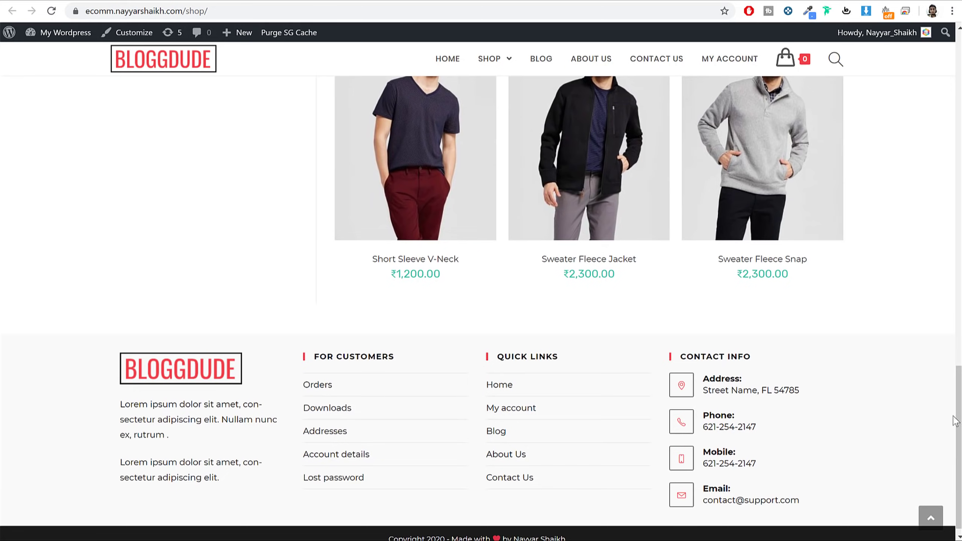
# Add the Black Short Sleeve to the cart and go to the cart
pyautogui.click(931, 518)
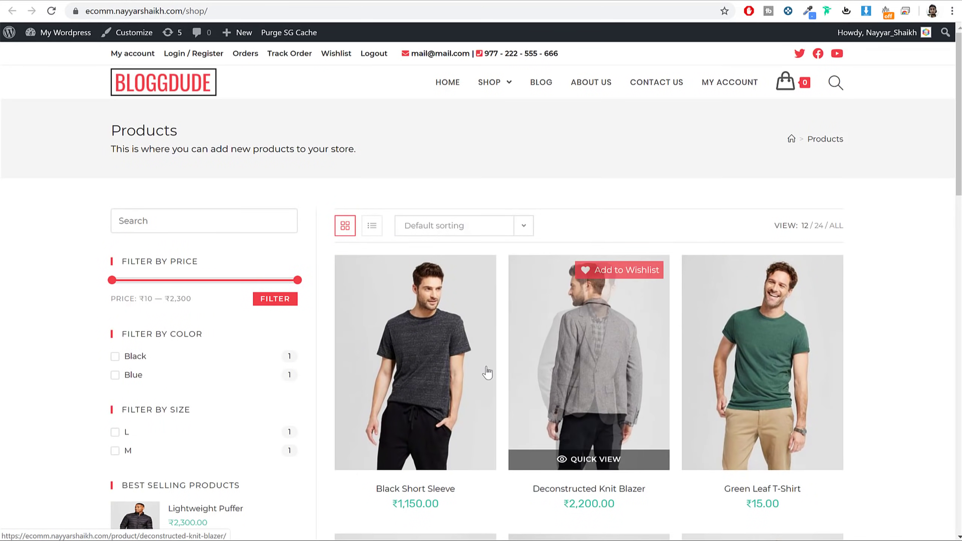
pyautogui.click(451, 341)
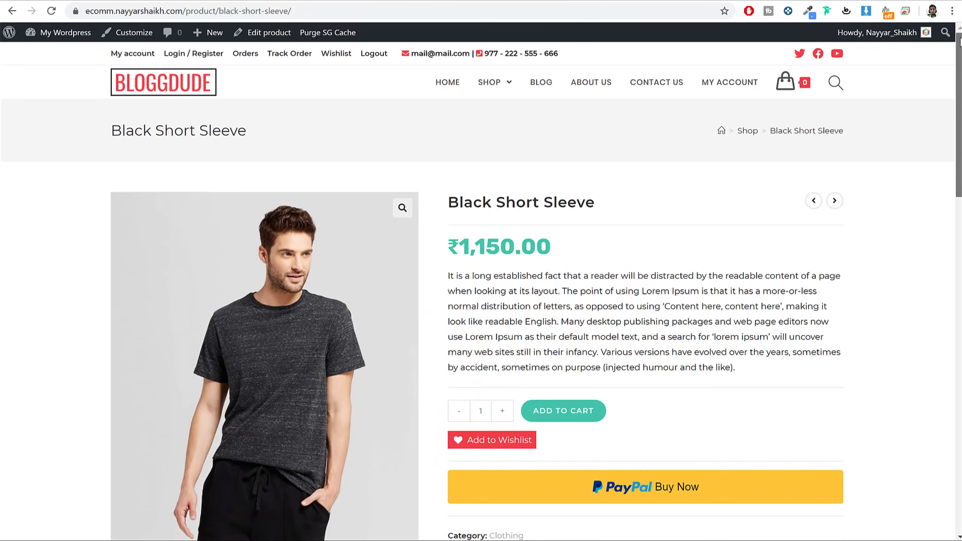
pyautogui.scroll(-3, 960, 65)
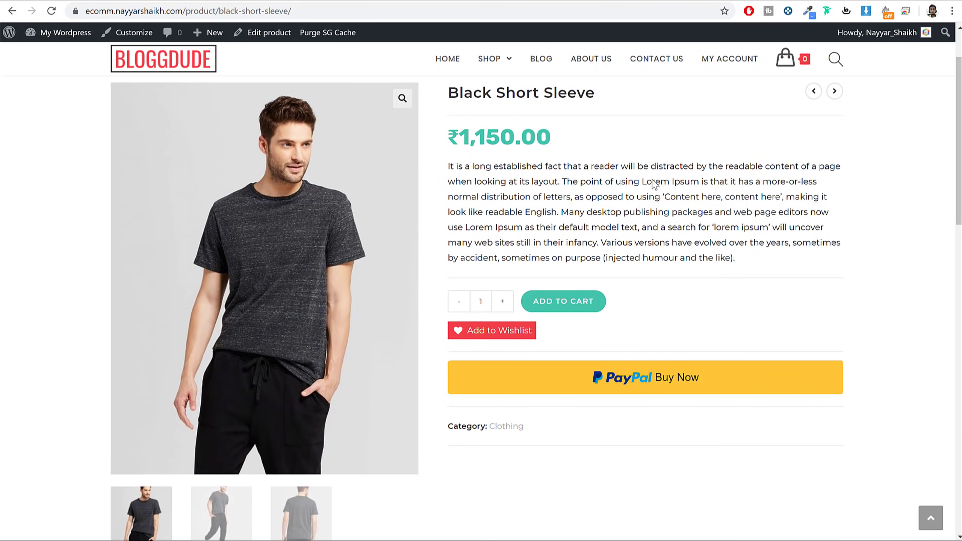
pyautogui.click(570, 310)
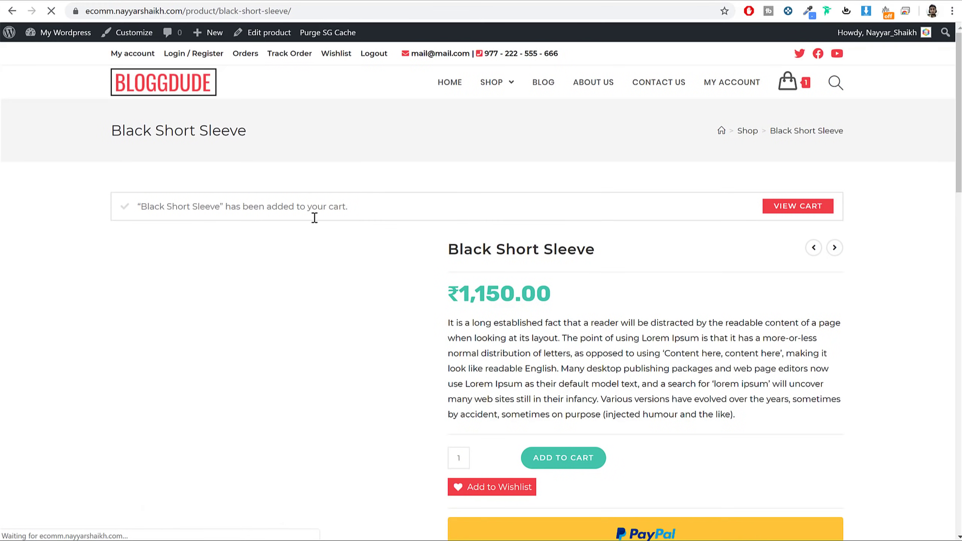
pyautogui.click(810, 213)
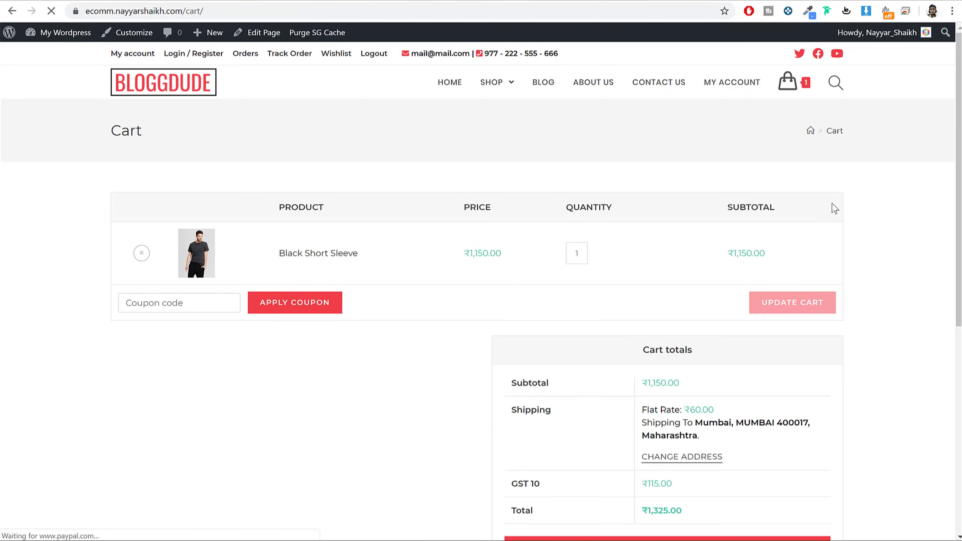
# Check out from the cart with Credit / Debit Card payment, then open the blog page
pyautogui.scroll(-6, 888, 250)
pyautogui.moveTo(512, 137); pyautogui.dragTo(543, 225)
pyautogui.click(546, 232)
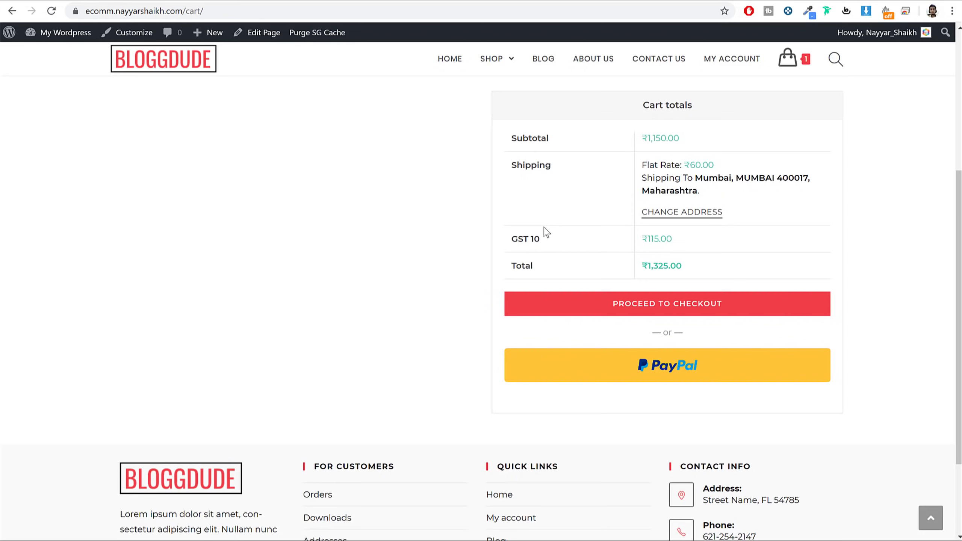
pyautogui.click(666, 300)
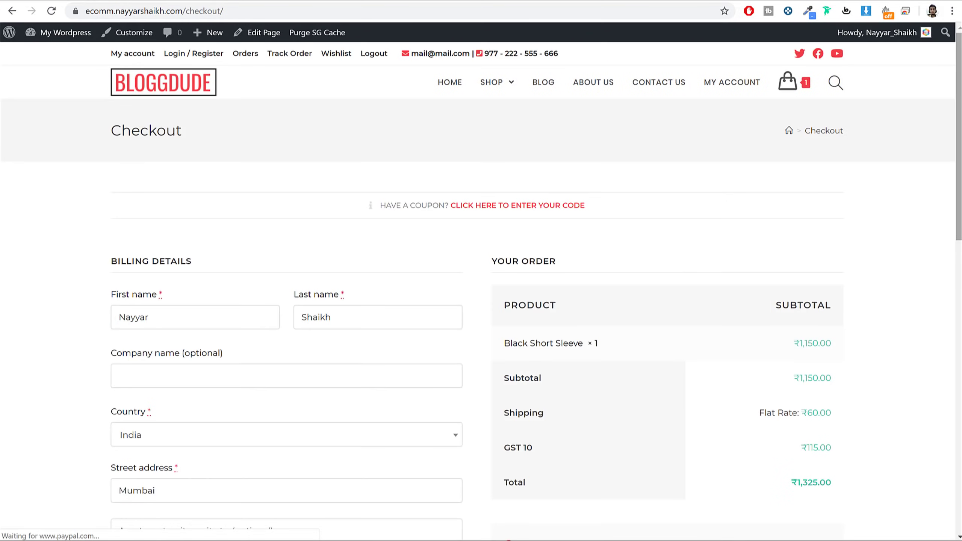
pyautogui.scroll(-10, 955, 198)
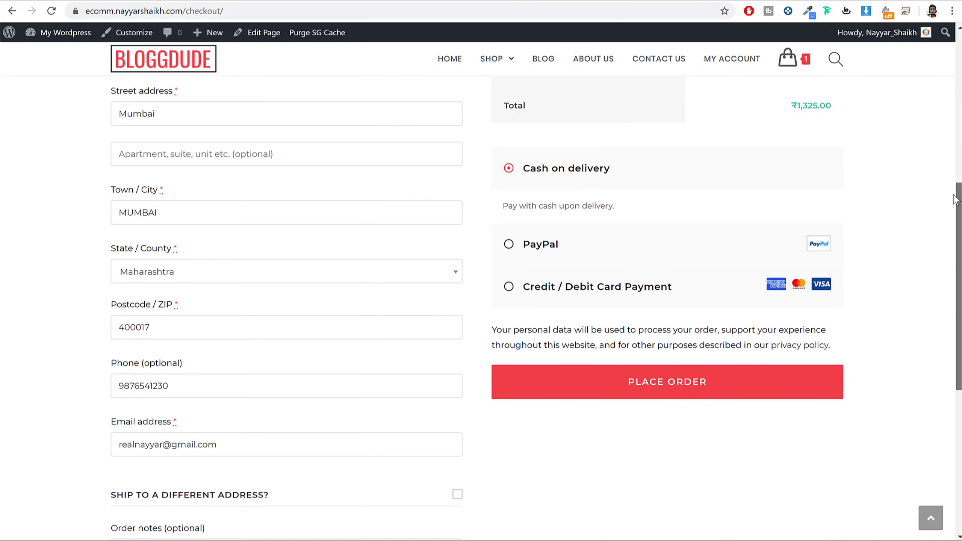
pyautogui.click(602, 263)
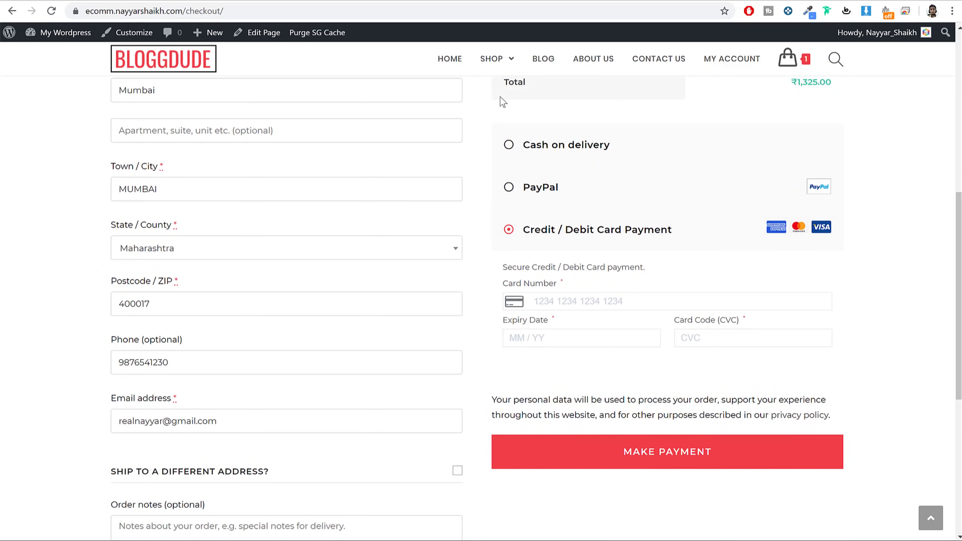
pyautogui.click(543, 59)
pyautogui.scroll(-5, 960, 122)
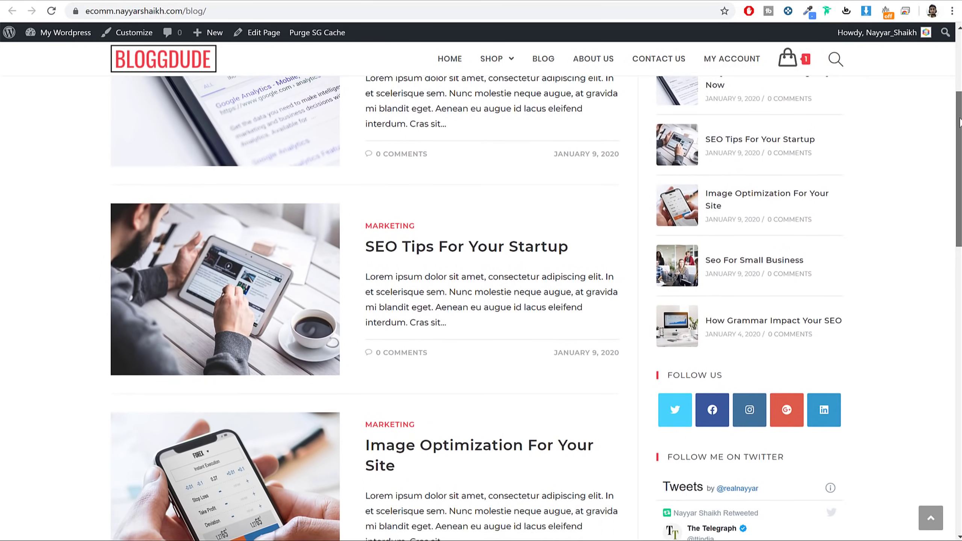
# Open the existing order from My Account > Orders and highlight its number and date
pyautogui.moveTo(959, 122); pyautogui.dragTo(947, 353)
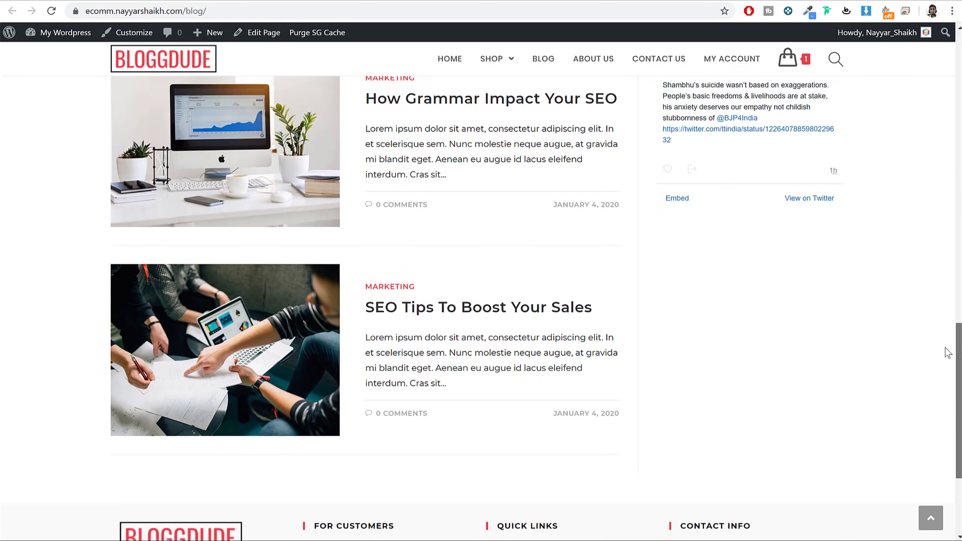
pyautogui.click(577, 57)
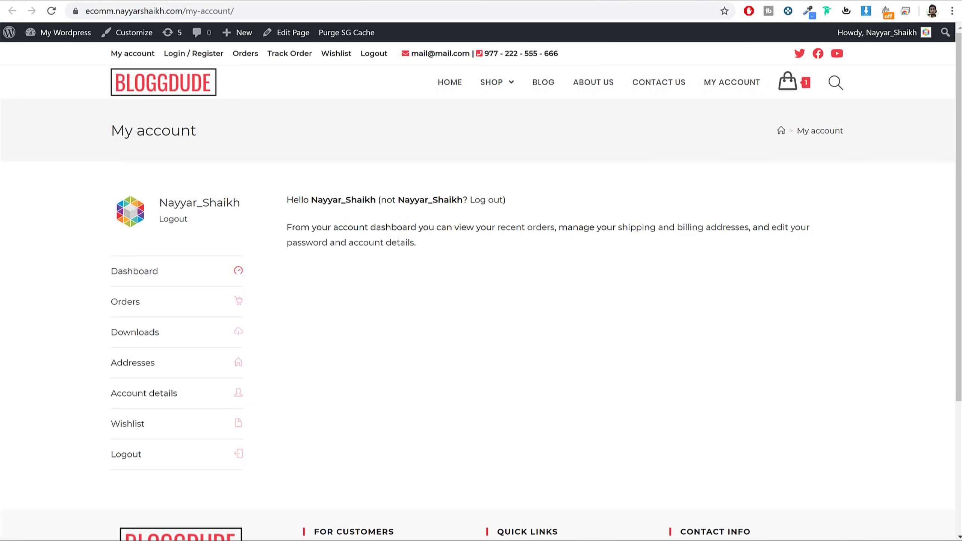
pyautogui.click(144, 304)
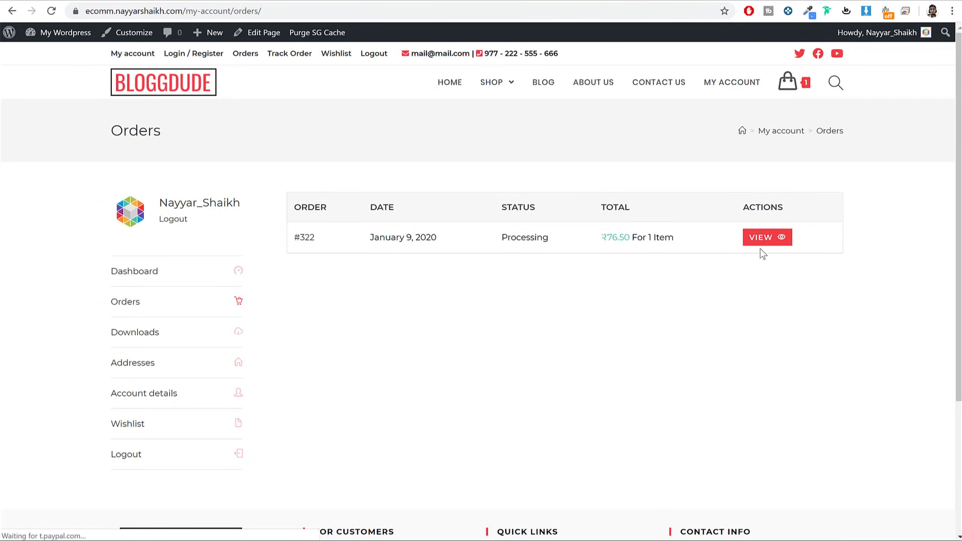
pyautogui.click(761, 238)
pyautogui.scroll(-2, 317, 114)
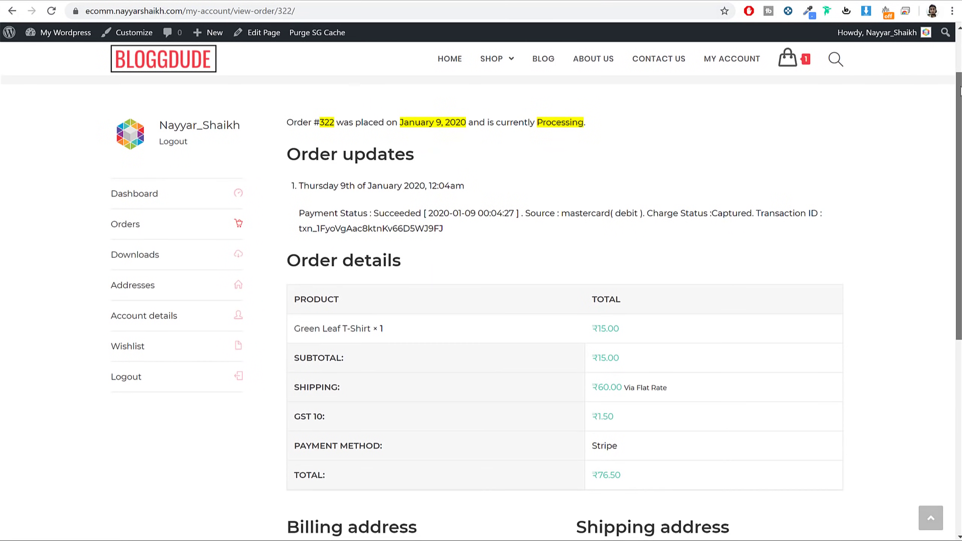
pyautogui.moveTo(313, 120); pyautogui.dragTo(347, 120)
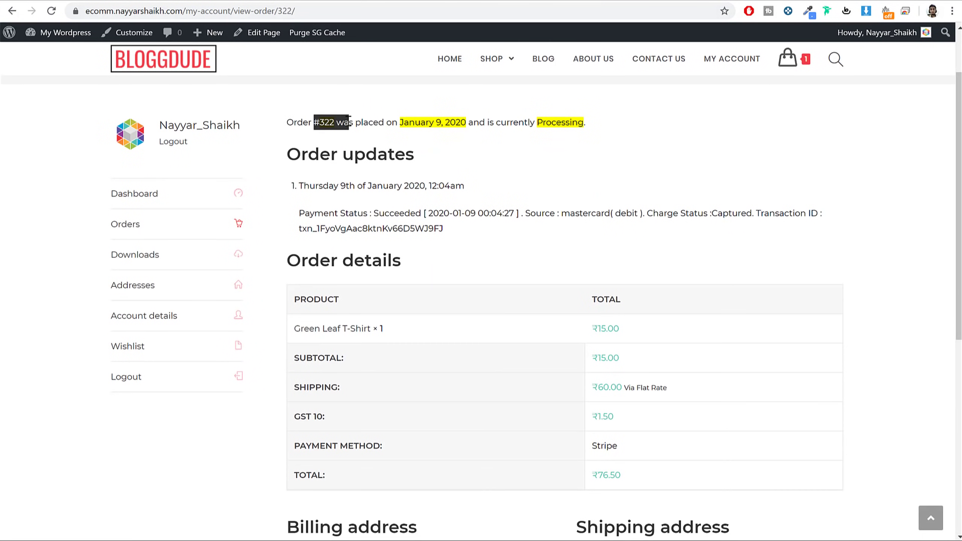
pyautogui.moveTo(410, 124); pyautogui.dragTo(472, 120)
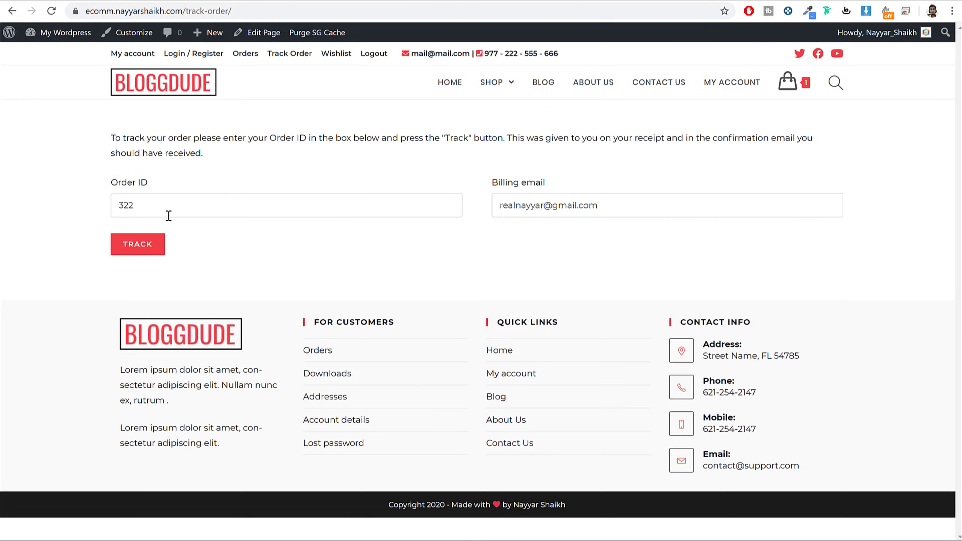
# Look up the order's tracking status on the Track Order page
pyautogui.click(144, 255)
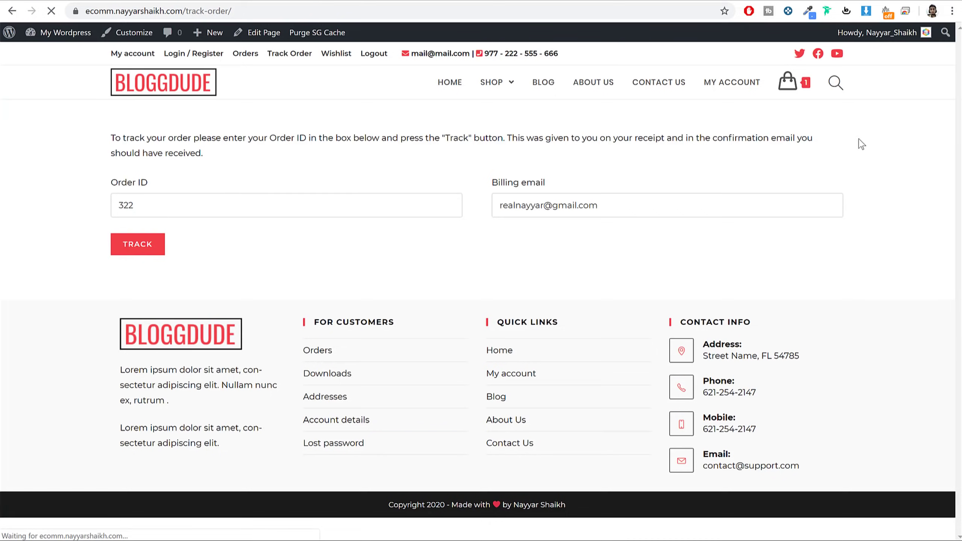
pyautogui.scroll(-6, 874, 138)
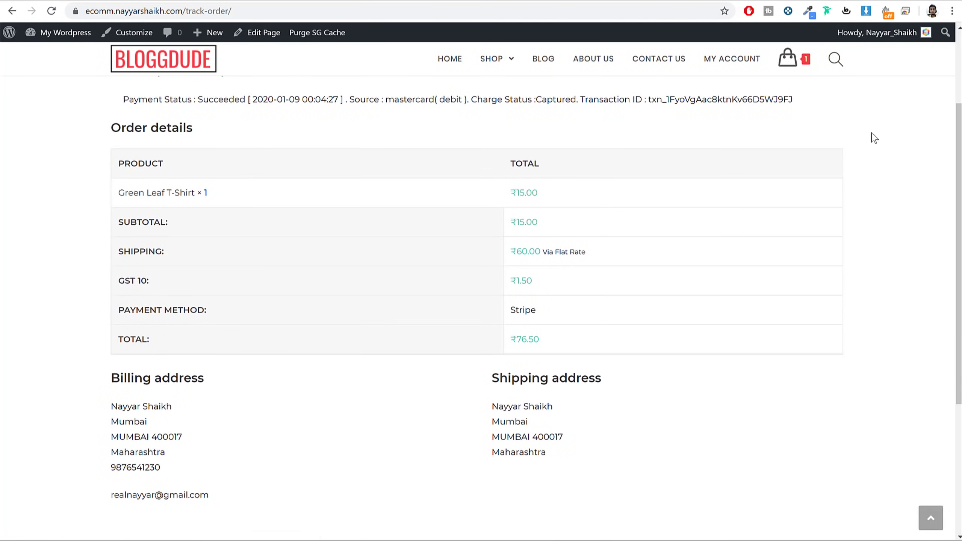
pyautogui.scroll(8, 874, 139)
pyautogui.scroll(-3, 874, 138)
pyautogui.scroll(3, 874, 138)
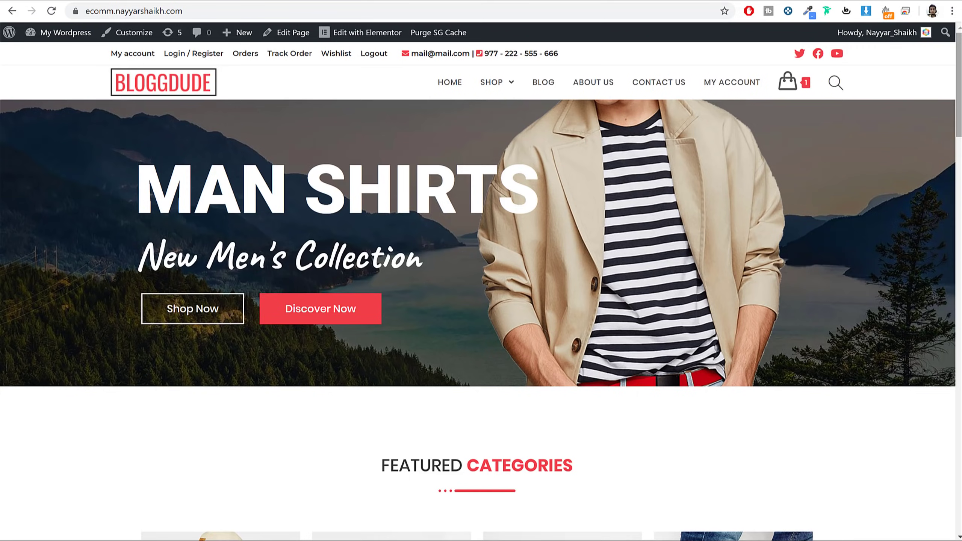
pyautogui.scroll(-10, 874, 179)
pyautogui.scroll(10, 874, 178)
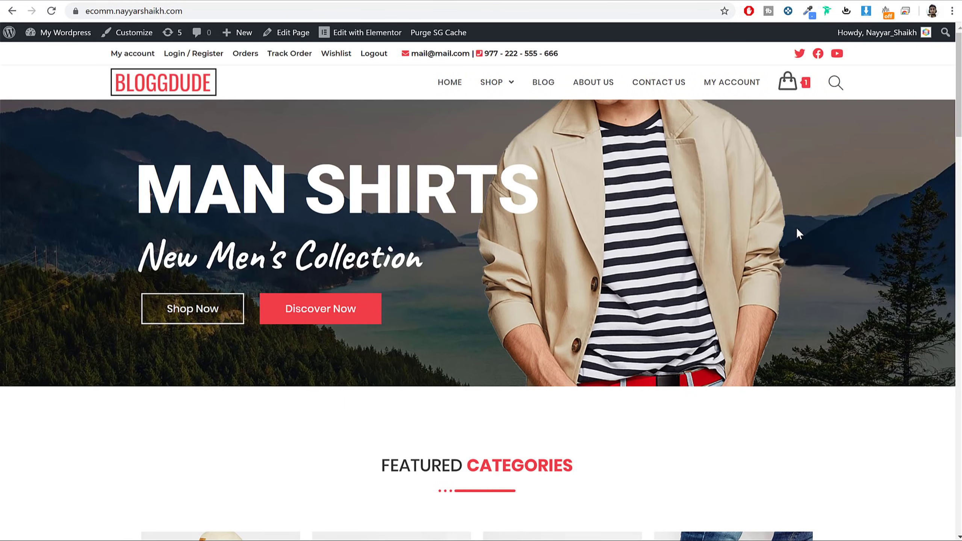
# Review the wishlist, then return to the store home page via the BLOGGDUDE logo
pyautogui.click(335, 55)
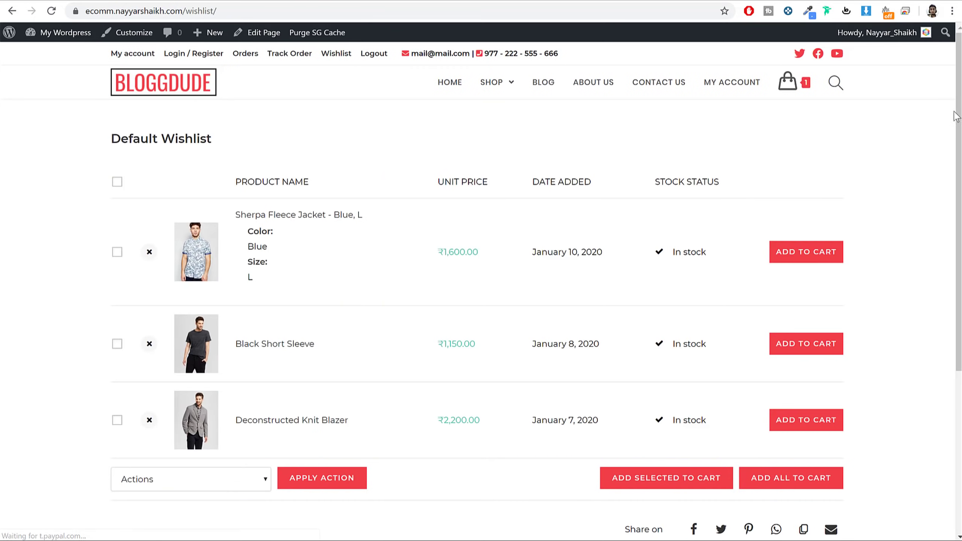
pyautogui.scroll(-3, 481, 284)
pyautogui.scroll(3, 481, 285)
pyautogui.click(196, 82)
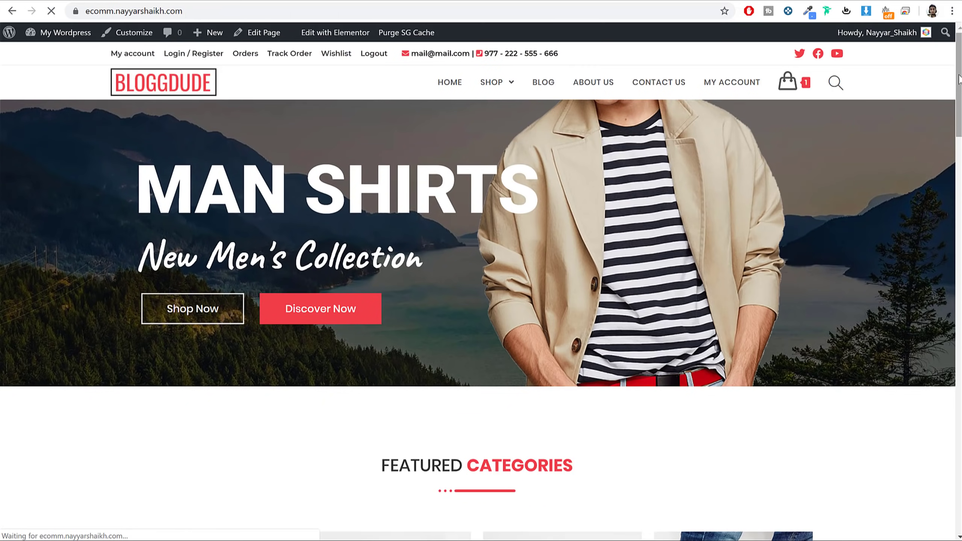
# Preview the home page in Chrome DevTools device emulation and scroll through it
pyautogui.hotkey('ctrl', 'shift', 'i')
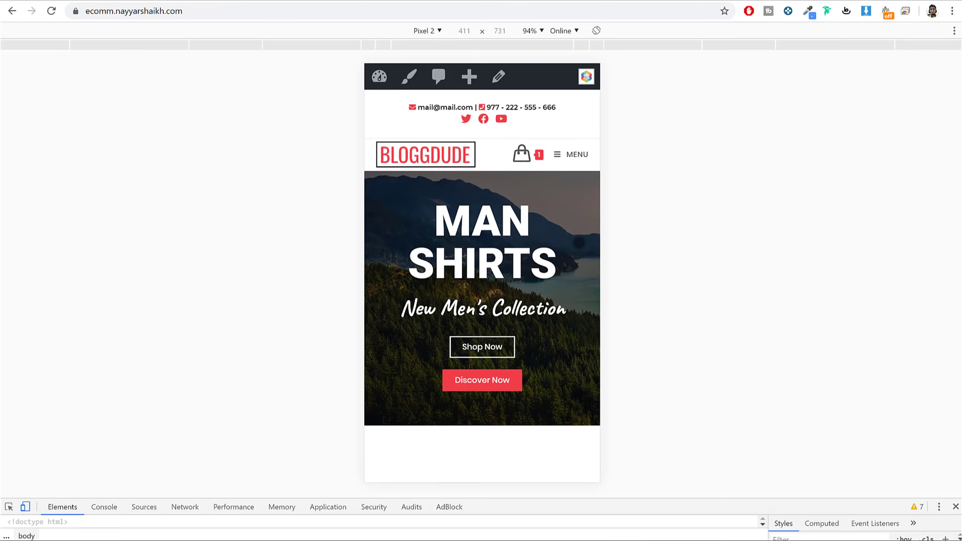
pyautogui.scroll(-10, 579, 243)
pyautogui.scroll(-15, 579, 243)
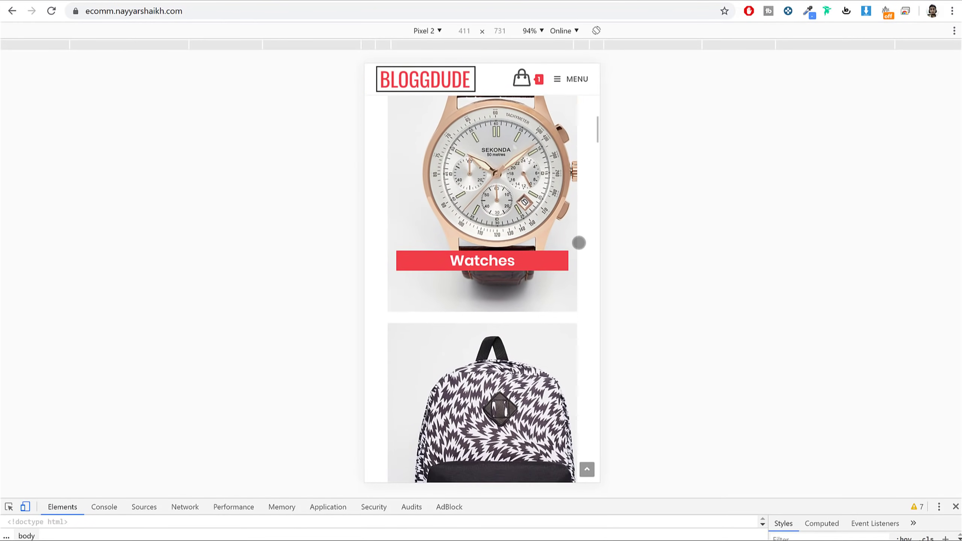
pyautogui.scroll(-15, 579, 243)
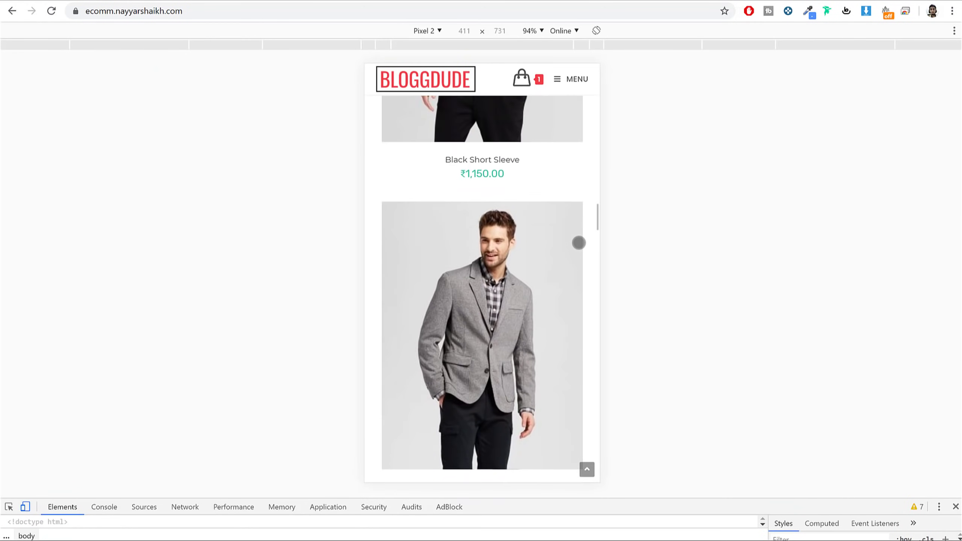
pyautogui.scroll(-15, 578, 243)
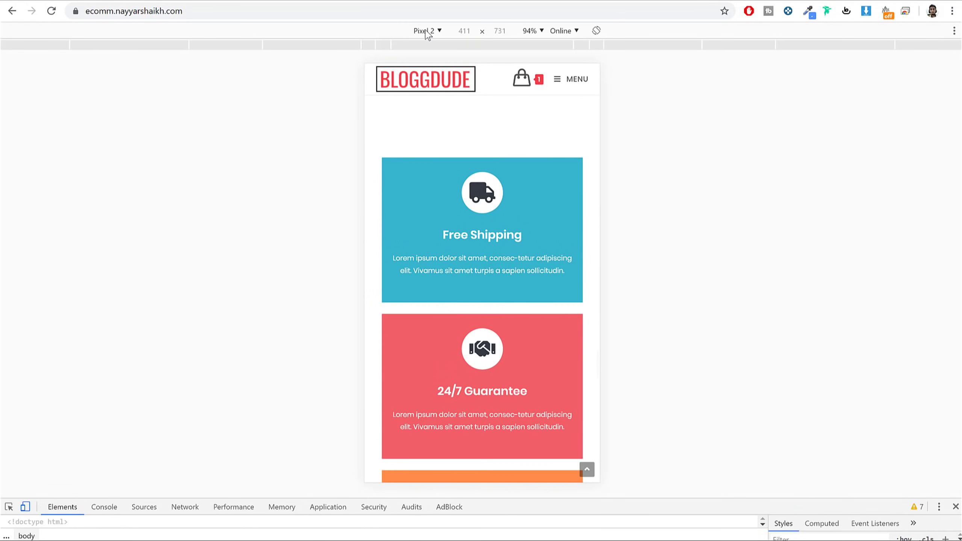
# Emulate an iPad Pro at 100% zoom, review the page, then close DevTools
pyautogui.click(426, 31)
pyautogui.click(423, 172)
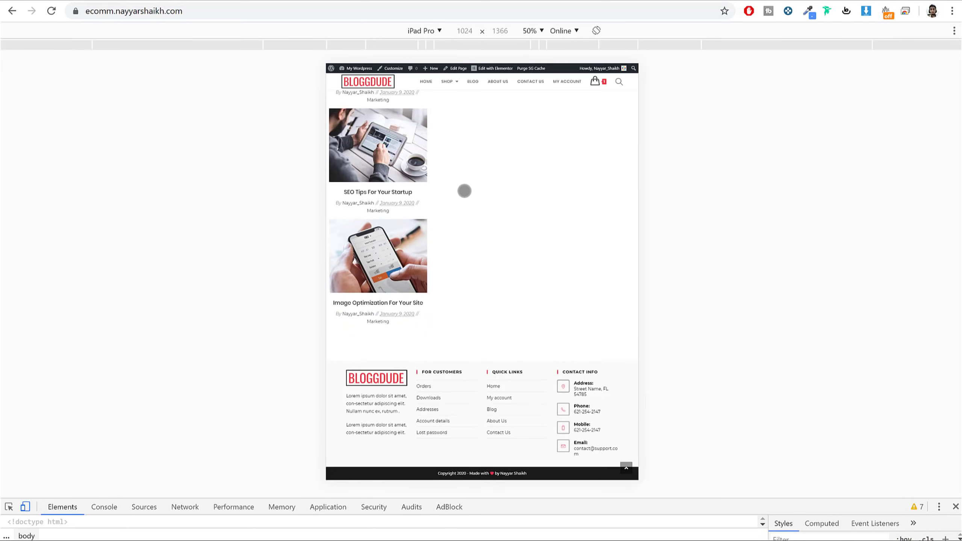
pyautogui.click(533, 30)
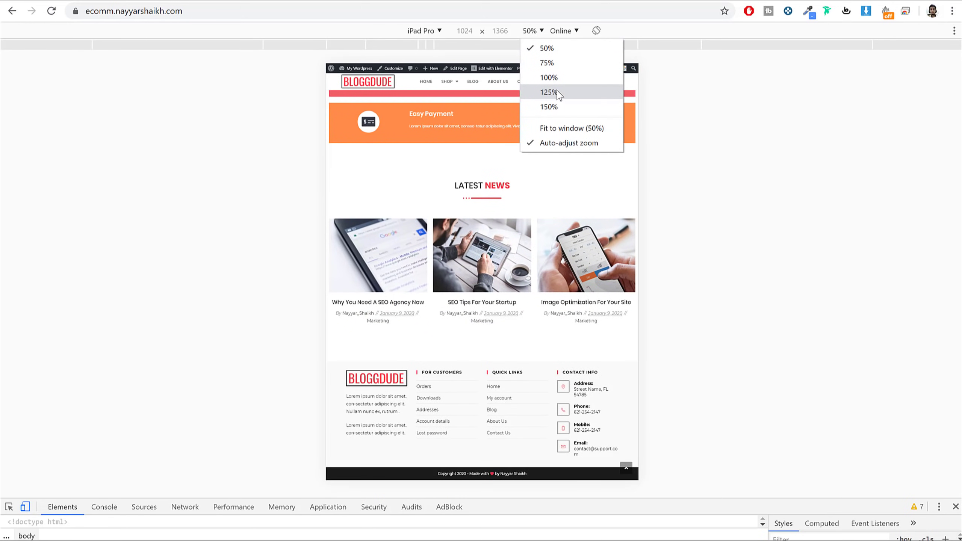
pyautogui.click(548, 78)
pyautogui.scroll(15, 700, 197)
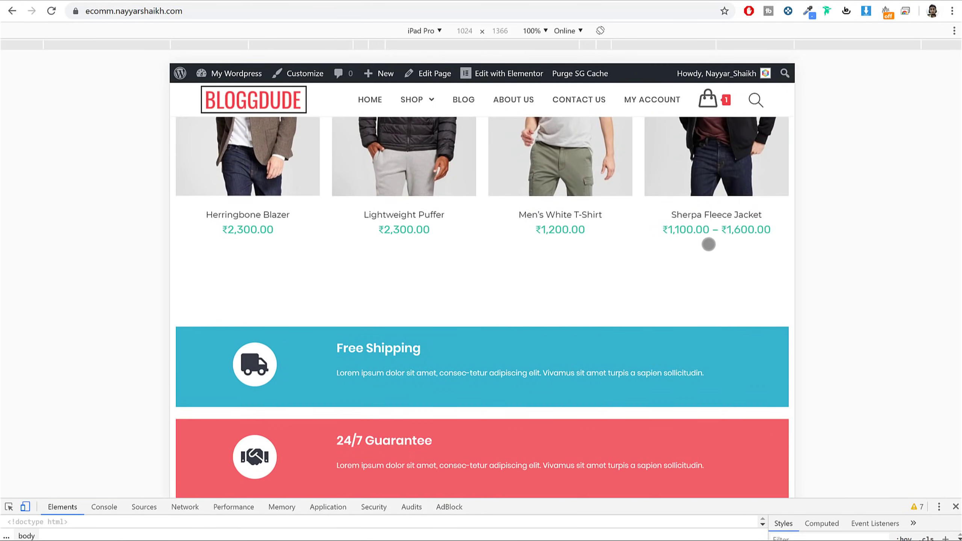
pyautogui.scroll(-15, 795, 246)
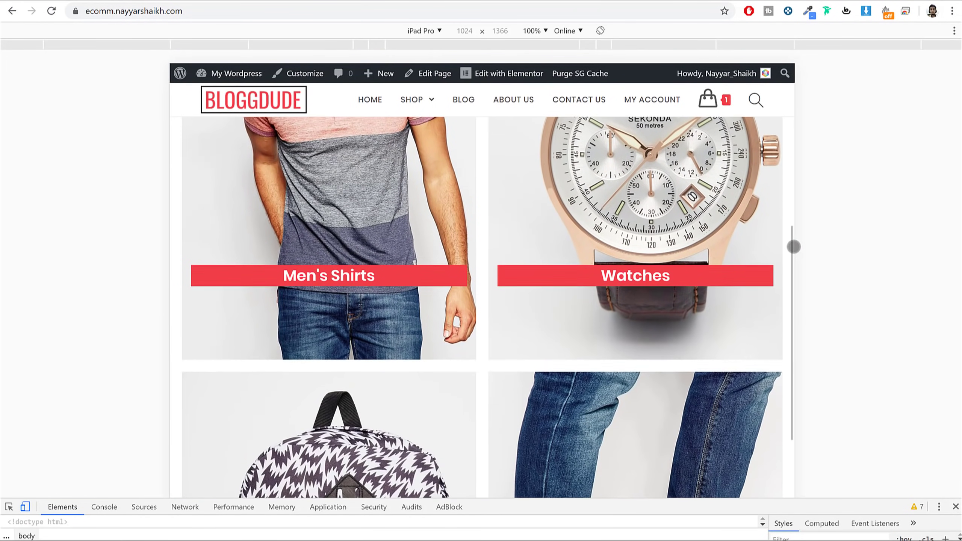
pyautogui.scroll(-10, 794, 247)
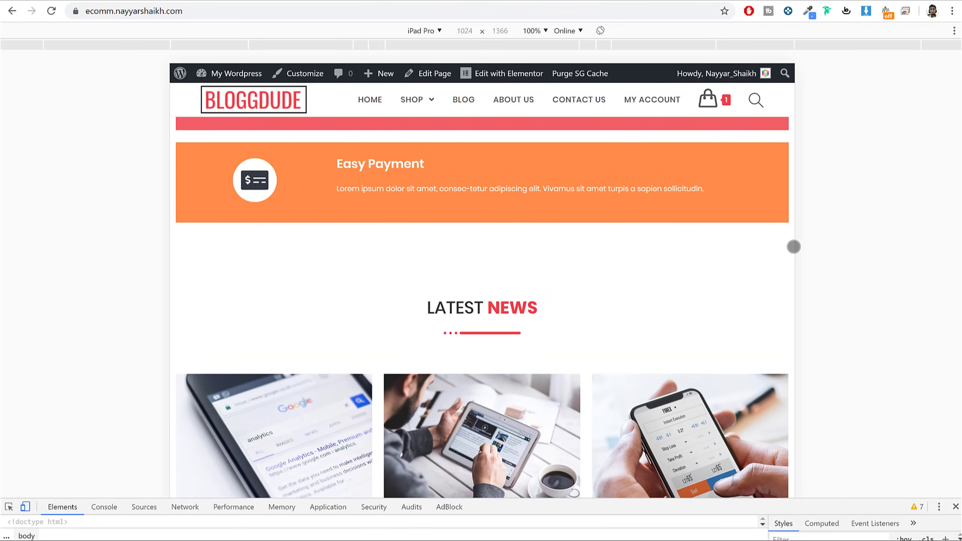
pyautogui.click(956, 508)
pyautogui.click(930, 518)
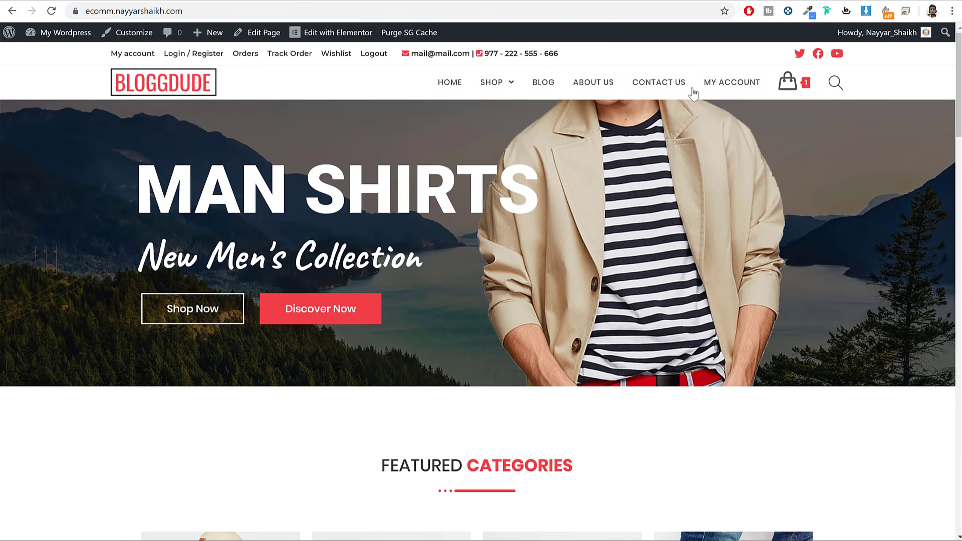
# Visit the blog, read About Us down to the footer, then go to Contact Us
pyautogui.click(543, 82)
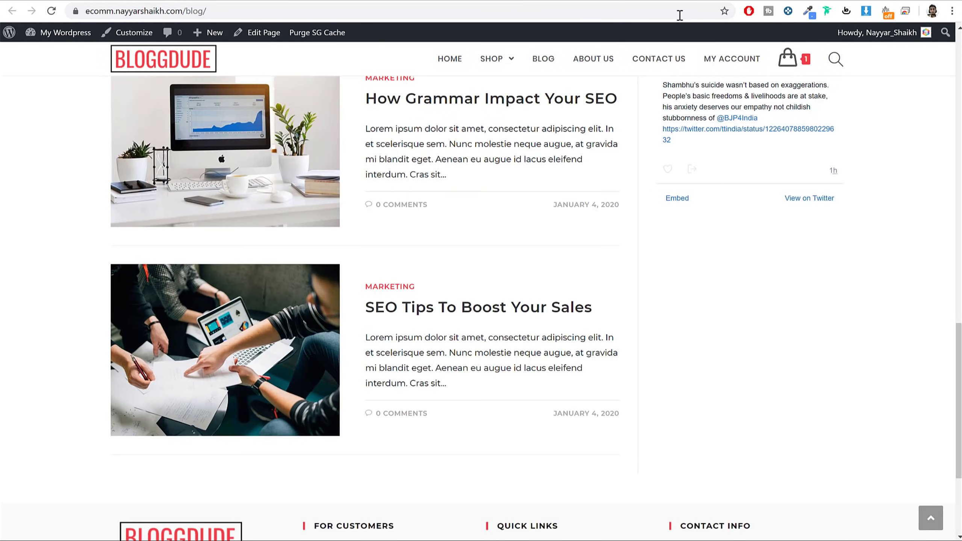
pyautogui.click(606, 1)
pyautogui.scroll(-5, 959, 114)
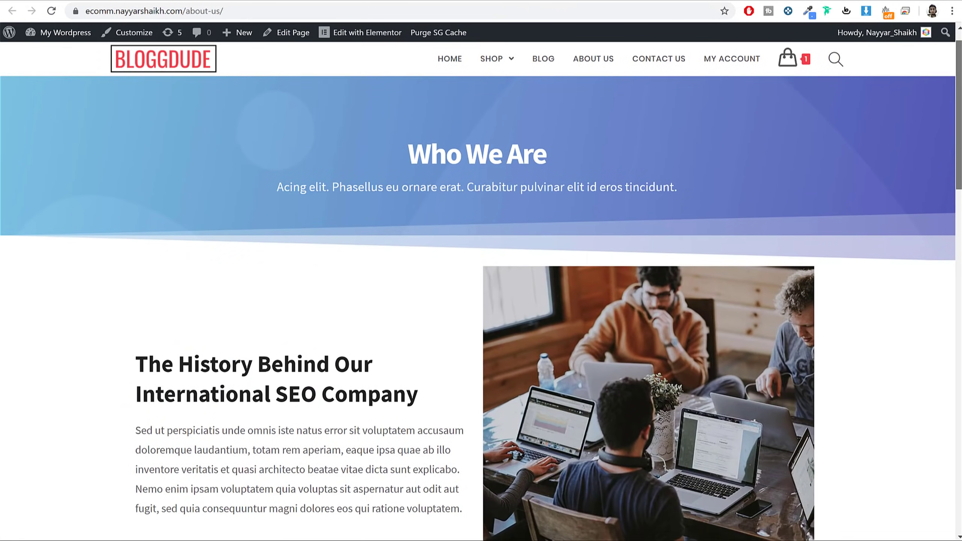
pyautogui.scroll(-10, 481, 285)
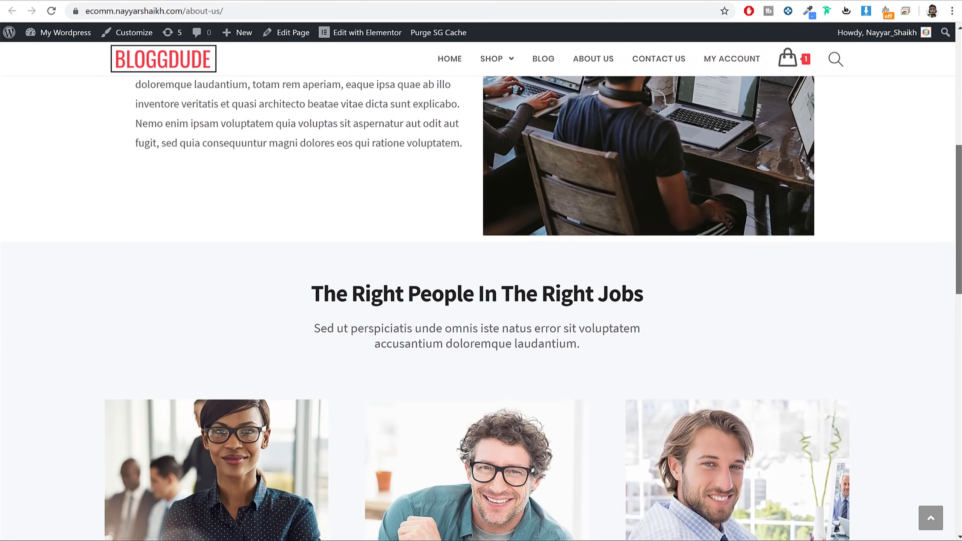
pyautogui.scroll(-10, 959, 360)
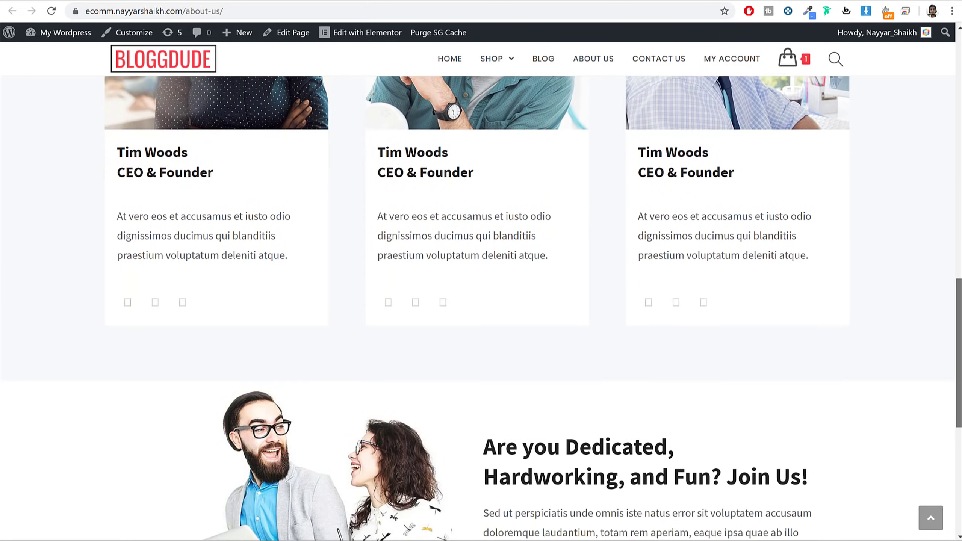
pyautogui.scroll(-1, 960, 398)
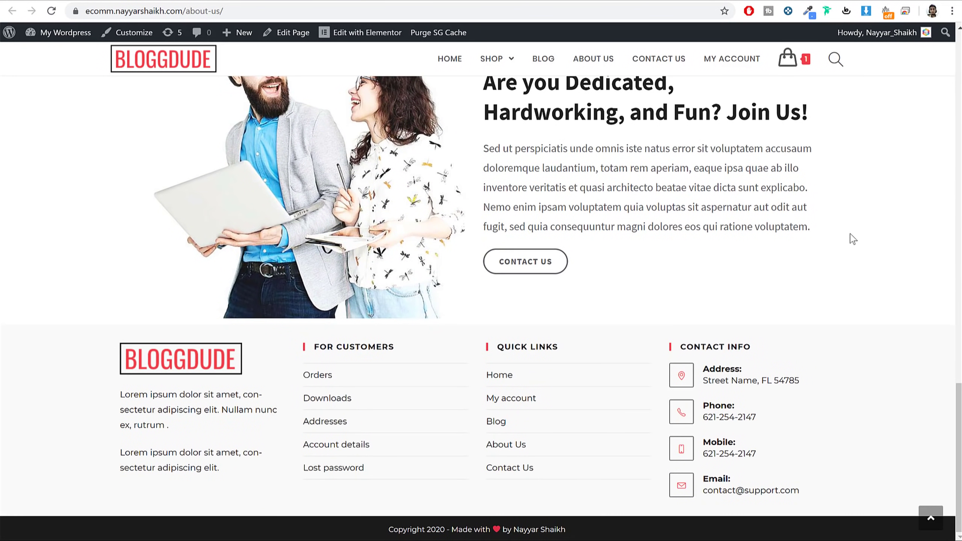
pyautogui.click(663, 1)
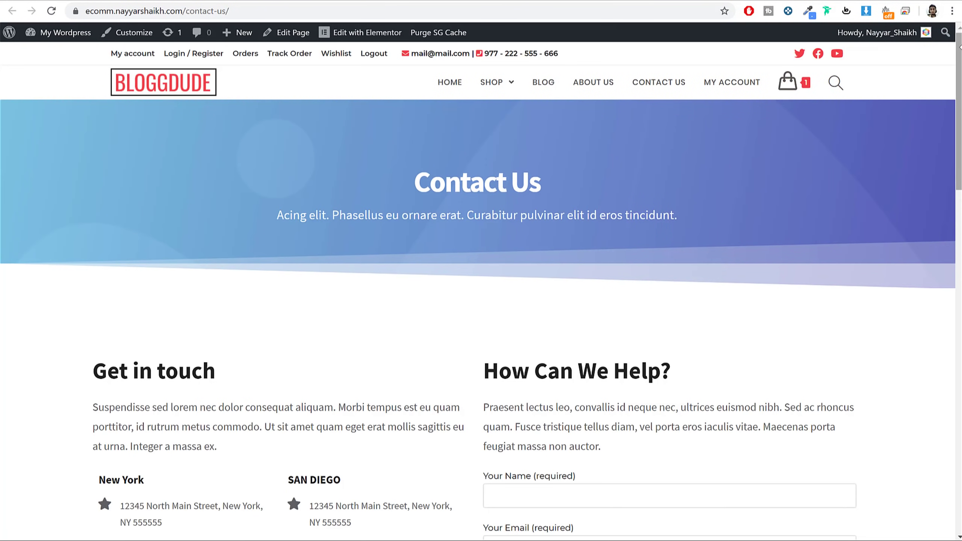
# Scroll through Contact Us, then view the account's Addresses and Orders pages
pyautogui.scroll(-2, 960, 76)
pyautogui.scroll(-15, 961, 76)
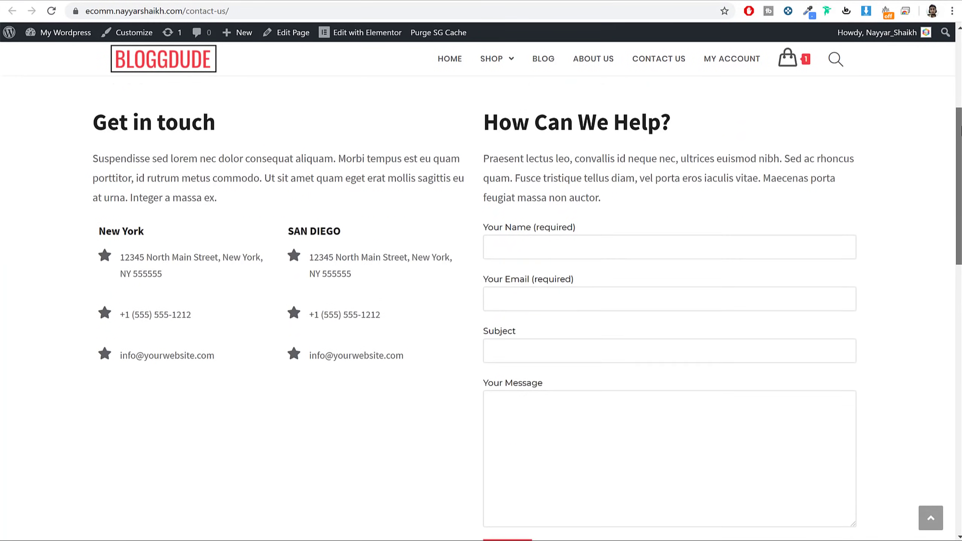
pyautogui.scroll(-5, 481, 308)
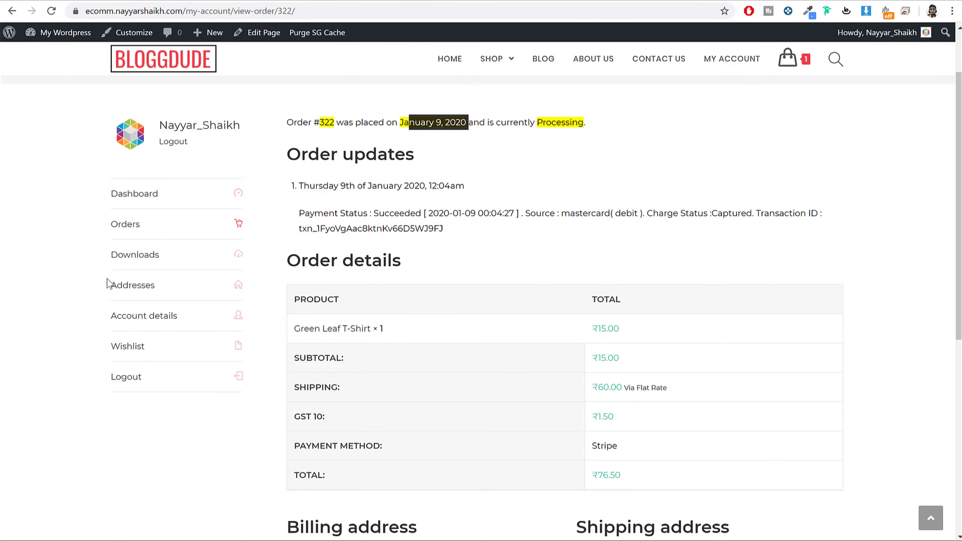
pyautogui.click(111, 285)
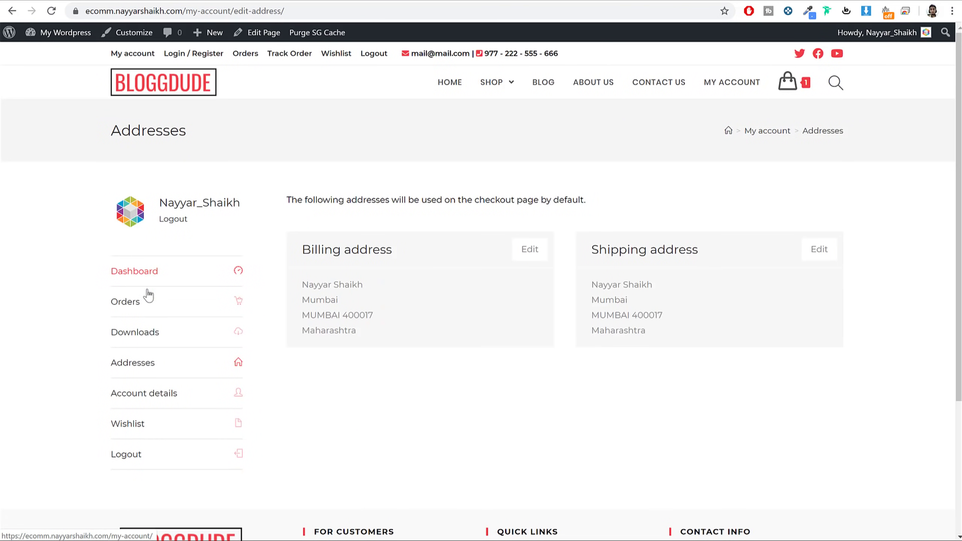
pyautogui.click(141, 322)
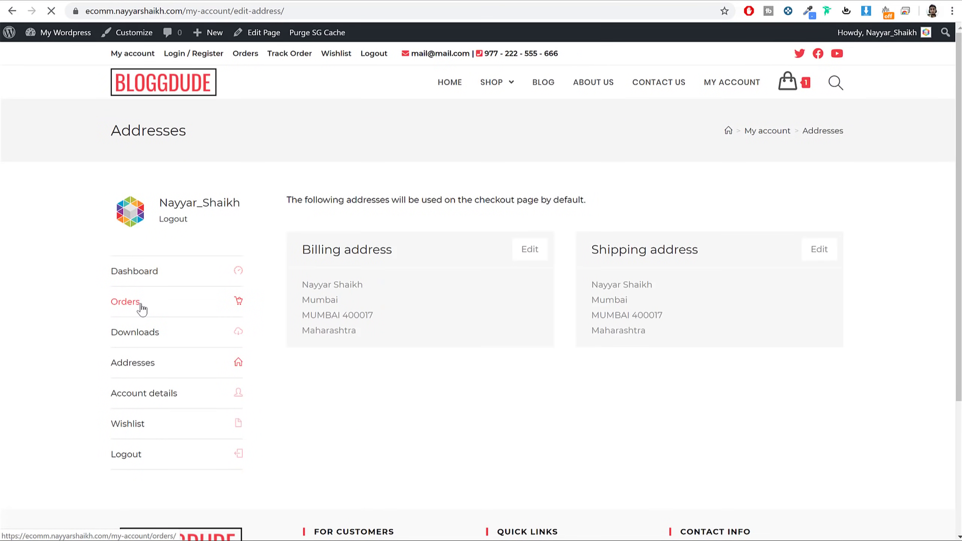
pyautogui.click(142, 308)
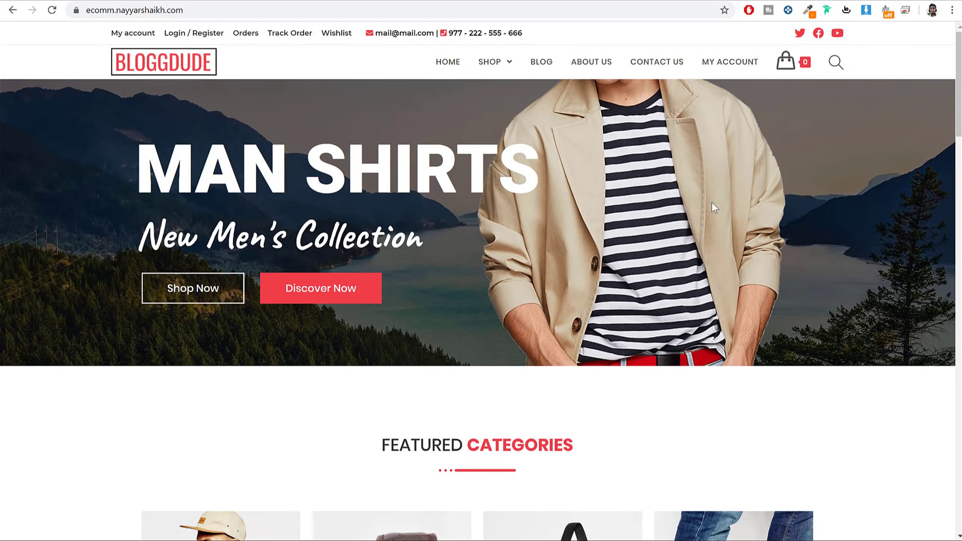
pyautogui.scroll(-5, 712, 202)
pyautogui.scroll(5, 737, 322)
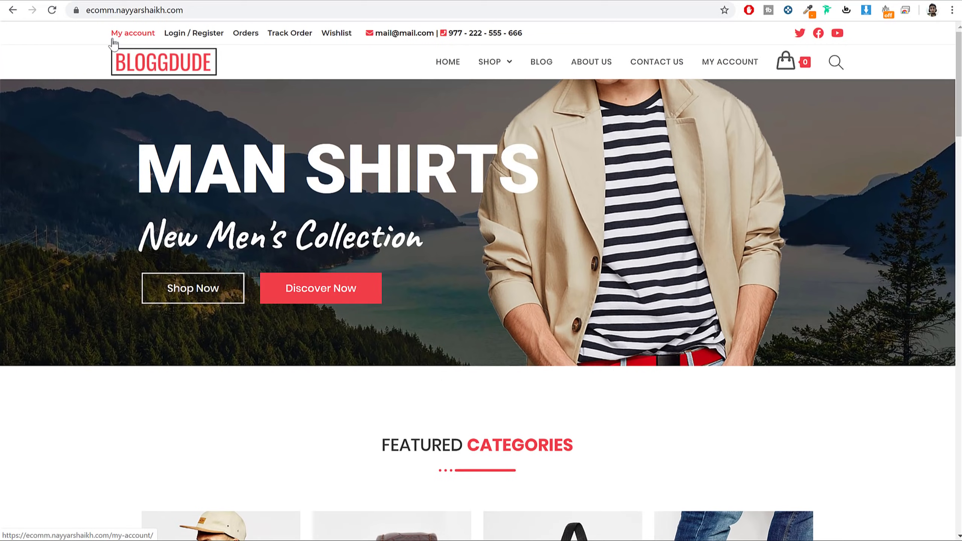
pyautogui.moveTo(112, 48); pyautogui.dragTo(800, 47)
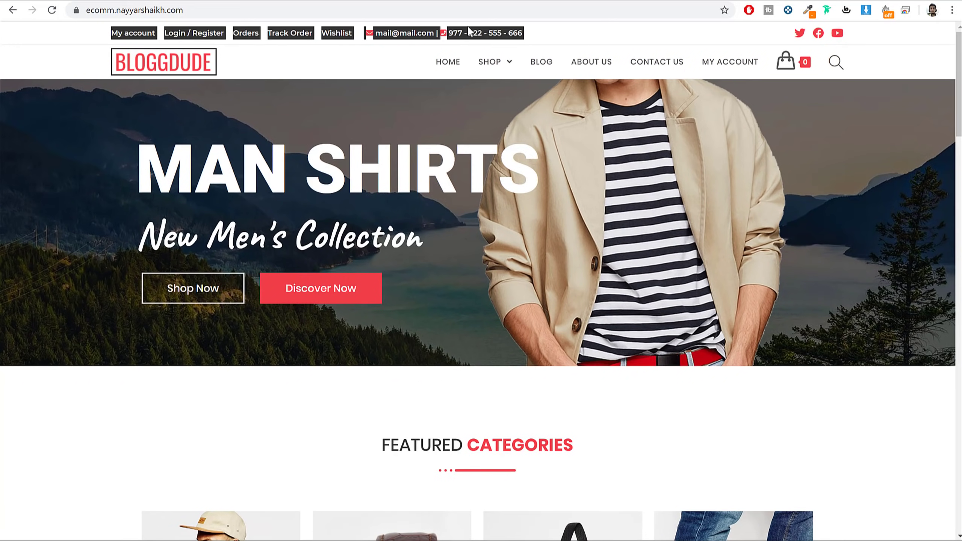
pyautogui.click(605, 38)
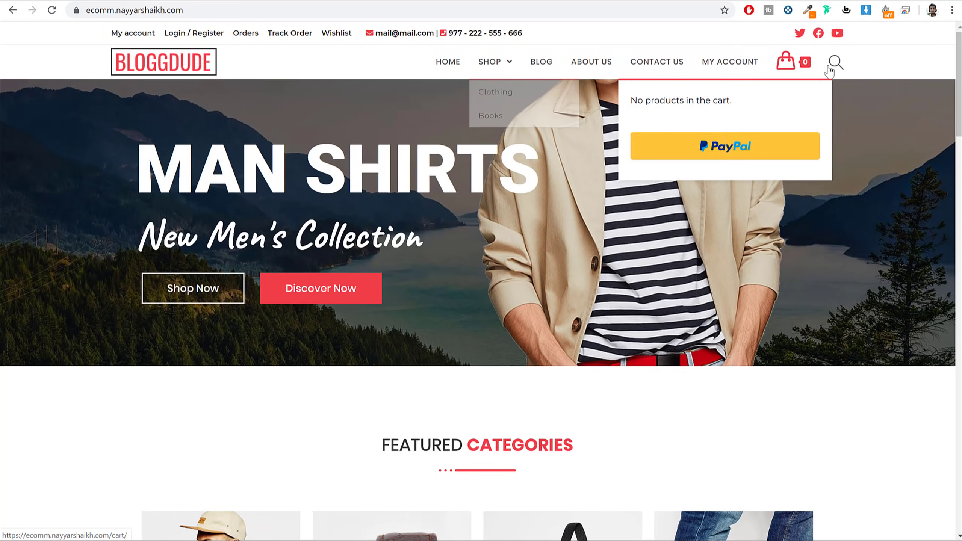
pyautogui.click(139, 38)
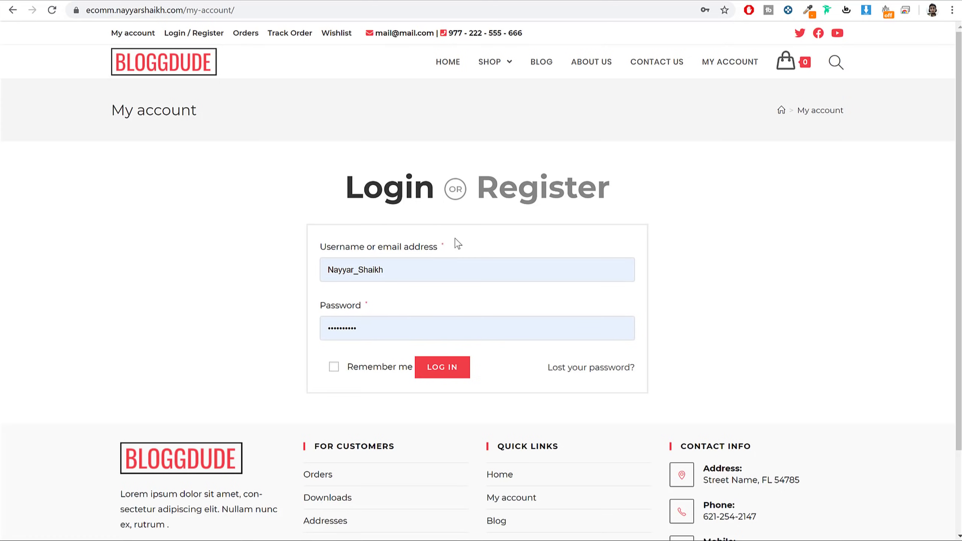
# Toggle between the Register and Login forms, then log in with the saved credentials
pyautogui.click(508, 203)
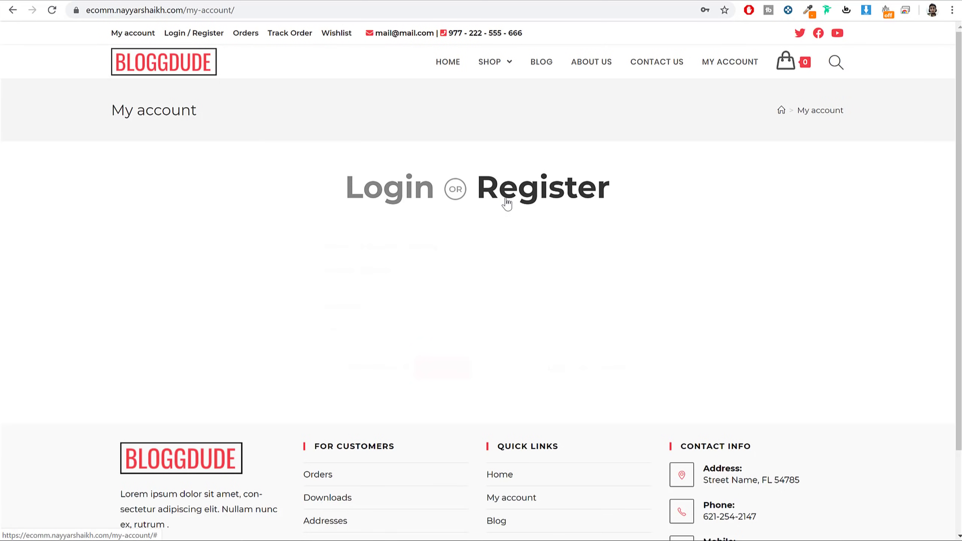
pyautogui.click(403, 187)
pyautogui.click(489, 189)
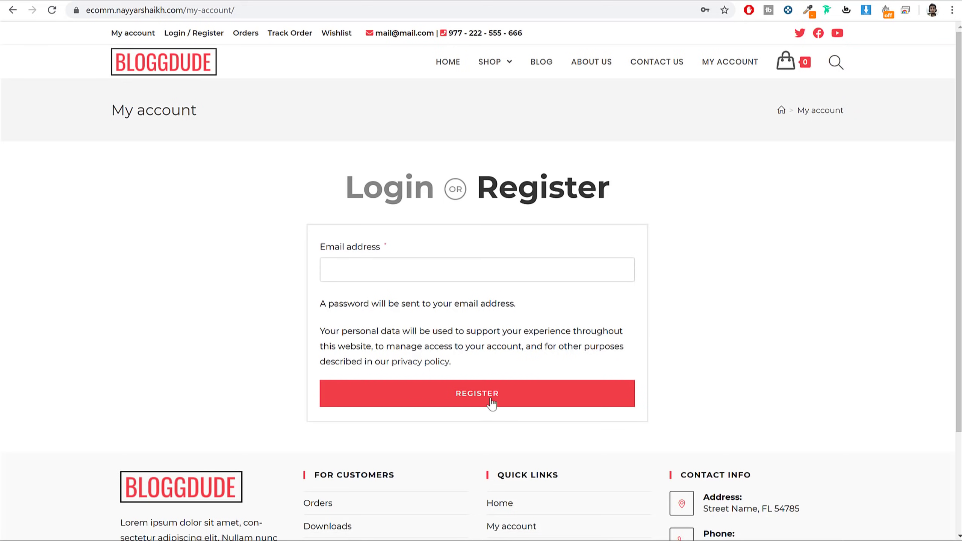
pyautogui.click(401, 201)
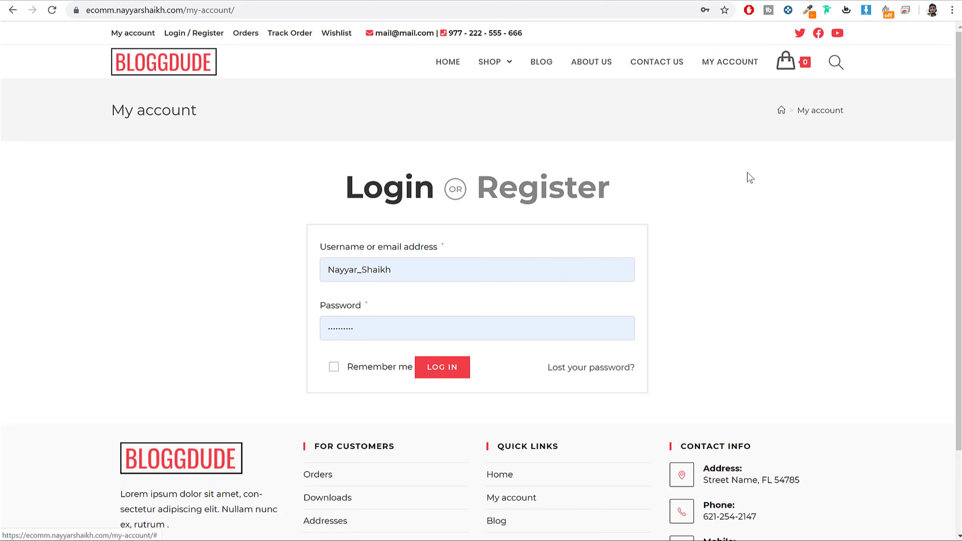
pyautogui.click(459, 368)
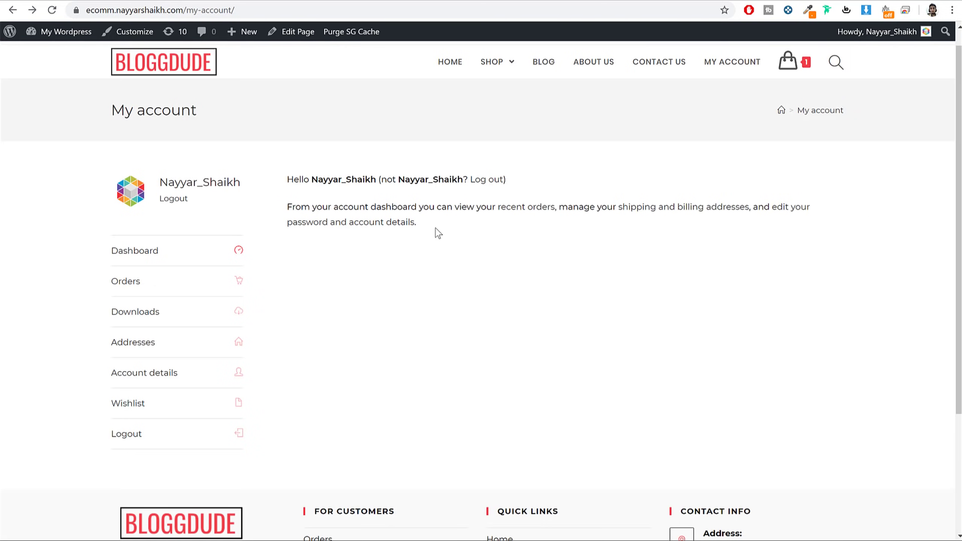
# Open the Orders list and highlight the January 9, 2020 order date
pyautogui.scroll(-3, 468, 281)
pyautogui.scroll(3, 488, 320)
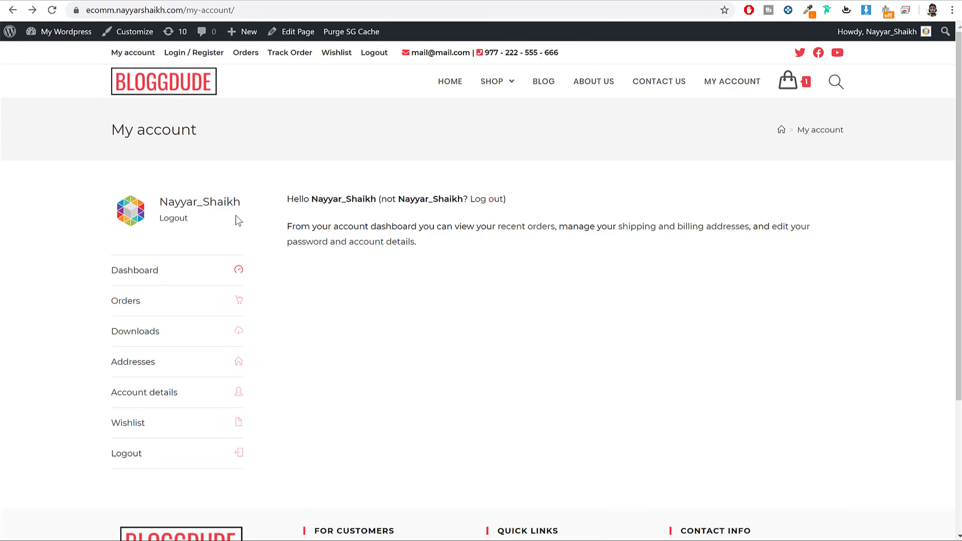
pyautogui.click(171, 302)
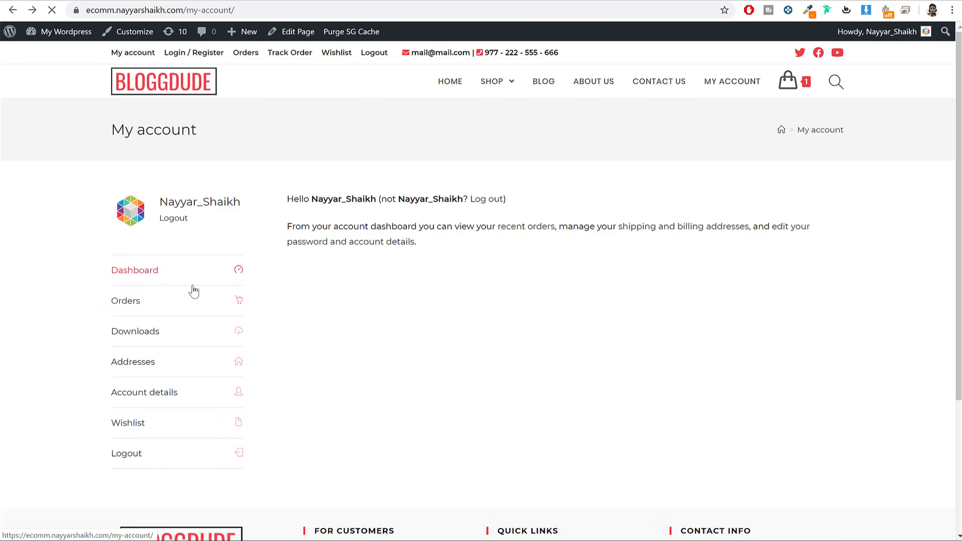
pyautogui.scroll(-3, 664, 288)
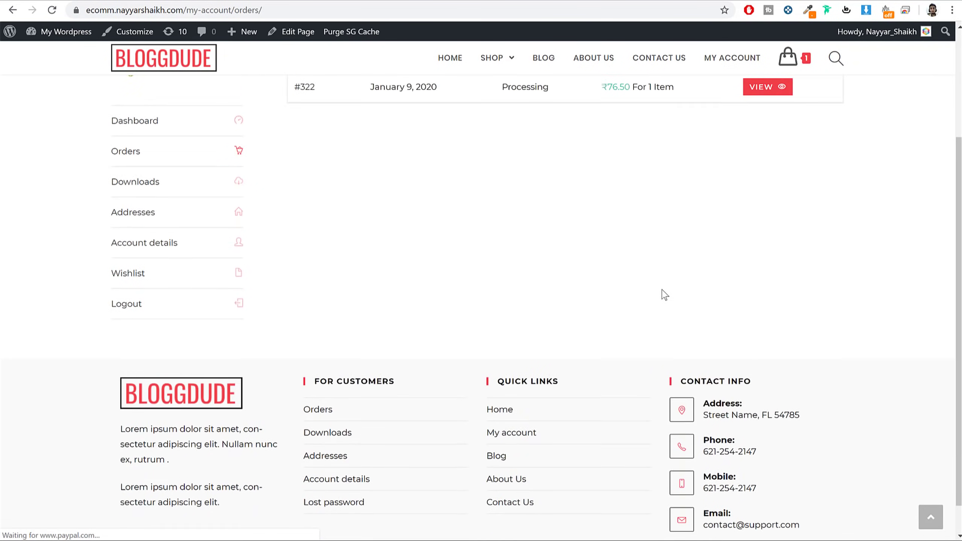
pyautogui.scroll(3, 665, 295)
pyautogui.moveTo(359, 239); pyautogui.dragTo(454, 239)
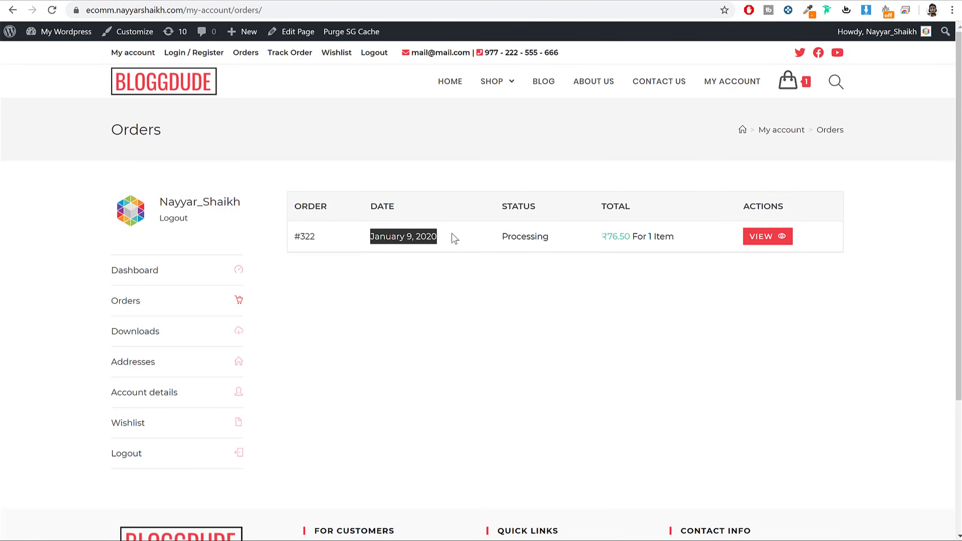
pyautogui.click(454, 239)
pyautogui.moveTo(288, 244); pyautogui.dragTo(307, 245)
pyautogui.click(430, 251)
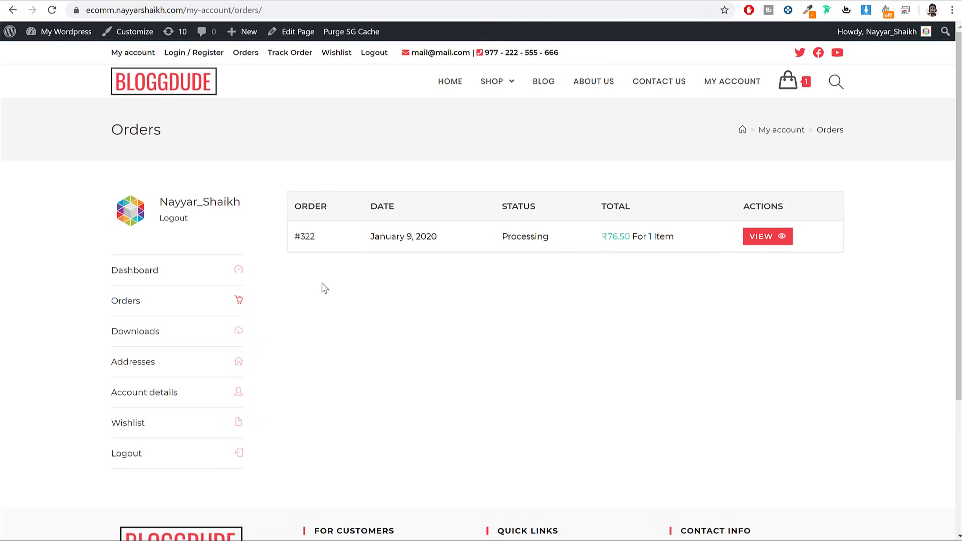
# Visit the Downloads and Addresses pages, then open Account details
pyautogui.click(185, 330)
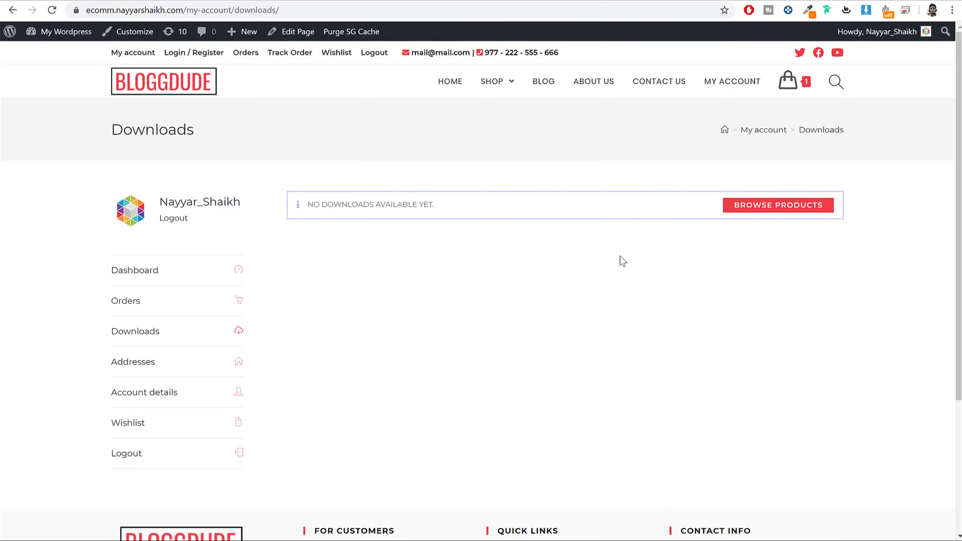
pyautogui.click(205, 362)
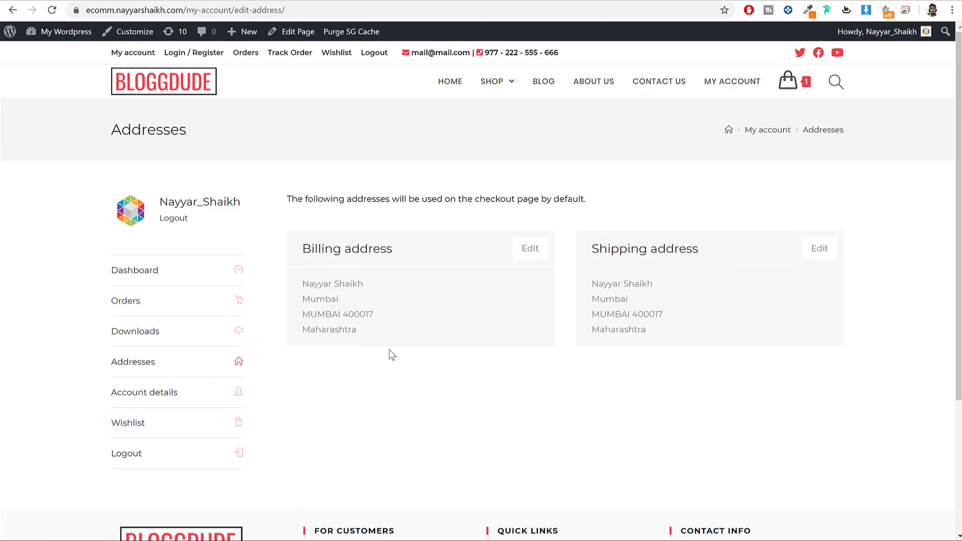
pyautogui.click(177, 392)
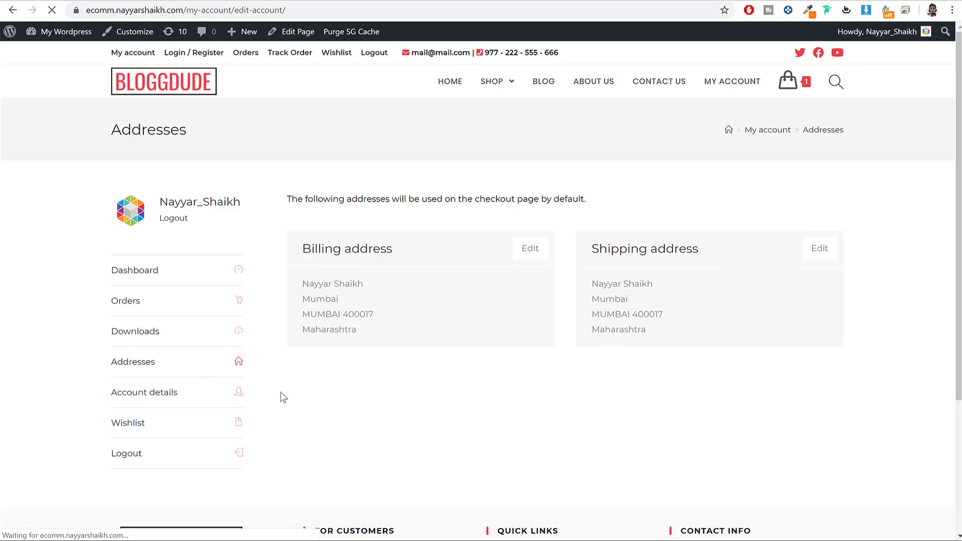
pyautogui.scroll(-5, 456, 361)
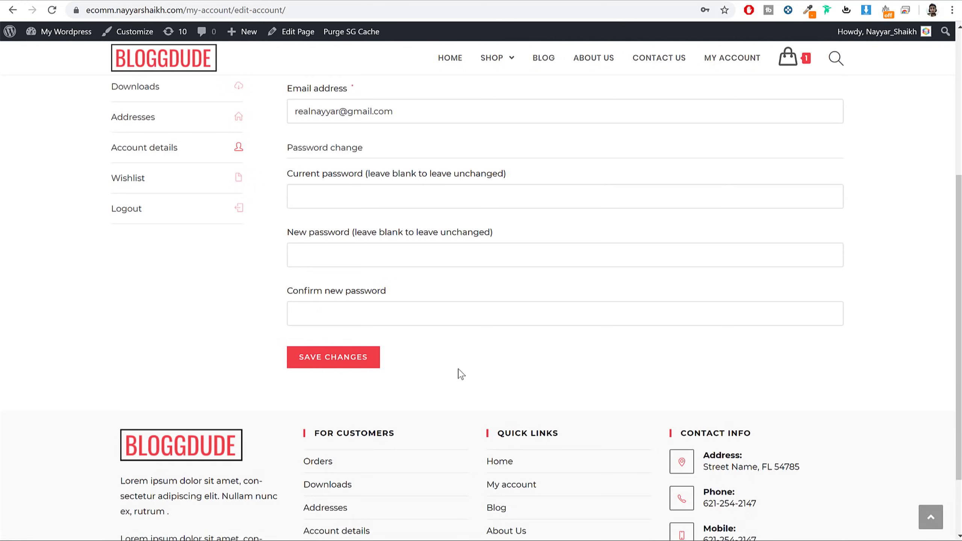
pyautogui.scroll(5, 543, 366)
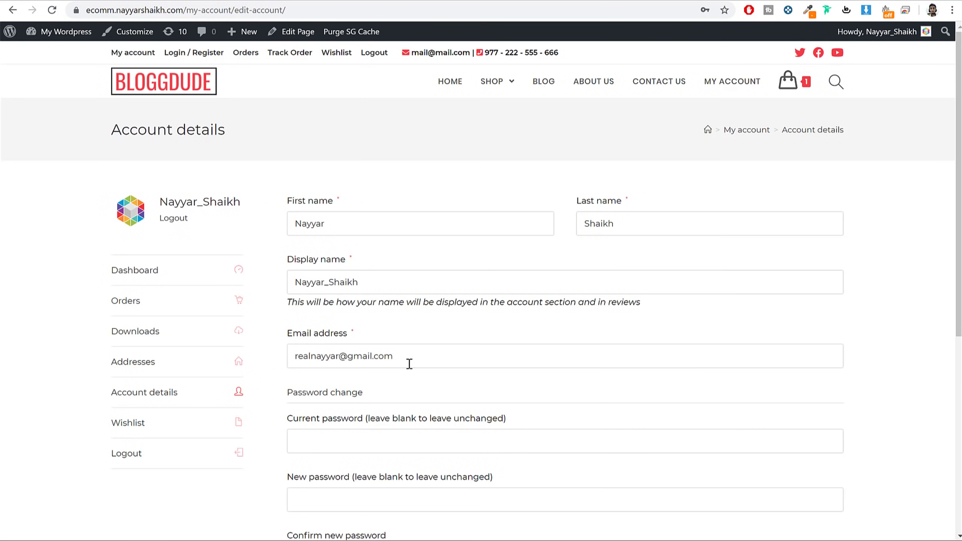
pyautogui.click(203, 436)
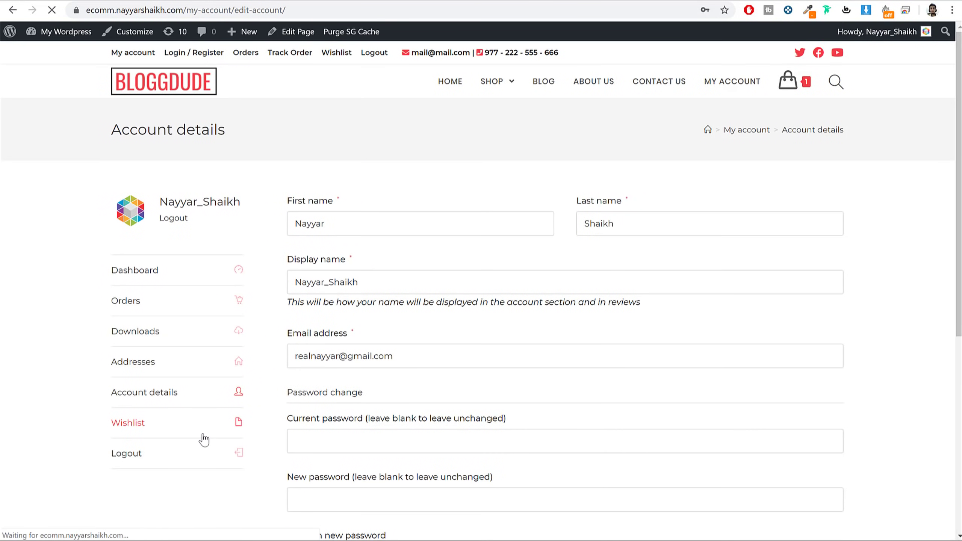
pyautogui.scroll(-5, 465, 316)
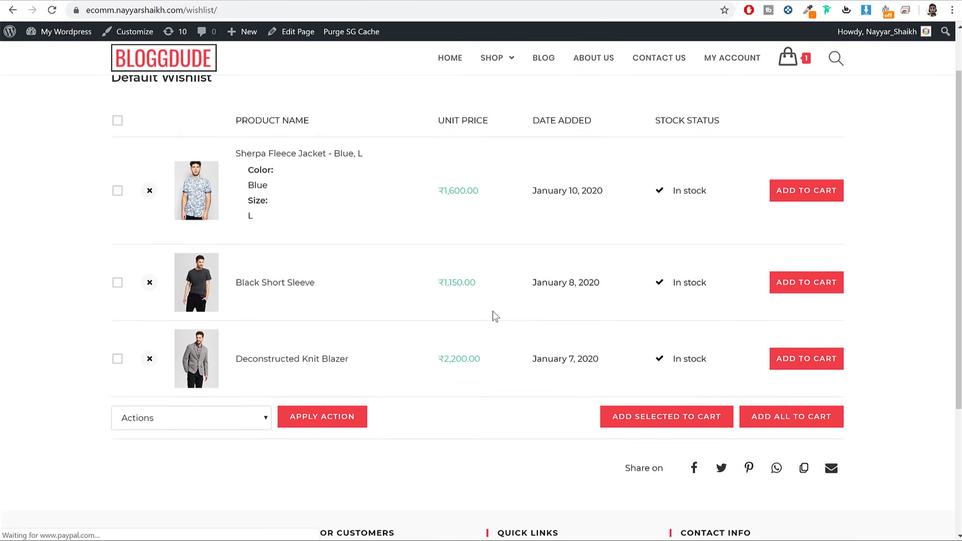
pyautogui.scroll(5, 690, 342)
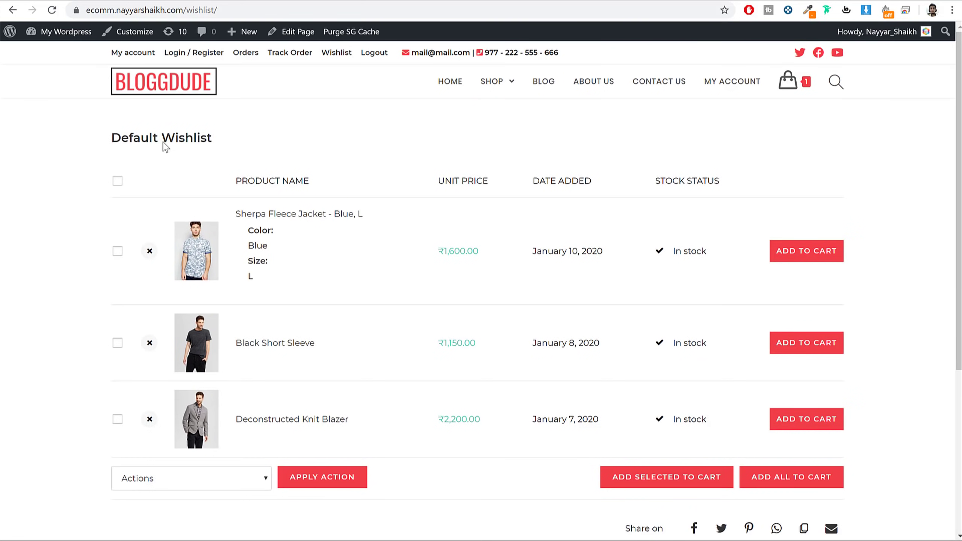
pyautogui.hotkey('alt', 'Left')
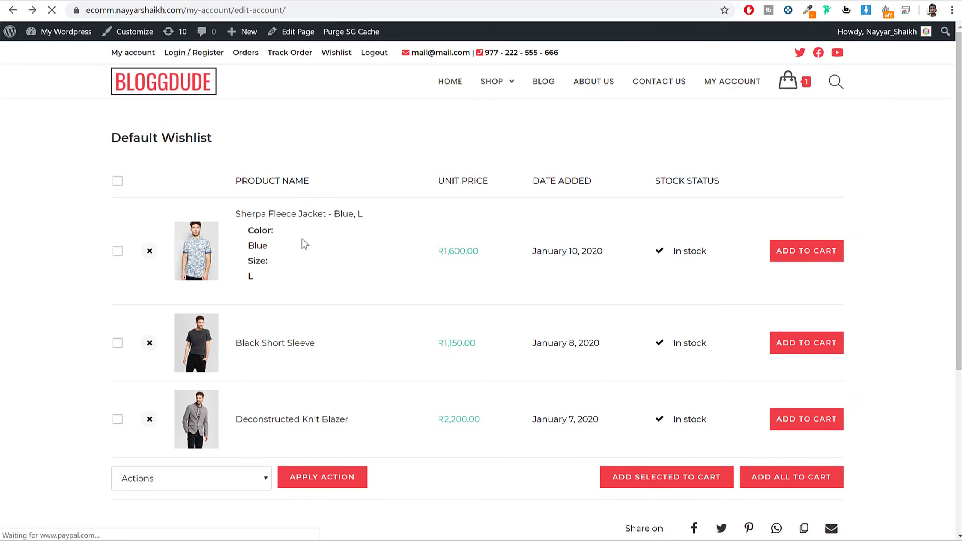
# Open order #322 from the Orders list, scroll through it, then go to Track Order
pyautogui.click(157, 311)
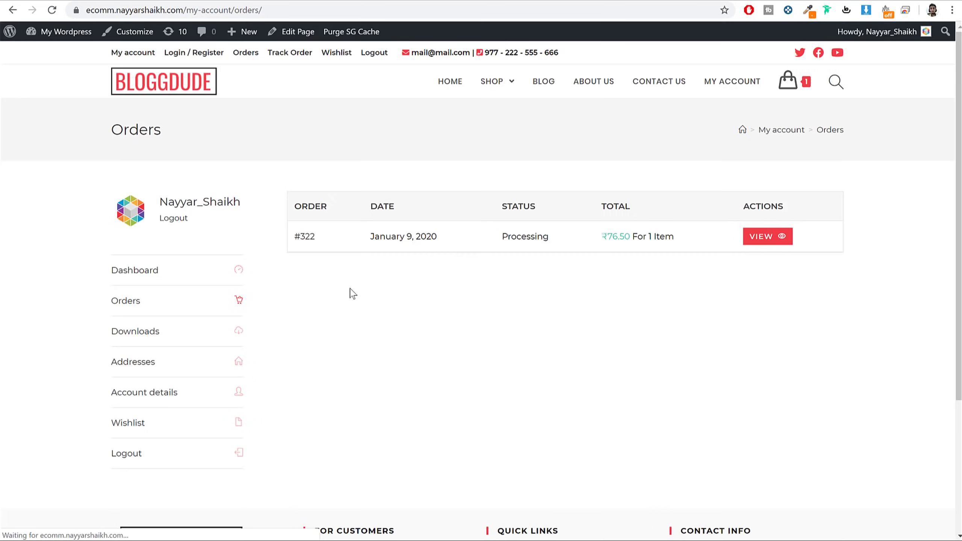
pyautogui.click(311, 241)
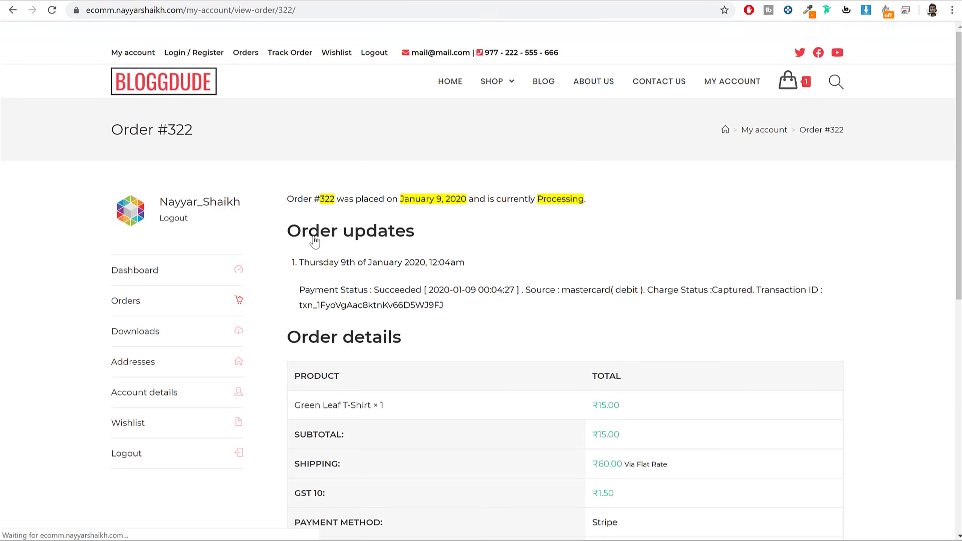
pyautogui.scroll(-10, 451, 254)
pyautogui.scroll(10, 451, 258)
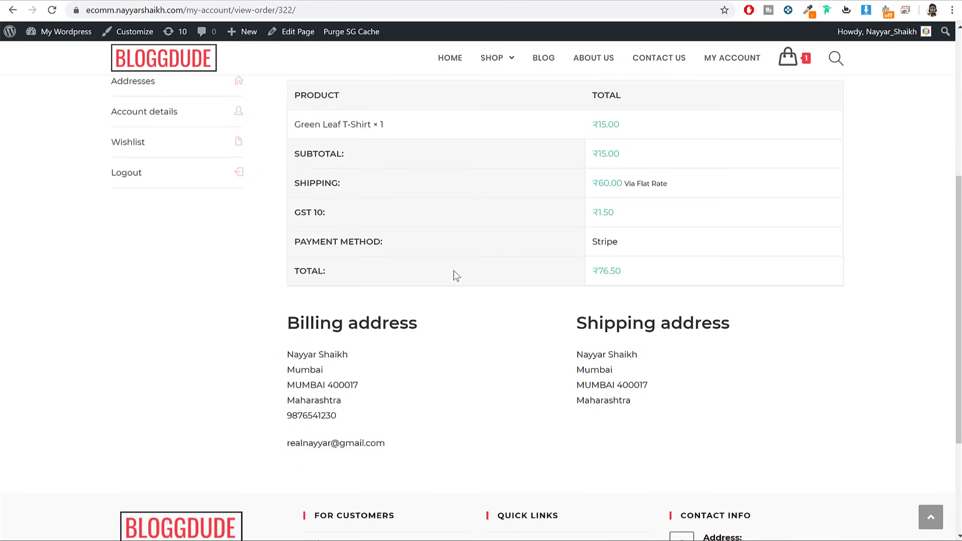
pyautogui.scroll(-5, 538, 258)
pyautogui.scroll(5, 544, 251)
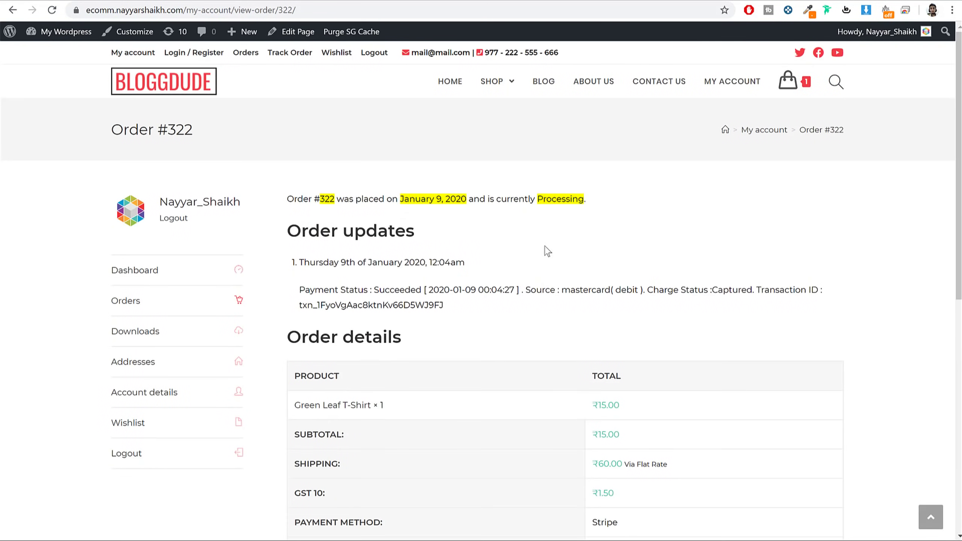
pyautogui.click(291, 59)
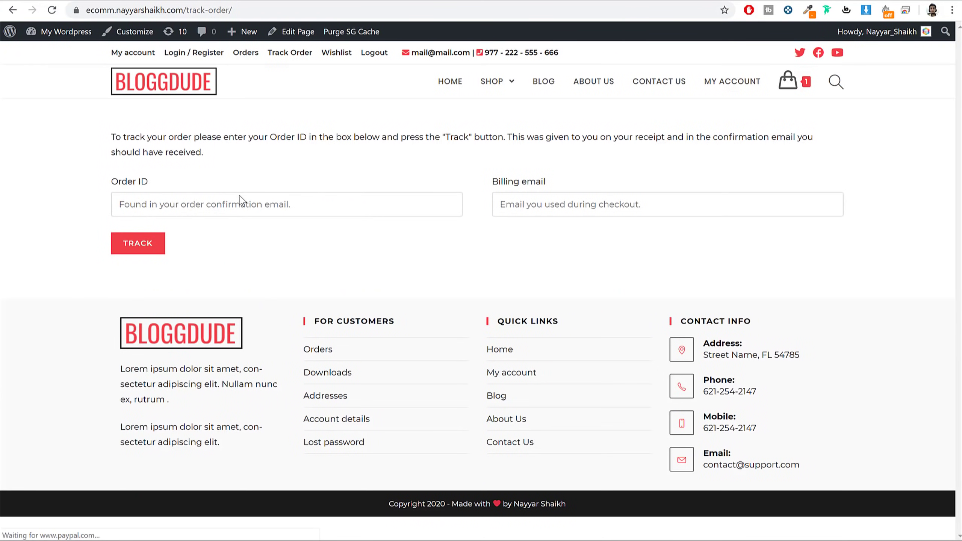
# Fill in the order ID and billing email on Track Order and submit the lookup
pyautogui.click(240, 205)
pyautogui.write('322')
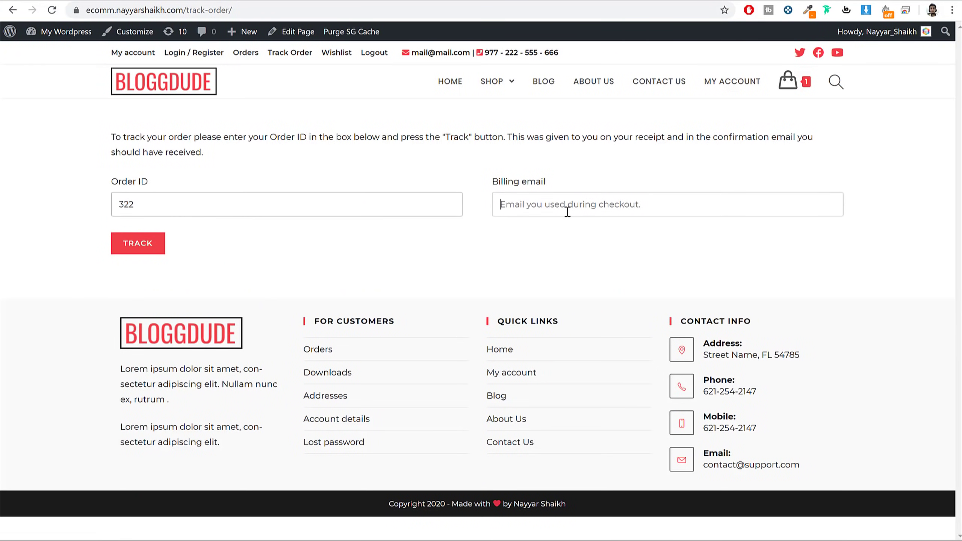
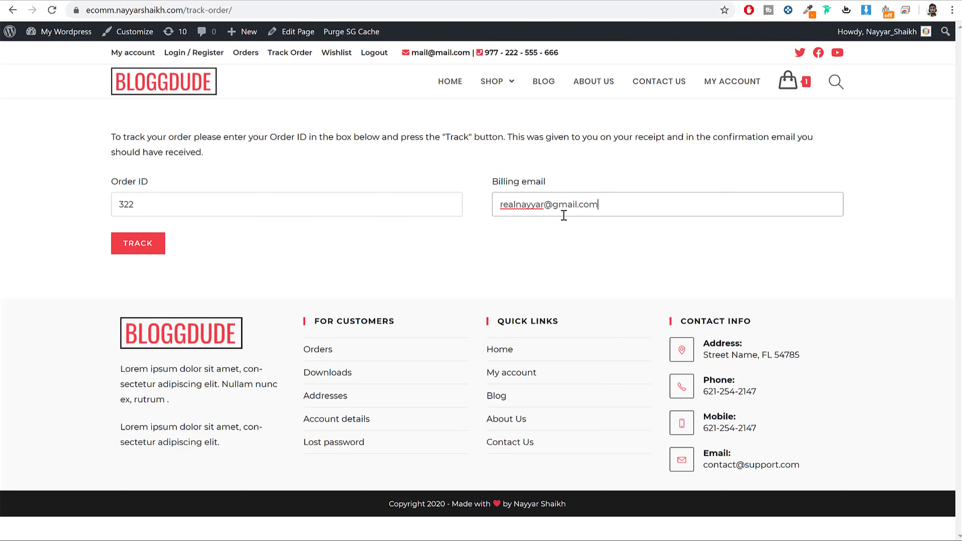
pyautogui.click(115, 244)
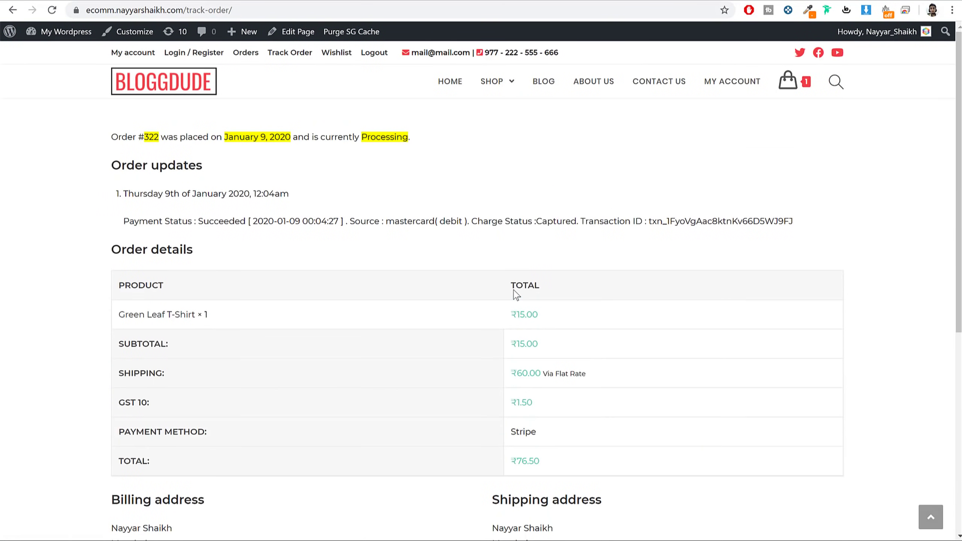
# Highlight the order date, Processing status and payment status lines in the tracking result
pyautogui.moveTo(118, 135); pyautogui.dragTo(400, 136)
pyautogui.click(340, 137)
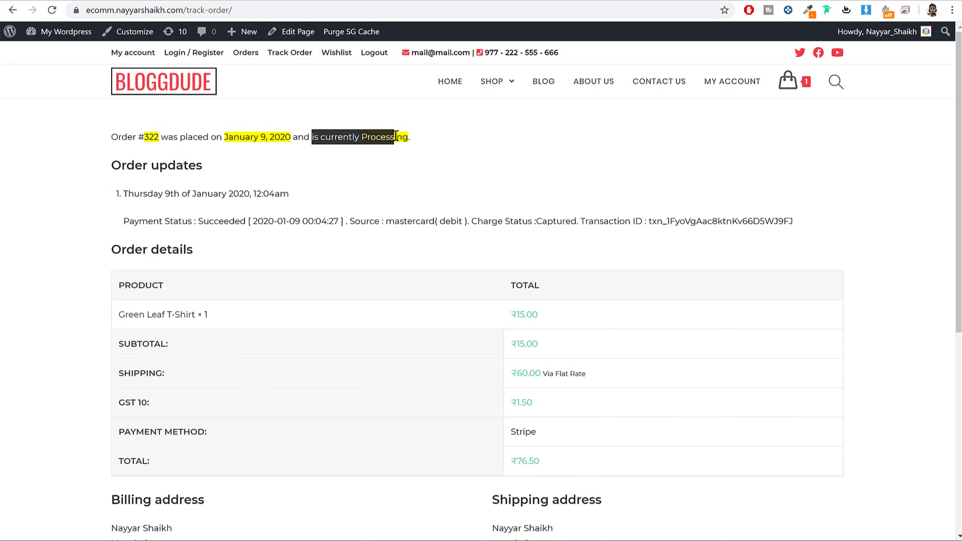
pyautogui.click(395, 135)
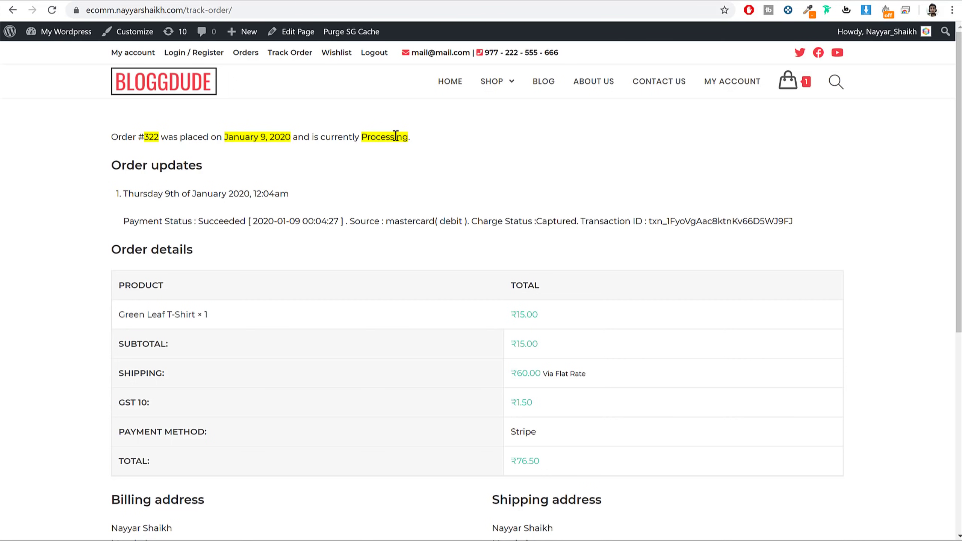
pyautogui.moveTo(126, 228); pyautogui.dragTo(620, 224)
pyautogui.click(649, 226)
pyautogui.scroll(-6, 867, 248)
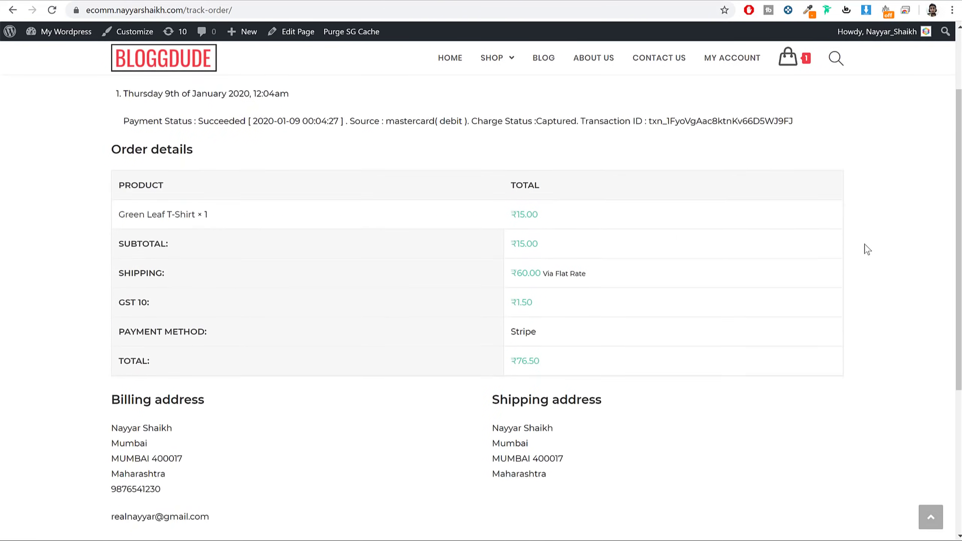
pyautogui.scroll(3, 705, 279)
# Highlight the ₹15.00 item, ₹60.00 shipping and ₹1.50 GST totals, then return home
pyautogui.moveTo(547, 201); pyautogui.dragTo(507, 194)
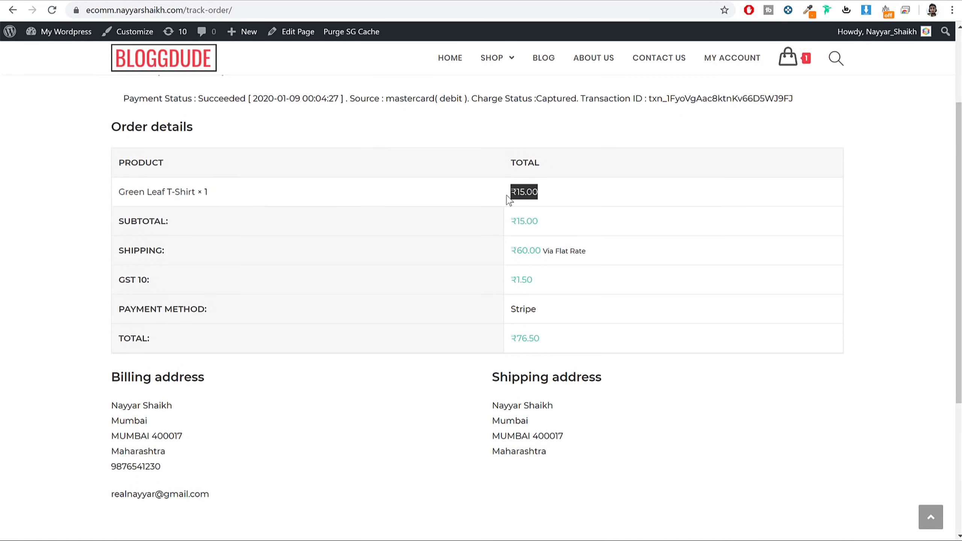
pyautogui.moveTo(166, 250); pyautogui.dragTo(134, 258)
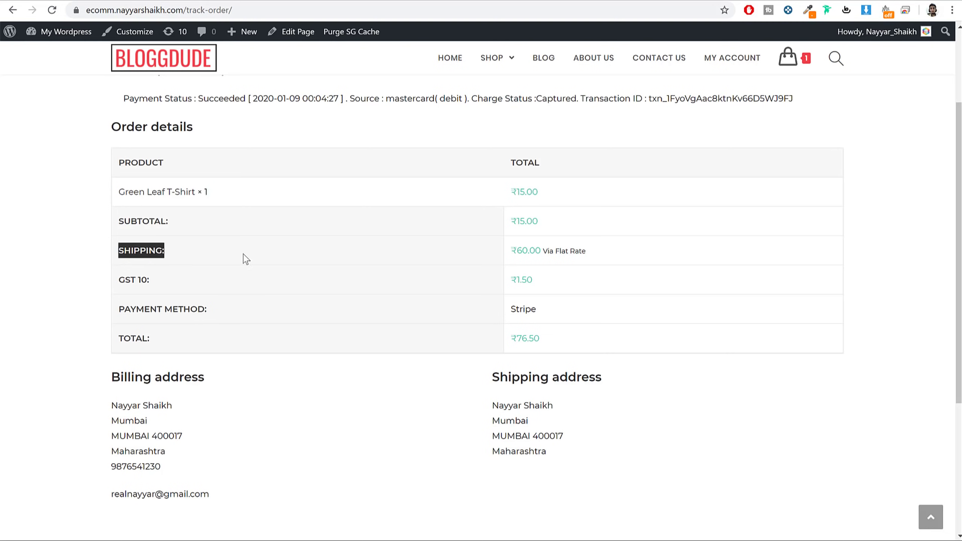
pyautogui.moveTo(540, 251); pyautogui.dragTo(511, 251)
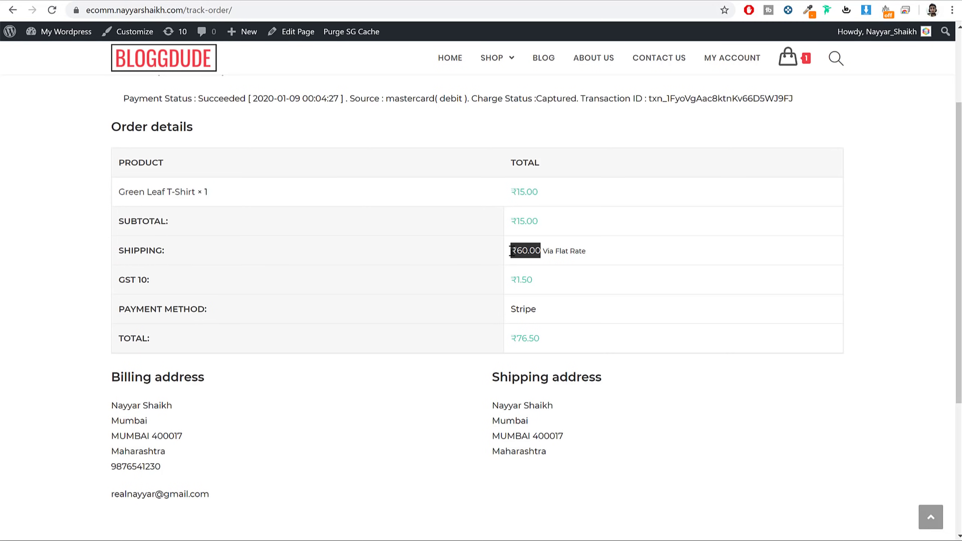
pyautogui.moveTo(163, 287); pyautogui.dragTo(124, 285)
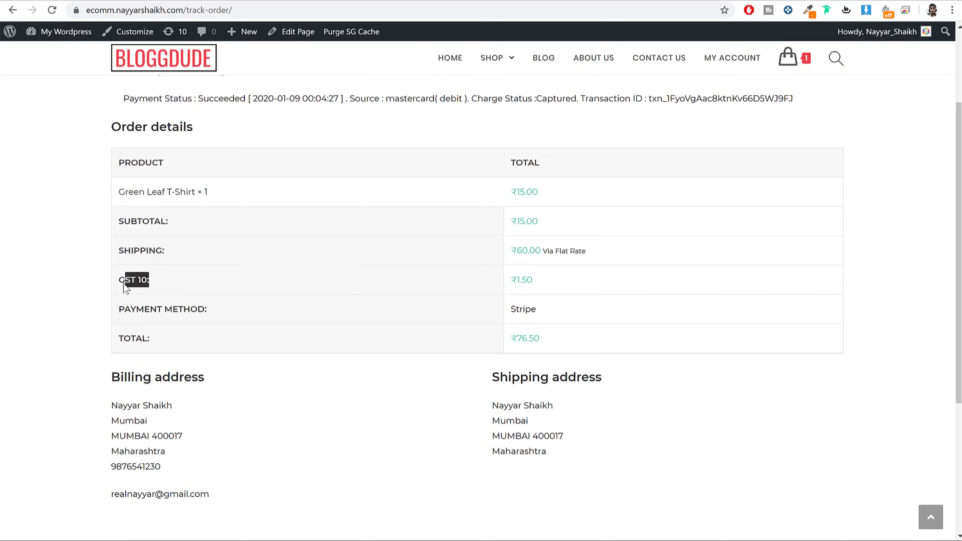
pyautogui.moveTo(548, 282); pyautogui.dragTo(510, 285)
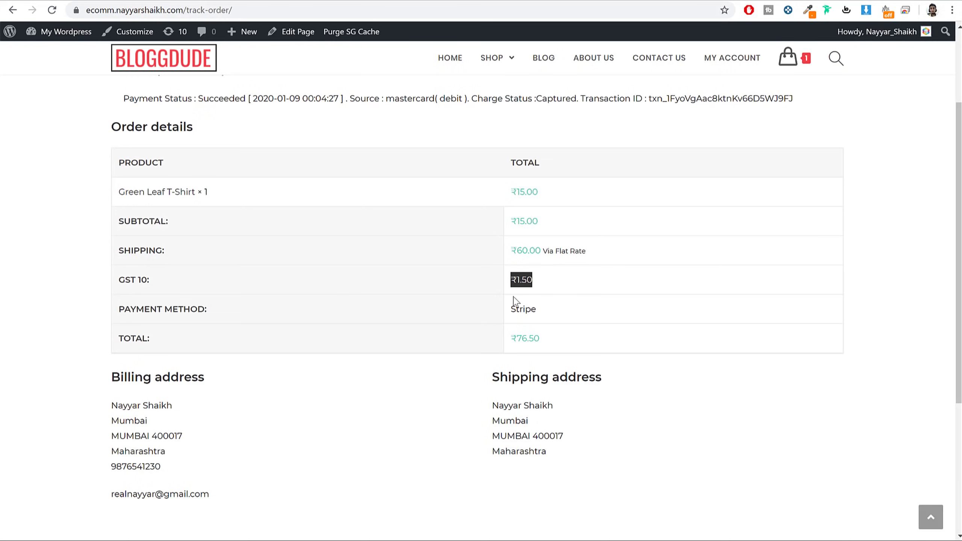
pyautogui.moveTo(563, 347); pyautogui.dragTo(482, 340)
pyautogui.scroll(3, 484, 341)
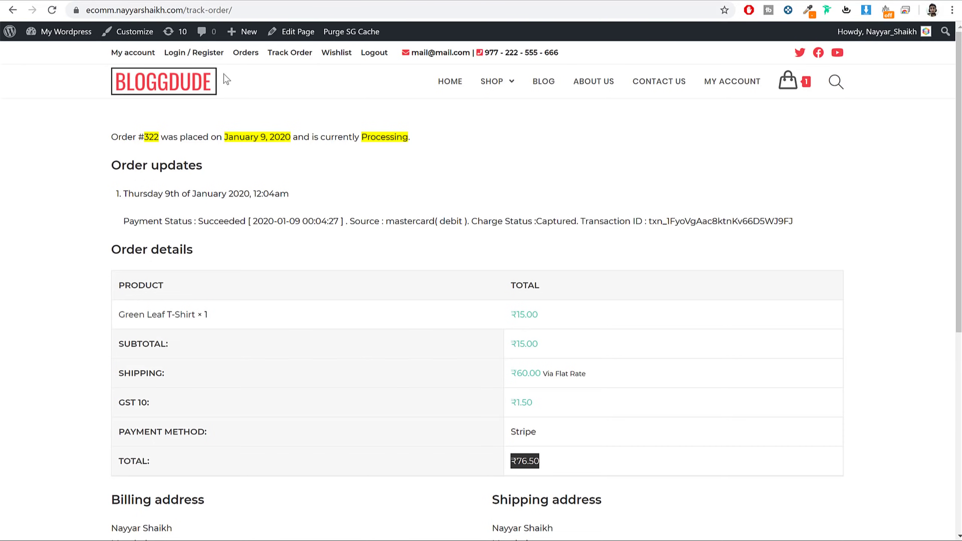
pyautogui.click(158, 82)
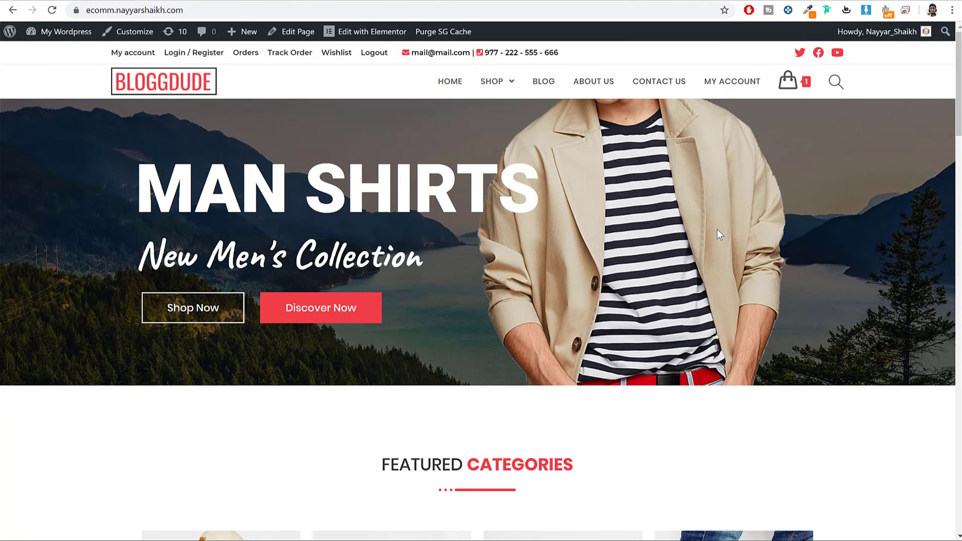
# Scroll the home page, then show the mini-cart with the Sherpa Fleece Jacket – Blue, L at ₹1,600.00
pyautogui.scroll(-10, 717, 230)
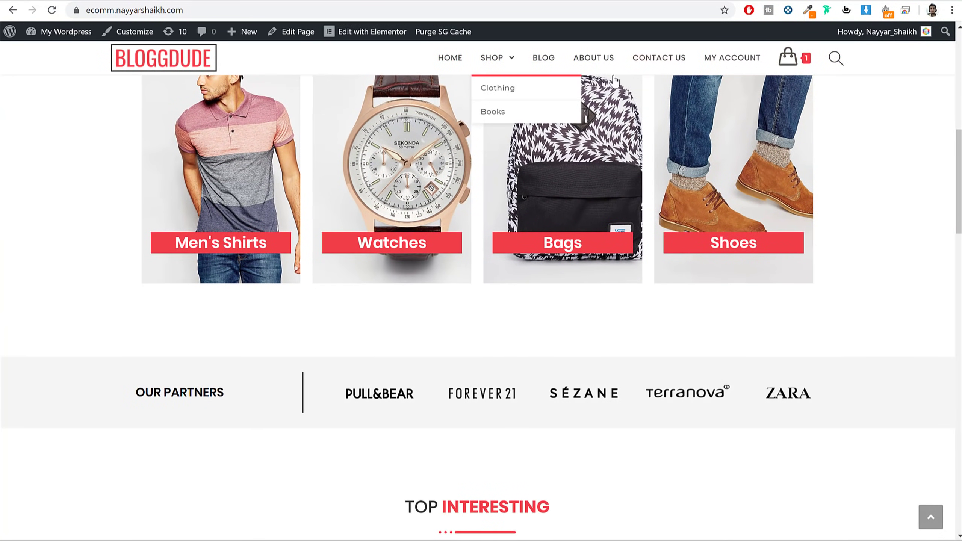
pyautogui.moveTo(788, 58)
pyautogui.scroll(-8, 745, 227)
pyautogui.scroll(18, 748, 245)
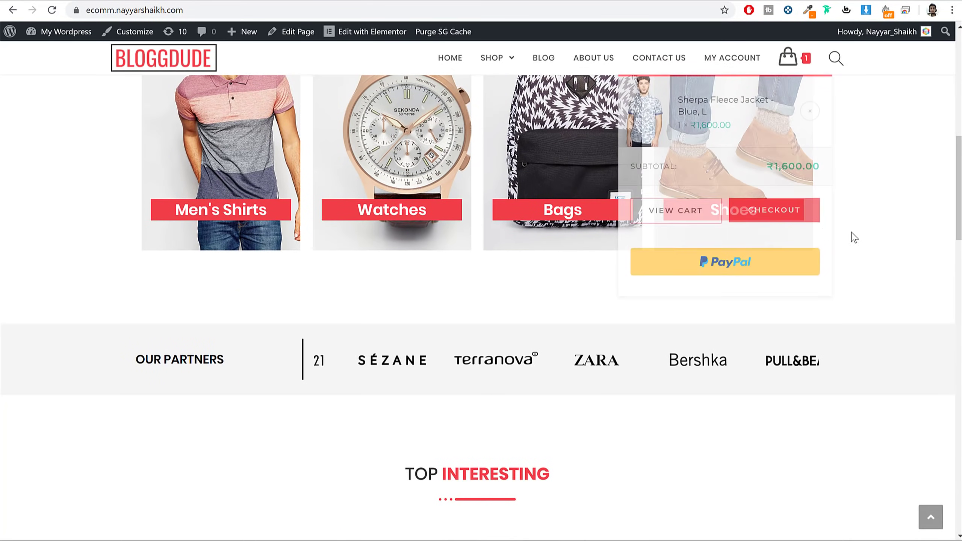
pyautogui.scroll(-20, 899, 286)
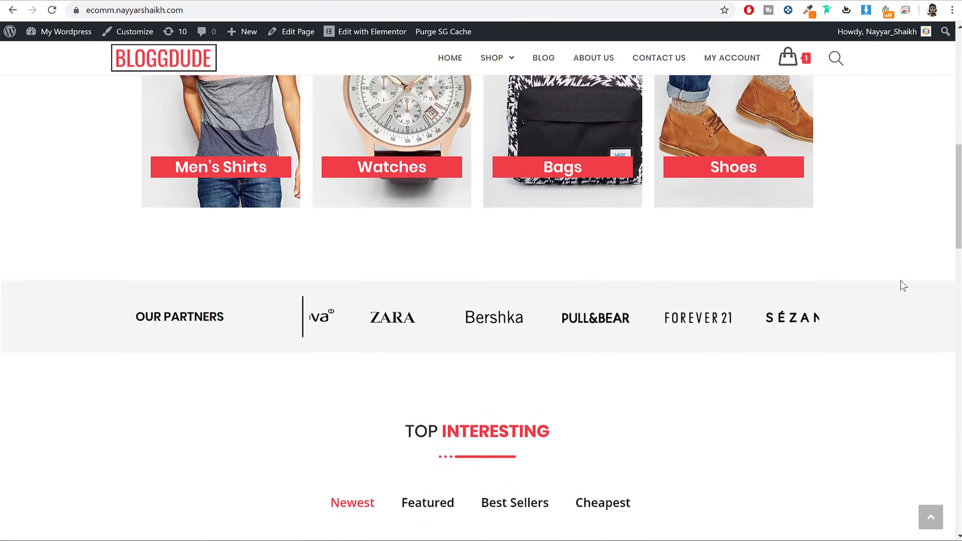
pyautogui.scroll(-5, 898, 303)
pyautogui.scroll(15, 898, 314)
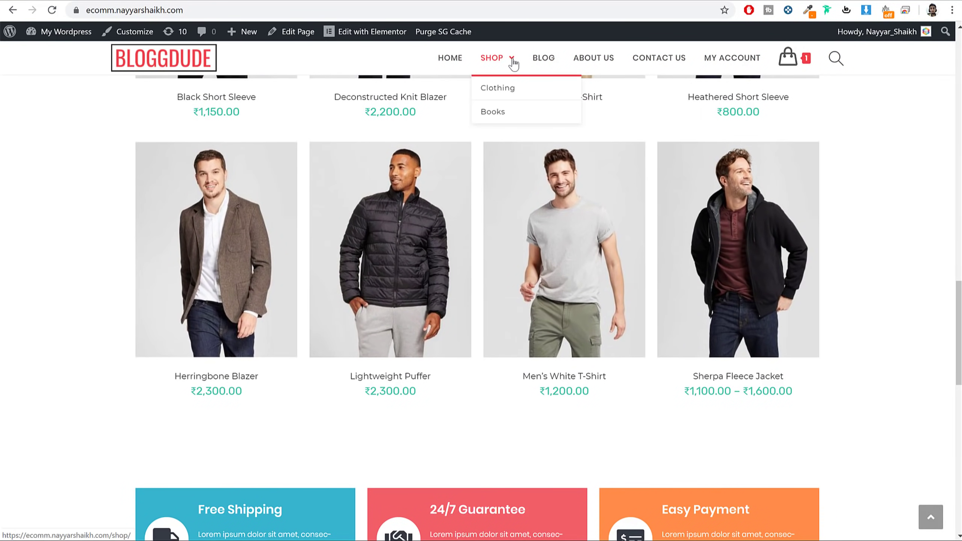
pyautogui.scroll(15, 886, 413)
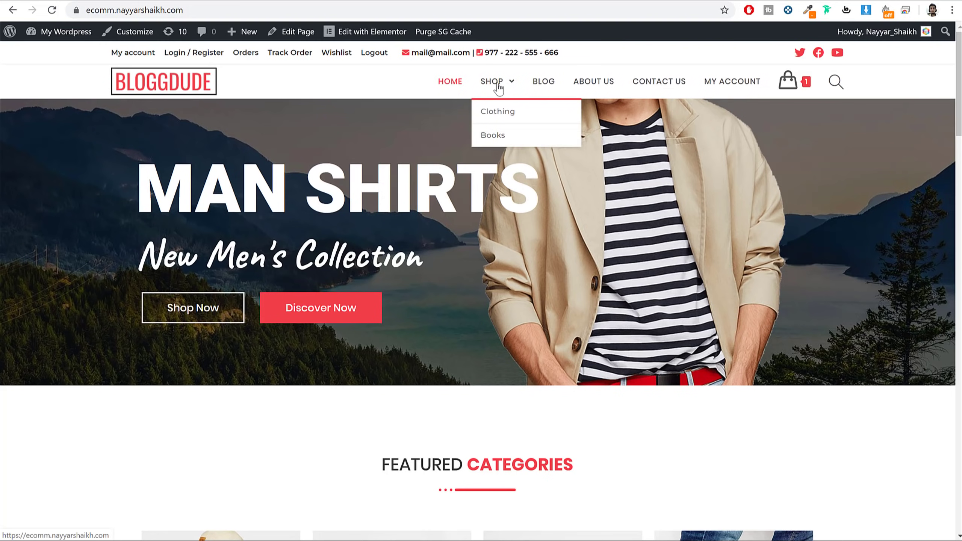
pyautogui.moveTo(796, 87)
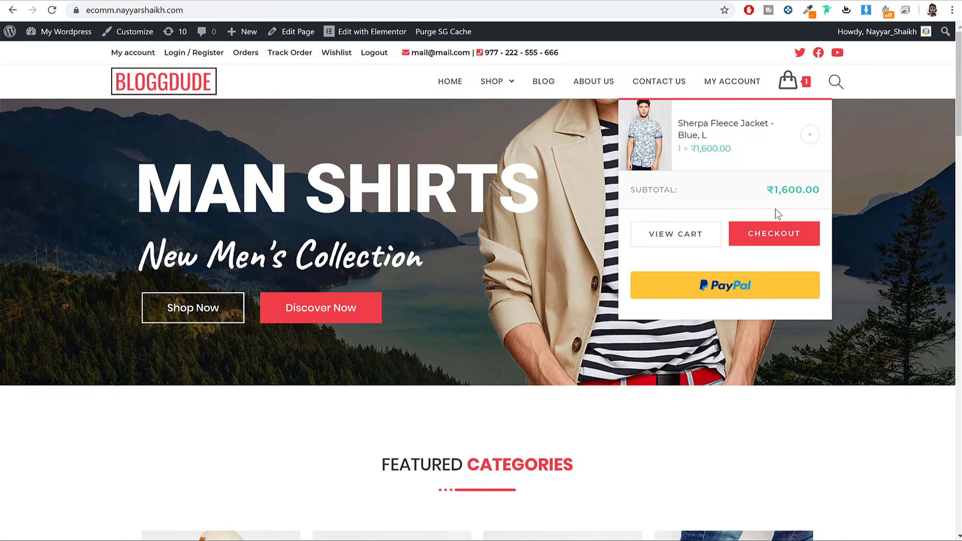
pyautogui.moveTo(803, 189); pyautogui.dragTo(762, 199)
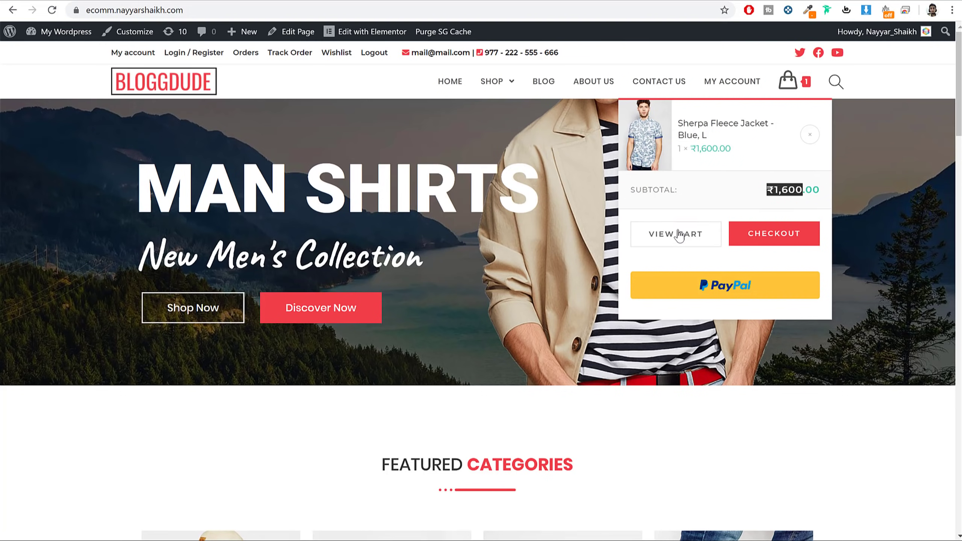
pyautogui.click(688, 246)
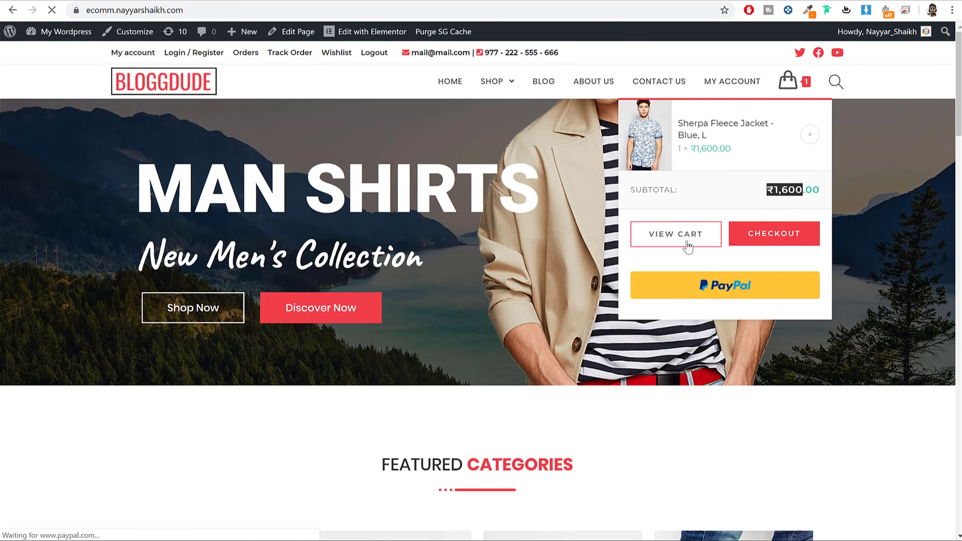
pyautogui.scroll(-5, 703, 301)
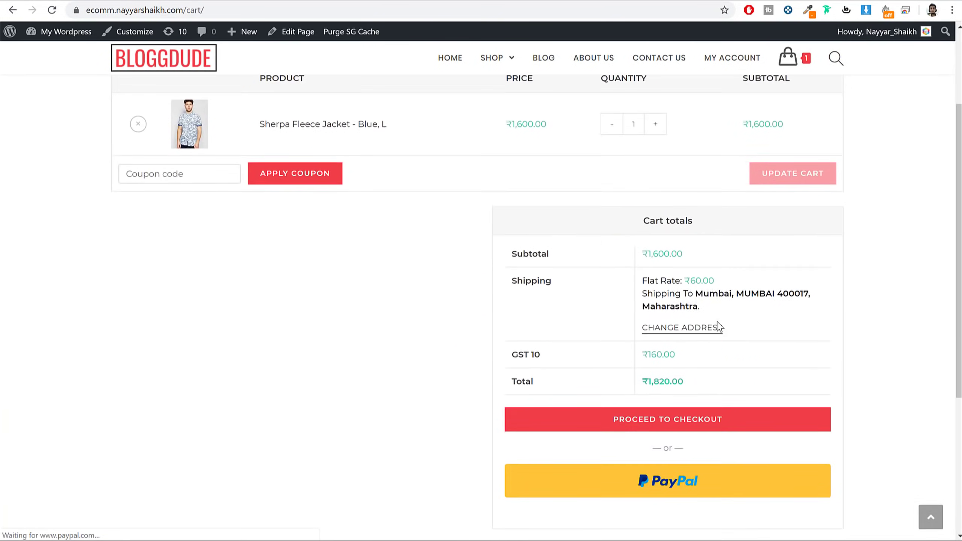
pyautogui.scroll(5, 722, 329)
pyautogui.press('F5')
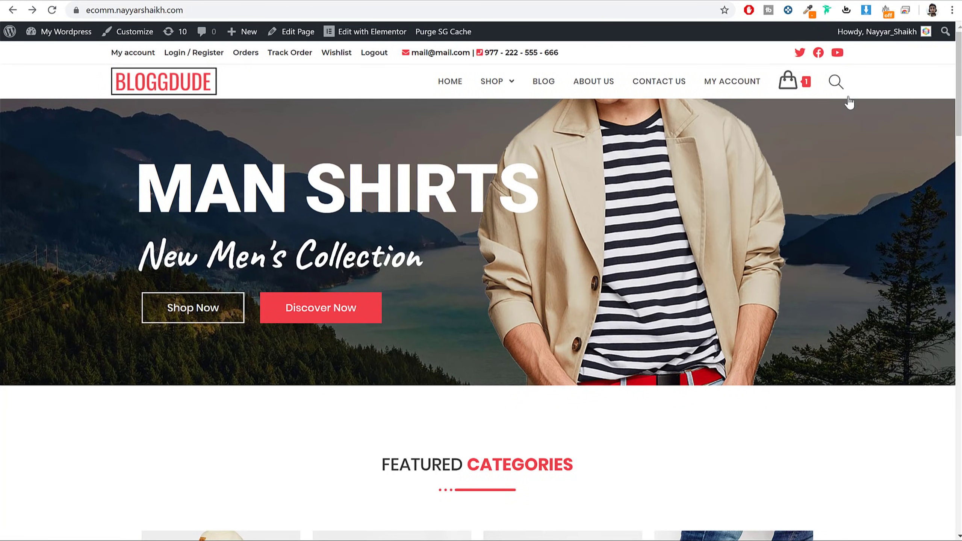
# Open and close the header search field, then glance down the hero area
pyautogui.click(836, 82)
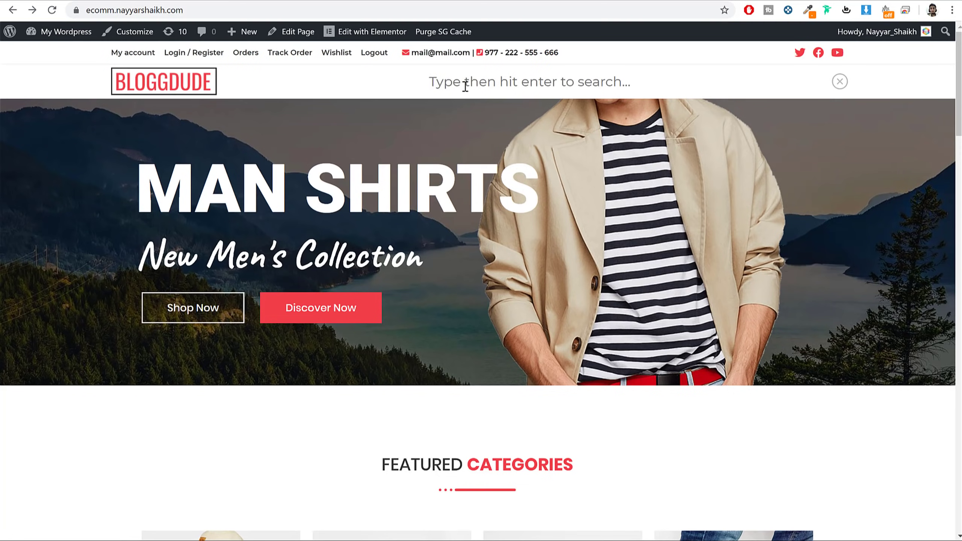
pyautogui.click(840, 82)
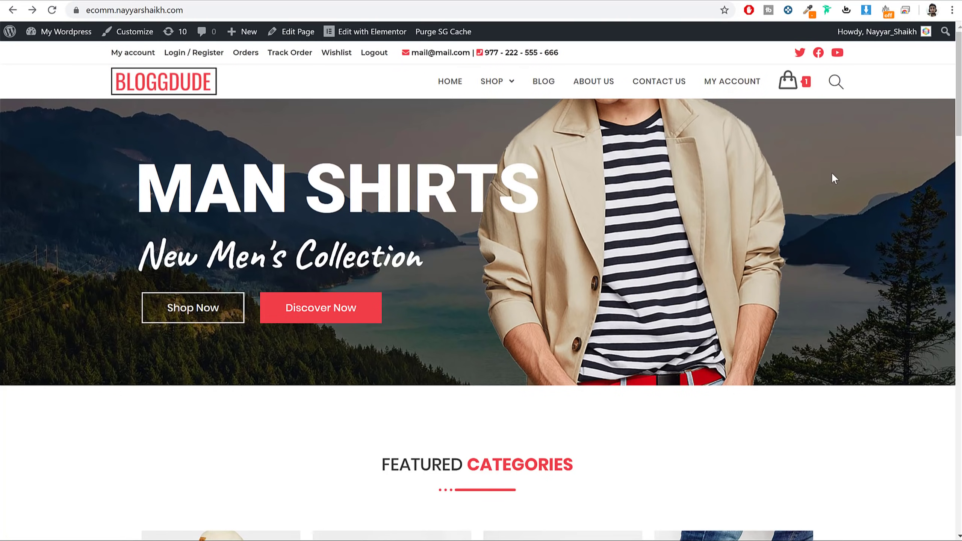
pyautogui.scroll(-20, 409, 311)
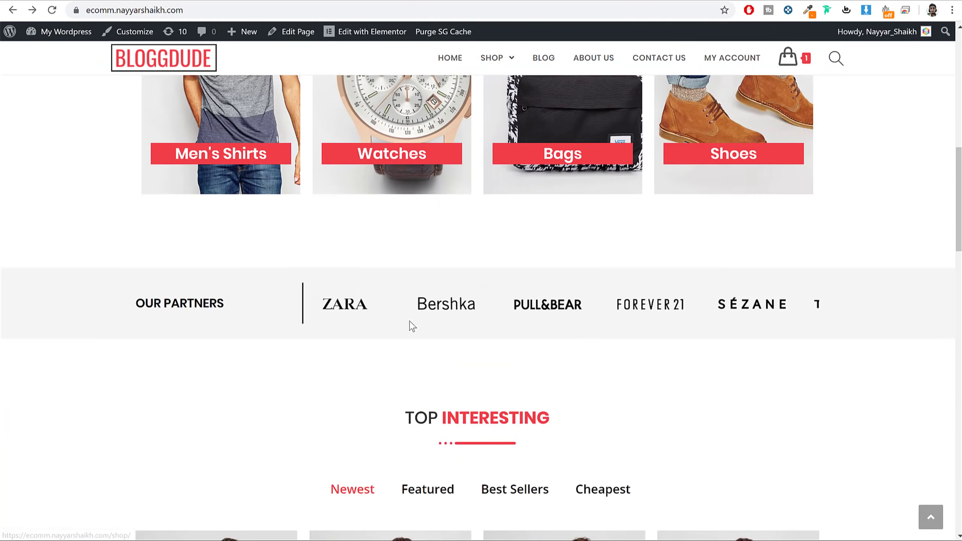
pyautogui.scroll(20, 417, 366)
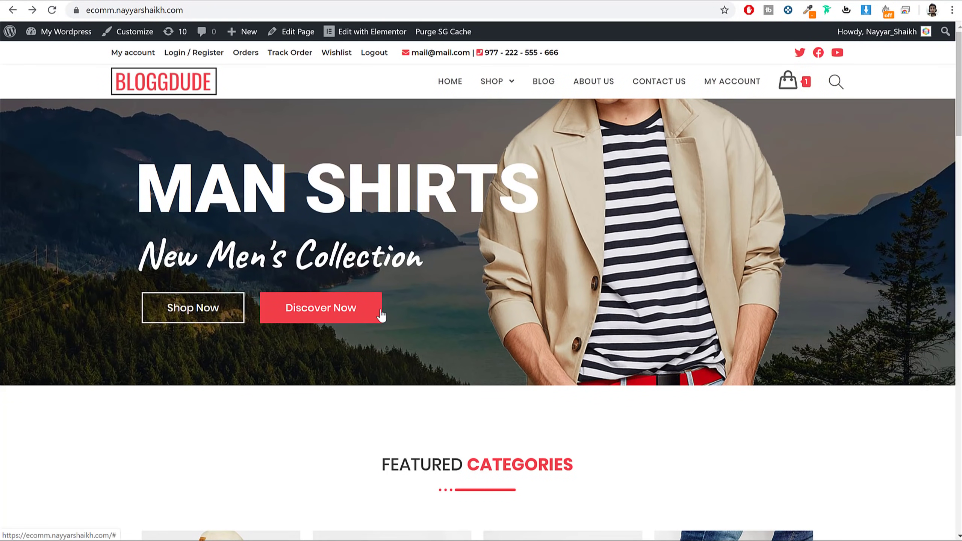
# Highlight the hero's MAN SHIRTS heading and New Men's Collection tagline, then scroll toward Featured Categories
pyautogui.moveTo(149, 192); pyautogui.dragTo(456, 269)
pyautogui.click(456, 269)
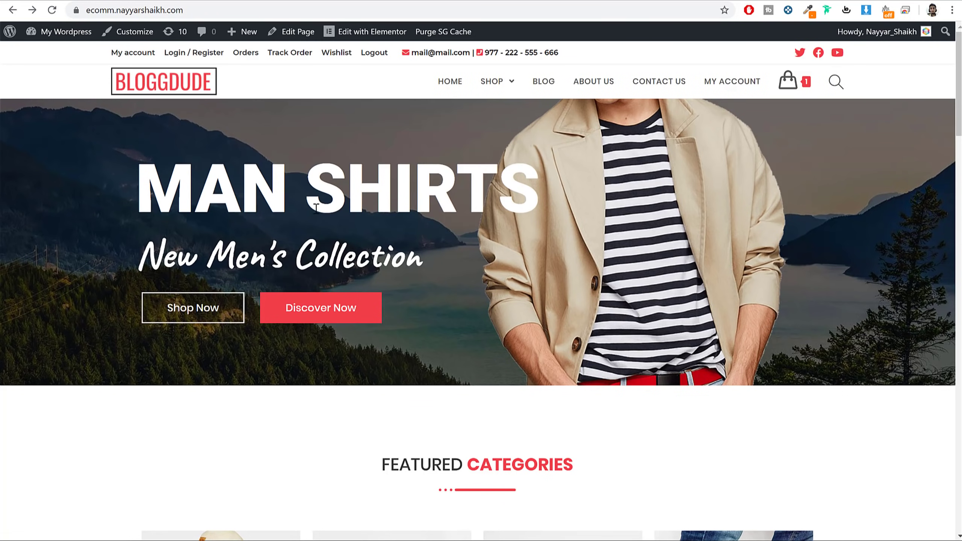
pyautogui.moveTo(151, 178); pyautogui.dragTo(541, 179)
pyautogui.moveTo(144, 261); pyautogui.dragTo(490, 256)
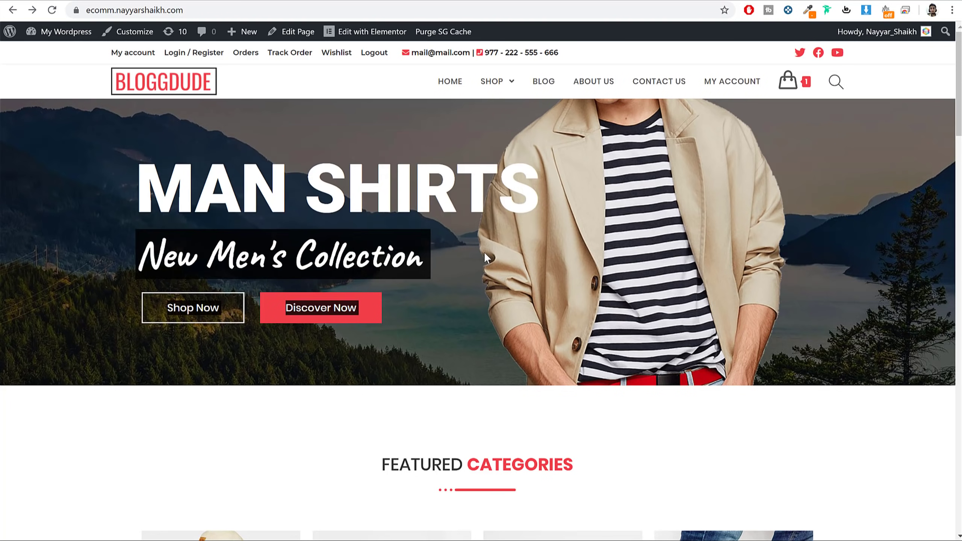
pyautogui.click(214, 309)
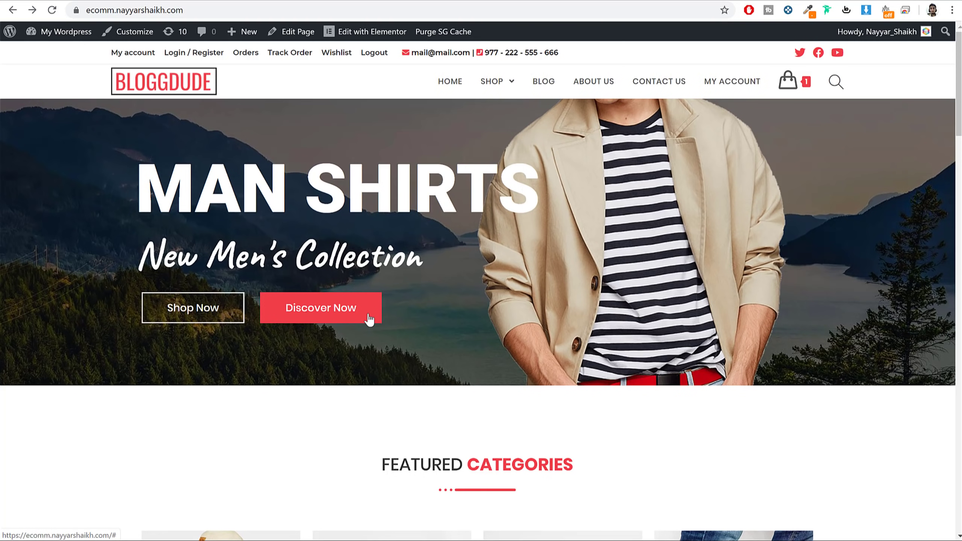
pyautogui.scroll(-8, 619, 365)
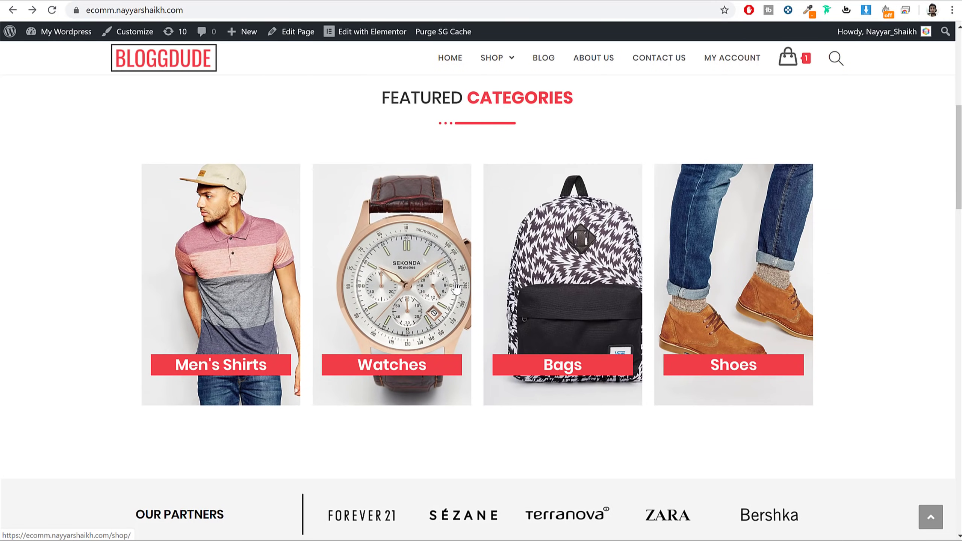
# Scroll down to the Top Interesting products section
pyautogui.scroll(-1, 870, 267)
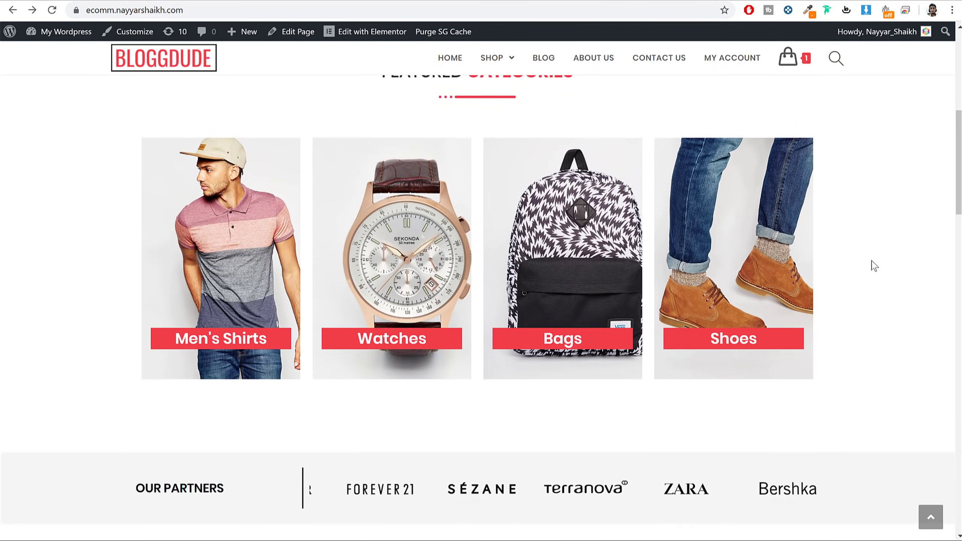
pyautogui.scroll(1, 870, 266)
pyautogui.scroll(-6, 871, 266)
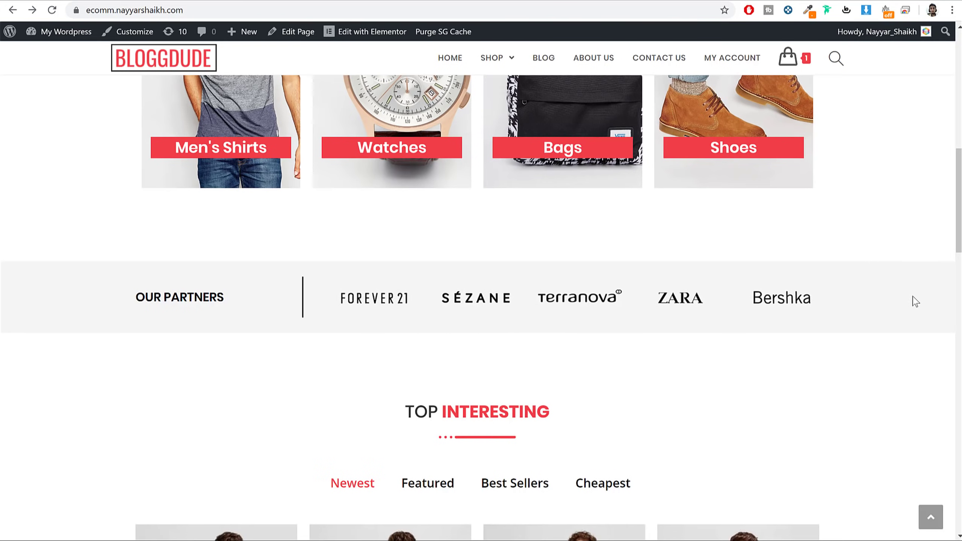
pyautogui.scroll(-6, 889, 358)
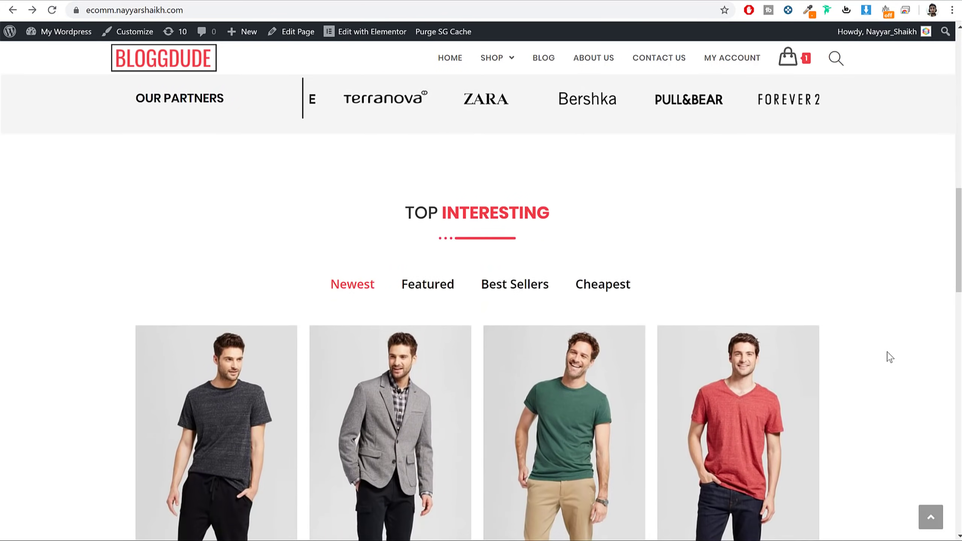
pyautogui.scroll(2, 465, 298)
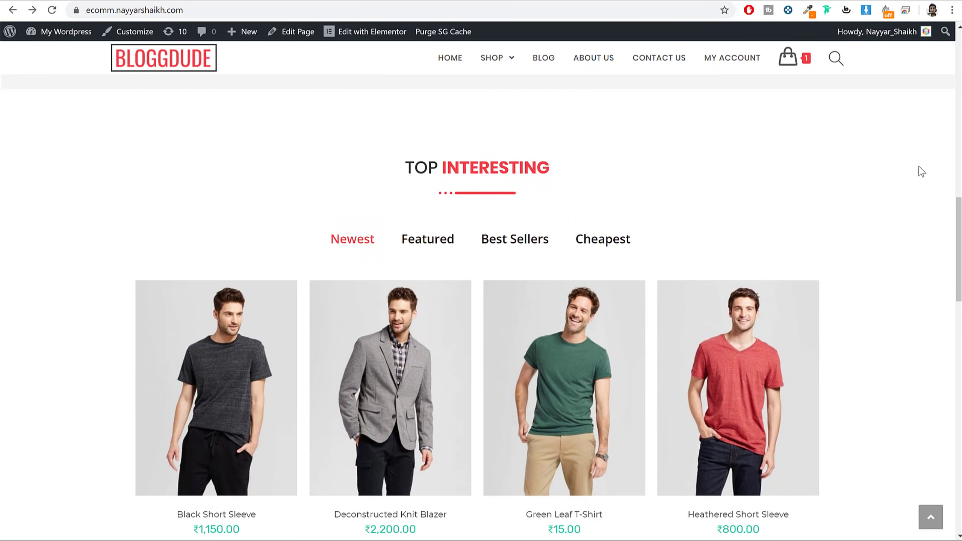
pyautogui.scroll(-3, 922, 171)
# Switch through the Best Sellers, Featured and Newest tabs, then quick-view the Deconstructed Knit Blazer
pyautogui.click(530, 118)
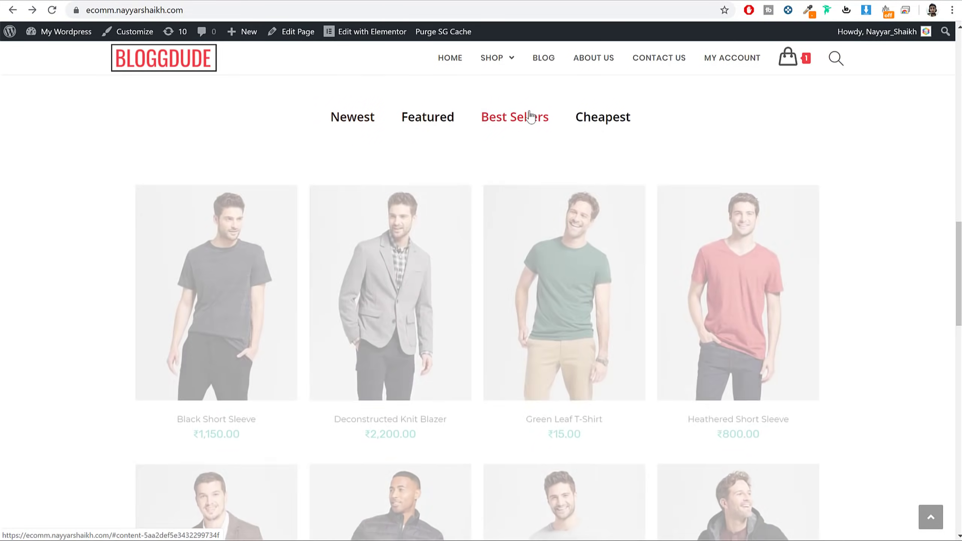
pyautogui.click(439, 118)
pyautogui.click(357, 119)
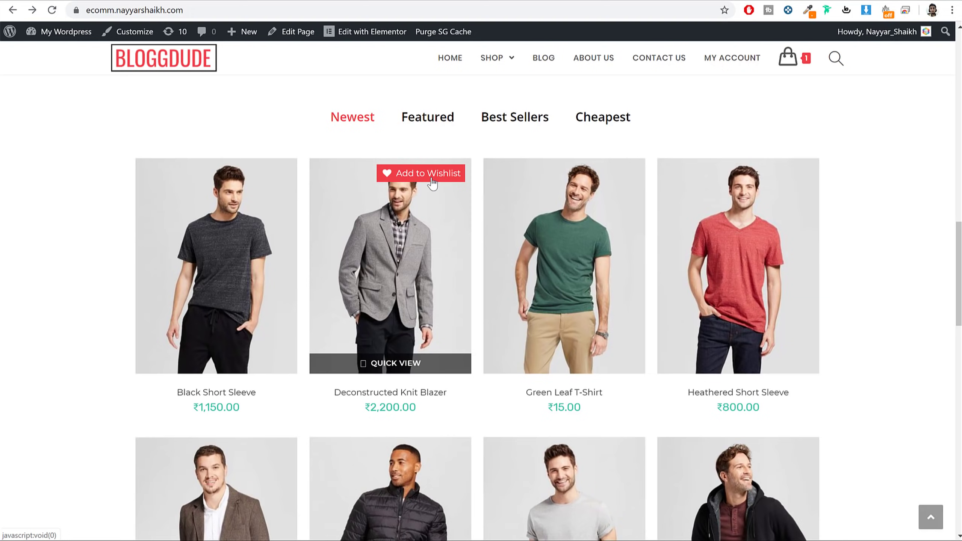
pyautogui.click(406, 365)
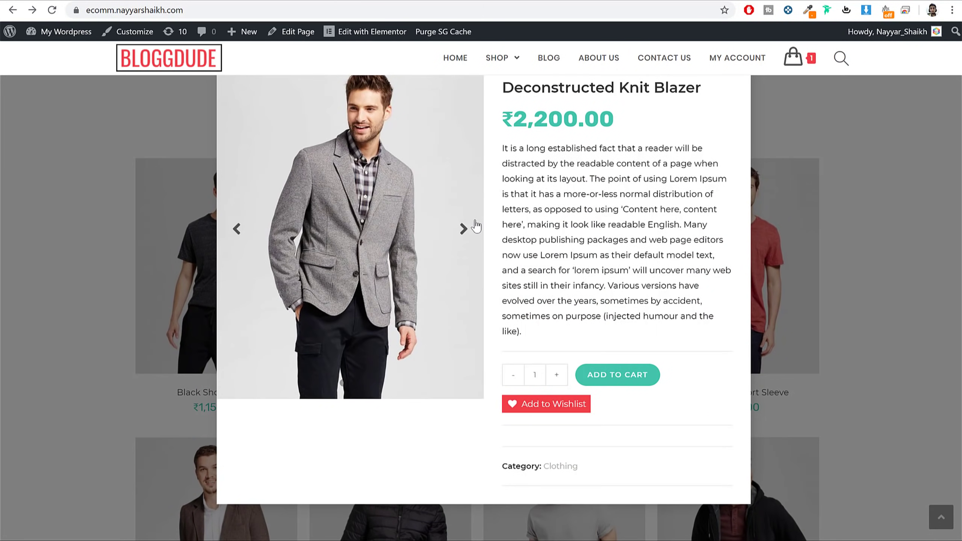
# Flip the blazer's images to the back and front, highlight its description, then close the quick view
pyautogui.click(469, 229)
pyautogui.click(469, 230)
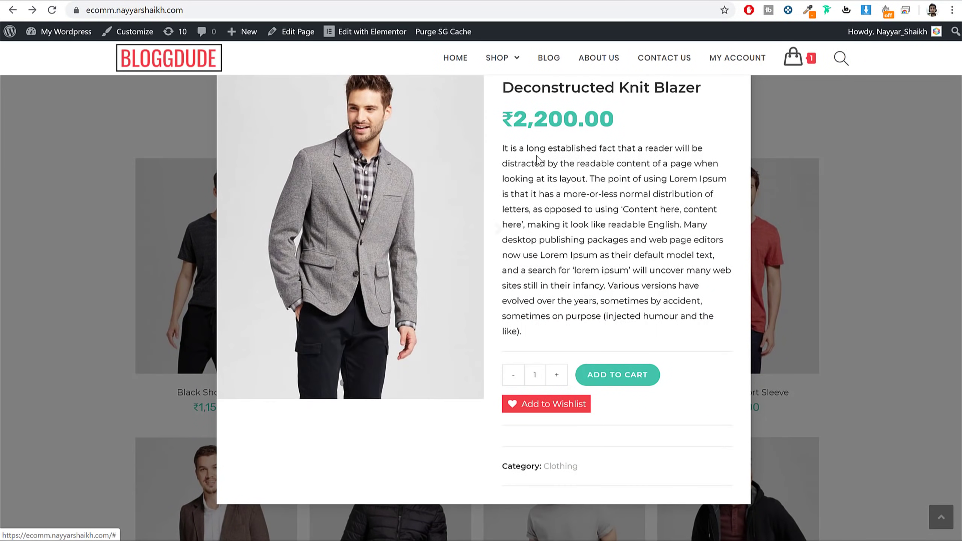
pyautogui.moveTo(535, 149); pyautogui.dragTo(574, 329)
pyautogui.click(576, 332)
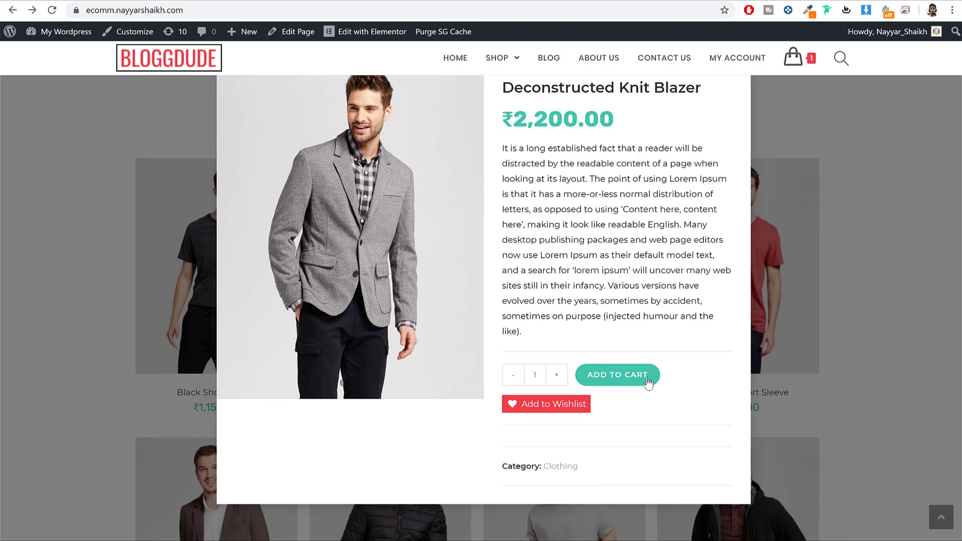
pyautogui.click(814, 323)
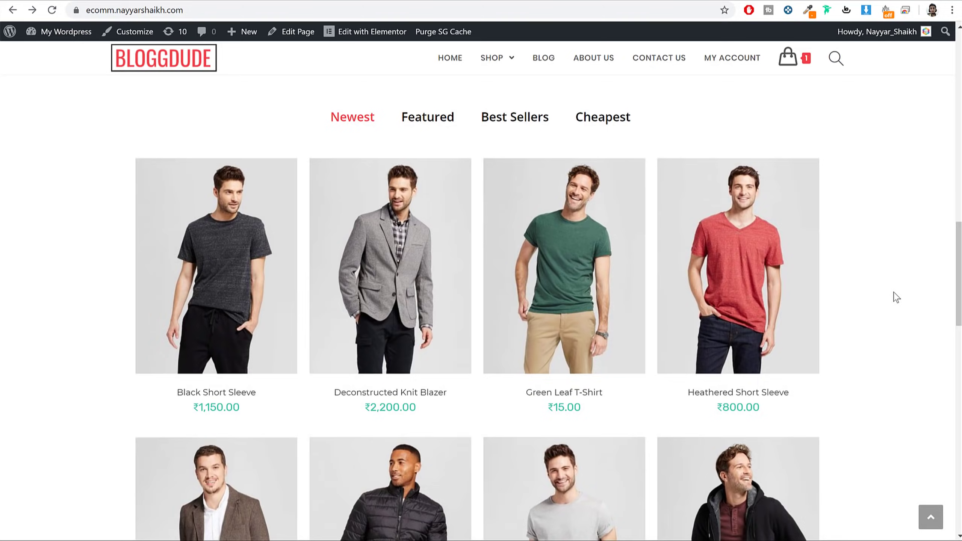
# Highlight the Free Shipping, 24/7 Guarantee and Easy Payment feature box headings
pyautogui.scroll(-10, 894, 299)
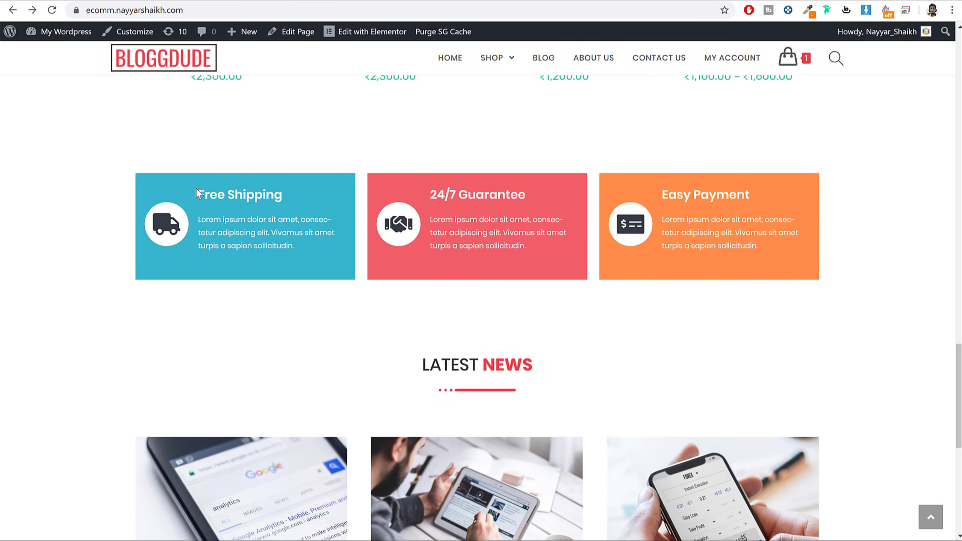
pyautogui.moveTo(197, 190); pyautogui.dragTo(289, 203)
pyautogui.click(478, 208)
pyautogui.moveTo(527, 189); pyautogui.dragTo(419, 185)
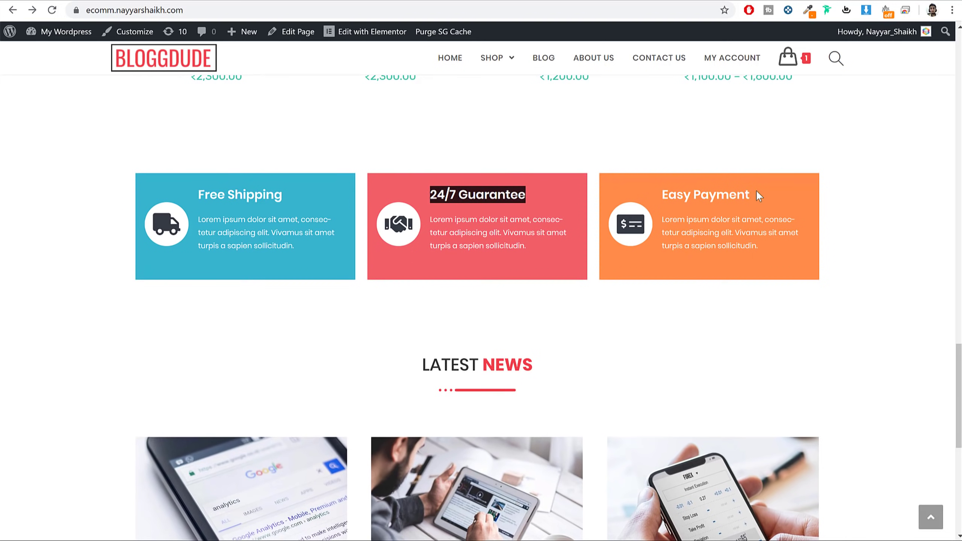
pyautogui.moveTo(758, 196); pyautogui.dragTo(662, 194)
pyautogui.click(735, 220)
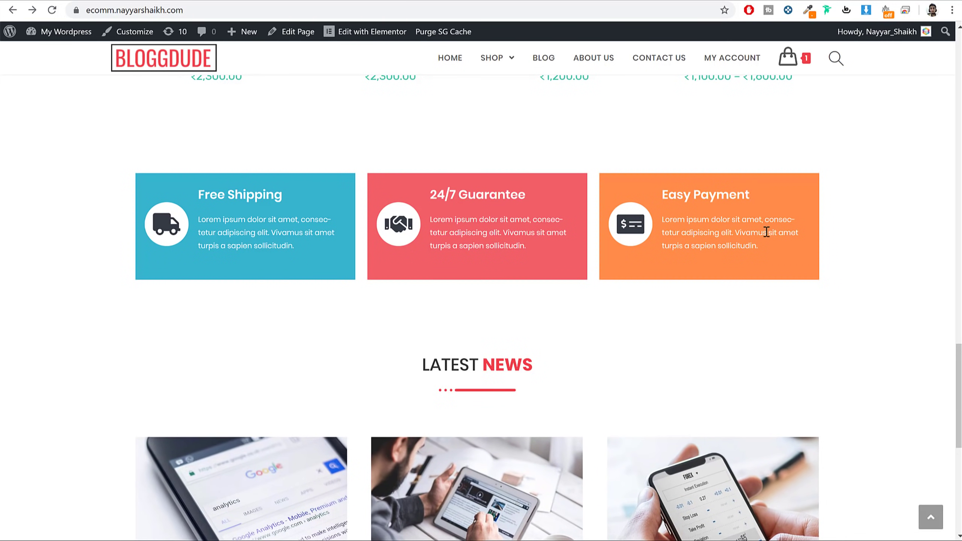
# Scroll past the Latest News posts to the footer, back up, and open the Shop page
pyautogui.scroll(-6, 834, 308)
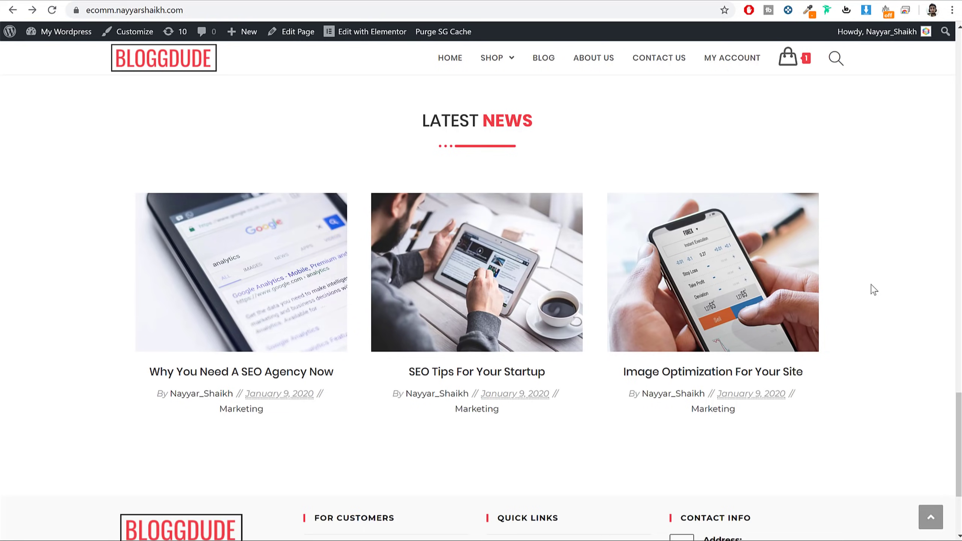
pyautogui.scroll(-5, 874, 290)
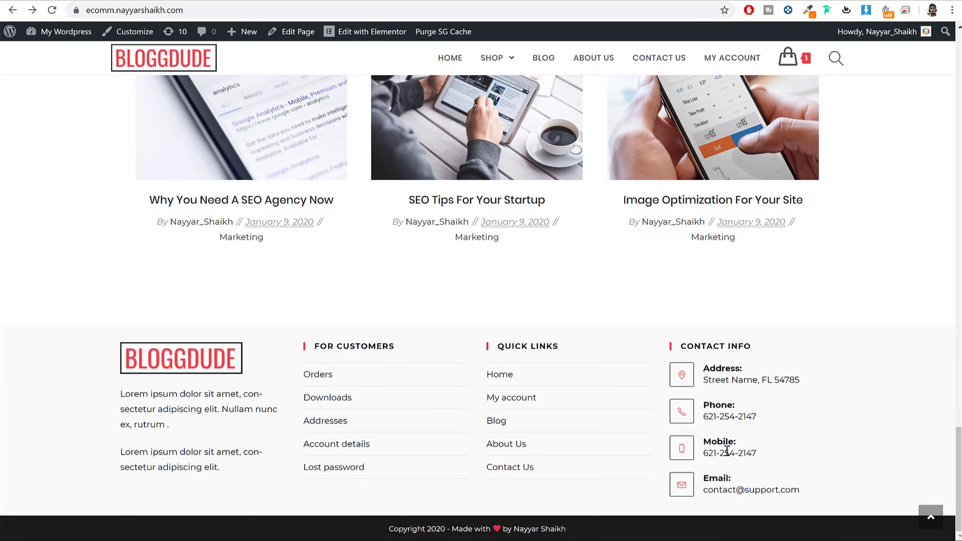
pyautogui.scroll(20, 758, 466)
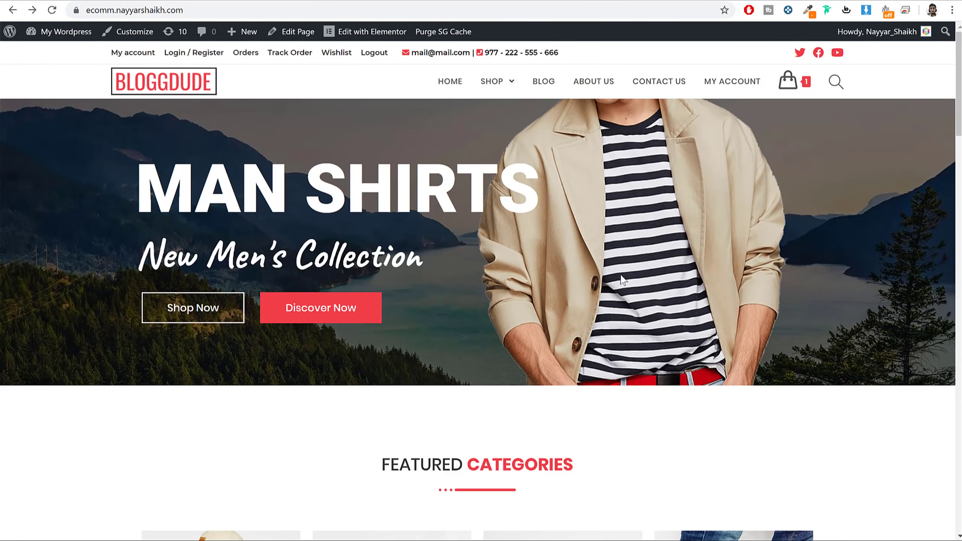
pyautogui.click(486, 89)
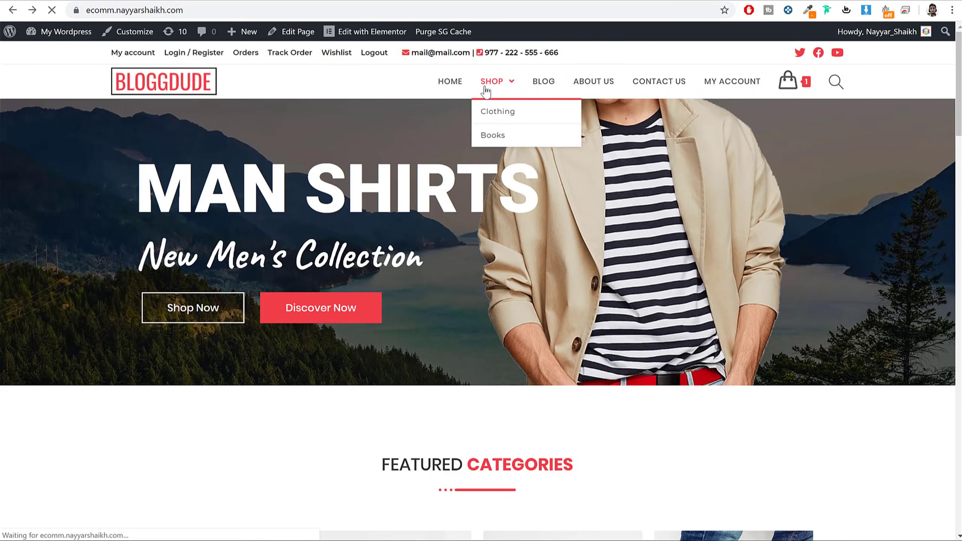
# Scroll the Shop page's filters and product grid, and focus the sidebar product search box
pyautogui.scroll(-3, 835, 212)
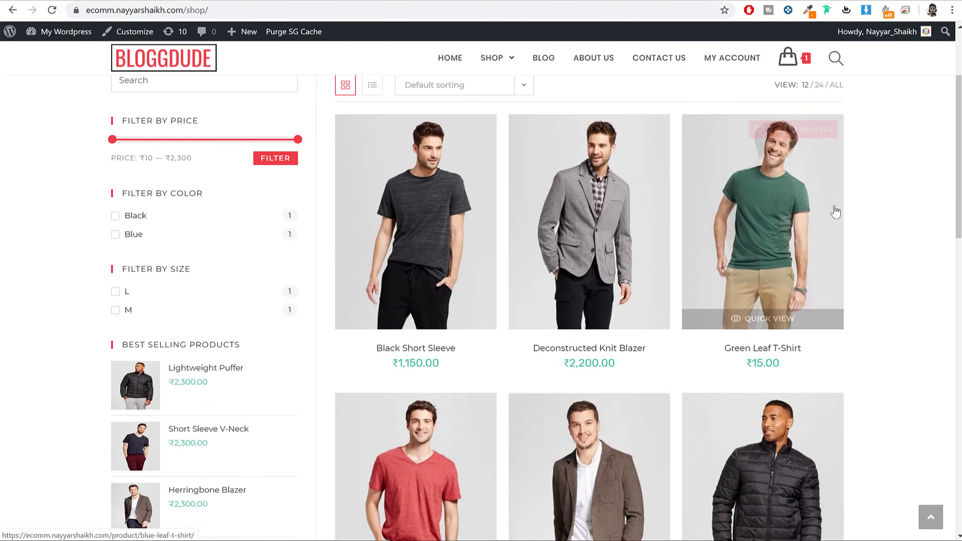
pyautogui.scroll(-12, 835, 212)
pyautogui.scroll(15, 833, 209)
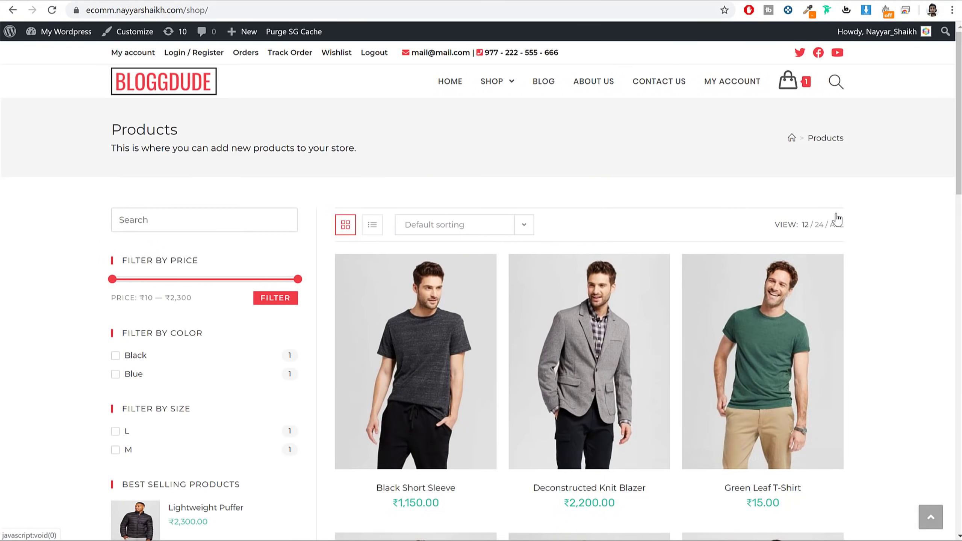
pyautogui.click(198, 224)
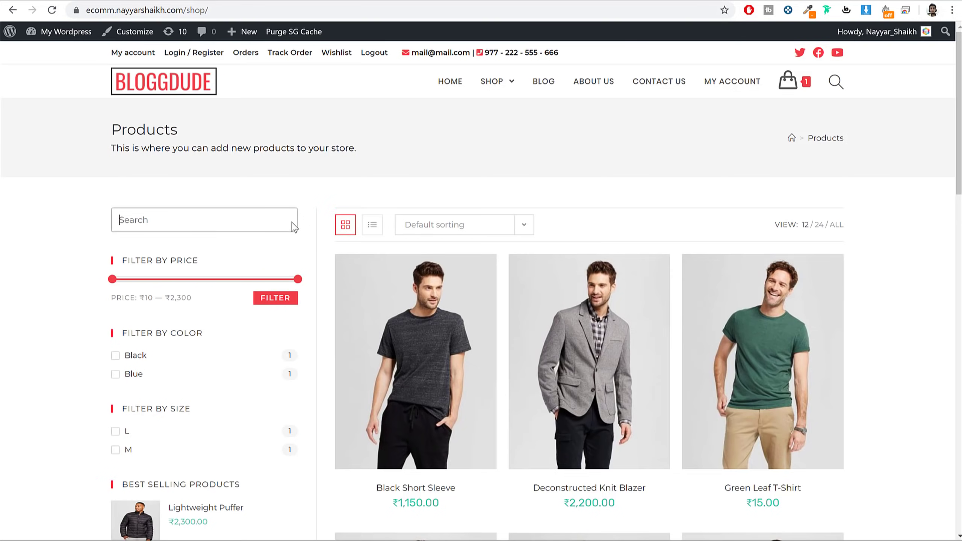
pyautogui.scroll(-7, 531, 303)
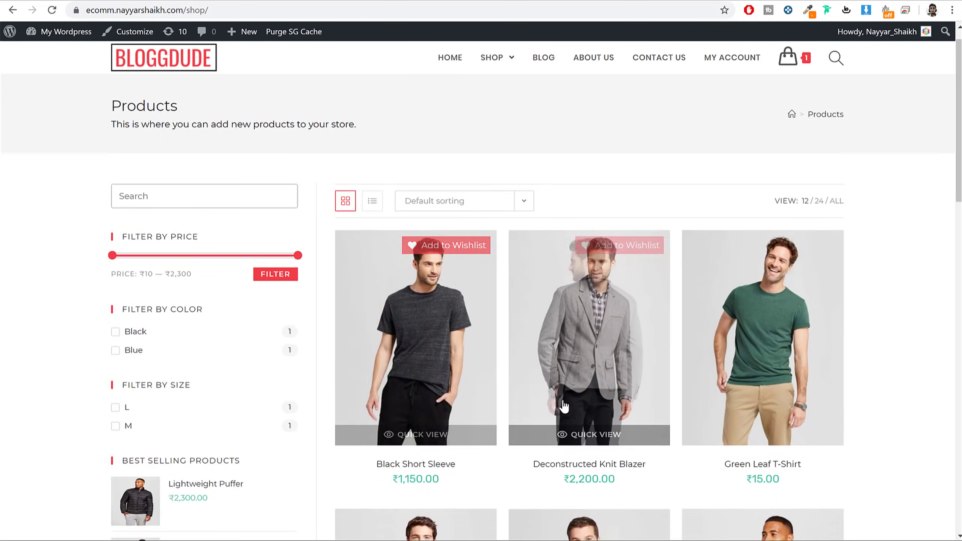
pyautogui.scroll(8, 579, 404)
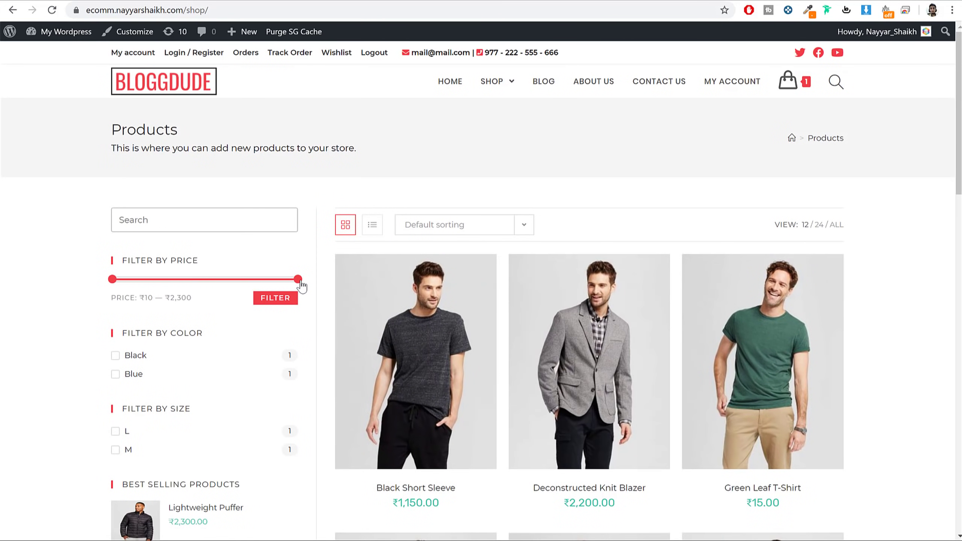
# Filter the shop to prices between ₹10 and ₹1,030
pyautogui.moveTo(298, 280); pyautogui.dragTo(200, 285)
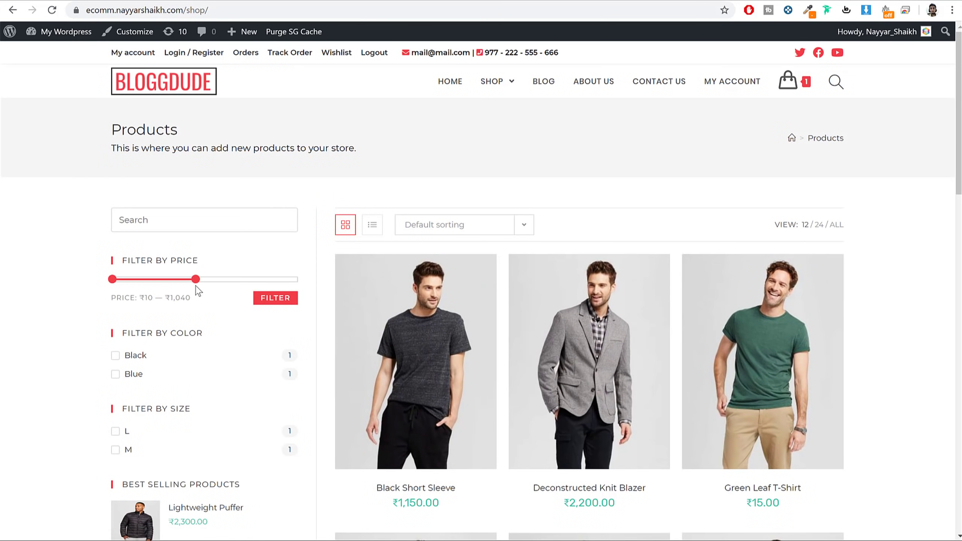
pyautogui.click(271, 300)
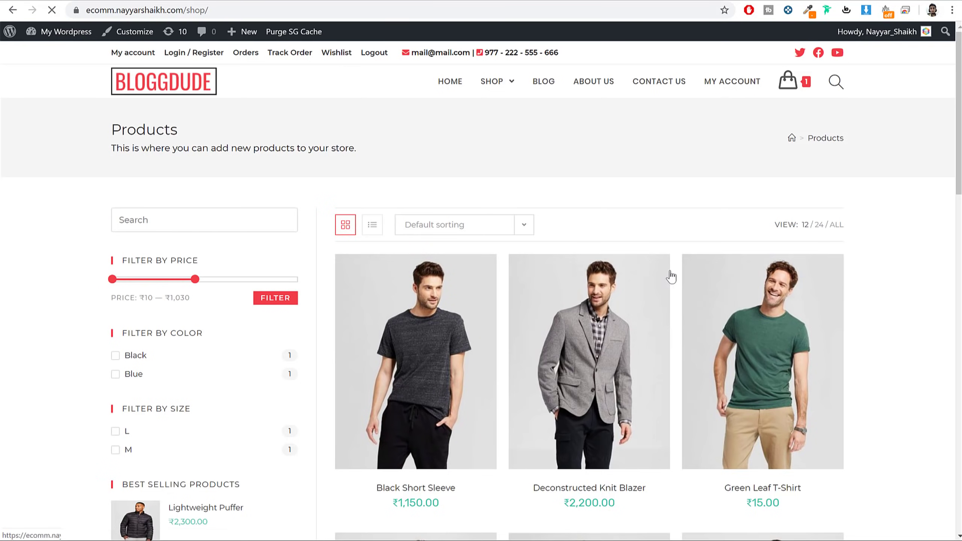
pyautogui.scroll(-3, 597, 398)
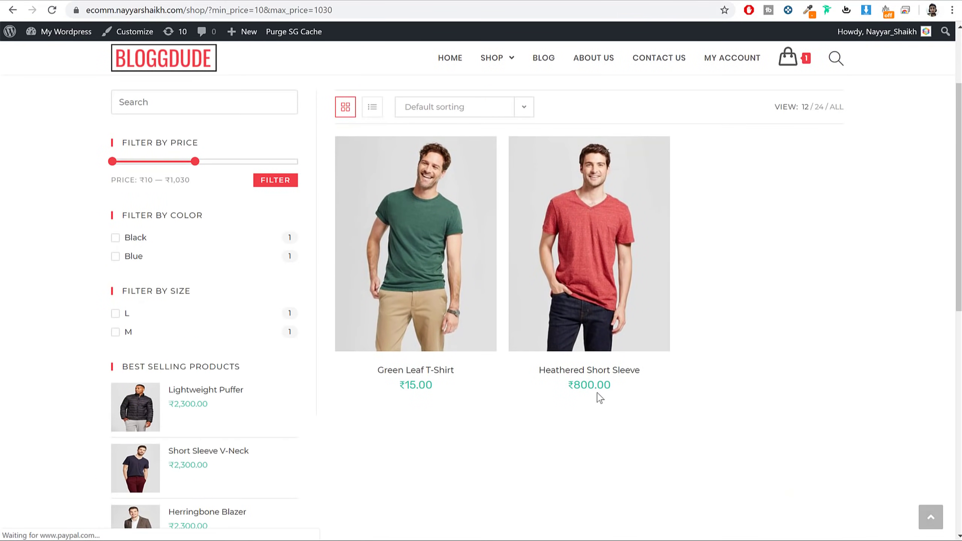
pyautogui.scroll(3, 563, 365)
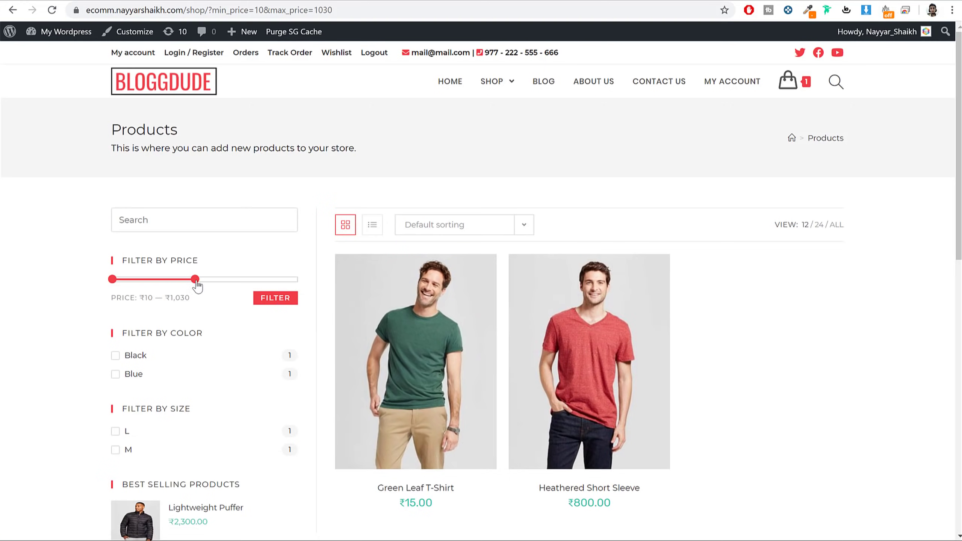
# Widen the price filter to ₹10–₹2,300 and scroll through the full product list
pyautogui.moveTo(195, 279); pyautogui.dragTo(320, 294)
pyautogui.click(295, 299)
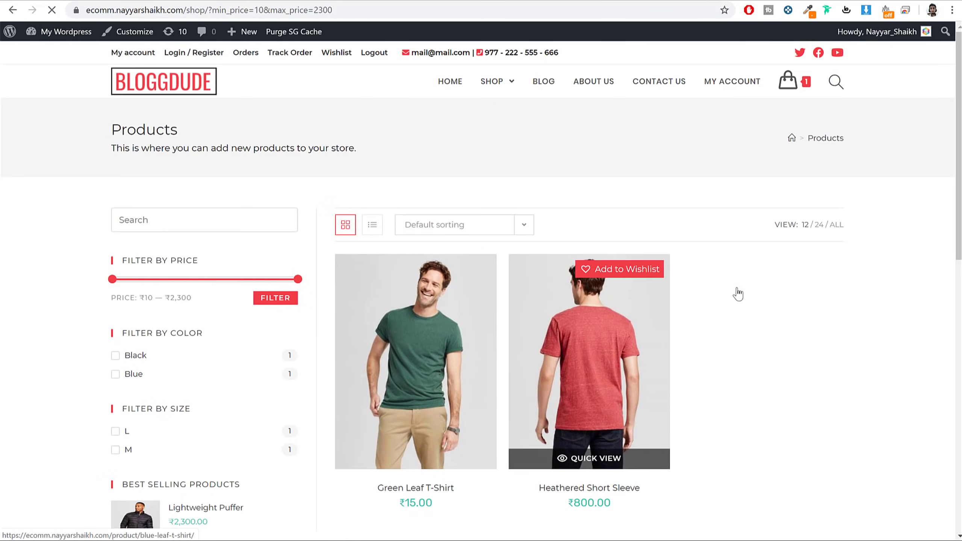
pyautogui.scroll(-5, 854, 284)
pyautogui.scroll(5, 857, 285)
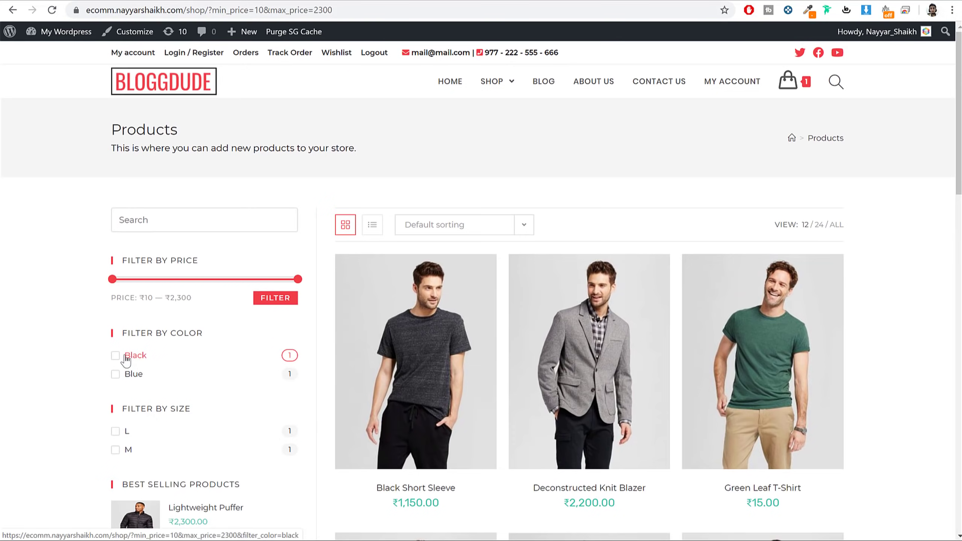
pyautogui.scroll(-15, 485, 329)
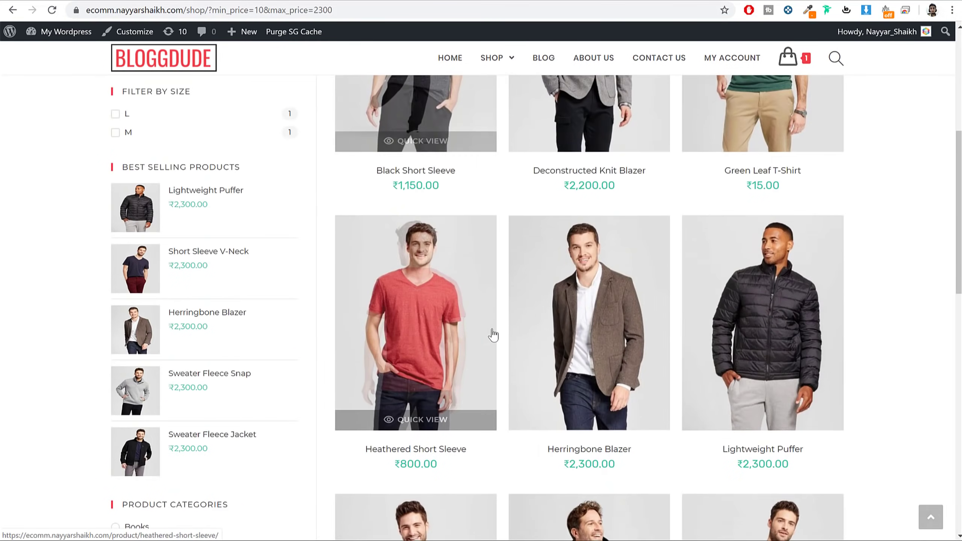
pyautogui.scroll(15, 512, 370)
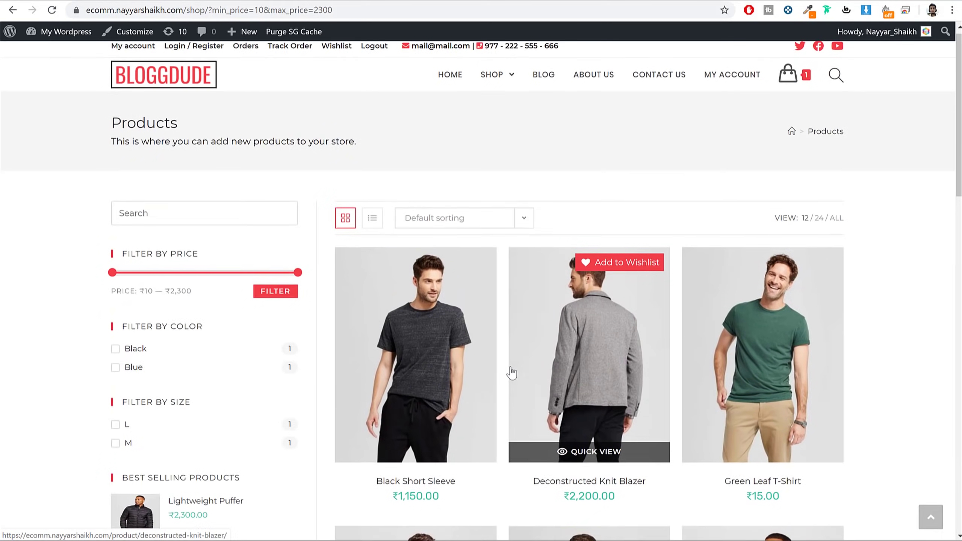
pyautogui.scroll(-7, 512, 370)
pyautogui.scroll(10, 249, 350)
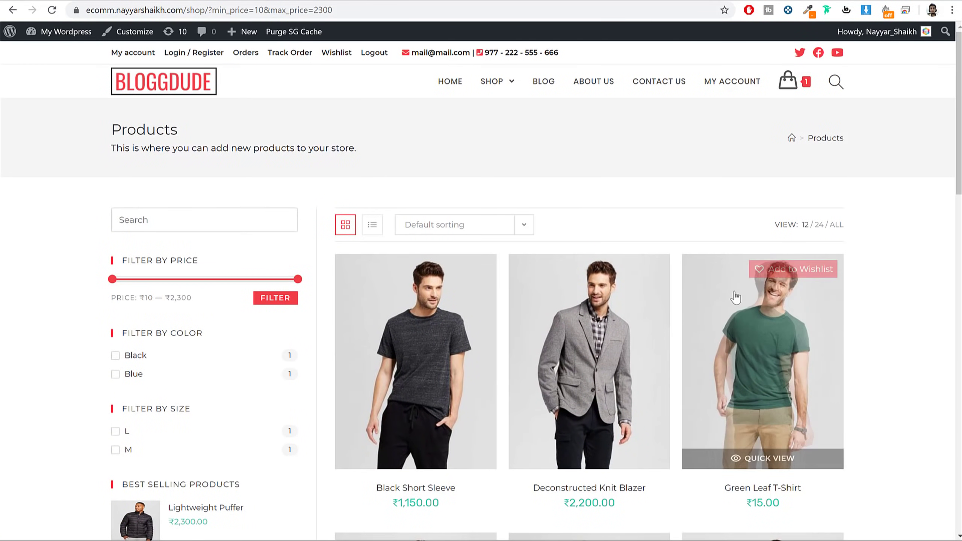
# Open the Green Leaf T-Shirt product page and look over its title, ₹15.00 price and details
pyautogui.click(757, 322)
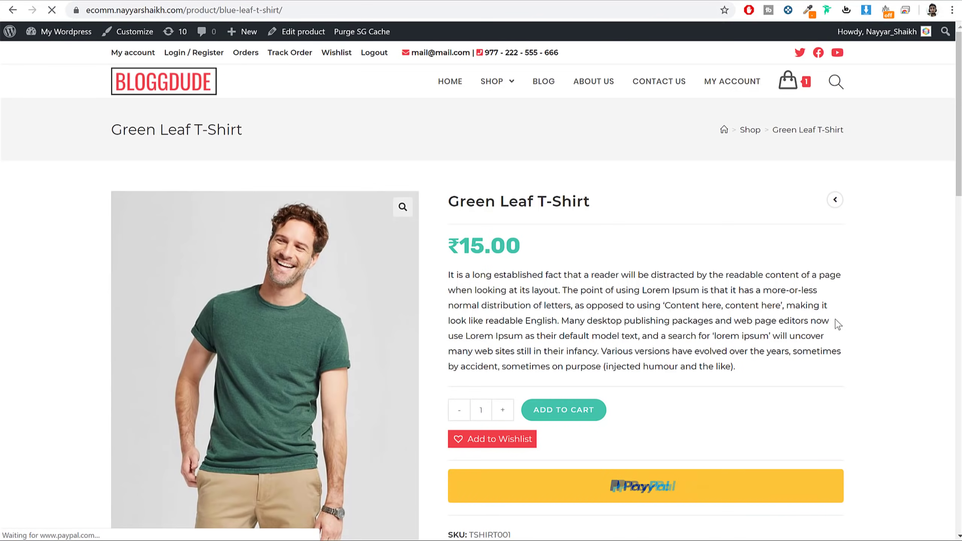
pyautogui.scroll(-3, 346, 350)
pyautogui.scroll(-3, 346, 350)
pyautogui.scroll(7, 265, 361)
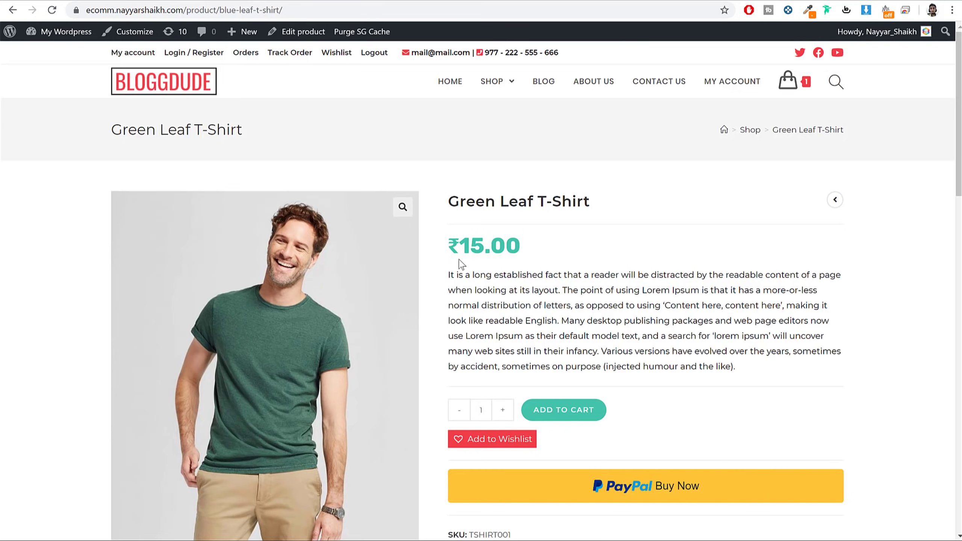
pyautogui.scroll(-3, 330, 272)
pyautogui.scroll(3, 250, 264)
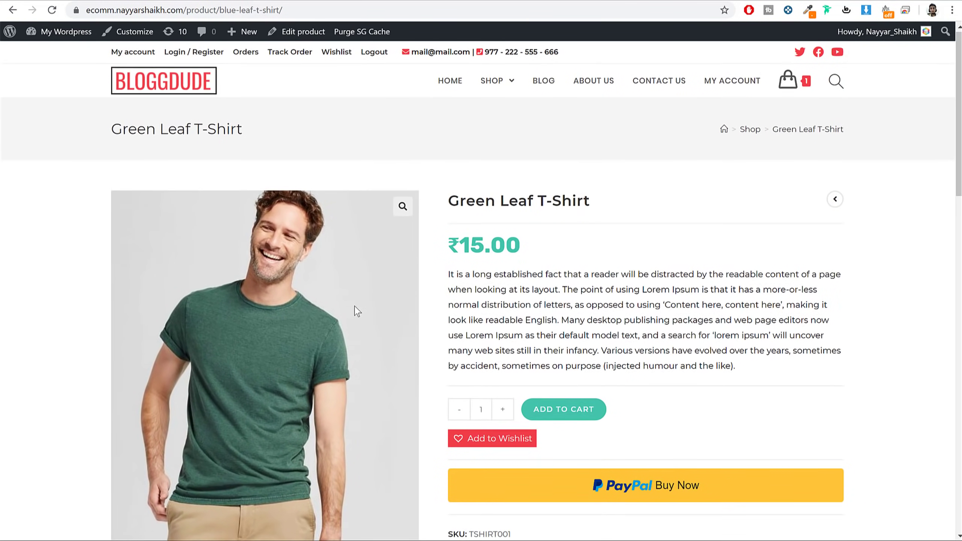
pyautogui.scroll(-5, 356, 311)
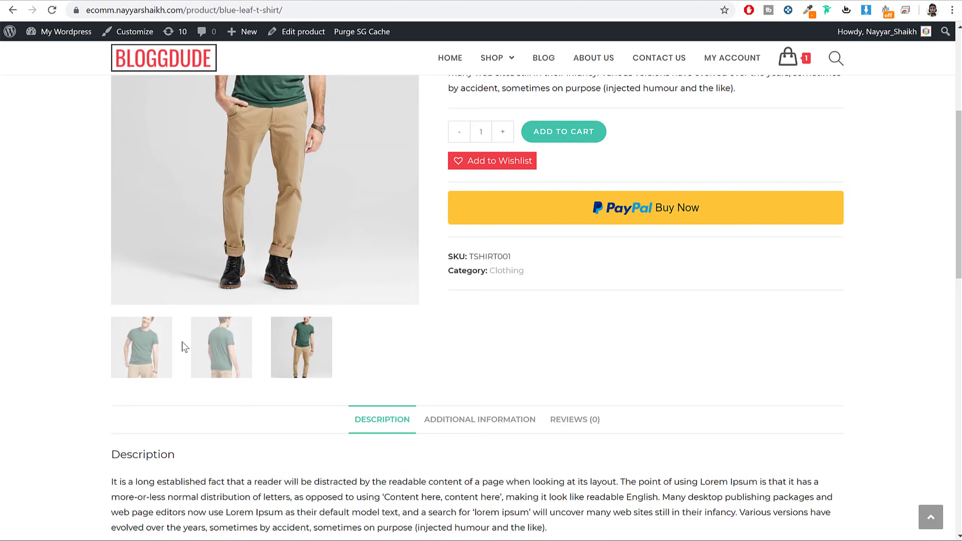
pyautogui.scroll(5, 799, 333)
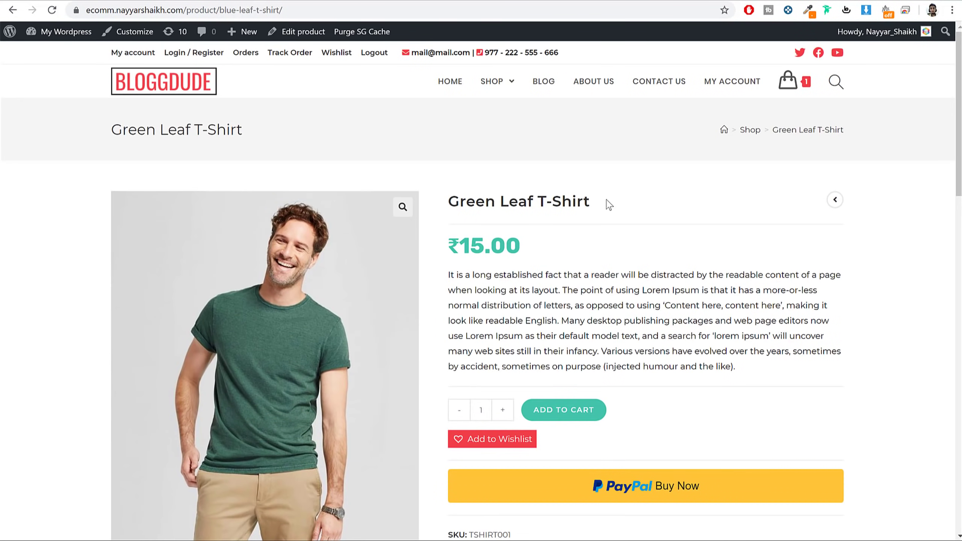
pyautogui.moveTo(606, 199); pyautogui.dragTo(496, 200)
pyautogui.click(496, 200)
pyautogui.moveTo(835, 200)
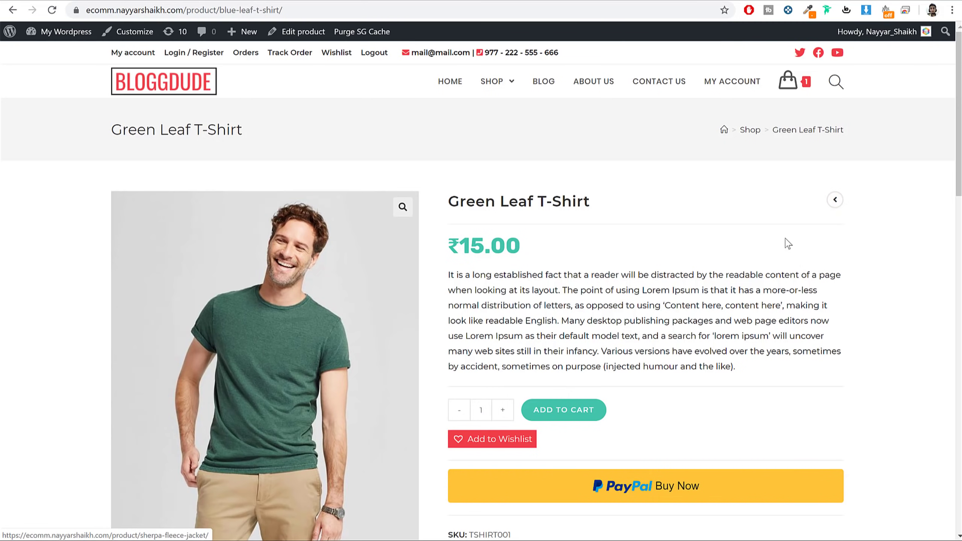
# Scroll through the T-shirt's description, highlighting parts of the short and long text
pyautogui.moveTo(510, 243); pyautogui.dragTo(701, 341)
pyautogui.scroll(-4, 752, 328)
pyautogui.click(606, 250)
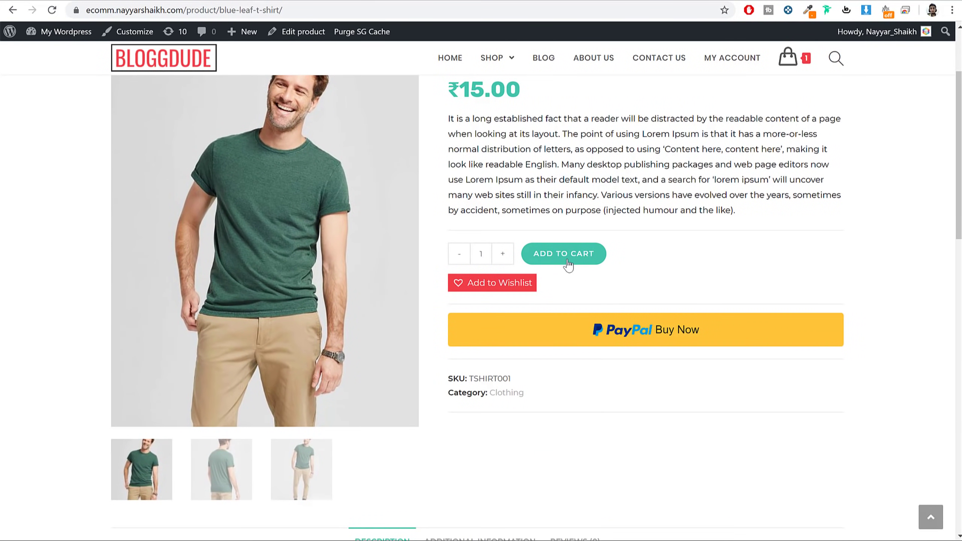
pyautogui.scroll(4, 756, 285)
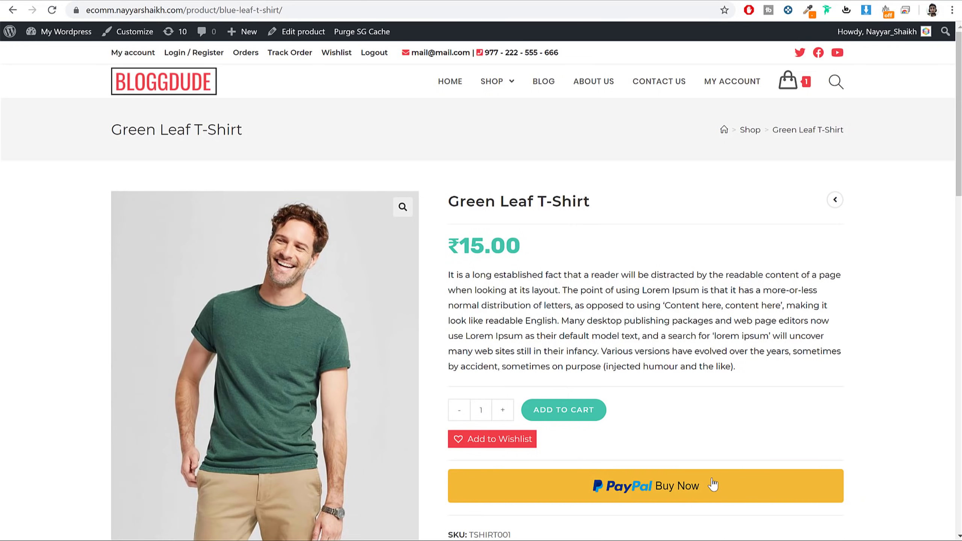
pyautogui.scroll(-9, 797, 371)
pyautogui.scroll(-4, 797, 370)
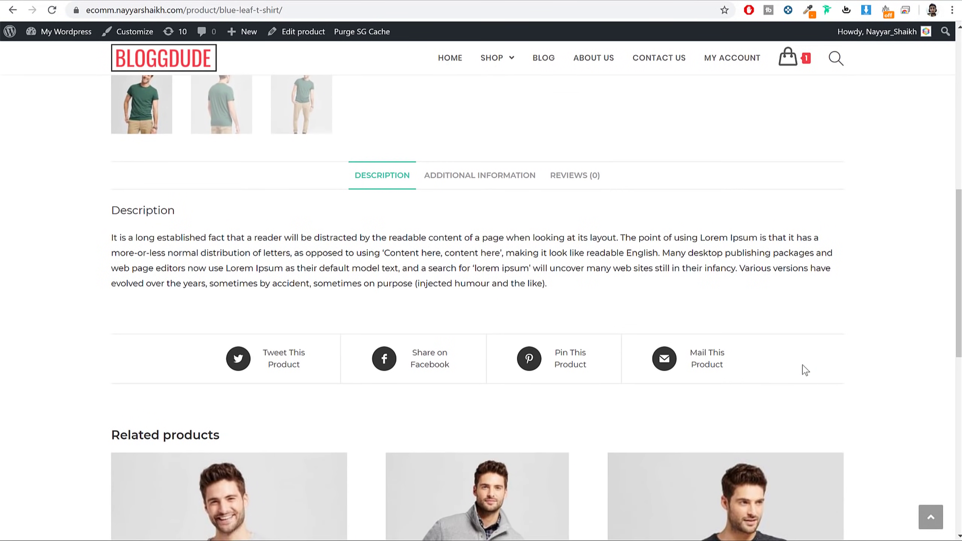
pyautogui.moveTo(121, 253); pyautogui.dragTo(494, 282)
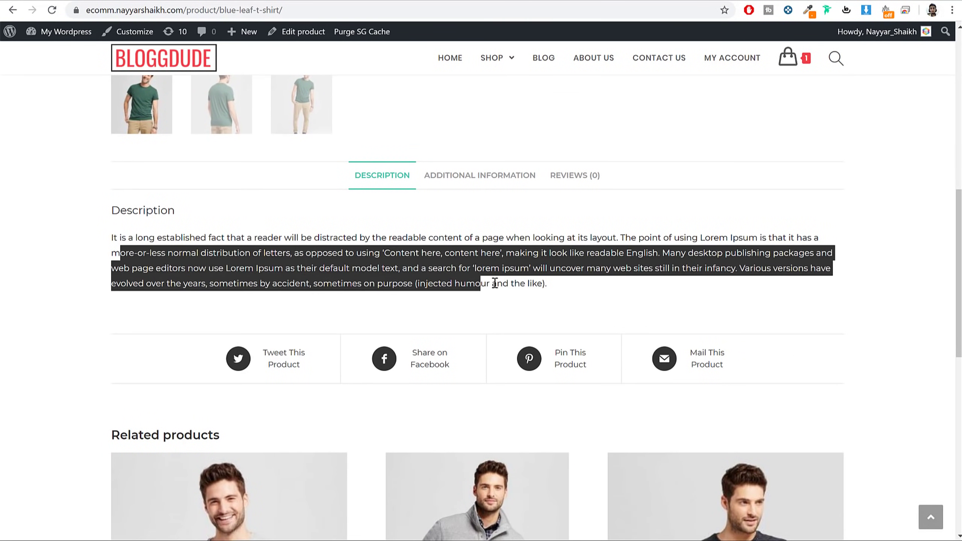
pyautogui.click(516, 267)
# View the Additional Information 40 × 40 dimensions, then toggle between the Reviews and Description tabs
pyautogui.click(482, 174)
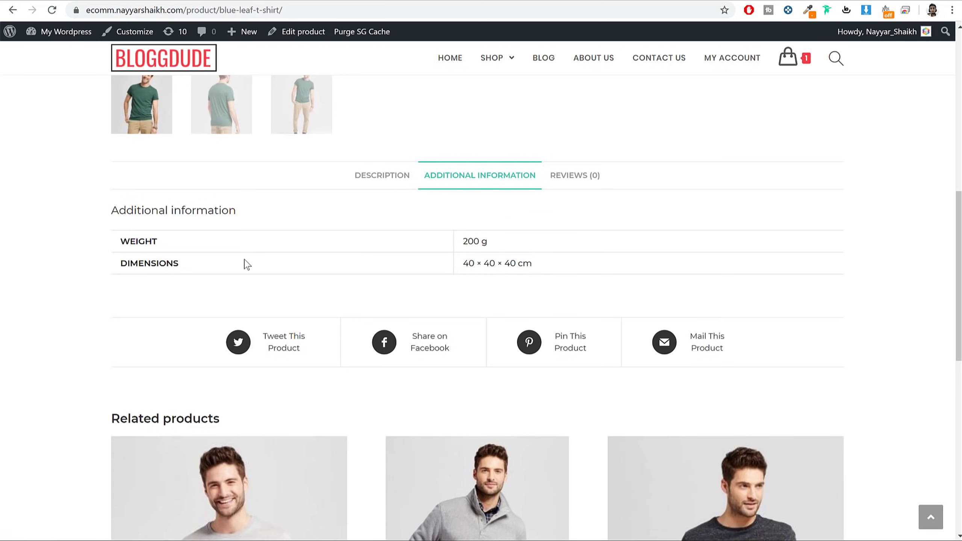
pyautogui.moveTo(497, 263); pyautogui.dragTo(454, 272)
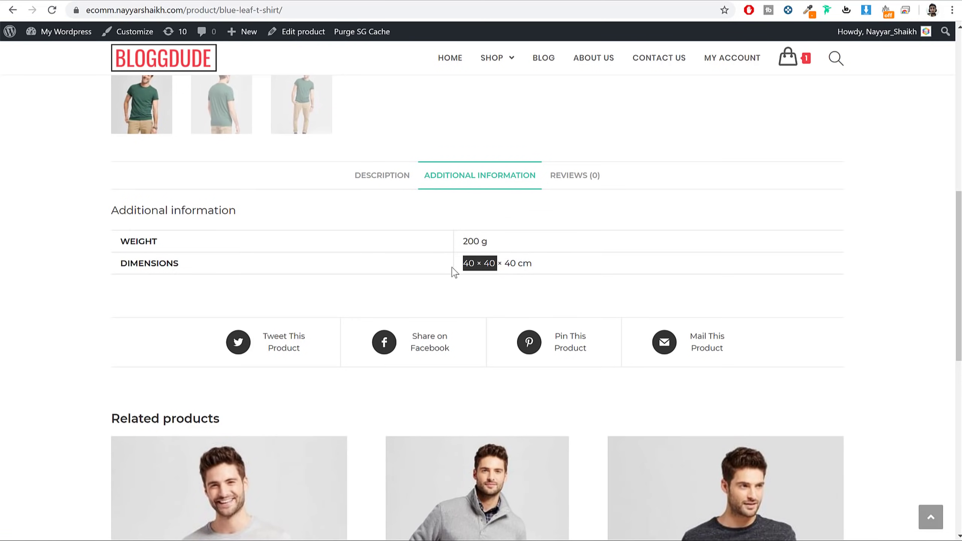
pyautogui.click(566, 183)
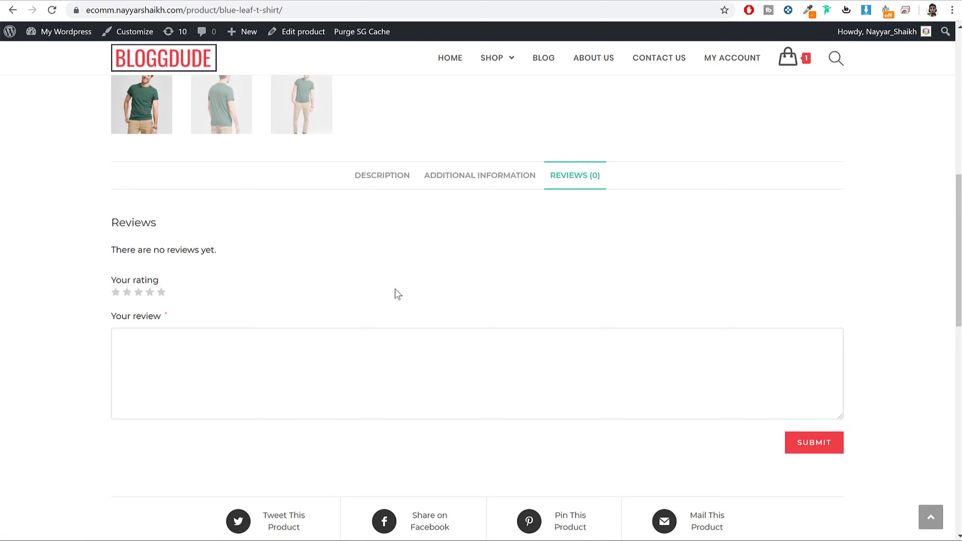
pyautogui.click(391, 177)
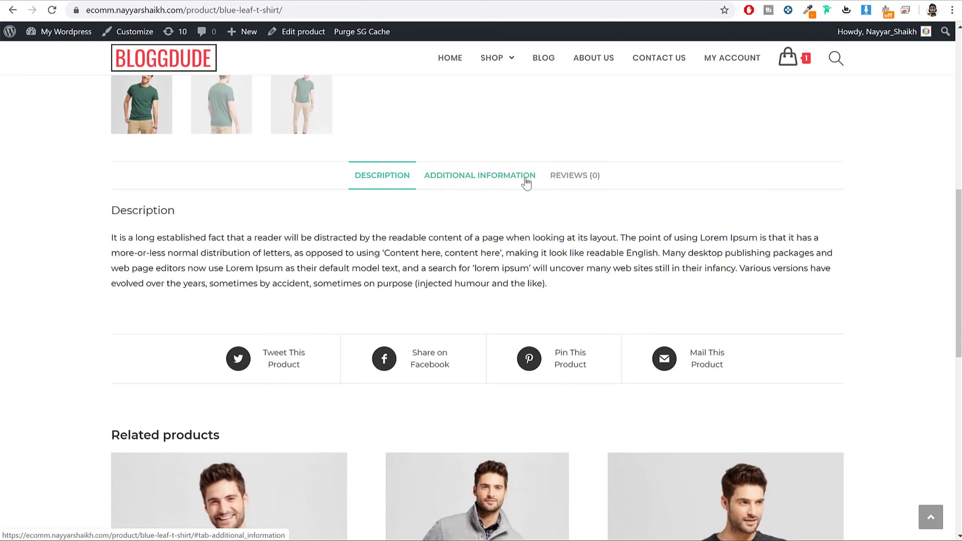
pyautogui.click(580, 177)
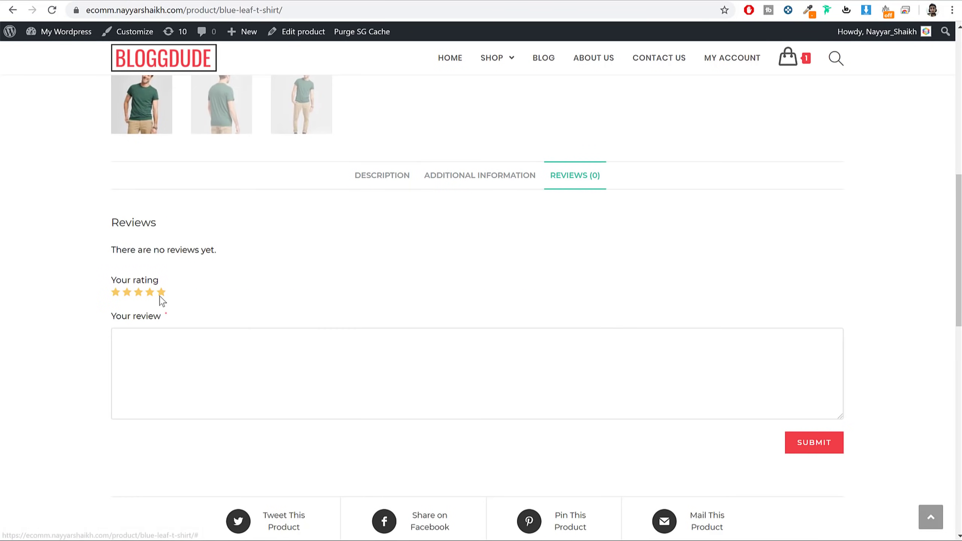
pyautogui.click(381, 181)
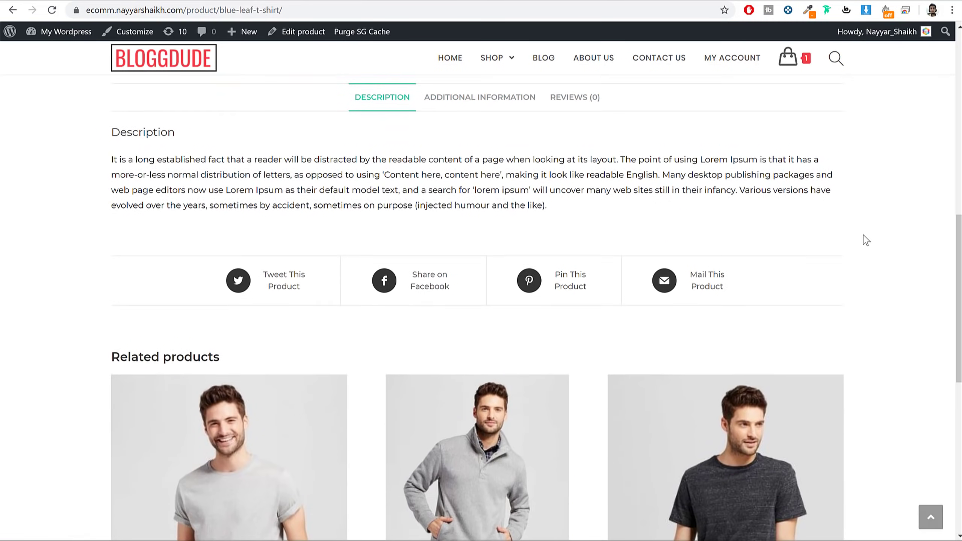
pyautogui.scroll(-1, 492, 247)
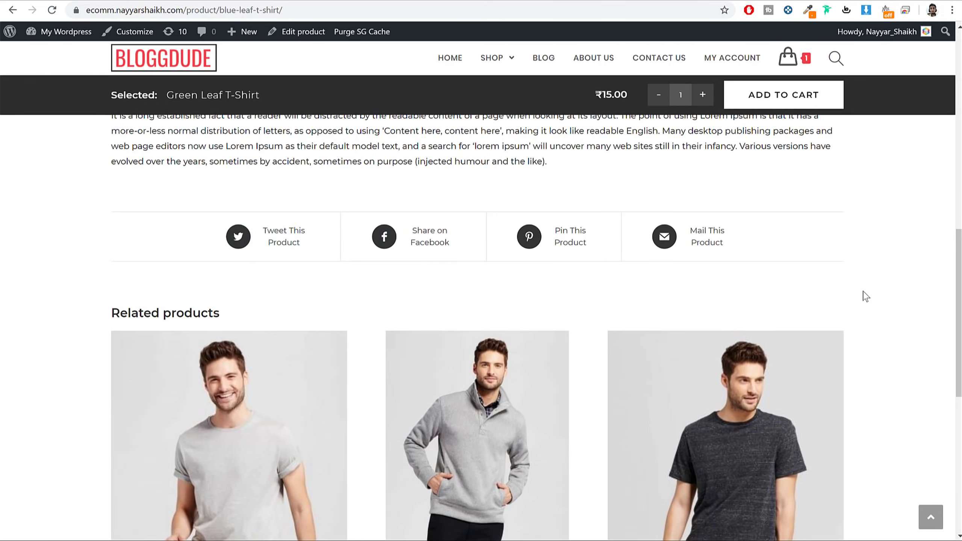
pyautogui.scroll(-5, 865, 294)
pyautogui.scroll(3, 865, 294)
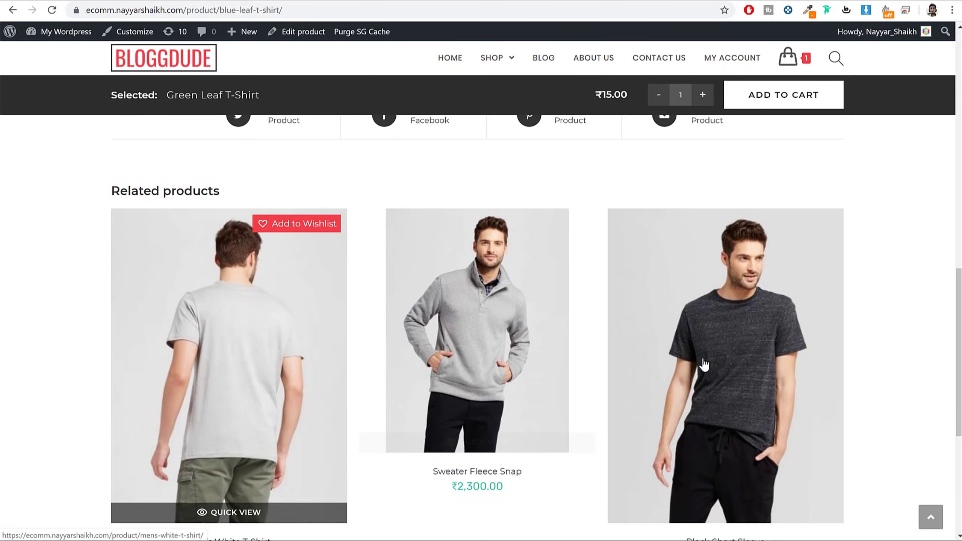
pyautogui.scroll(15, 834, 341)
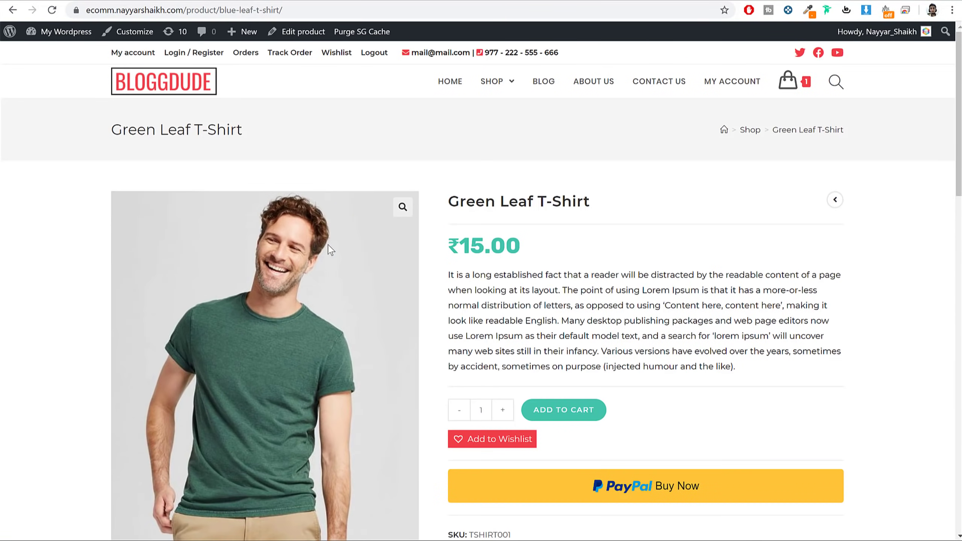
pyautogui.scroll(-15, 605, 208)
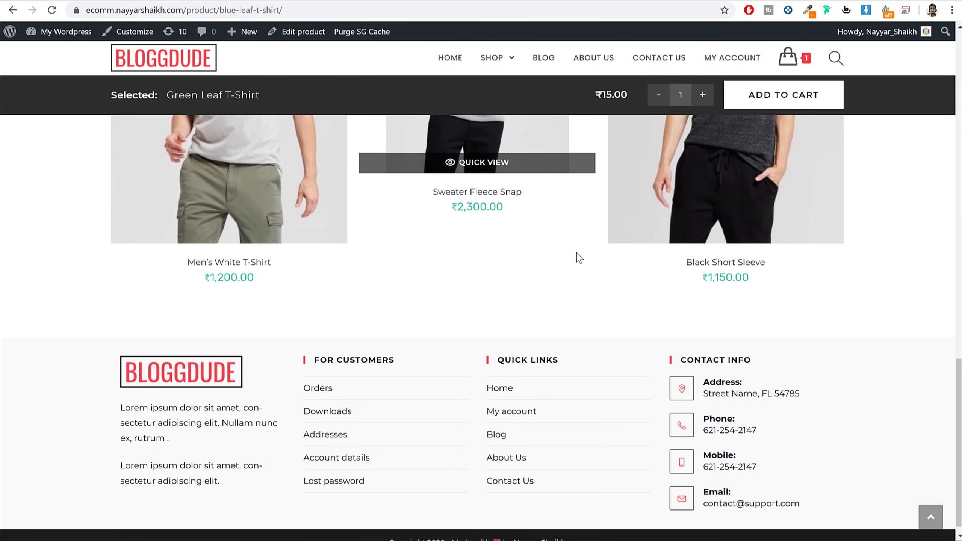
pyautogui.scroll(8, 576, 255)
pyautogui.scroll(10, 734, 375)
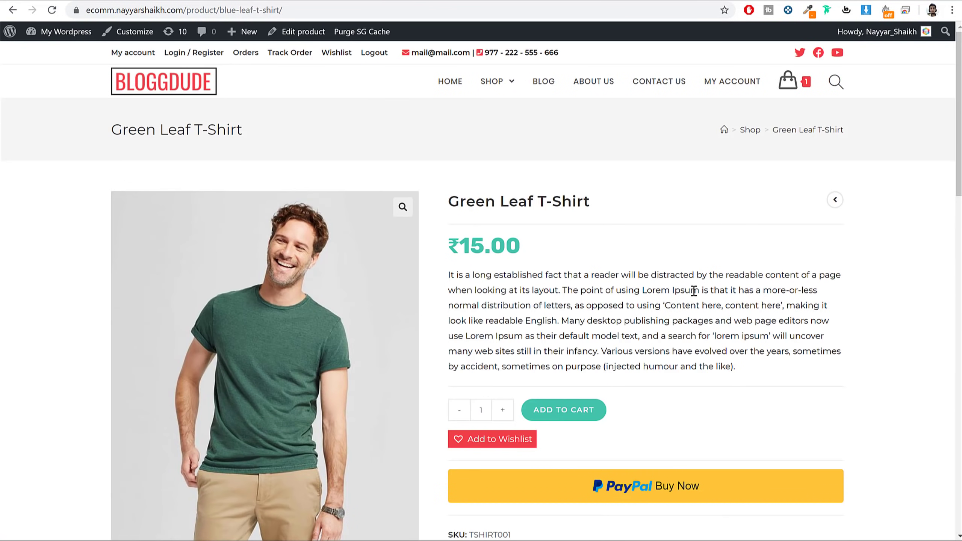
# Open the store's blog page and scroll through it
pyautogui.click(536, 92)
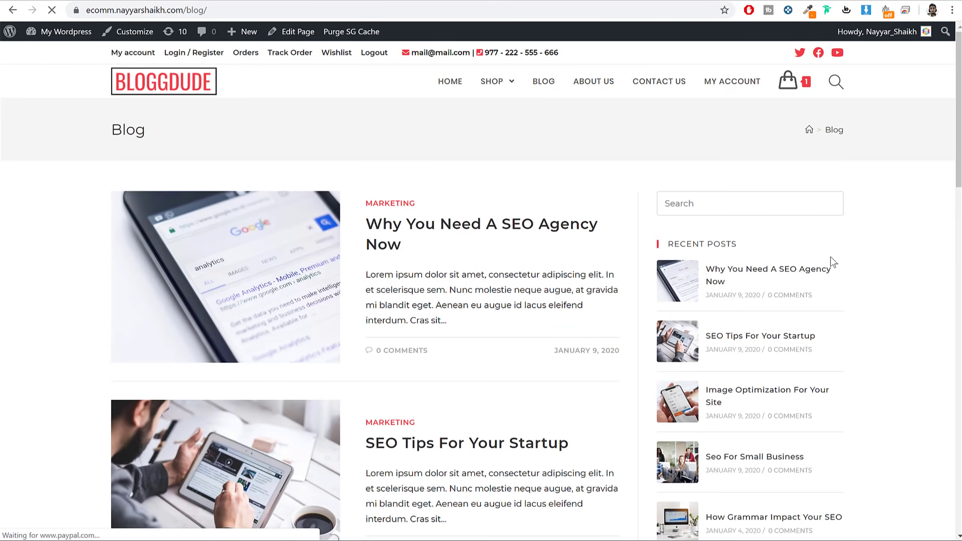
pyautogui.scroll(-18, 885, 264)
pyautogui.scroll(-5, 886, 265)
pyautogui.scroll(20, 884, 265)
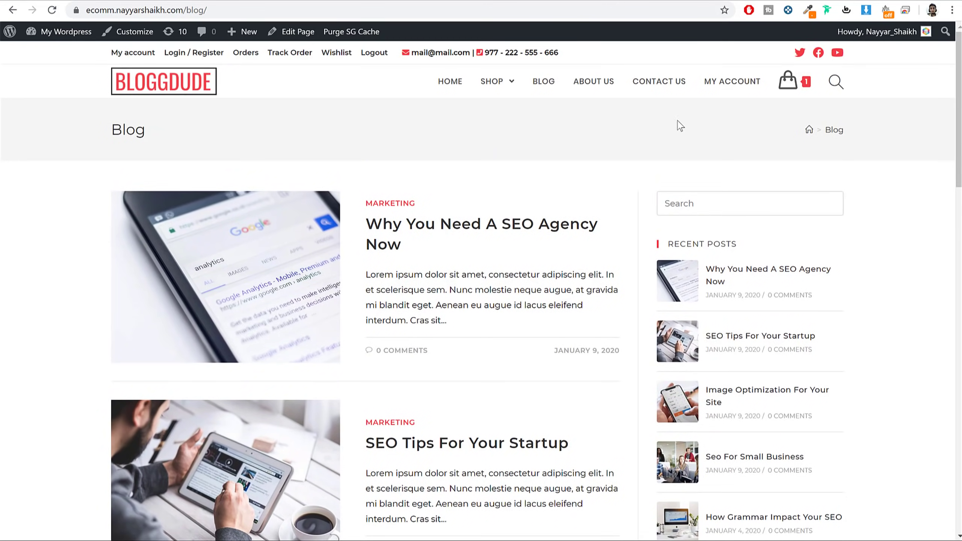
# Scroll through the About Us page, then go to the Contact Us page
pyautogui.click(594, 90)
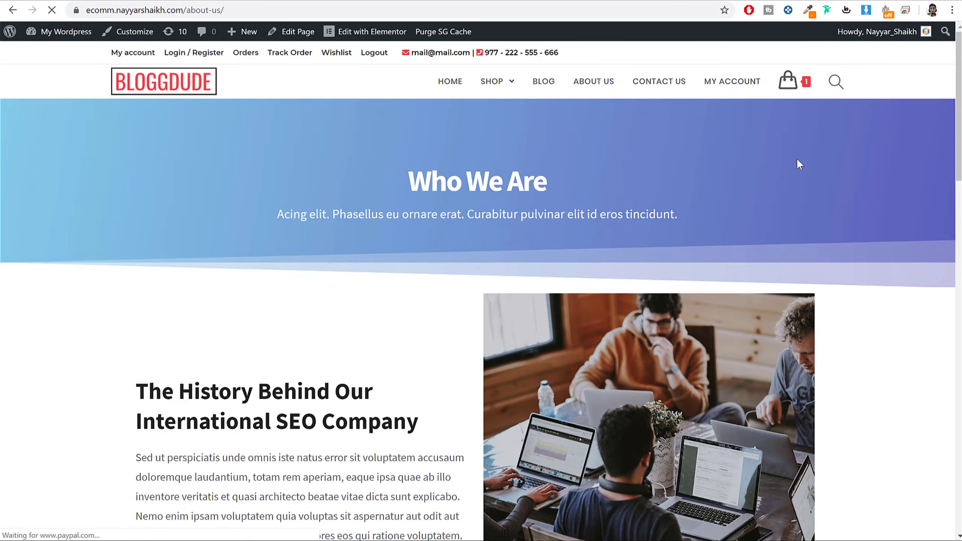
pyautogui.scroll(-6, 855, 287)
pyautogui.scroll(-8, 854, 290)
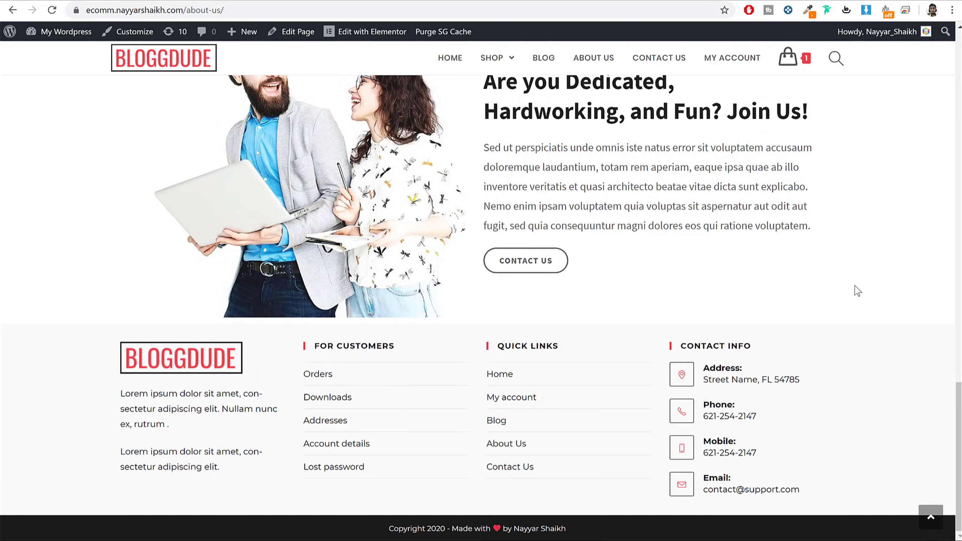
pyautogui.scroll(15, 855, 290)
pyautogui.click(668, 93)
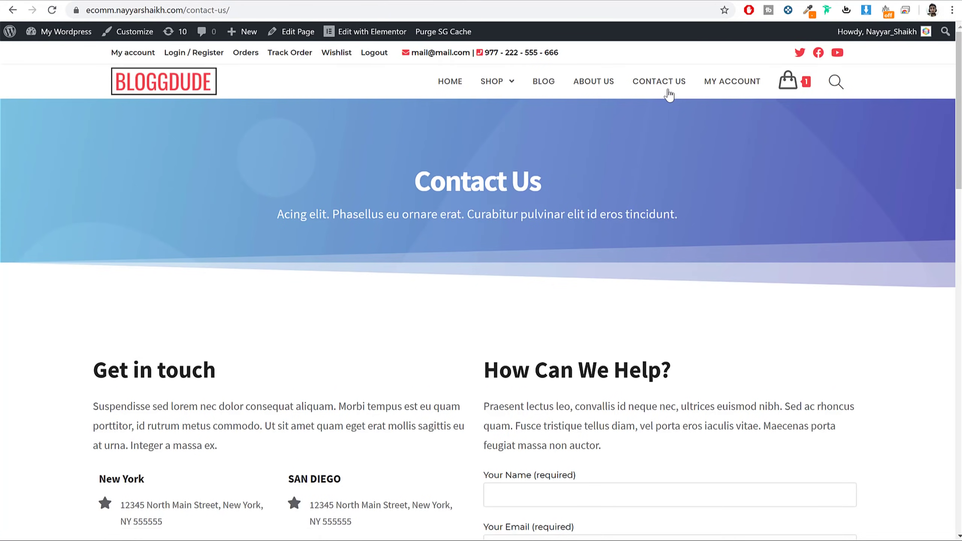
# Scroll down the Contact Us page toward its map and back up
pyautogui.scroll(-20, 653, 101)
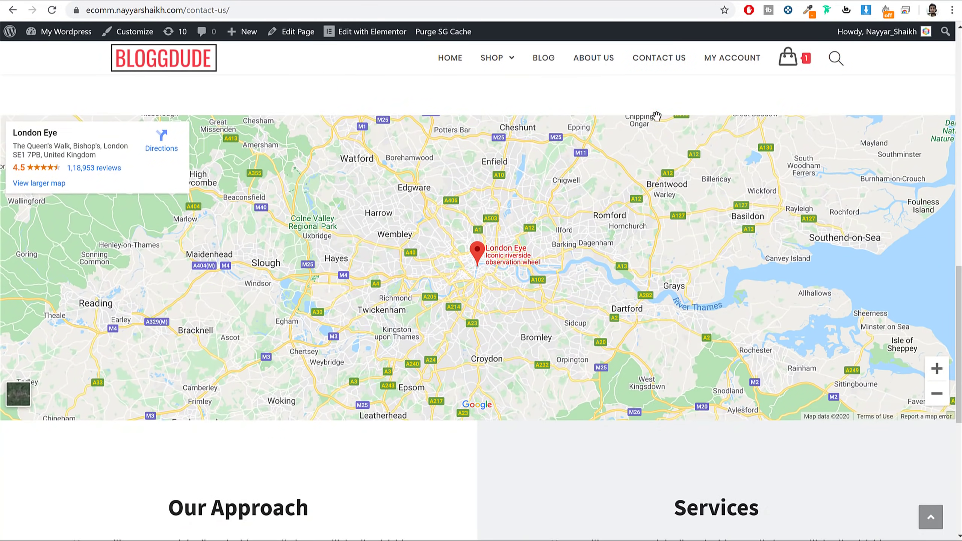
pyautogui.scroll(20, 686, 140)
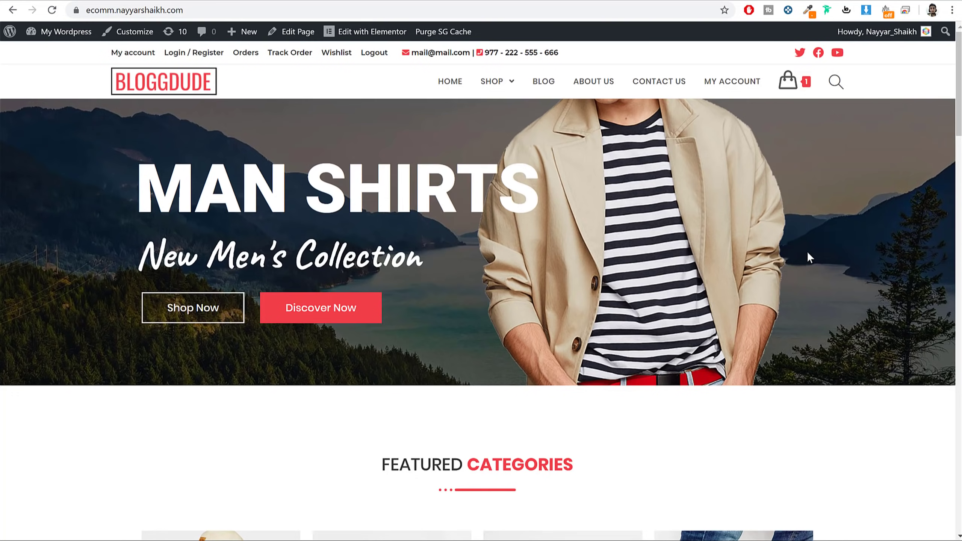
pyautogui.scroll(-15, 786, 286)
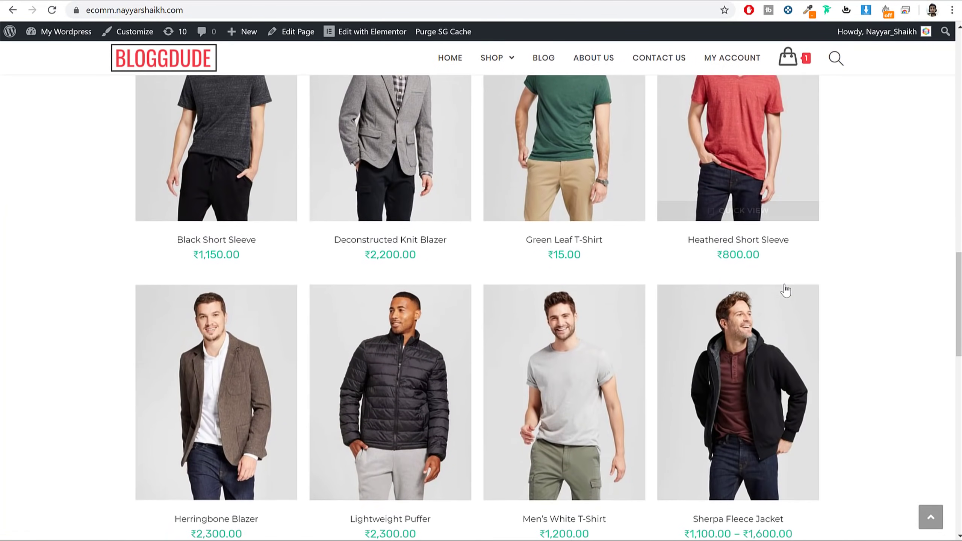
pyautogui.scroll(-10, 785, 290)
pyautogui.scroll(20, 784, 291)
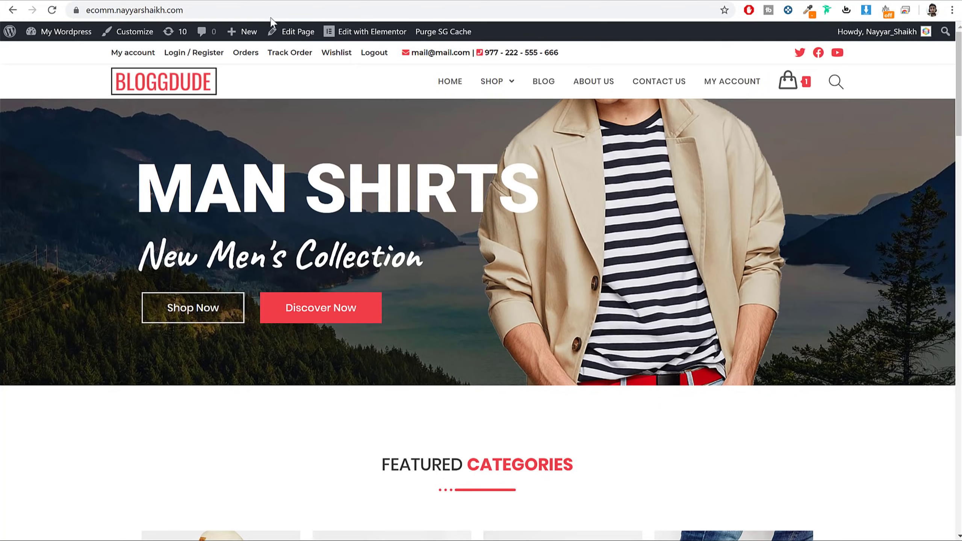
# Open bloggdude.com/sg in a new Chrome tab to reach SiteGround's hosting plans
pyautogui.hotkey('ctrl', 't')
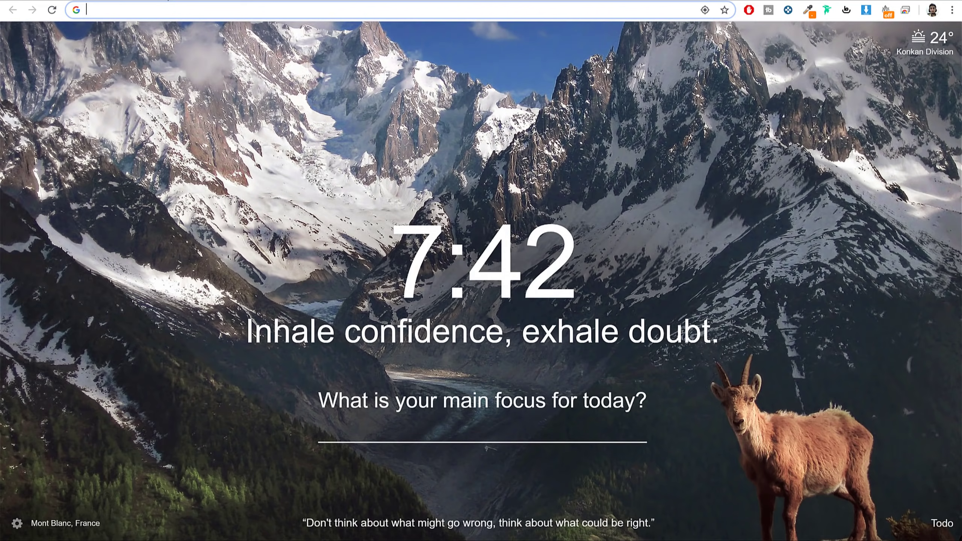
pyautogui.write('bloggdude.com/sg')
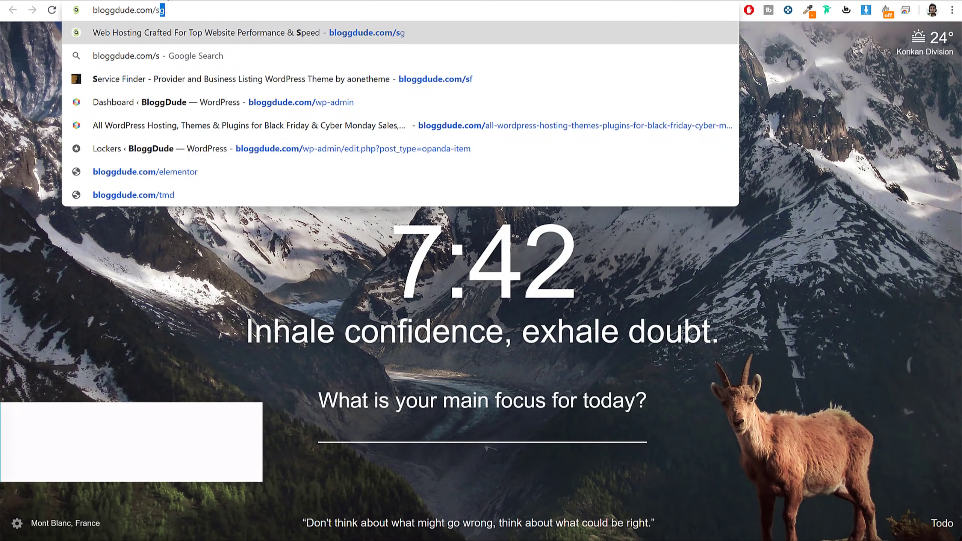
pyautogui.press('Return')
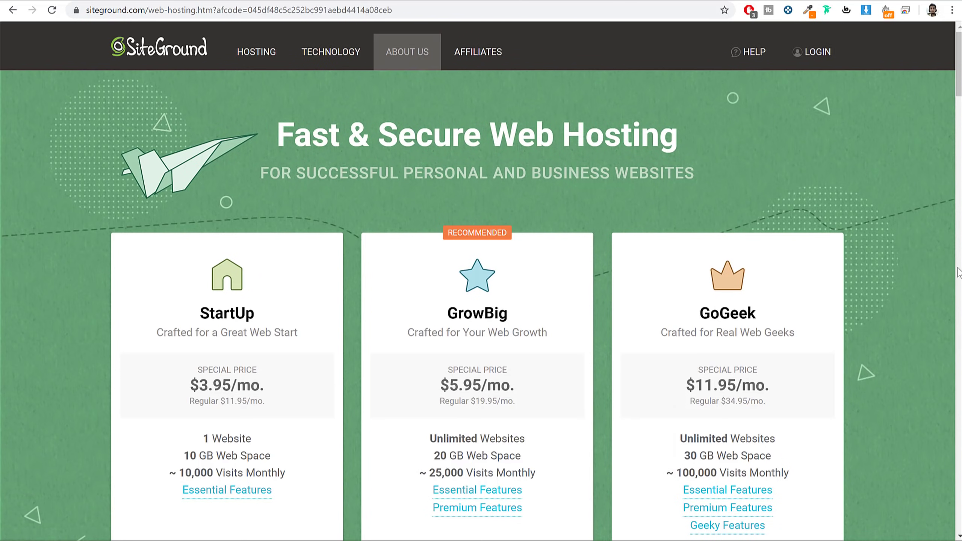
# Scroll to the plan cards and highlight the GrowBig and StartUp names and StartUp's 1 Website allowance
pyautogui.scroll(-3, 946, 269)
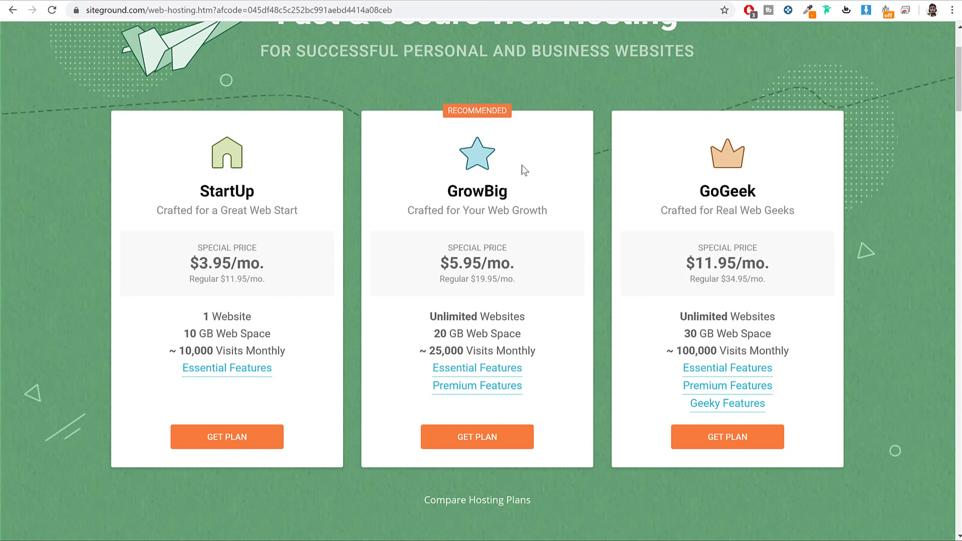
pyautogui.moveTo(439, 192); pyautogui.dragTo(524, 192)
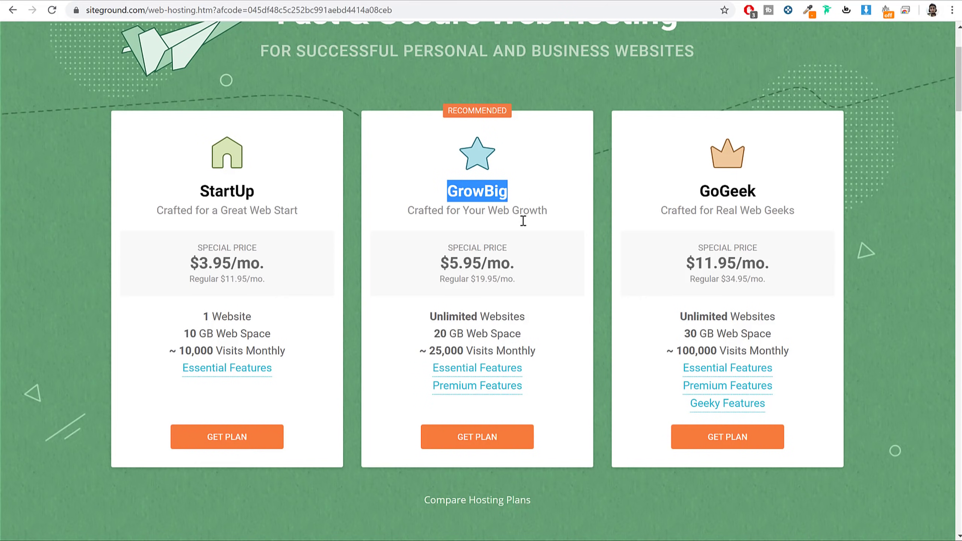
pyautogui.click(594, 304)
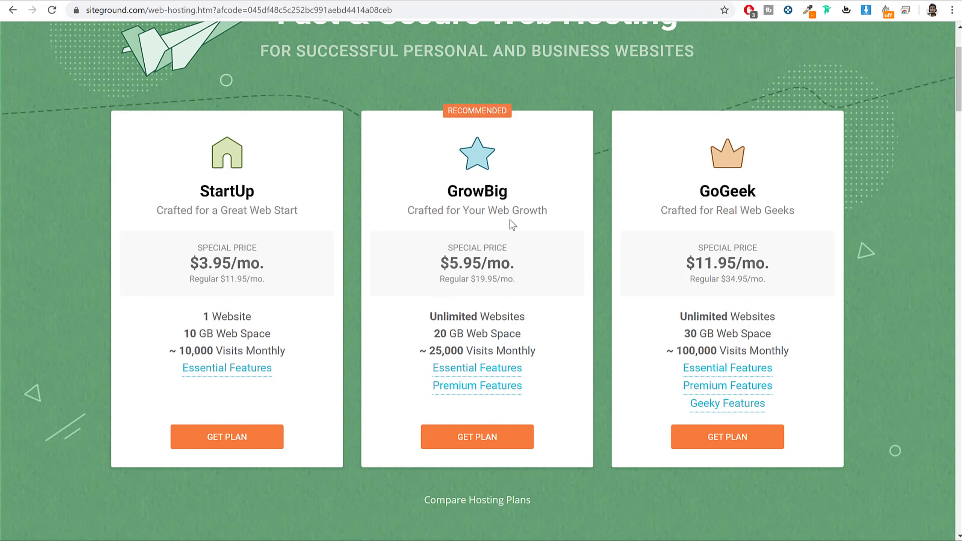
pyautogui.doubleClick(216, 194)
pyautogui.moveTo(253, 317); pyautogui.dragTo(189, 325)
pyautogui.click(112, 2)
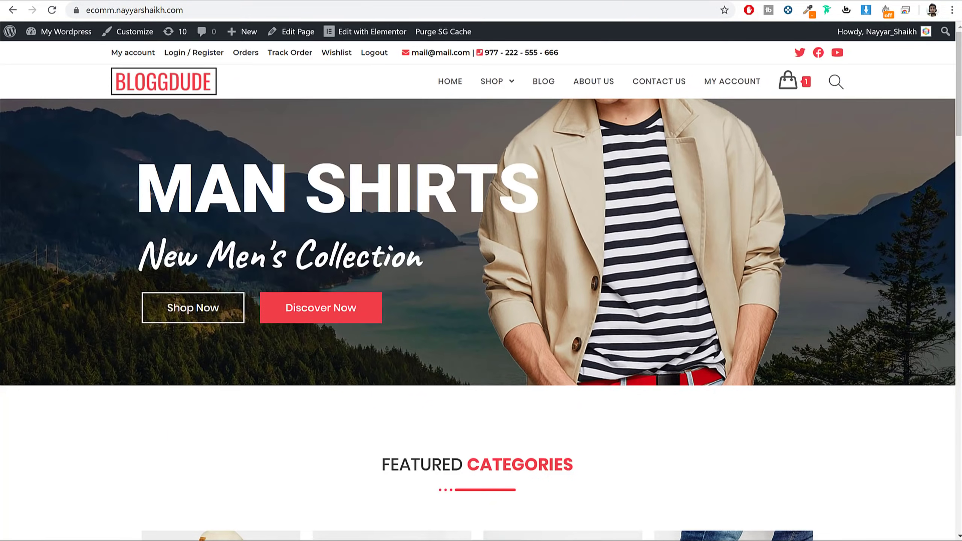
pyautogui.scroll(-10, 776, 254)
pyautogui.scroll(10, 776, 286)
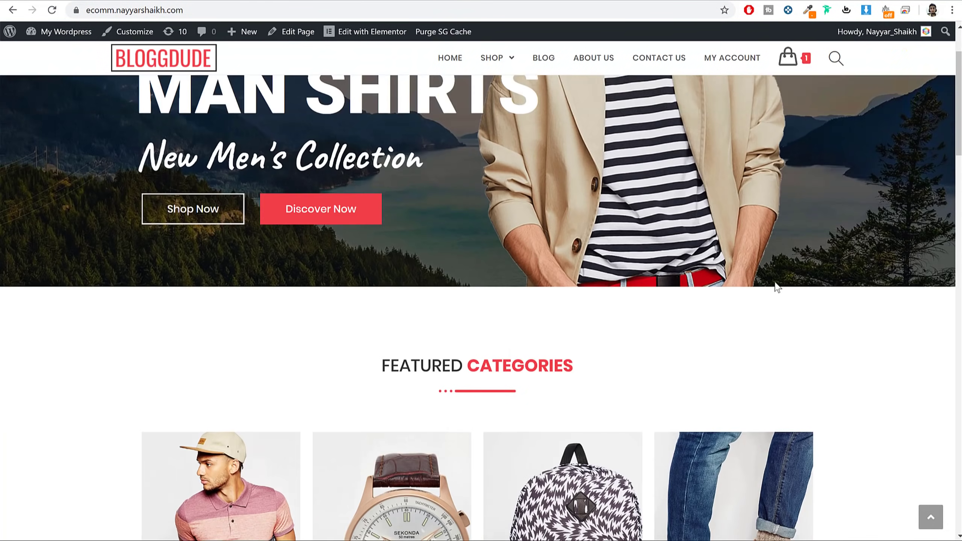
pyautogui.hotkey('ctrl', 'Tab')
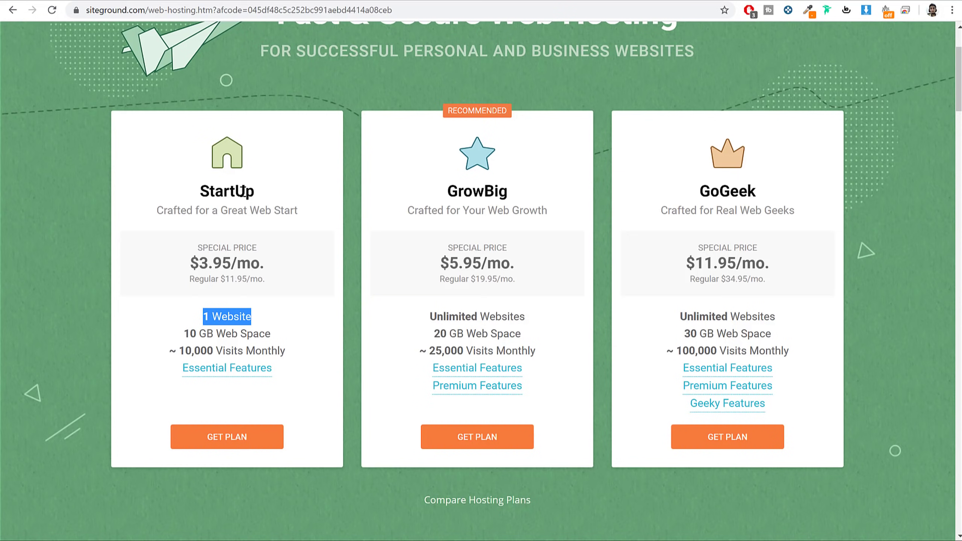
pyautogui.moveTo(254, 192); pyautogui.dragTo(200, 192)
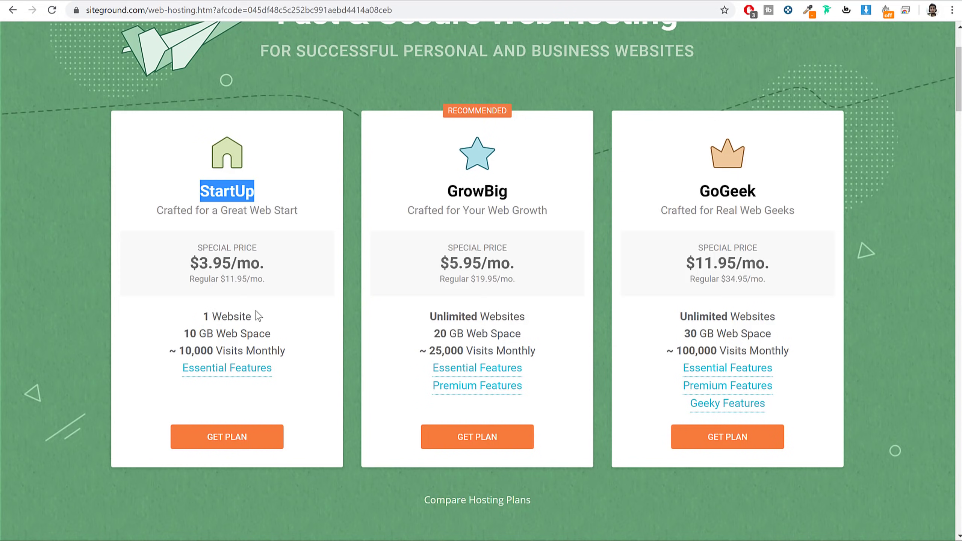
pyautogui.moveTo(257, 316); pyautogui.dragTo(201, 316)
pyautogui.moveTo(512, 192); pyautogui.dragTo(439, 193)
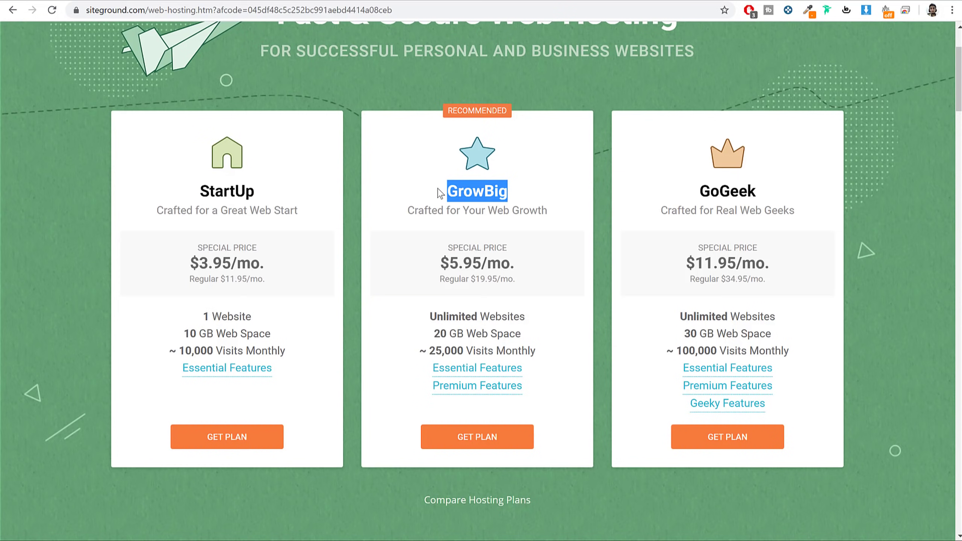
pyautogui.moveTo(526, 316); pyautogui.dragTo(416, 313)
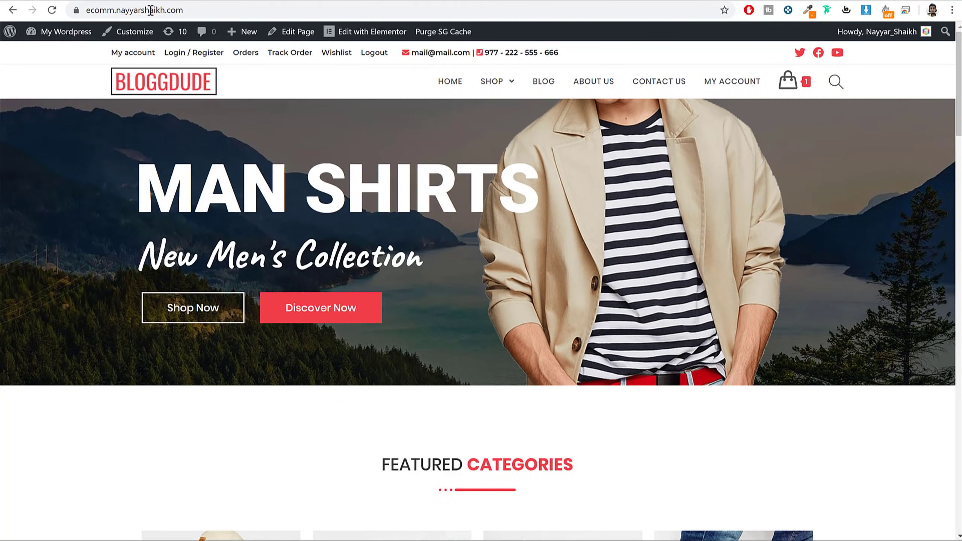
pyautogui.scroll(-5, 543, 348)
pyautogui.scroll(5, 543, 349)
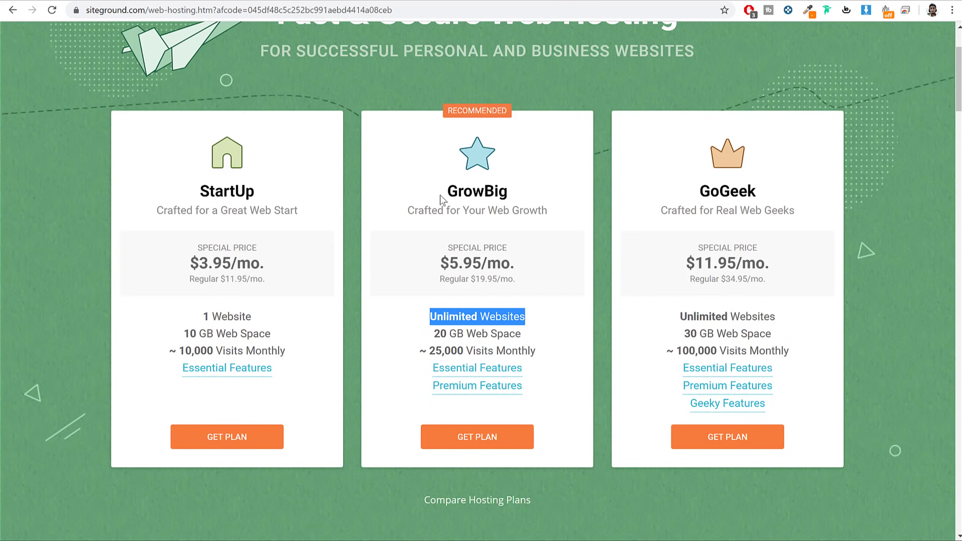
pyautogui.moveTo(441, 200); pyautogui.dragTo(512, 200)
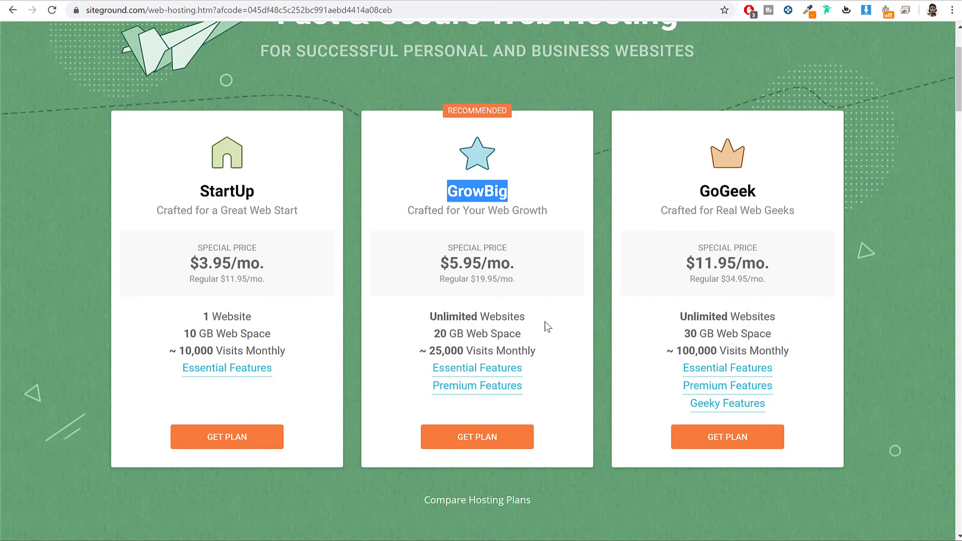
pyautogui.moveTo(526, 317); pyautogui.dragTo(430, 320)
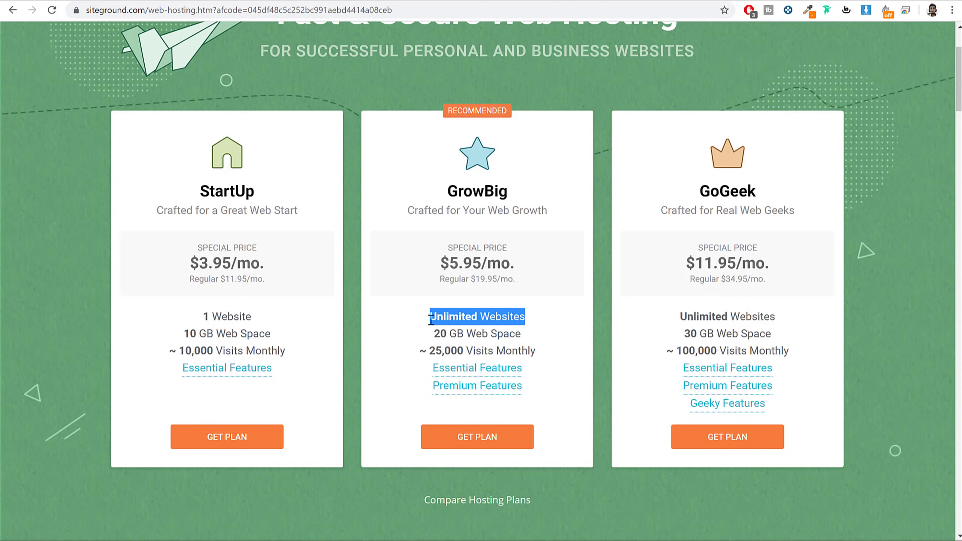
pyautogui.click(556, 321)
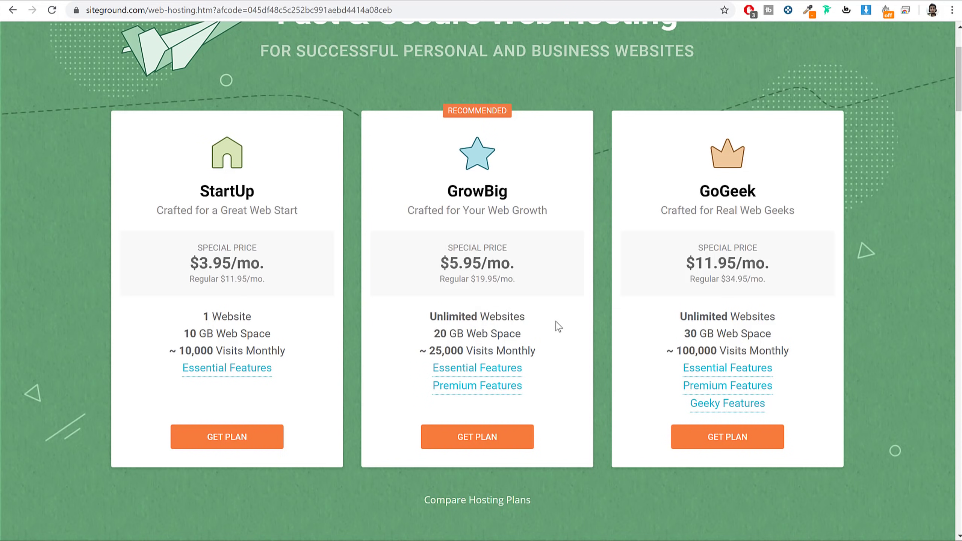
pyautogui.moveTo(535, 333); pyautogui.dragTo(434, 335)
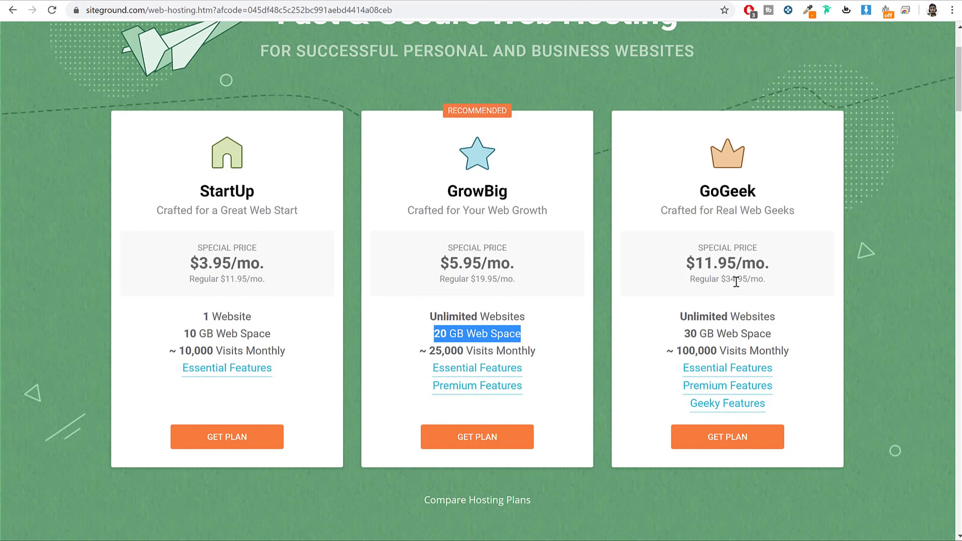
pyautogui.moveTo(716, 334); pyautogui.dragTo(682, 334)
pyautogui.moveTo(528, 333); pyautogui.dragTo(429, 334)
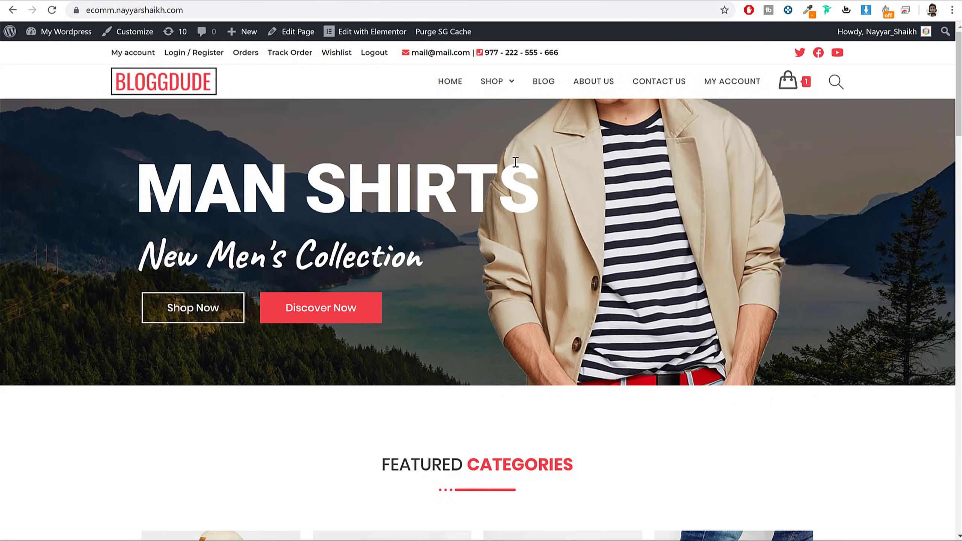
pyautogui.scroll(-15, 515, 162)
pyautogui.scroll(14, 535, 266)
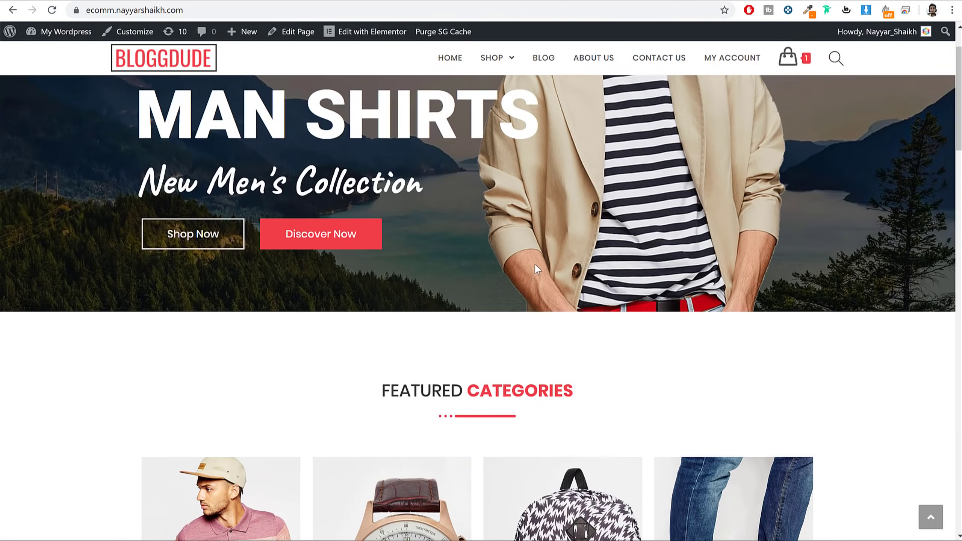
pyautogui.scroll(2, 535, 264)
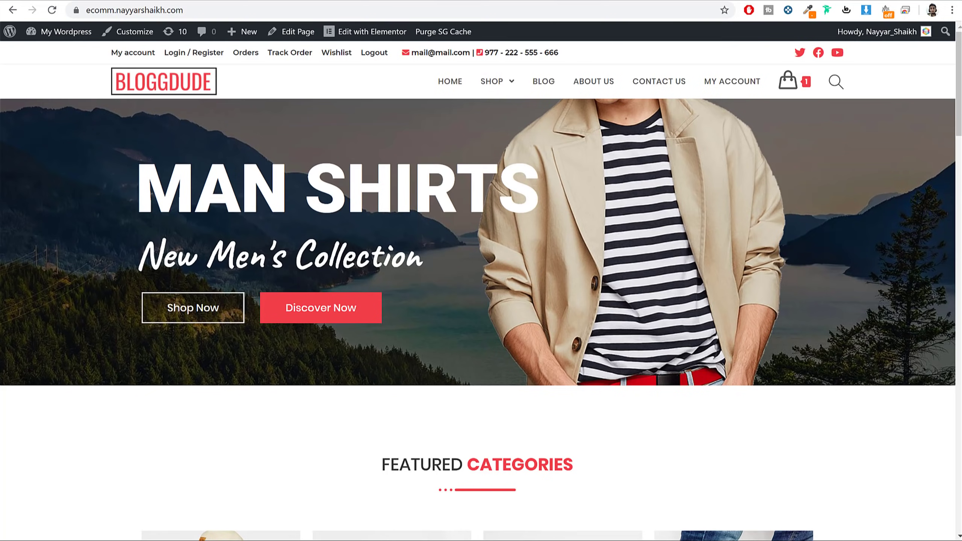
pyautogui.click(269, 1)
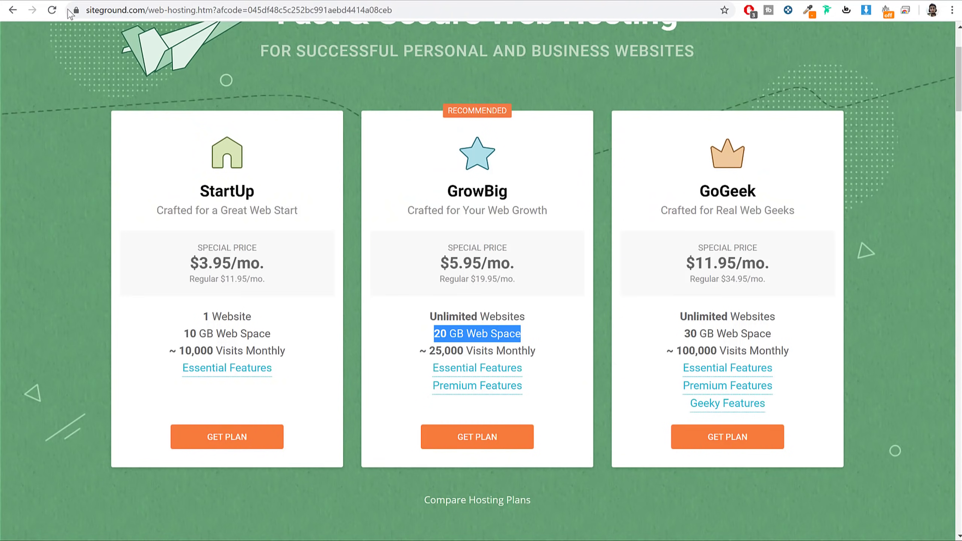
# Switch back to the SiteGround tab and highlight GrowBig's name, 20 GB Web Space and monthly visits
pyautogui.click(248, 1)
pyautogui.click(226, 2)
pyautogui.moveTo(508, 189); pyautogui.dragTo(405, 185)
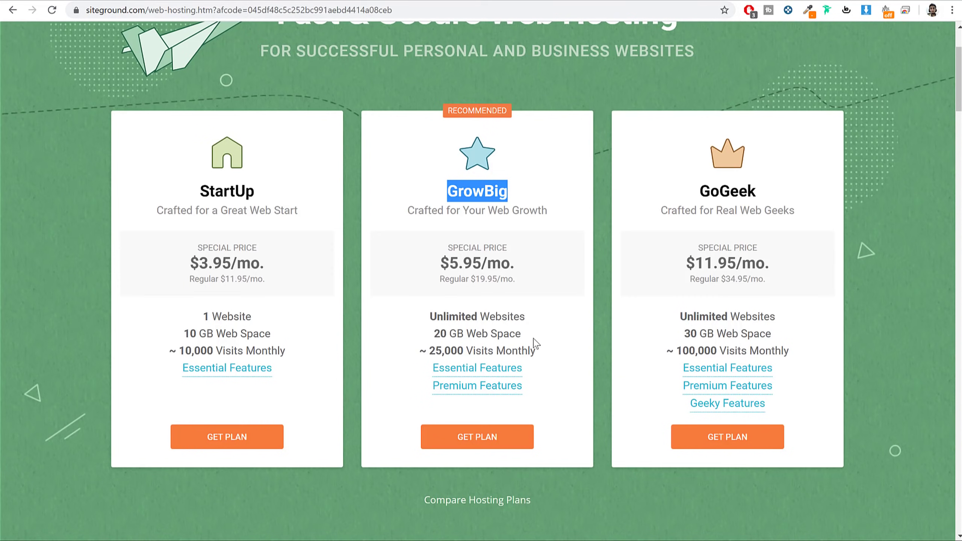
pyautogui.moveTo(528, 337); pyautogui.dragTo(432, 334)
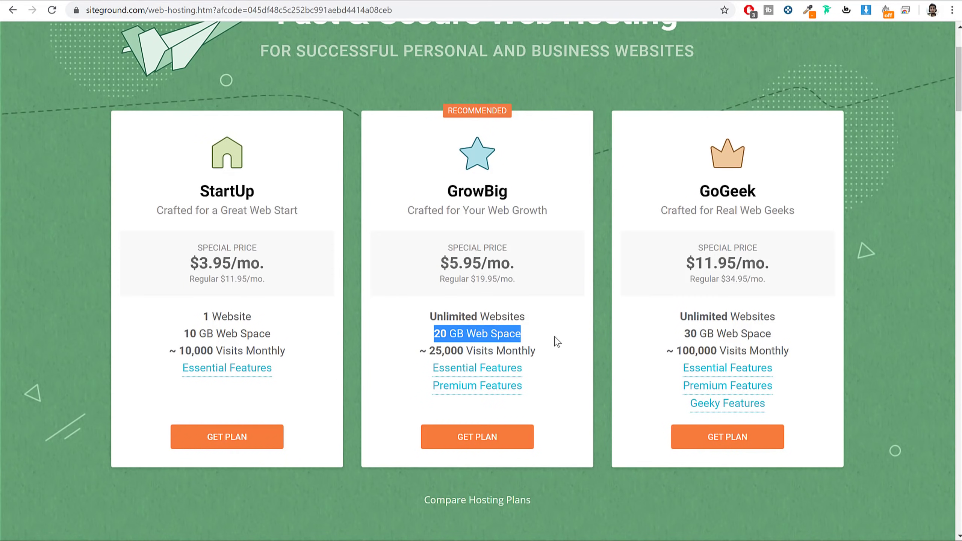
pyautogui.hotkey('ctrl', 'Tab')
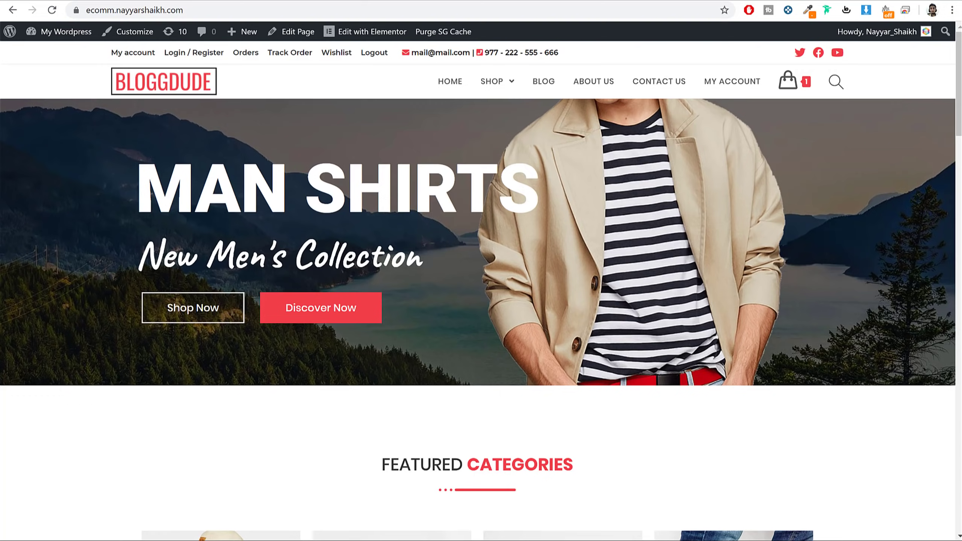
pyautogui.click(270, 3)
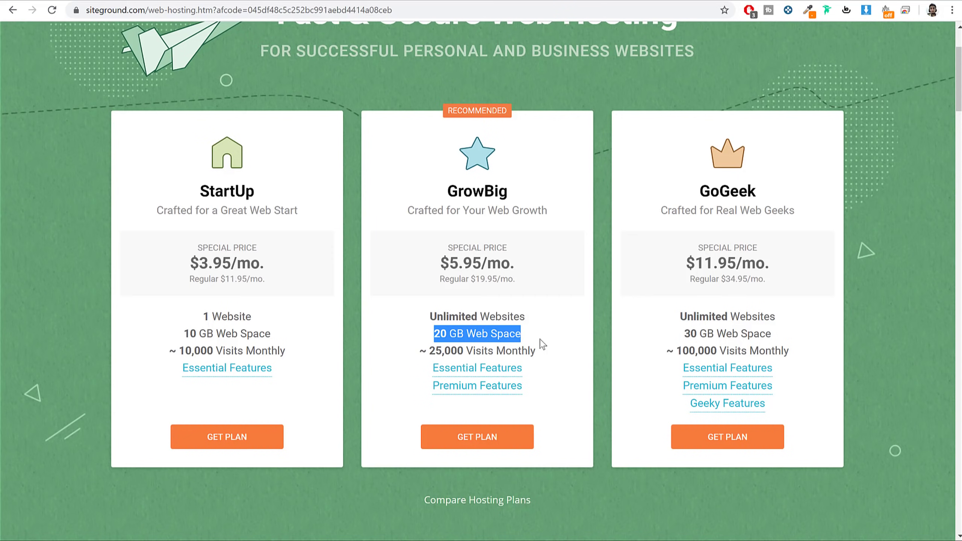
pyautogui.moveTo(537, 351); pyautogui.dragTo(408, 349)
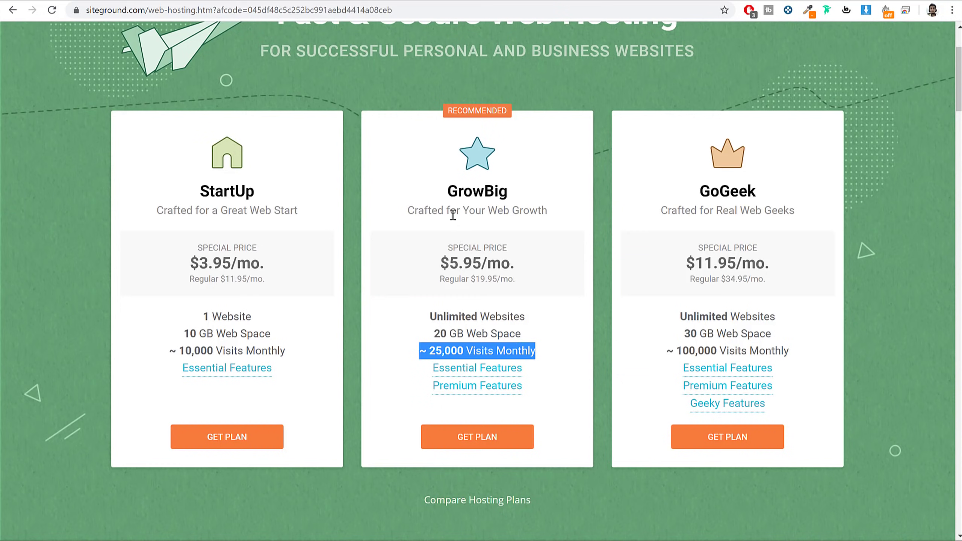
pyautogui.moveTo(447, 195); pyautogui.dragTo(509, 192)
pyautogui.click(542, 357)
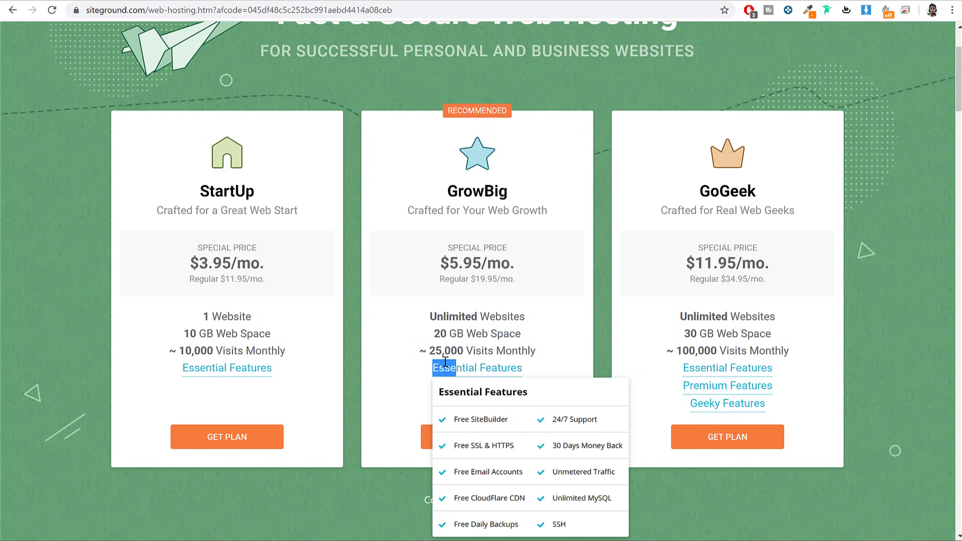
pyautogui.tripleClick(417, 351)
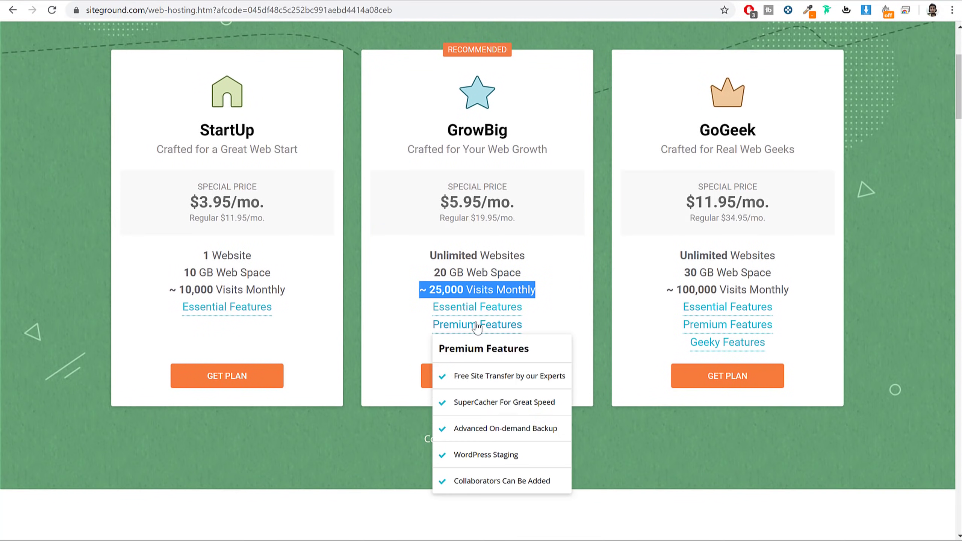
pyautogui.scroll(-2, 489, 342)
pyautogui.moveTo(482, 312)
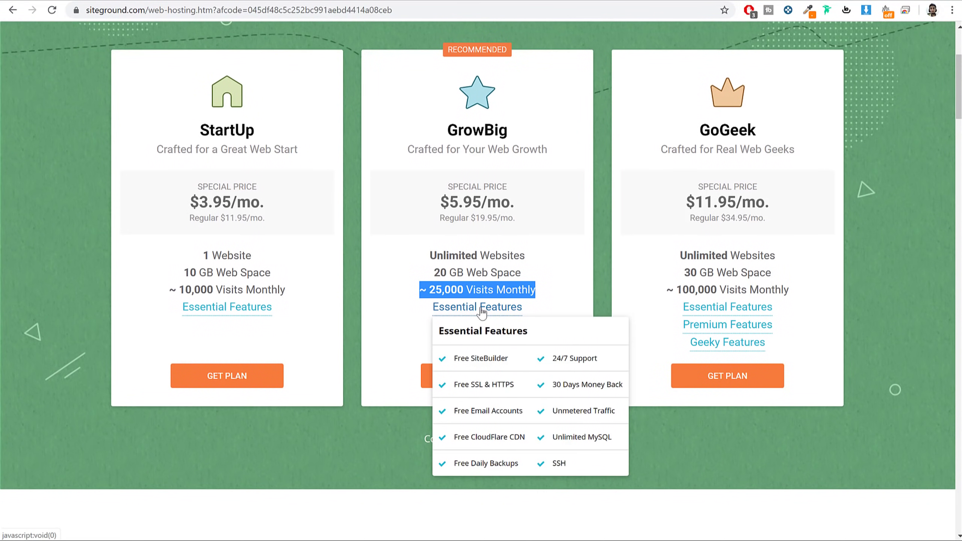
pyautogui.scroll(2, 481, 311)
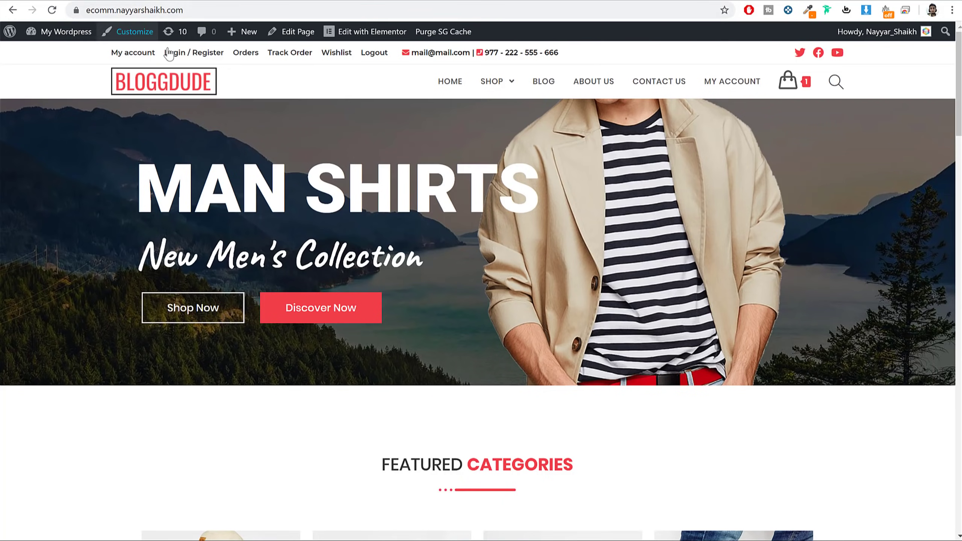
pyautogui.click(76, 11)
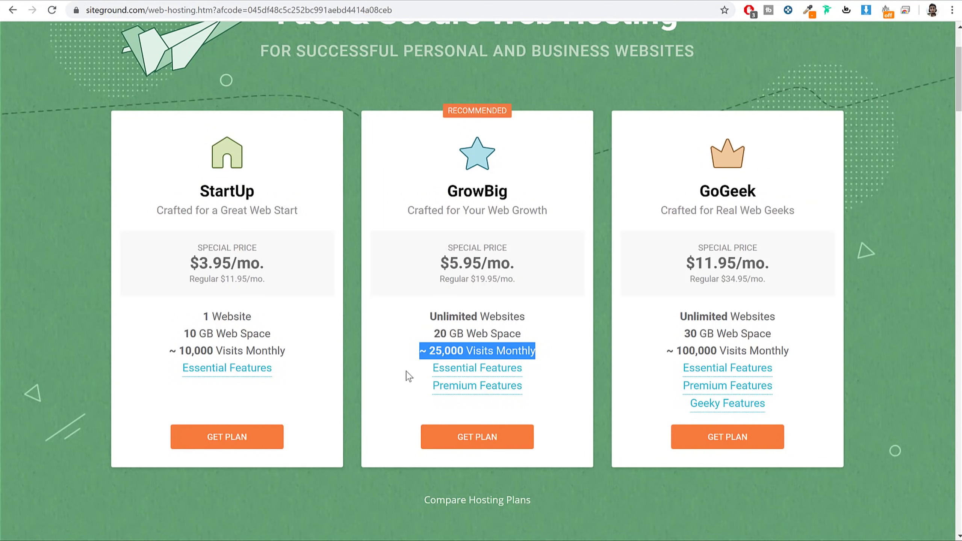
pyautogui.moveTo(464, 370)
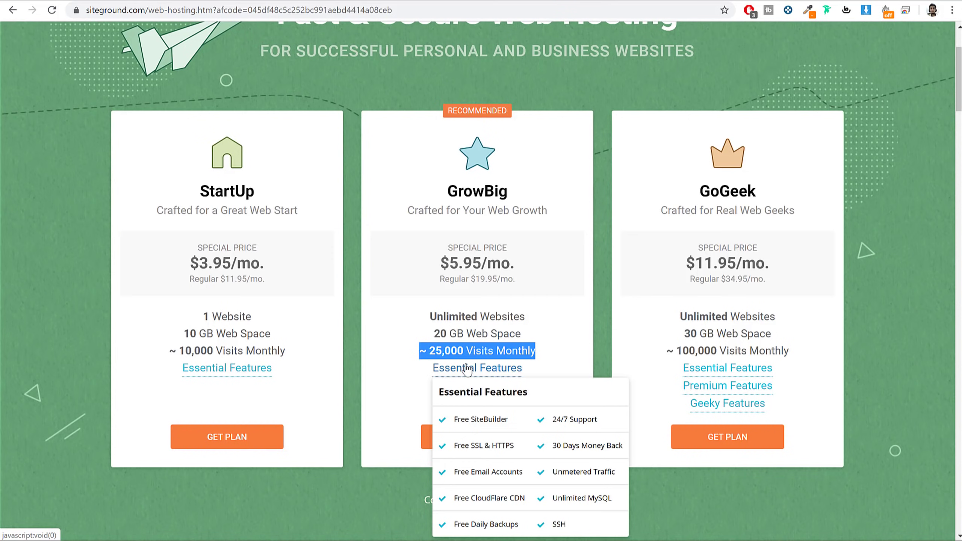
pyautogui.click(596, 267)
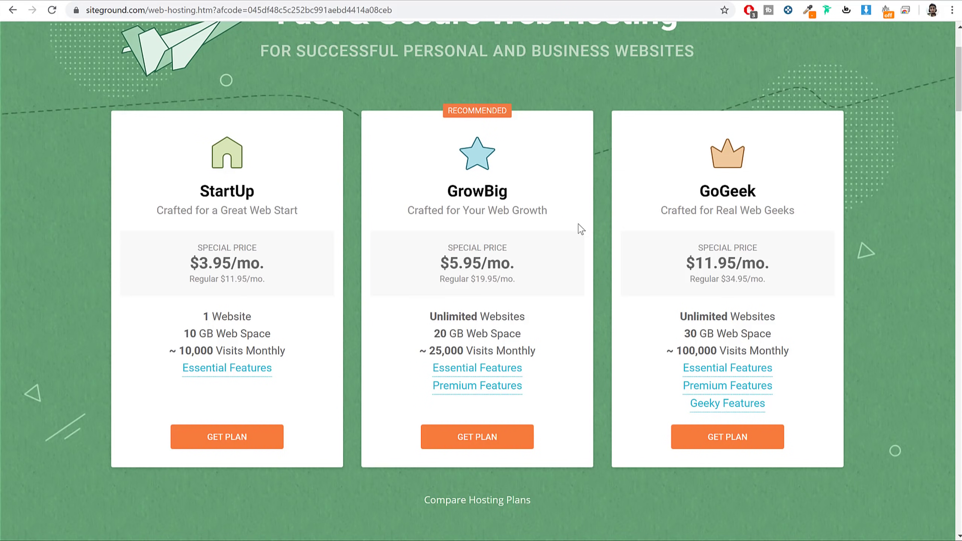
pyautogui.moveTo(446, 191); pyautogui.dragTo(514, 190)
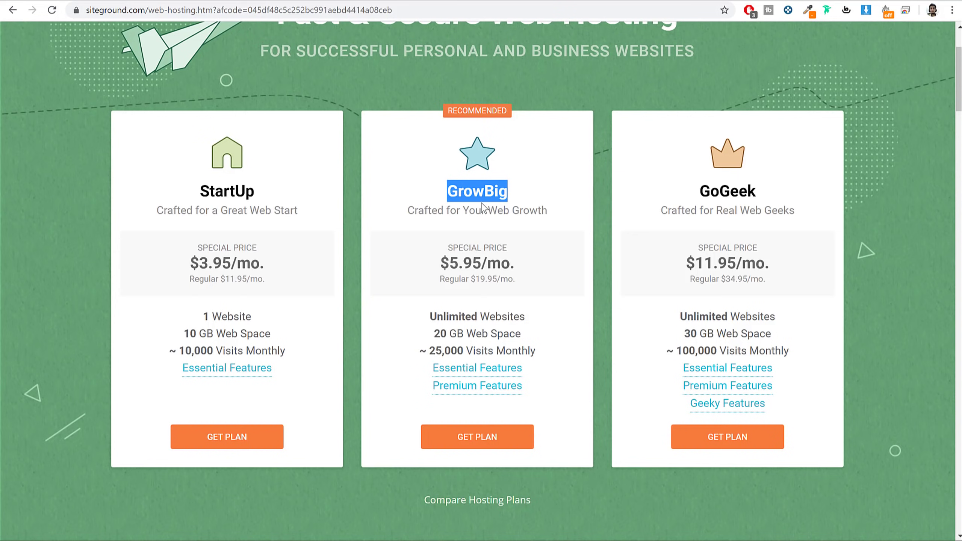
# Choose the GrowBig plan and enter the site's domain name, checking the extension list
pyautogui.click(493, 442)
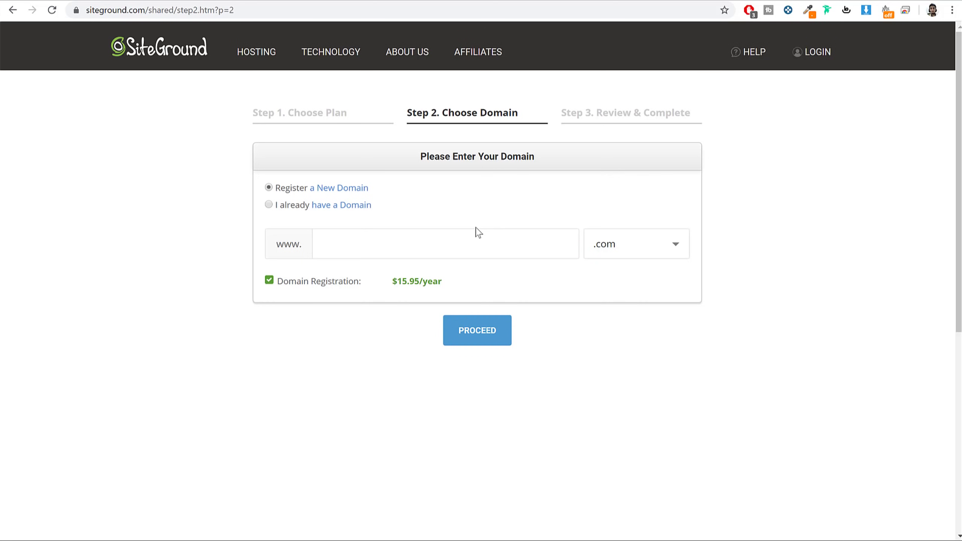
pyautogui.click(465, 245)
pyautogui.write('nayyarshaikh')
pyautogui.moveTo(459, 243); pyautogui.dragTo(297, 252)
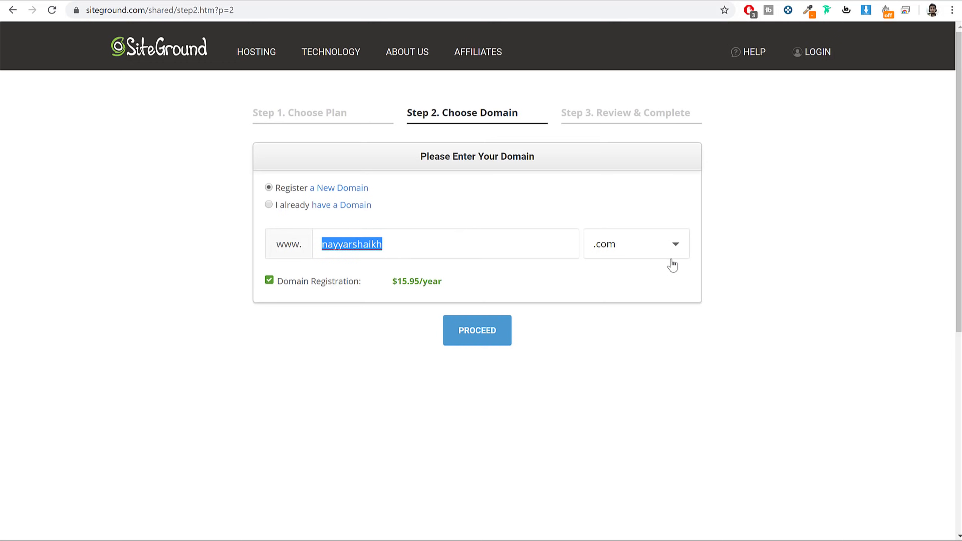
pyautogui.click(655, 258)
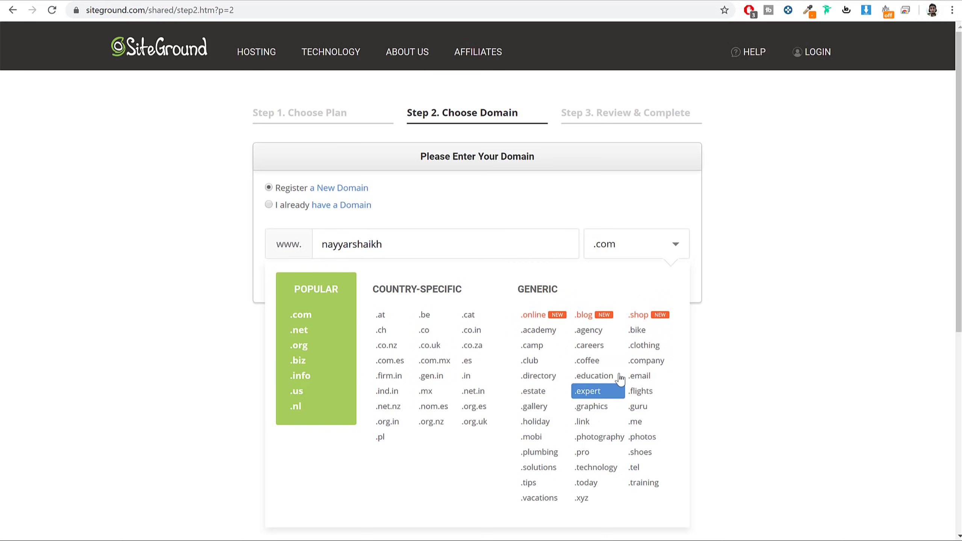
pyautogui.click(718, 298)
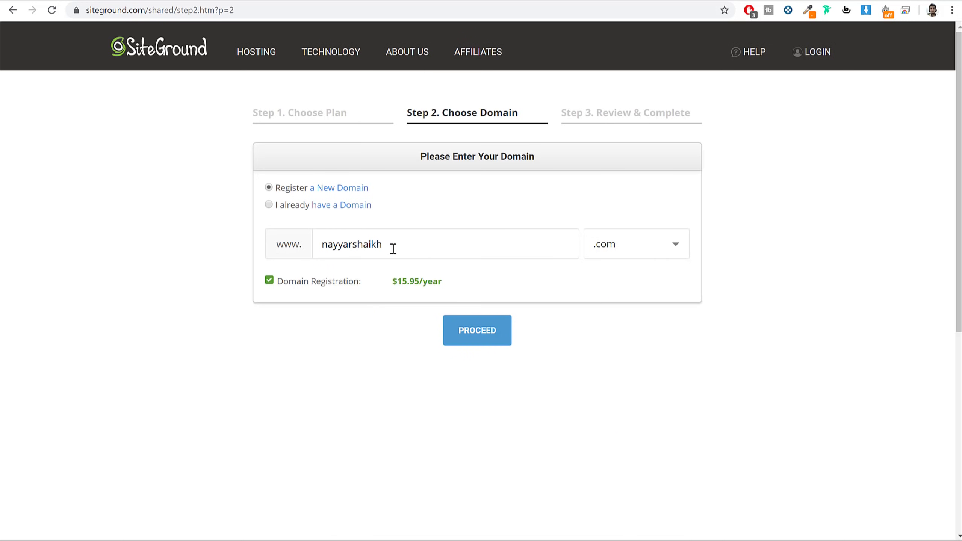
pyautogui.click(411, 246)
pyautogui.doubleClick(411, 246)
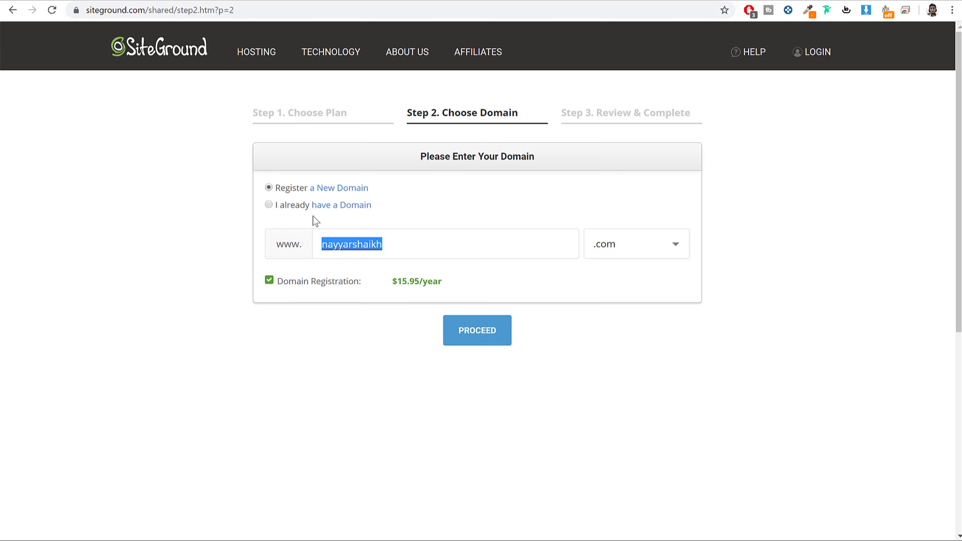
# Mark the domain as already owned and proceed to the Review & Complete step
pyautogui.click(285, 208)
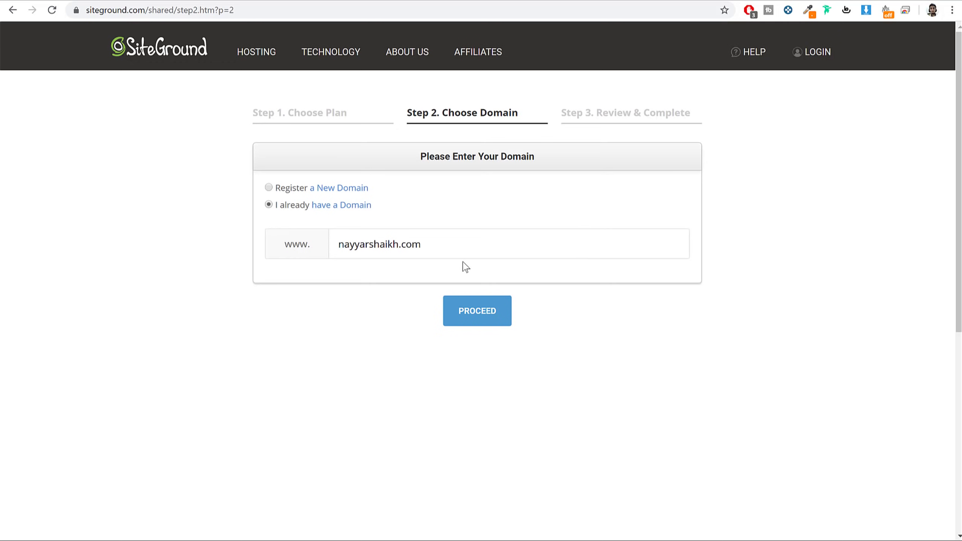
pyautogui.moveTo(446, 252); pyautogui.dragTo(349, 250)
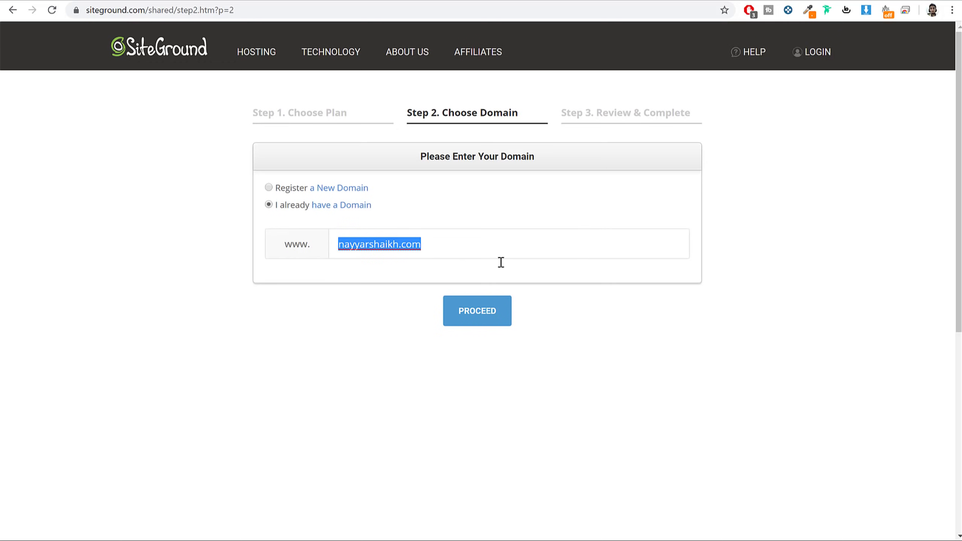
pyautogui.click(497, 315)
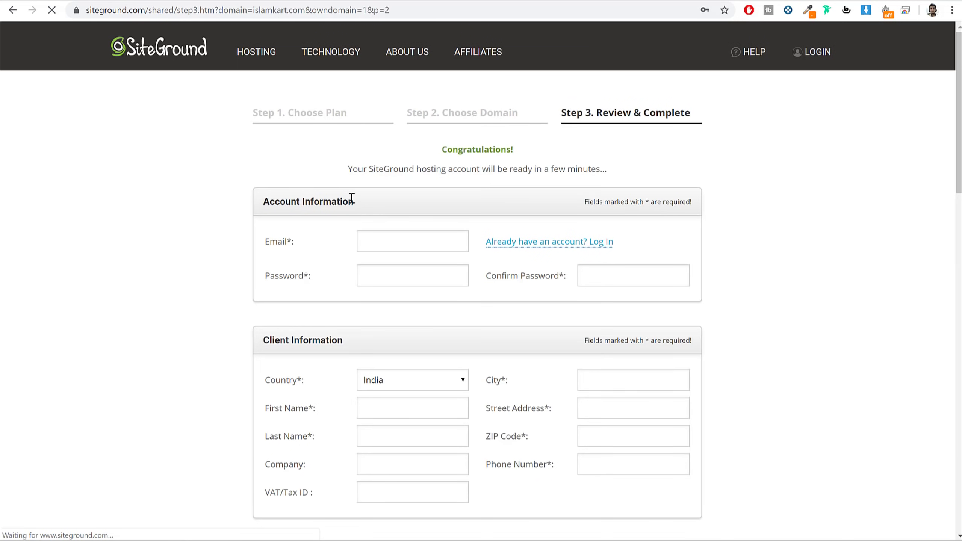
pyautogui.moveTo(349, 201); pyautogui.dragTo(240, 205)
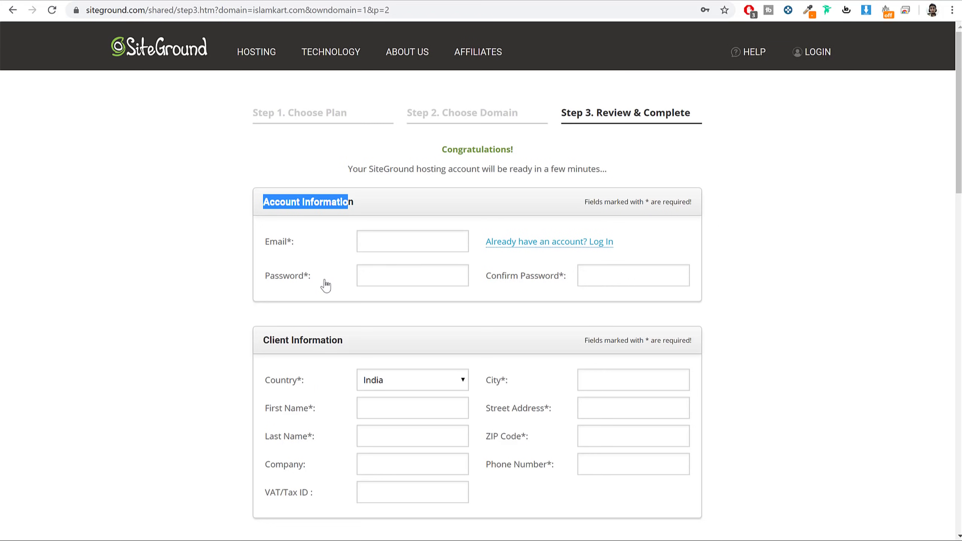
pyautogui.moveTo(307, 260); pyautogui.dragTo(344, 286)
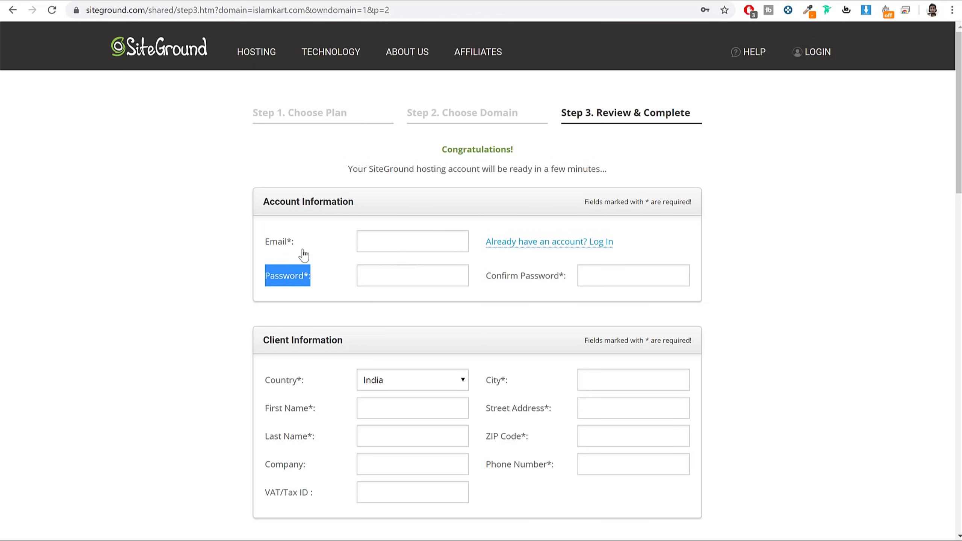
pyautogui.scroll(-3, 687, 273)
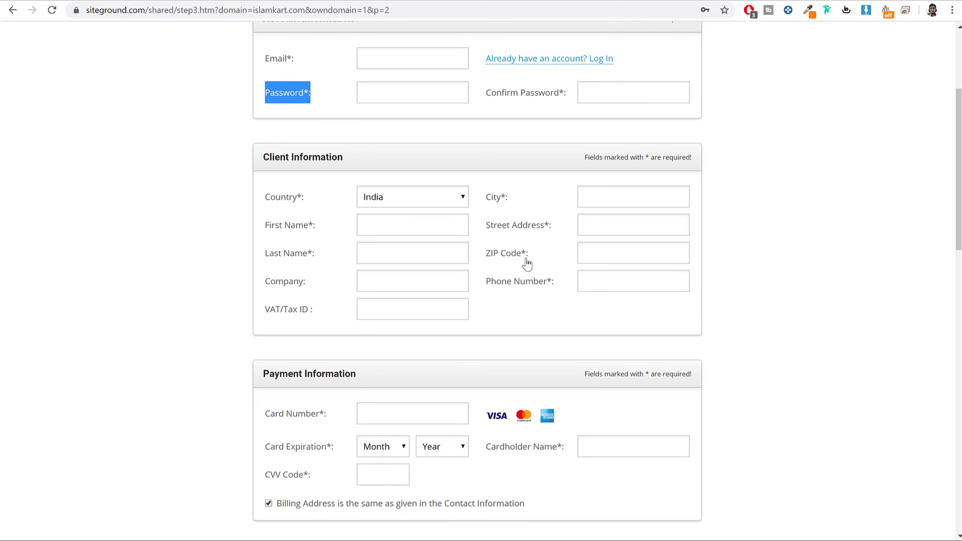
pyautogui.moveTo(555, 285); pyautogui.dragTo(507, 286)
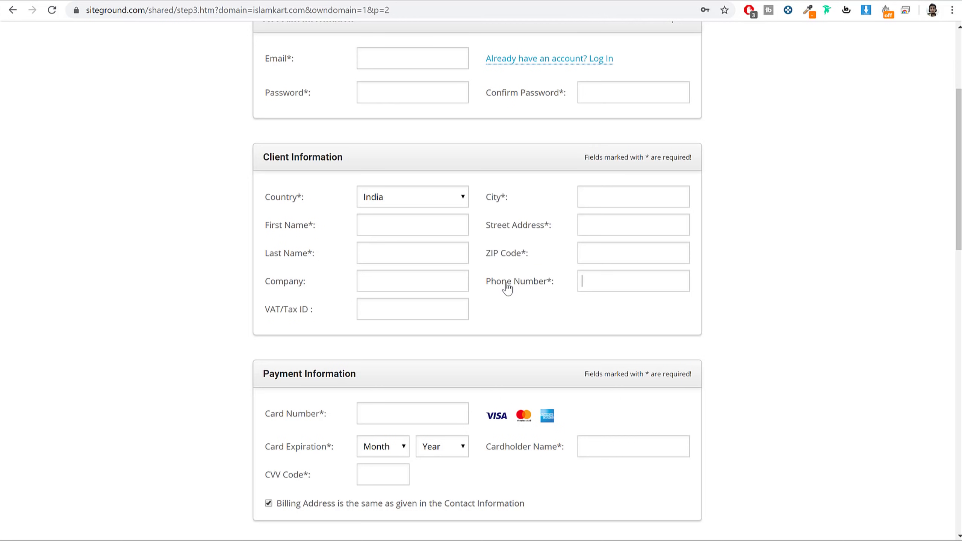
pyautogui.moveTo(267, 287); pyautogui.dragTo(309, 313)
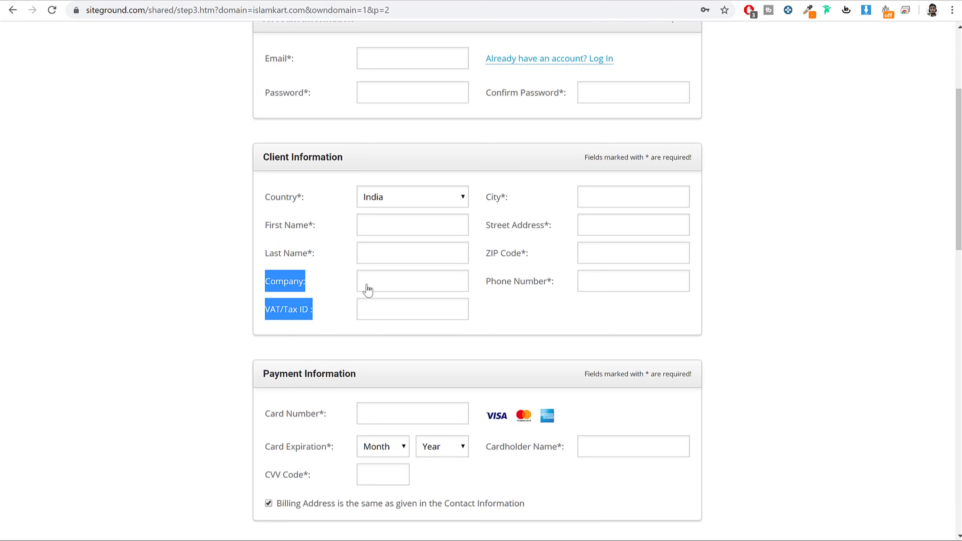
pyautogui.scroll(-5, 751, 337)
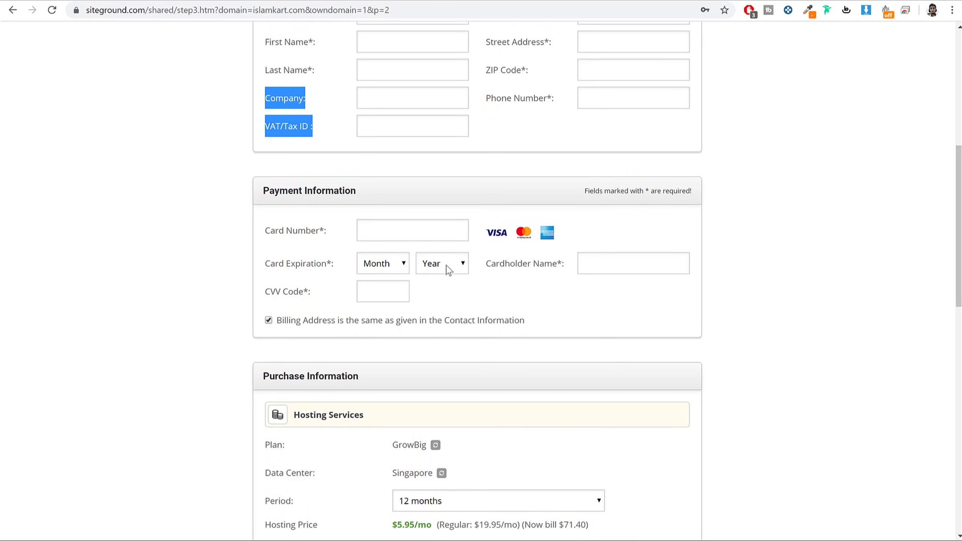
pyautogui.moveTo(290, 297)
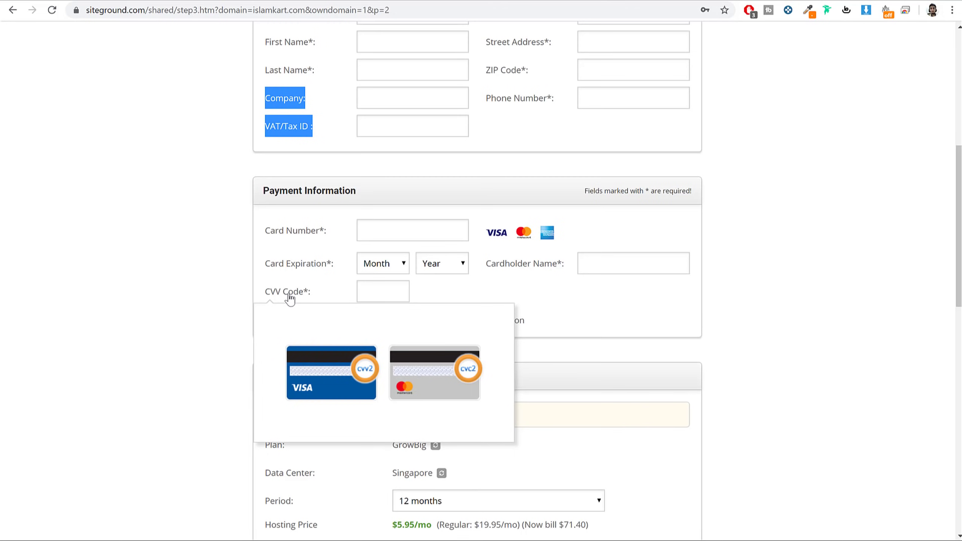
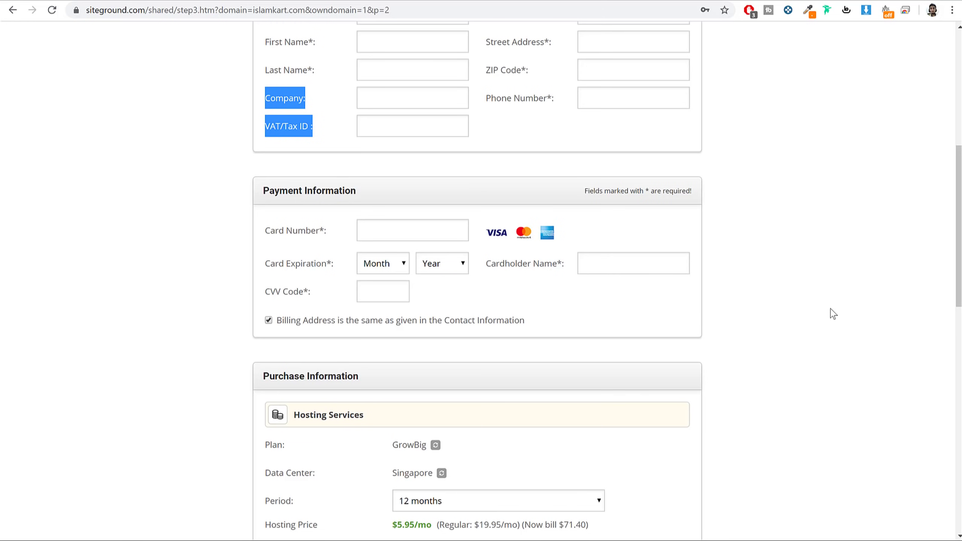
# Review the chosen GrowBig plan and Singapore data center on the order
pyautogui.scroll(-1, 833, 314)
pyautogui.scroll(-6, 833, 314)
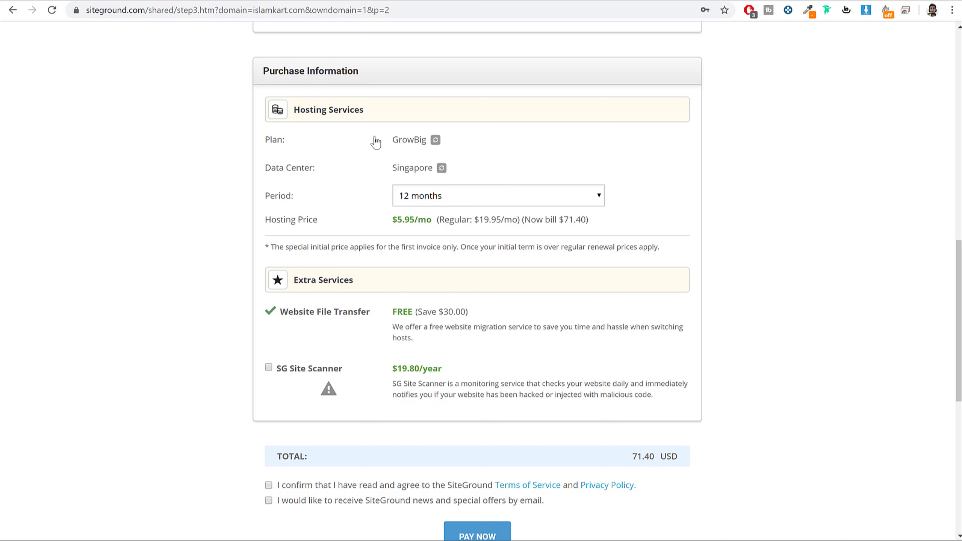
pyautogui.moveTo(301, 140); pyautogui.dragTo(396, 141)
pyautogui.moveTo(316, 179); pyautogui.dragTo(270, 182)
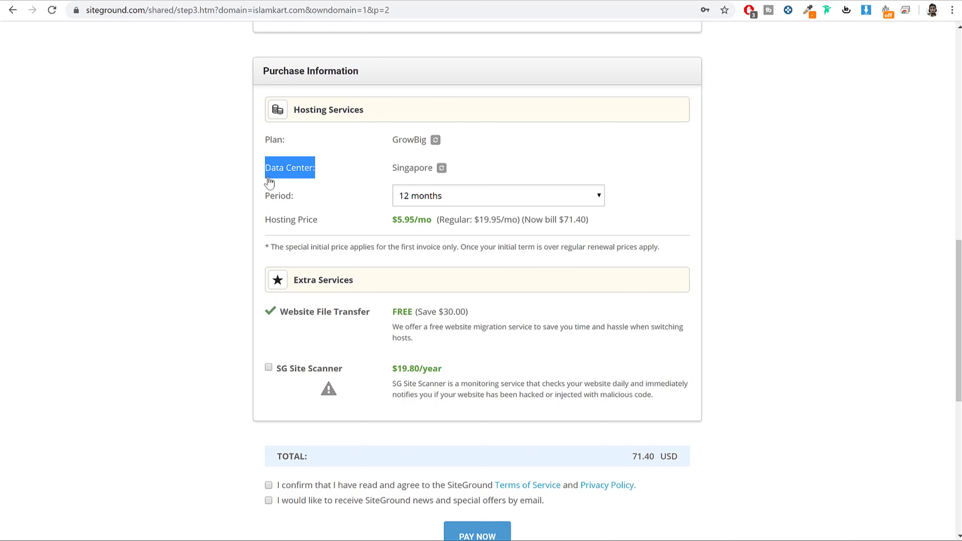
pyautogui.click(292, 195)
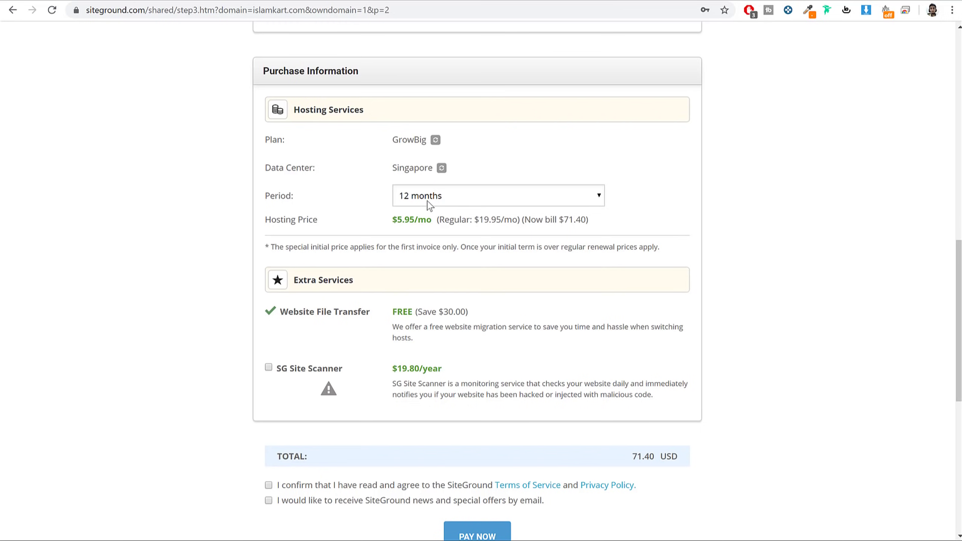
# Agree to the Terms of Service and check the 71.40 USD order total
pyautogui.scroll(-3, 816, 258)
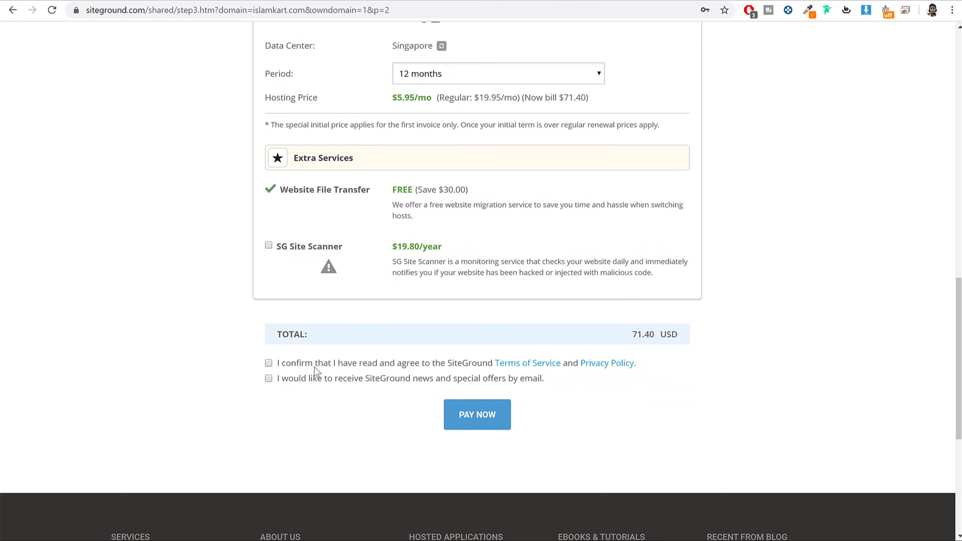
pyautogui.click(268, 363)
pyautogui.moveTo(628, 339); pyautogui.dragTo(654, 335)
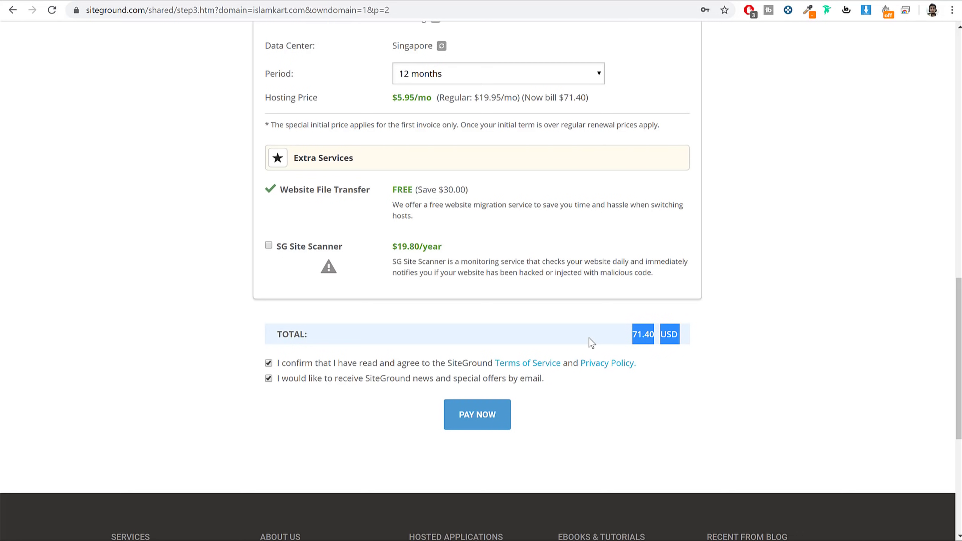
pyautogui.scroll(3, 725, 235)
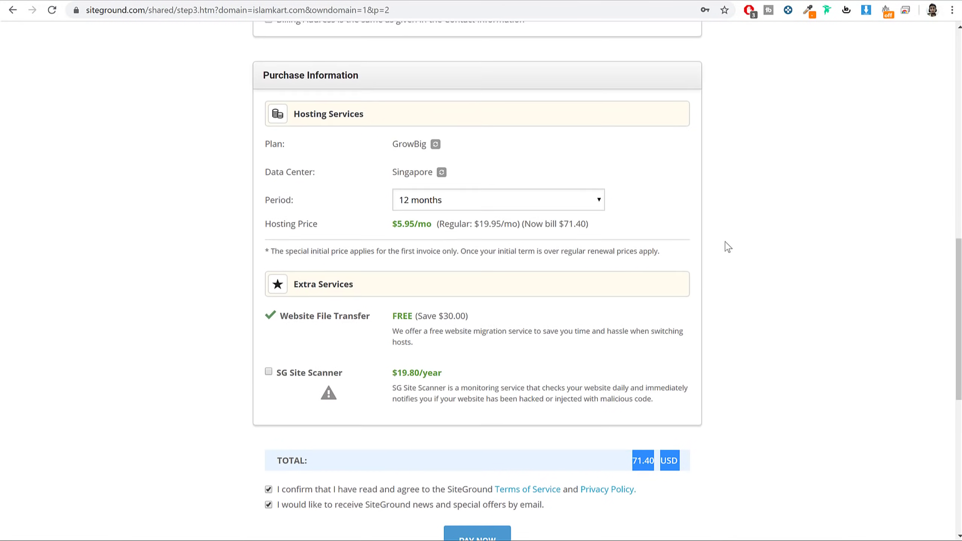
pyautogui.scroll(15, 725, 243)
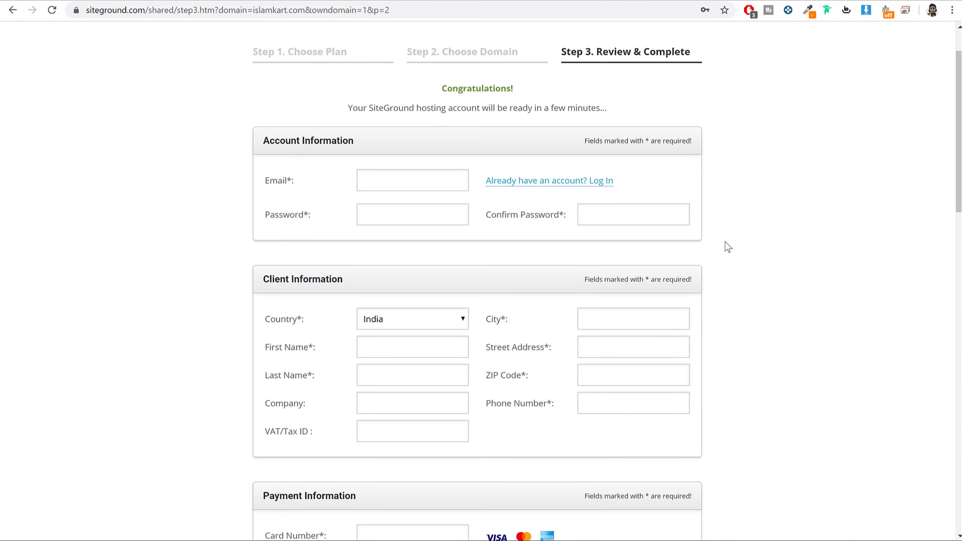
pyautogui.scroll(-18, 726, 242)
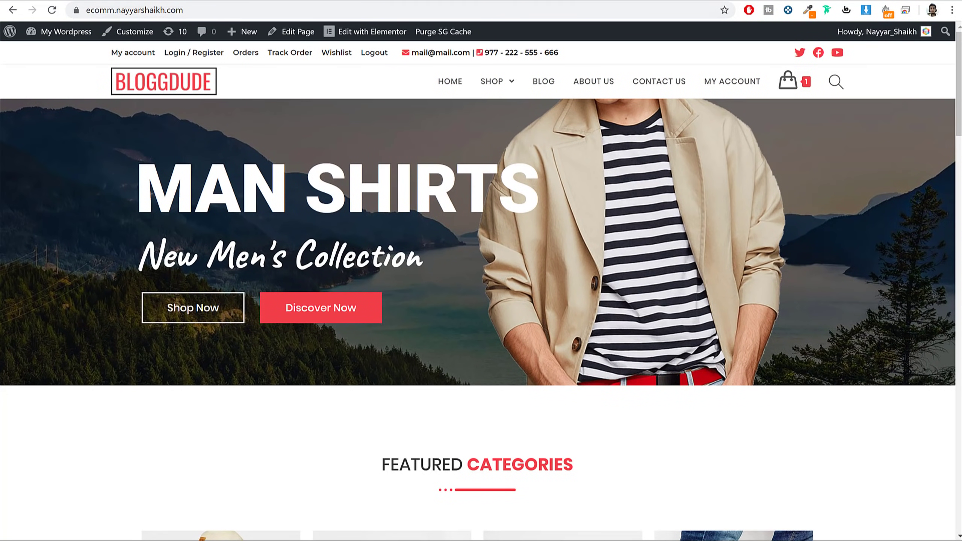
# Log into my.siteground.com as the second saved user with its saved password
pyautogui.hotkey('ctrl', 't')
pyautogui.write('my')
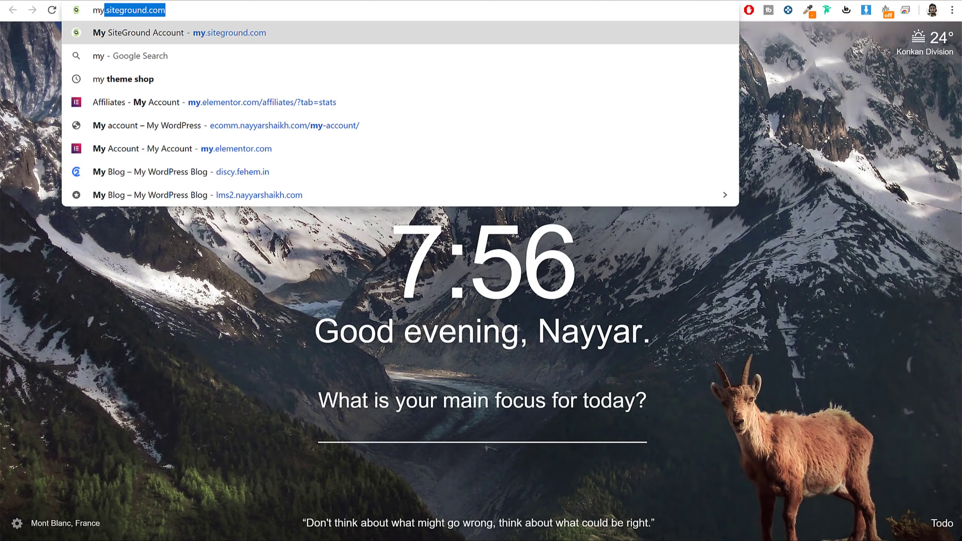
pyautogui.press('Return')
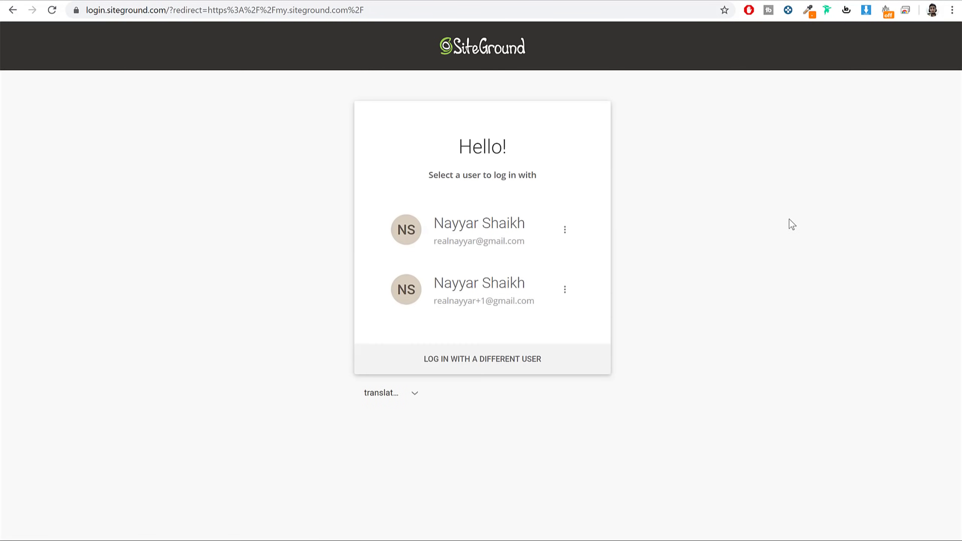
pyautogui.click(507, 290)
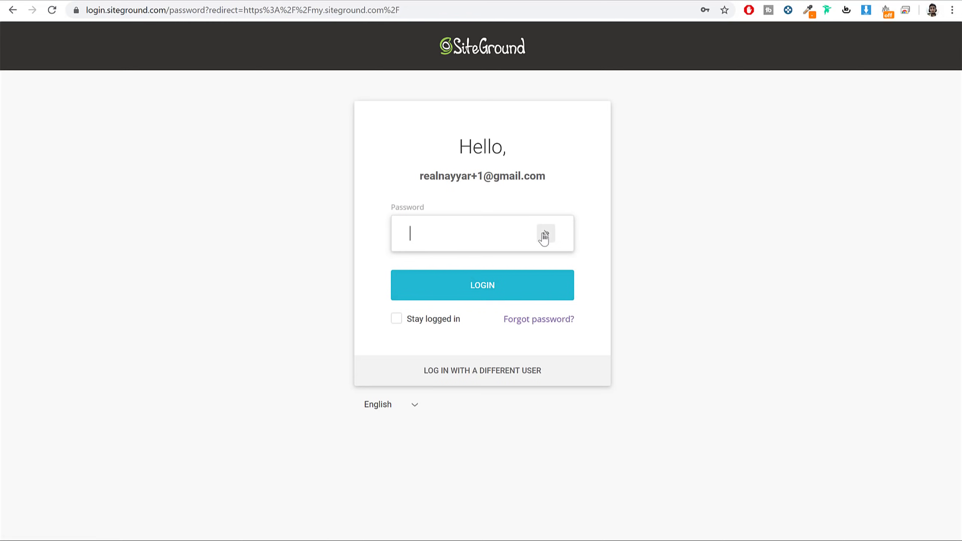
pyautogui.click(491, 232)
pyautogui.click(470, 349)
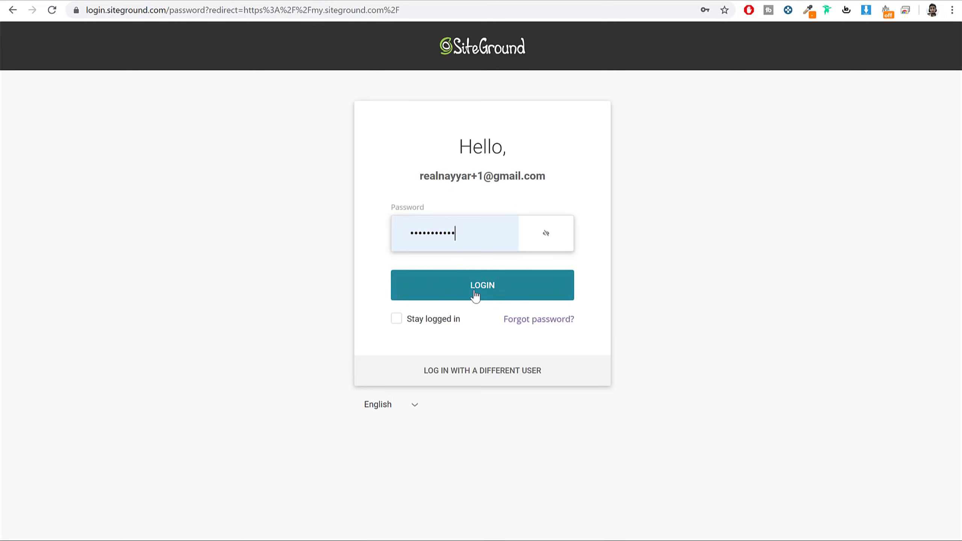
pyautogui.click(476, 296)
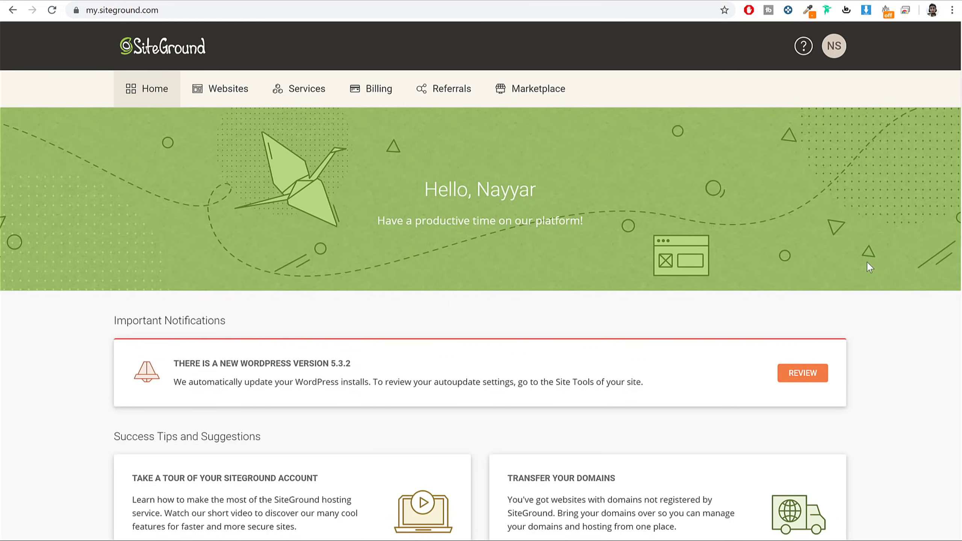
# Find the WooCommerce site under Websites and open its Site Tools
pyautogui.click(228, 88)
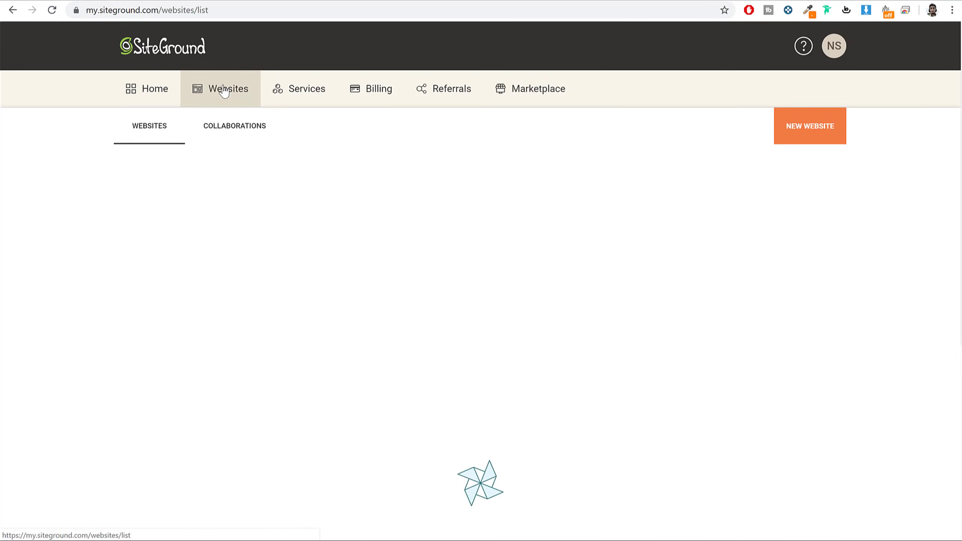
pyautogui.scroll(-7, 827, 273)
pyautogui.scroll(7, 830, 288)
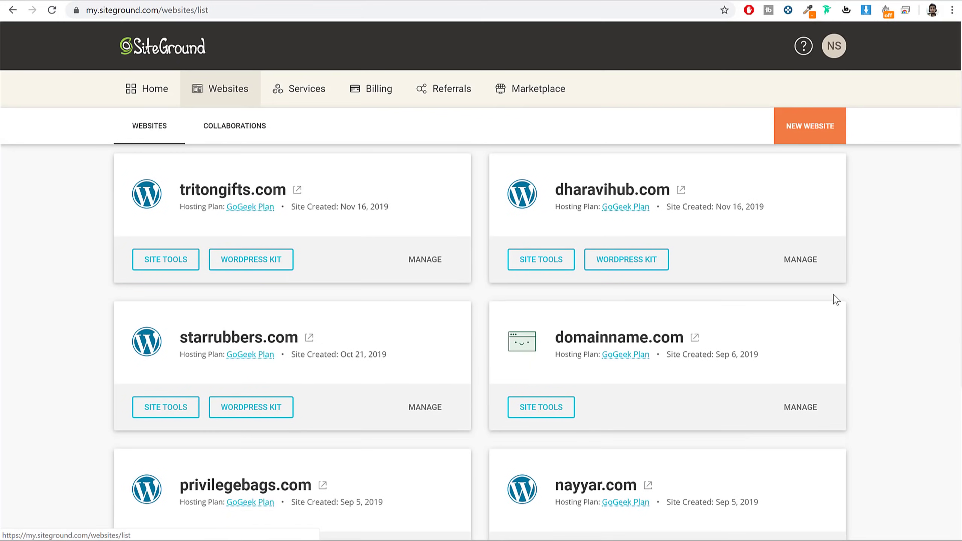
pyautogui.scroll(-6, 836, 299)
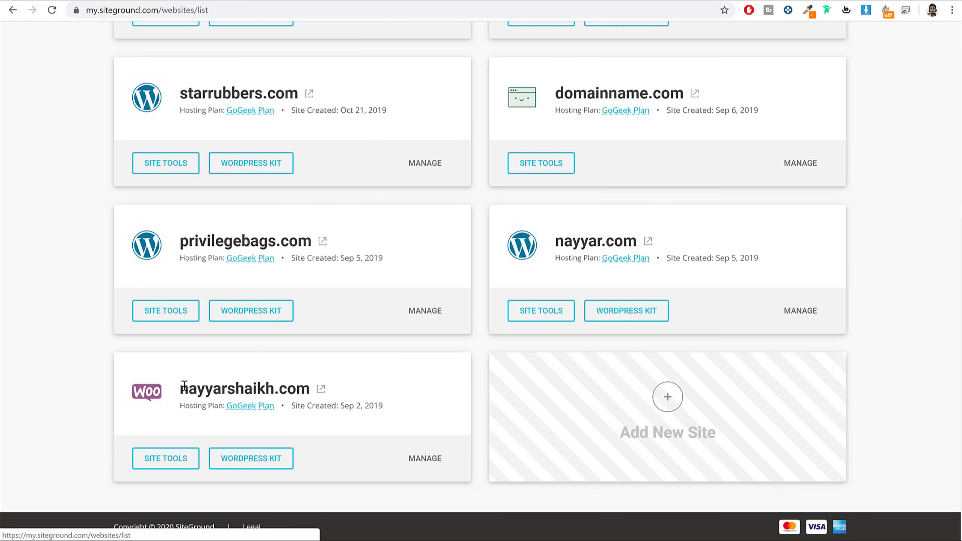
pyautogui.moveTo(180, 389); pyautogui.dragTo(314, 390)
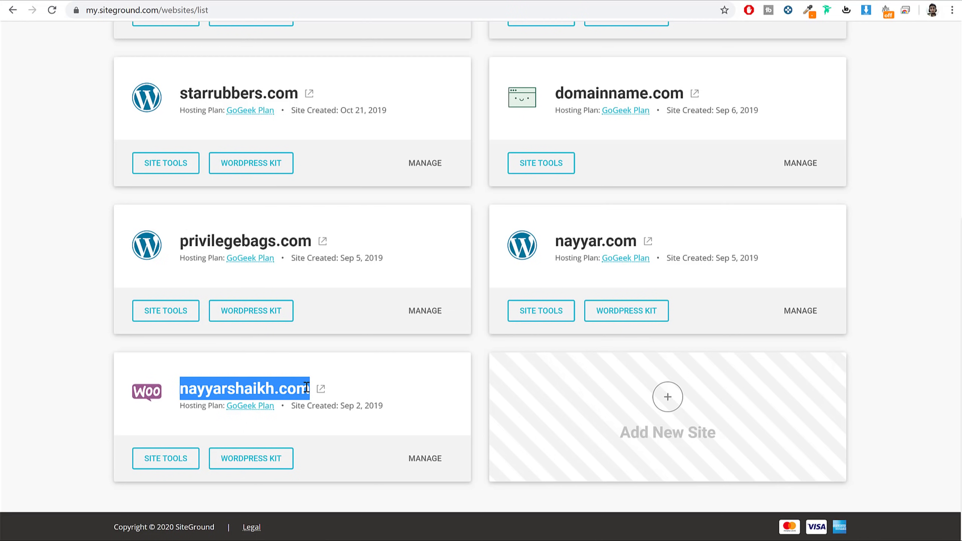
pyautogui.click(221, 379)
pyautogui.moveTo(180, 387); pyautogui.dragTo(308, 380)
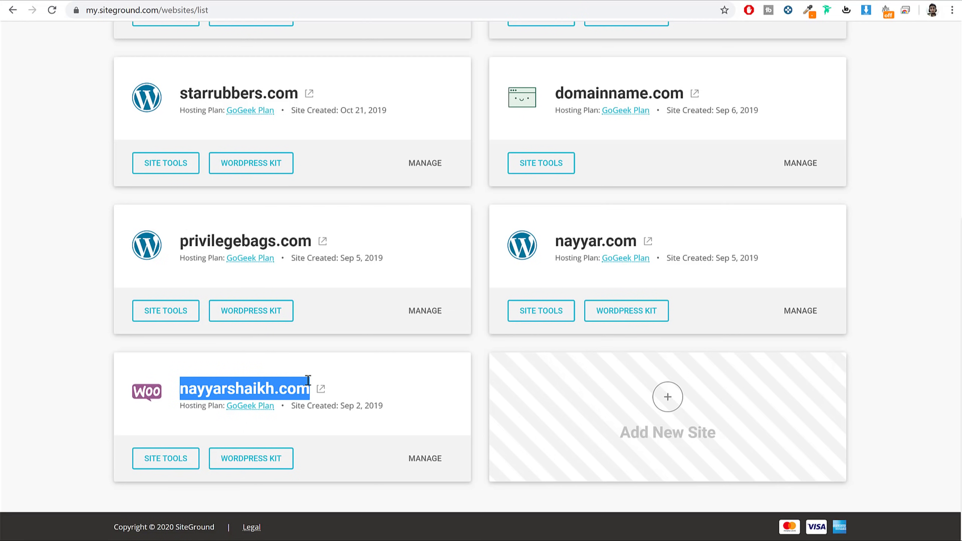
pyautogui.click(304, 352)
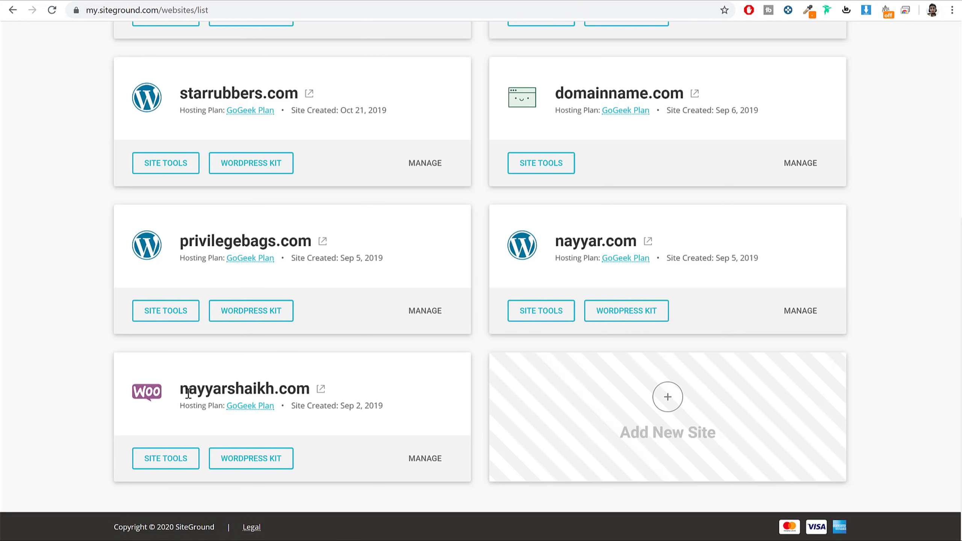
pyautogui.moveTo(182, 389); pyautogui.dragTo(299, 382)
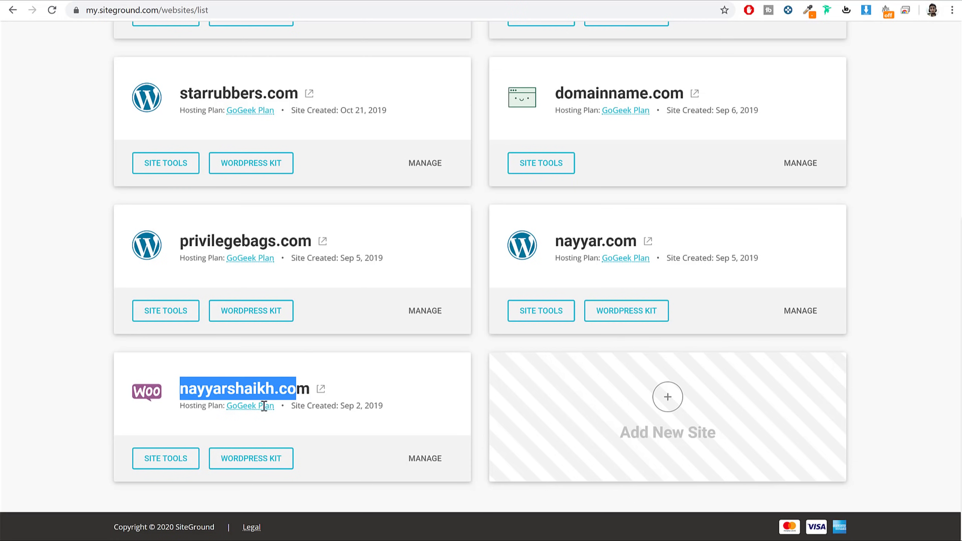
pyautogui.click(161, 463)
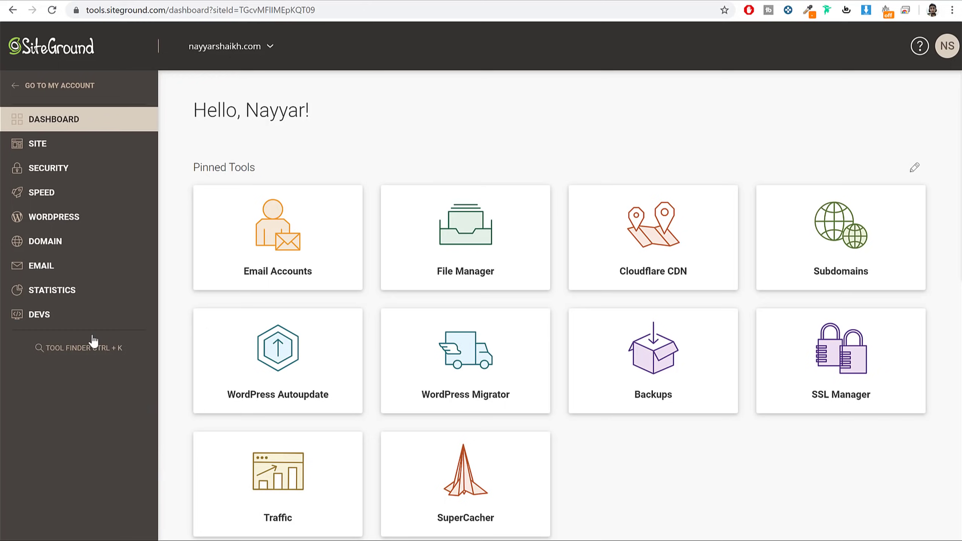
# Sign into GoDaddy and open the DNS settings for privilegebags.in
pyautogui.hotkey('ctrl', 't')
pyautogui.write('godaddy.com')
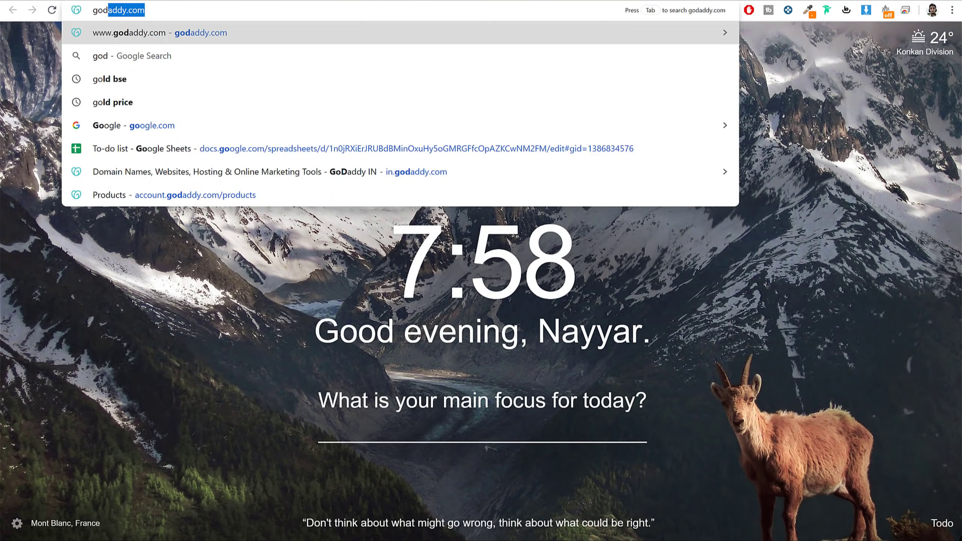
pyautogui.press('Return')
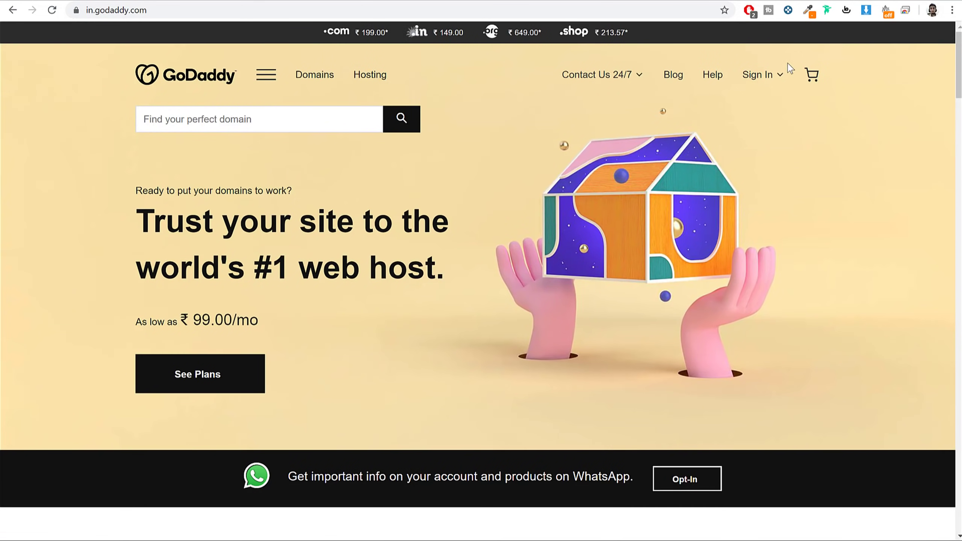
pyautogui.click(748, 78)
pyautogui.click(625, 200)
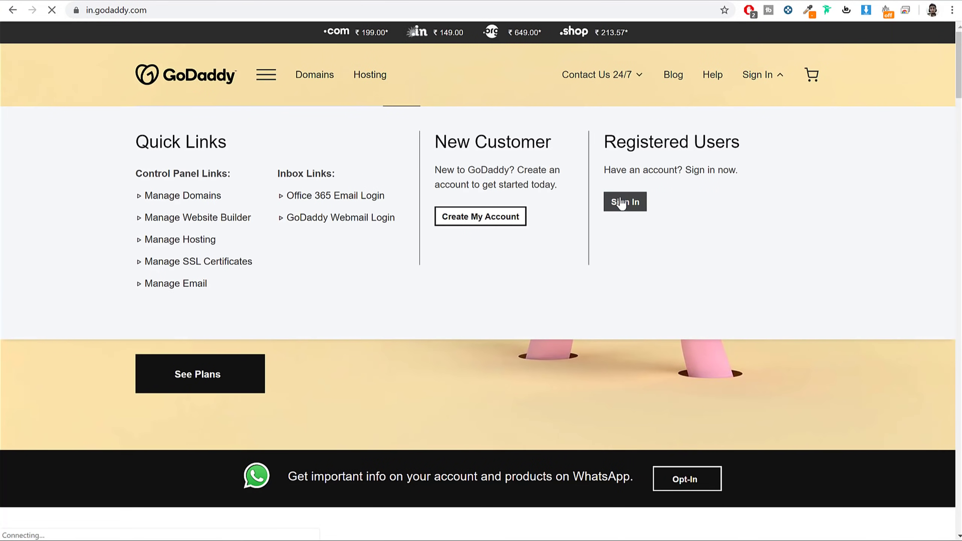
pyautogui.scroll(-2, 857, 209)
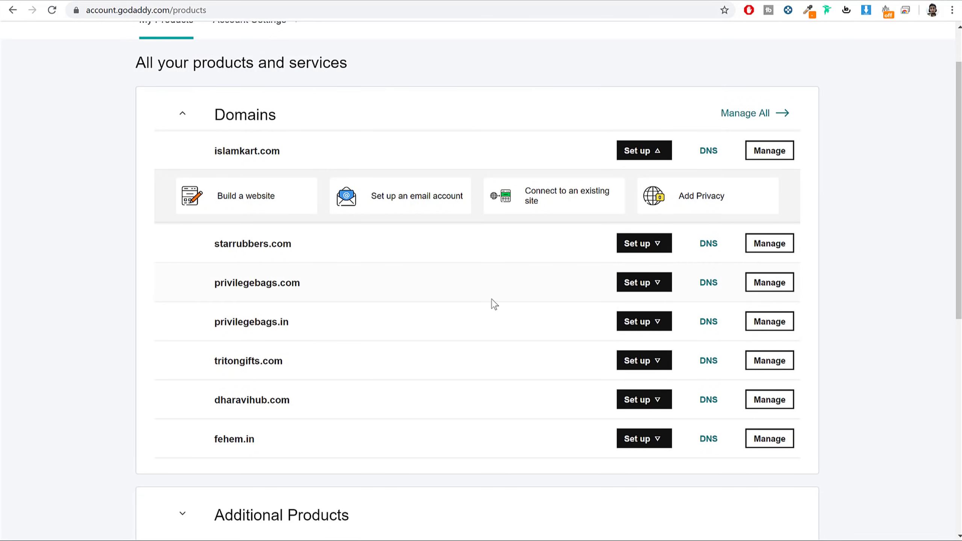
pyautogui.moveTo(300, 328); pyautogui.dragTo(207, 329)
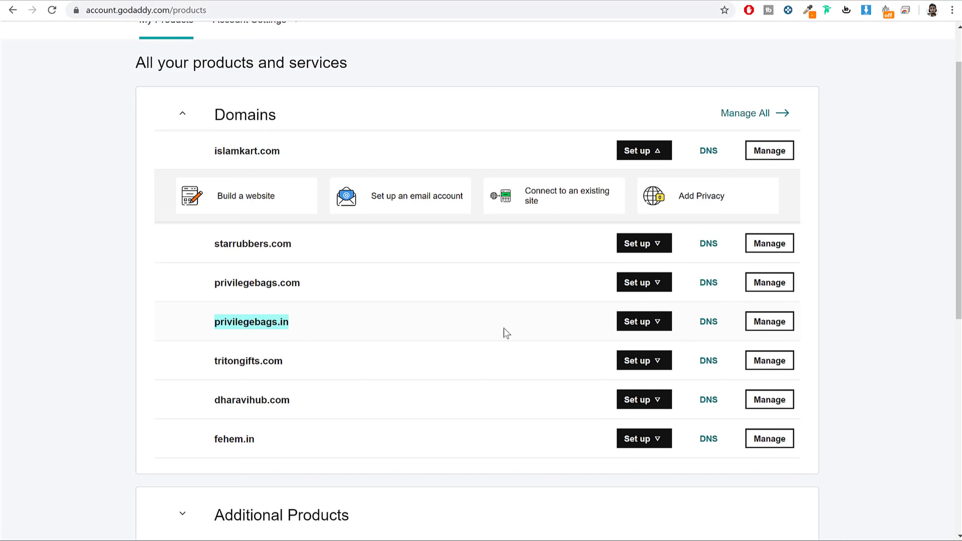
pyautogui.click(717, 328)
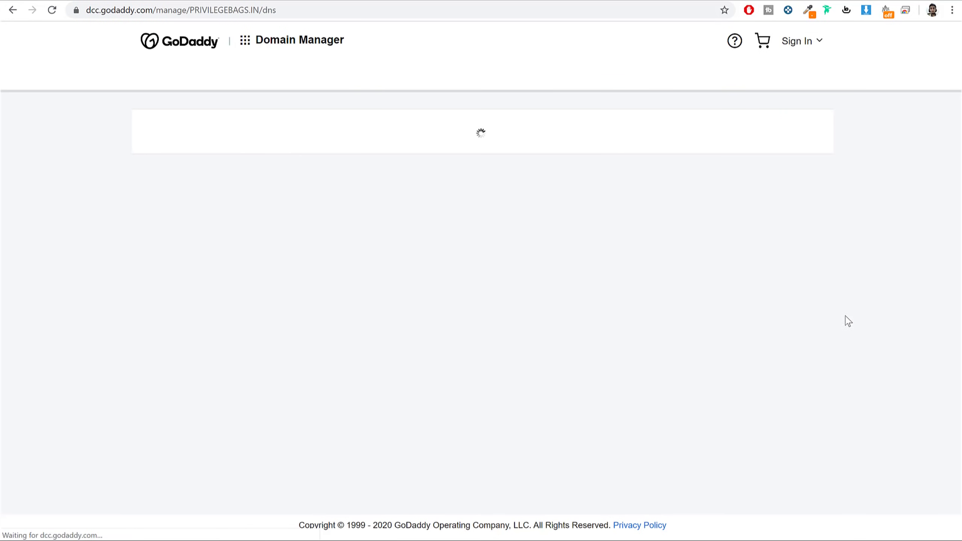
# Edit the domain's nameservers and clear both existing entries
pyautogui.scroll(-1, 825, 326)
pyautogui.scroll(-3, 825, 327)
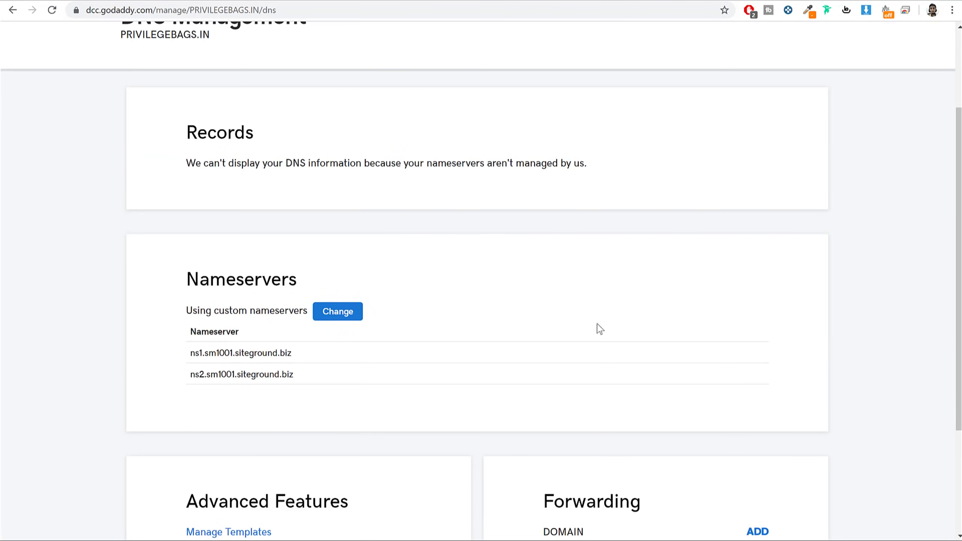
pyautogui.click(358, 315)
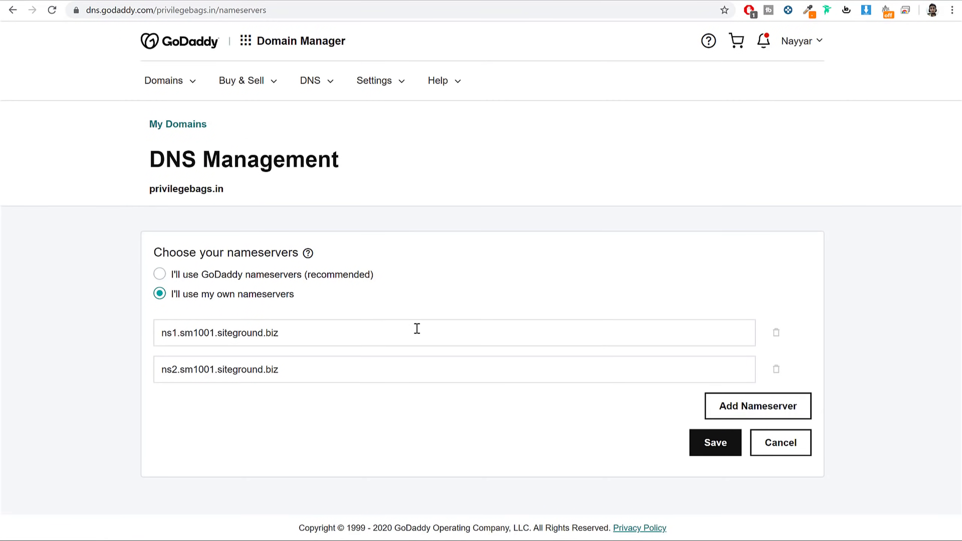
pyautogui.moveTo(417, 329); pyautogui.dragTo(102, 311)
pyautogui.press('BackSpace')
pyautogui.press('Tab')
pyautogui.press('BackSpace')
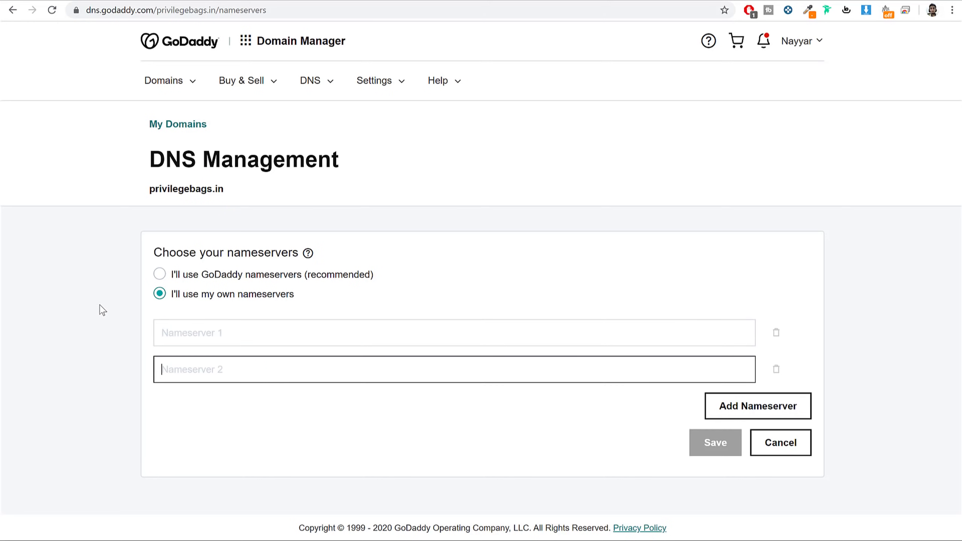
# Copy ns1.sm1001.siteground.biz from SiteGround into GoDaddy's Nameserver 1 field
pyautogui.click(171, 1)
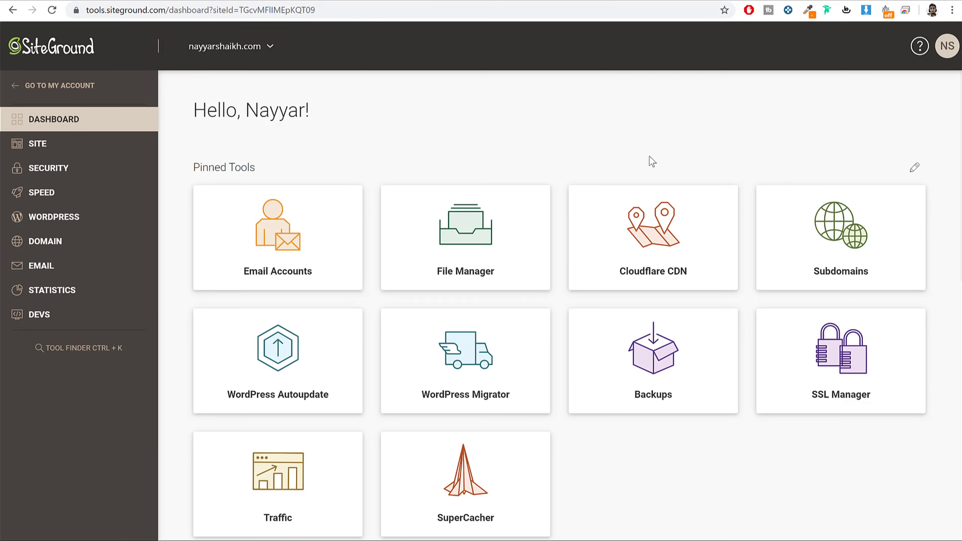
pyautogui.scroll(-8, 808, 277)
pyautogui.scroll(-3, 808, 277)
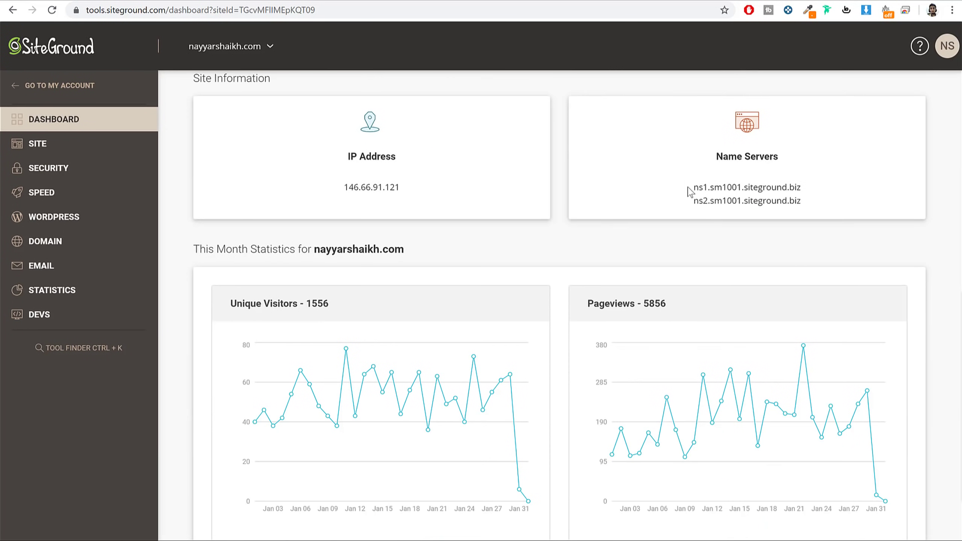
pyautogui.moveTo(689, 188); pyautogui.dragTo(823, 190)
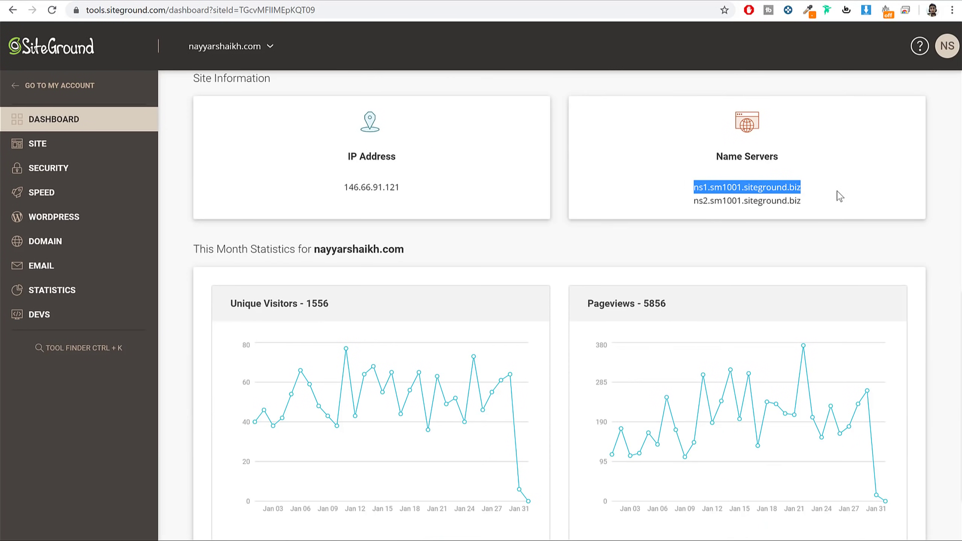
pyautogui.hotkey('ctrl', 'c')
pyautogui.click(379, 1)
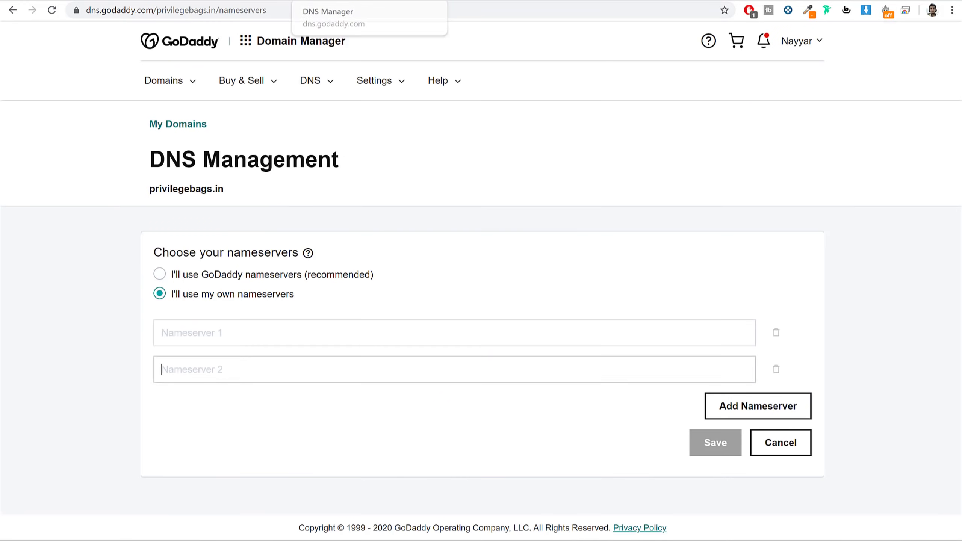
pyautogui.hotkey('shift', 'Tab')
pyautogui.hotkey('ctrl', 'v')
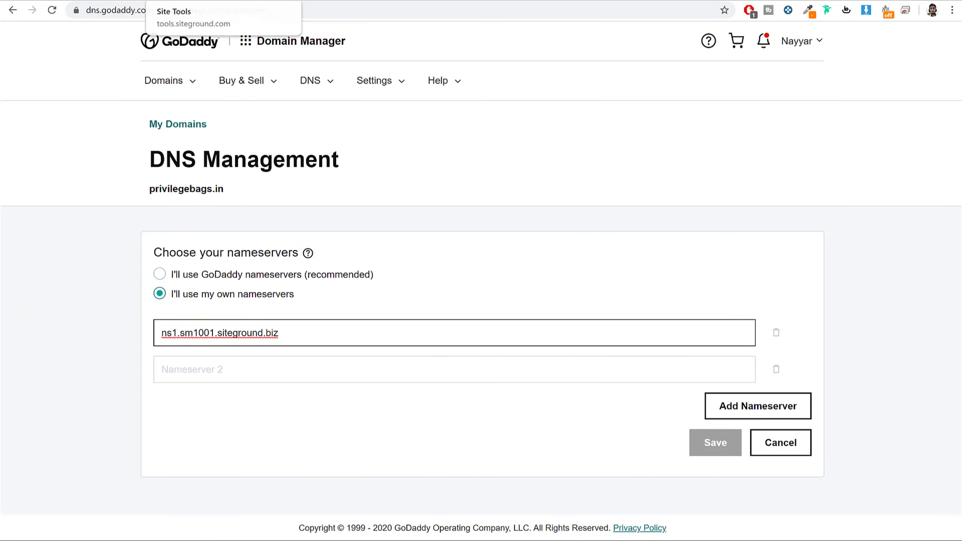
# Put ns2.sm1001.siteground.biz into Nameserver 2 and save the custom nameservers
pyautogui.click(182, 2)
pyautogui.tripleClick(764, 200)
pyautogui.hotkey('ctrl', 'c')
pyautogui.click(379, 3)
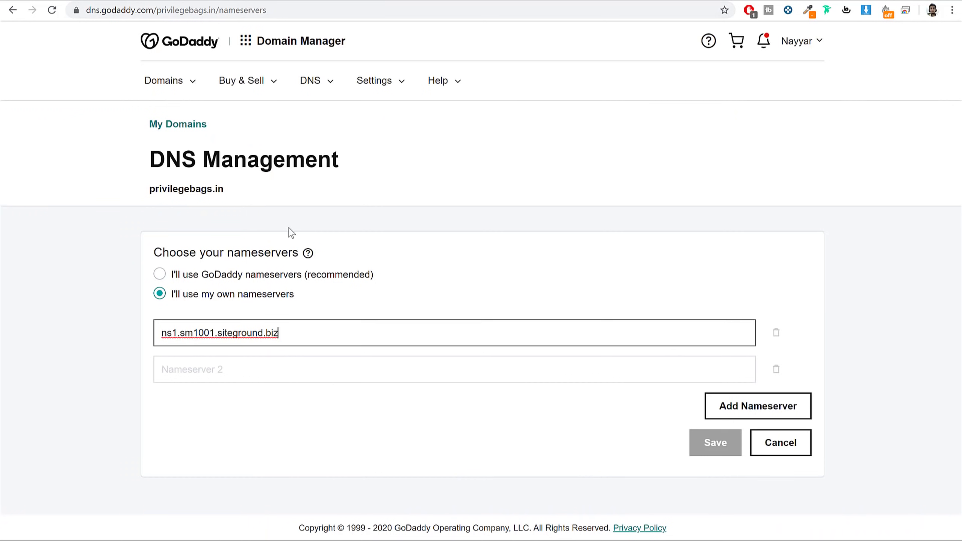
pyautogui.click(269, 370)
pyautogui.hotkey('ctrl', 'v')
pyautogui.click(715, 443)
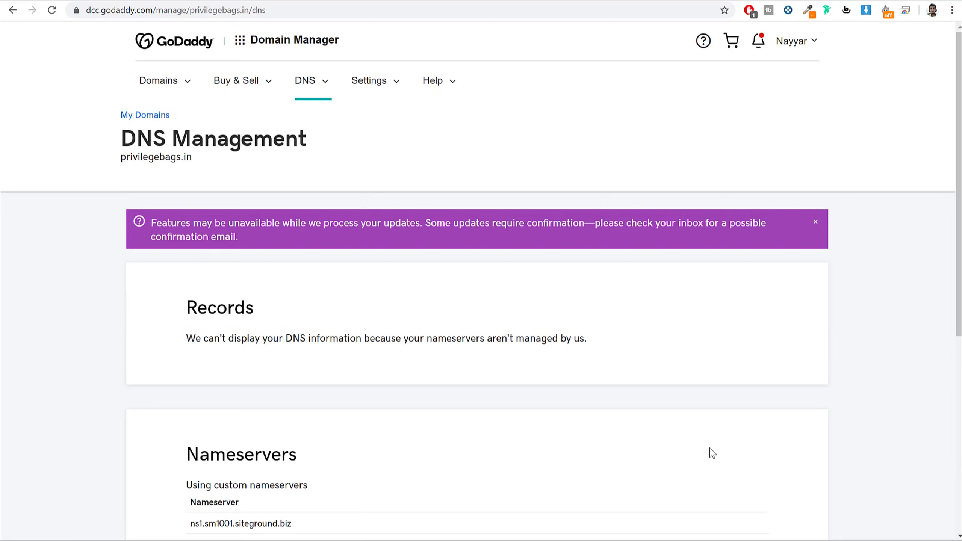
pyautogui.hotkey('ctrl', 'Tab')
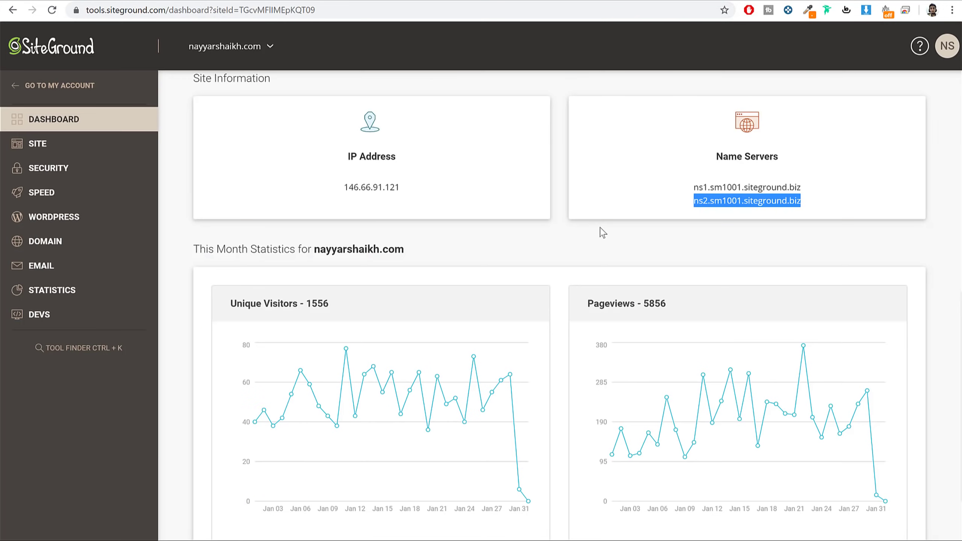
# Open Security > SSL Manager and select the ecomm2 subdomain under Select Domain
pyautogui.scroll(3, 604, 235)
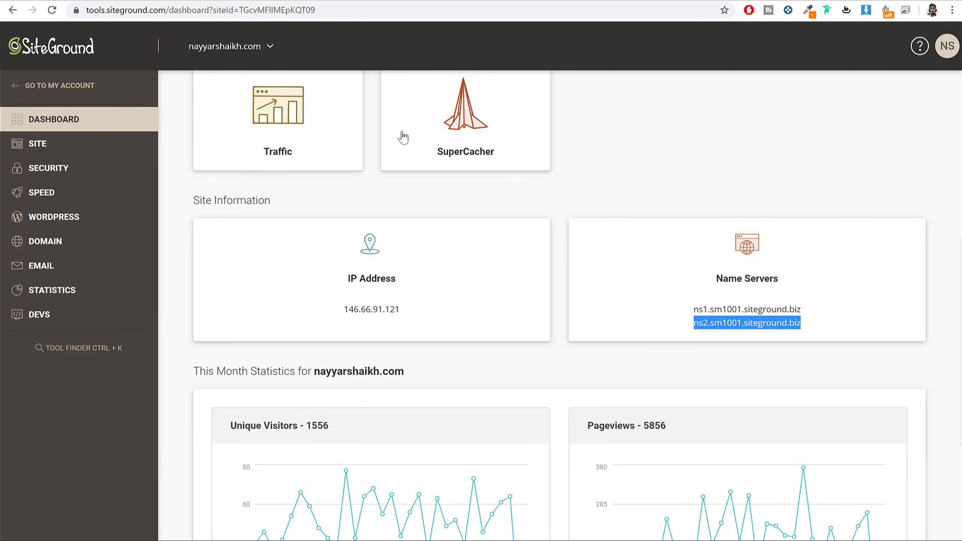
pyautogui.click(70, 177)
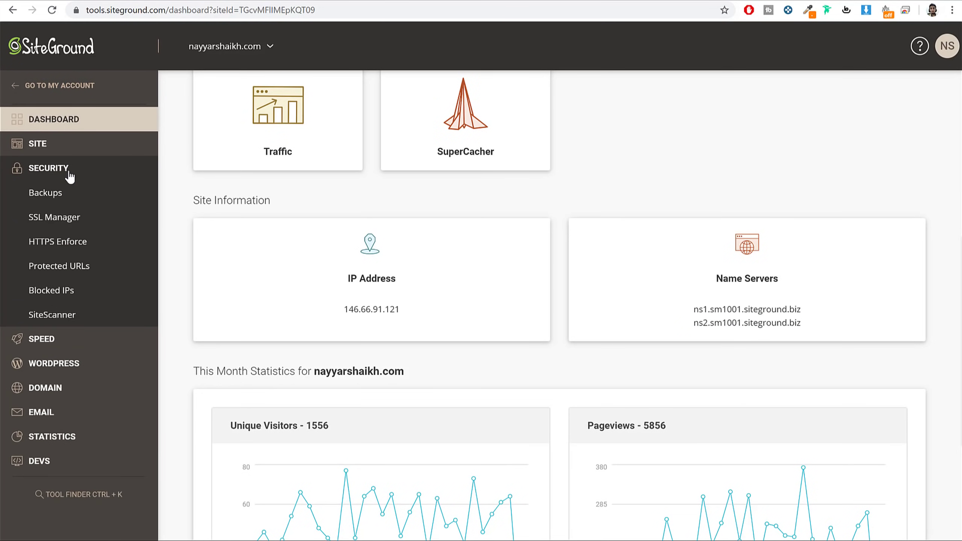
pyautogui.click(60, 224)
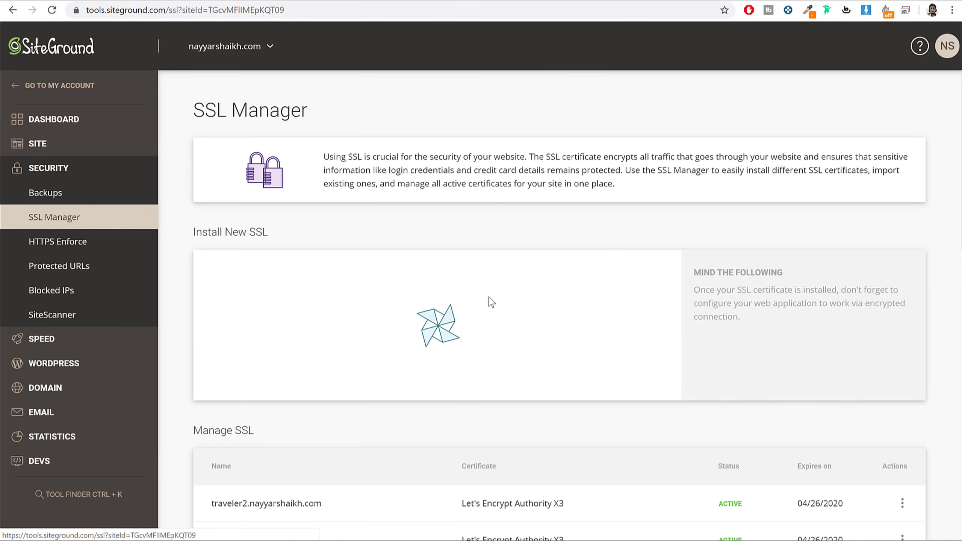
pyautogui.scroll(-3, 493, 302)
pyautogui.click(297, 213)
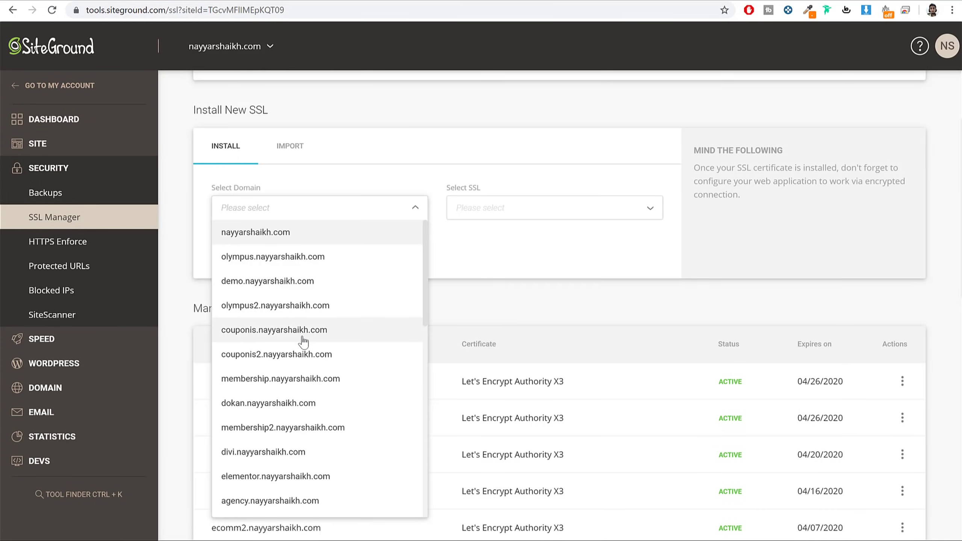
pyautogui.scroll(-10, 301, 278)
pyautogui.scroll(-2, 613, 266)
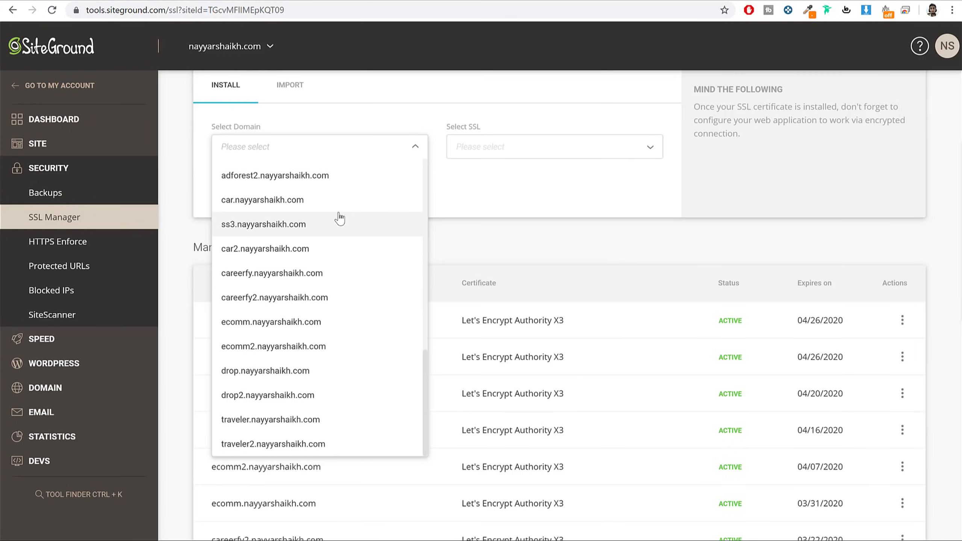
pyautogui.click(305, 356)
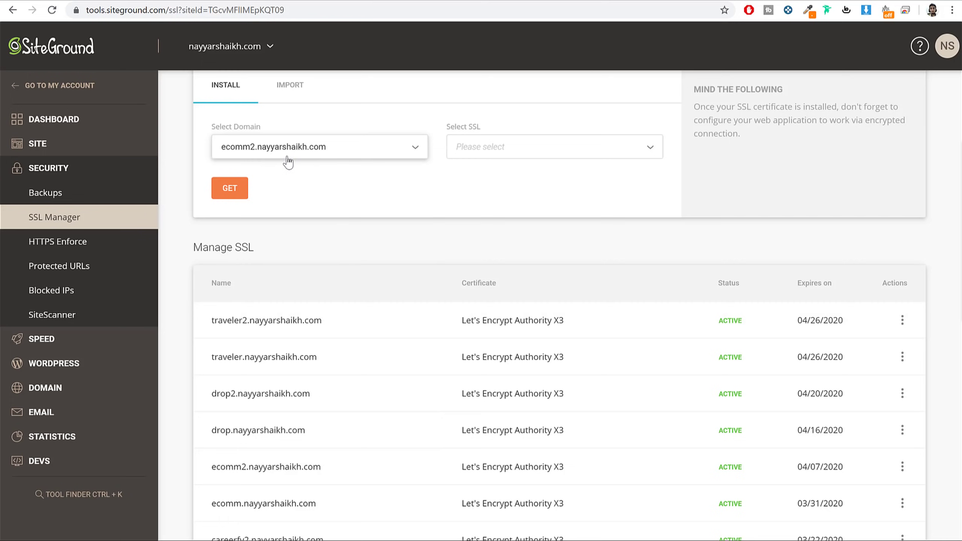
pyautogui.click(464, 148)
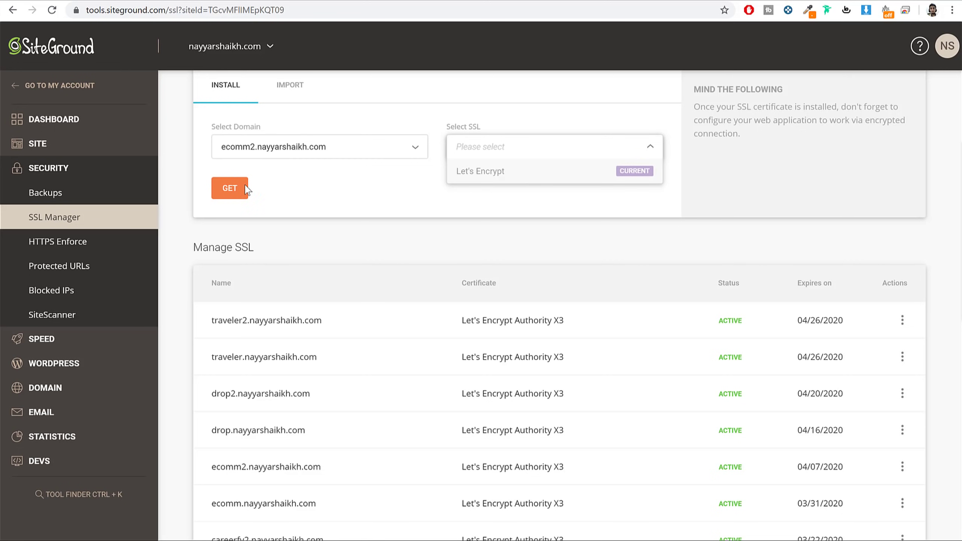
pyautogui.click(443, 211)
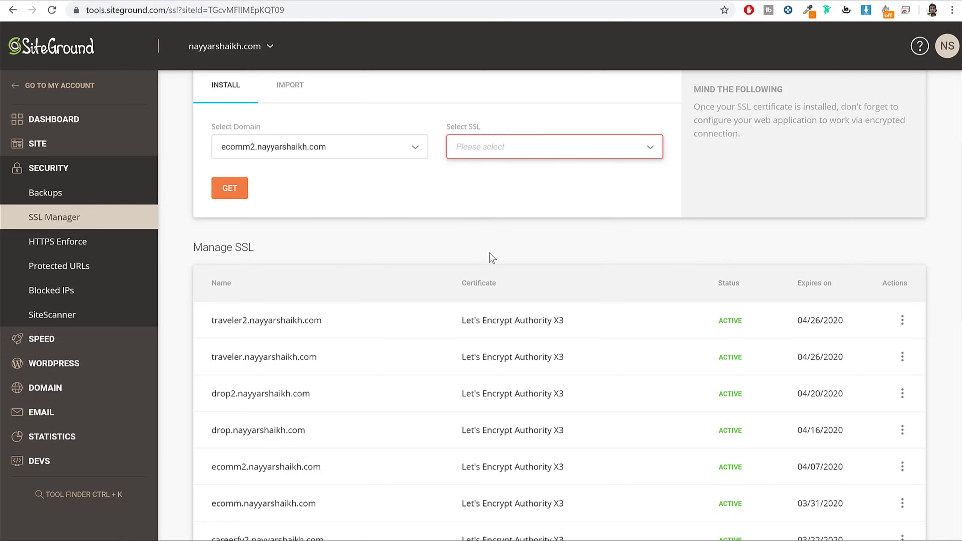
# Confirm ecomm2's Let's Encrypt certificate shows ACTIVE in Manage SSL
pyautogui.scroll(-3, 382, 243)
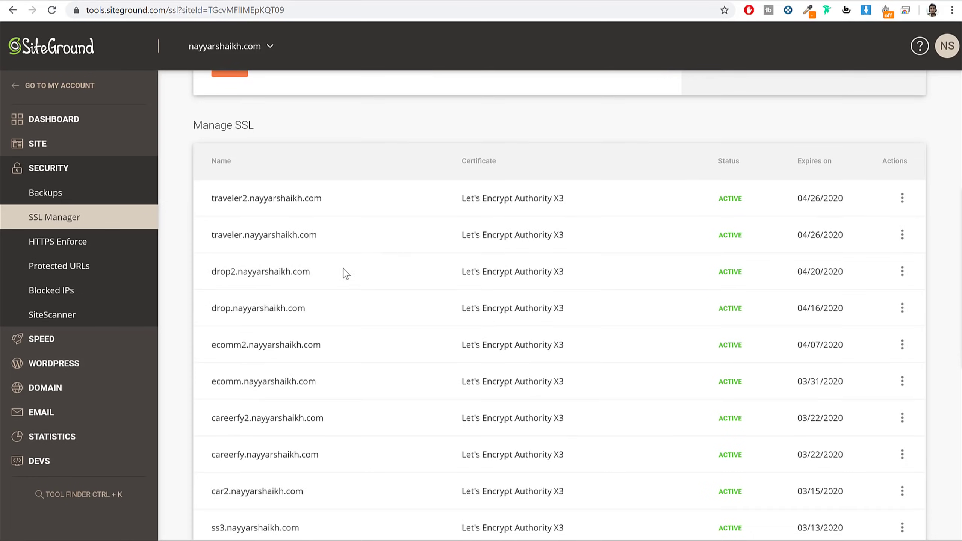
pyautogui.moveTo(207, 346); pyautogui.dragTo(703, 349)
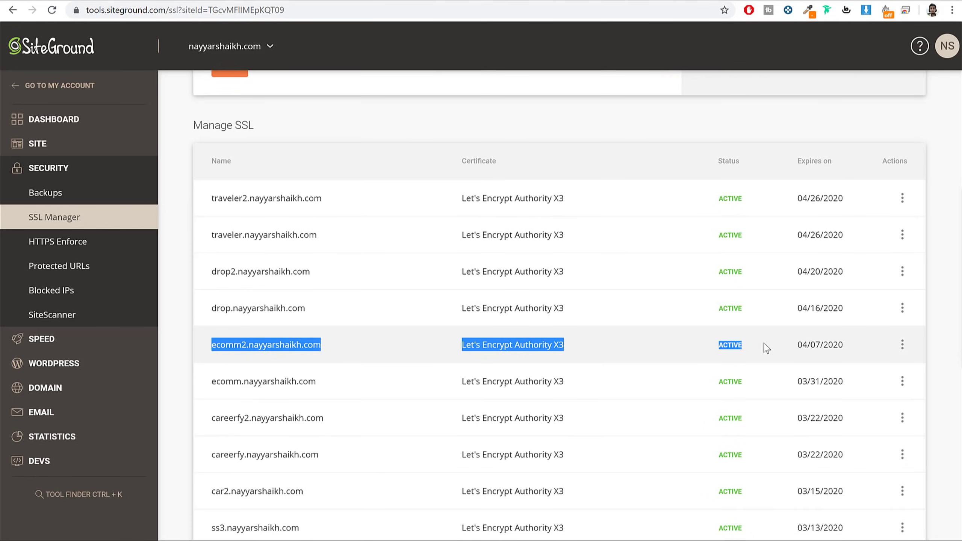
pyautogui.doubleClick(739, 347)
pyautogui.scroll(6, 765, 350)
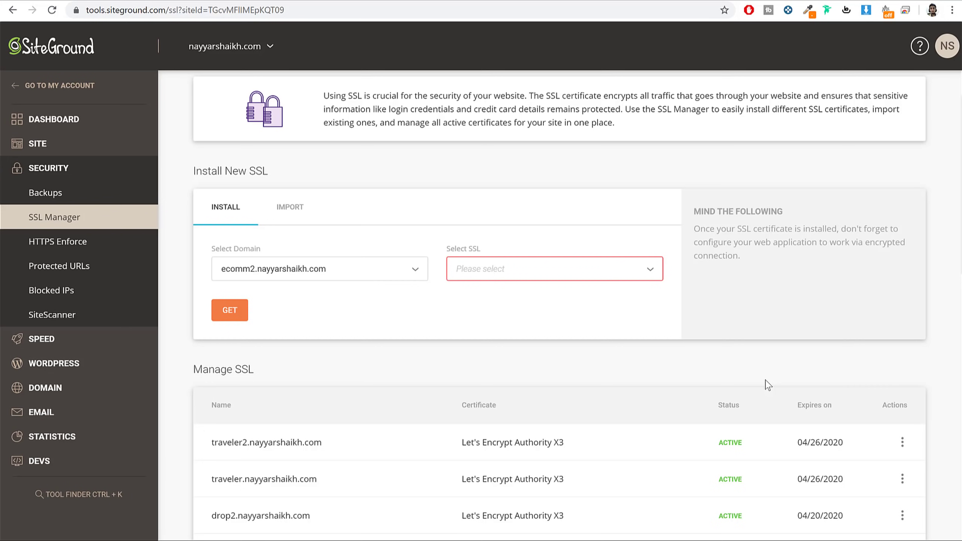
pyautogui.click(79, 364)
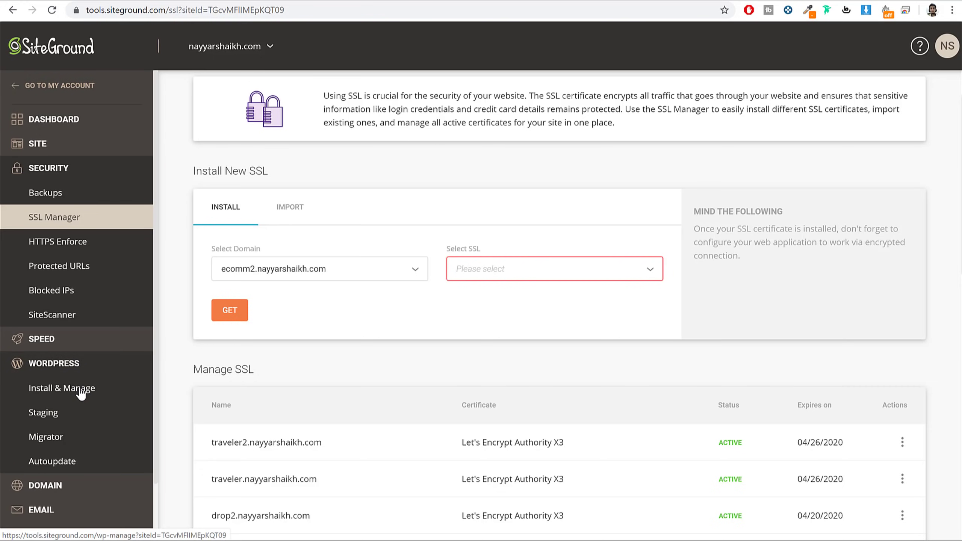
# Choose a plain WordPress install on the ecomm2 subdomain at root path /
pyautogui.click(96, 388)
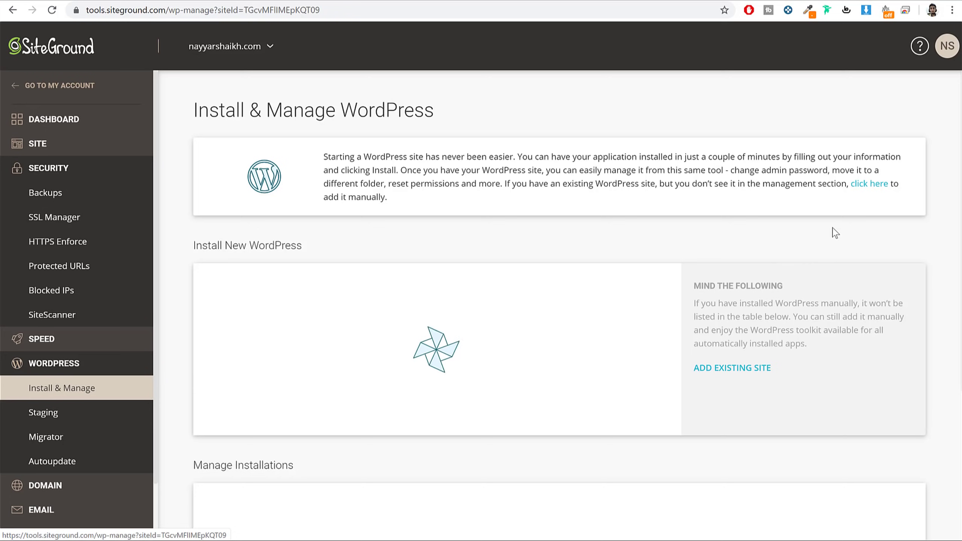
pyautogui.scroll(-5, 864, 224)
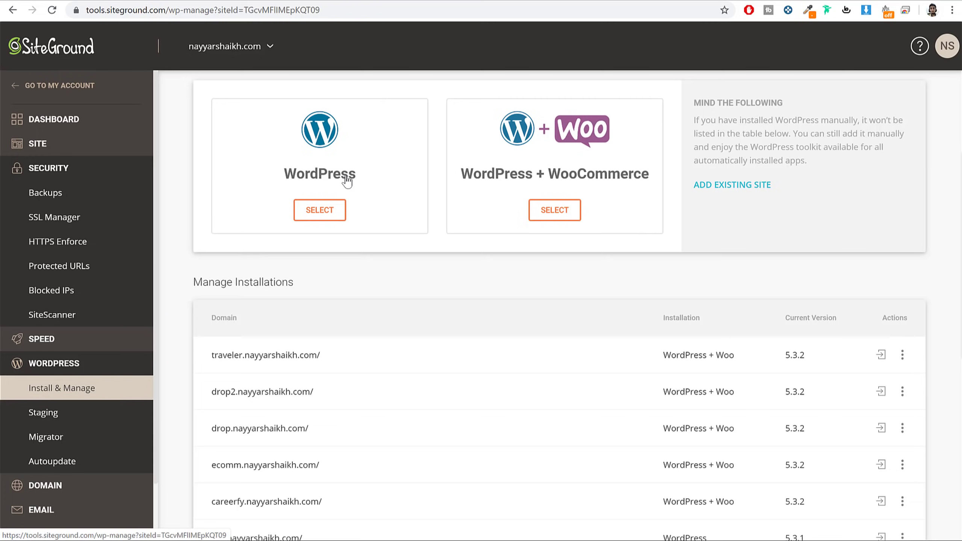
pyautogui.click(322, 210)
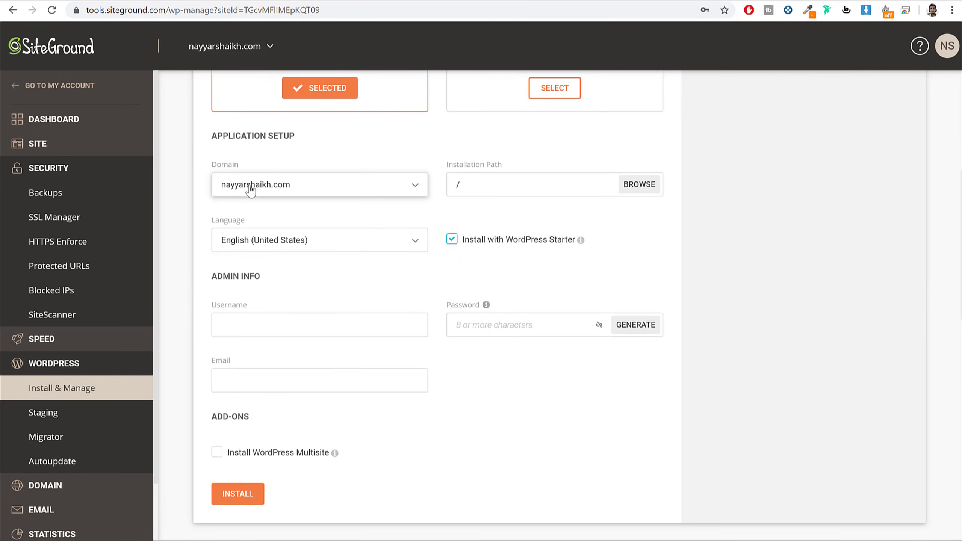
pyautogui.click(275, 184)
pyautogui.scroll(-8, 327, 355)
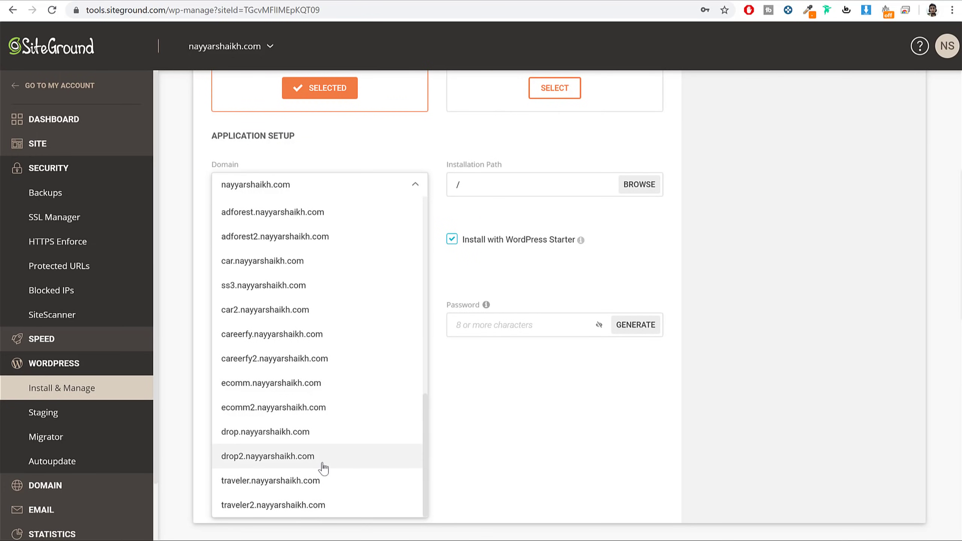
pyautogui.click(308, 407)
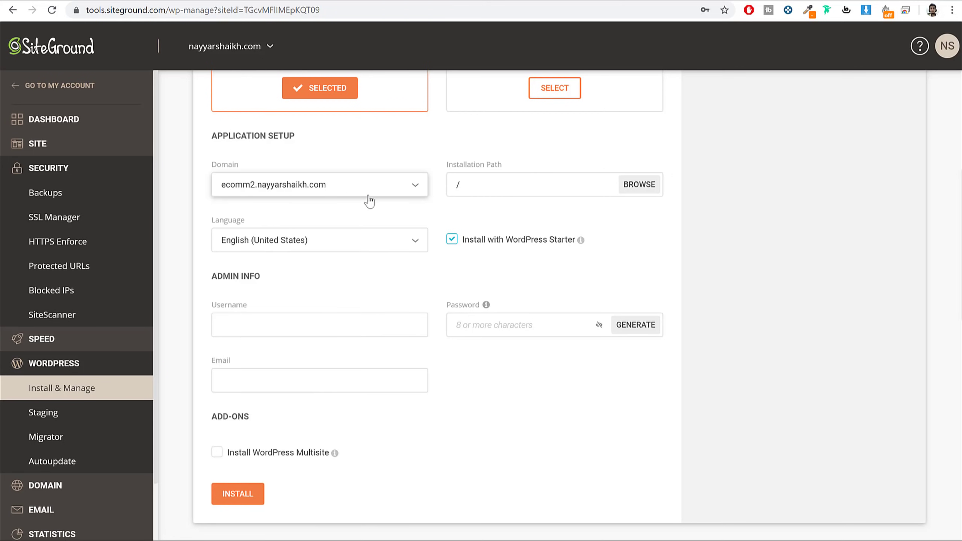
pyautogui.moveTo(502, 170); pyautogui.dragTo(444, 172)
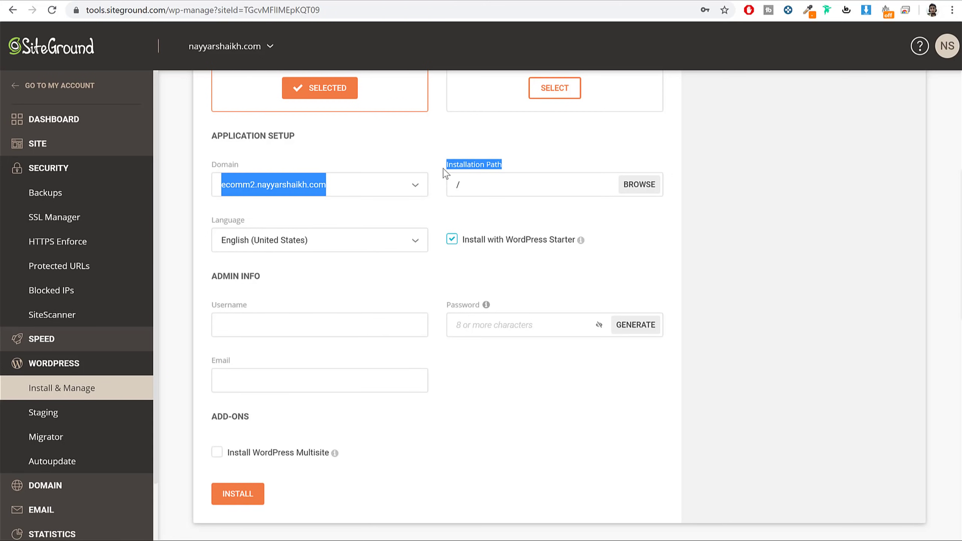
pyautogui.click(499, 195)
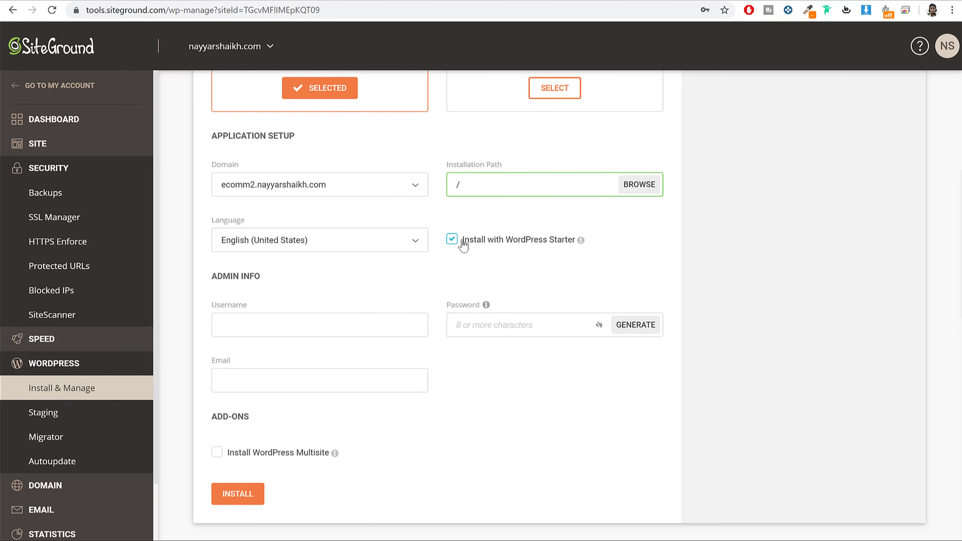
# Turn off the Install with WordPress Starter option
pyautogui.moveTo(462, 241); pyautogui.dragTo(568, 248)
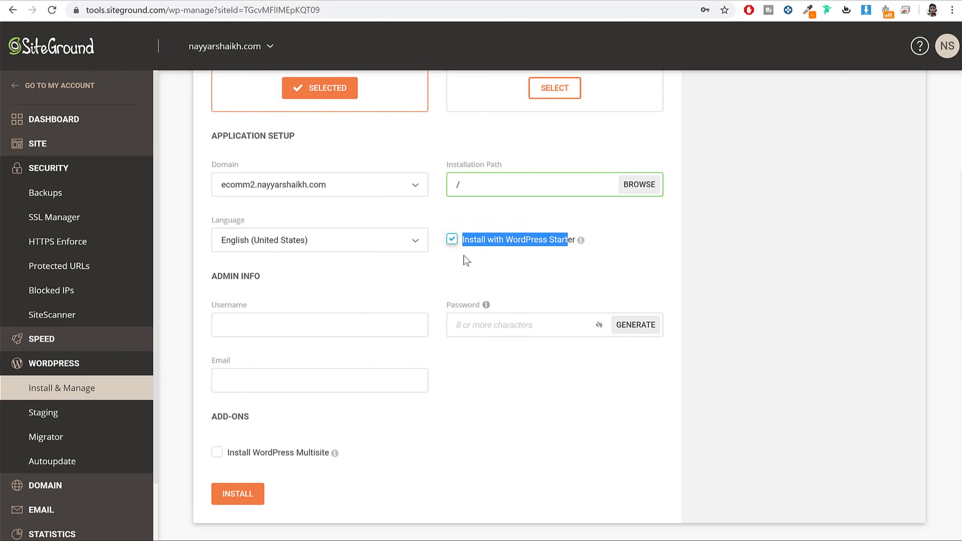
pyautogui.click(451, 239)
pyautogui.click(475, 249)
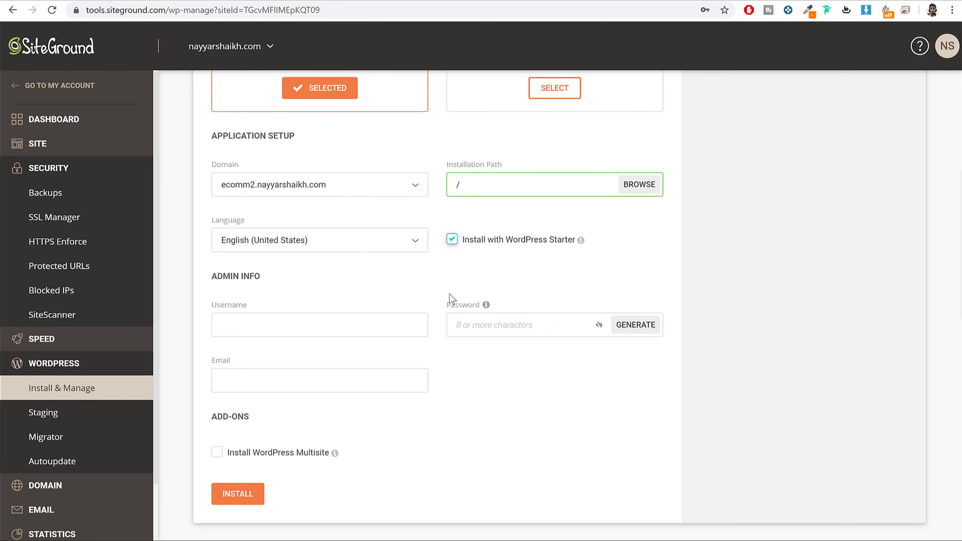
pyautogui.scroll(-2, 451, 300)
pyautogui.click(452, 178)
# Enter the admin username and password, and autofill the admin e-mail
pyautogui.click(298, 266)
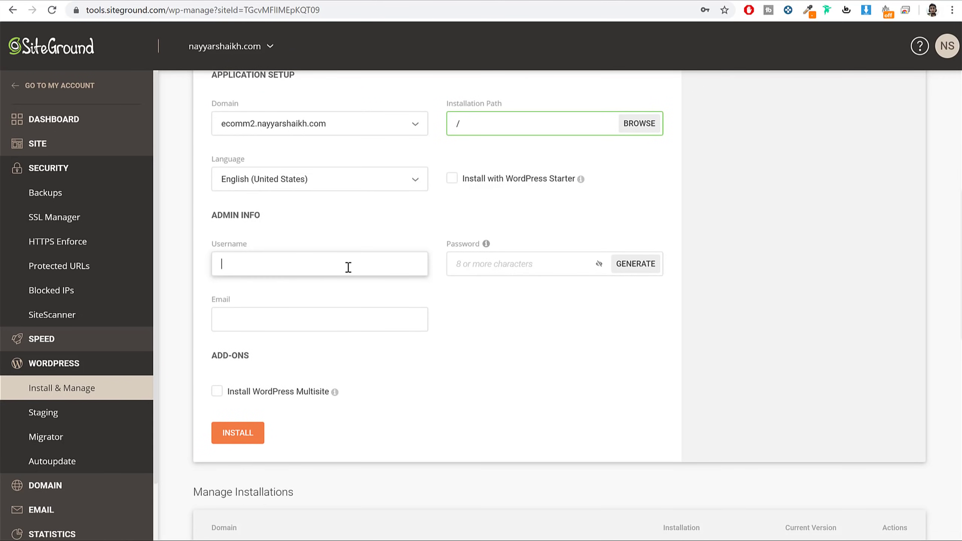
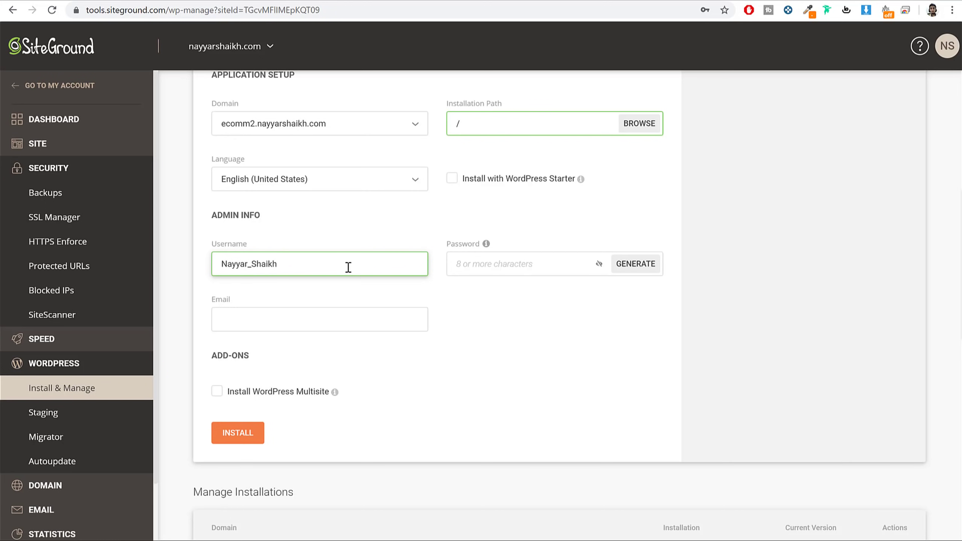
pyautogui.press('Tab')
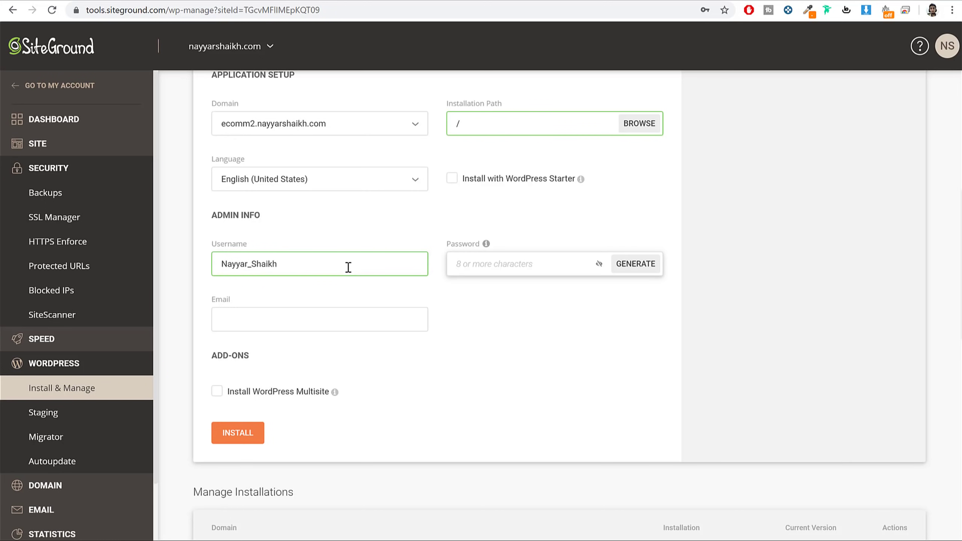
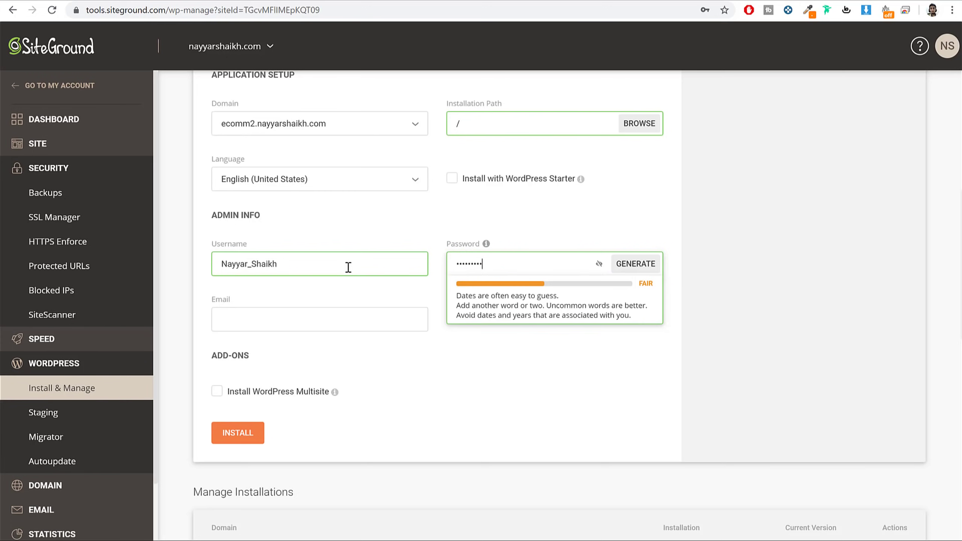
pyautogui.click(344, 295)
pyautogui.click(332, 315)
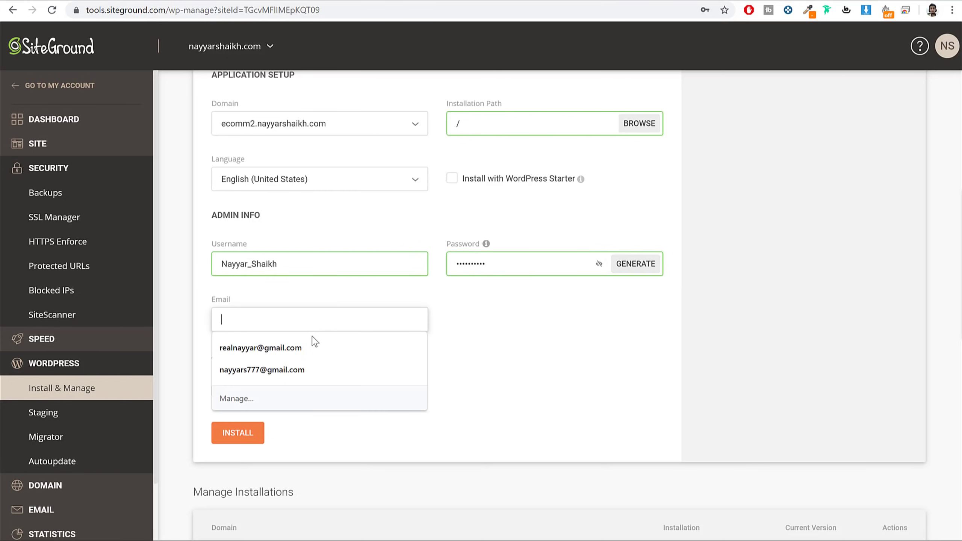
pyautogui.click(310, 344)
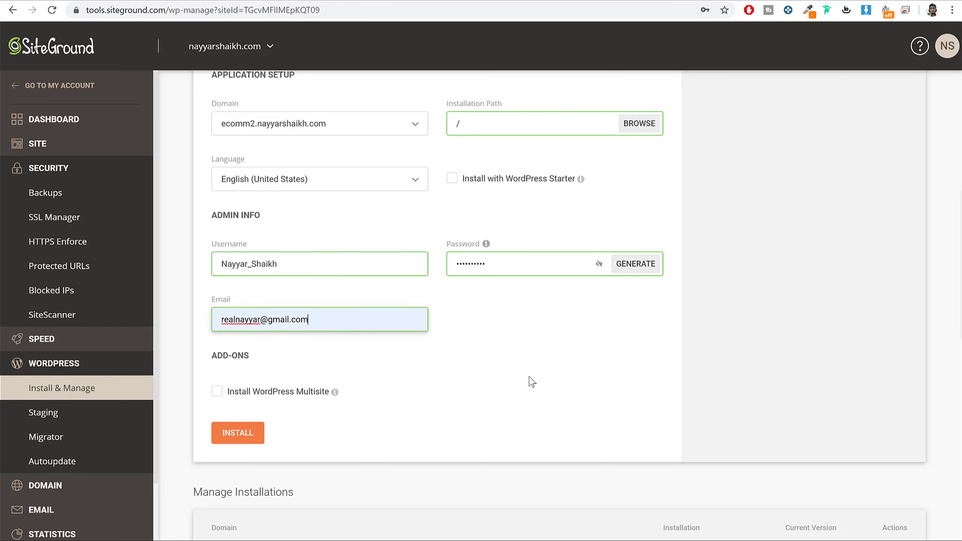
# Review the entered admin username and password strength
pyautogui.scroll(2, 532, 382)
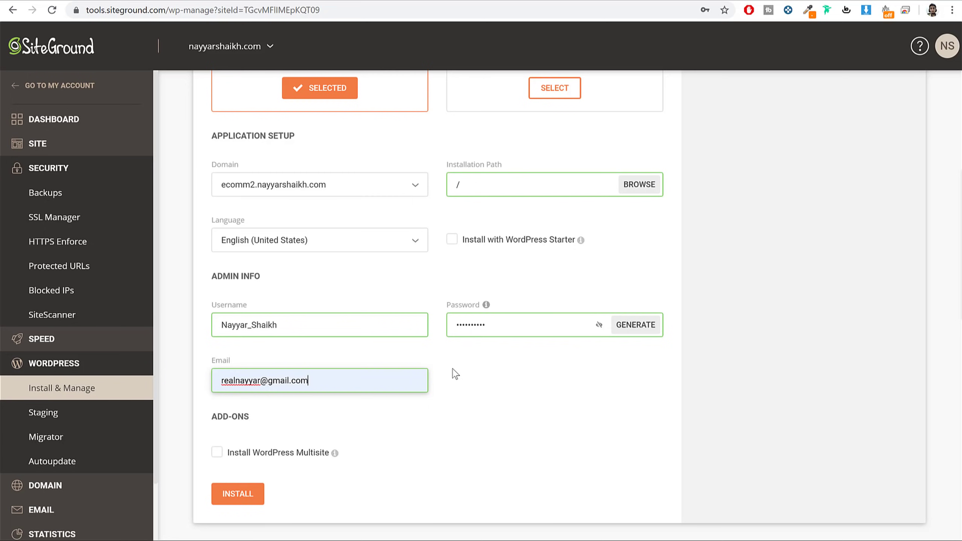
pyautogui.moveTo(363, 328); pyautogui.dragTo(204, 333)
pyautogui.moveTo(530, 331); pyautogui.dragTo(424, 336)
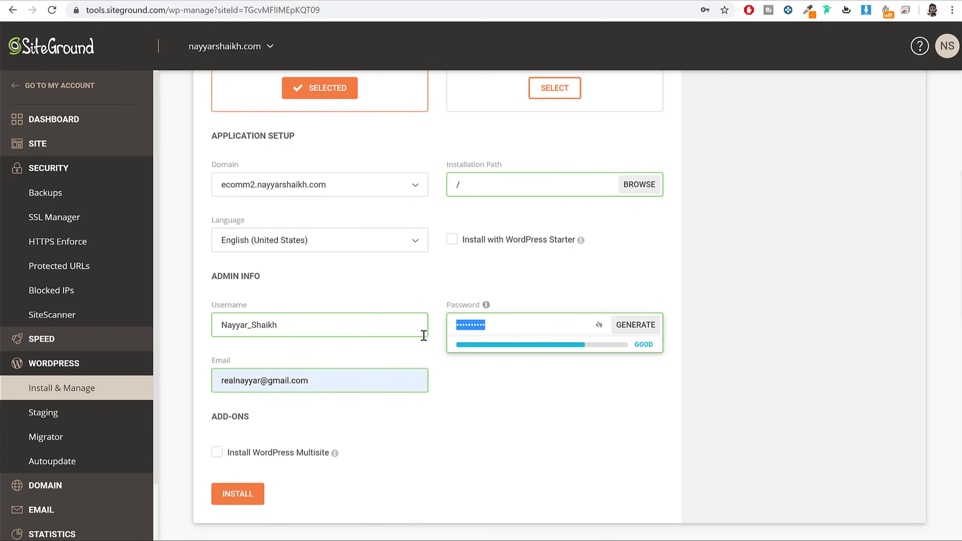
pyautogui.click(569, 410)
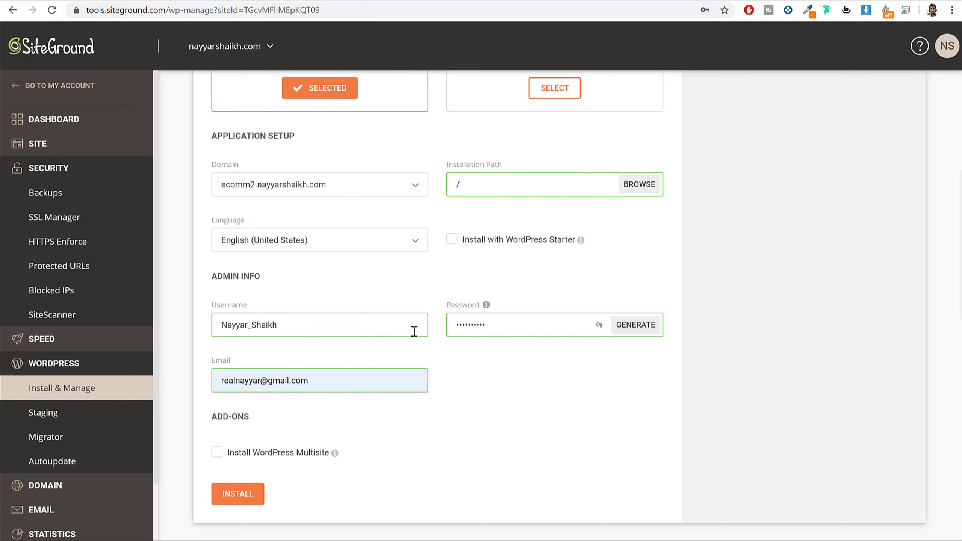
# Install WordPress on ecomm2, then log into its admin from Manage Installations
pyautogui.click(247, 499)
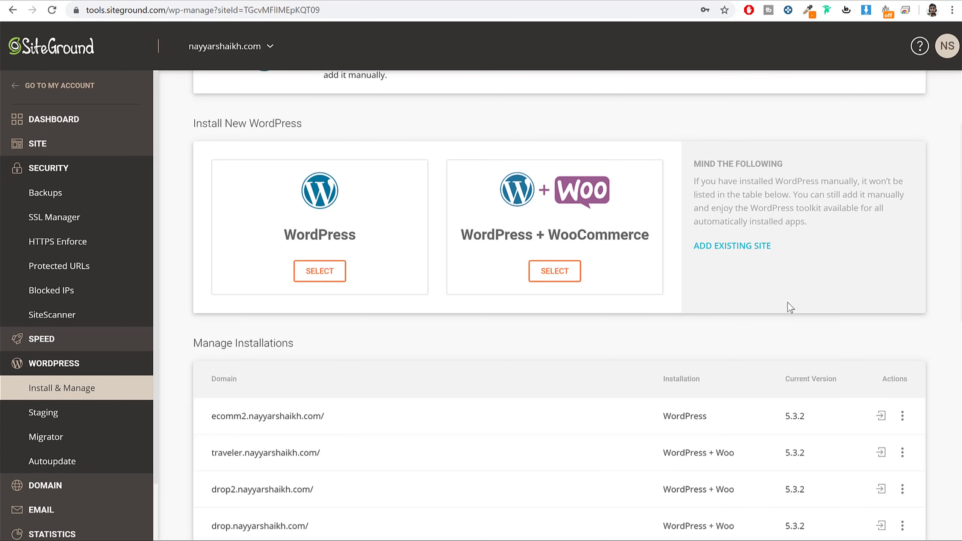
pyautogui.scroll(-3, 789, 303)
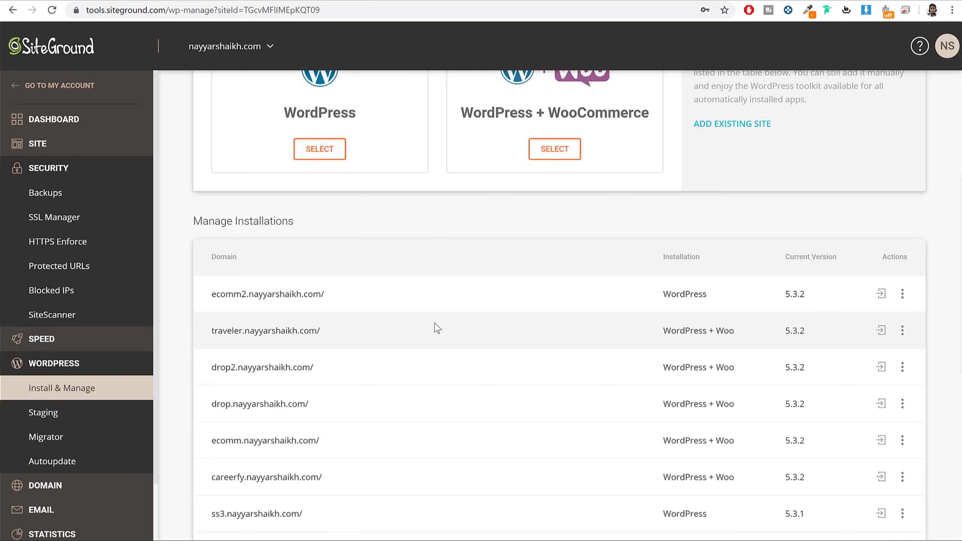
pyautogui.moveTo(215, 294); pyautogui.dragTo(266, 296)
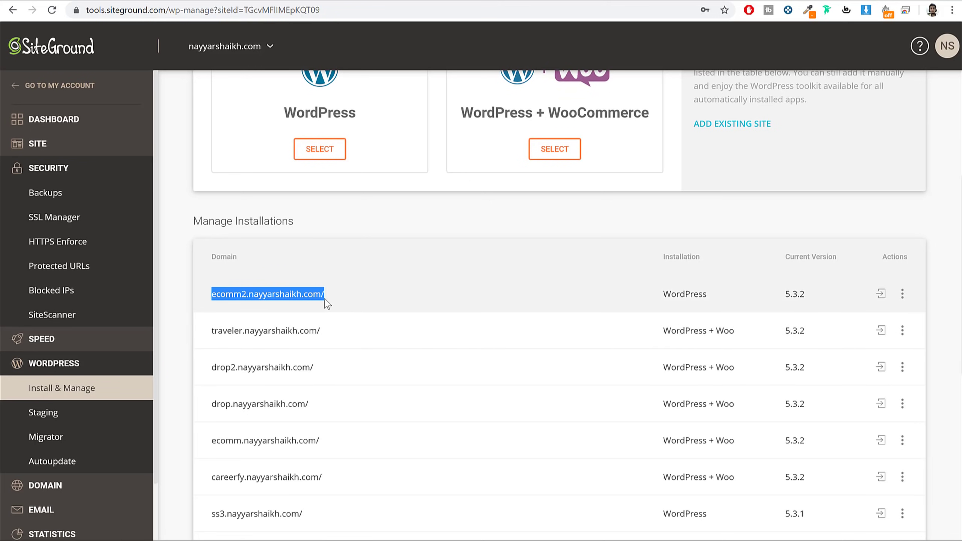
pyautogui.click(882, 295)
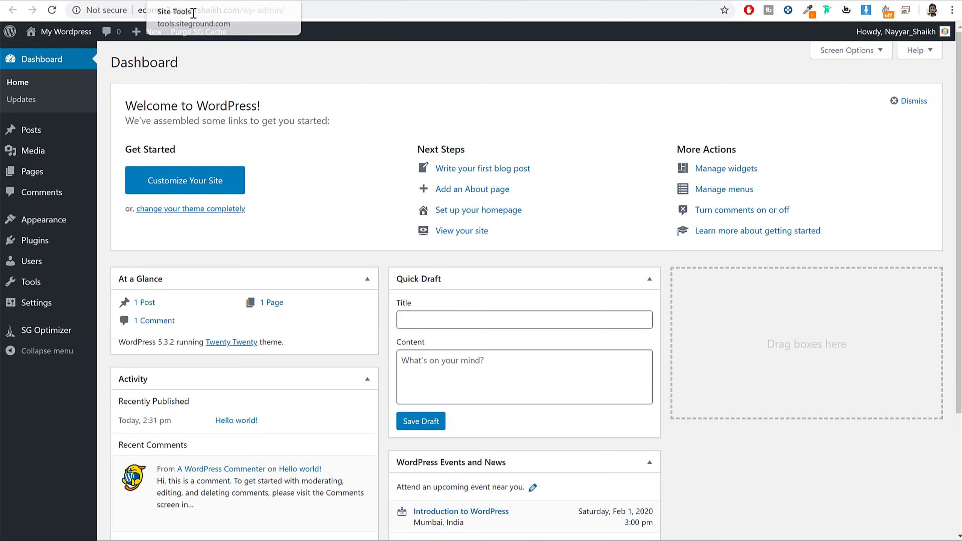
# Highlight the ecomm2 site's /wp-admin/ address in the browser bar
pyautogui.click(245, 9)
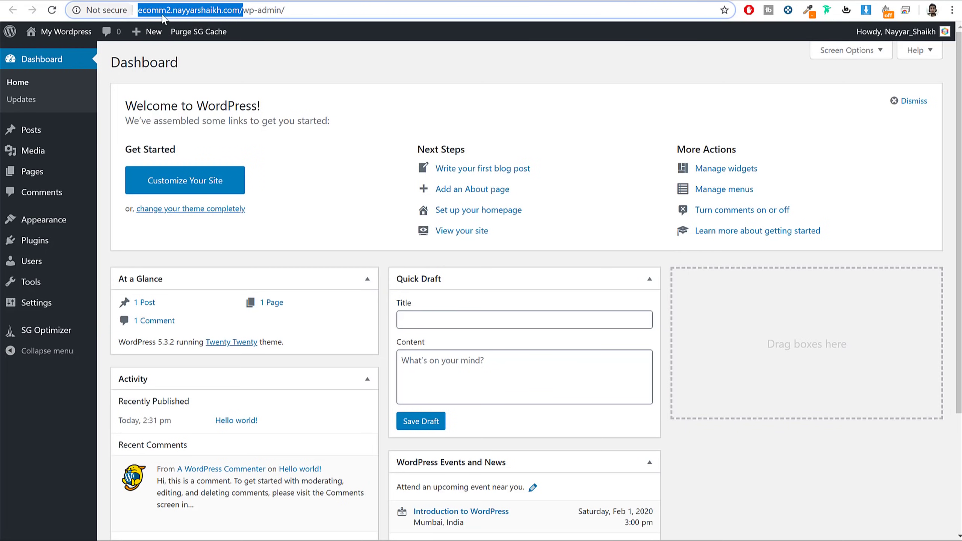
pyautogui.click(249, 10)
pyautogui.moveTo(240, 9); pyautogui.dragTo(322, 10)
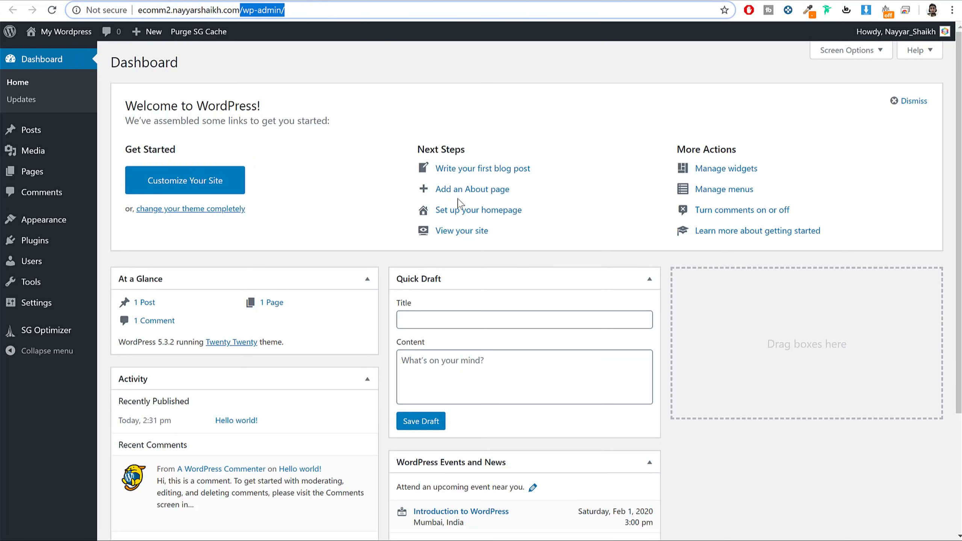
pyautogui.click(628, 89)
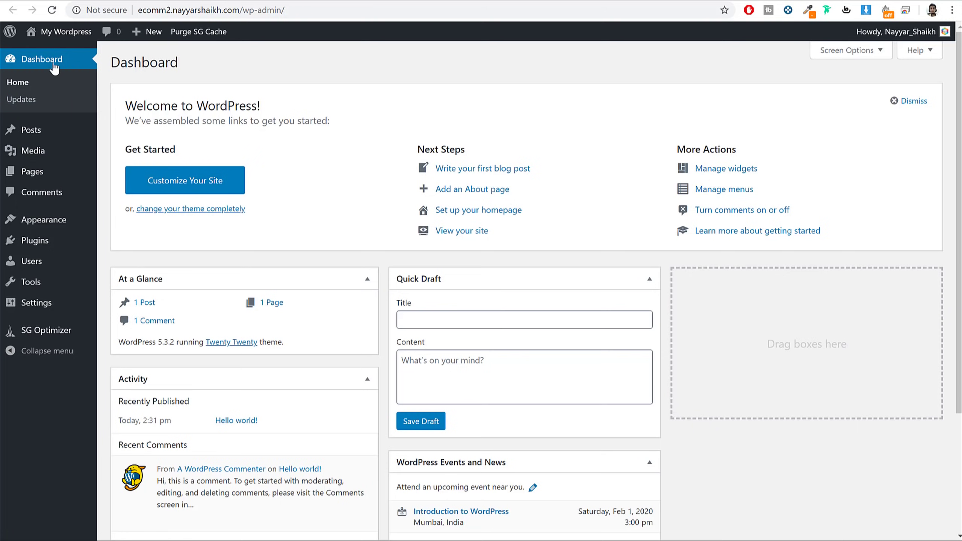
# Check the default post, empty Media library, default page and comment, then go to Themes
pyautogui.scroll(-4, 356, 299)
pyautogui.scroll(4, 488, 315)
pyautogui.click(57, 130)
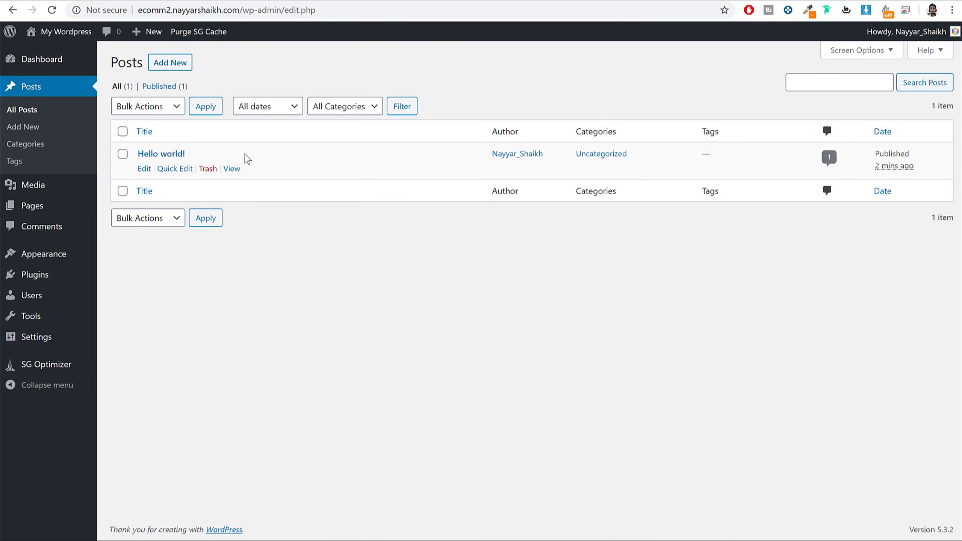
pyautogui.click(48, 196)
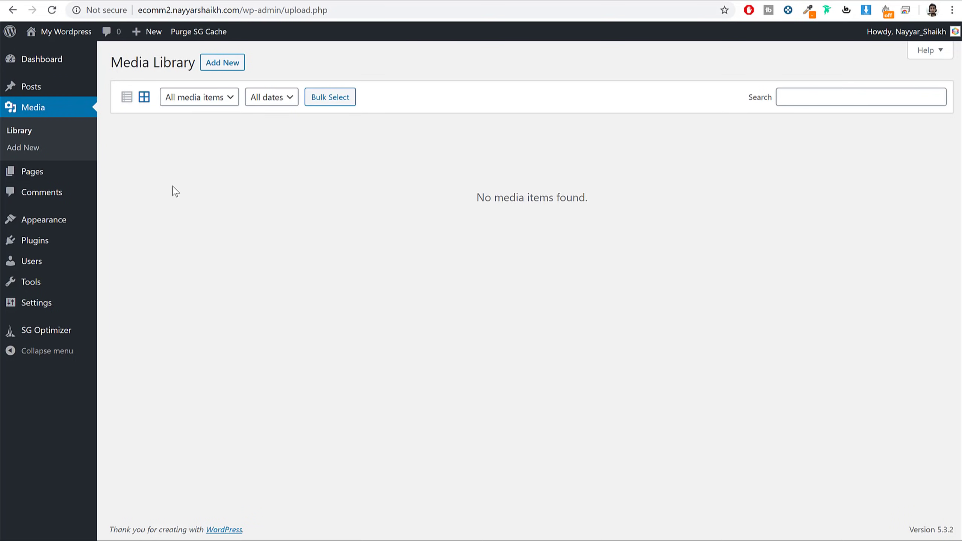
pyautogui.click(66, 173)
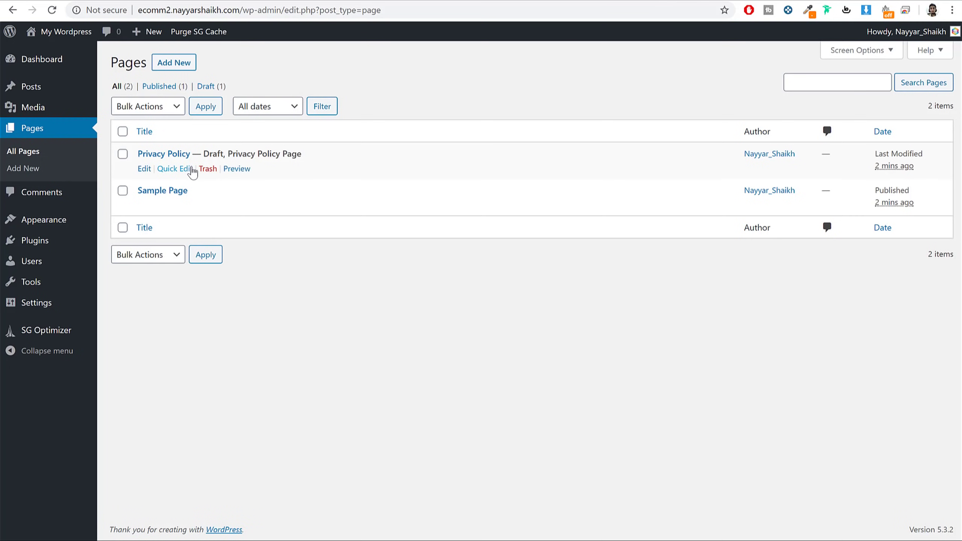
pyautogui.click(57, 202)
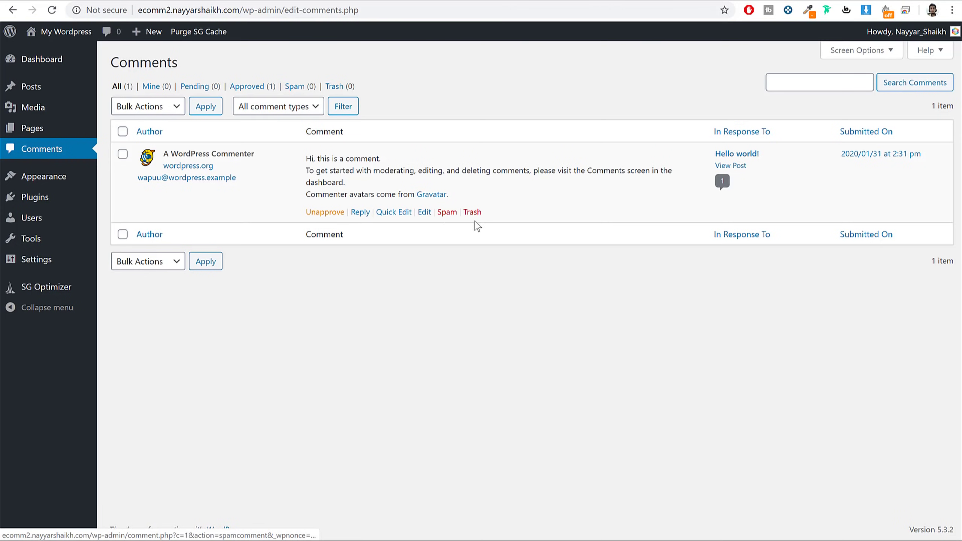
pyautogui.click(65, 188)
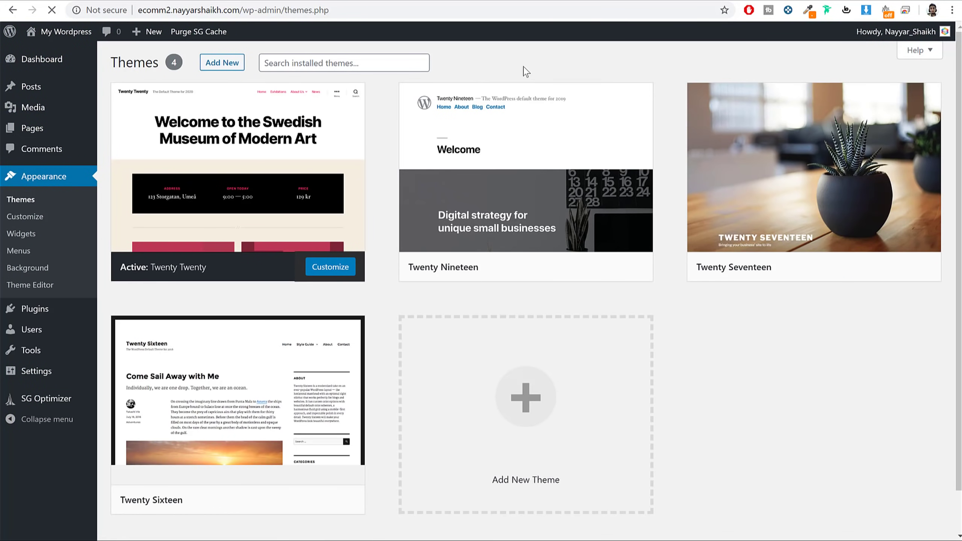
# View the site's front page with the current Twenty Twenty theme, then return to Themes
pyautogui.moveTo(238, 176)
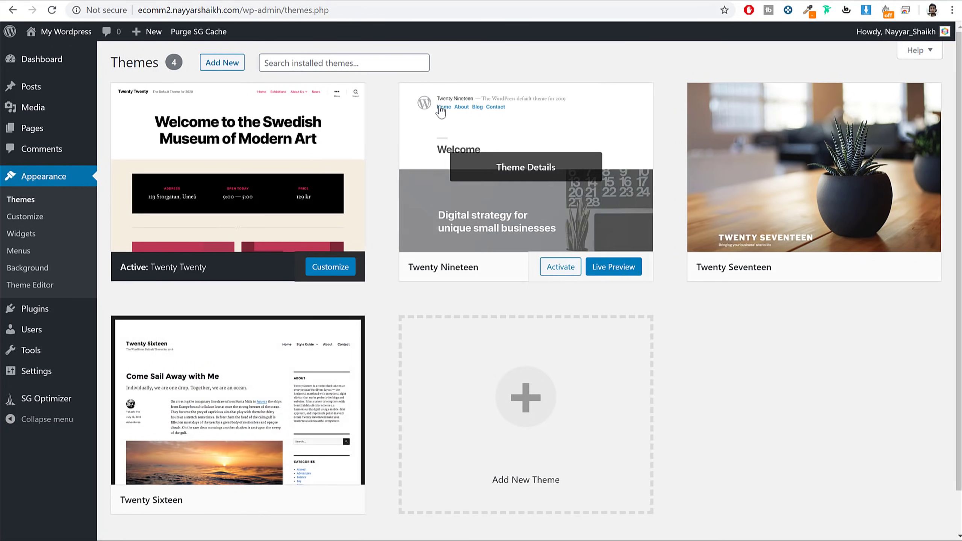
pyautogui.moveTo(540, 158)
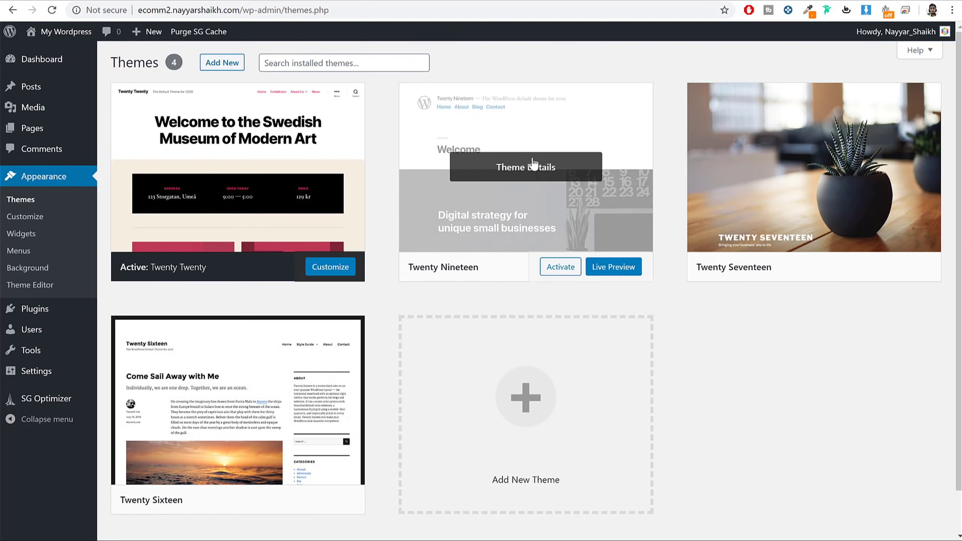
pyautogui.moveTo(219, 270)
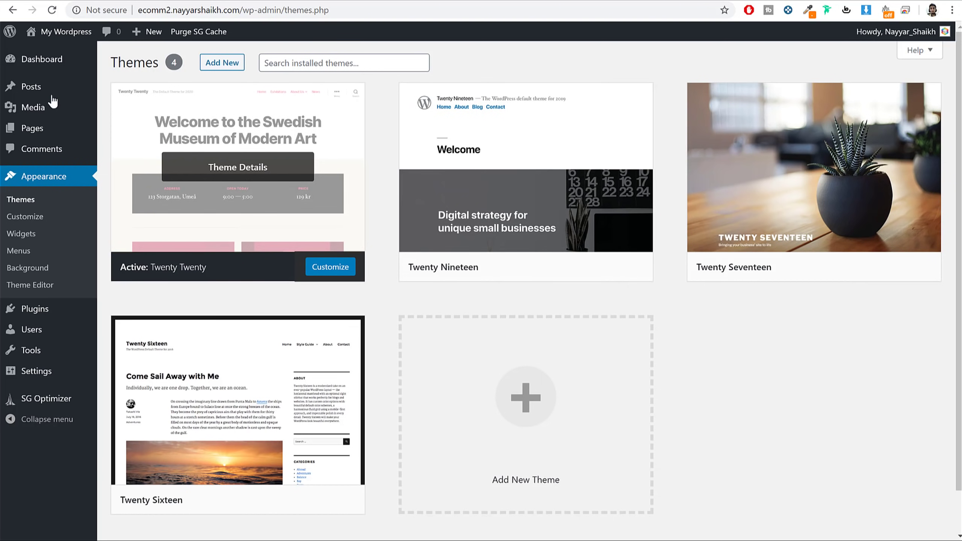
pyautogui.rightClick(67, 37)
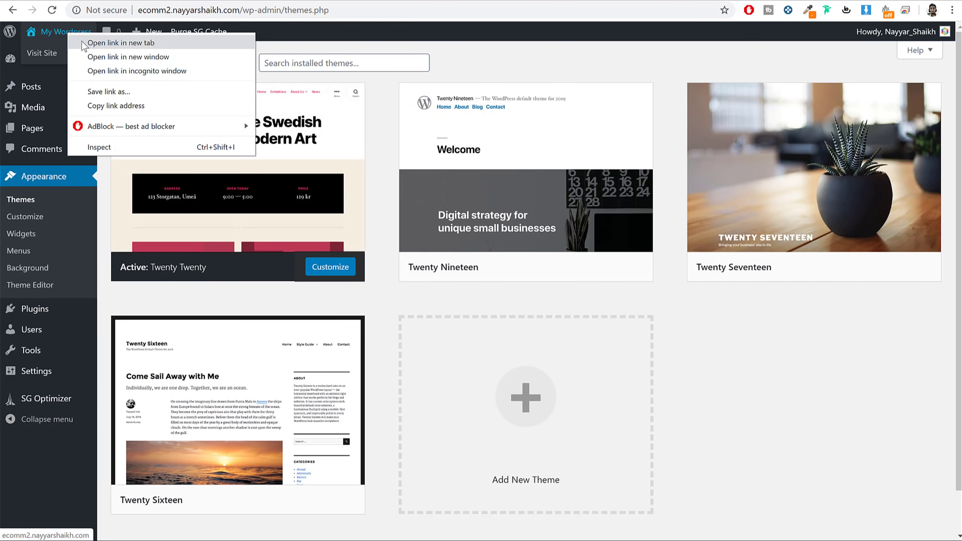
pyautogui.click(67, 34)
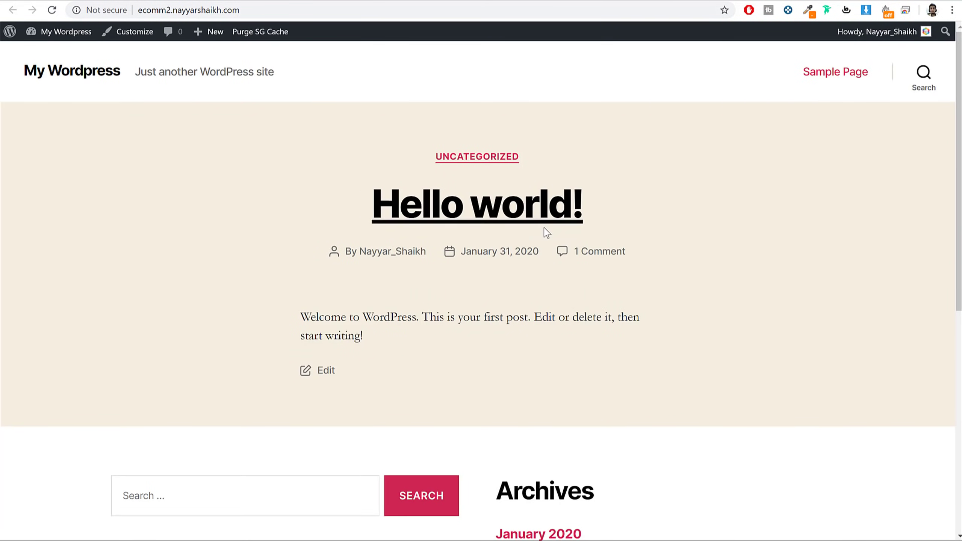
pyautogui.scroll(-10, 549, 258)
pyautogui.scroll(8, 557, 311)
pyautogui.scroll(2, 559, 324)
pyautogui.hotkey('alt', 'Left')
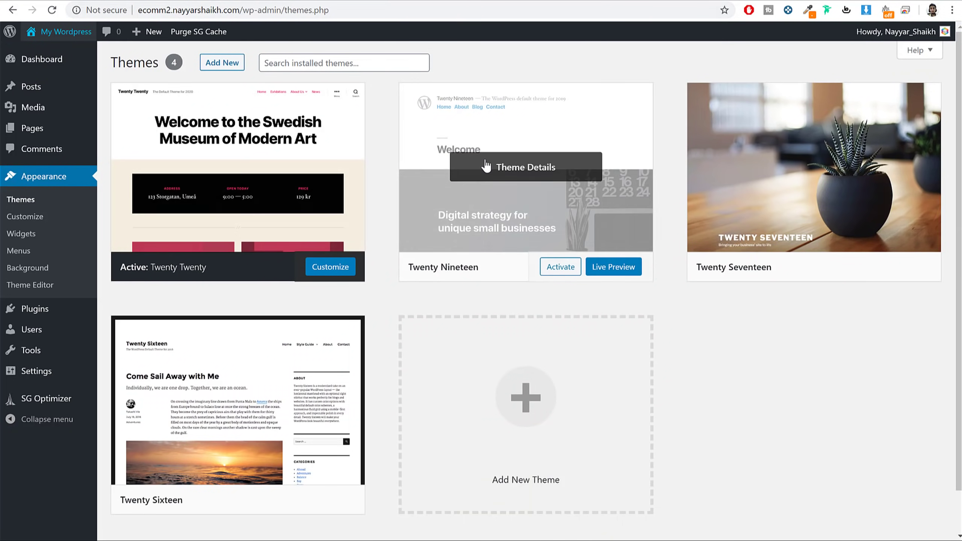
pyautogui.hotkey('alt', 'Right')
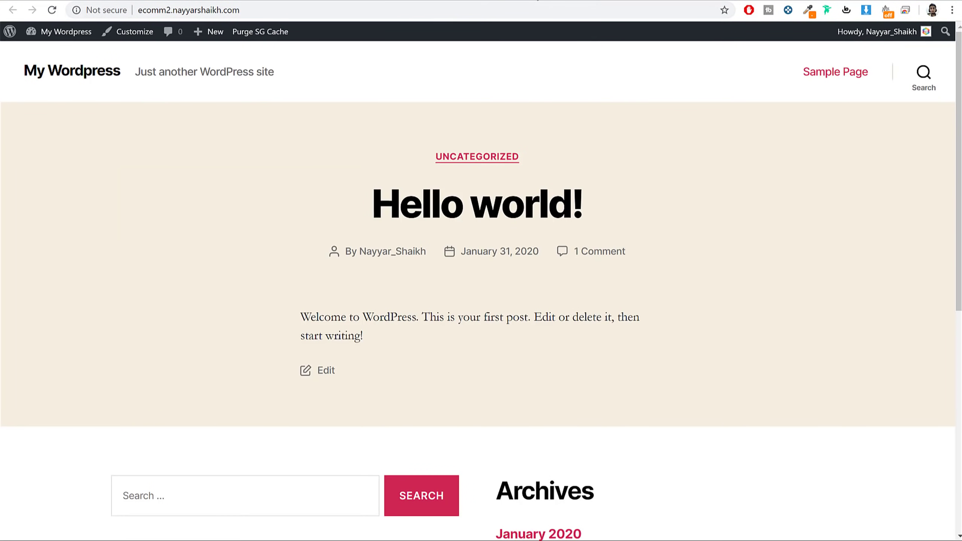
pyautogui.click(399, 4)
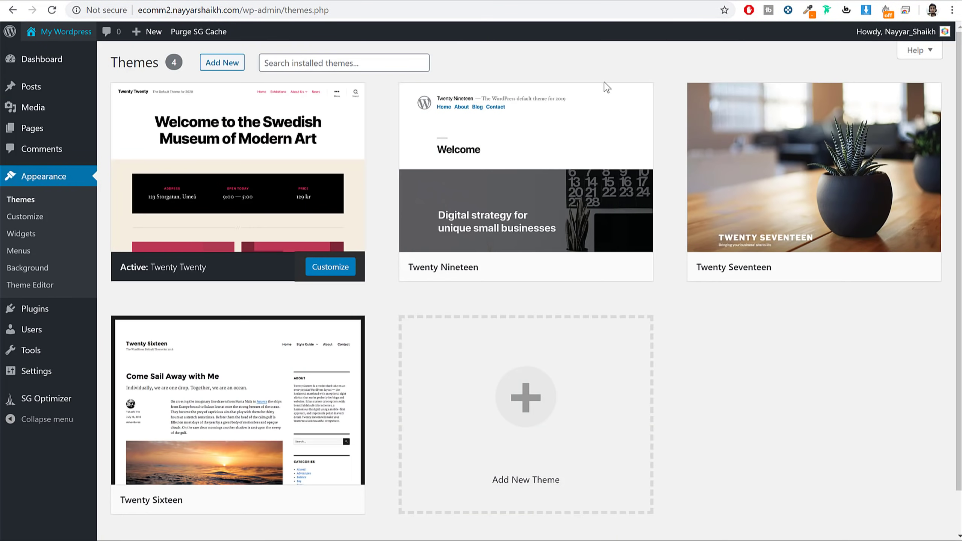
# Activate Twenty Seventeen and reload the front page to see its plant header
pyautogui.moveTo(627, 122)
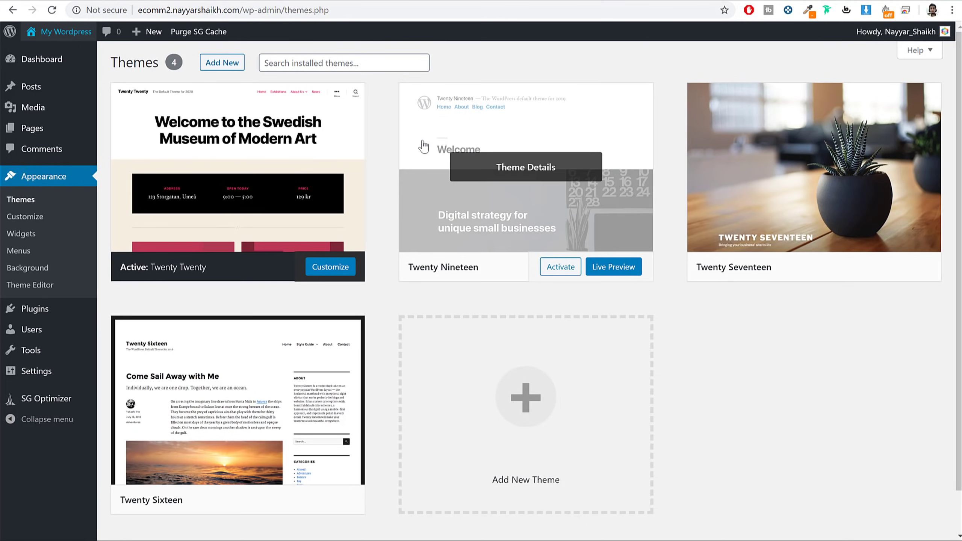
pyautogui.moveTo(834, 217)
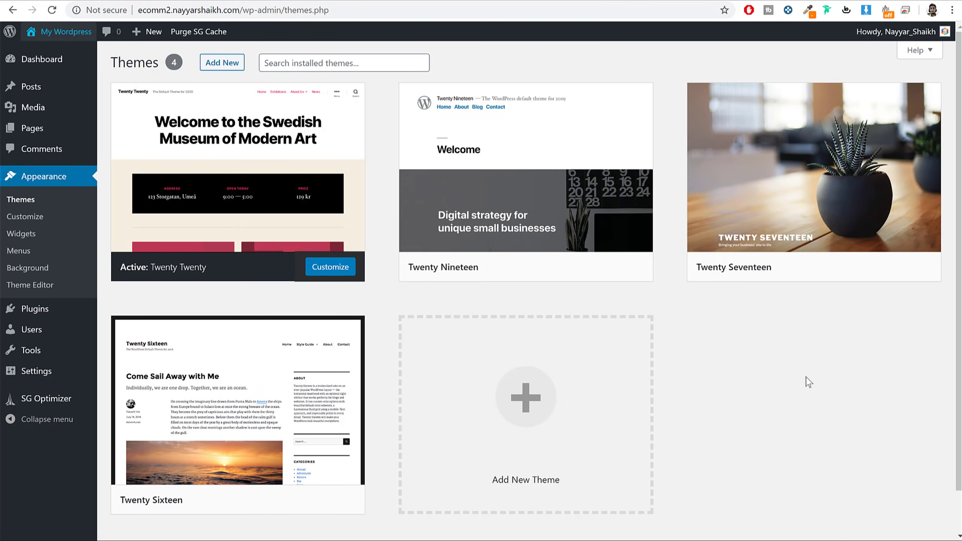
pyautogui.moveTo(735, 279)
pyautogui.click(786, 268)
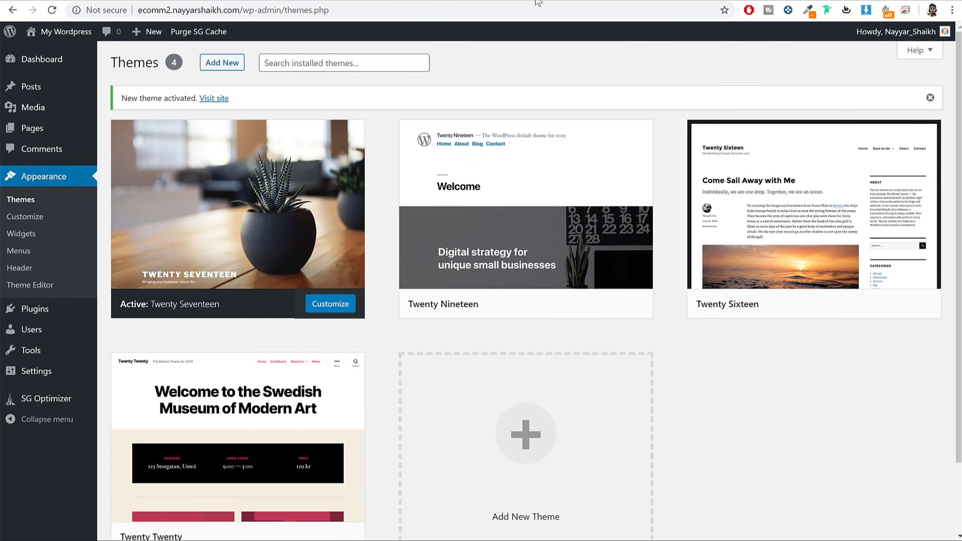
pyautogui.click(537, 1)
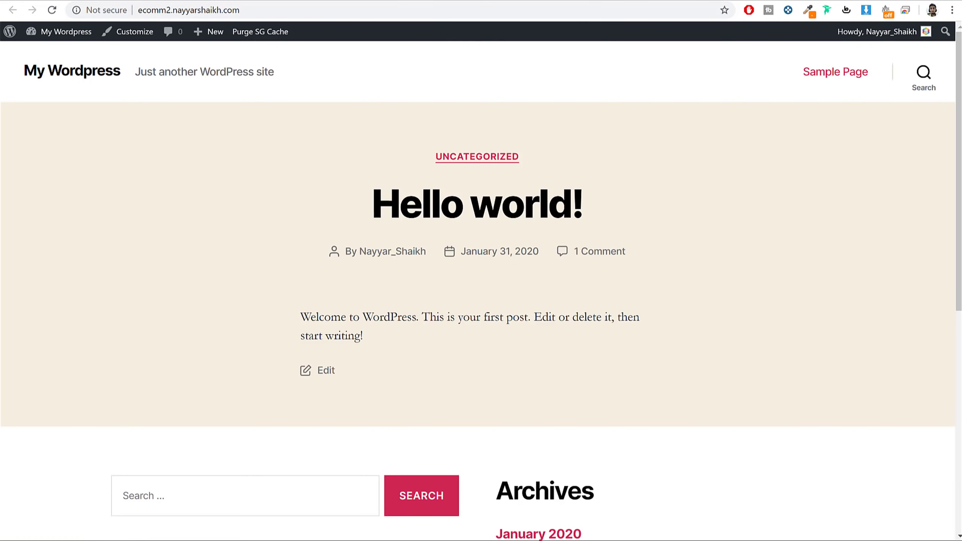
pyautogui.click(50, 12)
pyautogui.scroll(-15, 795, 204)
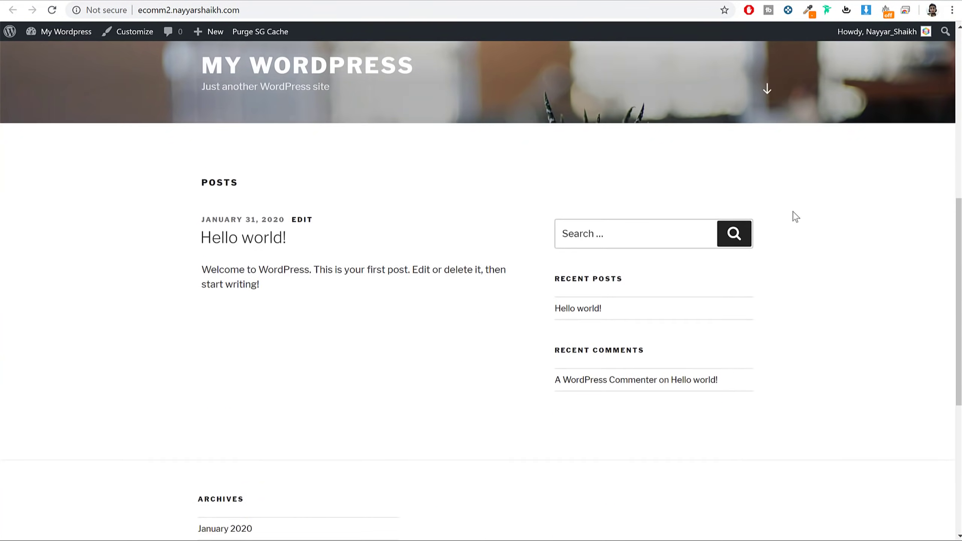
pyautogui.scroll(15, 784, 229)
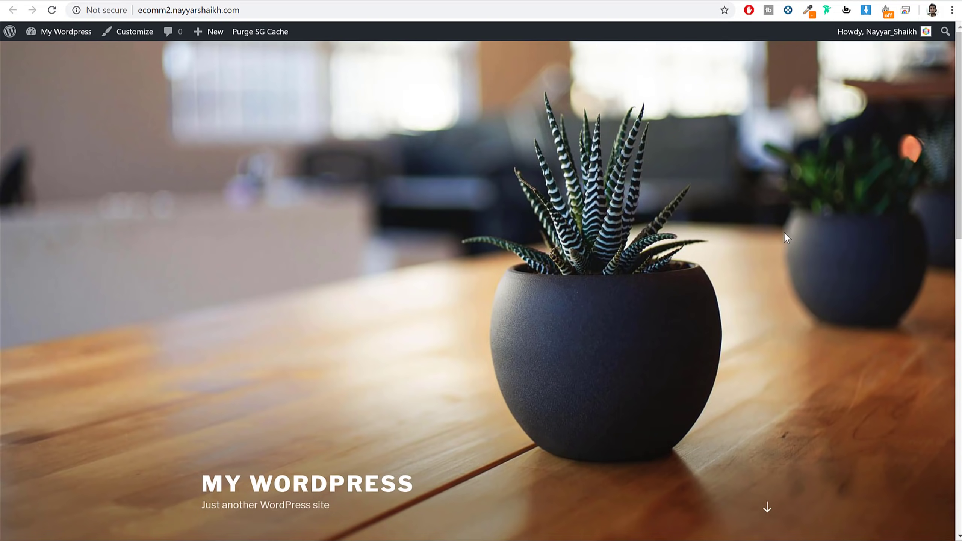
pyautogui.click(362, 3)
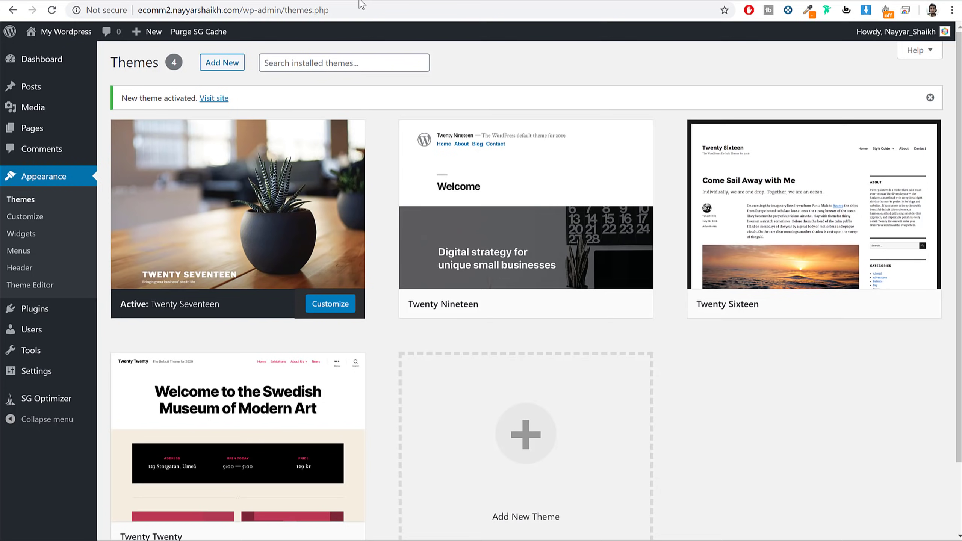
# Delete the Twenty Nineteen, Twenty Sixteen and Twenty Twenty themes, confirming each deletion with OK
pyautogui.click(523, 189)
pyautogui.click(925, 515)
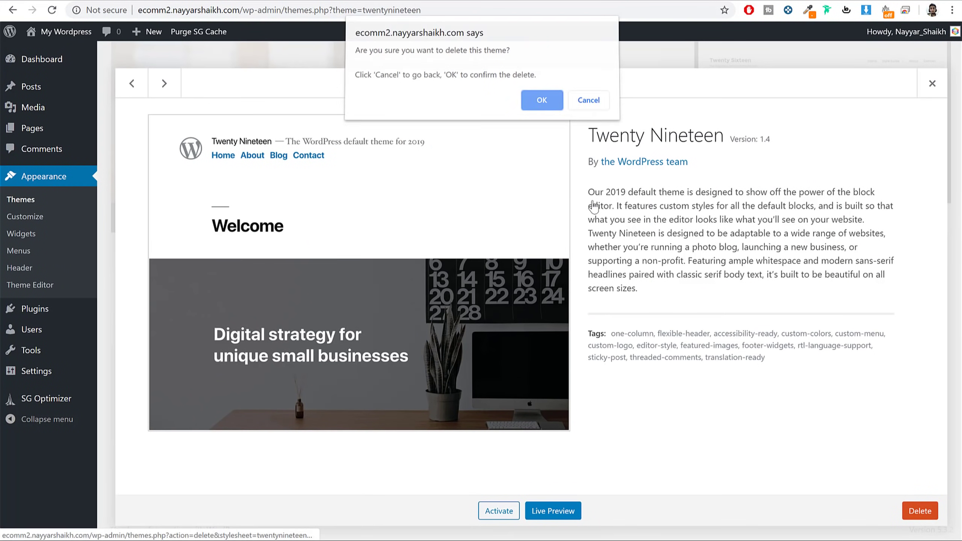
pyautogui.click(546, 103)
pyautogui.click(594, 220)
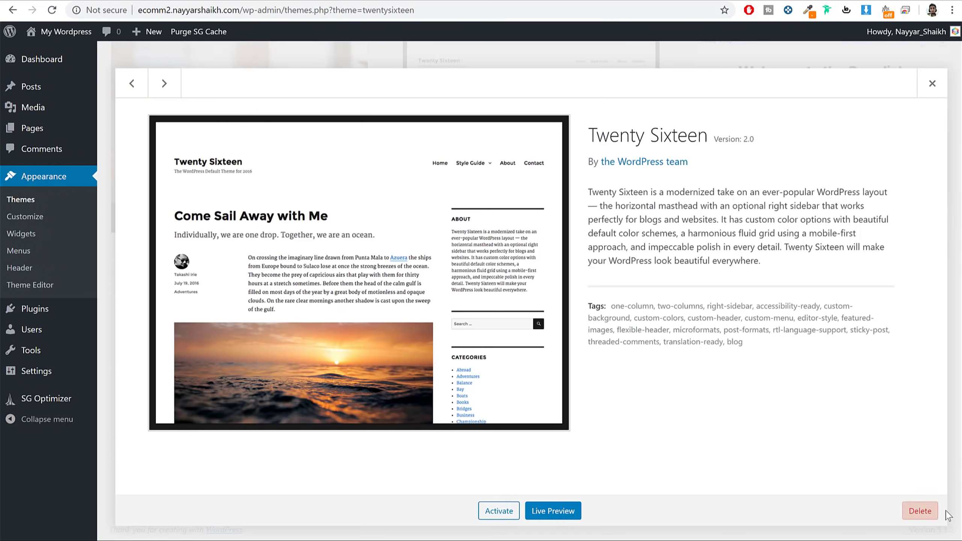
pyautogui.click(921, 510)
pyautogui.click(554, 100)
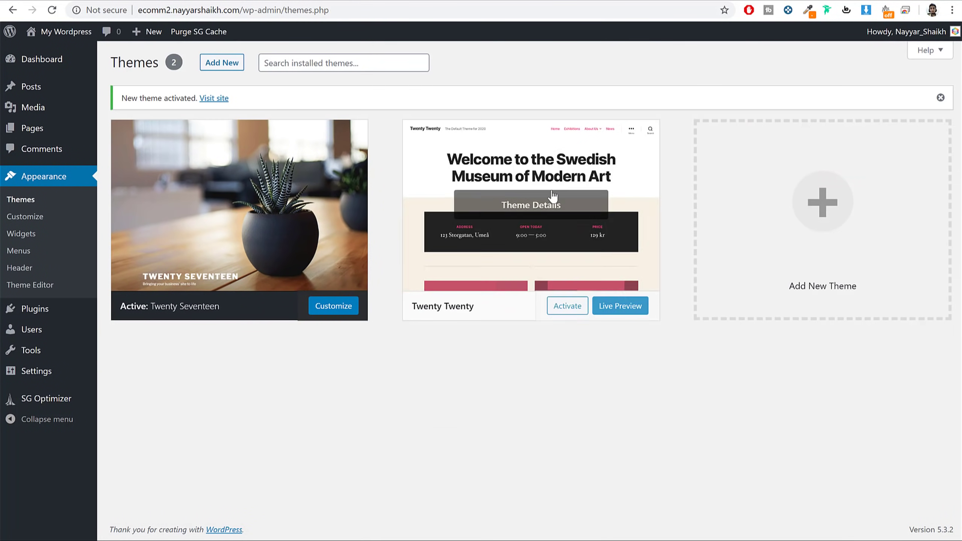
pyautogui.click(550, 199)
pyautogui.click(923, 511)
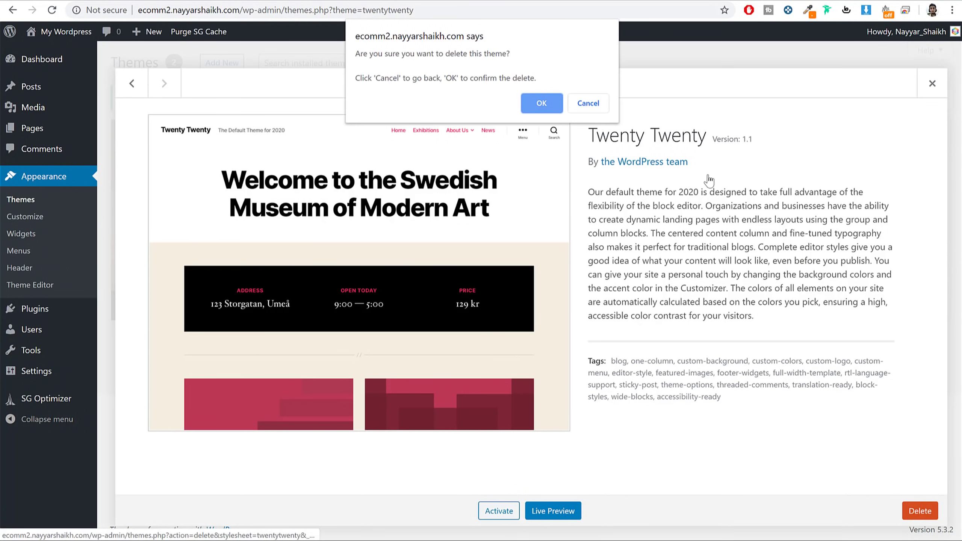
pyautogui.click(535, 97)
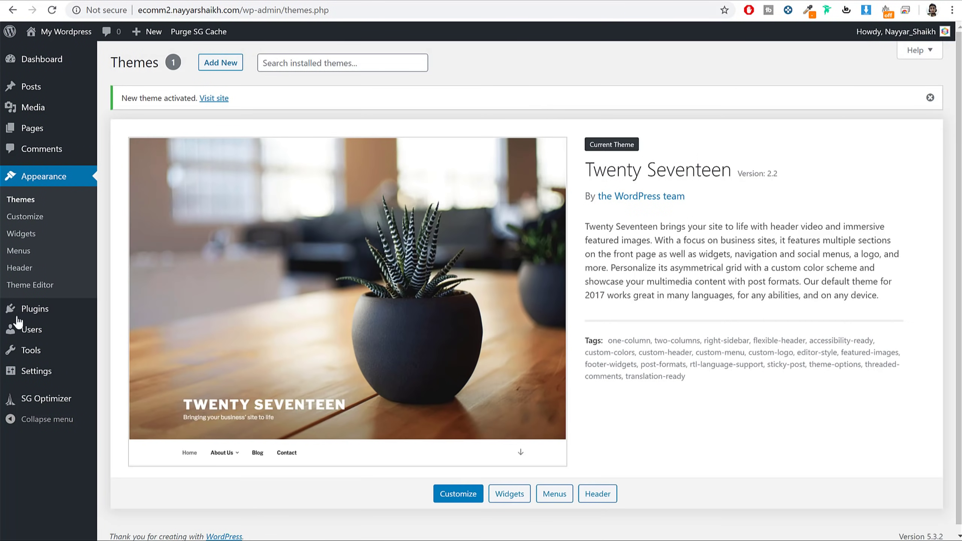
# Check the installed plugins, where only SG Optimizer remains, then go to Settings > General
pyautogui.click(46, 319)
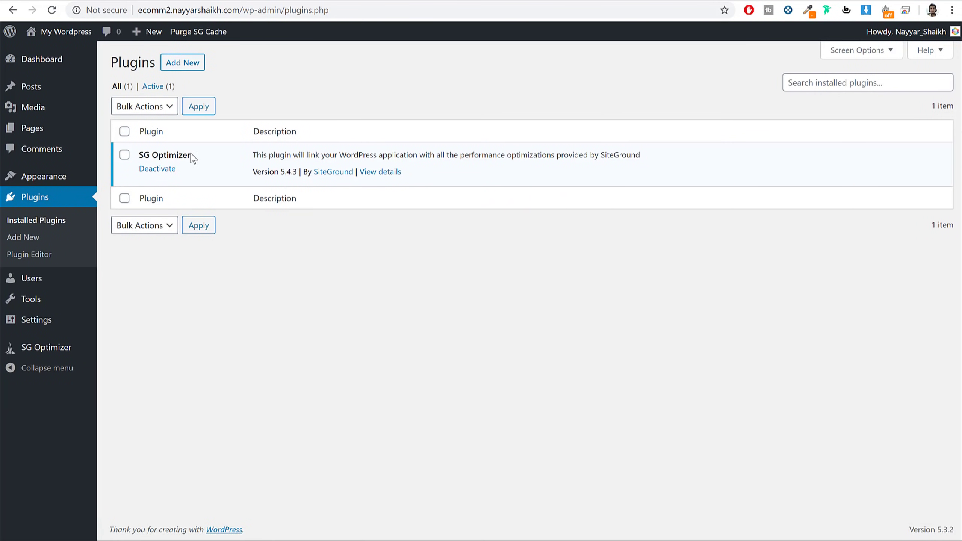
pyautogui.moveTo(191, 156); pyautogui.dragTo(138, 156)
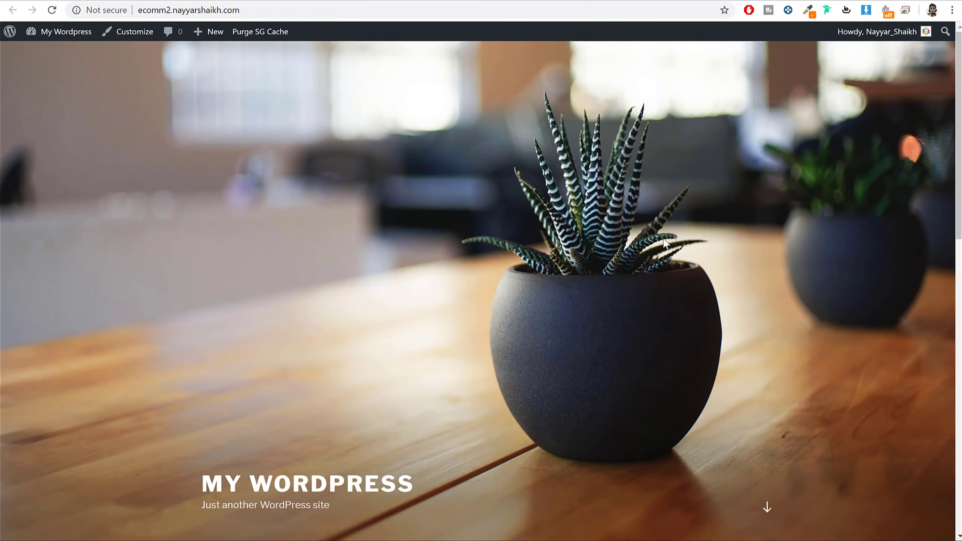
pyautogui.scroll(-10, 666, 255)
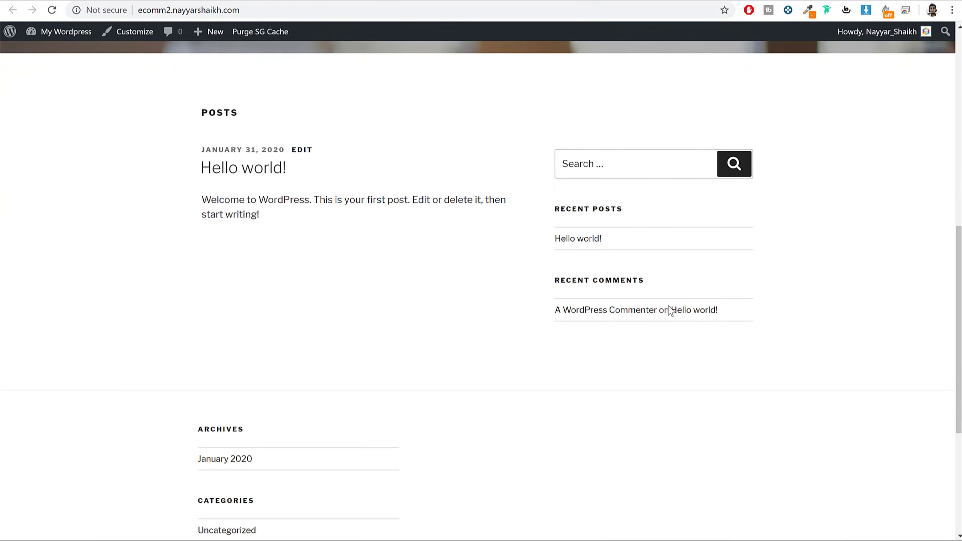
pyautogui.scroll(10, 667, 288)
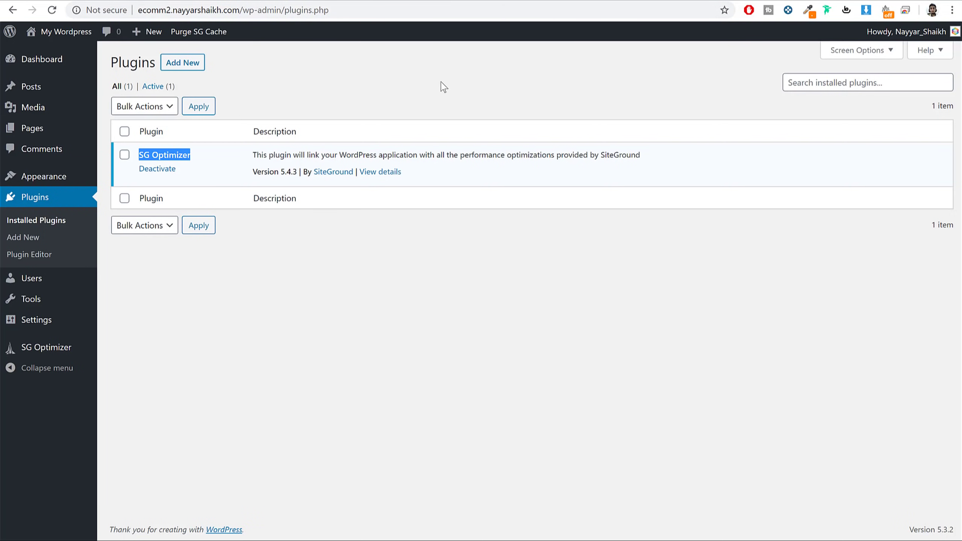
pyautogui.click(51, 329)
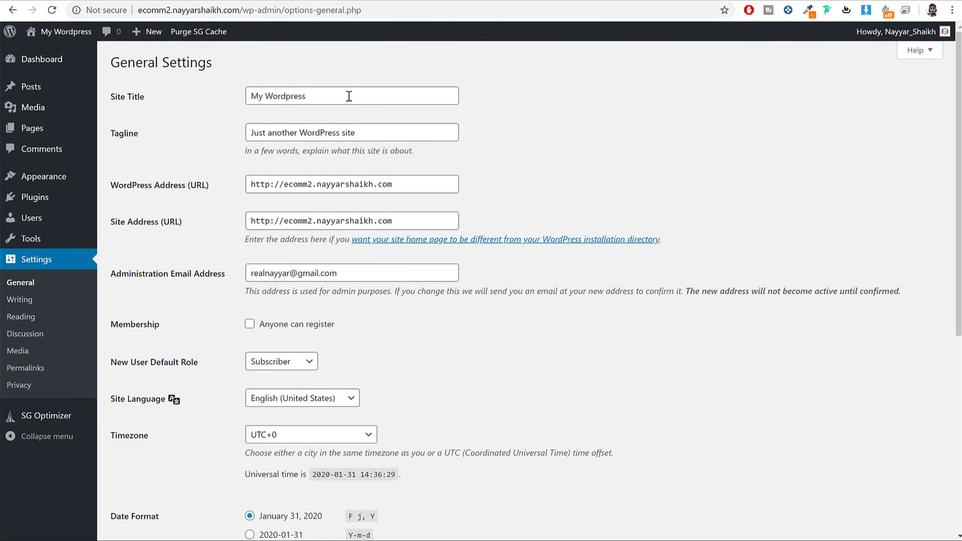
# Change the WordPress Address and Site Address from http to https
pyautogui.moveTo(349, 96); pyautogui.dragTo(235, 100)
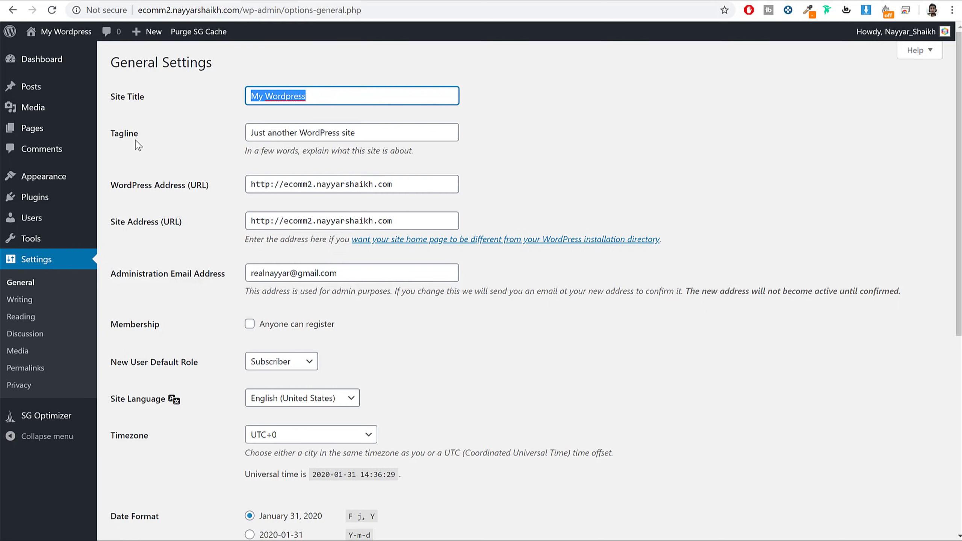
pyautogui.press('Tab')
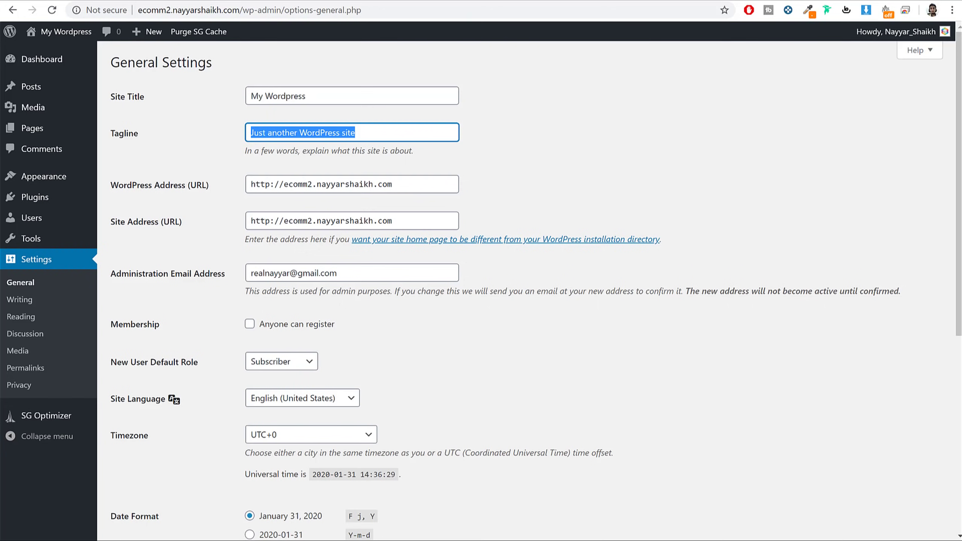
pyautogui.click(592, 56)
pyautogui.scroll(-3, 627, 111)
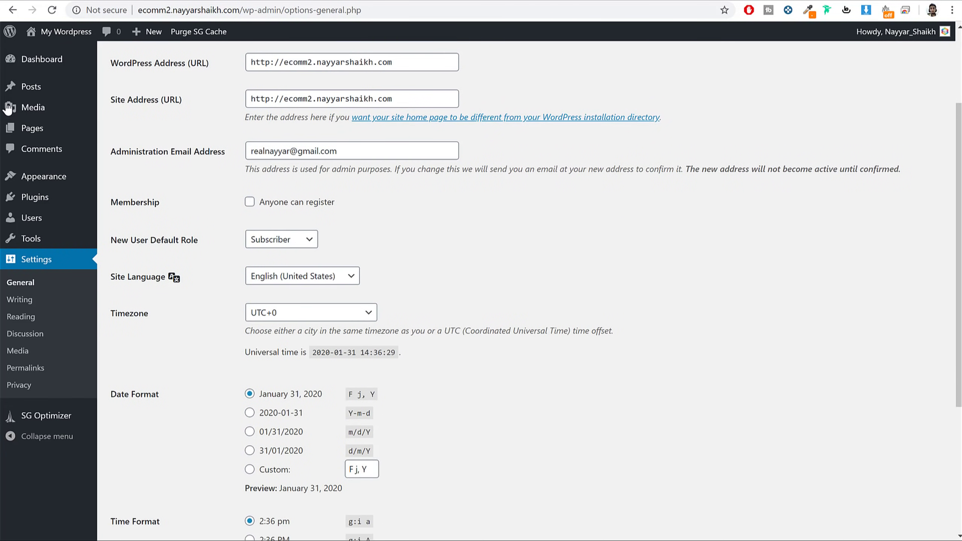
pyautogui.moveTo(163, 101); pyautogui.dragTo(122, 61)
pyautogui.click(153, 77)
pyautogui.click(269, 65)
pyautogui.moveTo(269, 65); pyautogui.dragTo(238, 70)
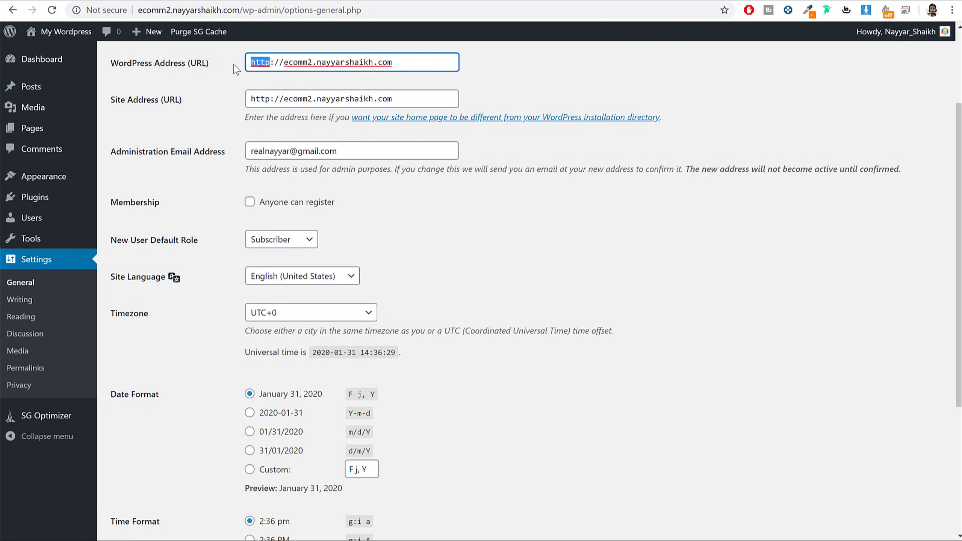
pyautogui.write('https')
pyautogui.click(275, 98)
pyautogui.write('s')
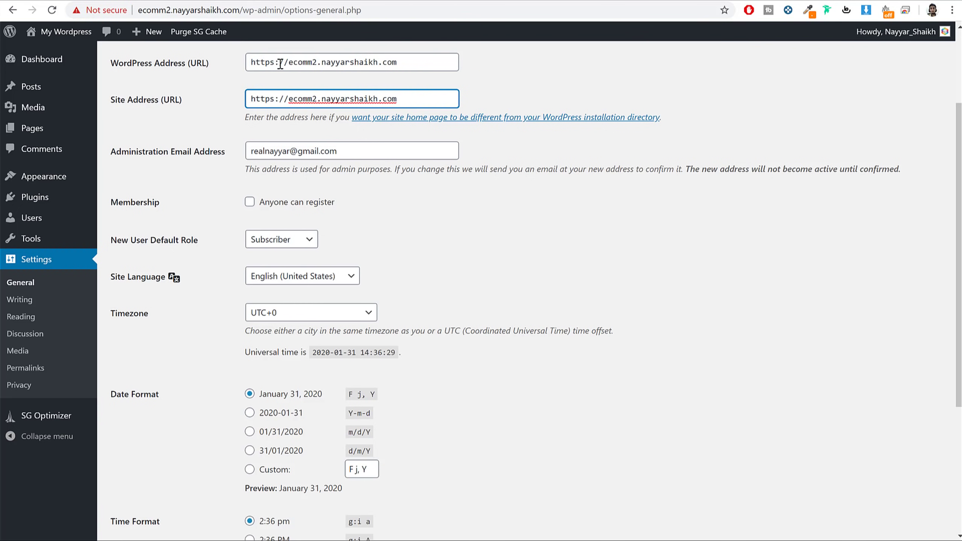
pyautogui.moveTo(280, 63); pyautogui.dragTo(231, 67)
pyautogui.moveTo(280, 101); pyautogui.dragTo(244, 106)
# Check the front page's connection security, then re-check both https addresses and the admin e-mail field
pyautogui.click(456, 3)
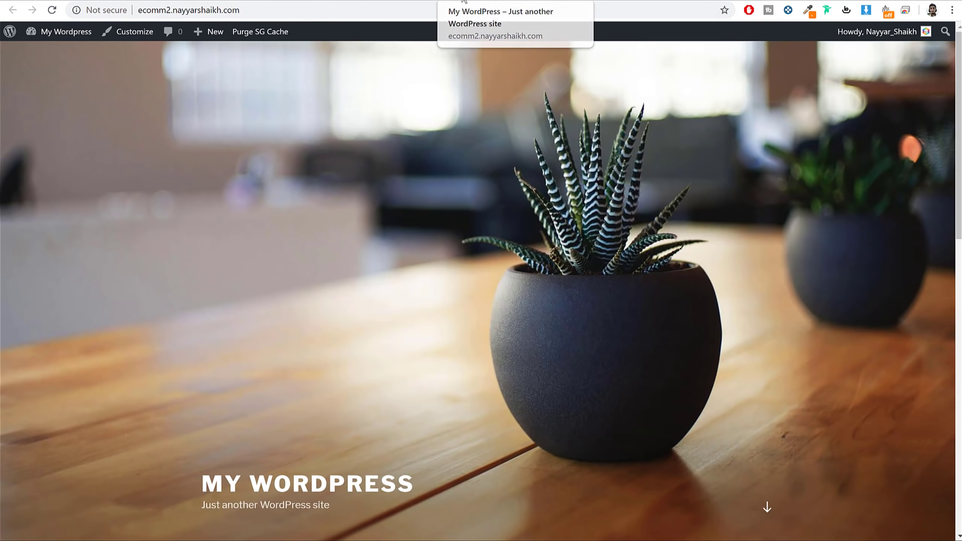
pyautogui.click(110, 11)
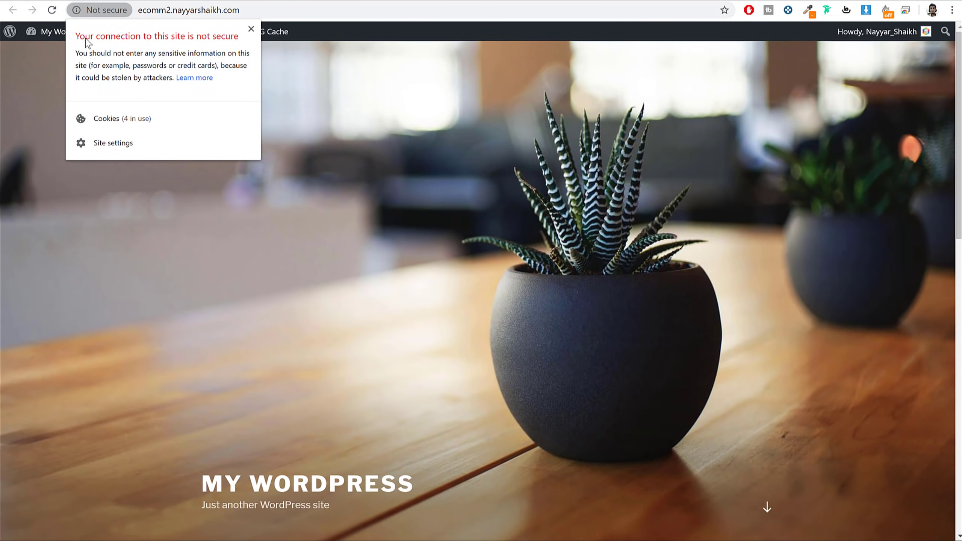
pyautogui.click(250, 30)
pyautogui.hotkey('ctrl', 'shift', 'Tab')
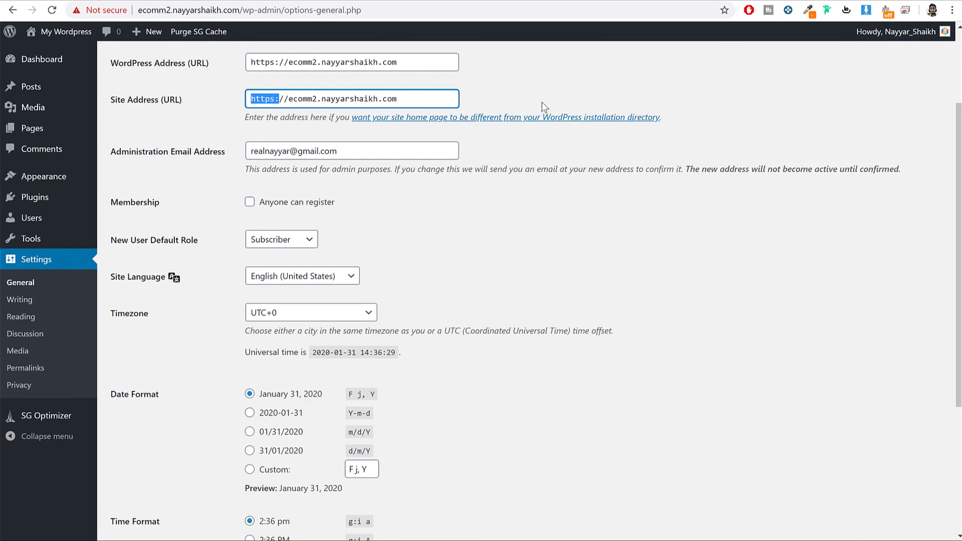
pyautogui.moveTo(282, 61); pyautogui.dragTo(248, 64)
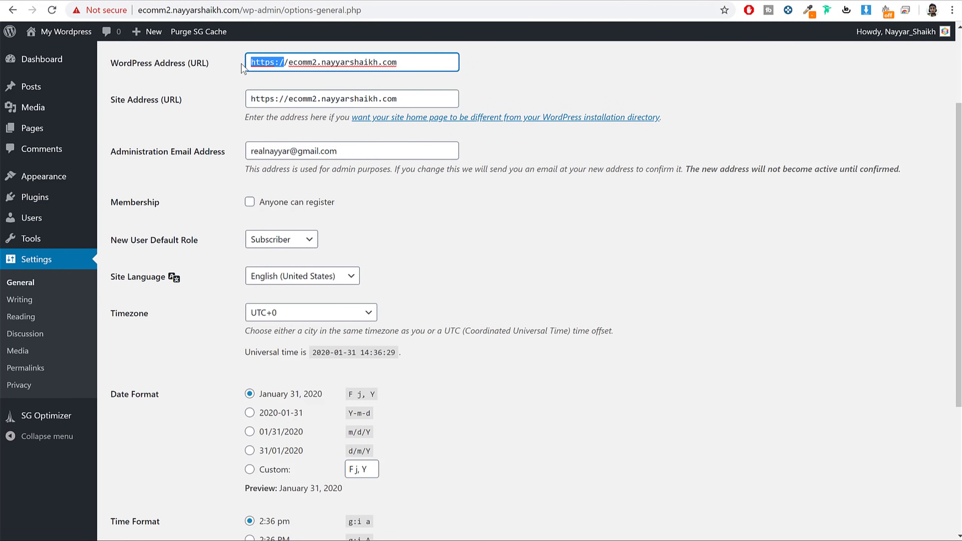
pyautogui.moveTo(289, 98); pyautogui.dragTo(251, 99)
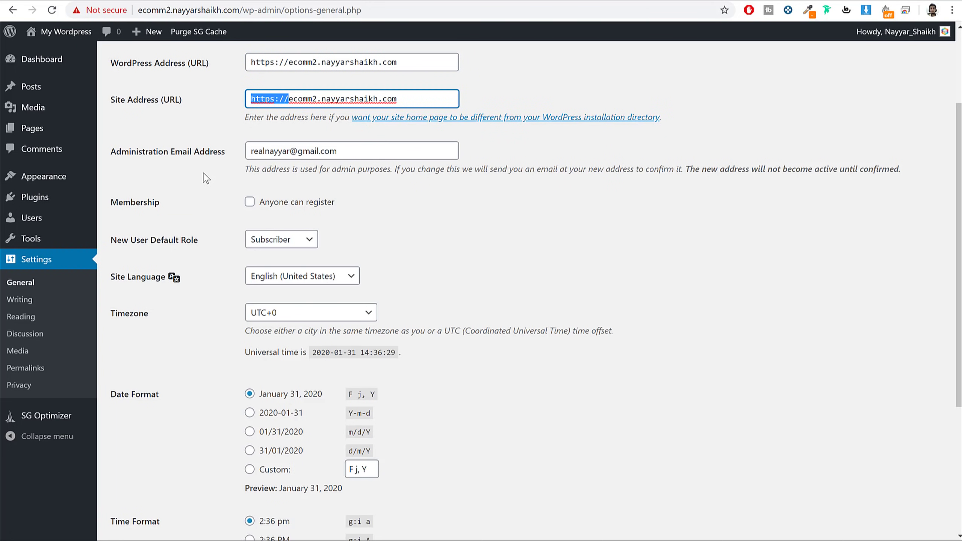
pyautogui.moveTo(376, 147); pyautogui.dragTo(241, 155)
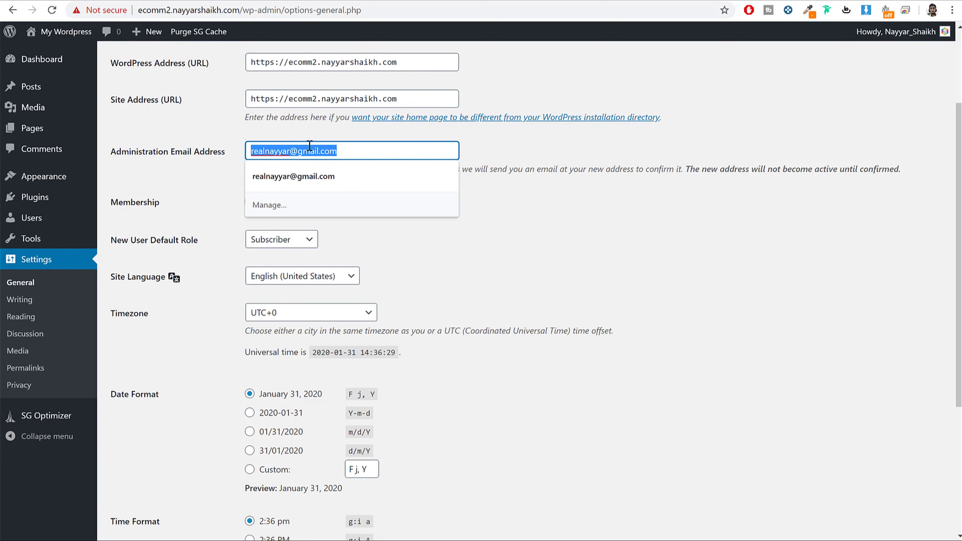
pyautogui.click(583, 167)
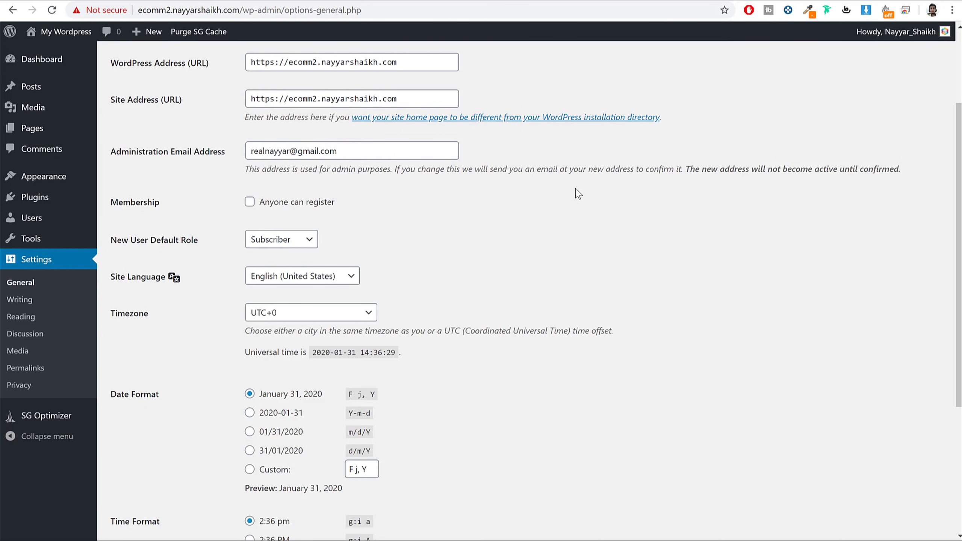
# Tick the Membership option 'Anyone can register'
pyautogui.scroll(-2, 575, 194)
pyautogui.click(254, 141)
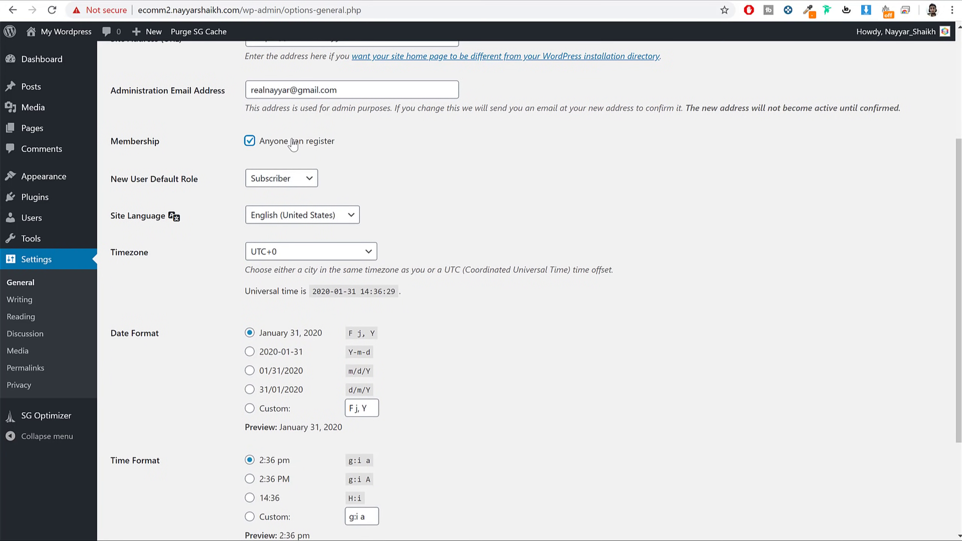
pyautogui.moveTo(336, 142); pyautogui.dragTo(252, 144)
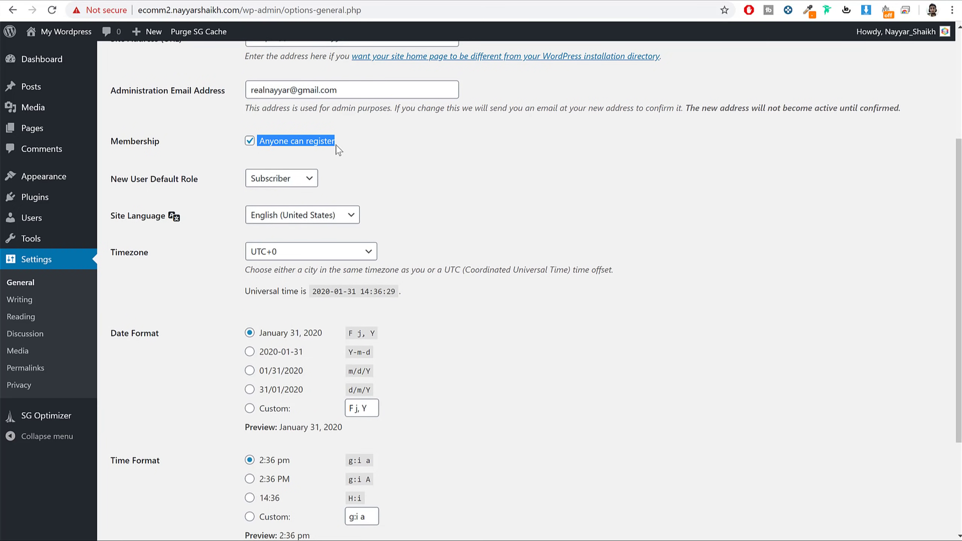
pyautogui.click(383, 148)
pyautogui.scroll(-1, 467, 298)
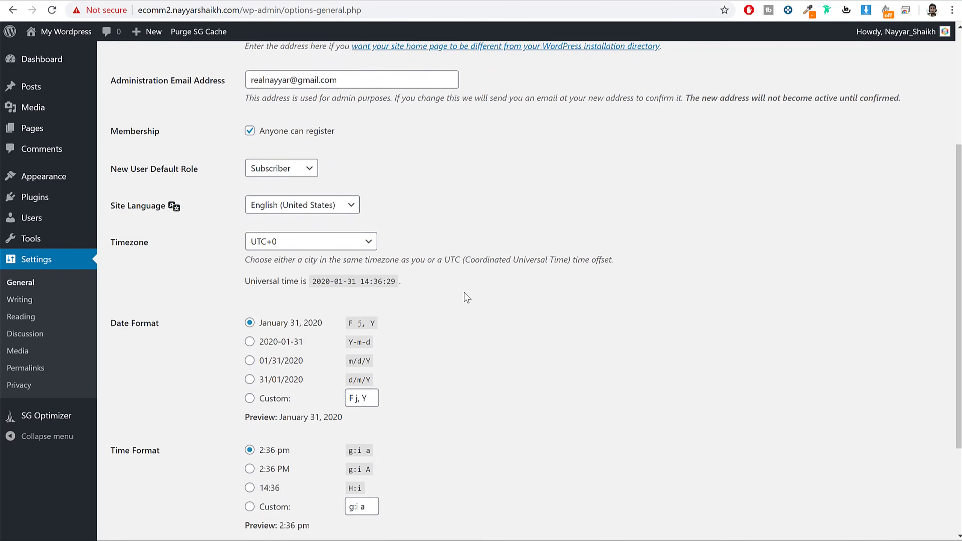
pyautogui.scroll(-4, 467, 298)
# Save the general settings and log back in with the autofilled credentials
pyautogui.click(148, 489)
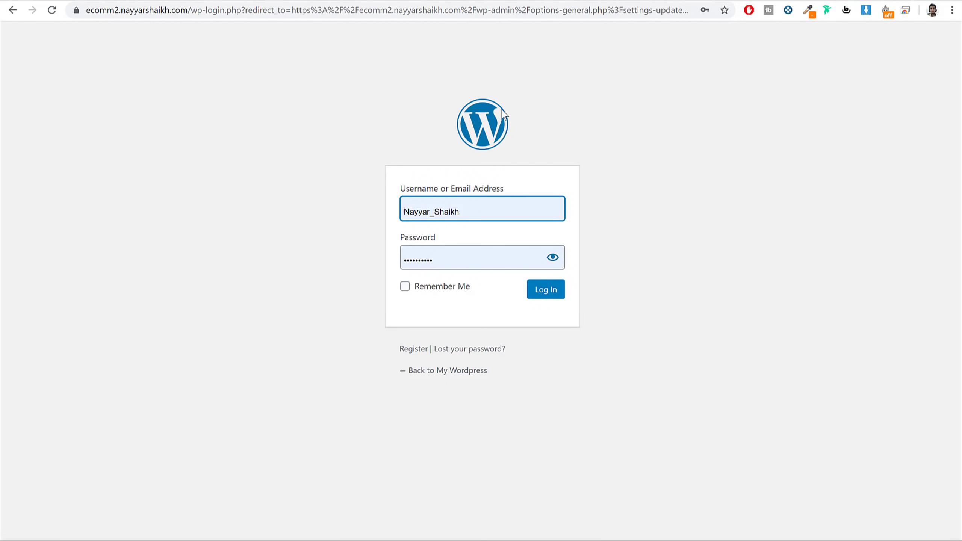
pyautogui.click(707, 172)
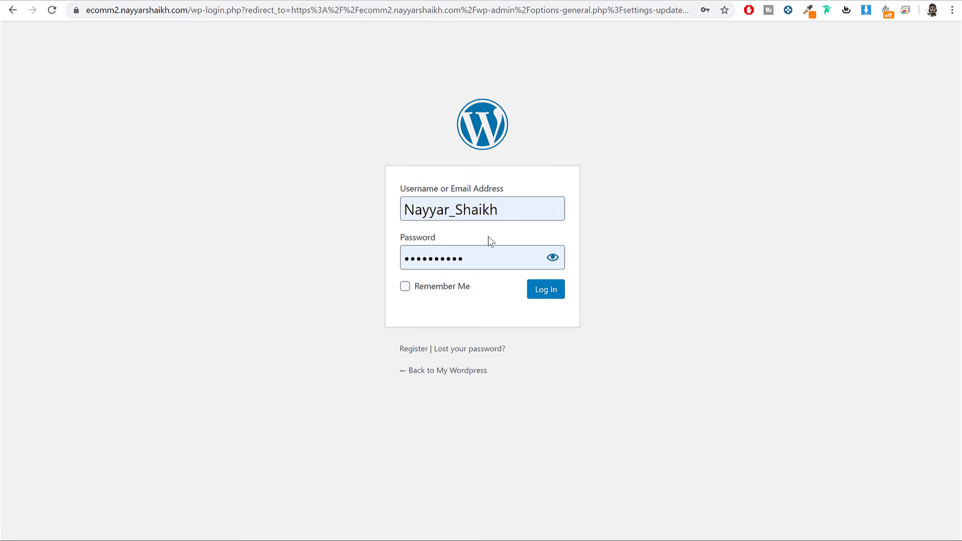
pyautogui.click(552, 290)
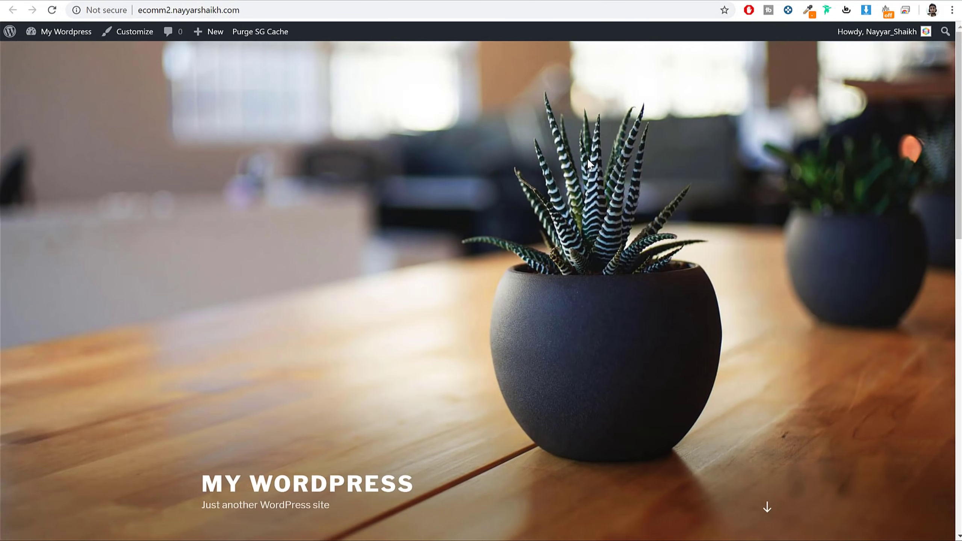
# Reload the home page on the https address and confirm the connection is secure
pyautogui.click(52, 10)
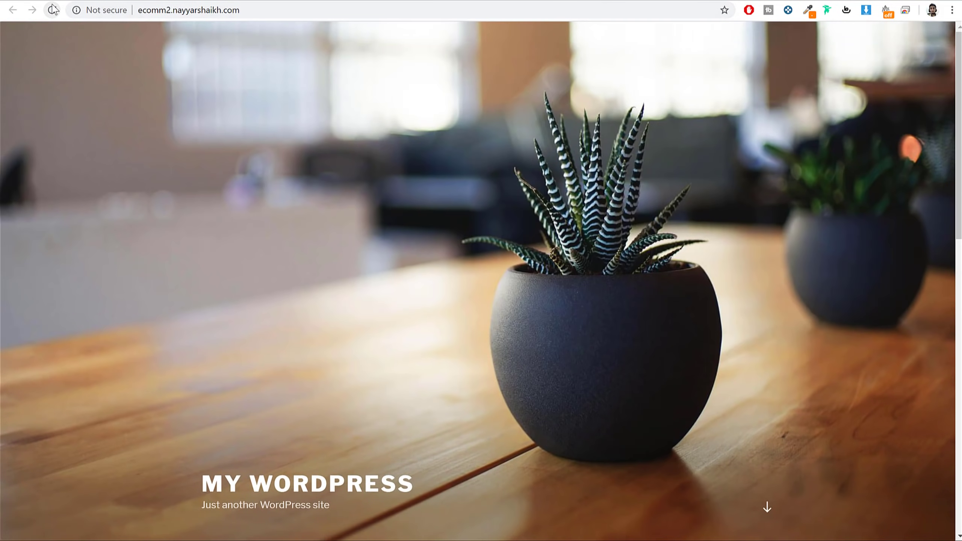
pyautogui.click(113, 11)
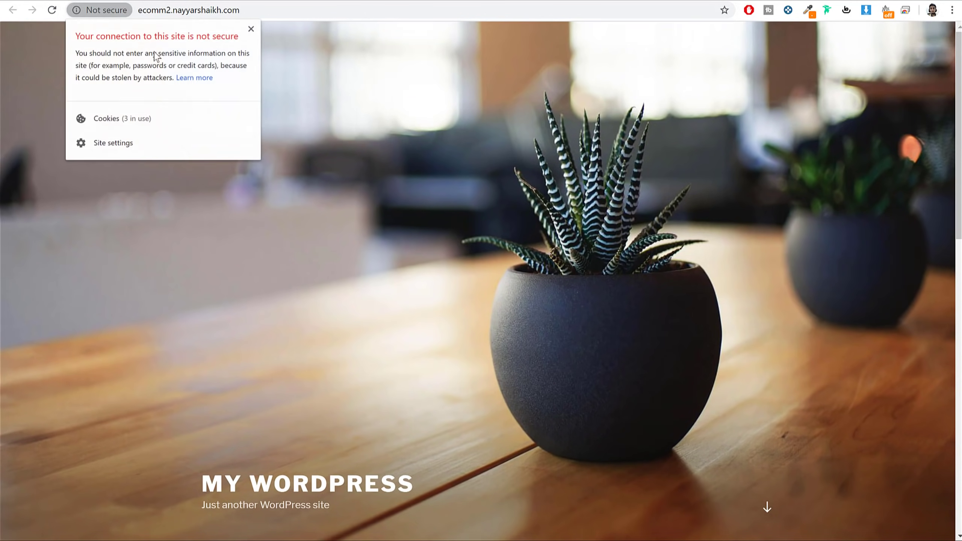
pyautogui.click(561, 237)
pyautogui.scroll(-5, 424, 318)
pyautogui.scroll(-5, 424, 318)
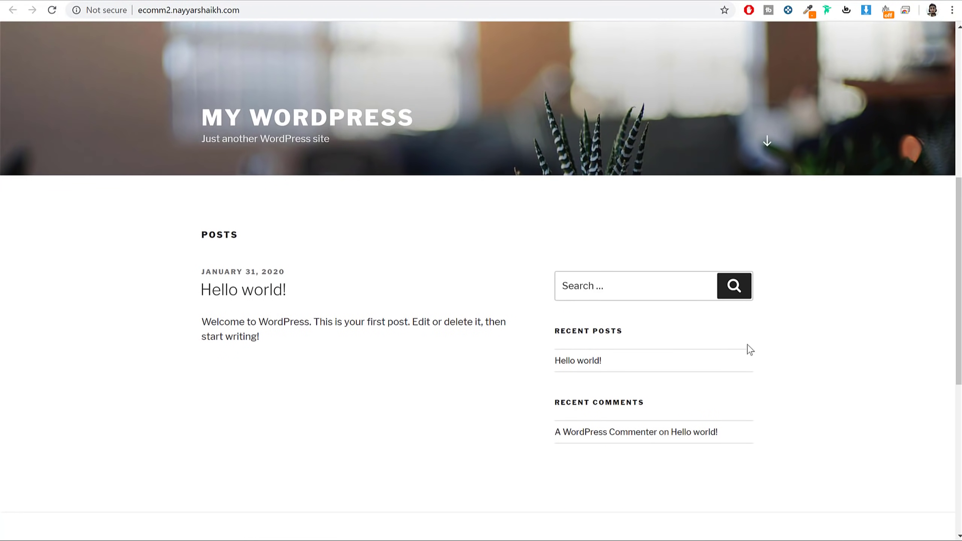
pyautogui.click(297, 127)
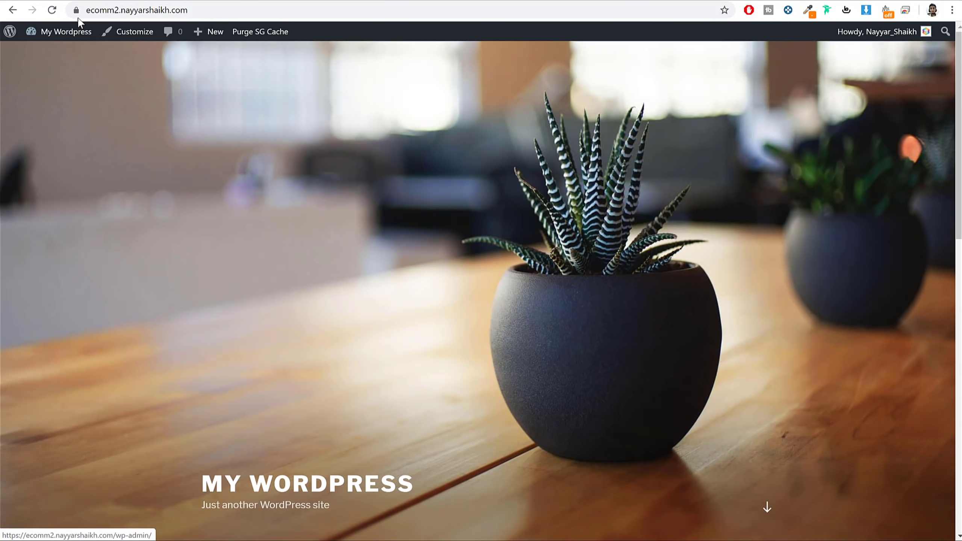
pyautogui.click(76, 10)
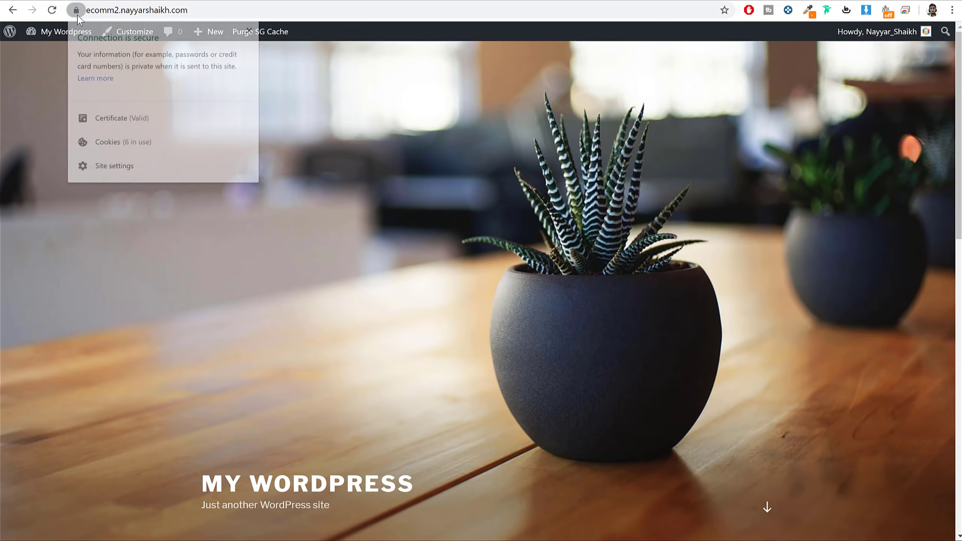
pyautogui.click(250, 29)
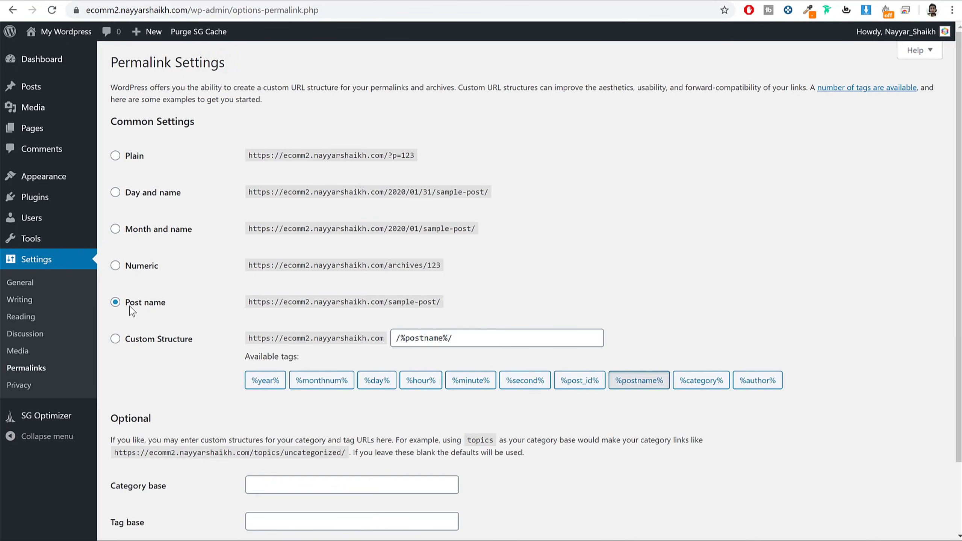
# Choose the Post name permalink structure, save it, and go to Settings > Discussion
pyautogui.tripleClick(126, 308)
pyautogui.doubleClick(127, 308)
pyautogui.click(141, 310)
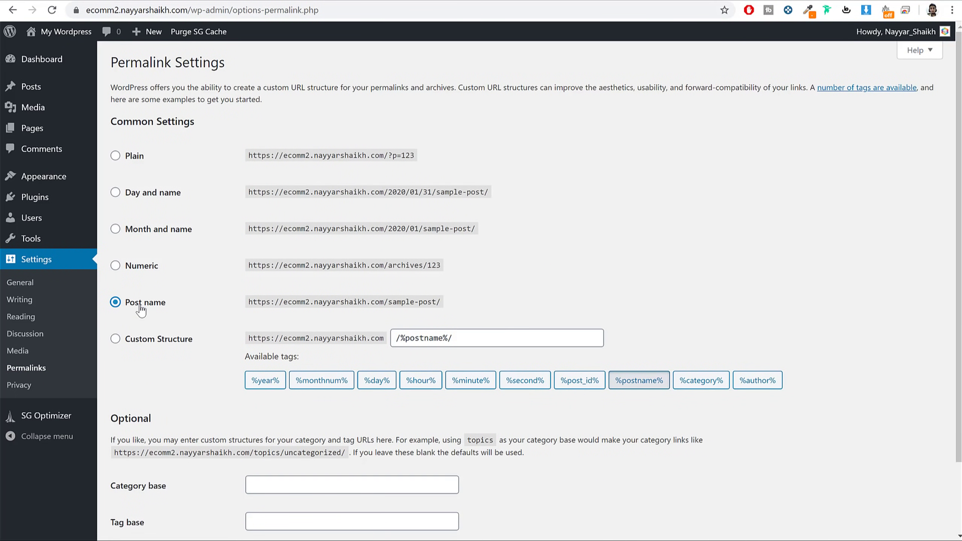
pyautogui.click(147, 270)
pyautogui.click(151, 346)
pyautogui.click(124, 201)
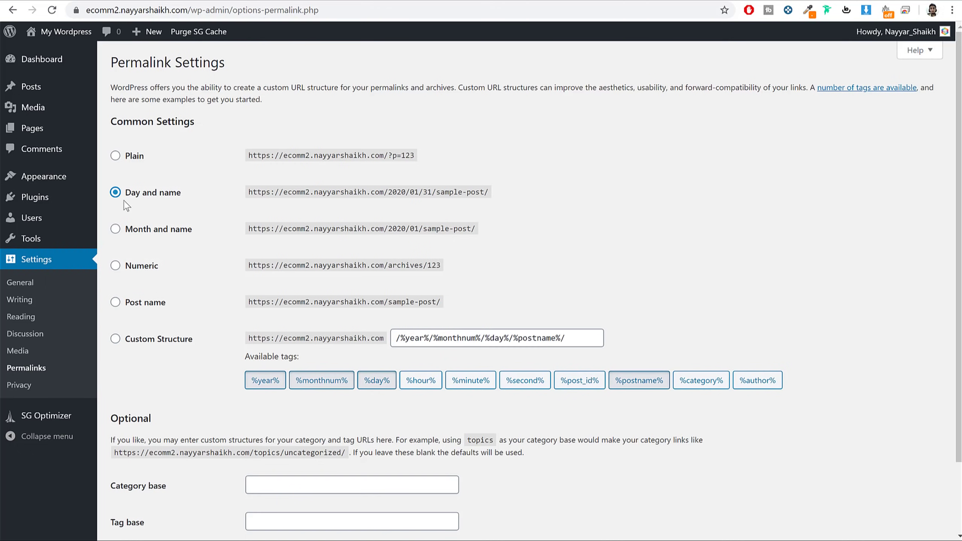
pyautogui.click(148, 309)
pyautogui.scroll(-2, 150, 315)
pyautogui.click(131, 480)
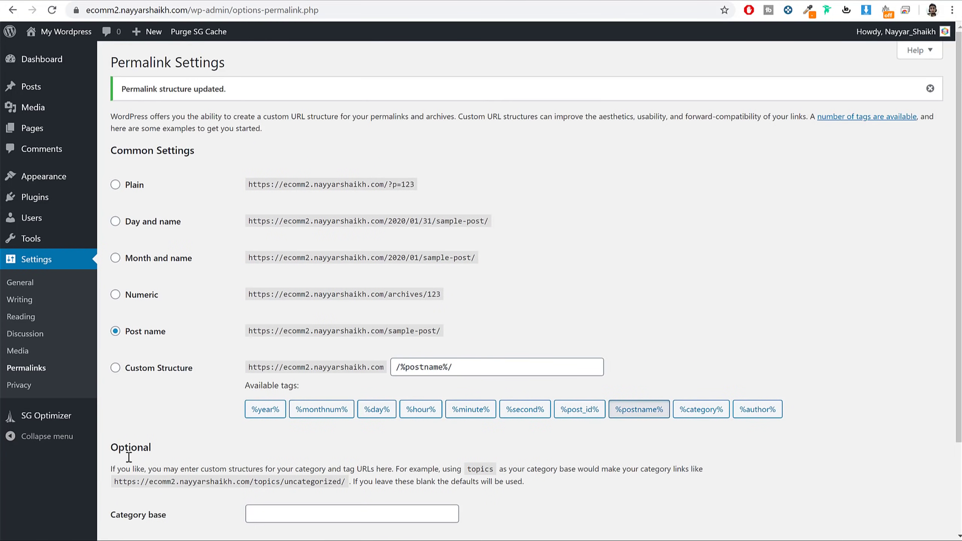
pyautogui.click(43, 336)
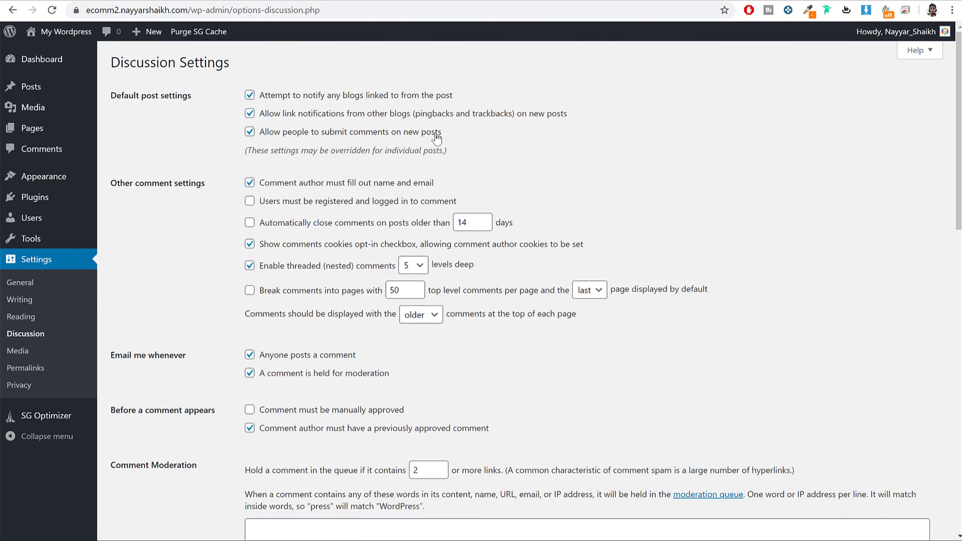
# Note the allow-comments-on-new-posts setting, then go back to the admin Dashboard
pyautogui.moveTo(436, 138); pyautogui.dragTo(255, 141)
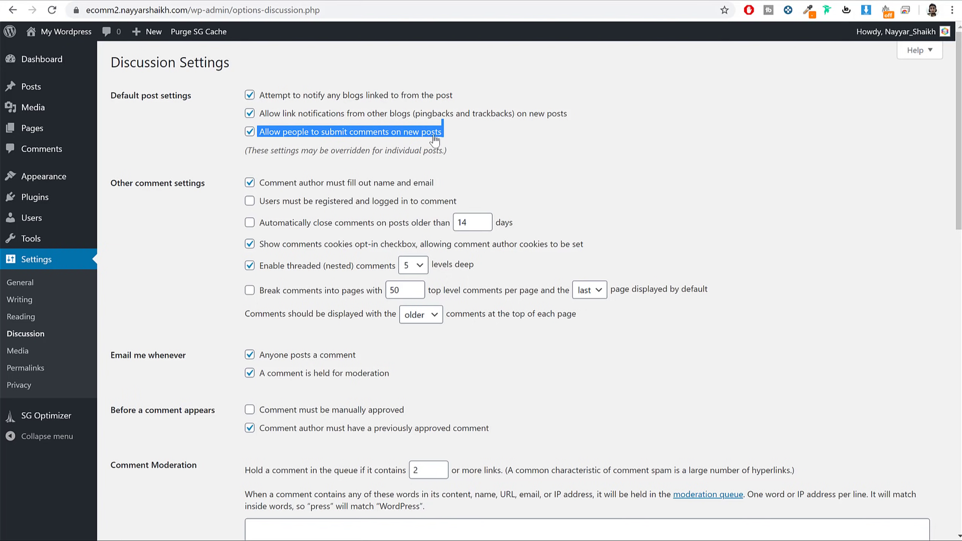
pyautogui.click(59, 63)
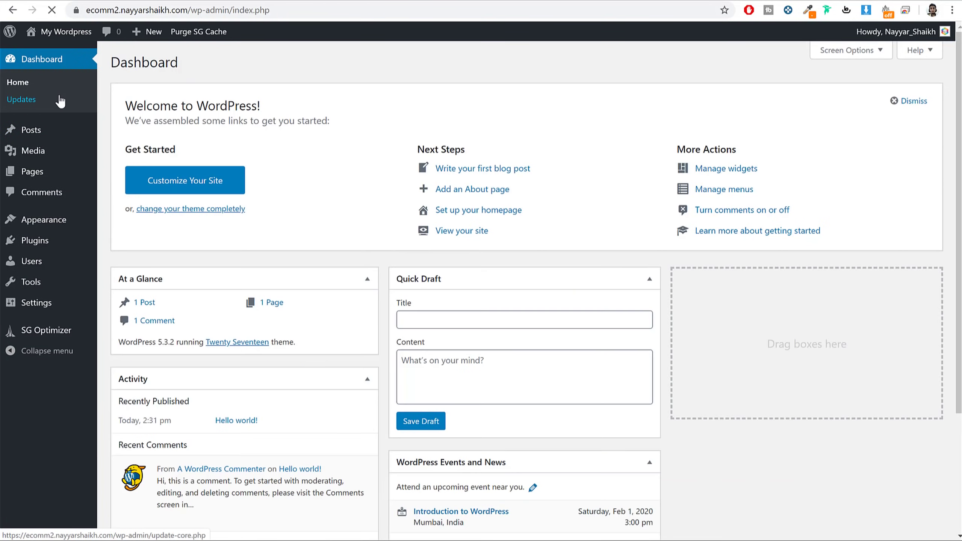
pyautogui.scroll(-3, 561, 305)
pyautogui.scroll(4, 573, 329)
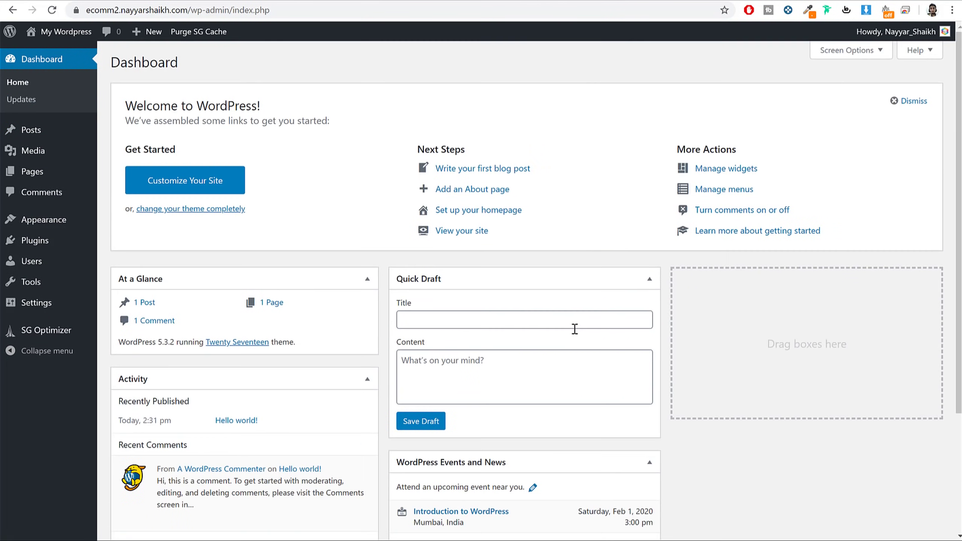
pyautogui.scroll(-4, 553, 308)
pyautogui.scroll(4, 553, 311)
# Dismiss the Welcome panel and hide the At a Glance, Activity, Quick Draft and Events and News boxes
pyautogui.click(908, 102)
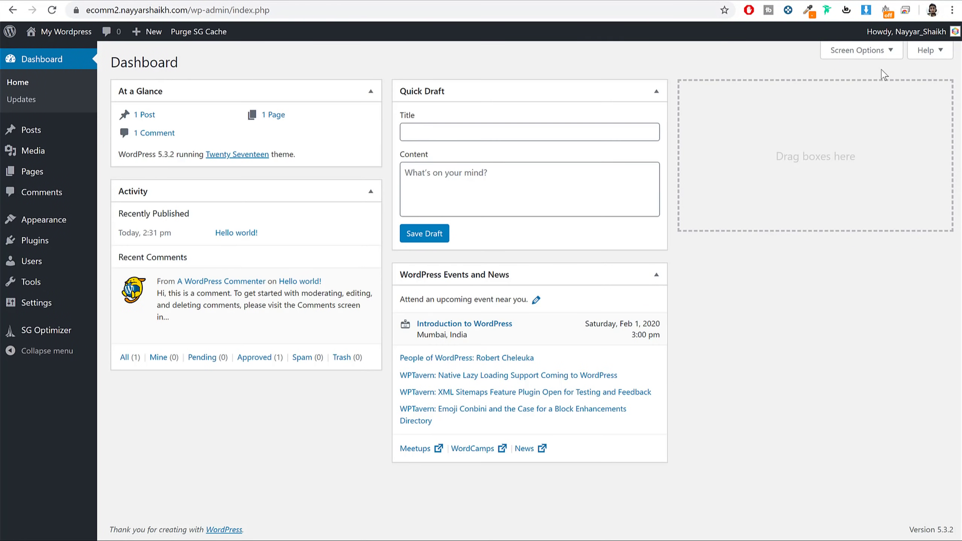
pyautogui.click(850, 50)
pyautogui.click(149, 78)
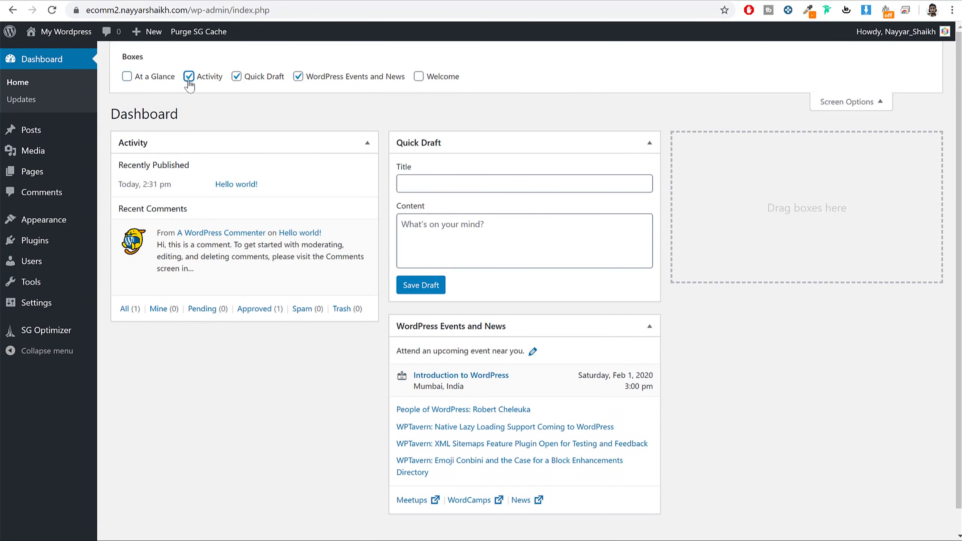
pyautogui.click(190, 77)
pyautogui.click(265, 77)
pyautogui.click(323, 77)
pyautogui.click(832, 103)
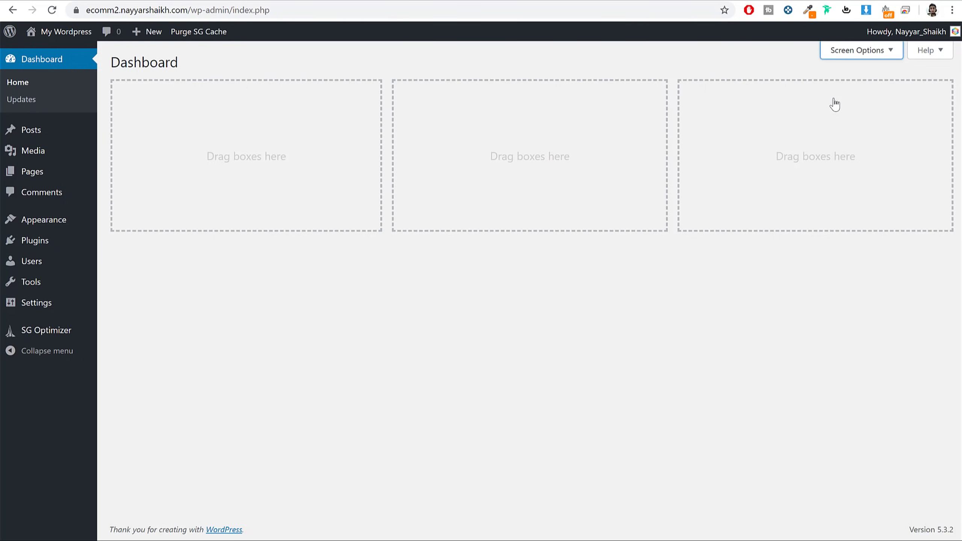
pyautogui.click(835, 104)
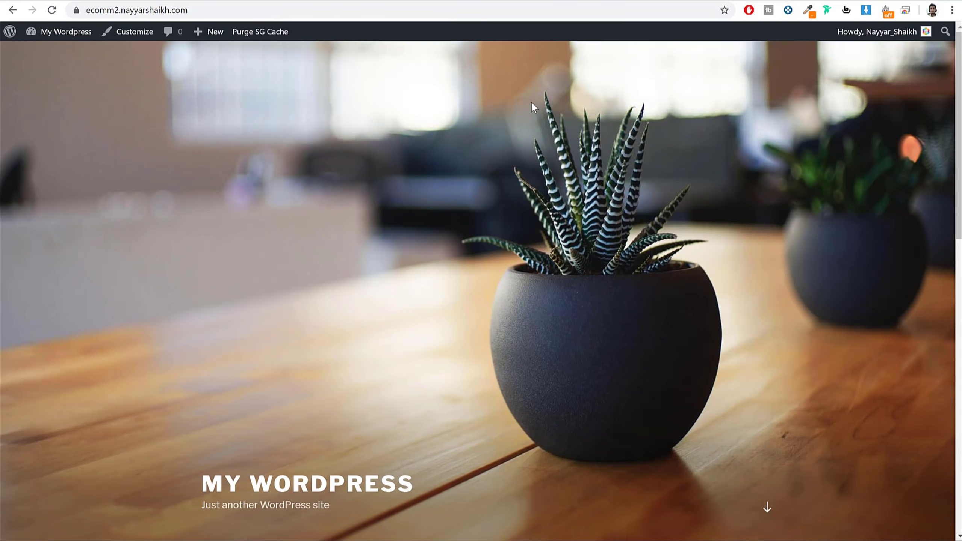
pyautogui.scroll(-15, 615, 252)
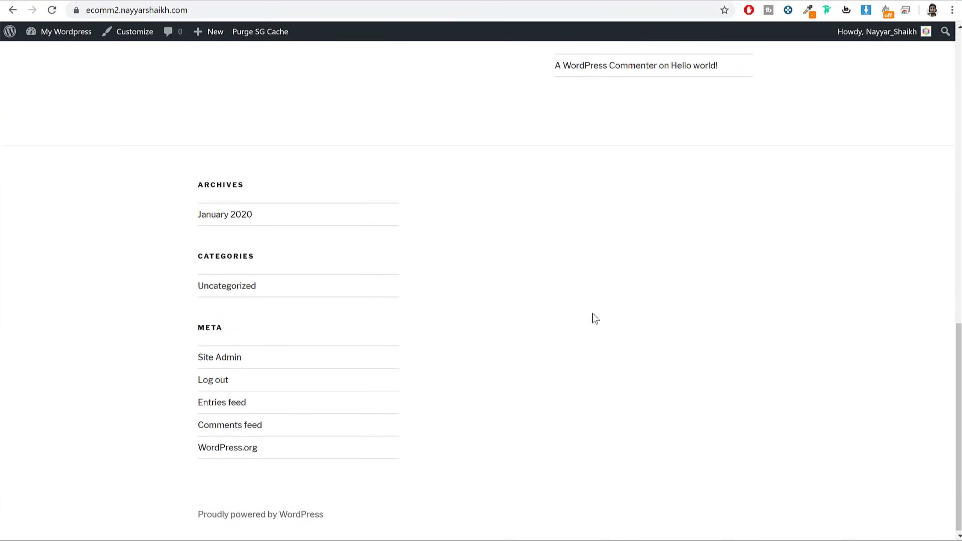
pyautogui.scroll(15, 594, 319)
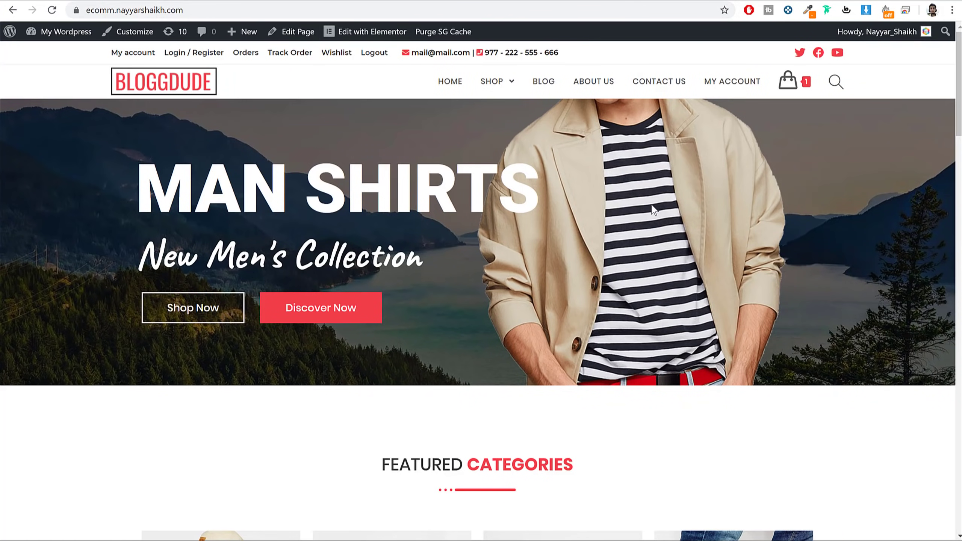
pyautogui.scroll(-8, 653, 206)
pyautogui.scroll(-10, 652, 205)
pyautogui.scroll(20, 654, 209)
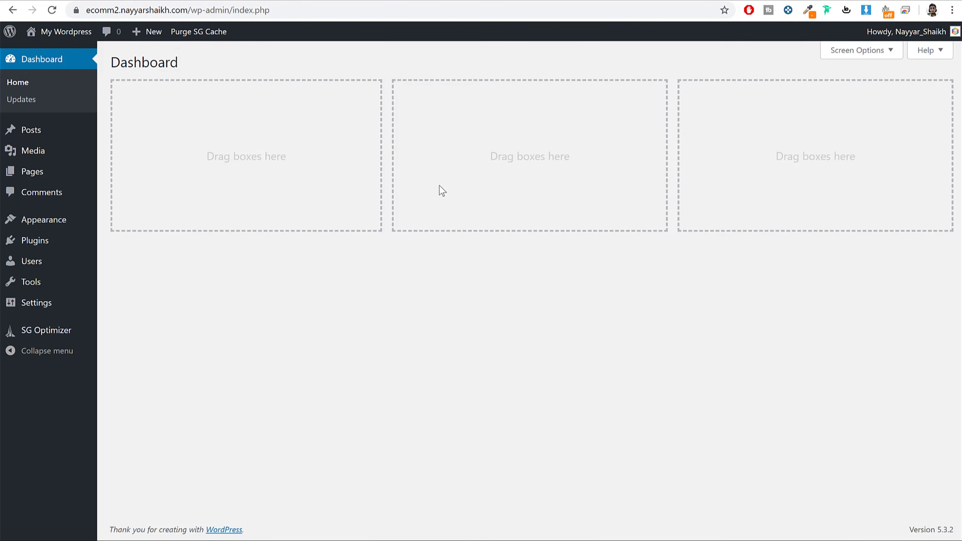
# Search new themes for 'oceanwp', then install and activate OceanWP
pyautogui.click(49, 223)
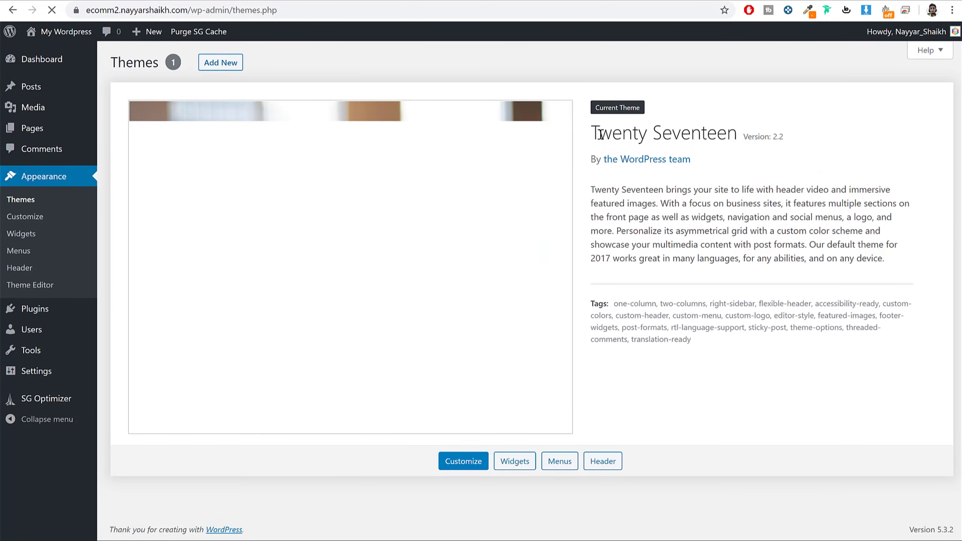
pyautogui.click(233, 69)
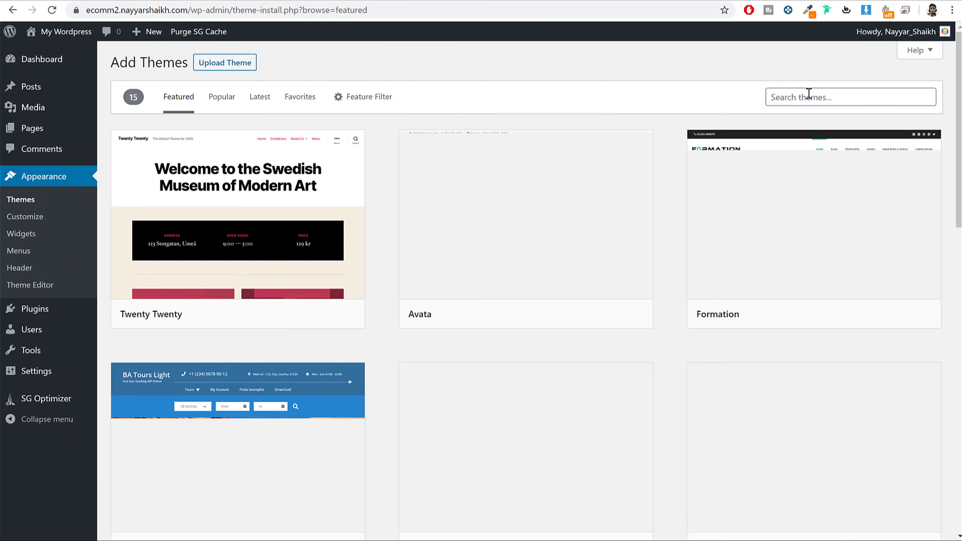
pyautogui.click(817, 95)
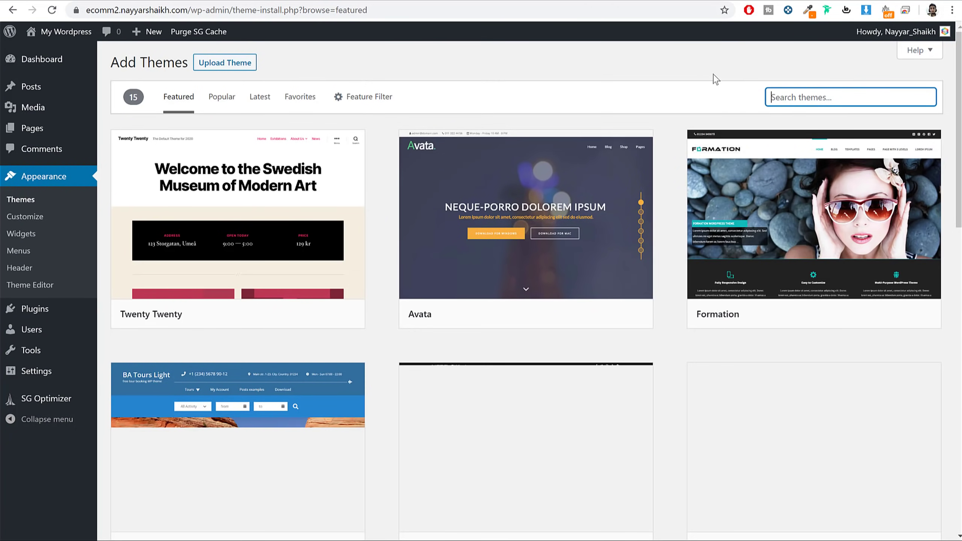
pyautogui.write('oce')
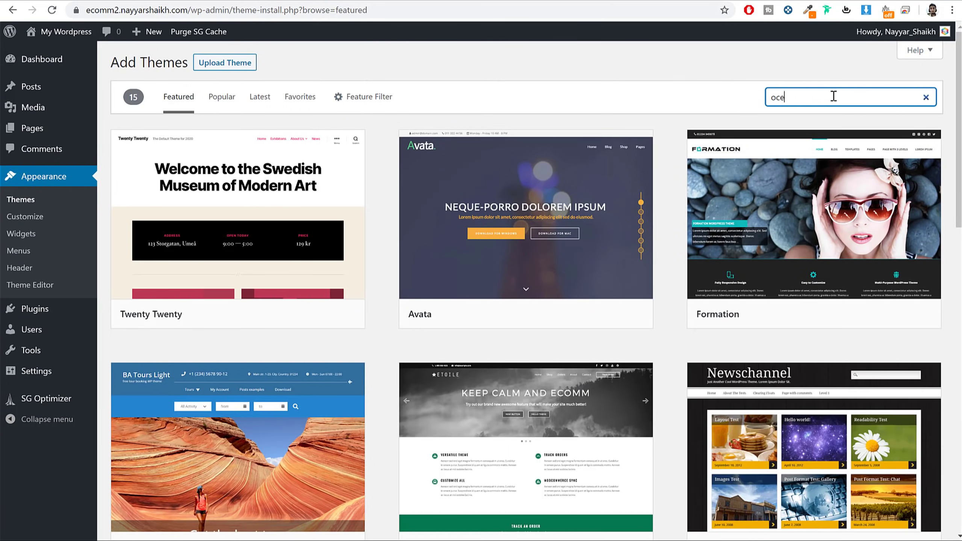
pyautogui.write('anwp')
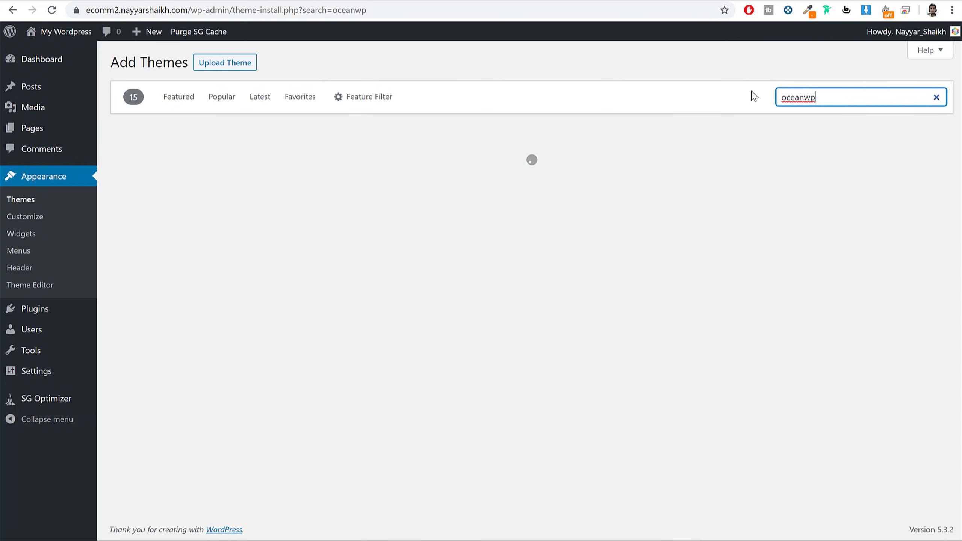
pyautogui.click(299, 318)
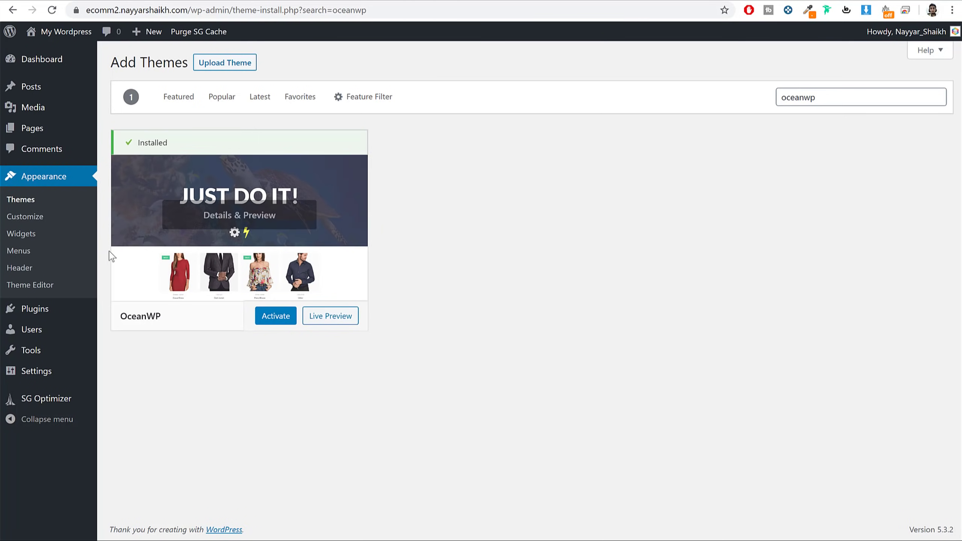
pyautogui.click(268, 322)
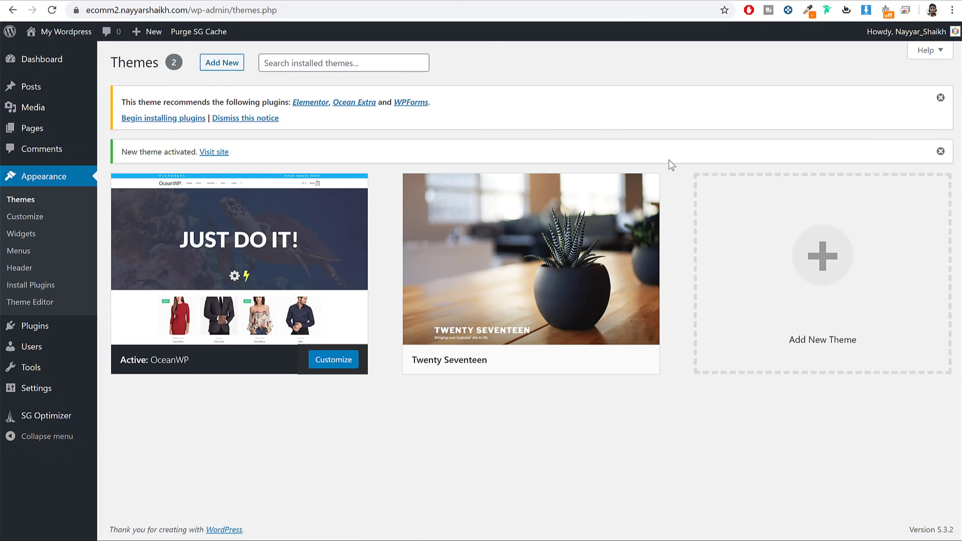
# Dismiss the notice recommending Elementor, Ocean Extra and WPForms plugins
pyautogui.moveTo(121, 102); pyautogui.dragTo(181, 102)
pyautogui.click(124, 100)
pyautogui.click(258, 119)
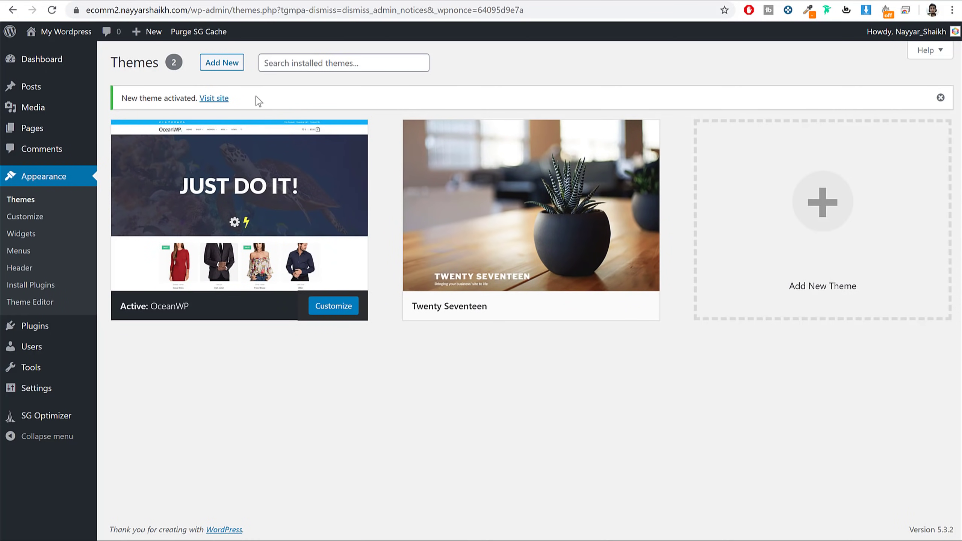
# Delete the Twenty Seventeen theme and confirm with OK
pyautogui.moveTo(544, 267)
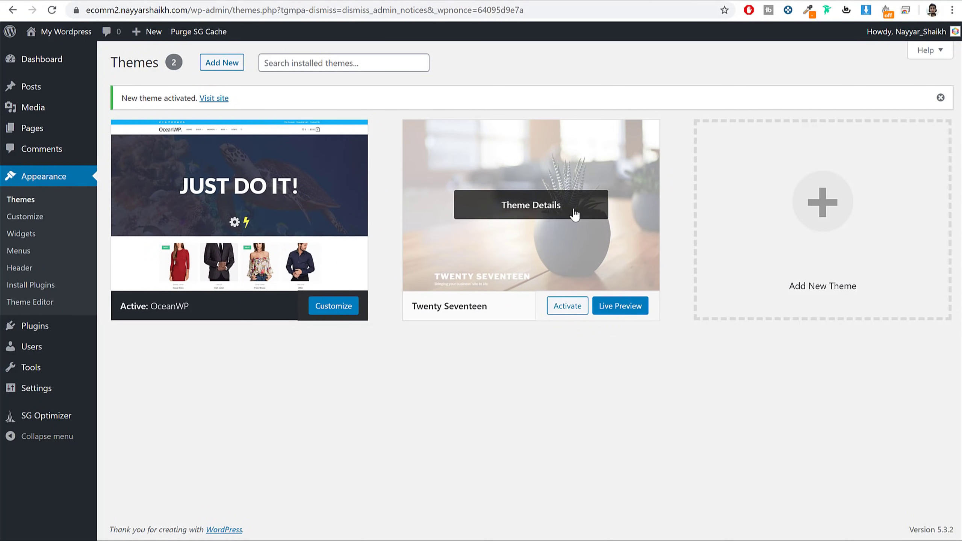
pyautogui.click(543, 227)
pyautogui.click(920, 511)
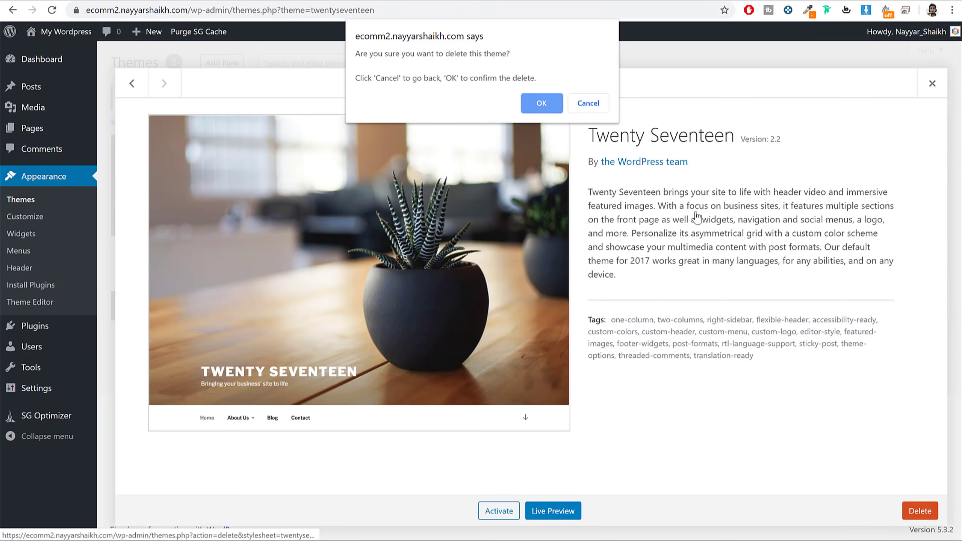
pyautogui.click(545, 109)
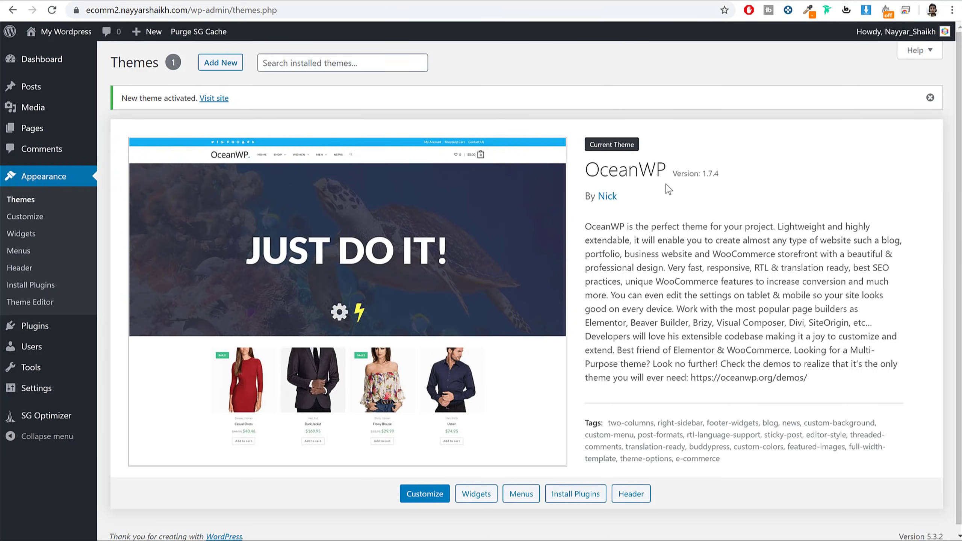
pyautogui.click(462, 1)
# Load bloggdude.com/ele and compare Personal (49, 1 site), Plus (99, 3 sites) and Expert plans
pyautogui.write('bloggdude.com/ele')
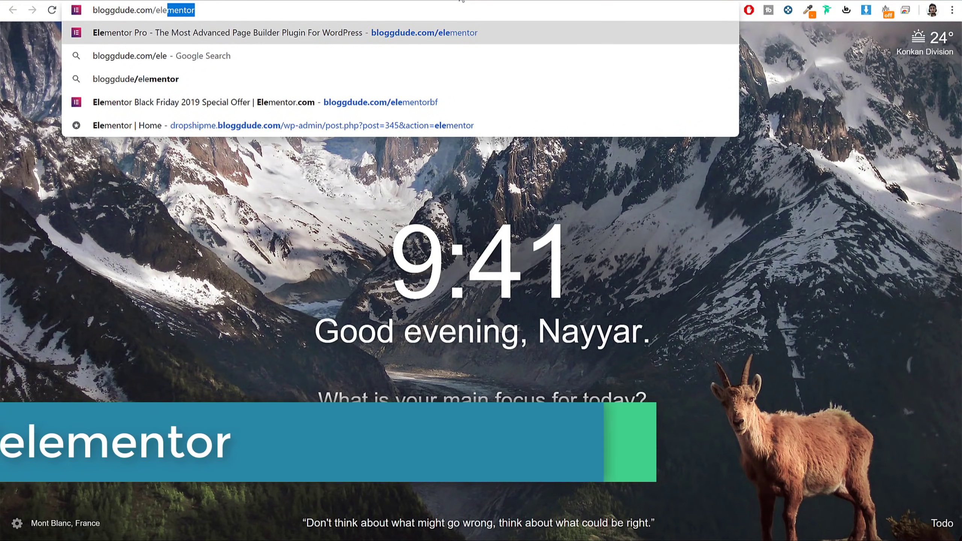
pyautogui.press('Return')
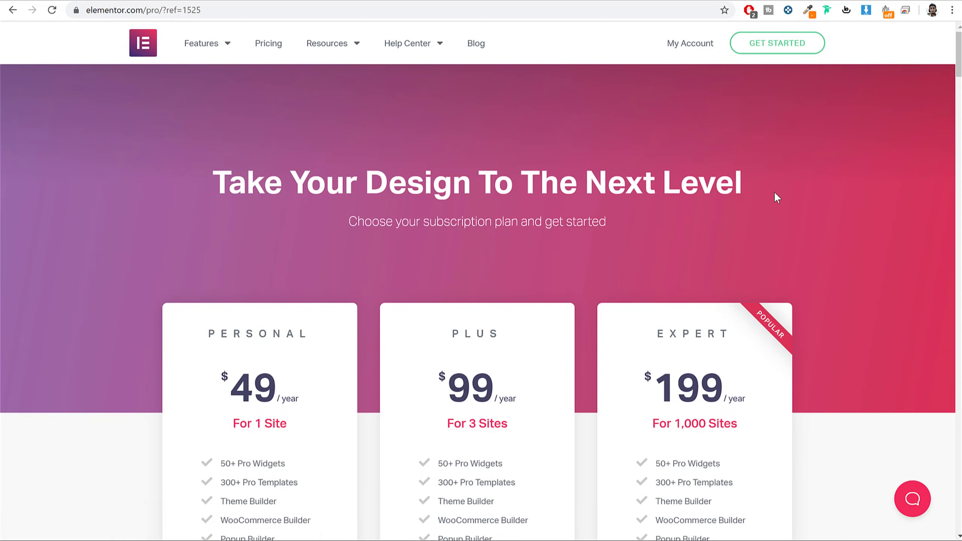
pyautogui.scroll(-5, 777, 196)
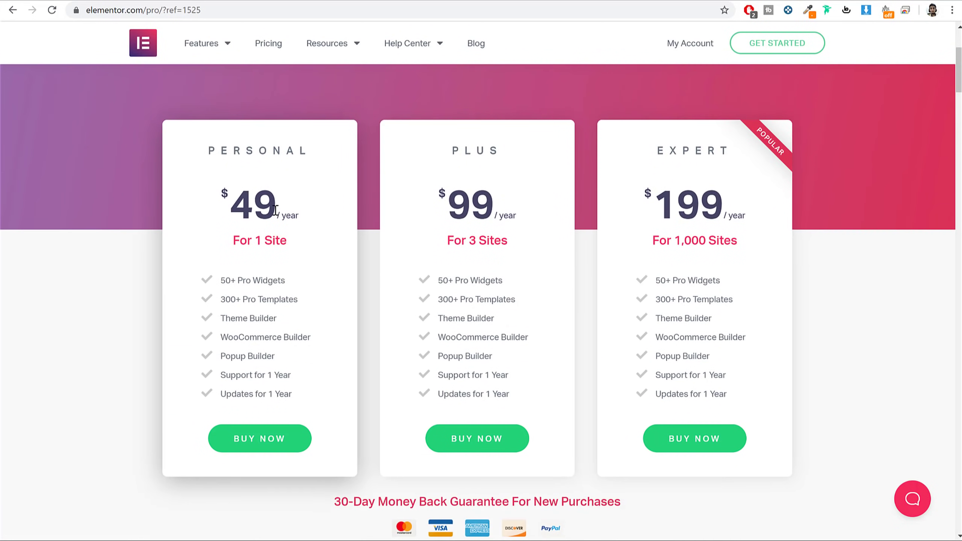
pyautogui.doubleClick(275, 207)
pyautogui.click(476, 212)
pyautogui.doubleClick(476, 212)
pyautogui.moveTo(288, 240); pyautogui.dragTo(223, 246)
pyautogui.moveTo(270, 217); pyautogui.dragTo(207, 221)
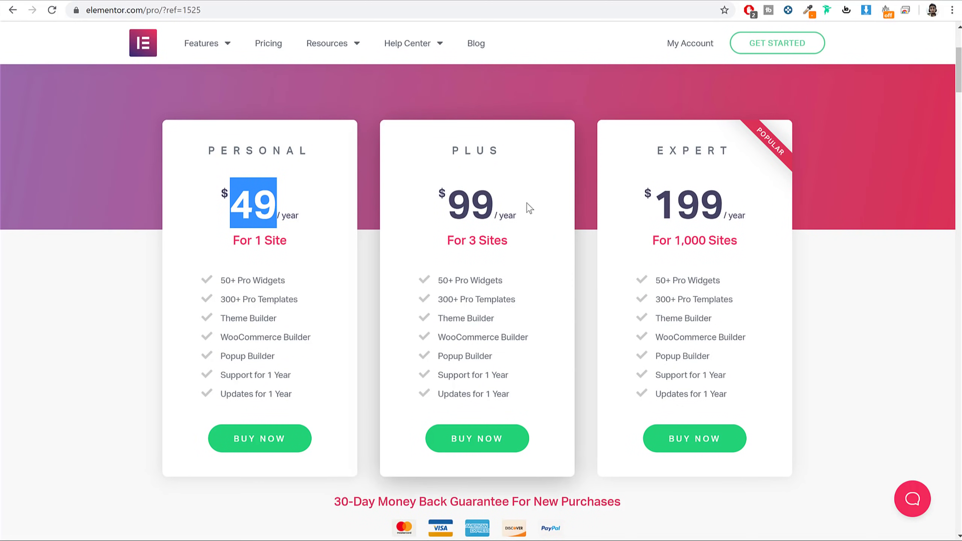
pyautogui.moveTo(522, 236); pyautogui.dragTo(387, 243)
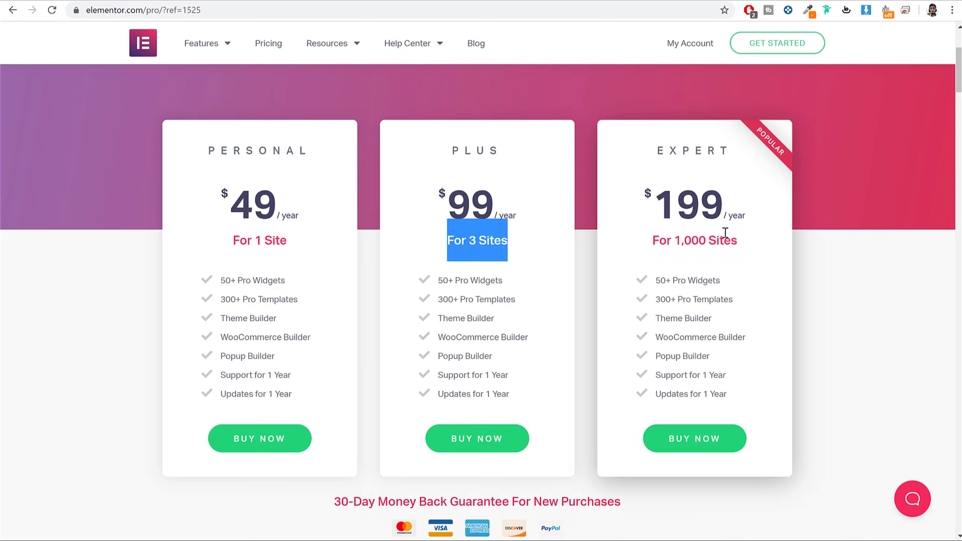
pyautogui.moveTo(724, 241); pyautogui.dragTo(651, 242)
pyautogui.tripleClick(640, 200)
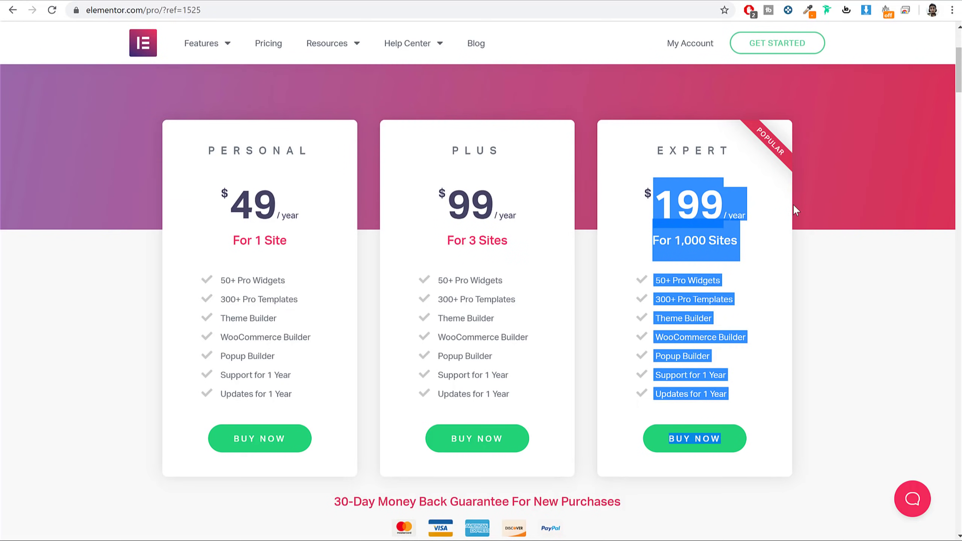
pyautogui.click(766, 230)
# Review the 50+ Pro Widgets, Theme Builder, WooCommerce Builder and Popup Builder features, then start onboarding
pyautogui.scroll(4, 769, 247)
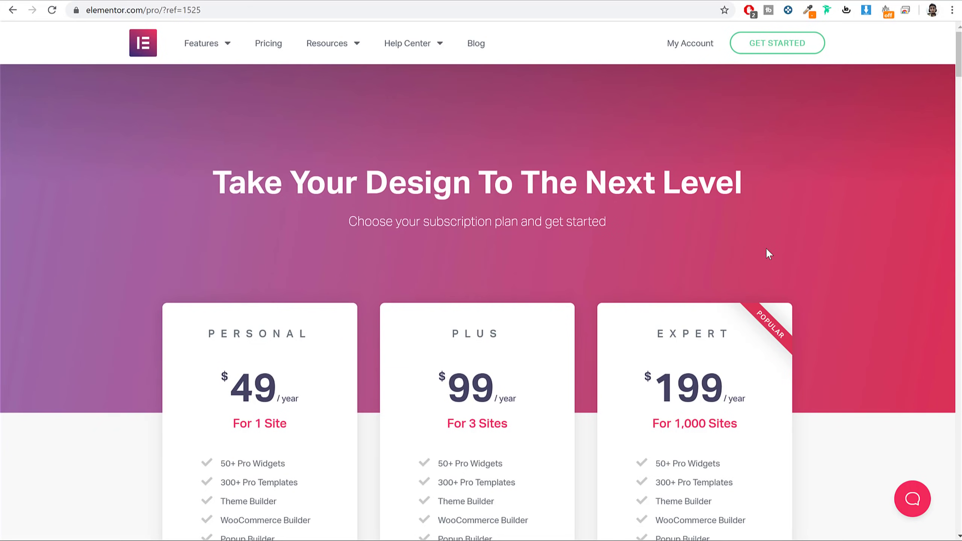
pyautogui.scroll(-3, 768, 246)
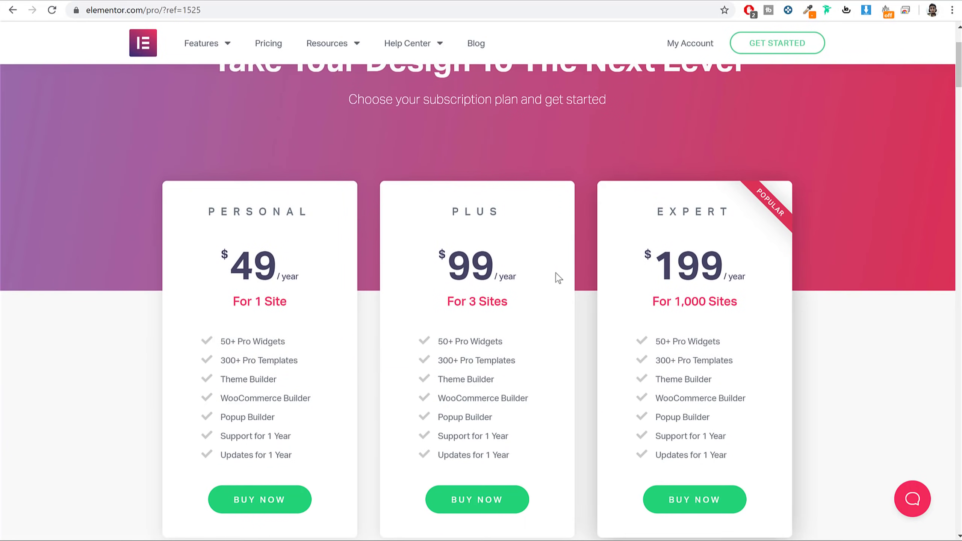
pyautogui.moveTo(275, 267); pyautogui.dragTo(230, 270)
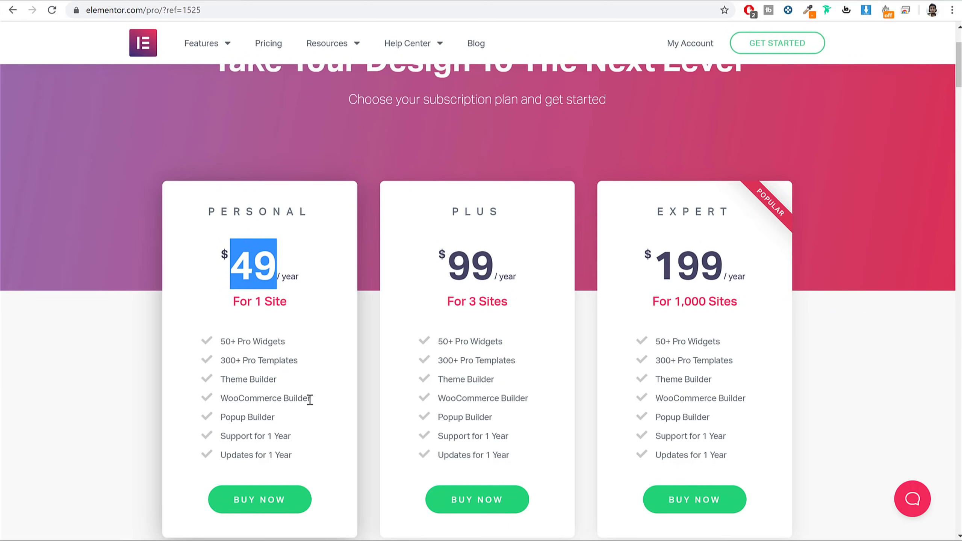
pyautogui.moveTo(308, 399); pyautogui.dragTo(234, 399)
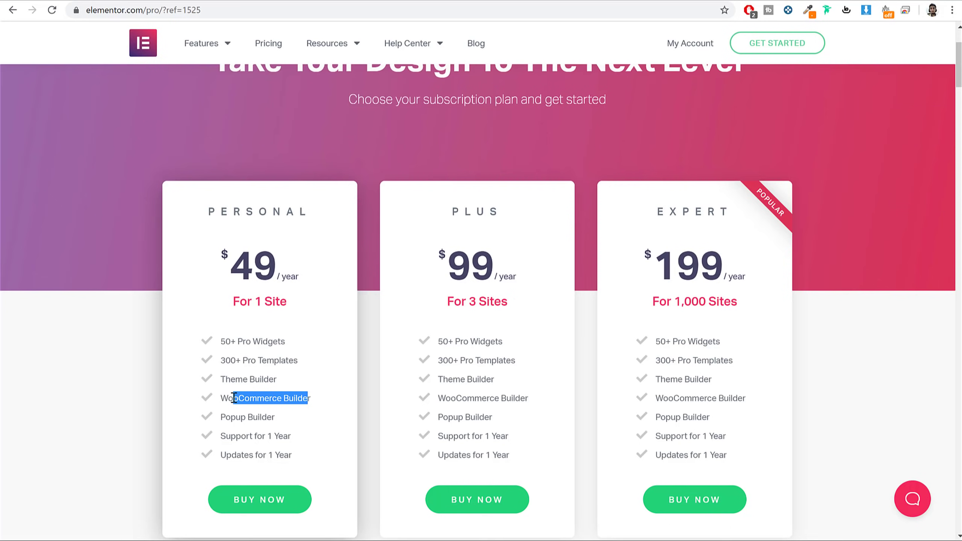
pyautogui.moveTo(280, 419); pyautogui.dragTo(222, 422)
pyautogui.moveTo(271, 379); pyautogui.dragTo(220, 366)
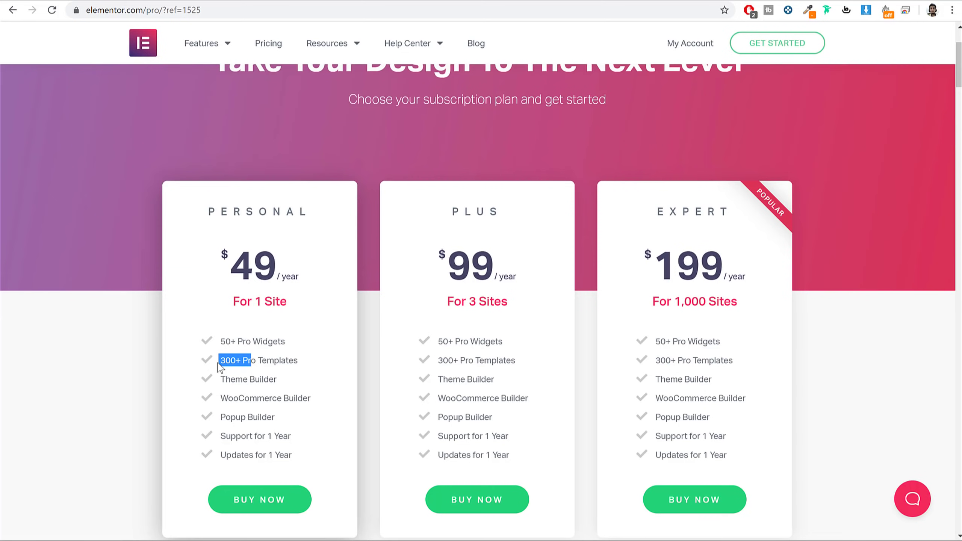
pyautogui.moveTo(244, 341); pyautogui.dragTo(213, 345)
pyautogui.scroll(3, 283, 340)
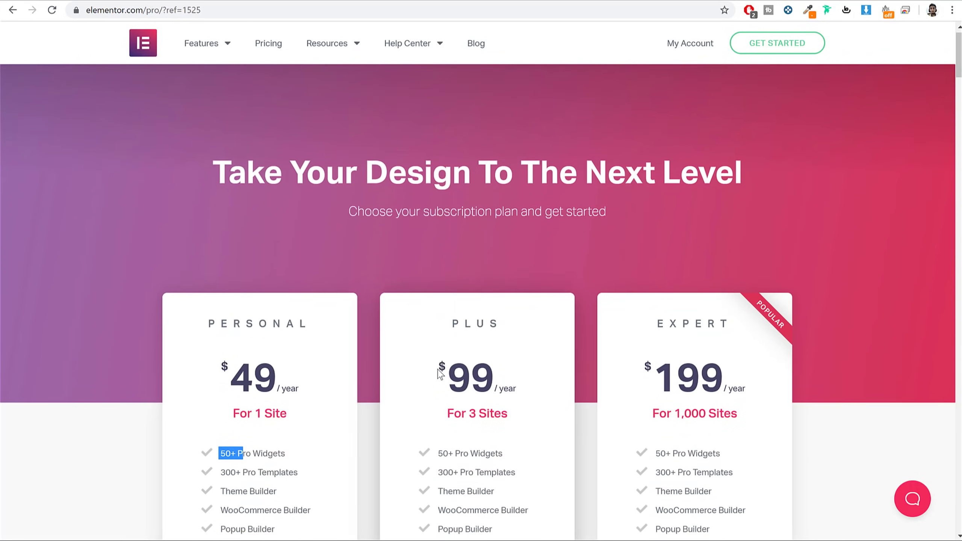
pyautogui.scroll(-5, 439, 374)
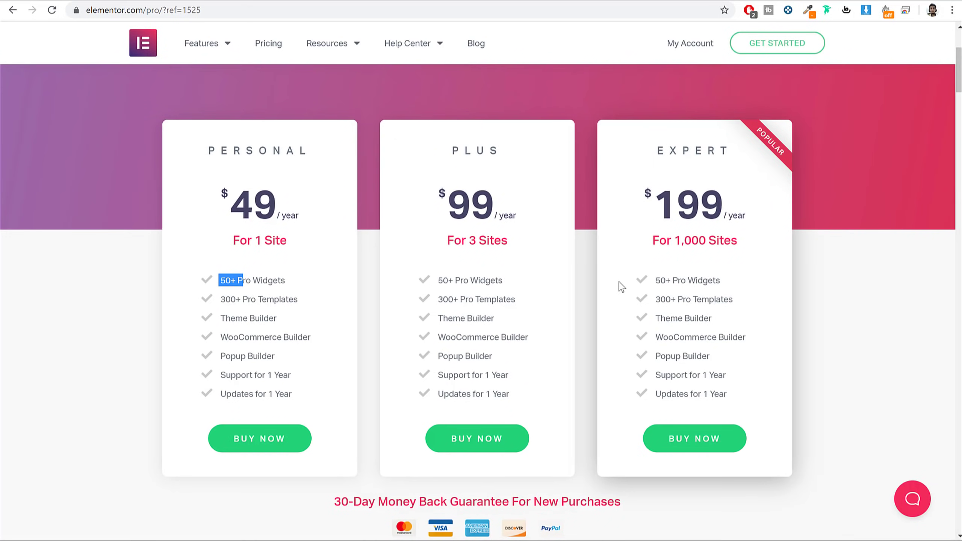
pyautogui.scroll(4, 692, 290)
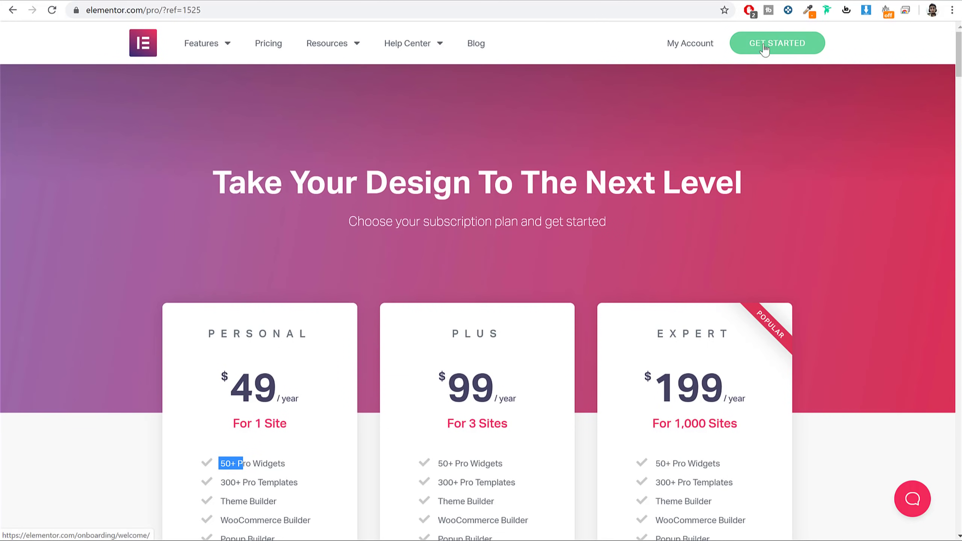
pyautogui.click(772, 46)
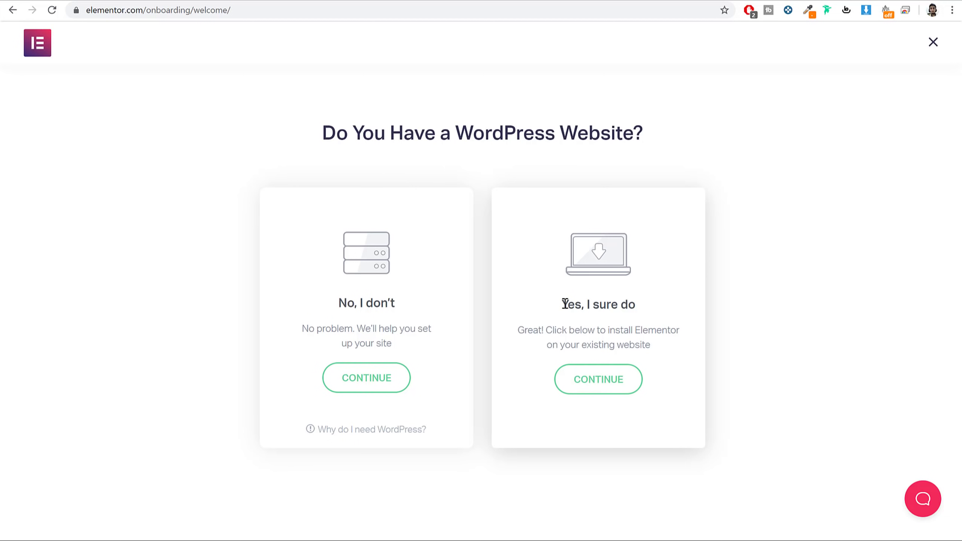
# Choose installing on an existing WordPress site, paste the ecomm2 site URL and check for WordPress
pyautogui.moveTo(564, 303); pyautogui.dragTo(638, 308)
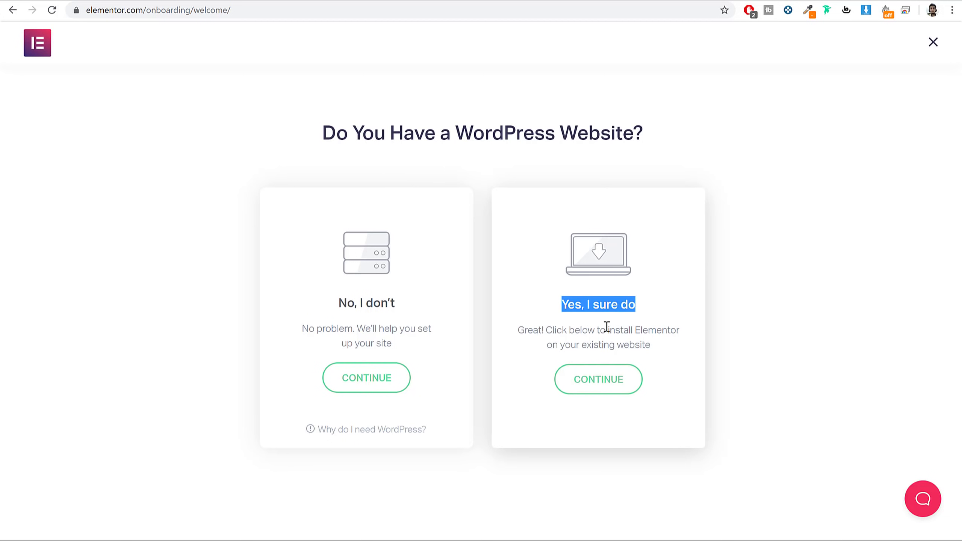
pyautogui.click(593, 394)
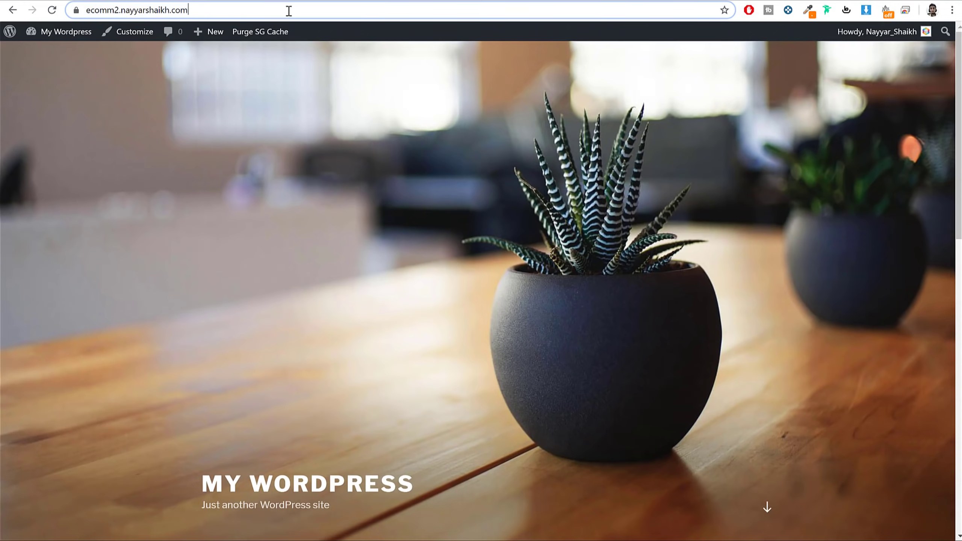
pyautogui.click(289, 10)
pyautogui.hotkey('ctrl', 'c')
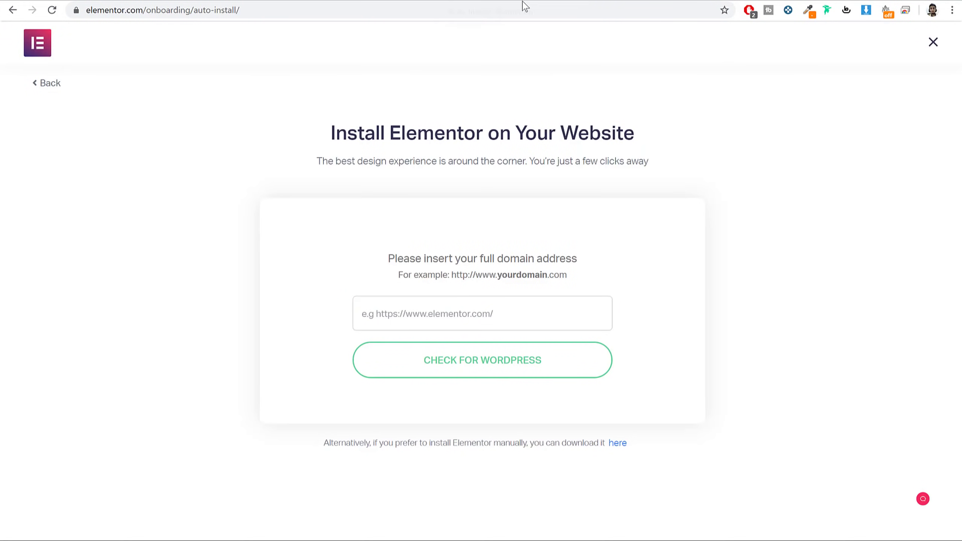
pyautogui.click(464, 308)
pyautogui.hotkey('ctrl', 'v')
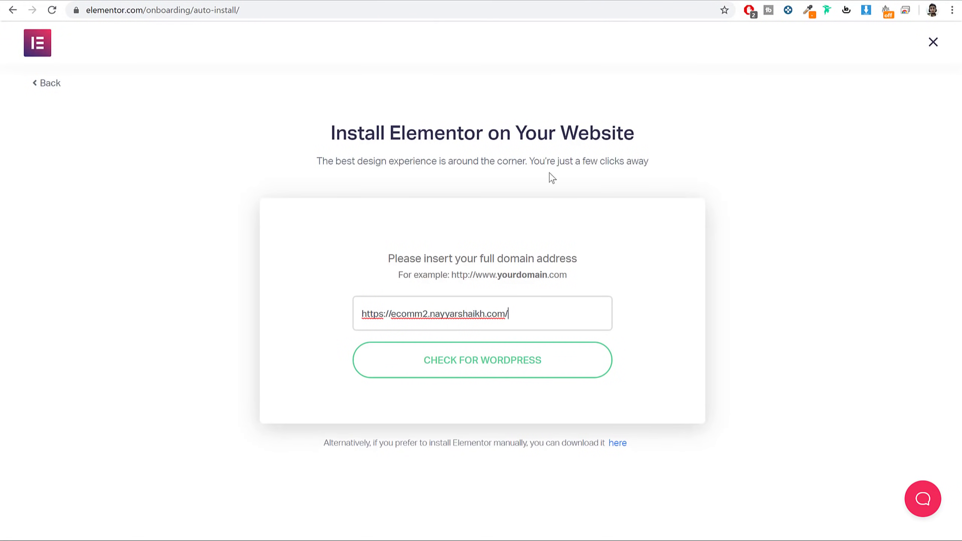
pyautogui.click(524, 370)
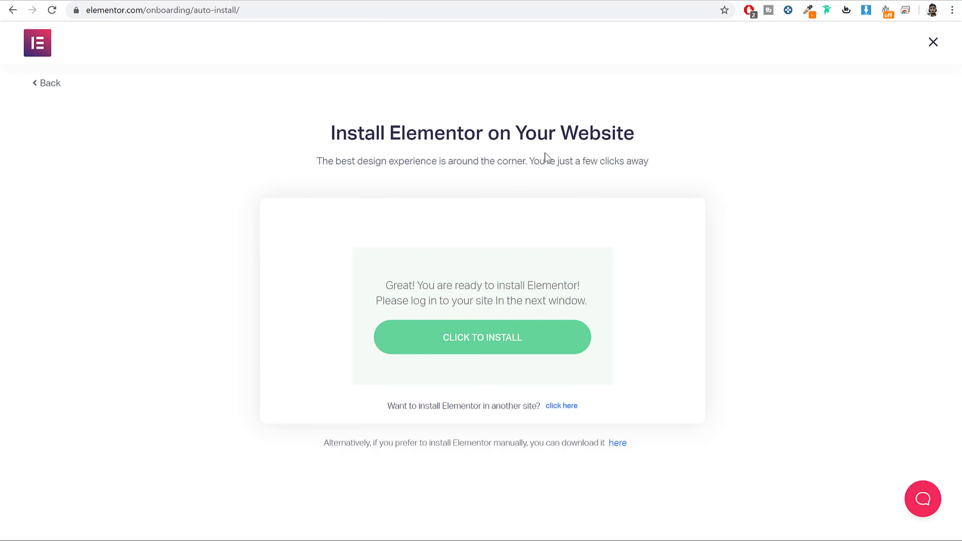
# Install Elementor Page Builder 2.8.5 on the ecomm2 WordPress site
pyautogui.click(486, 354)
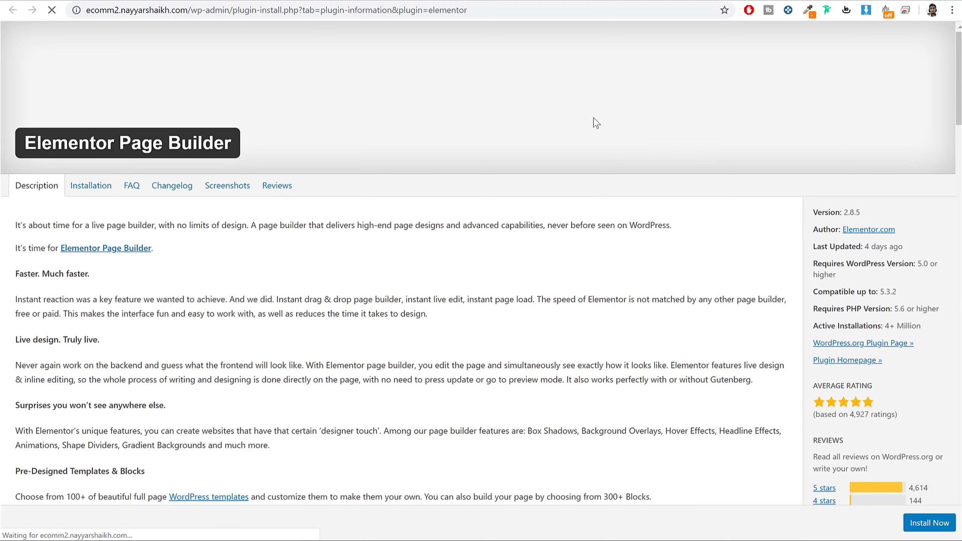
pyautogui.scroll(-3, 699, 333)
pyautogui.scroll(3, 697, 331)
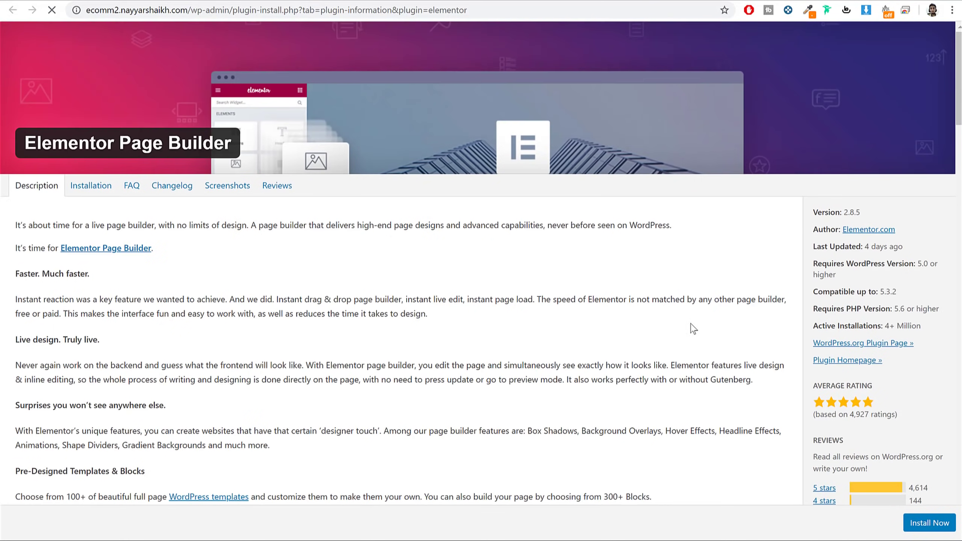
pyautogui.scroll(-6, 606, 224)
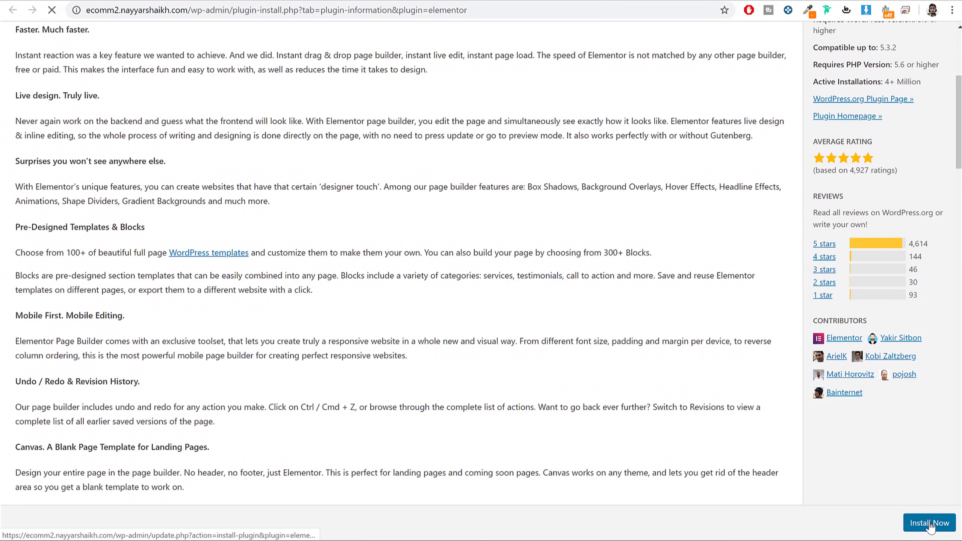
pyautogui.click(924, 525)
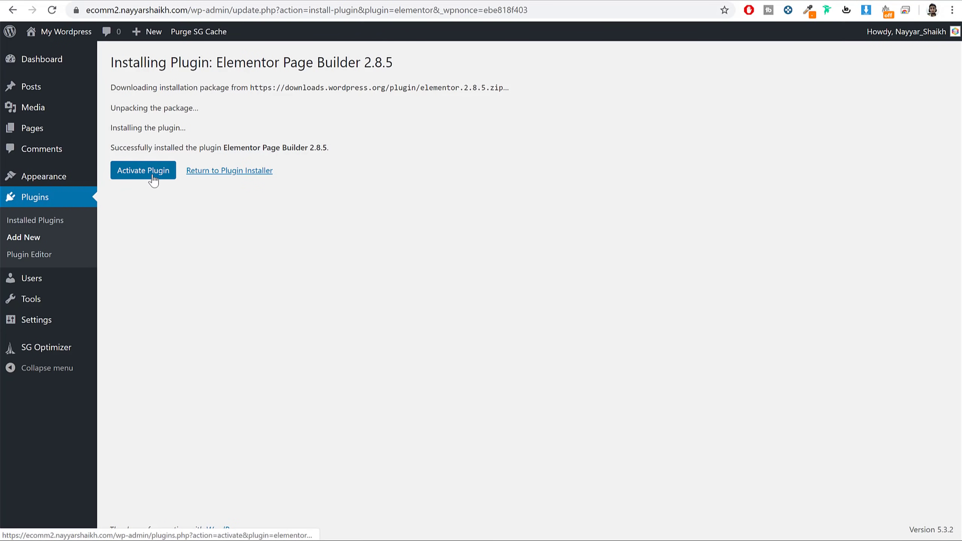
# Activate Elementor and dismiss its welcome screen
pyautogui.click(153, 178)
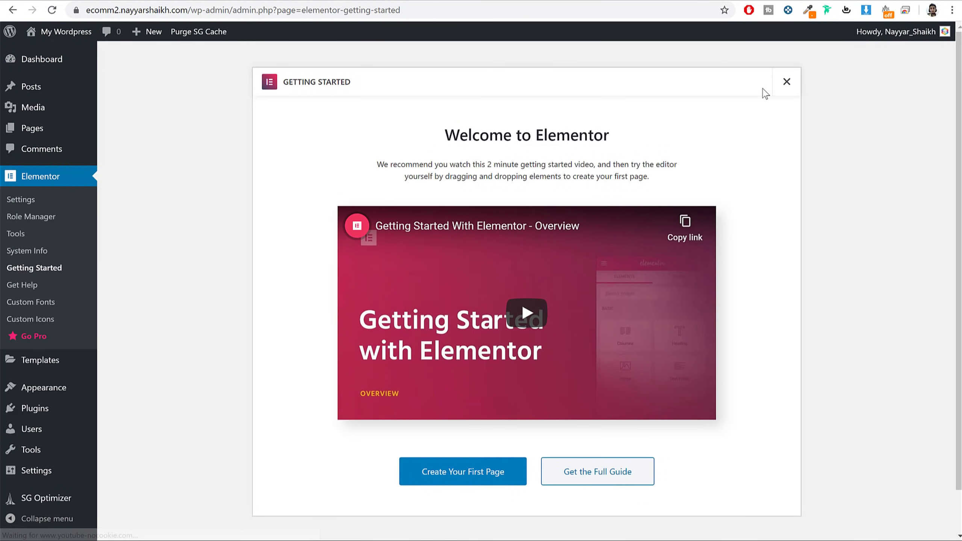
pyautogui.click(787, 84)
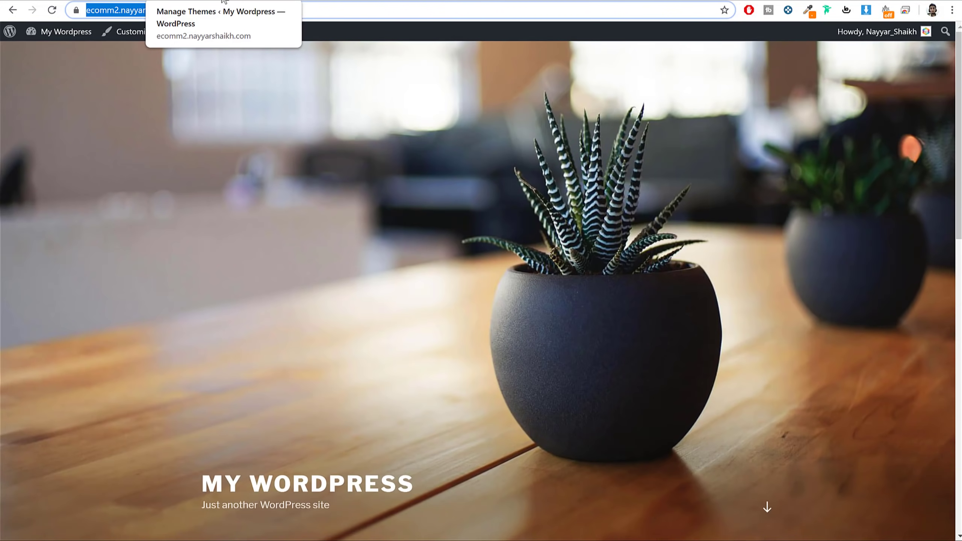
pyautogui.click(212, 1)
# Search the plugin directory for 'oceanwp' and install Ocean Extra
pyautogui.moveTo(34, 326)
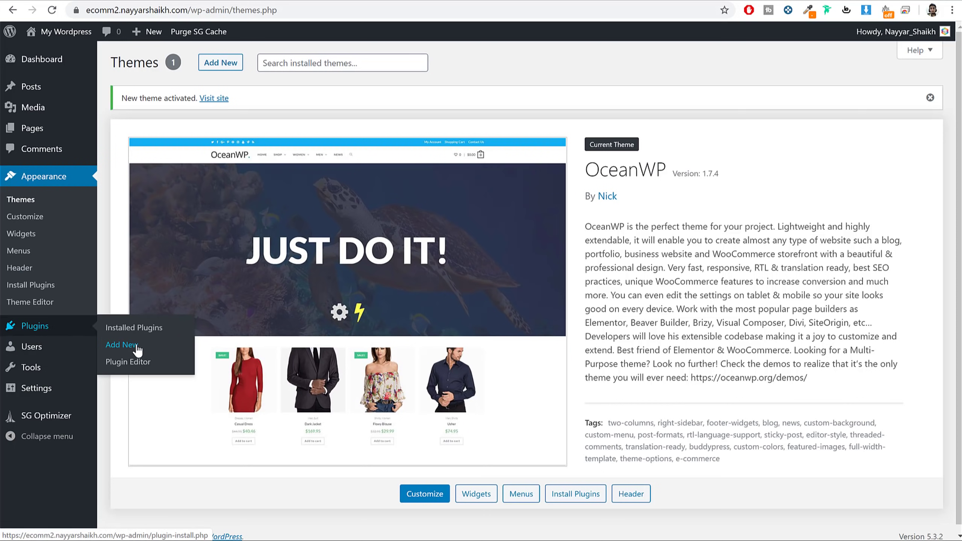
pyautogui.click(122, 345)
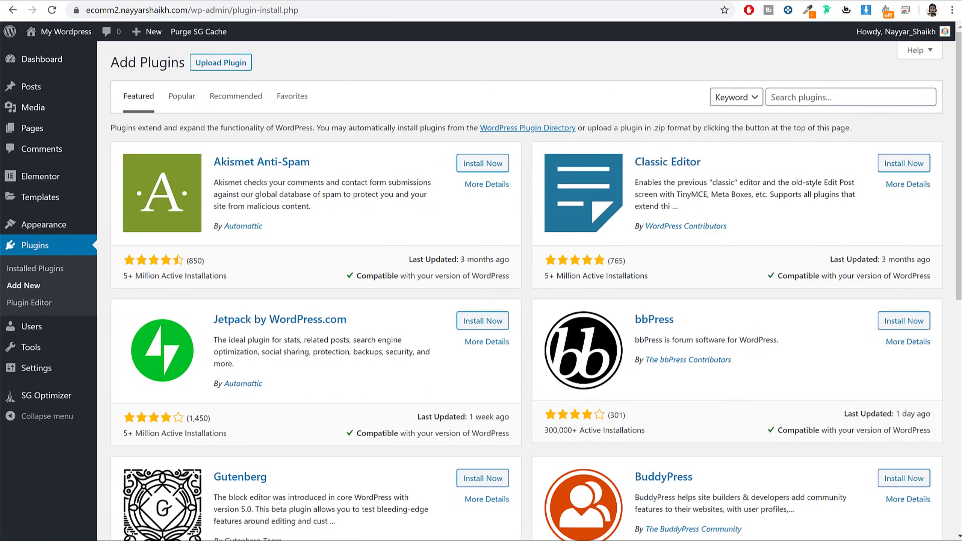
pyautogui.click(788, 103)
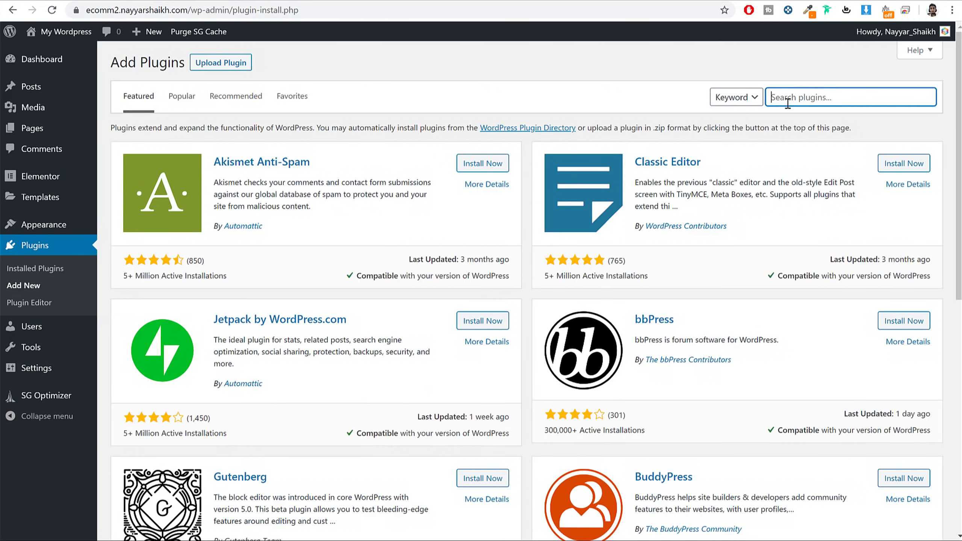
pyautogui.write('oceanwp')
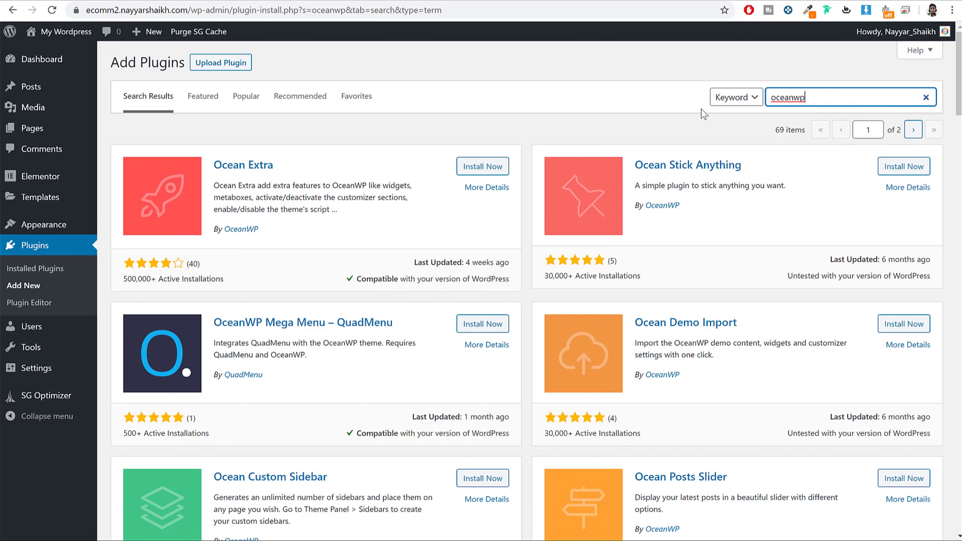
pyautogui.click(485, 167)
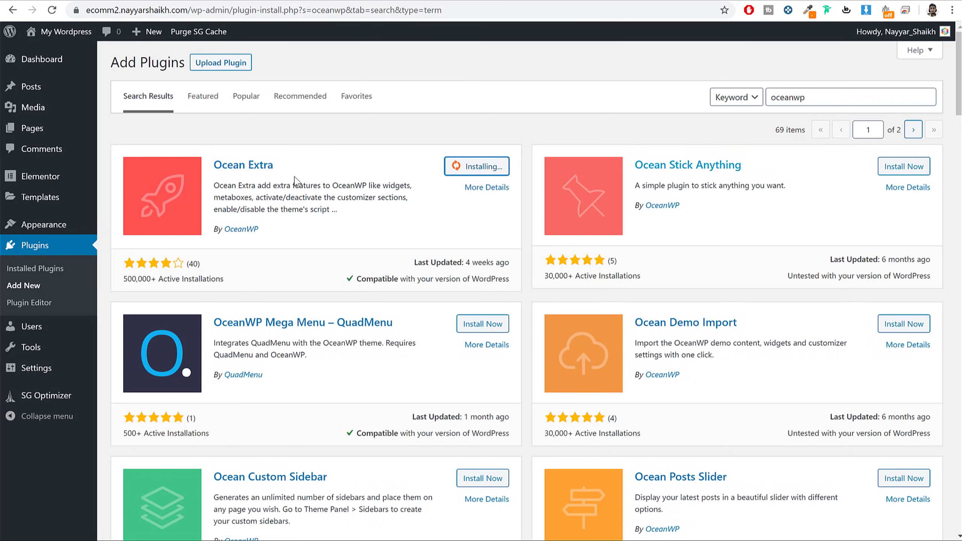
# Start a new blank page, then activate the Ocean Extra plugin
pyautogui.moveTo(52, 133)
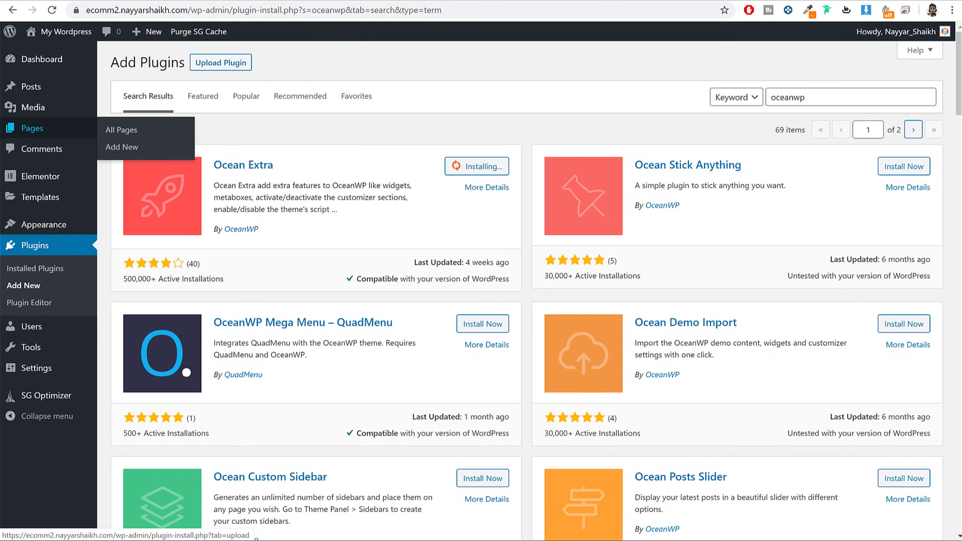
pyautogui.click(121, 130)
pyautogui.click(176, 60)
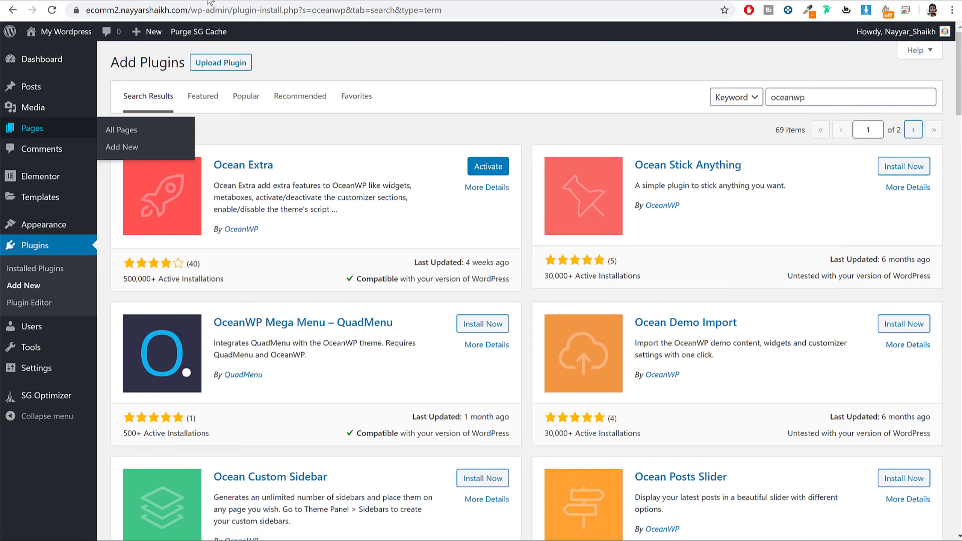
pyautogui.click(501, 170)
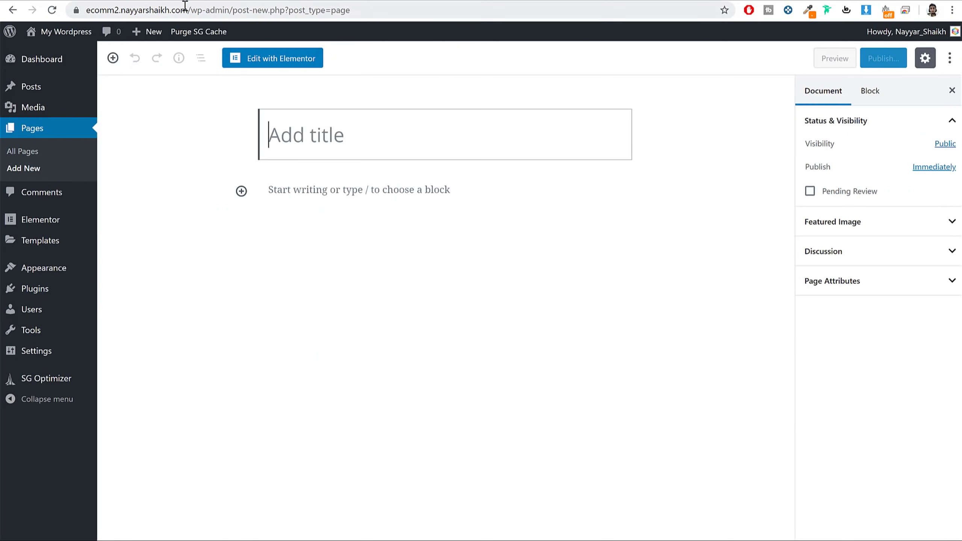
# Reload the new page editor, review its OceanWP Header, Menu, Title and Main settings, then return to Plugins
pyautogui.press('F5')
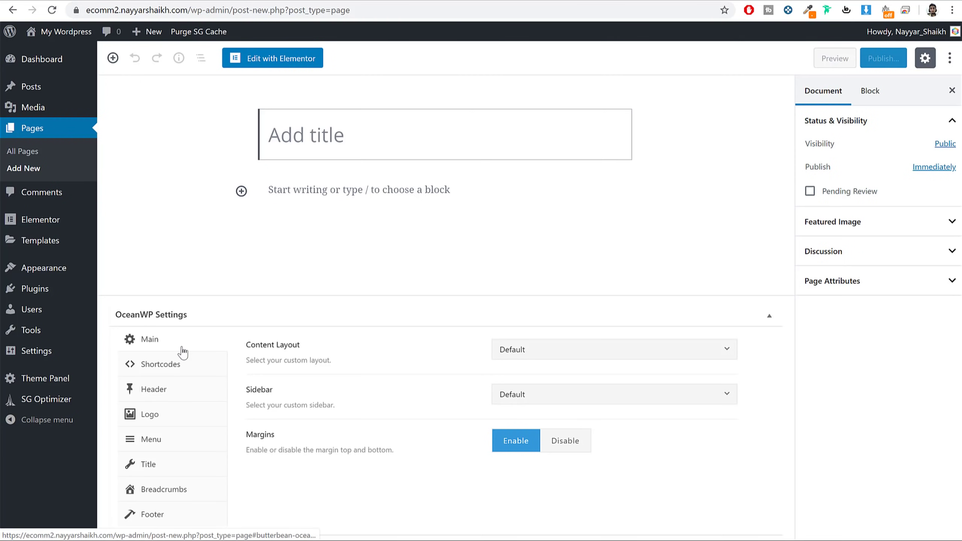
pyautogui.click(204, 393)
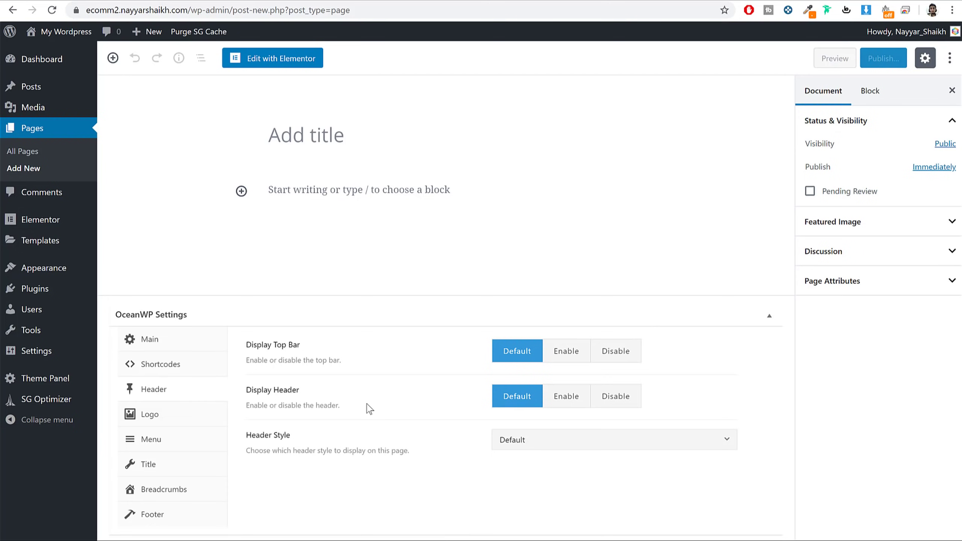
pyautogui.click(191, 440)
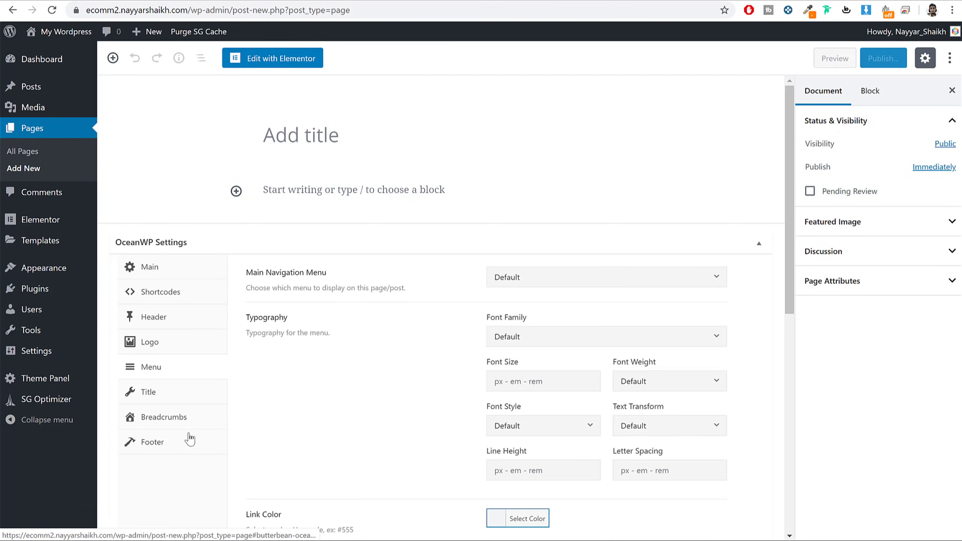
pyautogui.click(175, 387)
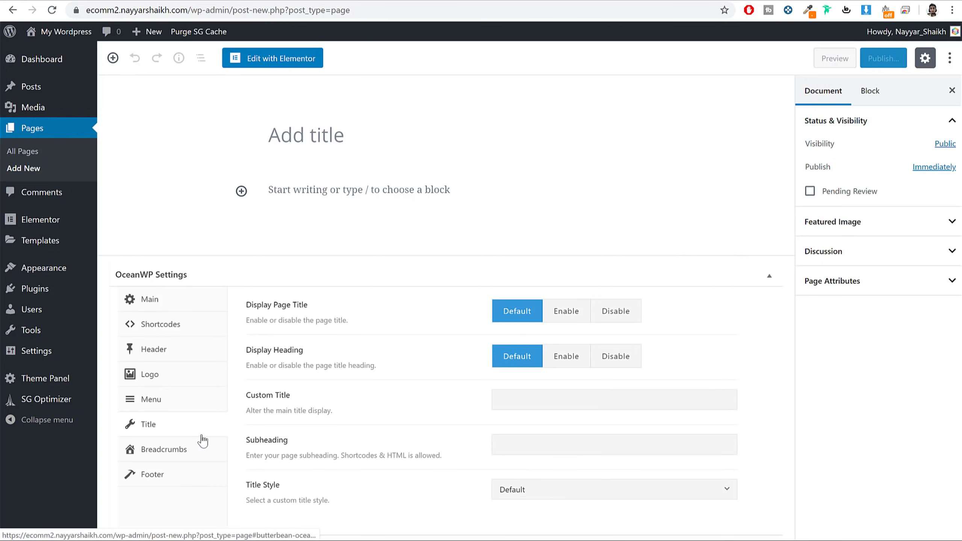
pyautogui.click(173, 301)
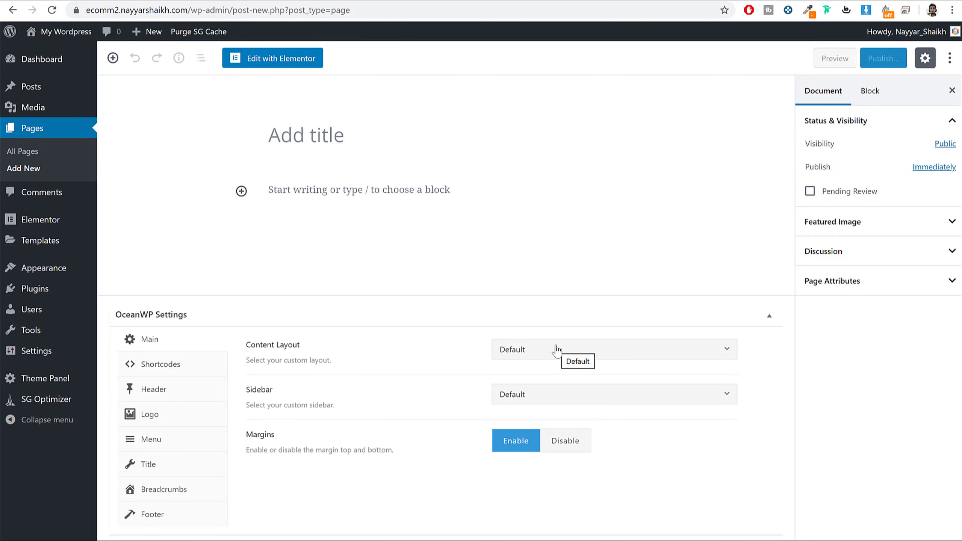
pyautogui.moveTo(385, 189)
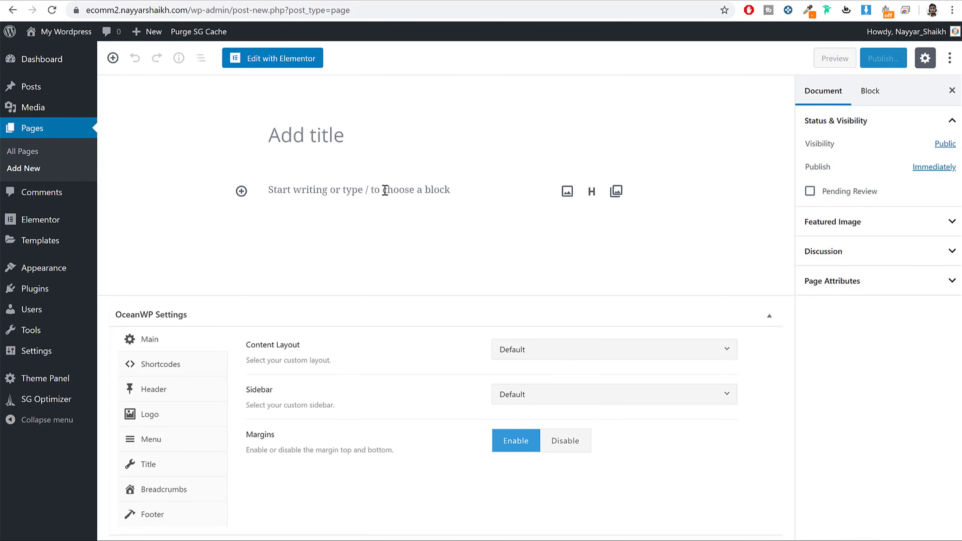
pyautogui.click(204, 1)
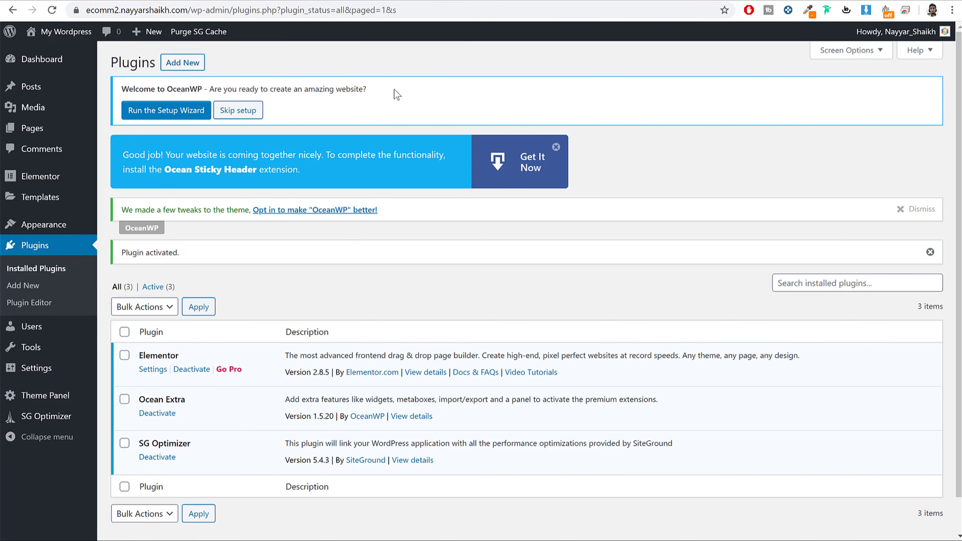
# Close the Ocean Sticky Header promotion, skip the OceanWP setup wizard and dismiss its notice
pyautogui.click(556, 146)
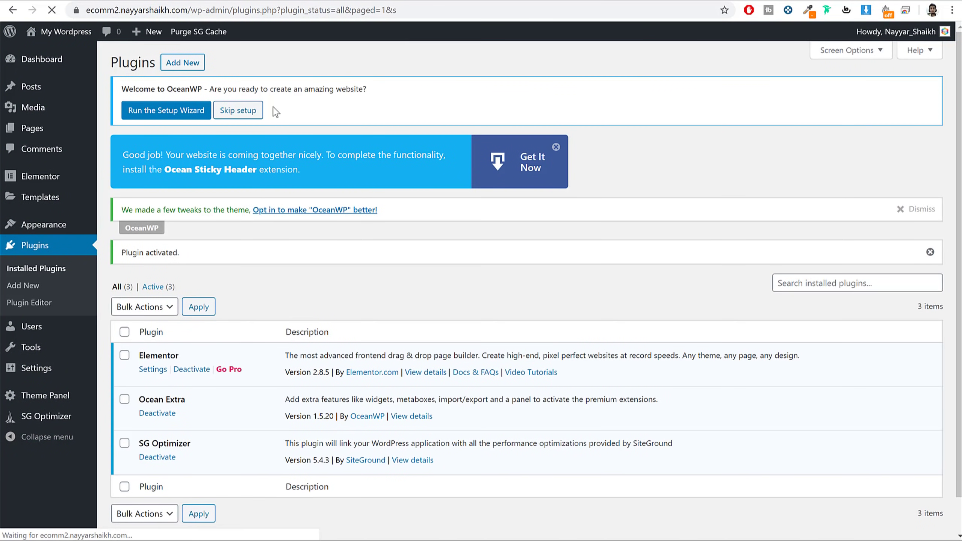
pyautogui.click(246, 112)
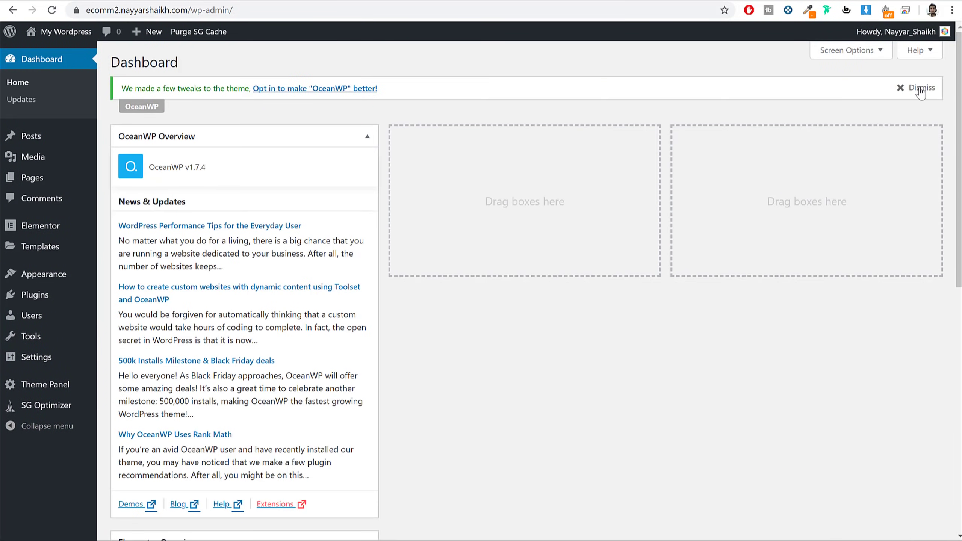
pyautogui.click(921, 88)
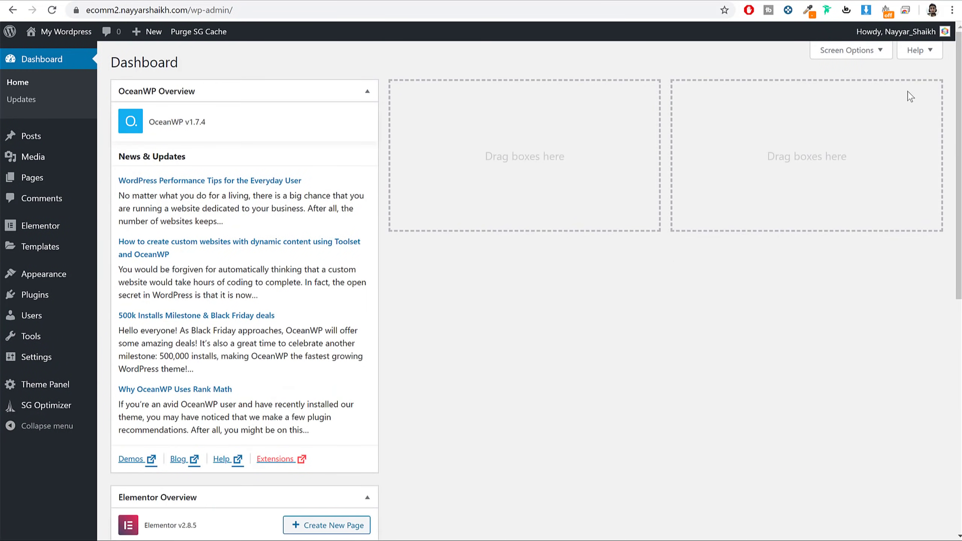
pyautogui.scroll(-10, 382, 292)
pyautogui.scroll(10, 386, 318)
# Search new plugins for oceanwp and install Ocean Social Sharing
pyautogui.moveTo(56, 296)
pyautogui.click(151, 318)
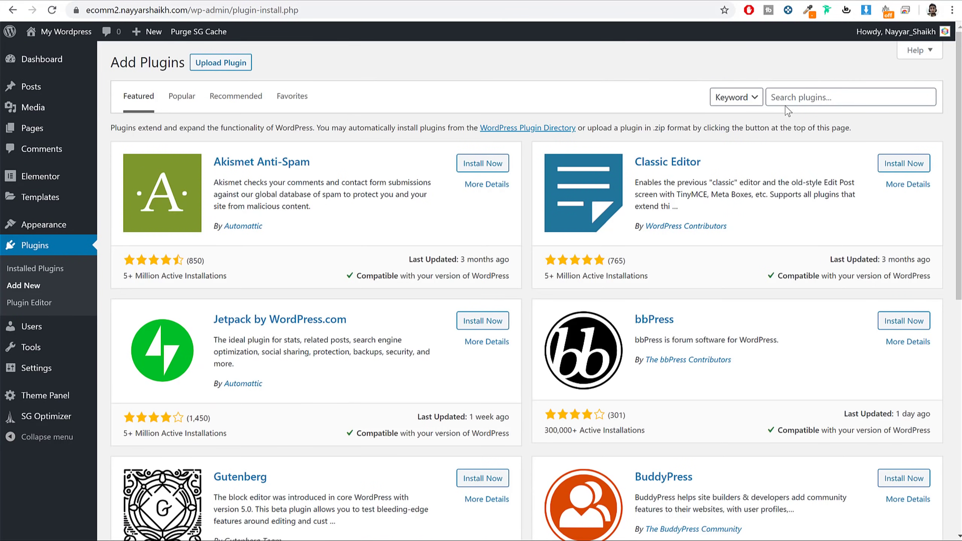
pyautogui.click(787, 101)
pyautogui.write('oceanwp')
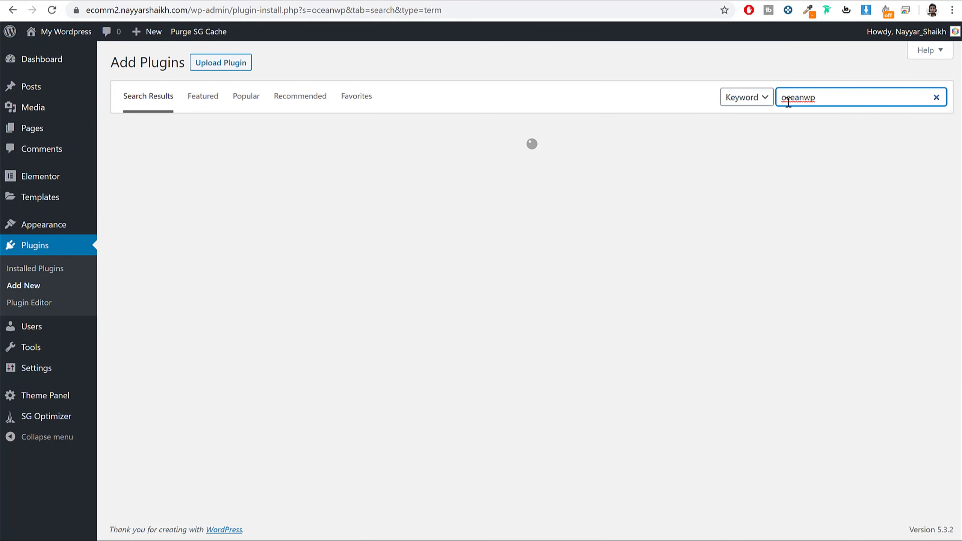
pyautogui.scroll(-3, 766, 183)
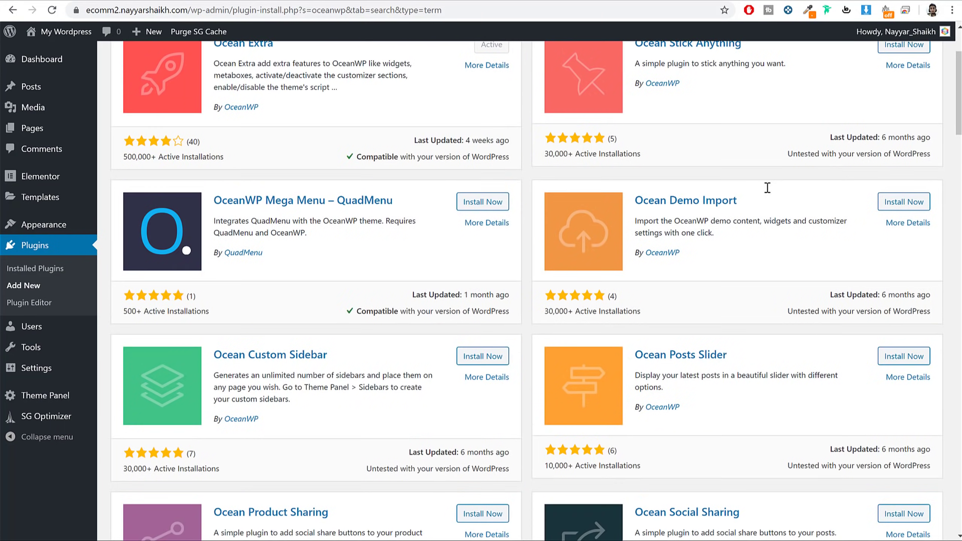
pyautogui.scroll(-8, 432, 256)
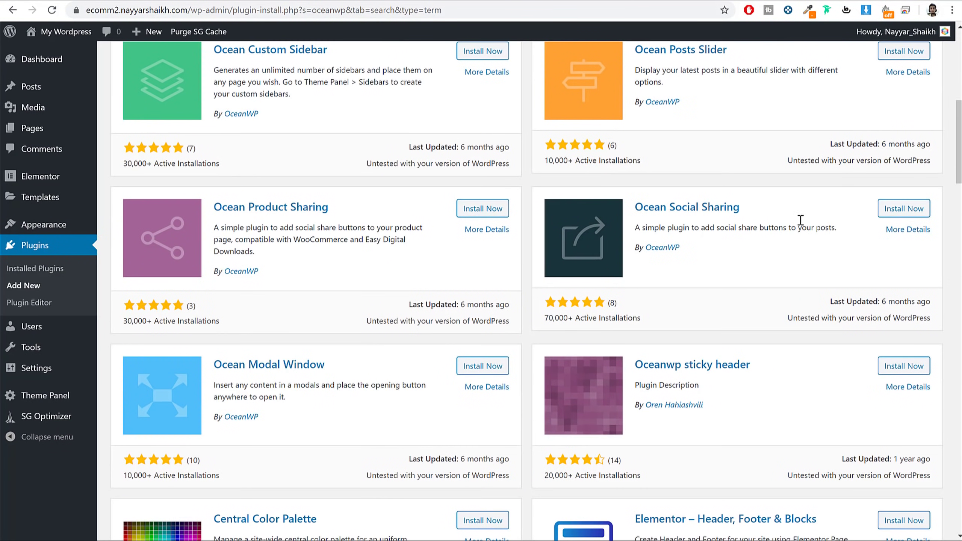
pyautogui.click(896, 209)
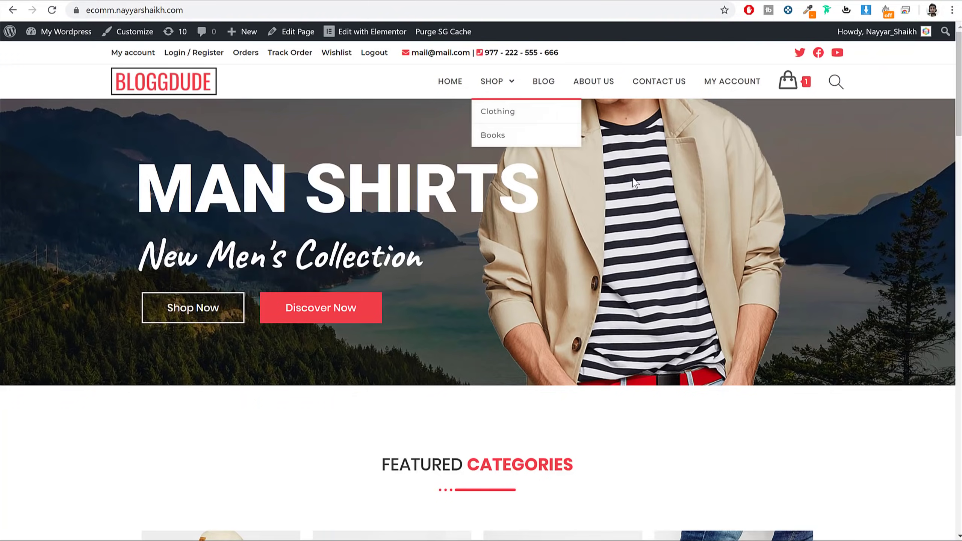
# Open the SEO Tips For Your Startup post, then install Ocean Product Sharing from the plugin results
pyautogui.scroll(-15, 634, 215)
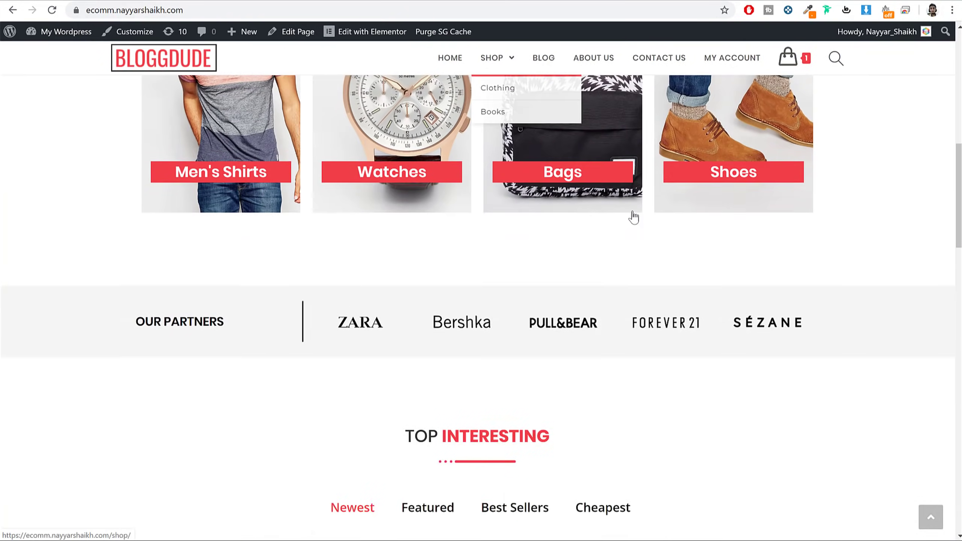
pyautogui.click(488, 201)
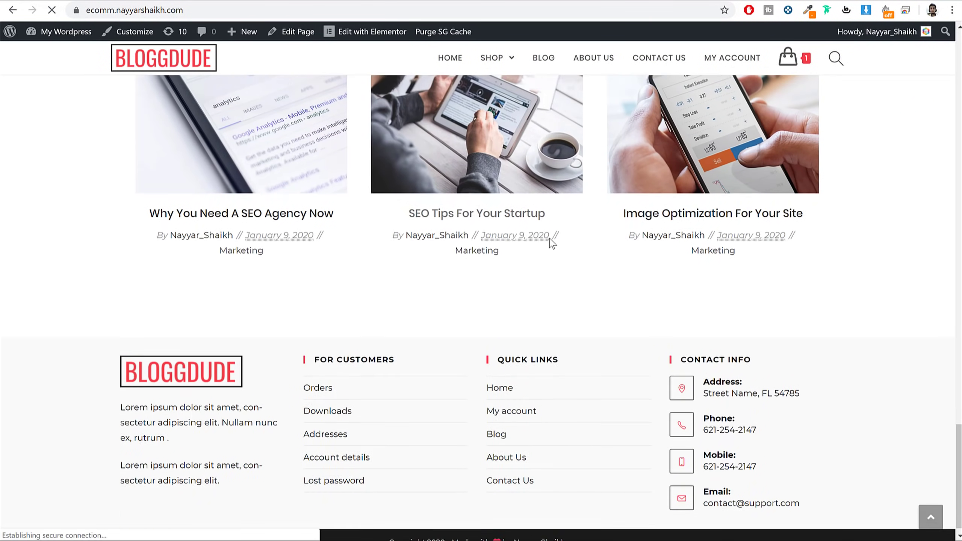
pyautogui.scroll(3, 530, 250)
pyautogui.scroll(-15, 530, 264)
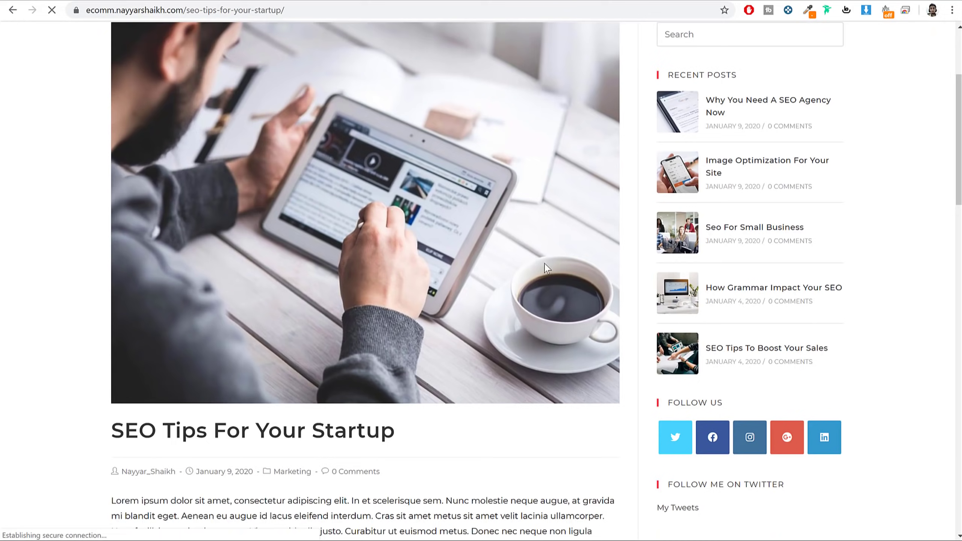
pyautogui.scroll(-2, 546, 267)
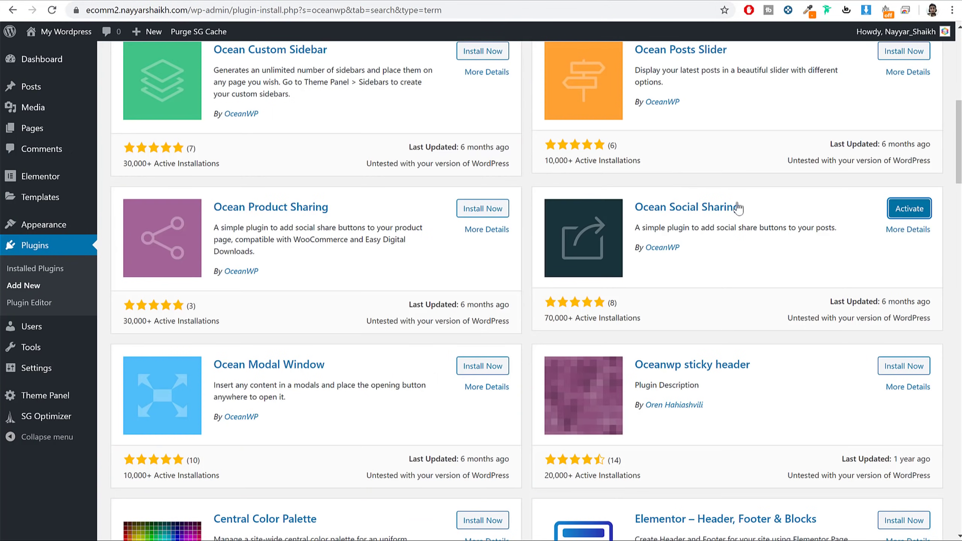
pyautogui.moveTo(739, 208); pyautogui.dragTo(642, 200)
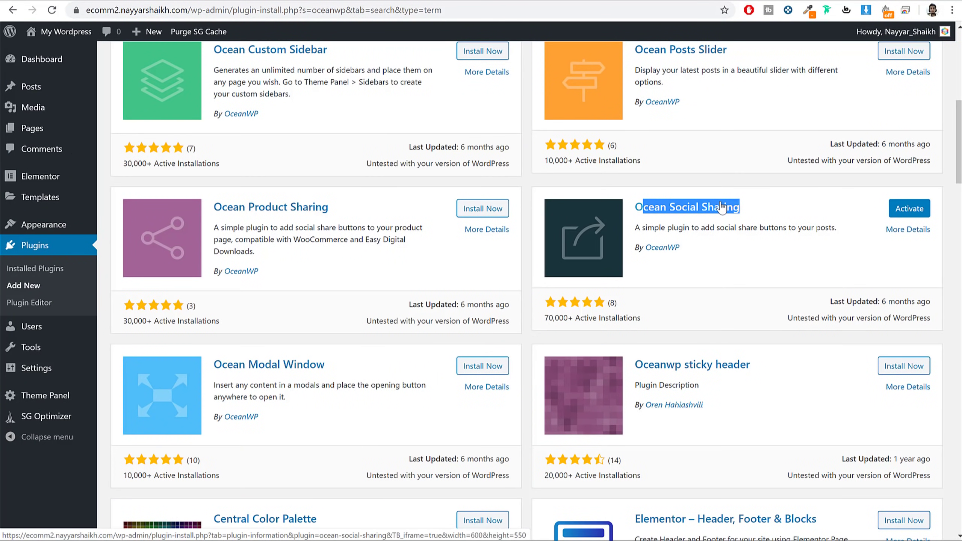
pyautogui.click(468, 209)
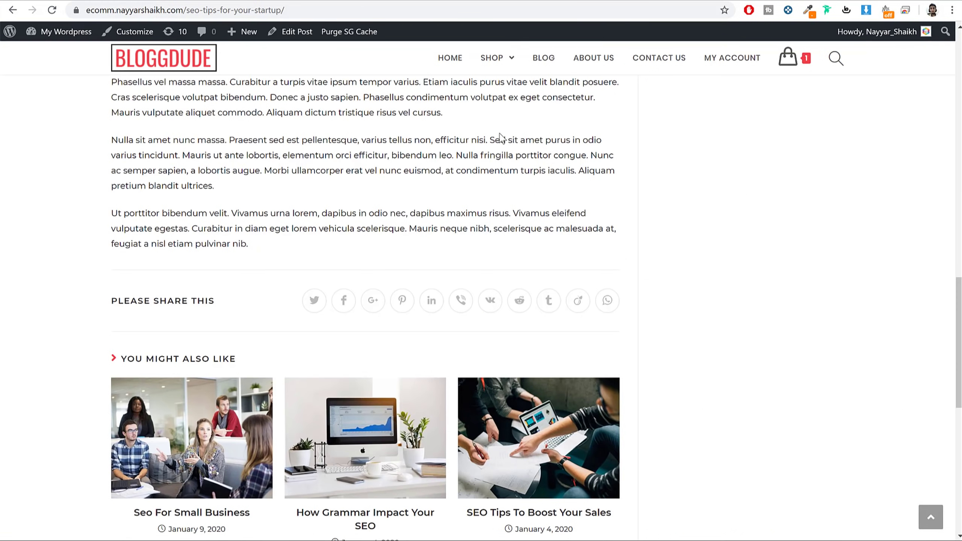
# Reload the blog post and browse the Men's White T-Shirt product page
pyautogui.press('F5')
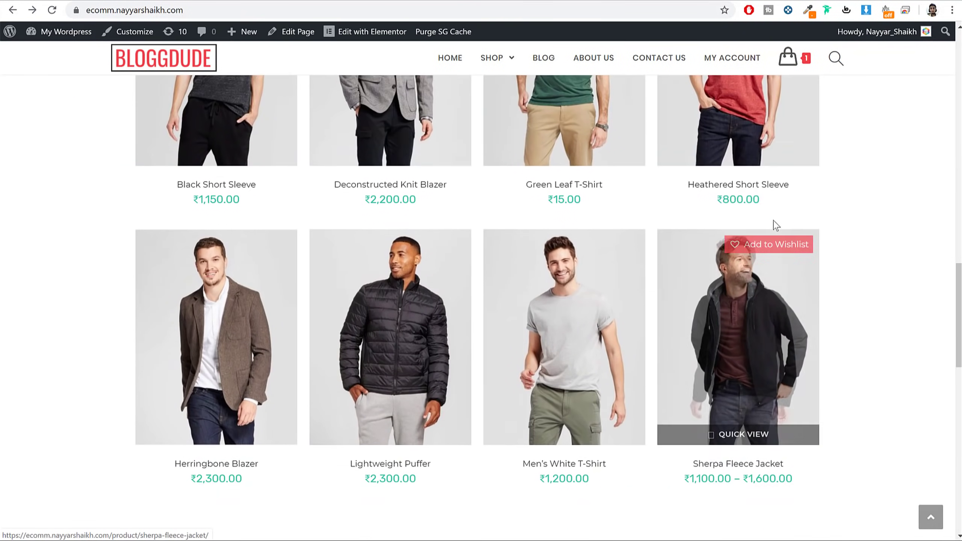
pyautogui.scroll(1, 776, 225)
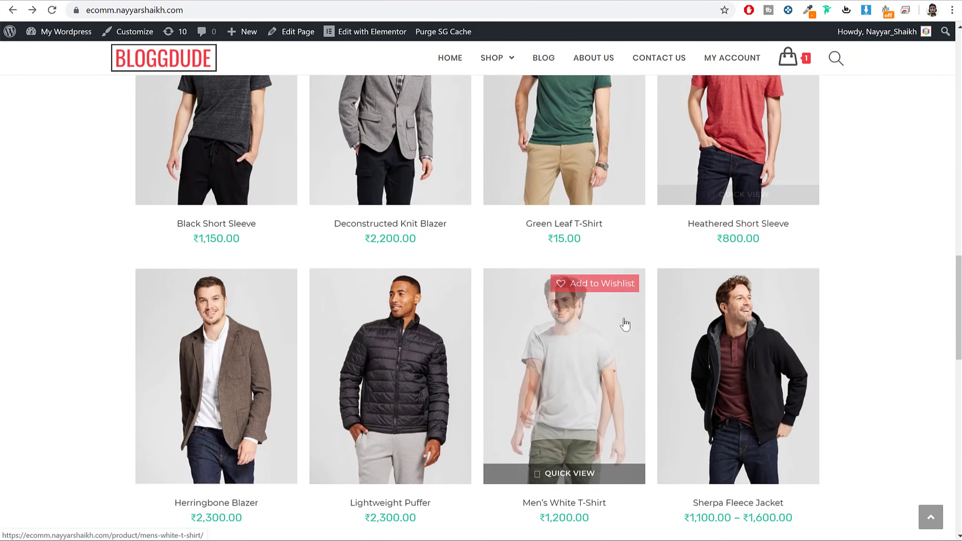
pyautogui.click(623, 324)
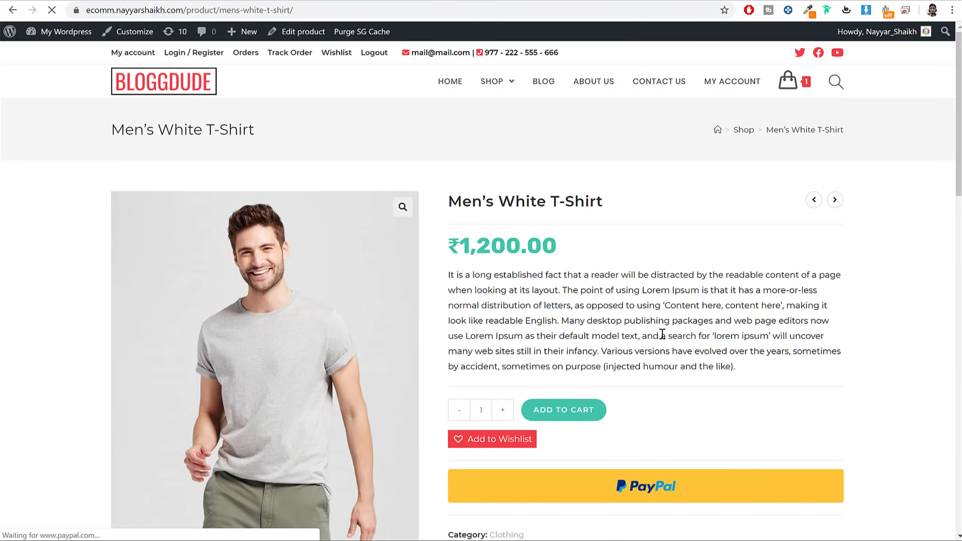
pyautogui.scroll(-10, 663, 332)
pyautogui.scroll(2, 694, 322)
pyautogui.scroll(-4, 615, 322)
pyautogui.scroll(-6, 616, 322)
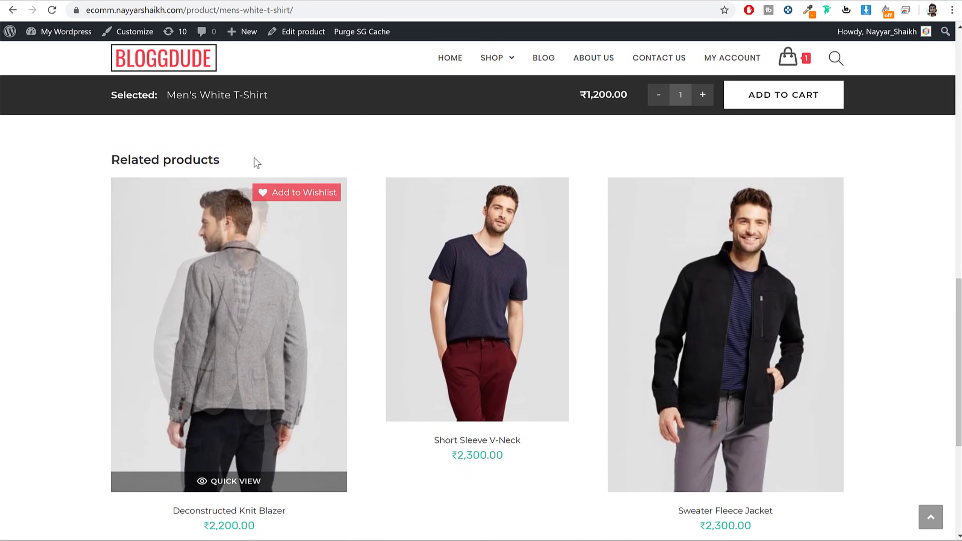
pyautogui.scroll(3, 253, 161)
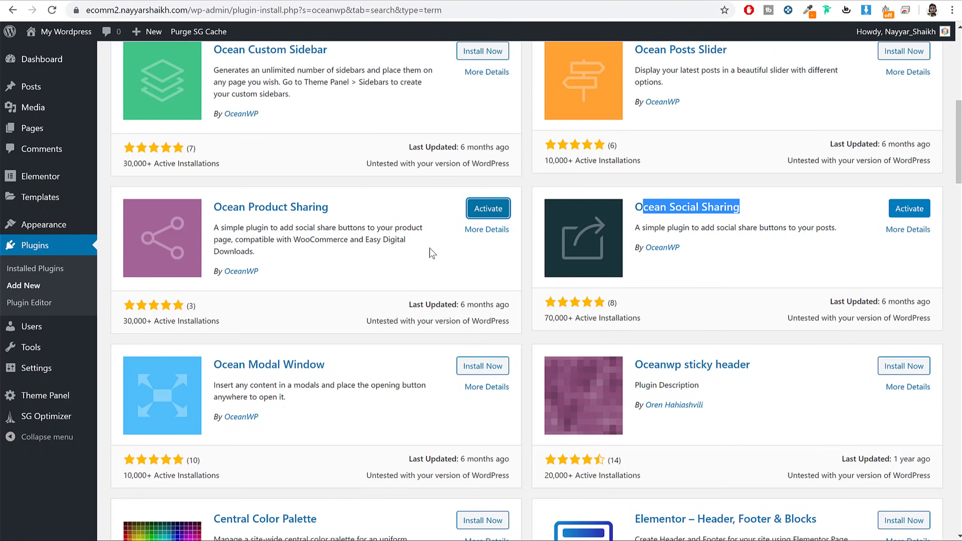
pyautogui.scroll(-10, 432, 253)
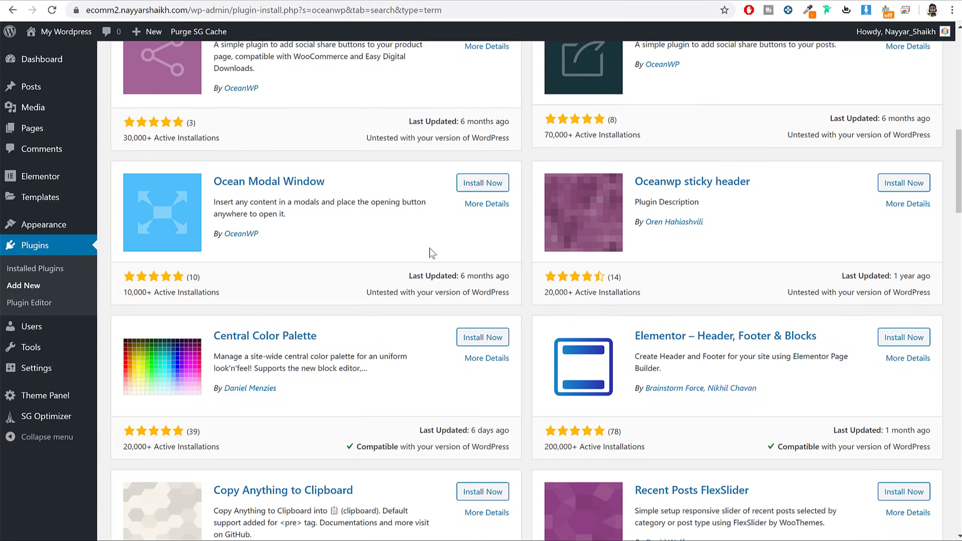
# Search for 'premium' and install Premium Addons for Elementor
pyautogui.scroll(-8, 431, 253)
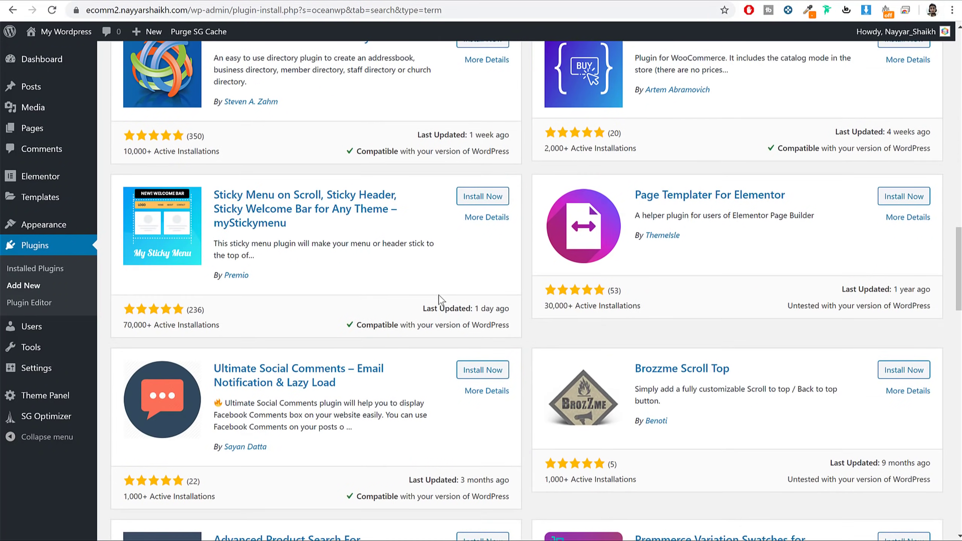
pyautogui.scroll(20, 468, 348)
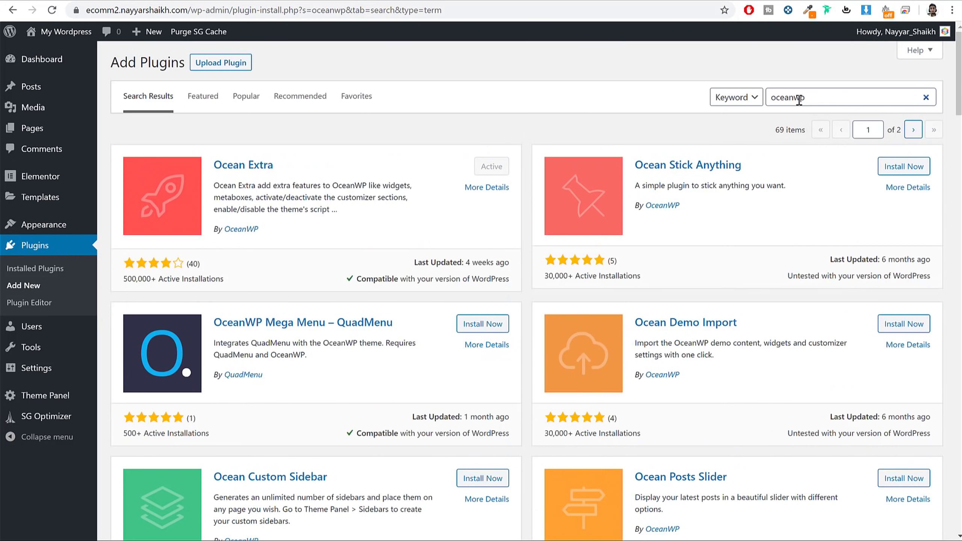
pyautogui.doubleClick(794, 97)
pyautogui.write('pr')
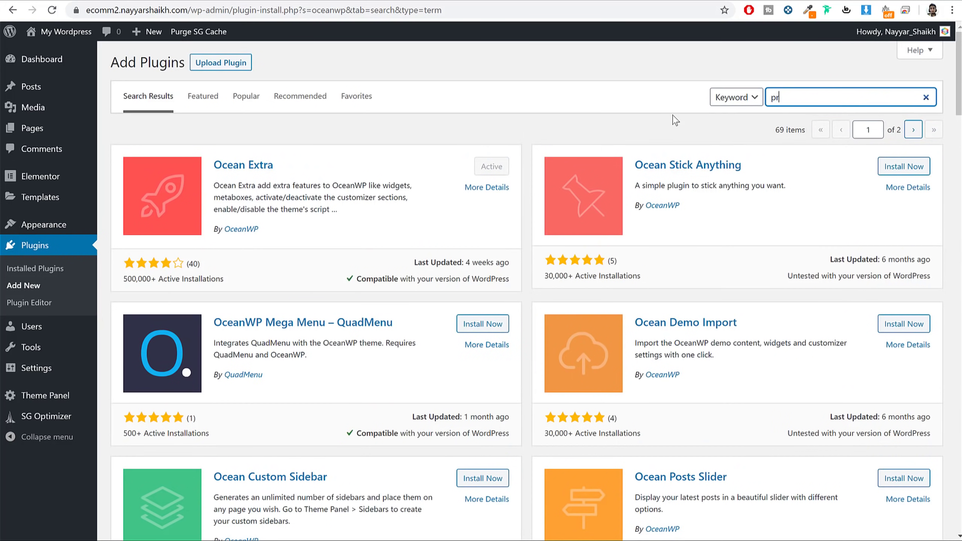
pyautogui.write('emium')
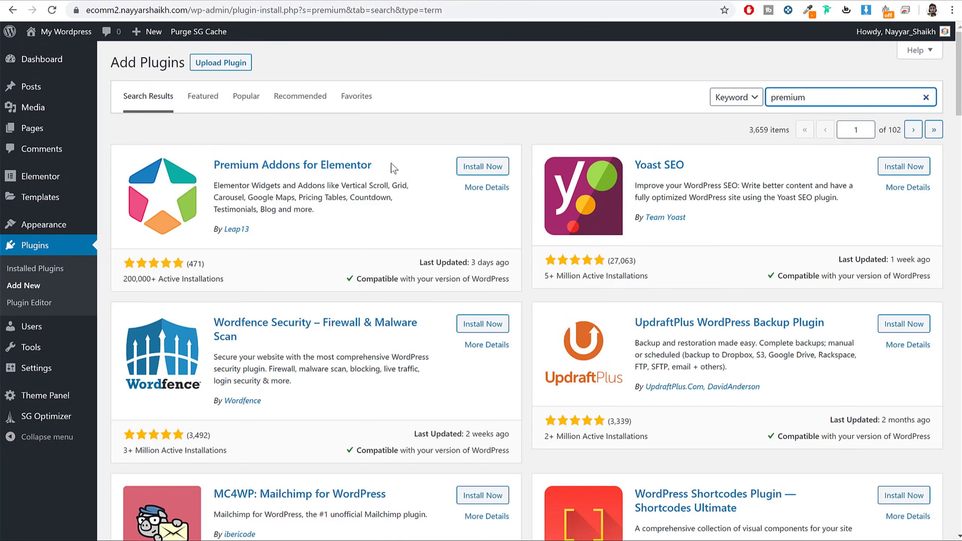
pyautogui.moveTo(377, 166); pyautogui.dragTo(213, 174)
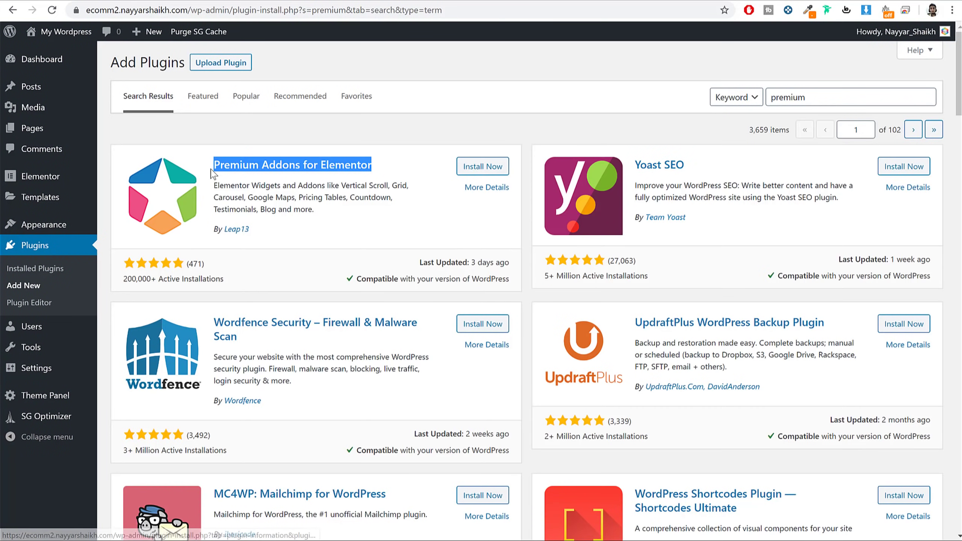
pyautogui.click(491, 167)
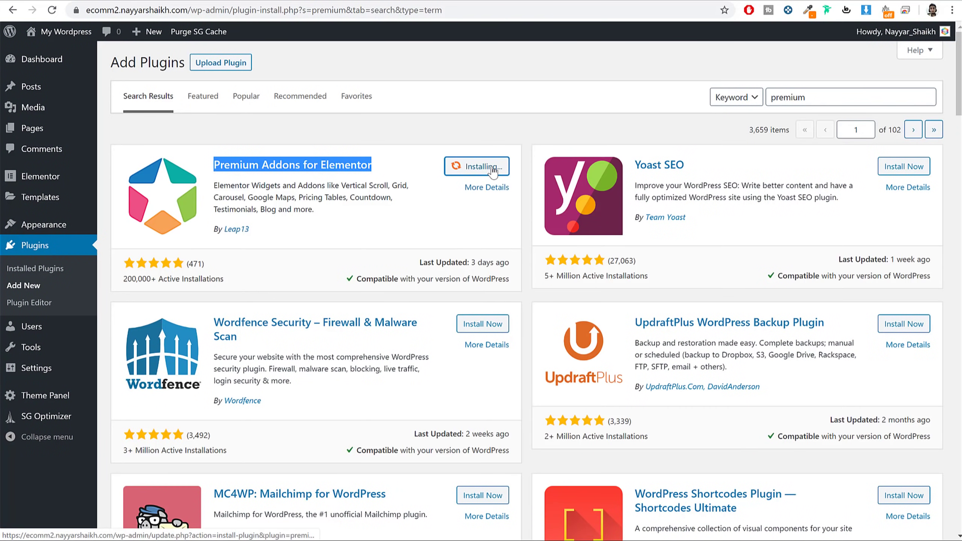
# Search 'elementor kit' and install the Elements kit Elementor addons plugin by Wpmet
pyautogui.moveTo(826, 97); pyautogui.dragTo(743, 110)
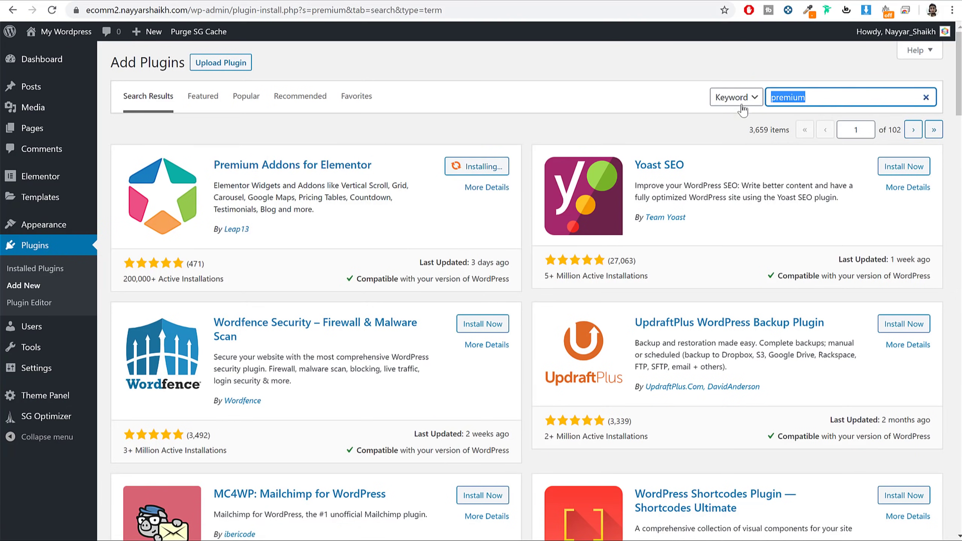
pyautogui.moveTo(408, 150); pyautogui.dragTo(215, 164)
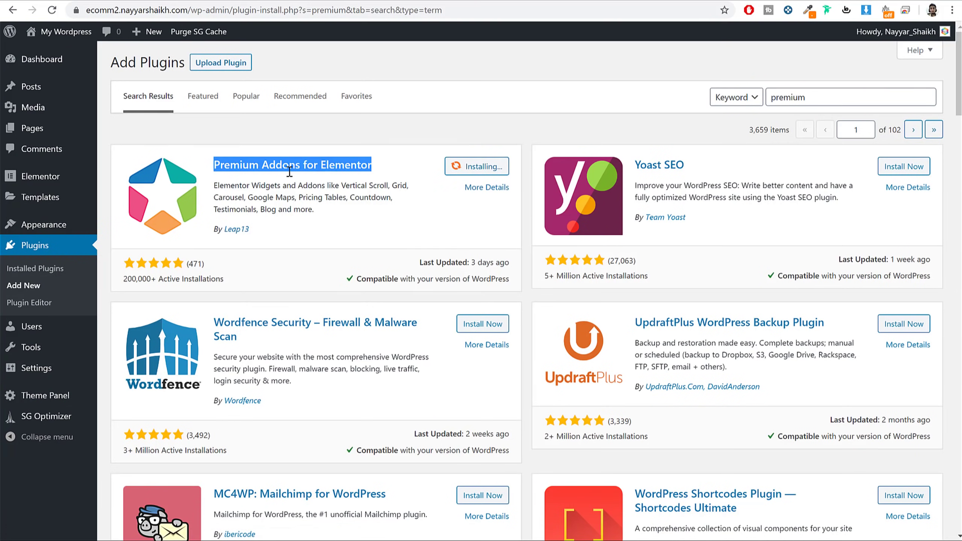
pyautogui.moveTo(289, 171); pyautogui.dragTo(224, 165)
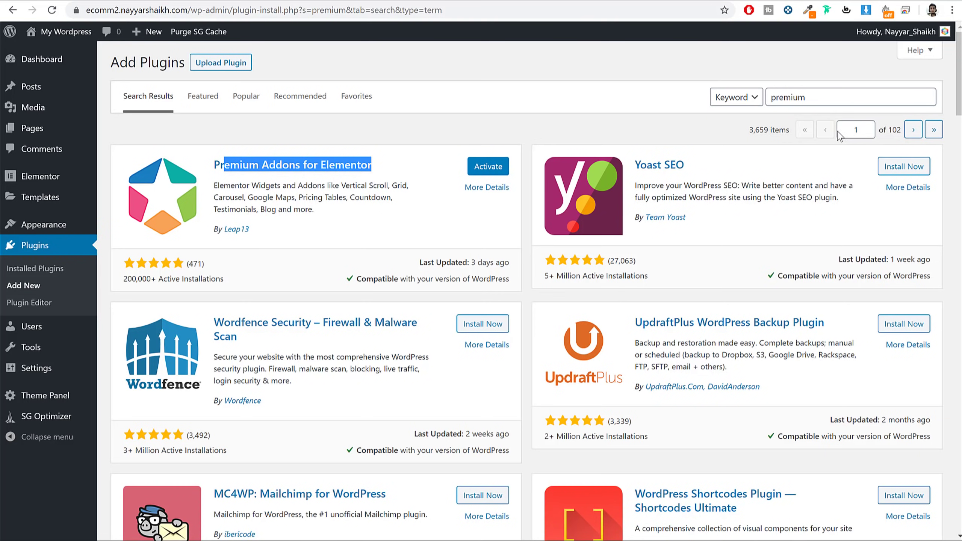
pyautogui.moveTo(849, 91); pyautogui.dragTo(625, 102)
pyautogui.write('ele')
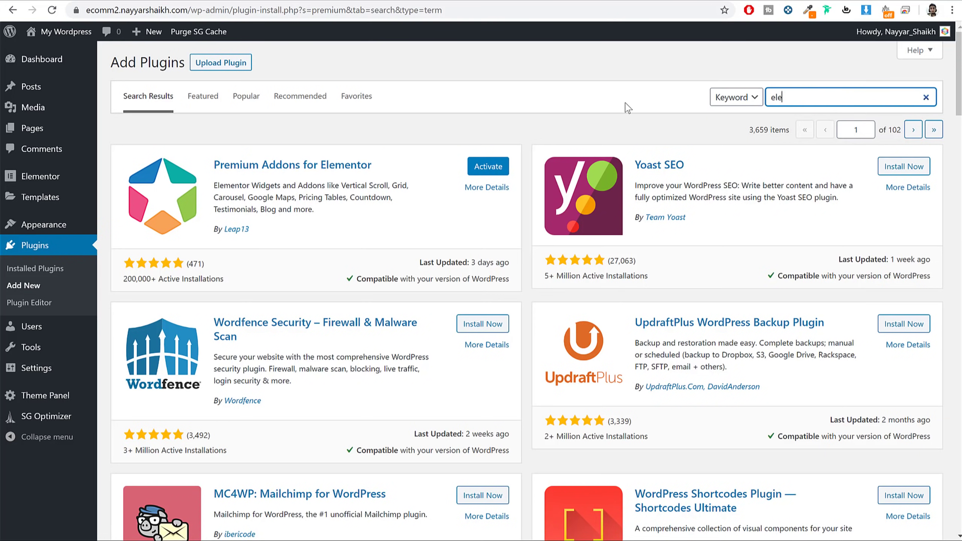
pyautogui.write('mentor kit')
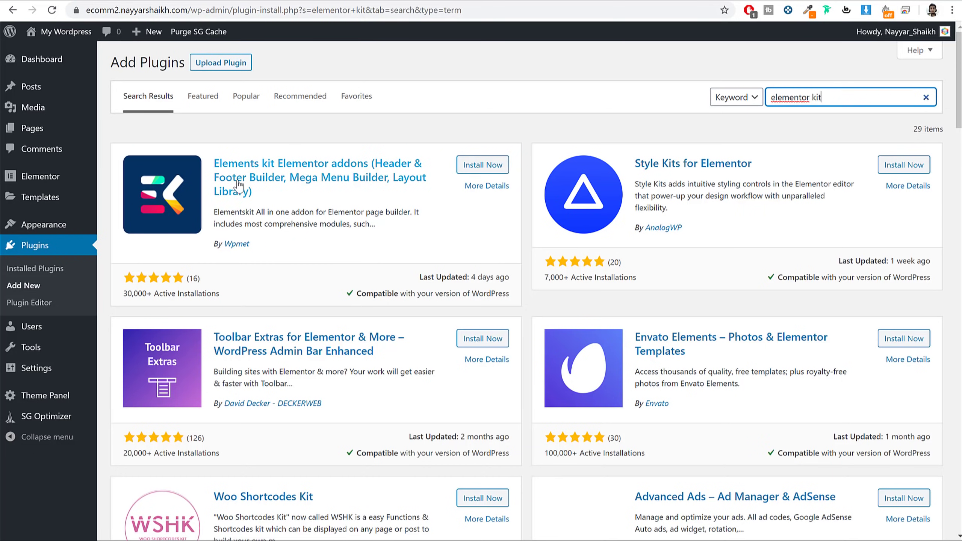
pyautogui.moveTo(208, 149); pyautogui.dragTo(279, 132)
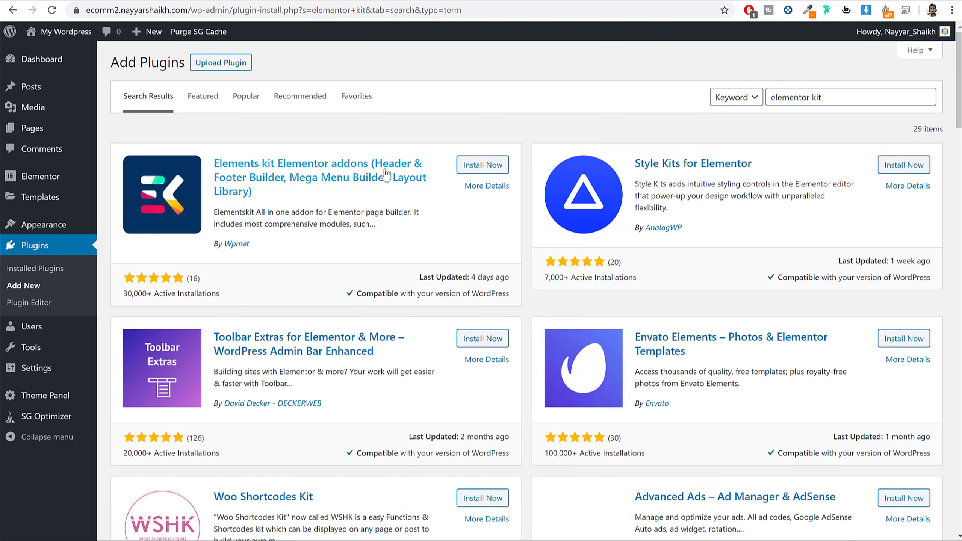
pyautogui.moveTo(272, 245); pyautogui.dragTo(224, 243)
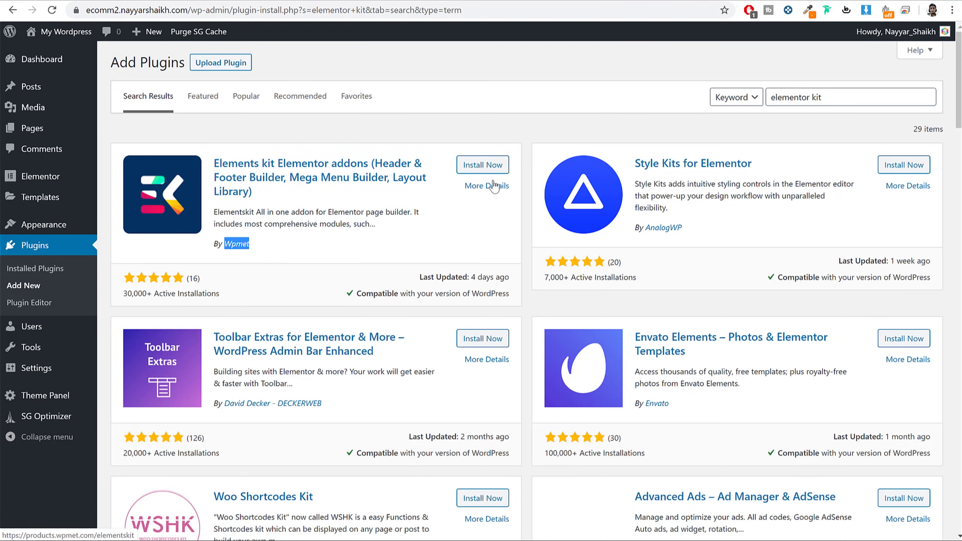
pyautogui.click(488, 166)
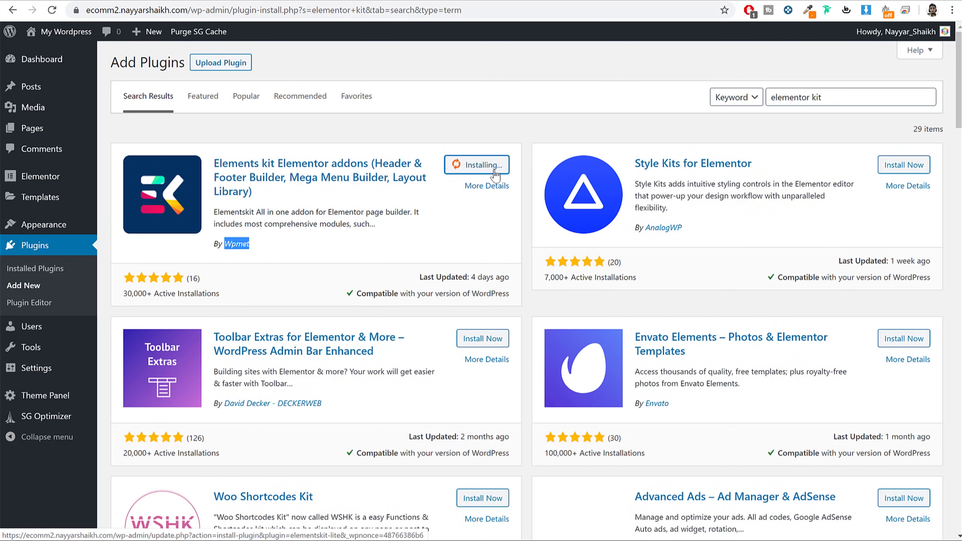
# Install Livemesh Addons for Elementor and Contact Form 7 via 'livemesh' and 'contact' searches
pyautogui.moveTo(857, 96); pyautogui.dragTo(718, 112)
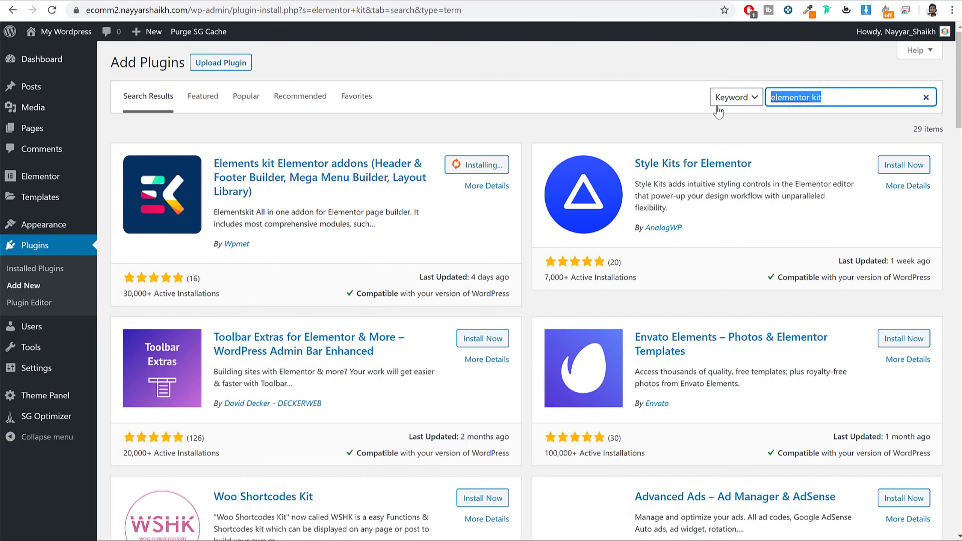
pyautogui.press('BackSpace')
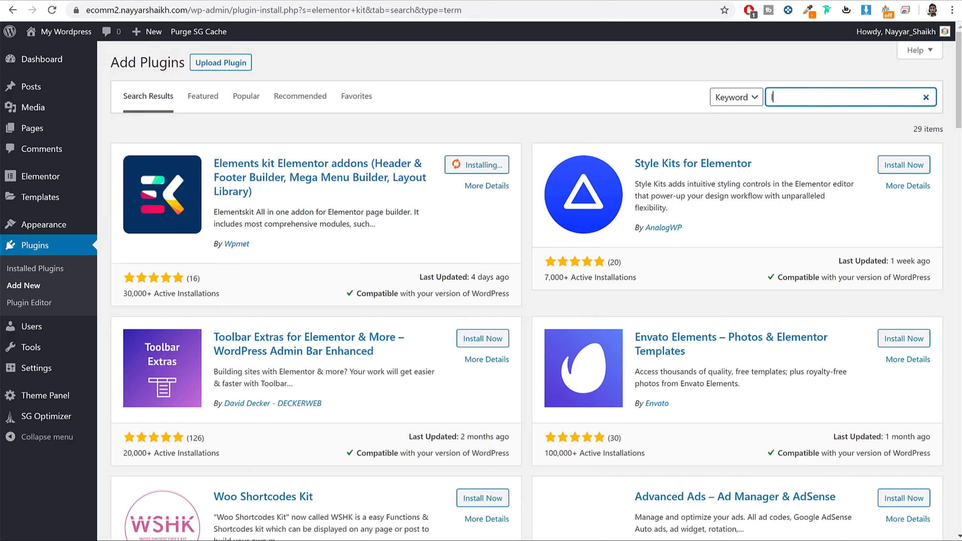
pyautogui.write('livemesh')
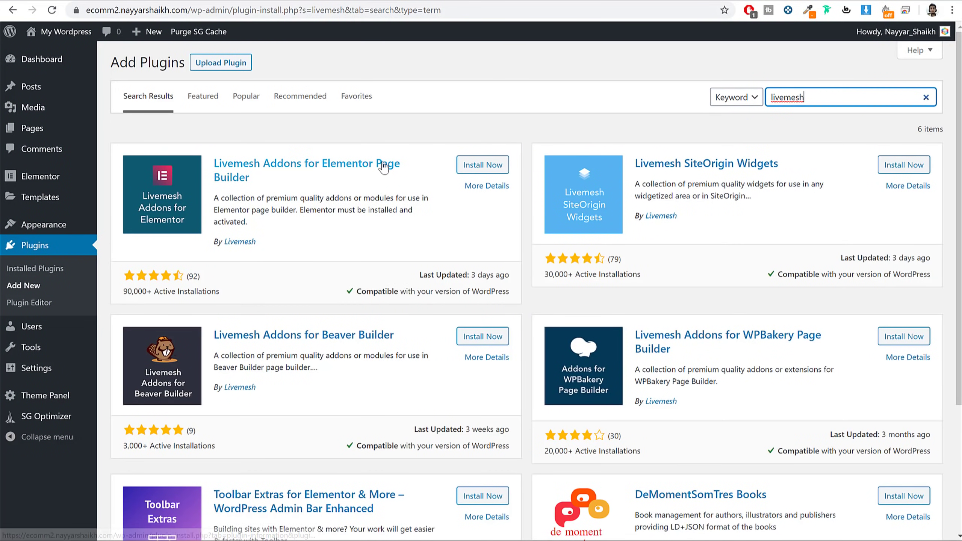
pyautogui.click(487, 164)
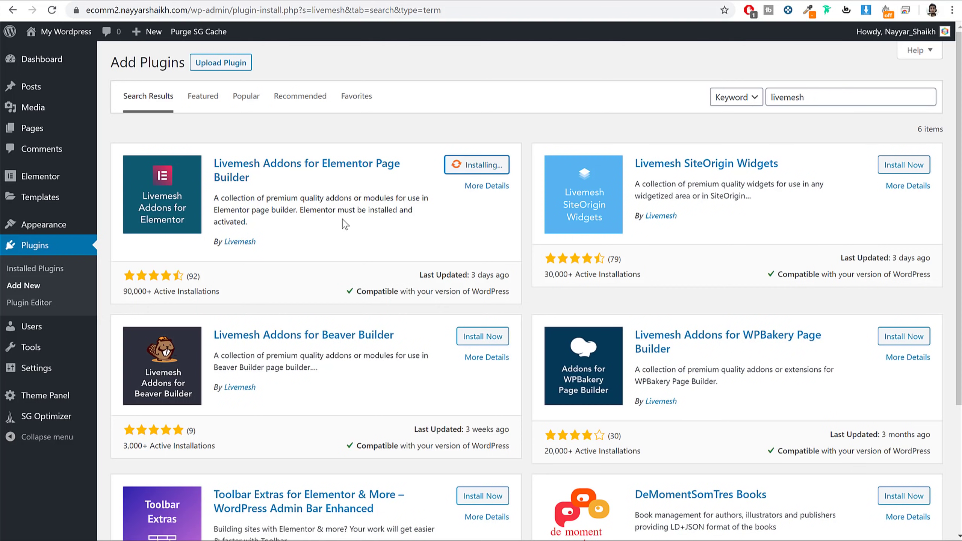
pyautogui.doubleClick(842, 97)
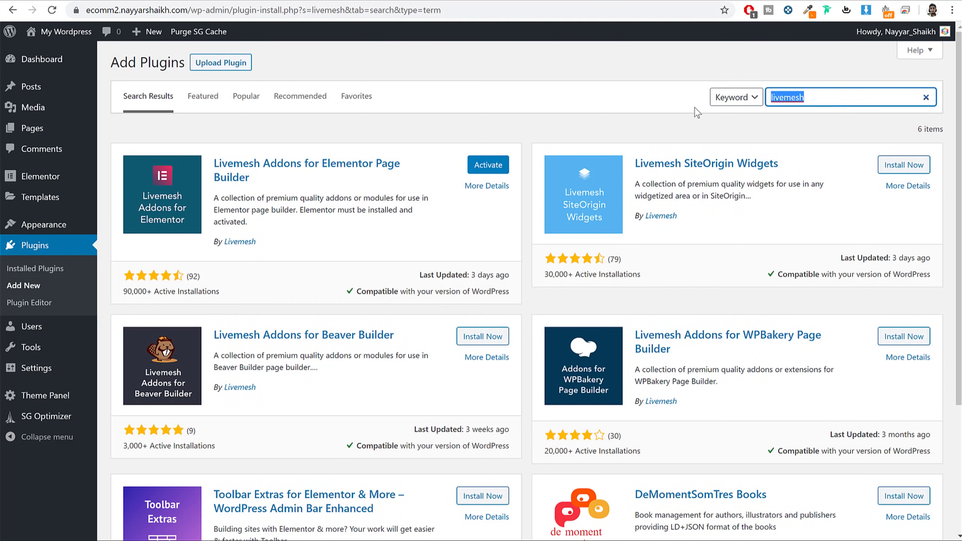
pyautogui.write('contact')
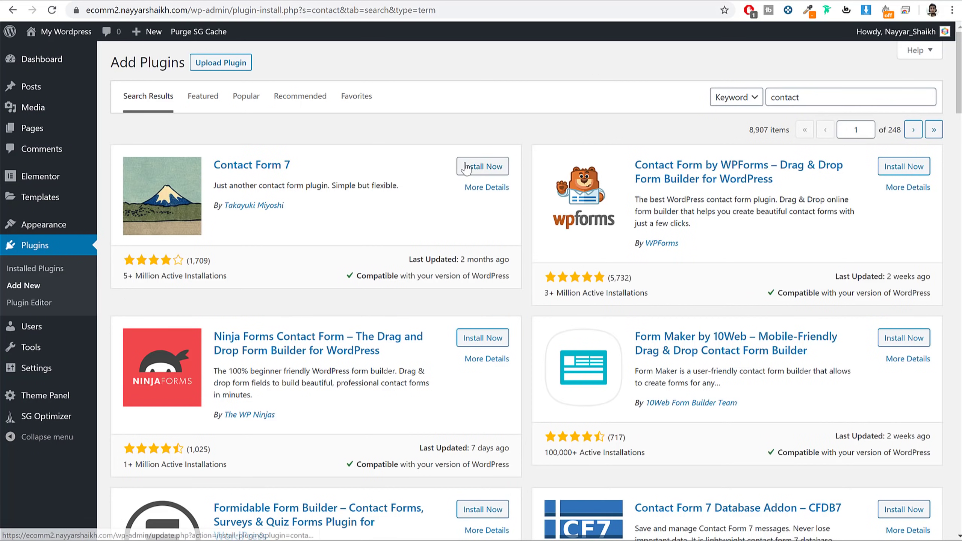
pyautogui.click(467, 167)
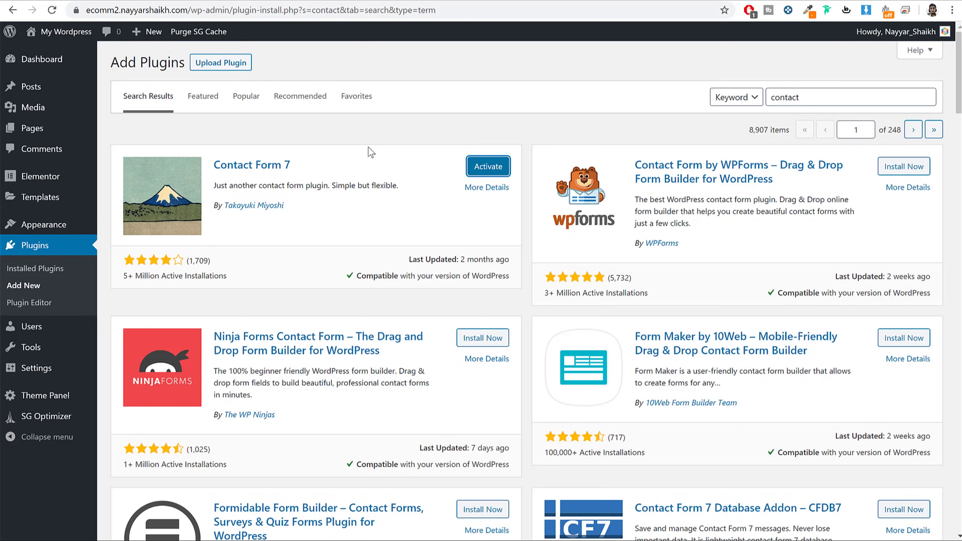
# Search 'variation', install Variation Swatches for WooCommerce, and view the installed plugins list
pyautogui.write('variation')
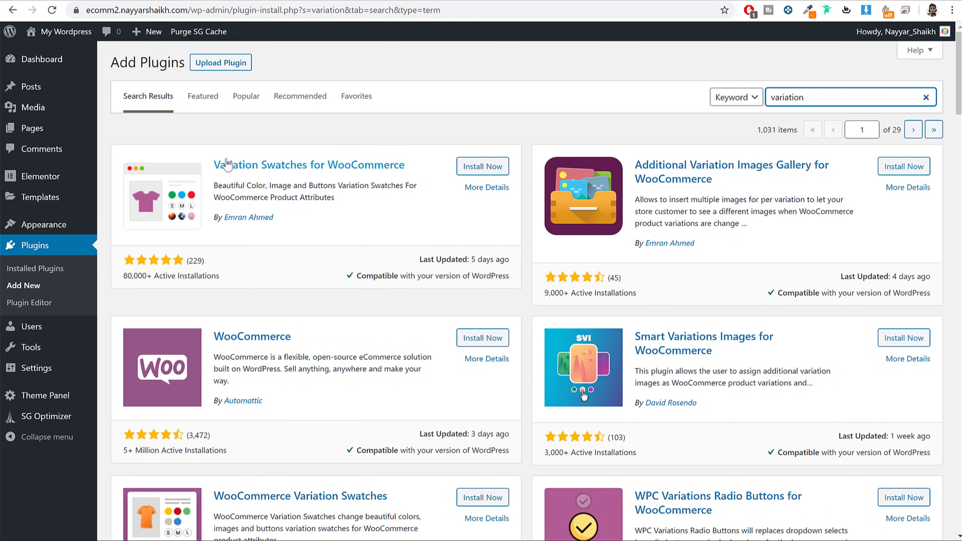
pyautogui.moveTo(227, 164); pyautogui.dragTo(366, 179)
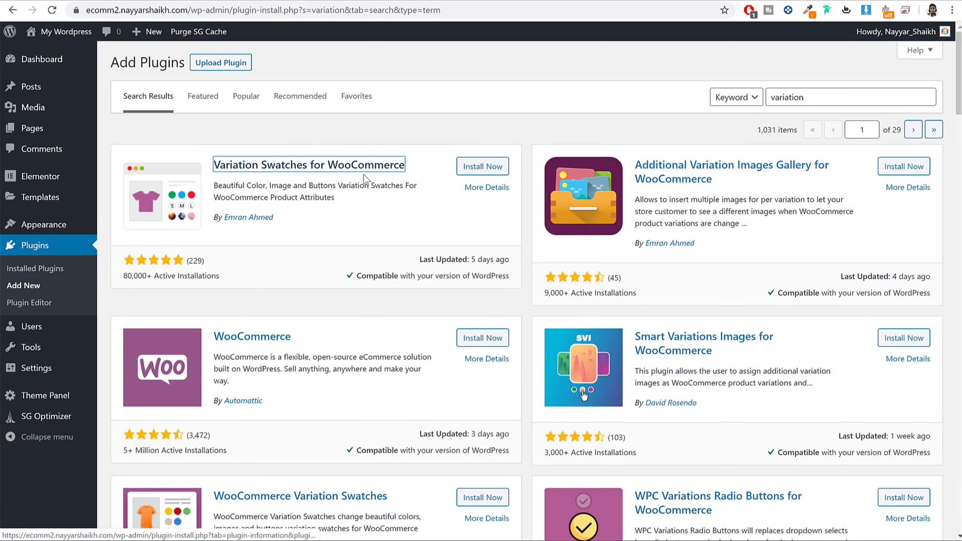
pyautogui.moveTo(317, 213); pyautogui.dragTo(236, 218)
pyautogui.click(502, 170)
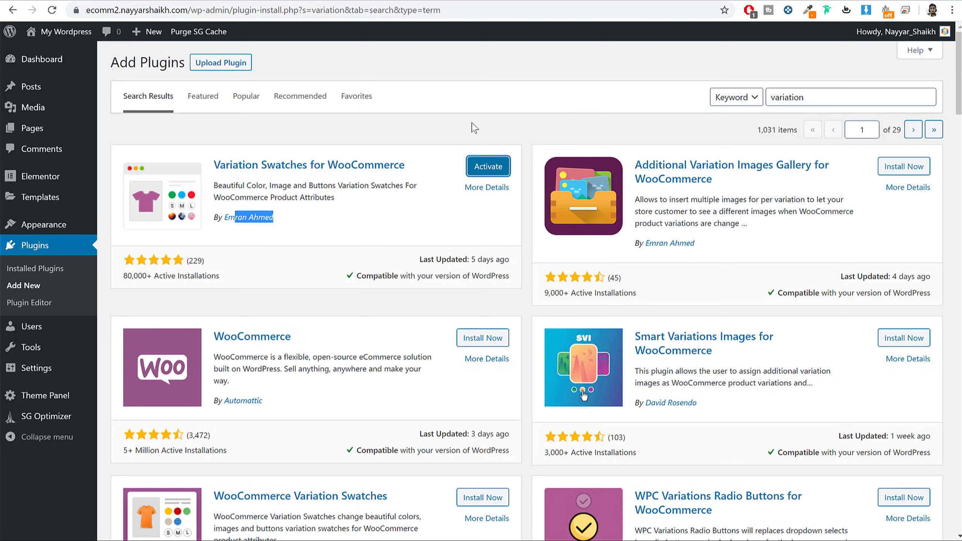
pyautogui.click(37, 256)
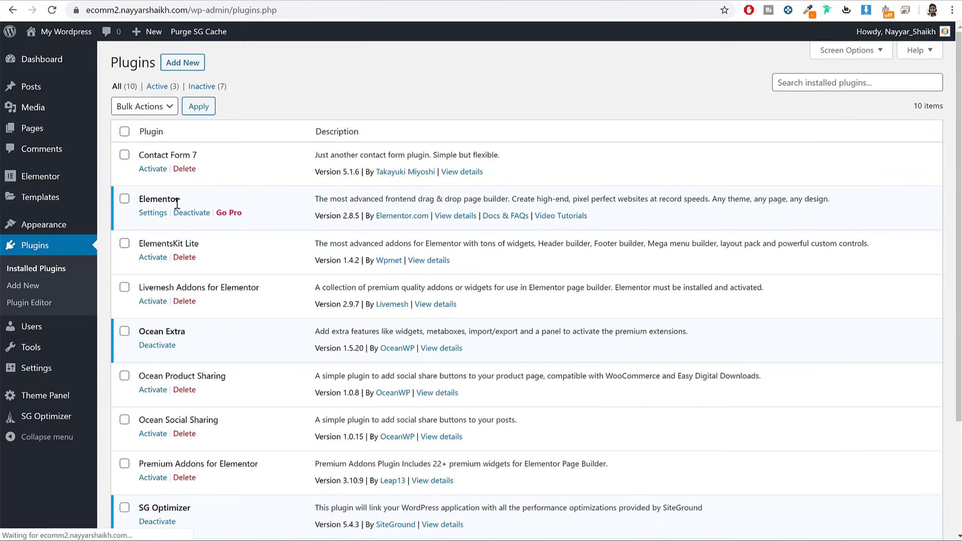
# Select all ten installed plugins and bulk-activate them
pyautogui.scroll(-4, 213, 322)
pyautogui.scroll(4, 213, 322)
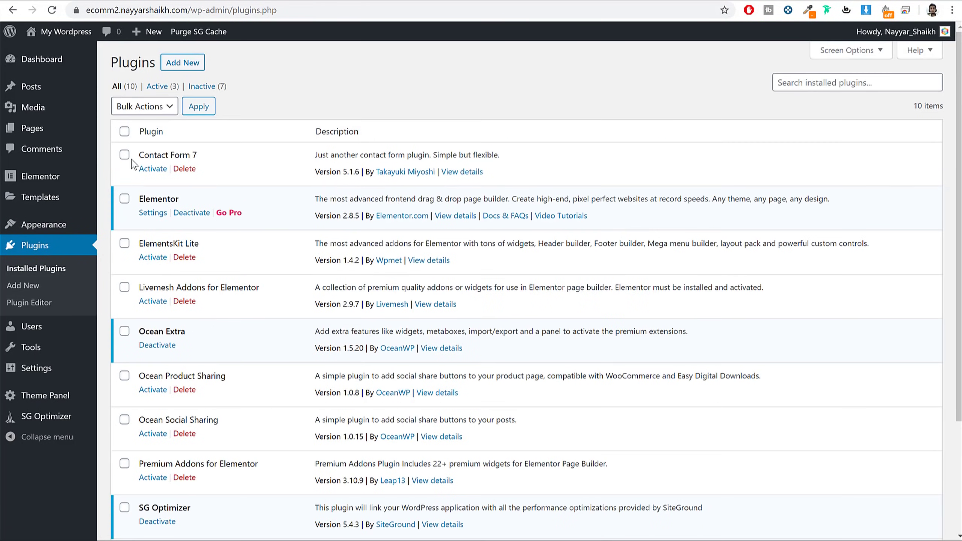
pyautogui.click(125, 131)
pyautogui.scroll(-3, 176, 194)
pyautogui.scroll(3, 215, 370)
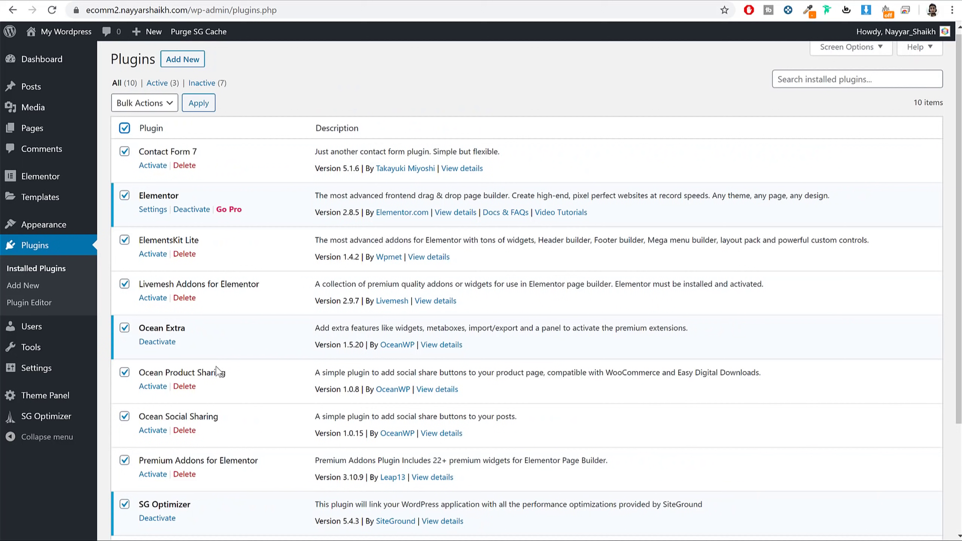
pyautogui.click(152, 108)
pyautogui.click(148, 135)
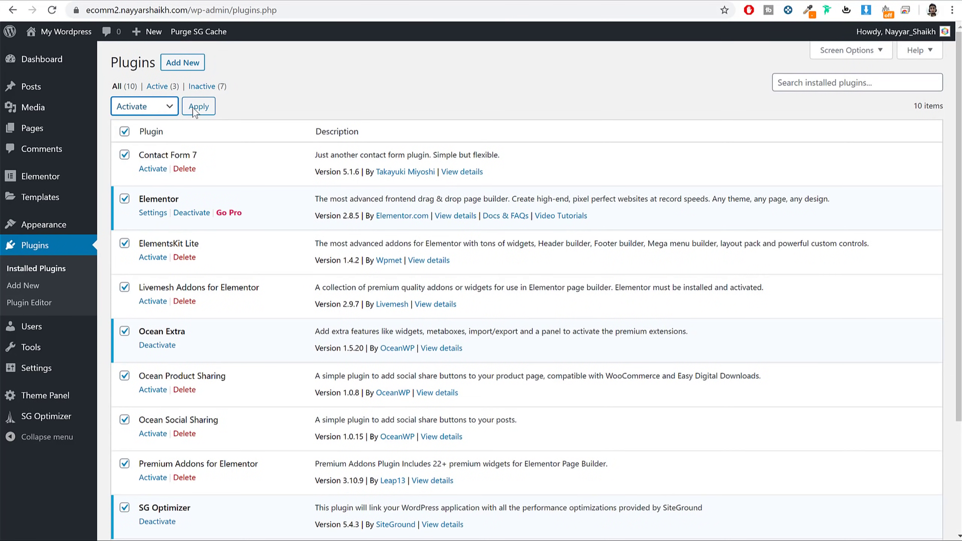
pyautogui.click(199, 106)
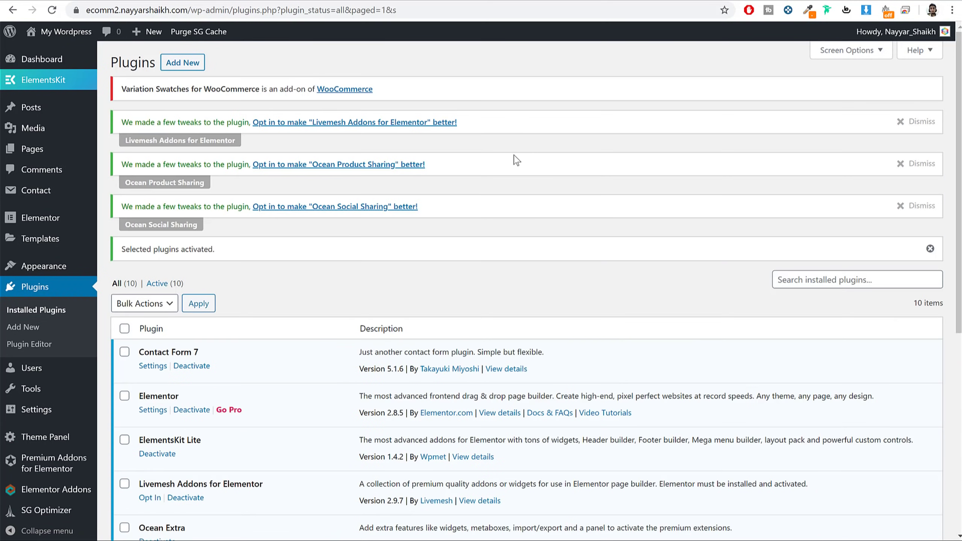
# Dismiss the Livemesh, Ocean Product Sharing and plugins-activated notices
pyautogui.scroll(-10, 530, 246)
pyautogui.scroll(10, 527, 274)
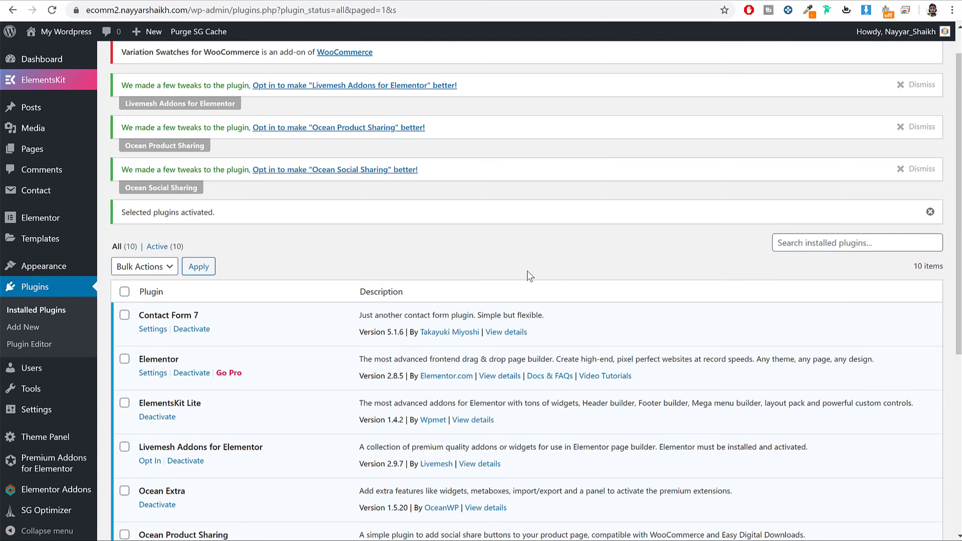
pyautogui.click(915, 122)
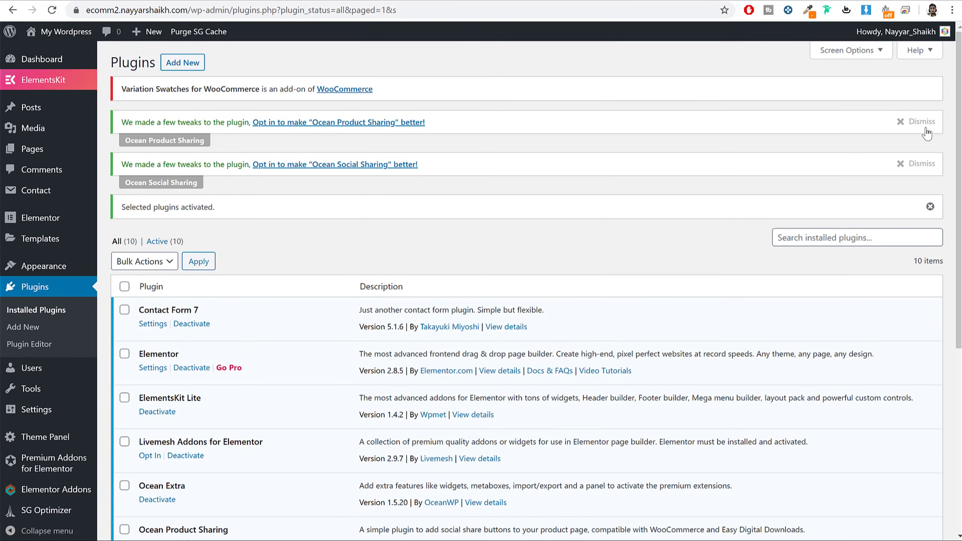
pyautogui.click(922, 122)
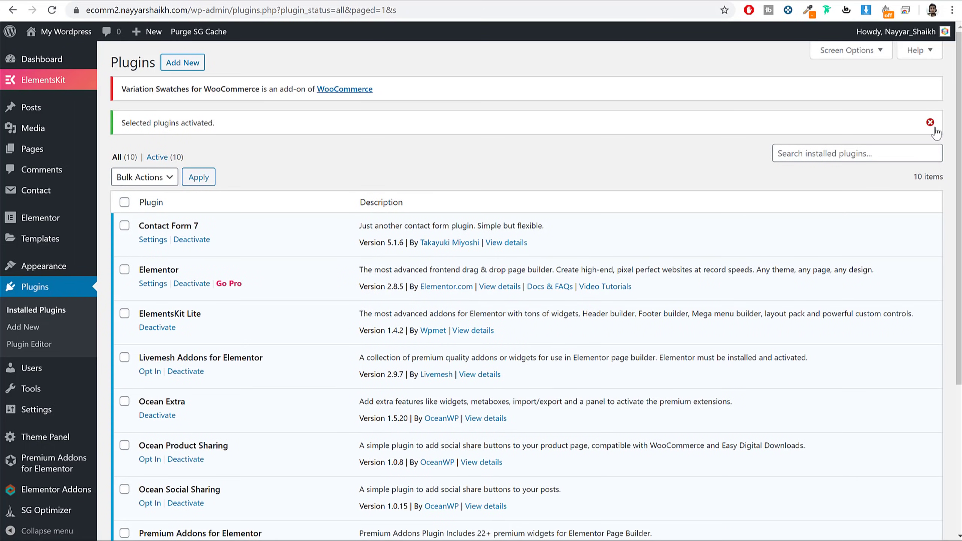
pyautogui.click(930, 125)
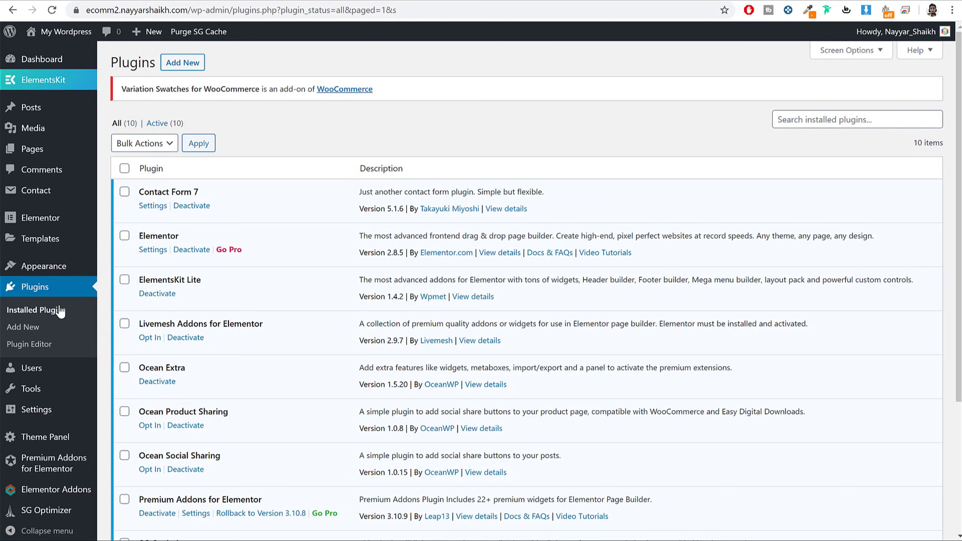
# Search 'voocommerce', install WooCommerce by Automattic and activate it to launch its setup wizard
pyautogui.click(181, 64)
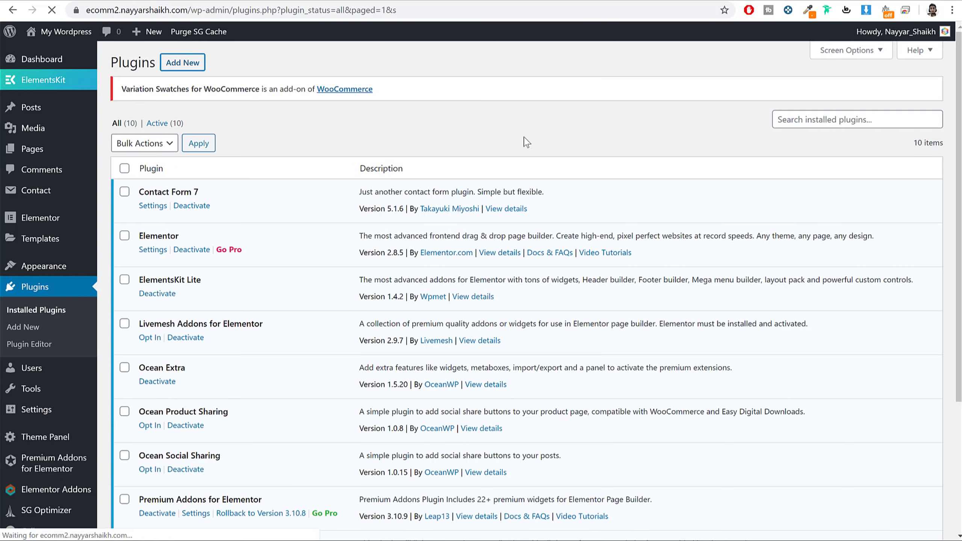
pyautogui.click(773, 134)
pyautogui.write('v')
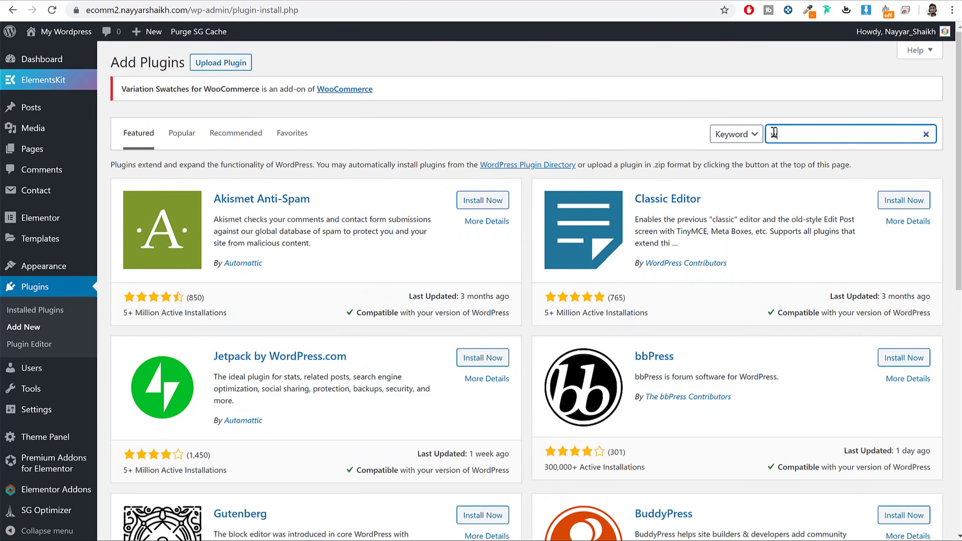
pyautogui.write('oocommerce')
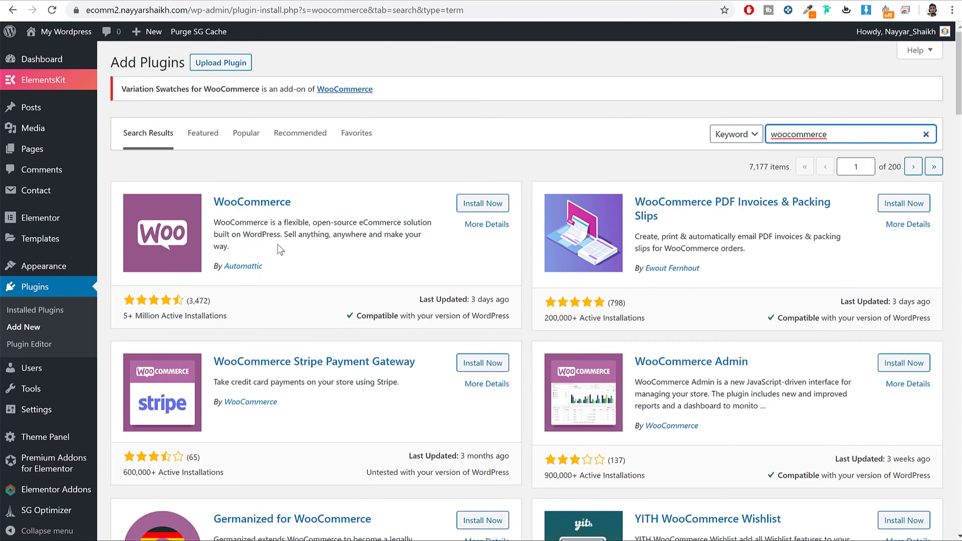
pyautogui.moveTo(265, 267); pyautogui.dragTo(213, 267)
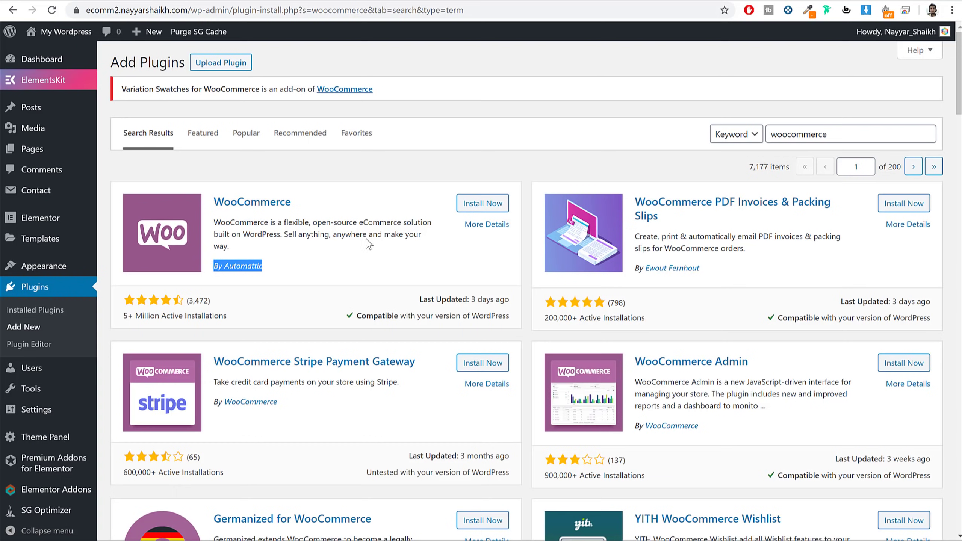
pyautogui.click(496, 209)
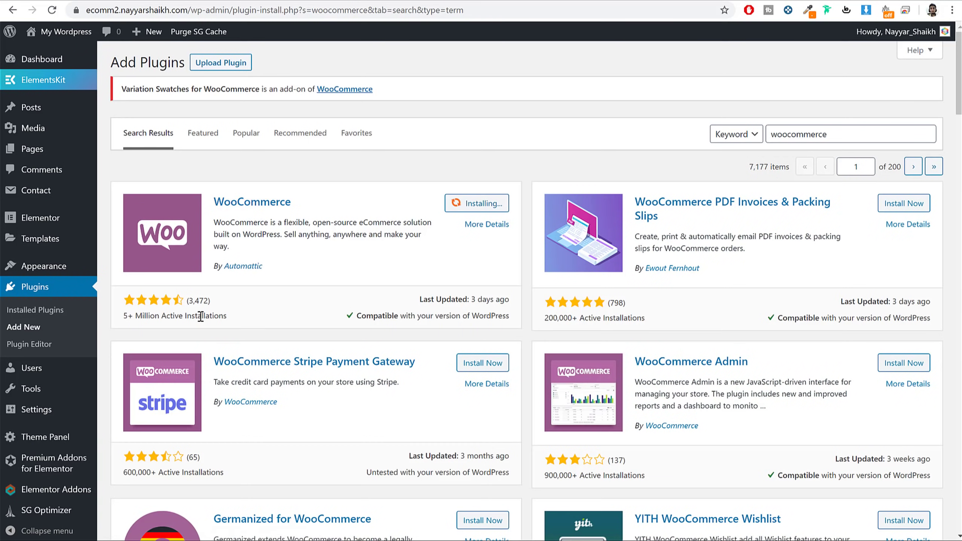
pyautogui.moveTo(202, 316); pyautogui.dragTo(185, 304)
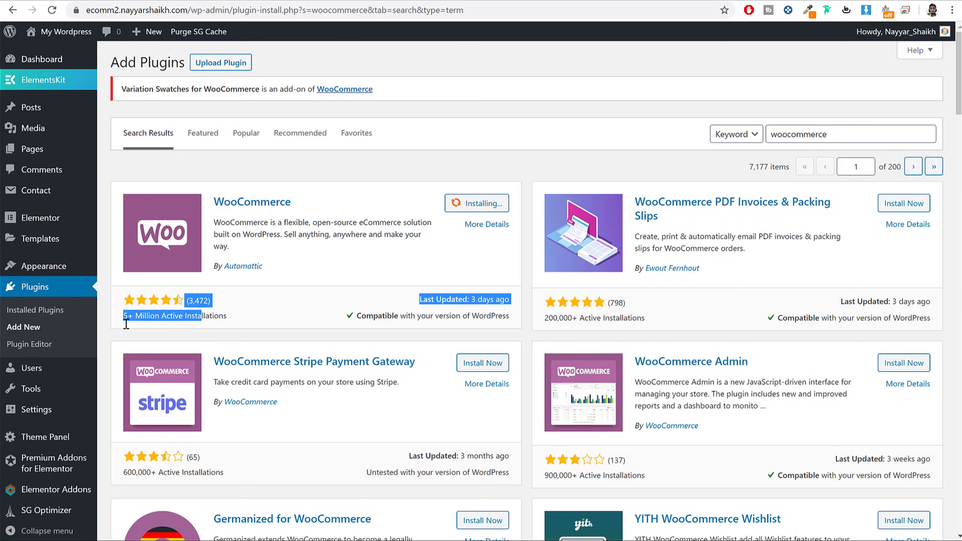
pyautogui.click(211, 316)
pyautogui.moveTo(242, 319); pyautogui.dragTo(135, 317)
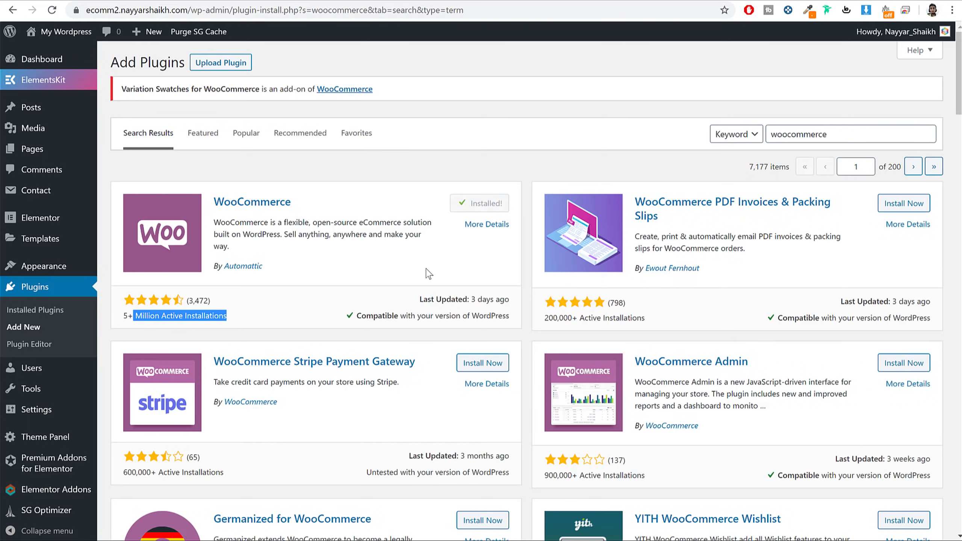
pyautogui.click(489, 207)
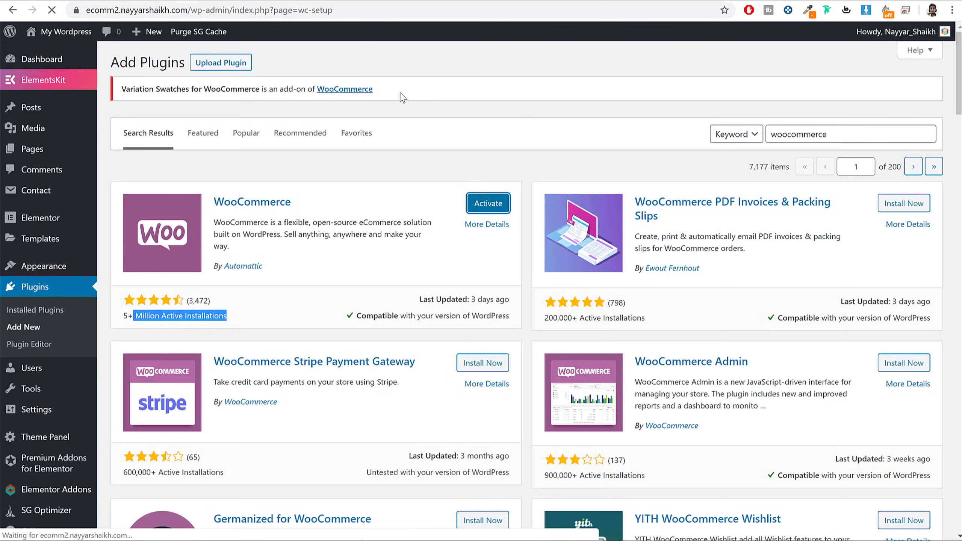
# Set the store country to India, autofill the address and choose Maharashtra as the state
pyautogui.scroll(-2, 591, 205)
pyautogui.scroll(2, 600, 234)
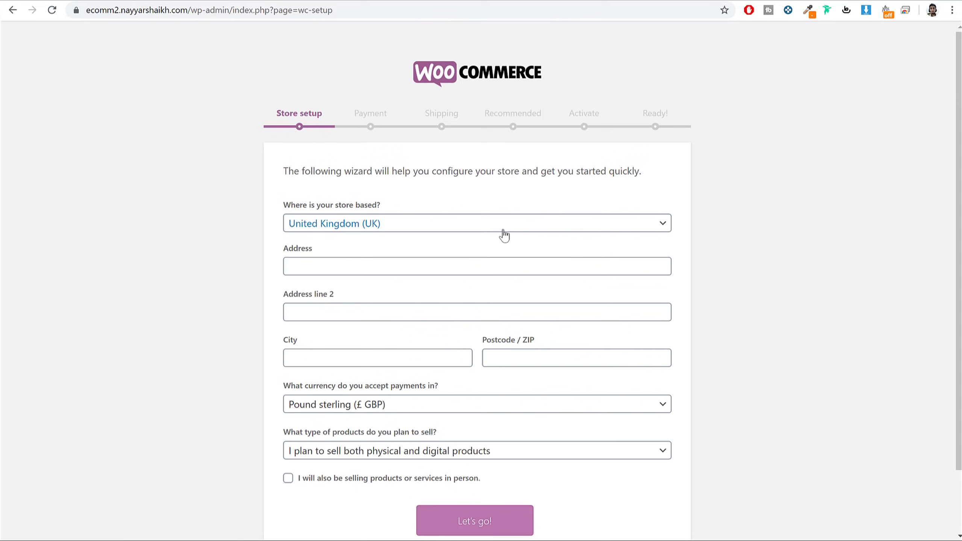
pyautogui.scroll(-2, 736, 241)
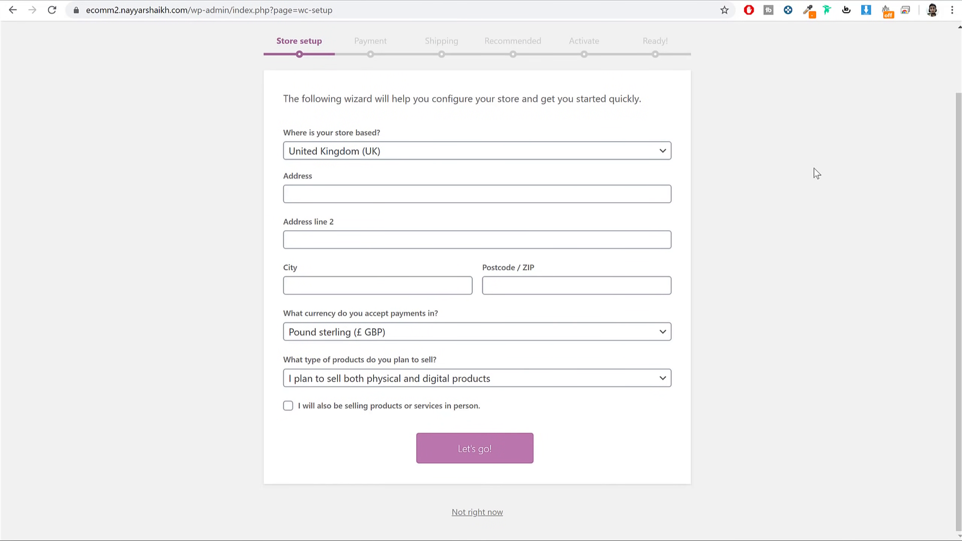
pyautogui.click(421, 149)
pyautogui.write('indi')
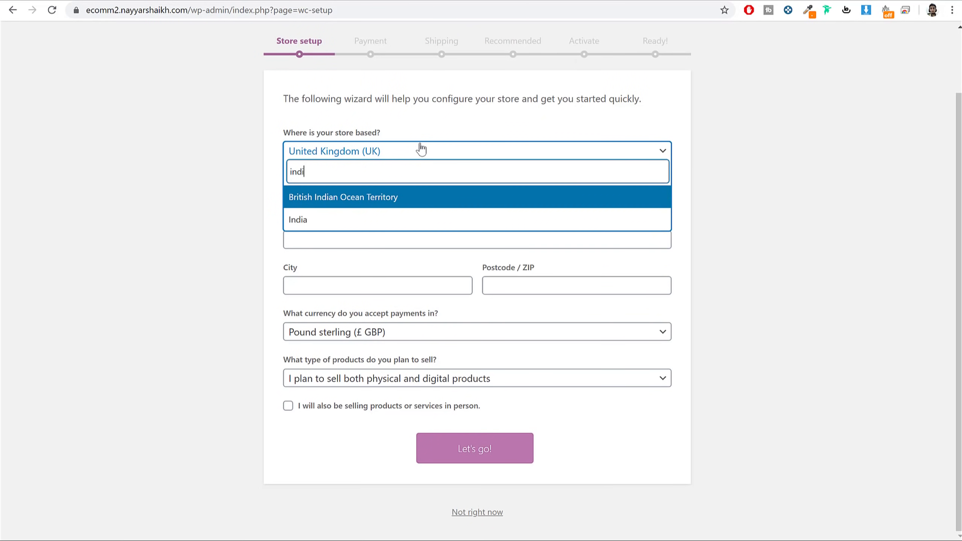
pyautogui.click(415, 224)
pyautogui.click(337, 196)
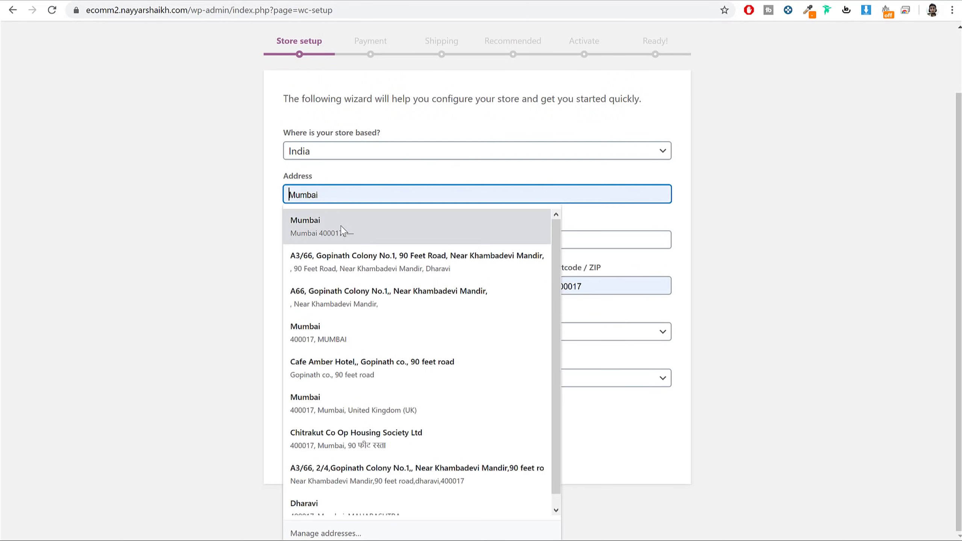
pyautogui.click(341, 225)
pyautogui.click(470, 285)
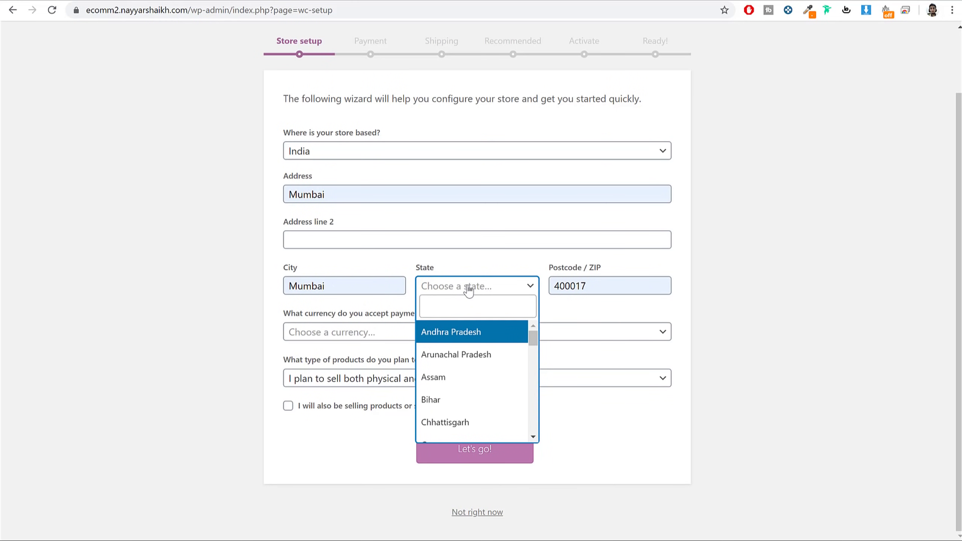
pyautogui.write('maha')
pyautogui.press('Return')
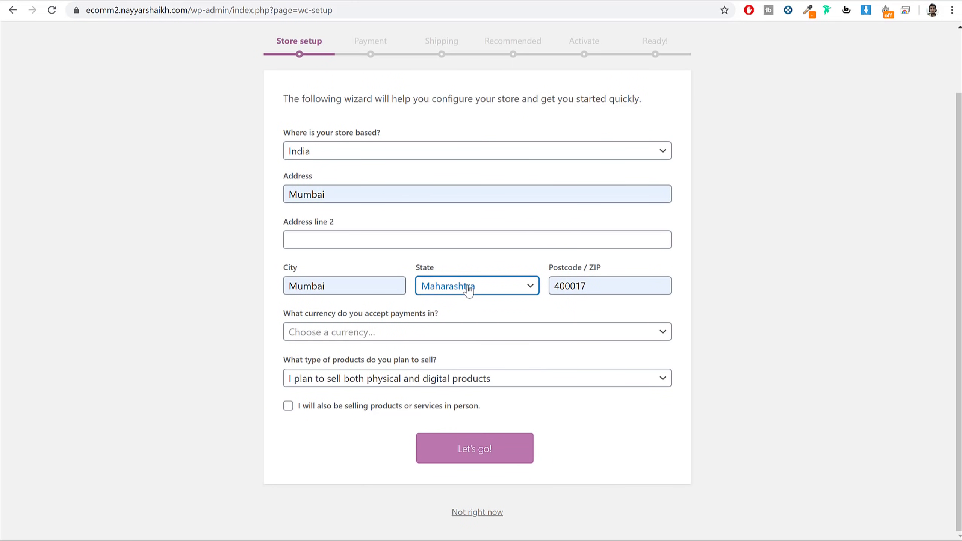
# Choose Indian rupee (INR) as the currency, opt in to usage tracking and continue
pyautogui.moveTo(289, 314); pyautogui.dragTo(450, 312)
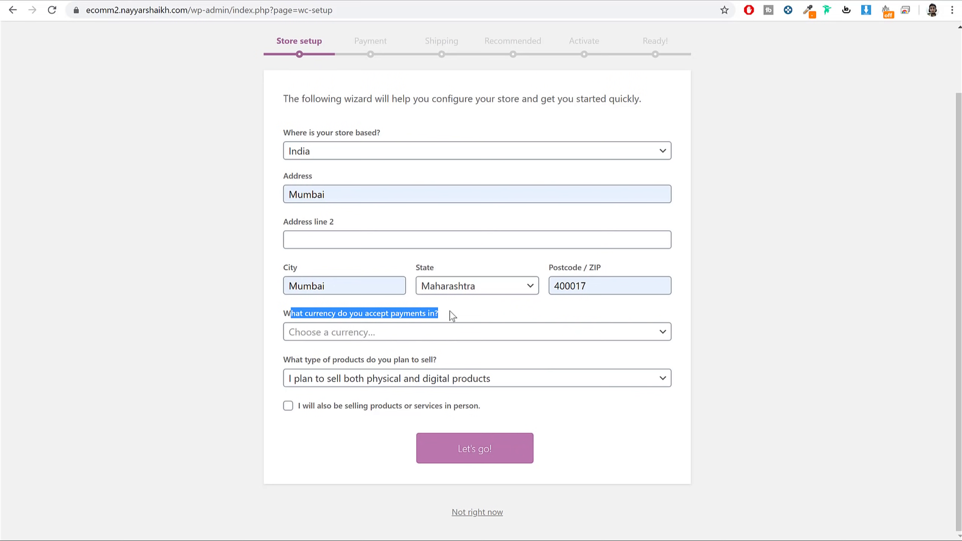
pyautogui.click(413, 334)
pyautogui.write('in')
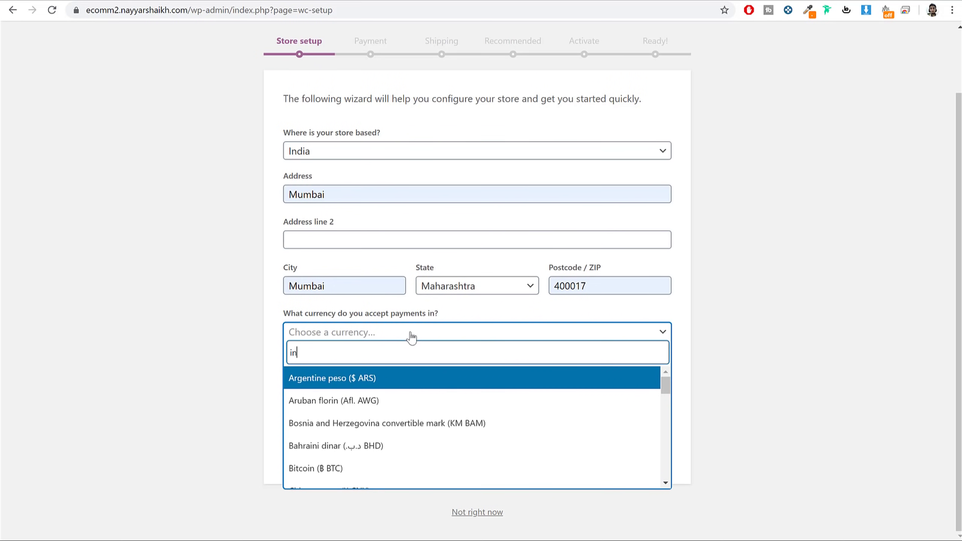
pyautogui.write('r')
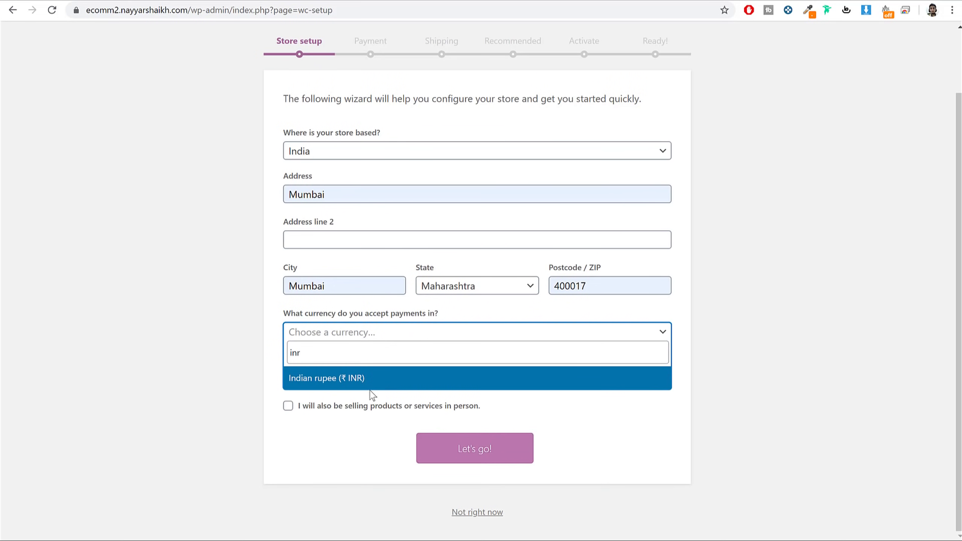
pyautogui.click(372, 386)
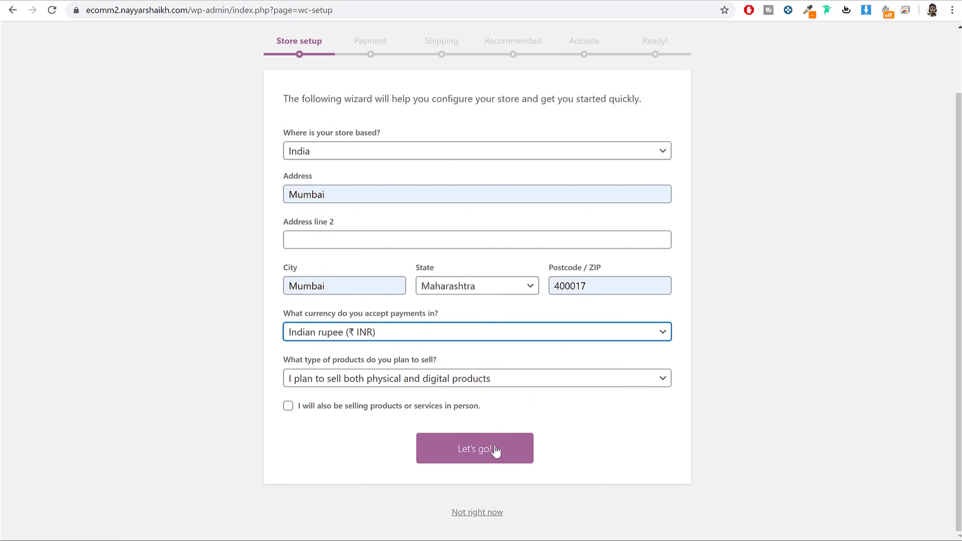
pyautogui.click(495, 451)
pyautogui.click(340, 292)
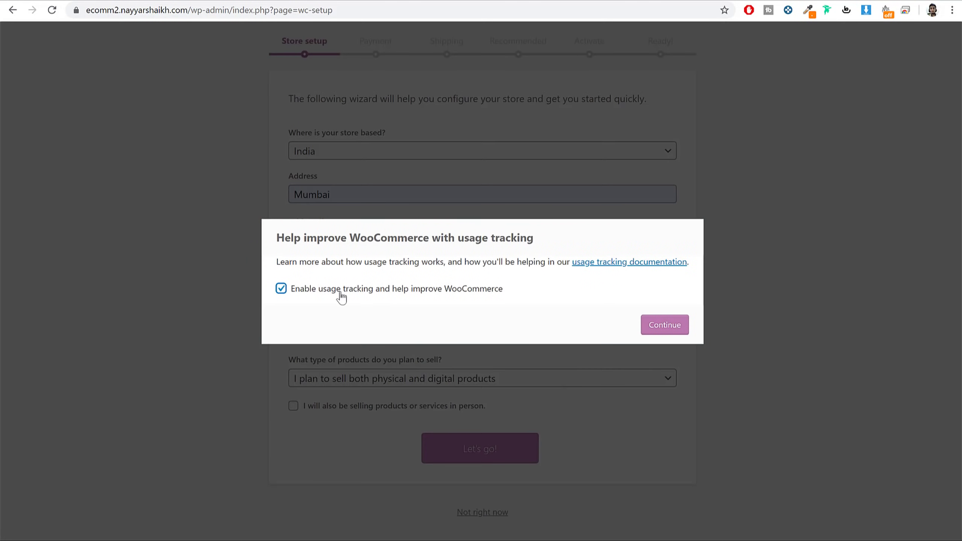
pyautogui.click(685, 331)
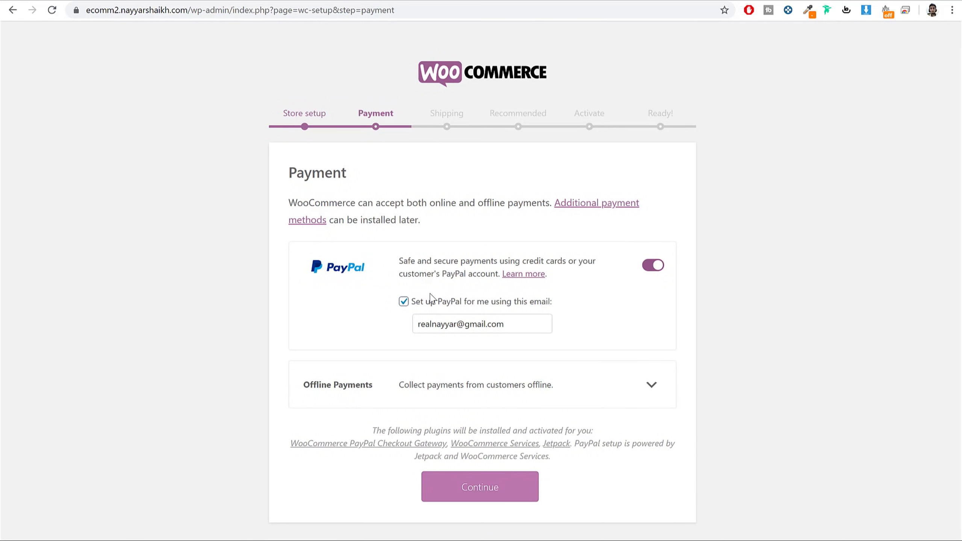
# Keep PayPal enabled with the store owner's e-mail and submit the Payment step
pyautogui.moveTo(527, 319); pyautogui.dragTo(388, 330)
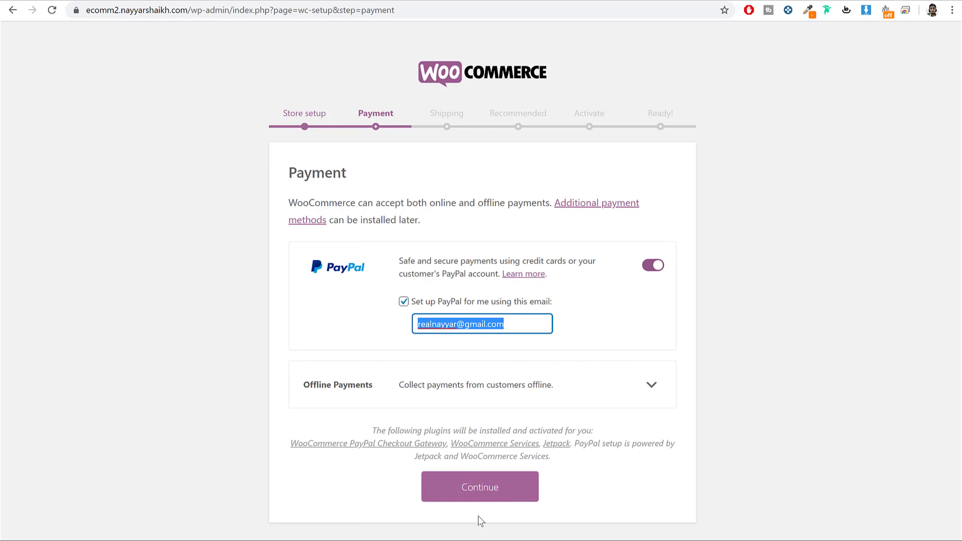
pyautogui.click(502, 496)
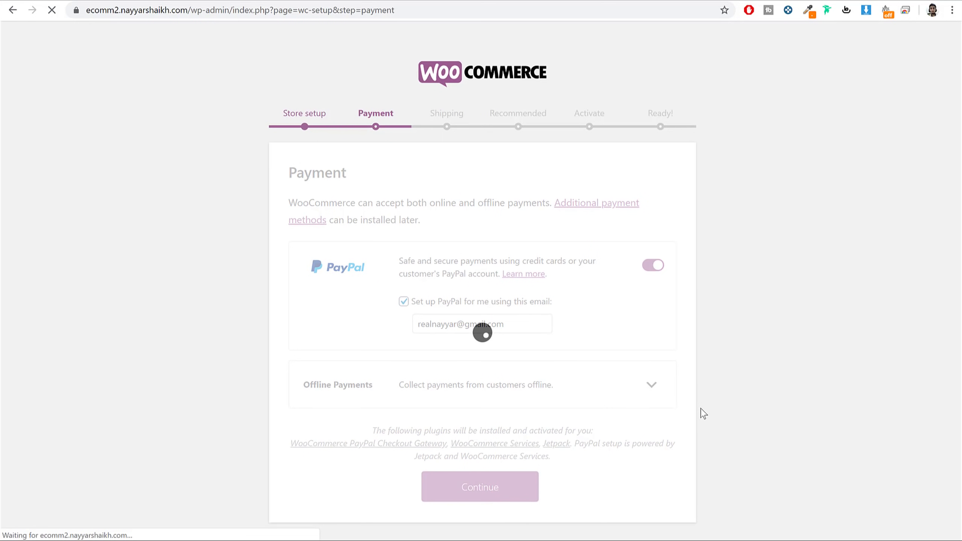
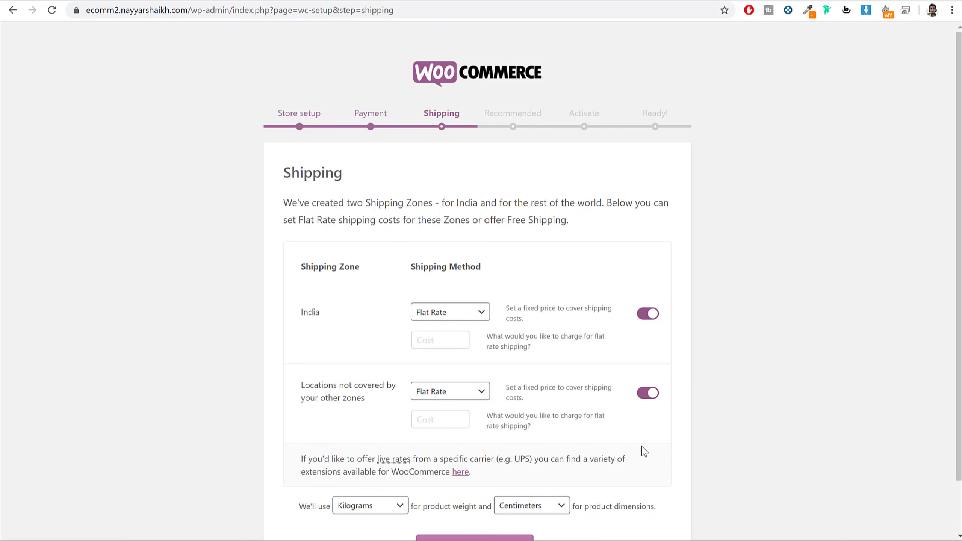
# Leave flat-rate shipping switched on for both India and other locations
pyautogui.scroll(-1, 642, 436)
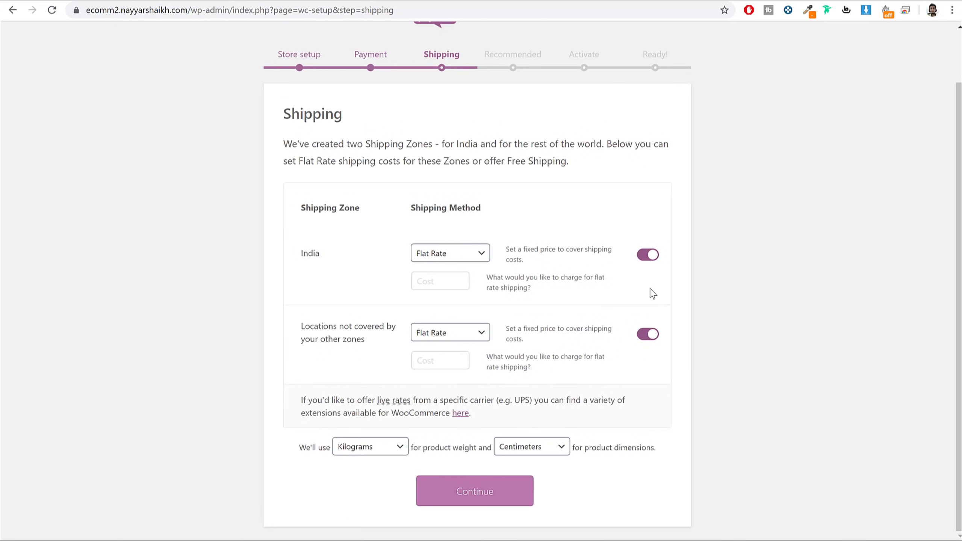
pyautogui.click(652, 253)
pyautogui.click(657, 335)
pyautogui.click(657, 335)
pyautogui.click(657, 336)
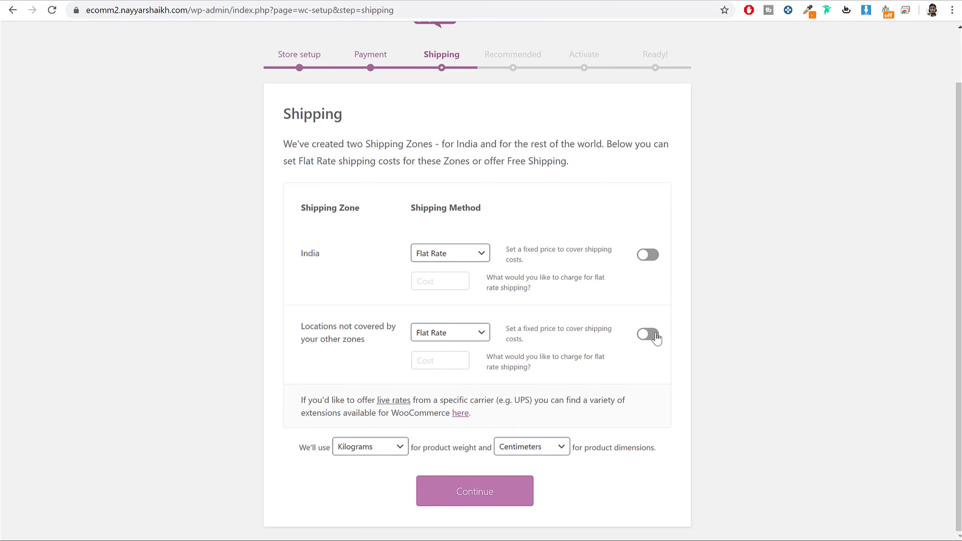
pyautogui.click(657, 336)
pyautogui.click(650, 256)
# Enter flat-rate costs of 60 for India and 120 for other locations
pyautogui.click(432, 281)
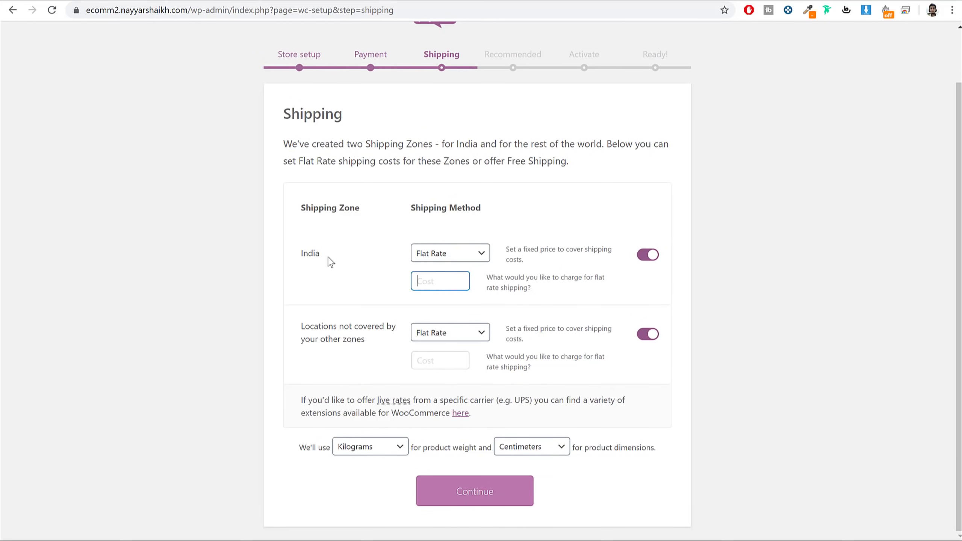
pyautogui.moveTo(332, 263); pyautogui.dragTo(286, 262)
pyautogui.doubleClick(304, 253)
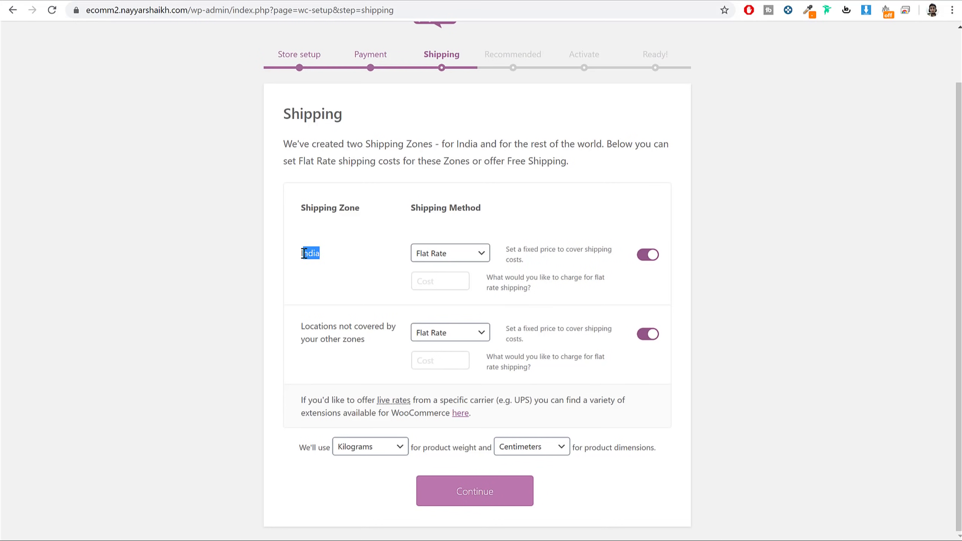
pyautogui.click(443, 282)
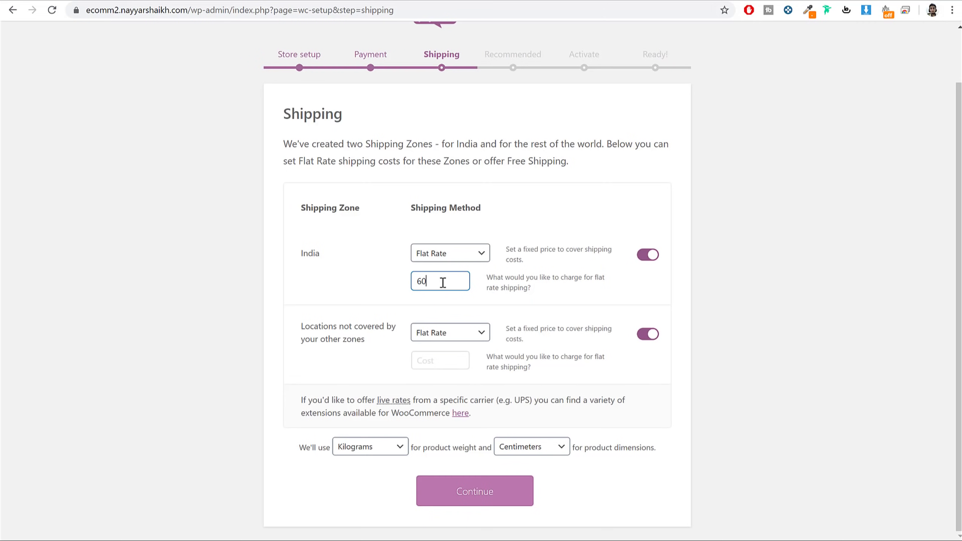
pyautogui.hotkey('ctrl', 'a')
pyautogui.moveTo(304, 328); pyautogui.dragTo(378, 349)
pyautogui.click(415, 363)
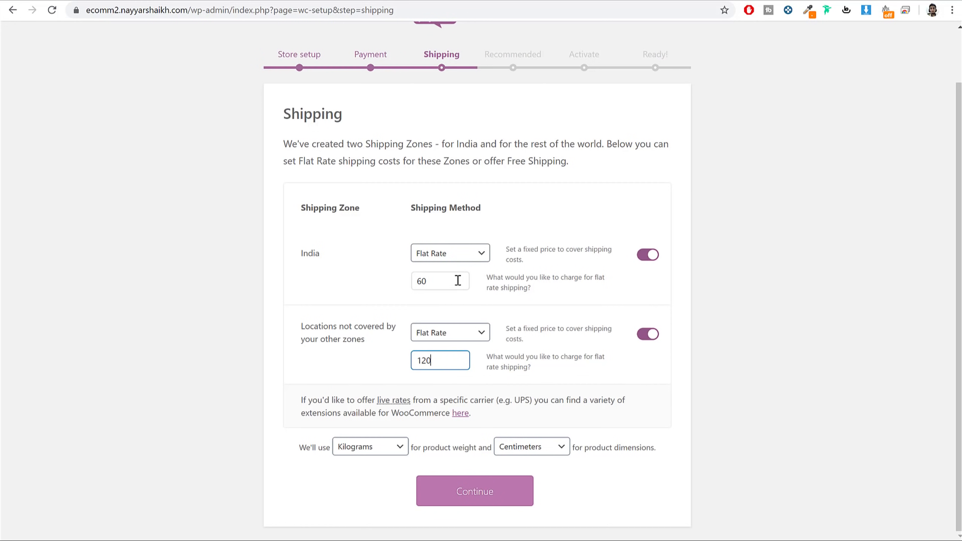
pyautogui.moveTo(457, 280); pyautogui.dragTo(401, 281)
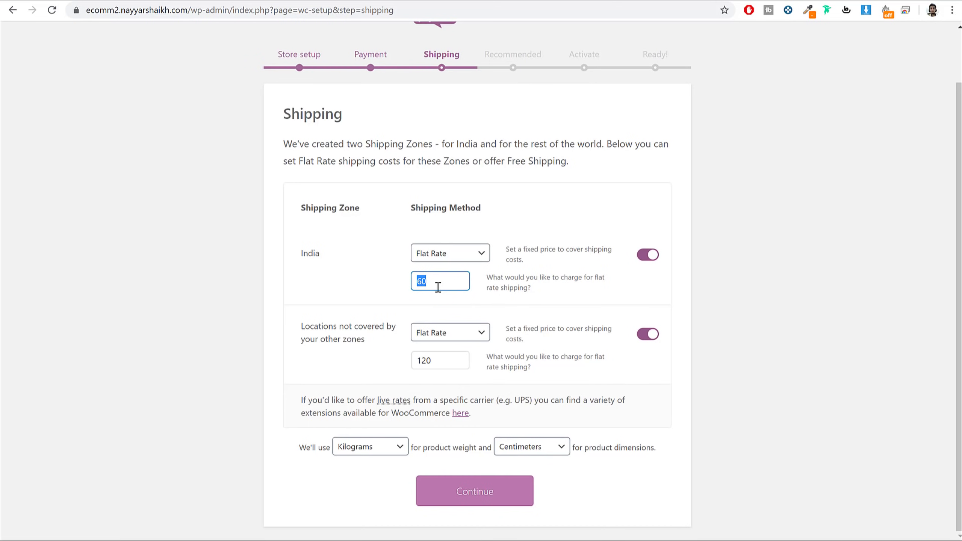
# Set product weight to Grams and continue past the Shipping step
pyautogui.click(364, 450)
pyautogui.click(381, 378)
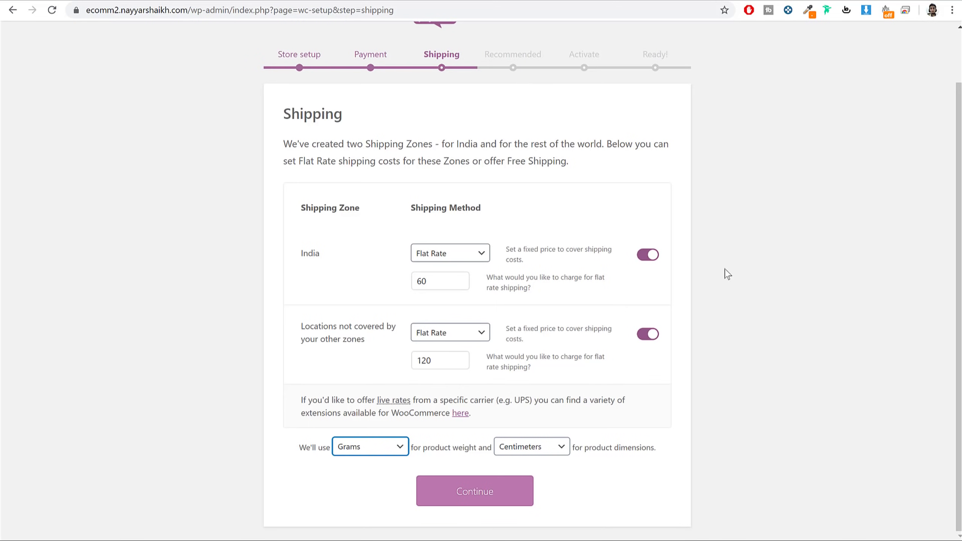
pyautogui.click(475, 506)
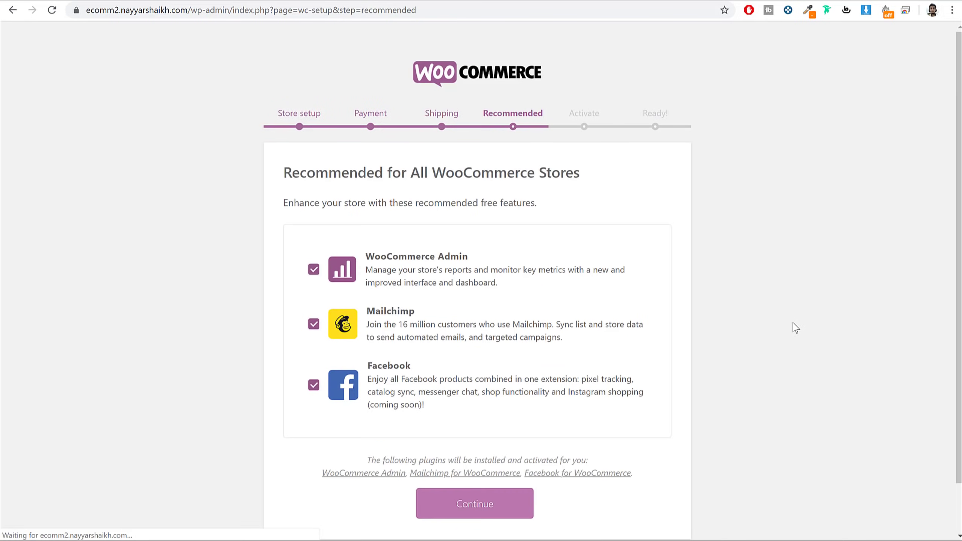
# Skip the Recommended plugins and Jetpack activation pages, then go to the Dashboard
pyautogui.scroll(-2, 687, 309)
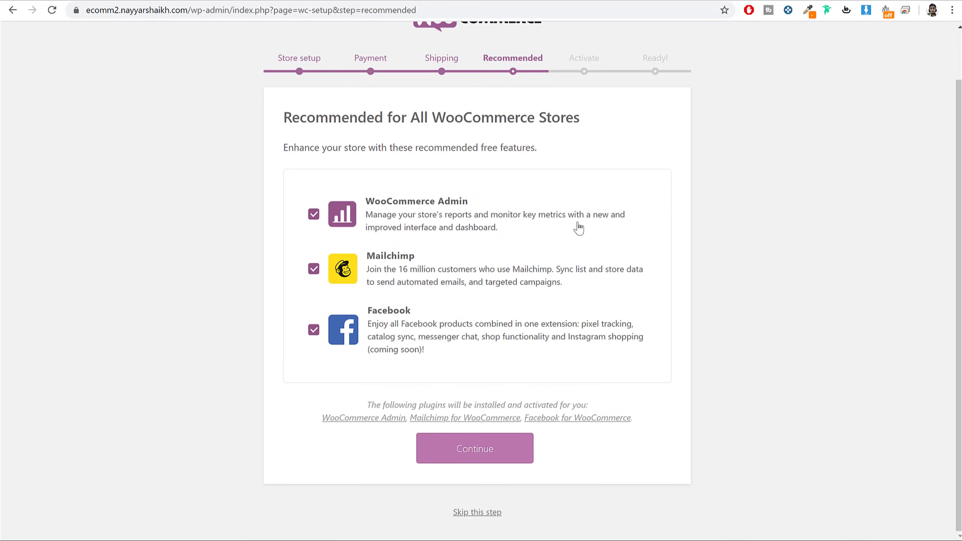
pyautogui.click(477, 512)
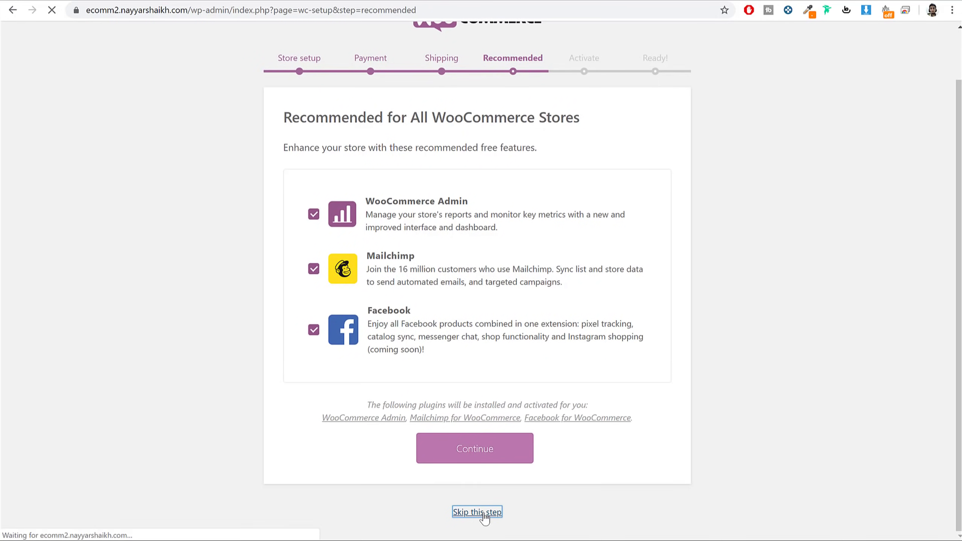
pyautogui.scroll(-5, 569, 474)
pyautogui.scroll(-1, 591, 453)
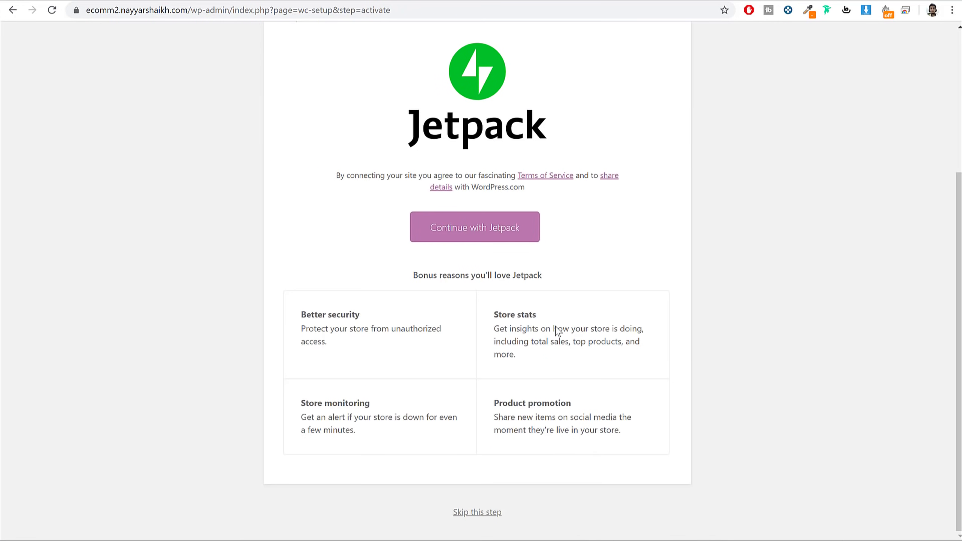
pyautogui.click(491, 515)
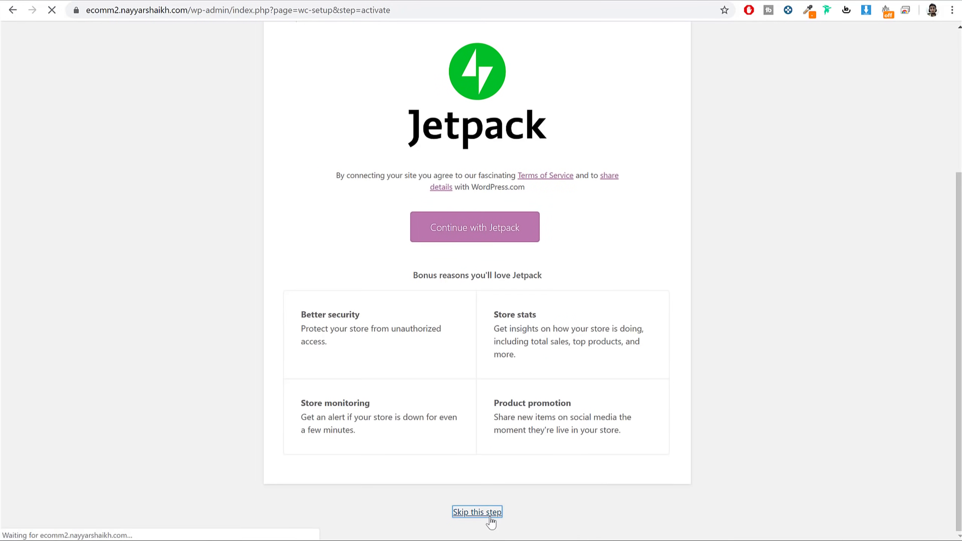
pyautogui.scroll(-3, 547, 498)
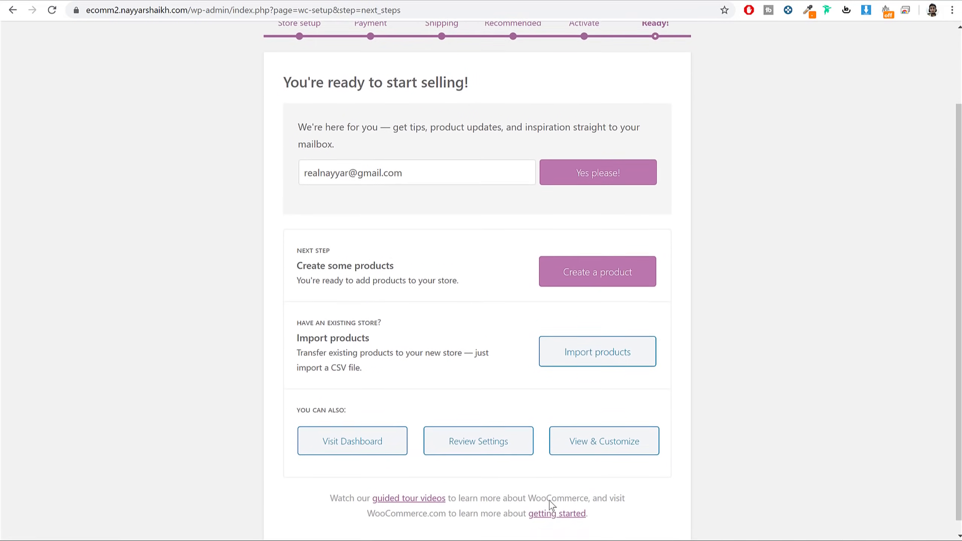
pyautogui.click(352, 430)
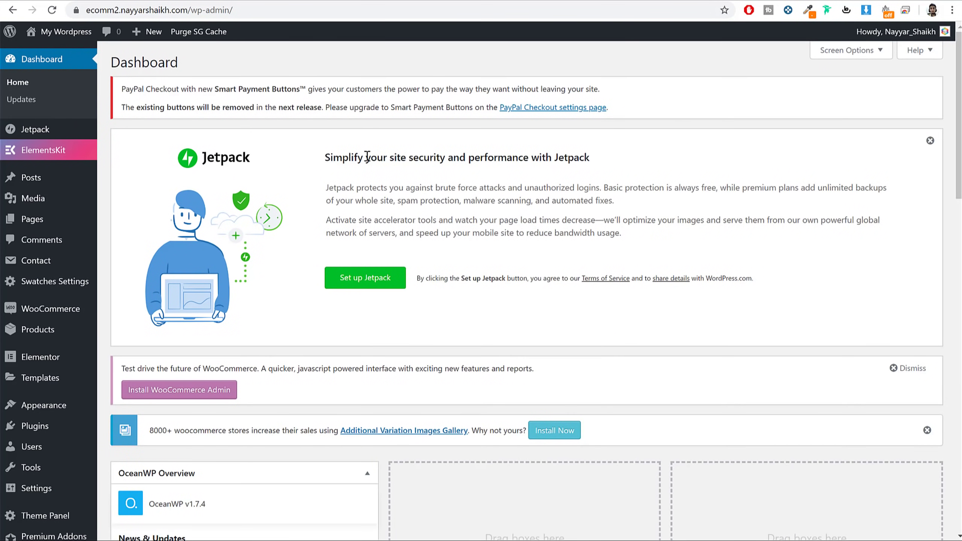
pyautogui.moveTo(326, 158); pyautogui.dragTo(530, 157)
pyautogui.click(511, 150)
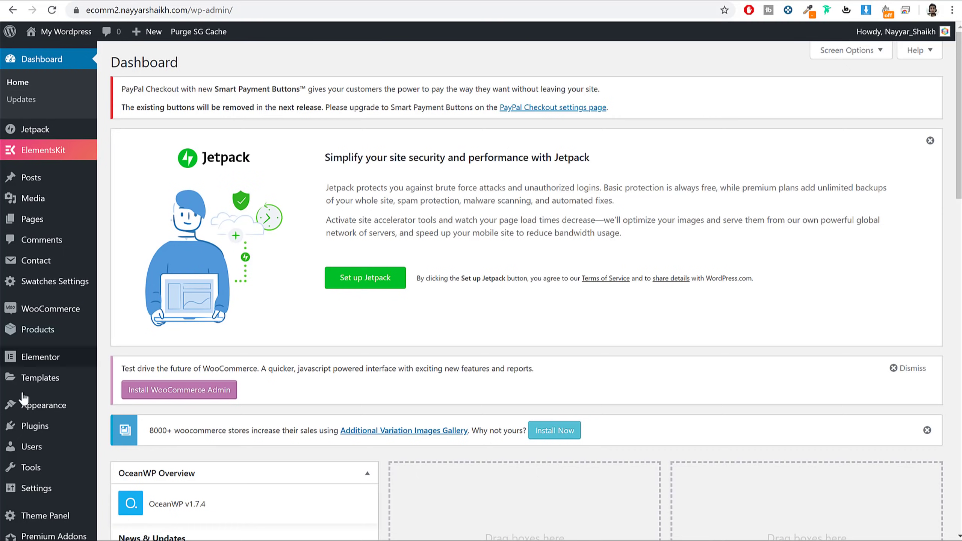
# Deactivate and delete the Jetpack plugin from the Plugins list
pyautogui.click(48, 428)
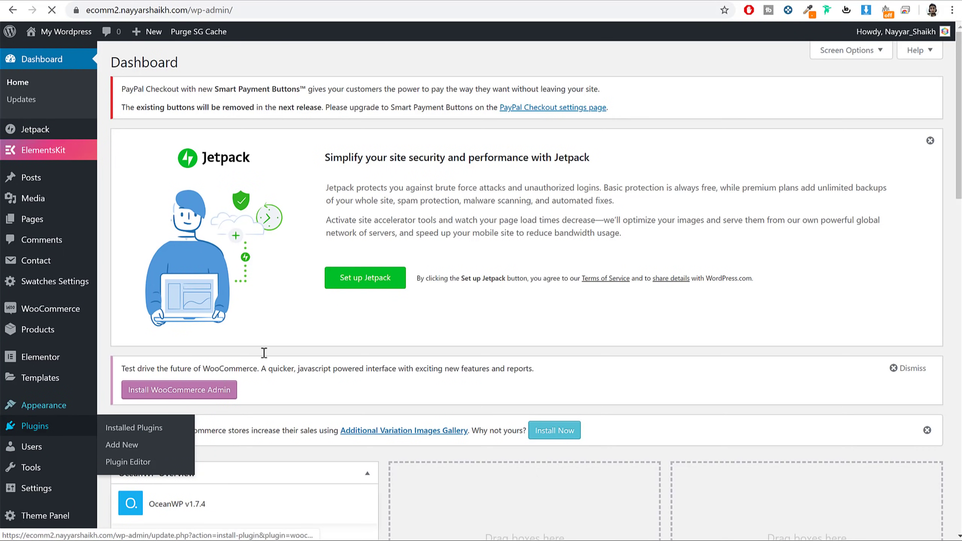
pyautogui.scroll(-4, 424, 297)
pyautogui.scroll(-3, 425, 296)
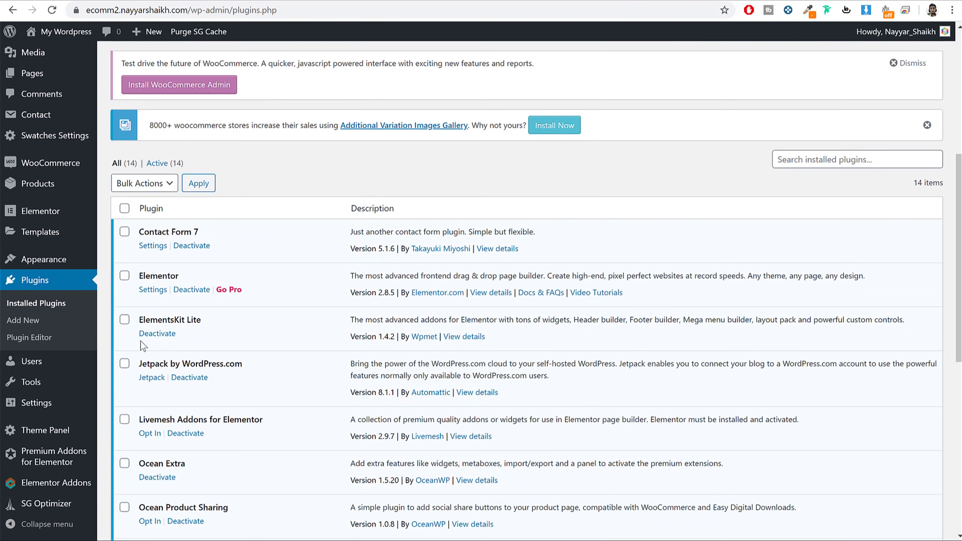
pyautogui.moveTo(251, 364); pyautogui.dragTo(143, 364)
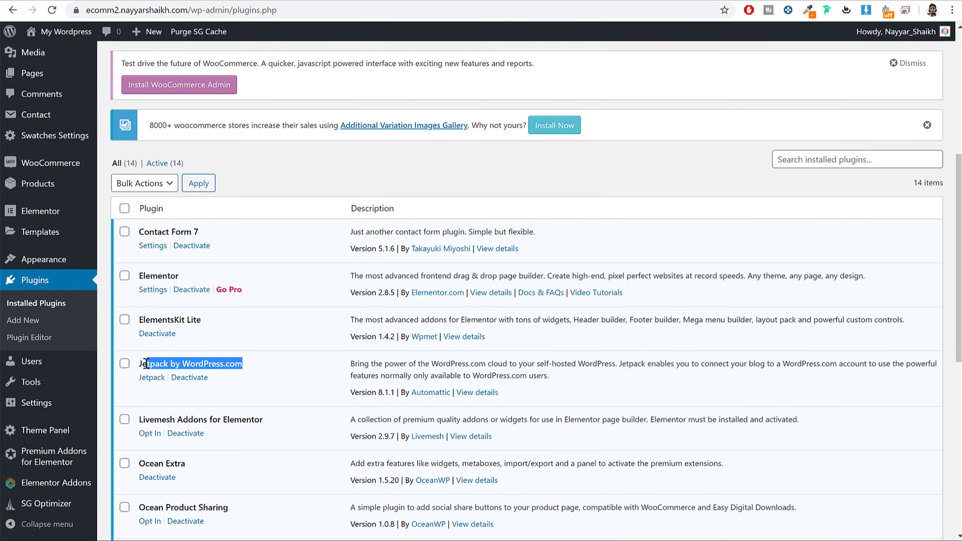
pyautogui.click(197, 379)
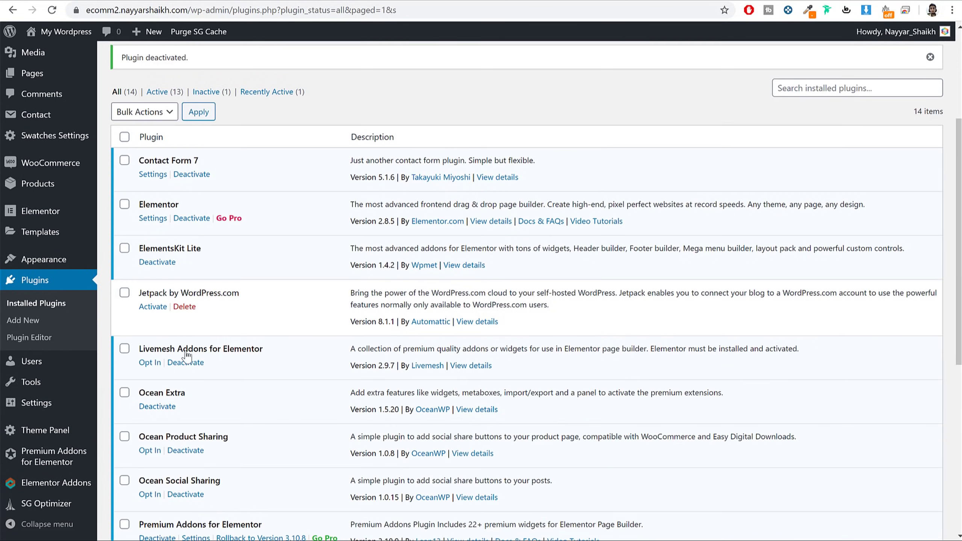
pyautogui.click(185, 307)
pyautogui.click(538, 91)
# Close the variation images gallery and WooCommerce Admin notices, then return to the Dashboard
pyautogui.scroll(5, 476, 240)
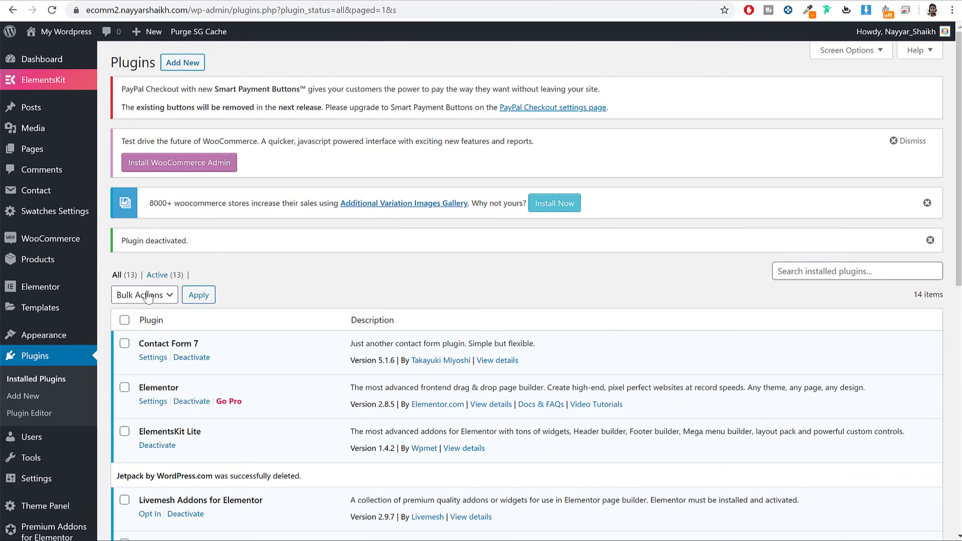
pyautogui.click(927, 202)
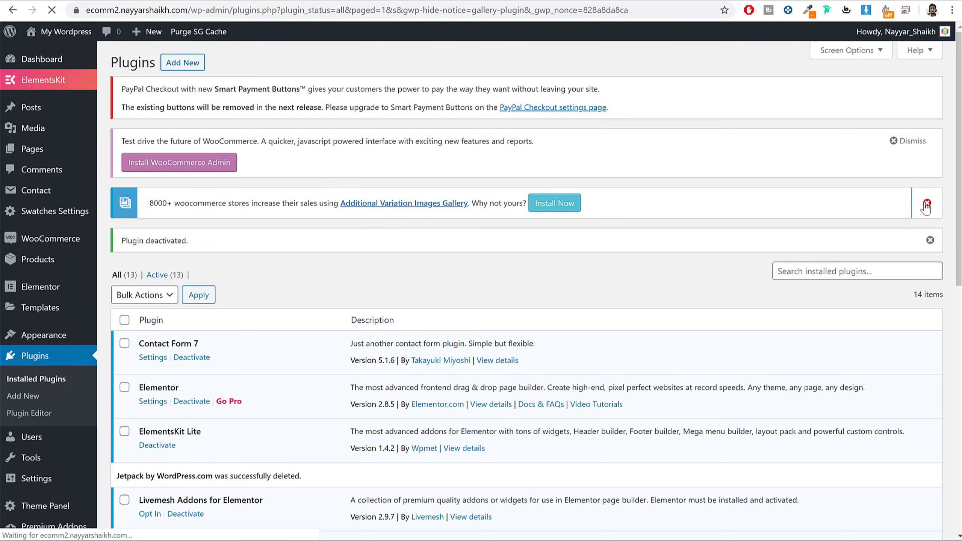
pyautogui.click(917, 145)
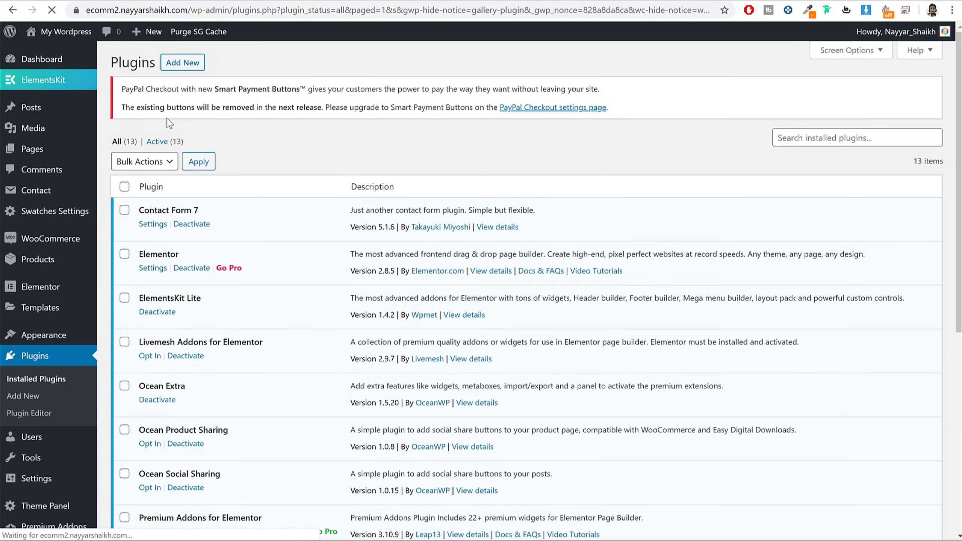
pyautogui.click(62, 60)
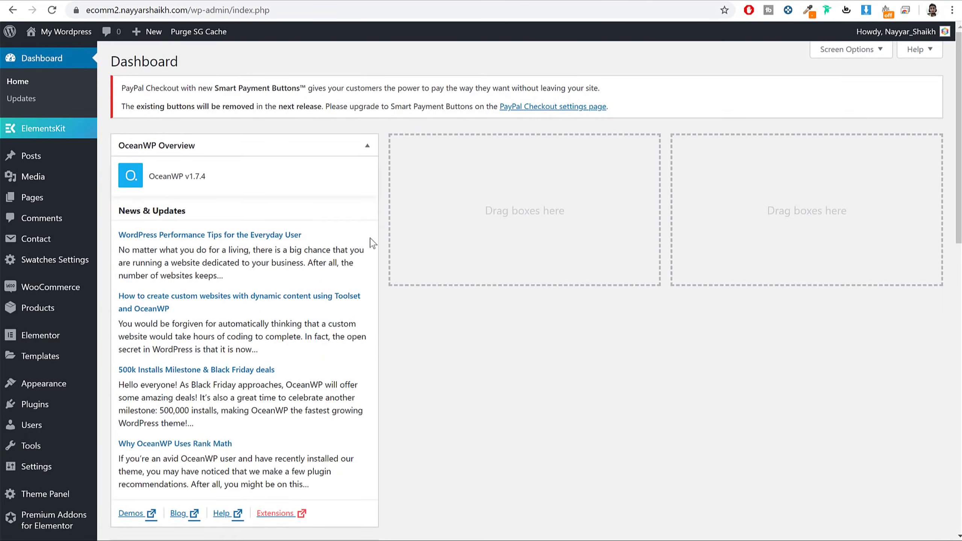
# Hide the OceanWP and Elementor Overview boxes and move WooCommerce Status to the middle column
pyautogui.scroll(-15, 369, 242)
pyautogui.scroll(15, 337, 267)
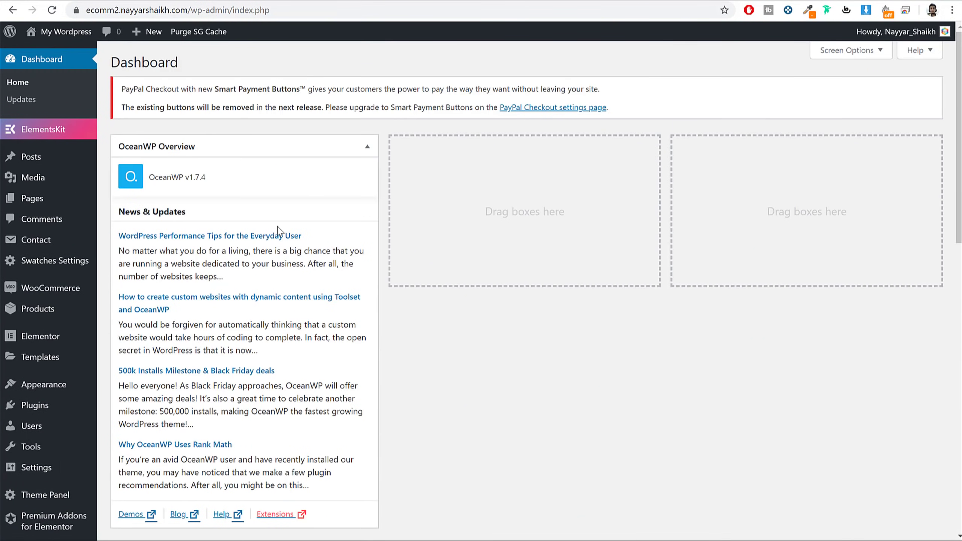
pyautogui.click(847, 53)
pyautogui.click(169, 78)
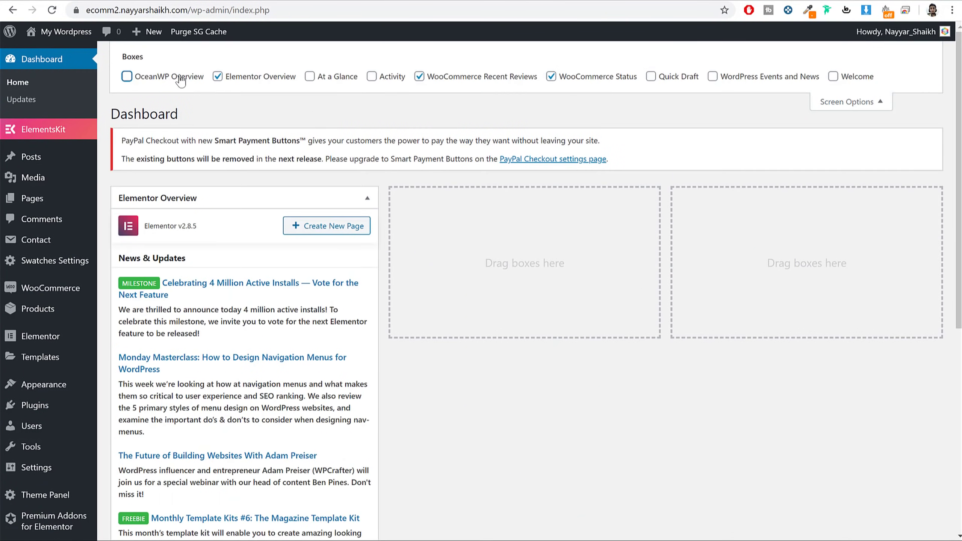
pyautogui.click(265, 81)
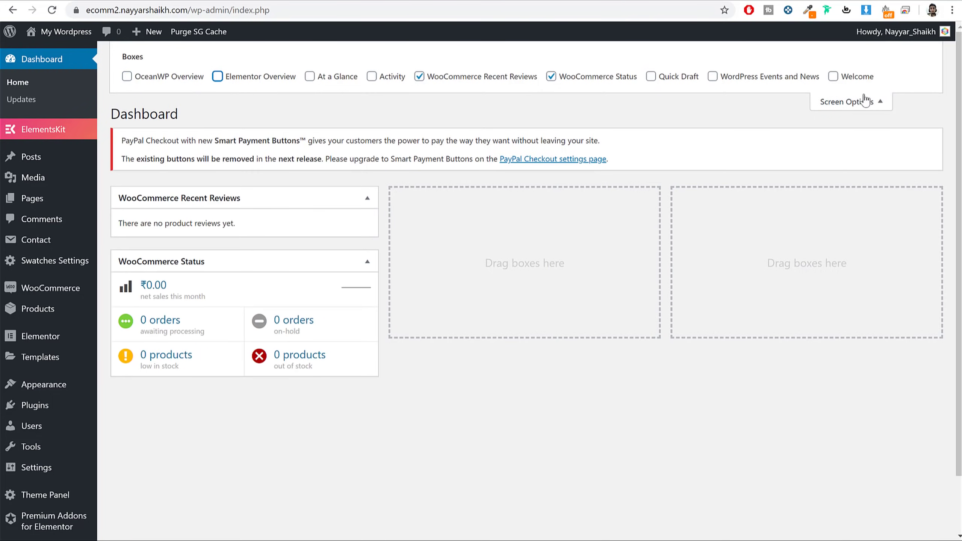
pyautogui.click(867, 101)
pyautogui.moveTo(455, 184); pyautogui.dragTo(576, 150)
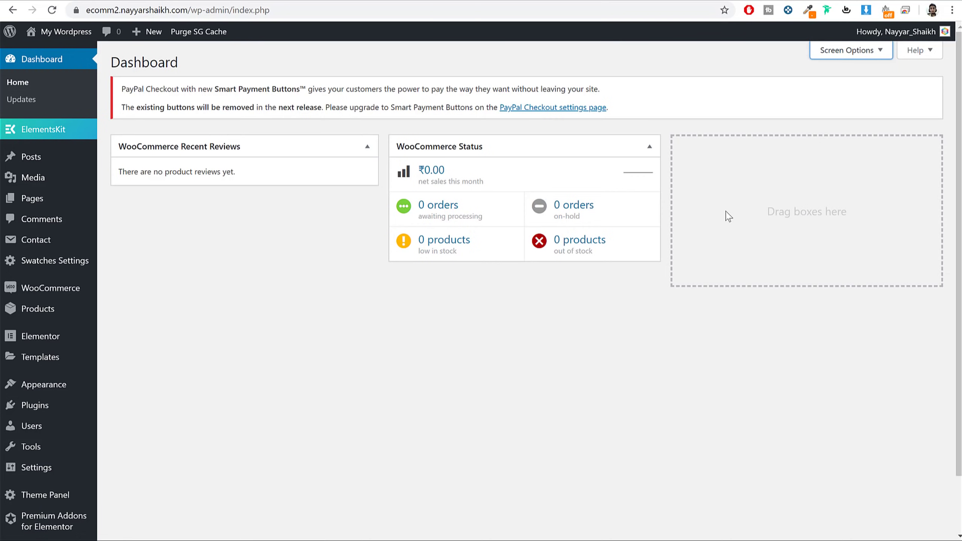
# Review the All Pages list, then go to WooCommerce Settings
pyautogui.click(54, 207)
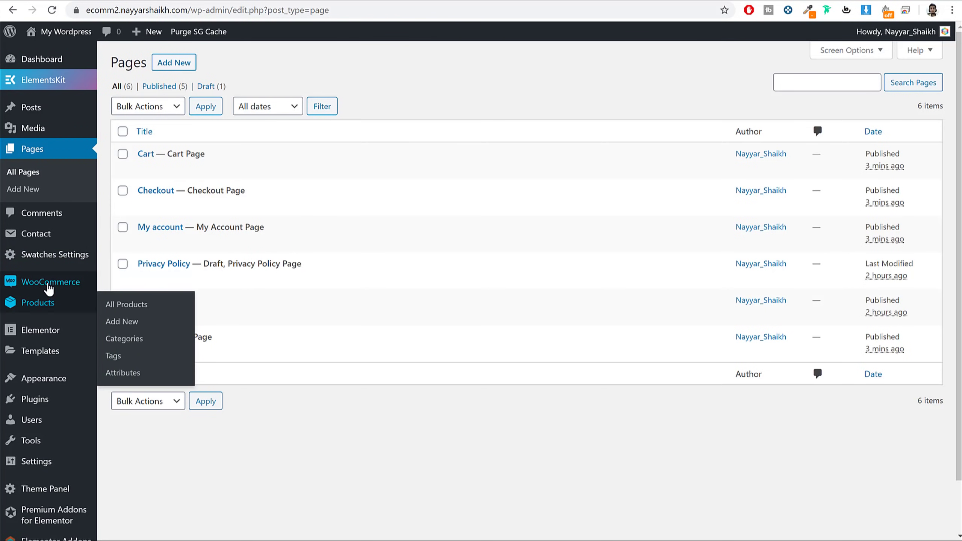
pyautogui.moveTo(49, 287)
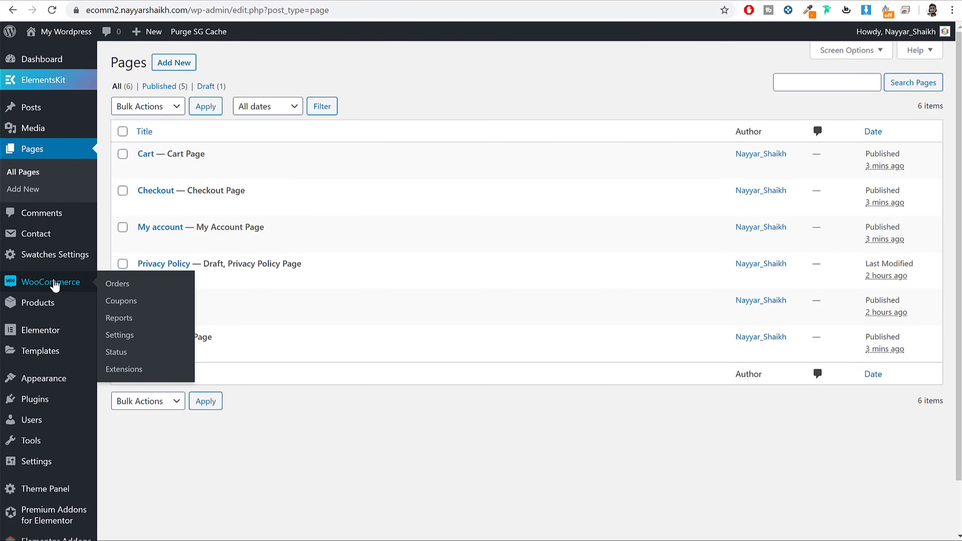
pyautogui.click(137, 344)
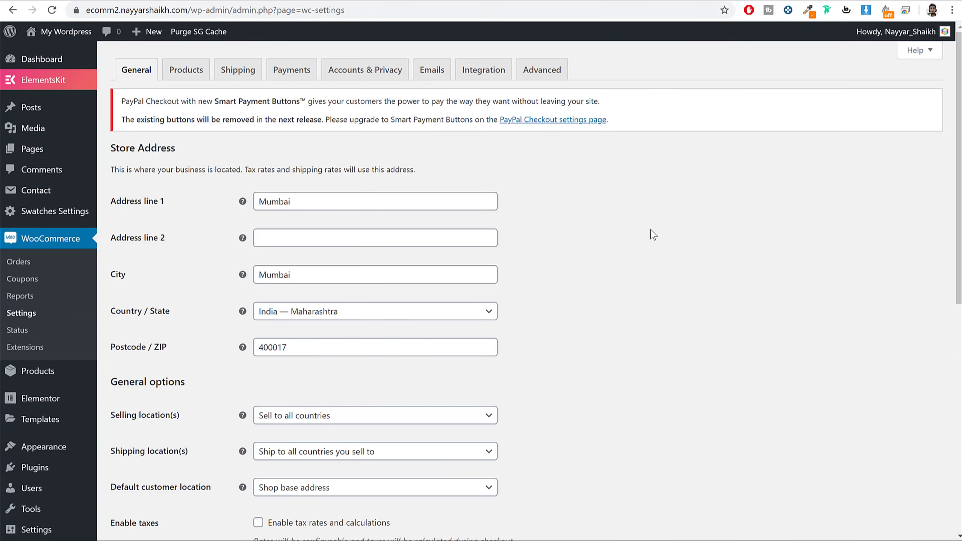
# Set selling locations to 'Sell to specific countries' with India only
pyautogui.scroll(-2, 310, 205)
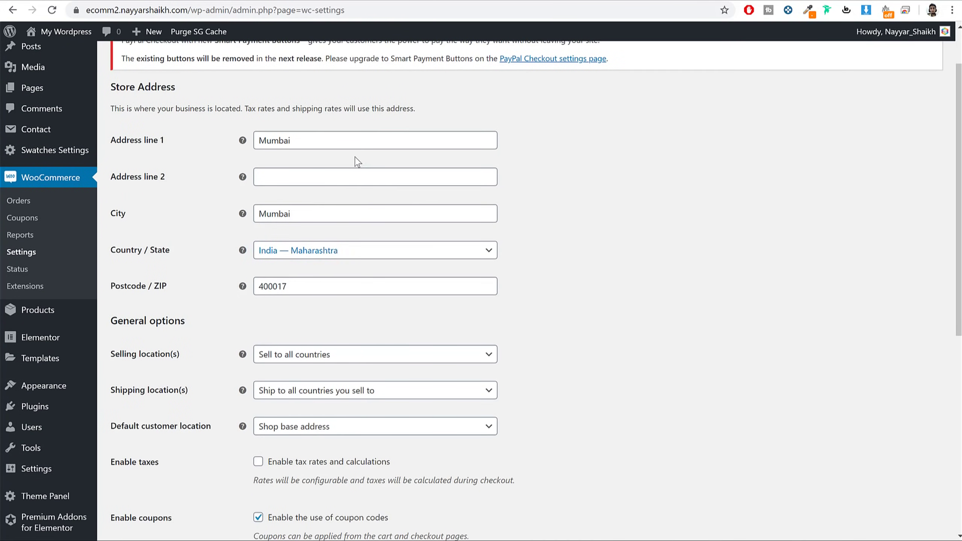
pyautogui.scroll(-3, 625, 254)
pyautogui.scroll(-3, 646, 249)
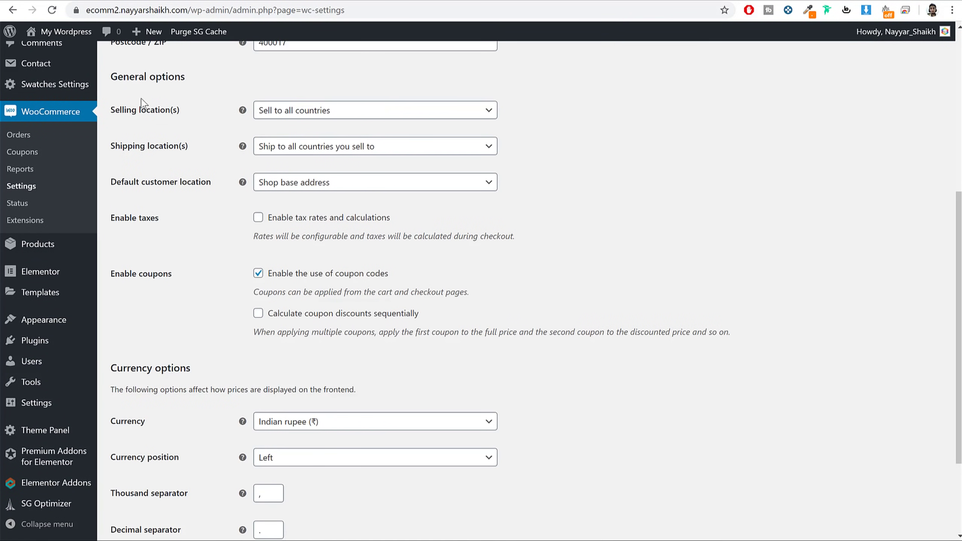
pyautogui.click(314, 117)
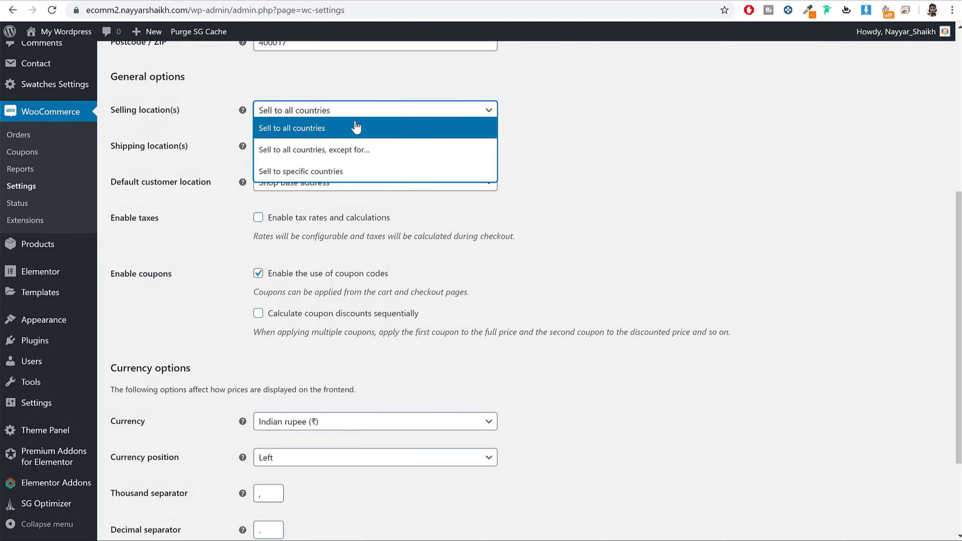
pyautogui.click(328, 181)
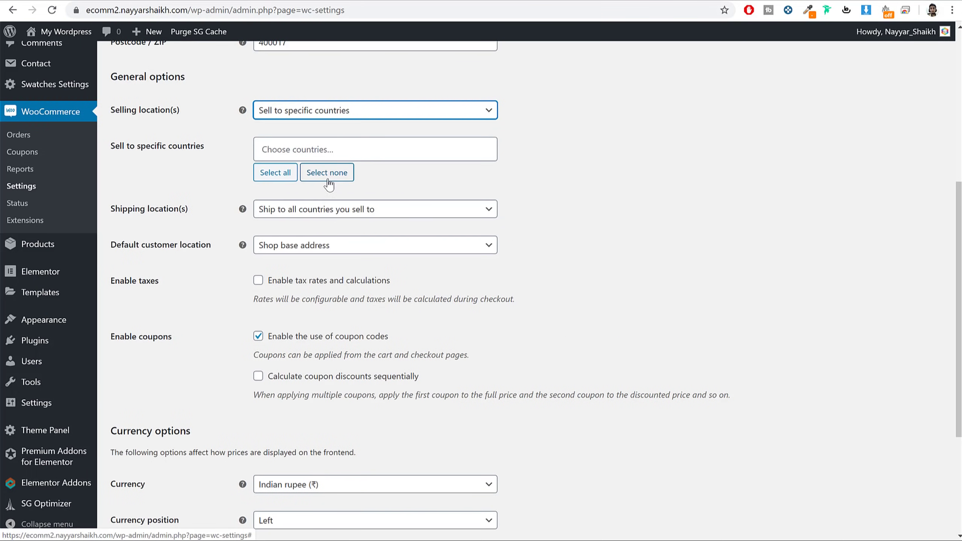
pyautogui.click(343, 144)
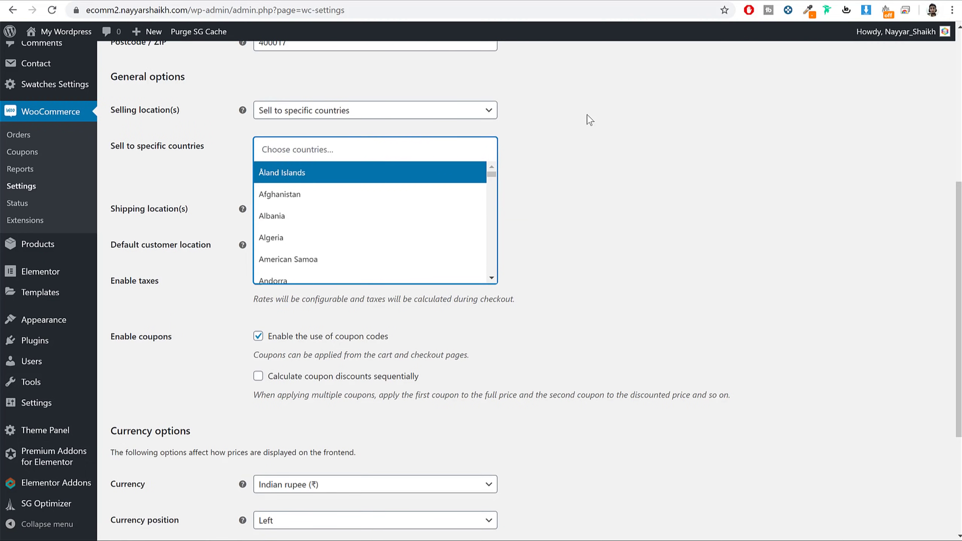
pyautogui.write('indi')
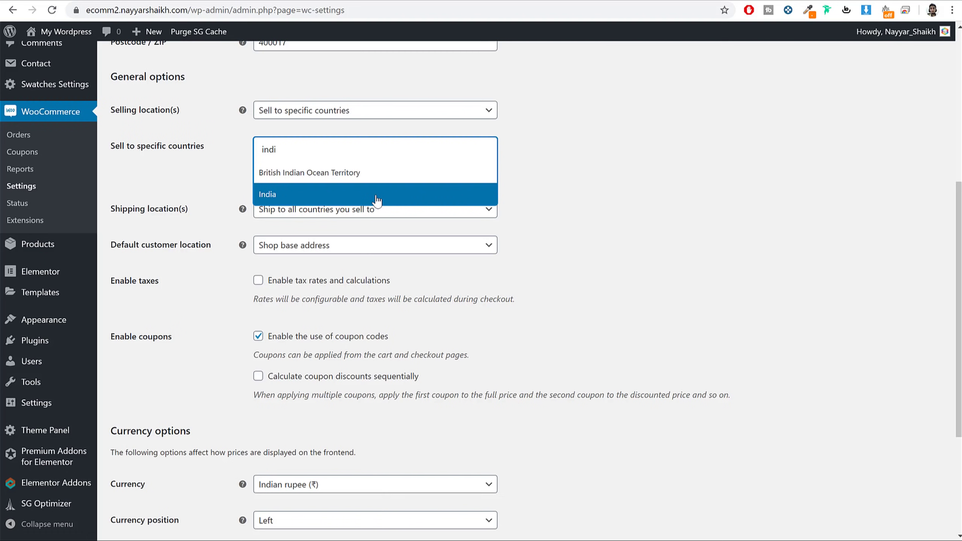
pyautogui.click(373, 197)
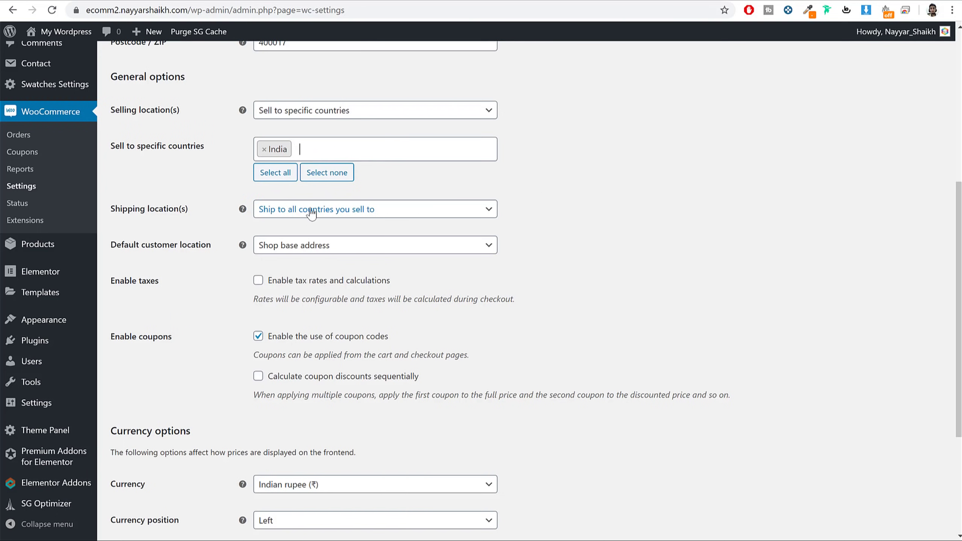
# Enable tax rates and calculations and save the general settings
pyautogui.scroll(-3, 413, 219)
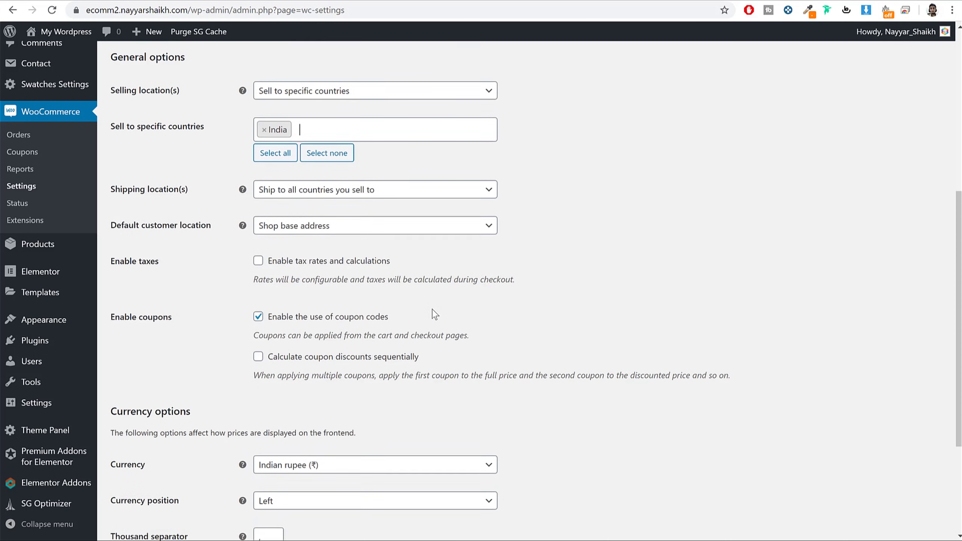
pyautogui.click(351, 160)
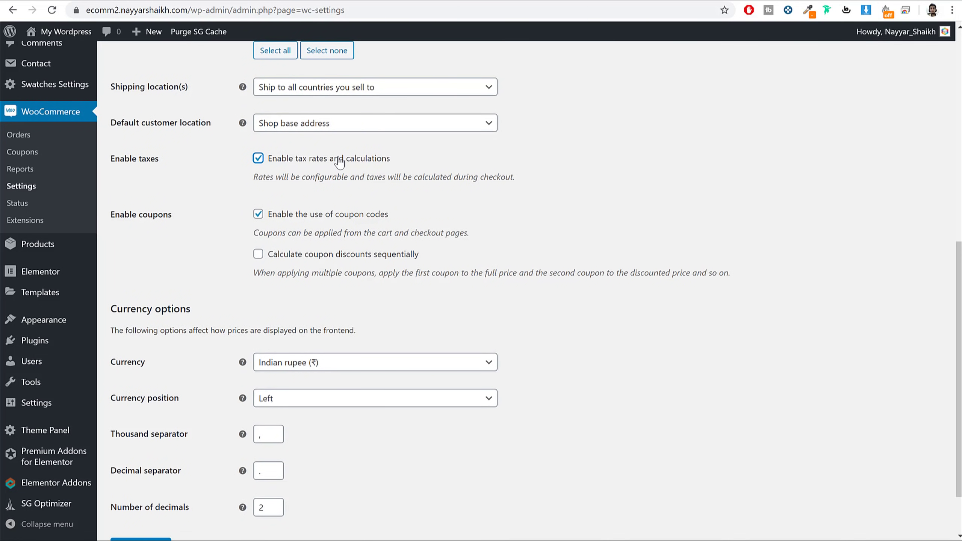
pyautogui.moveTo(390, 160); pyautogui.dragTo(293, 165)
pyautogui.click(606, 234)
pyautogui.scroll(-2, 606, 234)
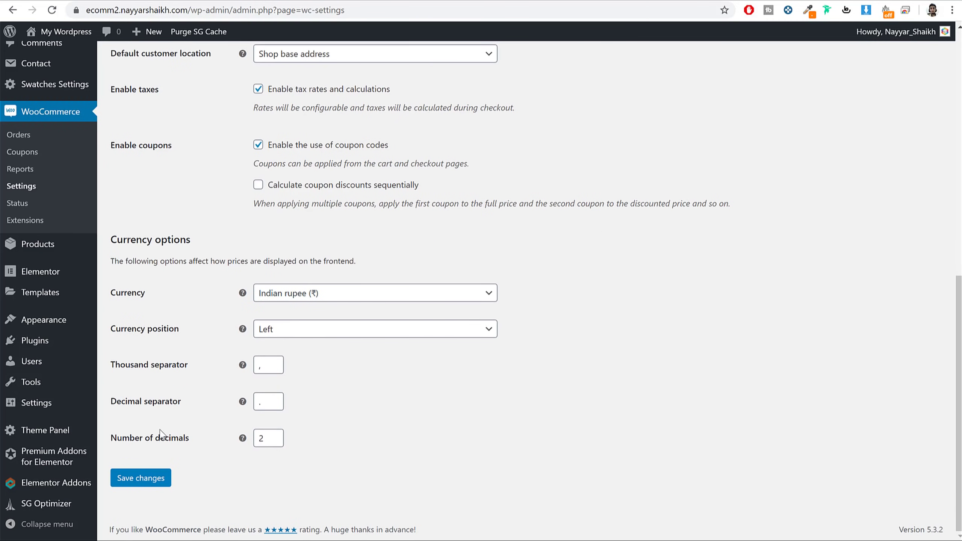
pyautogui.click(148, 482)
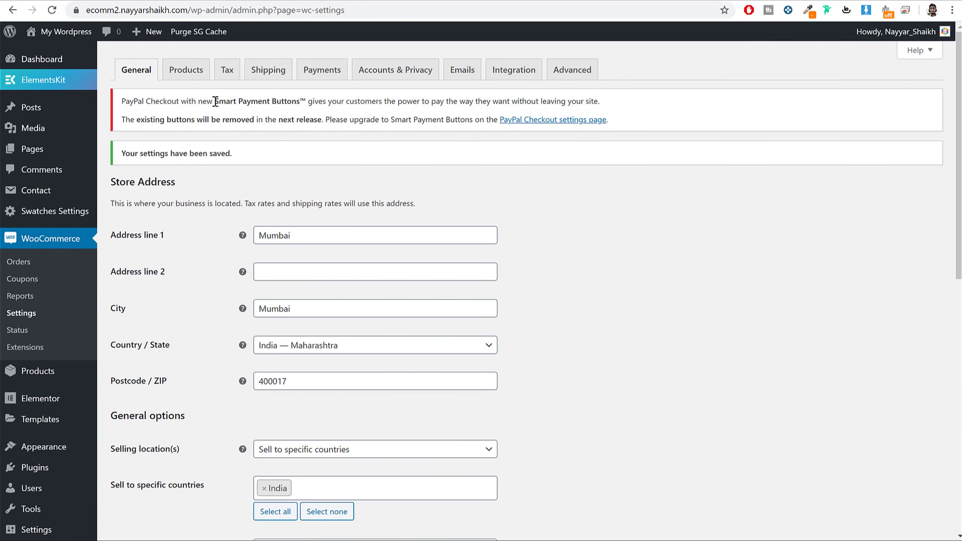
pyautogui.click(174, 74)
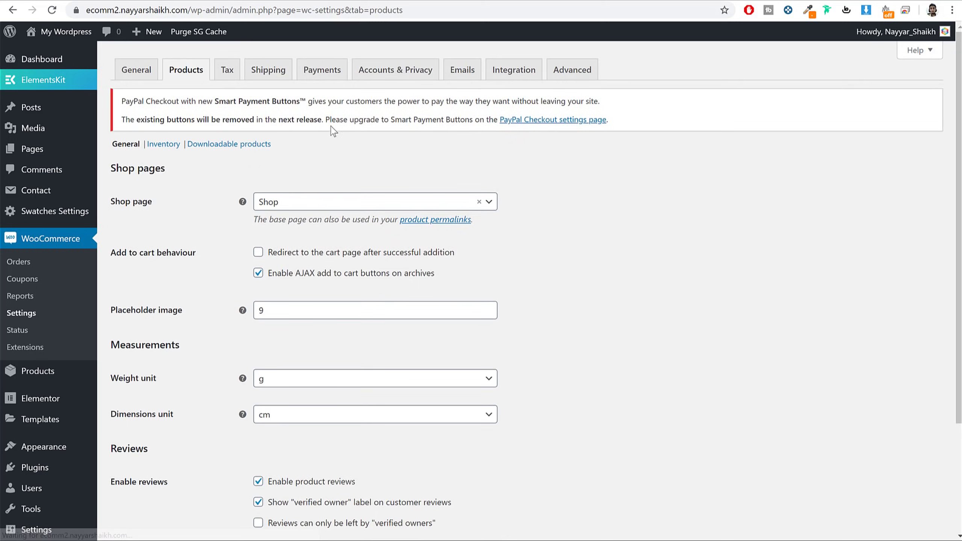
# Save the Products settings with the Shop page setting as is
pyautogui.moveTo(155, 205); pyautogui.dragTo(108, 211)
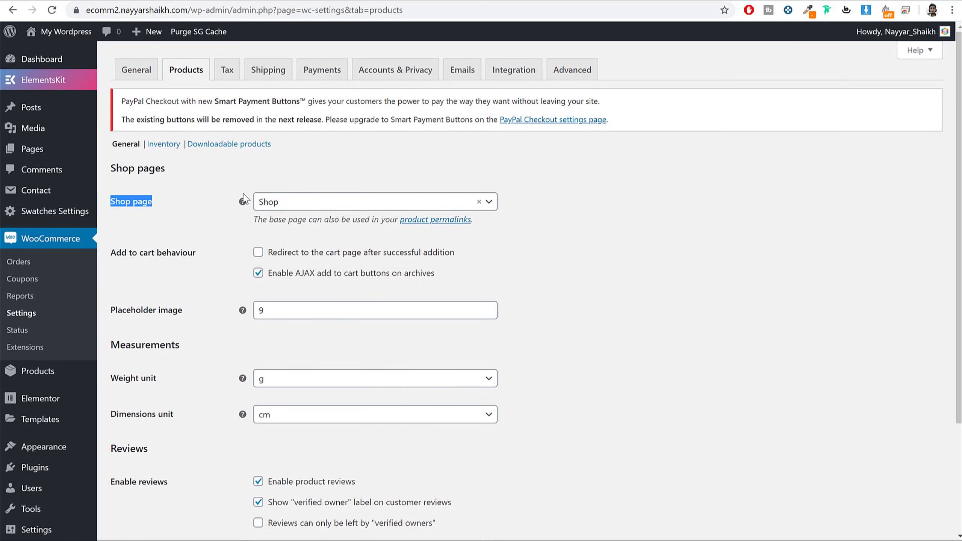
pyautogui.scroll(-4, 591, 246)
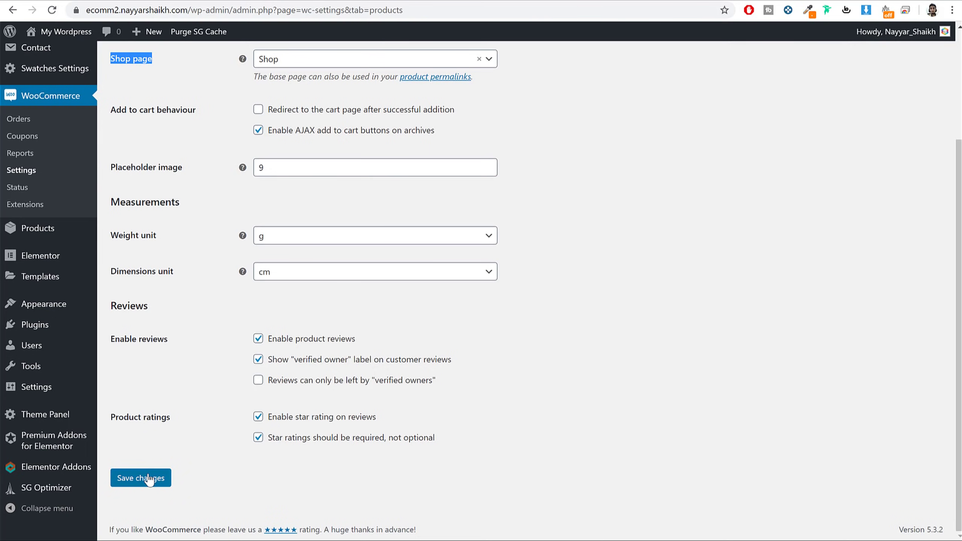
pyautogui.click(148, 479)
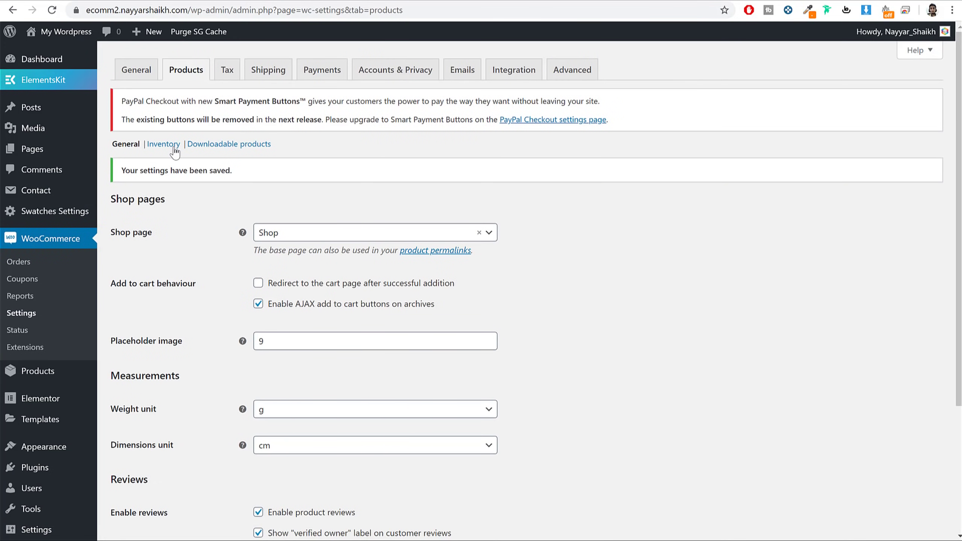
# Review Inventory settings: stock management on, low stock threshold 2, out of stock threshold 0
pyautogui.click(175, 148)
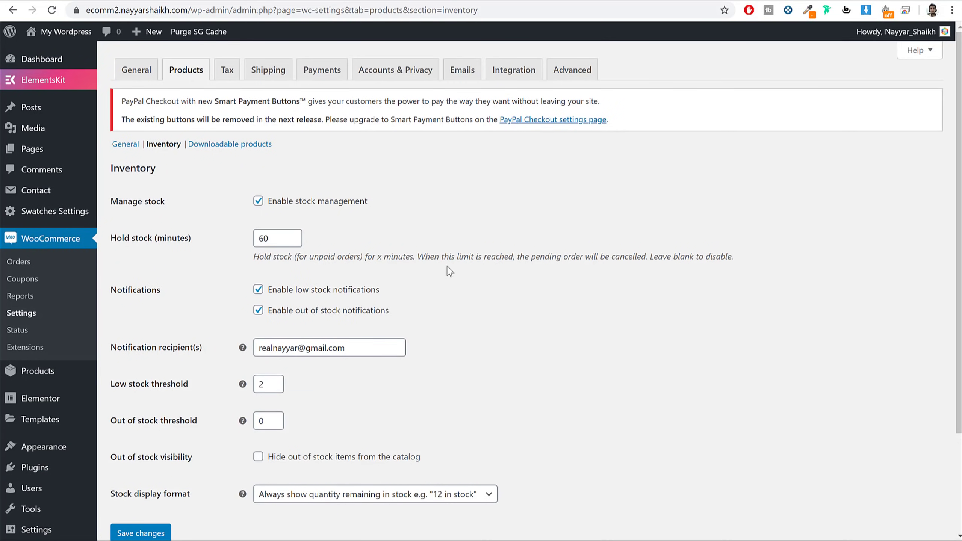
pyautogui.scroll(-3, 379, 288)
pyautogui.moveTo(207, 261); pyautogui.dragTo(127, 260)
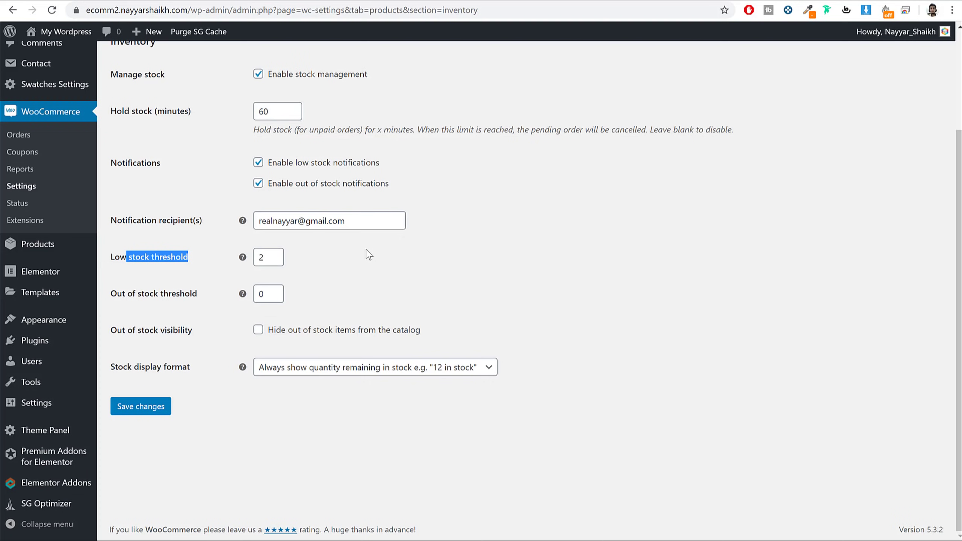
pyautogui.doubleClick(261, 257)
pyautogui.moveTo(242, 261)
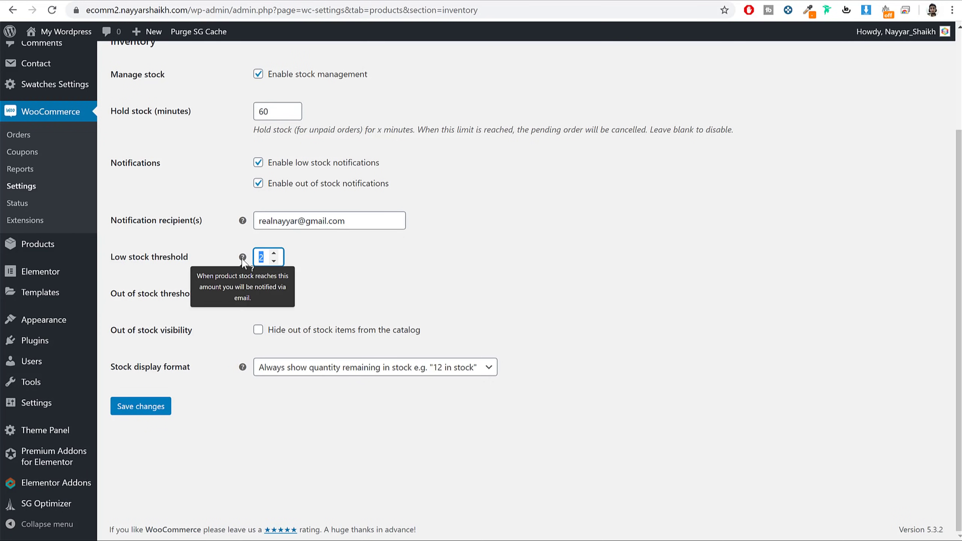
pyautogui.moveTo(351, 216); pyautogui.dragTo(256, 228)
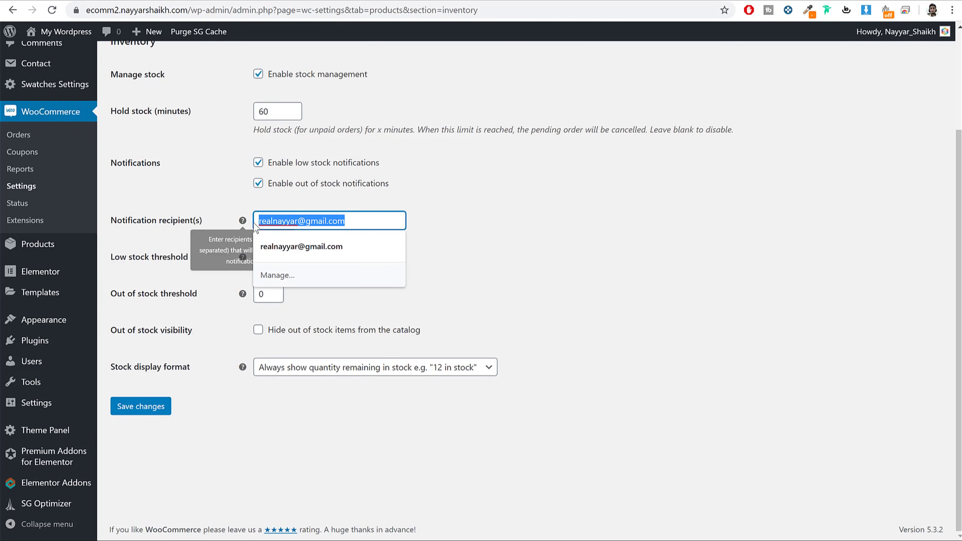
pyautogui.click(522, 229)
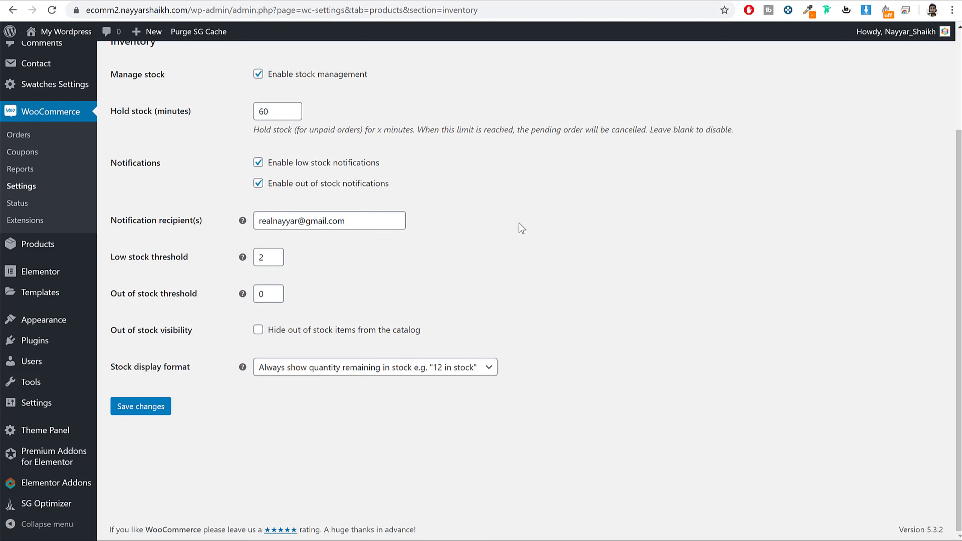
pyautogui.click(211, 299)
pyautogui.doubleClick(261, 294)
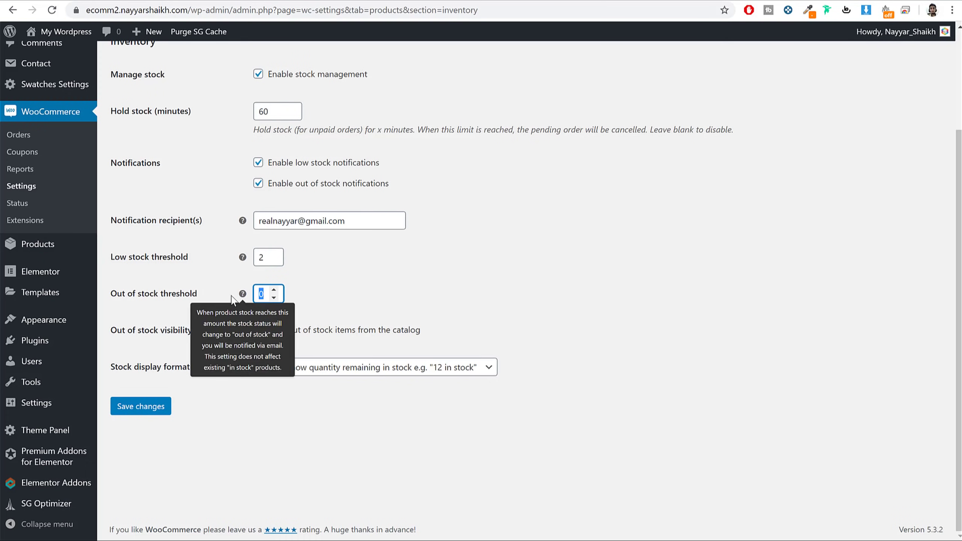
pyautogui.click(352, 219)
pyautogui.click(615, 205)
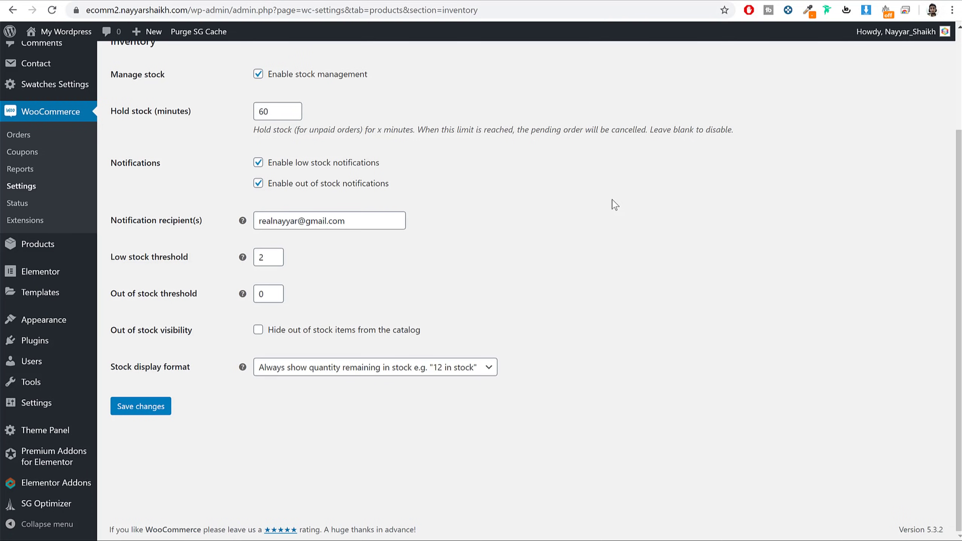
pyautogui.scroll(3, 583, 238)
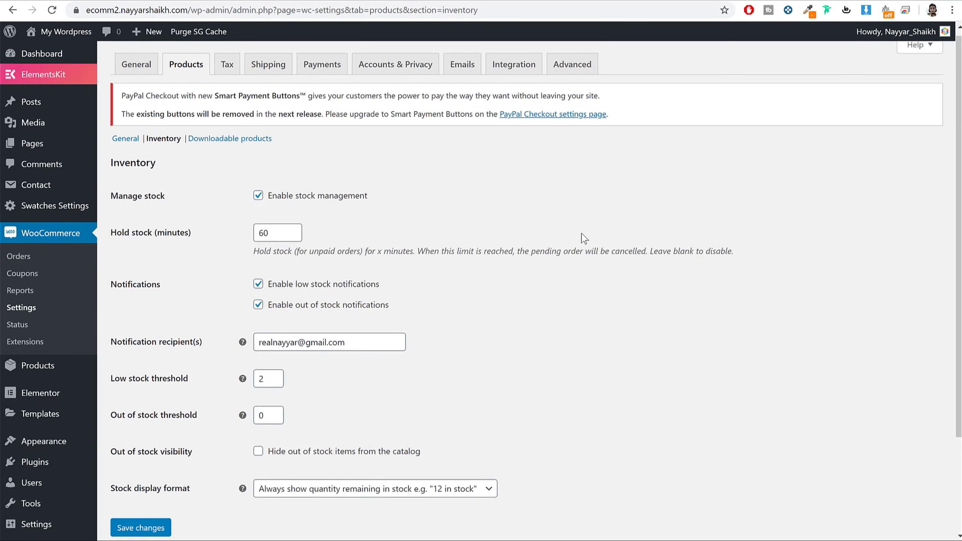
pyautogui.click(229, 74)
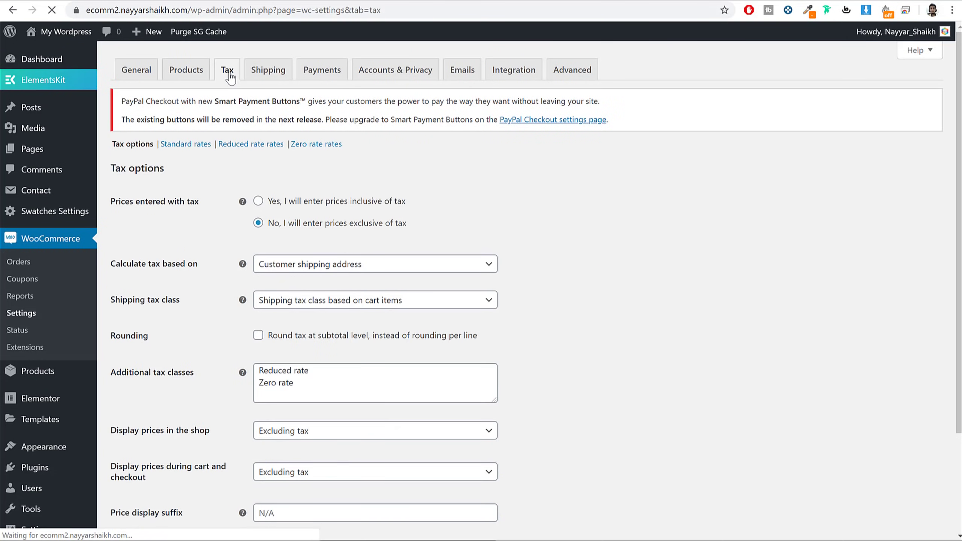
# Enlarge the Additional tax classes box, keeping the original two classes intact
pyautogui.scroll(-3, 632, 182)
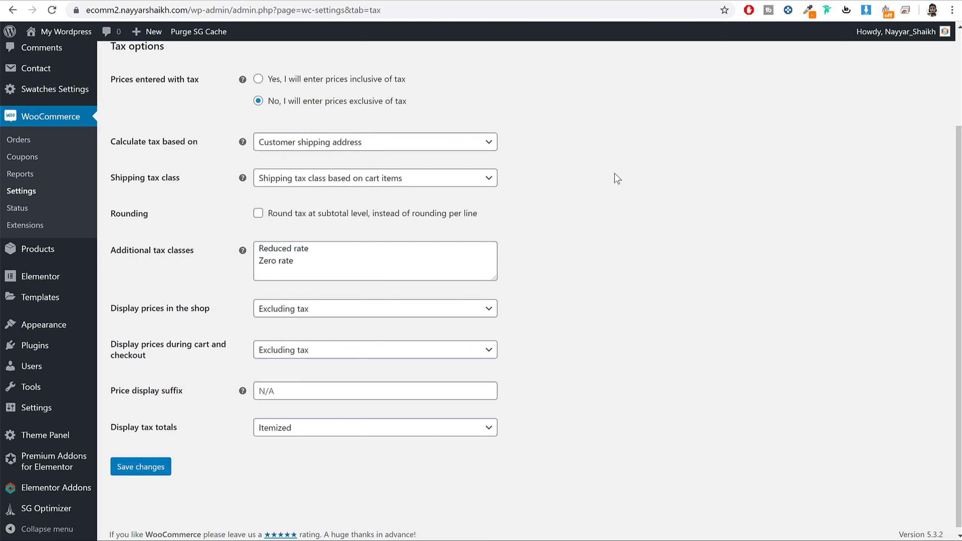
pyautogui.moveTo(113, 253); pyautogui.dragTo(231, 261)
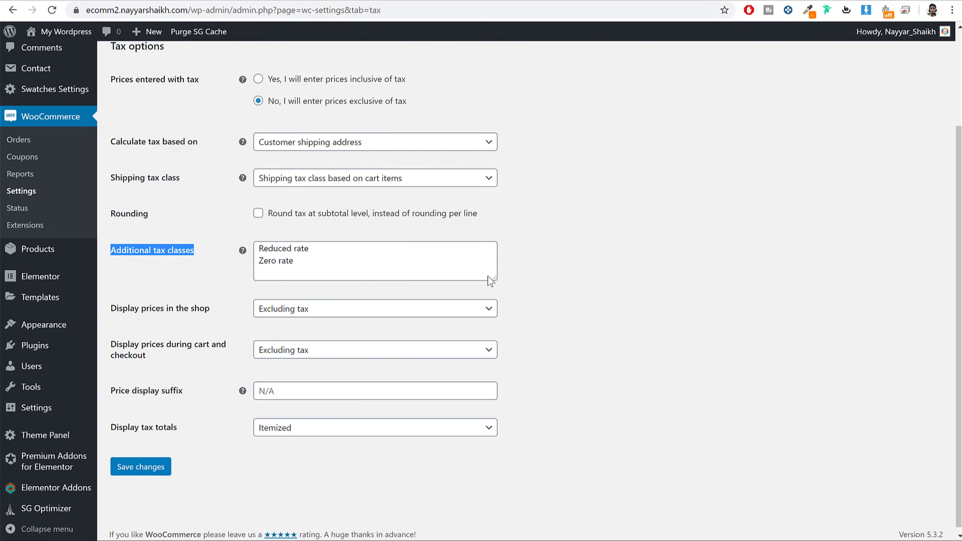
pyautogui.moveTo(495, 280); pyautogui.dragTo(503, 374)
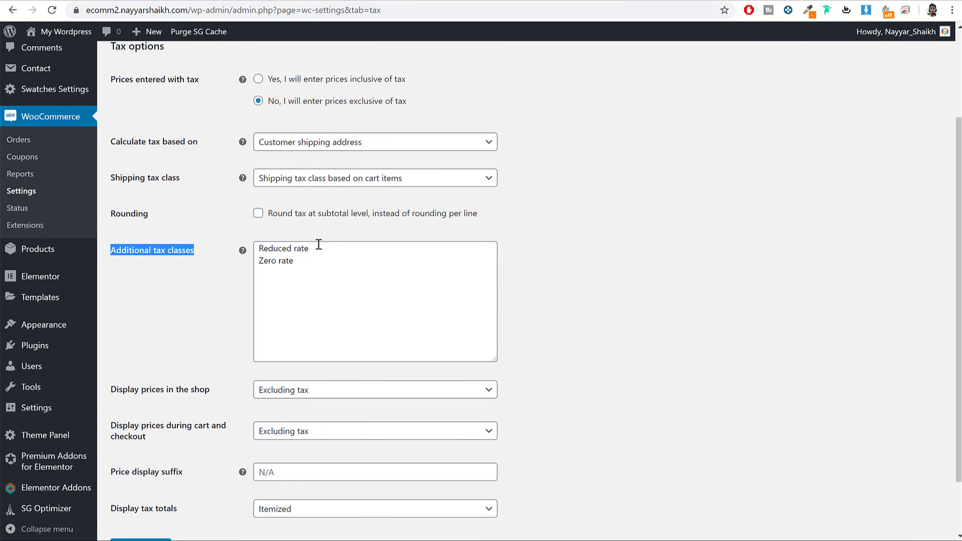
pyautogui.click(321, 266)
pyautogui.press('Return')
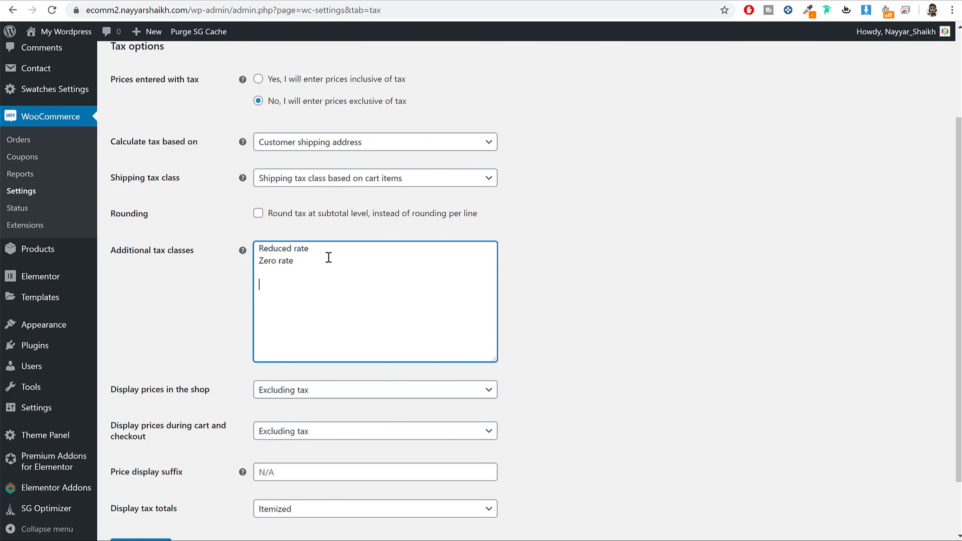
pyautogui.press('Return')
pyautogui.press('Return')
pyautogui.press('Return')
pyautogui.press('Return')
pyautogui.press('Return')
pyautogui.press('Return')
pyautogui.press('Return')
pyautogui.press('Return')
pyautogui.press('Return')
pyautogui.hotkey('ctrl', 'a')
pyautogui.write('Reduced rate Zero rate')
pyautogui.press('BackSpace')
# Add tax classes 'GST 10' and 'GST 15' on new lines and save
pyautogui.press('Return')
pyautogui.write('GST 10')
pyautogui.press('Return')
pyautogui.write('GST 15')
pyautogui.moveTo(324, 285); pyautogui.dragTo(255, 249)
pyautogui.click(309, 280)
pyautogui.moveTo(294, 283); pyautogui.dragTo(259, 272)
pyautogui.scroll(-2, 692, 320)
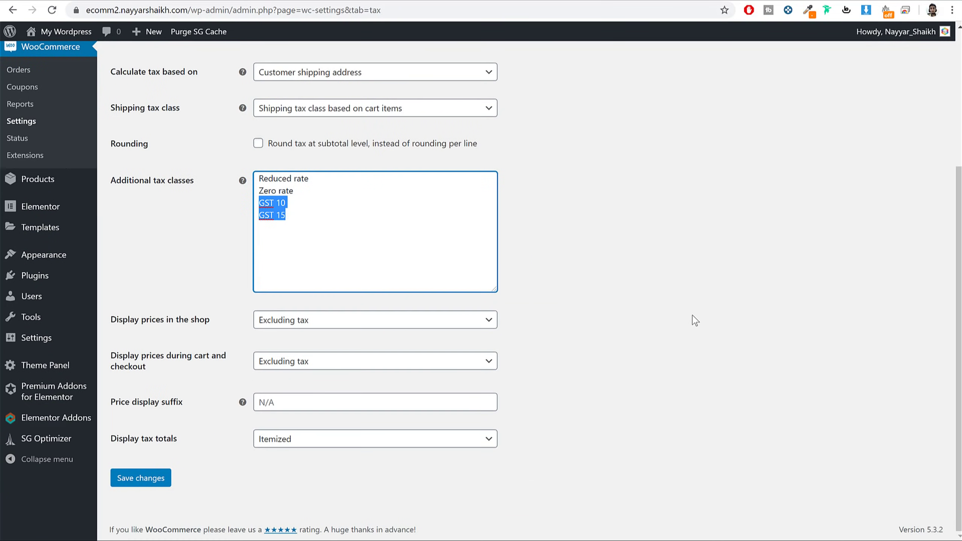
pyautogui.click(132, 484)
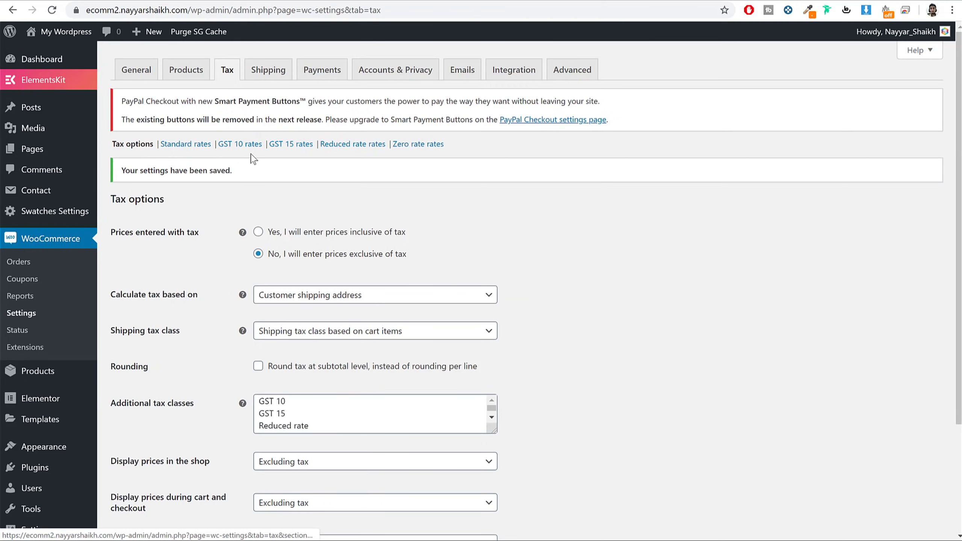
# Add and save an India (IN) tax rate of 10% named GST 10
pyautogui.click(239, 148)
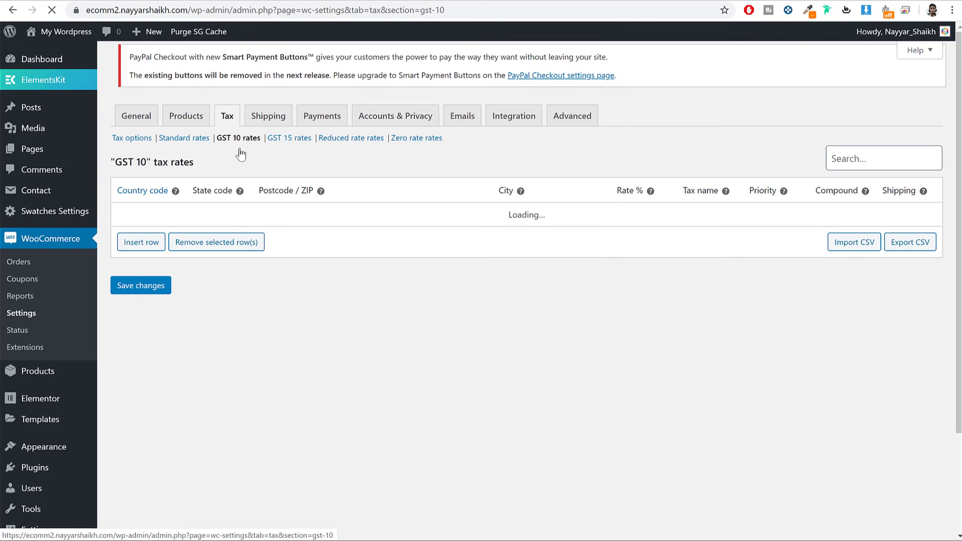
pyautogui.click(141, 248)
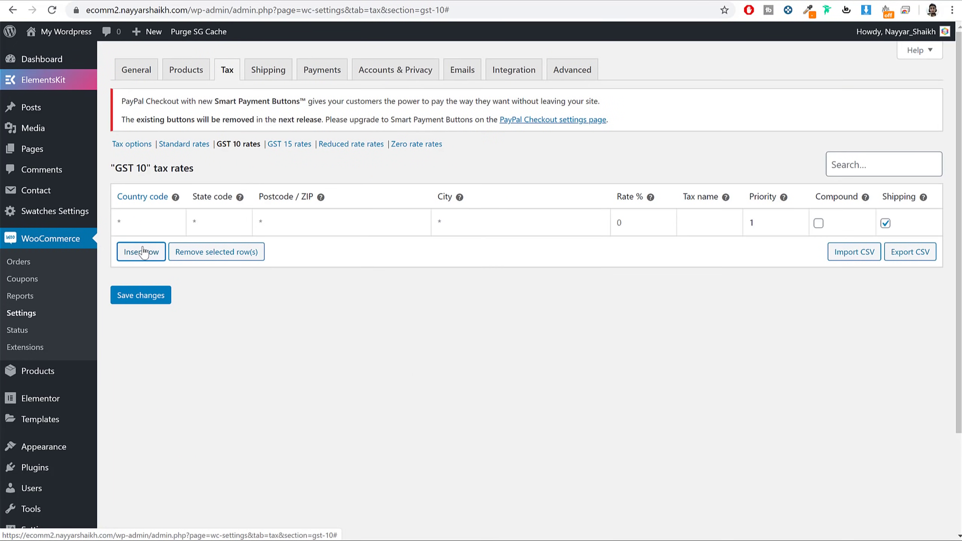
pyautogui.click(147, 222)
pyautogui.press('Escape')
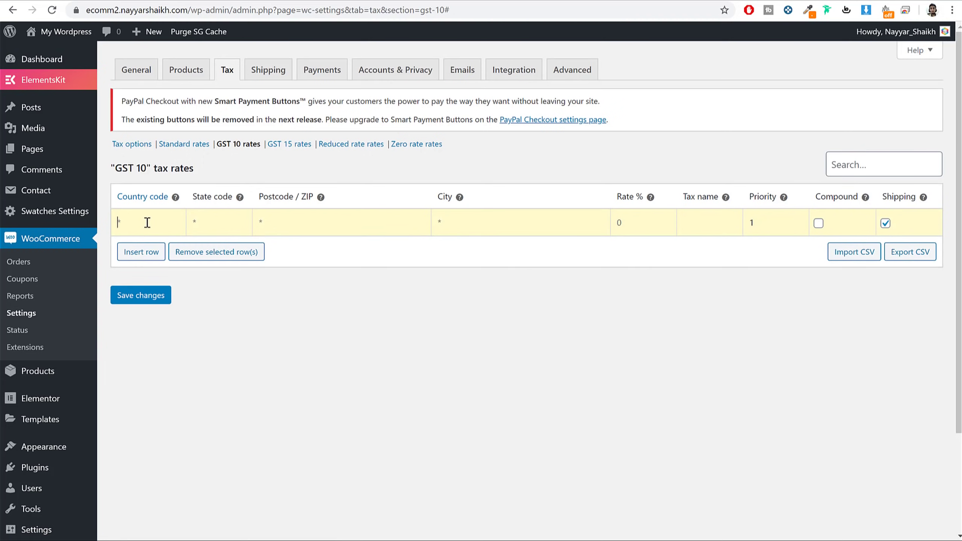
pyautogui.write('IND')
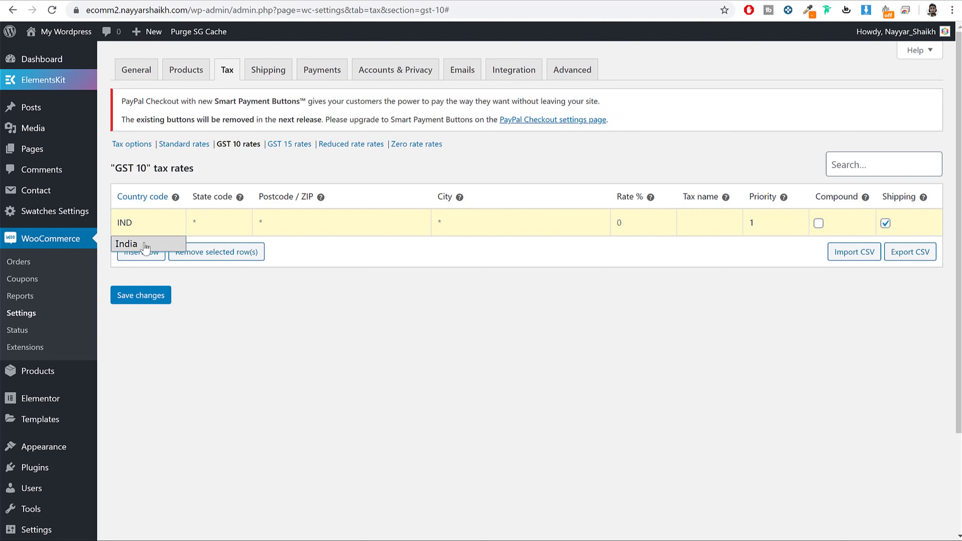
pyautogui.click(142, 248)
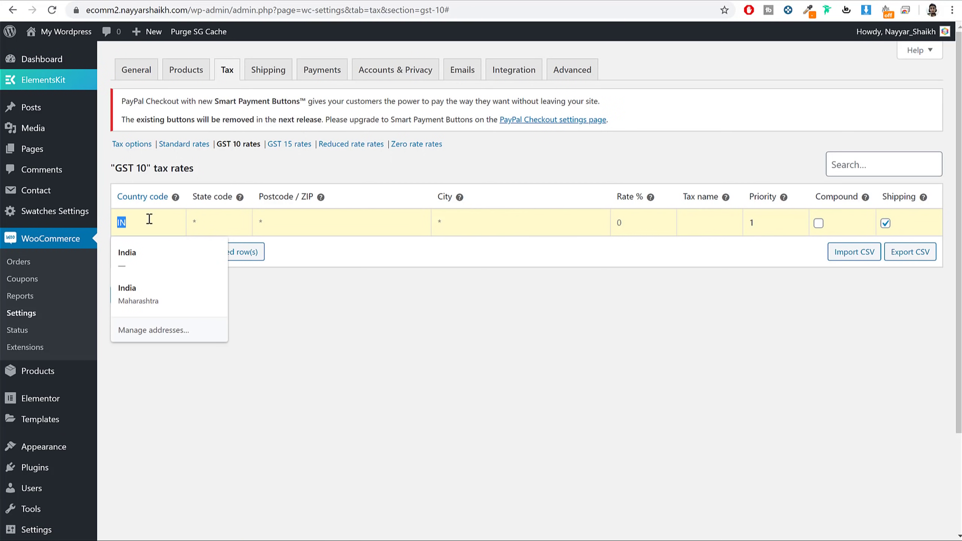
pyautogui.click(150, 220)
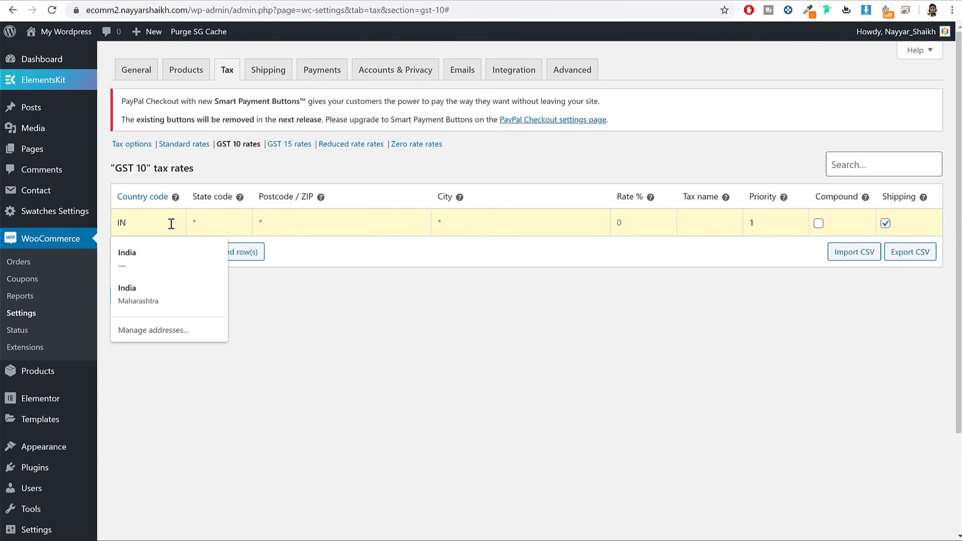
pyautogui.click(227, 225)
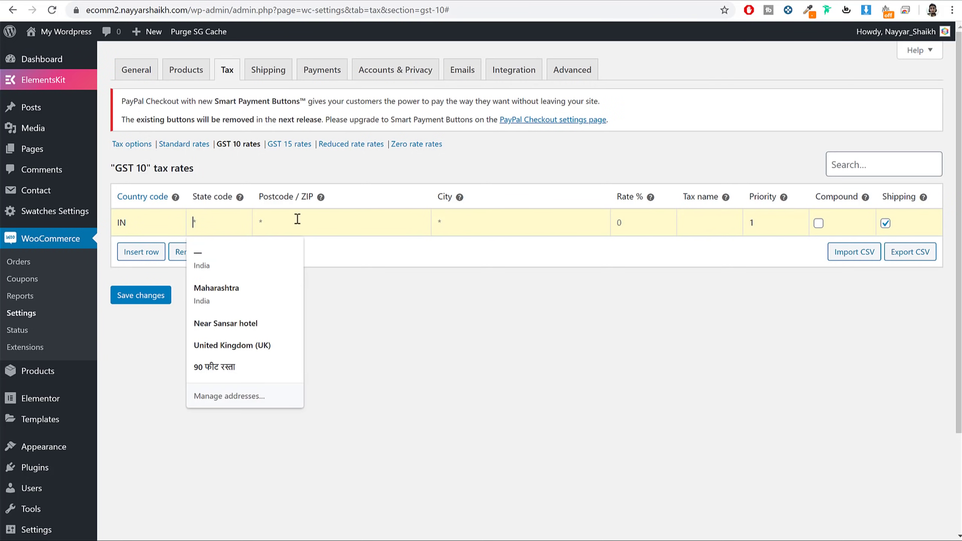
pyautogui.click(296, 218)
pyautogui.click(449, 215)
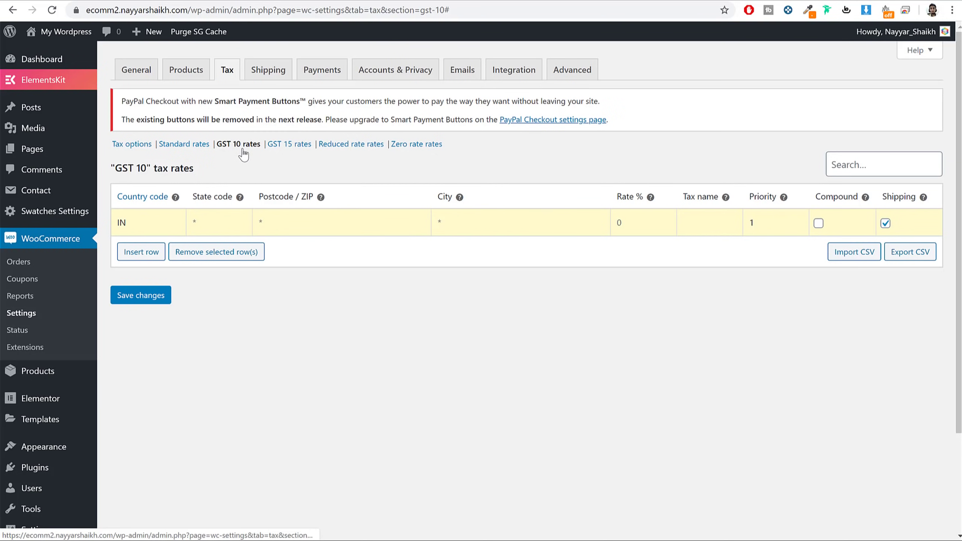
pyautogui.write('10')
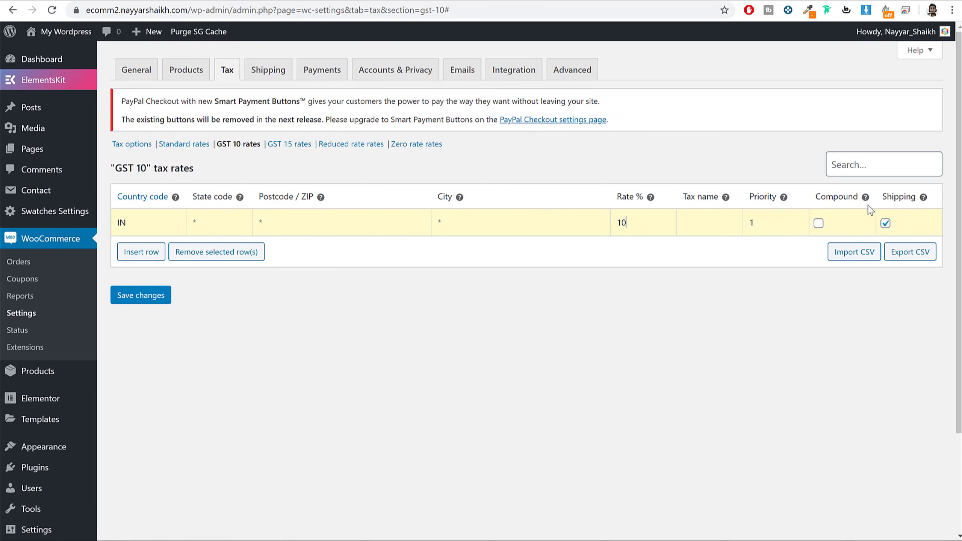
pyautogui.press('Tab')
pyautogui.write('G')
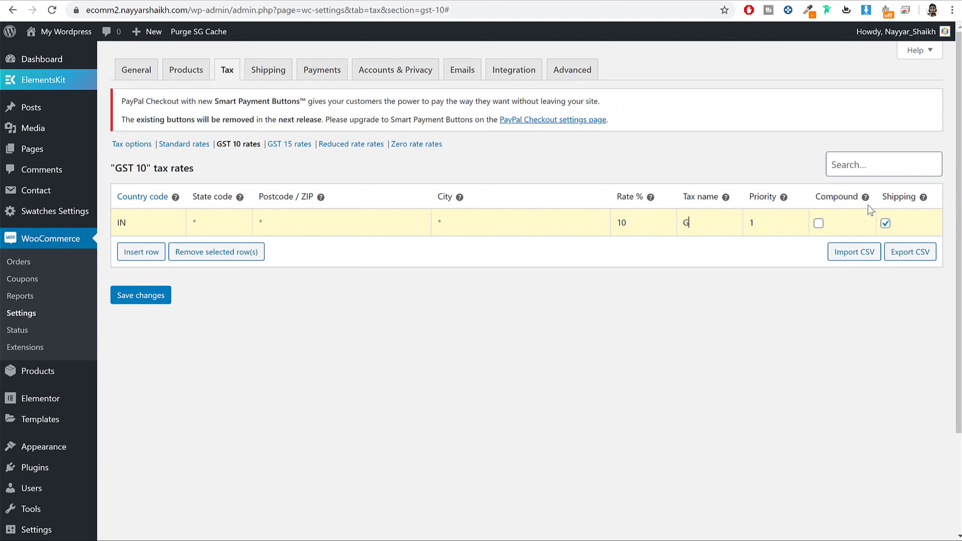
pyautogui.write('ST 10')
pyautogui.click(167, 296)
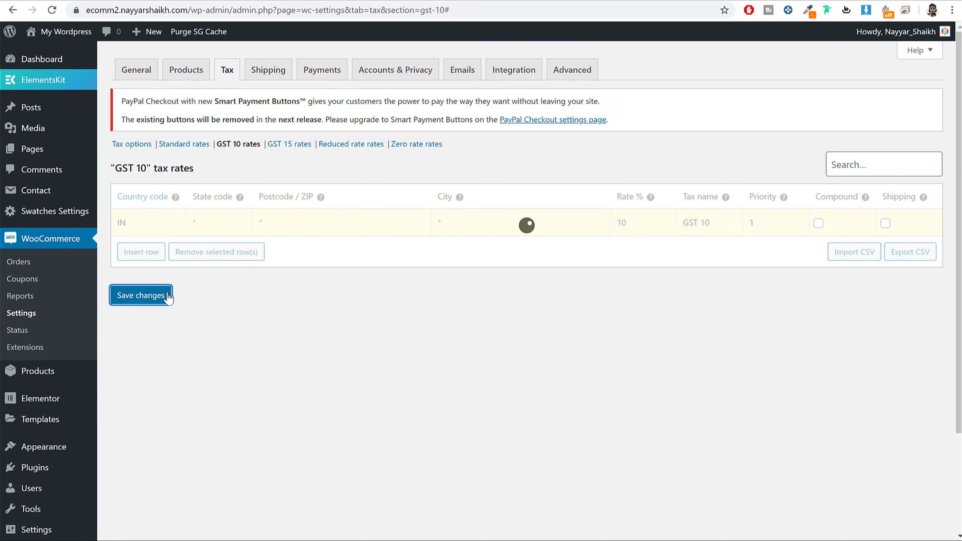
# Add and save an India (IN) 15% rate named GST 15, not applied to shipping
pyautogui.click(288, 146)
pyautogui.click(150, 249)
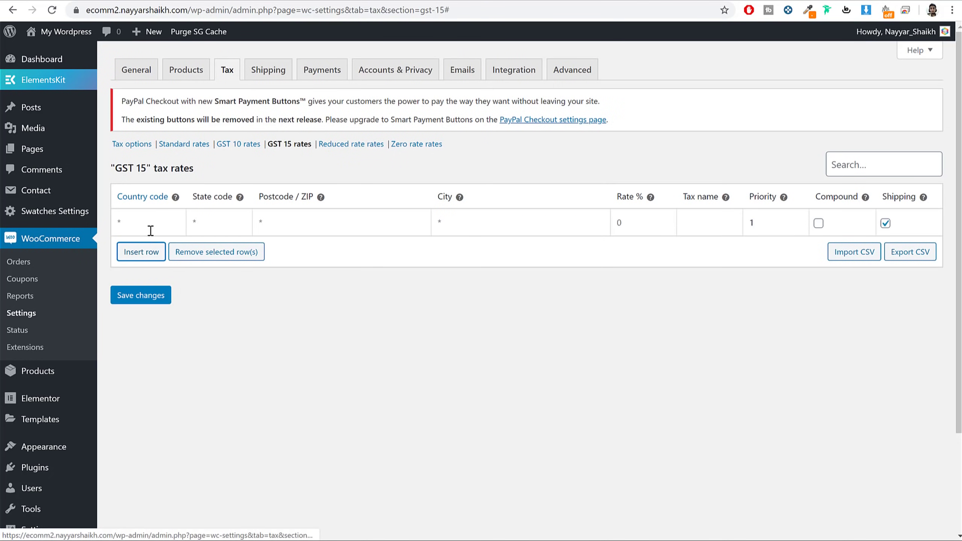
pyautogui.click(150, 230)
pyautogui.write('IN')
pyautogui.press('Tab')
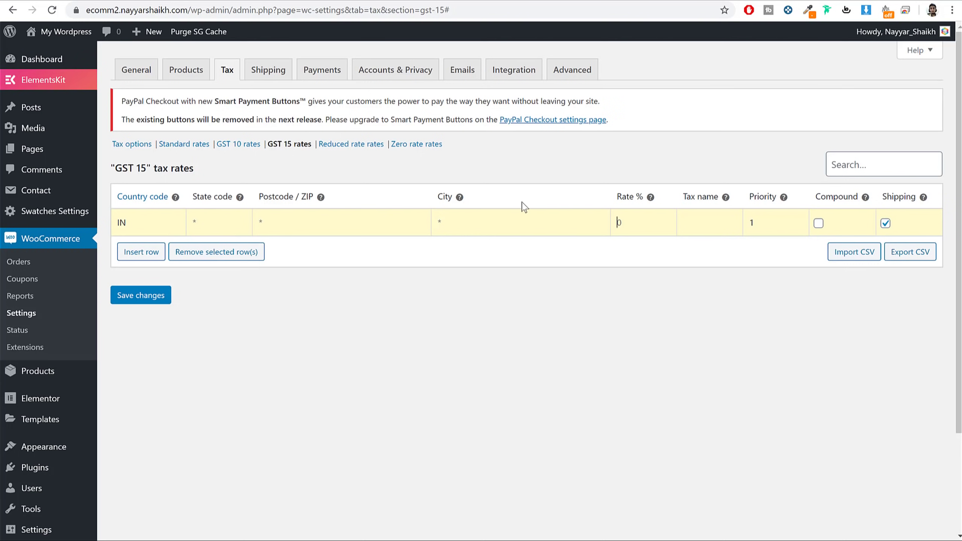
pyautogui.write('15')
pyautogui.write('GST ')
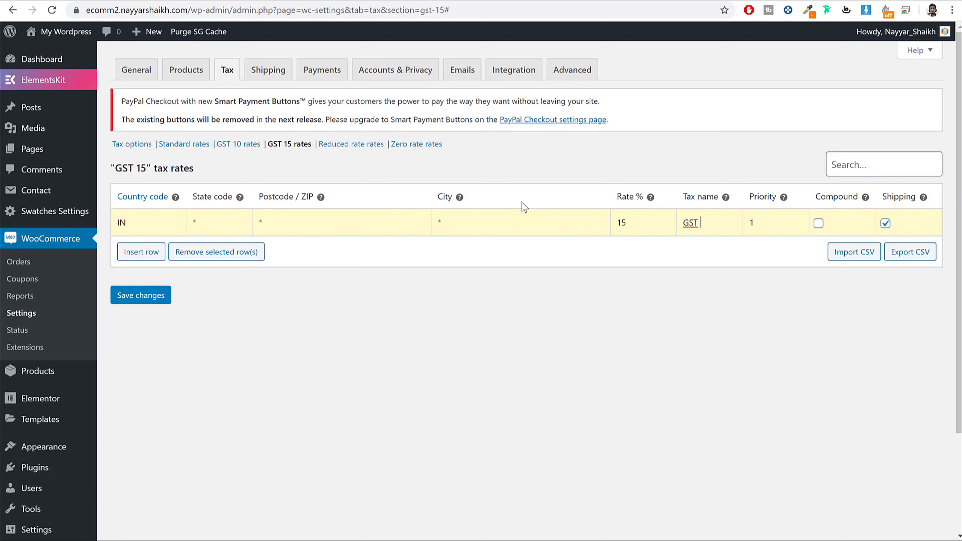
pyautogui.write('15')
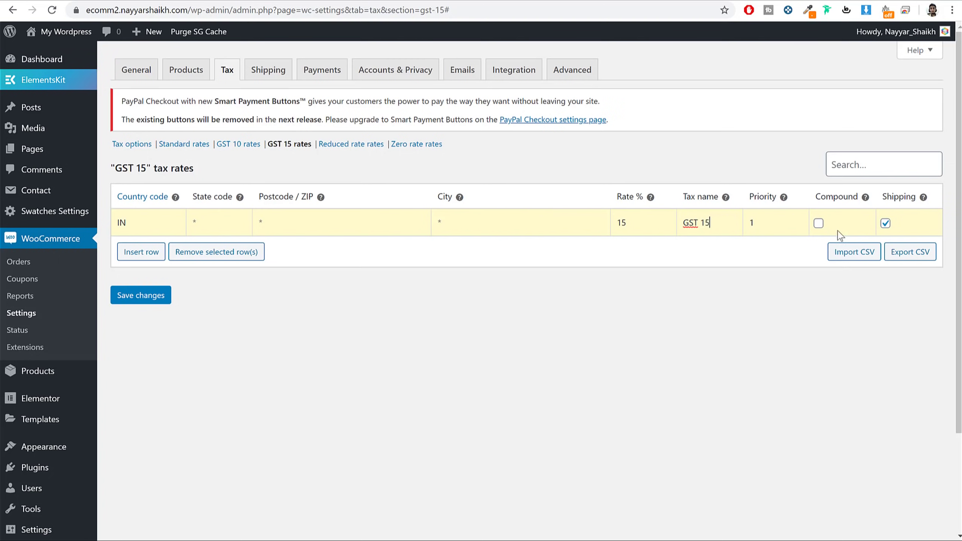
pyautogui.click(885, 226)
pyautogui.click(140, 299)
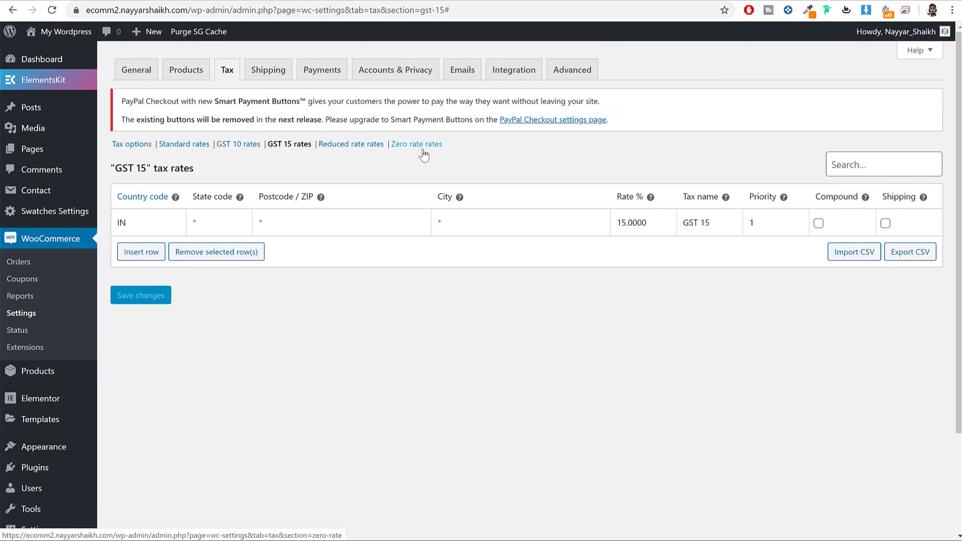
pyautogui.click(272, 72)
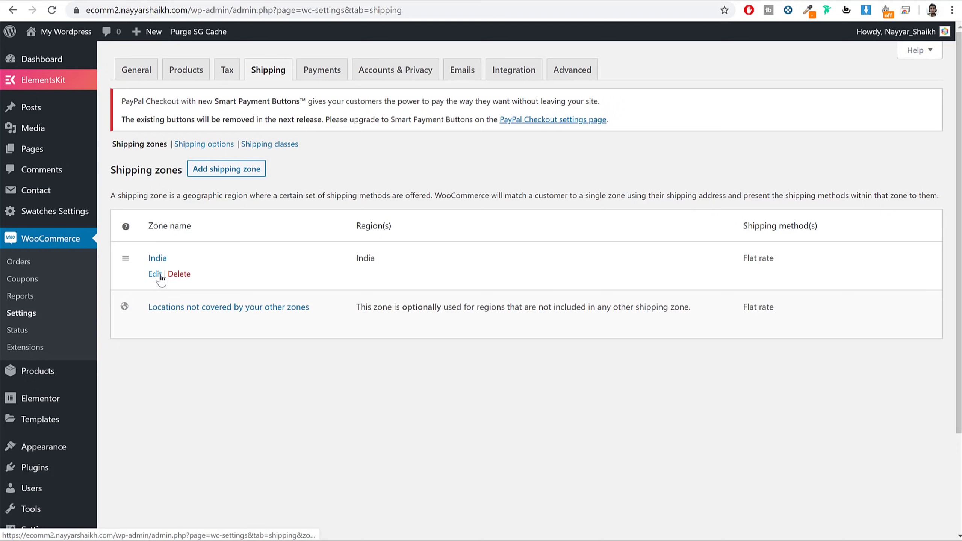
# Check the India shipping zone, then delete it and confirm the deletion
pyautogui.click(156, 276)
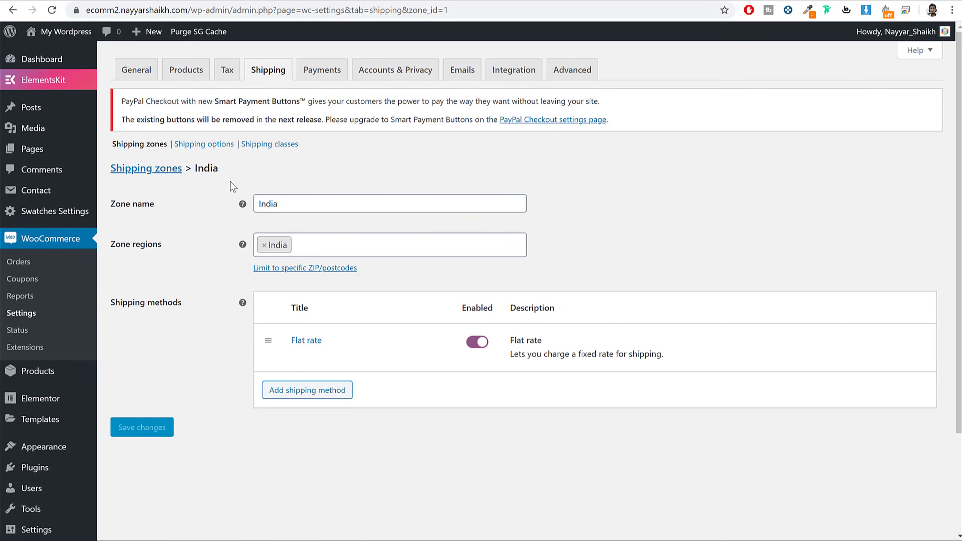
pyautogui.click(178, 171)
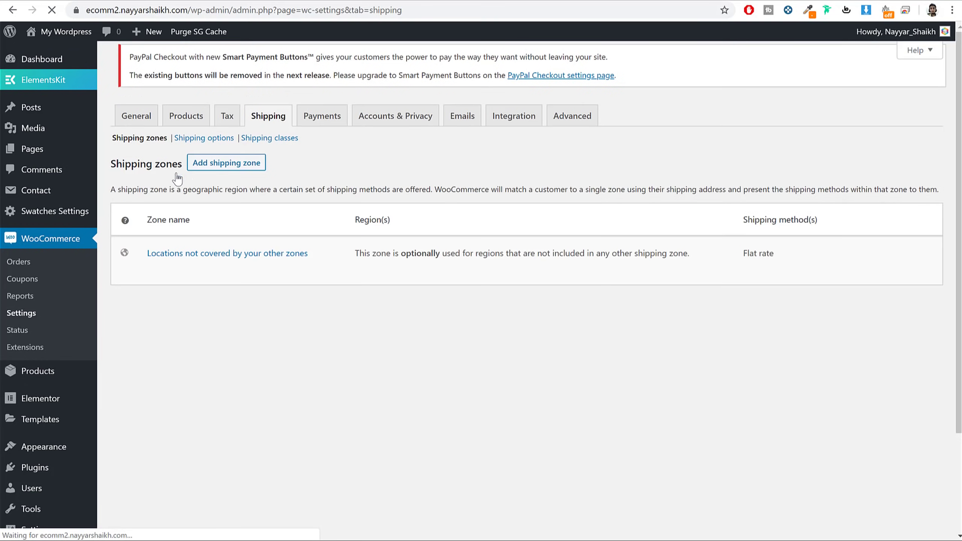
pyautogui.click(183, 274)
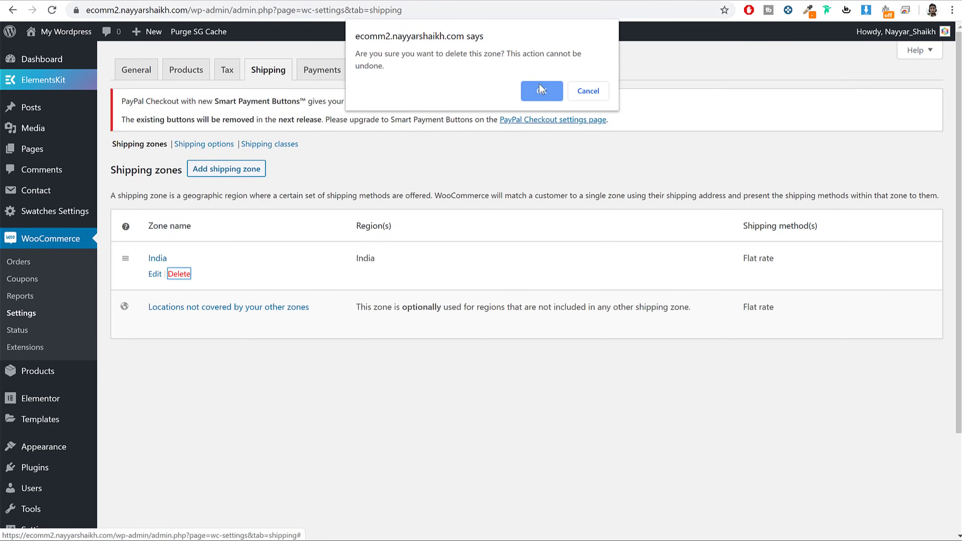
pyautogui.click(542, 90)
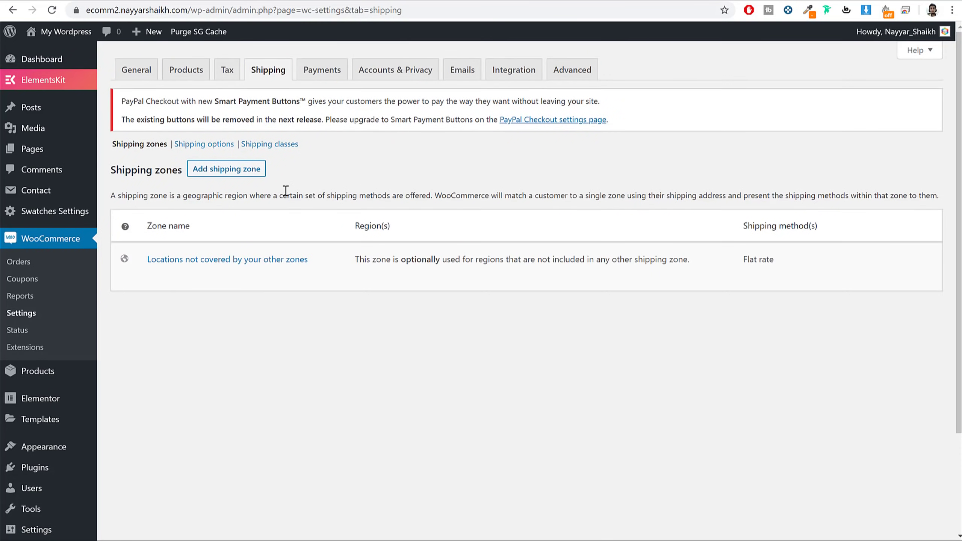
pyautogui.click(250, 175)
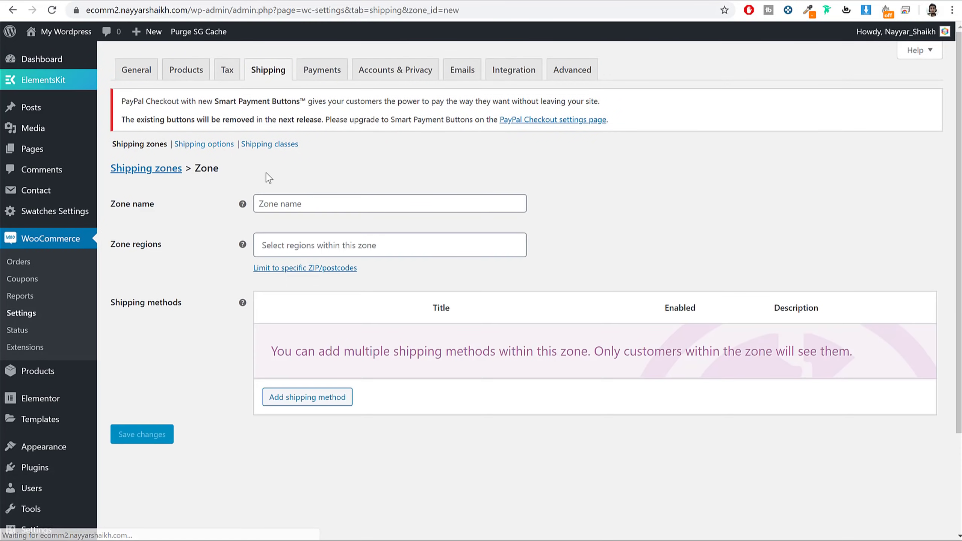
# Name the new zone 'Maharashtra', assign region Maharashtra, India, and save it
pyautogui.click(317, 205)
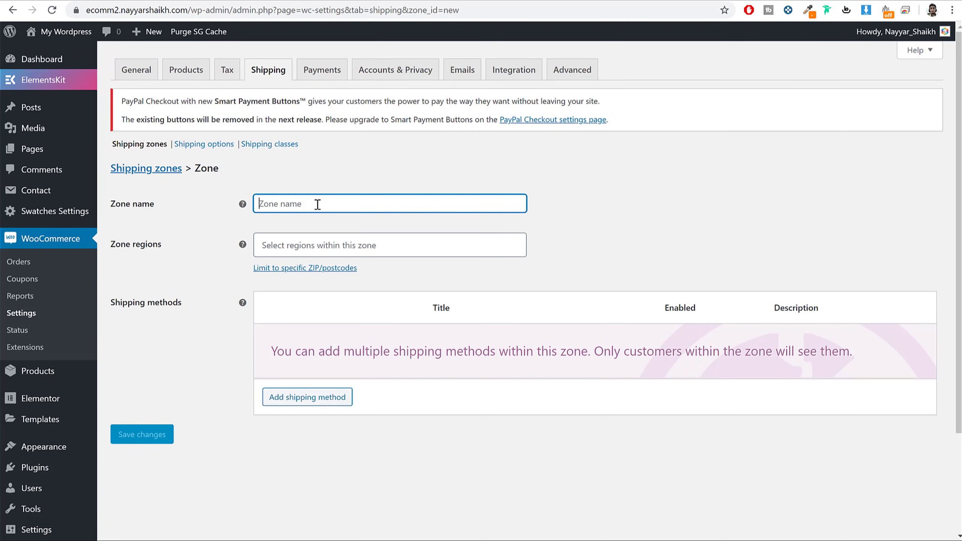
pyautogui.write('M')
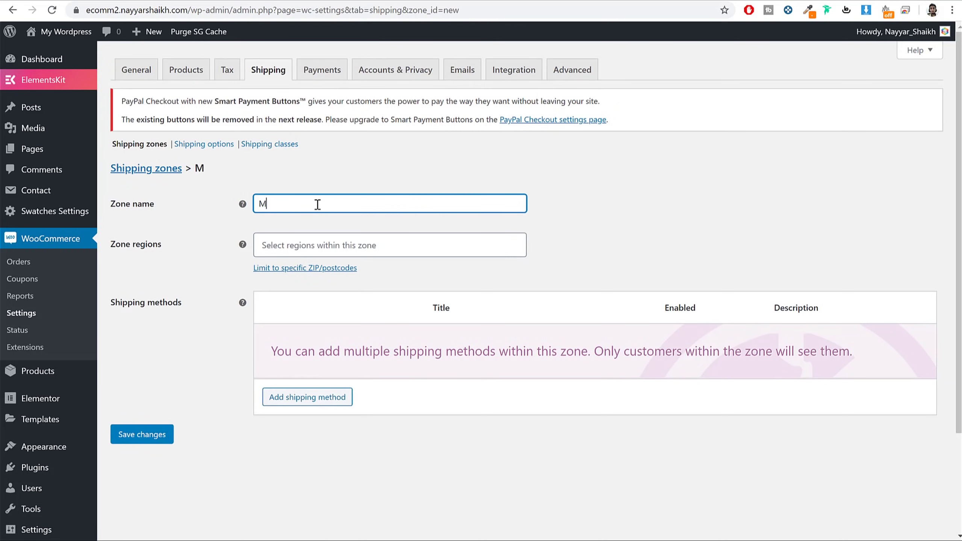
pyautogui.write('aharashtra')
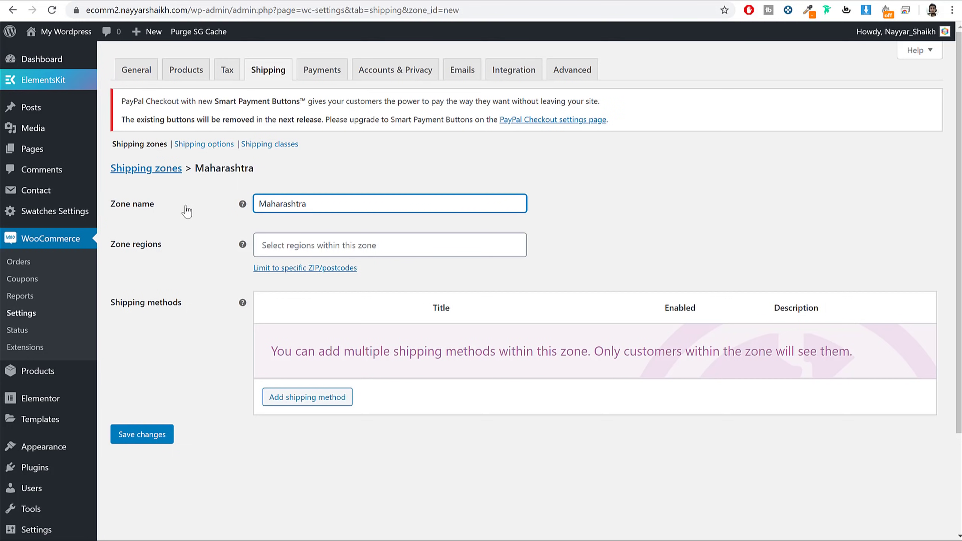
pyautogui.click(309, 249)
pyautogui.write('maha')
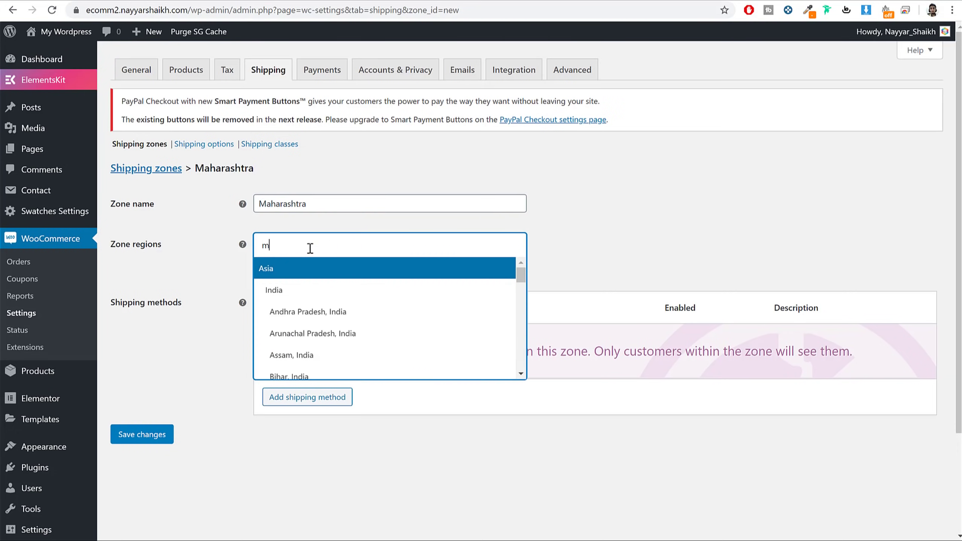
pyautogui.click(327, 268)
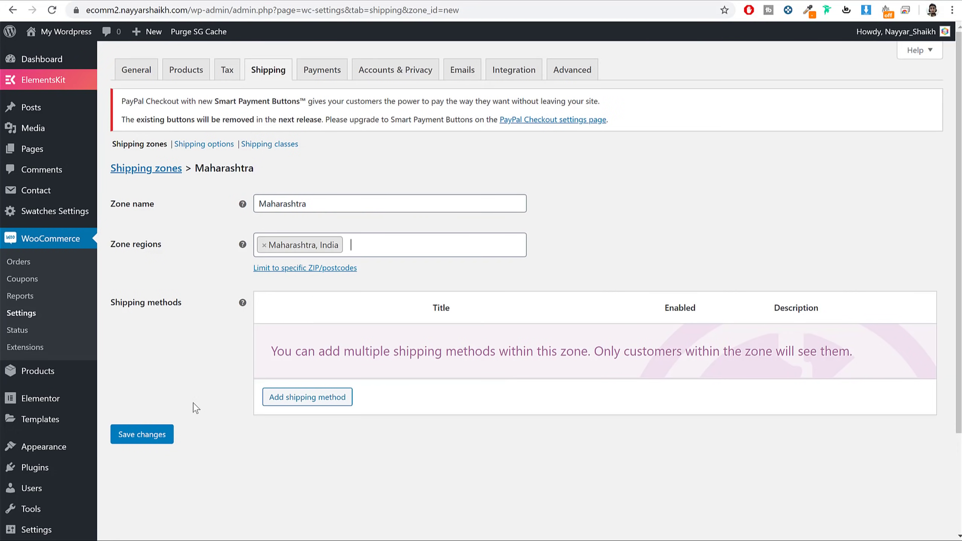
pyautogui.click(161, 434)
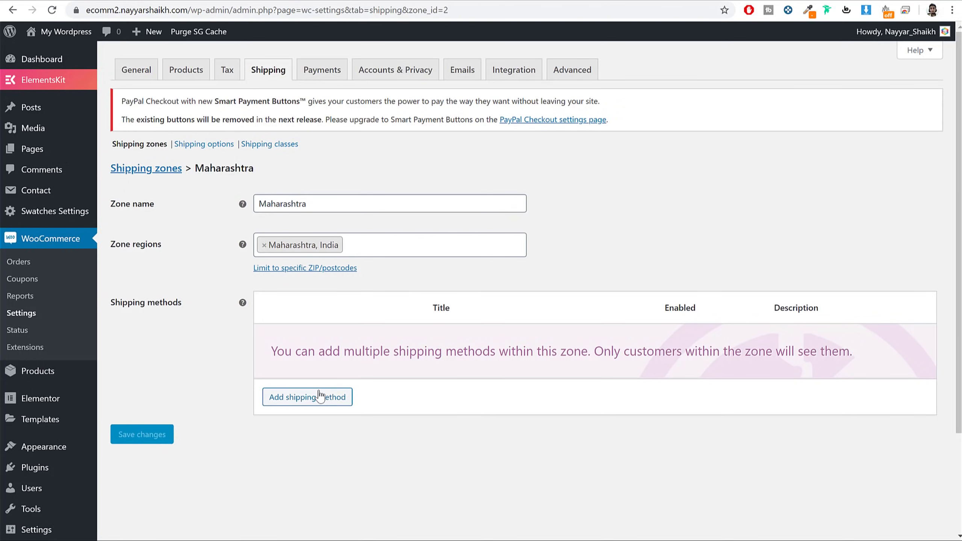
pyautogui.click(319, 397)
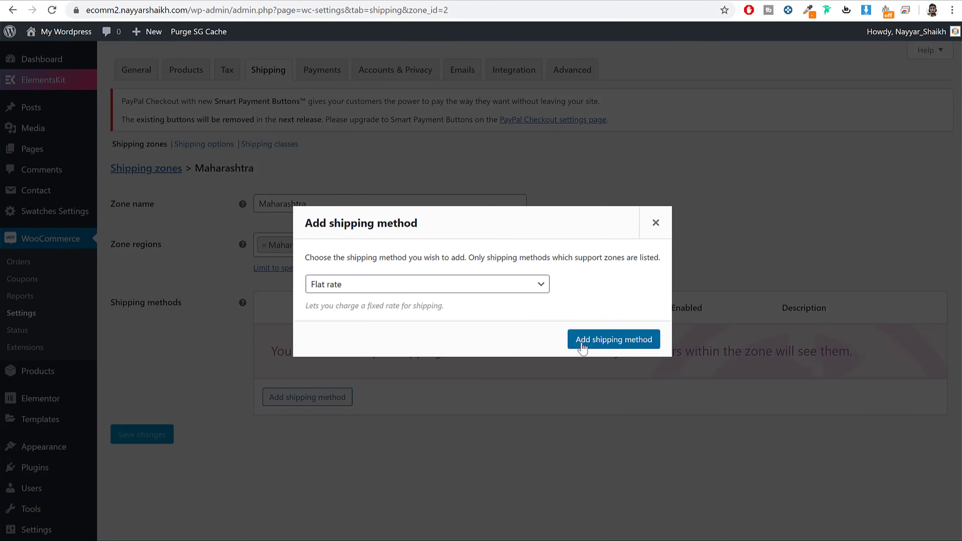
# Add a Flat rate method to the Maharashtra zone with cost 60.00 * [qty] and save
pyautogui.click(577, 343)
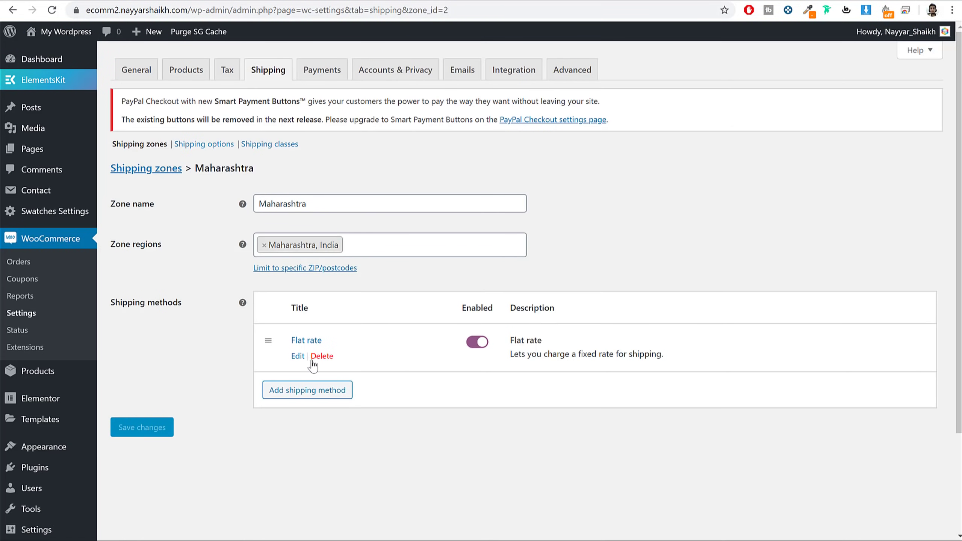
pyautogui.click(298, 356)
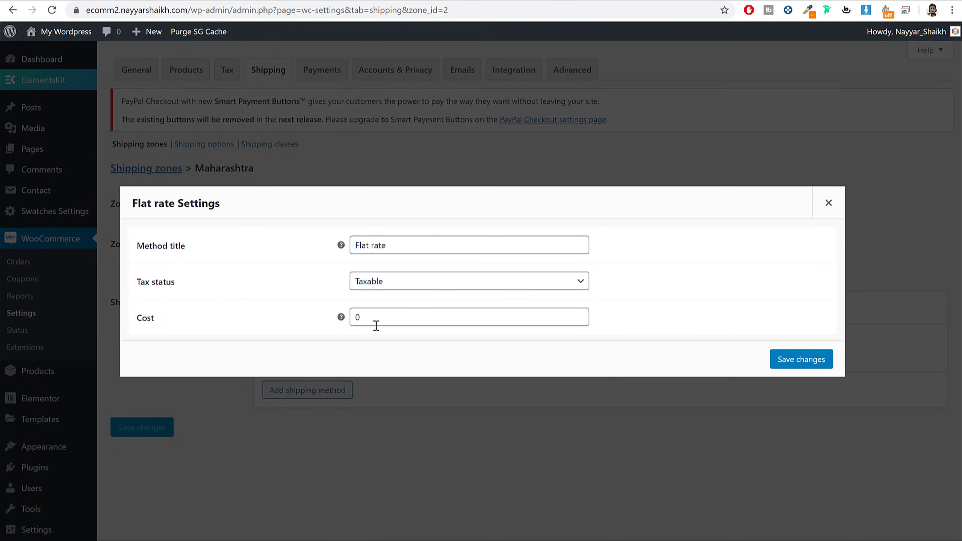
pyautogui.moveTo(376, 325); pyautogui.dragTo(273, 327)
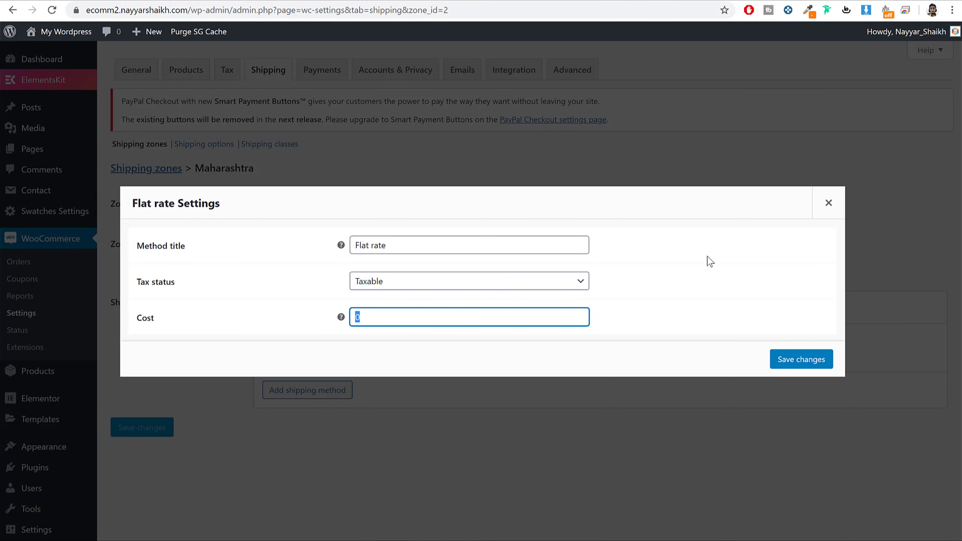
pyautogui.write('60')
pyautogui.hotkey('ctrl', 'a')
pyautogui.press('BackSpace')
pyautogui.write('60.00')
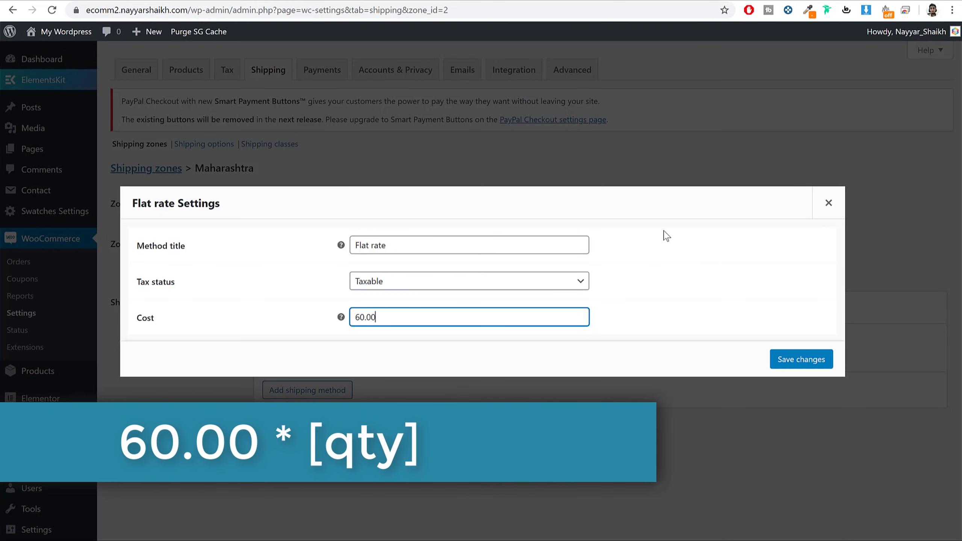
pyautogui.write(' *')
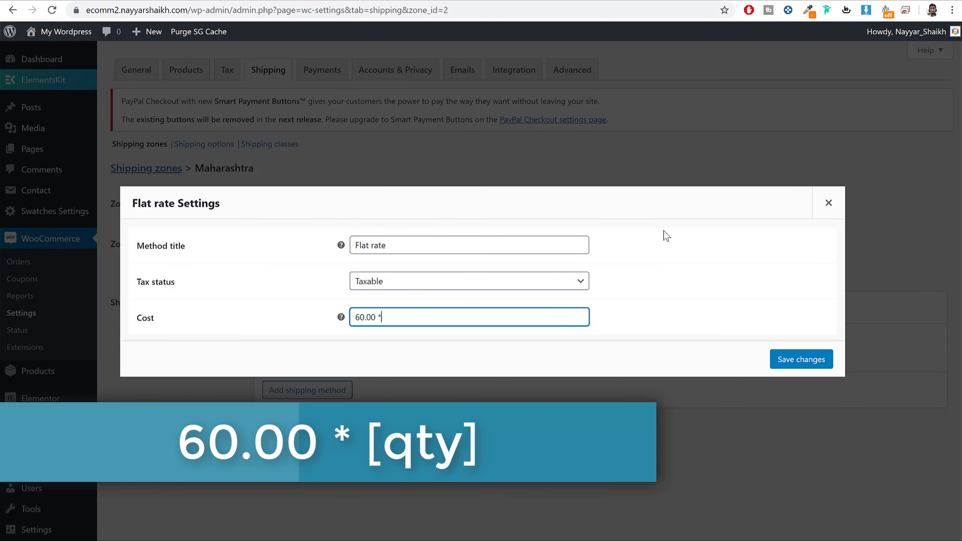
pyautogui.write(' [')
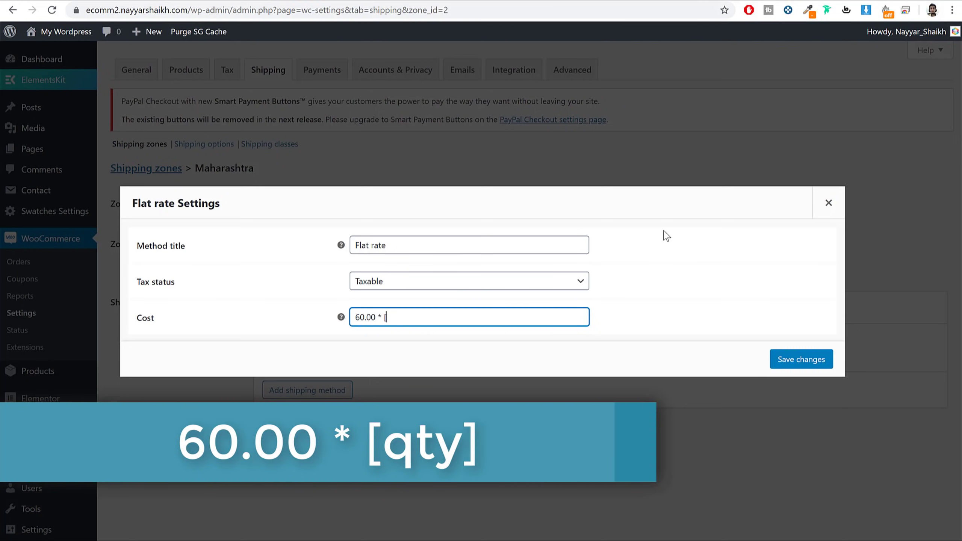
pyautogui.write('qty]')
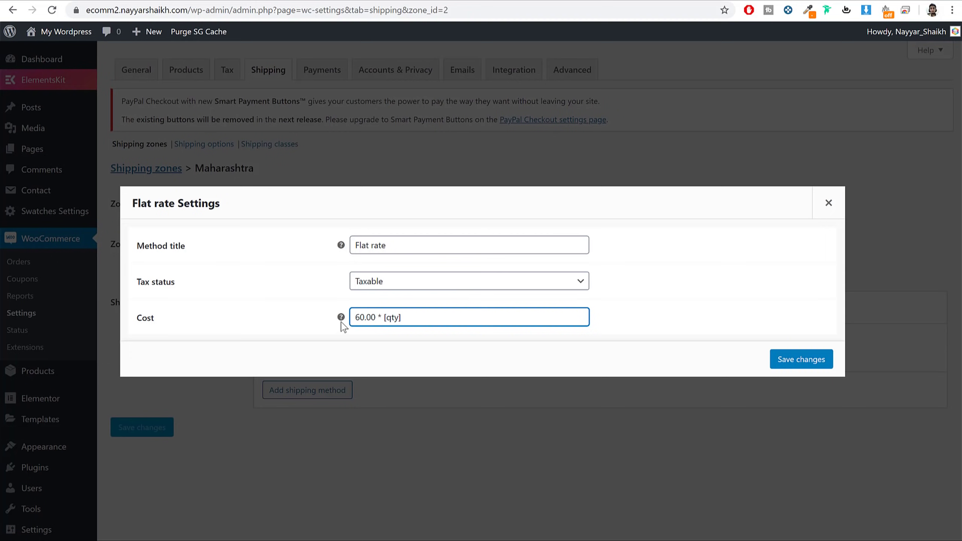
pyautogui.moveTo(342, 318)
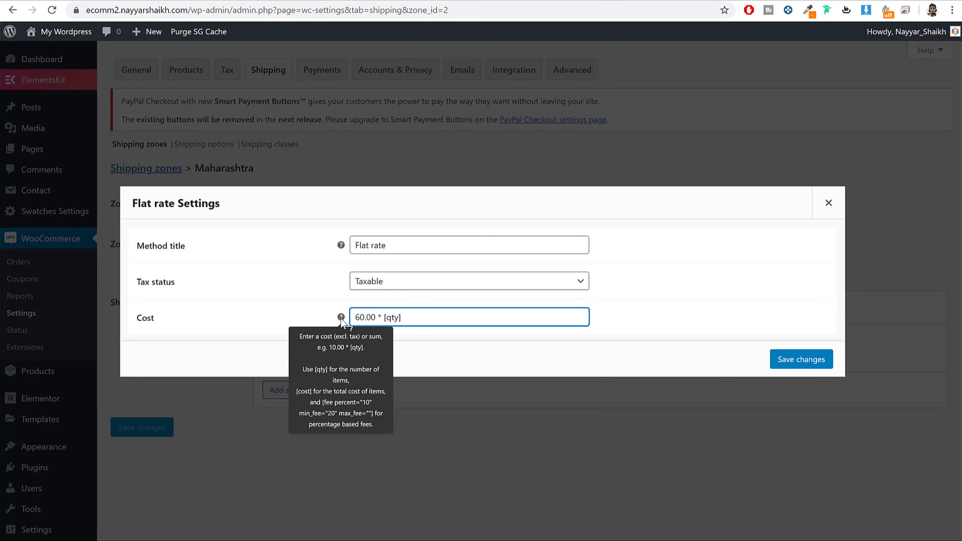
pyautogui.moveTo(418, 315); pyautogui.dragTo(338, 318)
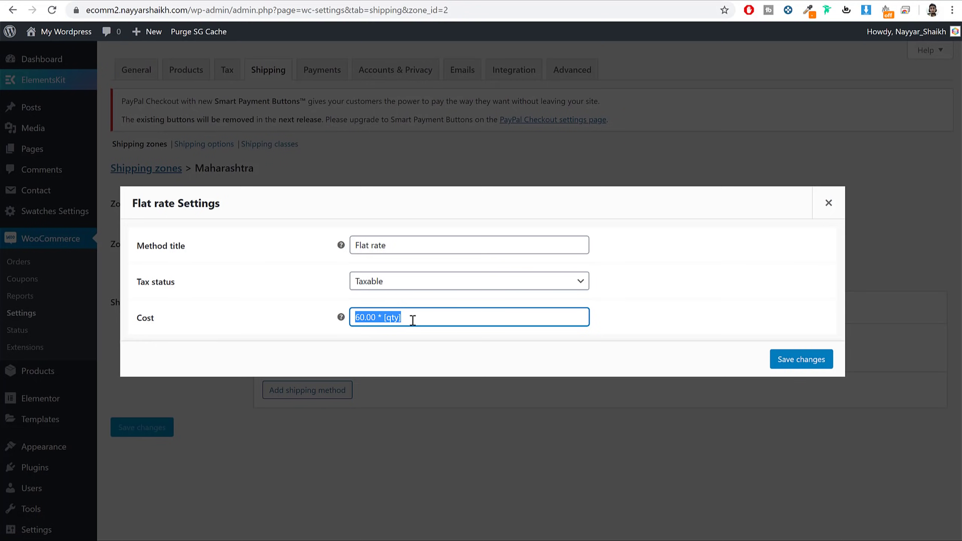
pyautogui.click(802, 360)
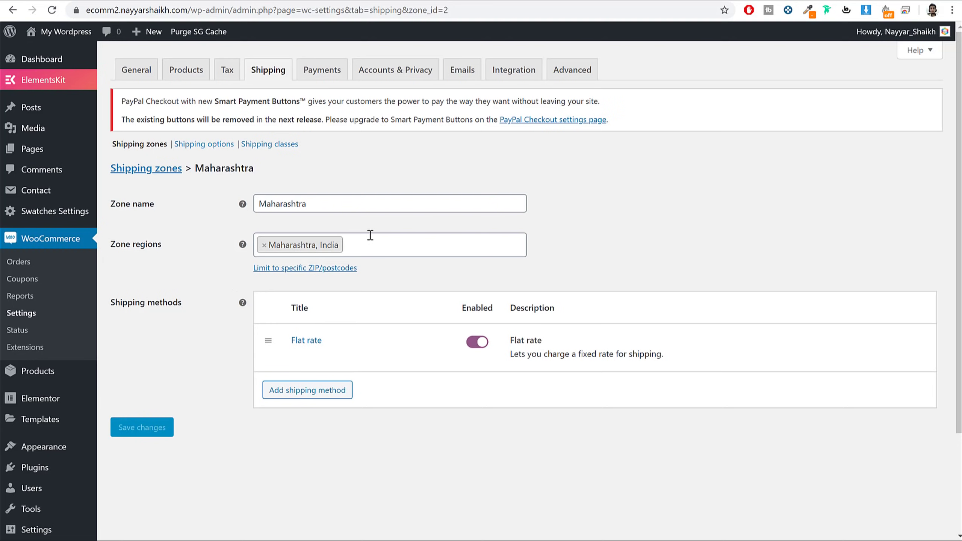
# Add and save a new shipping class named Bulky
pyautogui.click(289, 151)
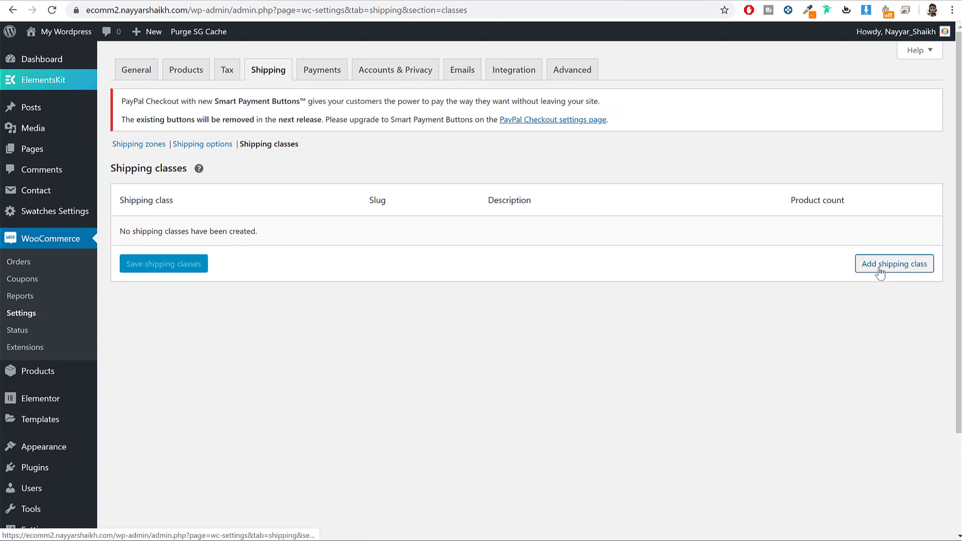
pyautogui.click(917, 267)
pyautogui.write('Bulky')
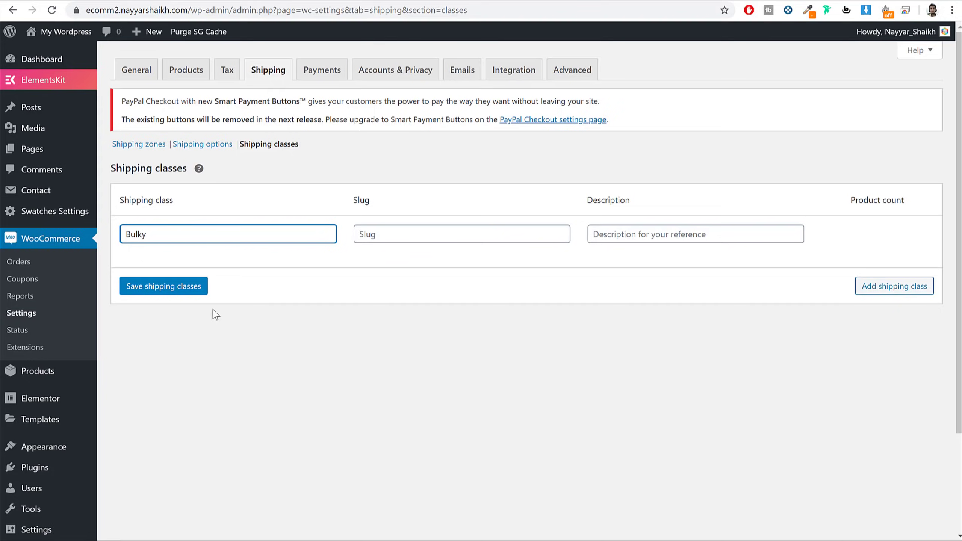
pyautogui.click(190, 289)
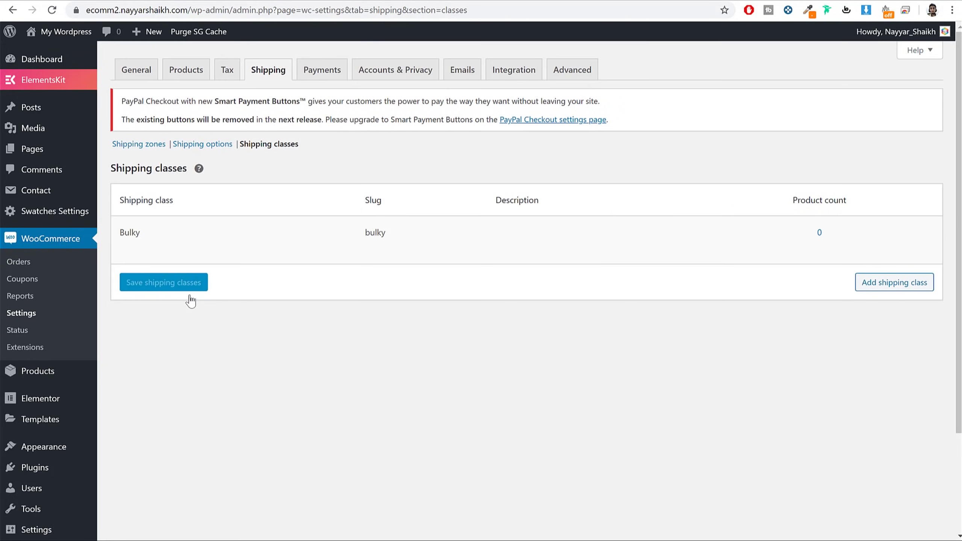
# Return to the Shipping zones list and edit the Maharashtra zone
pyautogui.click(199, 144)
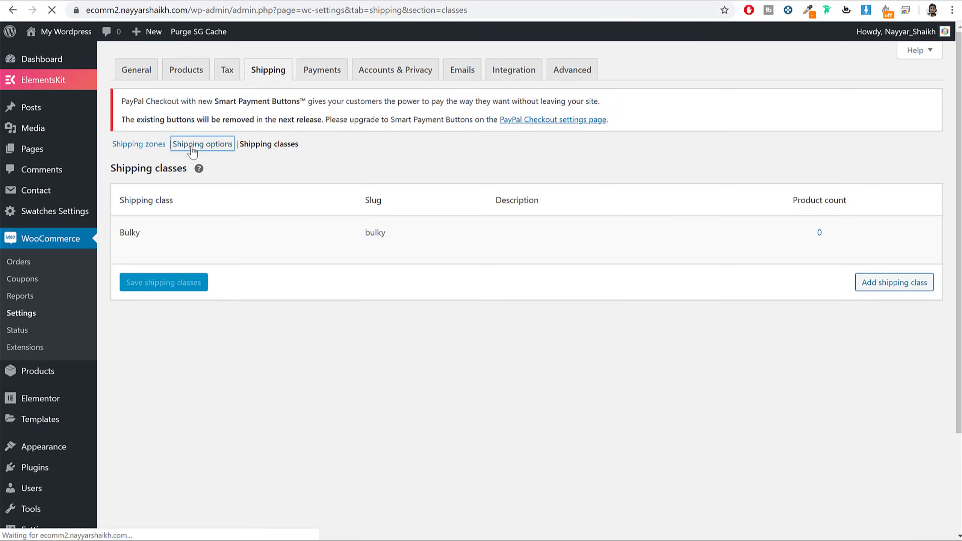
pyautogui.click(159, 144)
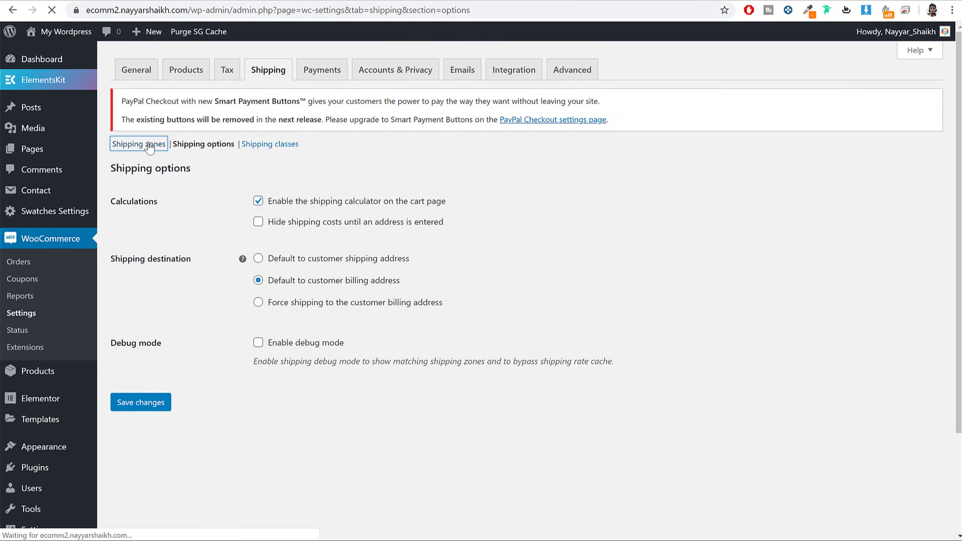
pyautogui.click(154, 275)
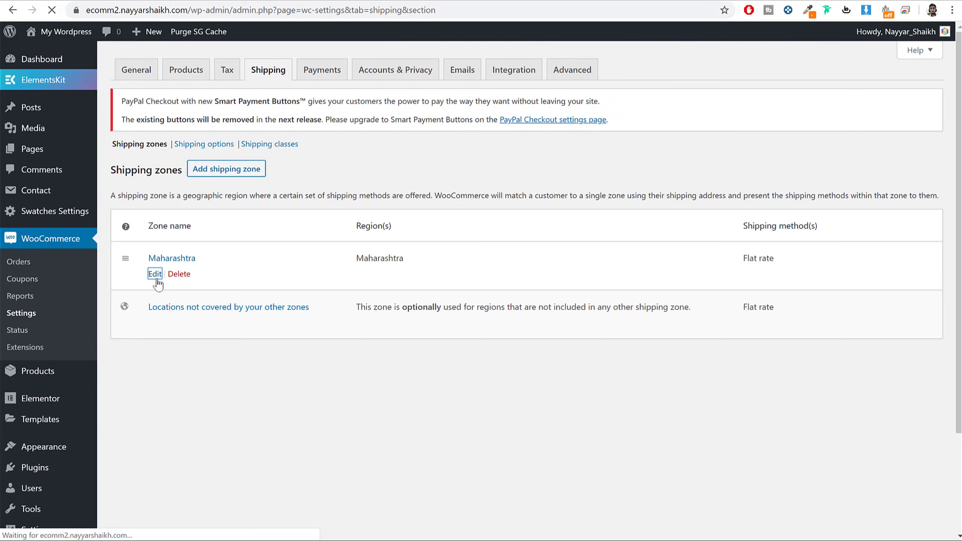
# In the Flat rate settings, empty the base Cost and set No shipping class cost to 60.00 * [qty]
pyautogui.click(298, 356)
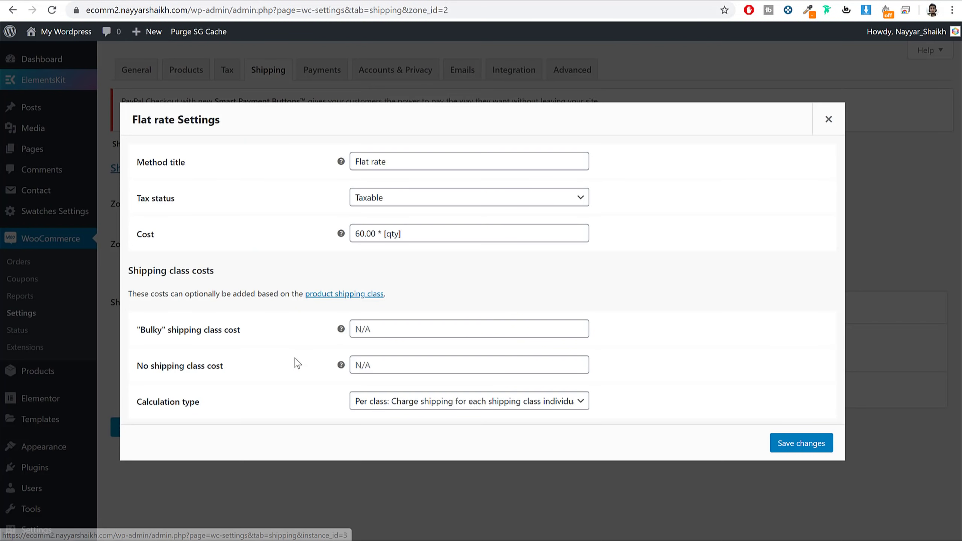
pyautogui.moveTo(429, 227); pyautogui.dragTo(324, 229)
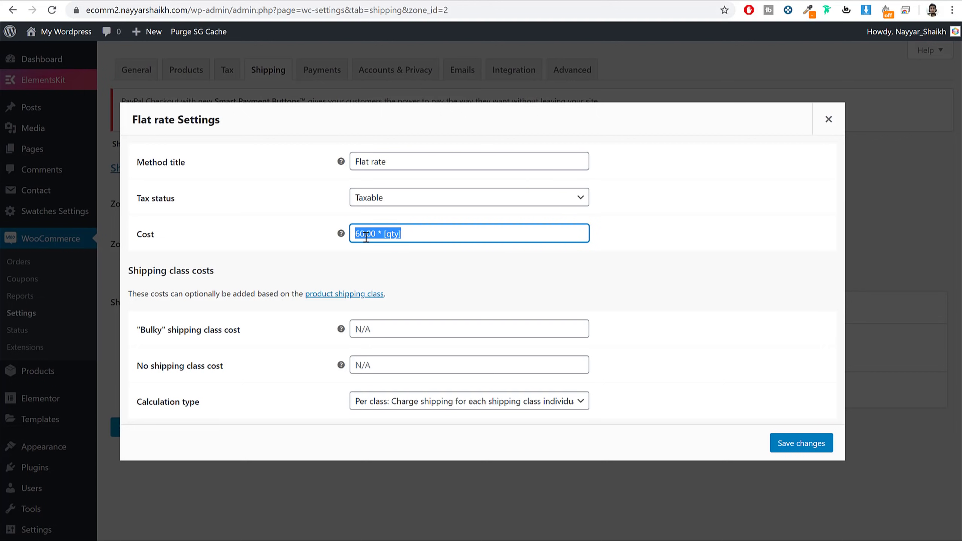
pyautogui.moveTo(158, 239); pyautogui.dragTo(129, 240)
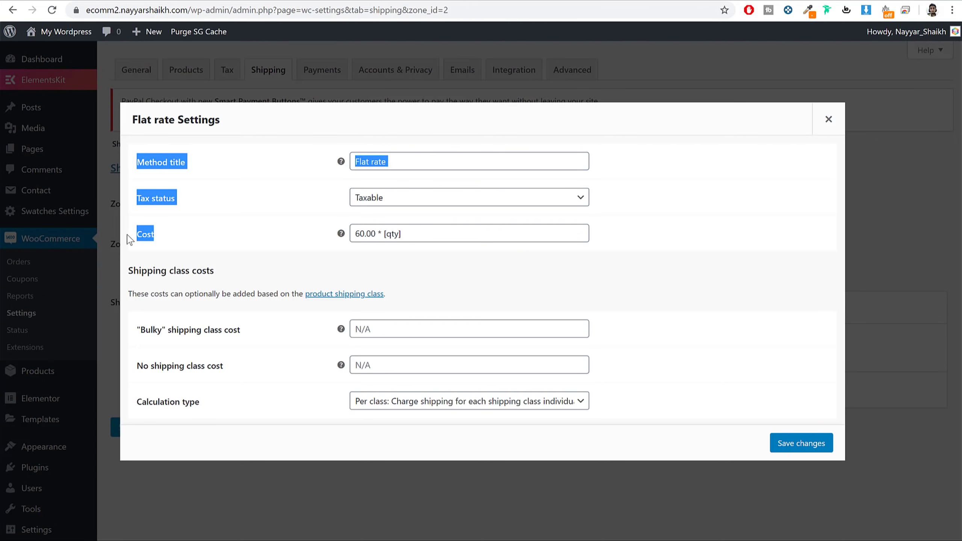
pyautogui.tripleClick(381, 230)
pyautogui.hotkey('ctrl', 'c')
pyautogui.press('BackSpace')
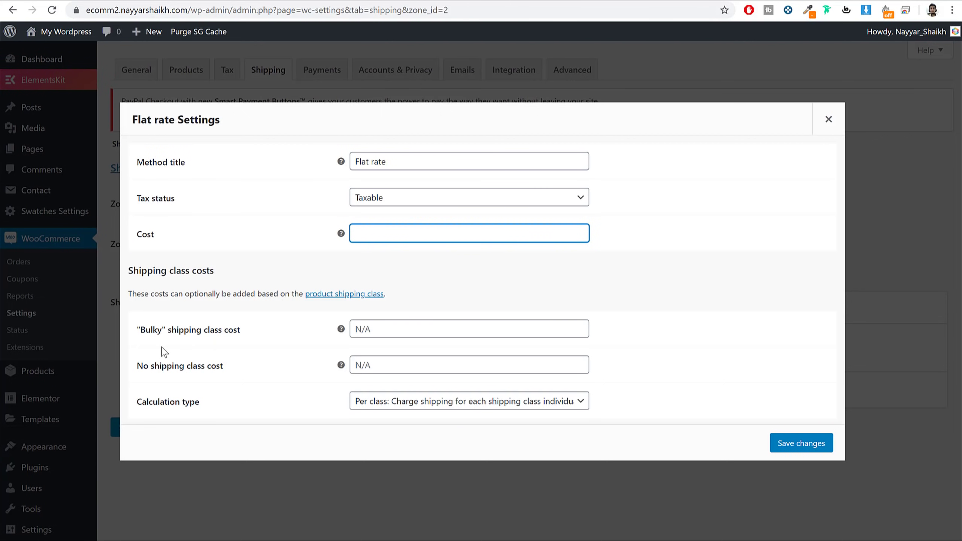
pyautogui.moveTo(235, 371); pyautogui.dragTo(131, 378)
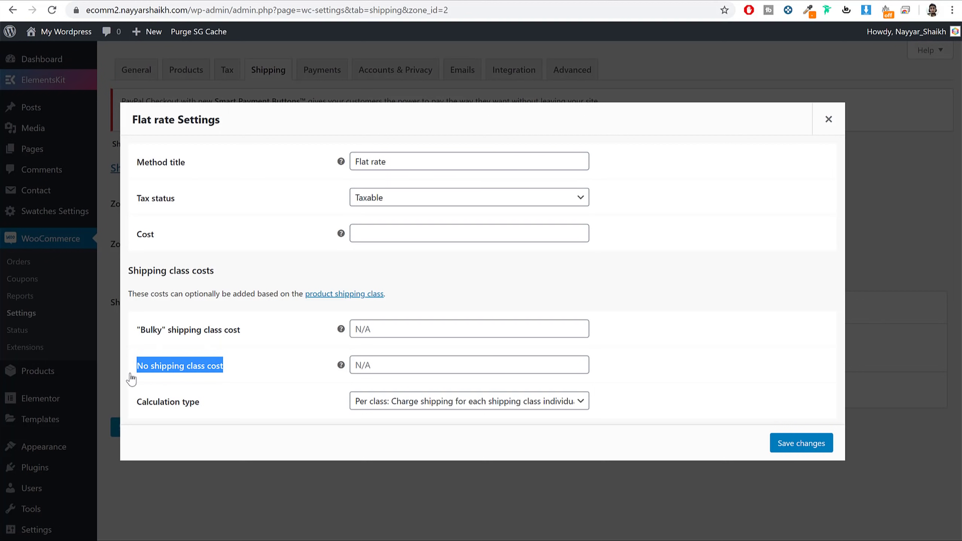
pyautogui.click(389, 365)
pyautogui.hotkey('ctrl', 'v')
# Set the Bulky class cost to 200.00 * [qty], save, and go back to Shipping zones
pyautogui.click(388, 329)
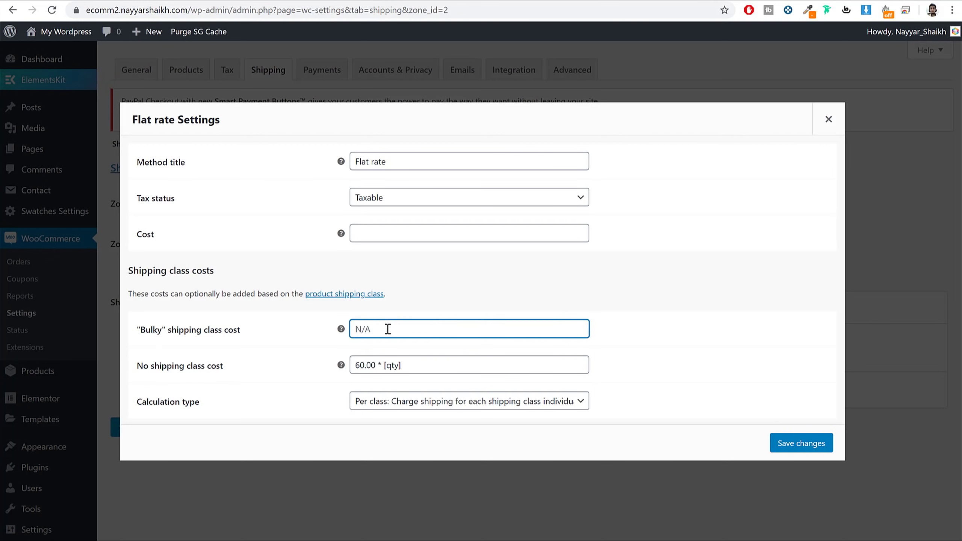
pyautogui.press('Tab')
pyautogui.hotkey('ctrl', 'c')
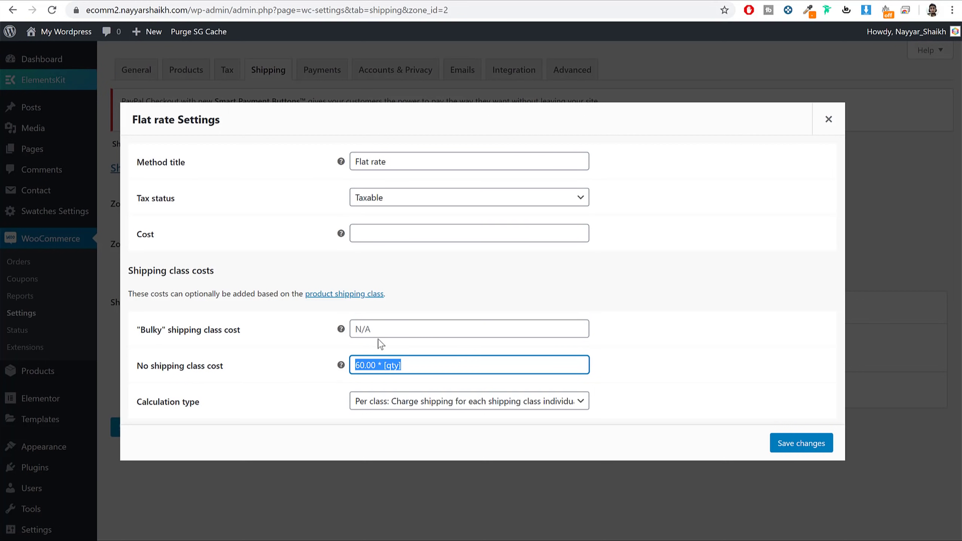
pyautogui.click(393, 328)
pyautogui.hotkey('ctrl', 'v')
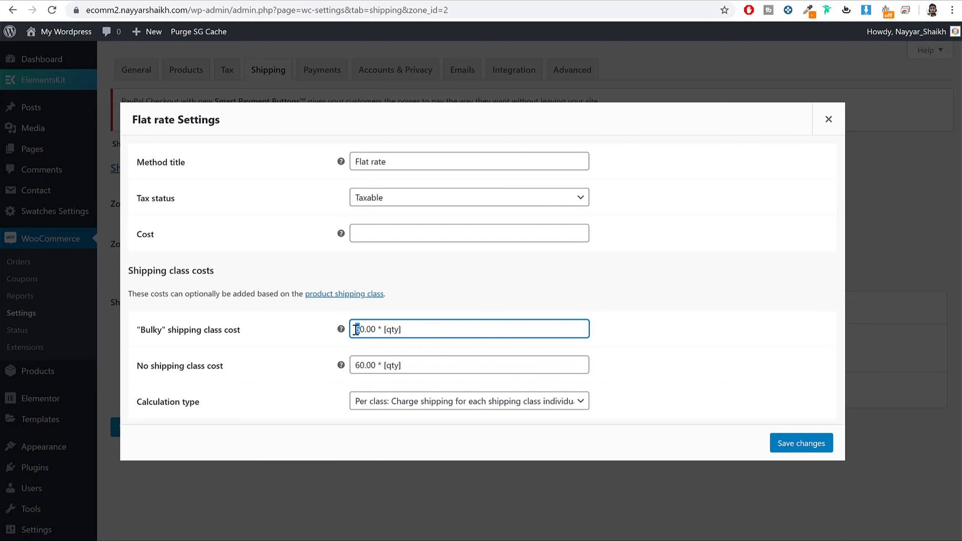
pyautogui.write('0')
pyautogui.hotkey('ctrl', 'a')
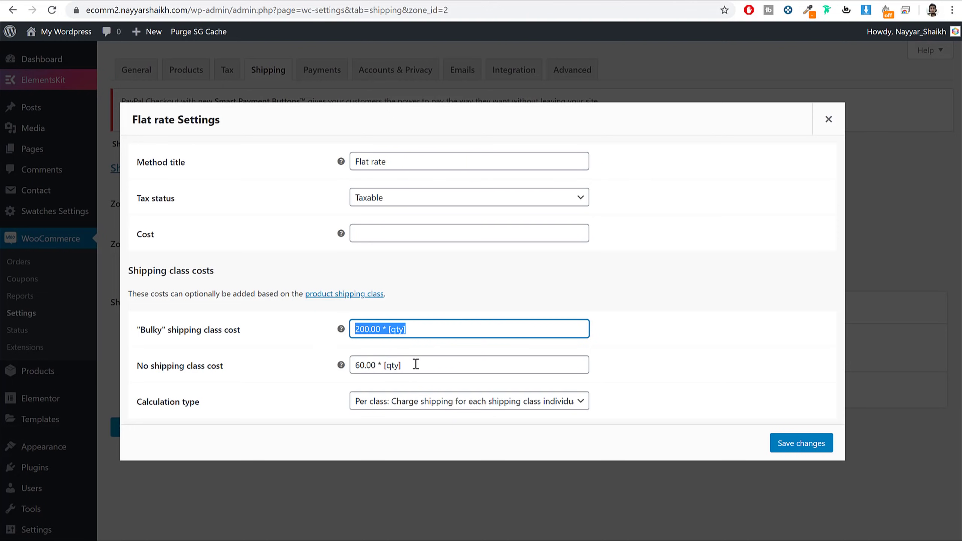
pyautogui.moveTo(224, 366); pyautogui.dragTo(137, 372)
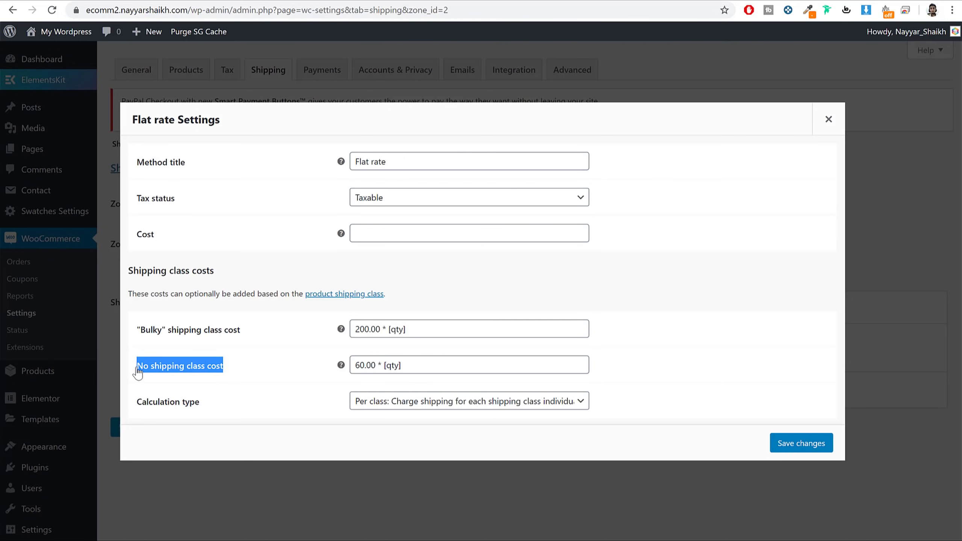
pyautogui.moveTo(356, 365); pyautogui.dragTo(400, 365)
pyautogui.hotkey('ctrl', 'c')
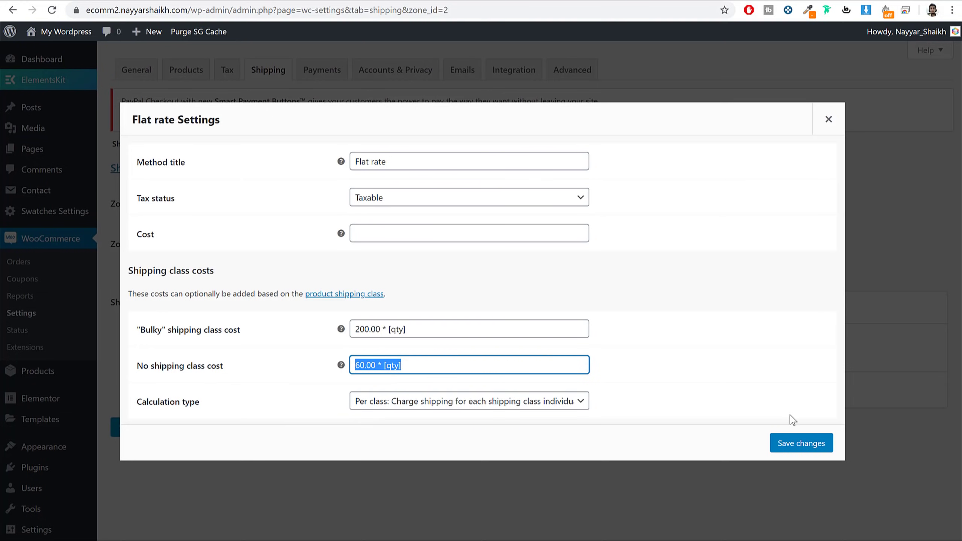
pyautogui.click(802, 444)
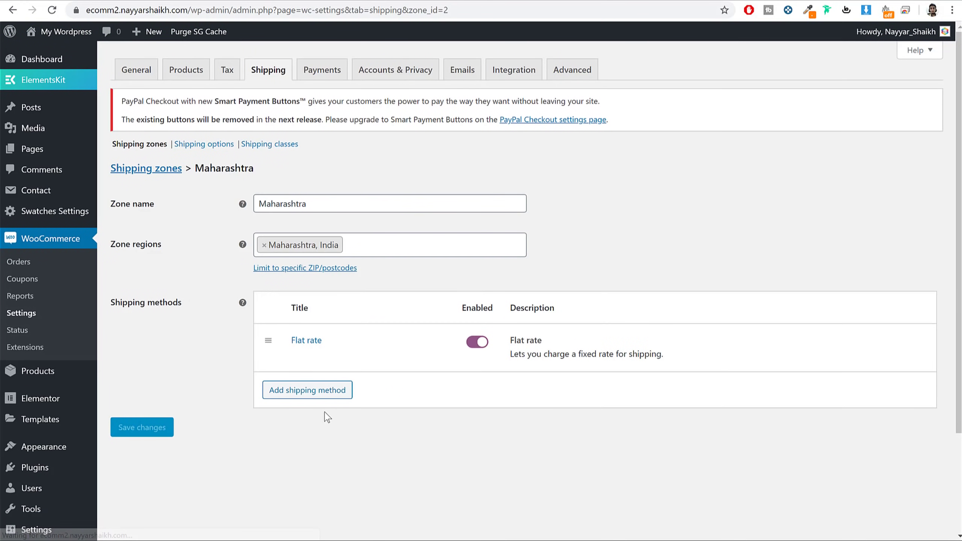
pyautogui.click(141, 171)
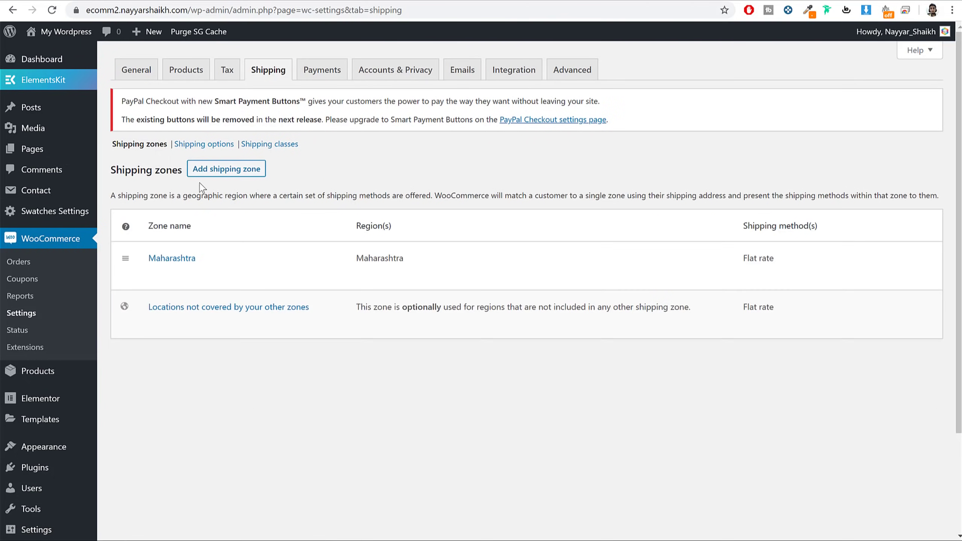
# Create a new shipping zone named 'Rest of india'
pyautogui.click(238, 172)
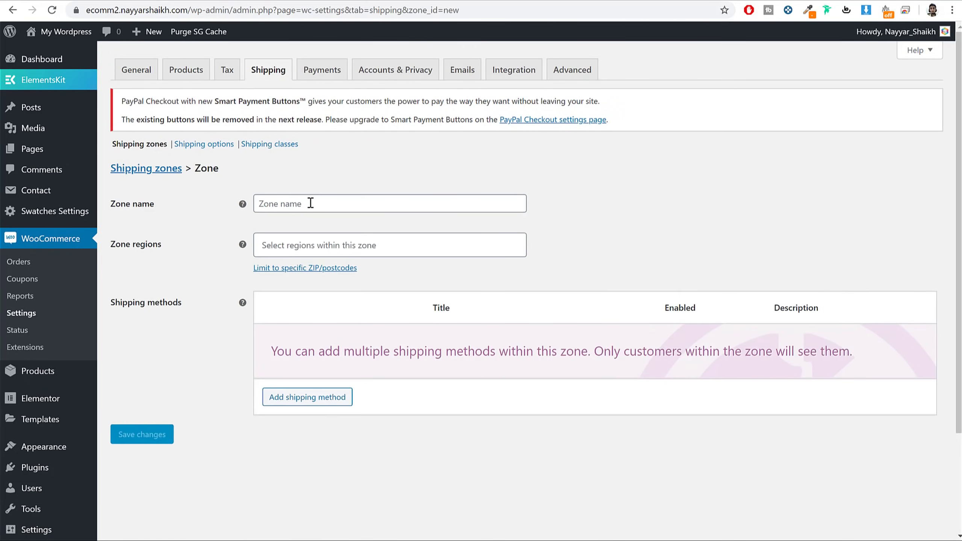
pyautogui.click(310, 203)
pyautogui.write('Rewst')
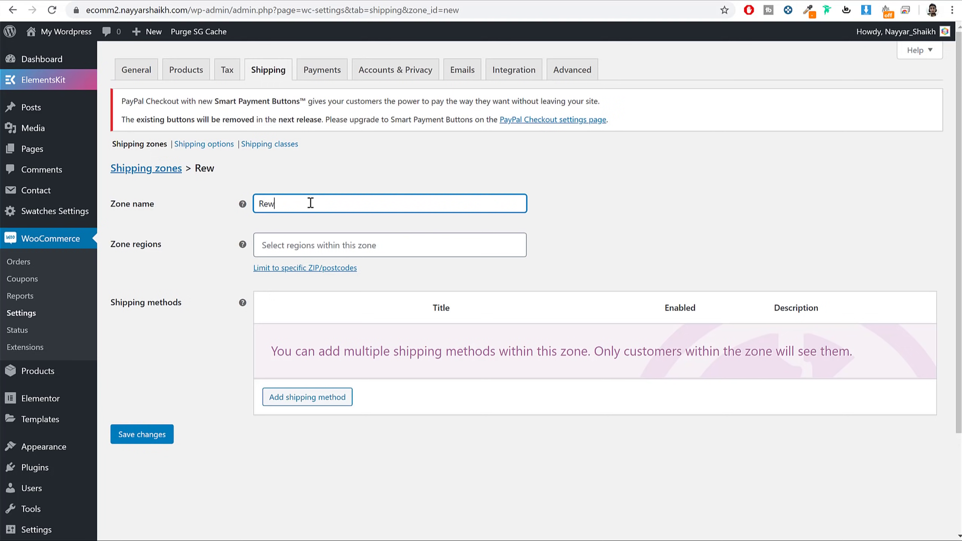
pyautogui.press('BackSpace')
pyautogui.write('st')
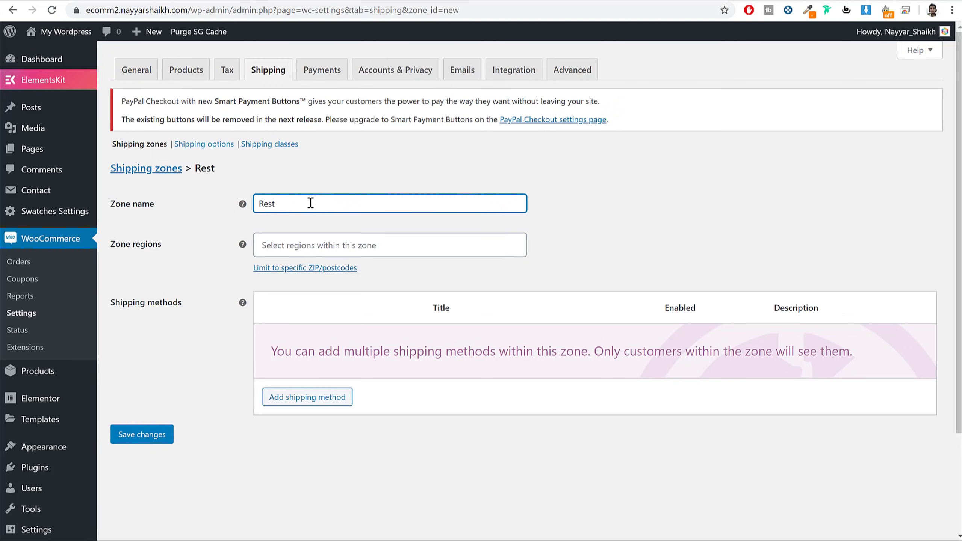
pyautogui.write('yof india')
# Add Andhra Pradesh, Arunachal Pradesh, Puducherry and other Indian regions to the zone
pyautogui.click(311, 245)
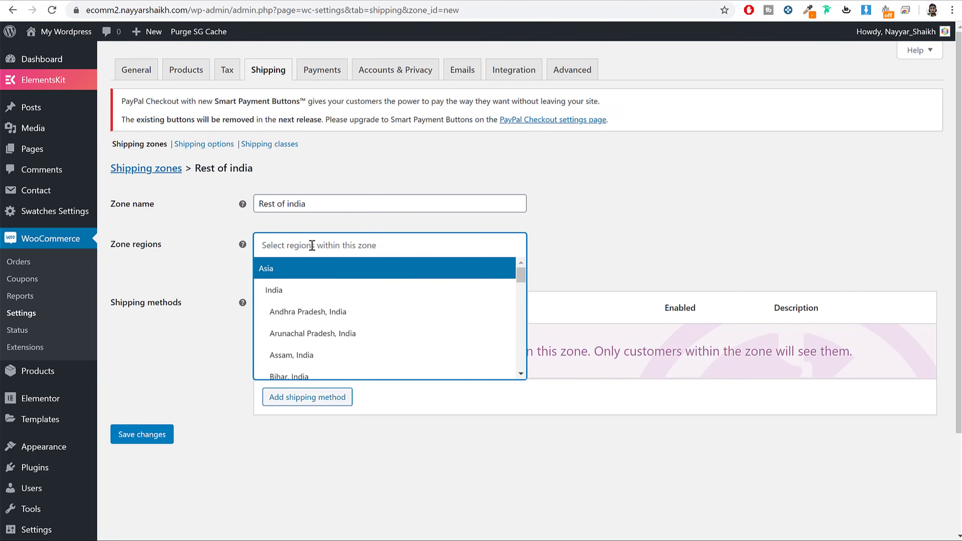
pyautogui.click(327, 315)
pyautogui.click(331, 334)
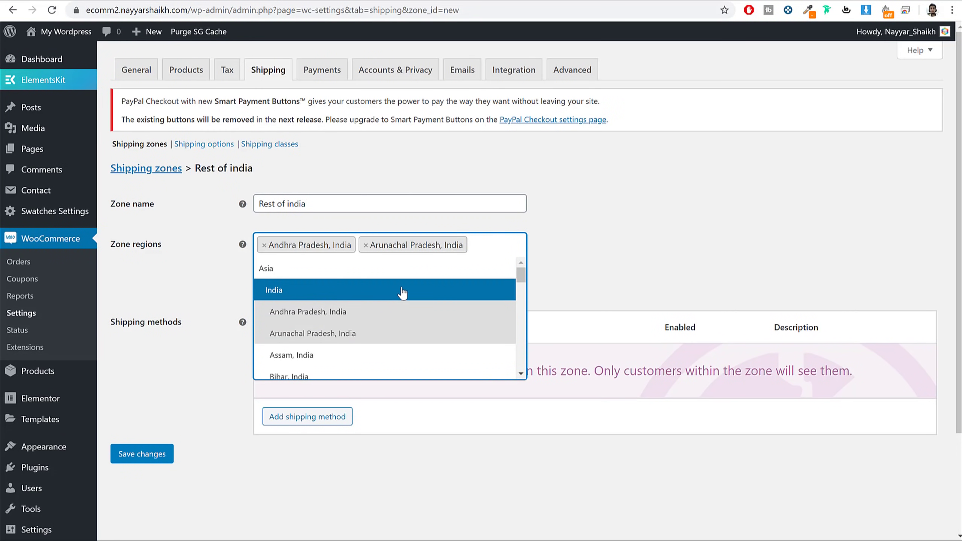
pyautogui.scroll(-3, 400, 307)
pyautogui.scroll(3, 354, 317)
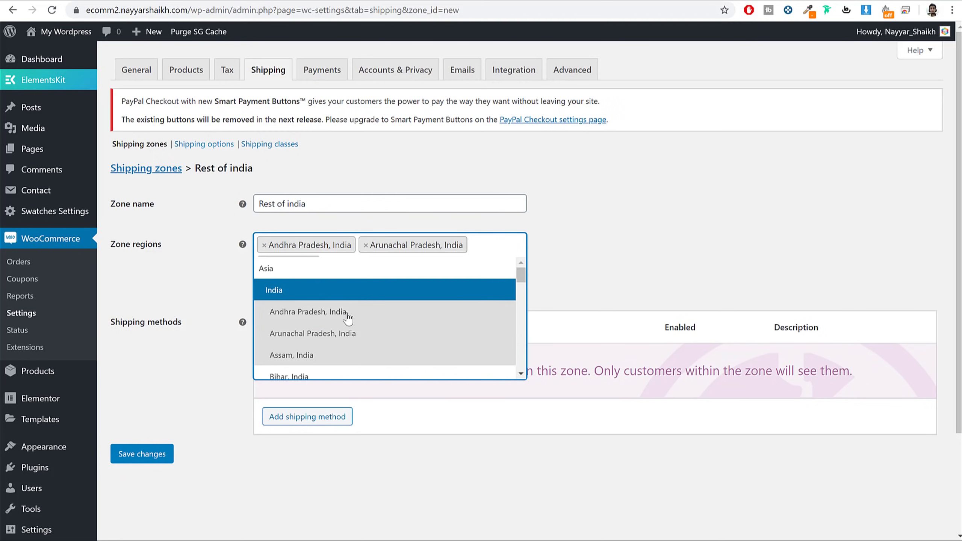
pyautogui.scroll(-3, 355, 320)
pyautogui.scroll(-10, 354, 320)
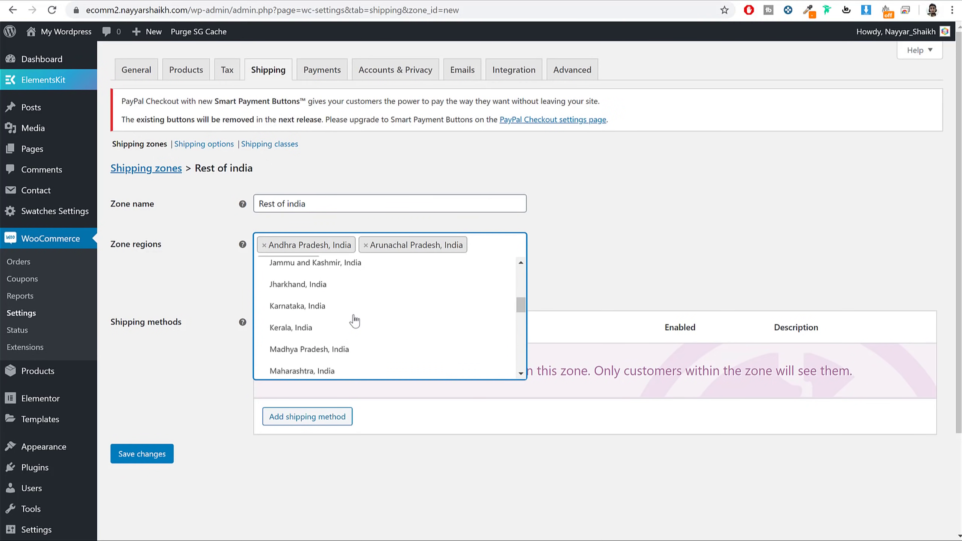
pyautogui.scroll(3, 354, 320)
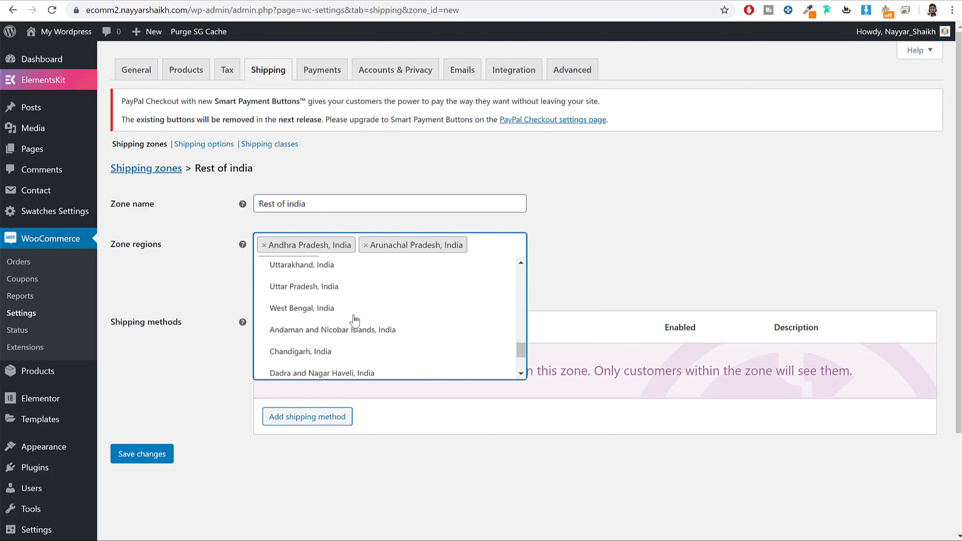
pyautogui.scroll(-4, 358, 329)
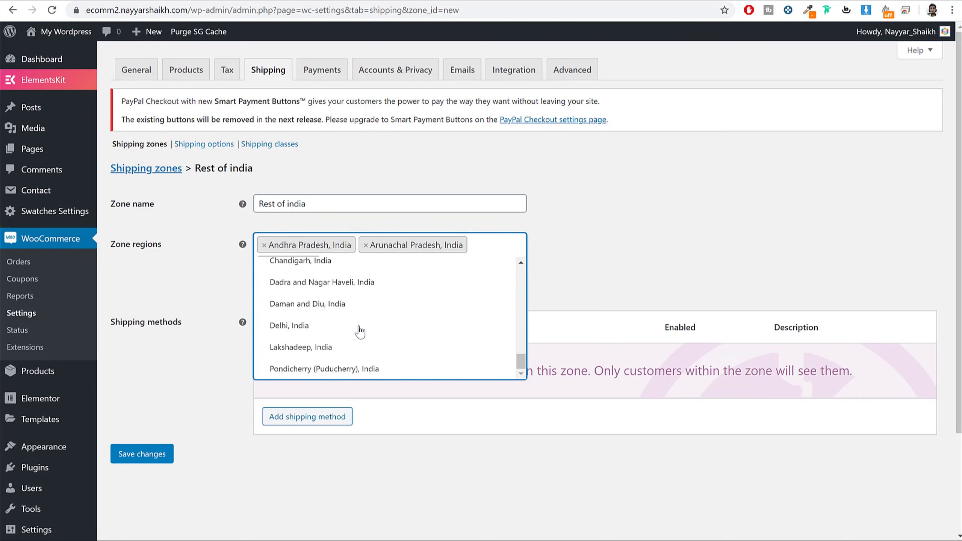
pyautogui.click(347, 369)
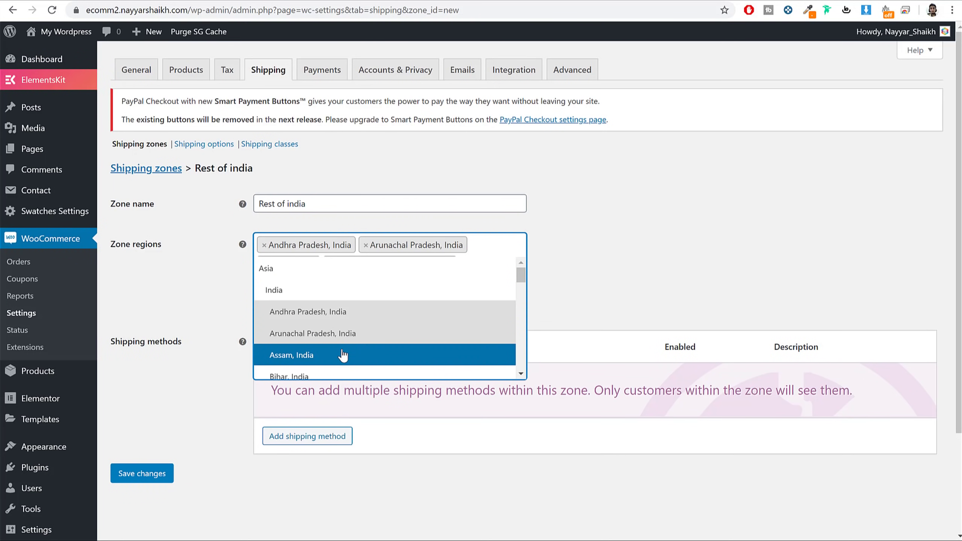
pyautogui.scroll(-10, 417, 322)
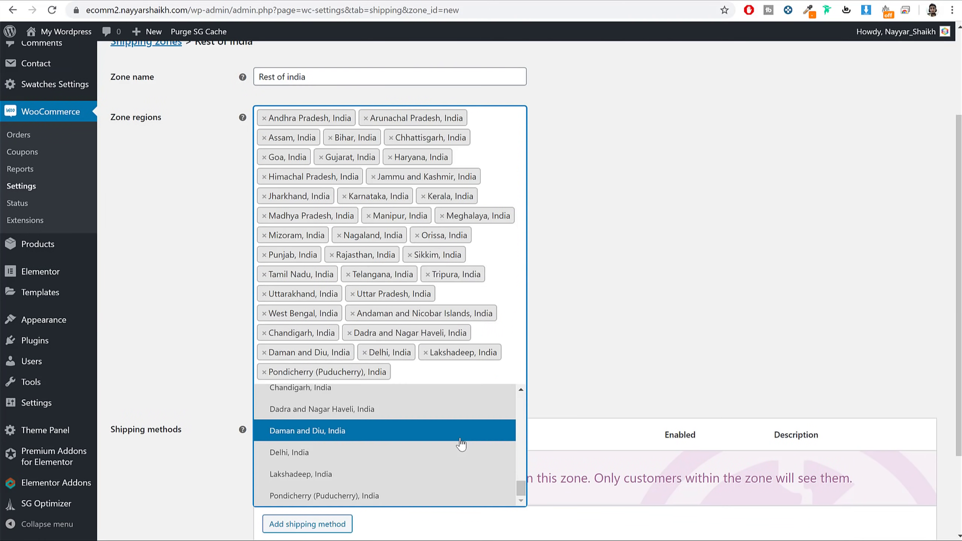
pyautogui.scroll(4, 466, 447)
pyautogui.scroll(10, 472, 454)
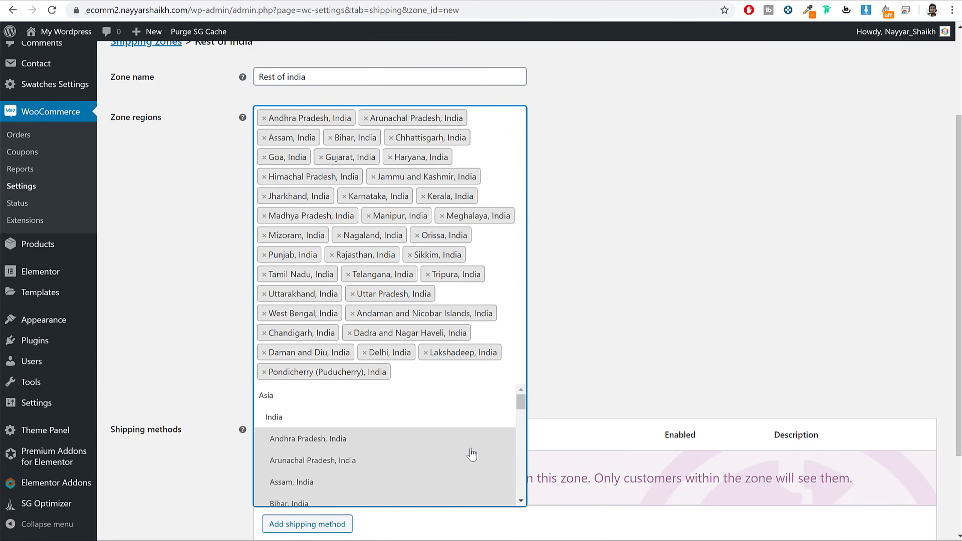
# Add the remaining states and territories except Maharashtra, then close the regions list
pyautogui.moveTo(369, 81); pyautogui.dragTo(210, 76)
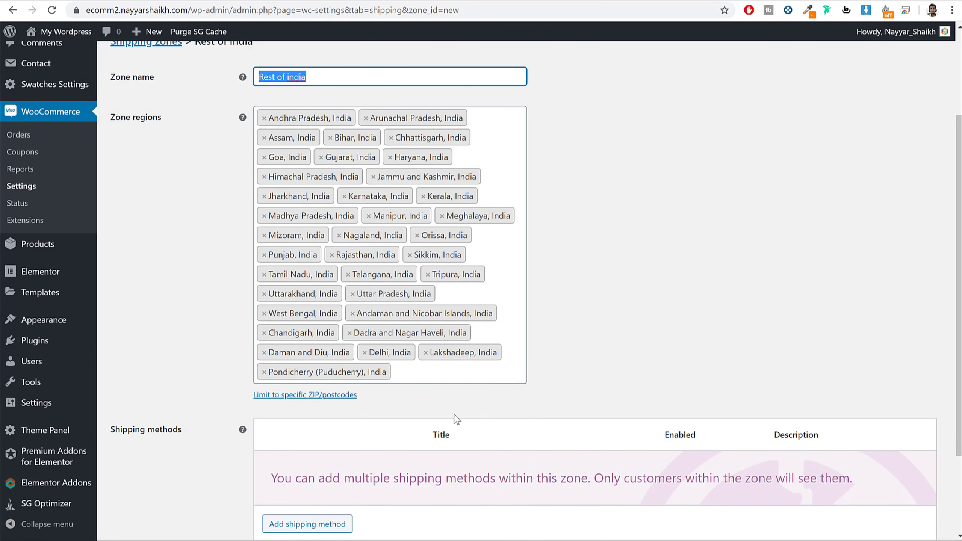
pyautogui.click(451, 377)
pyautogui.scroll(-8, 423, 461)
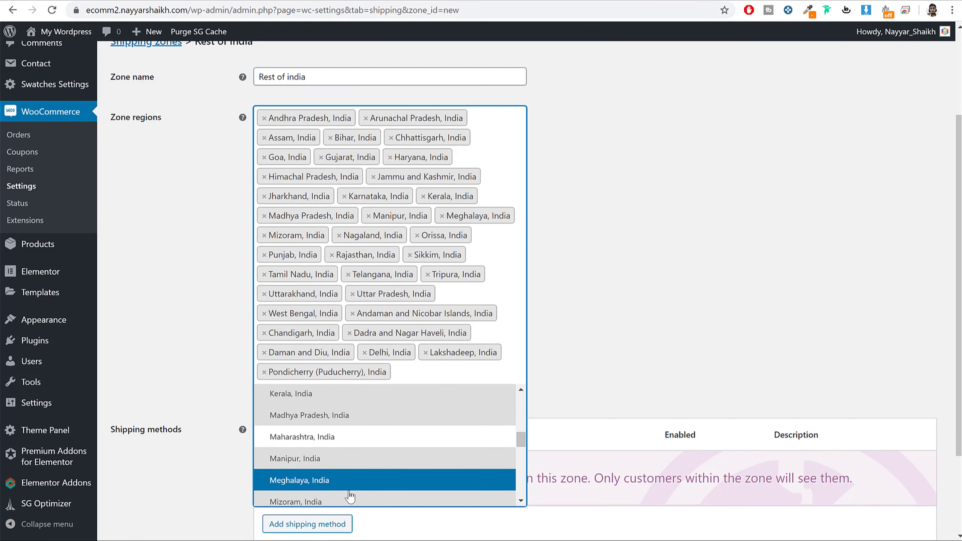
pyautogui.scroll(-5, 356, 478)
pyautogui.scroll(-3, 363, 483)
pyautogui.click(606, 382)
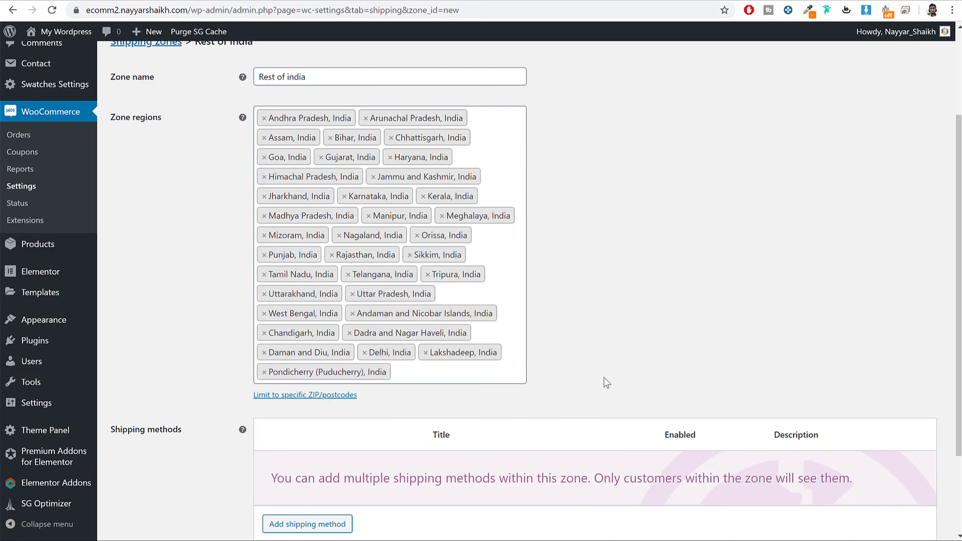
pyautogui.scroll(-3, 204, 457)
# Save the Rest of india zone and add a Flat rate shipping method to it
pyautogui.click(173, 453)
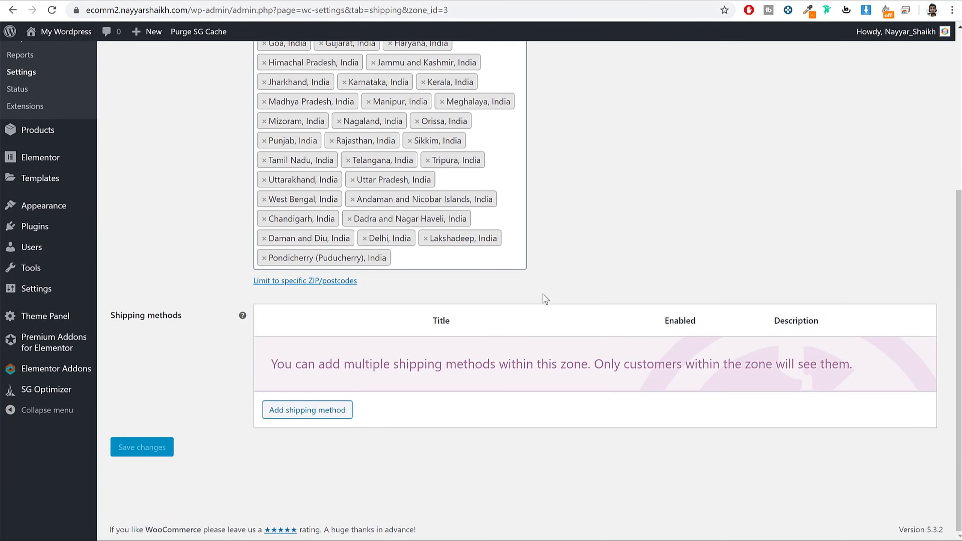
pyautogui.click(324, 413)
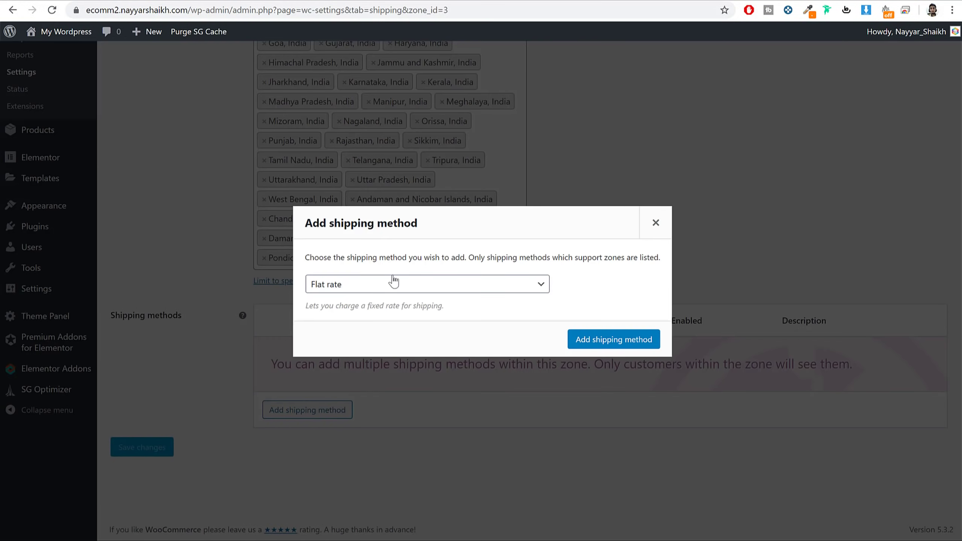
pyautogui.click(608, 340)
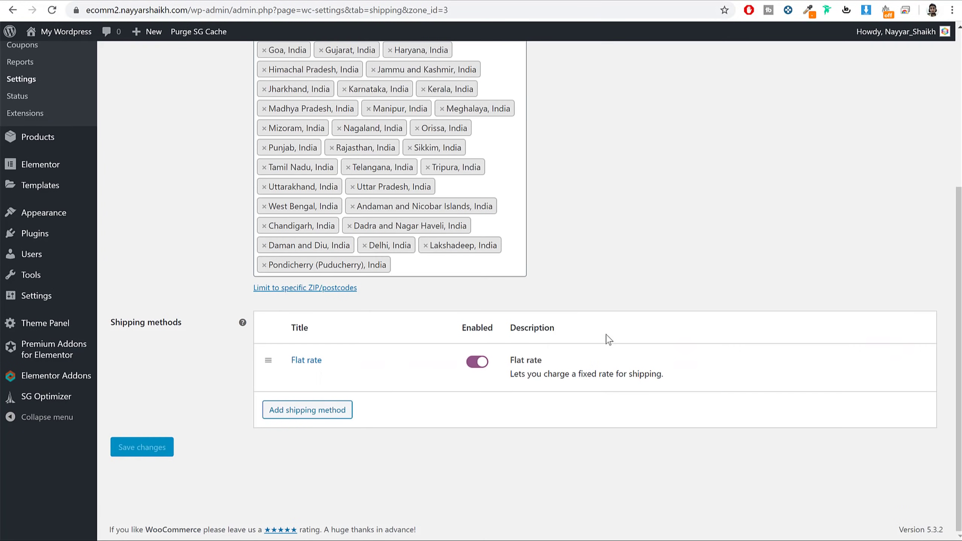
pyautogui.click(298, 377)
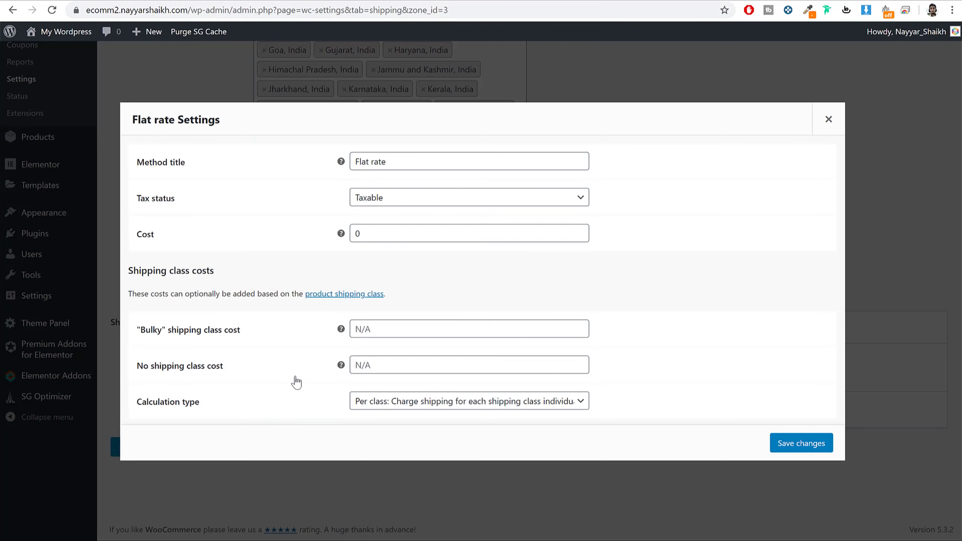
# Set Flat rate Bulky cost to 300.00 * [qty] and no-class cost to 400.00 * [qty], then save
pyautogui.click(397, 323)
pyautogui.hotkey('ctrl', 'v')
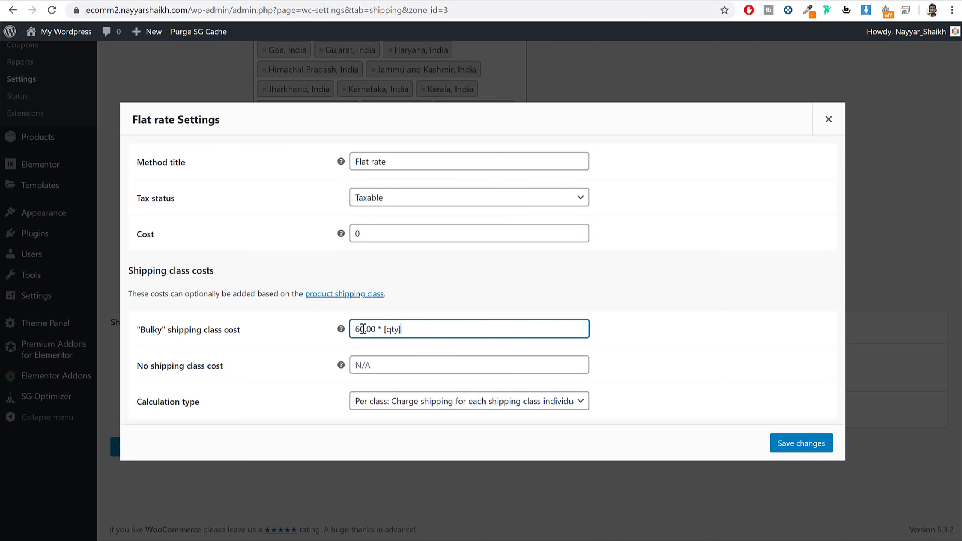
pyautogui.click(372, 364)
pyautogui.hotkey('ctrl', 'v')
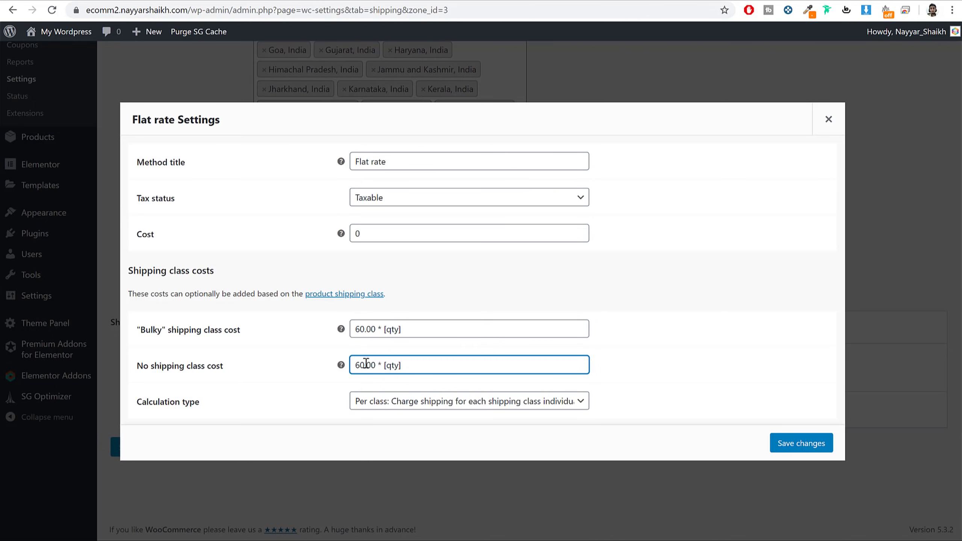
pyautogui.moveTo(364, 362); pyautogui.dragTo(355, 362)
pyautogui.write('400')
pyautogui.click(362, 329)
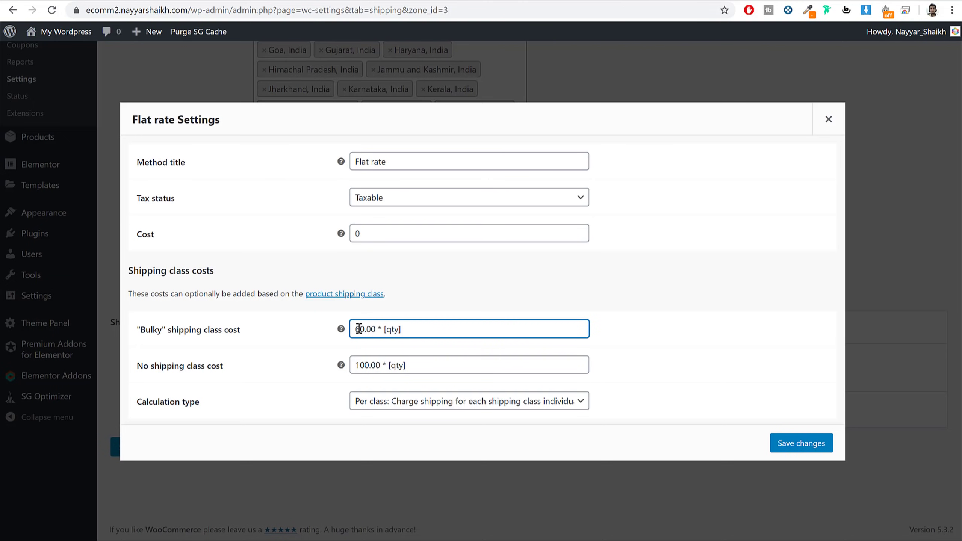
pyautogui.press('BackSpace')
pyautogui.write('30')
pyautogui.click(822, 451)
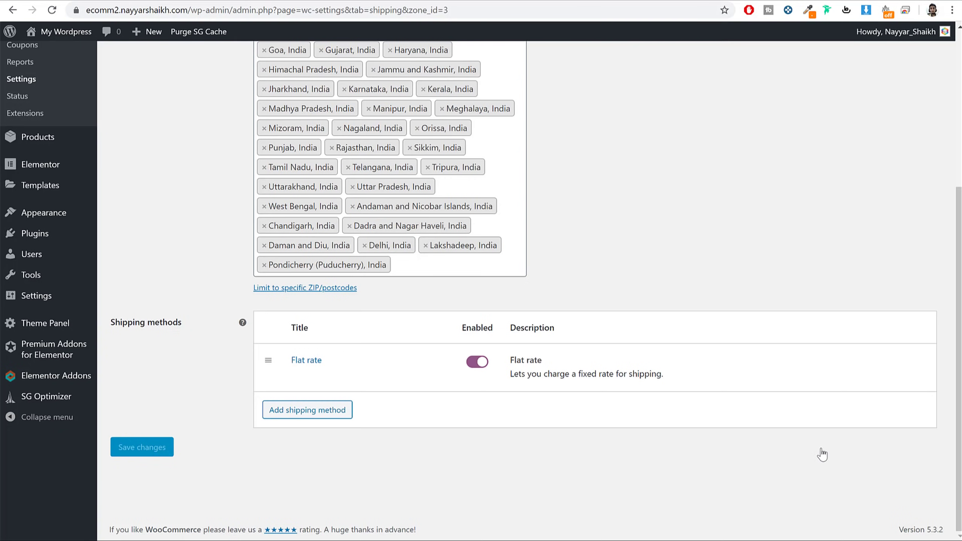
pyautogui.scroll(2, 887, 227)
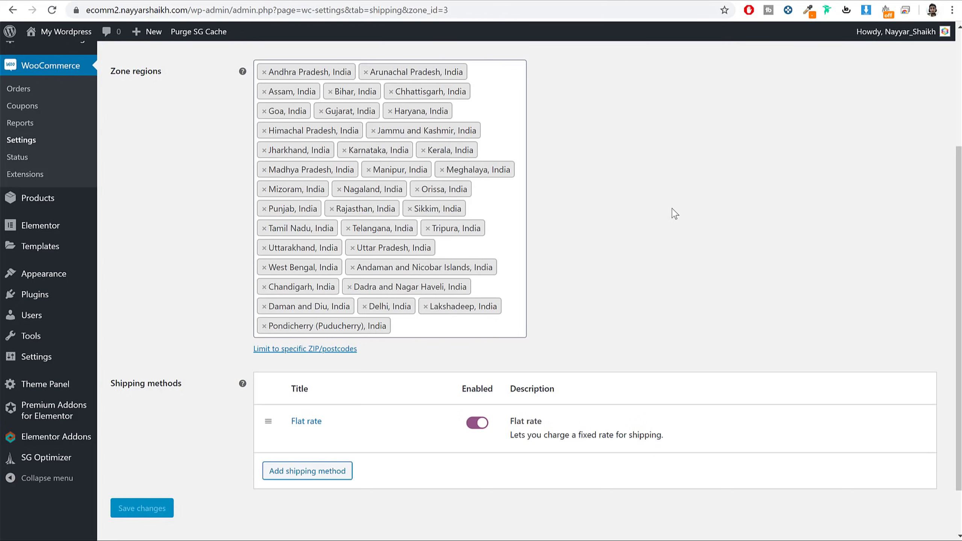
pyautogui.scroll(4, 673, 209)
pyautogui.scroll(2, 534, 192)
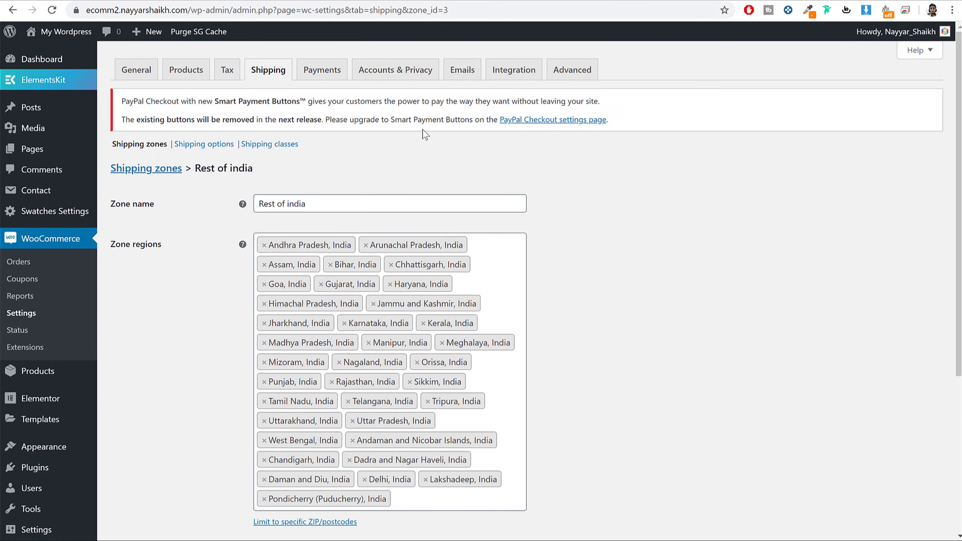
# Go to the Payments tab, leaving the shipping page, and toggle Cash on delivery on then off
pyautogui.click(322, 69)
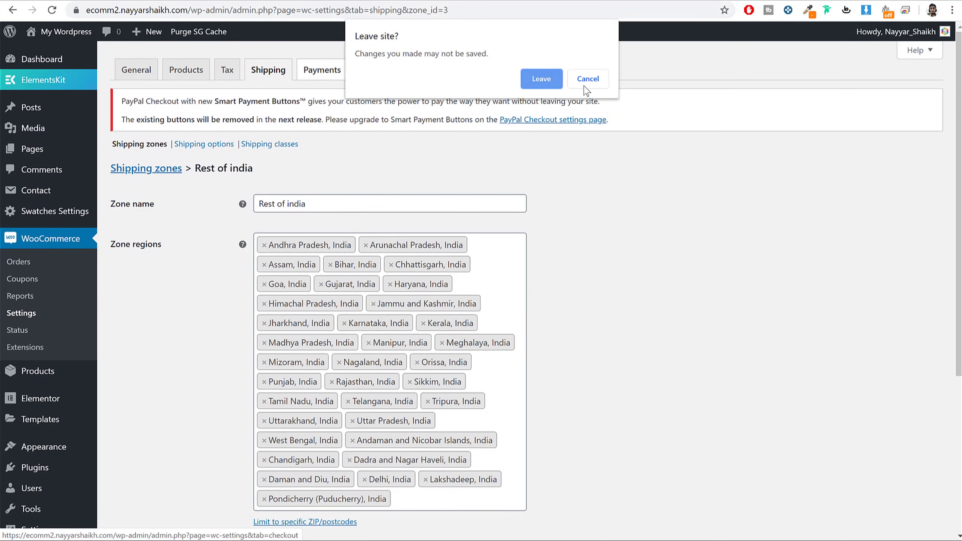
pyautogui.click(538, 77)
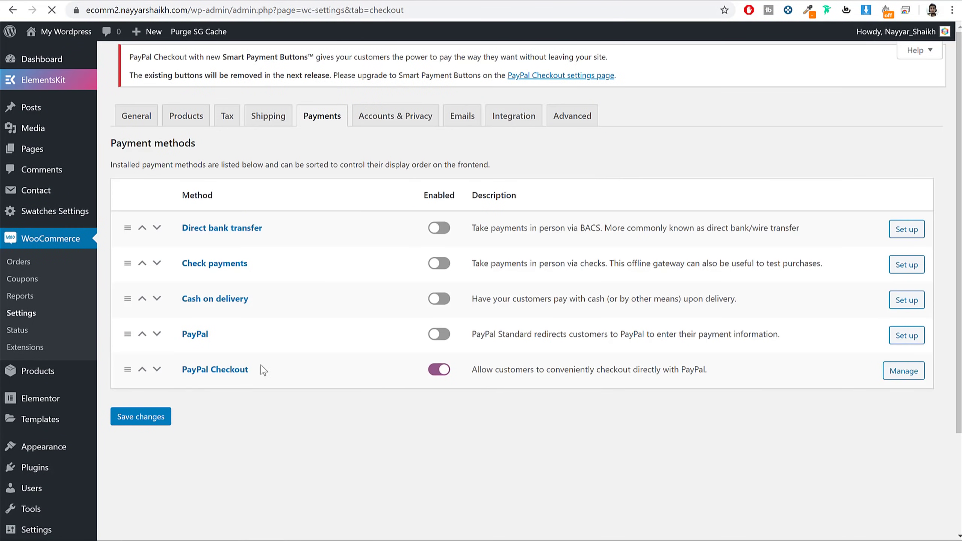
pyautogui.moveTo(264, 369); pyautogui.dragTo(181, 371)
pyautogui.click(279, 367)
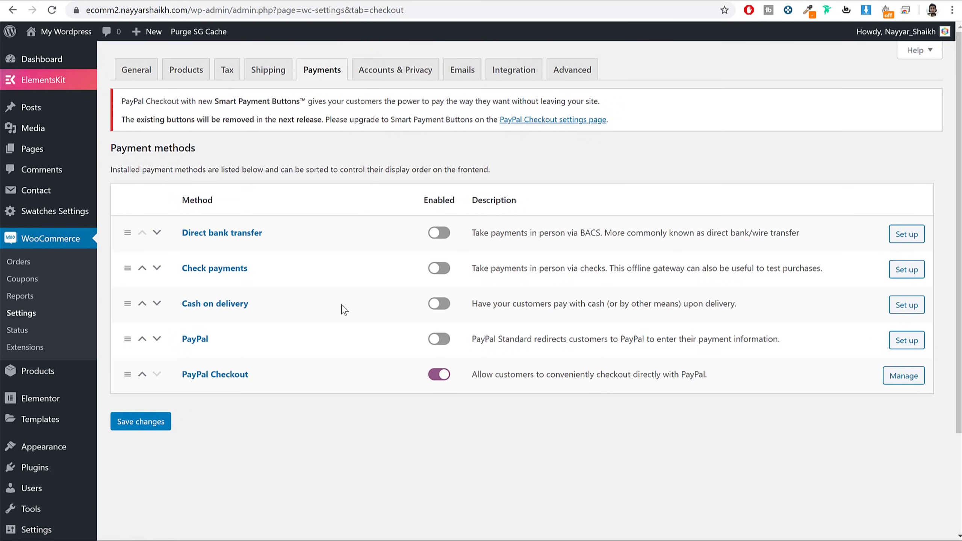
pyautogui.click(447, 306)
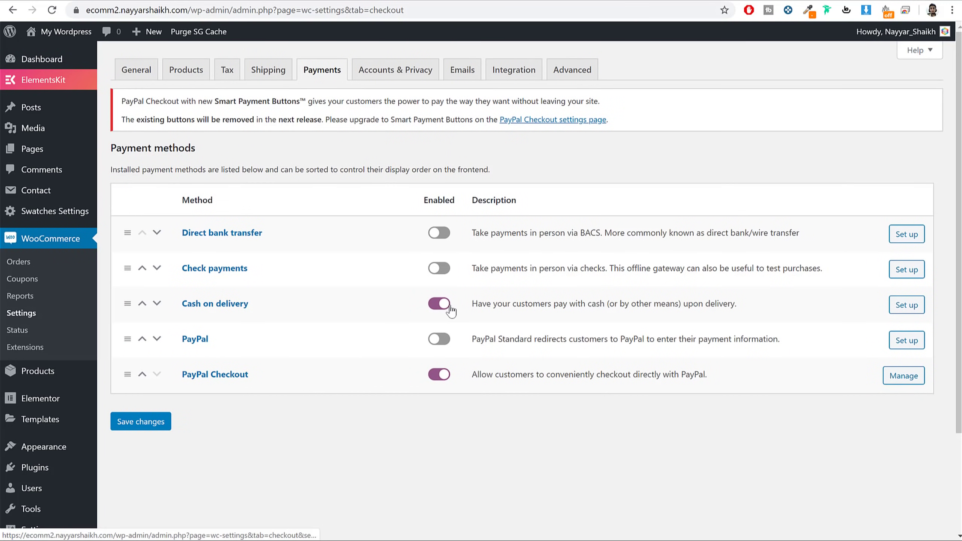
pyautogui.click(450, 308)
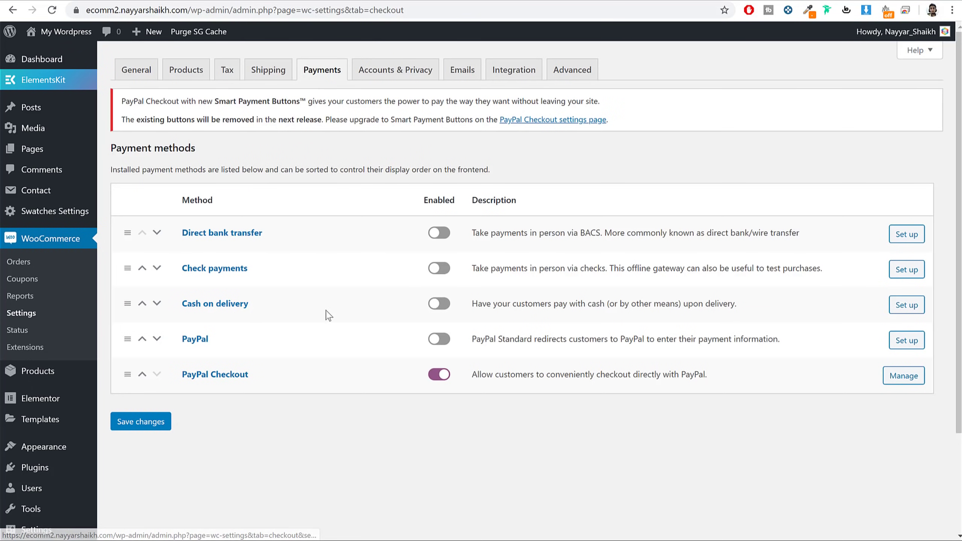
# Open PayPal Checkout settings, scroll to API Credentials, and start loading paypal.com in a new tab
pyautogui.click(239, 384)
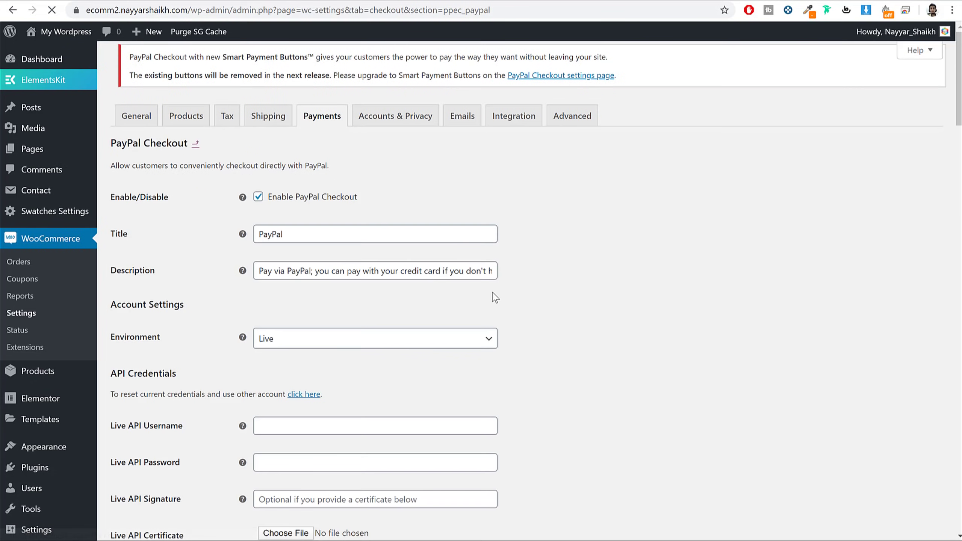
pyautogui.scroll(-5, 530, 266)
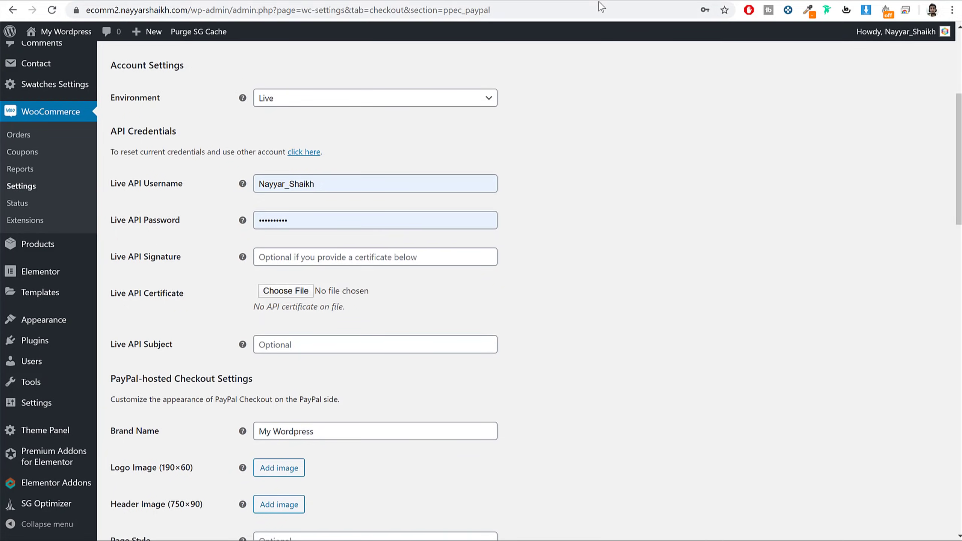
pyautogui.hotkey('ctrl', 't')
pyautogui.write('psy')
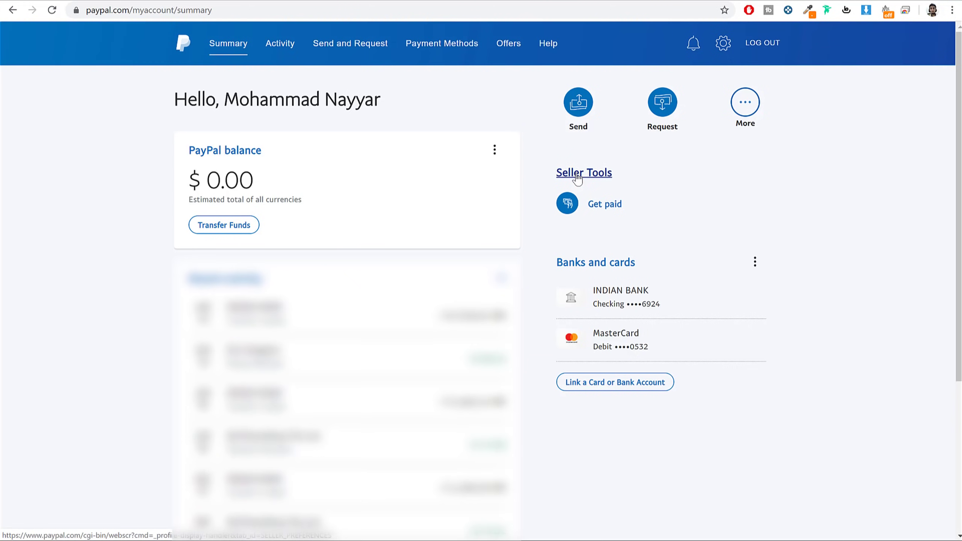
# Via My Profile's API access Update, open Manage API credentials under NVP/SOAP API integration (Classic)
pyautogui.click(578, 175)
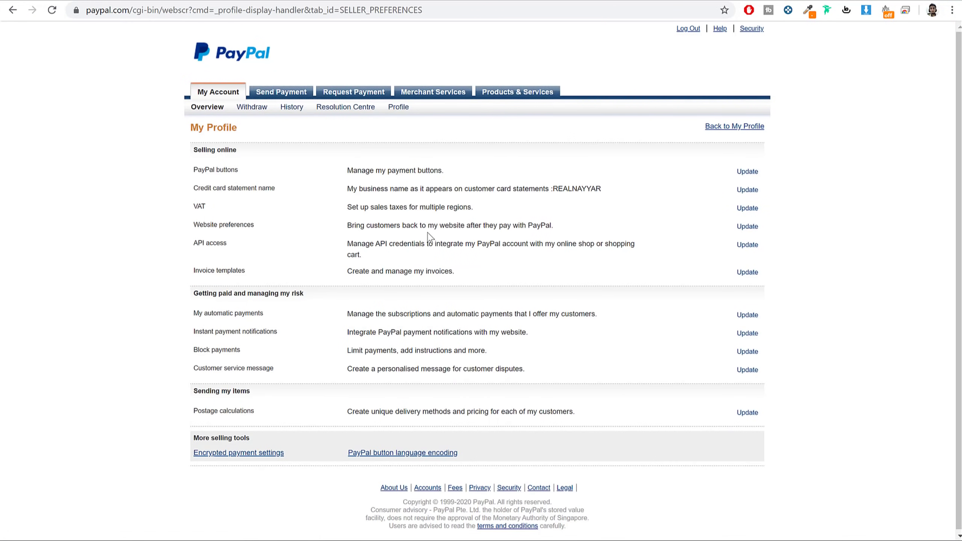
pyautogui.moveTo(214, 244); pyautogui.dragTo(641, 247)
pyautogui.click(641, 247)
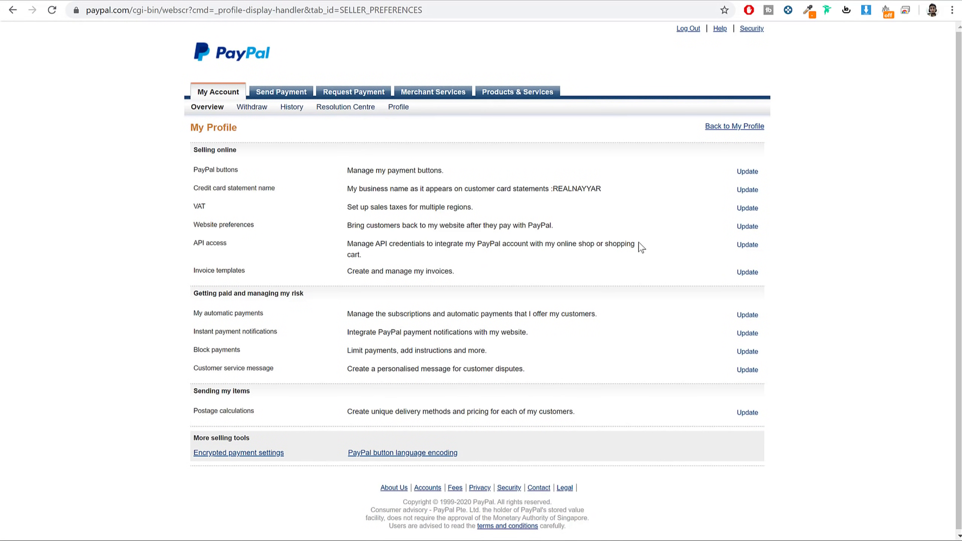
pyautogui.click(749, 251)
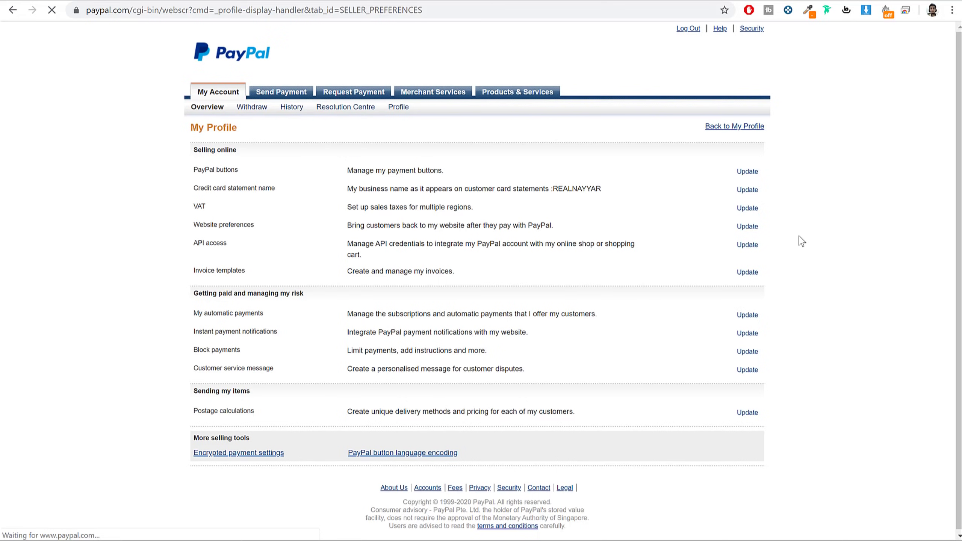
pyautogui.scroll(-4, 657, 282)
pyautogui.scroll(-5, 661, 292)
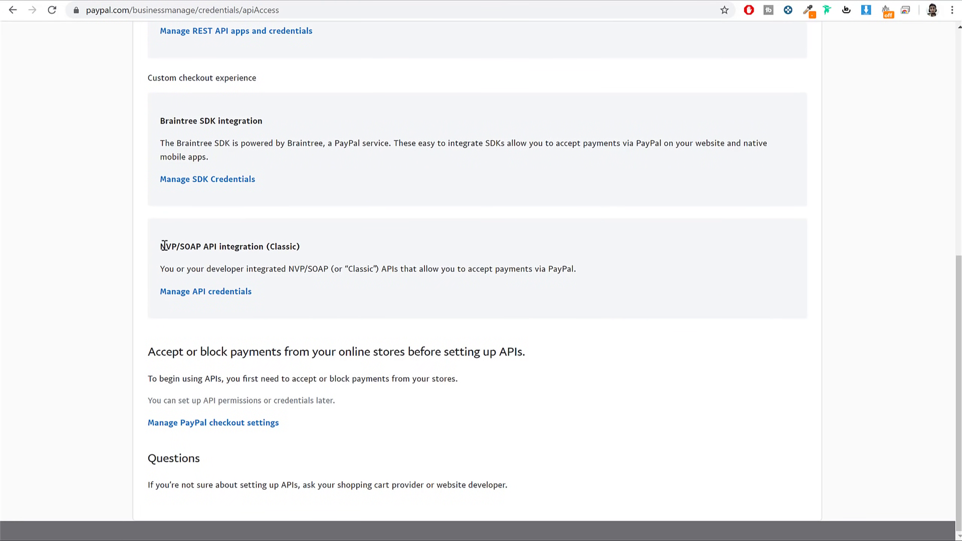
pyautogui.moveTo(162, 246); pyautogui.dragTo(320, 255)
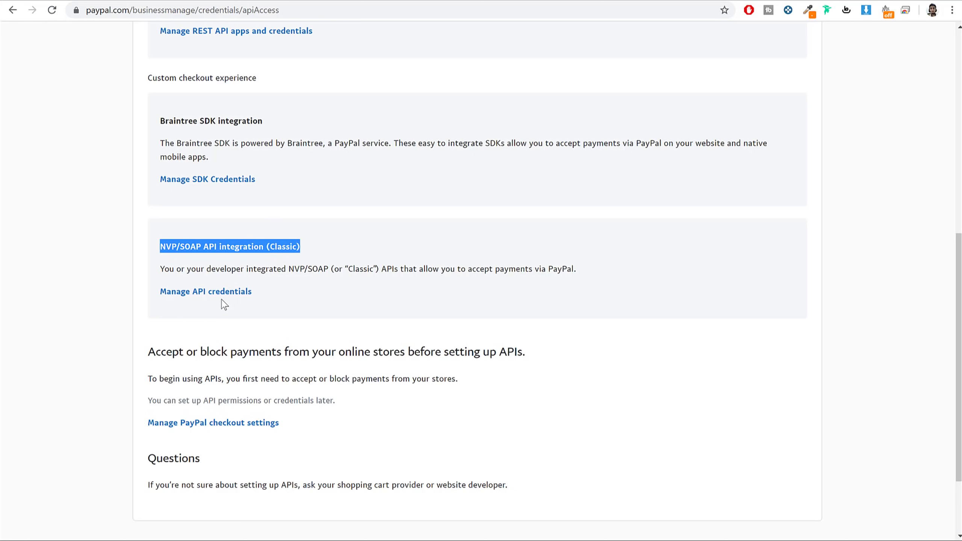
pyautogui.click(229, 292)
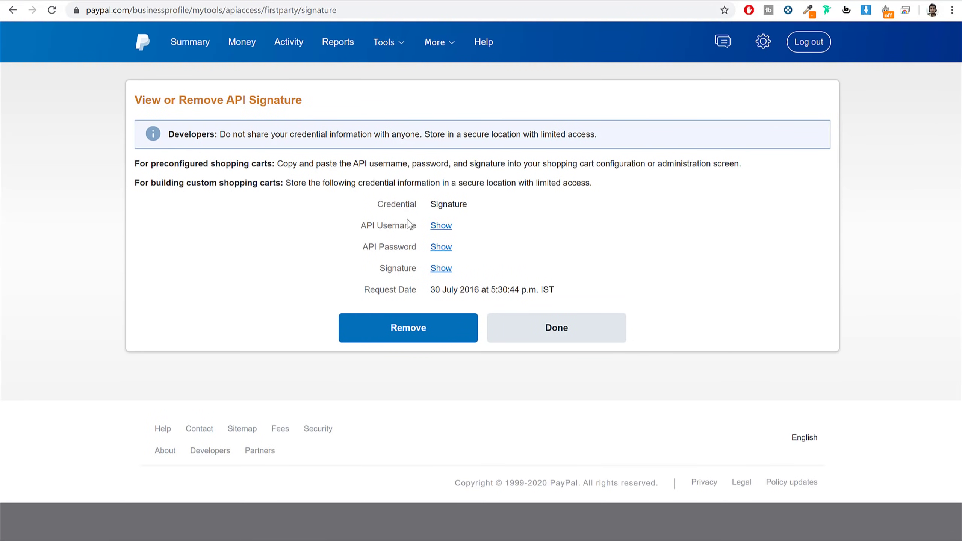
# Reveal and copy the PayPal API username, pasting it into WooCommerce's Live API Username field
pyautogui.click(447, 227)
pyautogui.moveTo(432, 227); pyautogui.dragTo(514, 225)
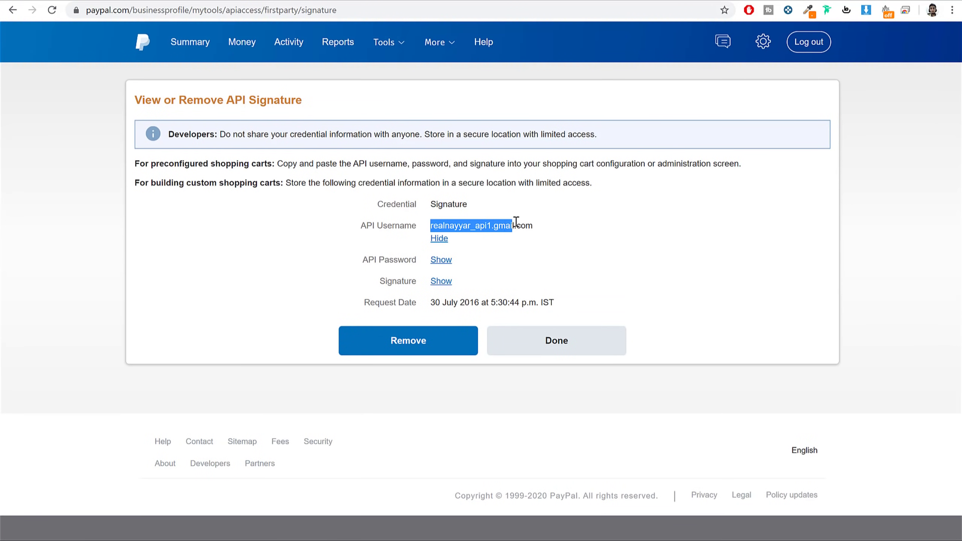
pyautogui.tripleClick(517, 224)
pyautogui.hotkey('ctrl', 'c')
pyautogui.click(182, 1)
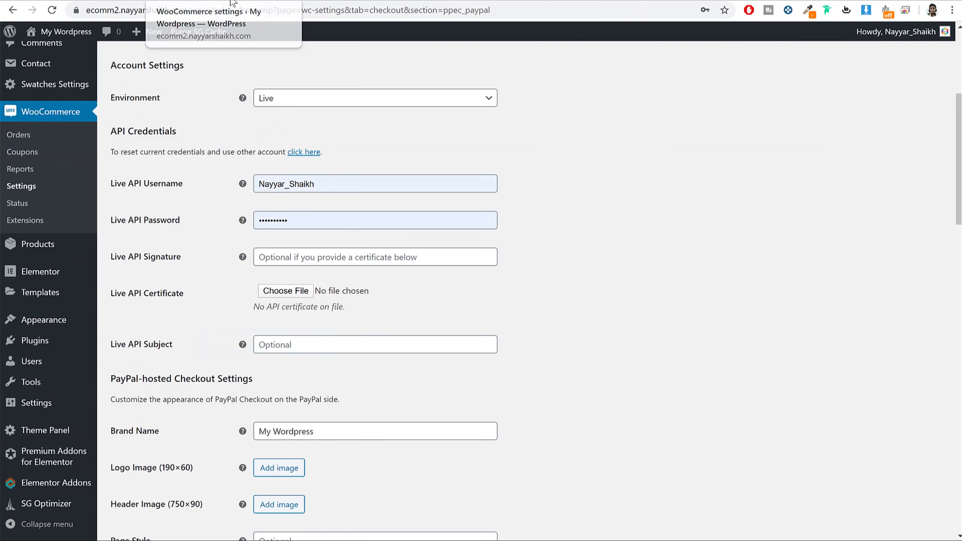
pyautogui.tripleClick(326, 186)
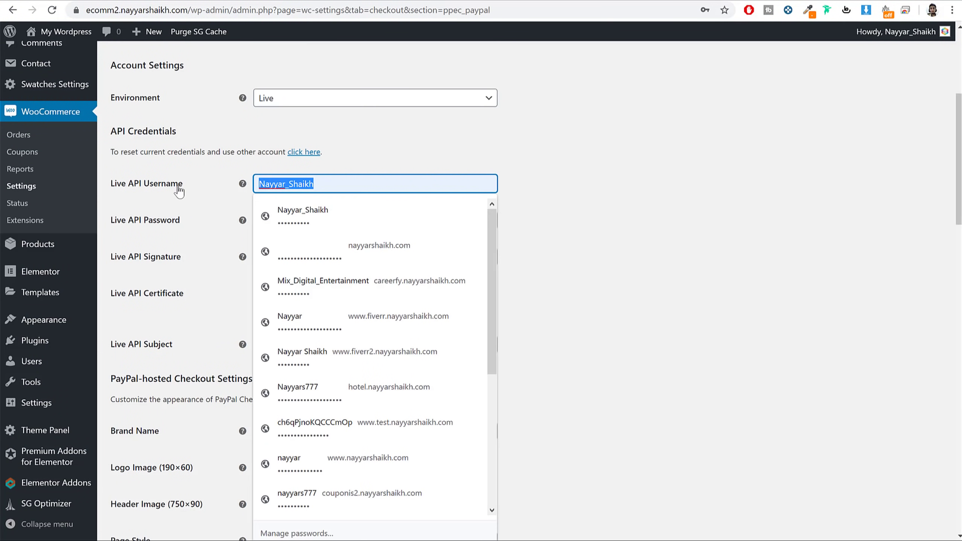
pyautogui.hotkey('ctrl', 'v')
# Hide the API username on PayPal and return to the WooCommerce PayPal Checkout settings
pyautogui.click(642, 1)
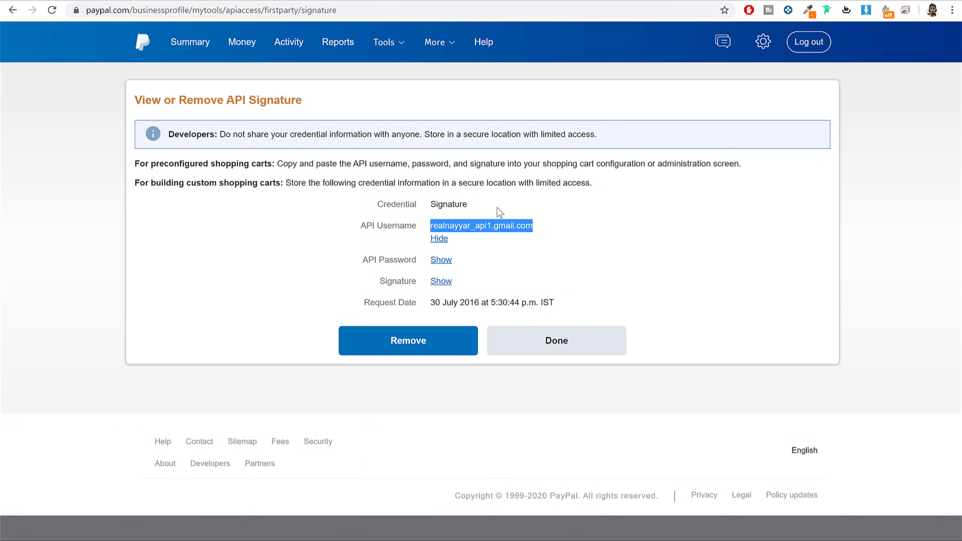
pyautogui.click(439, 239)
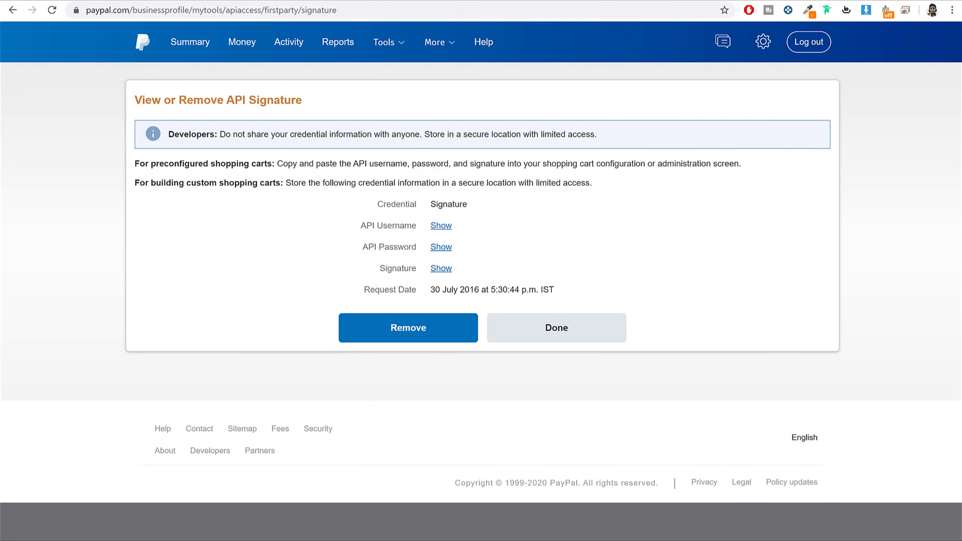
pyautogui.hotkey('ctrl', 'Tab')
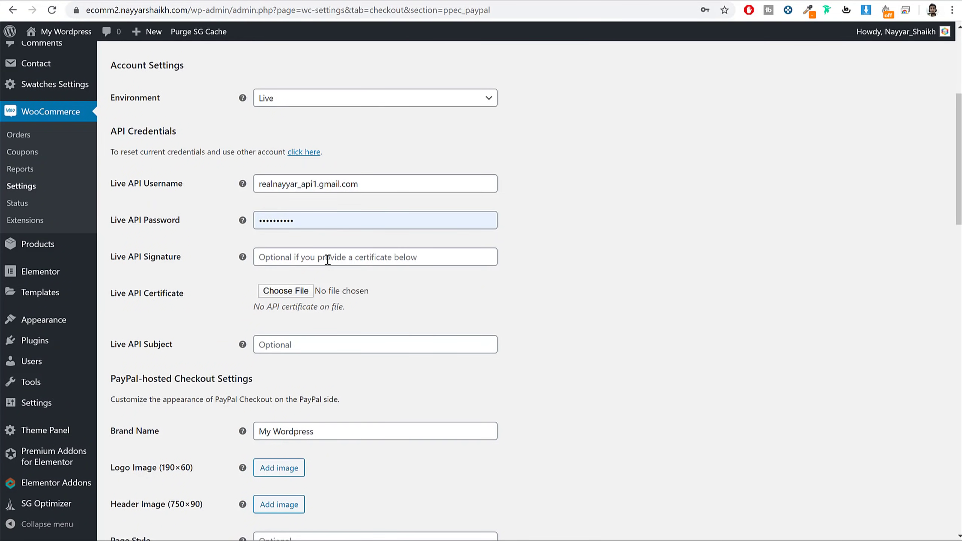
pyautogui.hotkey('ctrl', 'shift', 'Tab')
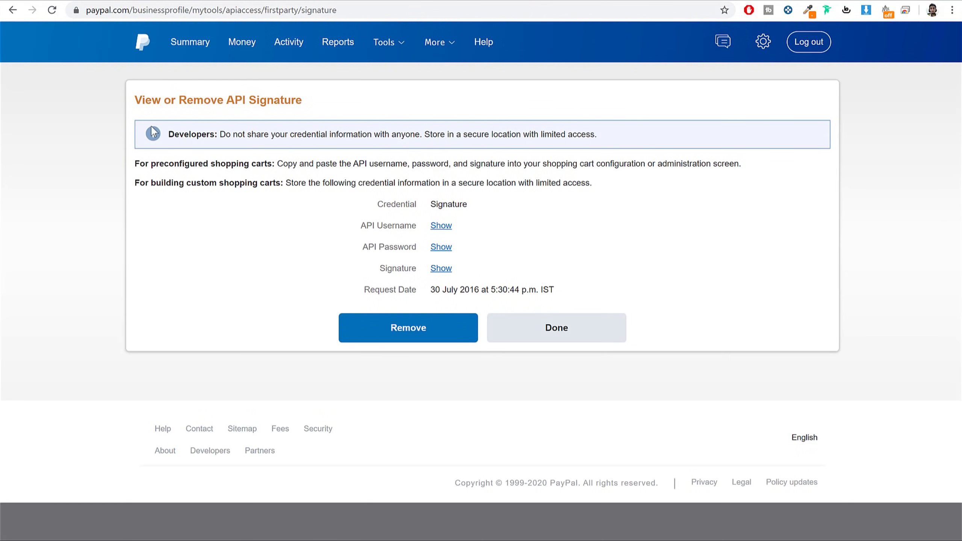
pyautogui.moveTo(166, 133); pyautogui.dragTo(445, 133)
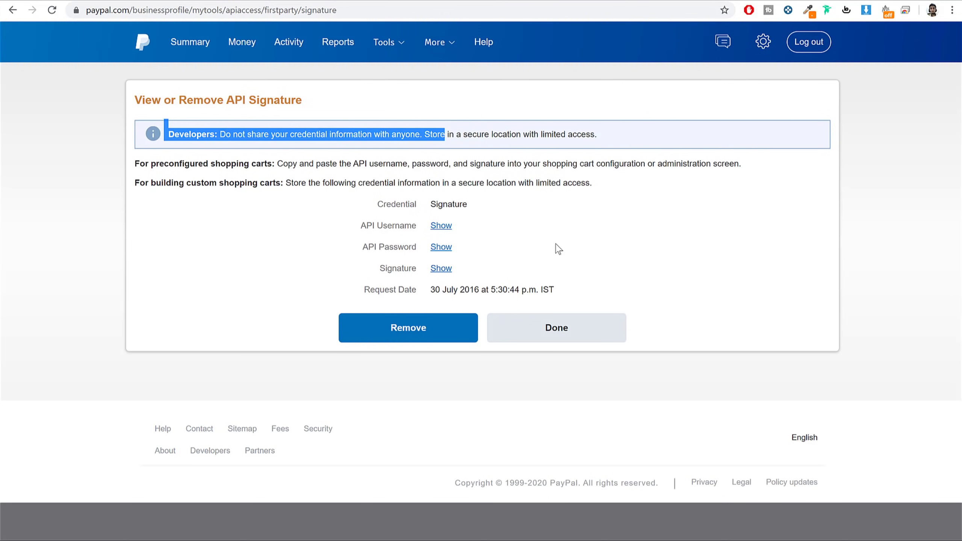
pyautogui.hotkey('ctrl', 'Tab')
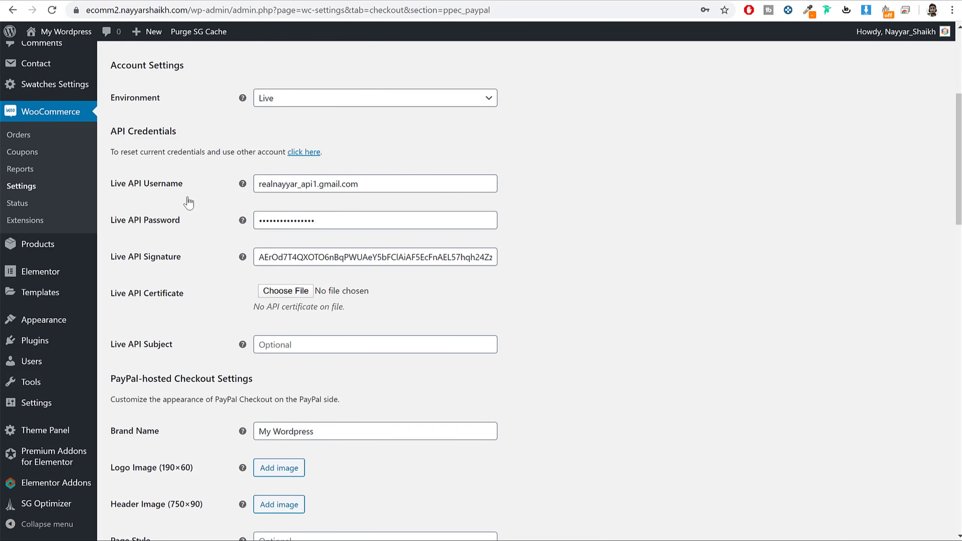
# Pick Billing (Non-PayPal account) in the Landing Page dropdown and save PayPal Checkout settings
pyautogui.scroll(-8, 634, 273)
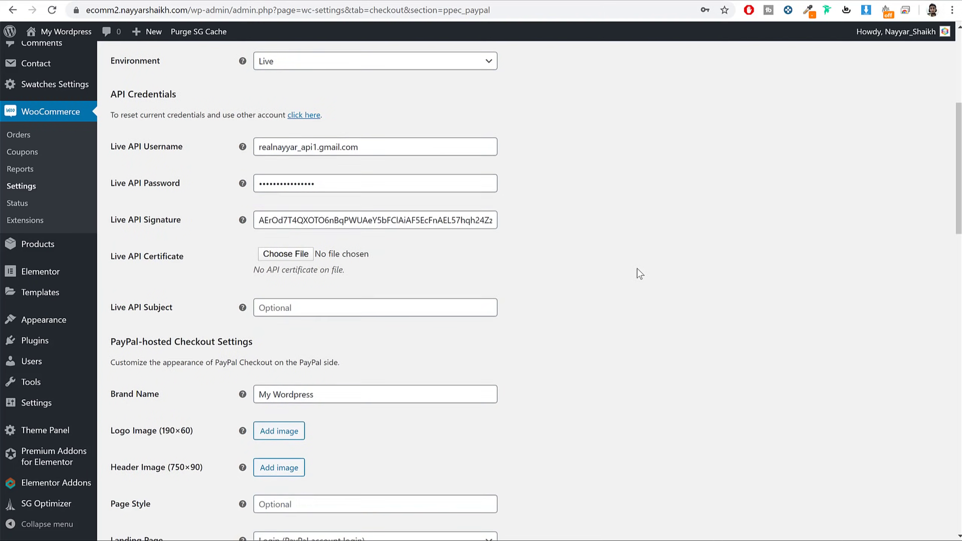
pyautogui.moveTo(125, 272); pyautogui.dragTo(209, 282)
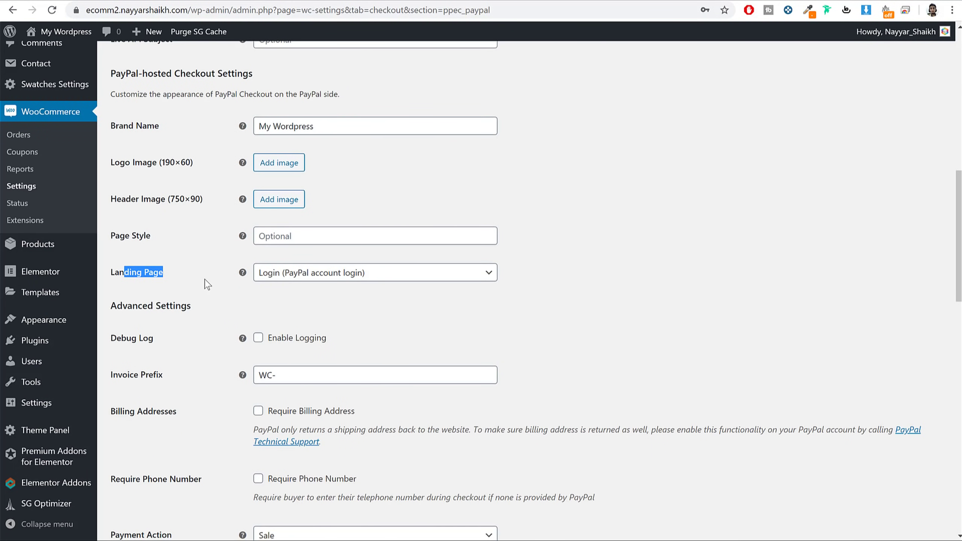
pyautogui.click(336, 274)
pyautogui.click(325, 299)
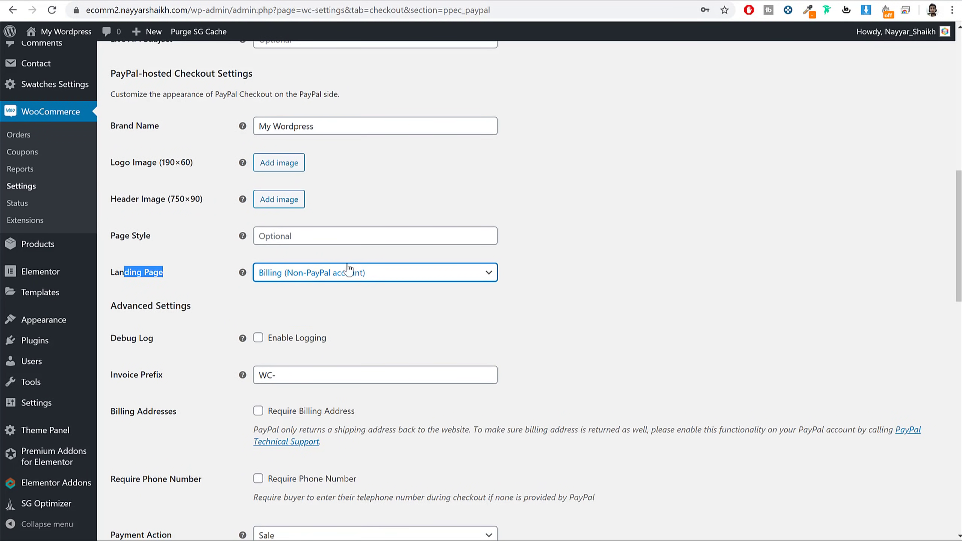
pyautogui.click(349, 272)
pyautogui.click(307, 300)
pyautogui.scroll(-13, 606, 315)
pyautogui.scroll(-10, 609, 313)
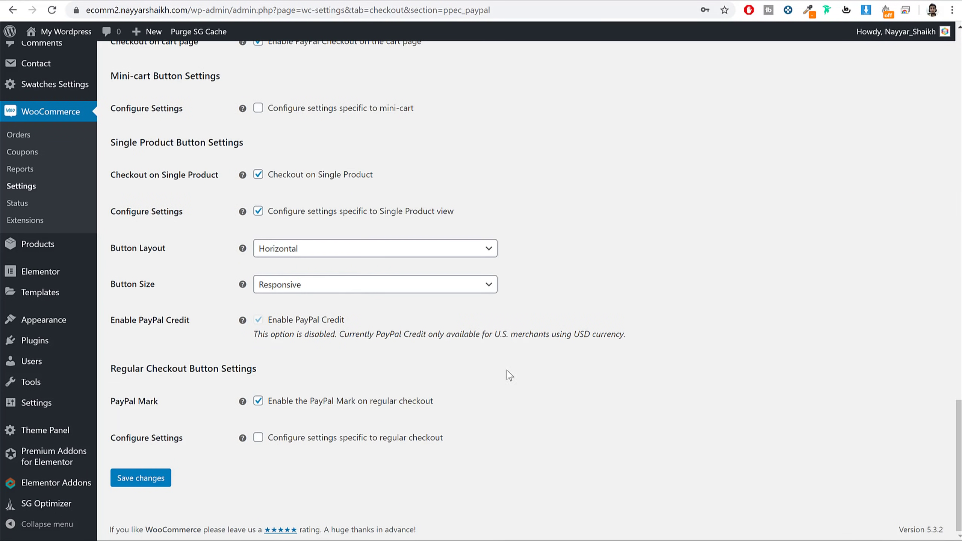
pyautogui.click(156, 483)
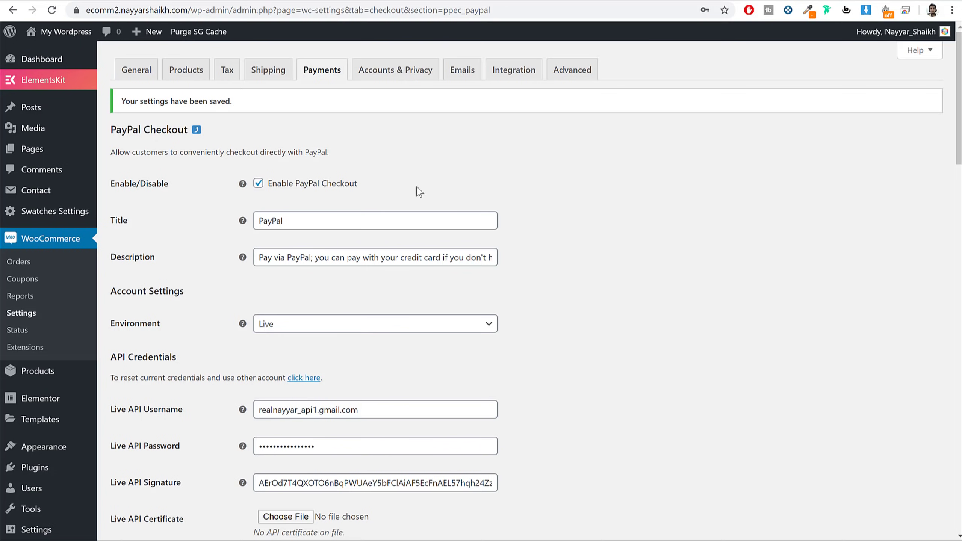
# Search the Add New plugins directory for 'stripe'
pyautogui.scroll(-5, 49, 299)
pyautogui.moveTo(47, 317)
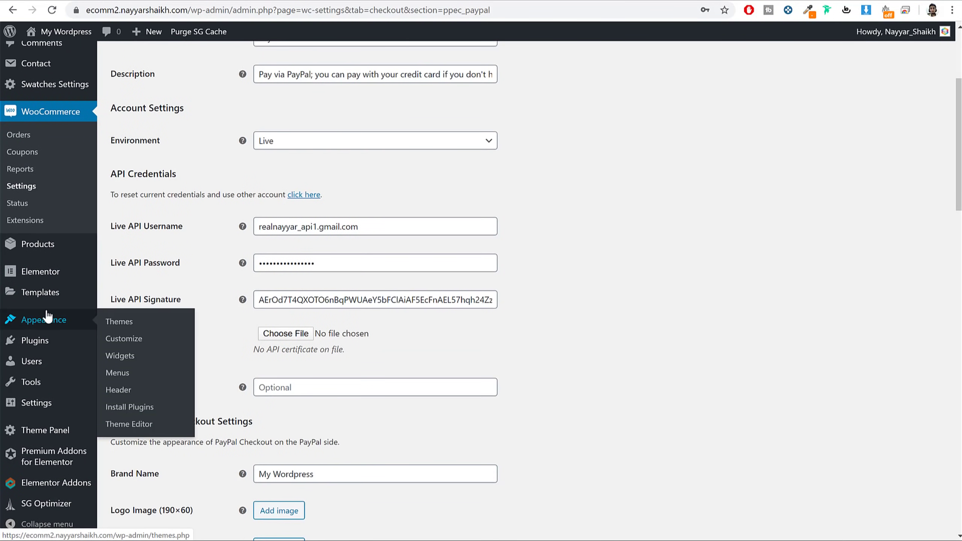
pyautogui.moveTo(53, 341)
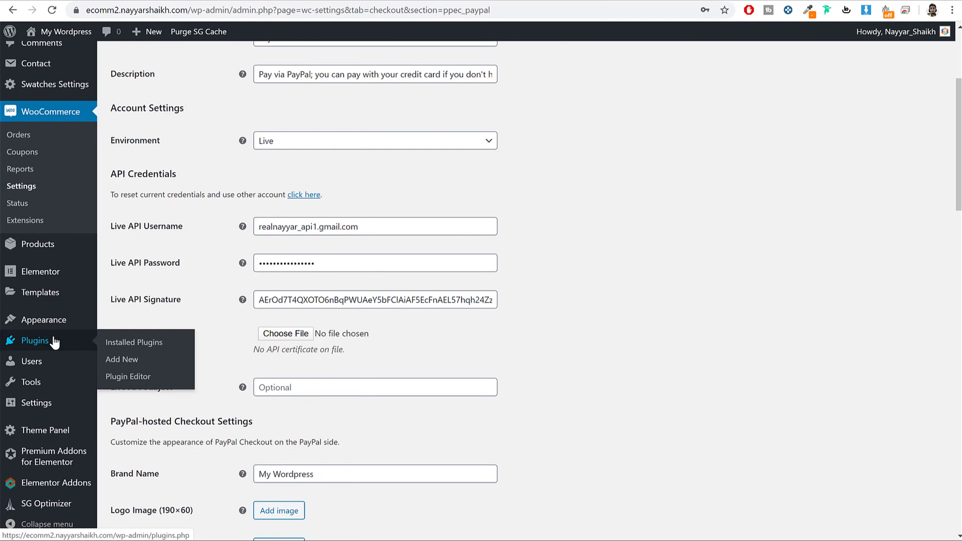
pyautogui.click(157, 367)
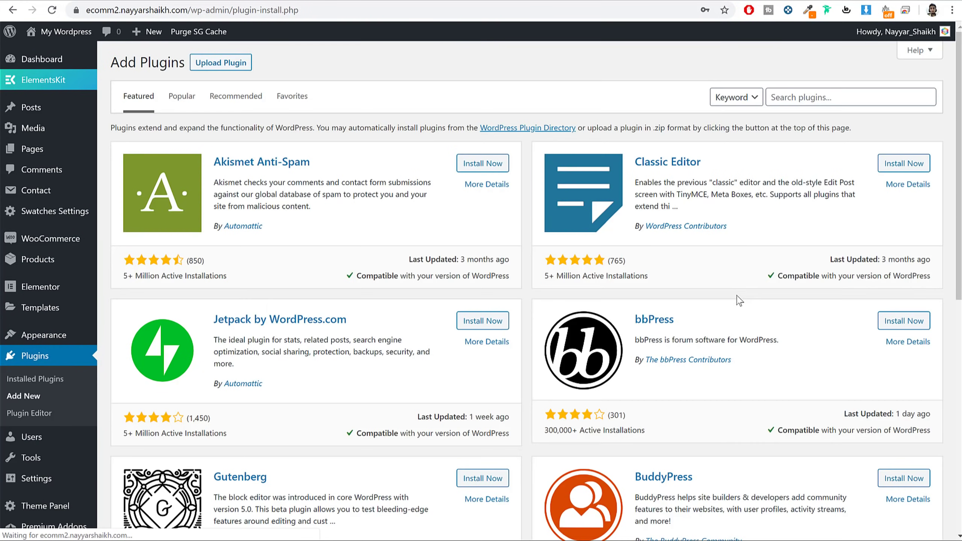
pyautogui.click(838, 93)
pyautogui.write('stripe')
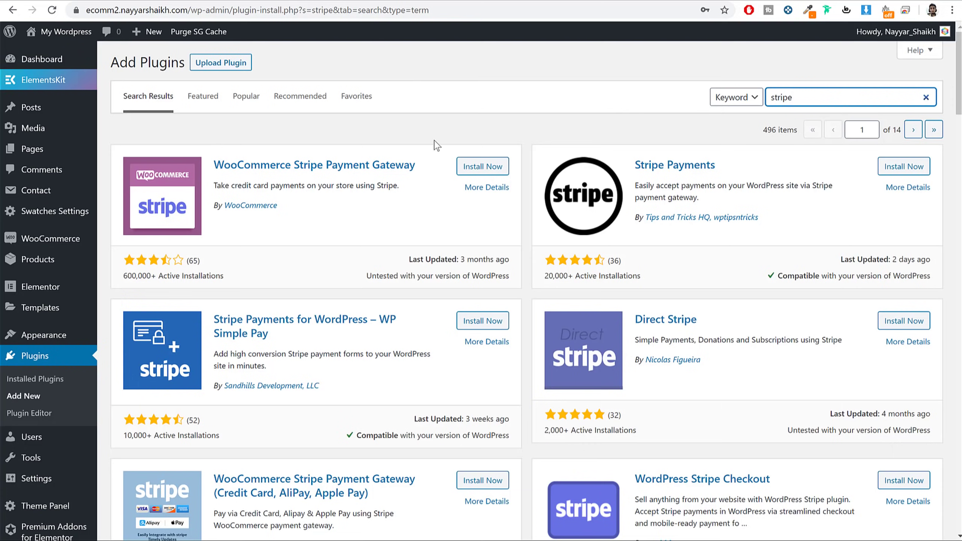
# Install WebToffee's WooCommerce Stripe Payment Gateway plugin from the search results
pyautogui.moveTo(417, 165); pyautogui.dragTo(223, 142)
pyautogui.hotkey('ctrl', 'a')
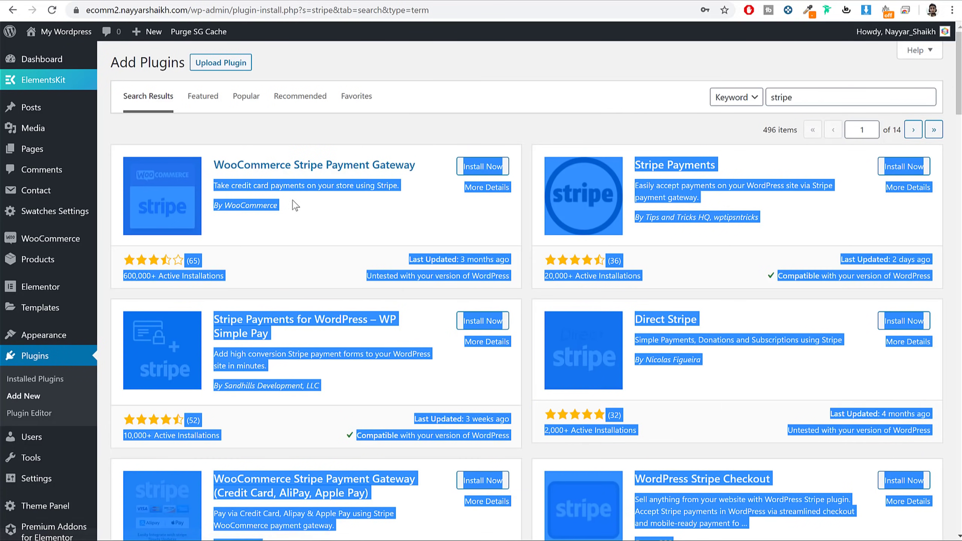
pyautogui.click(293, 200)
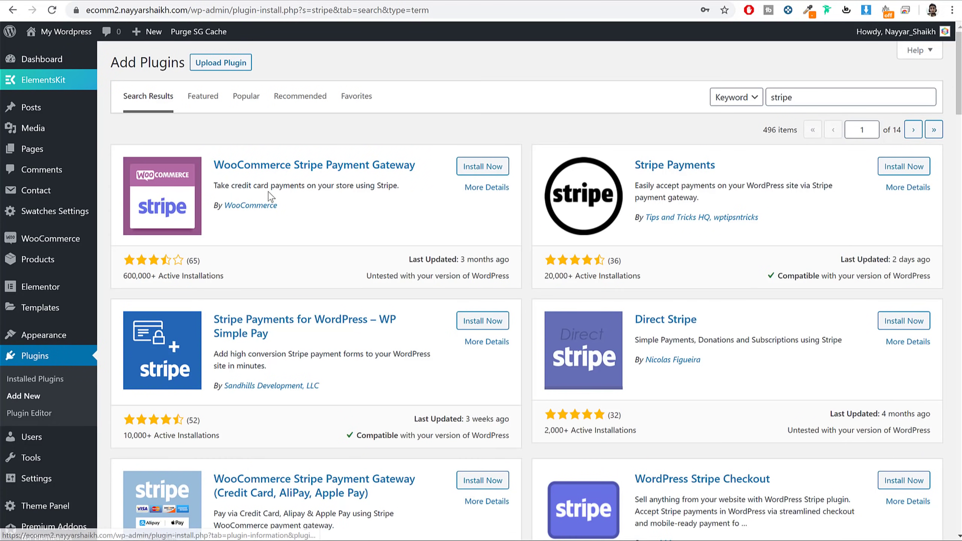
pyautogui.scroll(-3, 455, 265)
pyautogui.scroll(-2, 435, 311)
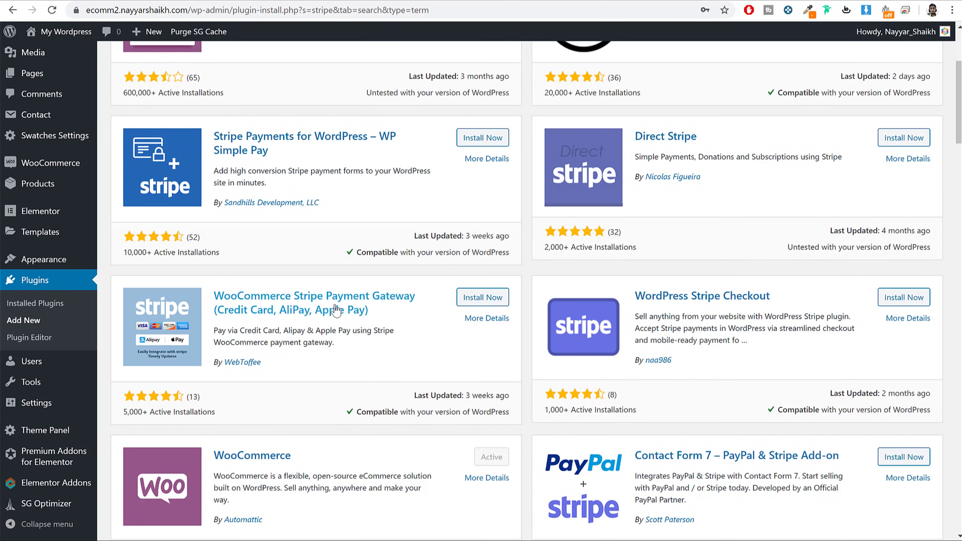
pyautogui.click(483, 297)
# Activate the newly installed WebToffee Stripe Payment Gateway plugin
pyautogui.moveTo(280, 365); pyautogui.dragTo(226, 364)
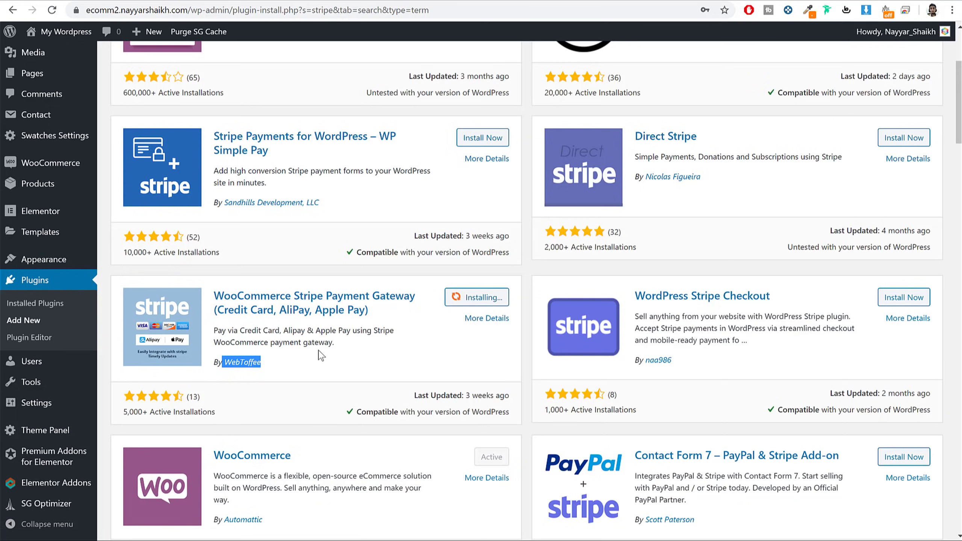
pyautogui.scroll(8, 379, 190)
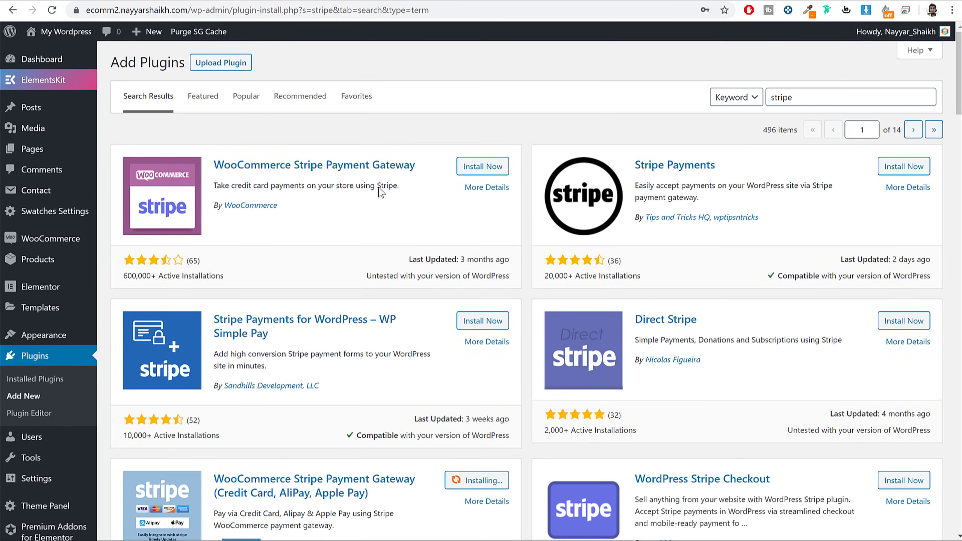
pyautogui.scroll(-8, 381, 191)
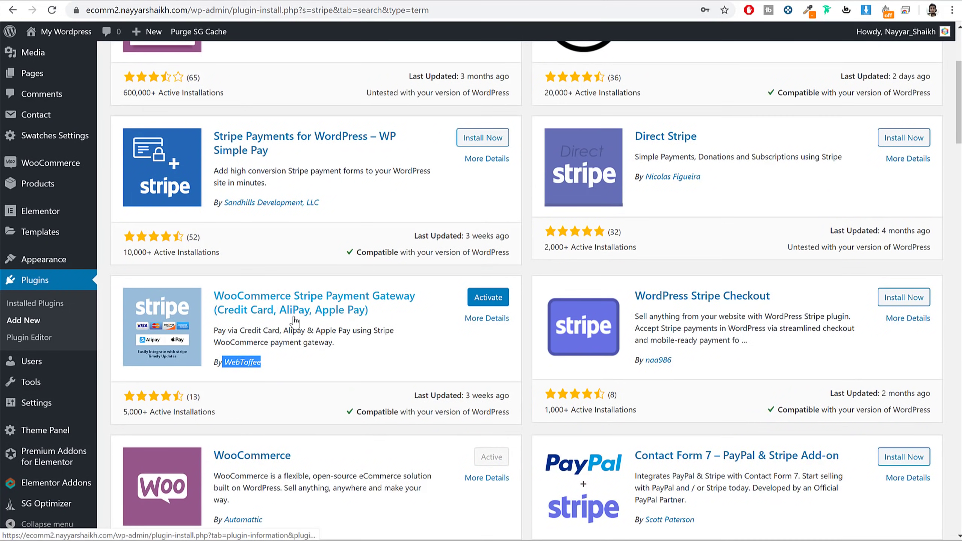
pyautogui.scroll(5, 288, 242)
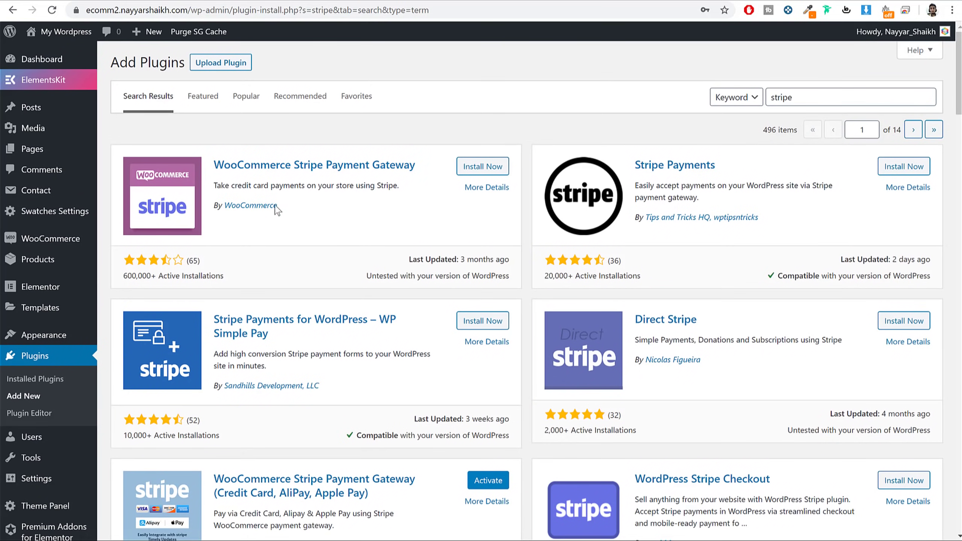
pyautogui.moveTo(316, 209); pyautogui.dragTo(226, 209)
pyautogui.scroll(-5, 379, 273)
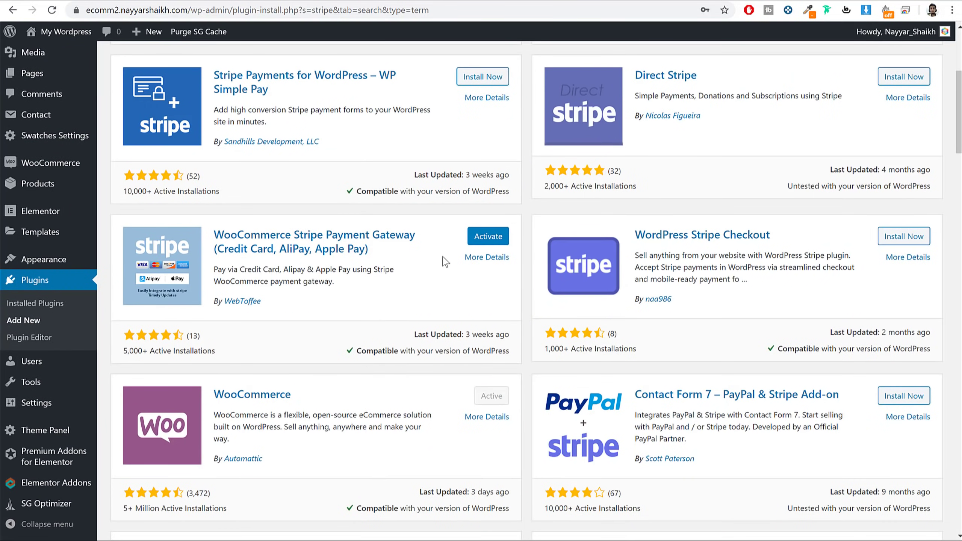
pyautogui.click(488, 239)
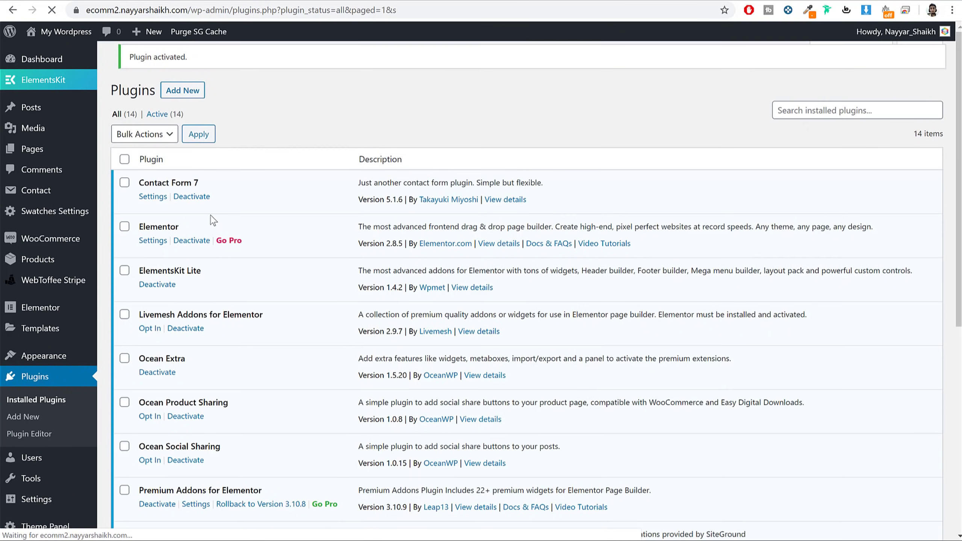
# Enable Stripe Payment under WooCommerce Settings > Payments and save the change
pyautogui.moveTo(53, 238)
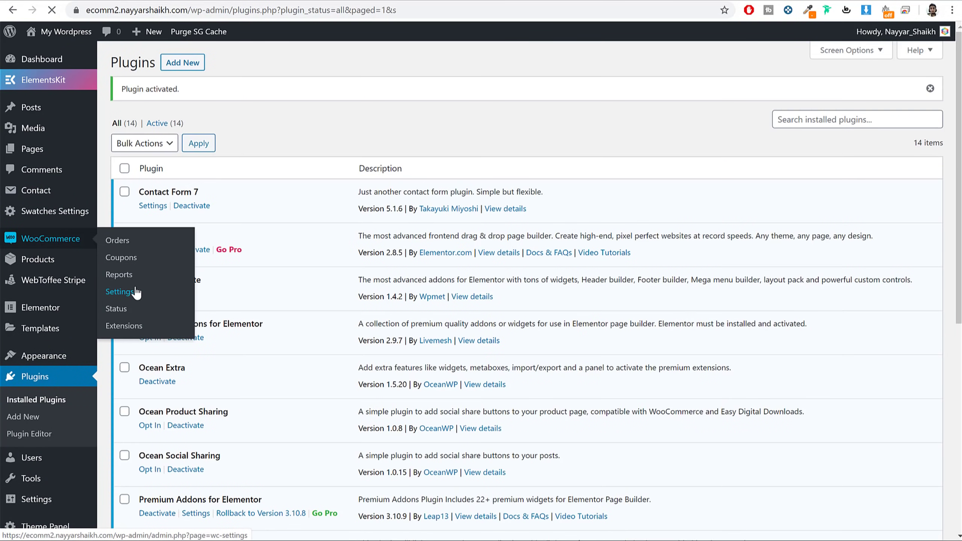
pyautogui.click(120, 292)
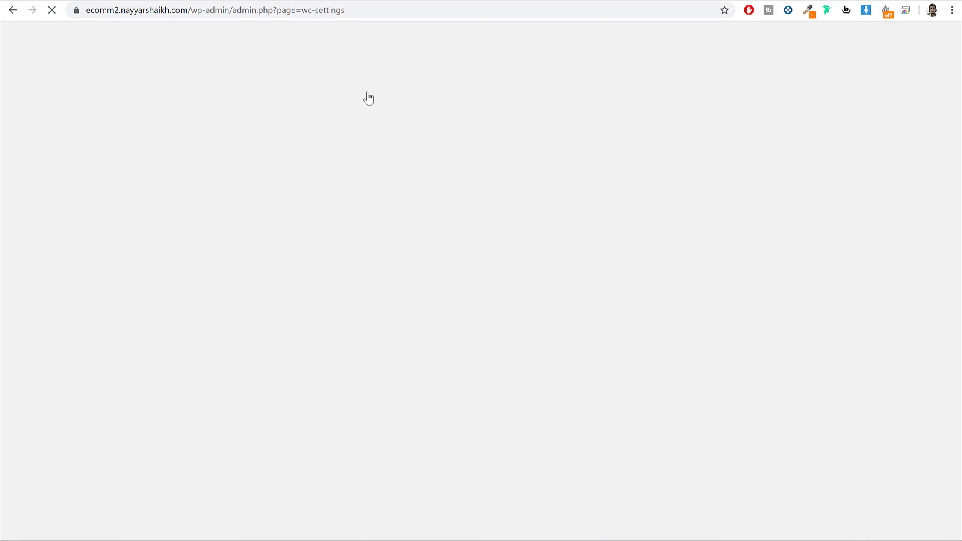
pyautogui.click(322, 70)
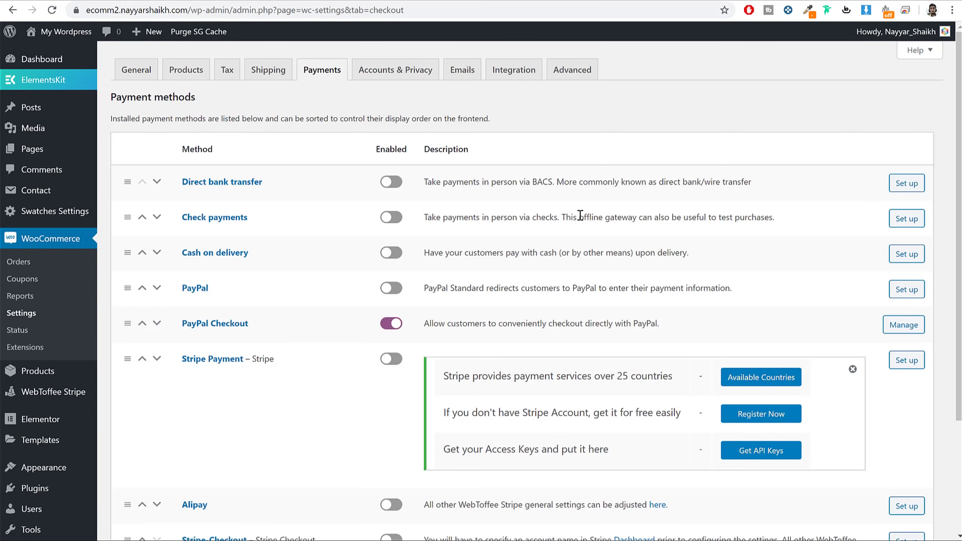
pyautogui.scroll(-3, 238, 250)
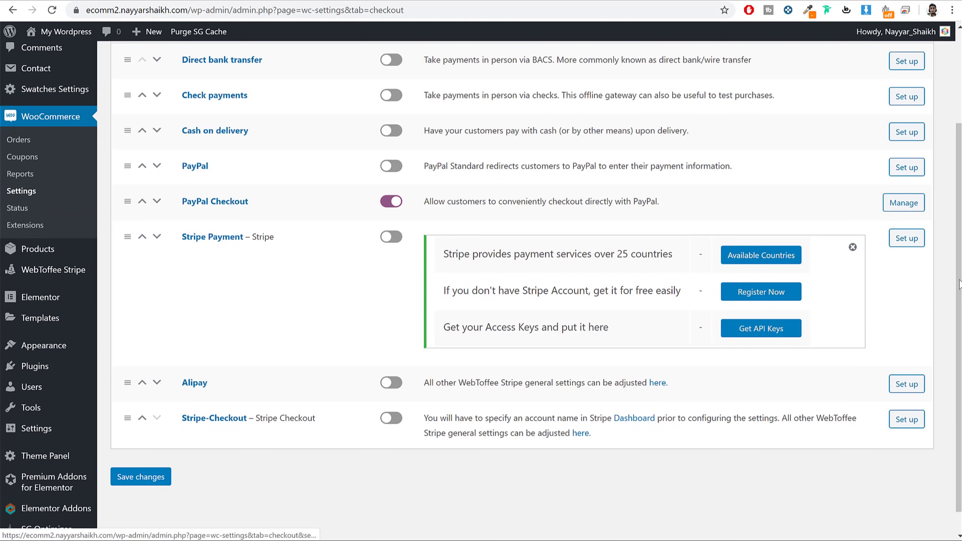
pyautogui.click(391, 236)
pyautogui.click(126, 481)
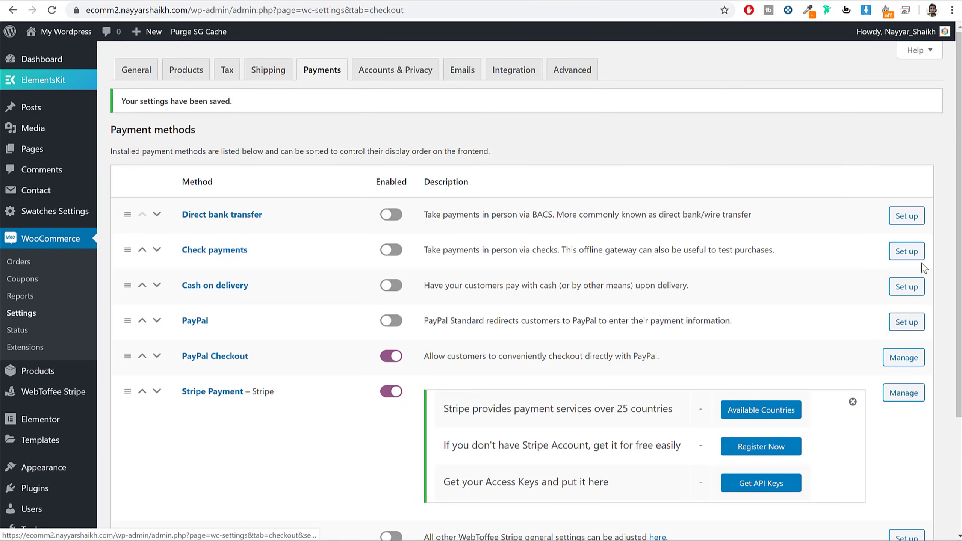
# Go to the Stripe Payment settings page via Manage
pyautogui.scroll(-6, 937, 319)
pyautogui.click(915, 243)
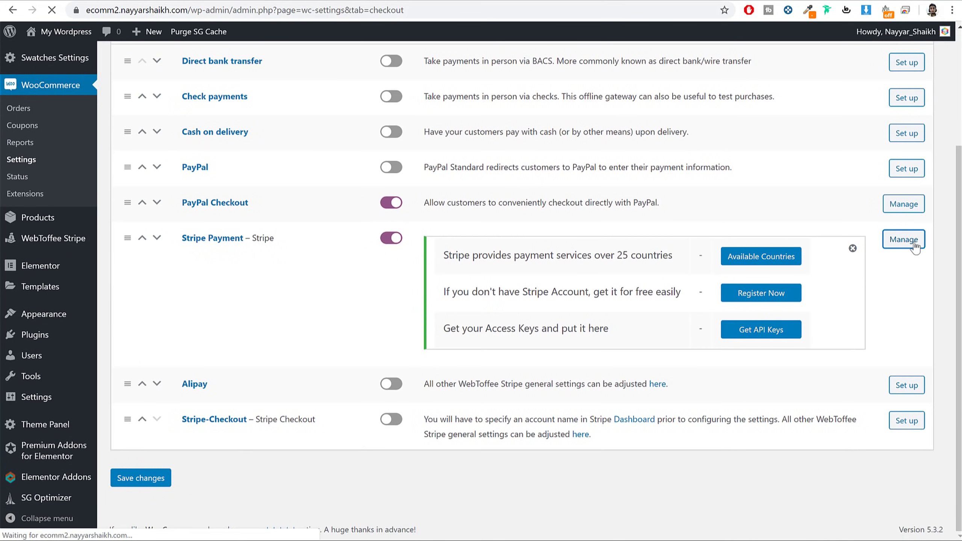
pyautogui.scroll(-3, 545, 289)
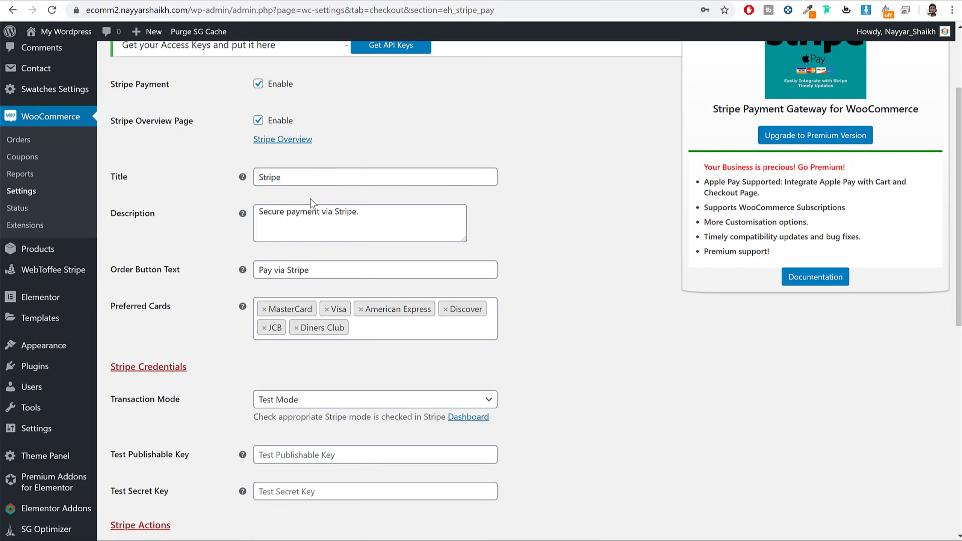
# Copy the 'Credit / Debit Card Payment' label from the storefront checkout page
pyautogui.doubleClick(334, 171)
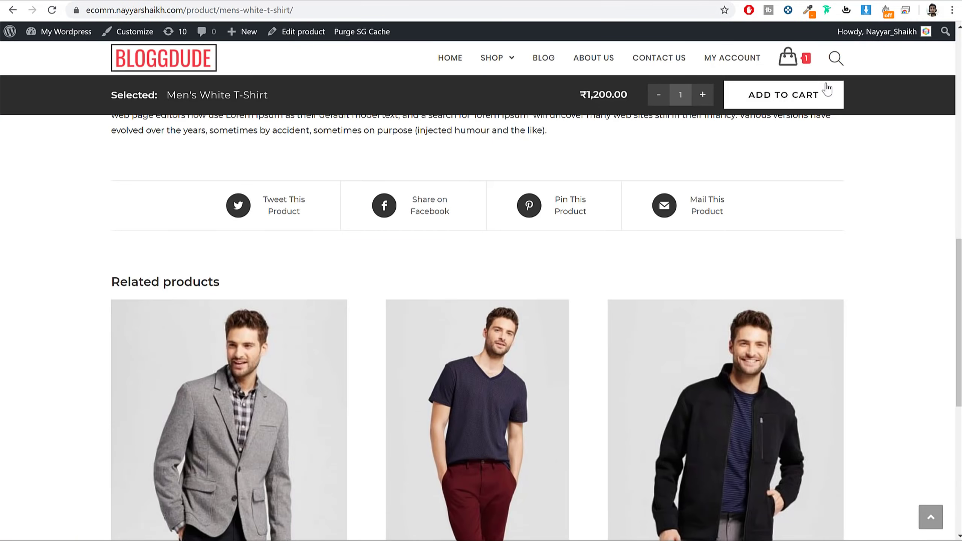
pyautogui.moveTo(789, 60)
pyautogui.click(789, 212)
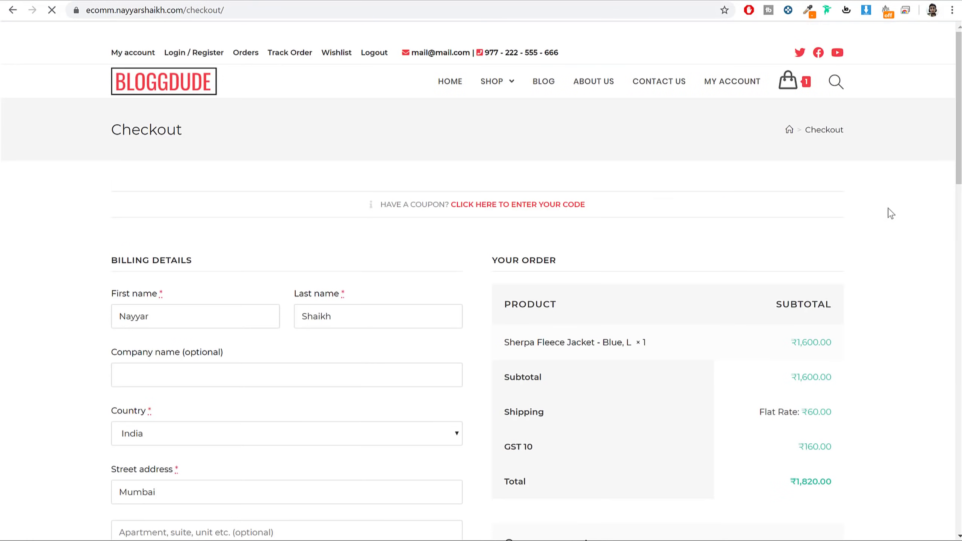
pyautogui.scroll(-15, 889, 212)
pyautogui.scroll(7, 646, 245)
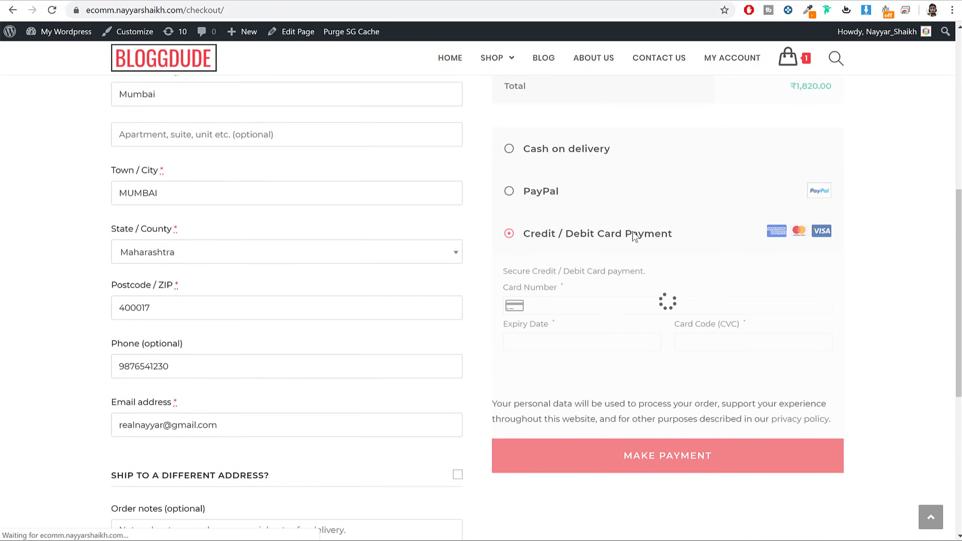
pyautogui.moveTo(531, 270)
pyautogui.mouseDown()
pyautogui.moveTo(670, 276)
pyautogui.moveTo(686, 267)
pyautogui.moveTo(520, 279)
pyautogui.mouseUp()
pyautogui.hotkey('ctrl', 'c')
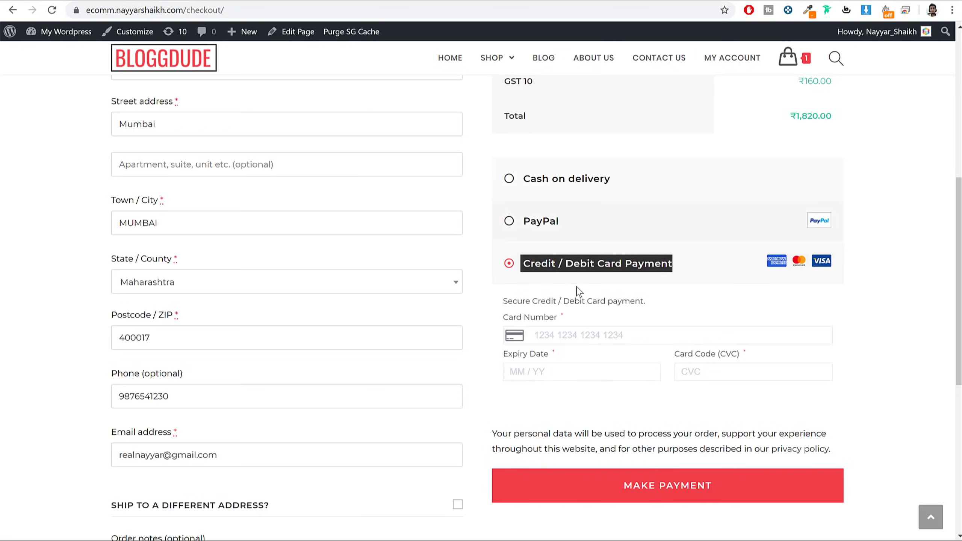
pyautogui.click(211, 2)
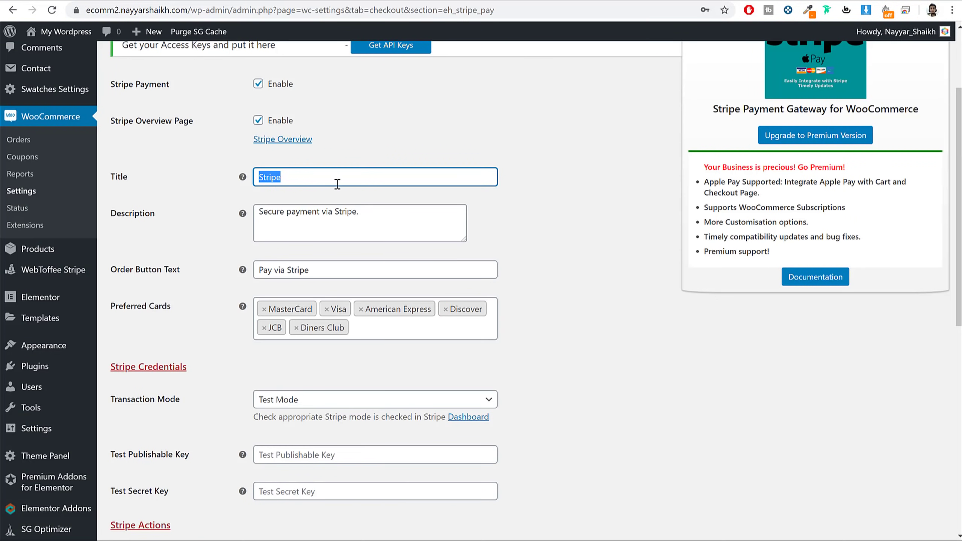
# Set both Title and Description to 'Credit / Debit Card Payment'
pyautogui.click(327, 172)
pyautogui.hotkey('ctrl', 'a')
pyautogui.hotkey('ctrl', 'v')
pyautogui.click(333, 217)
pyautogui.hotkey('ctrl', 'a')
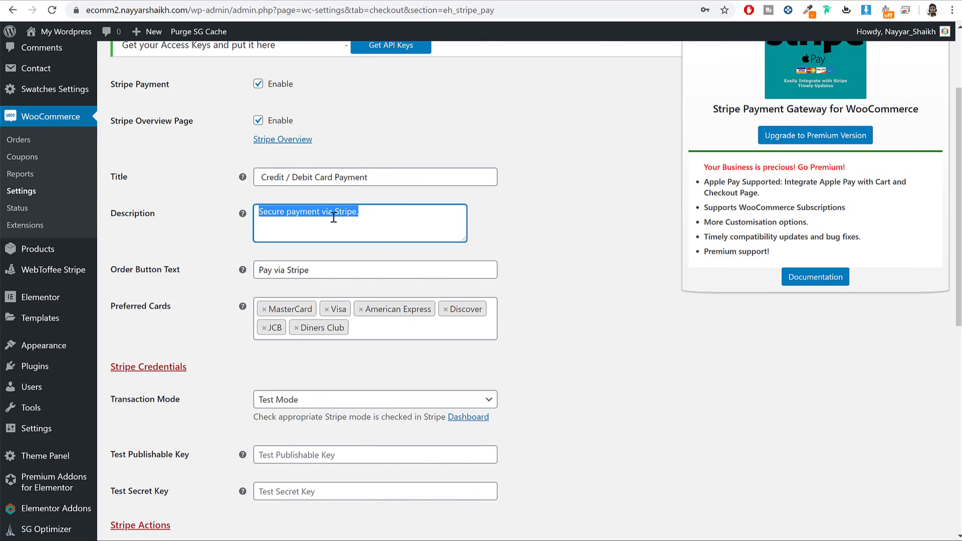
pyautogui.hotkey('ctrl', 'v')
# Change the Order Button Text from 'Pay via Stripe' to 'Make Payment'
pyautogui.click(341, 269)
pyautogui.hotkey('ctrl', 'a')
pyautogui.moveTo(120, 270); pyautogui.dragTo(202, 281)
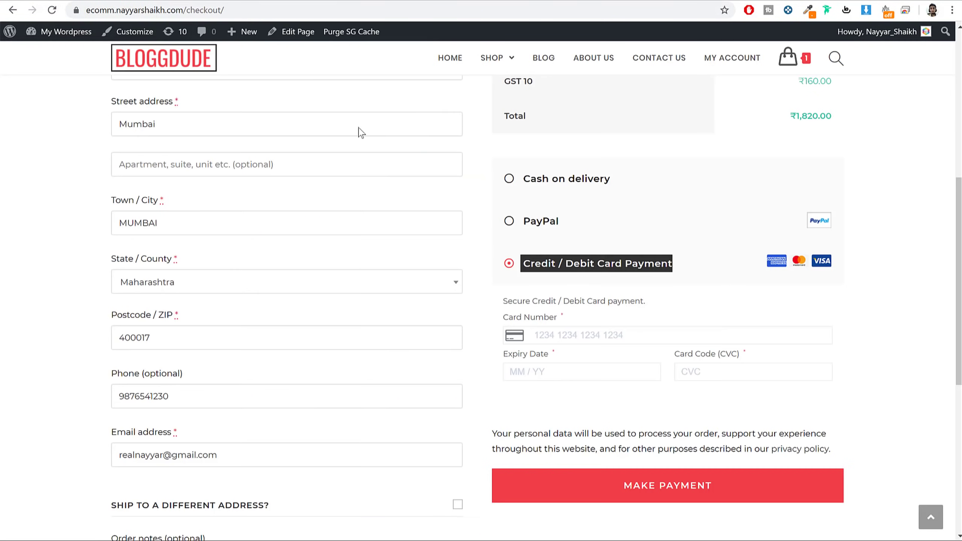
pyautogui.scroll(-3, 735, 432)
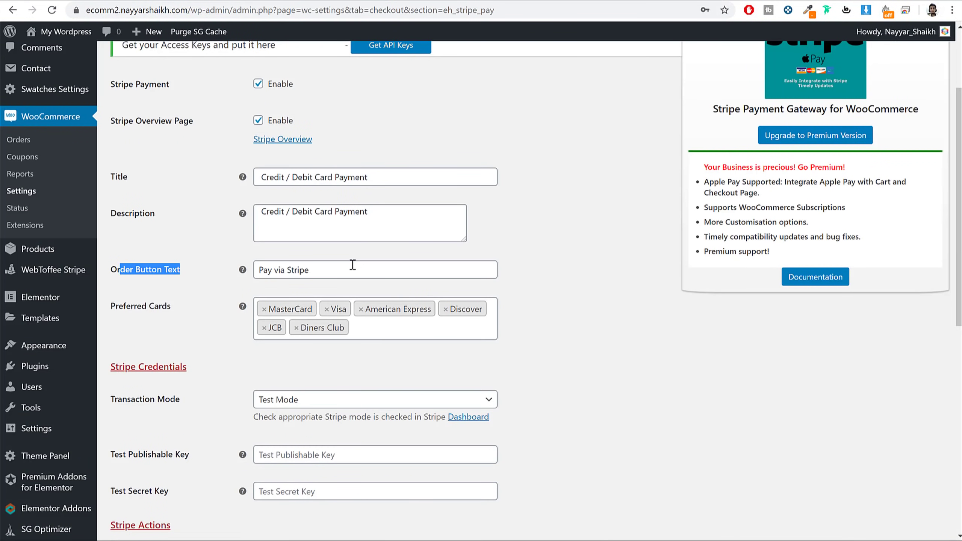
pyautogui.tripleClick(352, 264)
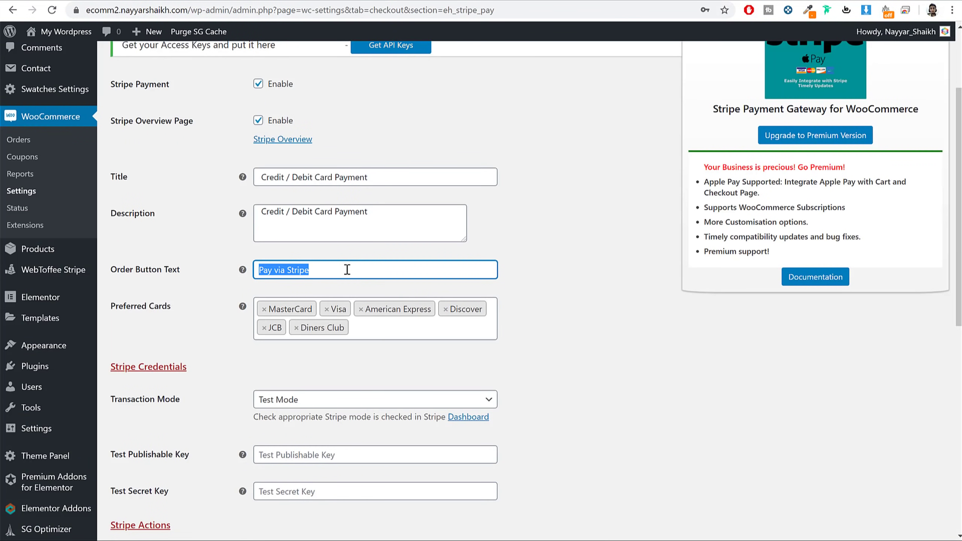
pyautogui.write('Make Pa')
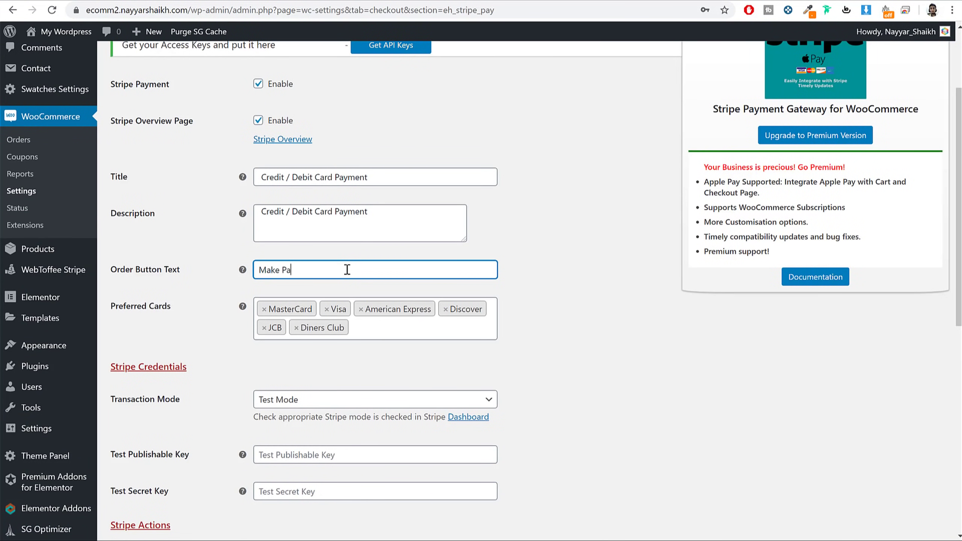
pyautogui.write('yment')
# Switch the Transaction Mode to Live Mode
pyautogui.scroll(-4, 609, 275)
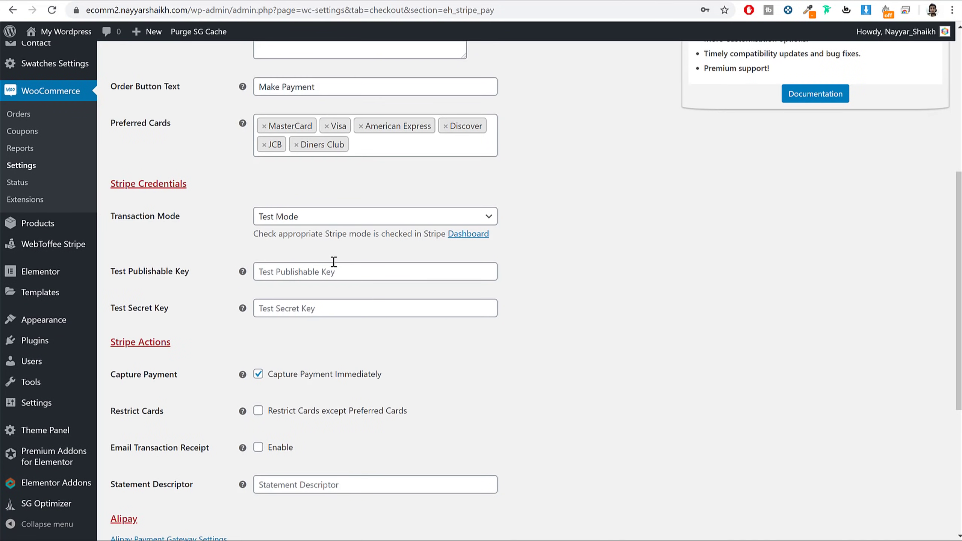
pyautogui.moveTo(123, 217); pyautogui.dragTo(182, 219)
pyautogui.click(307, 215)
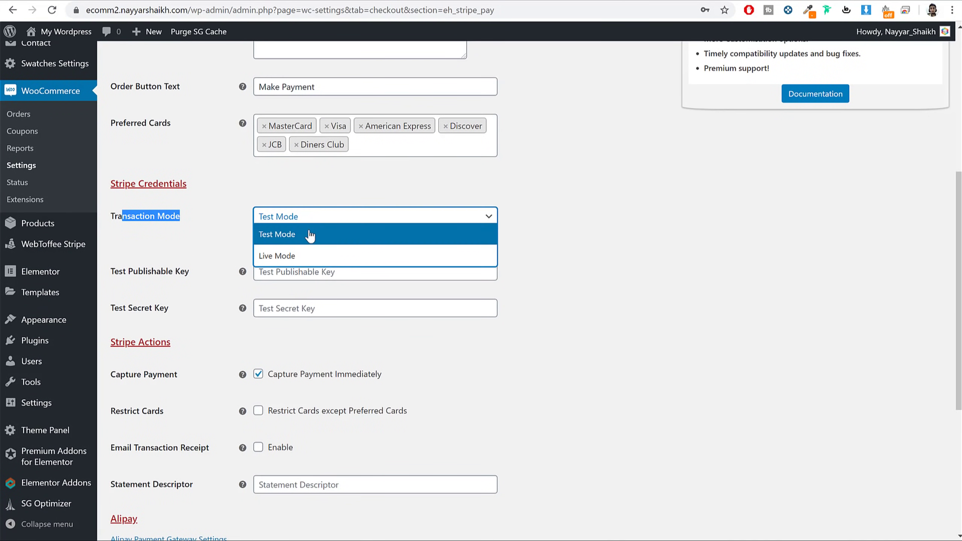
pyautogui.click(300, 256)
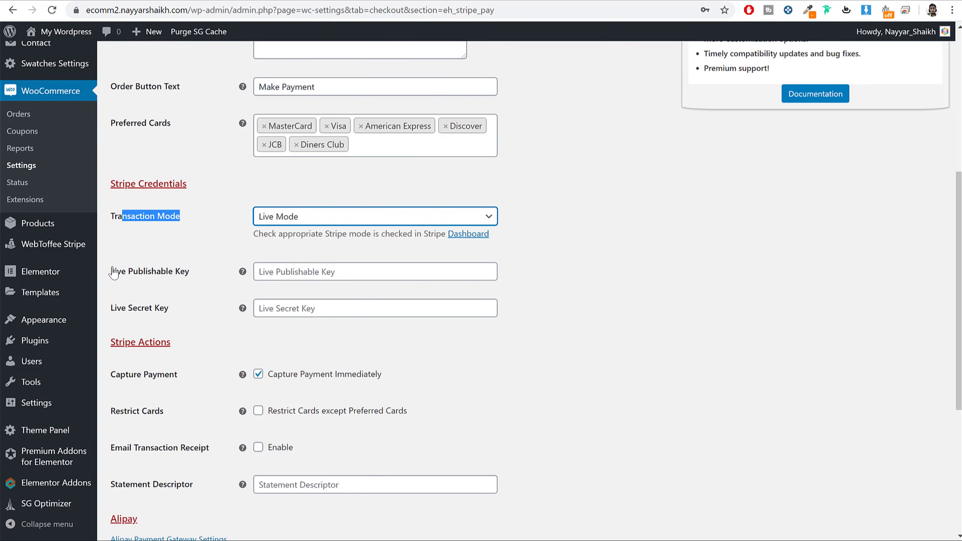
pyautogui.moveTo(110, 271); pyautogui.dragTo(195, 292)
# Go to the Stripe Dashboard's Developers > API keys page
pyautogui.click(197, 294)
pyautogui.hotkey('ctrl', 't')
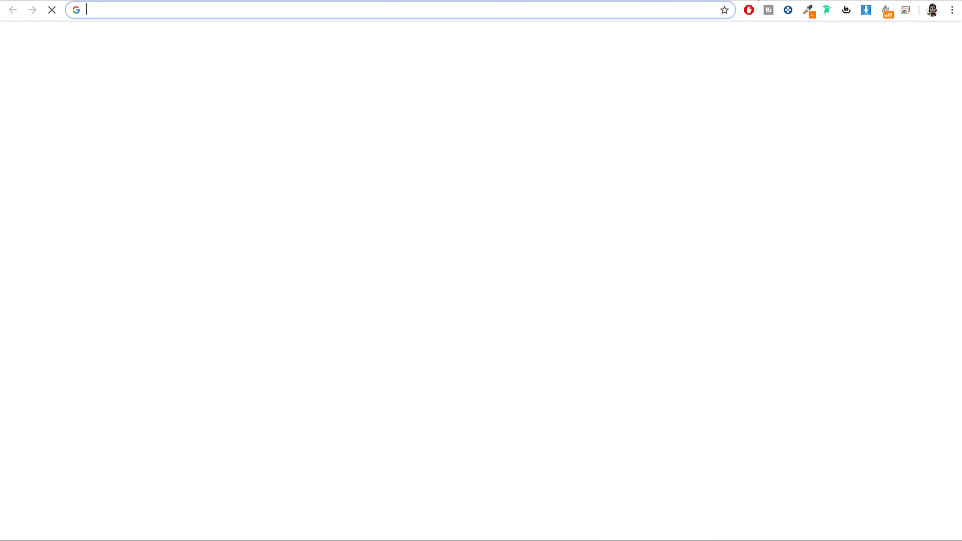
pyautogui.write('fadaShboard.stripe.com.')
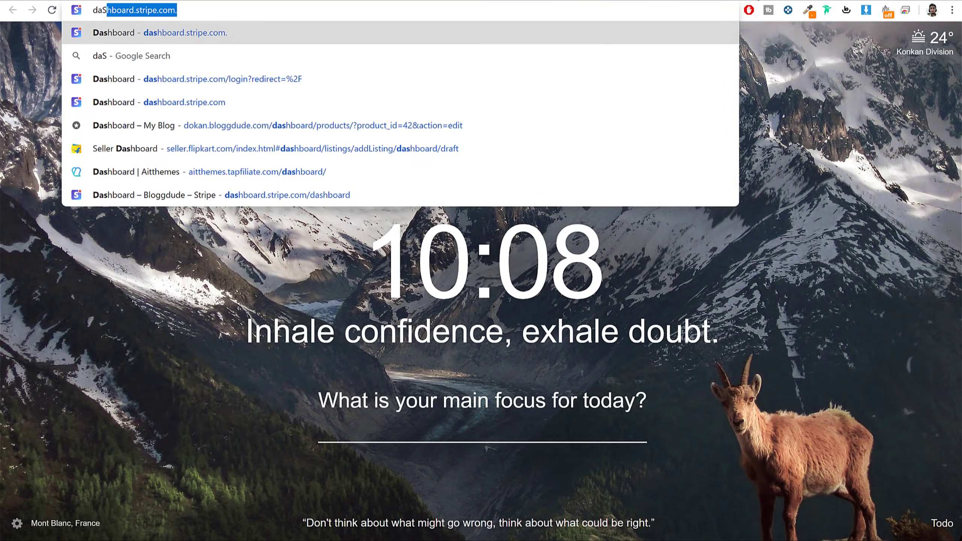
pyautogui.press('Return')
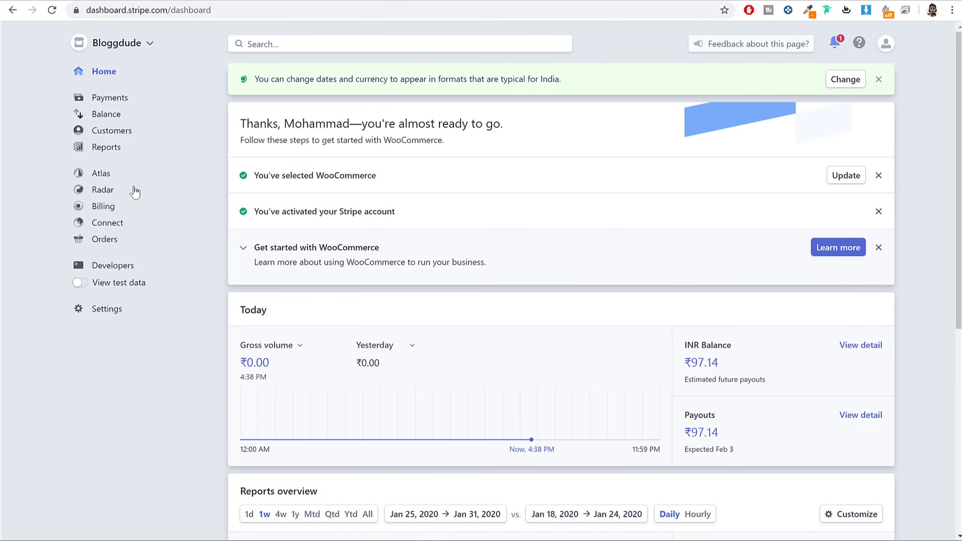
pyautogui.click(114, 269)
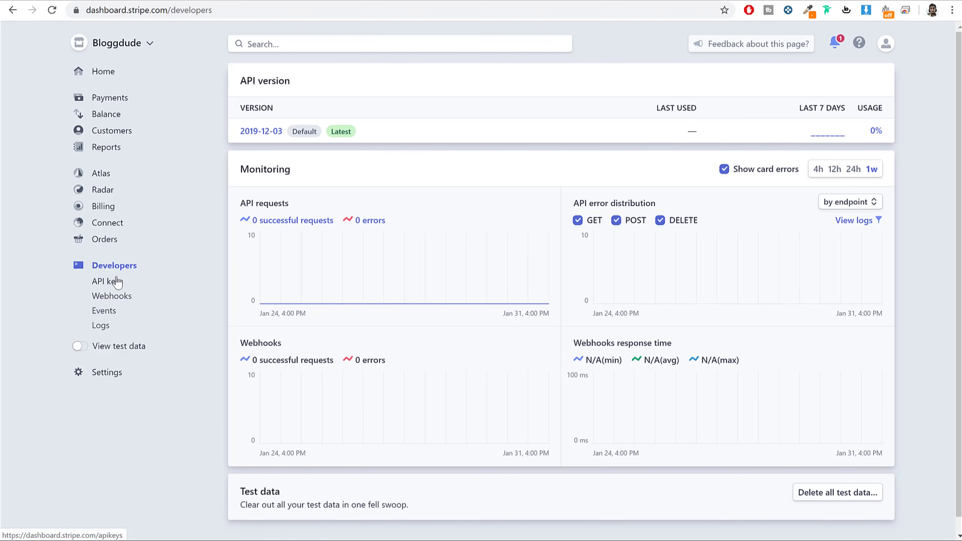
pyautogui.click(115, 286)
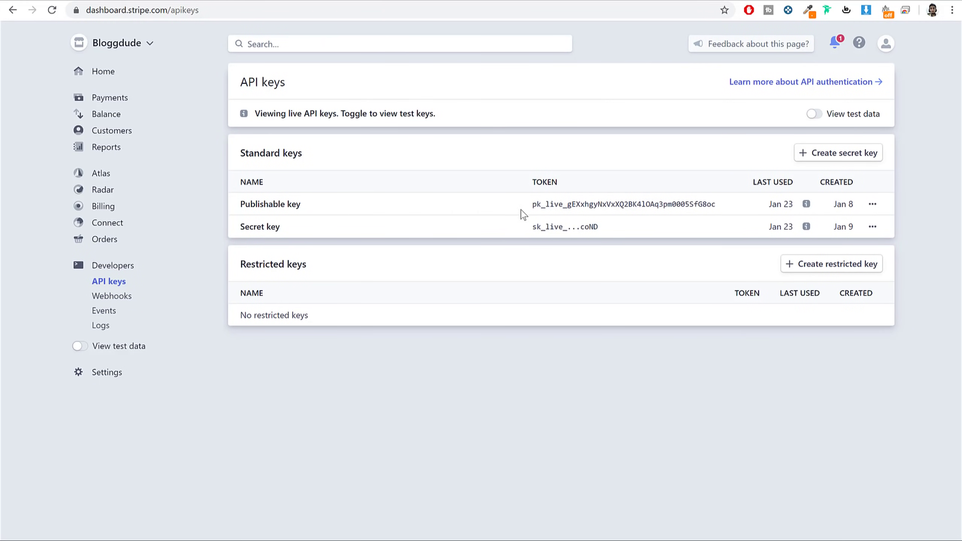
# Copy the live publishable key into WooCommerce's Live Publishable Key field
pyautogui.doubleClick(580, 204)
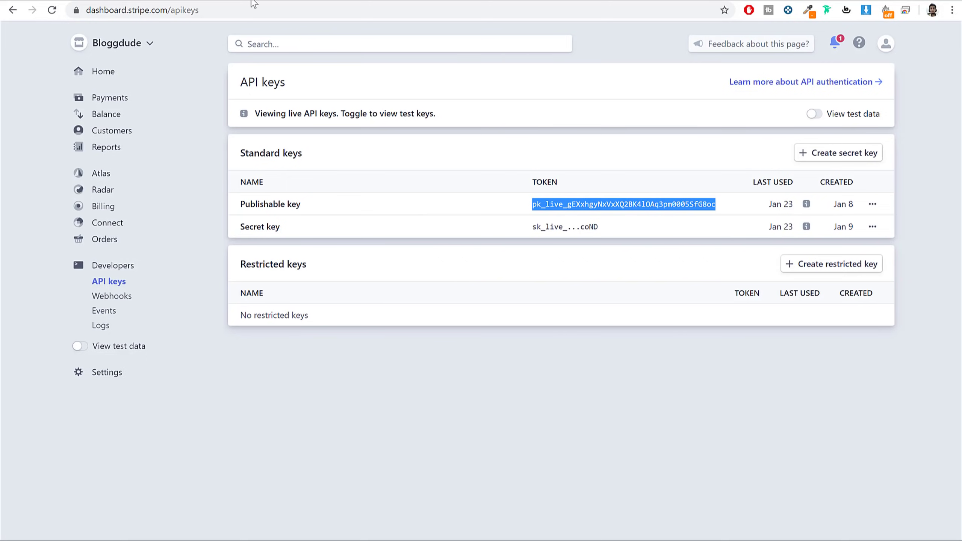
pyautogui.click(253, 2)
pyautogui.click(386, 272)
pyautogui.hotkey('ctrl', 'v')
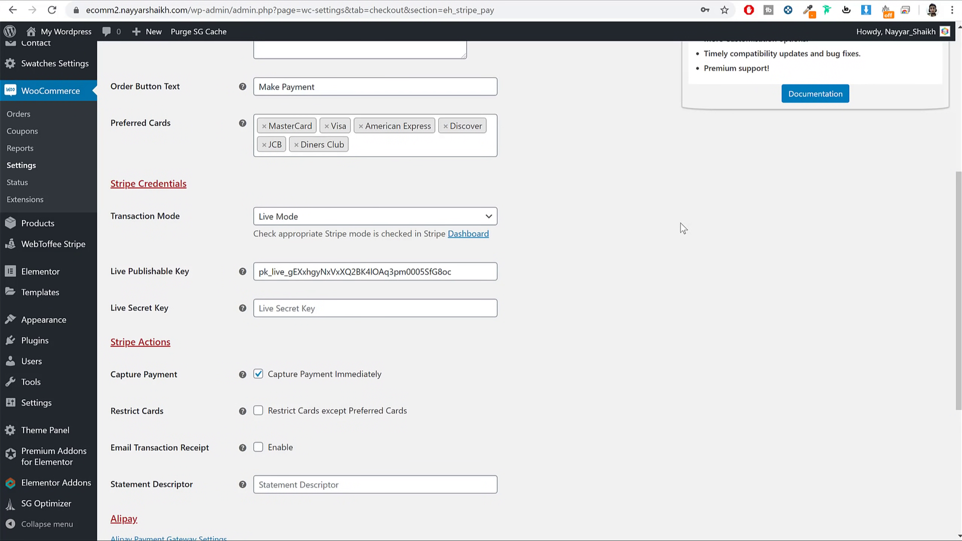
# Copy the live secret key into Live Secret Key and save the Stripe settings
pyautogui.hotkey('ctrl', 'Tab')
pyautogui.doubleClick(576, 226)
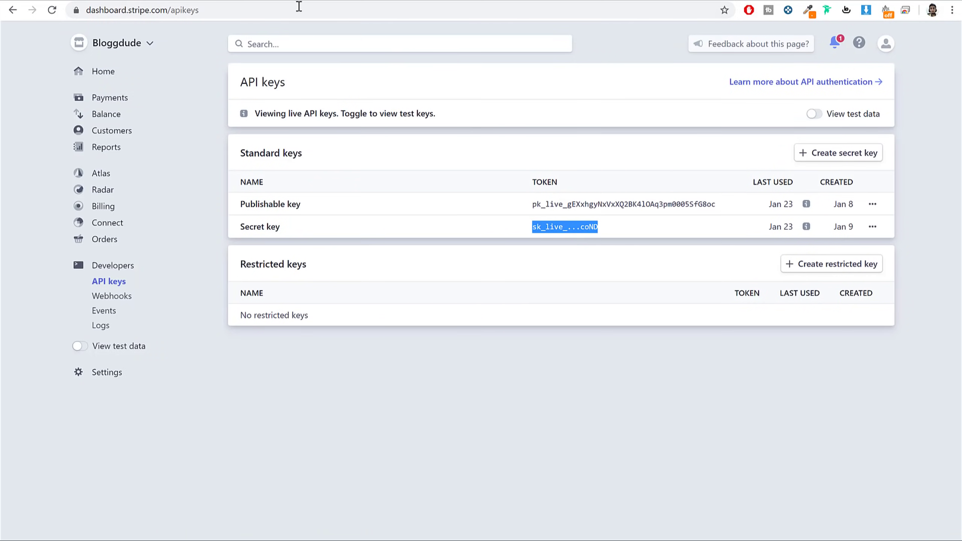
pyautogui.click(226, 3)
pyautogui.click(369, 313)
pyautogui.hotkey('ctrl', 'v')
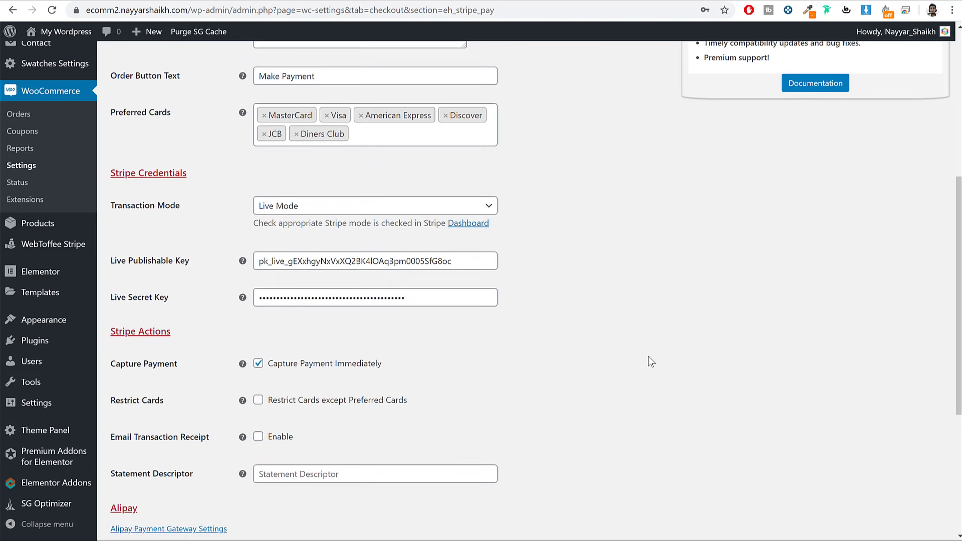
pyautogui.scroll(-6, 454, 444)
pyautogui.click(149, 478)
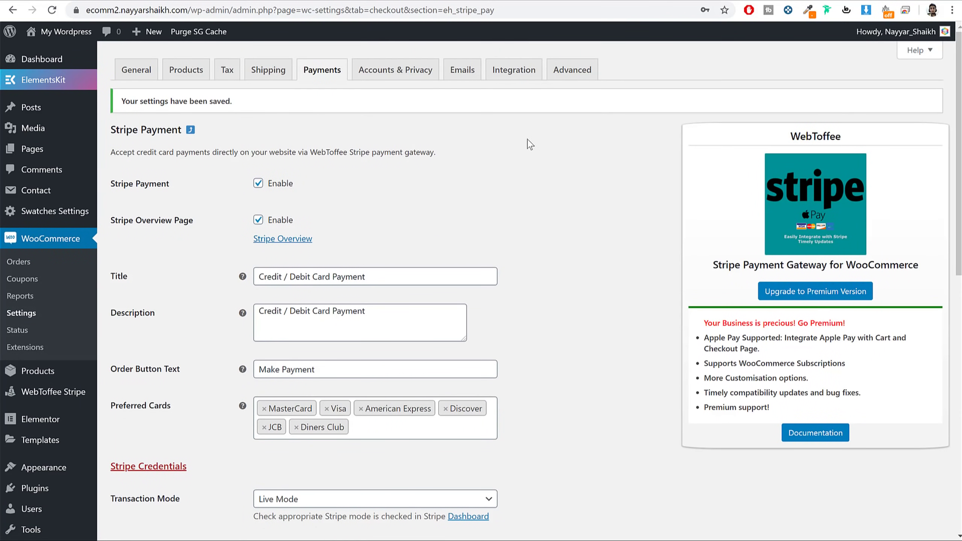
# Allow checkout login plus account creation at checkout and on My account, then save
pyautogui.click(397, 76)
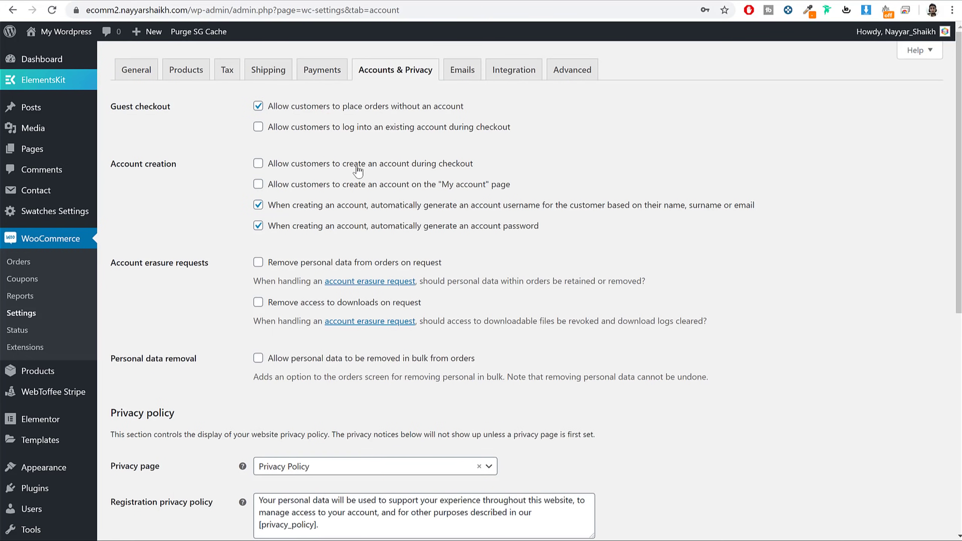
pyautogui.click(281, 128)
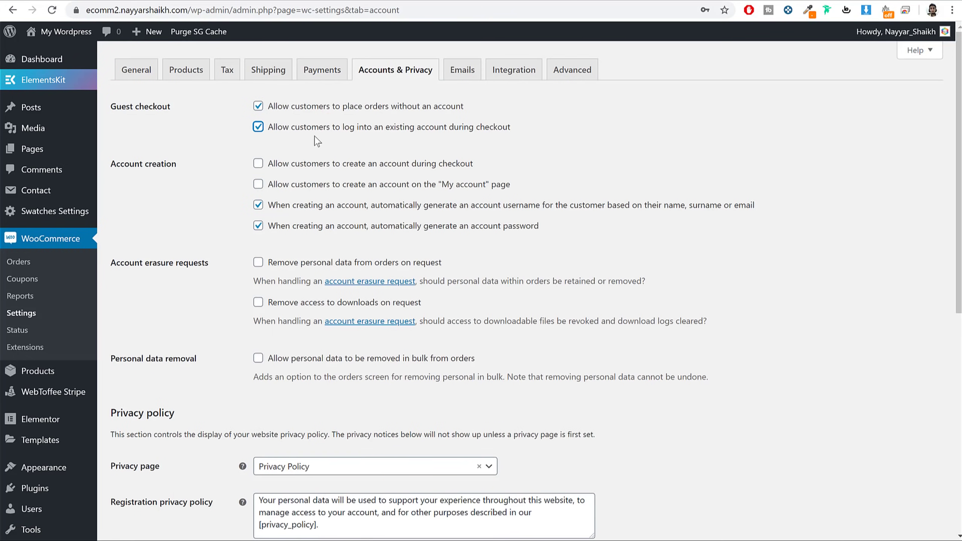
pyautogui.moveTo(292, 127); pyautogui.dragTo(499, 132)
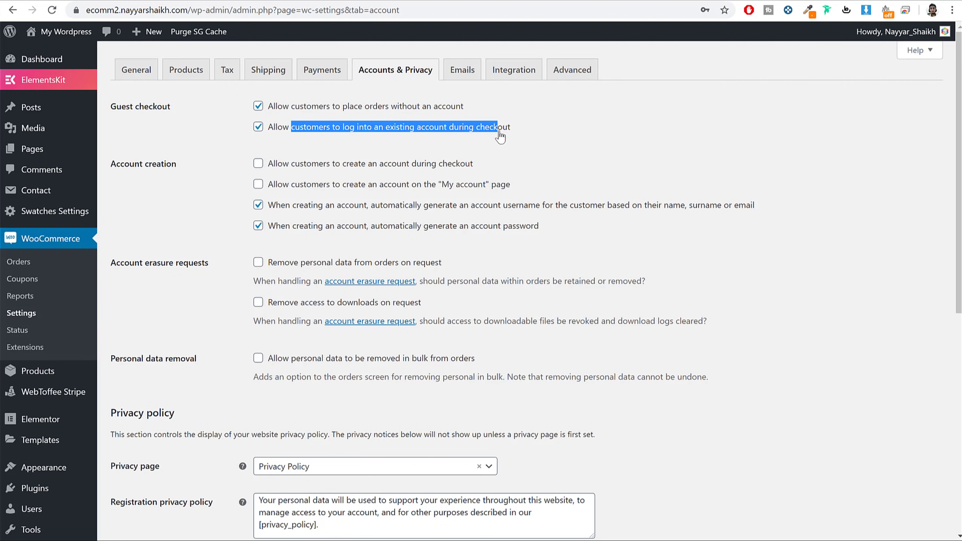
pyautogui.click(355, 149)
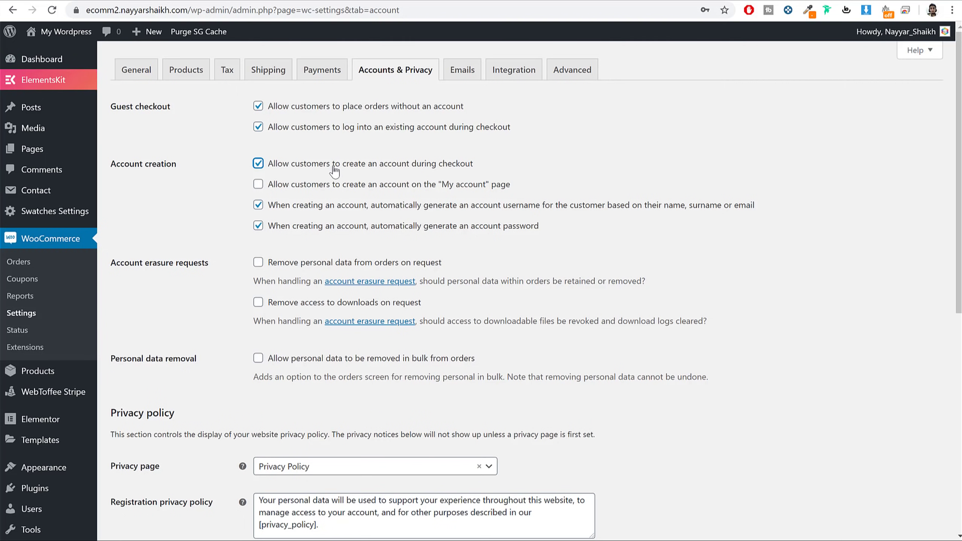
pyautogui.click(338, 186)
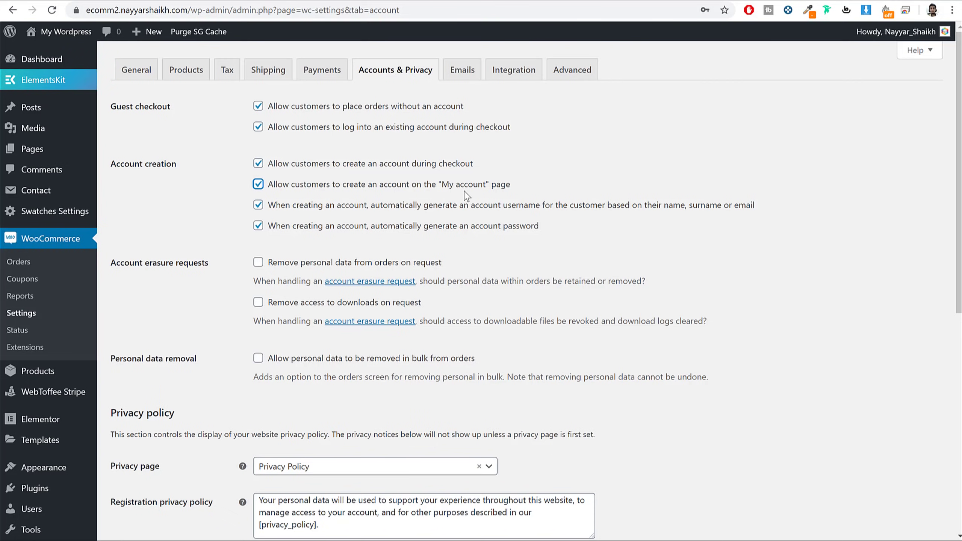
pyautogui.scroll(-10, 455, 182)
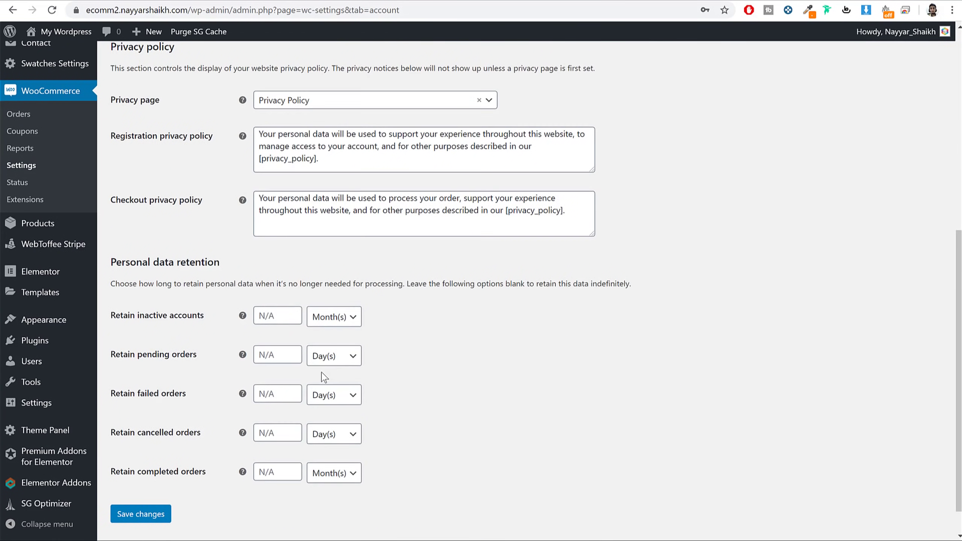
pyautogui.click(140, 478)
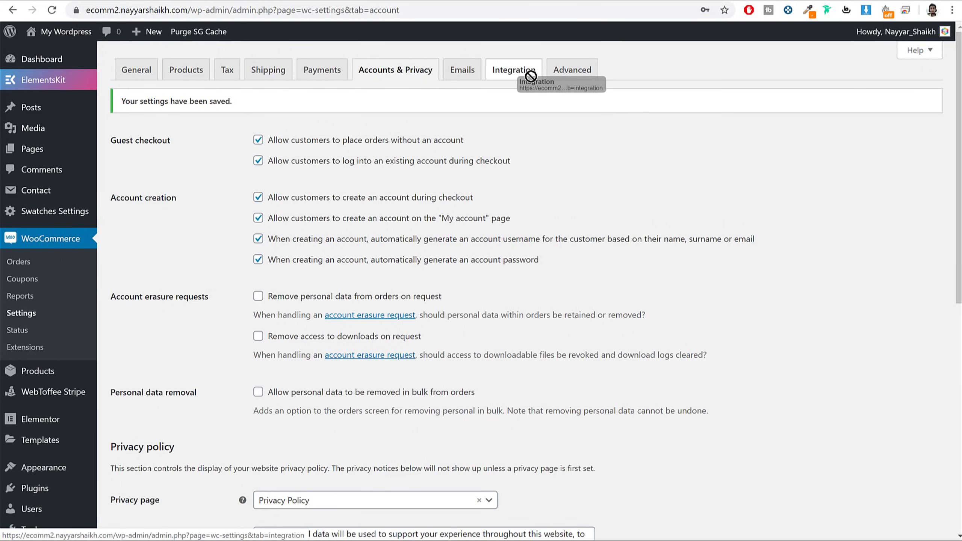
pyautogui.click(543, 82)
pyautogui.click(572, 72)
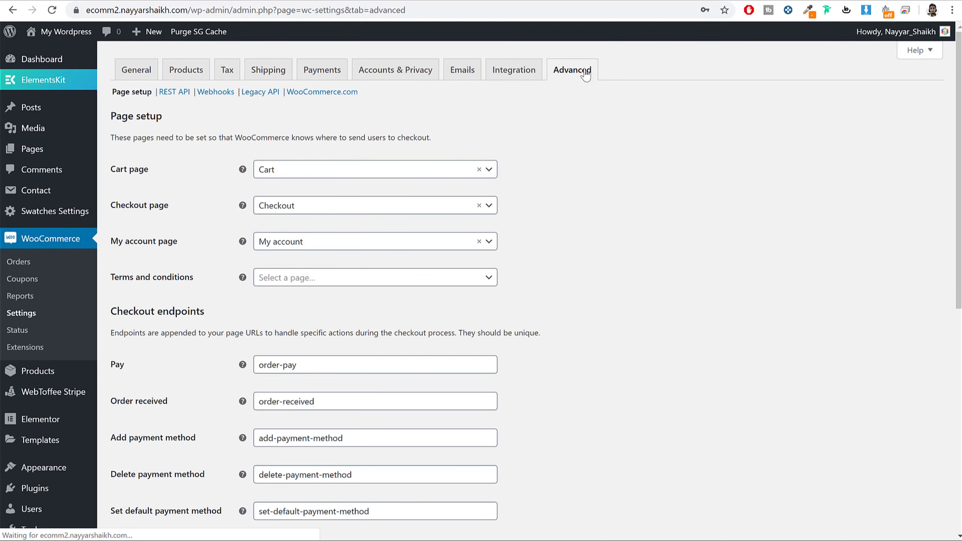
# Keep the Cart, Checkout and My account page assignments and save the Advanced settings
pyautogui.moveTo(149, 171); pyautogui.dragTo(110, 173)
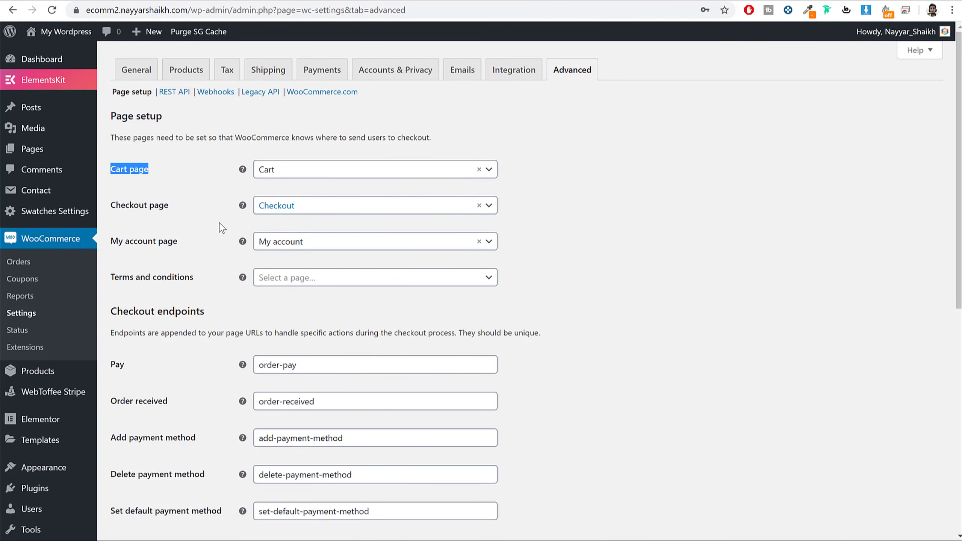
pyautogui.moveTo(118, 242); pyautogui.dragTo(224, 252)
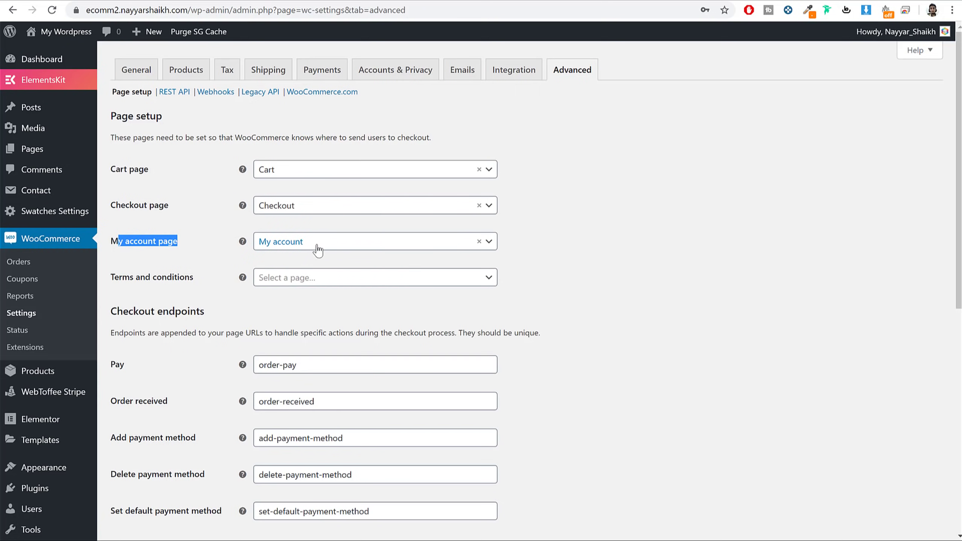
pyautogui.scroll(-10, 531, 284)
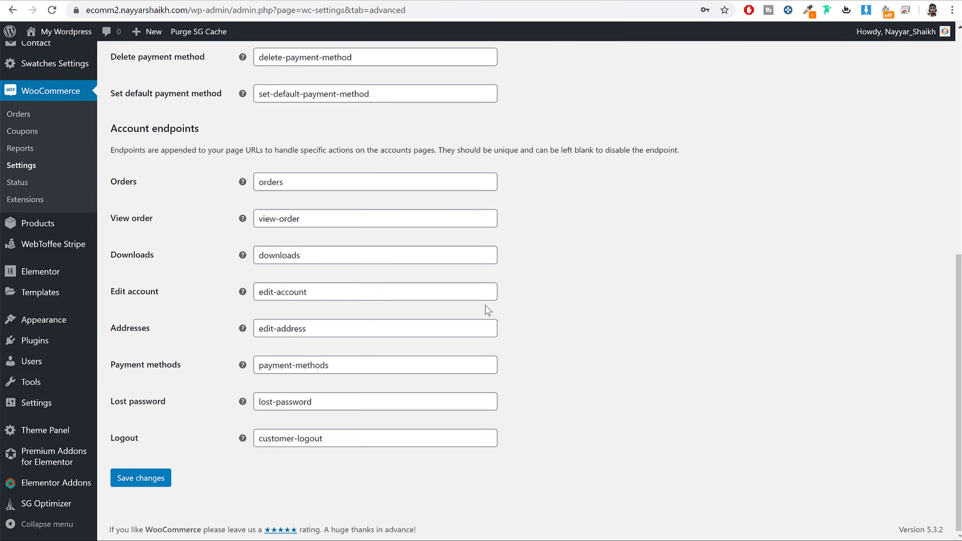
pyautogui.click(140, 479)
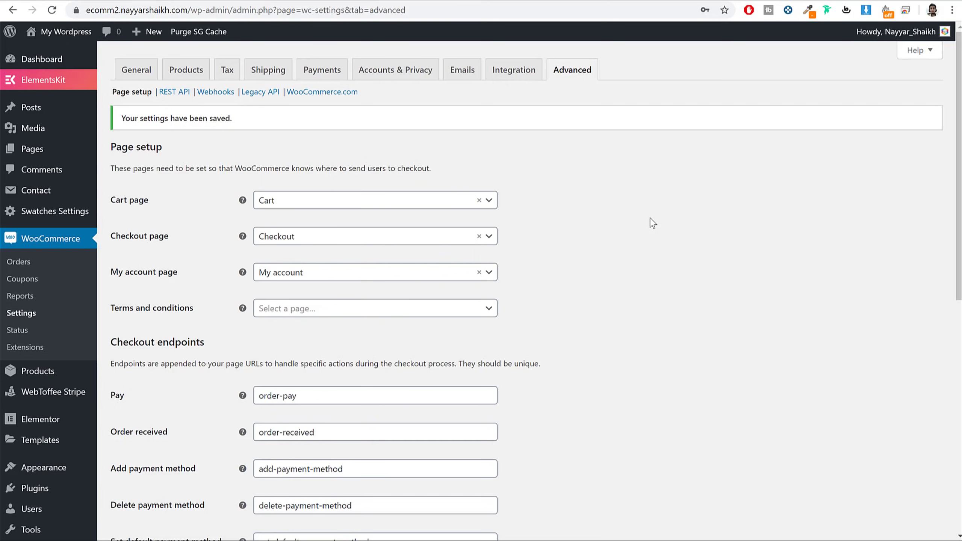
pyautogui.scroll(-3, 661, 206)
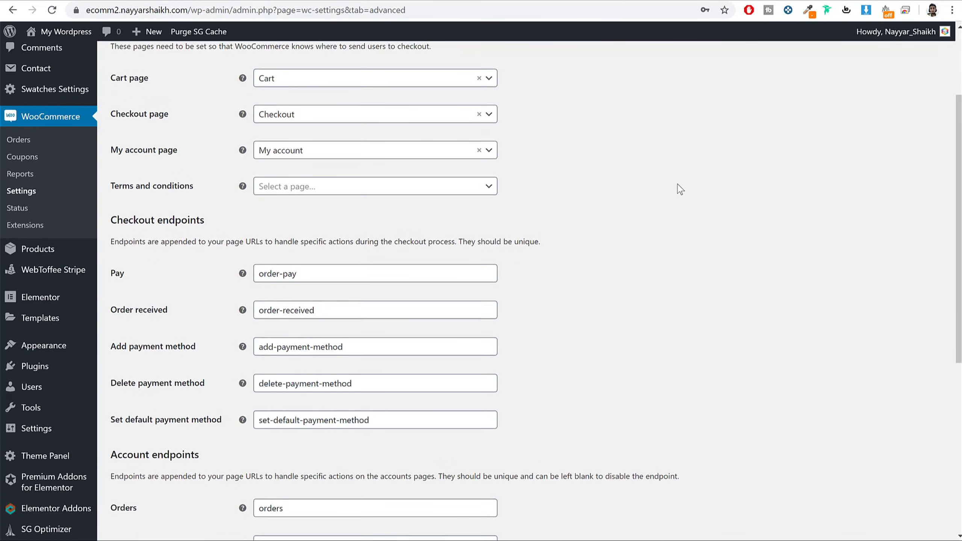
pyautogui.moveTo(44, 252)
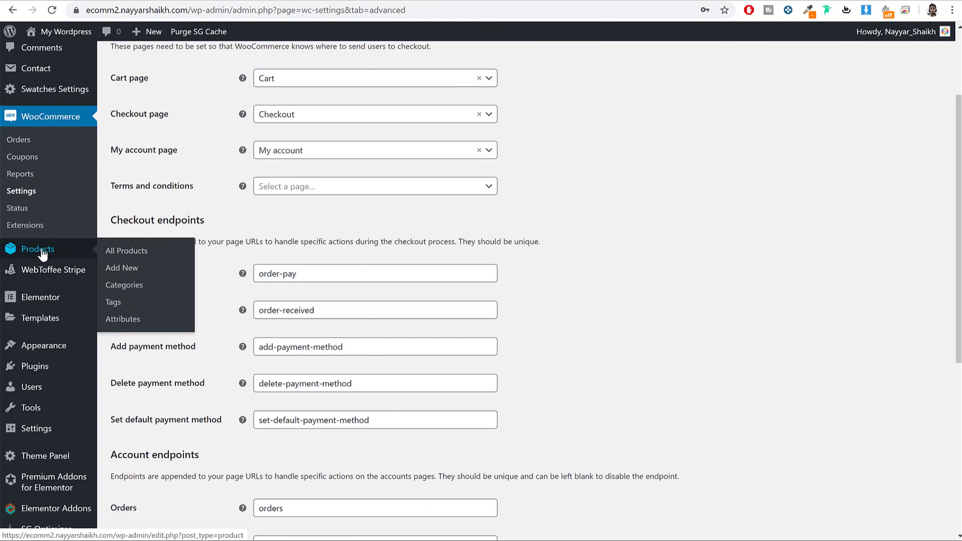
# Add a new product named 'Black Short Sleeve', copied from the storefront product page
pyautogui.click(122, 269)
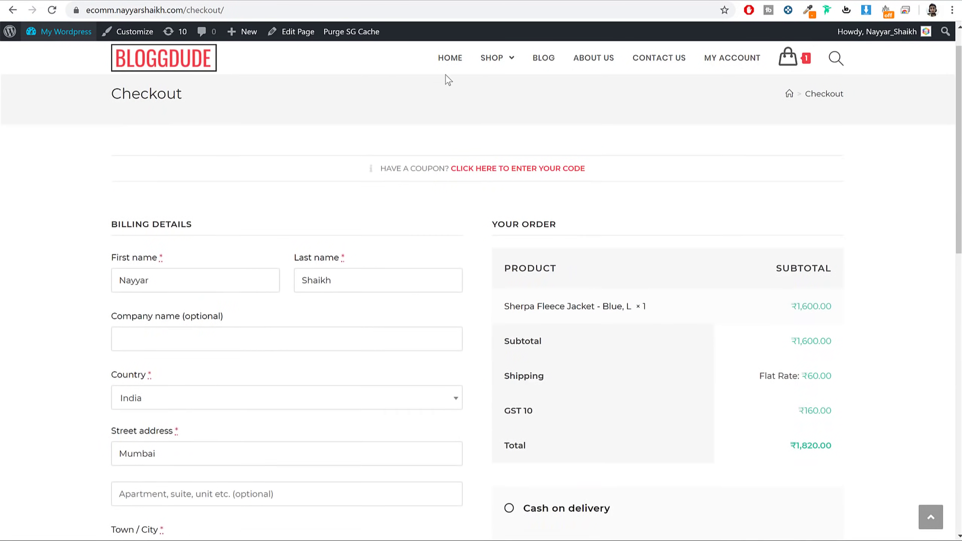
pyautogui.click(485, 91)
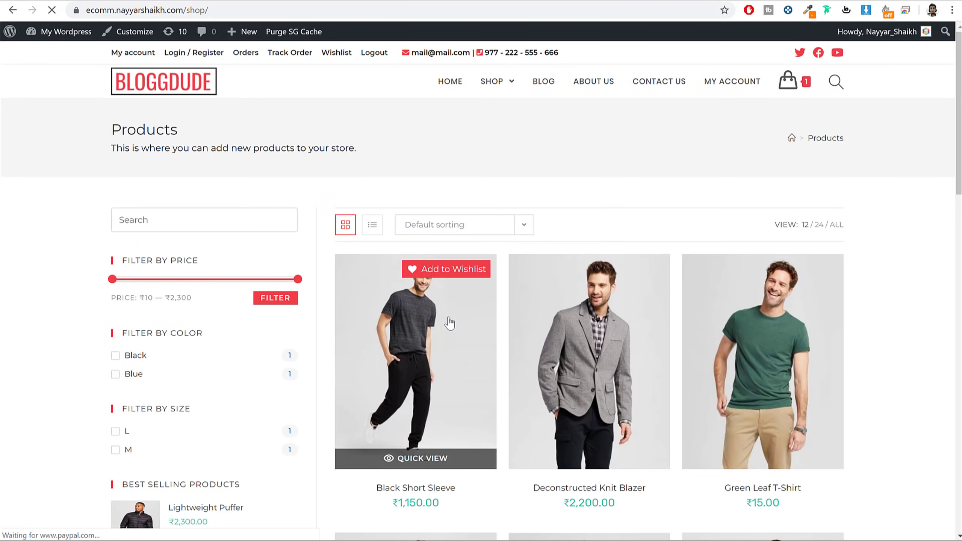
pyautogui.click(450, 323)
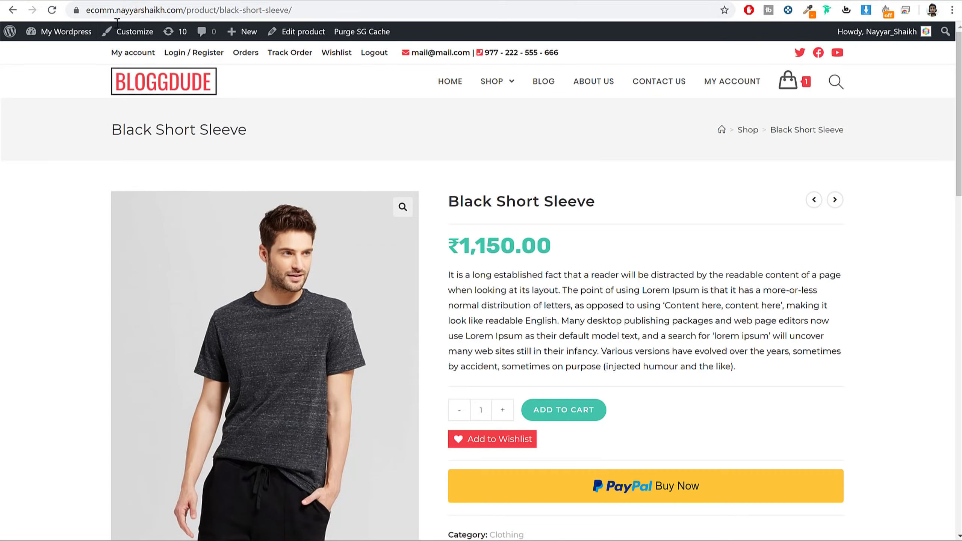
pyautogui.tripleClick(480, 207)
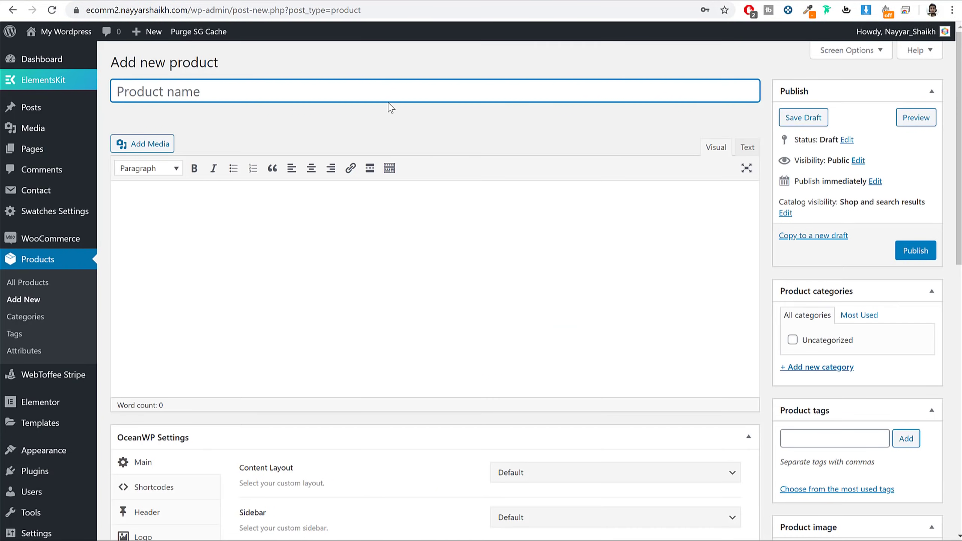
pyautogui.write('Black Short Sleeve')
# Paste the storefront's Lorem Ipsum description into the product body
pyautogui.click(259, 236)
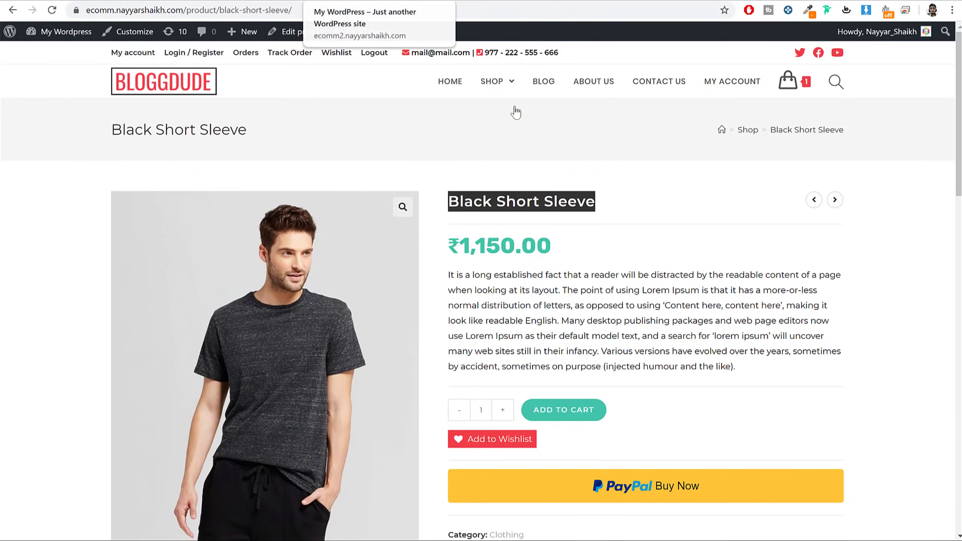
pyautogui.scroll(-5, 673, 187)
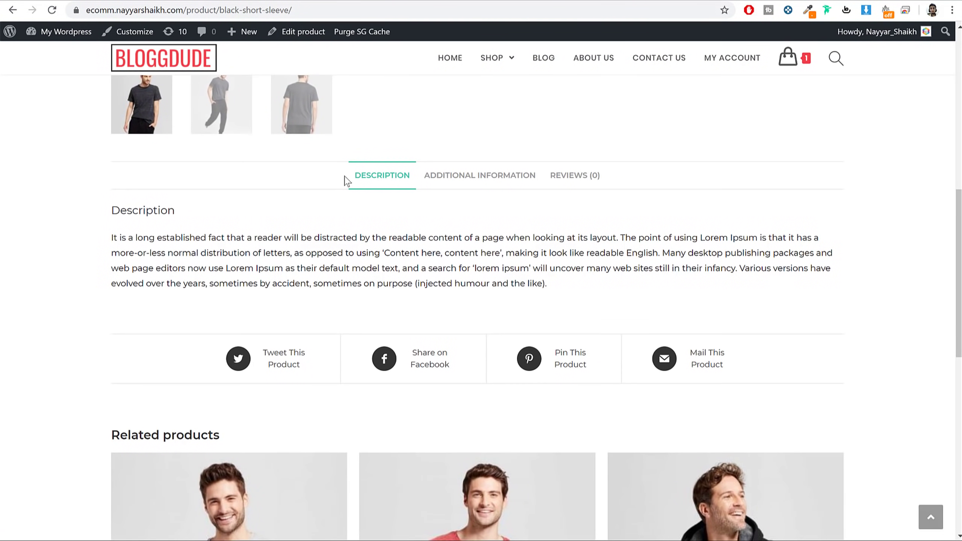
pyautogui.tripleClick(319, 253)
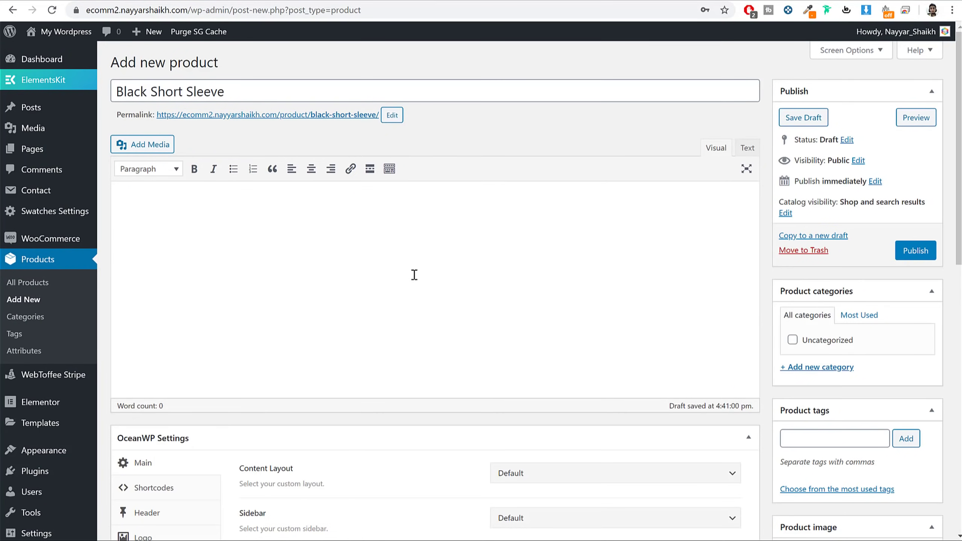
pyautogui.write("It is a long established fact that a reader will be distracted by the readable content of a page when looking at its layout. The point of using Lorem Ipsum is that it has a more-or-less normal distribution of letters, as opposed to using 'Content here, content here', making it look like readable English. Many desktop publishing packages and web page editors now use Lorem Ipsum as their default model text, and a search for 'lorem ipsum' will uncover many web sites still in their infancy. Various versions have evolved over the years, sometimes by accident, sometimes on purpose (injected humour and the like).")
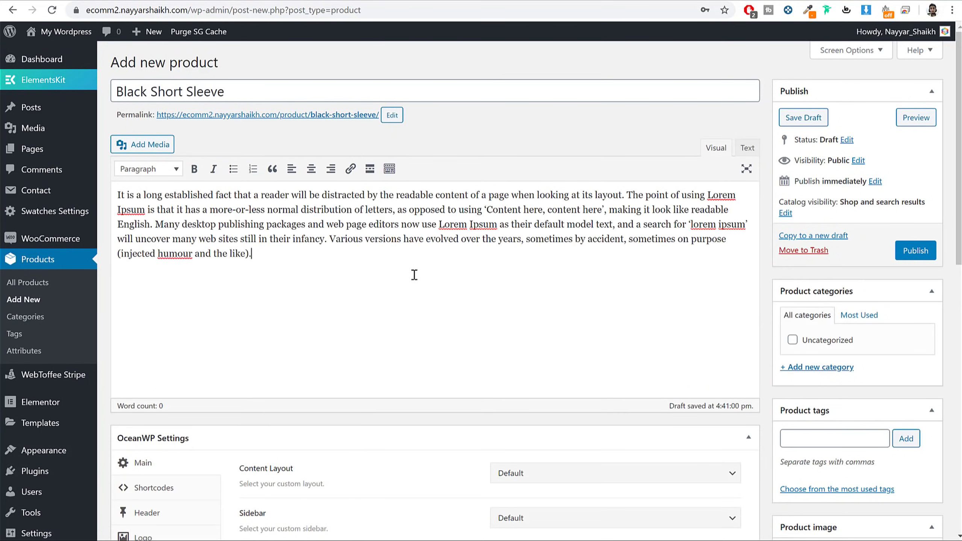
# Collapse OceanWP Settings and enter a regular price of 1150
pyautogui.scroll(-8, 453, 277)
pyautogui.scroll(-3, 455, 278)
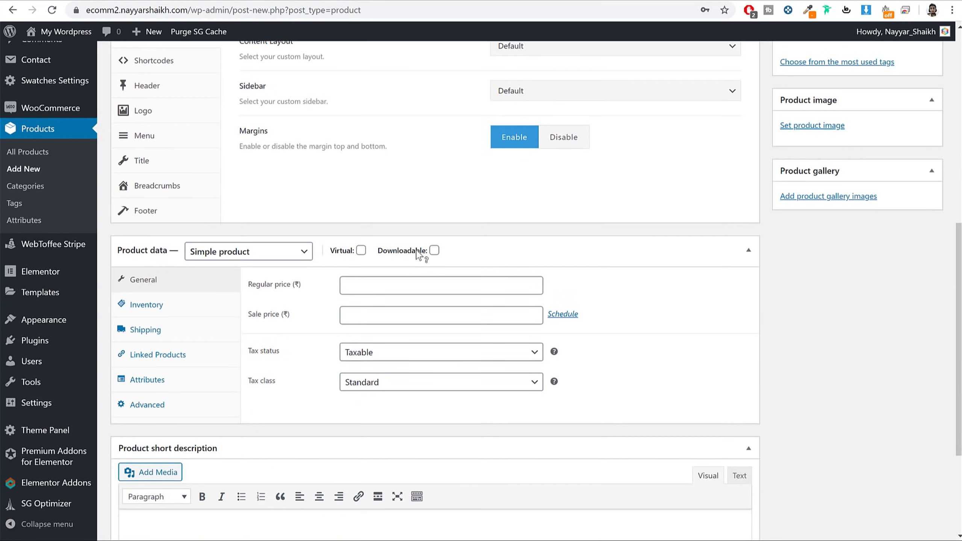
pyautogui.scroll(3, 432, 251)
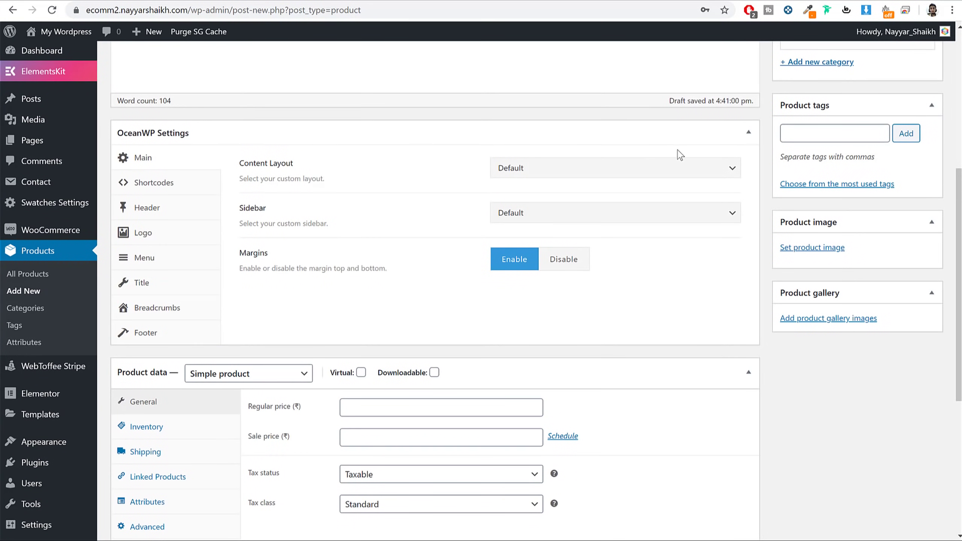
pyautogui.click(748, 133)
pyautogui.scroll(-1, 748, 143)
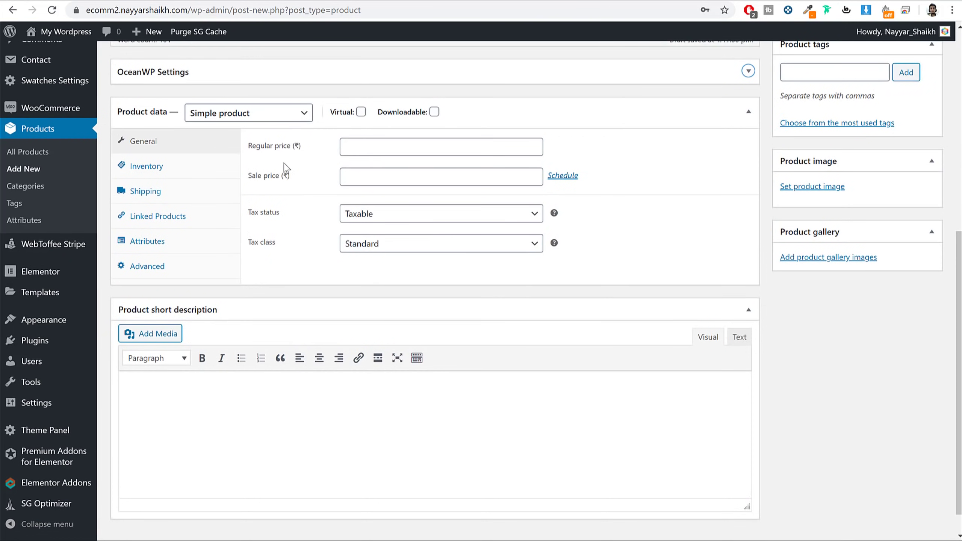
pyautogui.click(376, 147)
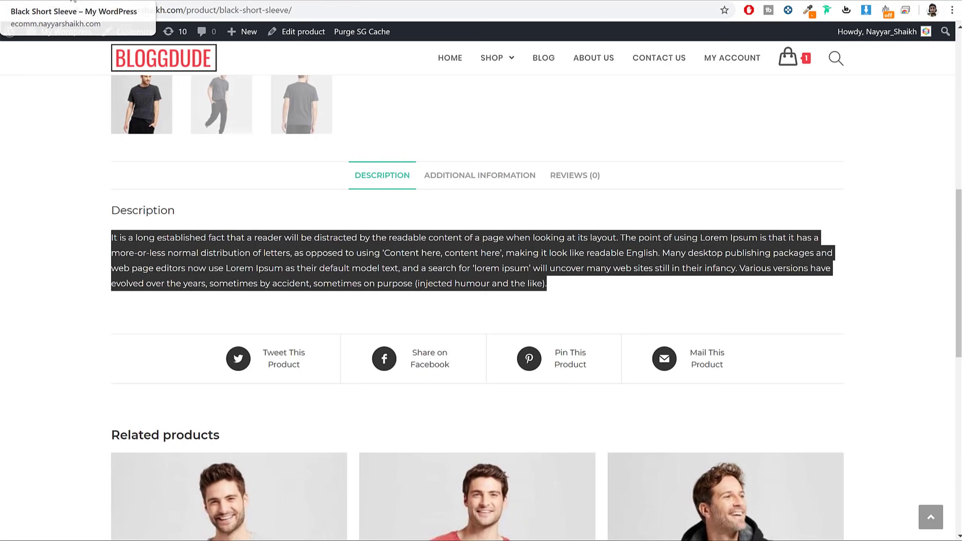
pyautogui.scroll(10, 523, 178)
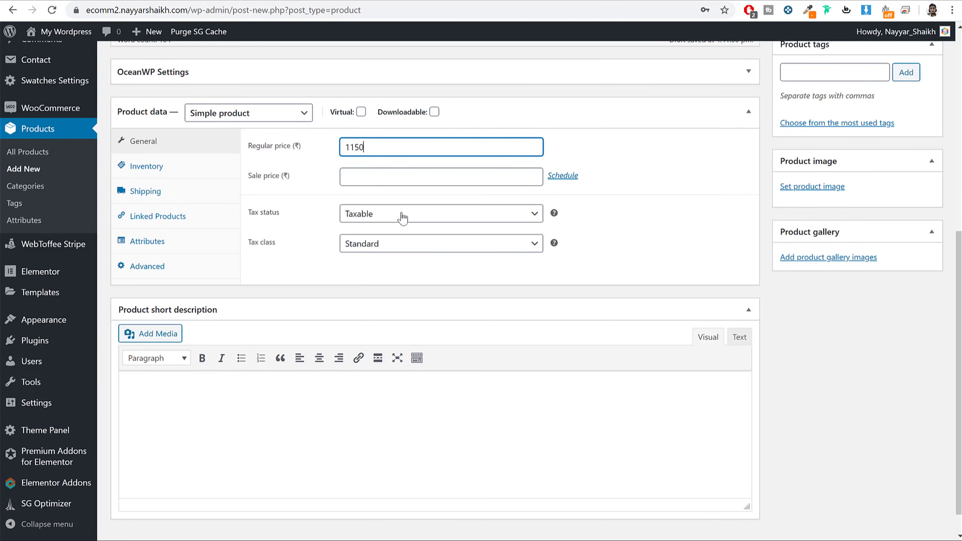
# Choose the GST 10 tax class, then move to the Inventory SKU field
pyautogui.click(358, 247)
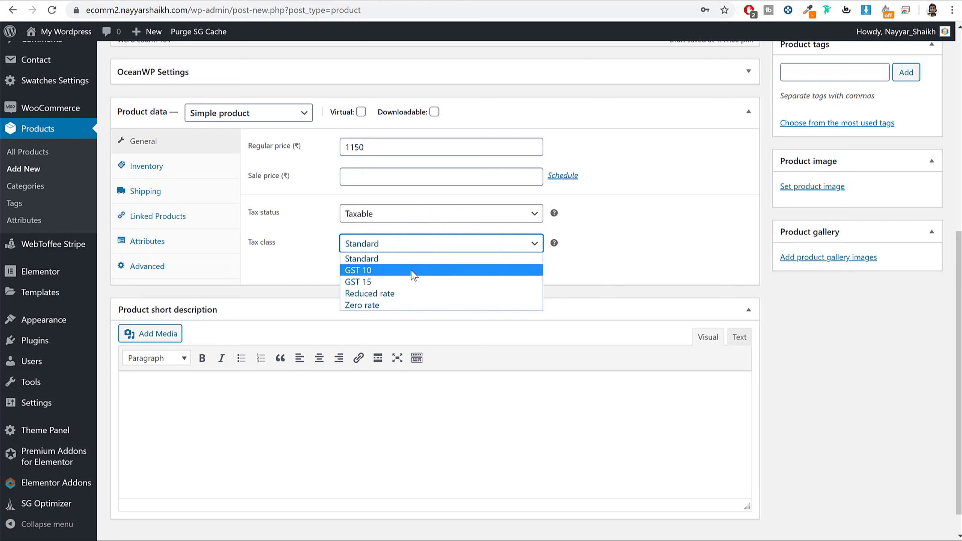
pyautogui.click(378, 282)
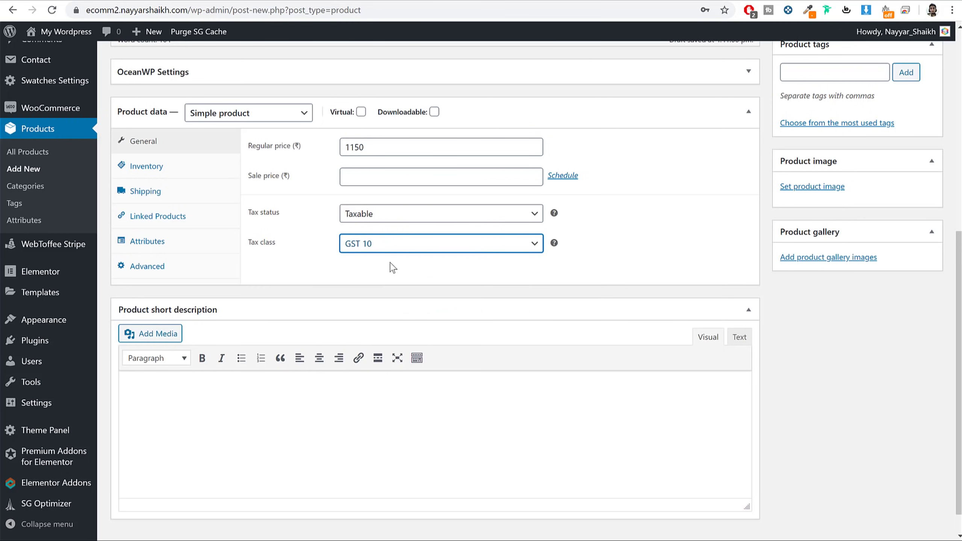
pyautogui.click(186, 170)
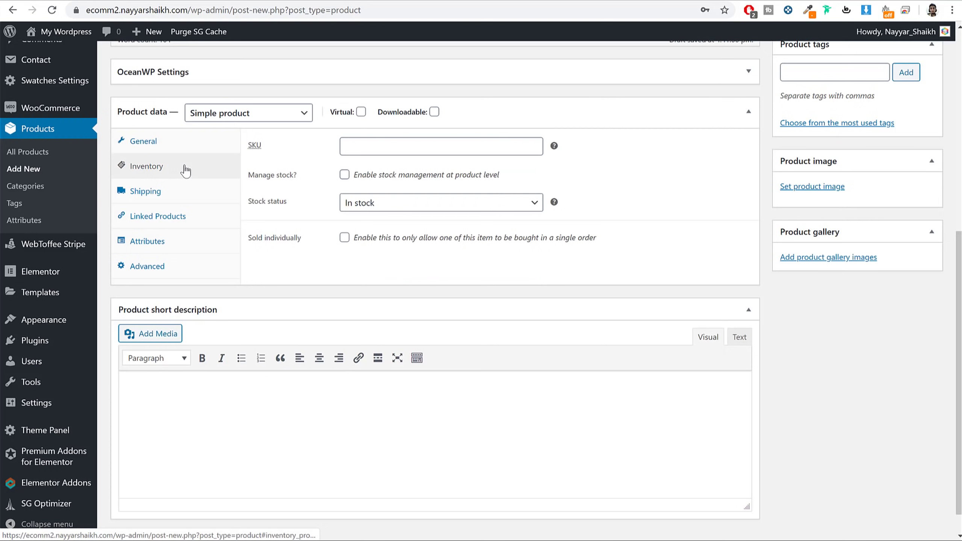
pyautogui.click(381, 147)
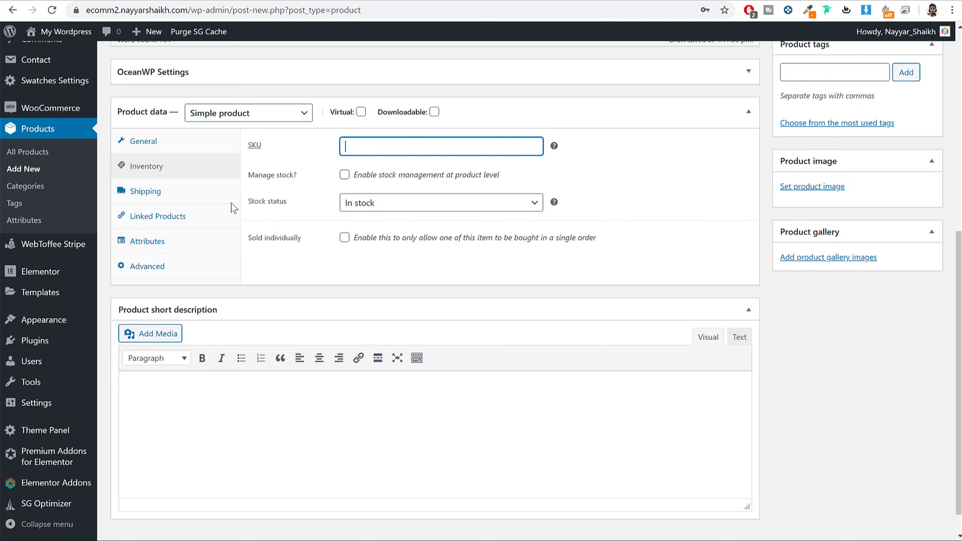
# In the Shipping tab, enter weight 200 and dimensions 40 × 40 × 40
pyautogui.click(182, 197)
pyautogui.click(382, 150)
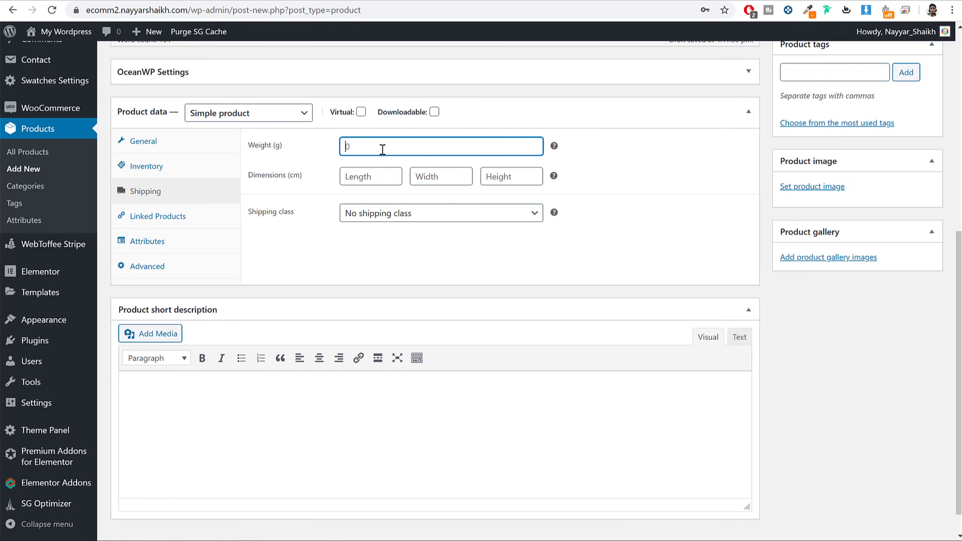
pyautogui.press('Tab')
pyautogui.write('40')
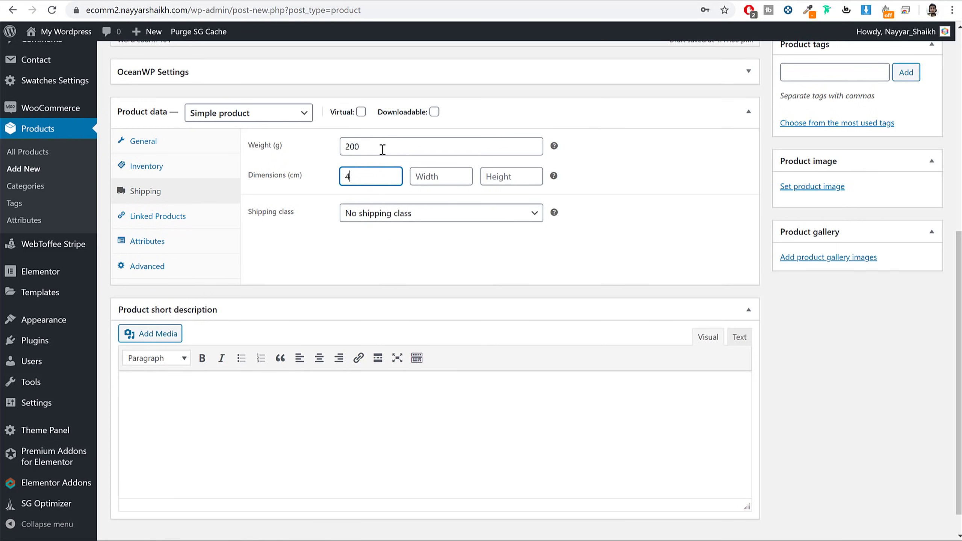
pyautogui.press('Tab')
pyautogui.write('40')
pyautogui.press('Tab')
pyautogui.write('40')
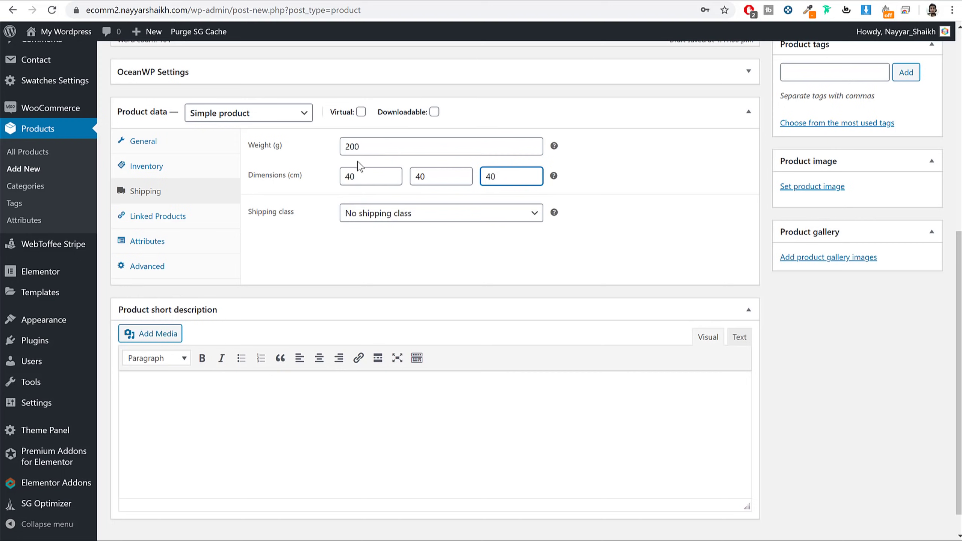
# Leave the product's shipping class set to No shipping class
pyautogui.click(366, 216)
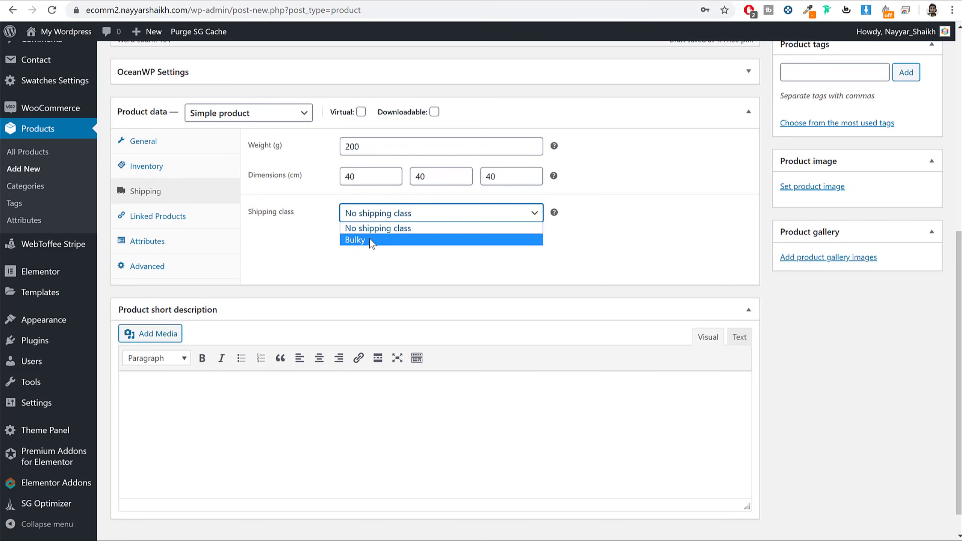
pyautogui.click(380, 229)
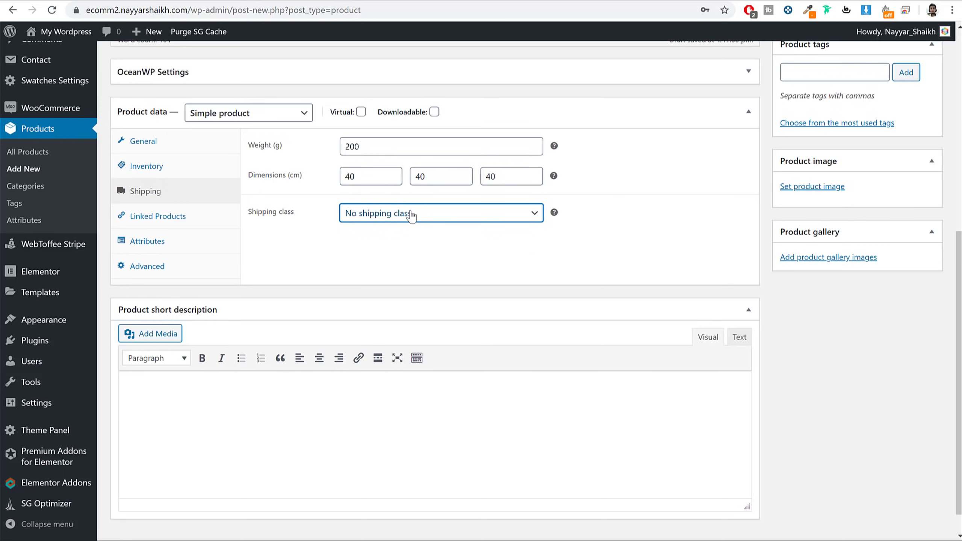
pyautogui.click(412, 217)
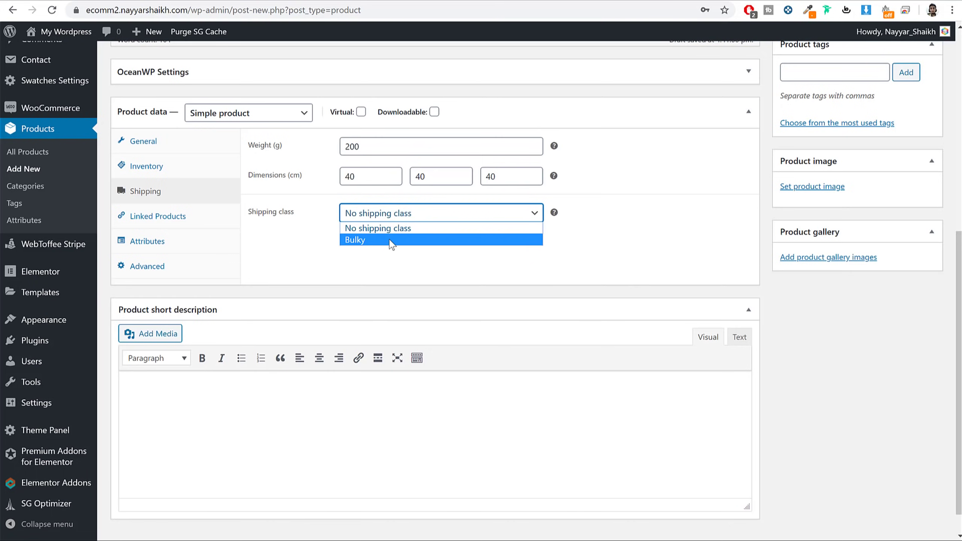
pyautogui.click(405, 217)
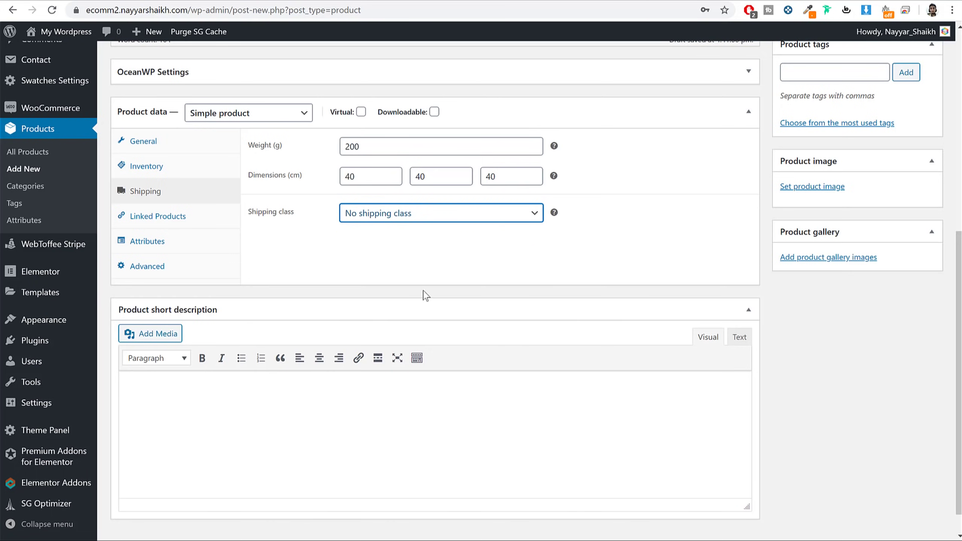
pyautogui.scroll(-1, 403, 370)
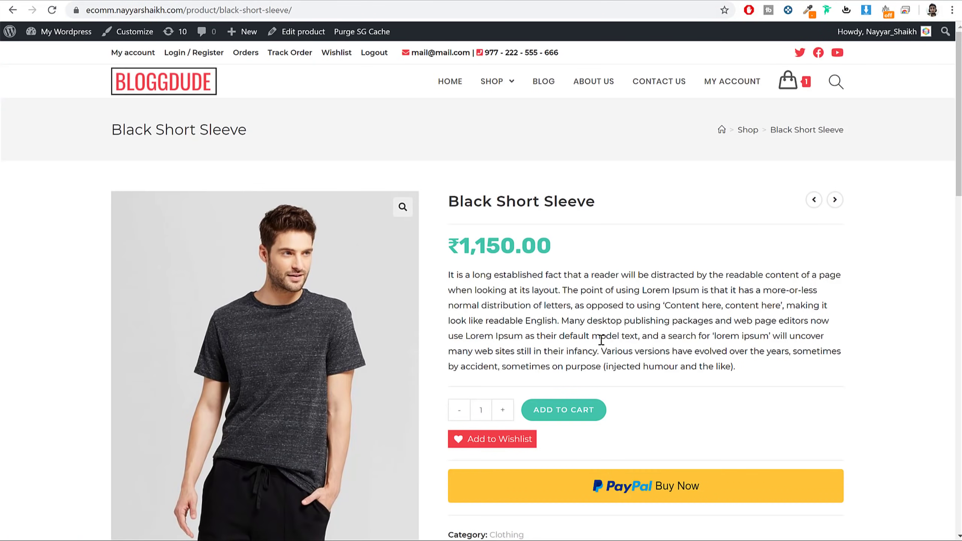
# Copy the lorem-ipsum description from the live product page into the product short description
pyautogui.tripleClick(601, 341)
pyautogui.hotkey('ctrl', 'c')
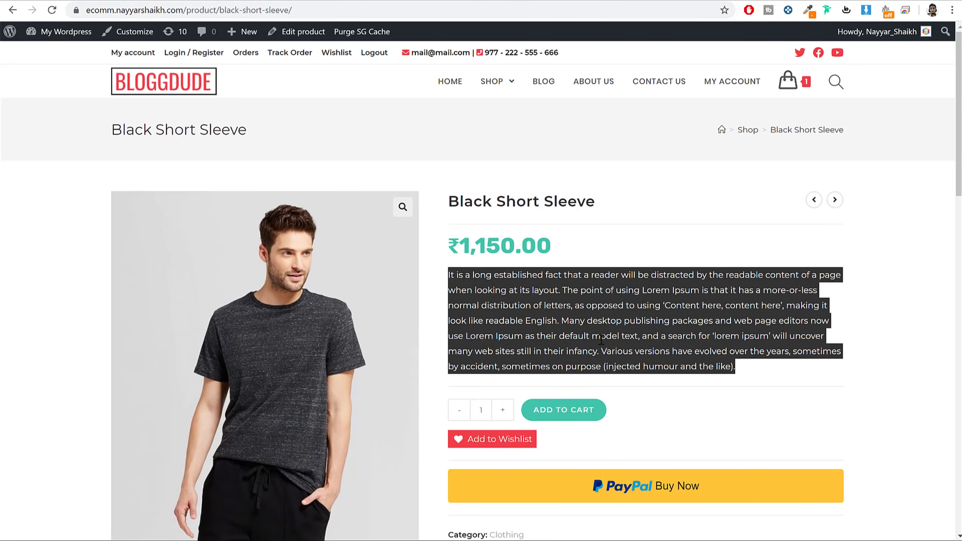
pyautogui.rightClick(588, 305)
pyautogui.click(603, 315)
pyautogui.click(182, 1)
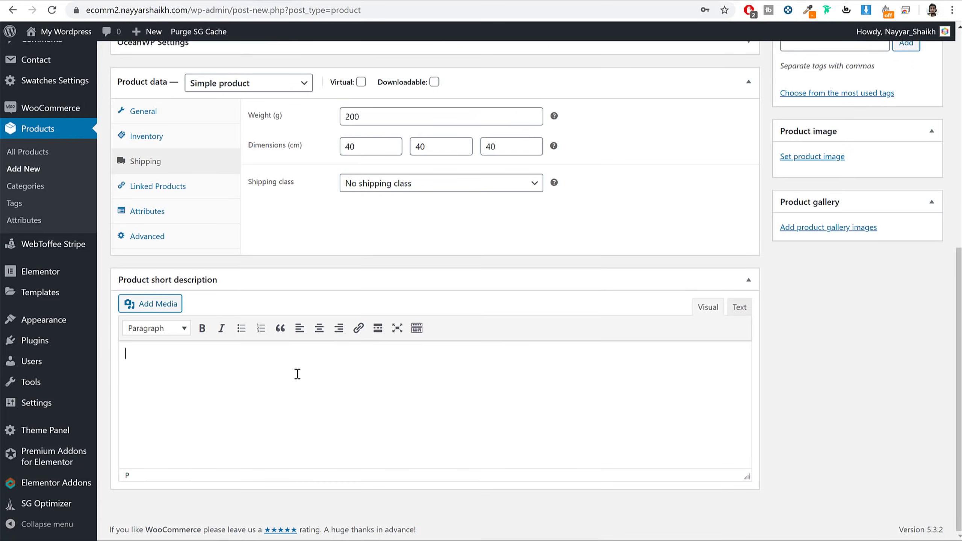
pyautogui.click(297, 374)
pyautogui.hotkey('ctrl', 'v')
pyautogui.scroll(10, 735, 433)
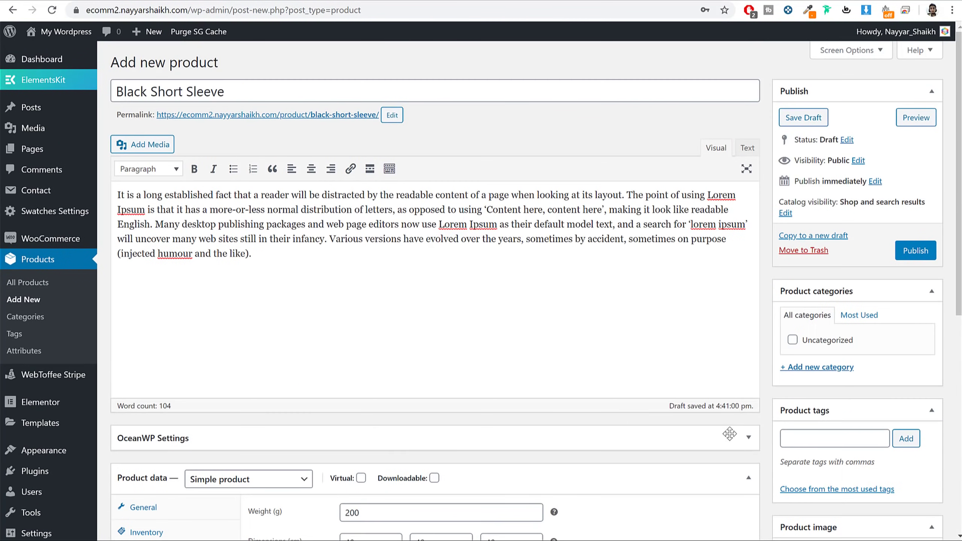
pyautogui.scroll(-2, 858, 355)
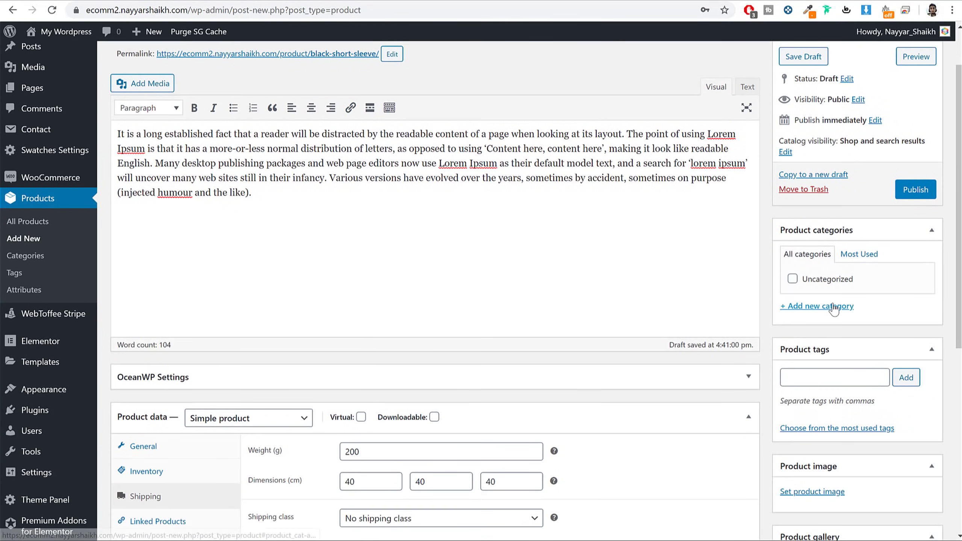
# Create a new T-Shirts product category and assign it to the product
pyautogui.click(818, 306)
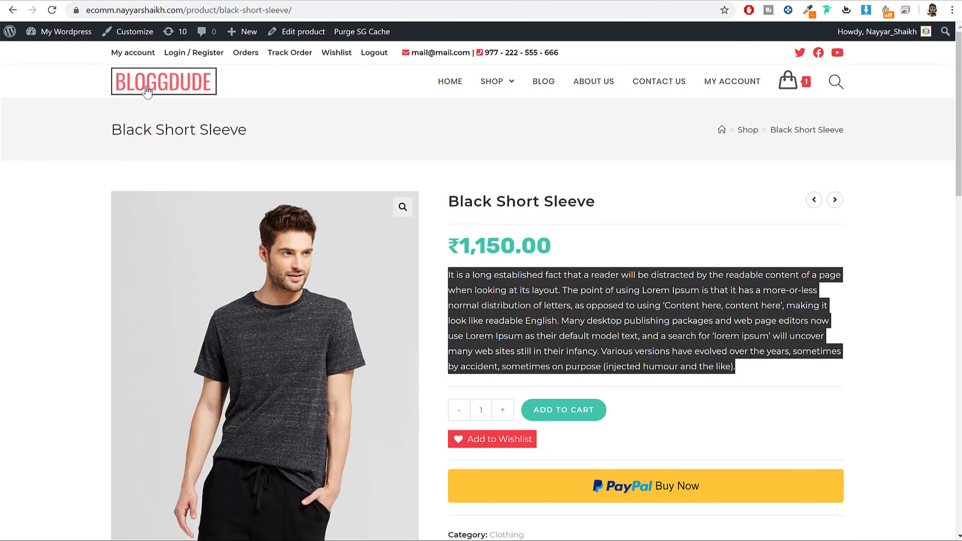
pyautogui.rightClick(147, 91)
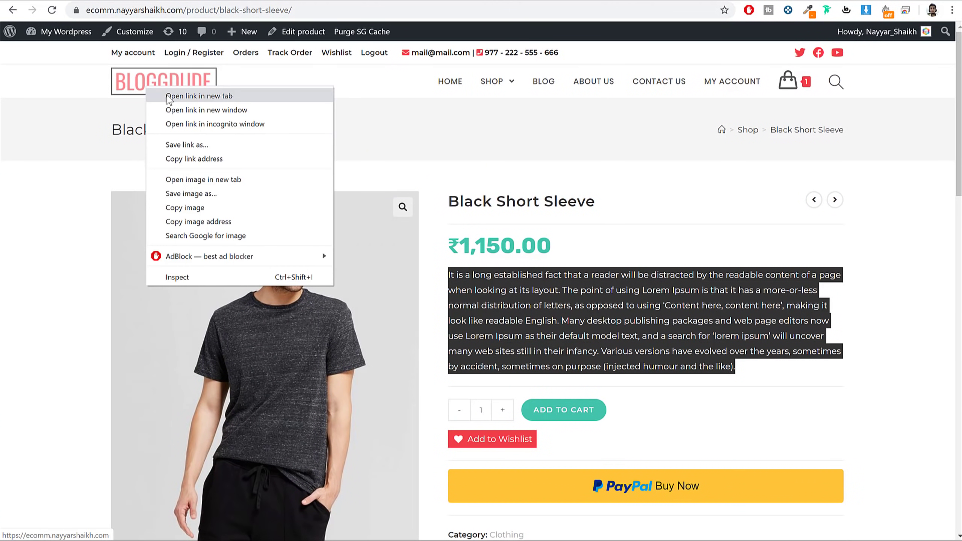
pyautogui.press('Escape')
pyautogui.click(147, 91)
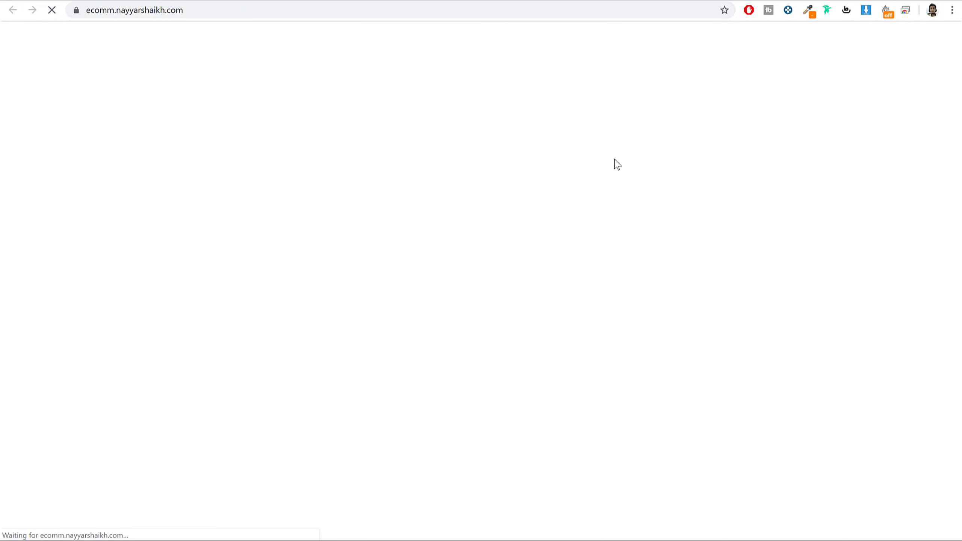
pyautogui.scroll(-5, 648, 182)
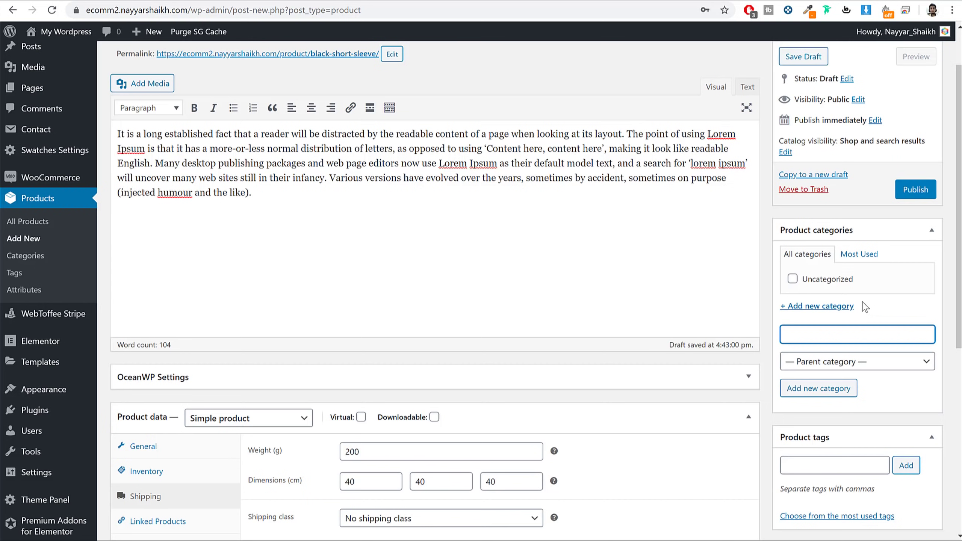
pyautogui.write('T-Shirts')
pyautogui.click(826, 394)
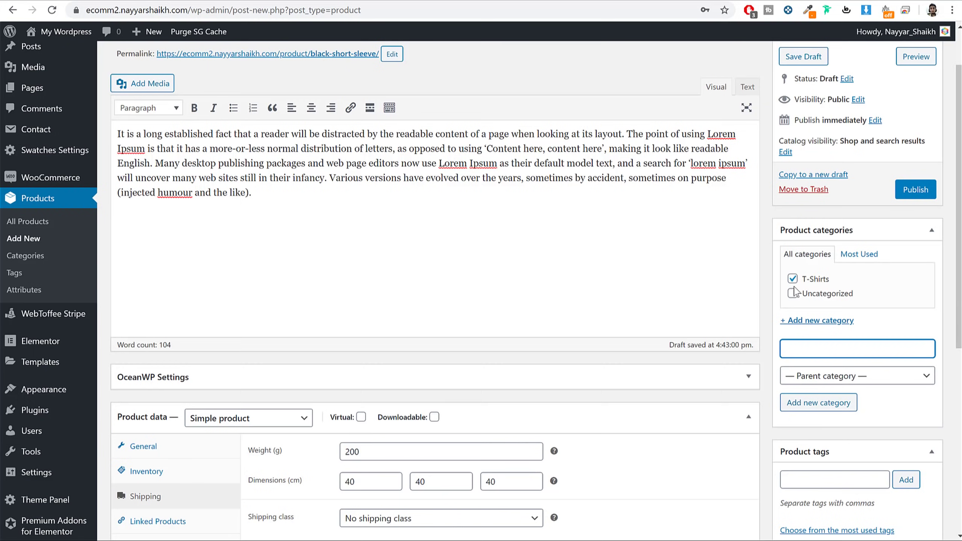
pyautogui.scroll(-5, 924, 356)
pyautogui.scroll(-2, 925, 356)
pyautogui.click(823, 232)
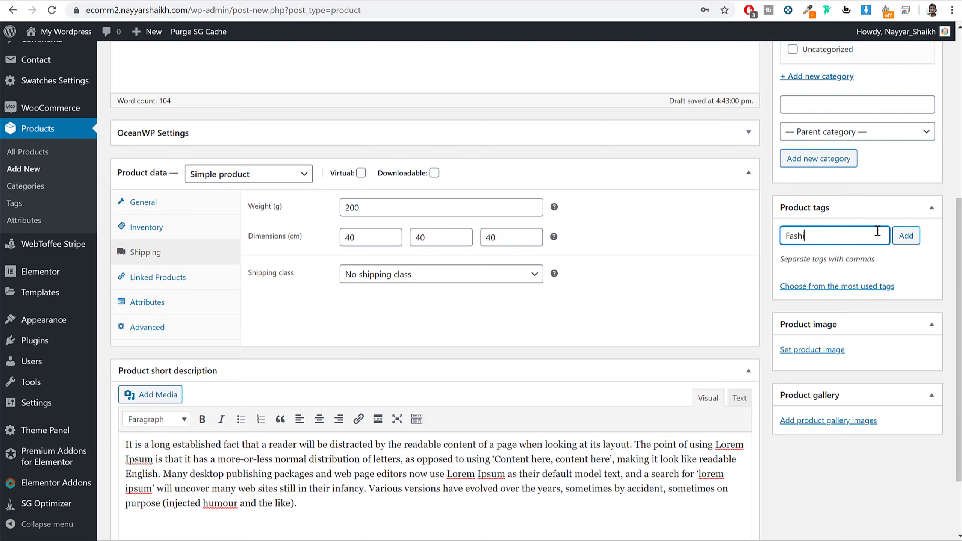
# Add the product tags Fashion and Men
pyautogui.write('Fashion')
pyautogui.press('Return')
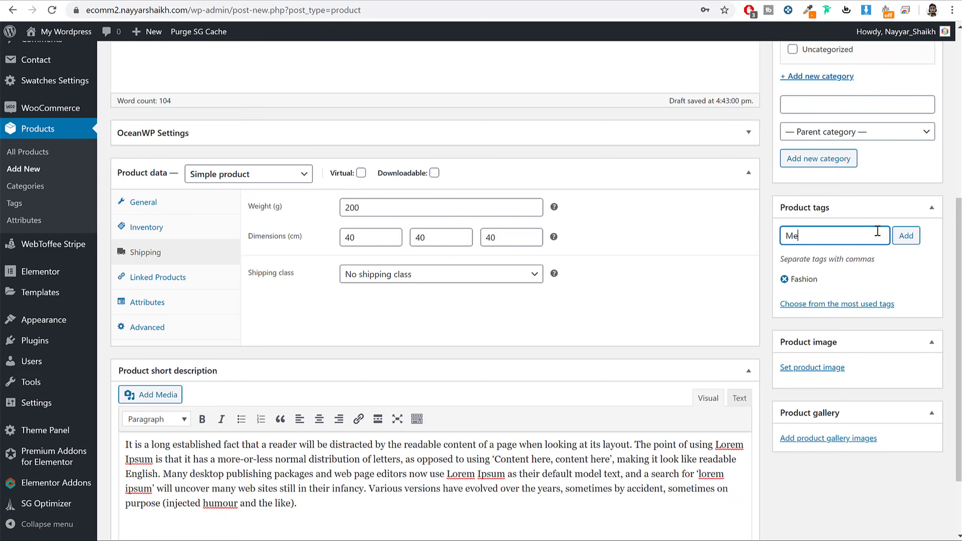
pyautogui.write('Men')
pyautogui.press('Return')
pyautogui.scroll(-2, 548, 150)
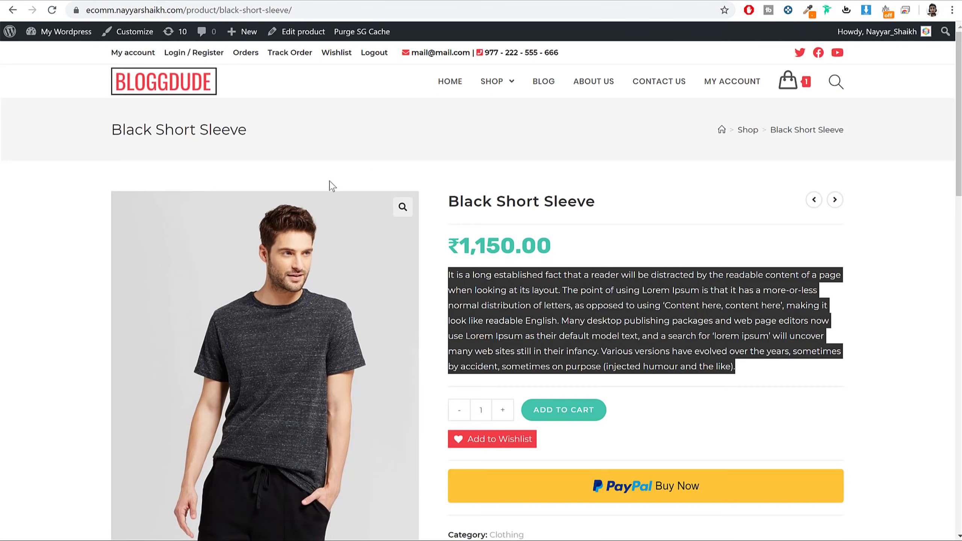
pyautogui.scroll(-10, 325, 213)
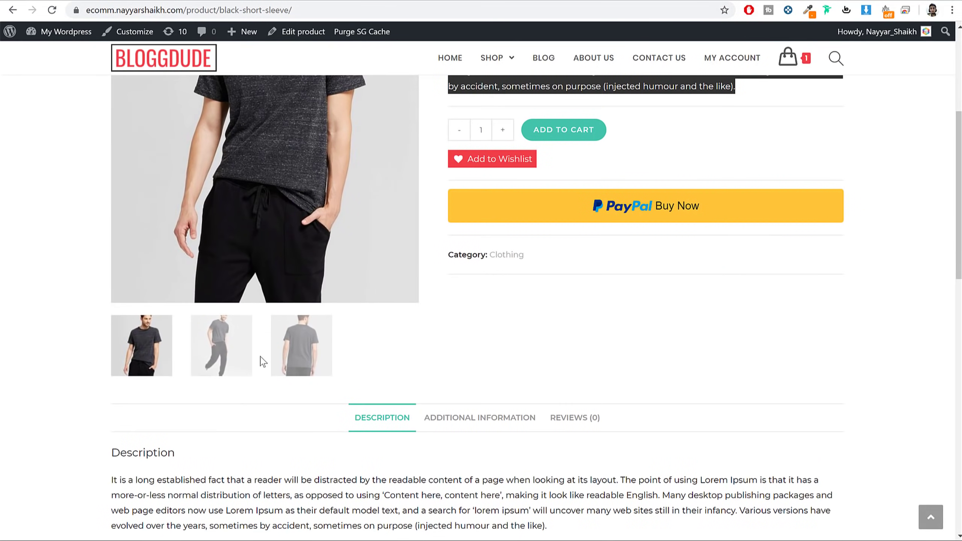
# After a glance at a gallery image, open a new browser tab toward bloggdude.com
pyautogui.click(246, 359)
pyautogui.scroll(7, 266, 228)
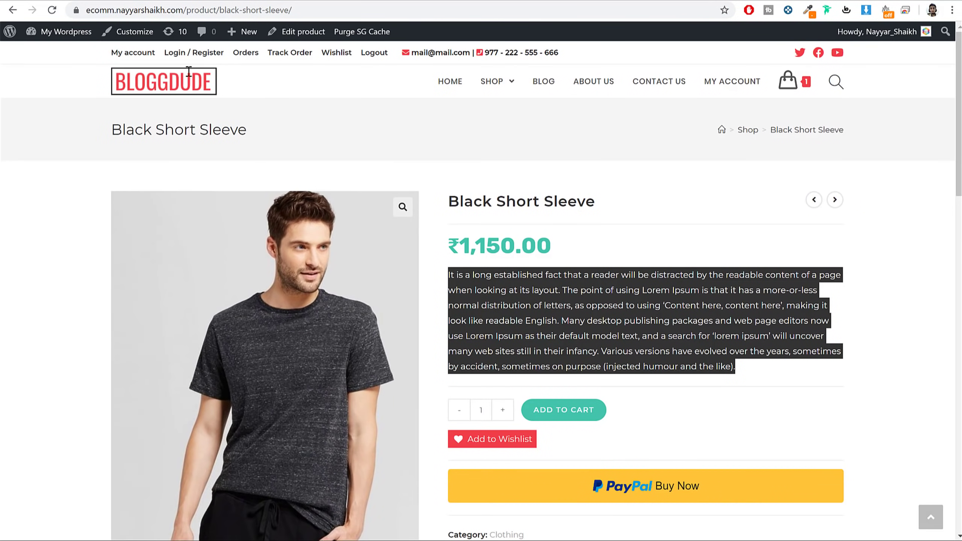
pyautogui.click(265, 2)
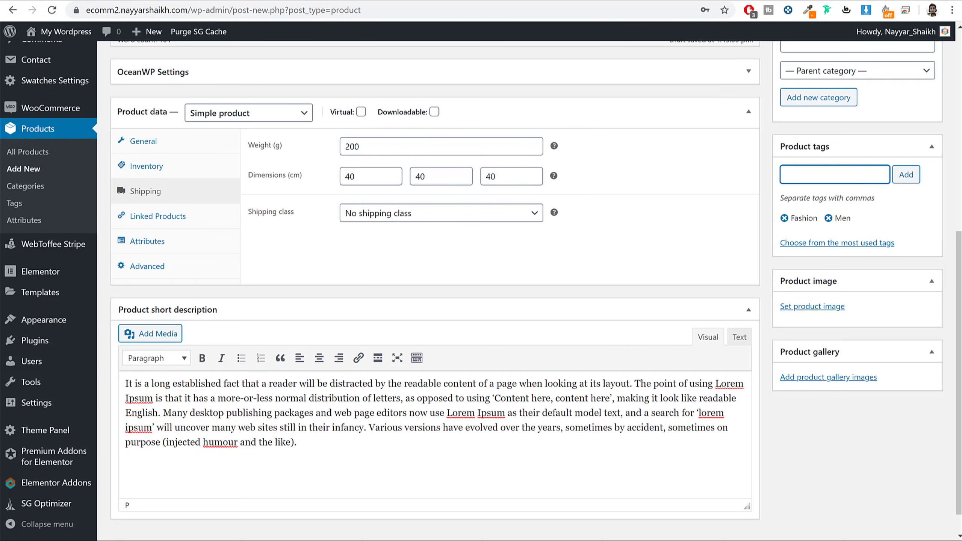
pyautogui.hotkey('ctrl', 't')
pyautogui.write('bloggdude.com')
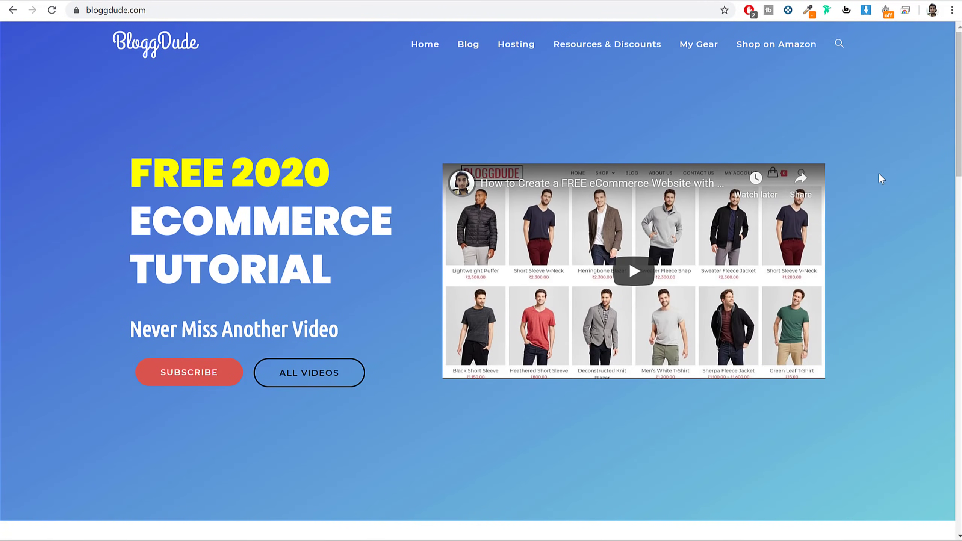
# Open BloggDude's free eCommerce website tutorial post and download its free images zip
pyautogui.scroll(-10, 904, 183)
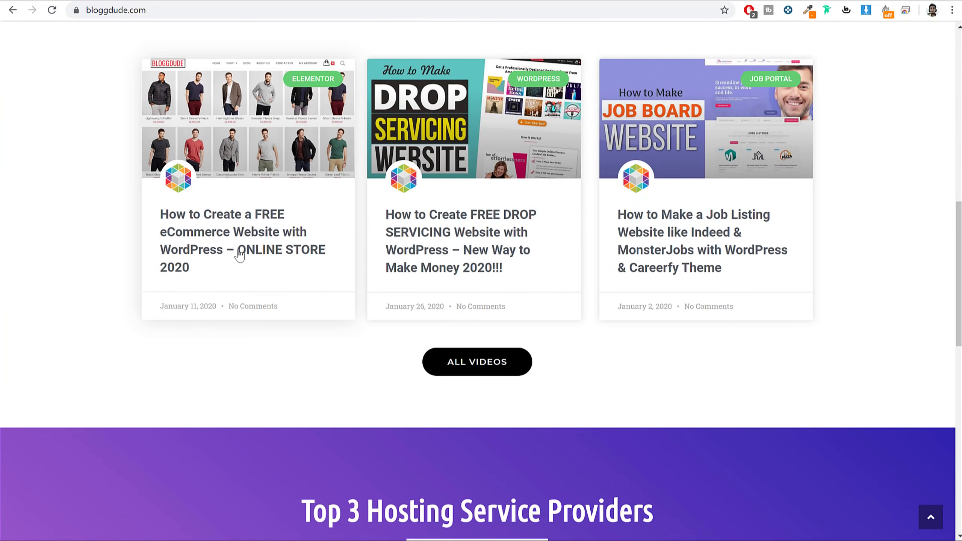
pyautogui.click(240, 255)
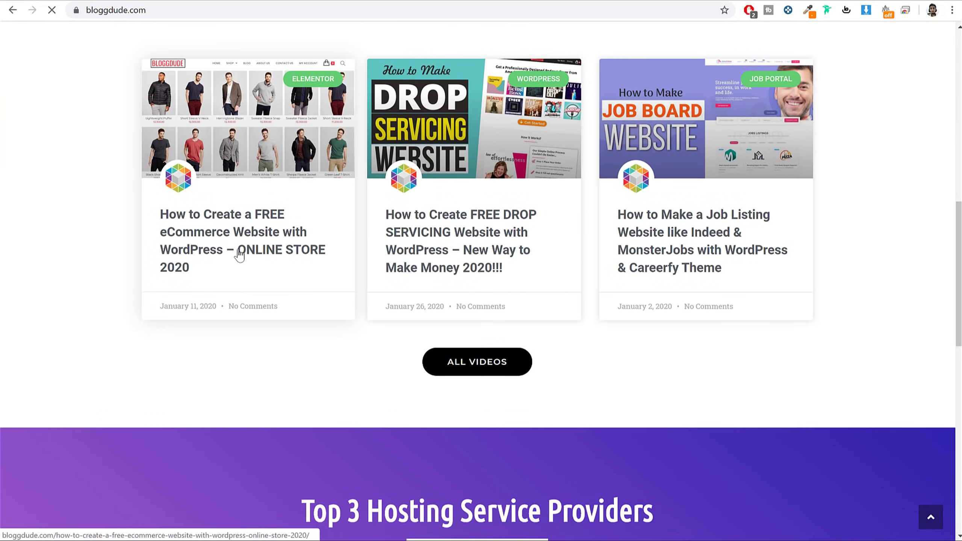
pyautogui.scroll(-8, 546, 219)
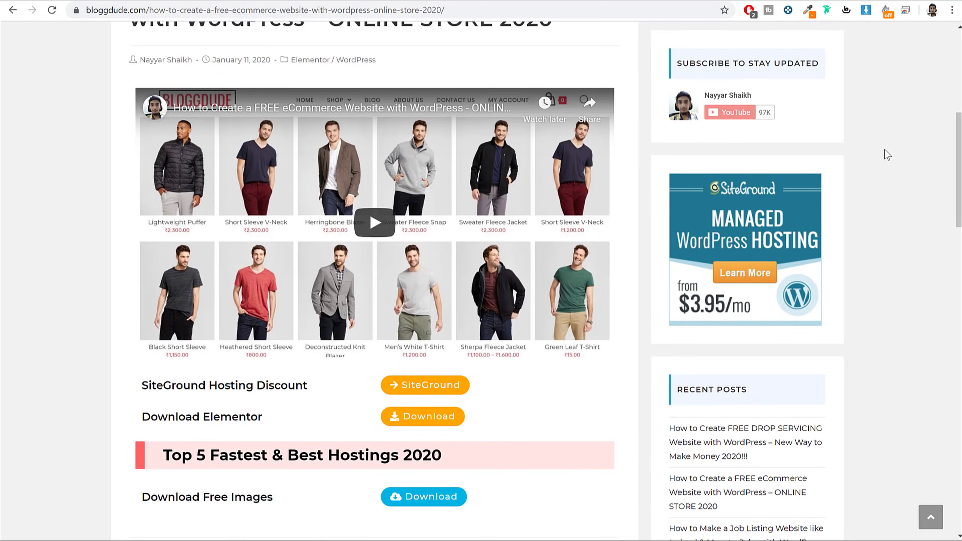
pyautogui.scroll(-3, 884, 152)
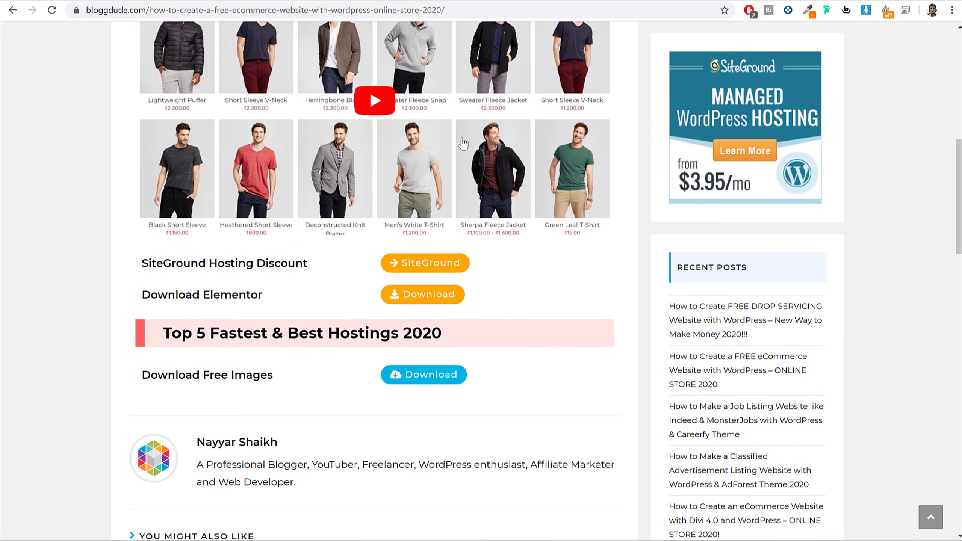
pyautogui.scroll(-3, 477, 206)
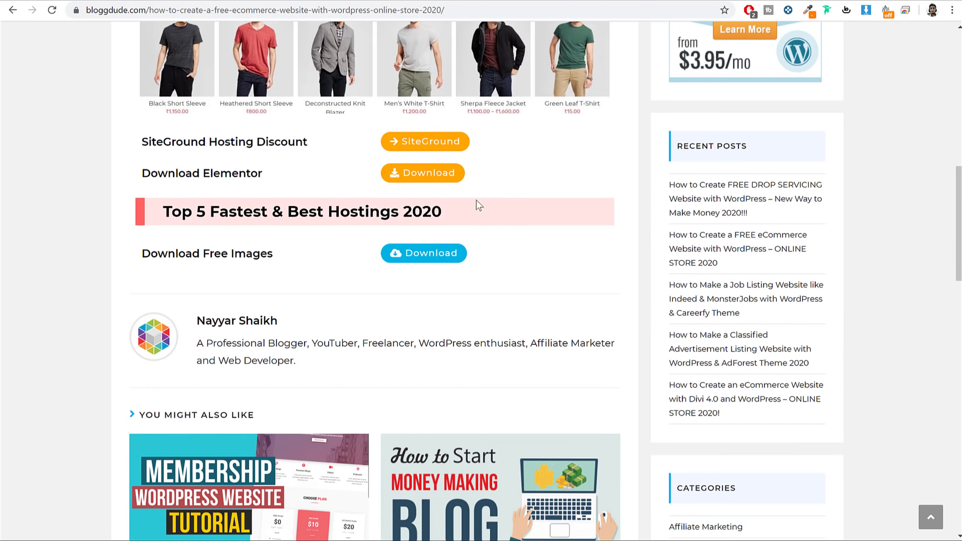
pyautogui.click(421, 257)
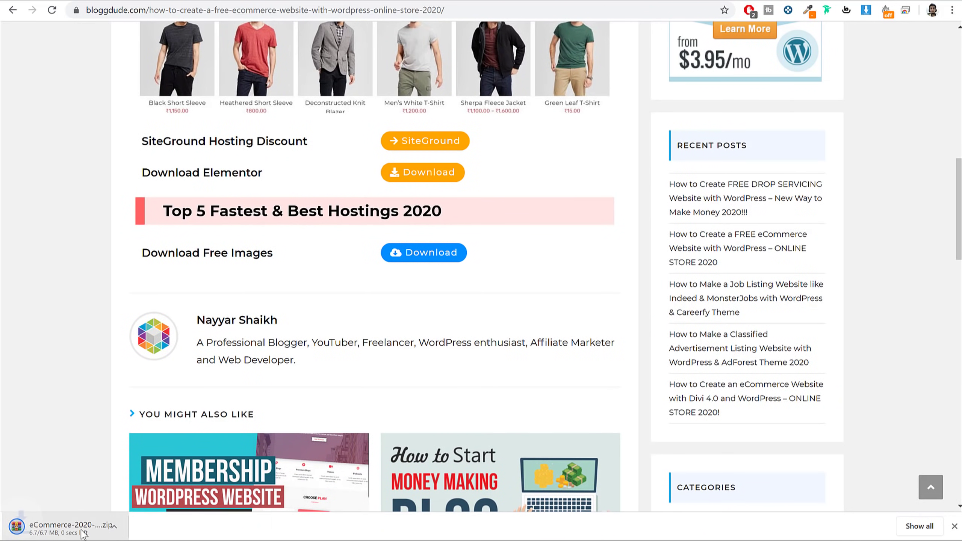
pyautogui.click(954, 526)
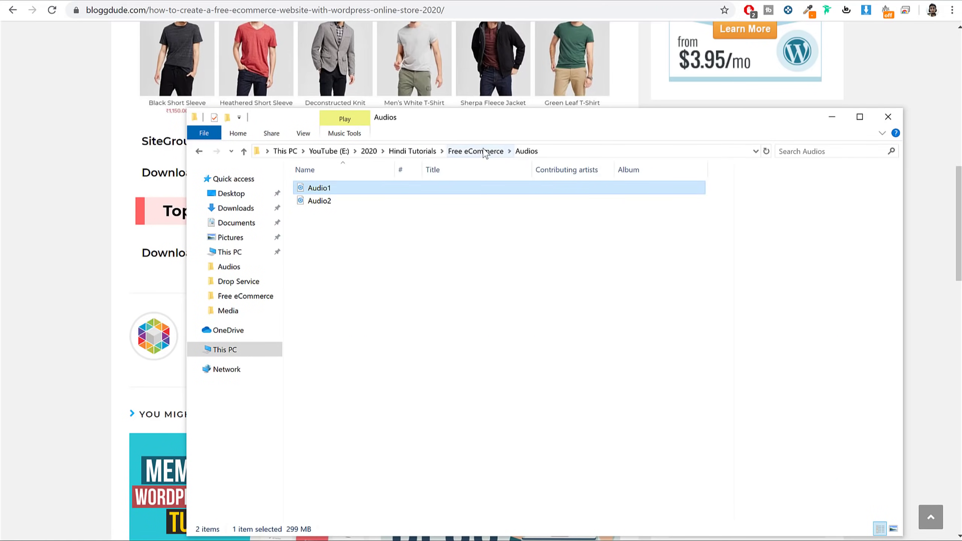
# Go up to the Free eCommerce folder, inspect the course ZIP, and open Media
pyautogui.click(476, 151)
pyautogui.moveTo(533, 120); pyautogui.dragTo(522, 100)
pyautogui.click(317, 233)
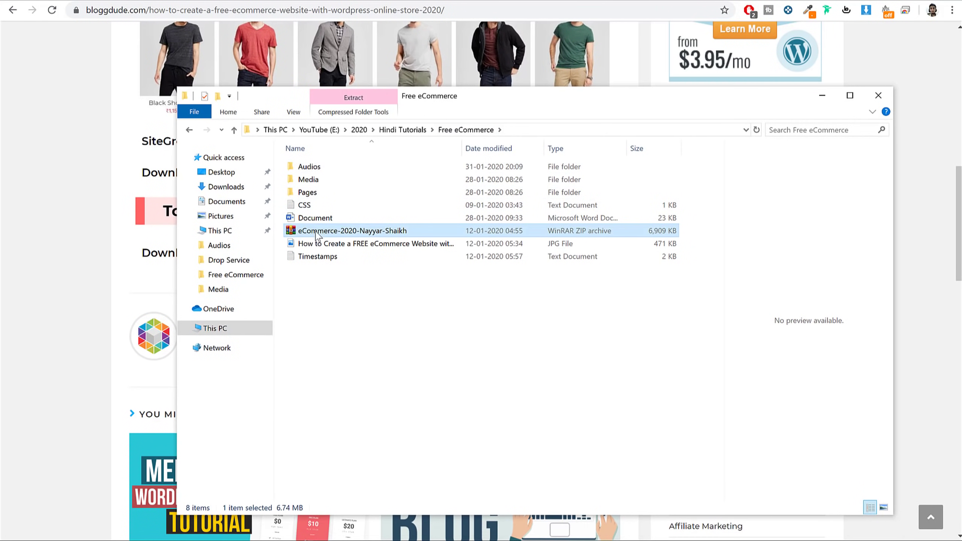
pyautogui.rightClick(325, 235)
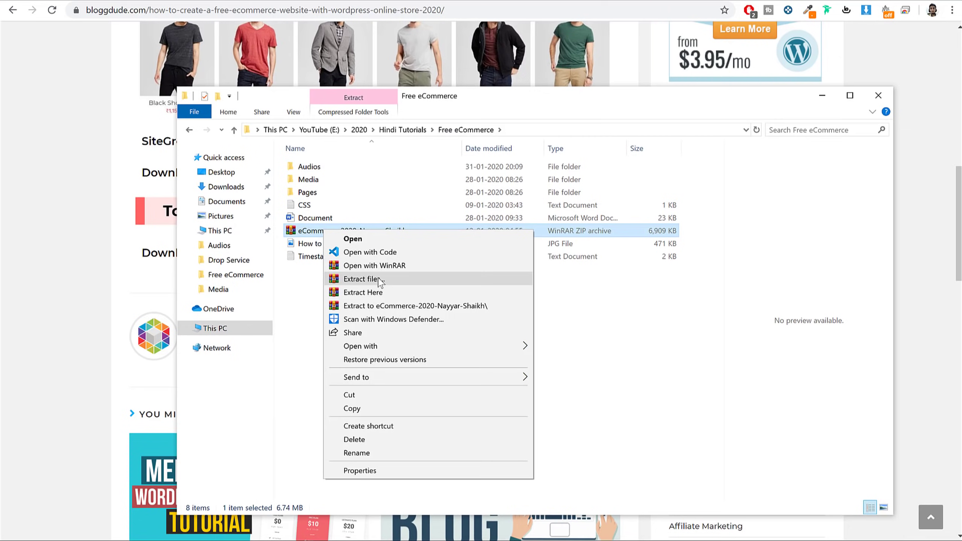
pyautogui.click(661, 329)
pyautogui.click(343, 186)
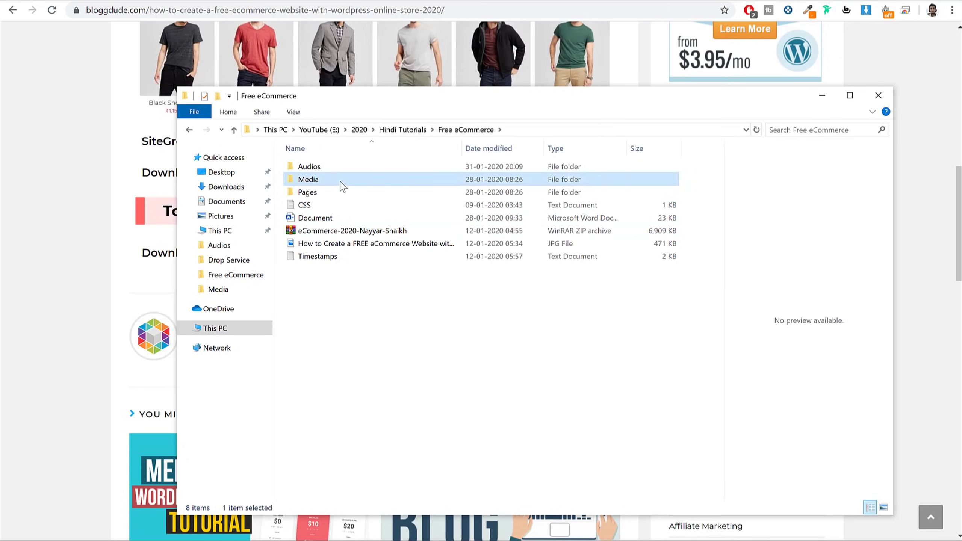
pyautogui.doubleClick(342, 185)
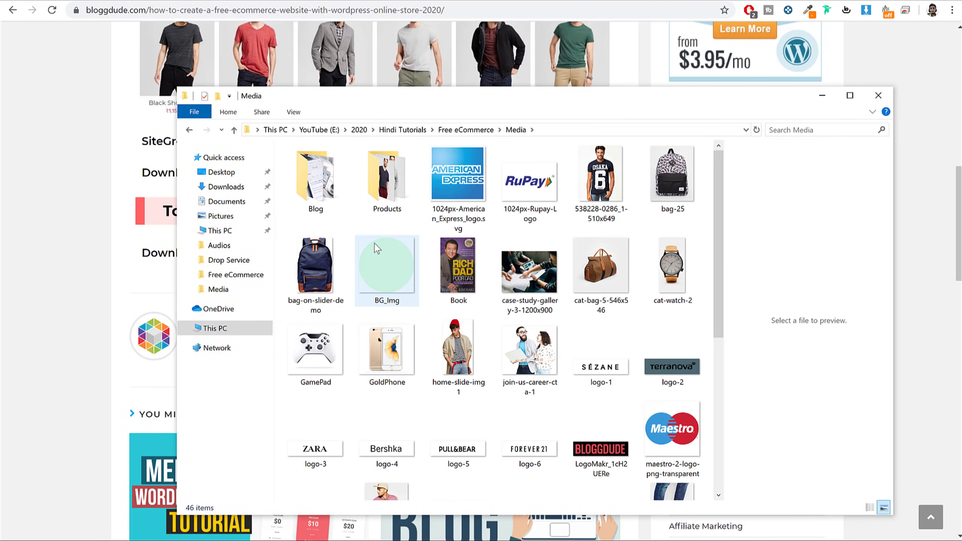
# Peek into the Pages folder, then return to Media and scroll through its images
pyautogui.hotkey('alt', 'Left')
pyautogui.click(328, 205)
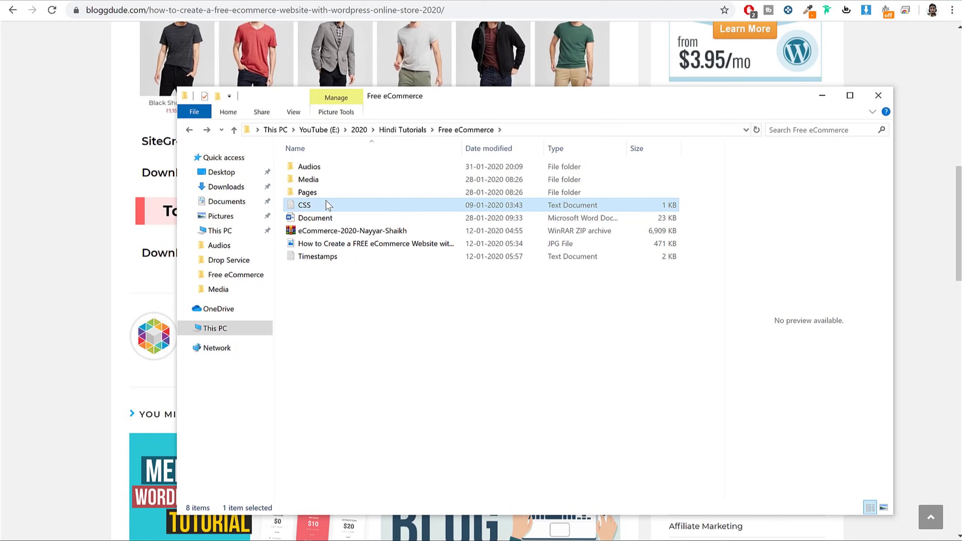
pyautogui.doubleClick(326, 196)
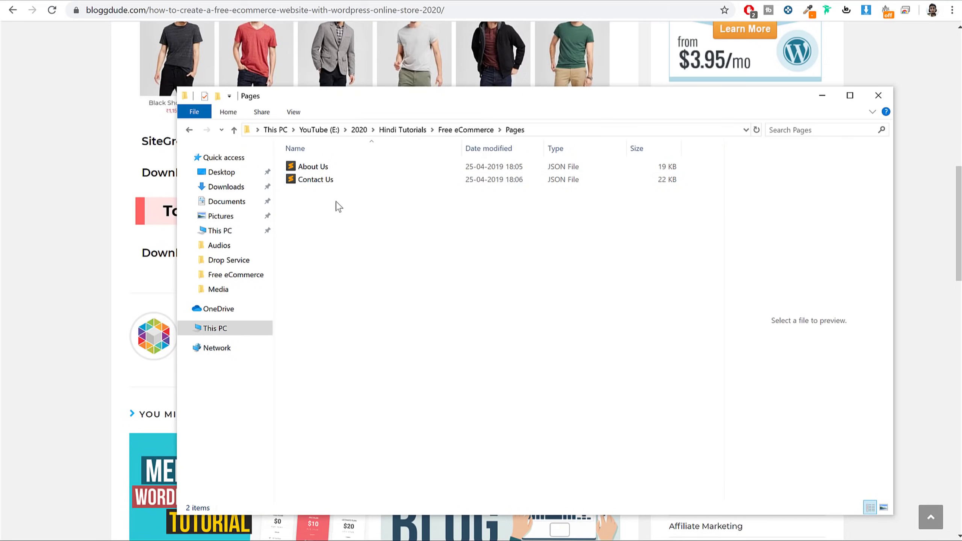
pyautogui.hotkey('alt', 'Left')
pyautogui.doubleClick(324, 181)
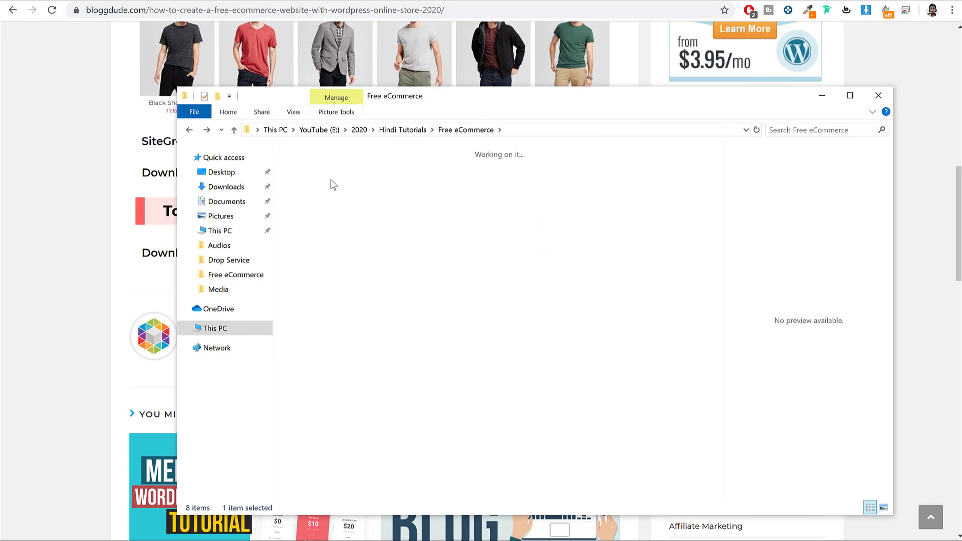
pyautogui.scroll(-5, 552, 343)
pyautogui.scroll(5, 552, 344)
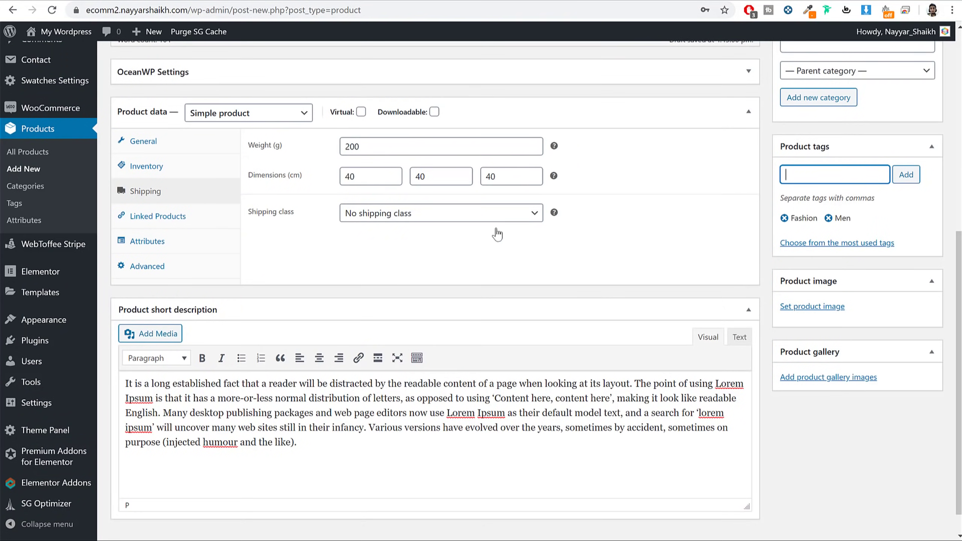
# Upload the navy V-neck, black crew and second V-neck photos from Media > Products
pyautogui.click(836, 311)
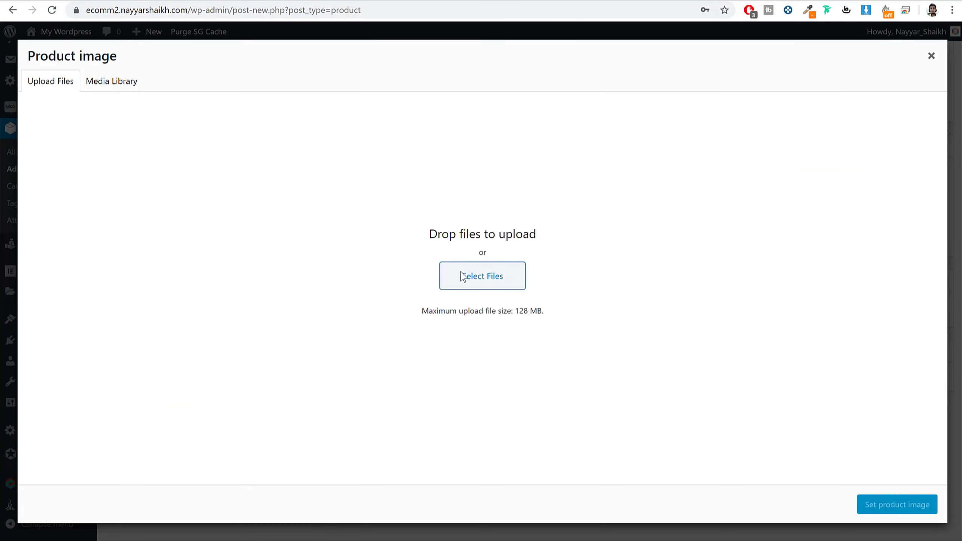
pyautogui.click(508, 280)
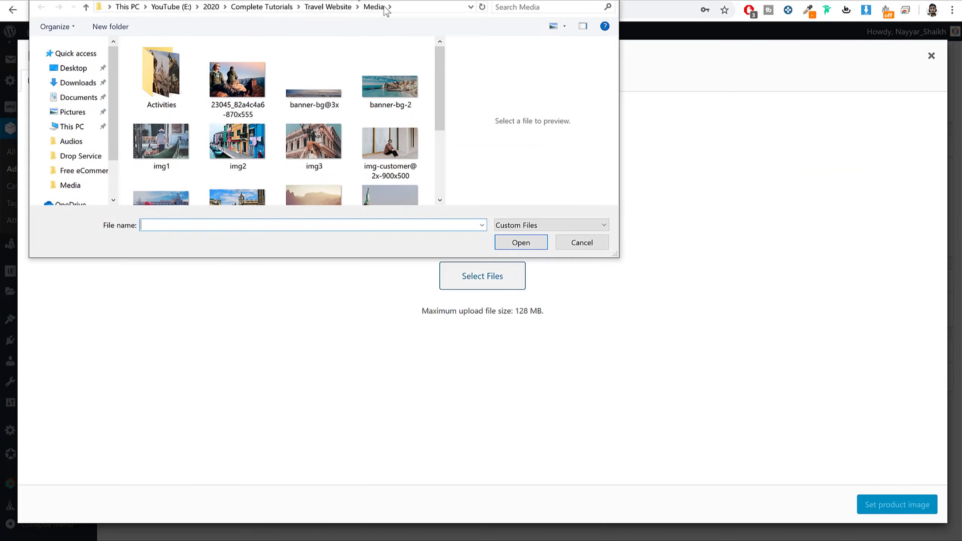
pyautogui.click(181, 240)
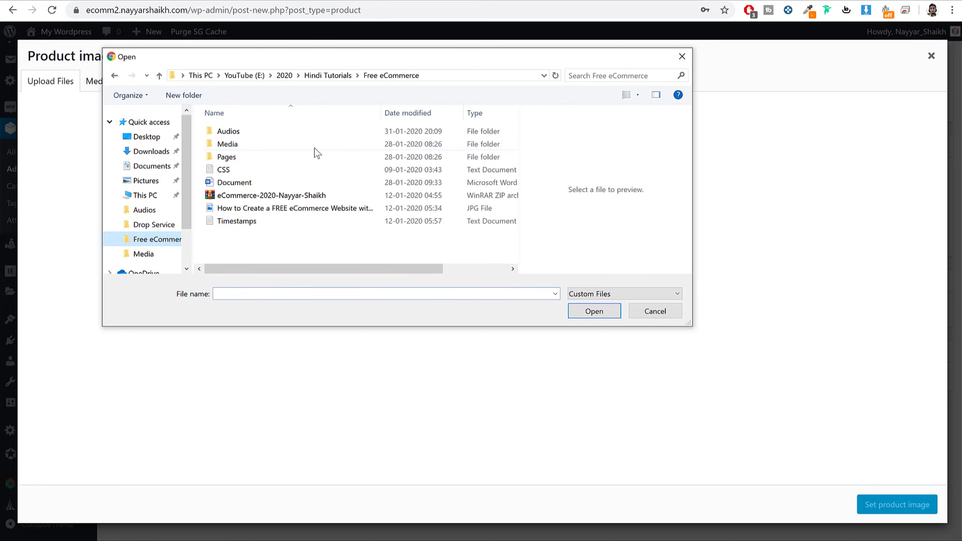
pyautogui.doubleClick(251, 145)
pyautogui.click(303, 154)
pyautogui.doubleClick(302, 155)
pyautogui.scroll(-4, 401, 224)
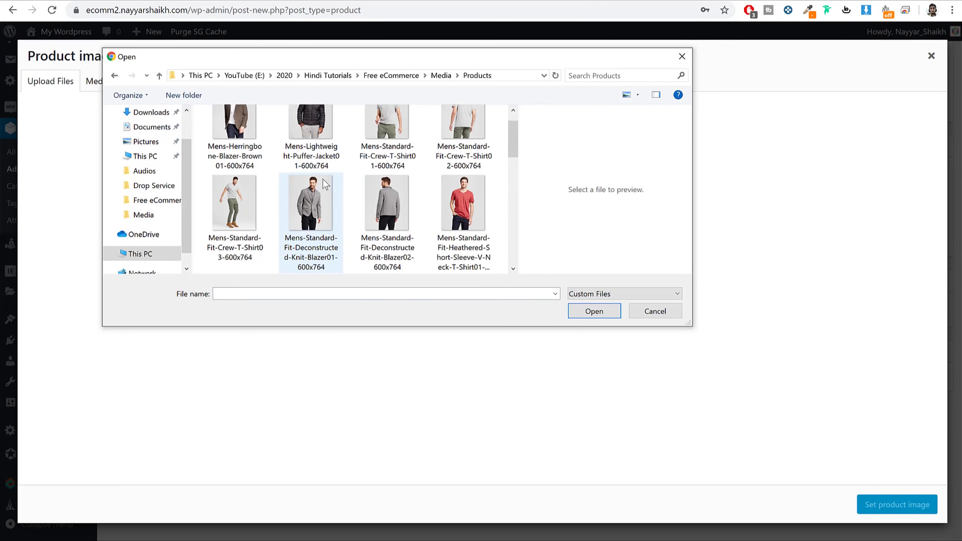
pyautogui.click(402, 224)
pyautogui.keyDown('ctrl'); pyautogui.click(243, 199); pyautogui.keyUp('ctrl')
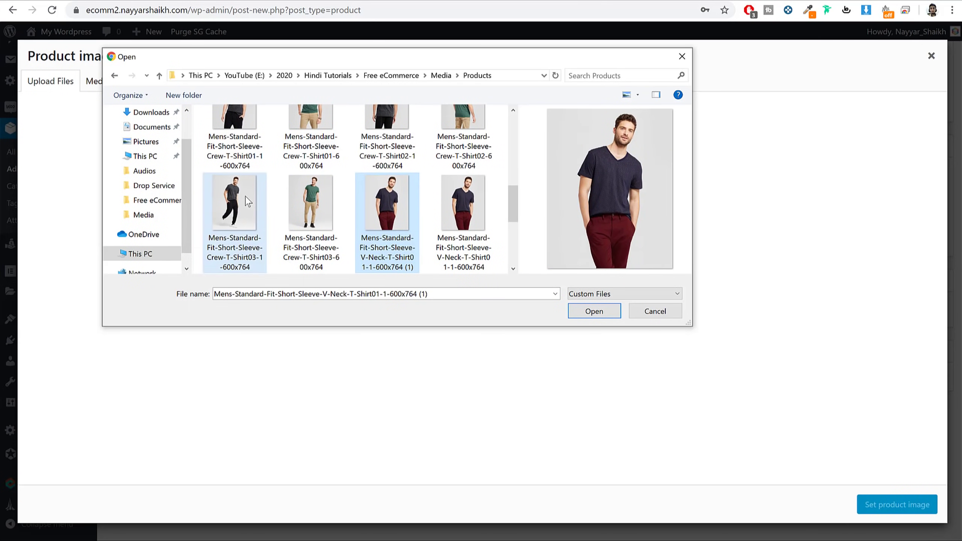
pyautogui.keyDown('ctrl'); pyautogui.click(459, 250); pyautogui.keyUp('ctrl')
pyautogui.scroll(3, 460, 250)
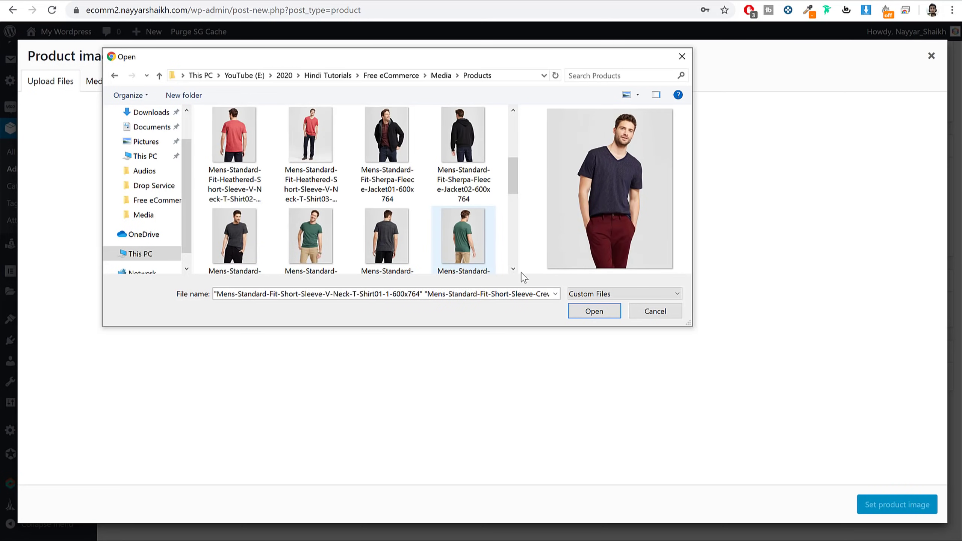
pyautogui.click(606, 312)
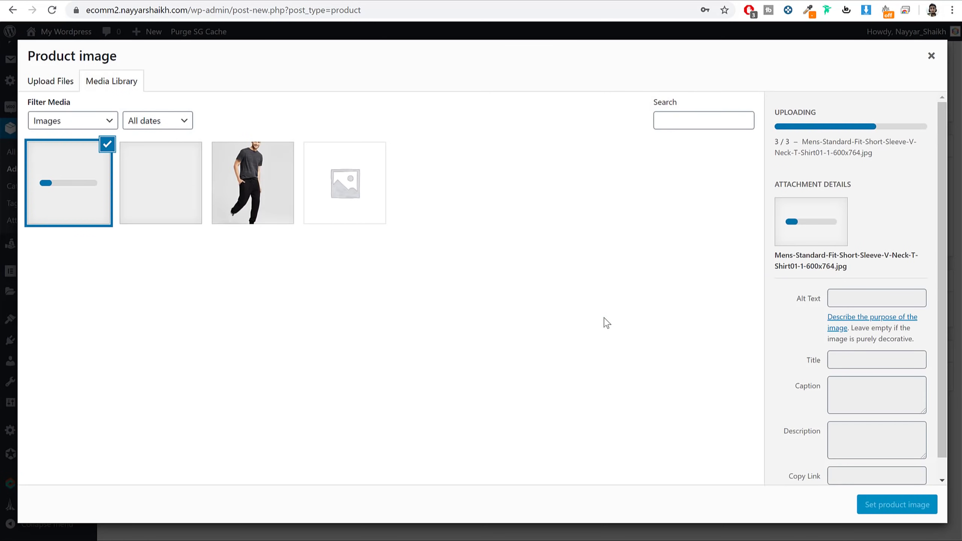
# Set the navy V-neck photo as the product's main image
pyautogui.click(149, 204)
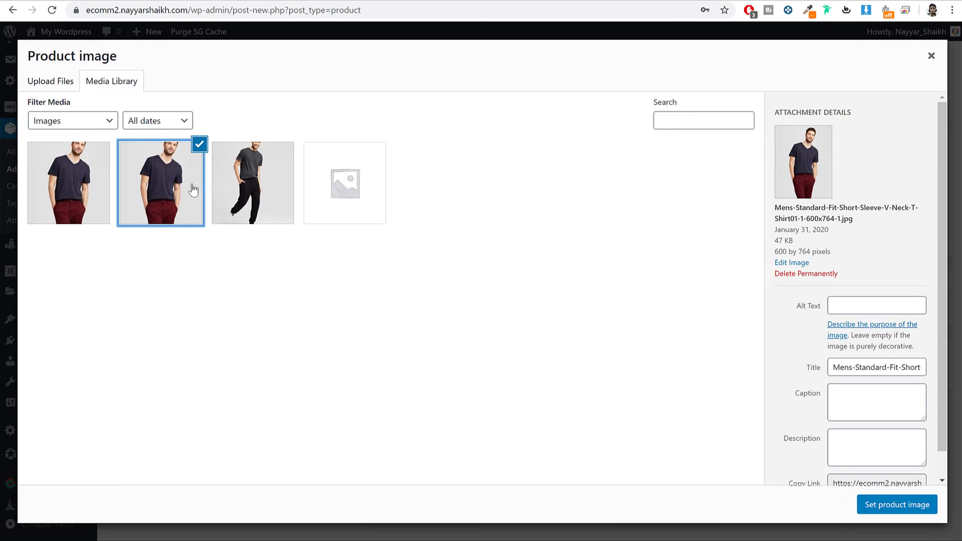
pyautogui.click(112, 186)
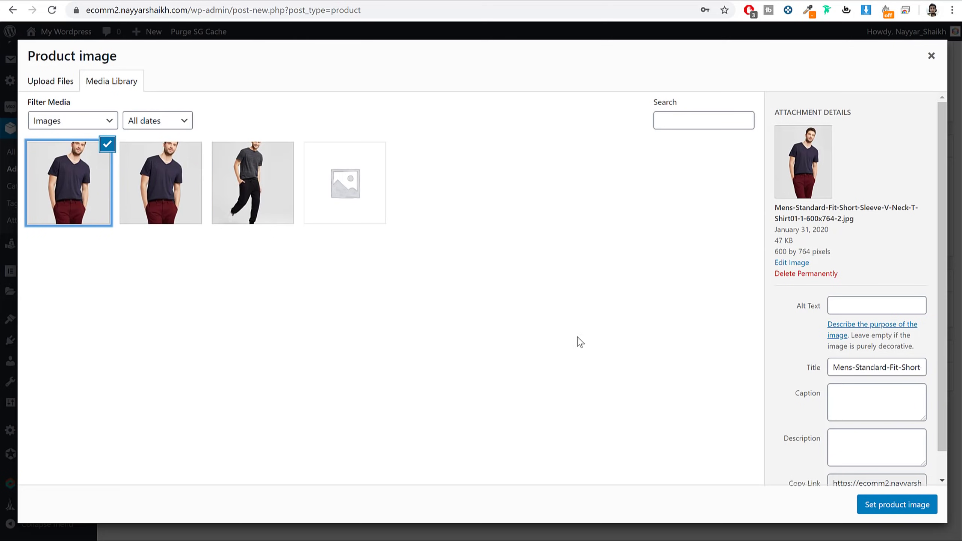
pyautogui.click(924, 530)
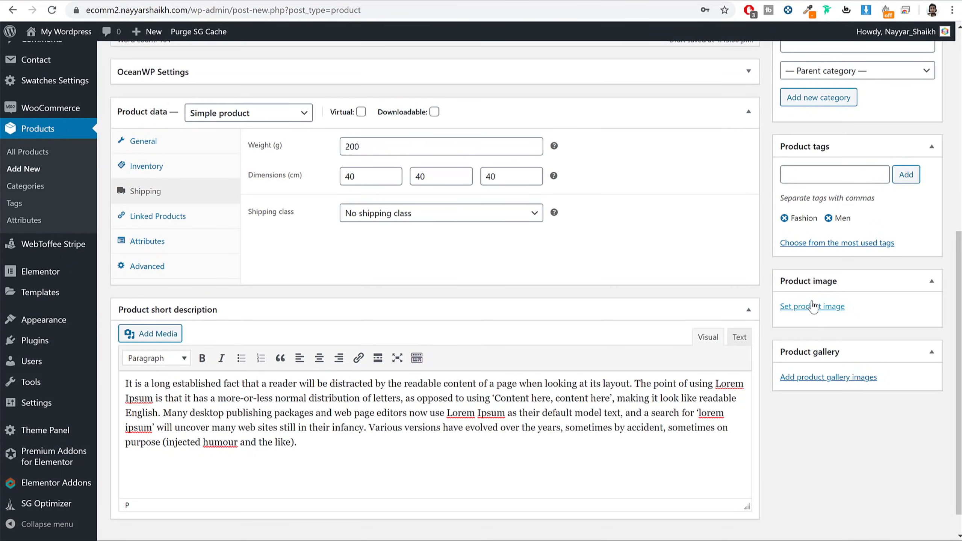
pyautogui.click(808, 305)
pyautogui.click(93, 171)
pyautogui.click(879, 510)
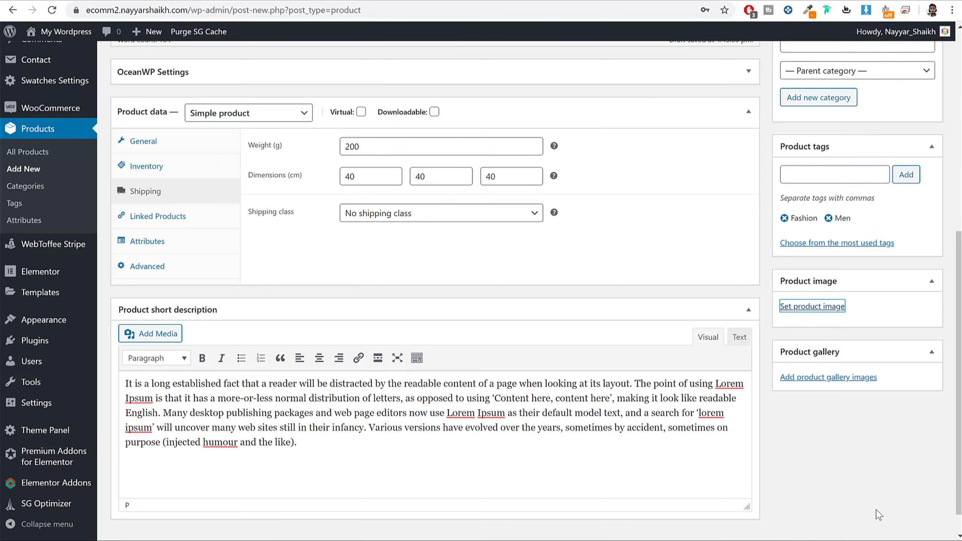
# Add the second V-neck and black crew T-shirt photos to the product gallery
pyautogui.scroll(-1, 847, 509)
pyautogui.click(835, 476)
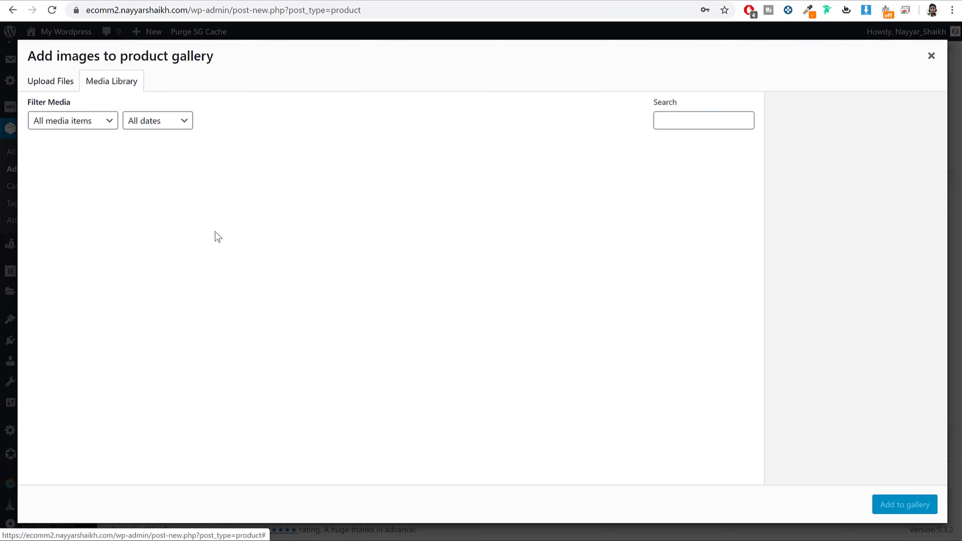
pyautogui.click(189, 176)
pyautogui.click(238, 175)
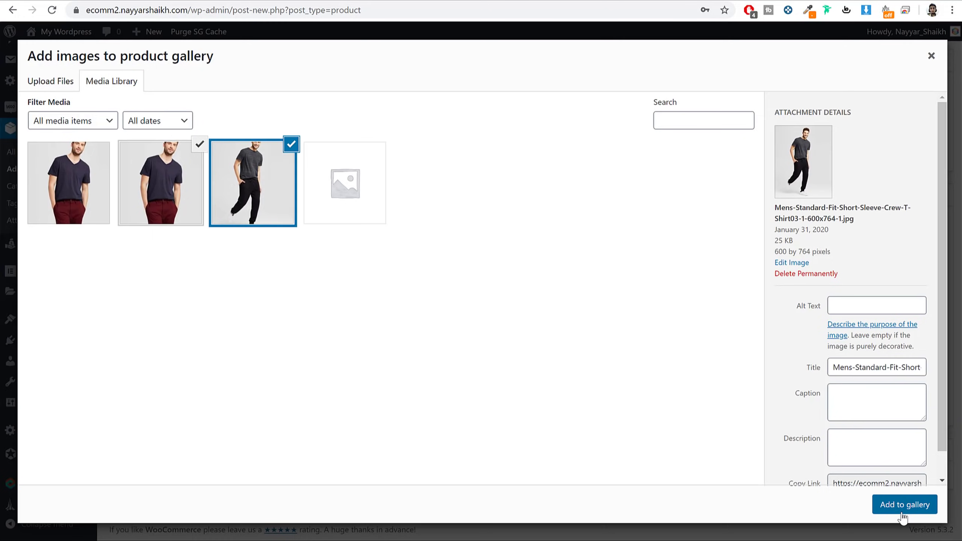
pyautogui.click(904, 505)
# Publish the Black Short Sleeve product and open its live page
pyautogui.scroll(8, 890, 151)
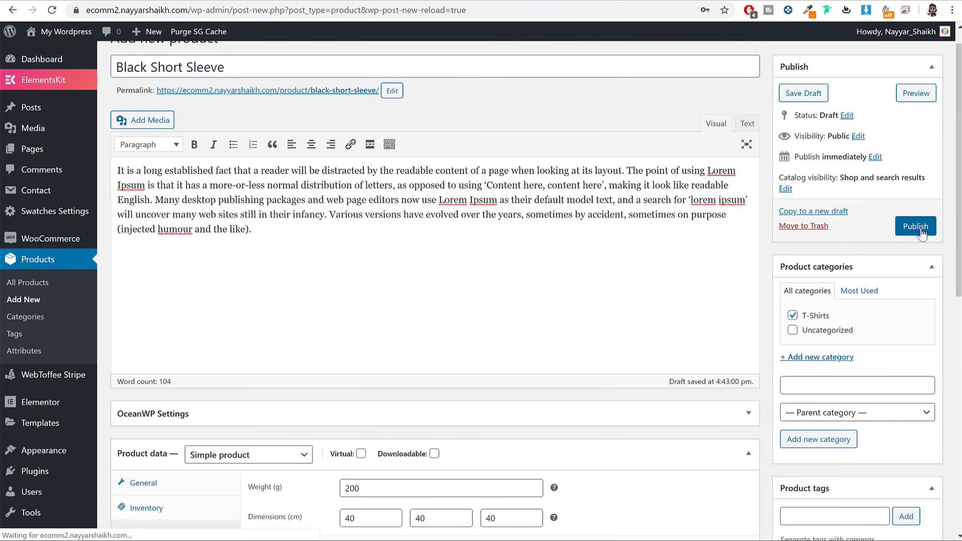
pyautogui.click(916, 227)
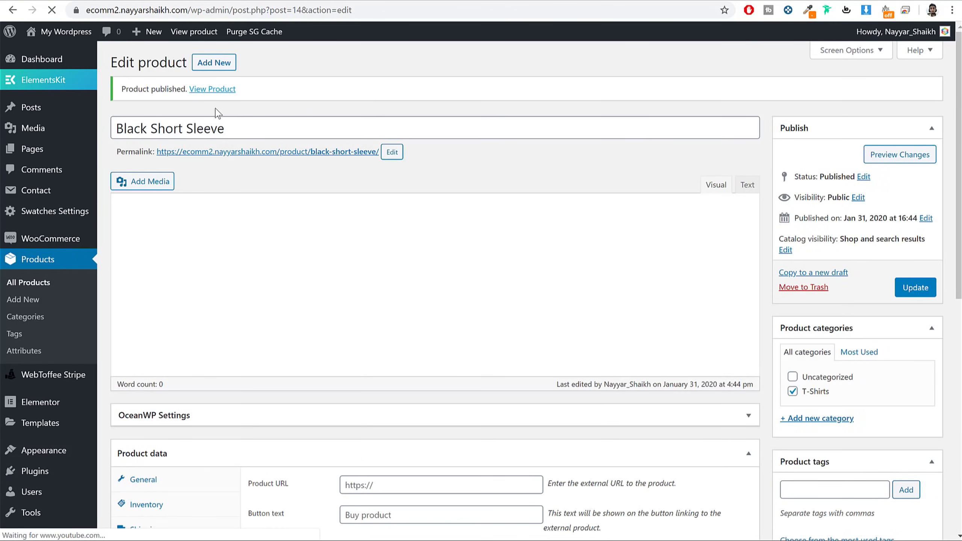
pyautogui.rightClick(223, 92)
pyautogui.click(273, 109)
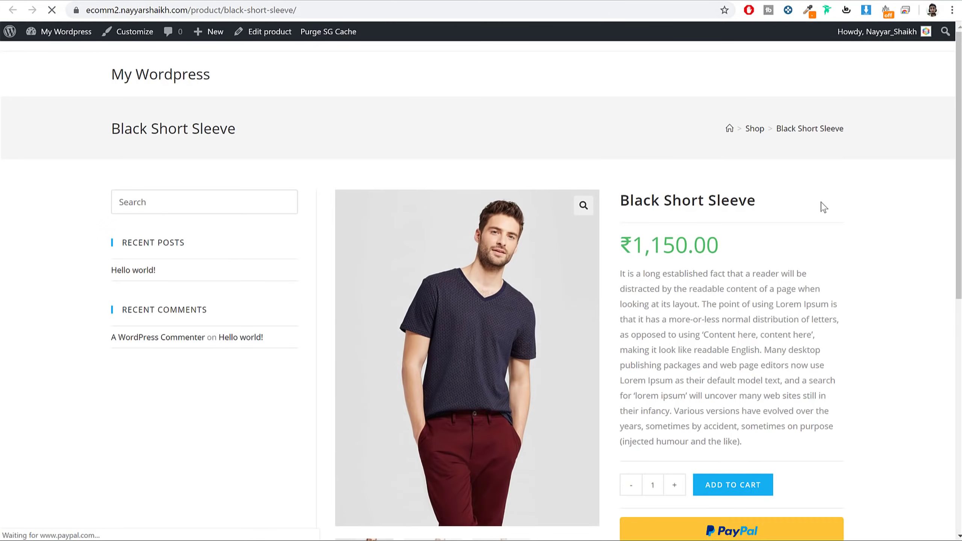
# Review the live Black Short Sleeve page against BloggDude's, then reopen its product editor
pyautogui.scroll(-10, 822, 206)
pyautogui.scroll(15, 823, 206)
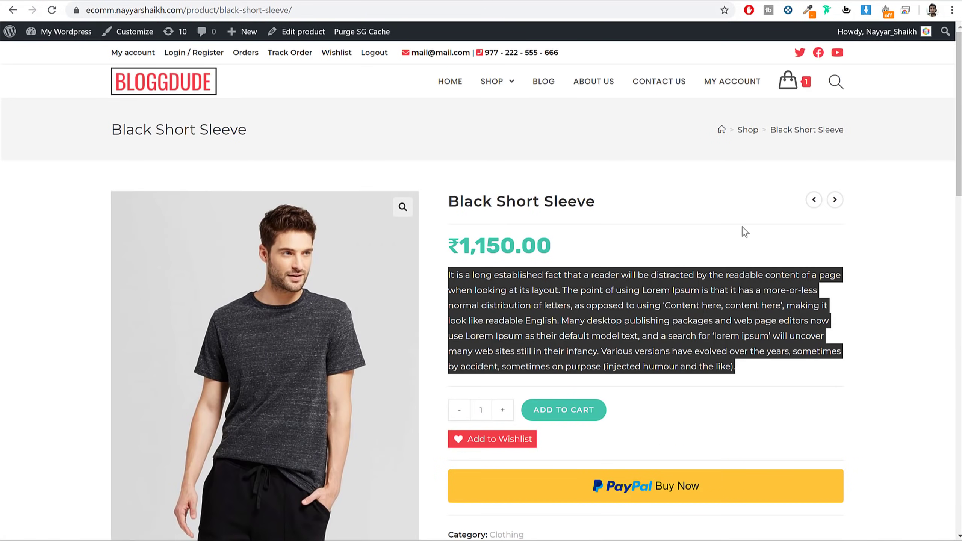
pyautogui.click(744, 232)
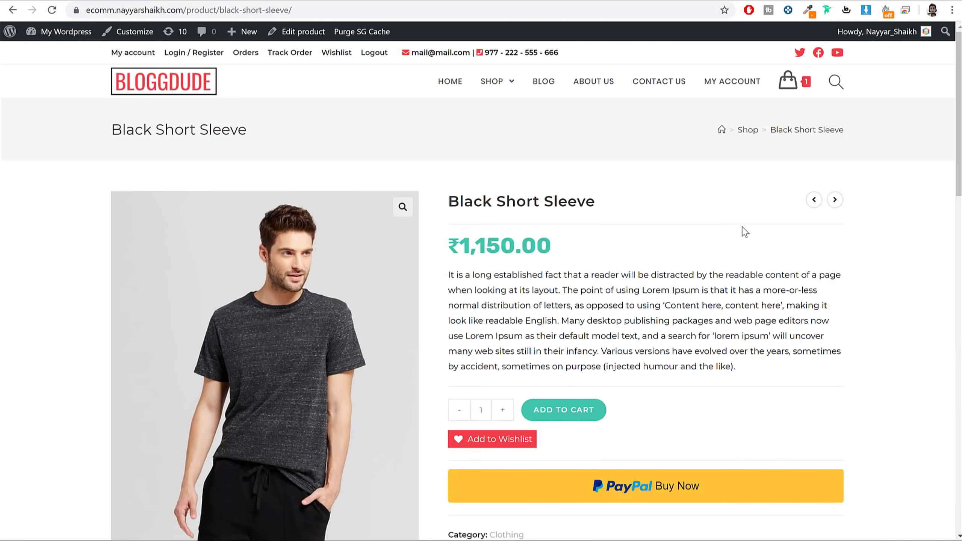
pyautogui.scroll(-10, 743, 229)
pyautogui.scroll(10, 746, 232)
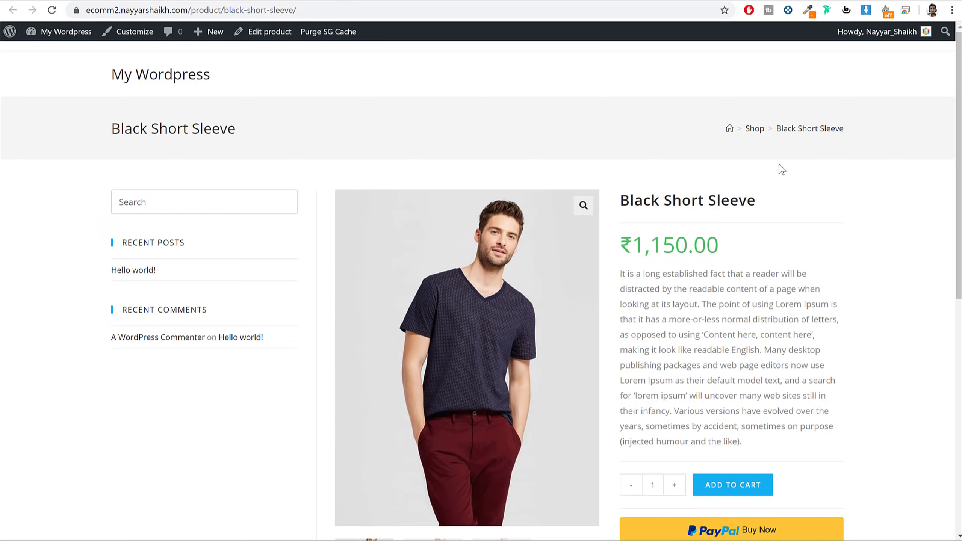
pyautogui.click(280, 32)
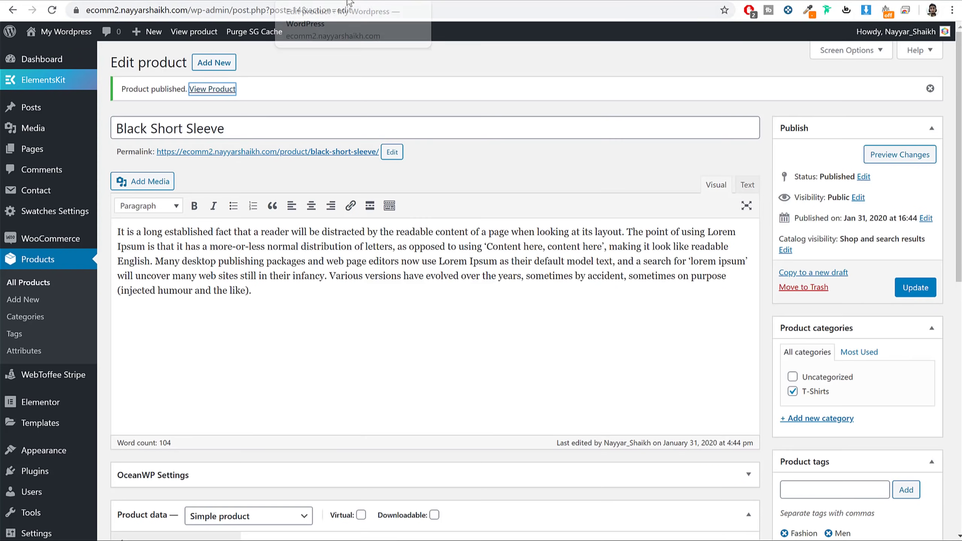
# Set sale price 900 scheduled from 30 January to 7 February 2020, then update the product
pyautogui.scroll(-6, 566, 226)
pyautogui.scroll(-3, 492, 242)
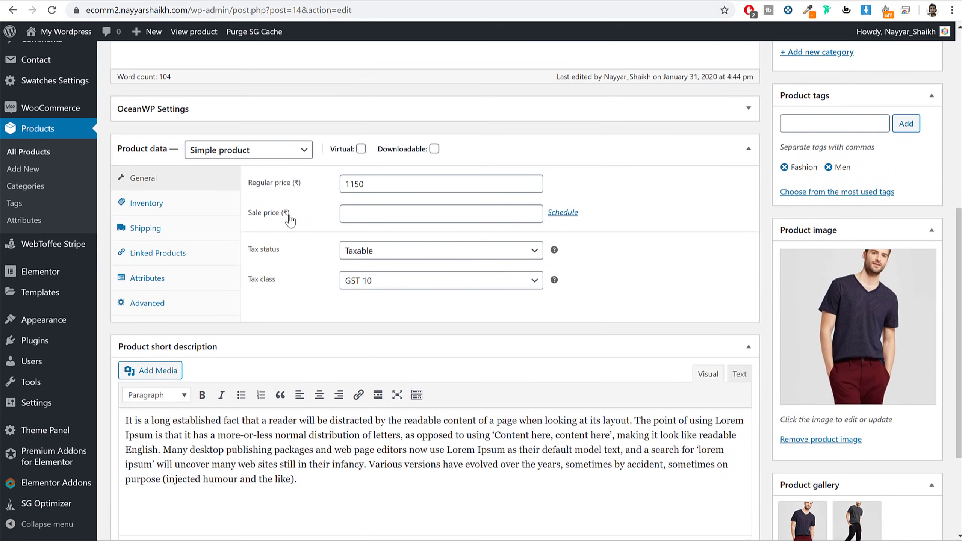
pyautogui.click(364, 218)
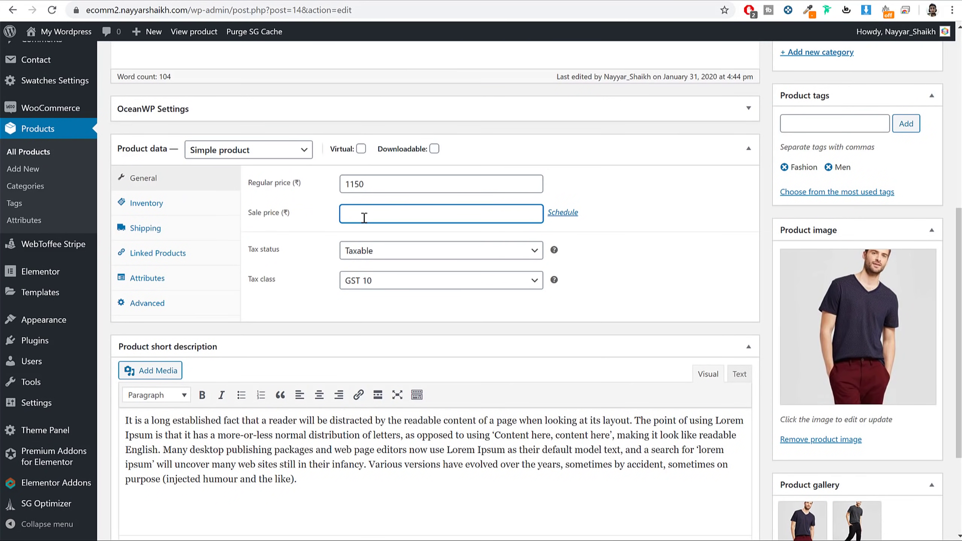
pyautogui.write('900')
pyautogui.click(573, 214)
pyautogui.click(474, 243)
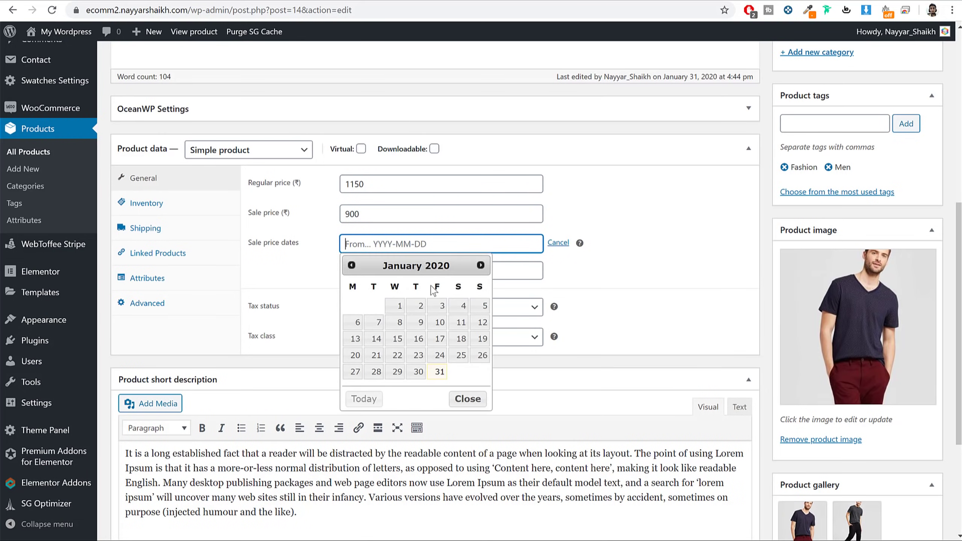
pyautogui.click(425, 373)
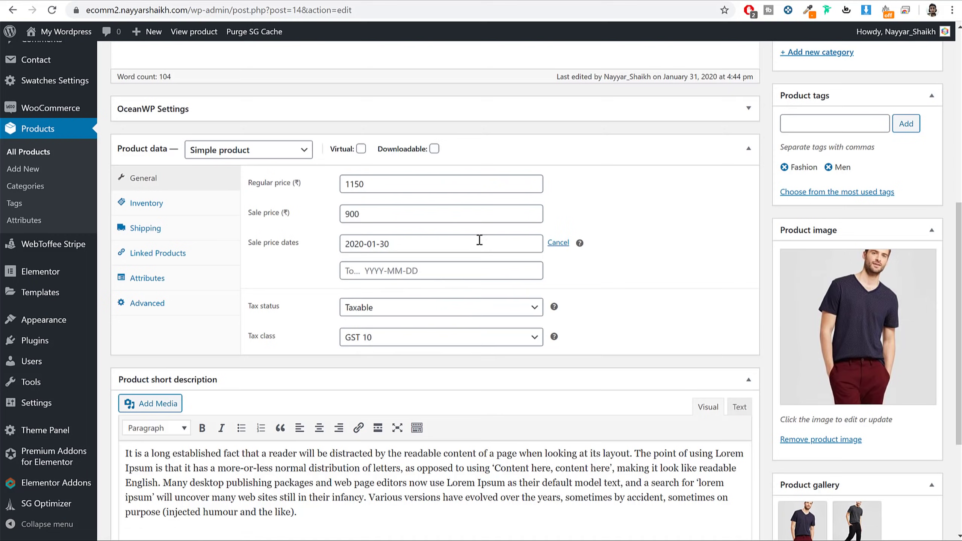
pyautogui.click(451, 267)
pyautogui.click(480, 291)
pyautogui.click(440, 358)
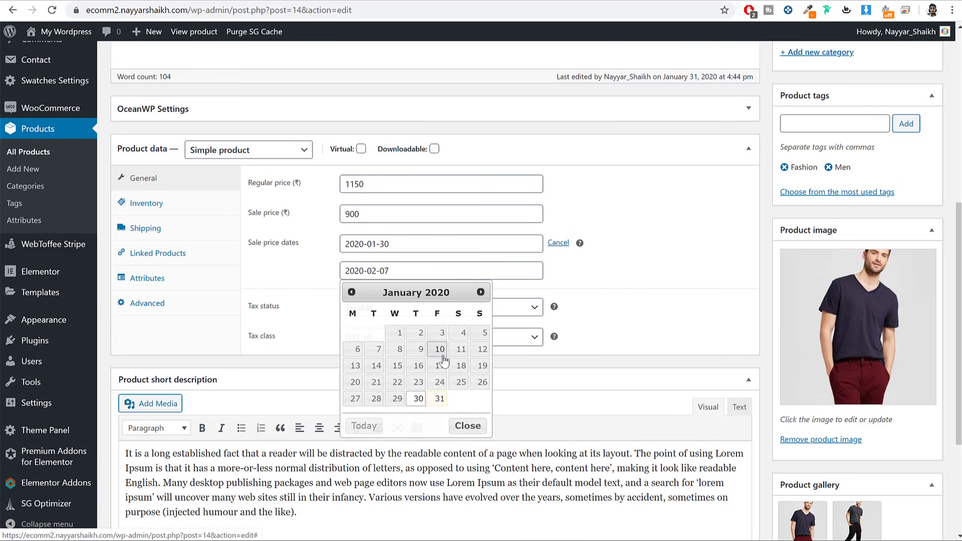
pyautogui.scroll(5, 835, 211)
pyautogui.click(919, 107)
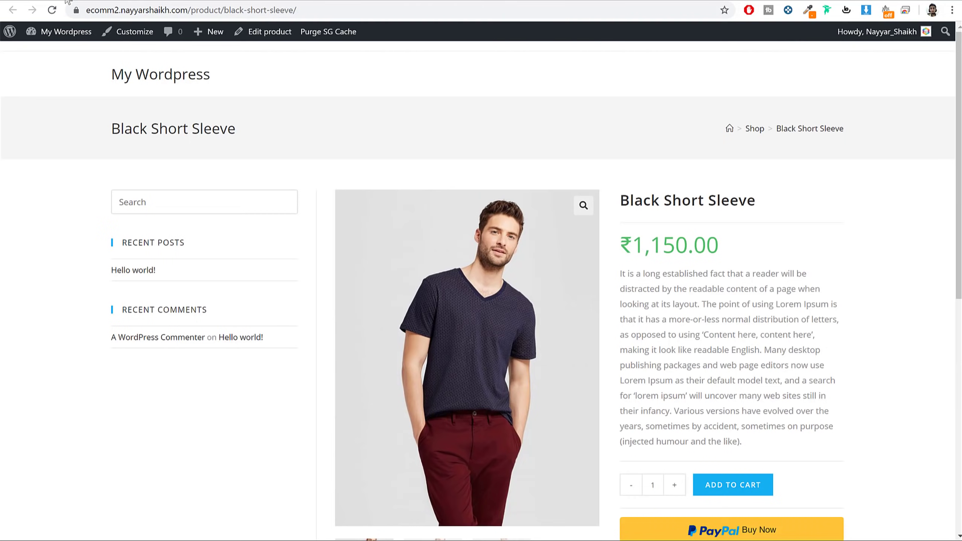
# Reload the product page to check ₹900.00 against the struck-out ₹1,150.00, then switch to BloggDude
pyautogui.click(52, 10)
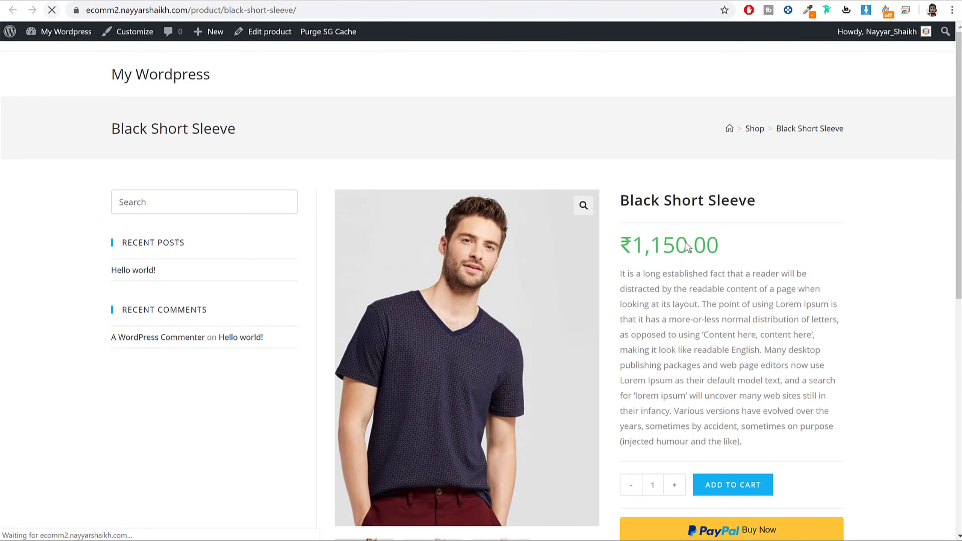
pyautogui.moveTo(682, 249); pyautogui.dragTo(762, 249)
pyautogui.click(766, 253)
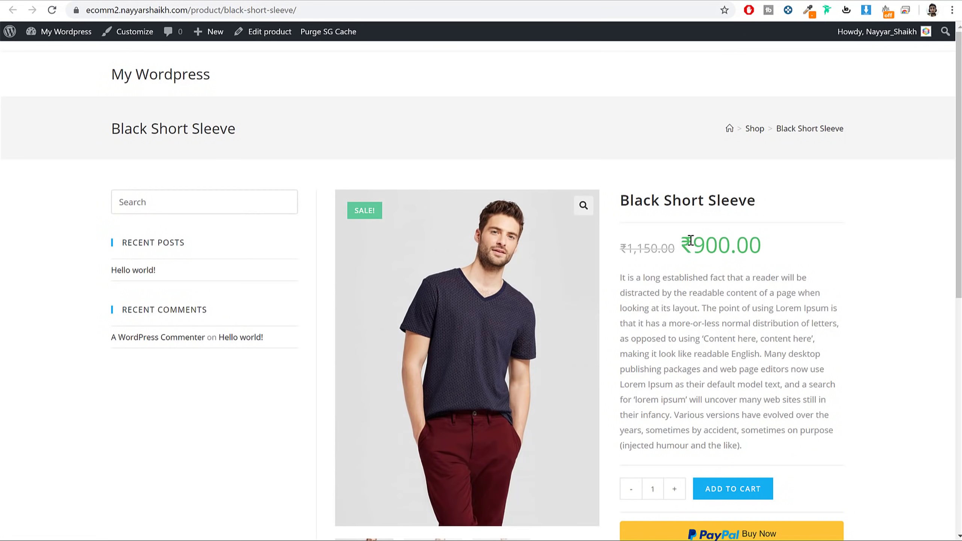
pyautogui.moveTo(635, 255); pyautogui.dragTo(681, 255)
pyautogui.click(681, 254)
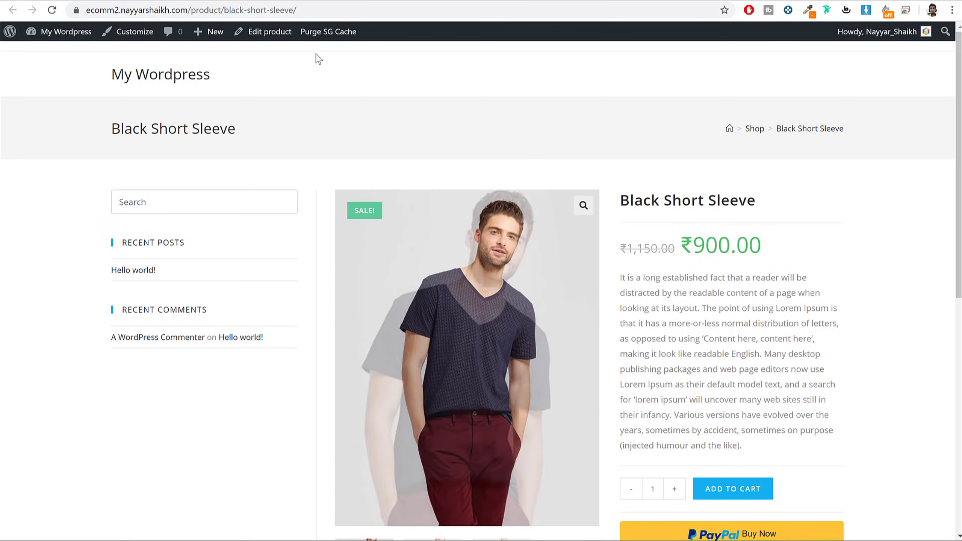
pyautogui.click(223, 2)
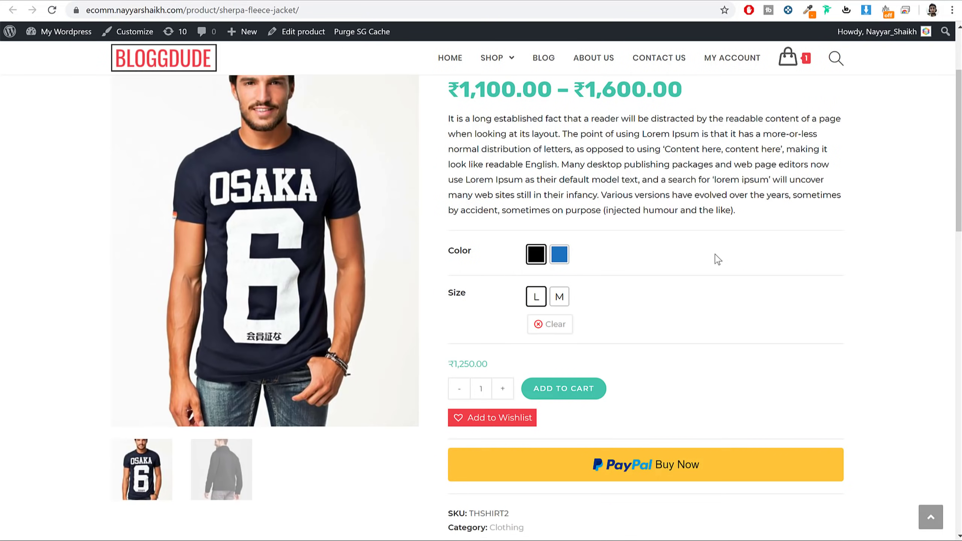
# Preview the Sherpa Fleece Jacket's blue colour variant priced at ₹1,600.00
pyautogui.scroll(4, 716, 265)
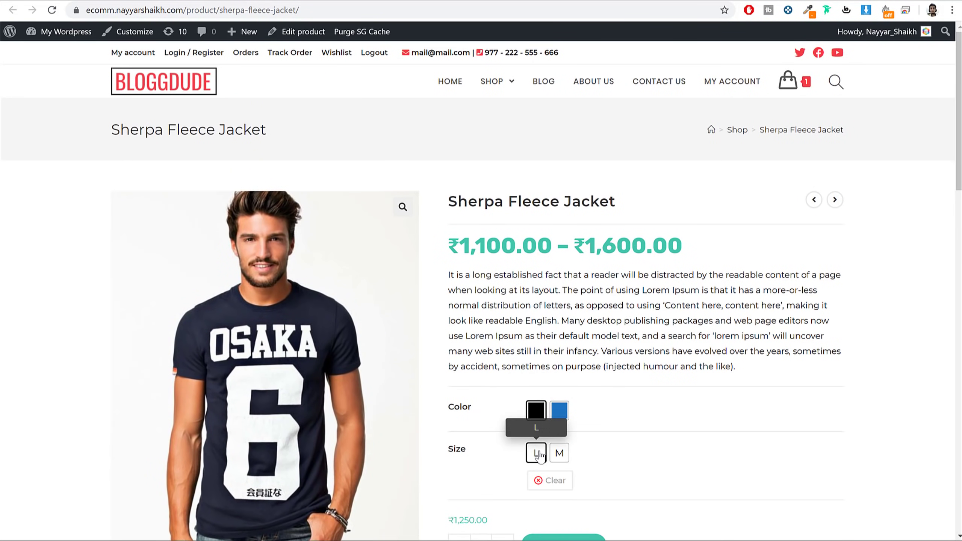
pyautogui.click(560, 410)
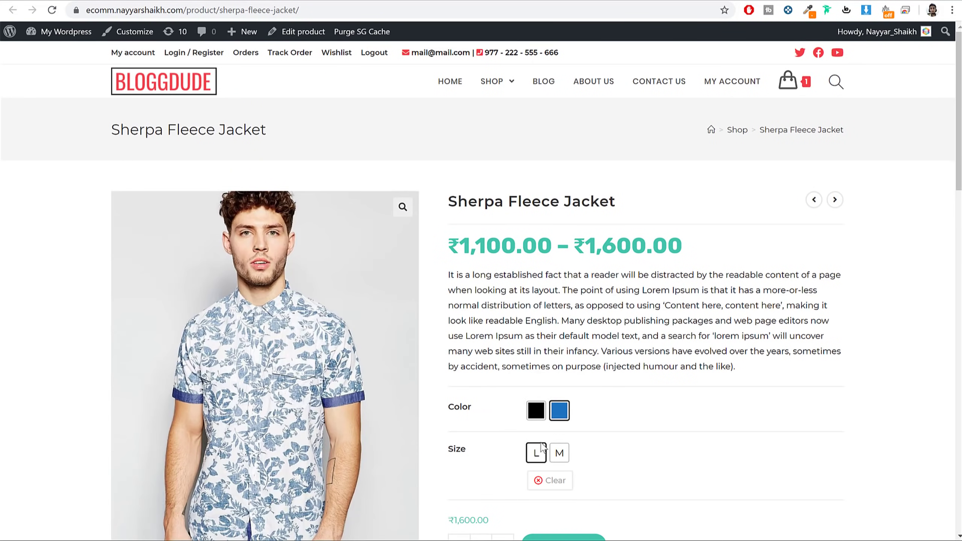
pyautogui.scroll(-4, 370, 423)
pyautogui.scroll(4, 606, 311)
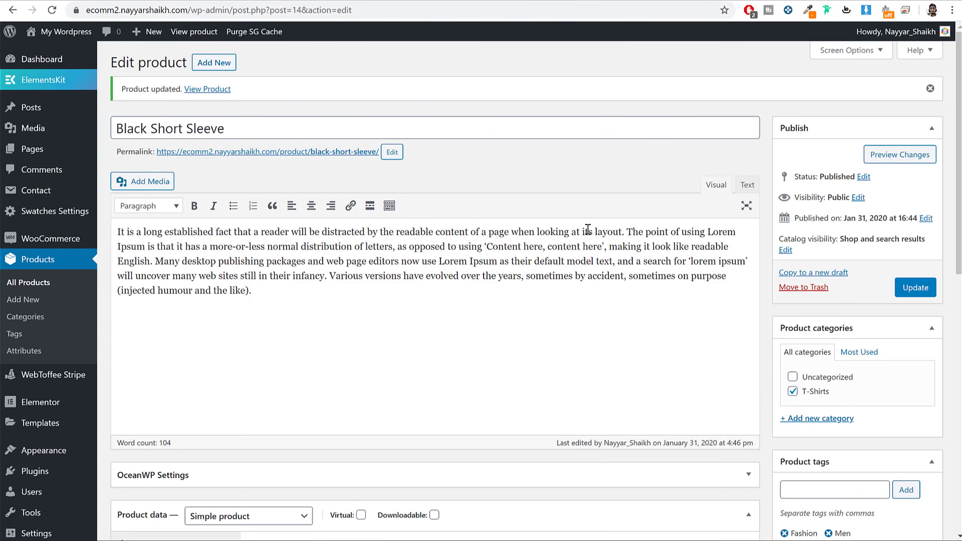
# Change Black Short Sleeve's product type to Variable product
pyautogui.scroll(-8, 324, 348)
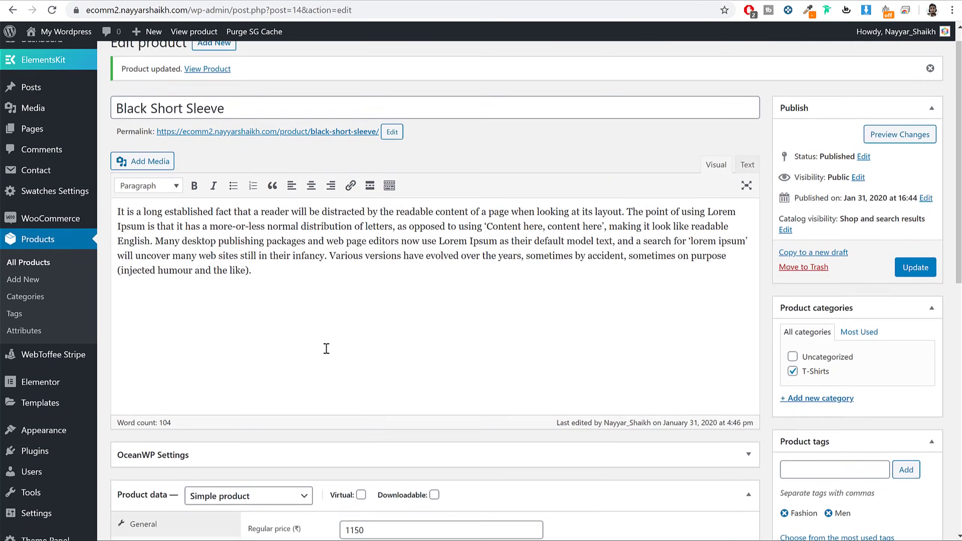
pyautogui.scroll(-5, 325, 348)
pyautogui.scroll(13, 329, 266)
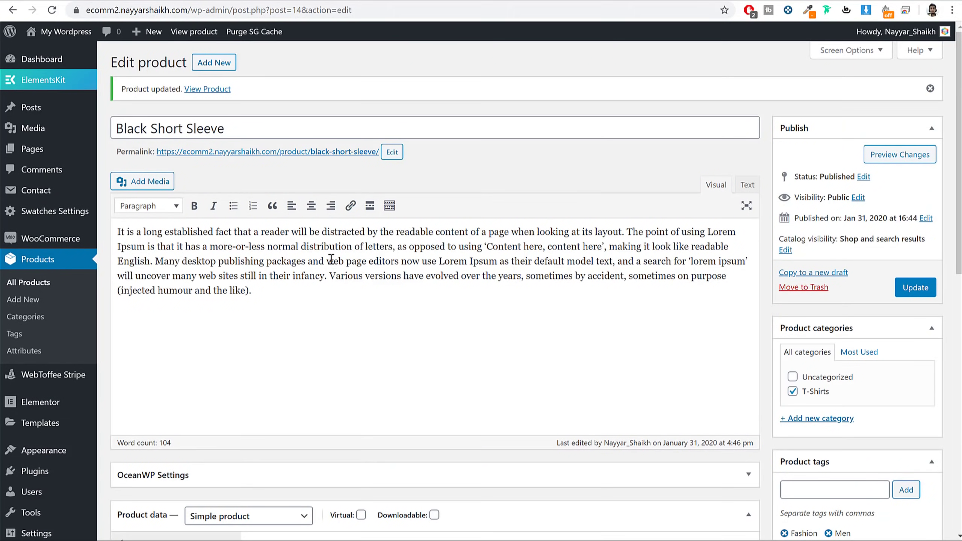
pyautogui.scroll(-5, 439, 308)
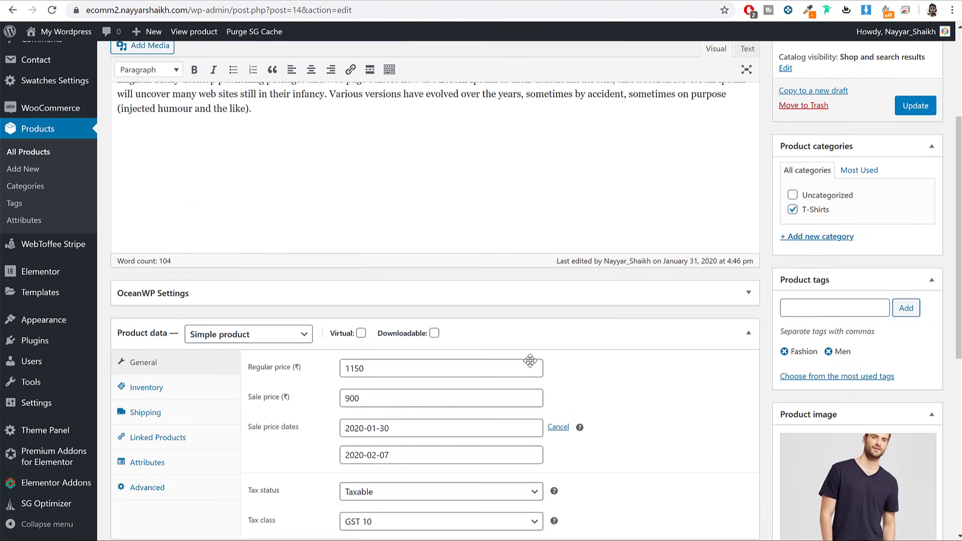
pyautogui.scroll(5, 531, 360)
pyautogui.moveTo(258, 129); pyautogui.dragTo(126, 136)
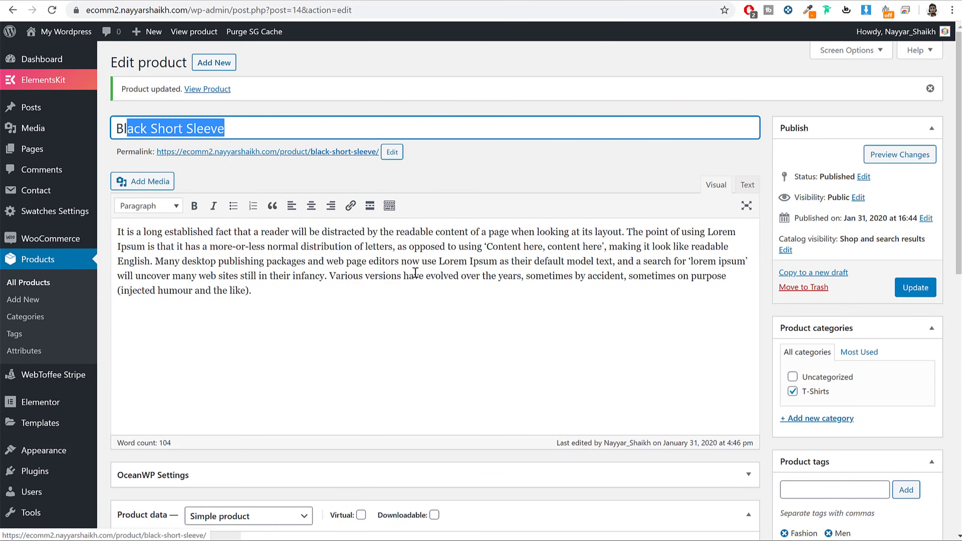
pyautogui.scroll(-5, 611, 269)
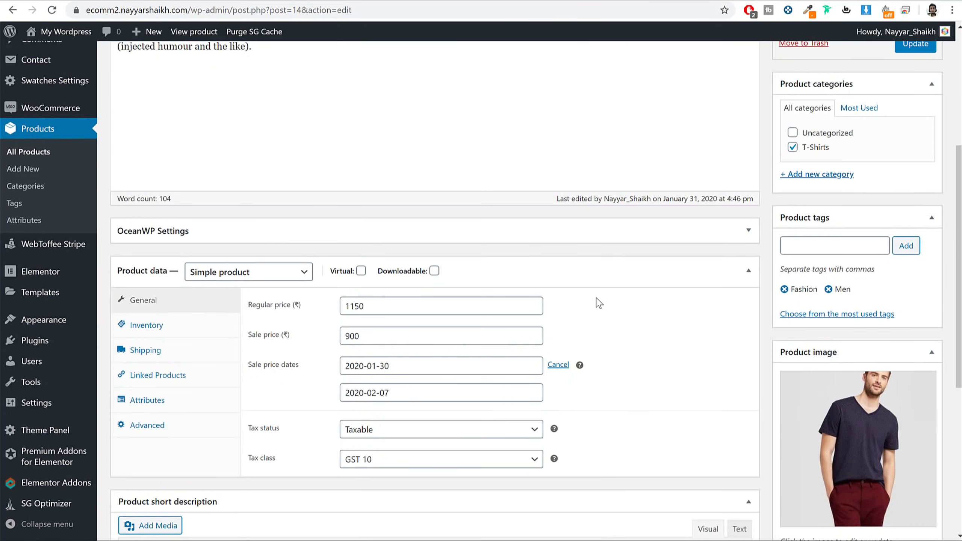
pyautogui.scroll(-5, 616, 264)
pyautogui.scroll(3, 141, 219)
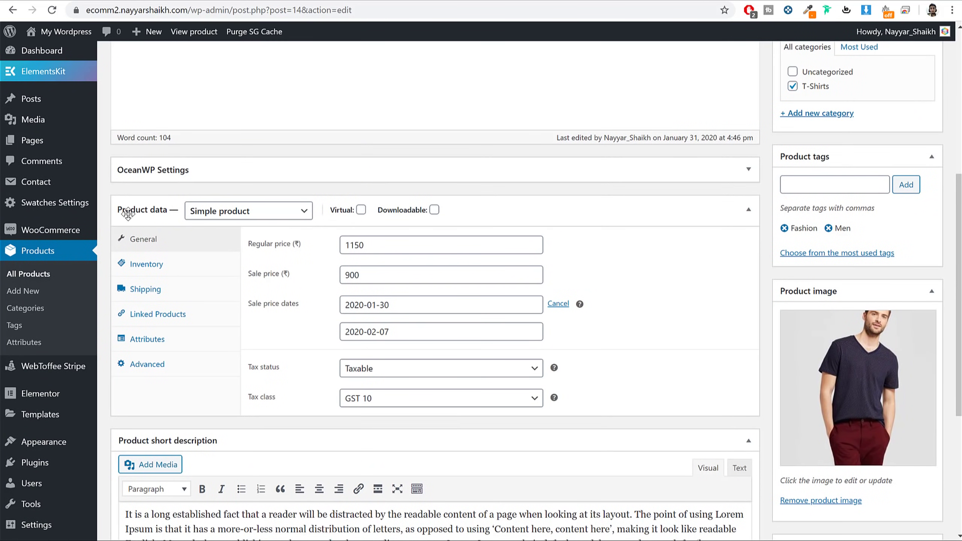
pyautogui.click(240, 216)
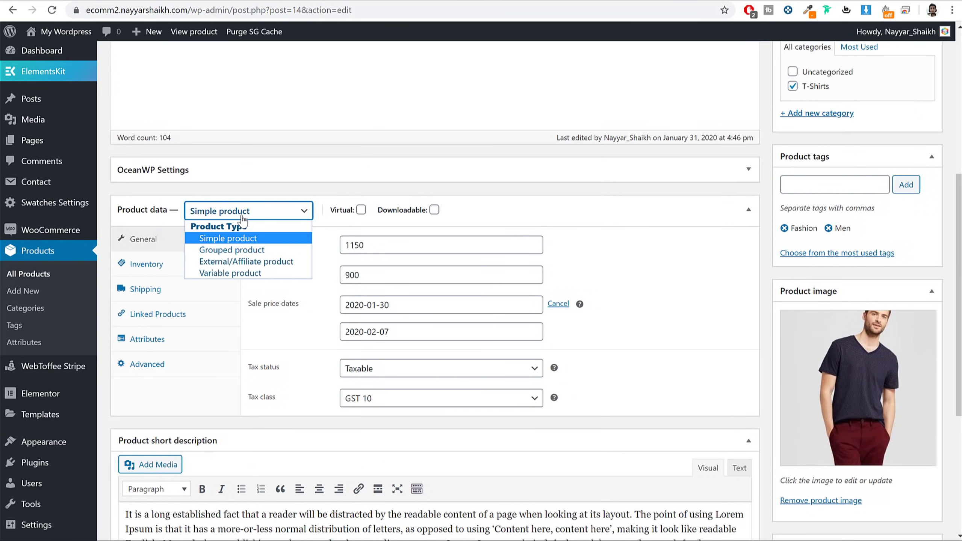
pyautogui.click(246, 274)
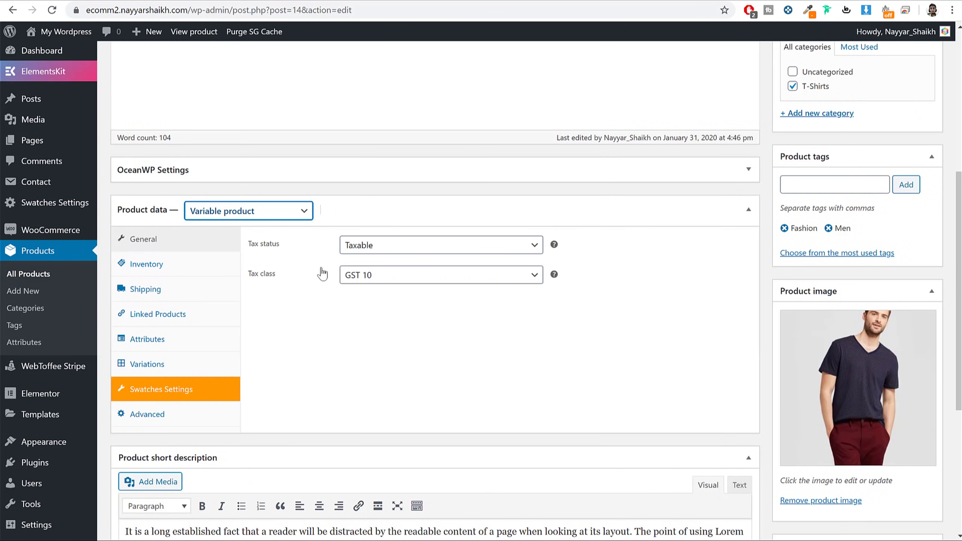
# Review the product's Inventory, Shipping and Attributes settings
pyautogui.click(187, 265)
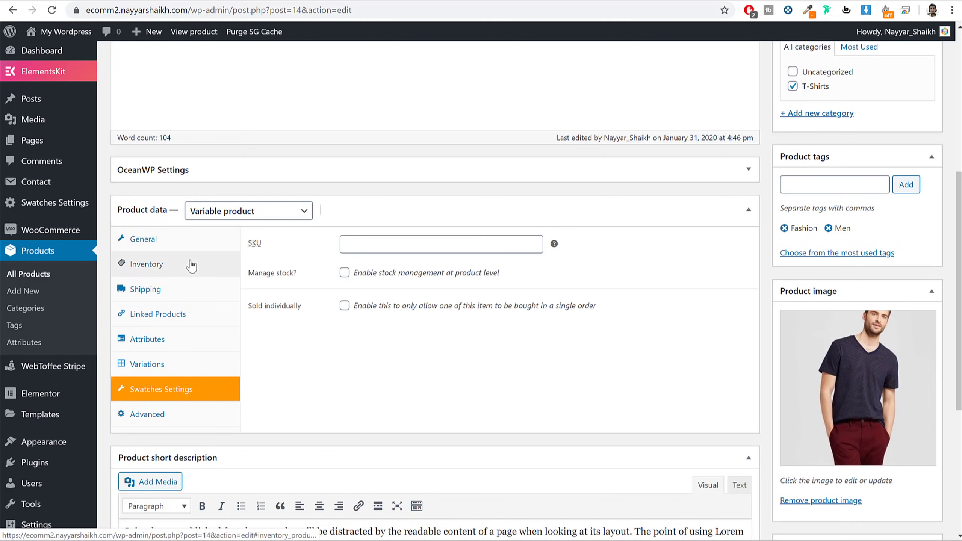
pyautogui.click(186, 294)
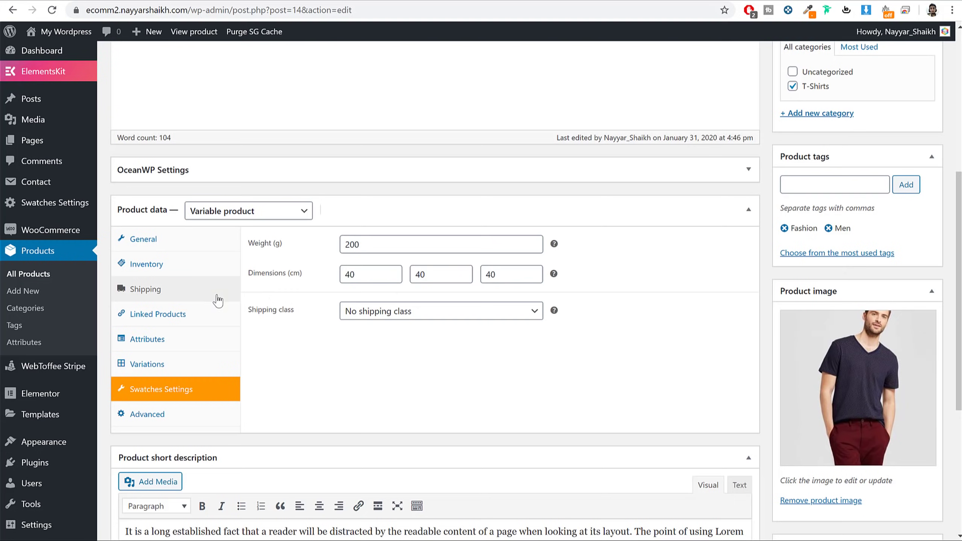
pyautogui.click(174, 349)
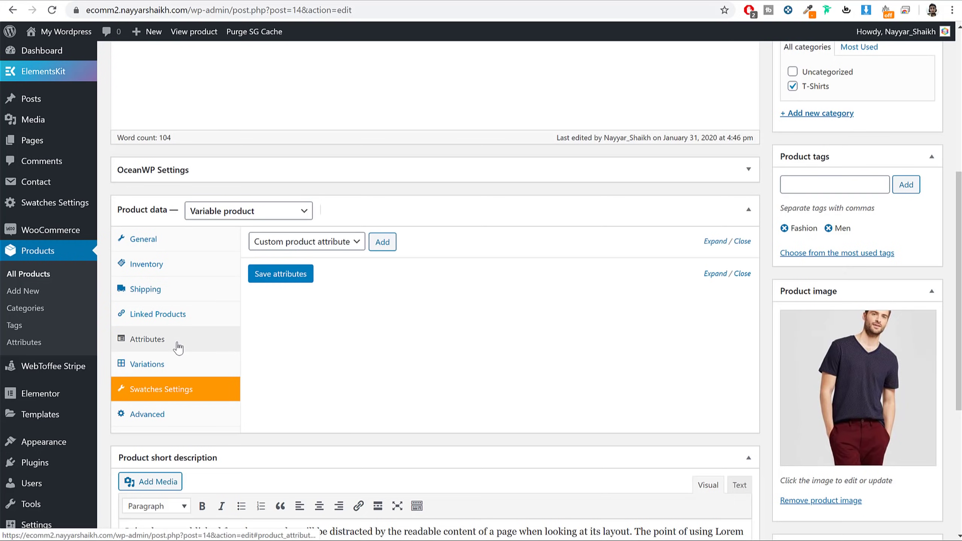
pyautogui.scroll(5, 400, 275)
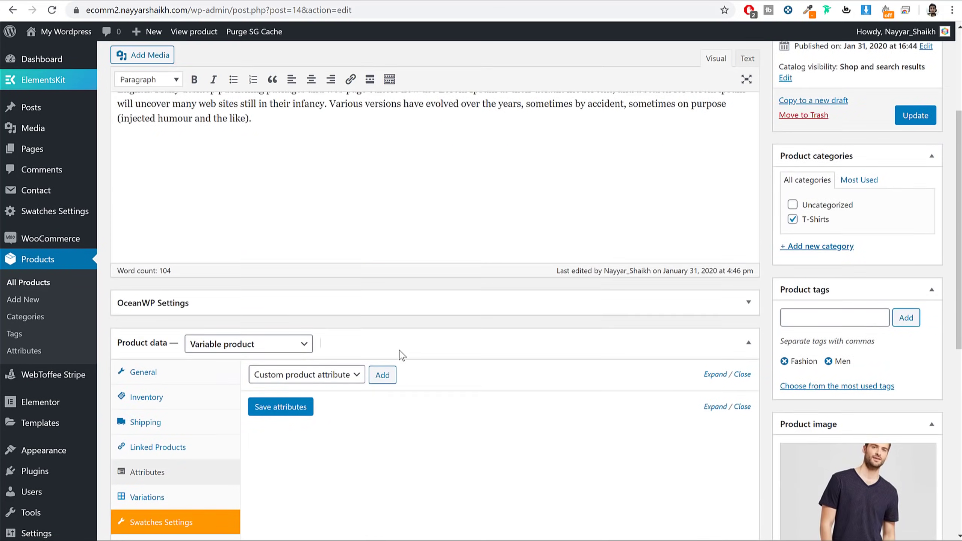
pyautogui.scroll(-5, 392, 382)
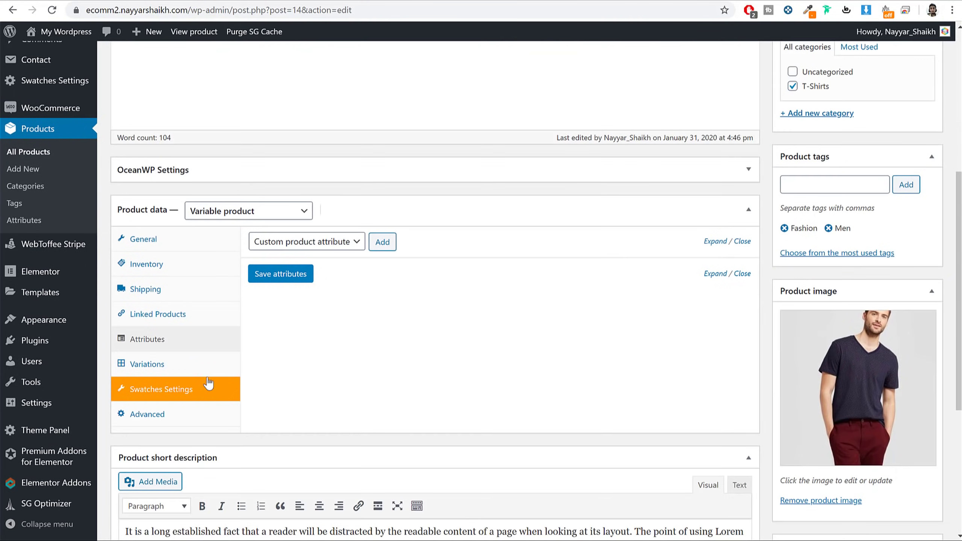
pyautogui.scroll(8, 326, 410)
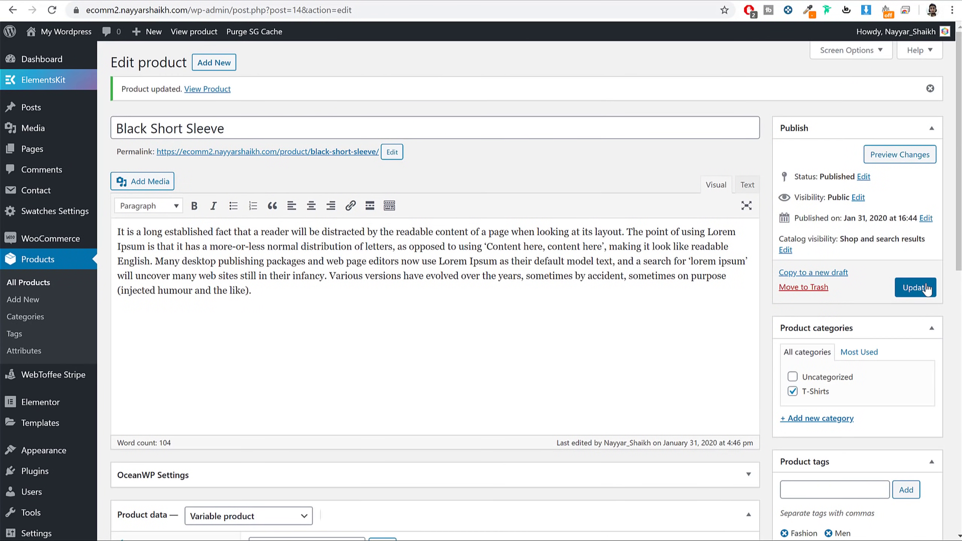
# Update the product as Variable and open Products > Attributes in a new tab
pyautogui.click(913, 287)
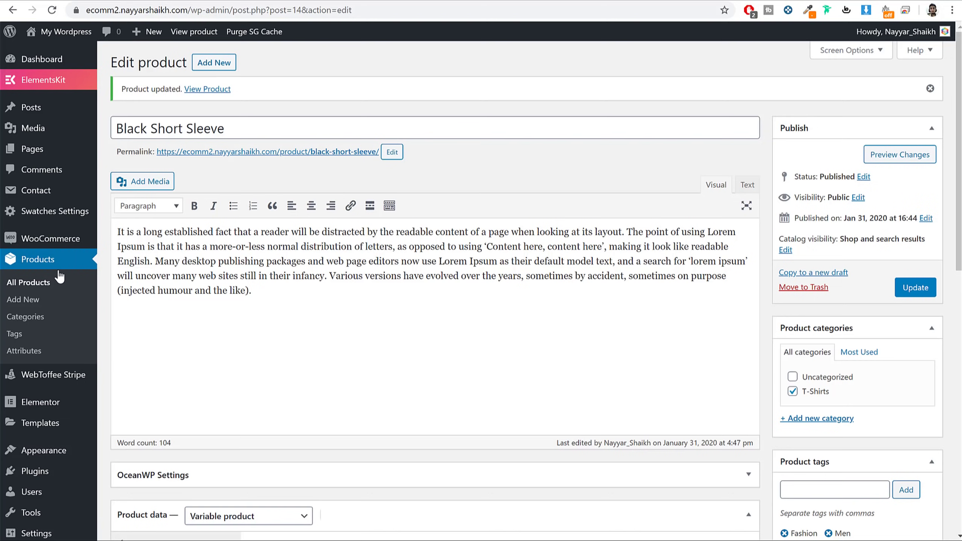
pyautogui.rightClick(37, 358)
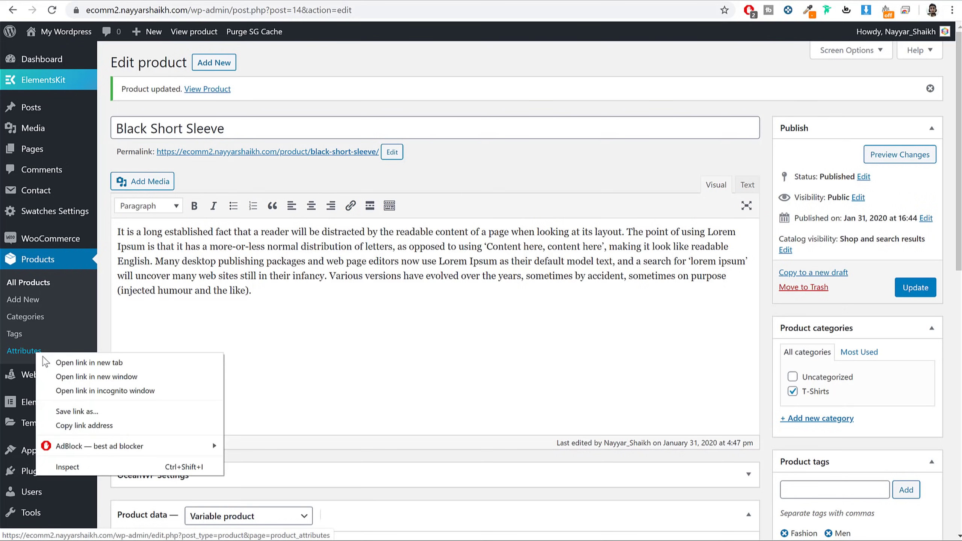
pyautogui.click(76, 361)
# Create a Size attribute with archives enabled and type Button
pyautogui.click(470, 2)
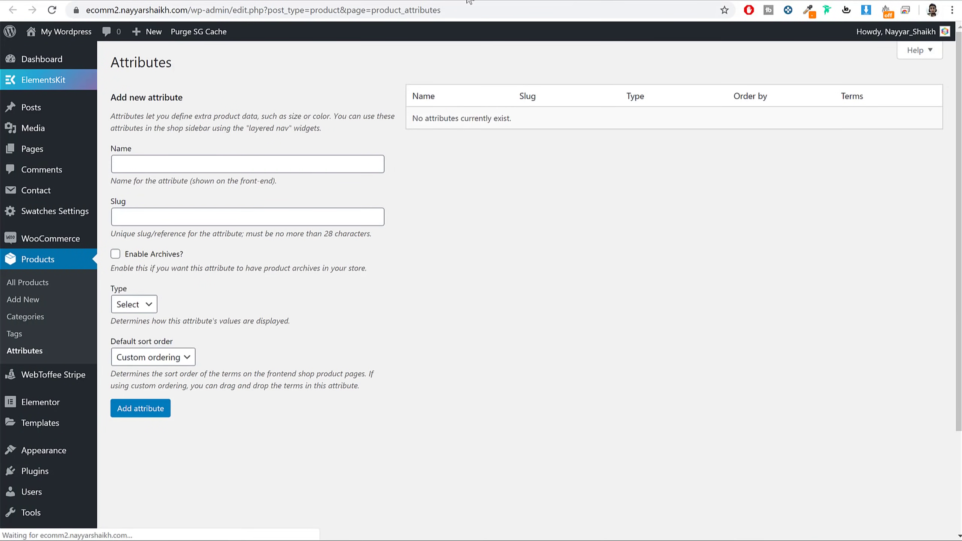
pyautogui.click(189, 159)
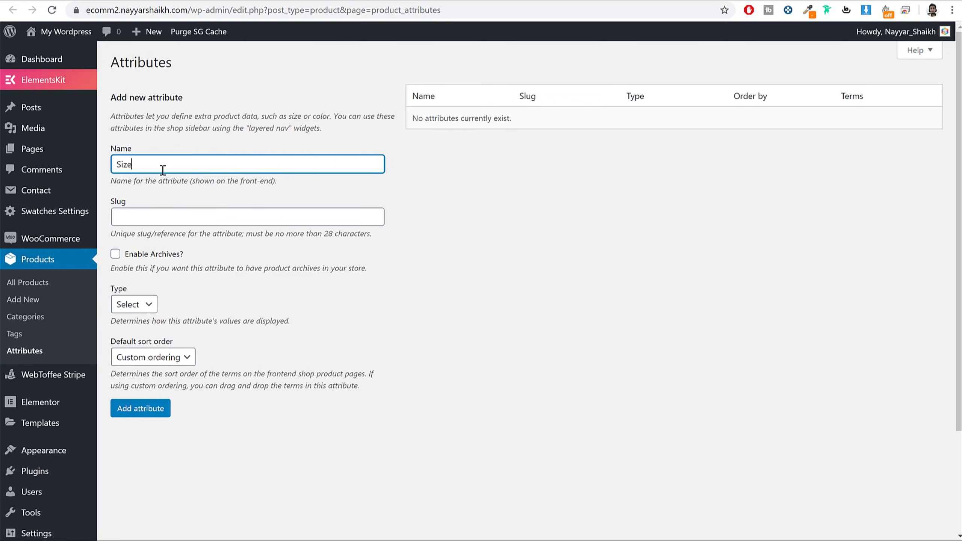
pyautogui.moveTo(162, 171); pyautogui.dragTo(112, 172)
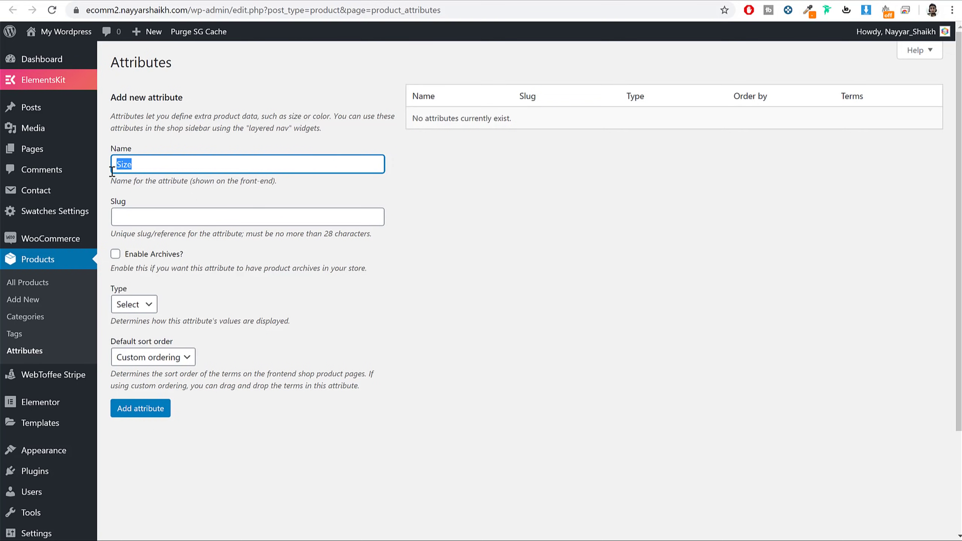
pyautogui.click(116, 255)
pyautogui.moveTo(187, 260); pyautogui.dragTo(135, 263)
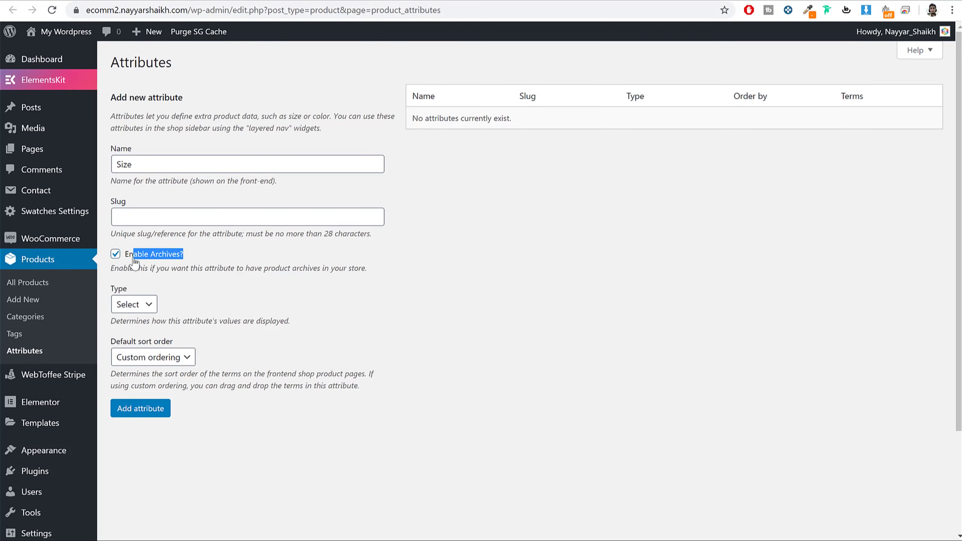
pyautogui.click(125, 305)
pyautogui.click(143, 357)
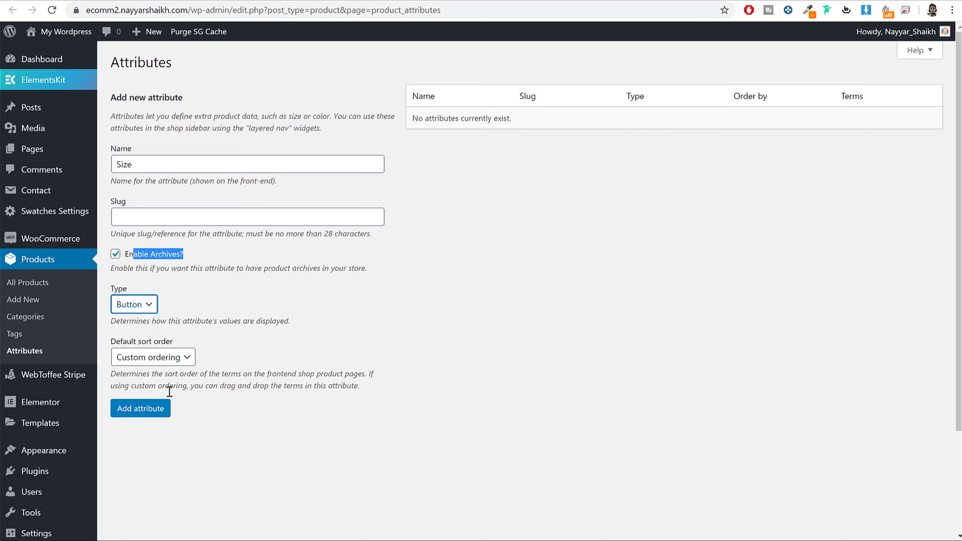
pyautogui.click(146, 409)
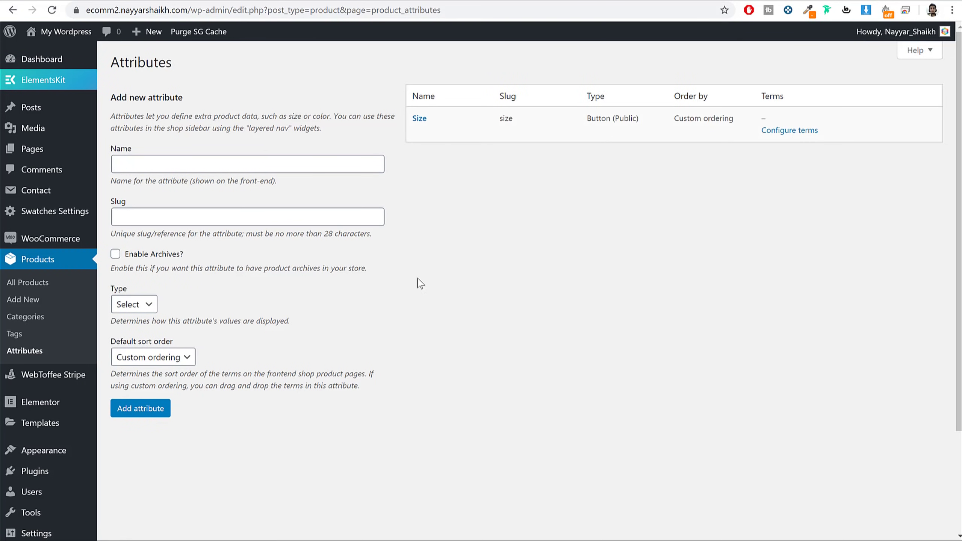
# Create a Color attribute with archives enabled and type Color
pyautogui.click(259, 162)
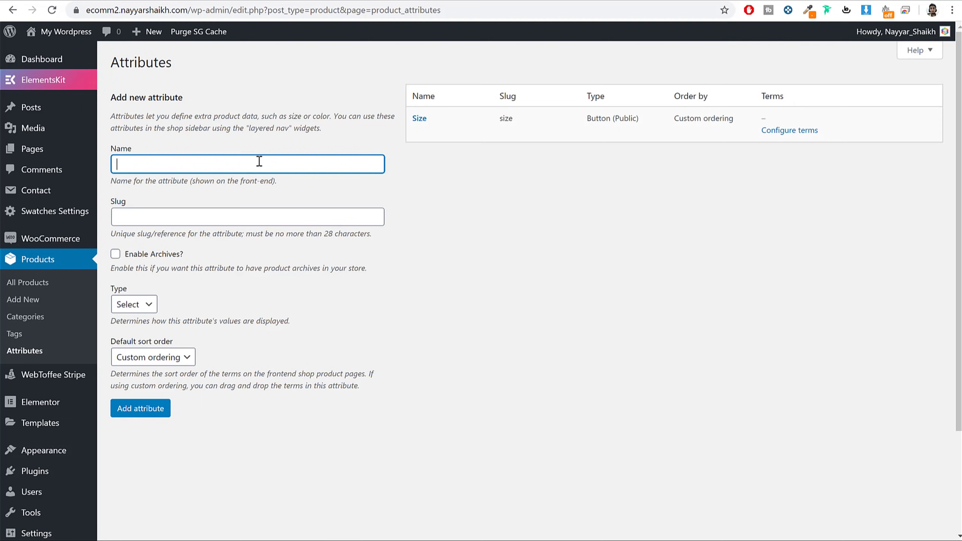
pyautogui.press('Tab')
pyautogui.press('Tab')
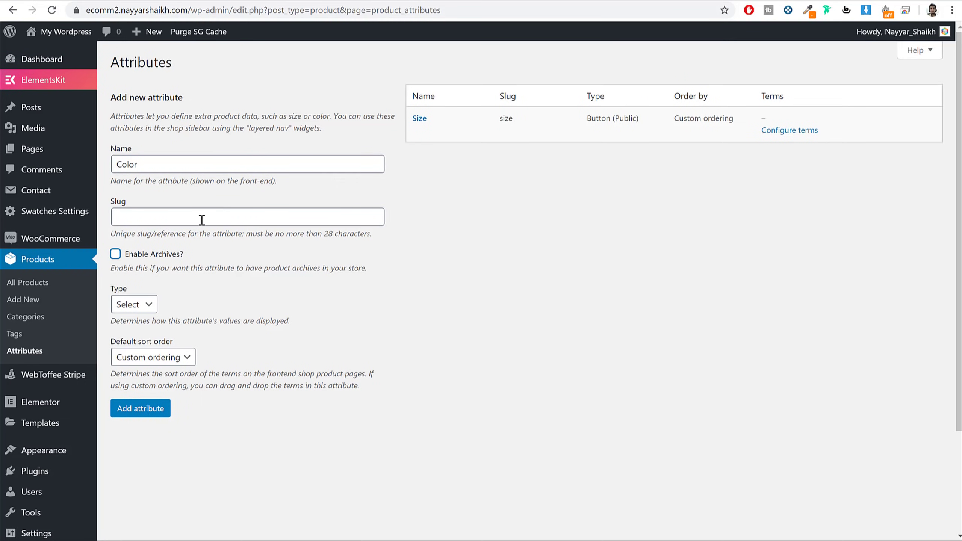
pyautogui.click(129, 259)
pyautogui.click(144, 306)
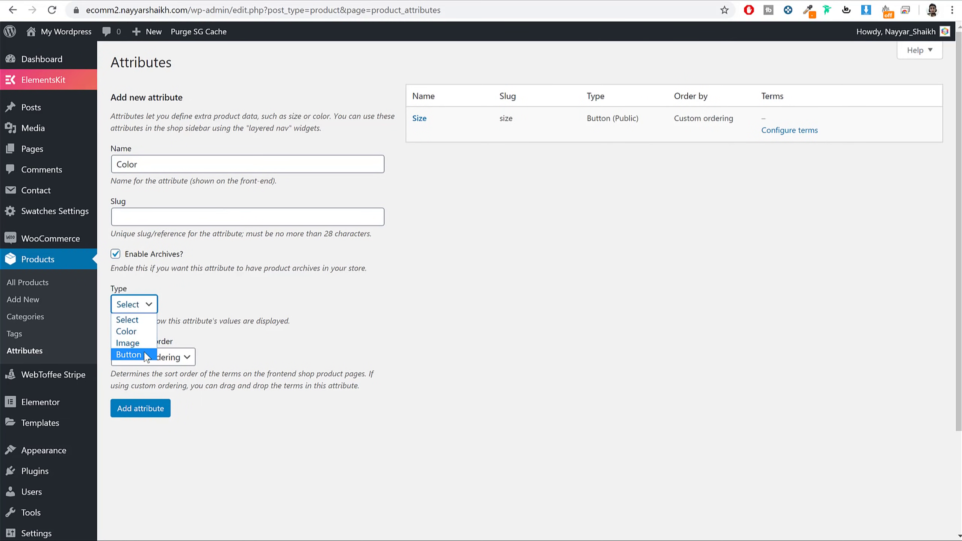
pyautogui.click(139, 335)
pyautogui.click(152, 409)
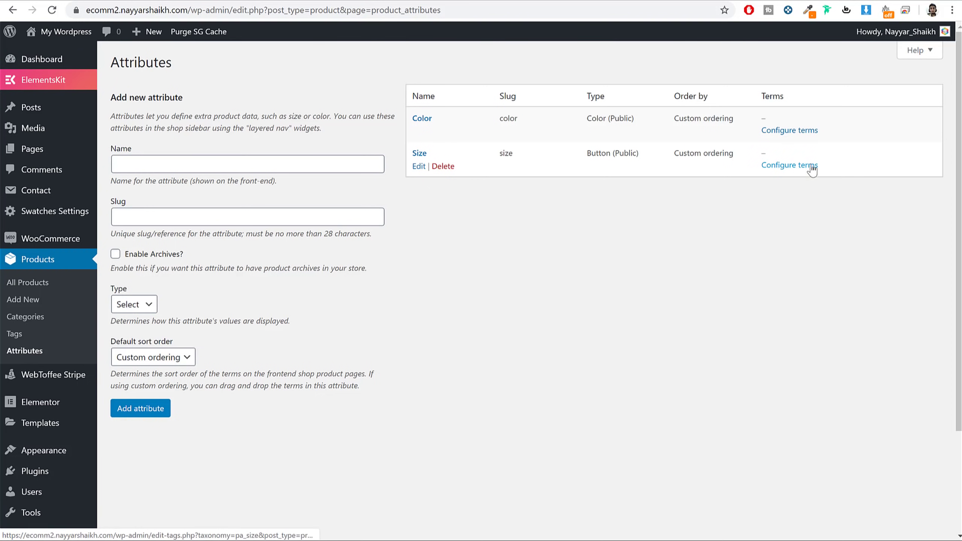
pyautogui.click(792, 170)
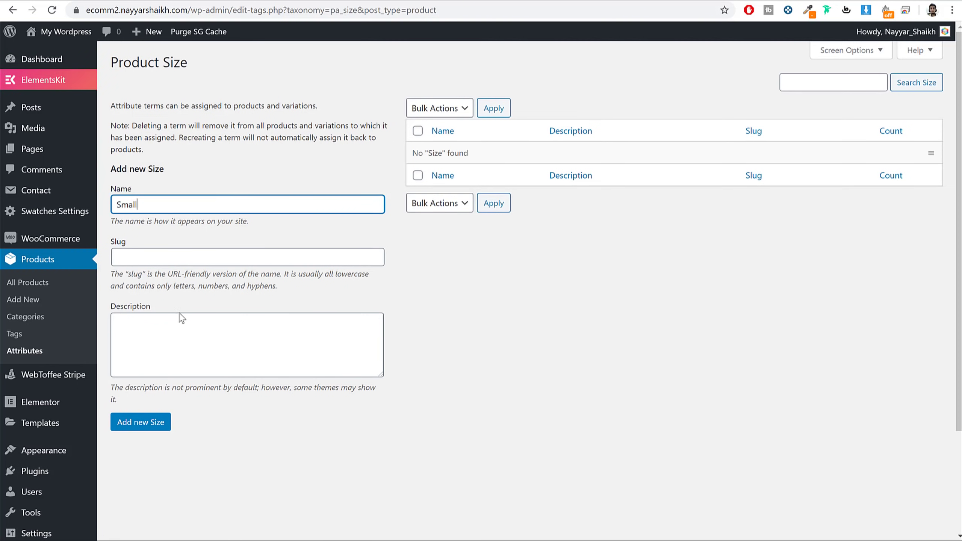
# Add the terms Small, Medium and Large to the Size attribute
pyautogui.click(162, 422)
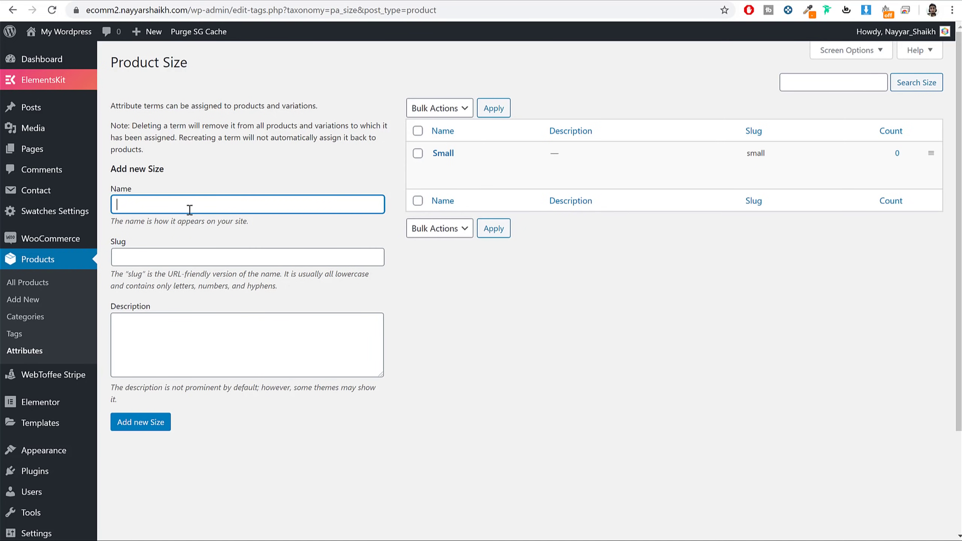
pyautogui.write('Medium')
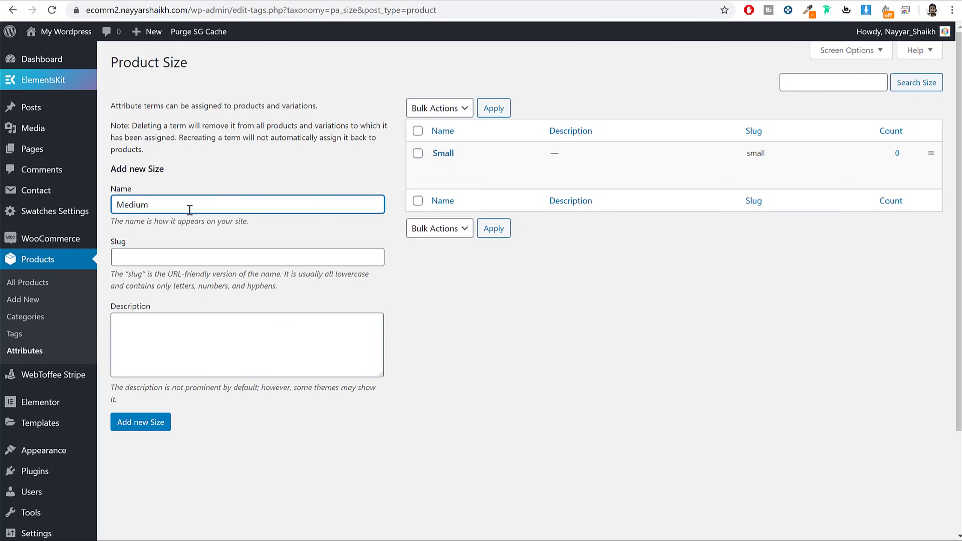
pyautogui.click(141, 423)
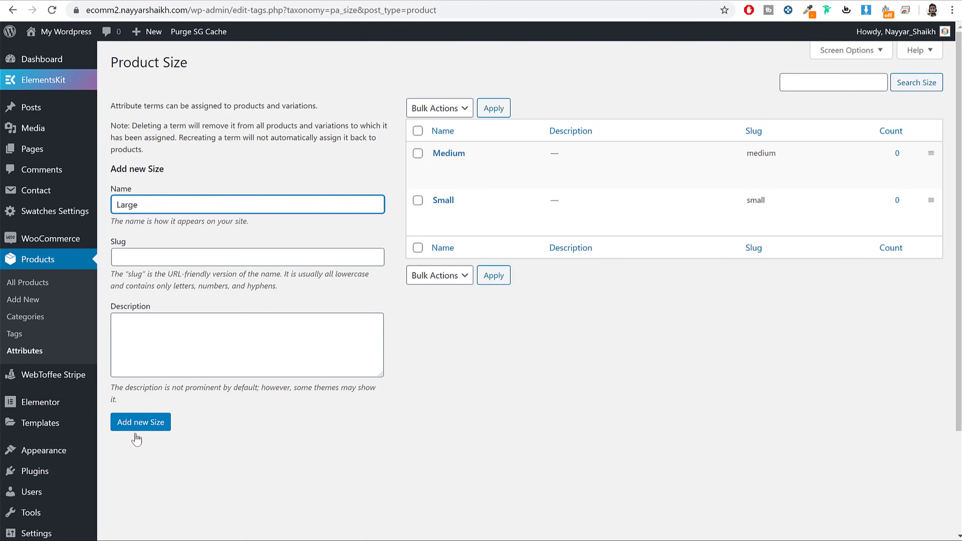
pyautogui.click(150, 421)
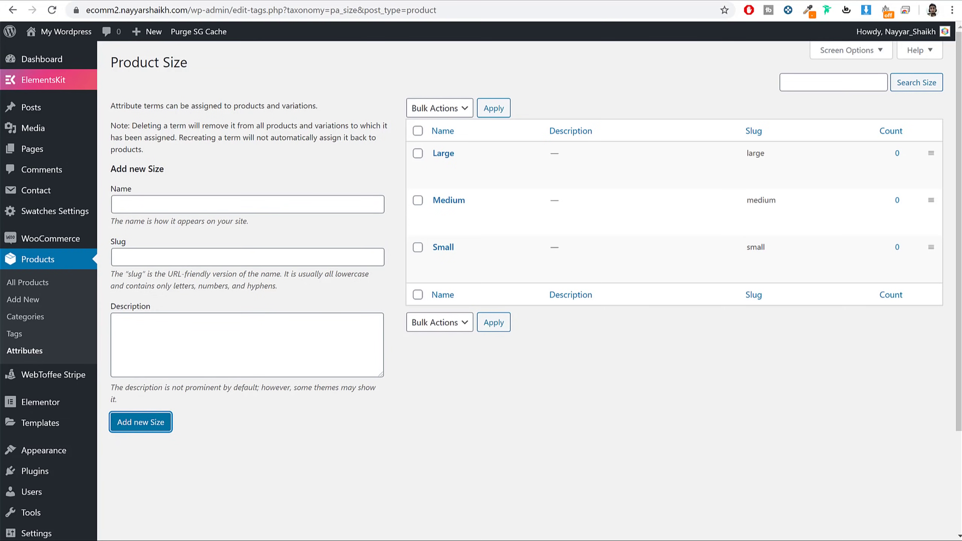
pyautogui.click(33, 351)
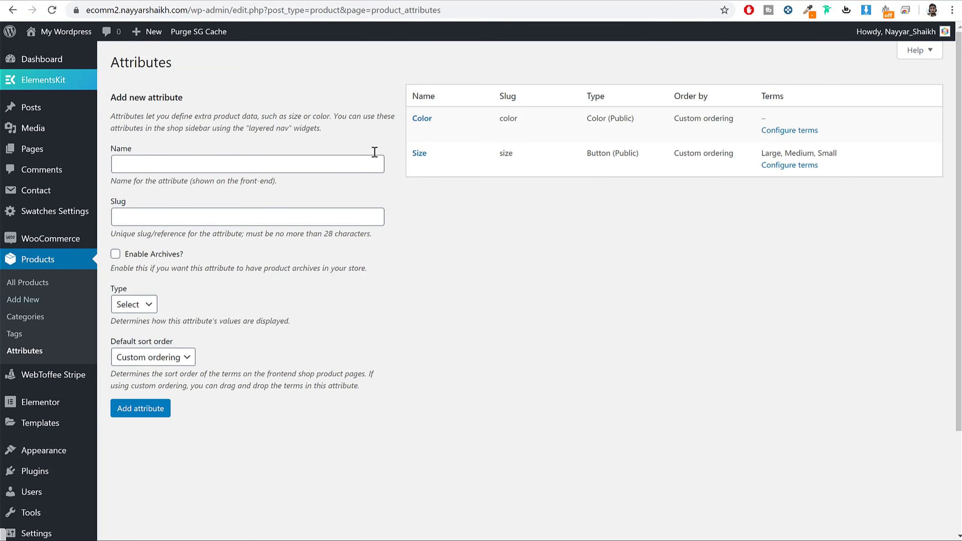
# Add a Black term with a black swatch to the Color attribute
pyautogui.click(416, 130)
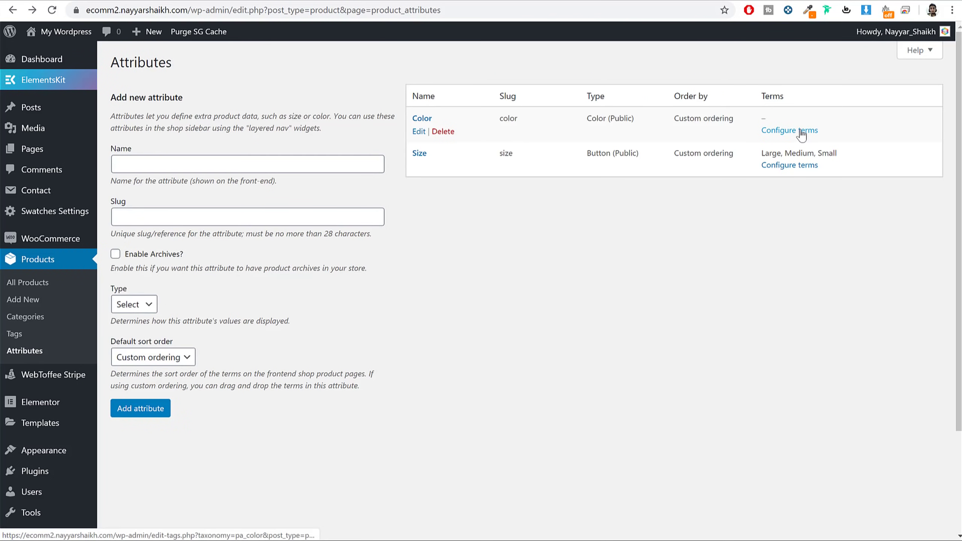
pyautogui.click(802, 131)
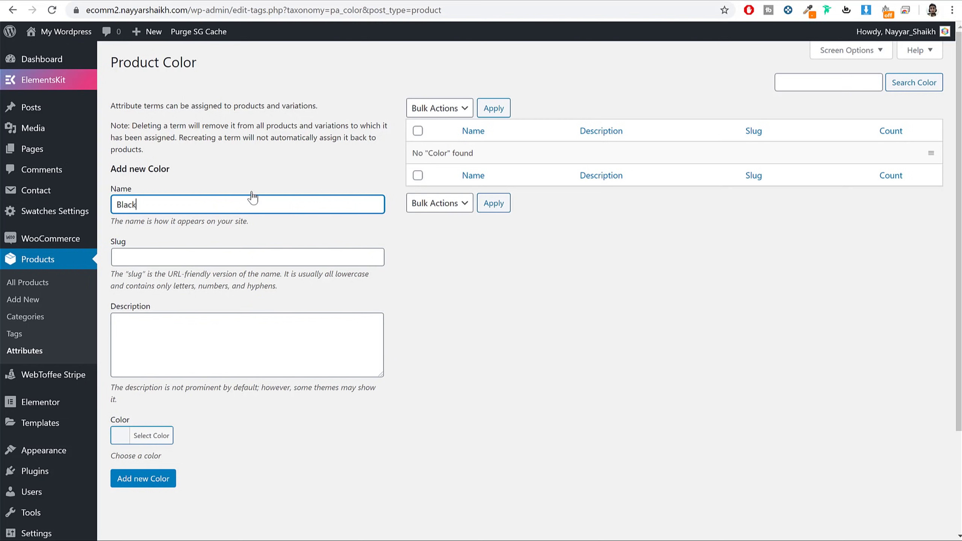
pyautogui.scroll(-2, 246, 198)
pyautogui.click(152, 372)
pyautogui.scroll(-2, 136, 417)
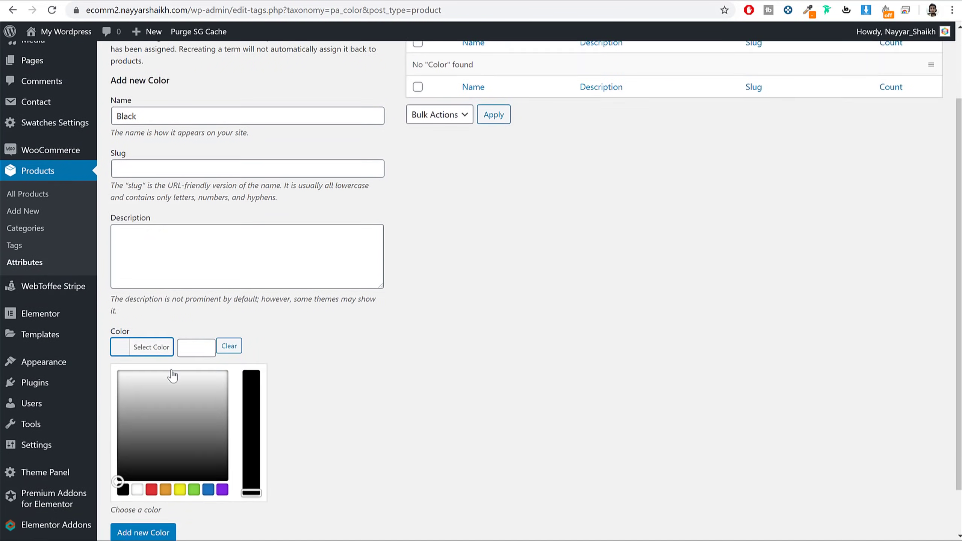
pyautogui.click(124, 456)
pyautogui.click(154, 320)
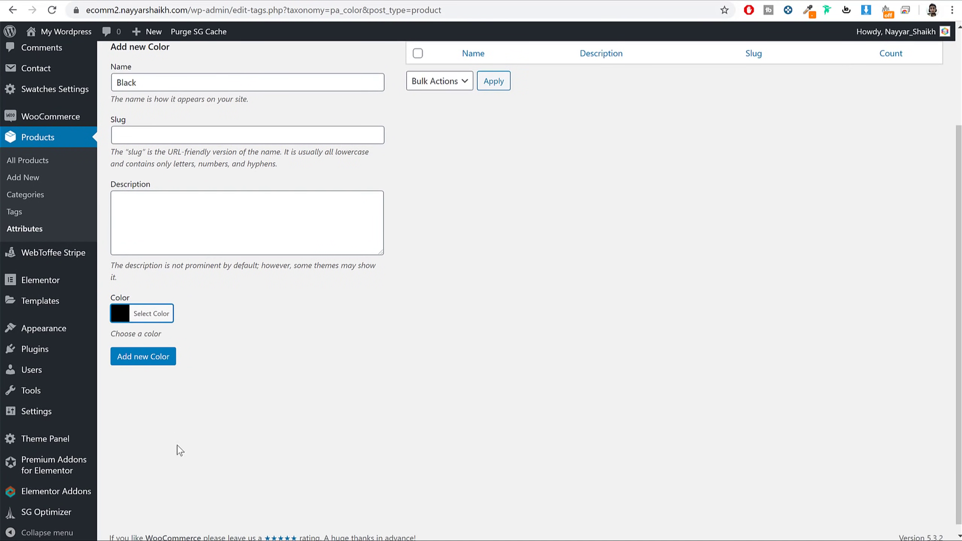
pyautogui.click(143, 358)
# Add a Yellow Color term with a yellow swatch
pyautogui.click(197, 205)
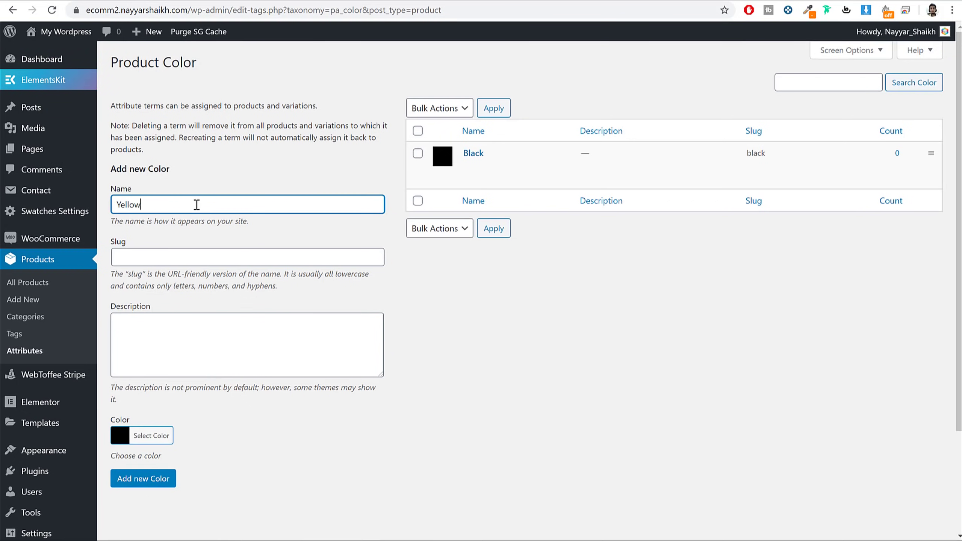
pyautogui.scroll(-3, 196, 205)
pyautogui.click(148, 314)
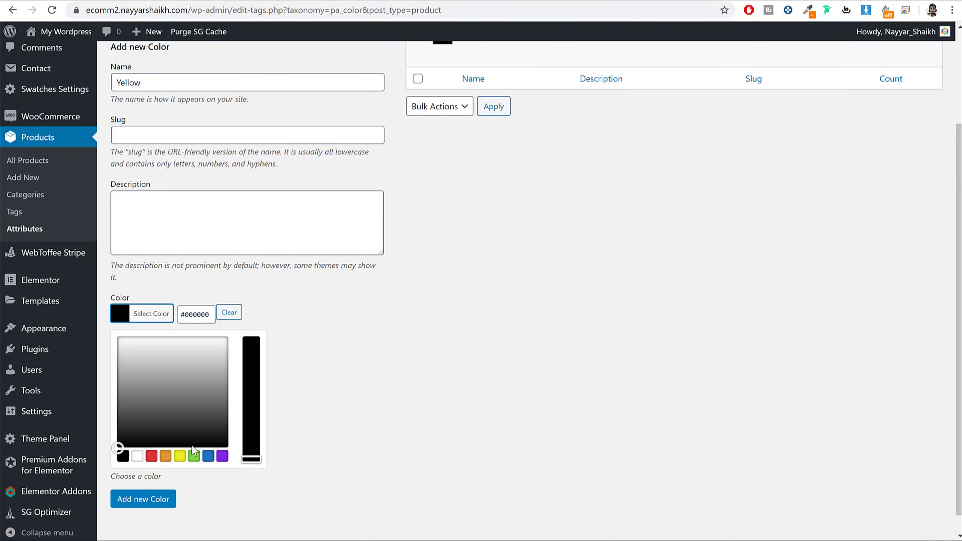
pyautogui.click(179, 456)
pyautogui.click(153, 318)
pyautogui.click(166, 356)
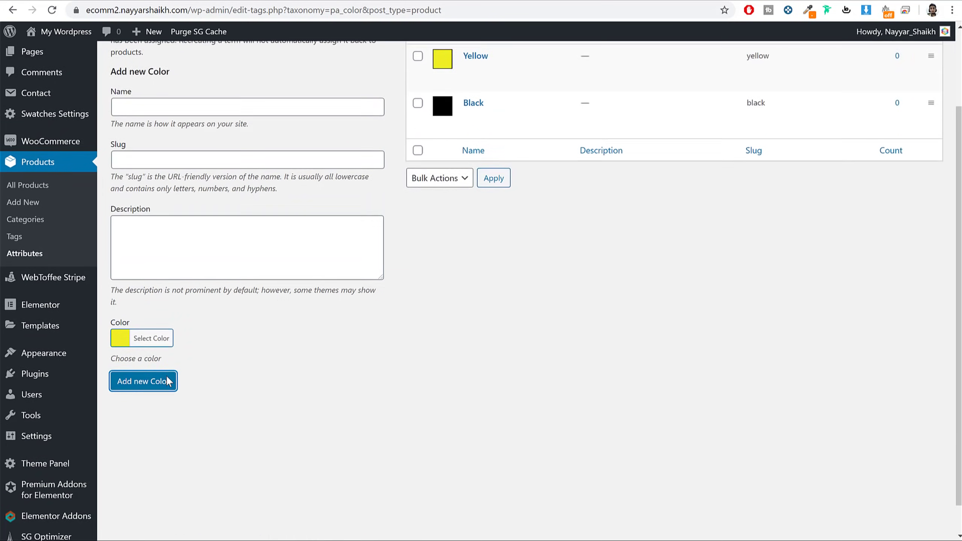
# Add a Blue Color term with a blue swatch
pyautogui.scroll(3, 166, 381)
pyautogui.click(189, 107)
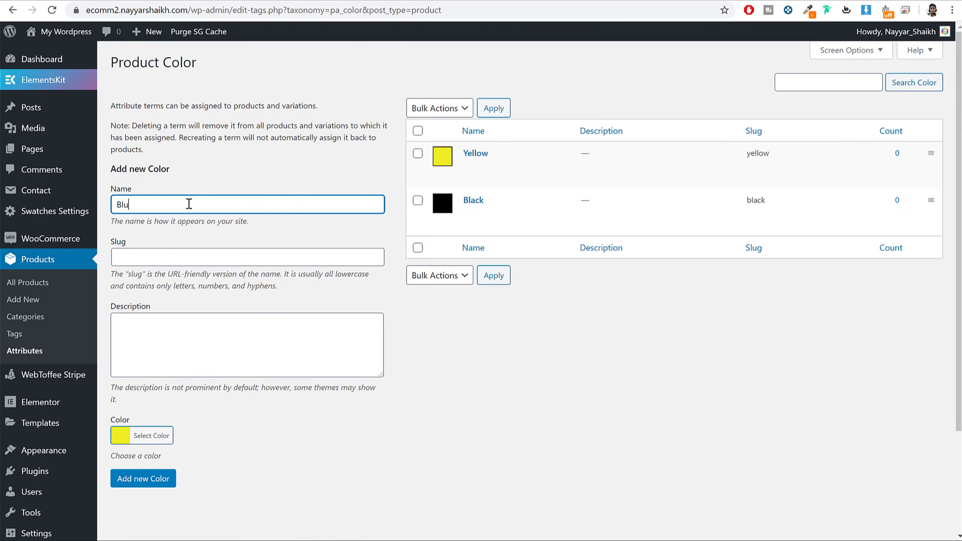
pyautogui.scroll(-3, 189, 204)
pyautogui.click(159, 305)
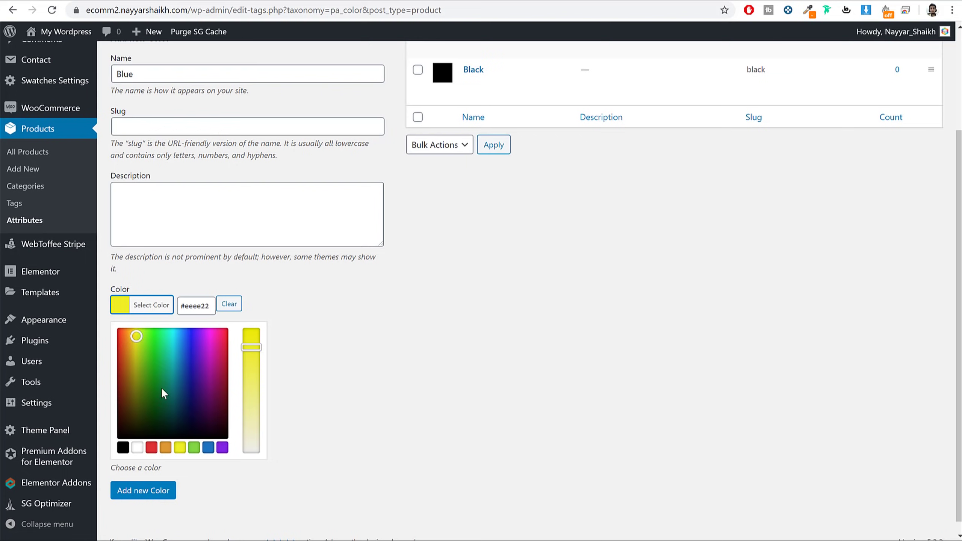
pyautogui.click(209, 447)
pyautogui.click(136, 491)
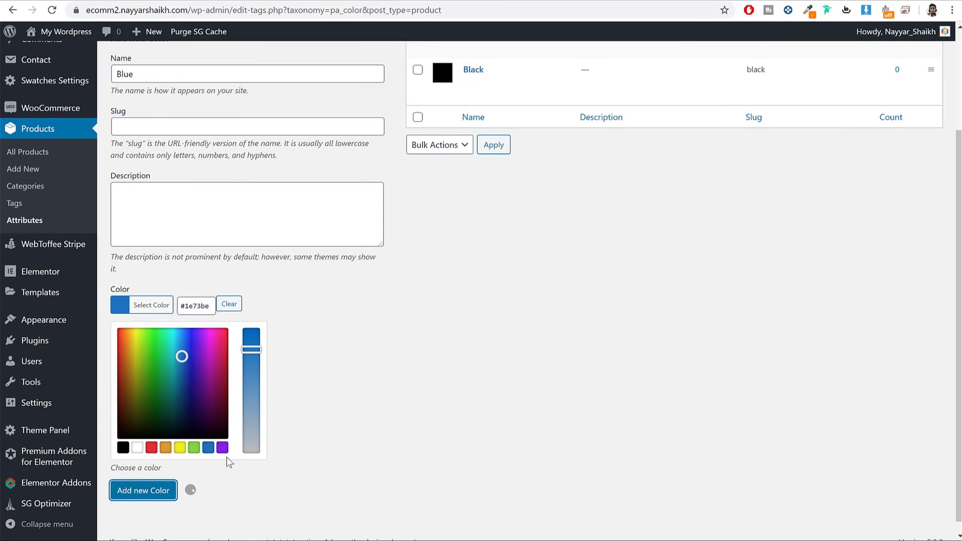
pyautogui.click(584, 374)
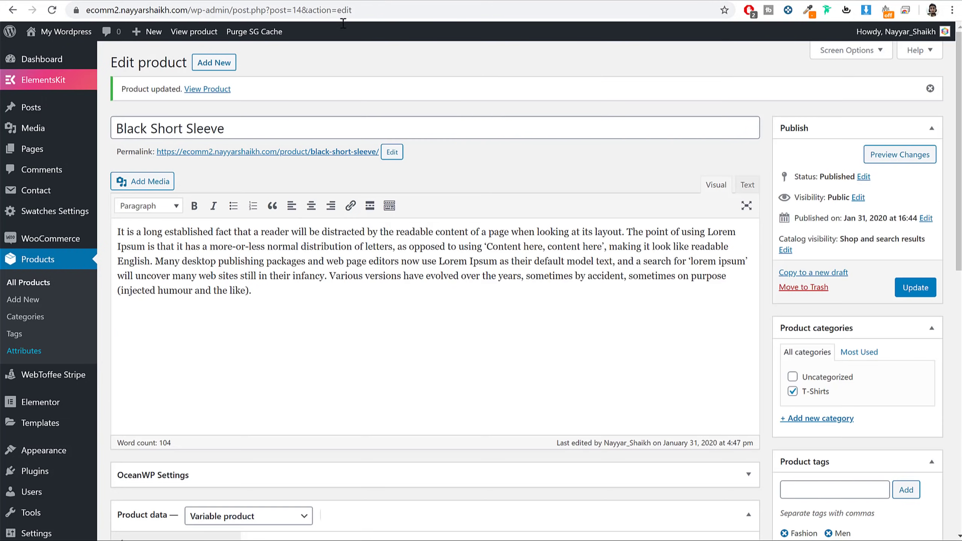
# Add the Color attribute with Black and Blue values, used for variations
pyautogui.click(49, 14)
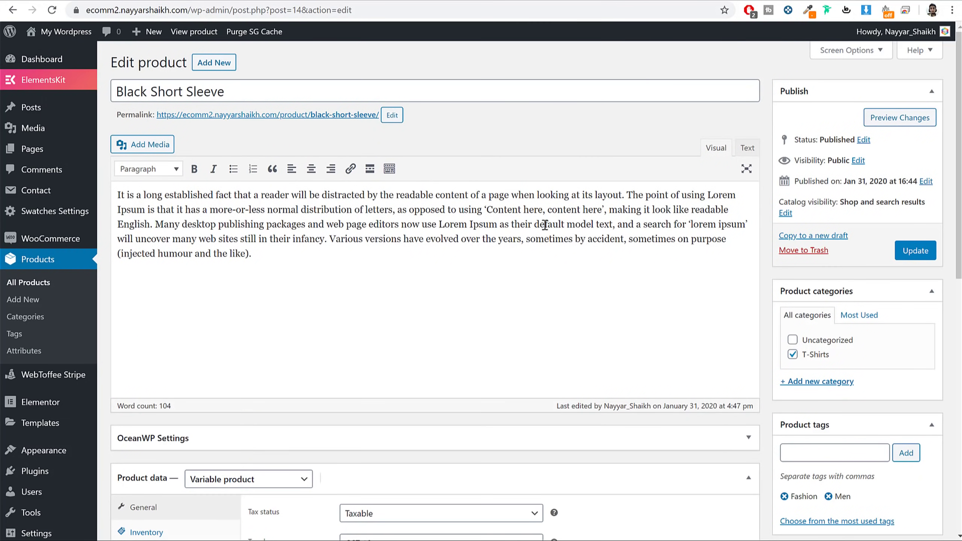
pyautogui.scroll(-7, 558, 239)
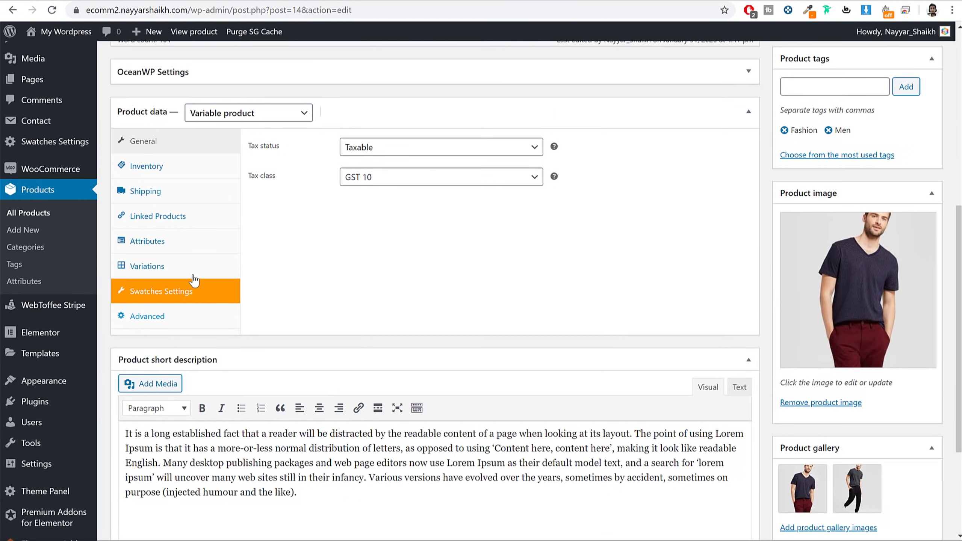
pyautogui.click(178, 244)
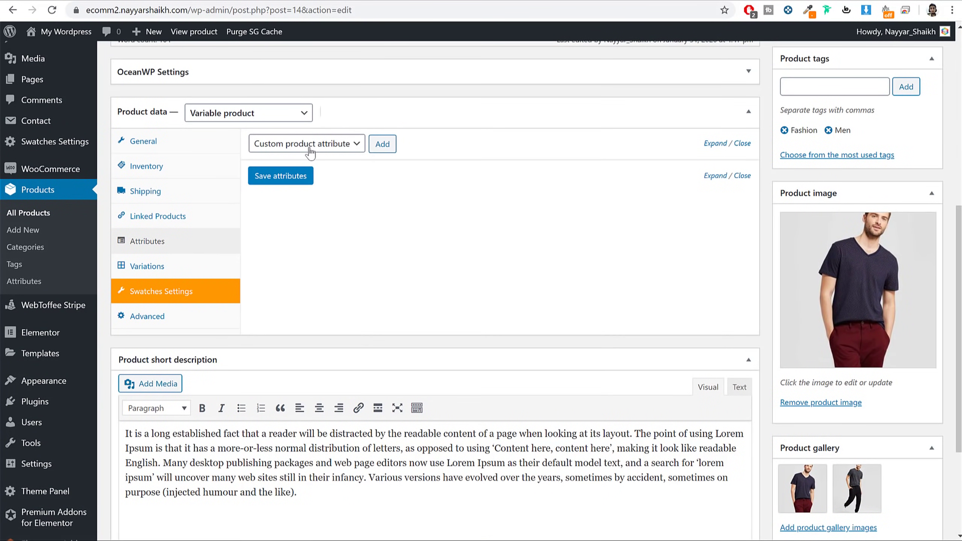
pyautogui.click(322, 150)
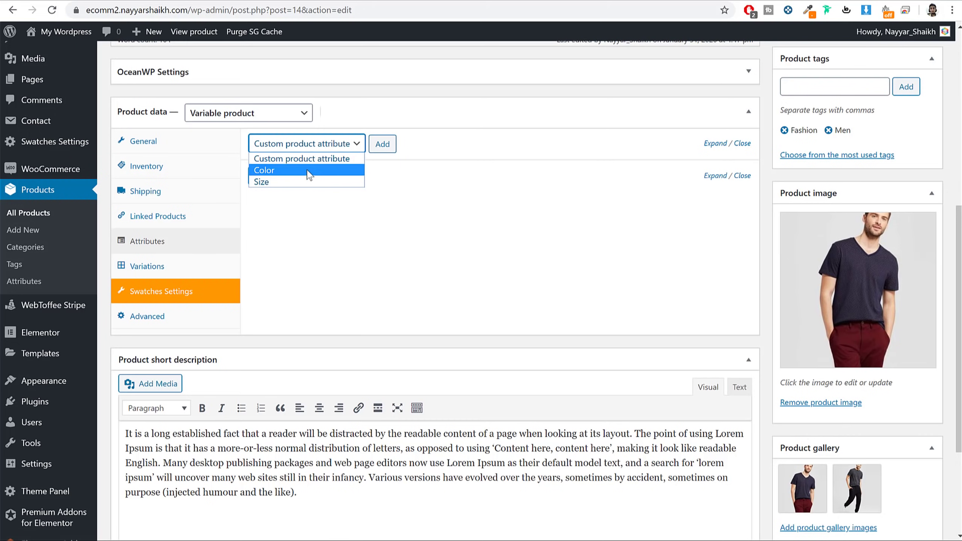
pyautogui.click(295, 173)
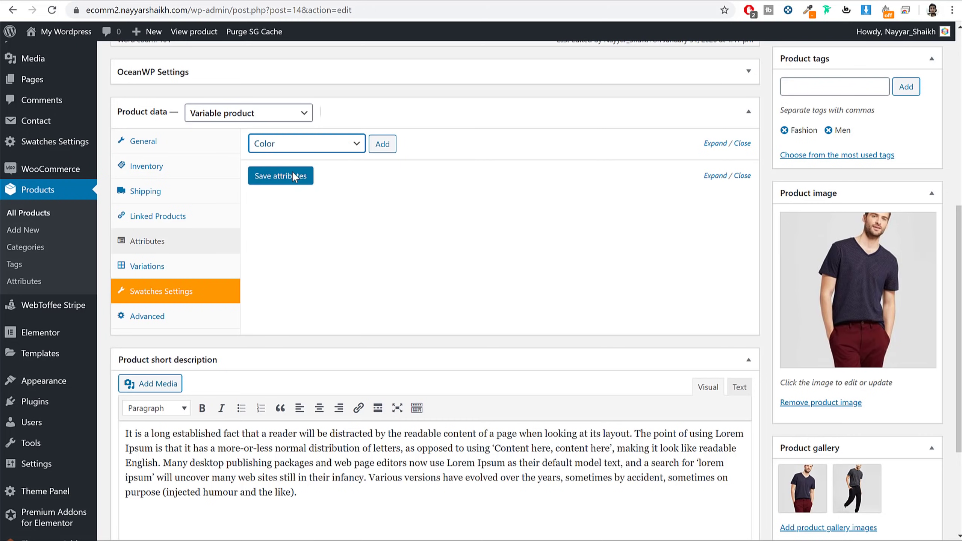
pyautogui.click(383, 147)
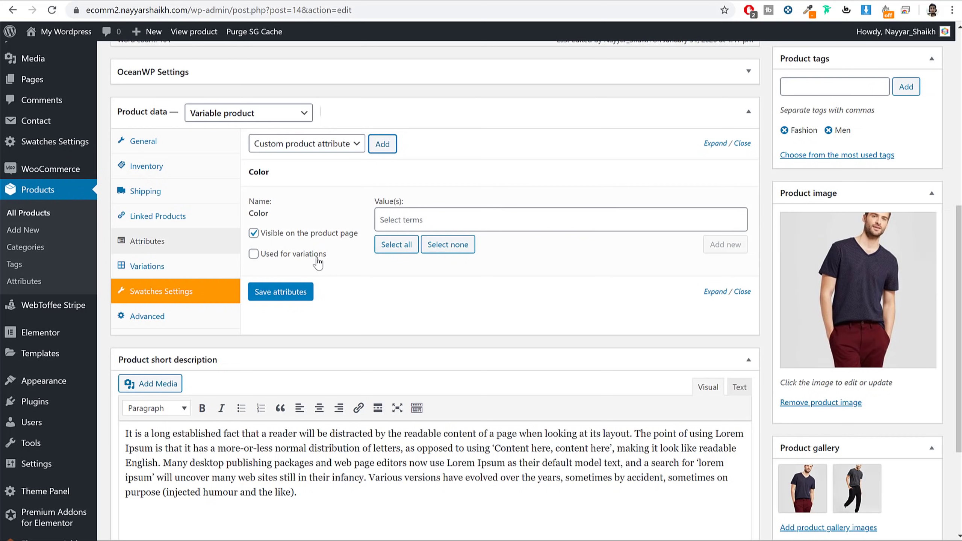
pyautogui.moveTo(306, 267); pyautogui.dragTo(268, 268)
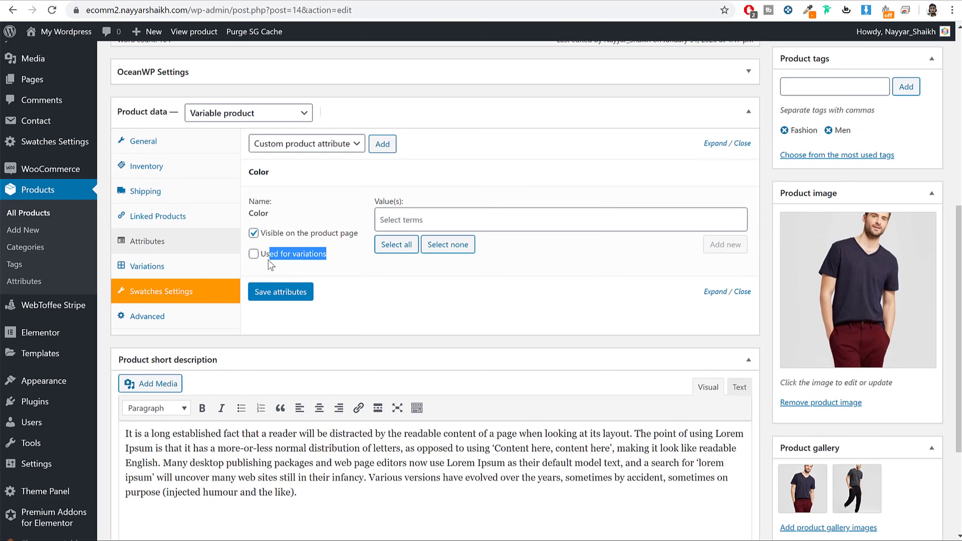
pyautogui.click(272, 256)
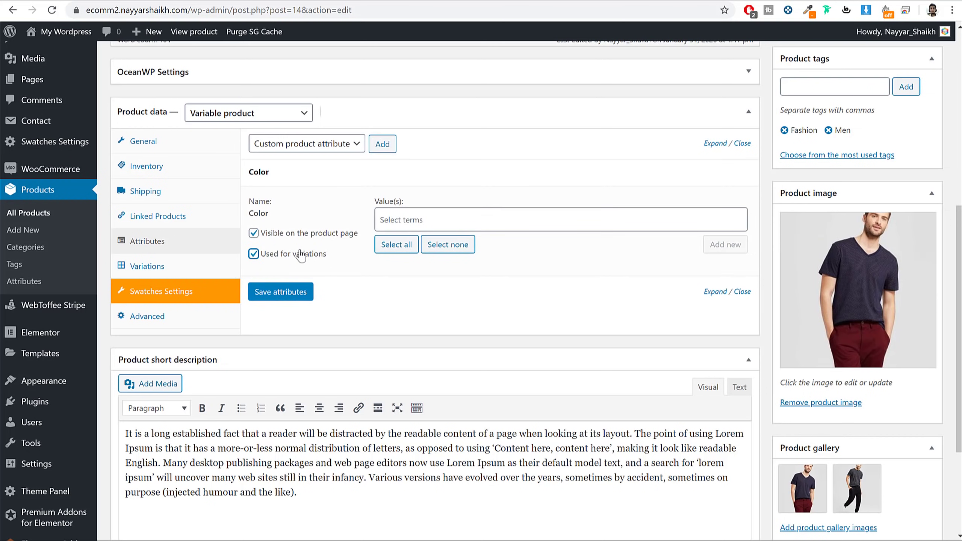
pyautogui.click(413, 212)
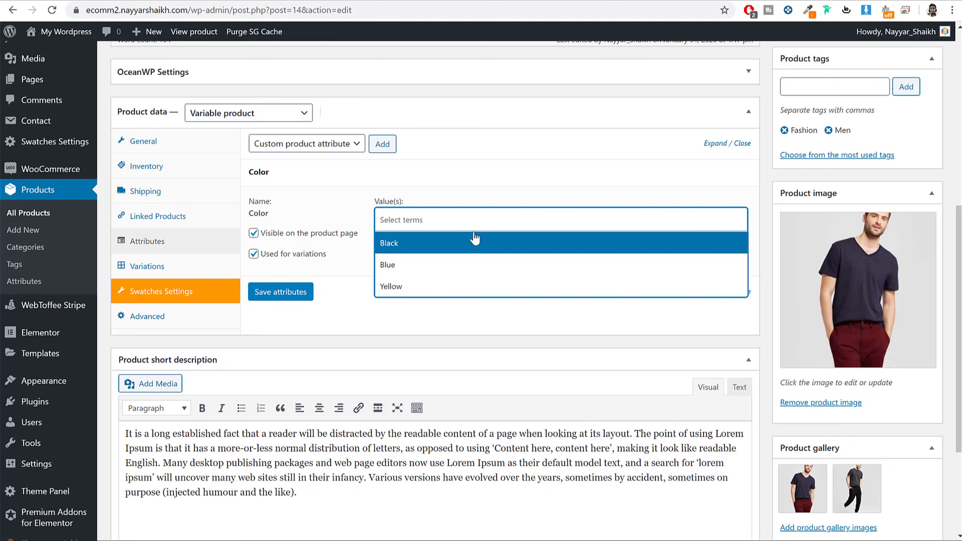
pyautogui.click(417, 249)
pyautogui.click(456, 219)
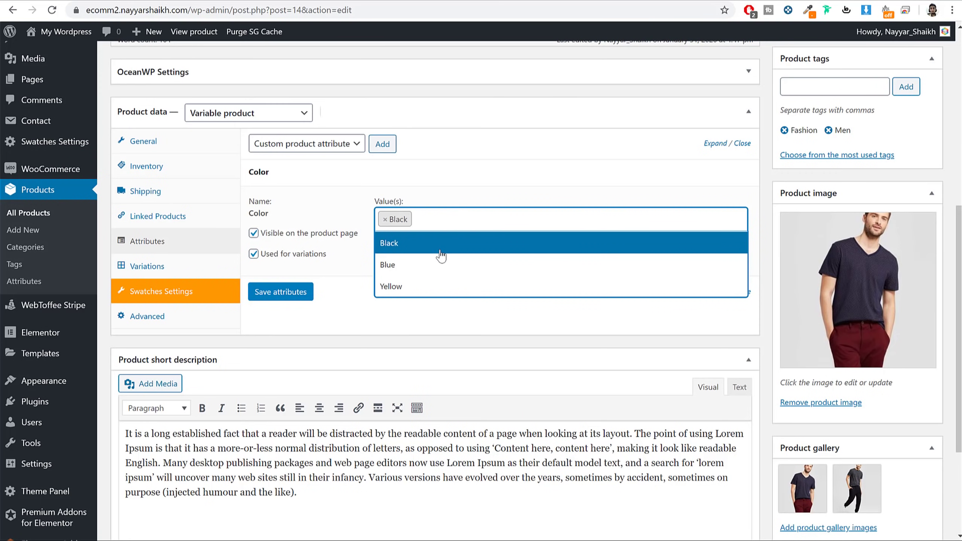
pyautogui.click(428, 268)
pyautogui.click(298, 294)
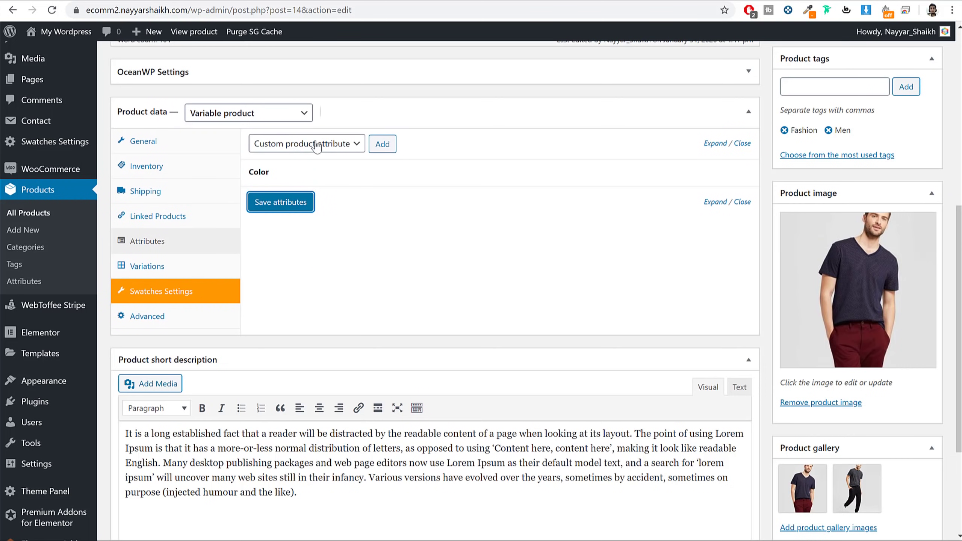
# Add the Size attribute with Small and Medium for variations and save attributes
pyautogui.click(302, 145)
pyautogui.click(286, 183)
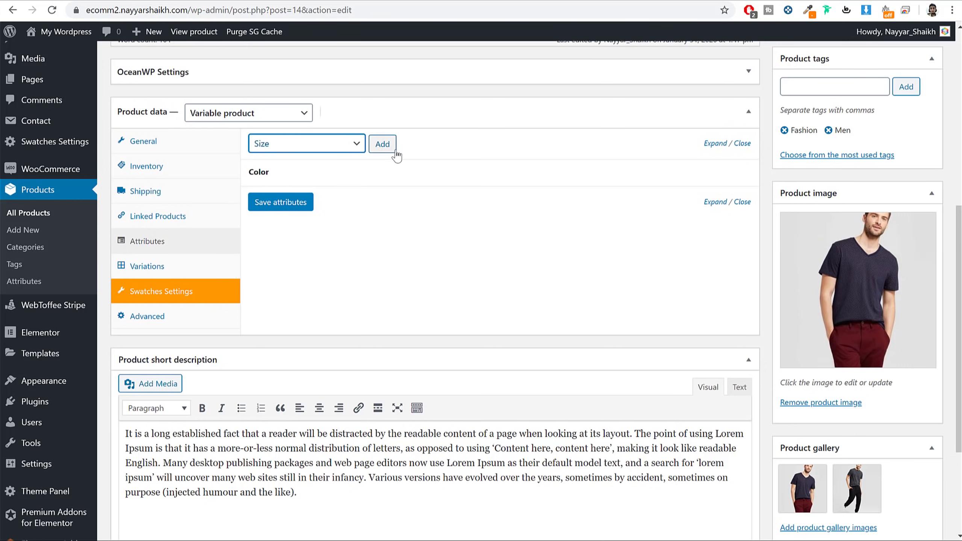
pyautogui.click(392, 146)
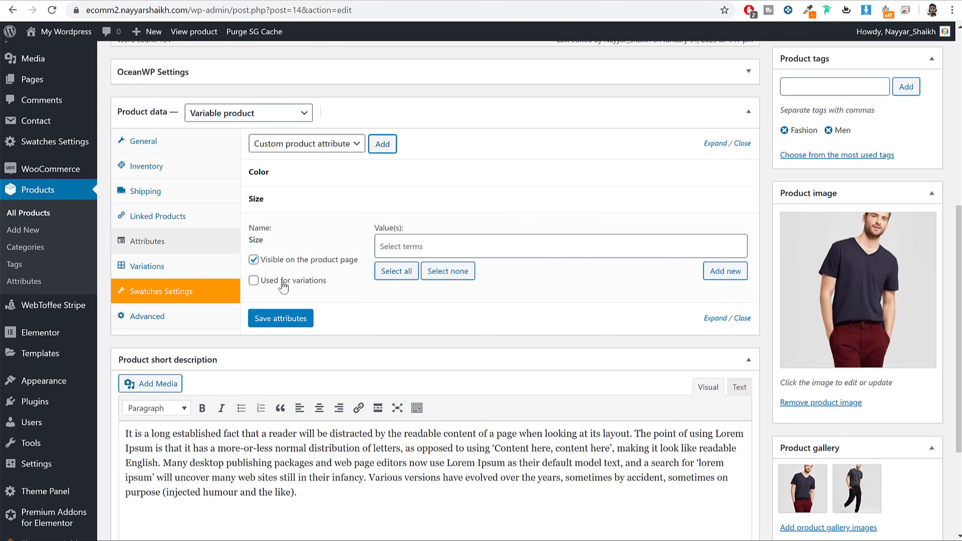
pyautogui.click(281, 282)
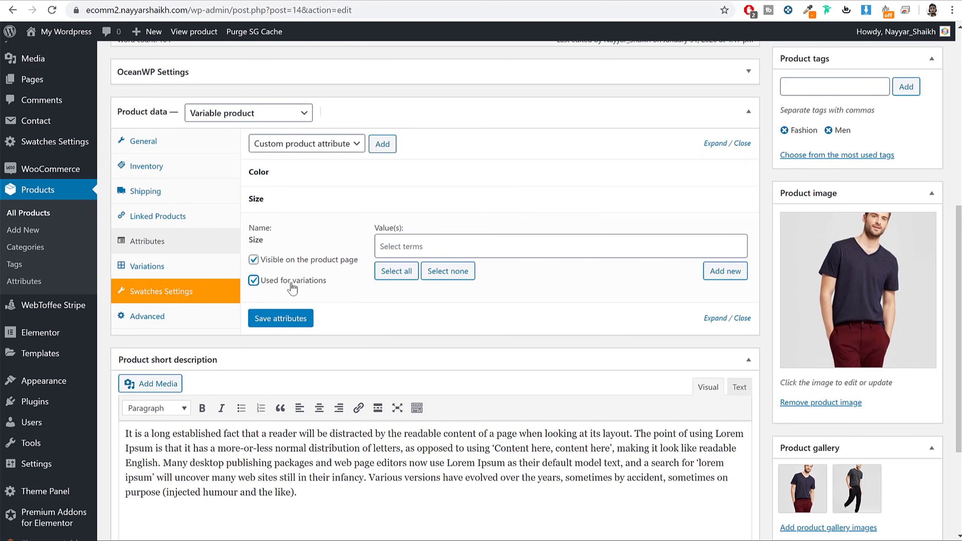
pyautogui.click(428, 245)
pyautogui.click(413, 317)
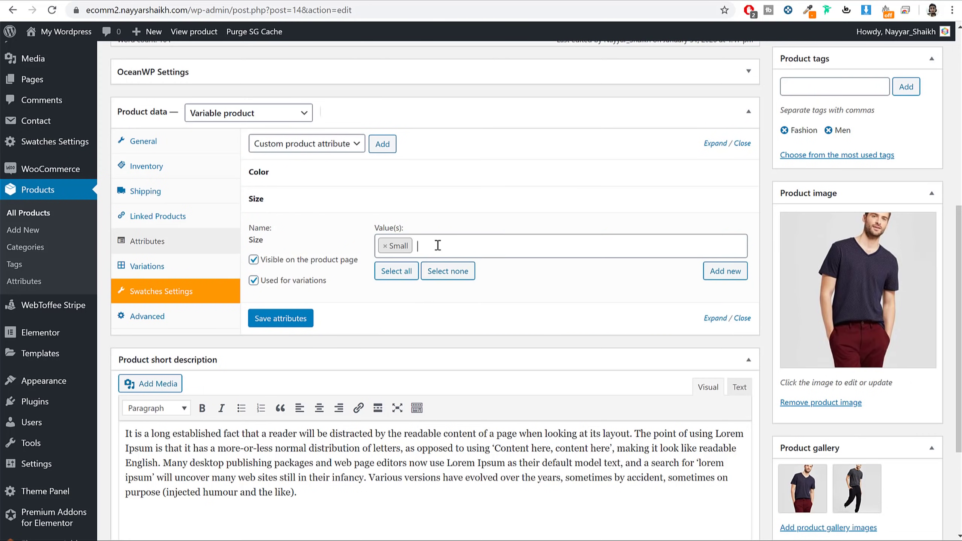
pyautogui.click(438, 245)
pyautogui.click(439, 290)
pyautogui.click(279, 323)
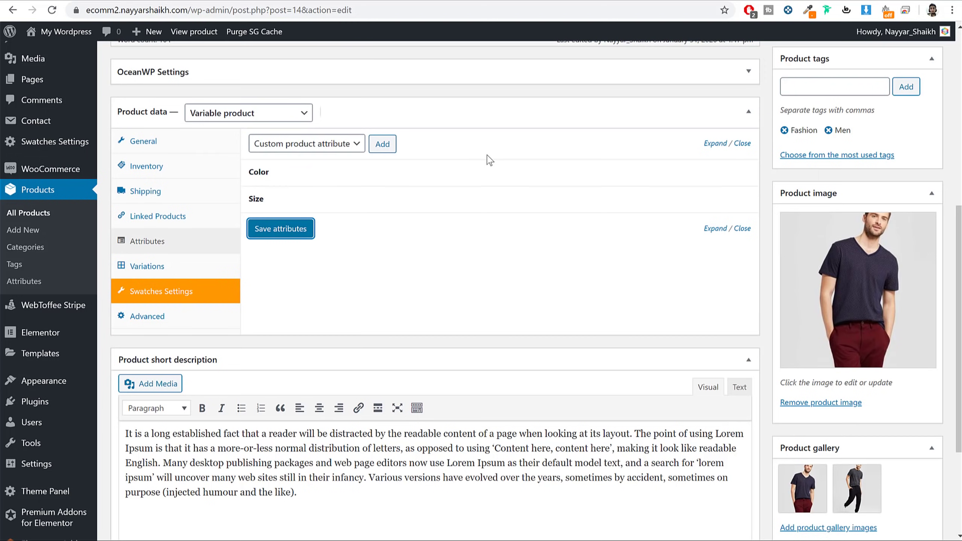
# Create the Black and Blue, Medium and Small variations from all attributes
pyautogui.click(159, 268)
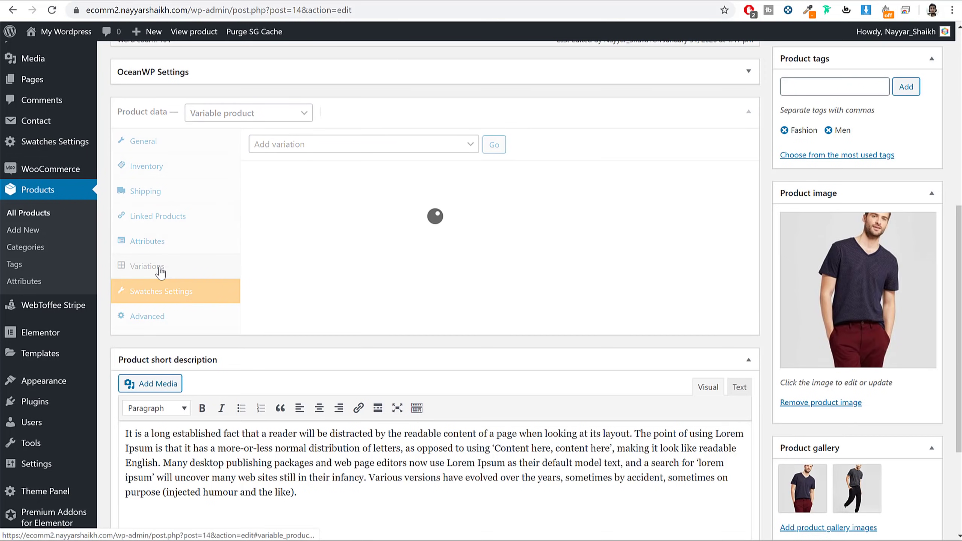
pyautogui.click(327, 143)
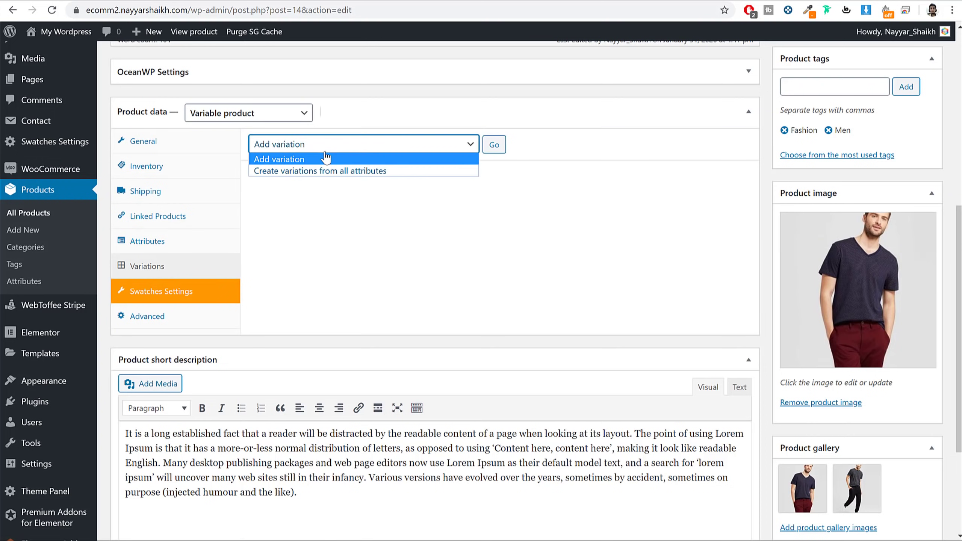
pyautogui.click(320, 172)
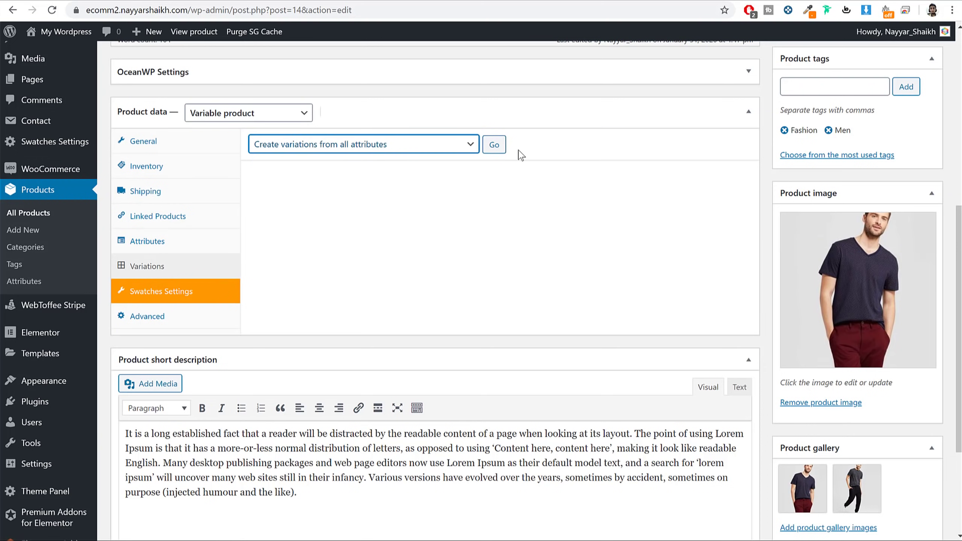
pyautogui.click(505, 150)
pyautogui.click(525, 104)
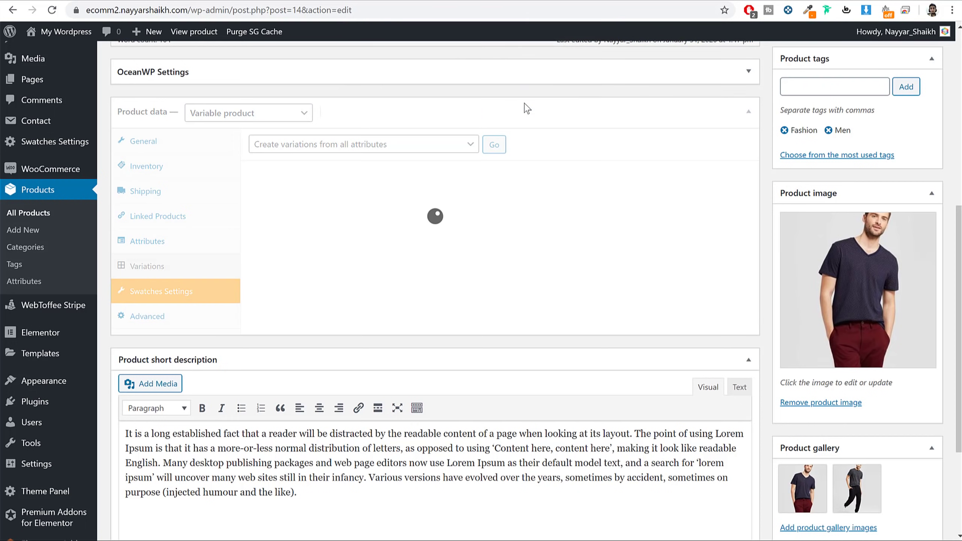
pyautogui.moveTo(426, 65); pyautogui.dragTo(348, 58)
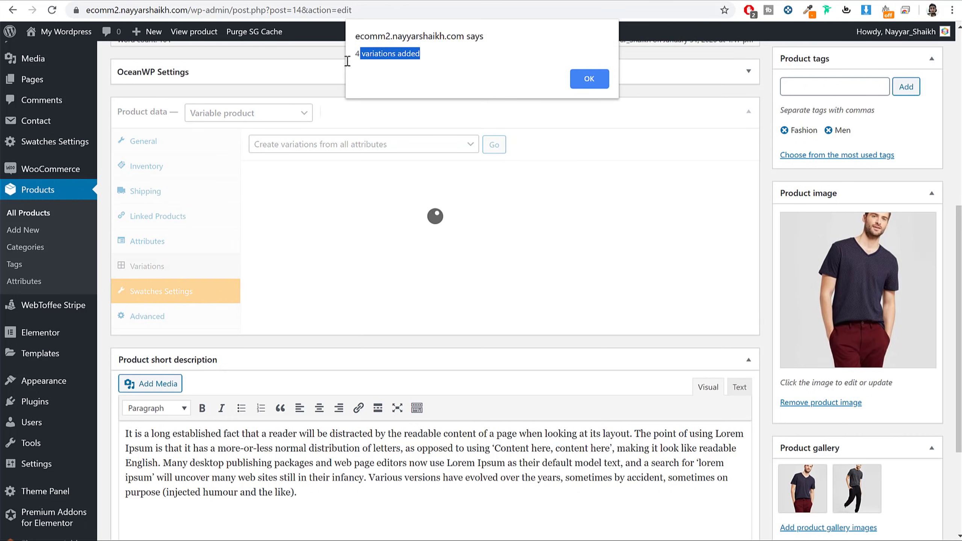
pyautogui.click(591, 81)
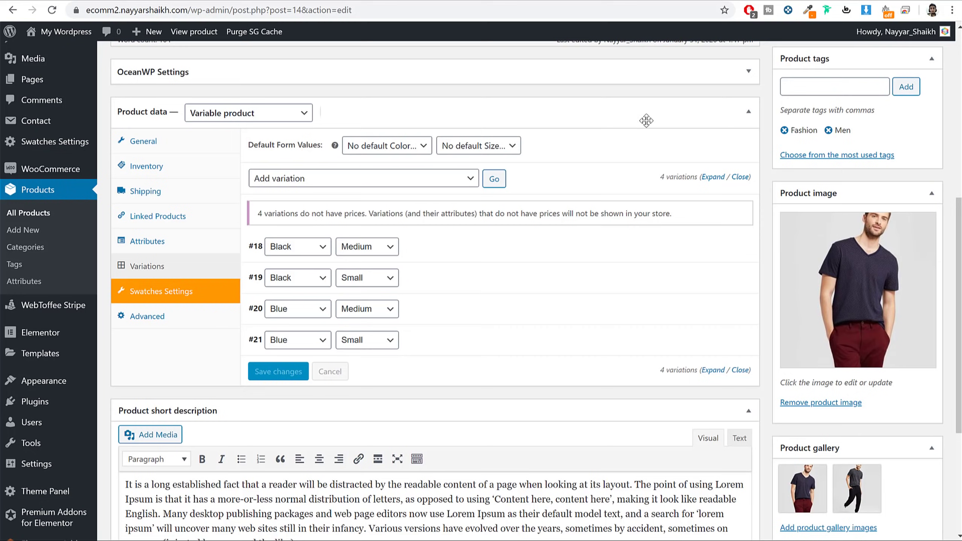
pyautogui.click(447, 244)
pyautogui.scroll(-2, 379, 246)
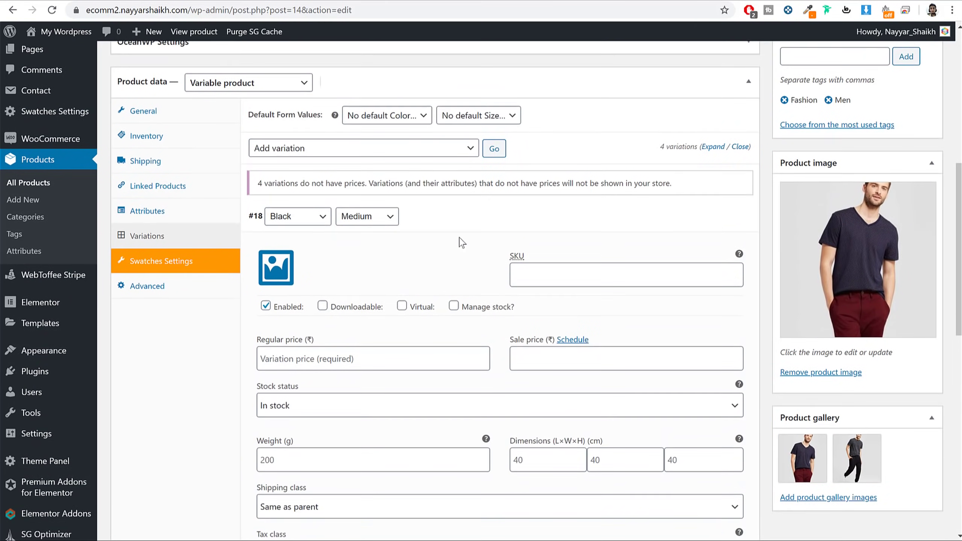
# Upload the grey crew and red V-neck T-shirt photos; set the grey one as Black/Medium's image
pyautogui.click(280, 249)
pyautogui.click(246, 188)
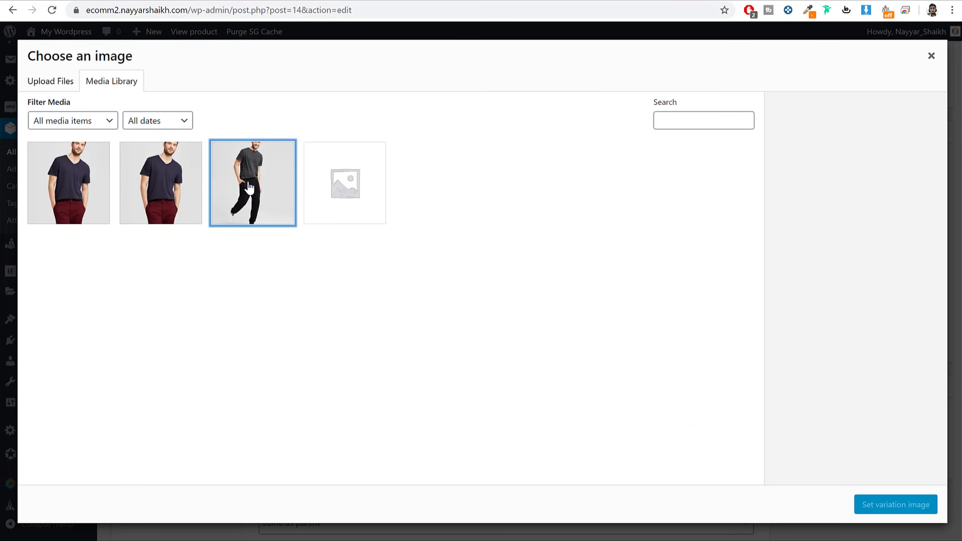
pyautogui.click(55, 83)
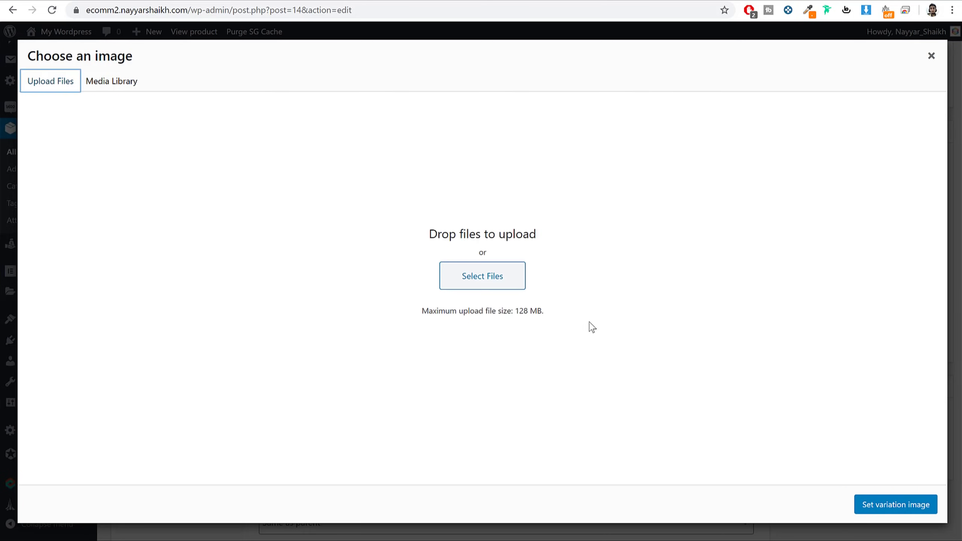
pyautogui.click(490, 273)
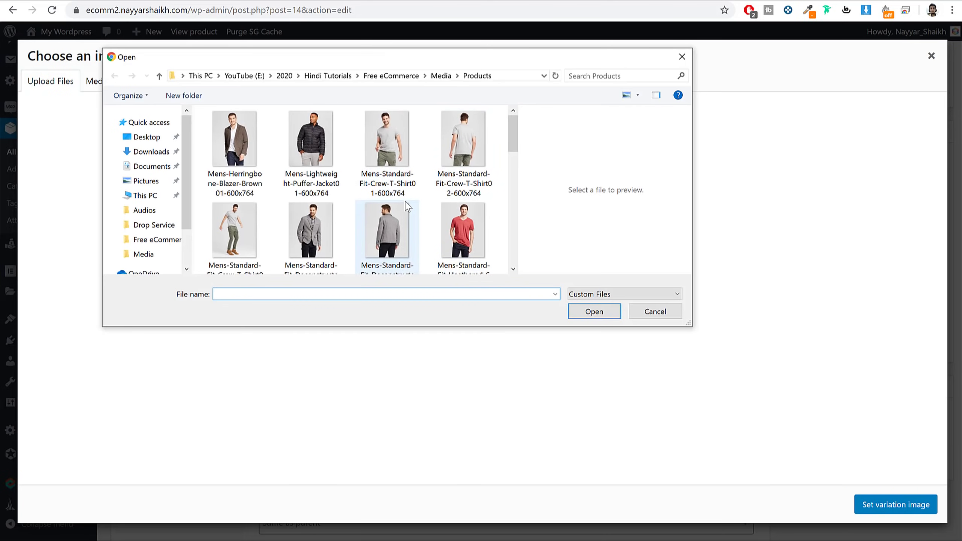
pyautogui.scroll(-3, 430, 200)
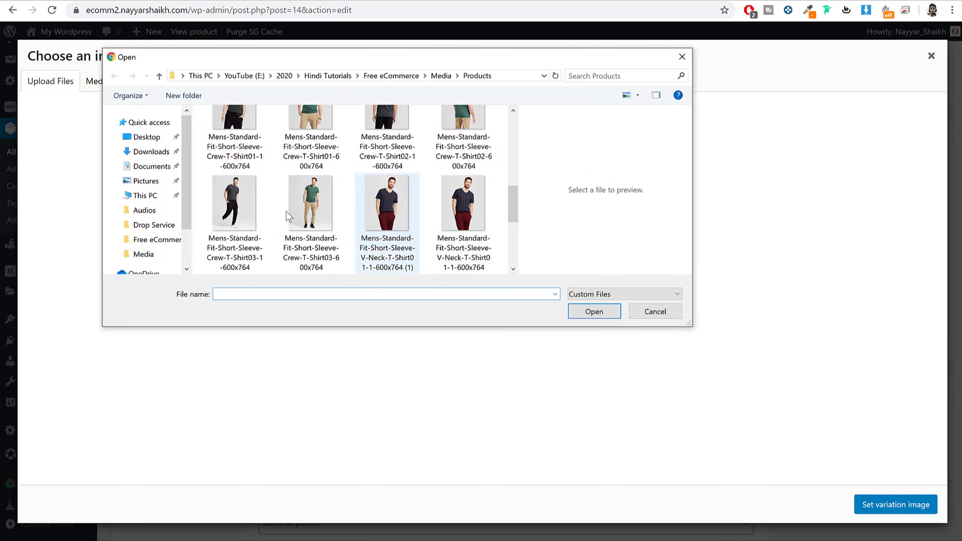
pyautogui.scroll(1, 311, 205)
pyautogui.click(243, 182)
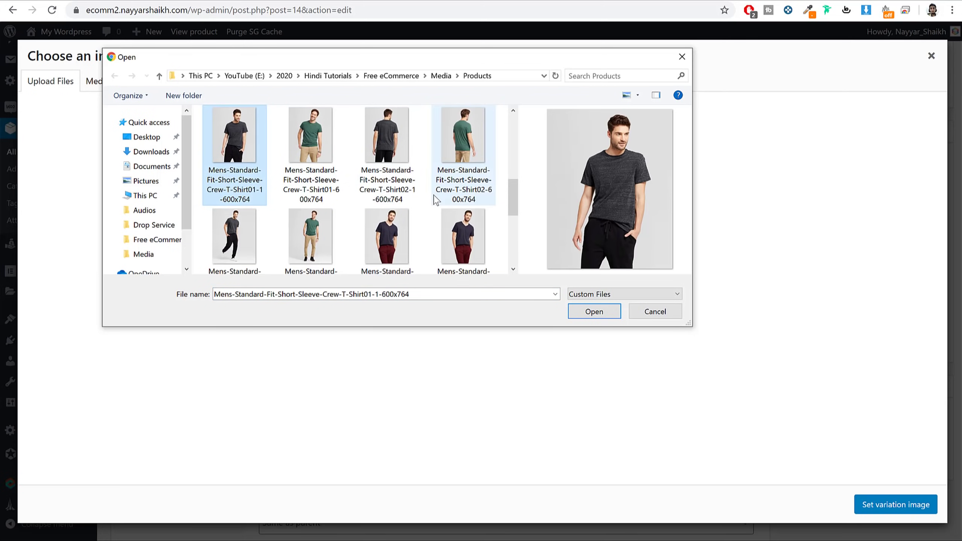
pyautogui.scroll(-5, 436, 200)
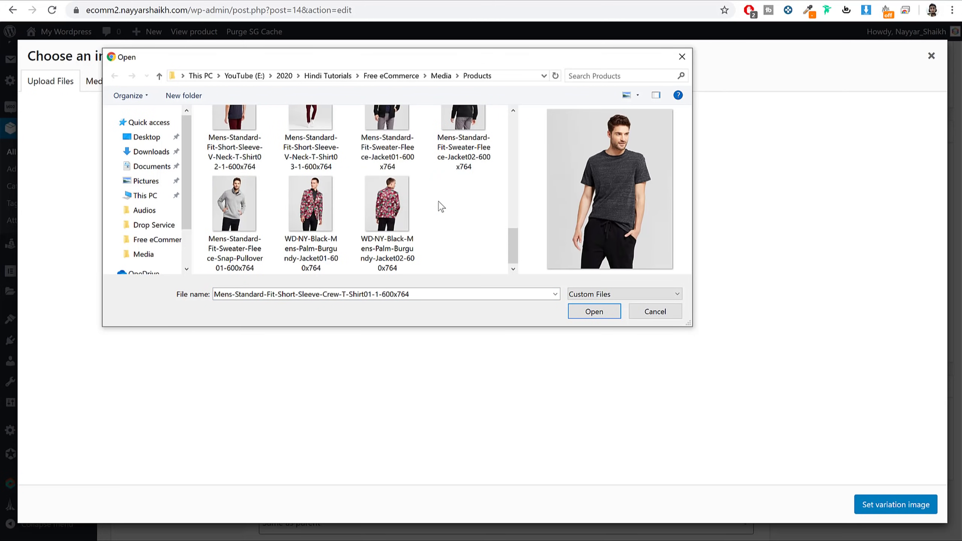
pyautogui.scroll(10, 439, 206)
pyautogui.scroll(-3, 441, 206)
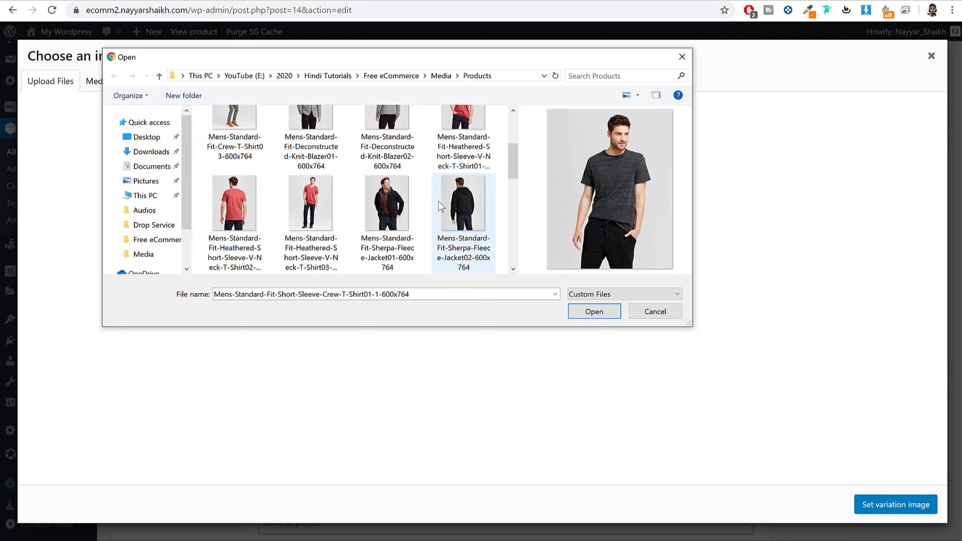
pyautogui.scroll(1, 447, 204)
pyautogui.keyDown('ctrl'); pyautogui.click(479, 144); pyautogui.keyUp('ctrl')
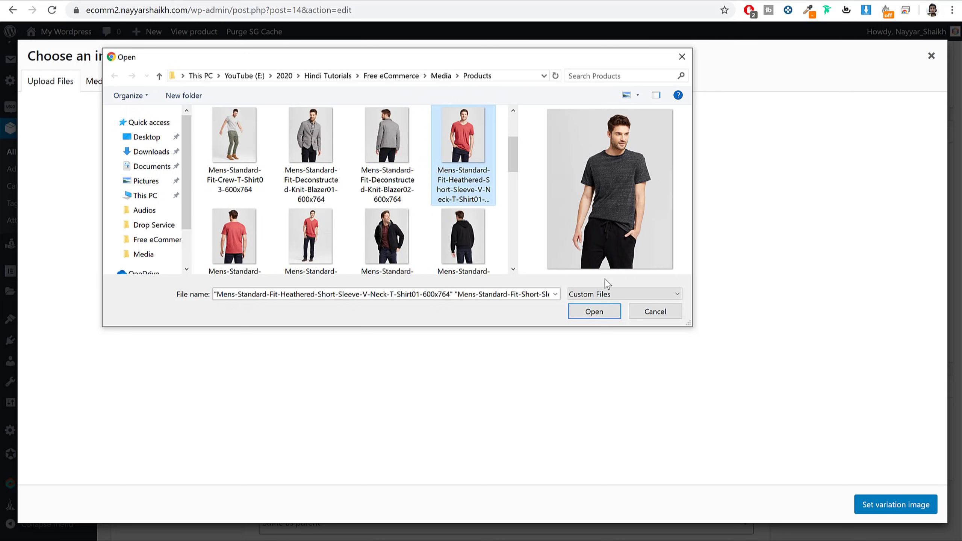
pyautogui.click(584, 316)
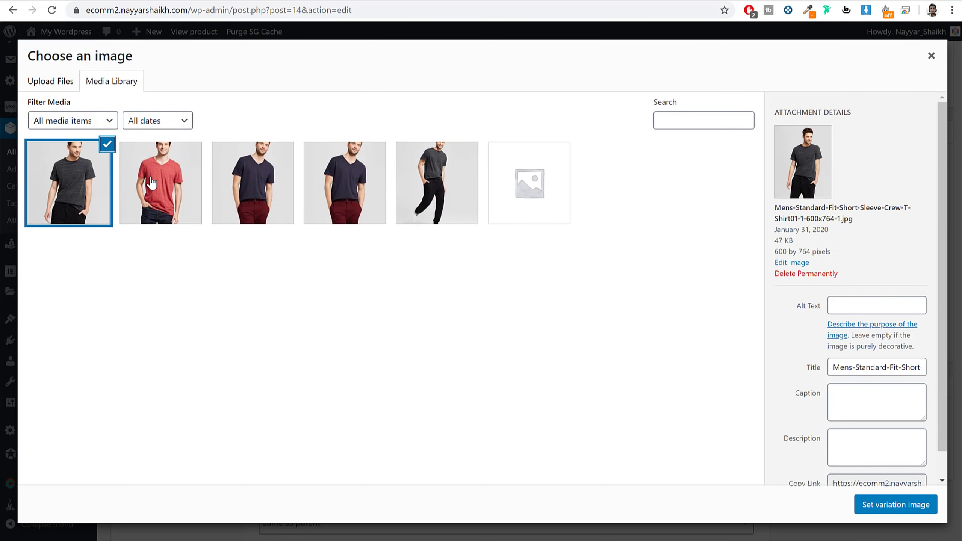
pyautogui.click(896, 505)
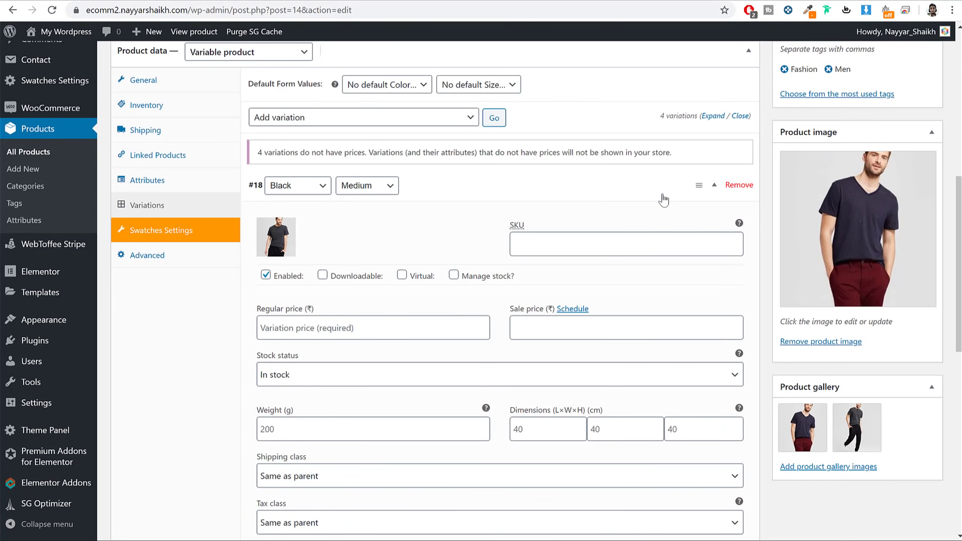
# Set the Black/Medium variation's regular price to 1500
pyautogui.click(371, 327)
pyautogui.write('900')
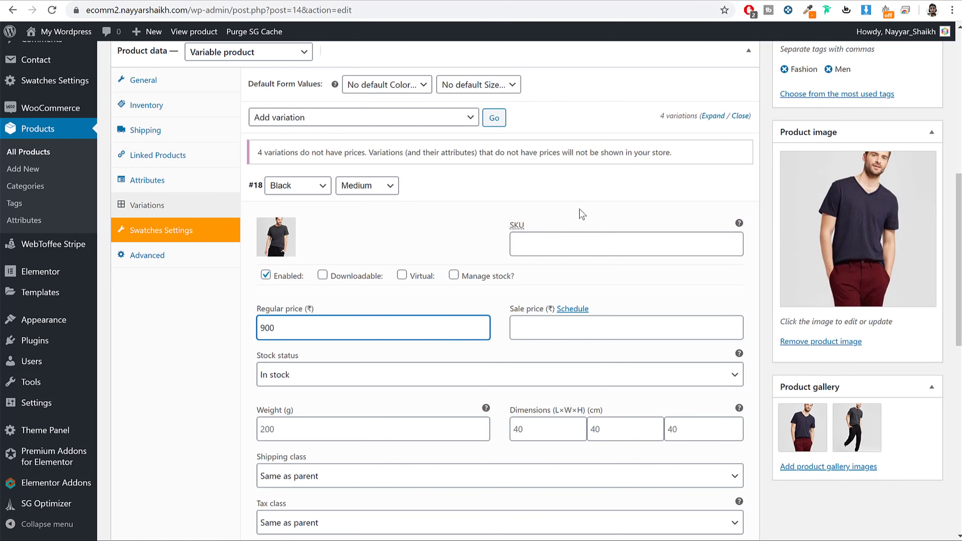
pyautogui.click(427, 241)
pyautogui.moveTo(309, 322); pyautogui.dragTo(232, 336)
pyautogui.click(619, 212)
pyautogui.click(649, 187)
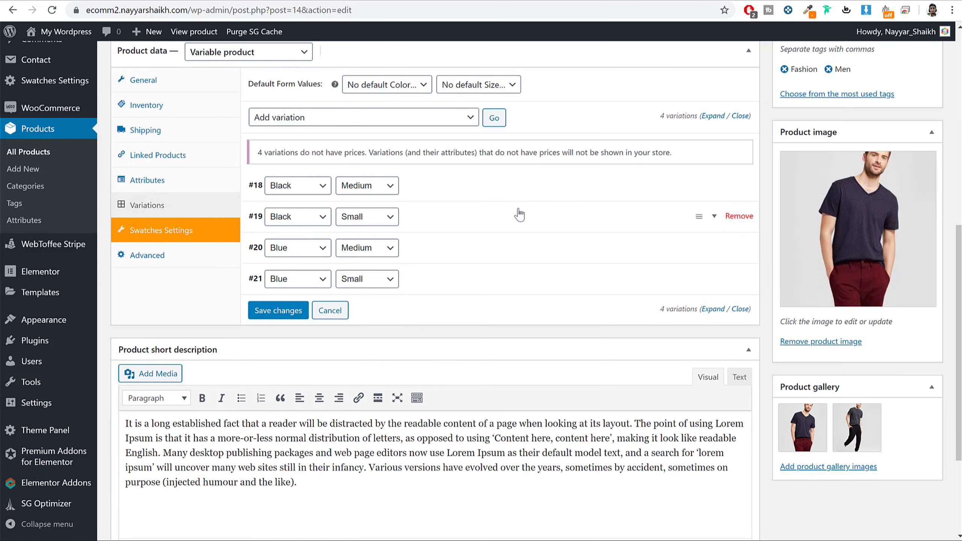
# Give Black/Small variation #19 the grey T-shirt image and a 1200 regular price
pyautogui.click(414, 227)
pyautogui.click(276, 268)
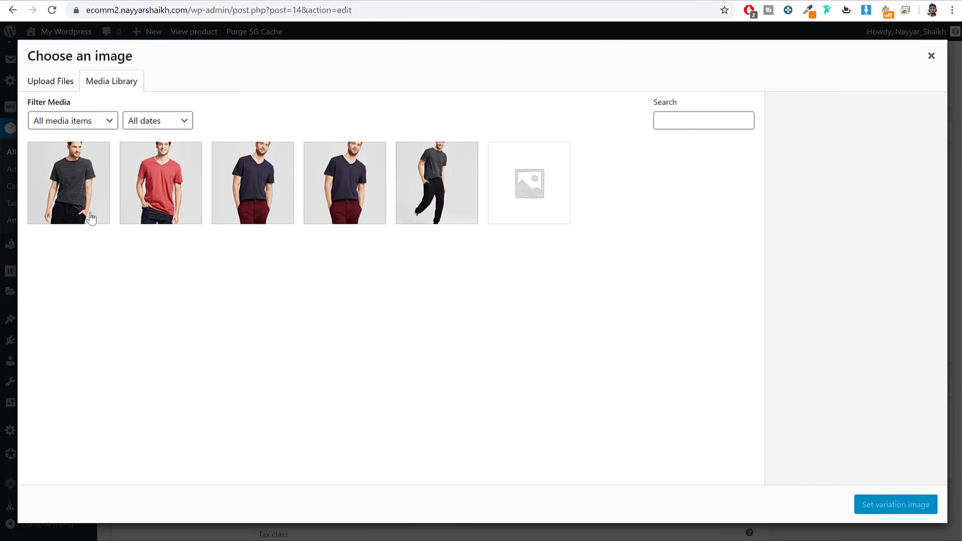
pyautogui.click(72, 208)
pyautogui.click(897, 505)
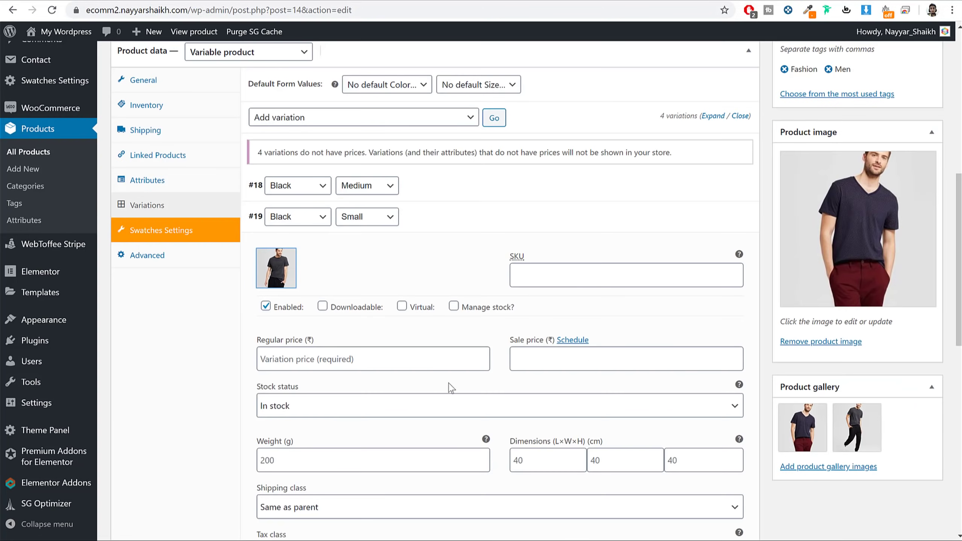
pyautogui.click(413, 357)
pyautogui.write('1200')
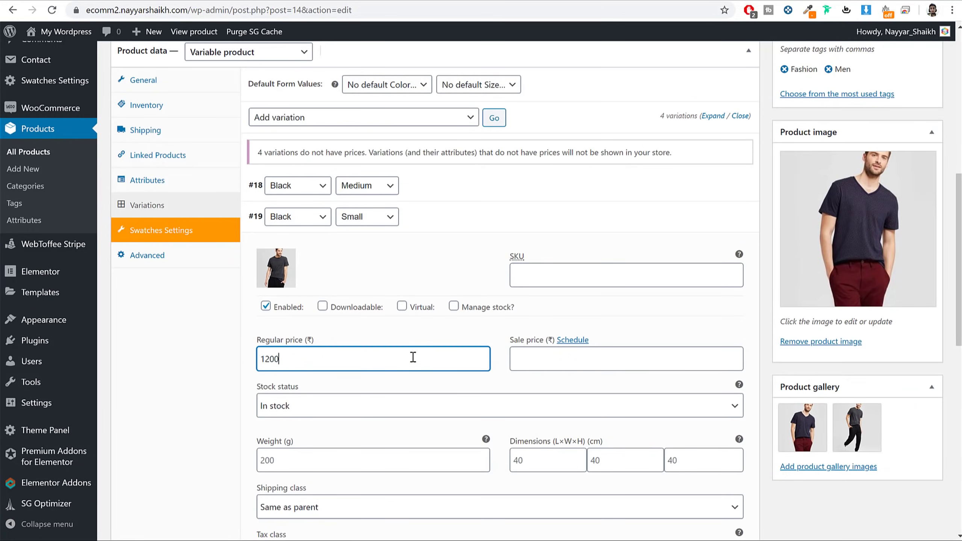
pyautogui.click(621, 227)
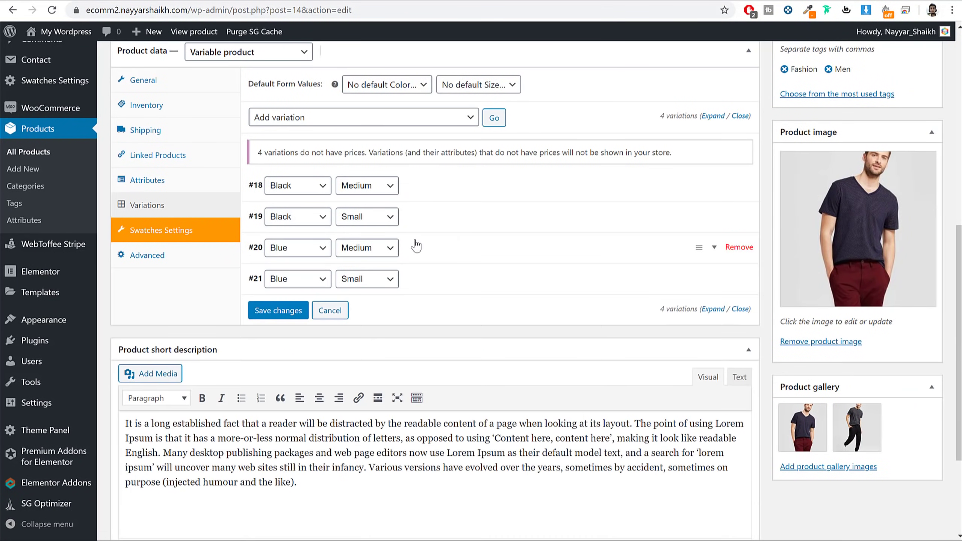
# Give variation #20 the navy V-neck image and a 1250 regular price
pyautogui.click(455, 250)
pyautogui.click(267, 290)
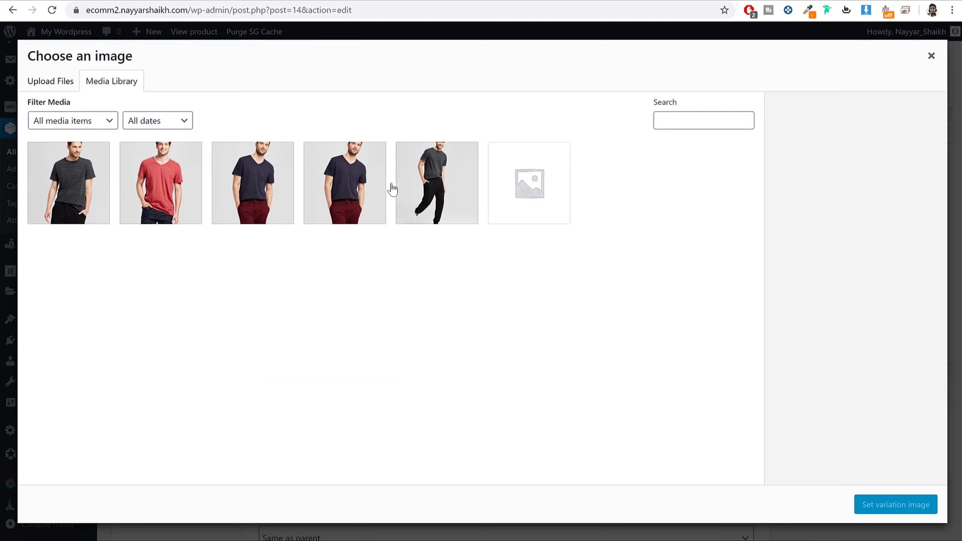
pyautogui.click(243, 179)
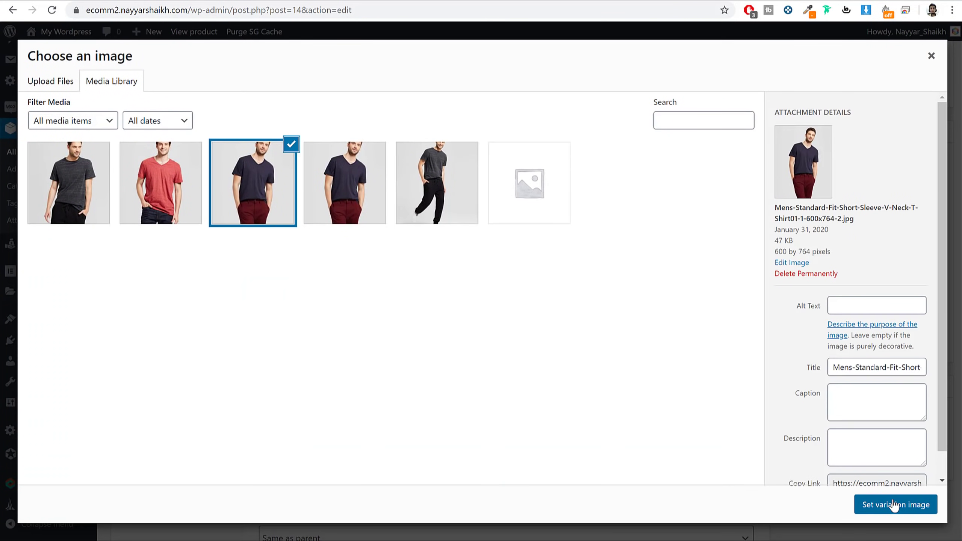
pyautogui.click(883, 506)
pyautogui.click(345, 381)
pyautogui.write('1250')
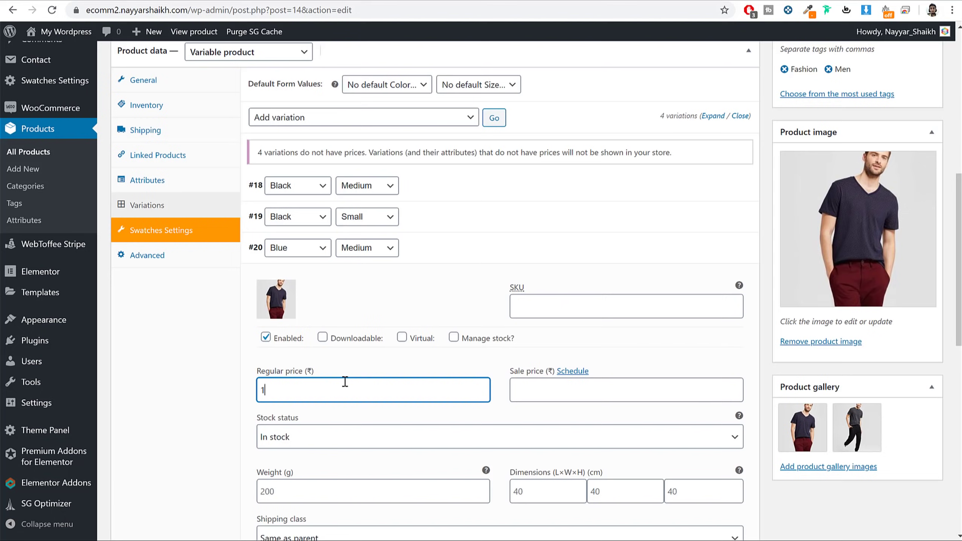
pyautogui.click(468, 247)
# Give variation #21 the navy V-neck image and 1100 price, then save changes
pyautogui.click(447, 284)
pyautogui.click(276, 329)
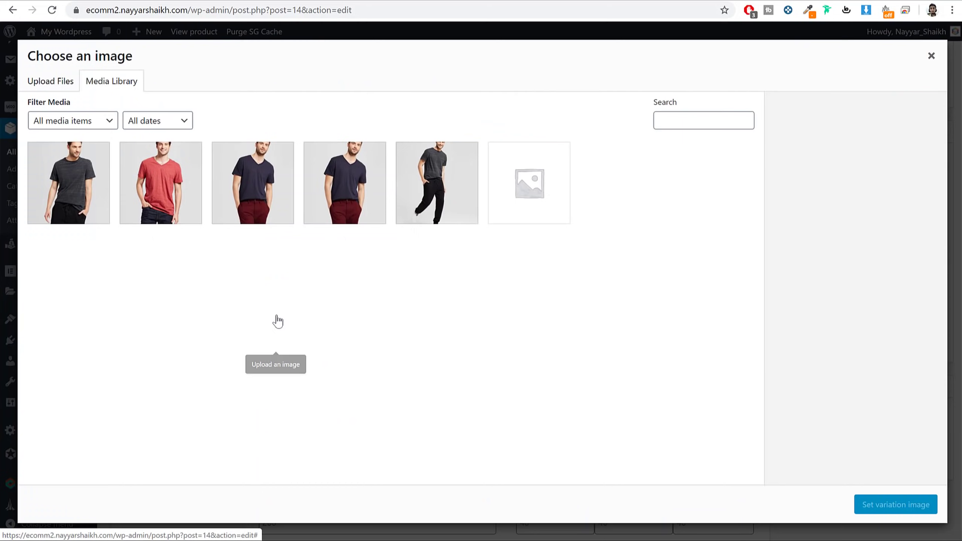
pyautogui.click(248, 197)
pyautogui.click(864, 508)
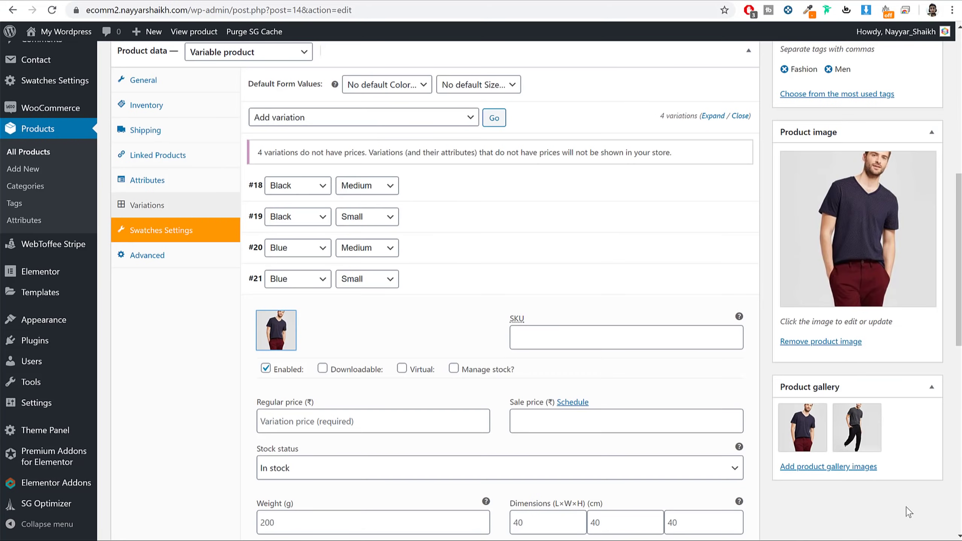
pyautogui.scroll(-2, 364, 360)
pyautogui.click(363, 361)
pyautogui.write('1100')
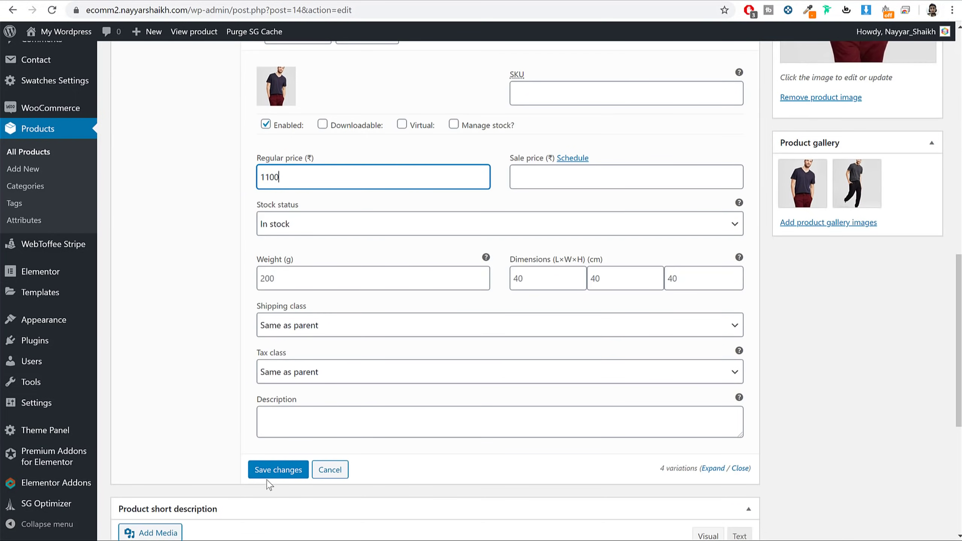
pyautogui.click(269, 470)
pyautogui.scroll(15, 298, 503)
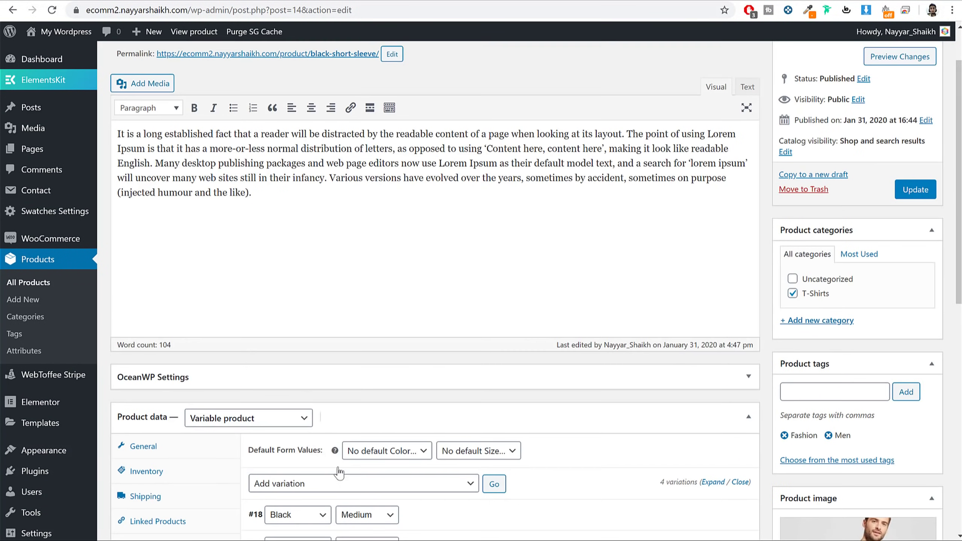
# Update the product's variations and open its live product page in a new tab
pyautogui.click(924, 194)
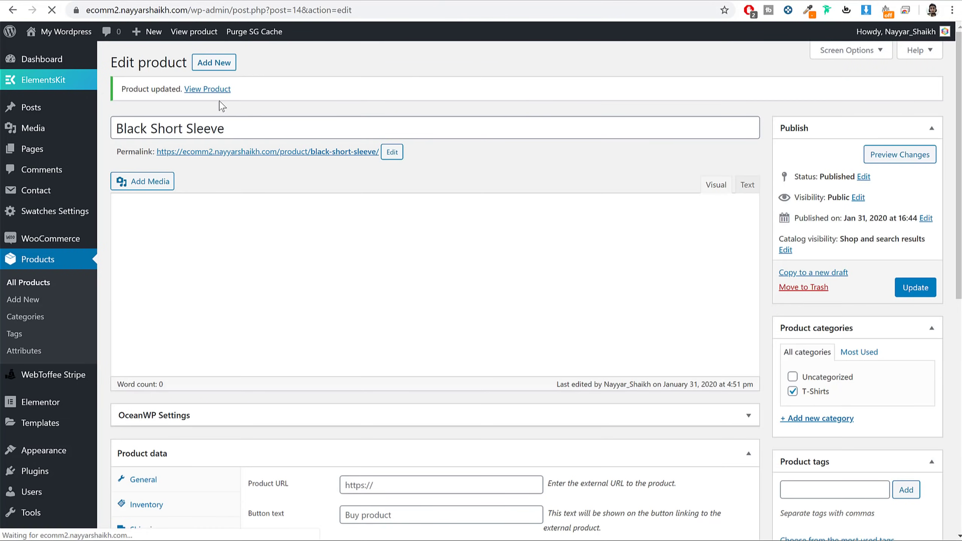
pyautogui.rightClick(212, 89)
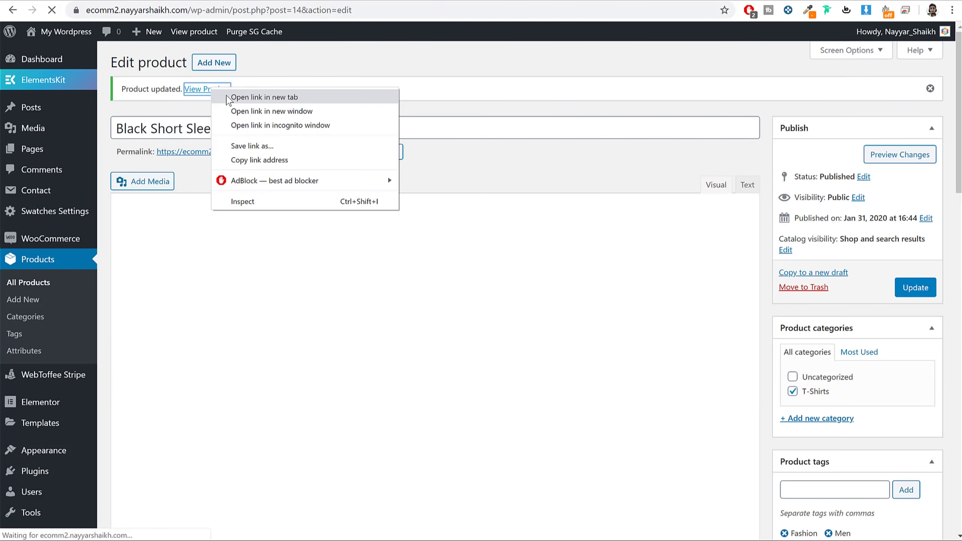
pyautogui.click(265, 97)
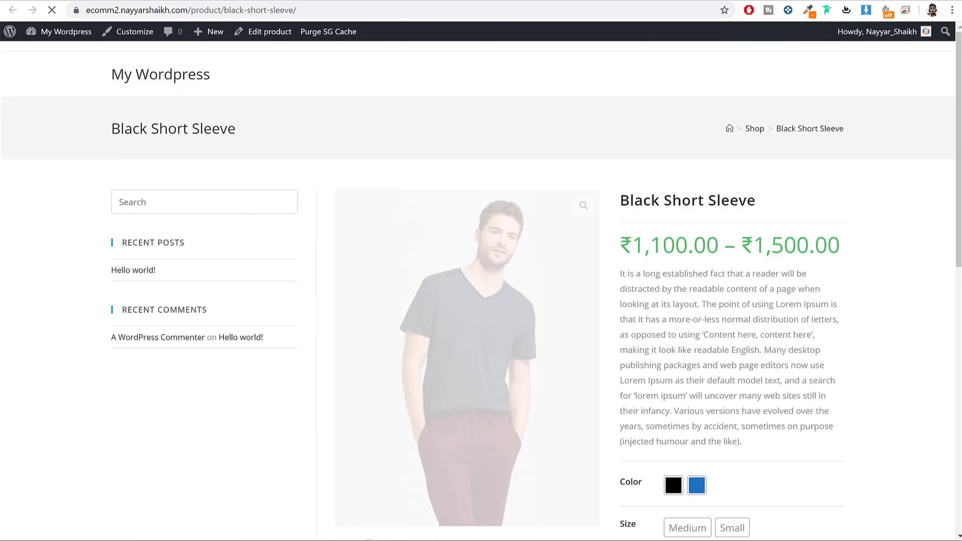
pyautogui.scroll(-5, 847, 230)
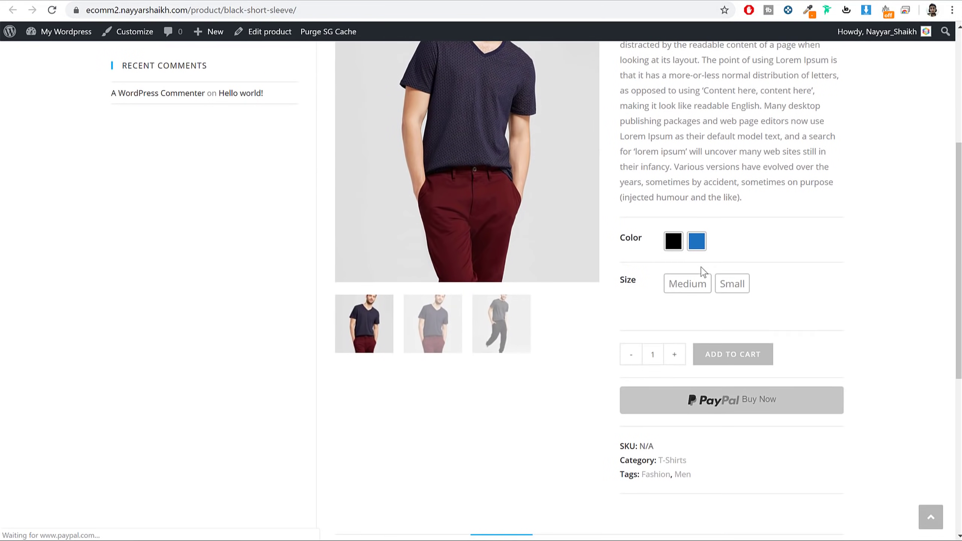
# Check that Black in Medium size shows the ₹1,500.00 price
pyautogui.click(672, 246)
pyautogui.click(684, 295)
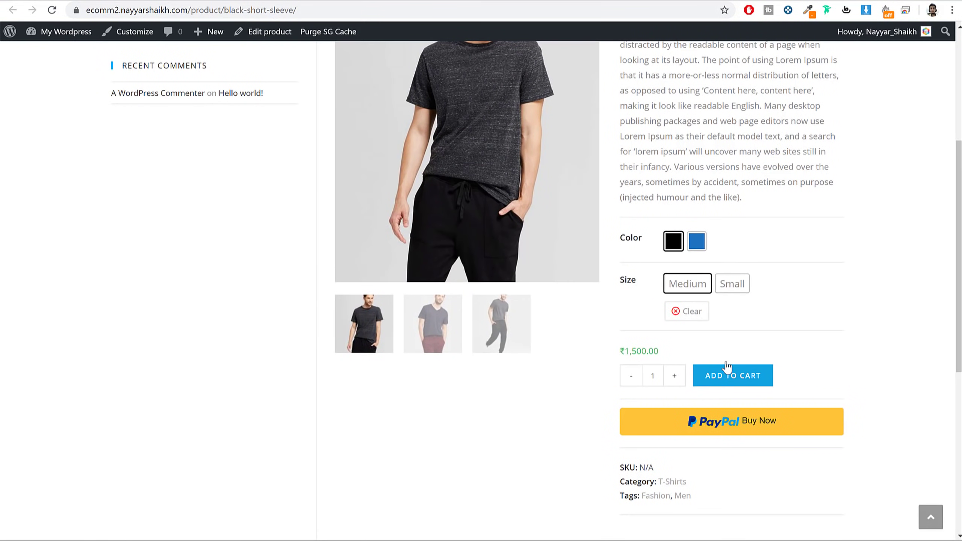
pyautogui.moveTo(666, 351); pyautogui.dragTo(624, 351)
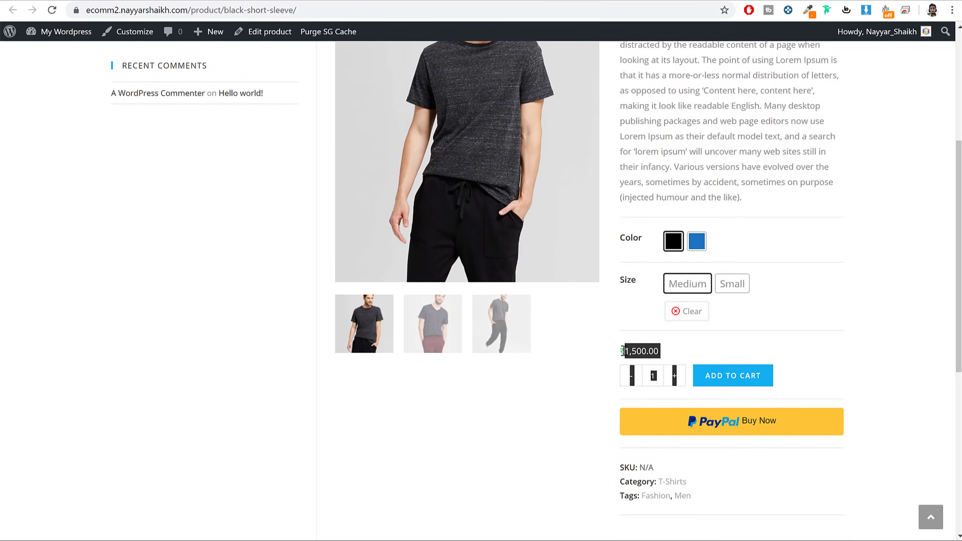
pyautogui.scroll(3, 682, 354)
pyautogui.click(636, 477)
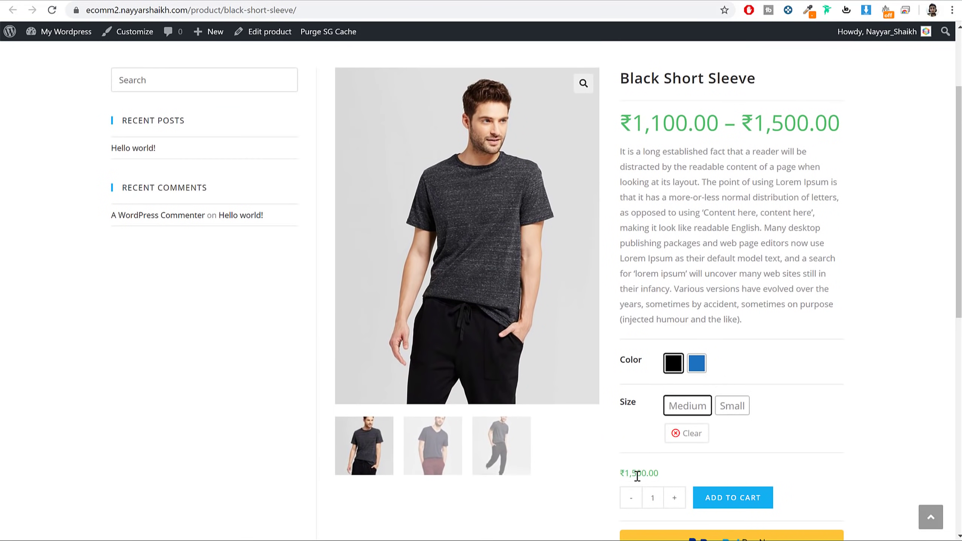
# Check that Blue shows ₹1,250.00, try Small size, then switch back to Black
pyautogui.click(701, 371)
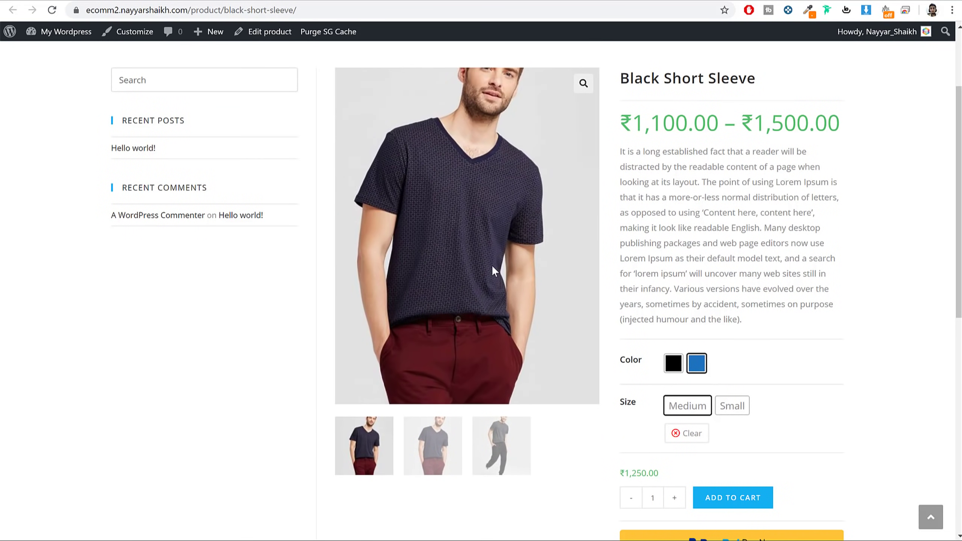
pyautogui.moveTo(660, 473); pyautogui.dragTo(628, 473)
pyautogui.click(742, 406)
pyautogui.click(673, 371)
pyautogui.click(629, 470)
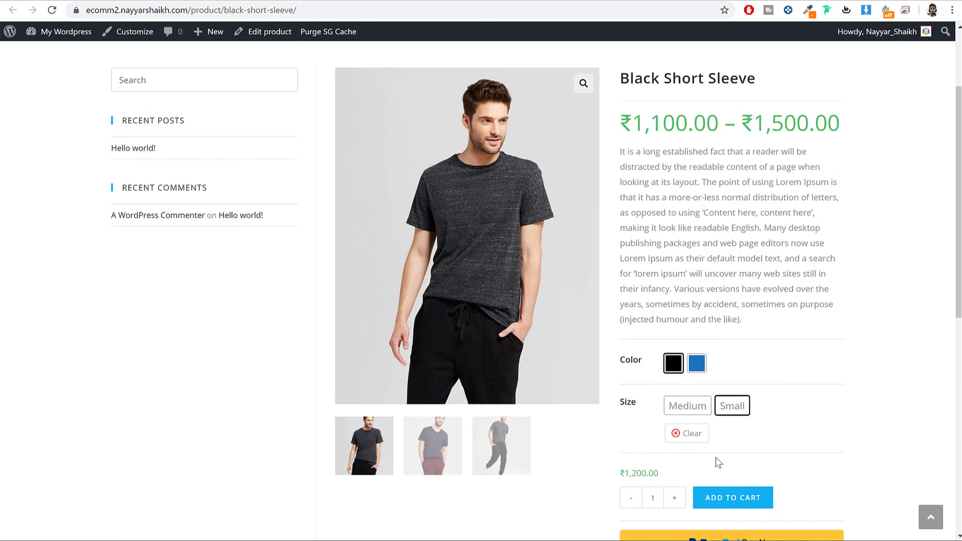
pyautogui.scroll(1, 932, 373)
pyautogui.scroll(2, 931, 373)
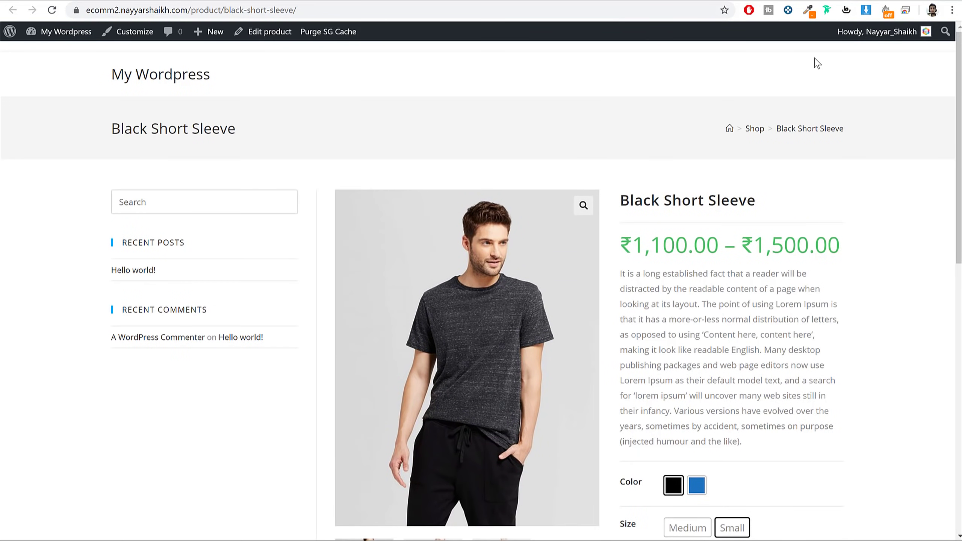
pyautogui.click(346, 0)
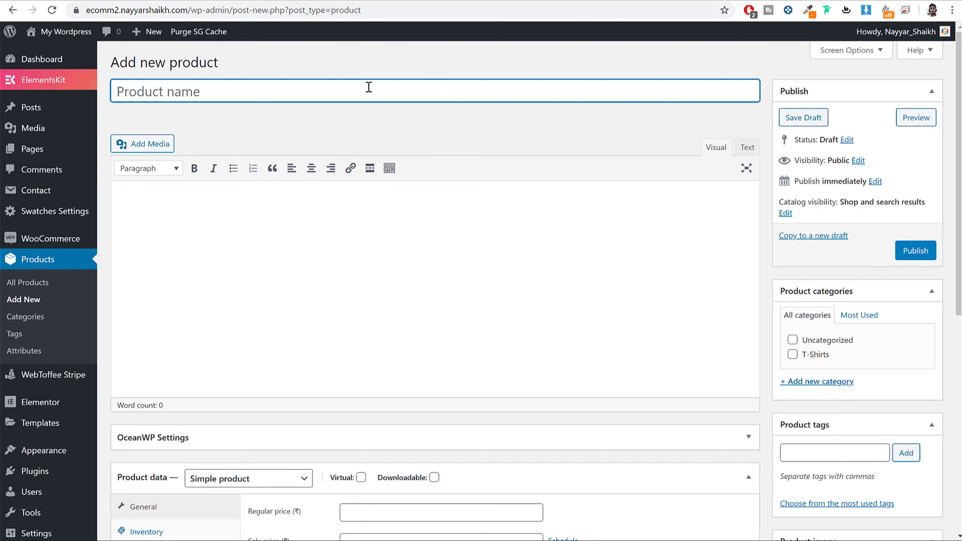
# Title the product 'Rich Dad Poor Dad PDF' and paste the Sherpa Fleece Jacket's Lorem paragraph into both descriptions
pyautogui.write('Rich')
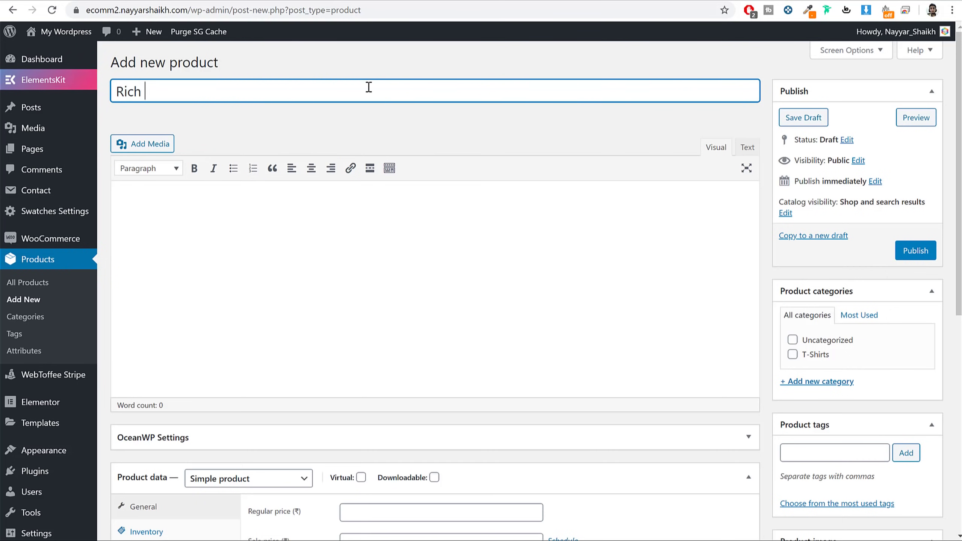
pyautogui.write(' Dad Poor Dad ')
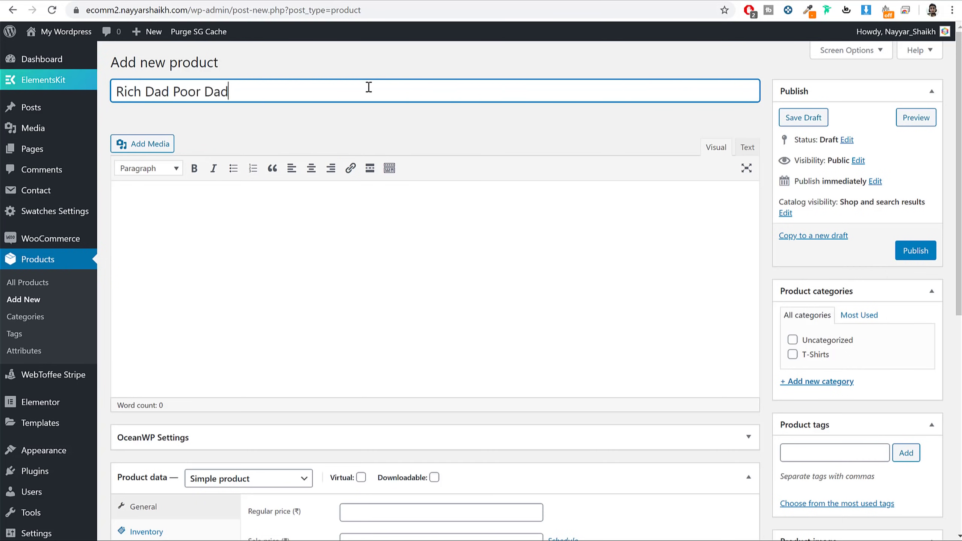
pyautogui.write('PDF')
pyautogui.hotkey('ctrl', 'a')
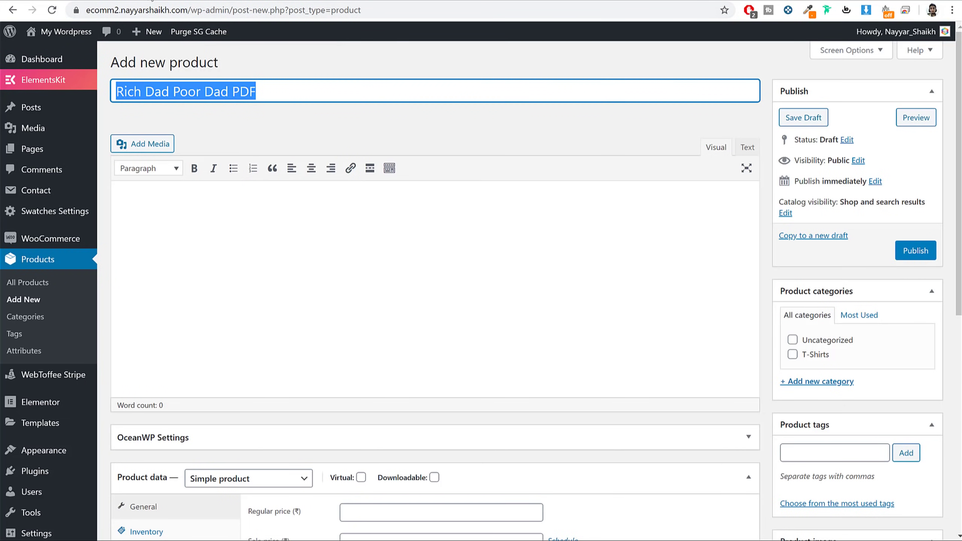
pyautogui.click(152, 0)
pyautogui.tripleClick(515, 288)
pyautogui.hotkey('ctrl', 'c')
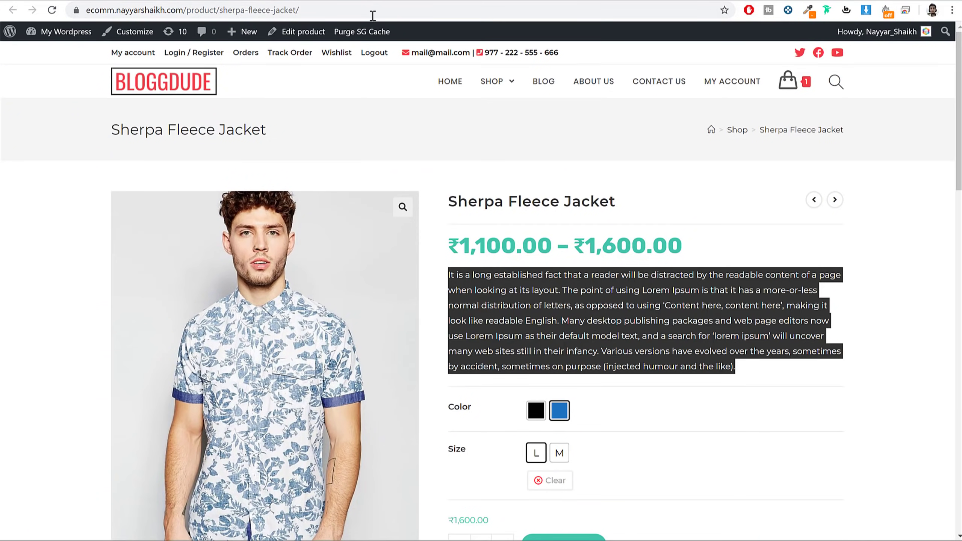
pyautogui.click(356, 2)
pyautogui.click(306, 299)
pyautogui.hotkey('ctrl', 'v')
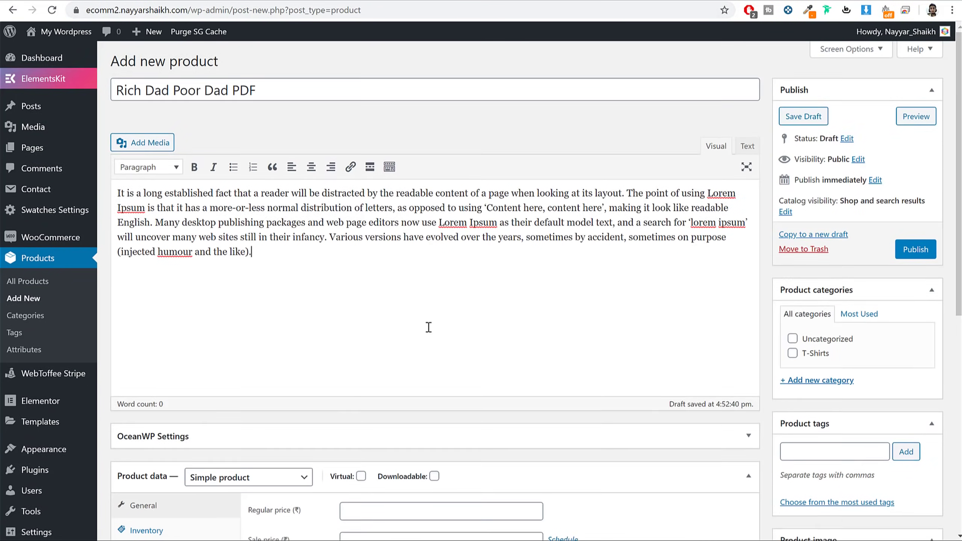
pyautogui.scroll(-10, 427, 327)
pyautogui.click(361, 365)
pyautogui.hotkey('ctrl', 'v')
pyautogui.scroll(3, 362, 367)
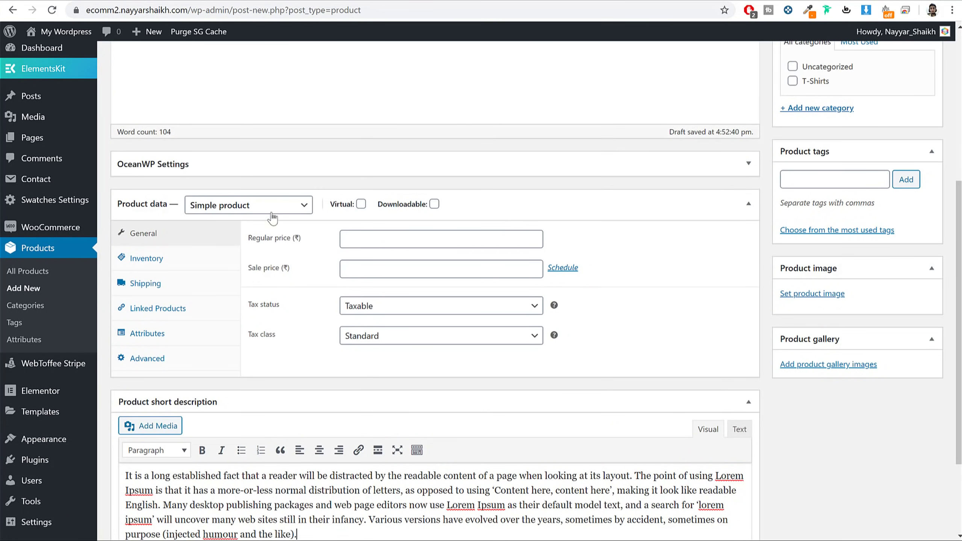
# Make the product virtual and downloadable with a ₹100 regular price
pyautogui.click(361, 204)
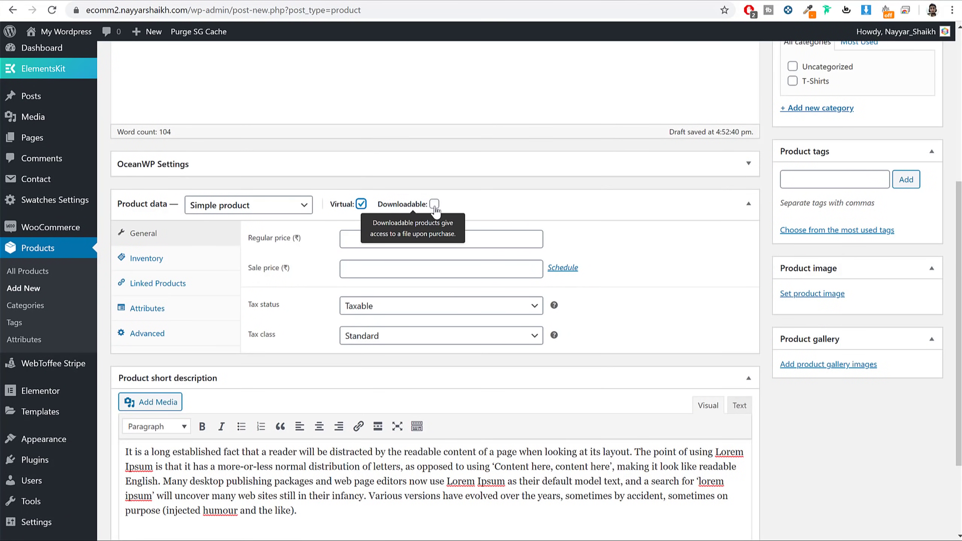
pyautogui.click(434, 204)
pyautogui.click(426, 241)
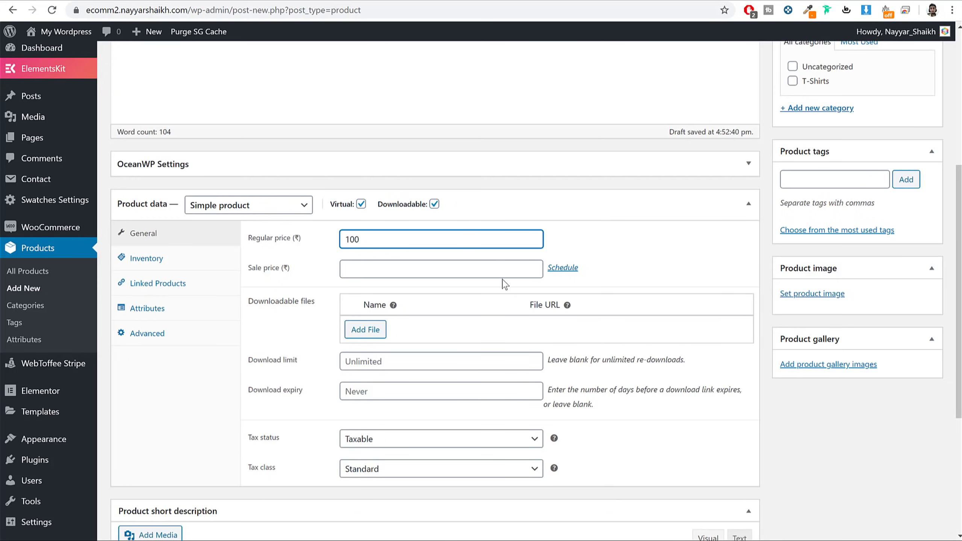
pyautogui.scroll(-2, 504, 284)
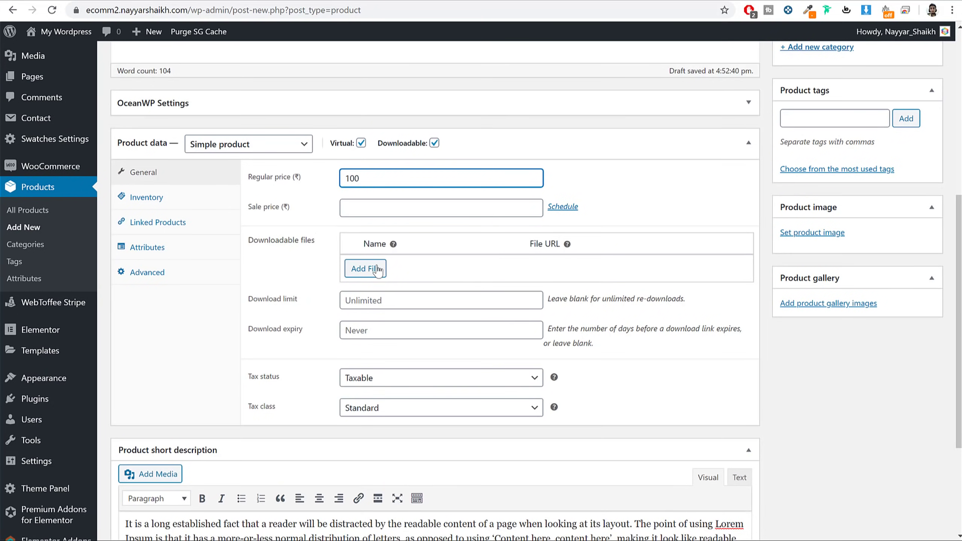
# Add a downloadable file entry named 'Rich Dad Poor Dad PDF', copied from the product title
pyautogui.click(377, 269)
pyautogui.click(422, 266)
pyautogui.hotkey('ctrl', 'v')
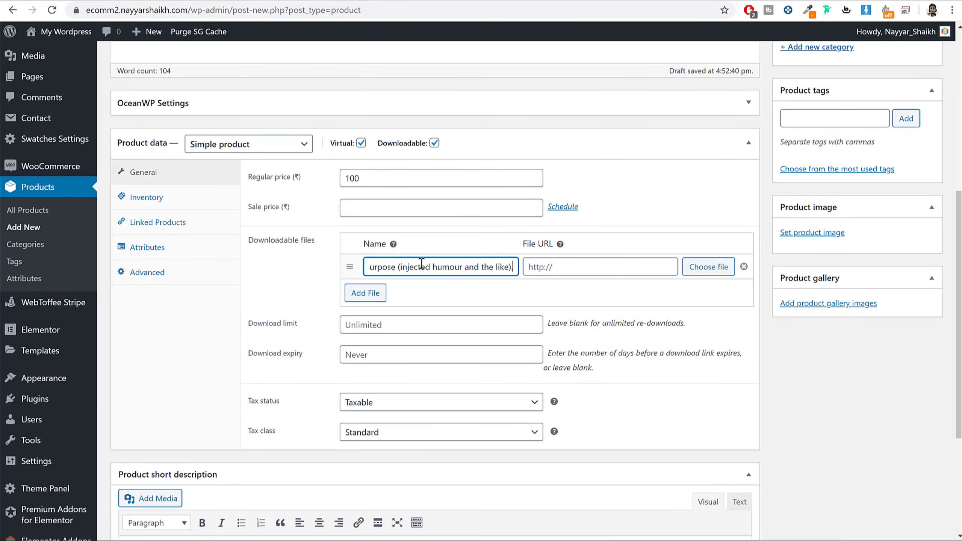
pyautogui.scroll(8, 327, 193)
pyautogui.doubleClick(323, 81)
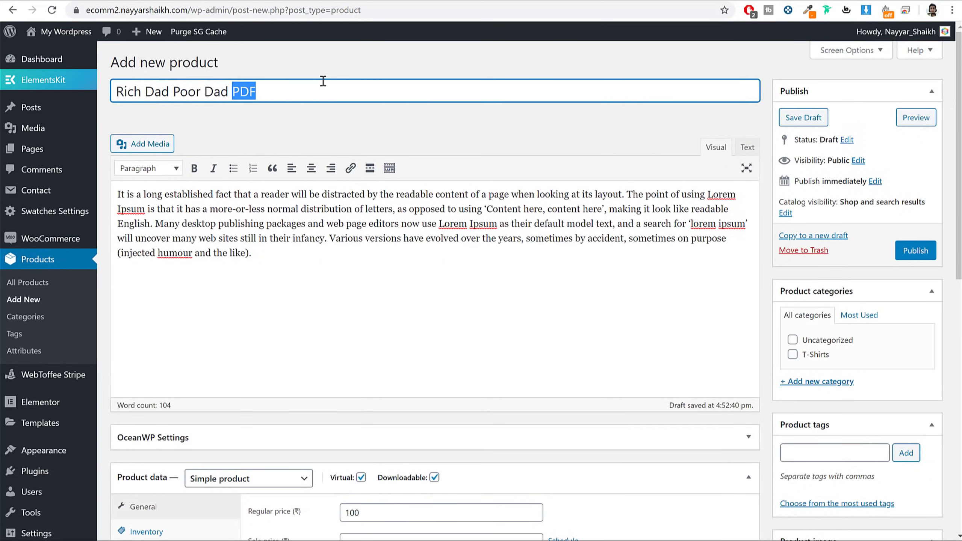
pyautogui.hotkey('ctrl', 'a')
pyautogui.hotkey('ctrl', 'c')
pyautogui.scroll(-6, 449, 242)
pyautogui.doubleClick(433, 357)
pyautogui.hotkey('ctrl', 'a')
pyautogui.hotkey('ctrl', 'v')
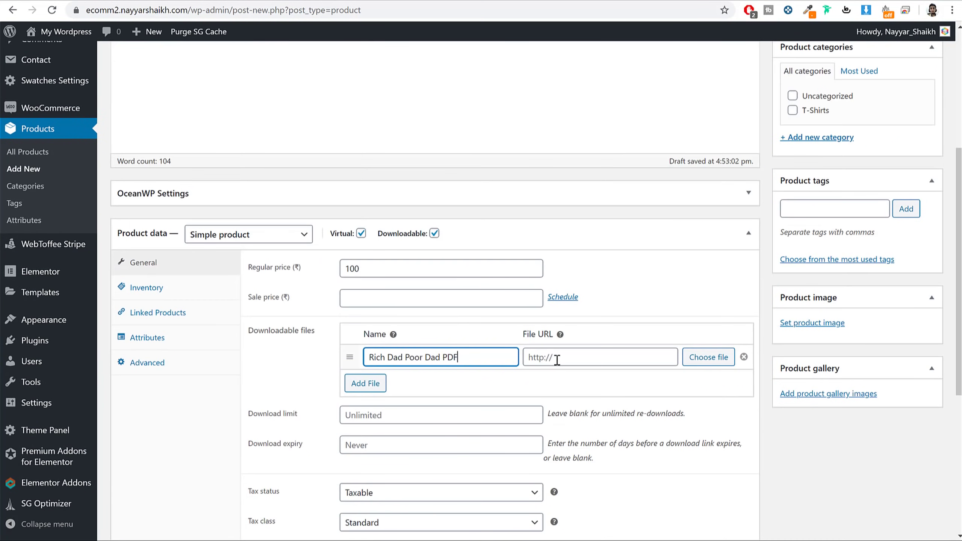
# Start a new media upload for the download file and browse to the Media folder
pyautogui.click(557, 360)
pyautogui.click(707, 357)
pyautogui.click(76, 83)
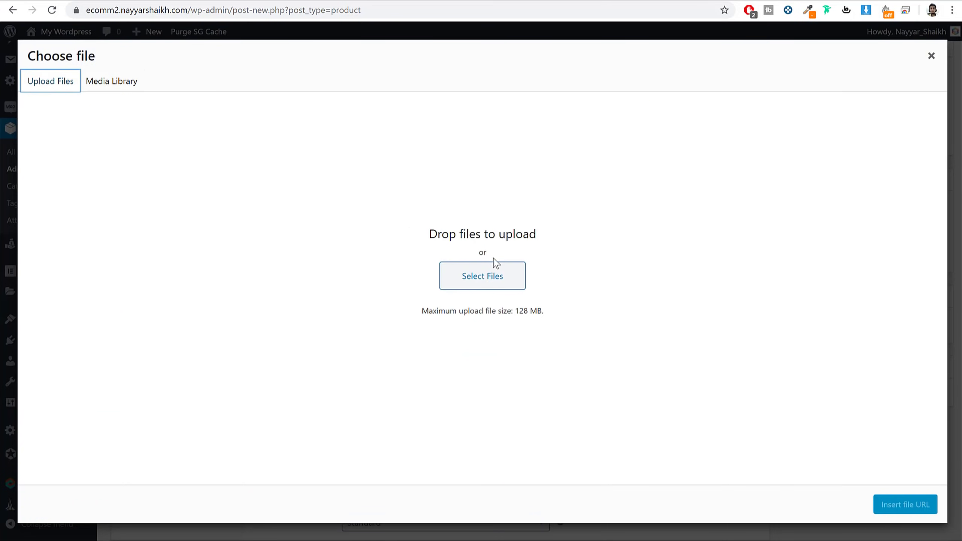
pyautogui.click(476, 285)
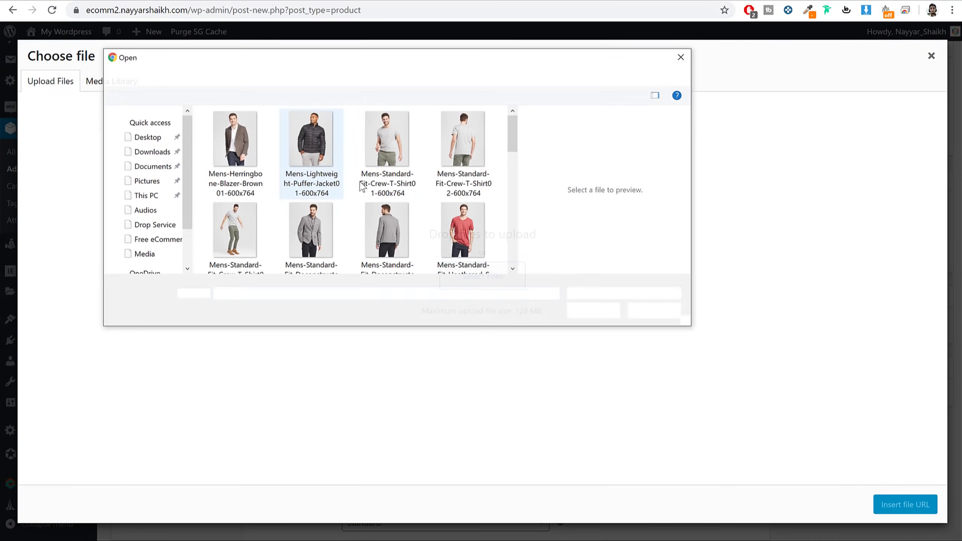
pyautogui.scroll(-10, 445, 190)
pyautogui.scroll(10, 445, 190)
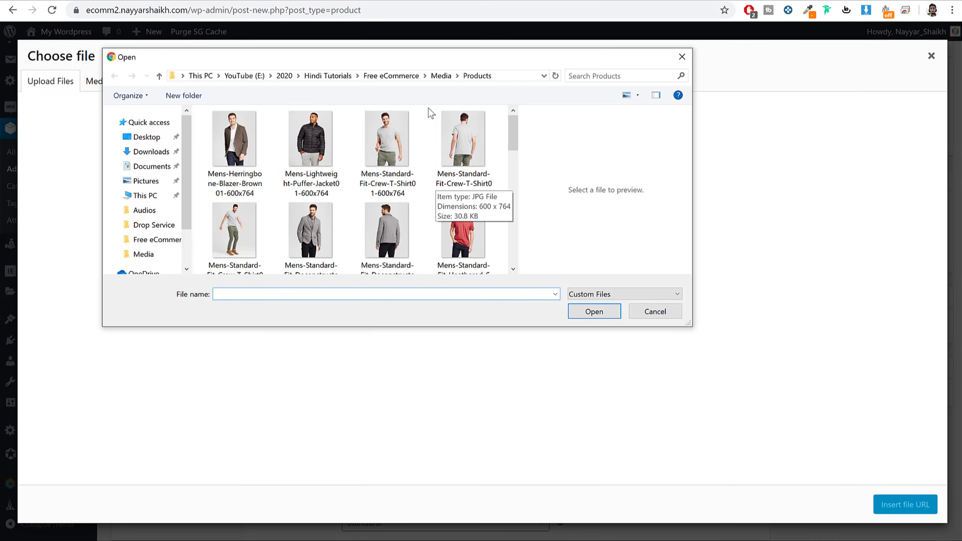
pyautogui.click(442, 76)
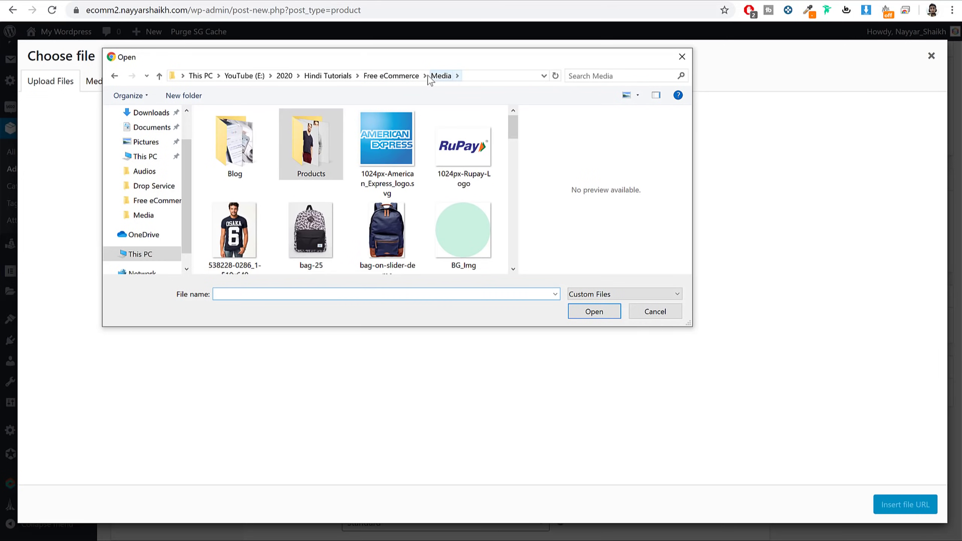
# Upload BG_Img.png and insert its URL as the download's file
pyautogui.scroll(-3, 492, 204)
pyautogui.scroll(-12, 491, 204)
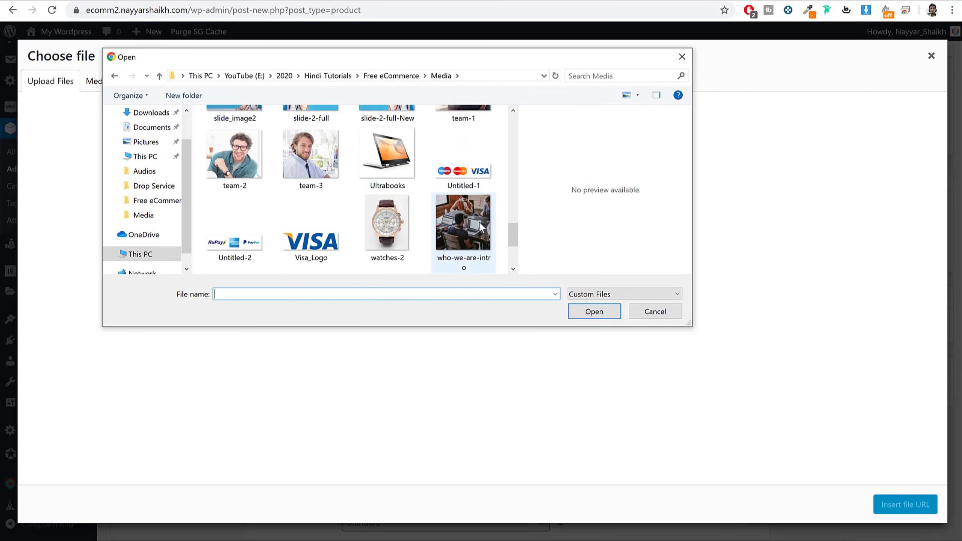
pyautogui.scroll(5, 478, 224)
pyautogui.scroll(10, 477, 225)
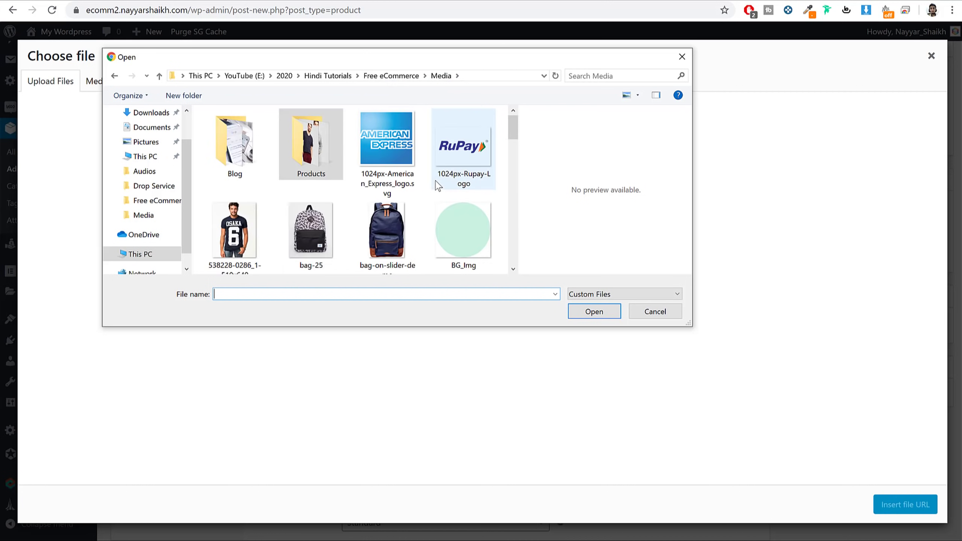
pyautogui.click(488, 238)
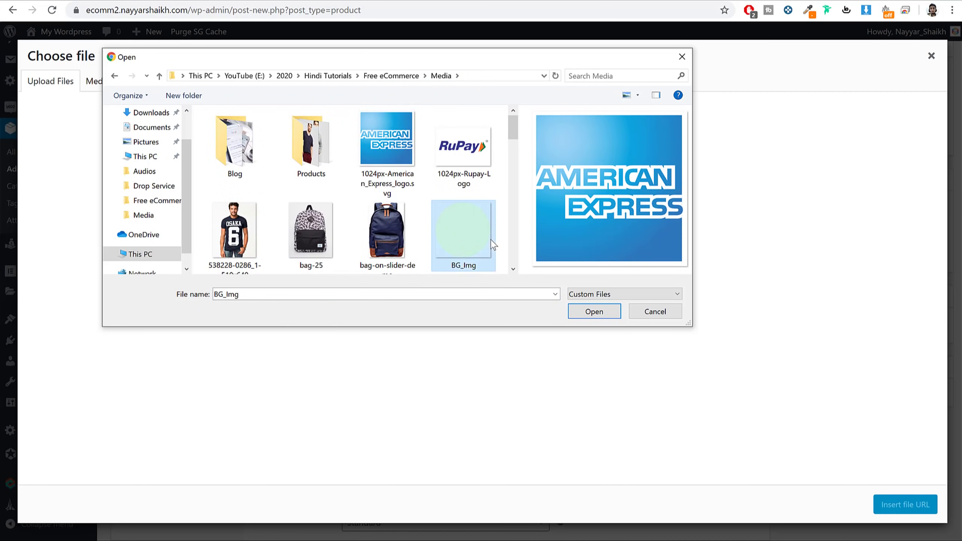
pyautogui.click(594, 312)
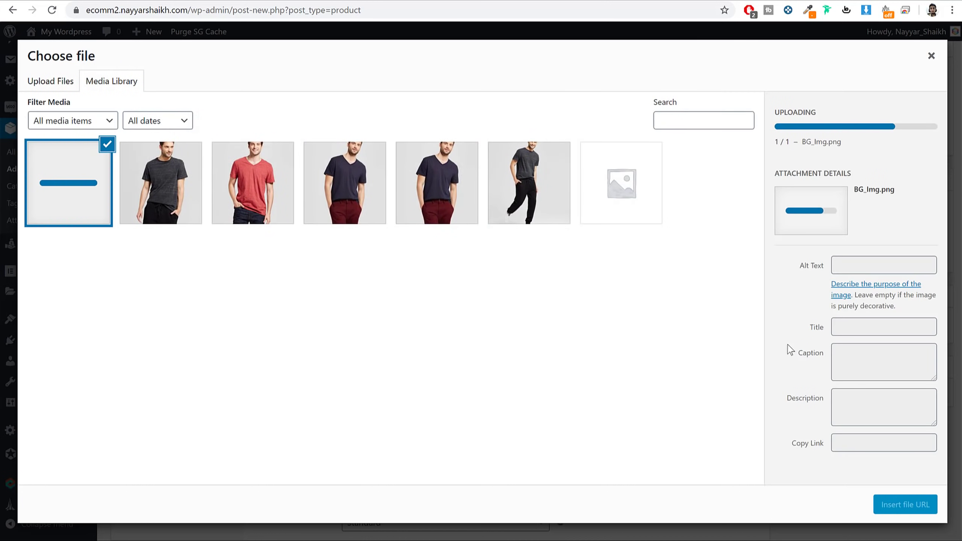
pyautogui.click(913, 508)
pyautogui.scroll(-3, 750, 408)
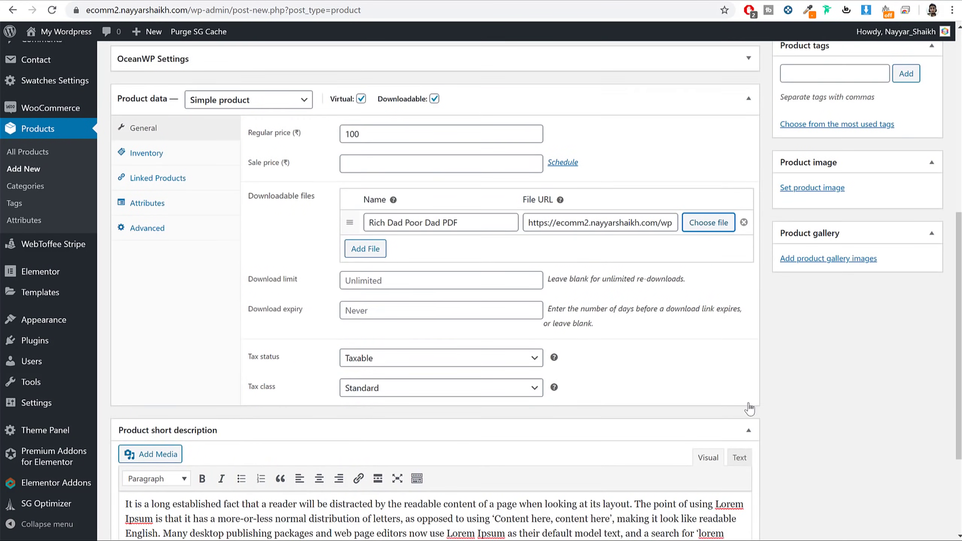
# Create a new PDFs product category and assign it to the product
pyautogui.scroll(-1, 750, 409)
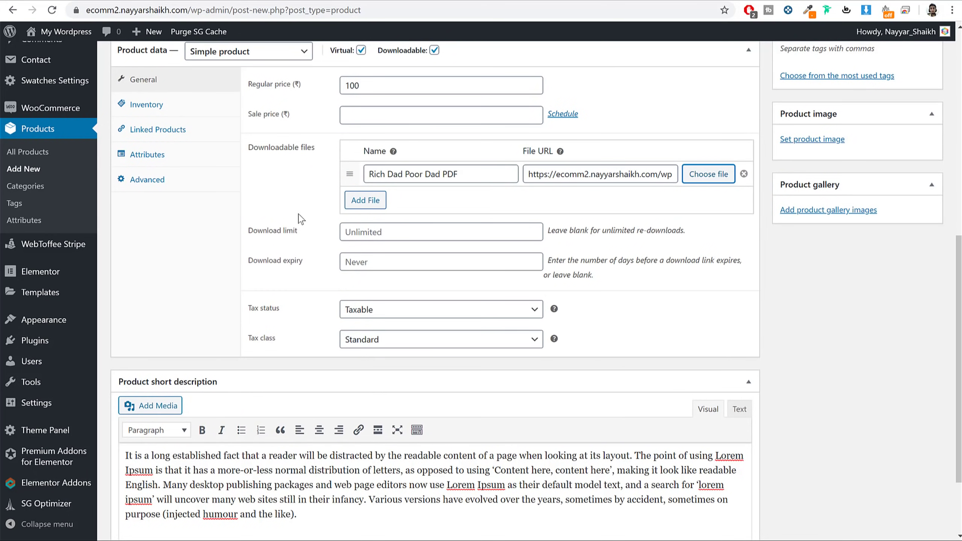
pyautogui.scroll(5, 298, 243)
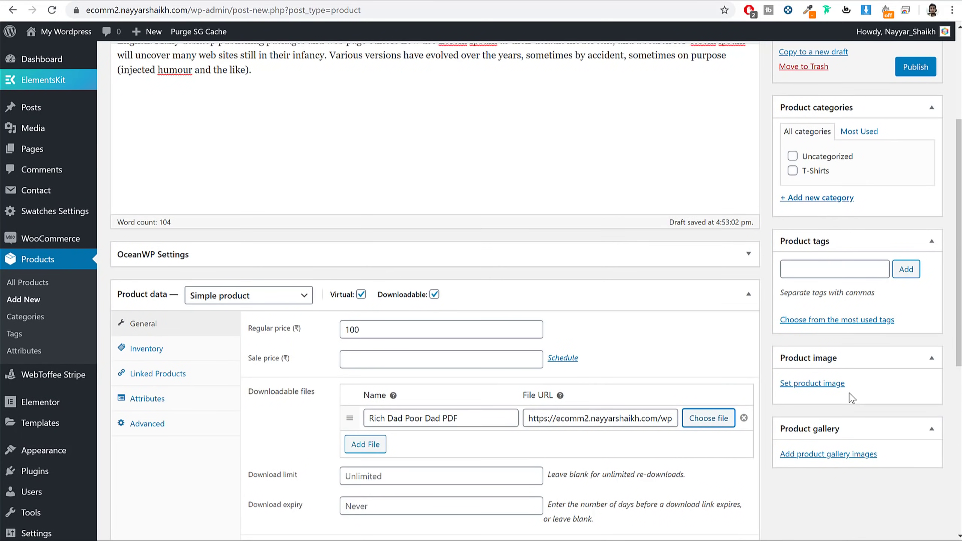
pyautogui.click(833, 197)
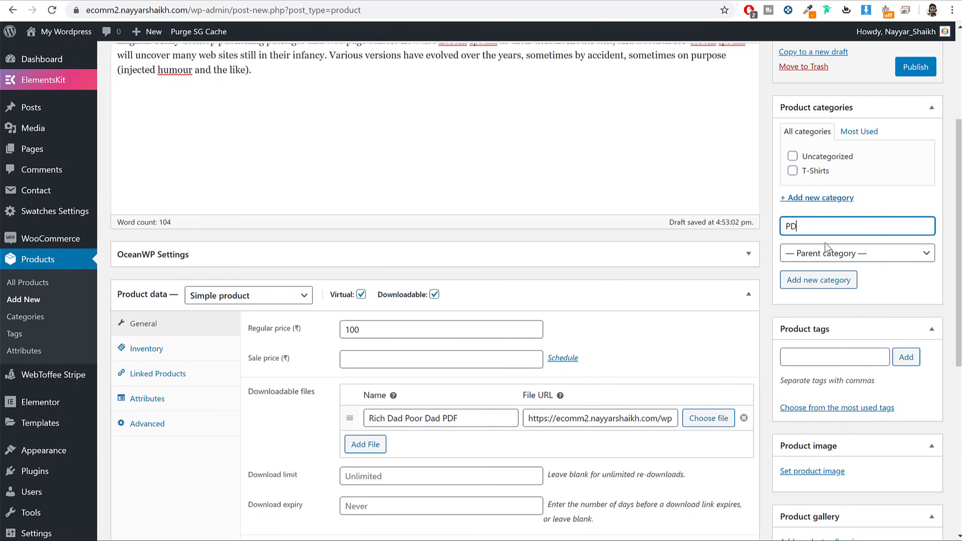
pyautogui.click(833, 281)
# Upload Book.jpg and set it as the product image
pyautogui.scroll(-4, 834, 284)
pyautogui.click(826, 304)
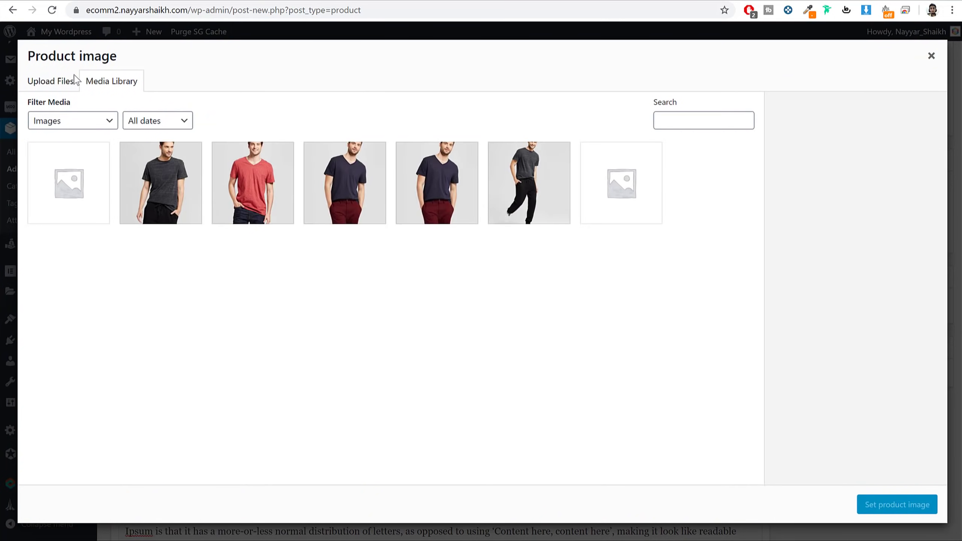
pyautogui.click(51, 82)
pyautogui.click(482, 276)
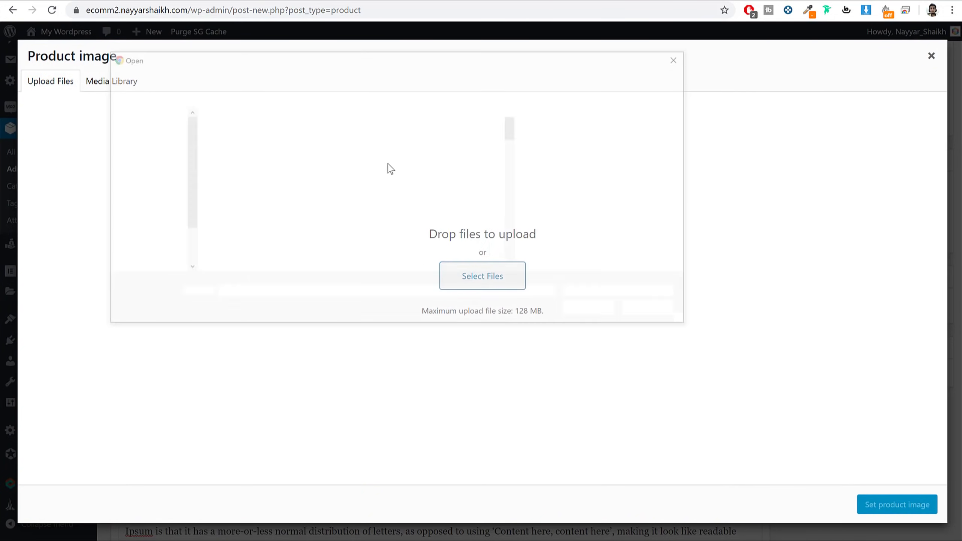
pyautogui.scroll(-1, 387, 180)
pyautogui.scroll(2, 387, 180)
pyautogui.click(233, 214)
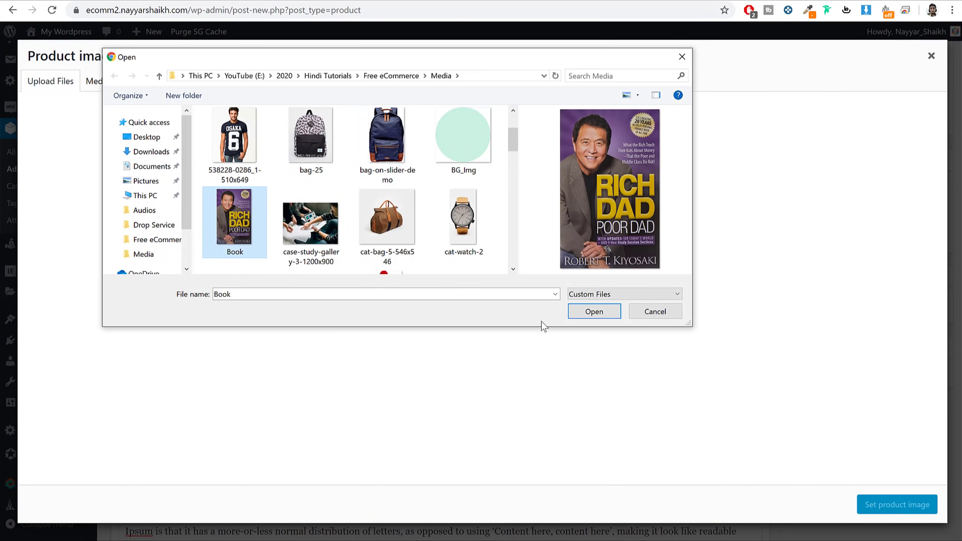
pyautogui.click(594, 313)
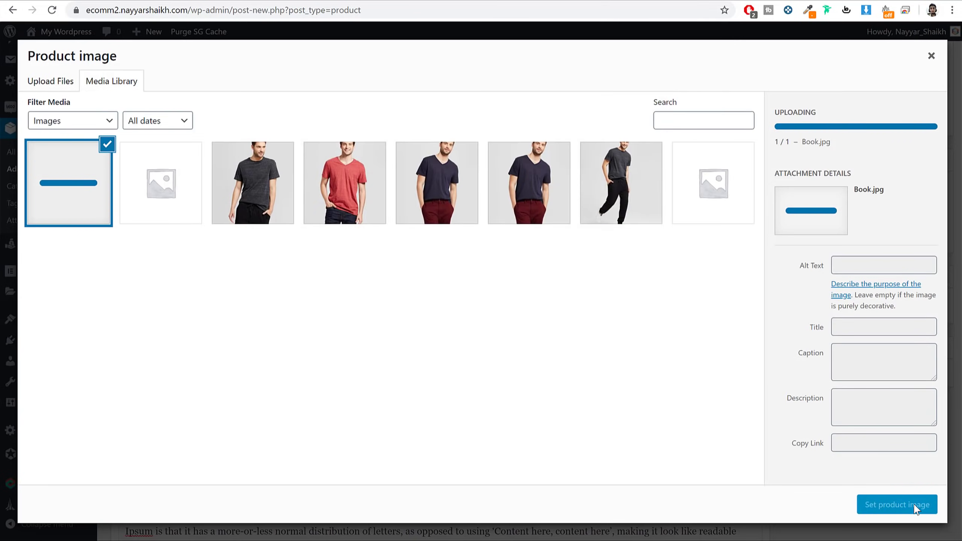
pyautogui.click(898, 504)
pyautogui.scroll(10, 884, 401)
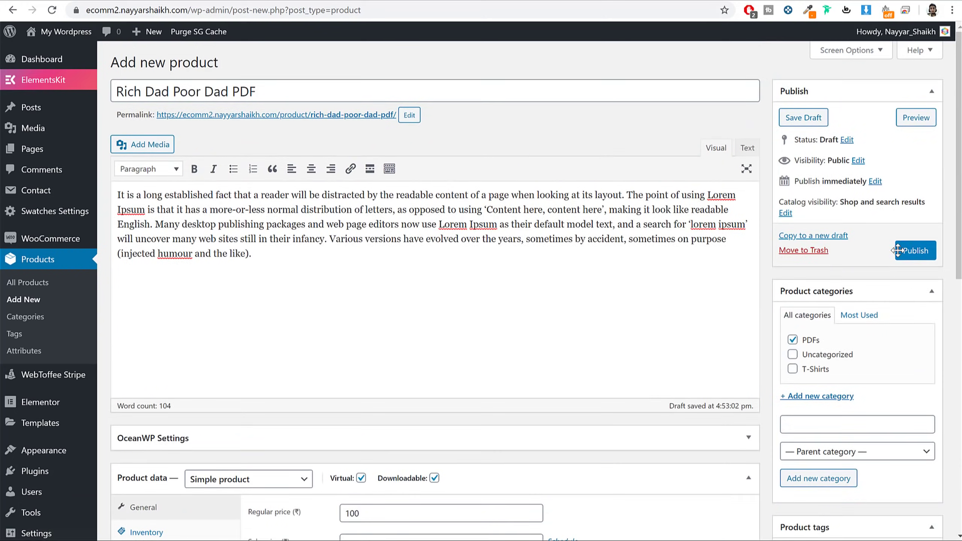
# Publish the product, tick Sold individually under Inventory, and update it
pyautogui.click(918, 250)
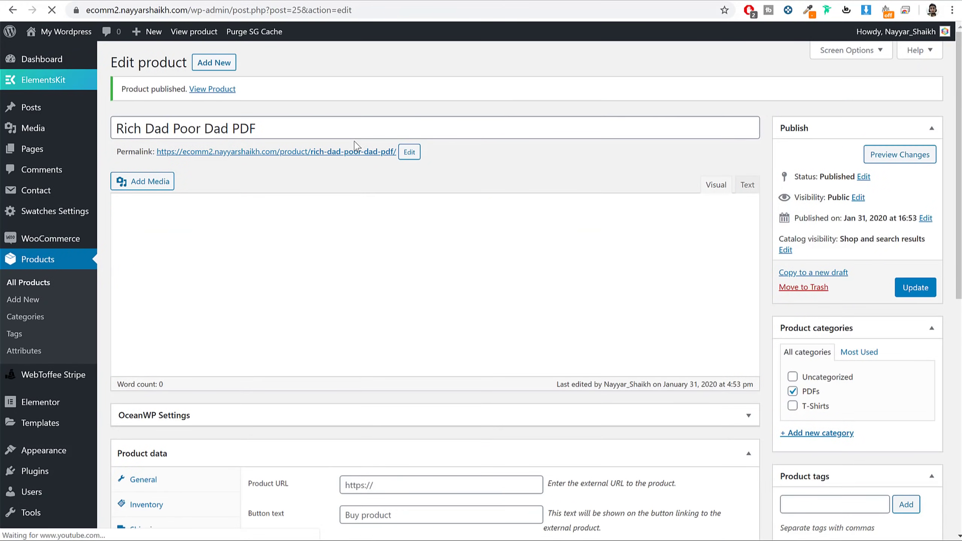
pyautogui.scroll(-6, 172, 188)
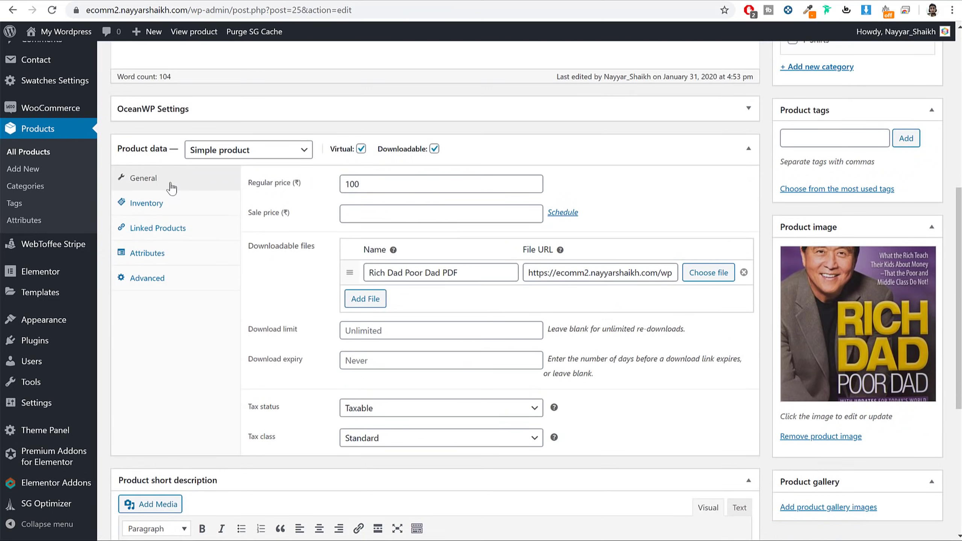
pyautogui.click(178, 217)
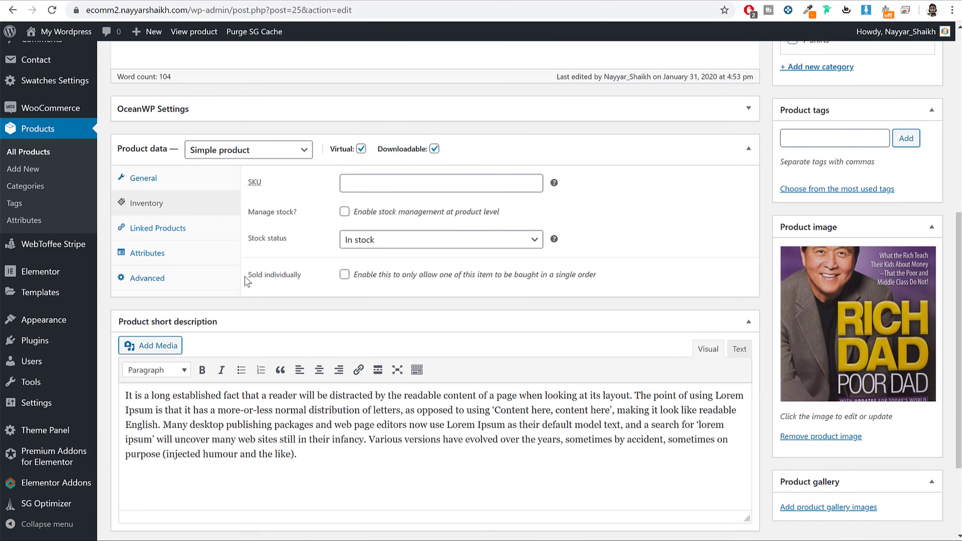
pyautogui.moveTo(302, 276); pyautogui.dragTo(271, 276)
pyautogui.click(344, 275)
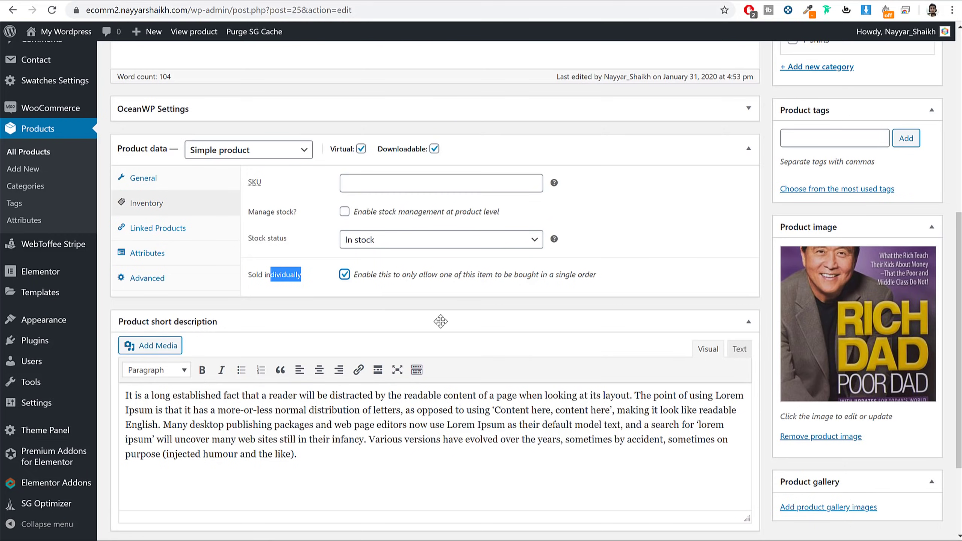
pyautogui.scroll(10, 441, 318)
pyautogui.click(915, 287)
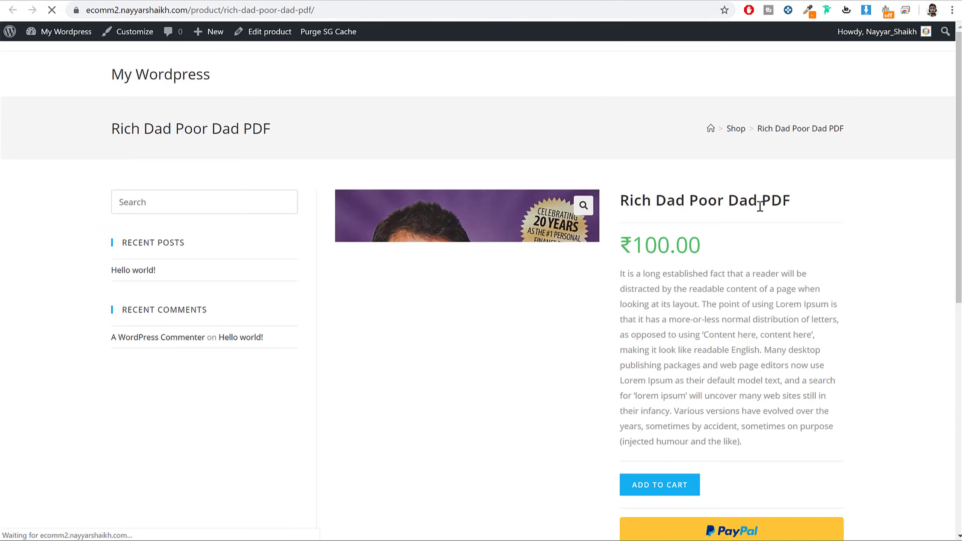
# Scroll through the live Rich Dad Poor Dad PDF page with its ₹100.00 price and book cover
pyautogui.scroll(-6, 715, 332)
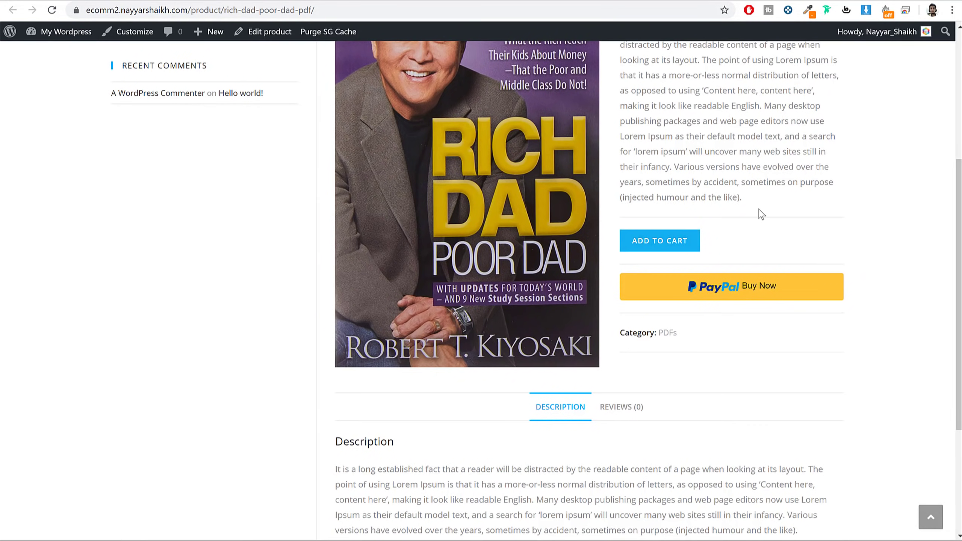
pyautogui.scroll(6, 758, 211)
pyautogui.scroll(1, 830, 210)
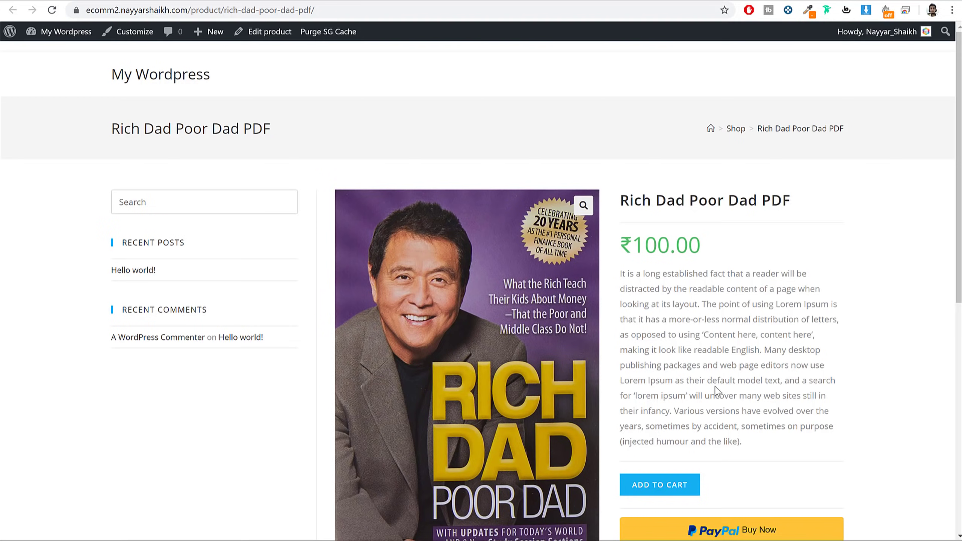
pyautogui.scroll(-5, 800, 300)
pyautogui.scroll(5, 799, 300)
# Look over the BloggDude shop page, then start a new page via Pages > Add New
pyautogui.click(57, 0)
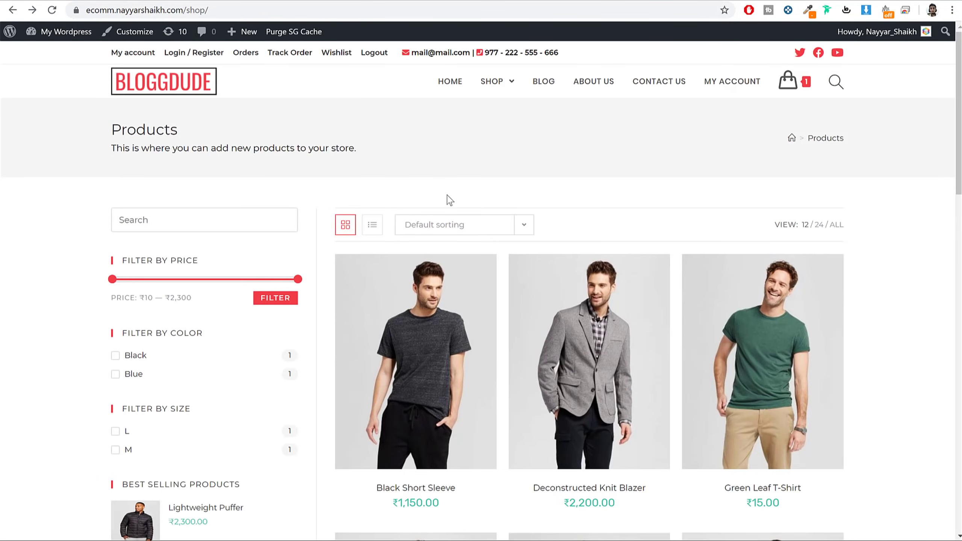
pyautogui.scroll(-4, 452, 220)
pyautogui.scroll(-10, 453, 218)
pyautogui.scroll(20, 453, 247)
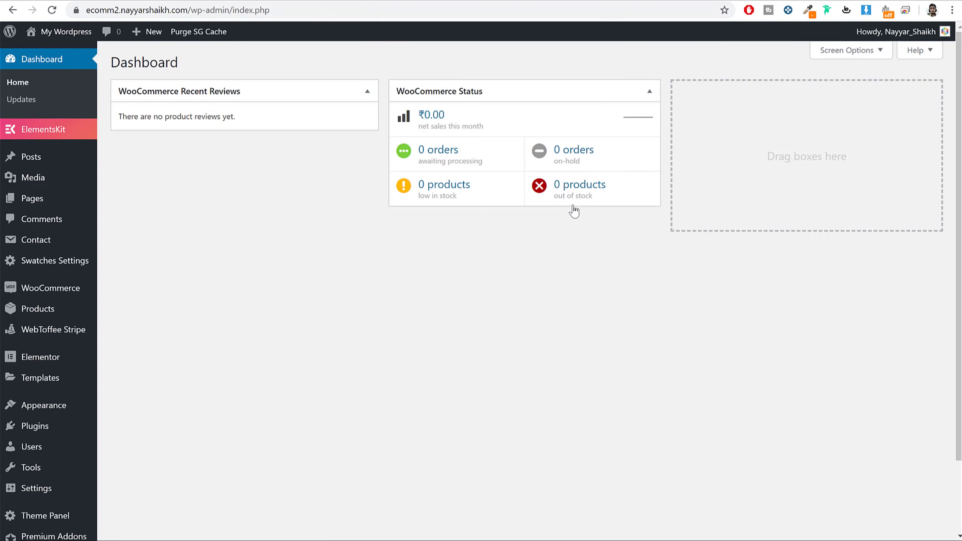
pyautogui.moveTo(54, 187)
pyautogui.moveTo(50, 202)
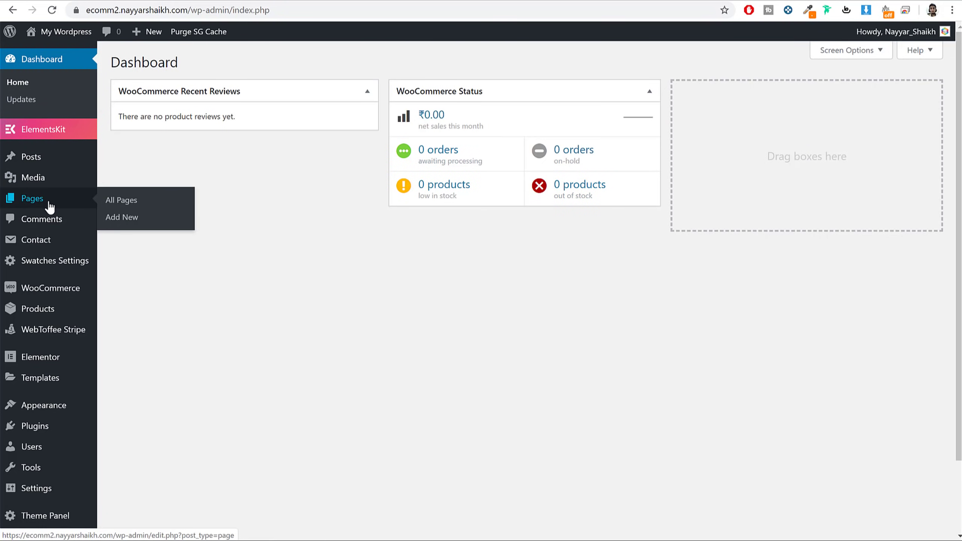
pyautogui.click(133, 223)
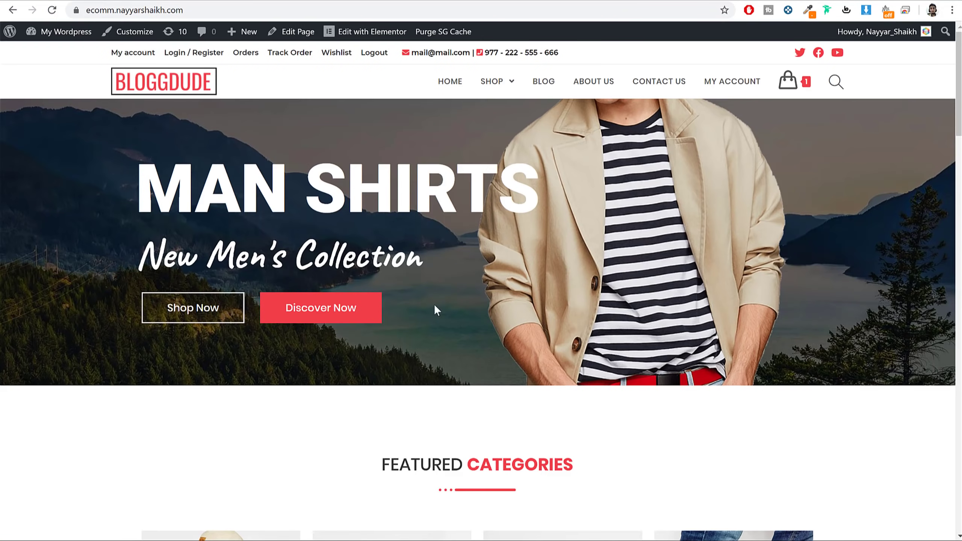
pyautogui.scroll(-10, 436, 307)
pyautogui.scroll(10, 445, 377)
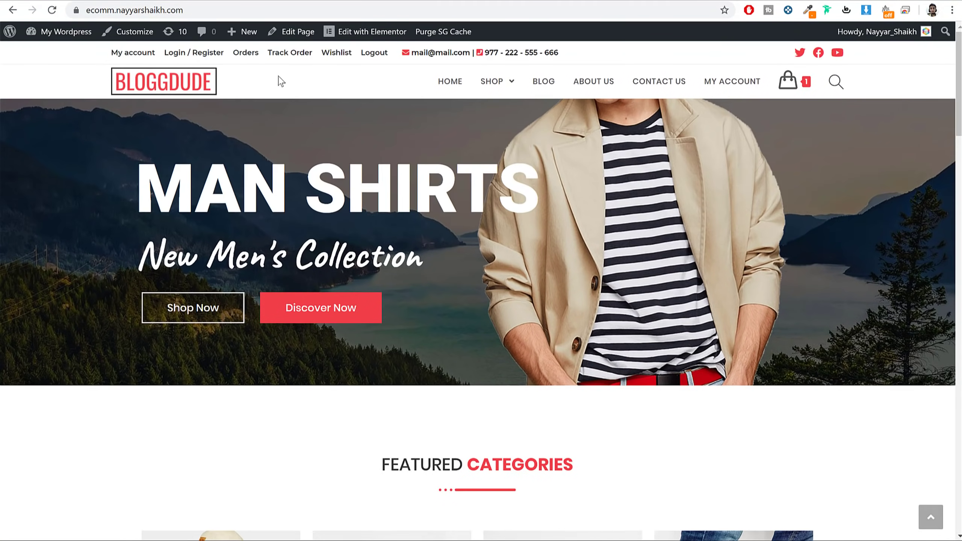
# Title the new page 'Home' and publish it
pyautogui.hotkey('ctrl', 'Tab')
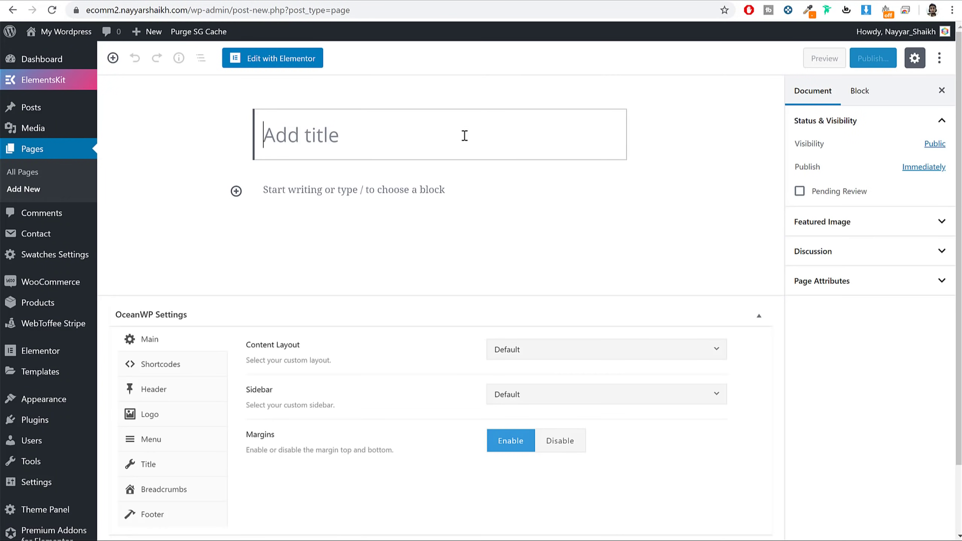
pyautogui.write('Home')
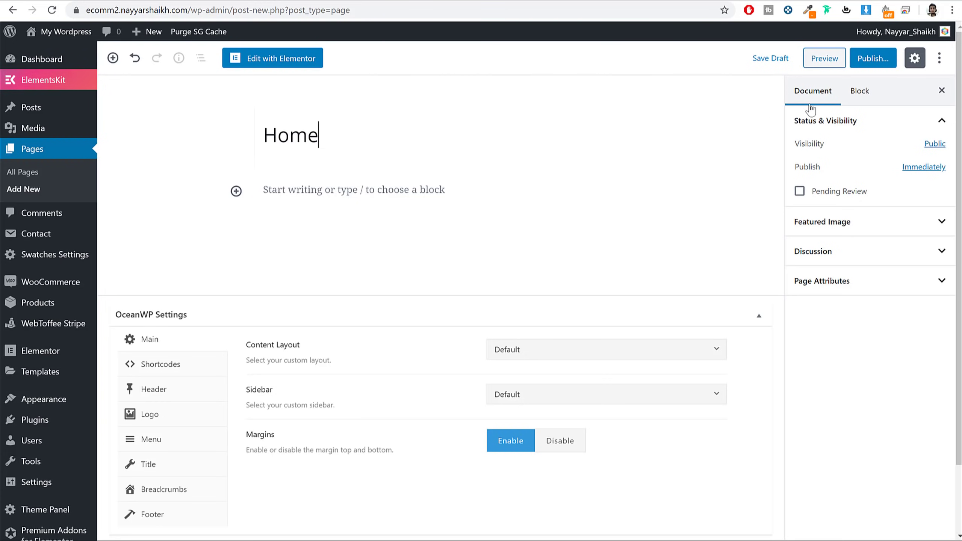
pyautogui.click(873, 58)
pyautogui.click(879, 57)
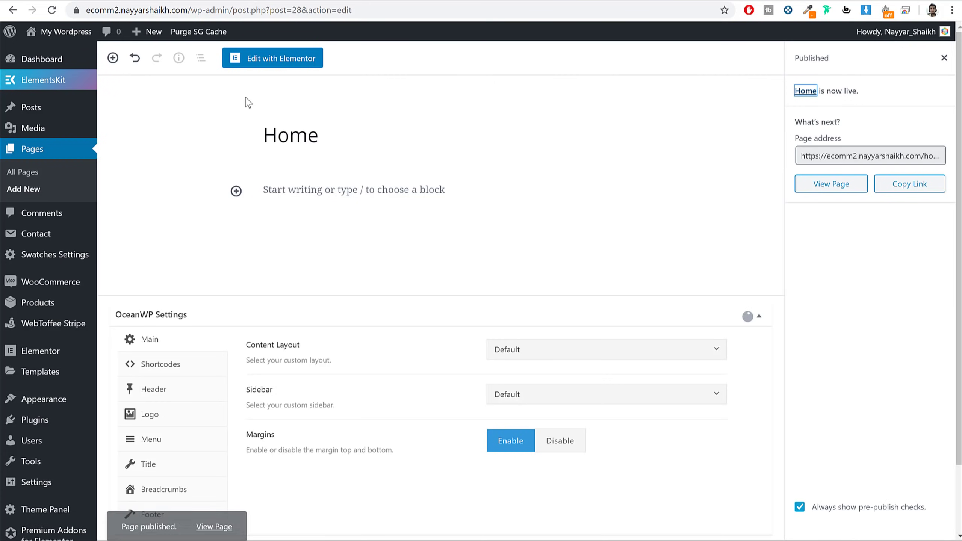
# Open the live Home page in a new tab and compare its sidebar with the shop site
pyautogui.rightClick(227, 515)
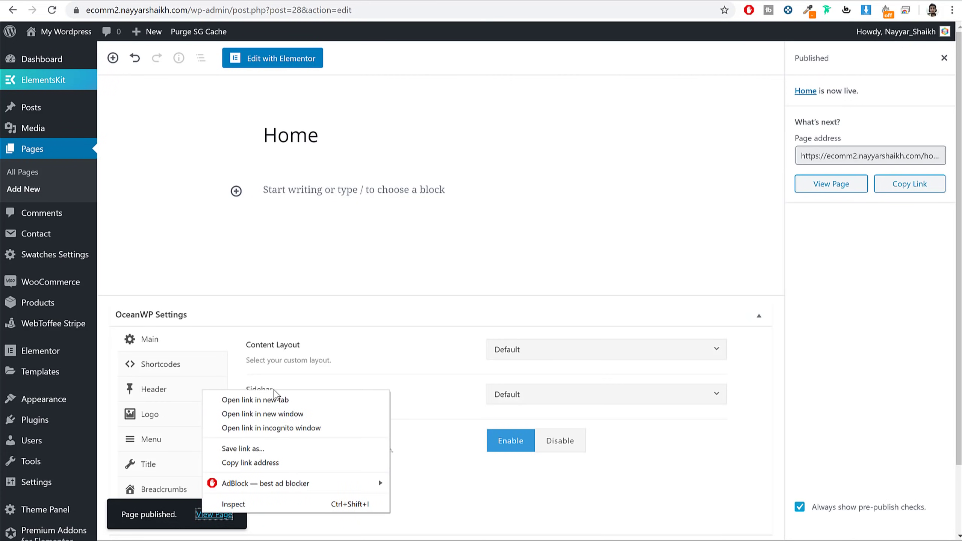
pyautogui.click(257, 400)
pyautogui.hotkey('ctrl', 'Tab')
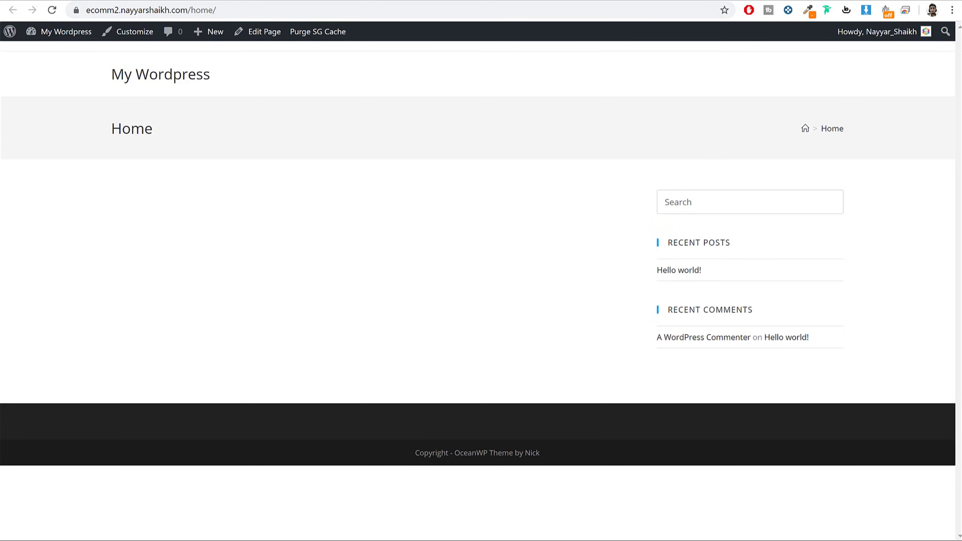
pyautogui.click(56, 0)
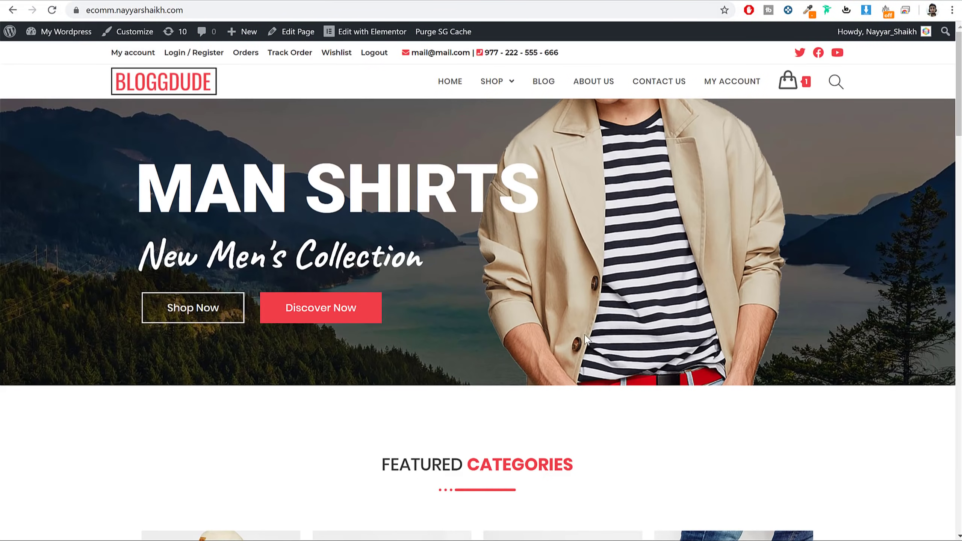
pyautogui.scroll(-8, 585, 339)
pyautogui.scroll(8, 586, 338)
pyautogui.hotkey('ctrl', 'Tab')
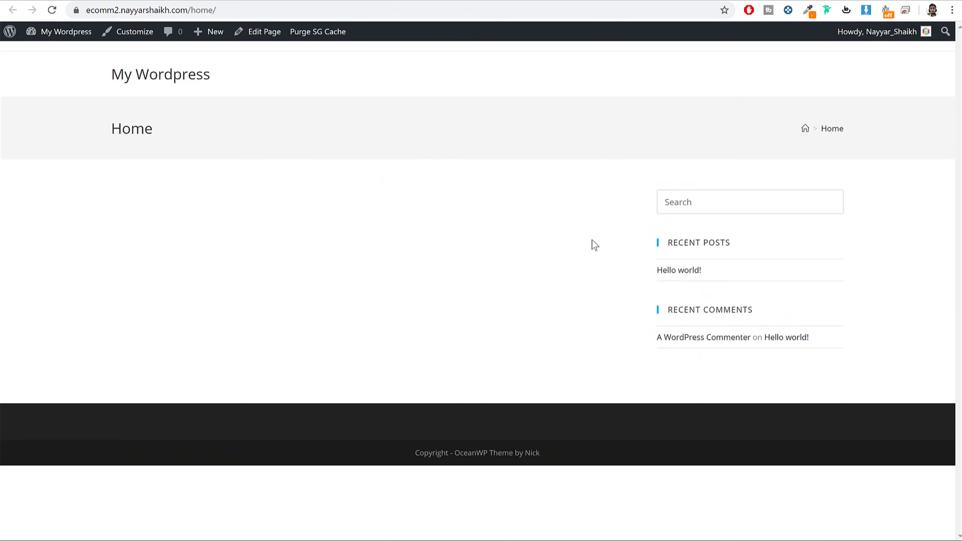
pyautogui.moveTo(575, 198); pyautogui.dragTo(894, 312)
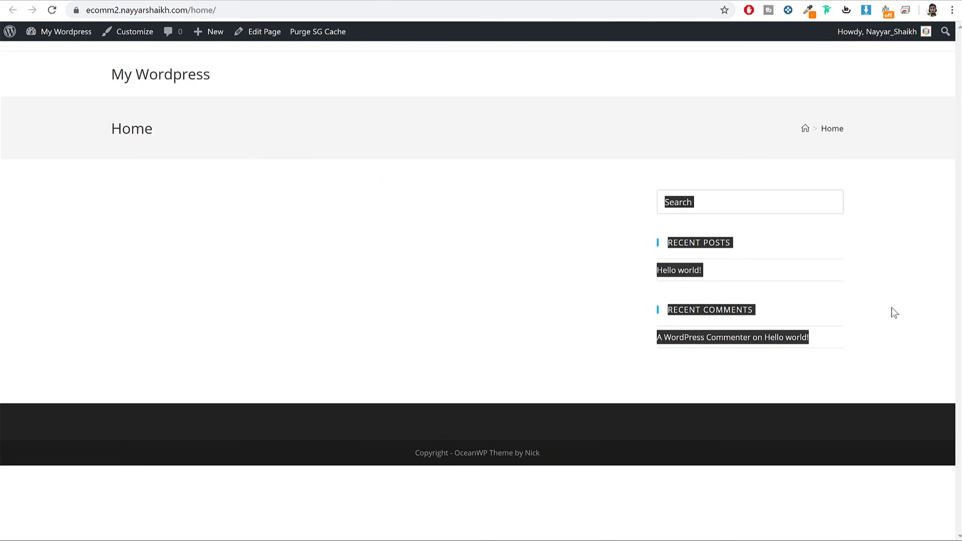
pyautogui.click(894, 313)
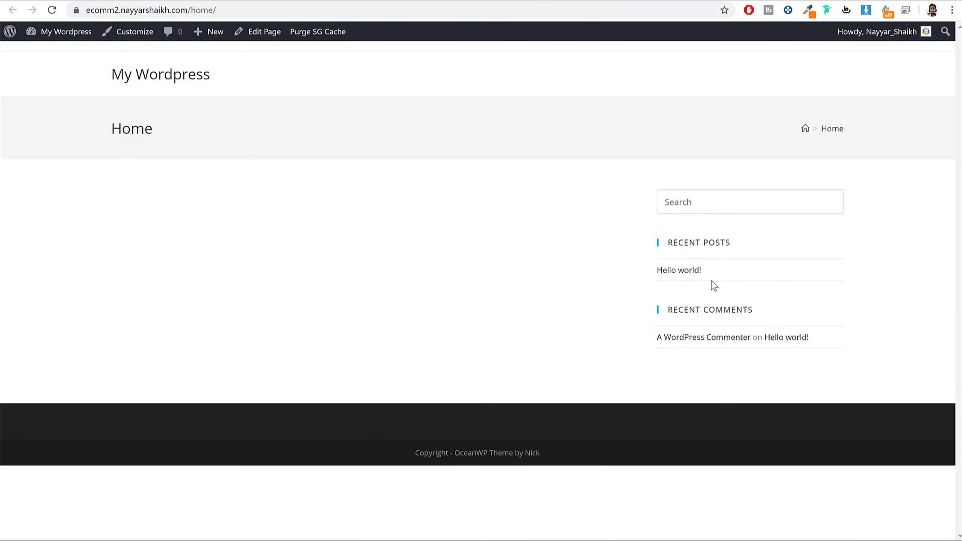
pyautogui.click(64, 1)
pyautogui.scroll(-10, 761, 306)
# Set the Home page's Content Layout to 100% Full Width, update, and reload the live page
pyautogui.scroll(10, 761, 306)
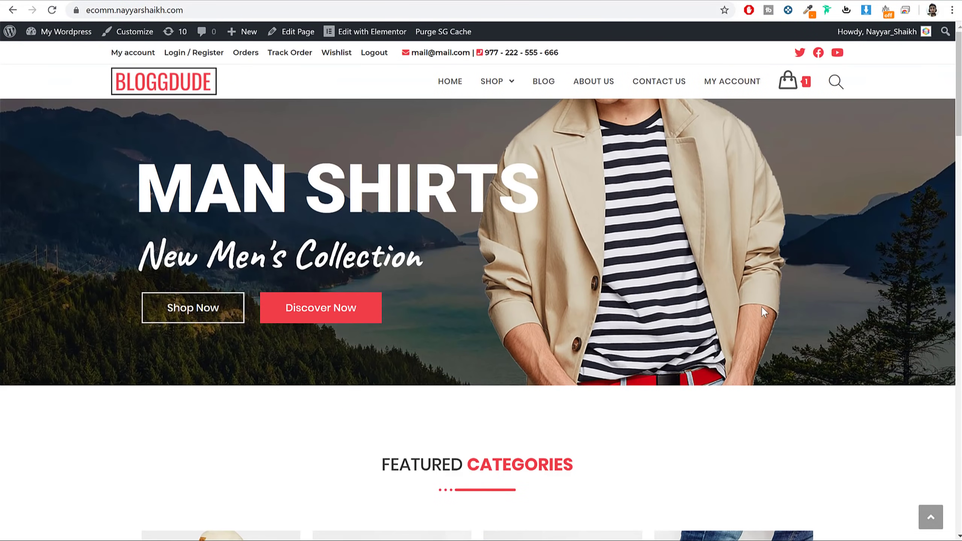
pyautogui.click(371, 1)
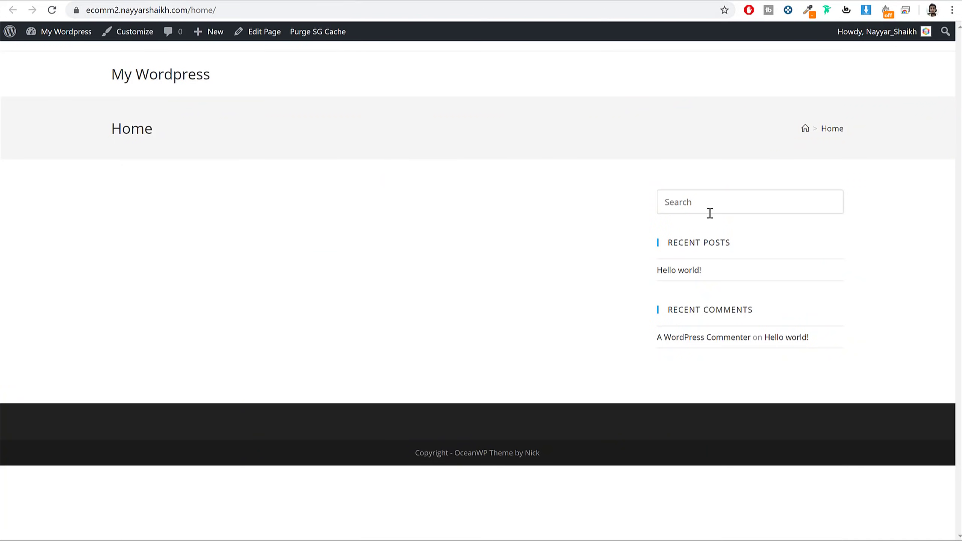
pyautogui.click(251, 1)
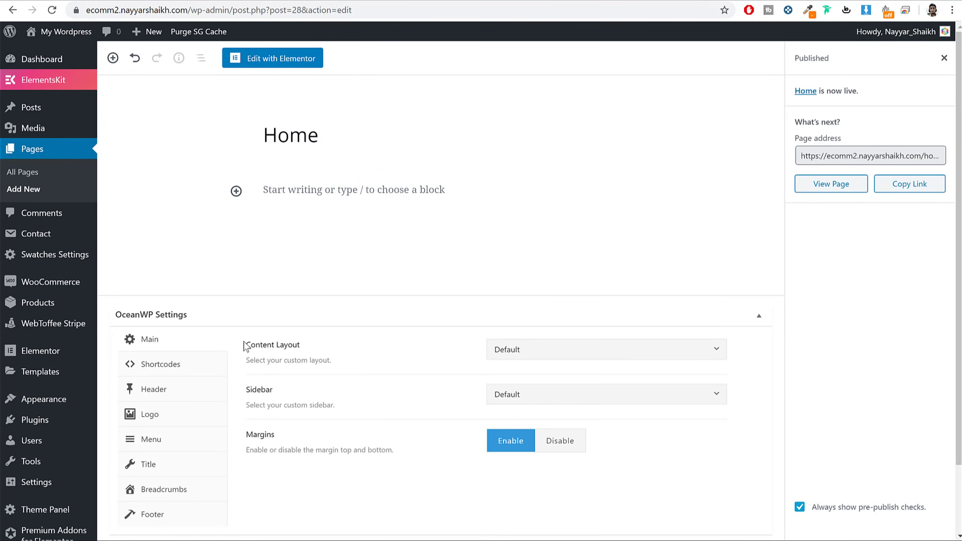
pyautogui.moveTo(245, 346); pyautogui.dragTo(317, 354)
pyautogui.click(555, 356)
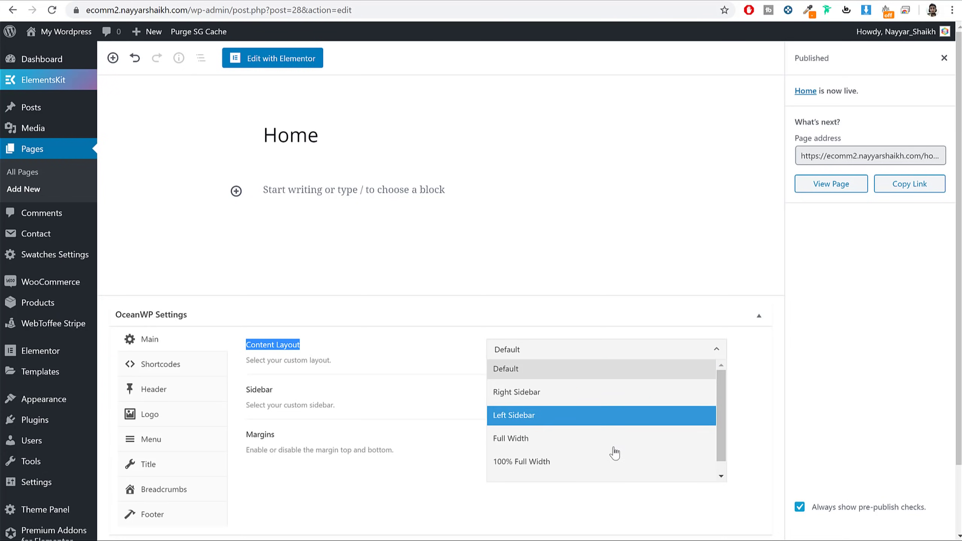
pyautogui.click(588, 463)
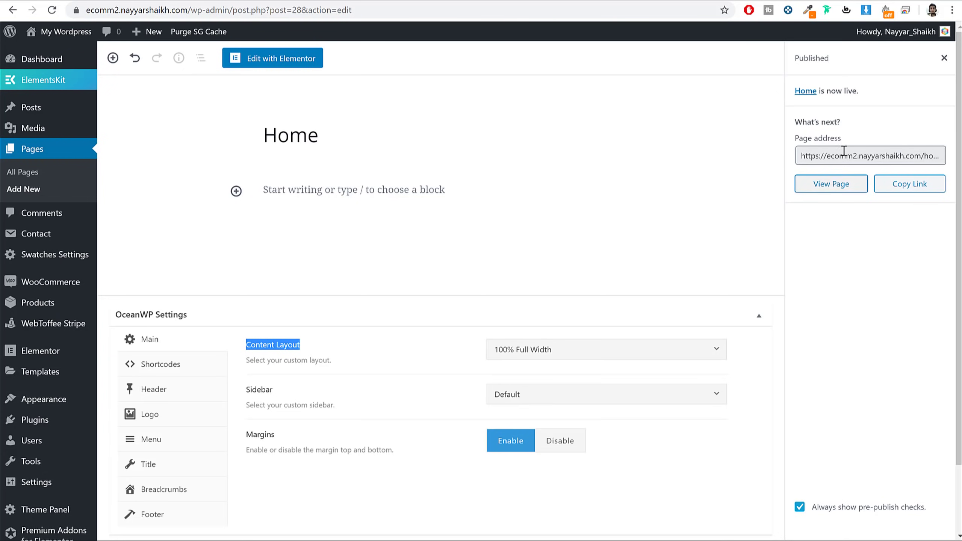
pyautogui.click(943, 58)
pyautogui.click(875, 59)
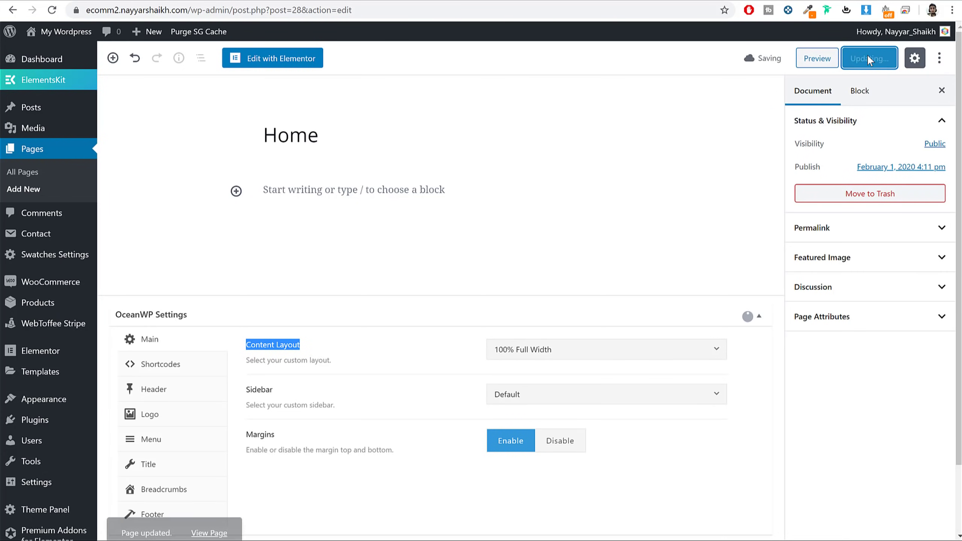
pyautogui.click(209, 516)
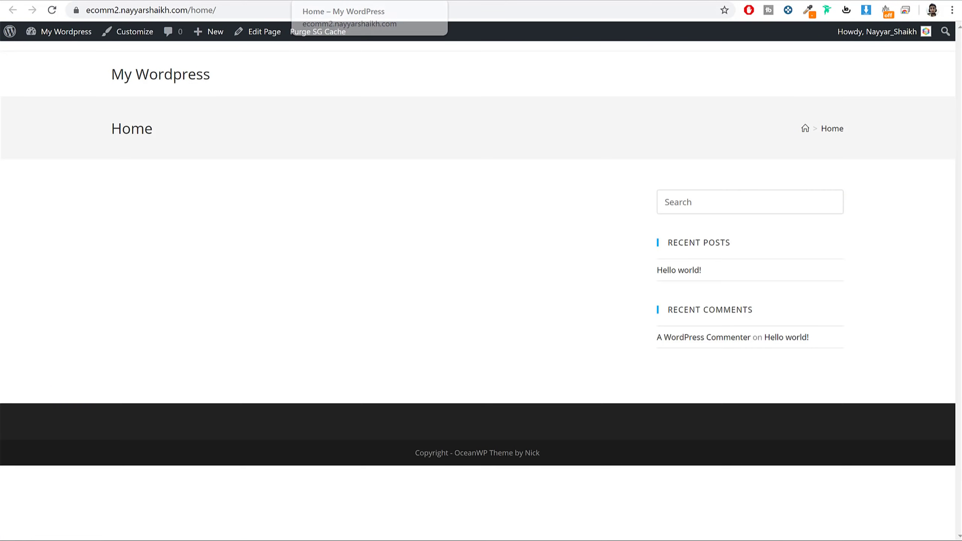
pyautogui.click(59, 11)
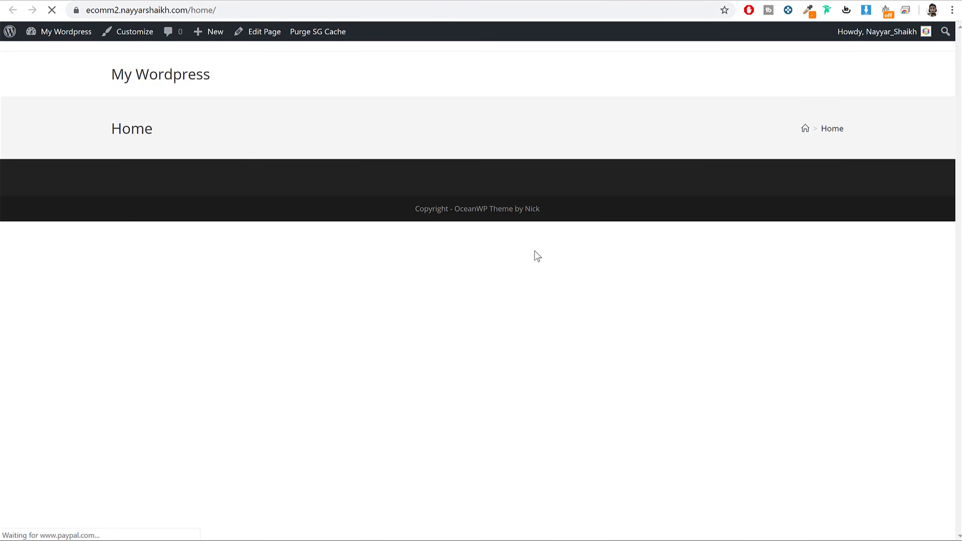
pyautogui.doubleClick(163, 129)
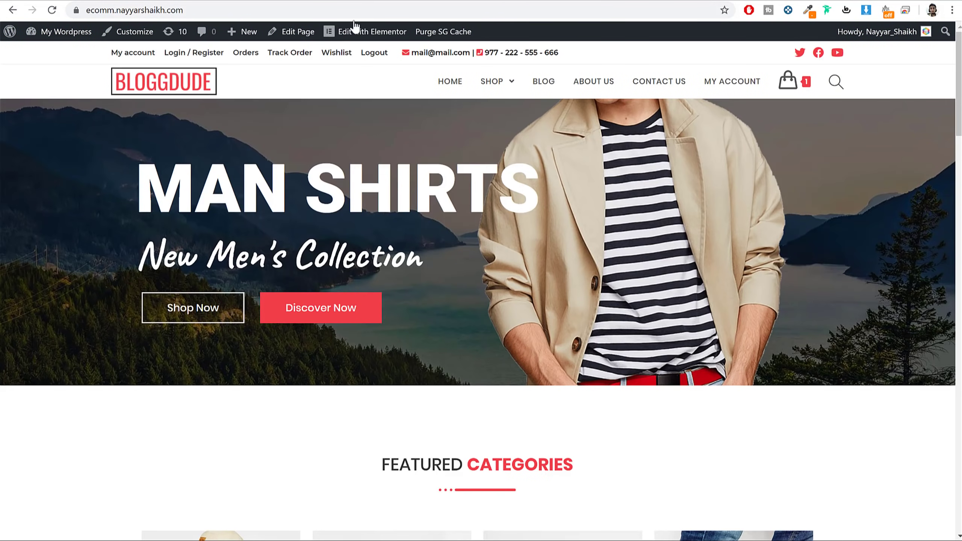
# Set Display Page Title to Disable for Home, update, and reload the live page
pyautogui.click(229, 2)
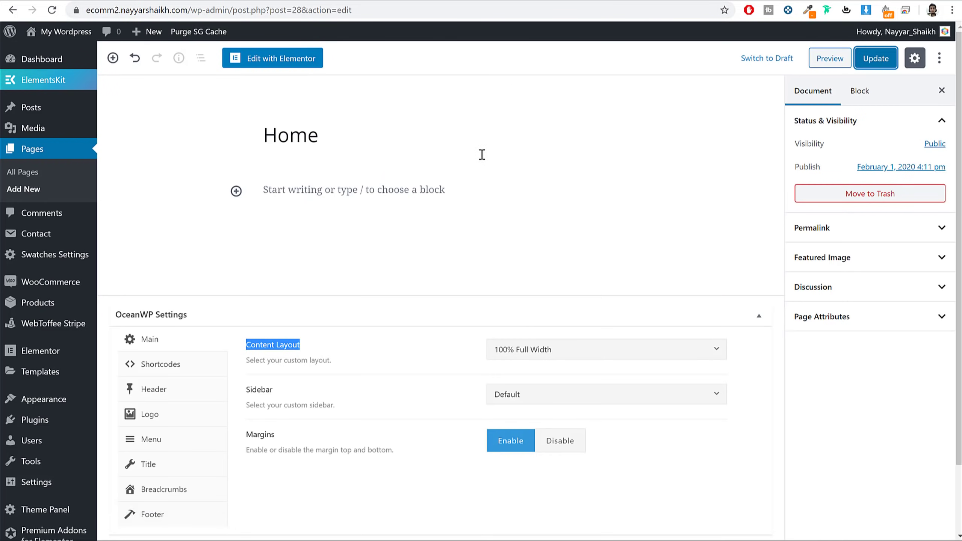
pyautogui.scroll(-2, 493, 249)
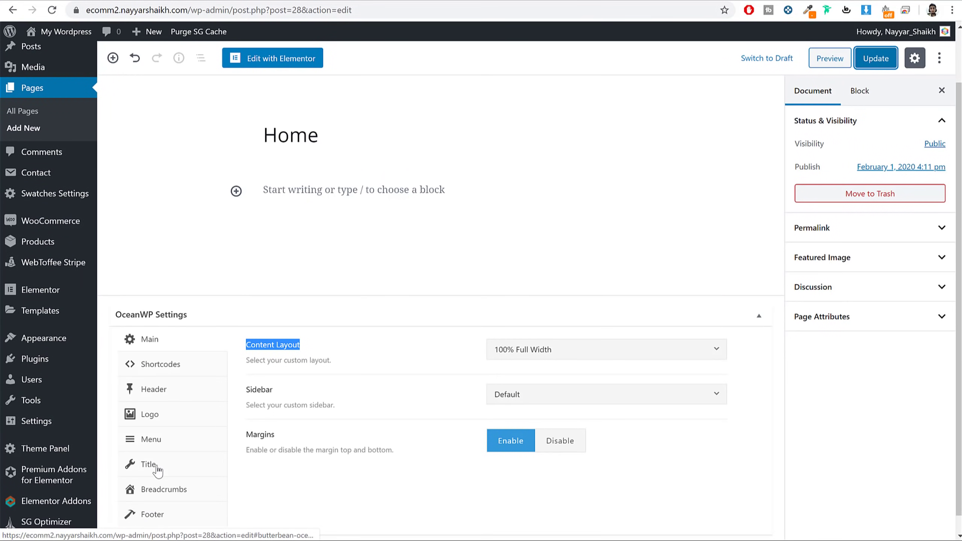
pyautogui.click(173, 464)
pyautogui.click(622, 311)
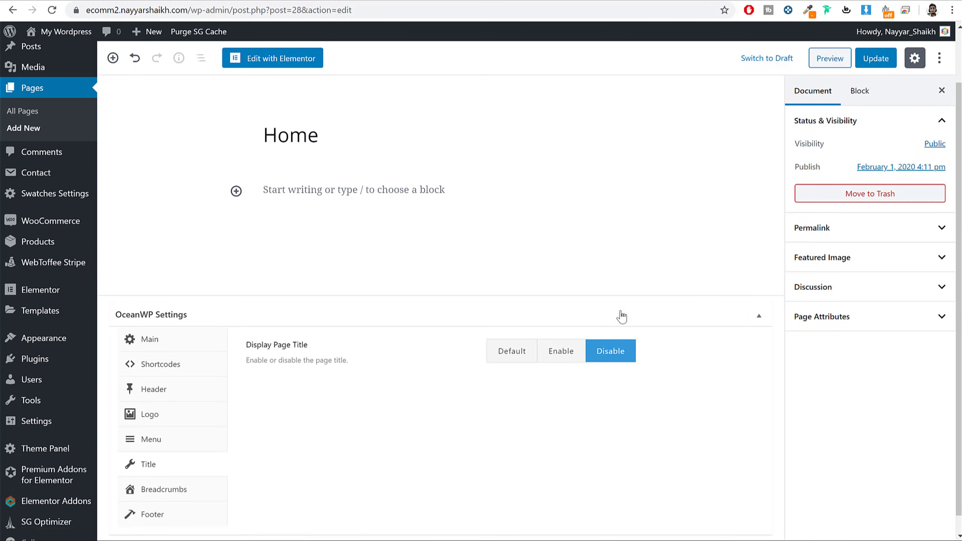
pyautogui.click(871, 58)
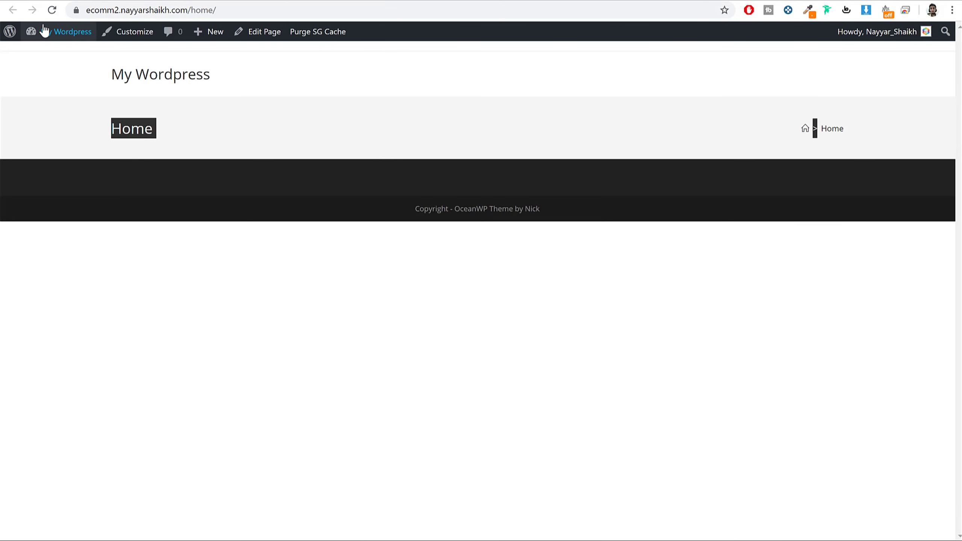
pyautogui.click(52, 9)
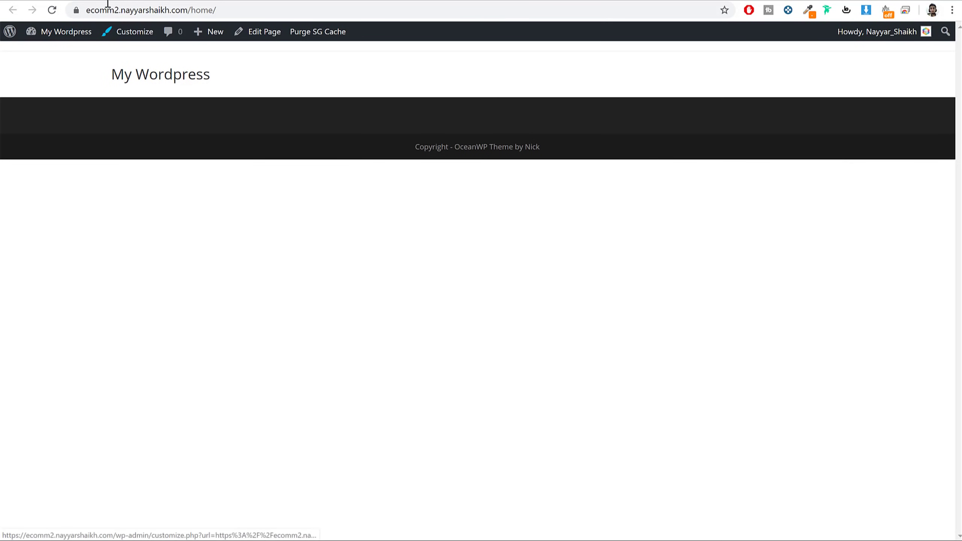
# Compare the live Home page's address with the shop site's domain
pyautogui.click(227, 10)
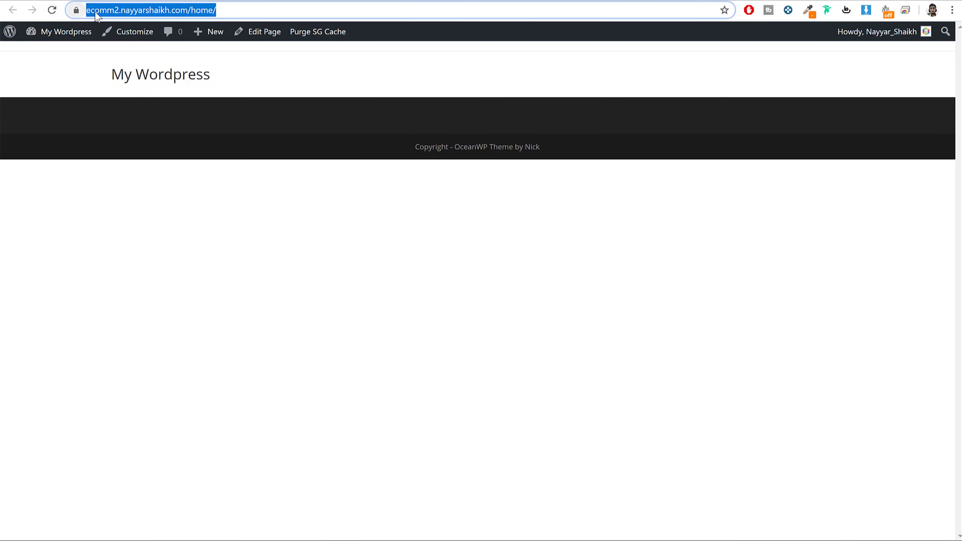
pyautogui.click(120, 9)
pyautogui.moveTo(219, 9); pyautogui.dragTo(86, 9)
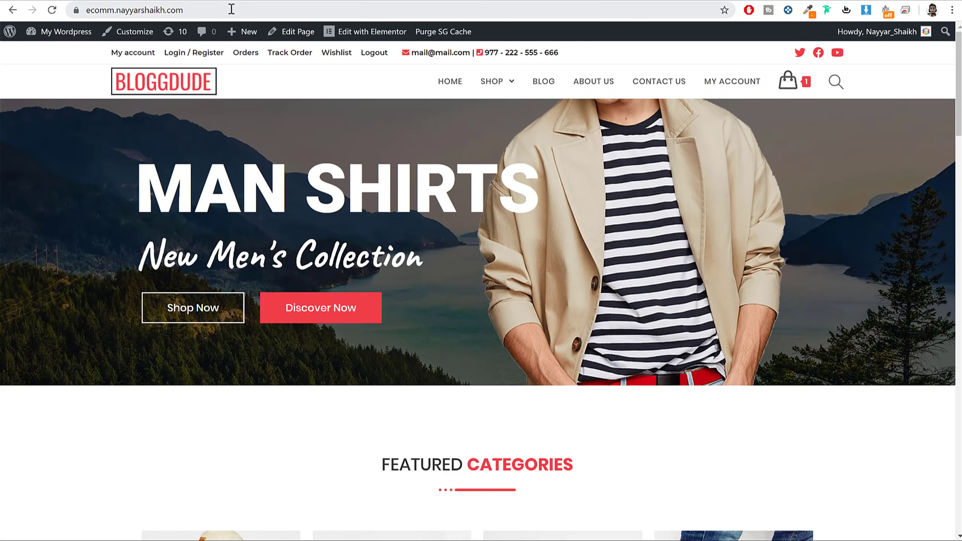
pyautogui.click(219, 9)
pyautogui.click(223, 7)
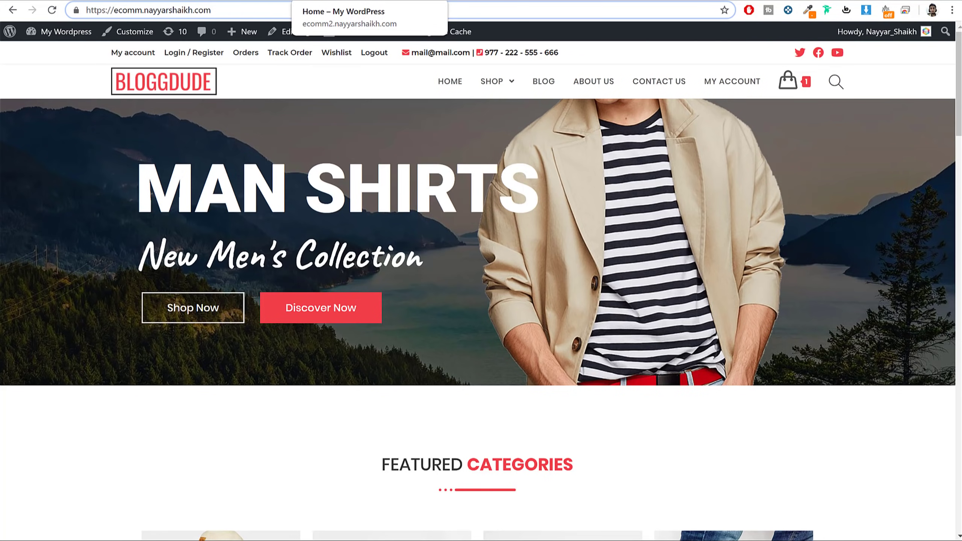
pyautogui.click(341, 0)
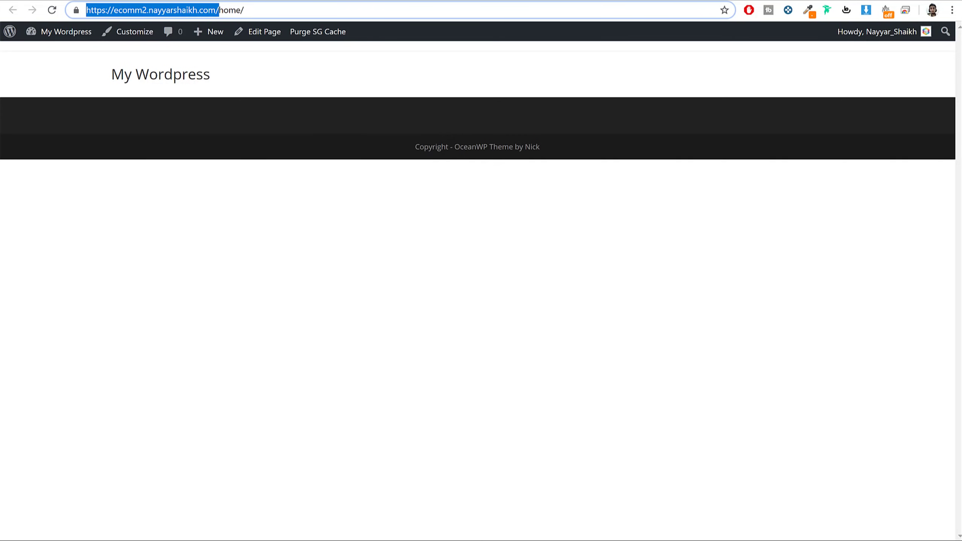
pyautogui.click(216, 5)
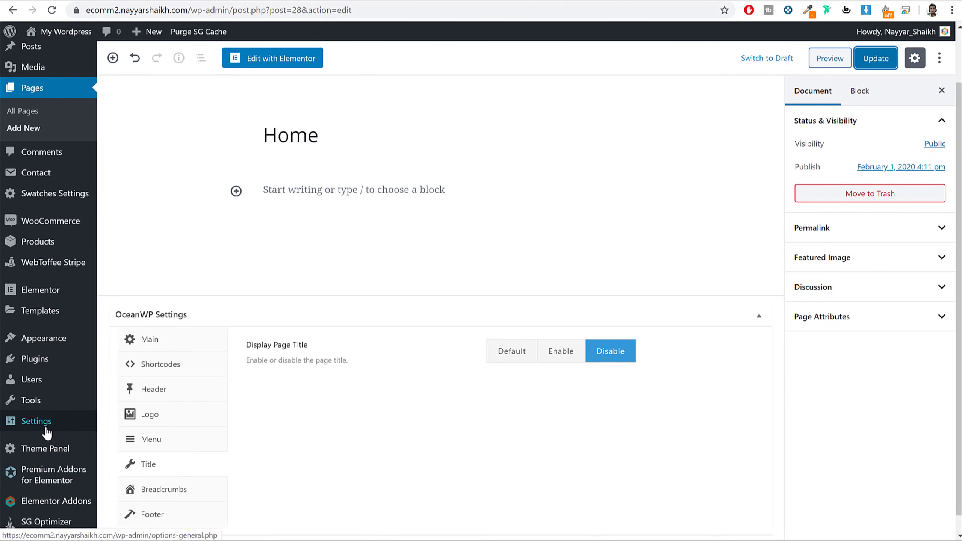
# In Reading settings, set the homepage to the static page 'Home' and save the changes
pyautogui.moveTo(47, 431)
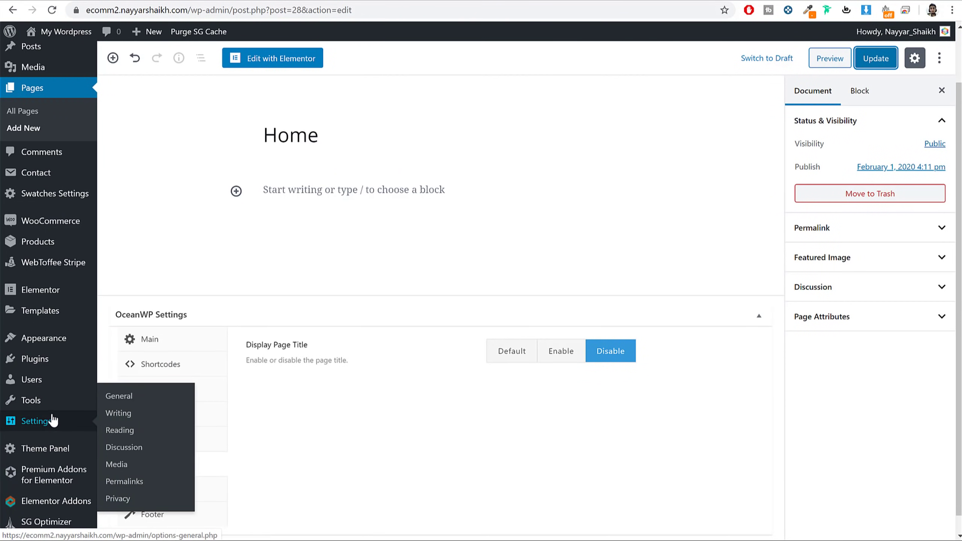
pyautogui.click(130, 434)
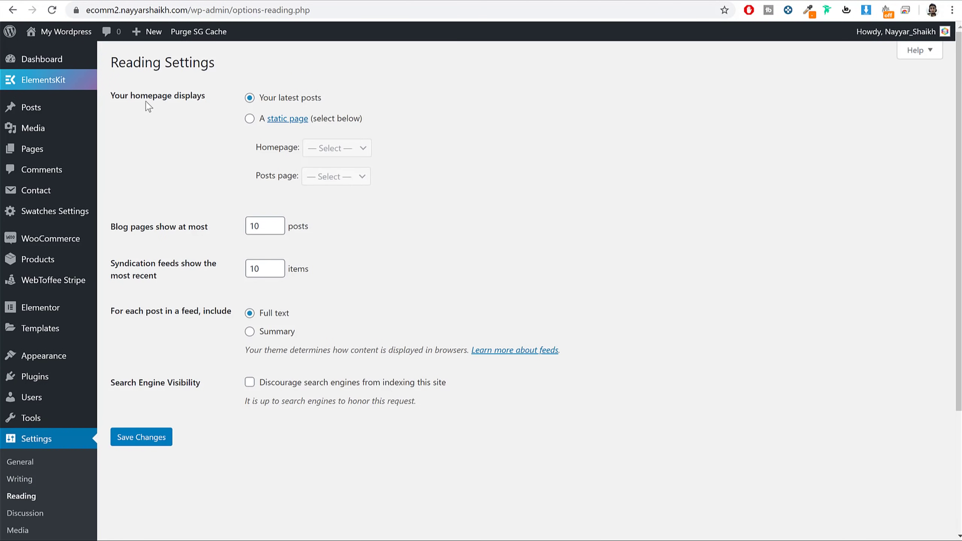
pyautogui.moveTo(120, 94); pyautogui.dragTo(288, 113)
pyautogui.click(249, 119)
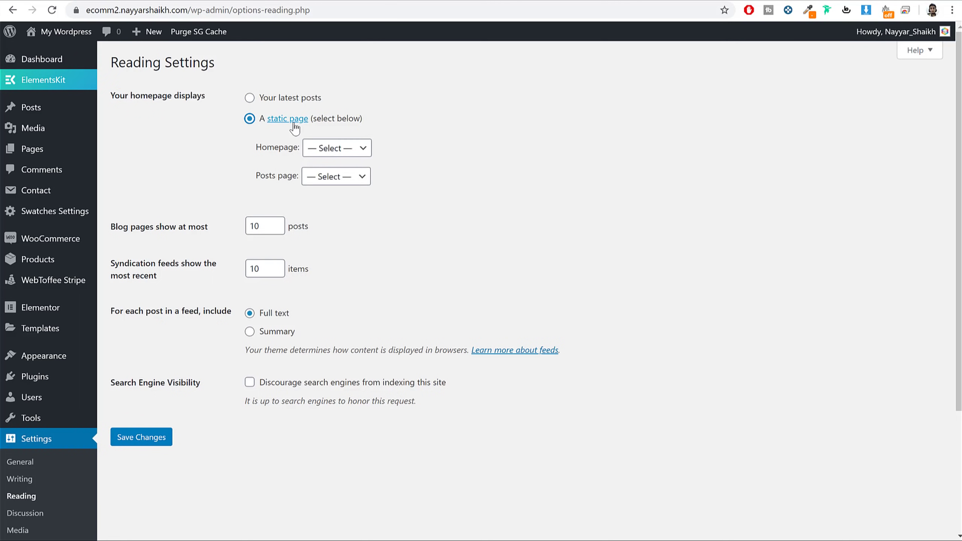
pyautogui.moveTo(257, 151); pyautogui.dragTo(286, 151)
pyautogui.click(342, 148)
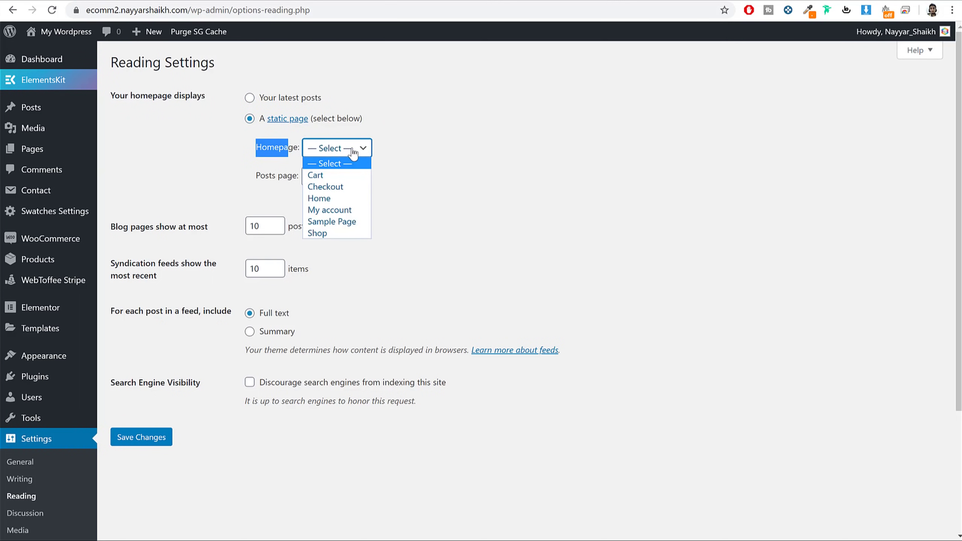
pyautogui.click(328, 199)
pyautogui.click(144, 436)
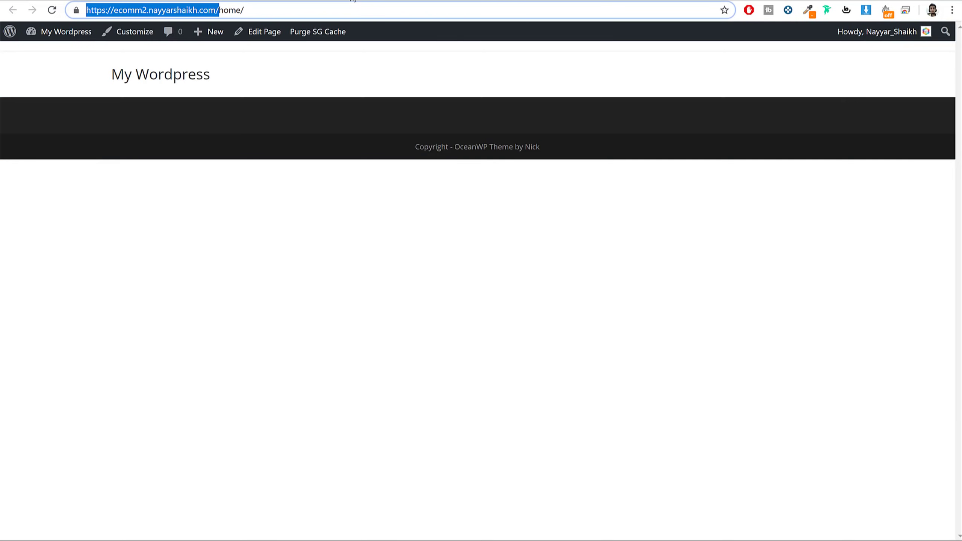
# Check the site's front page, then open the Home page for editing from the Pages list
pyautogui.click(52, 9)
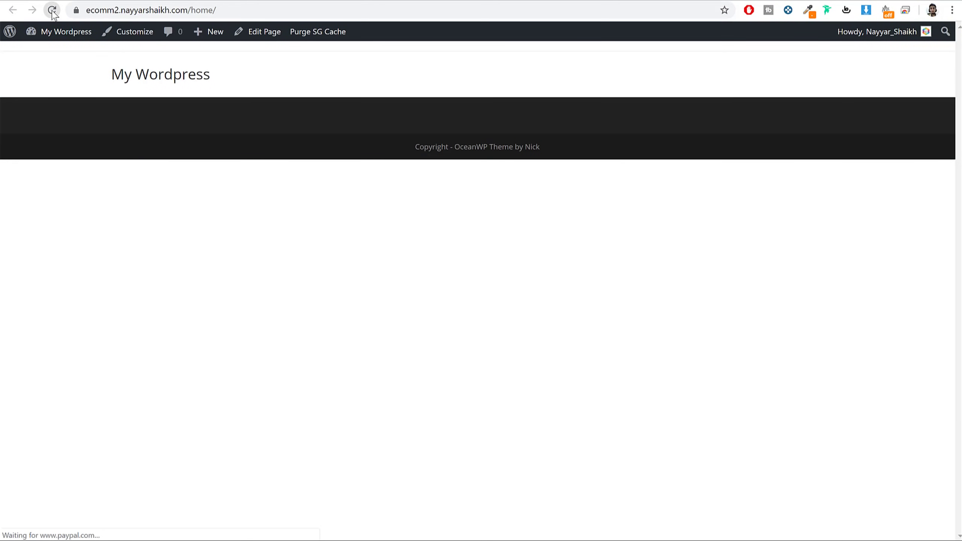
pyautogui.click(204, 9)
pyautogui.click(207, 10)
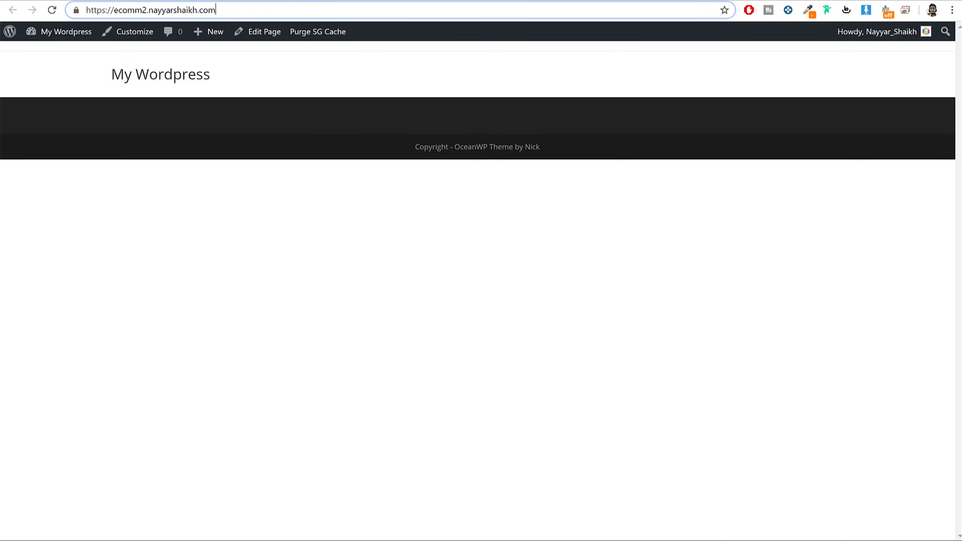
pyautogui.click(212, 0)
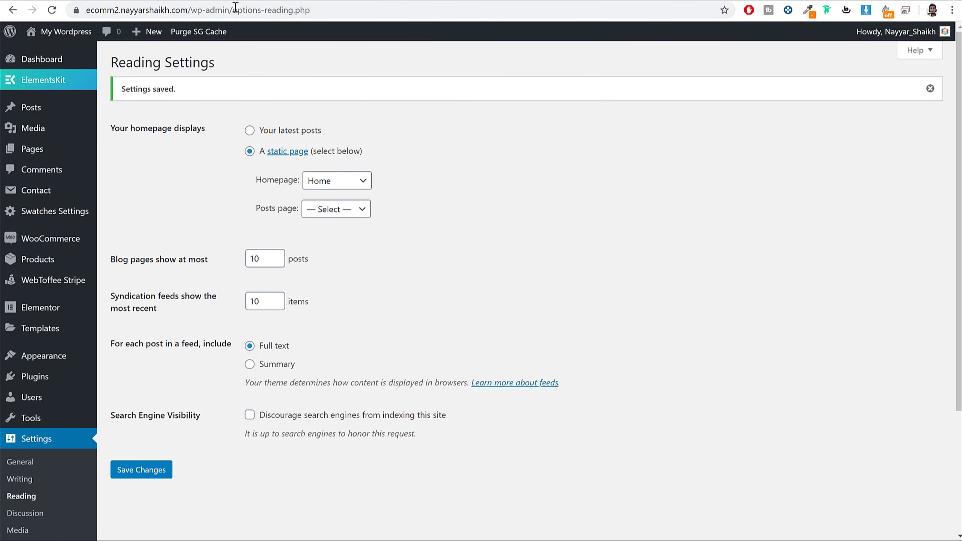
pyautogui.click(36, 153)
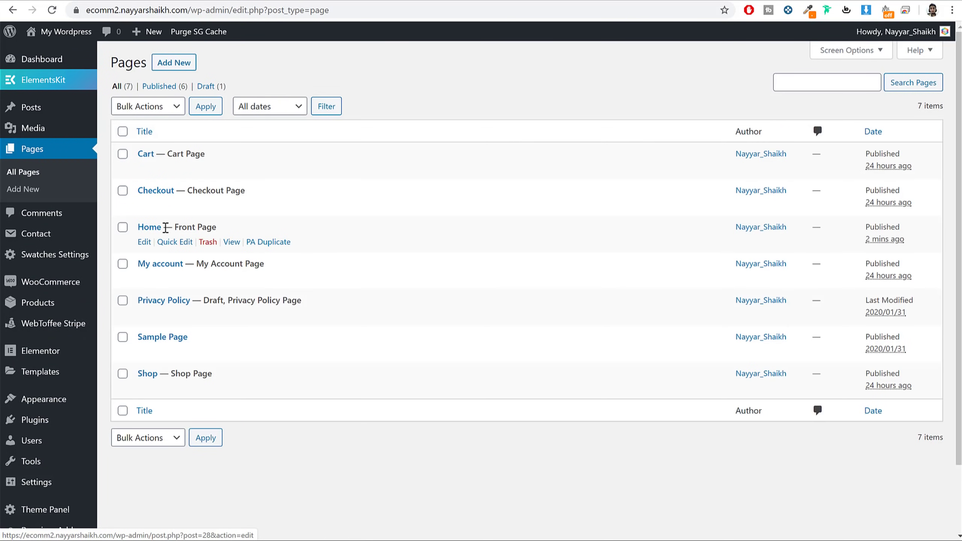
pyautogui.moveTo(164, 226); pyautogui.dragTo(140, 226)
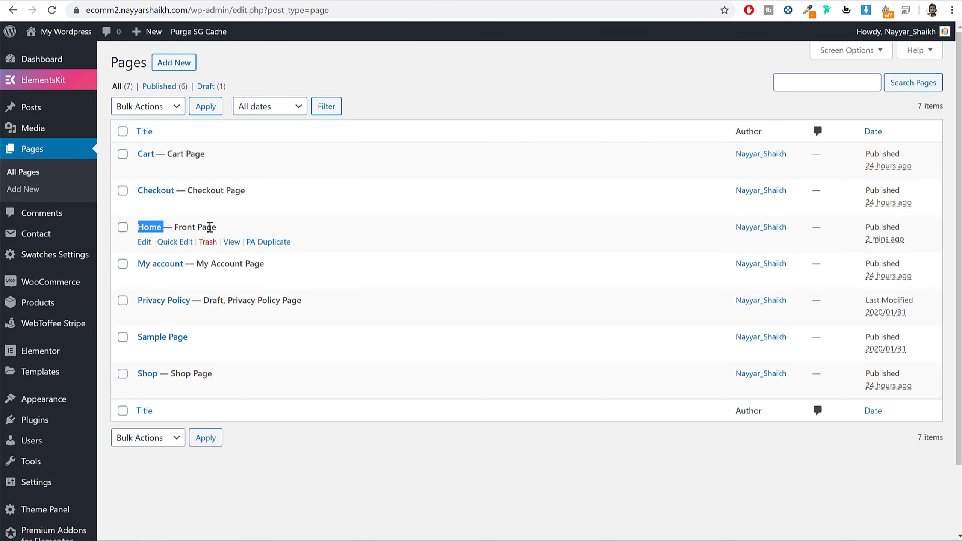
pyautogui.moveTo(216, 227); pyautogui.dragTo(186, 230)
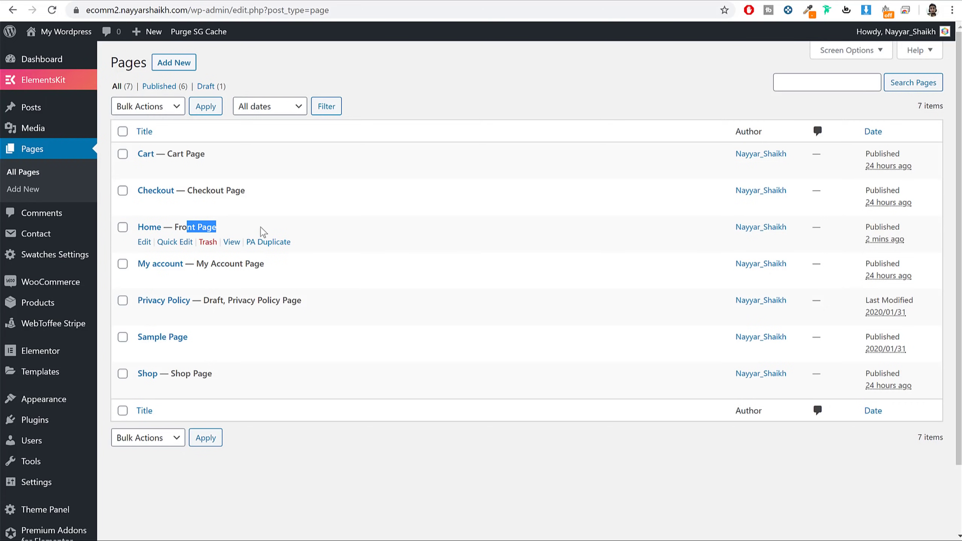
pyautogui.click(140, 244)
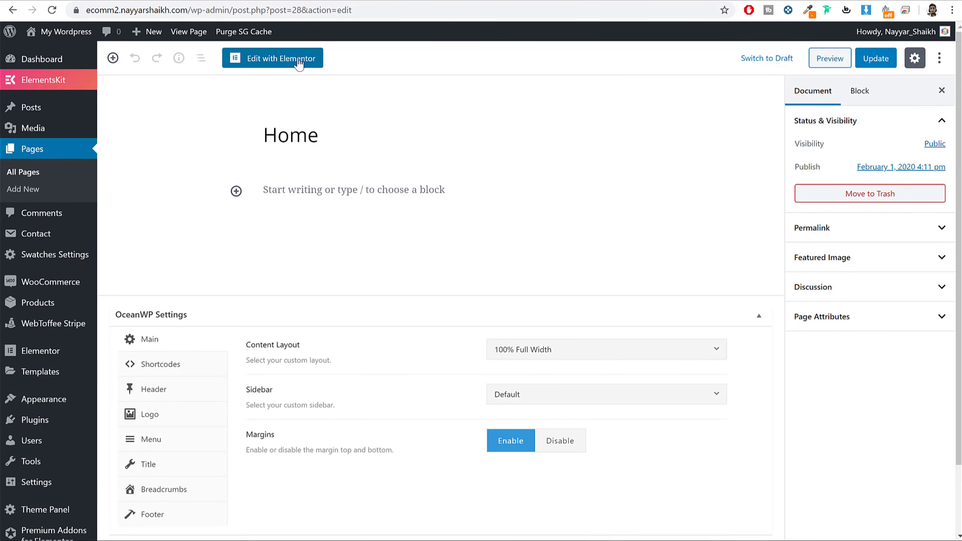
# Open the Home page in the Elementor builder
pyautogui.click(281, 63)
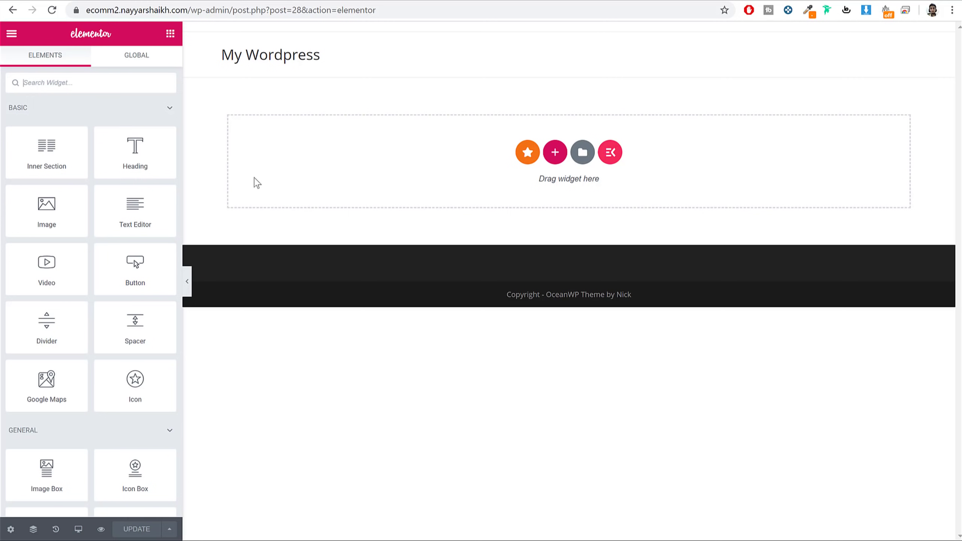
pyautogui.scroll(-20, 139, 256)
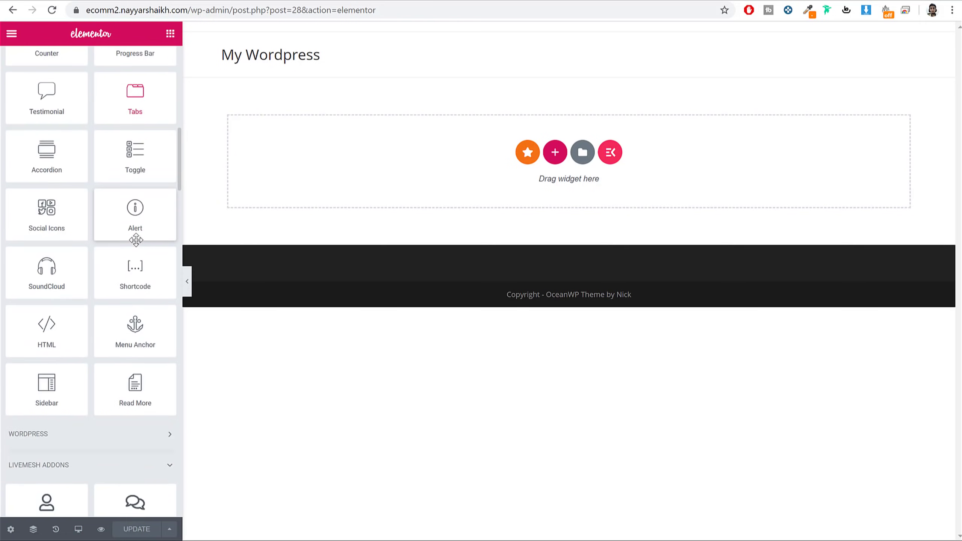
pyautogui.scroll(20, 138, 256)
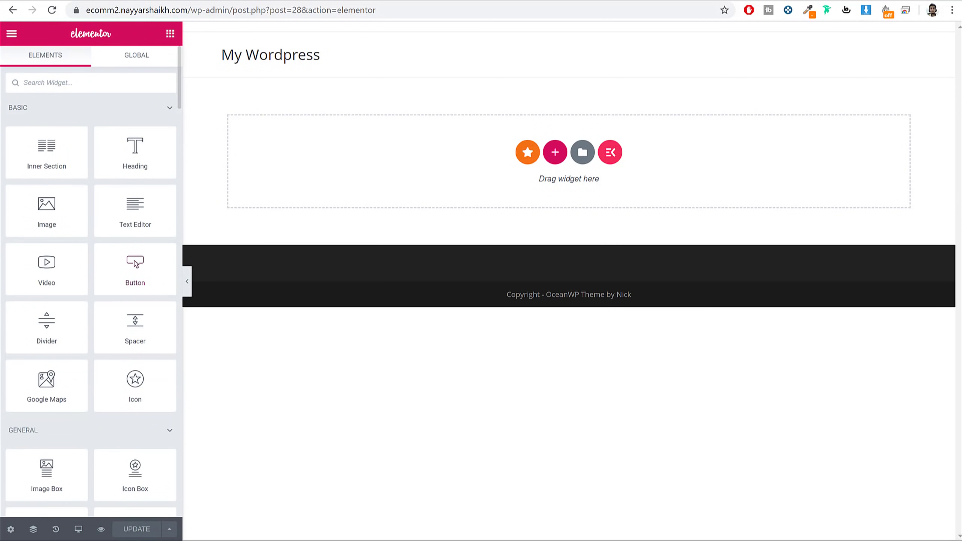
# Check the live BLOGGDUDE homepage for reference, then start a new section from the pink + button
pyautogui.hotkey('ctrl', 'Tab')
pyautogui.scroll(-10, 365, 355)
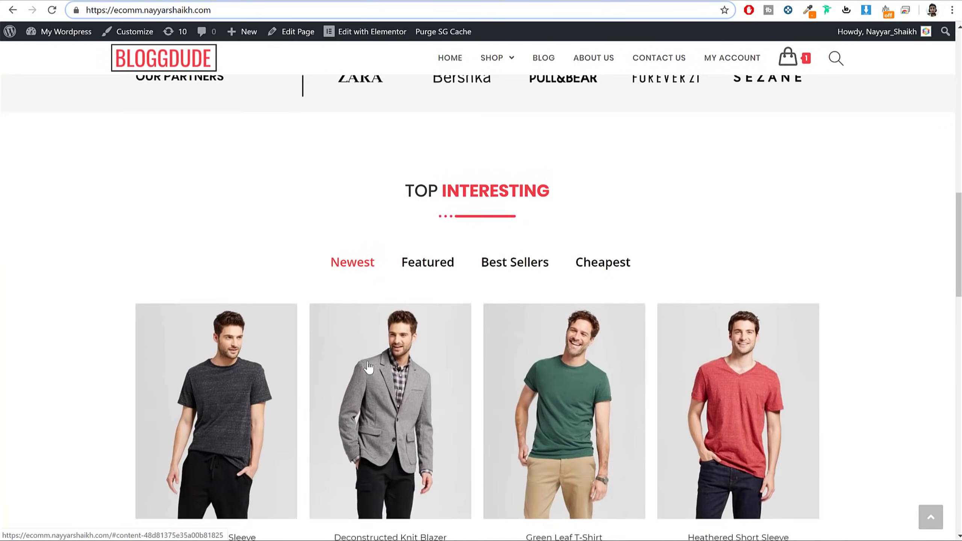
pyautogui.scroll(10, 362, 379)
pyautogui.hotkey('ctrl', 'shift', 'Tab')
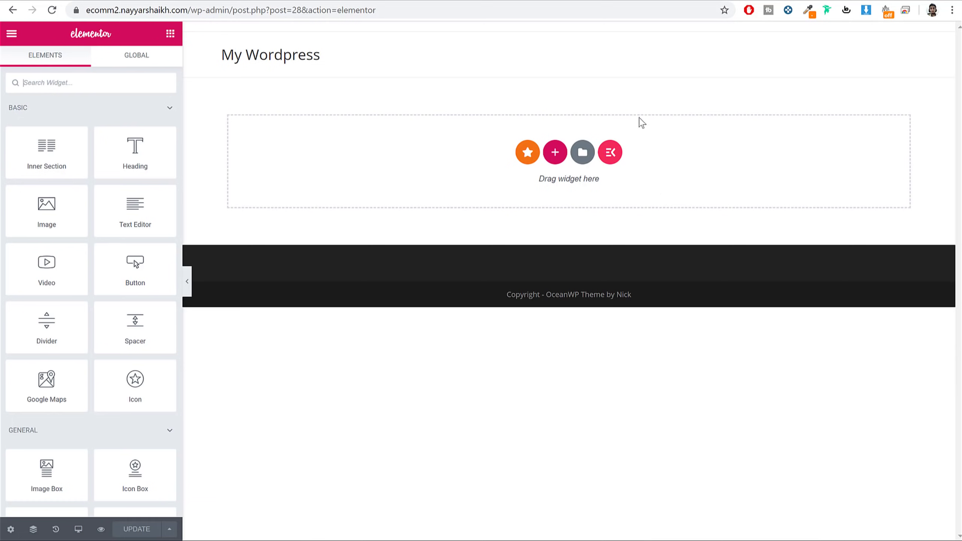
pyautogui.click(555, 152)
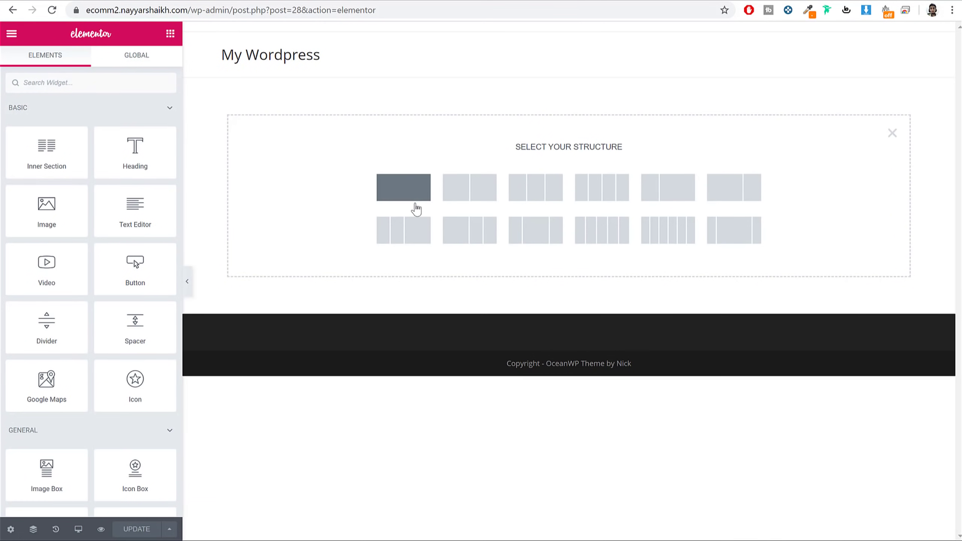
# Add a two-column section and place a Video widget in its left column
pyautogui.click(464, 200)
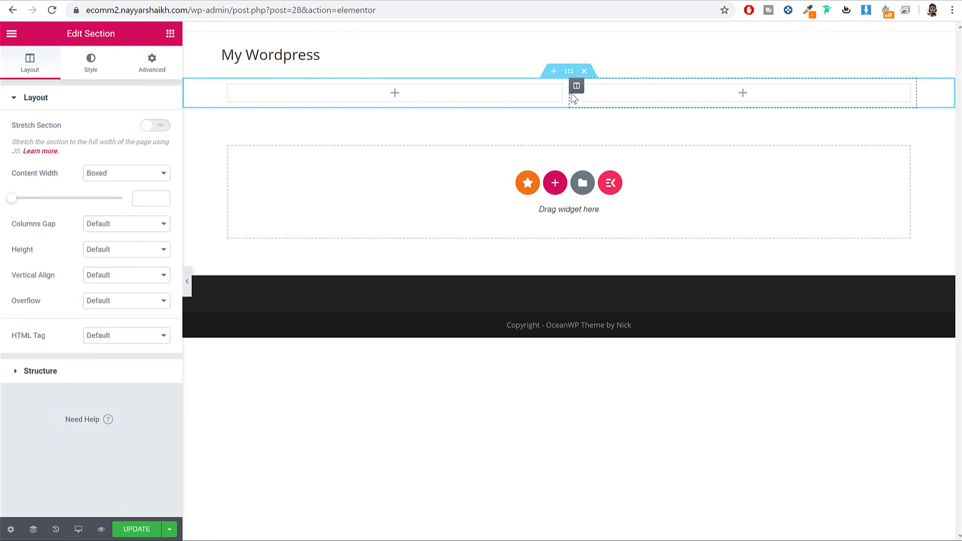
pyautogui.click(170, 34)
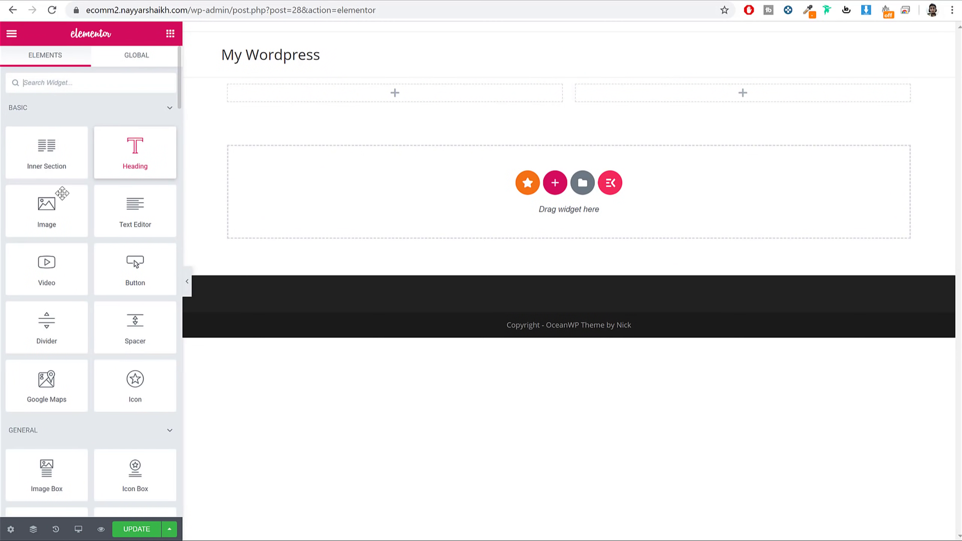
pyautogui.moveTo(64, 271); pyautogui.dragTo(390, 94)
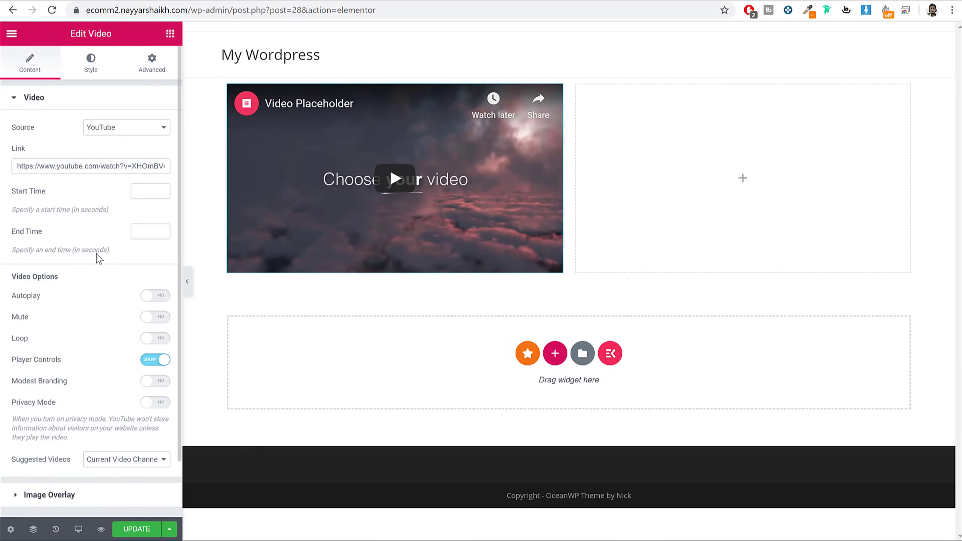
# Place a Button widget reading 'Click here' in the empty right column
pyautogui.scroll(-2, 123, 291)
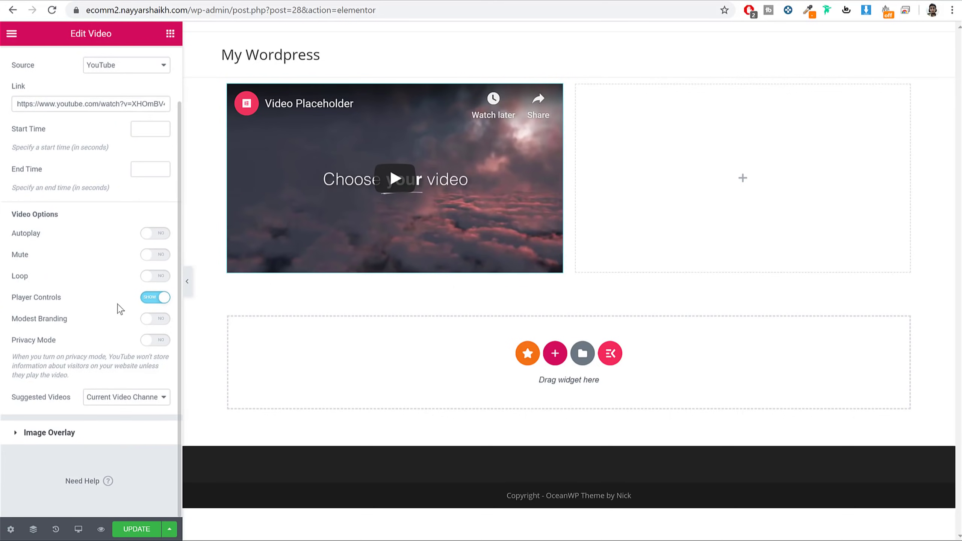
pyautogui.scroll(2, 120, 303)
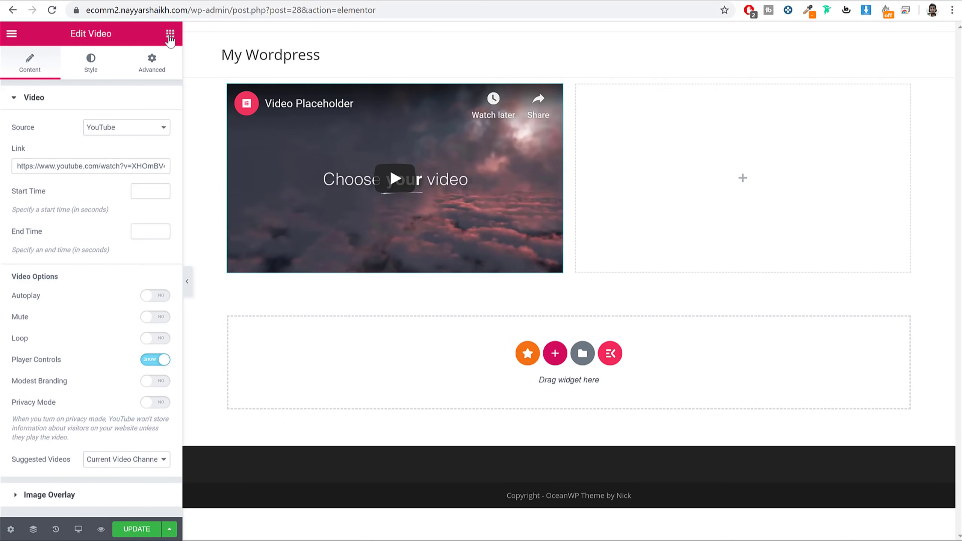
pyautogui.click(170, 35)
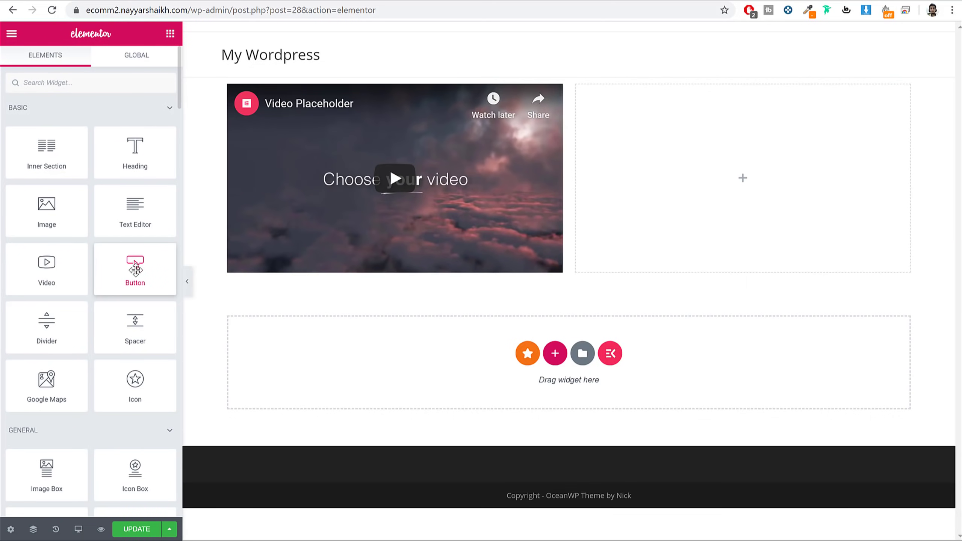
pyautogui.moveTo(121, 268); pyautogui.dragTo(667, 186)
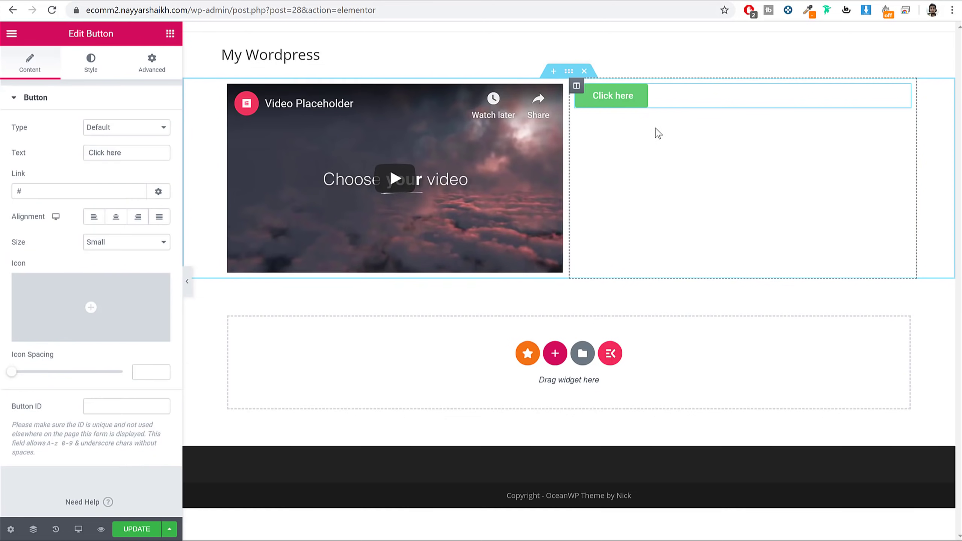
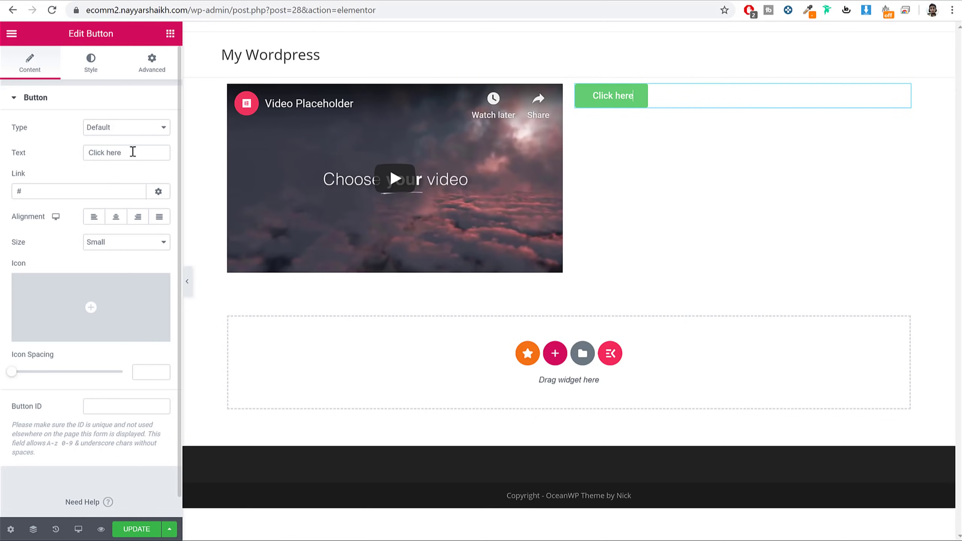
# Review the Click here button's Content, Style and Advanced settings, then delete its section
pyautogui.moveTo(117, 153); pyautogui.dragTo(42, 153)
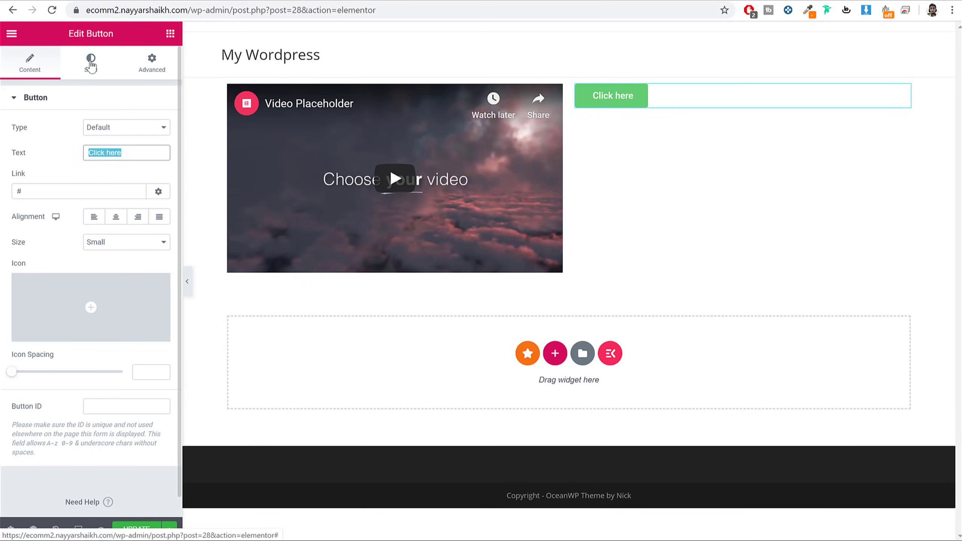
pyautogui.click(91, 65)
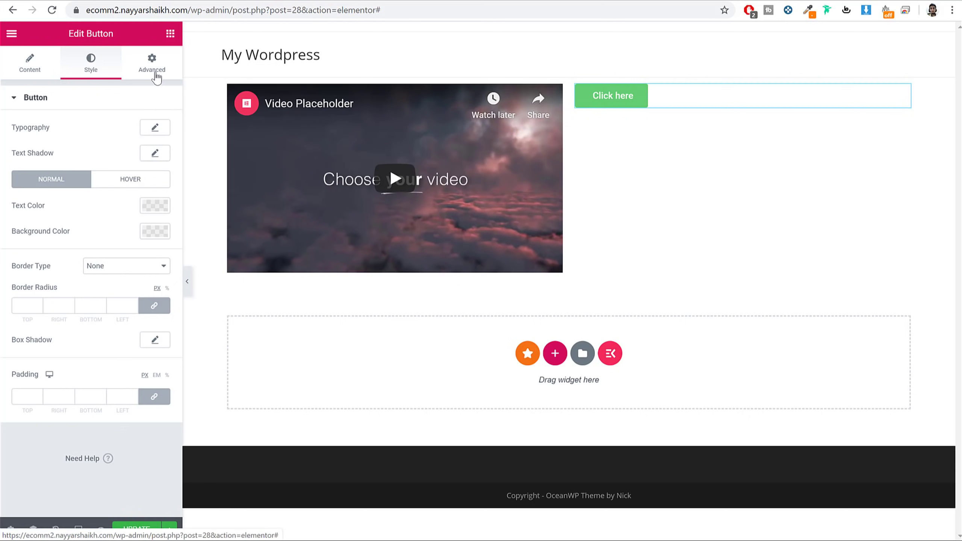
pyautogui.click(161, 60)
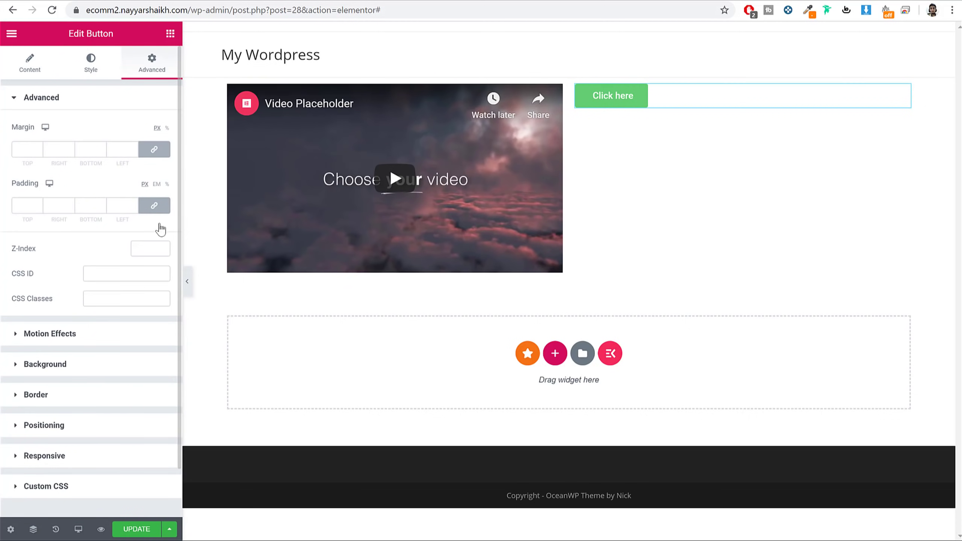
pyautogui.click(171, 34)
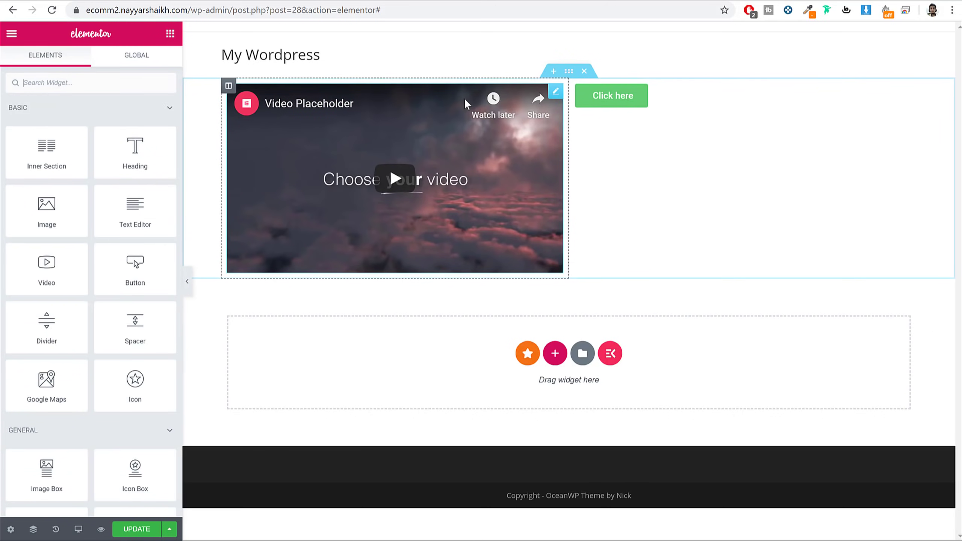
pyautogui.click(584, 72)
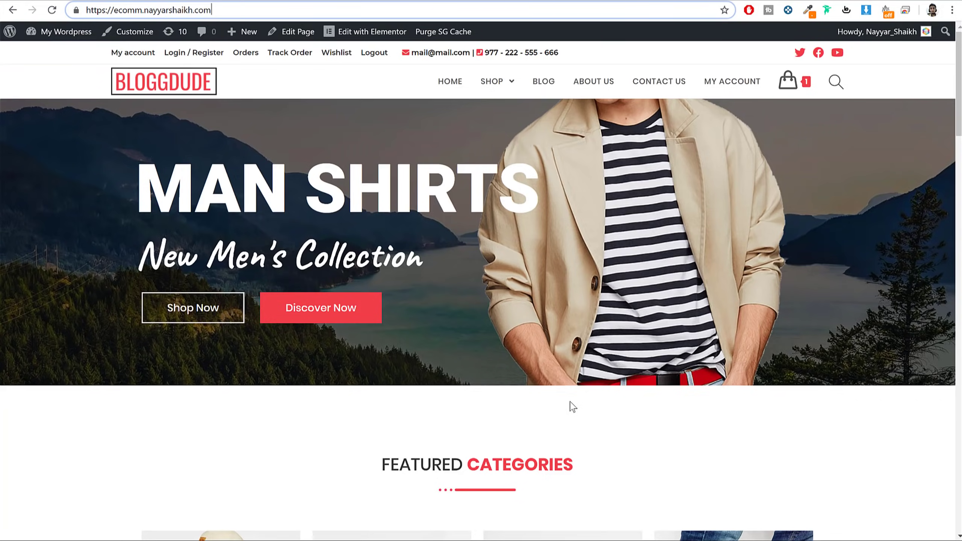
# Compare with the live MAN SHIRTS hero and add a two-column section in the empty area
pyautogui.scroll(-10, 568, 404)
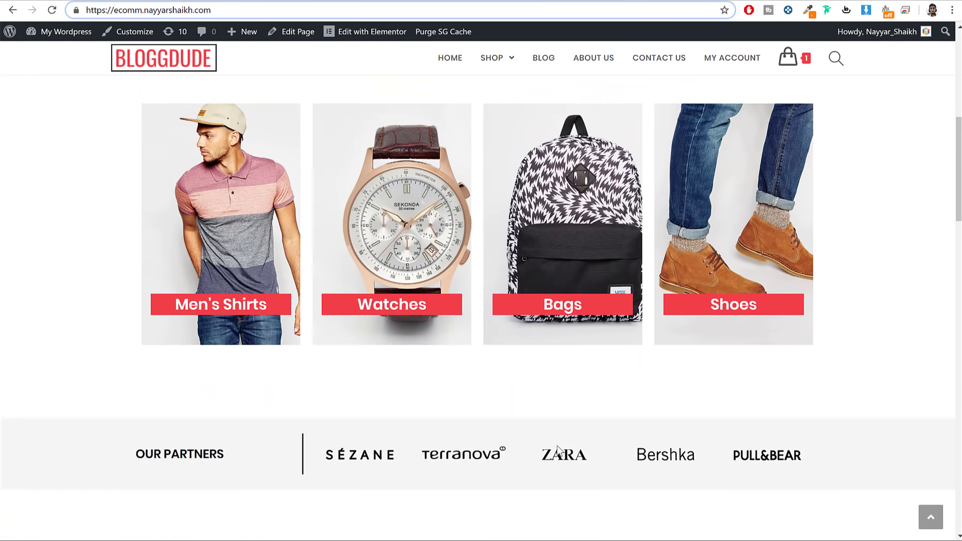
pyautogui.press('Return')
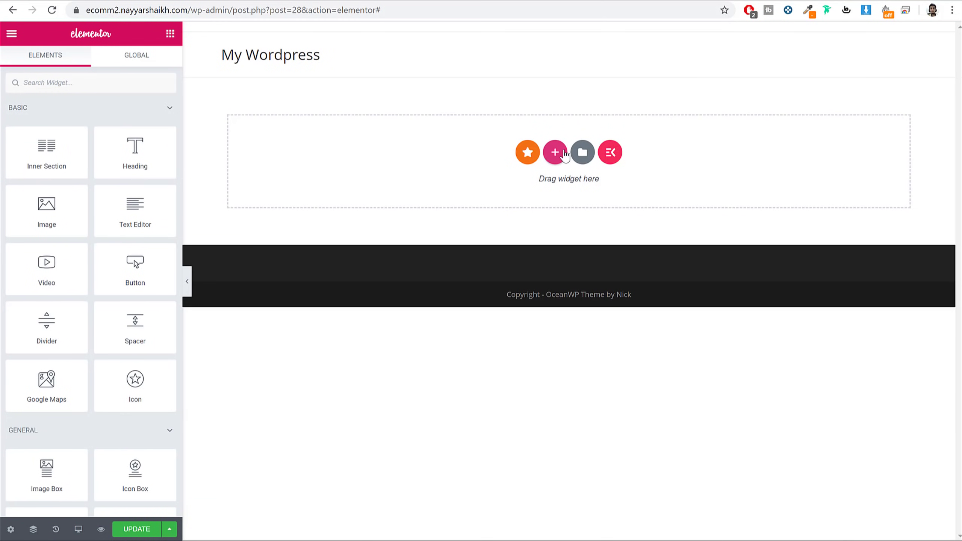
pyautogui.click(556, 153)
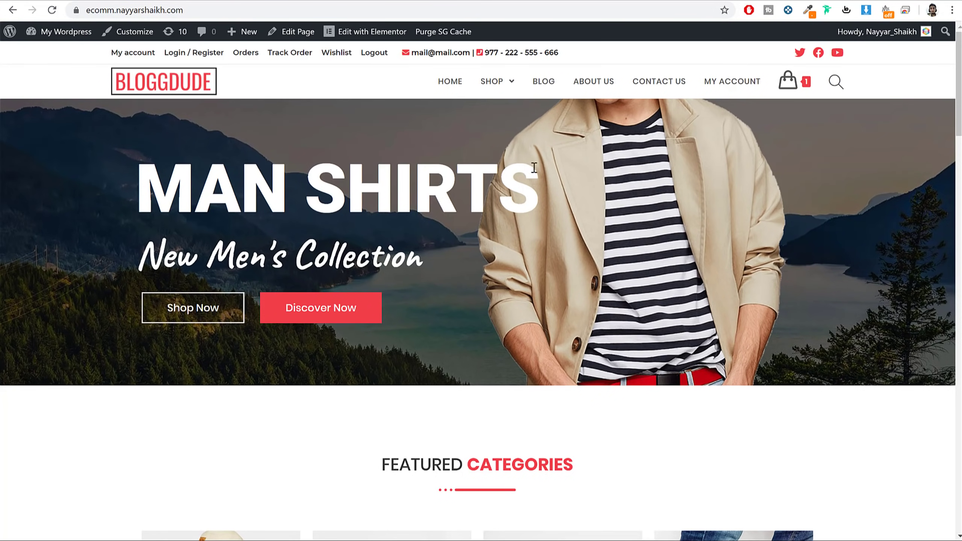
pyautogui.moveTo(150, 178); pyautogui.dragTo(425, 337)
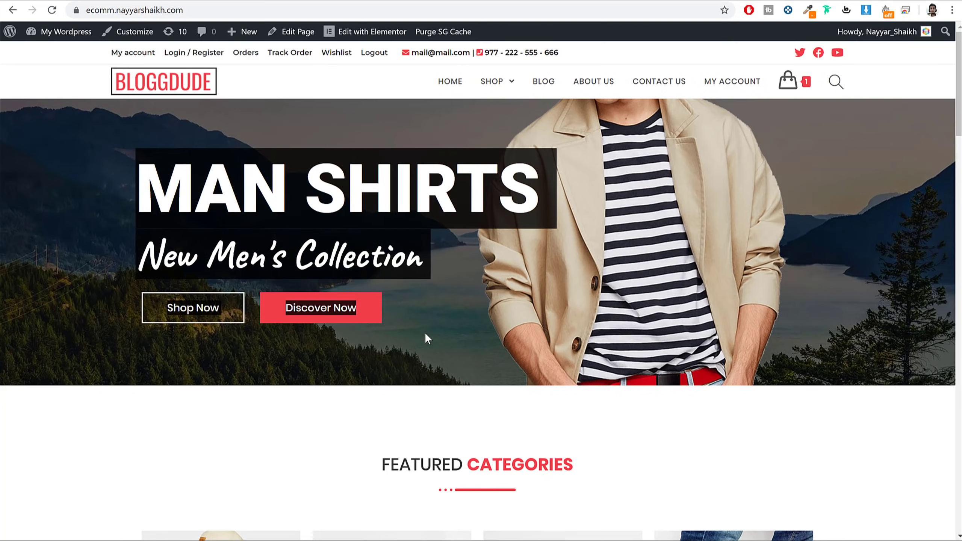
pyautogui.click(425, 337)
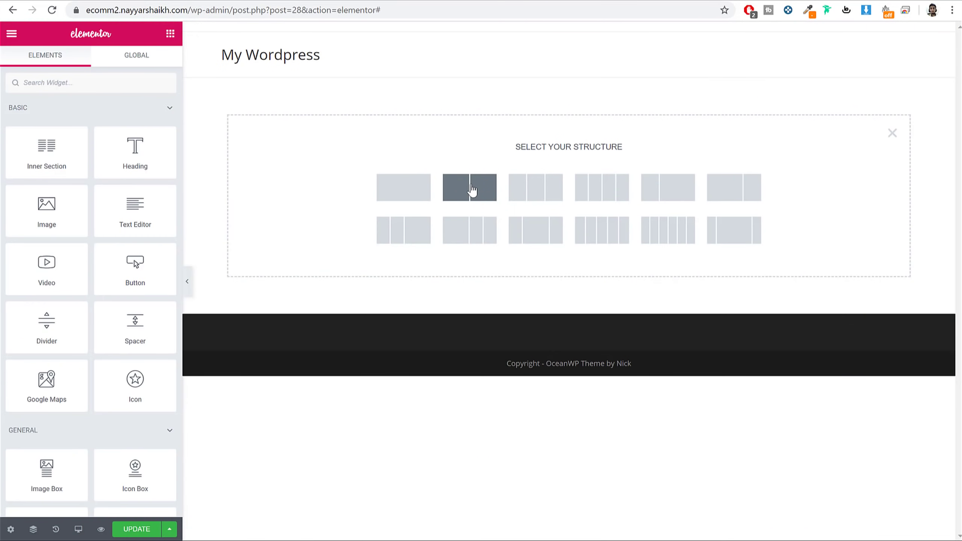
pyautogui.click(472, 190)
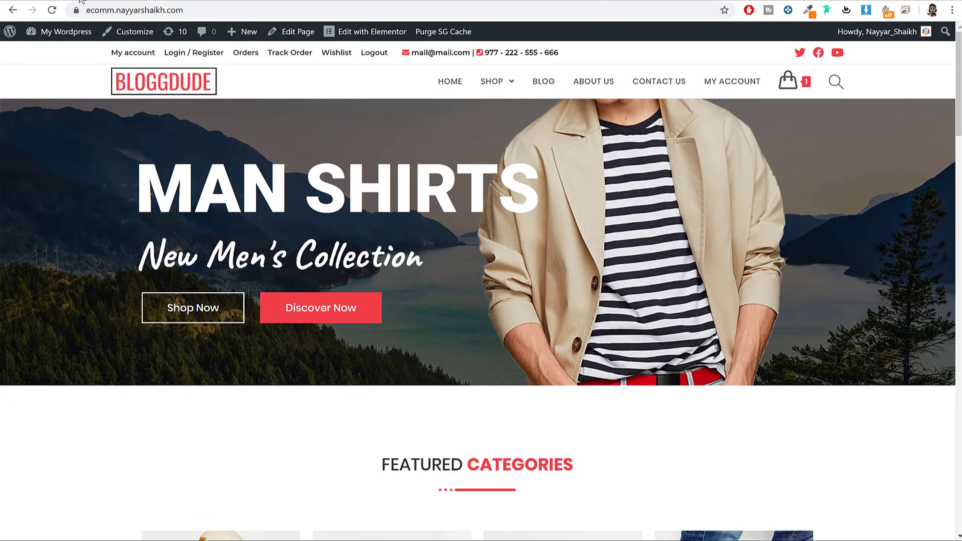
pyautogui.tripleClick(275, 182)
pyautogui.hotkey('ctrl', 'c')
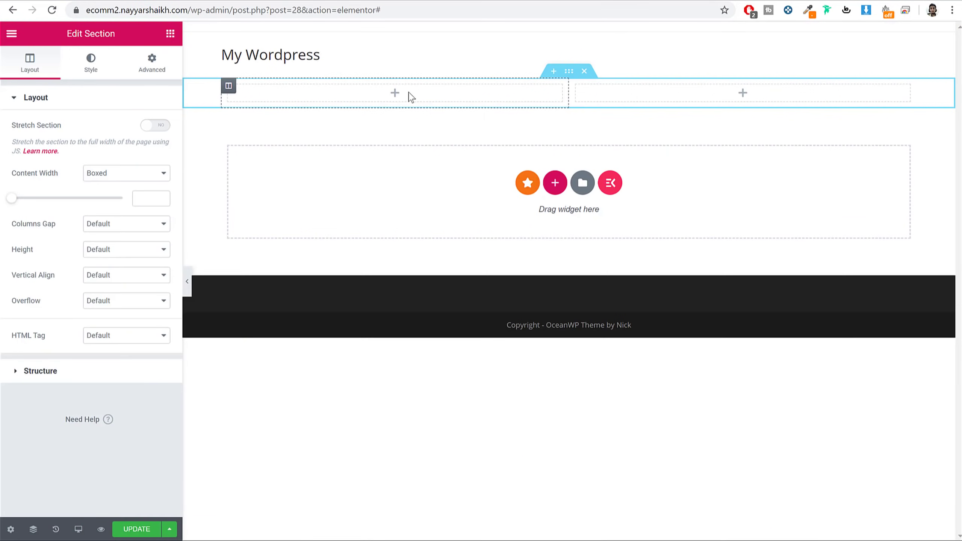
pyautogui.click(170, 33)
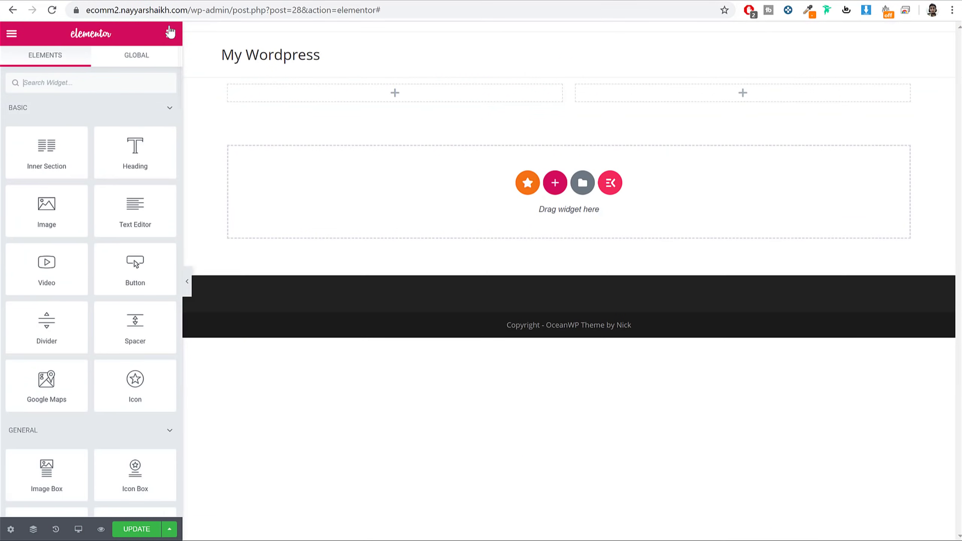
# Place a Heading widget in the left column titled MAN SHIRTS, aligned left
pyautogui.moveTo(145, 149); pyautogui.dragTo(405, 87)
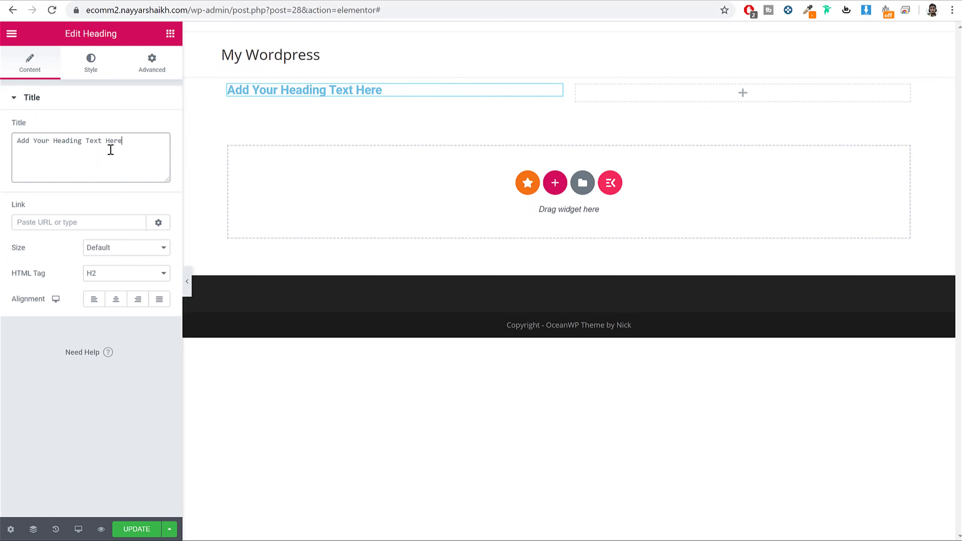
pyautogui.moveTo(110, 150); pyautogui.dragTo(2, 148)
pyautogui.hotkey('ctrl', 'v')
pyautogui.hotkey('shift', 'Left')
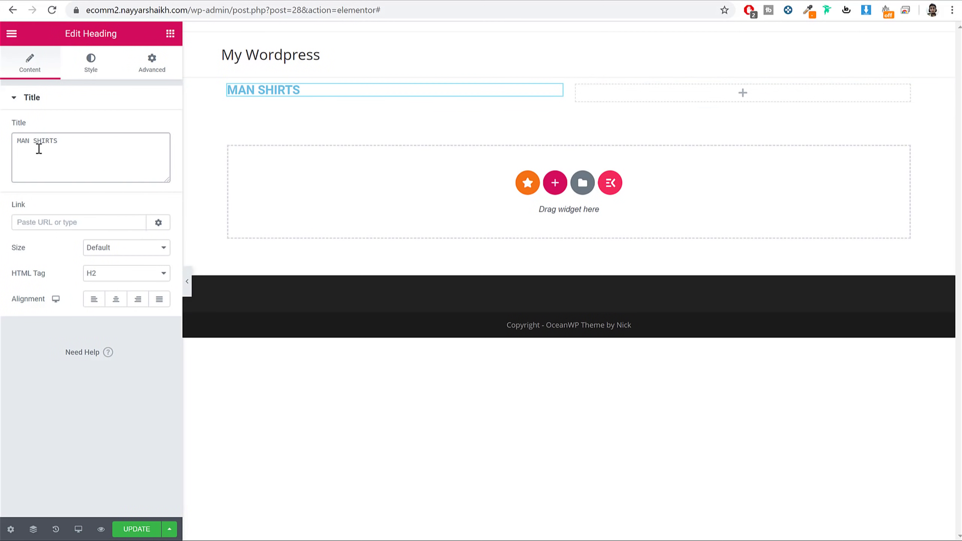
pyautogui.click(116, 306)
pyautogui.click(137, 302)
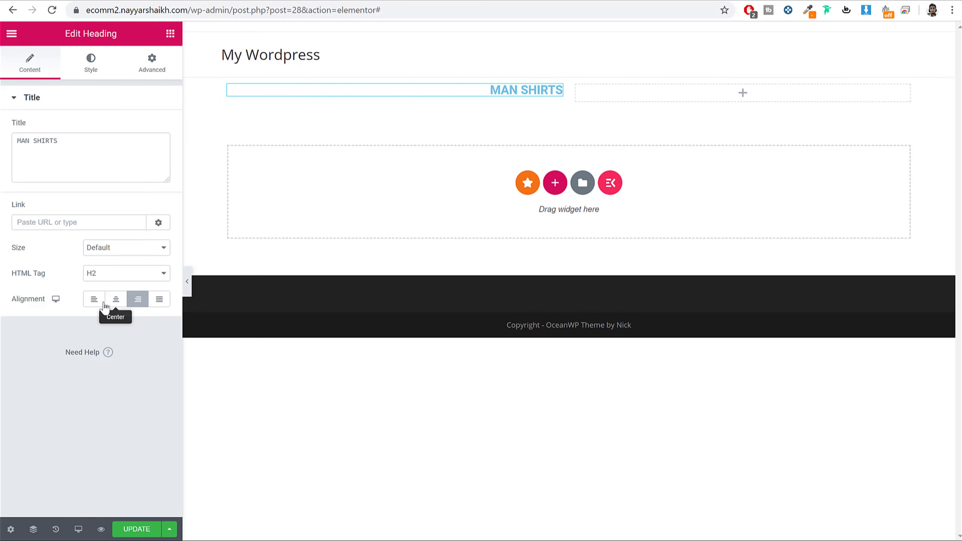
pyautogui.click(91, 304)
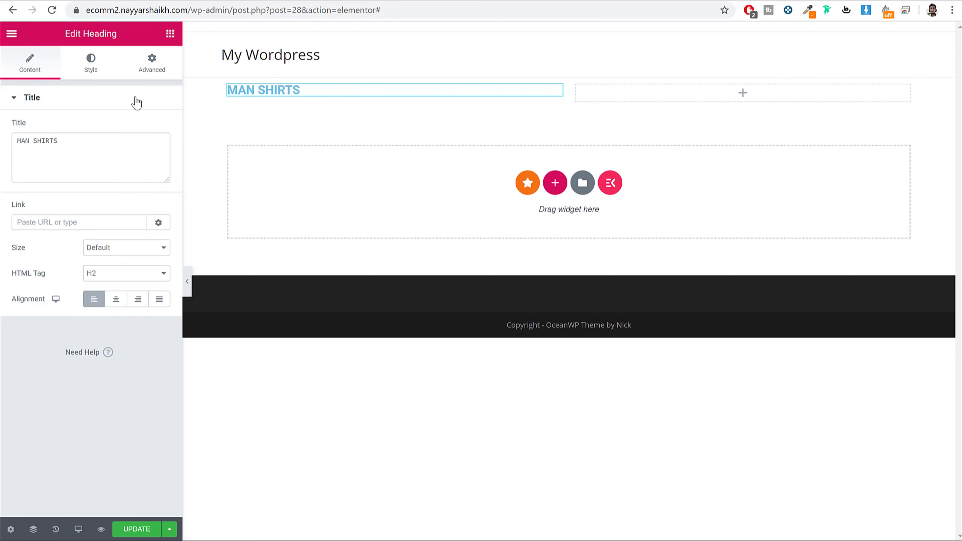
# Try a white text colour on the heading, then clear it back to default
pyautogui.click(91, 68)
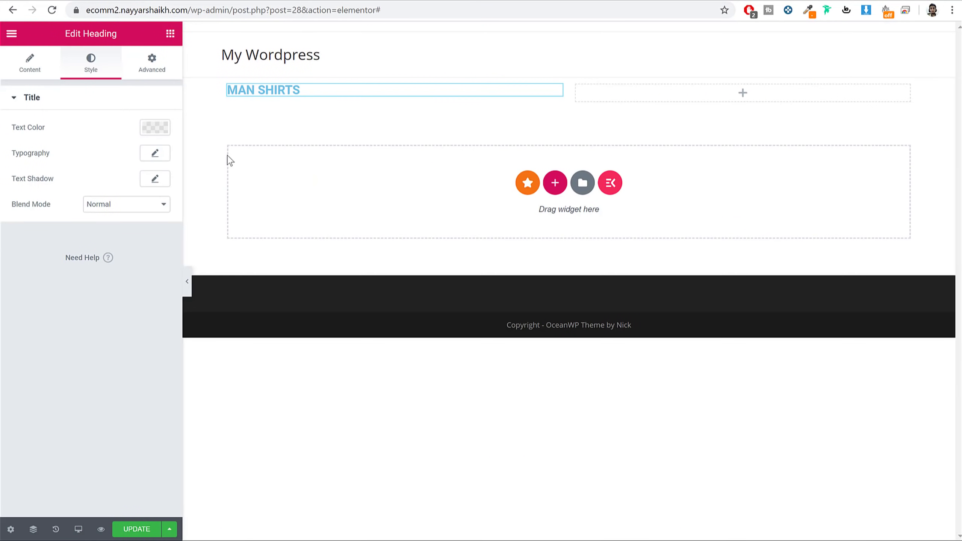
pyautogui.click(161, 132)
pyautogui.click(137, 156)
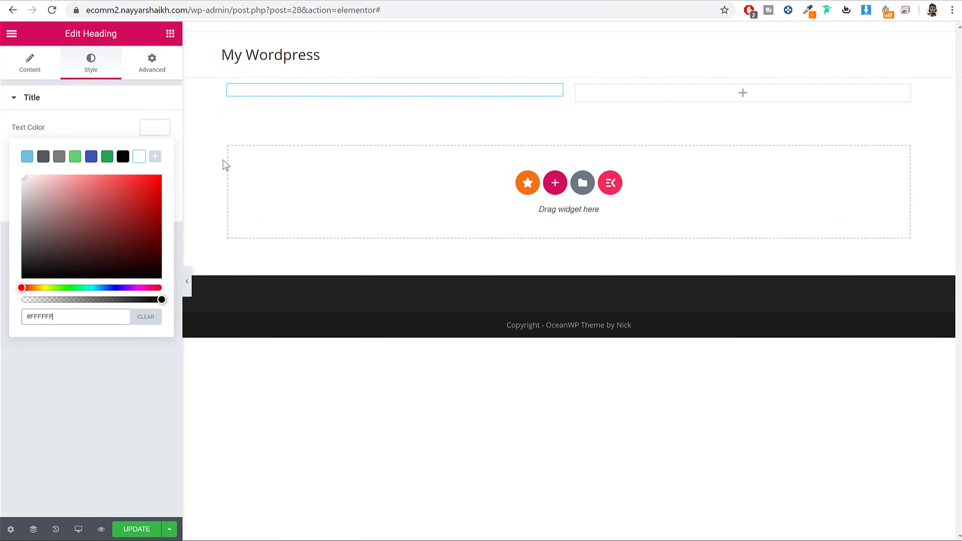
pyautogui.click(165, 137)
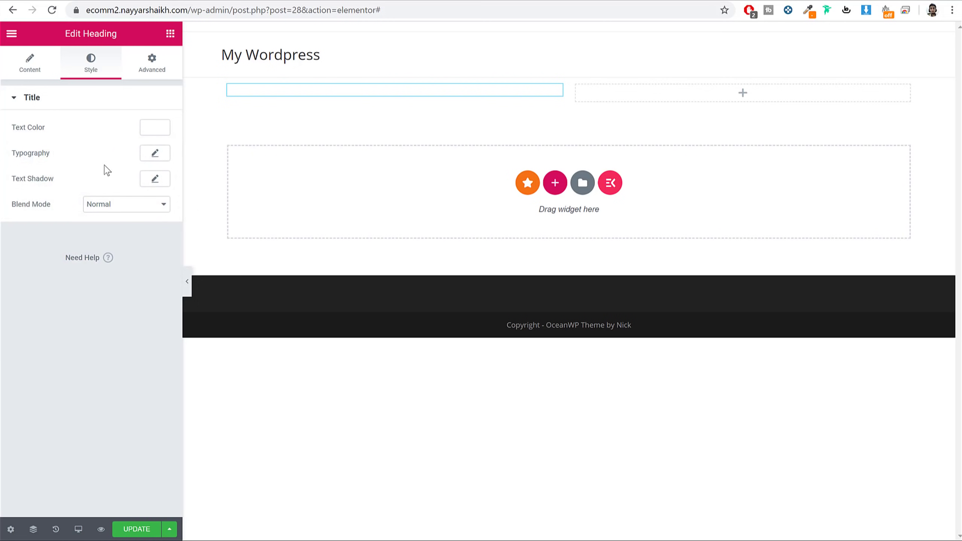
pyautogui.click(156, 132)
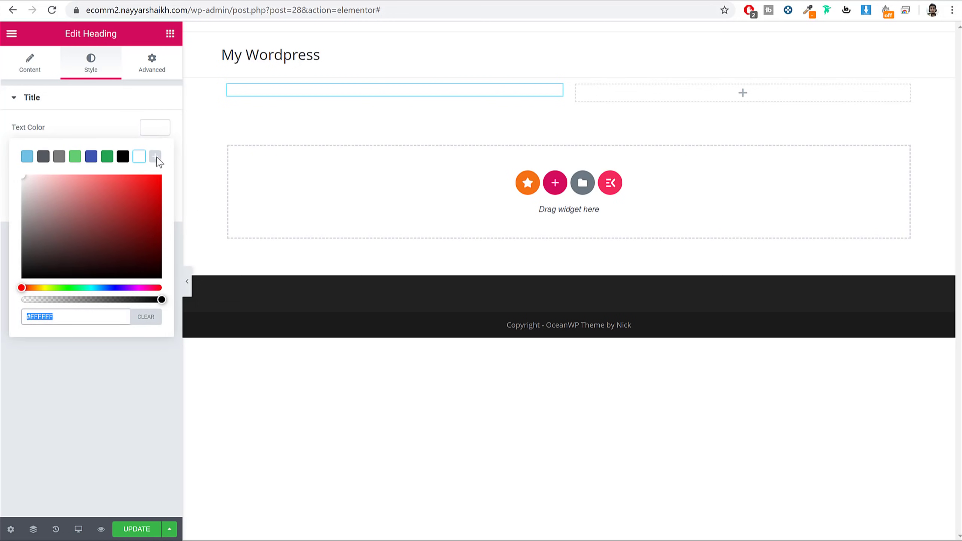
pyautogui.click(152, 321)
pyautogui.click(151, 135)
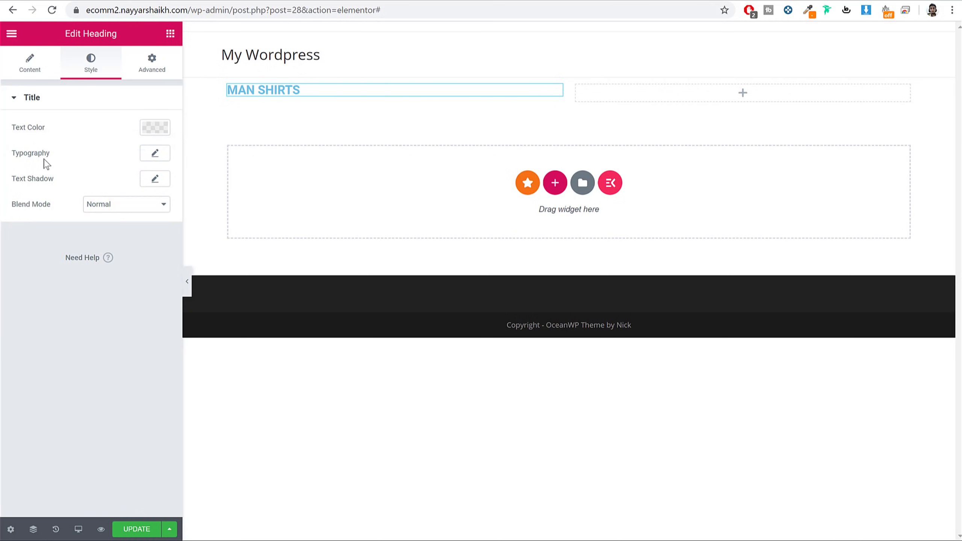
# Set the heading typography to Roboto at 110 px
pyautogui.click(161, 157)
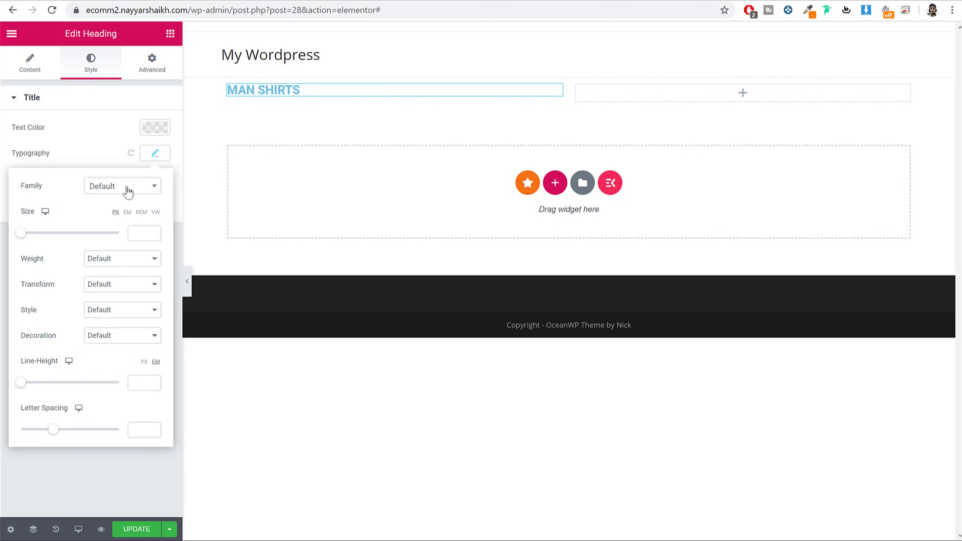
pyautogui.click(128, 191)
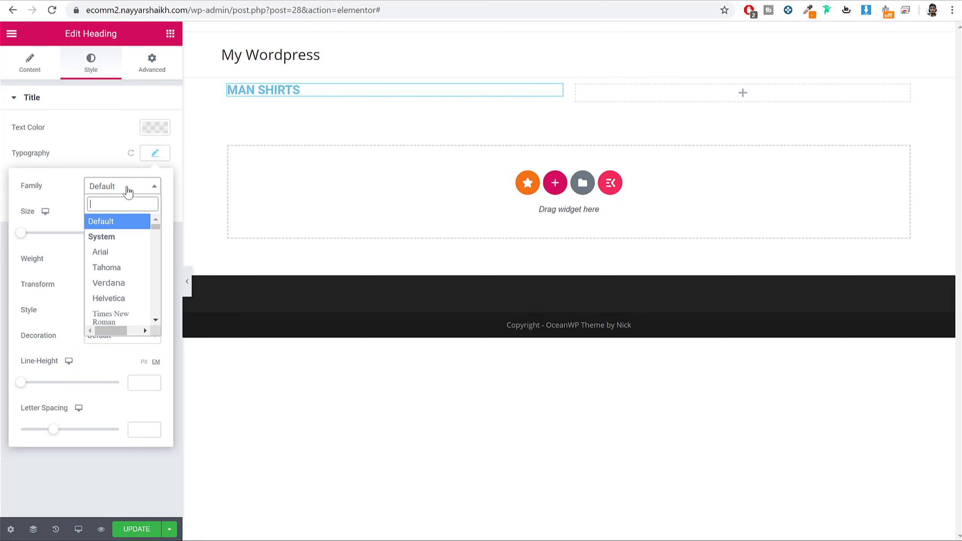
pyautogui.write('roboo')
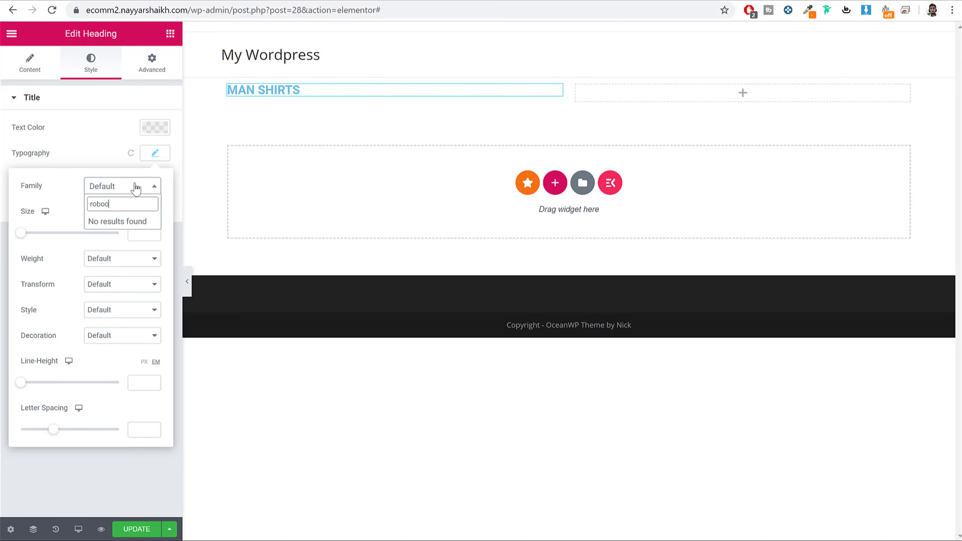
pyautogui.press('BackSpace')
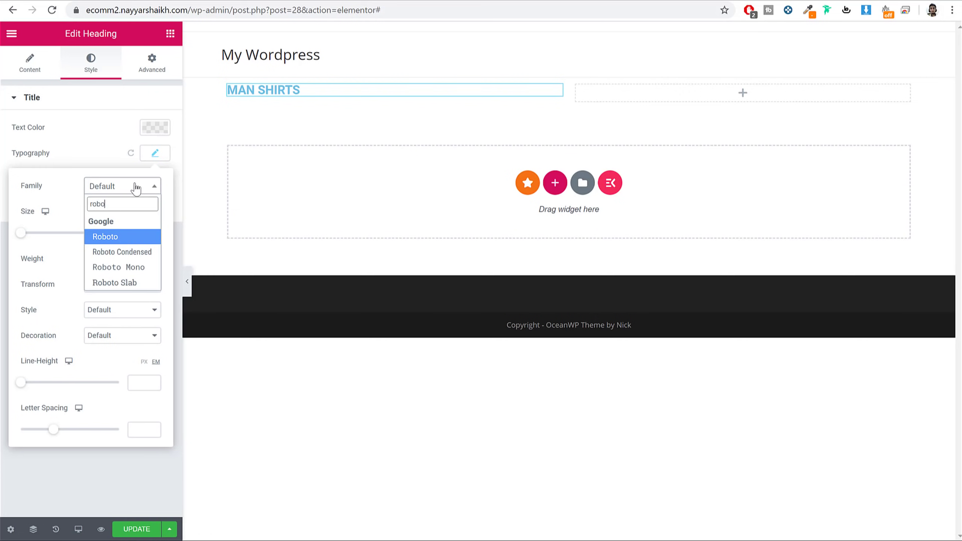
pyautogui.press('Return')
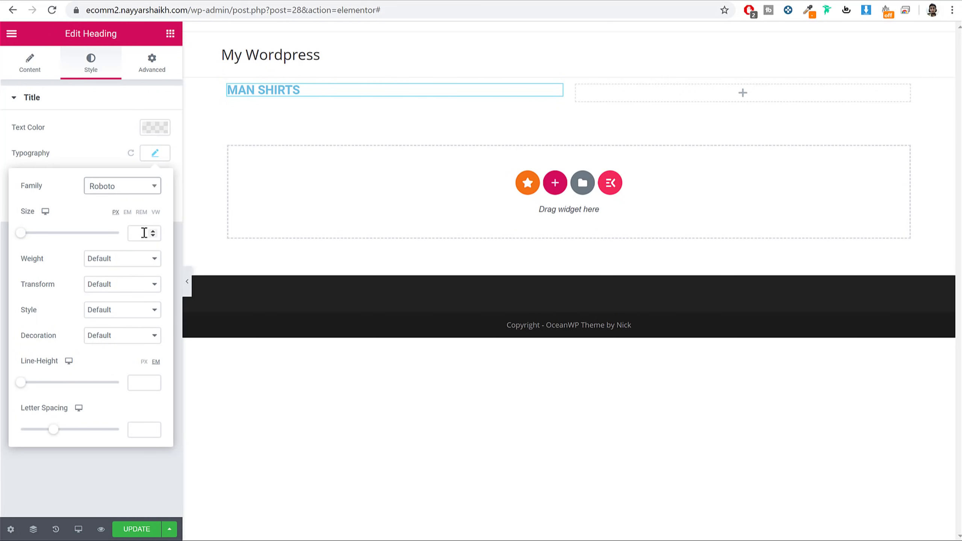
pyautogui.click(144, 233)
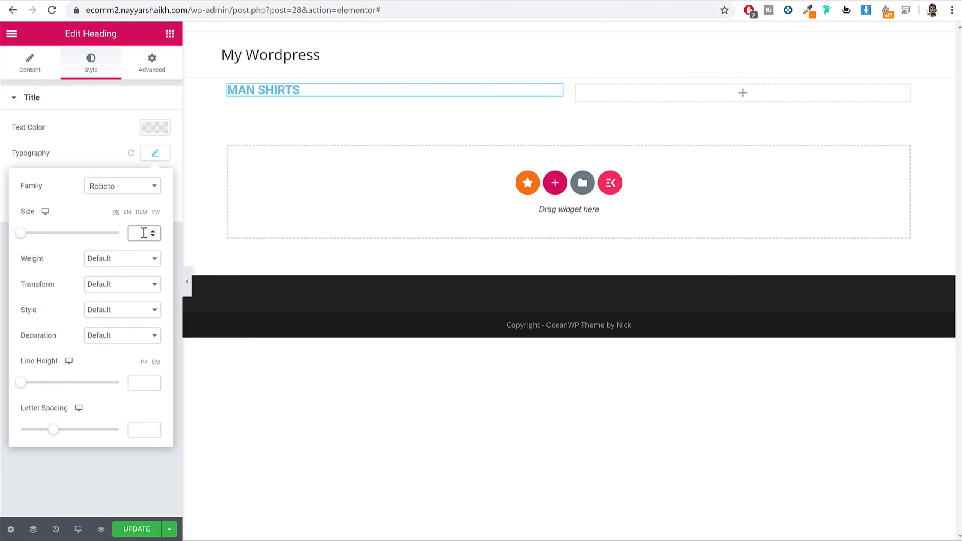
pyautogui.write('110')
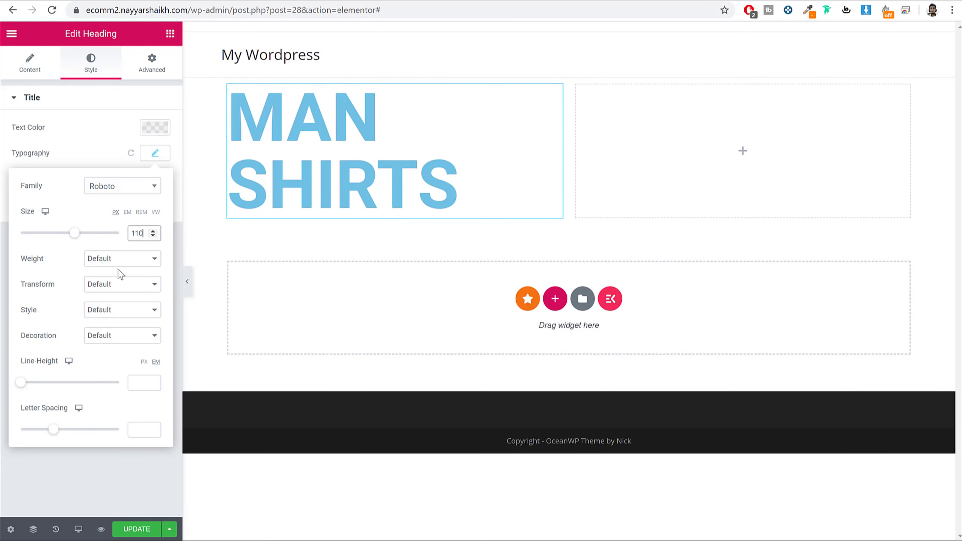
pyautogui.doubleClick(32, 262)
# Change the font weight to 900 and hide the editor panel to preview
pyautogui.click(99, 260)
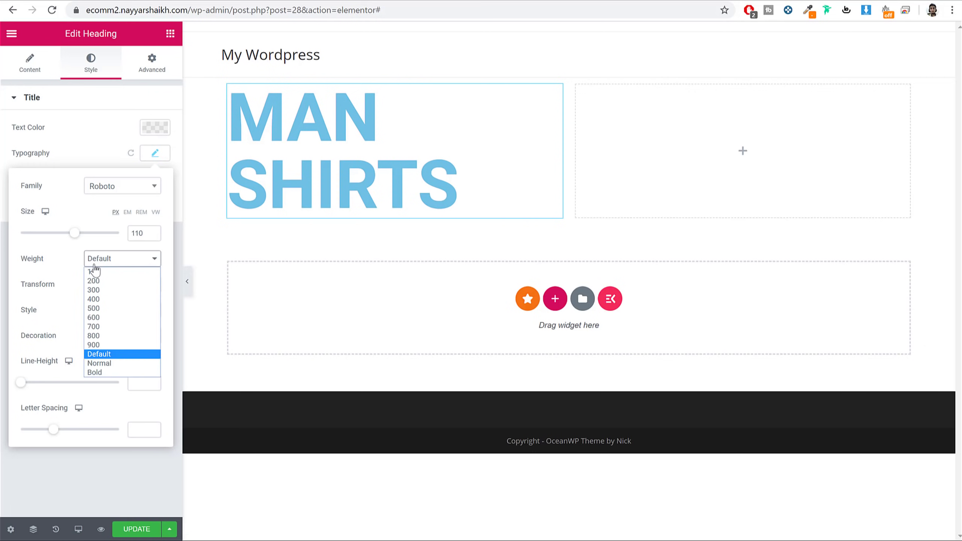
pyautogui.click(117, 273)
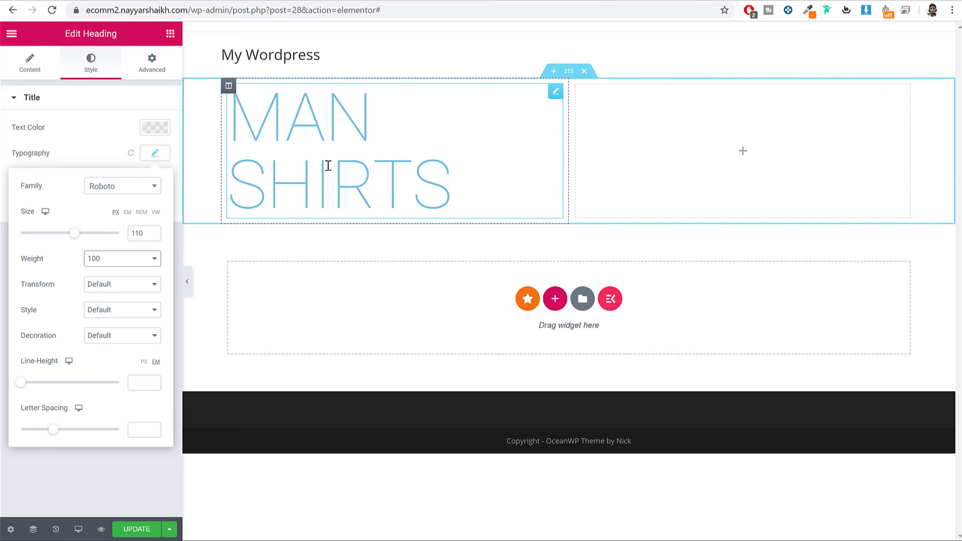
pyautogui.click(105, 267)
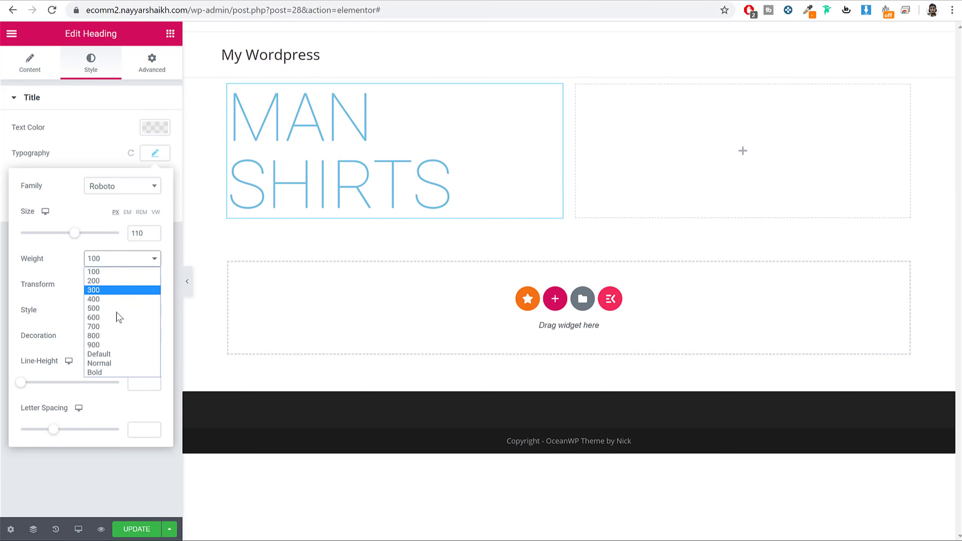
pyautogui.click(136, 348)
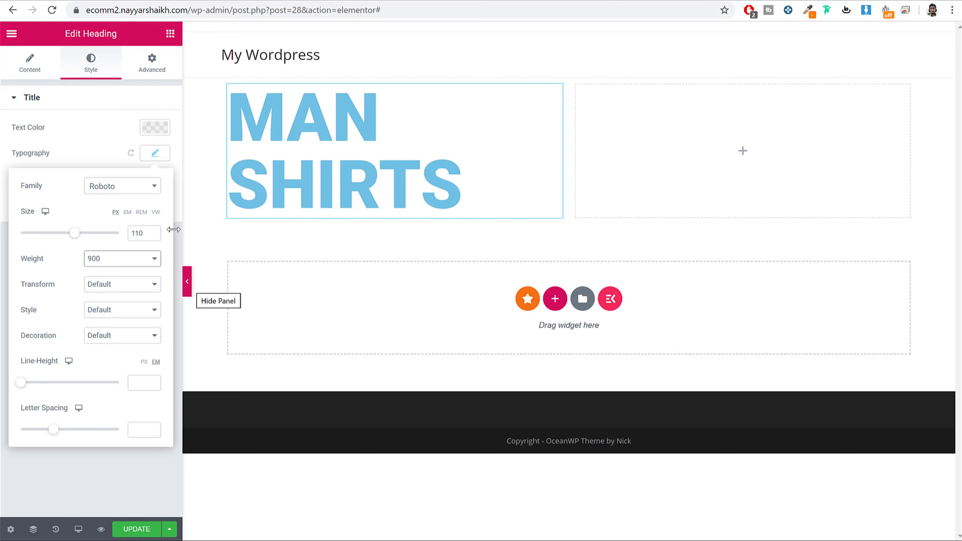
pyautogui.click(156, 155)
pyautogui.click(156, 156)
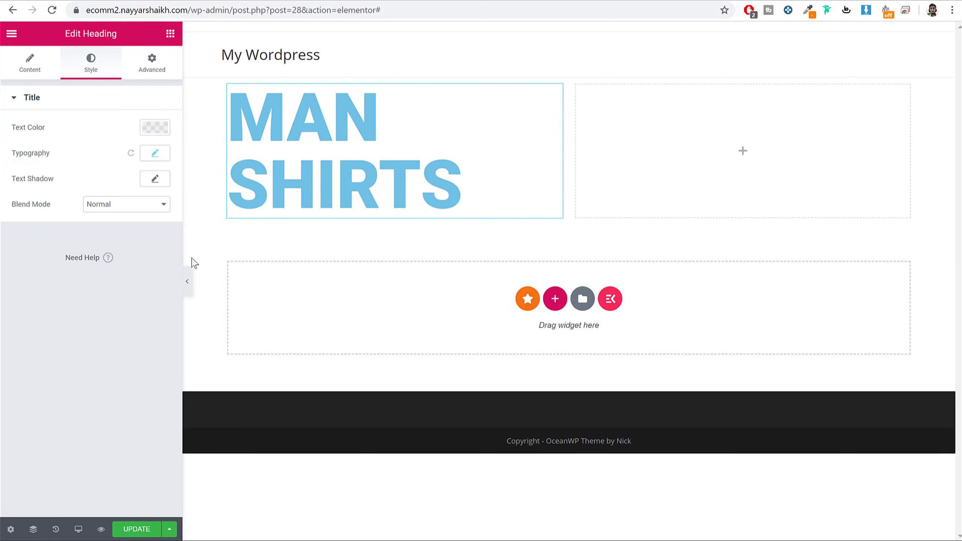
pyautogui.click(191, 287)
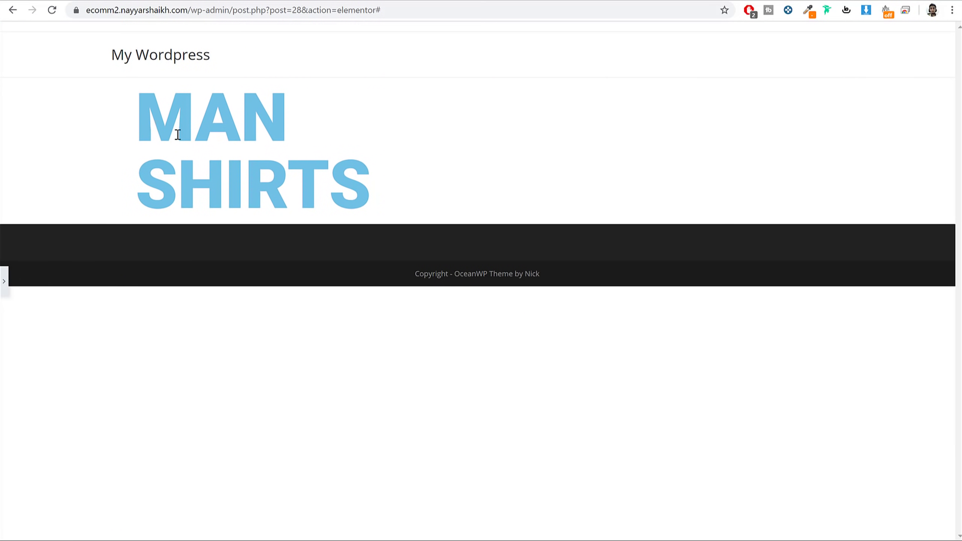
# Compare the MAN SHIRTS heading with the live hero heading, then show the editor panel again
pyautogui.tripleClick(178, 135)
pyautogui.click(209, 75)
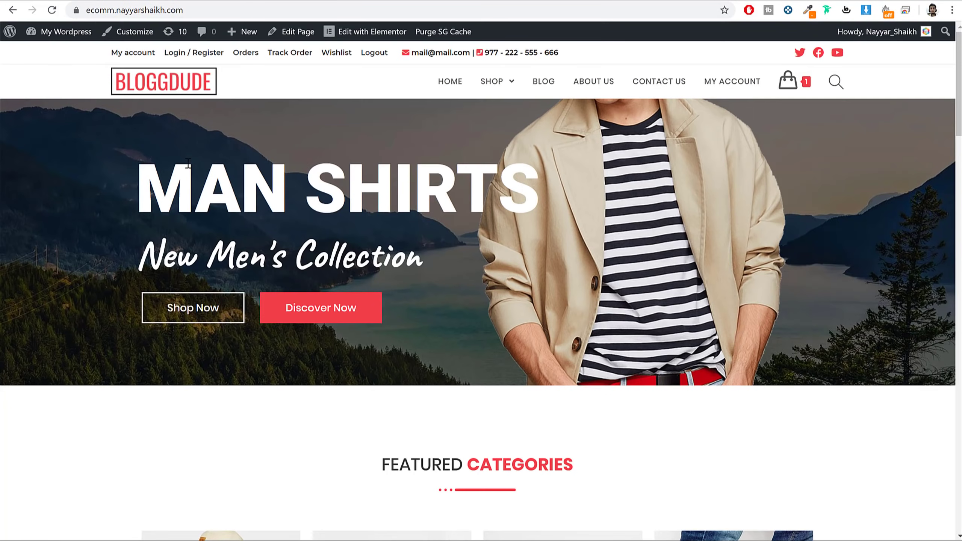
pyautogui.moveTo(152, 179); pyautogui.dragTo(544, 189)
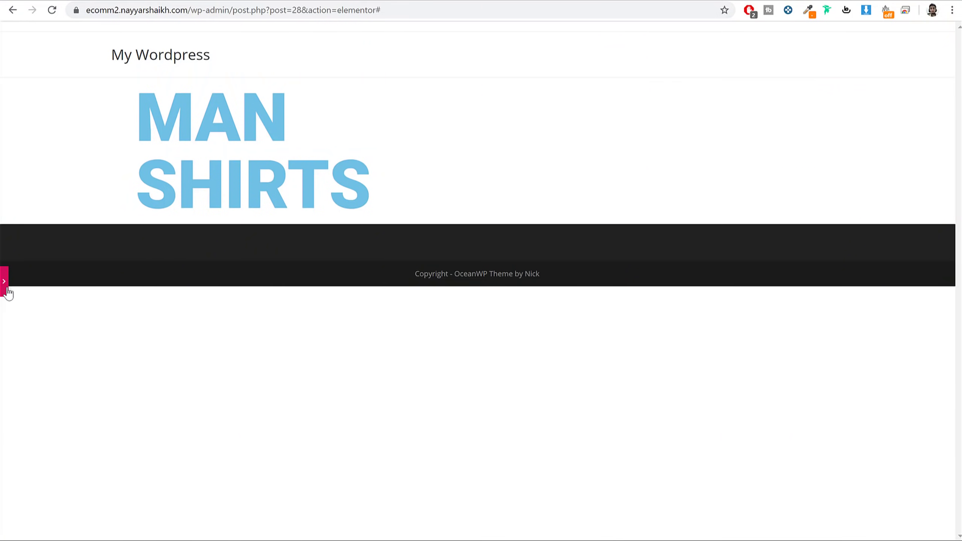
pyautogui.click(5, 283)
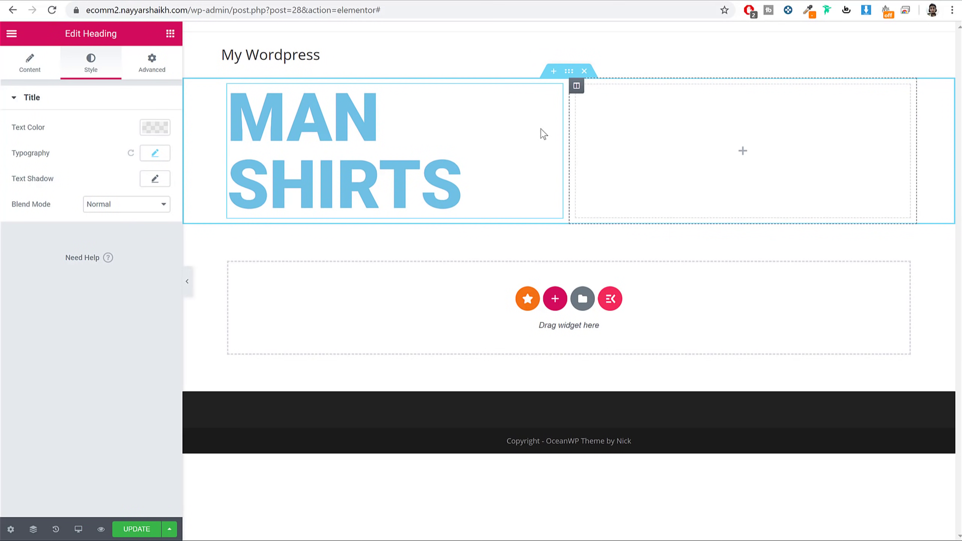
# In the heading's Advanced margin settings, set the top margin to 0
pyautogui.click(154, 77)
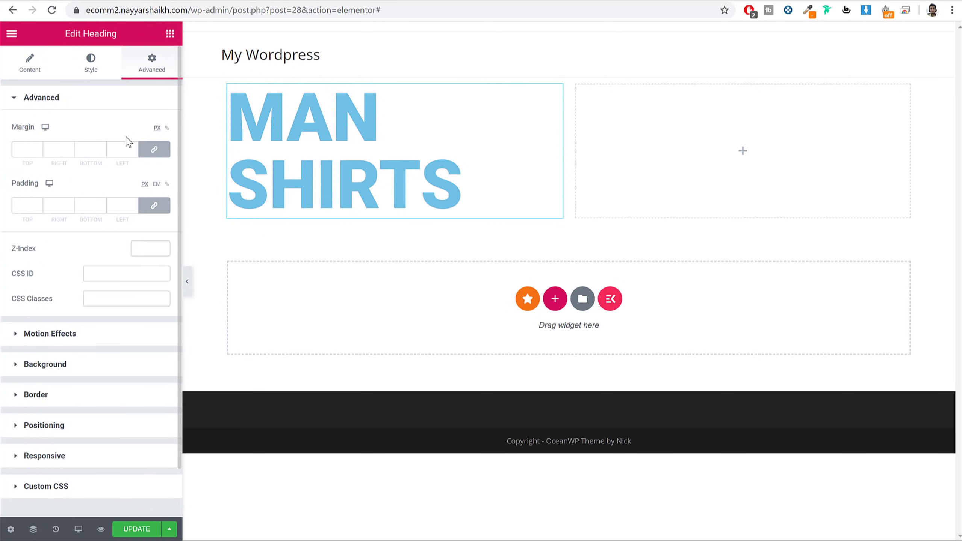
pyautogui.click(156, 151)
pyautogui.doubleClick(56, 150)
pyautogui.hotkey('shift', 'Tab')
pyautogui.write('50')
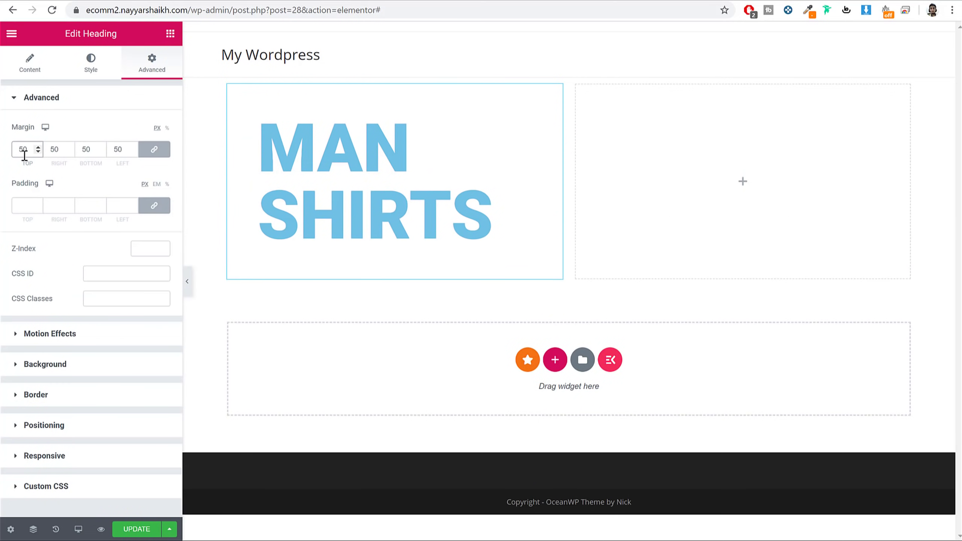
pyautogui.doubleClick(23, 150)
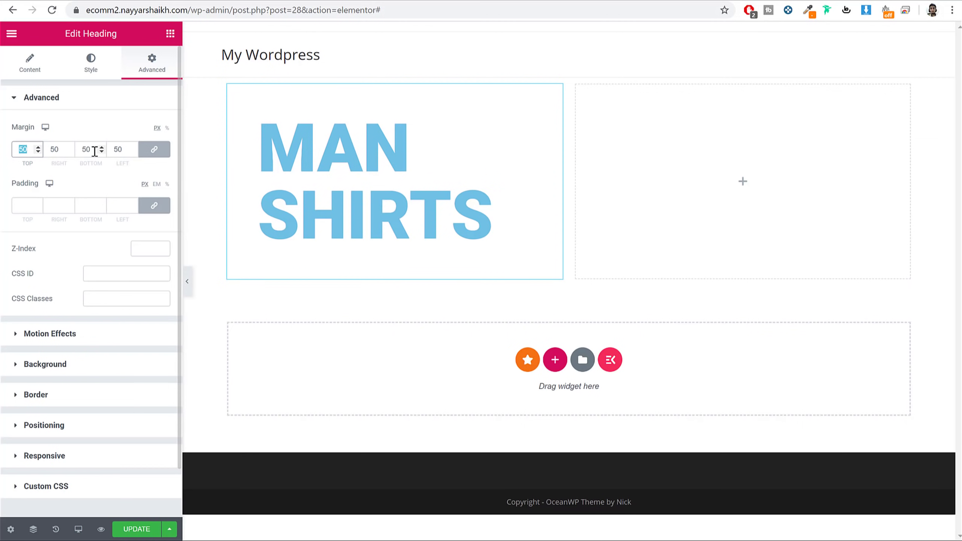
pyautogui.write('0')
# Unlink the margin values and set the right margin to -150 px
pyautogui.click(153, 149)
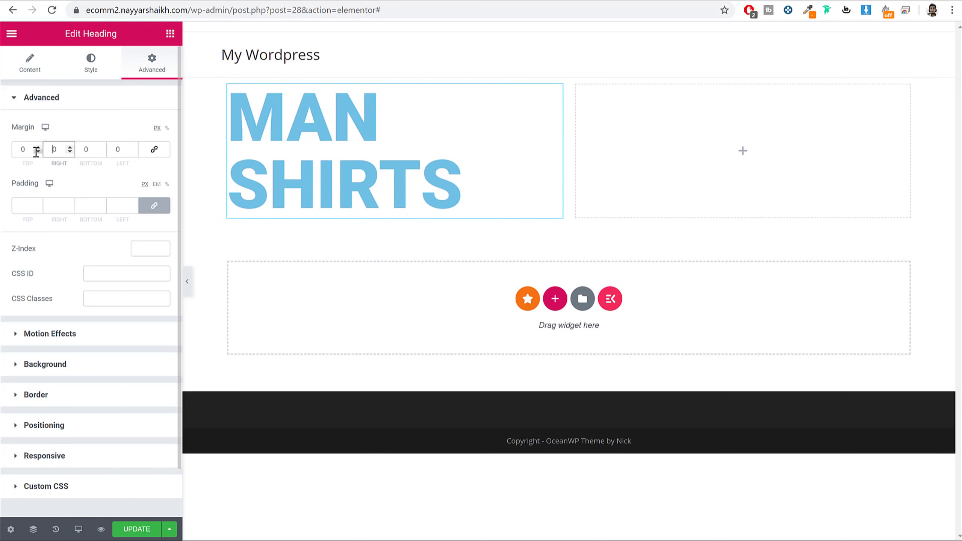
pyautogui.doubleClick(60, 152)
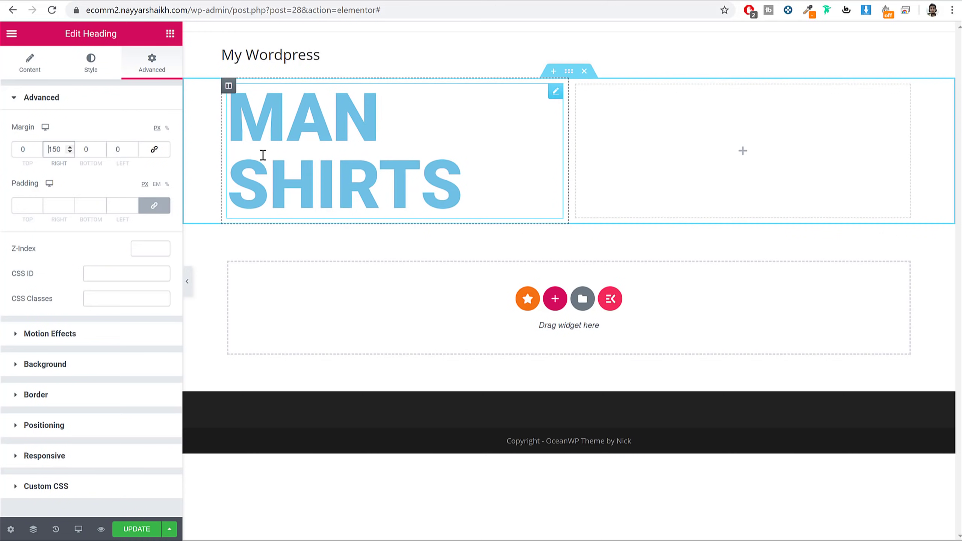
pyautogui.write('-')
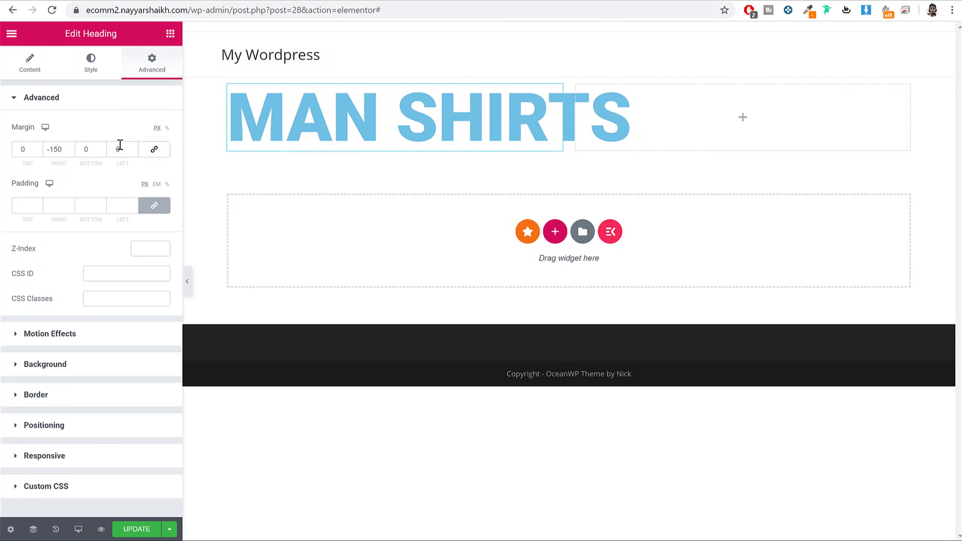
pyautogui.moveTo(65, 149); pyautogui.dragTo(38, 150)
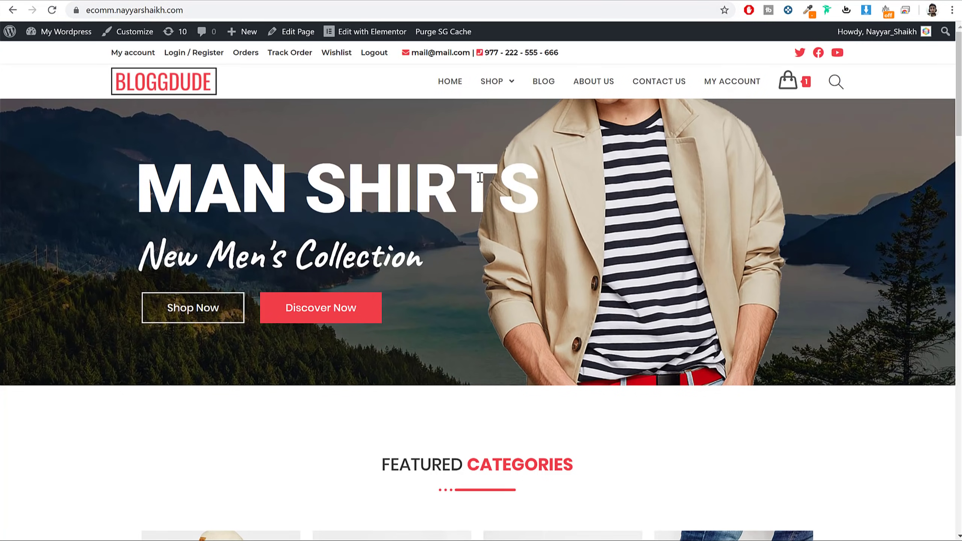
pyautogui.moveTo(479, 178); pyautogui.dragTo(592, 186)
pyautogui.hotkey('ctrl', 'c')
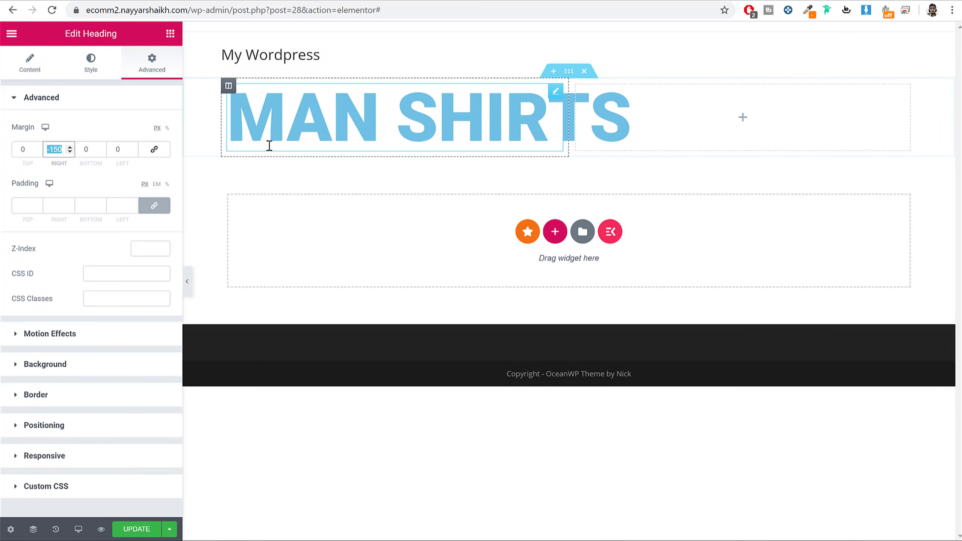
pyautogui.click(31, 74)
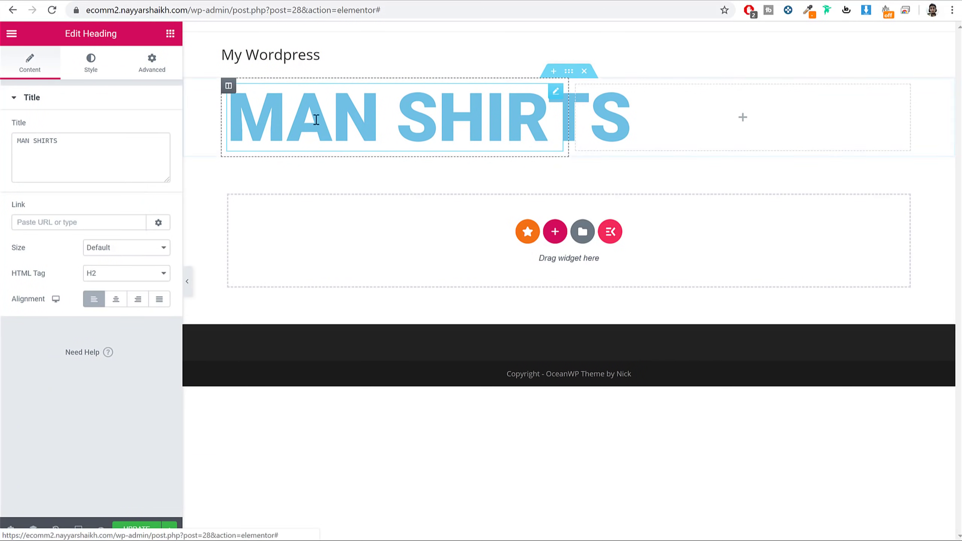
# Add a Heading widget below MAN SHIRTS and paste the copied hero text as its title
pyautogui.click(169, 40)
pyautogui.moveTo(135, 148); pyautogui.dragTo(326, 135)
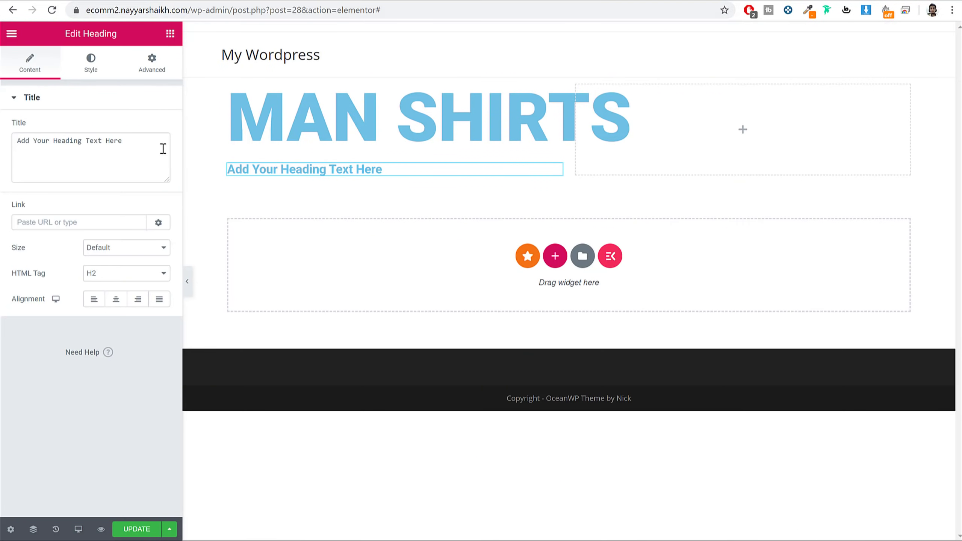
pyautogui.click(163, 147)
pyautogui.hotkey('ctrl', 'a')
pyautogui.hotkey('ctrl', 'v')
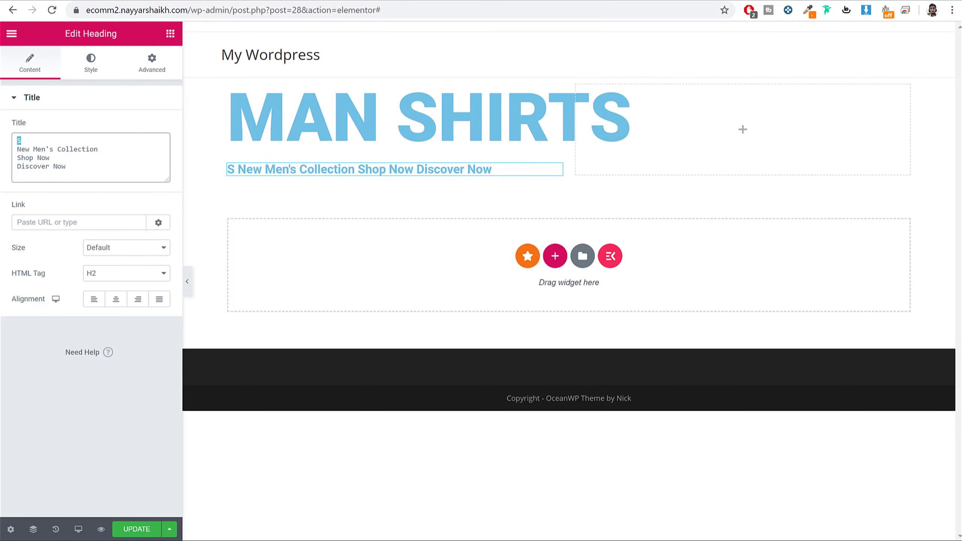
pyautogui.press('BackSpace')
pyautogui.hotkey('ctrl', 'a')
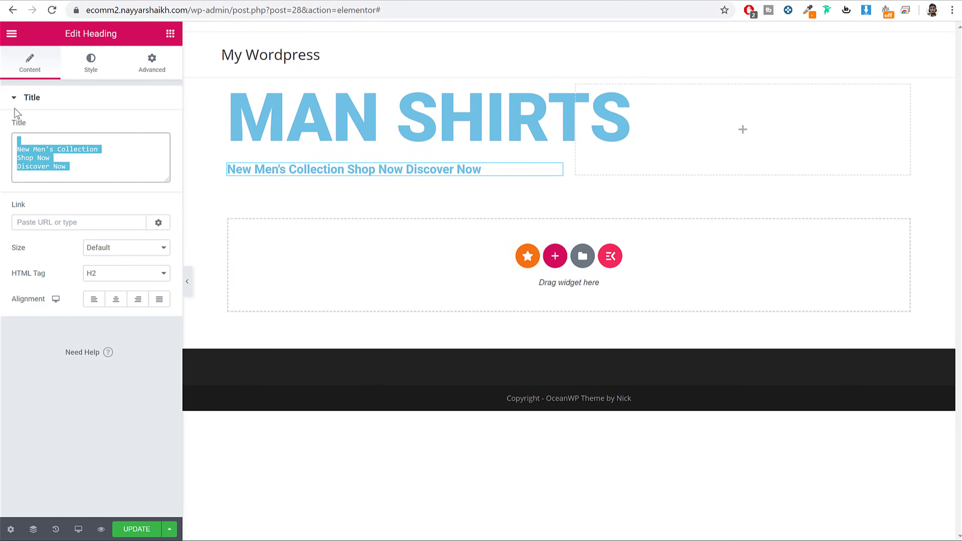
# Replace the title with just New Men's Collection, copied from the live storefront
pyautogui.click(37, 1)
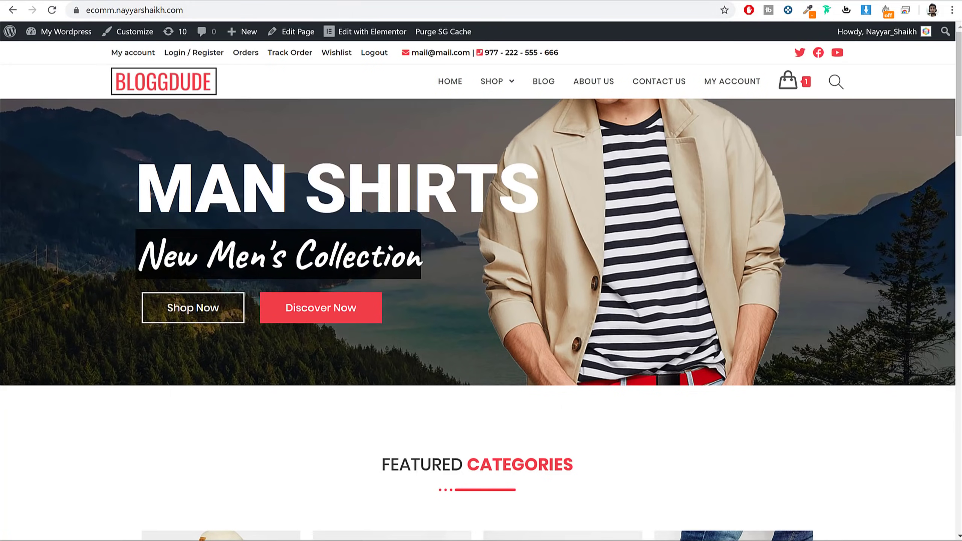
pyautogui.hotkey('ctrl', 'Tab')
pyautogui.write("New Men's Collection")
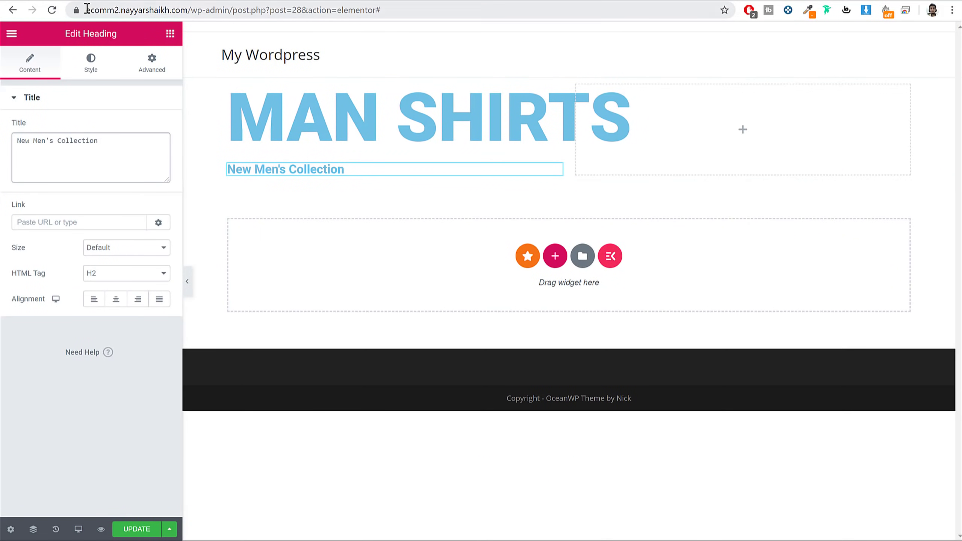
pyautogui.click(89, 3)
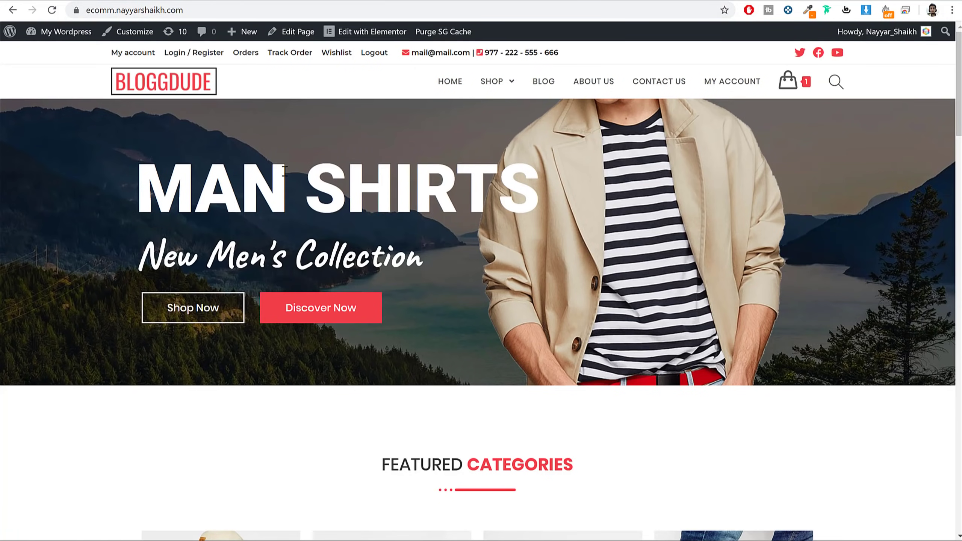
pyautogui.click(229, 3)
pyautogui.click(89, 71)
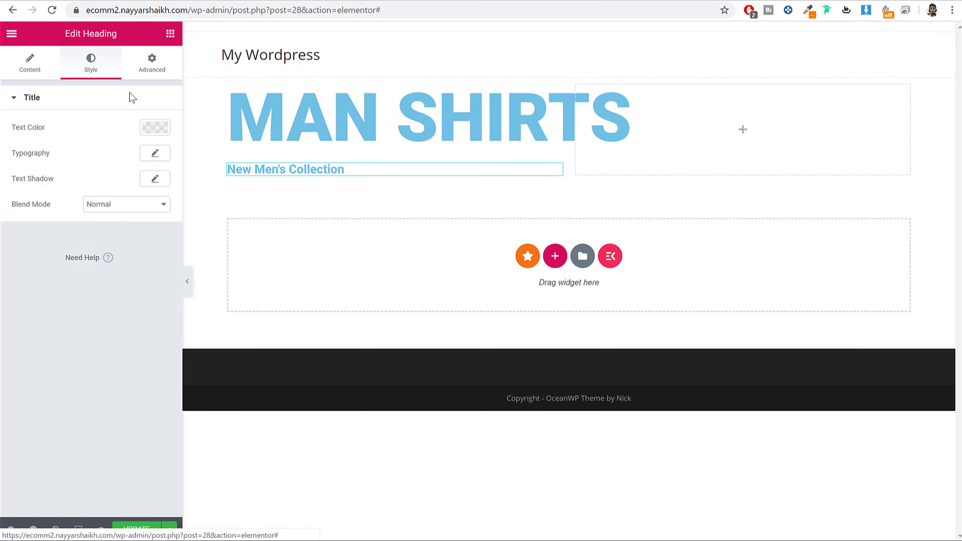
# Set the New Men's Collection heading's font family to Caveat
pyautogui.click(155, 153)
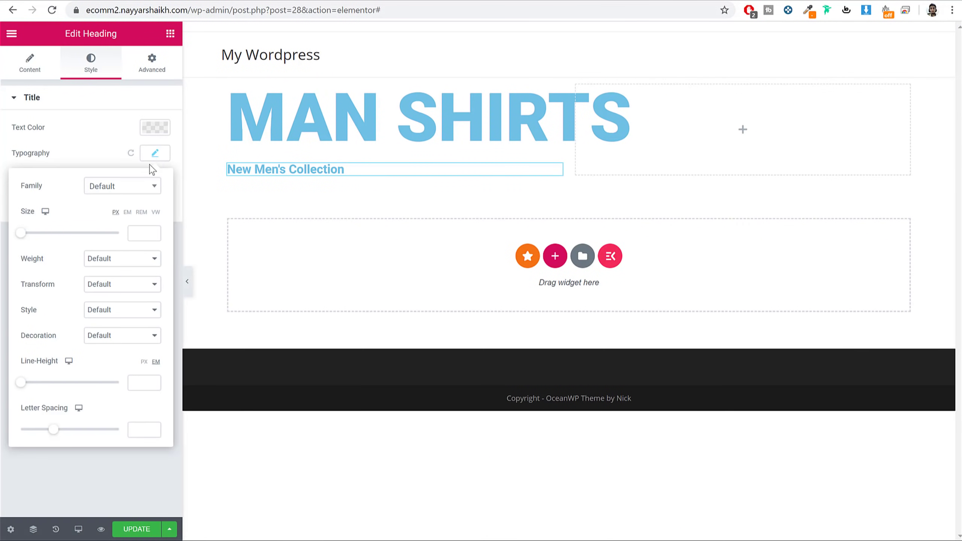
pyautogui.click(89, 3)
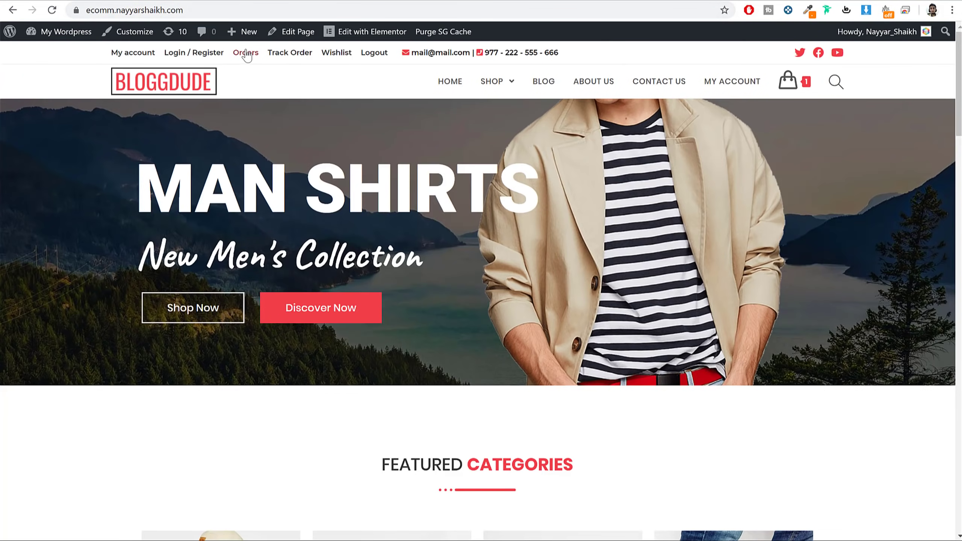
pyautogui.click(229, 3)
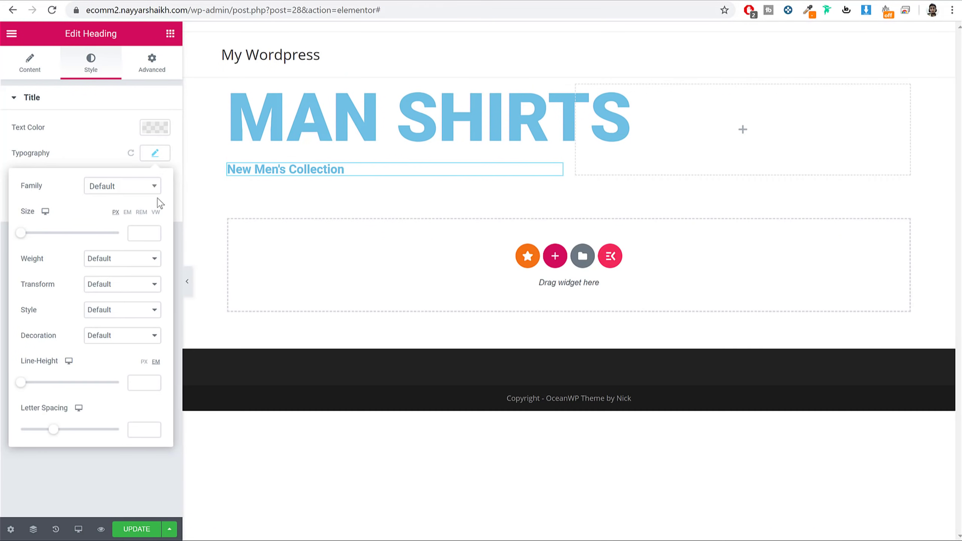
pyautogui.click(136, 192)
pyautogui.write('cavea')
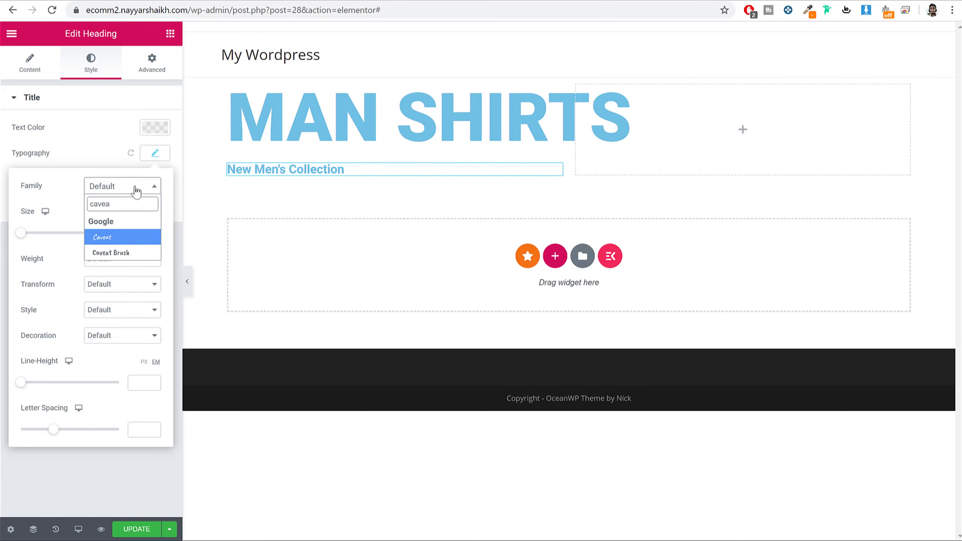
pyautogui.press('Return')
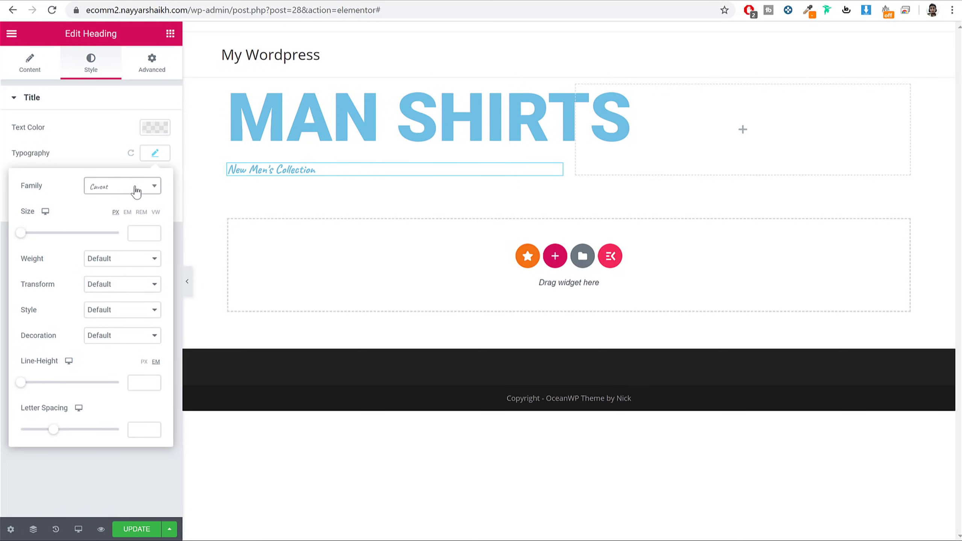
# Give the subtitle size 65 and weight 900, then compare with the live hero
pyautogui.click(144, 233)
pyautogui.write('65')
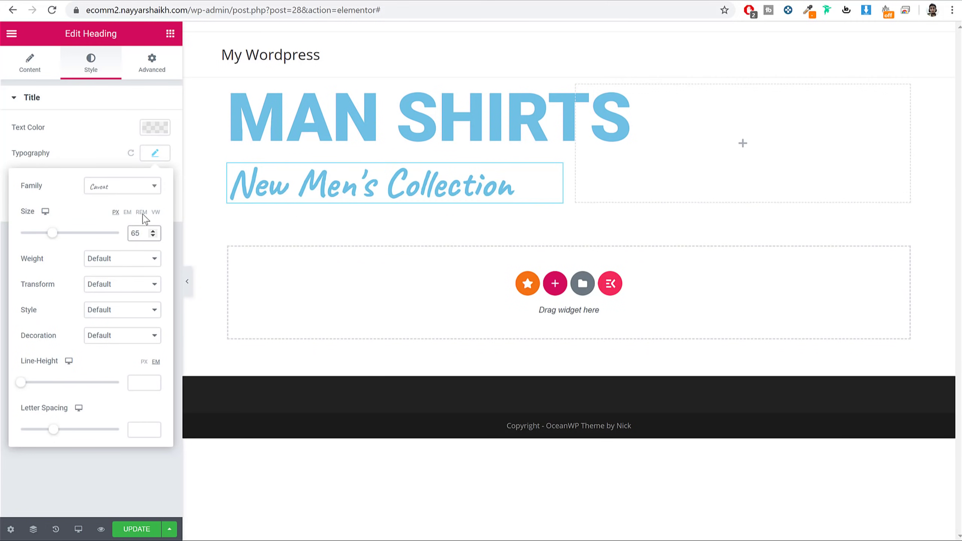
pyautogui.click(137, 261)
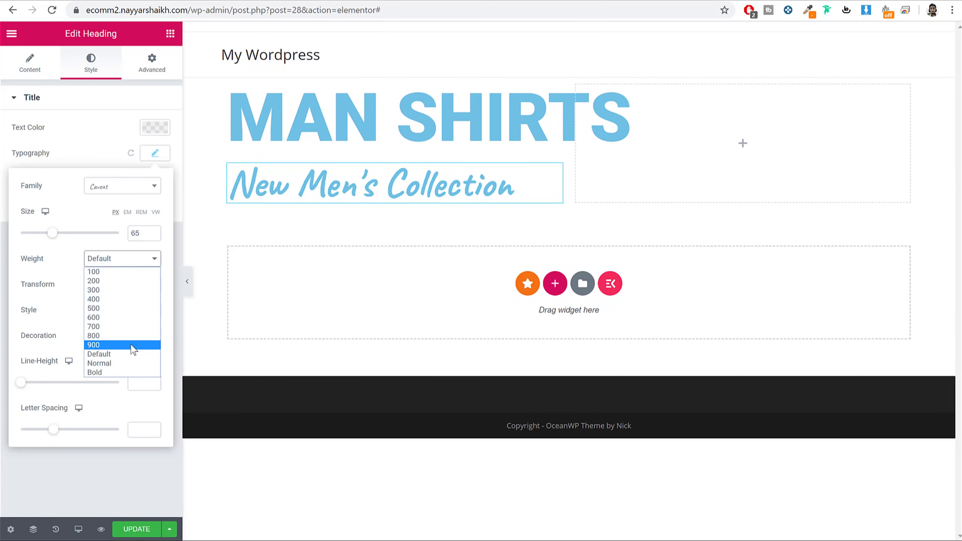
pyautogui.click(131, 344)
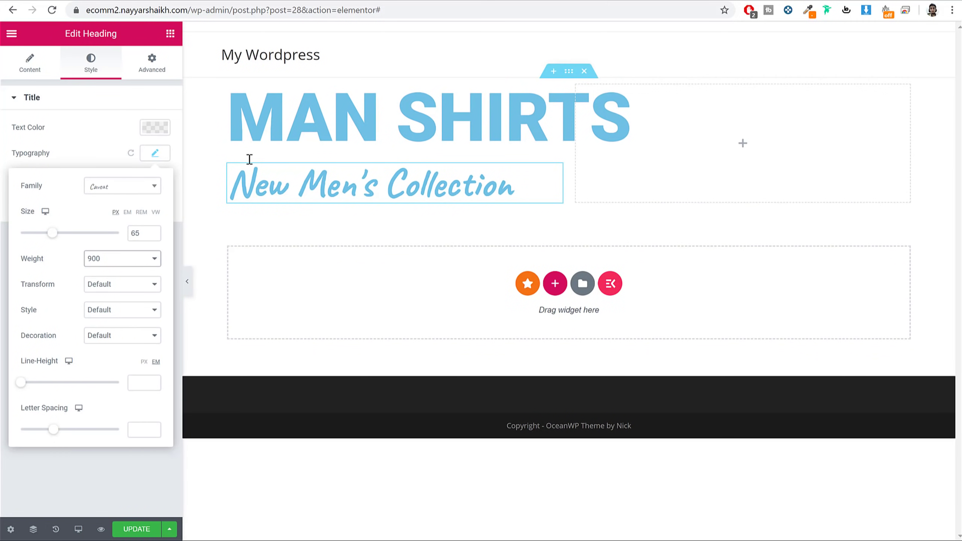
pyautogui.click(138, 530)
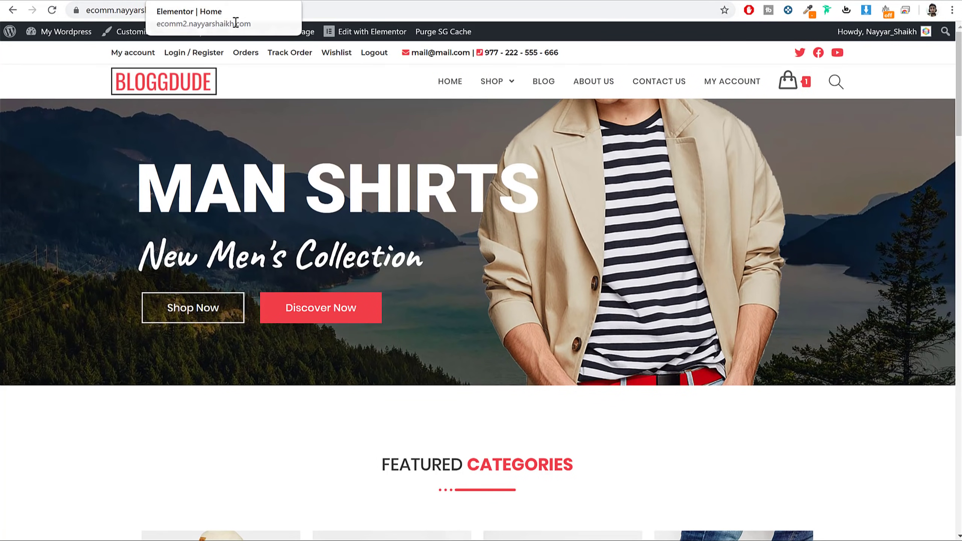
pyautogui.moveTo(138, 182); pyautogui.dragTo(436, 180)
pyautogui.click(425, 225)
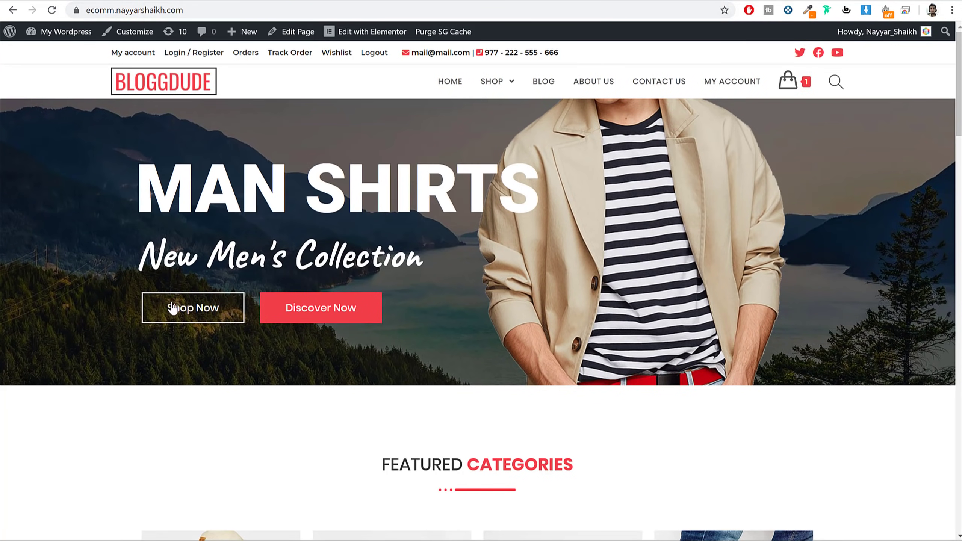
pyautogui.click(208, 3)
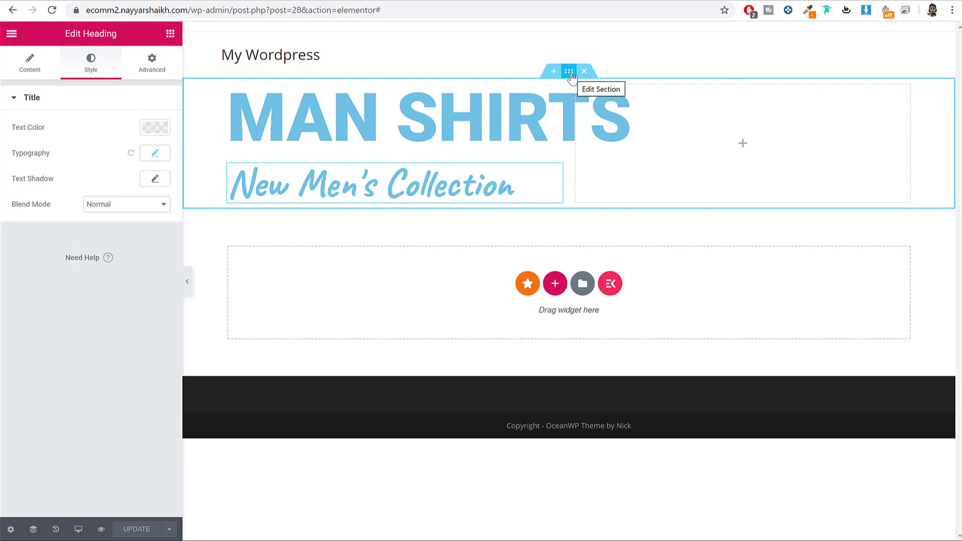
# Give the hero section a Classic background and open the media library's upload view
pyautogui.click(570, 72)
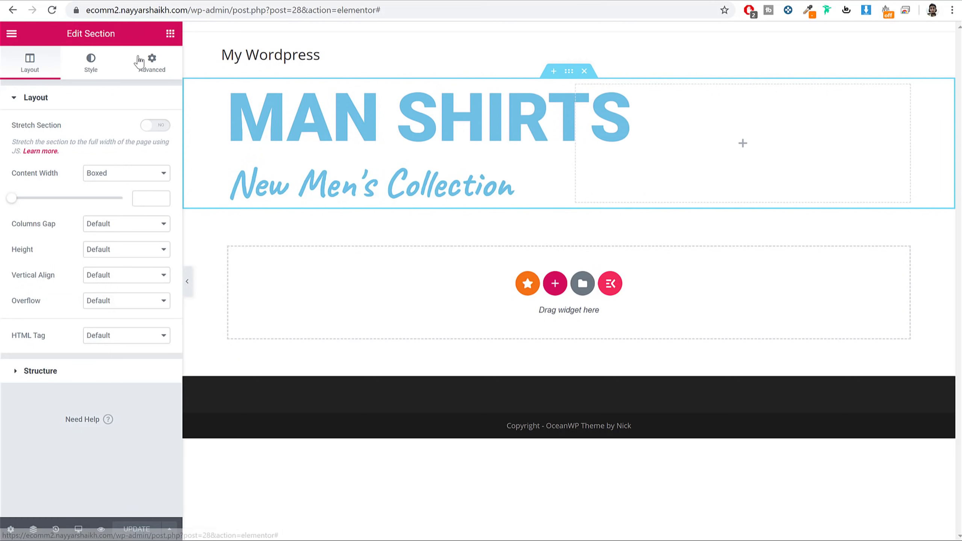
pyautogui.click(97, 72)
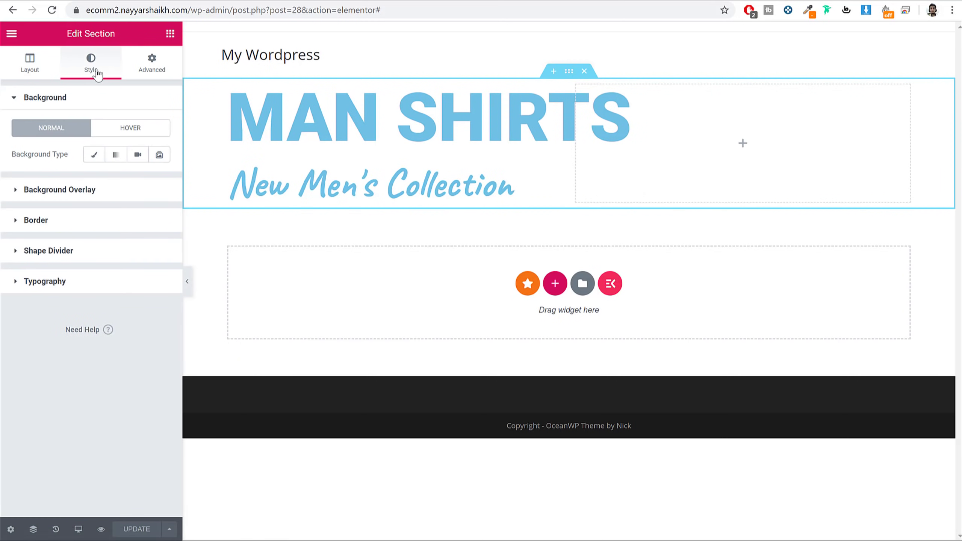
pyautogui.click(95, 155)
pyautogui.click(62, 242)
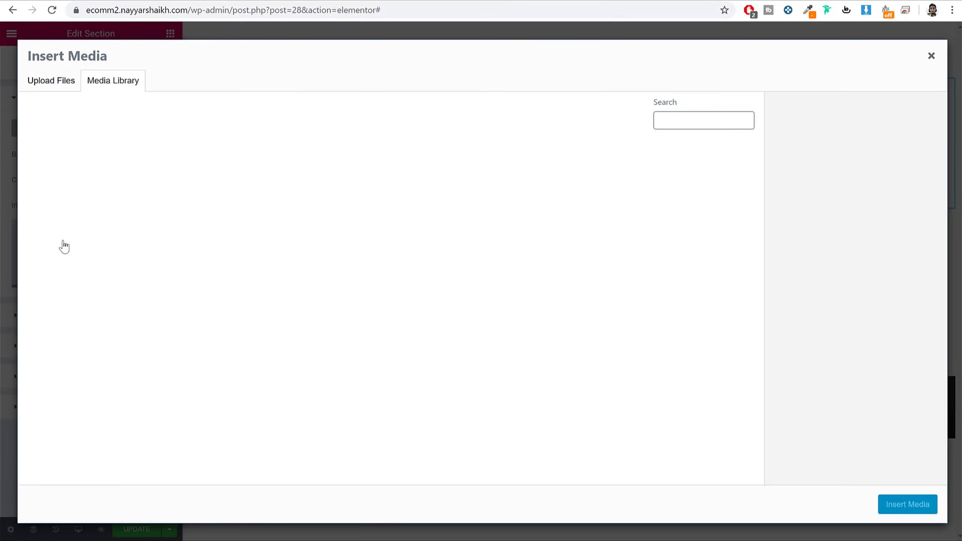
pyautogui.click(51, 80)
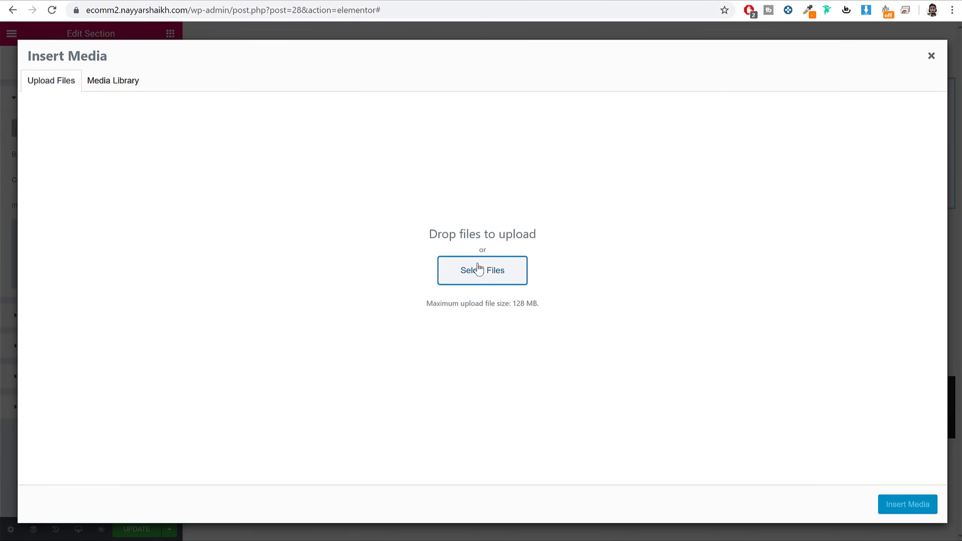
# Upload main-big-baner-12 and insert it as the section background image
pyautogui.click(477, 268)
pyautogui.moveTo(406, 57); pyautogui.dragTo(433, 121)
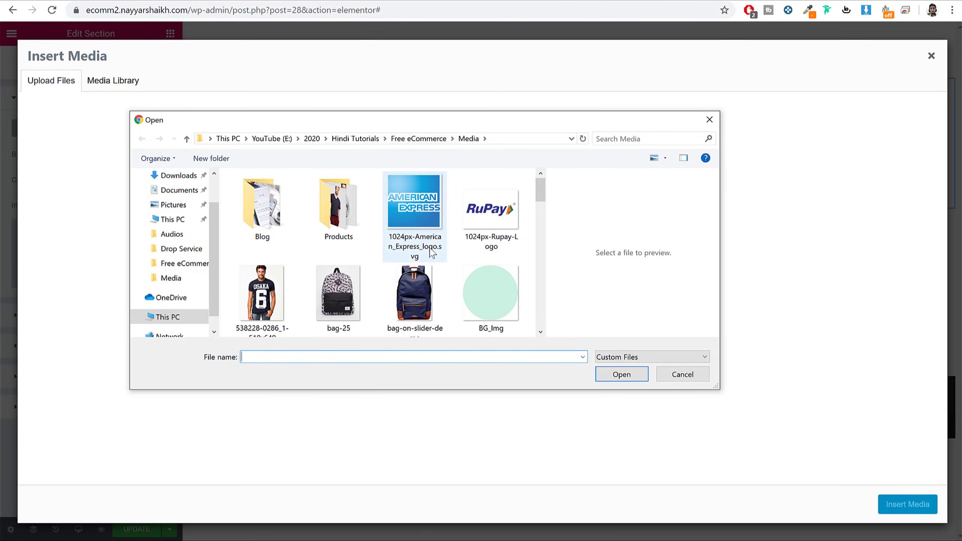
pyautogui.scroll(-4, 436, 263)
pyautogui.scroll(-10, 435, 262)
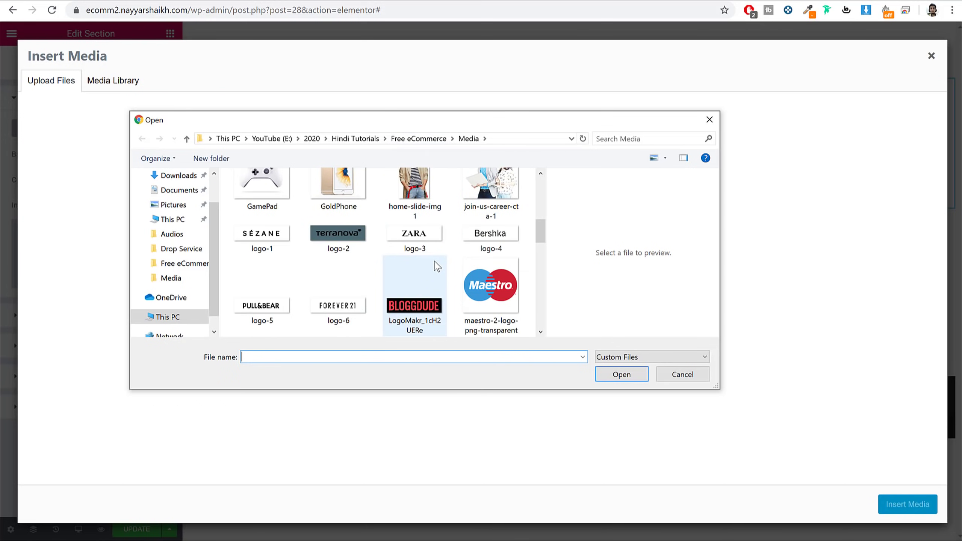
pyautogui.scroll(2, 434, 262)
pyautogui.scroll(1, 436, 266)
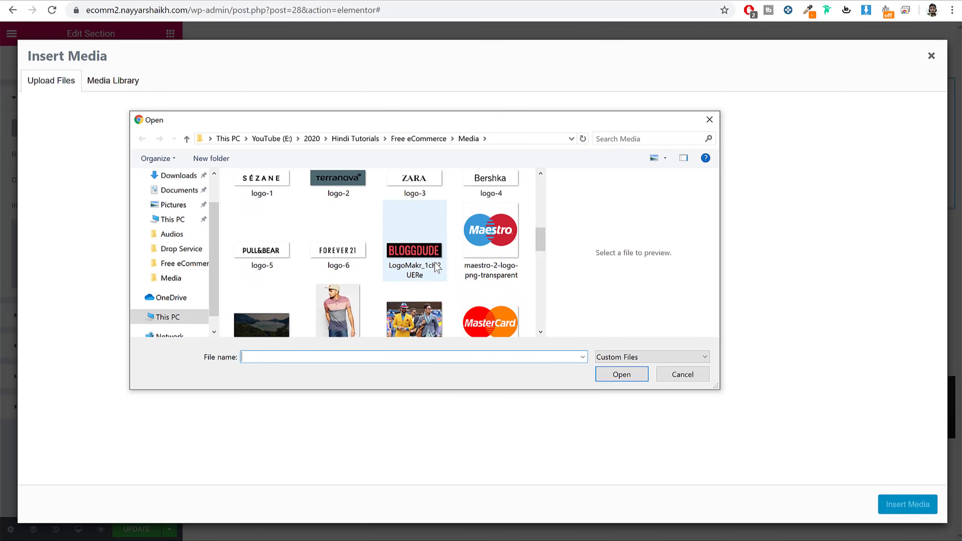
pyautogui.scroll(-1, 437, 266)
pyautogui.click(251, 289)
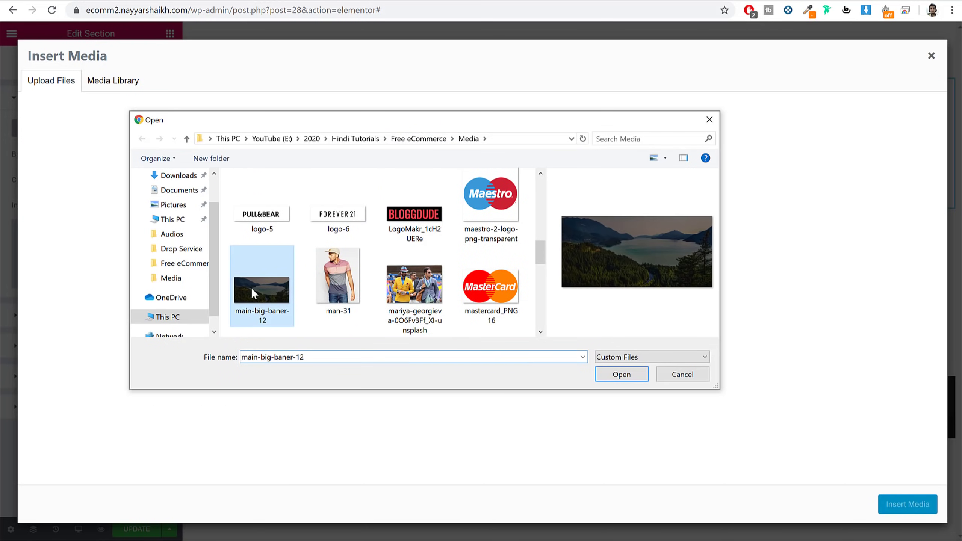
pyautogui.click(610, 373)
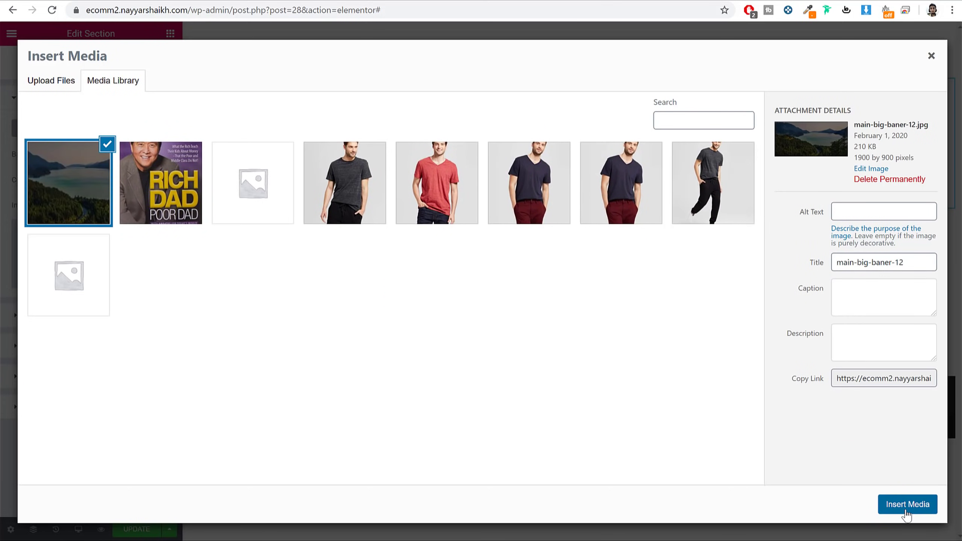
pyautogui.click(907, 505)
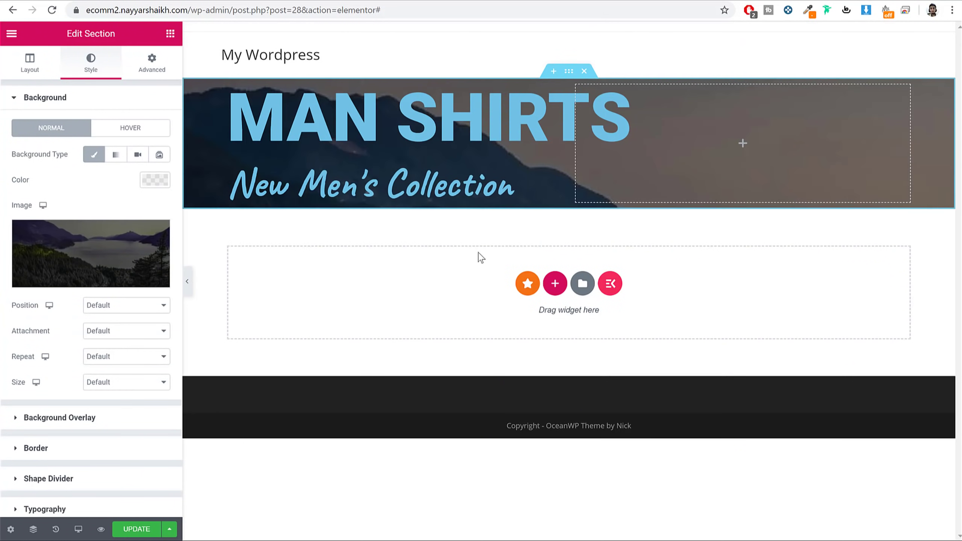
# Set the background image size to Cover
pyautogui.doubleClick(17, 382)
pyautogui.click(117, 382)
pyautogui.click(113, 413)
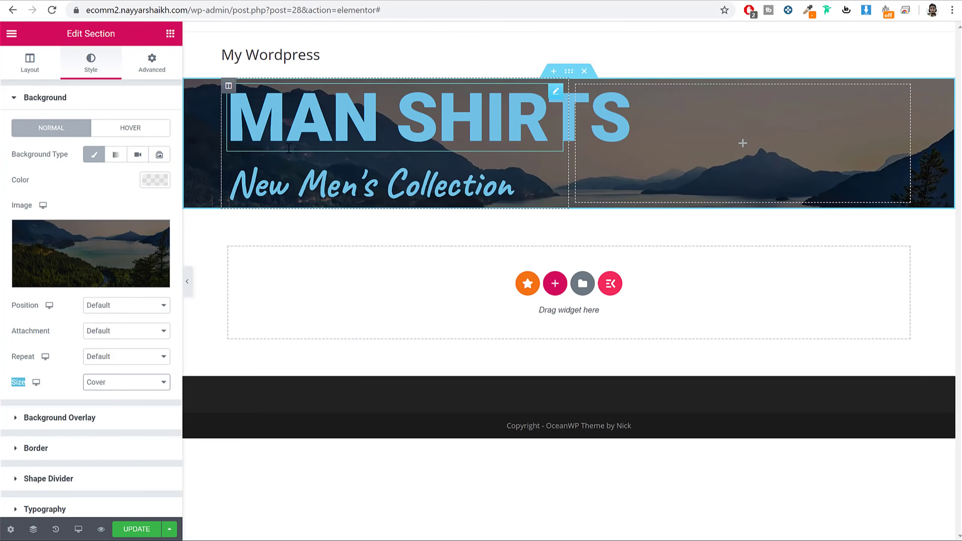
pyautogui.click(290, 128)
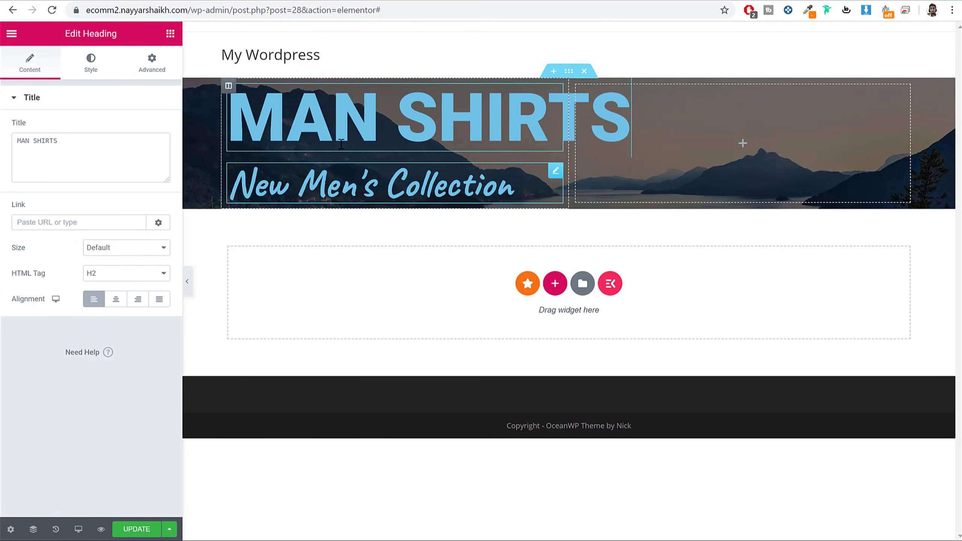
# Make the MAN SHIRTS and New Men's Collection headings' text colour white
pyautogui.click(95, 68)
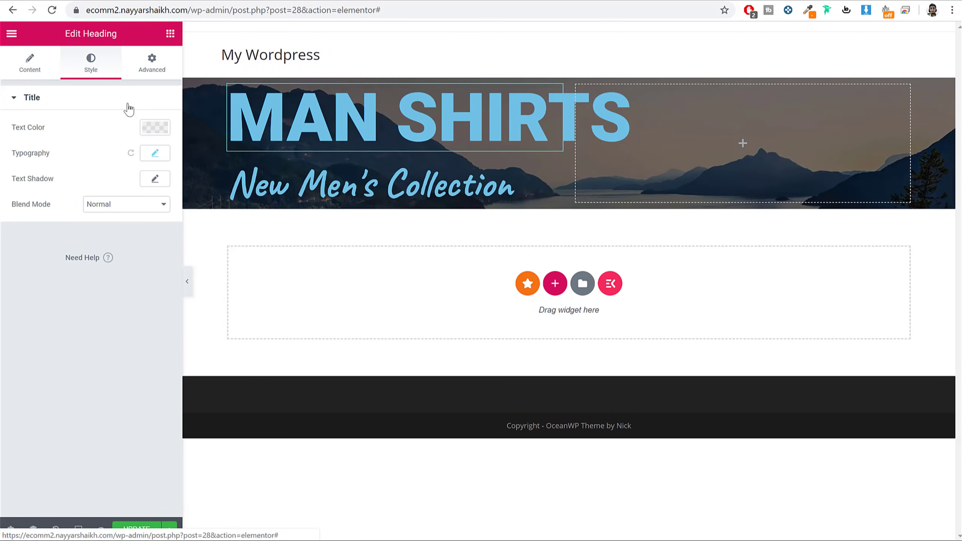
pyautogui.click(156, 132)
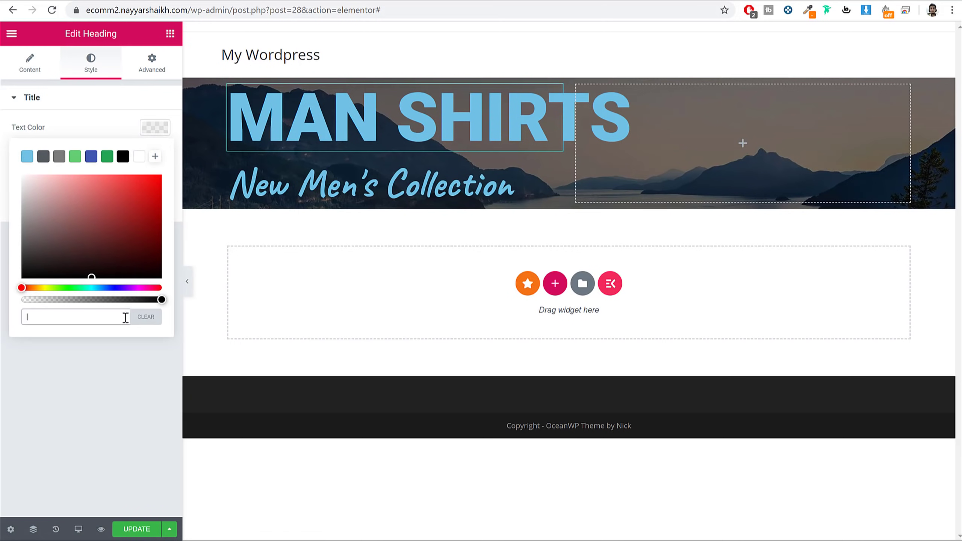
pyautogui.click(139, 156)
pyautogui.click(74, 66)
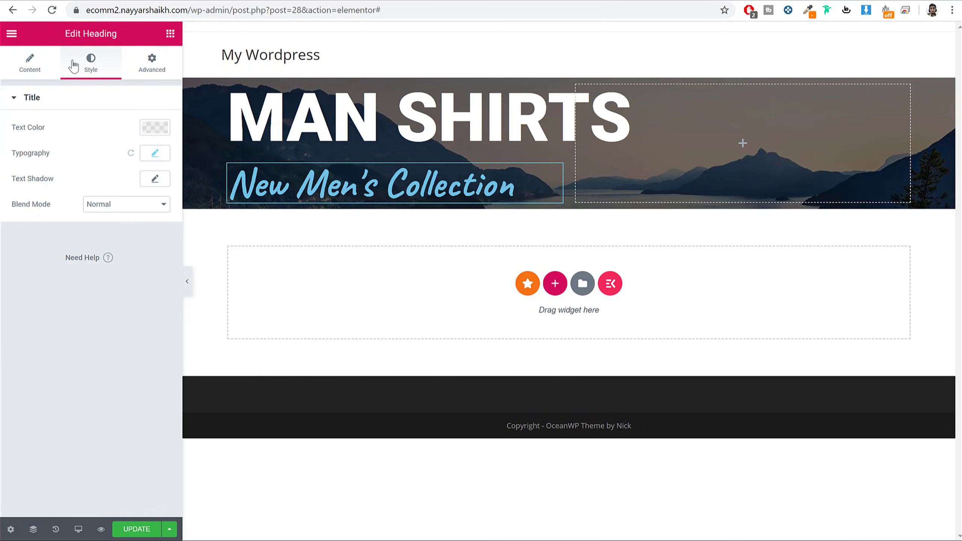
pyautogui.click(167, 131)
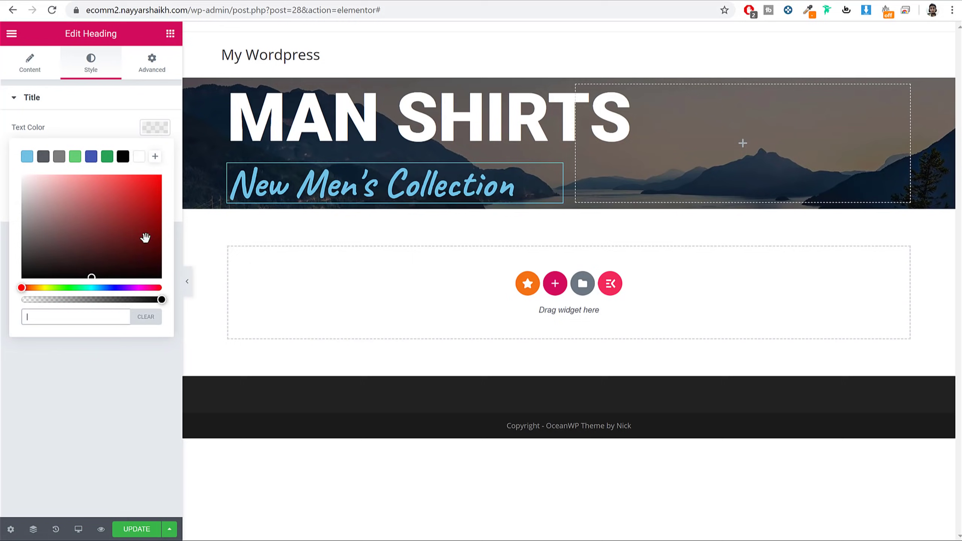
pyautogui.click(139, 158)
# Save the page with Update and add a Button widget beneath the subtitle
pyautogui.click(137, 530)
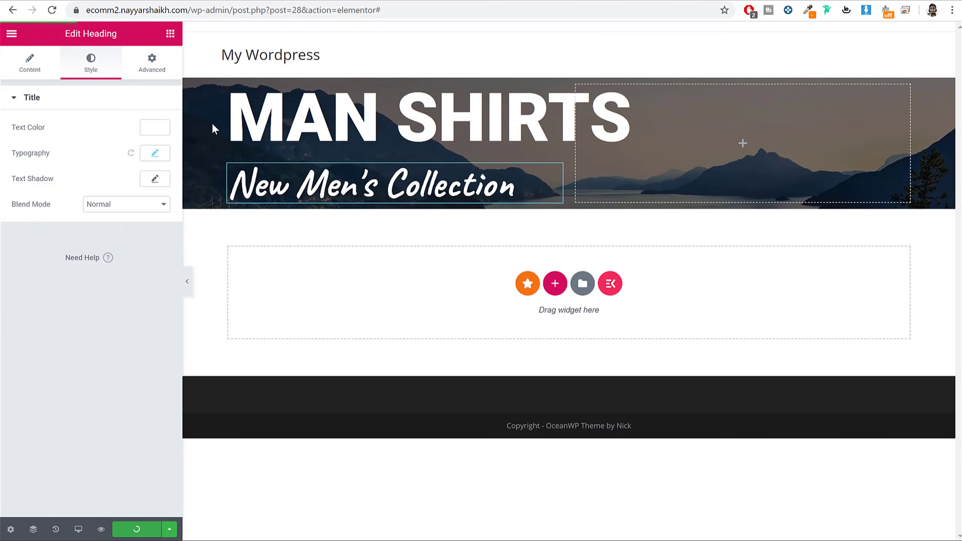
pyautogui.click(91, 2)
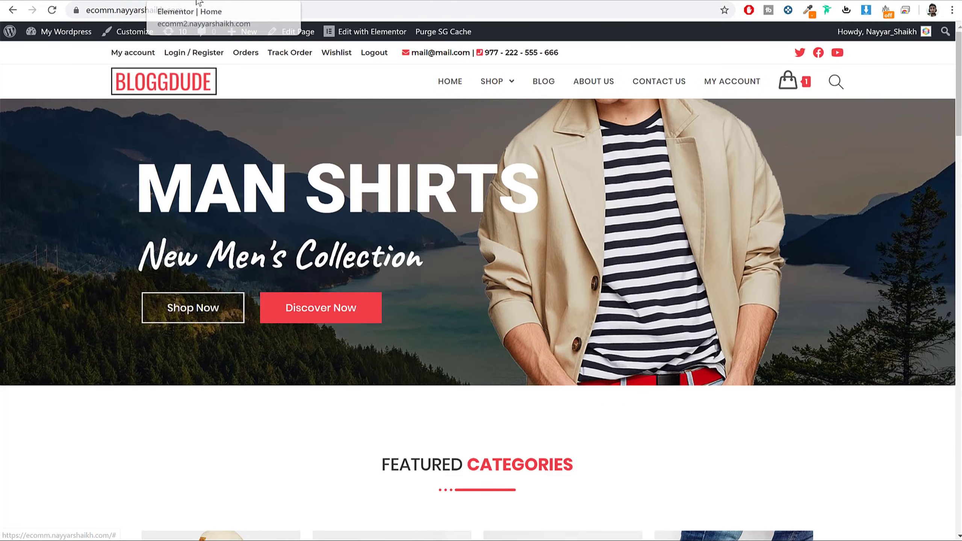
pyautogui.click(199, 2)
pyautogui.click(170, 34)
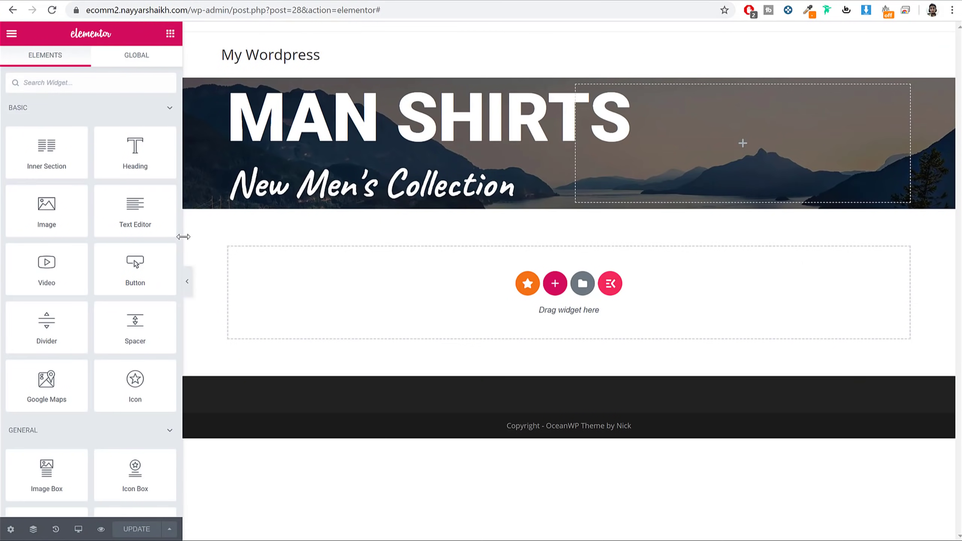
pyautogui.moveTo(120, 269); pyautogui.dragTo(333, 204)
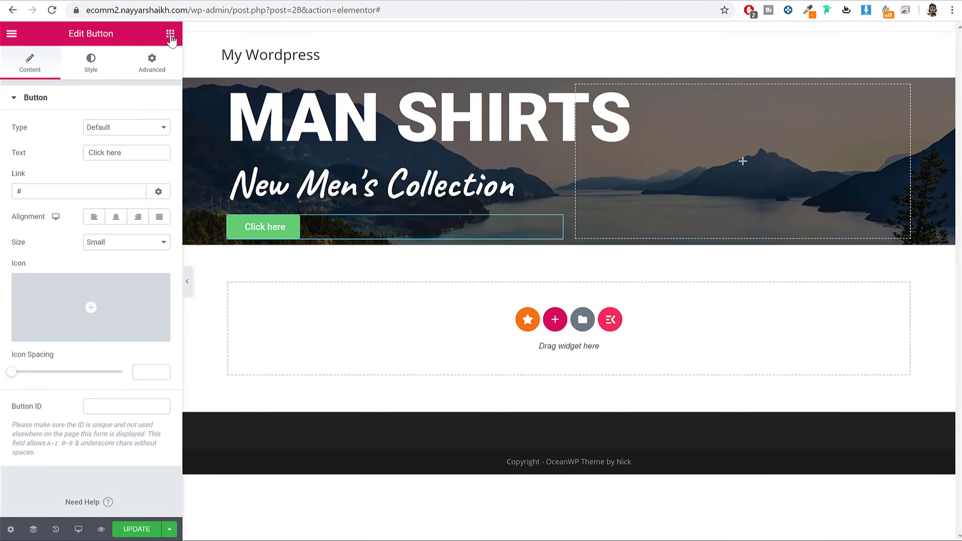
# Add a second Click here button, then delete both, leaving only the two headings
pyautogui.click(170, 34)
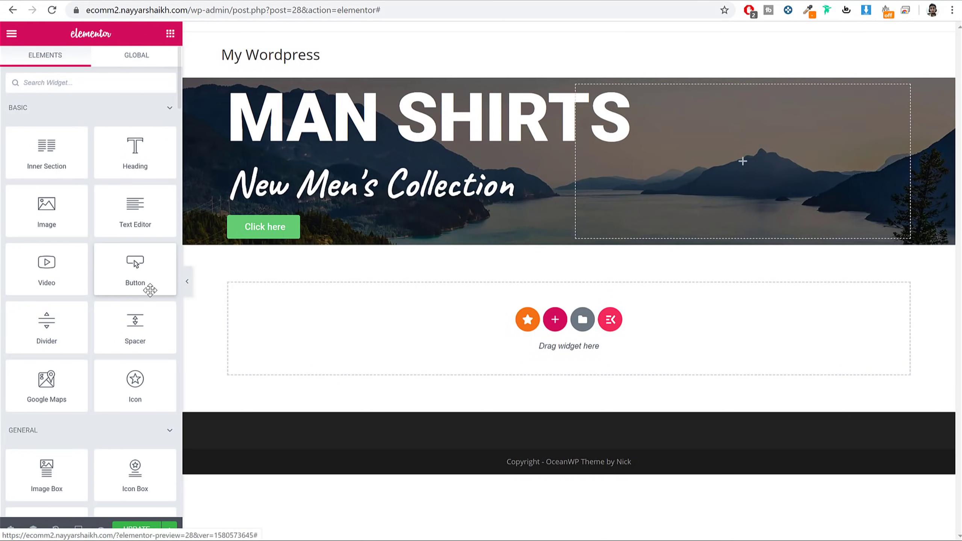
pyautogui.moveTo(150, 290); pyautogui.dragTo(321, 247)
pyautogui.rightClick(297, 266)
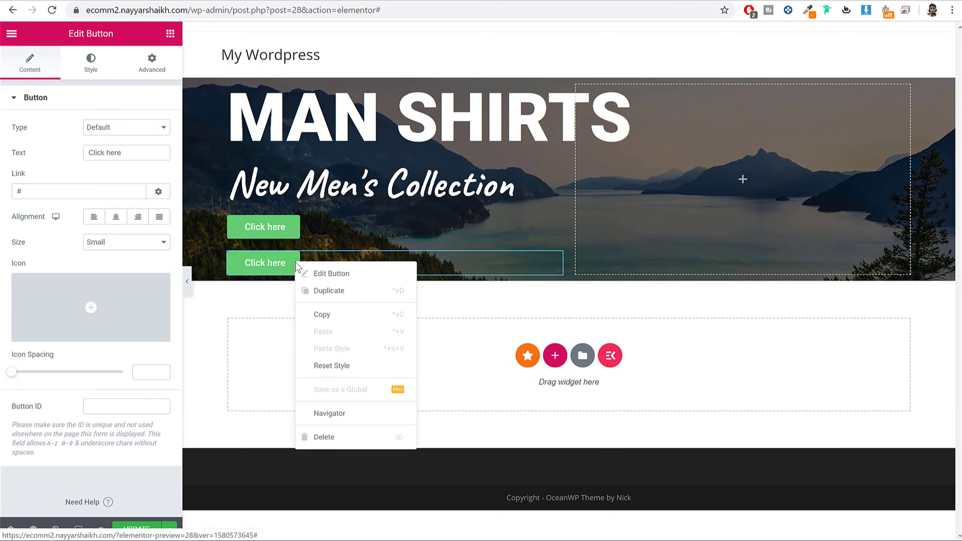
pyautogui.click(324, 437)
pyautogui.rightClick(275, 228)
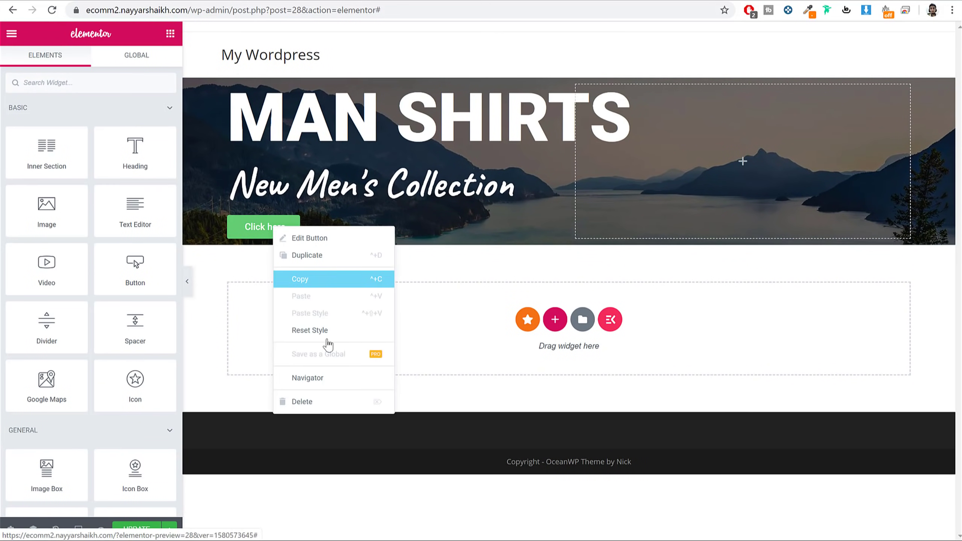
pyautogui.click(321, 402)
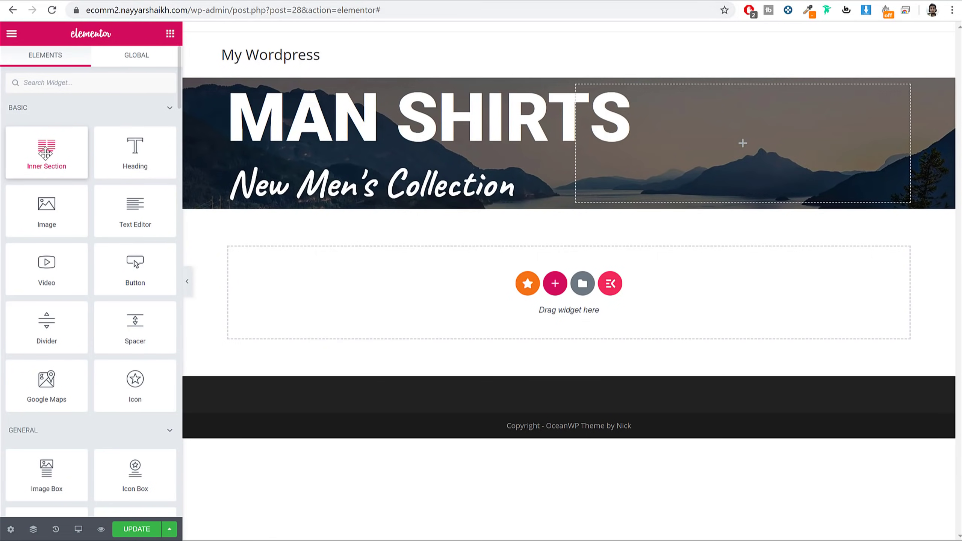
# Place a two-column inner section under the headings and drop a Button widget in its left column
pyautogui.moveTo(45, 153); pyautogui.dragTo(391, 211)
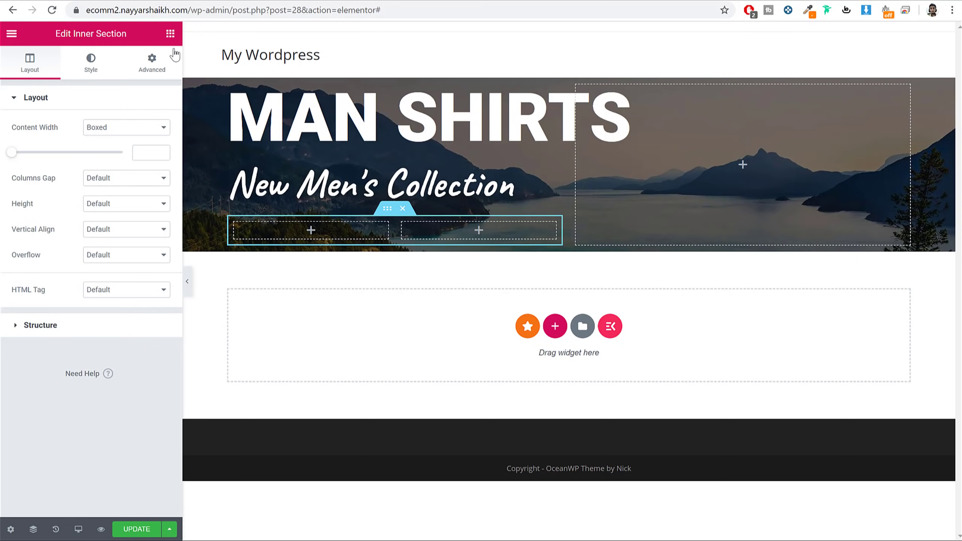
pyautogui.click(170, 34)
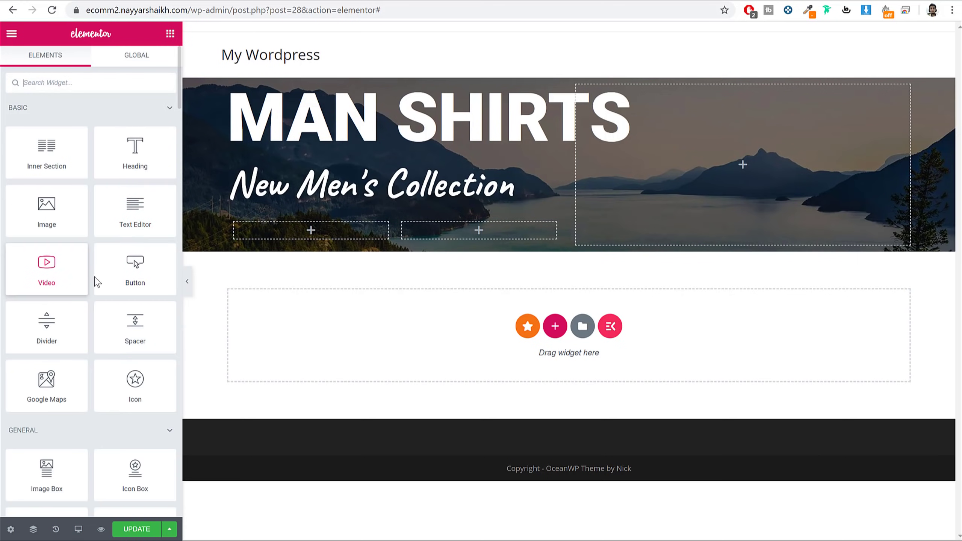
pyautogui.moveTo(134, 270); pyautogui.dragTo(327, 234)
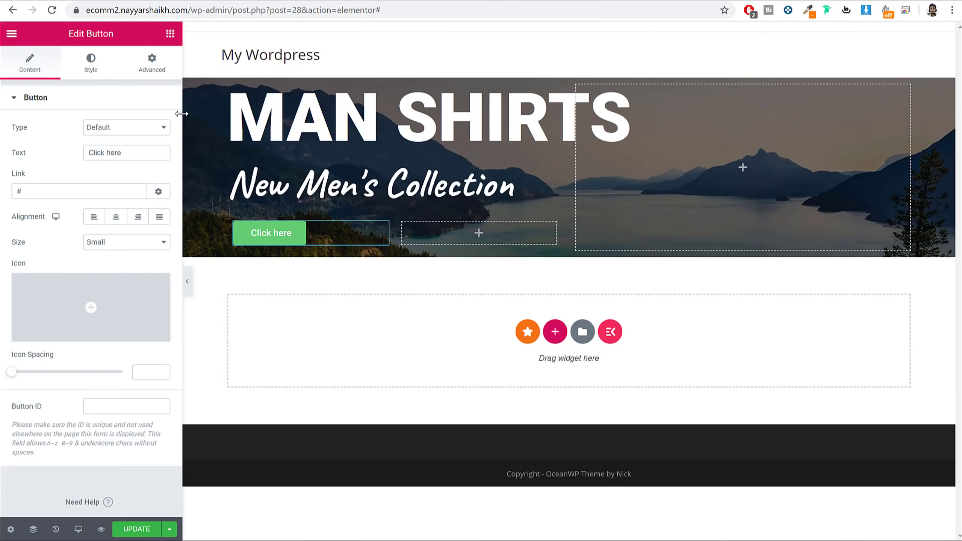
# Change the button label to 'Shop Now'
pyautogui.click(10, 153)
pyautogui.hotkey('ctrl', 'a')
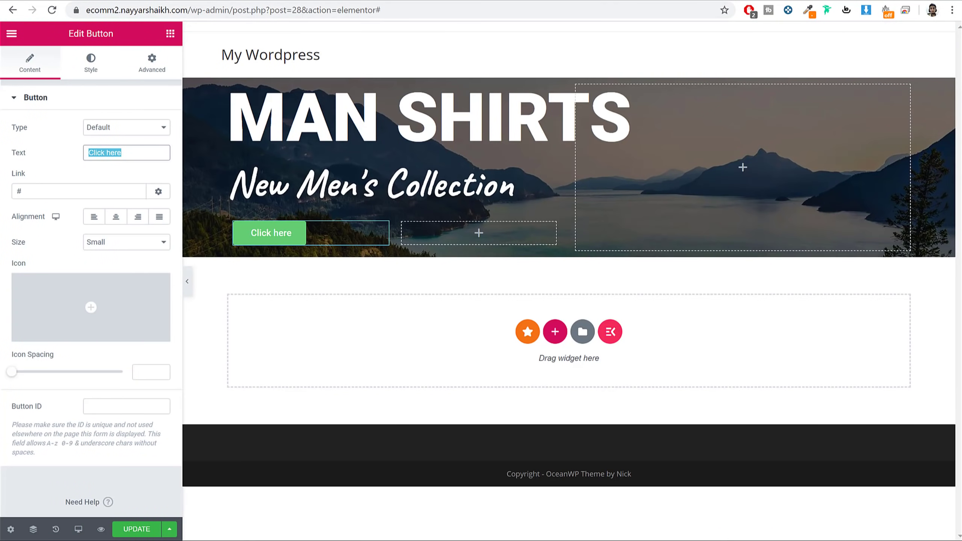
pyautogui.write('Sho')
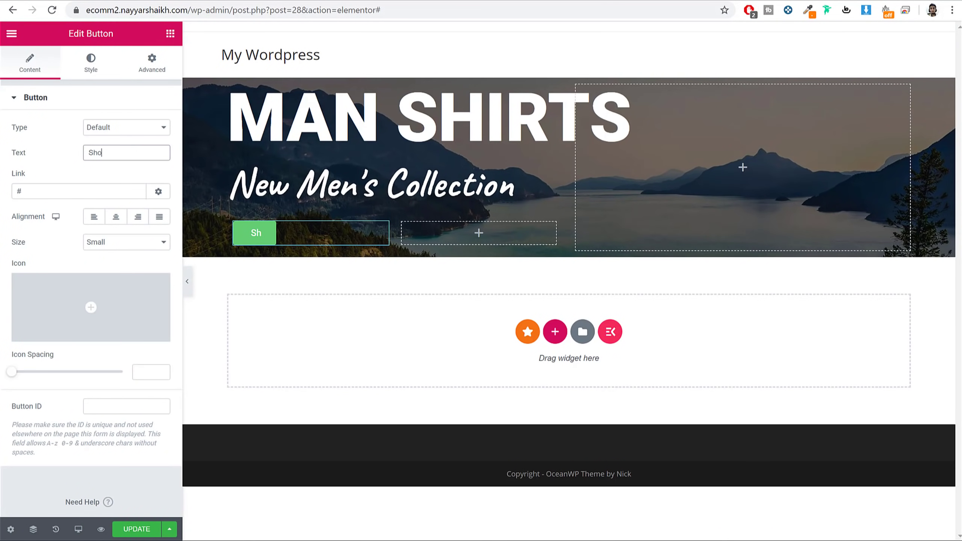
pyautogui.write('p Now')
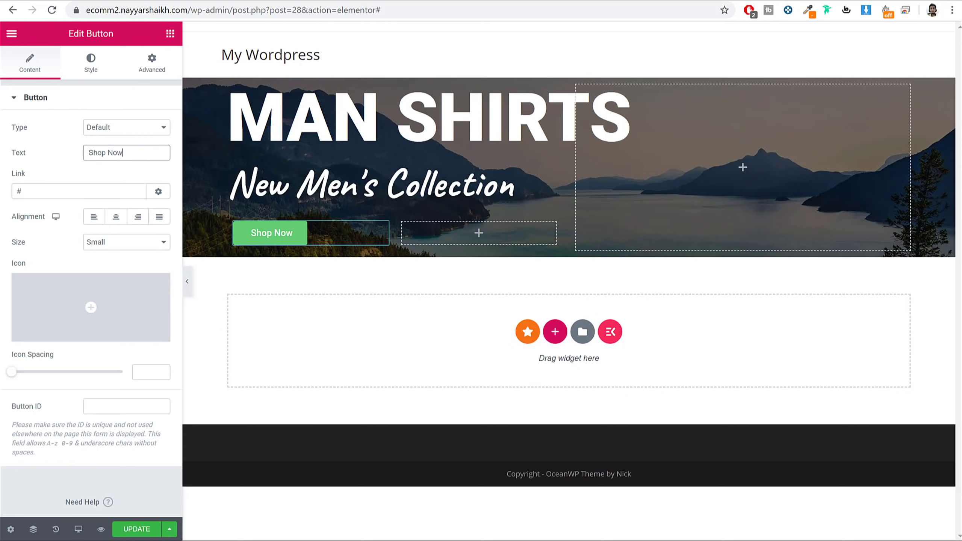
# Replace the placeholder # link so the button points to the site's Shop page
pyautogui.moveTo(43, 191); pyautogui.dragTo(19, 191)
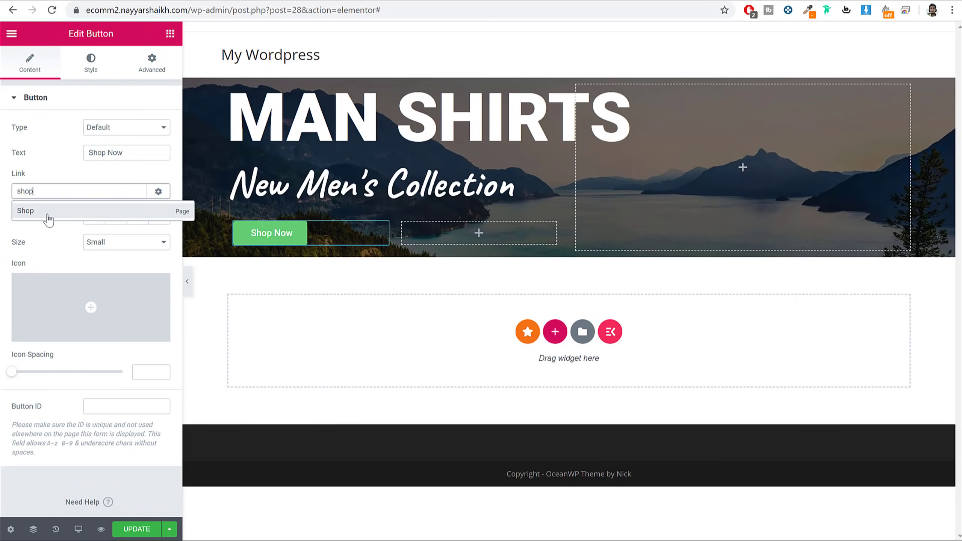
pyautogui.click(48, 215)
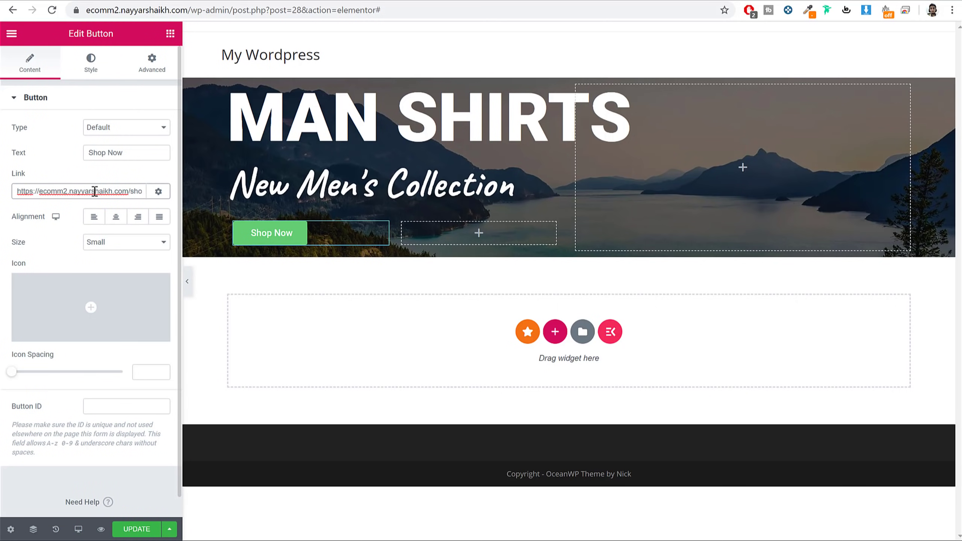
pyautogui.click(89, 63)
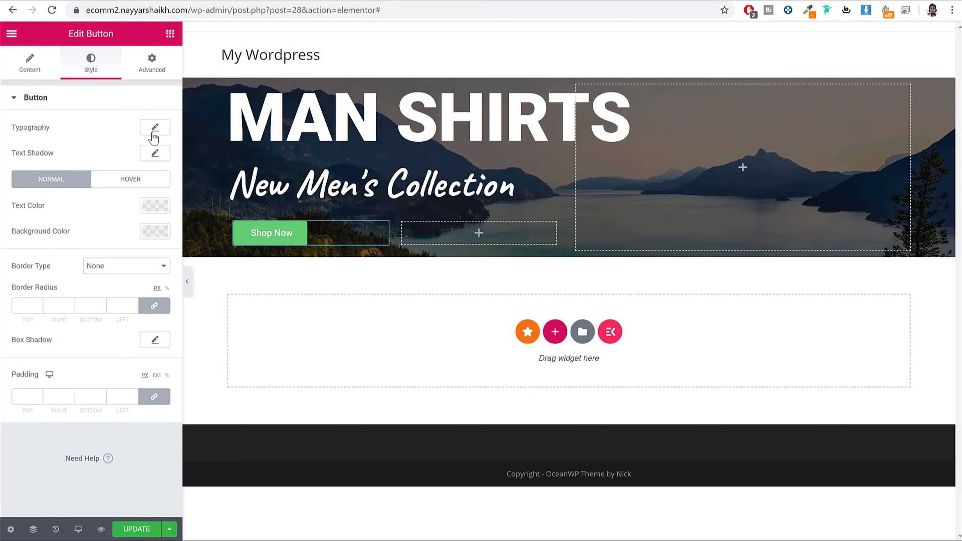
# Set the Shop Now button font to Poppins at size 17, then view the live storefront
pyautogui.click(155, 129)
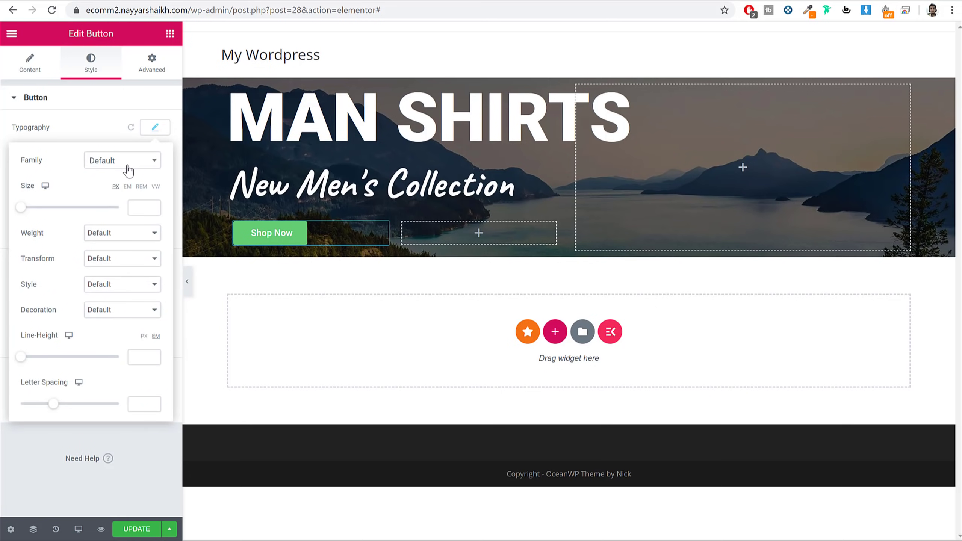
pyautogui.click(129, 170)
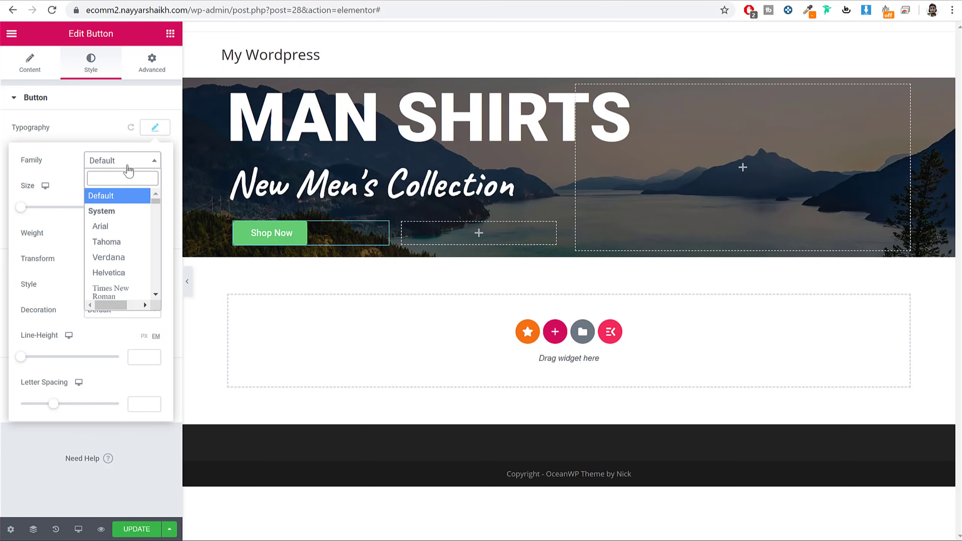
pyautogui.write('popp')
pyautogui.press('Return')
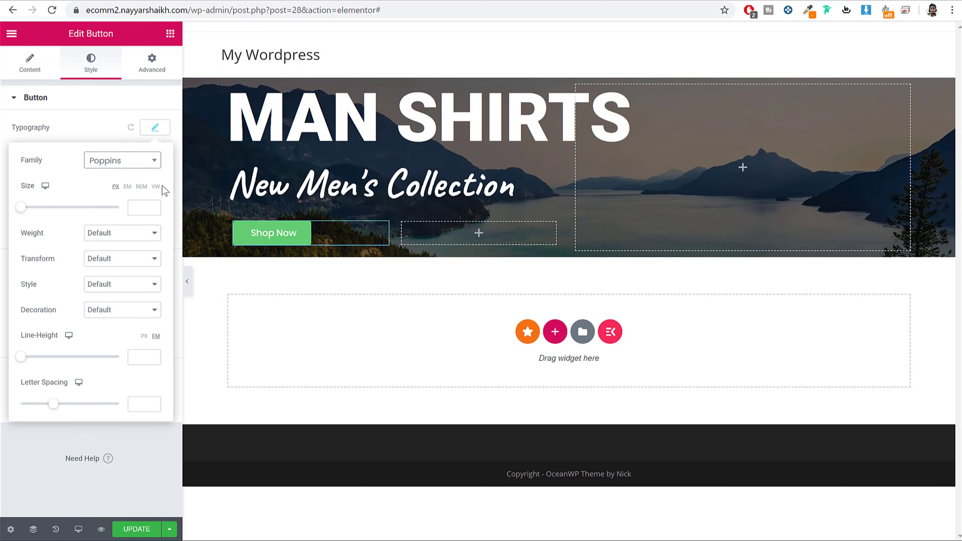
pyautogui.click(135, 209)
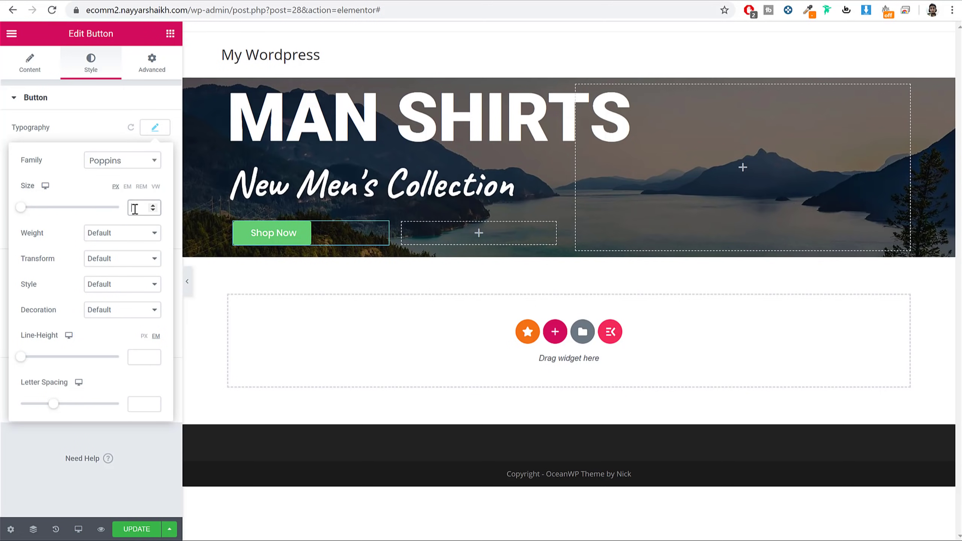
pyautogui.write('17')
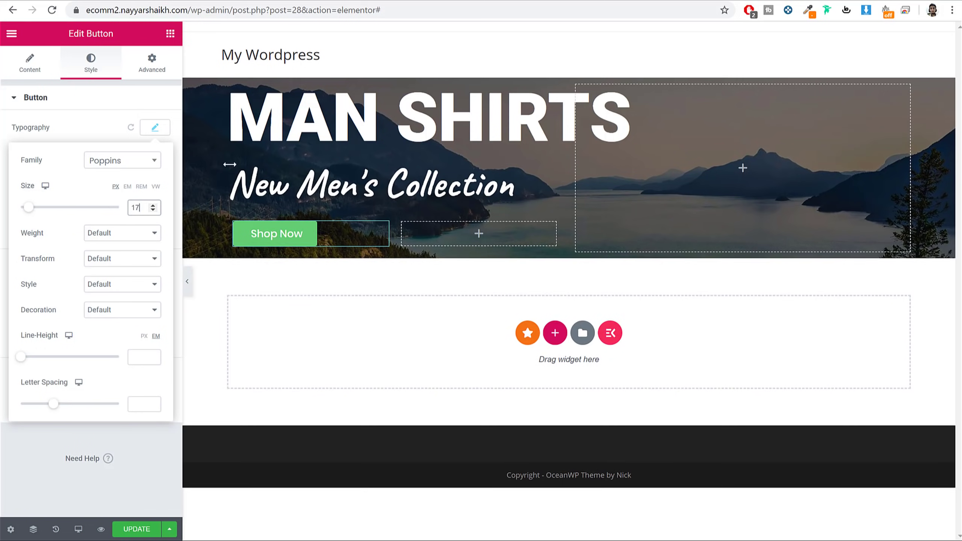
pyautogui.click(155, 128)
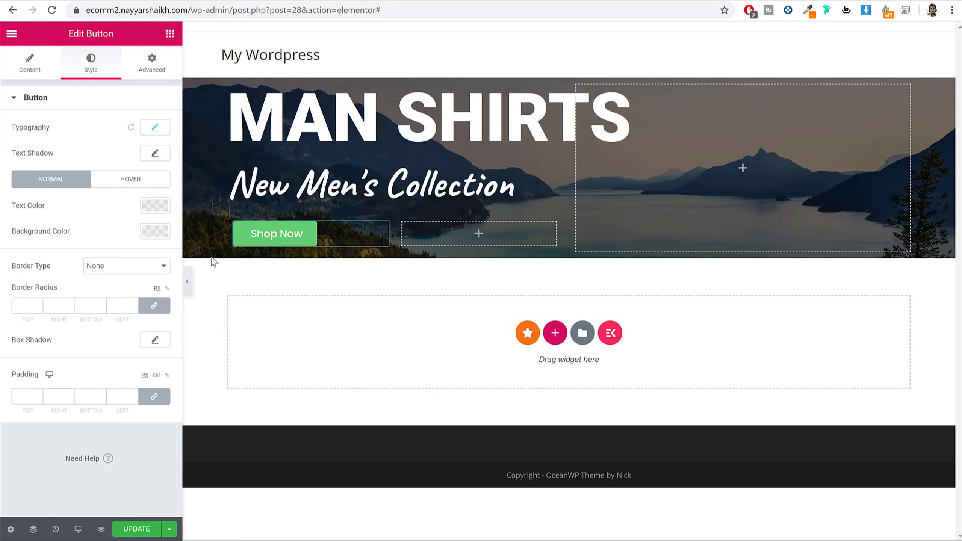
pyautogui.click(56, 2)
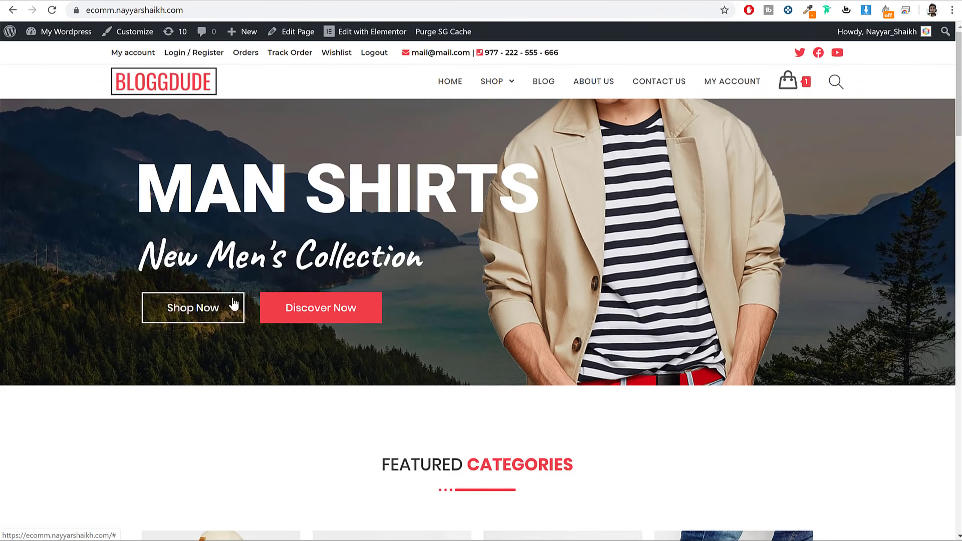
# Back in the editor, make the Shop Now button text white
pyautogui.click(211, 3)
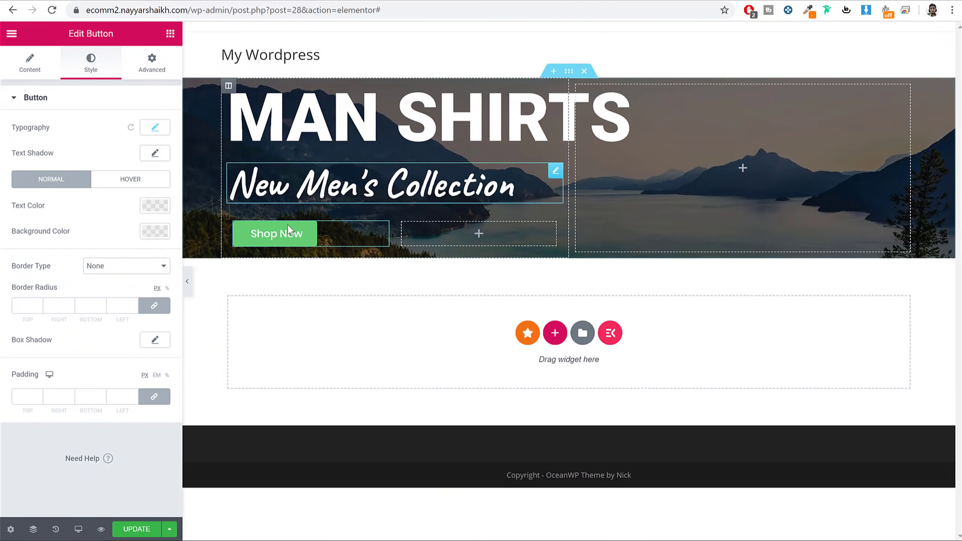
pyautogui.click(156, 213)
pyautogui.click(150, 232)
pyautogui.click(152, 210)
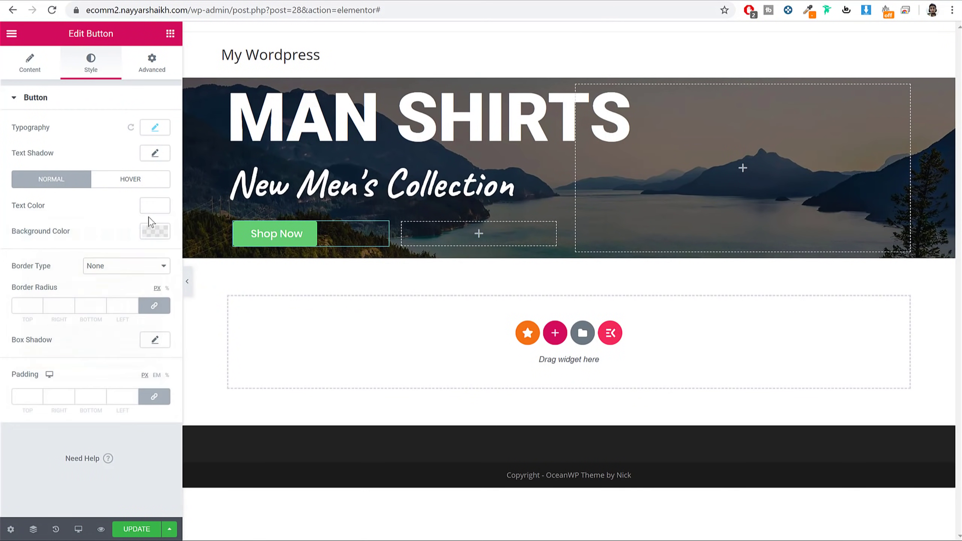
# Make the button background fully transparent and preview the result
pyautogui.click(162, 235)
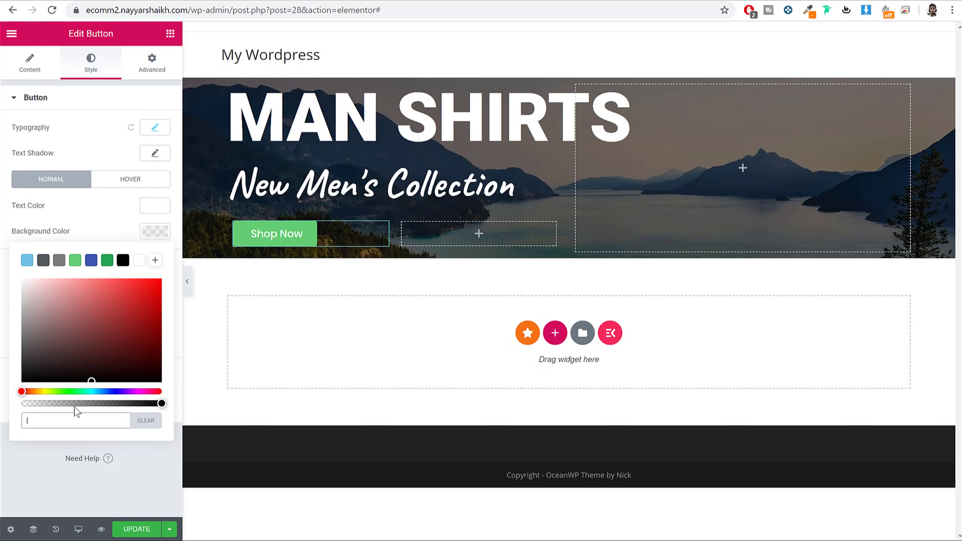
pyautogui.moveTo(24, 395)
pyautogui.mouseDown()
pyautogui.moveTo(131, 395)
pyautogui.moveTo(30, 399)
pyautogui.mouseUp()
pyautogui.moveTo(162, 403); pyautogui.dragTo(22, 404)
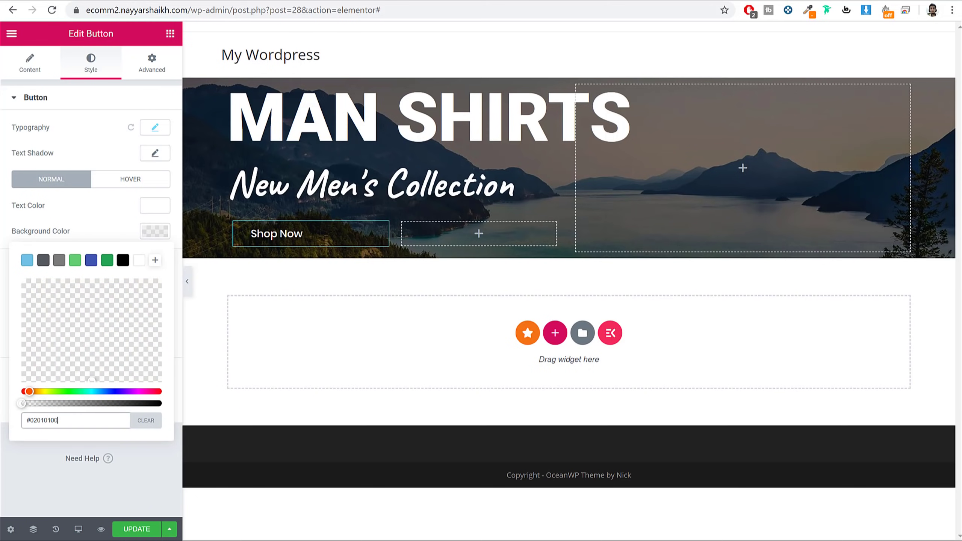
pyautogui.click(187, 281)
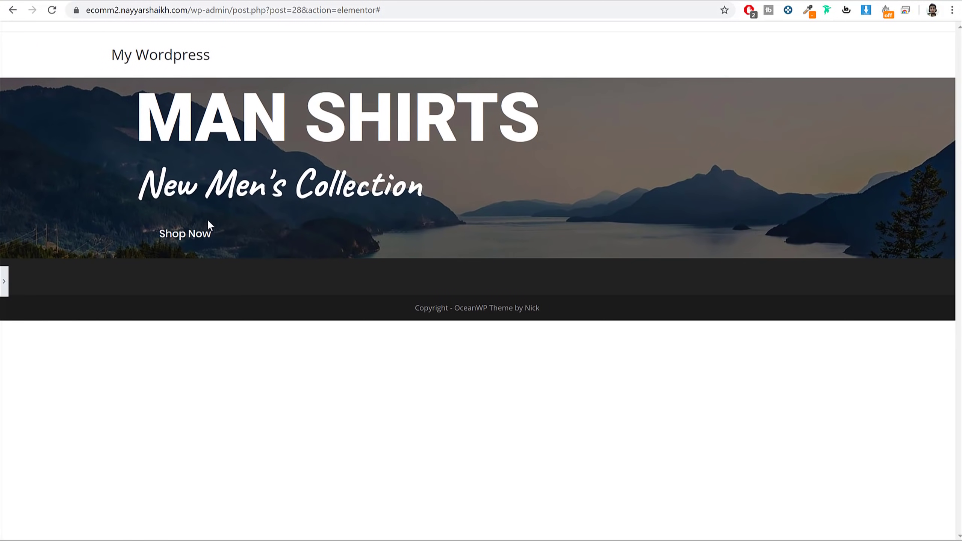
pyautogui.click(4, 287)
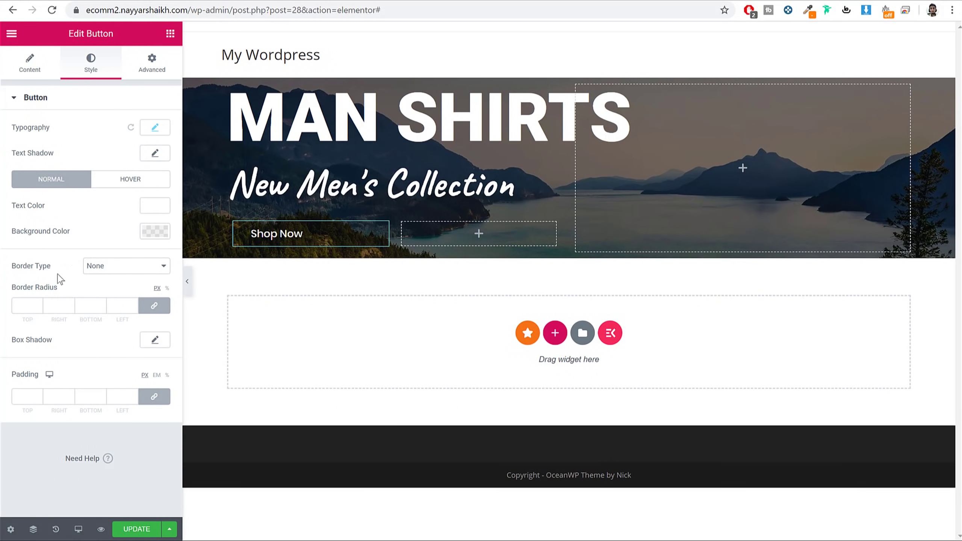
# Give the Shop Now button a solid 2px border and preview it
pyautogui.moveTo(60, 266); pyautogui.dragTo(18, 274)
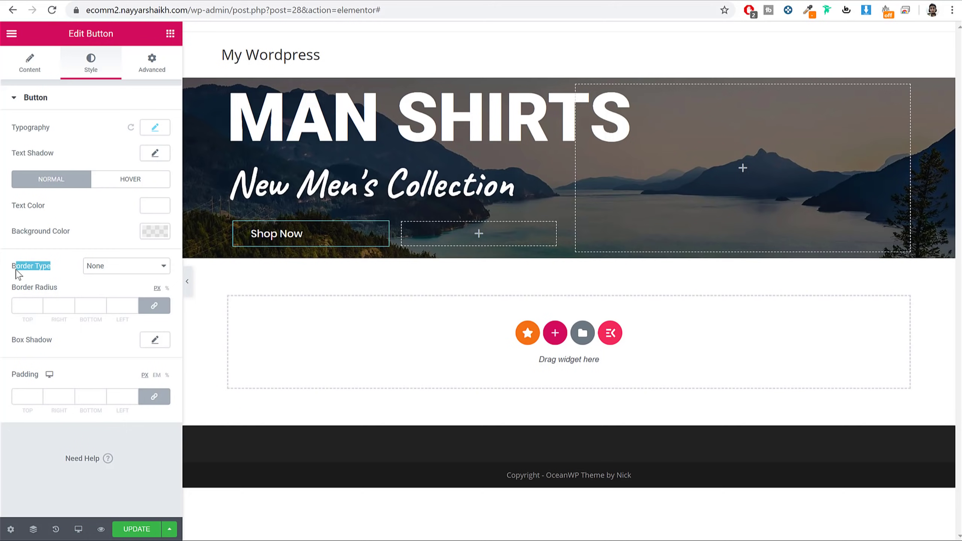
pyautogui.click(135, 279)
pyautogui.click(134, 286)
pyautogui.click(23, 313)
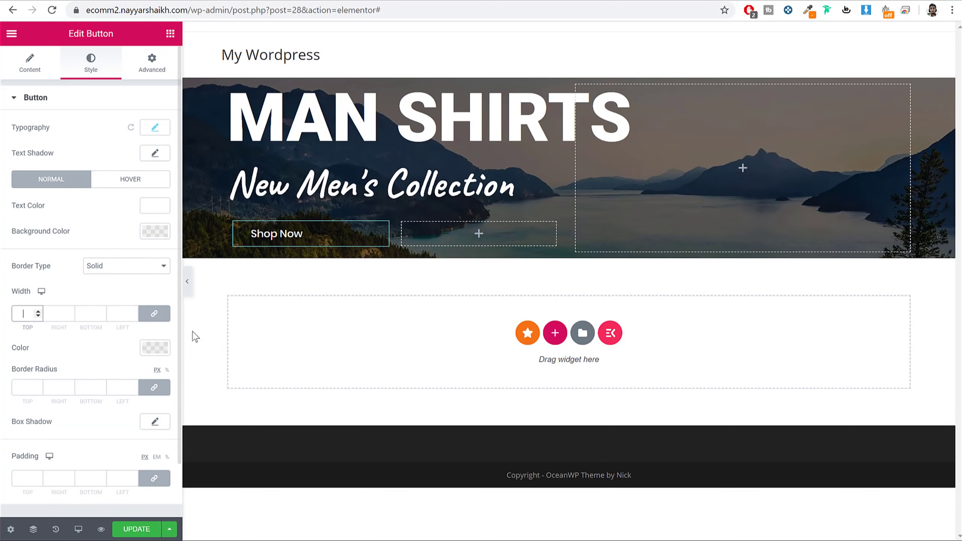
pyautogui.write('2')
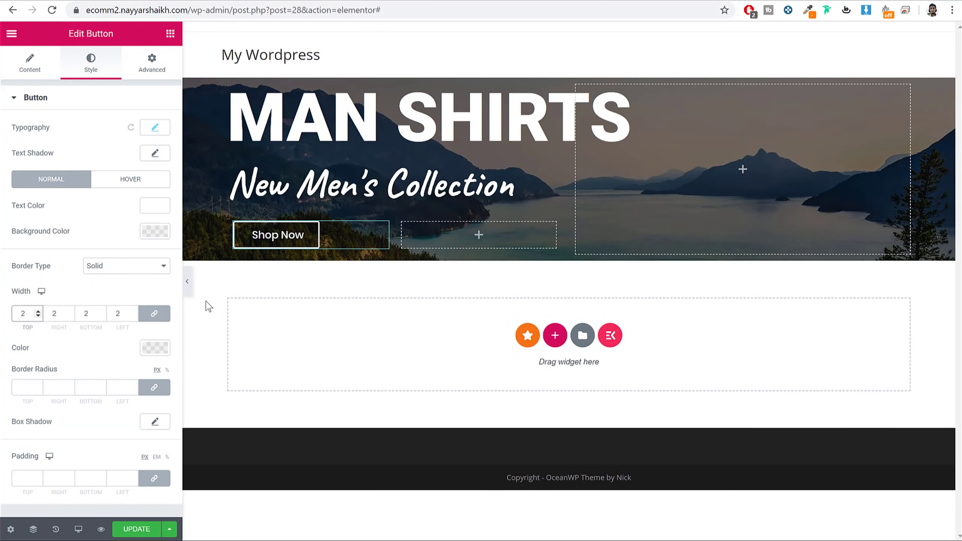
pyautogui.click(187, 281)
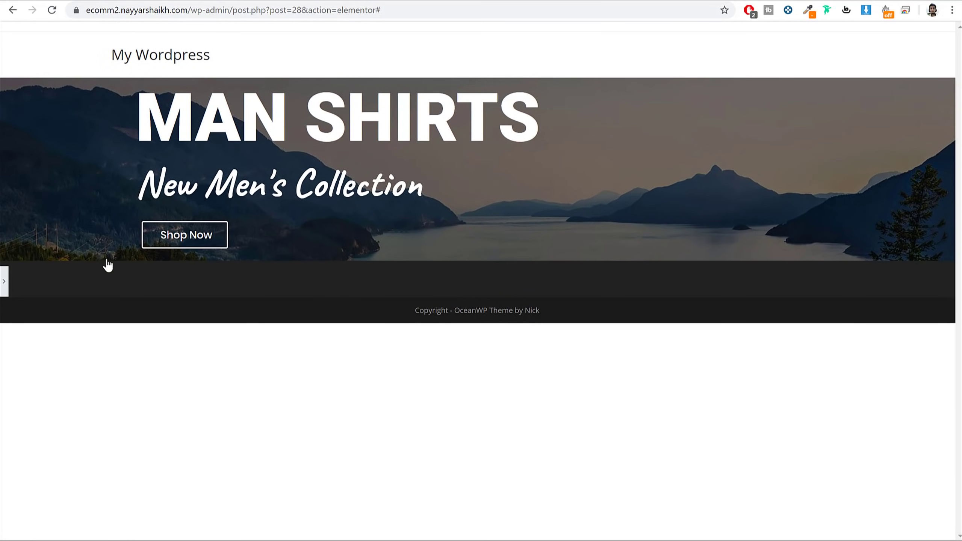
pyautogui.click(5, 283)
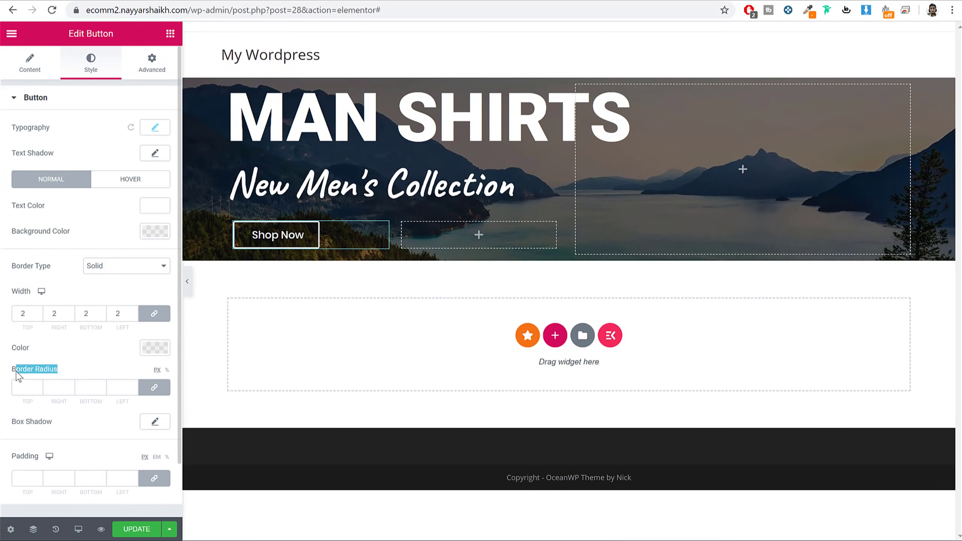
# Try a 50 border radius, preview it, then set the corners back to 0
pyautogui.click(25, 392)
pyautogui.write('0')
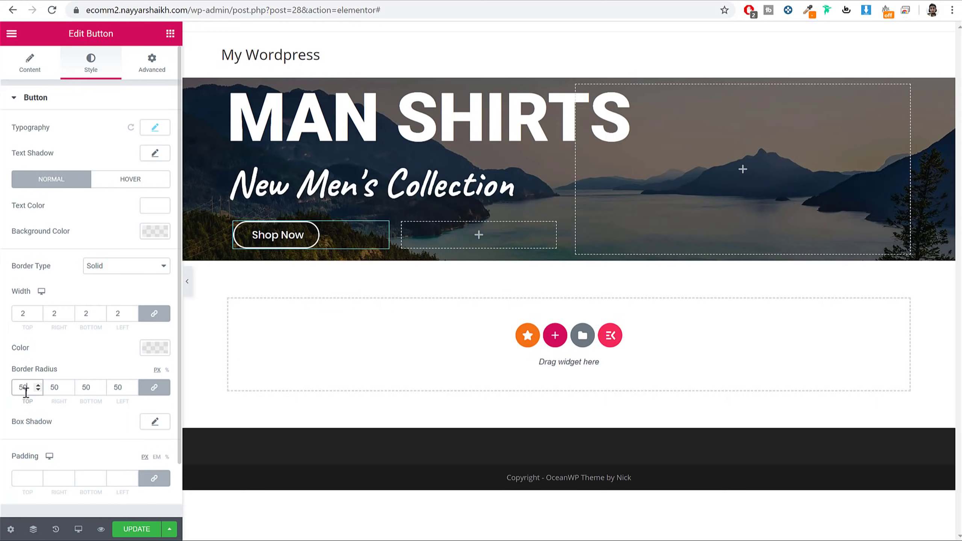
pyautogui.click(187, 283)
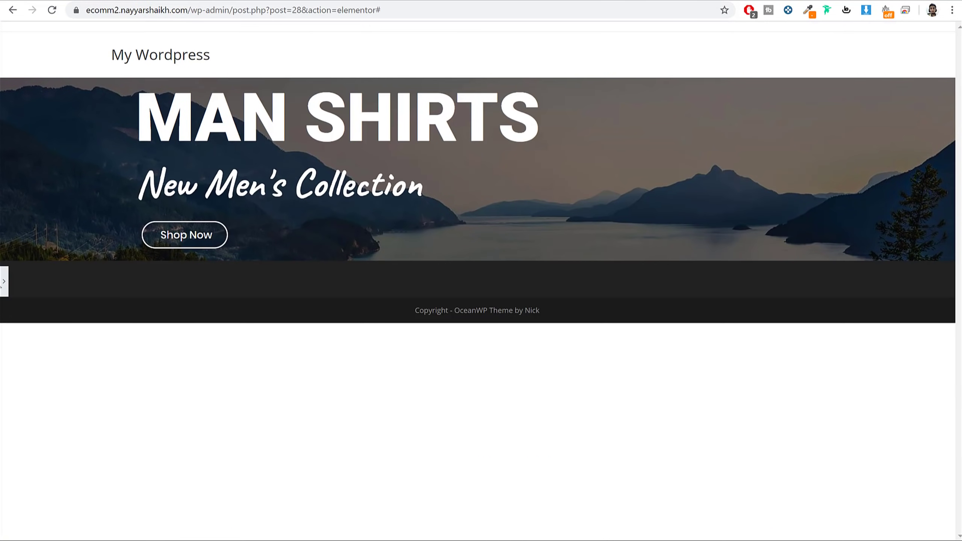
pyautogui.click(4, 281)
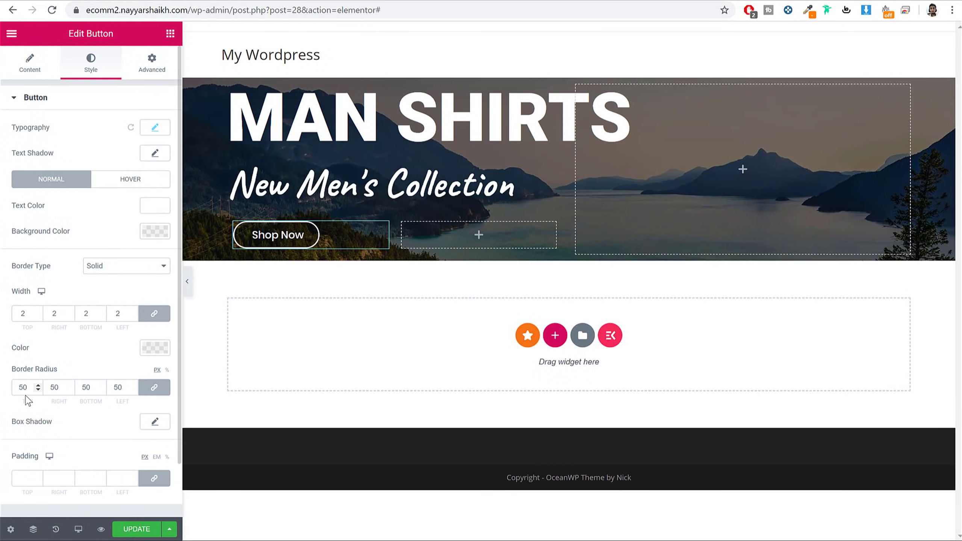
pyautogui.moveTo(28, 387); pyautogui.dragTo(8, 392)
pyautogui.write('0')
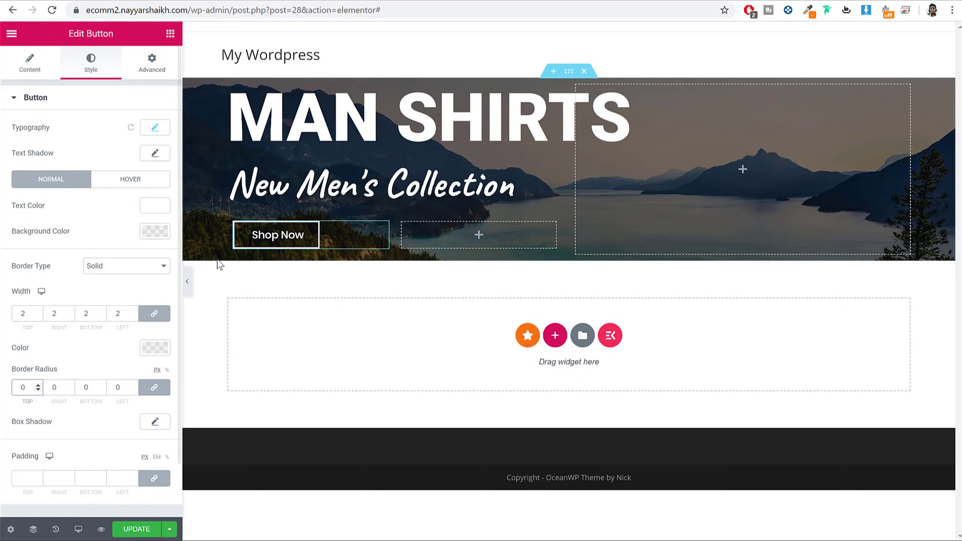
pyautogui.click(187, 281)
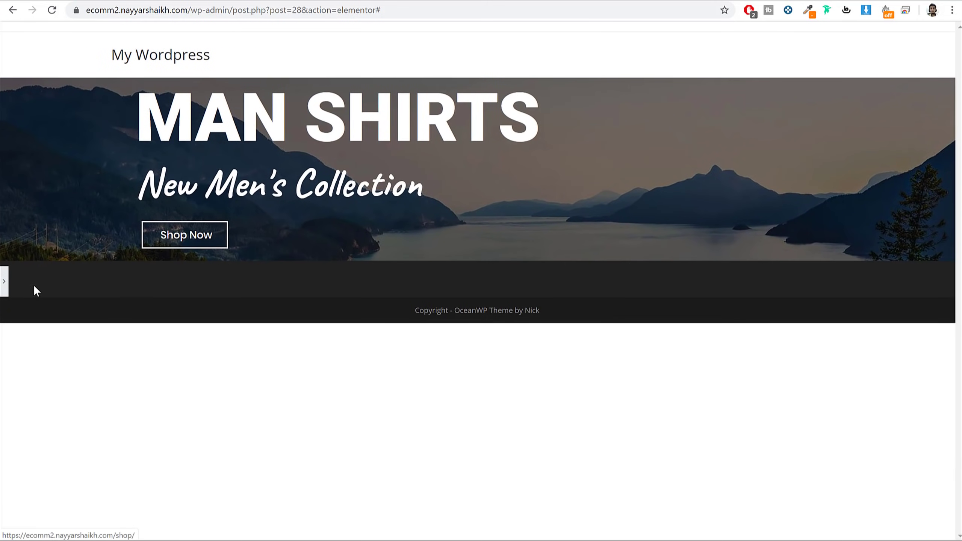
pyautogui.click(5, 281)
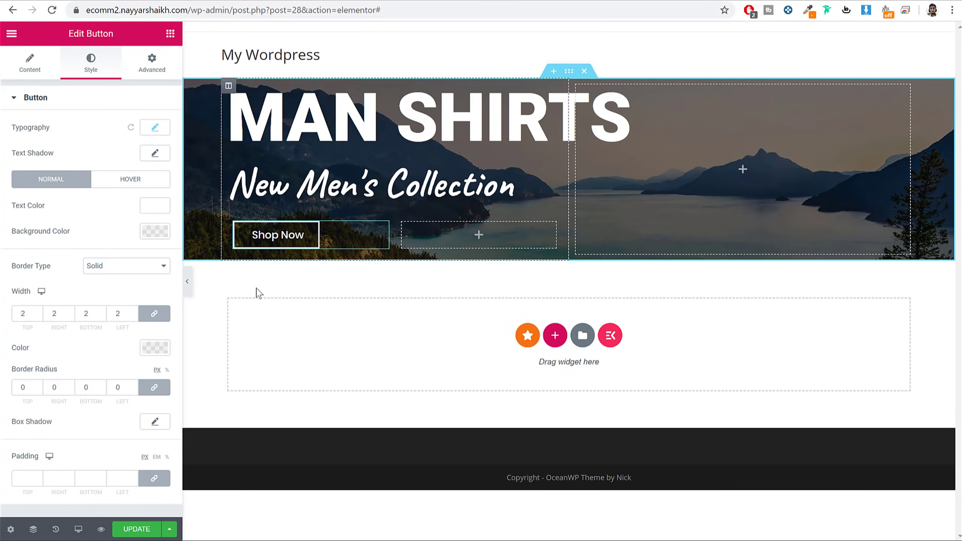
# Save the page, compare with the live homepage, and clear the button's padding
pyautogui.click(132, 531)
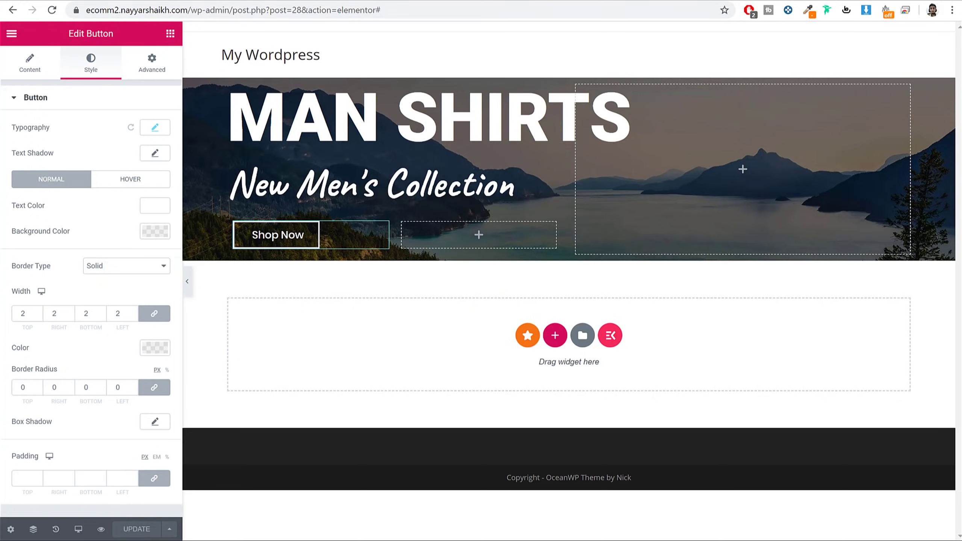
pyautogui.click(130, 3)
pyautogui.click(149, 3)
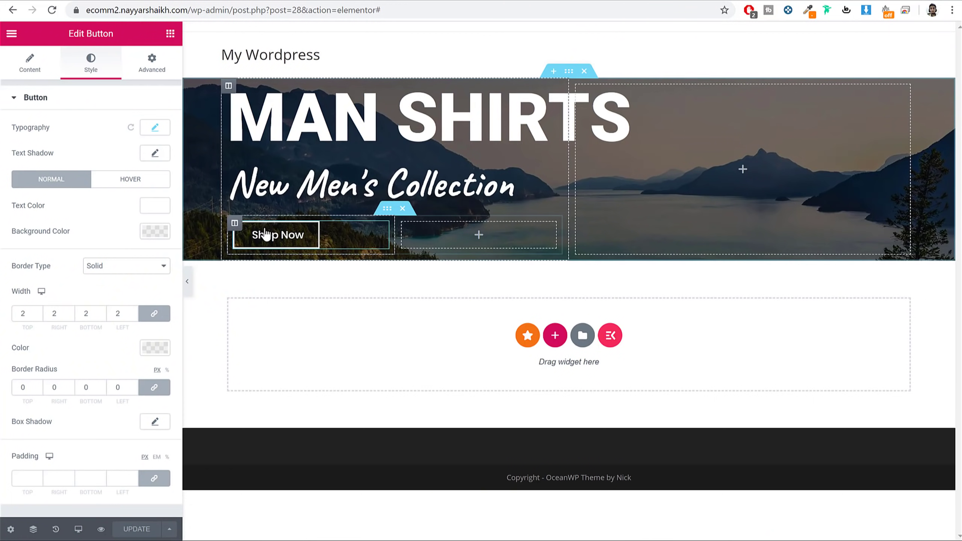
pyautogui.scroll(-2, 119, 422)
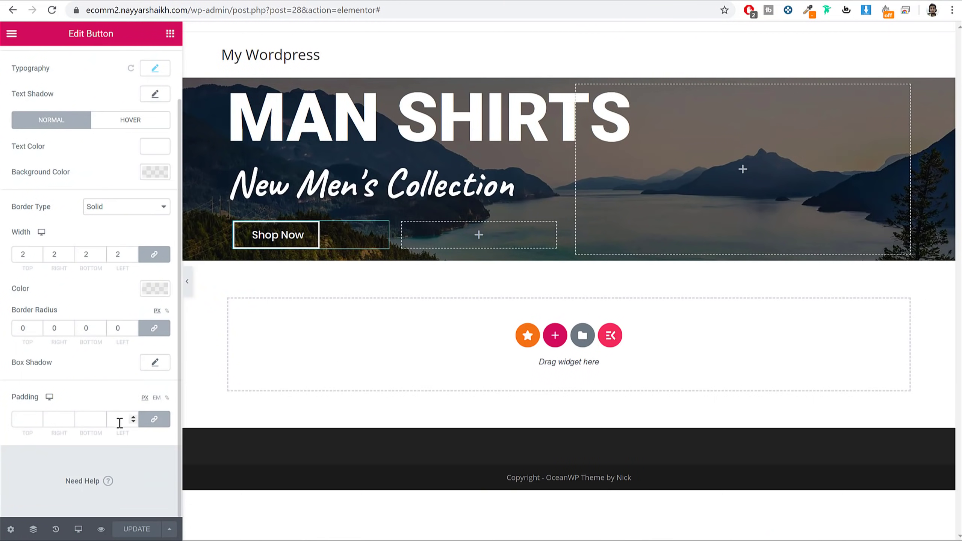
pyautogui.click(160, 420)
pyautogui.click(187, 281)
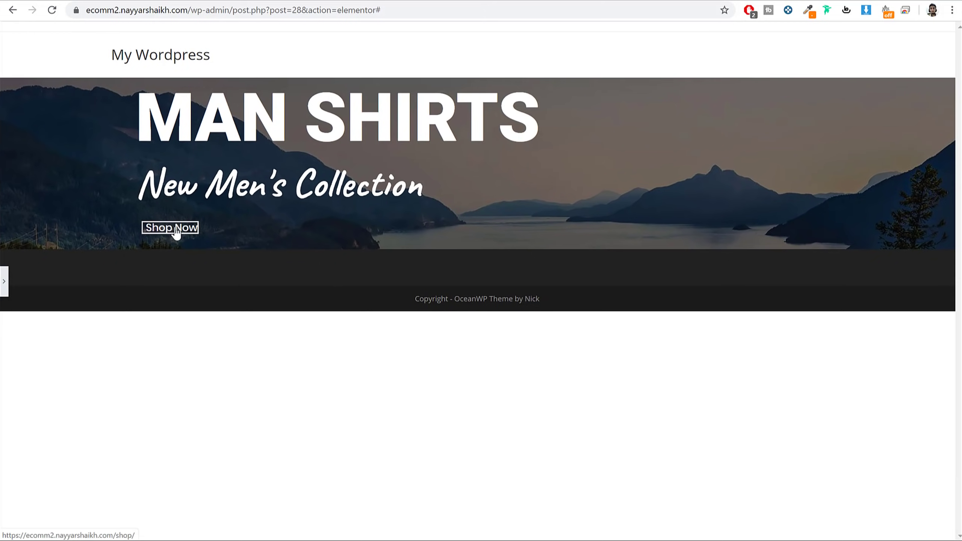
pyautogui.click(6, 281)
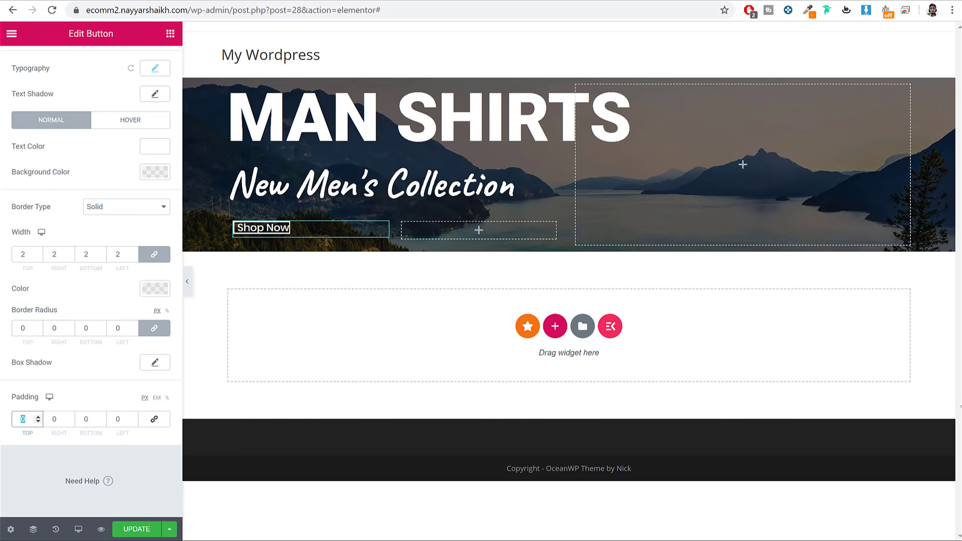
# Set the button padding to 15, 40, 15, 40, preview, and save the page
pyautogui.write('15')
pyautogui.press('Tab')
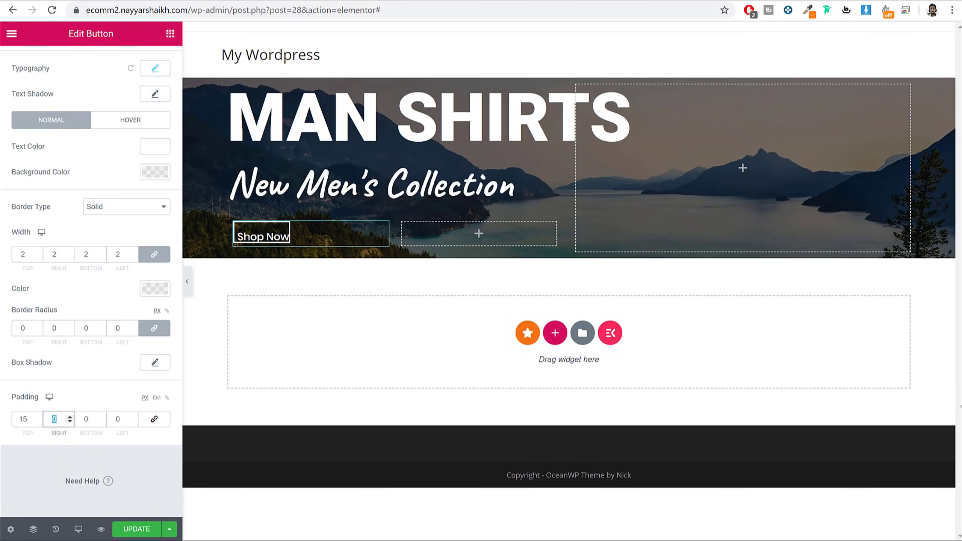
pyautogui.write('40')
pyautogui.press('Tab')
pyautogui.write('15')
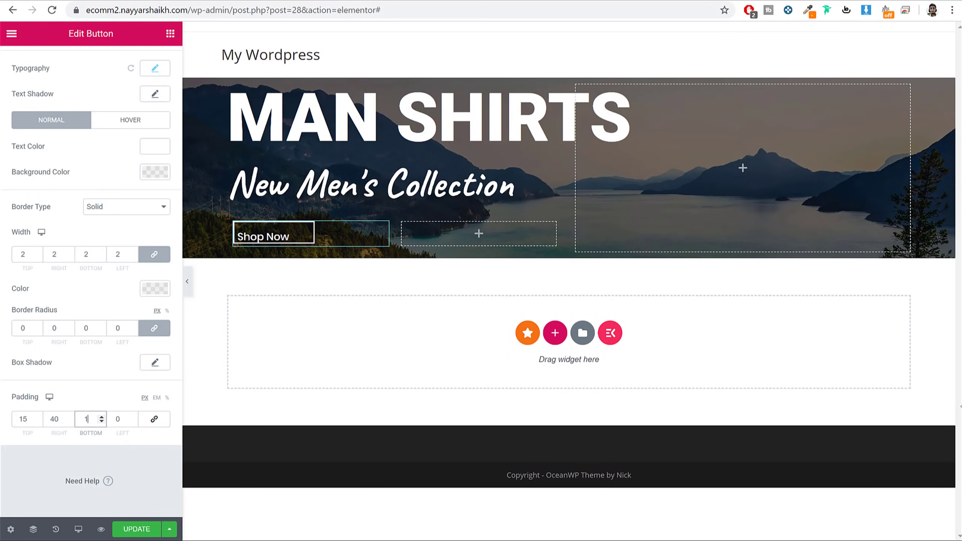
pyautogui.press('Tab')
pyautogui.write('40')
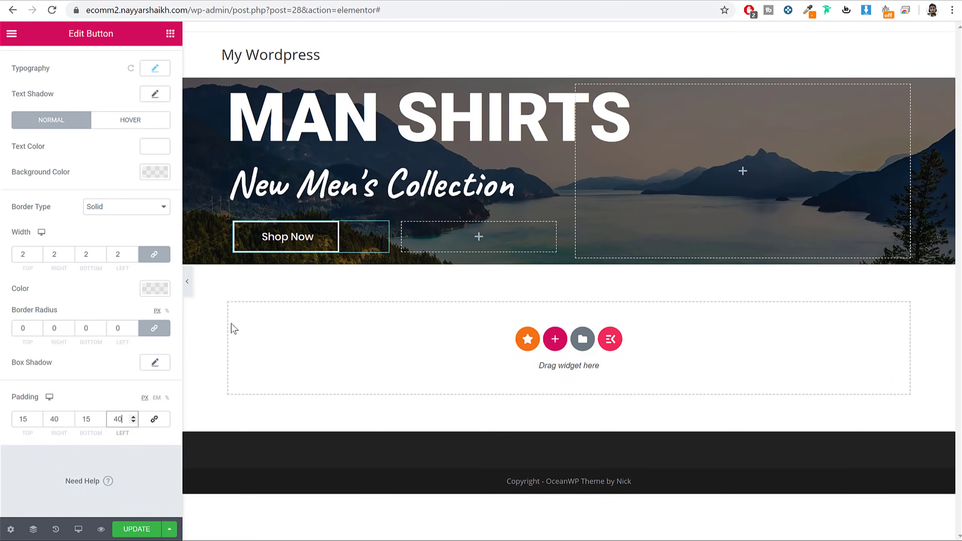
pyautogui.click(187, 282)
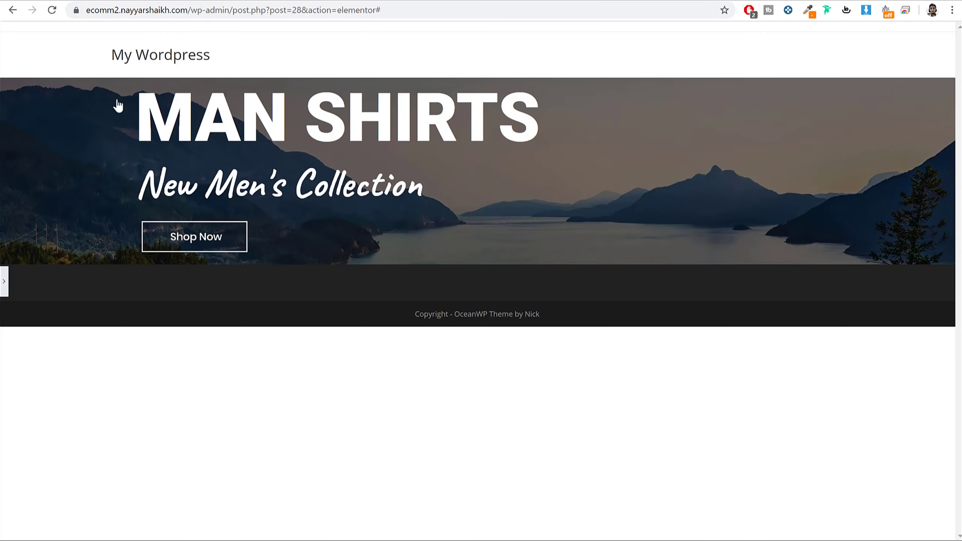
pyautogui.click(5, 285)
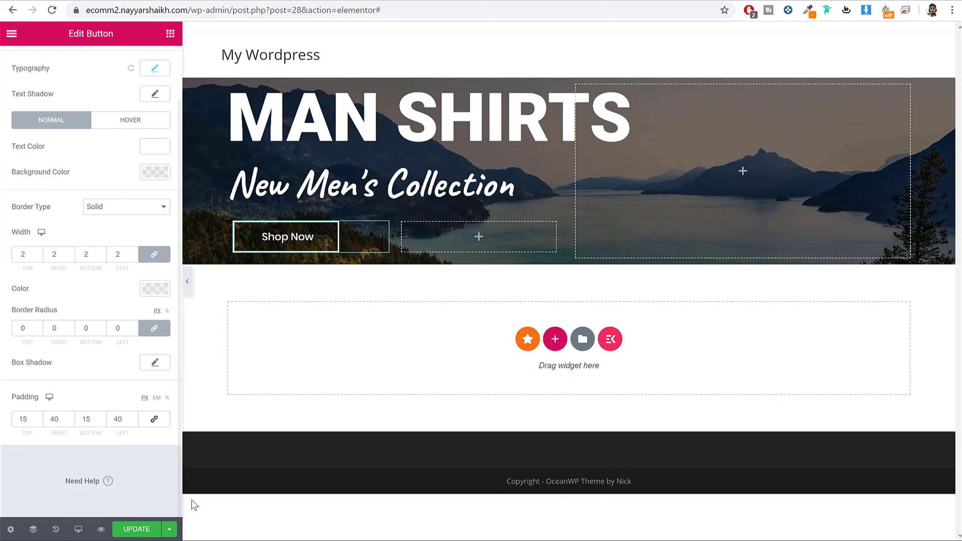
pyautogui.click(135, 531)
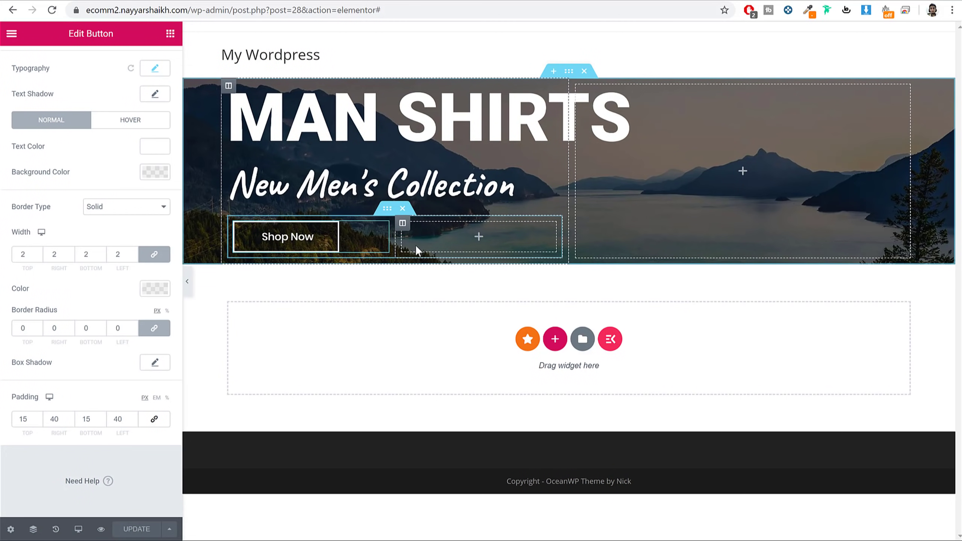
# Copy the Shop Now button and paste it into the empty right column
pyautogui.rightClick(297, 240)
pyautogui.click(346, 295)
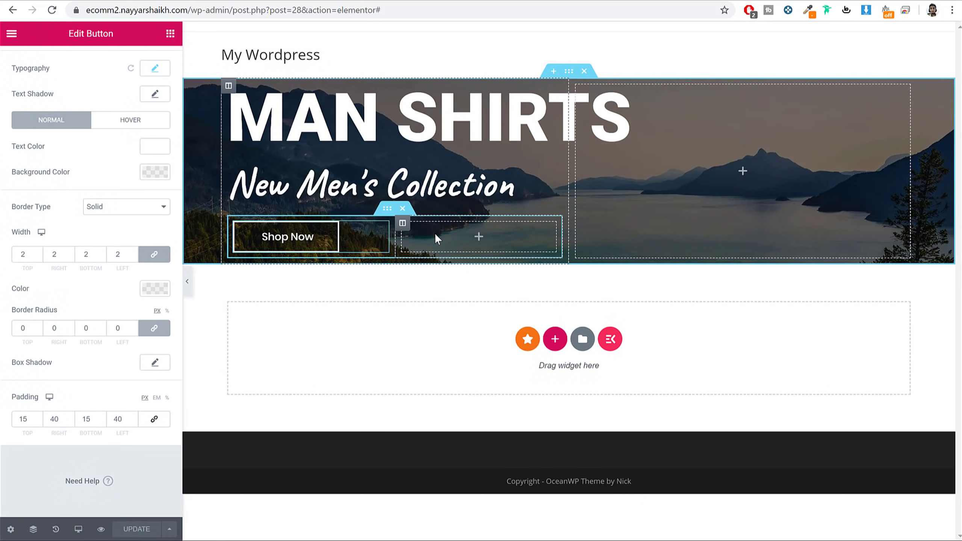
pyautogui.rightClick(435, 233)
pyautogui.click(478, 247)
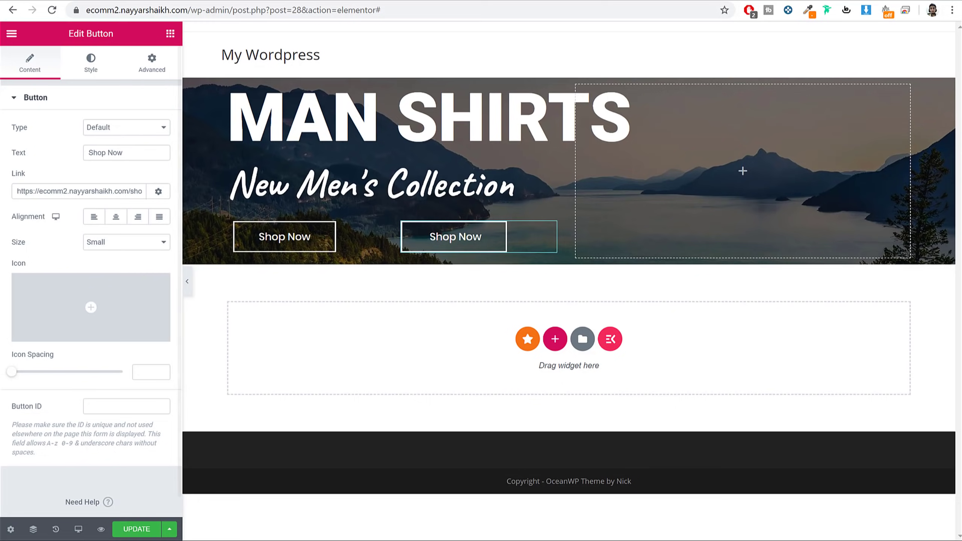
# Relabel the pasted button 'Discover Now'
pyautogui.click(46, 1)
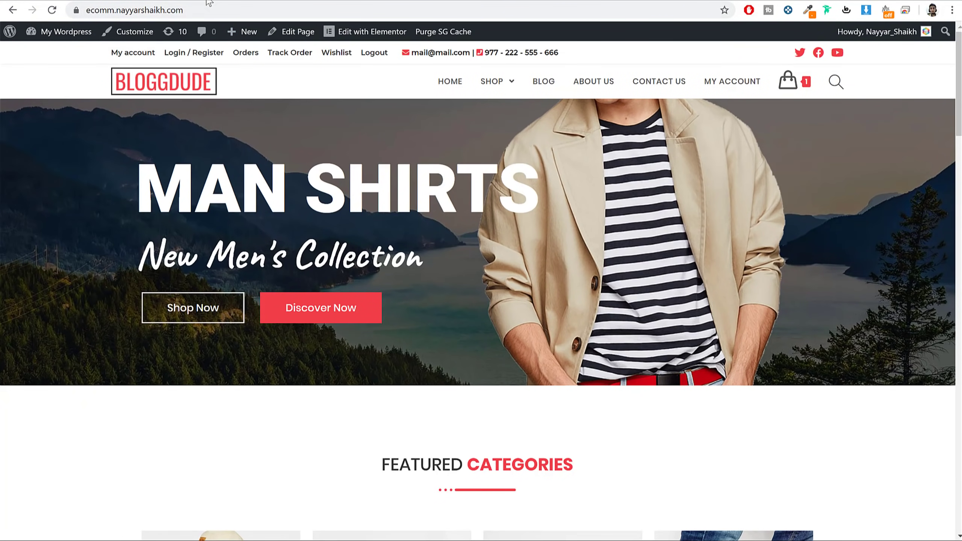
pyautogui.click(209, 2)
pyautogui.tripleClick(140, 152)
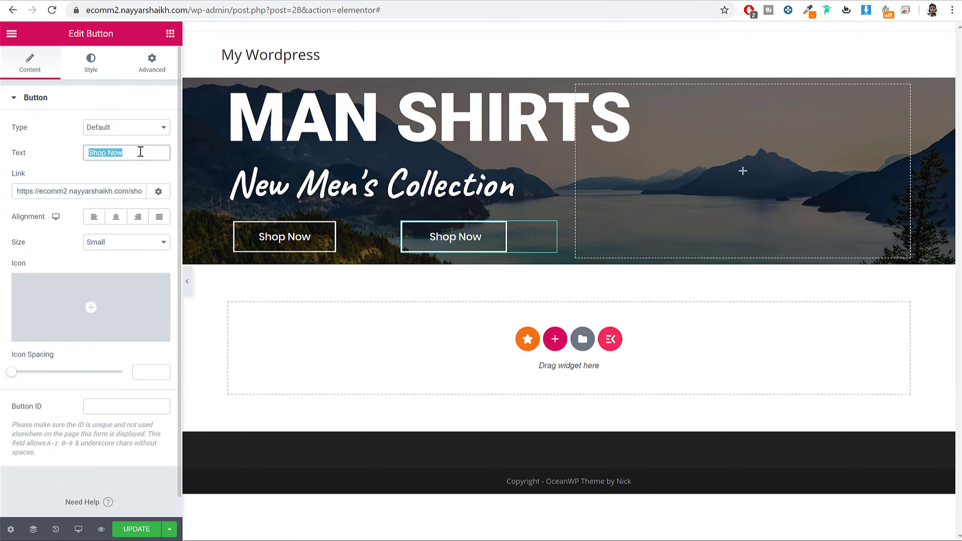
pyautogui.write('Discover Now')
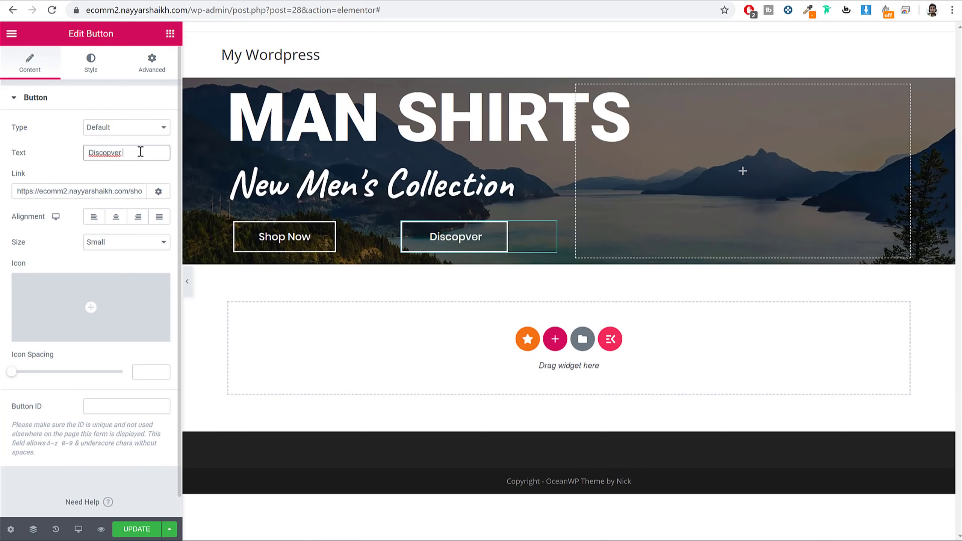
pyautogui.click(91, 62)
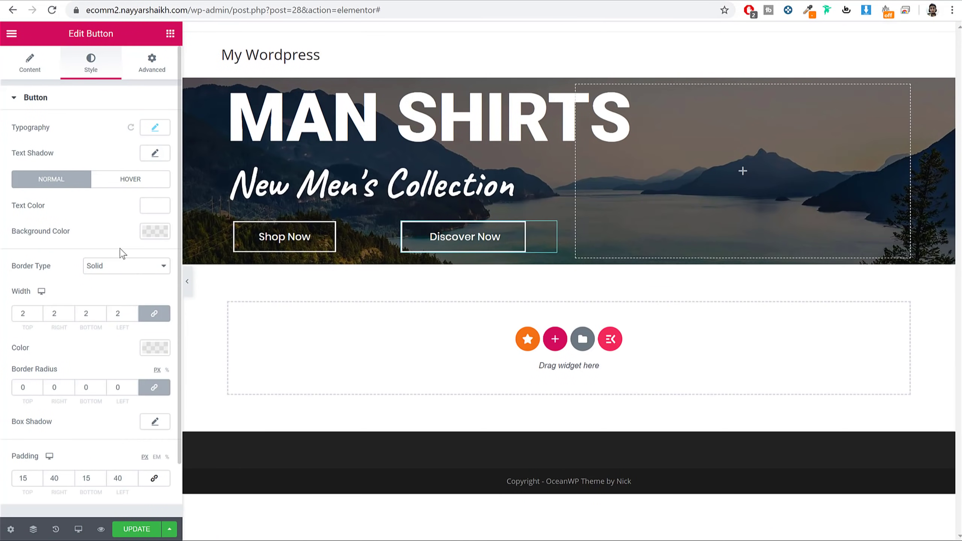
# Give the Discover Now button a solid ef3f49 red background
pyautogui.click(155, 231)
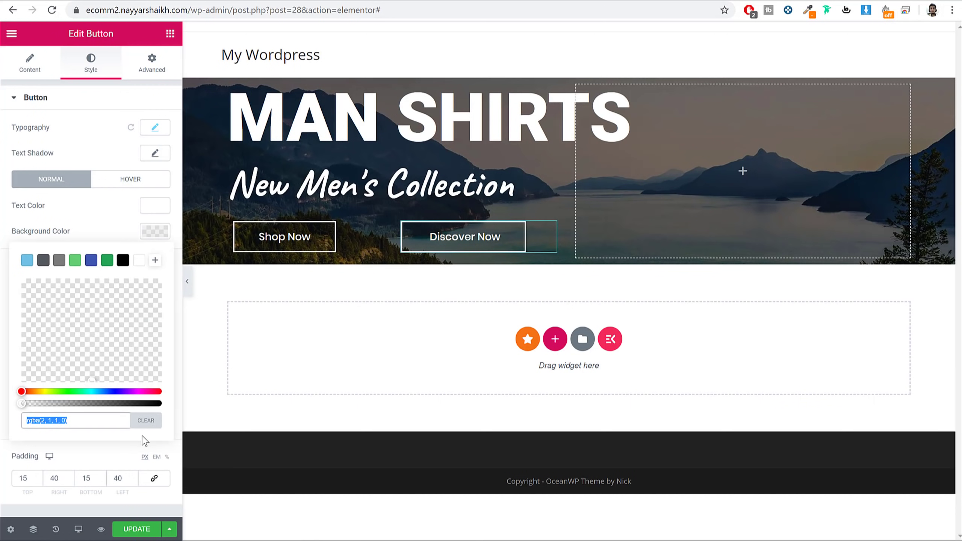
pyautogui.click(146, 421)
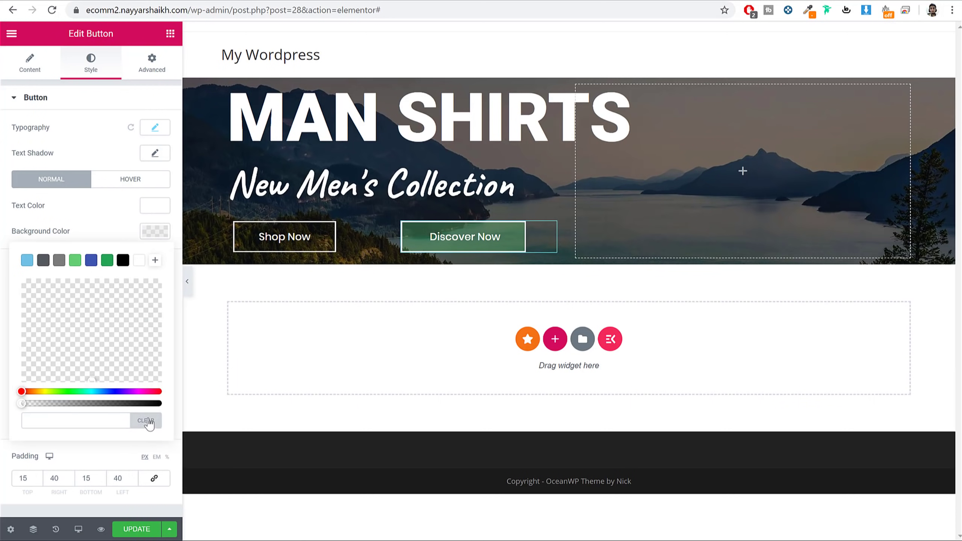
pyautogui.click(106, 420)
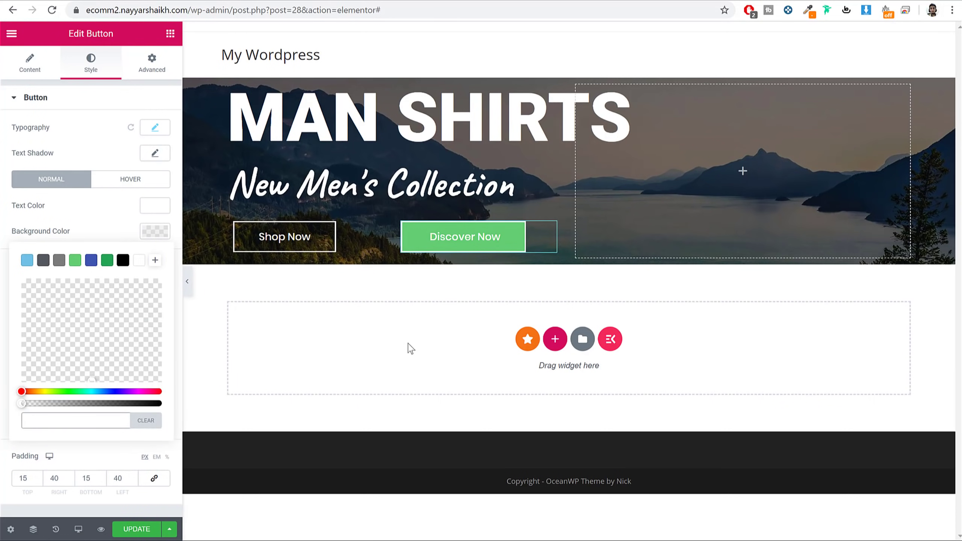
pyautogui.write('ef3f49')
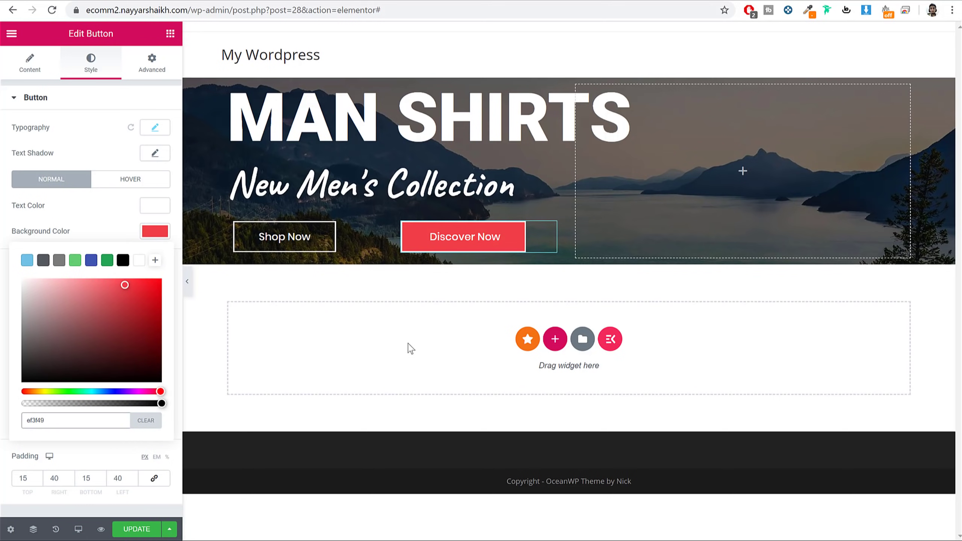
pyautogui.hotkey('ctrl', 'a')
pyautogui.click(162, 239)
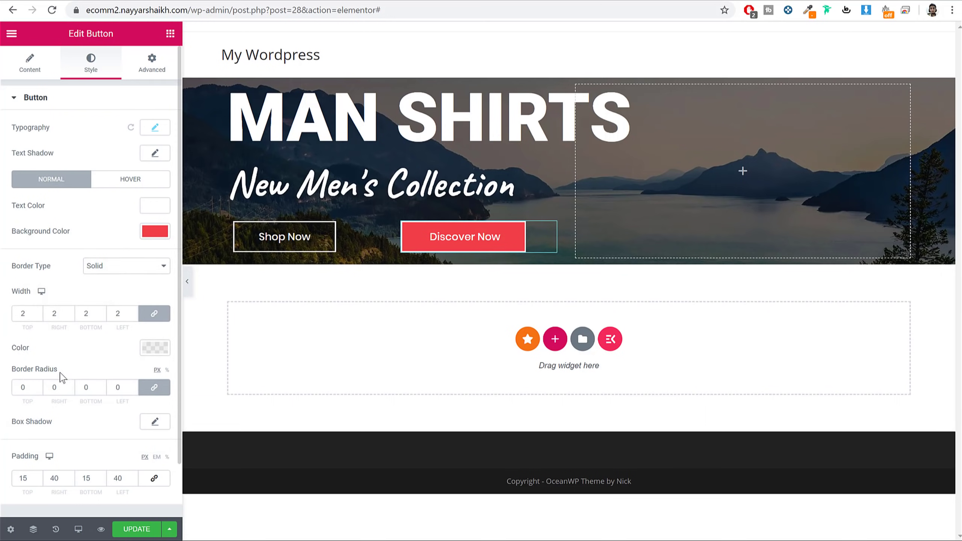
# Set the border colour to #EF3F49, narrow the Shop Now column to about 35%, and save
pyautogui.moveTo(60, 373); pyautogui.dragTo(12, 373)
pyautogui.click(151, 351)
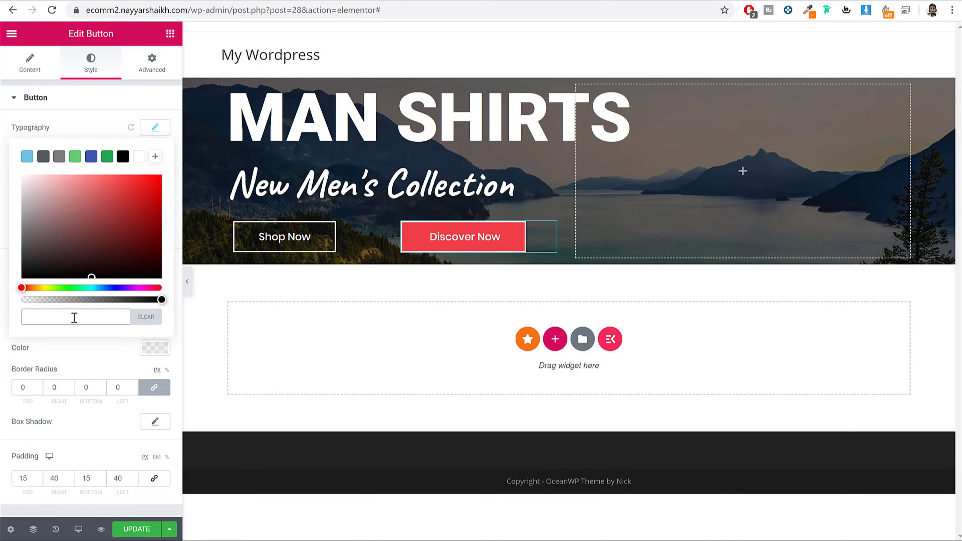
pyautogui.hotkey('ctrl', 'v')
pyautogui.moveTo(49, 318); pyautogui.dragTo(13, 318)
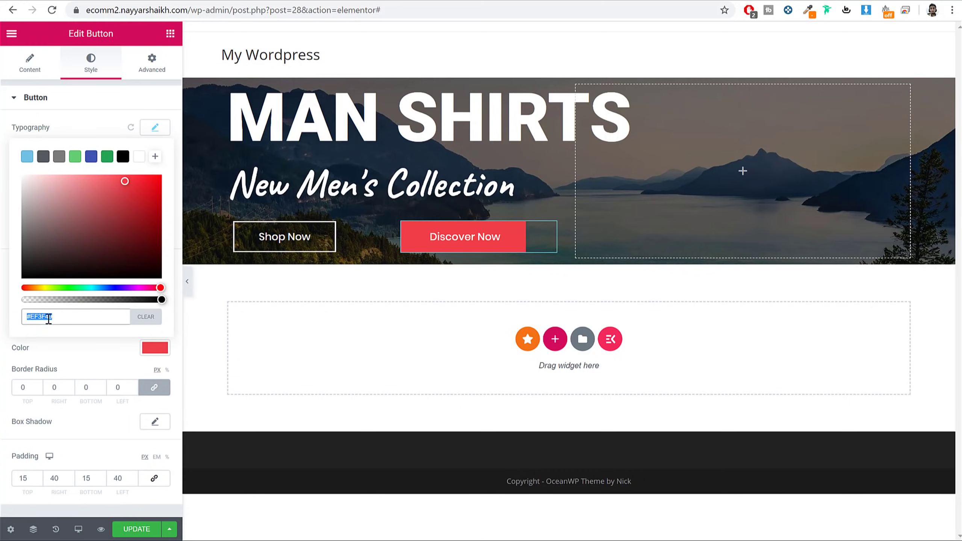
pyautogui.click(185, 285)
pyautogui.click(187, 283)
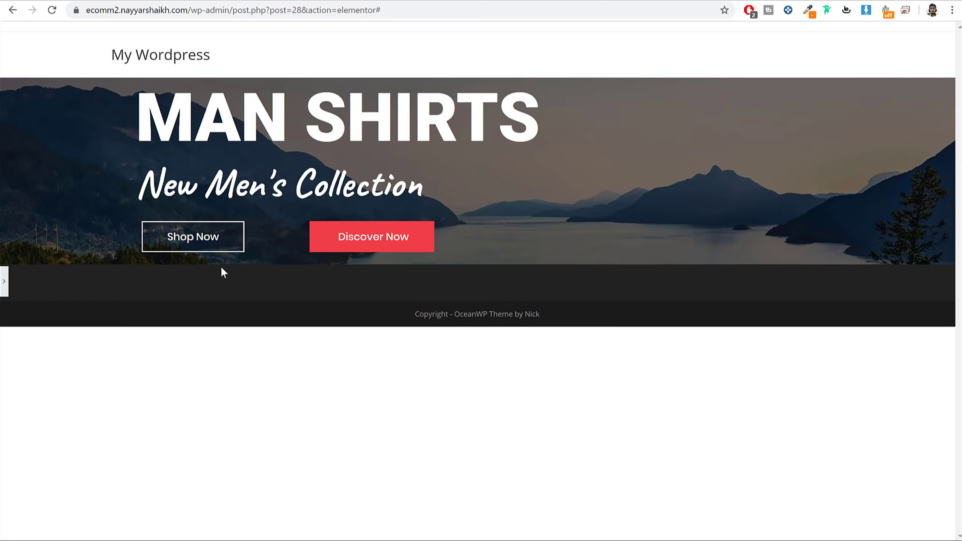
pyautogui.click(4, 284)
pyautogui.moveTo(392, 242); pyautogui.dragTo(346, 241)
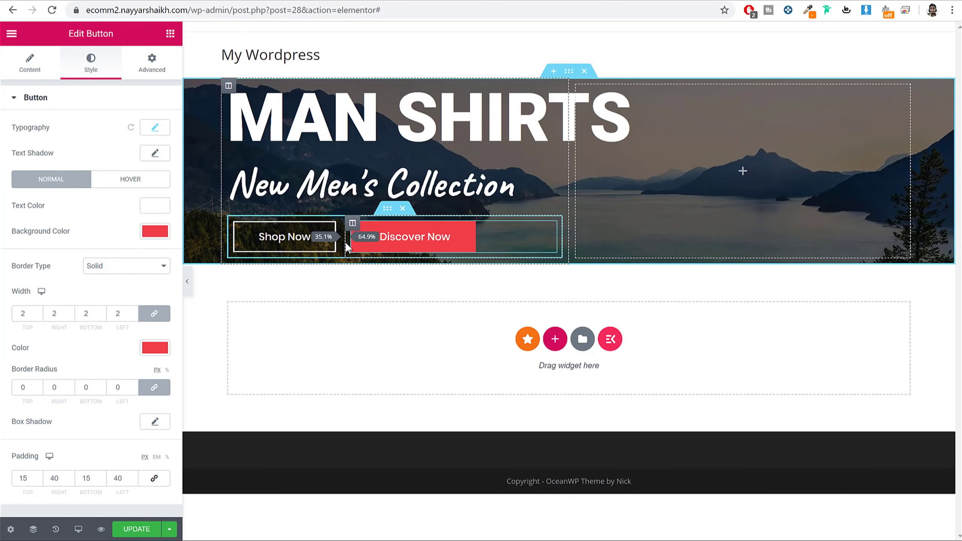
pyautogui.click(142, 530)
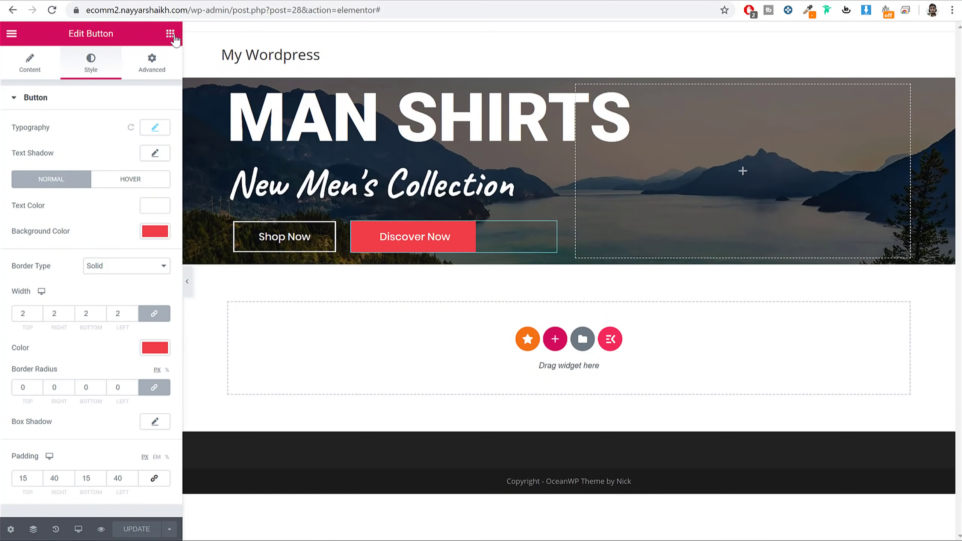
# Add an Image widget to the right column and upload home-slide-img1.png into it
pyautogui.click(171, 34)
pyautogui.moveTo(46, 211); pyautogui.dragTo(704, 169)
pyautogui.click(101, 144)
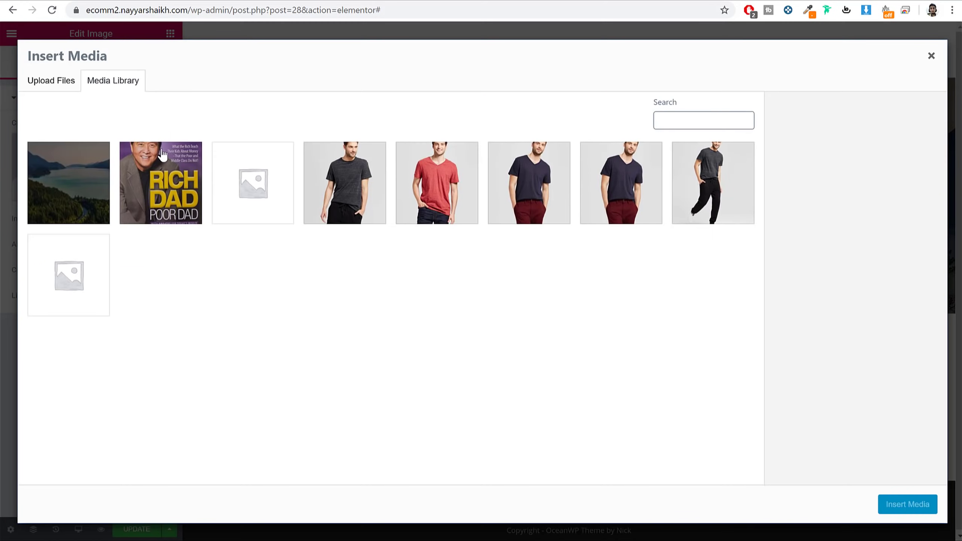
pyautogui.click(63, 86)
pyautogui.click(474, 265)
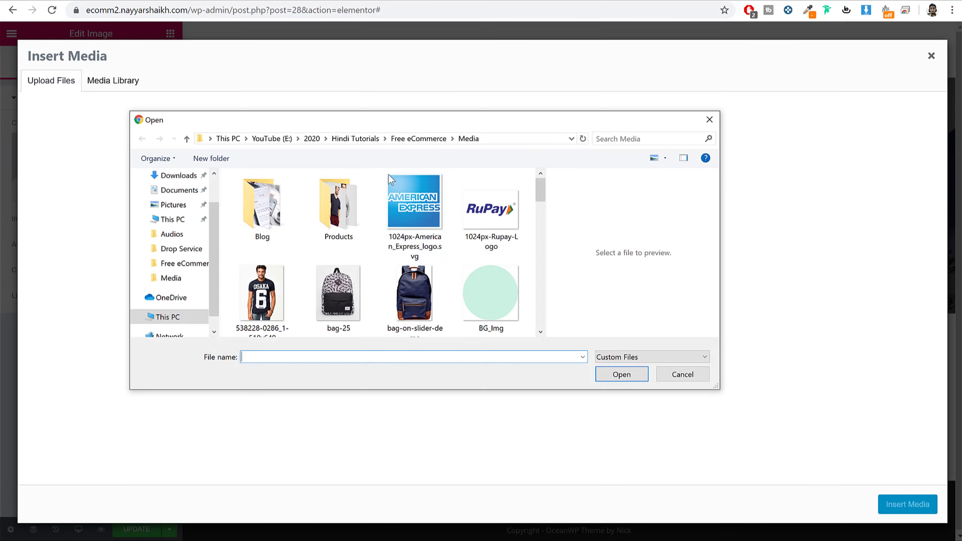
pyautogui.scroll(-5, 402, 212)
pyautogui.click(421, 250)
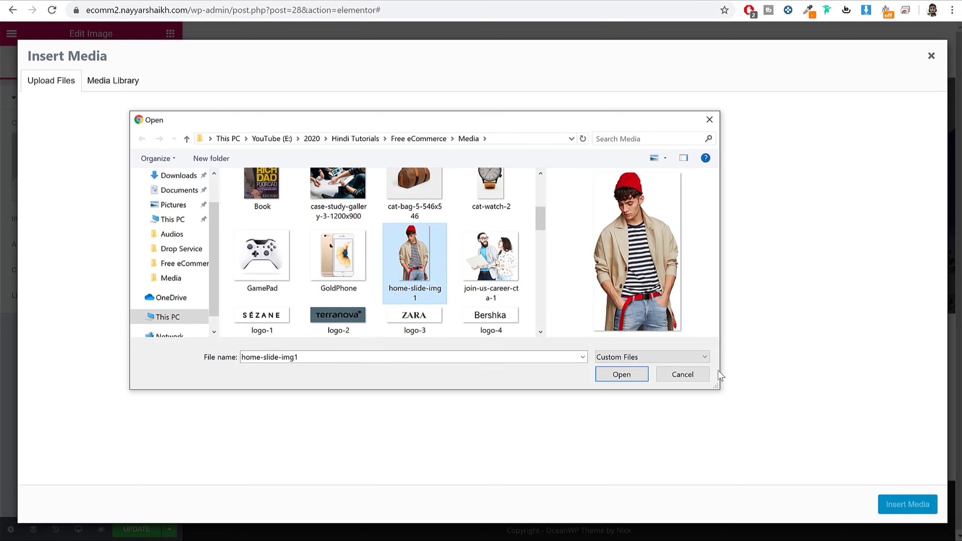
pyautogui.click(618, 375)
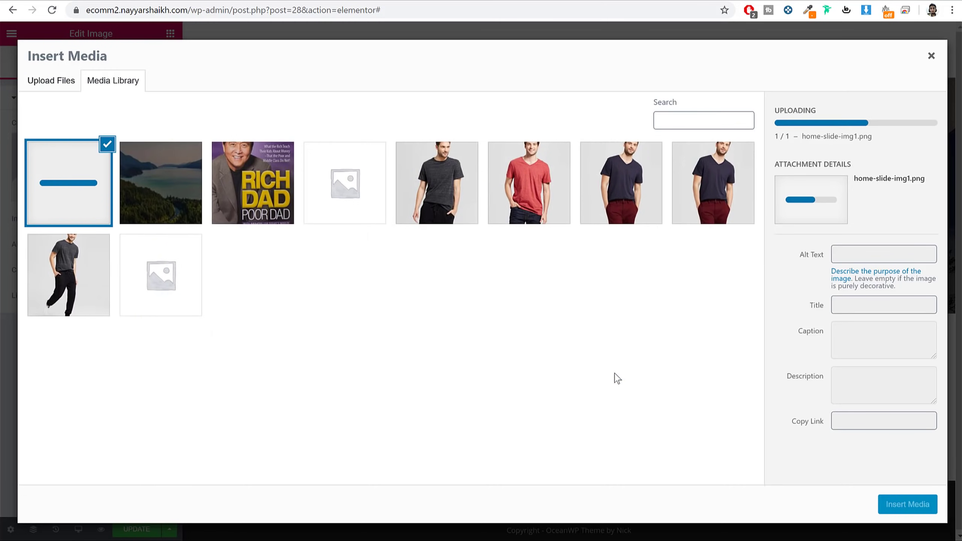
pyautogui.click(909, 504)
# Delete the model image from the hero's right column
pyautogui.scroll(-1, 781, 317)
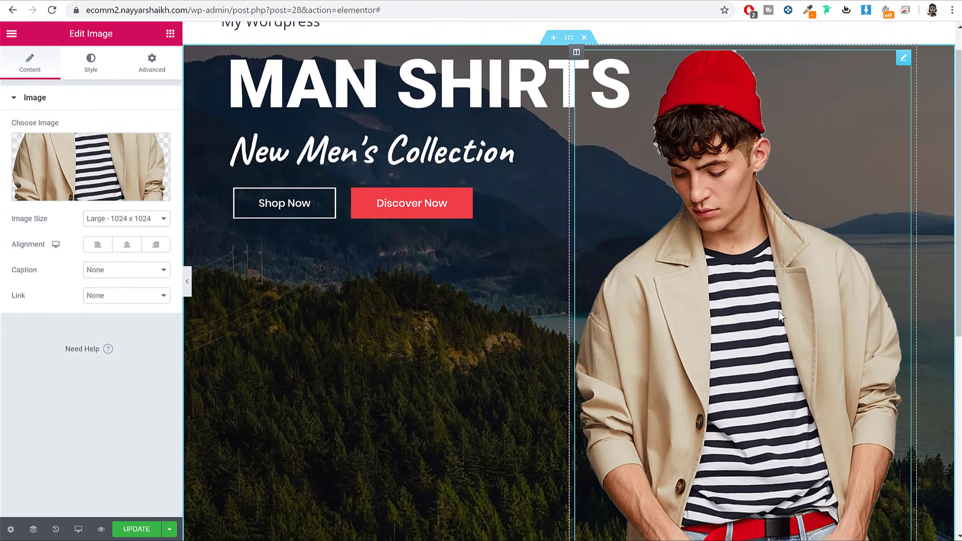
pyautogui.scroll(1, 455, 307)
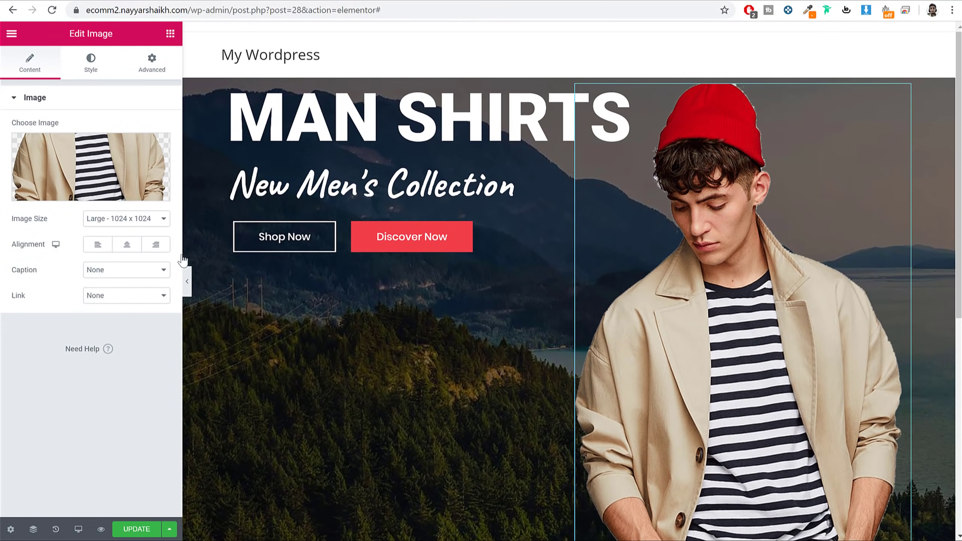
pyautogui.scroll(-6, 742, 209)
pyautogui.scroll(7, 743, 214)
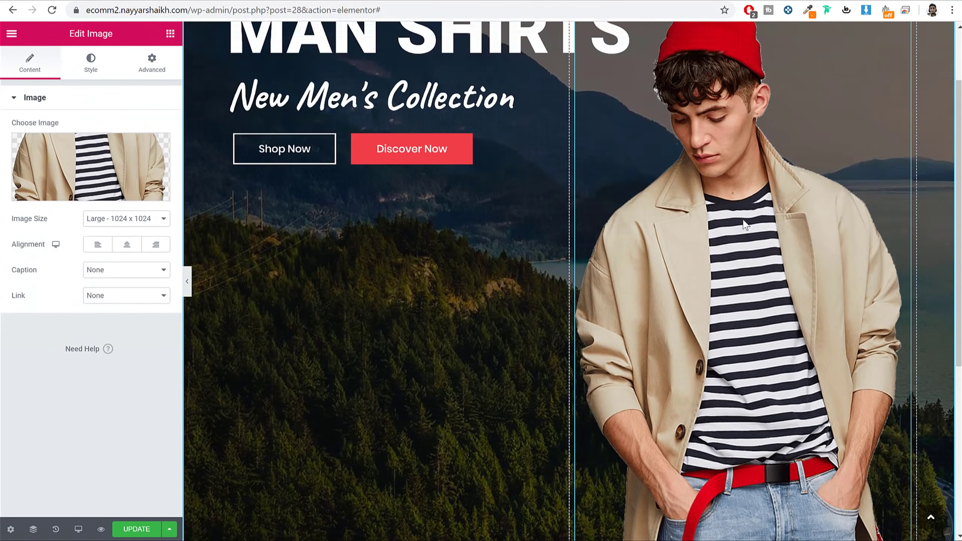
pyautogui.rightClick(734, 208)
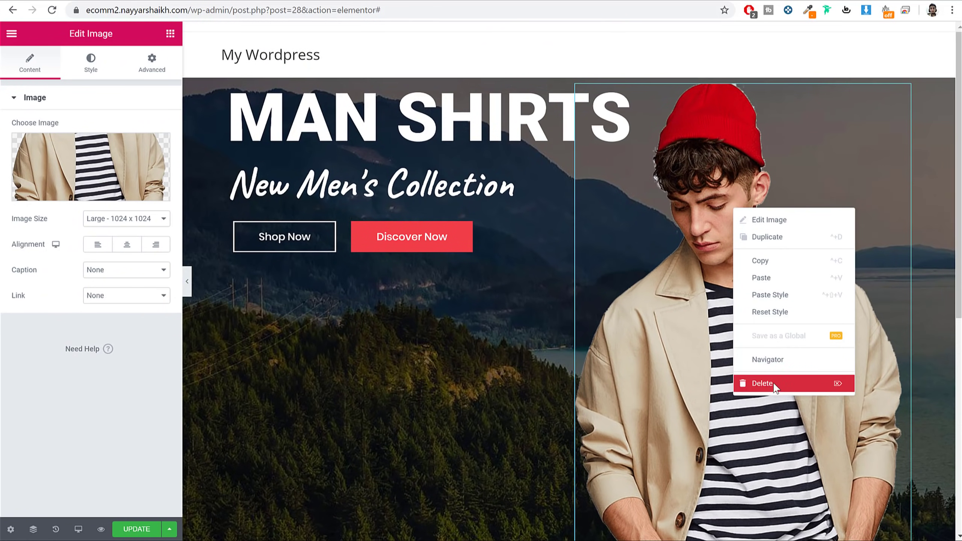
pyautogui.click(762, 384)
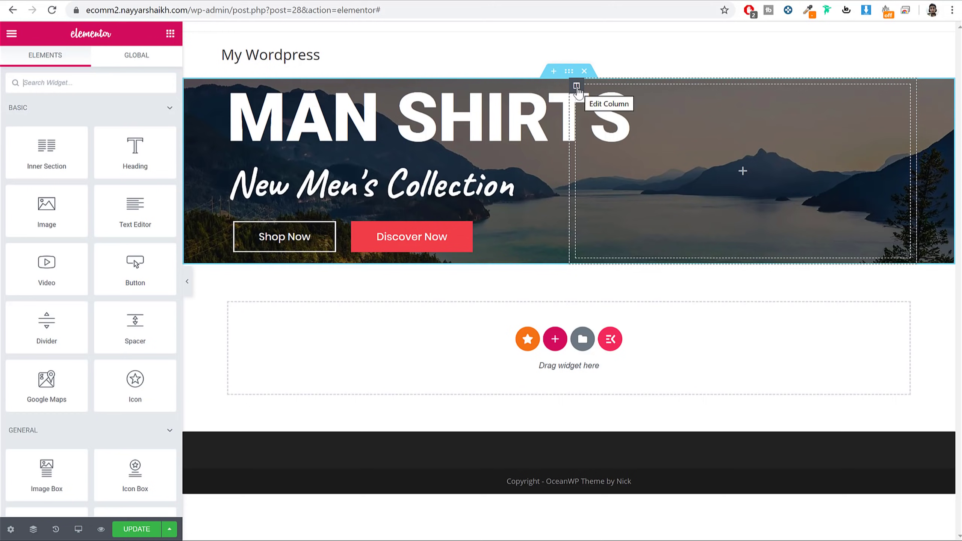
# Set home-slide-img1 as the right column's Classic background image, then show the Elements panel
pyautogui.click(576, 87)
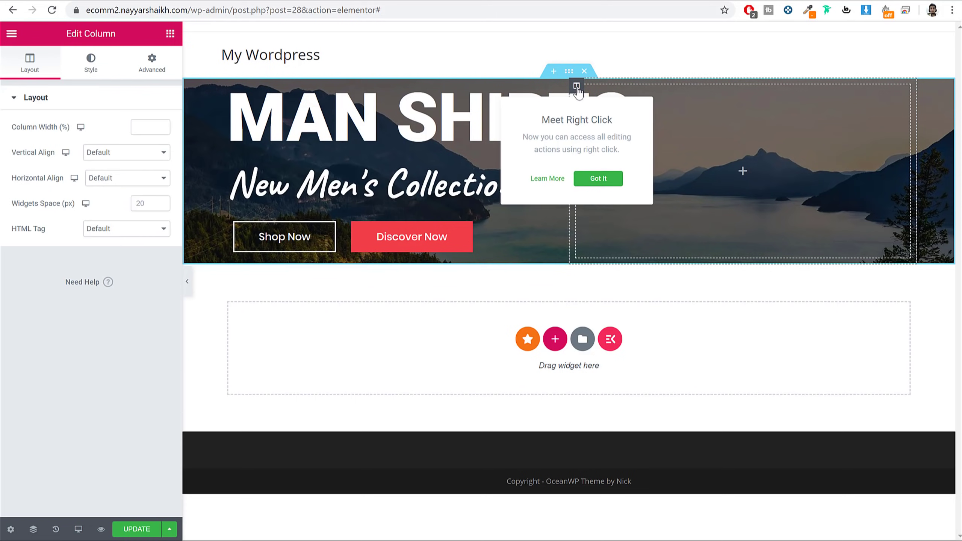
pyautogui.click(98, 72)
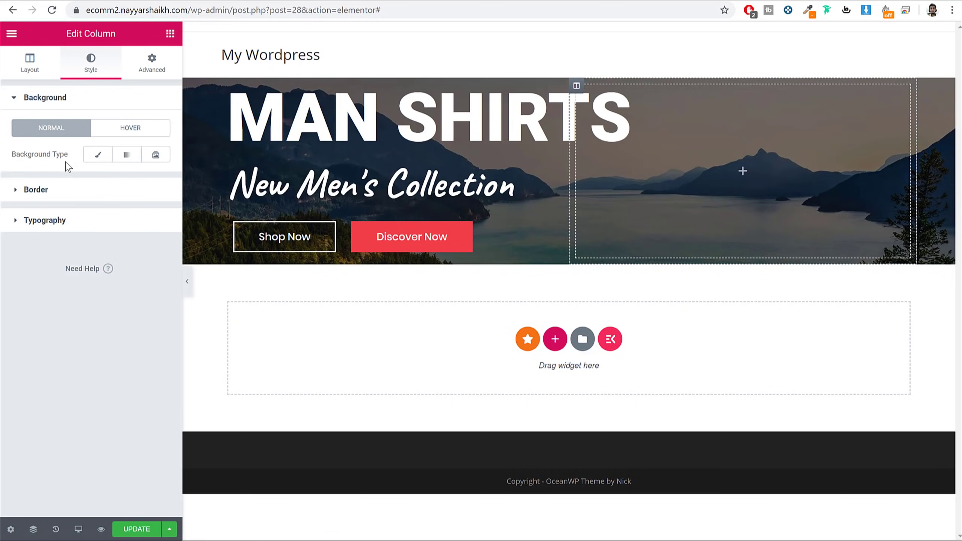
pyautogui.click(98, 154)
pyautogui.click(91, 253)
pyautogui.click(69, 184)
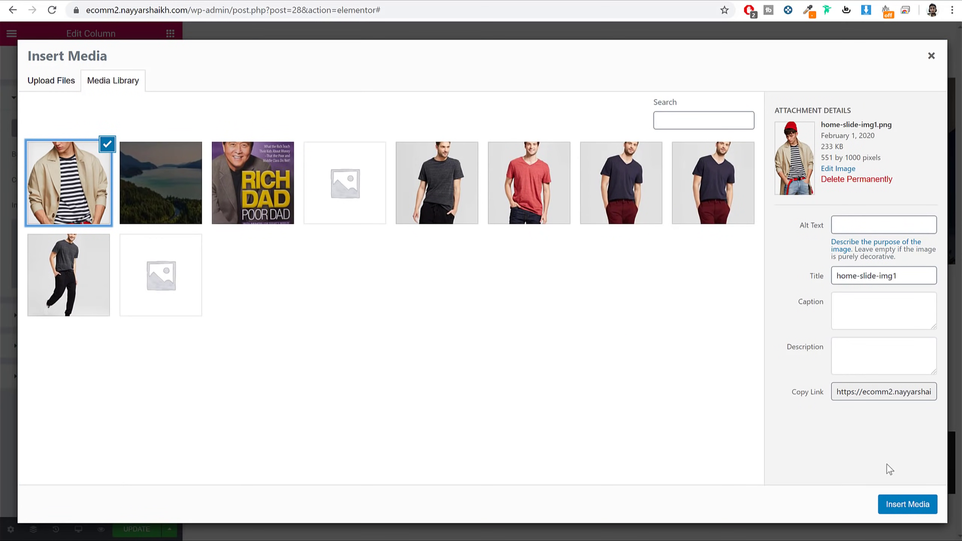
pyautogui.click(908, 502)
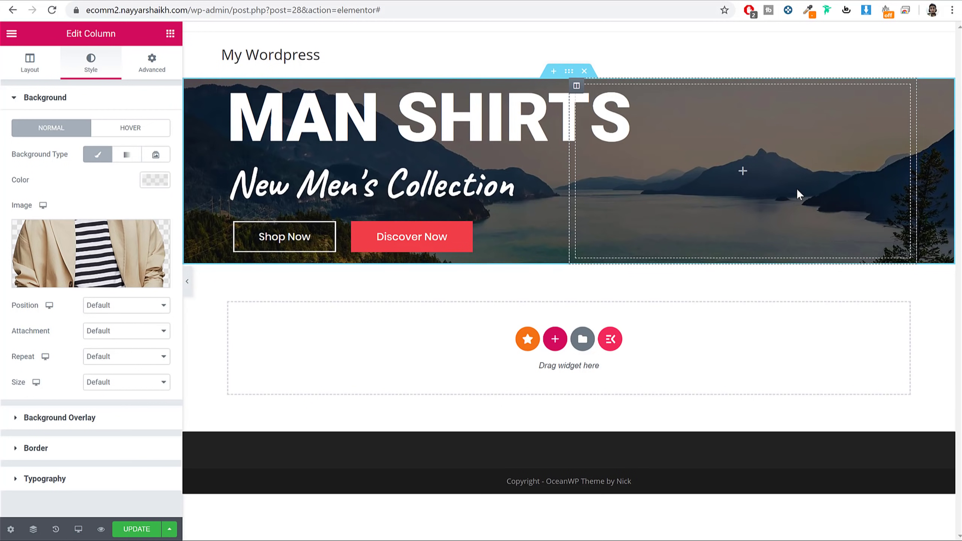
pyautogui.click(170, 34)
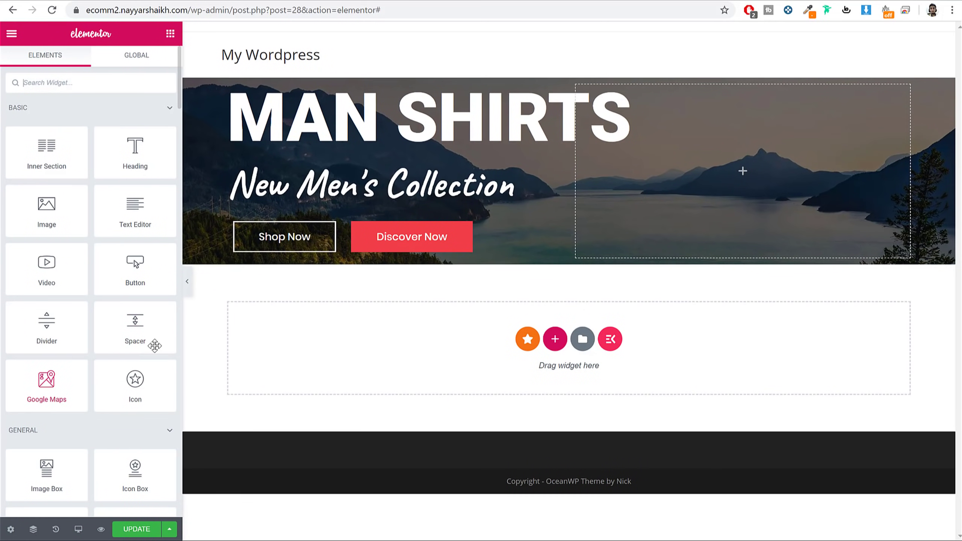
# Add a Spacer widget to the right hero column with Space set to 450
pyautogui.moveTo(138, 328); pyautogui.dragTo(740, 139)
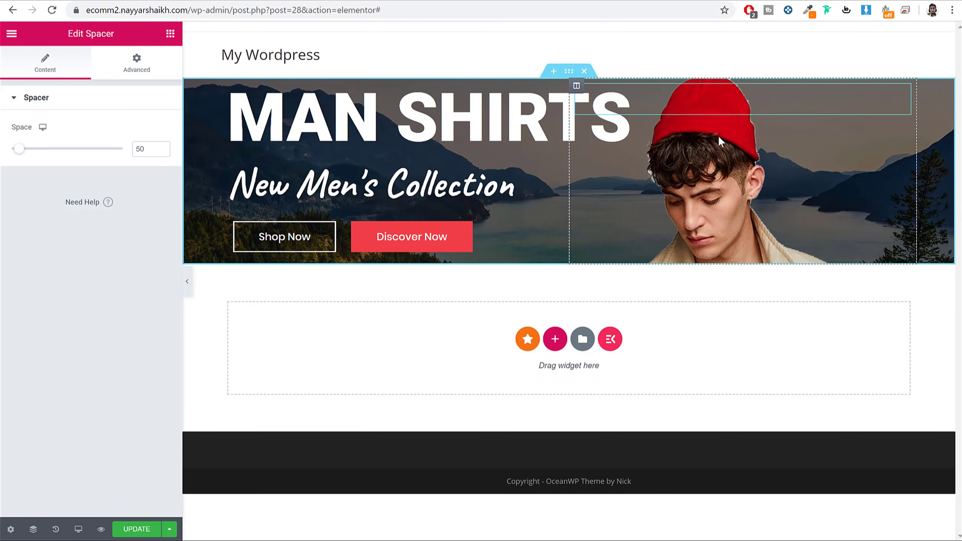
pyautogui.doubleClick(144, 149)
pyautogui.write('450')
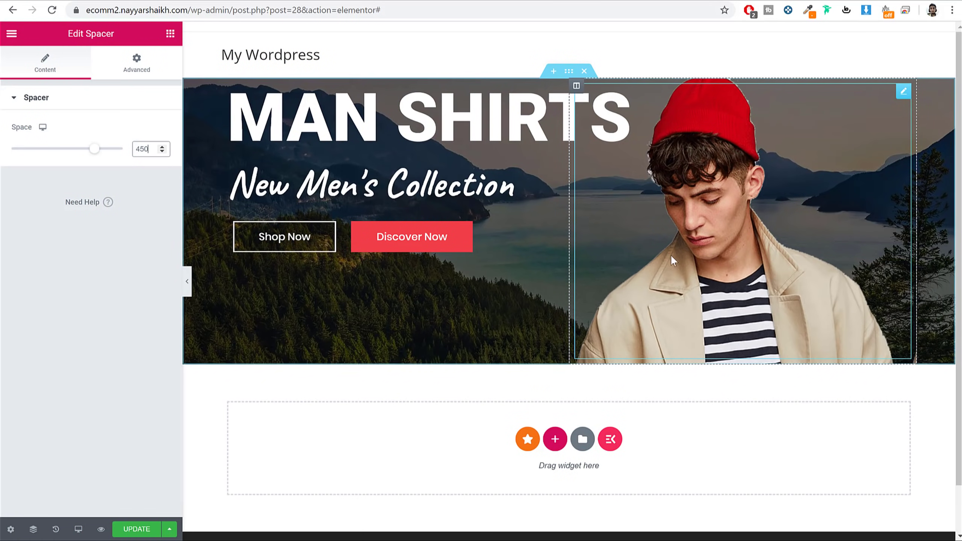
# Set the right column's background image size to Contain after briefly trying Cover
pyautogui.click(577, 86)
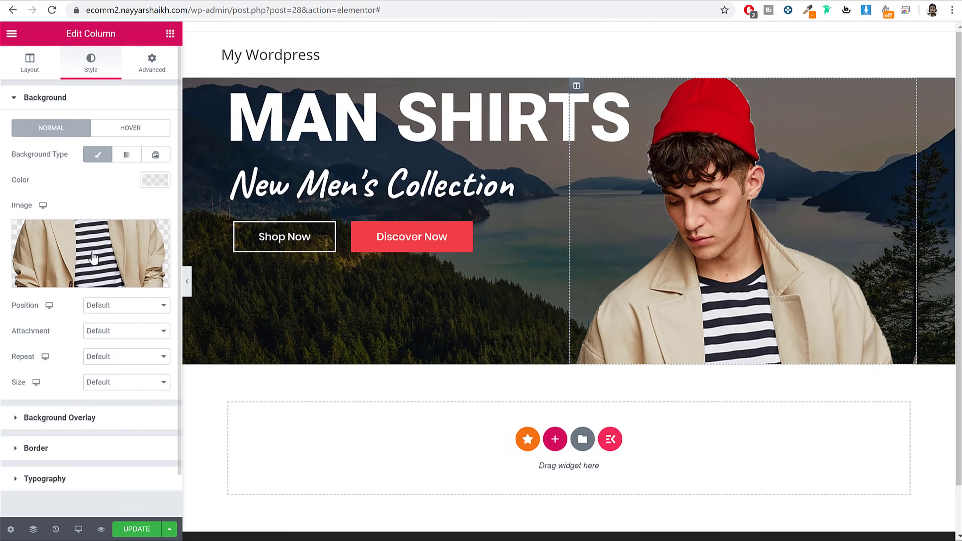
pyautogui.scroll(-2, 129, 307)
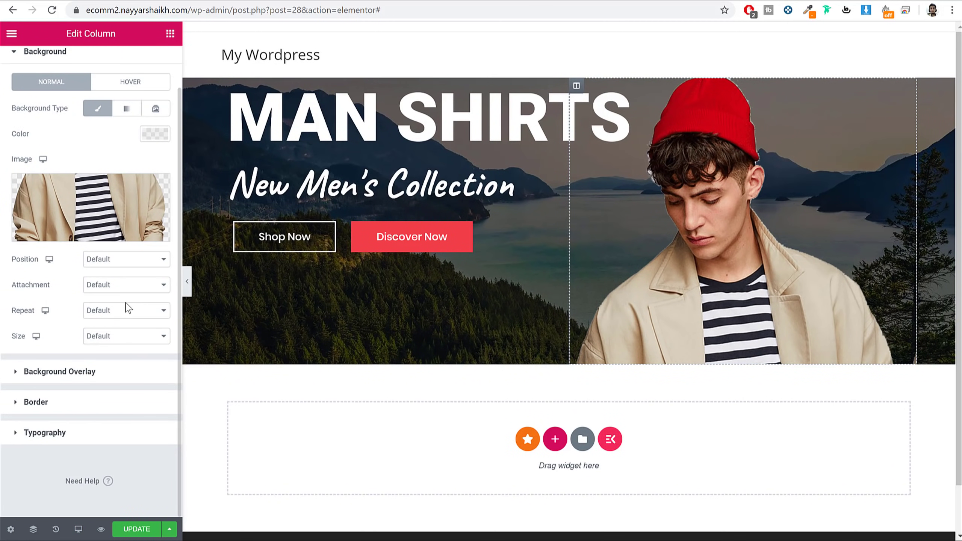
pyautogui.click(57, 2)
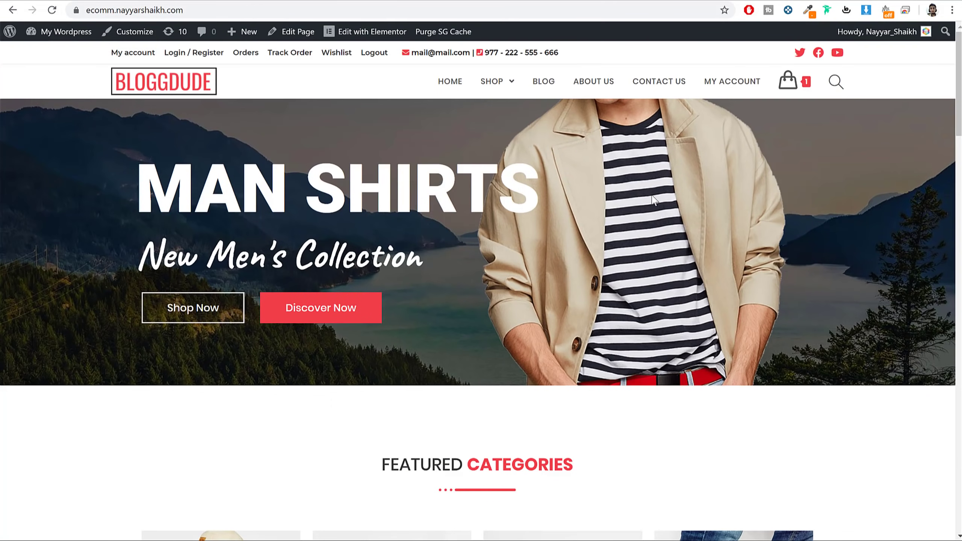
pyautogui.click(207, 1)
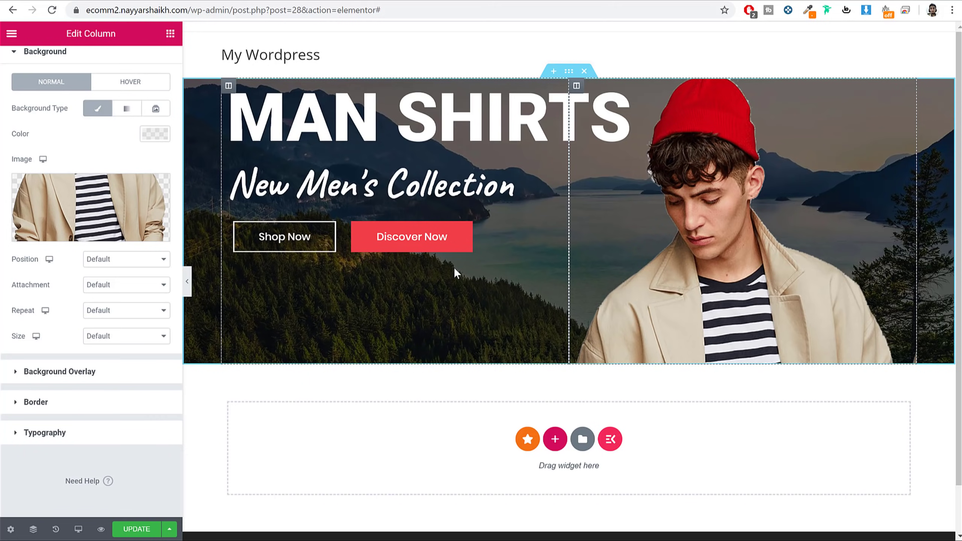
pyautogui.click(115, 342)
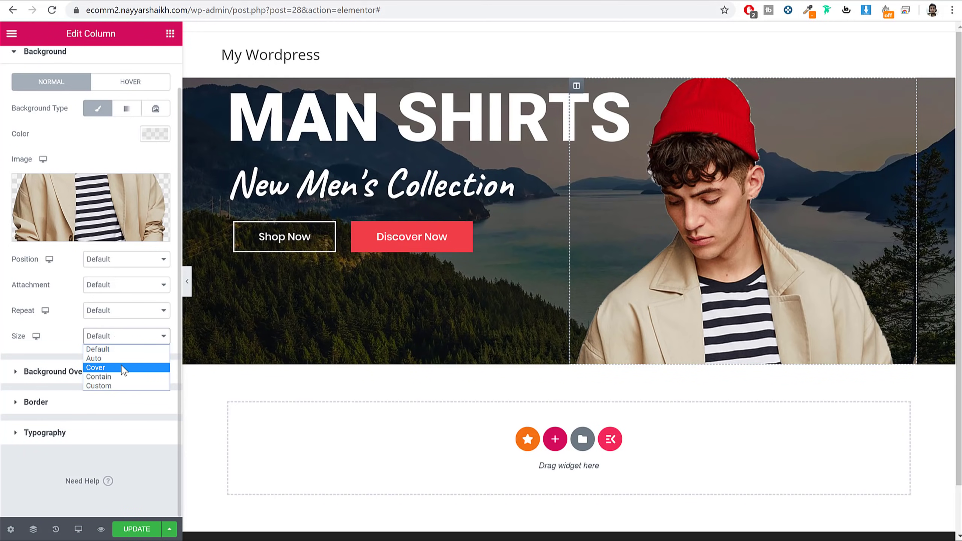
pyautogui.click(123, 368)
pyautogui.click(117, 340)
pyautogui.click(120, 376)
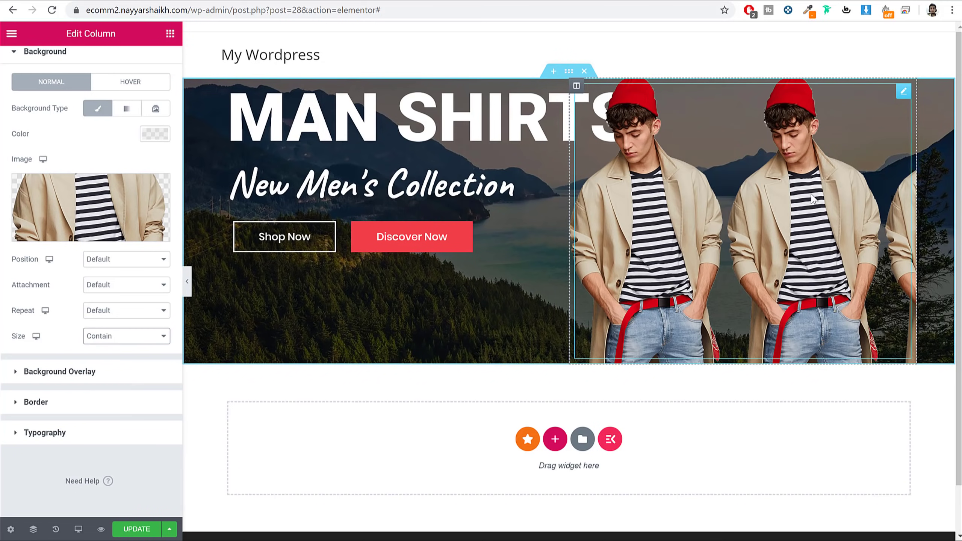
# Set the model photo background's Repeat option to No-repeat
pyautogui.click(113, 318)
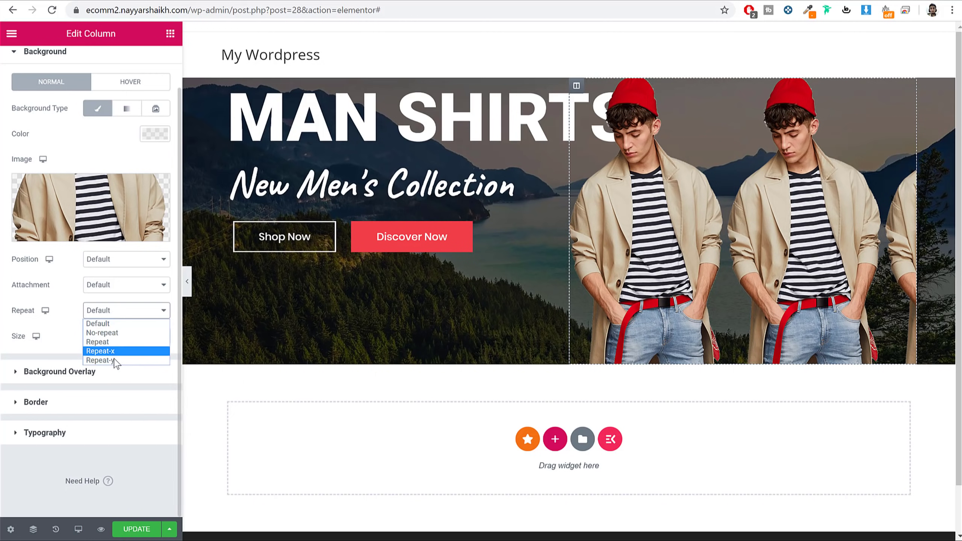
pyautogui.click(23, 316)
pyautogui.doubleClick(23, 316)
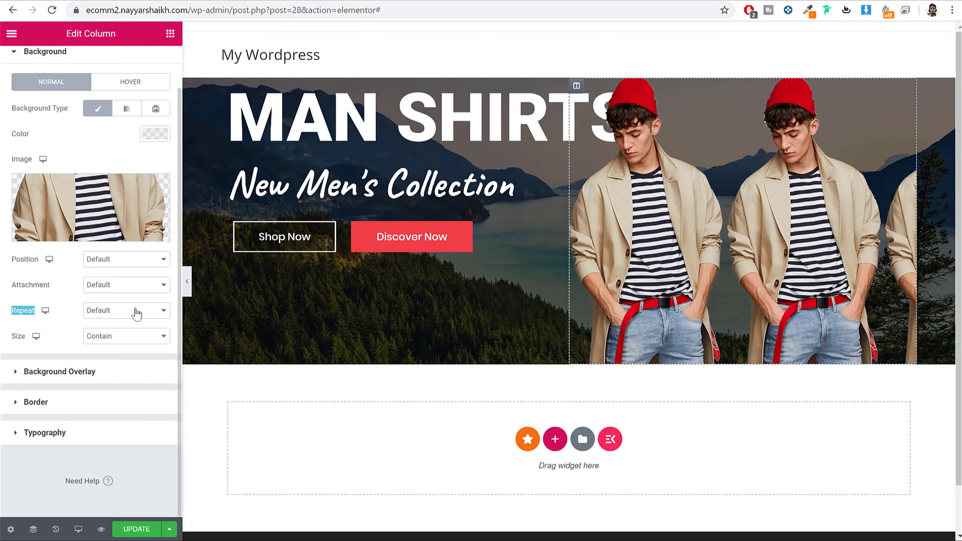
pyautogui.click(135, 312)
pyautogui.click(114, 342)
pyautogui.click(120, 312)
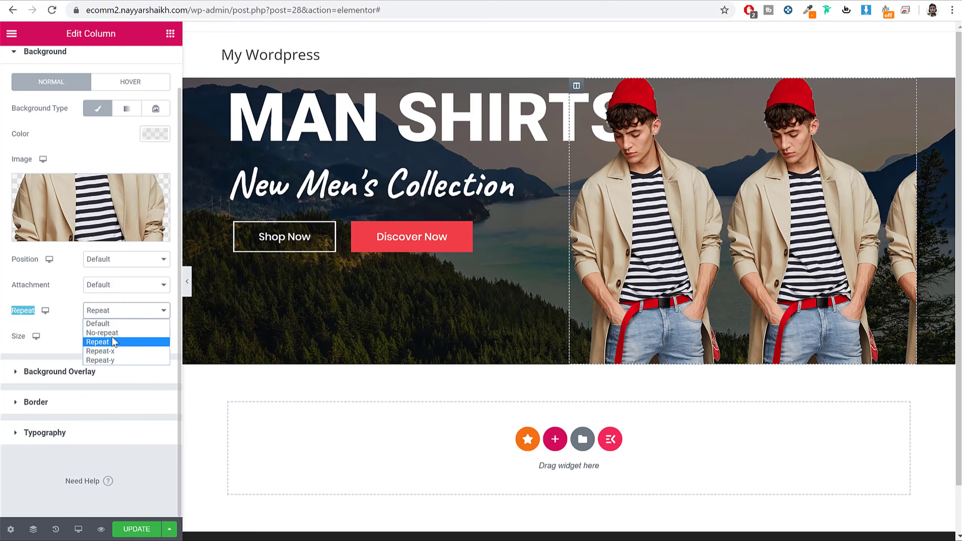
pyautogui.click(103, 332)
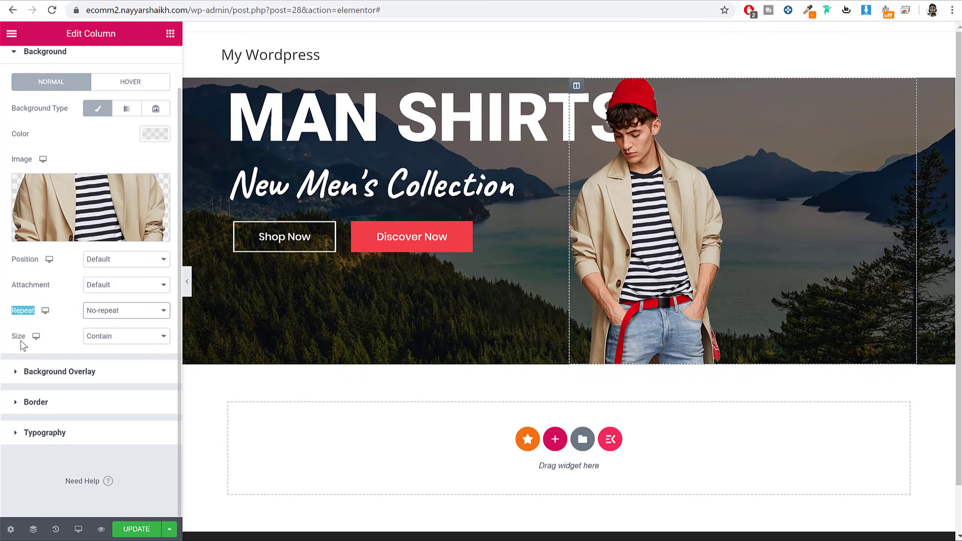
# Switch the background Size to Custom with a width of 91
pyautogui.click(117, 339)
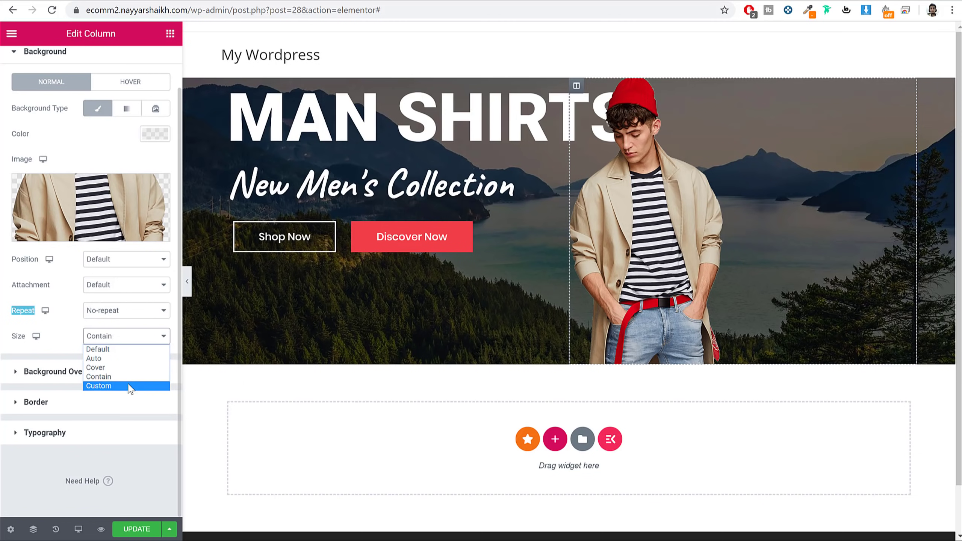
pyautogui.click(130, 388)
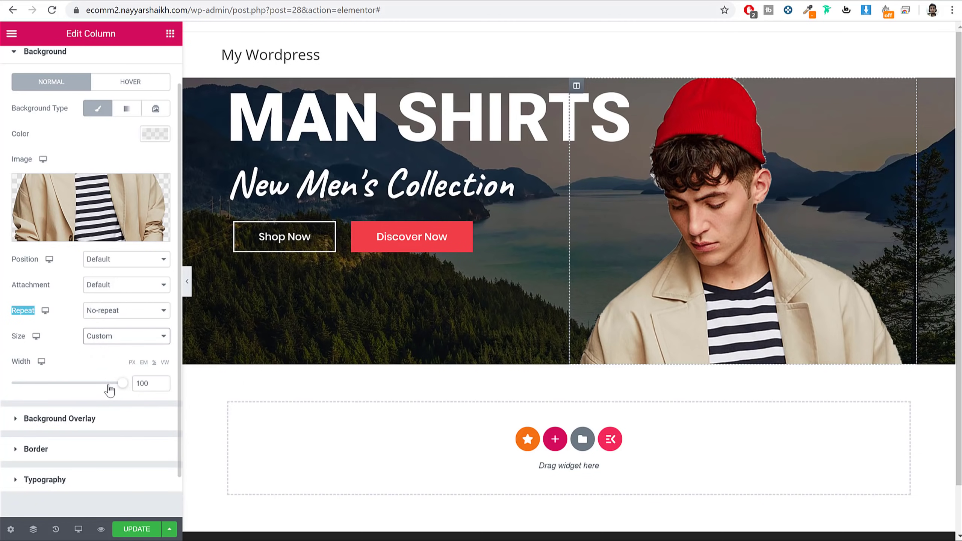
pyautogui.moveTo(113, 384); pyautogui.dragTo(100, 385)
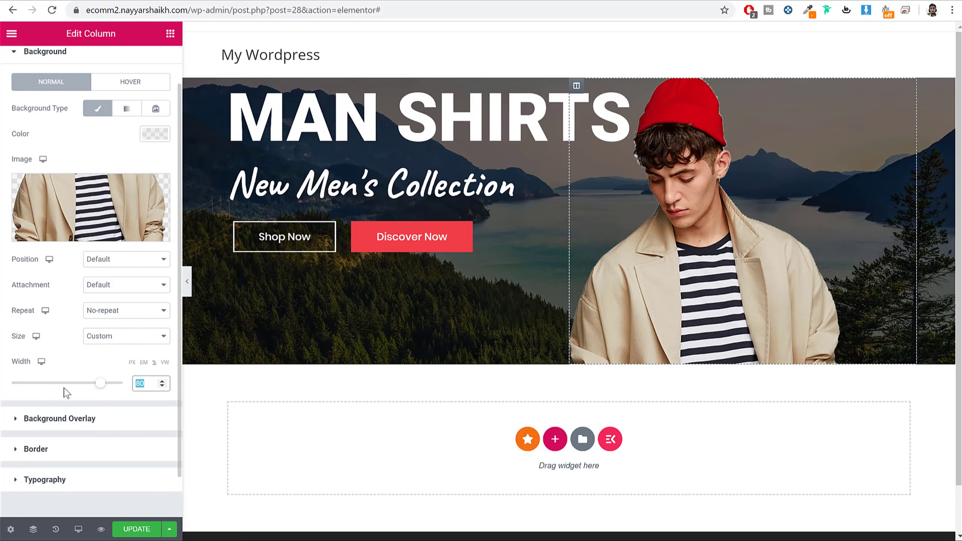
pyautogui.press('Up')
pyautogui.press('Up')
pyautogui.press('Up')
pyautogui.press('Up')
pyautogui.press('Up')
pyautogui.press('Up')
pyautogui.press('Up')
pyautogui.press('Up')
pyautogui.press('Up')
pyautogui.press('Up')
pyautogui.press('Up')
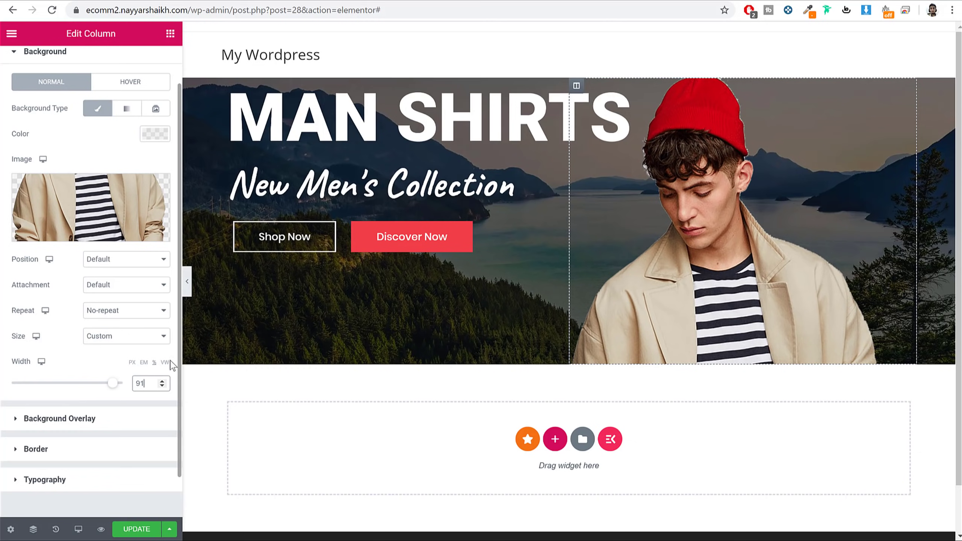
pyautogui.click(140, 259)
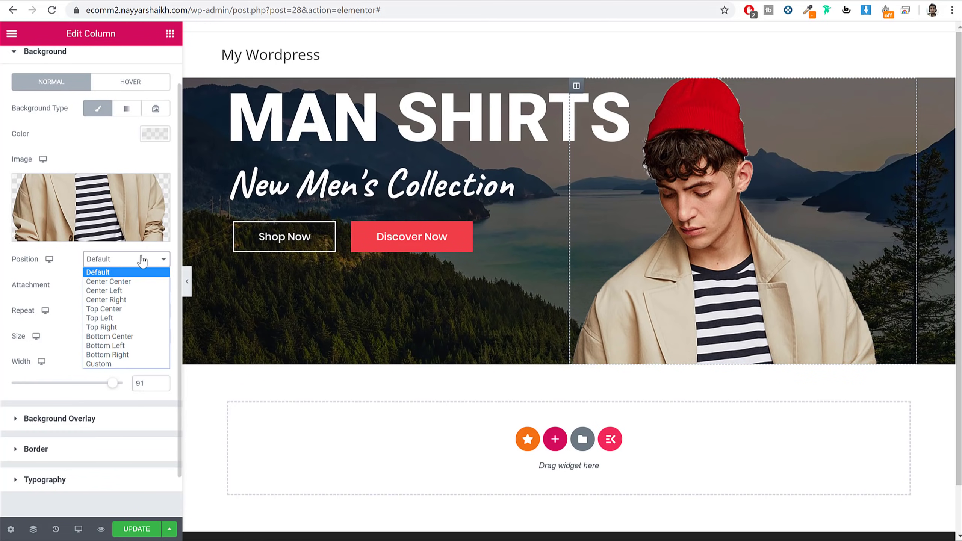
# Set a Custom background position of X 0 and Y -281, previewing at full width
pyautogui.click(120, 364)
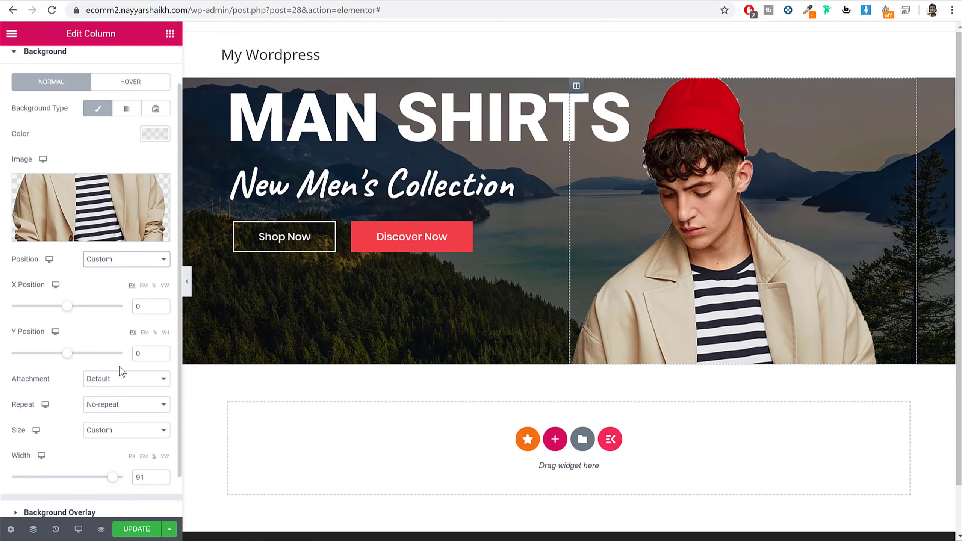
pyautogui.moveTo(69, 311)
pyautogui.mouseDown()
pyautogui.moveTo(47, 313)
pyautogui.moveTo(79, 311)
pyautogui.moveTo(69, 314)
pyautogui.mouseUp()
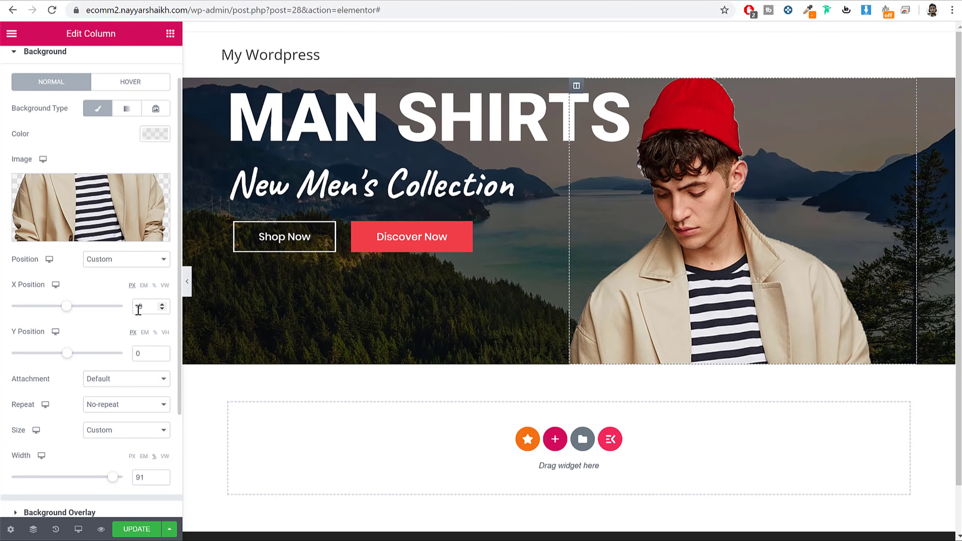
pyautogui.moveTo(146, 309); pyautogui.dragTo(104, 304)
pyautogui.write('0')
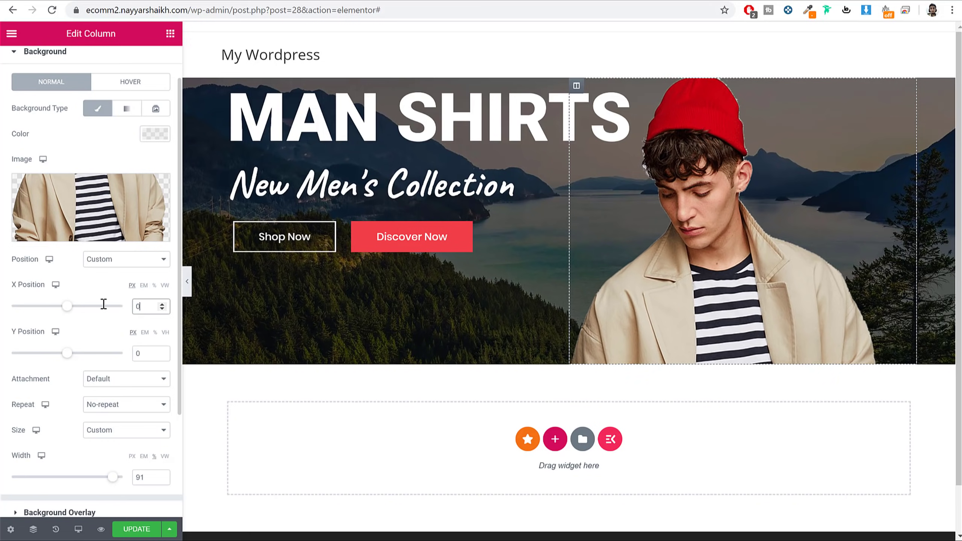
pyautogui.moveTo(73, 357); pyautogui.dragTo(51, 362)
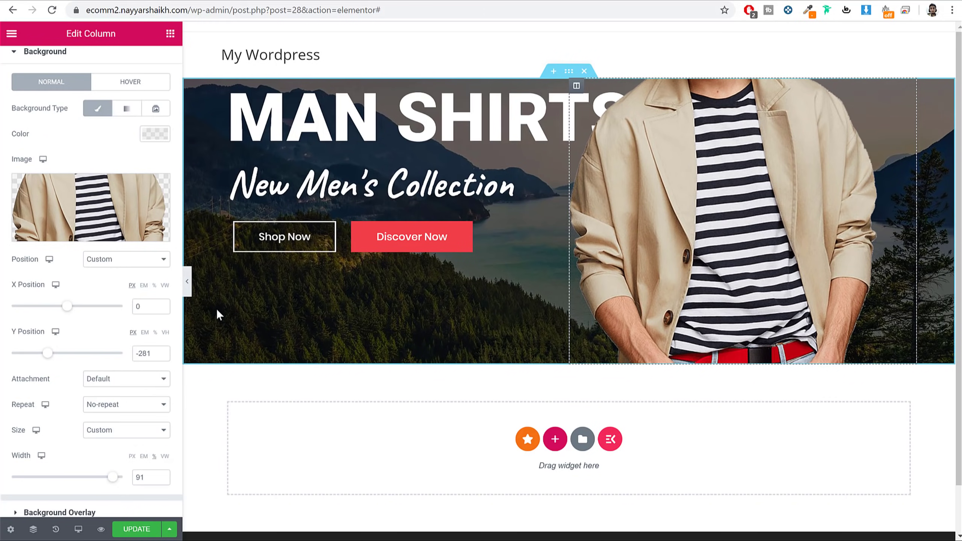
pyautogui.click(189, 289)
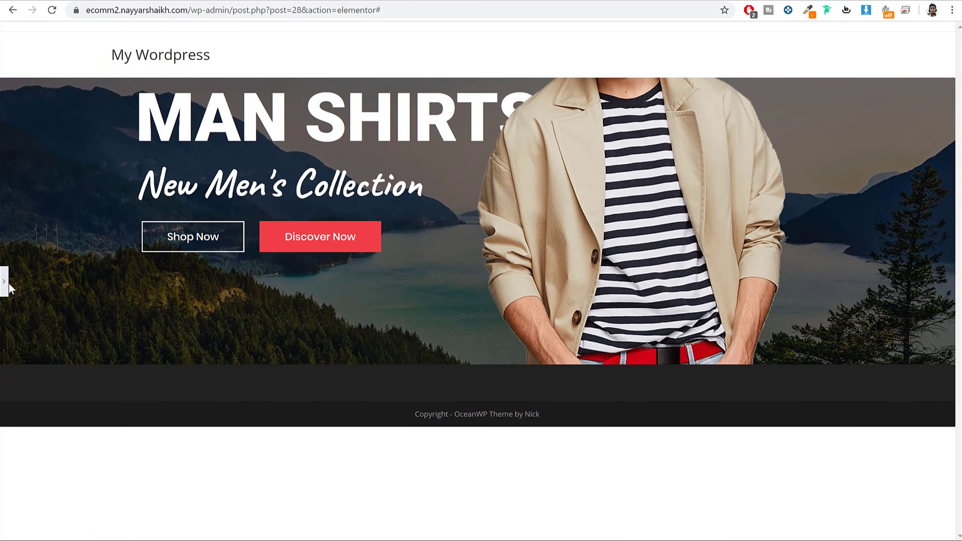
pyautogui.click(5, 283)
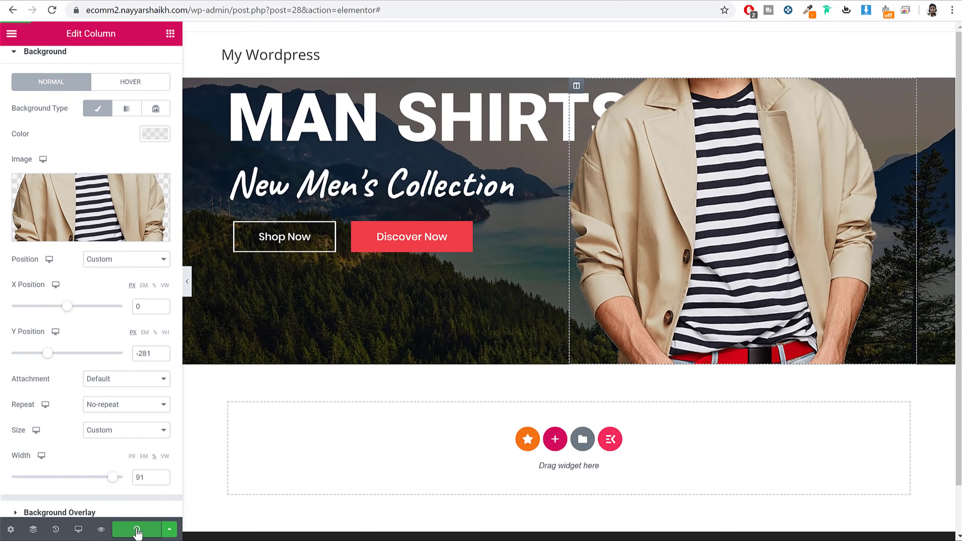
# Save the page with UPDATE, compare against the live home page, and return to the editor
pyautogui.click(187, 281)
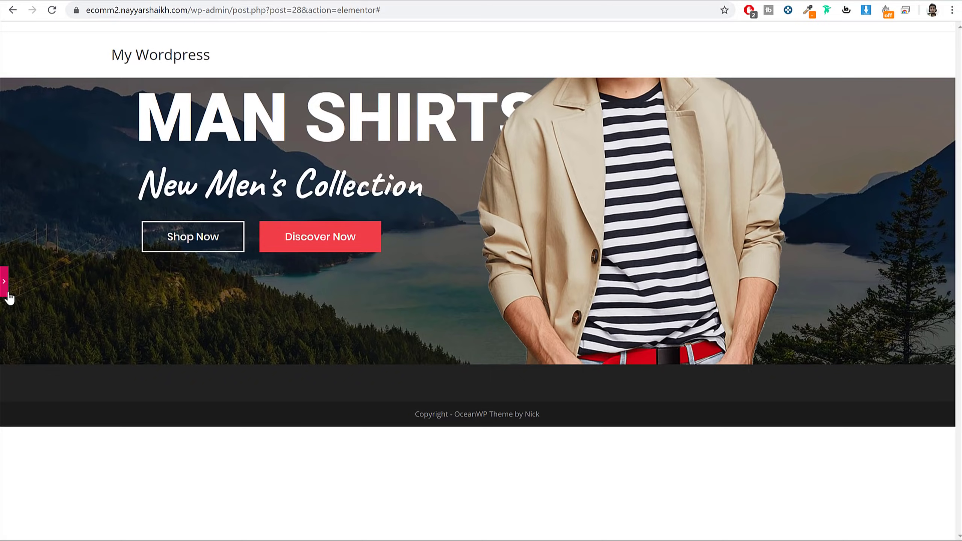
pyautogui.click(6, 292)
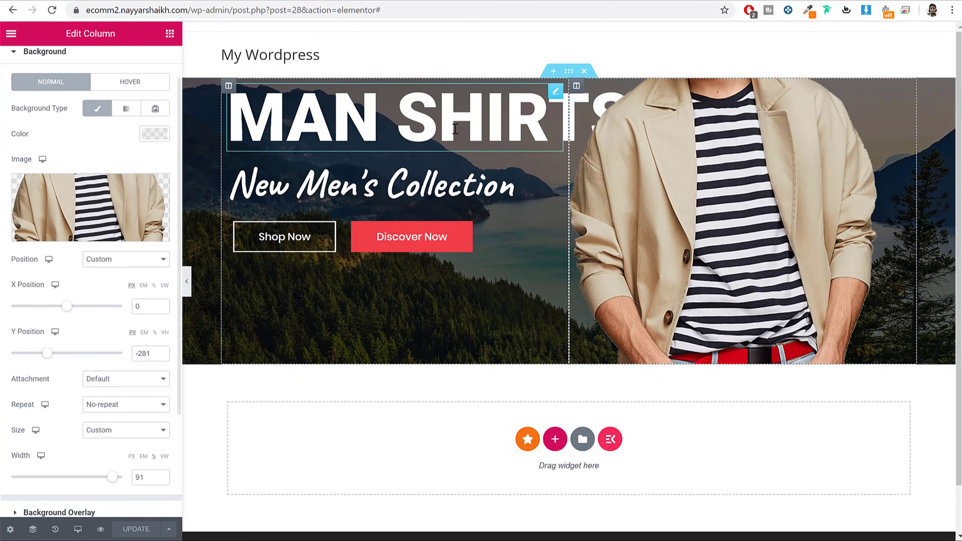
pyautogui.click(379, 114)
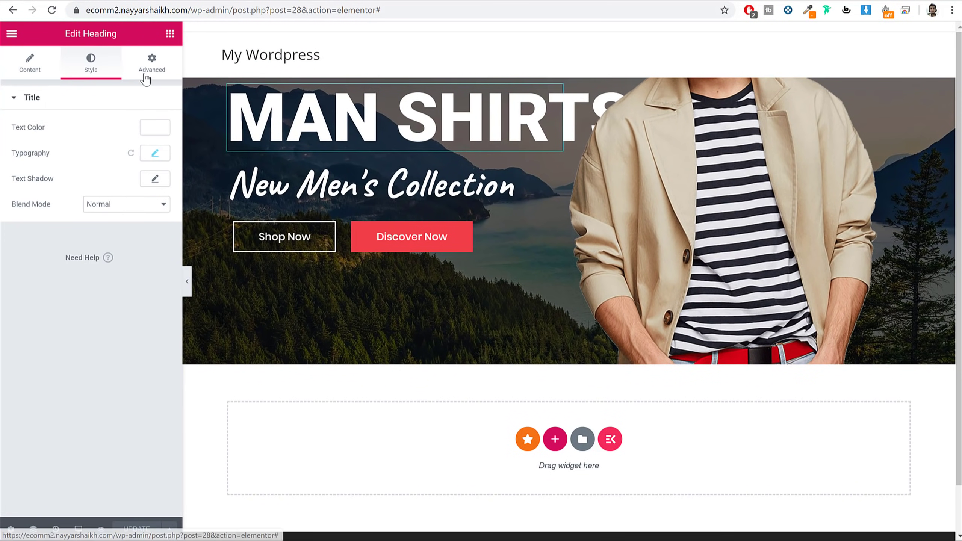
pyautogui.click(146, 76)
pyautogui.moveTo(37, 248); pyautogui.dragTo(11, 251)
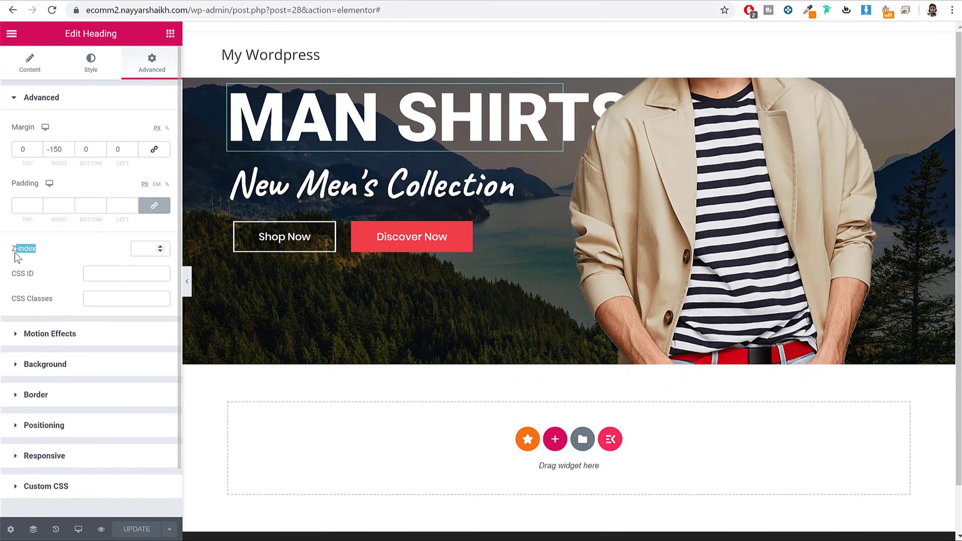
pyautogui.click(116, 257)
pyautogui.click(143, 249)
pyautogui.click(160, 246)
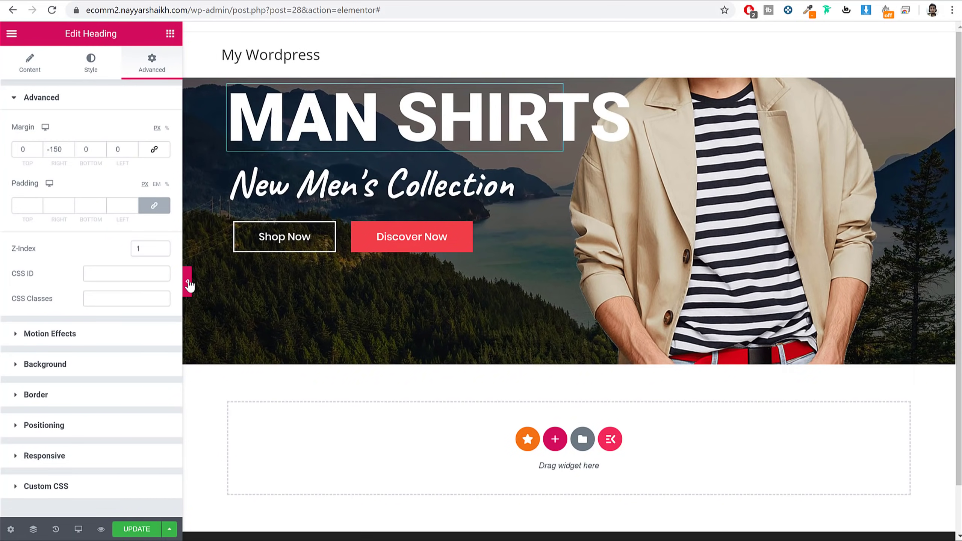
pyautogui.click(187, 282)
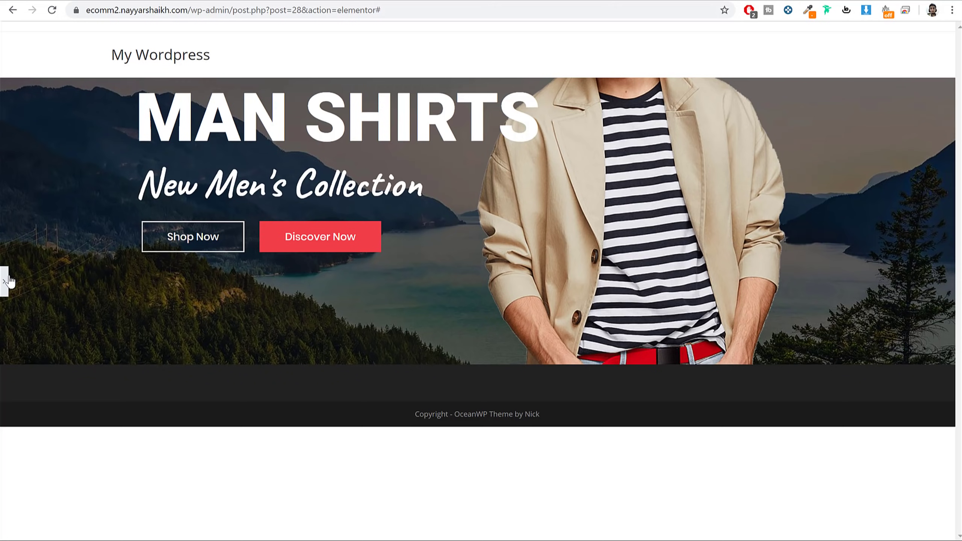
pyautogui.moveTo(135, 123); pyautogui.dragTo(316, 333)
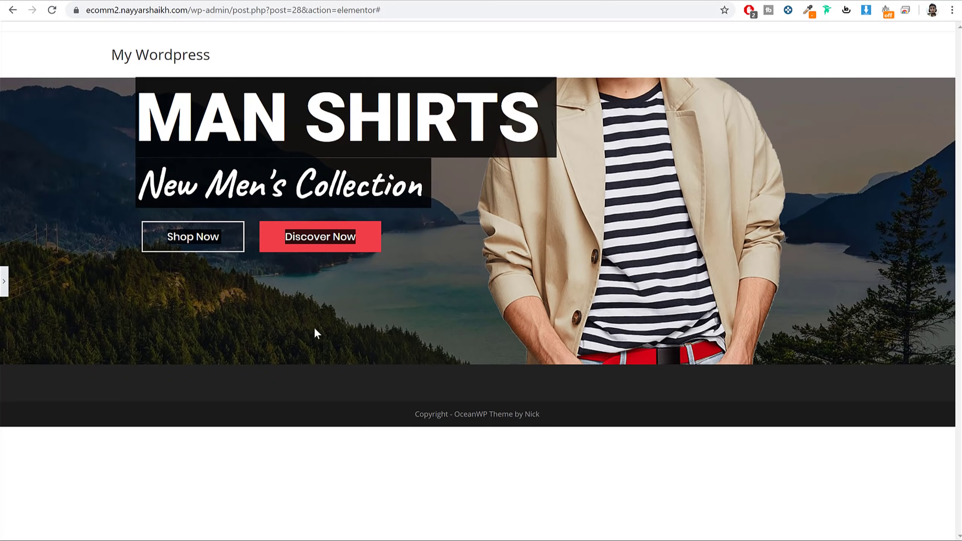
pyautogui.click(118, 112)
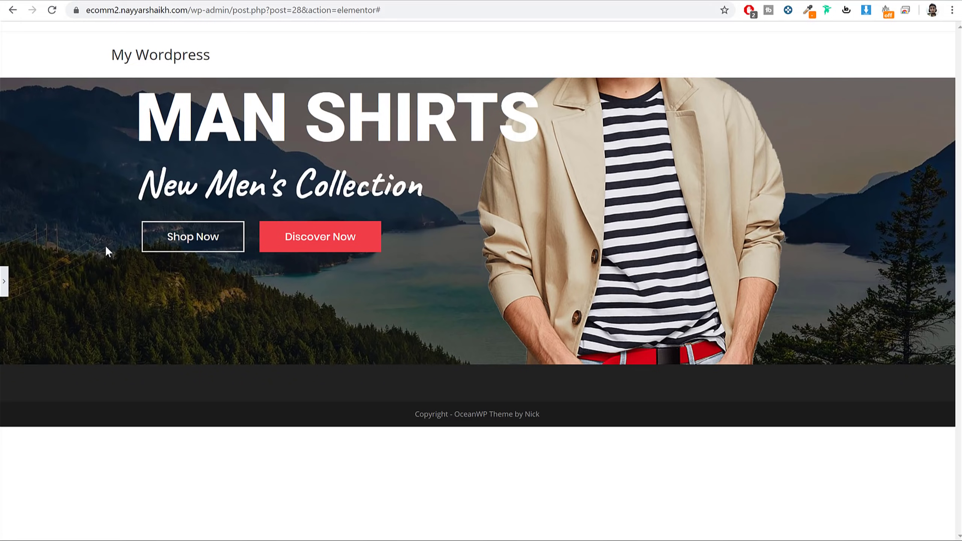
pyautogui.click(4, 285)
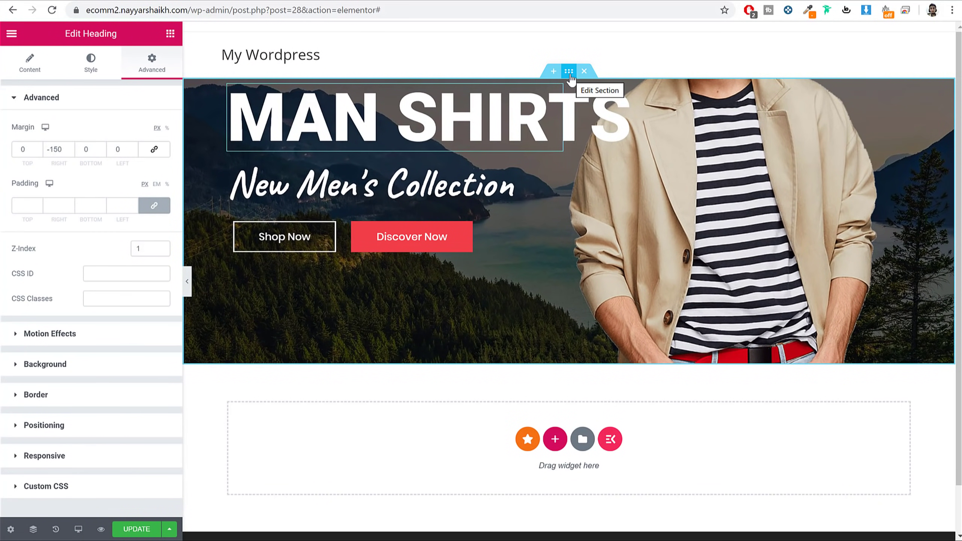
# Set the hero section's Layout Vertical Align to Middle and save the page
pyautogui.click(569, 71)
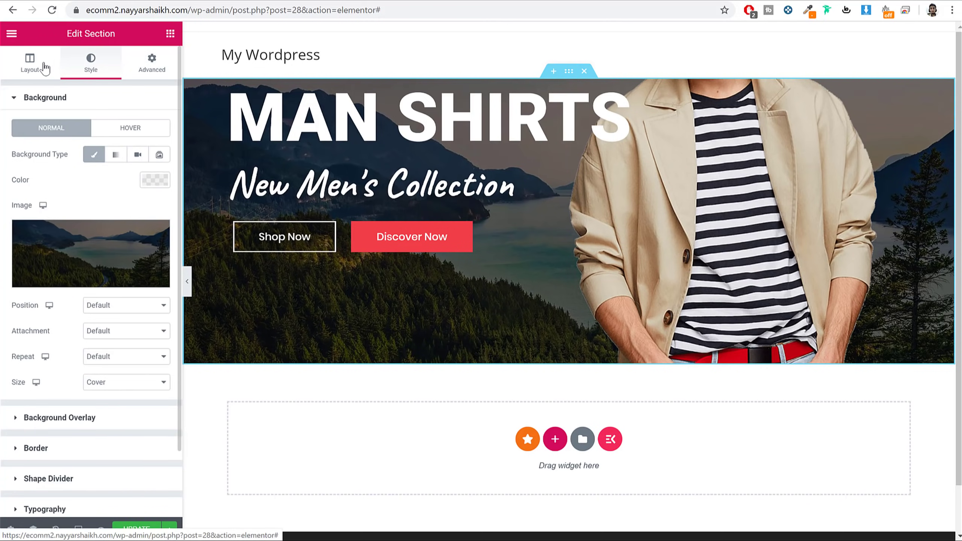
pyautogui.click(31, 63)
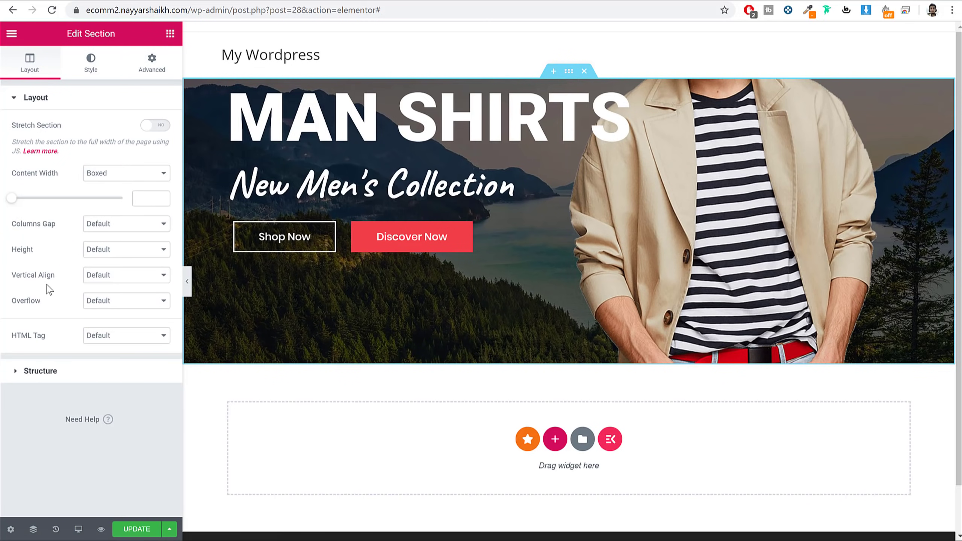
pyautogui.click(119, 280)
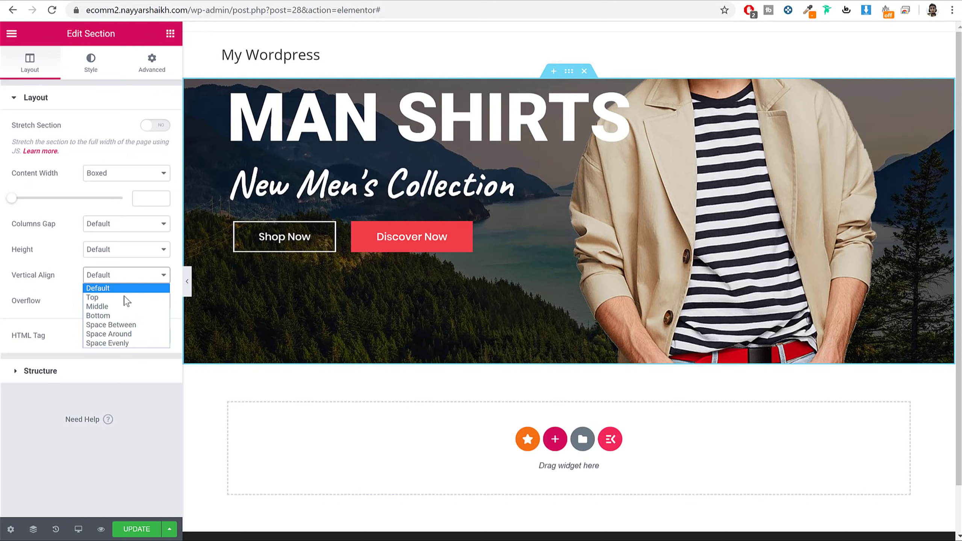
pyautogui.click(128, 307)
pyautogui.click(128, 523)
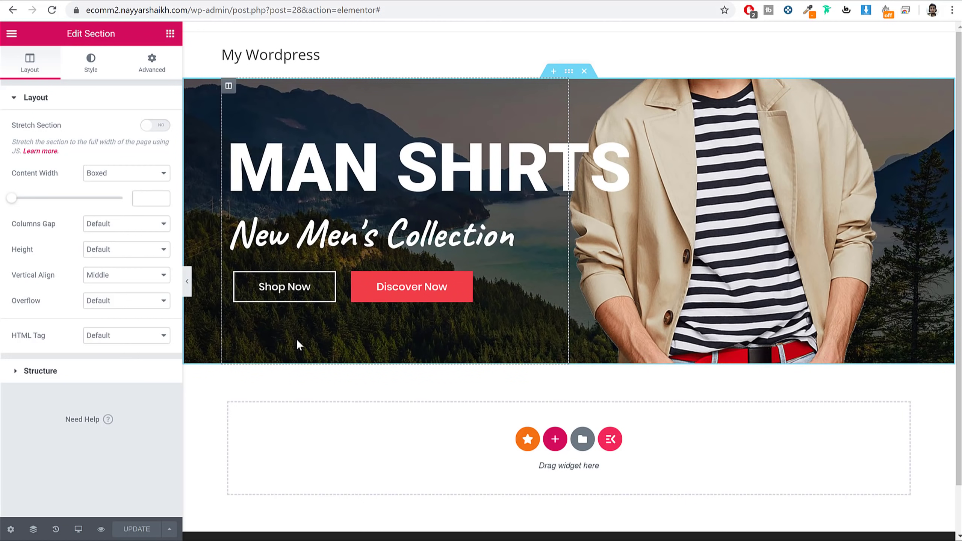
# In mobile preview, set the MAN SHIRTS heading's margins to 0
pyautogui.click(77, 531)
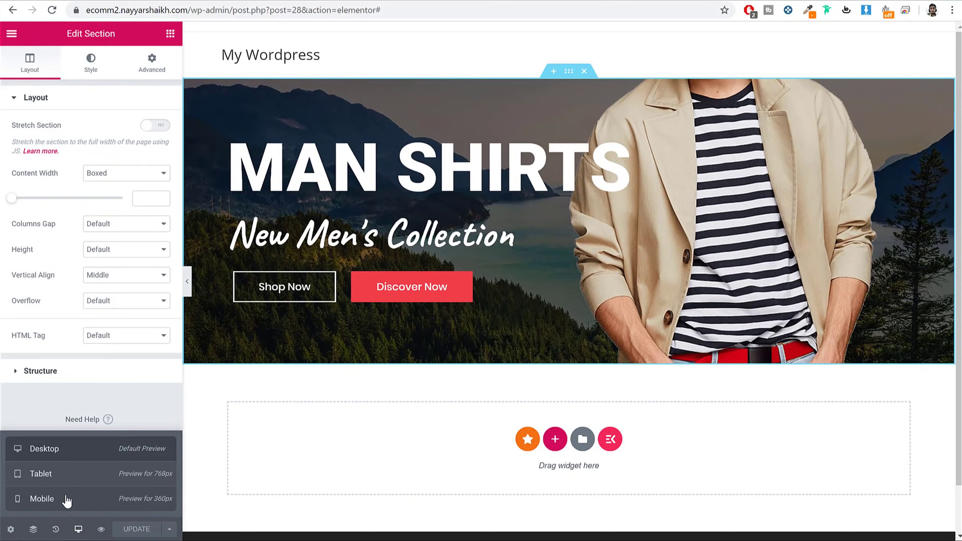
pyautogui.click(65, 500)
pyautogui.scroll(-10, 507, 334)
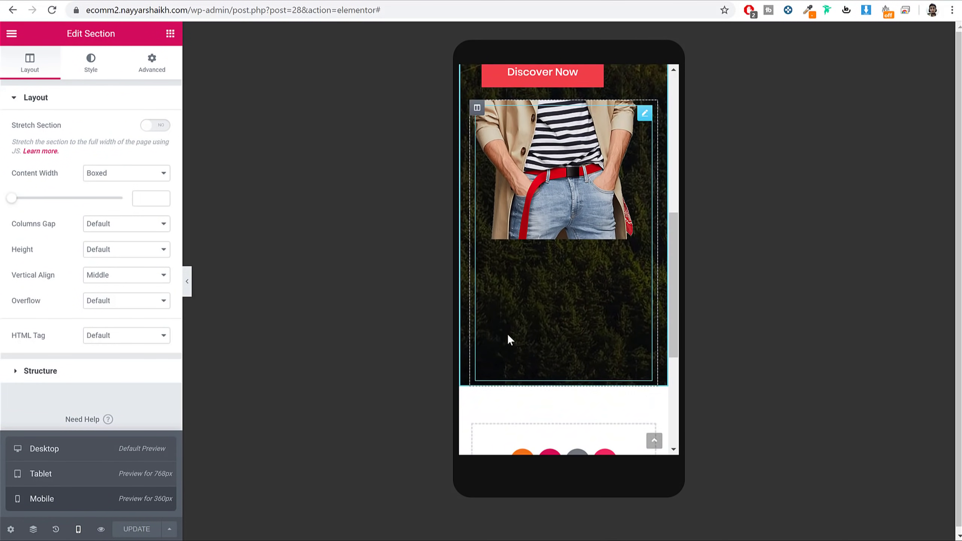
pyautogui.scroll(10, 528, 353)
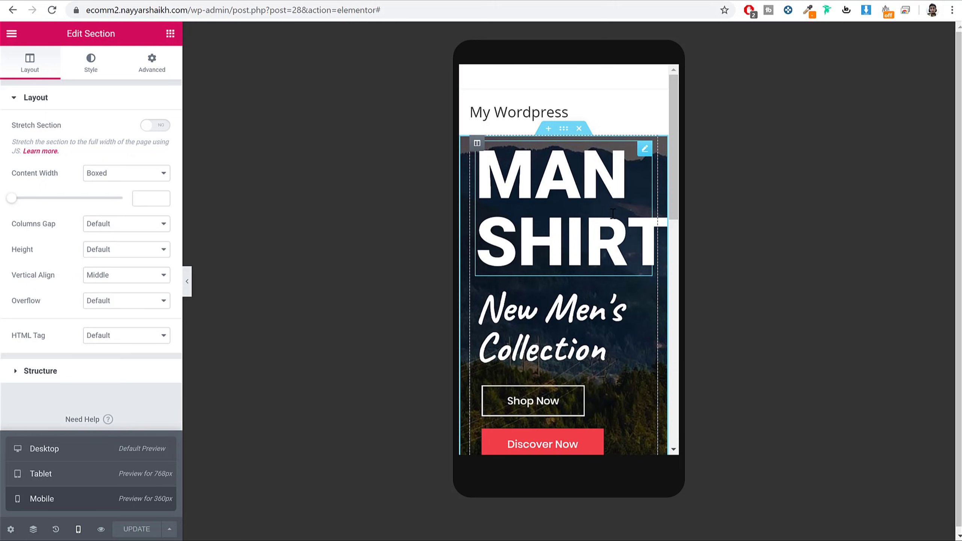
pyautogui.click(585, 190)
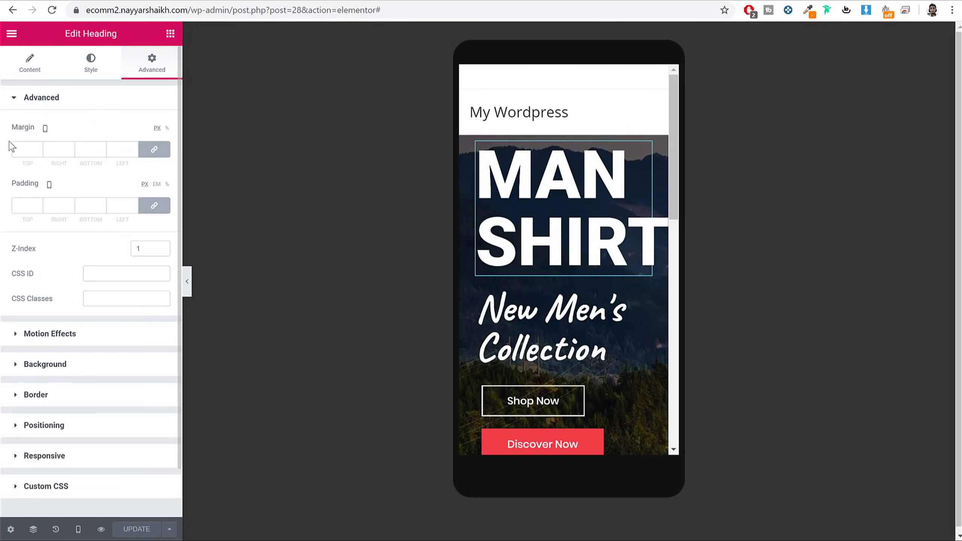
pyautogui.click(38, 151)
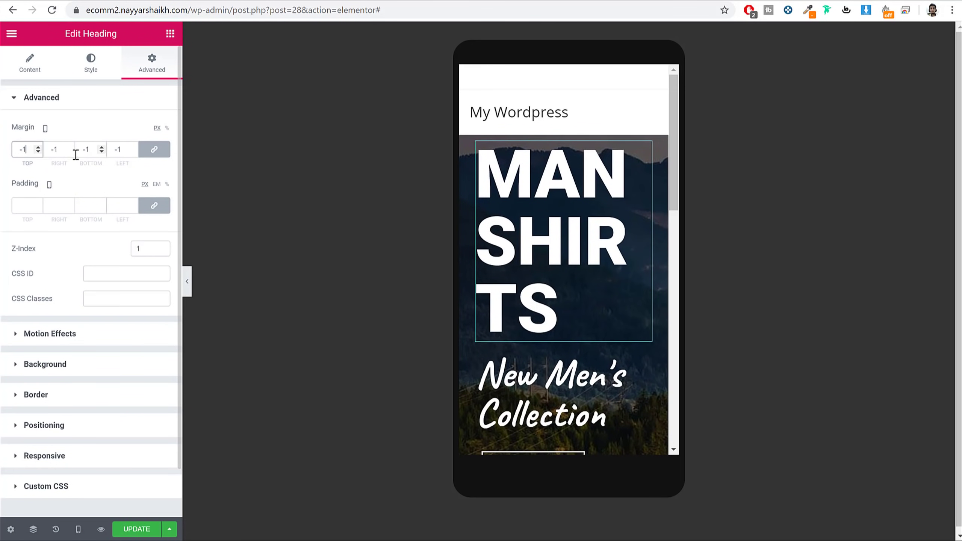
pyautogui.doubleClick(55, 149)
pyautogui.write('0')
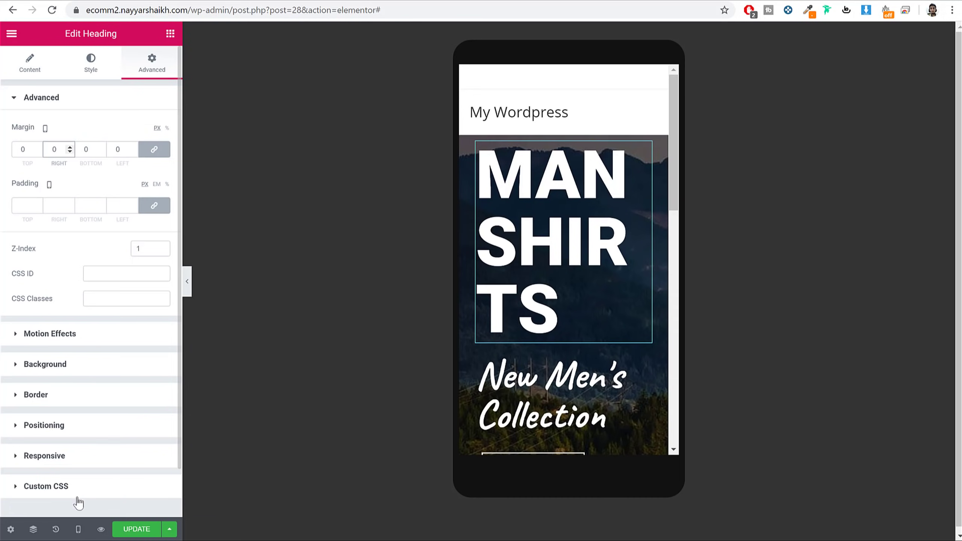
pyautogui.click(78, 529)
pyautogui.click(89, 456)
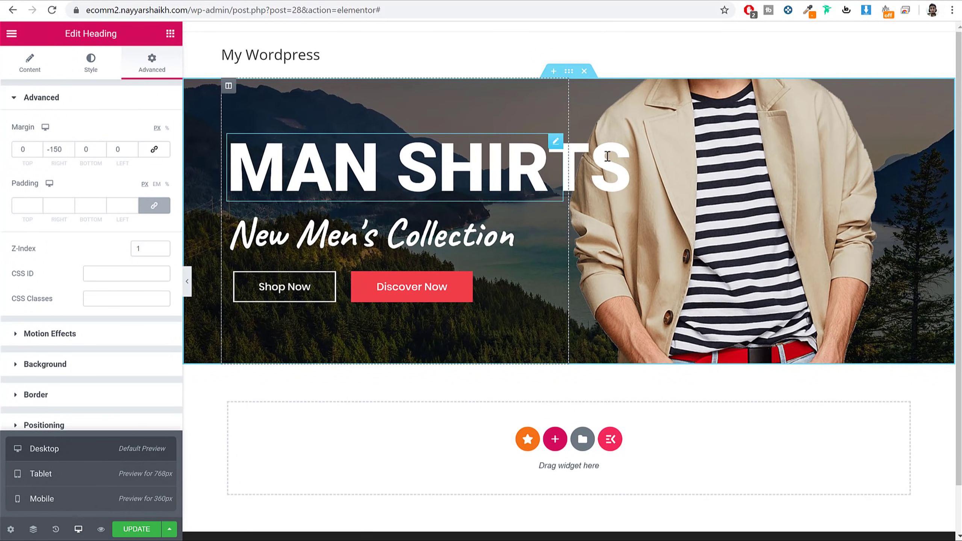
pyautogui.click(42, 499)
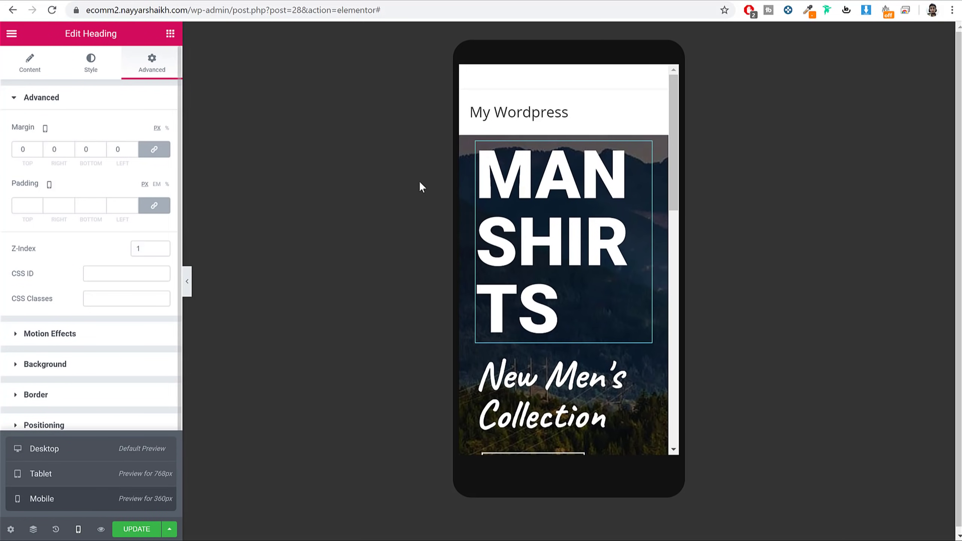
pyautogui.click(565, 174)
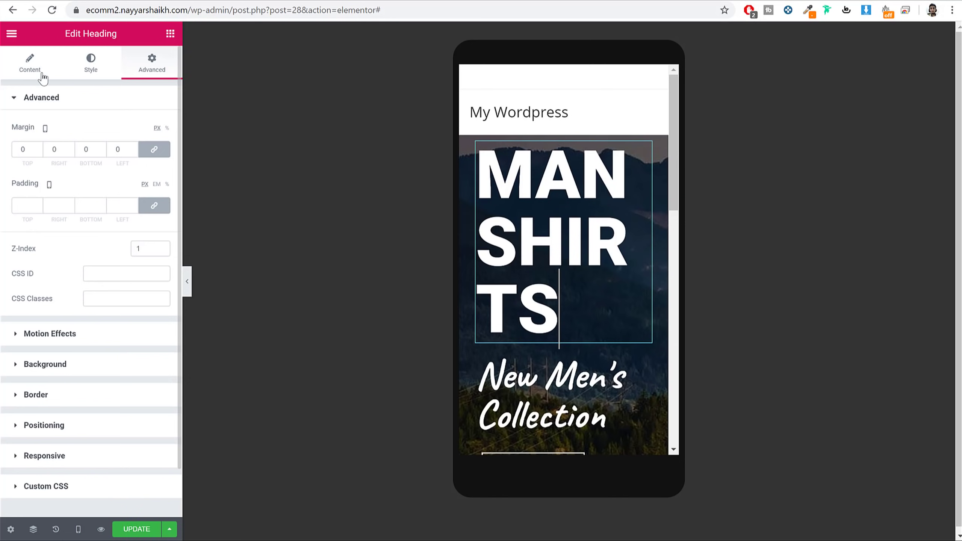
# Give MAN SHIRTS a 74 typography size and Center alignment on mobile
pyautogui.click(92, 64)
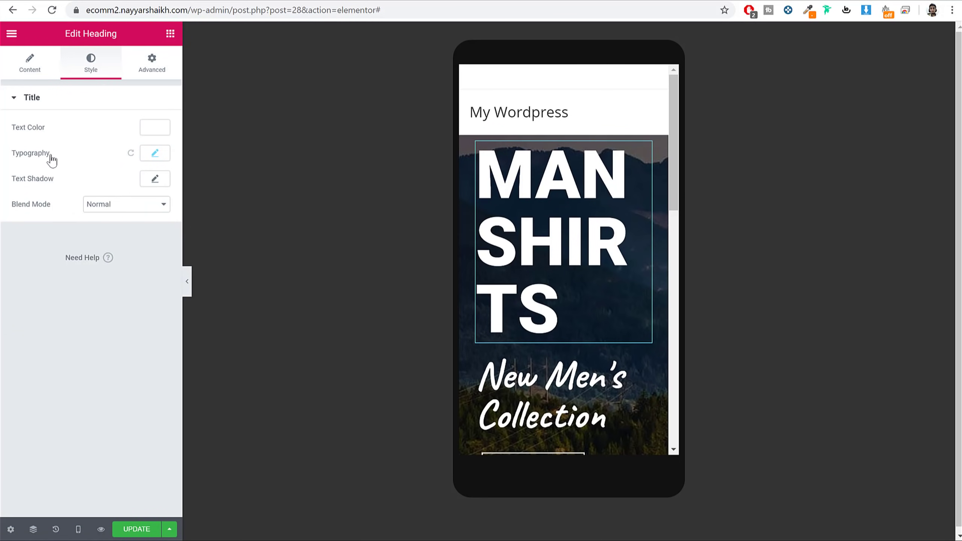
pyautogui.click(155, 153)
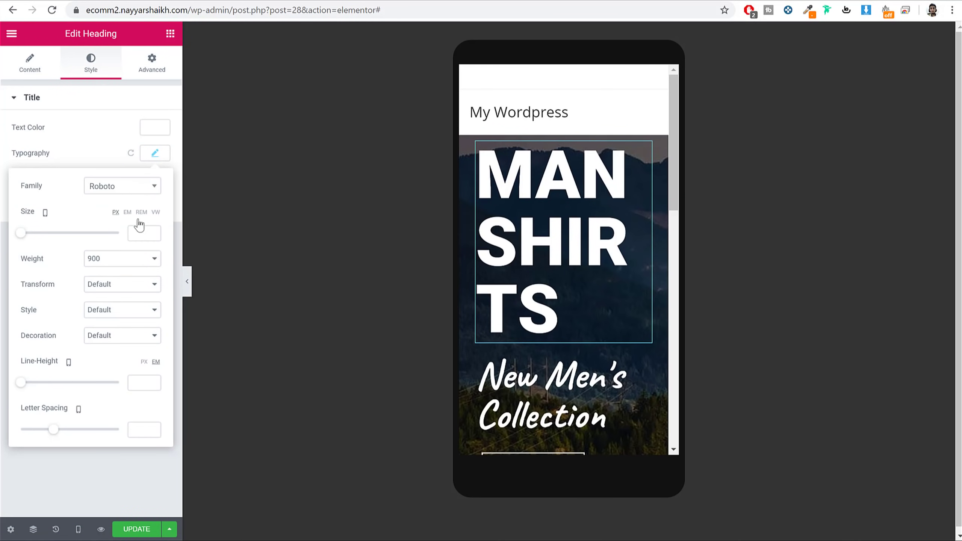
pyautogui.click(134, 236)
pyautogui.write('74')
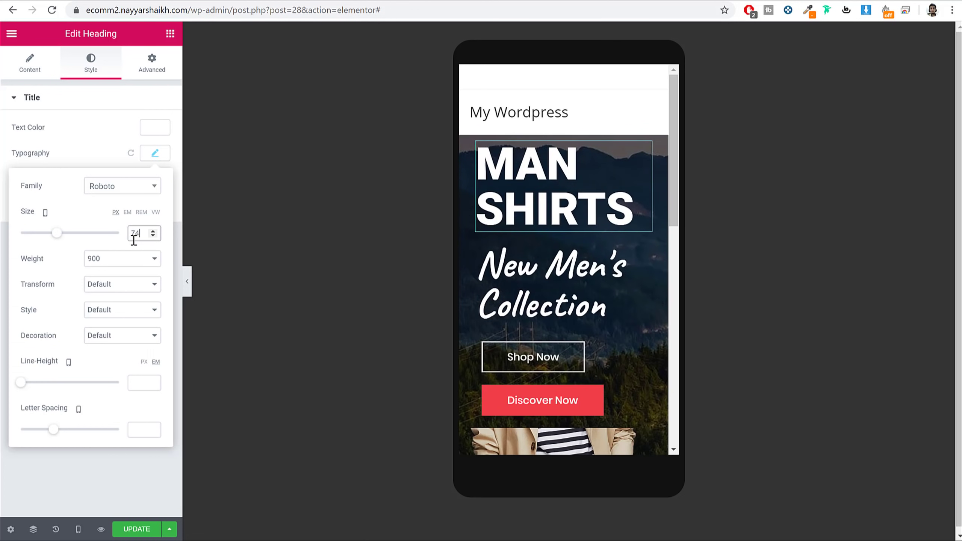
pyautogui.click(30, 62)
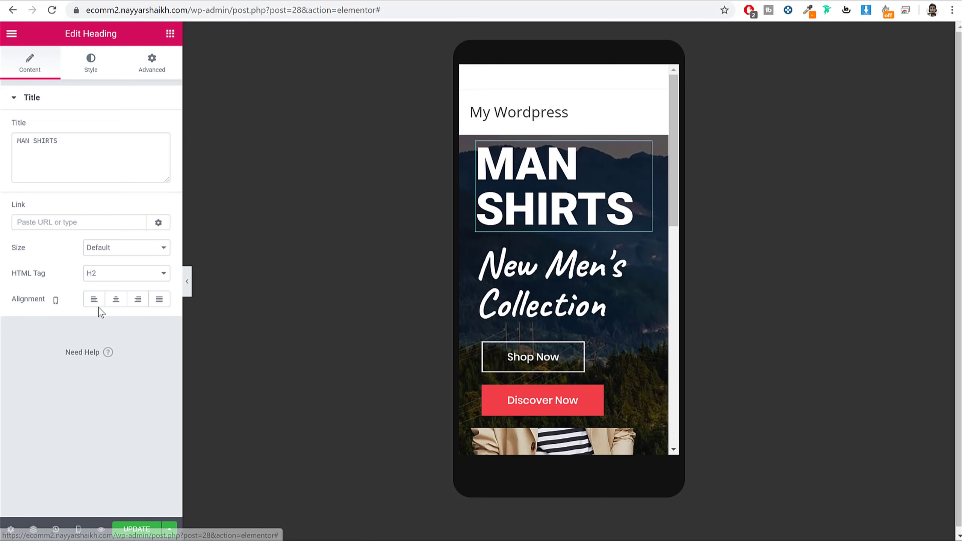
pyautogui.click(121, 301)
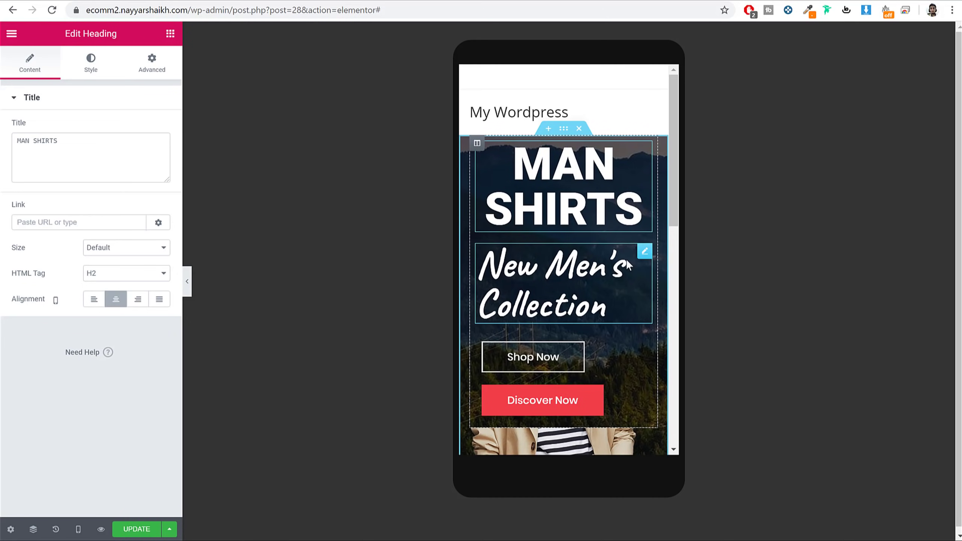
# Center the New Men's Collection subtitle and set its mobile font size to 40
pyautogui.click(639, 258)
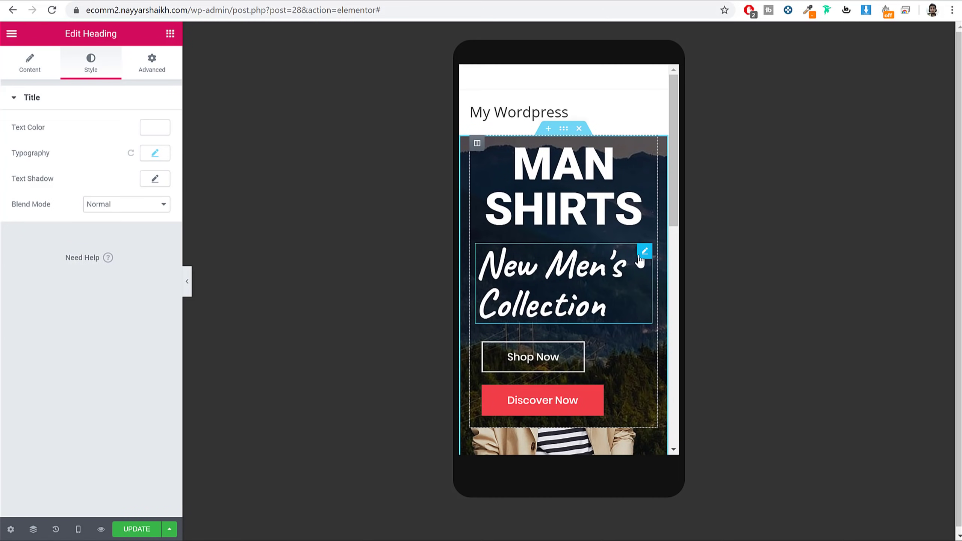
pyautogui.click(27, 65)
pyautogui.click(117, 302)
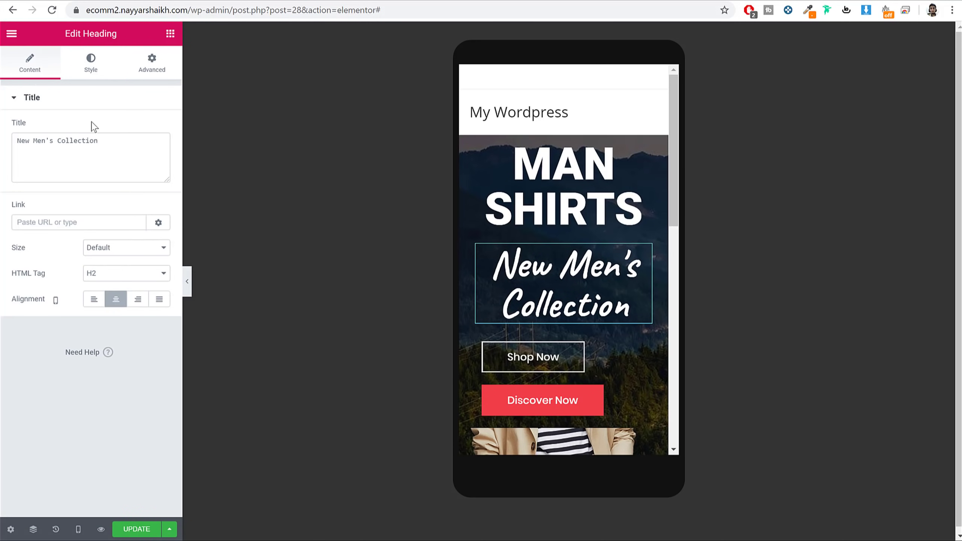
pyautogui.click(91, 78)
pyautogui.click(155, 152)
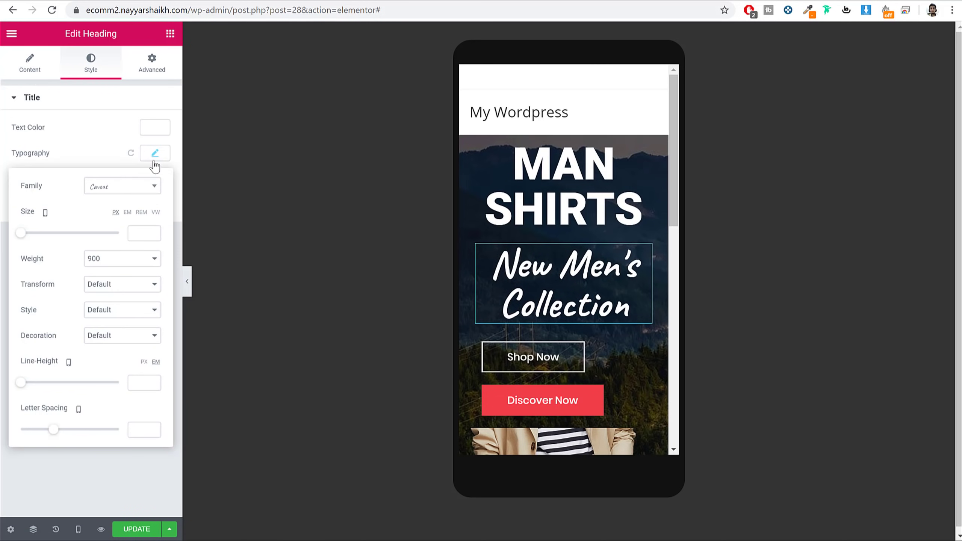
pyautogui.click(141, 232)
pyautogui.write('10')
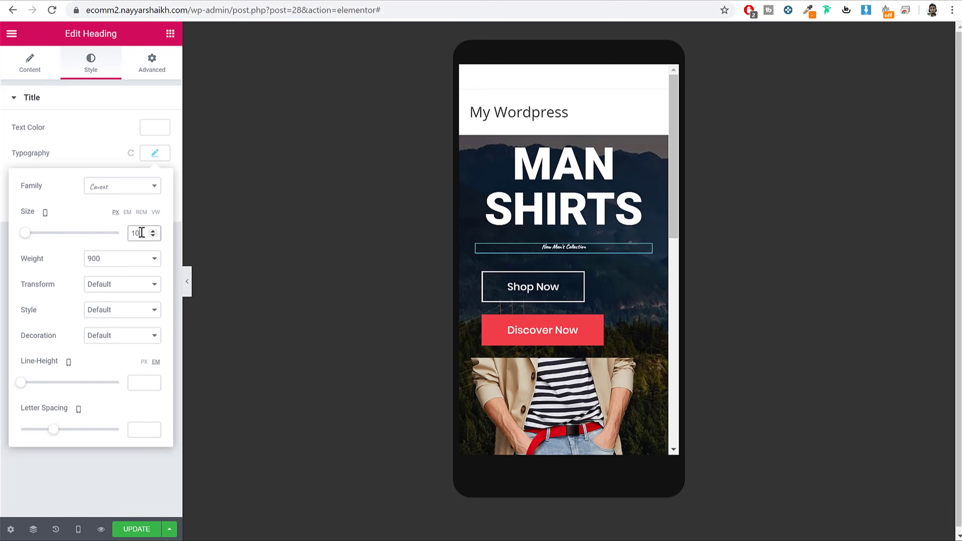
pyautogui.write('40')
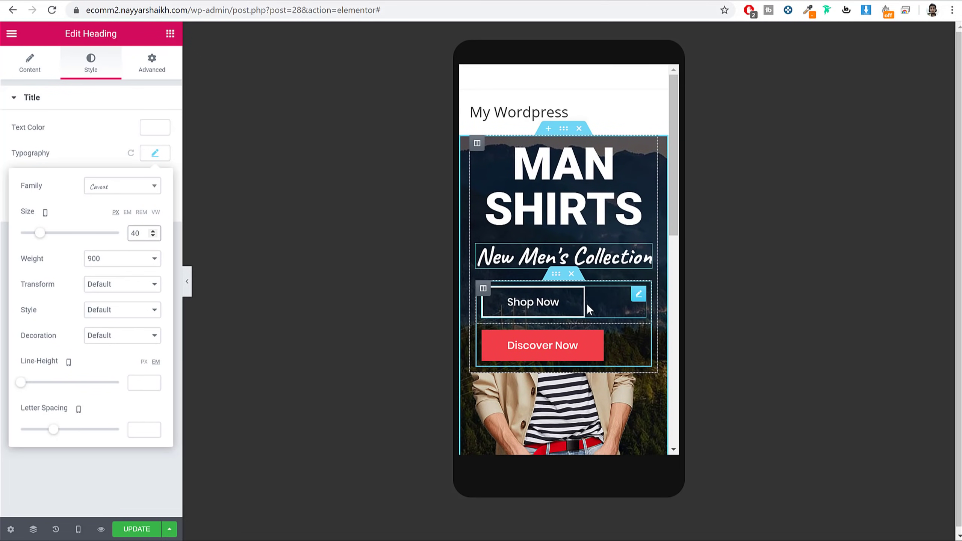
pyautogui.click(530, 314)
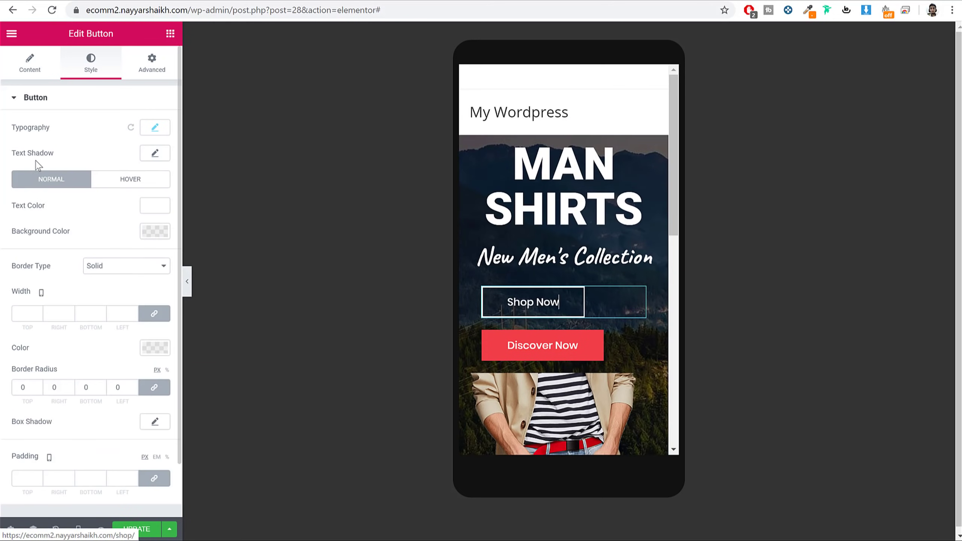
# Center the Shop Now and Discover Now buttons on mobile
pyautogui.click(42, 61)
pyautogui.click(113, 226)
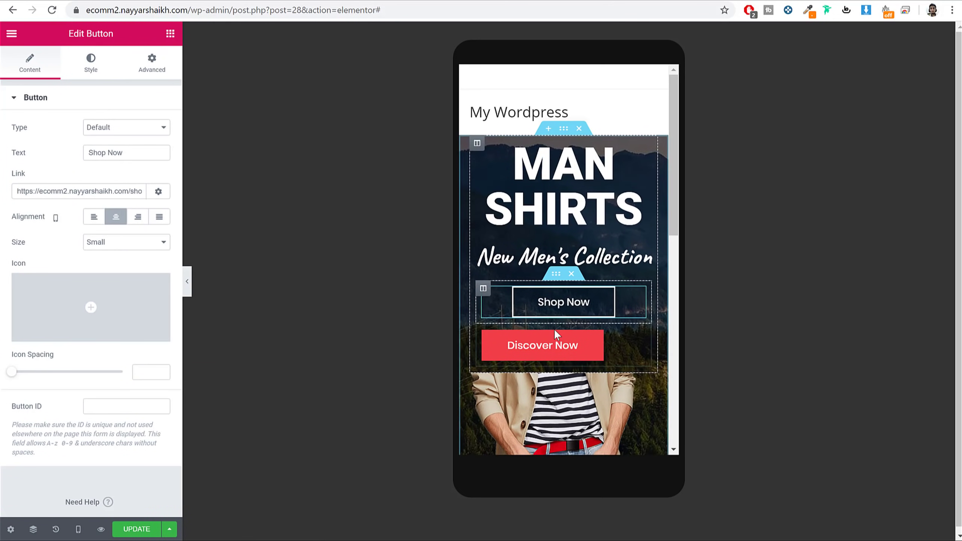
pyautogui.click(528, 358)
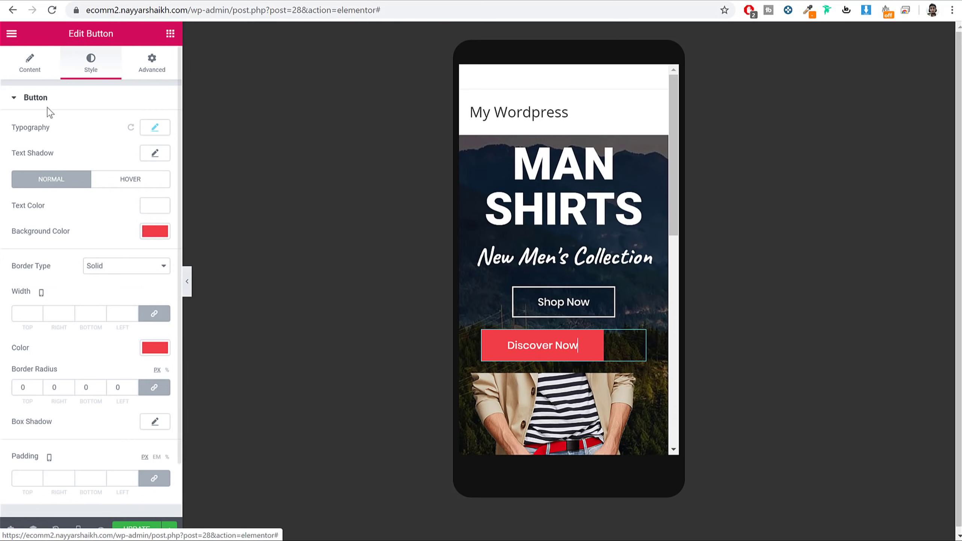
pyautogui.click(44, 63)
pyautogui.click(115, 217)
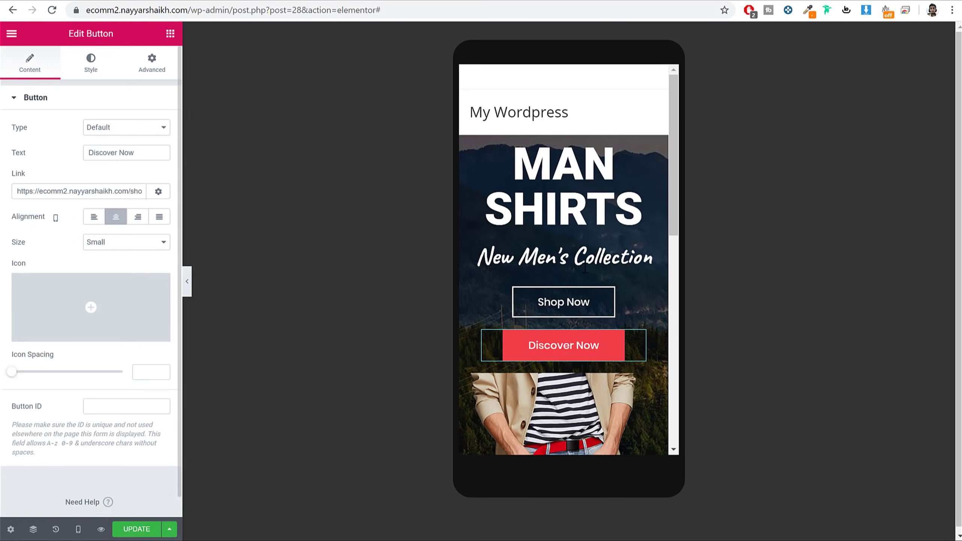
pyautogui.scroll(-5, 631, 303)
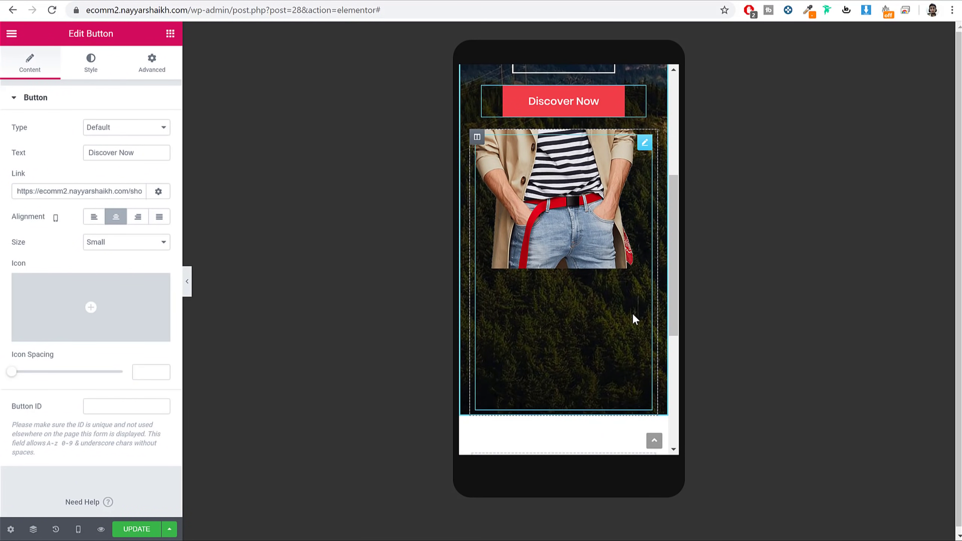
pyautogui.scroll(3, 633, 314)
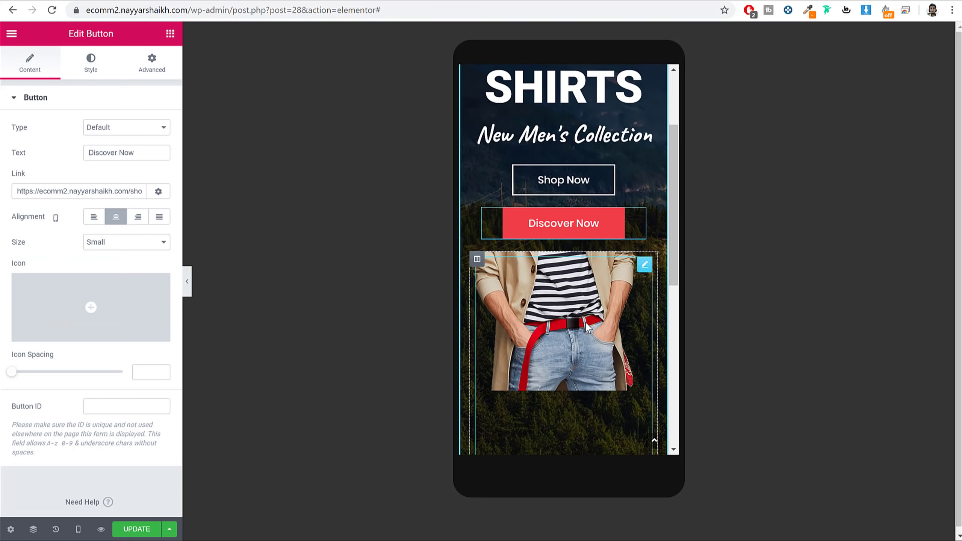
pyautogui.scroll(3, 586, 327)
pyautogui.scroll(-3, 586, 326)
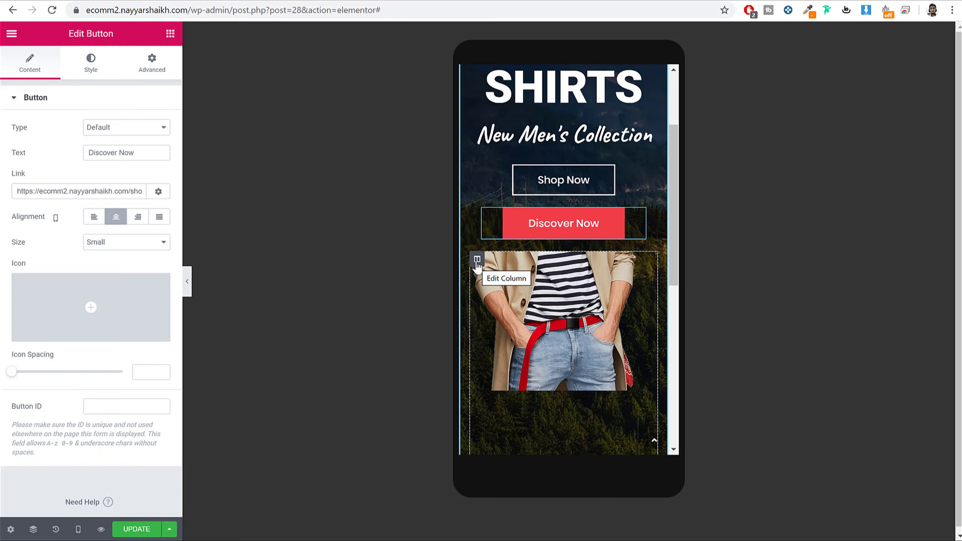
# Turn on Hide On Mobile in the image column's Advanced > Responsive settings
pyautogui.click(153, 65)
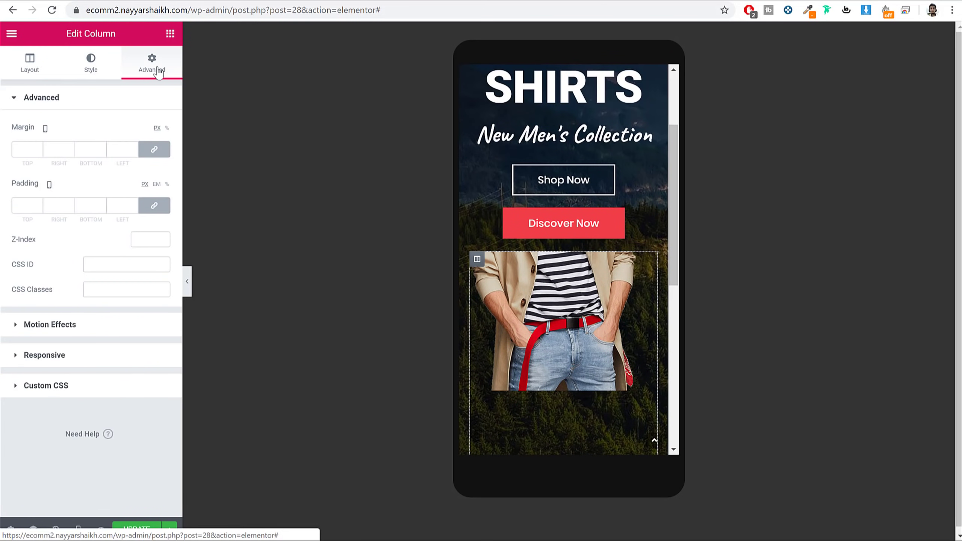
pyautogui.click(79, 358)
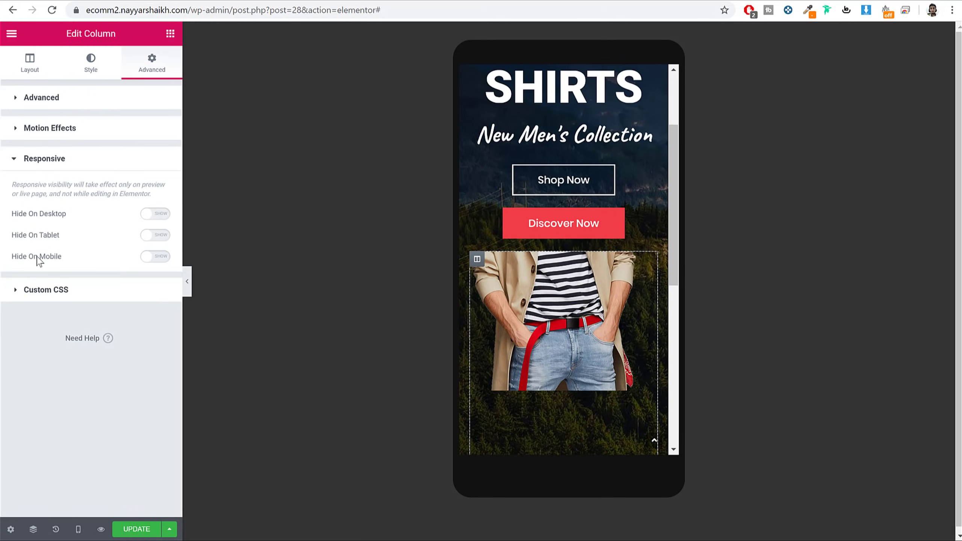
pyautogui.click(151, 257)
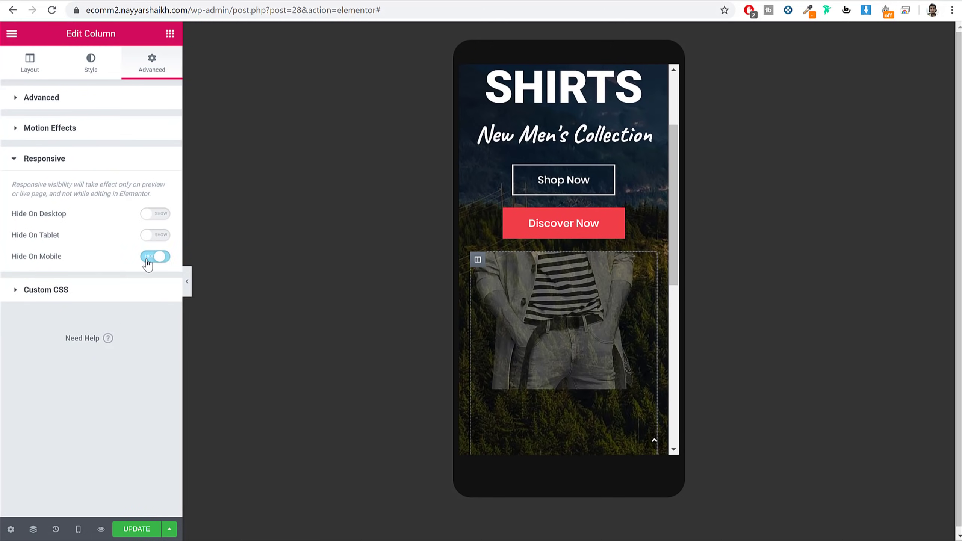
pyautogui.scroll(1, 565, 291)
pyautogui.scroll(3, 571, 311)
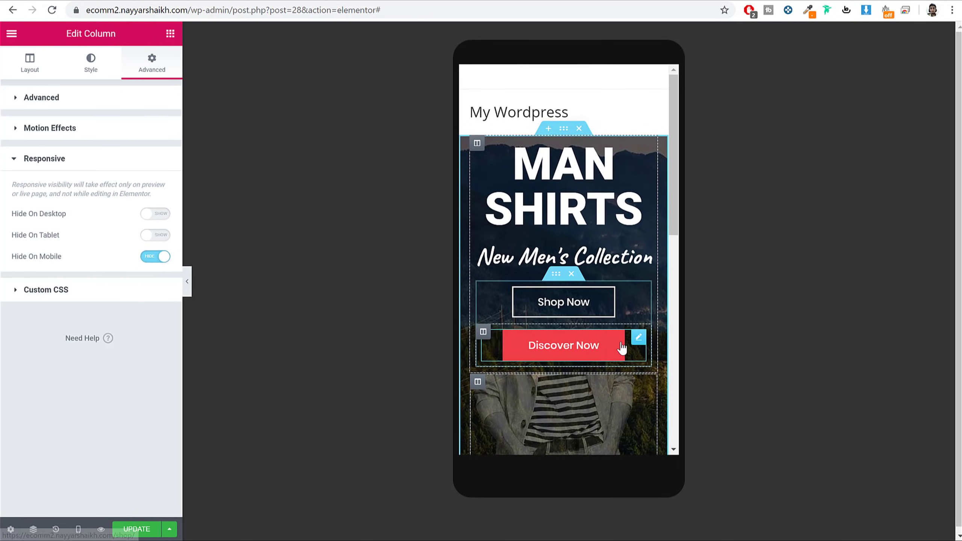
pyautogui.scroll(-3, 555, 331)
pyautogui.scroll(3, 560, 332)
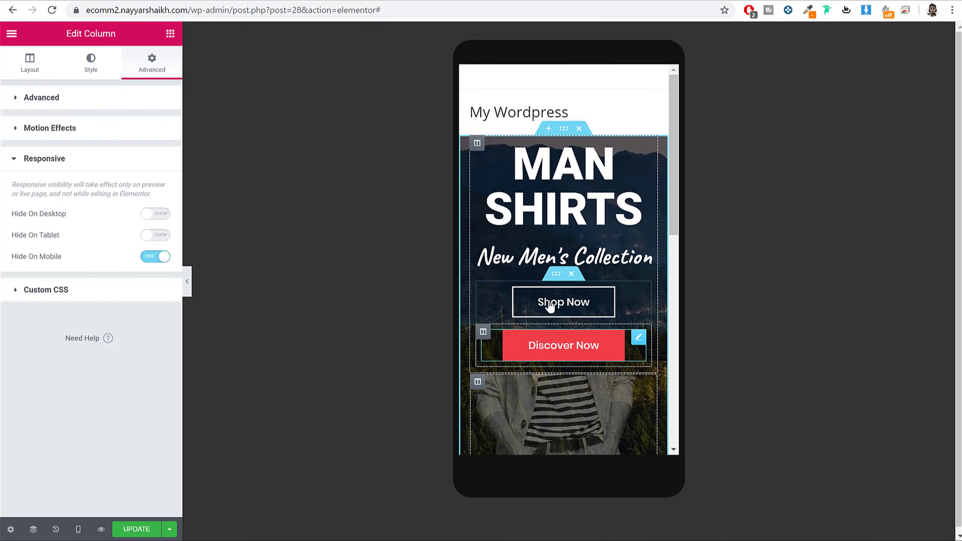
# Unlink the hero section's mobile padding, set Top and Bottom to 50, and save
pyautogui.click(565, 130)
pyautogui.click(152, 64)
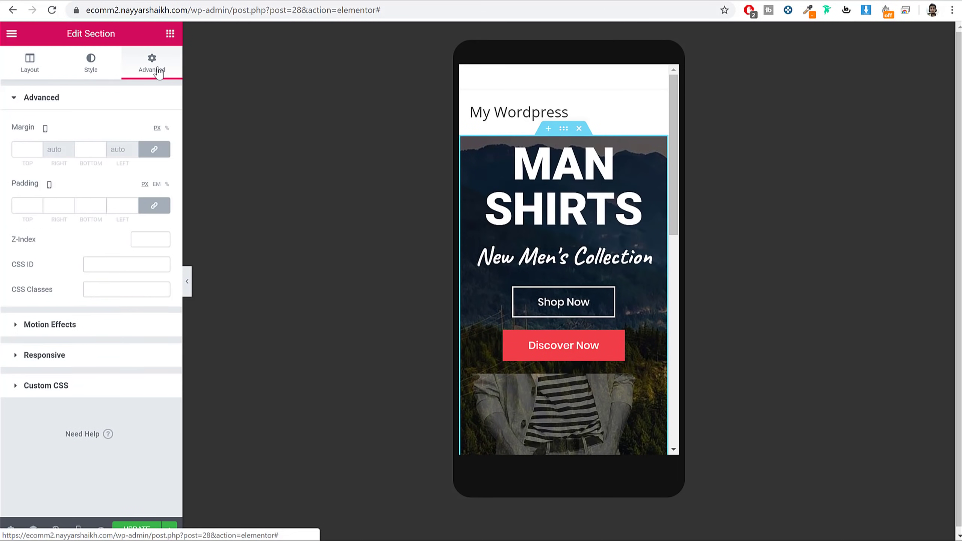
pyautogui.click(24, 207)
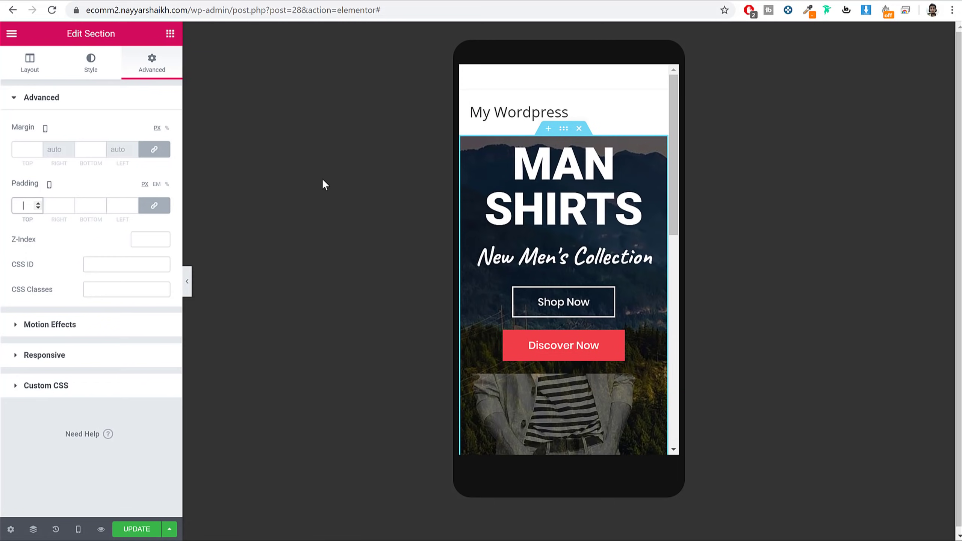
pyautogui.click(154, 206)
pyautogui.doubleClick(27, 206)
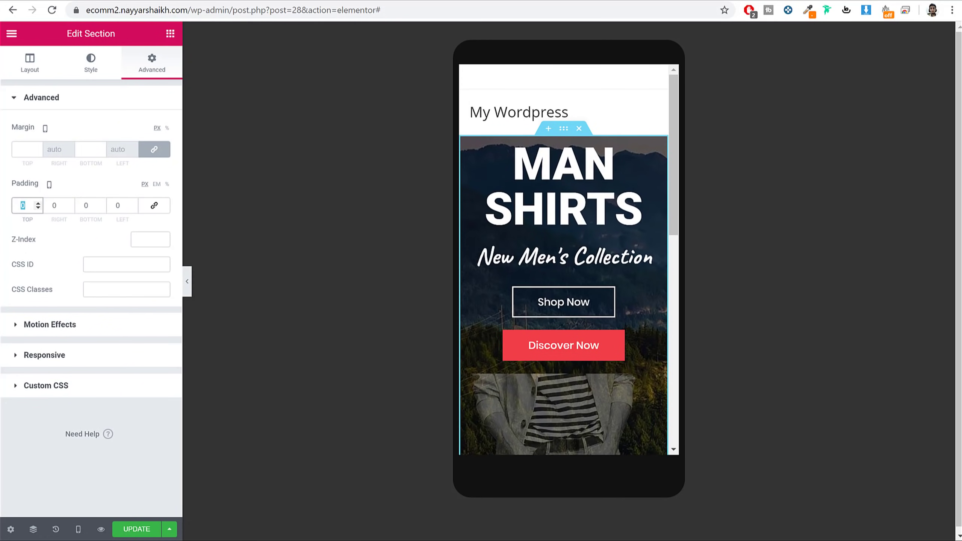
pyautogui.write('50')
pyautogui.press('Tab')
pyautogui.press('Tab')
pyautogui.write('50')
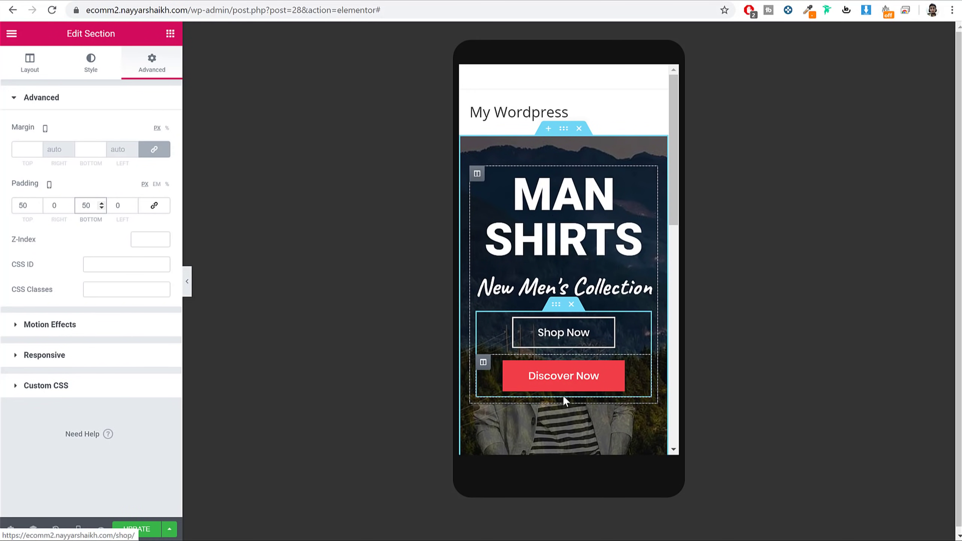
pyautogui.click(132, 530)
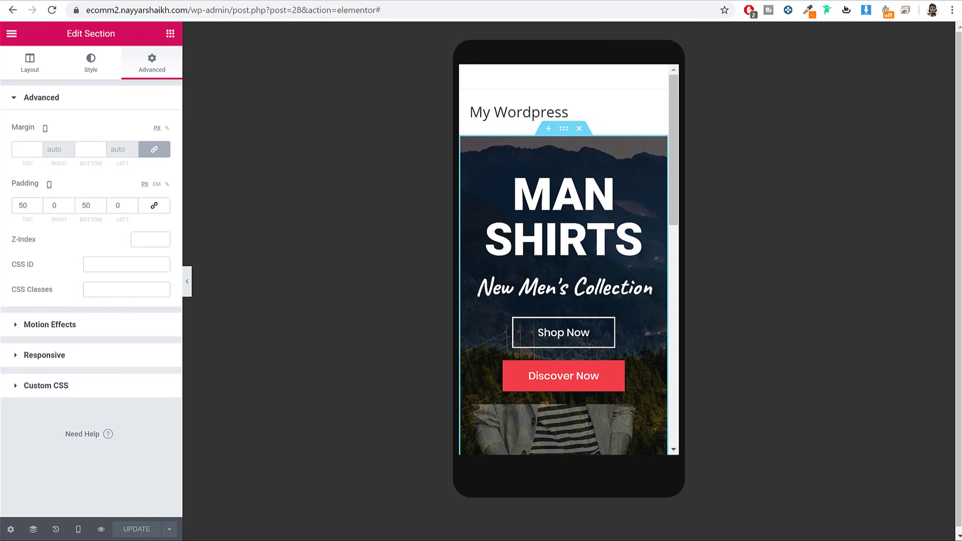
# In tablet preview, set the MAN SHIRTS heading's typography size to 72
pyautogui.click(80, 530)
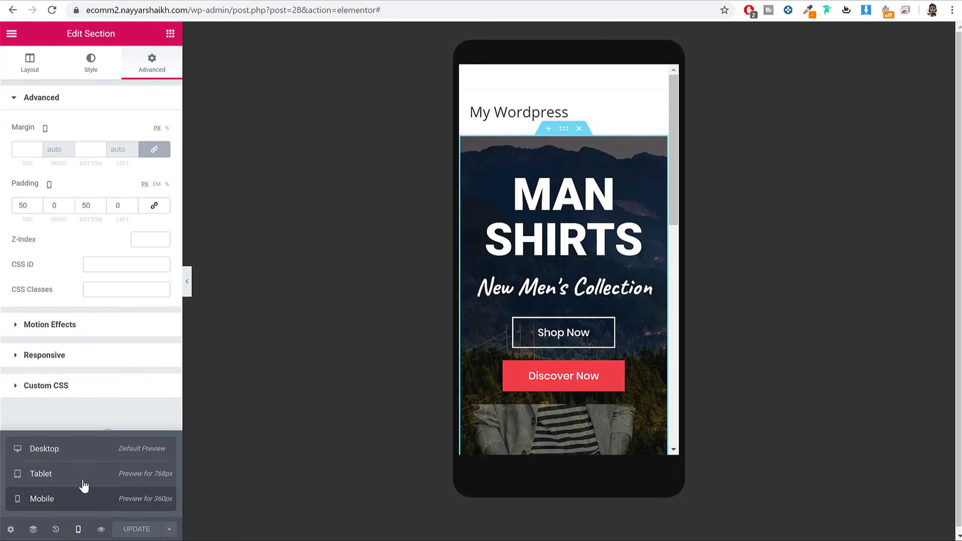
pyautogui.click(83, 479)
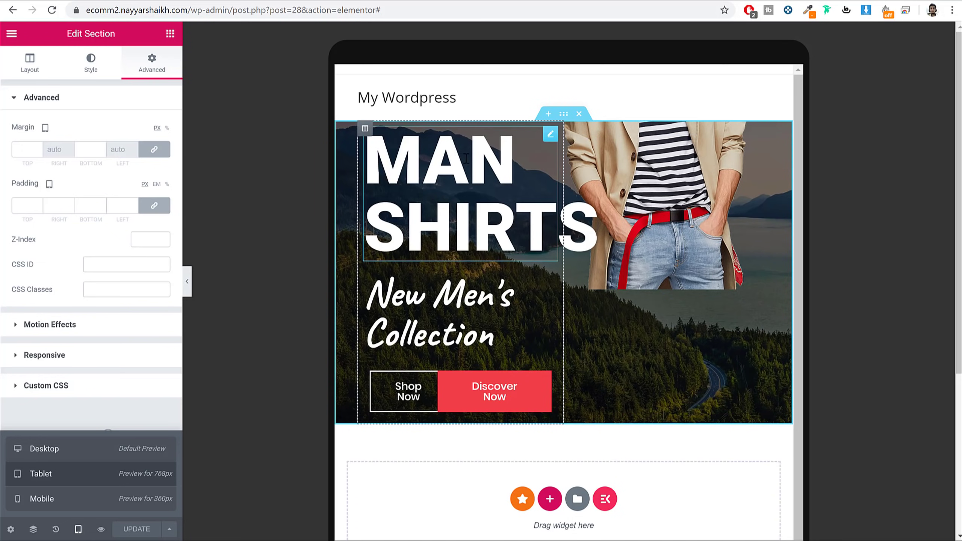
pyautogui.click(497, 162)
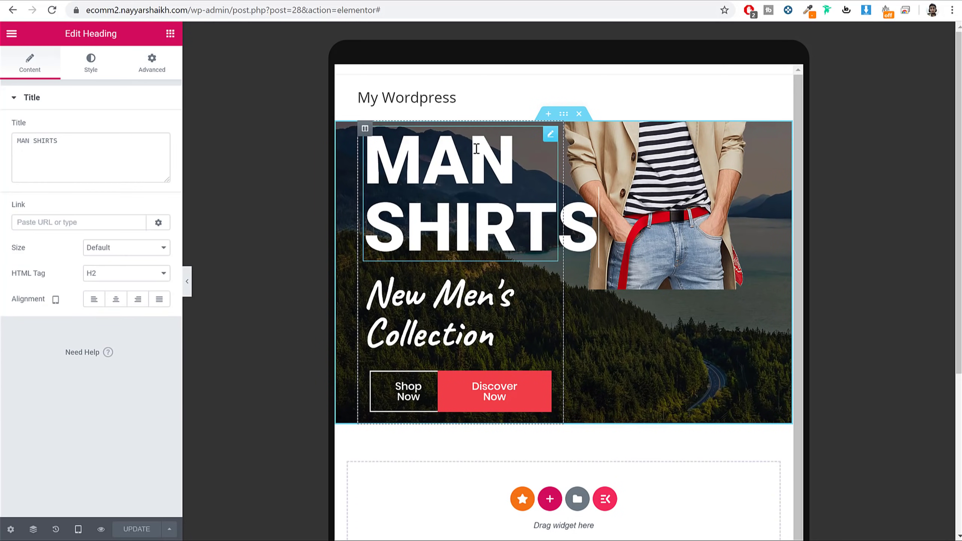
pyautogui.click(97, 62)
pyautogui.click(153, 154)
pyautogui.click(145, 234)
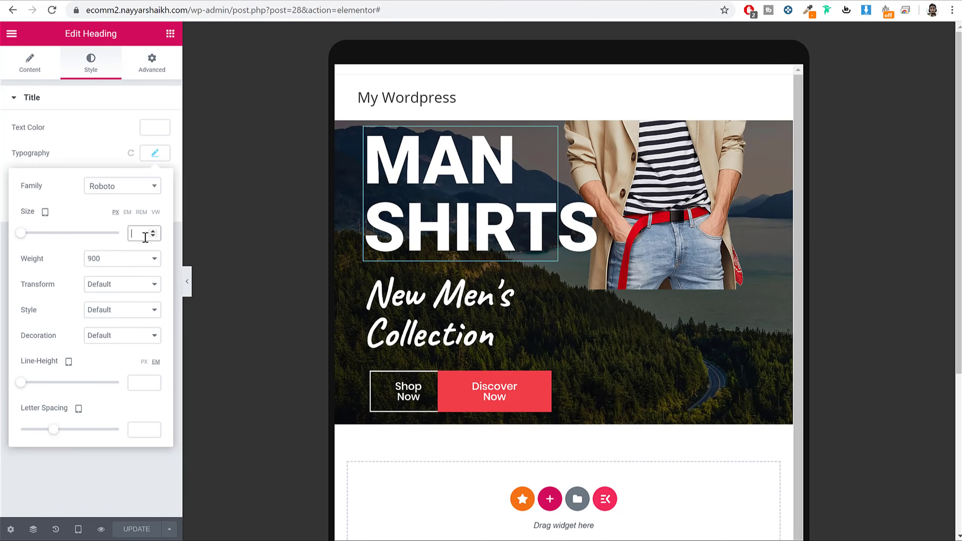
pyautogui.write('72')
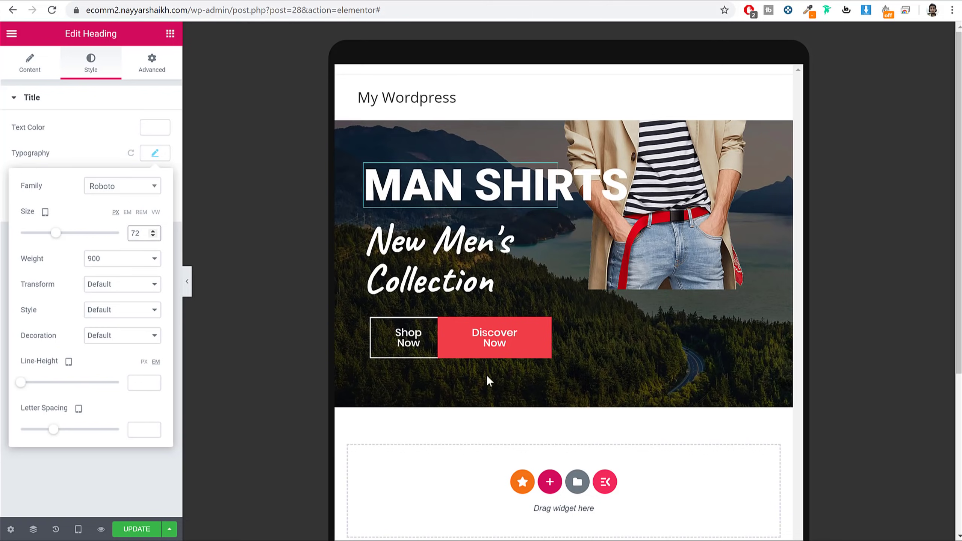
# Set the New Men's Collection subtitle's tablet typography size to 44
pyautogui.click(448, 259)
pyautogui.click(154, 154)
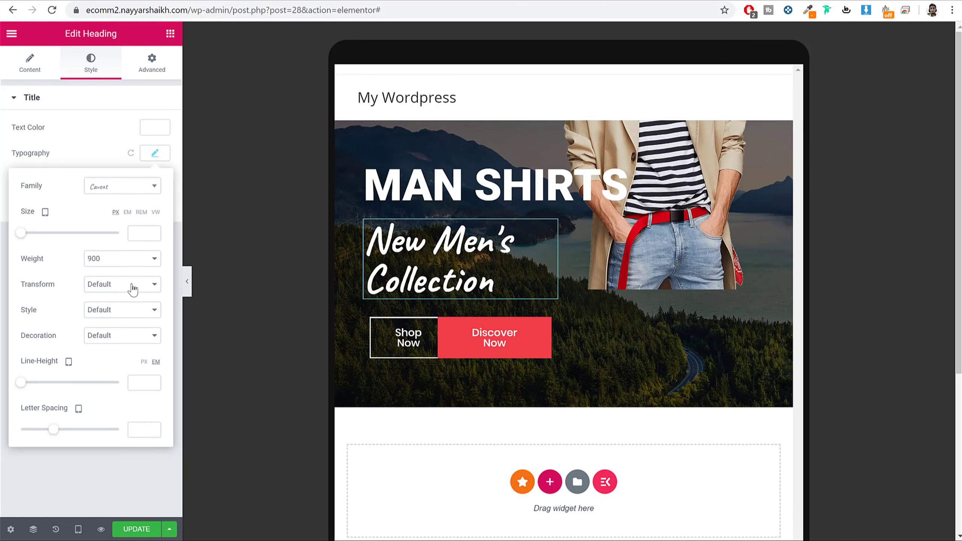
pyautogui.click(142, 232)
pyautogui.write('1')
pyautogui.write('44')
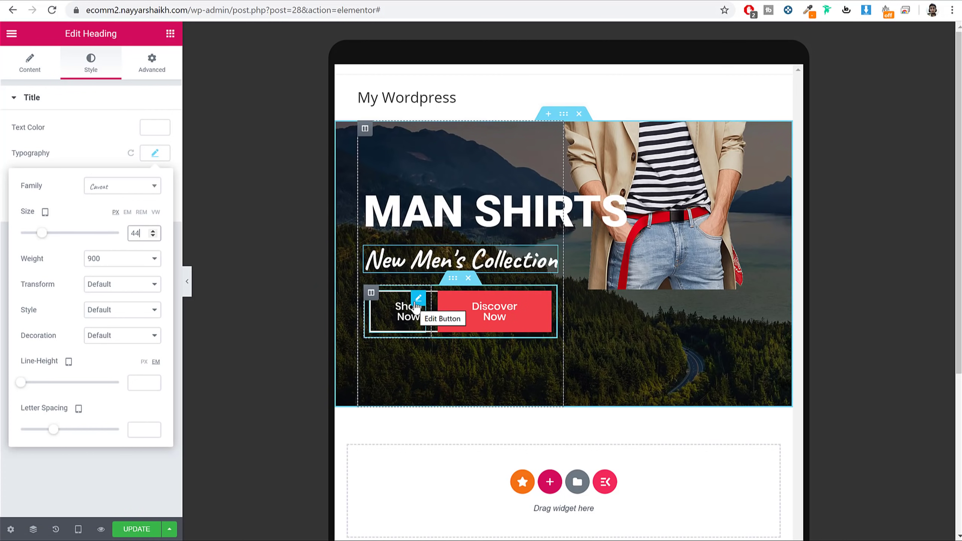
# Set the Shop Now button's tablet typography size to 14px
pyautogui.click(418, 299)
pyautogui.click(439, 391)
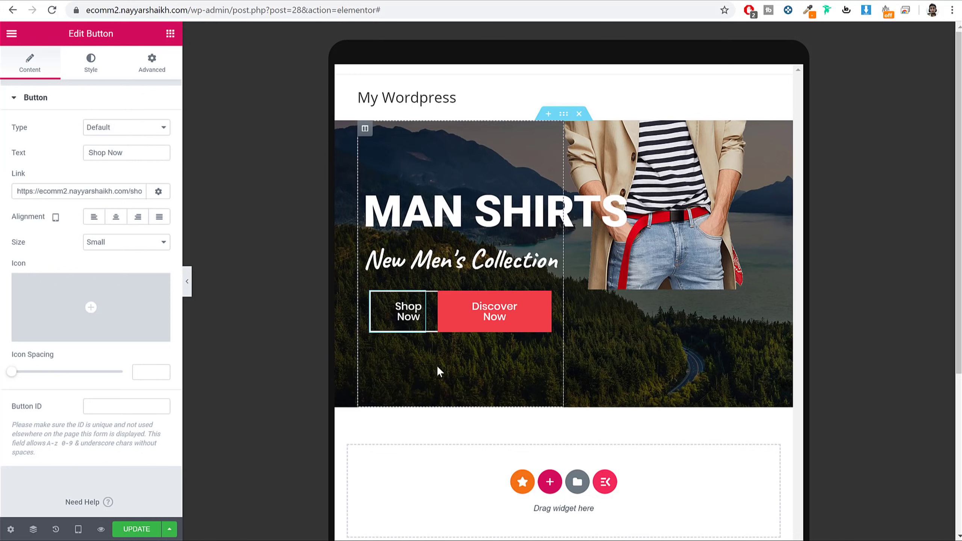
pyautogui.click(93, 65)
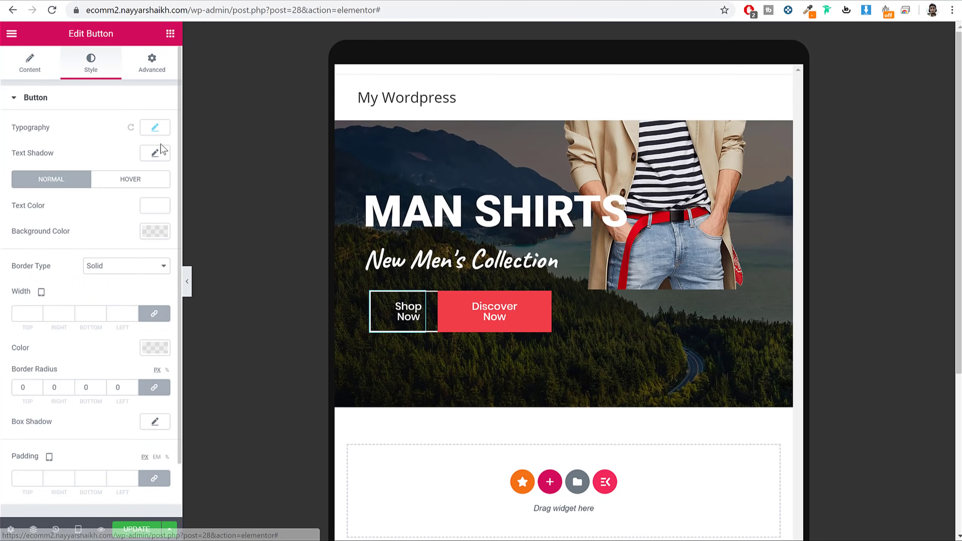
pyautogui.click(152, 128)
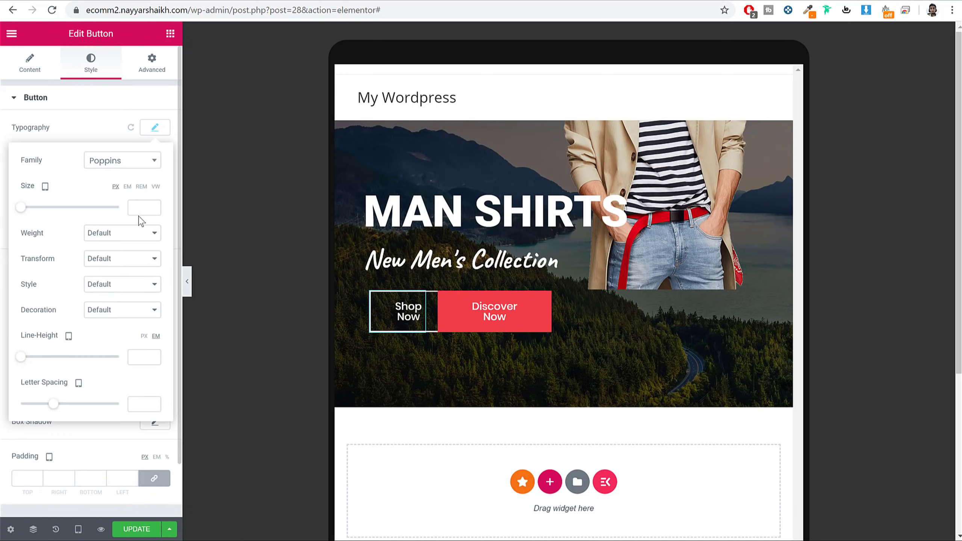
pyautogui.click(138, 208)
pyautogui.write('14')
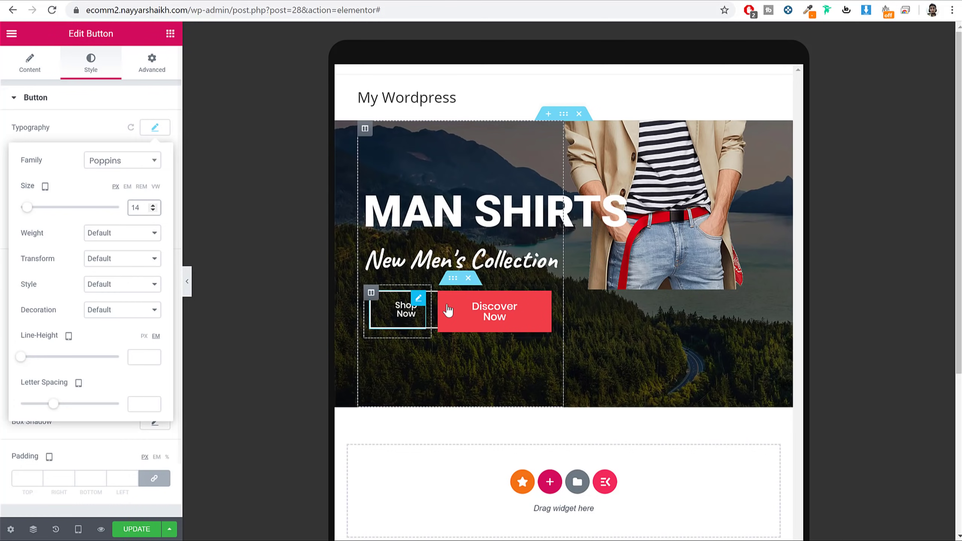
# Set the Discover Now button's tablet typography size to 14px
pyautogui.click(519, 311)
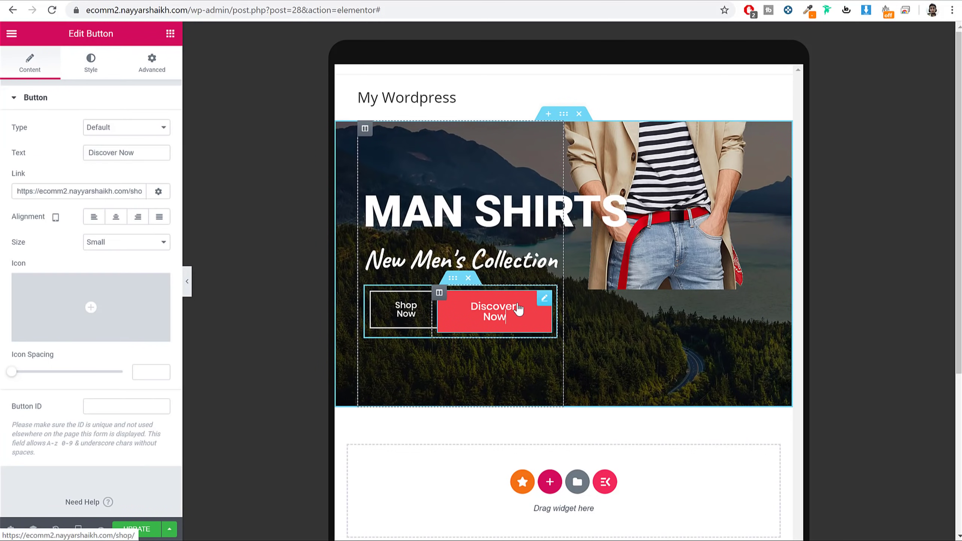
pyautogui.click(89, 67)
pyautogui.click(155, 128)
pyautogui.click(139, 208)
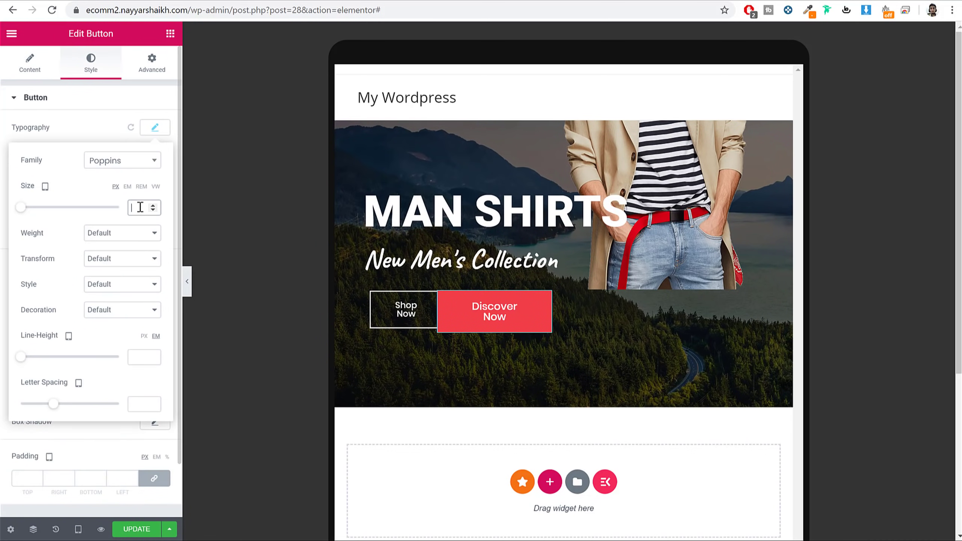
pyautogui.write('14')
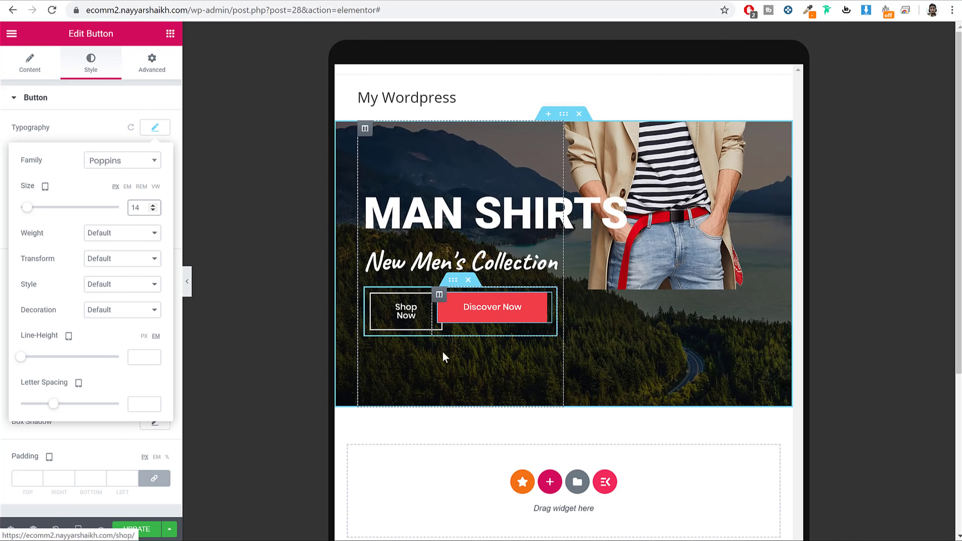
# Set the Discover Now button's padding to 0
pyautogui.click(109, 448)
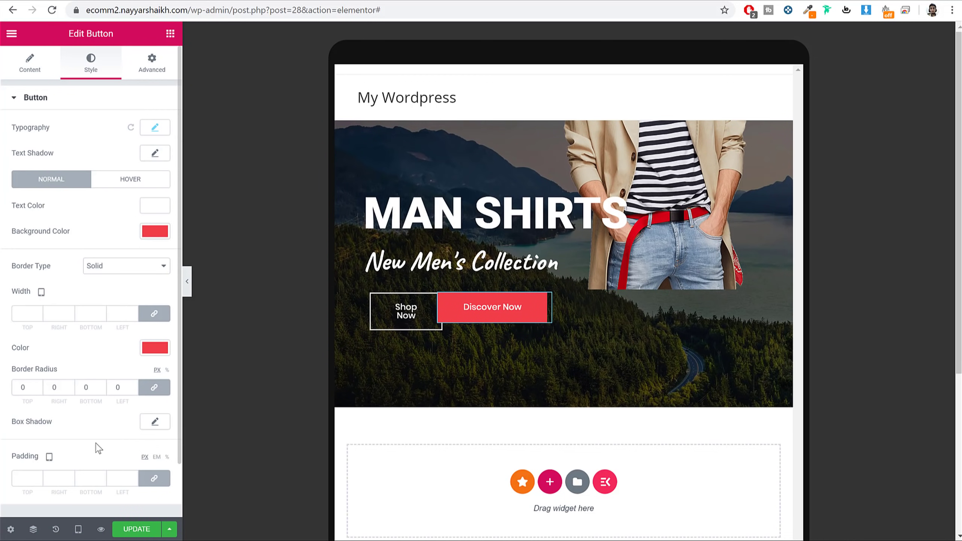
pyautogui.scroll(-2, 96, 443)
pyautogui.click(38, 421)
pyautogui.click(14, 419)
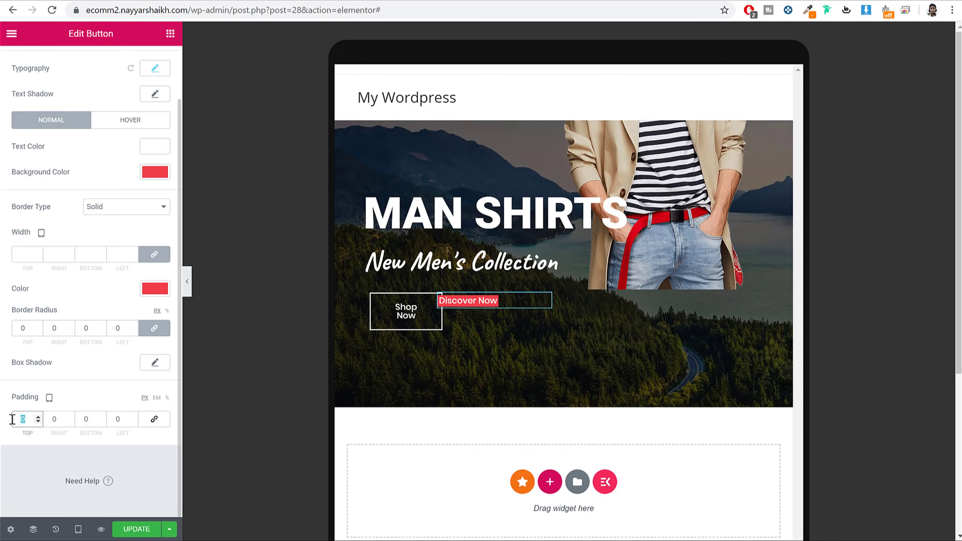
# Enter 10, 20, 10 and 10 as the Discover Now button's top, right, bottom and left padding
pyautogui.write('10')
pyautogui.press('Tab')
pyautogui.write('20')
pyautogui.press('Tab')
pyautogui.write('10')
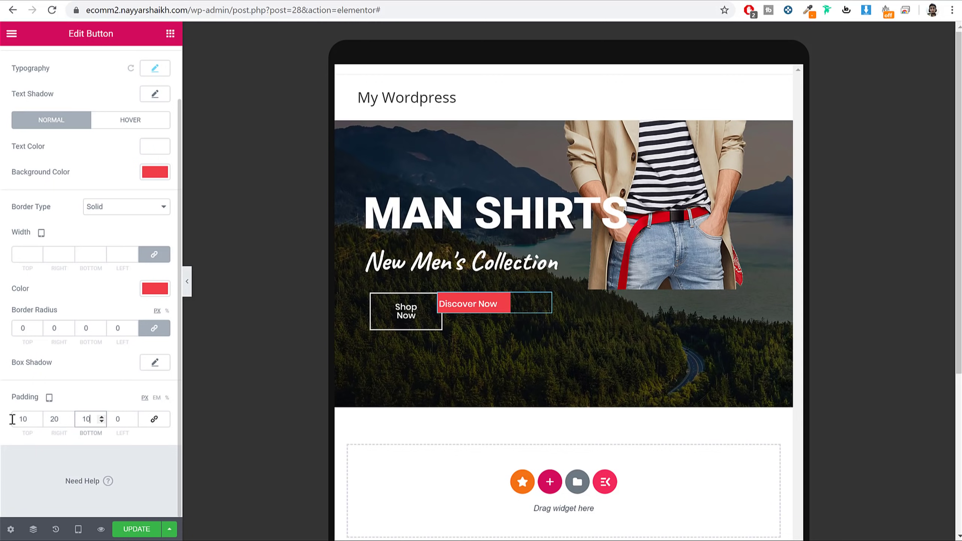
pyautogui.press('Tab')
pyautogui.write('1')
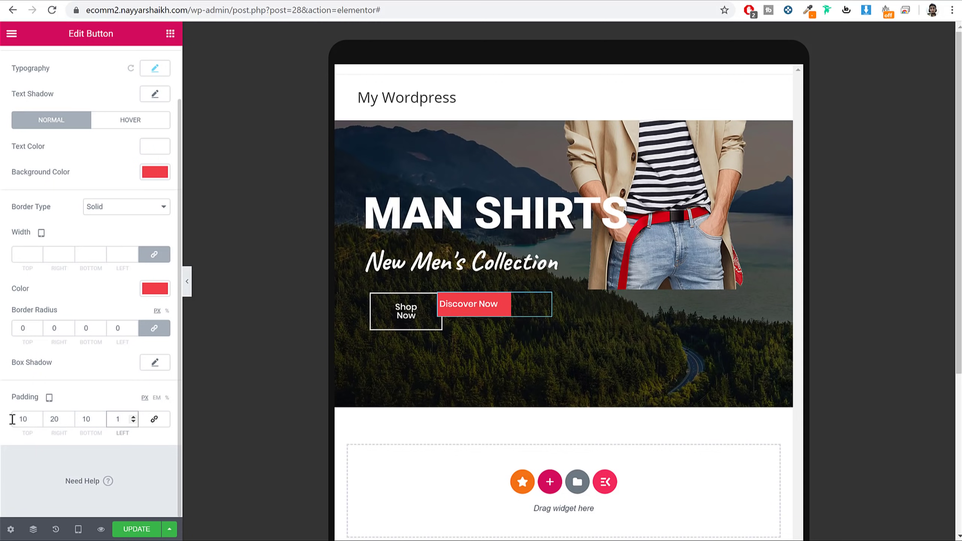
pyautogui.write('0')
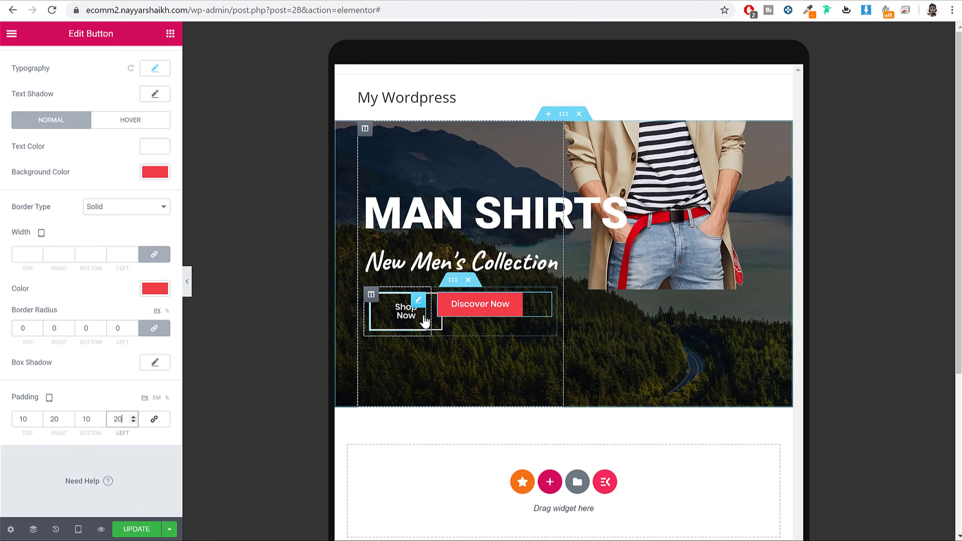
# Give the Shop Now button unlinked padding of 10, 20, 10, 20
pyautogui.click(425, 322)
pyautogui.click(30, 62)
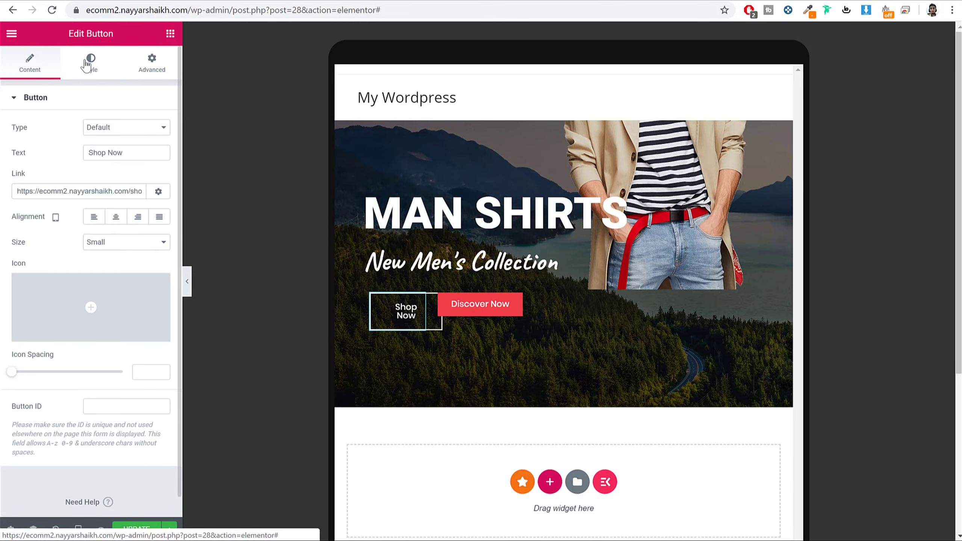
pyautogui.click(91, 63)
pyautogui.scroll(-2, 65, 481)
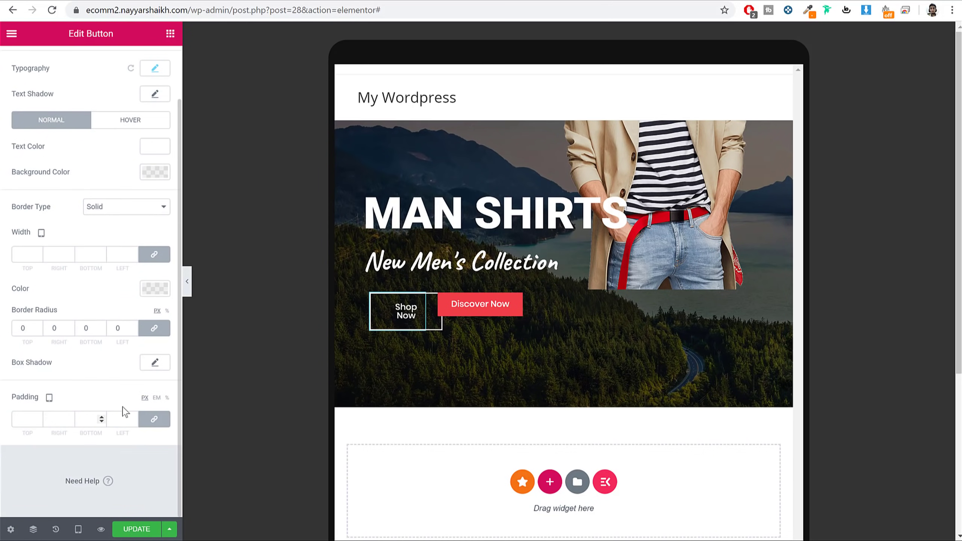
pyautogui.click(154, 419)
pyautogui.click(20, 418)
pyautogui.write('10')
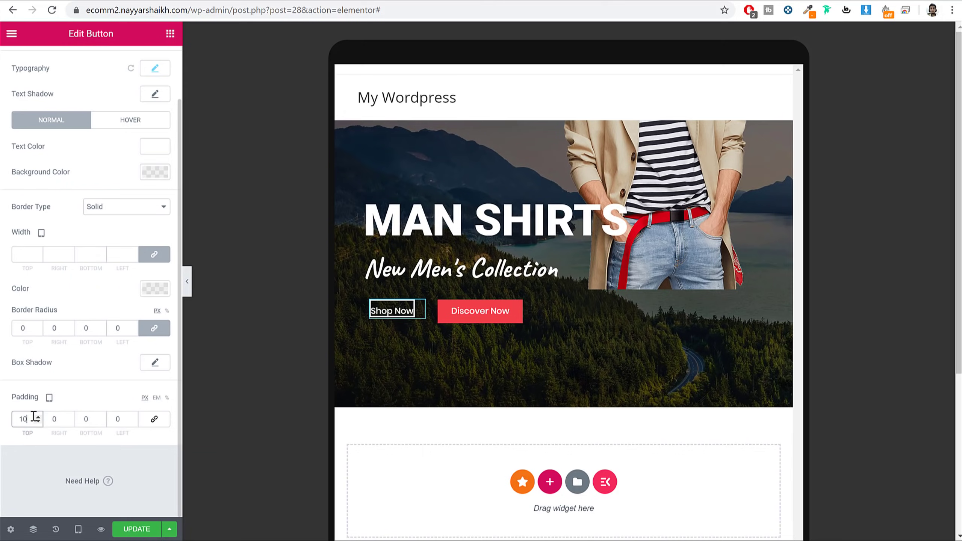
pyautogui.press('Tab')
pyautogui.write('20')
pyautogui.press('Tab')
pyautogui.write('10')
pyautogui.press('Tab')
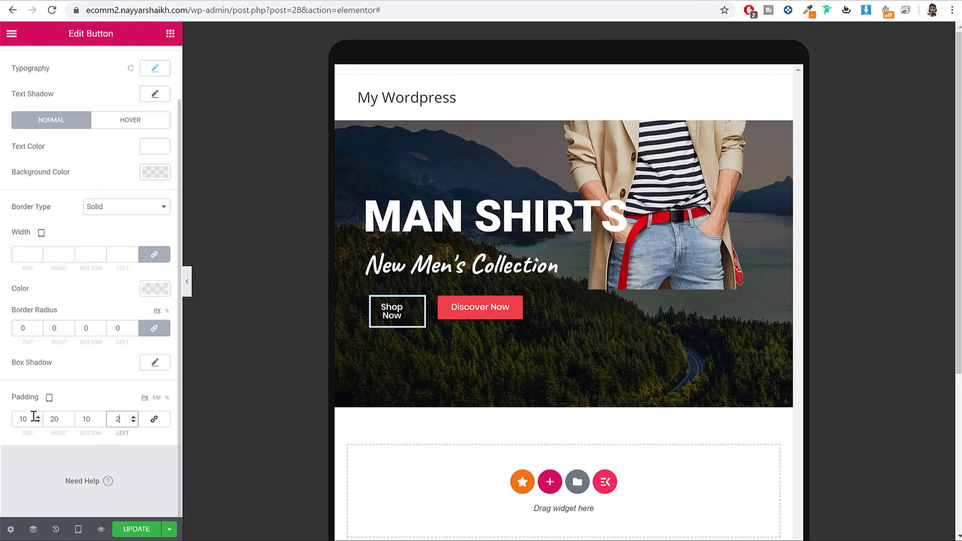
pyautogui.write('20')
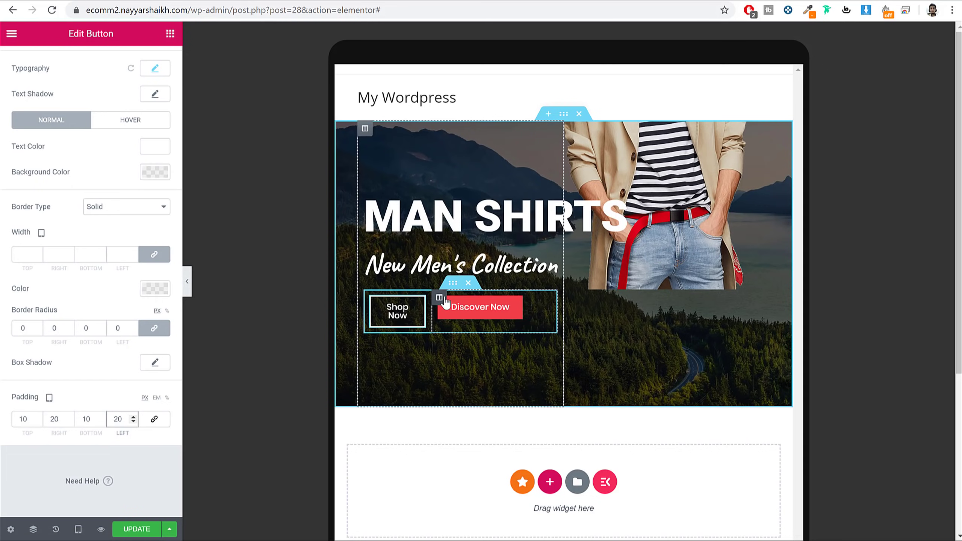
pyautogui.click(440, 299)
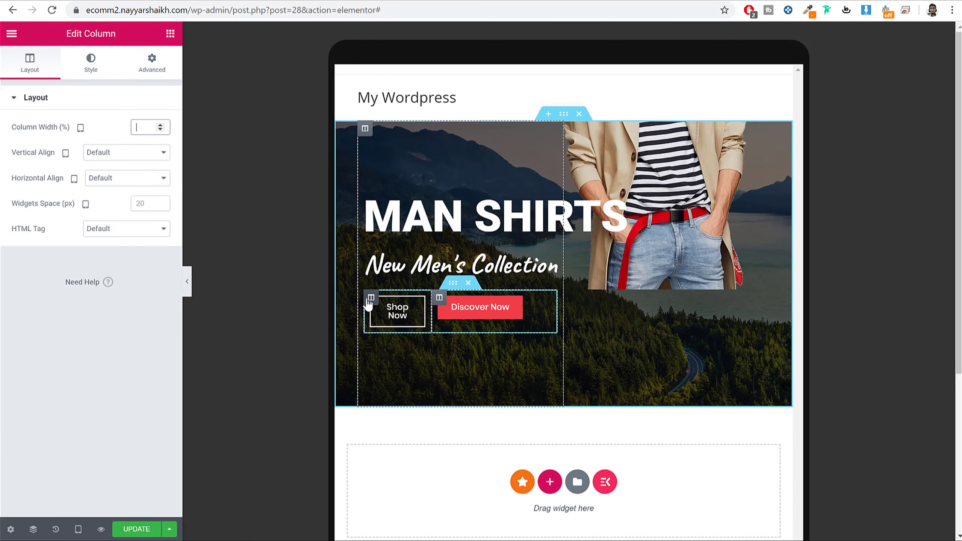
# Set the Shop Now column width to 45 and Discover Now column to 55, then save
pyautogui.click(371, 298)
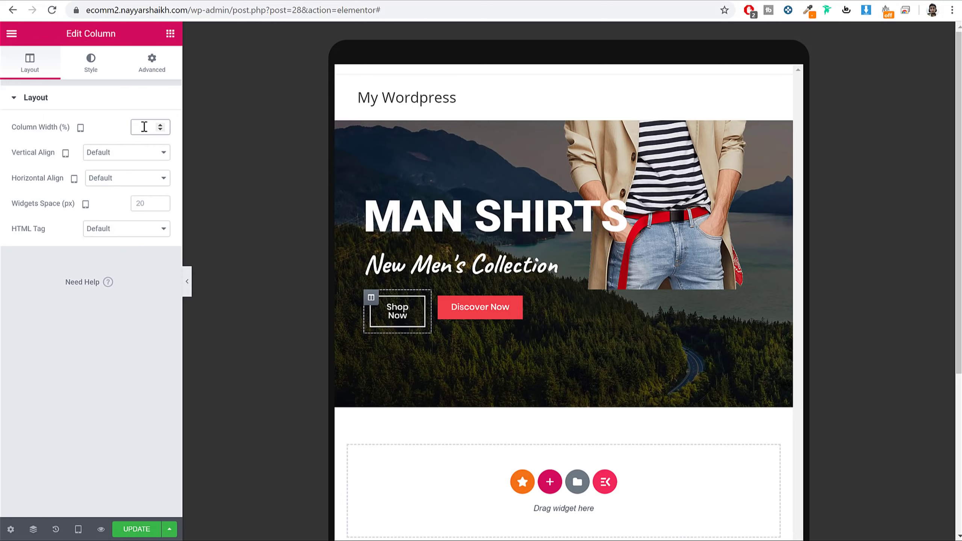
pyautogui.click(144, 127)
pyautogui.write('45')
pyautogui.click(459, 300)
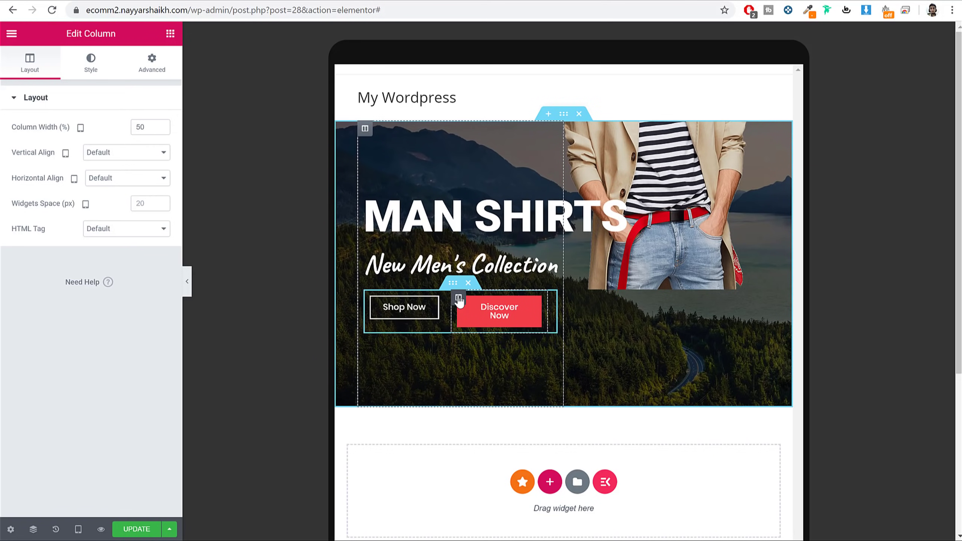
pyautogui.moveTo(145, 127); pyautogui.dragTo(116, 133)
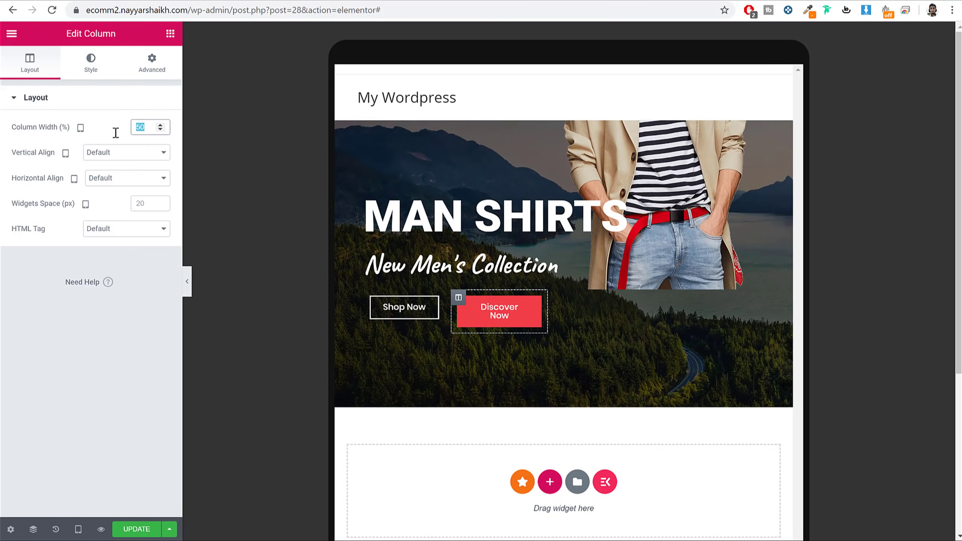
pyautogui.write('55')
pyautogui.click(139, 529)
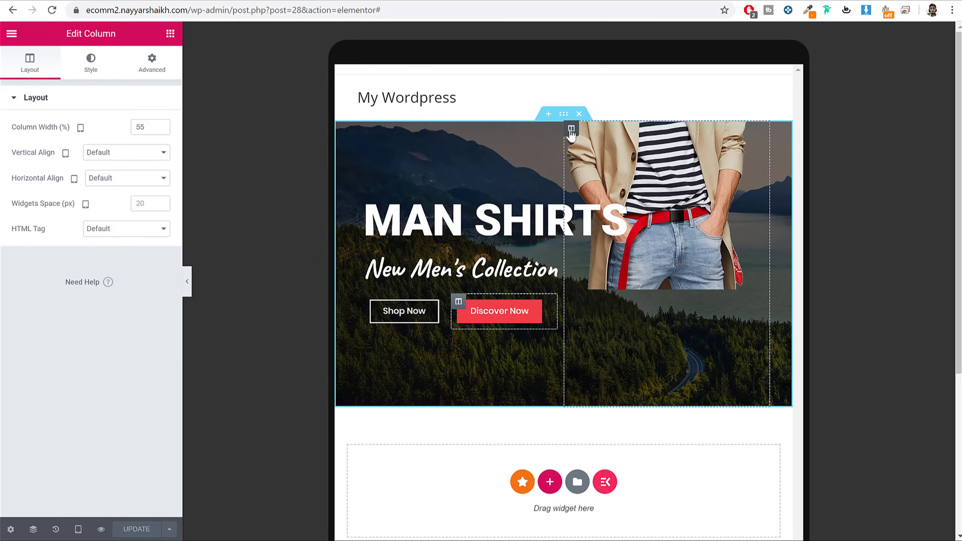
# Set the photo column's background position to Center Left, save, and preview on Desktop
pyautogui.click(152, 63)
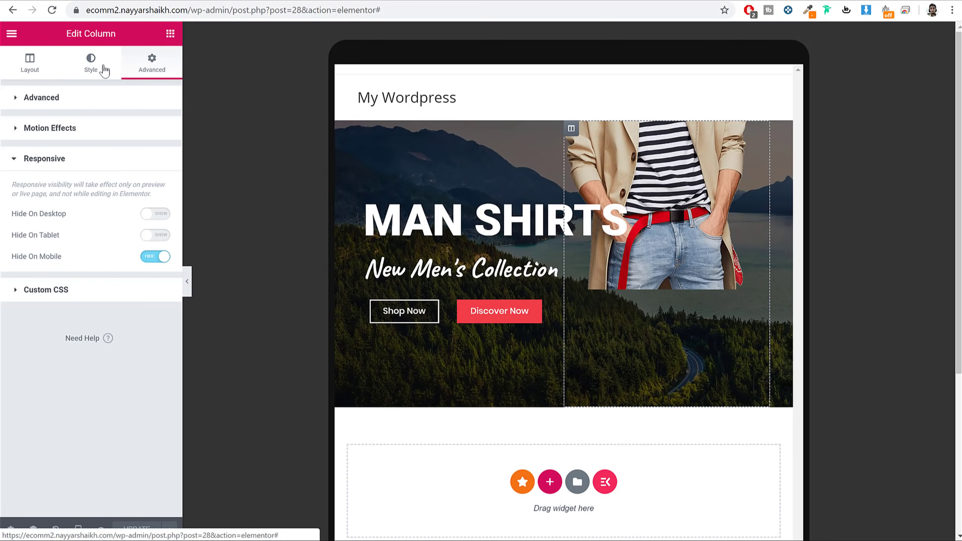
pyautogui.click(99, 64)
pyautogui.scroll(-1, 112, 292)
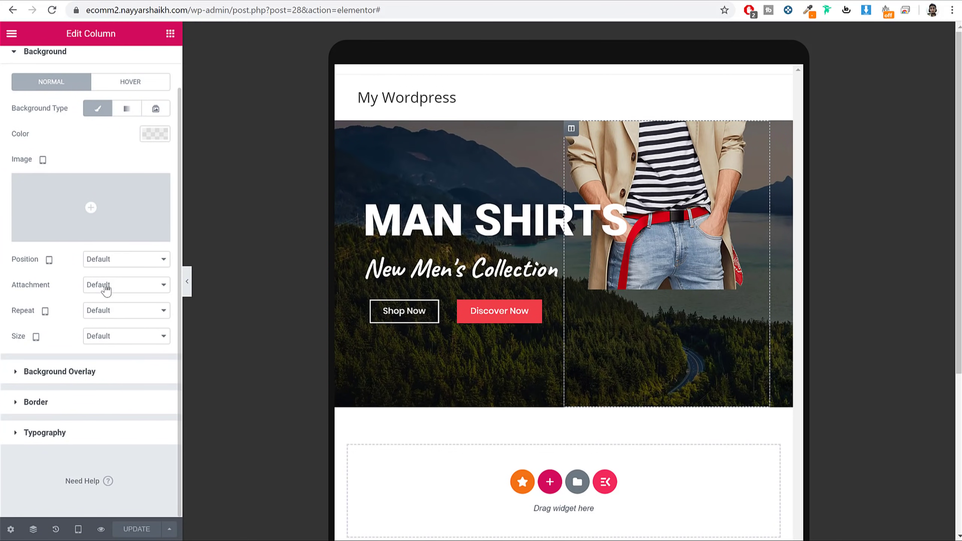
pyautogui.click(136, 261)
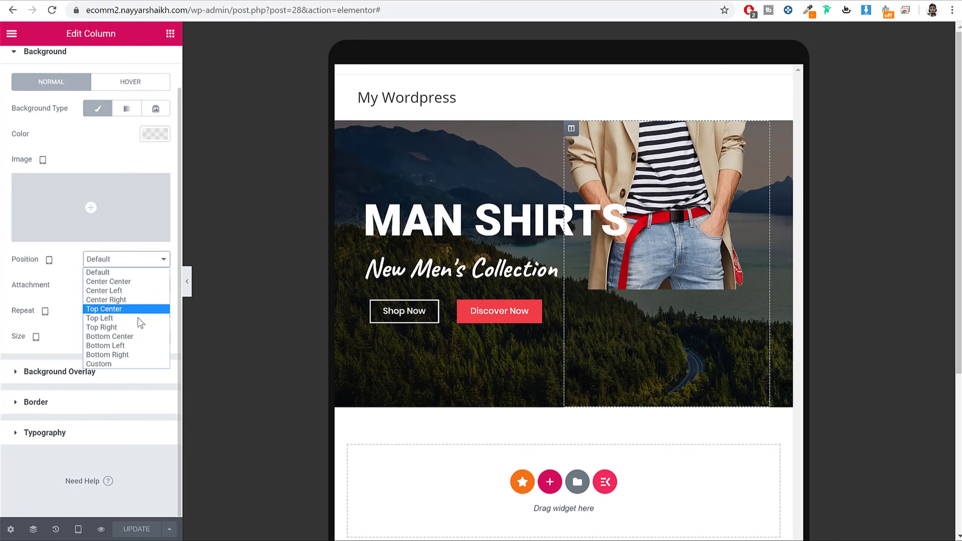
pyautogui.click(140, 300)
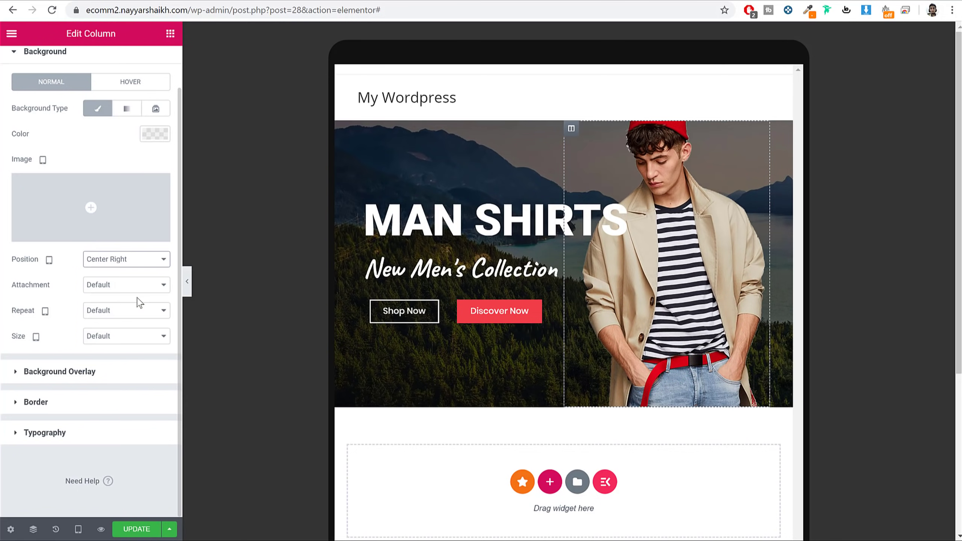
pyautogui.click(137, 260)
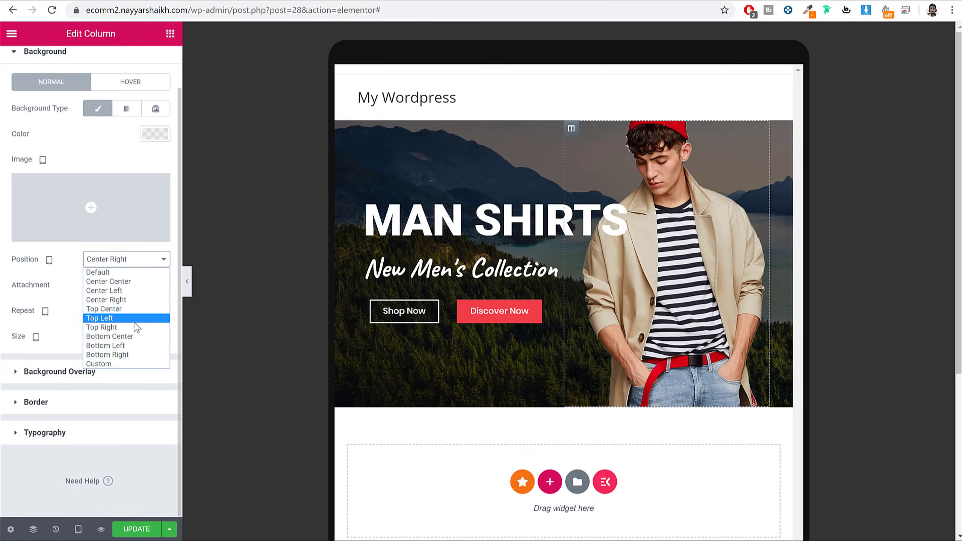
pyautogui.click(134, 290)
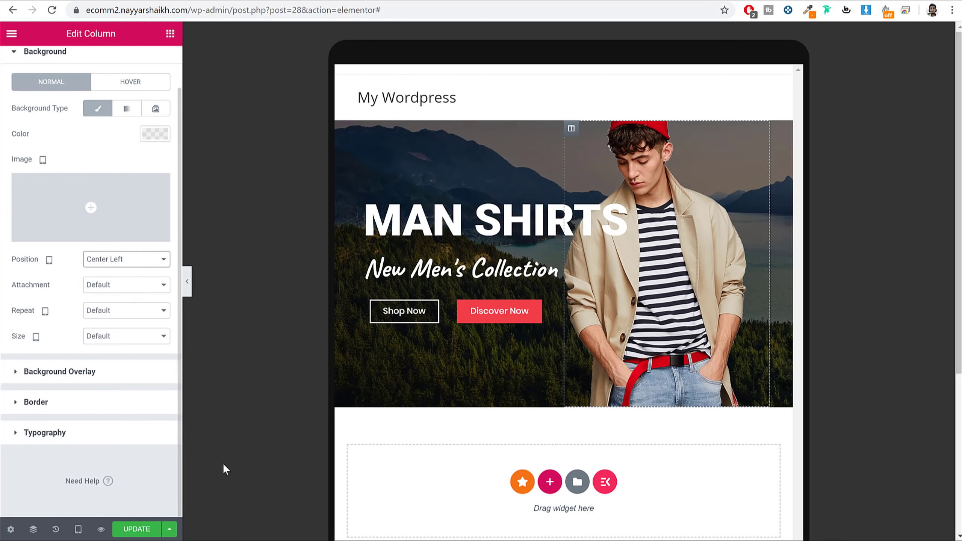
pyautogui.click(128, 530)
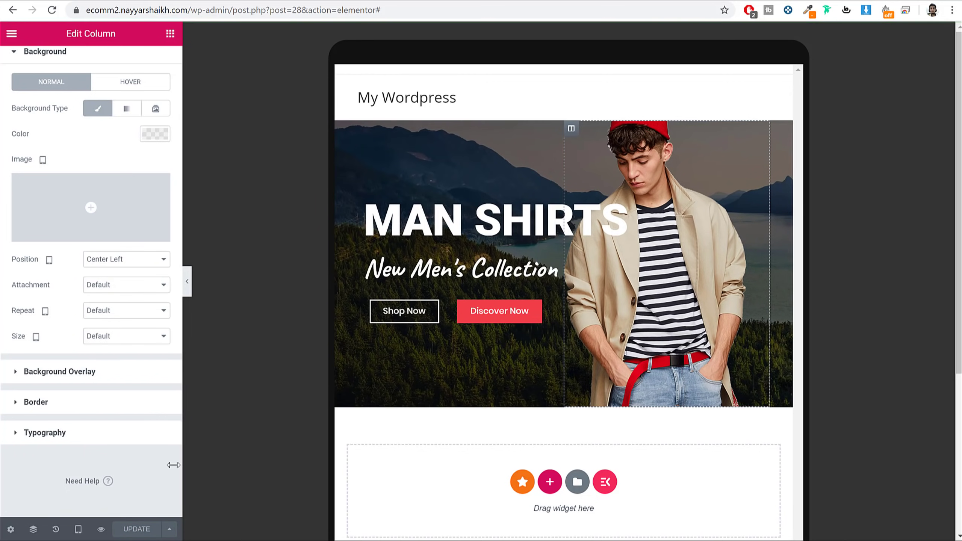
pyautogui.click(88, 523)
pyautogui.click(79, 454)
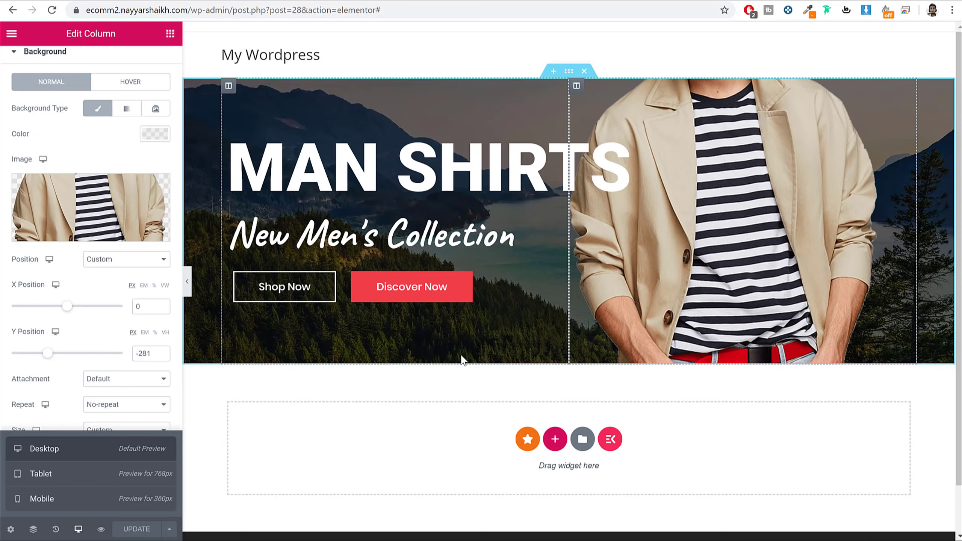
# Review the live homepage's Featured Categories area for reference
pyautogui.click(97, 22)
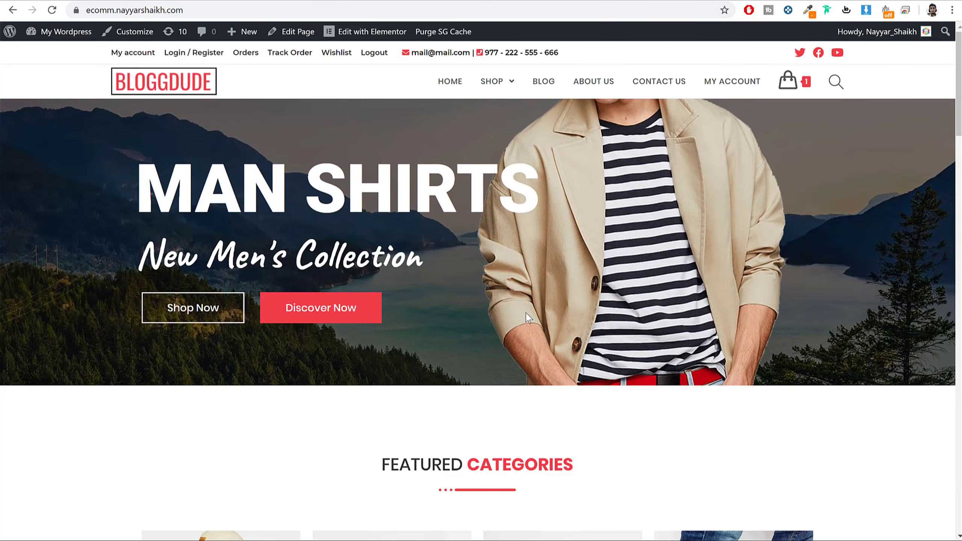
pyautogui.scroll(-15, 554, 261)
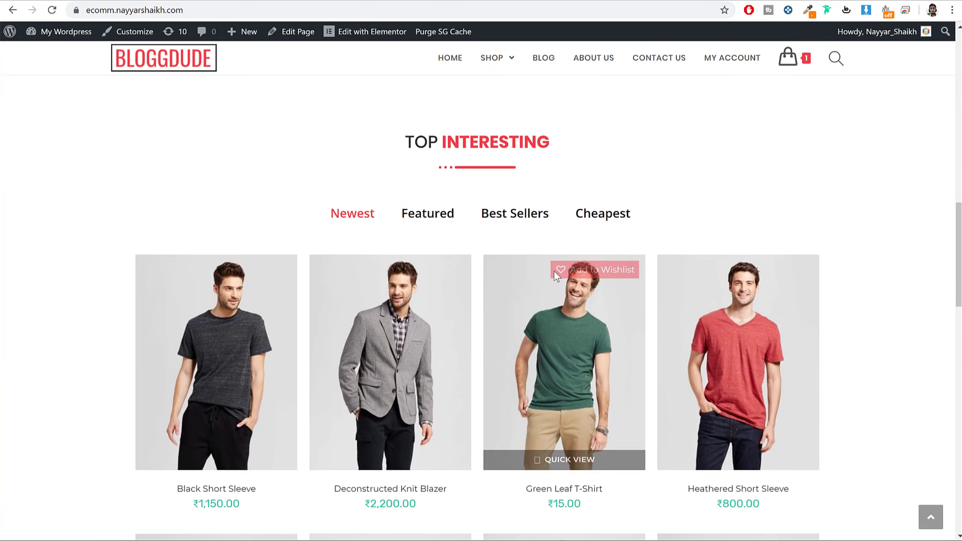
pyautogui.scroll(15, 554, 275)
pyautogui.scroll(-6, 558, 283)
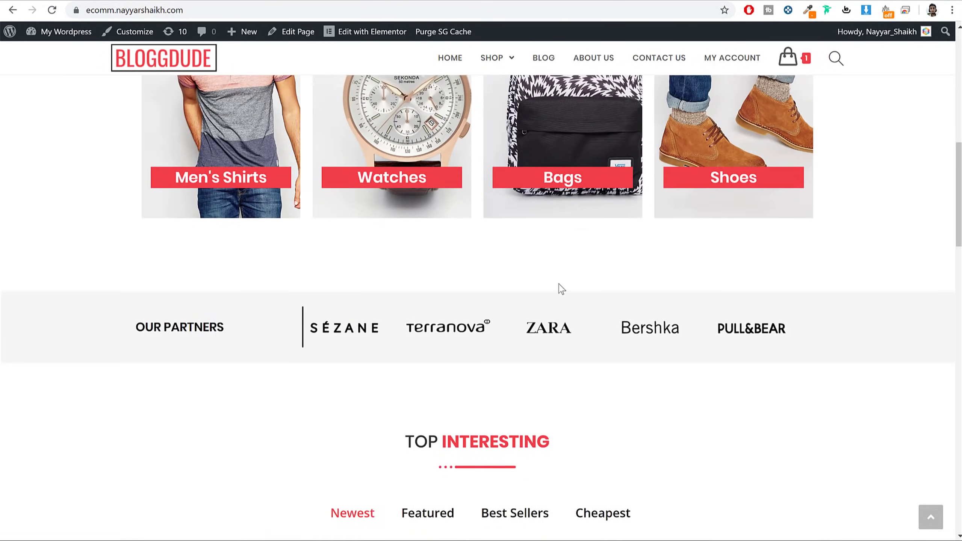
pyautogui.scroll(-15, 559, 286)
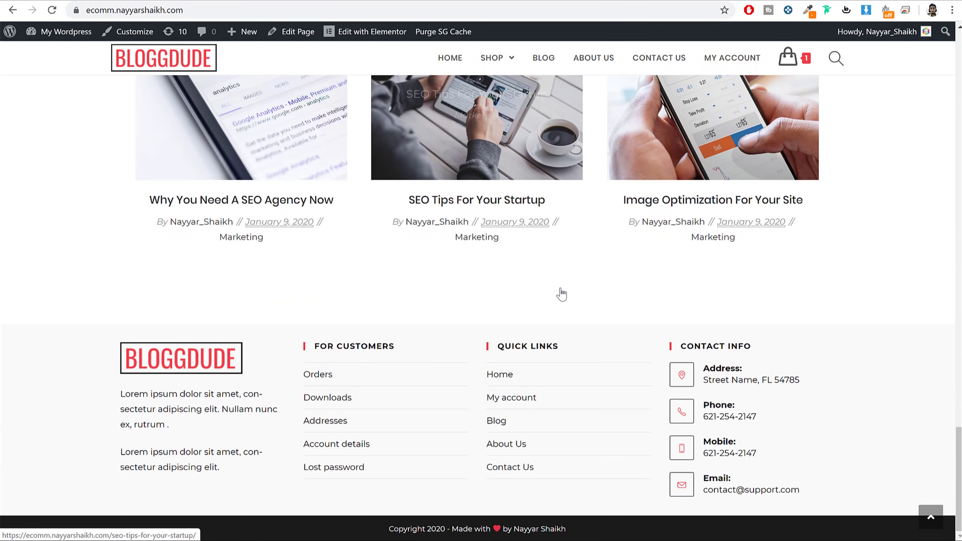
pyautogui.scroll(20, 563, 303)
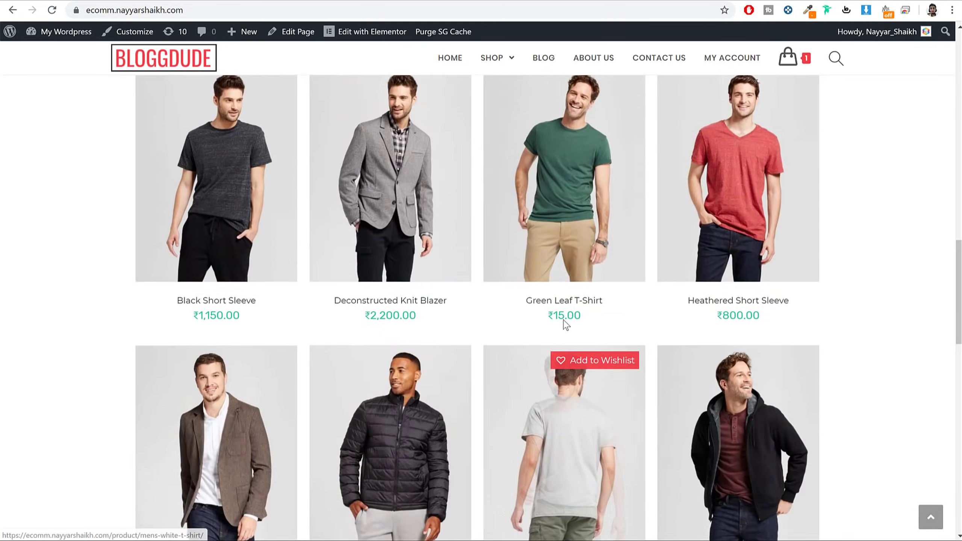
pyautogui.scroll(3, 565, 324)
pyautogui.scroll(-10, 565, 322)
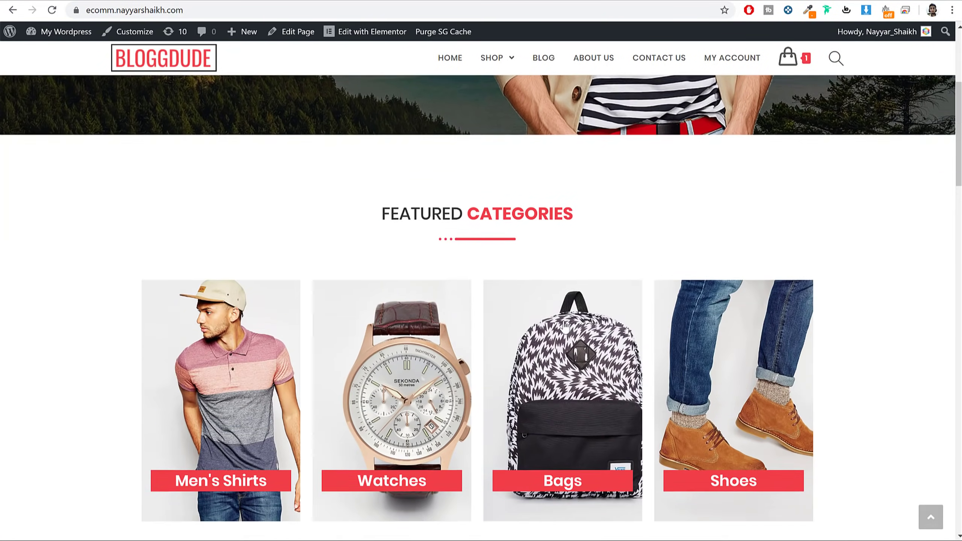
pyautogui.scroll(10, 591, 309)
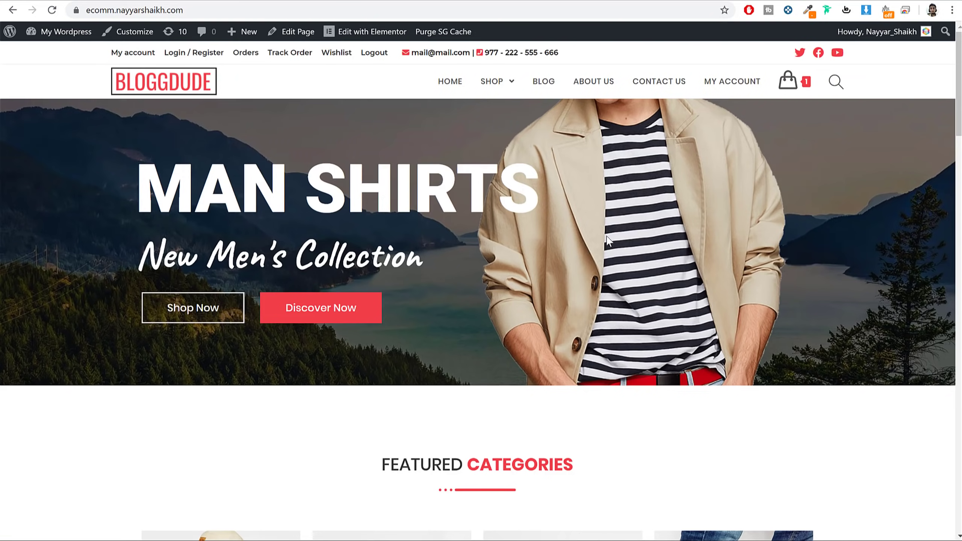
pyautogui.scroll(-20, 623, 267)
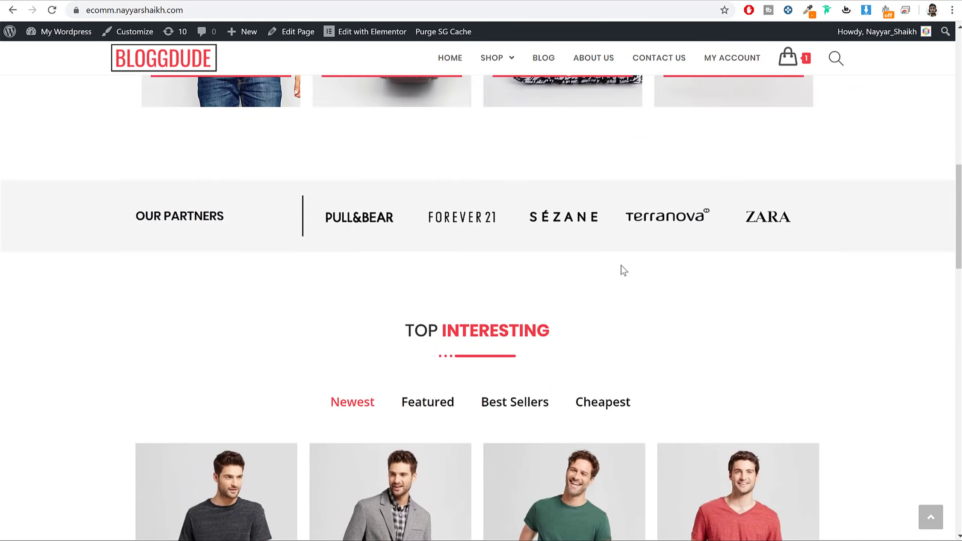
pyautogui.scroll(15, 623, 276)
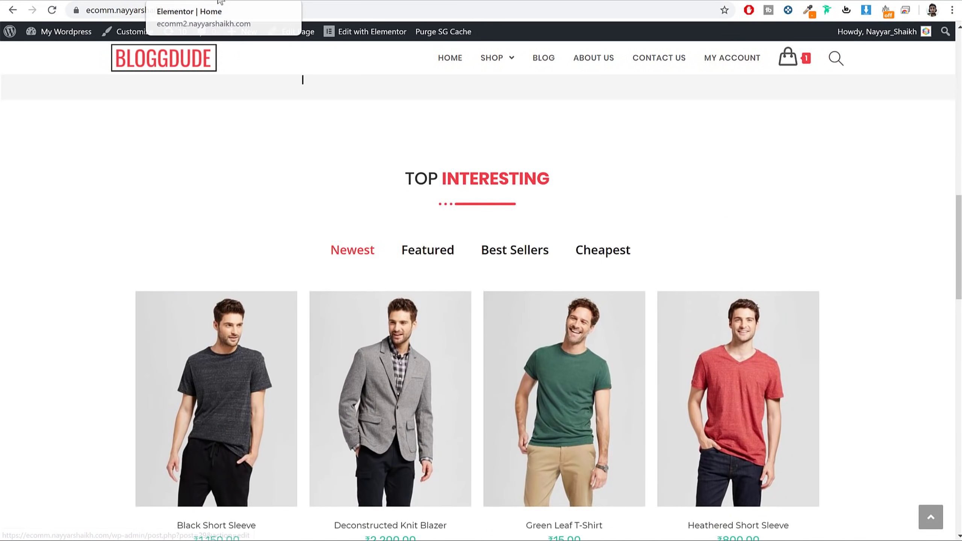
pyautogui.click(182, 1)
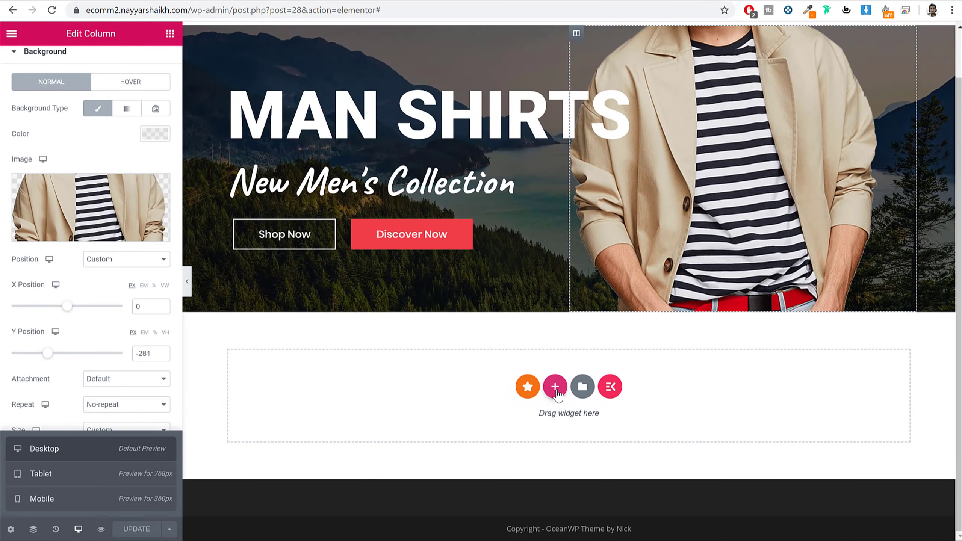
# Start a new section below the hero and recheck the live site
pyautogui.click(555, 387)
pyautogui.click(57, 1)
pyautogui.scroll(15, 329, 263)
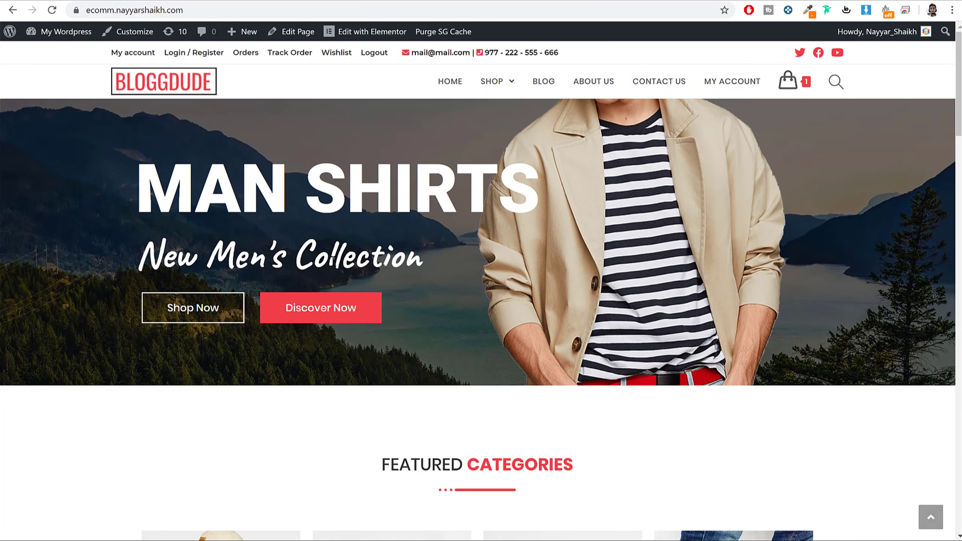
pyautogui.scroll(-5, 330, 263)
pyautogui.click(182, 1)
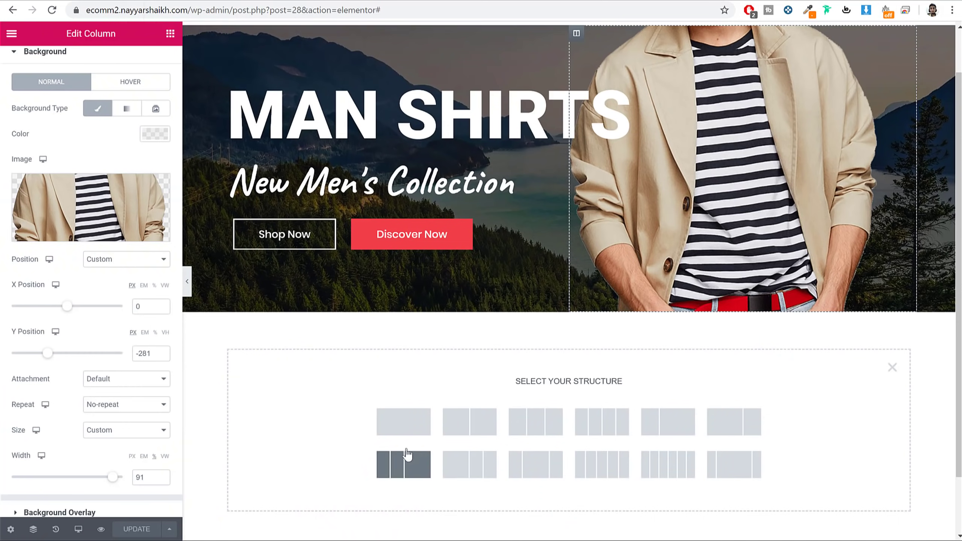
# Give the new section one column and copy the live FEATURED CATEGORIES heading text
pyautogui.click(404, 426)
pyautogui.click(57, 1)
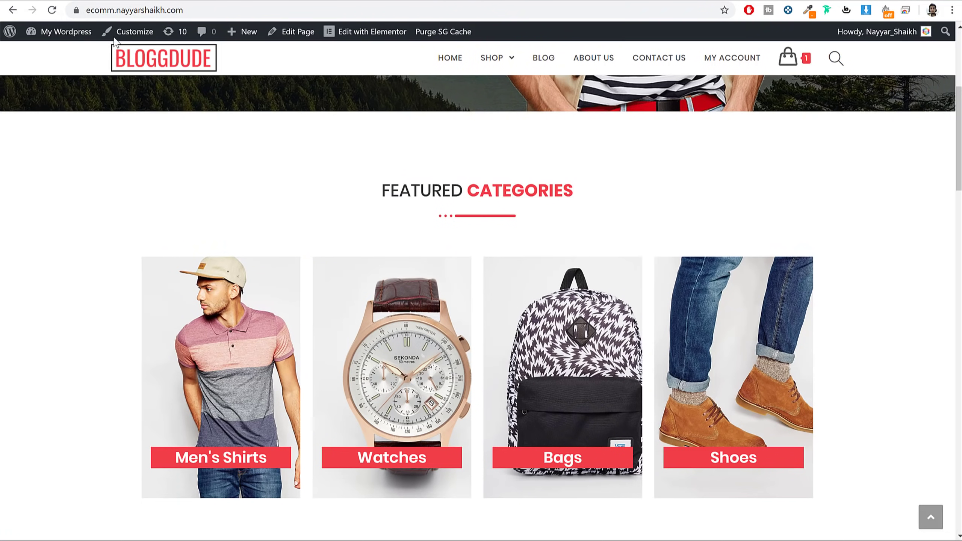
pyautogui.tripleClick(431, 188)
pyautogui.hotkey('ctrl', 'c')
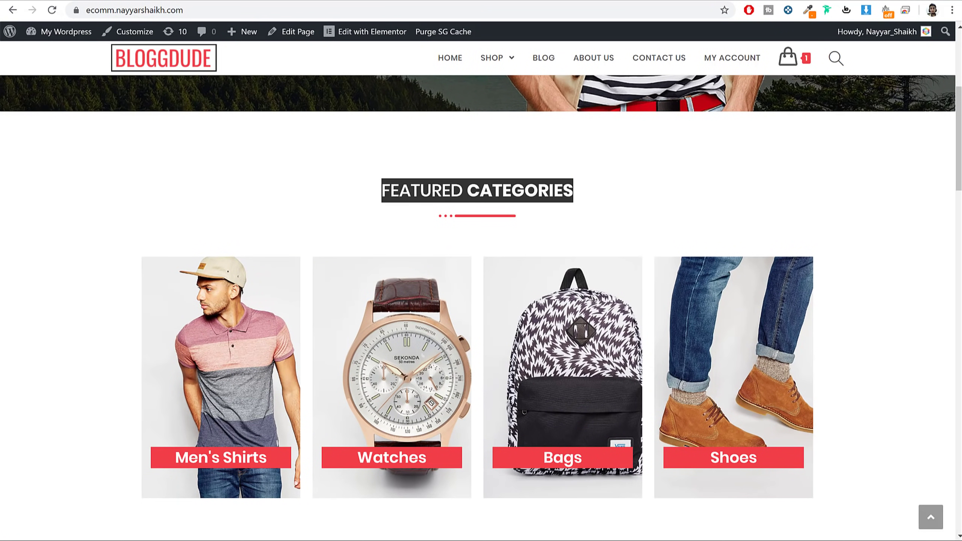
pyautogui.click(248, 1)
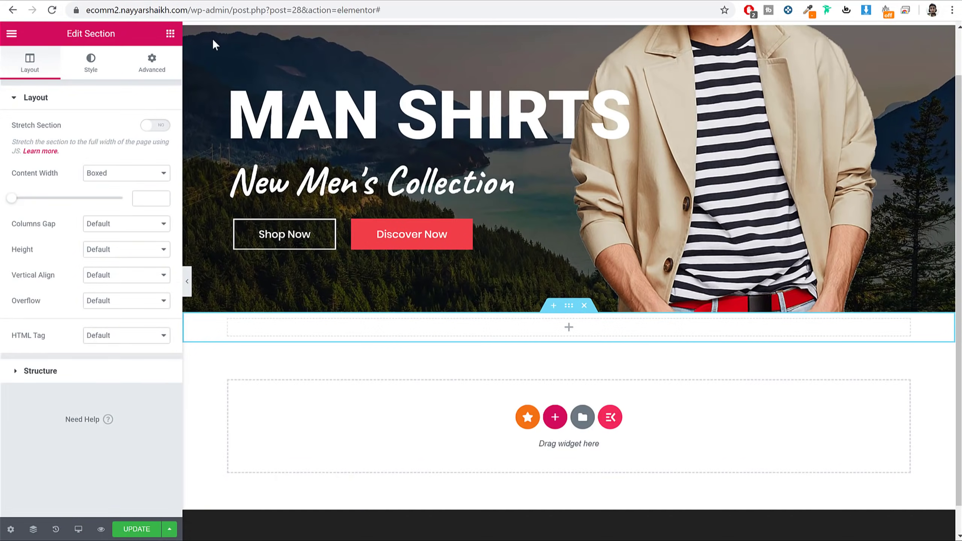
# Add an EKIT Heading widget titled FEATURED CATEGORIES and compare it with the live heading
pyautogui.click(170, 33)
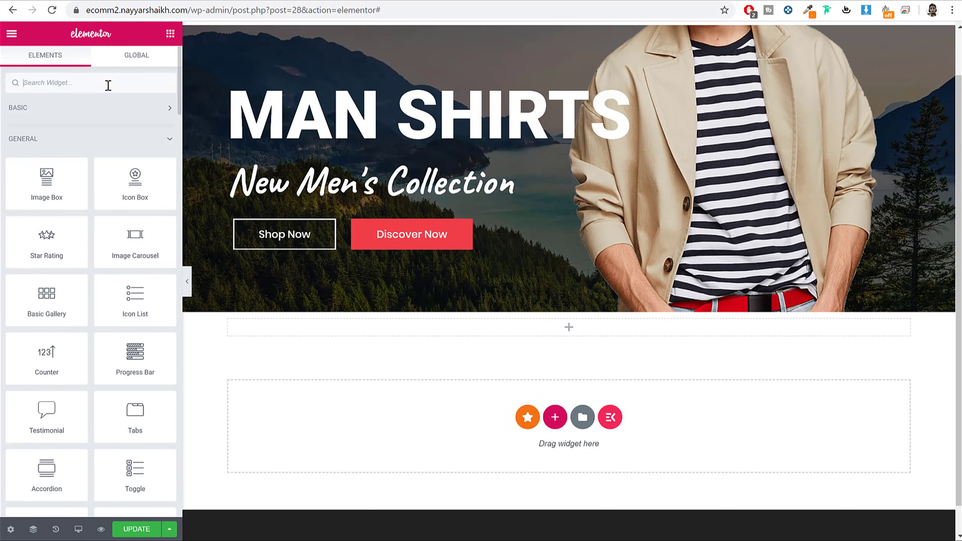
pyautogui.write('HEAD')
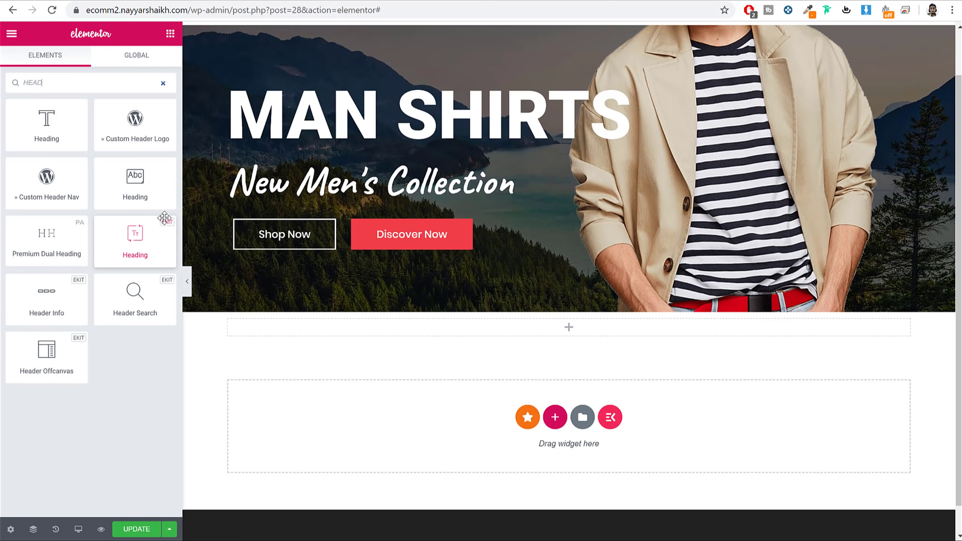
pyautogui.moveTo(140, 245); pyautogui.dragTo(431, 333)
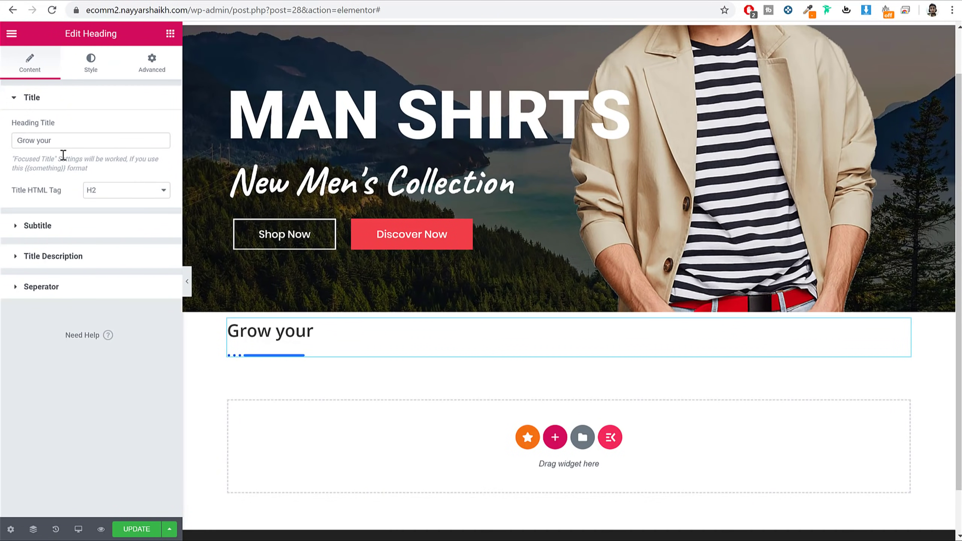
pyautogui.tripleClick(70, 141)
pyautogui.hotkey('ctrl', 'v')
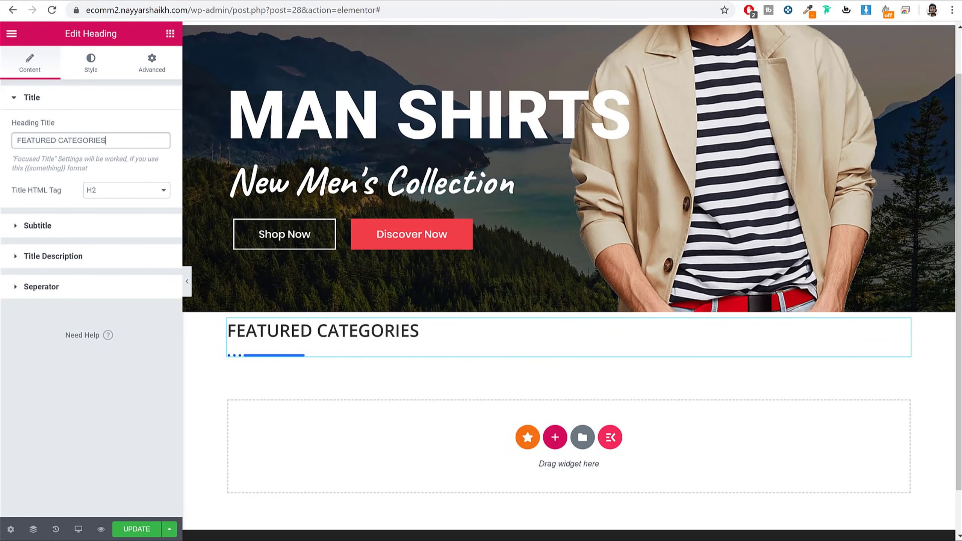
pyautogui.click(88, 3)
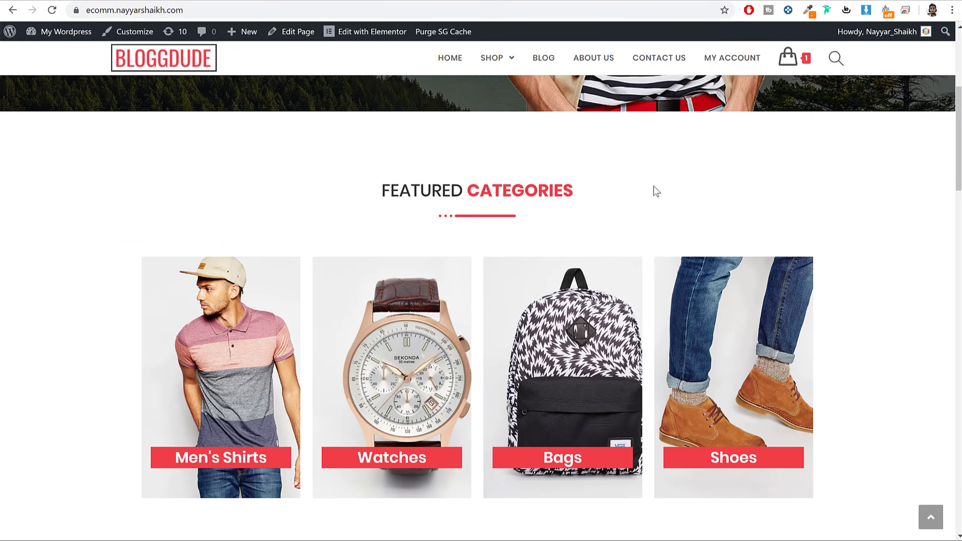
pyautogui.moveTo(462, 192); pyautogui.dragTo(371, 192)
pyautogui.moveTo(571, 193); pyautogui.dragTo(385, 187)
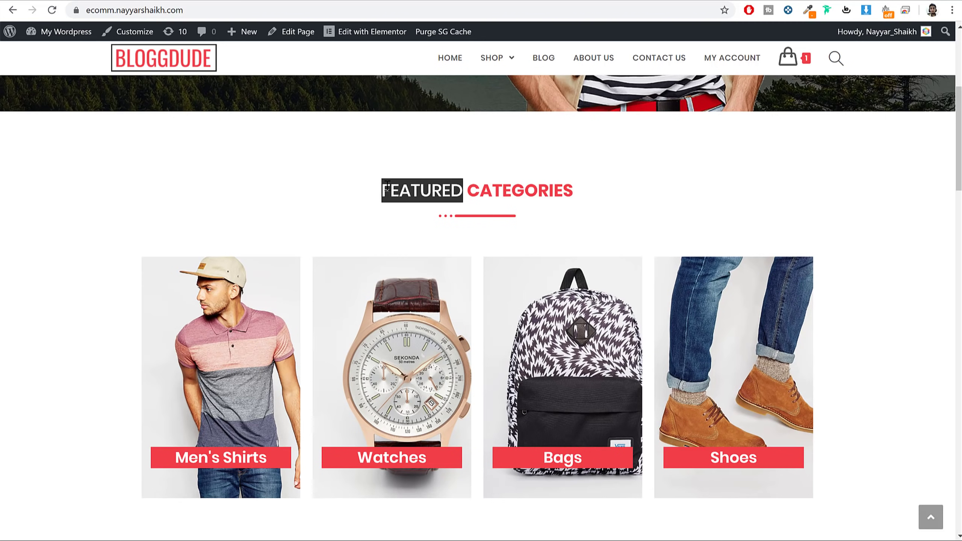
pyautogui.click(463, 216)
pyautogui.moveTo(480, 191); pyautogui.dragTo(580, 187)
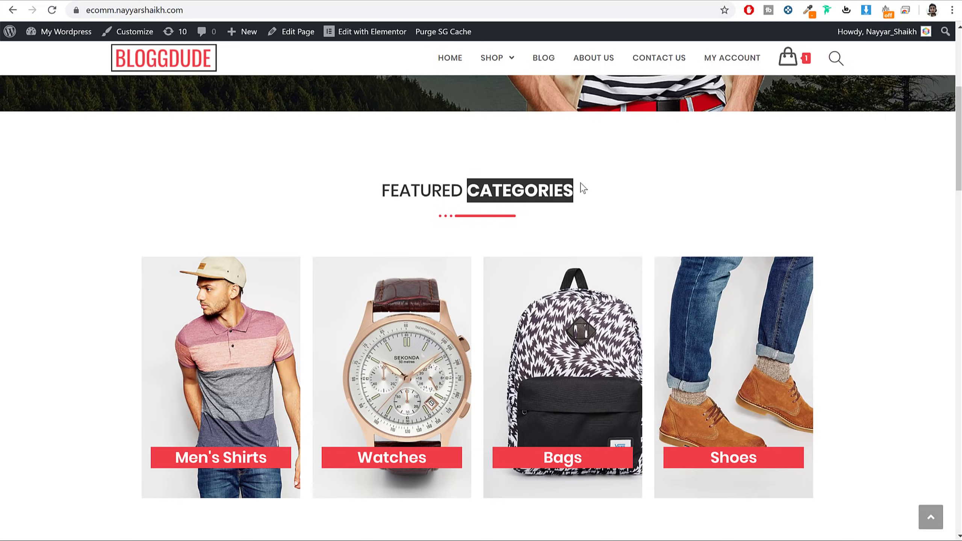
pyautogui.click(582, 194)
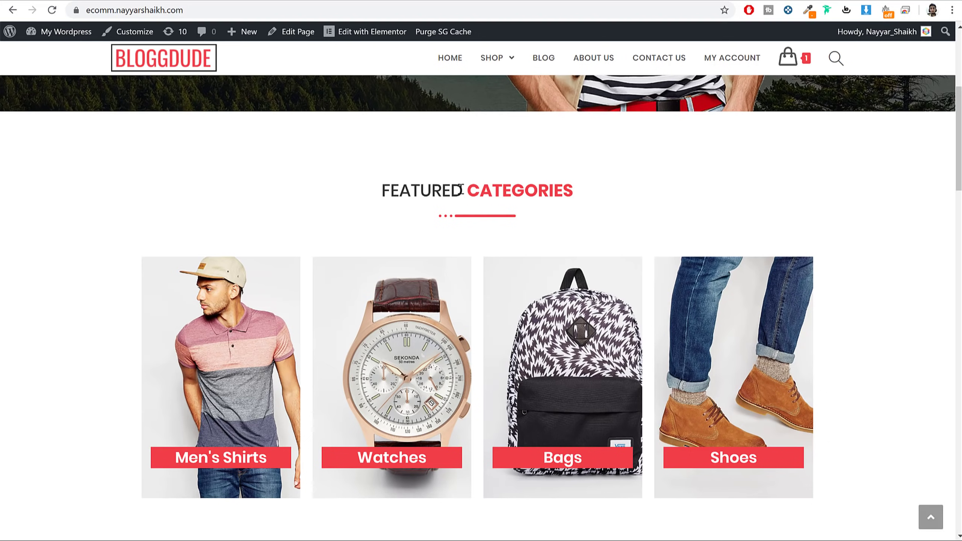
pyautogui.moveTo(460, 189); pyautogui.dragTo(386, 189)
pyautogui.click(476, 195)
pyautogui.moveTo(603, 193); pyautogui.dragTo(466, 190)
pyautogui.click(481, 185)
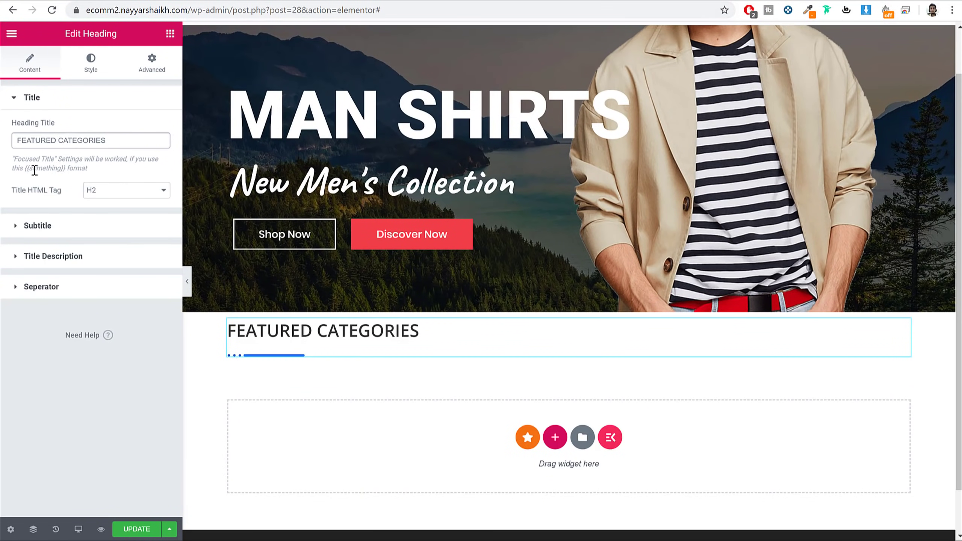
# Wrap CATEGORIES in {{ }} in the heading title to make it the focused word
pyautogui.moveTo(12, 160); pyautogui.dragTo(89, 170)
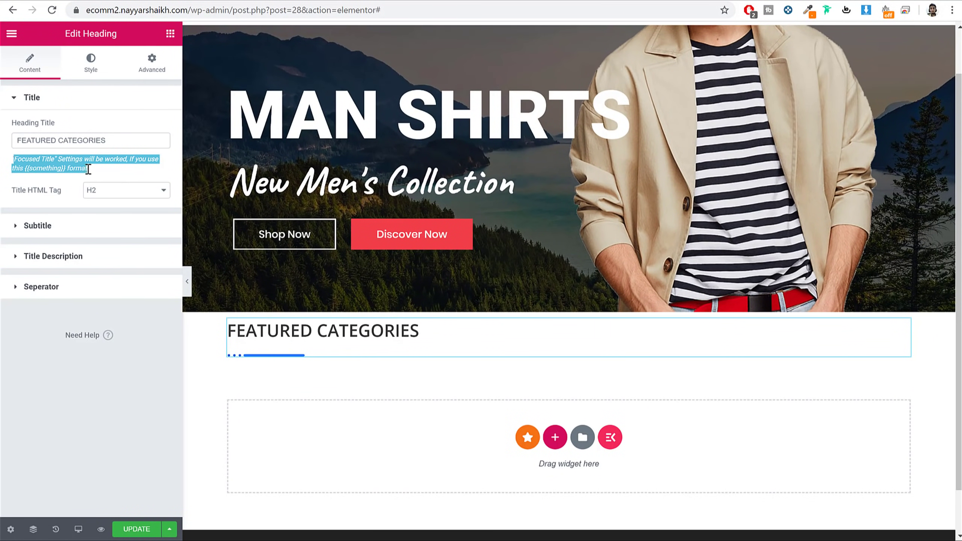
pyautogui.click(38, 171)
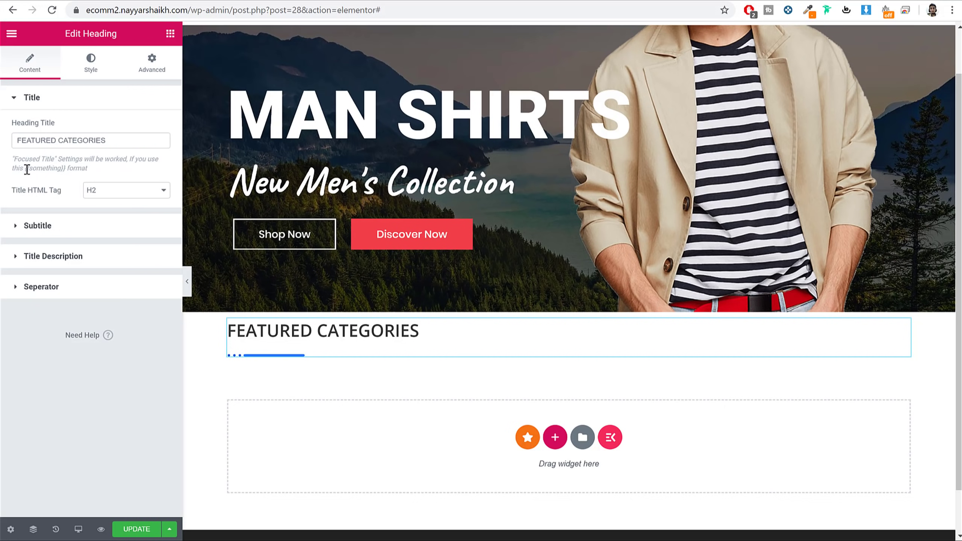
pyautogui.moveTo(36, 169); pyautogui.dragTo(59, 168)
pyautogui.click(57, 141)
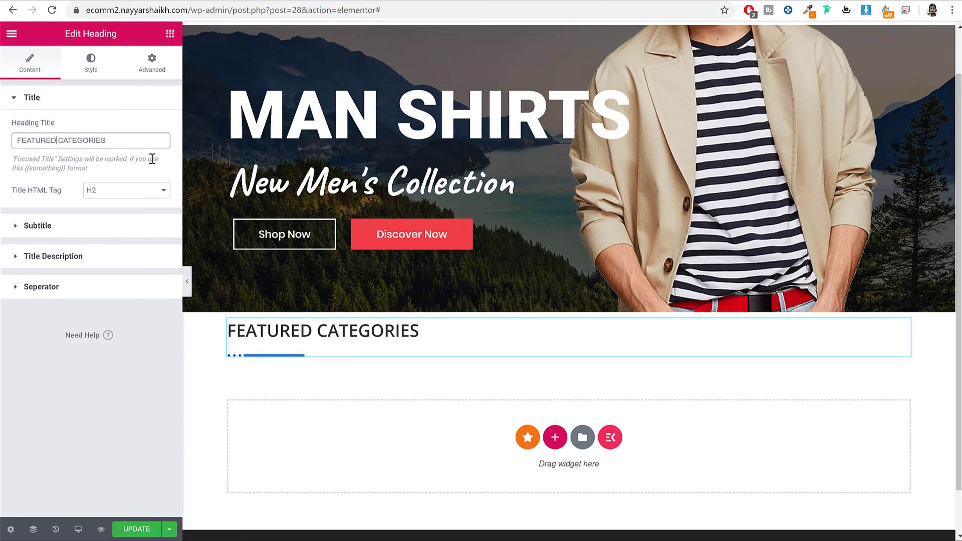
pyautogui.write('{{')
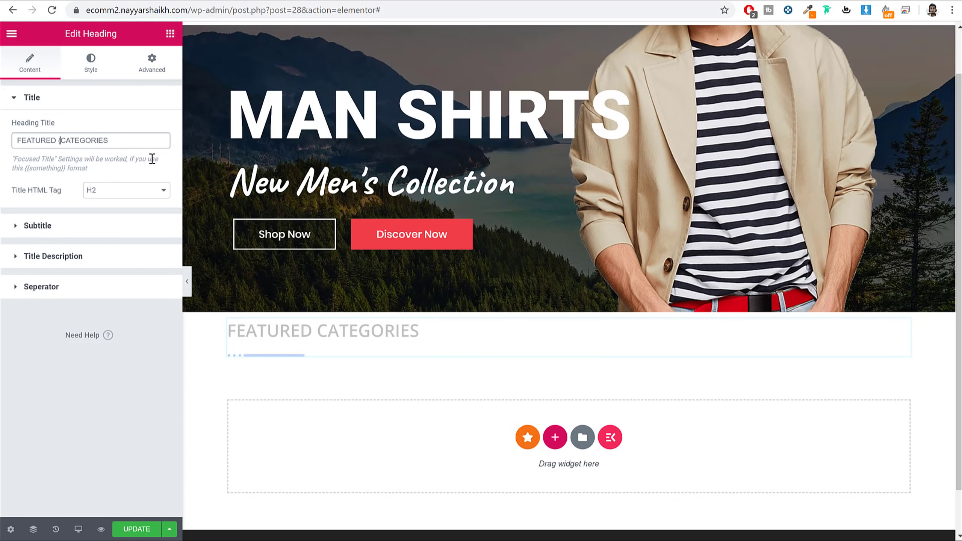
pyautogui.press('Right')
pyautogui.press('Right')
pyautogui.press('Right')
pyautogui.press('Right')
pyautogui.press('Right')
pyautogui.press('Right')
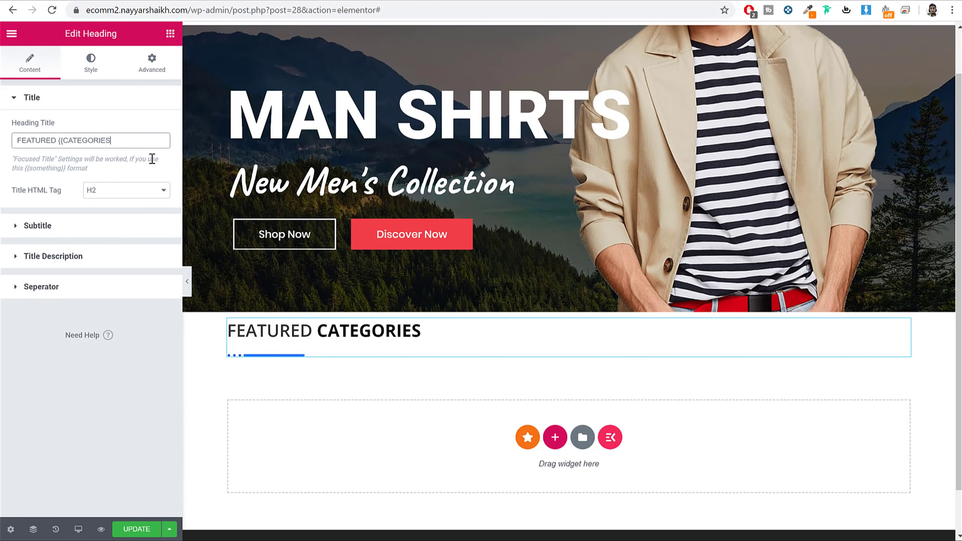
pyautogui.write('}}')
# Center the heading and set its title font to Poppins
pyautogui.click(95, 68)
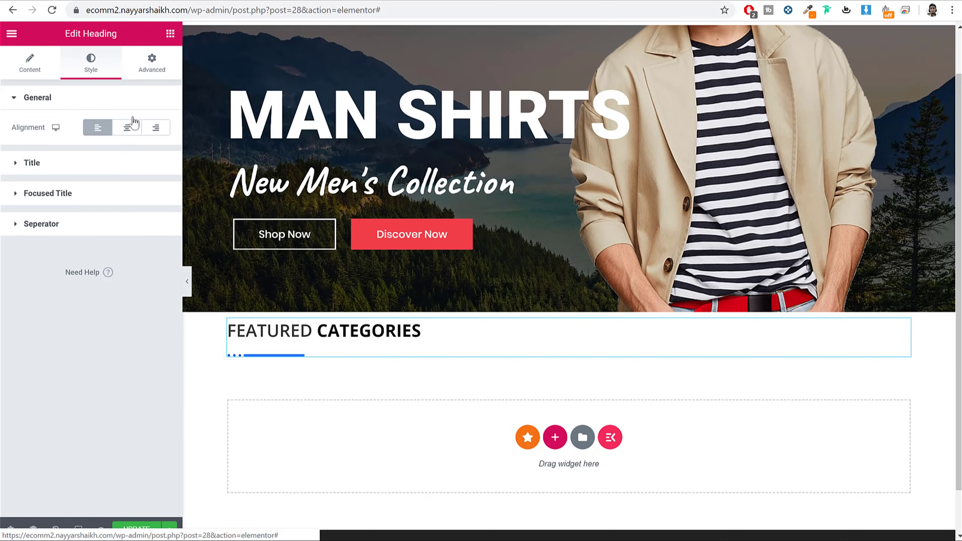
pyautogui.click(129, 129)
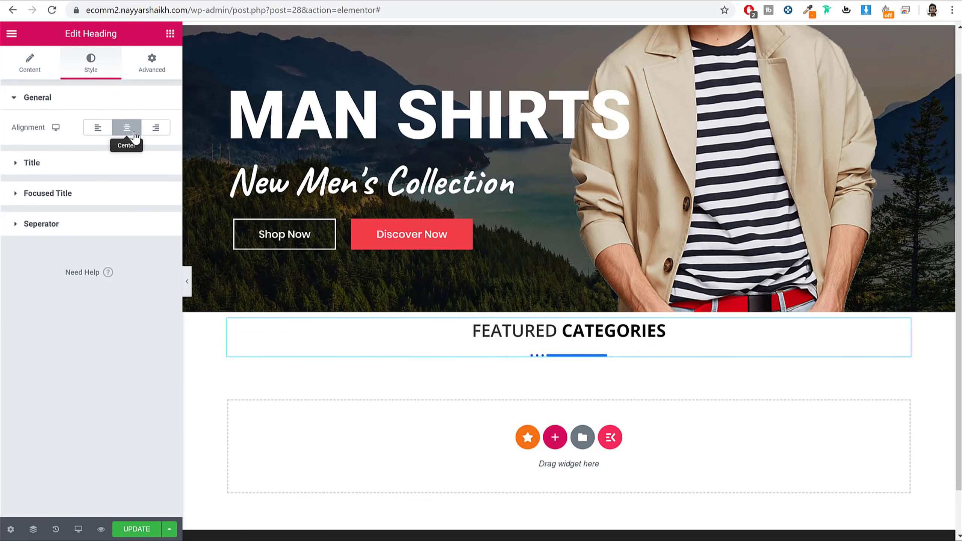
pyautogui.click(95, 165)
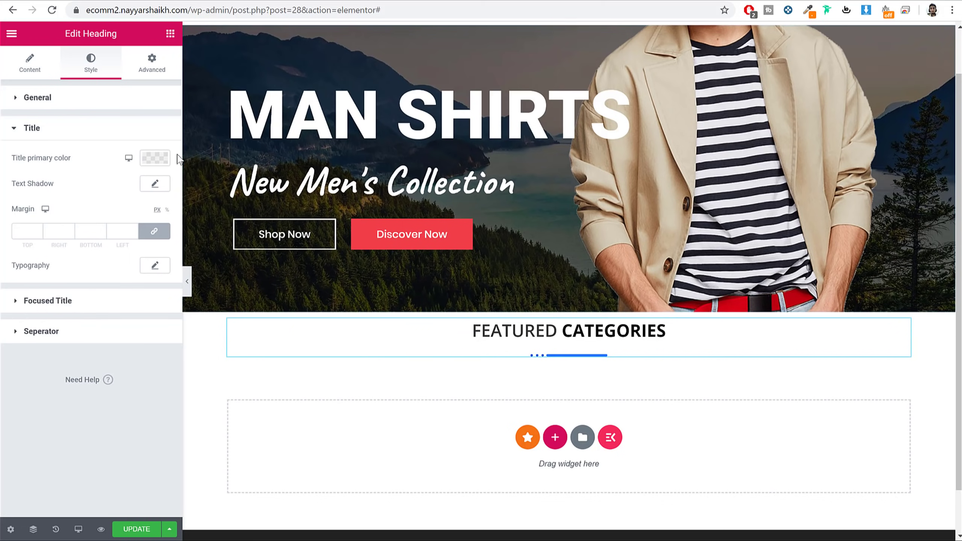
pyautogui.click(161, 185)
pyautogui.click(160, 186)
pyautogui.click(158, 265)
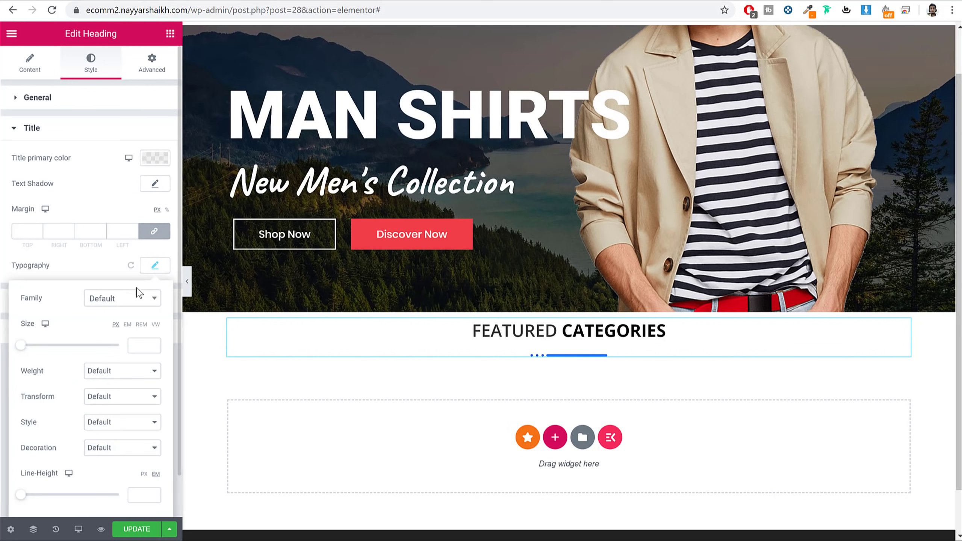
pyautogui.click(111, 302)
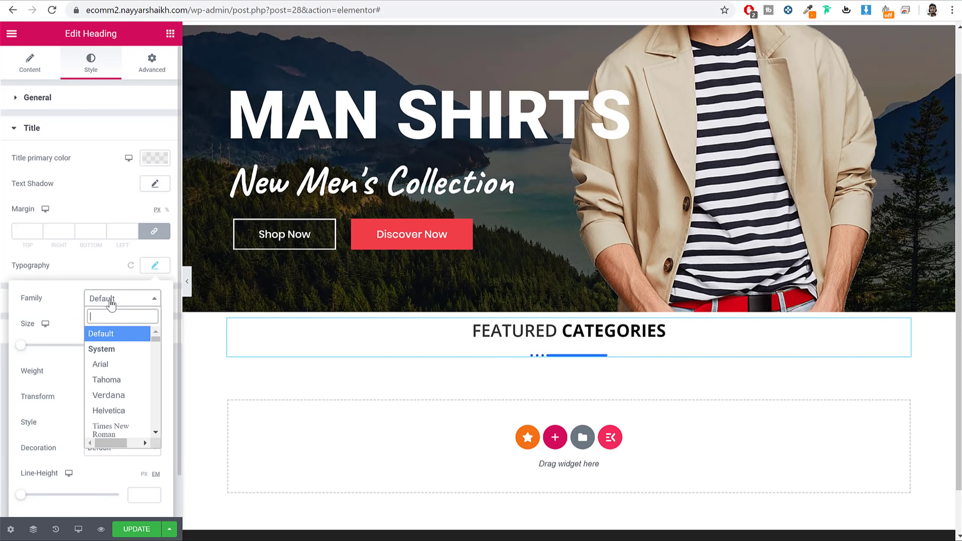
pyautogui.write('POPP')
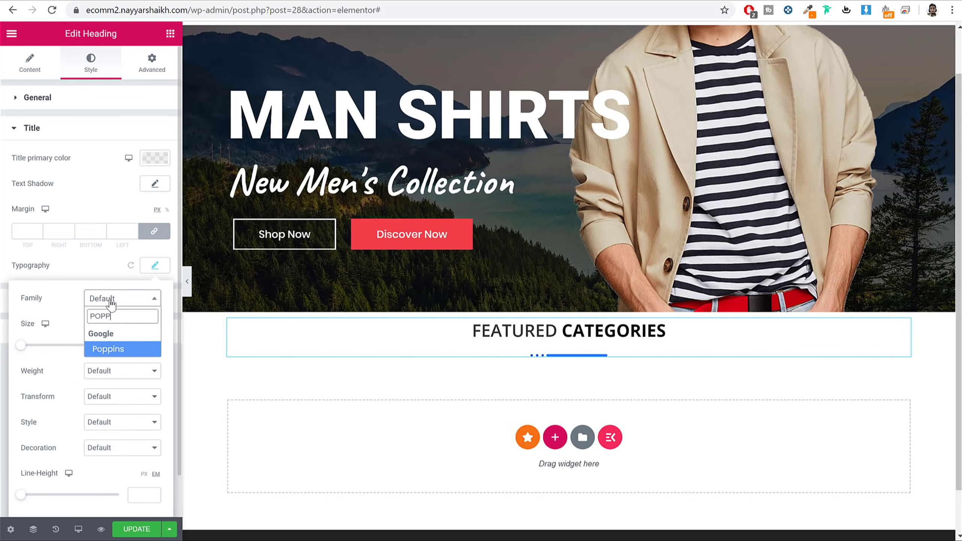
pyautogui.press('Return')
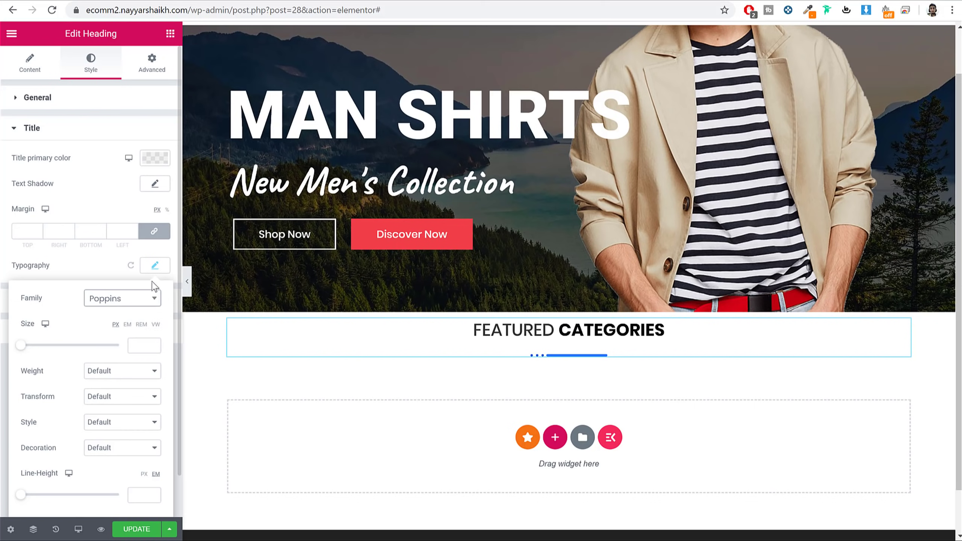
pyautogui.click(157, 269)
# Color the focused word CATEGORIES #EF3F49
pyautogui.click(120, 306)
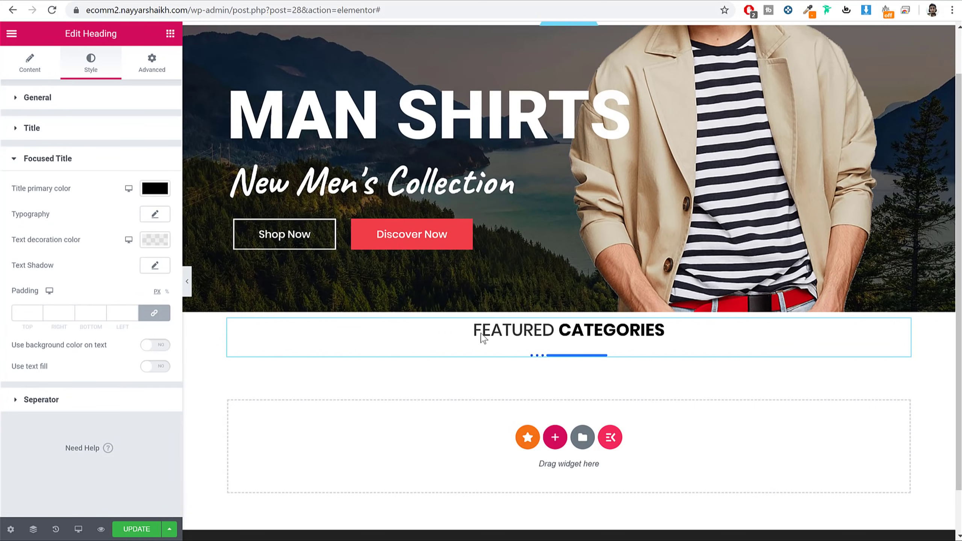
pyautogui.click(167, 195)
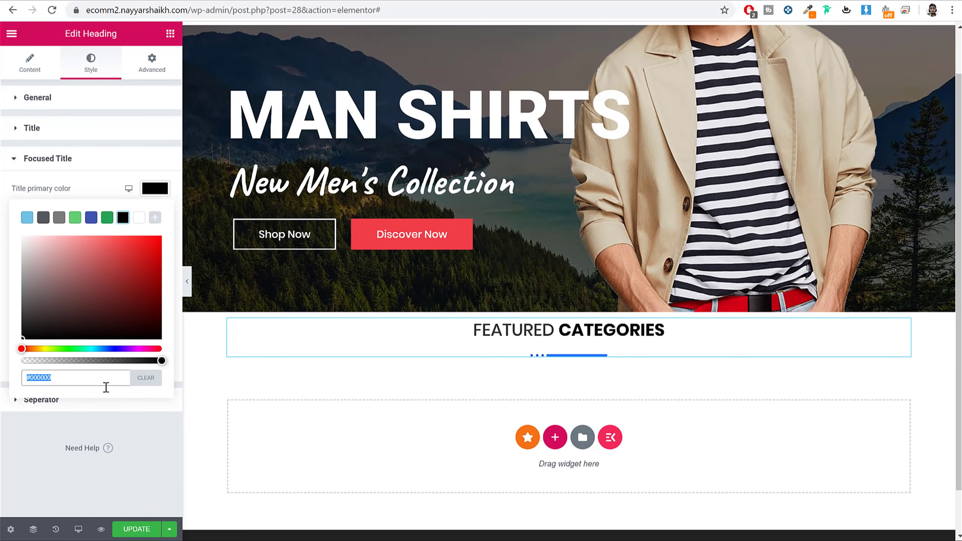
pyautogui.click(151, 380)
pyautogui.click(68, 379)
pyautogui.write('EF3F49')
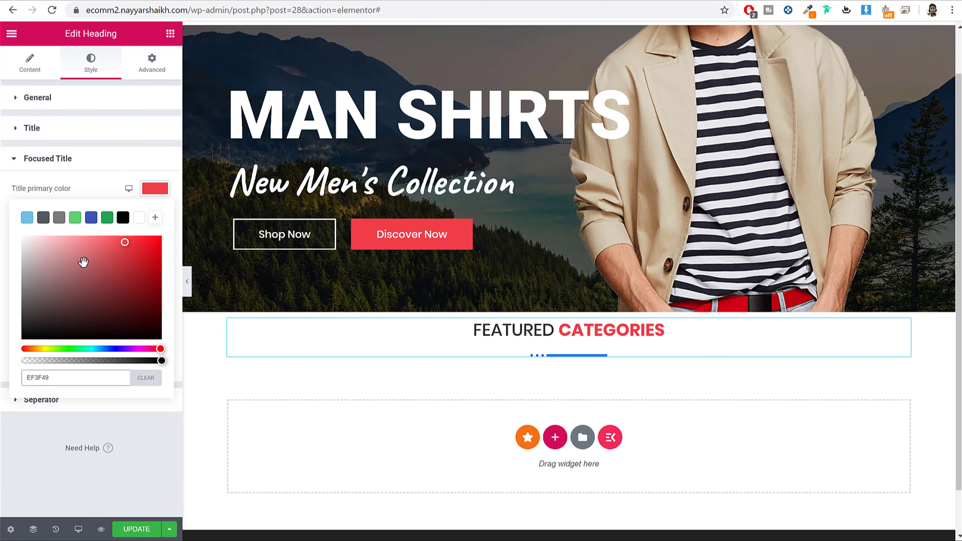
pyautogui.click(154, 191)
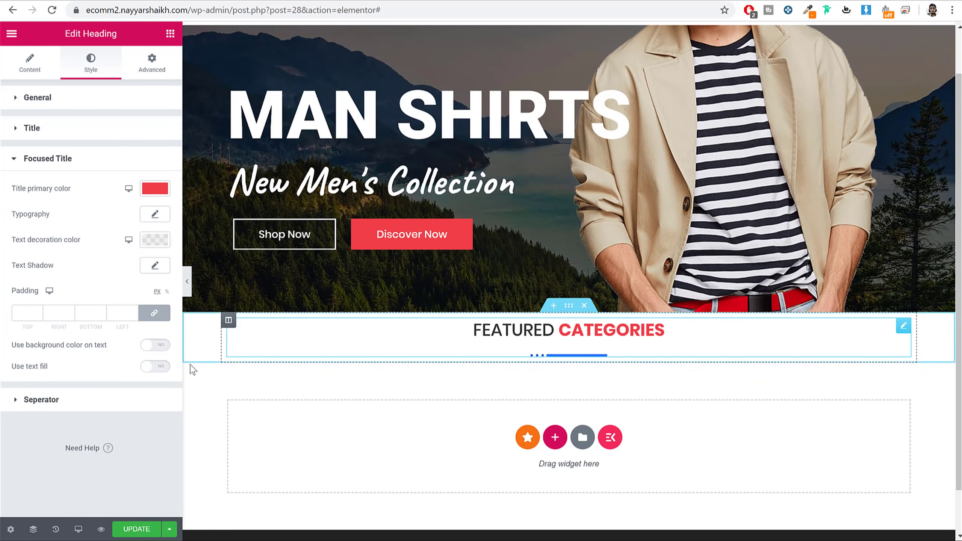
# Paste the red color into the separator and hide the editing panel to preview
pyautogui.click(118, 399)
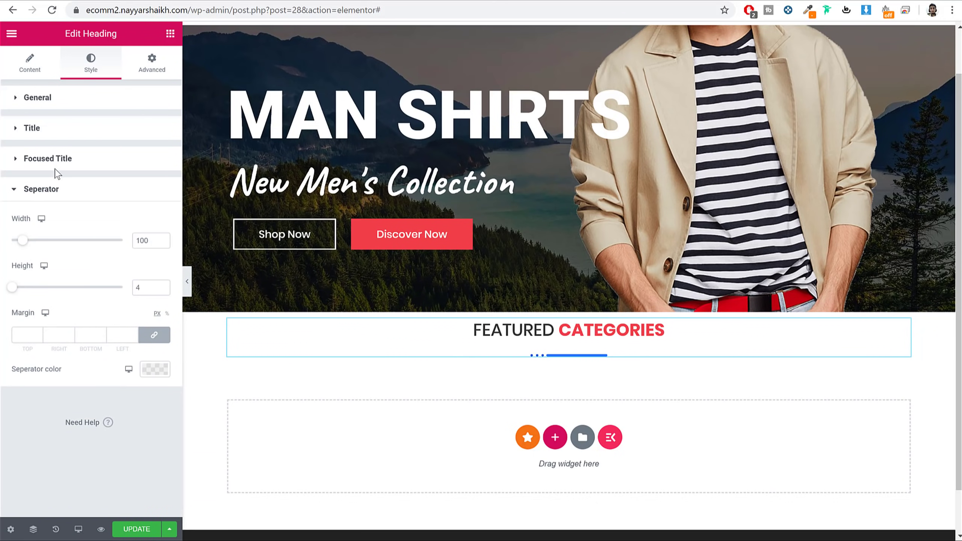
pyautogui.click(169, 379)
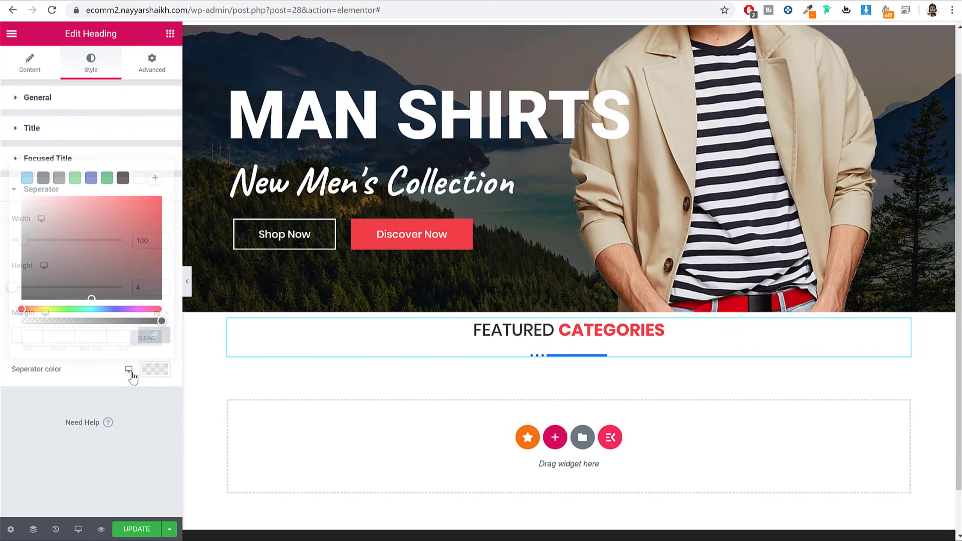
pyautogui.click(61, 321)
pyautogui.hotkey('ctrl', 'v')
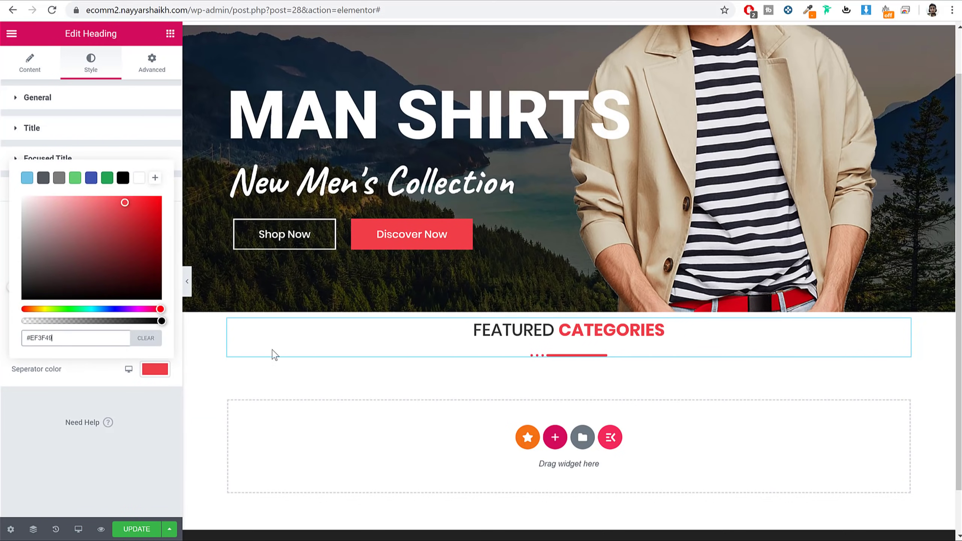
pyautogui.click(192, 284)
pyautogui.click(188, 284)
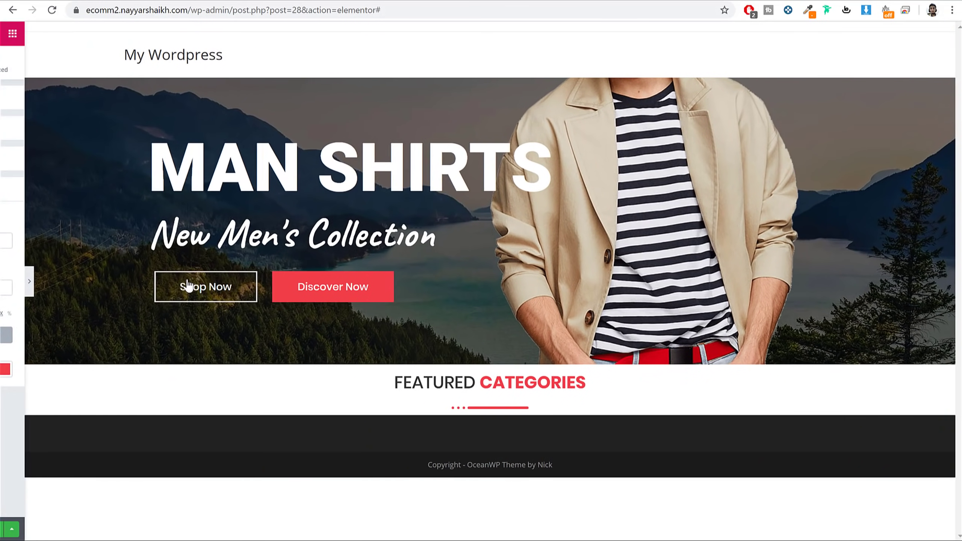
# Drop an Inner Section below the Featured Categories heading
pyautogui.click(5, 284)
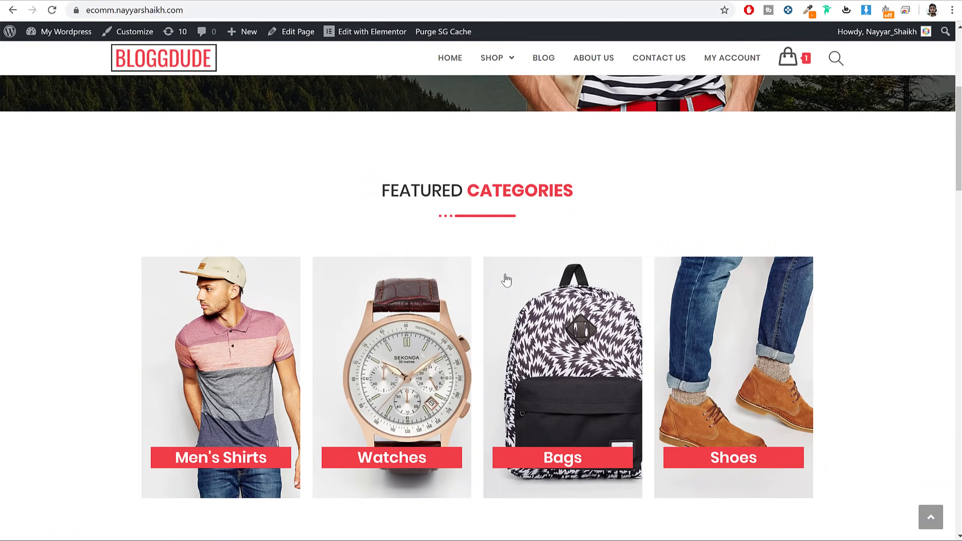
pyautogui.scroll(-3, 831, 313)
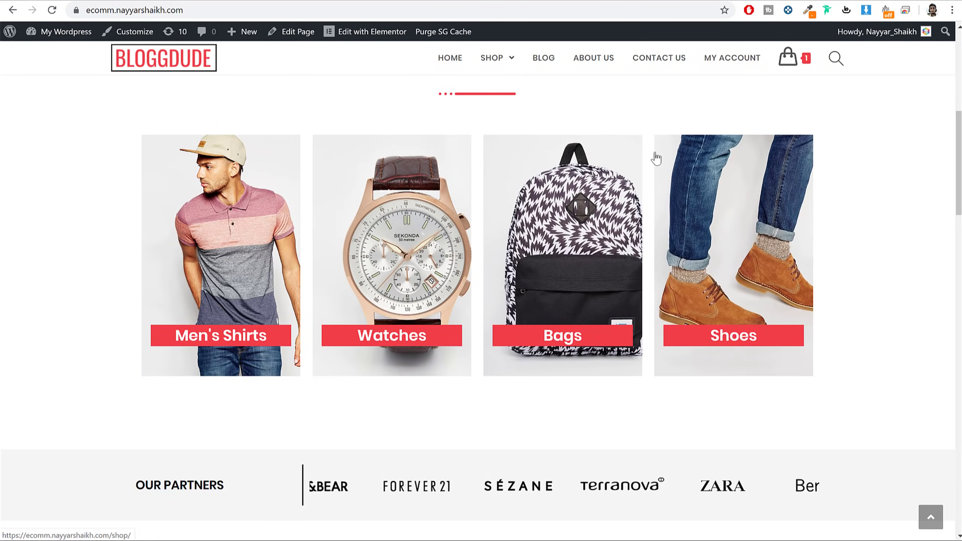
pyautogui.click(182, 2)
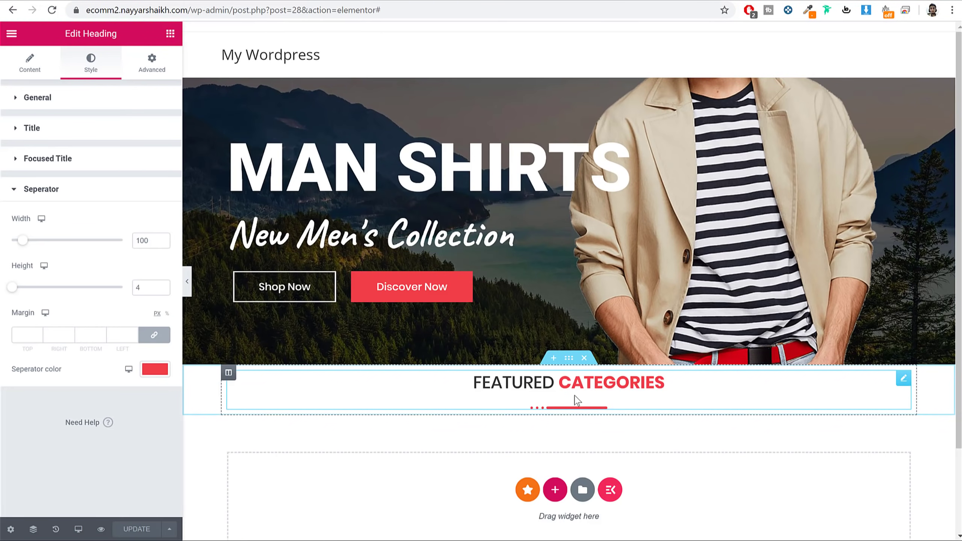
pyautogui.click(171, 34)
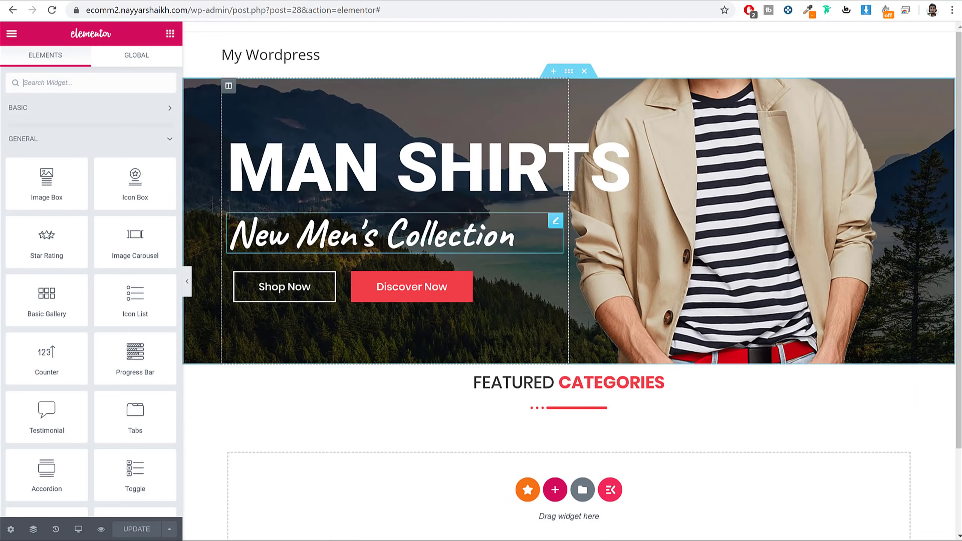
pyautogui.click(63, 107)
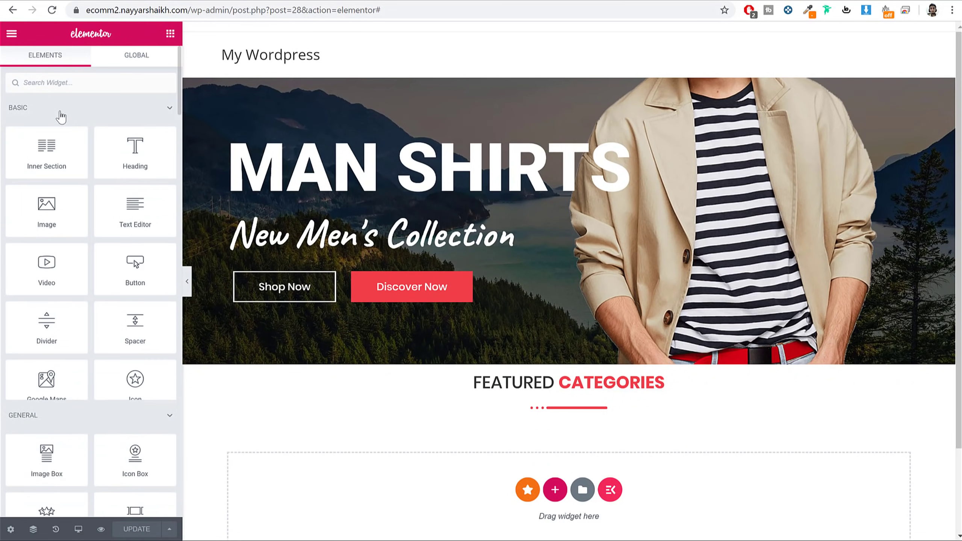
pyautogui.moveTo(53, 149); pyautogui.dragTo(615, 403)
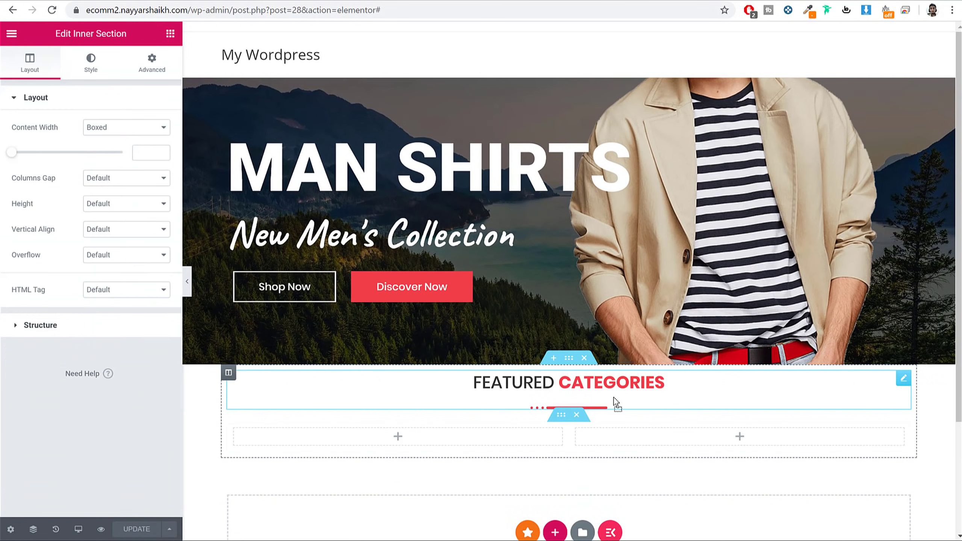
# Expand the row to four columns and place a Premium Banner in the first
pyautogui.scroll(-3, 504, 443)
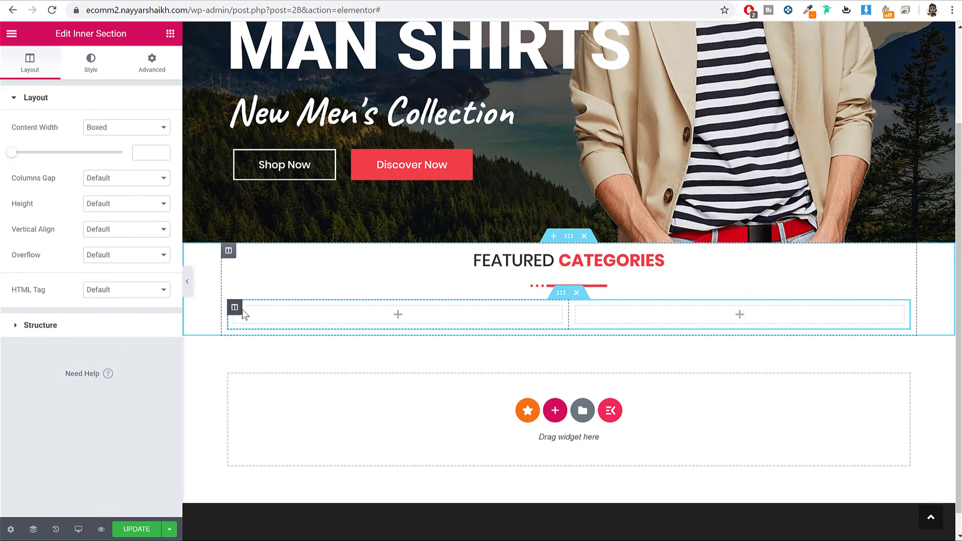
pyautogui.rightClick(239, 314)
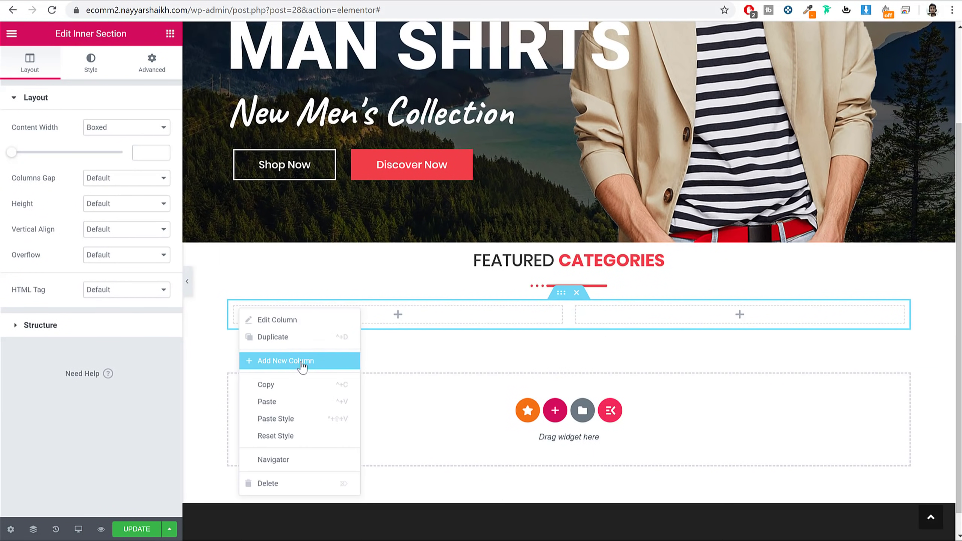
pyautogui.click(302, 366)
pyautogui.rightClick(239, 313)
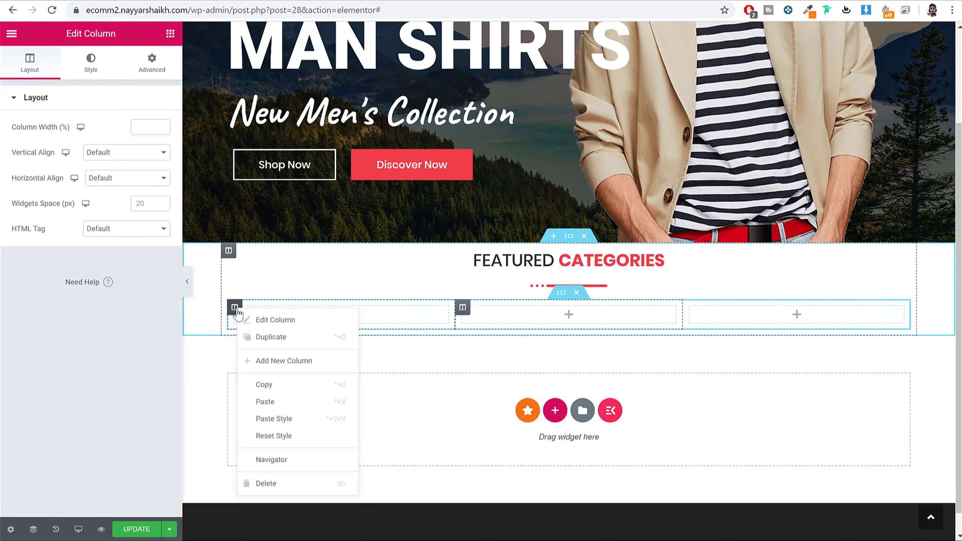
pyautogui.click(283, 360)
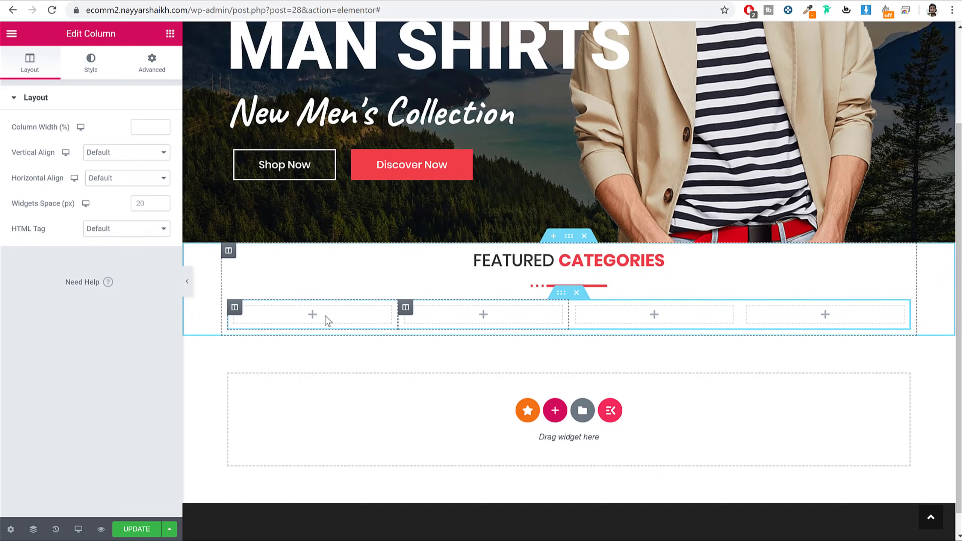
pyautogui.click(483, 315)
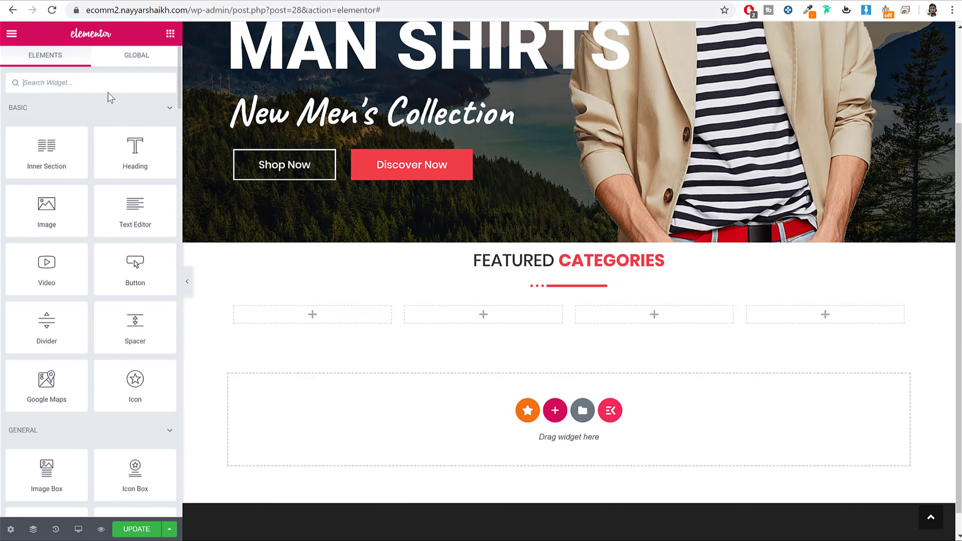
pyautogui.write('PREM')
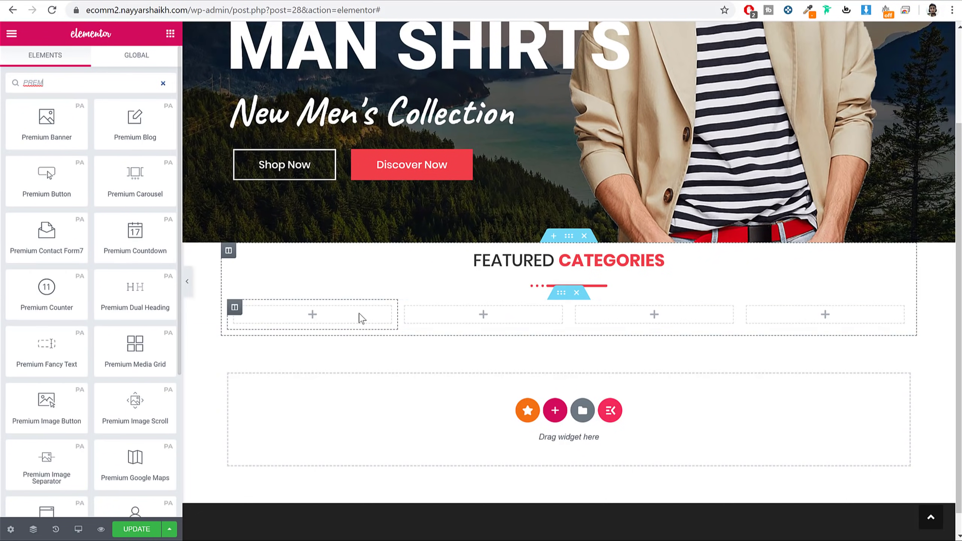
pyautogui.moveTo(43, 122); pyautogui.dragTo(299, 316)
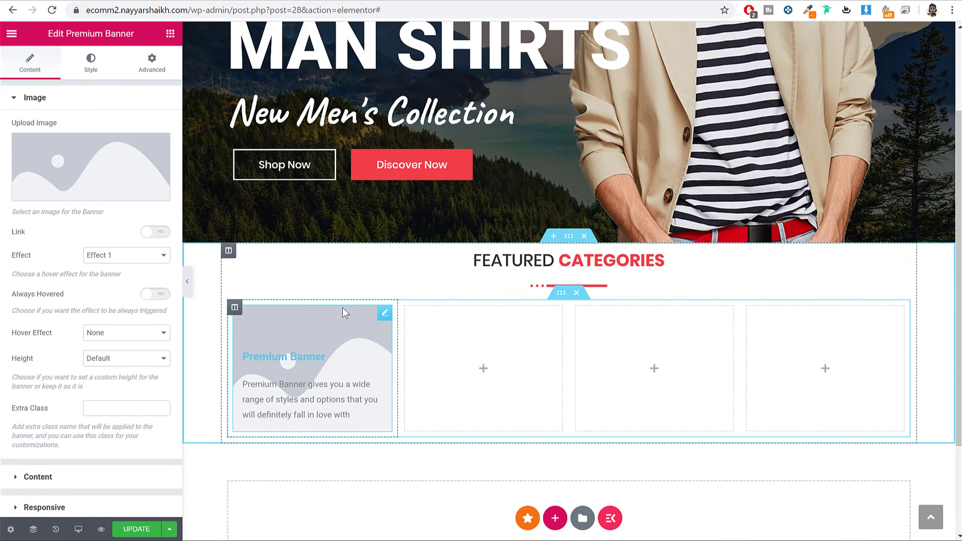
# Upload man-31.jpg into the first Premium Banner and switch its Link option to Yes
pyautogui.click(116, 174)
pyautogui.click(49, 81)
pyautogui.click(492, 277)
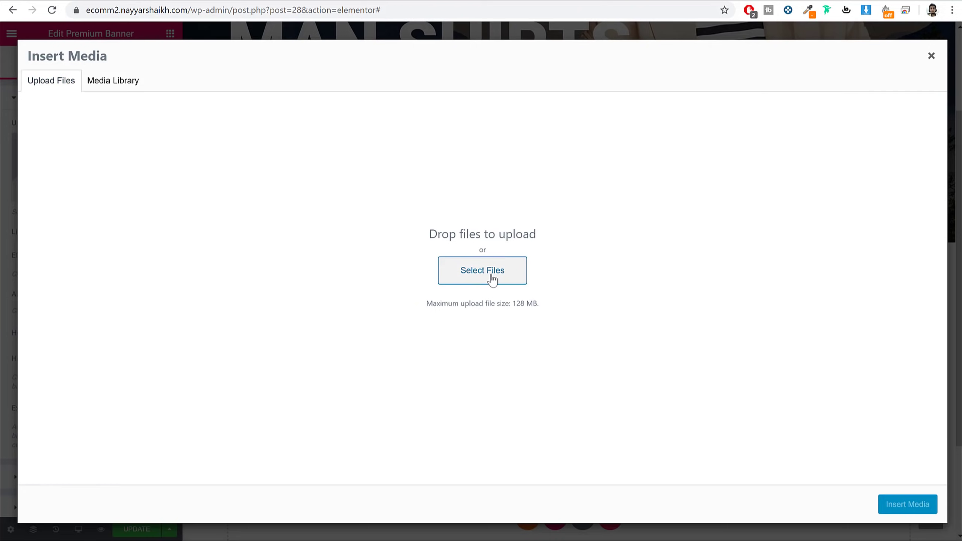
pyautogui.scroll(-2, 463, 213)
pyautogui.scroll(2, 473, 236)
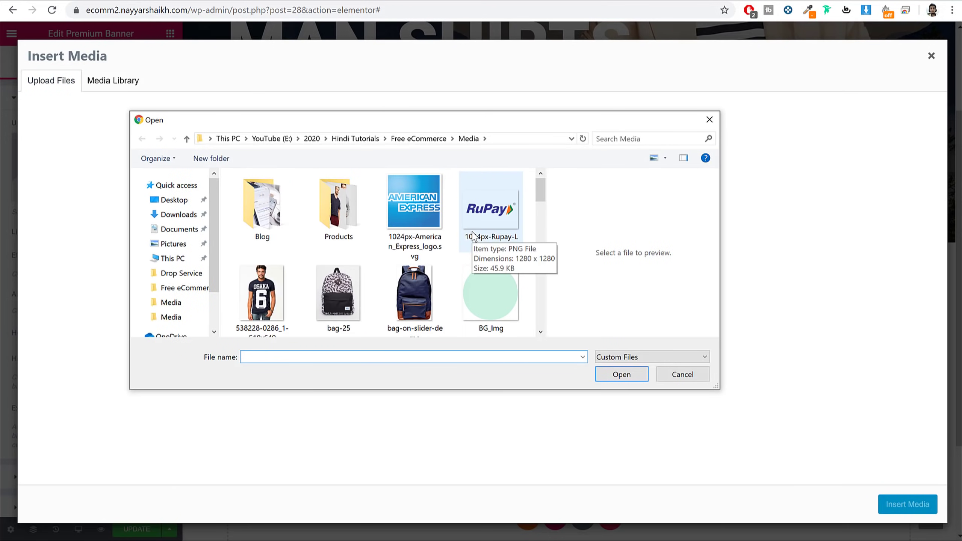
pyautogui.scroll(-5, 473, 236)
pyautogui.scroll(-1, 473, 236)
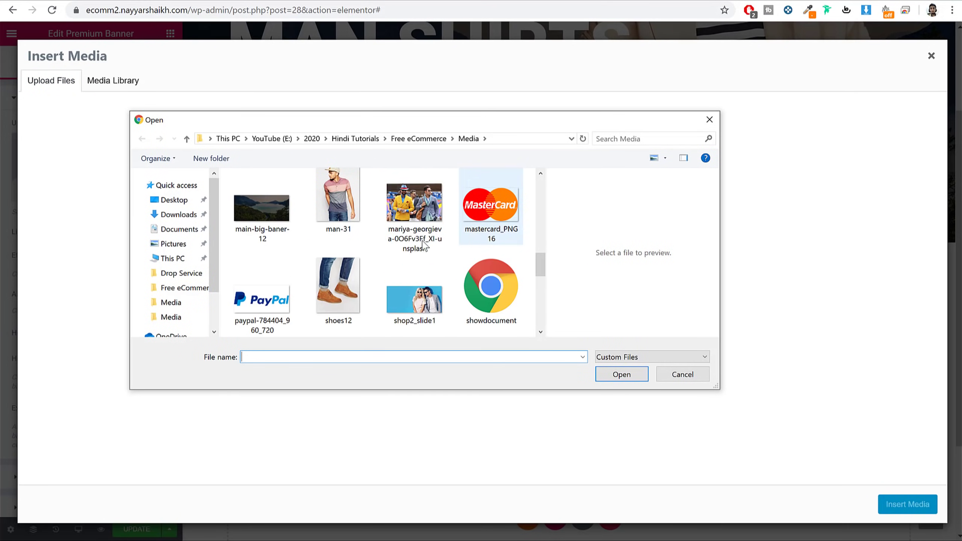
pyautogui.click(339, 200)
pyautogui.click(621, 374)
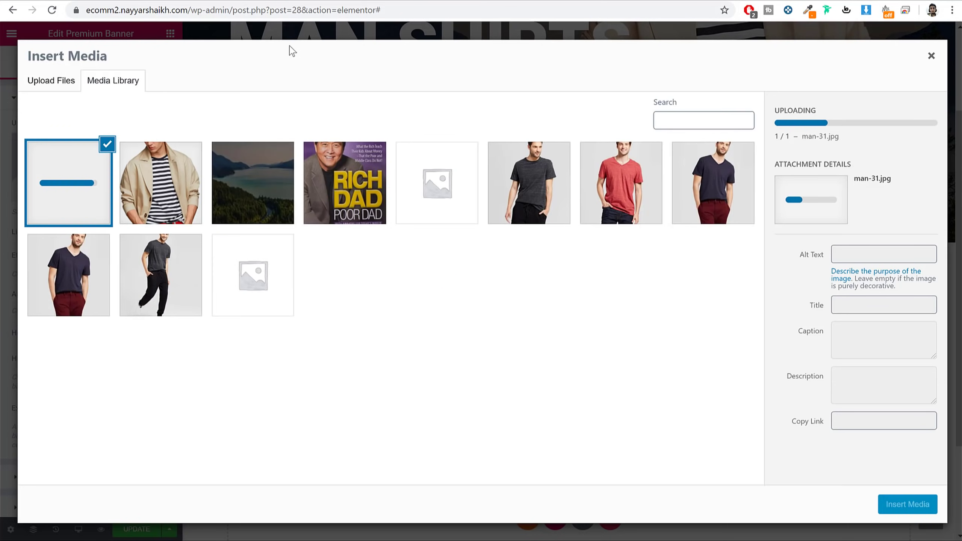
pyautogui.click(911, 508)
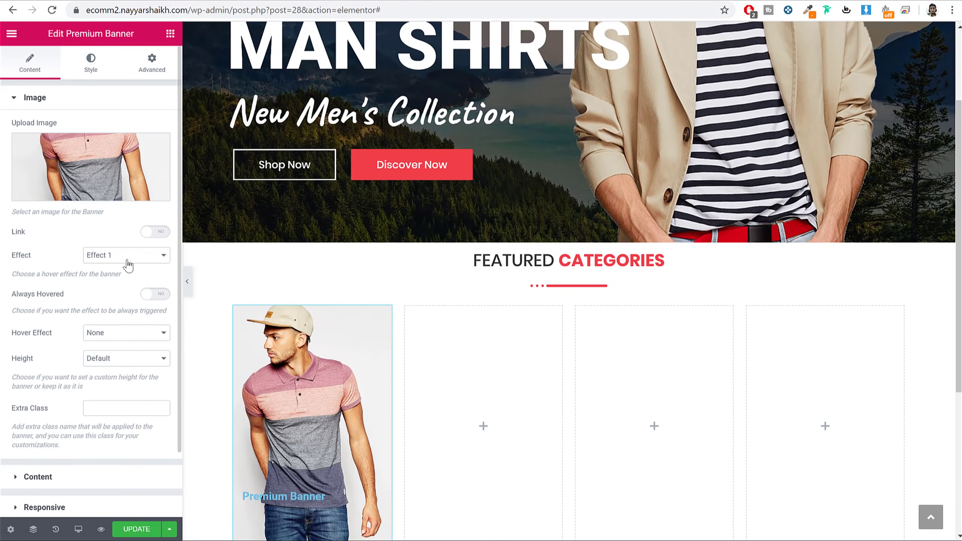
pyautogui.click(156, 232)
pyautogui.scroll(-3, 330, 390)
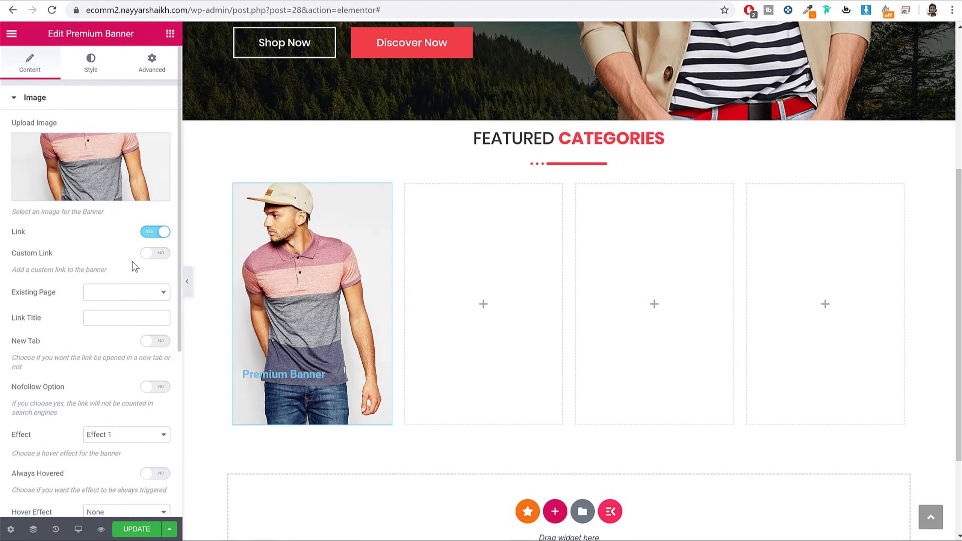
# Choose Shop from the Existing Page list as the first banner's link
pyautogui.click(105, 291)
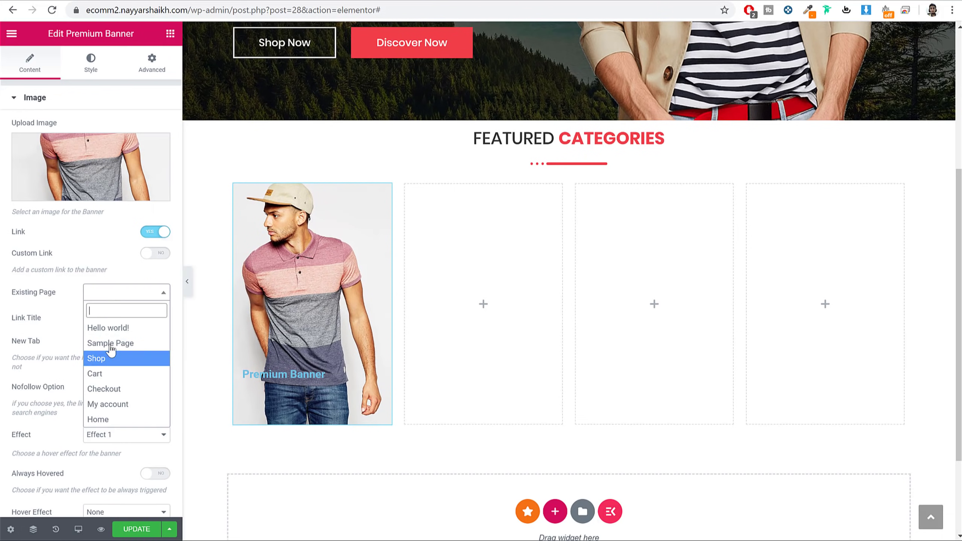
pyautogui.click(31, 301)
pyautogui.click(89, 295)
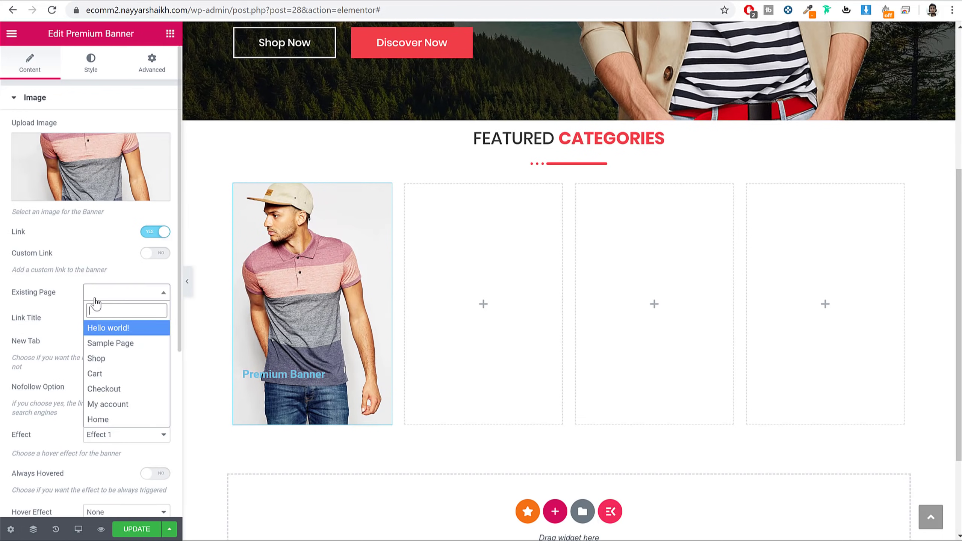
pyautogui.click(113, 361)
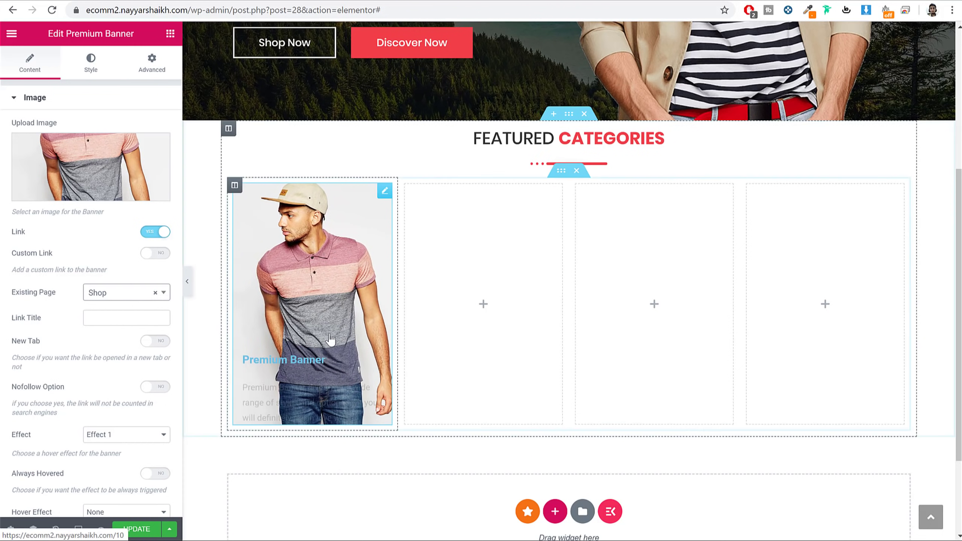
pyautogui.scroll(-6, 114, 284)
# Try banner Effects 2, 3 and 5, then return to Effect 1
pyautogui.click(135, 191)
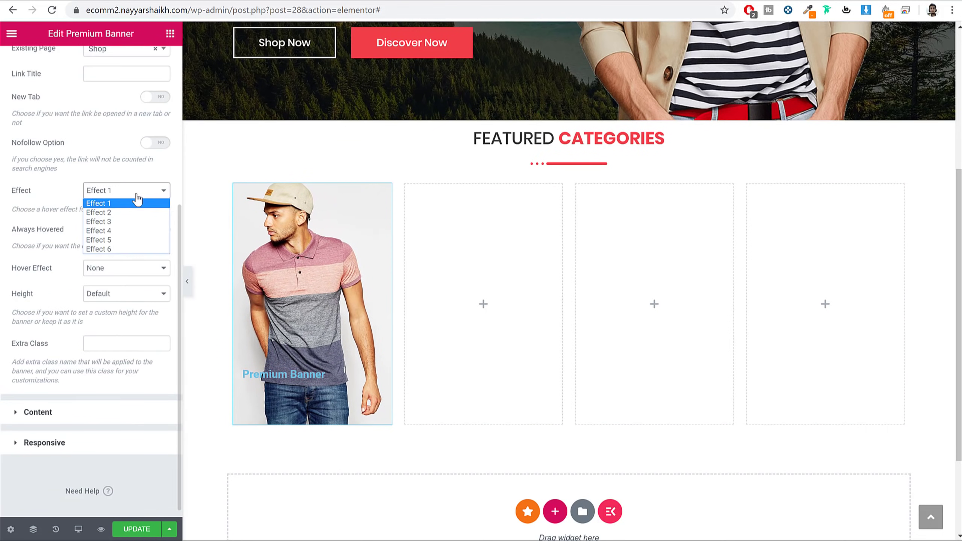
pyautogui.click(136, 212)
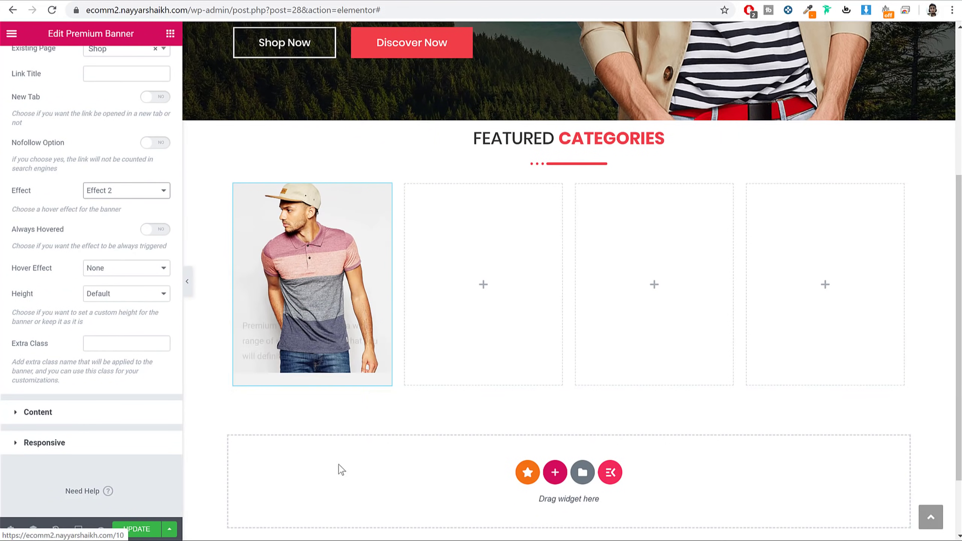
pyautogui.click(129, 191)
pyautogui.click(113, 222)
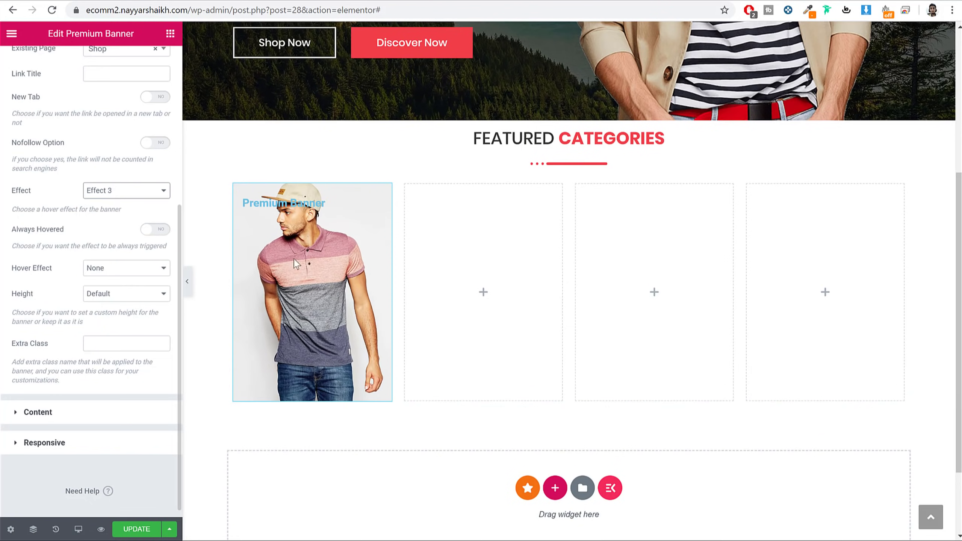
pyautogui.click(157, 191)
pyautogui.click(122, 239)
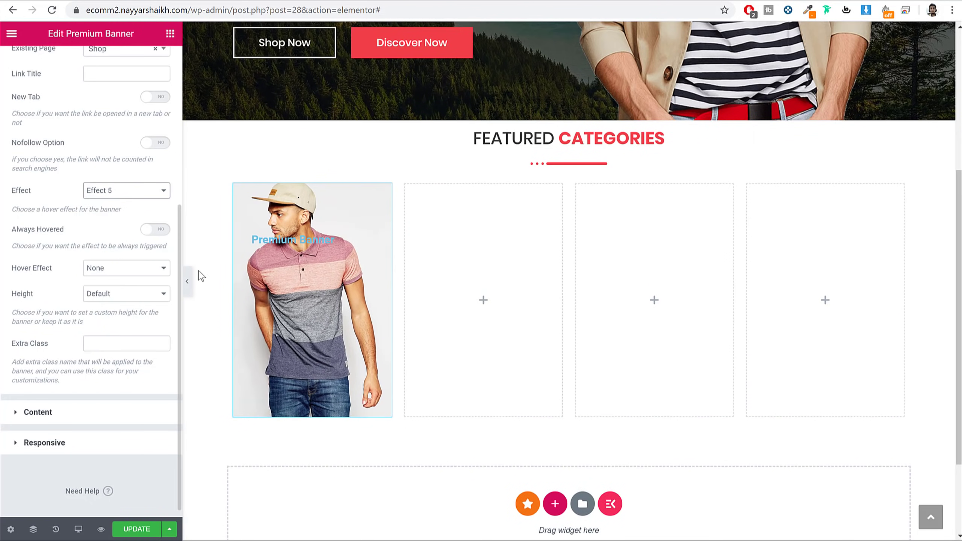
pyautogui.click(134, 189)
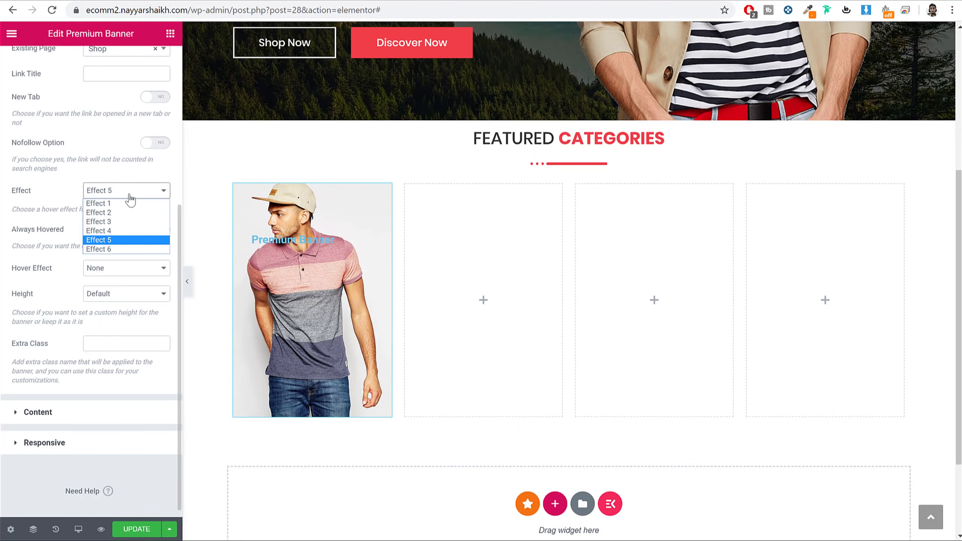
pyautogui.click(131, 203)
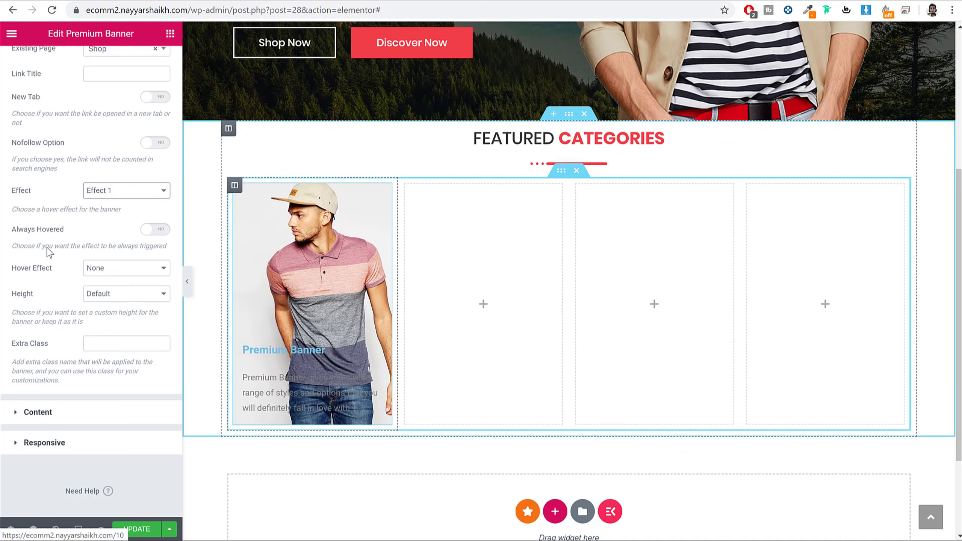
# Turn on Always Hovered, pick the Zoom In hover effect, and expand Content settings
pyautogui.click(162, 236)
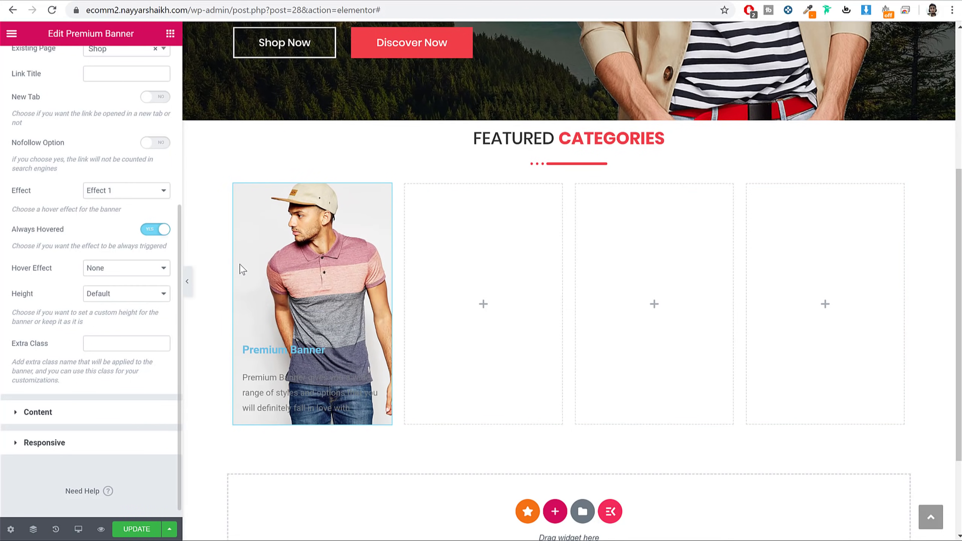
pyautogui.scroll(-1, 110, 379)
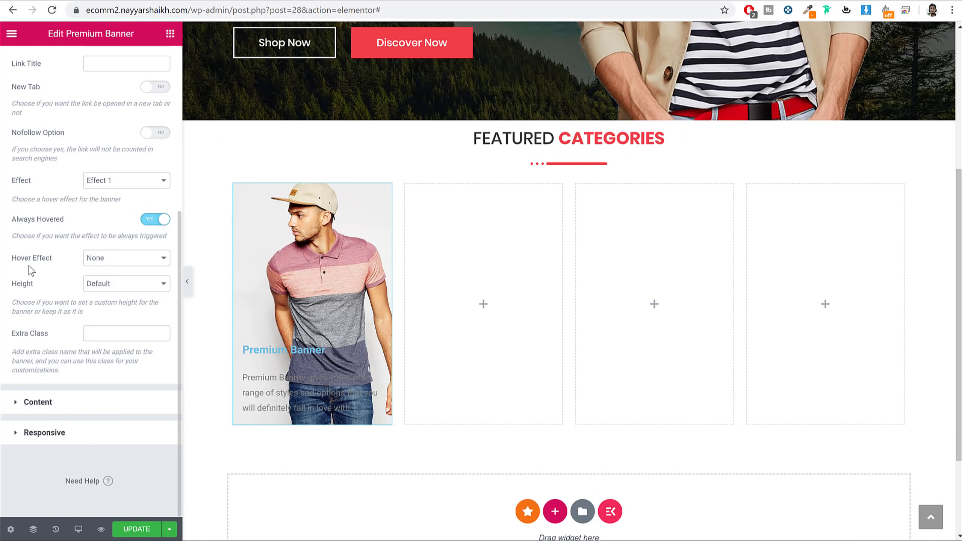
pyautogui.click(97, 261)
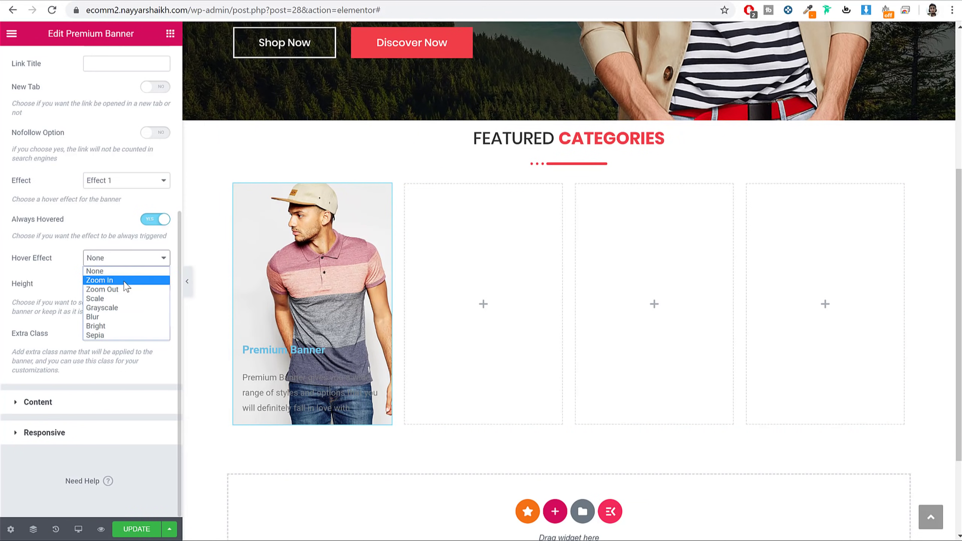
pyautogui.click(124, 280)
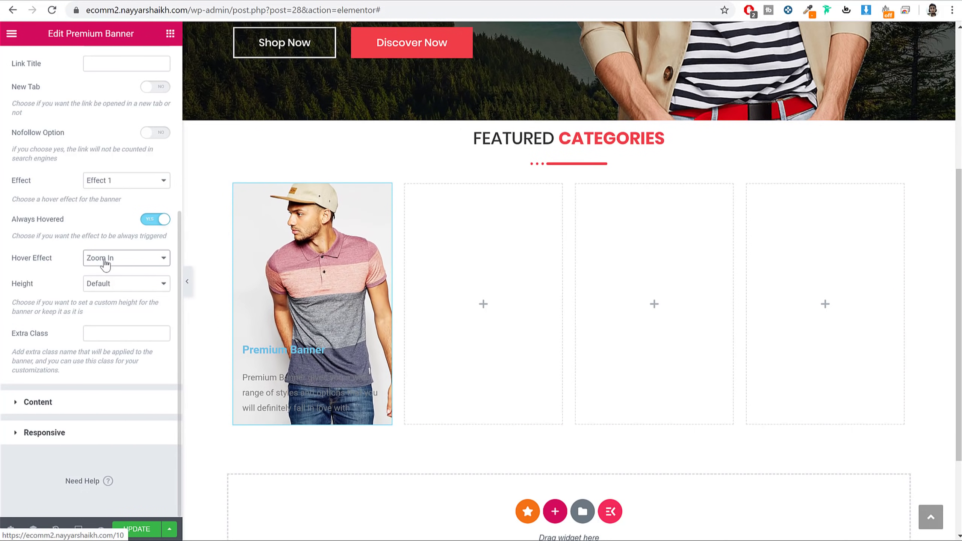
pyautogui.click(102, 409)
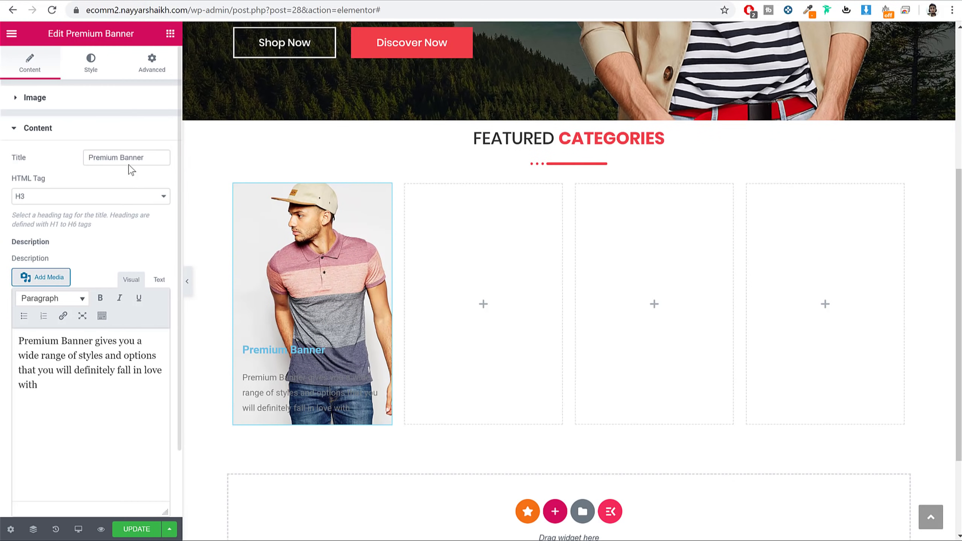
# Retitle the first Premium Banner to Men's Shirts, delete its description, and save the page
pyautogui.tripleClick(132, 161)
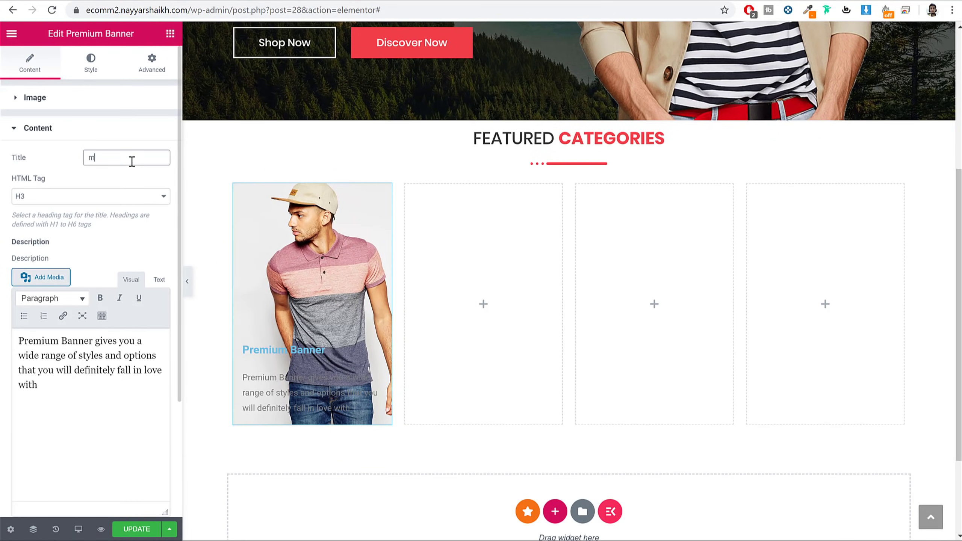
pyautogui.moveTo(96, 393); pyautogui.dragTo(18, 340)
pyautogui.press('BackSpace')
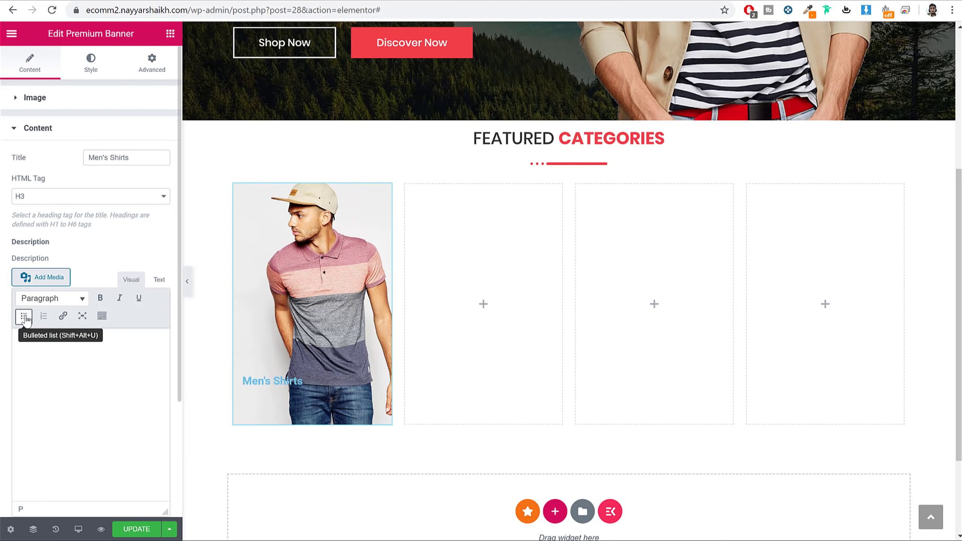
pyautogui.click(144, 530)
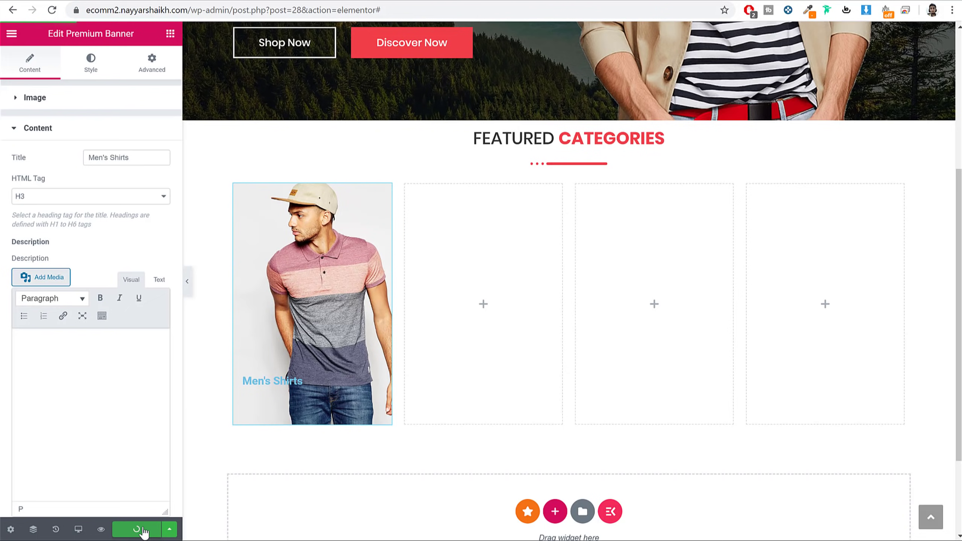
# Set the Men's Shirts title alignment to center on the banner
pyautogui.scroll(-4, 146, 208)
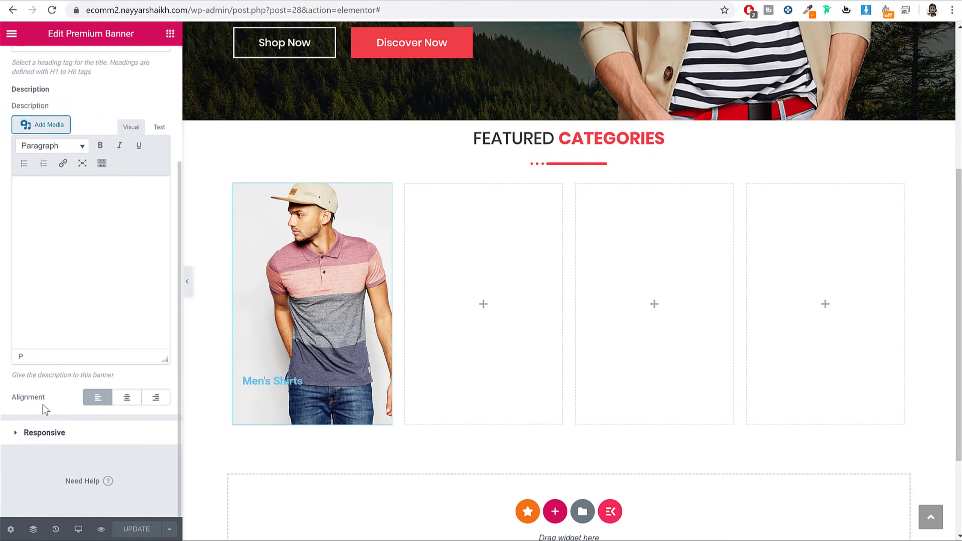
pyautogui.moveTo(21, 396); pyautogui.dragTo(32, 398)
pyautogui.click(125, 397)
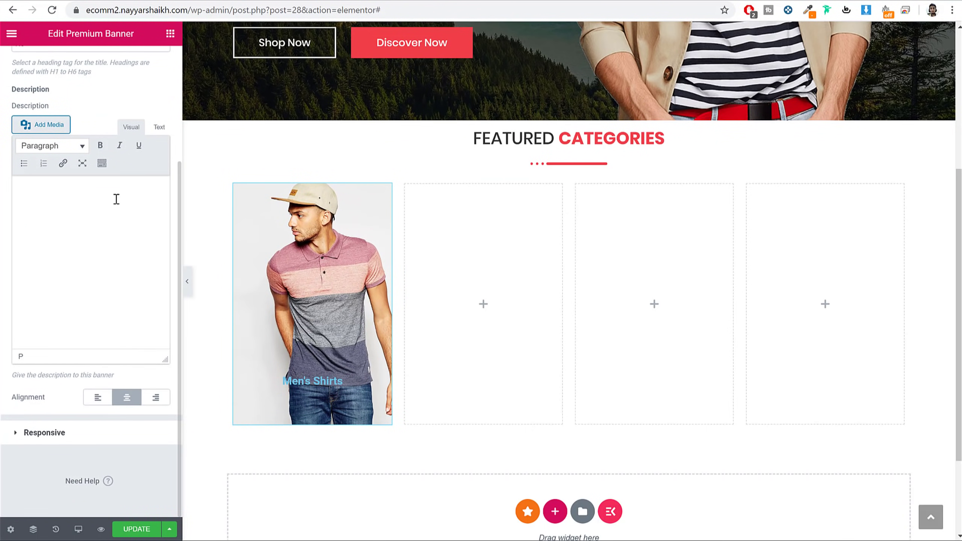
pyautogui.scroll(3, 330, 395)
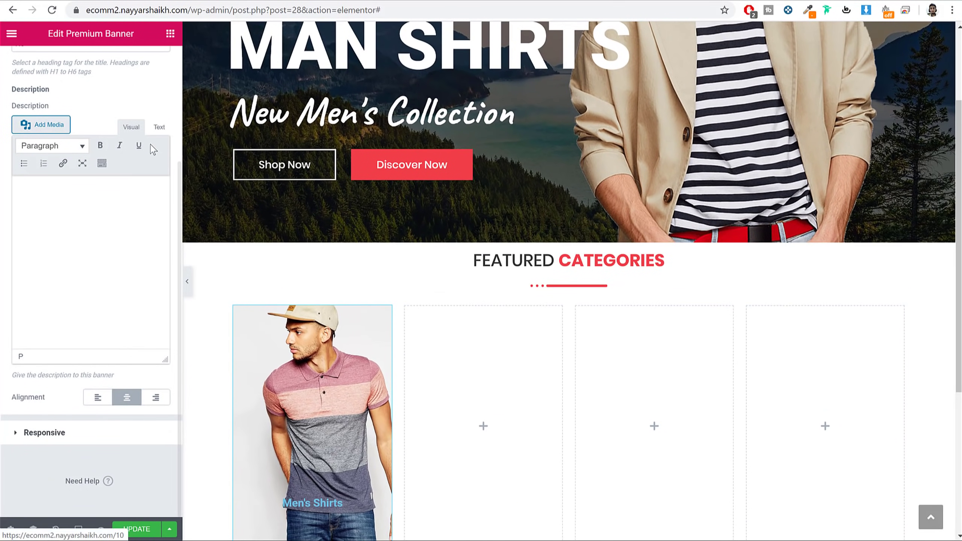
pyautogui.scroll(-3, 326, 379)
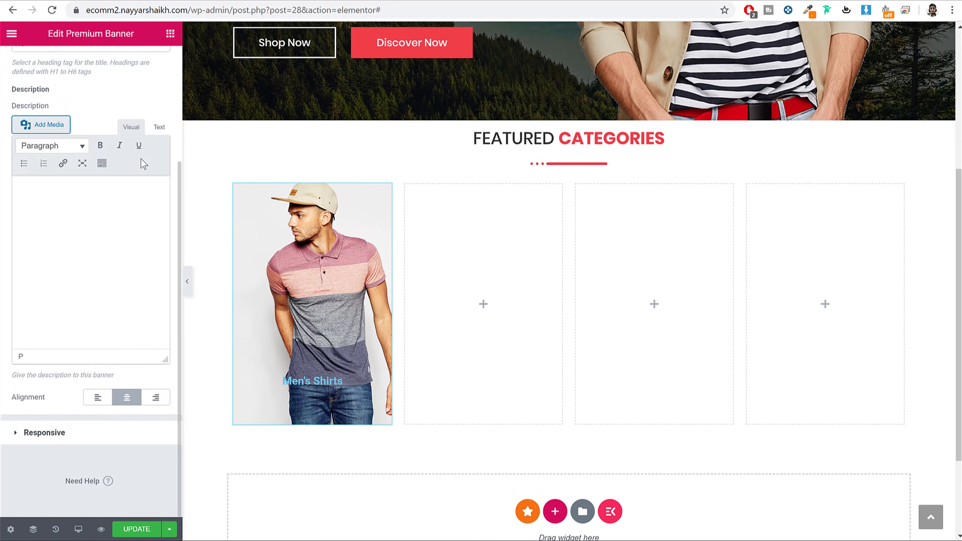
pyautogui.scroll(5, 140, 159)
pyautogui.click(104, 68)
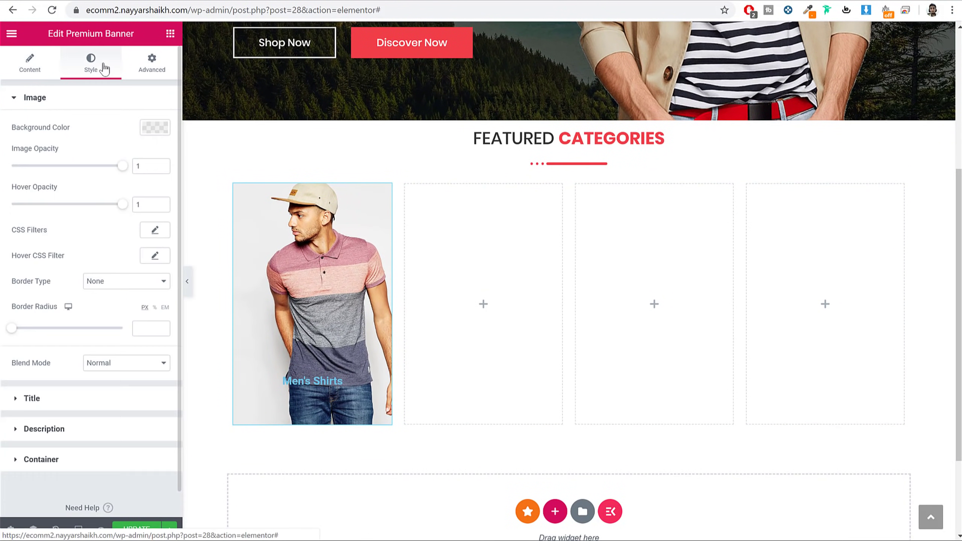
# Make the Men's Shirts banner title colour white
pyautogui.click(76, 401)
pyautogui.click(154, 161)
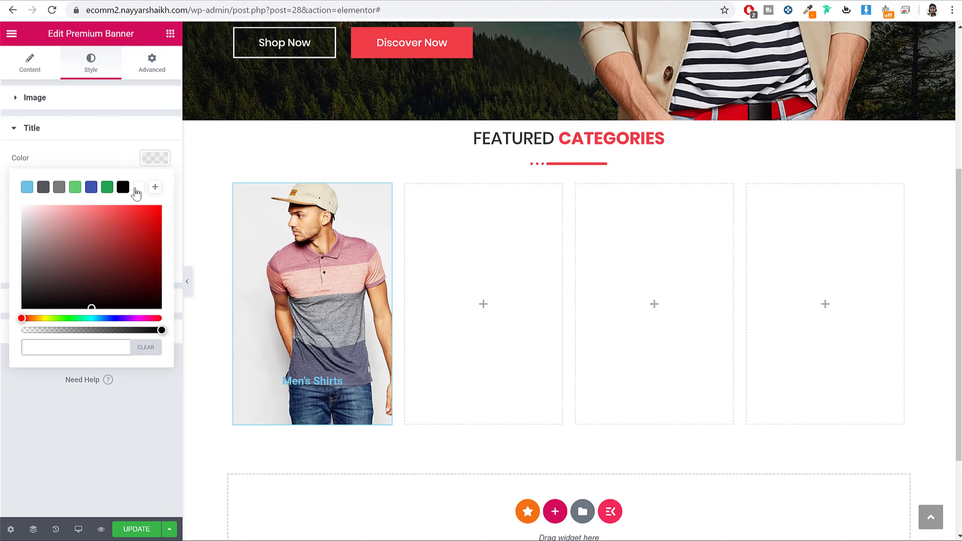
pyautogui.click(137, 193)
pyautogui.click(153, 162)
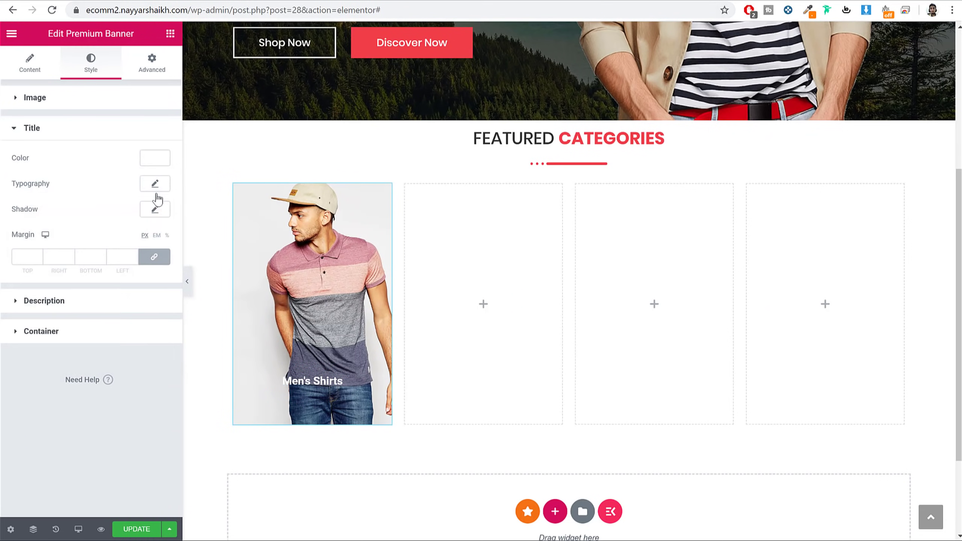
# Set the title typography to Poppins at 25 px and update the page
pyautogui.click(156, 184)
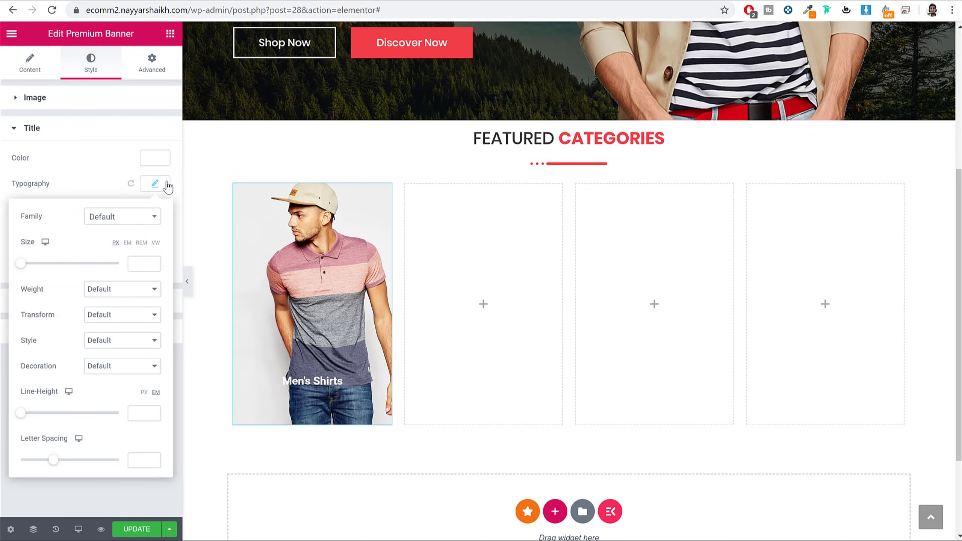
pyautogui.click(128, 225)
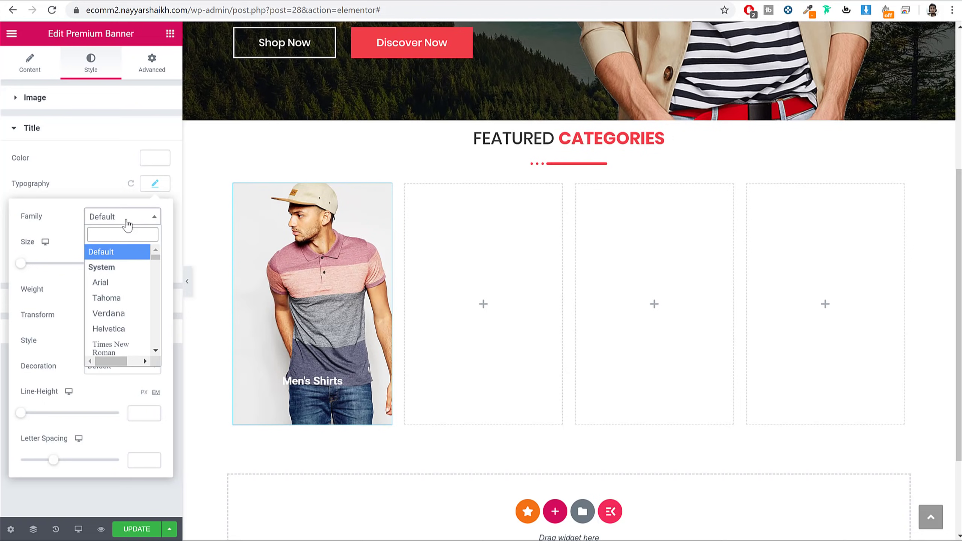
pyautogui.write('popp')
pyautogui.press('Return')
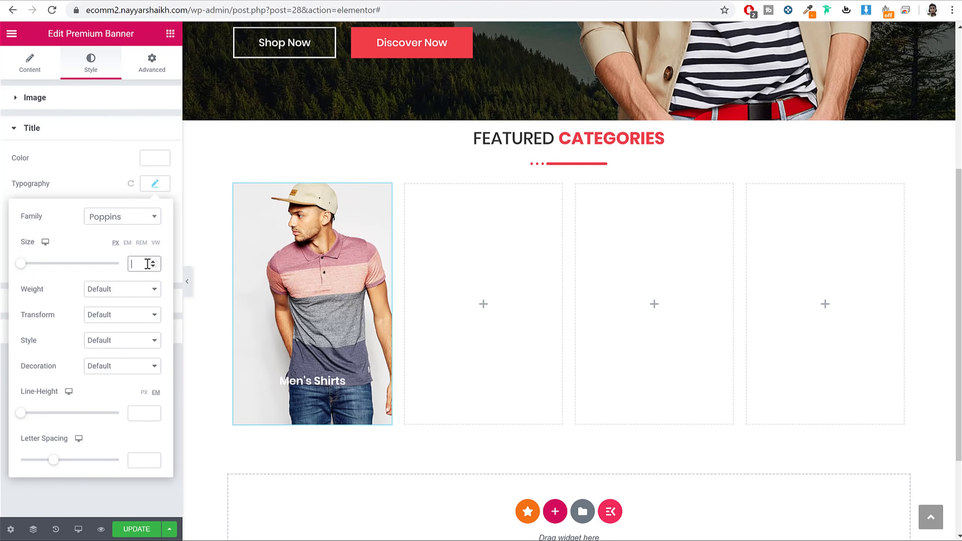
pyautogui.write('25')
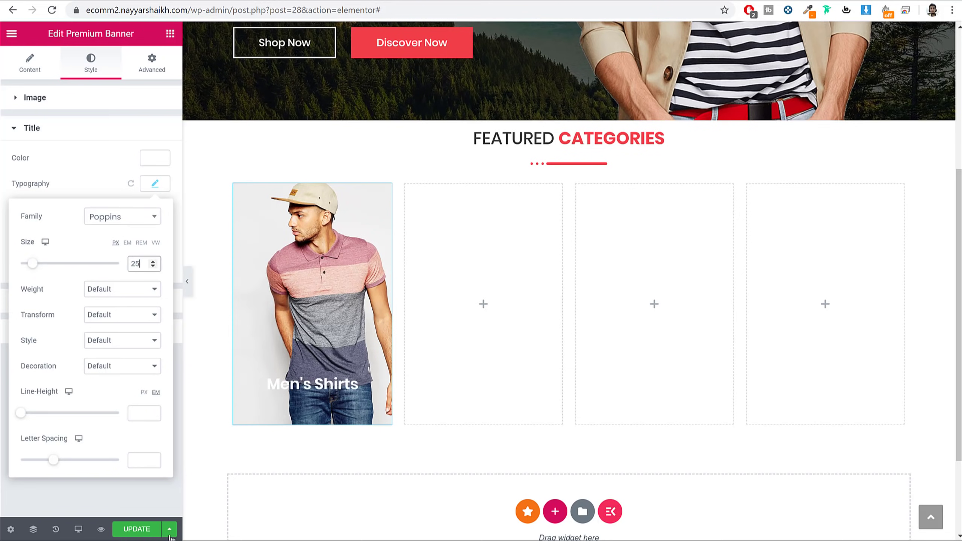
pyautogui.click(151, 531)
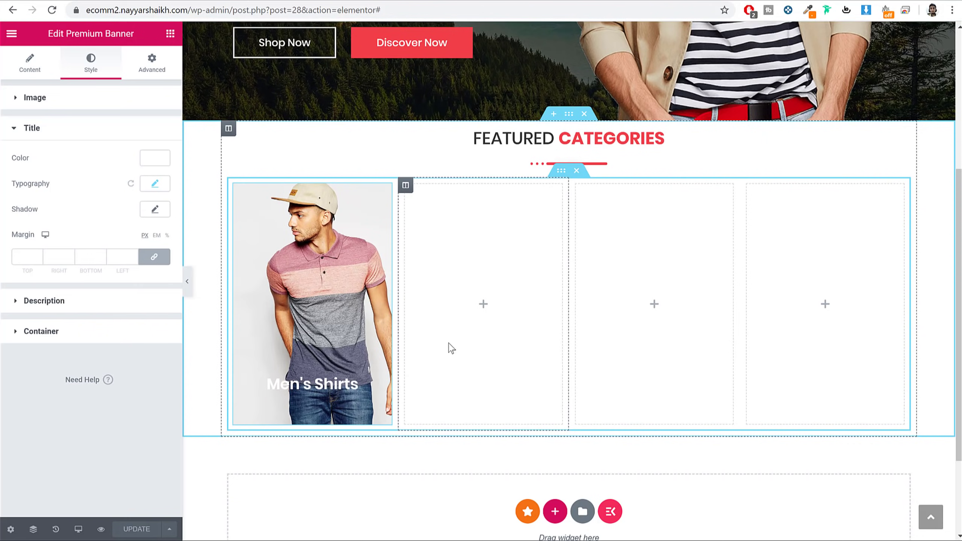
pyautogui.scroll(3, 449, 345)
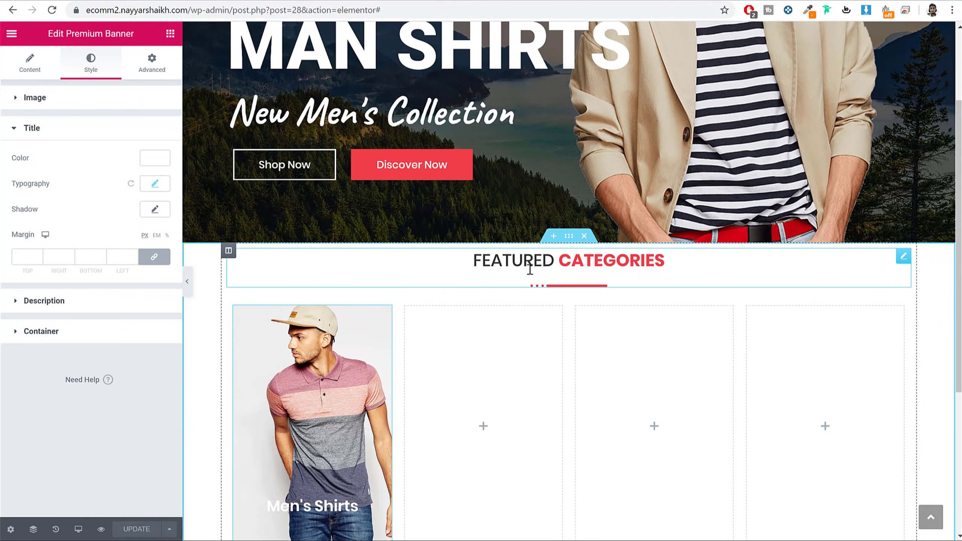
pyautogui.scroll(-3, 337, 418)
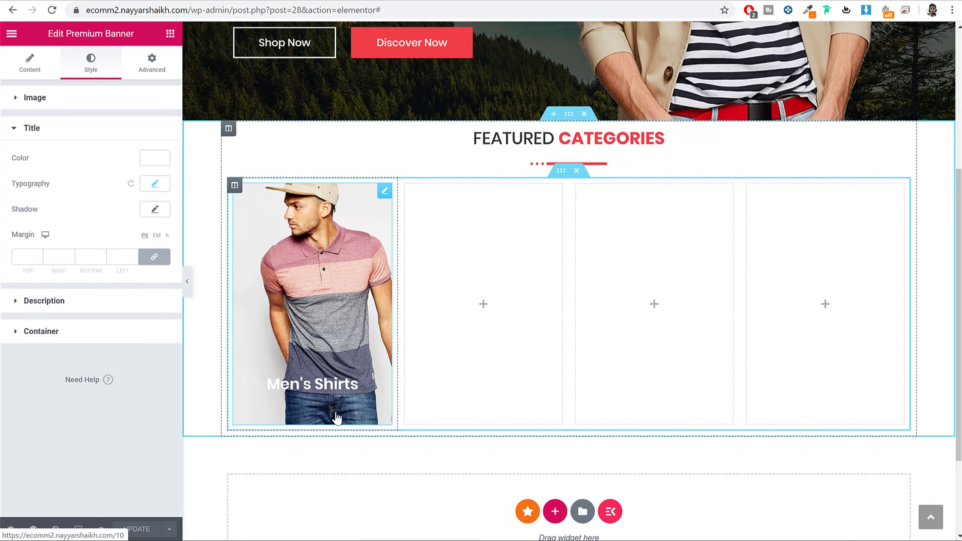
pyautogui.scroll(3, 595, 344)
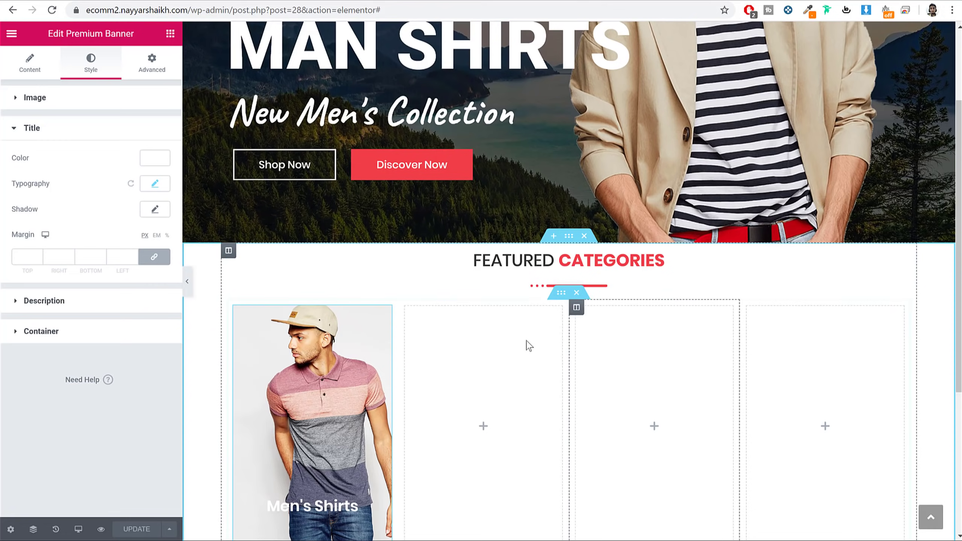
pyautogui.scroll(-3, 303, 303)
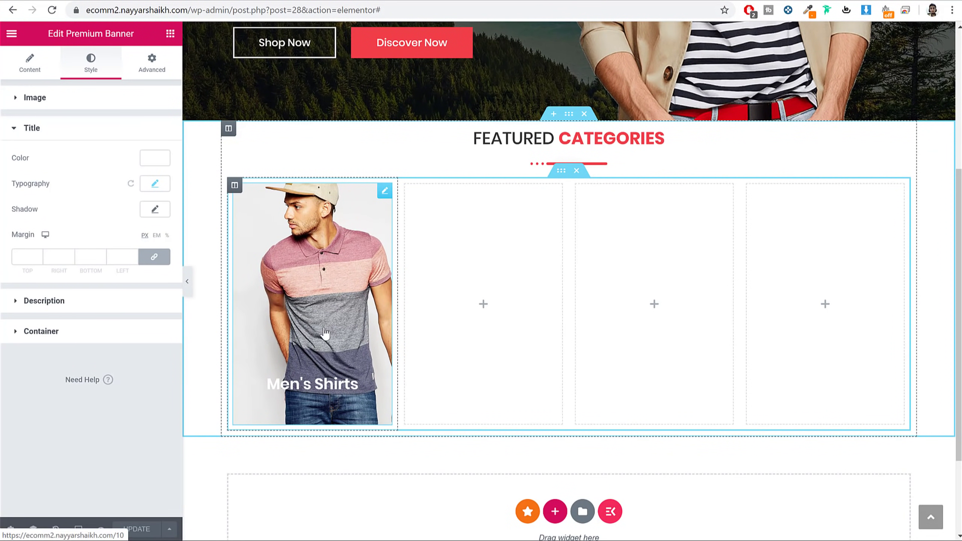
# Open the saved CSS file from the Free eCommerce folder in Notepad
pyautogui.press('super+e')
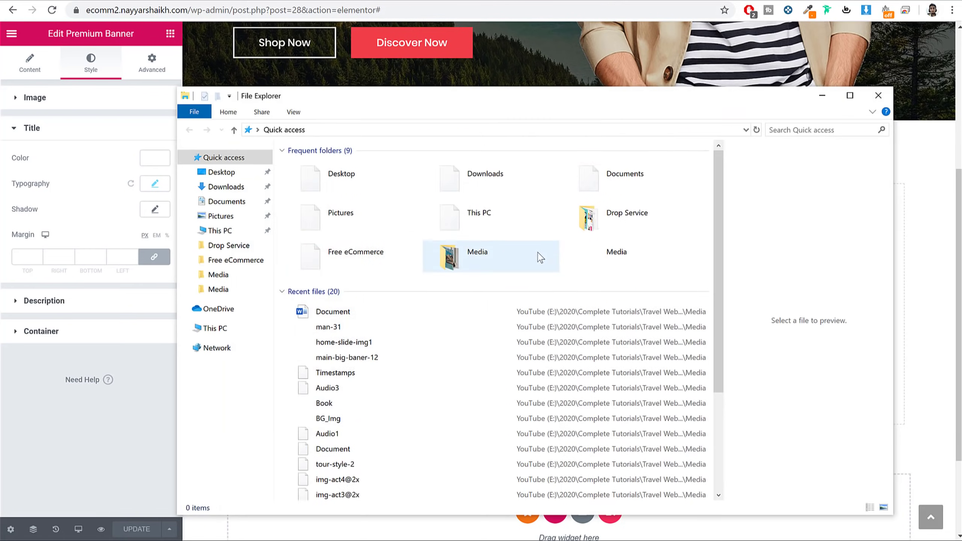
pyautogui.click(245, 261)
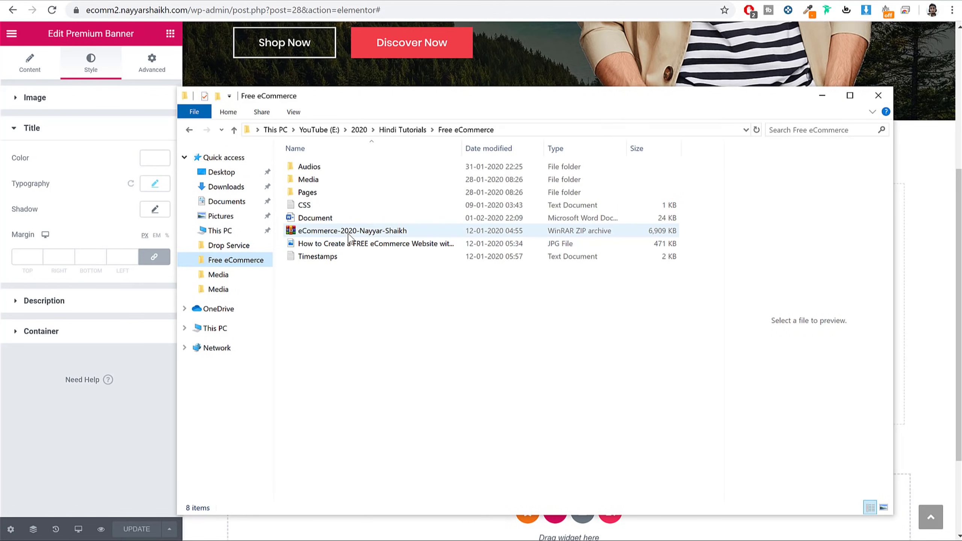
pyautogui.click(329, 208)
pyautogui.doubleClick(329, 208)
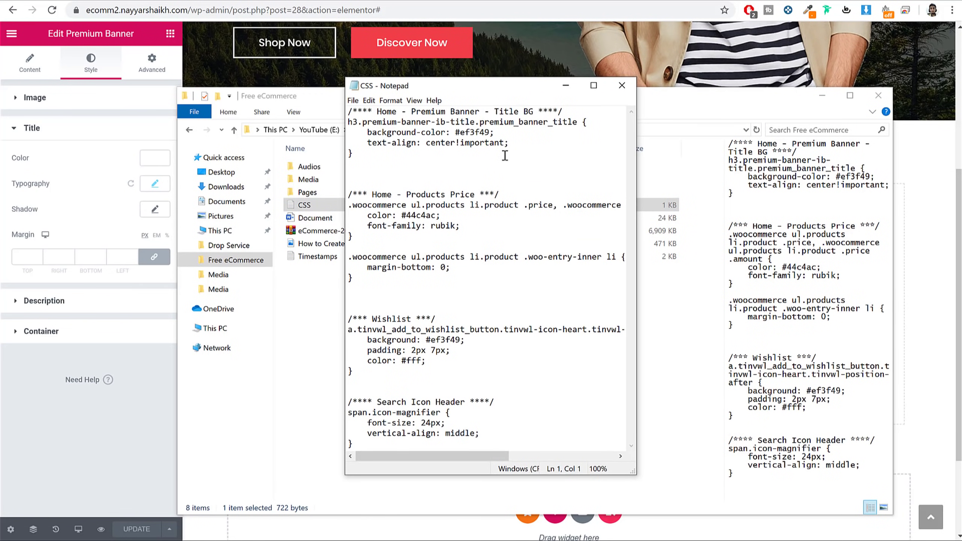
# Select the whole Premium Banner Title BG CSS rule, then return to the browser
pyautogui.hscroll(3, 392, 316)
pyautogui.hscroll(-3, 481, 295)
pyautogui.moveTo(349, 110); pyautogui.dragTo(357, 153)
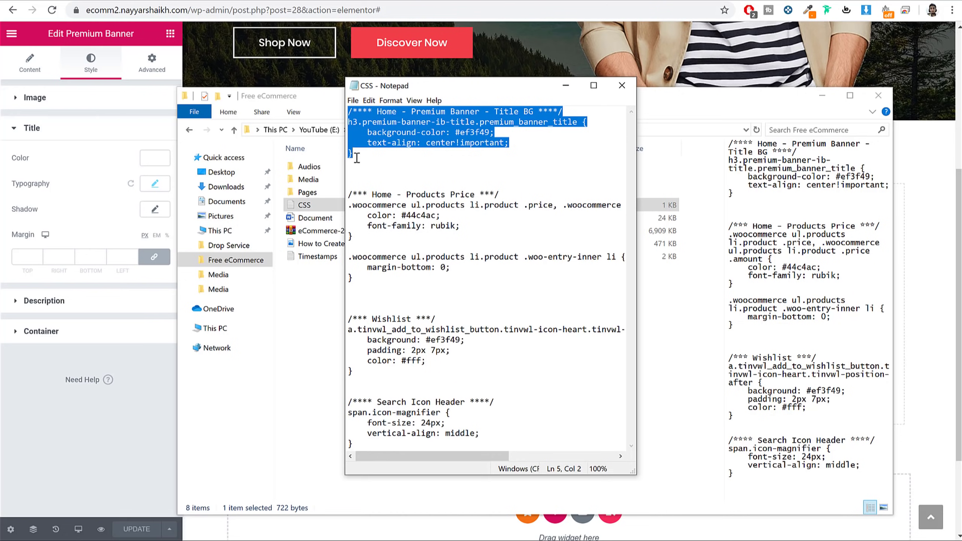
pyautogui.click(405, 127)
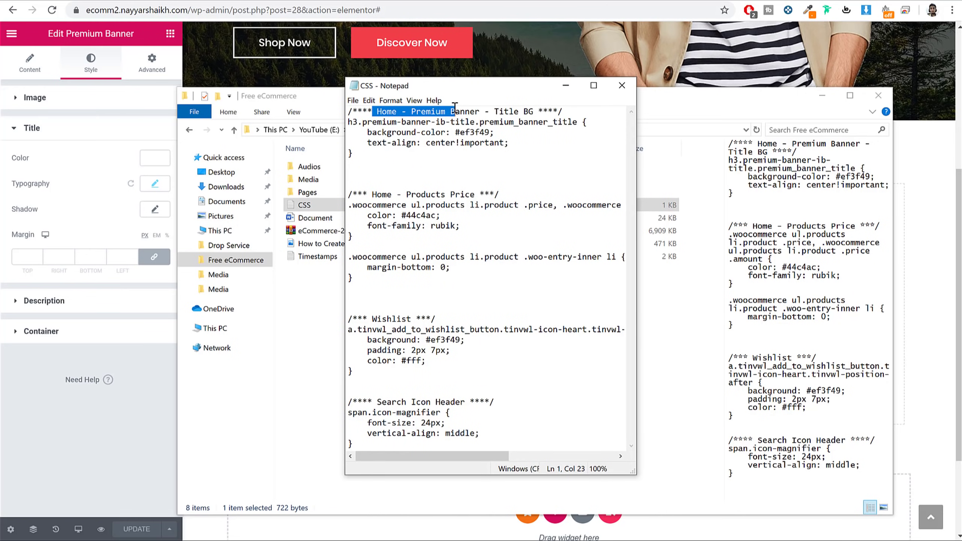
pyautogui.click(534, 111)
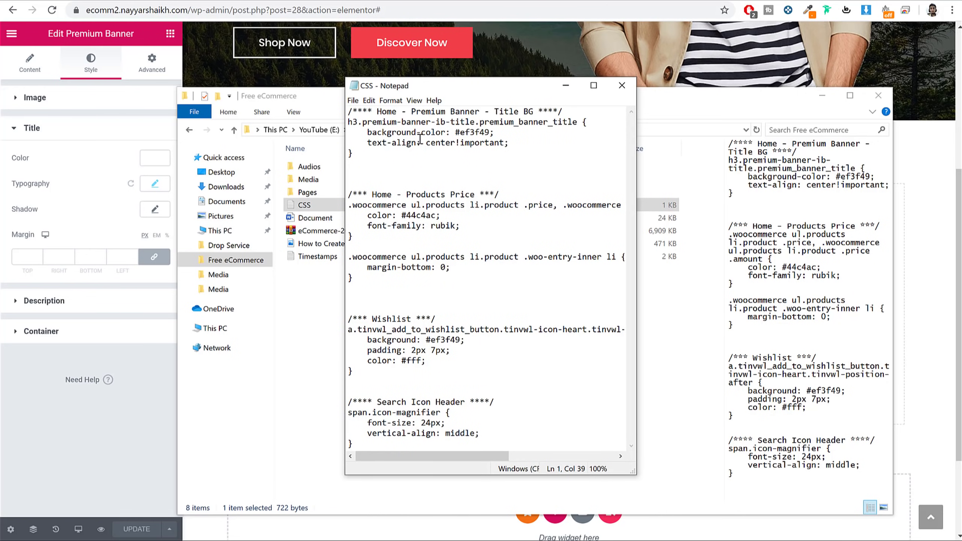
pyautogui.moveTo(352, 154); pyautogui.dragTo(349, 110)
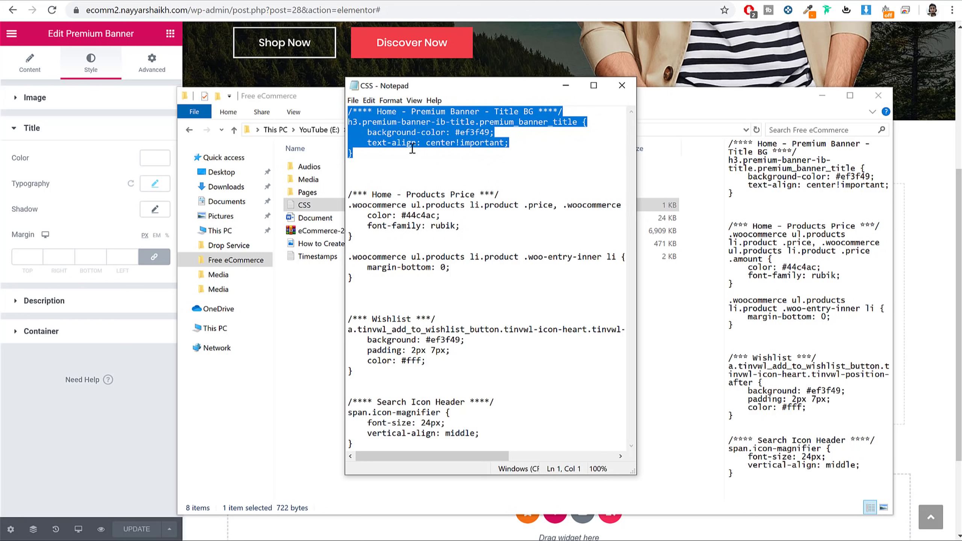
pyautogui.hotkey('alt', 'Tab')
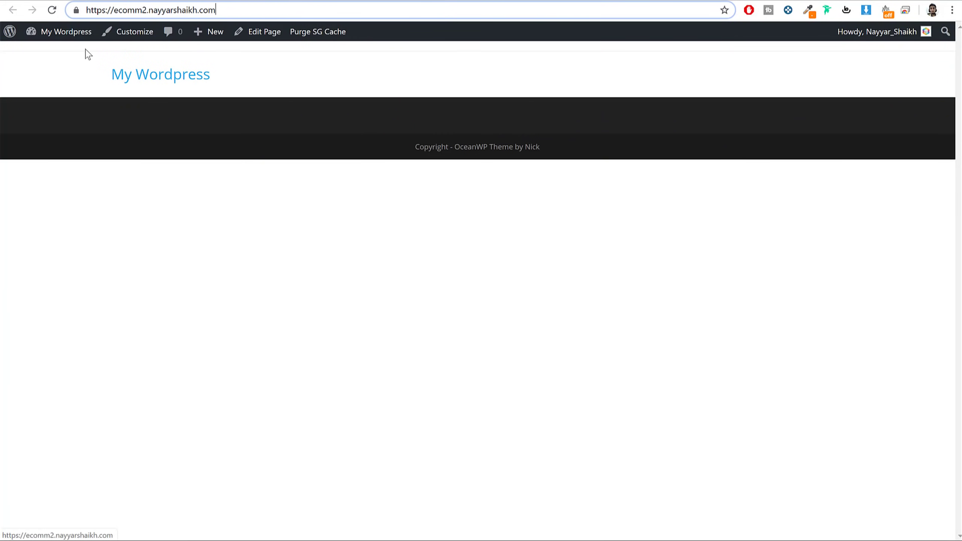
# Paste the banner title CSS (#ef3f49 background) into the Customizer's Custom CSS and publish
pyautogui.moveTo(69, 40)
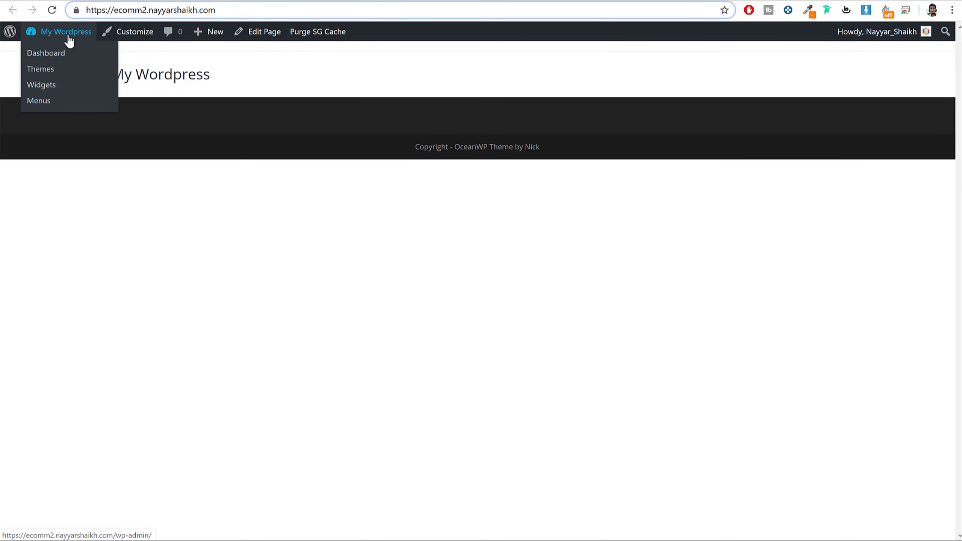
pyautogui.click(148, 42)
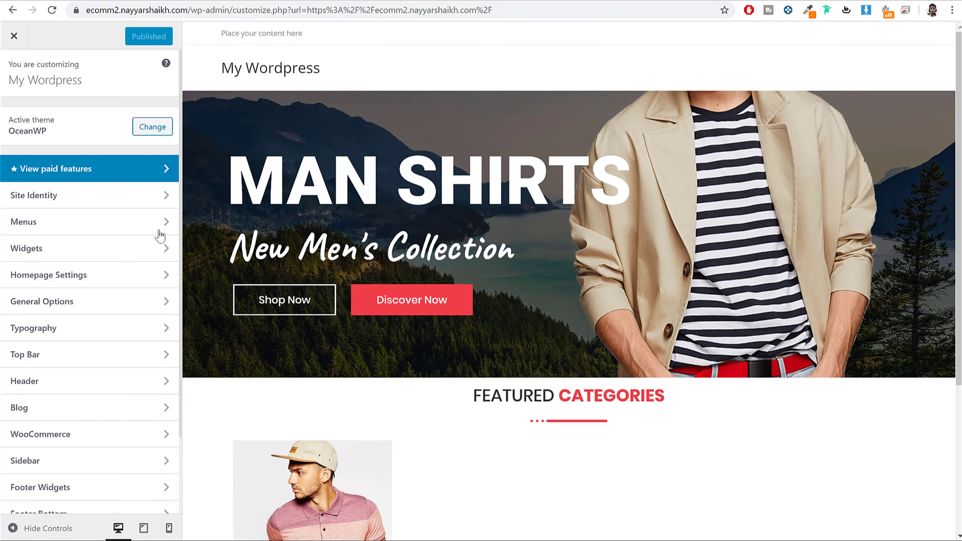
pyautogui.scroll(-2, 142, 252)
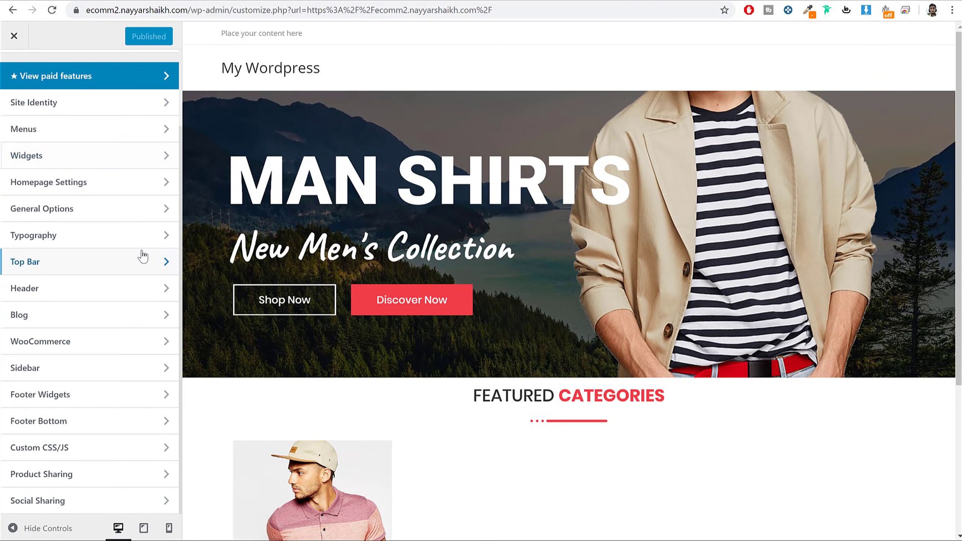
pyautogui.click(61, 449)
pyautogui.scroll(-5, 580, 318)
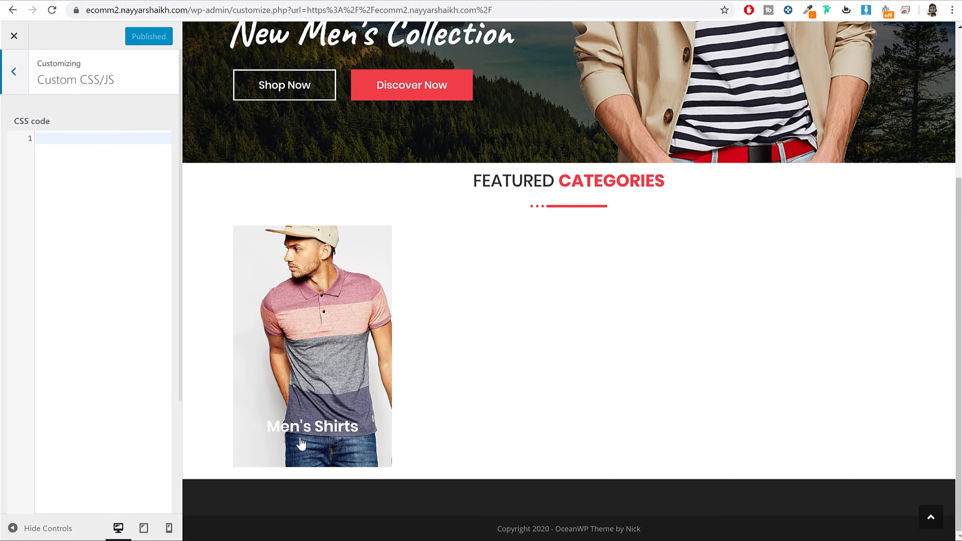
pyautogui.click(153, 244)
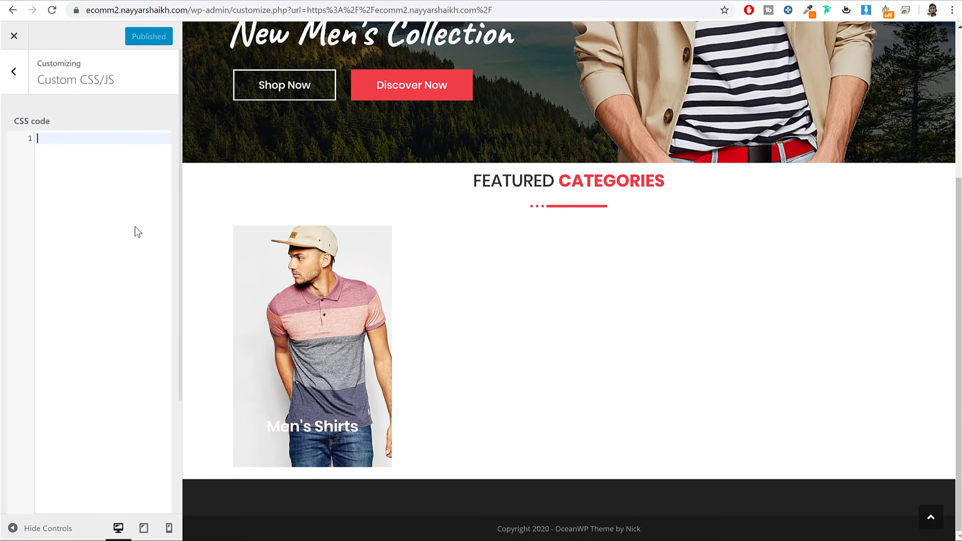
pyautogui.write('/**** Home - Premium Banner - Title BG ****/ h3.premium-banner-ib-title.premium_banner_title {     background-color: #ef3f49;     text-align: center!important; }')
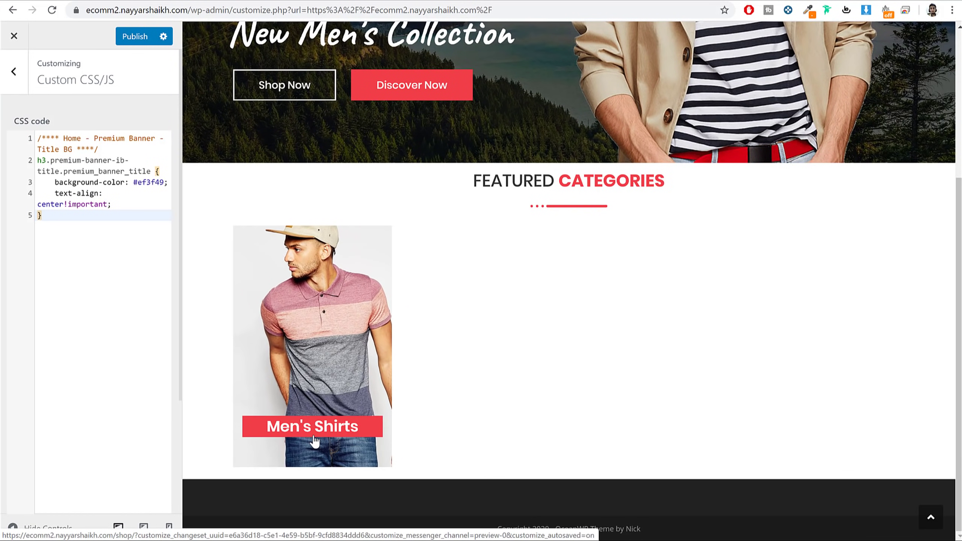
pyautogui.click(133, 41)
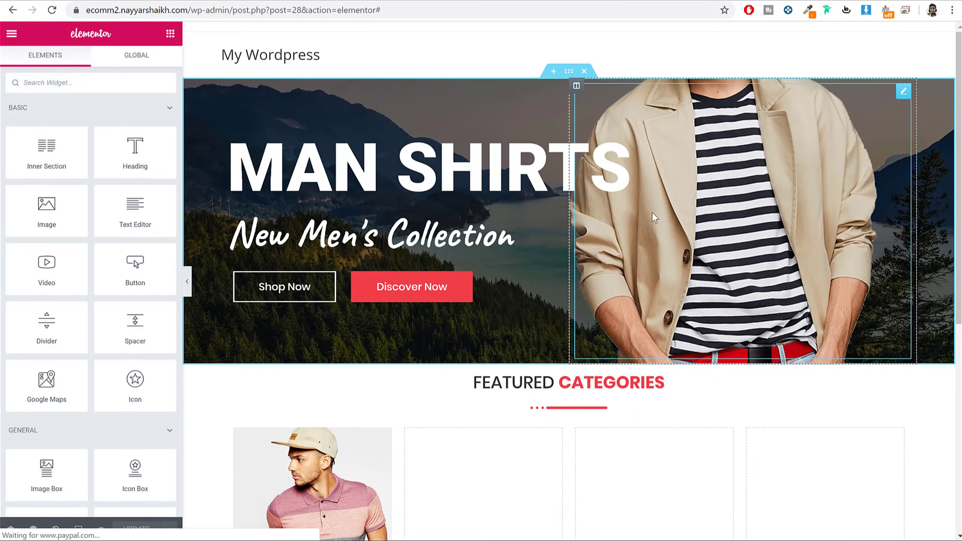
# Copy the Men's Shirts banner and paste it into the second, third and fourth columns
pyautogui.scroll(-5, 308, 336)
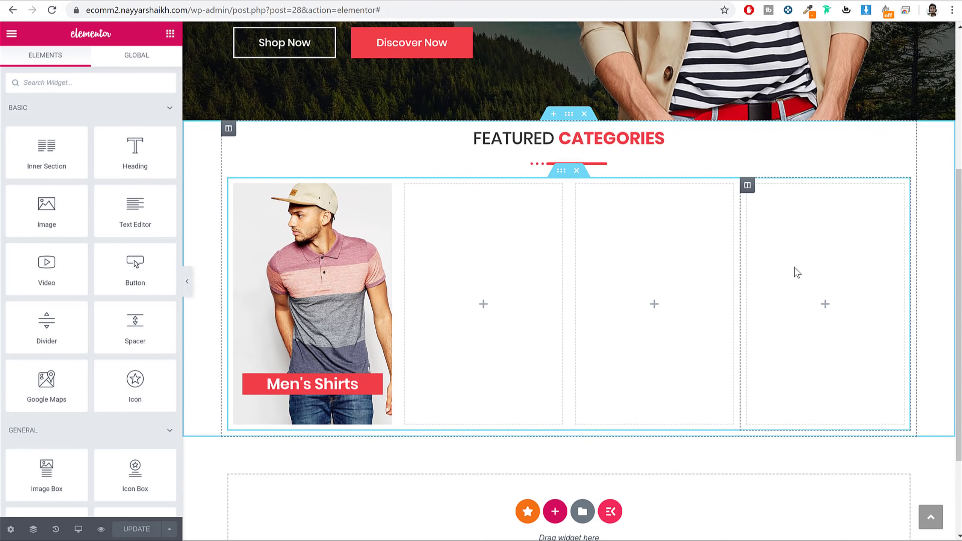
pyautogui.rightClick(290, 259)
pyautogui.click(333, 314)
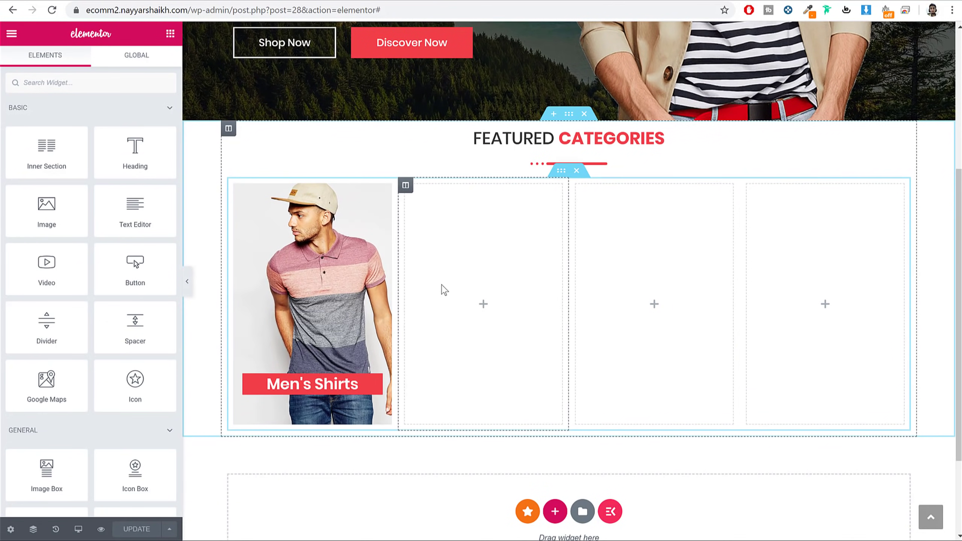
pyautogui.rightClick(444, 290)
pyautogui.click(455, 299)
pyautogui.rightClick(598, 251)
pyautogui.click(610, 260)
pyautogui.rightClick(798, 232)
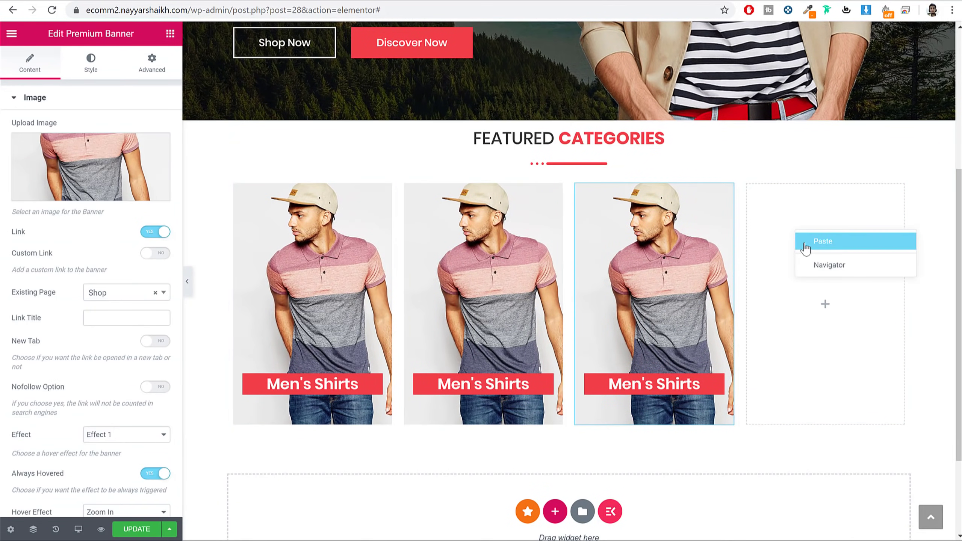
pyautogui.click(823, 241)
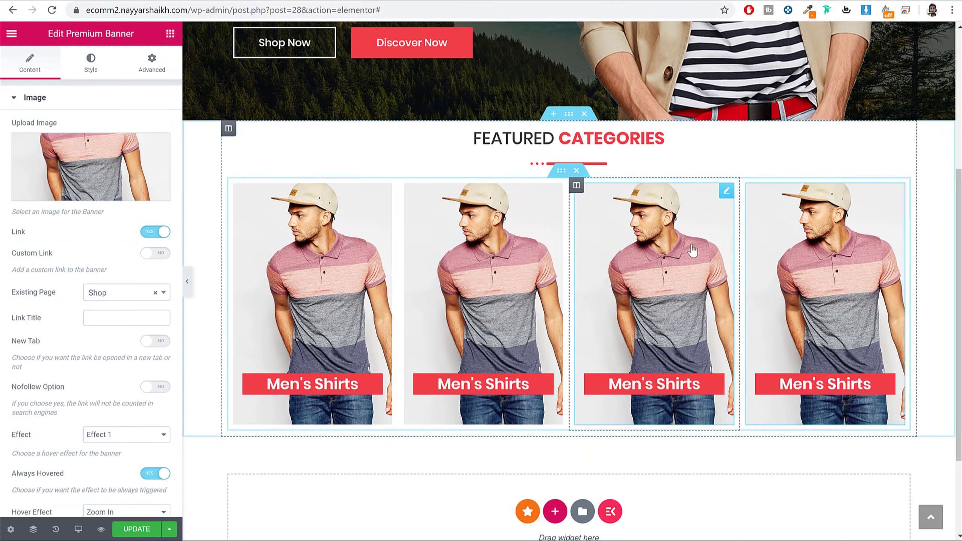
# Replace the second banner's image with the uploaded bag-25 backpack photo
pyautogui.click(476, 242)
pyautogui.click(79, 143)
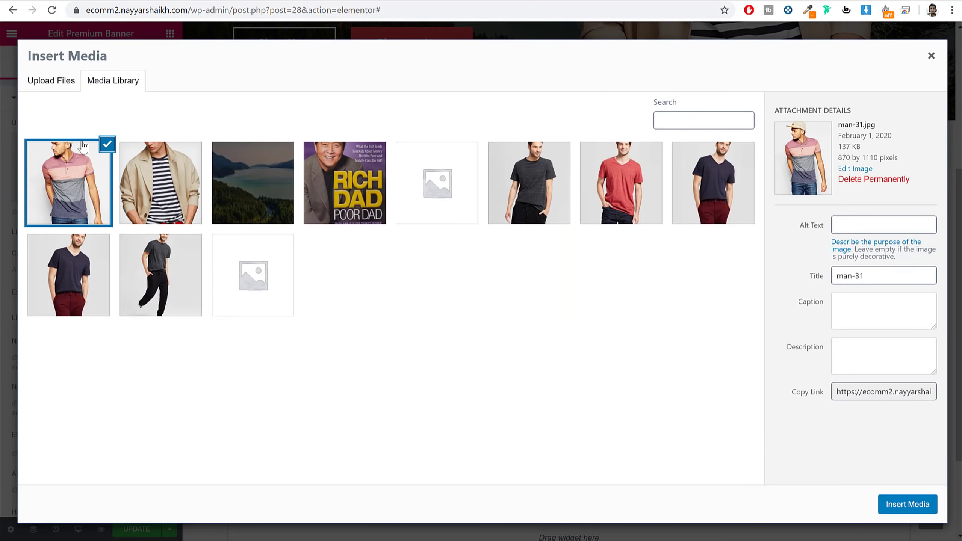
pyautogui.click(38, 88)
pyautogui.click(466, 272)
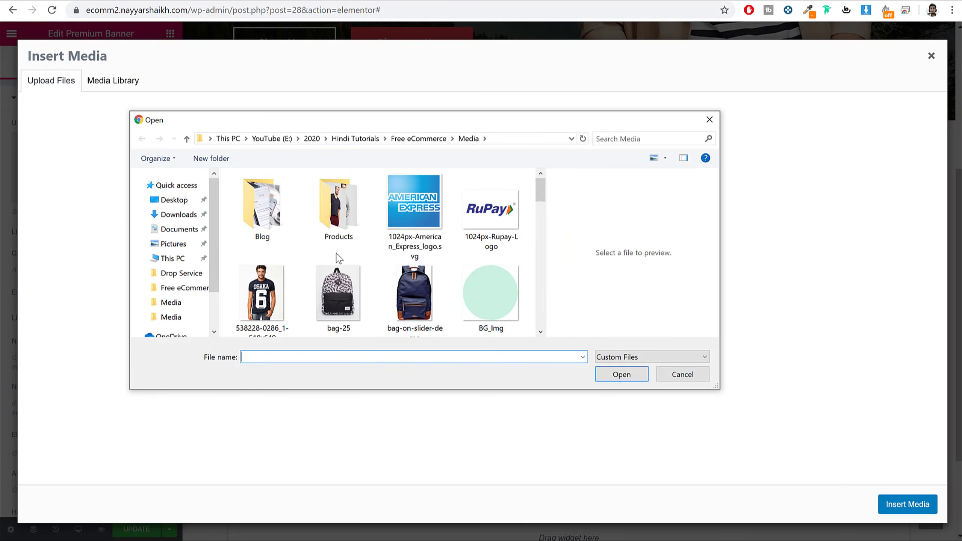
pyautogui.click(337, 288)
pyautogui.click(620, 373)
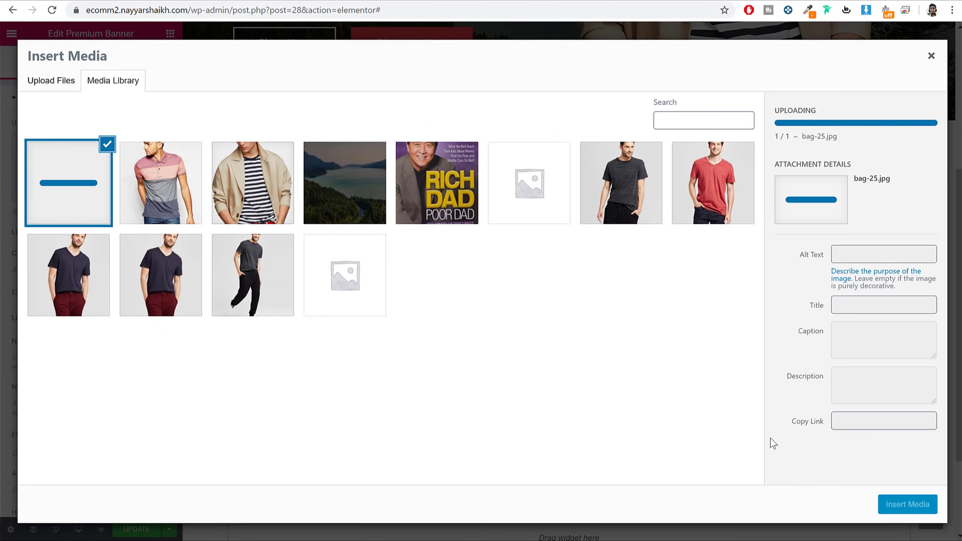
pyautogui.click(935, 513)
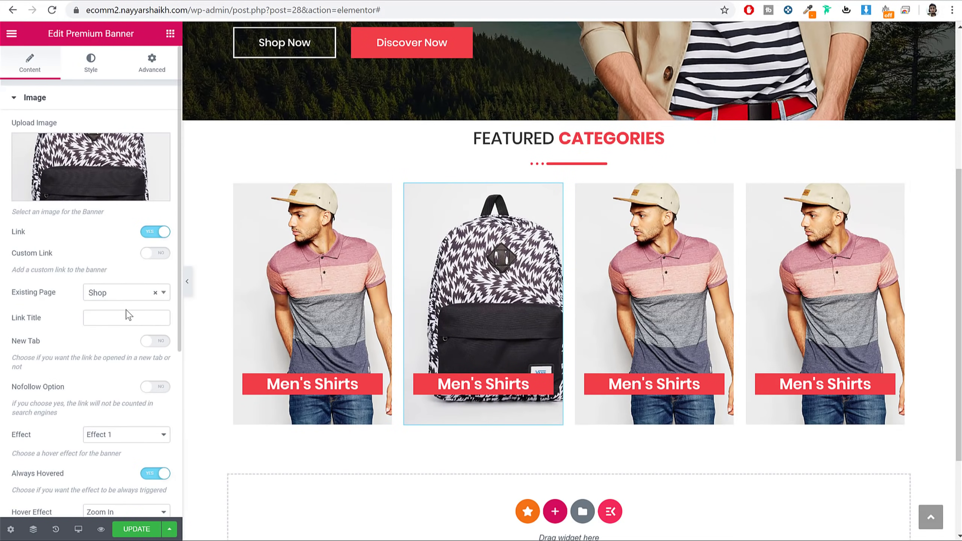
# Retitle the second banner to Bags and update the page
pyautogui.scroll(-5, 127, 417)
pyautogui.click(112, 404)
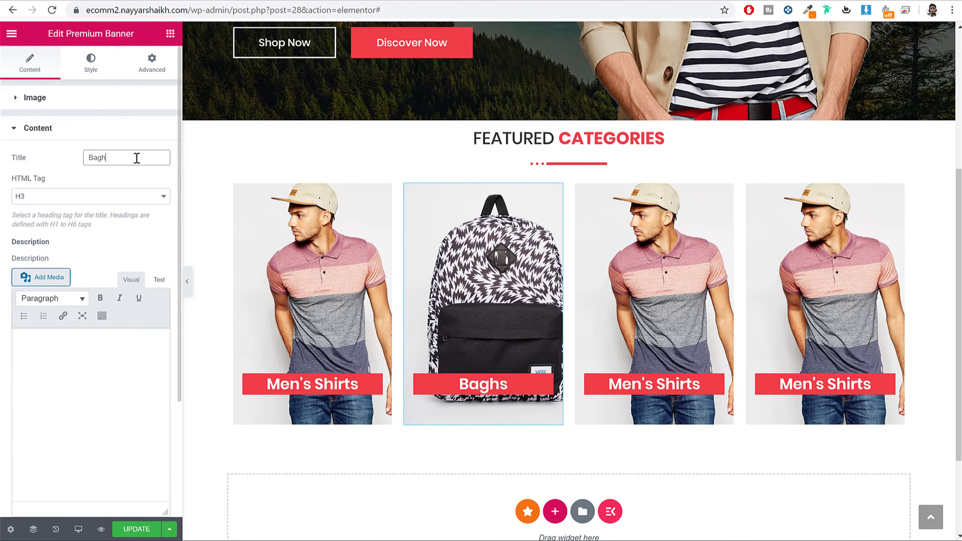
pyautogui.click(137, 530)
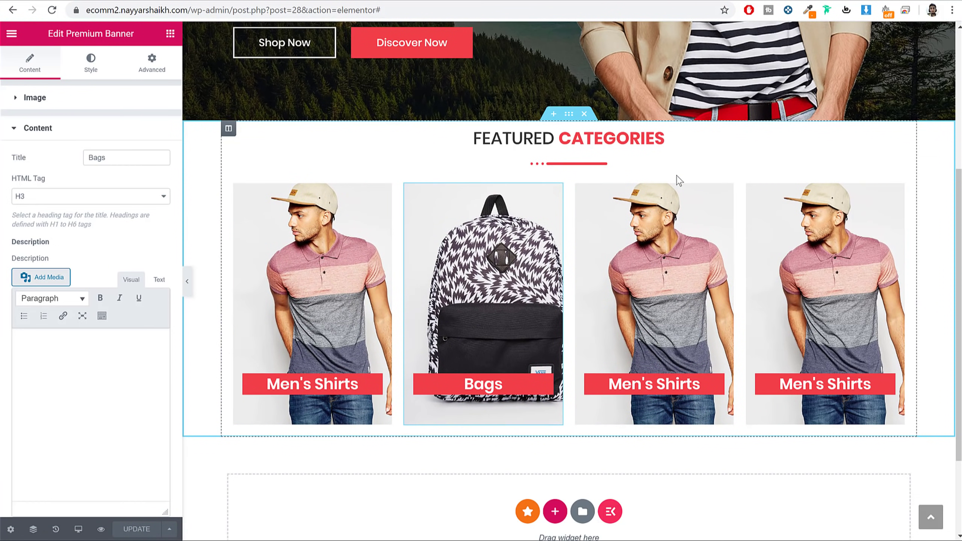
pyautogui.scroll(-3, 589, 323)
# Give the Featured Categories section unlinked padding of 100 px top and 100 px bottom
pyautogui.scroll(3, 592, 330)
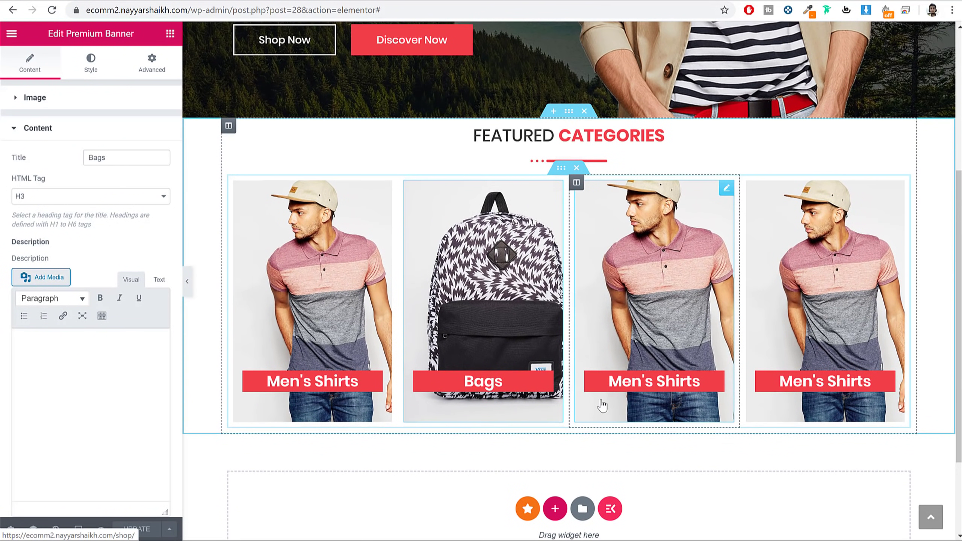
pyautogui.click(569, 114)
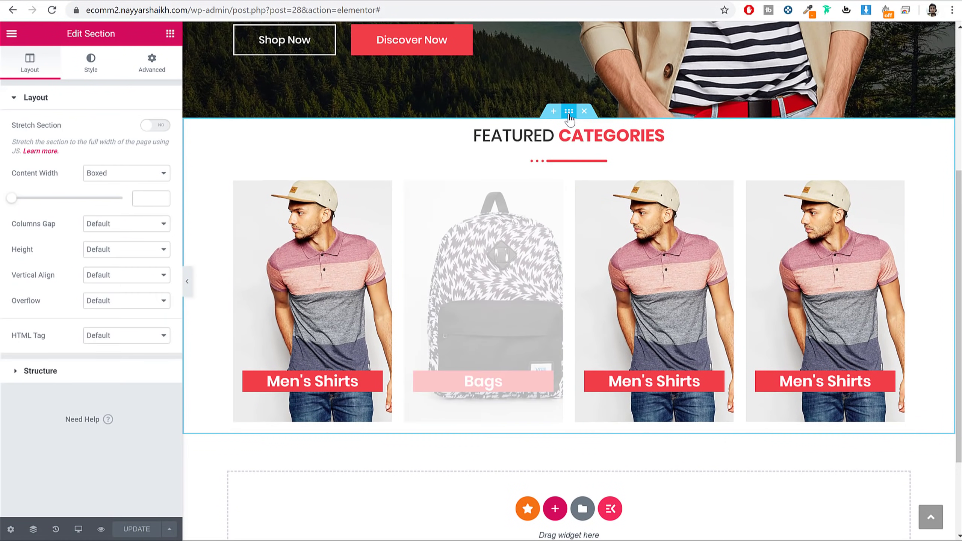
pyautogui.click(154, 64)
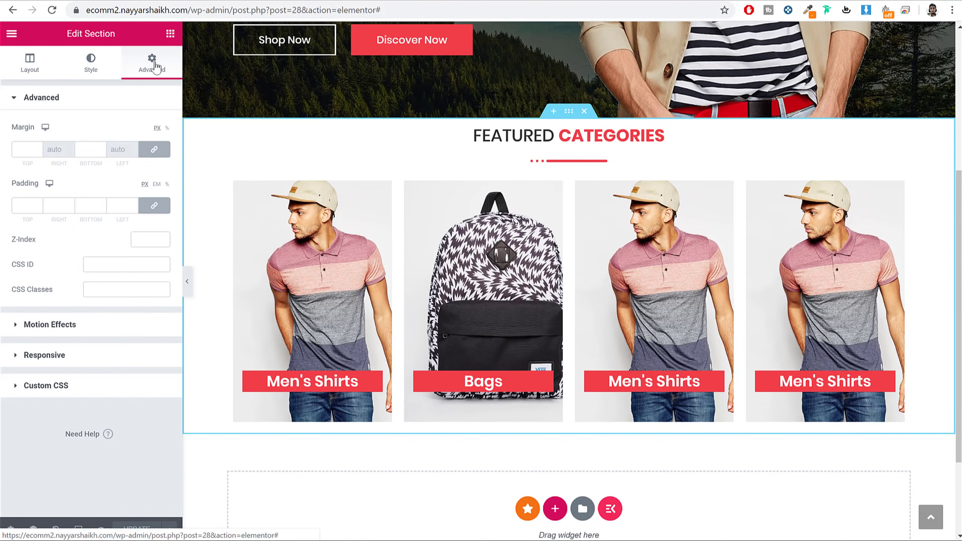
pyautogui.click(154, 206)
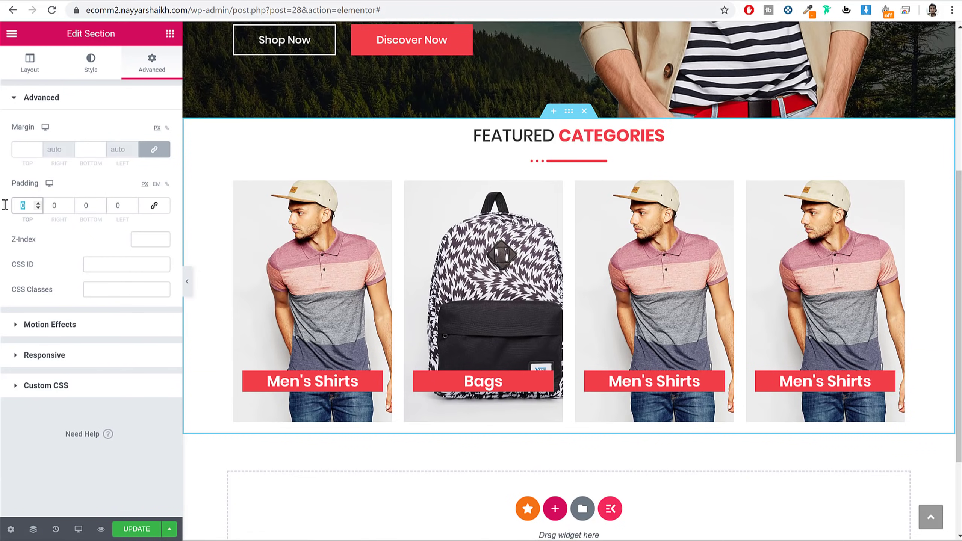
pyautogui.write('100')
pyautogui.press('Tab')
pyautogui.press('Tab')
pyautogui.write('100')
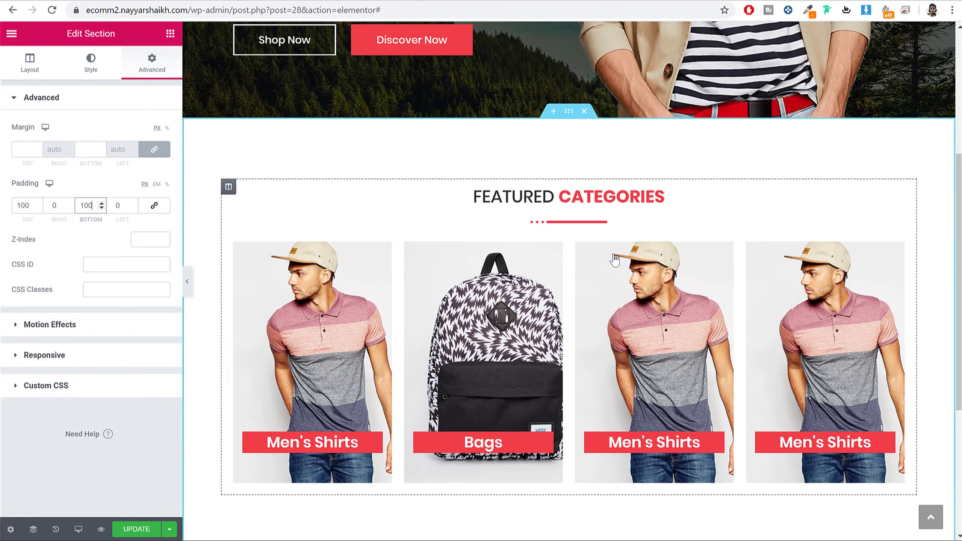
# Add 35 px bottom padding to the Featured Categories heading and update the page
pyautogui.click(614, 194)
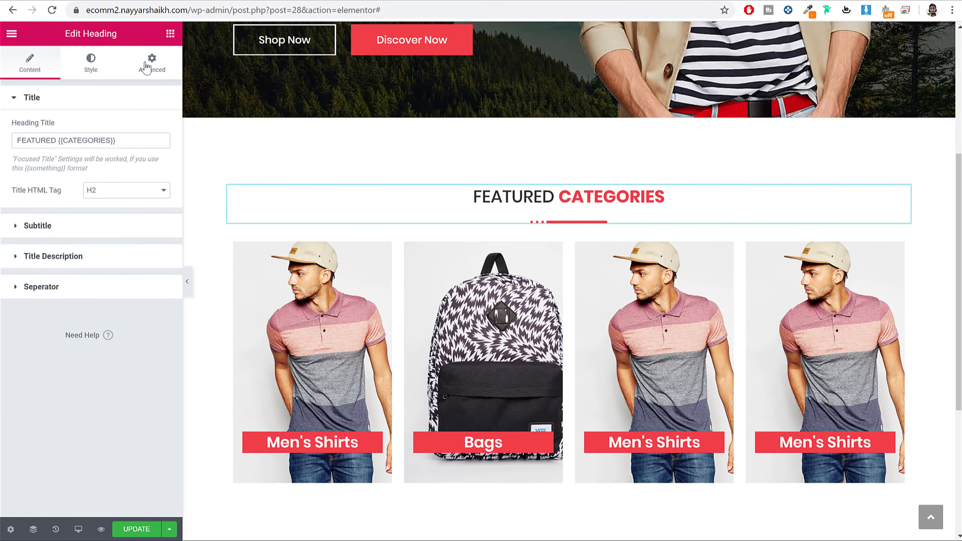
pyautogui.click(152, 63)
pyautogui.click(156, 206)
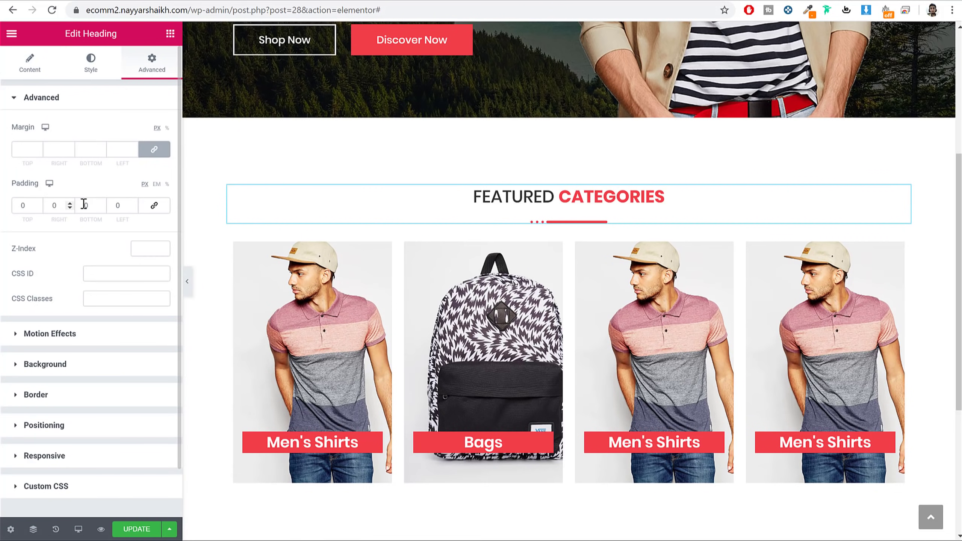
pyautogui.write('35')
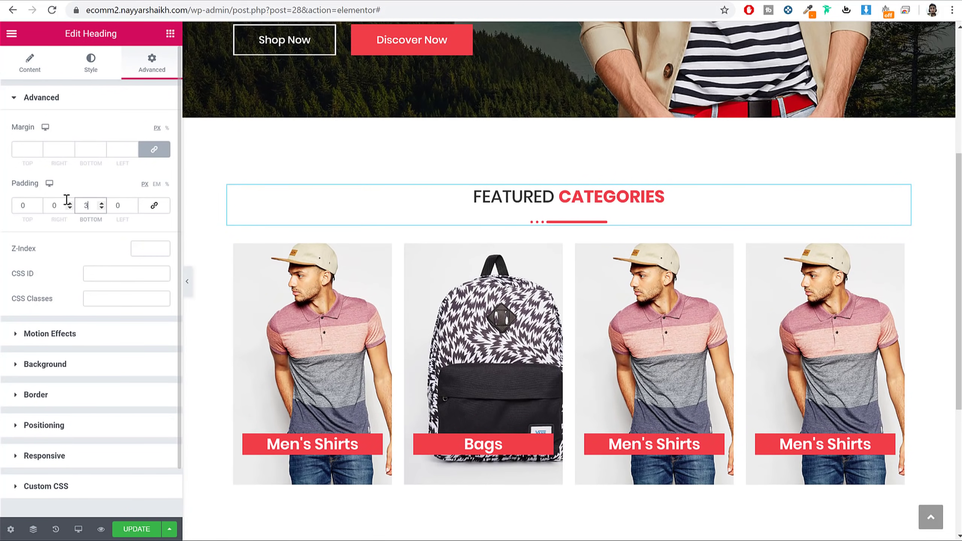
pyautogui.click(121, 534)
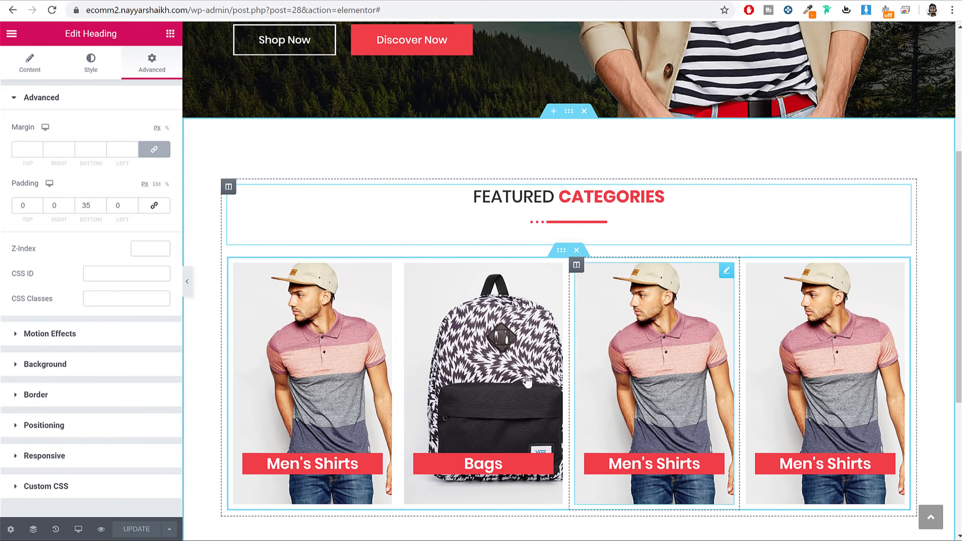
# Switch the editor preview to tablet width
pyautogui.click(78, 529)
pyautogui.click(80, 500)
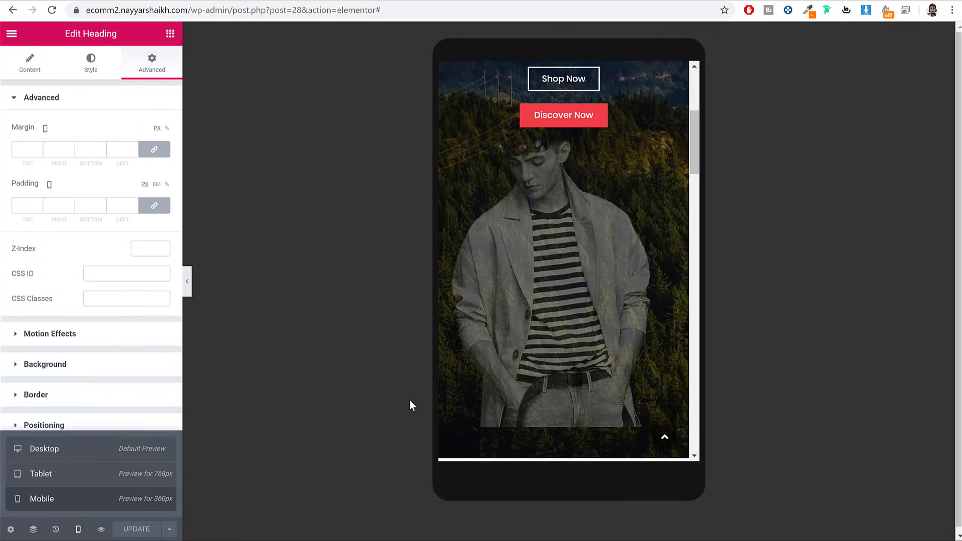
pyautogui.scroll(-12, 638, 329)
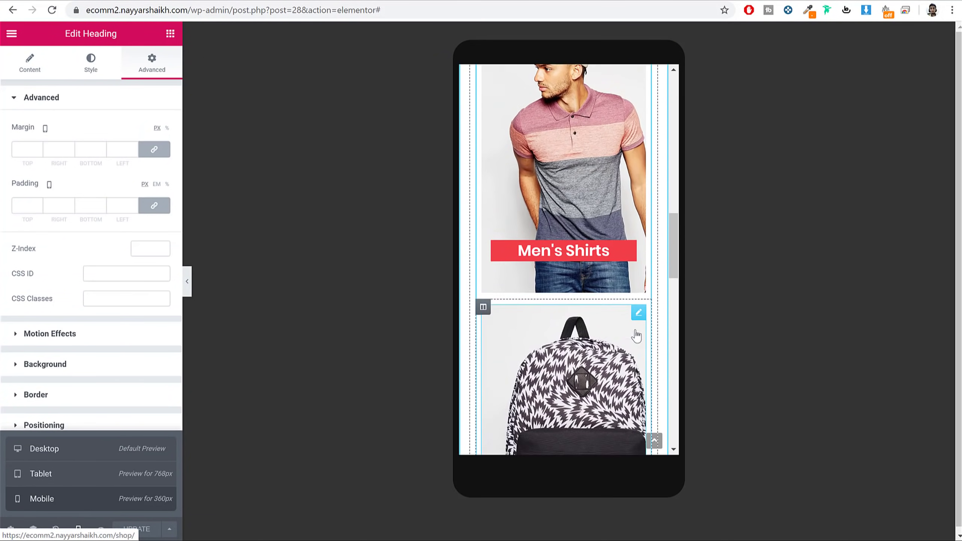
pyautogui.click(95, 474)
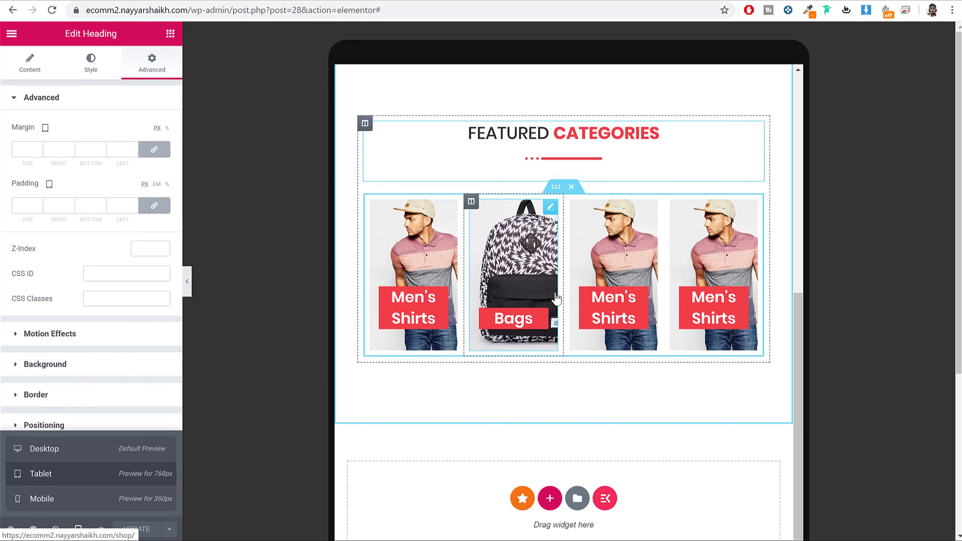
# Reduce the first Men's Shirts banner's title font size to 15 px
pyautogui.click(427, 315)
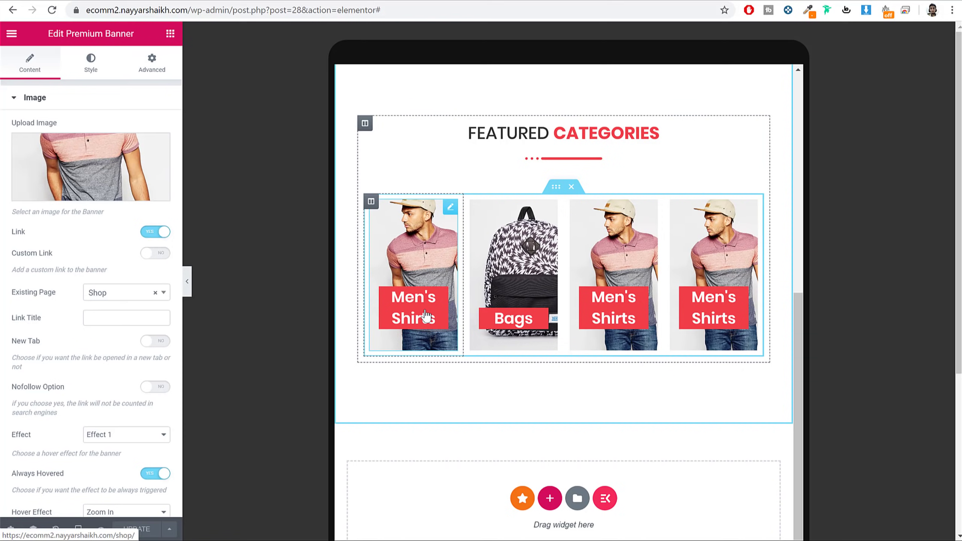
pyautogui.click(90, 63)
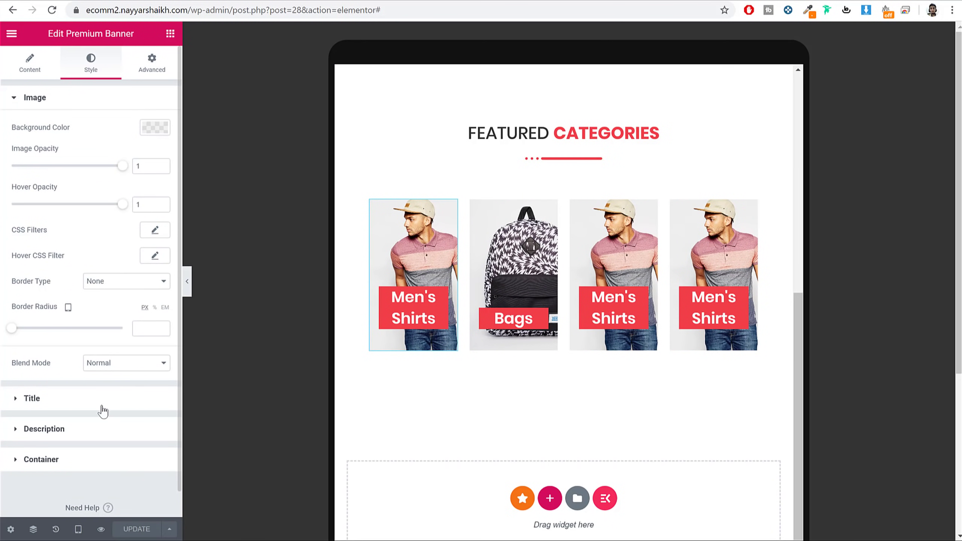
pyautogui.click(103, 401)
pyautogui.click(154, 183)
pyautogui.moveTo(31, 264); pyautogui.dragTo(28, 270)
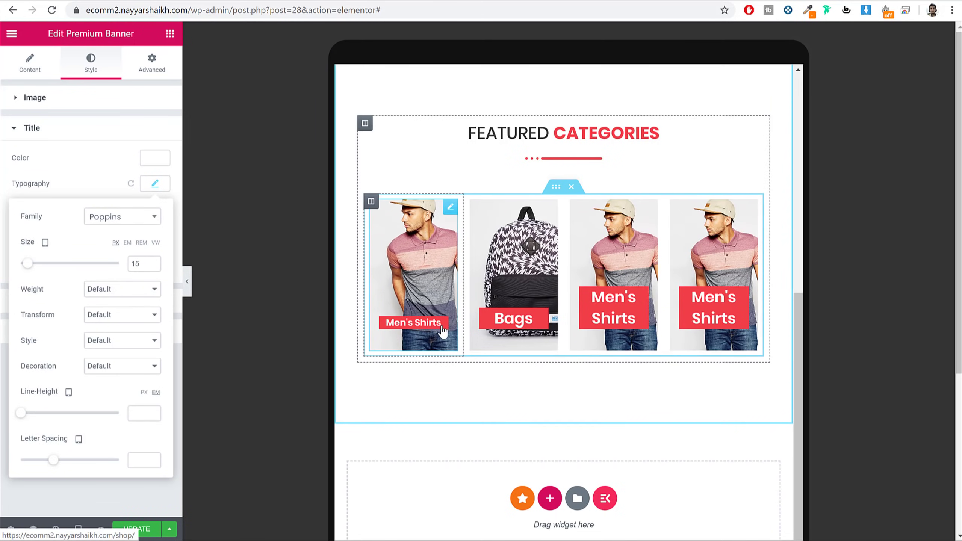
# Copy the first banner's style and paste it onto the Bags, third and fourth banners
pyautogui.rightClick(437, 314)
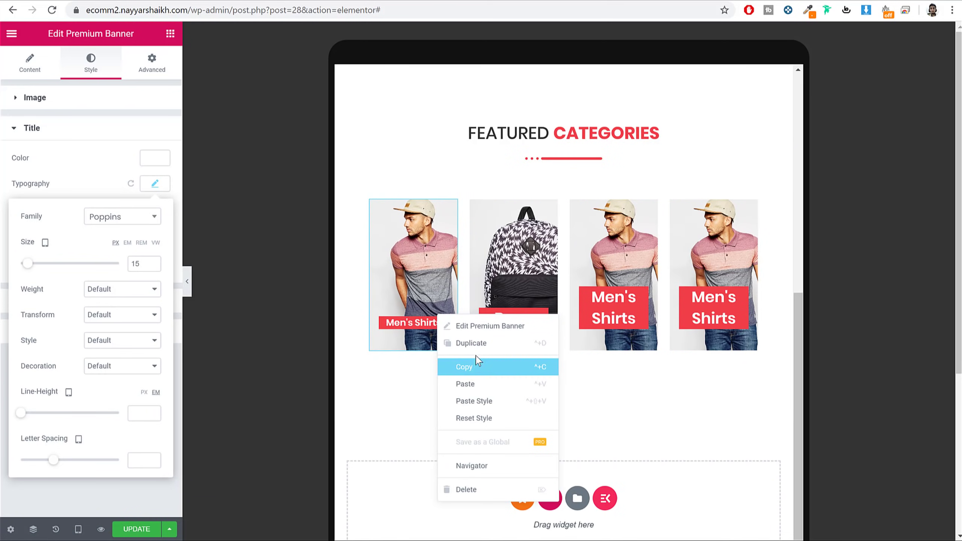
pyautogui.click(483, 368)
pyautogui.rightClick(544, 238)
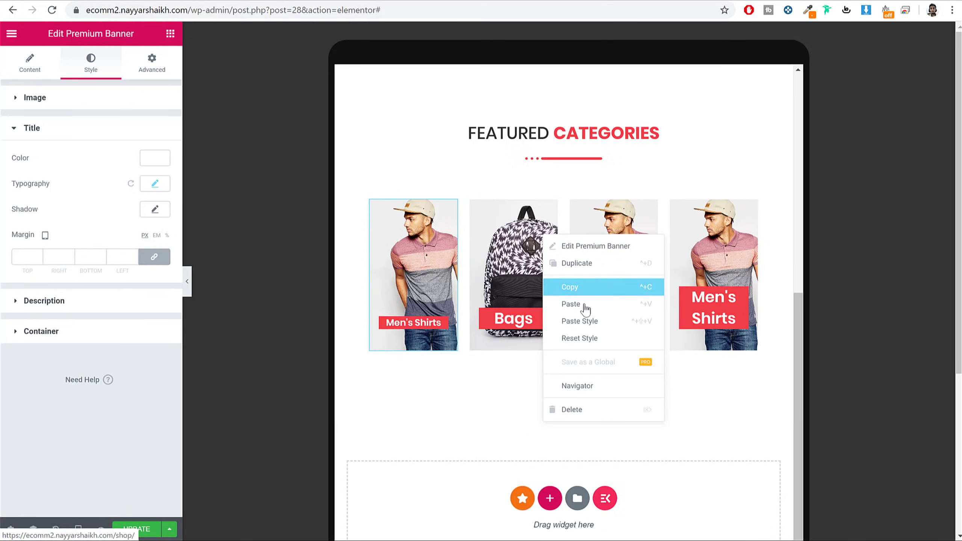
pyautogui.click(595, 323)
pyautogui.rightClick(633, 254)
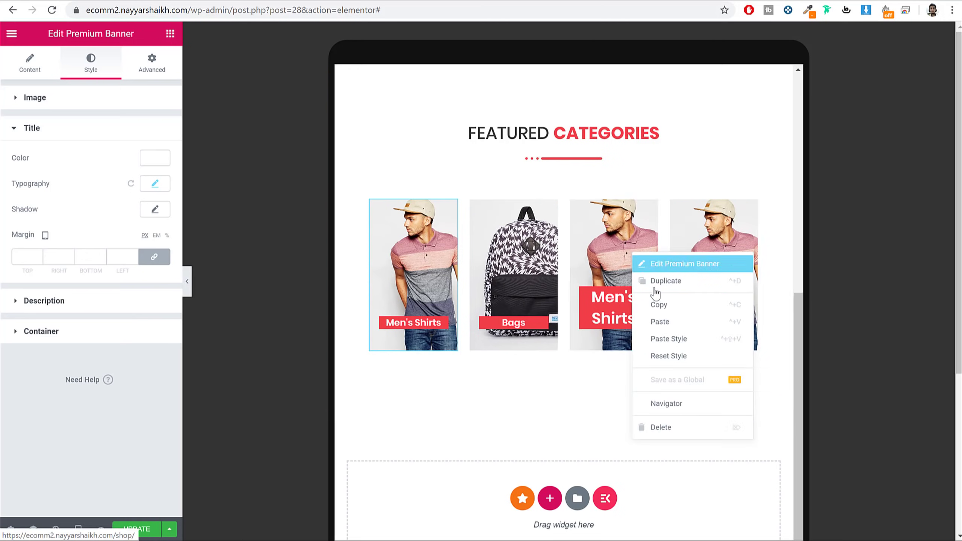
pyautogui.click(672, 344)
pyautogui.rightClick(721, 256)
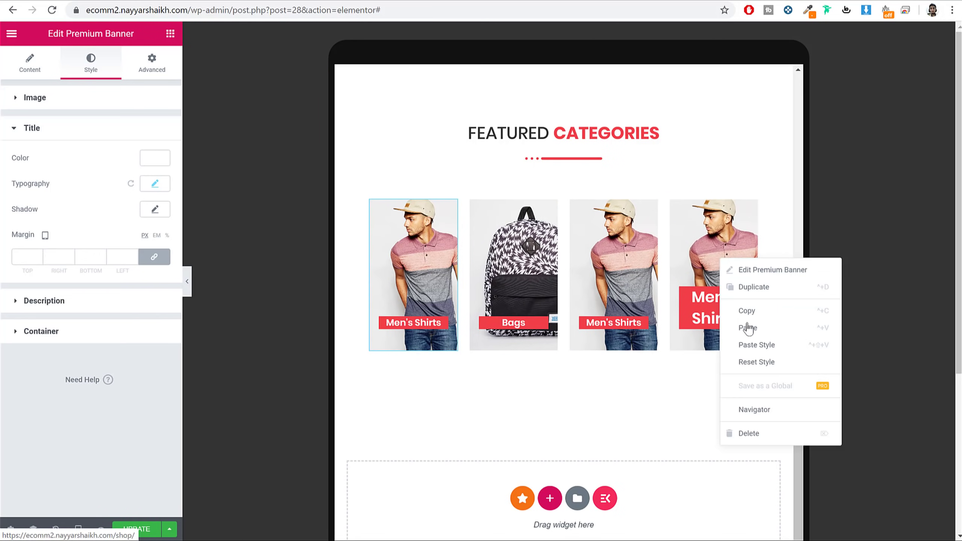
pyautogui.click(753, 343)
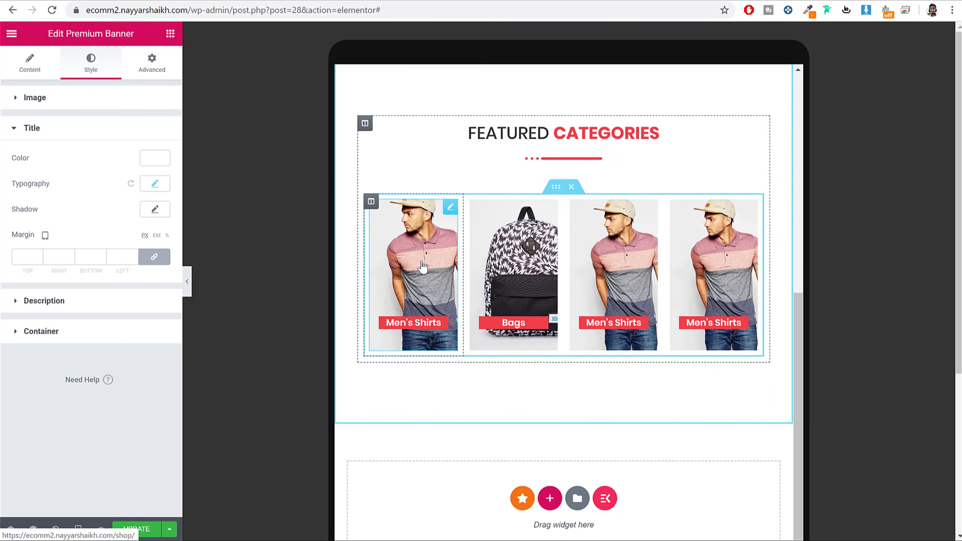
# Set the first banner column's tablet width to 50%
pyautogui.click(371, 201)
pyautogui.click(148, 129)
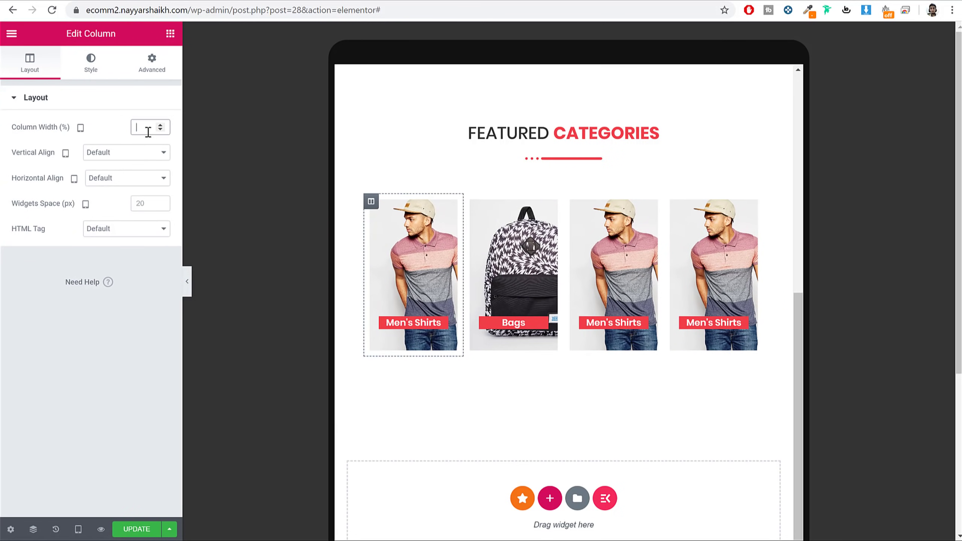
pyautogui.write('50')
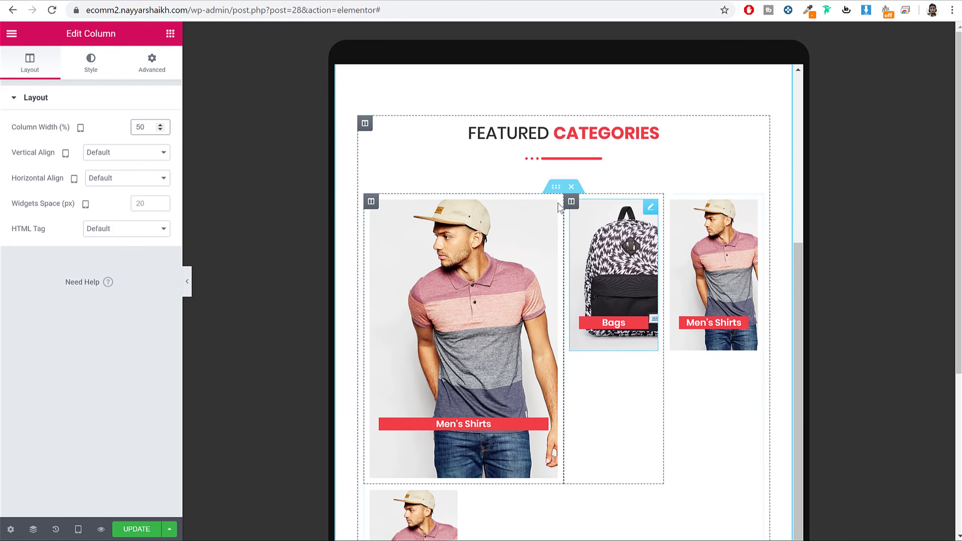
pyautogui.press('BackSpace')
pyautogui.press('BackSpace')
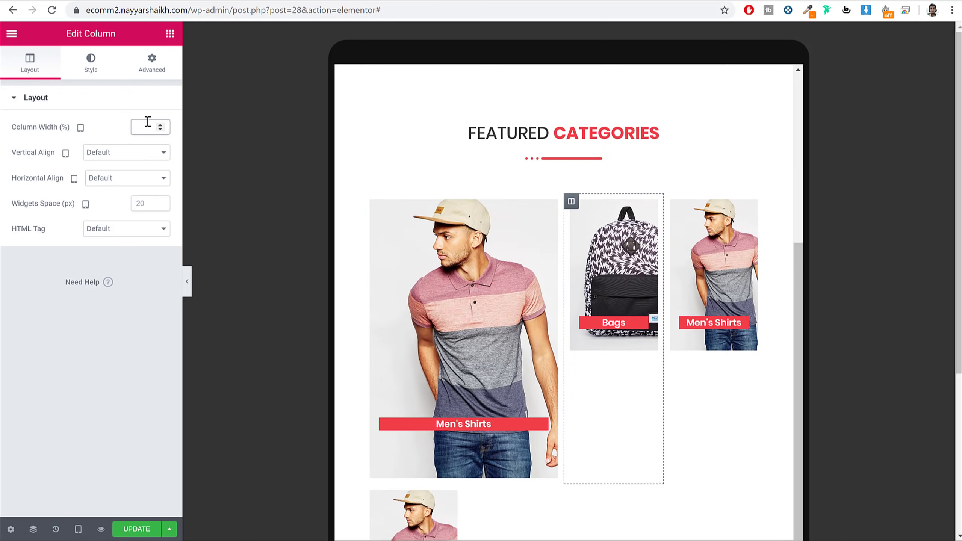
pyautogui.write('50')
pyautogui.scroll(-6, 368, 244)
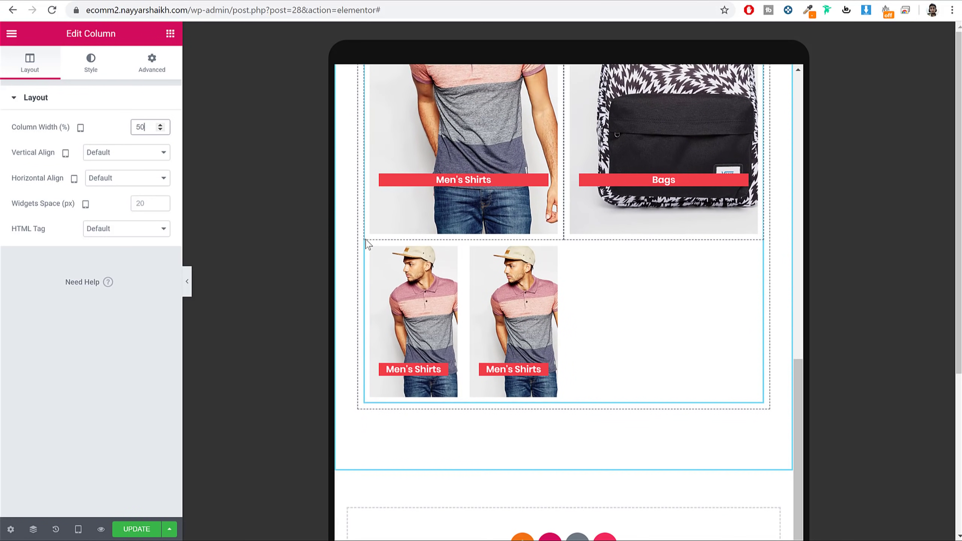
# Set the remaining banner columns' tablet width to 50% as well
pyautogui.click(371, 248)
pyautogui.write('50')
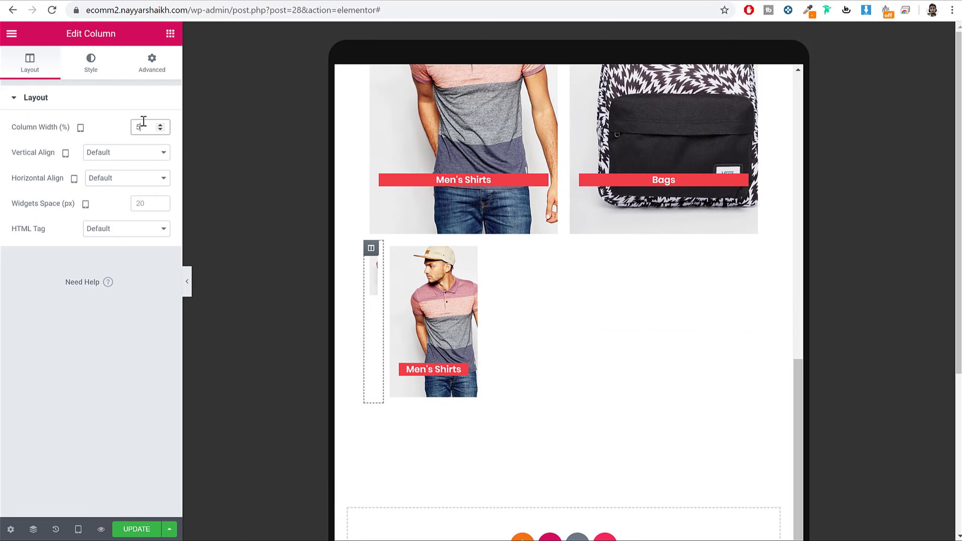
pyautogui.click(571, 250)
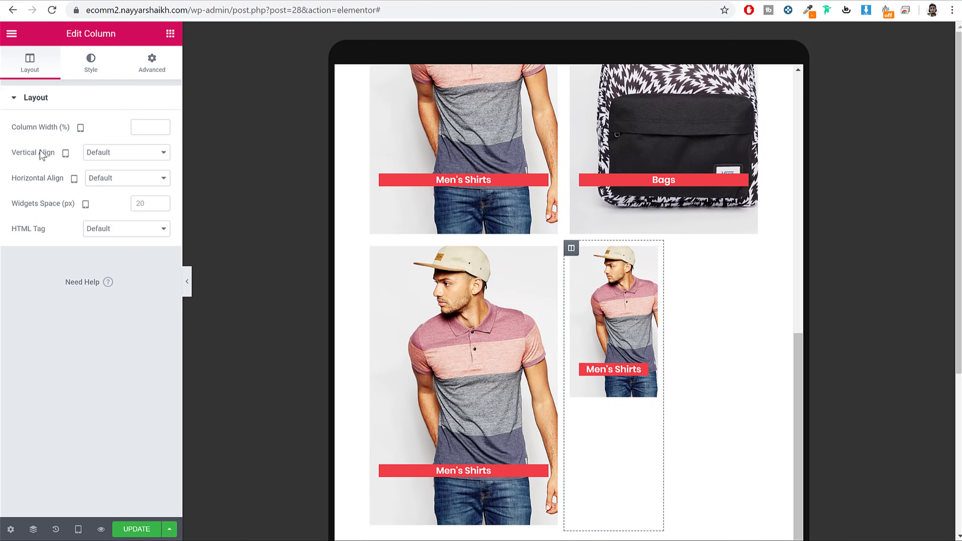
pyautogui.write('50')
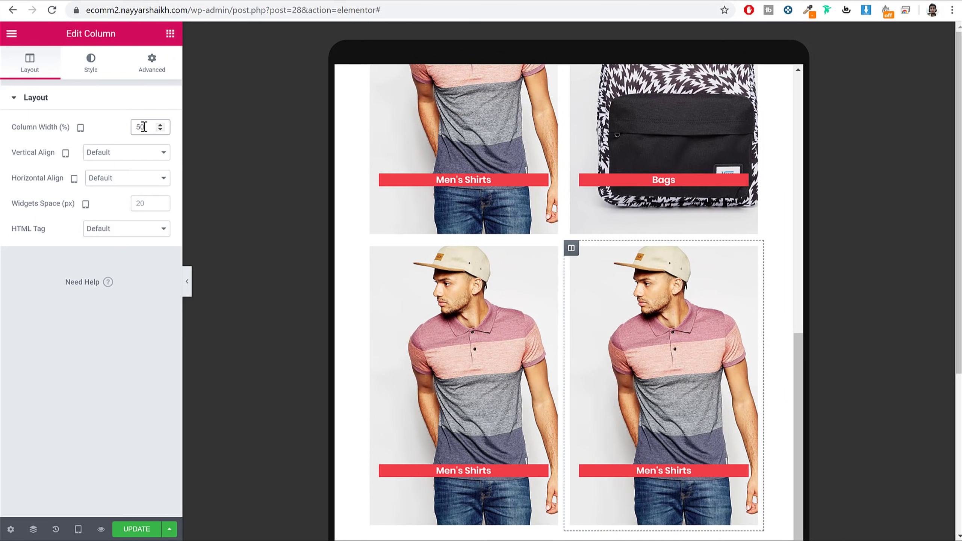
pyautogui.scroll(10, 679, 295)
pyautogui.scroll(-5, 687, 299)
pyautogui.scroll(-1, 686, 298)
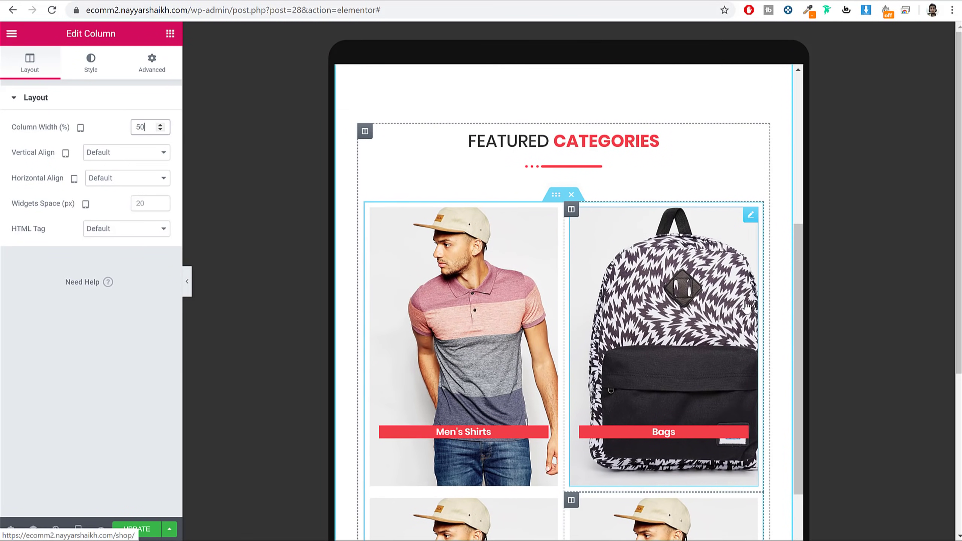
pyautogui.scroll(-10, 733, 301)
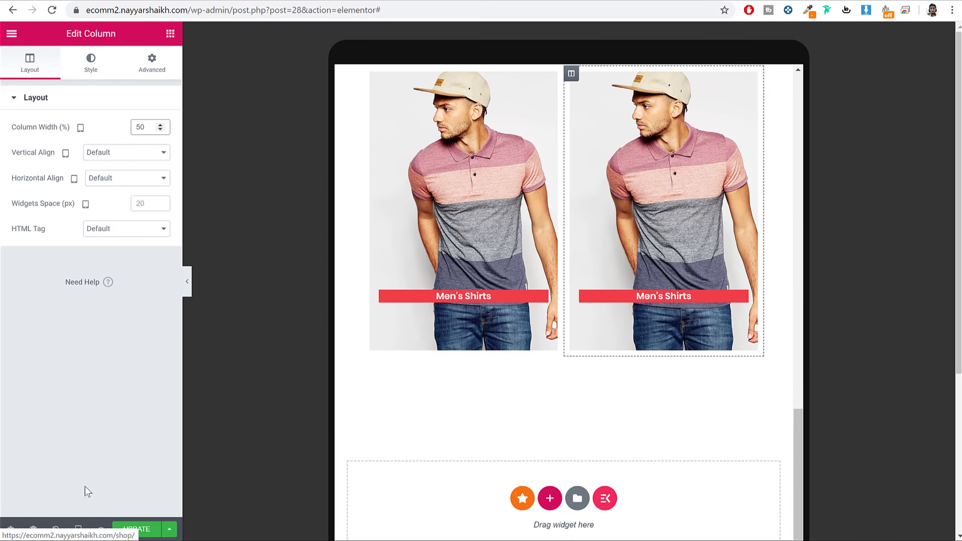
pyautogui.click(79, 530)
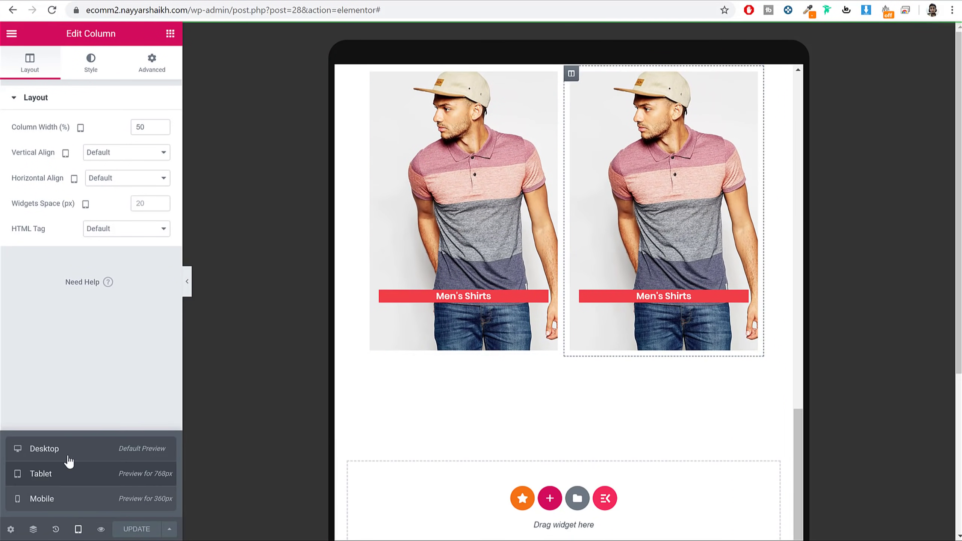
# Back in desktop view, add an empty two-column section below the banners and select its first column
pyautogui.click(68, 457)
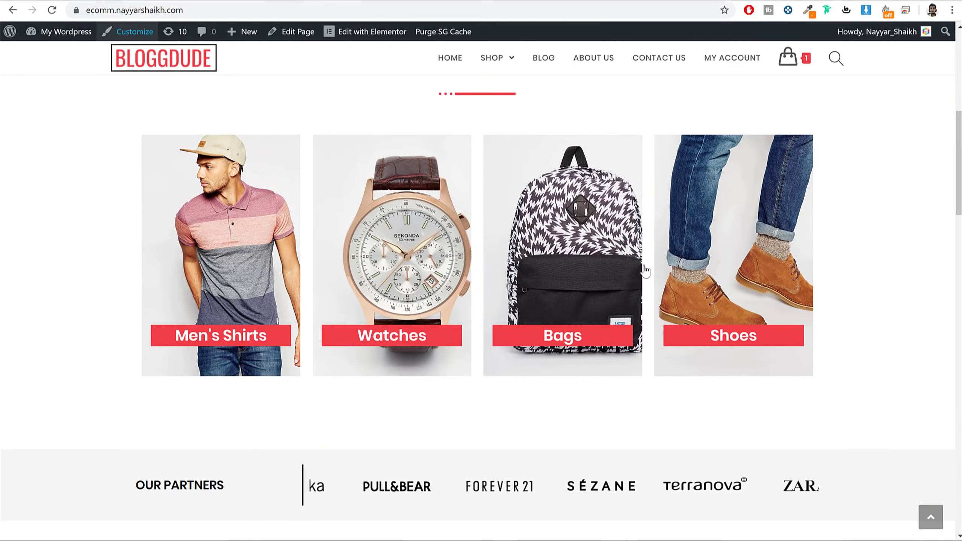
pyautogui.scroll(-4, 693, 335)
pyautogui.scroll(-1, 693, 335)
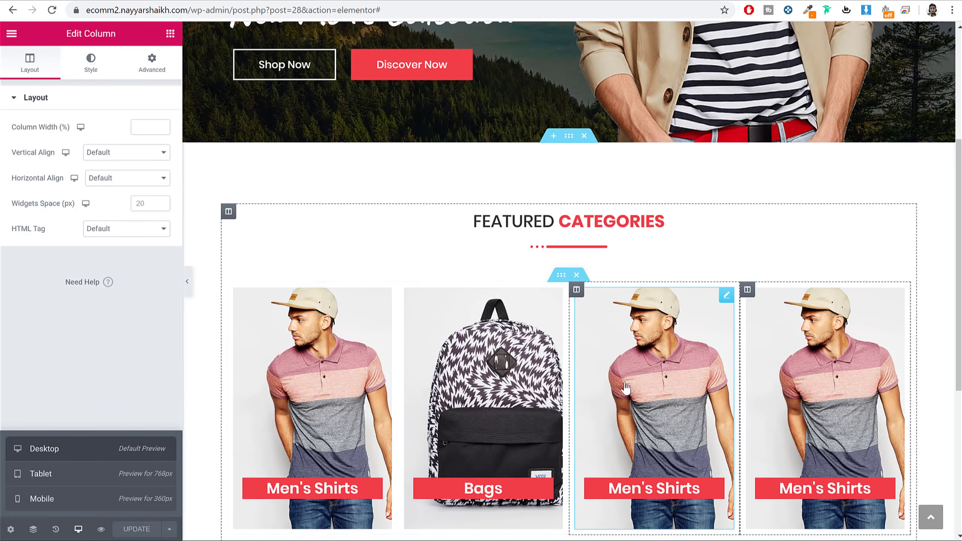
pyautogui.scroll(-6, 631, 408)
pyautogui.click(555, 387)
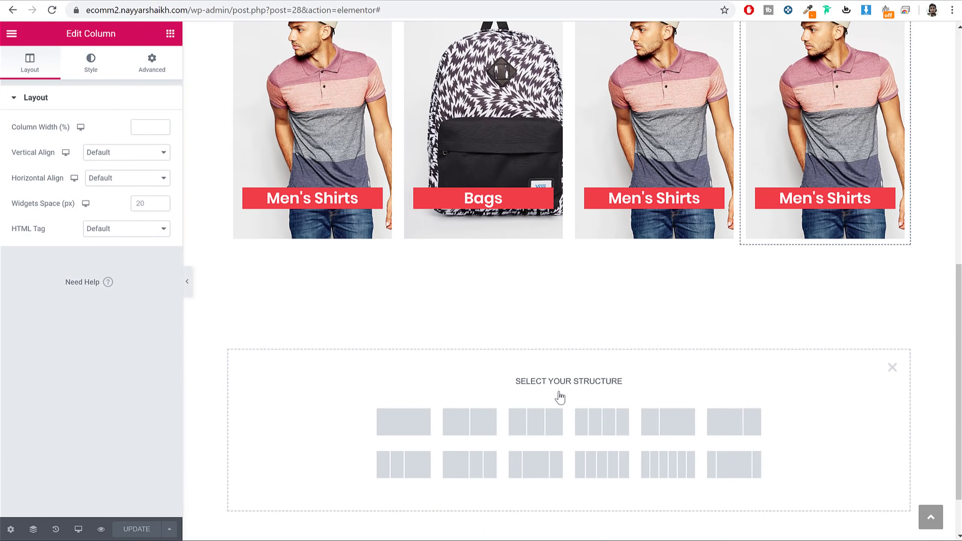
pyautogui.click(477, 430)
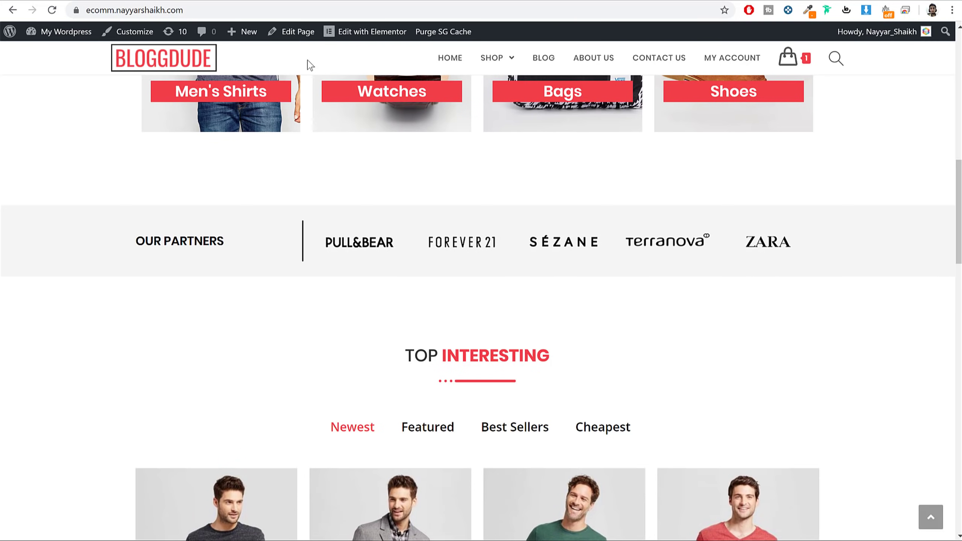
pyautogui.moveTo(115, 258); pyautogui.dragTo(227, 243)
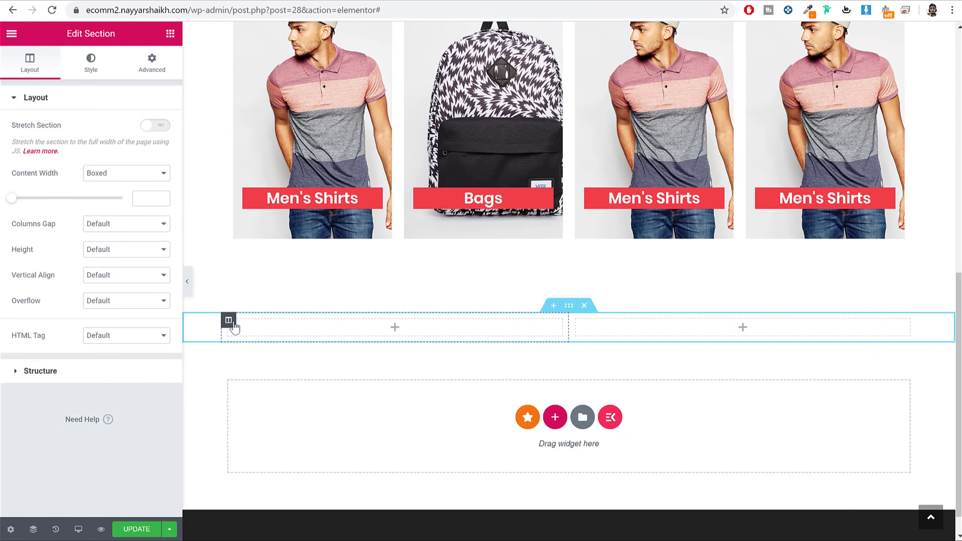
pyautogui.click(229, 320)
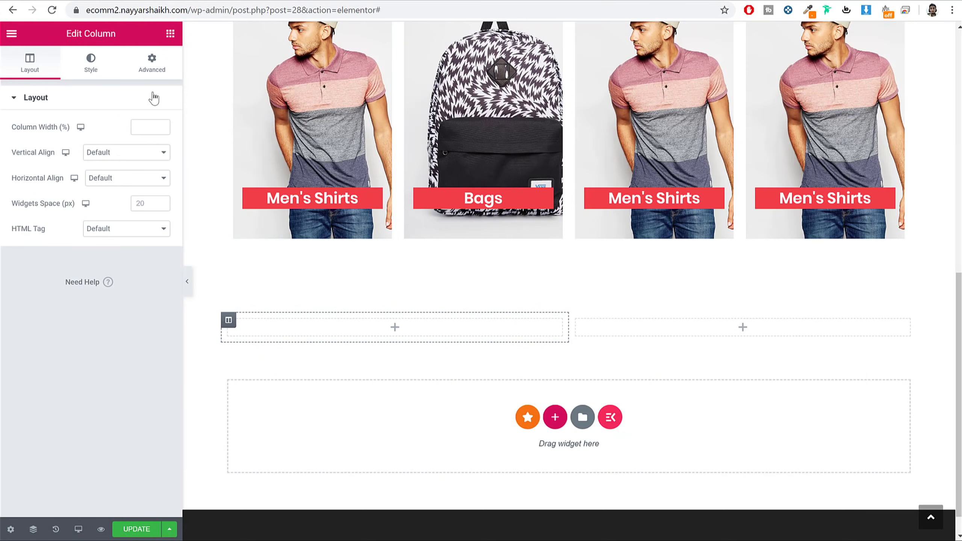
# Narrow the first column and place a heading reading OUR PARTNERS in it
pyautogui.click(149, 122)
pyautogui.write('25')
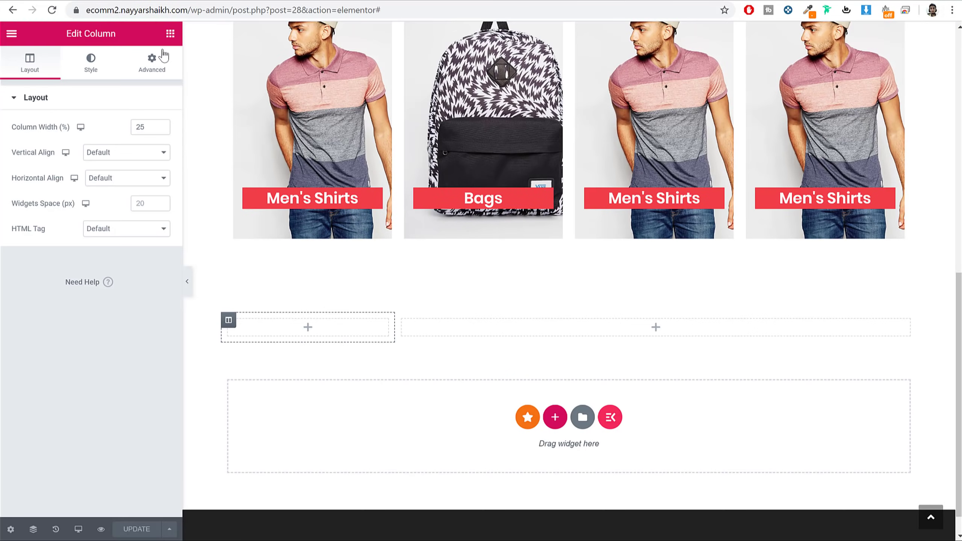
pyautogui.moveTo(122, 165); pyautogui.dragTo(320, 333)
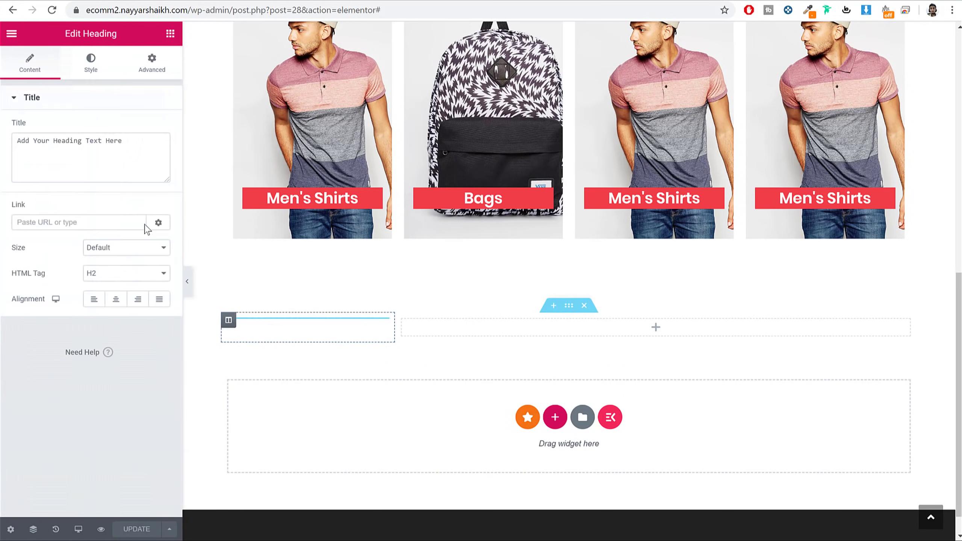
pyautogui.tripleClick(118, 155)
pyautogui.hotkey('ctrl', 'v')
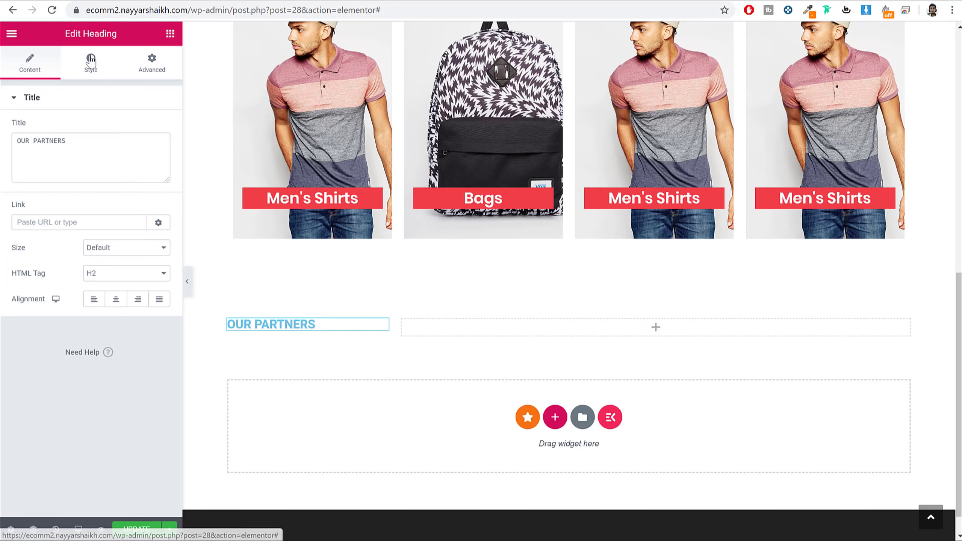
# Make the OUR PARTNERS heading text black and its font family Poppins
pyautogui.click(93, 67)
pyautogui.click(153, 128)
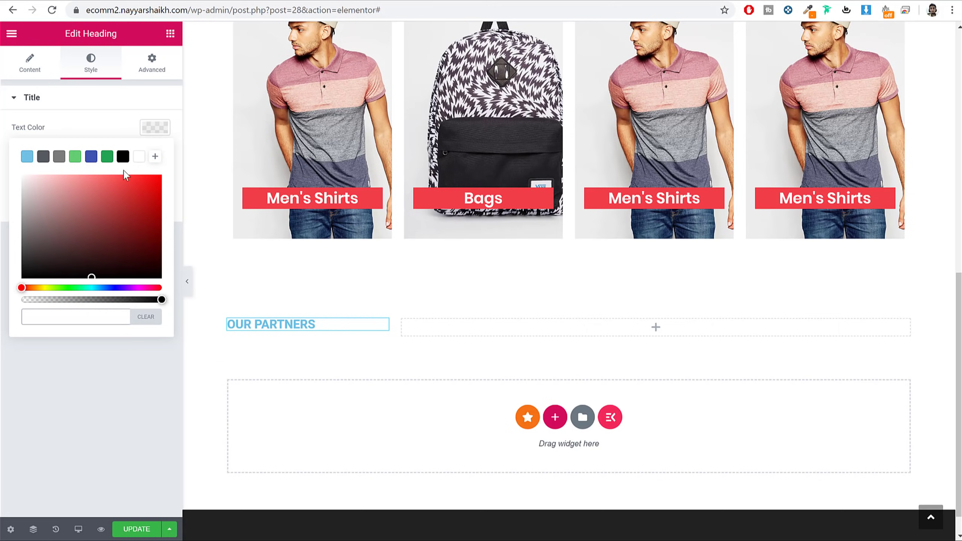
pyautogui.click(122, 157)
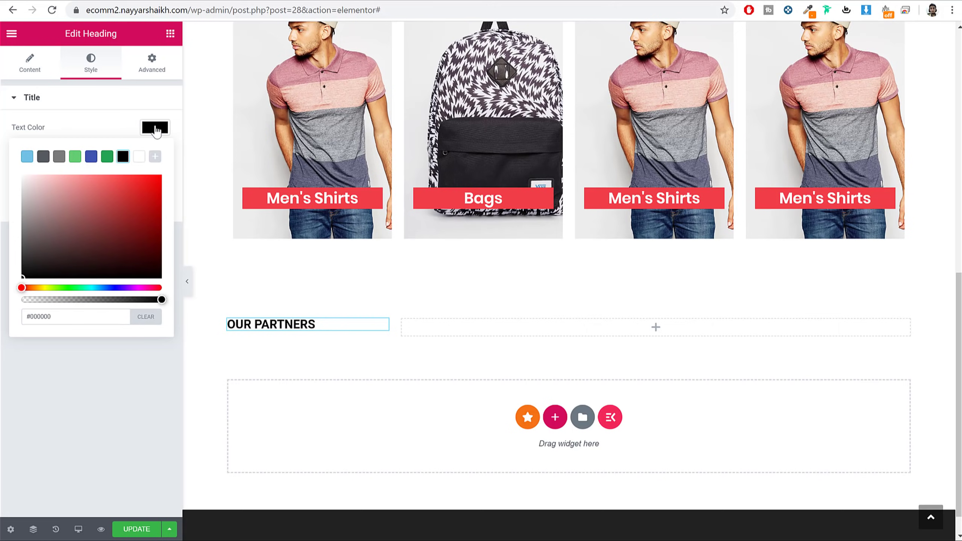
pyautogui.click(155, 129)
pyautogui.click(156, 154)
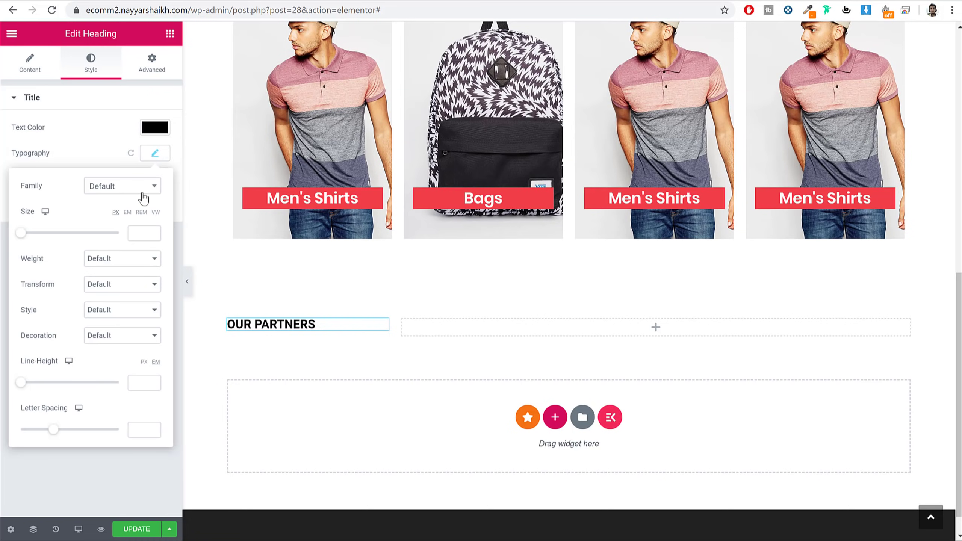
pyautogui.click(125, 194)
pyautogui.write('popp')
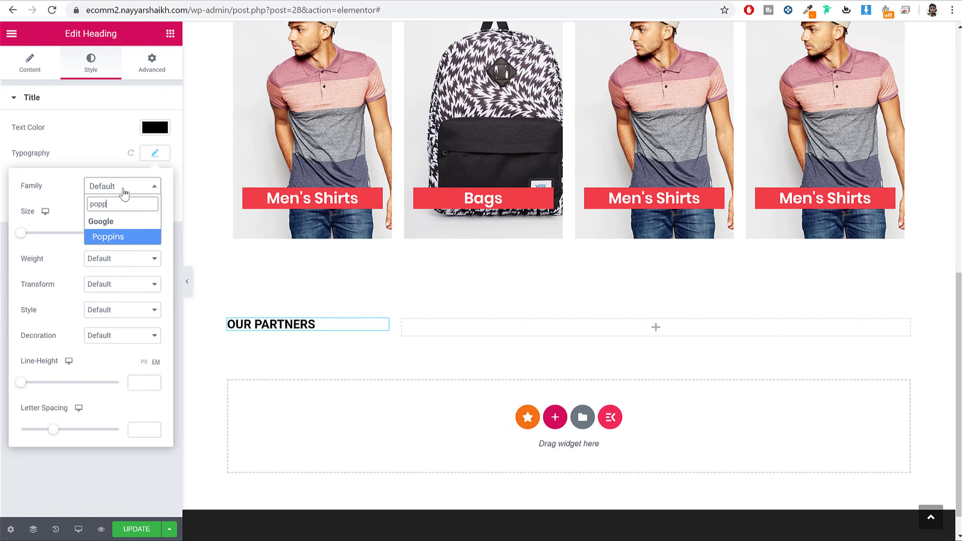
pyautogui.press('Return')
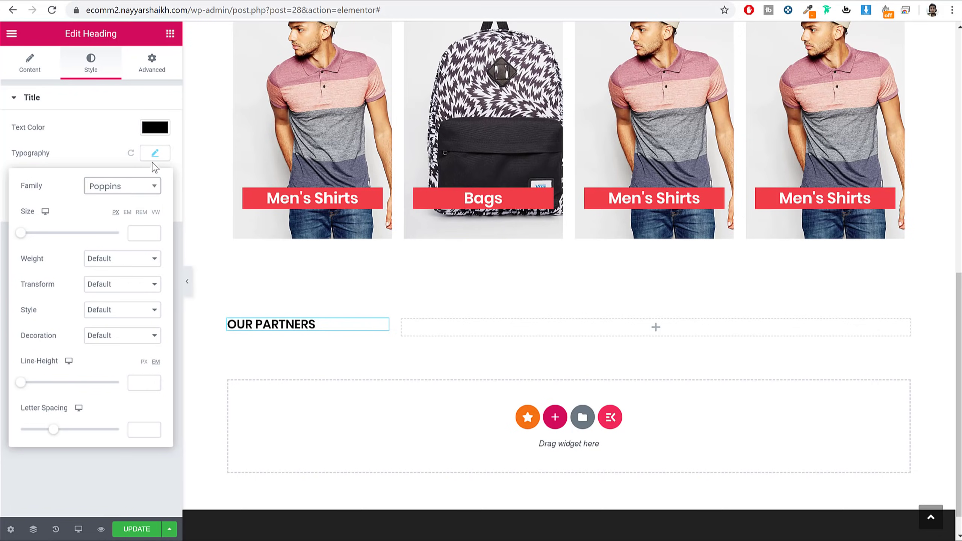
pyautogui.click(153, 160)
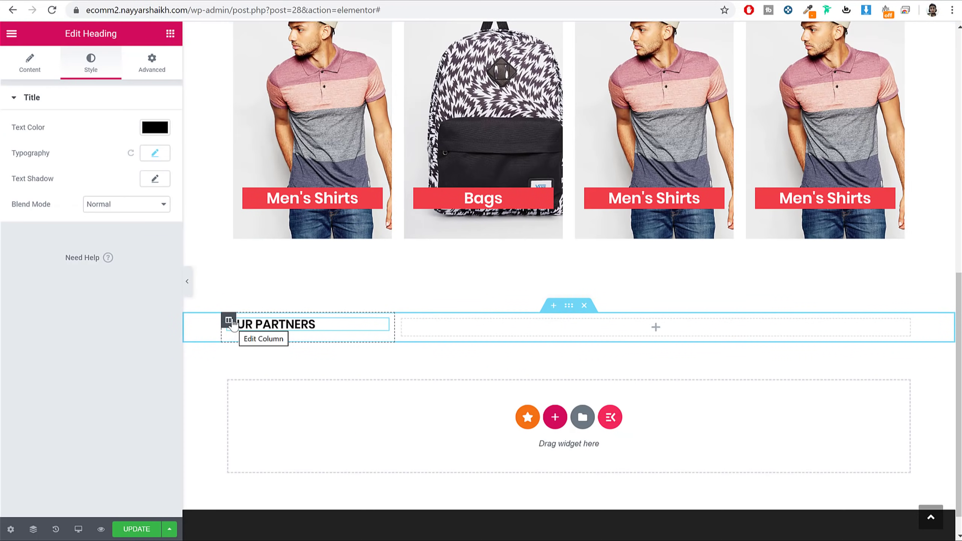
# Give the OUR PARTNERS column a solid black (#000000) right border of width 2, radius unlinked
pyautogui.click(232, 323)
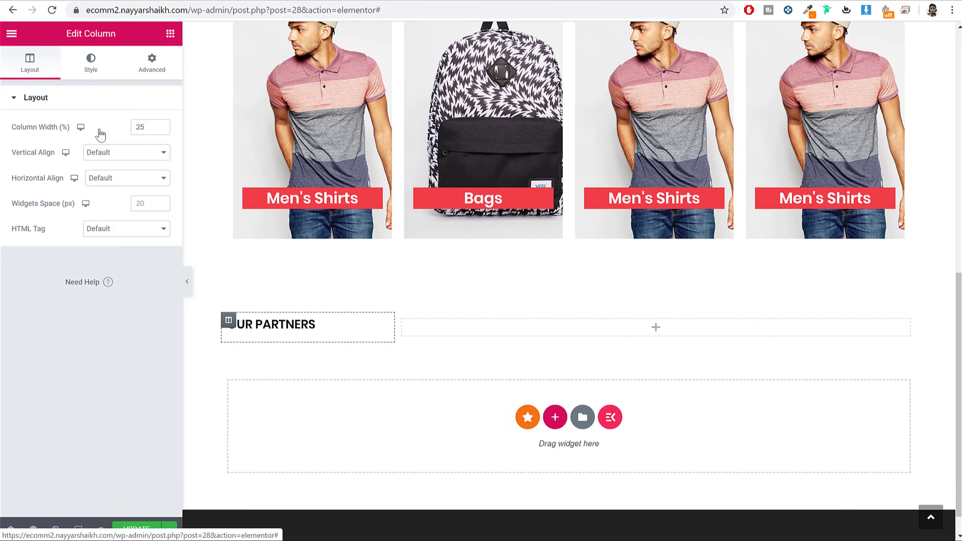
pyautogui.click(92, 65)
pyautogui.click(114, 192)
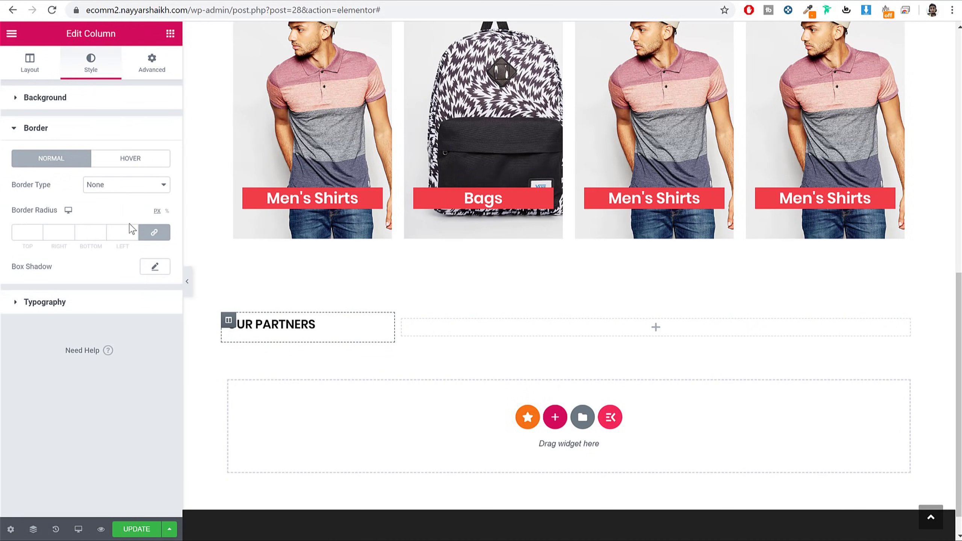
pyautogui.click(153, 232)
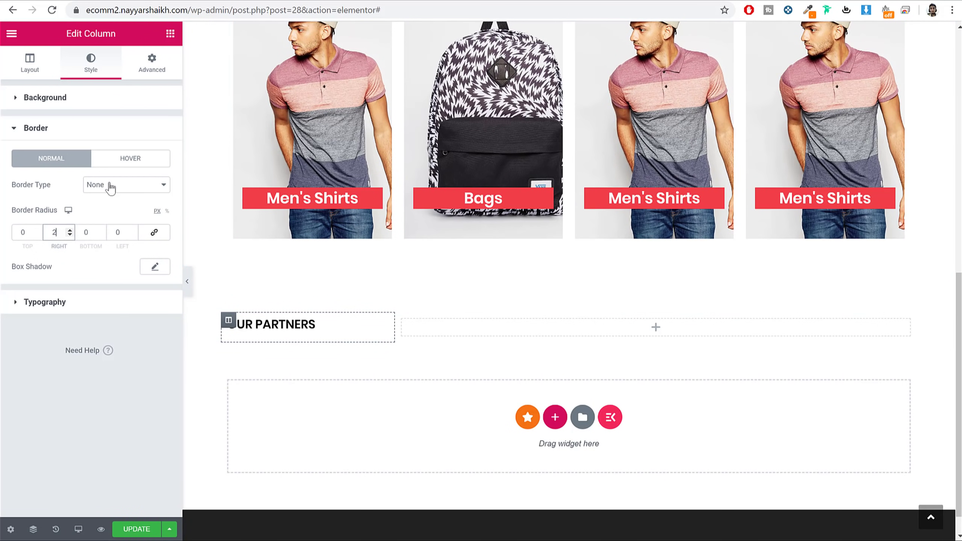
pyautogui.click(131, 194)
pyautogui.click(119, 202)
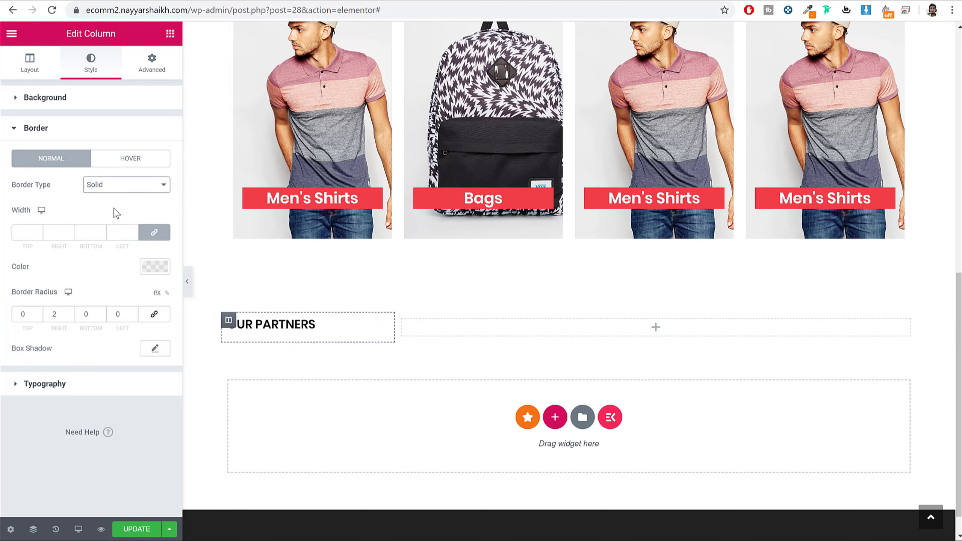
pyautogui.click(151, 270)
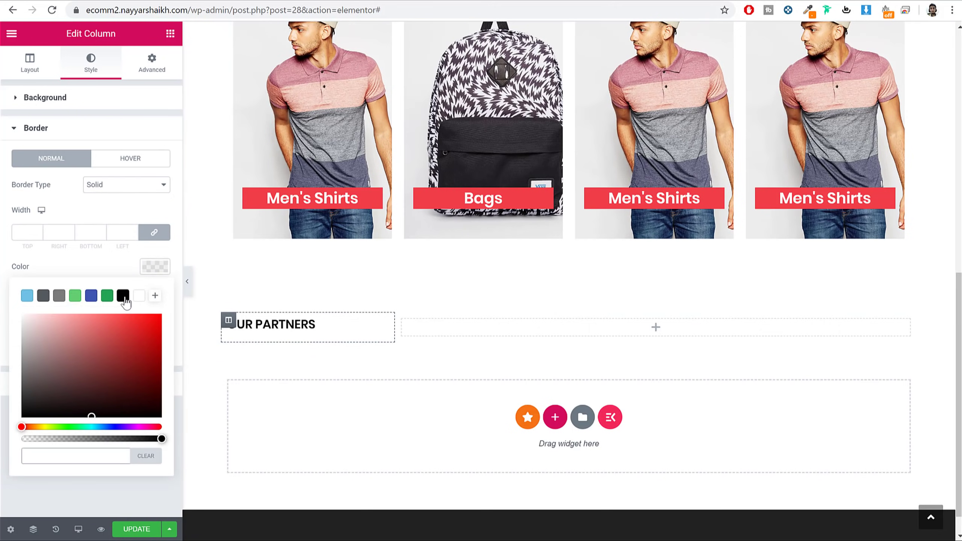
pyautogui.click(123, 296)
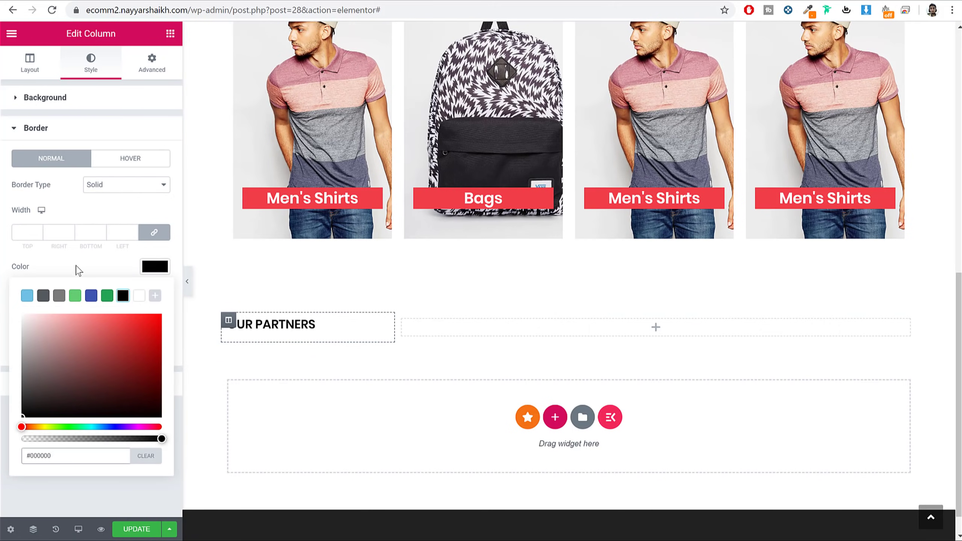
pyautogui.click(44, 258)
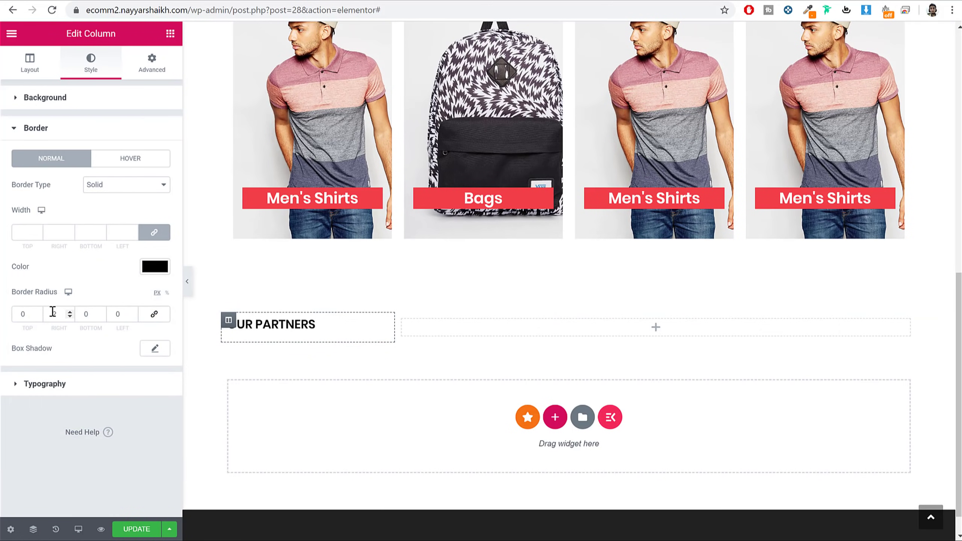
pyautogui.click(66, 230)
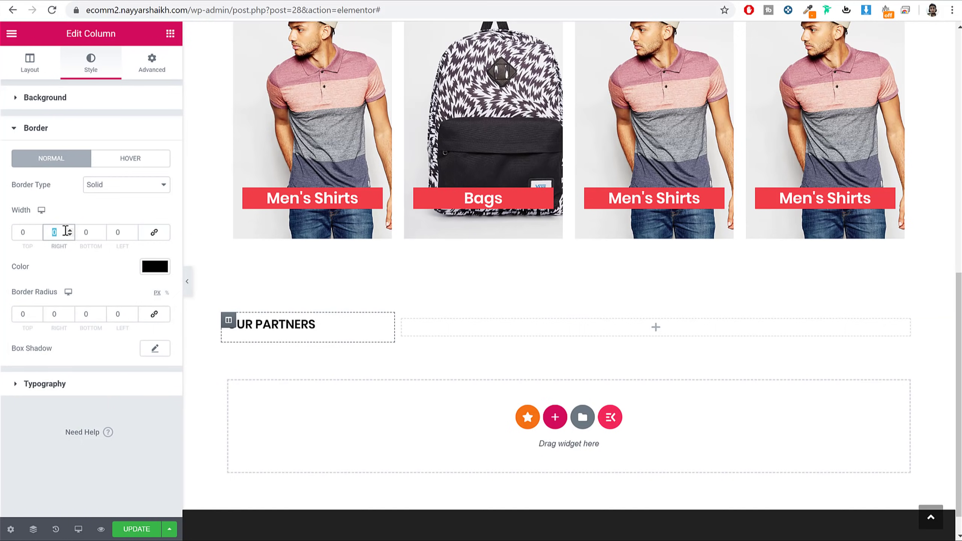
# Preview the page with the editor hidden, then restore the editing panel
pyautogui.click(185, 280)
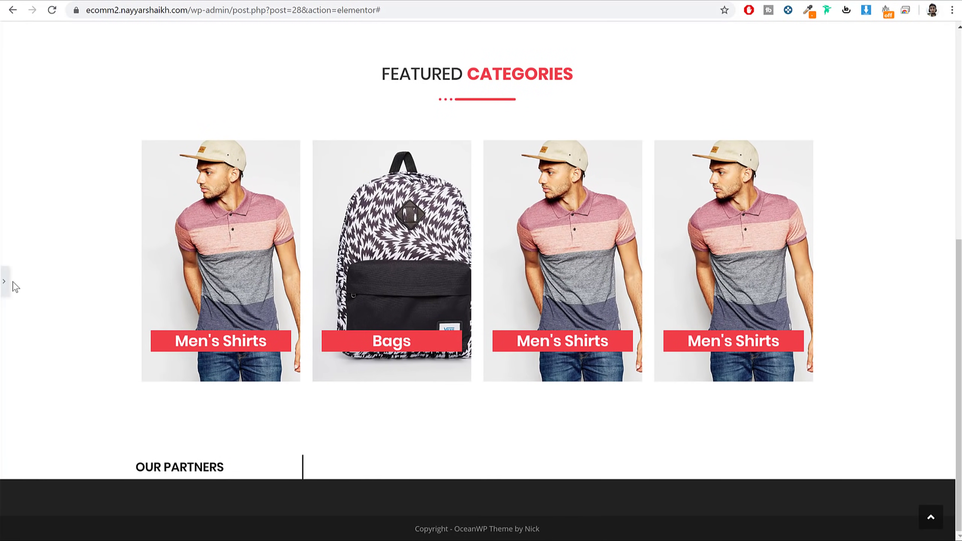
pyautogui.click(5, 282)
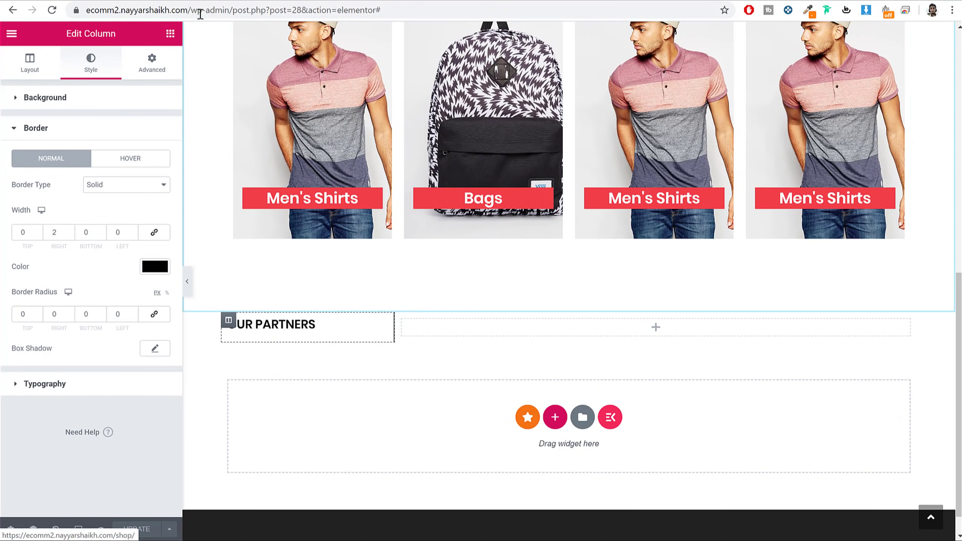
pyautogui.click(171, 34)
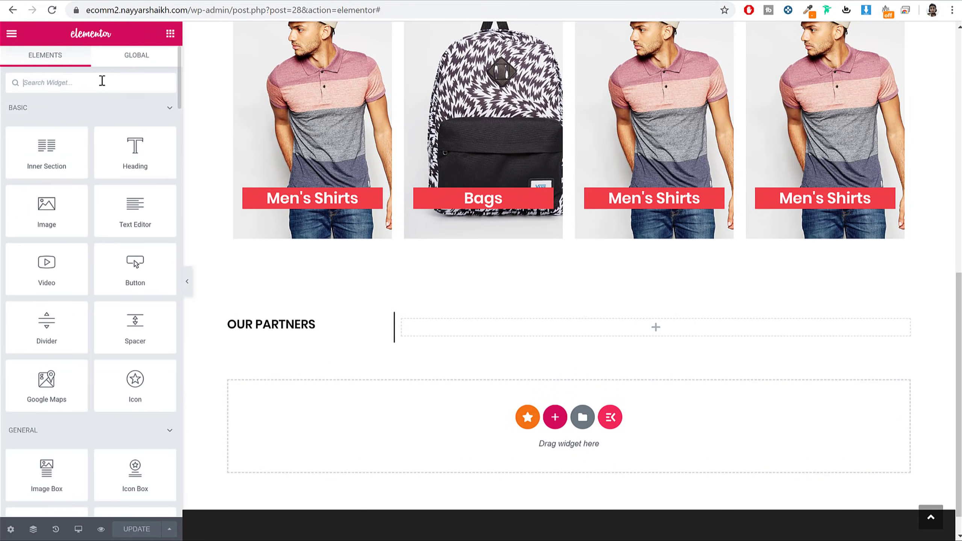
# Place an Image Carousel widget in the column beside OUR PARTNERS
pyautogui.write('imag')
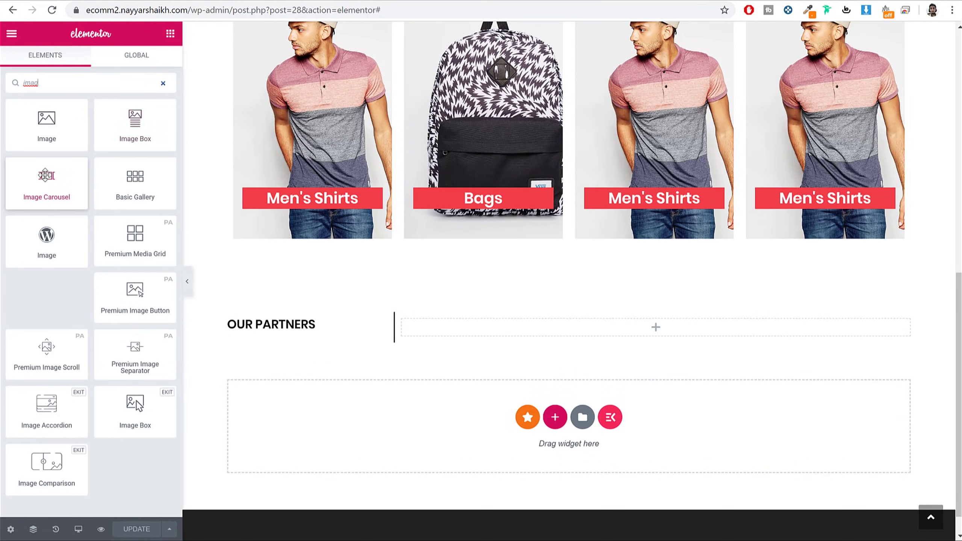
pyautogui.moveTo(46, 180); pyautogui.dragTo(672, 329)
pyautogui.click(42, 156)
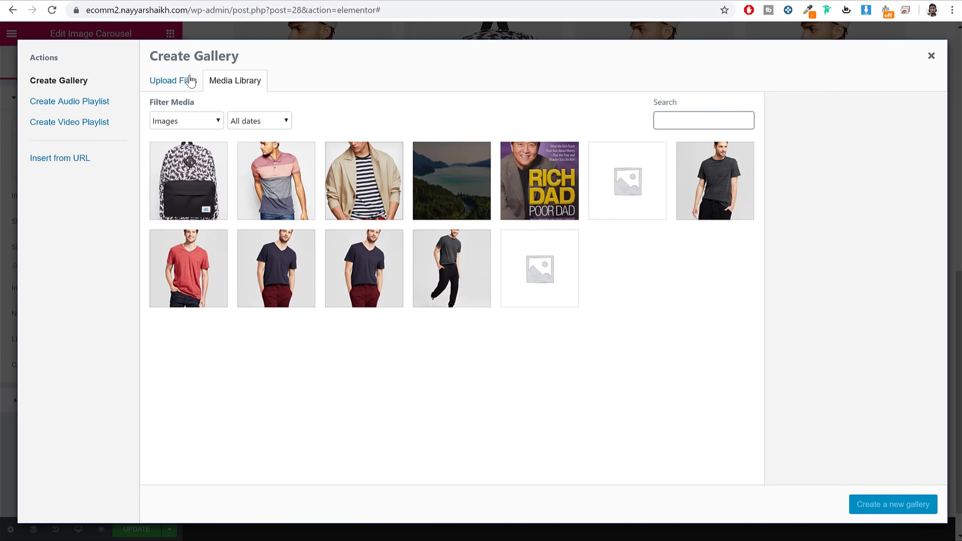
# Upload the six partner logo files, logo-1 through logo-6
pyautogui.click(189, 81)
pyautogui.click(508, 284)
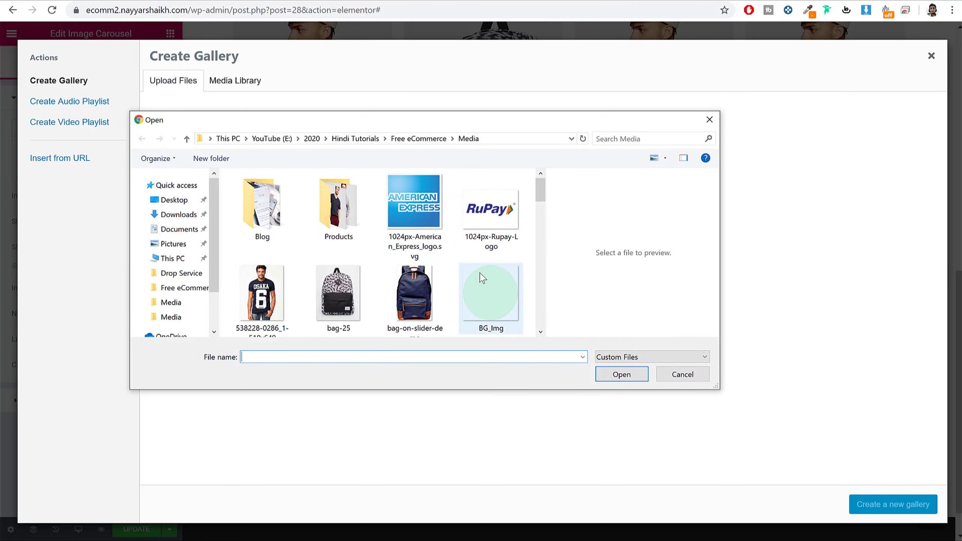
pyautogui.scroll(-3, 529, 254)
pyautogui.scroll(-2, 530, 257)
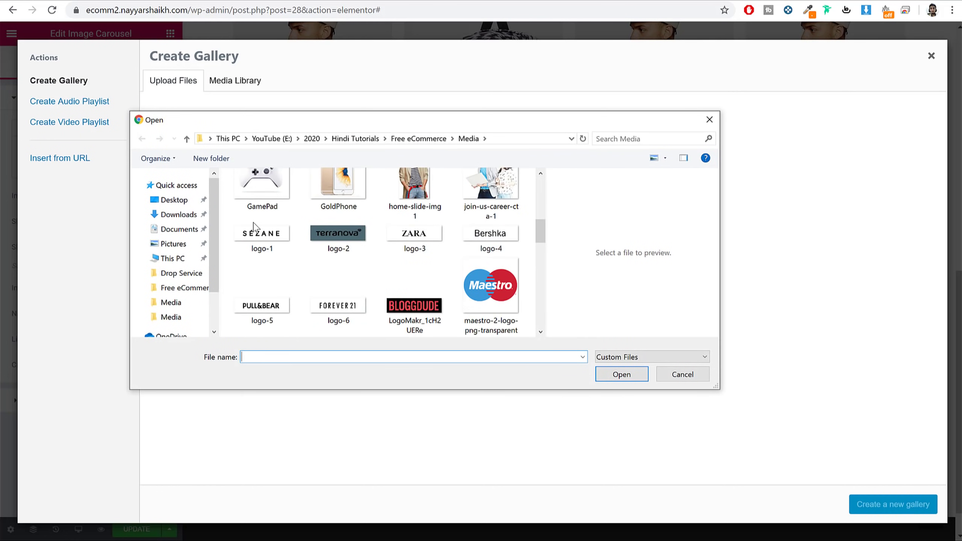
pyautogui.click(254, 227)
pyautogui.keyDown('ctrl'); pyautogui.click(269, 285); pyautogui.keyUp('ctrl')
pyautogui.keyDown('ctrl'); pyautogui.click(338, 284); pyautogui.keyUp('ctrl')
pyautogui.keyDown('ctrl'); pyautogui.click(443, 242); pyautogui.keyUp('ctrl')
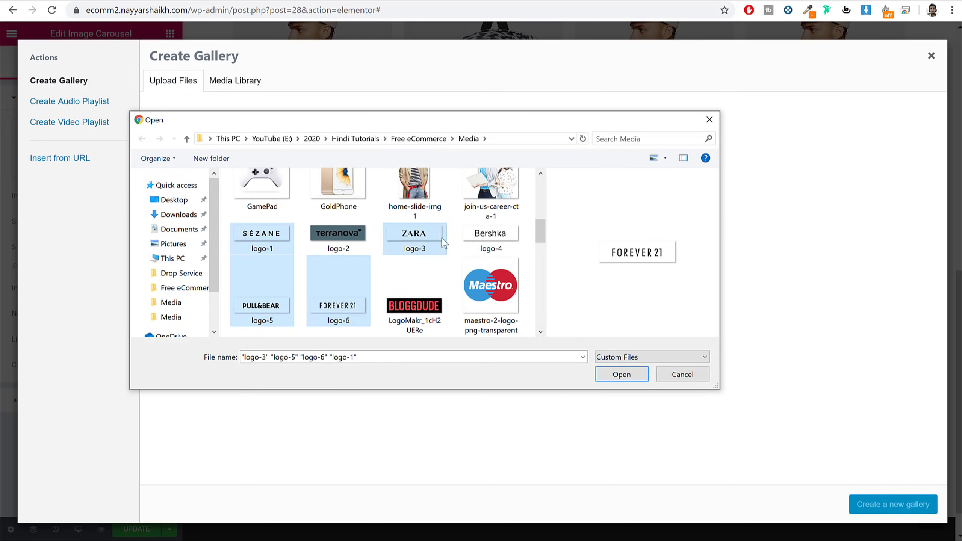
pyautogui.keyDown('ctrl'); pyautogui.click(490, 237); pyautogui.keyUp('ctrl')
pyautogui.keyDown('ctrl'); pyautogui.click(338, 233); pyautogui.keyUp('ctrl')
pyautogui.scroll(-3, 493, 242)
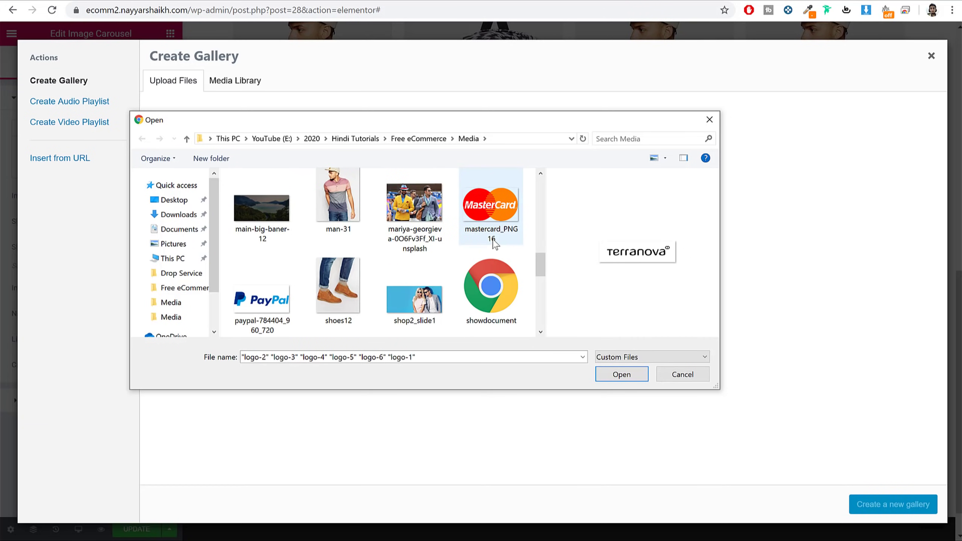
pyautogui.scroll(-2, 494, 245)
pyautogui.click(622, 374)
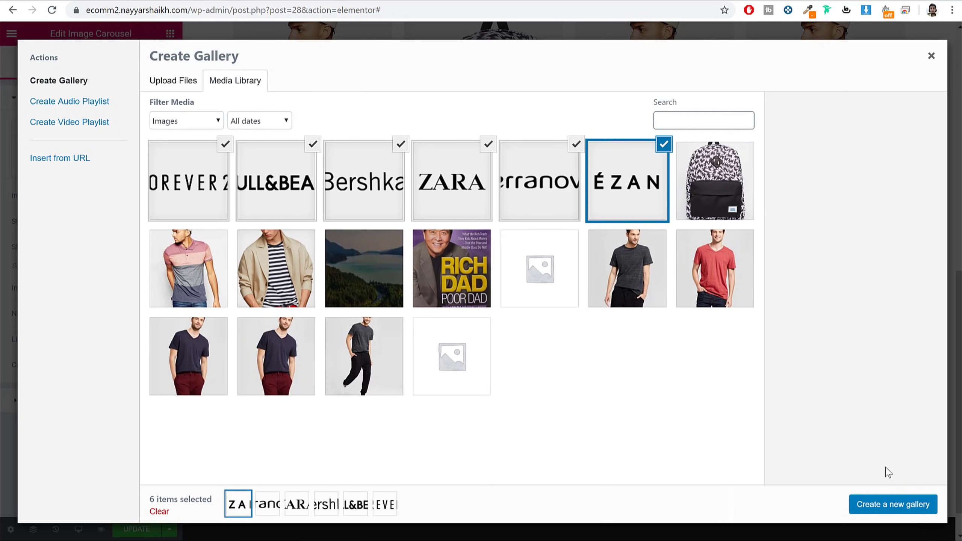
# Create and insert the six-logo gallery, then set Image Size to Full
pyautogui.click(891, 505)
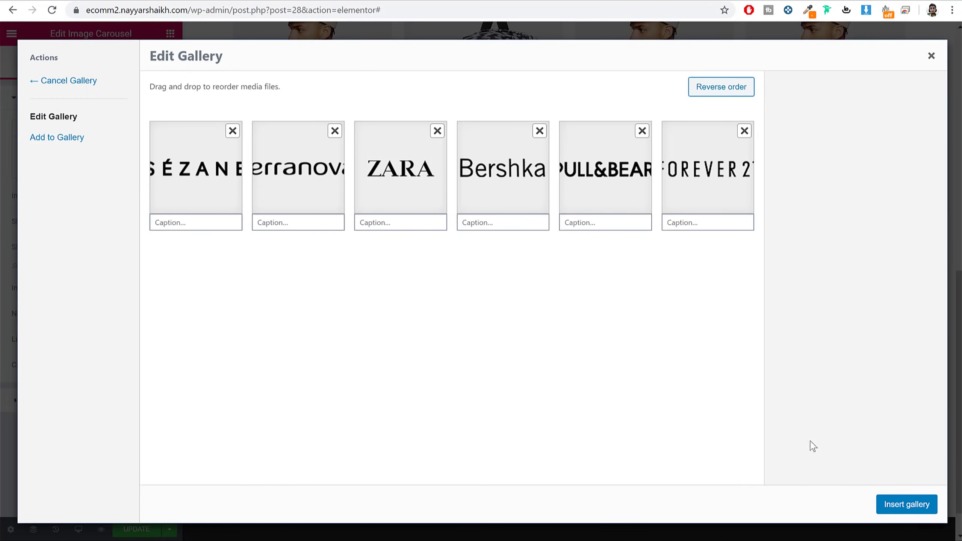
pyautogui.click(927, 511)
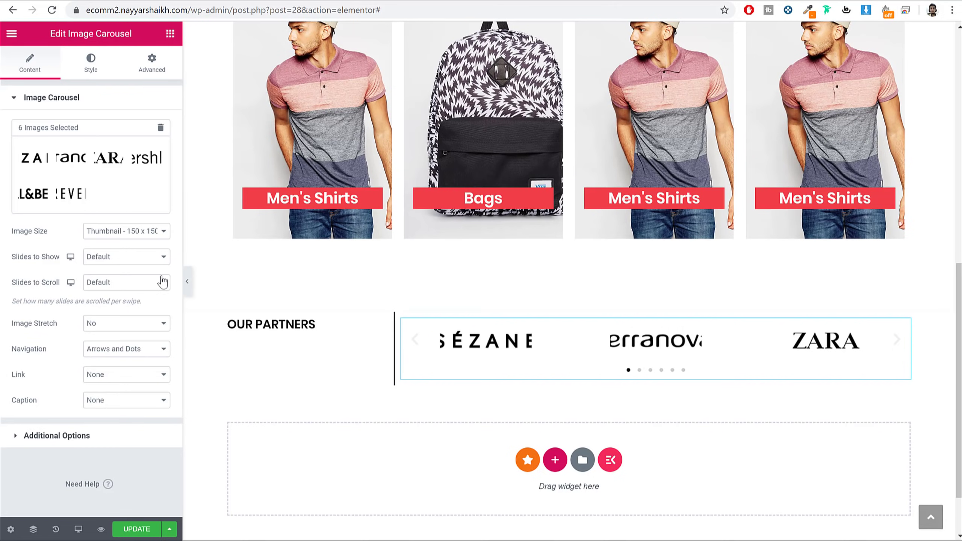
pyautogui.click(113, 240)
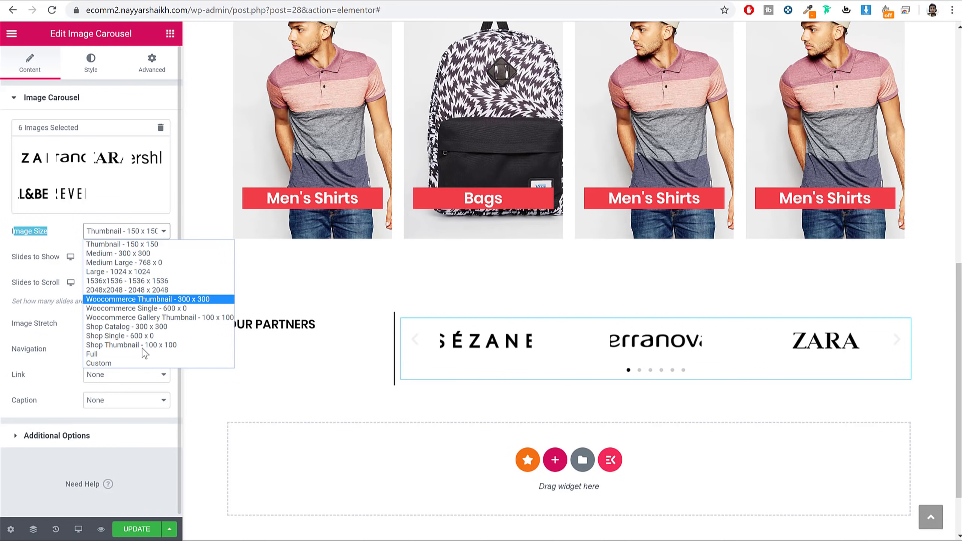
pyautogui.click(146, 359)
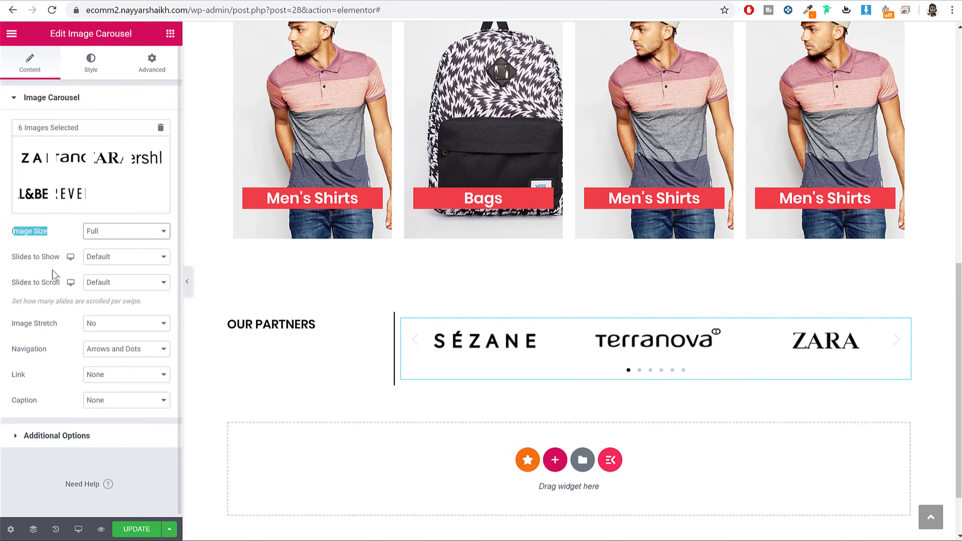
# Set the carousel to Slides to Show 5, Slides to Scroll 1, Navigation None
pyautogui.click(101, 262)
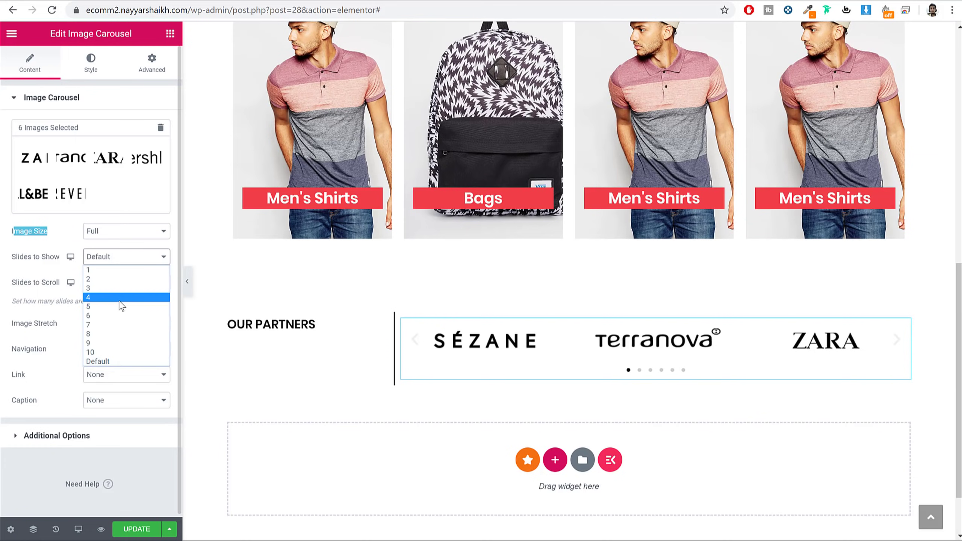
pyautogui.click(133, 303)
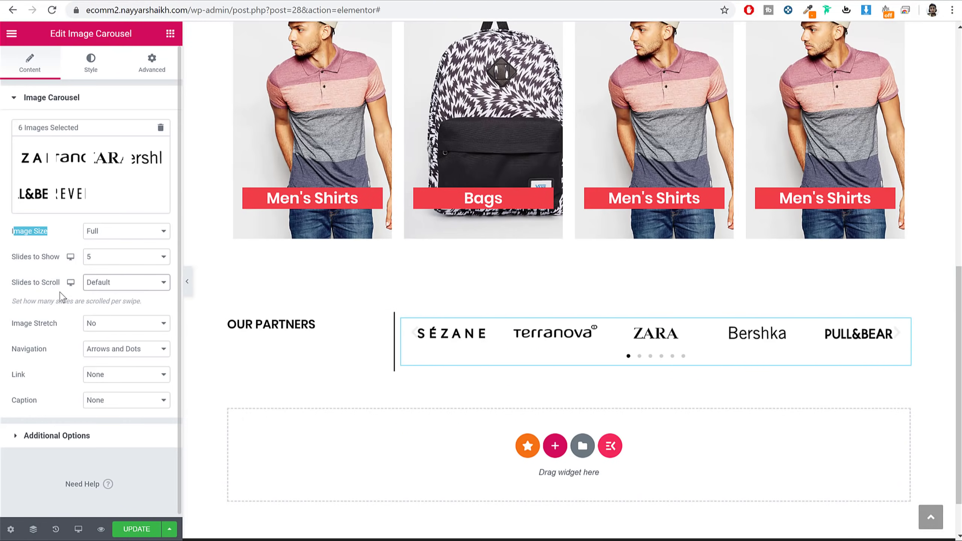
pyautogui.click(114, 282)
pyautogui.click(112, 304)
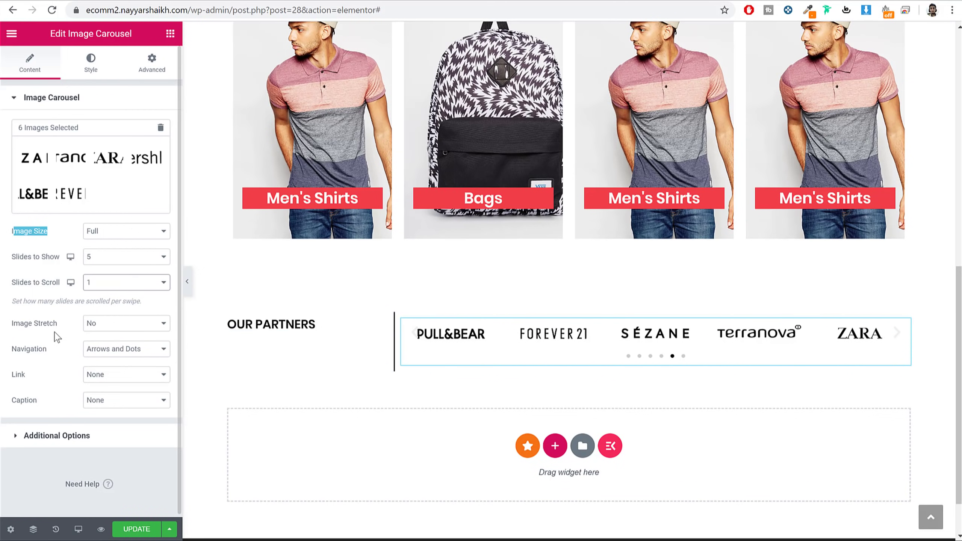
pyautogui.click(109, 349)
pyautogui.click(114, 390)
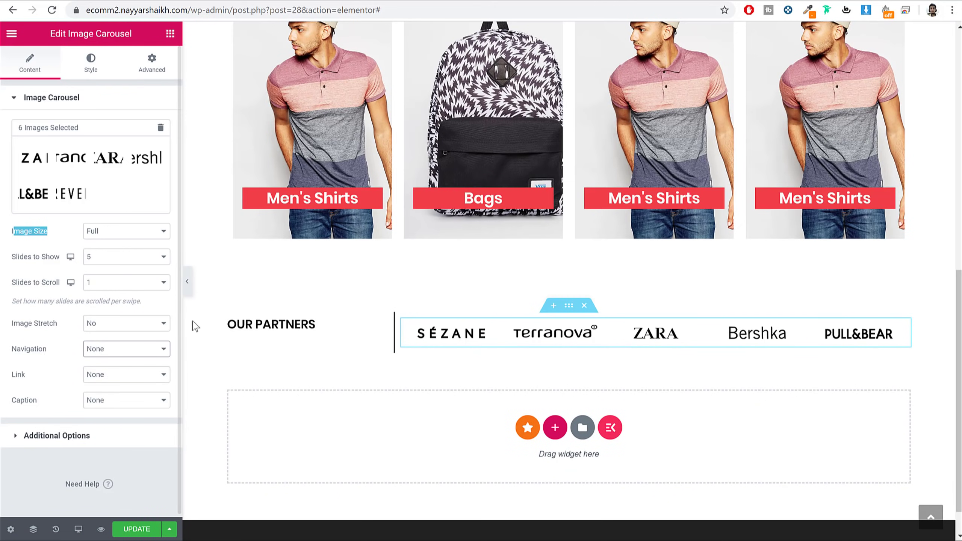
# Preview the carousel with the editor hidden, then bring the panel back
pyautogui.click(187, 282)
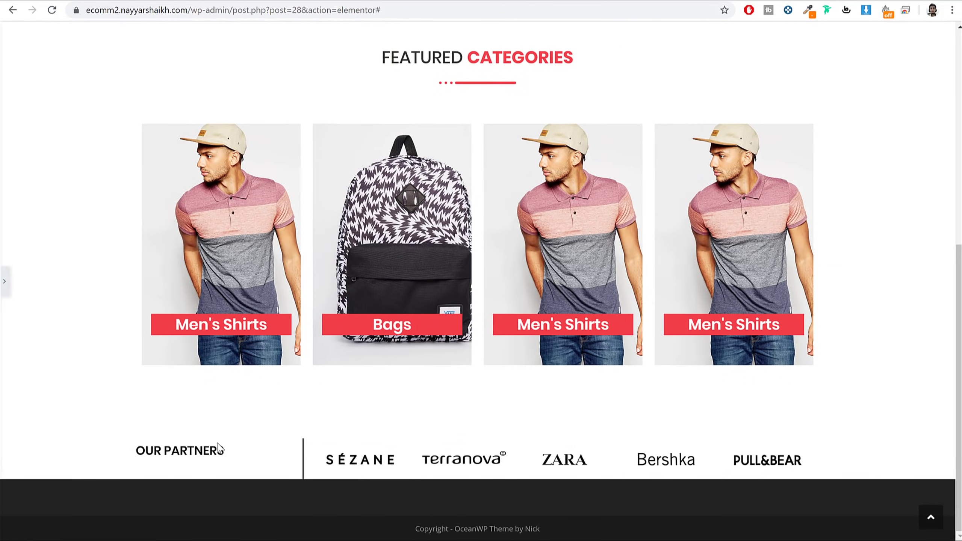
pyautogui.moveTo(222, 453); pyautogui.dragTo(140, 449)
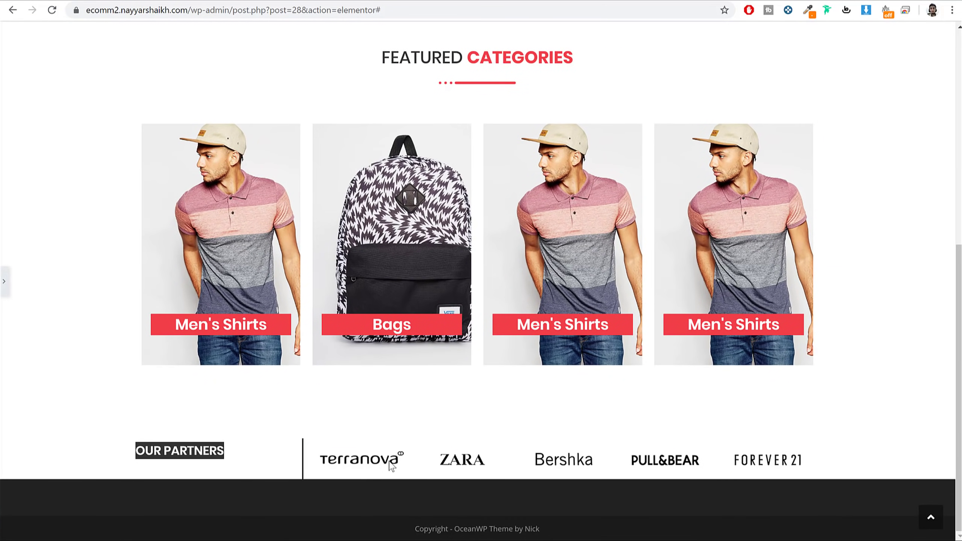
pyautogui.click(5, 281)
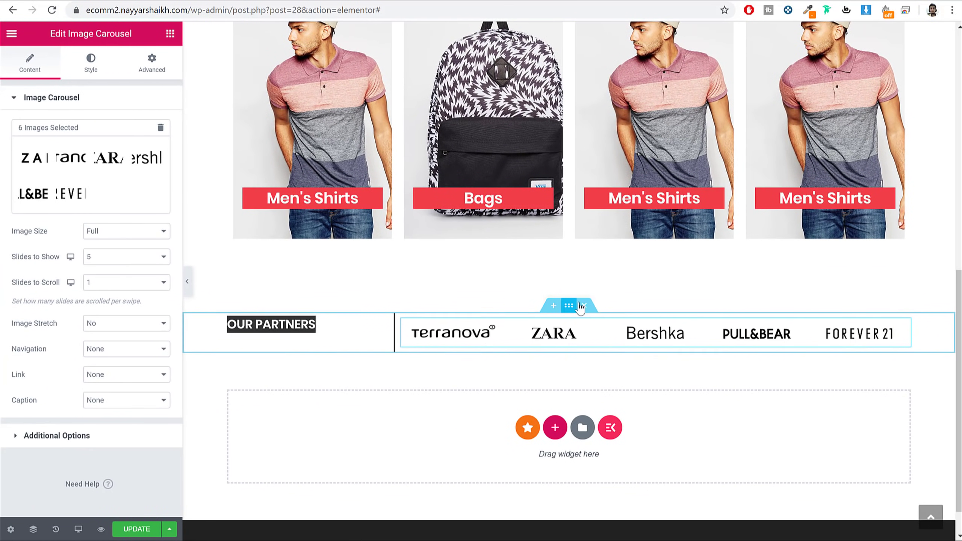
# Set the partners section's Vertical Align to Middle
pyautogui.click(573, 307)
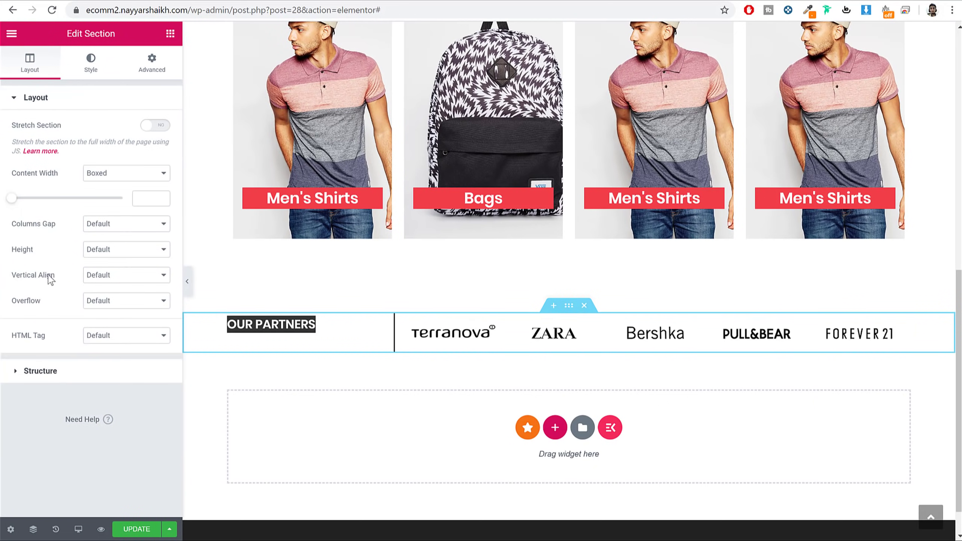
pyautogui.click(115, 276)
pyautogui.click(100, 306)
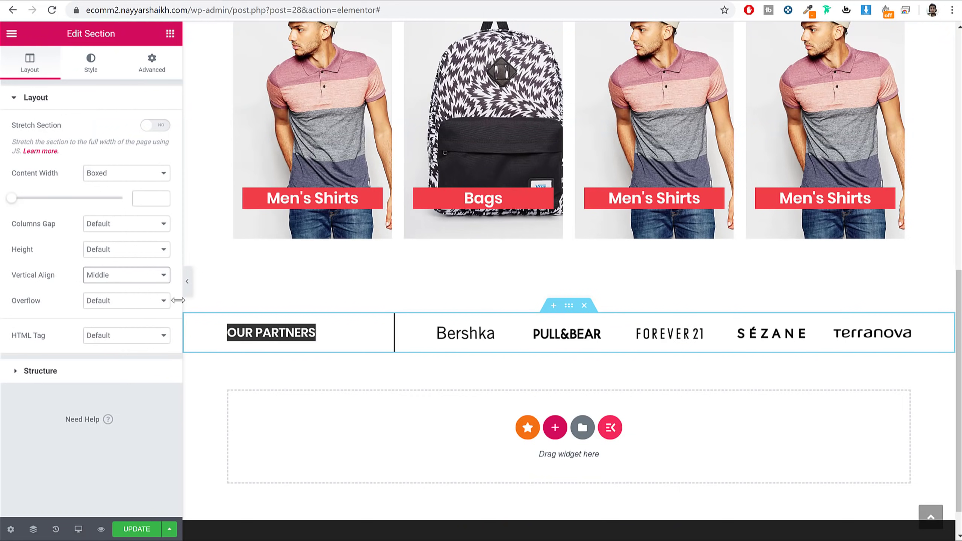
# Give the section a classic background colour of #f4f4f4
pyautogui.click(88, 66)
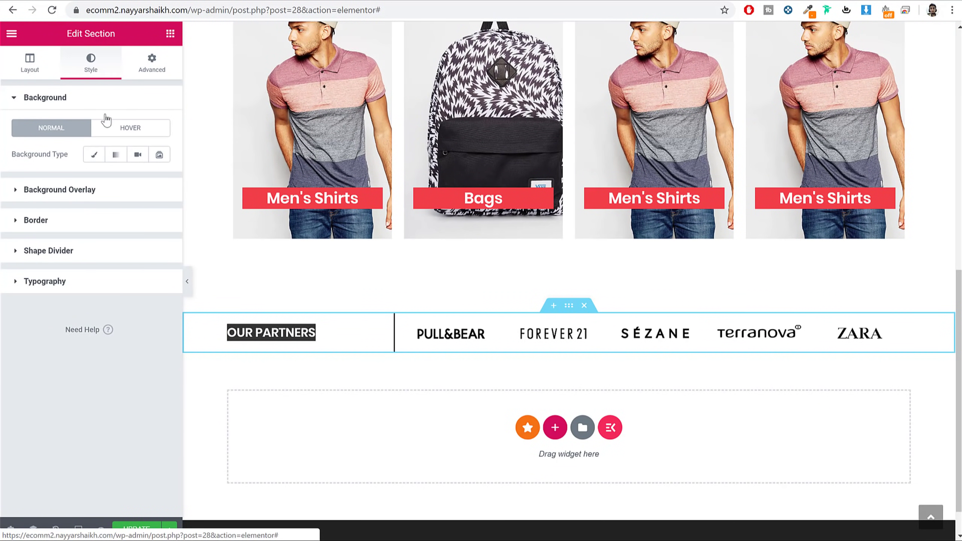
pyautogui.click(95, 155)
pyautogui.click(155, 180)
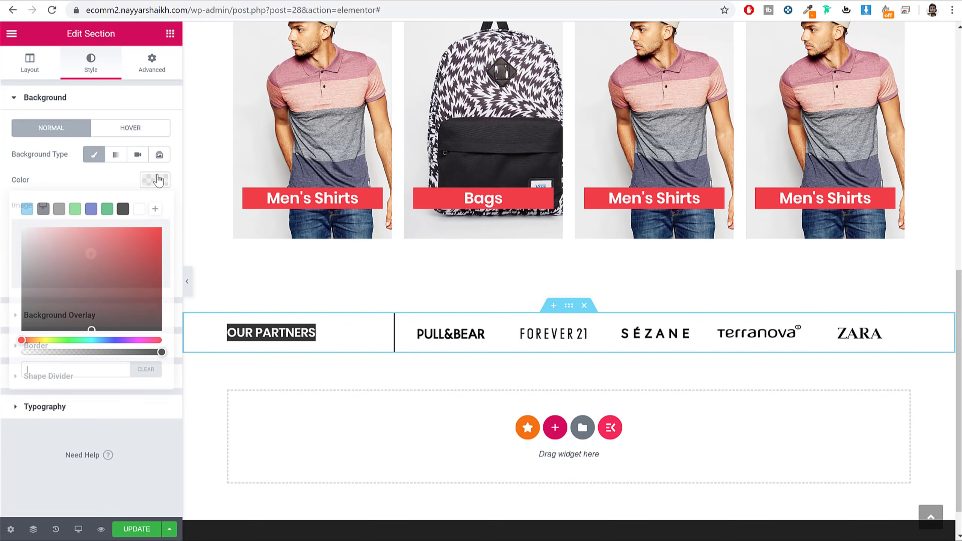
pyautogui.click(153, 370)
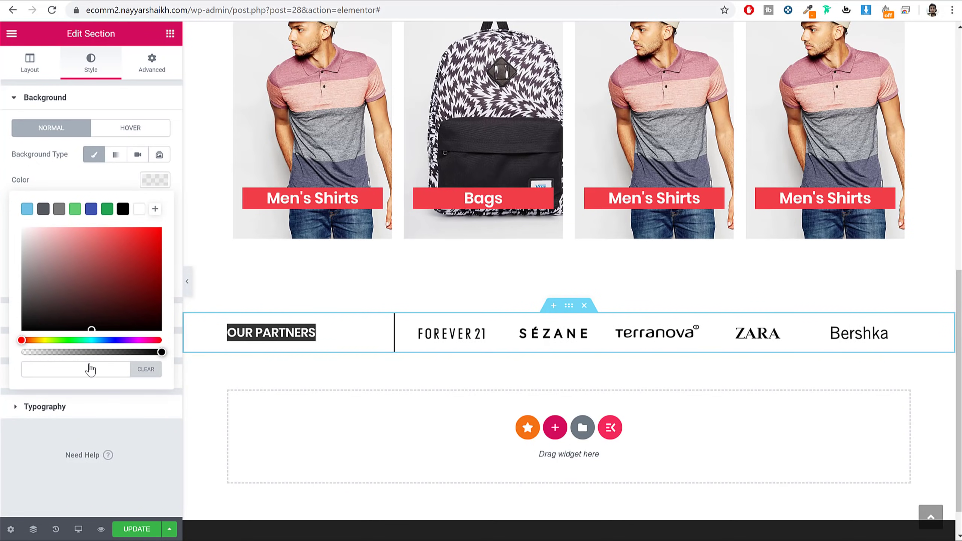
pyautogui.click(87, 363)
pyautogui.write('f4f4f4')
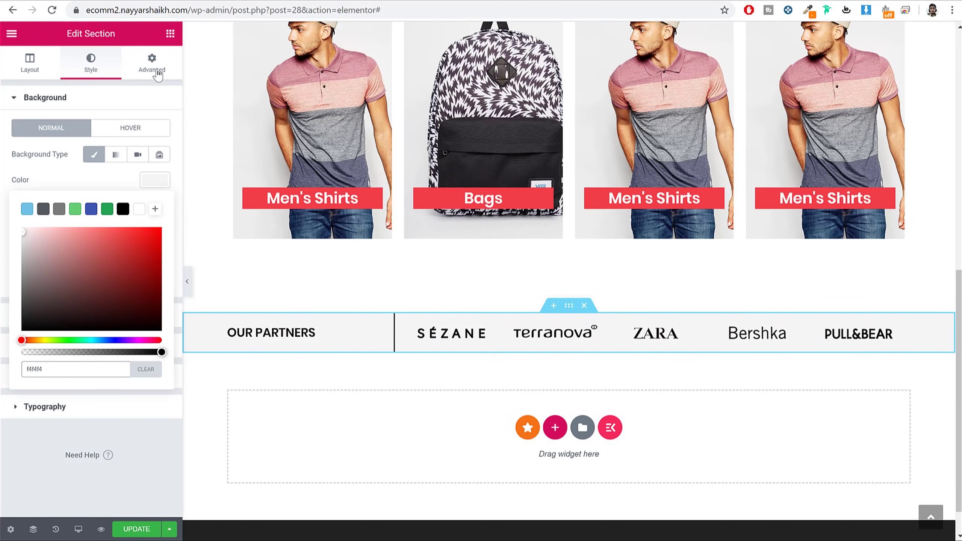
# Set the section's top and bottom padding to 25
pyautogui.click(159, 75)
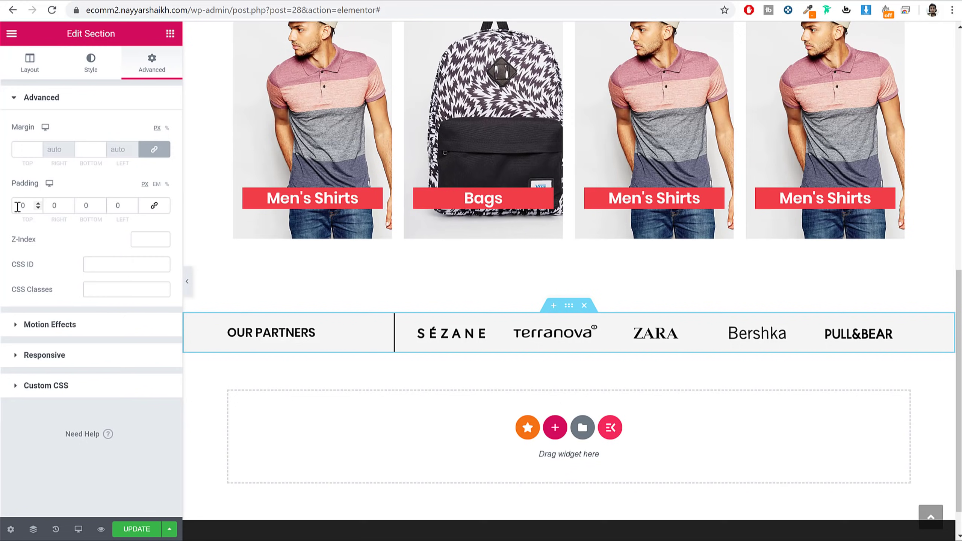
pyautogui.write('25')
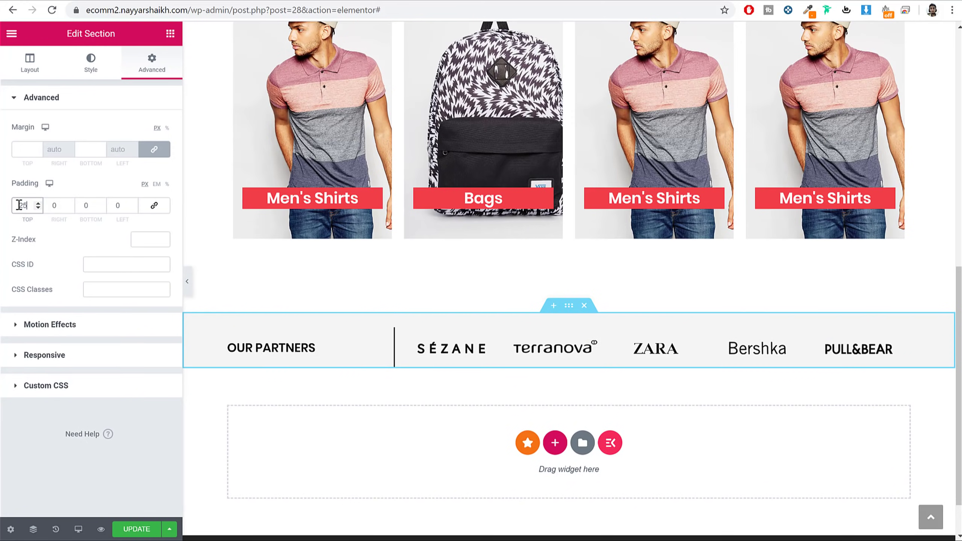
pyautogui.press('Tab')
pyautogui.press('Tab')
pyautogui.write('25')
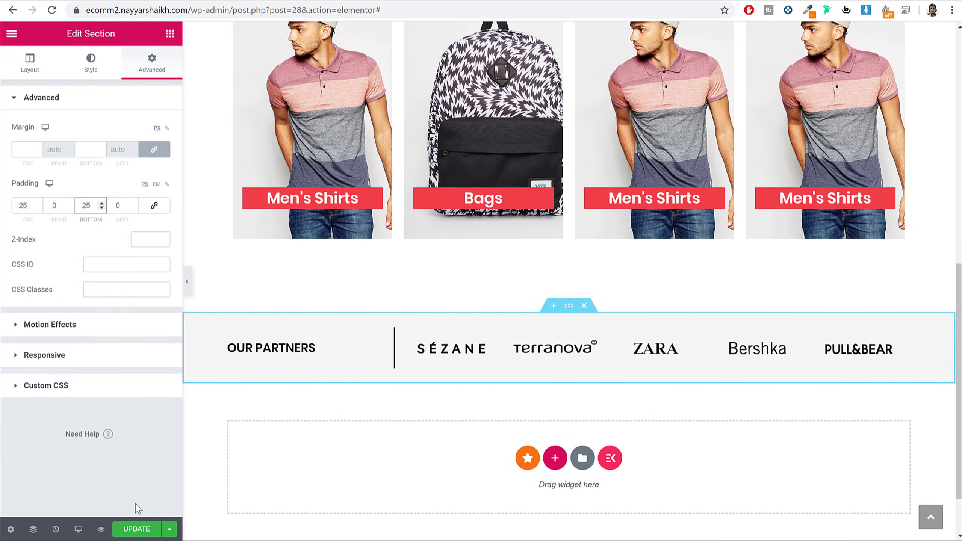
# Check the page in mobile, tablet and desktop previews
pyautogui.click(135, 499)
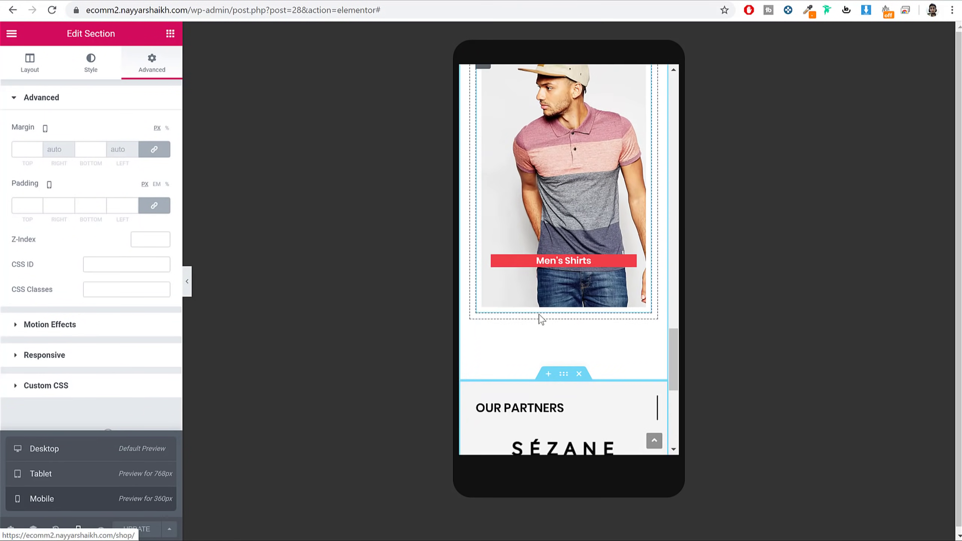
pyautogui.scroll(-3, 541, 318)
pyautogui.click(42, 474)
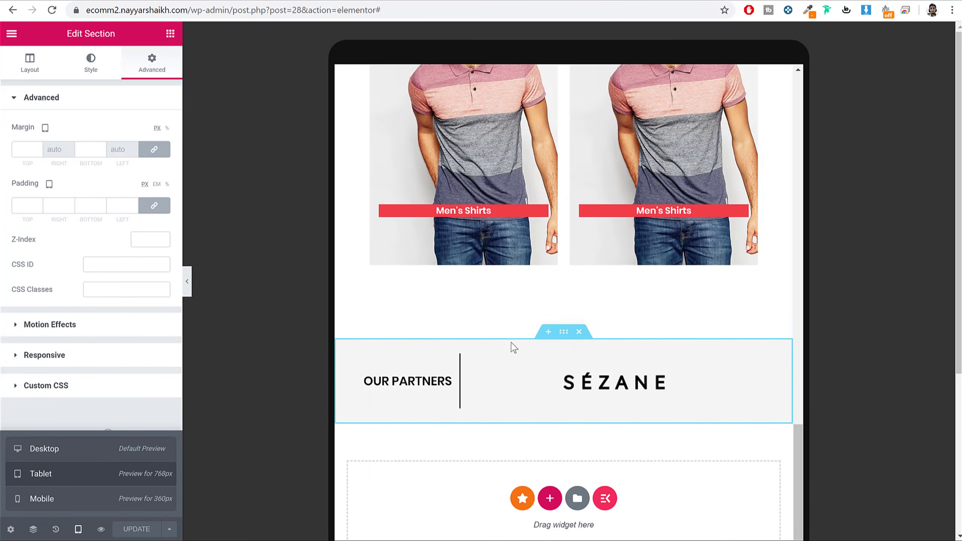
pyautogui.click(95, 448)
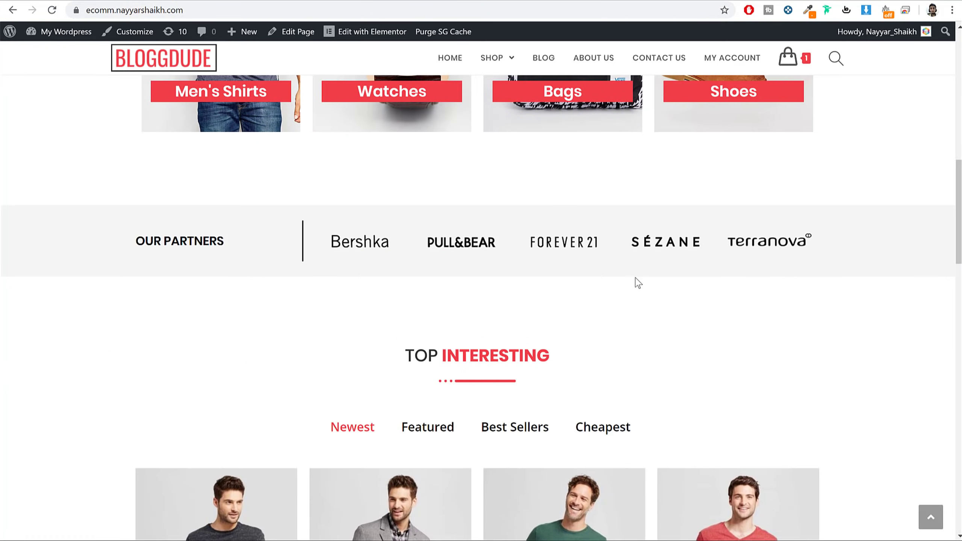
pyautogui.scroll(-5, 635, 277)
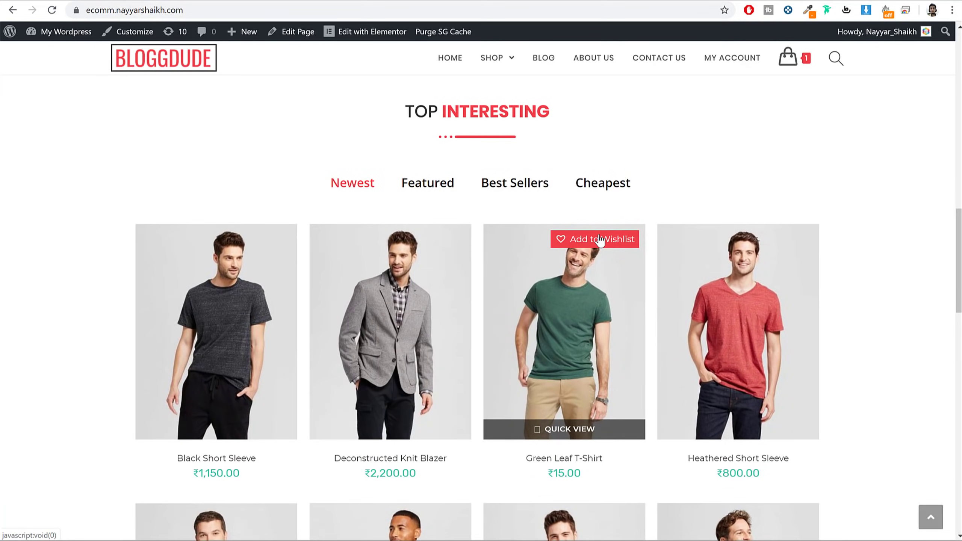
pyautogui.scroll(15, 822, 235)
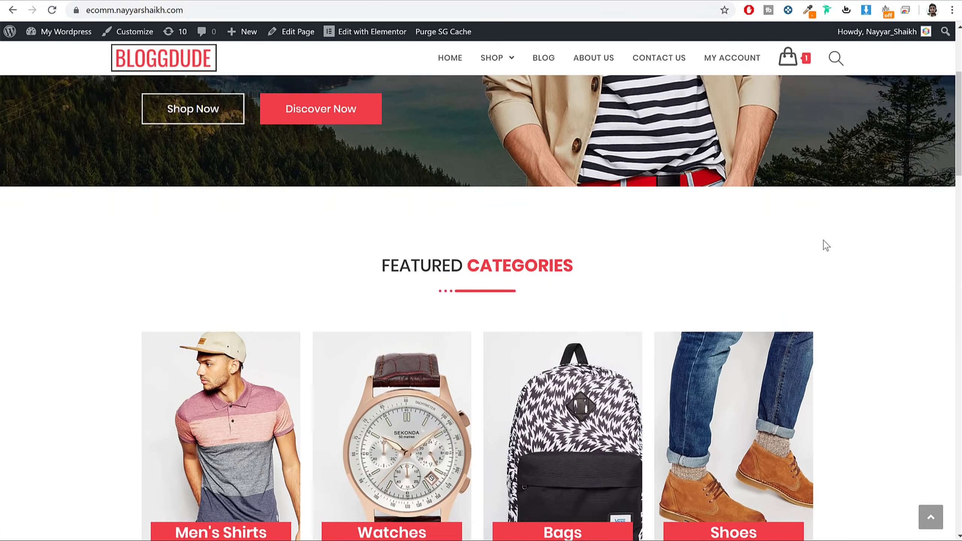
pyautogui.scroll(-15, 619, 299)
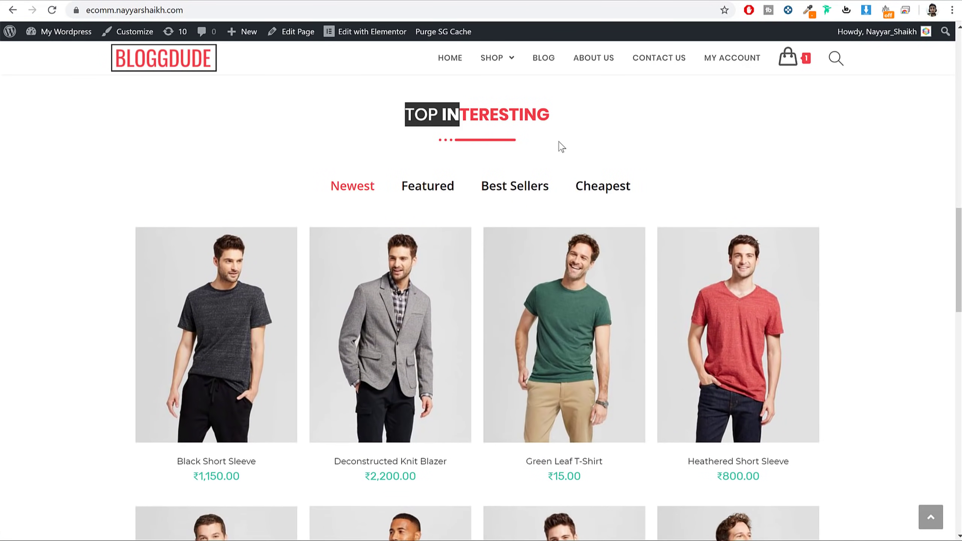
pyautogui.scroll(3, 589, 163)
pyautogui.scroll(-15, 490, 380)
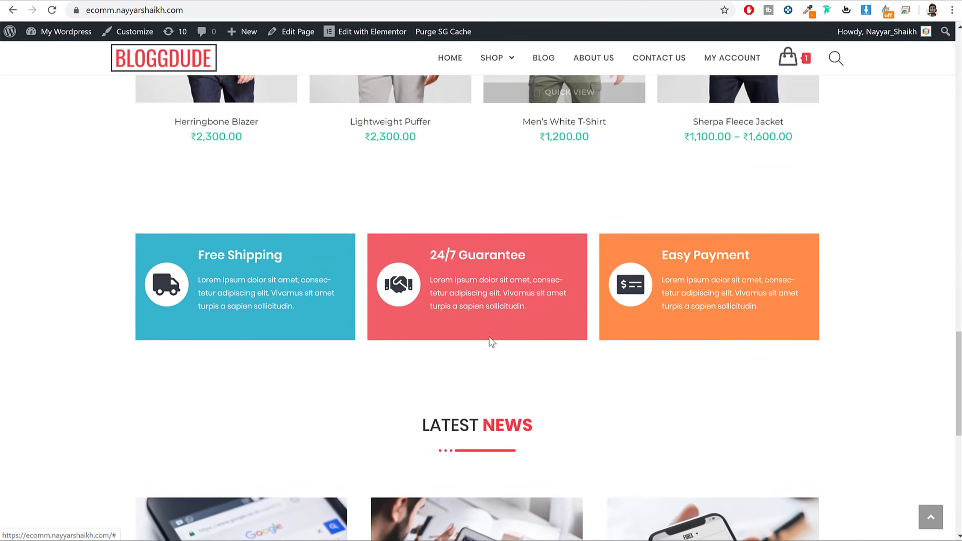
pyautogui.scroll(10, 443, 369)
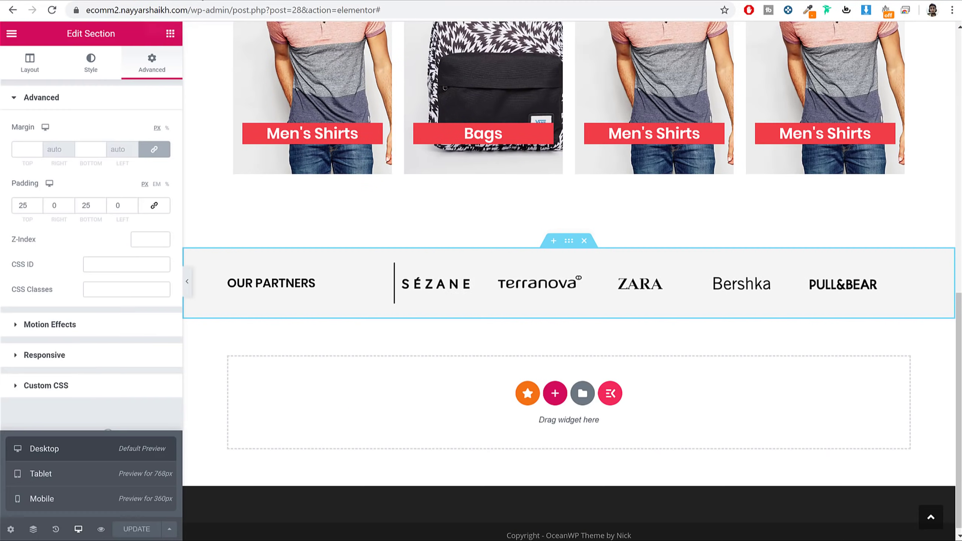
pyautogui.scroll(8, 587, 255)
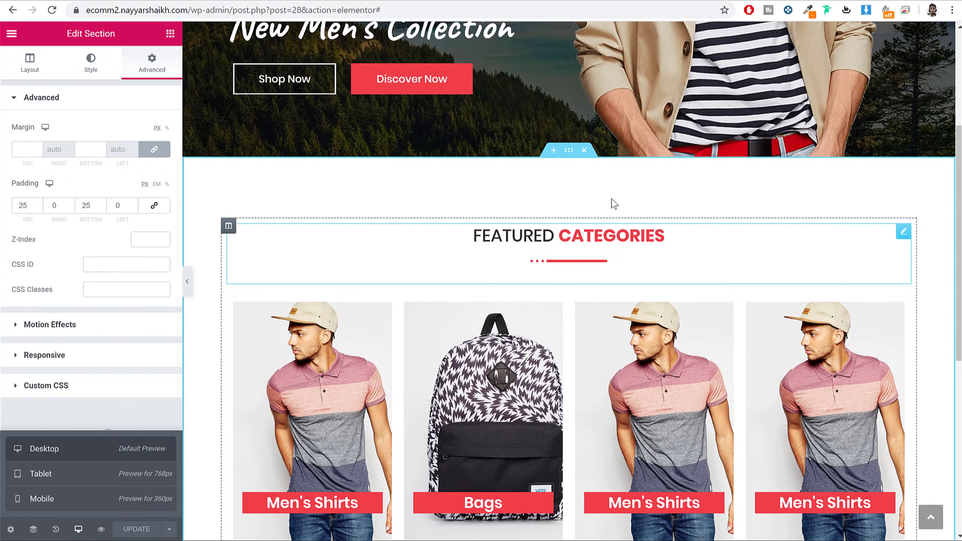
# Copy the Featured Categories section and paste it below OUR PARTNERS
pyautogui.rightClick(569, 156)
pyautogui.click(610, 225)
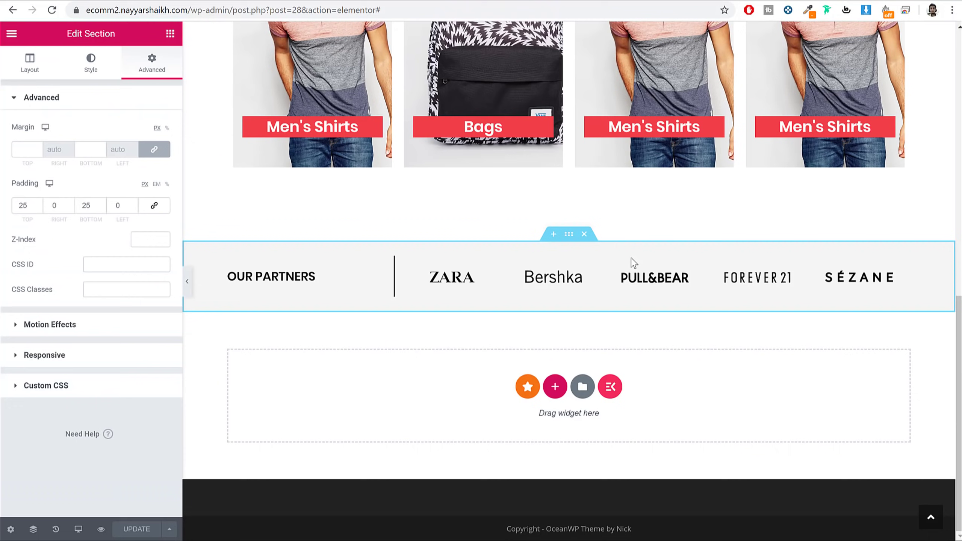
pyautogui.rightClick(635, 385)
pyautogui.click(662, 395)
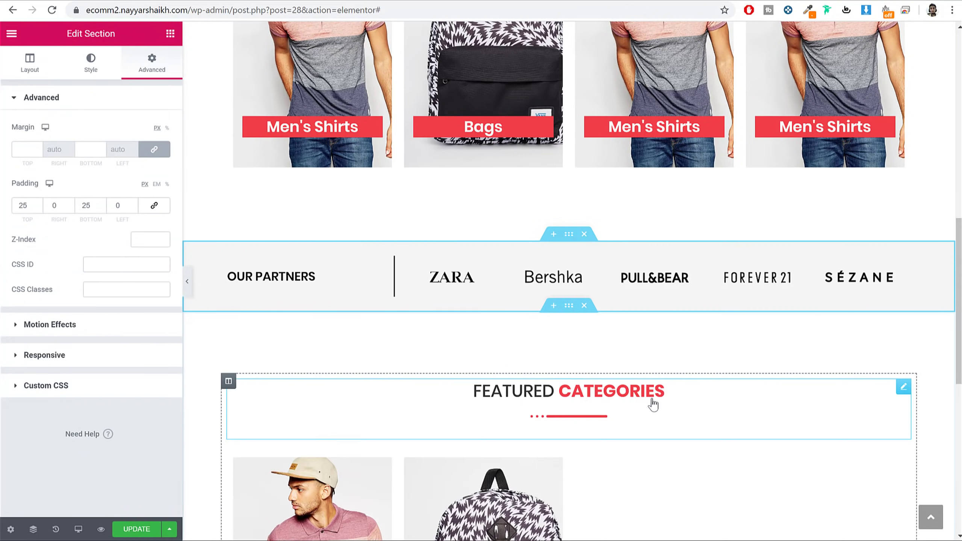
pyautogui.scroll(6, 708, 303)
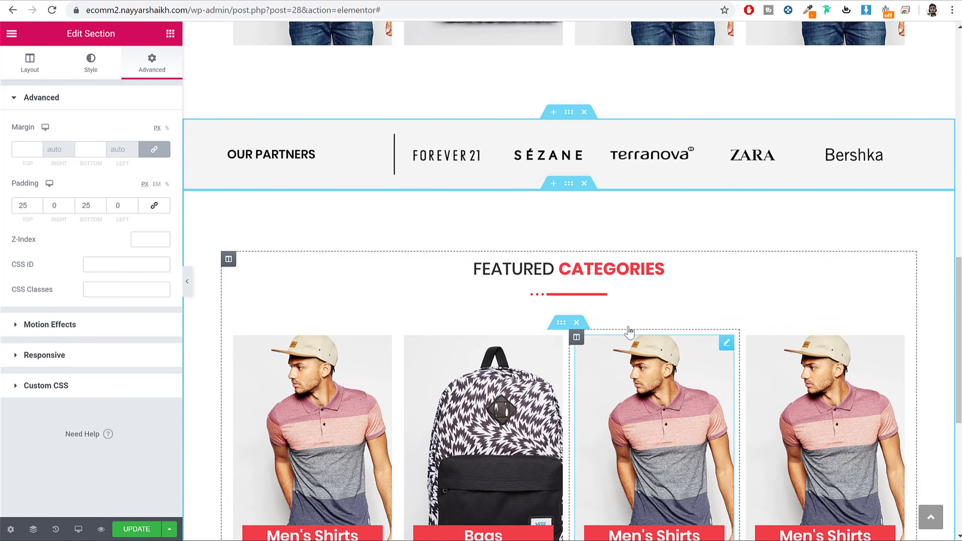
pyautogui.scroll(-6, 630, 318)
pyautogui.scroll(4, 631, 301)
pyautogui.scroll(2, 631, 302)
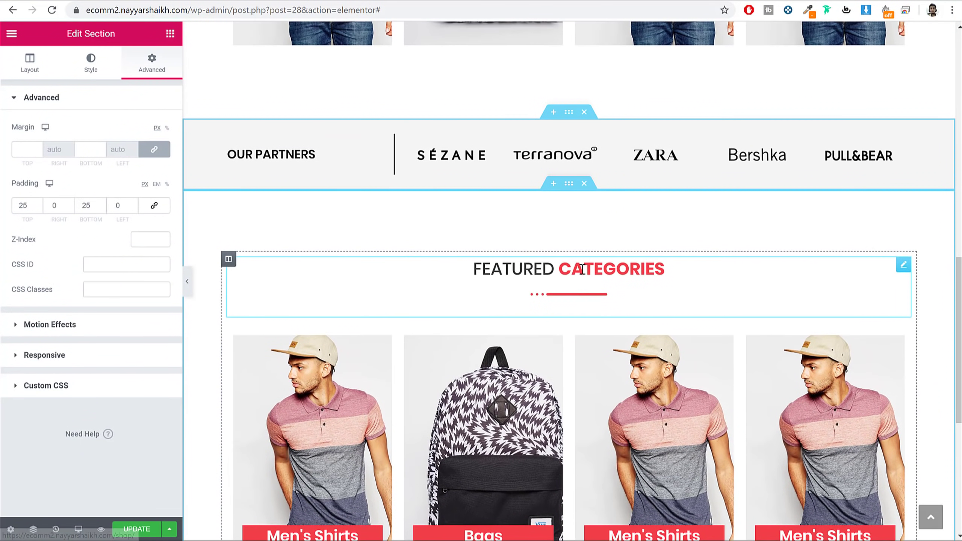
# Change the copied heading title from FEATURED CATEGORIES to Top INTERESTING
pyautogui.click(631, 299)
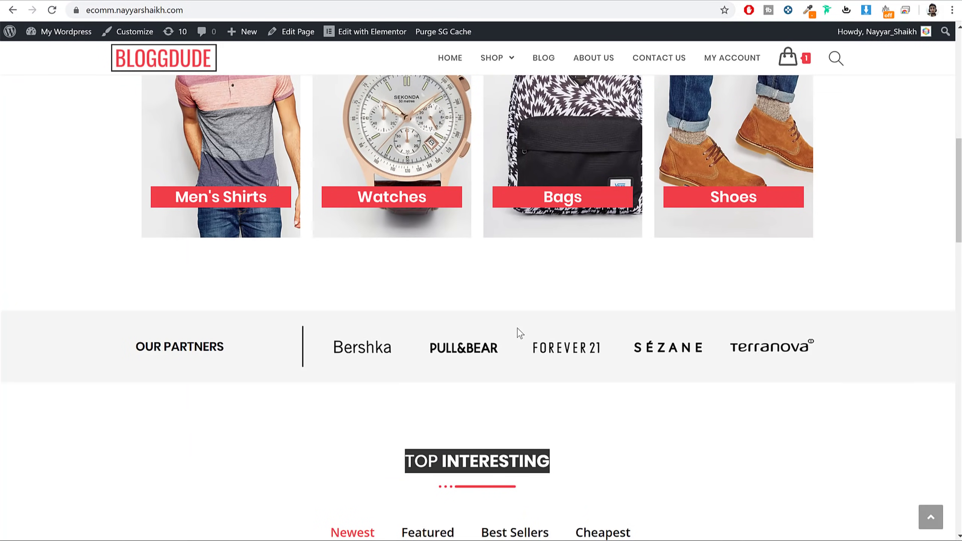
pyautogui.scroll(-8, 516, 333)
pyautogui.click(491, 88)
pyautogui.doubleClick(460, 98)
pyautogui.hotkey('ctrl', 'c')
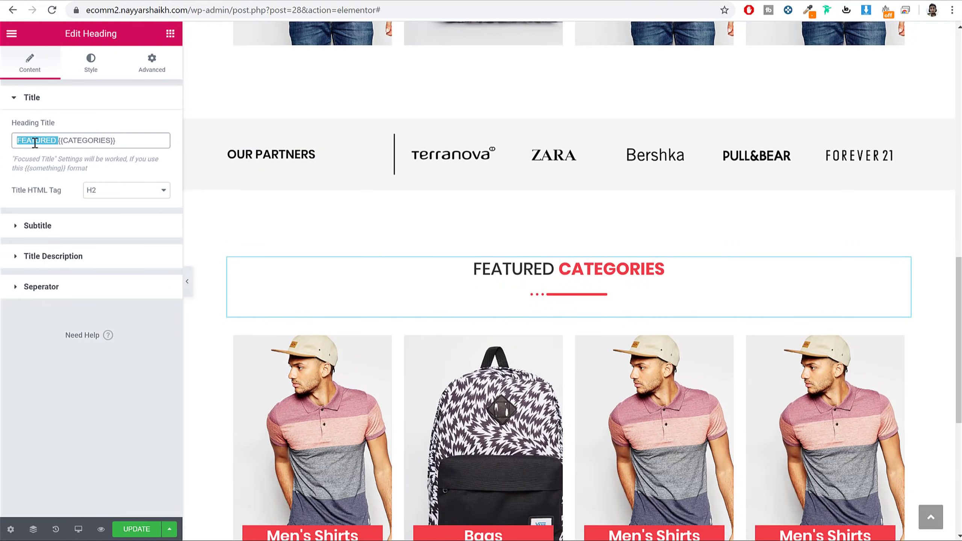
pyautogui.write('Top')
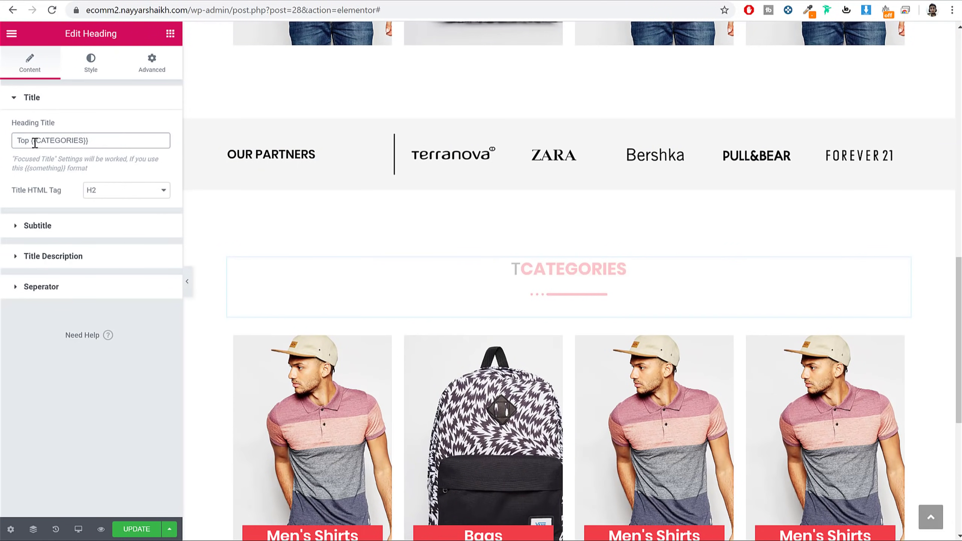
pyautogui.doubleClick(55, 139)
pyautogui.hotkey('ctrl', 'v')
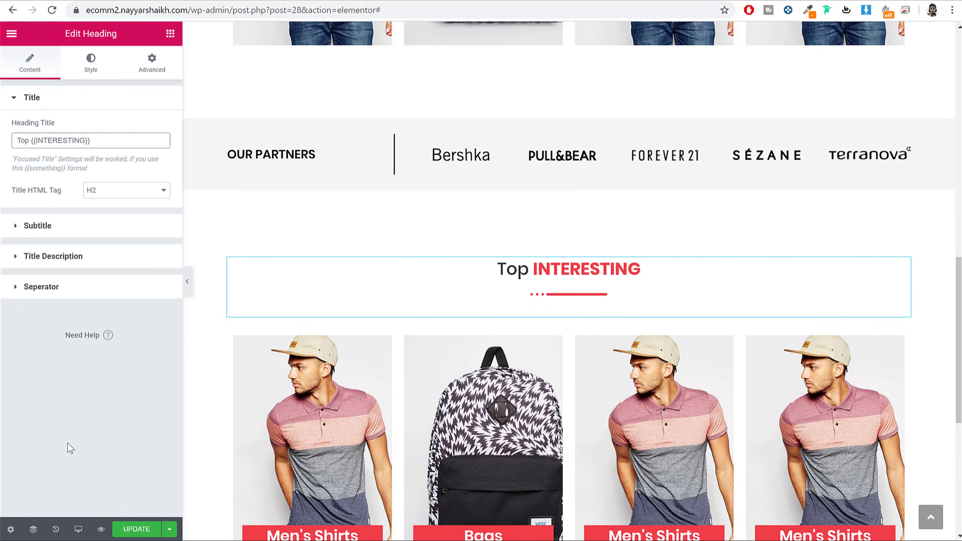
pyautogui.scroll(-3, 601, 266)
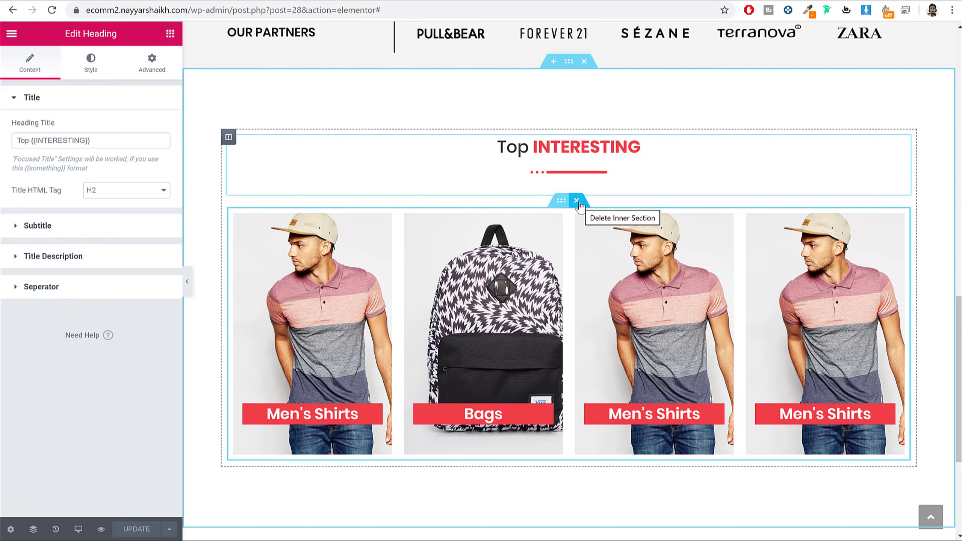
# Delete the copied product cards and drag a Tab widget under the Top INTERESTING heading
pyautogui.click(576, 201)
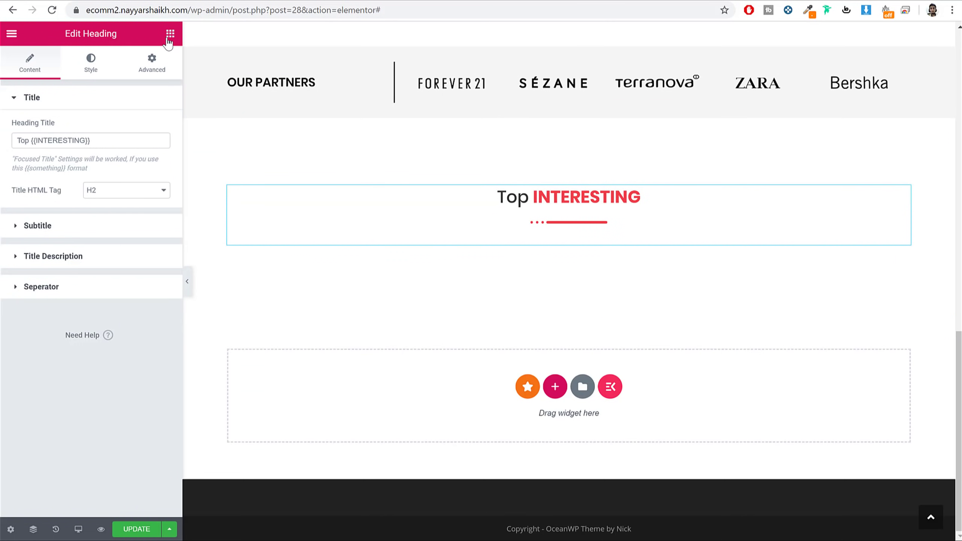
pyautogui.click(171, 35)
pyautogui.write('tab')
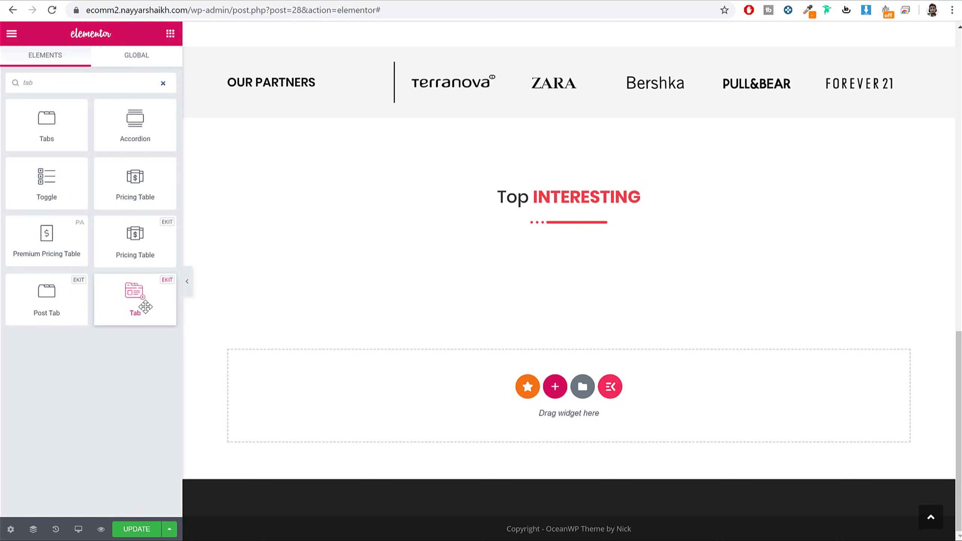
pyautogui.moveTo(305, 286); pyautogui.dragTo(584, 228)
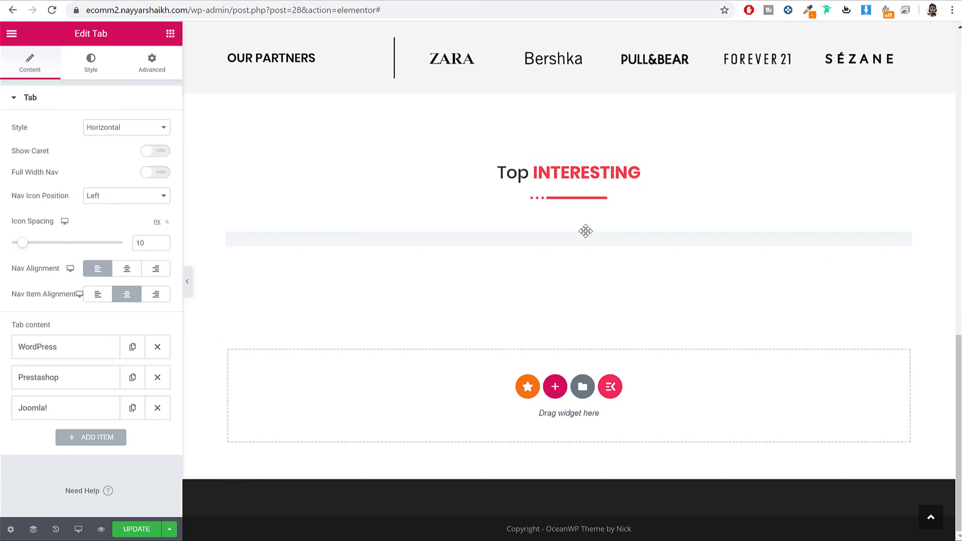
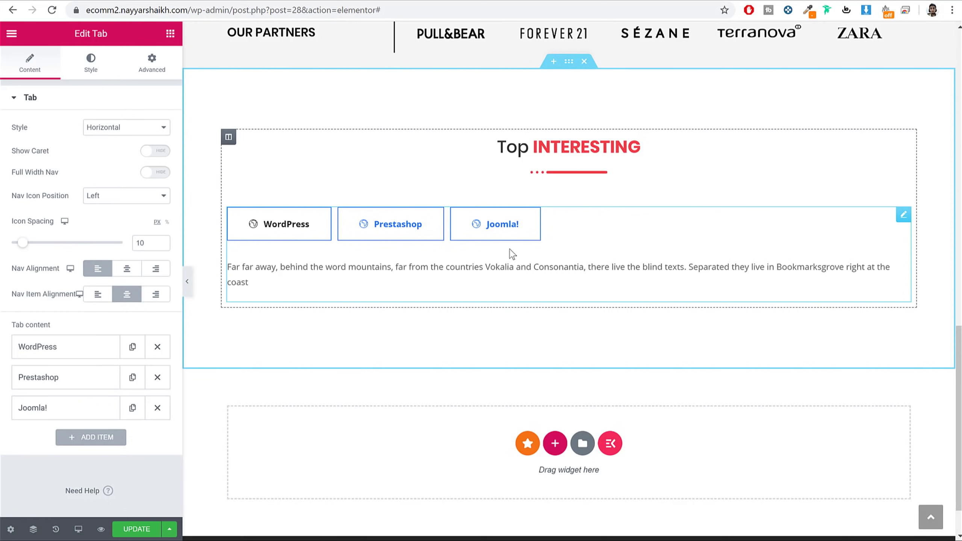
# Set the Nav Items tab-title padding to 0/10/0/10 px
pyautogui.click(91, 64)
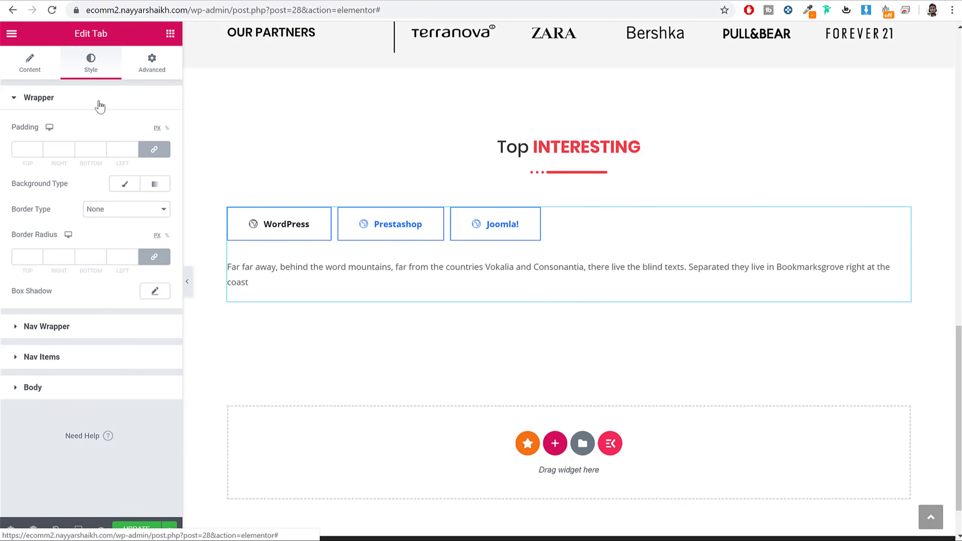
pyautogui.click(75, 360)
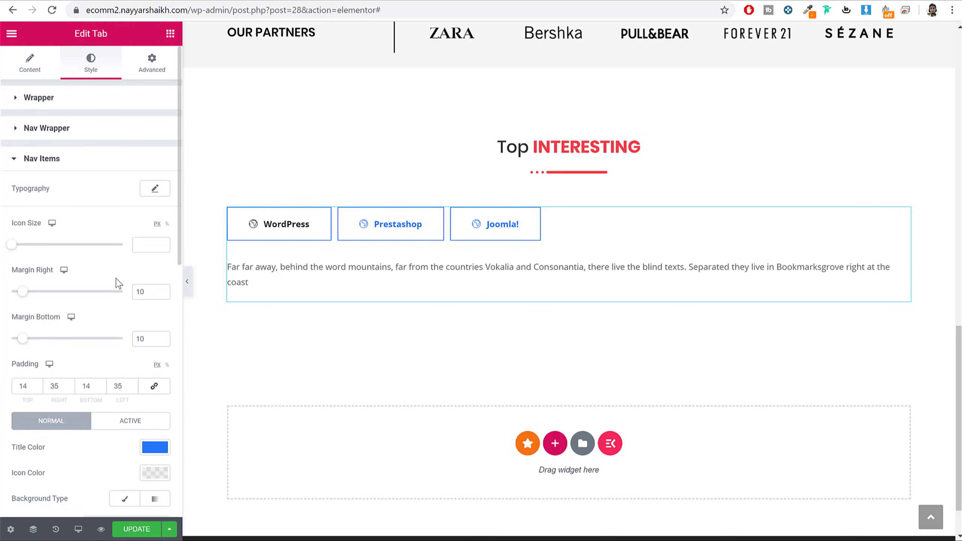
pyautogui.scroll(-3, 116, 278)
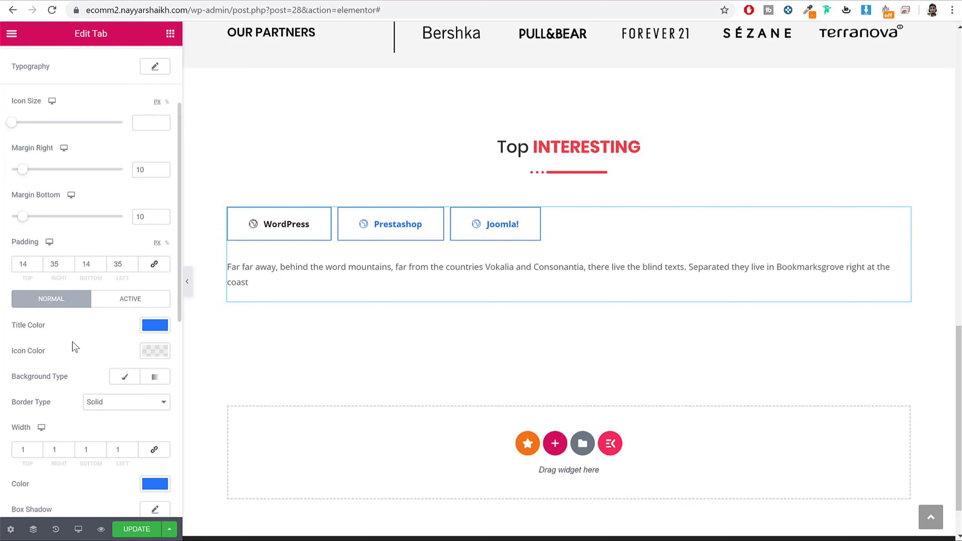
pyautogui.click(161, 268)
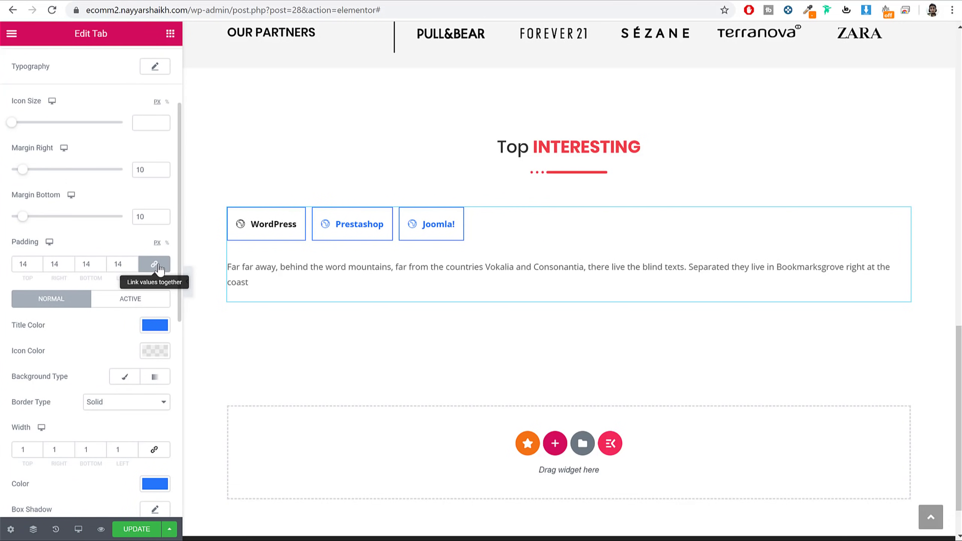
pyautogui.doubleClick(15, 265)
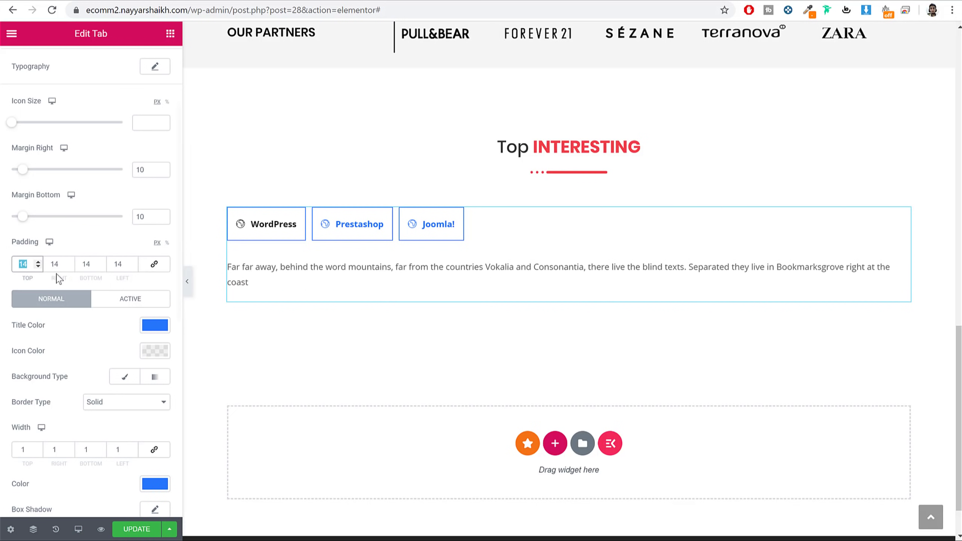
pyautogui.write('0')
pyautogui.press('Tab')
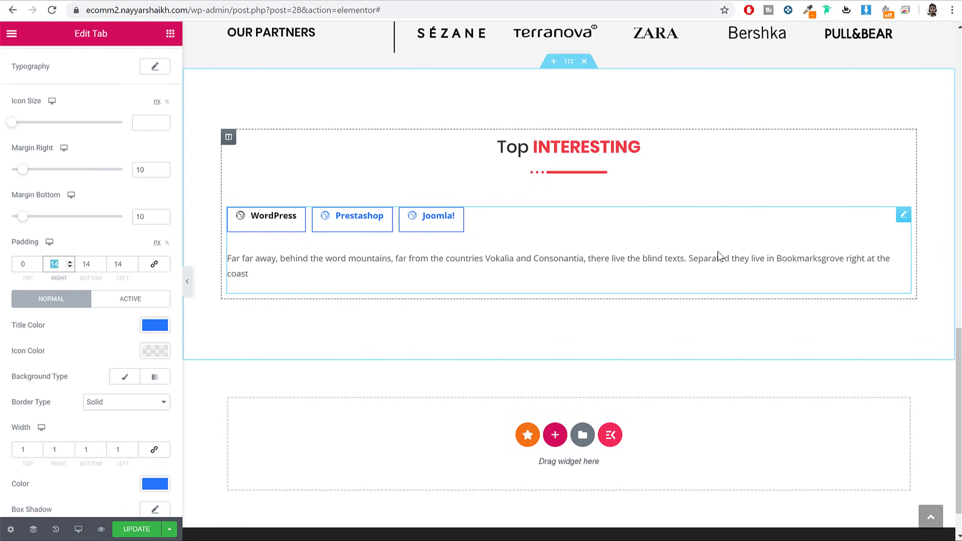
pyautogui.write('10')
pyautogui.press('Tab')
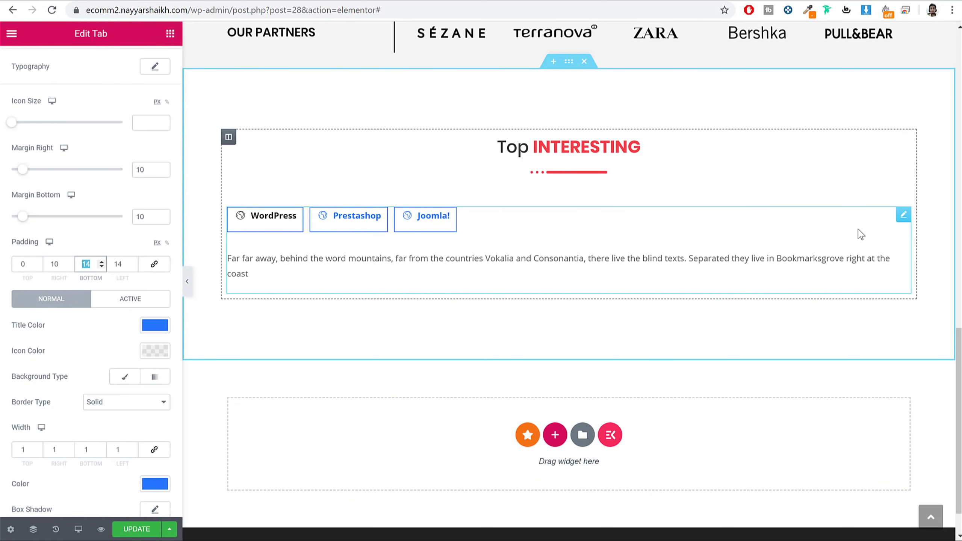
pyautogui.write('0')
pyautogui.press('Tab')
pyautogui.write('10')
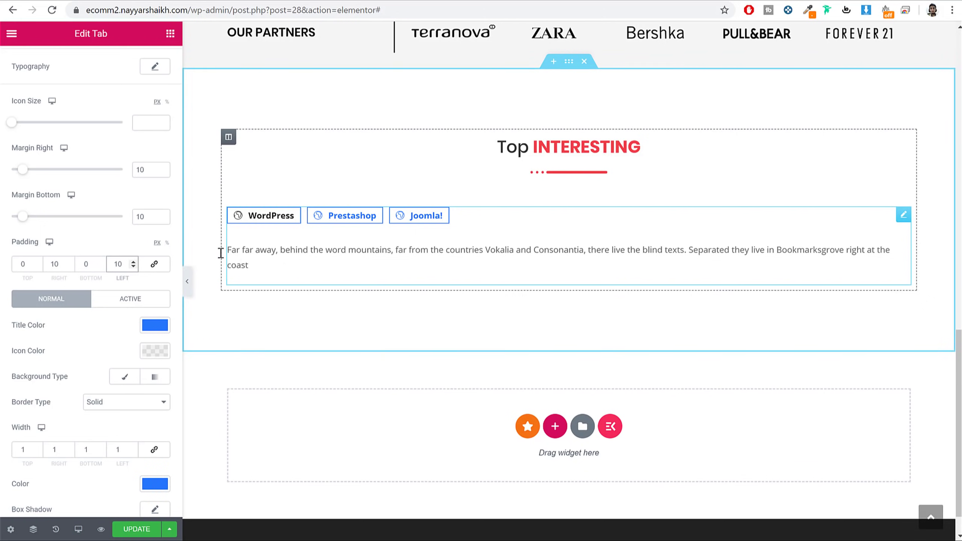
# Link the tab border width values and set them to 0
pyautogui.scroll(-5, 112, 380)
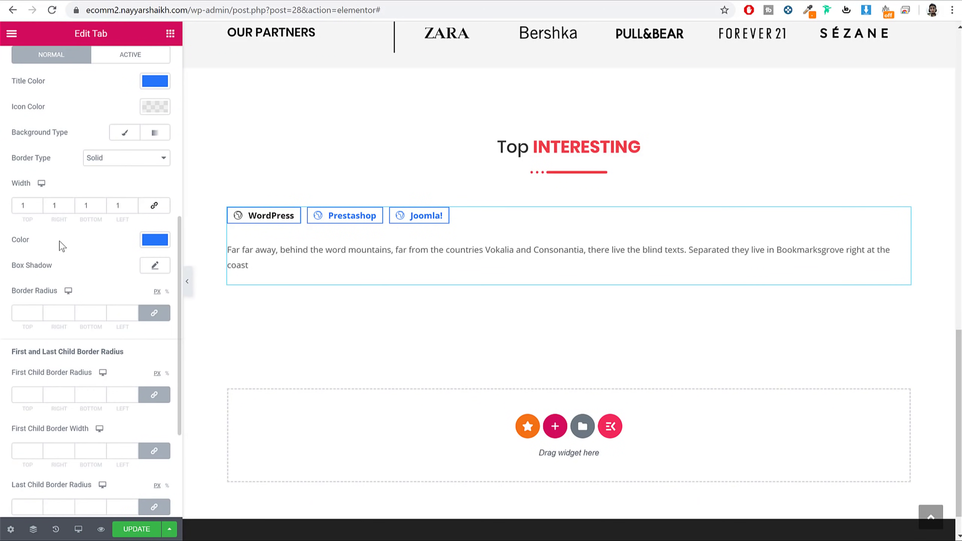
pyautogui.click(154, 205)
pyautogui.doubleClick(23, 206)
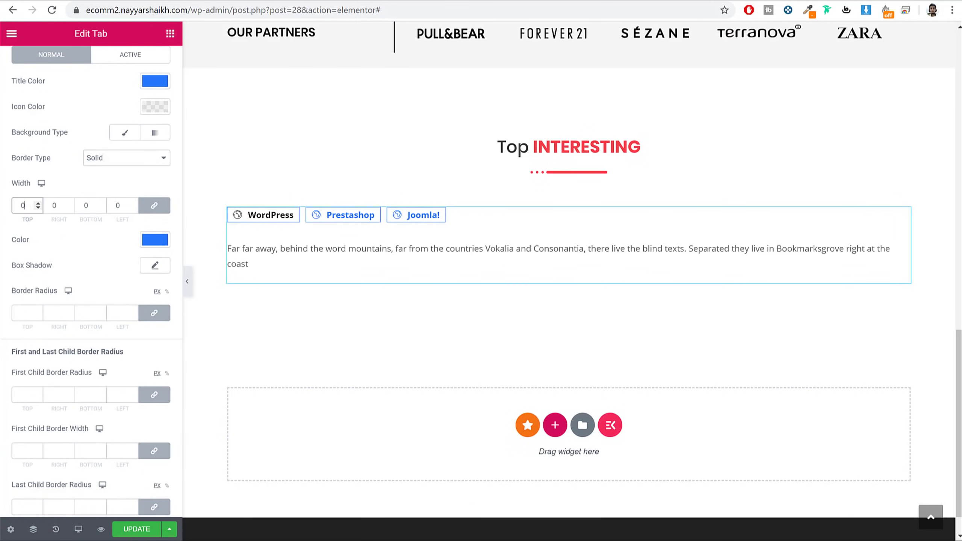
pyautogui.write('0')
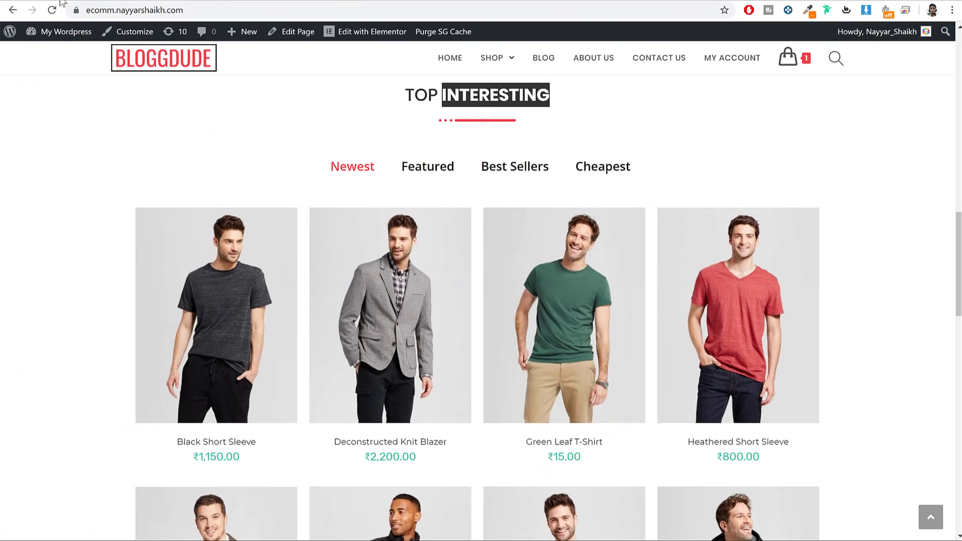
# Compare the Featured, Best Sellers and Newest tabs on the live reference site
pyautogui.click(432, 175)
pyautogui.click(517, 165)
pyautogui.click(339, 165)
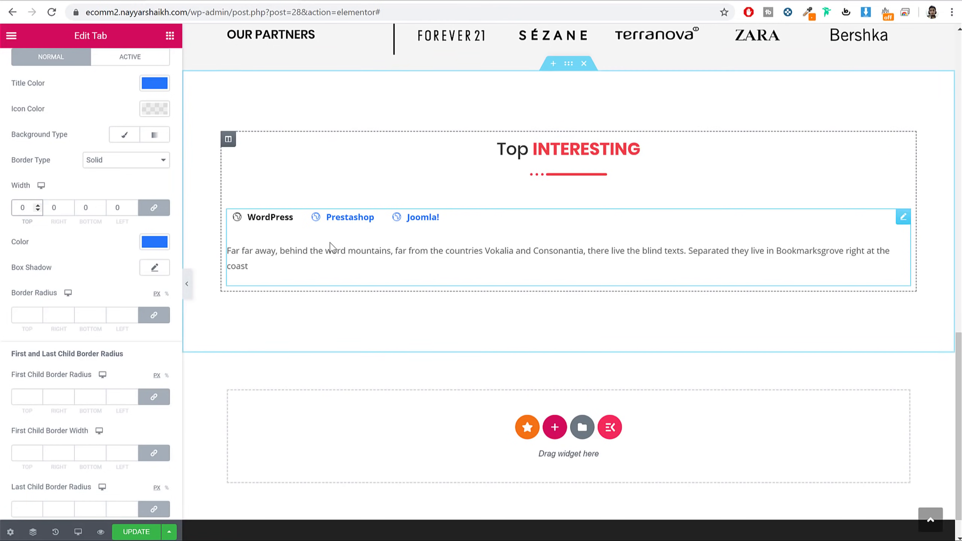
pyautogui.scroll(3, 137, 276)
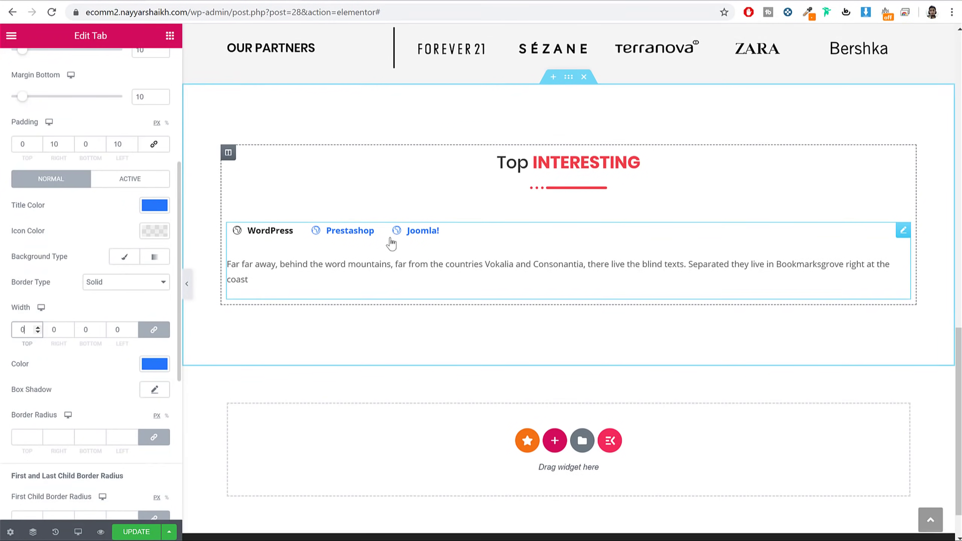
pyautogui.scroll(6, 391, 242)
pyautogui.scroll(5, 113, 207)
pyautogui.scroll(-3, 516, 344)
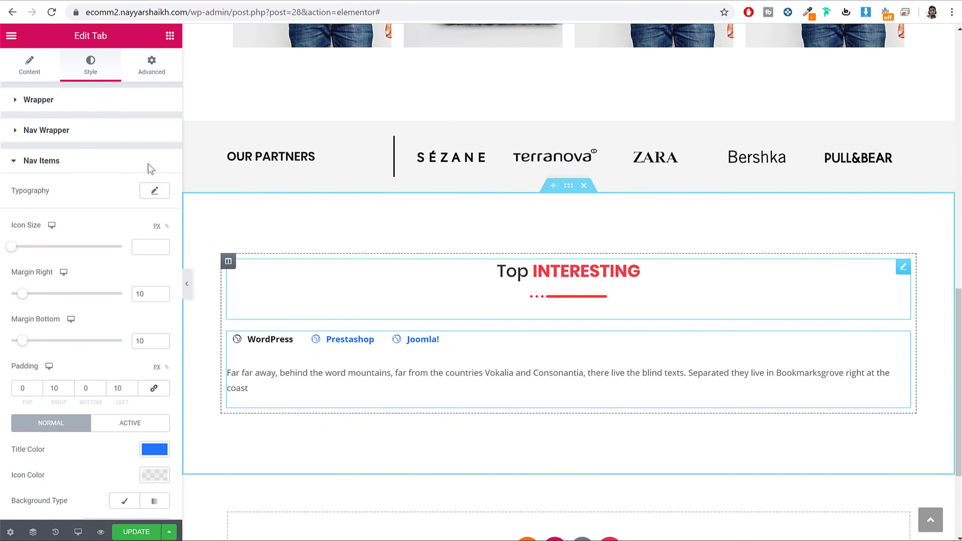
# Set the tabs widget's Nav Alignment to Center in the content settings
pyautogui.click(97, 107)
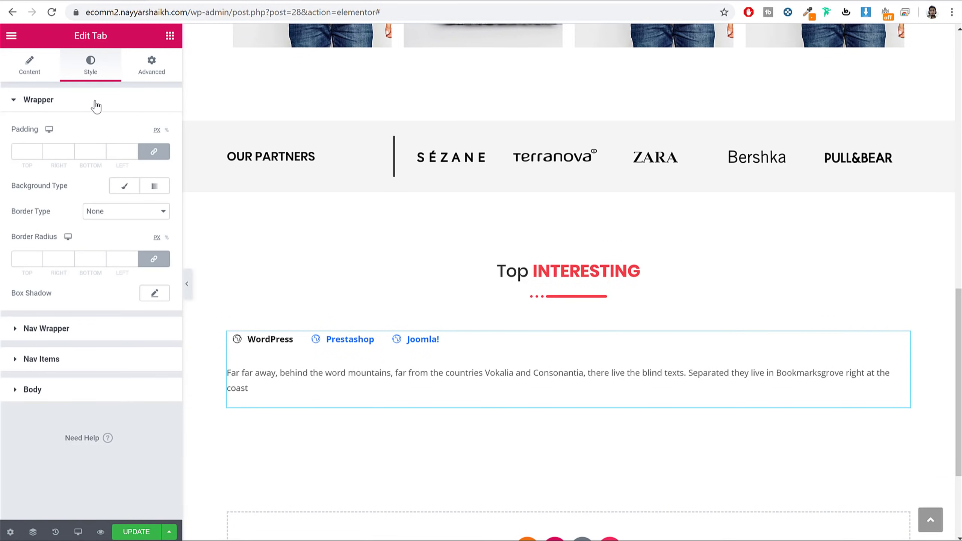
pyautogui.click(87, 337)
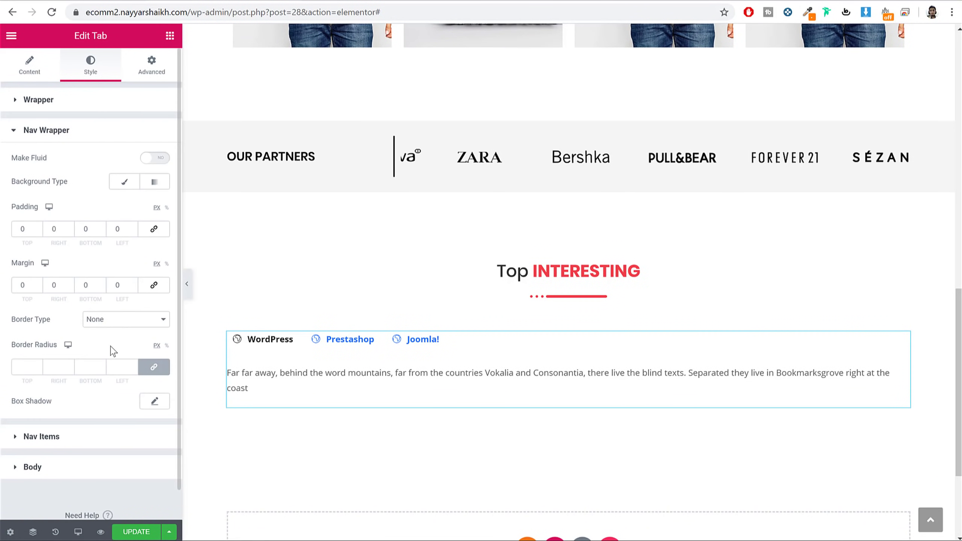
pyautogui.scroll(-1, 87, 419)
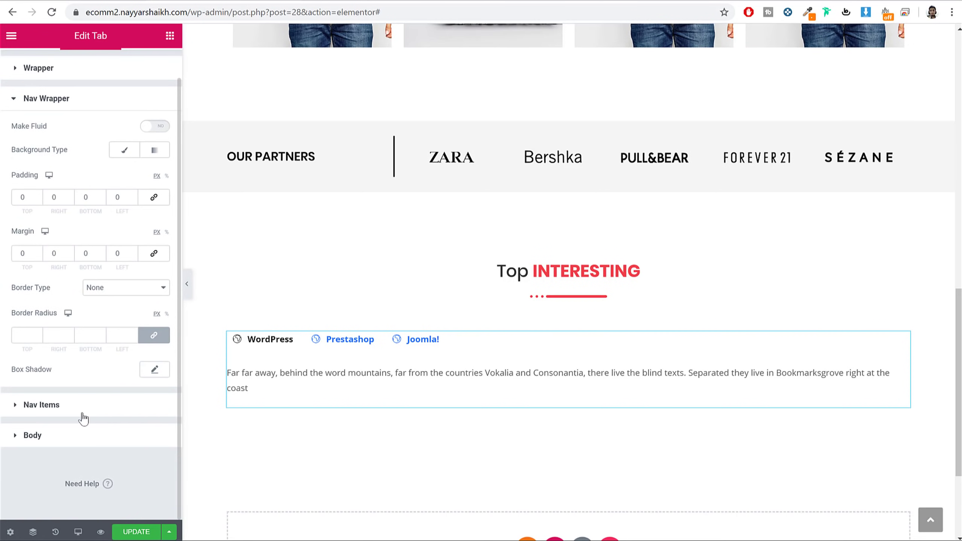
pyautogui.click(84, 416)
pyautogui.click(30, 67)
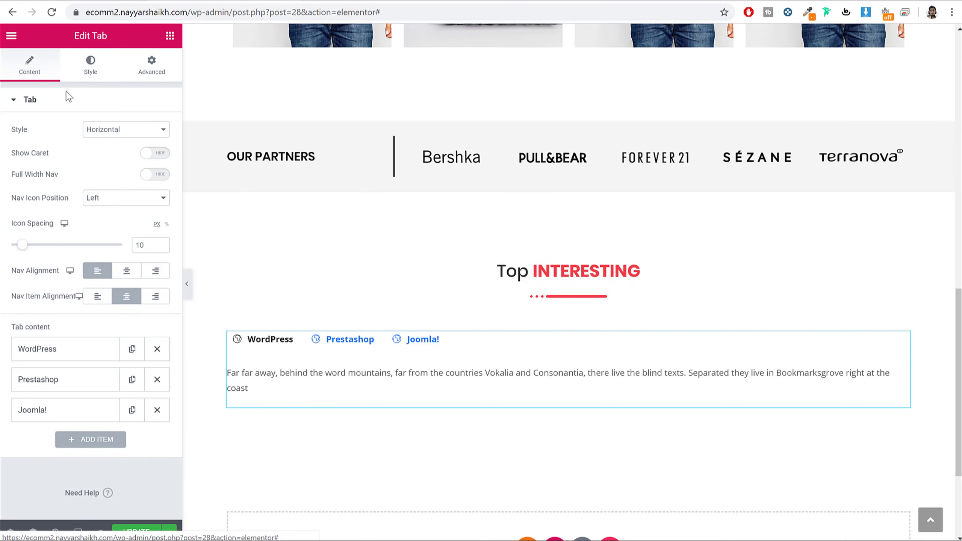
pyautogui.click(126, 272)
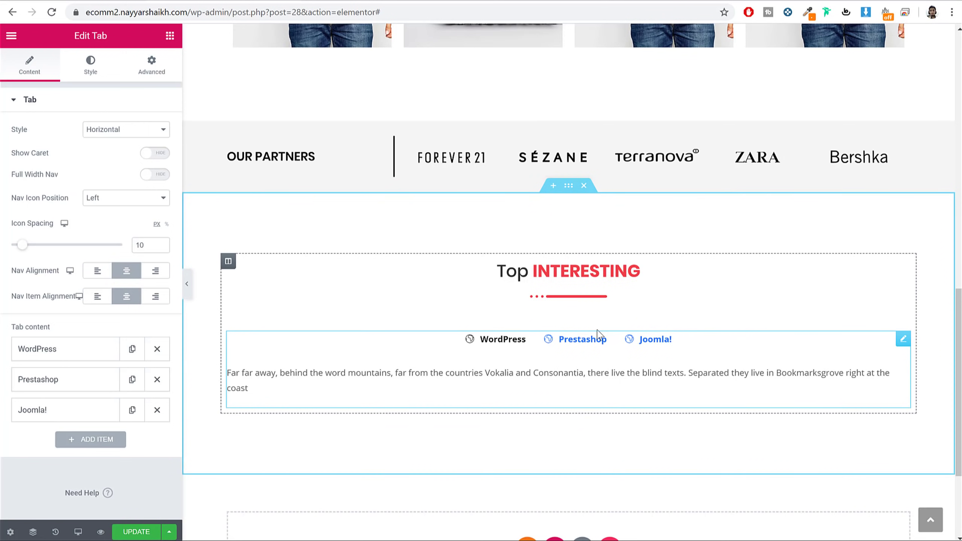
# Give the Nav Items typography the Open Sans family at size 20 px
pyautogui.click(103, 75)
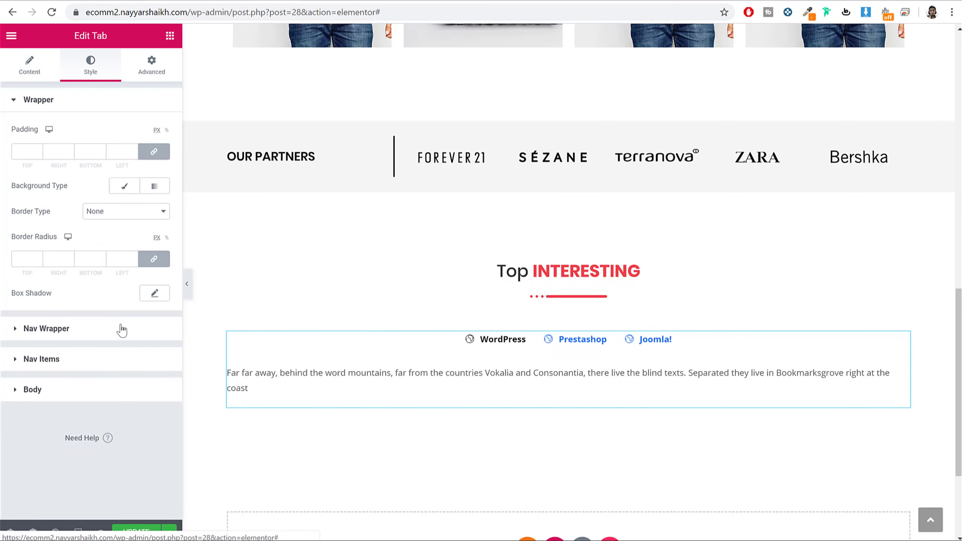
pyautogui.click(100, 367)
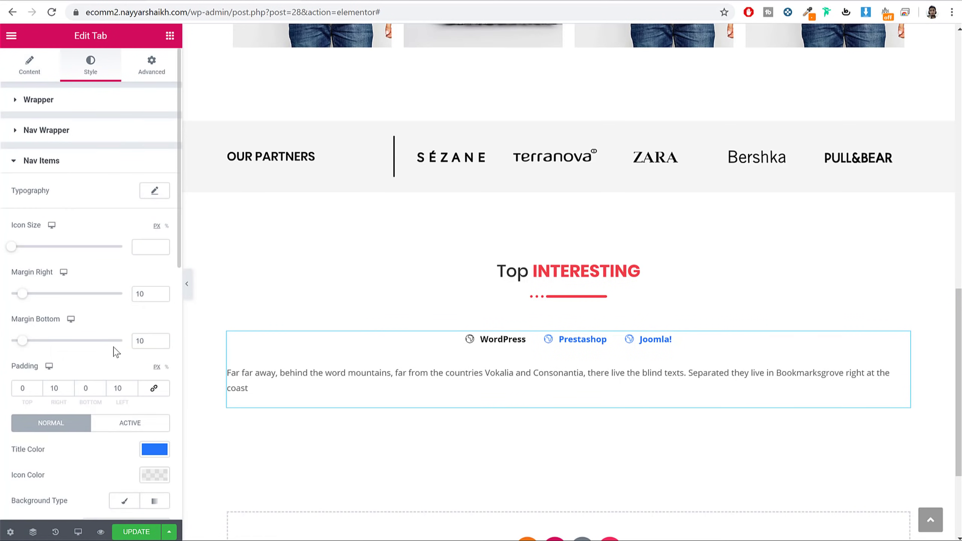
pyautogui.scroll(-8, 114, 353)
pyautogui.scroll(-3, 113, 307)
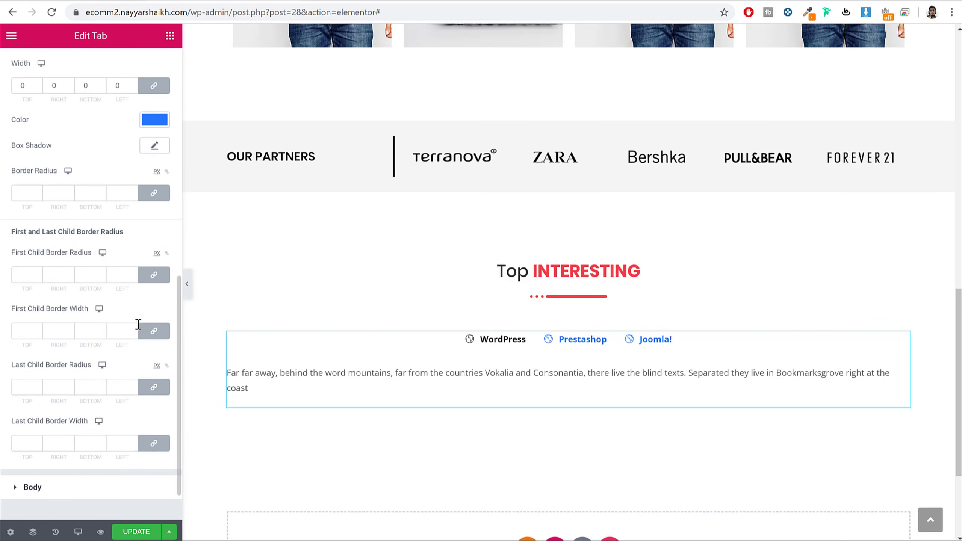
pyautogui.scroll(6, 151, 303)
pyautogui.scroll(3, 107, 282)
pyautogui.scroll(3, 106, 282)
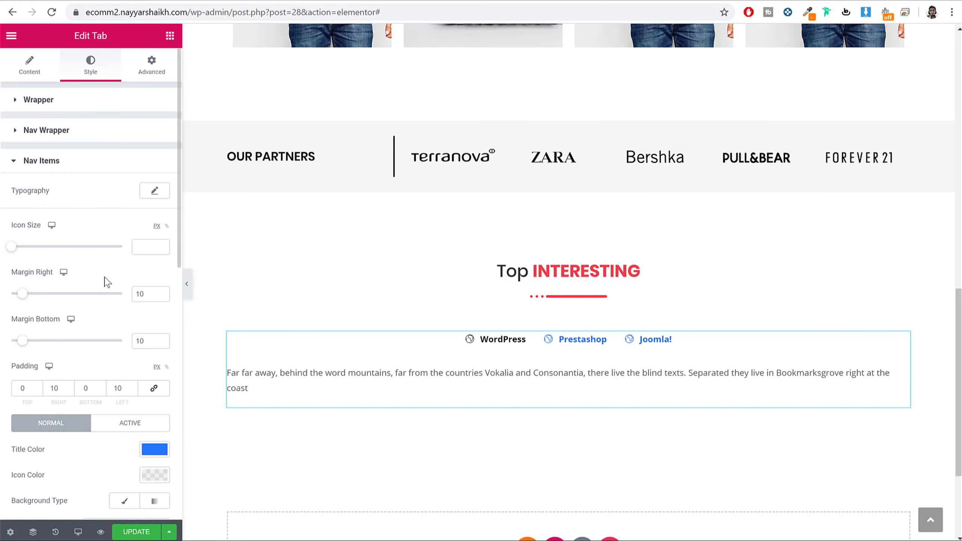
pyautogui.click(153, 191)
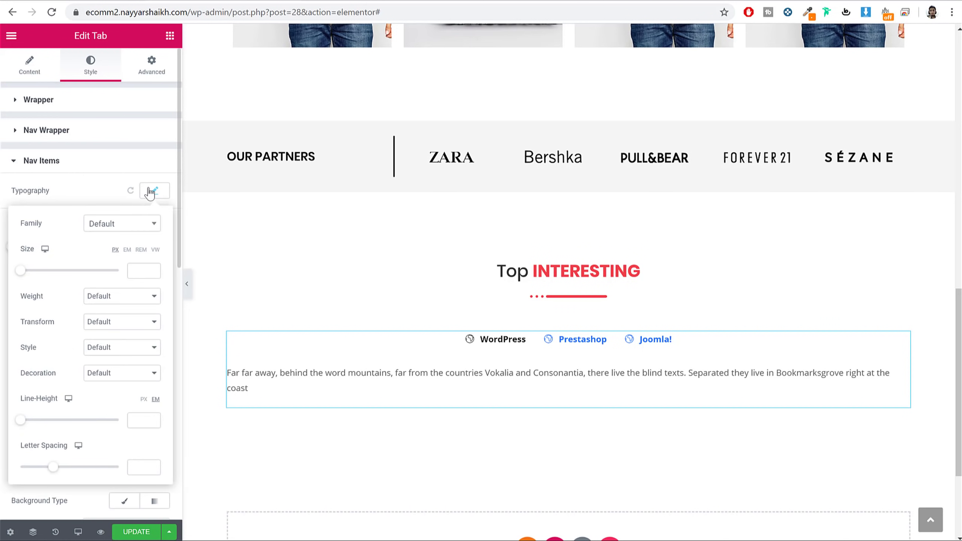
pyautogui.click(123, 224)
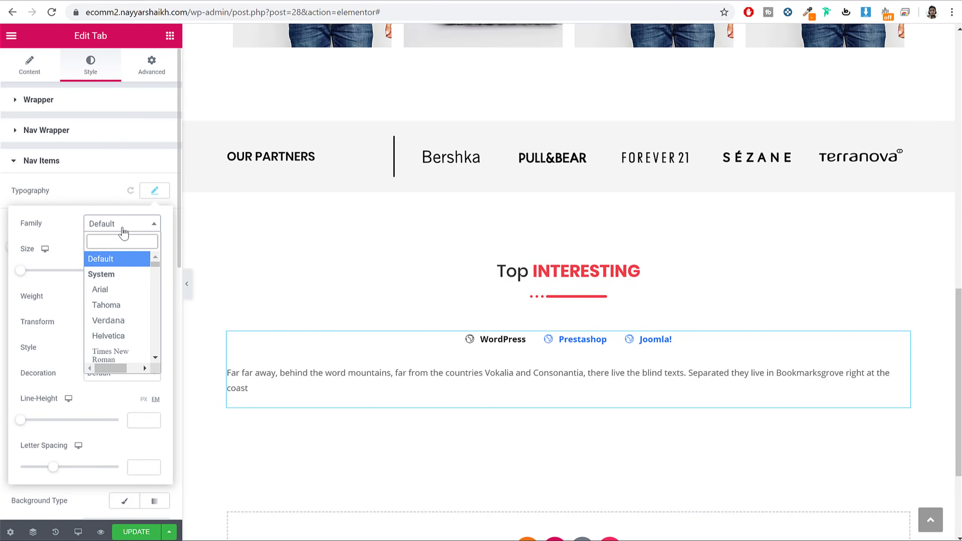
pyautogui.write('open')
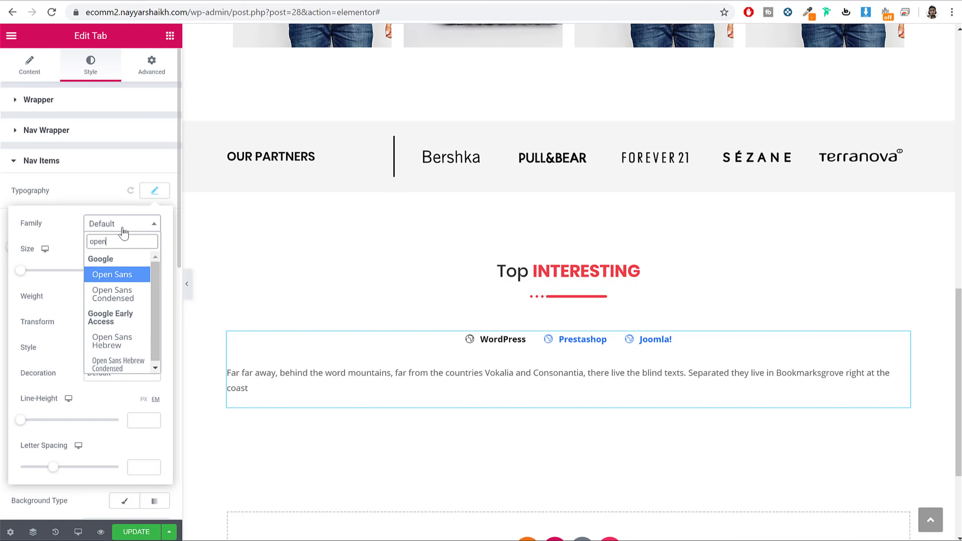
pyautogui.press('Return')
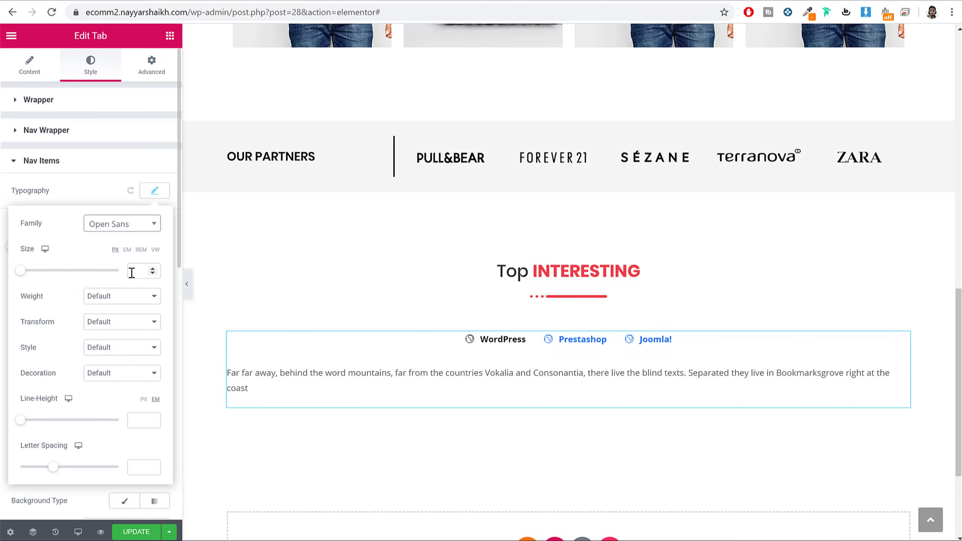
pyautogui.click(132, 271)
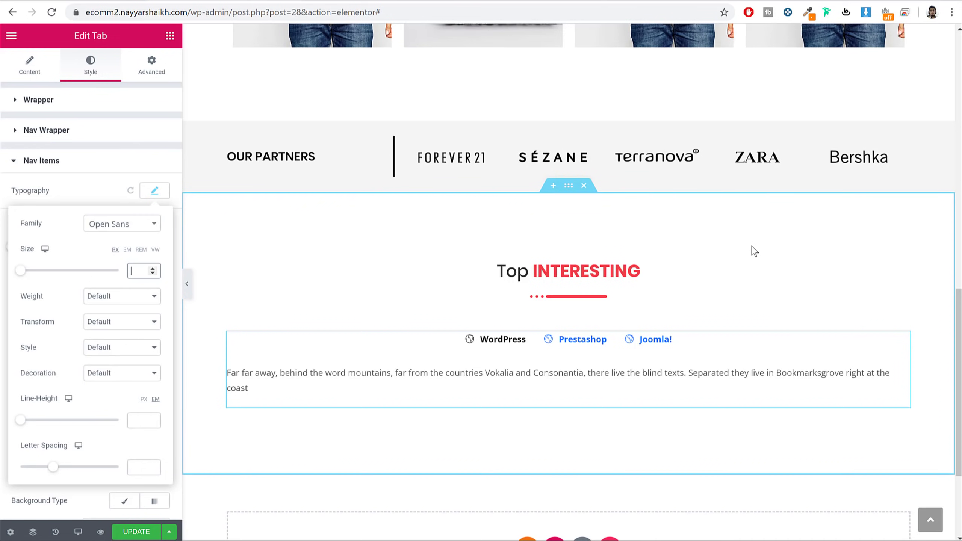
pyautogui.write('20')
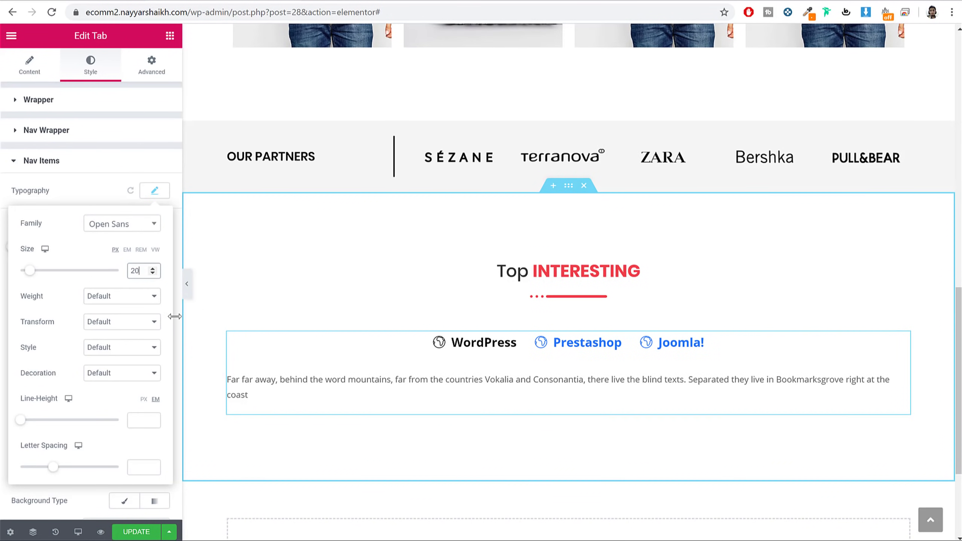
pyautogui.click(144, 493)
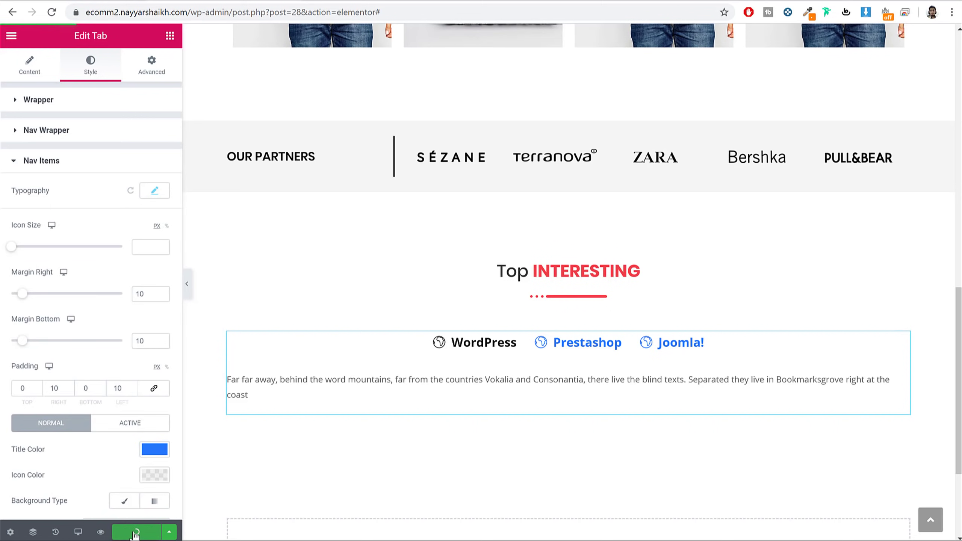
# Delete the Prestashop and Joomla! tabs from the widget
pyautogui.click(44, 64)
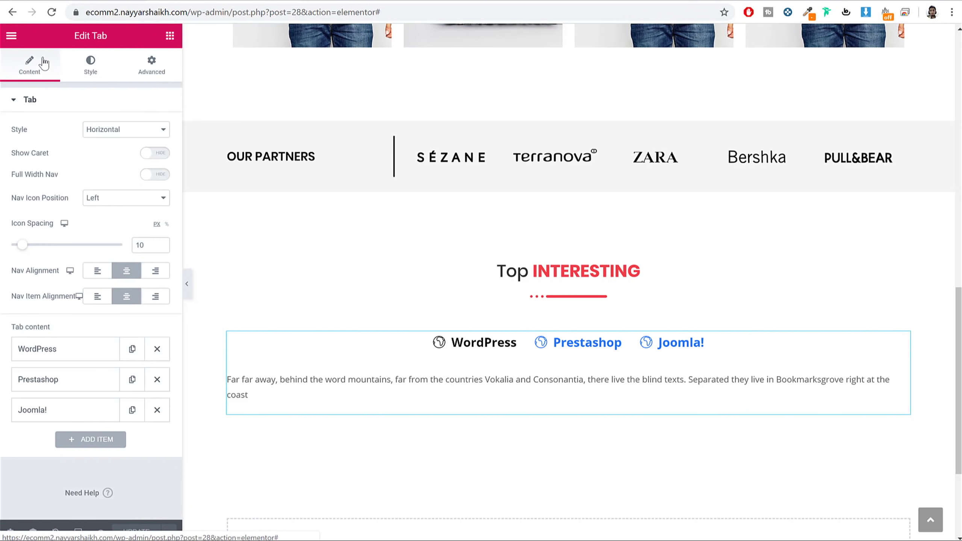
pyautogui.click(157, 379)
pyautogui.click(157, 379)
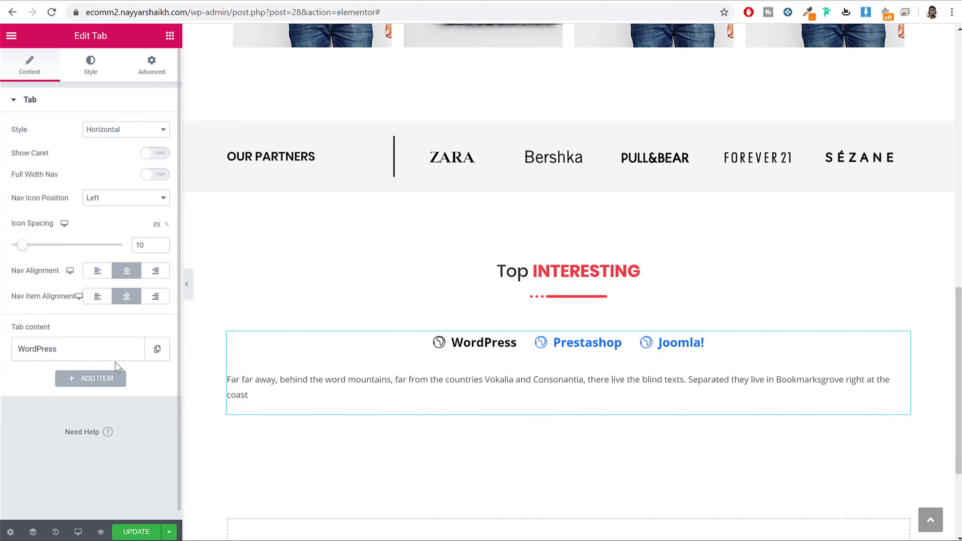
# Set the WordPress tab's icon to None and retitle it 'Newest'
pyautogui.click(91, 351)
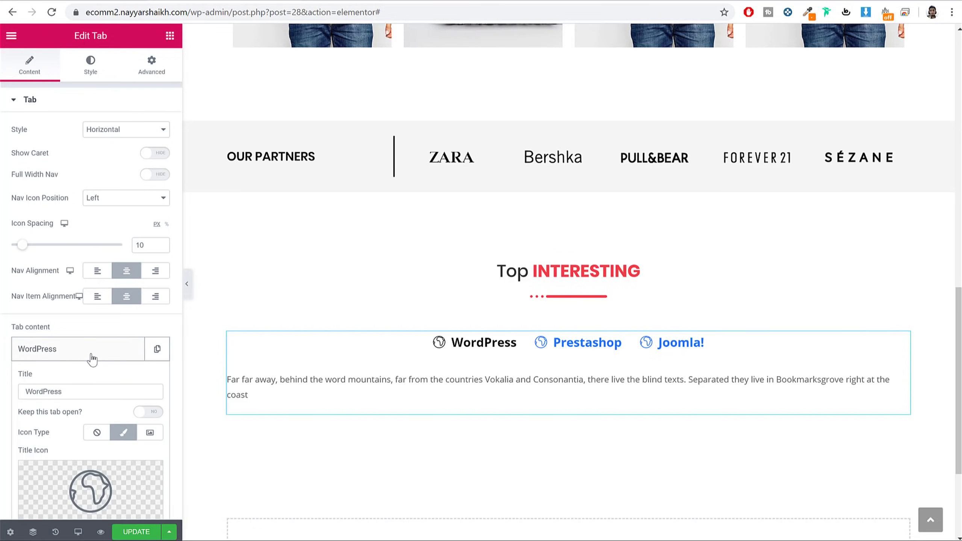
pyautogui.scroll(-5, 95, 356)
pyautogui.scroll(3, 107, 353)
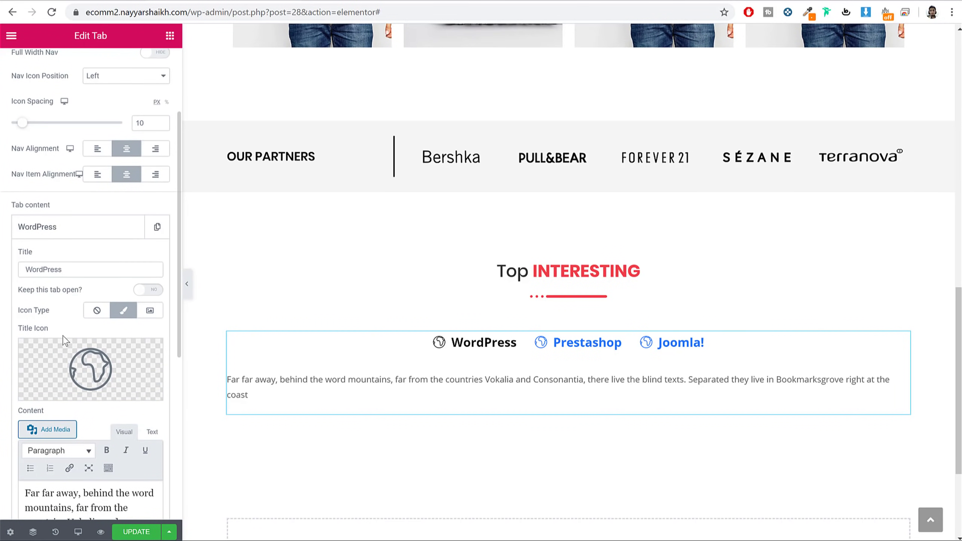
pyautogui.click(97, 310)
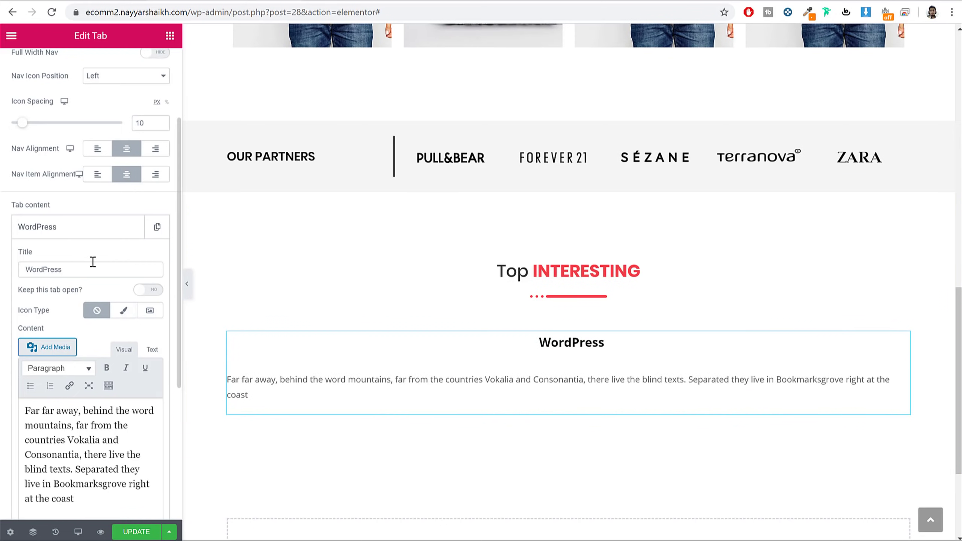
pyautogui.click(56, 2)
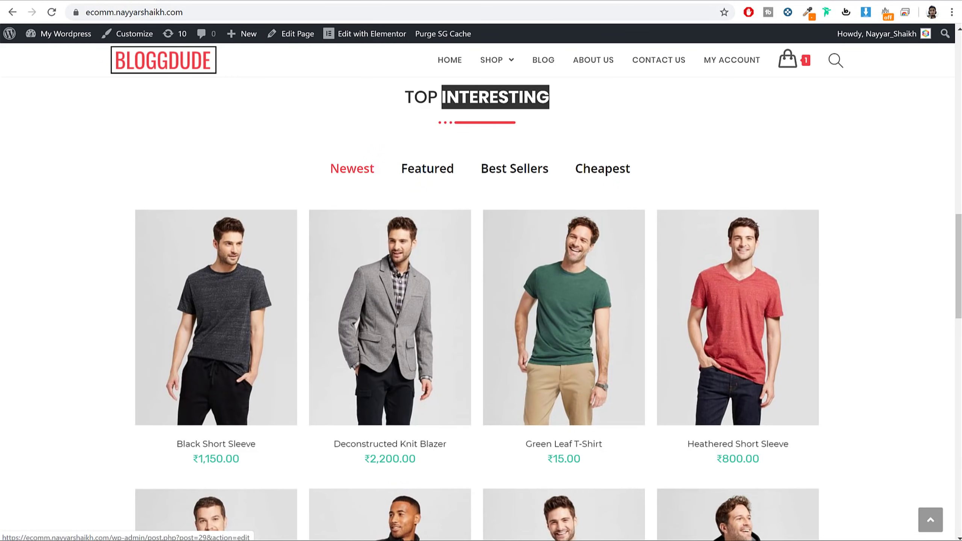
pyautogui.click(182, 1)
pyautogui.click(46, 270)
pyautogui.doubleClick(46, 269)
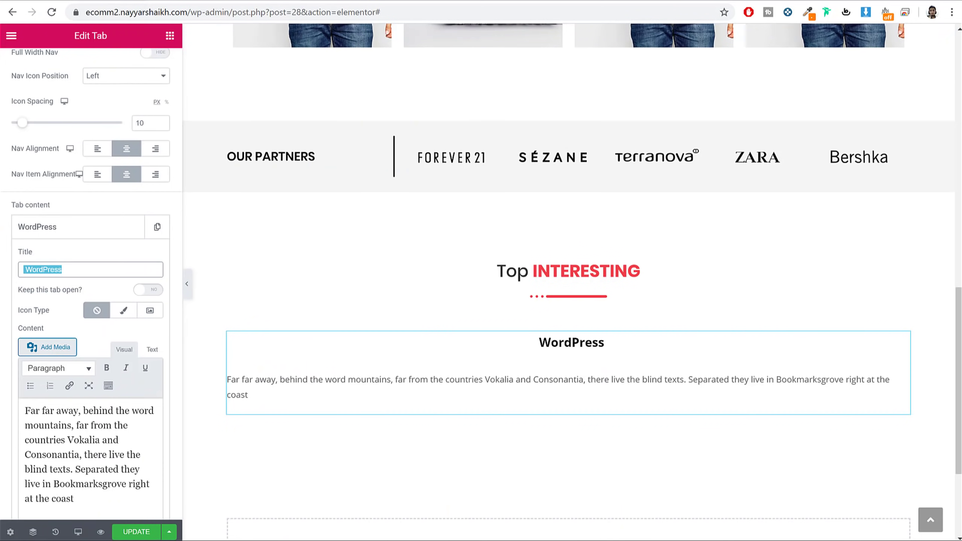
pyautogui.write('Newe')
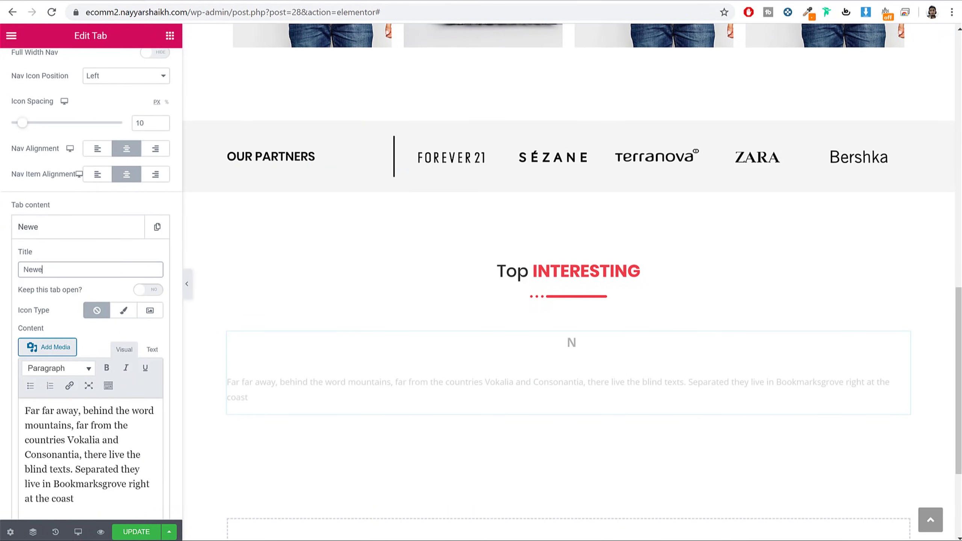
pyautogui.write('st')
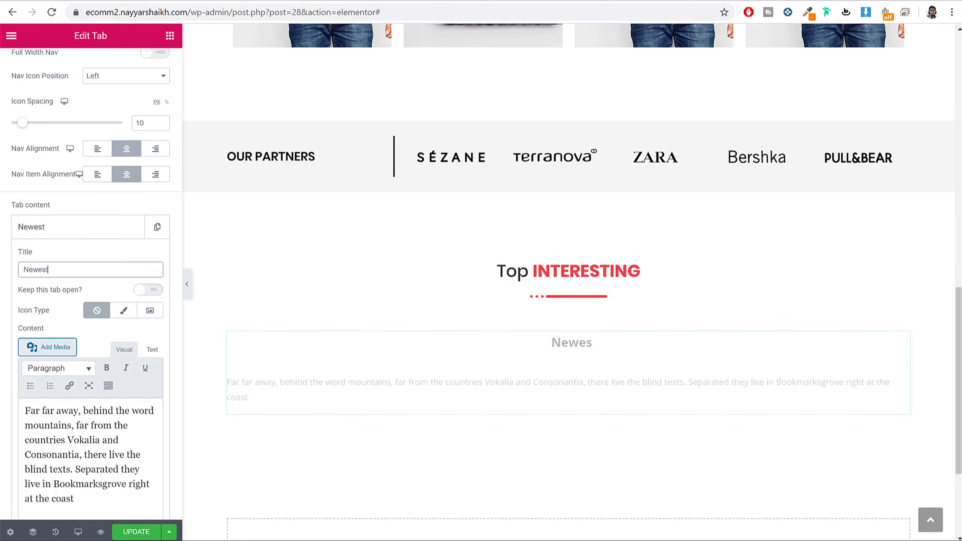
# Delete the tab's placeholder paragraph text
pyautogui.scroll(-3, 358, 263)
pyautogui.scroll(-3, 133, 307)
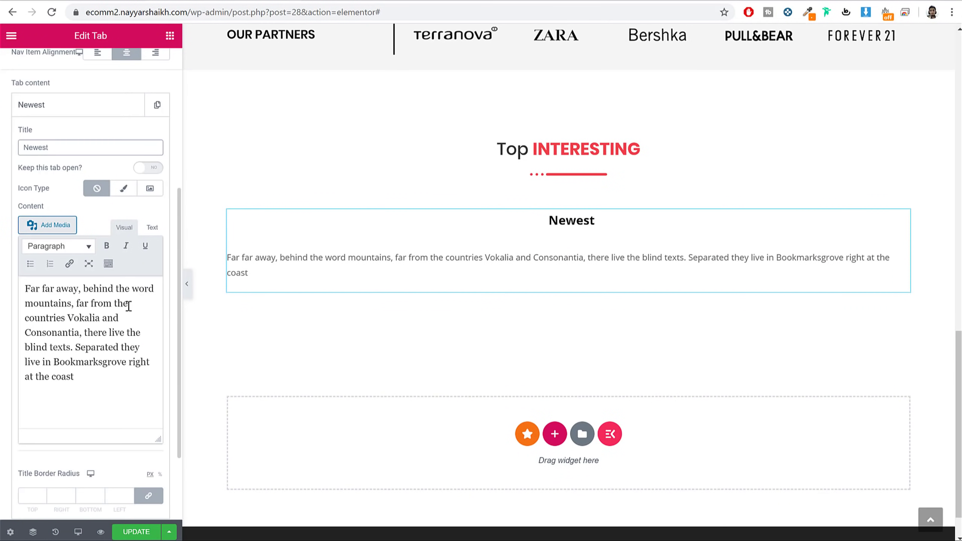
pyautogui.doubleClick(118, 330)
pyautogui.hotkey('ctrl', 'a')
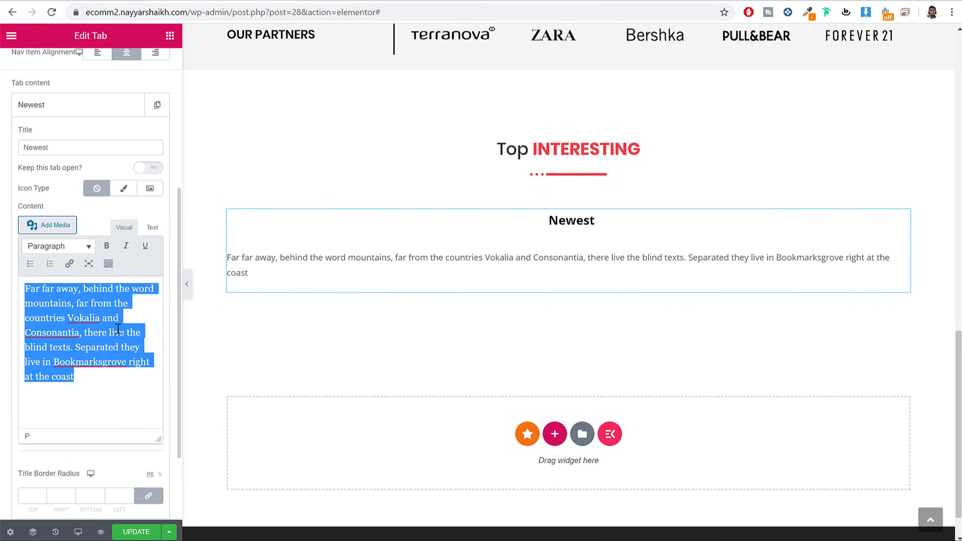
pyautogui.press('BackSpace')
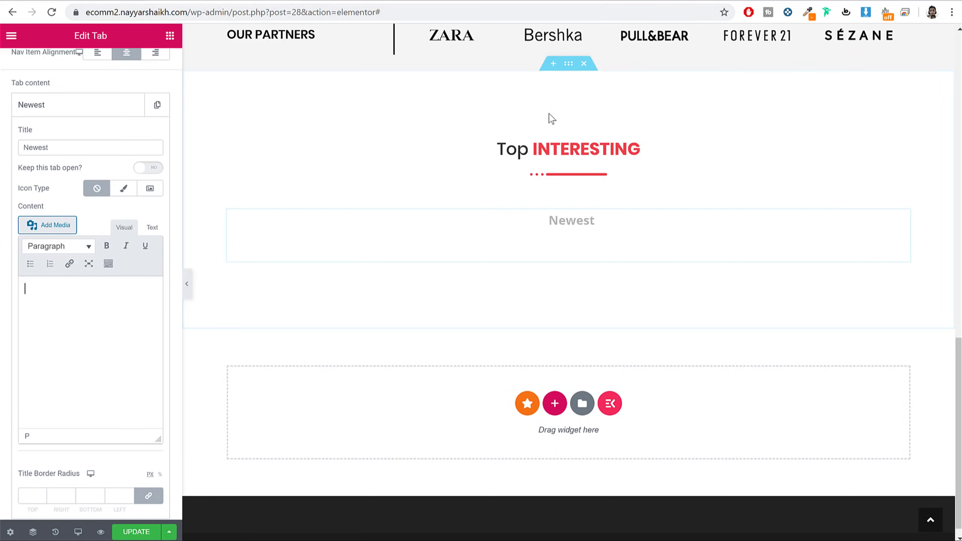
# Search 'woocommerce shortcodes' in a new tab and open the WooCommerce docs page
pyautogui.hotkey('ctrl', 't')
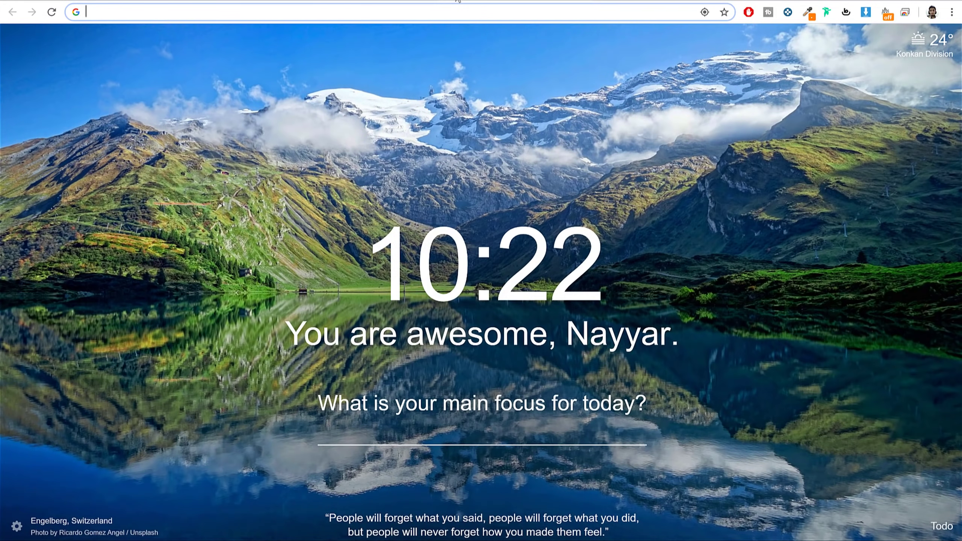
pyautogui.write('woocomm')
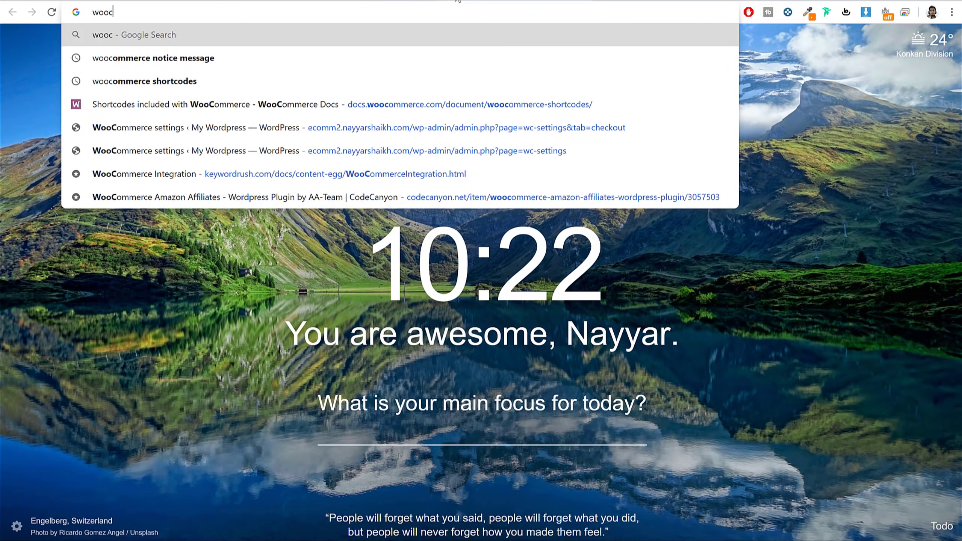
pyautogui.press('Down')
pyautogui.press('Down')
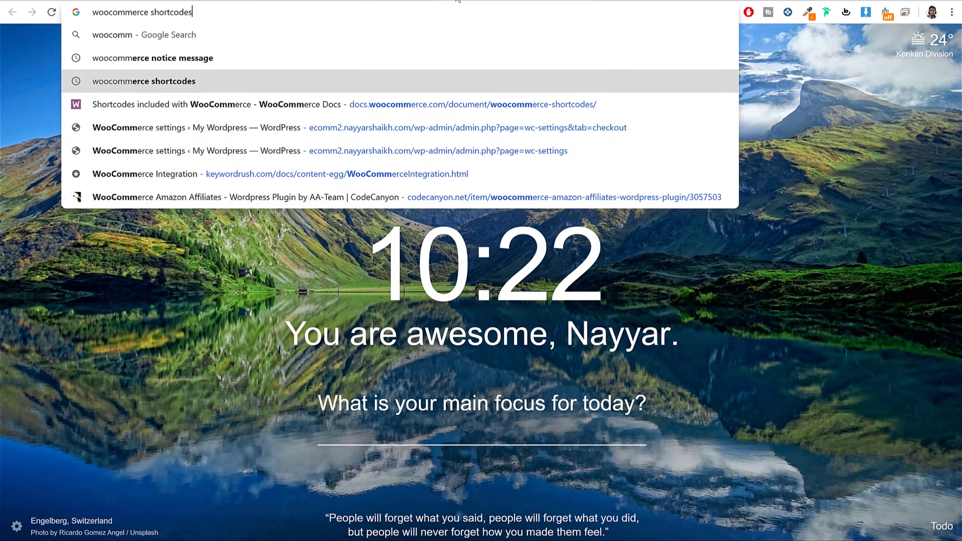
pyautogui.press('Return')
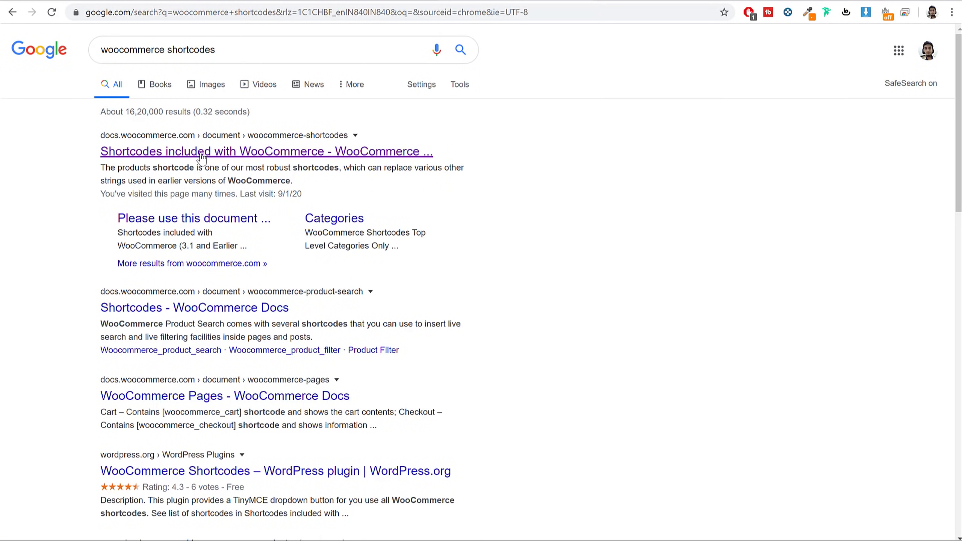
pyautogui.click(250, 154)
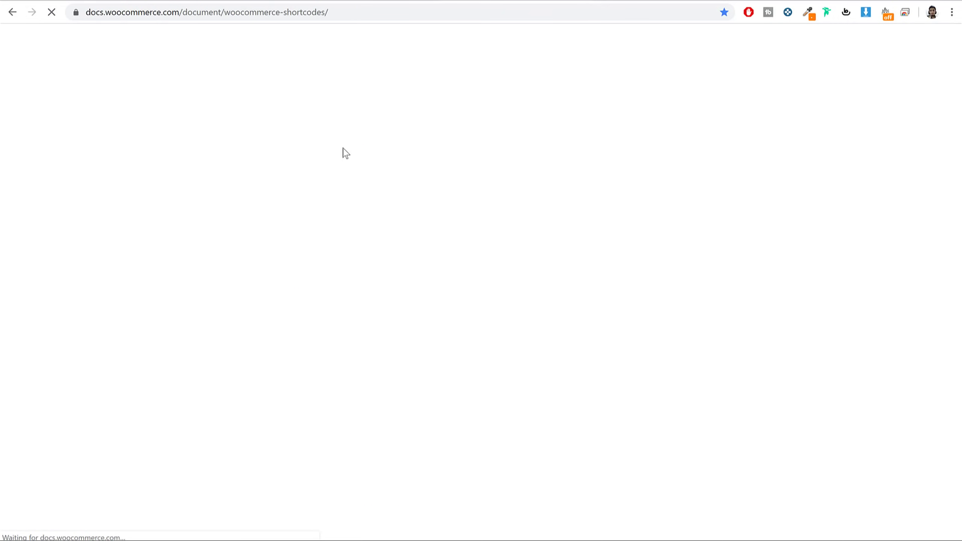
# Browse the docs' shortcode scenarios, trying a selection on the Scenario 1 shortcode
pyautogui.scroll(-15, 877, 277)
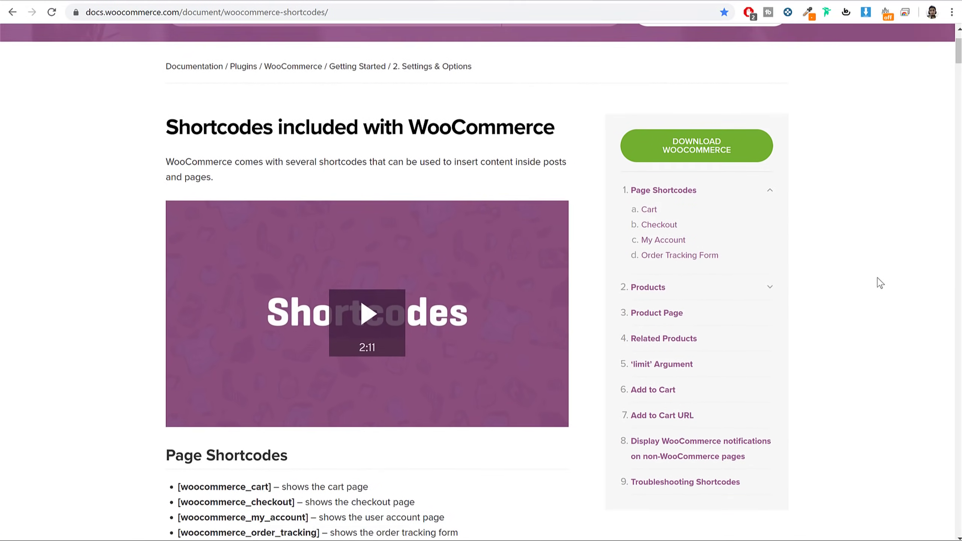
pyautogui.scroll(-15, 877, 278)
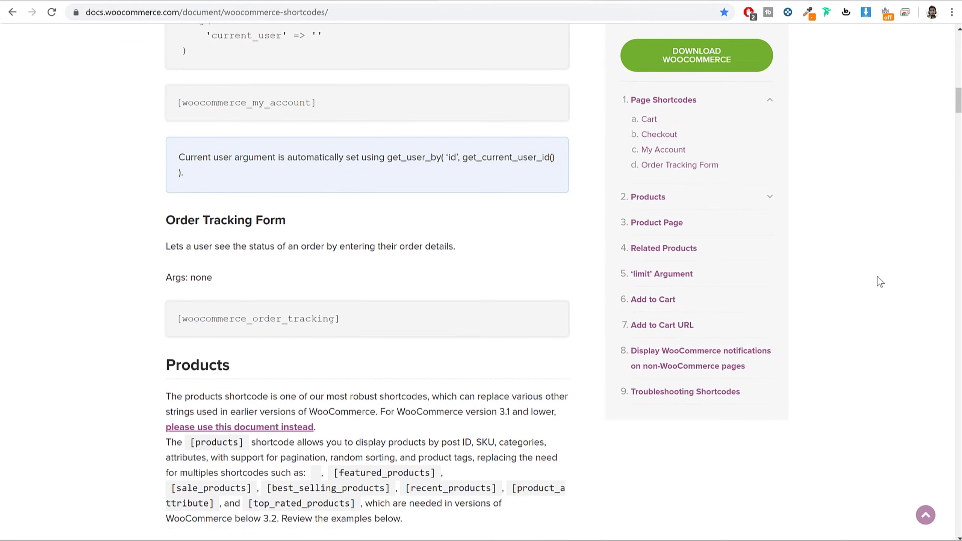
pyautogui.scroll(-15, 877, 276)
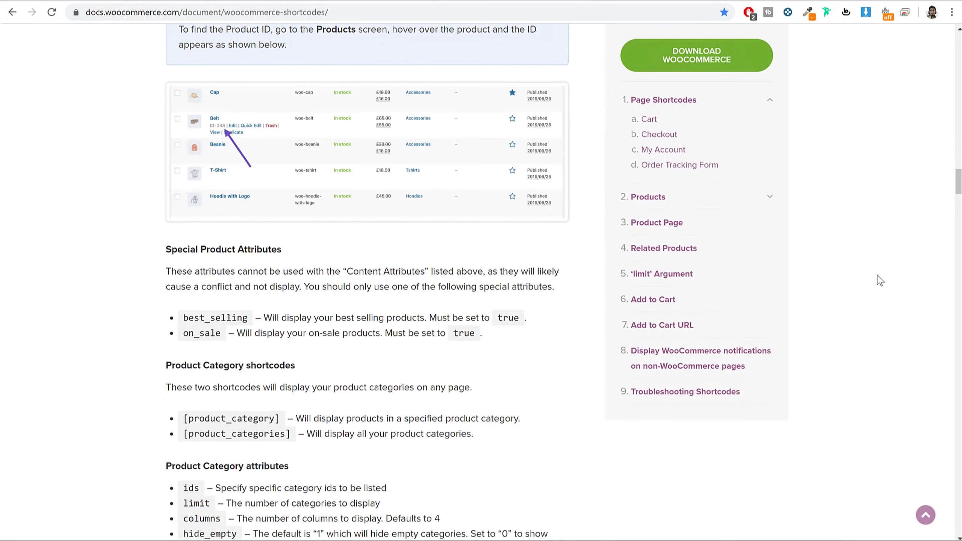
pyautogui.scroll(3, 864, 280)
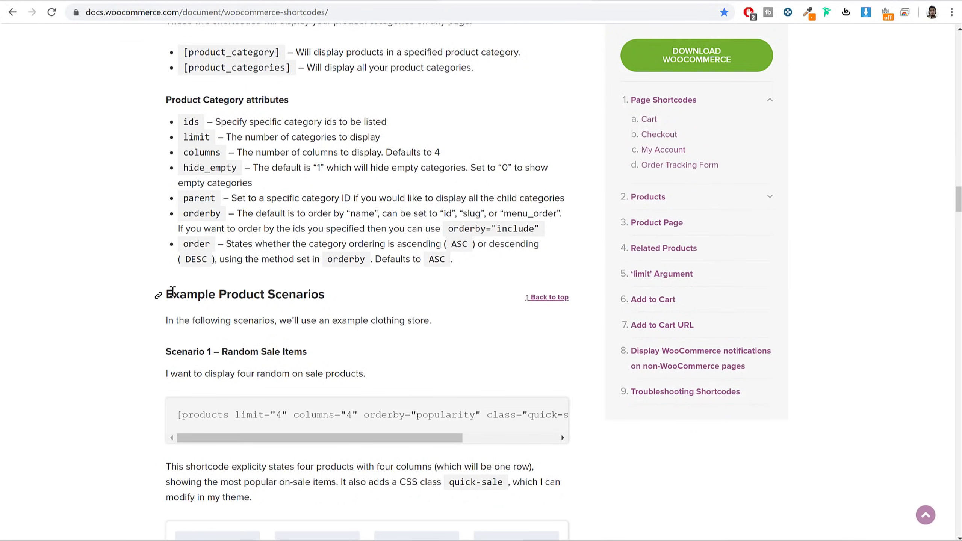
pyautogui.moveTo(173, 292); pyautogui.dragTo(338, 303)
pyautogui.click(407, 311)
pyautogui.scroll(-3, 314, 276)
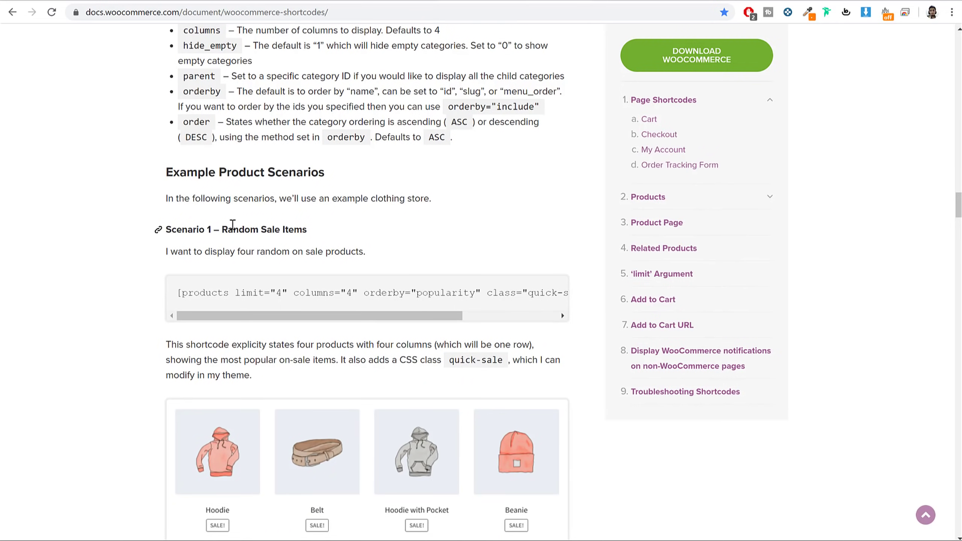
pyautogui.moveTo(232, 228); pyautogui.dragTo(322, 235)
pyautogui.click(320, 324)
pyautogui.tripleClick(324, 299)
# Copy the Scenario 4 Newest Products shortcode and go back to Elementor
pyautogui.scroll(-5, 397, 321)
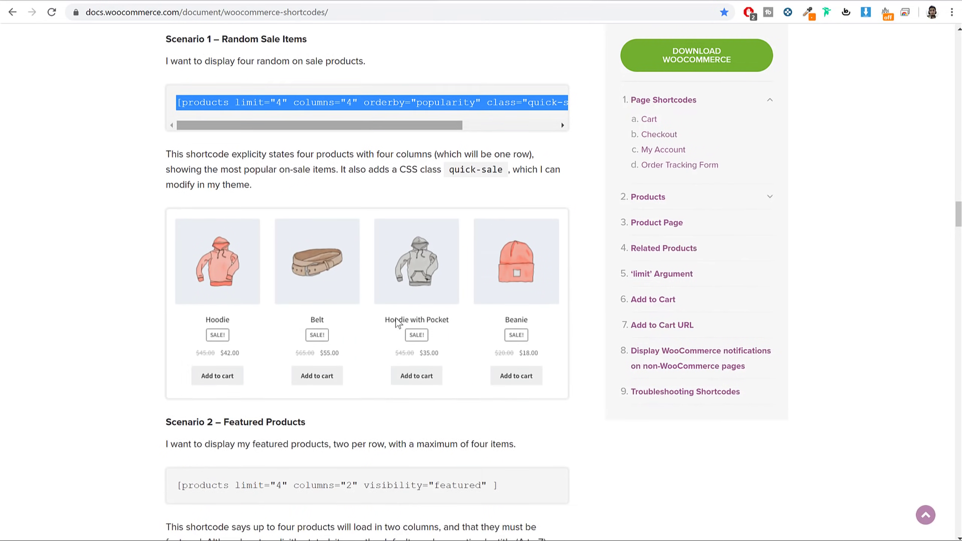
pyautogui.scroll(-11, 350, 322)
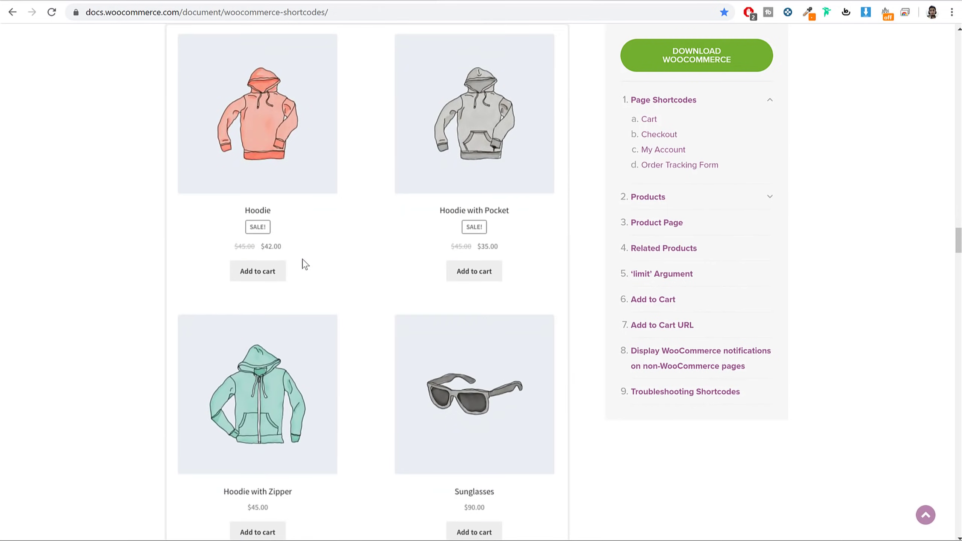
pyautogui.scroll(-11, 305, 264)
pyautogui.scroll(-10, 398, 234)
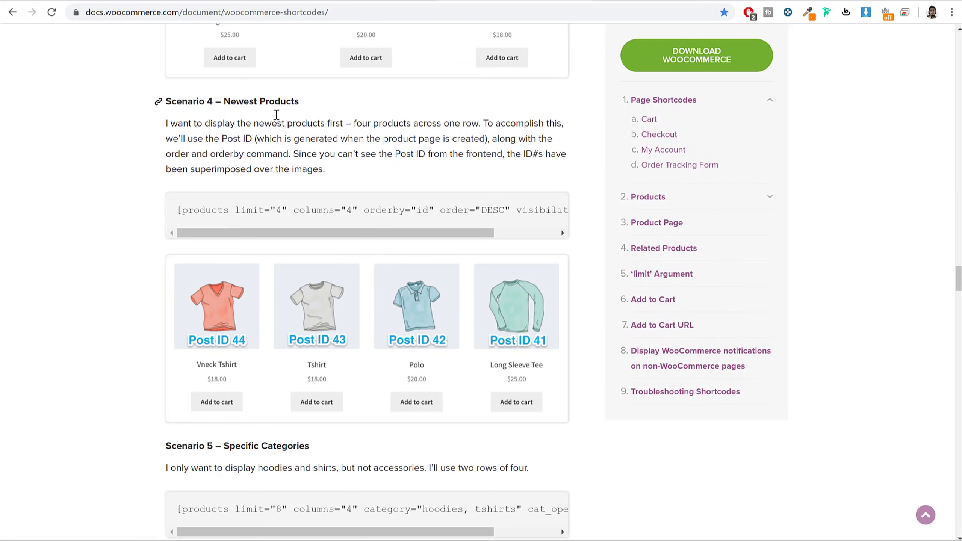
pyautogui.tripleClick(250, 101)
pyautogui.click(275, 167)
pyautogui.tripleClick(278, 210)
pyautogui.rightClick(273, 209)
pyautogui.press('Escape')
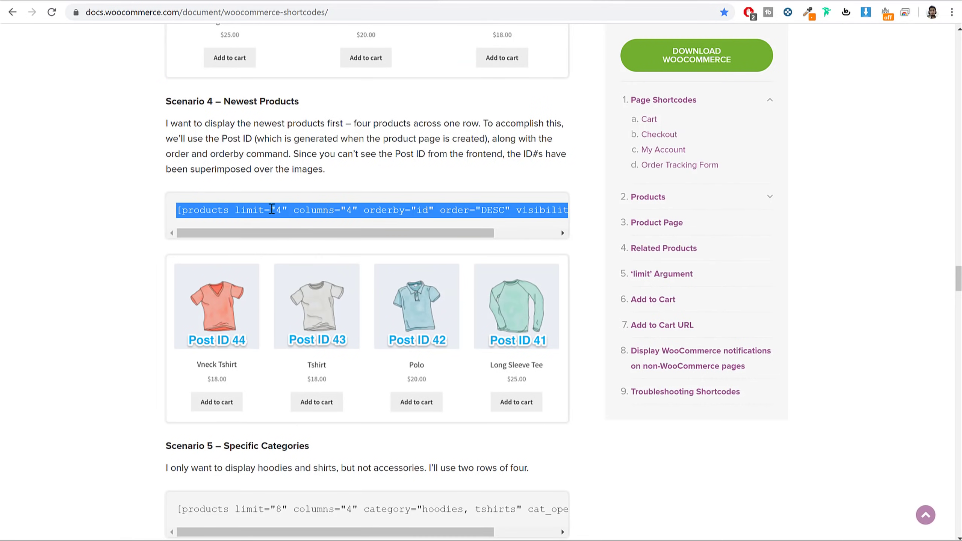
pyautogui.click(379, 2)
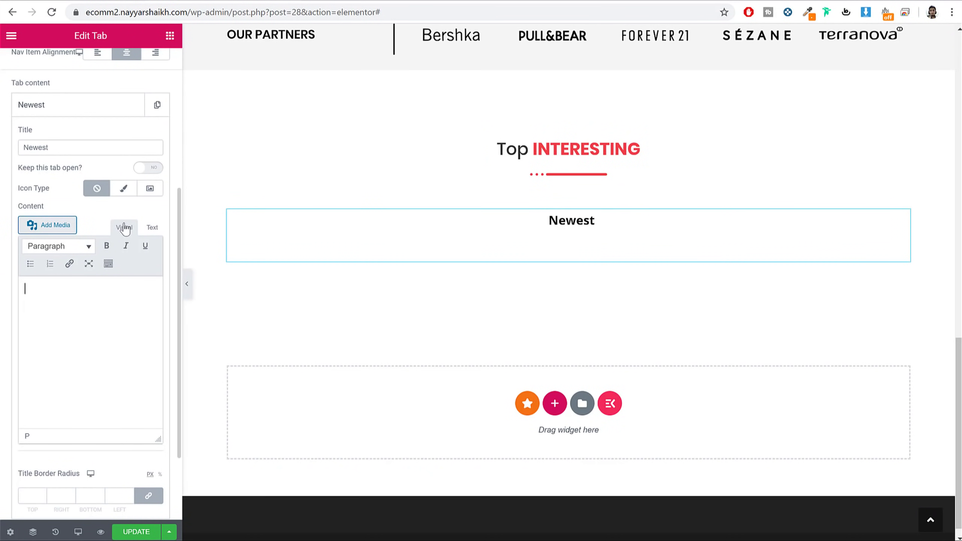
# Paste the newest-products shortcode into the Newest tab's content in text mode
pyautogui.click(152, 228)
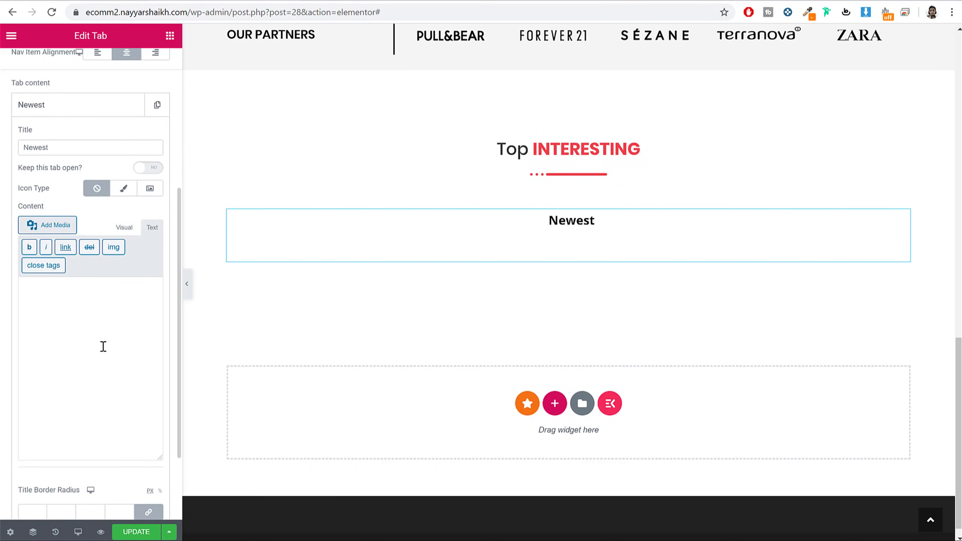
pyautogui.write('[products limit="4" columns="4" orderby="id" order="DESC" visibility="visible"]')
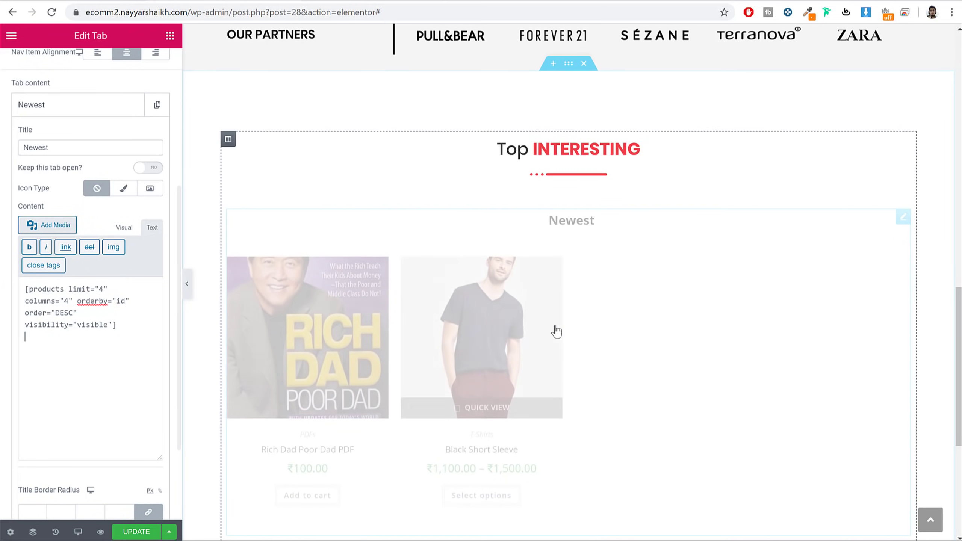
pyautogui.scroll(-1, 562, 329)
pyautogui.scroll(-1, 563, 329)
pyautogui.scroll(3, 464, 262)
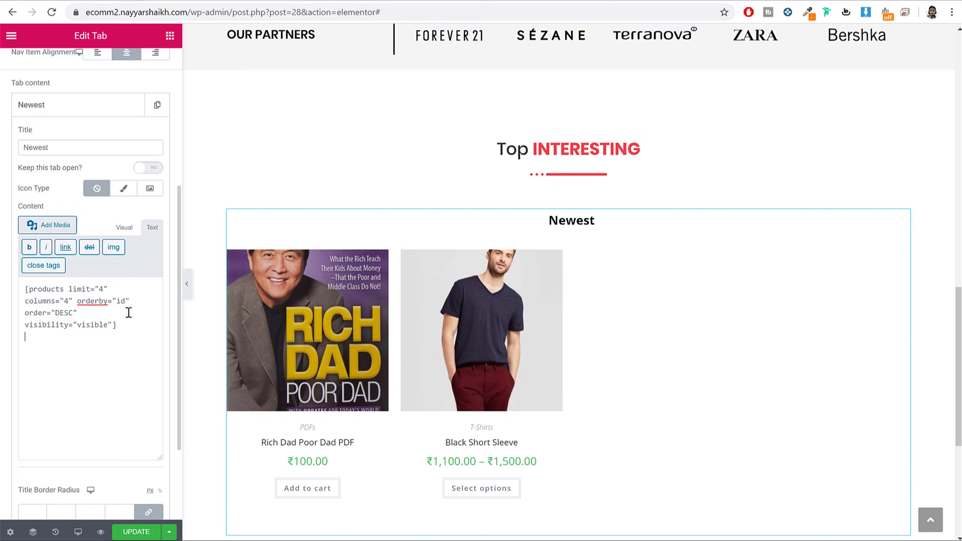
pyautogui.scroll(-3, 129, 312)
pyautogui.scroll(6, 629, 363)
pyautogui.scroll(-3, 618, 355)
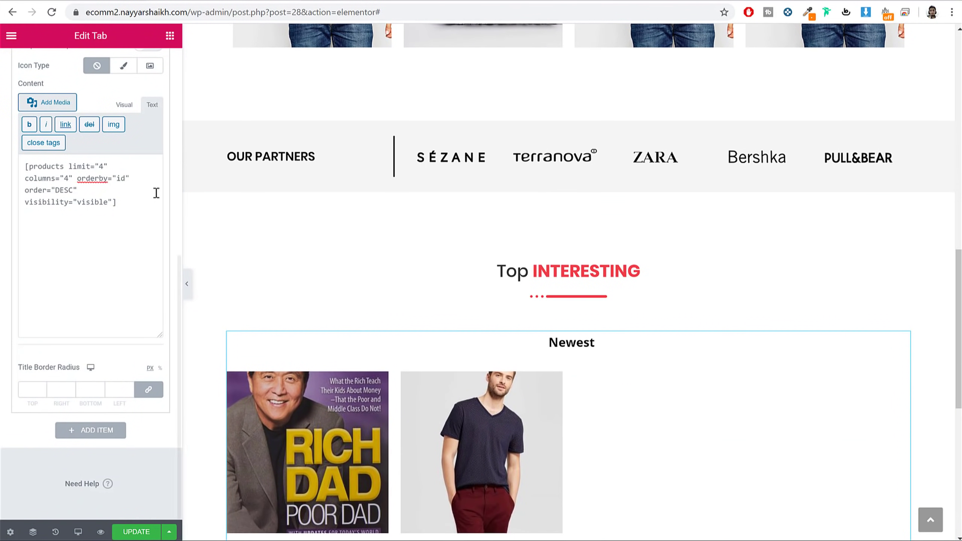
pyautogui.scroll(3, 114, 178)
# Duplicate the Newest tab, retitle the copy 'Featured', and show it in the preview
pyautogui.click(75, 117)
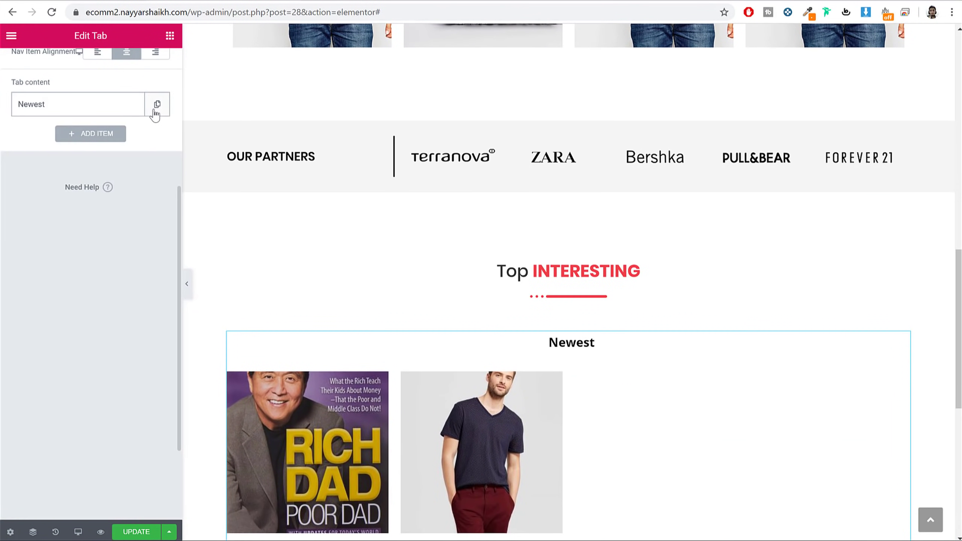
pyautogui.click(155, 104)
pyautogui.scroll(-3, 568, 357)
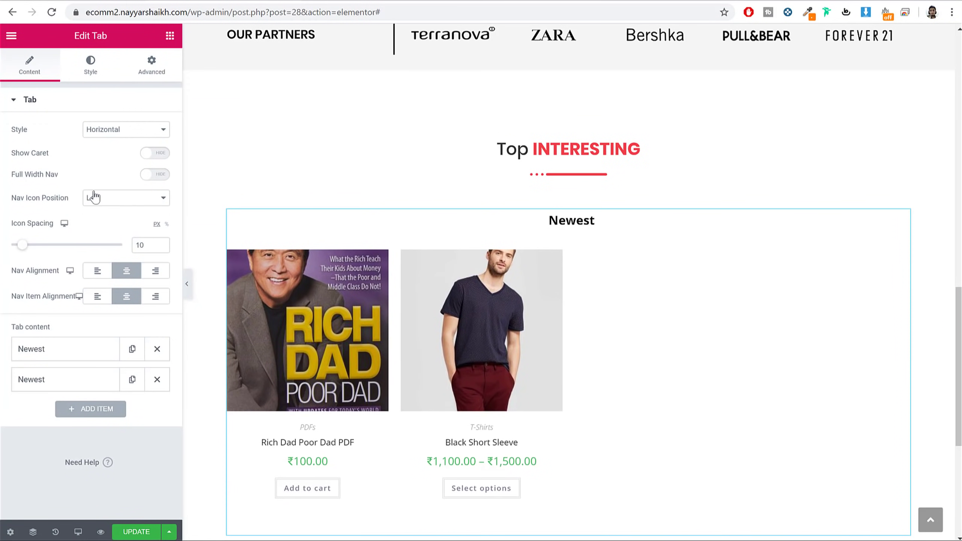
pyautogui.click(72, 375)
pyautogui.scroll(-6, 72, 342)
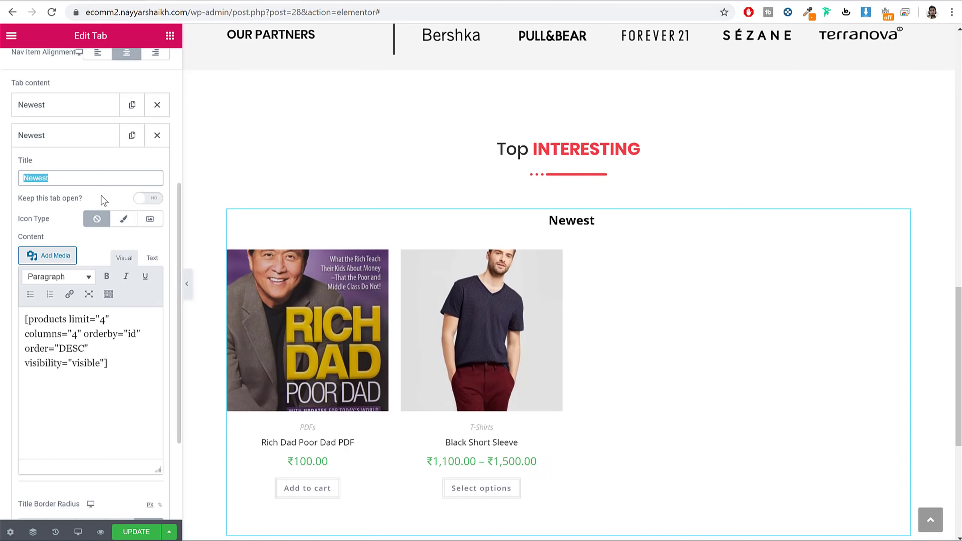
pyautogui.write('Fee')
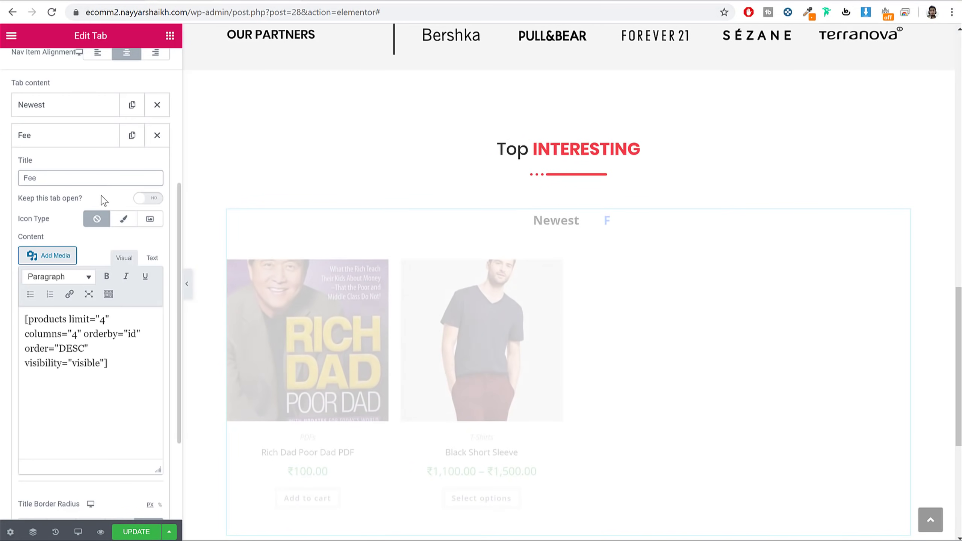
pyautogui.press('BackSpace')
pyautogui.write('atured')
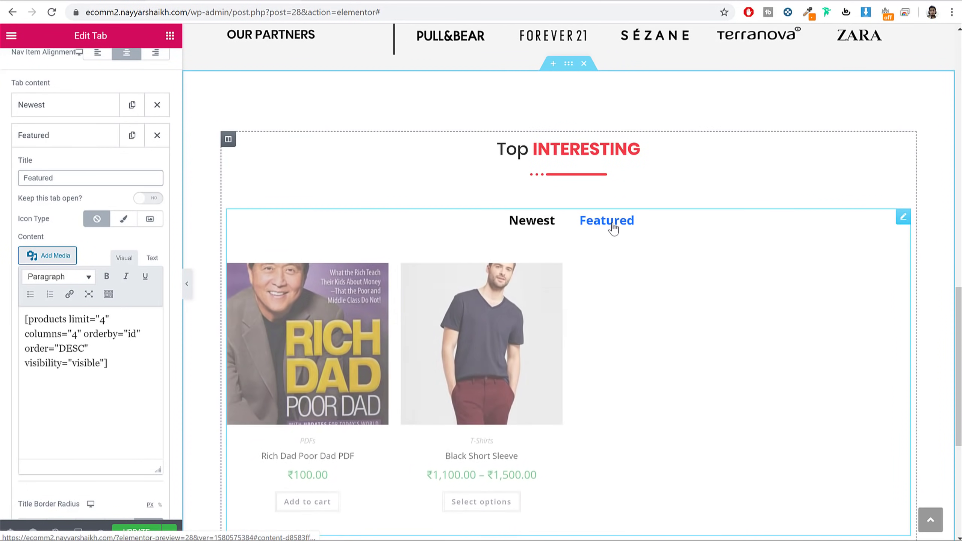
pyautogui.click(613, 227)
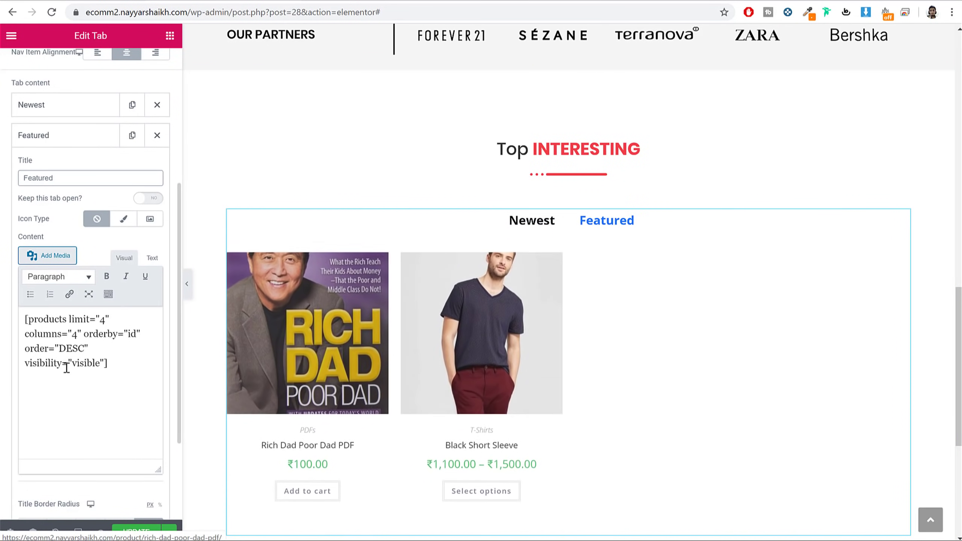
# Select and copy the Scenario 2 featured-products shortcode line, then switch back to the editor
pyautogui.click(303, 0)
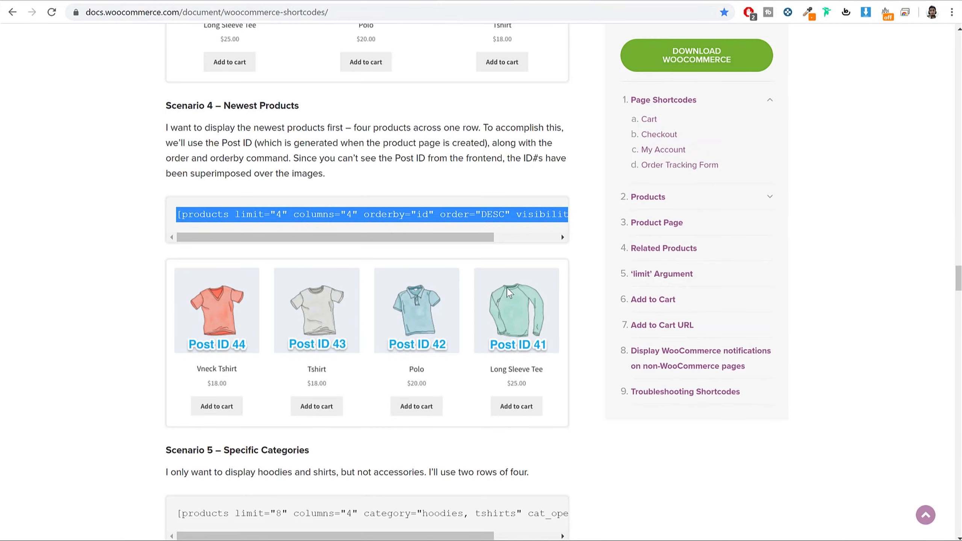
pyautogui.scroll(10, 508, 304)
pyautogui.scroll(15, 512, 316)
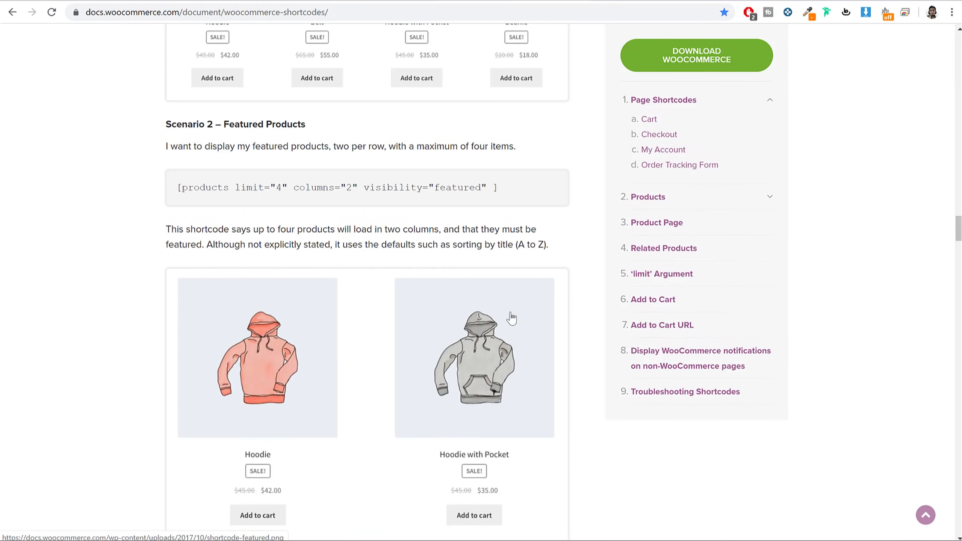
pyautogui.tripleClick(296, 367)
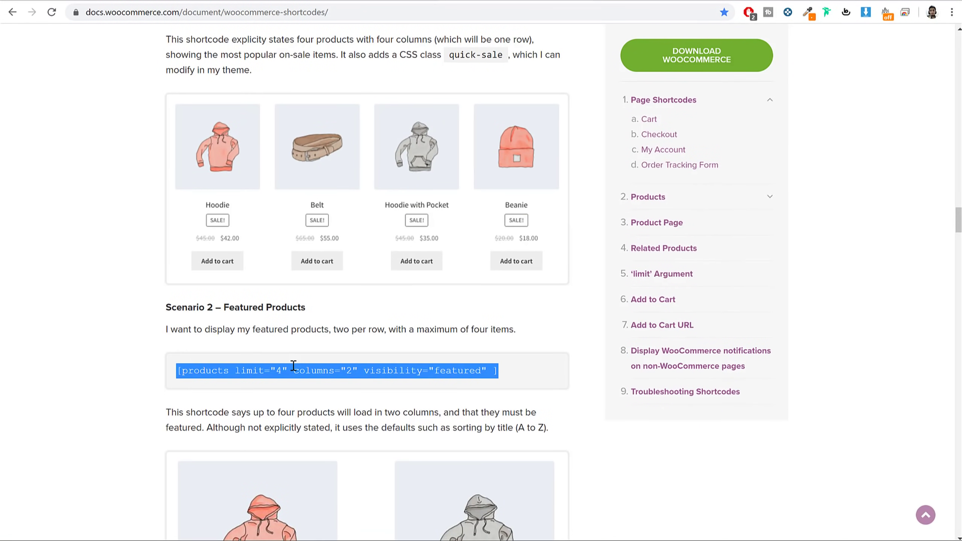
pyautogui.rightClick(301, 369)
pyautogui.click(314, 390)
pyautogui.rightClick(299, 360)
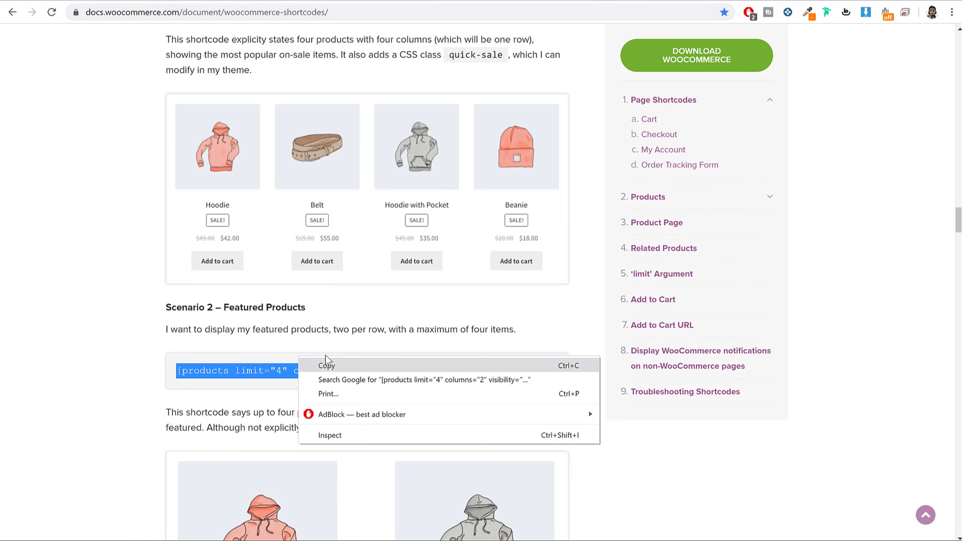
pyautogui.click(330, 367)
pyautogui.click(223, 4)
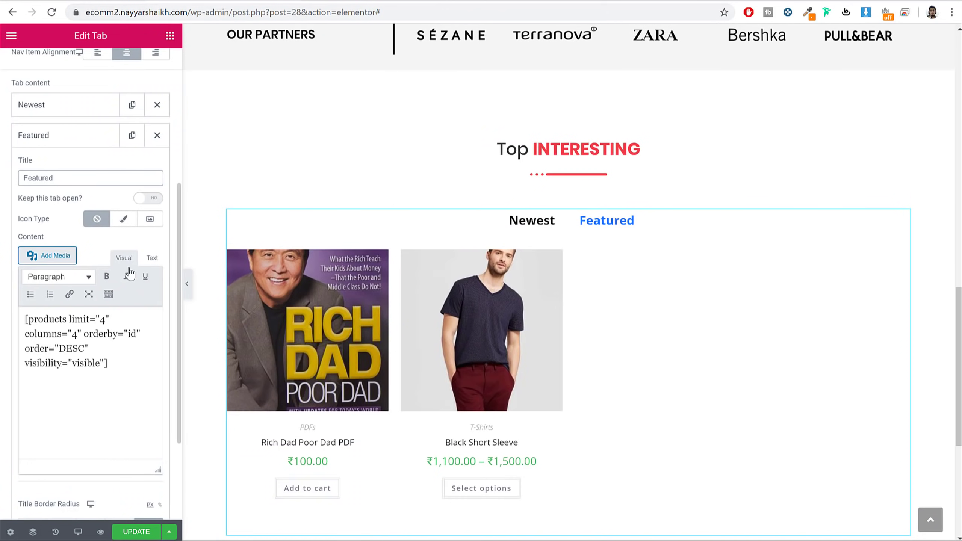
# Replace the Featured tab content with [products limit="4" columns="2" visibility="featured"] and preview both tabs
pyautogui.click(151, 258)
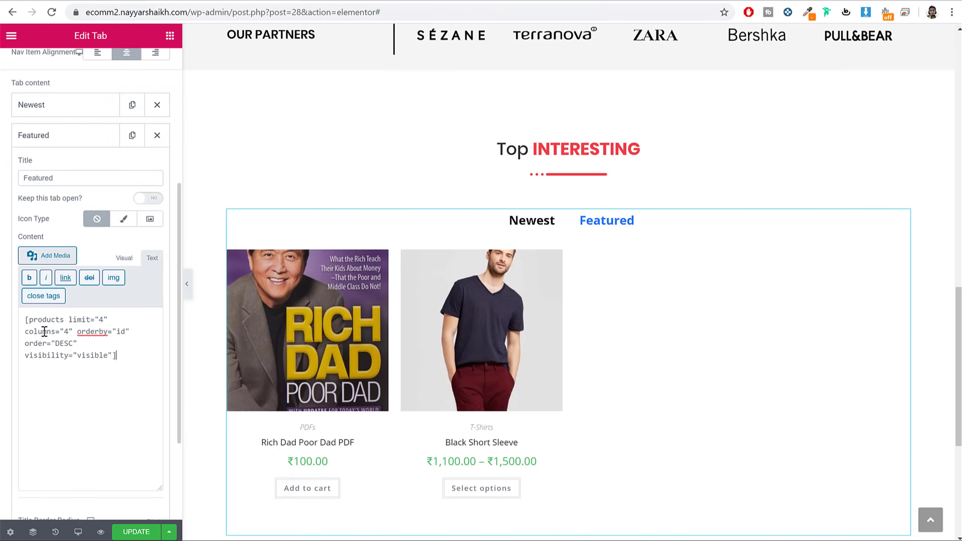
pyautogui.hotkey('ctrl', 'a')
pyautogui.hotkey('ctrl', 'v')
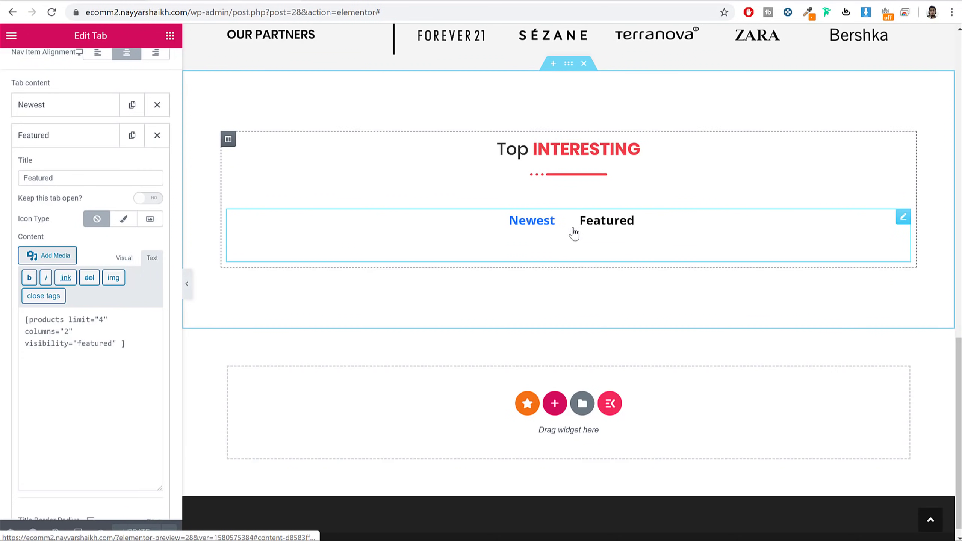
pyautogui.click(553, 222)
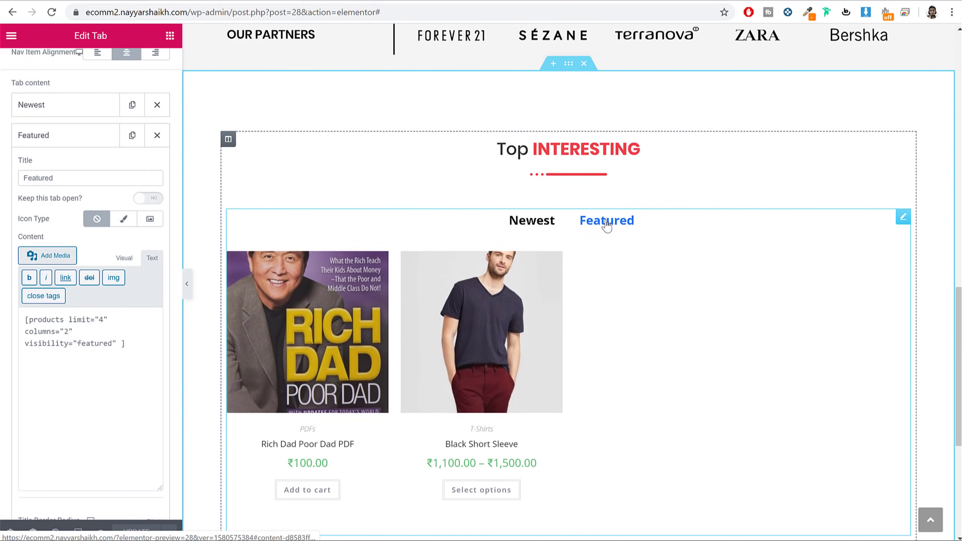
pyautogui.click(603, 221)
pyautogui.scroll(6, 75, 209)
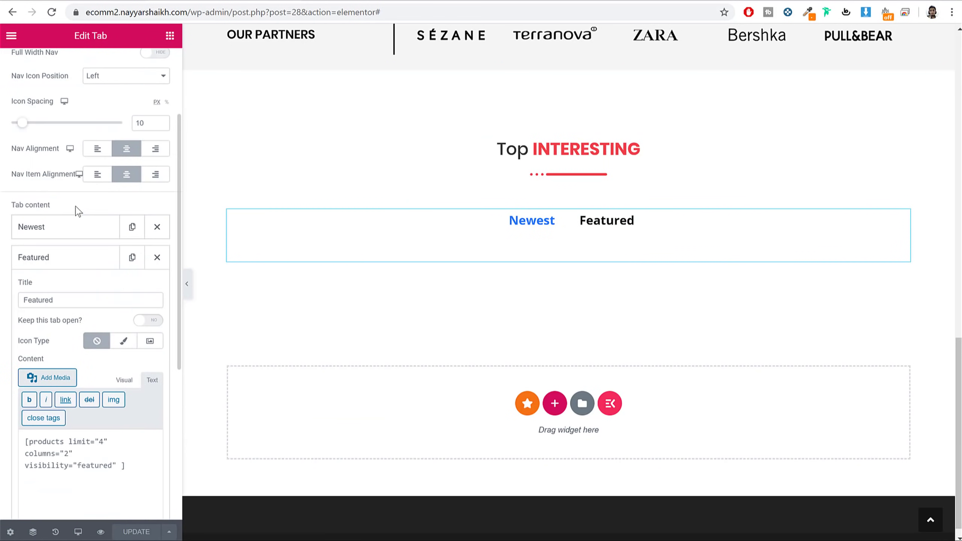
pyautogui.click(91, 67)
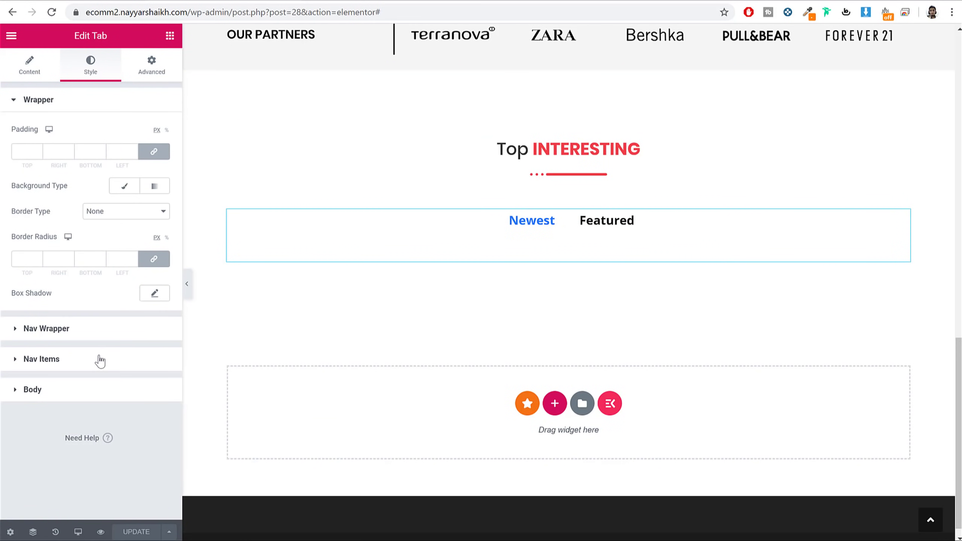
# Expand Nav Items styling and compare the Featured and Best Sellers tabs on the live site
pyautogui.click(127, 359)
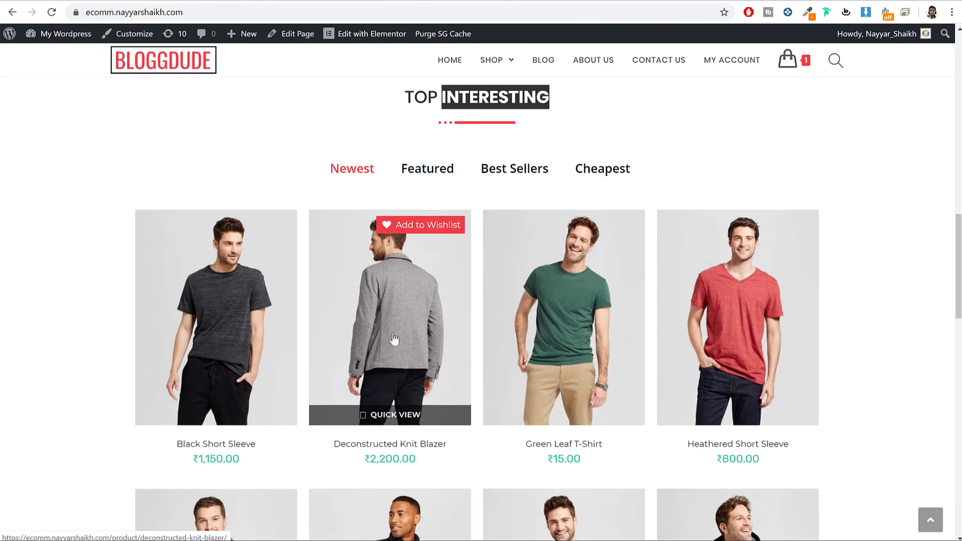
pyautogui.click(437, 170)
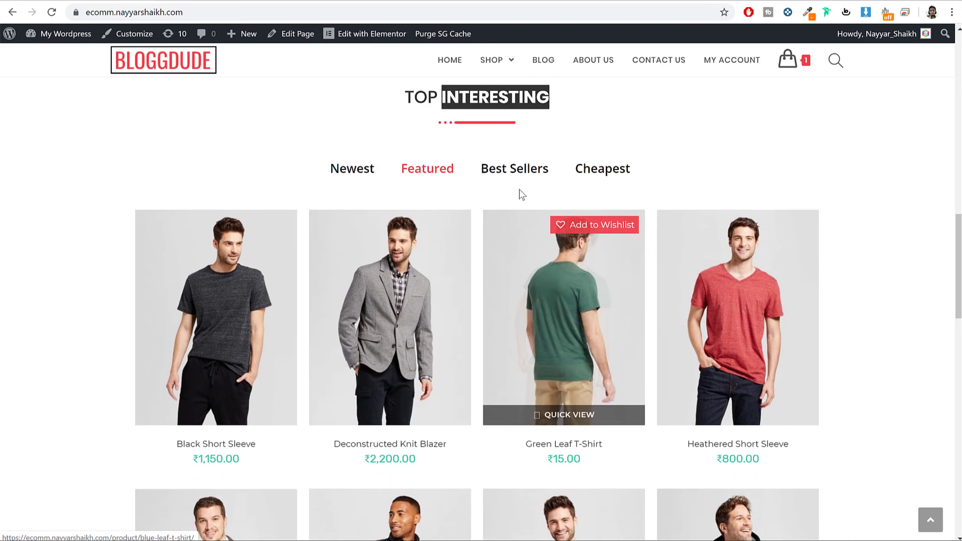
pyautogui.click(519, 173)
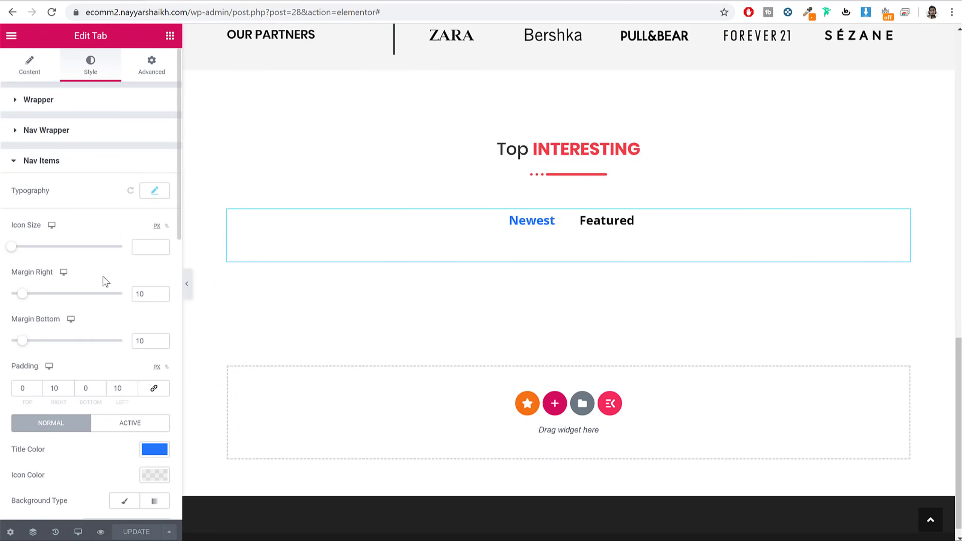
pyautogui.scroll(-5, 104, 291)
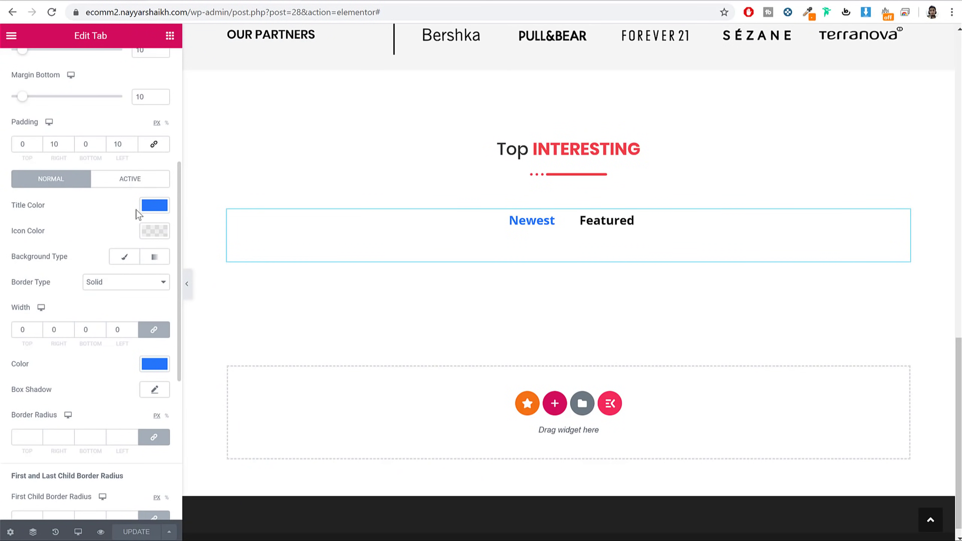
# Set the active tab title colour to #ef3f49
pyautogui.click(153, 205)
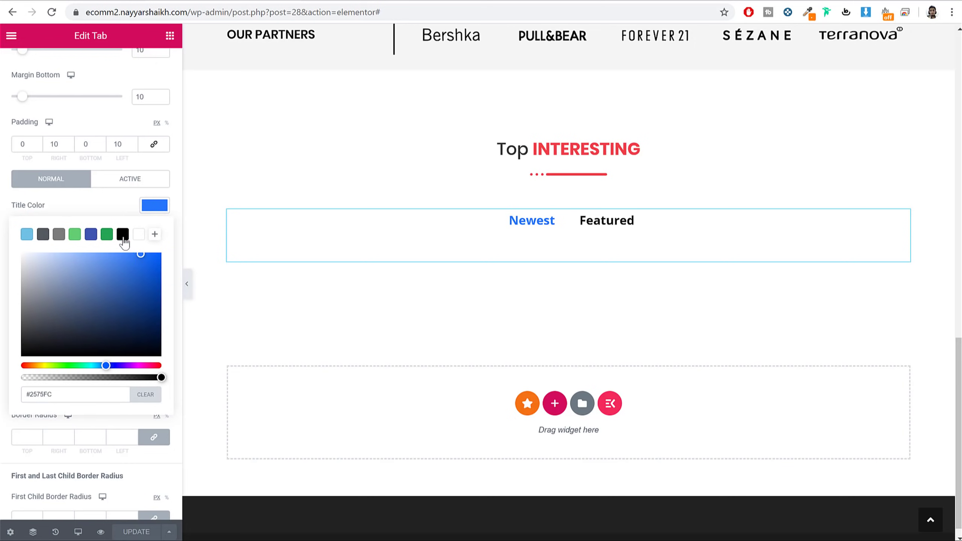
pyautogui.click(139, 178)
pyautogui.click(154, 206)
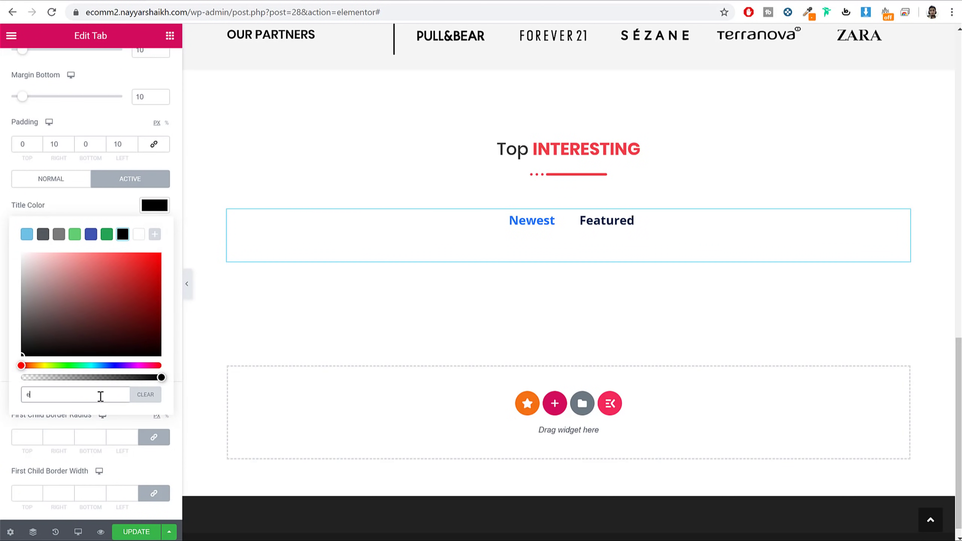
pyautogui.write('ef3f49')
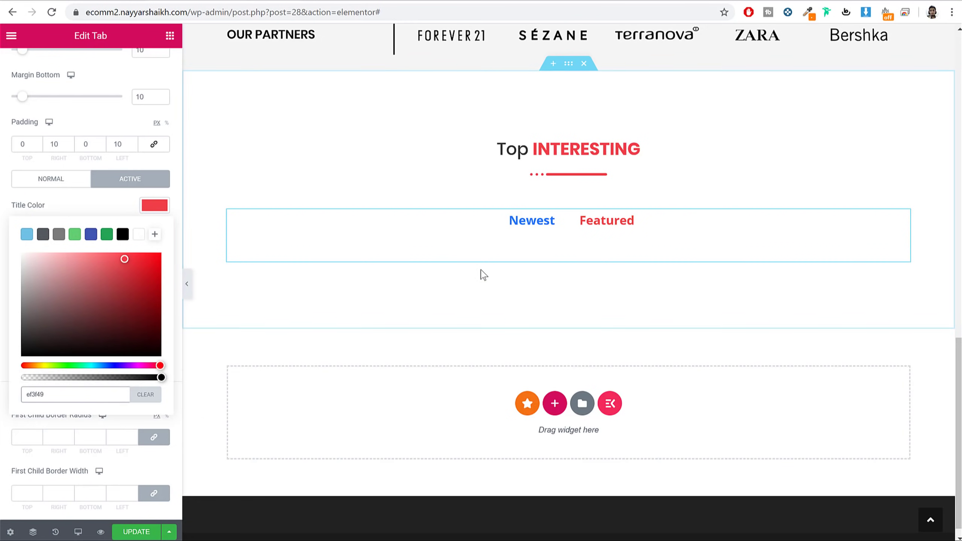
pyautogui.click(55, 179)
pyautogui.click(51, 178)
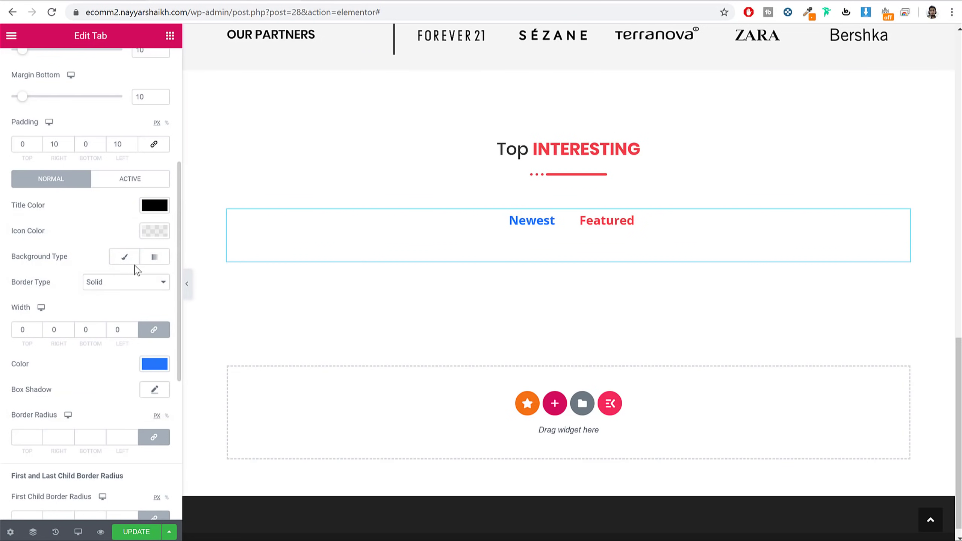
# Make the tab border colour and normal title colour black (#000000)
pyautogui.click(149, 365)
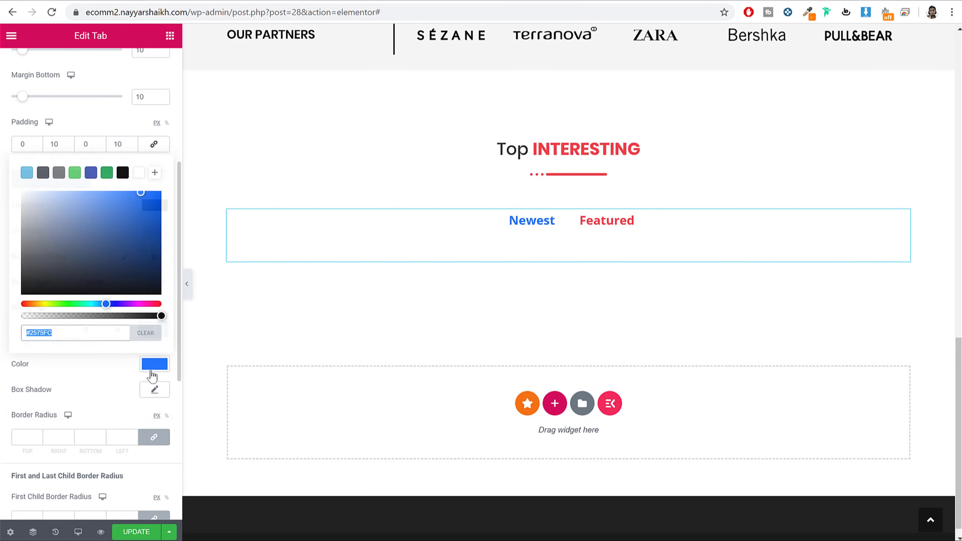
pyautogui.click(517, 230)
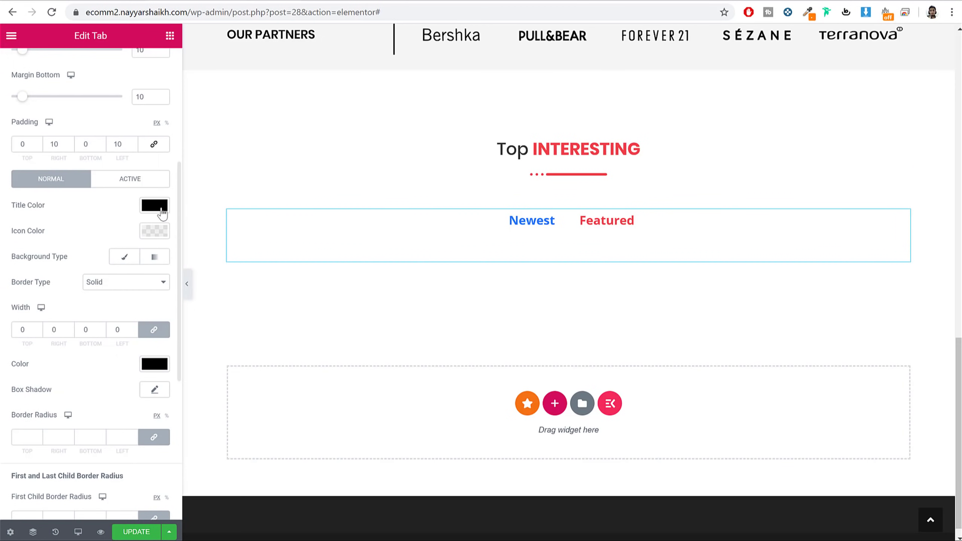
pyautogui.click(154, 206)
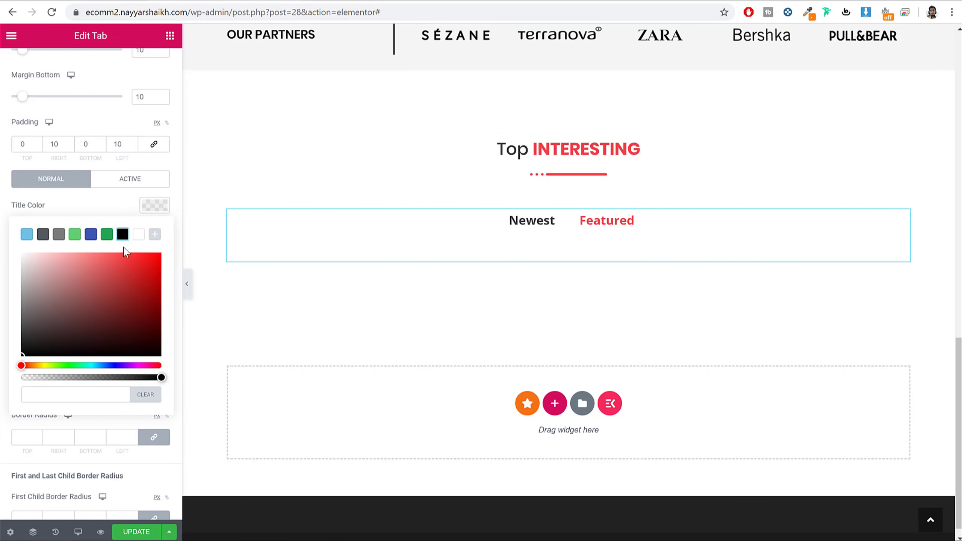
pyautogui.click(123, 235)
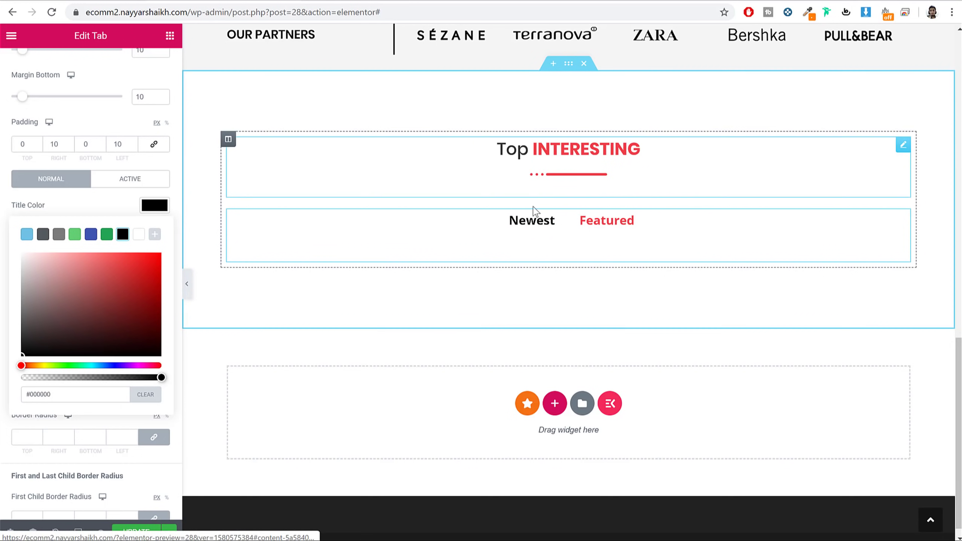
pyautogui.click(153, 205)
pyautogui.click(154, 206)
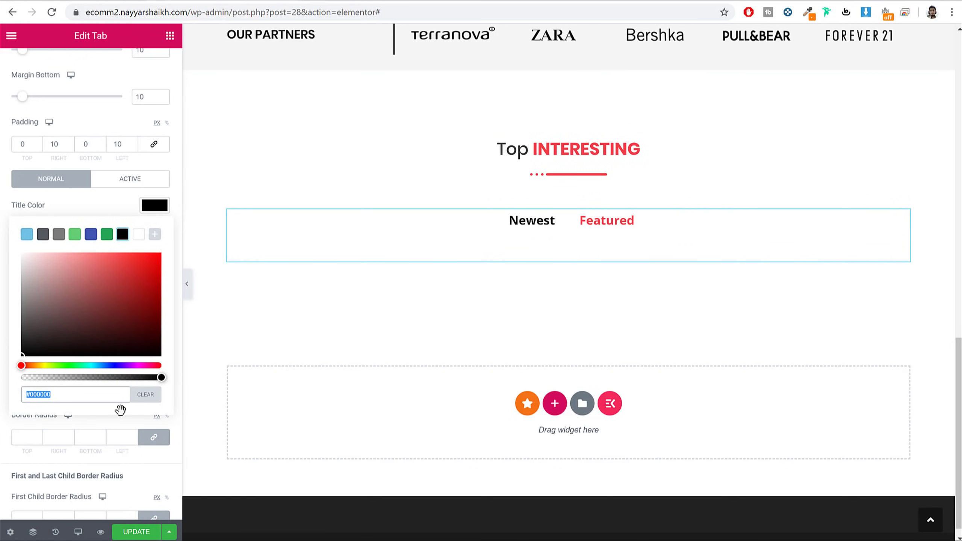
# Save the page with UPDATE and go to the site's WordPress dashboard
pyautogui.click(131, 533)
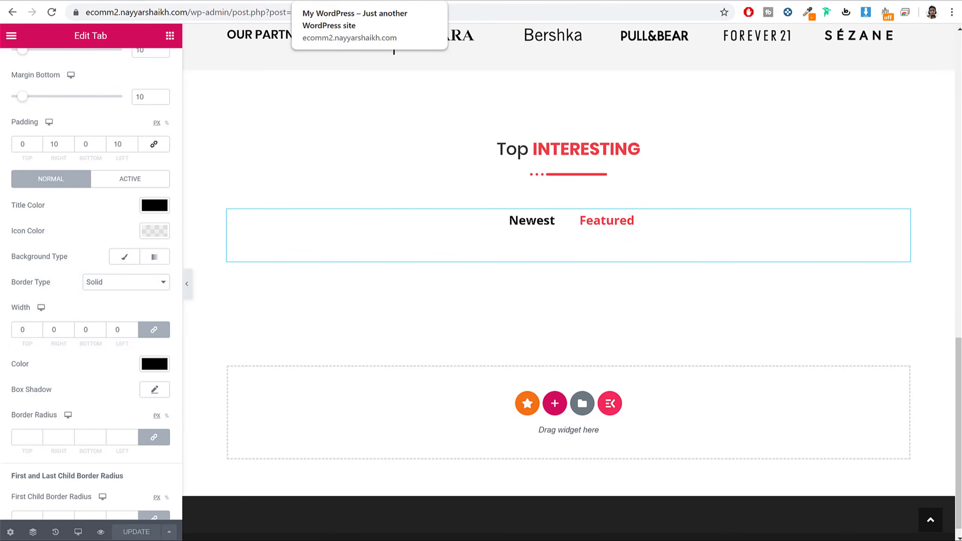
pyautogui.click(329, 1)
pyautogui.click(65, 33)
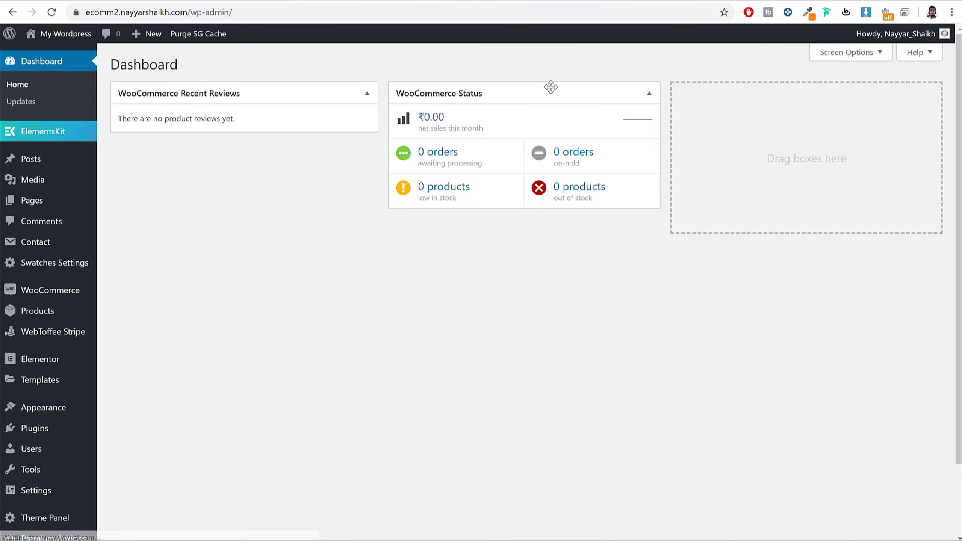
# In All Products, select the Black Short Sleeve product to confirm it is featured
pyautogui.moveTo(26, 314)
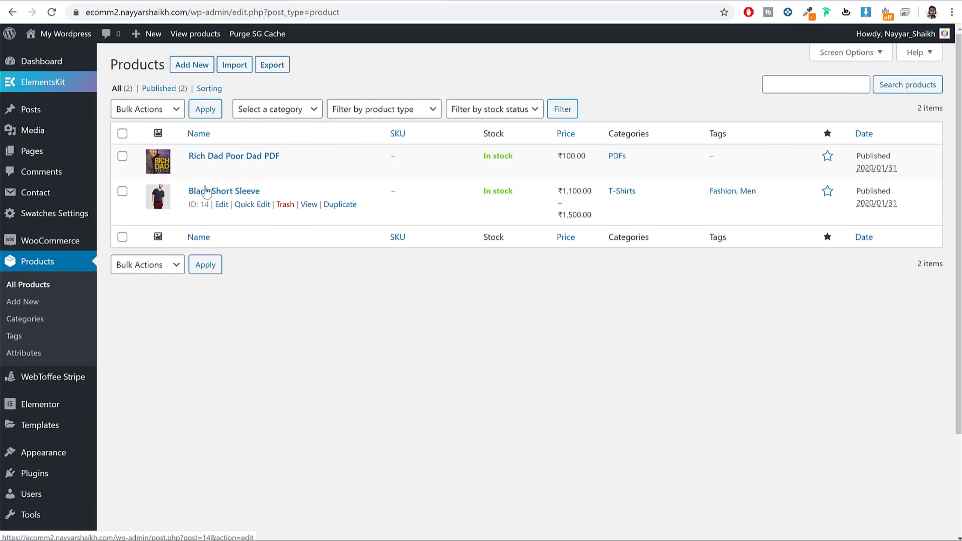
pyautogui.moveTo(189, 191); pyautogui.dragTo(188, 191)
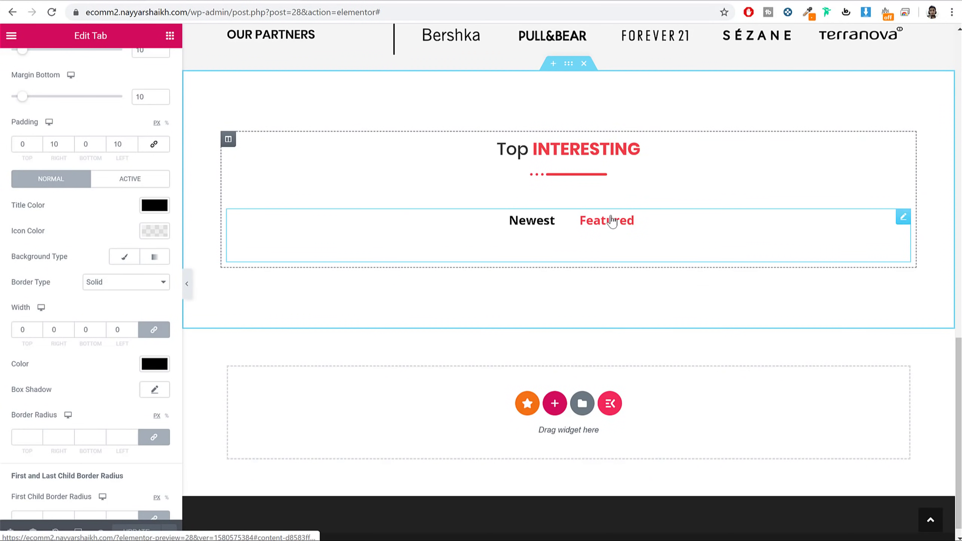
# Reload the Elementor editor and preview the Featured and Newest tabs' products
pyautogui.click(52, 12)
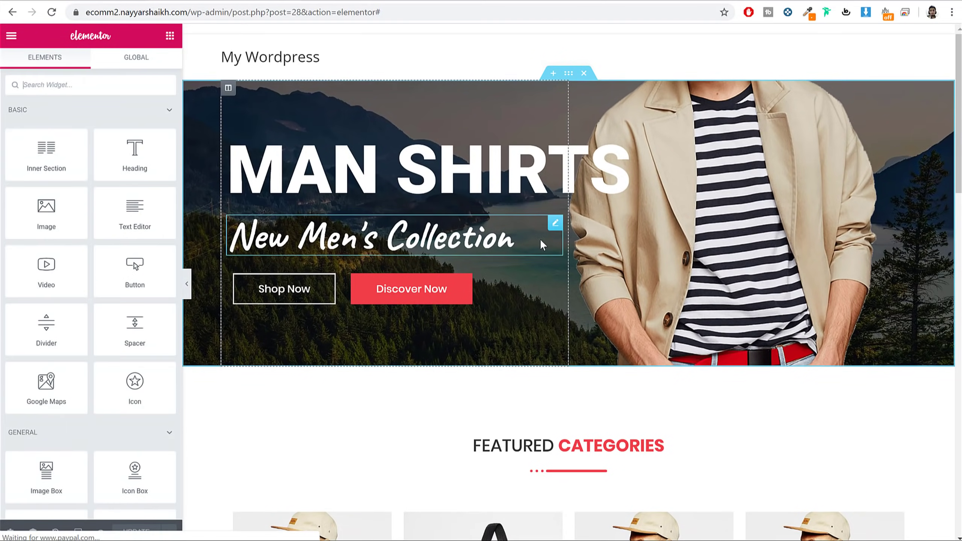
pyautogui.scroll(-15, 540, 238)
pyautogui.scroll(3, 619, 81)
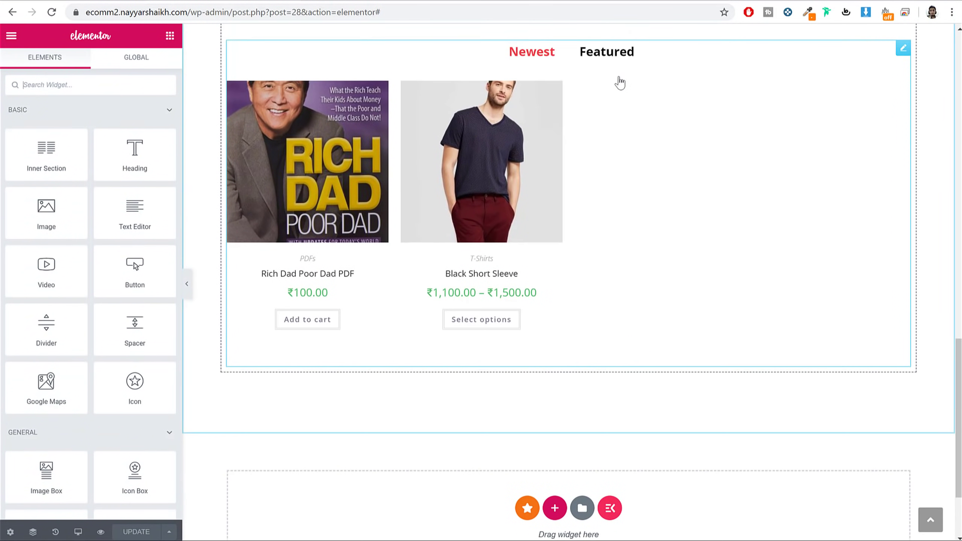
pyautogui.click(610, 71)
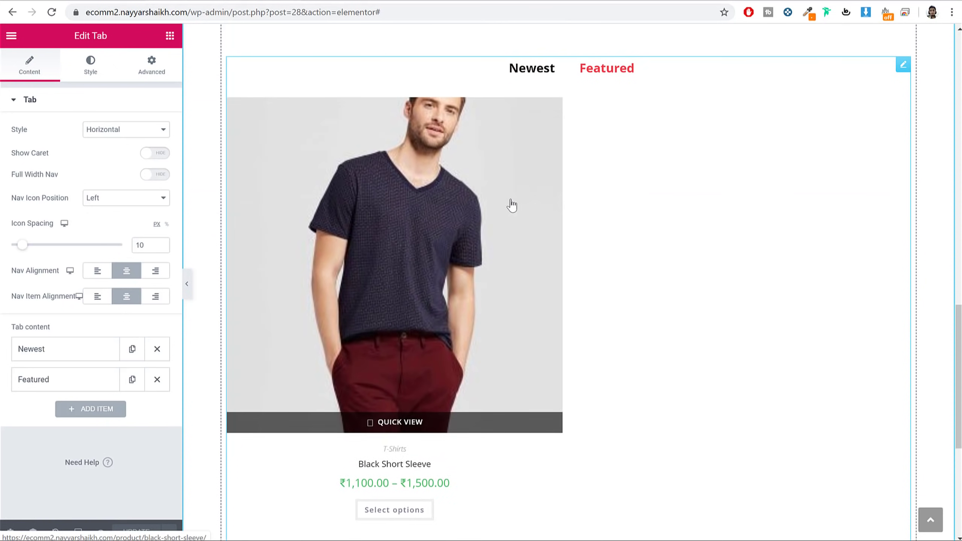
pyautogui.click(531, 73)
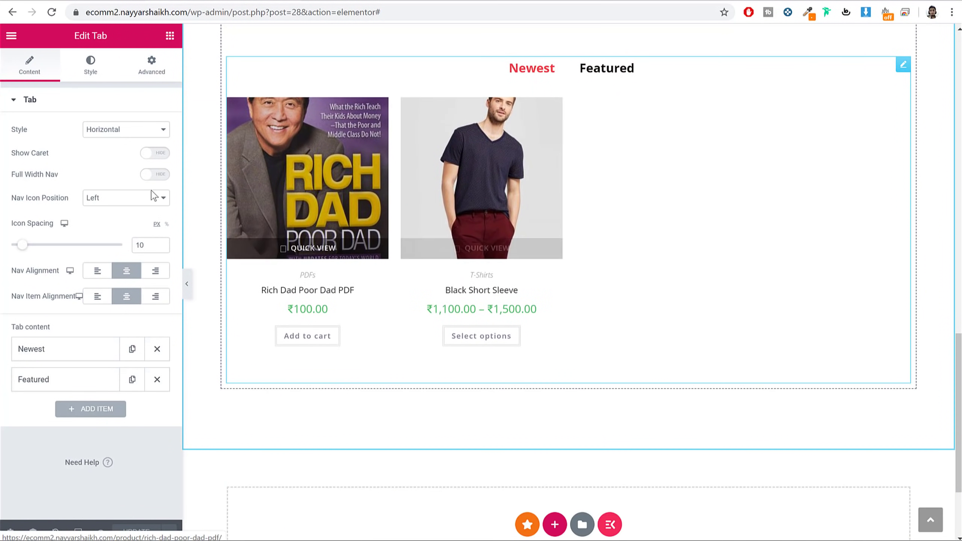
# Expand the Newest tab's content to view its products shortcode and columns value
pyautogui.click(68, 352)
pyautogui.scroll(-5, 106, 344)
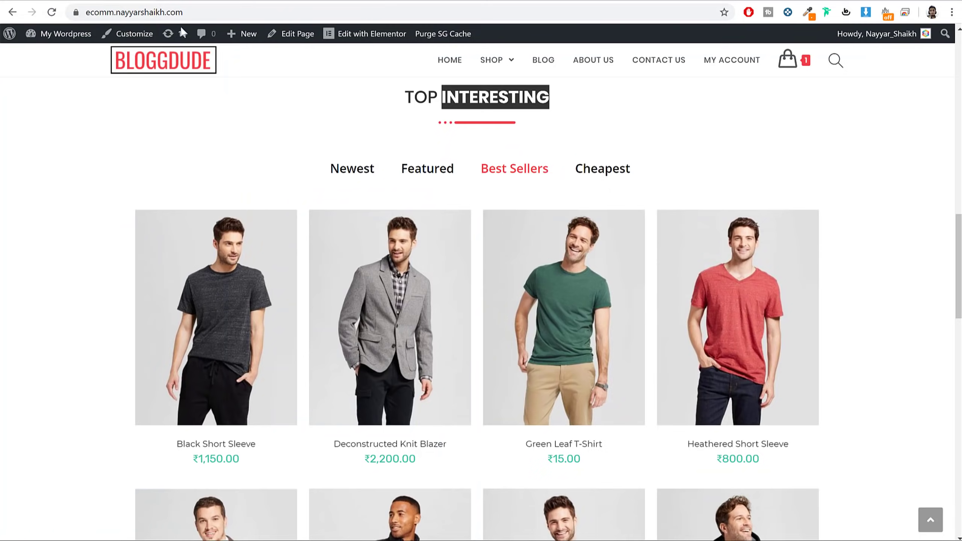
pyautogui.scroll(-6, 523, 187)
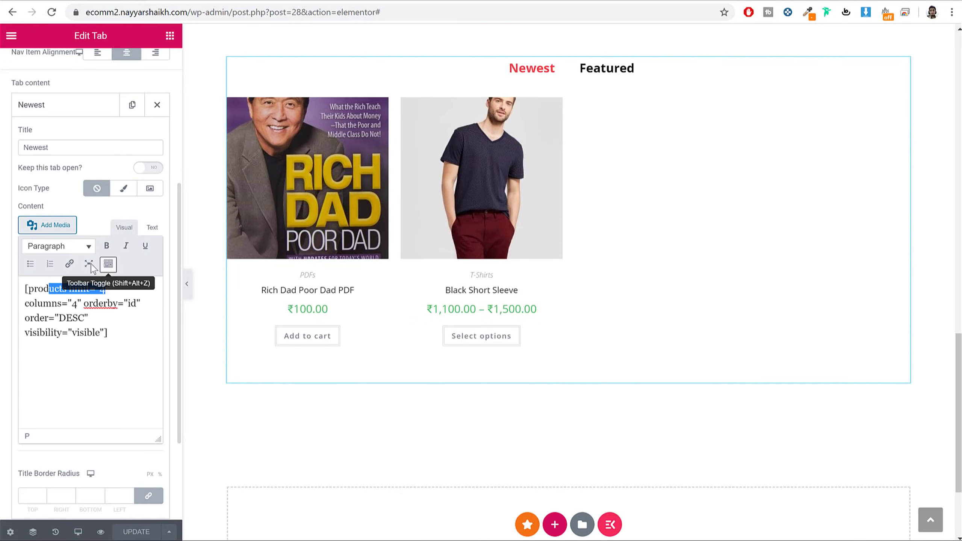
pyautogui.click(68, 303)
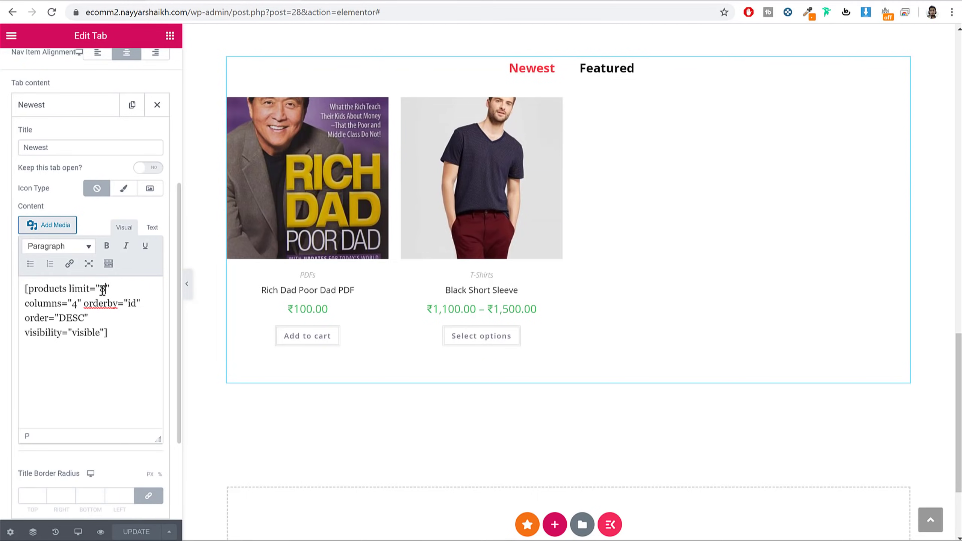
# Change the Featured tab shortcode to limit="8" columns="4"
pyautogui.click(75, 113)
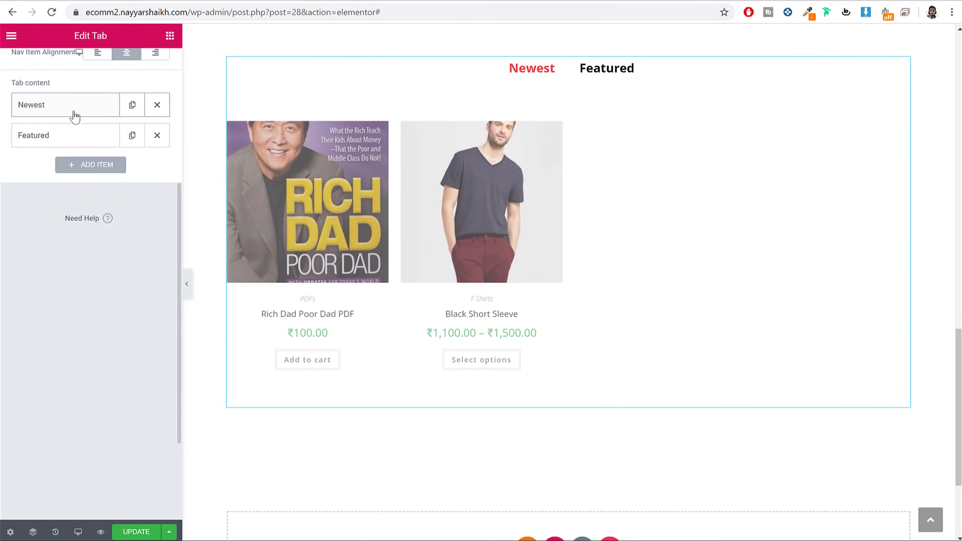
pyautogui.click(74, 135)
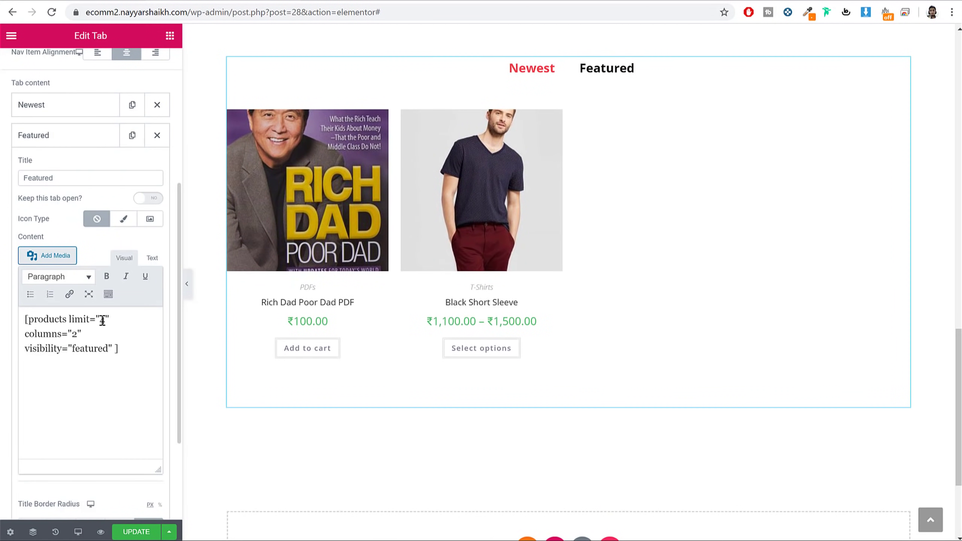
pyautogui.doubleClick(102, 320)
pyautogui.write('8')
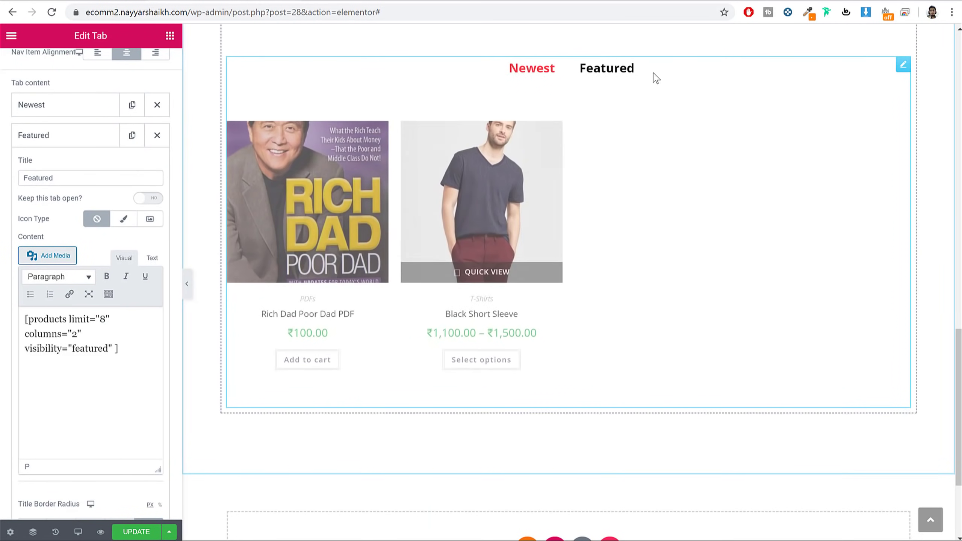
pyautogui.click(606, 69)
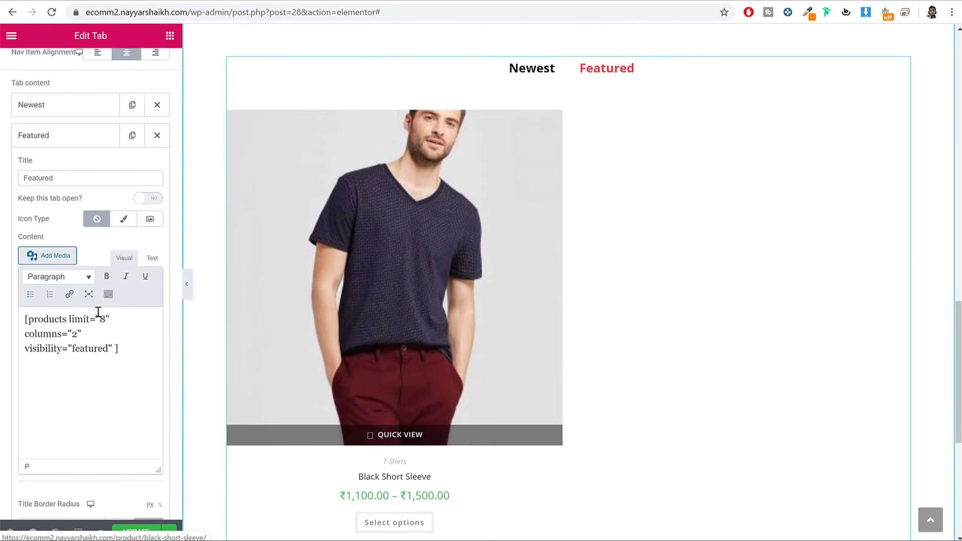
pyautogui.write('4')
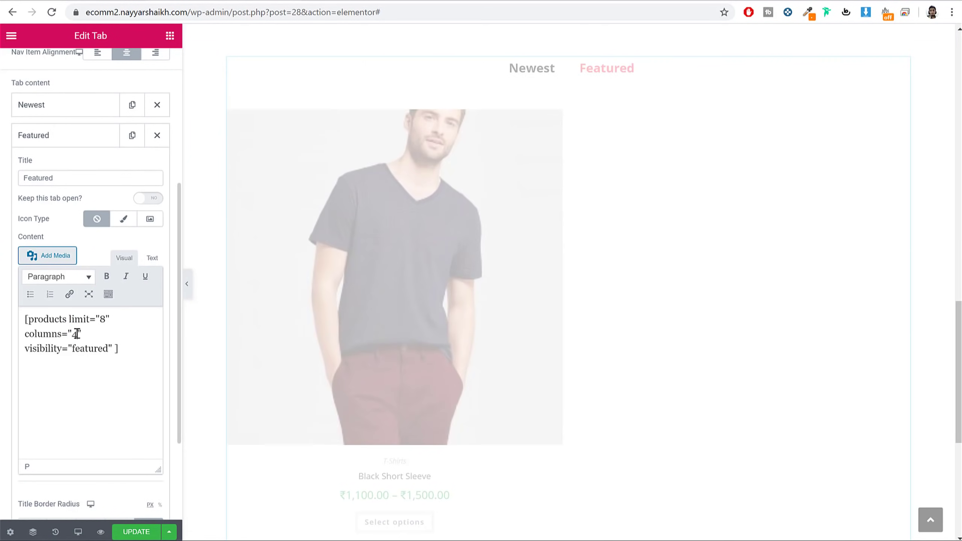
pyautogui.click(598, 72)
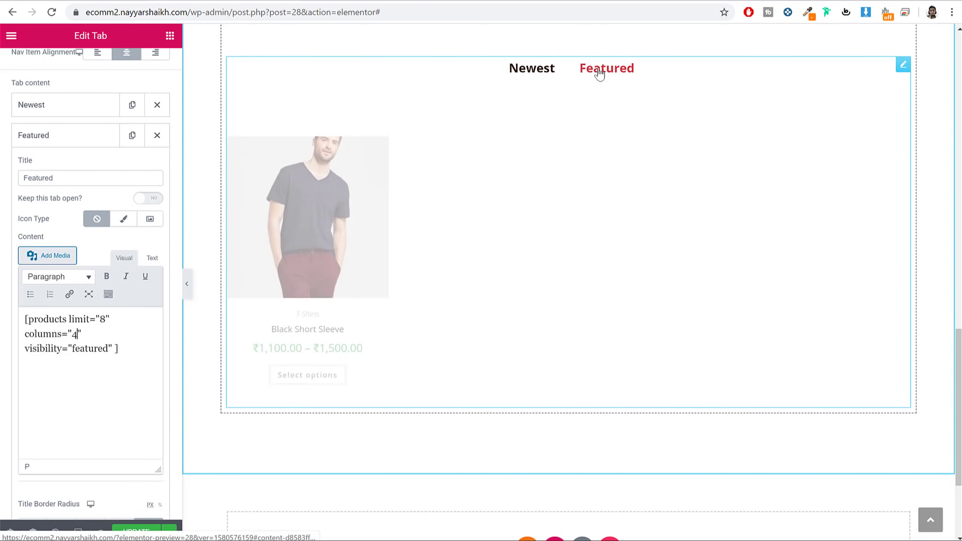
# Save the page, compare it against the live site, and start a new section below the tabs
pyautogui.click(125, 532)
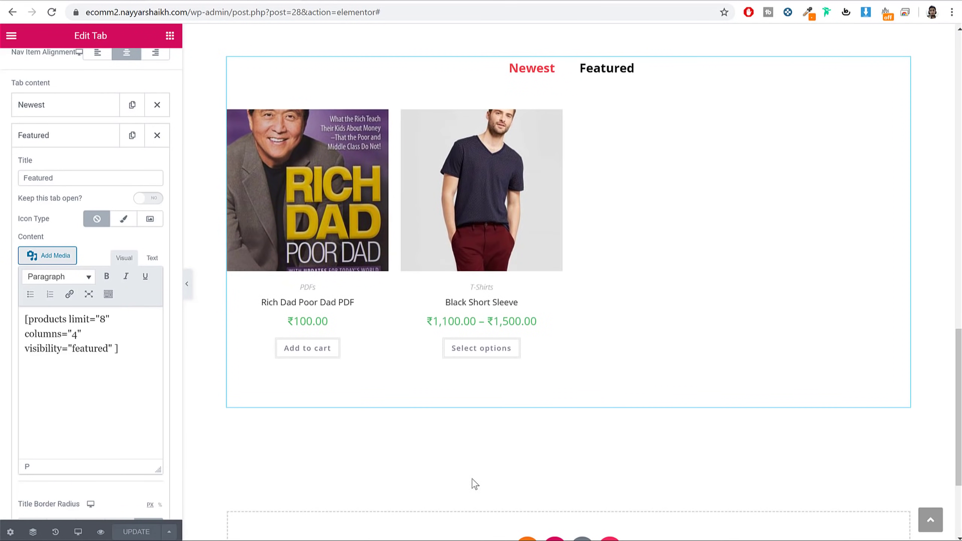
pyautogui.scroll(6, 488, 481)
pyautogui.scroll(-3, 543, 446)
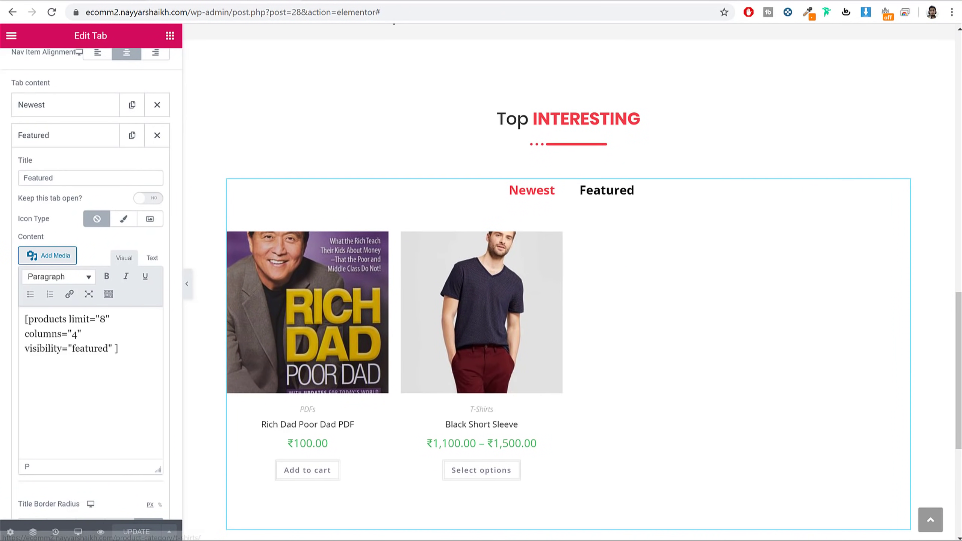
pyautogui.click(45, 0)
pyautogui.scroll(-8, 681, 217)
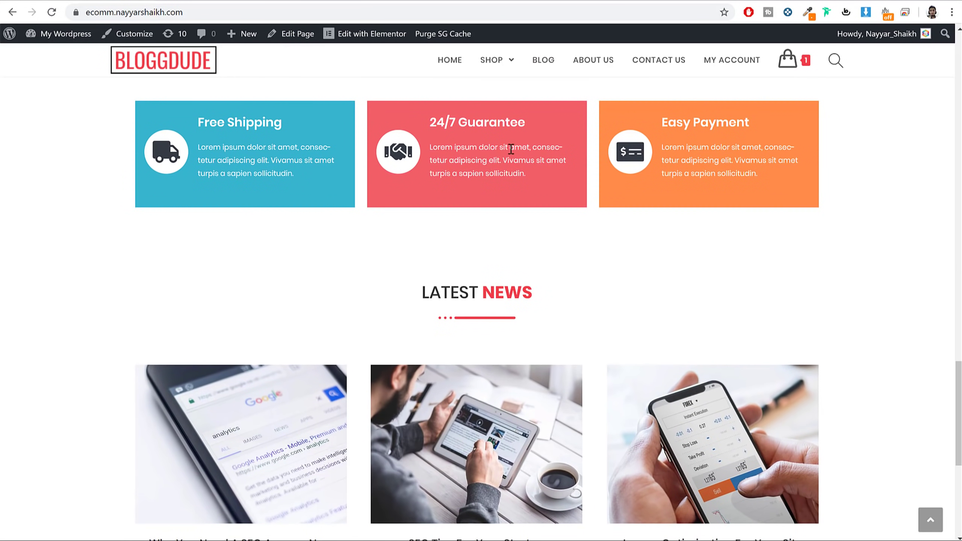
pyautogui.scroll(3, 379, 155)
pyautogui.click(159, 1)
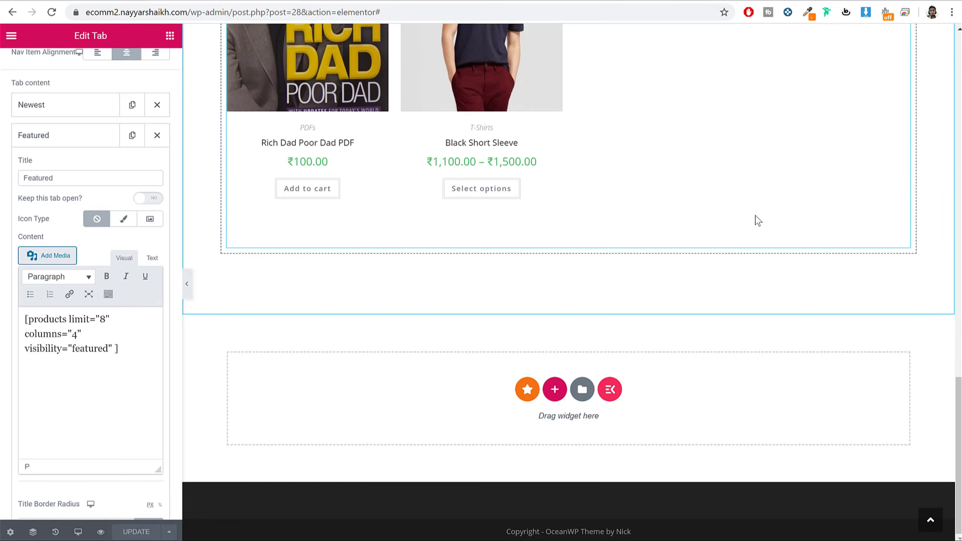
pyautogui.click(555, 390)
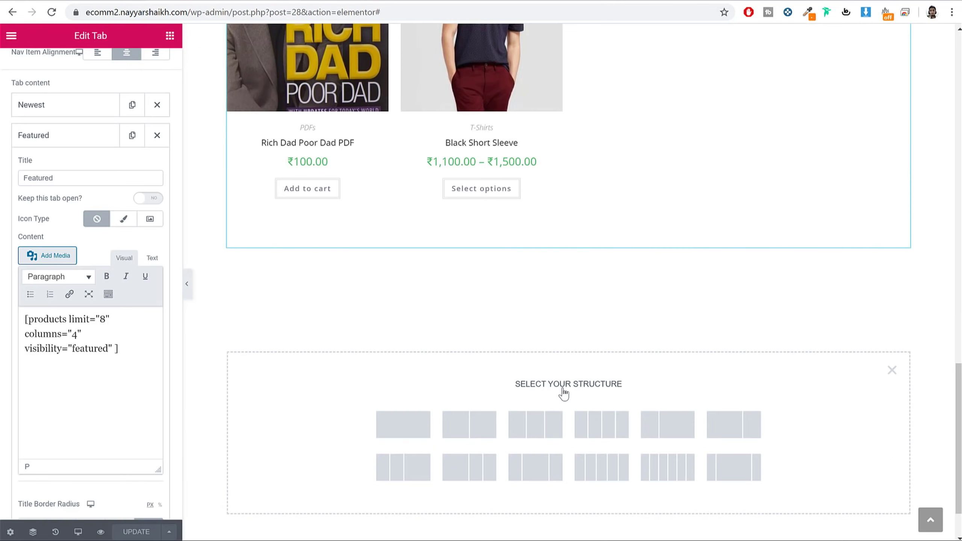
# Add a three-column section and place an Inner Section in its first column
pyautogui.hotkey('ctrl', 'shift', 'Tab')
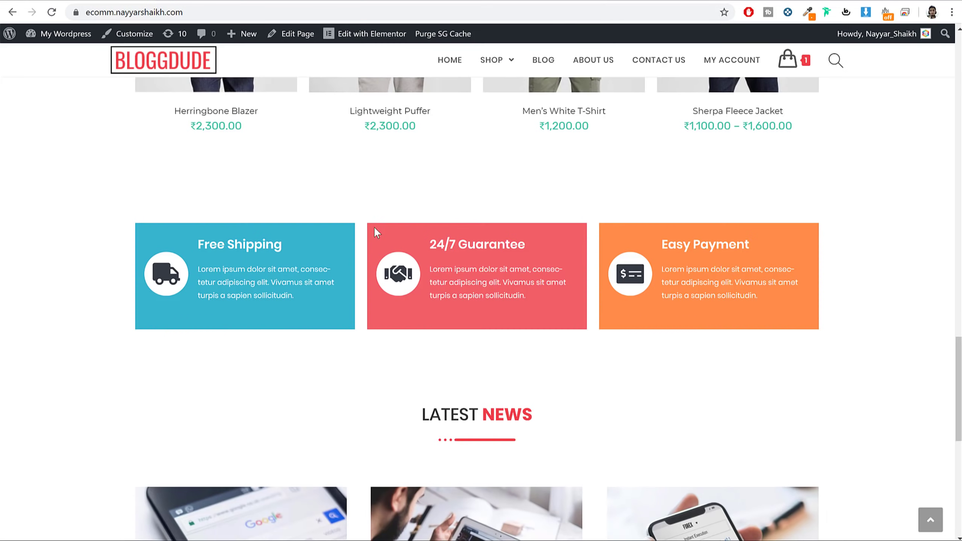
pyautogui.hotkey('ctrl', 'Tab')
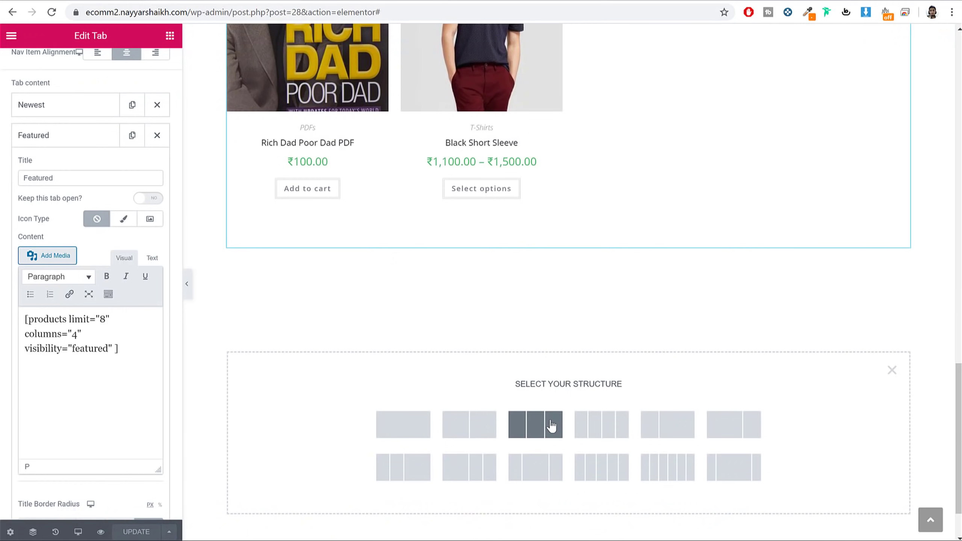
pyautogui.click(551, 425)
pyautogui.click(170, 36)
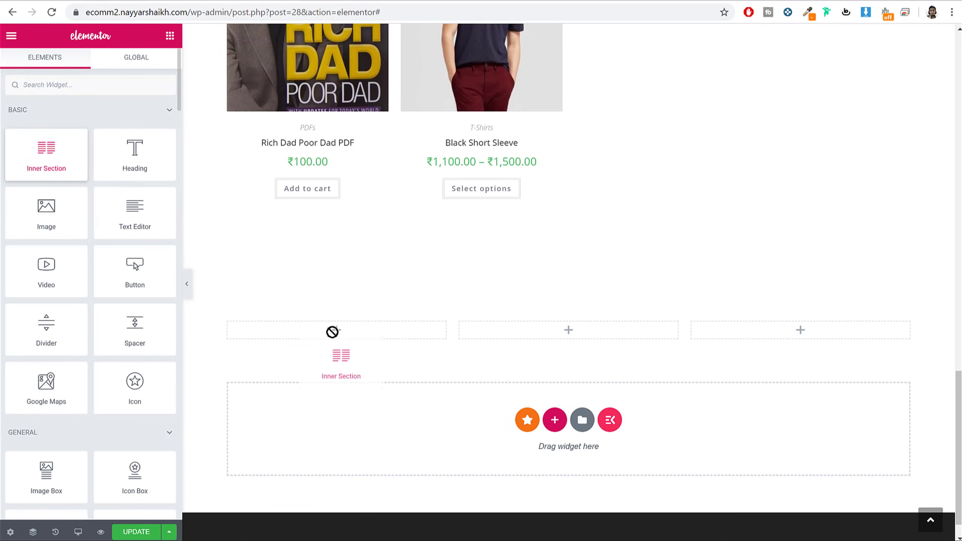
pyautogui.moveTo(332, 332); pyautogui.dragTo(335, 323)
# Narrow the inner section's left column to 25% width
pyautogui.hotkey('ctrl', 'shift', 'Tab')
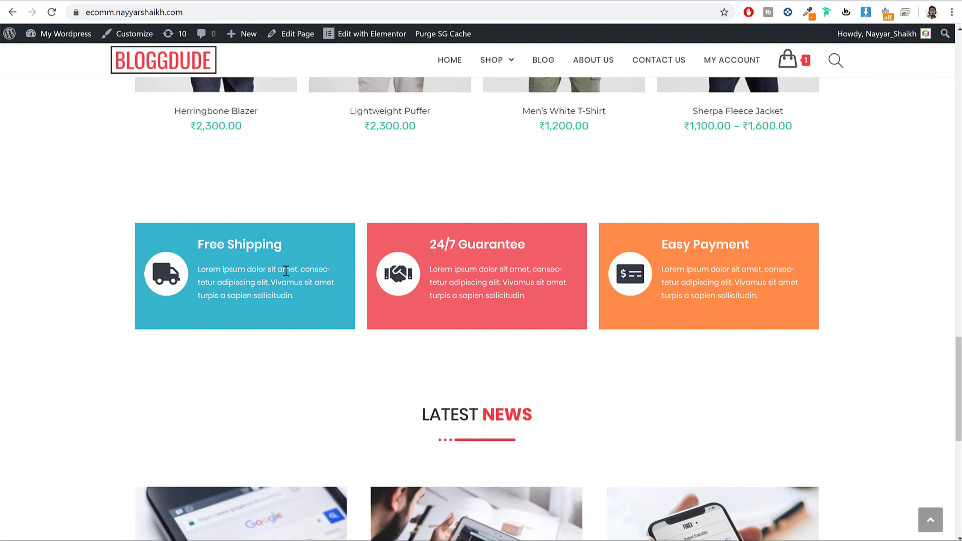
pyautogui.hotkey('ctrl', 'Tab')
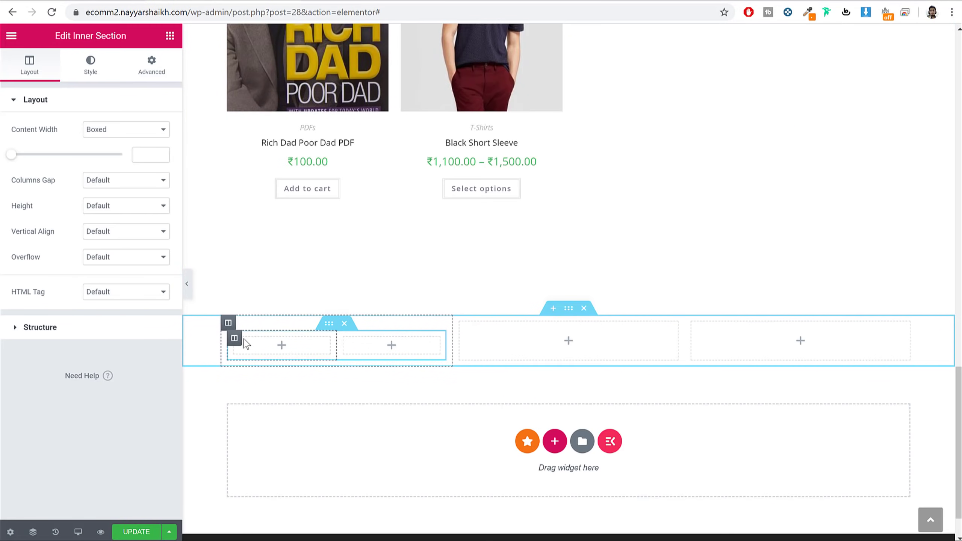
pyautogui.click(235, 339)
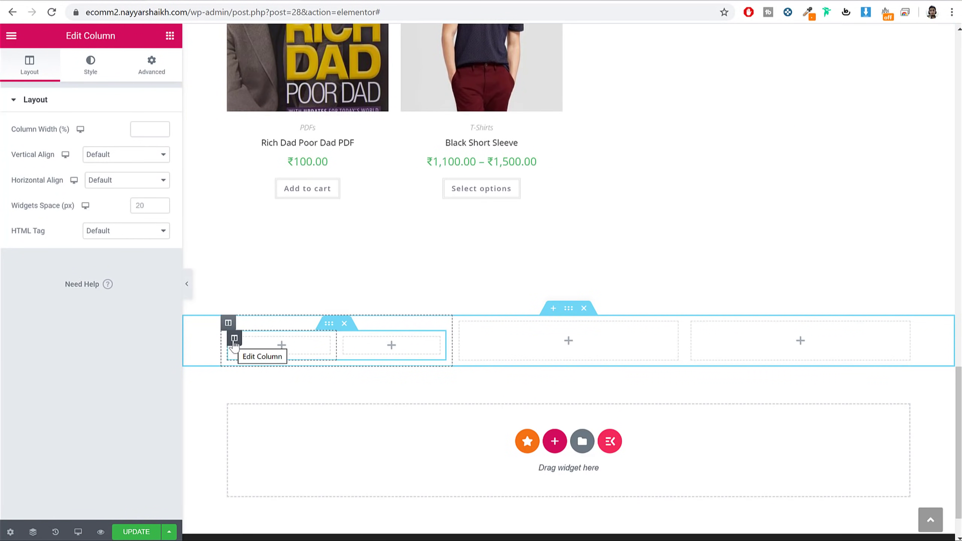
pyautogui.moveTo(336, 345); pyautogui.dragTo(281, 346)
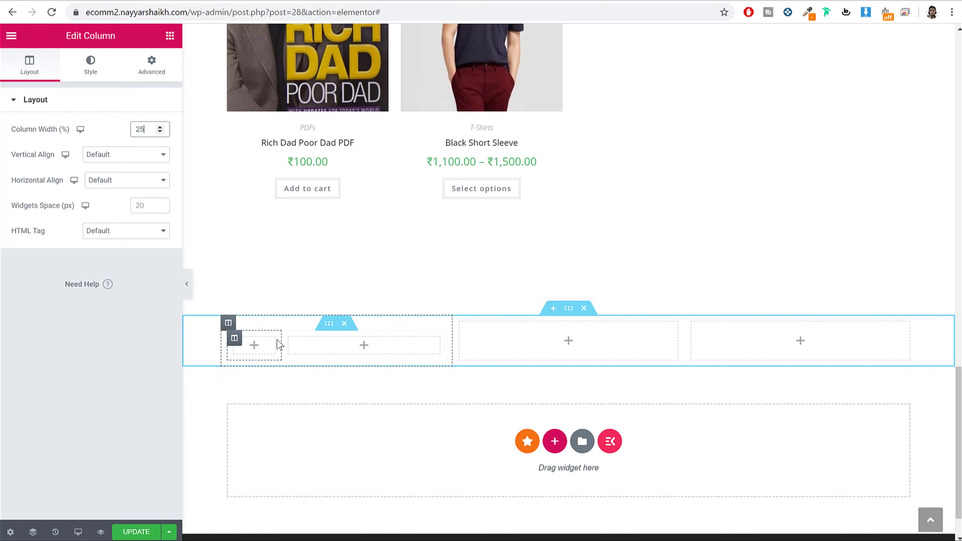
pyautogui.click(171, 36)
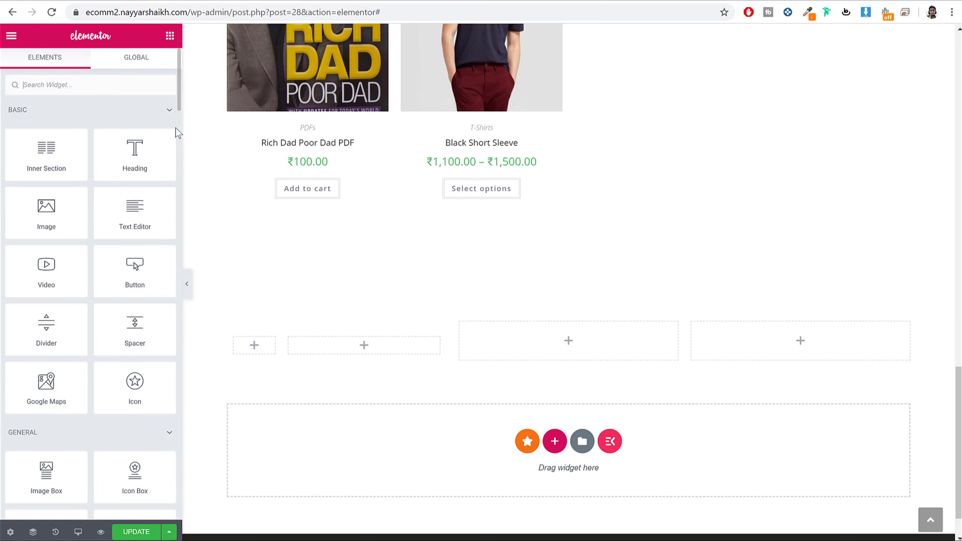
# Add an Icon widget with the Truck icon from the library, set to Stacked view
pyautogui.scroll(-3, 146, 288)
pyautogui.moveTo(146, 288); pyautogui.dragTo(254, 350)
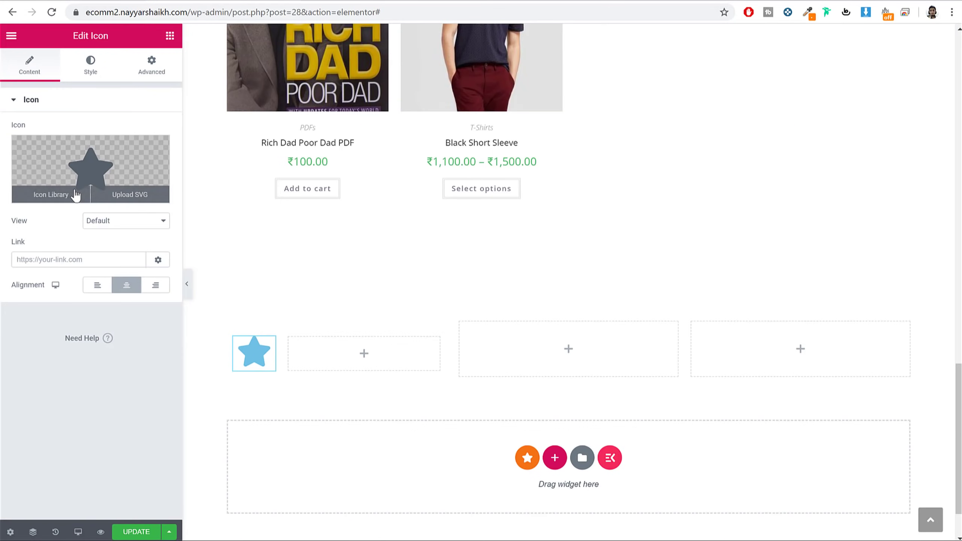
pyautogui.click(74, 193)
pyautogui.write('tru')
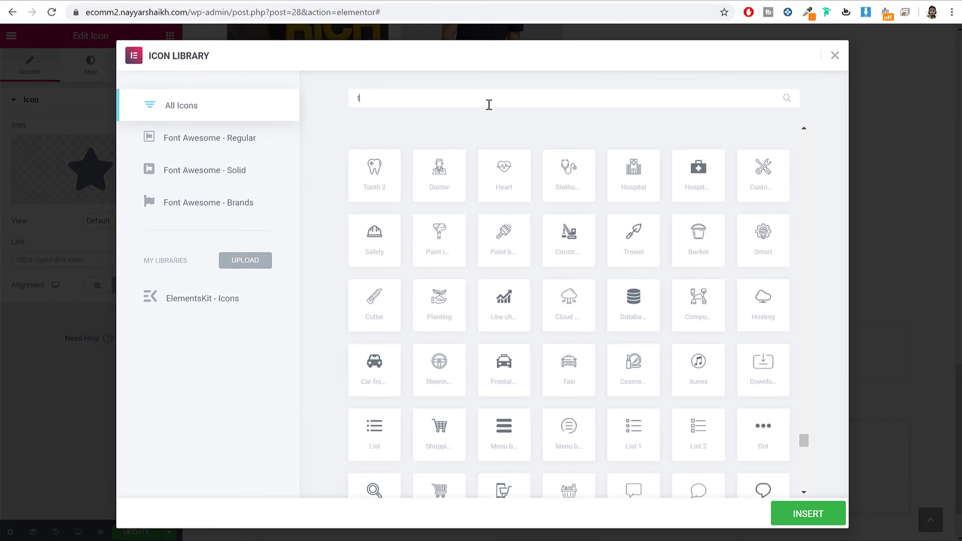
pyautogui.click(395, 166)
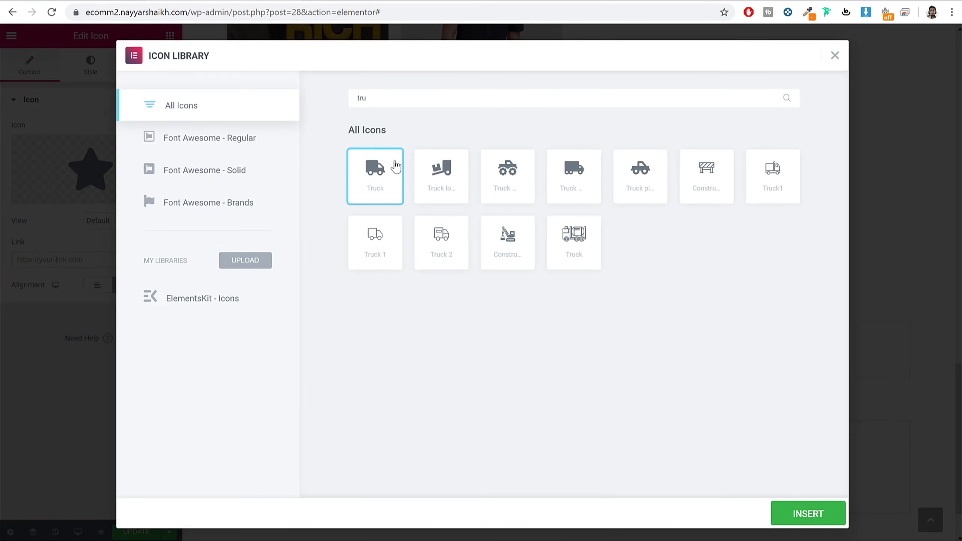
pyautogui.click(808, 513)
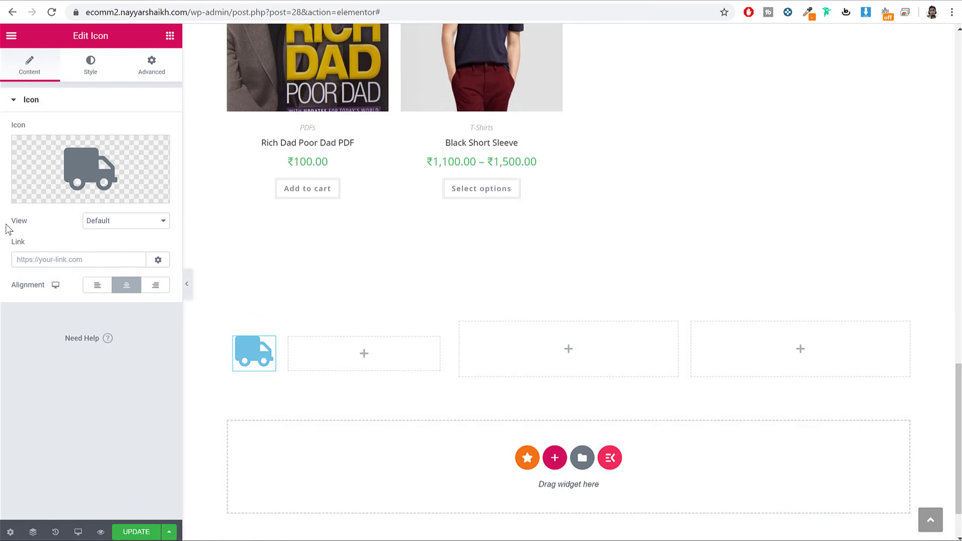
pyautogui.moveTo(27, 223); pyautogui.dragTo(17, 224)
pyautogui.click(127, 222)
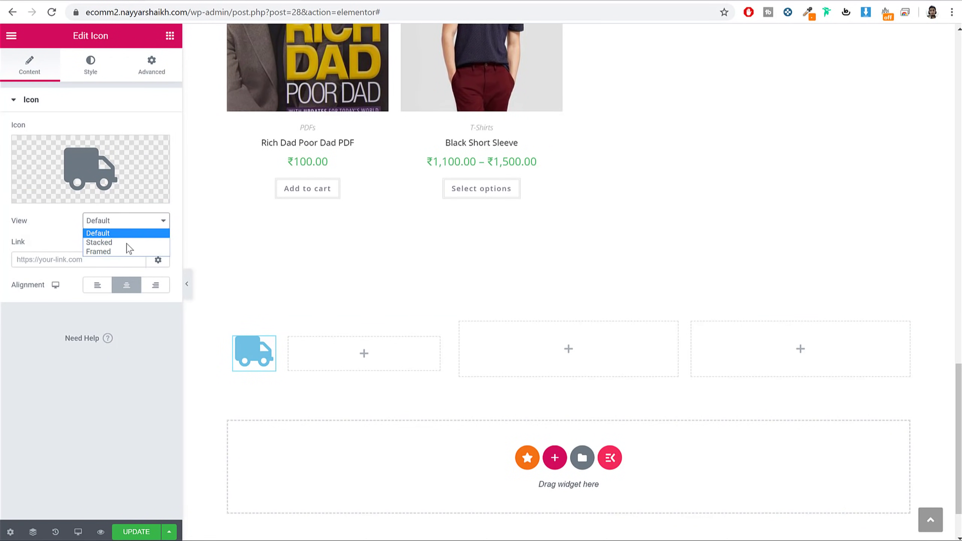
pyautogui.click(127, 242)
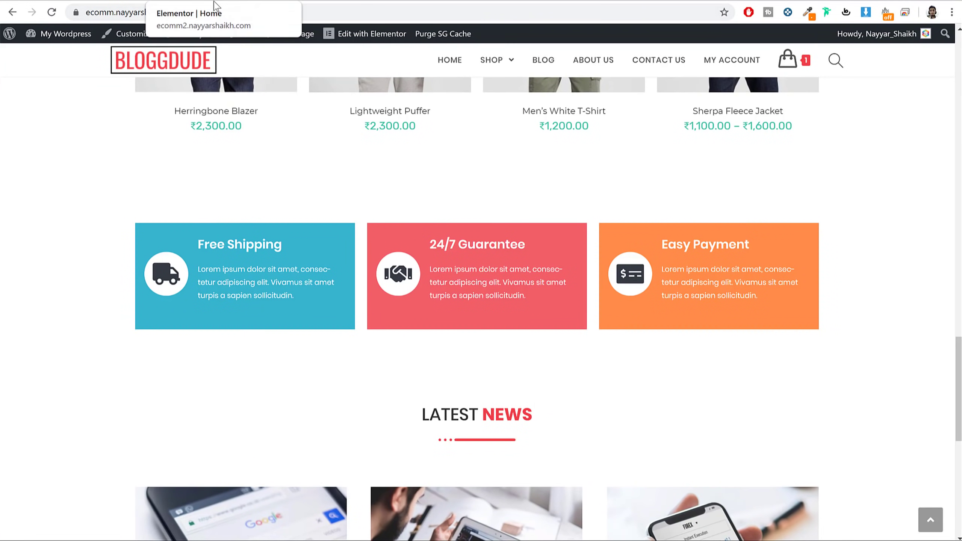
# Set the truck icon's primary colour to white
pyautogui.click(211, 4)
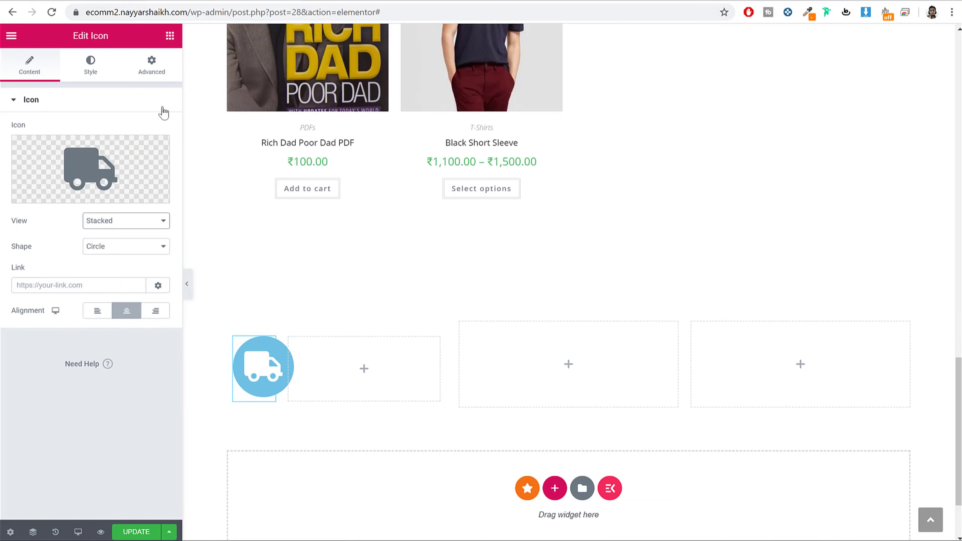
pyautogui.click(108, 75)
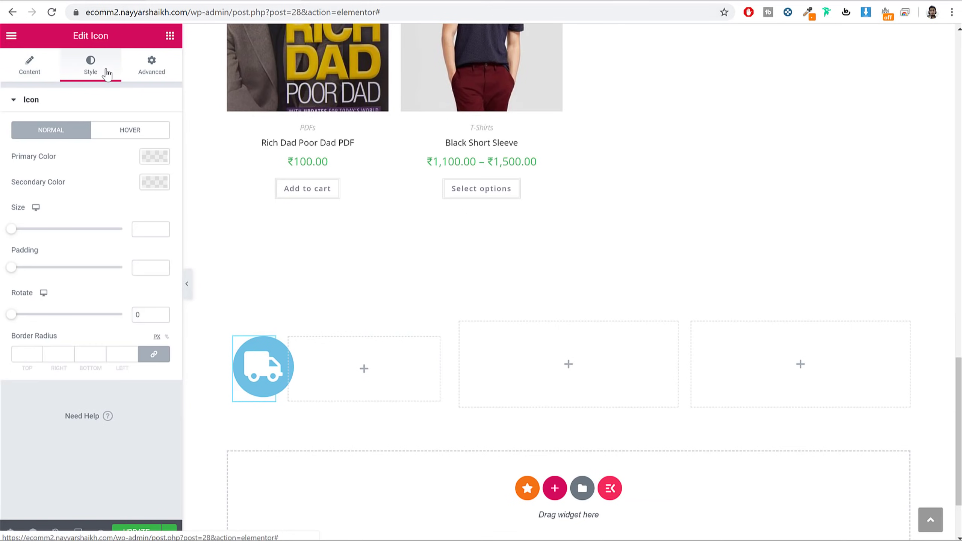
pyautogui.click(148, 158)
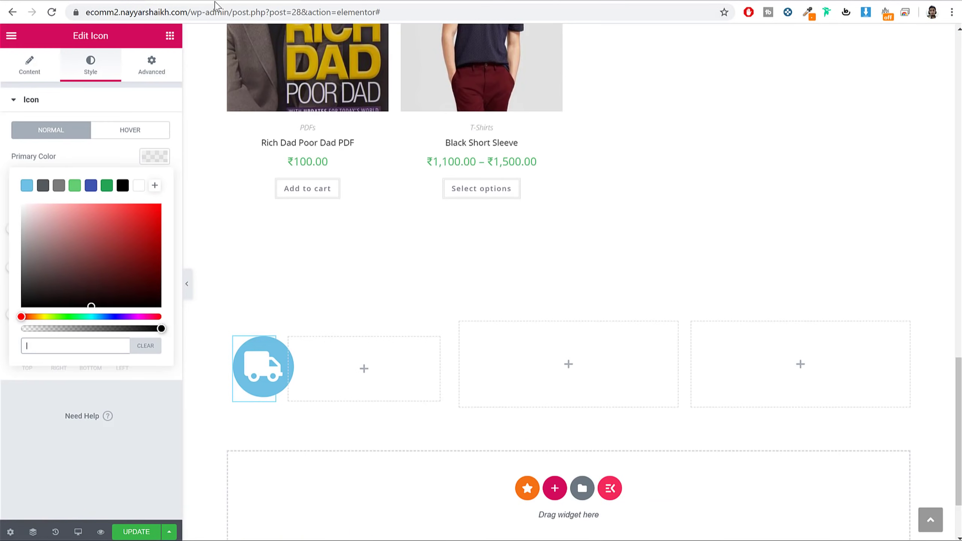
pyautogui.click(138, 186)
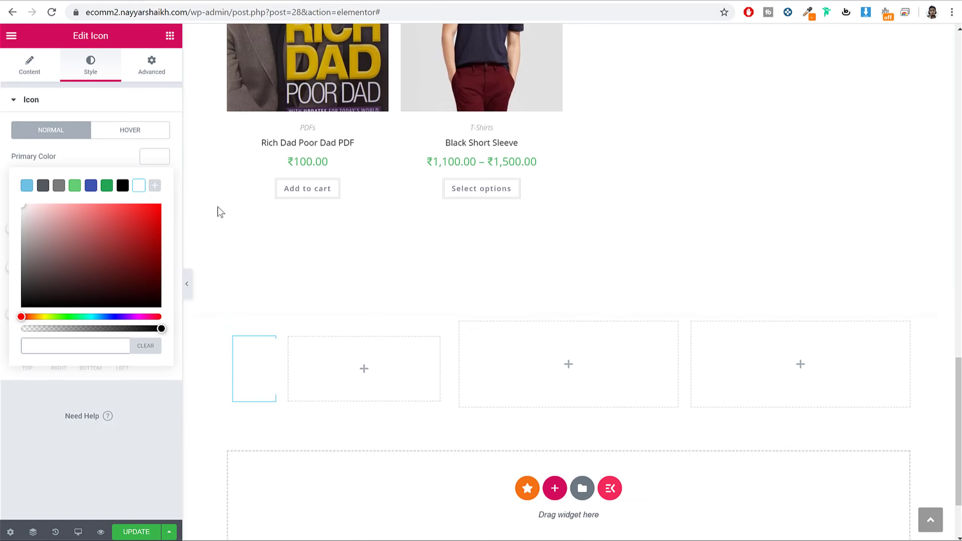
pyautogui.click(152, 156)
# Set the icon's secondary colour to #343A40 and its size to 35
pyautogui.click(153, 184)
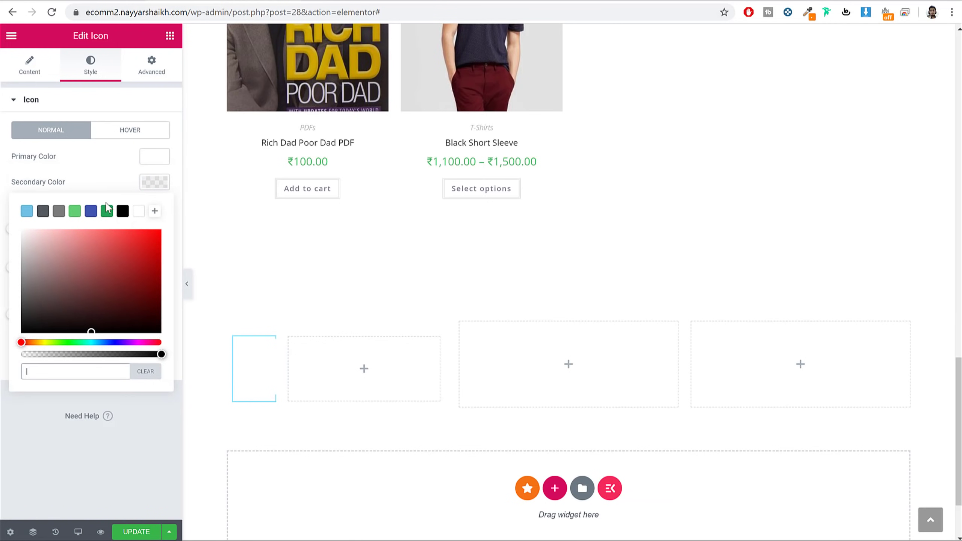
pyautogui.click(90, 373)
pyautogui.write('343A40')
pyautogui.press('Return')
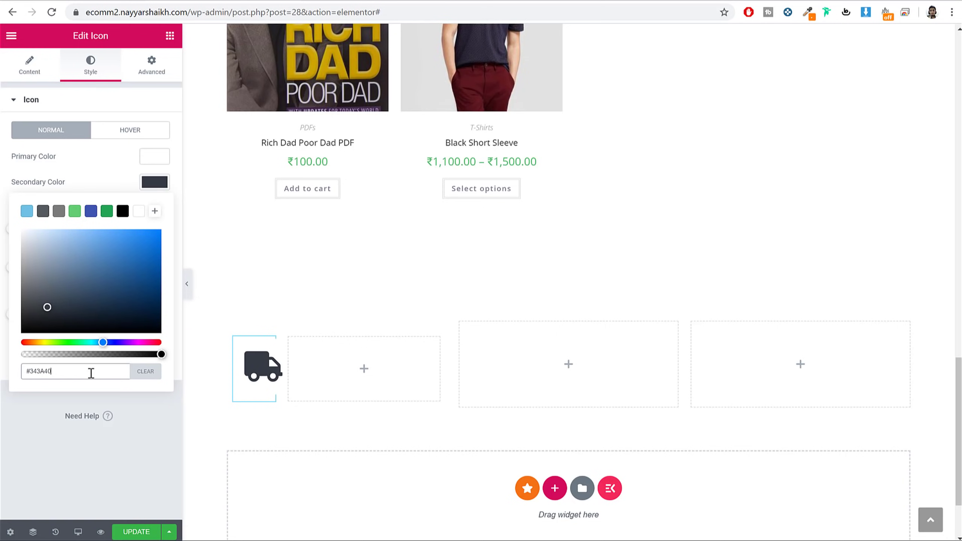
pyautogui.click(155, 186)
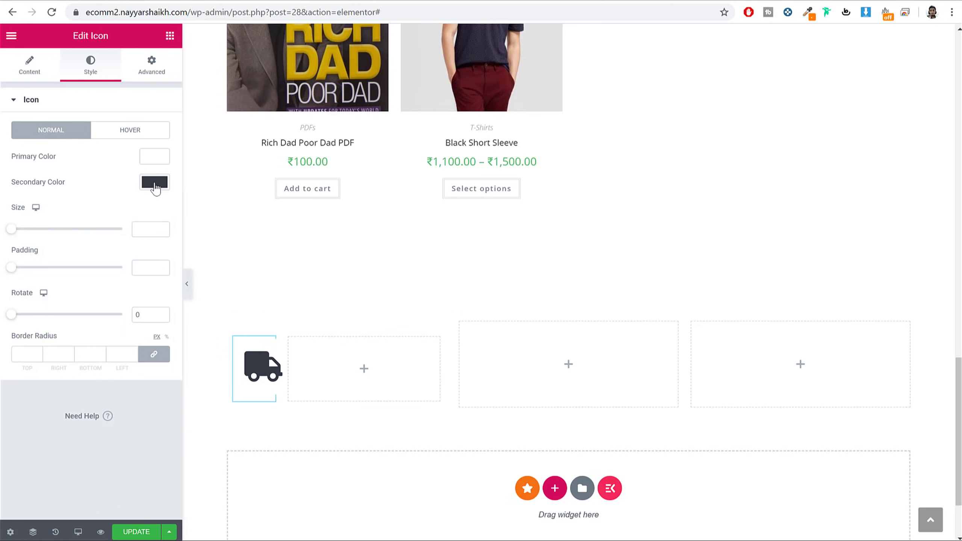
pyautogui.click(141, 229)
pyautogui.write('35')
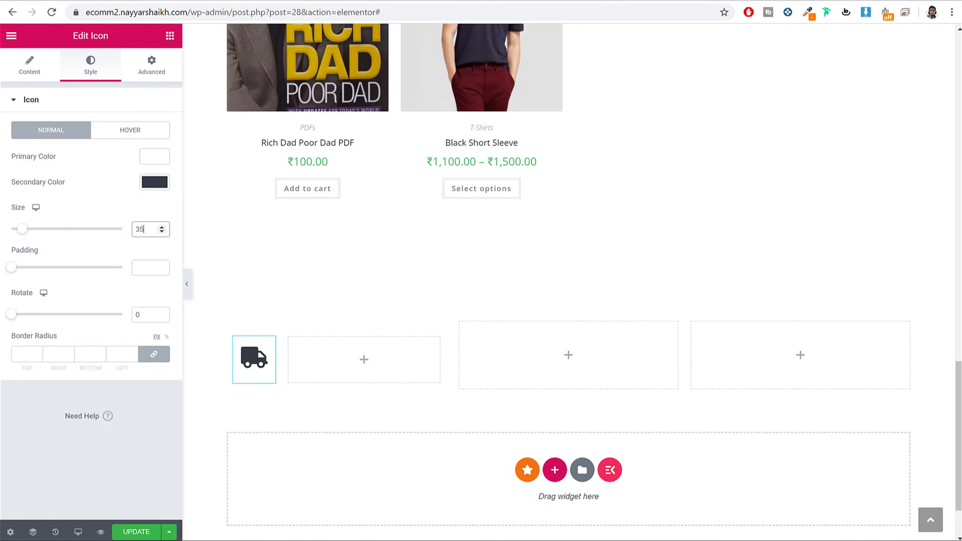
pyautogui.click(128, 530)
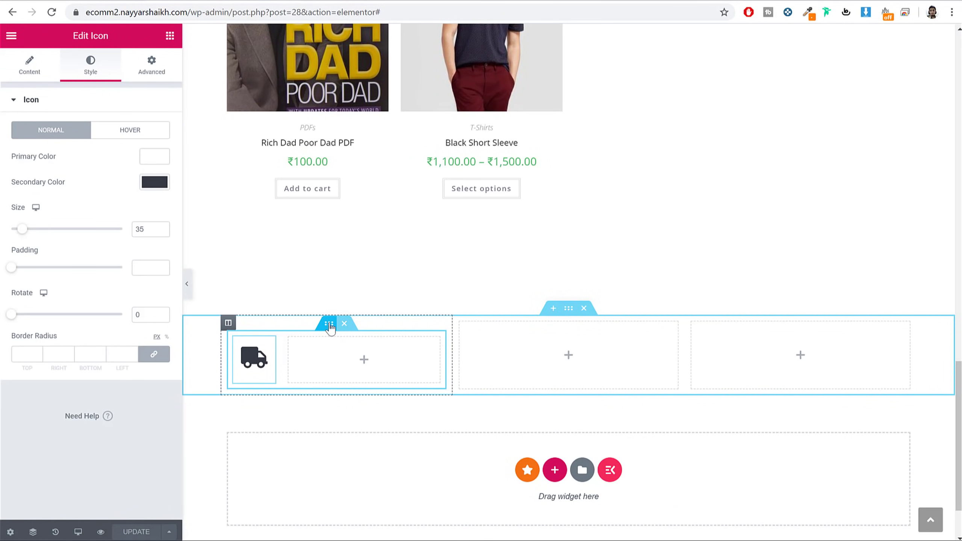
# Give the inner section holding the icon a solid colour background
pyautogui.click(330, 324)
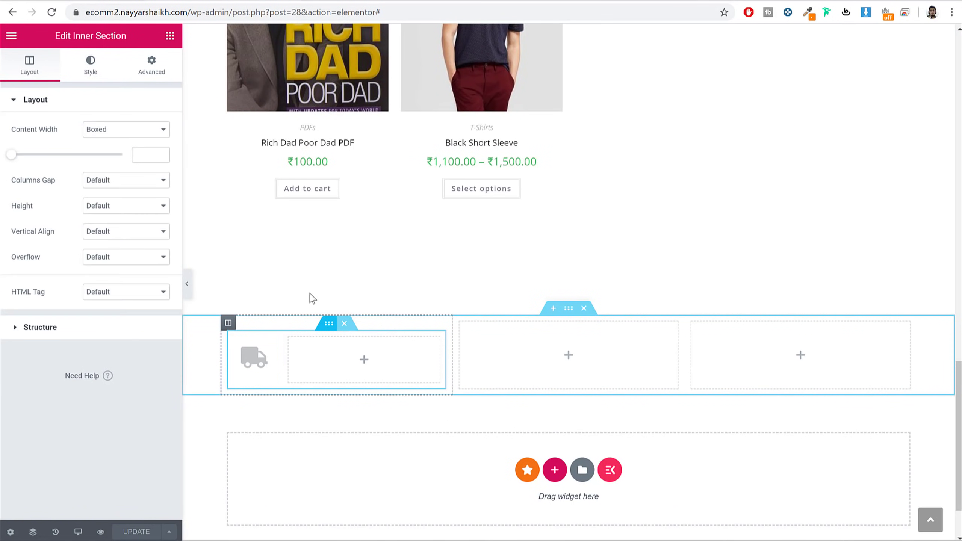
pyautogui.click(93, 65)
pyautogui.click(88, 162)
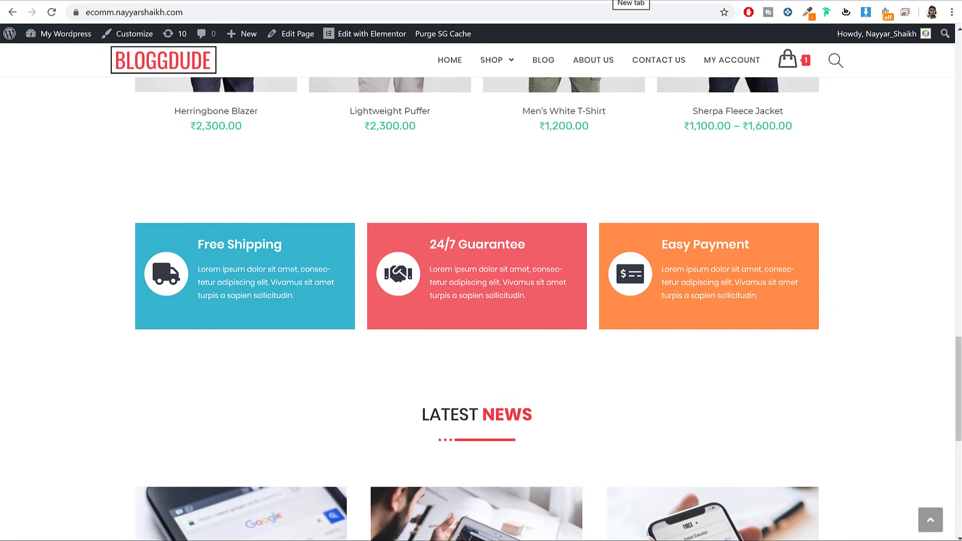
# Use ColorZilla's picker on the live Free Shipping box to copy #36B4CE
pyautogui.hotkey('ctrl', 't')
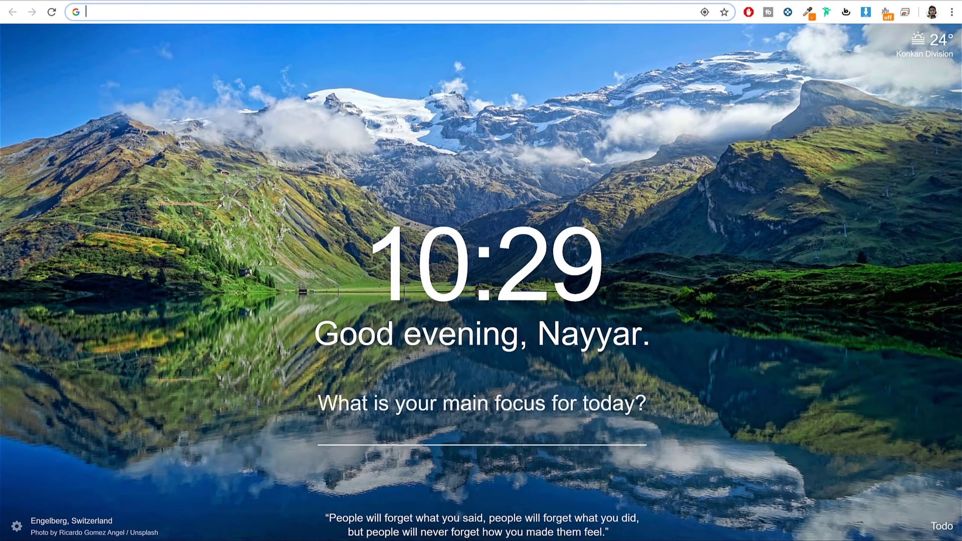
pyautogui.write('color')
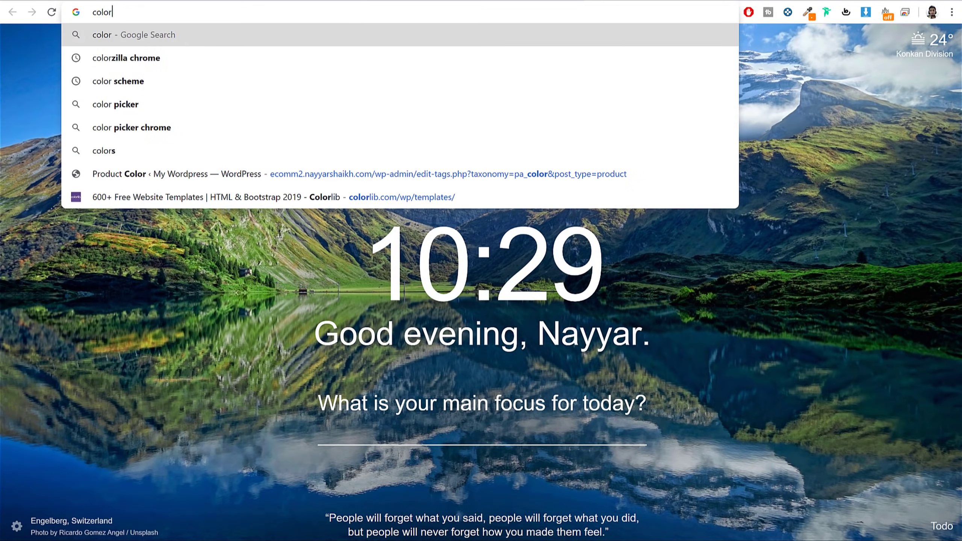
pyautogui.press('Down')
pyautogui.press('Return')
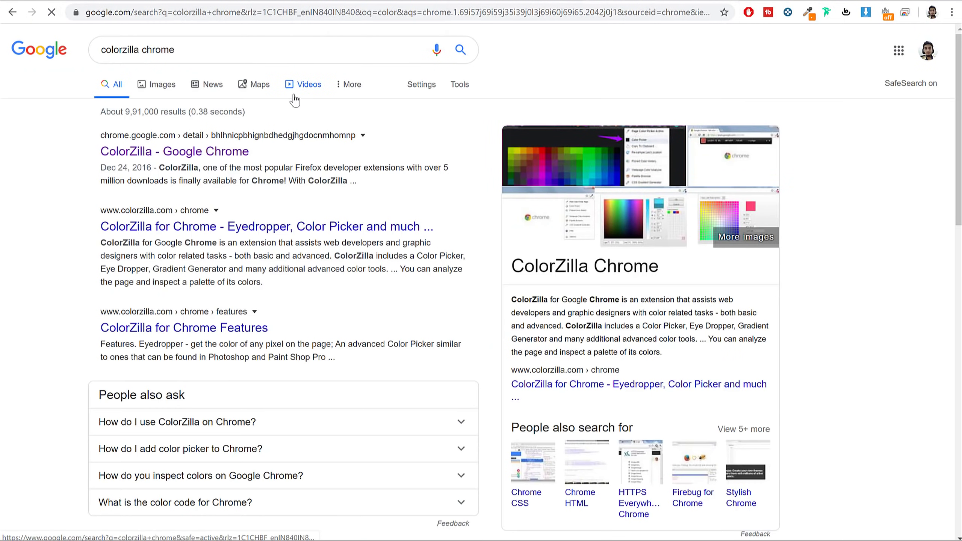
pyautogui.click(166, 153)
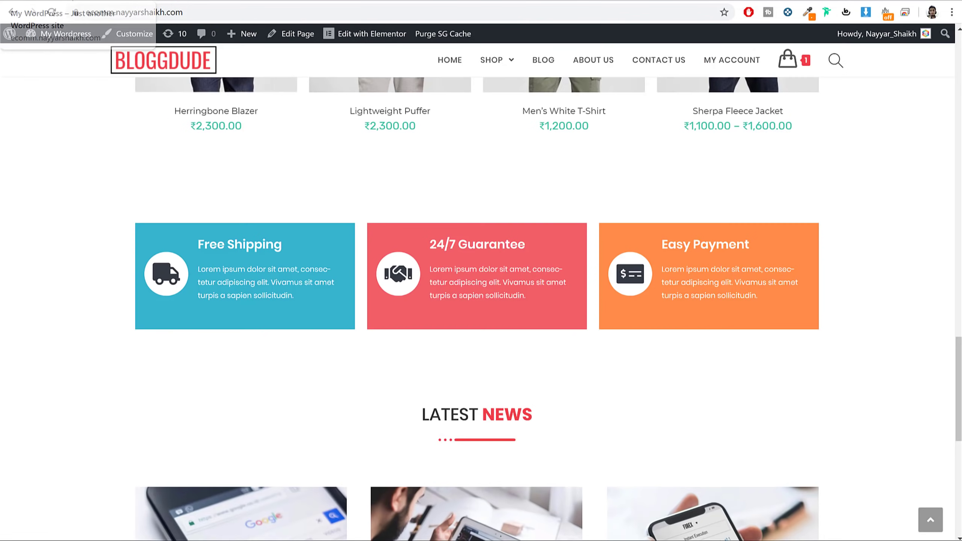
pyautogui.click(810, 14)
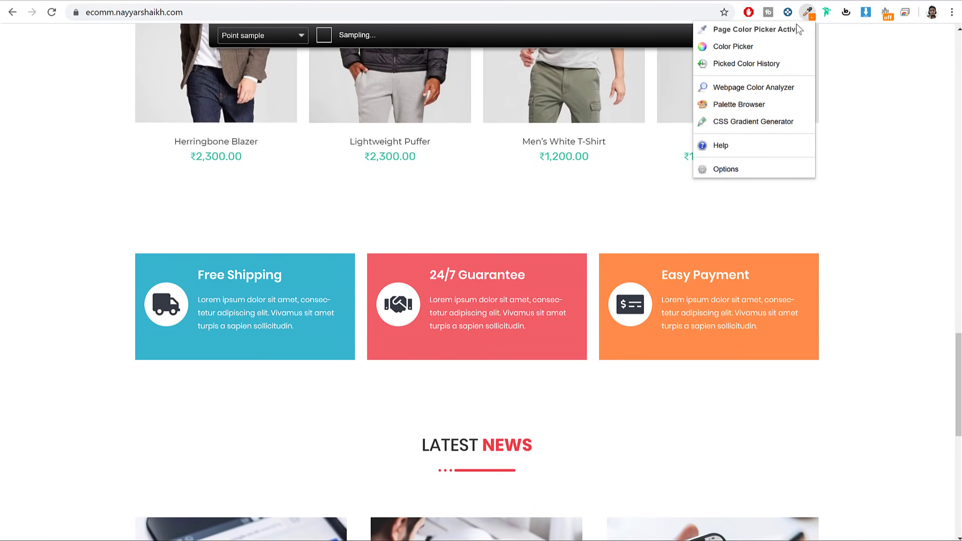
pyautogui.click(297, 268)
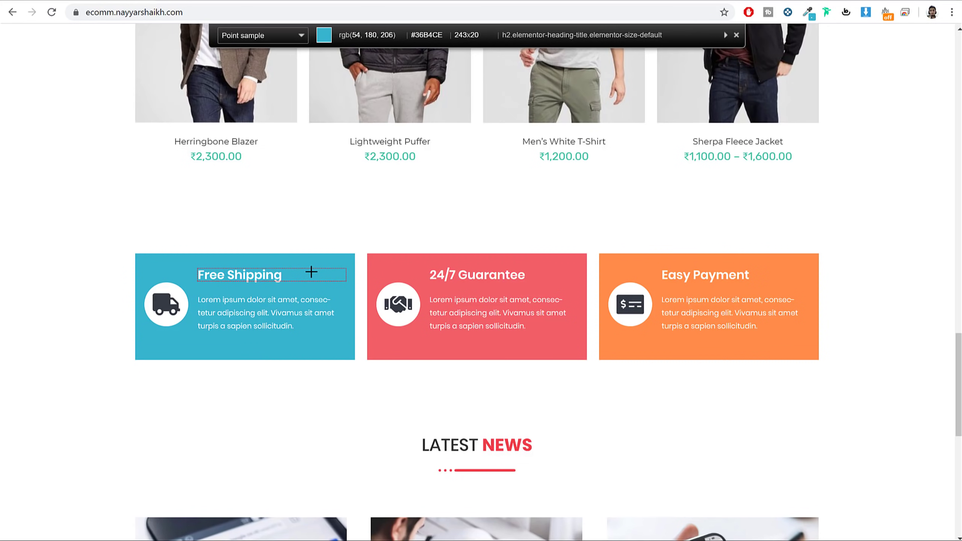
pyautogui.click(312, 271)
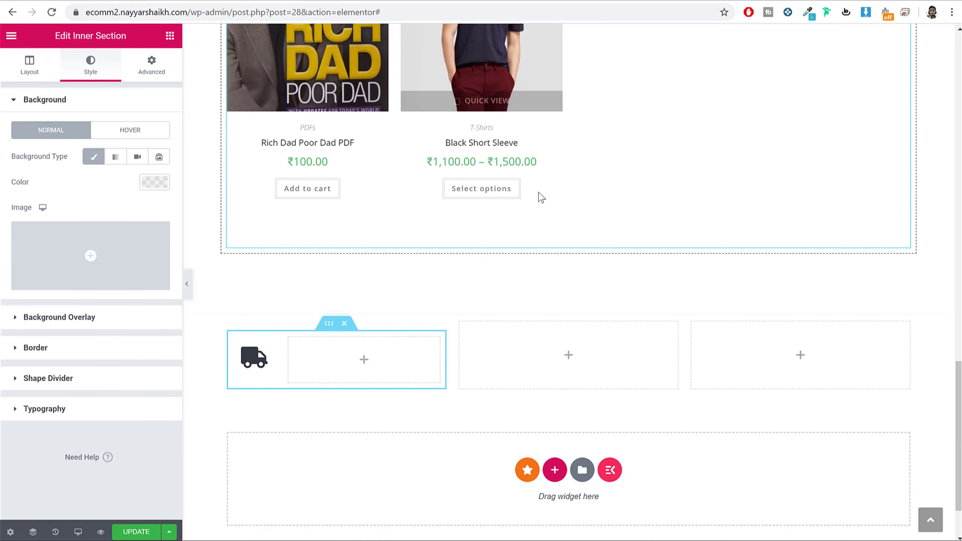
# Set the inner section's background colour to #36B4CE
pyautogui.click(155, 182)
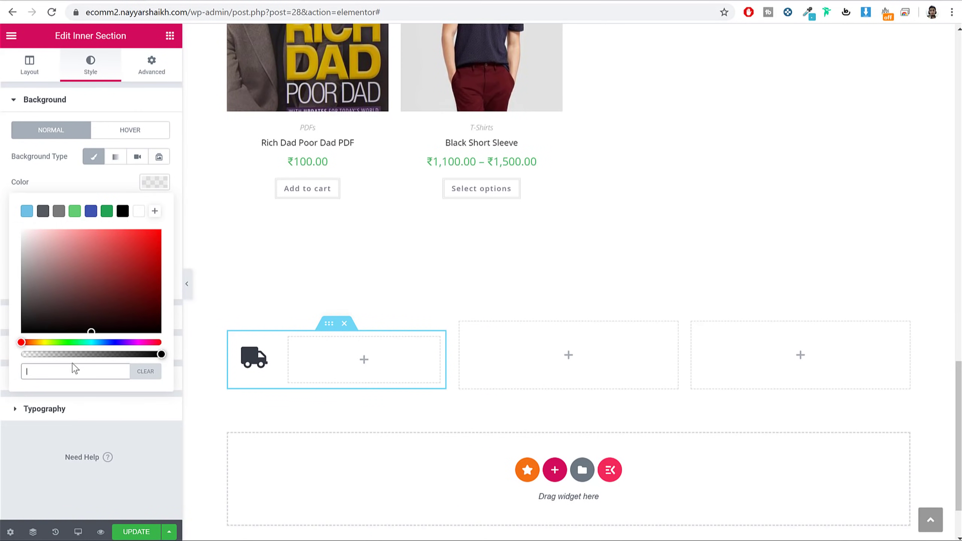
pyautogui.hotkey('ctrl', 'v')
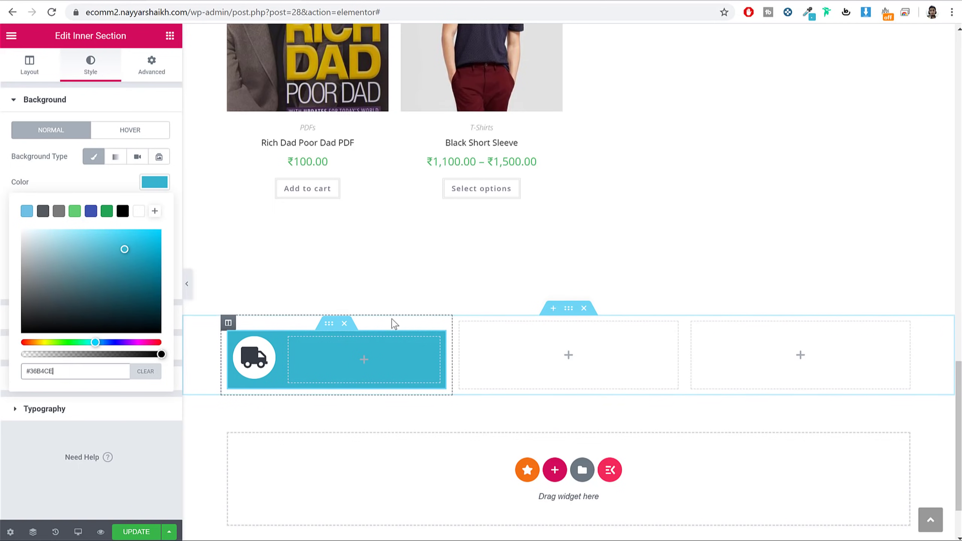
pyautogui.click(201, 54)
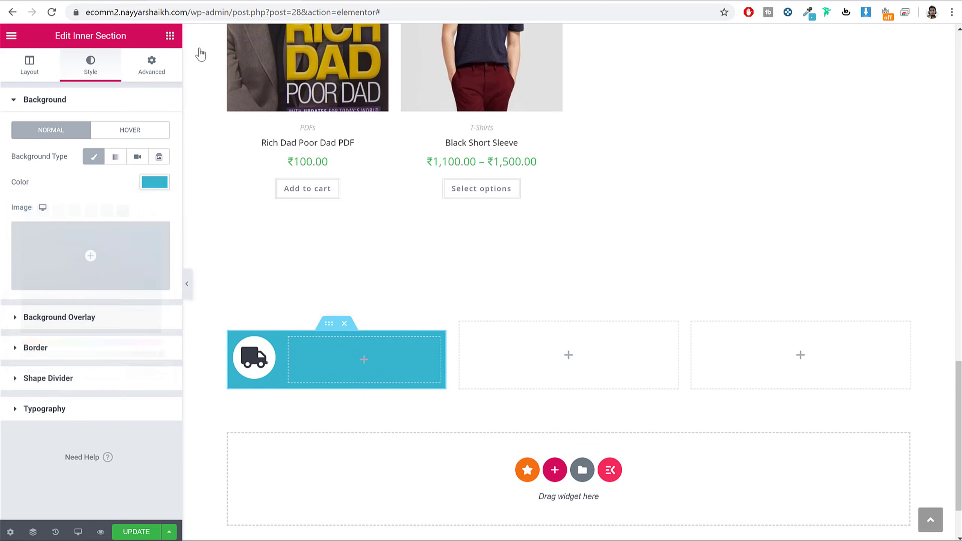
pyautogui.click(170, 35)
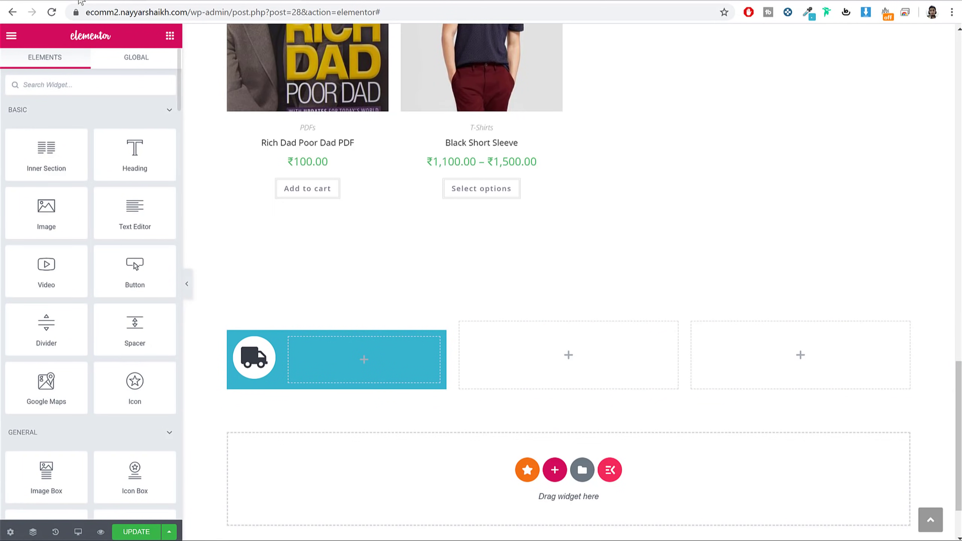
# Add a Heading widget titled 'Free Shipping', copied from the live site
pyautogui.moveTo(135, 150); pyautogui.dragTo(321, 353)
pyautogui.click(57, 1)
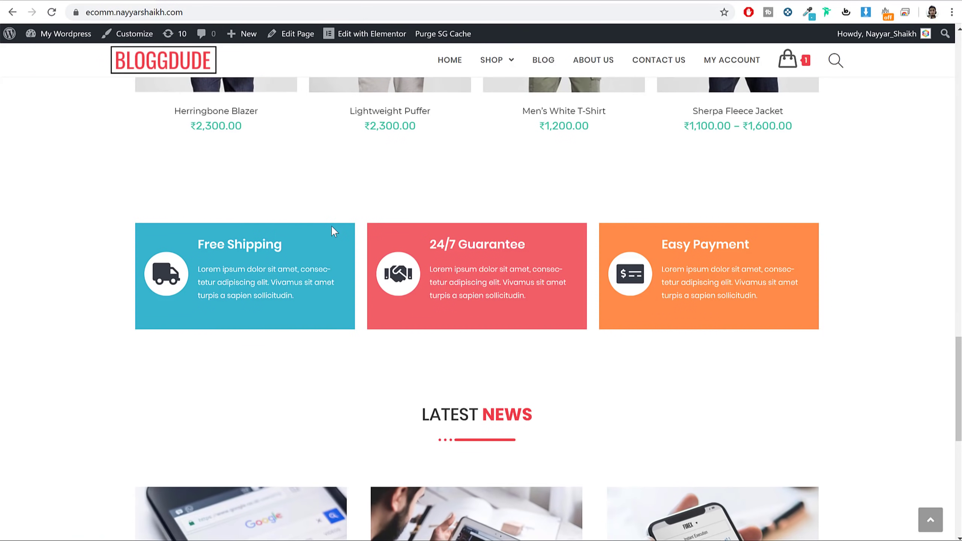
pyautogui.tripleClick(232, 238)
pyautogui.hotkey('ctrl', 'Tab')
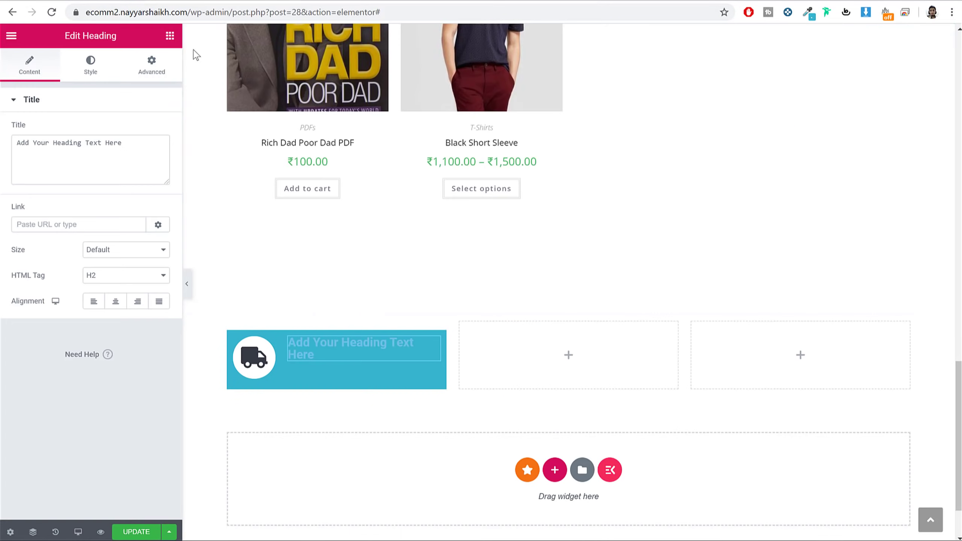
pyautogui.click(122, 144)
pyautogui.hotkey('ctrl', 'a')
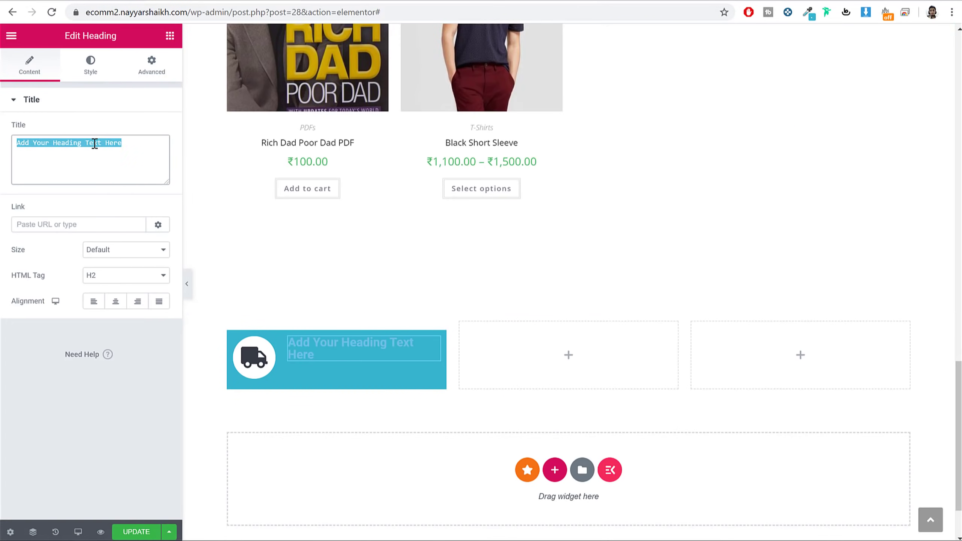
pyautogui.hotkey('ctrl', 'v')
# Style the Free Shipping heading white, in Poppins at size 20
pyautogui.click(90, 62)
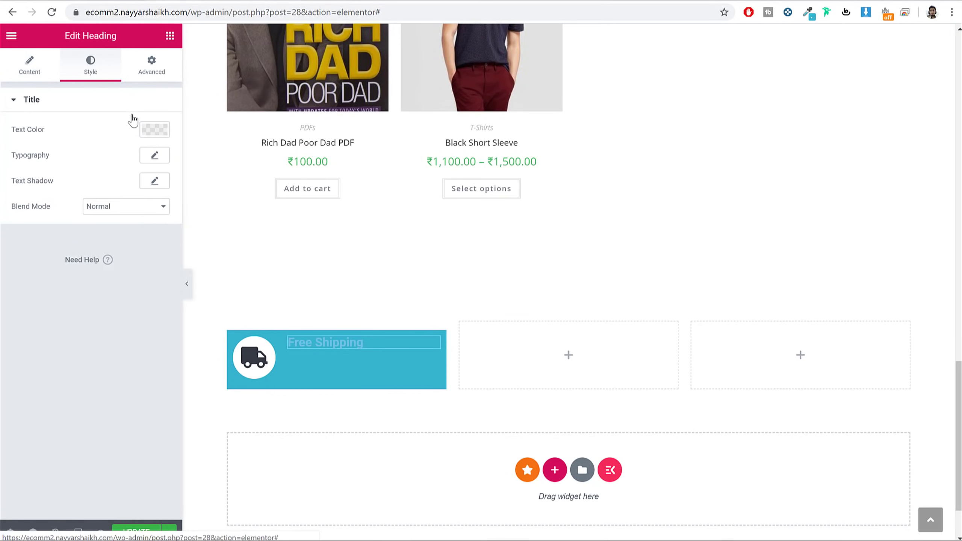
pyautogui.click(154, 130)
pyautogui.click(138, 159)
pyautogui.click(154, 131)
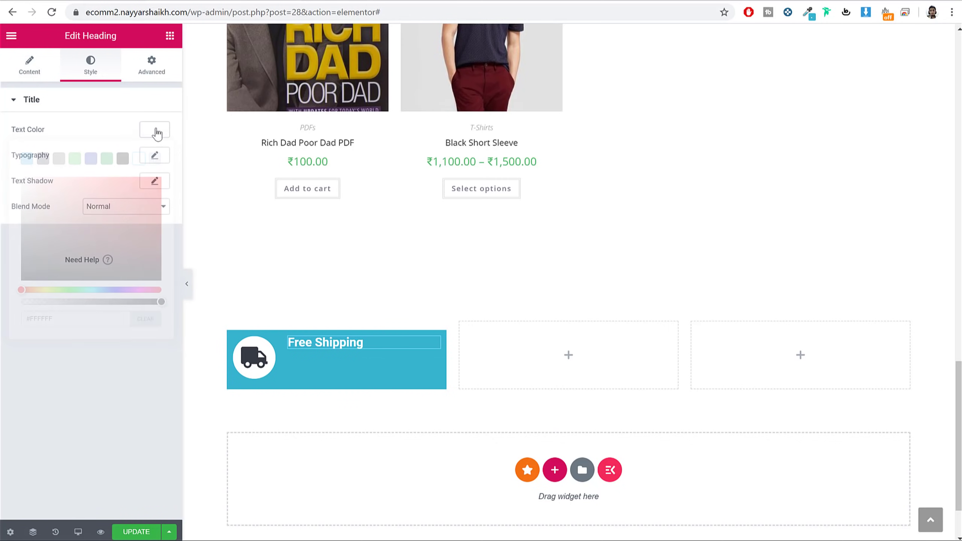
pyautogui.click(155, 155)
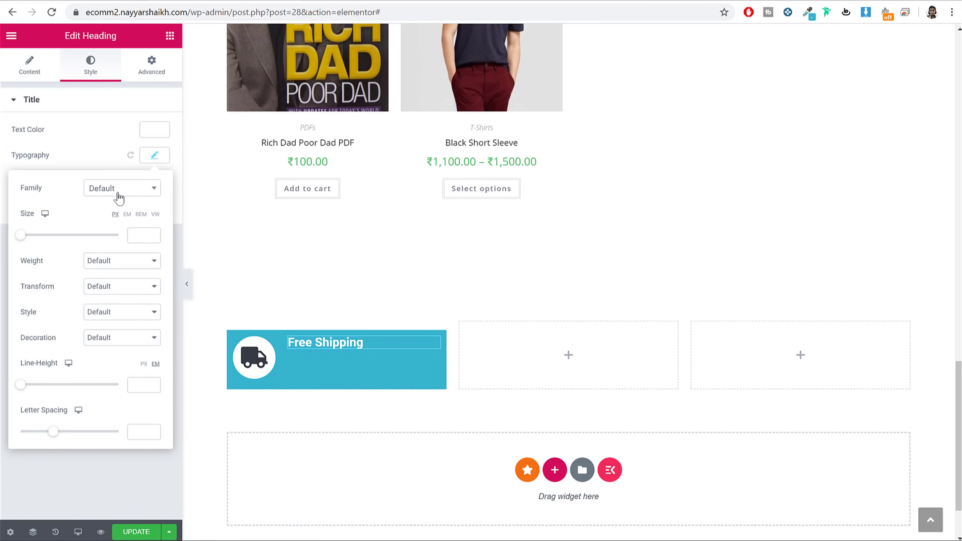
pyautogui.click(119, 189)
pyautogui.write('popp')
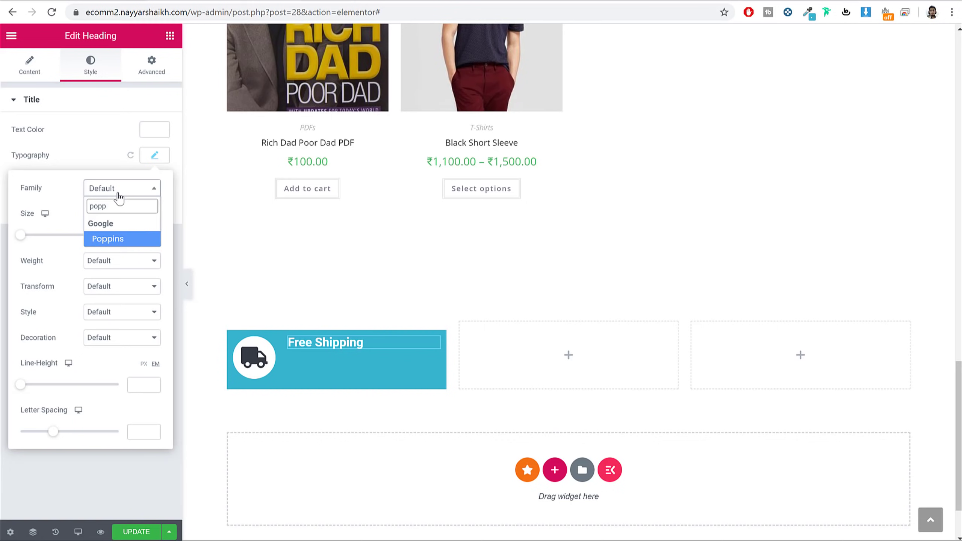
pyautogui.press('Return')
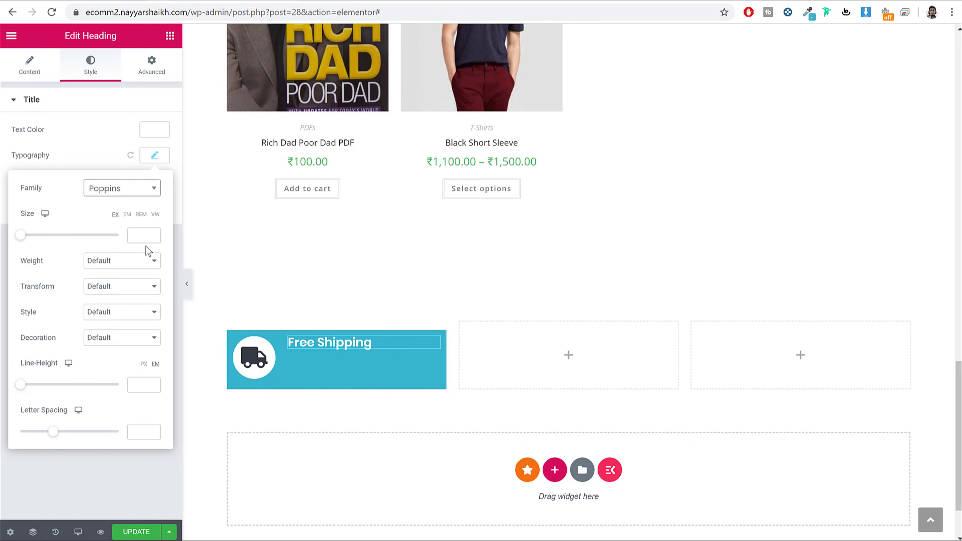
pyautogui.click(144, 234)
pyautogui.write('20')
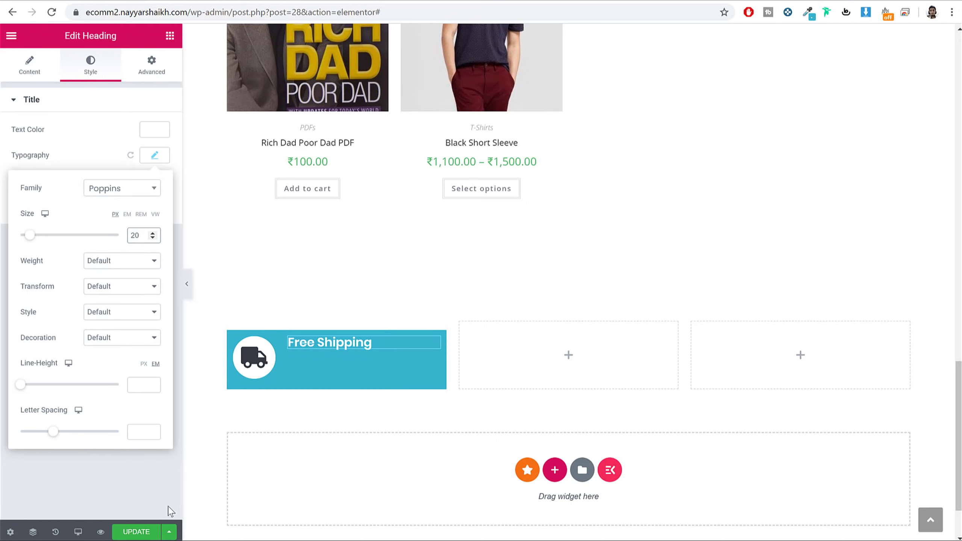
pyautogui.click(151, 537)
# Look at the paragraph under Free Shipping on the live site for reference
pyautogui.click(100, 1)
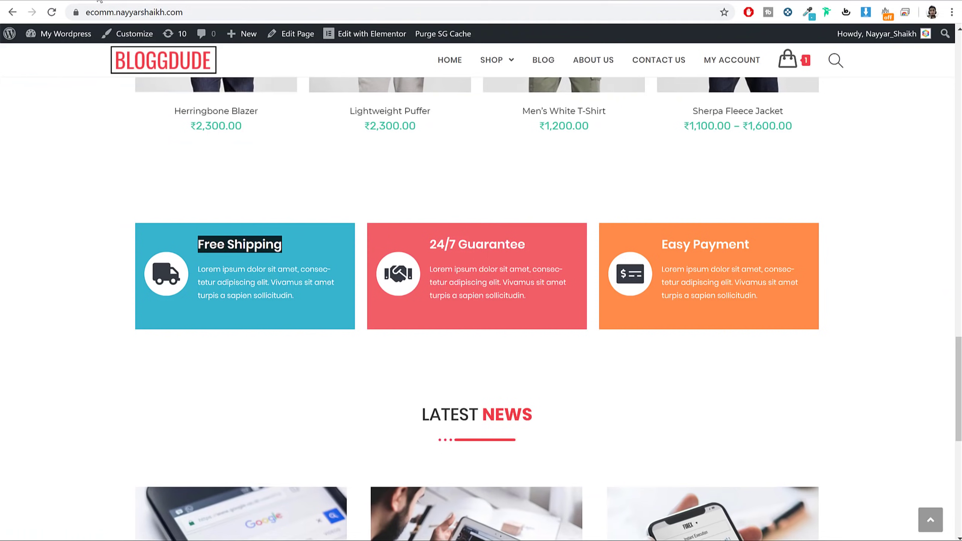
pyautogui.tripleClick(228, 279)
pyautogui.click(294, 297)
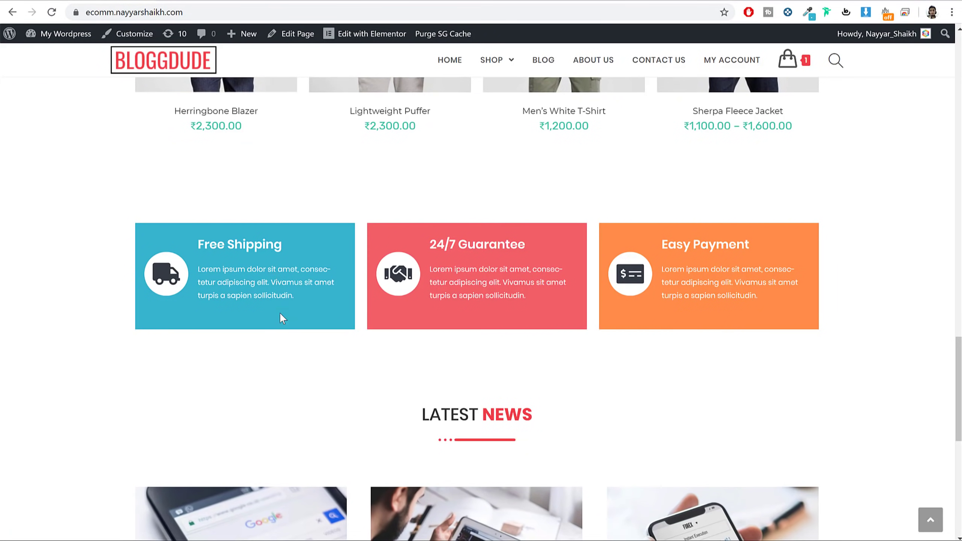
pyautogui.click(238, 1)
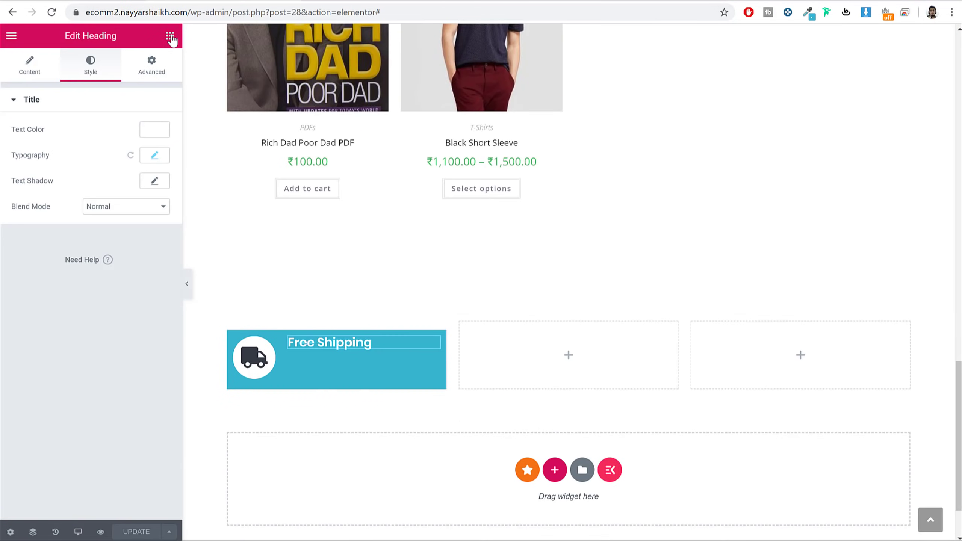
pyautogui.click(170, 35)
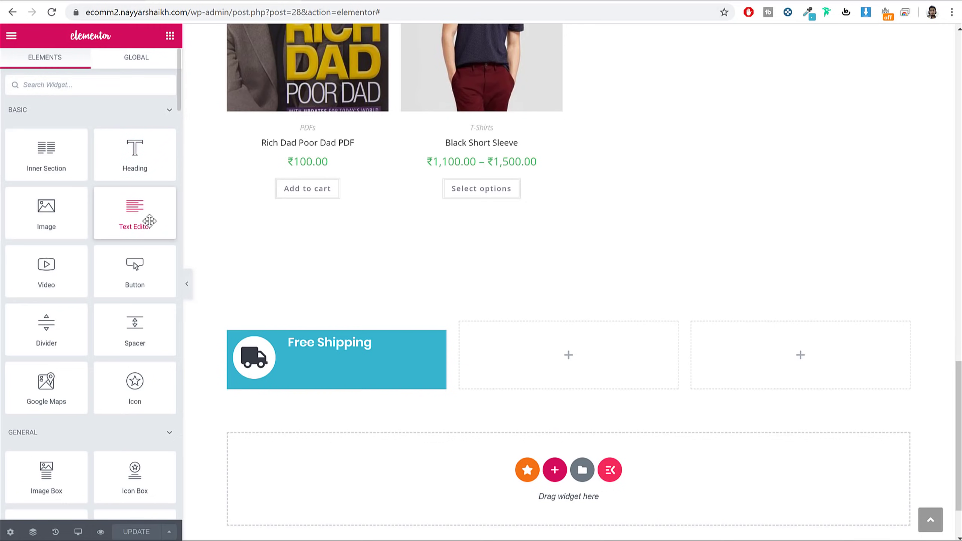
# Add a Text Editor under the heading with the pasted paragraph in white
pyautogui.moveTo(139, 205); pyautogui.dragTo(336, 351)
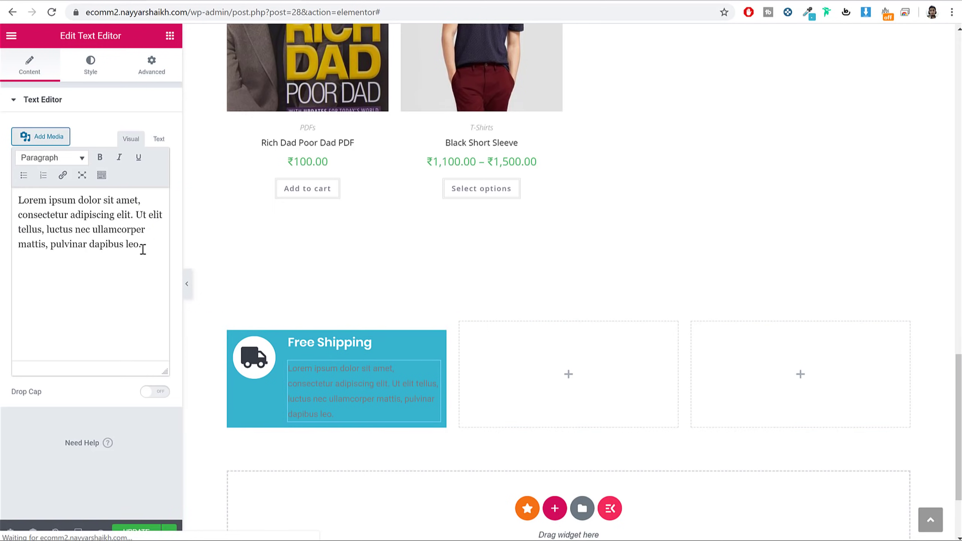
pyautogui.moveTo(146, 250); pyautogui.dragTo(18, 200)
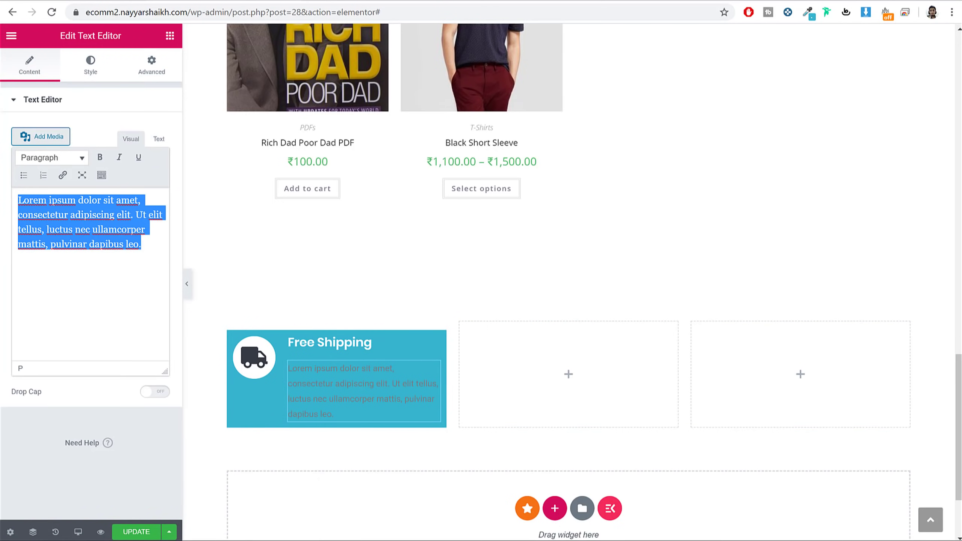
pyautogui.hotkey('ctrl', 'v')
pyautogui.click(91, 63)
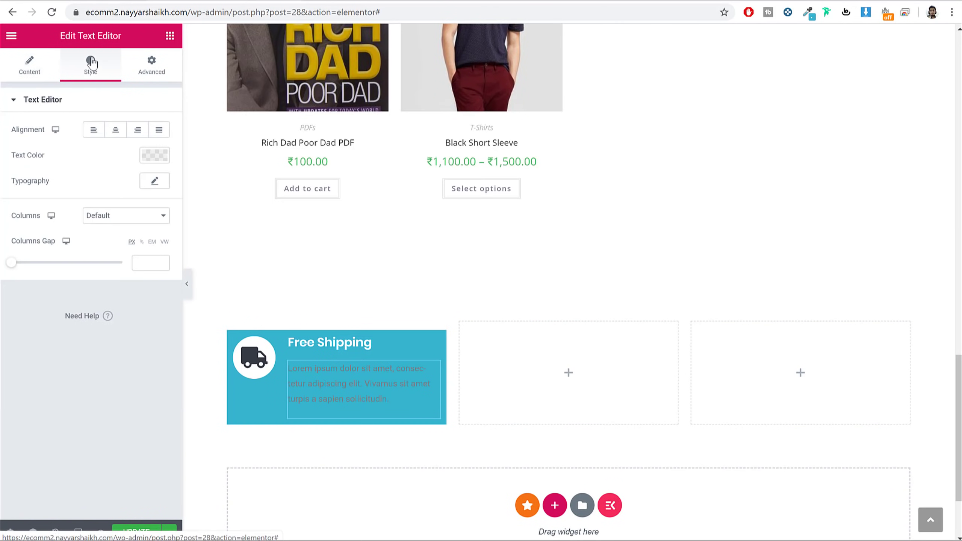
pyautogui.click(161, 158)
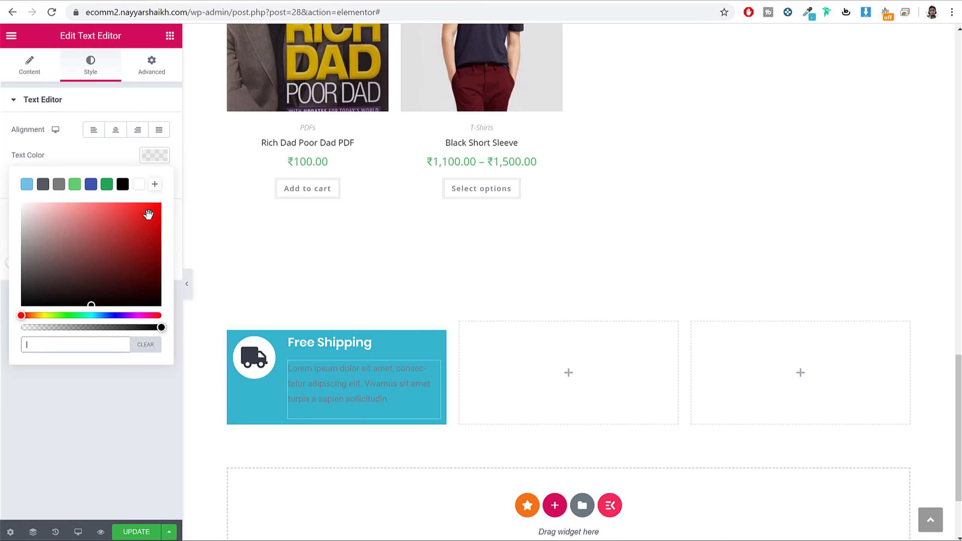
pyautogui.click(139, 185)
pyautogui.click(156, 154)
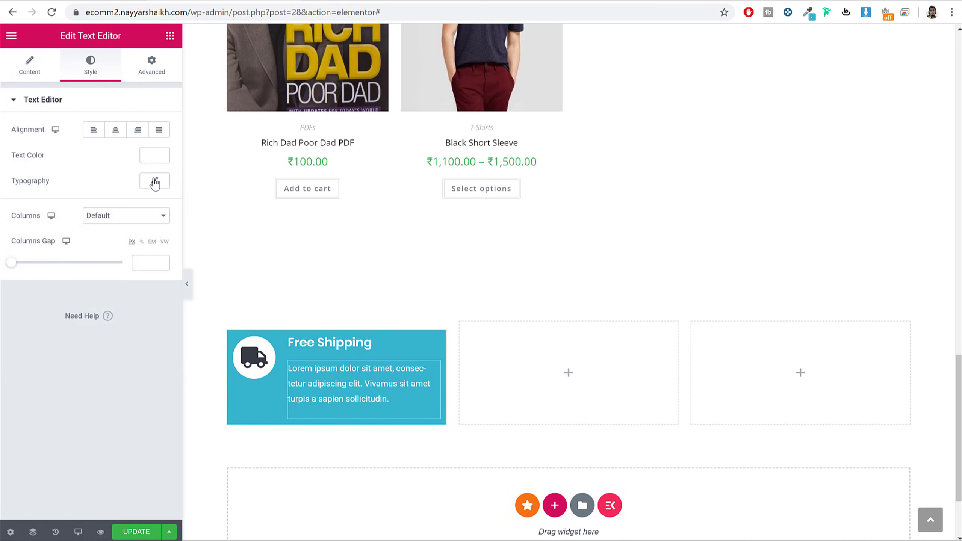
# Set the paragraph's typography to Poppins at 12px
pyautogui.click(155, 182)
pyautogui.click(131, 215)
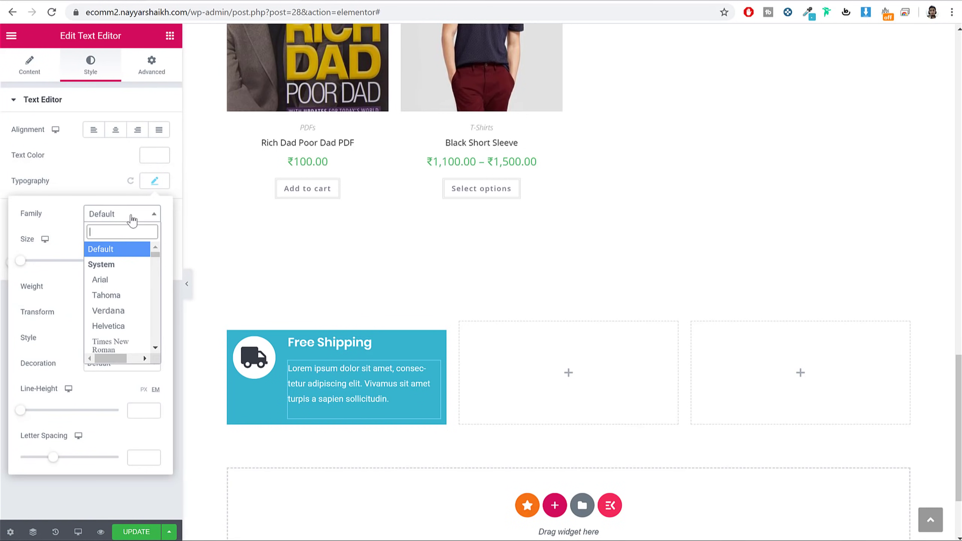
pyautogui.write('popp')
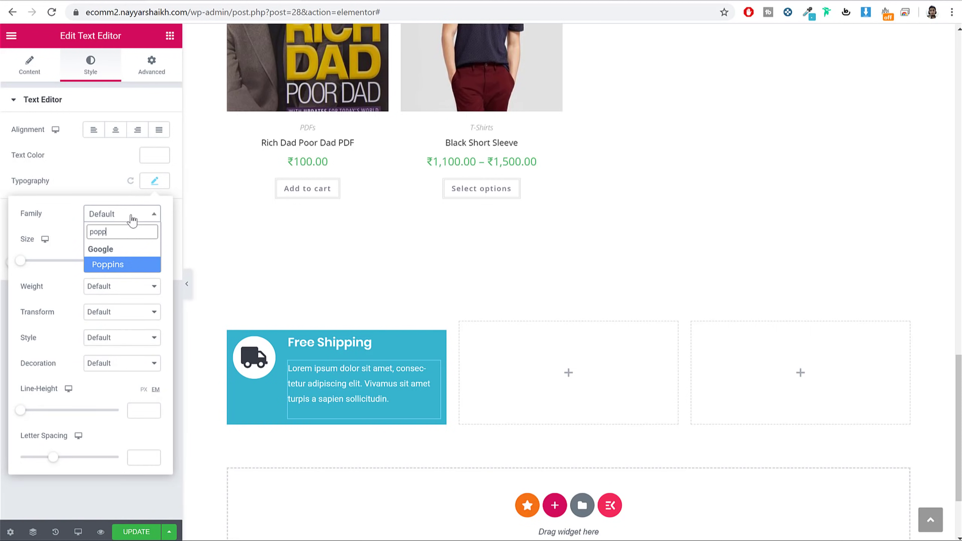
pyautogui.press('Return')
pyautogui.click(146, 264)
pyautogui.write('12')
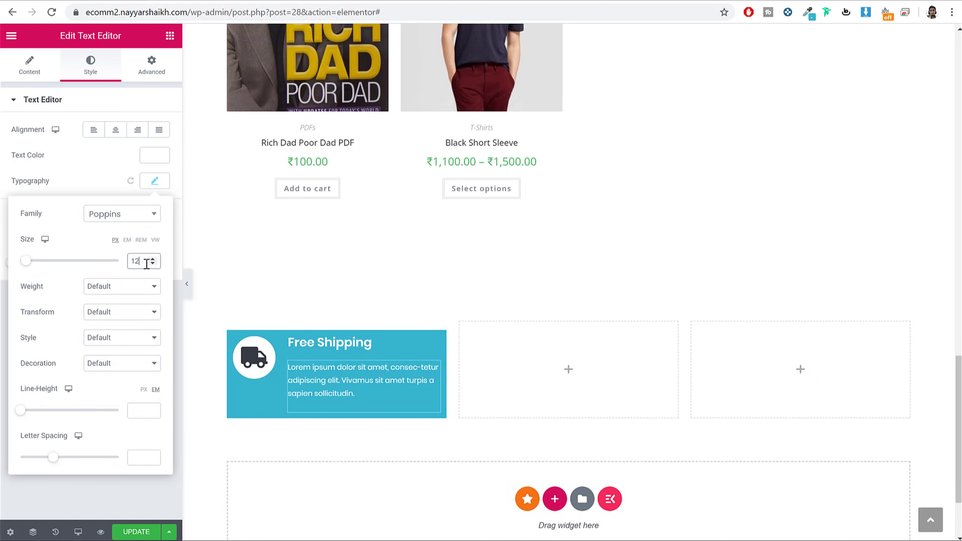
# Save the page, preview it, and select the Free Shipping inner section
pyautogui.click(132, 533)
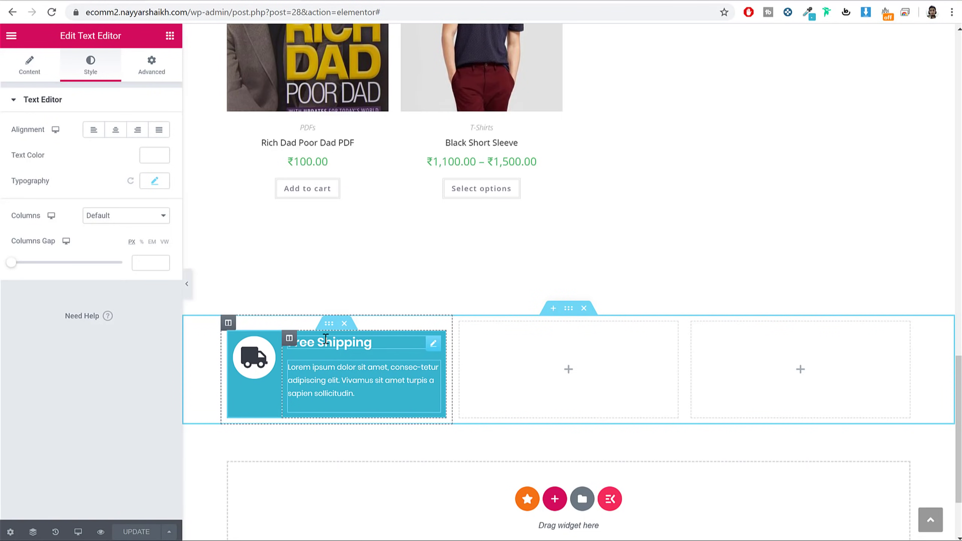
pyautogui.click(188, 283)
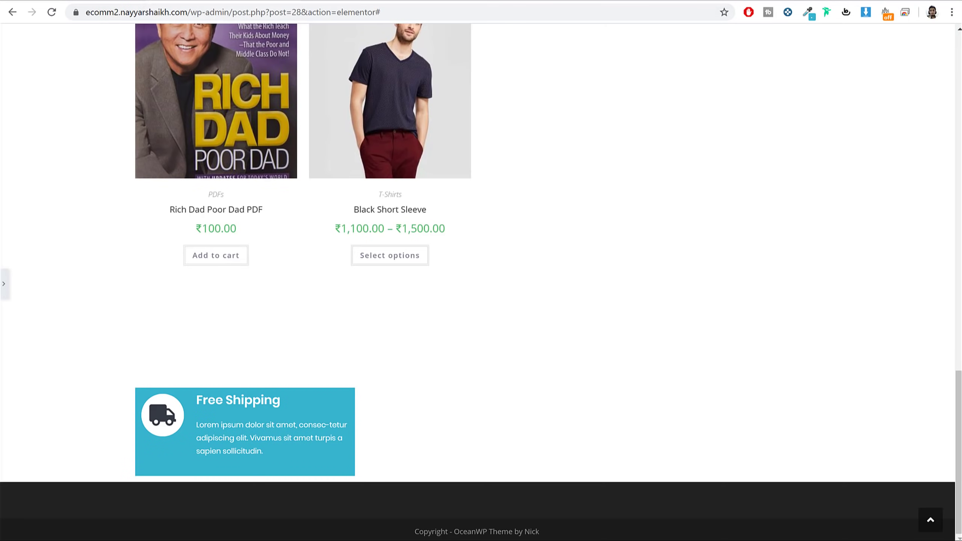
pyautogui.click(4, 283)
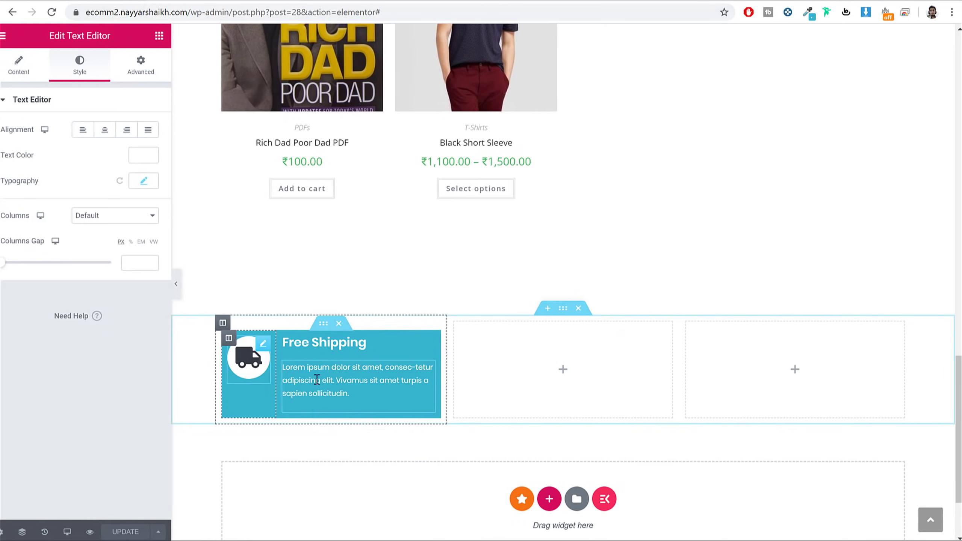
pyautogui.click(328, 322)
# Set the inner section's vertical alignment to Middle
pyautogui.click(42, 73)
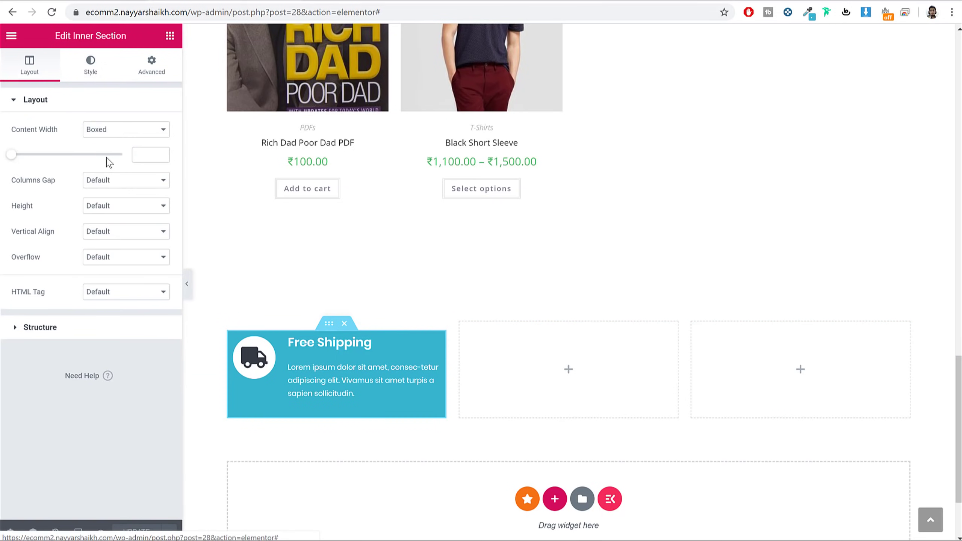
pyautogui.click(121, 233)
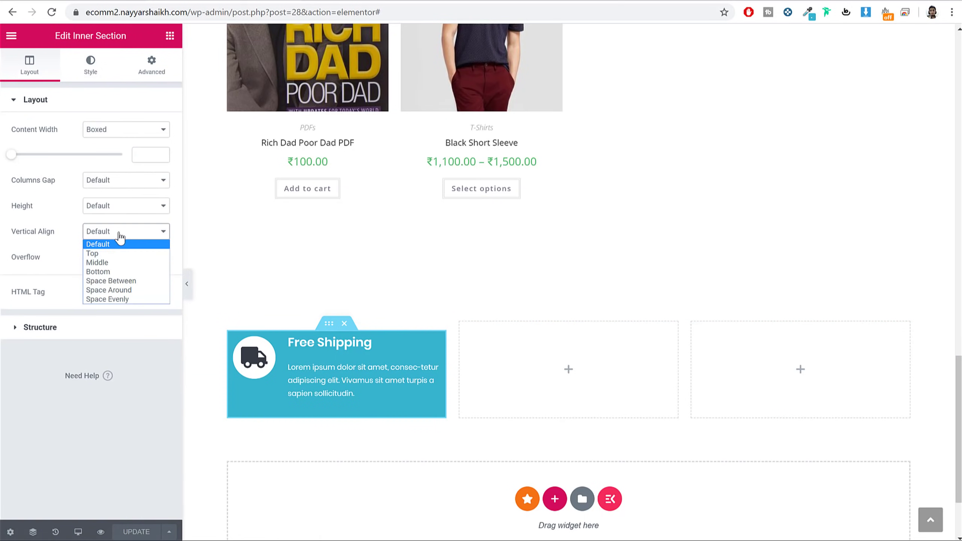
pyautogui.click(121, 270)
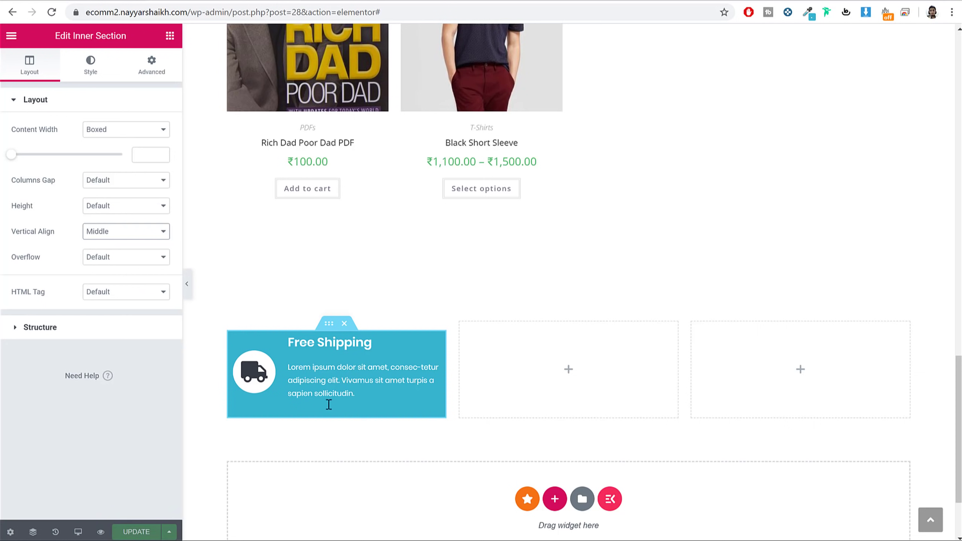
# Set the section padding to 15px top and bottom, 5px left and right
pyautogui.click(151, 64)
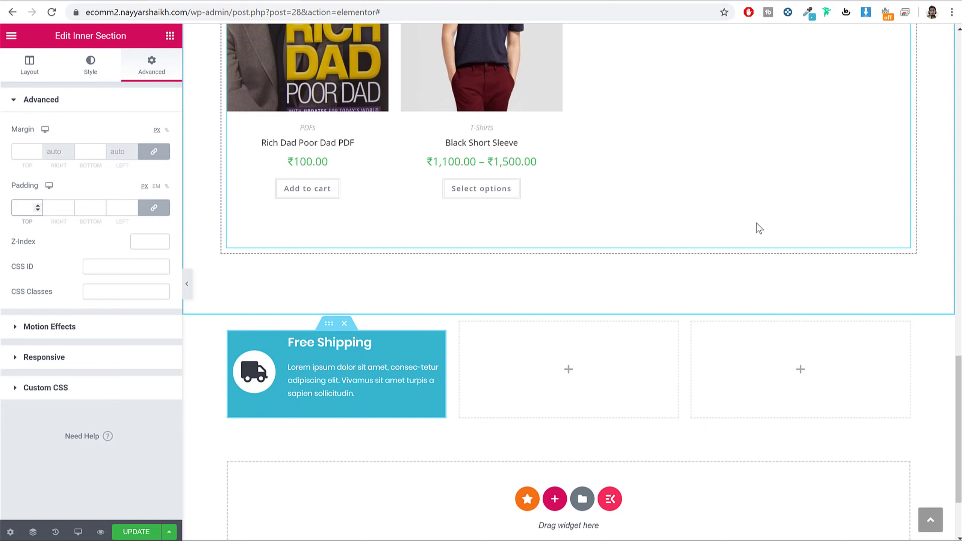
pyautogui.write('15')
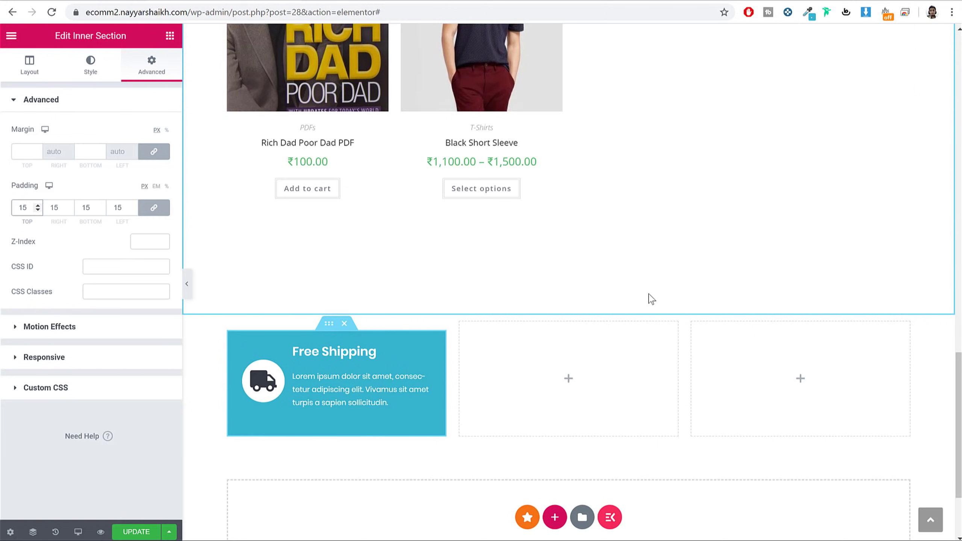
pyautogui.click(187, 284)
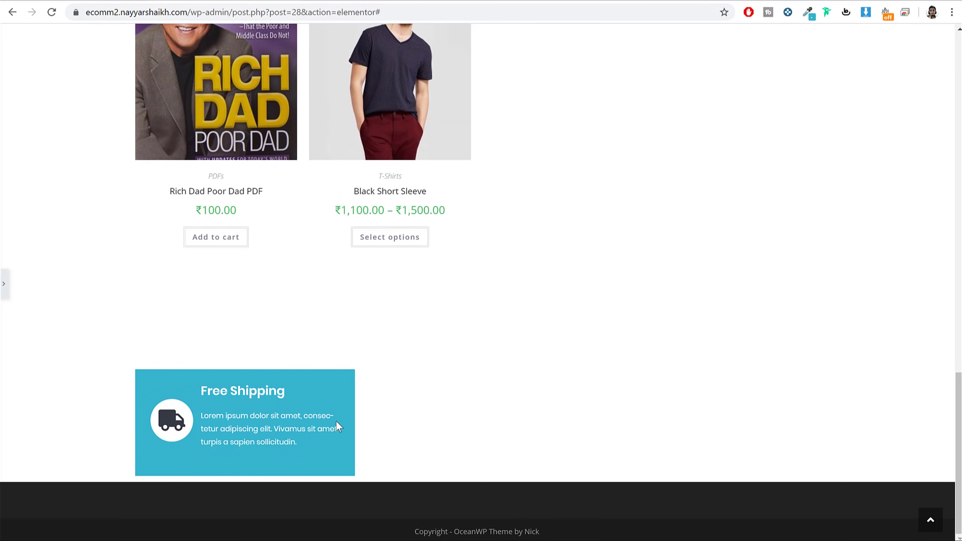
pyautogui.click(4, 283)
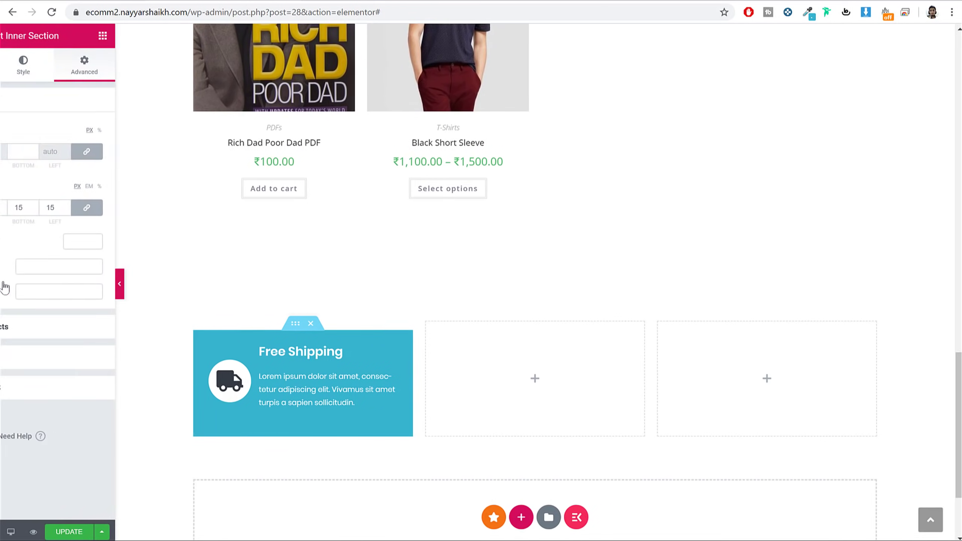
pyautogui.click(153, 207)
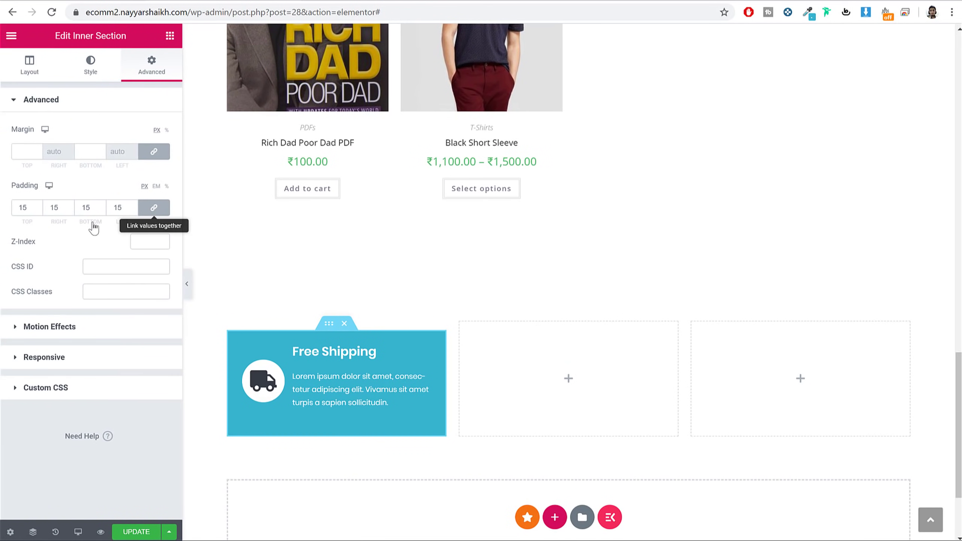
pyautogui.click(58, 211)
pyautogui.press('Up')
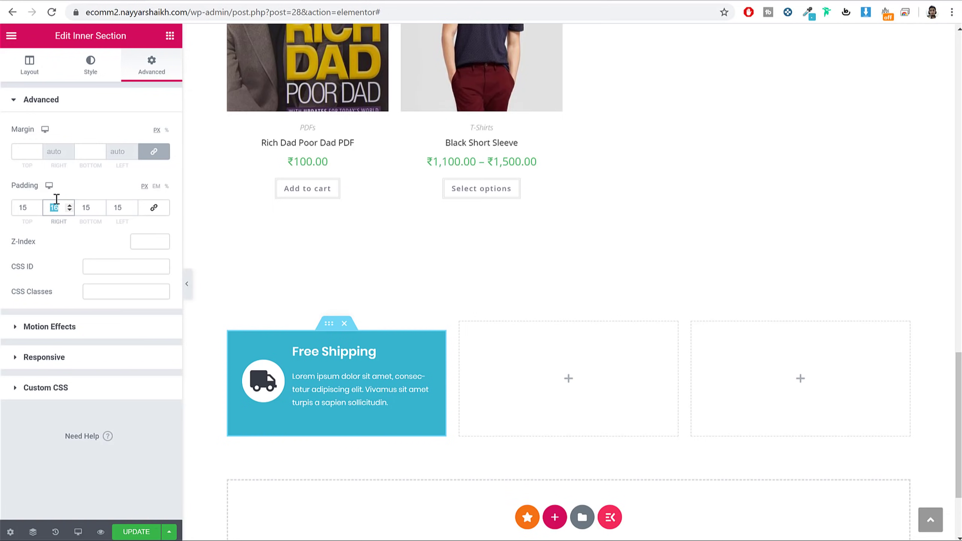
pyautogui.click(187, 284)
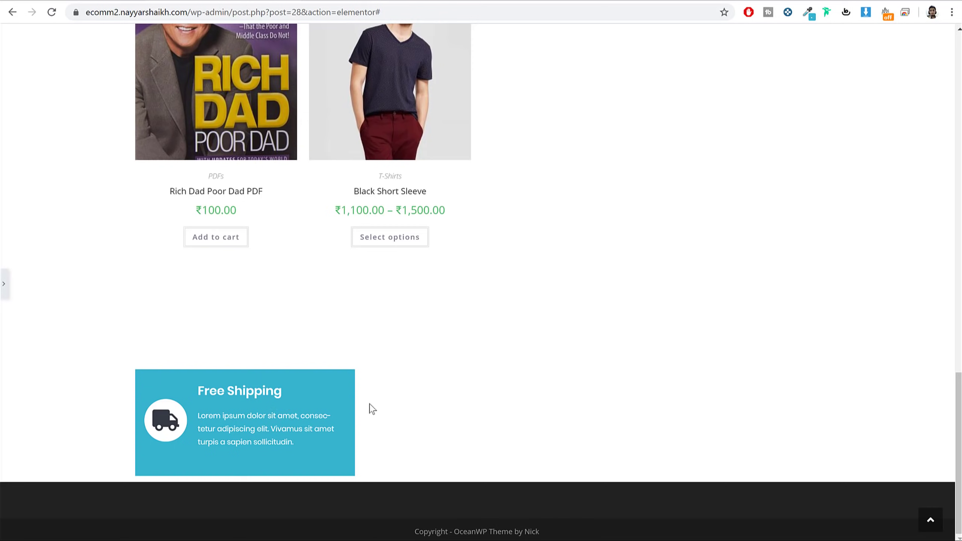
pyautogui.click(4, 284)
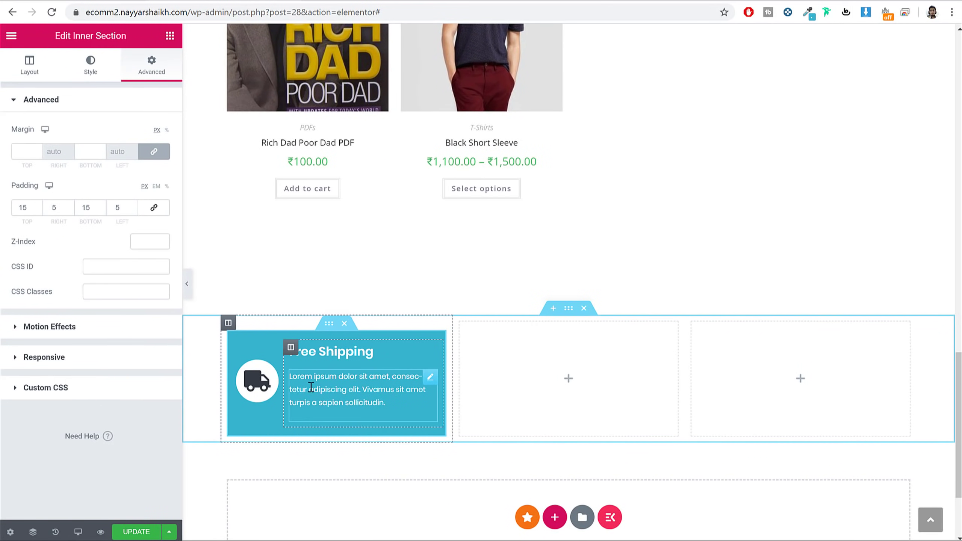
# Copy the Free Shipping inner section and paste it into the middle and right columns
pyautogui.rightClick(330, 325)
pyautogui.click(366, 375)
pyautogui.rightClick(513, 356)
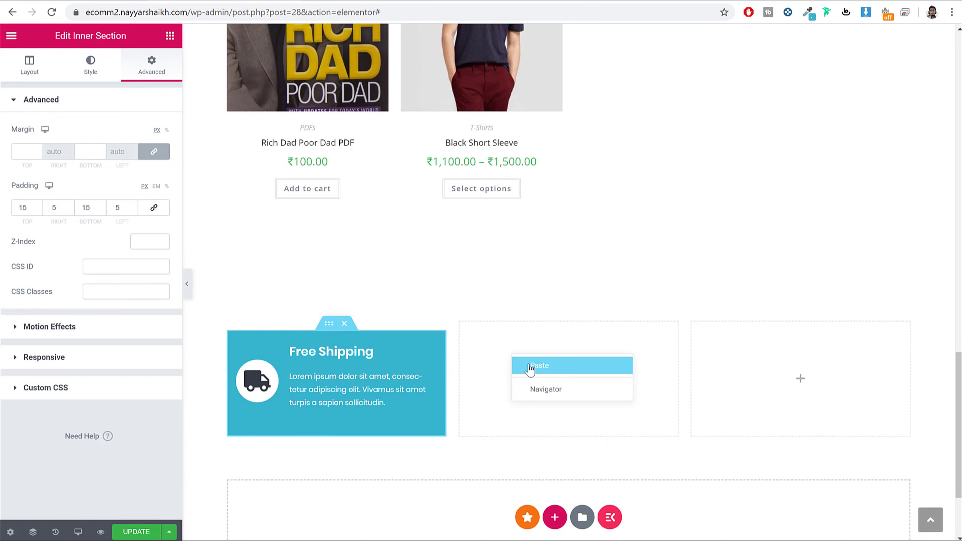
pyautogui.rightClick(785, 370)
pyautogui.click(807, 379)
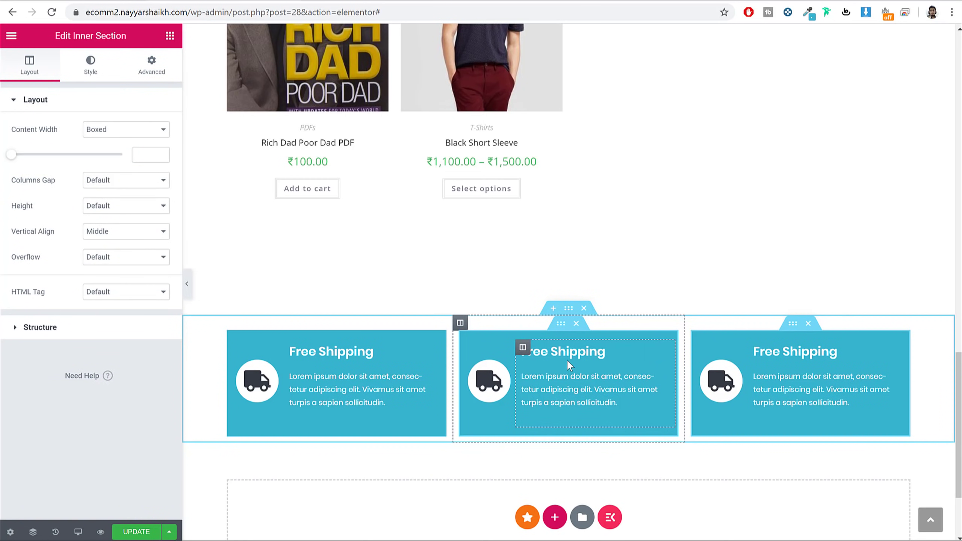
pyautogui.click(489, 381)
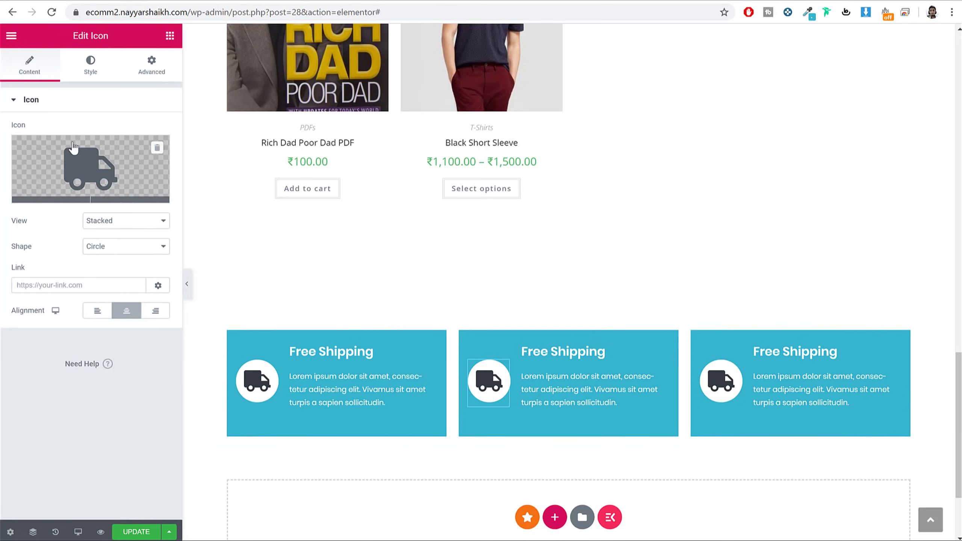
# Replace the middle box's truck icon with the handshake icon, found by searching 'hand'
pyautogui.click(89, 160)
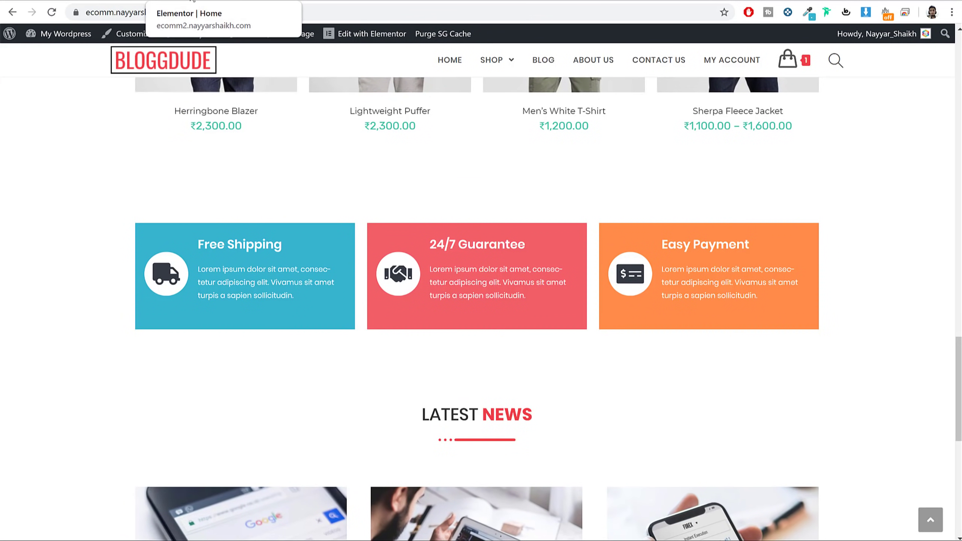
pyautogui.click(192, 0)
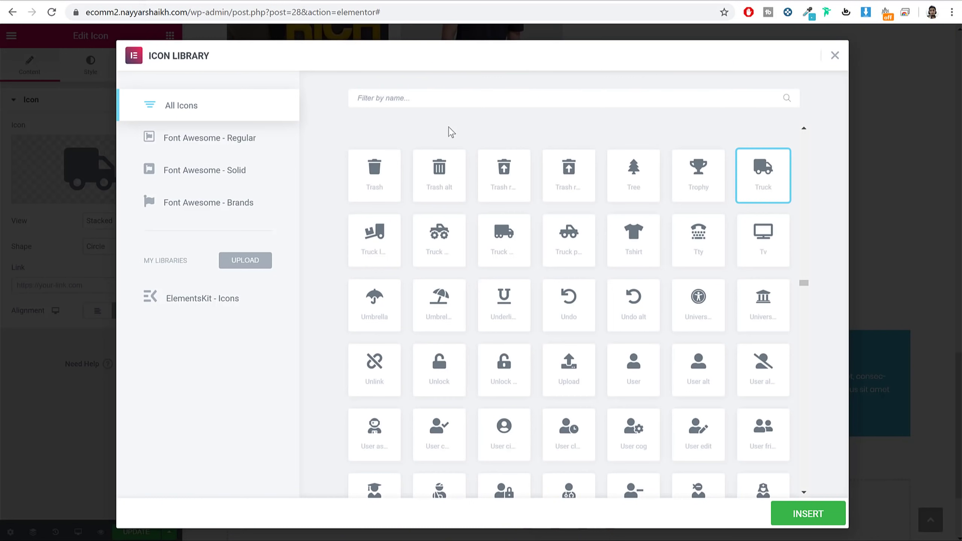
pyautogui.click(464, 101)
pyautogui.write('hand')
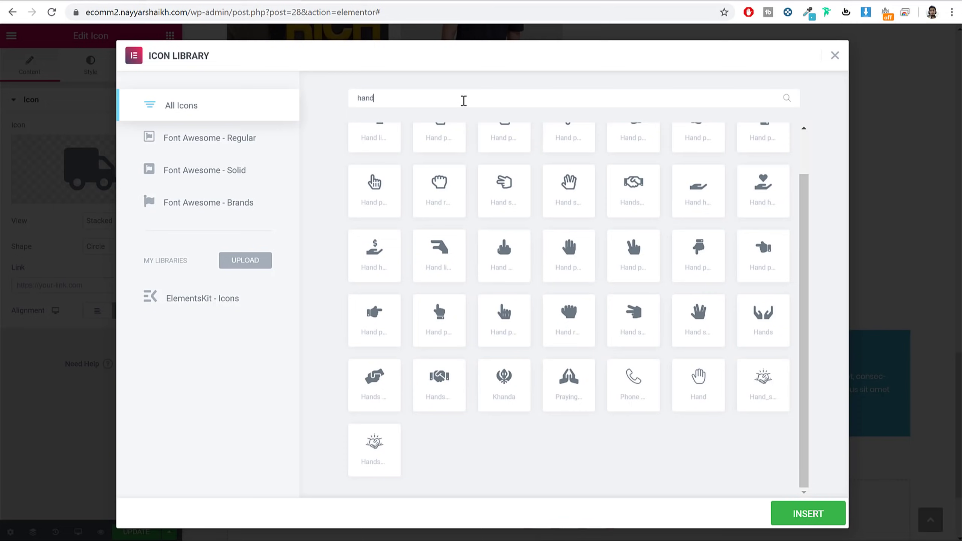
pyautogui.scroll(2, 655, 333)
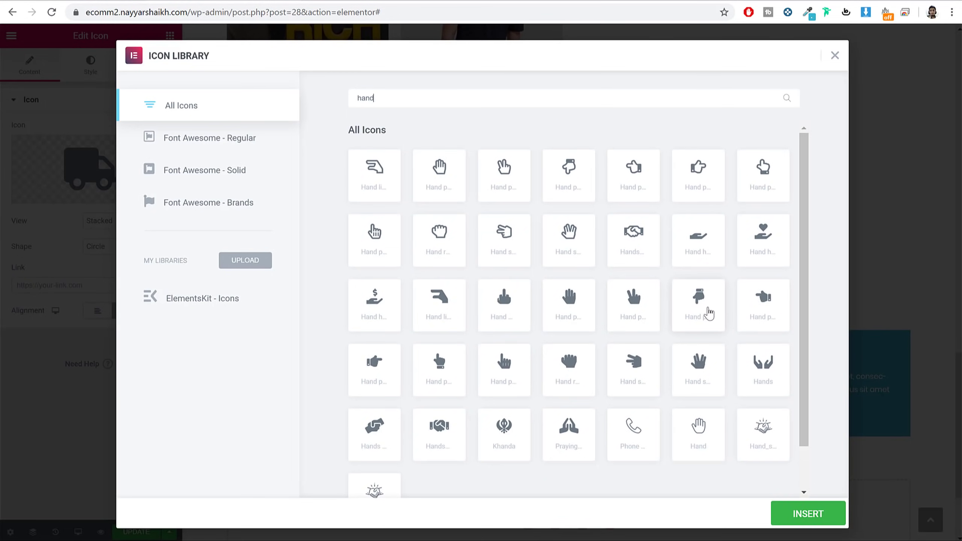
pyautogui.scroll(-2, 597, 366)
pyautogui.click(444, 377)
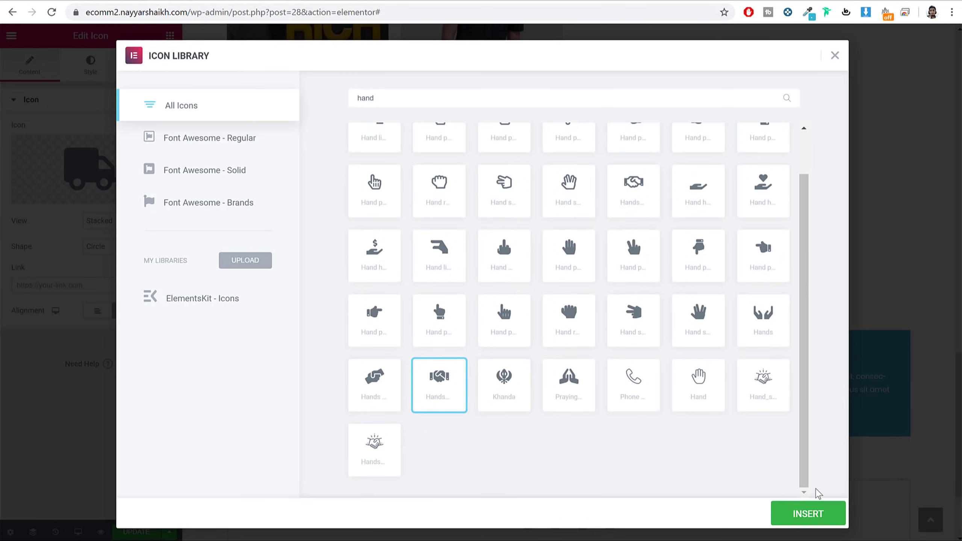
pyautogui.click(811, 514)
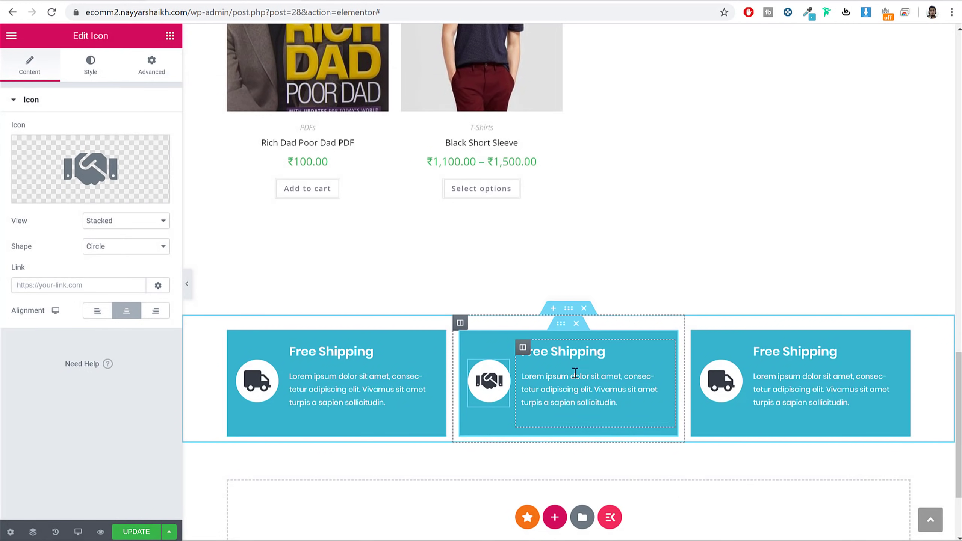
# Change the middle box's heading title from Free Shipping to 24/7 Guarantee
pyautogui.click(577, 352)
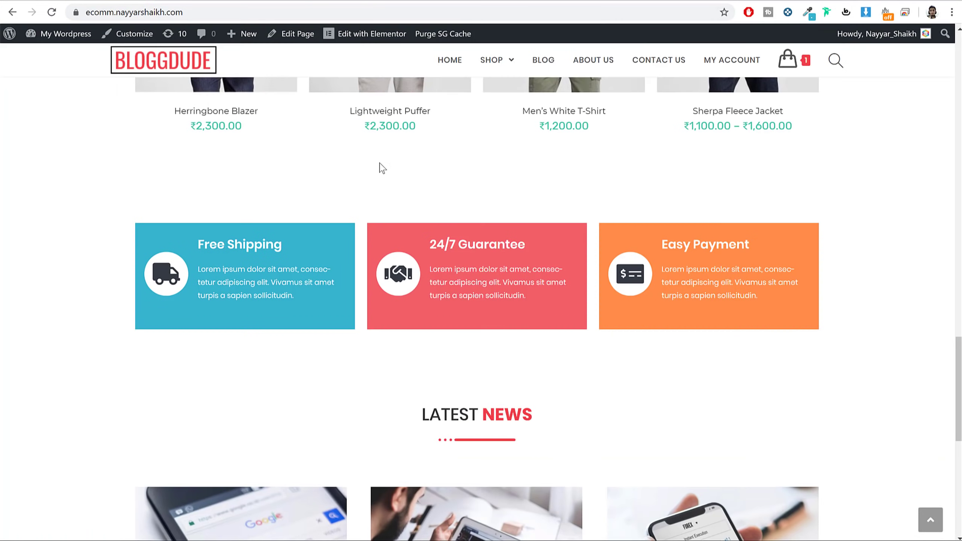
pyautogui.tripleClick(480, 237)
pyautogui.click(265, 1)
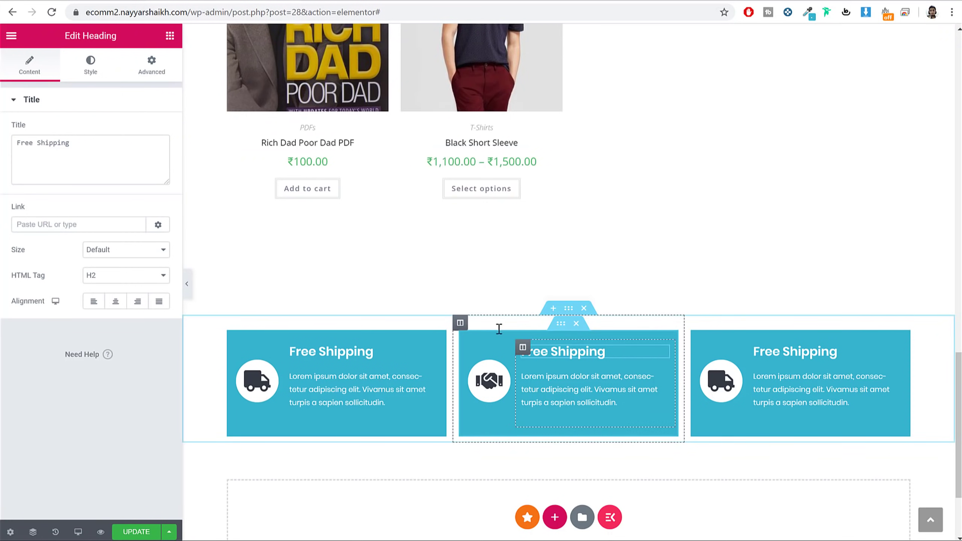
pyautogui.click(57, 163)
pyautogui.hotkey('ctrl', 'a')
pyautogui.hotkey('ctrl', 'v')
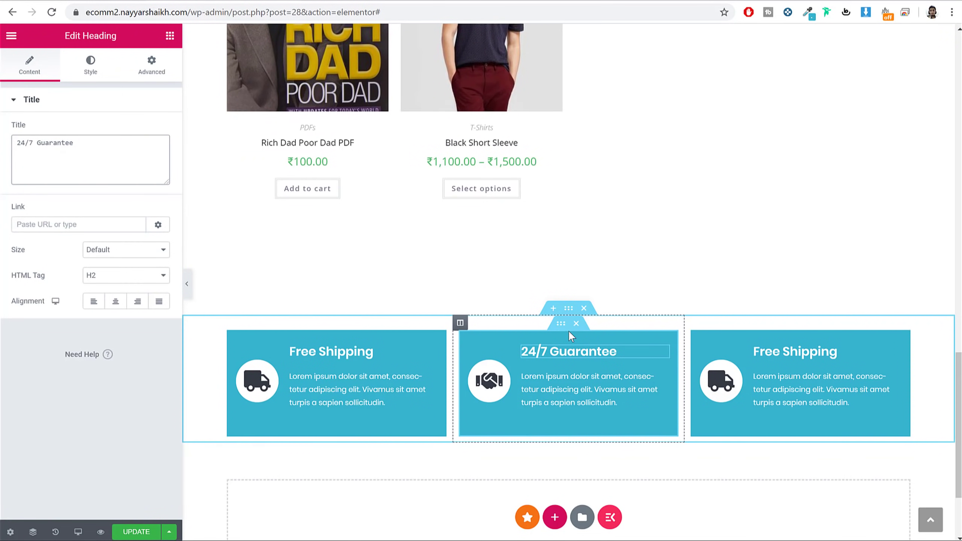
pyautogui.click(563, 324)
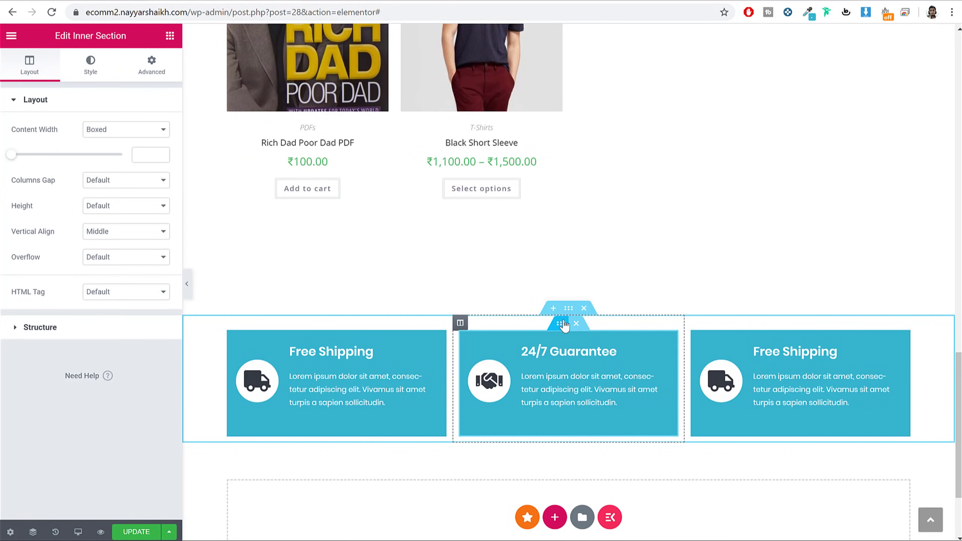
# Set the middle section's background to #F25F68, sampled from the live site, and update the page
pyautogui.click(79, 66)
pyautogui.click(155, 182)
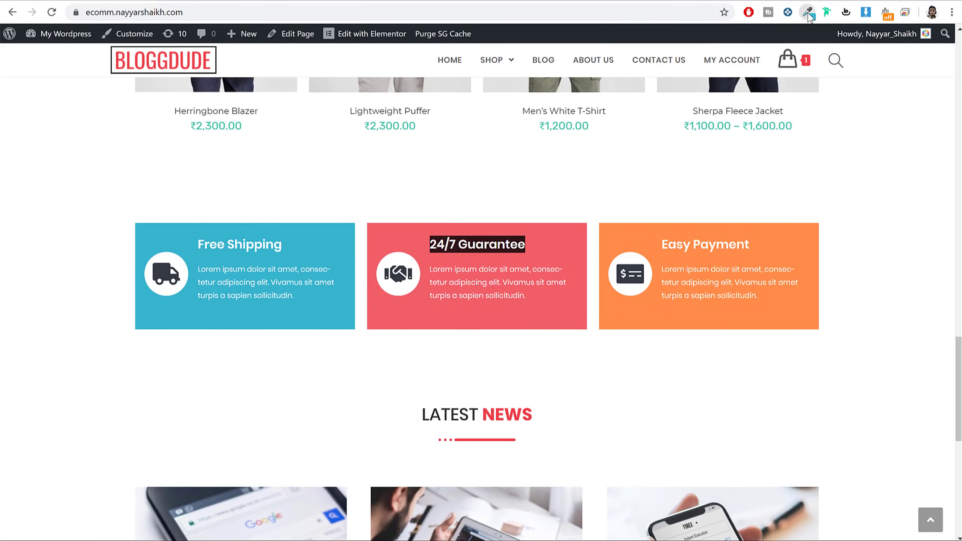
pyautogui.click(808, 12)
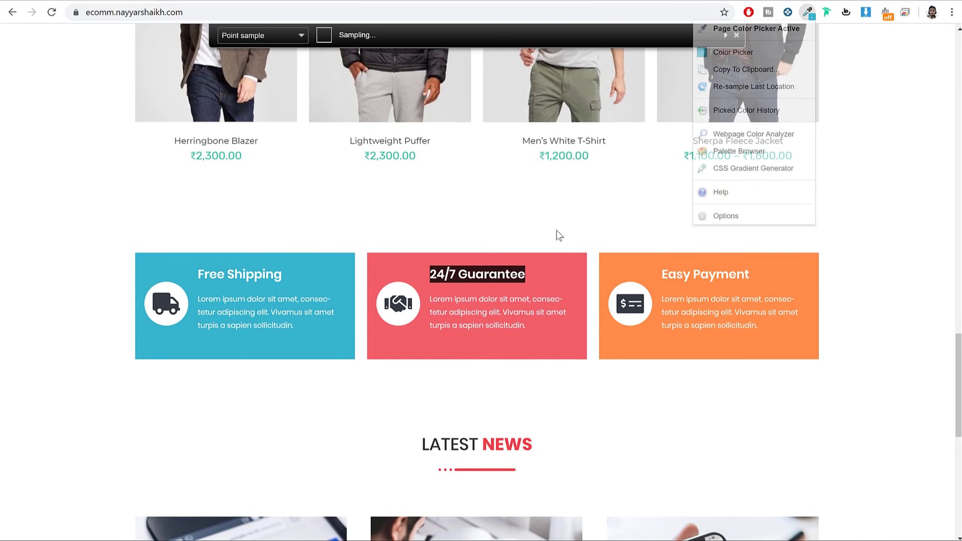
pyautogui.click(552, 270)
pyautogui.click(552, 270)
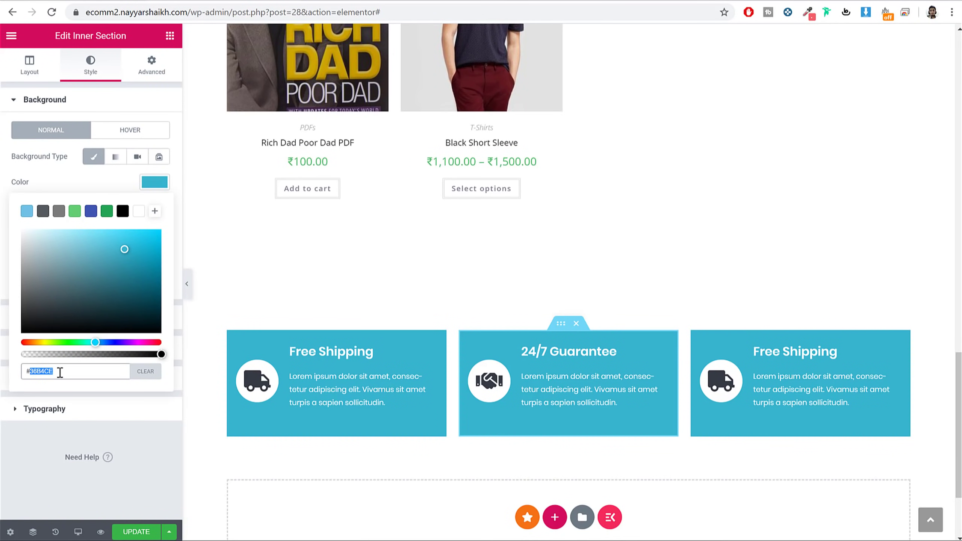
pyautogui.hotkey('ctrl', 'v')
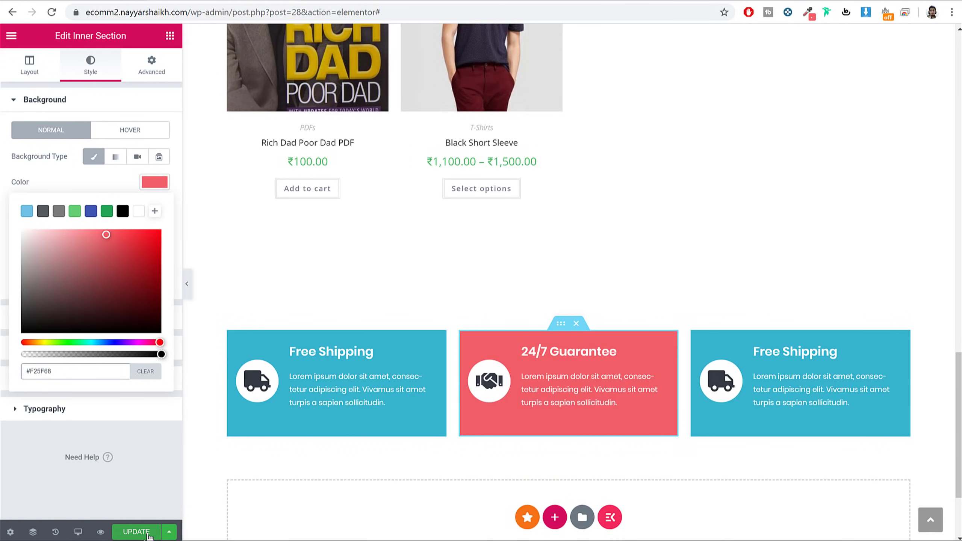
pyautogui.click(148, 533)
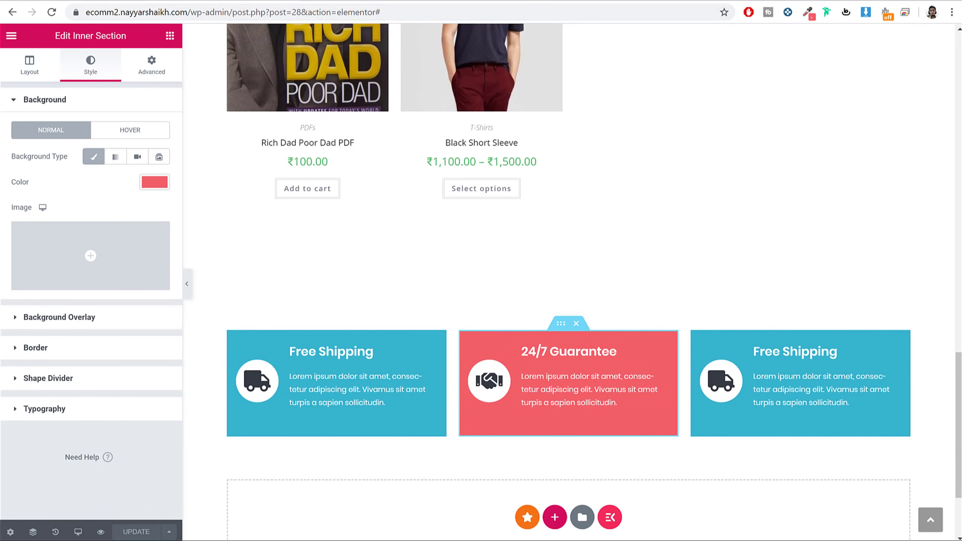
pyautogui.click(72, 1)
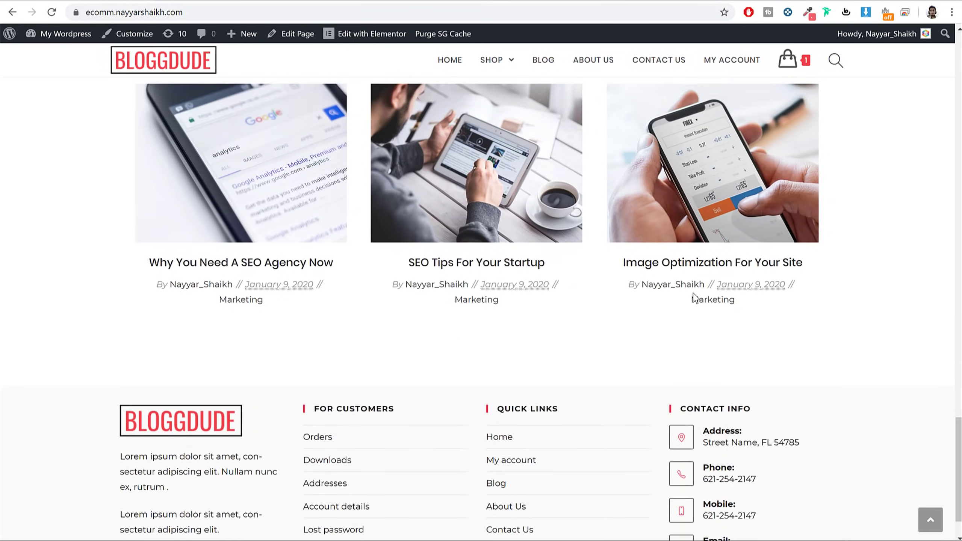
# Paste a copy of the Featured Categories section into the empty section and remove its category images
pyautogui.click(253, 4)
pyautogui.scroll(10, 633, 251)
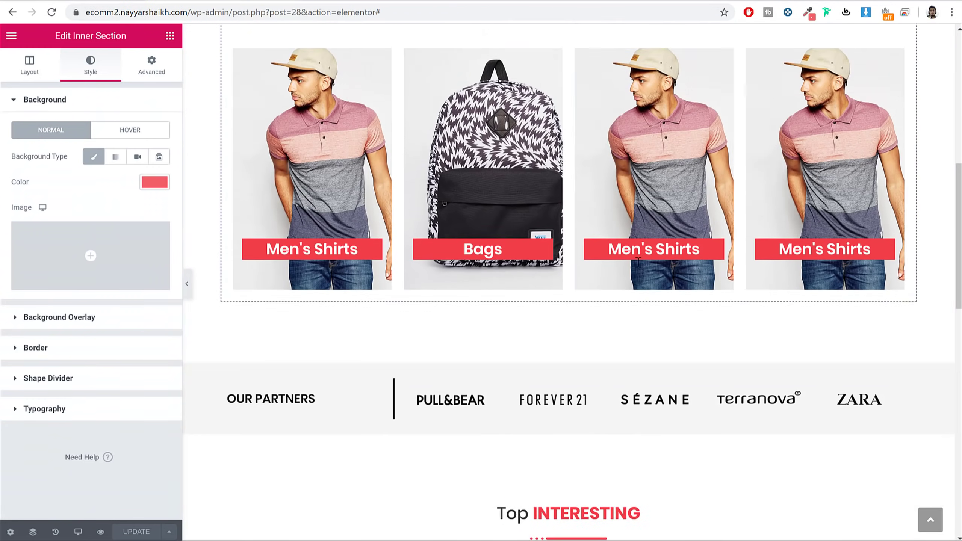
pyautogui.scroll(3, 639, 267)
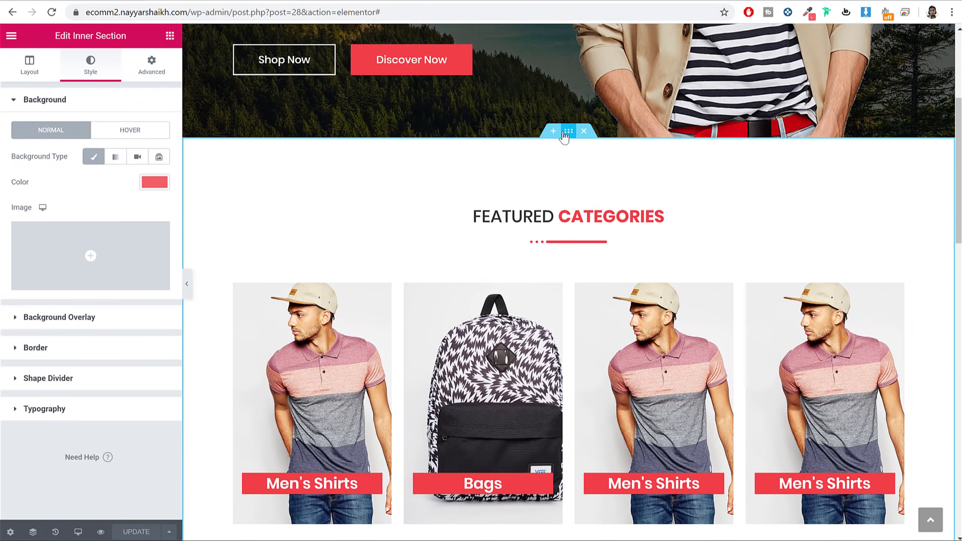
pyautogui.rightClick(565, 133)
pyautogui.click(589, 185)
pyautogui.scroll(-15, 623, 303)
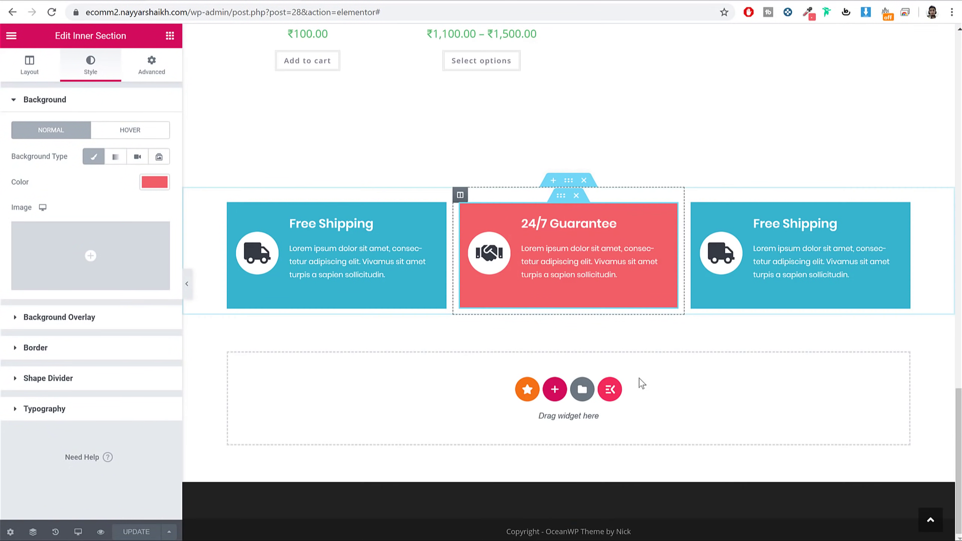
pyautogui.rightClick(644, 392)
pyautogui.click(655, 402)
pyautogui.scroll(-3, 633, 348)
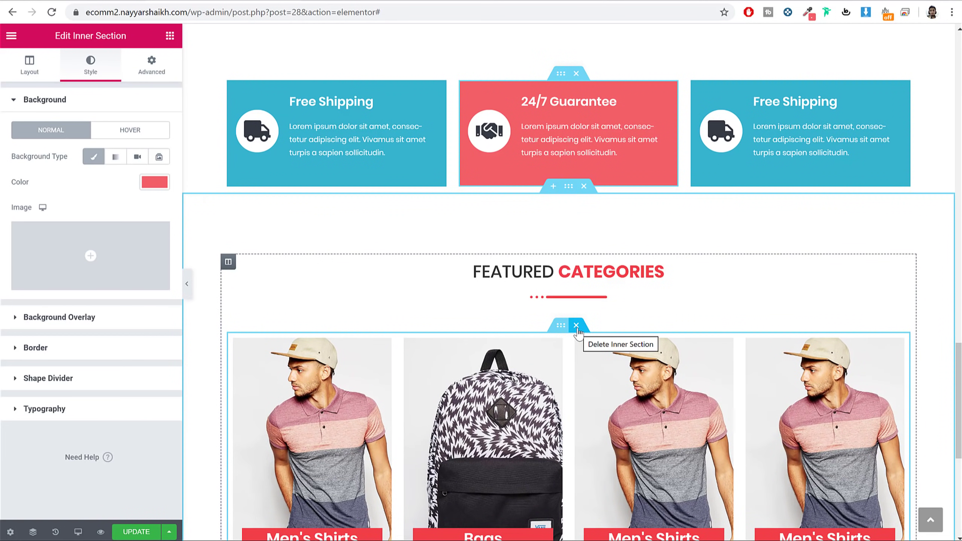
pyautogui.click(577, 326)
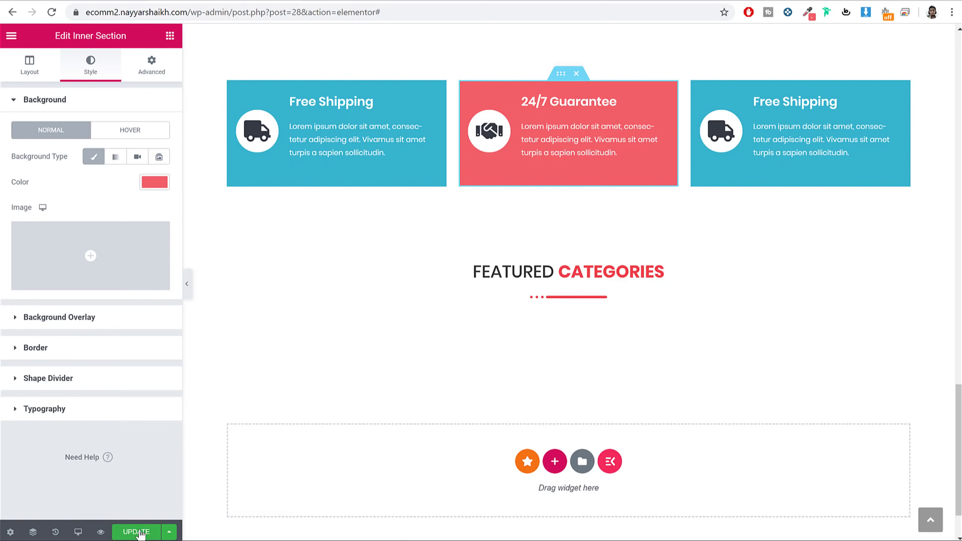
# Save the page and go to the WordPress Posts list
pyautogui.hotkey('ctrl', 's')
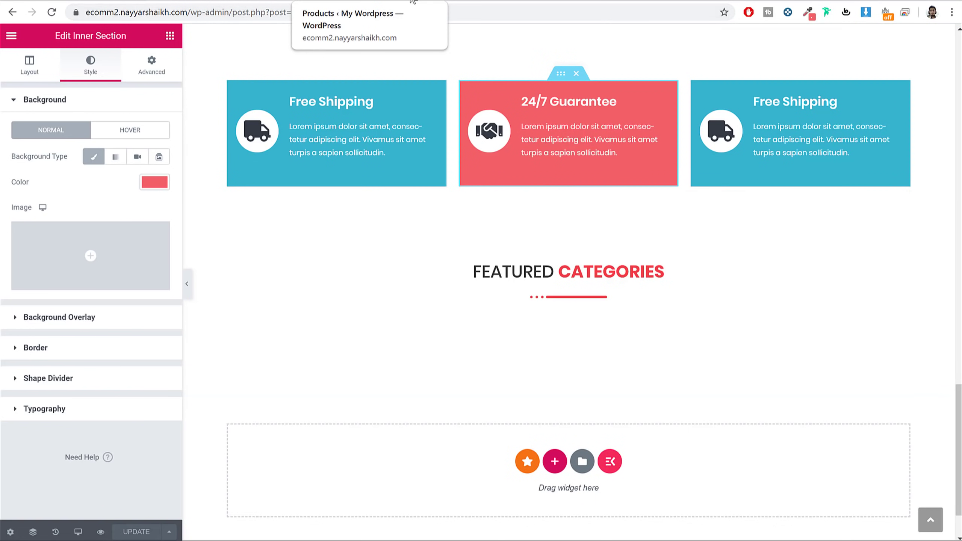
pyautogui.click(413, 1)
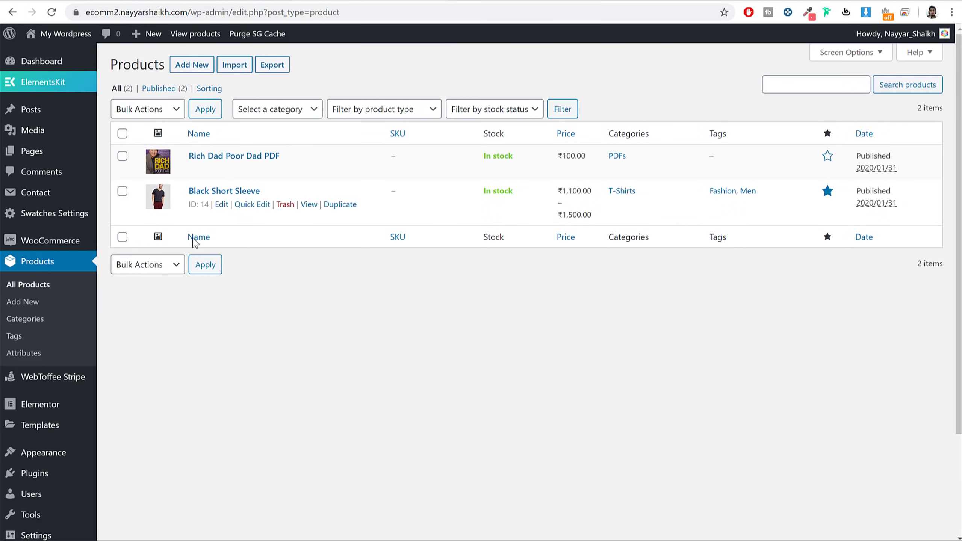
pyautogui.click(45, 110)
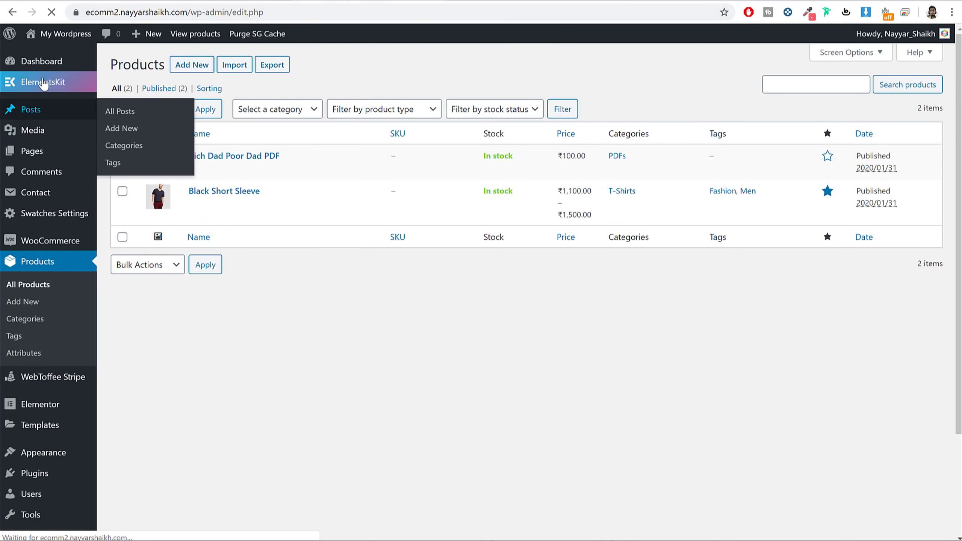
pyautogui.moveTo(181, 159)
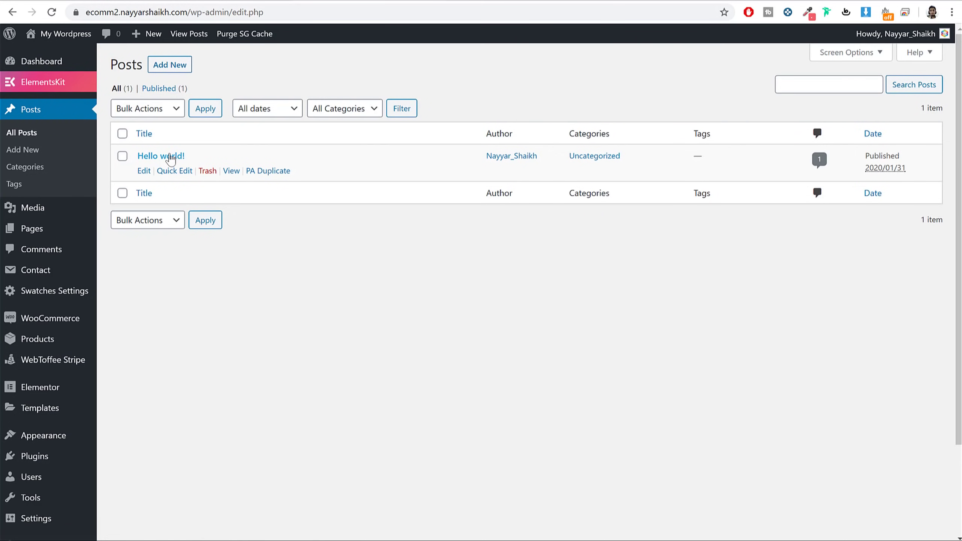
# Trash the Hello world! post, then open the SEO Agency article and select its title
pyautogui.click(211, 172)
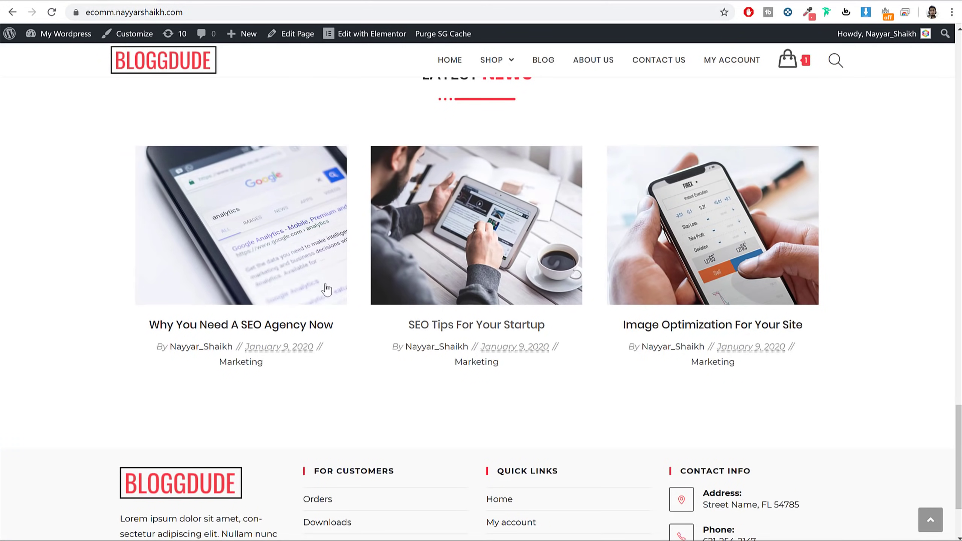
pyautogui.click(315, 262)
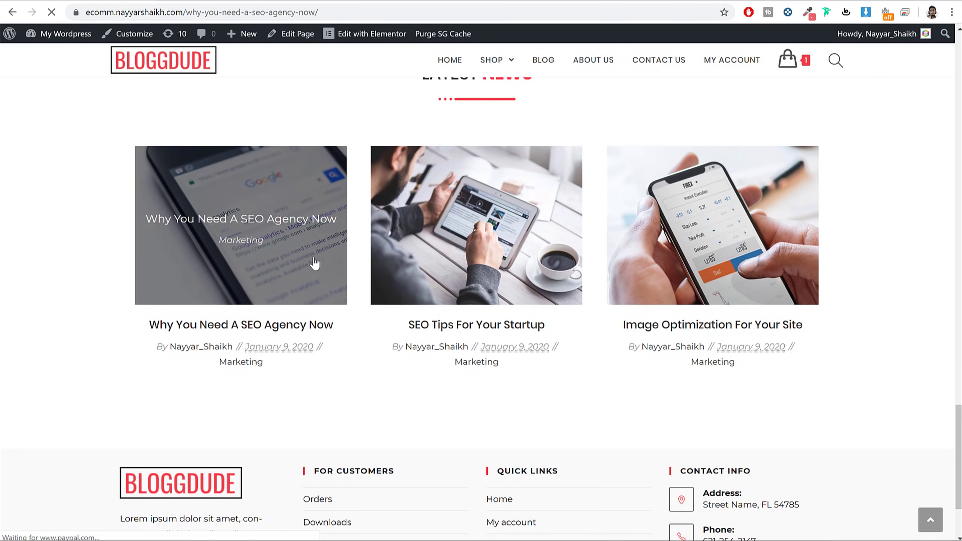
pyautogui.scroll(-5, 347, 288)
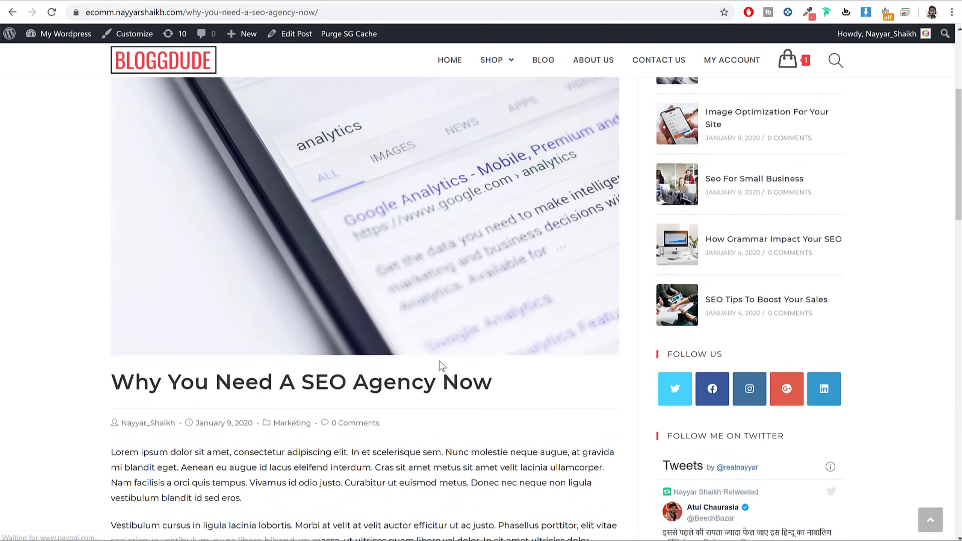
pyautogui.tripleClick(350, 357)
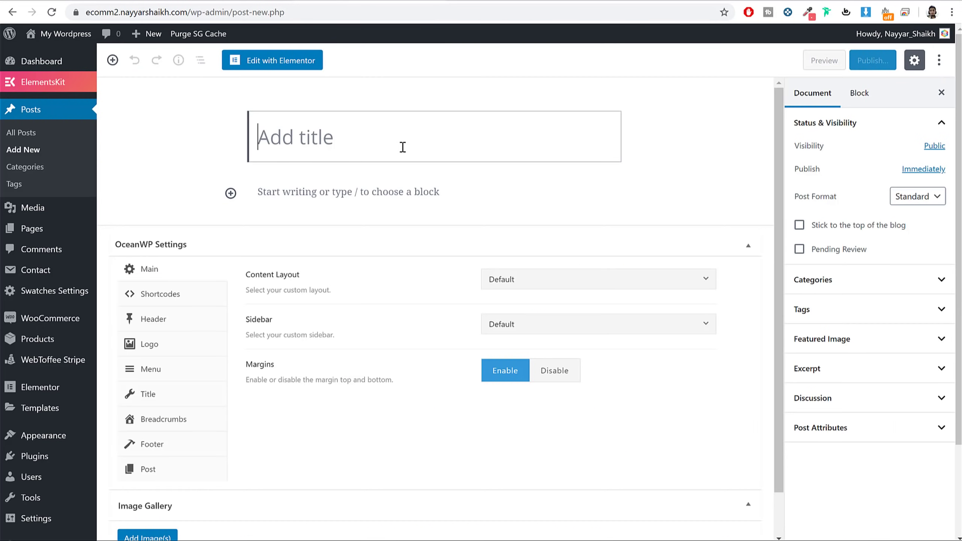
# Paste the Why You Need A SEO Agency Now title and article body into the new post
pyautogui.hotkey('ctrl', 'v')
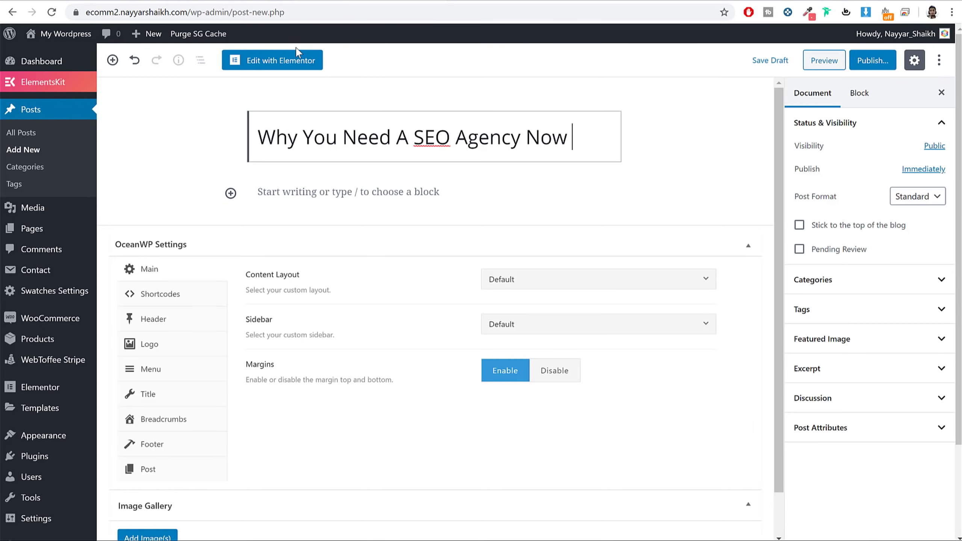
pyautogui.hotkey('ctrl', 'Tab')
pyautogui.scroll(-3, 136, 238)
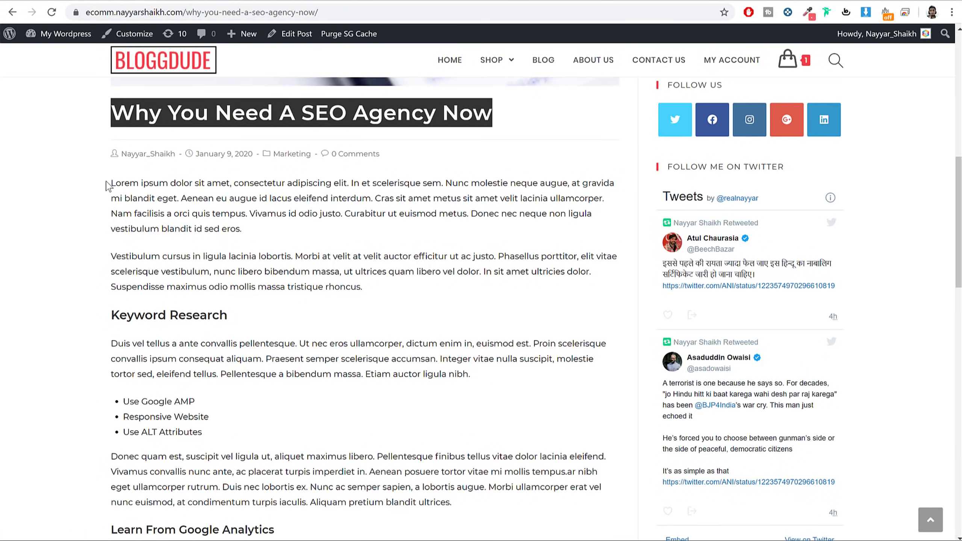
pyautogui.moveTo(107, 186); pyautogui.dragTo(324, 389)
pyautogui.click(337, 2)
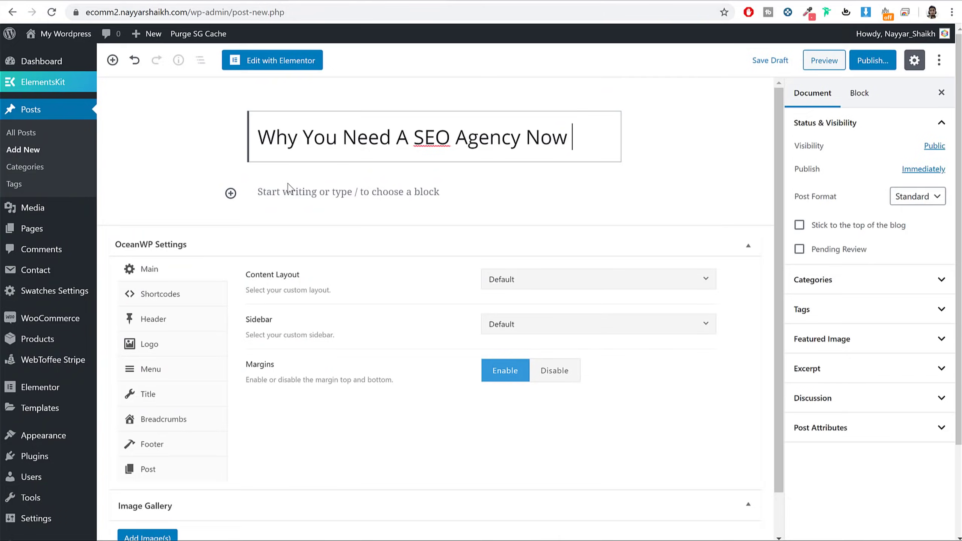
pyautogui.click(275, 193)
pyautogui.hotkey('ctrl', 'v')
pyautogui.scroll(20, 386, 300)
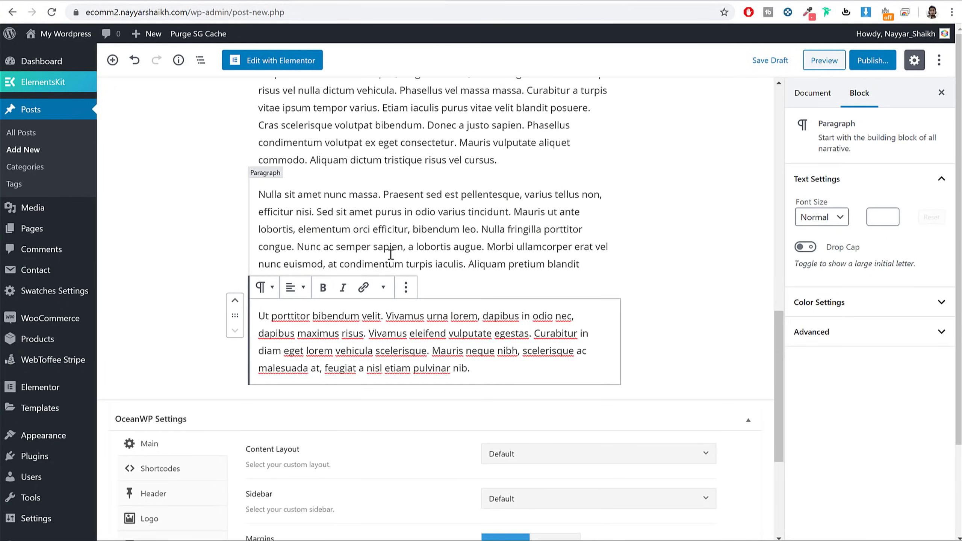
pyautogui.scroll(-20, 402, 302)
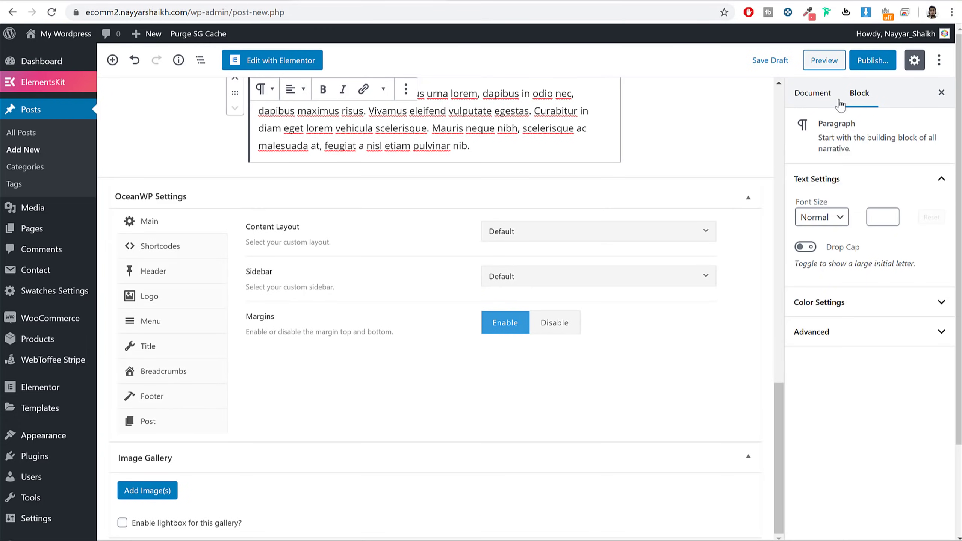
# Create a new Blog category and assign it to the post
pyautogui.click(820, 101)
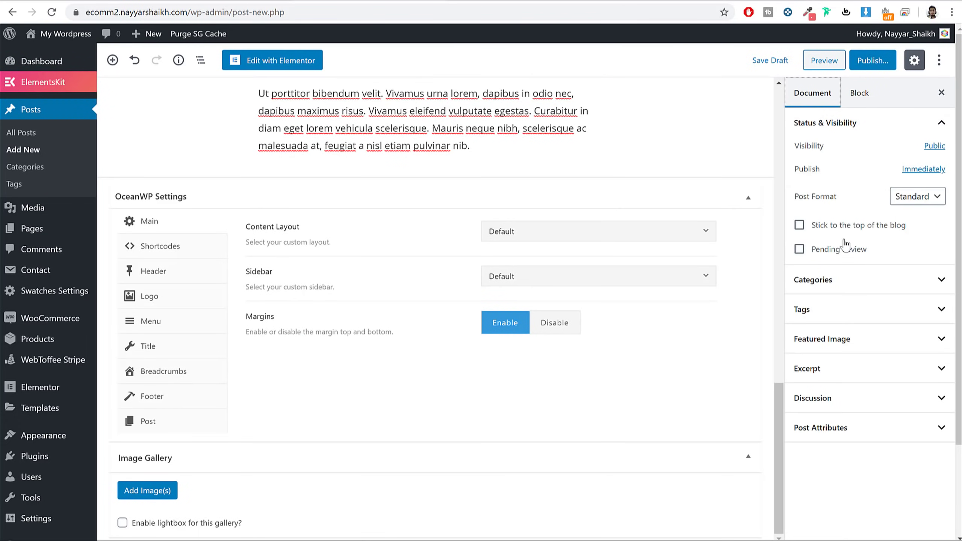
pyautogui.click(833, 280)
pyautogui.click(837, 328)
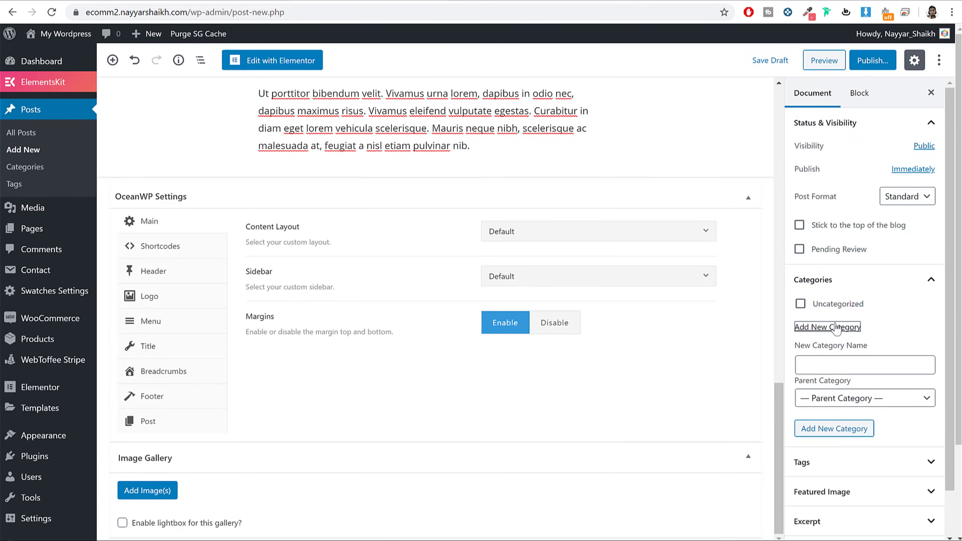
pyautogui.click(870, 369)
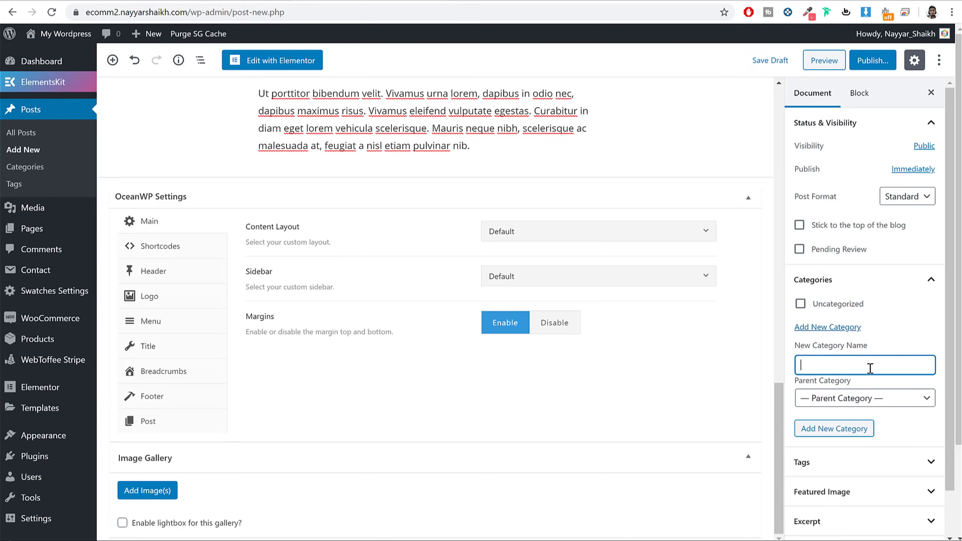
pyautogui.click(865, 429)
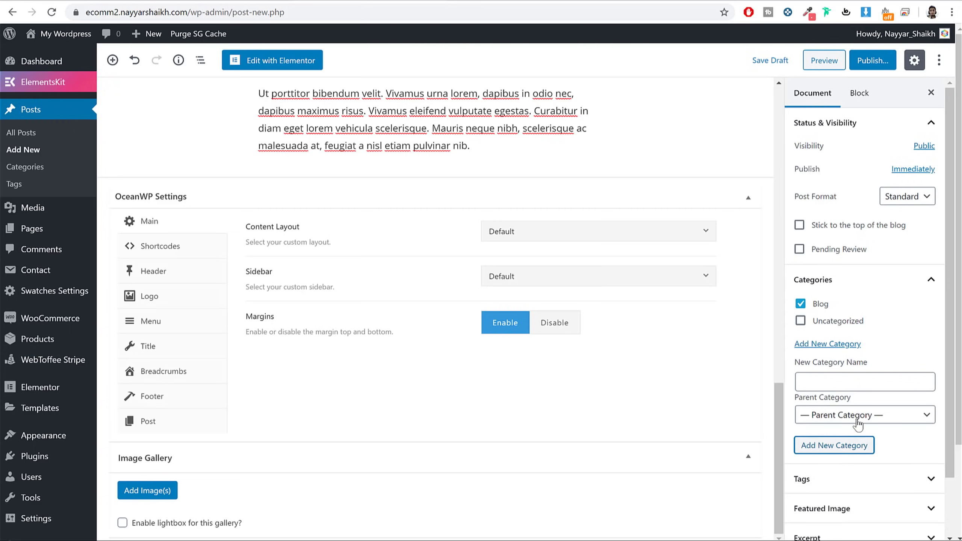
pyautogui.scroll(-2, 858, 424)
pyautogui.click(860, 448)
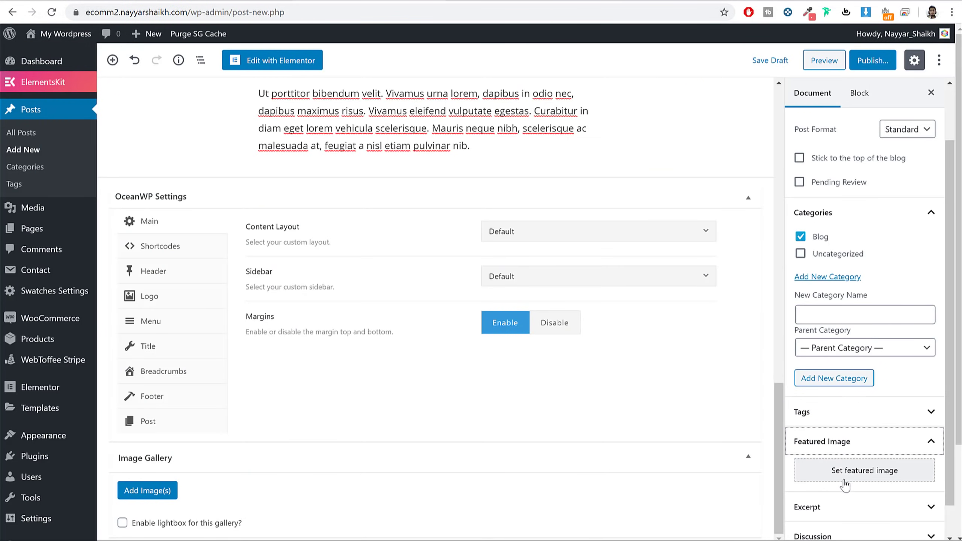
# Upload the blog-post-6-1200x900-1024x768 laptop photo from the Blog folder to the media library
pyautogui.click(844, 478)
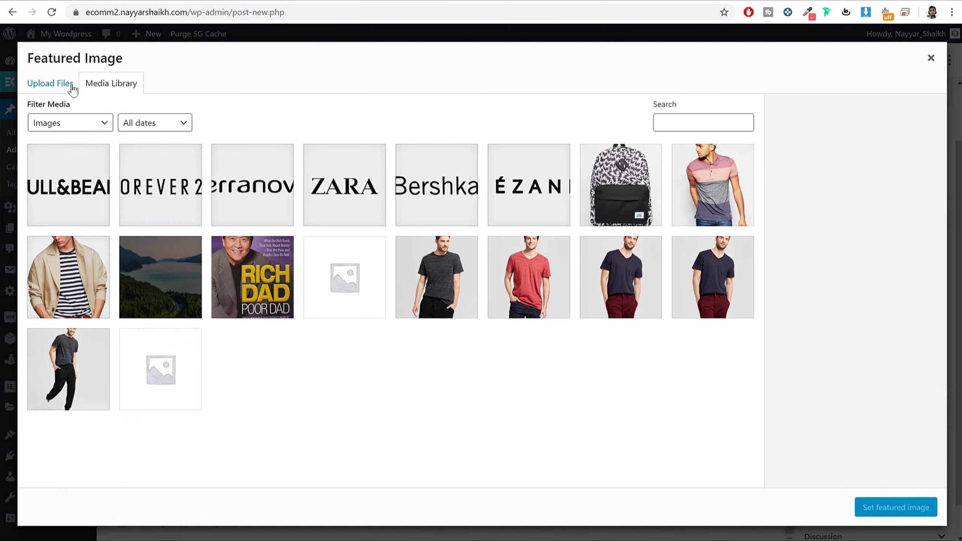
pyautogui.click(68, 85)
pyautogui.click(488, 274)
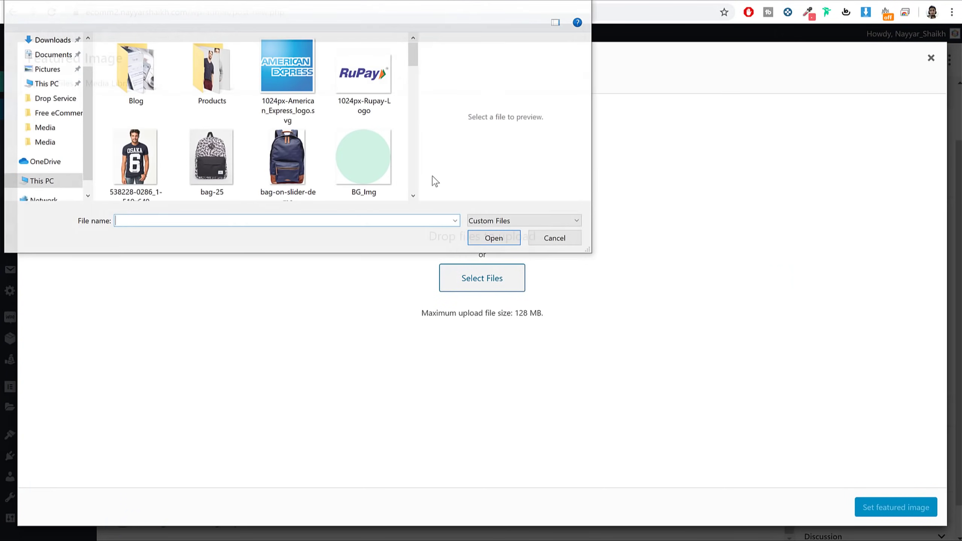
pyautogui.scroll(-4, 301, 135)
pyautogui.scroll(-1, 301, 136)
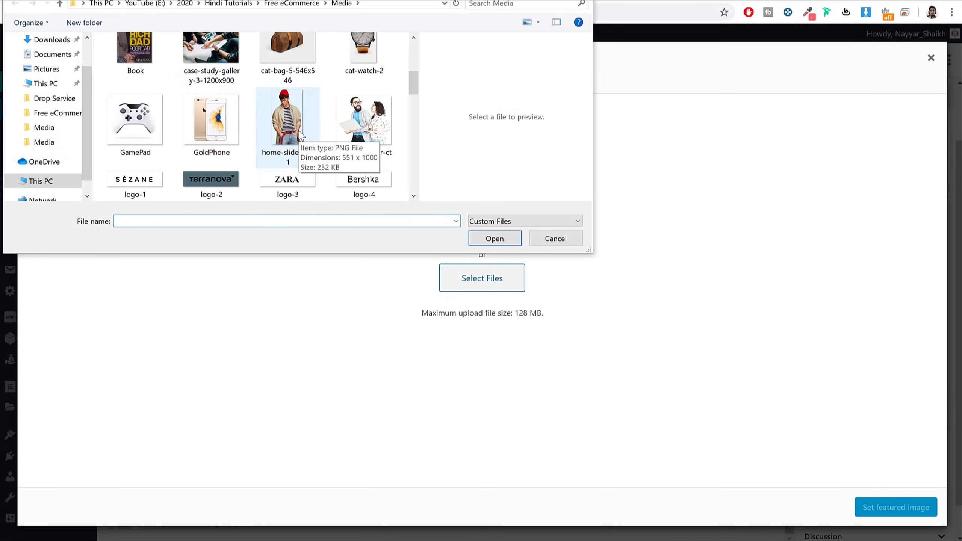
pyautogui.scroll(5, 302, 136)
pyautogui.click(164, 73)
pyautogui.doubleClick(164, 72)
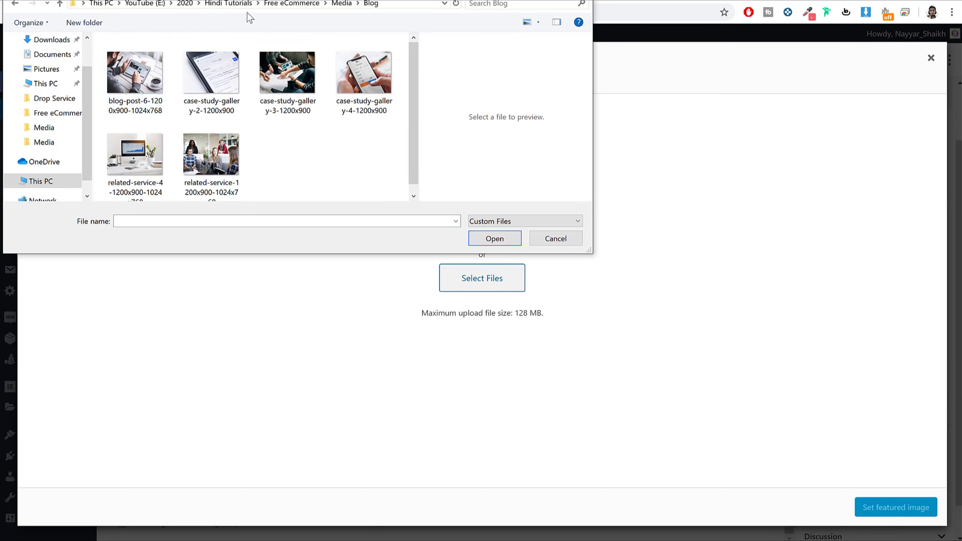
pyautogui.moveTo(271, 1); pyautogui.dragTo(485, 125)
pyautogui.click(370, 222)
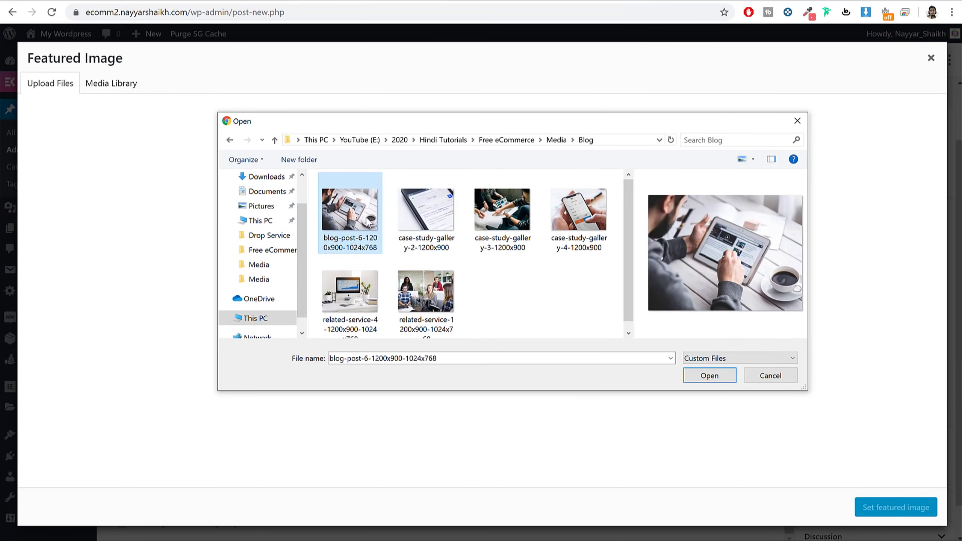
pyautogui.click(723, 381)
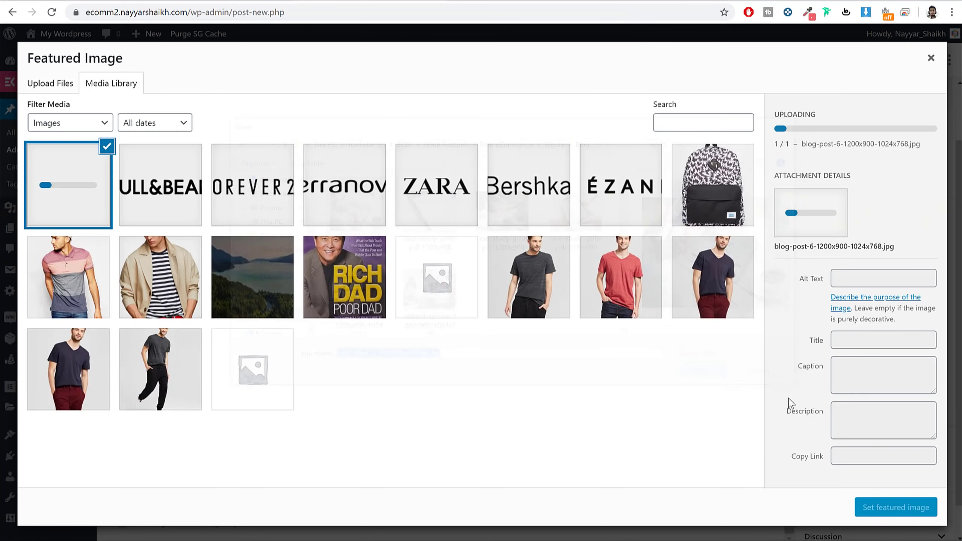
# Set the uploaded photo as the featured image and publish the post
pyautogui.click(891, 510)
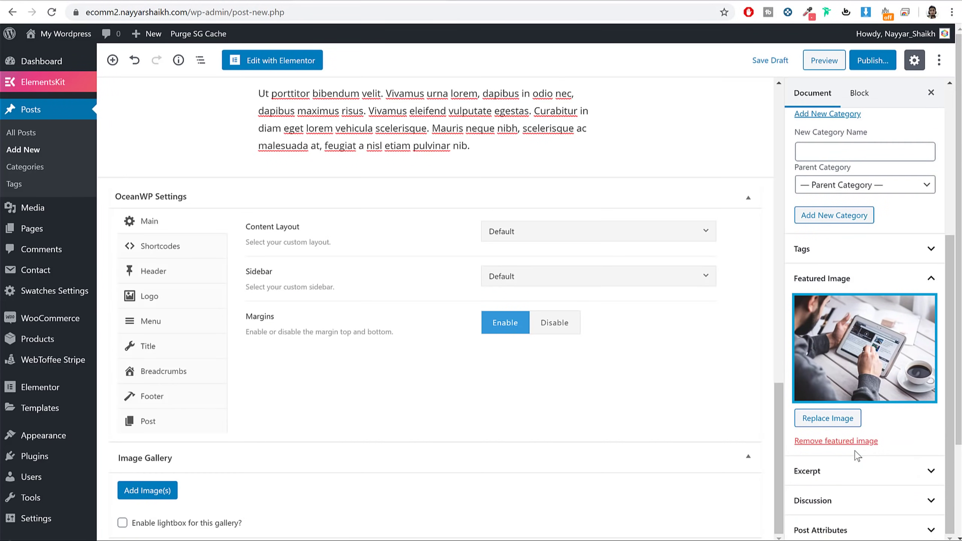
pyautogui.click(875, 63)
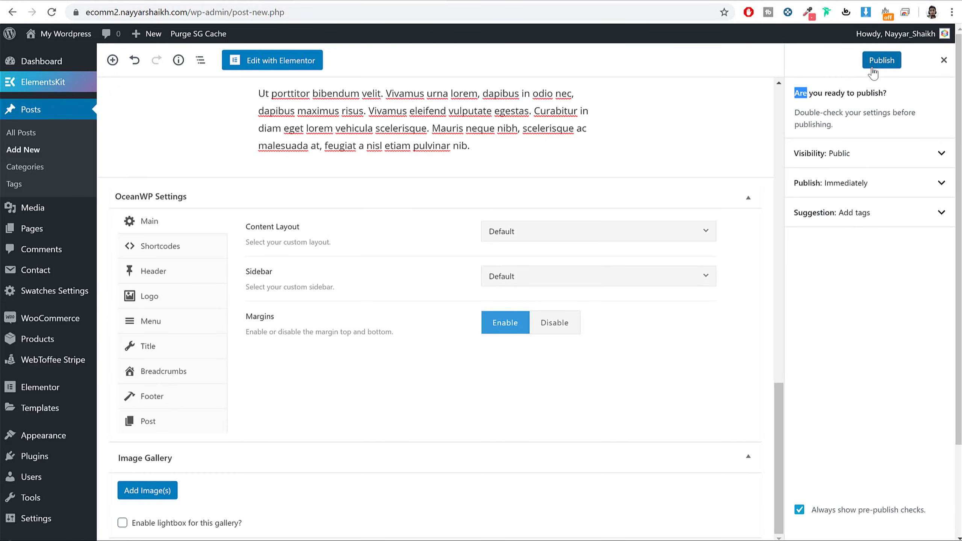
pyautogui.click(878, 67)
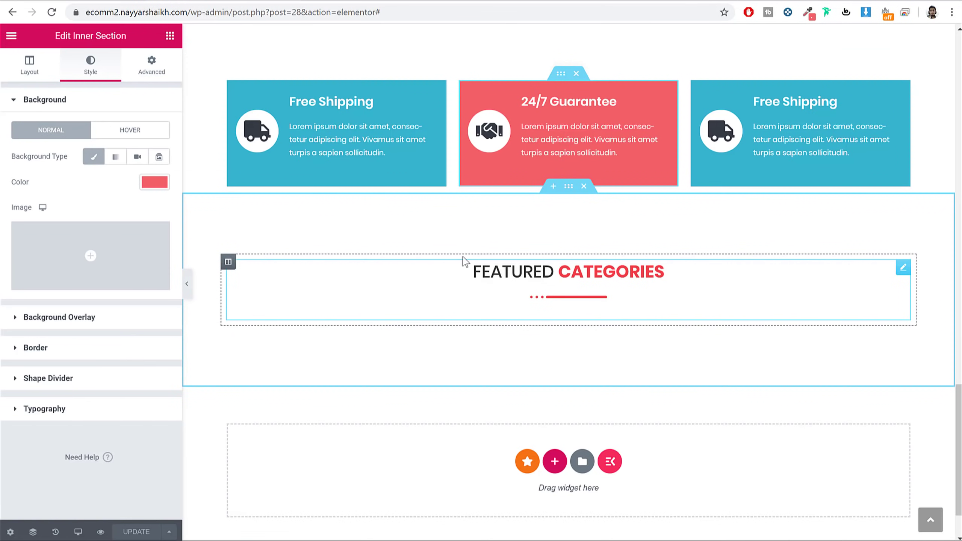
# Search 'posts' and place a Posts Grid widget below Featured Categories
pyautogui.click(170, 36)
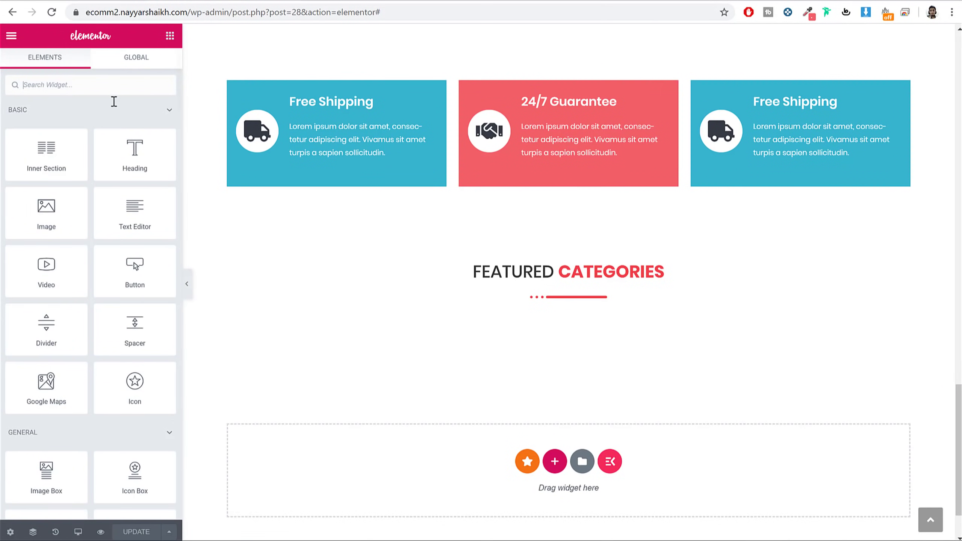
pyautogui.write('posts')
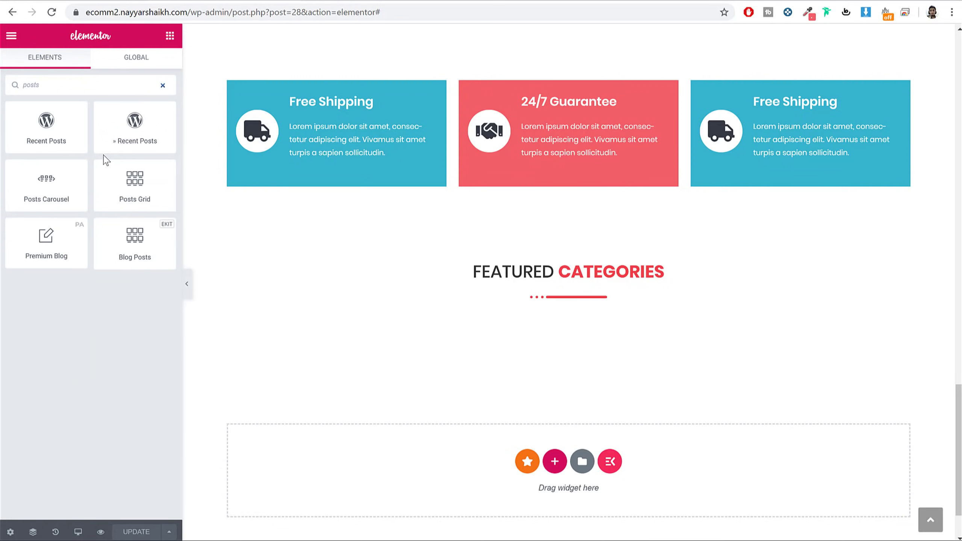
pyautogui.moveTo(135, 182); pyautogui.dragTo(500, 311)
pyautogui.scroll(-6, 516, 333)
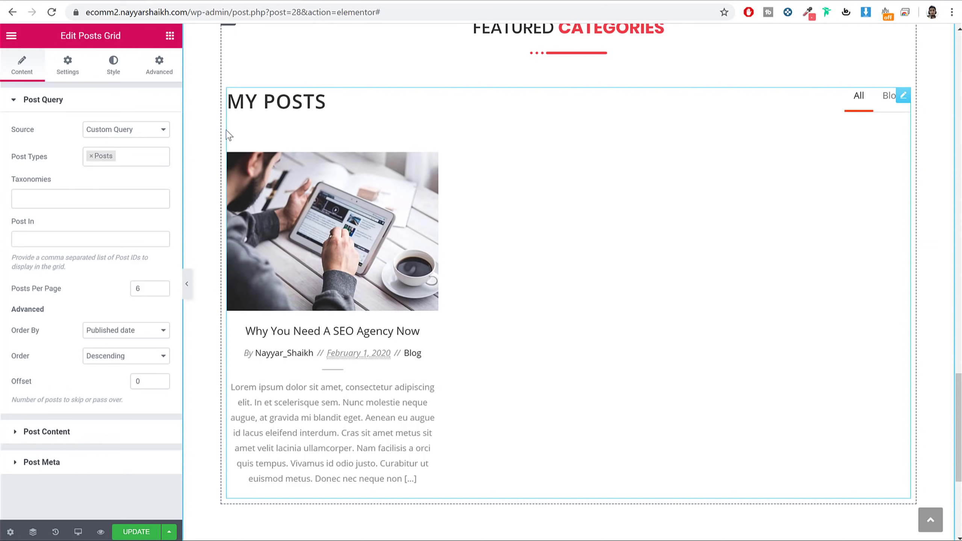
# Delete the grid's My Posts heading and leave the filter on All posts
pyautogui.click(65, 433)
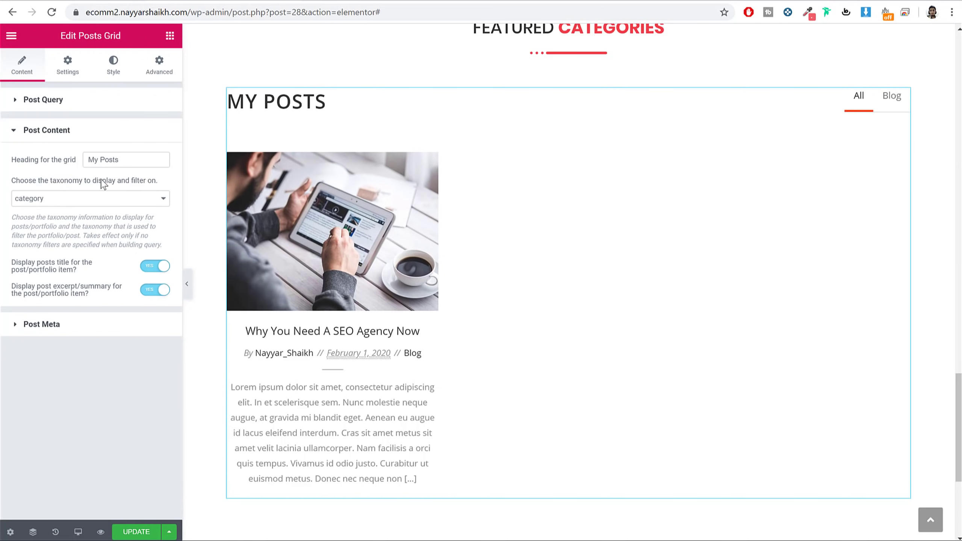
pyautogui.click(150, 163)
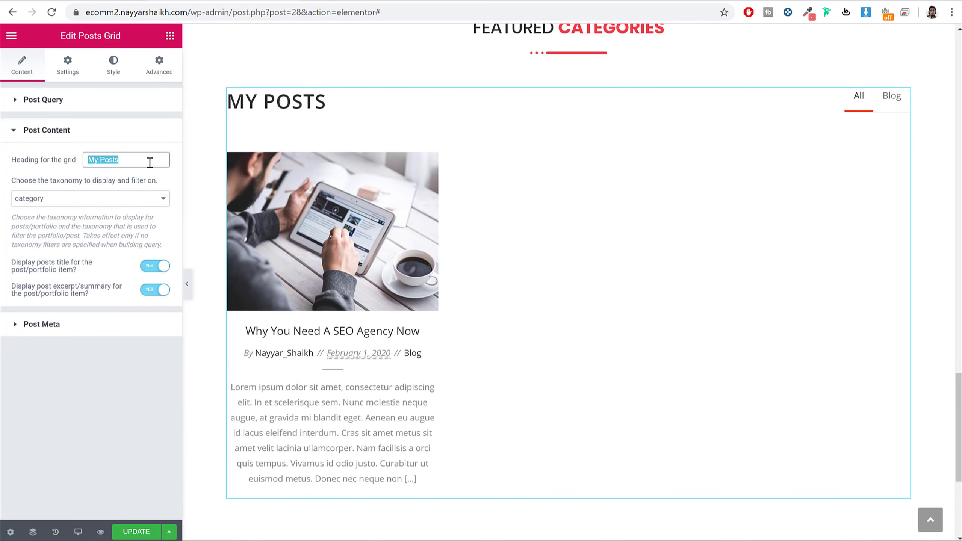
pyautogui.press('BackSpace')
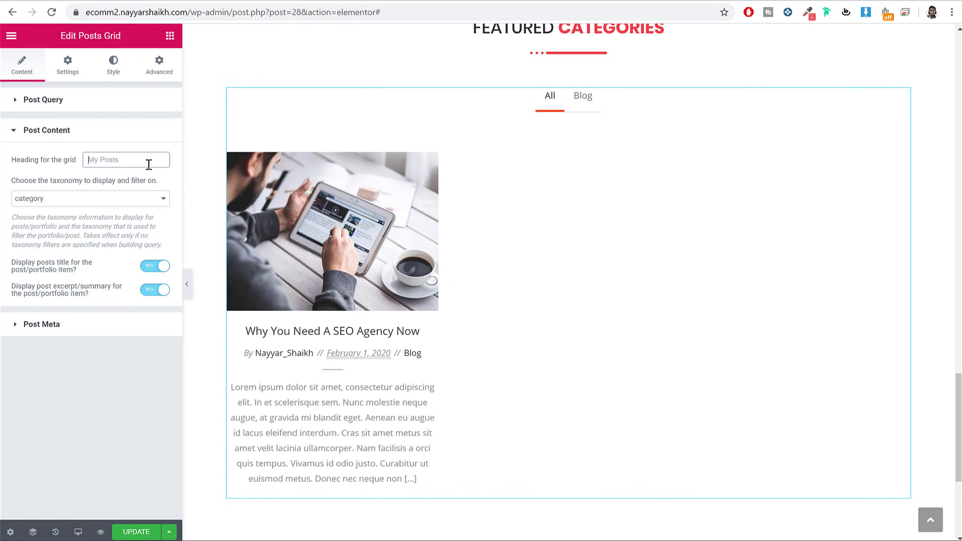
pyautogui.click(582, 96)
pyautogui.click(559, 99)
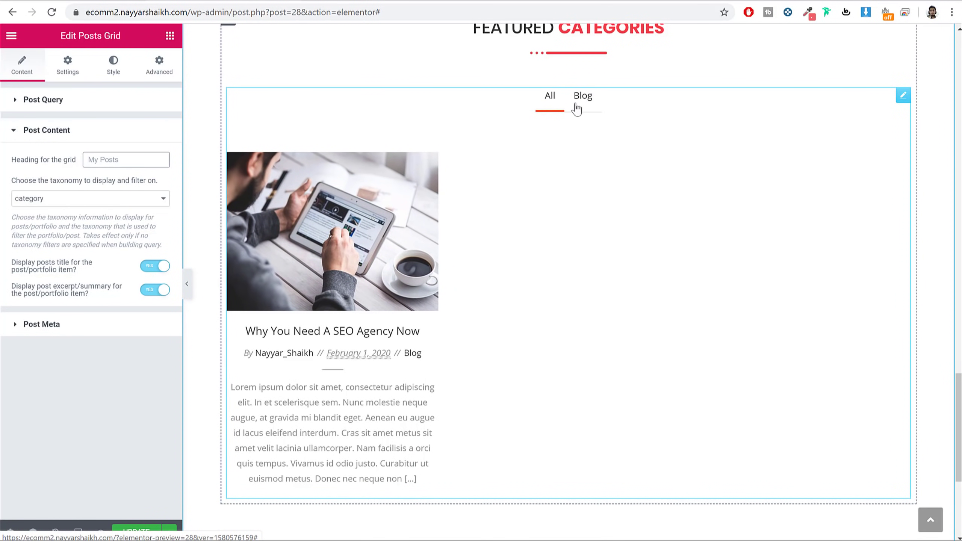
# Turn off the grid's Filterable? option to remove the All/Blog tabs
pyautogui.click(64, 66)
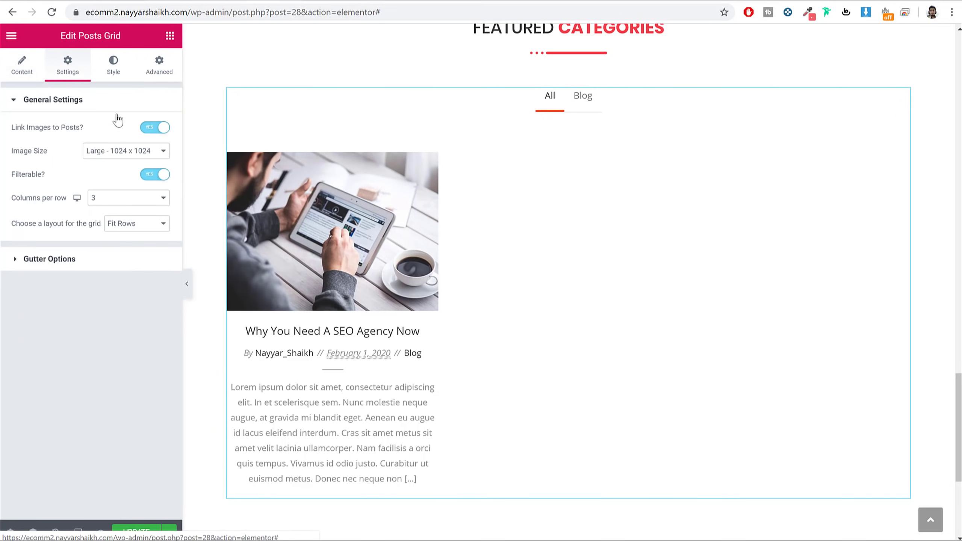
pyautogui.moveTo(15, 176); pyautogui.dragTo(49, 178)
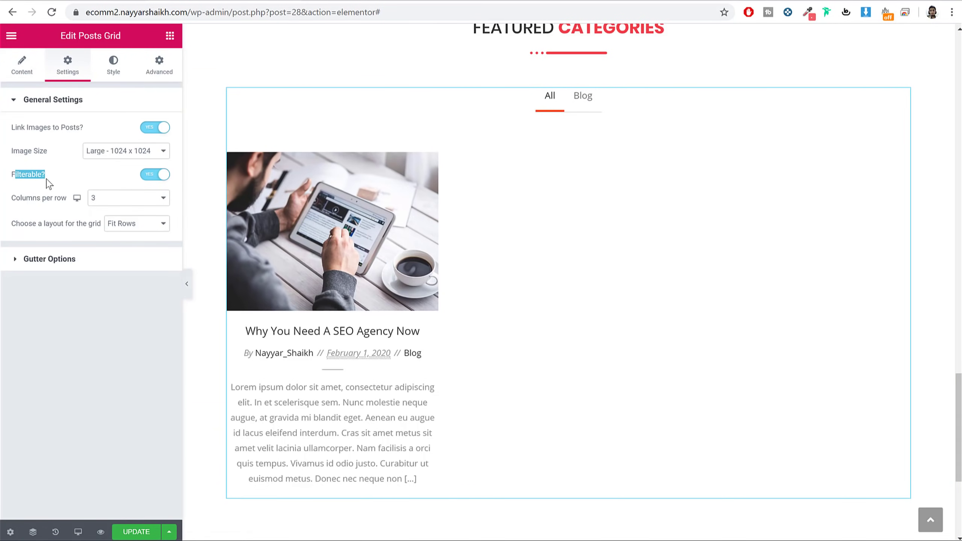
pyautogui.click(152, 174)
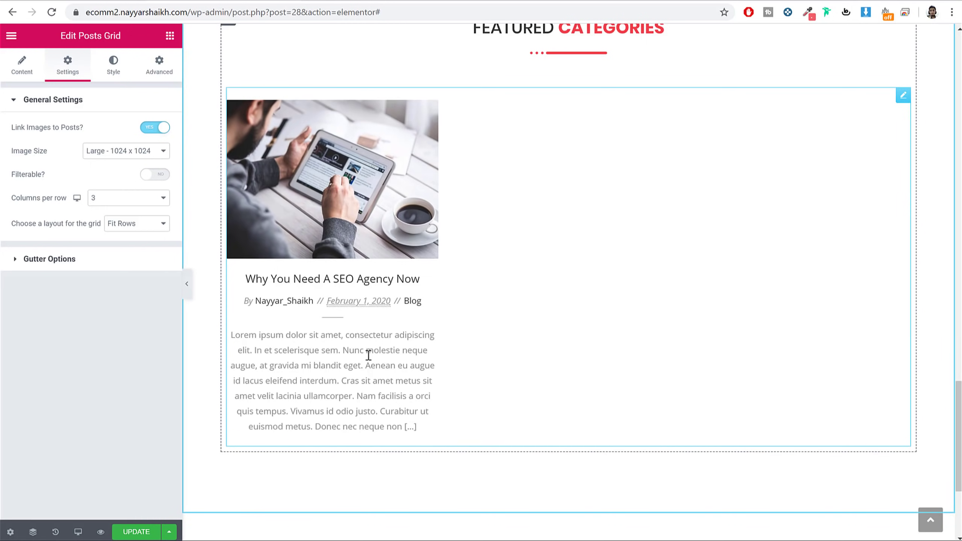
# Hide the post excerpt in the grid's Post Content options and update the page
pyautogui.click(20, 63)
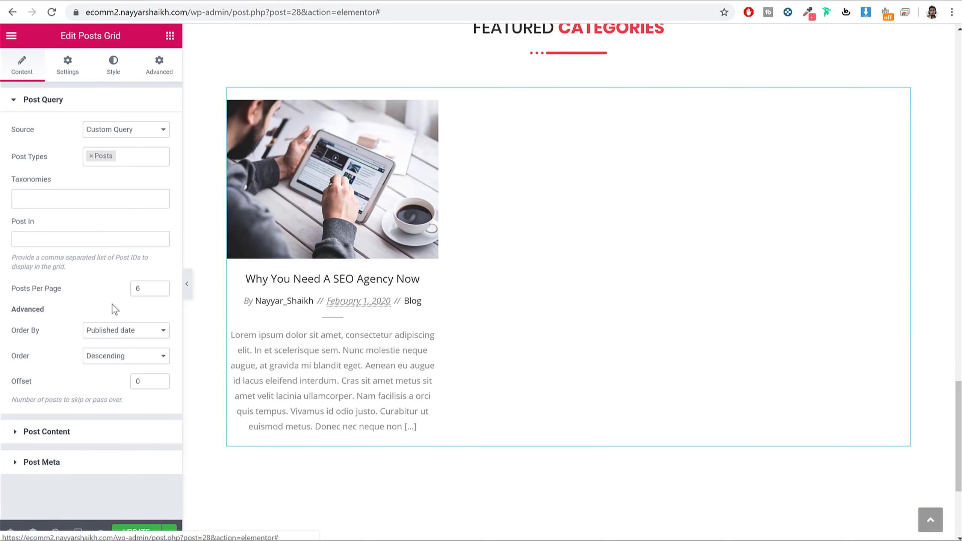
pyautogui.click(86, 433)
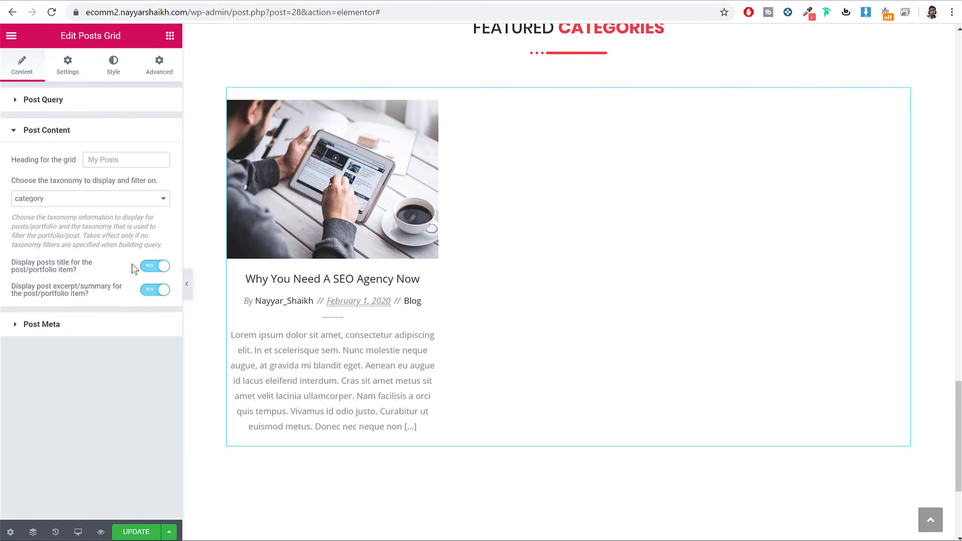
pyautogui.moveTo(38, 282); pyautogui.dragTo(138, 295)
pyautogui.click(161, 291)
pyautogui.click(138, 531)
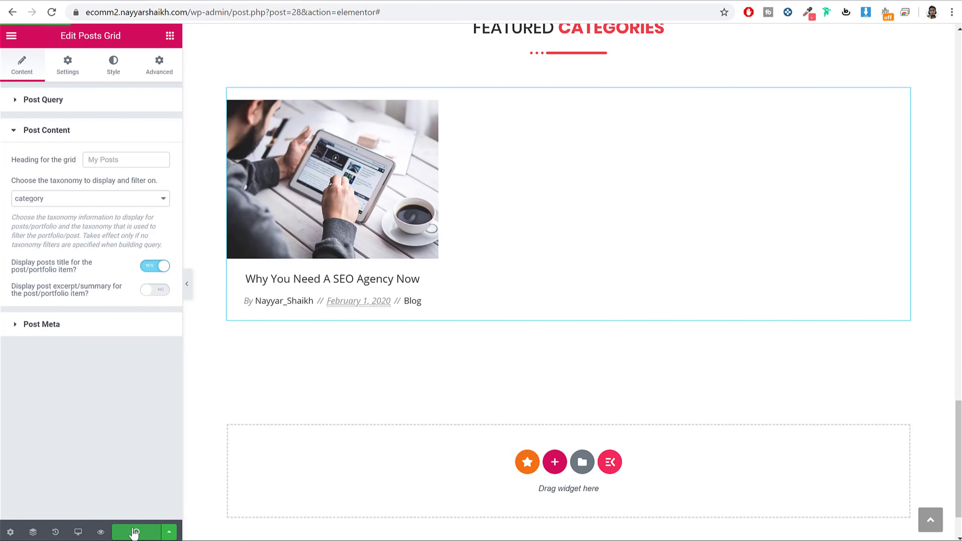
pyautogui.scroll(3, 279, 409)
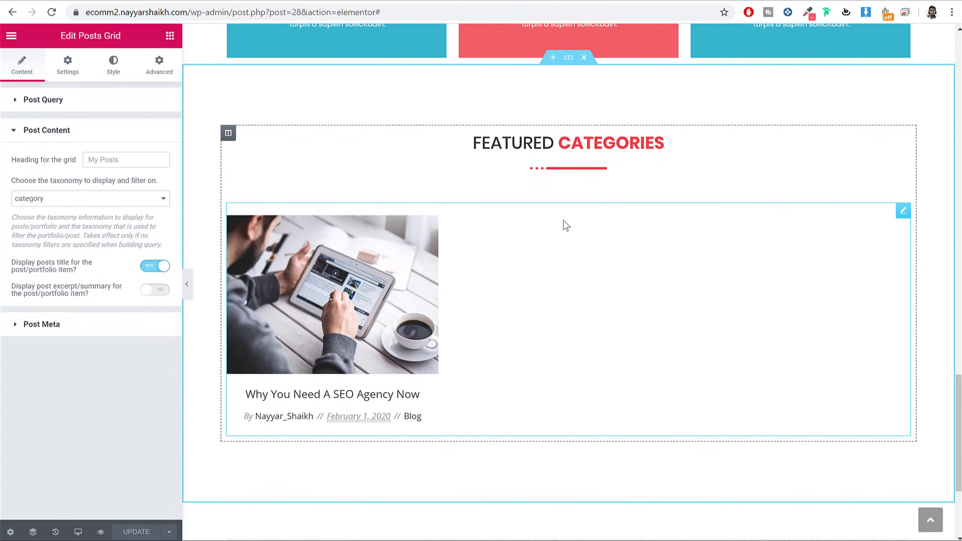
pyautogui.scroll(-5, 564, 223)
pyautogui.scroll(12, 563, 215)
pyautogui.scroll(10, 590, 326)
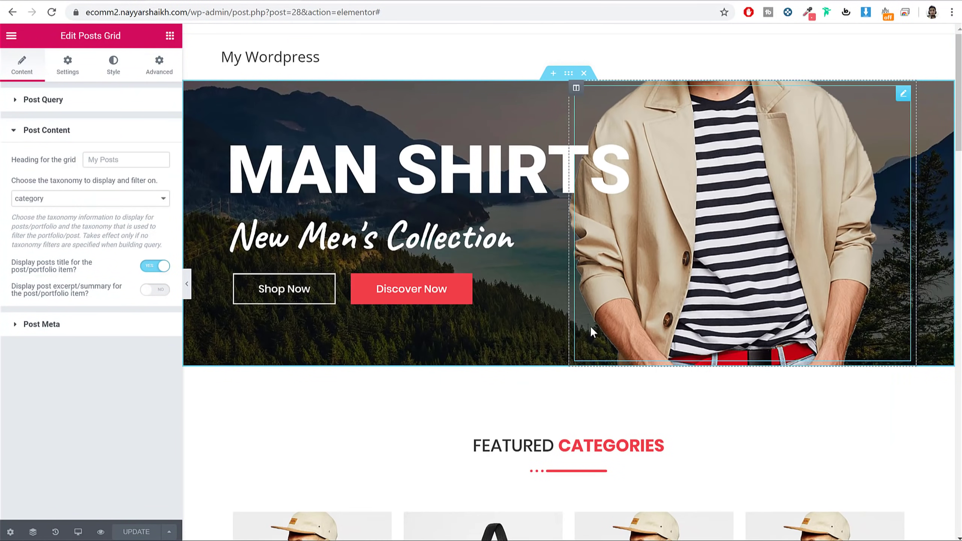
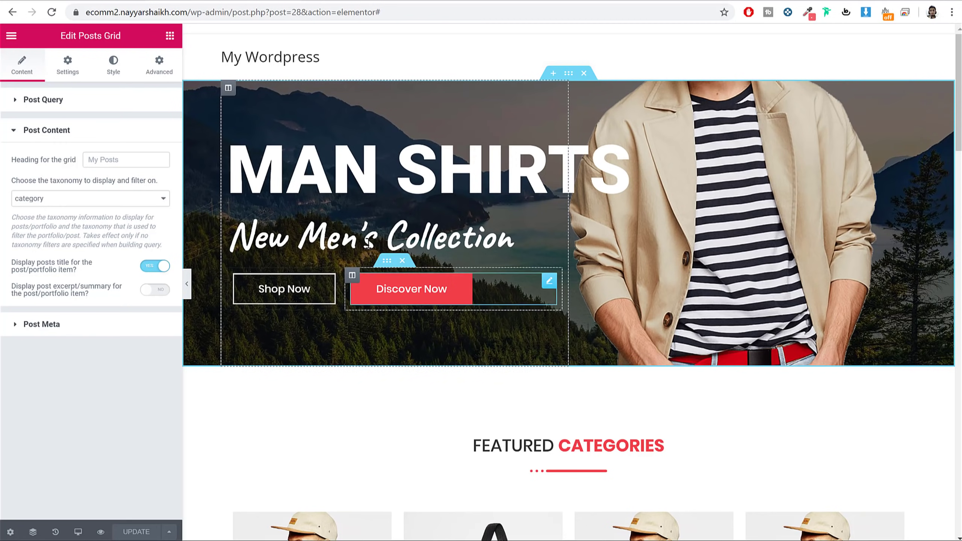
# Start a new page titled 'Track Order'
pyautogui.click(289, 4)
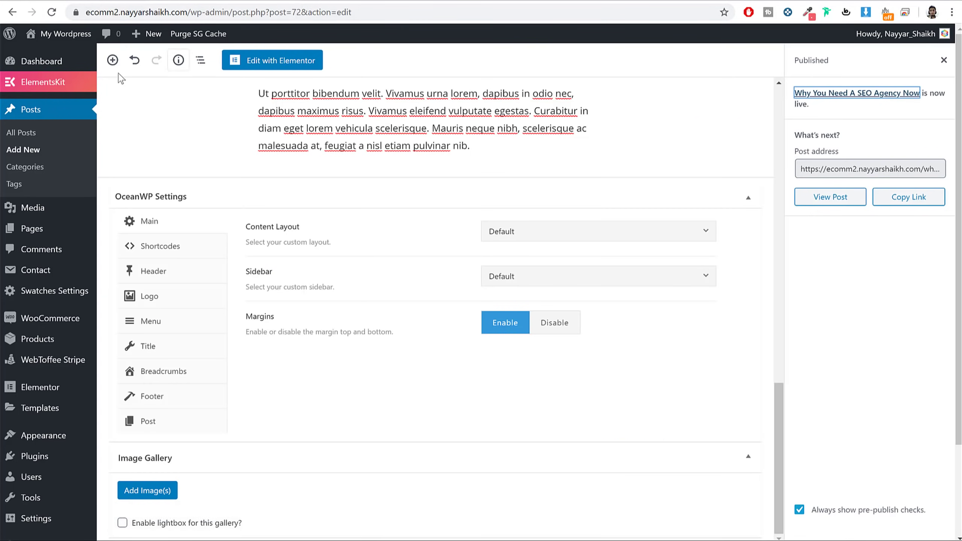
pyautogui.click(43, 237)
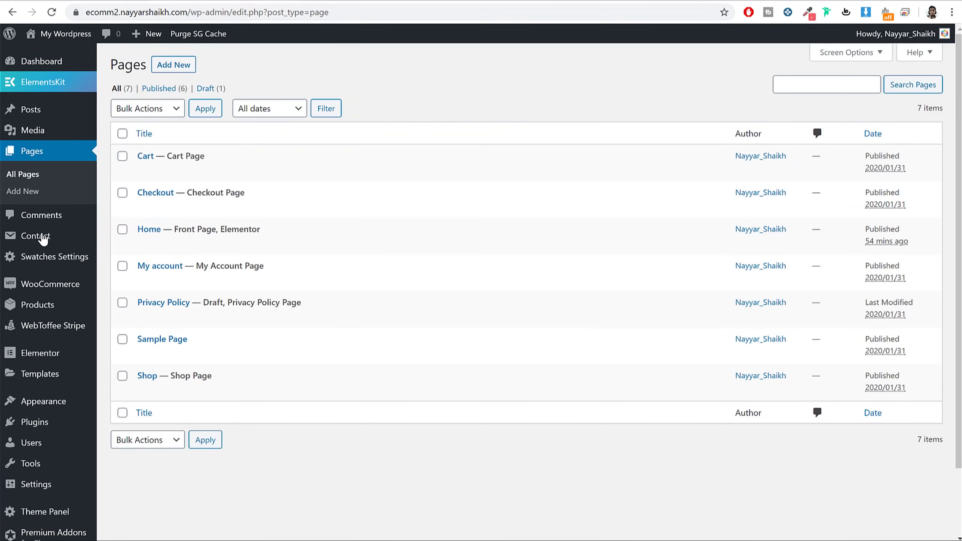
pyautogui.click(178, 65)
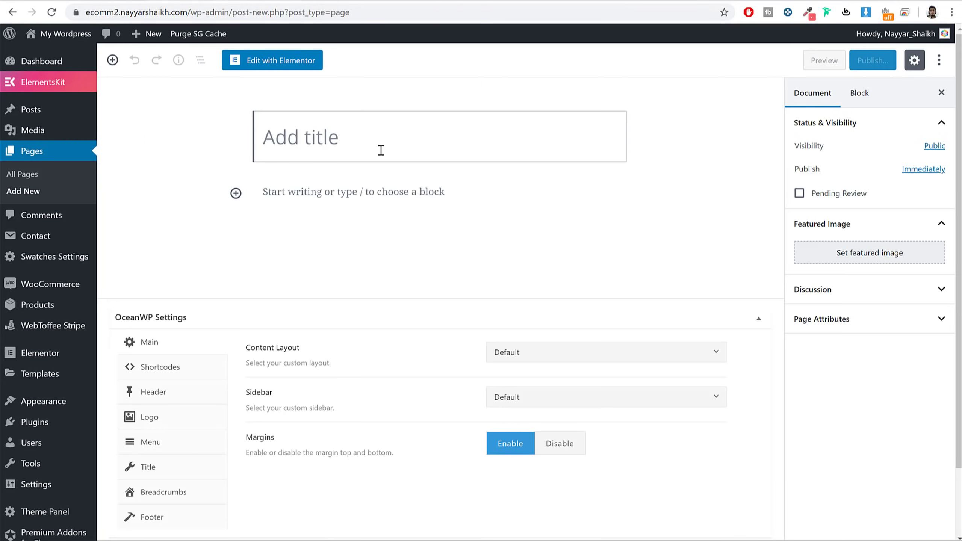
pyautogui.write('Track Order')
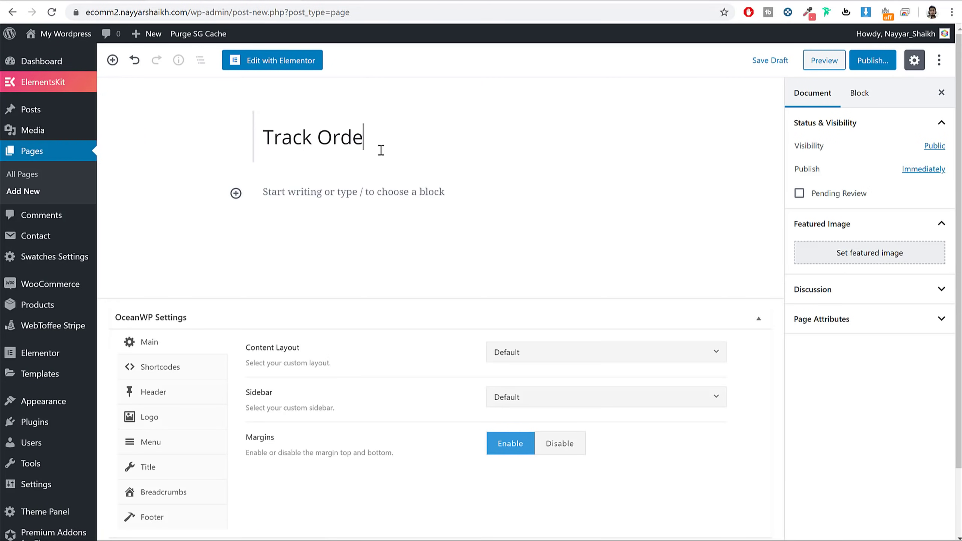
# Copy the order tracking shortcode from the WooCommerce shortcodes documentation
pyautogui.click(442, 4)
pyautogui.scroll(20, 440, 180)
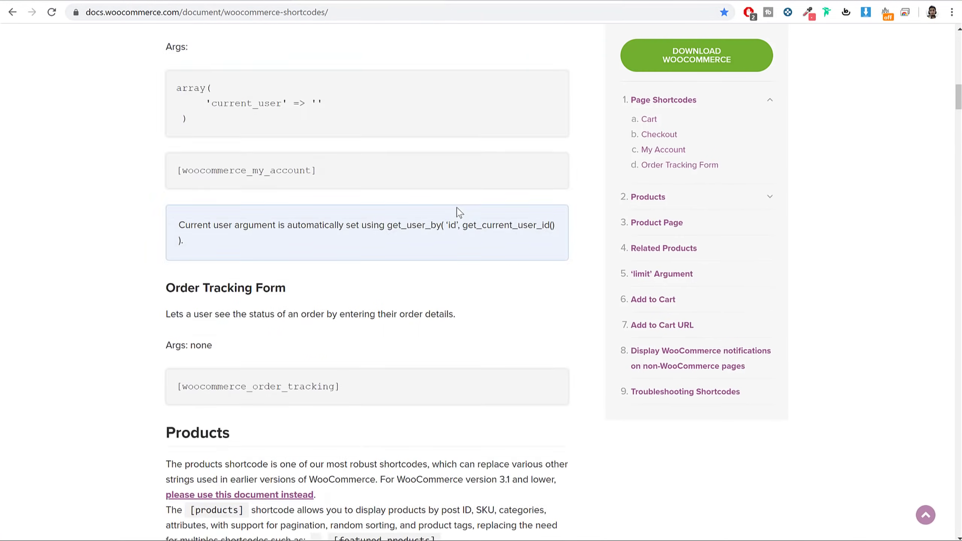
pyautogui.scroll(-8, 454, 220)
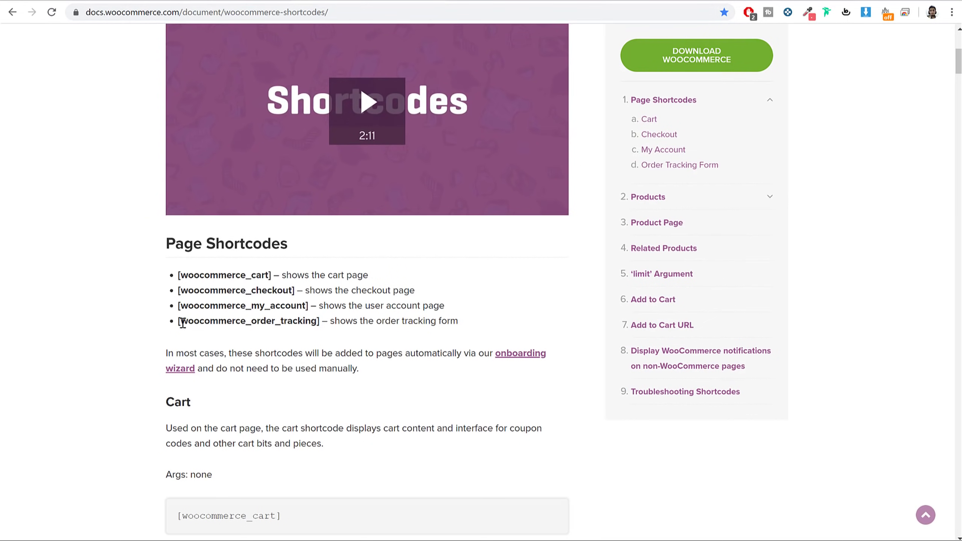
pyautogui.moveTo(182, 321); pyautogui.dragTo(321, 321)
pyautogui.rightClick(246, 322)
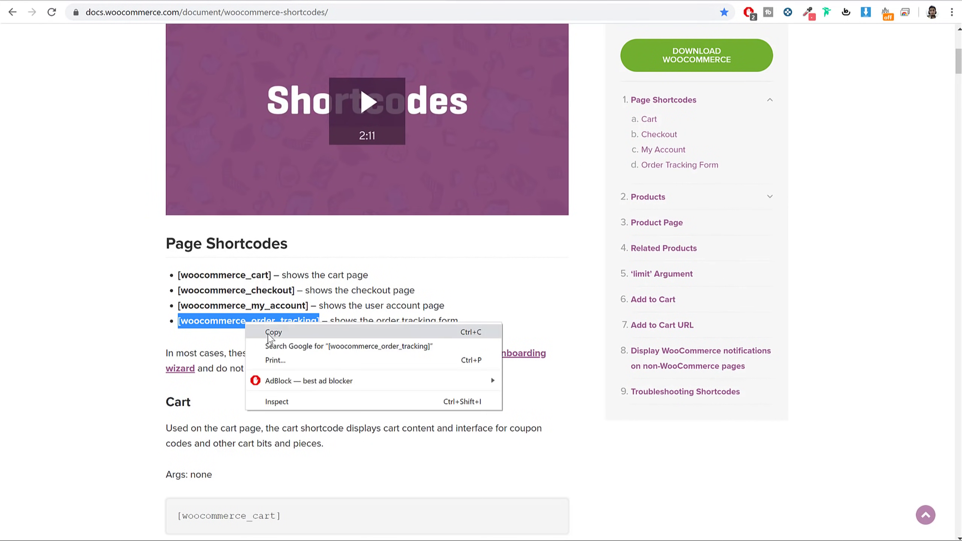
pyautogui.click(272, 333)
# Add a Shortcode block containing [woocommerce_order_tracking] to the Track Order page
pyautogui.hotkey('ctrl', 'l')
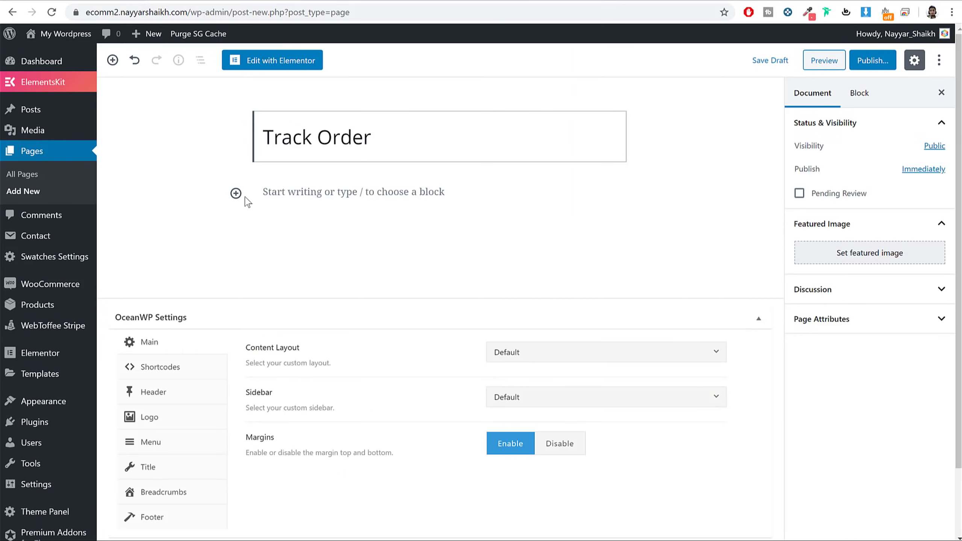
pyautogui.click(237, 194)
pyautogui.write('sho')
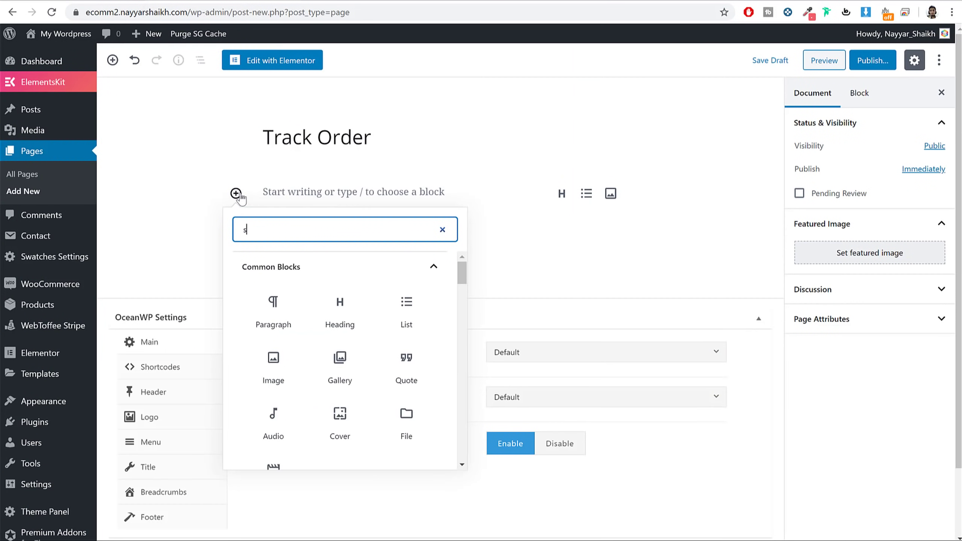
pyautogui.click(276, 311)
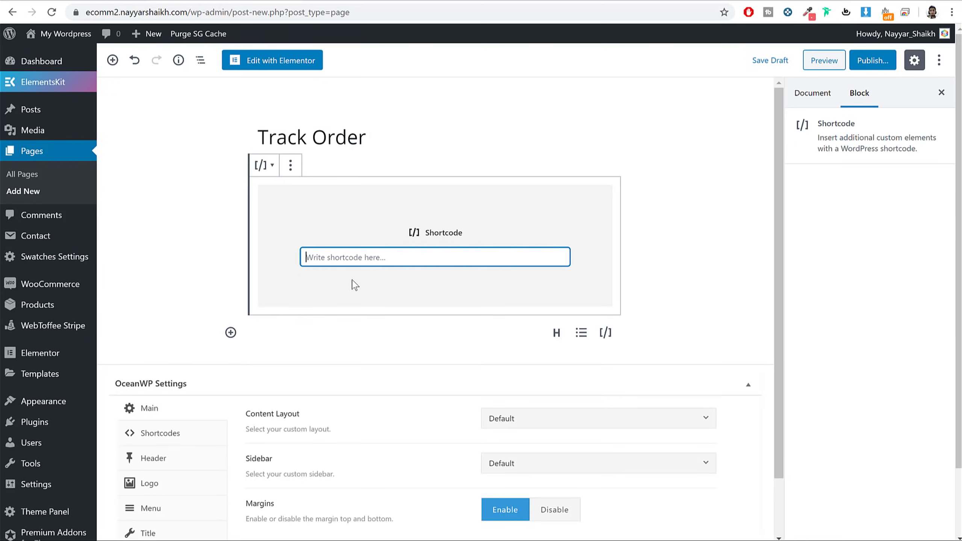
pyautogui.hotkey('ctrl', 'Tab')
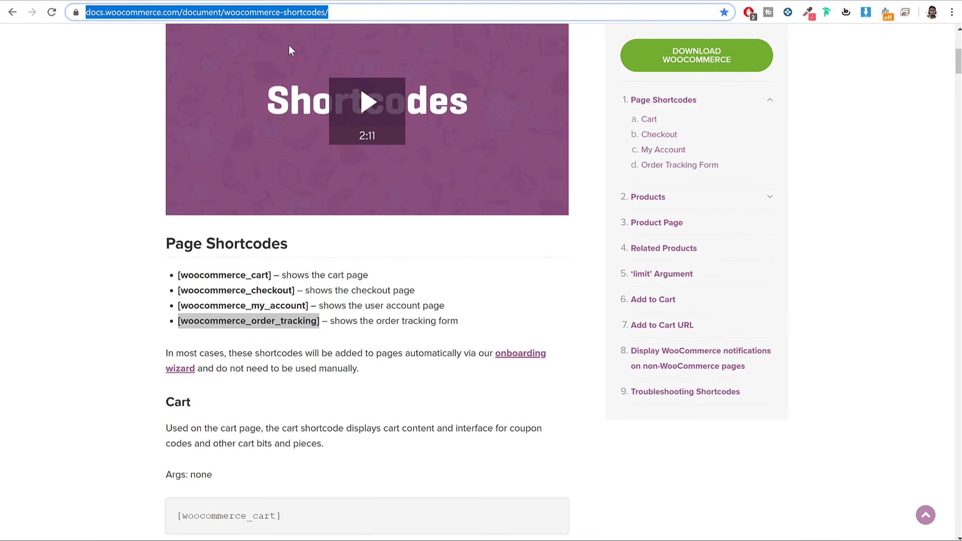
pyautogui.hotkey('ctrl', 'c')
pyautogui.hotkey('ctrl', 'Tab')
pyautogui.hotkey('ctrl', 'v')
# Publish the Track Order page and preview it live in a new tab
pyautogui.click(873, 60)
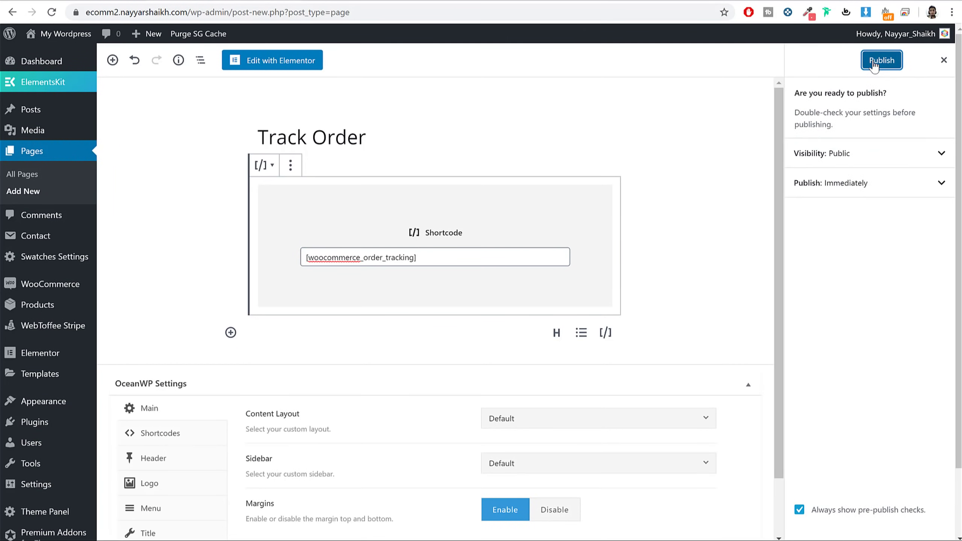
pyautogui.click(873, 61)
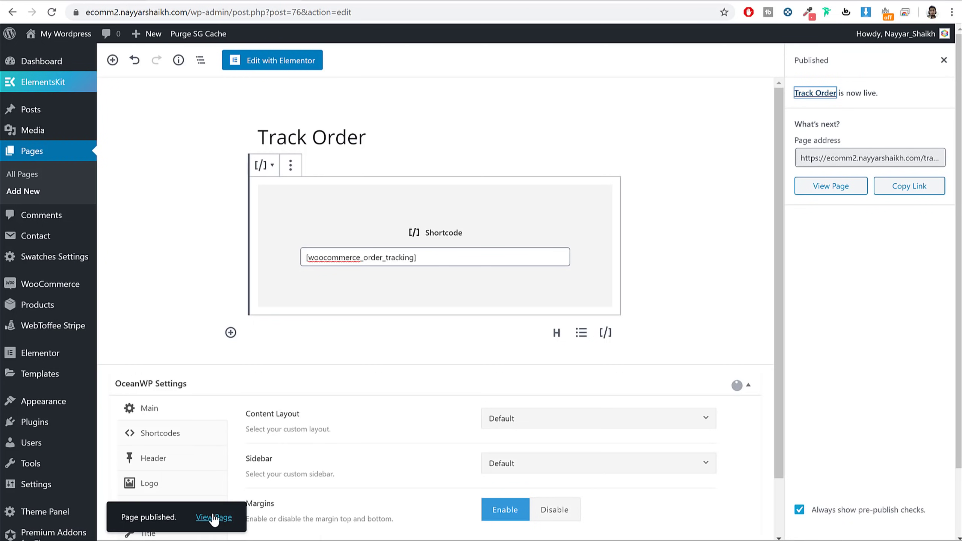
pyautogui.rightClick(213, 520)
pyautogui.click(257, 404)
pyautogui.hotkey('ctrl', 'Tab')
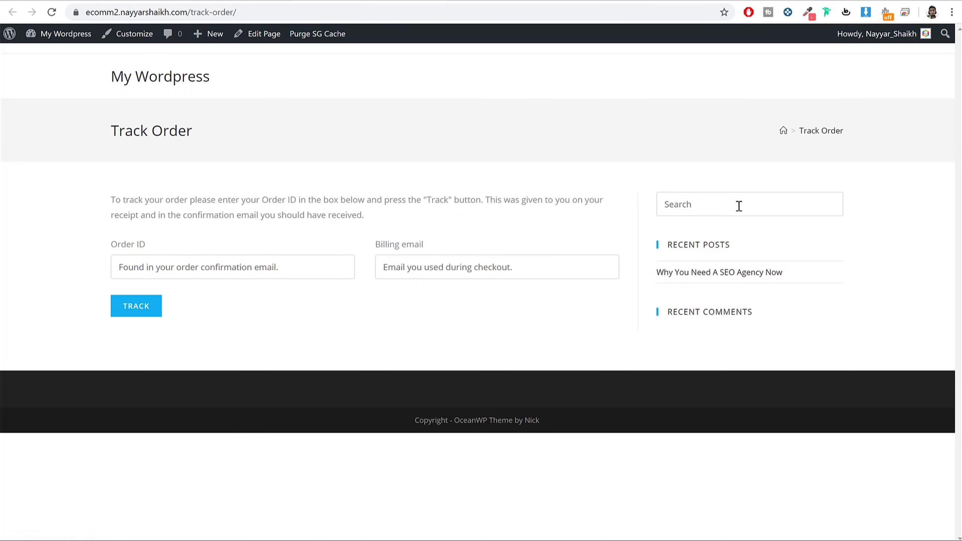
pyautogui.hotkey('ctrl', 'w')
# Set the Track Order page's Content Layout to Full Width and update it
pyautogui.scroll(-2, 552, 275)
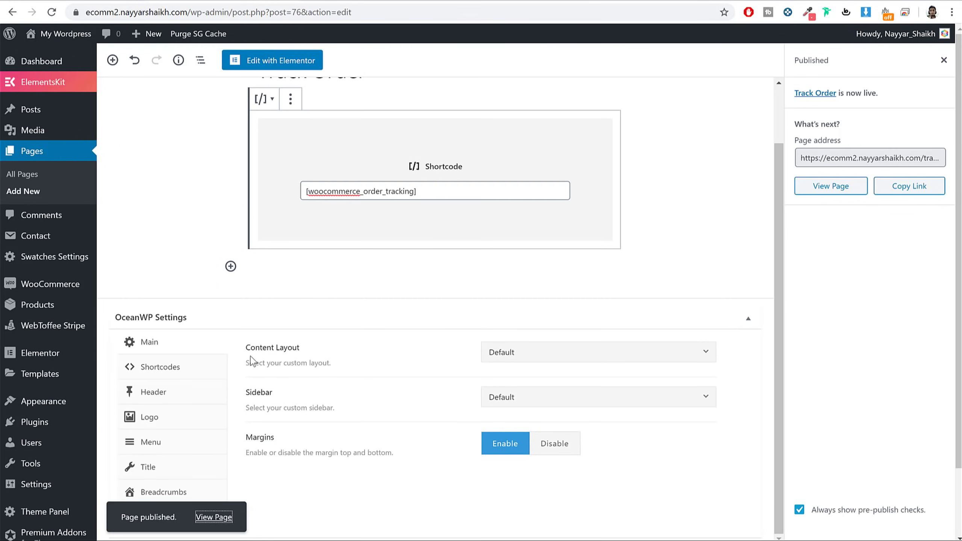
pyautogui.click(555, 360)
pyautogui.click(554, 441)
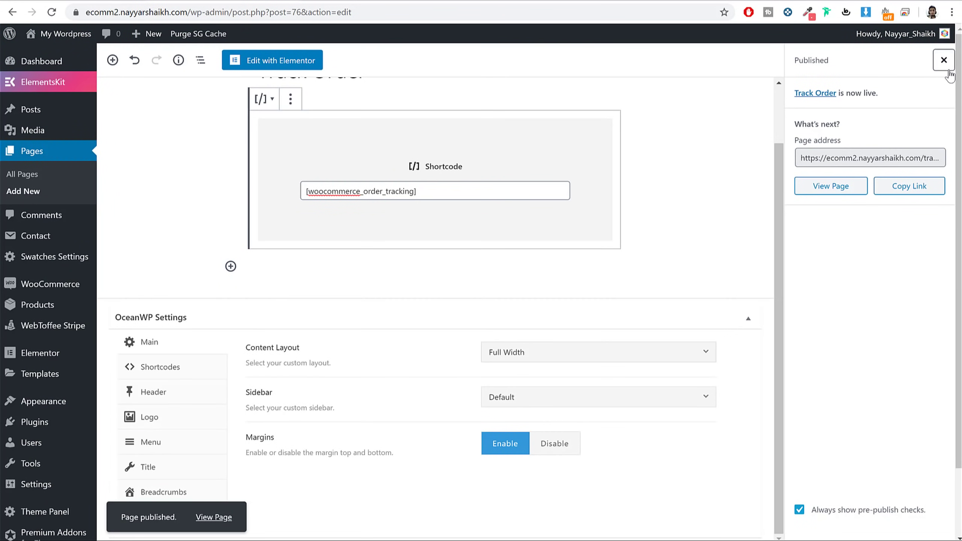
pyautogui.click(944, 60)
pyautogui.click(875, 60)
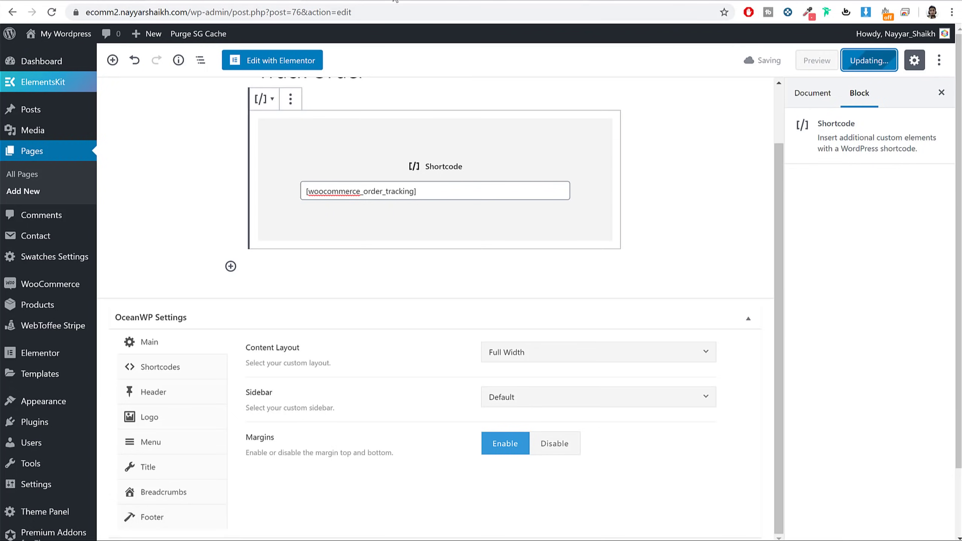
# Reload the live Track Order page to confirm the full-width layout, then begin another new page
pyautogui.hotkey('ctrl', 'tab')
pyautogui.click(57, 12)
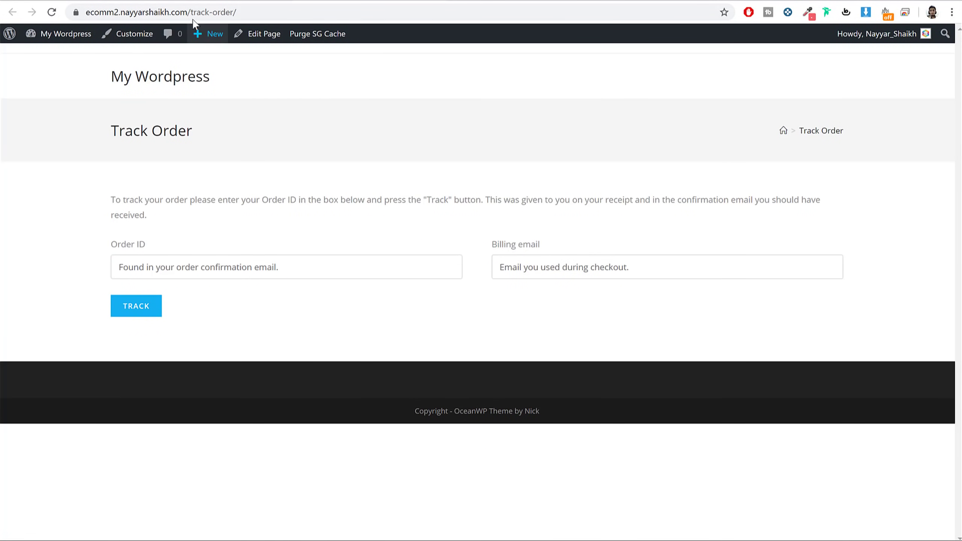
pyautogui.click(201, 2)
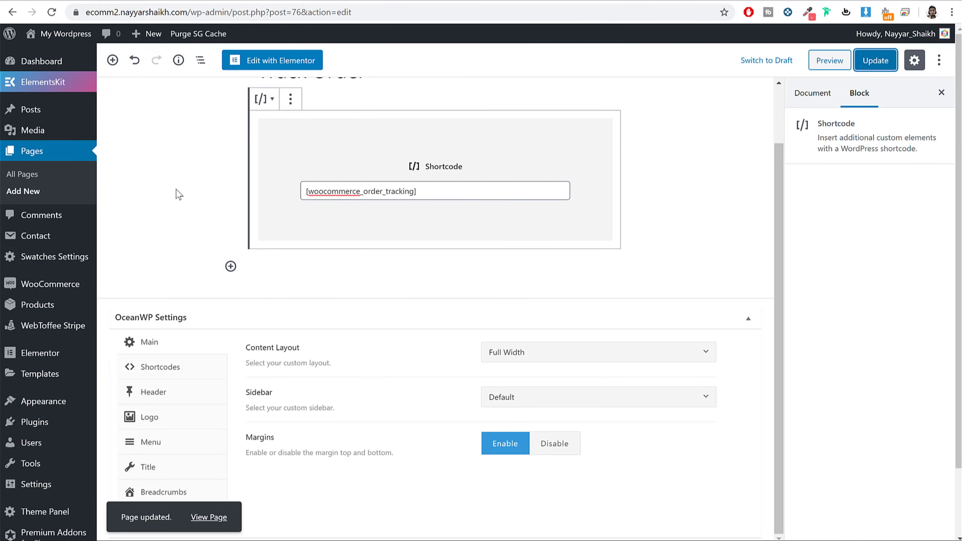
pyautogui.click(30, 194)
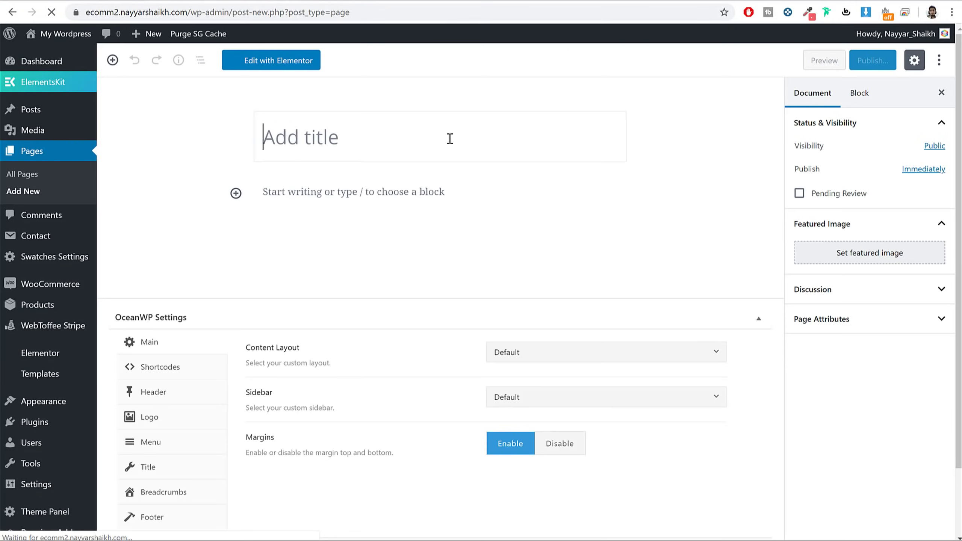
# Publish a new page titled 'Blog' and view it live
pyautogui.write('Blog')
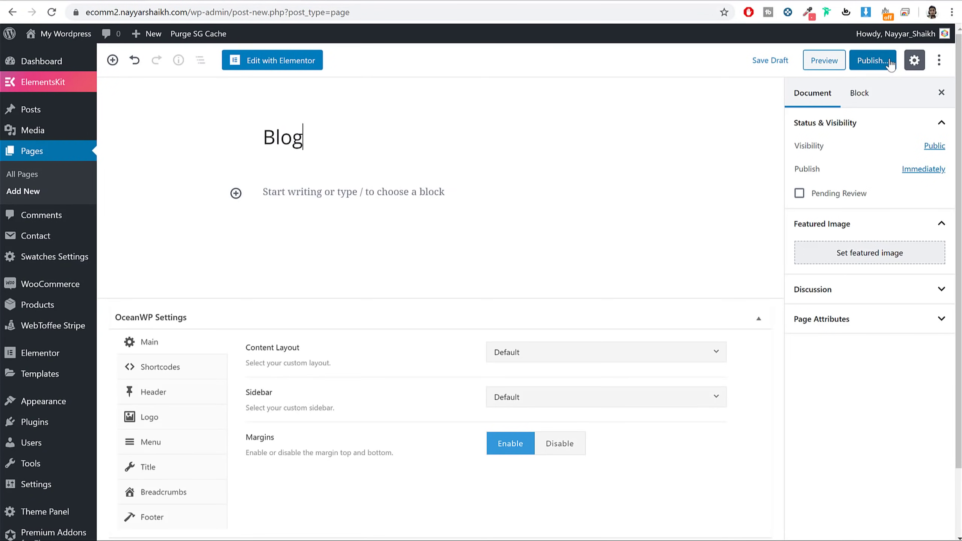
pyautogui.click(870, 69)
pyautogui.click(879, 61)
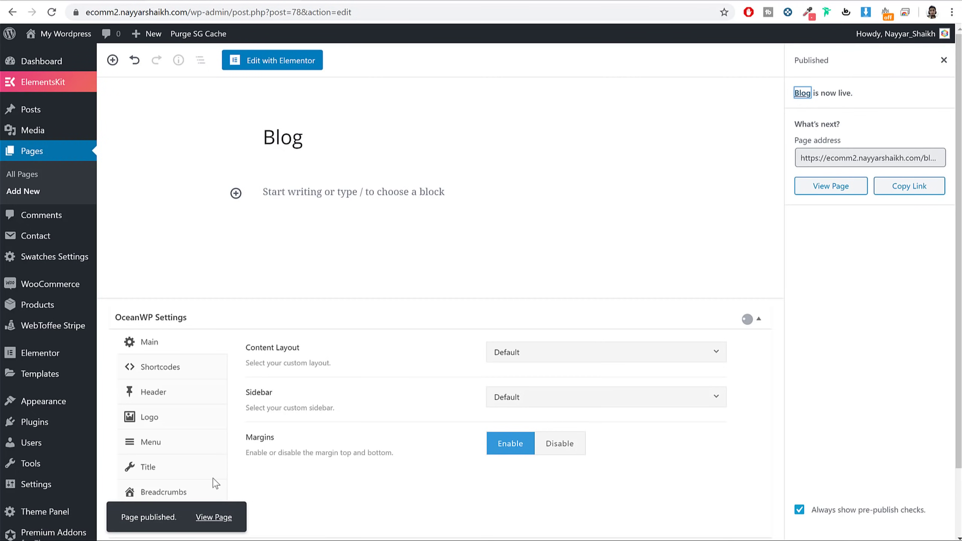
pyautogui.click(213, 517)
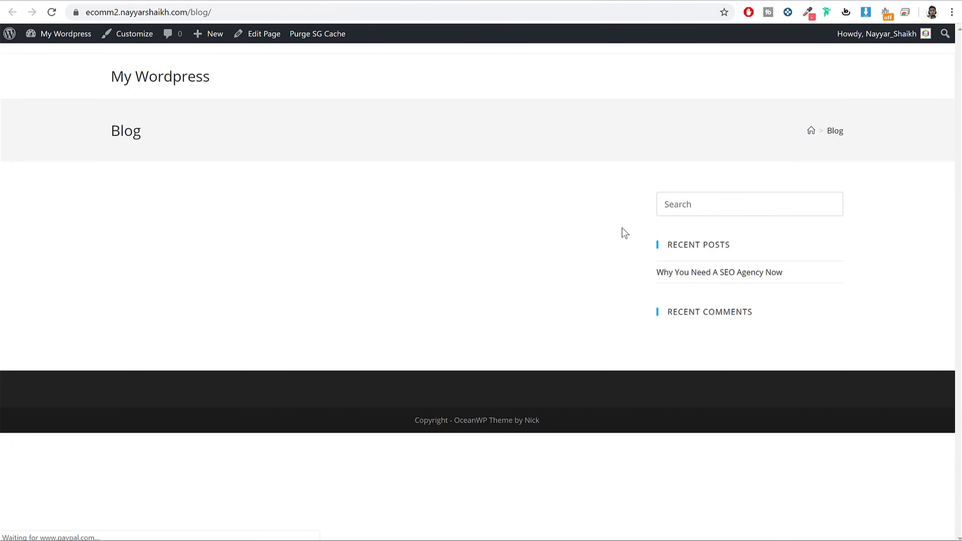
pyautogui.hotkey('ctrl', 'w')
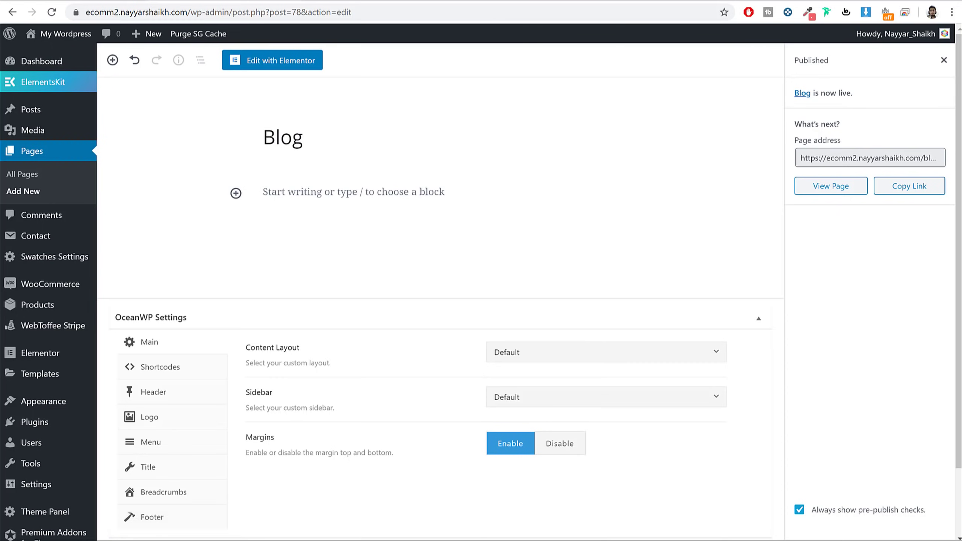
# In Reading settings, choose Blog as the posts page and save
pyautogui.scroll(-2, 91, 209)
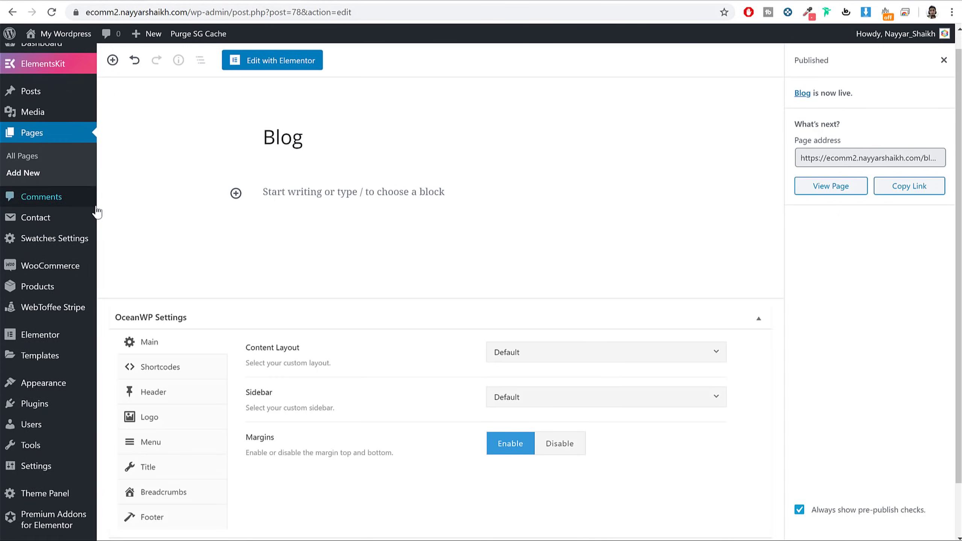
pyautogui.moveTo(39, 410)
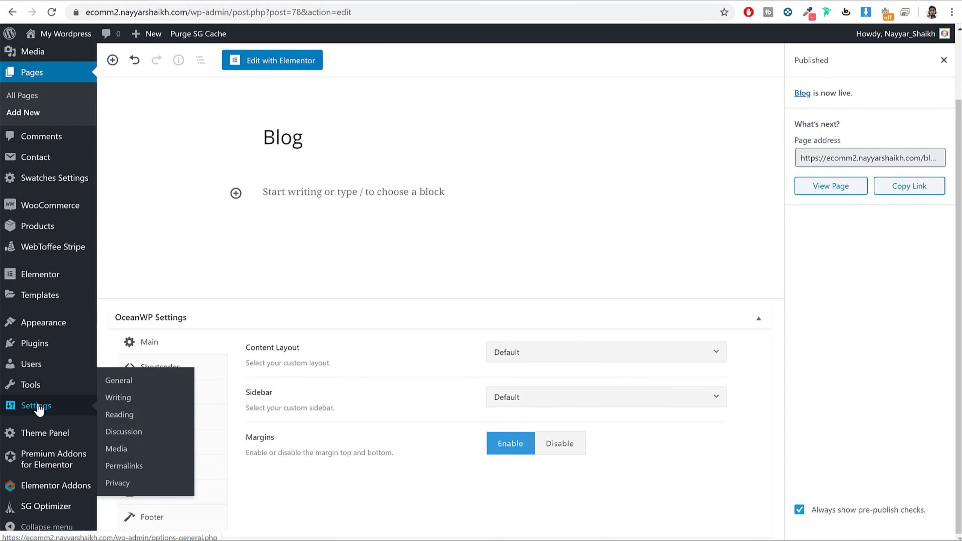
pyautogui.click(141, 419)
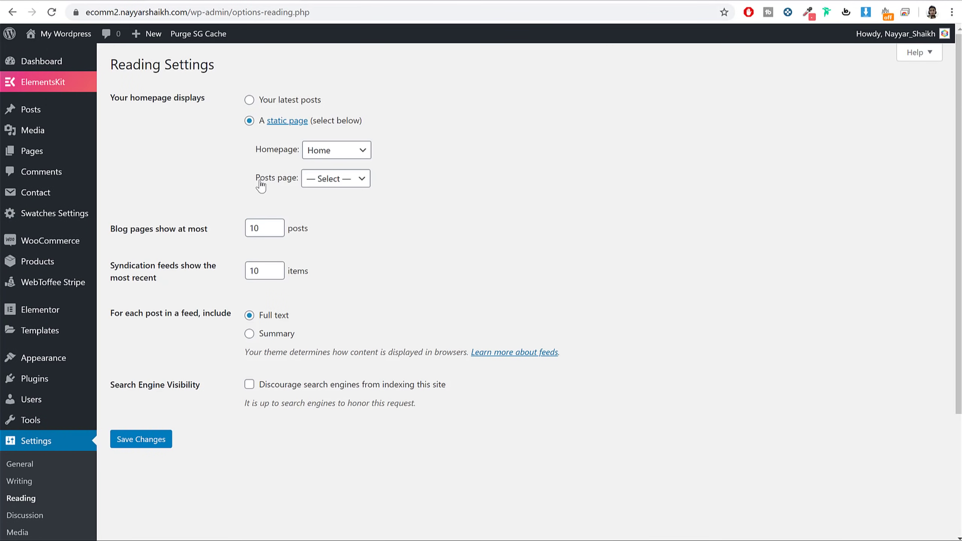
pyautogui.click(335, 181)
pyautogui.click(338, 206)
pyautogui.click(136, 441)
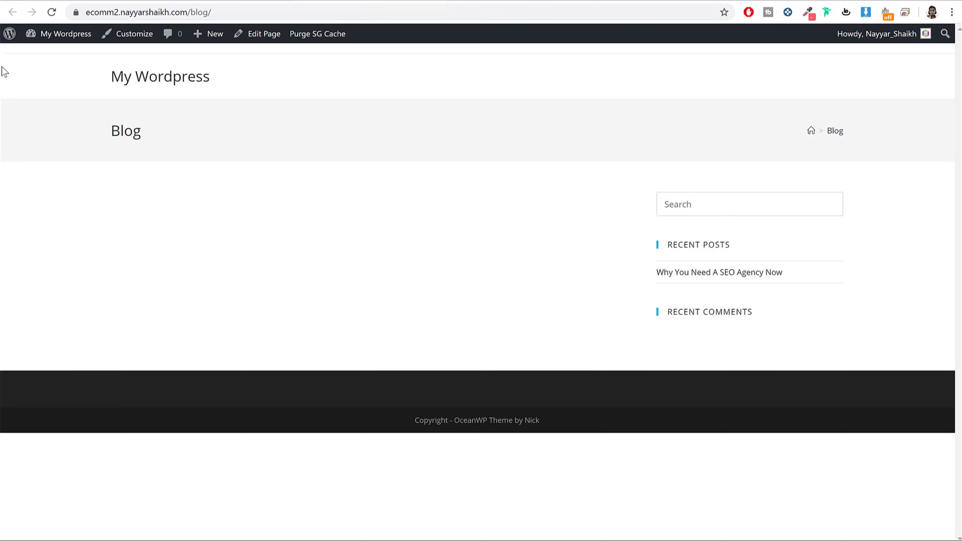
# Reload the live Blog page, open the 'Why You Need A SEO Agency Now' post, and return to the blog
pyautogui.click(51, 12)
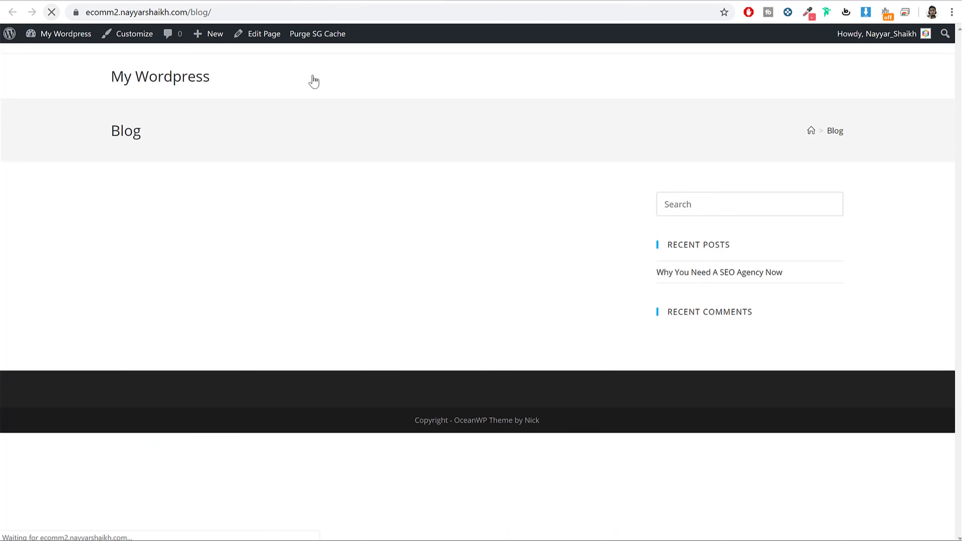
pyautogui.scroll(-7, 530, 190)
pyautogui.scroll(7, 531, 208)
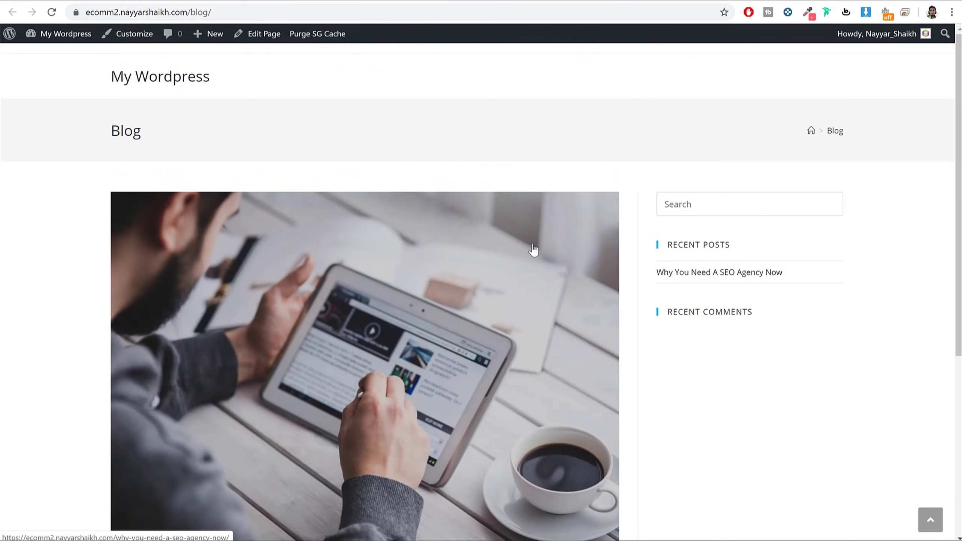
pyautogui.click(689, 272)
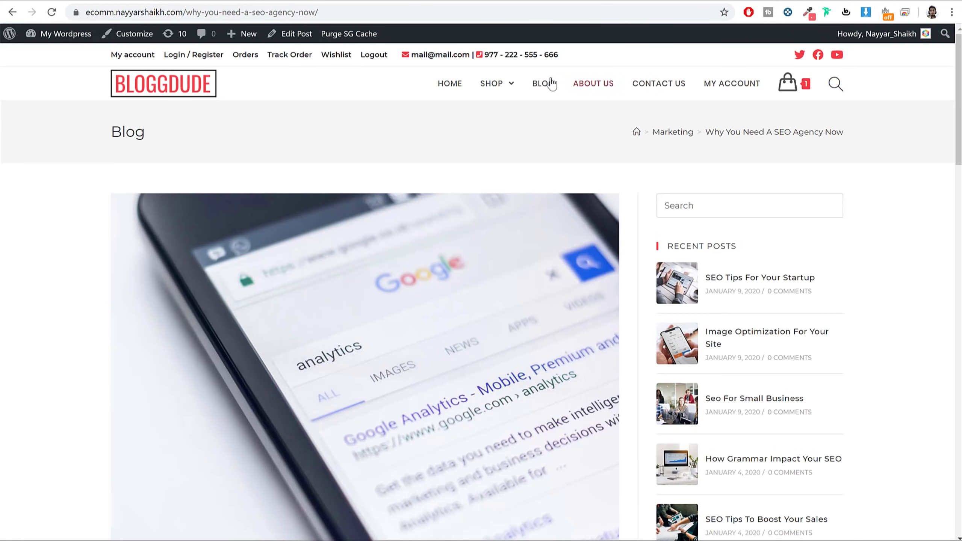
pyautogui.click(550, 84)
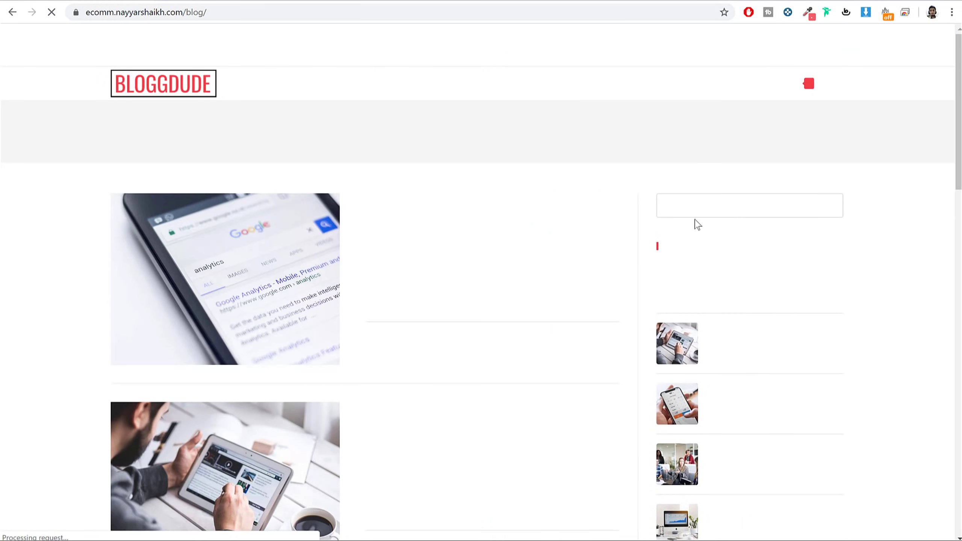
pyautogui.scroll(-12, 720, 242)
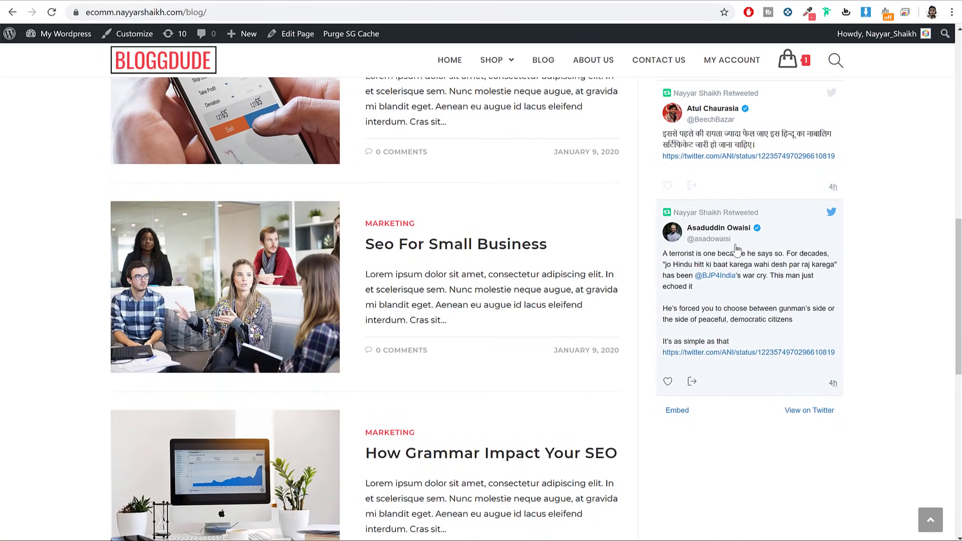
pyautogui.scroll(6, 736, 250)
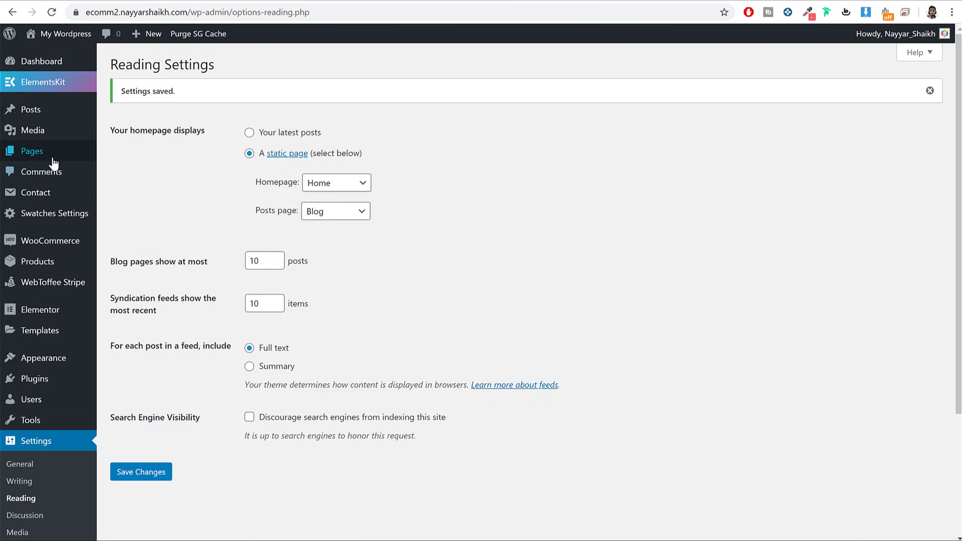
# Create a new page titled 'About us'
pyautogui.moveTo(49, 161)
pyautogui.click(145, 176)
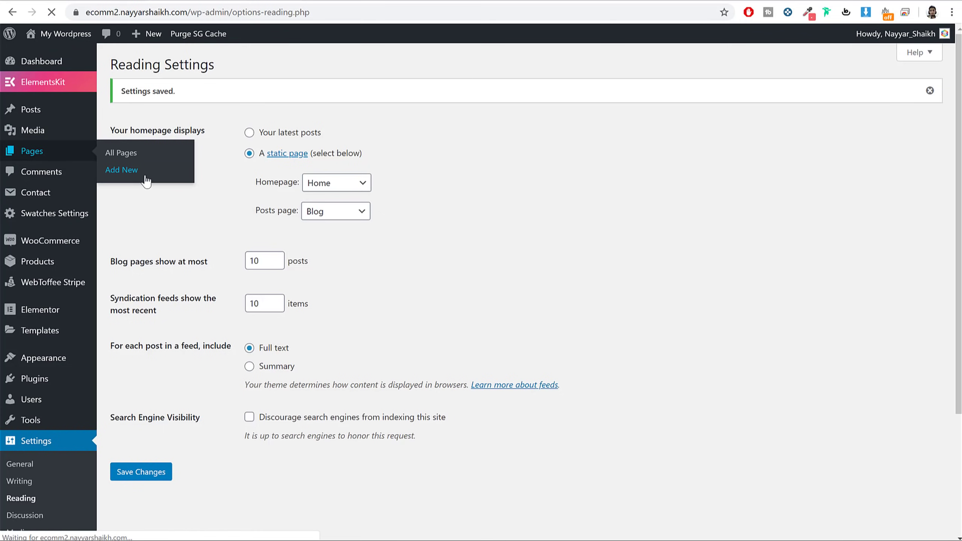
pyautogui.write('Abouty')
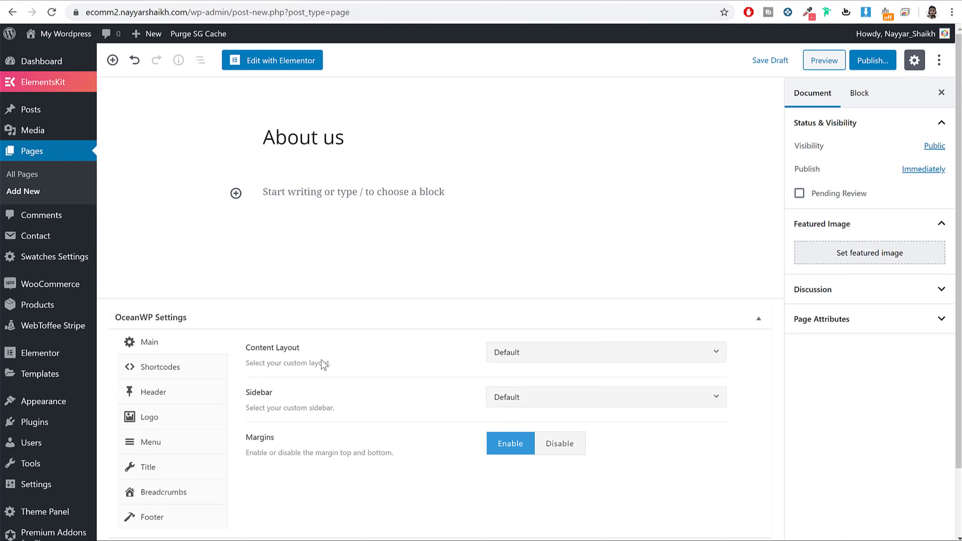
# Set the layout to 100% Full Width, disable the page title, and publish
pyautogui.click(534, 358)
pyautogui.click(557, 463)
pyautogui.click(154, 474)
pyautogui.click(610, 354)
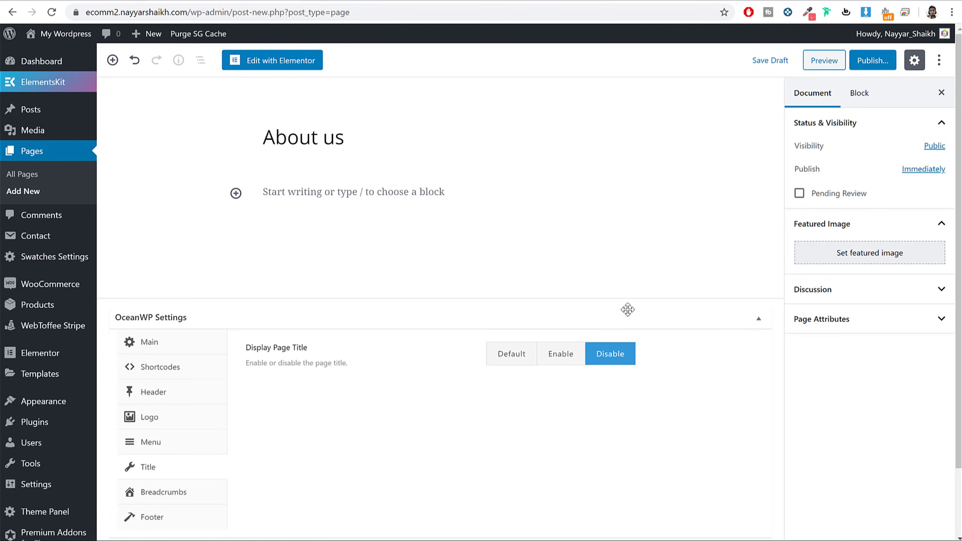
pyautogui.click(872, 63)
pyautogui.click(873, 63)
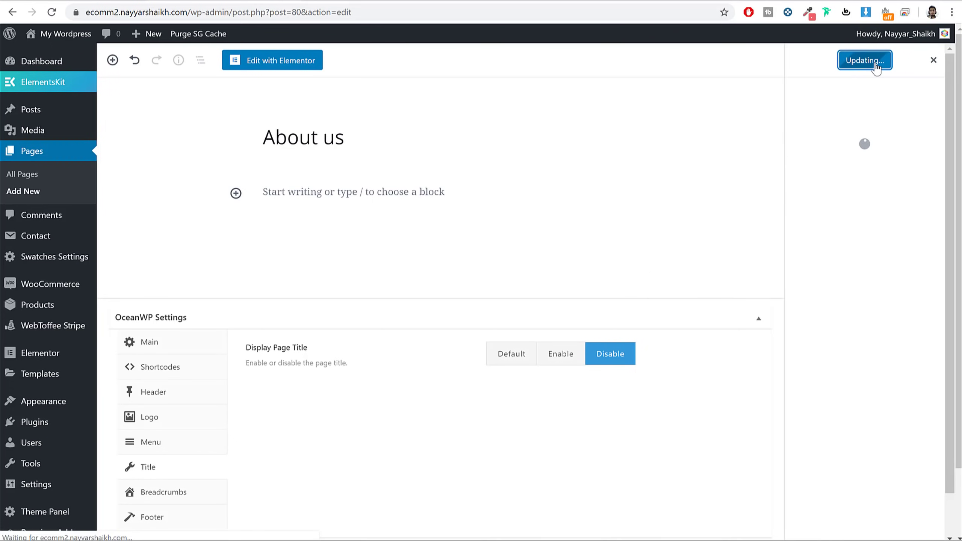
# Open the page in Elementor and import the About Us template file from the Pages folder
pyautogui.click(278, 65)
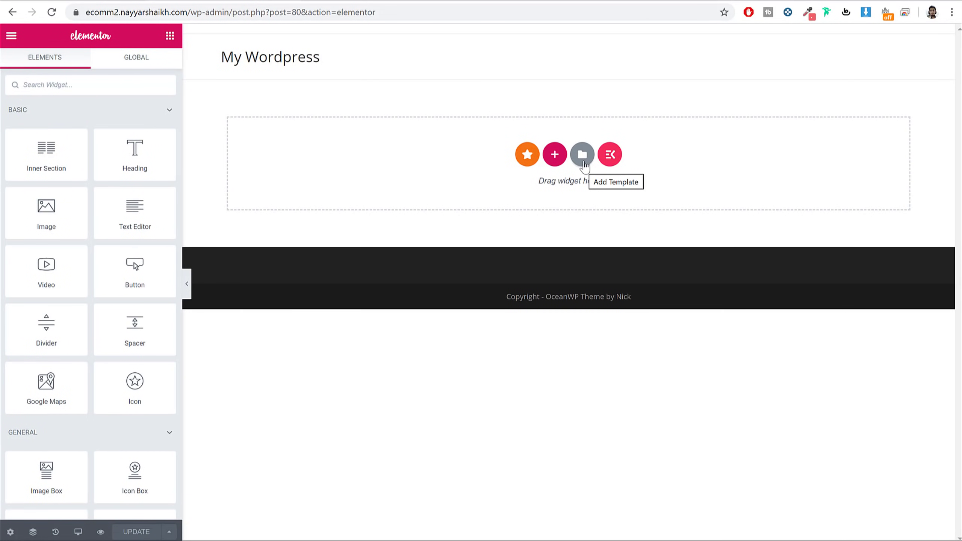
pyautogui.click(583, 154)
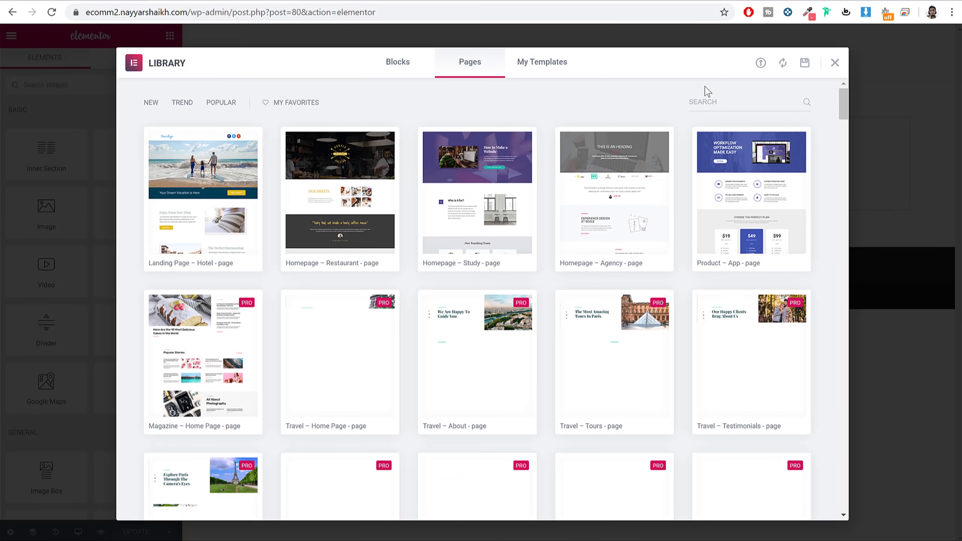
pyautogui.click(760, 63)
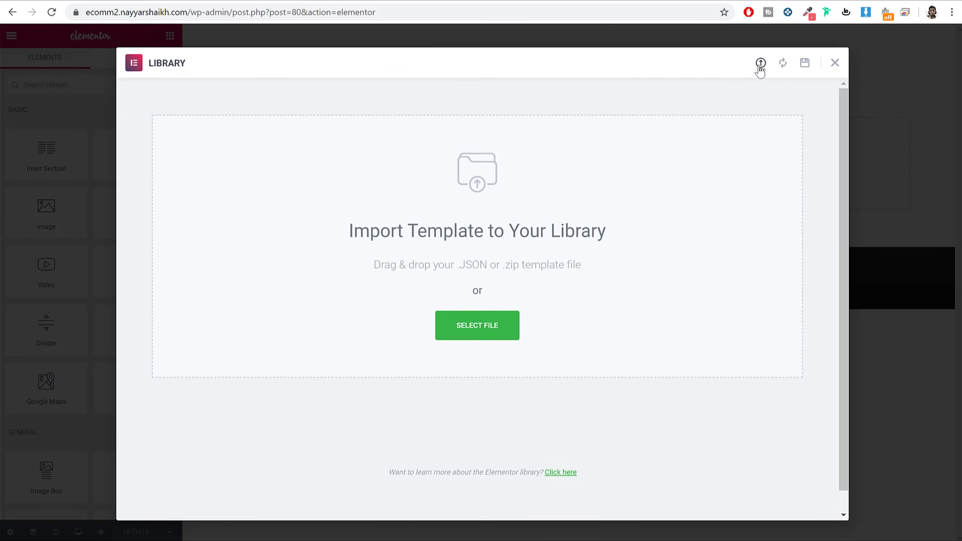
pyautogui.click(494, 327)
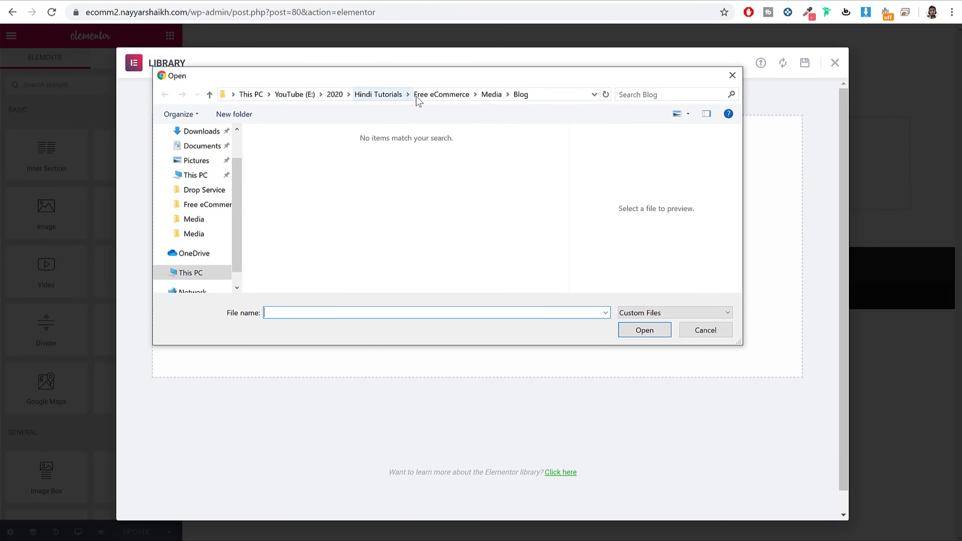
pyautogui.click(423, 97)
pyautogui.doubleClick(317, 176)
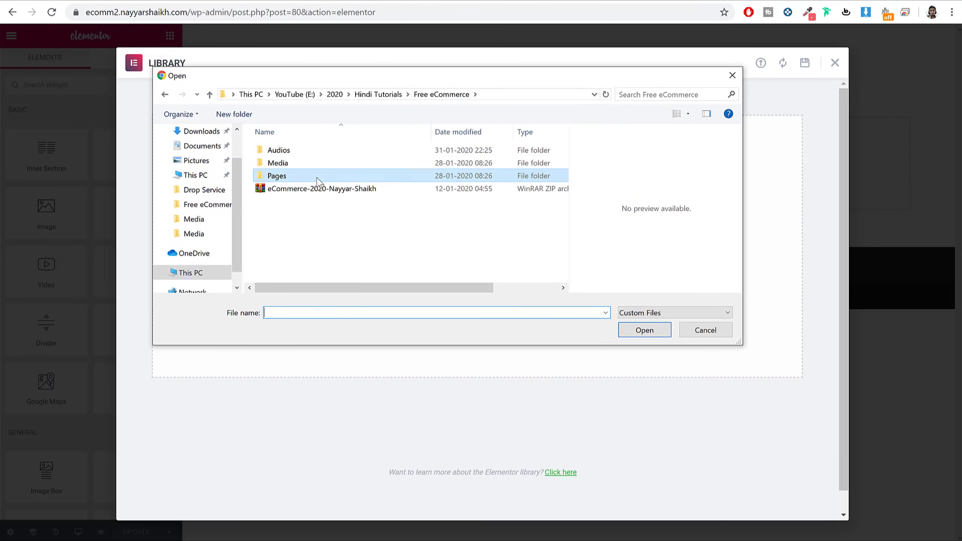
pyautogui.click(305, 151)
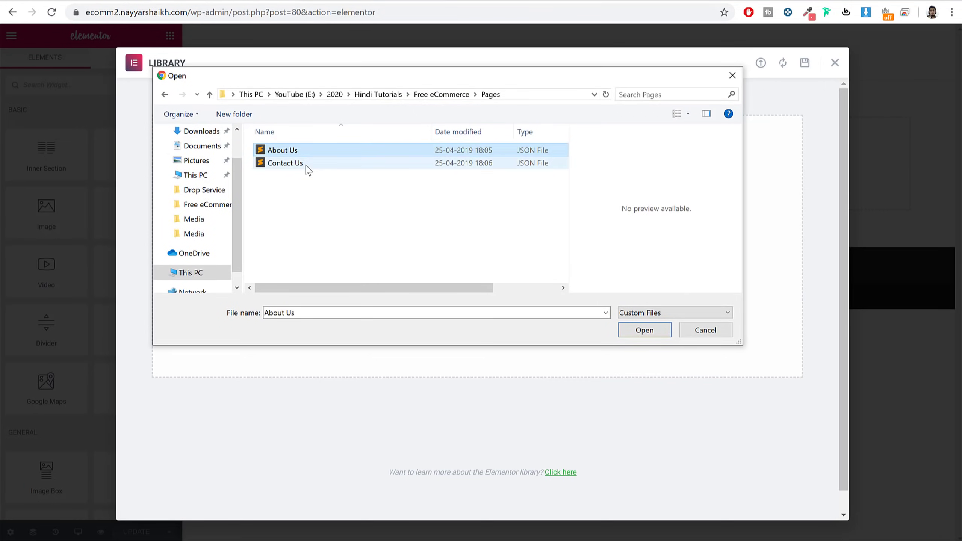
pyautogui.click(645, 330)
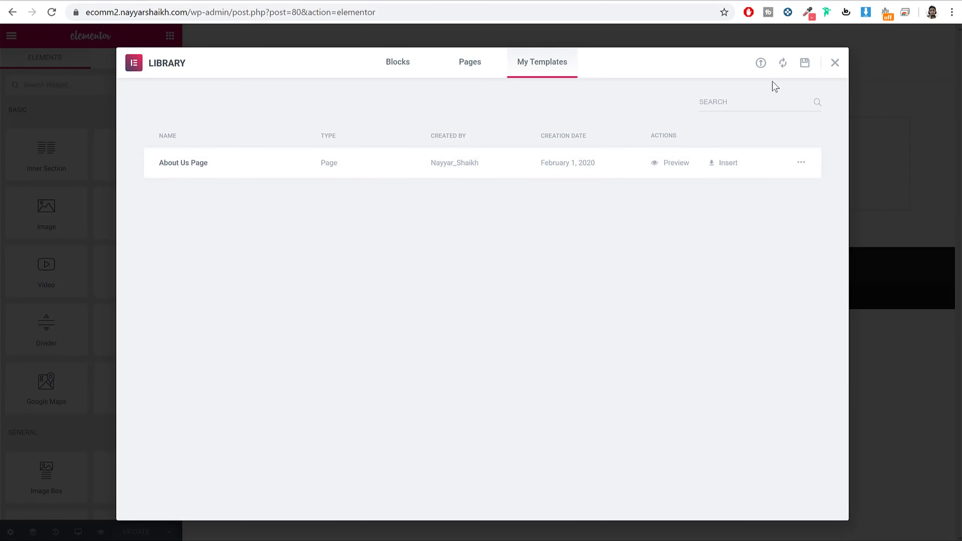
# Import the Contact Us template file, then insert the About Us Page template
pyautogui.click(761, 63)
pyautogui.click(496, 323)
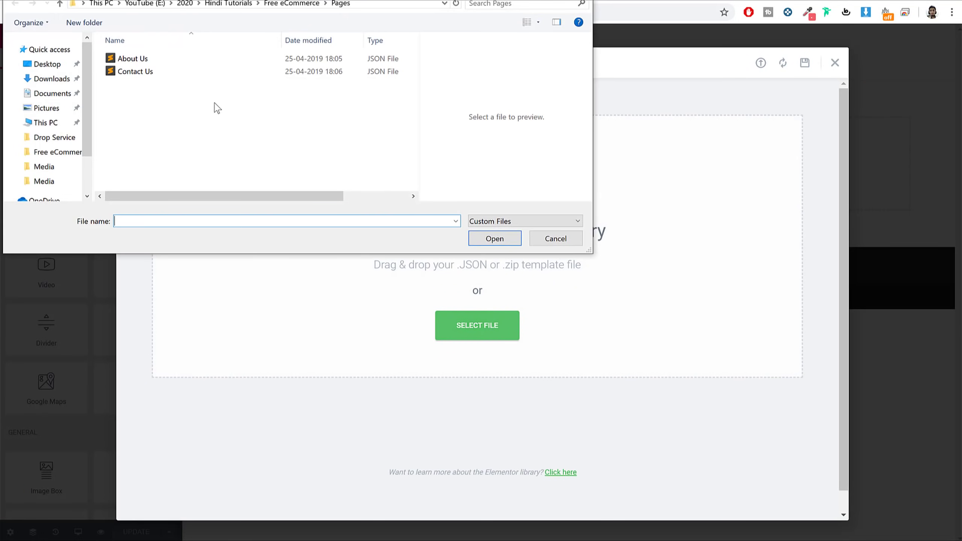
pyautogui.click(232, 71)
pyautogui.click(493, 235)
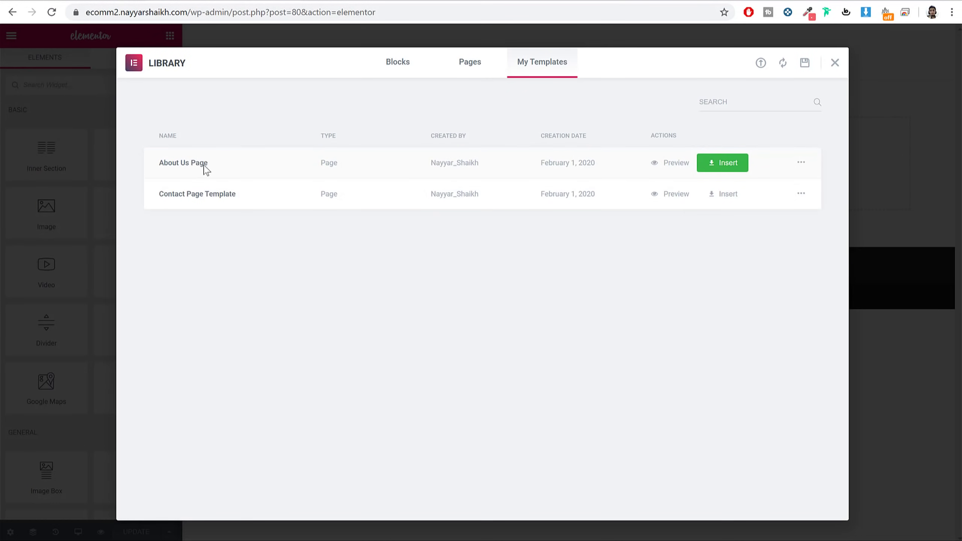
pyautogui.click(737, 170)
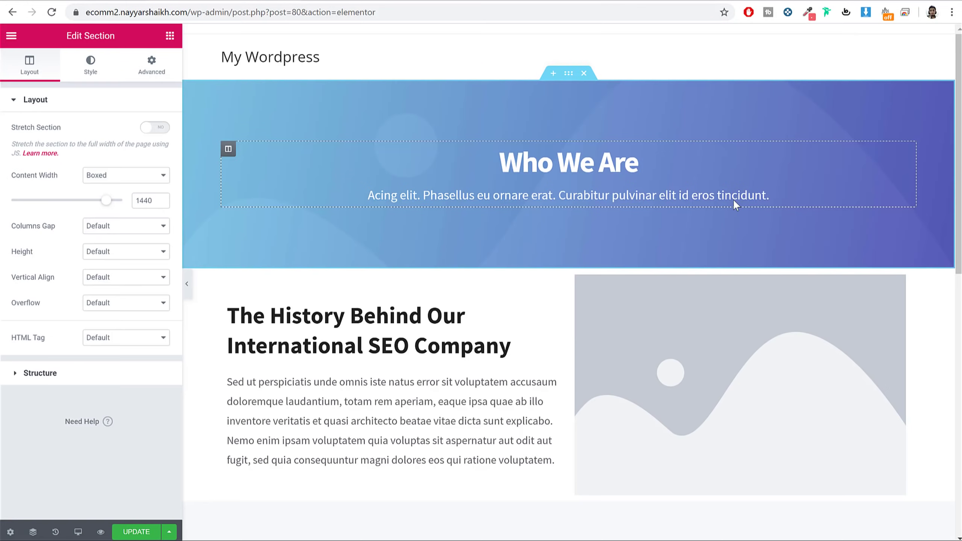
# Open the image upload dialog for the placeholder beside the history text
pyautogui.scroll(-15, 708, 299)
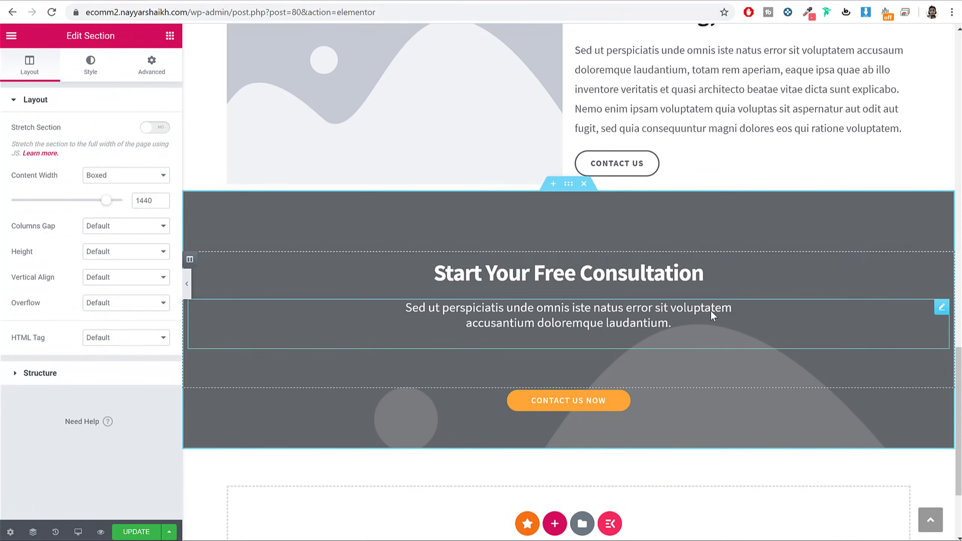
pyautogui.scroll(3, 710, 310)
pyautogui.scroll(12, 711, 315)
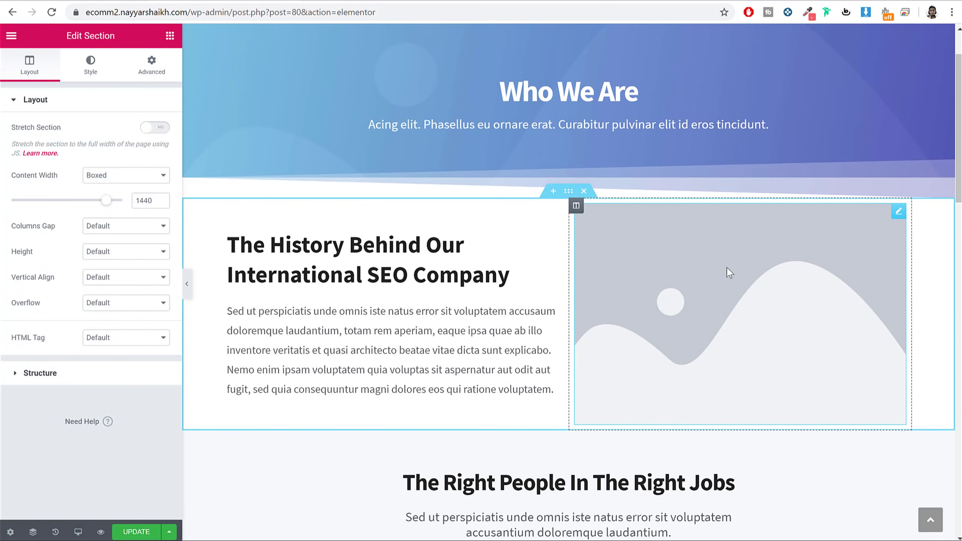
pyautogui.click(728, 271)
pyautogui.click(118, 140)
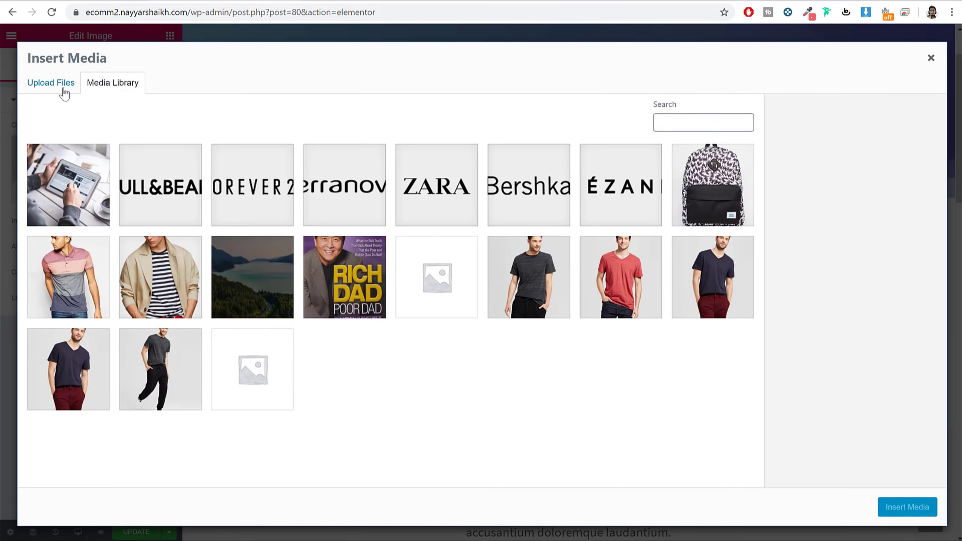
pyautogui.click(64, 90)
pyautogui.click(487, 272)
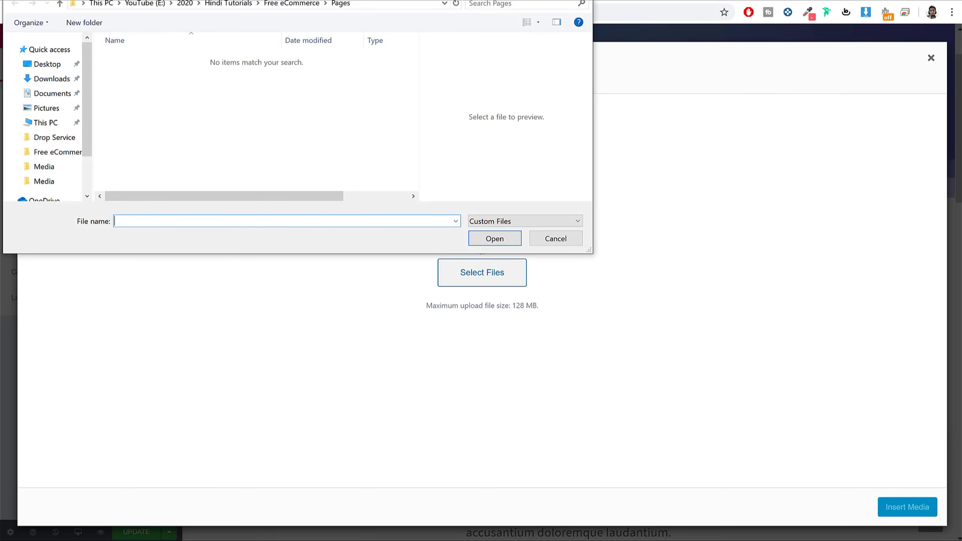
# Upload team-1, team-2, team-3, who-we-are-intro and join-us-career-cta-1 from the Free eCommerce Media folder
pyautogui.click(447, 107)
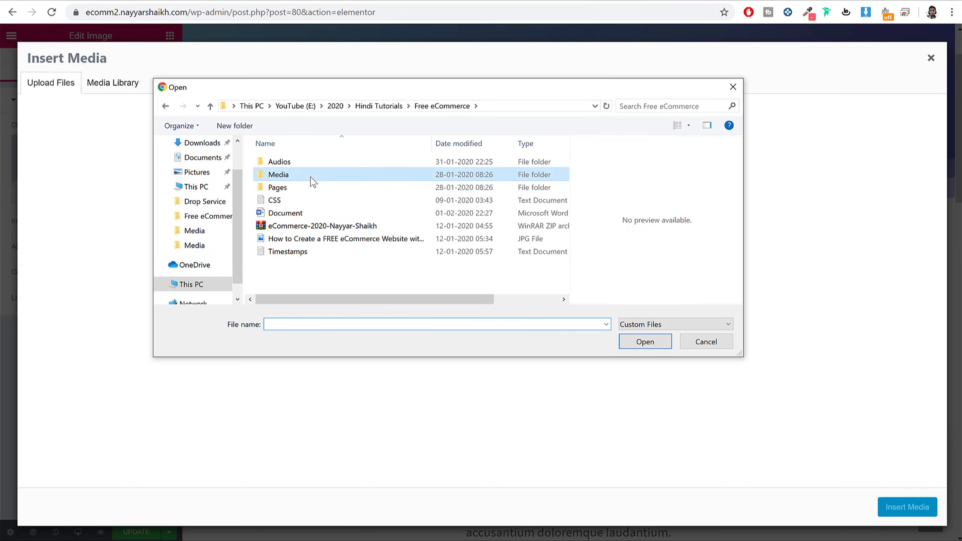
pyautogui.doubleClick(312, 178)
pyautogui.scroll(-2, 378, 234)
pyautogui.scroll(-3, 376, 245)
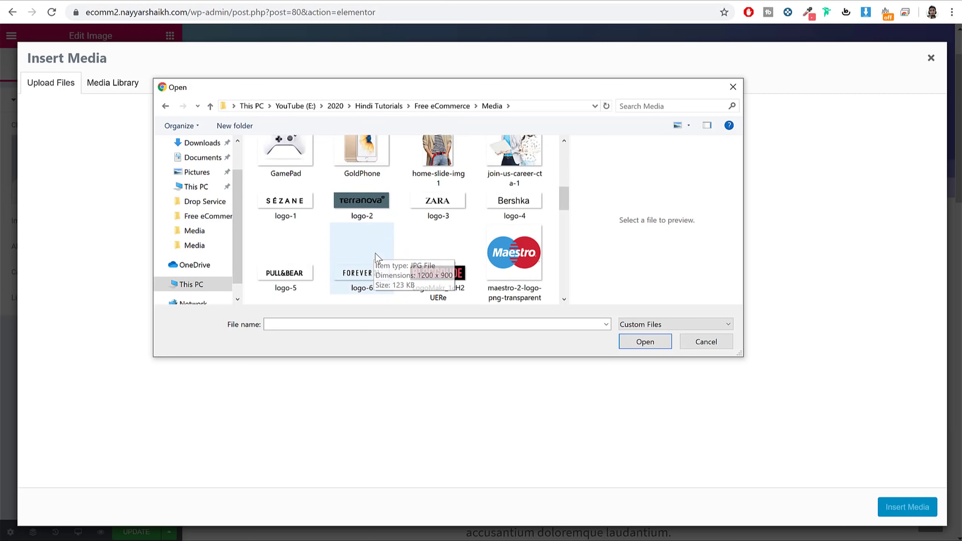
pyautogui.scroll(-6, 379, 250)
pyautogui.click(510, 224)
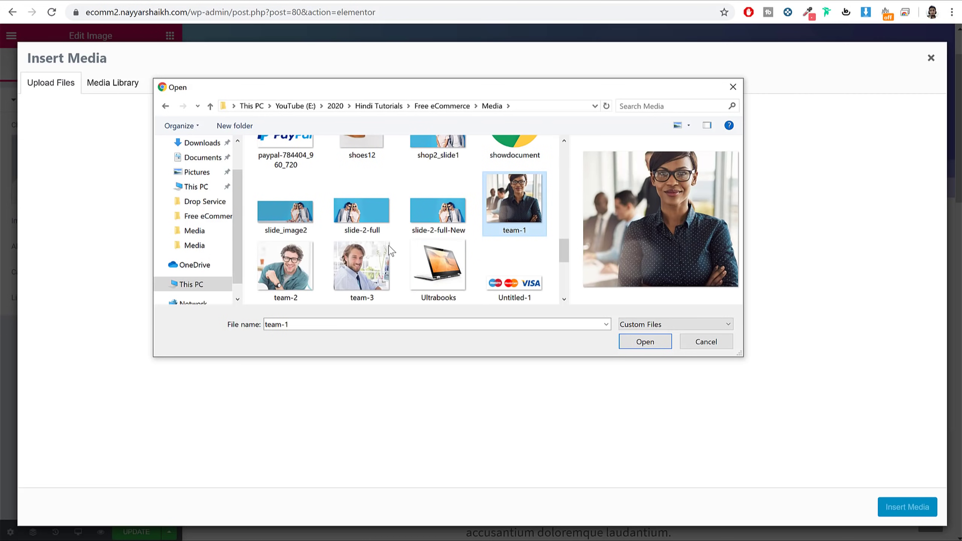
pyautogui.keyDown('ctrl'); pyautogui.click(362, 265); pyautogui.keyUp('ctrl')
pyautogui.keyDown('ctrl'); pyautogui.click(286, 265); pyautogui.keyUp('ctrl')
pyautogui.scroll(-3, 545, 248)
pyautogui.keyDown('ctrl'); pyautogui.click(510, 166); pyautogui.keyUp('ctrl')
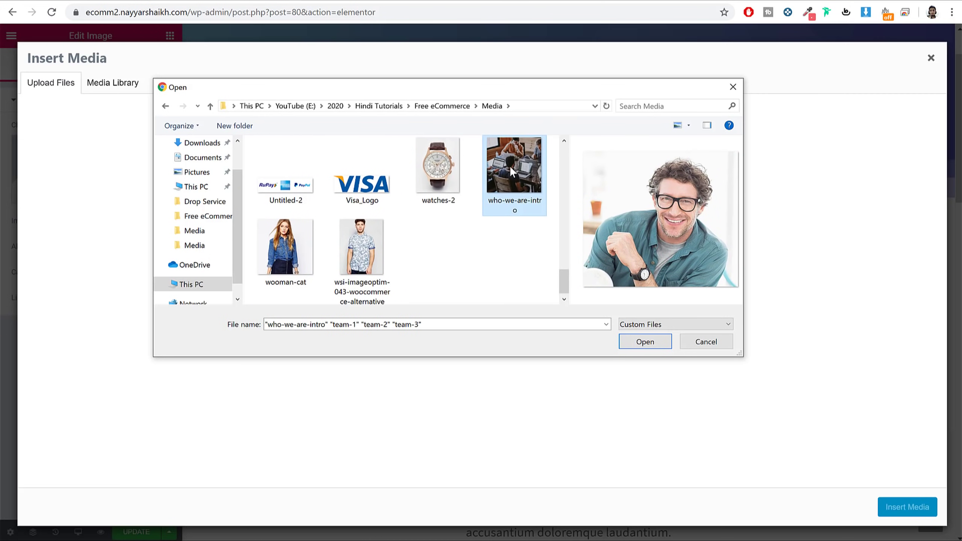
pyautogui.scroll(5, 503, 241)
pyautogui.scroll(-1, 504, 243)
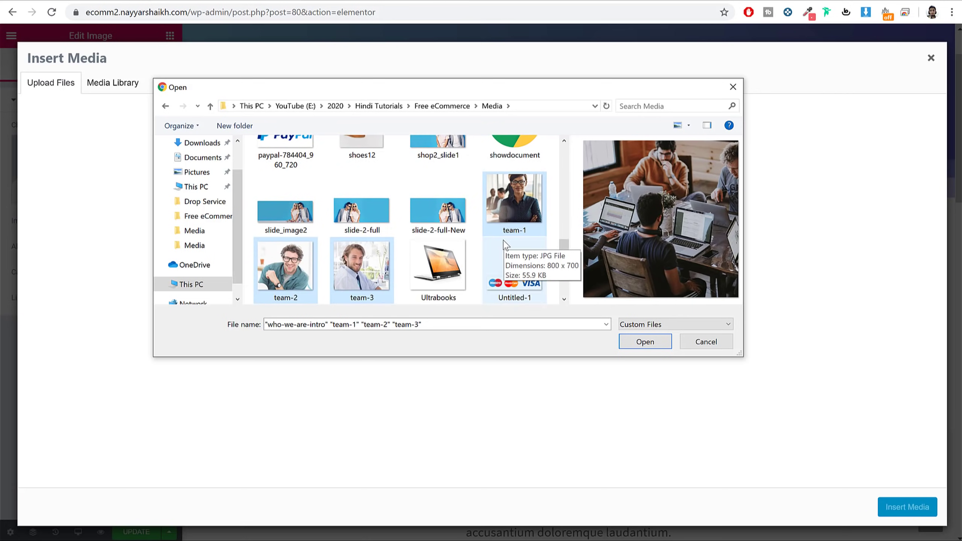
pyautogui.scroll(10, 504, 245)
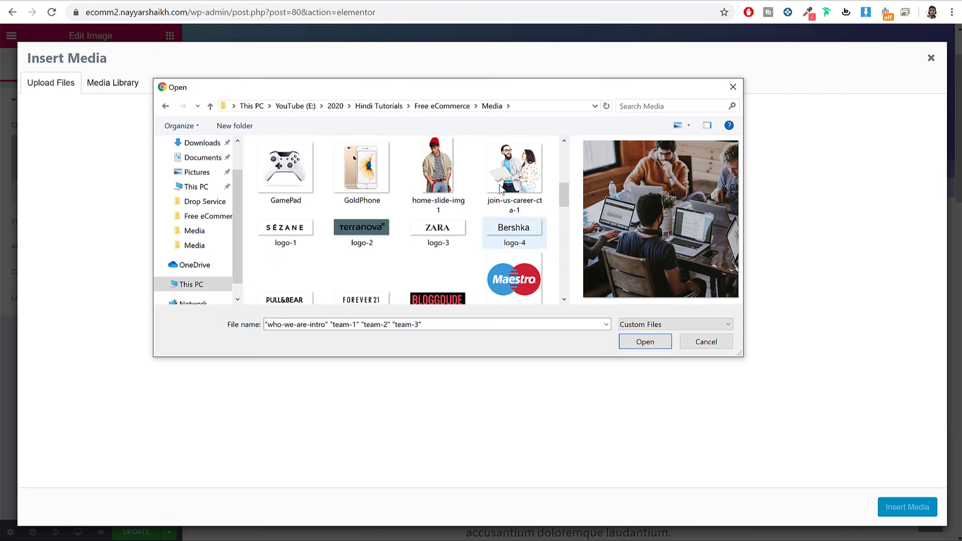
pyautogui.keyDown('ctrl'); pyautogui.click(501, 188); pyautogui.keyUp('ctrl')
pyautogui.click(631, 342)
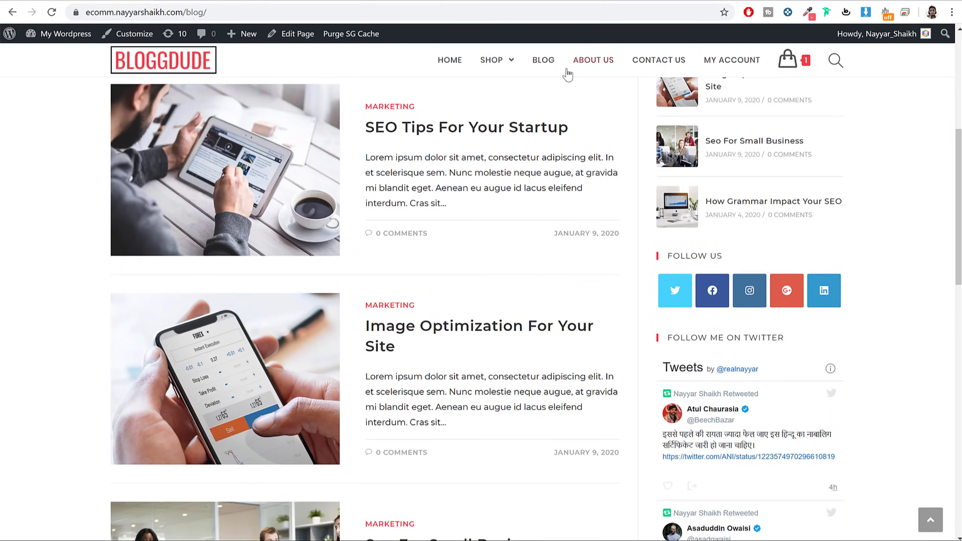
# Insert the office photo into the history section
pyautogui.click(592, 61)
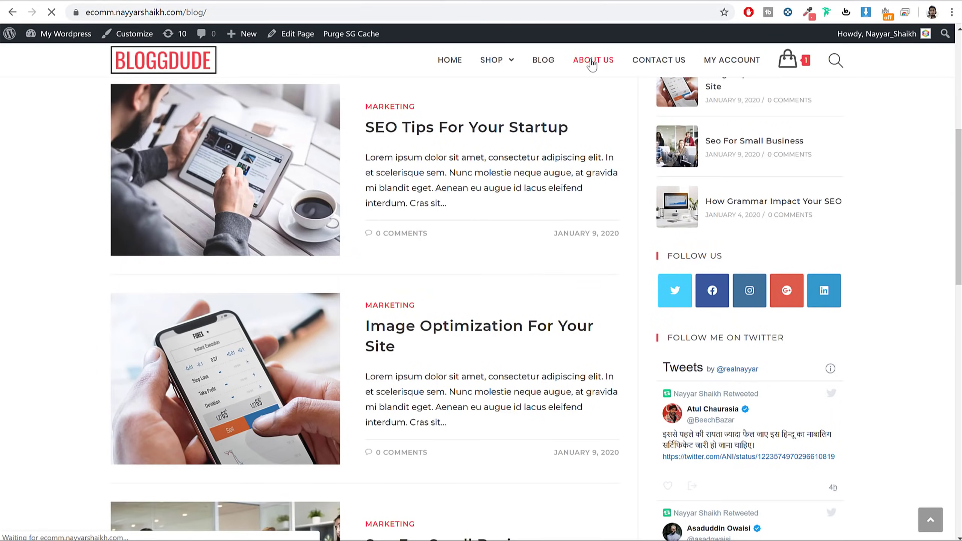
pyautogui.scroll(-10, 663, 358)
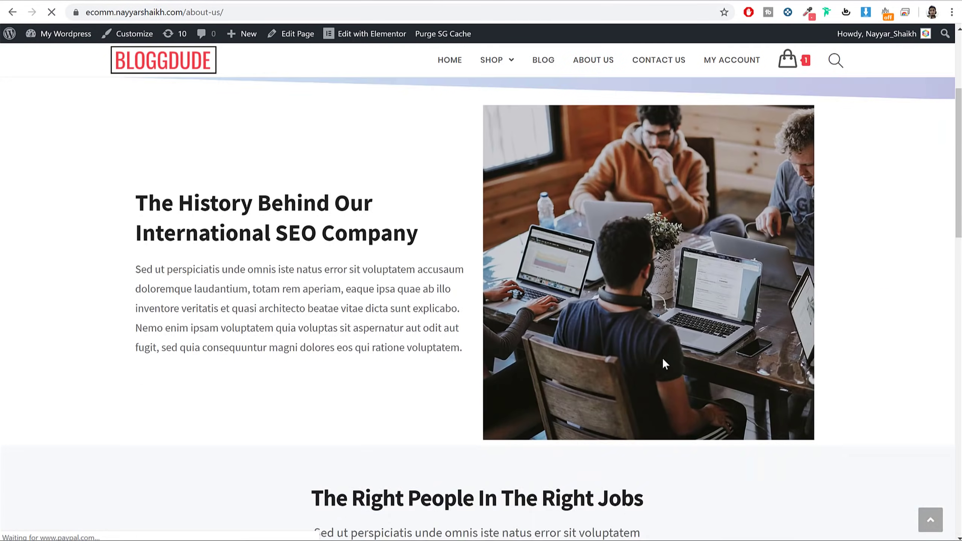
pyautogui.scroll(-5, 663, 364)
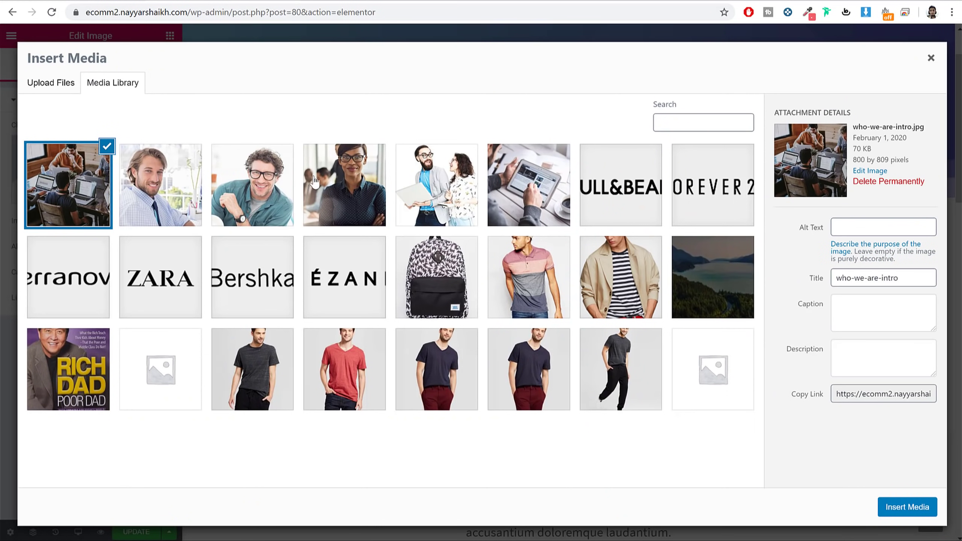
pyautogui.click(918, 511)
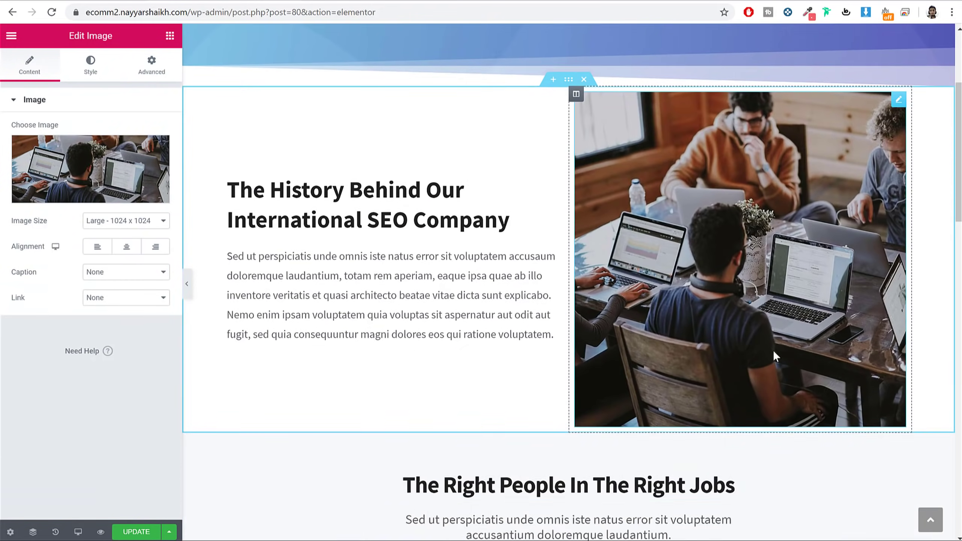
# Fill the three team cards with the man in blue, the woman, and the curly-haired man (team-2)
pyautogui.scroll(-5, 773, 355)
pyautogui.click(367, 375)
pyautogui.click(199, 177)
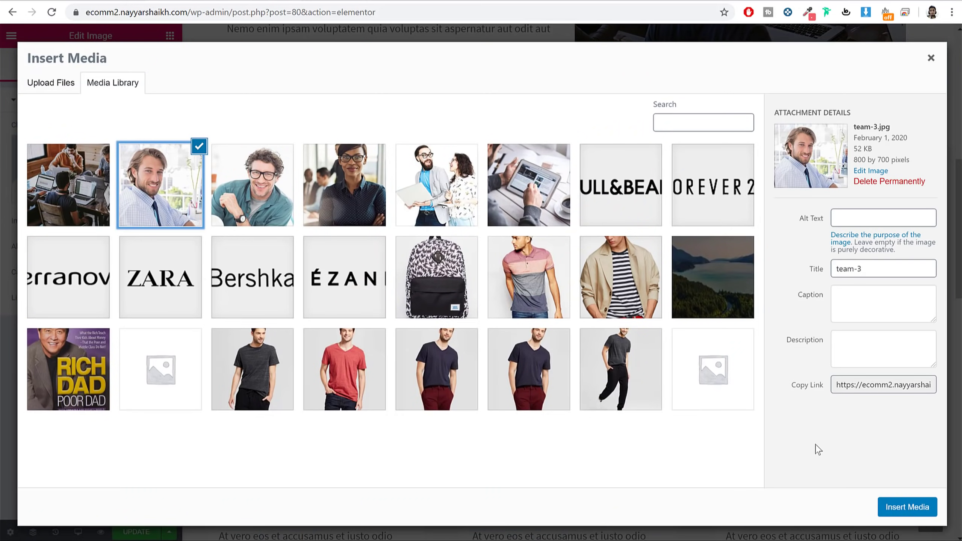
pyautogui.click(908, 507)
pyautogui.scroll(-5, 590, 186)
pyautogui.click(590, 185)
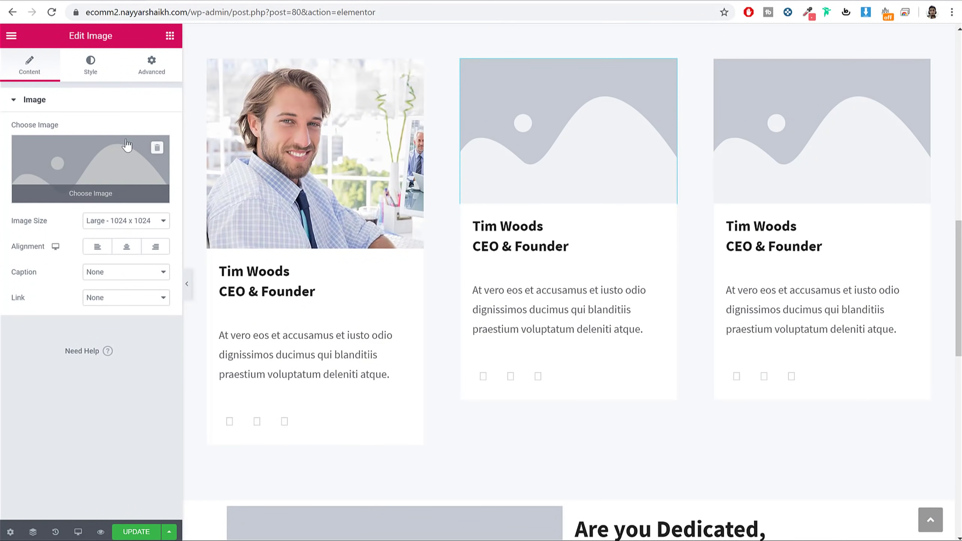
pyautogui.click(91, 170)
pyautogui.click(309, 182)
pyautogui.click(895, 504)
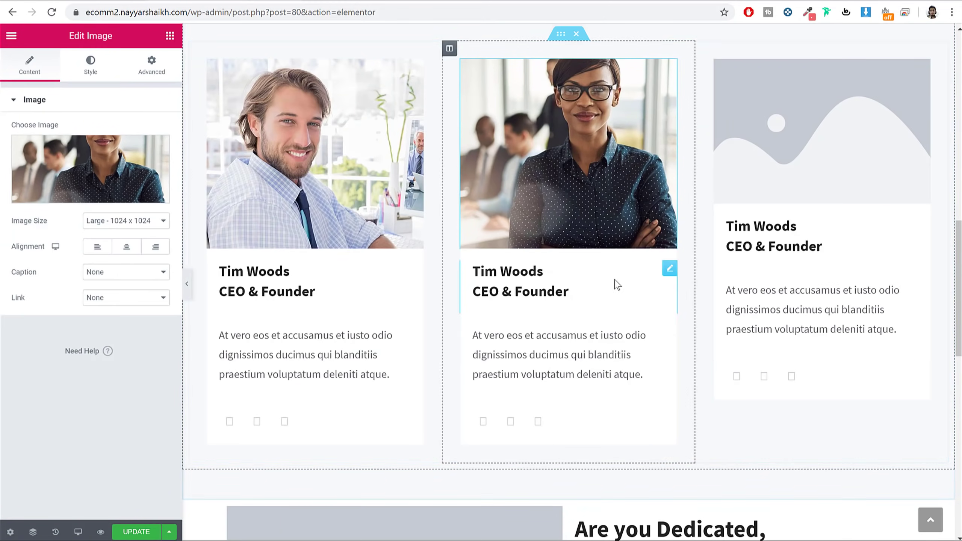
pyautogui.click(807, 114)
pyautogui.click(90, 170)
pyautogui.click(218, 182)
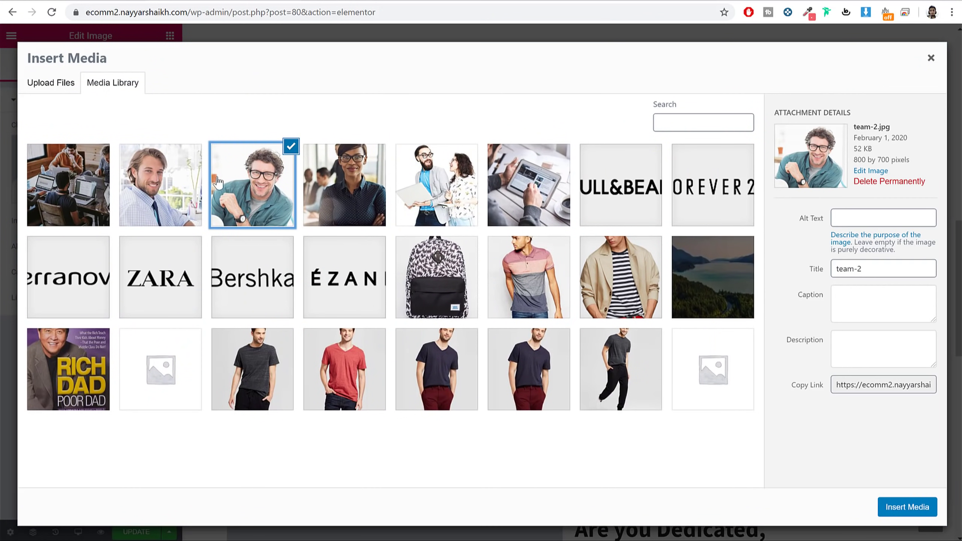
pyautogui.click(883, 507)
# Put the couple photo in the Join Us section and delete the Start Your Free Consultation section
pyautogui.scroll(-10, 816, 193)
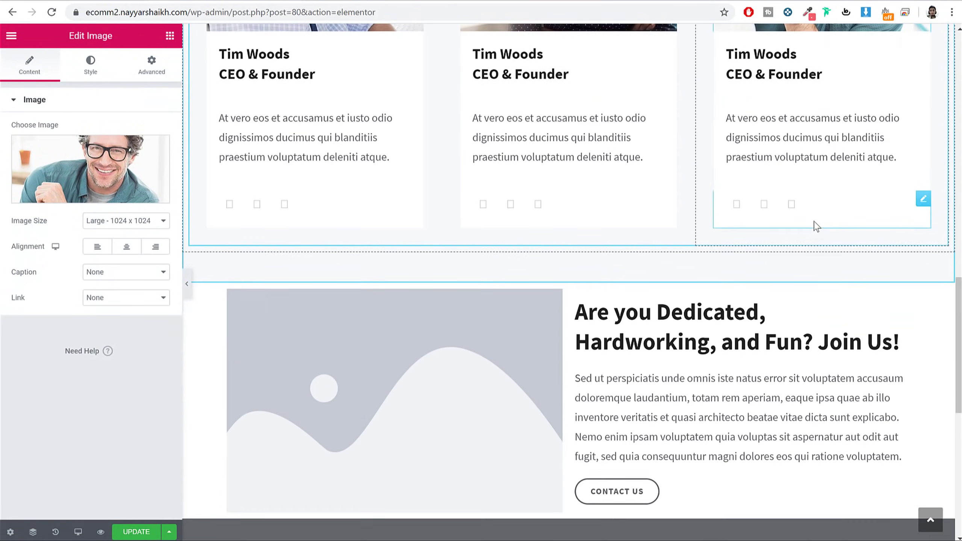
pyautogui.click(414, 160)
pyautogui.click(113, 172)
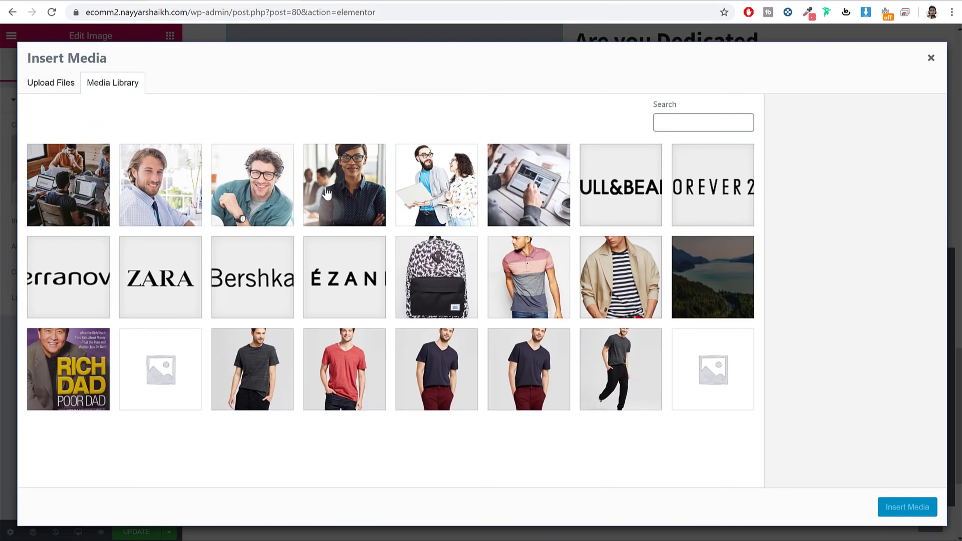
pyautogui.click(435, 189)
pyautogui.click(932, 510)
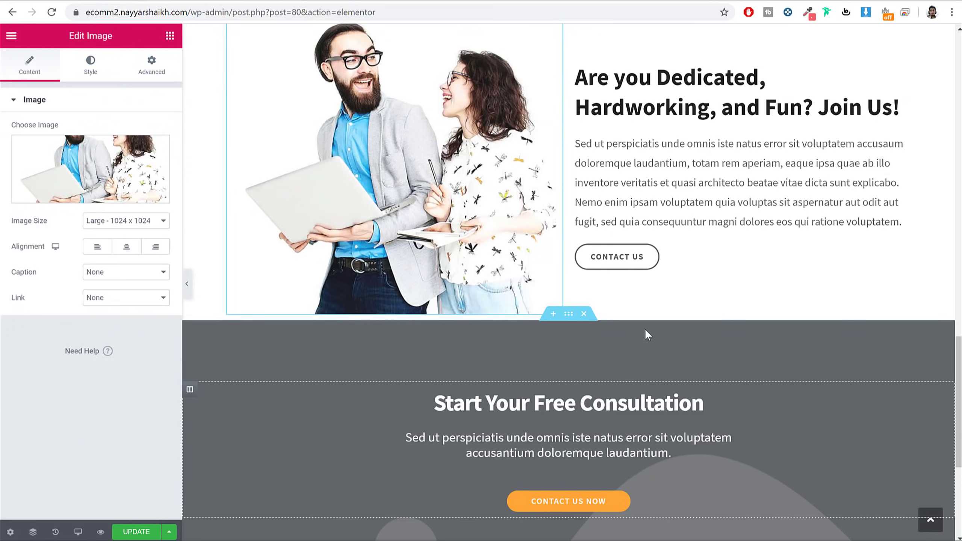
pyautogui.click(585, 319)
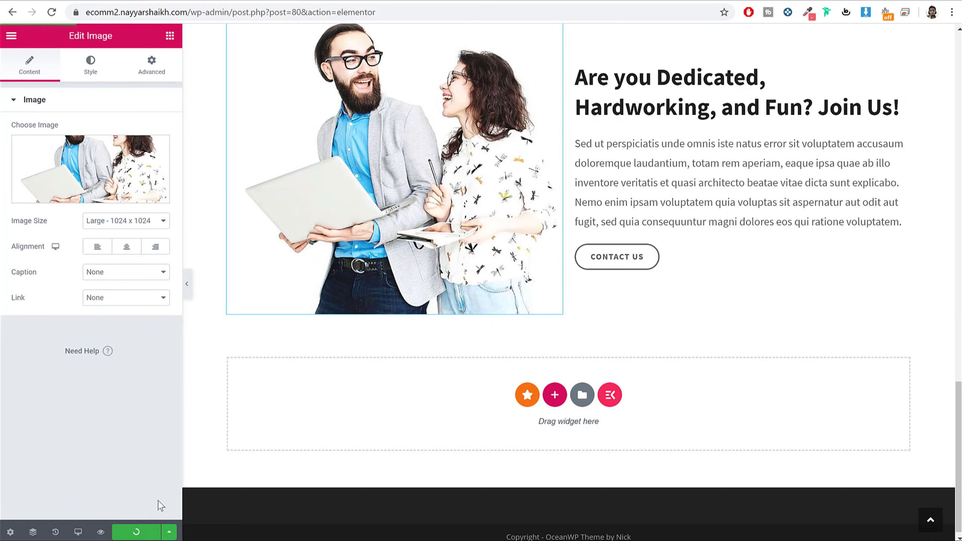
# Go to the WordPress dashboard and start a new page titled 'Contact'
pyautogui.moveTo(229, 12); pyautogui.dragTo(538, 33)
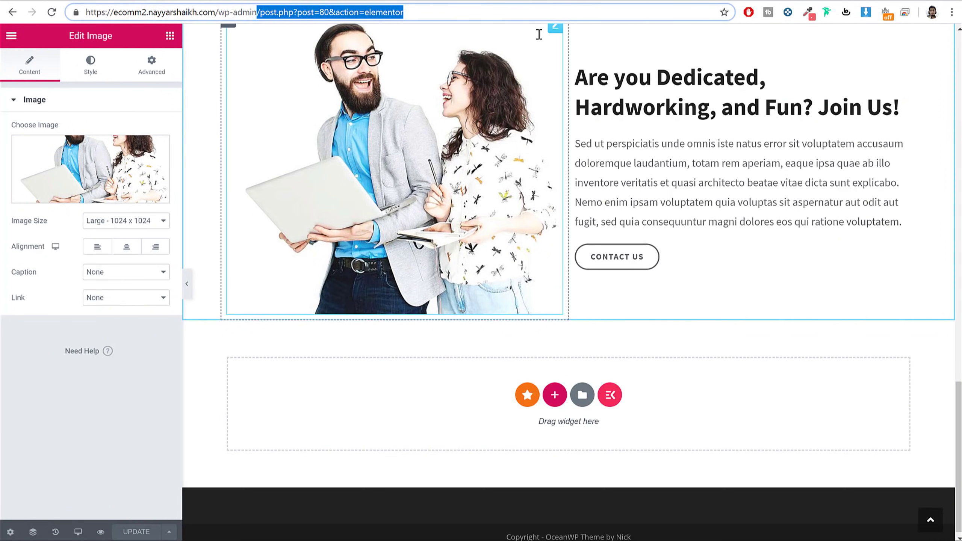
pyautogui.write('/')
pyautogui.press('Return')
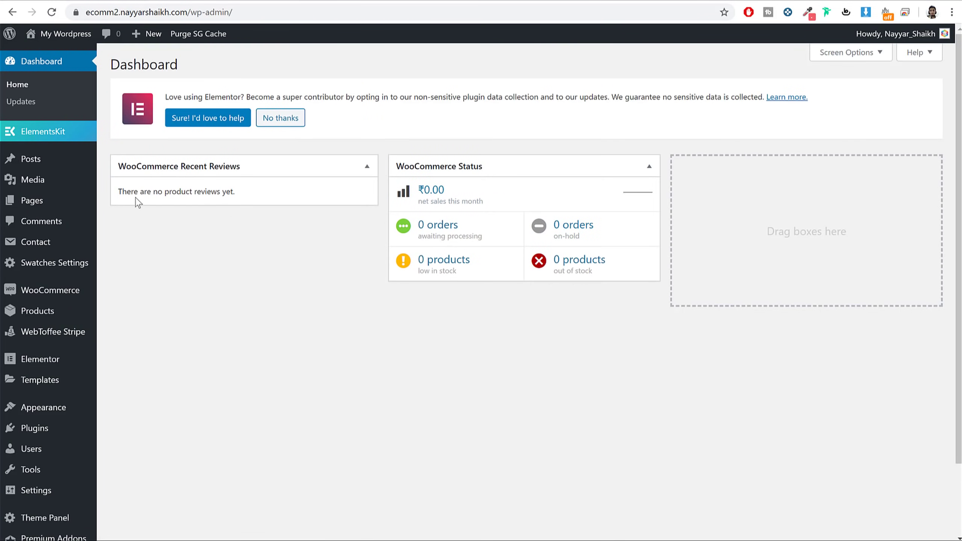
pyautogui.moveTo(65, 205)
pyautogui.click(160, 226)
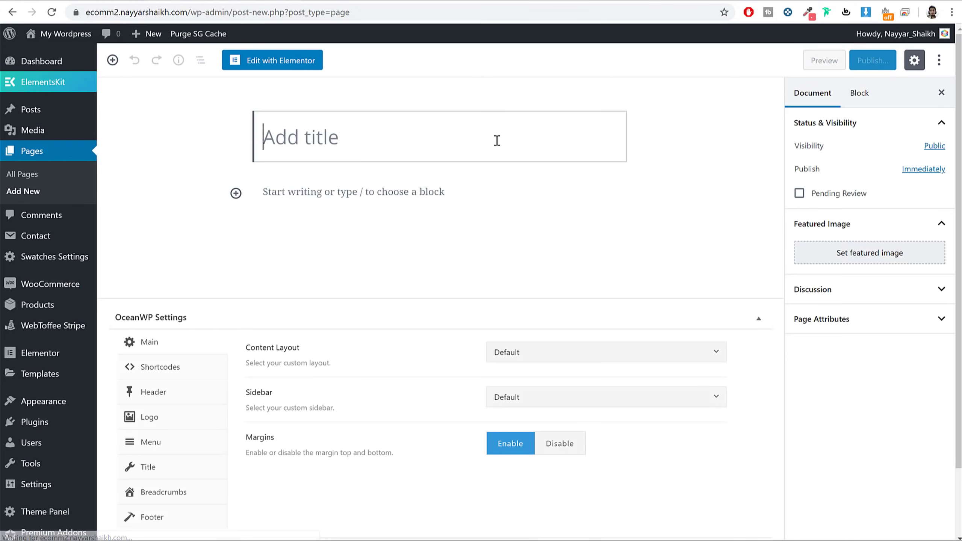
pyautogui.write('Contact')
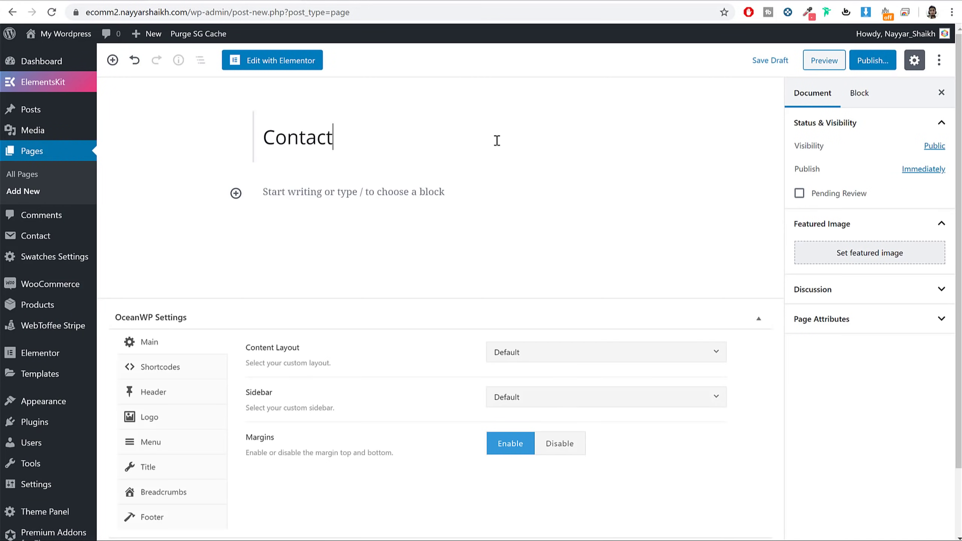
# Set the Contact page to 100% Full Width, hide its title, and publish
pyautogui.click(541, 359)
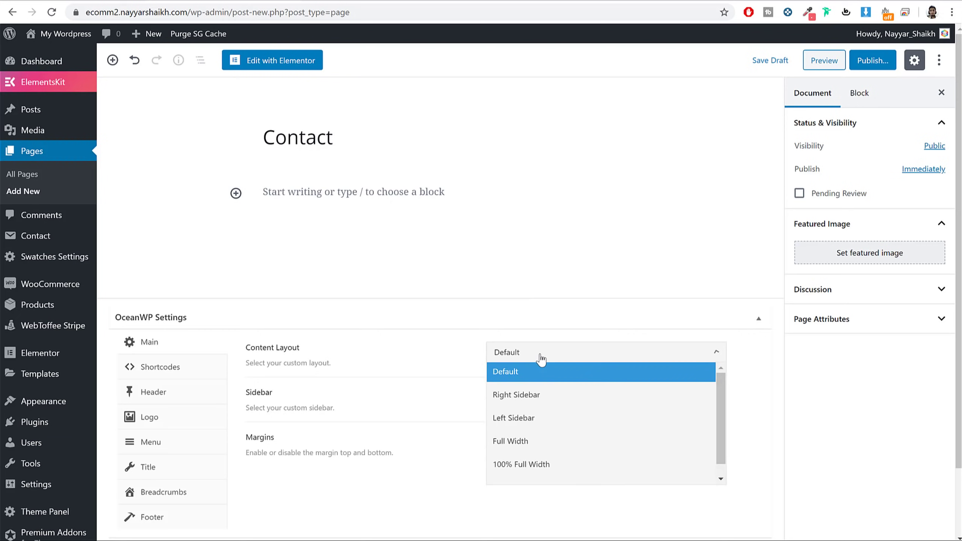
pyautogui.click(548, 469)
pyautogui.click(168, 469)
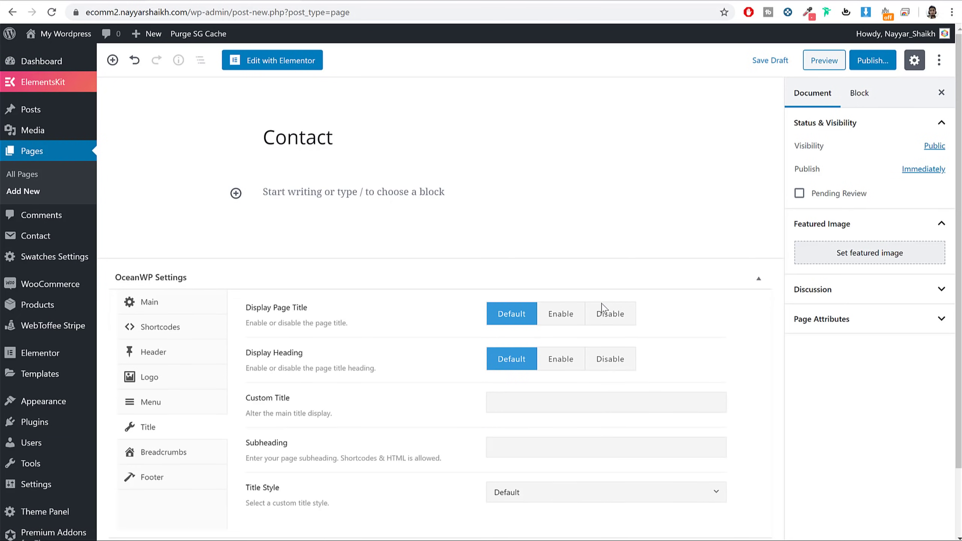
pyautogui.click(612, 352)
pyautogui.click(896, 57)
pyautogui.click(887, 60)
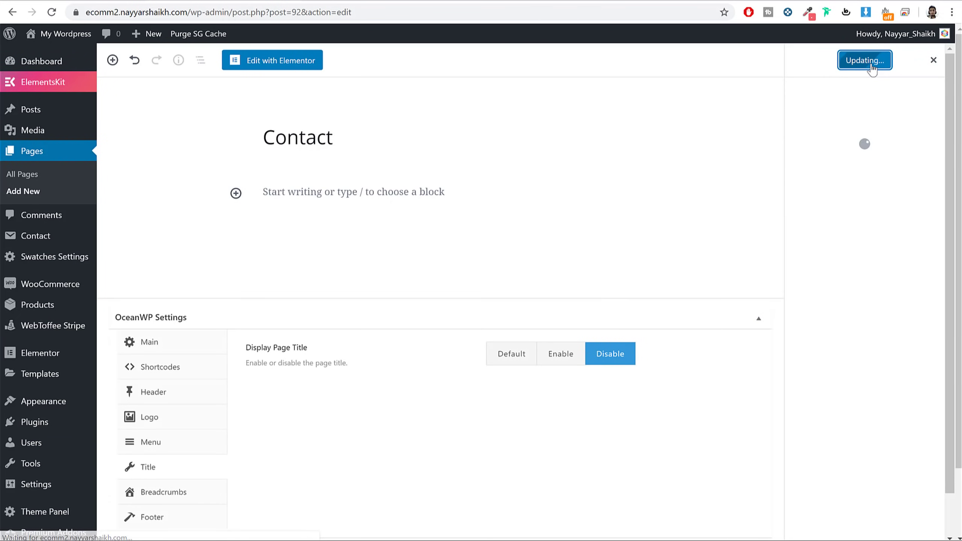
# Open the Contact page in Elementor and insert Contact Page Template from My Templates
pyautogui.click(251, 61)
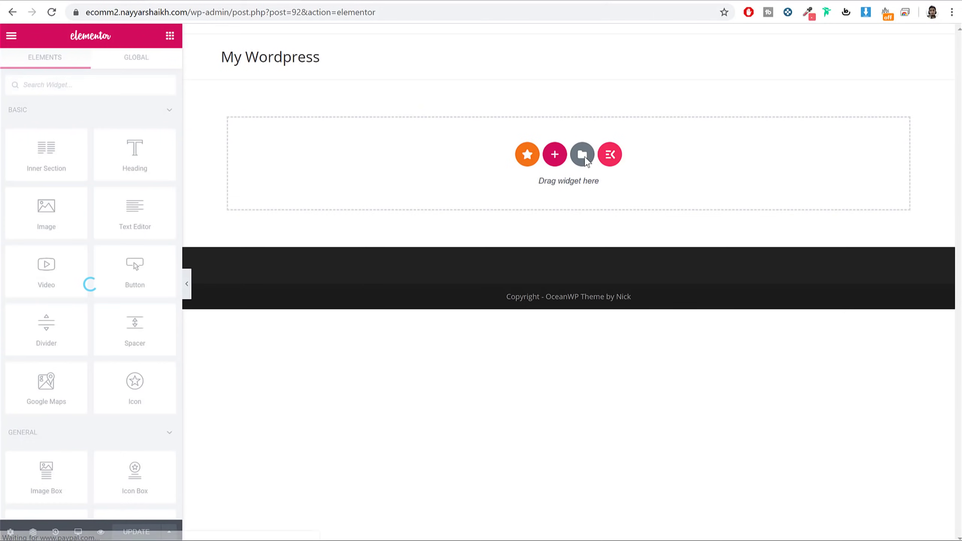
pyautogui.click(584, 156)
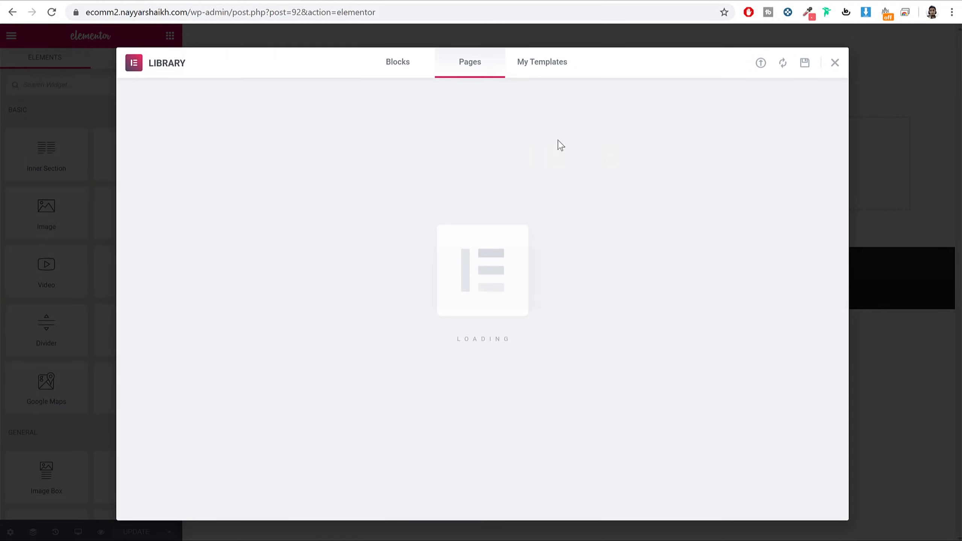
pyautogui.click(528, 66)
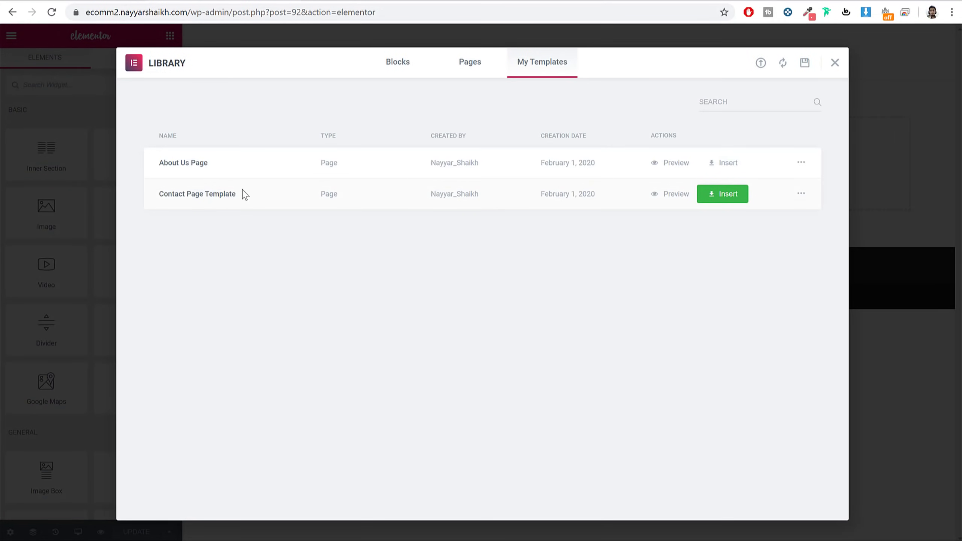
pyautogui.click(723, 197)
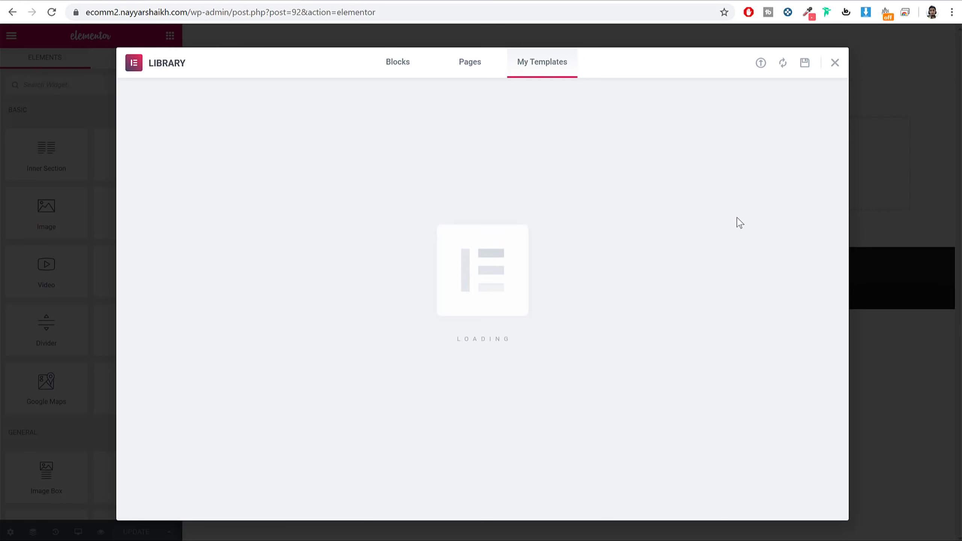
pyautogui.scroll(-5, 793, 209)
pyautogui.scroll(-8, 794, 206)
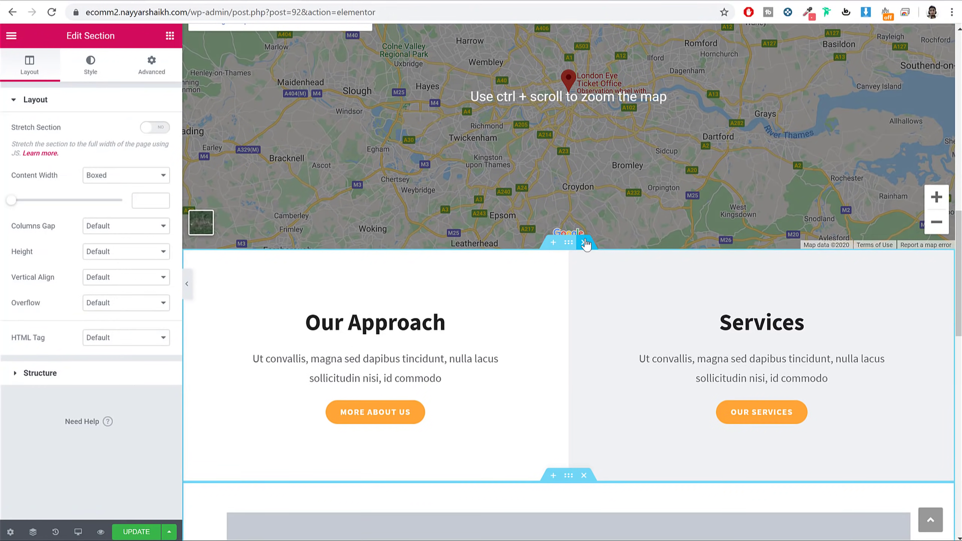
# Delete the Our Approach/Services section and the placeholder image section below the map
pyautogui.click(586, 244)
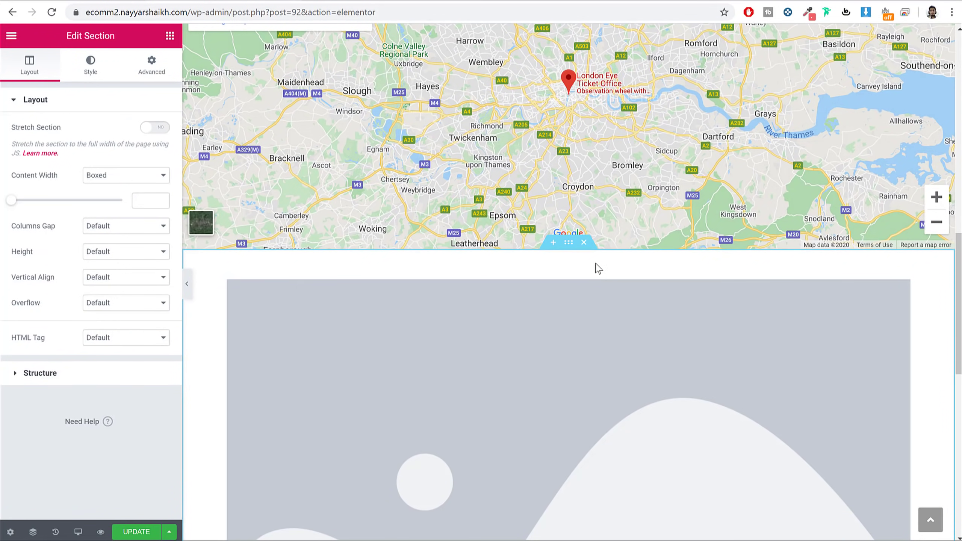
pyautogui.click(584, 243)
pyautogui.scroll(3, 597, 263)
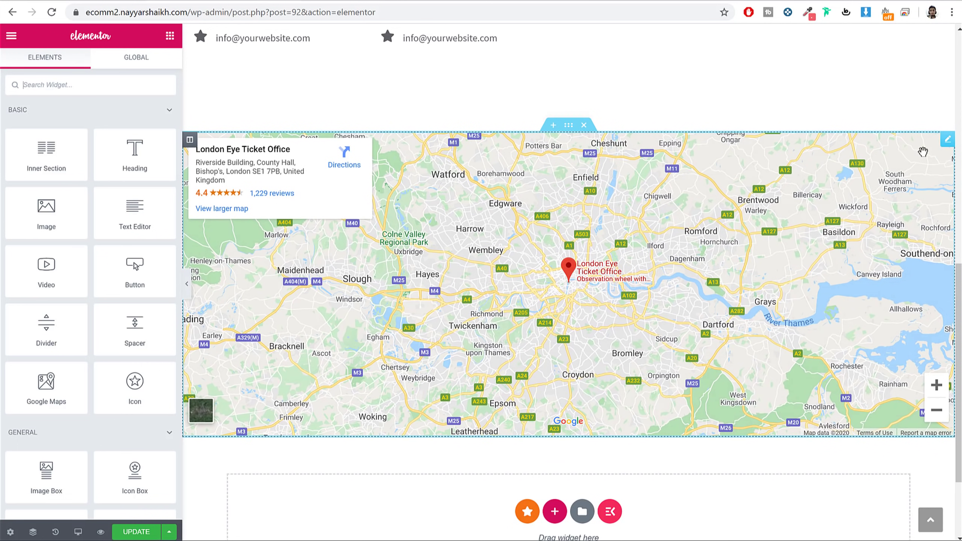
# Set the Google Maps widget's location to mumbai and its zoom to 14
pyautogui.click(948, 140)
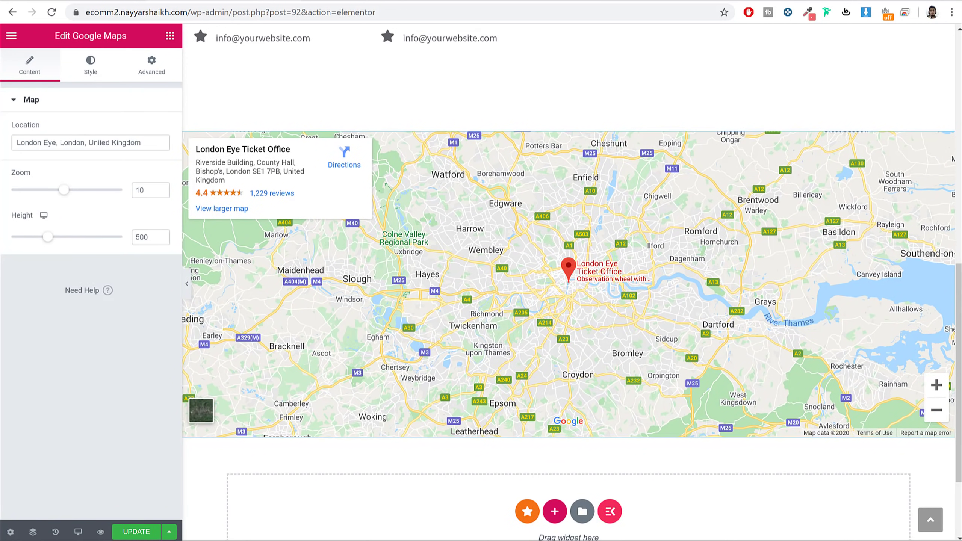
pyautogui.tripleClick(48, 147)
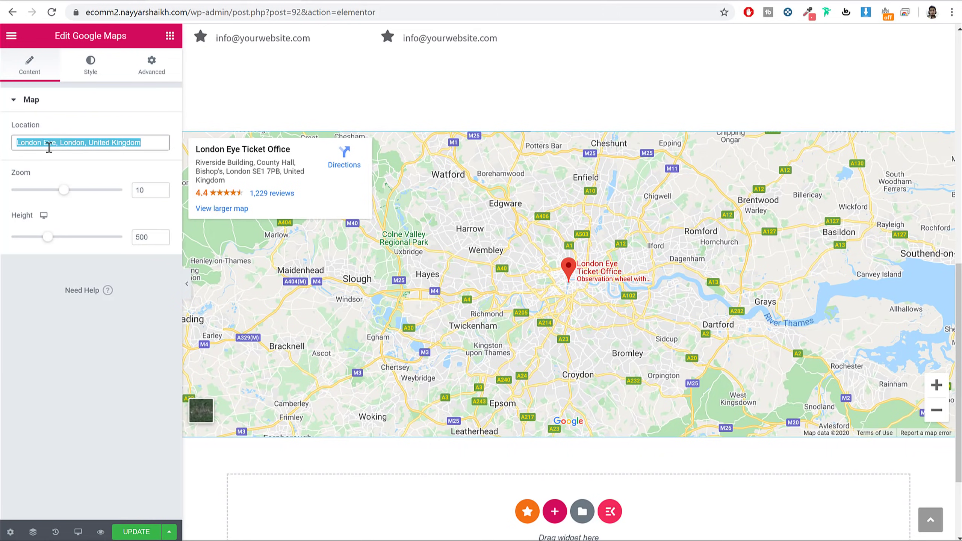
pyautogui.write('mumbai')
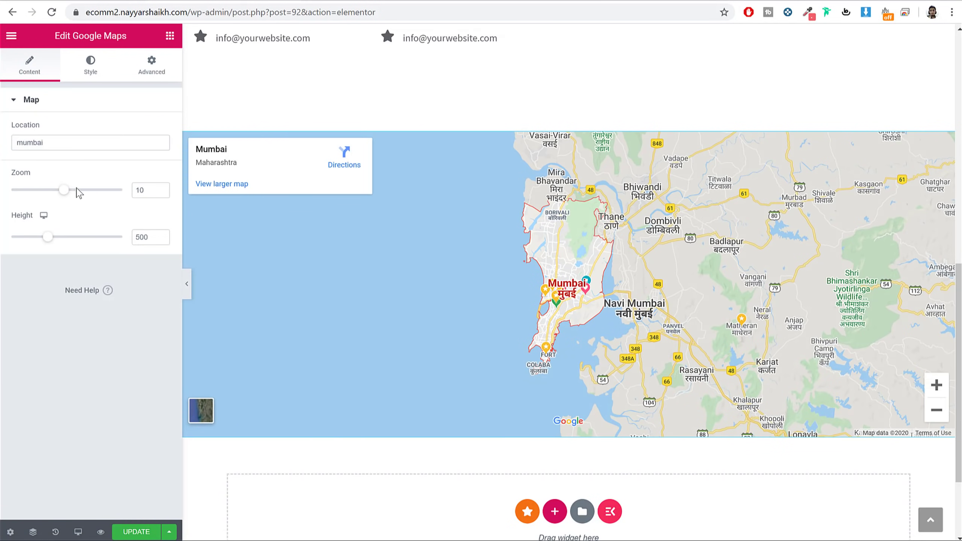
pyautogui.moveTo(78, 193); pyautogui.dragTo(94, 196)
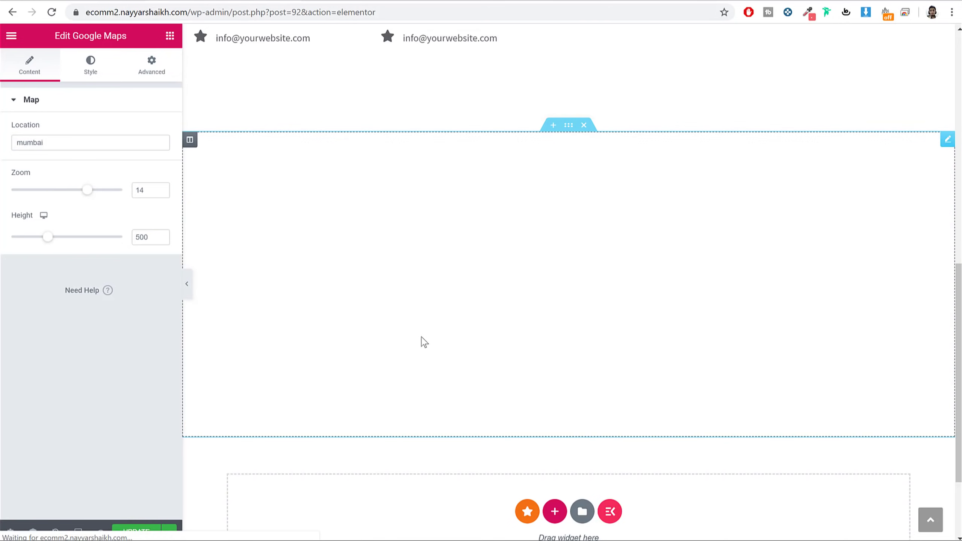
pyautogui.scroll(2, 662, 302)
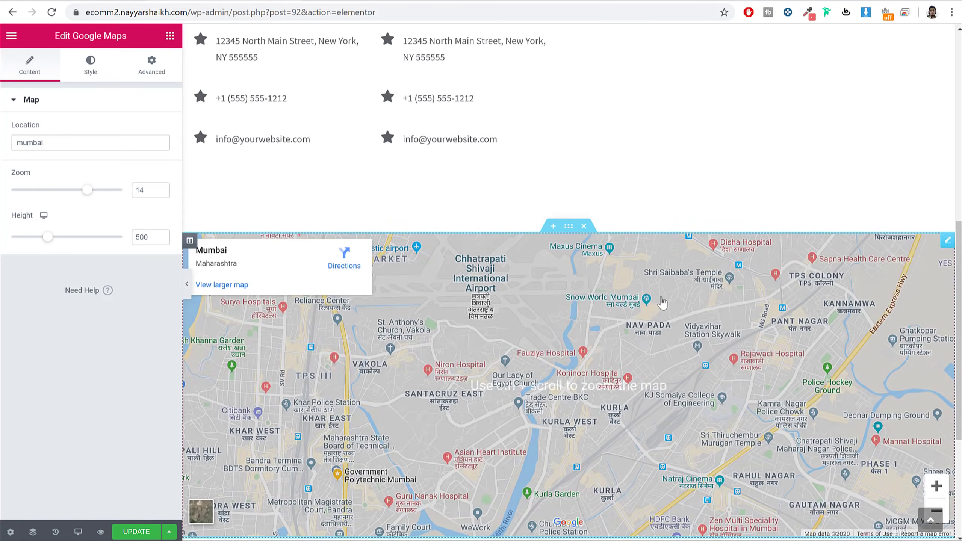
pyautogui.scroll(5, 663, 303)
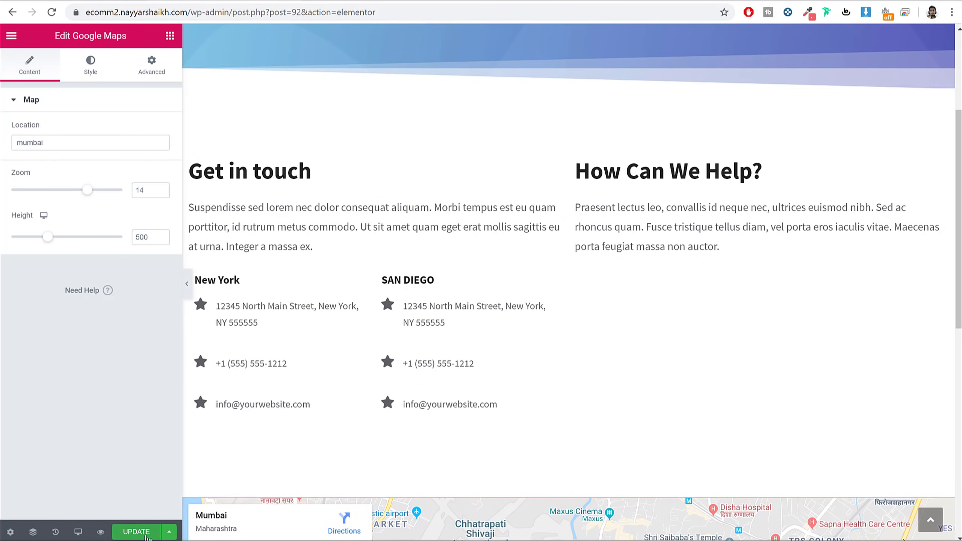
# Copy the Contact form 1 shortcode from the Contact Forms list
pyautogui.click(370, 2)
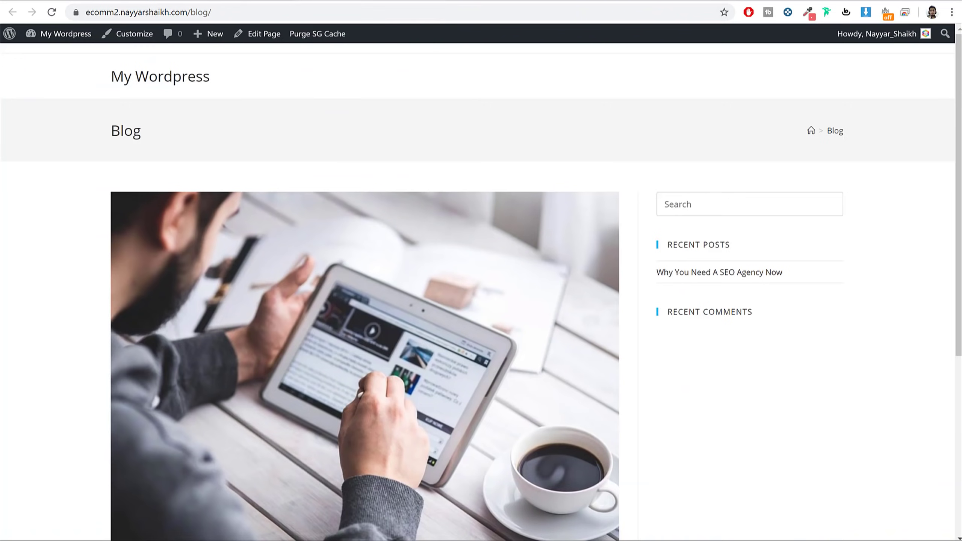
pyautogui.moveTo(67, 36)
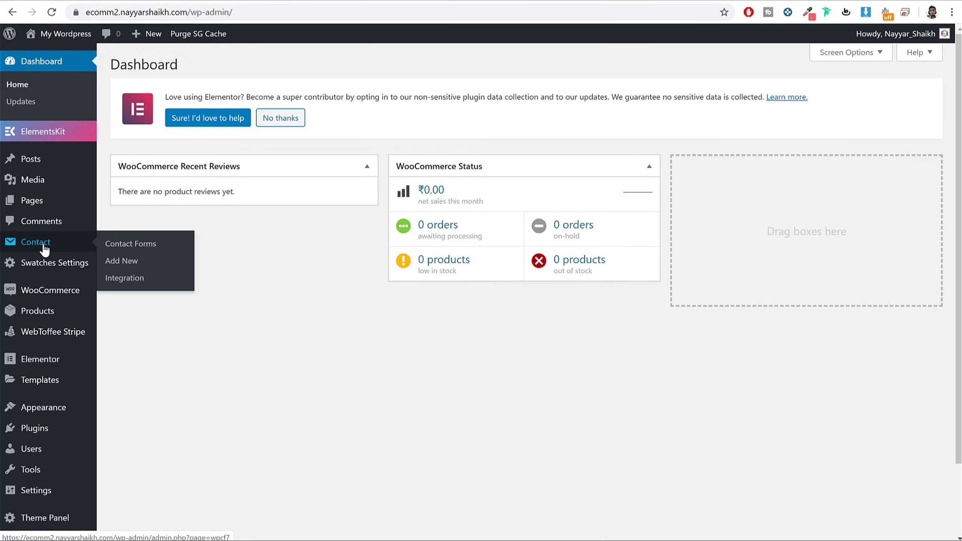
pyautogui.click(45, 250)
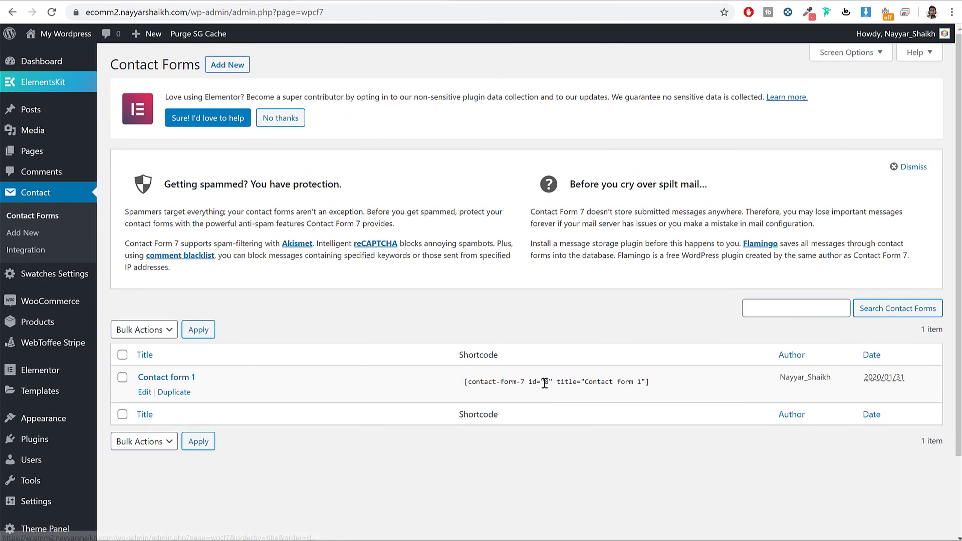
pyautogui.click(543, 381)
pyautogui.rightClick(544, 382)
pyautogui.click(571, 391)
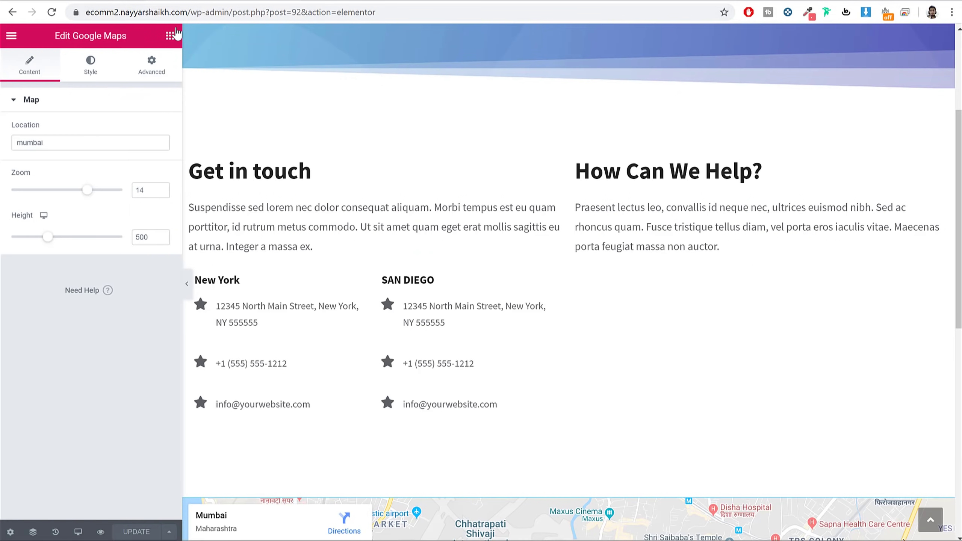
# Place a Shortcode widget in the How Can We Help? column and paste the Contact form 1 shortcode
pyautogui.click(175, 33)
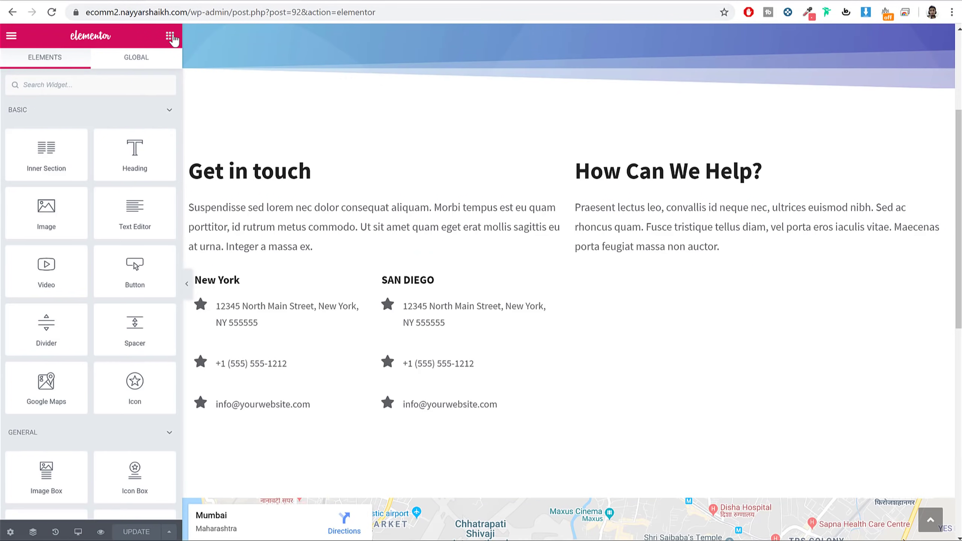
pyautogui.click(108, 89)
pyautogui.write('sho')
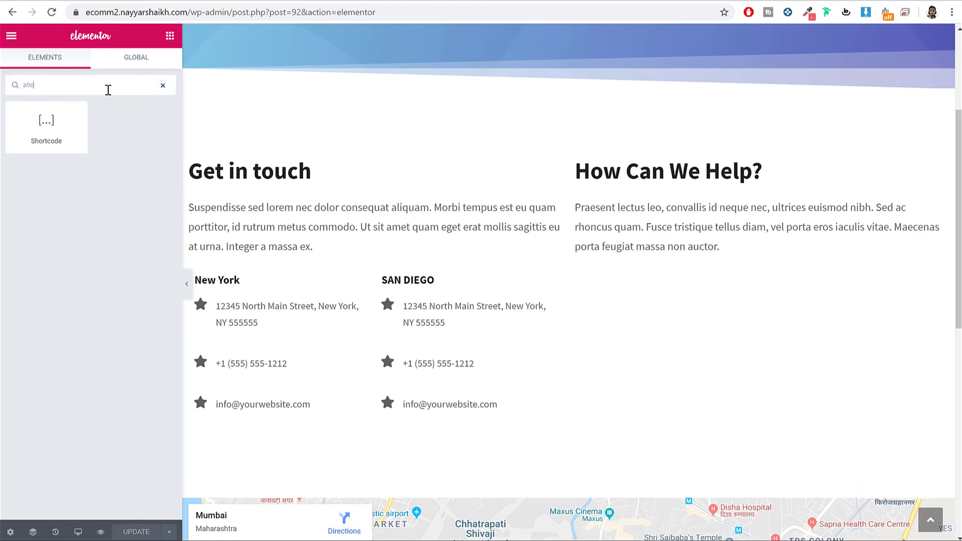
pyautogui.moveTo(43, 148); pyautogui.dragTo(632, 248)
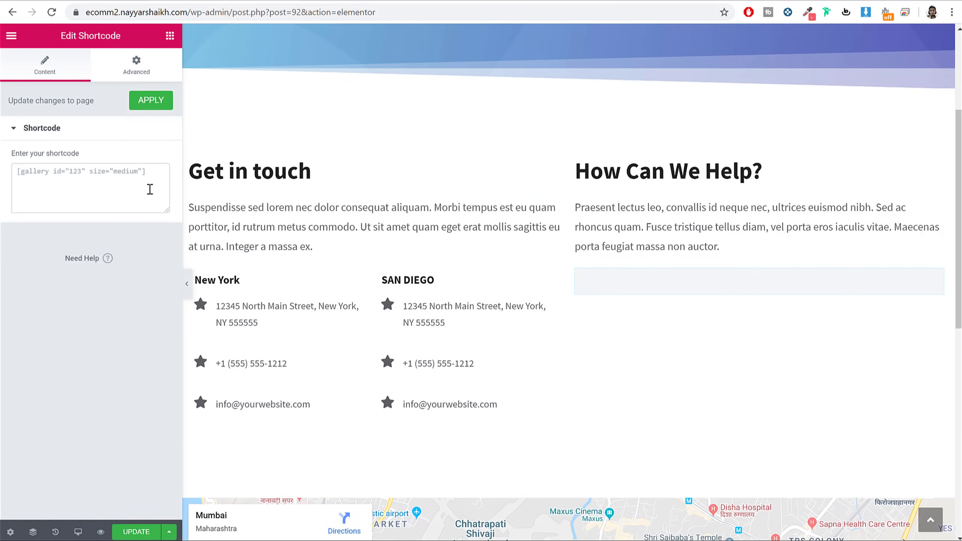
pyautogui.click(134, 204)
pyautogui.hotkey('ctrl', 'v')
pyautogui.scroll(-5, 698, 290)
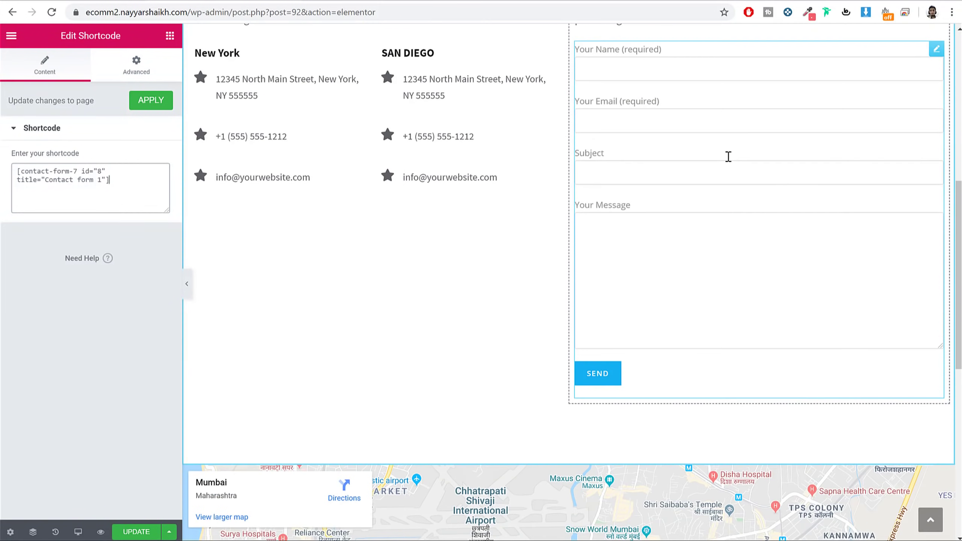
pyautogui.scroll(8, 500, 402)
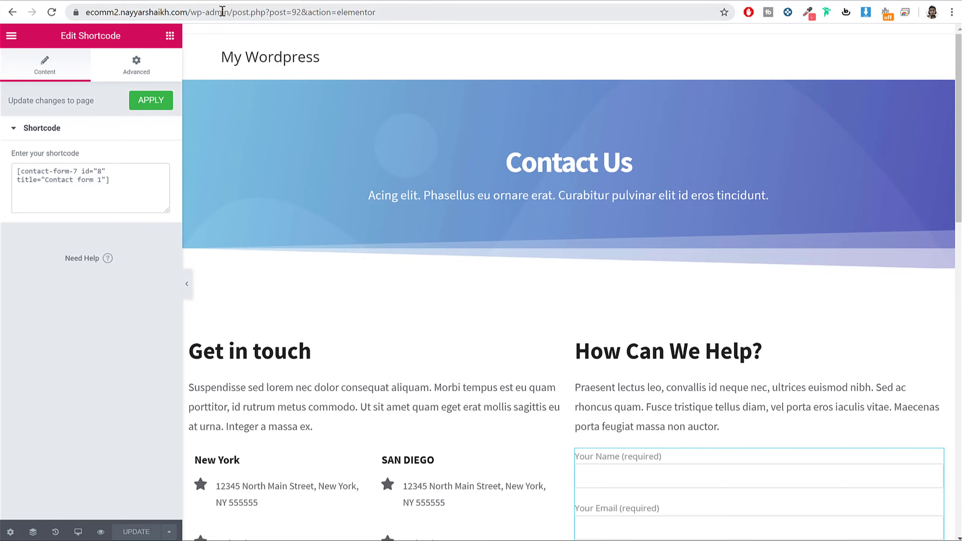
pyautogui.moveTo(232, 11); pyautogui.dragTo(410, 12)
pyautogui.press('BackSpace')
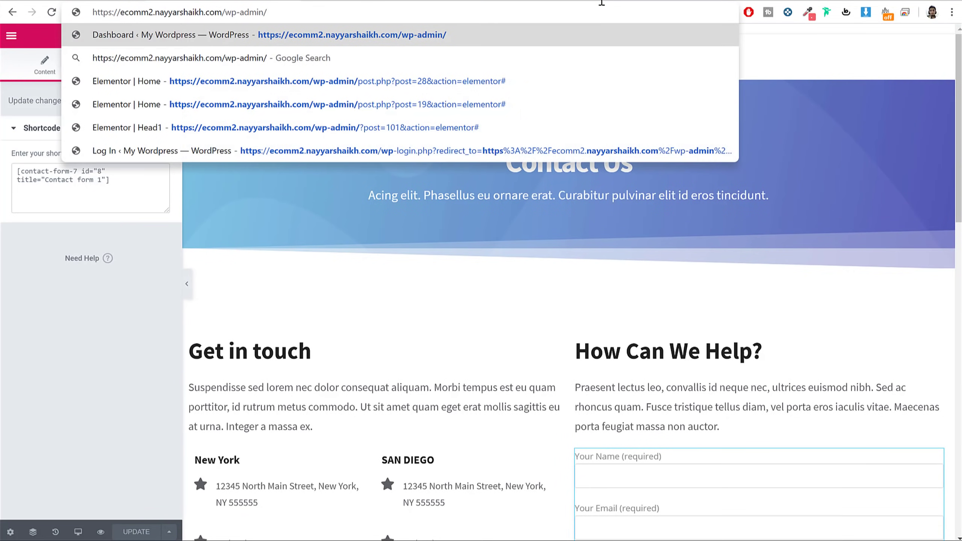
# View the Black Short Sleeve product page on the live store front
pyautogui.press('Return')
pyautogui.click(36, 240)
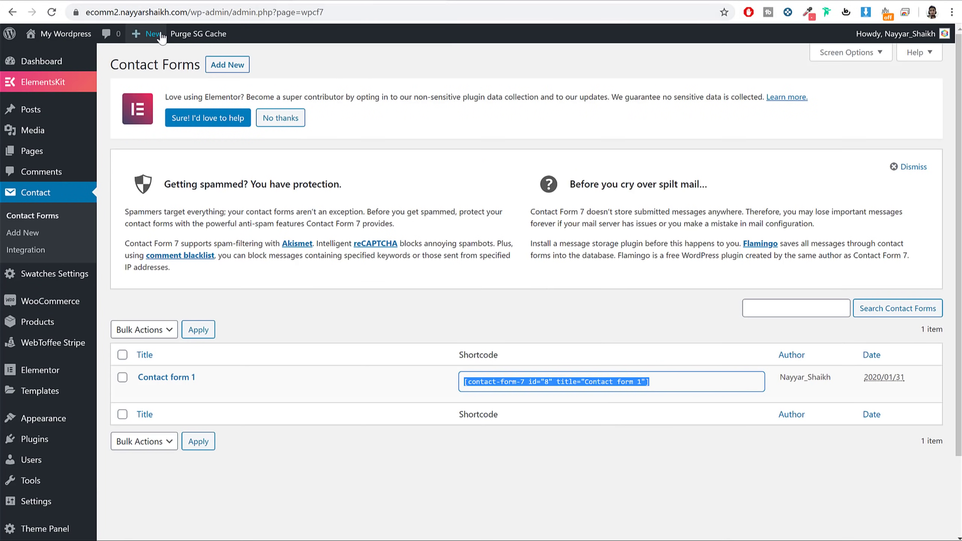
pyautogui.click(77, 38)
pyautogui.scroll(-3, 525, 283)
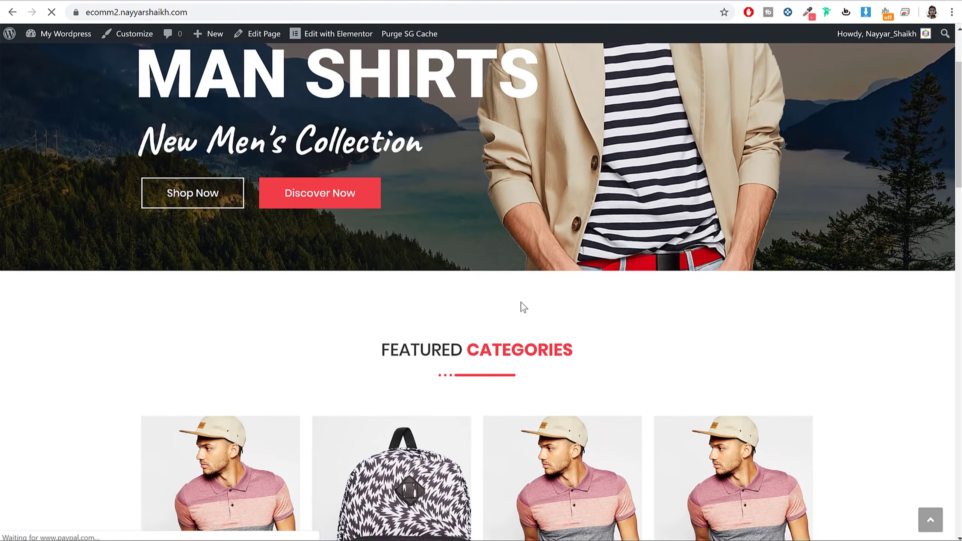
pyautogui.scroll(-15, 523, 306)
pyautogui.click(378, 315)
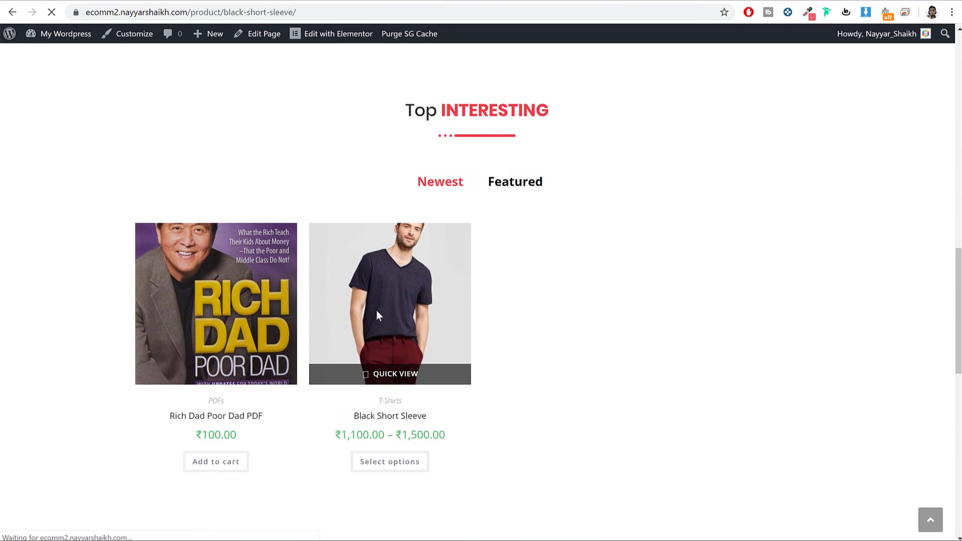
pyautogui.scroll(-3, 665, 303)
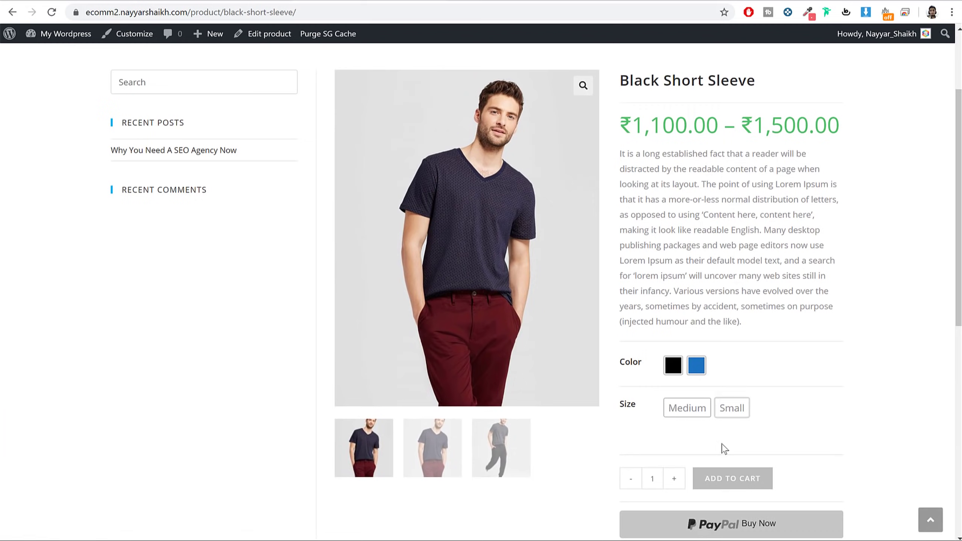
pyautogui.scroll(3, 749, 369)
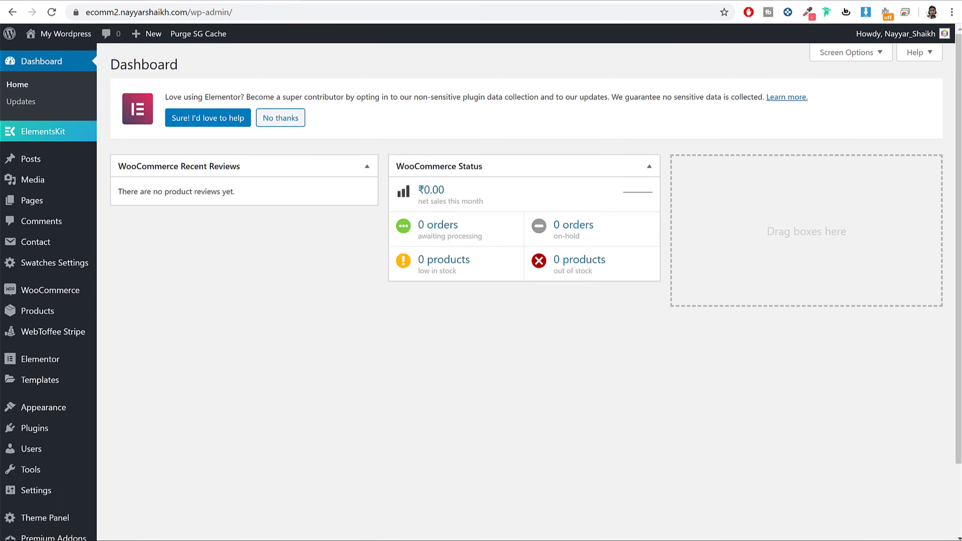
# Search new plugins for 'ti wishlist' and install TI WooCommerce Wishlist
pyautogui.moveTo(46, 437)
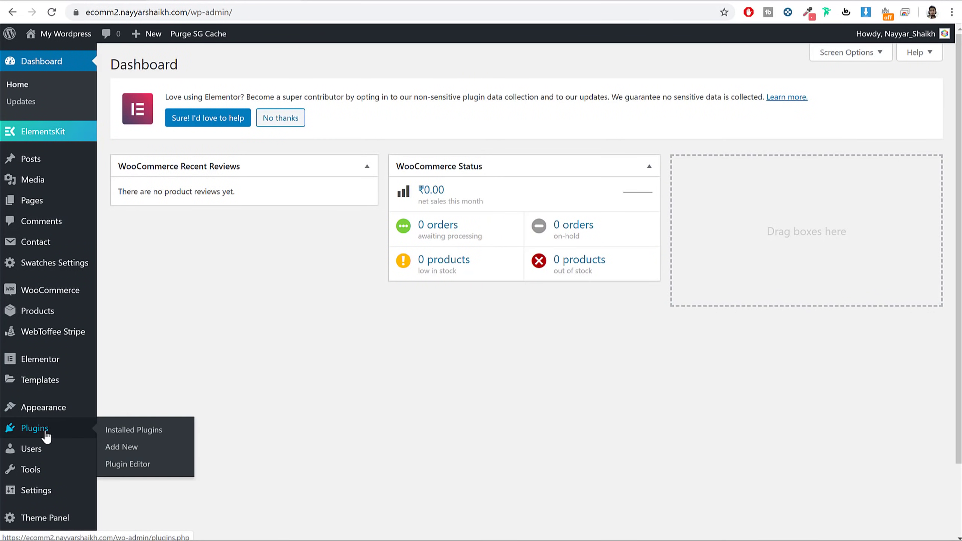
pyautogui.click(149, 448)
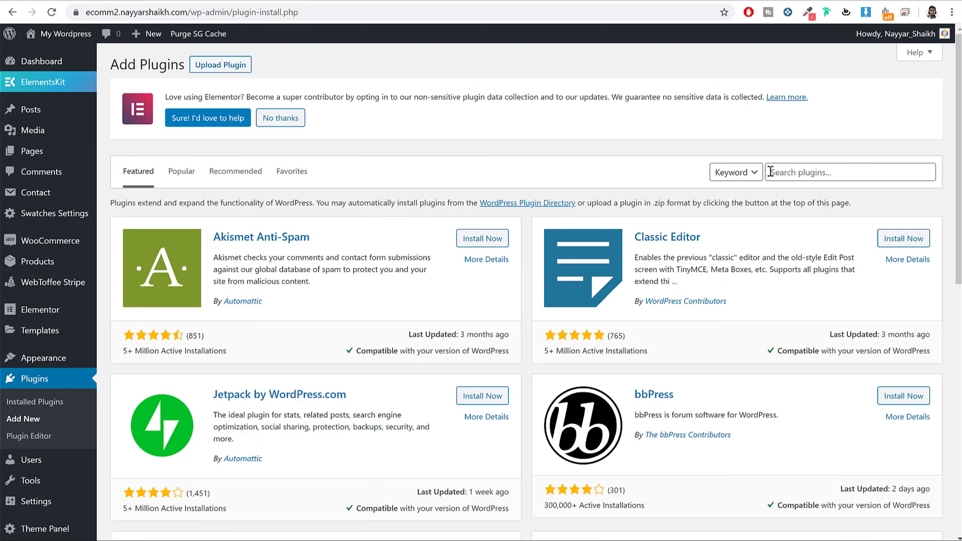
pyautogui.click(771, 172)
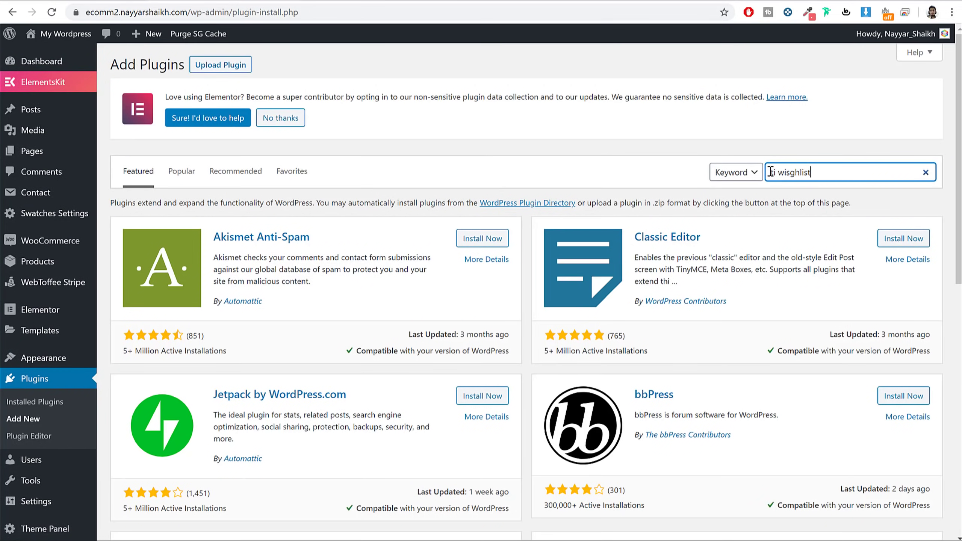
pyautogui.press('Left')
pyautogui.press('Left')
pyautogui.press('Left')
pyautogui.press('Left')
pyautogui.press('Left')
pyautogui.press('BackSpace')
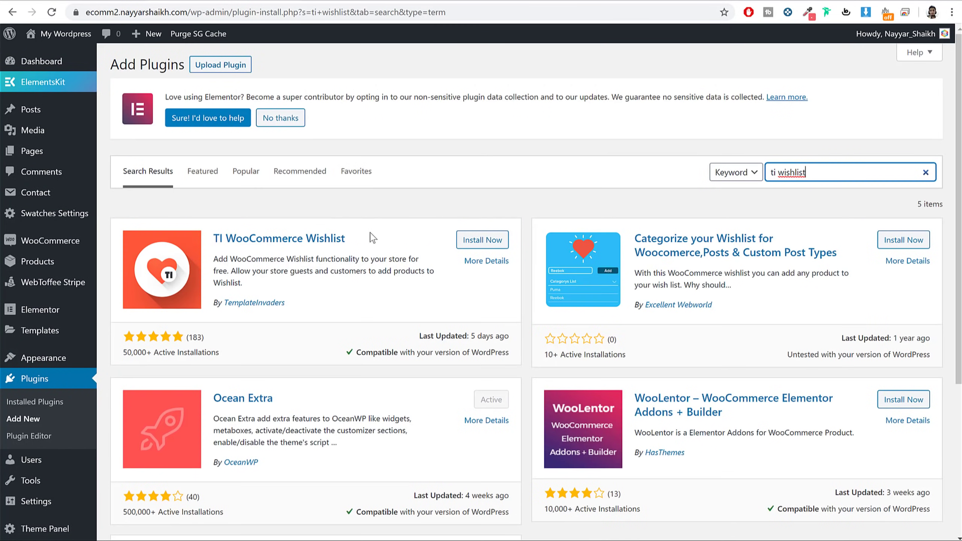
pyautogui.moveTo(370, 238); pyautogui.dragTo(220, 238)
pyautogui.moveTo(325, 301); pyautogui.dragTo(241, 305)
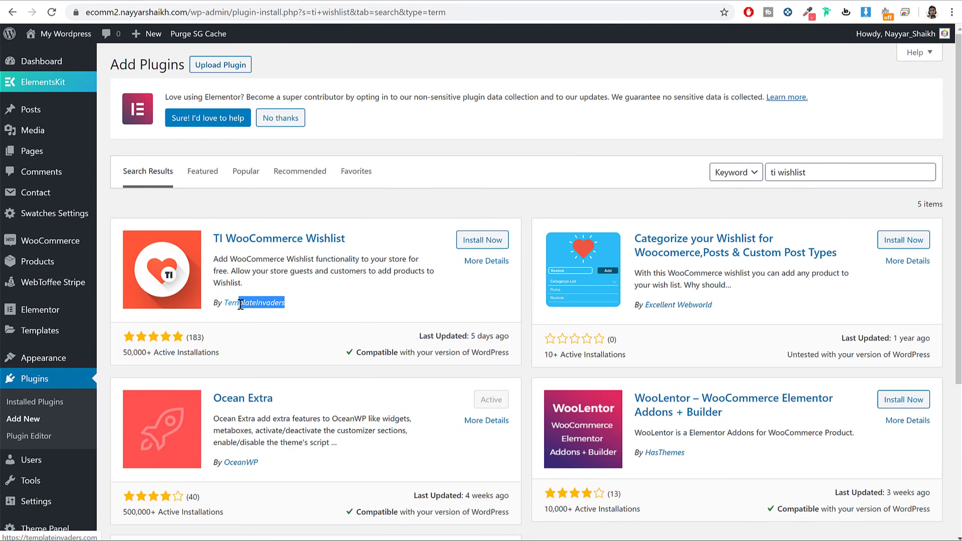
pyautogui.click(493, 244)
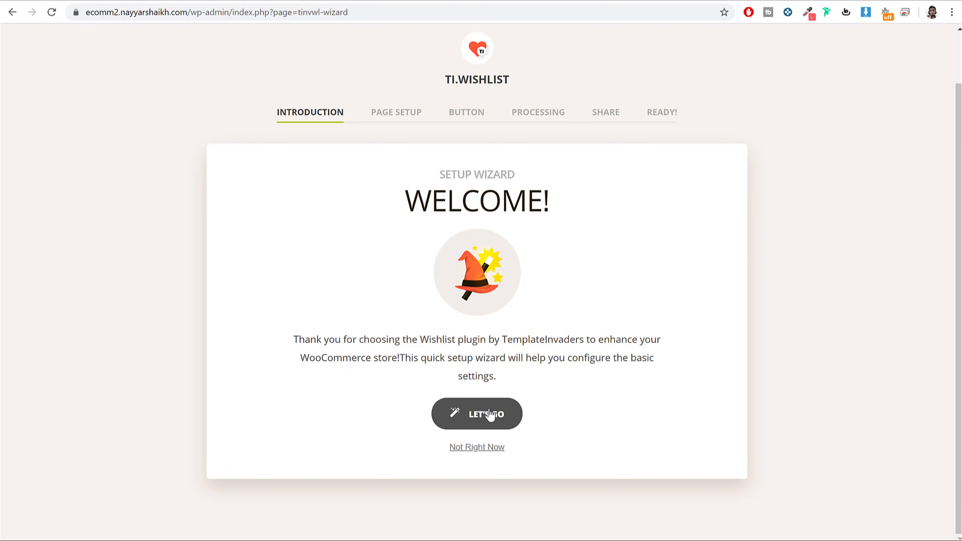
# Run the wishlist setup wizard with default page, button, processing and sharing settings
pyautogui.click(490, 415)
pyautogui.scroll(-2, 591, 390)
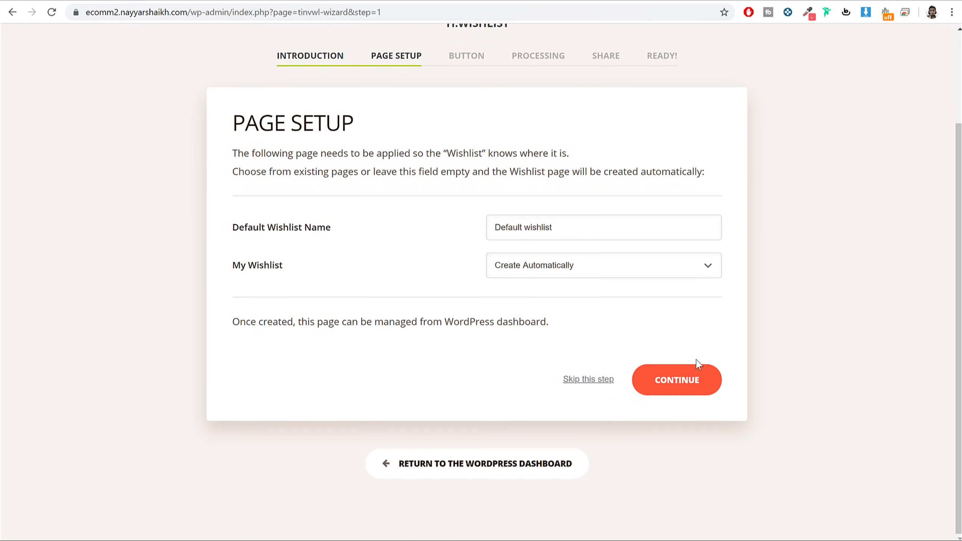
pyautogui.click(657, 383)
pyautogui.scroll(-5, 655, 379)
pyautogui.click(674, 380)
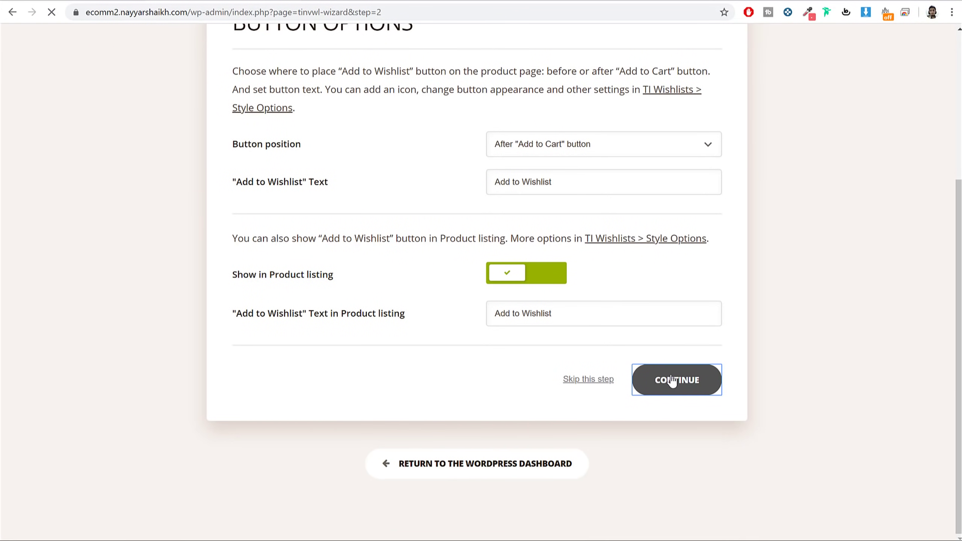
pyautogui.click(672, 380)
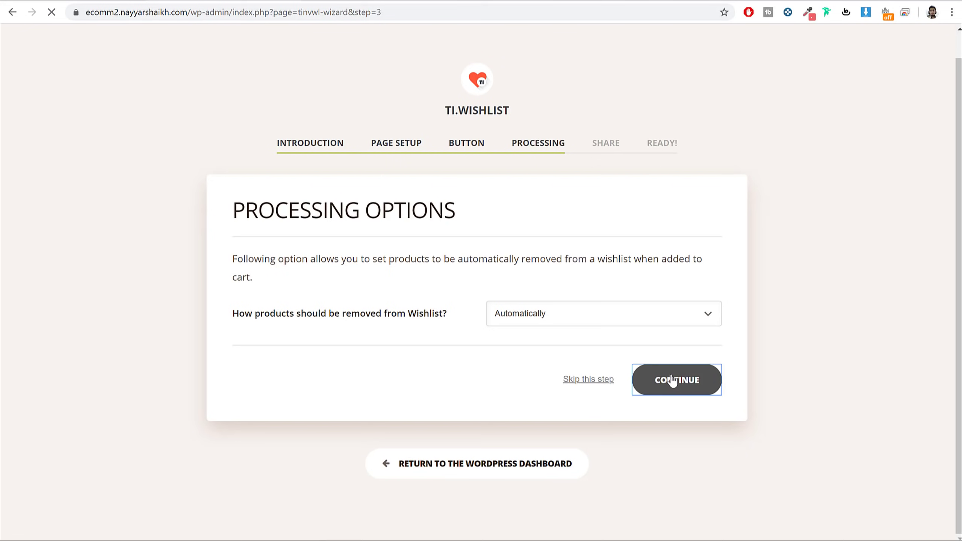
pyautogui.scroll(-3, 673, 381)
pyautogui.click(673, 381)
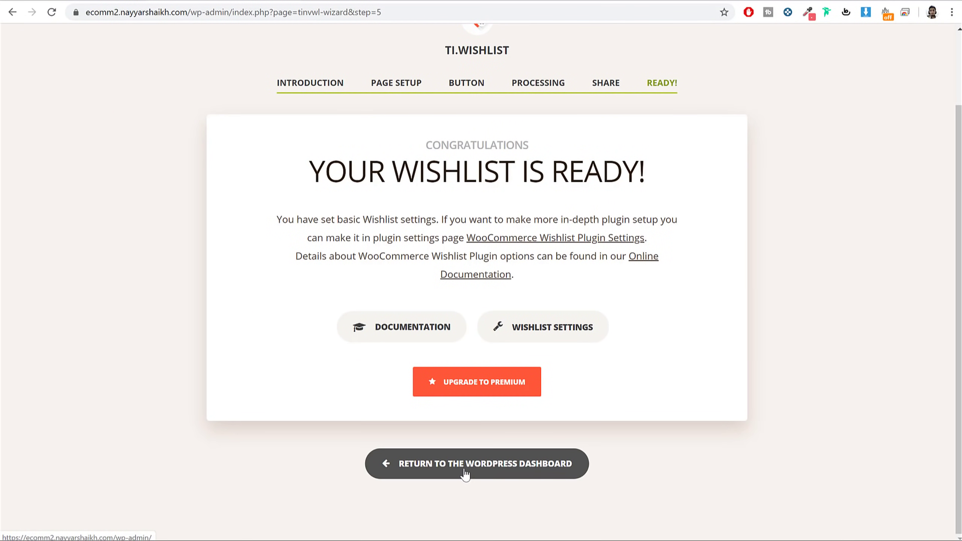
pyautogui.click(465, 473)
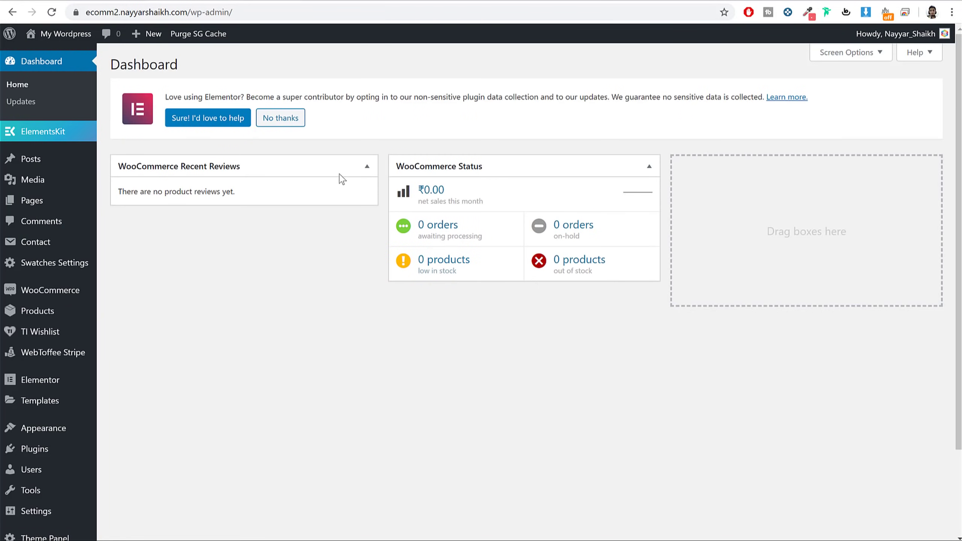
# Decline Elementor's data-collection notice and confirm the Black Short Sleeve page shows Add to Wishlist
pyautogui.click(281, 117)
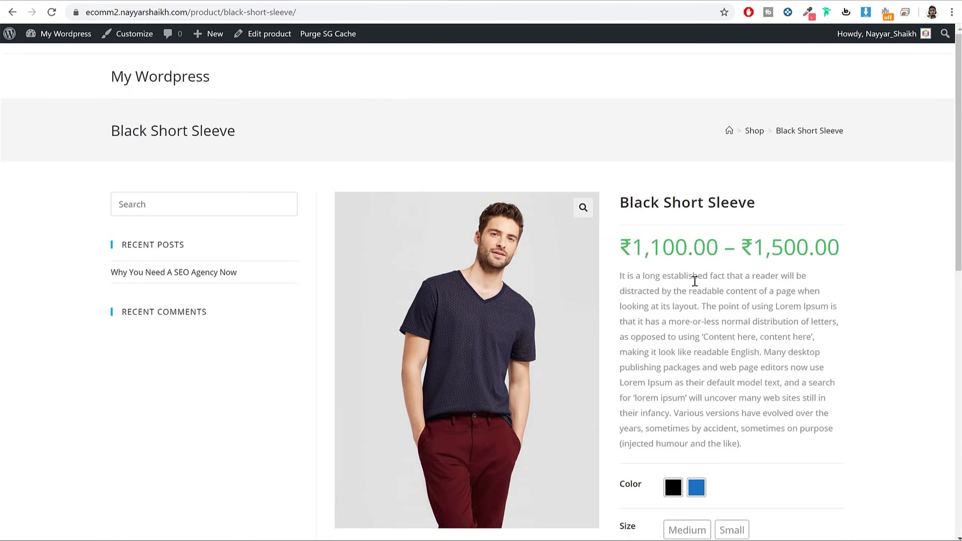
pyautogui.scroll(-3, 694, 280)
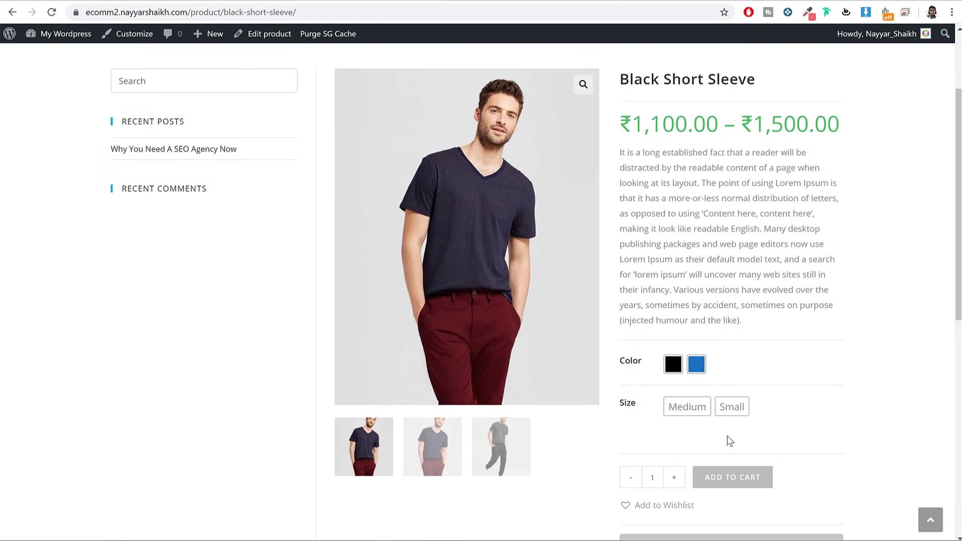
pyautogui.scroll(-3, 876, 421)
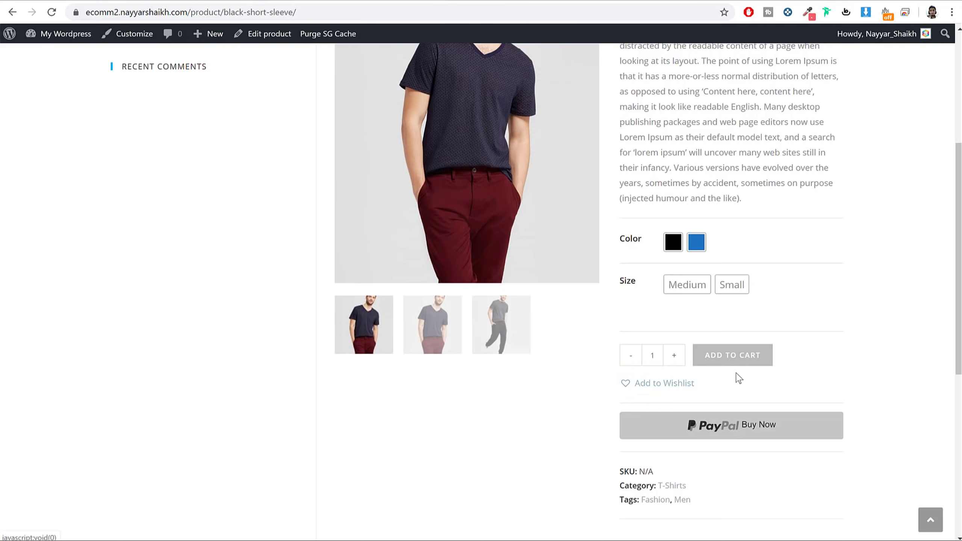
pyautogui.scroll(6, 737, 392)
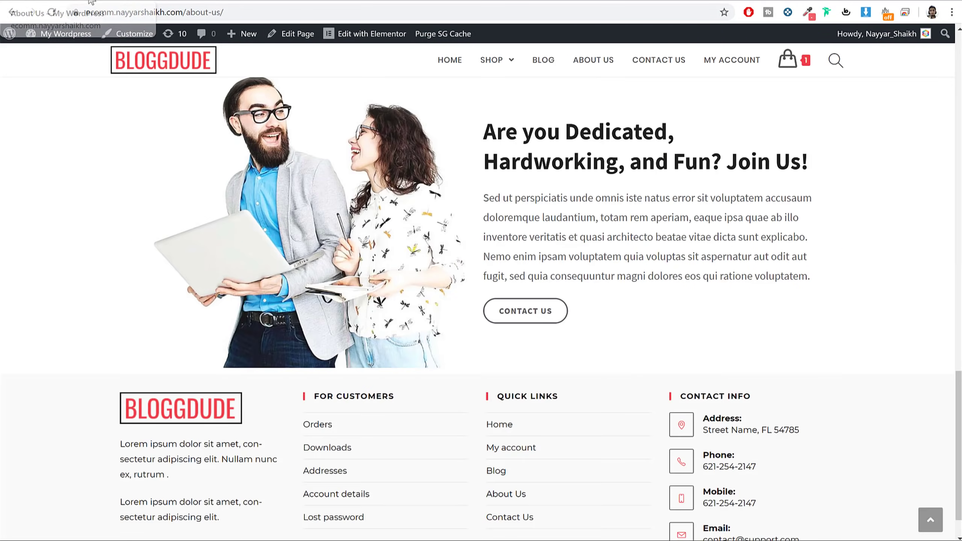
# Note the reference shop's header links (My account, Orders, Track Order, Wishlist), then return to the dashboard
pyautogui.scroll(15, 485, 227)
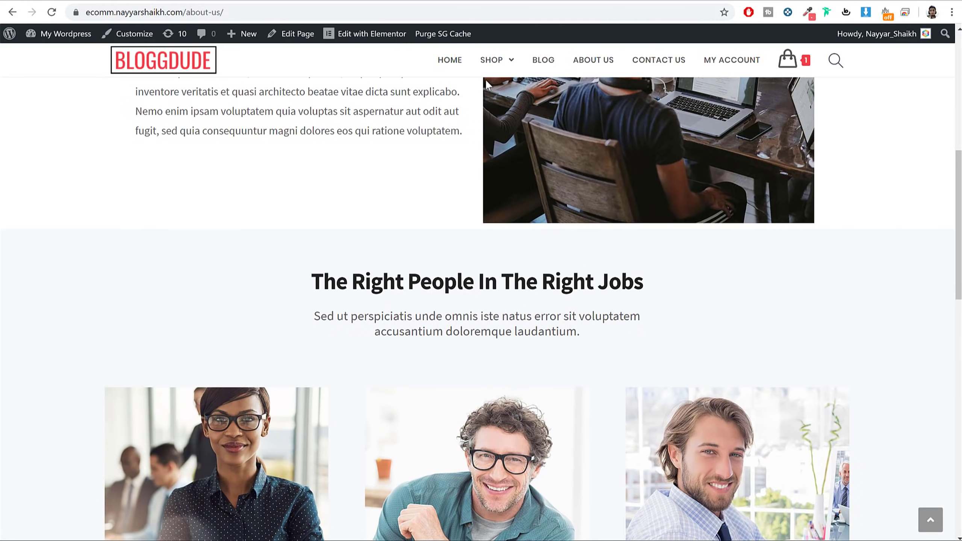
pyautogui.scroll(8, 519, 216)
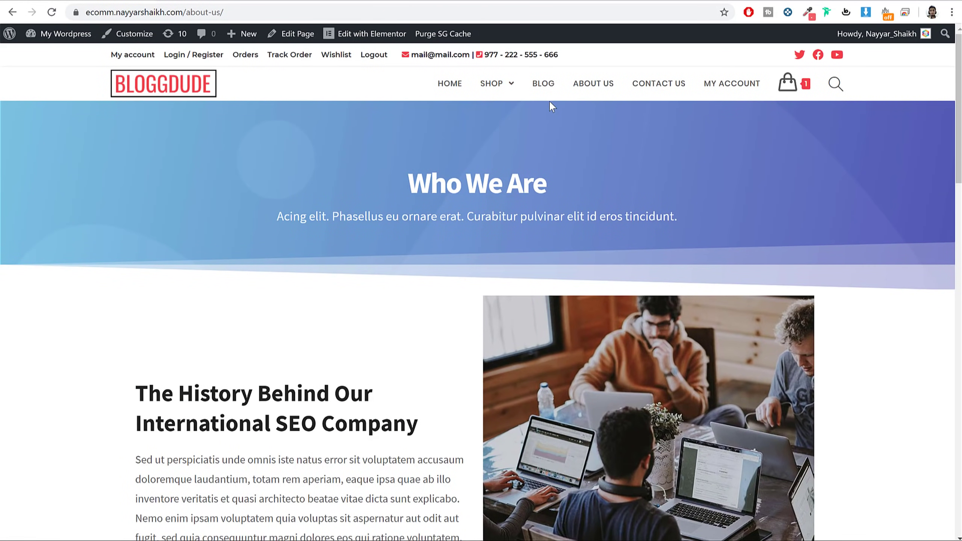
pyautogui.moveTo(136, 67); pyautogui.dragTo(681, 87)
pyautogui.scroll(-10, 722, 284)
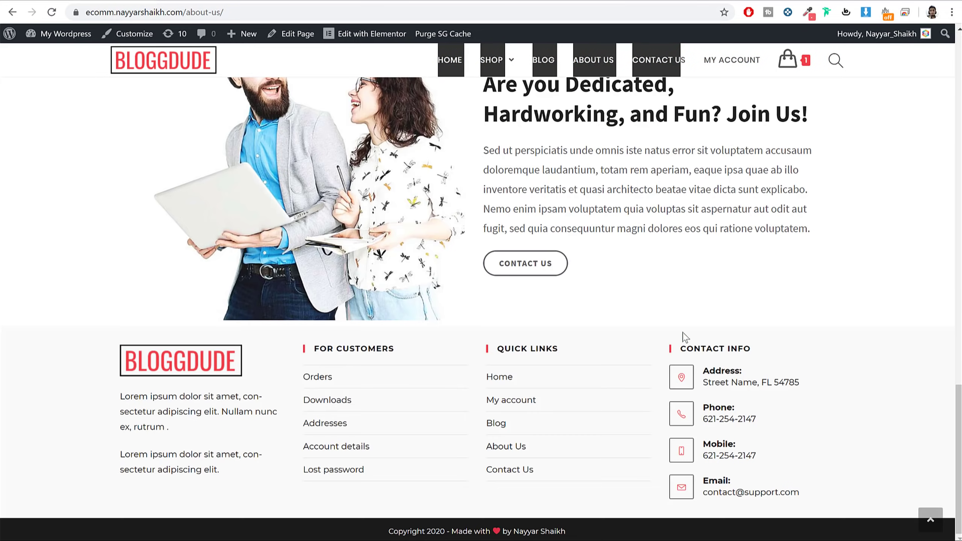
pyautogui.scroll(10, 343, 406)
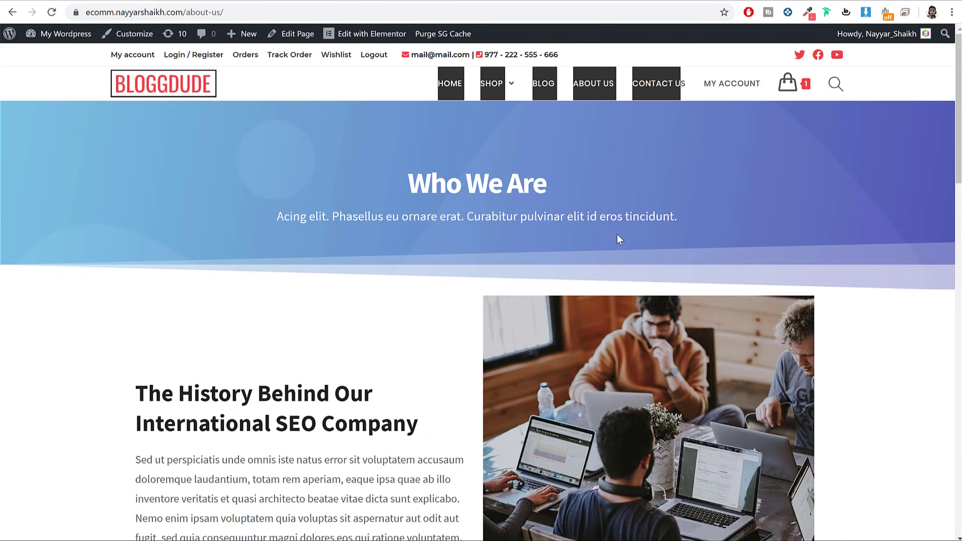
pyautogui.click(776, 100)
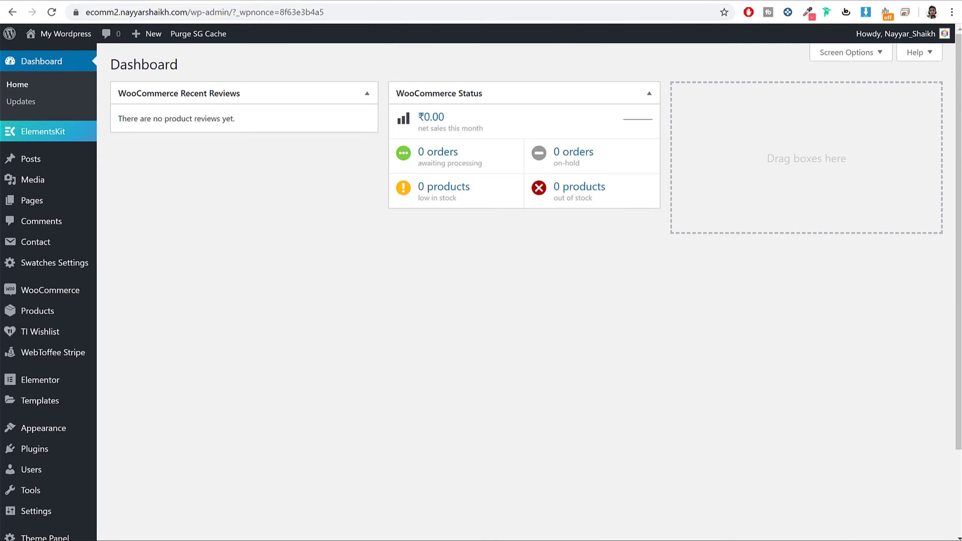
# Create a new menu named Top Menu in Appearance > Menus
pyautogui.moveTo(45, 437)
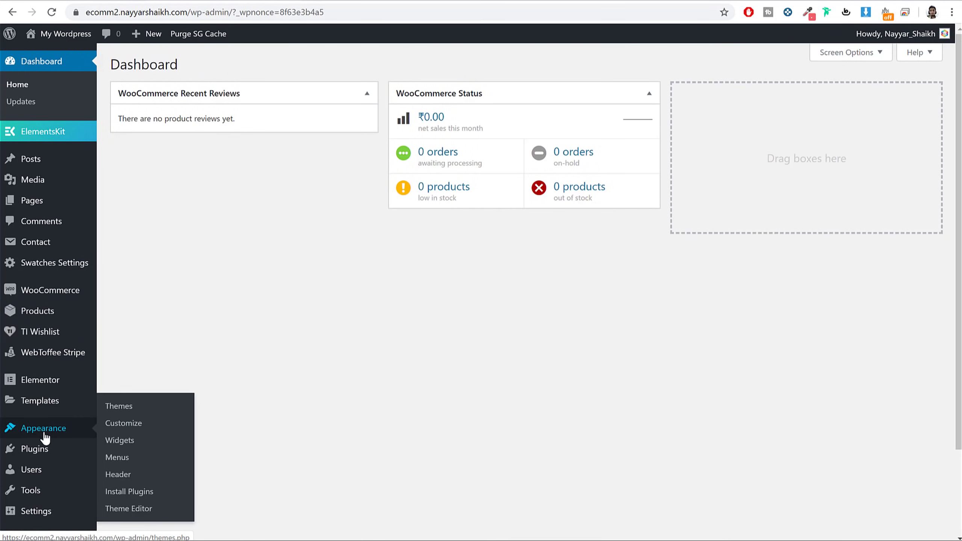
pyautogui.click(119, 459)
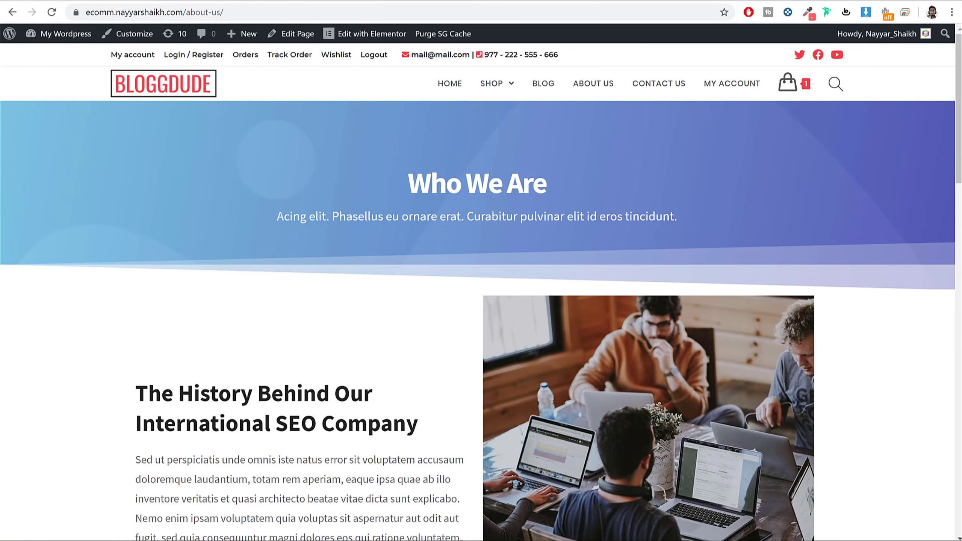
pyautogui.click(166, 1)
pyautogui.click(396, 207)
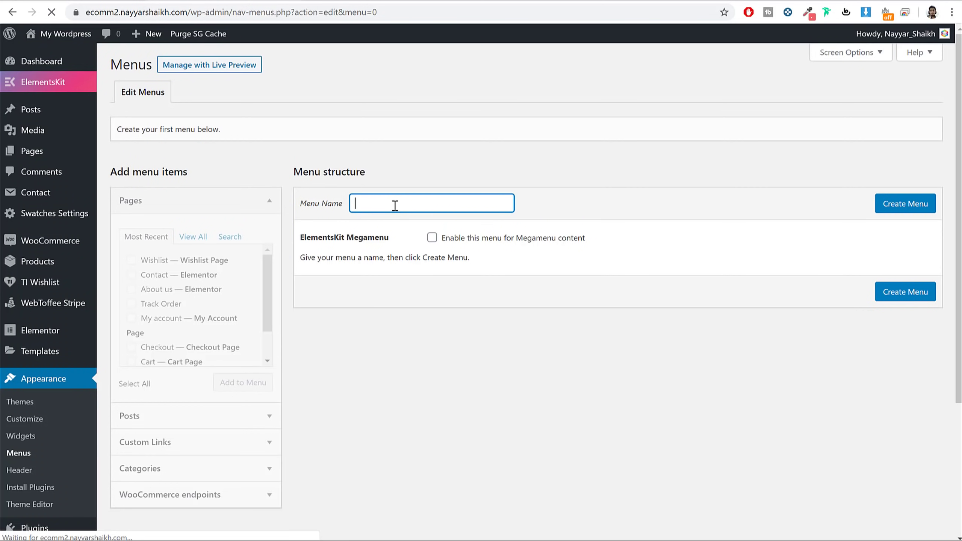
pyautogui.write('Top Menu')
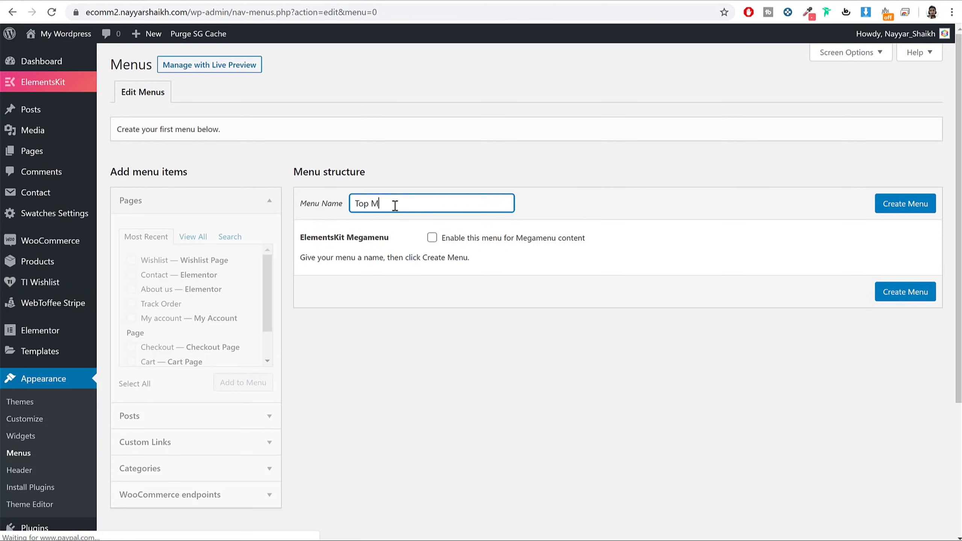
pyautogui.click(927, 201)
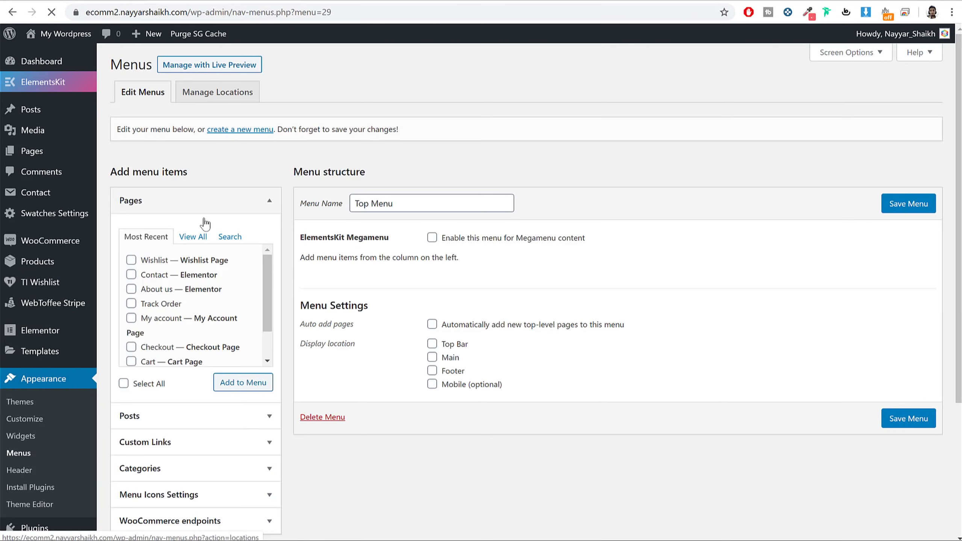
# Add the My account page to Top Menu twice
pyautogui.scroll(-2, 173, 329)
pyautogui.click(196, 239)
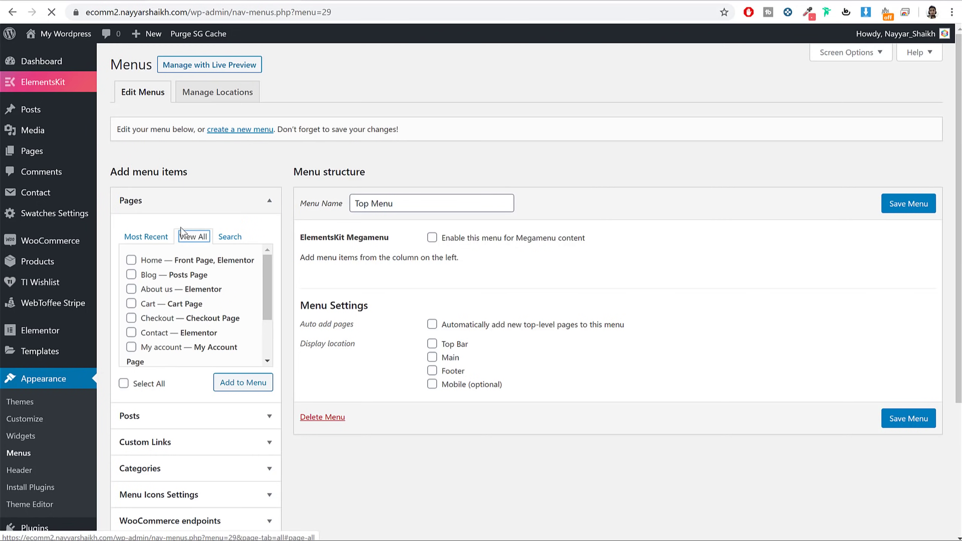
pyautogui.scroll(-2, 196, 281)
pyautogui.scroll(-2, 174, 309)
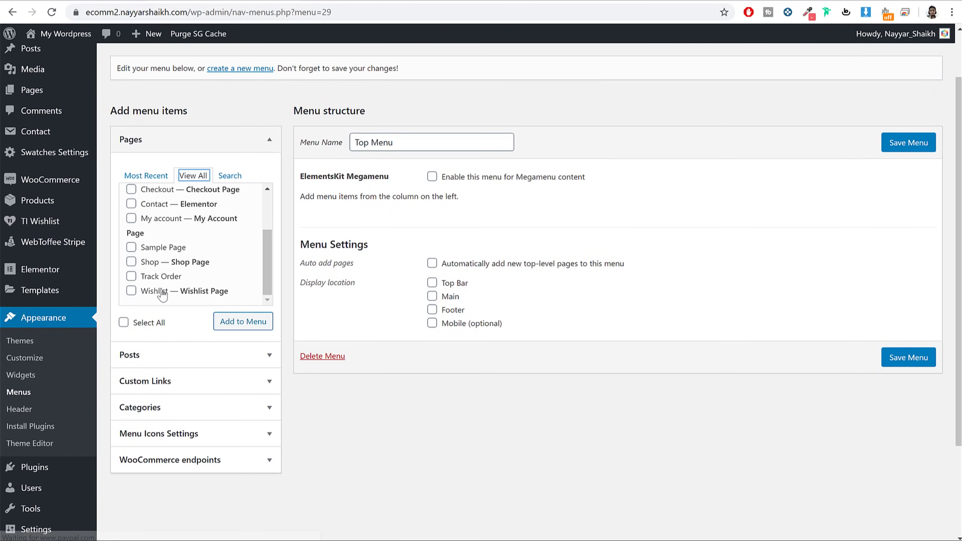
pyautogui.click(158, 218)
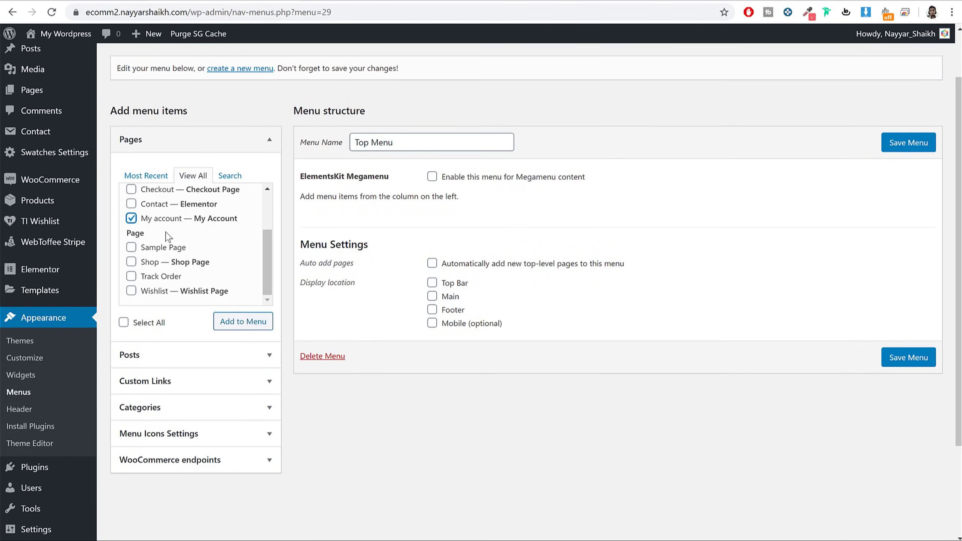
pyautogui.click(225, 322)
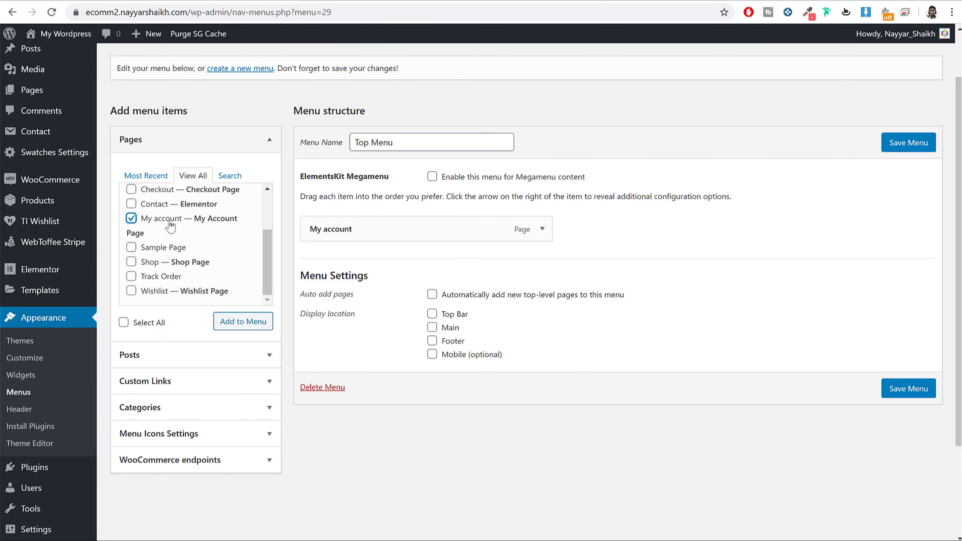
pyautogui.click(246, 319)
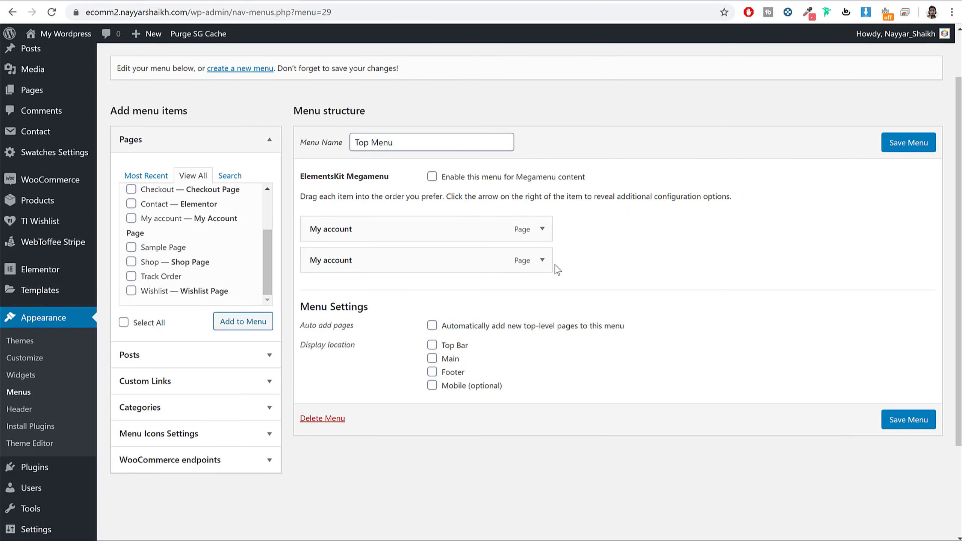
# Relabel the second My account item as Login / Register
pyautogui.click(542, 260)
pyautogui.tripleClick(334, 303)
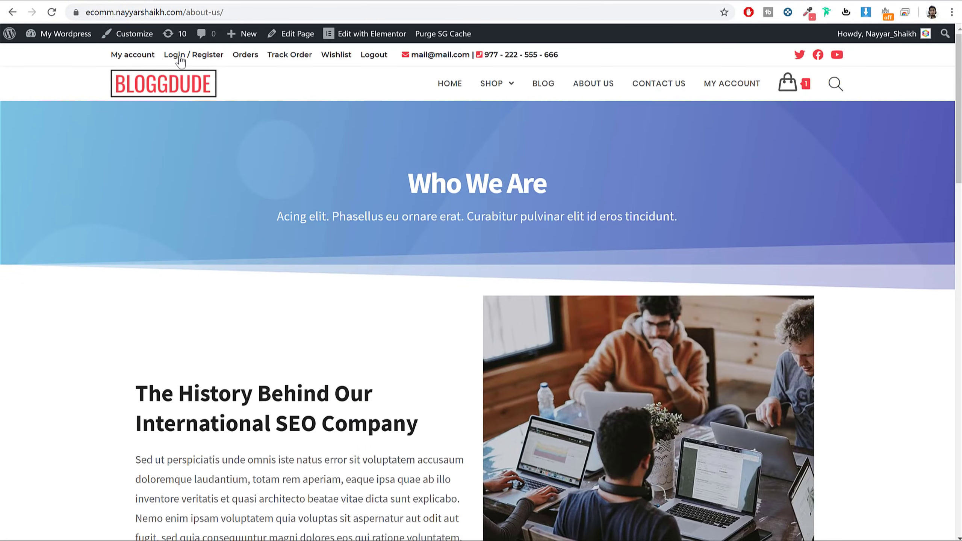
pyautogui.moveTo(163, 55); pyautogui.dragTo(225, 56)
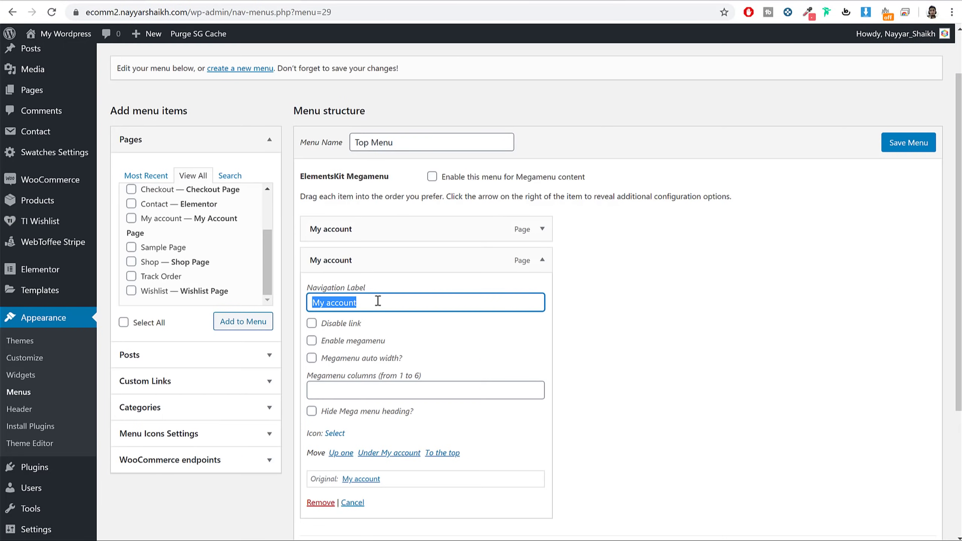
pyautogui.write('Login / Register')
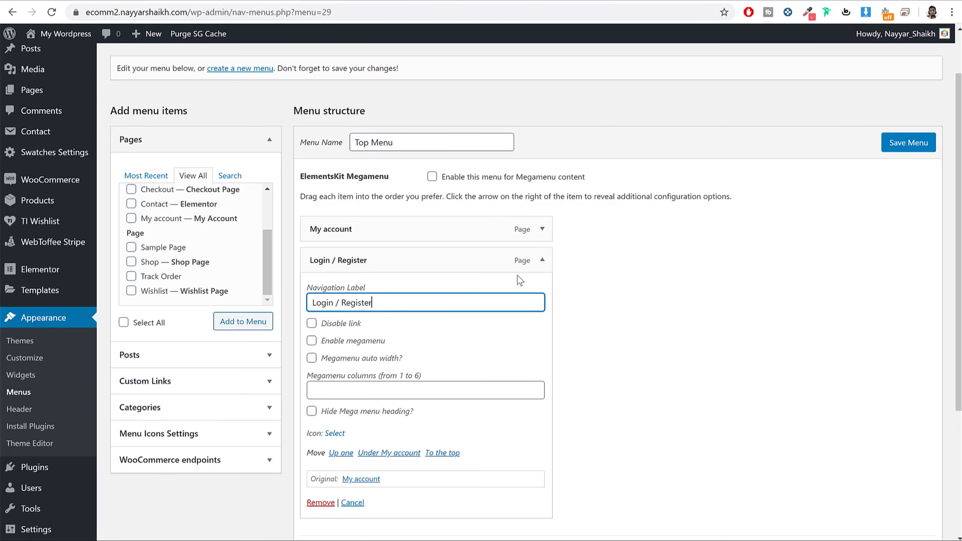
pyautogui.click(542, 260)
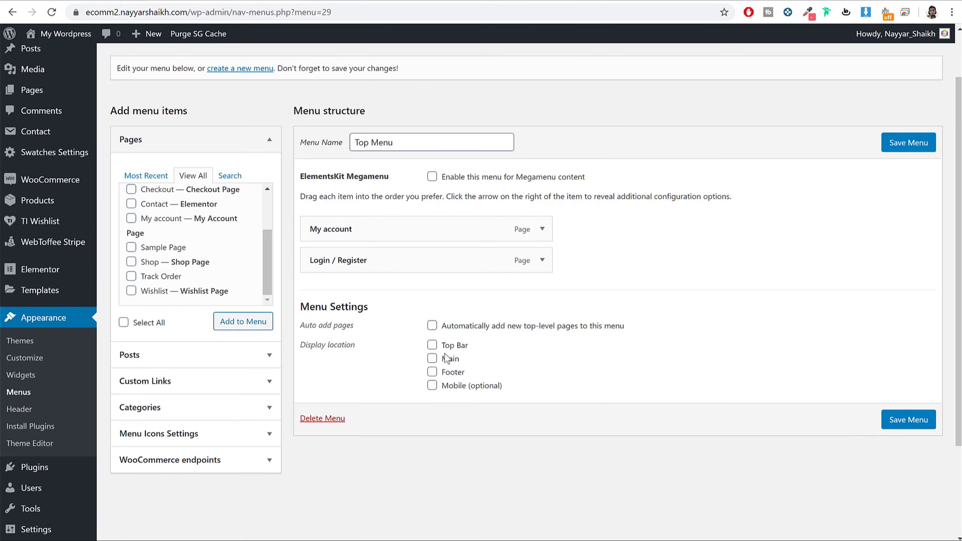
# Add the Orders and Logout WooCommerce endpoints to Top Menu
pyautogui.scroll(-3, 188, 436)
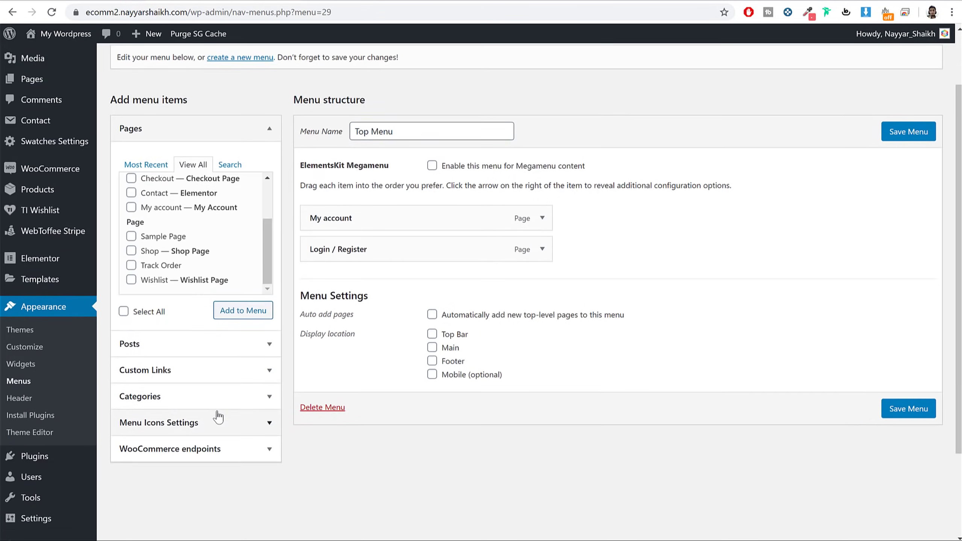
pyautogui.click(207, 338)
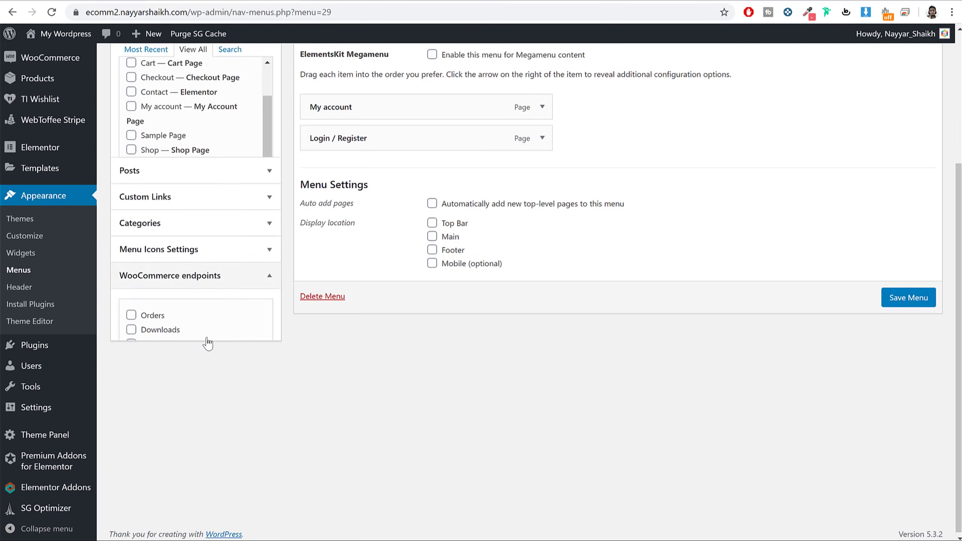
pyautogui.scroll(-5, 166, 231)
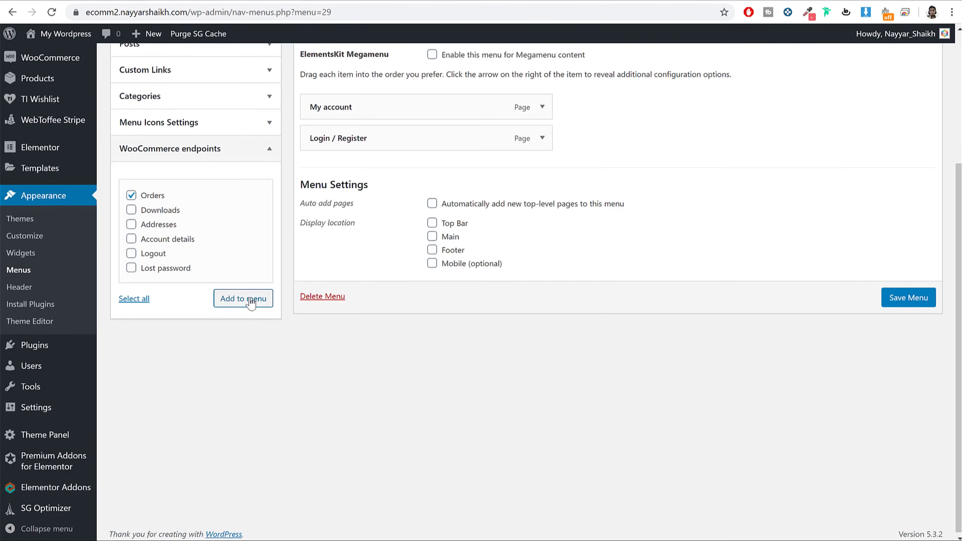
pyautogui.click(250, 300)
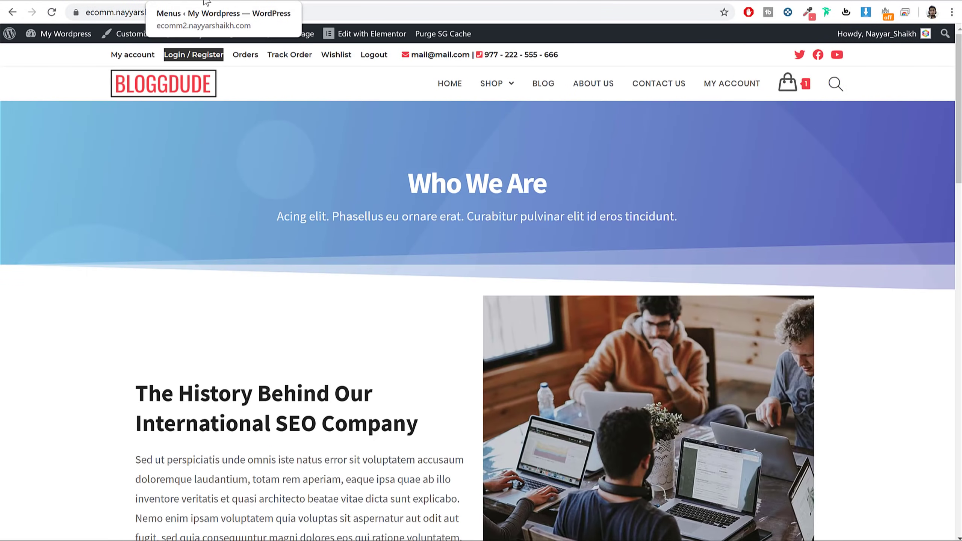
pyautogui.click(206, 2)
pyautogui.click(144, 254)
pyautogui.click(250, 300)
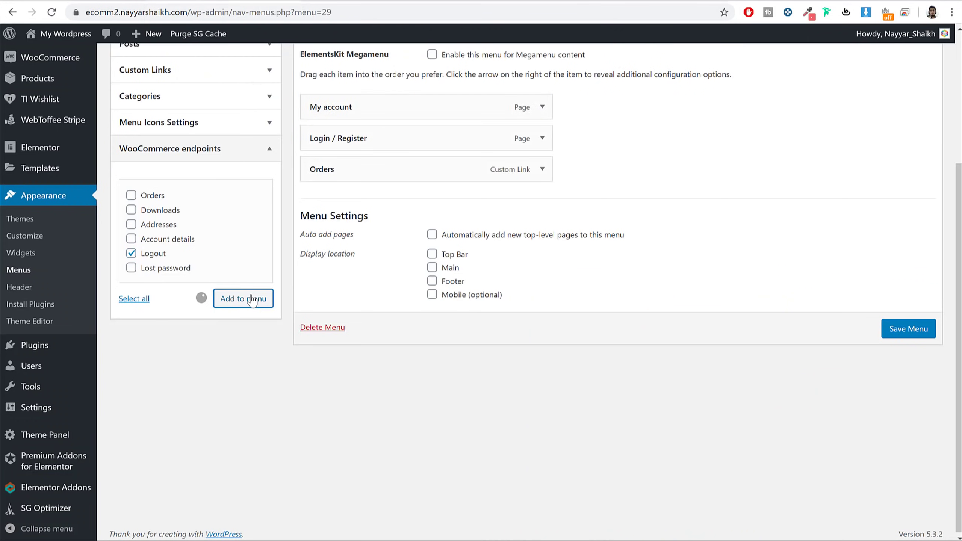
pyautogui.scroll(3, 243, 265)
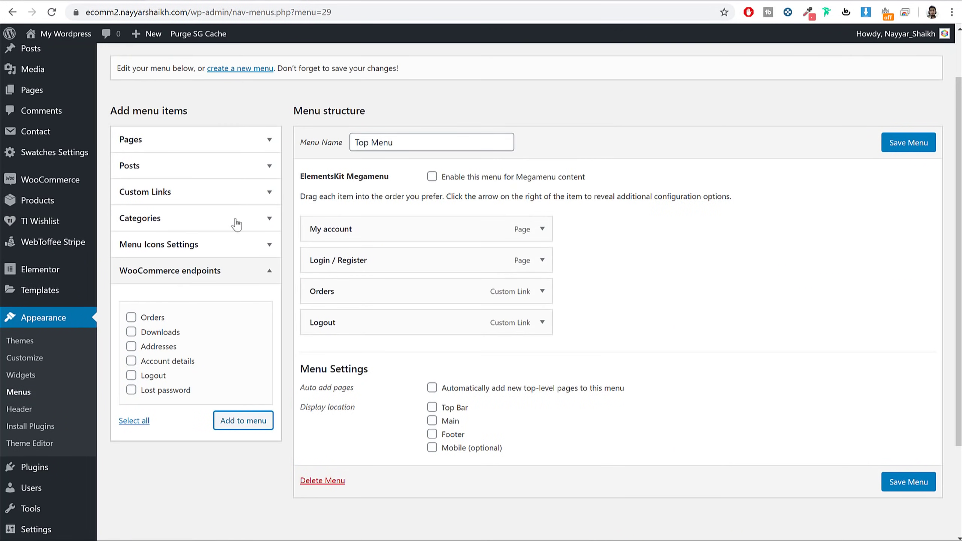
# Add the Track Order and Wishlist pages to Top Menu
pyautogui.click(195, 138)
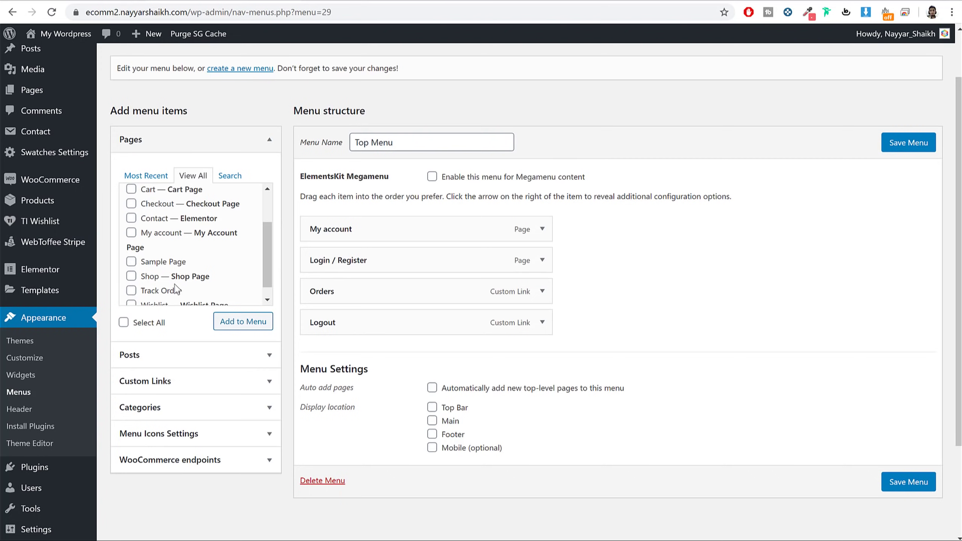
pyautogui.scroll(-1, 175, 290)
pyautogui.click(159, 276)
pyautogui.click(153, 291)
pyautogui.click(243, 322)
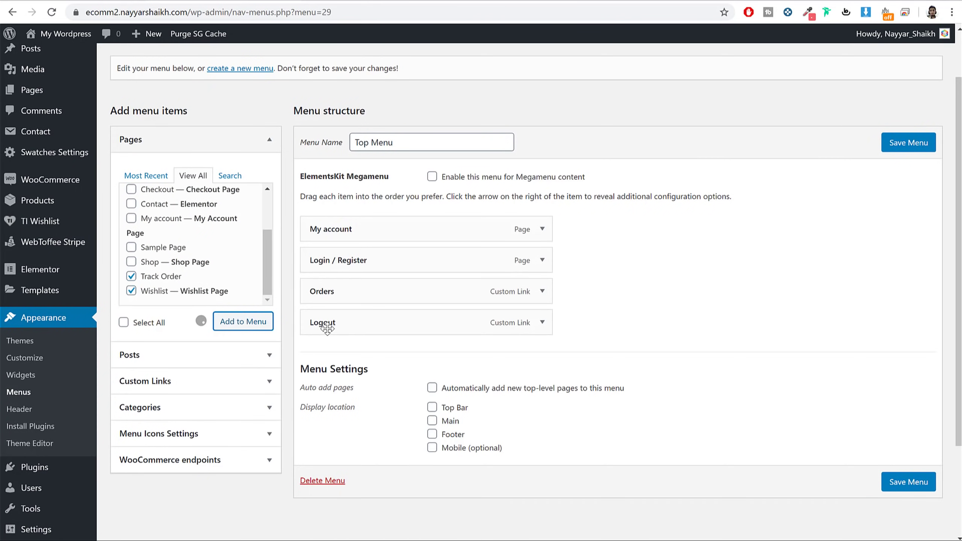
# Move Logout to the end of the menu and assign it to the Top Bar location
pyautogui.moveTo(376, 327); pyautogui.dragTo(379, 385)
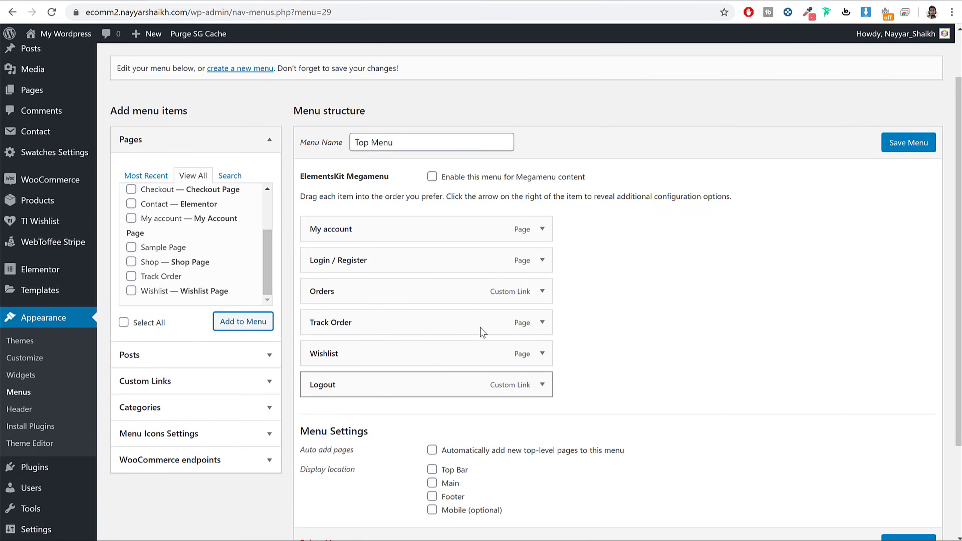
pyautogui.scroll(-2, 465, 344)
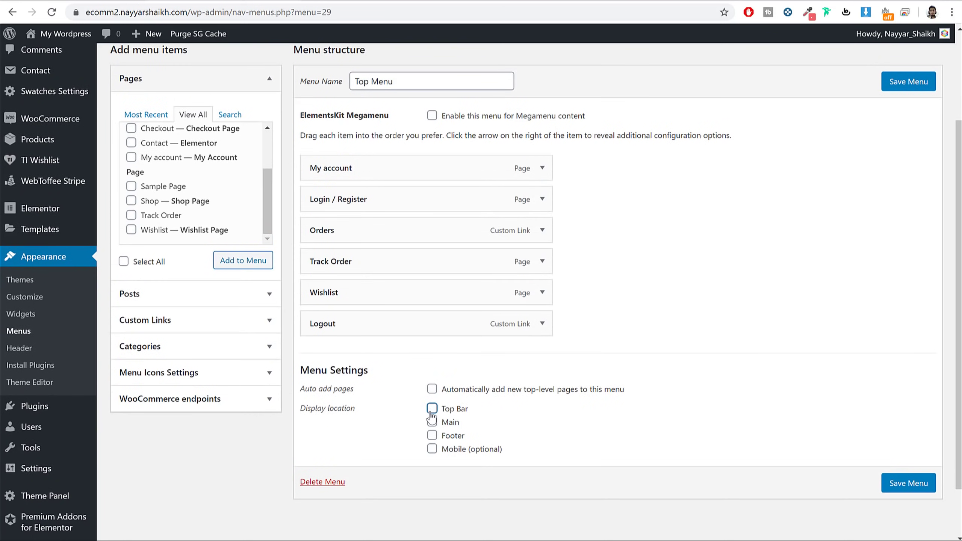
pyautogui.click(909, 82)
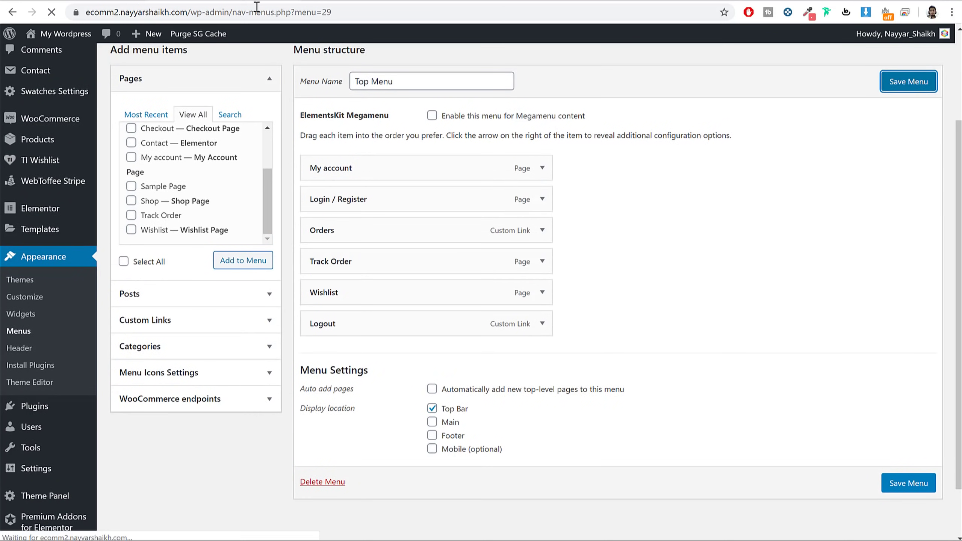
pyautogui.click(131, 2)
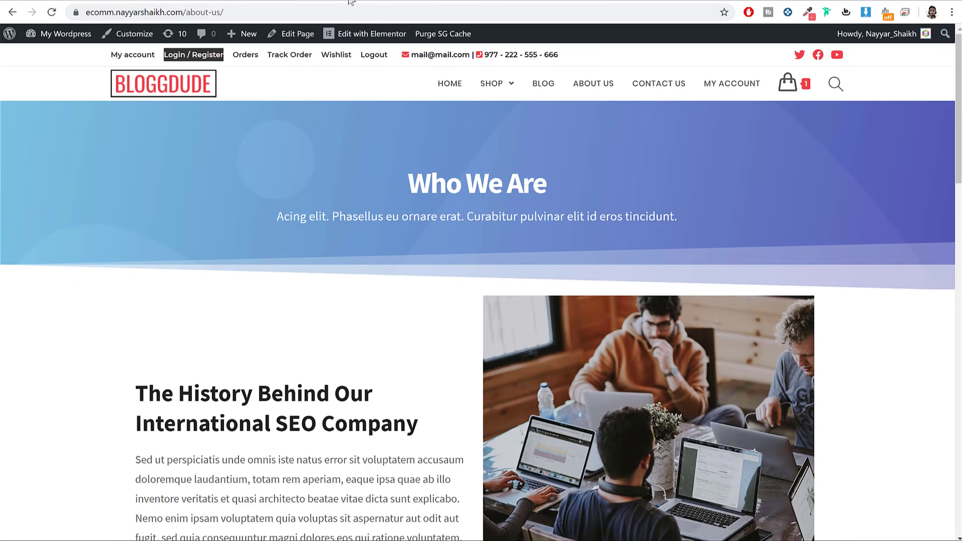
# Reload the store to compare its top menu with the reference About Us page
pyautogui.click(352, 2)
pyautogui.click(52, 12)
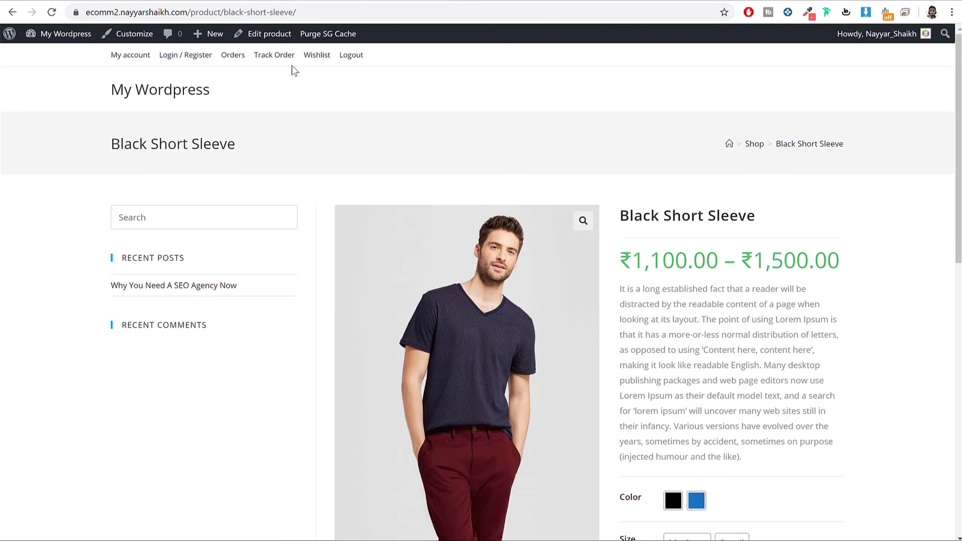
pyautogui.click(76, 2)
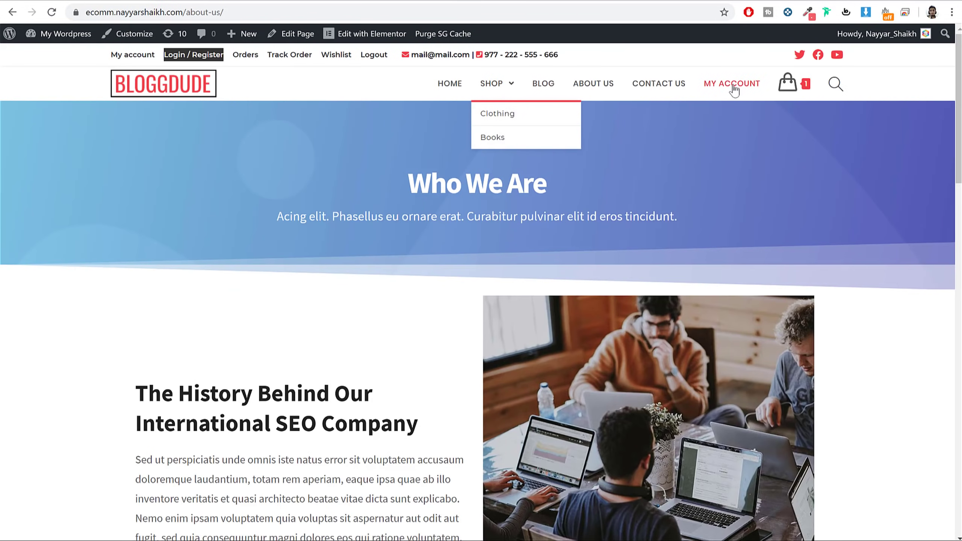
pyautogui.click(212, 1)
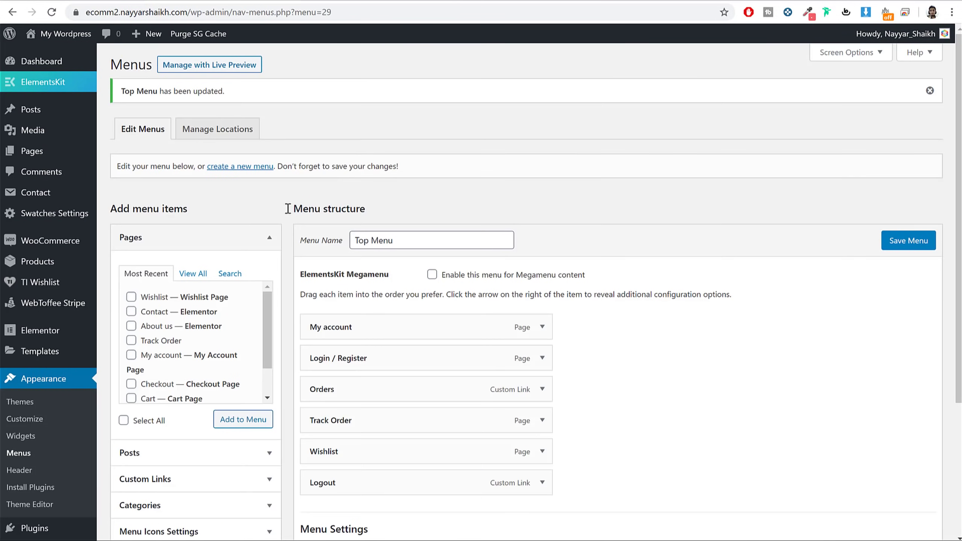
pyautogui.click(256, 170)
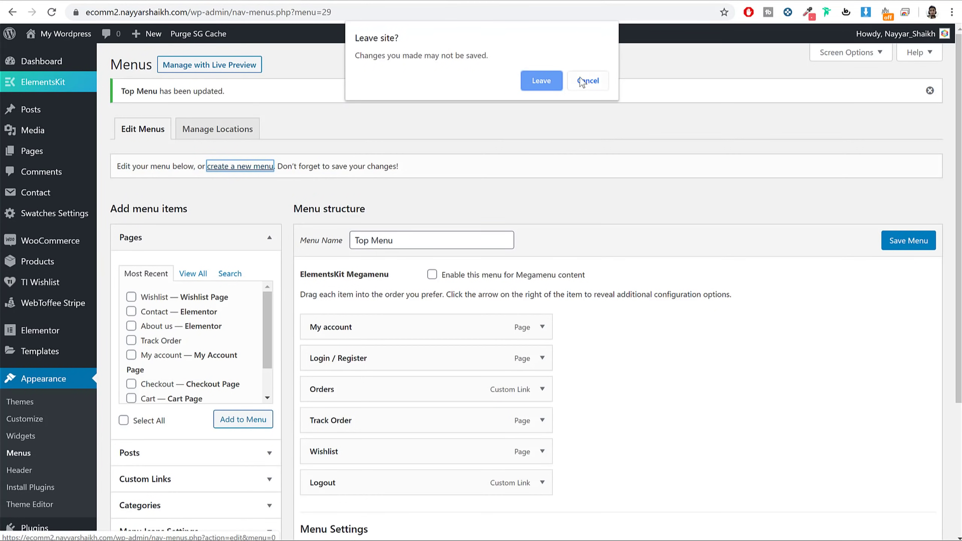
pyautogui.click(587, 81)
# Save Top Menu, then start a new menu and confirm leaving the page
pyautogui.click(911, 242)
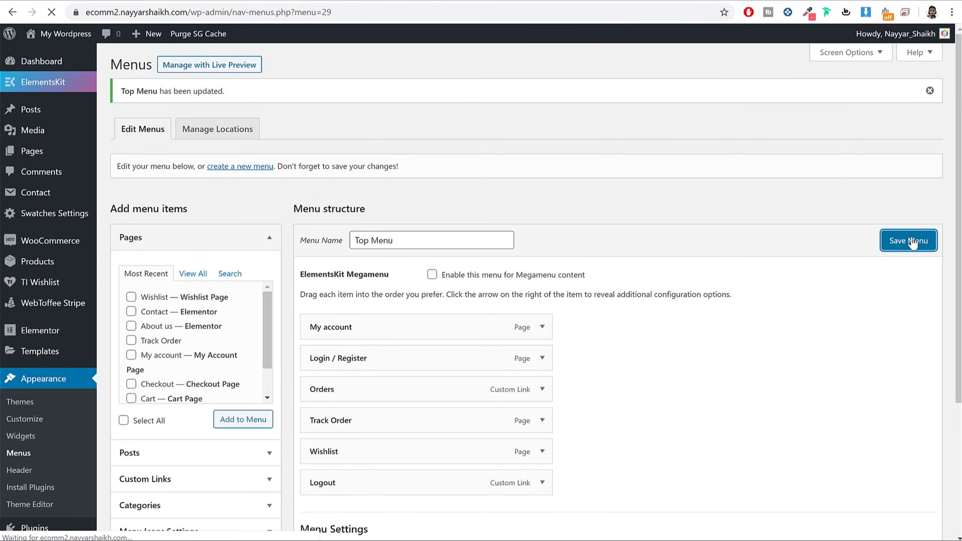
pyautogui.click(246, 167)
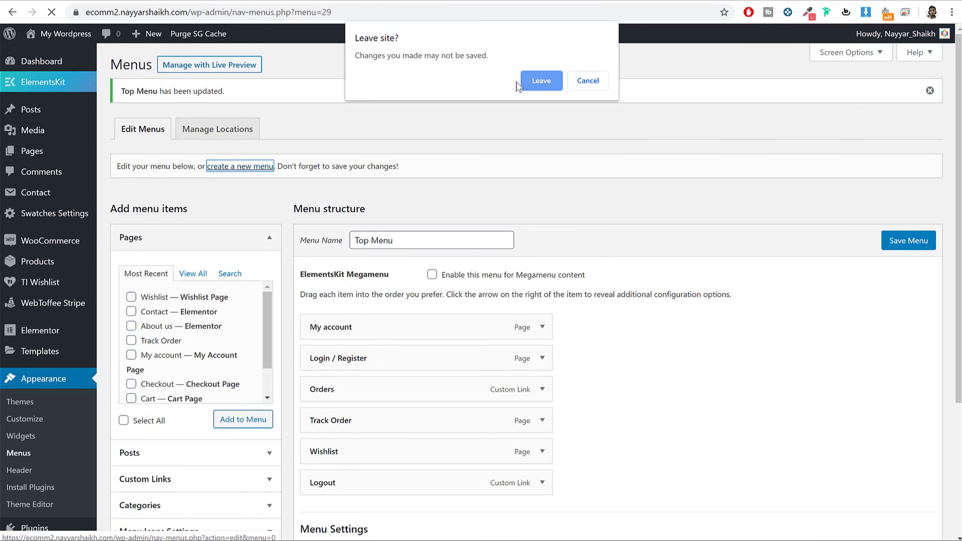
pyautogui.click(536, 81)
# Create 'Main Menu' and add the Home, Blog, About us and Shop pages
pyautogui.write('Ma')
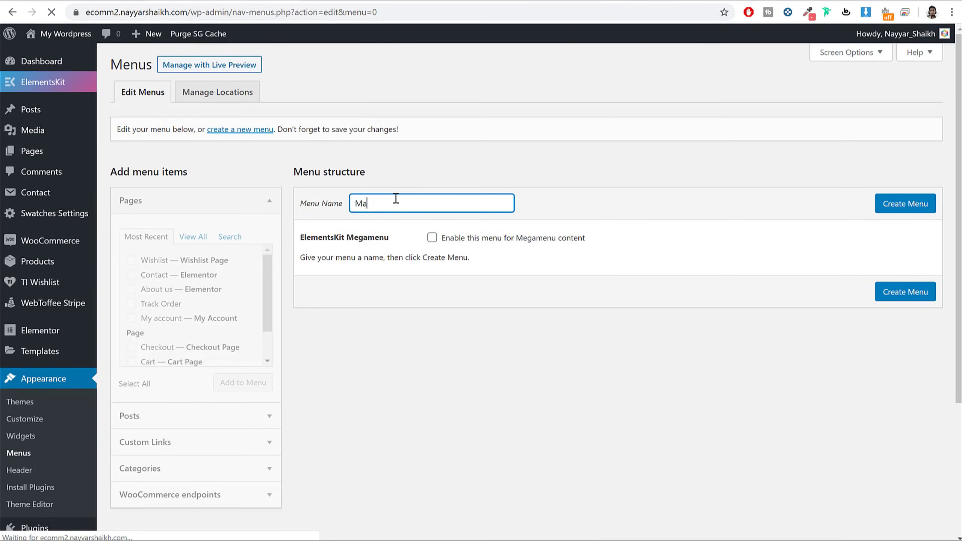
pyautogui.write('in Menu')
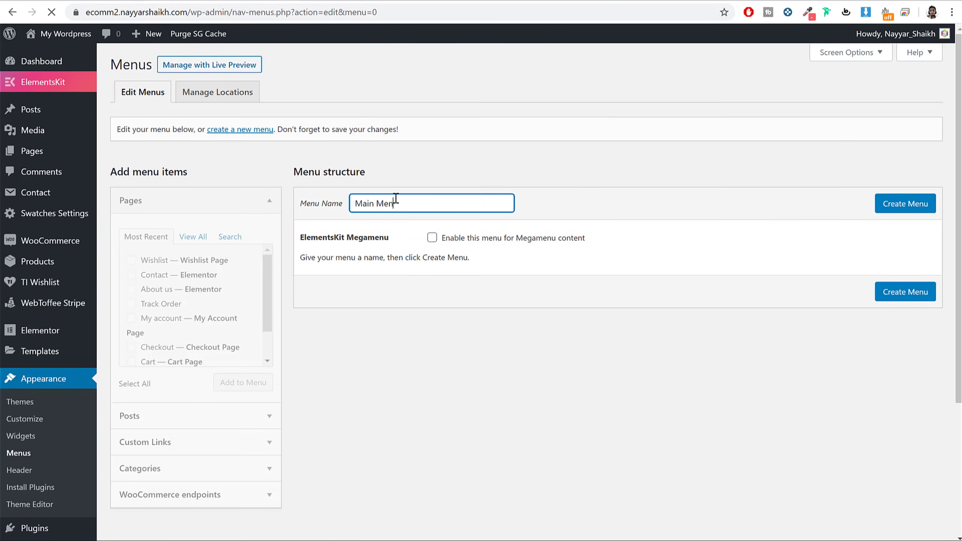
pyautogui.click(913, 203)
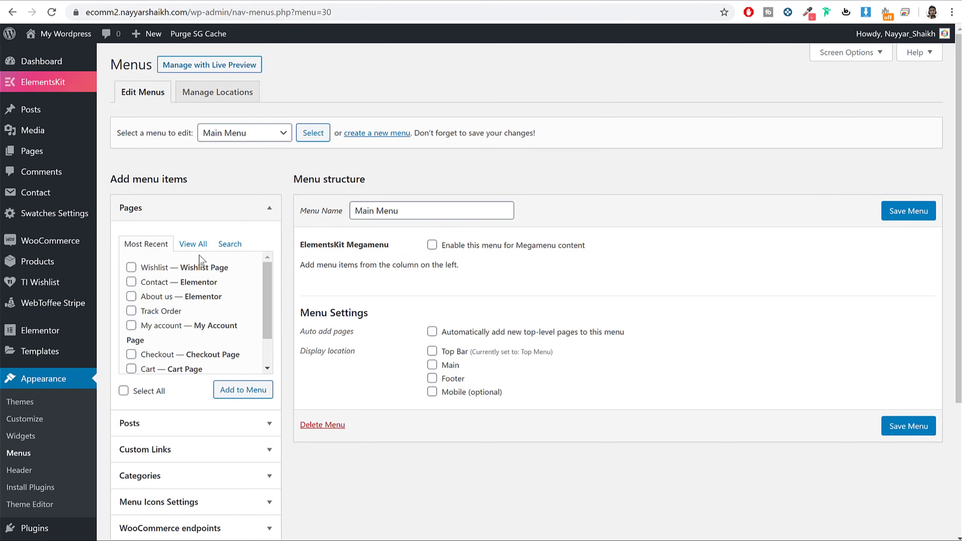
pyautogui.click(193, 244)
pyautogui.click(148, 267)
pyautogui.click(149, 283)
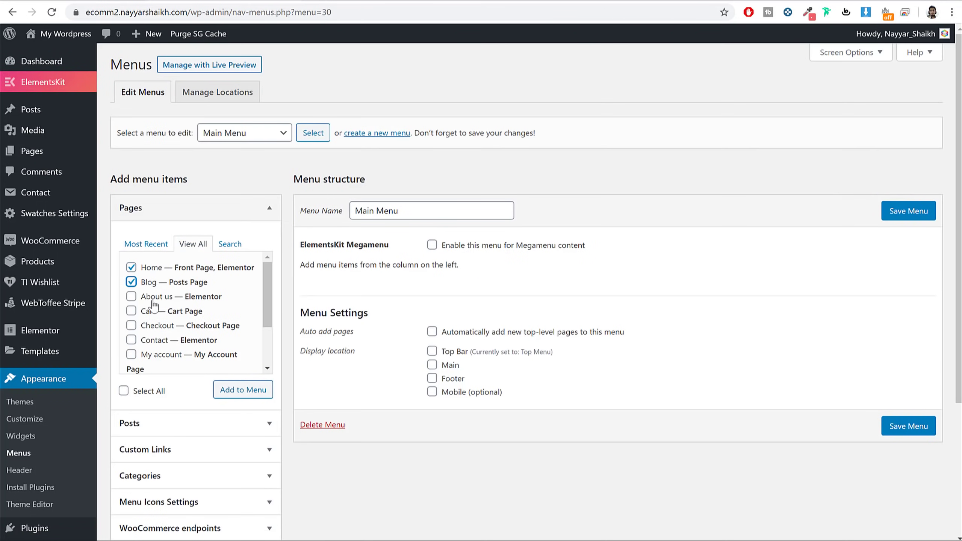
pyautogui.click(152, 300)
pyautogui.scroll(-2, 237, 327)
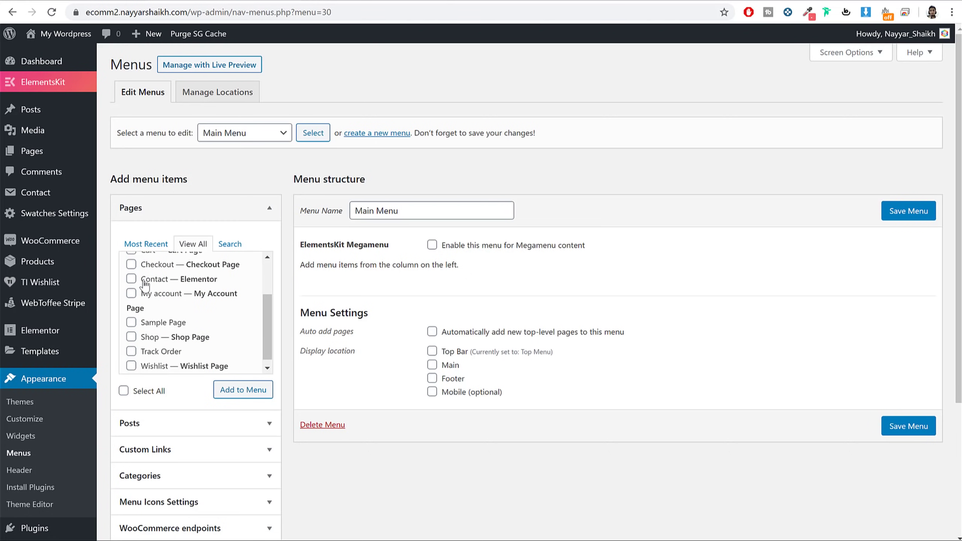
pyautogui.scroll(-1, 150, 348)
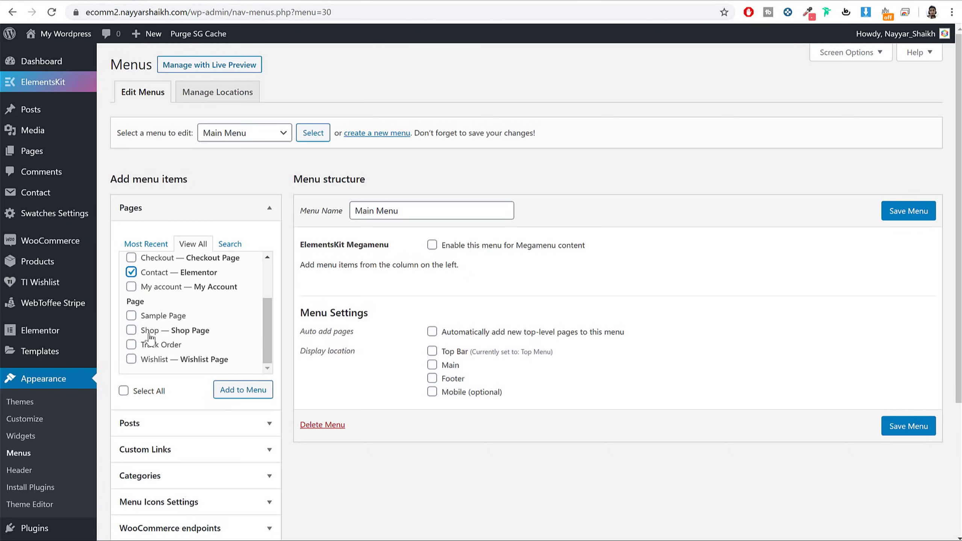
pyautogui.click(150, 332)
pyautogui.click(243, 390)
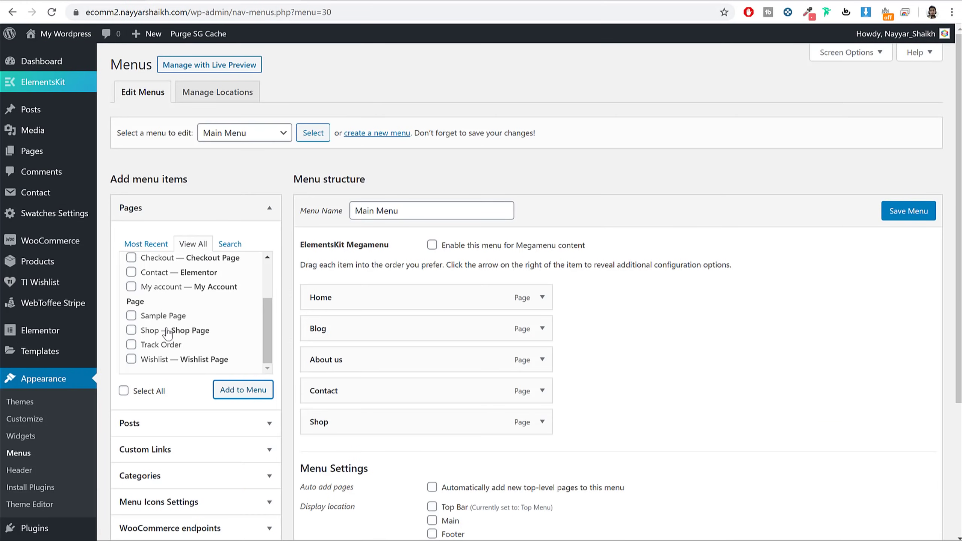
# Add My account and move Shop directly after Home, checking the live site's menu
pyautogui.scroll(-1, 167, 333)
pyautogui.scroll(3, 171, 283)
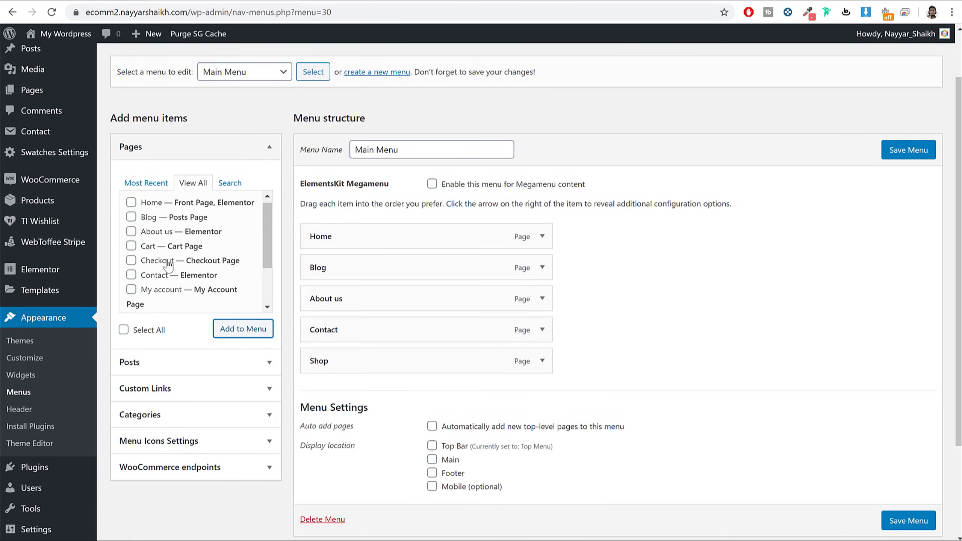
pyautogui.scroll(-3, 169, 265)
pyautogui.click(159, 233)
pyautogui.click(224, 326)
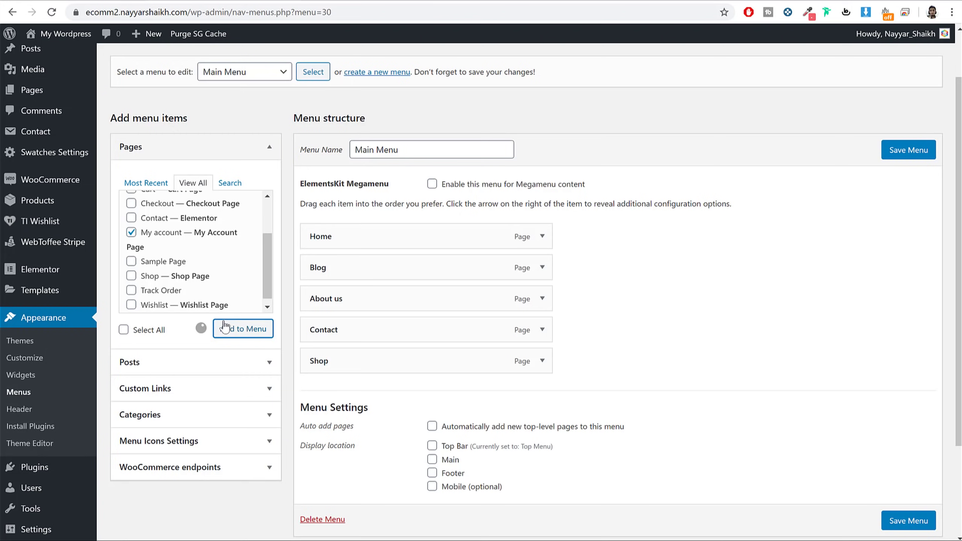
pyautogui.moveTo(368, 393); pyautogui.dragTo(378, 257)
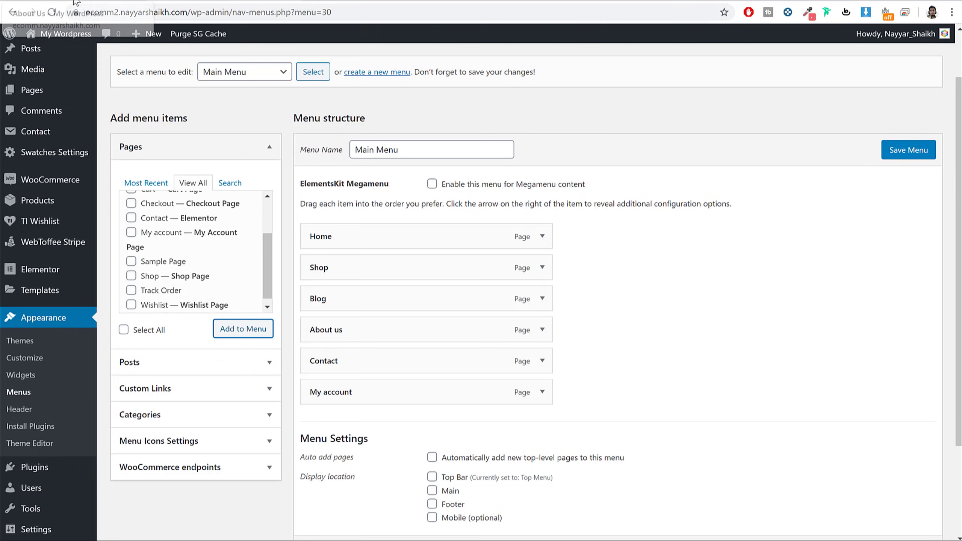
pyautogui.click(76, 2)
pyautogui.moveTo(531, 76)
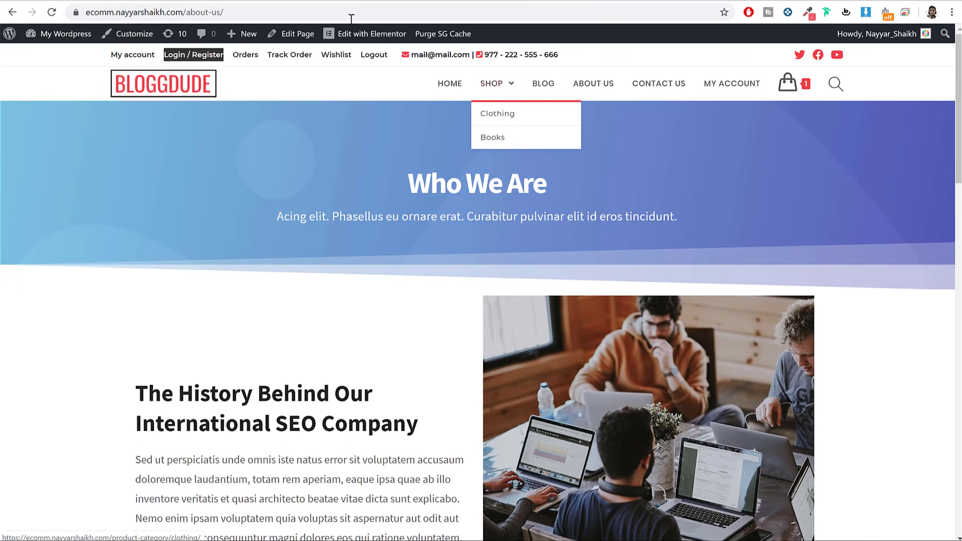
pyautogui.click(76, 2)
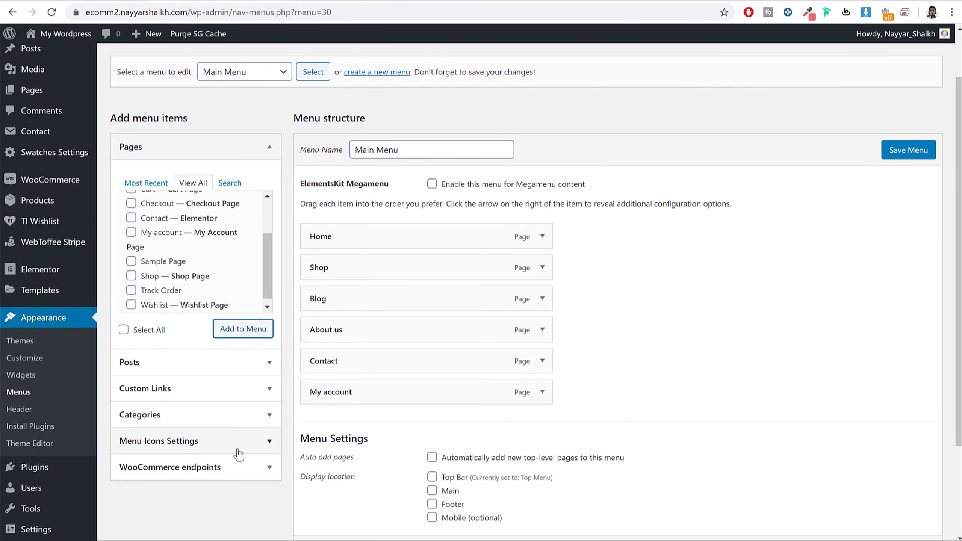
# Enable Product categories as menu items in Screen Options
pyautogui.click(172, 415)
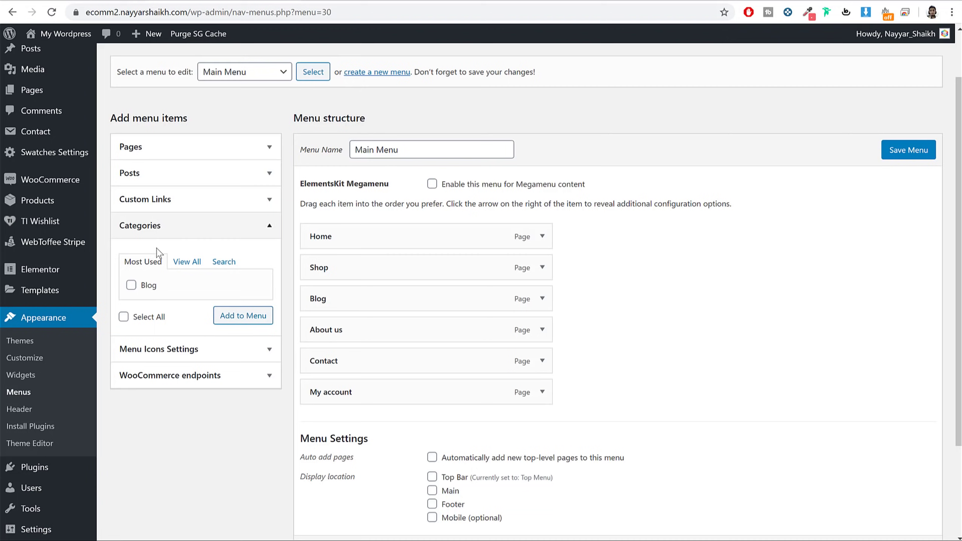
pyautogui.click(184, 226)
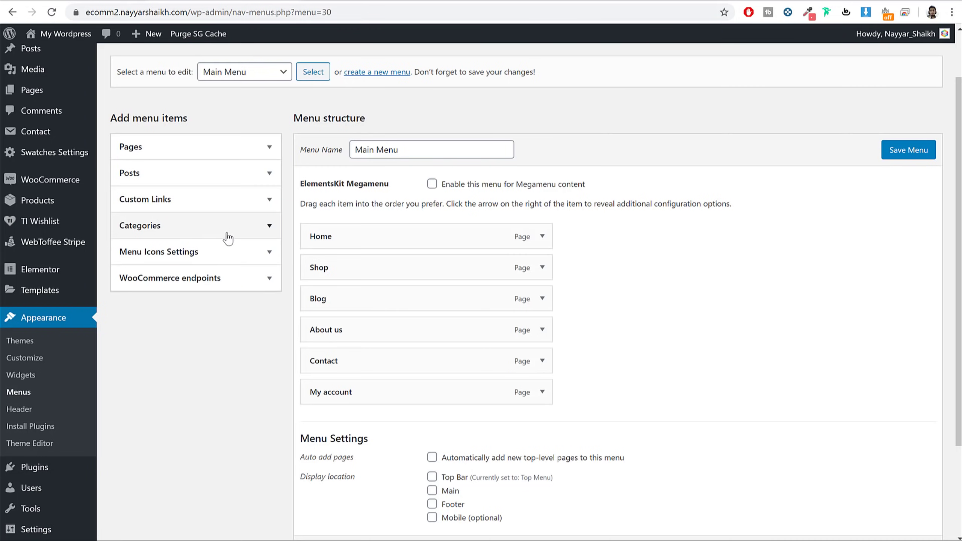
pyautogui.scroll(2, 768, 227)
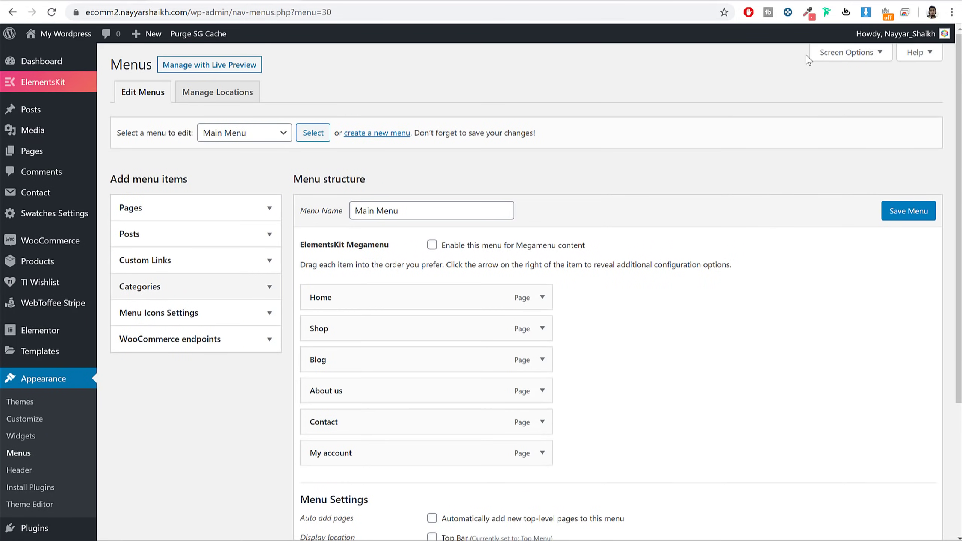
pyautogui.click(853, 53)
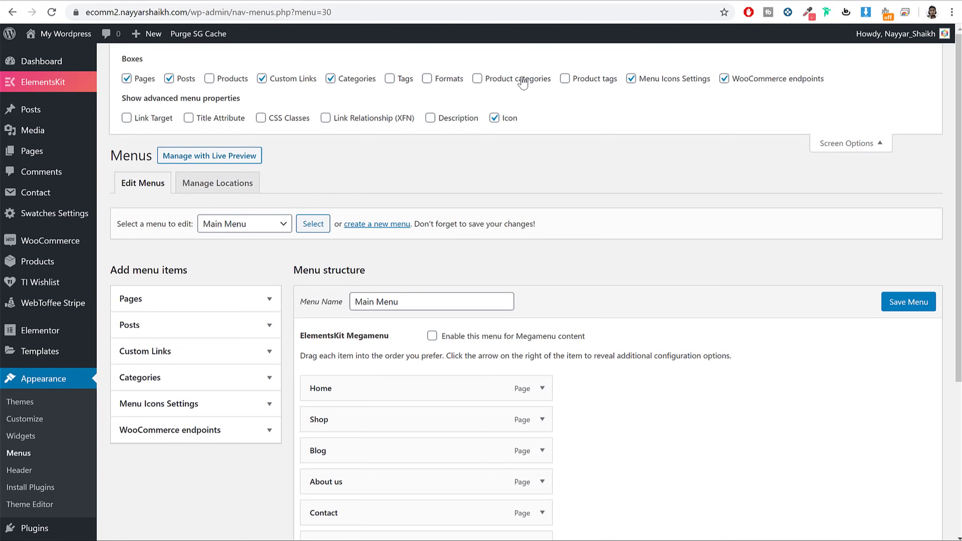
pyautogui.click(503, 80)
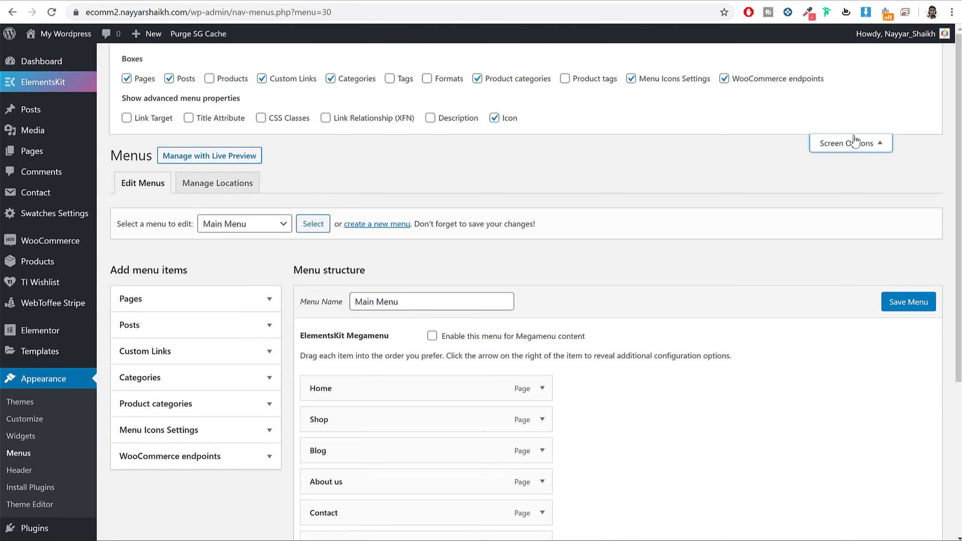
pyautogui.click(851, 144)
# Add the T-Shirts and PDFs categories and nest both under Shop
pyautogui.click(214, 314)
pyautogui.click(150, 373)
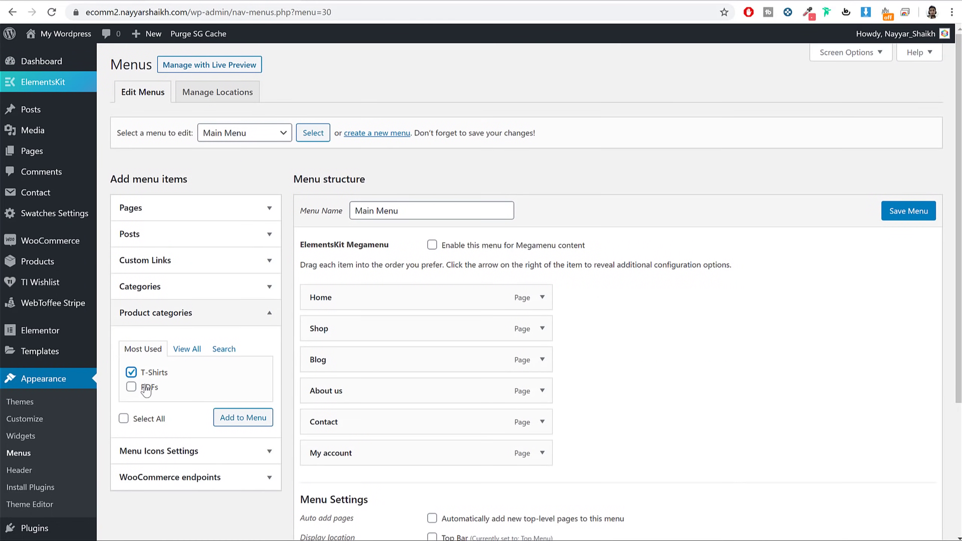
pyautogui.click(156, 387)
pyautogui.click(231, 416)
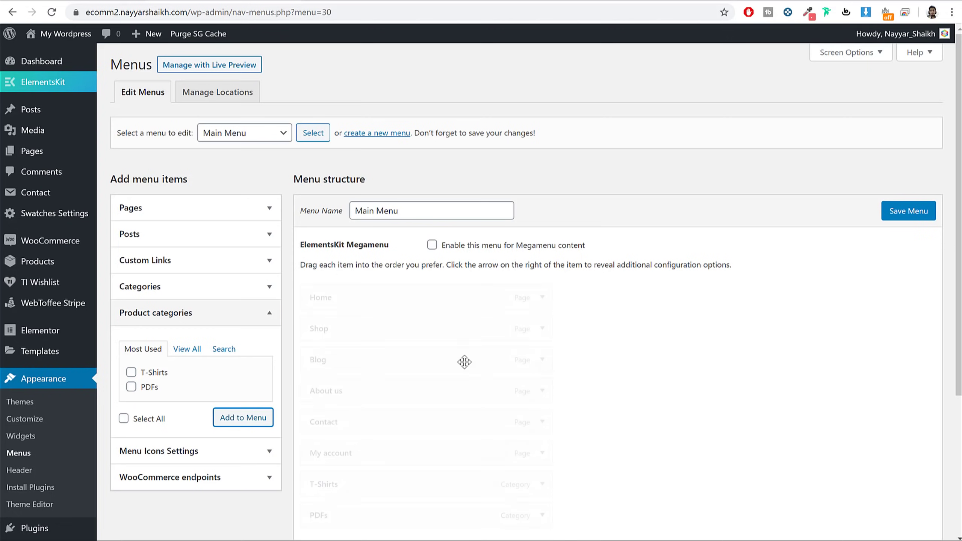
pyautogui.scroll(-3, 451, 363)
pyautogui.moveTo(356, 372); pyautogui.dragTo(390, 233)
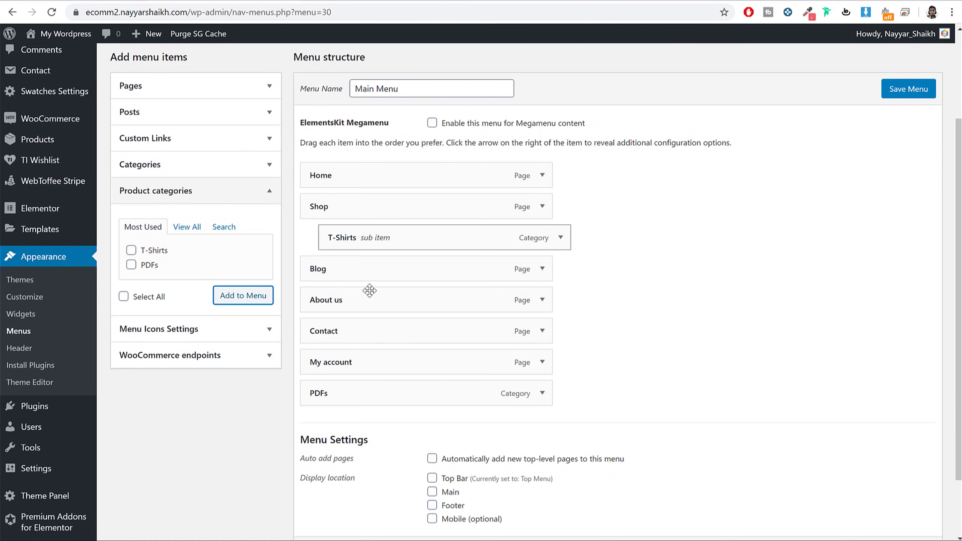
pyautogui.moveTo(365, 390); pyautogui.dragTo(359, 261)
# Assign Main Menu to the Main location and save it
pyautogui.scroll(-2, 506, 242)
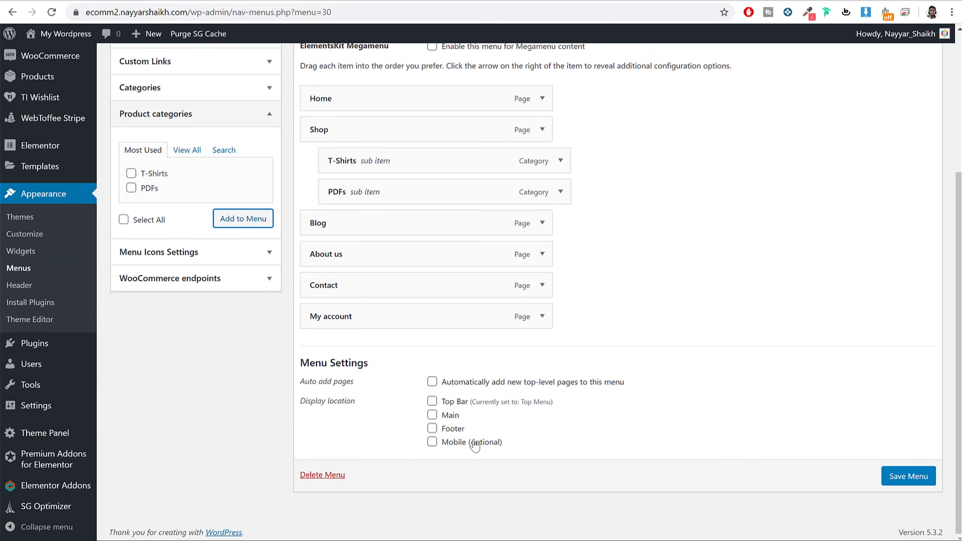
pyautogui.click(432, 415)
pyautogui.click(917, 477)
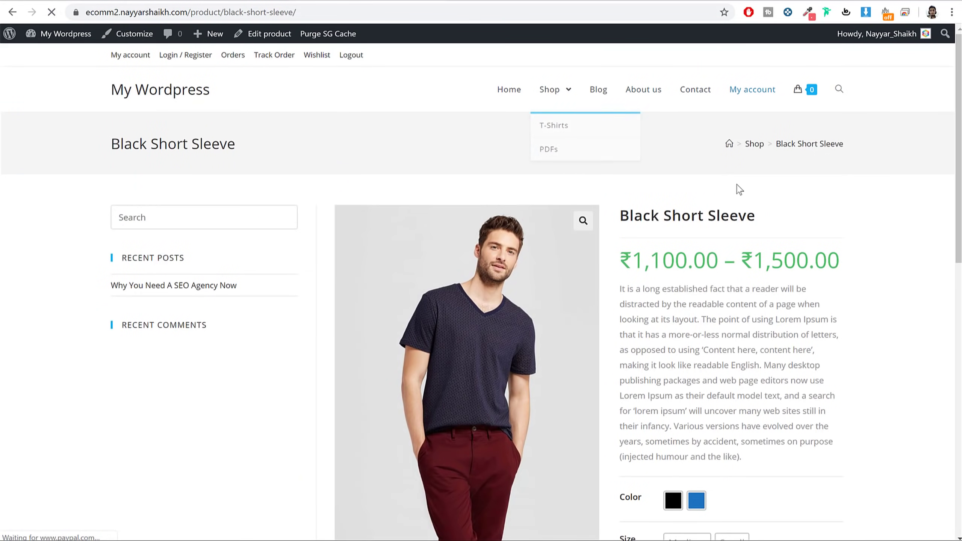
# Create a new menu named Footer1
pyautogui.scroll(-1, 736, 189)
pyautogui.scroll(-10, 740, 188)
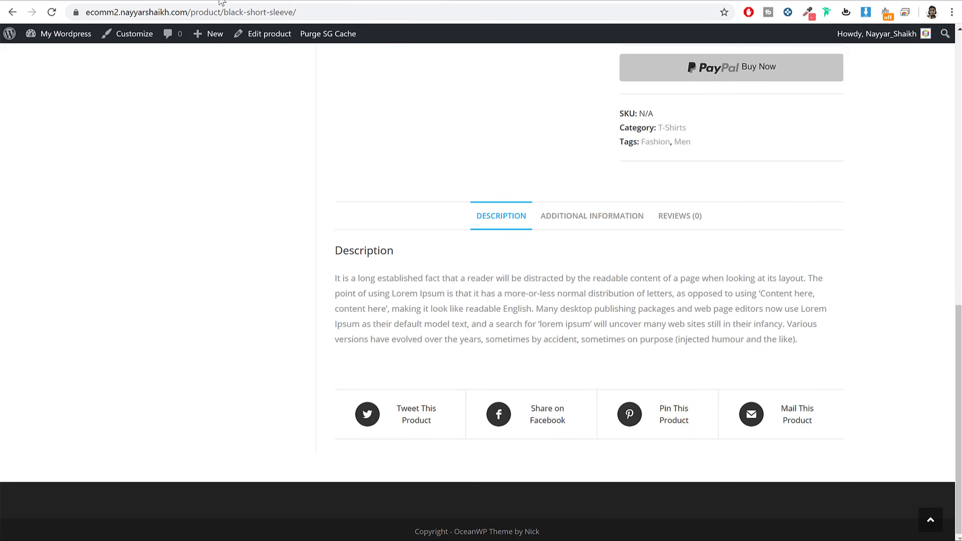
pyautogui.hotkey('alt', 'Left')
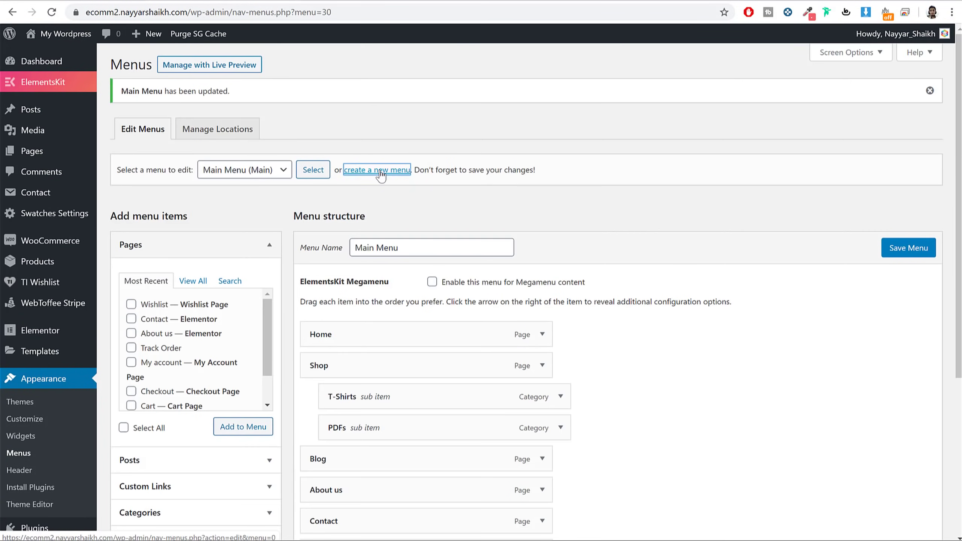
pyautogui.click(363, 172)
pyautogui.click(545, 81)
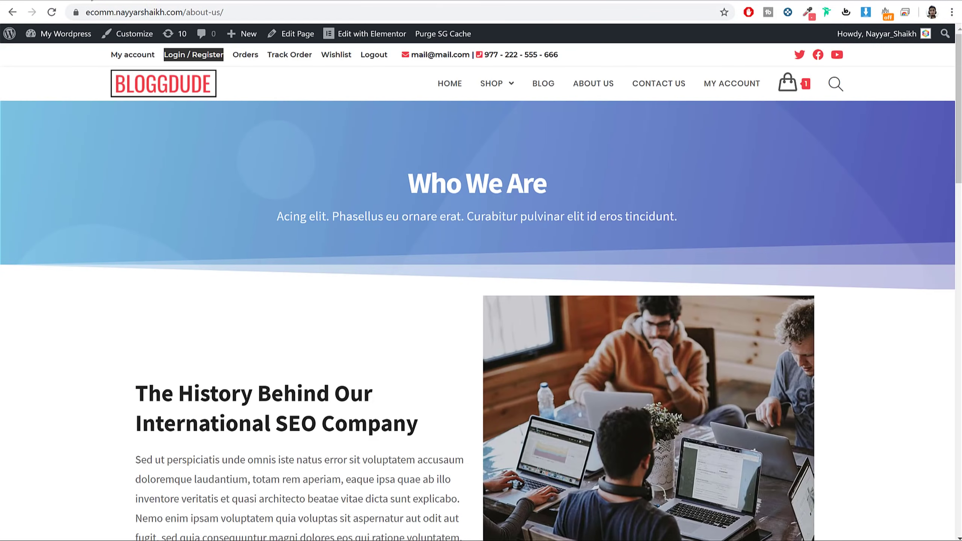
pyautogui.scroll(-15, 492, 150)
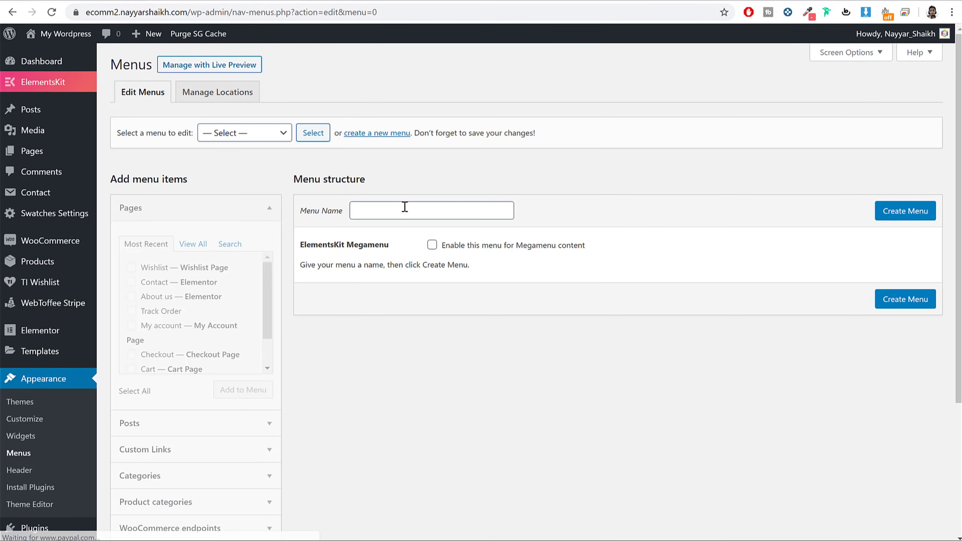
pyautogui.click(405, 207)
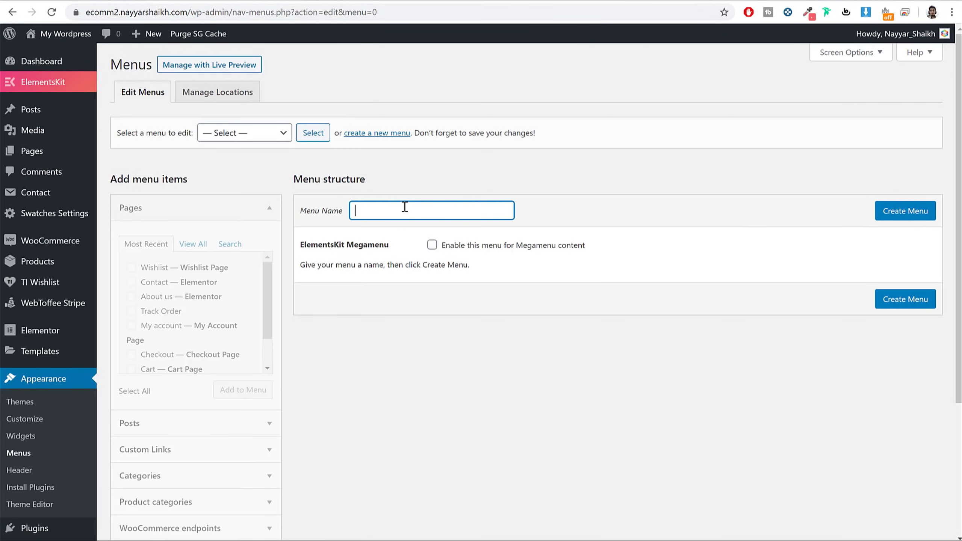
pyautogui.write('Footer1')
pyautogui.click(907, 215)
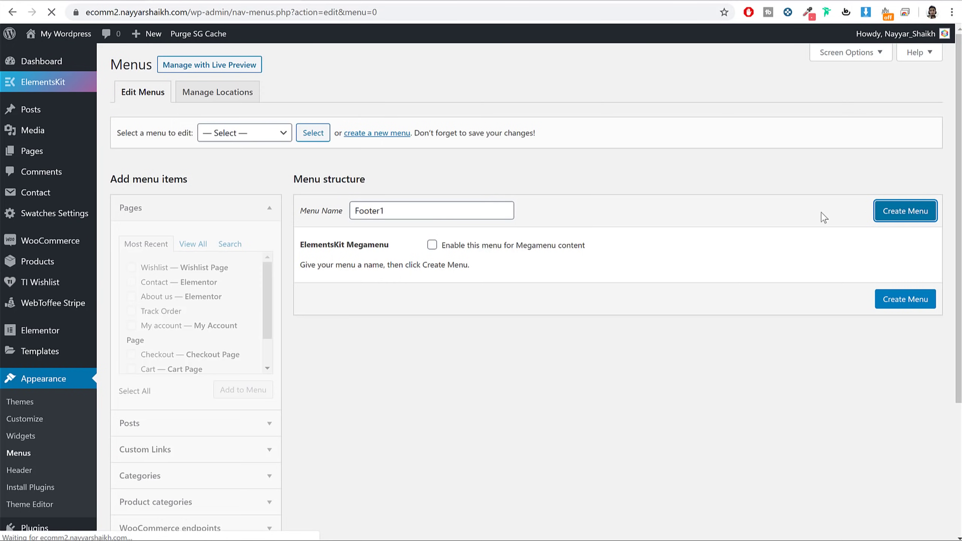
# Add the Home, Blog, About us, Contact and My account pages to Footer1
pyautogui.click(191, 243)
pyautogui.click(131, 268)
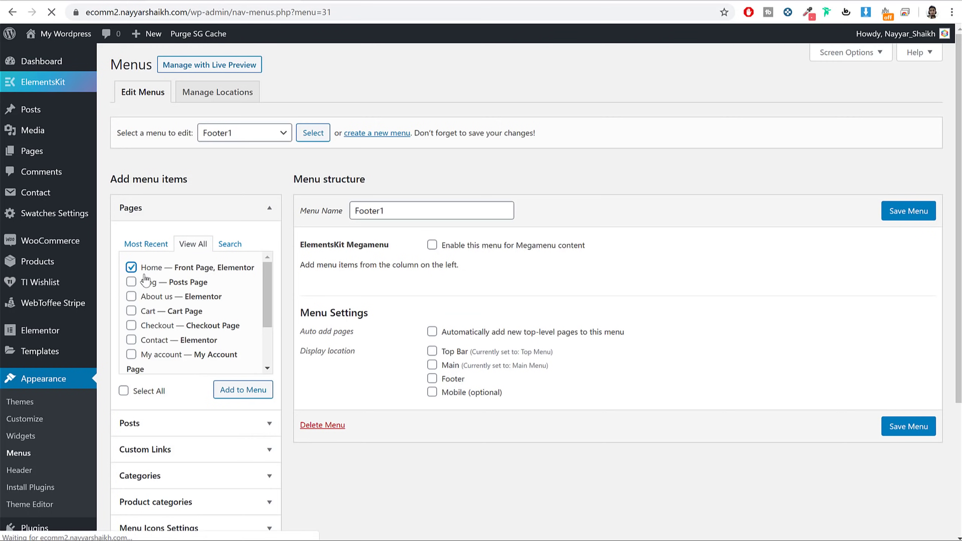
pyautogui.click(131, 282)
pyautogui.click(144, 298)
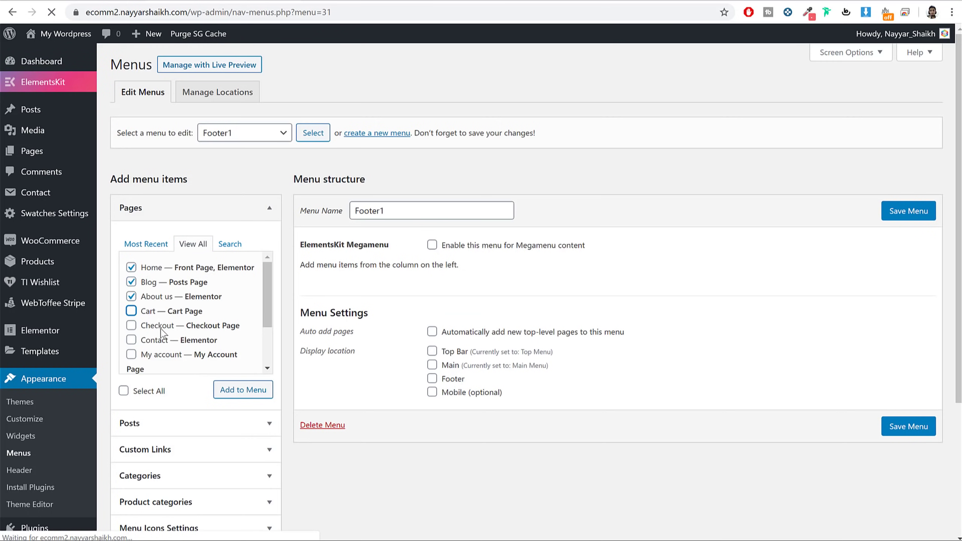
pyautogui.click(155, 342)
pyautogui.click(156, 358)
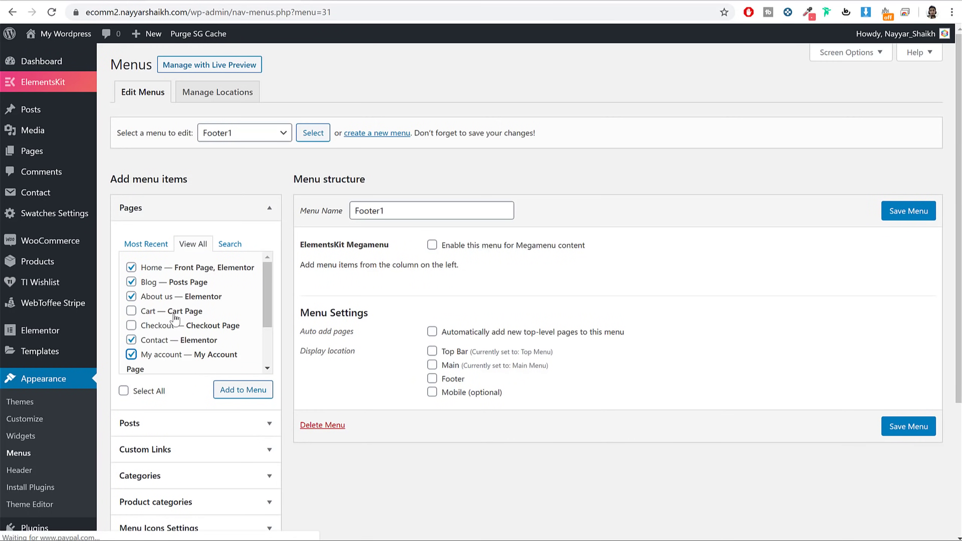
pyautogui.click(250, 391)
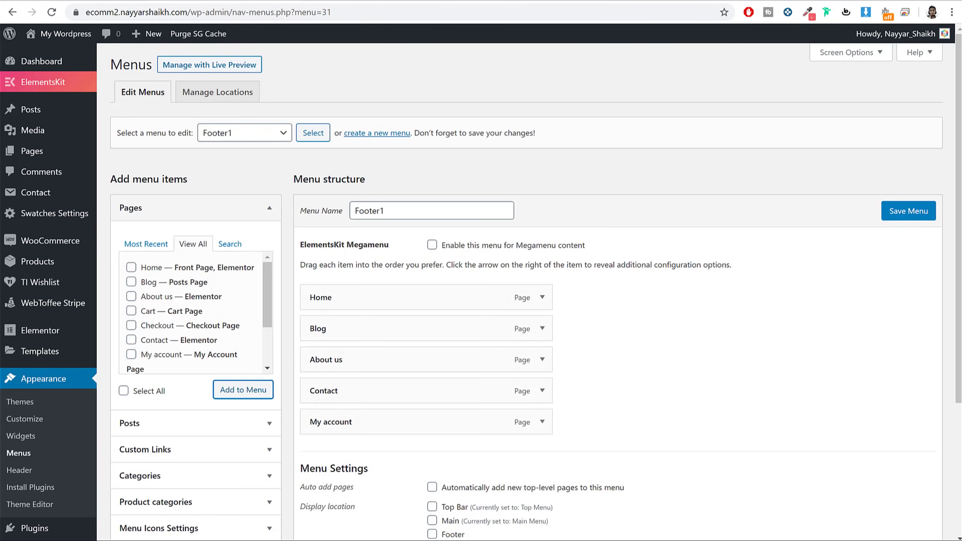
# Save the Footer1 menu and start a fresh blank menu
pyautogui.click(915, 209)
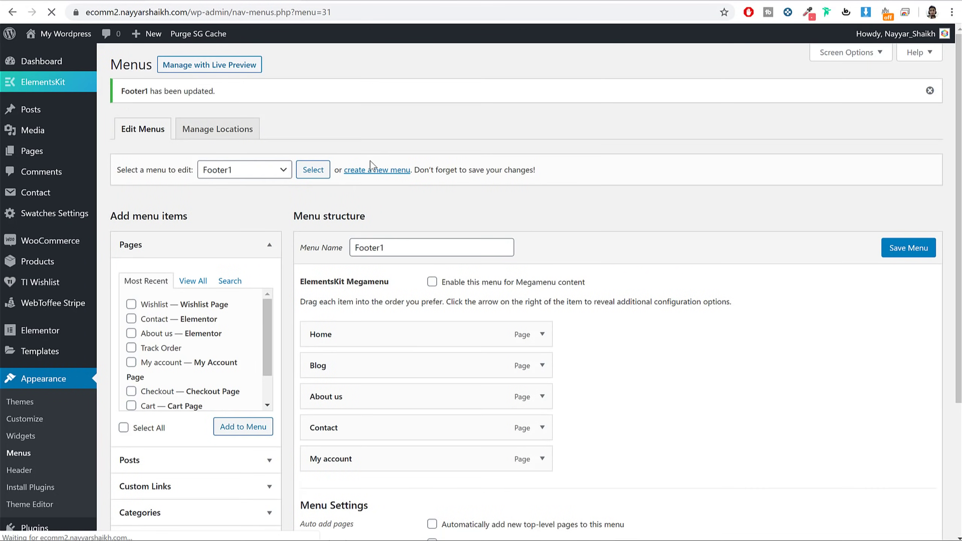
pyautogui.click(373, 172)
pyautogui.click(542, 84)
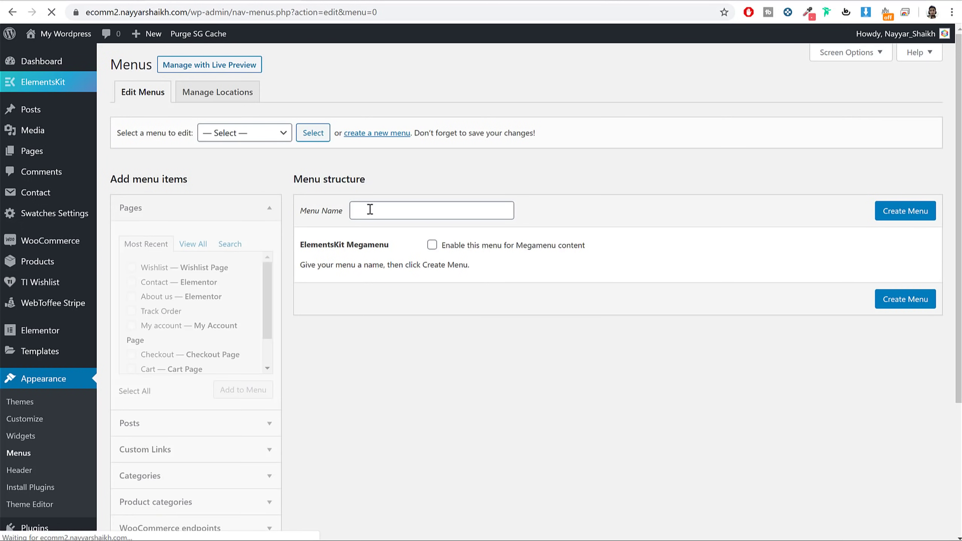
# Create a new menu named Footer 2
pyautogui.click(406, 205)
pyautogui.write('Foo')
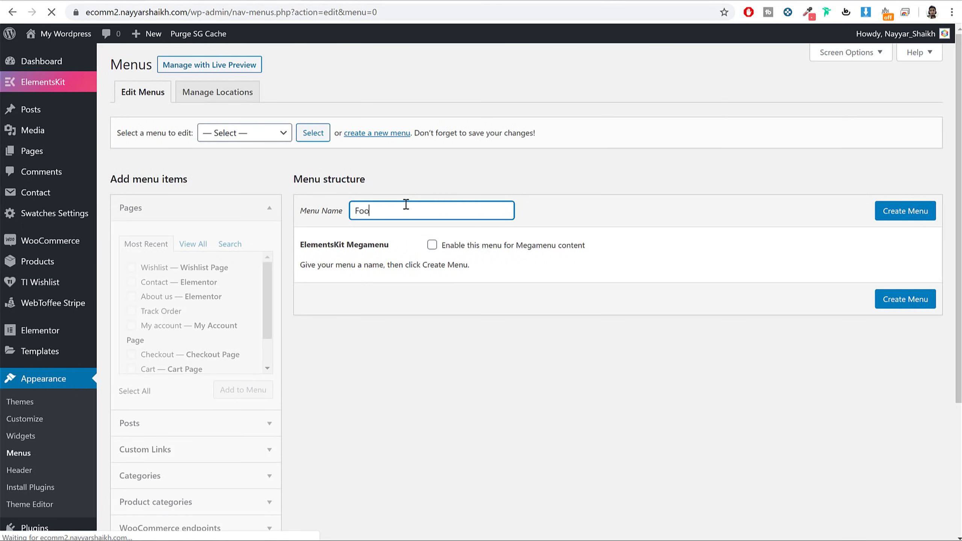
pyautogui.write('ter 2')
pyautogui.click(881, 215)
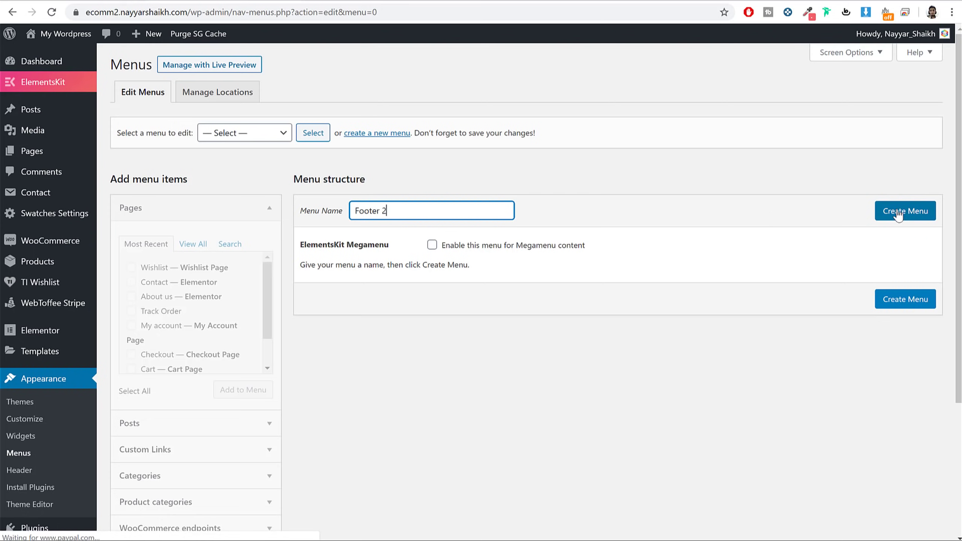
# Add the Orders, Account details, Logout and Lost password account endpoints to Footer 2, then save
pyautogui.scroll(-5, 393, 175)
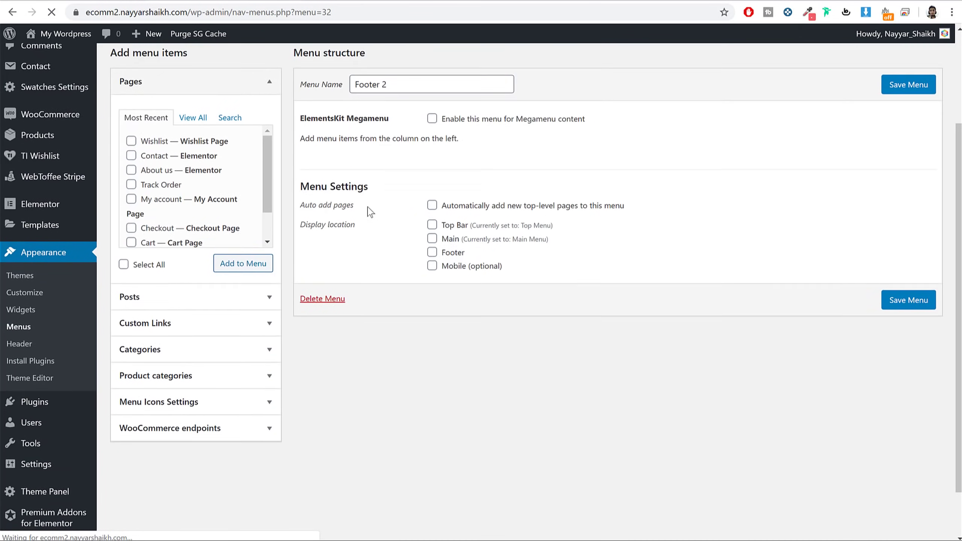
pyautogui.click(194, 370)
pyautogui.click(147, 228)
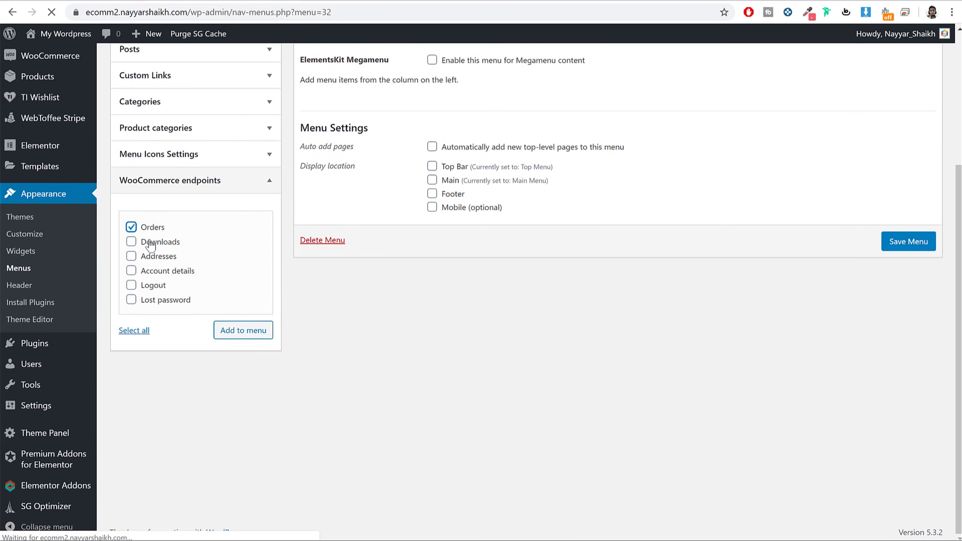
pyautogui.click(153, 271)
pyautogui.click(153, 285)
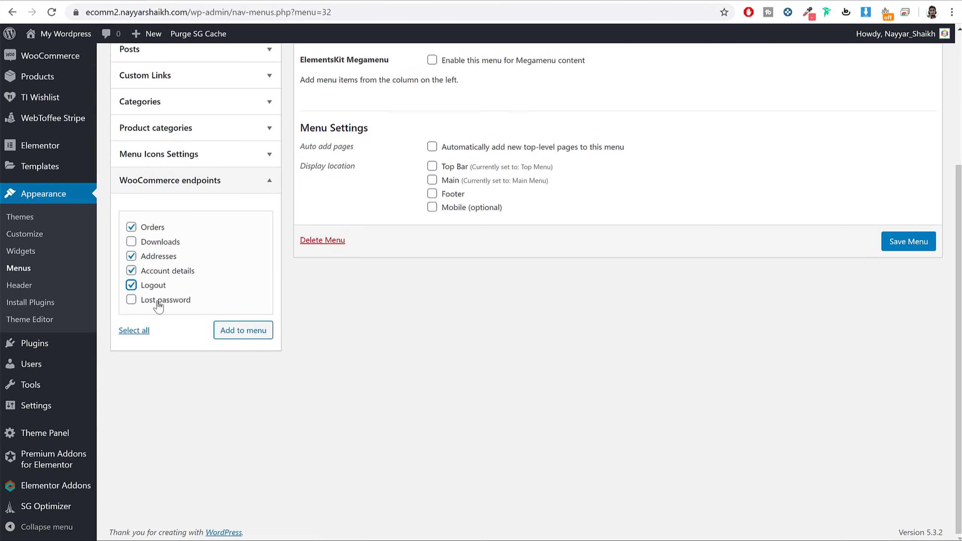
pyautogui.click(156, 300)
pyautogui.click(227, 332)
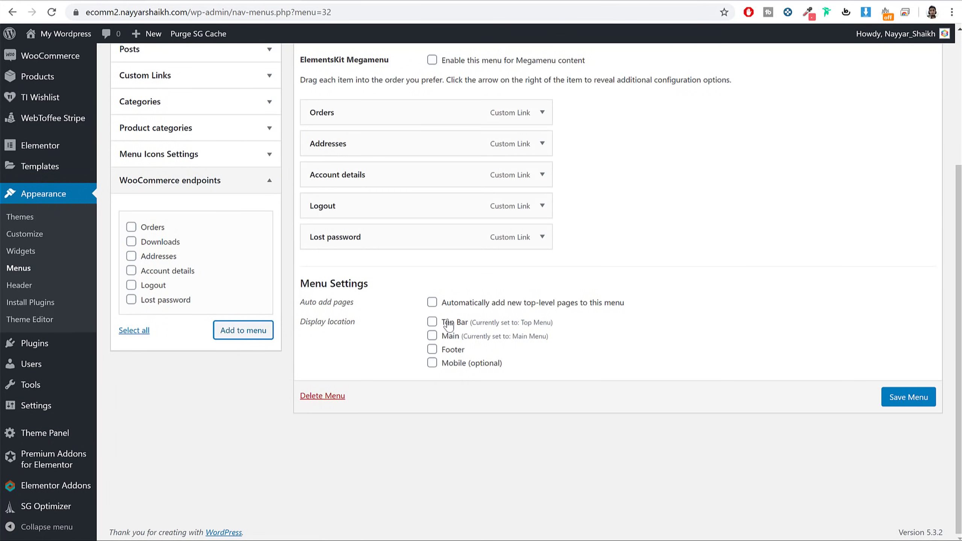
pyautogui.click(916, 400)
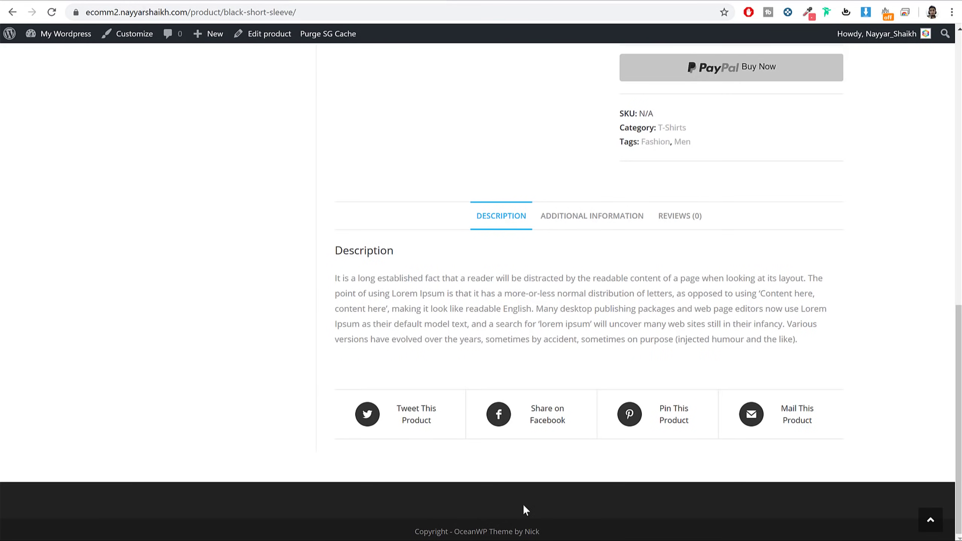
pyautogui.click(222, 2)
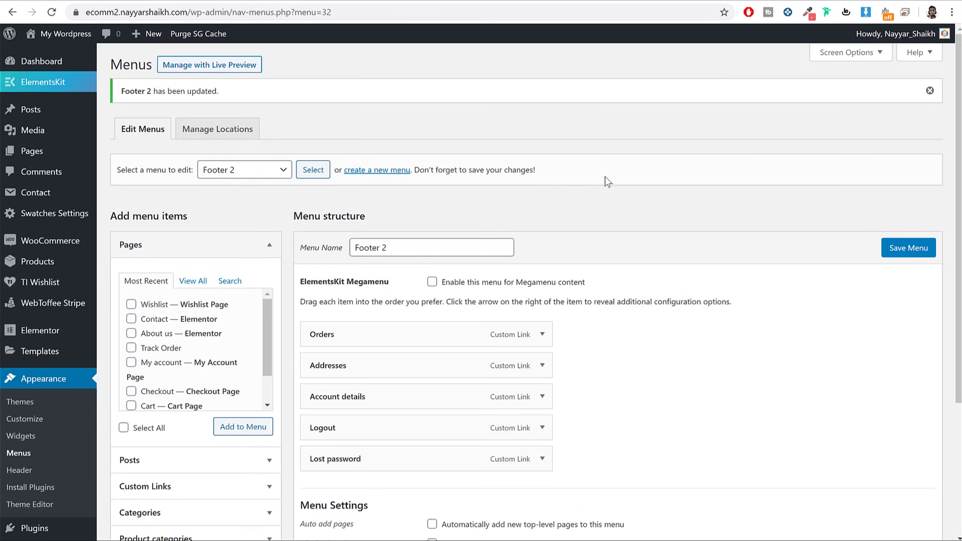
pyautogui.scroll(-3, 8, 375)
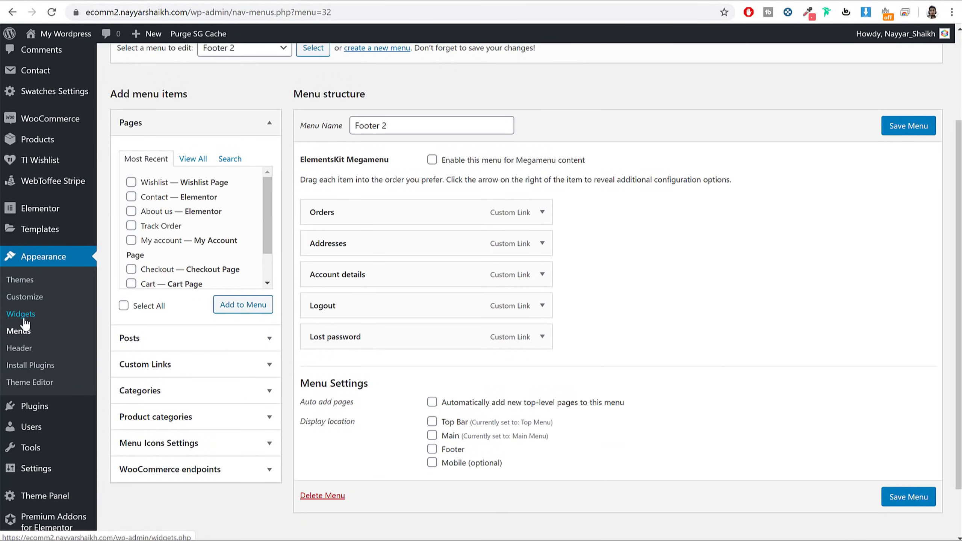
# Go to Widgets, expand Footer 1, and select the two Lorem ipsum paragraphs to copy
pyautogui.click(30, 317)
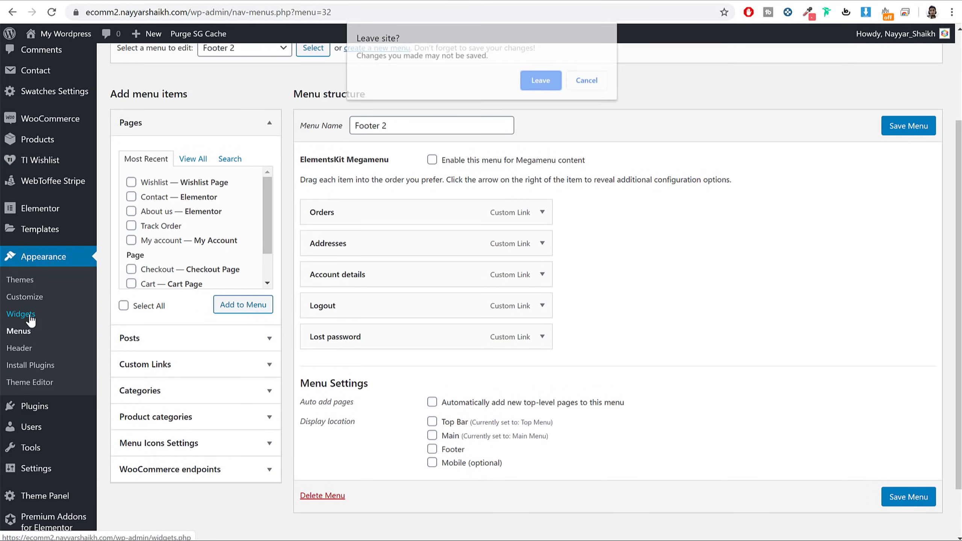
pyautogui.click(545, 91)
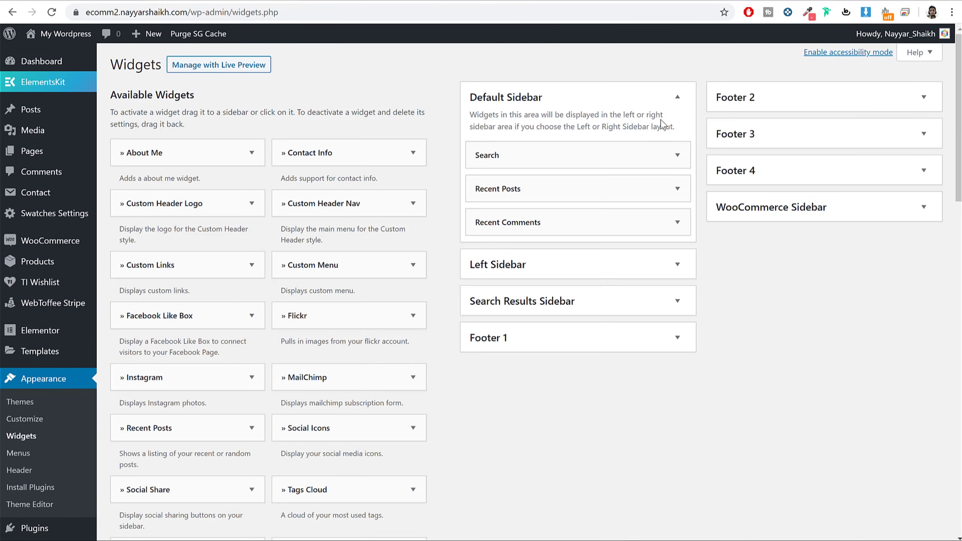
pyautogui.click(652, 105)
pyautogui.click(587, 207)
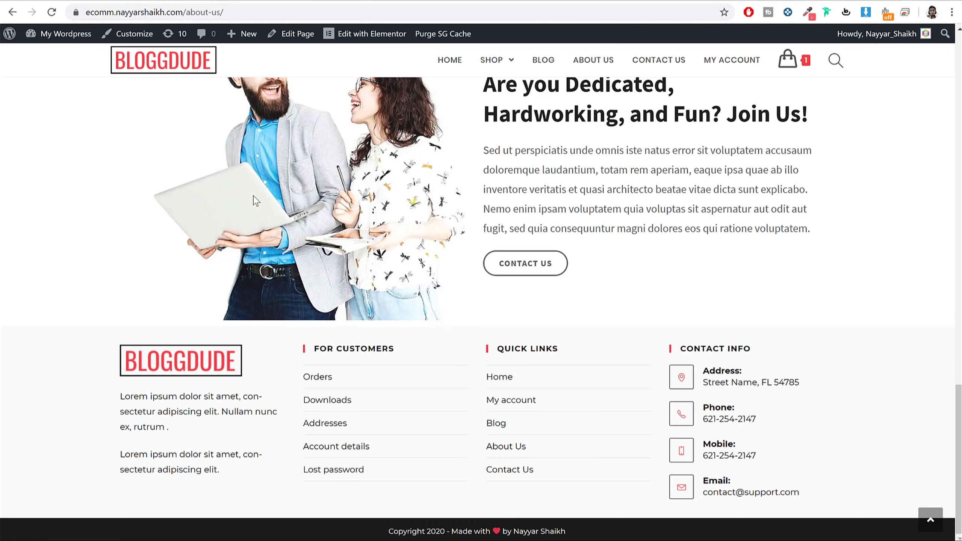
pyautogui.moveTo(208, 465); pyautogui.dragTo(121, 396)
pyautogui.hotkey('ctrl', 'c')
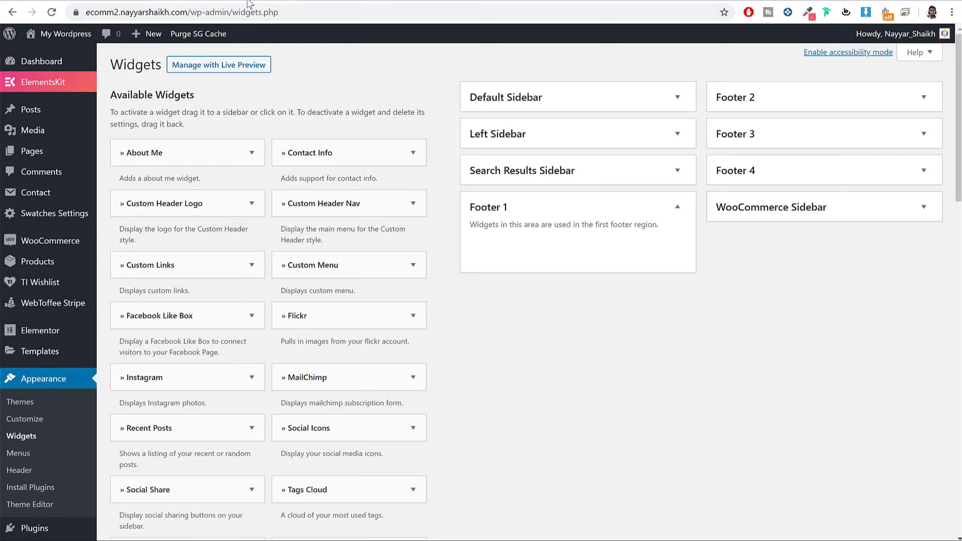
# Add a Text widget to the Footer 1 area
pyautogui.scroll(-20, 470, 299)
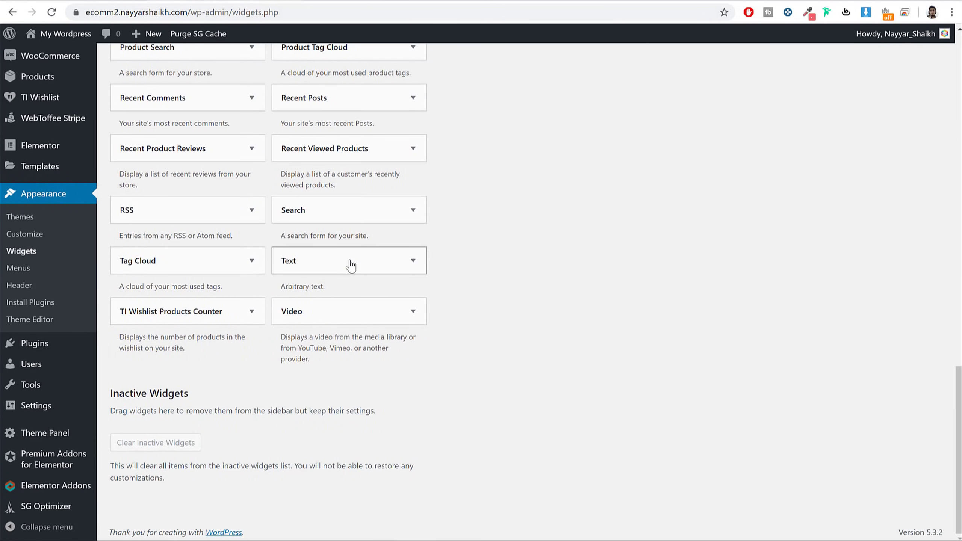
pyautogui.click(351, 265)
pyautogui.click(346, 389)
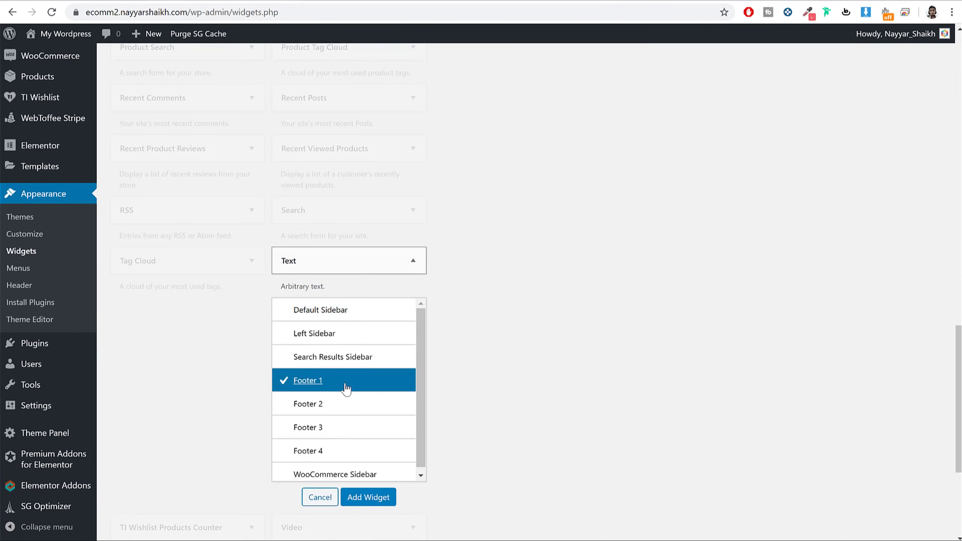
pyautogui.click(367, 497)
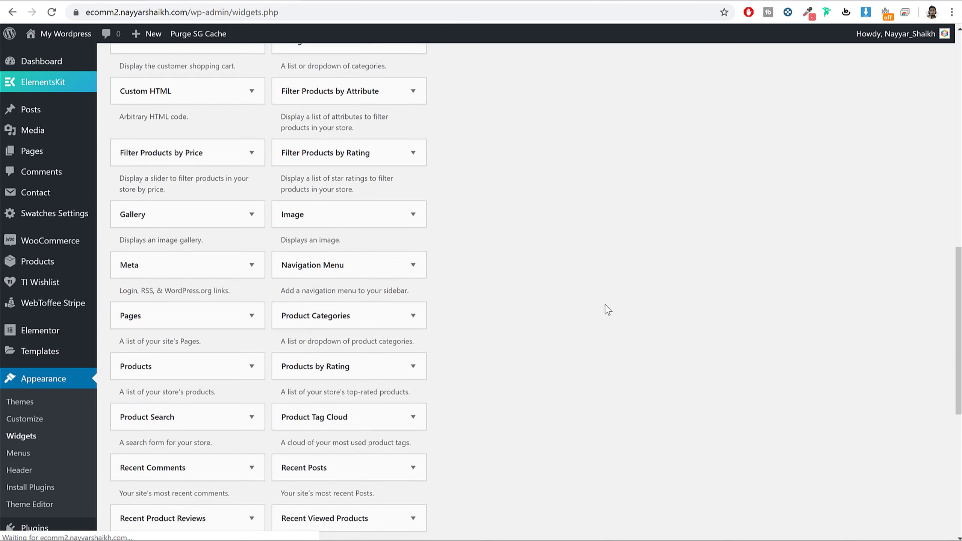
pyautogui.scroll(3, 610, 310)
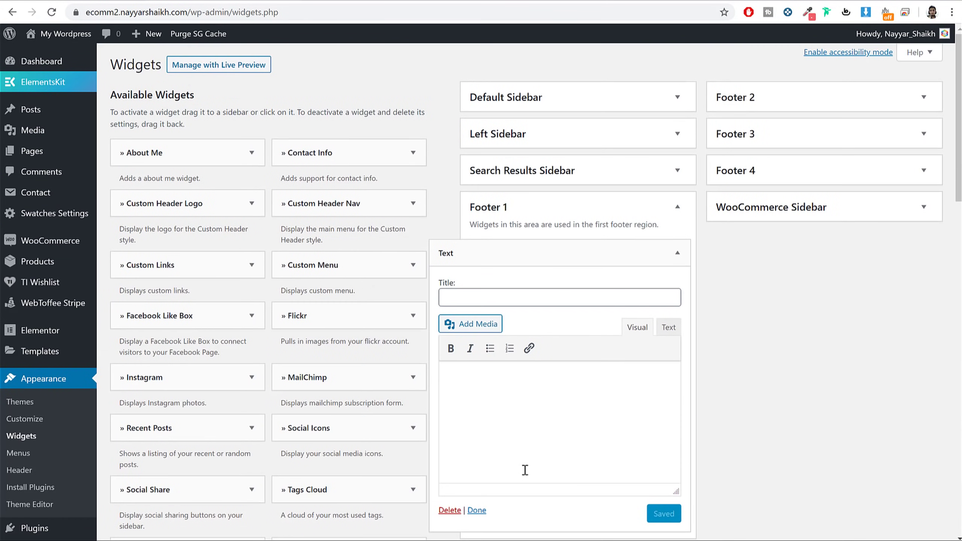
# Upload and insert the BLOGGDUDE logo, paste the Lorem ipsum text, and save the widget
pyautogui.click(476, 325)
pyautogui.click(165, 88)
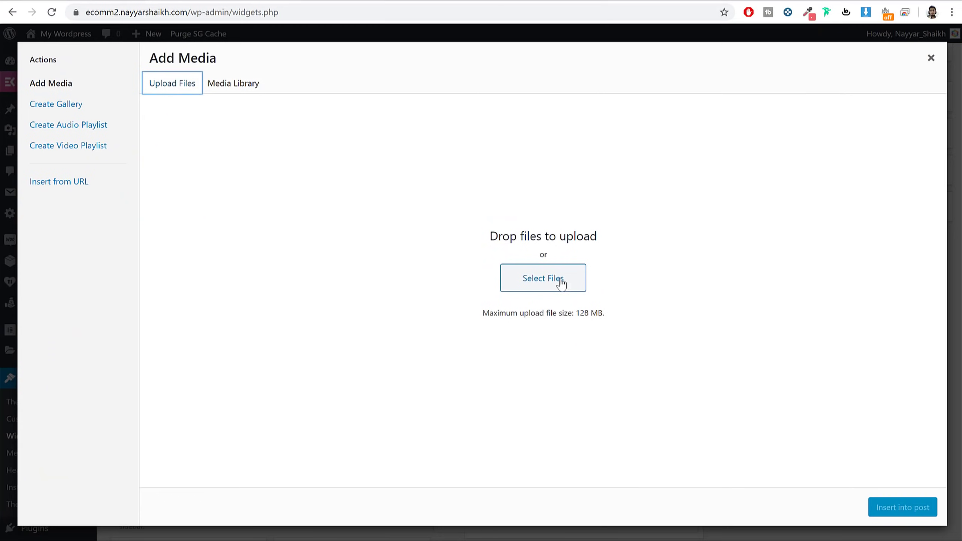
pyautogui.click(559, 279)
pyautogui.scroll(-5, 307, 128)
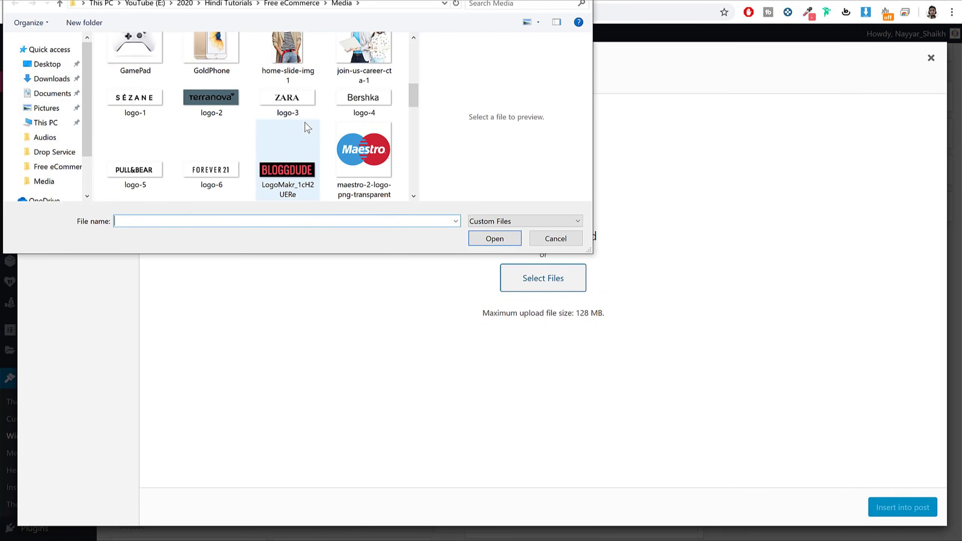
pyautogui.scroll(-5, 322, 135)
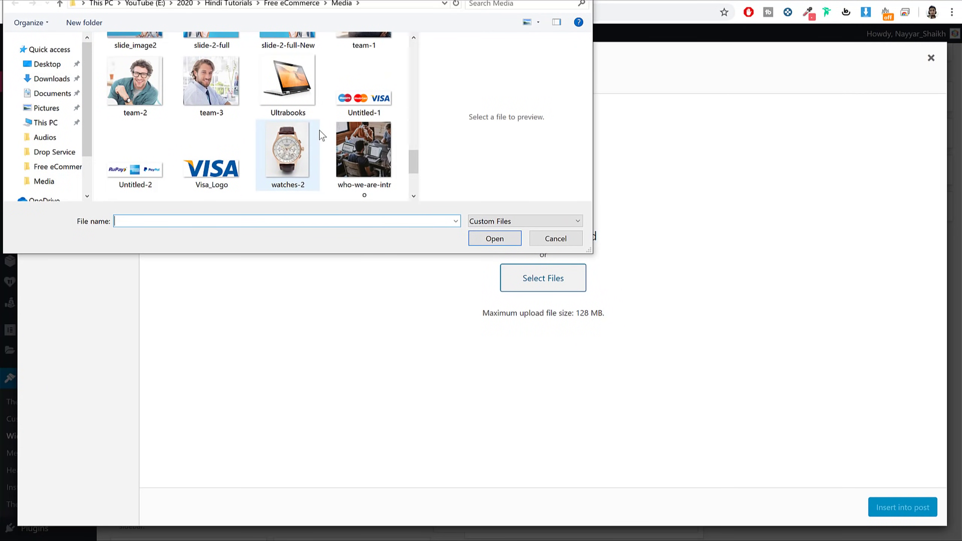
pyautogui.scroll(10, 322, 135)
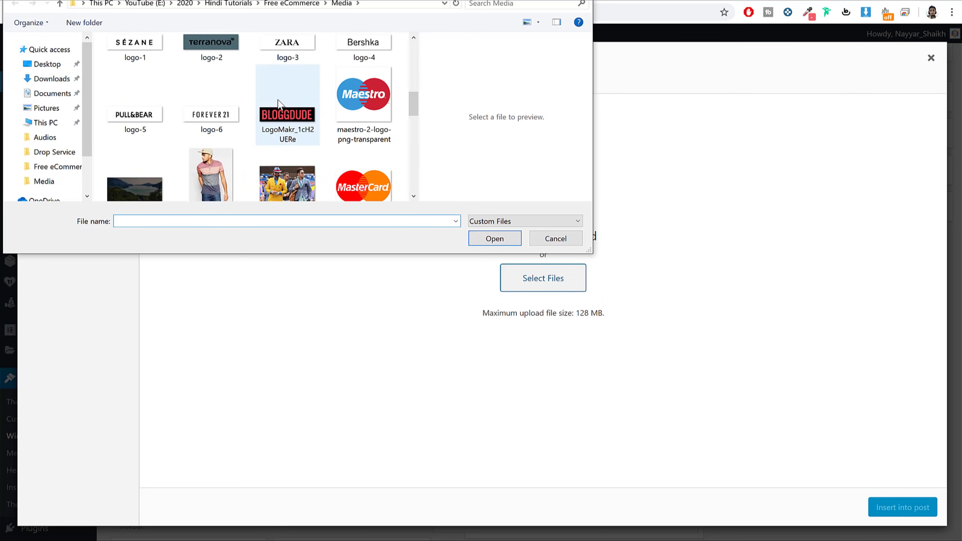
pyautogui.click(278, 103)
pyautogui.click(496, 239)
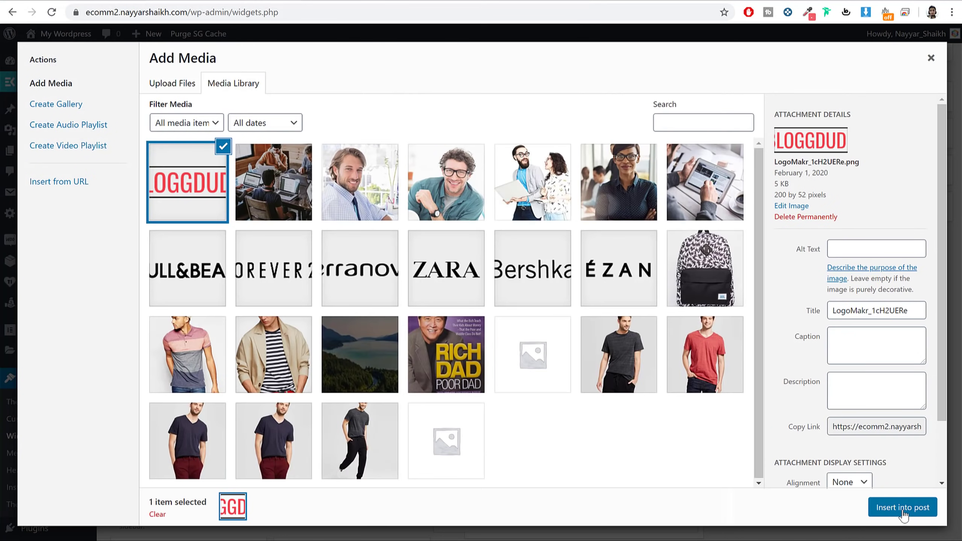
pyautogui.click(903, 507)
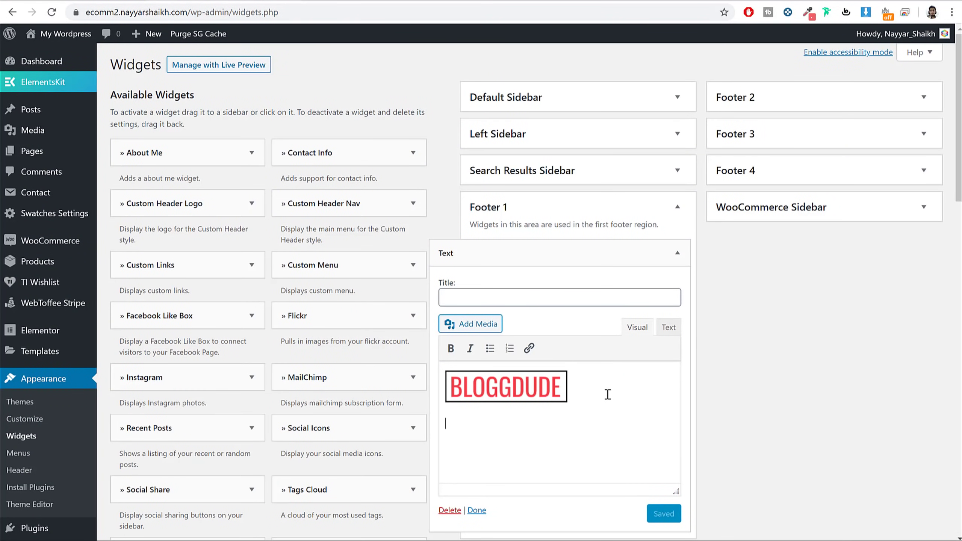
pyautogui.hotkey('ctrl', 'v')
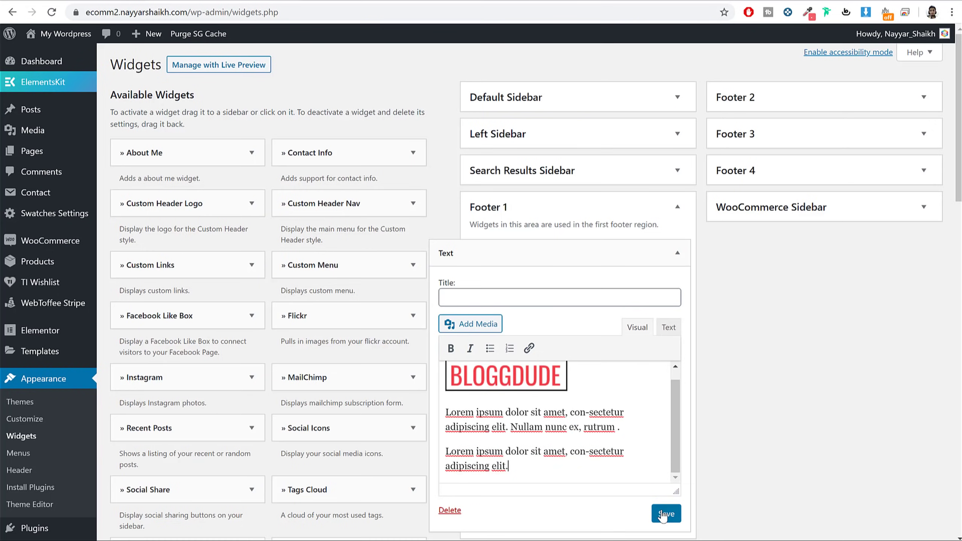
pyautogui.click(676, 206)
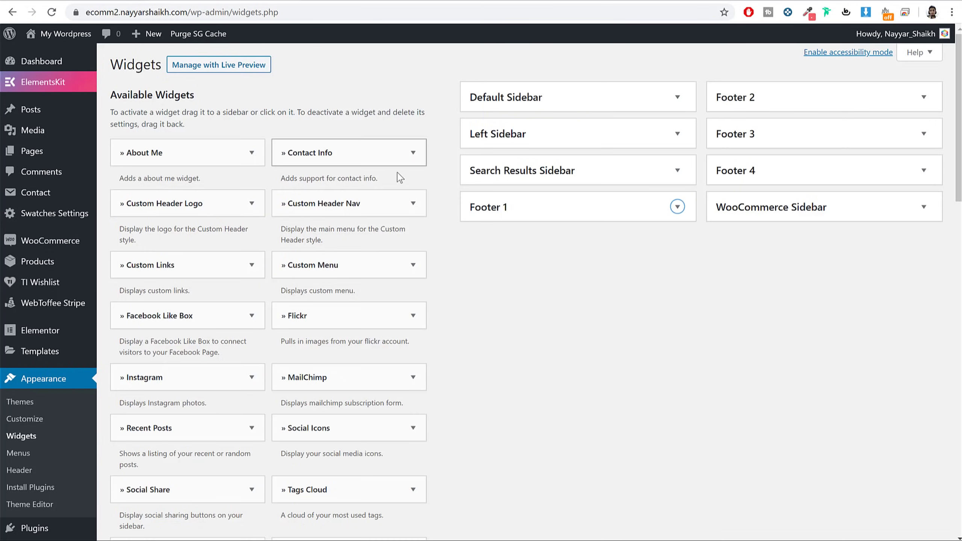
# Add a Navigation Menu widget to the Footer 2 area
pyautogui.scroll(-10, 510, 271)
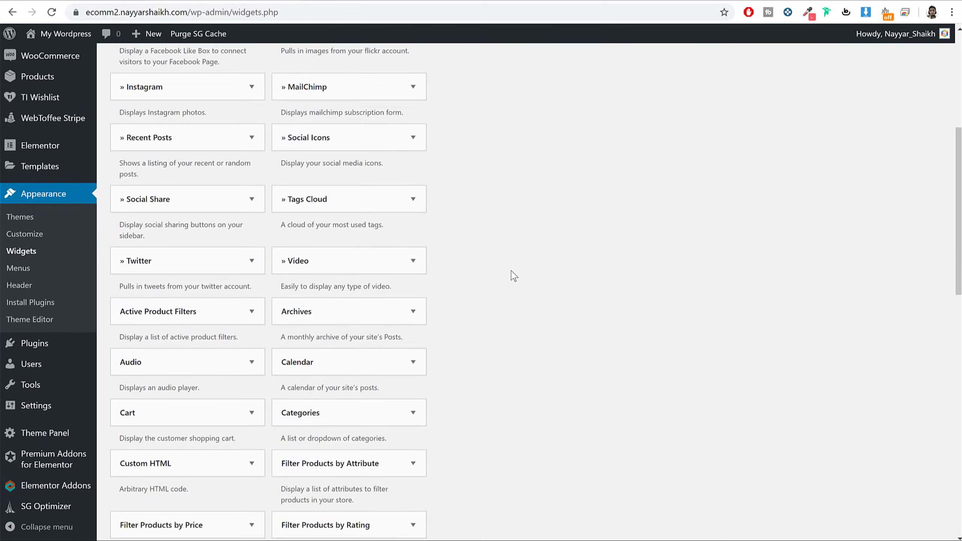
pyautogui.scroll(-2, 512, 271)
pyautogui.click(366, 384)
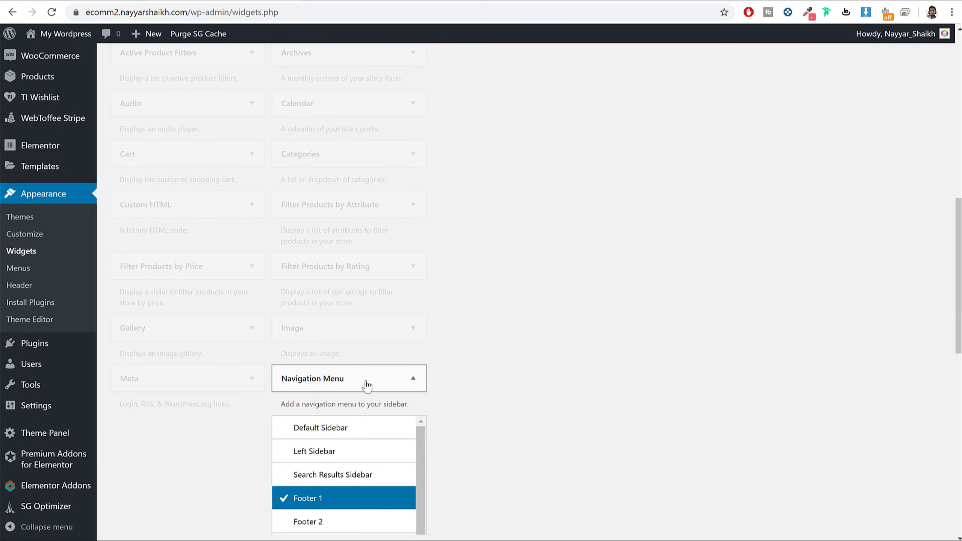
pyautogui.click(376, 408)
pyautogui.click(364, 500)
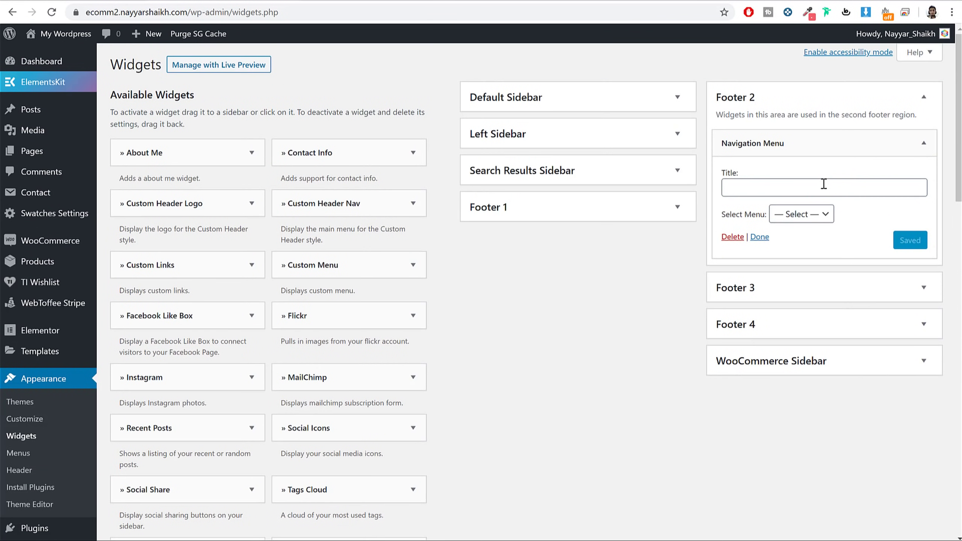
# Title the widget FOR CUSTOMERS, show the Footer1 menu, and save it
pyautogui.click(824, 185)
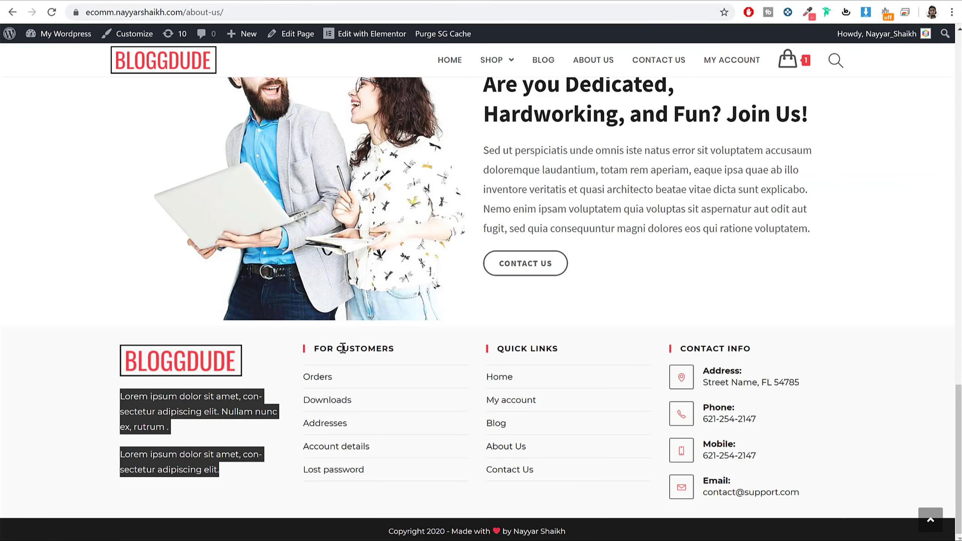
pyautogui.tripleClick(343, 348)
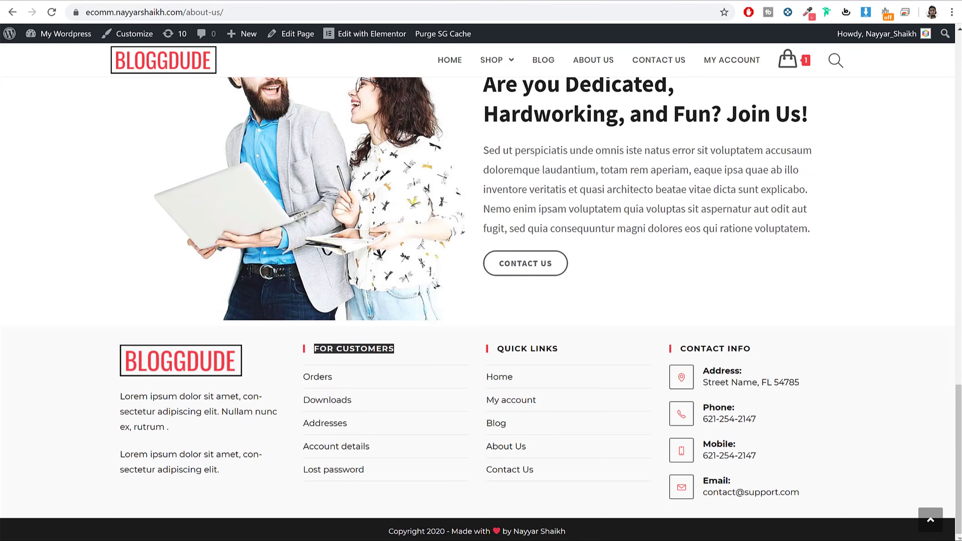
pyautogui.hotkey('ctrl', 'c')
pyautogui.hotkey('ctrl', 'Tab')
pyautogui.hotkey('ctrl', 'v')
pyautogui.click(826, 215)
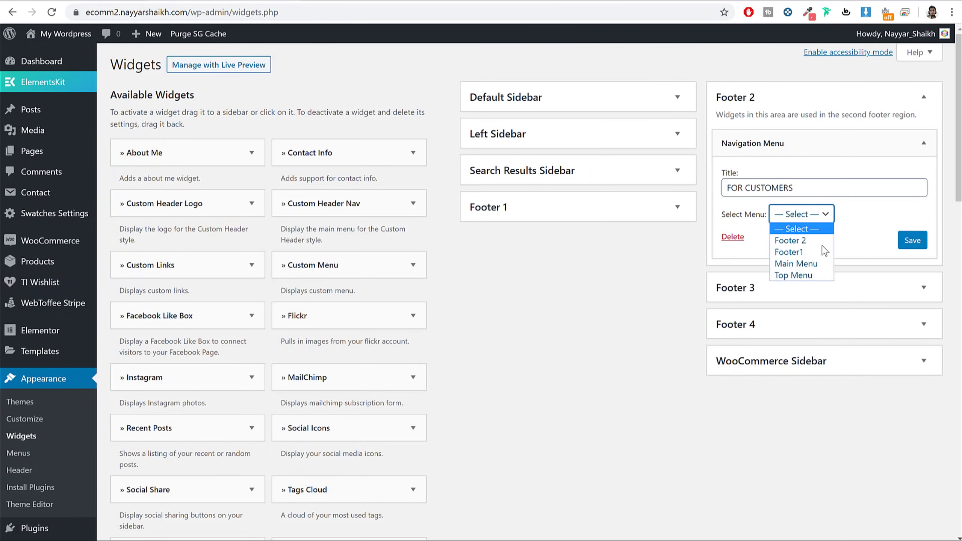
pyautogui.click(811, 253)
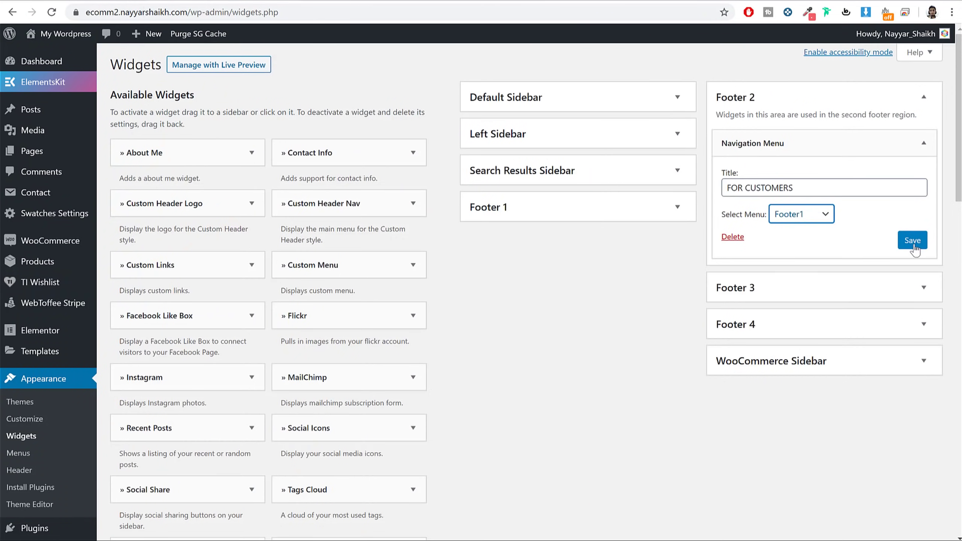
pyautogui.click(913, 241)
pyautogui.click(924, 143)
# Add another Navigation Menu widget to the Footer 3 area
pyautogui.scroll(-10, 688, 225)
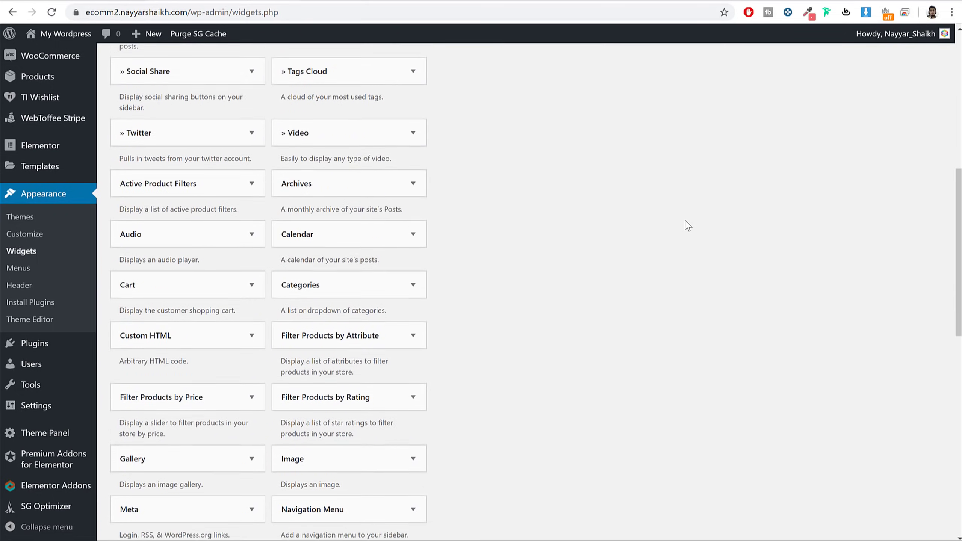
pyautogui.scroll(-8, 686, 227)
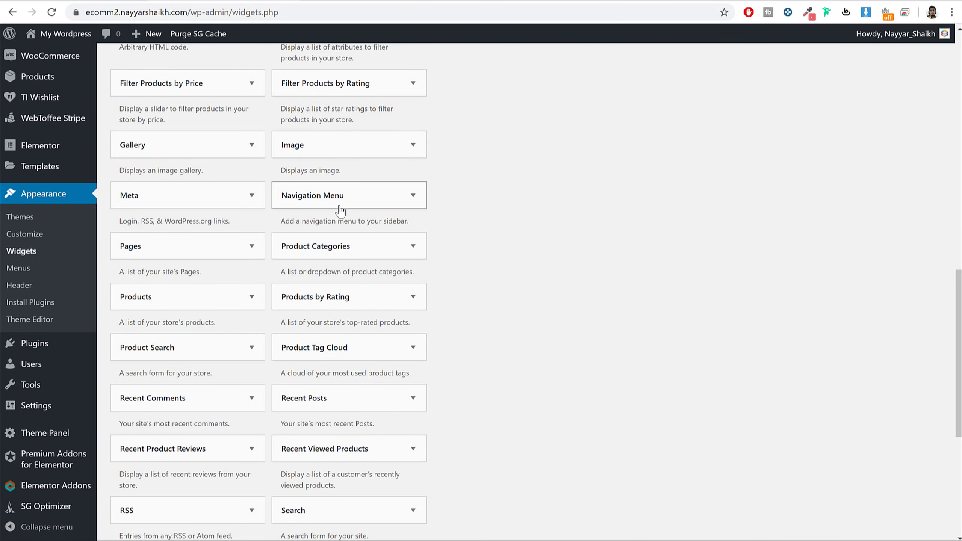
pyautogui.click(340, 208)
pyautogui.click(344, 362)
pyautogui.click(376, 433)
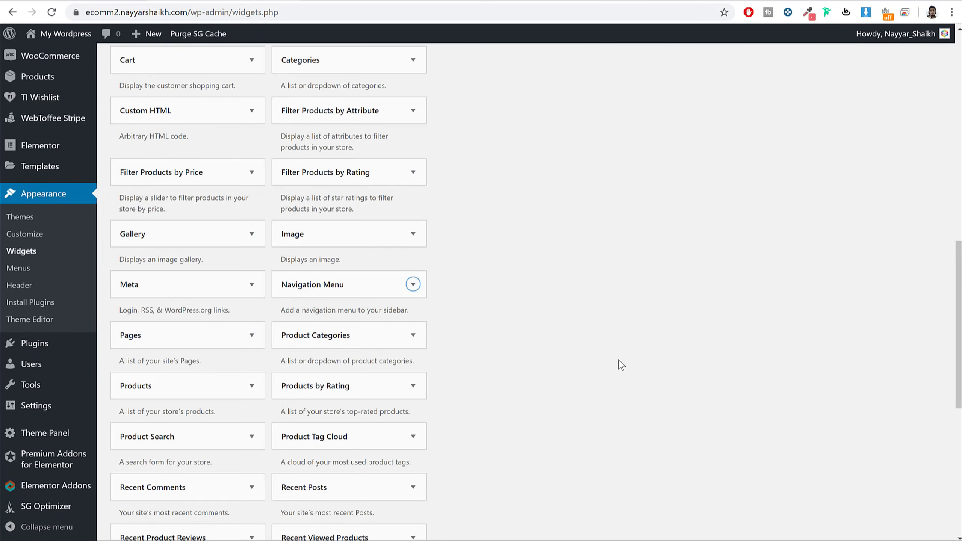
# Title it QUICK LINKS, show the Footer 2 menu, save, and collapse both footer areas
pyautogui.click(78, 1)
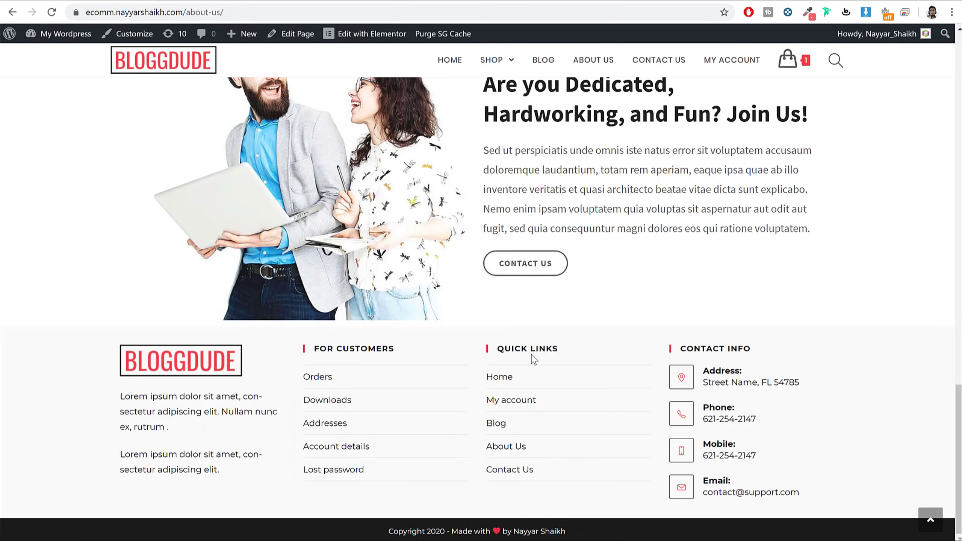
pyautogui.hotkey('ctrl', 'Tab')
pyautogui.click(791, 276)
pyautogui.write('QUICK LINKS')
pyautogui.click(799, 303)
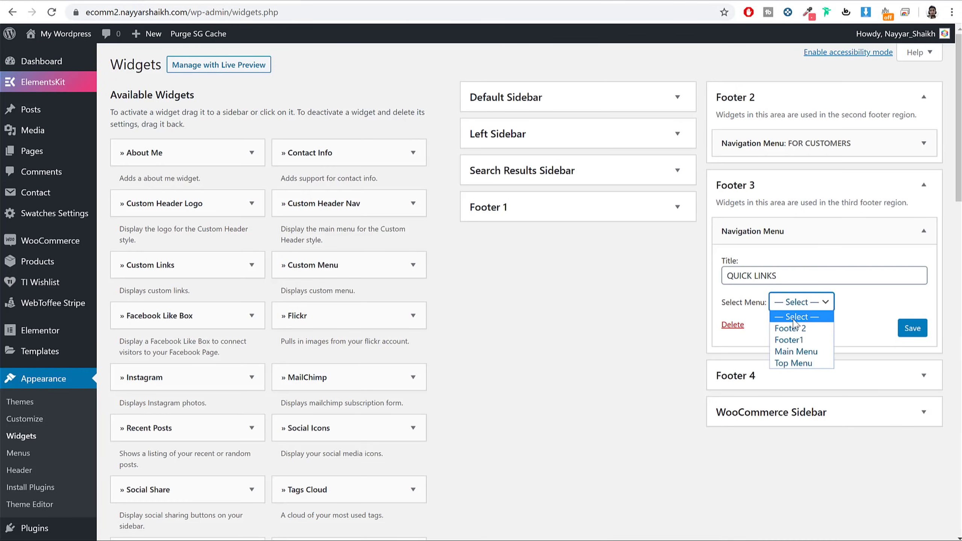
pyautogui.click(805, 330)
pyautogui.click(919, 328)
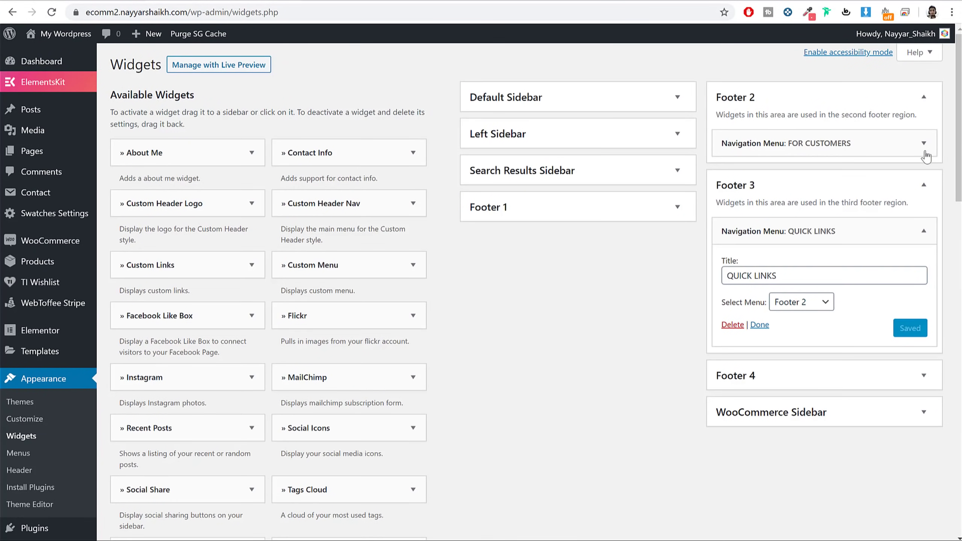
pyautogui.click(925, 98)
pyautogui.click(924, 134)
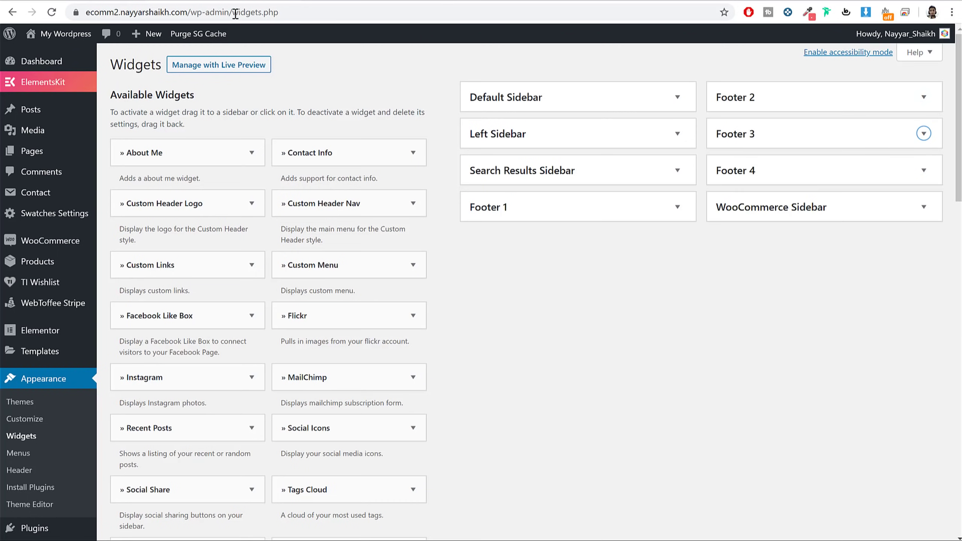
# Select INFO in the live page's CONTACT INFO heading, then return to Widgets
pyautogui.hotkey('ctrl', 'Tab')
pyautogui.doubleClick(729, 343)
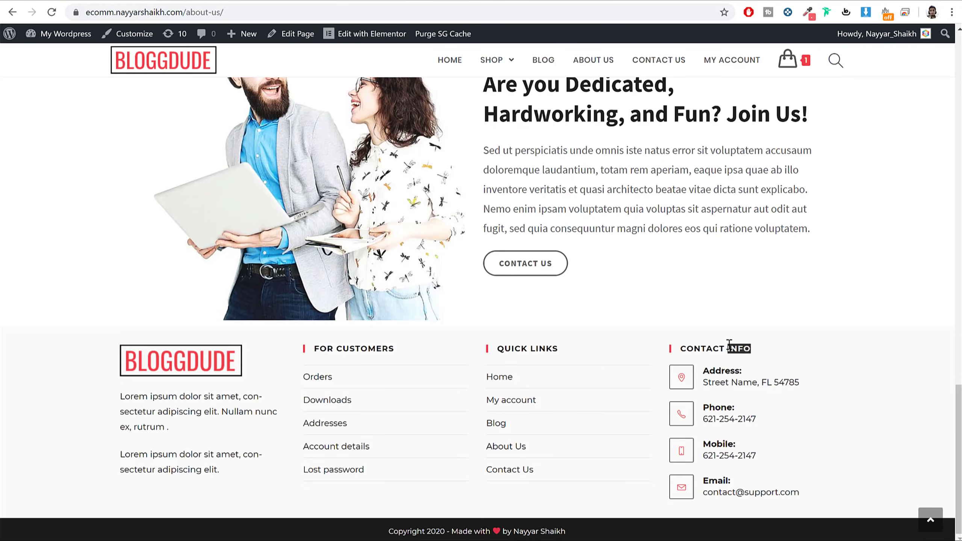
pyautogui.click(196, 2)
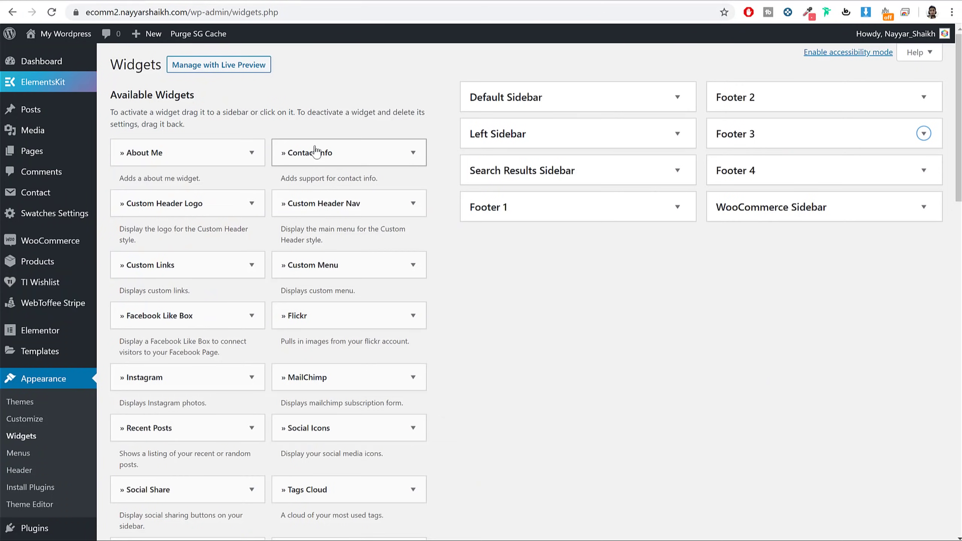
# Place a Contact Info widget in Footer 4 and delete its intro text
pyautogui.moveTo(706, 165); pyautogui.dragTo(833, 207)
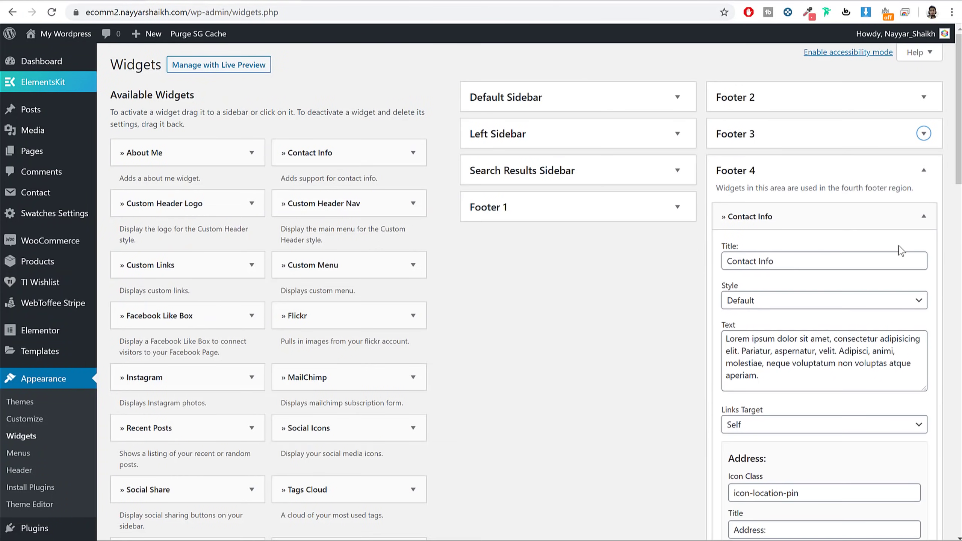
pyautogui.scroll(-3, 818, 327)
pyautogui.tripleClick(778, 237)
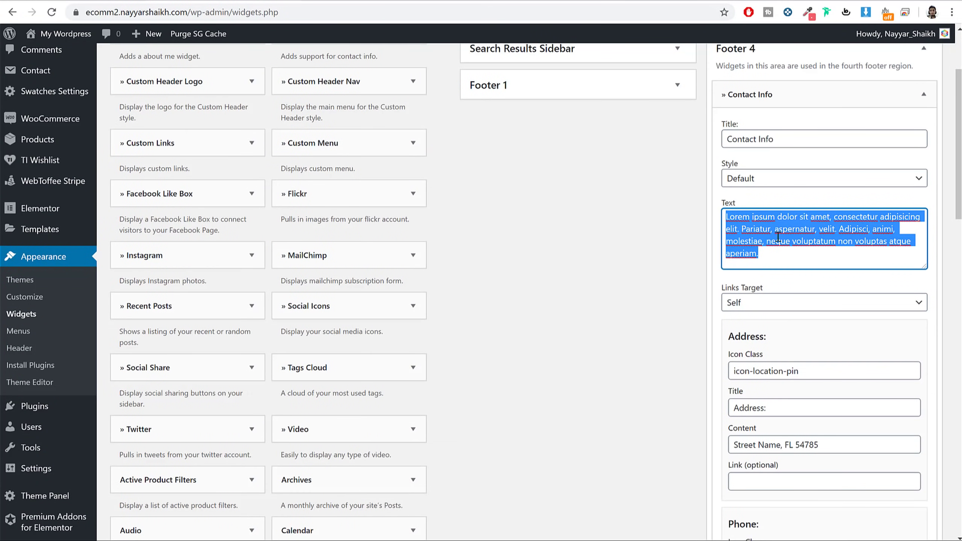
pyautogui.press('BackSpace')
# Look over the Address and Mobile field values, leaving them unchanged
pyautogui.scroll(-3, 819, 262)
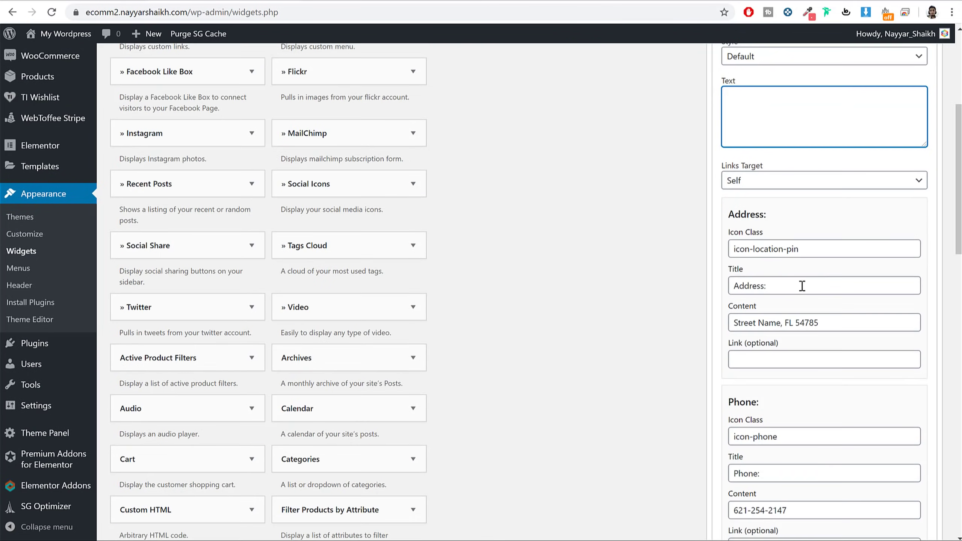
pyautogui.tripleClick(809, 250)
pyautogui.moveTo(776, 285); pyautogui.dragTo(720, 284)
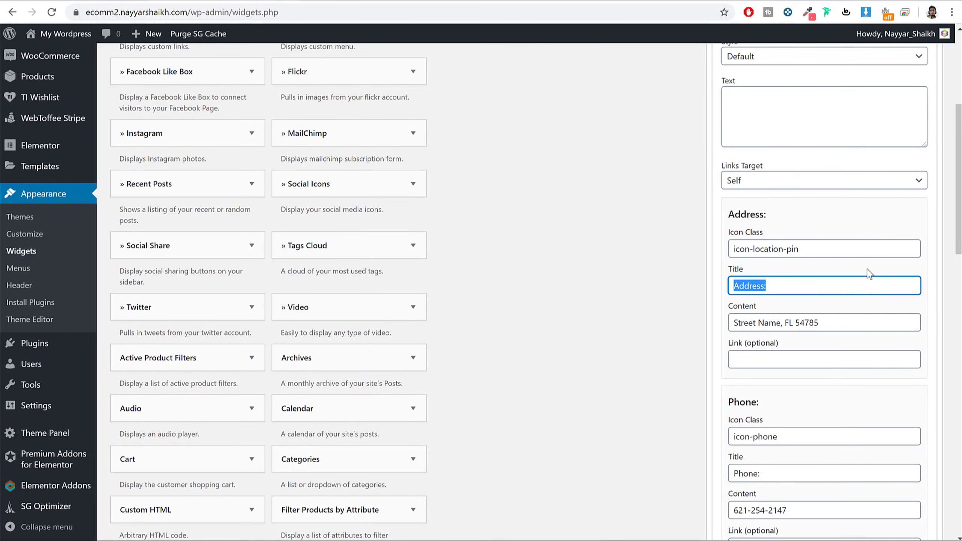
pyautogui.moveTo(860, 326); pyautogui.dragTo(733, 319)
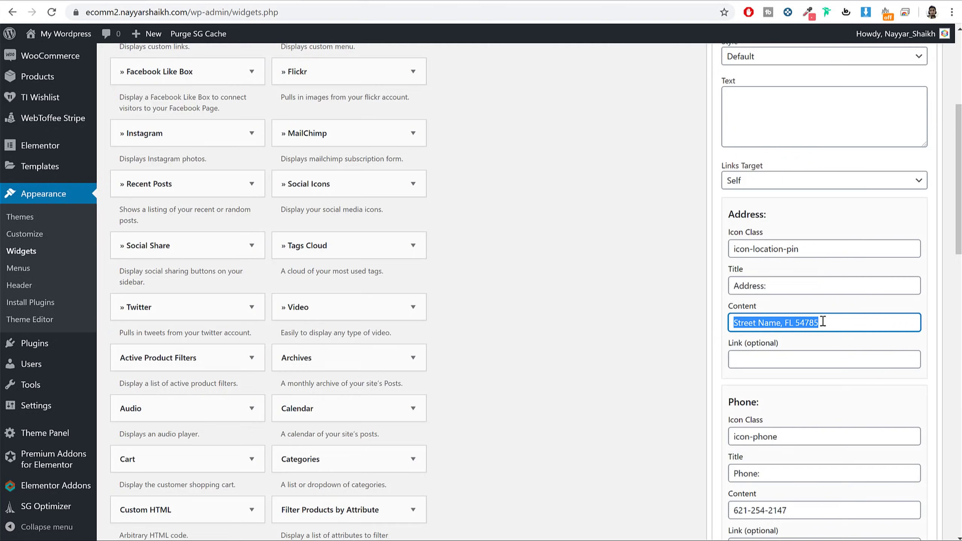
pyautogui.scroll(-3, 823, 321)
pyautogui.scroll(-2, 837, 300)
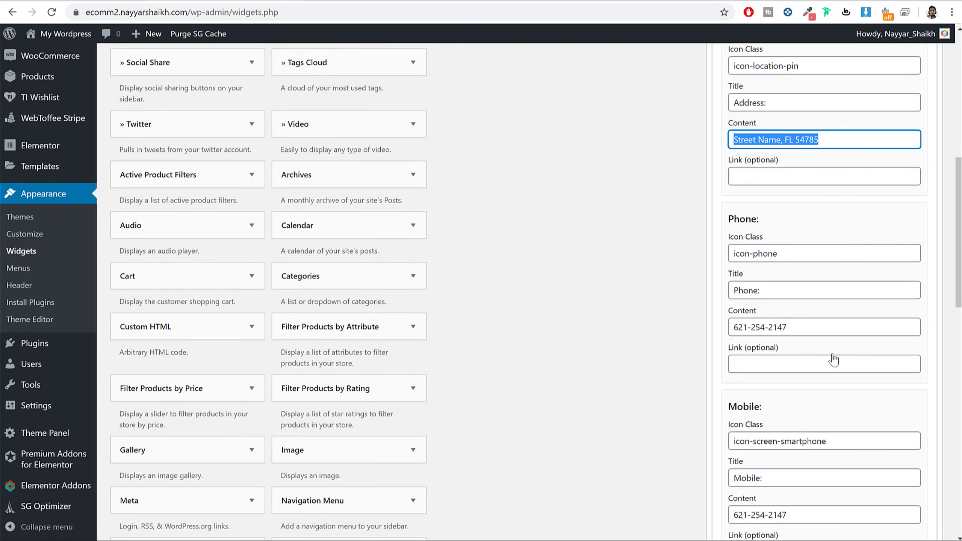
pyautogui.moveTo(818, 329); pyautogui.dragTo(733, 327)
pyautogui.scroll(-3, 795, 173)
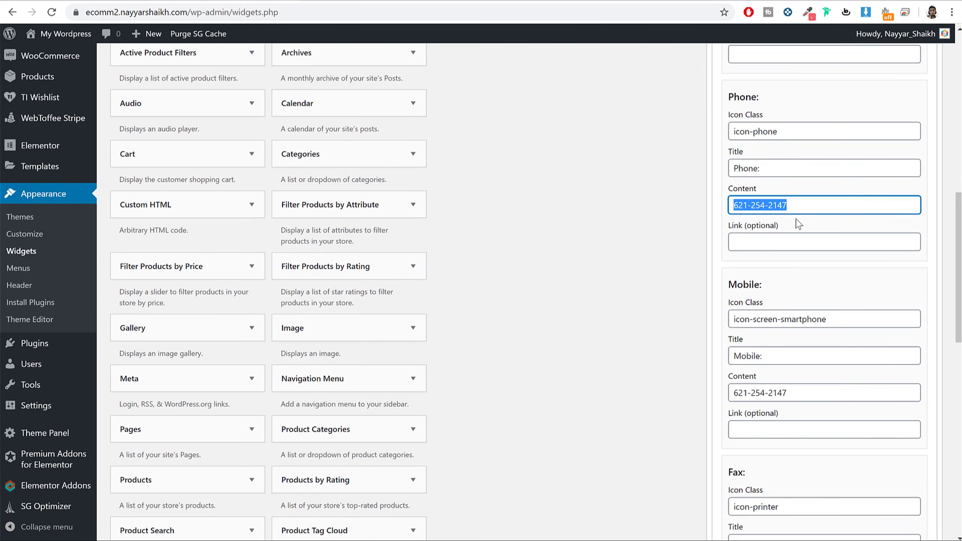
pyautogui.scroll(-2, 798, 224)
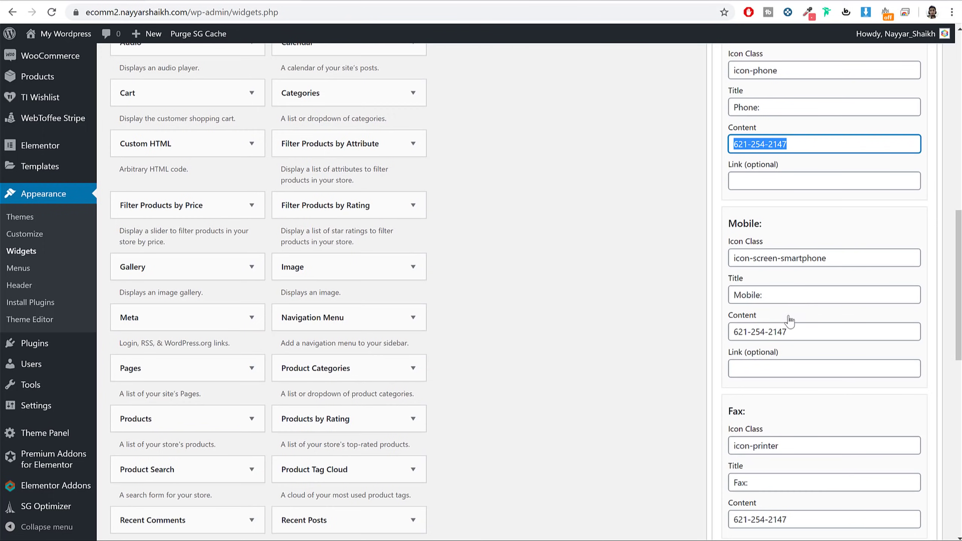
pyautogui.moveTo(804, 332); pyautogui.dragTo(715, 346)
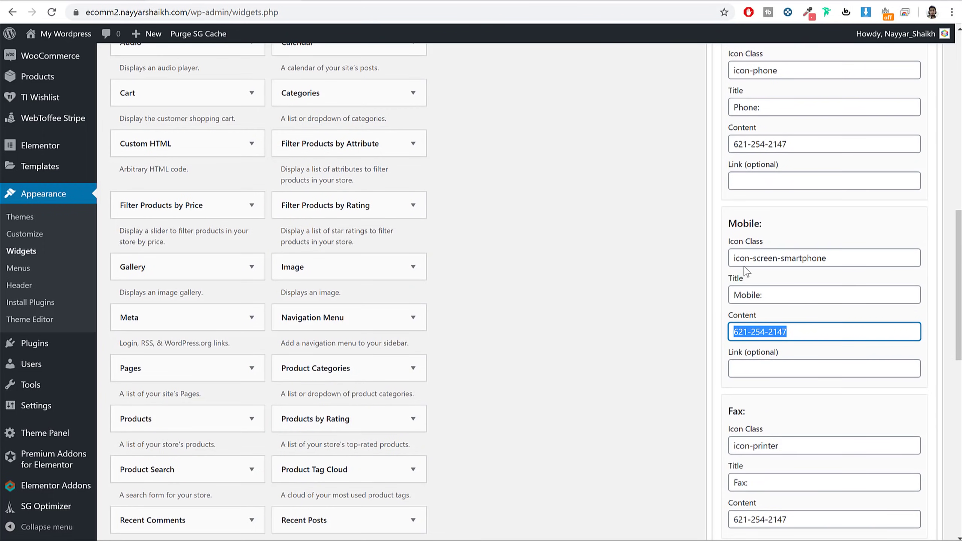
pyautogui.scroll(-5, 764, 287)
# Clear the Fax icon class, title and number fields
pyautogui.moveTo(808, 262); pyautogui.dragTo(665, 281)
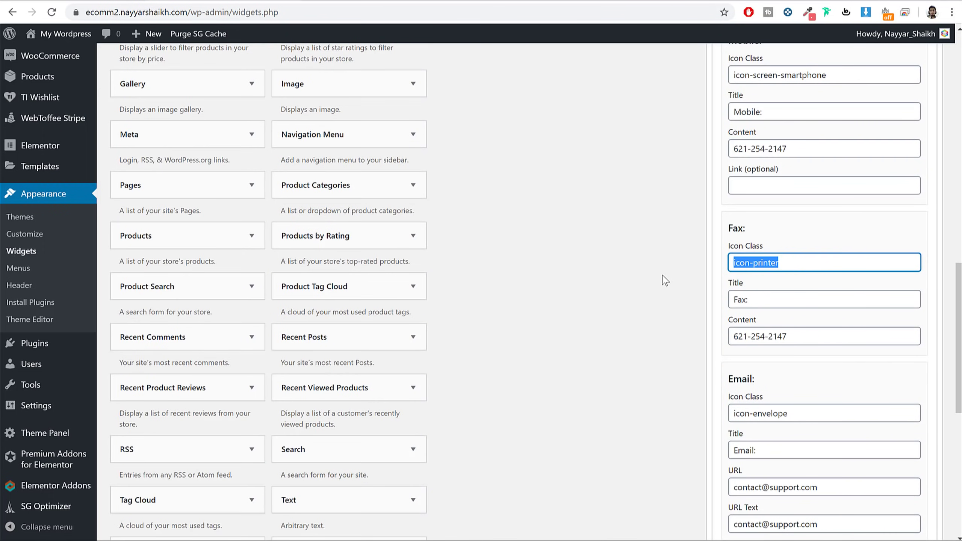
pyautogui.press('BackSpace')
pyautogui.moveTo(781, 304); pyautogui.dragTo(720, 303)
pyautogui.press('BackSpace')
pyautogui.moveTo(811, 330); pyautogui.dragTo(716, 338)
pyautogui.press('BackSpace')
# Clear the Email icon, title, URL and URL text fields
pyautogui.scroll(-3, 803, 333)
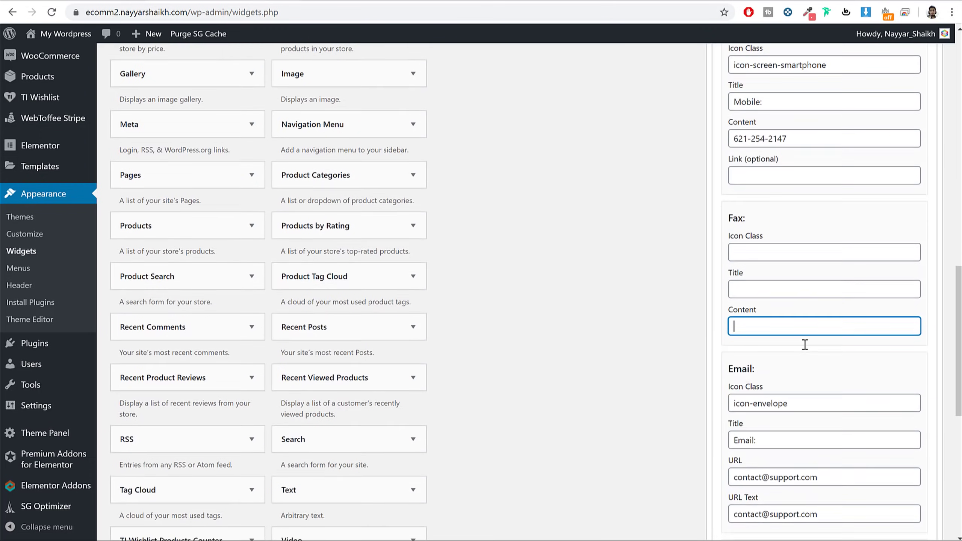
pyautogui.moveTo(802, 292); pyautogui.dragTo(716, 295)
pyautogui.press('BackSpace')
pyautogui.moveTo(792, 328); pyautogui.dragTo(680, 342)
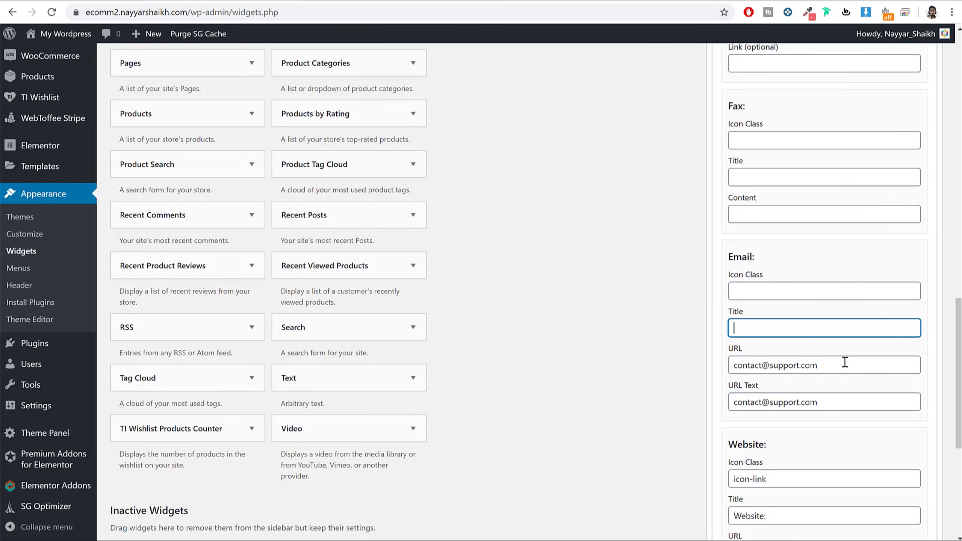
pyautogui.moveTo(845, 362); pyautogui.dragTo(709, 370)
pyautogui.press('BackSpace')
pyautogui.moveTo(834, 400); pyautogui.dragTo(681, 404)
pyautogui.press('BackSpace')
# Clear the Skype text and username fields
pyautogui.scroll(-5, 870, 396)
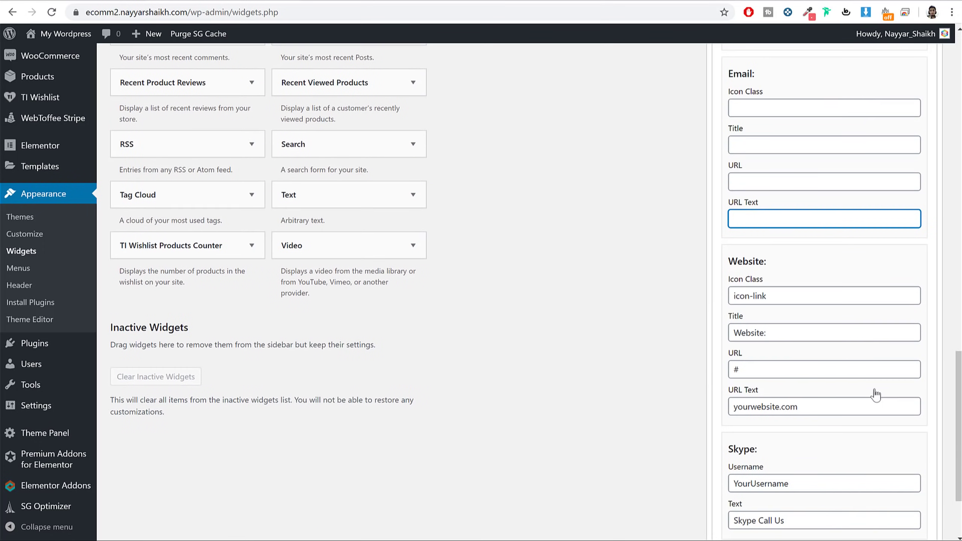
pyautogui.scroll(-3, 829, 365)
pyautogui.moveTo(802, 415); pyautogui.dragTo(712, 415)
pyautogui.press('BackSpace')
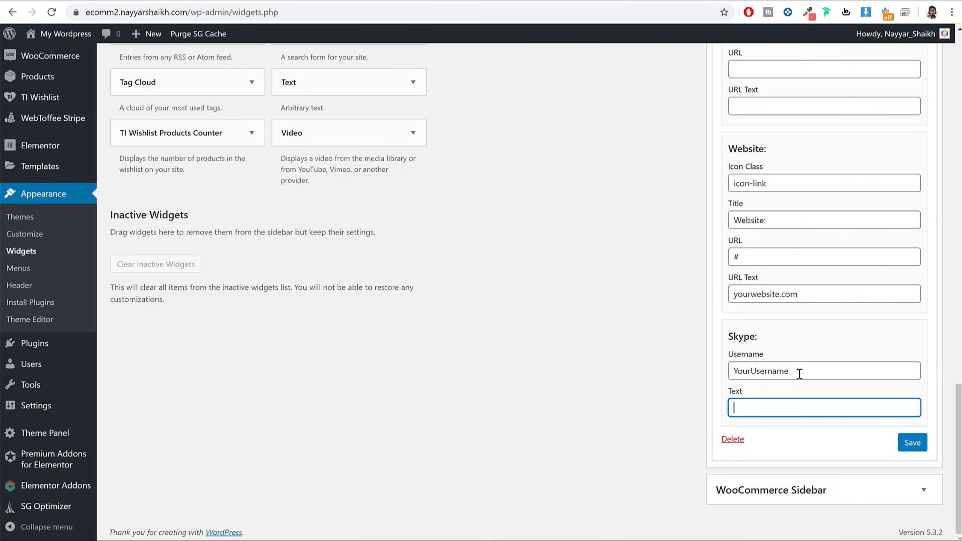
pyautogui.moveTo(800, 374); pyautogui.dragTo(730, 374)
pyautogui.press('BackSpace')
# Save the Contact Info widget and reload the live product page to check the footer
pyautogui.click(912, 442)
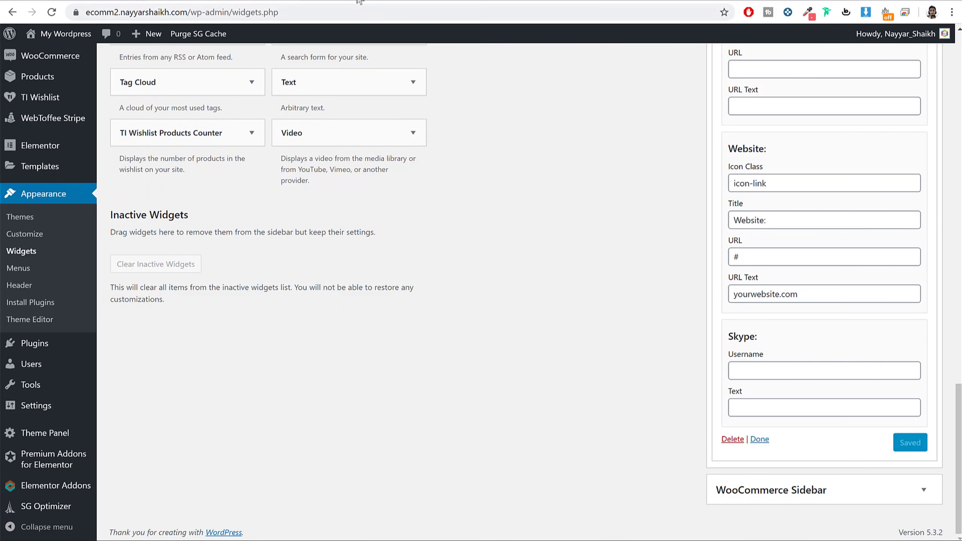
pyautogui.click(359, 2)
pyautogui.click(52, 12)
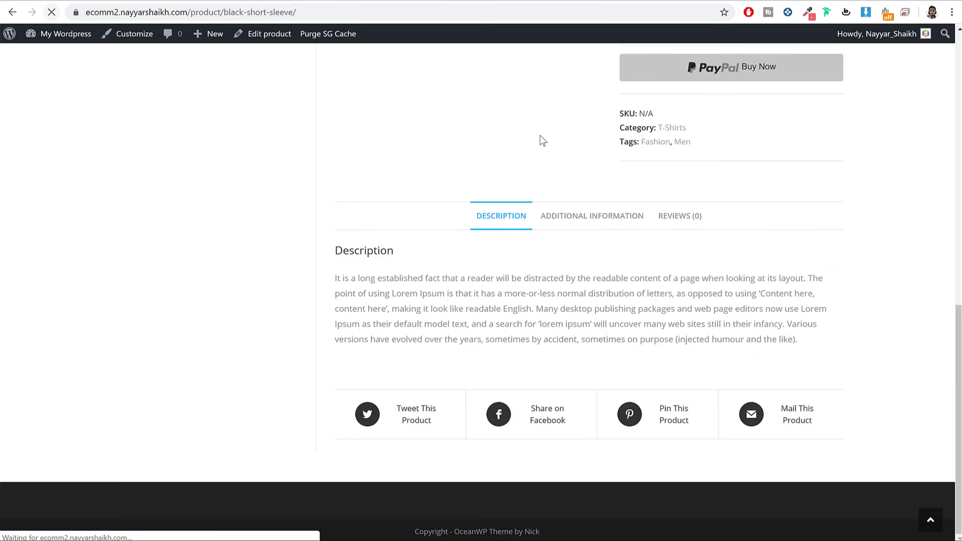
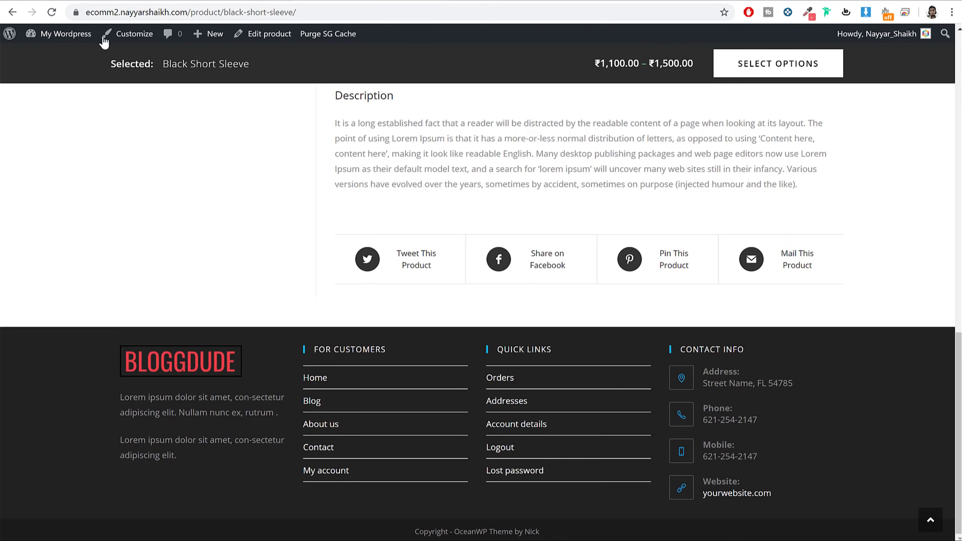
# Compare the reference site's About Us page with the store's product page
pyautogui.click(212, 2)
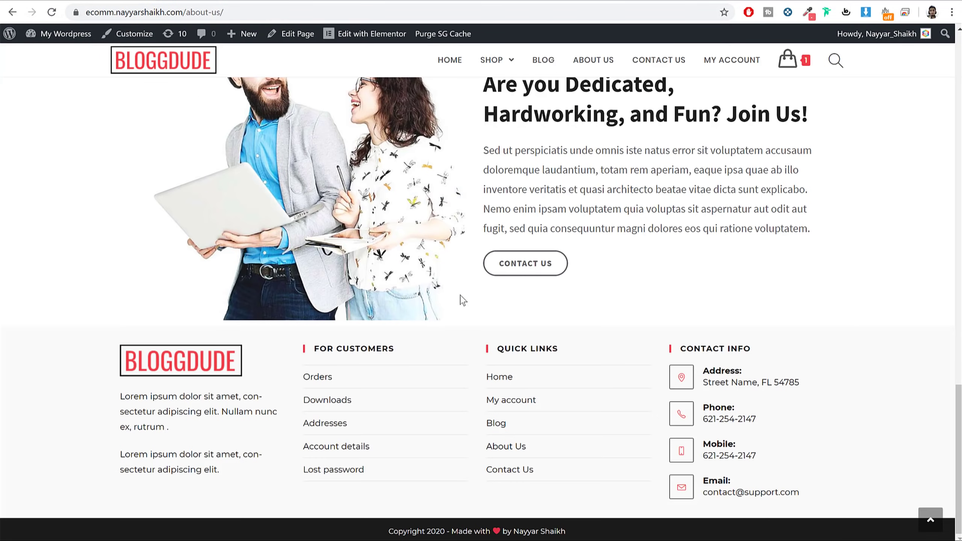
pyautogui.hotkey('ctrl', 'Tab')
pyautogui.scroll(15, 488, 172)
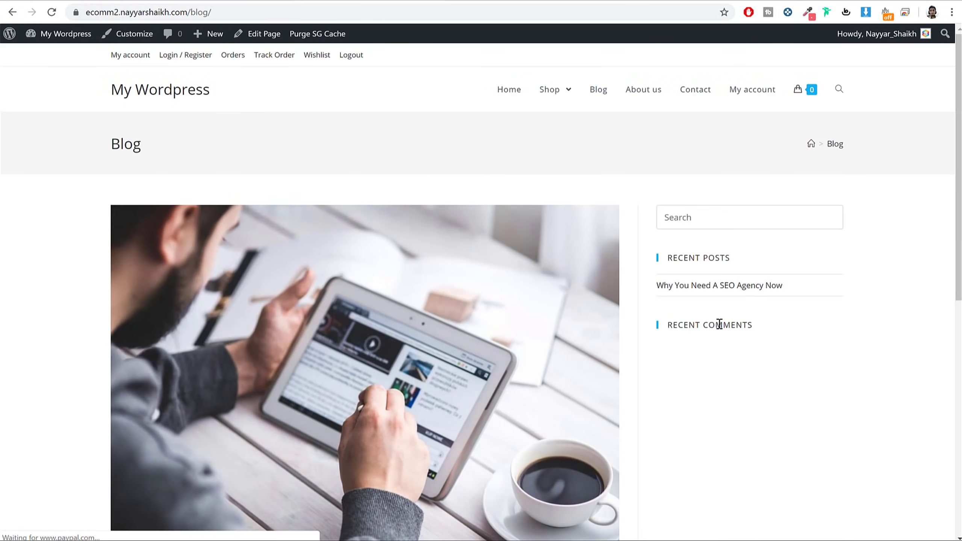
pyautogui.scroll(-8, 741, 303)
pyautogui.scroll(8, 740, 303)
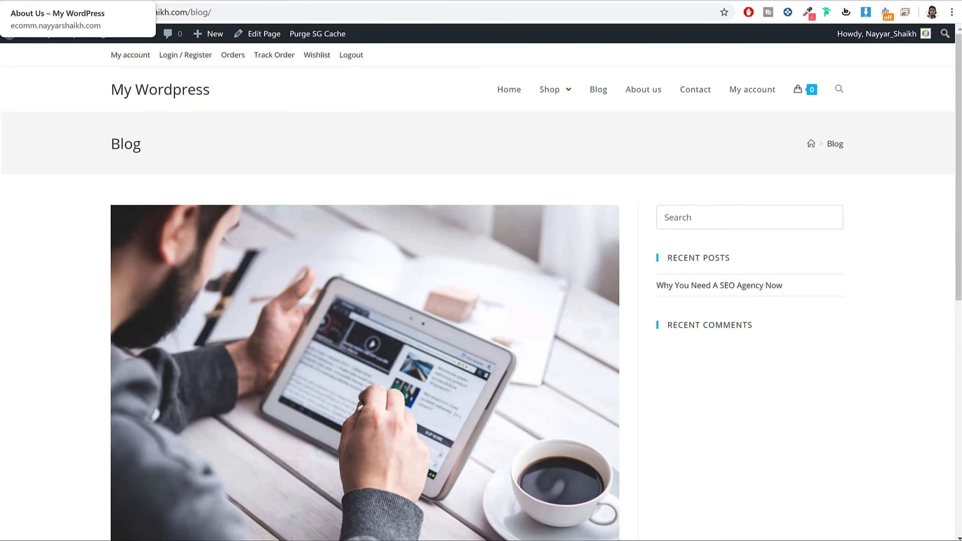
# Review the reference site's Blog page, then bring up the Widgets admin page
pyautogui.click(57, 2)
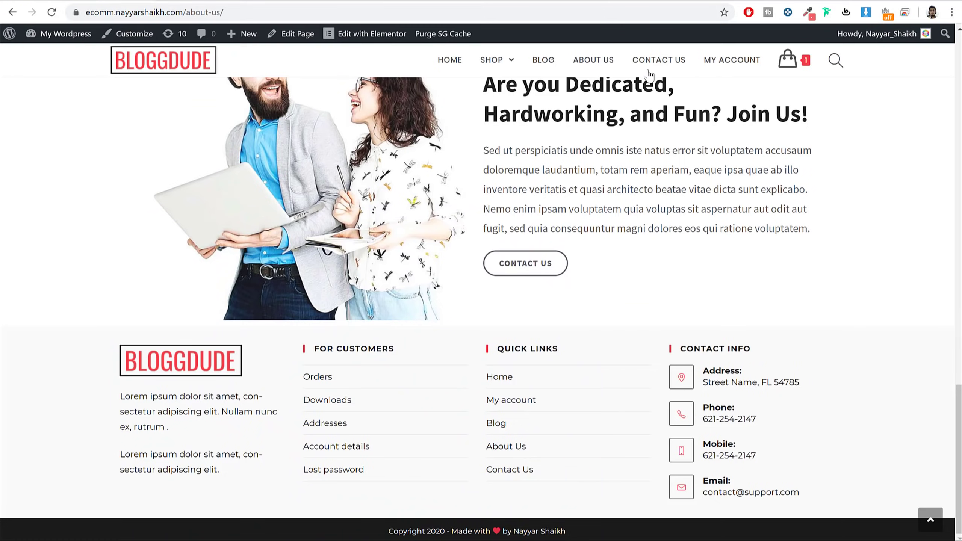
pyautogui.click(532, 61)
pyautogui.scroll(-10, 820, 327)
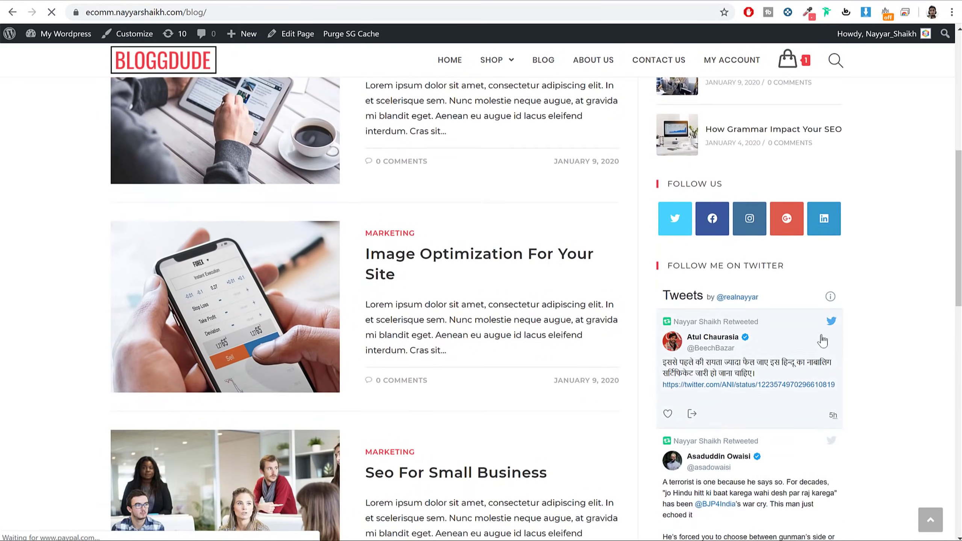
pyautogui.scroll(12, 871, 321)
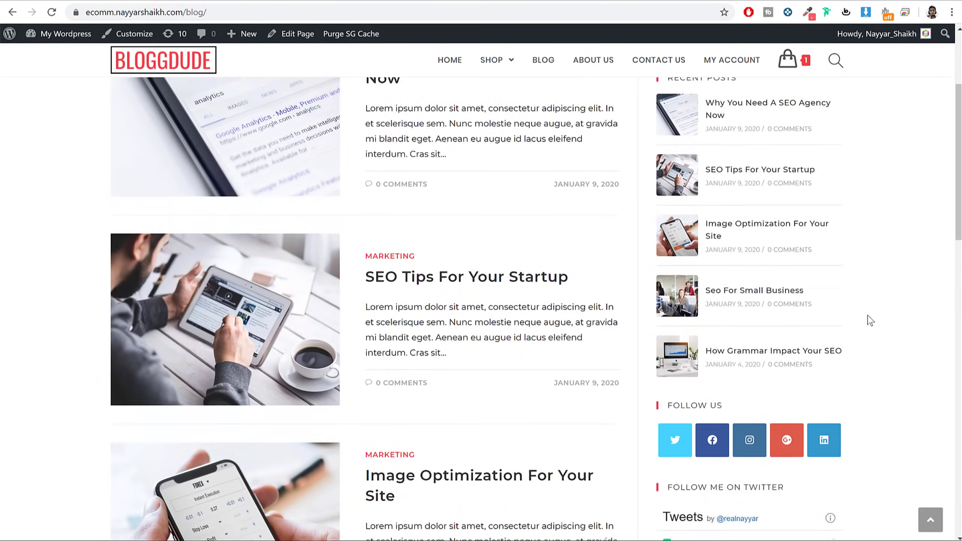
pyautogui.click(290, 3)
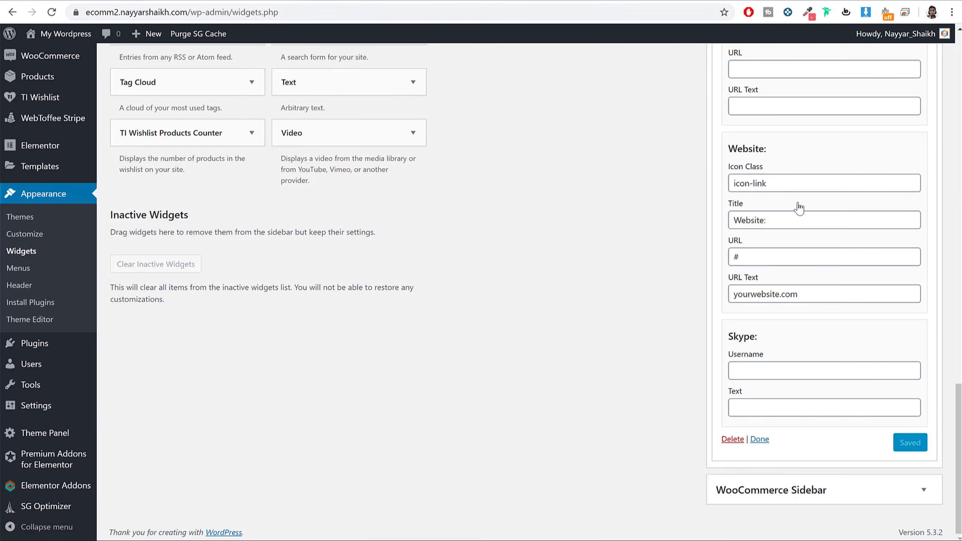
pyautogui.scroll(15, 799, 208)
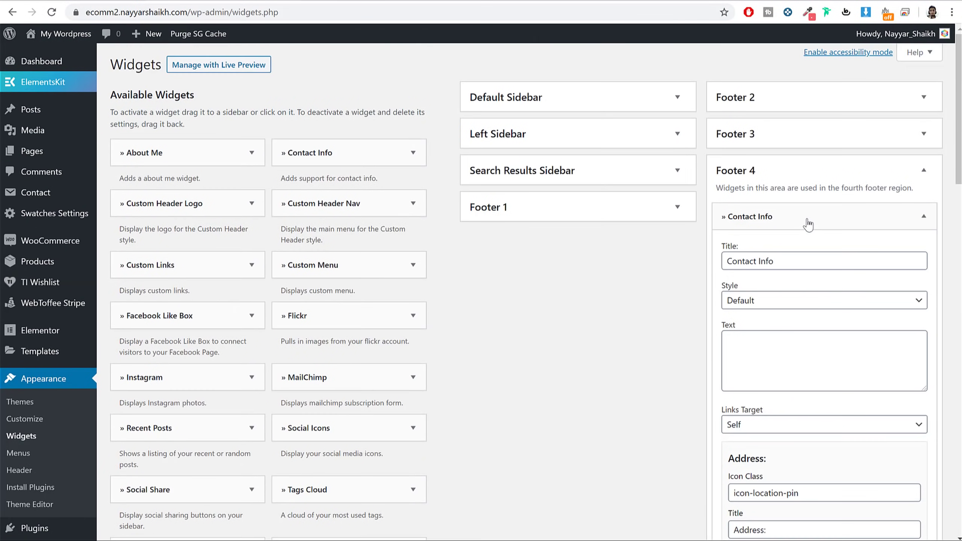
# Expand Default Sidebar and remove its Recent Posts and Recent Comments widgets
pyautogui.click(807, 173)
pyautogui.click(566, 101)
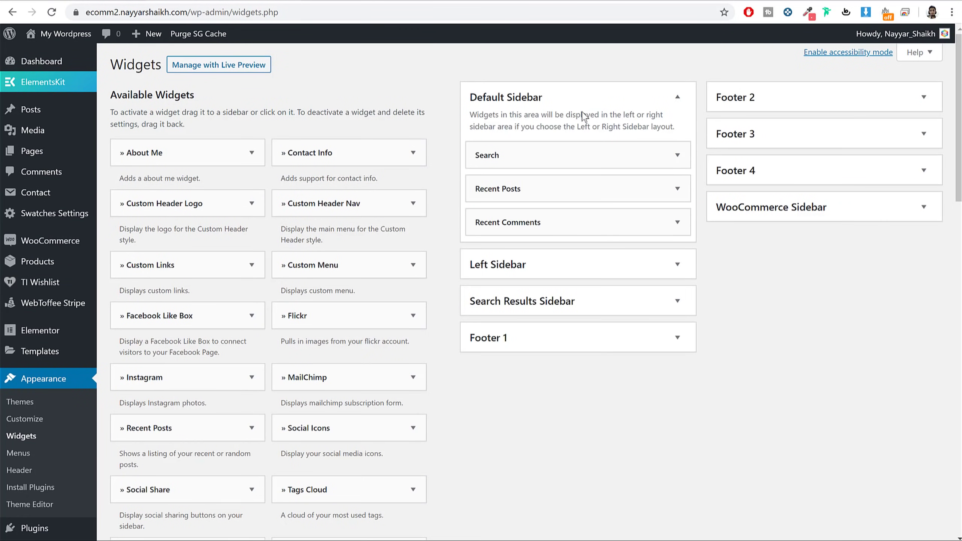
pyautogui.click(677, 188)
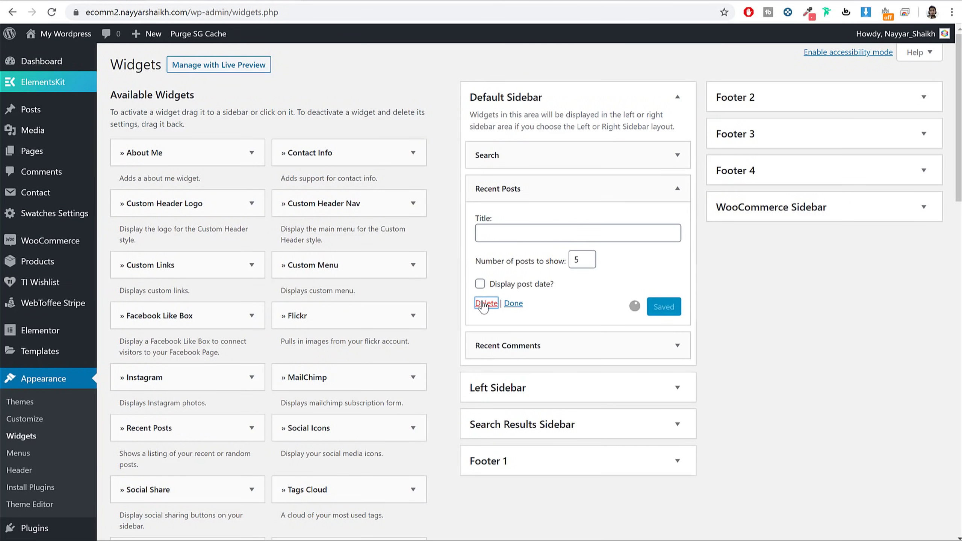
pyautogui.click(677, 188)
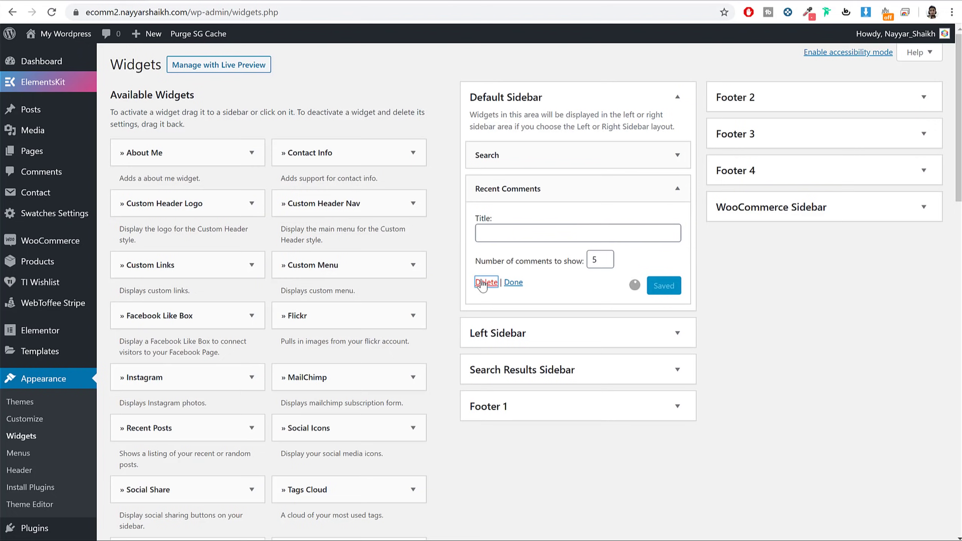
pyautogui.click(482, 282)
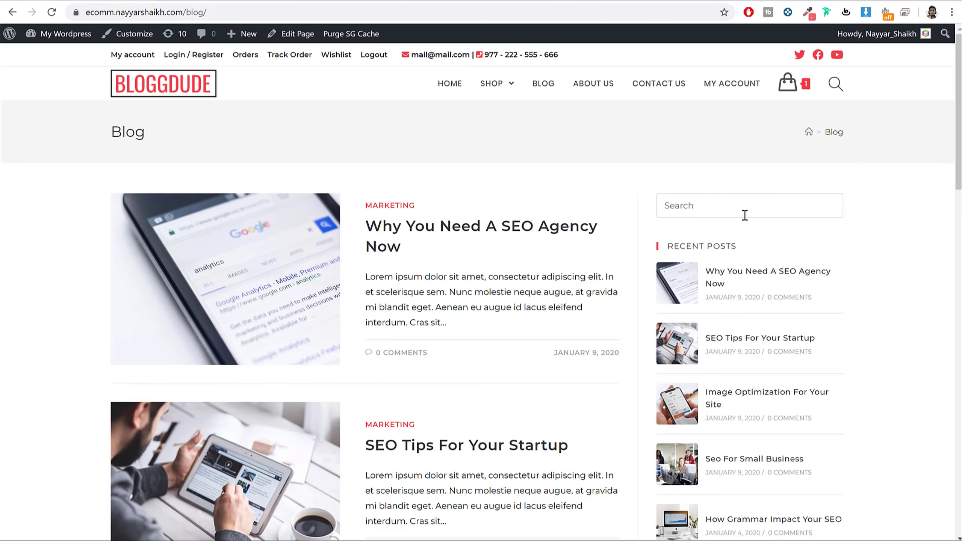
pyautogui.click(209, 0)
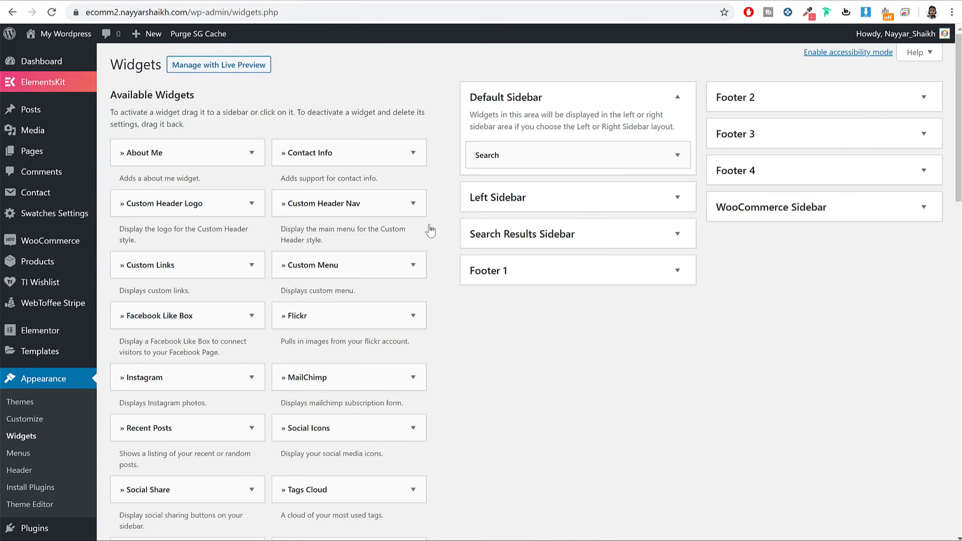
# Add the theme's » Recent Posts widget to Default Sidebar, showing 3 posts
pyautogui.scroll(-2, 323, 175)
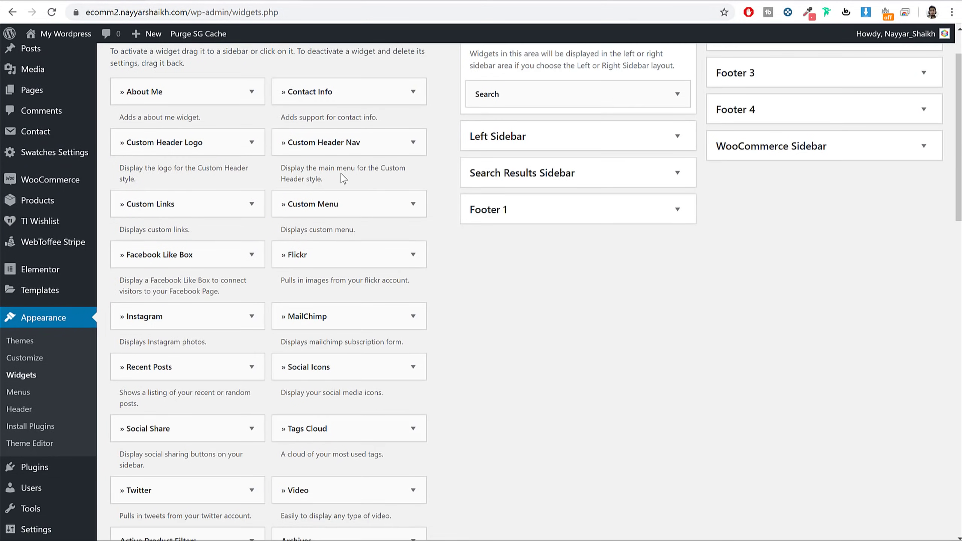
pyautogui.scroll(-5, 345, 181)
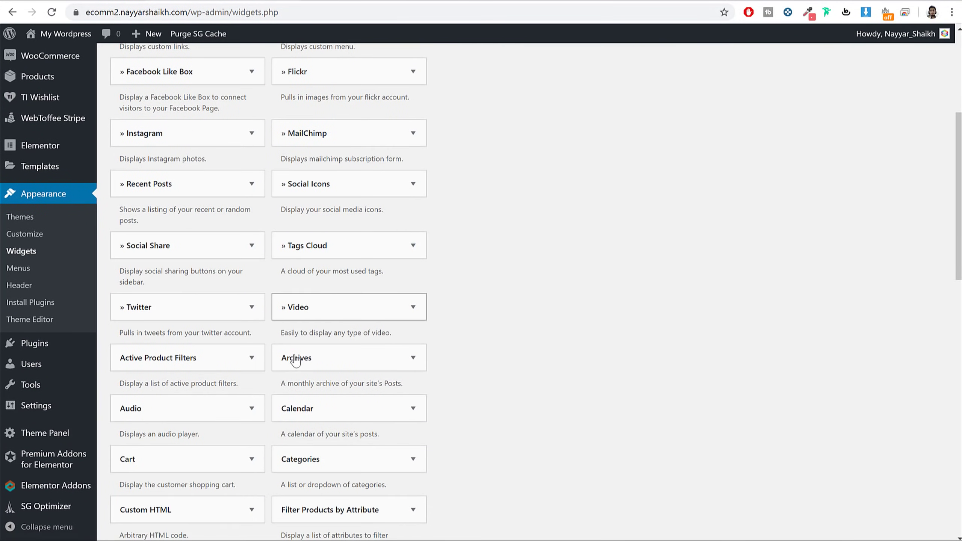
pyautogui.scroll(2, 356, 371)
pyautogui.click(183, 246)
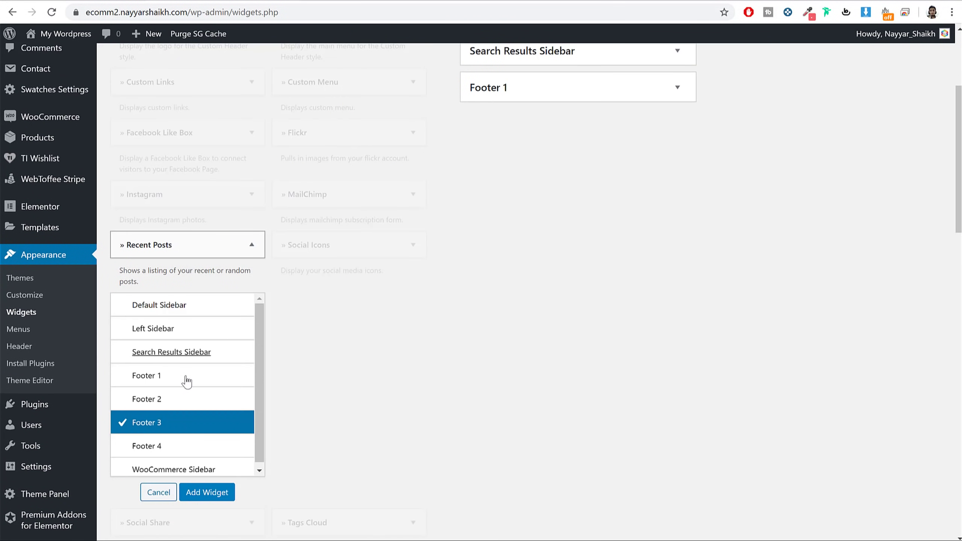
pyautogui.click(166, 308)
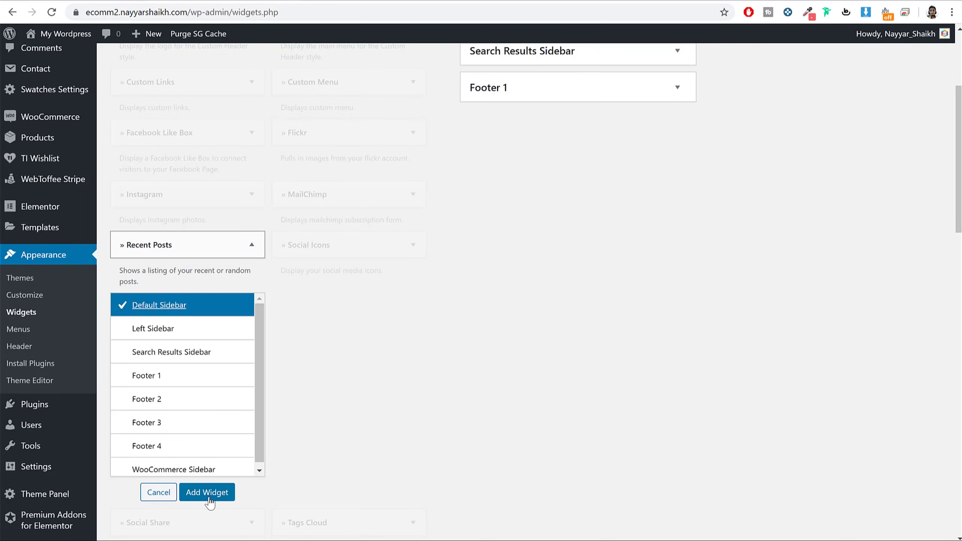
pyautogui.click(207, 492)
pyautogui.click(531, 279)
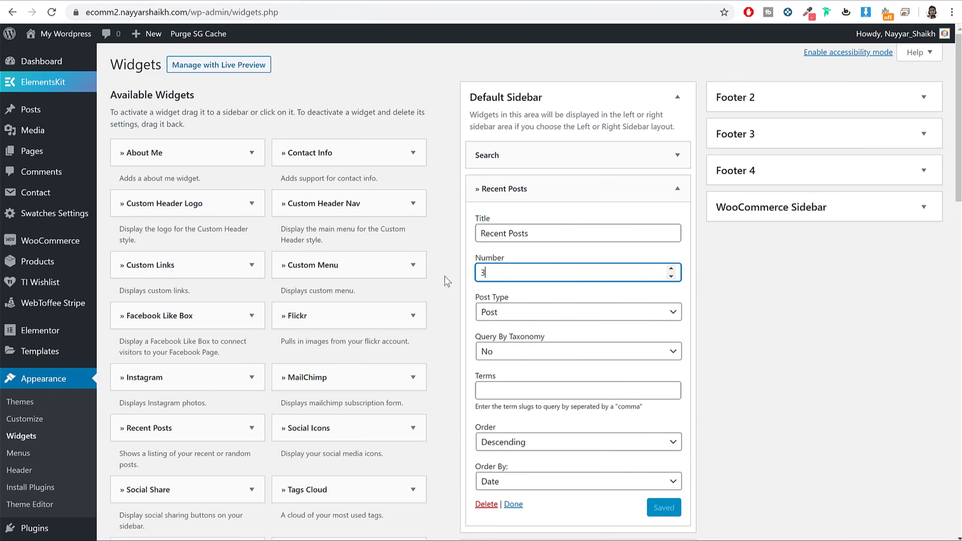
pyautogui.scroll(-3, 567, 288)
pyautogui.scroll(3, 567, 287)
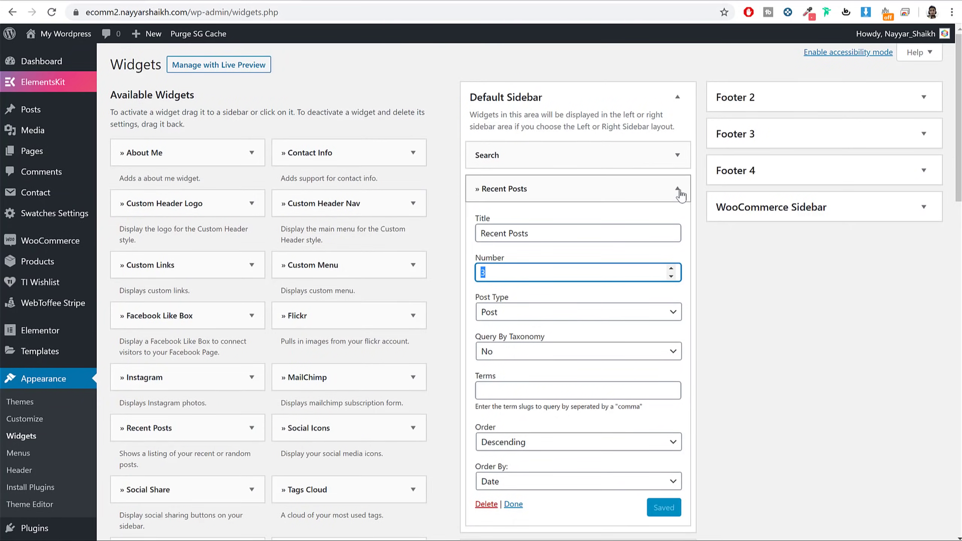
pyautogui.click(677, 188)
# Compare against the reference site's blog sidebar and return to Widgets
pyautogui.click(50, 1)
pyautogui.scroll(-8, 720, 235)
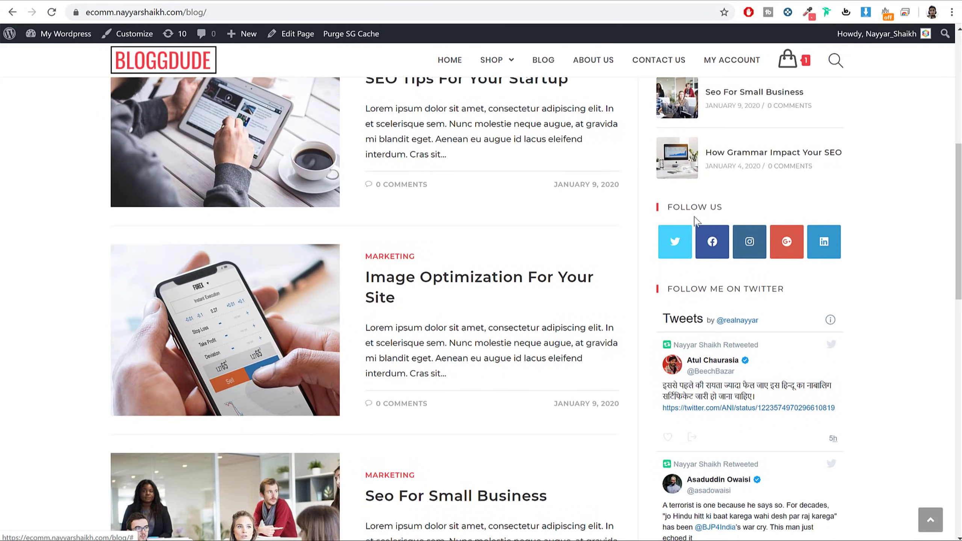
pyautogui.click(215, 0)
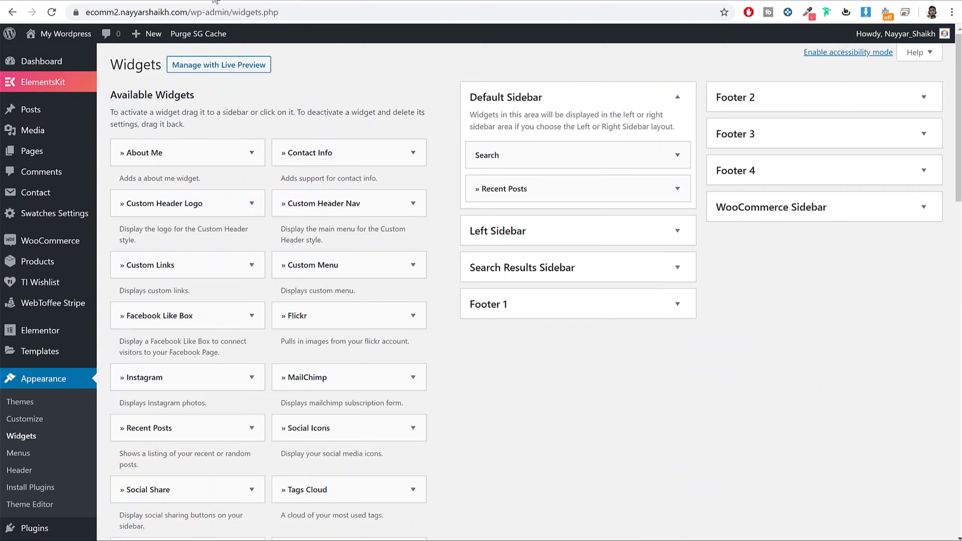
pyautogui.scroll(-5, 285, 142)
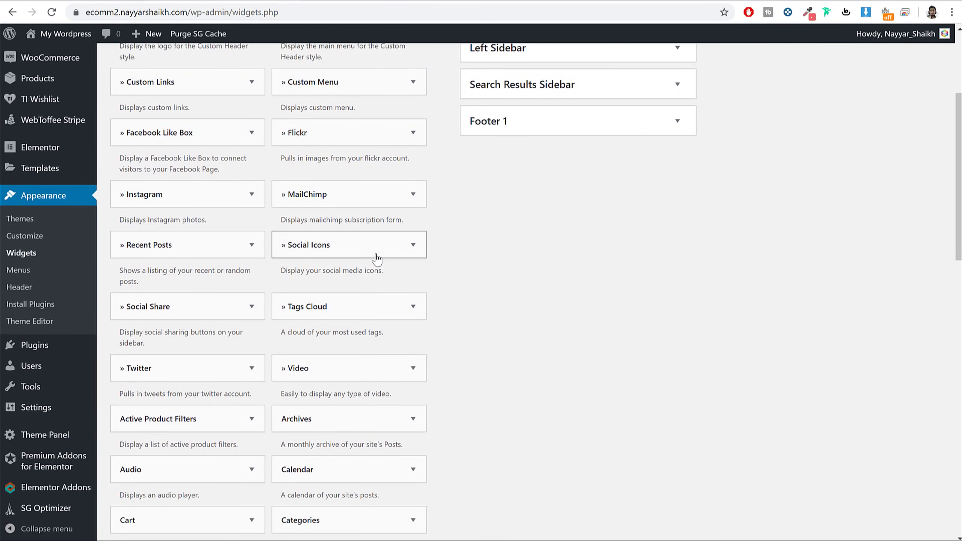
# Add a Social Icons widget to Default Sidebar with the Colored icon style
pyautogui.click(377, 258)
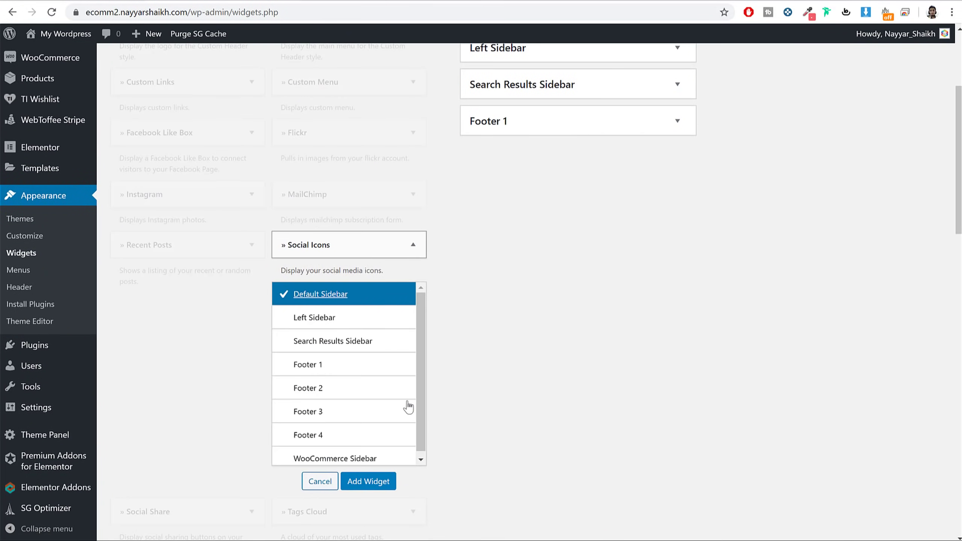
pyautogui.click(367, 481)
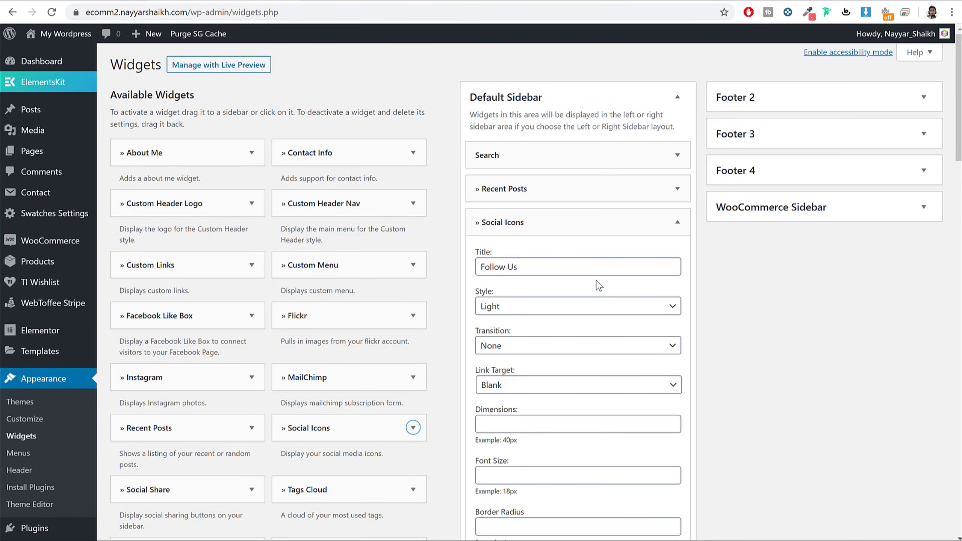
pyautogui.scroll(-3, 596, 280)
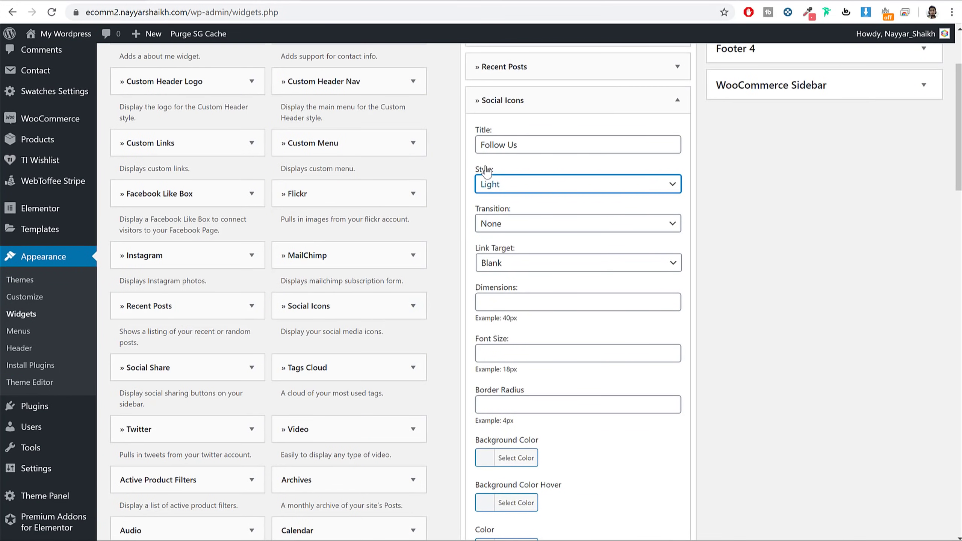
pyautogui.click(496, 188)
pyautogui.click(521, 223)
pyautogui.click(548, 189)
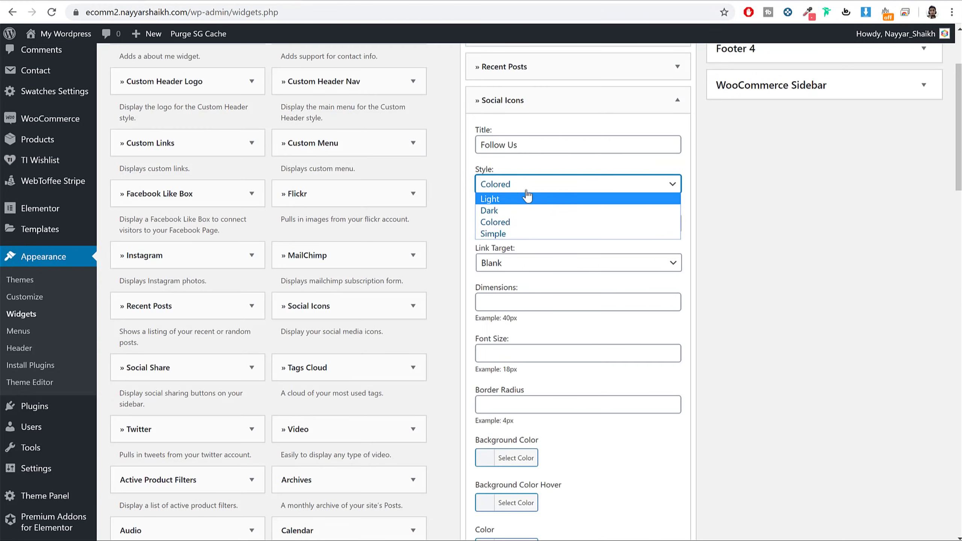
pyautogui.click(768, 179)
# Set the Facebook, Instagram, GooglePlus and LinkedIn links to #
pyautogui.scroll(-12, 775, 184)
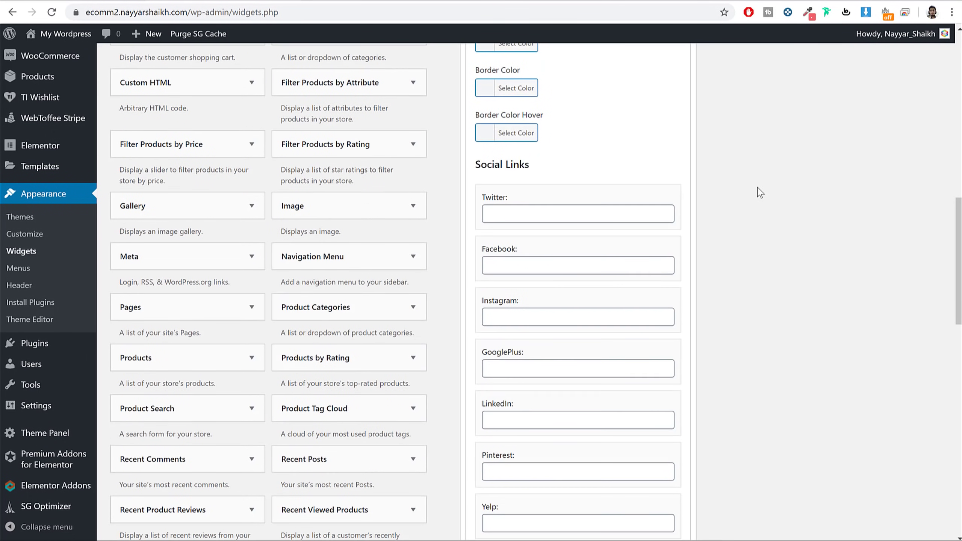
pyautogui.click(551, 214)
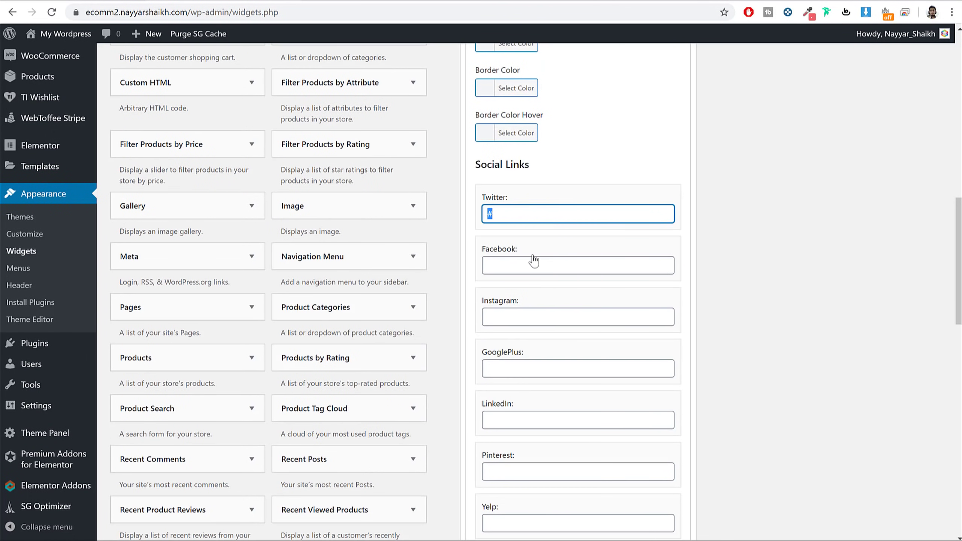
pyautogui.click(542, 265)
pyautogui.write('#')
pyautogui.click(539, 316)
pyautogui.write('#')
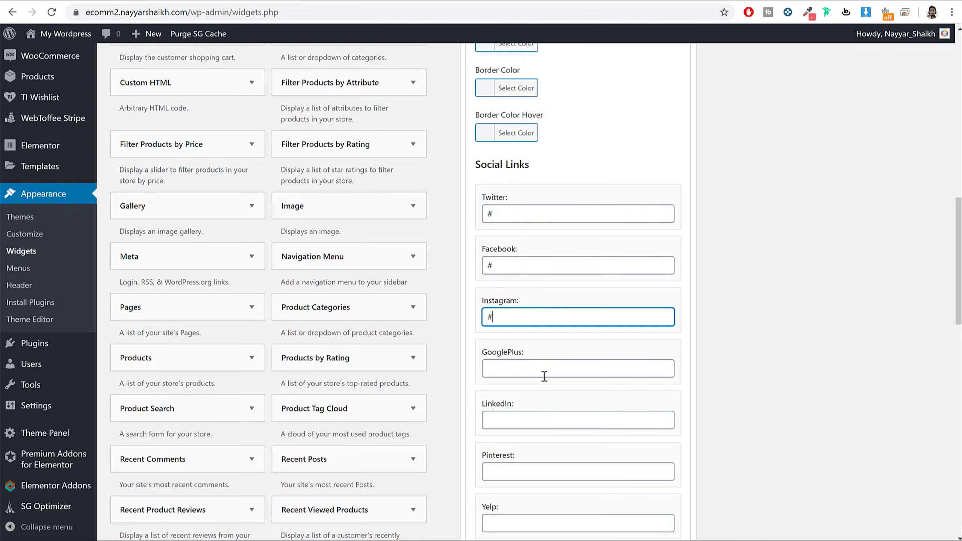
pyautogui.click(544, 376)
pyautogui.write('#')
pyautogui.click(551, 421)
pyautogui.write('#')
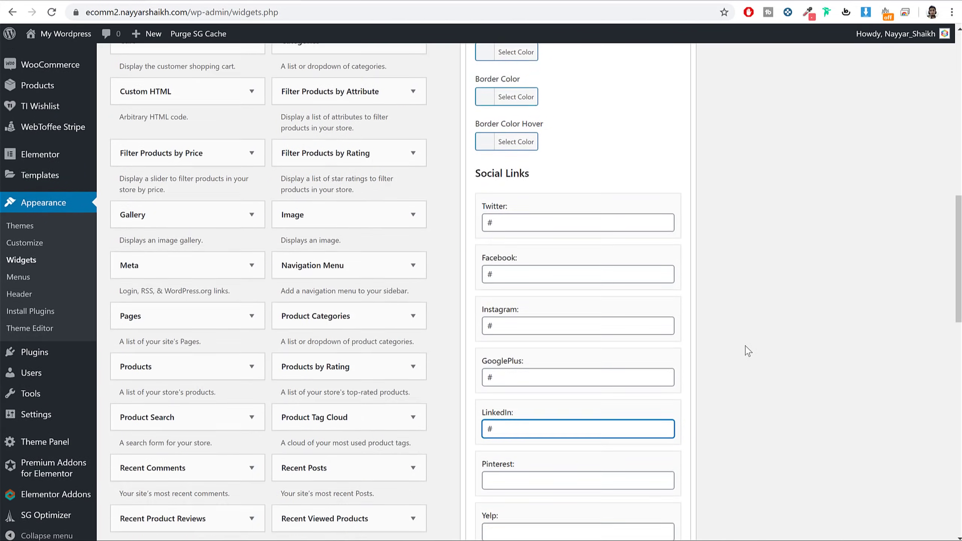
# Save and collapse the Follow Us widget, then view the reference demo blog
pyautogui.scroll(-15, 746, 349)
pyautogui.click(664, 371)
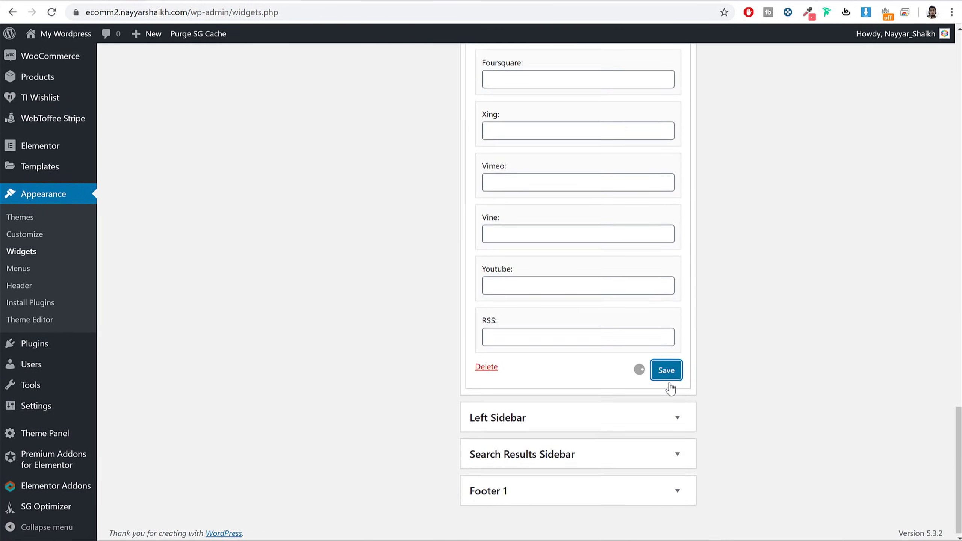
pyautogui.scroll(15, 671, 385)
pyautogui.click(668, 221)
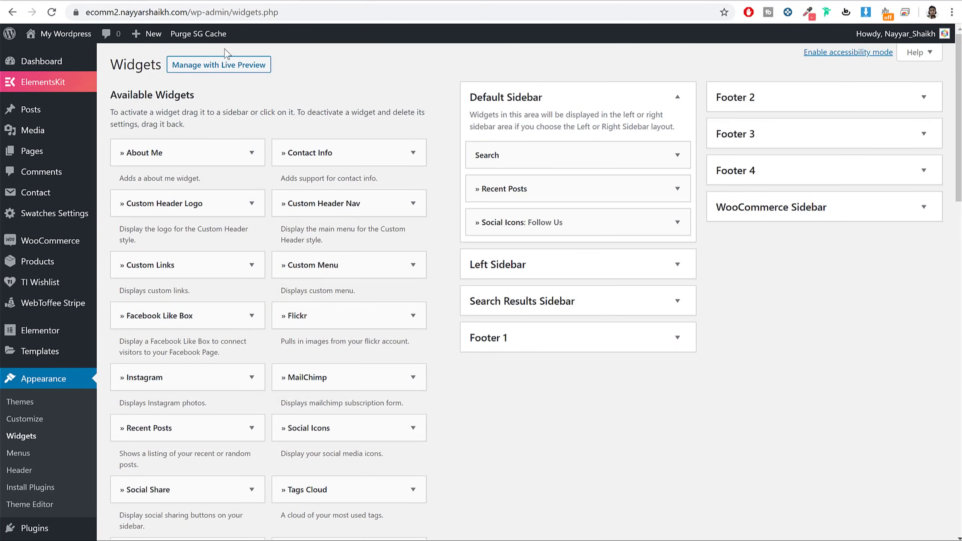
pyautogui.click(87, 4)
# Copy the 'FOLLOW ME ON TWITTER' heading from the reference blog page
pyautogui.scroll(-6, 898, 275)
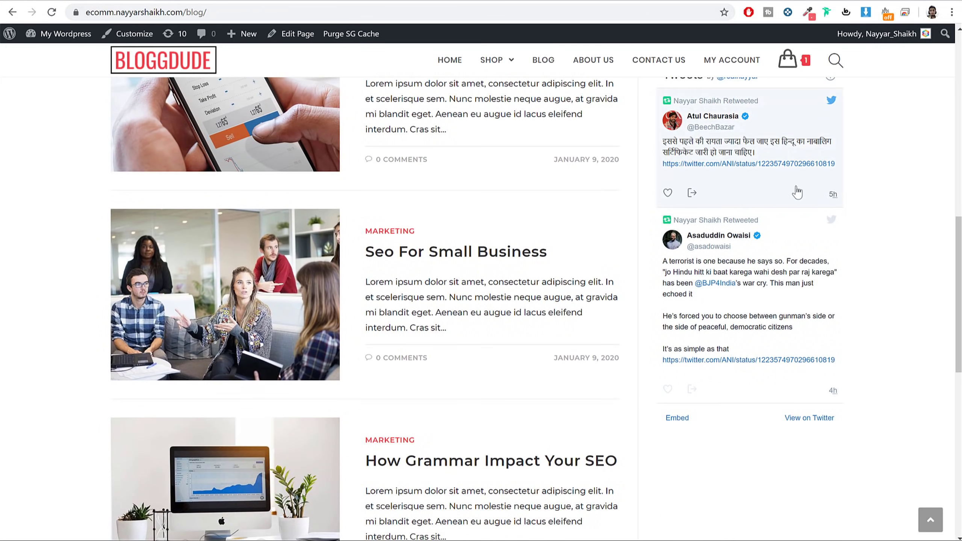
pyautogui.scroll(3, 758, 197)
pyautogui.tripleClick(752, 169)
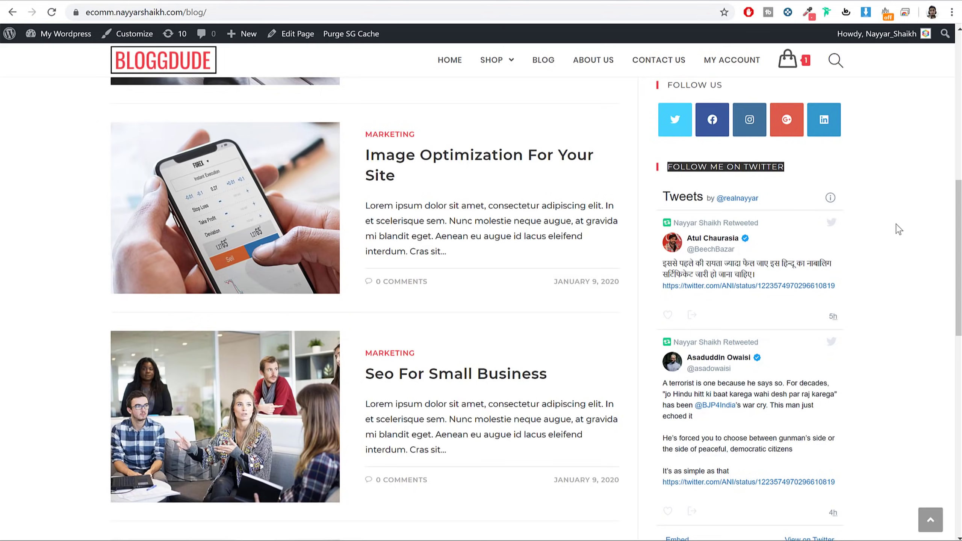
pyautogui.scroll(3, 898, 229)
pyautogui.scroll(-6, 902, 228)
pyautogui.click(200, 4)
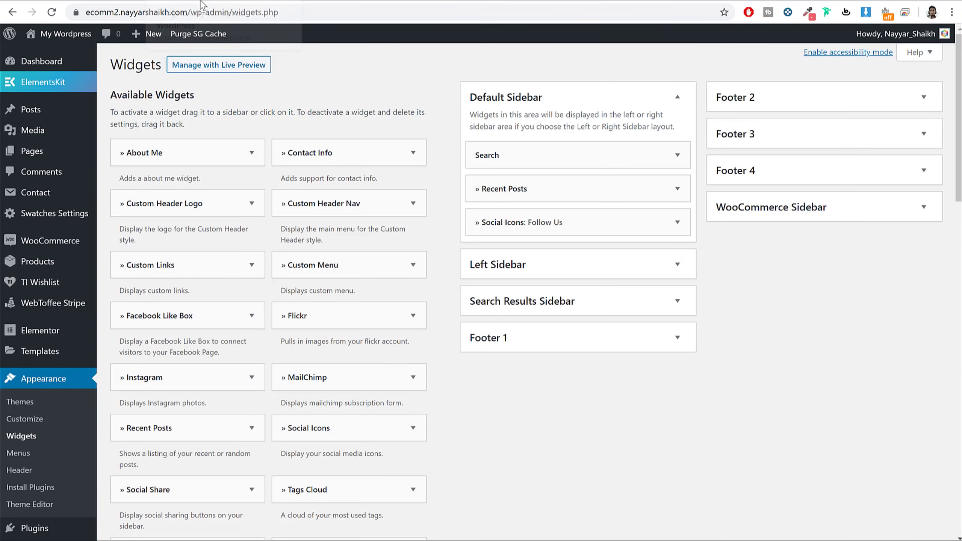
# Place a Twitter widget in Default Sidebar below Social Icons
pyautogui.scroll(-2, 288, 300)
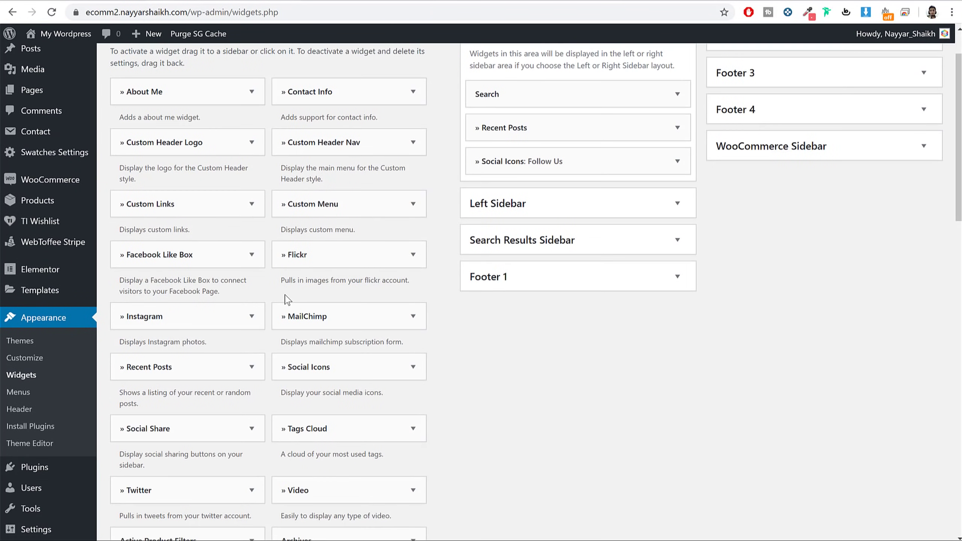
pyautogui.scroll(-4, 350, 366)
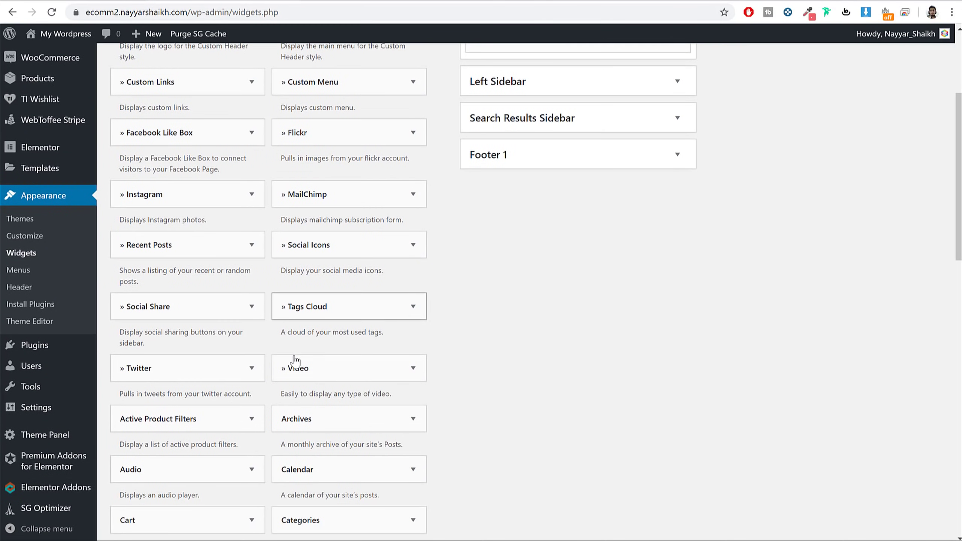
pyautogui.scroll(2, 230, 373)
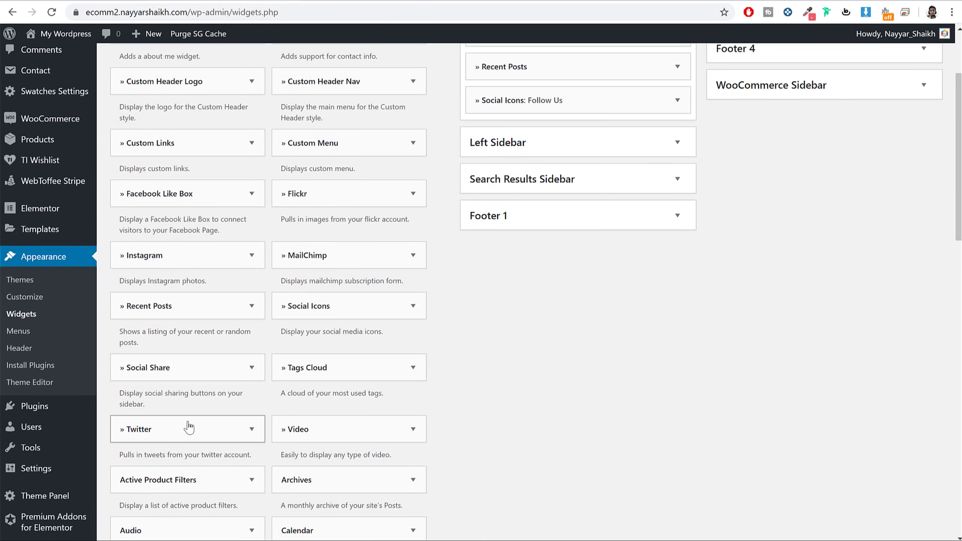
pyautogui.moveTo(404, 215); pyautogui.dragTo(551, 127)
pyautogui.scroll(-4, 652, 232)
pyautogui.scroll(2, 544, 234)
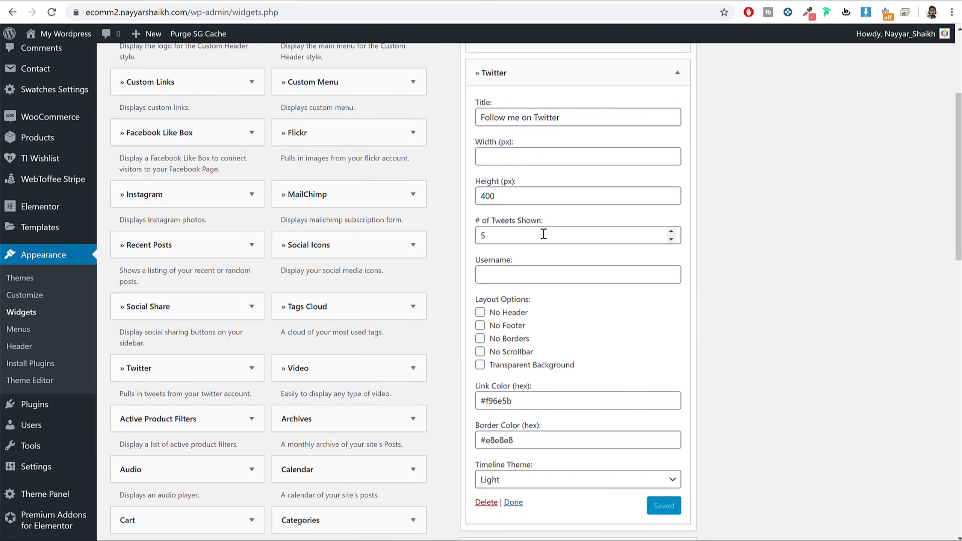
# Enter the Twitter username in the widget and save it
pyautogui.click(544, 281)
pyautogui.write('realnayyar')
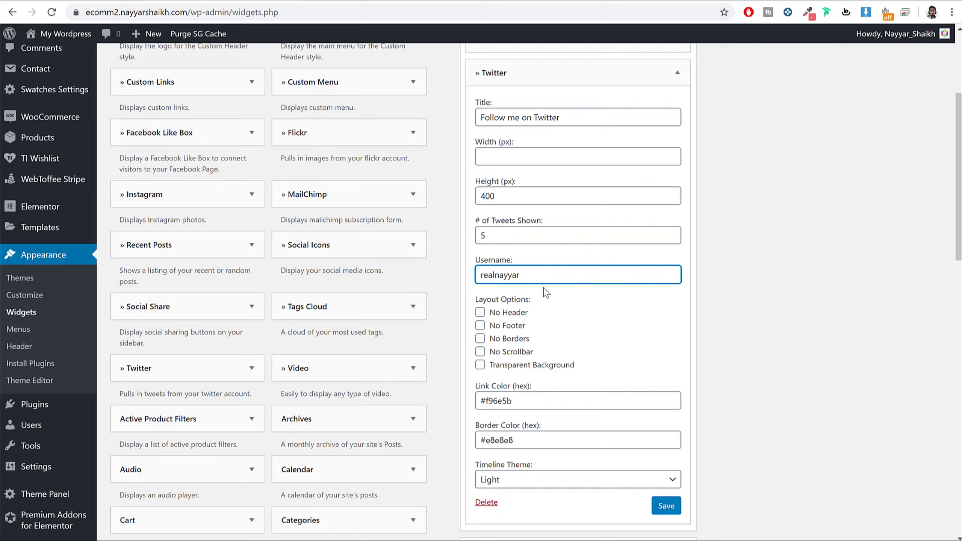
pyautogui.scroll(-2, 545, 291)
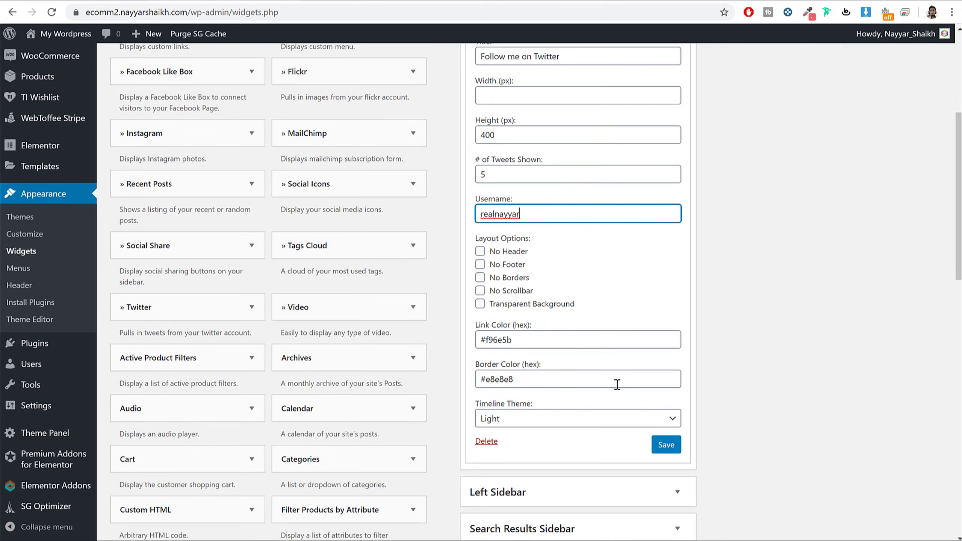
pyautogui.click(666, 445)
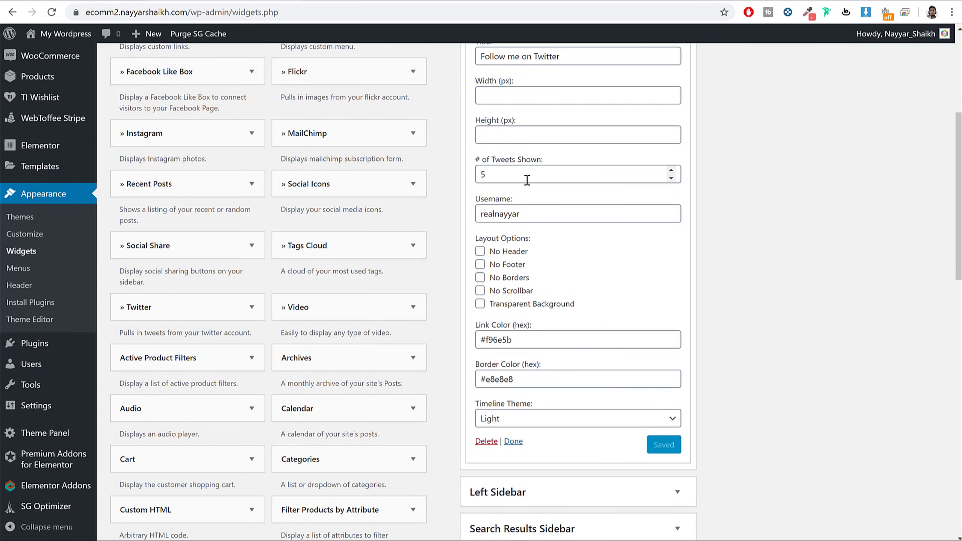
pyautogui.doubleClick(500, 171)
# Save the Twitter widget with 2 tweets shown and reload the blog to check it
pyautogui.write('2')
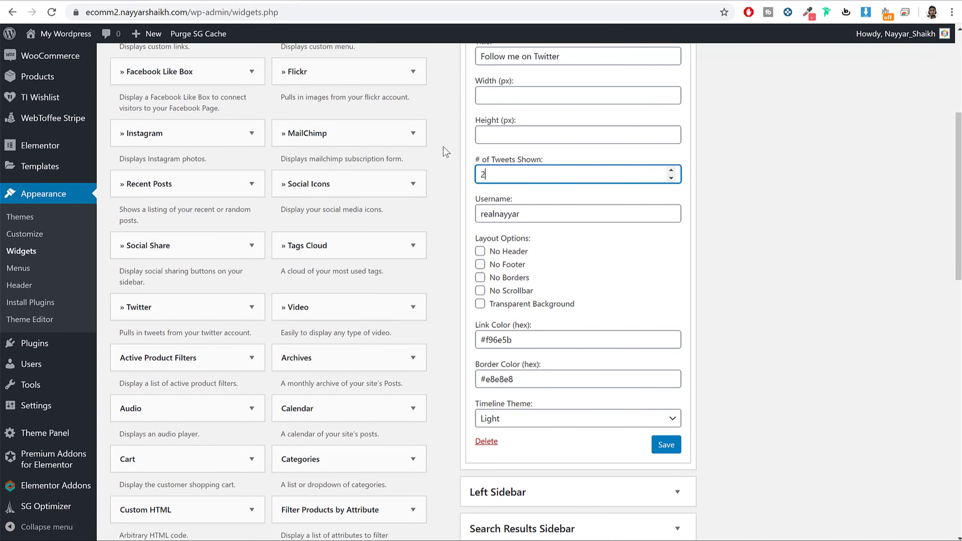
pyautogui.click(665, 445)
pyautogui.click(336, 1)
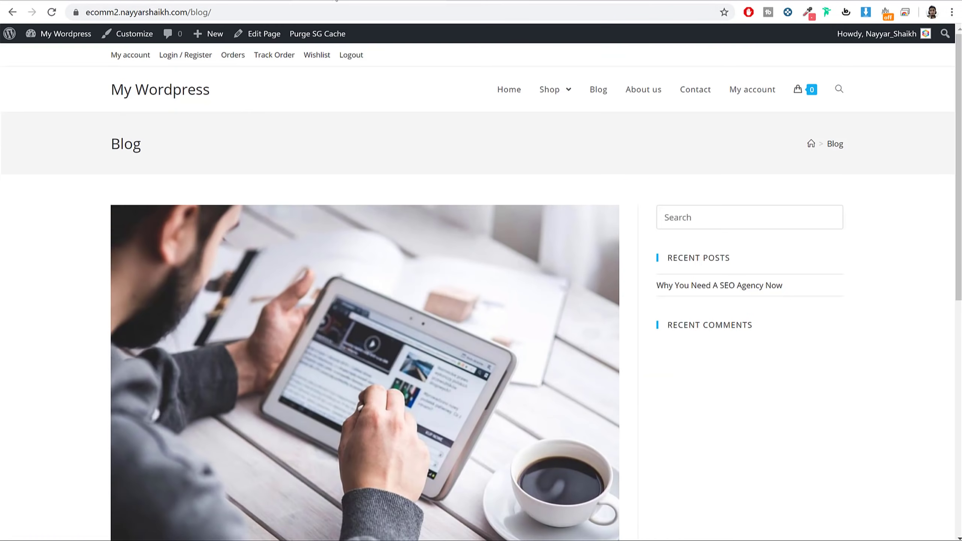
pyautogui.click(51, 12)
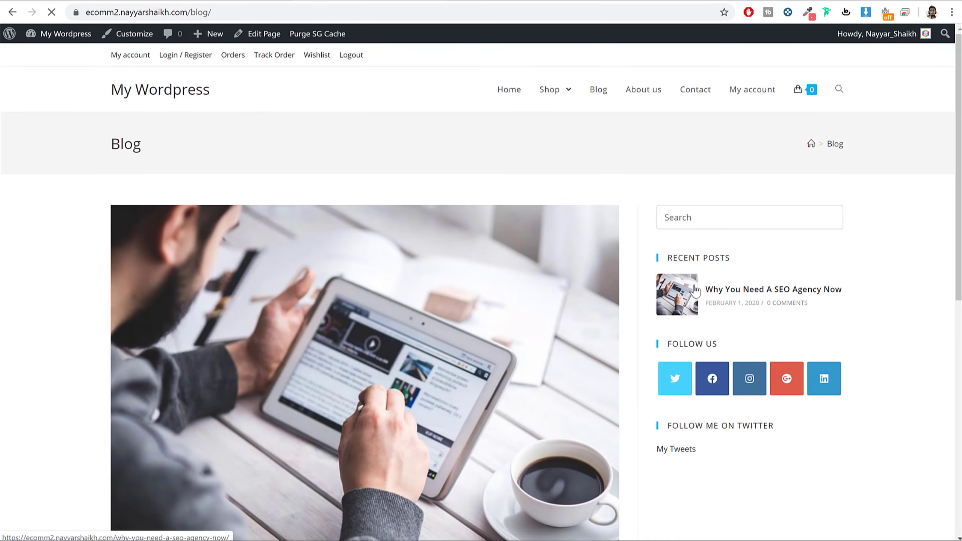
pyautogui.scroll(-1, 740, 397)
pyautogui.scroll(-6, 741, 436)
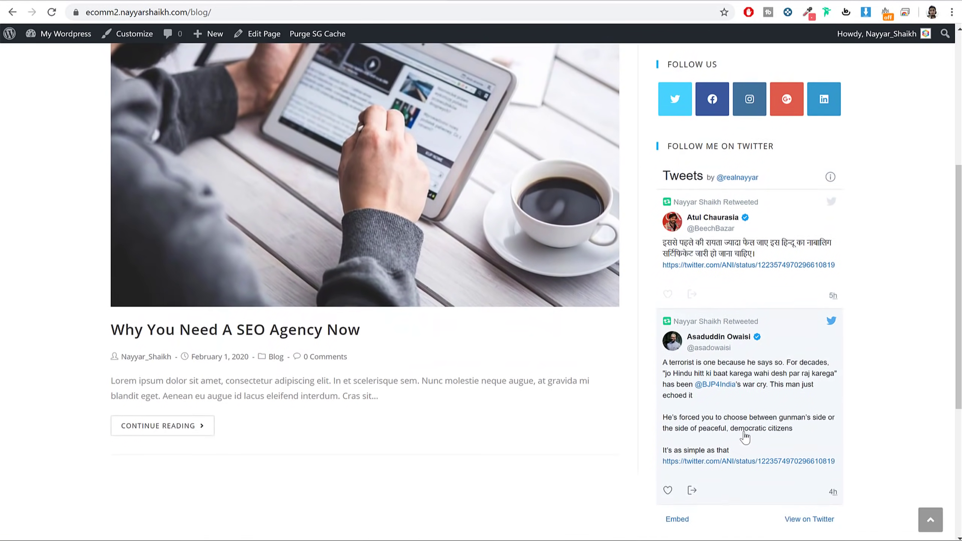
pyautogui.scroll(4, 745, 436)
pyautogui.scroll(3, 747, 440)
# Go from the blog to the site's home page and open the Customizer
pyautogui.click(213, 0)
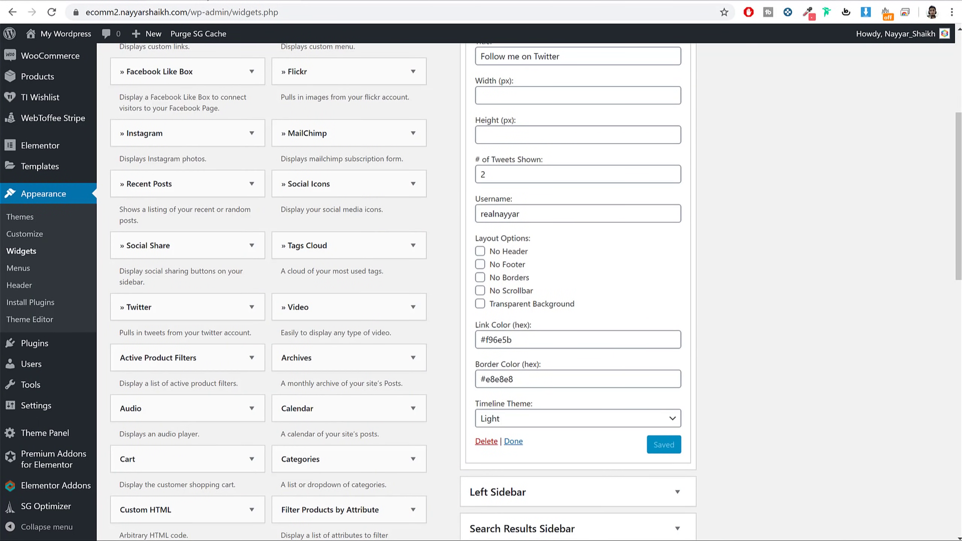
pyautogui.click(362, 4)
pyautogui.click(194, 94)
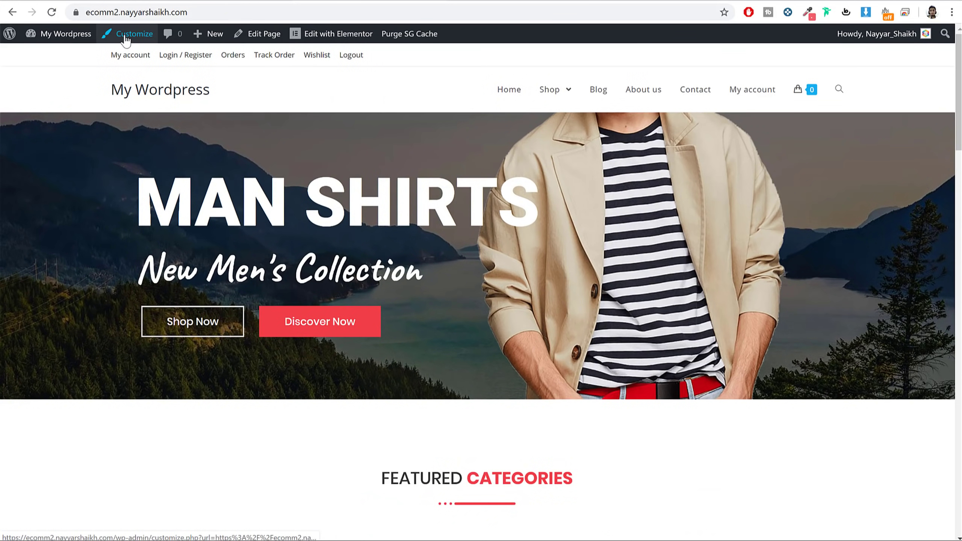
pyautogui.click(126, 40)
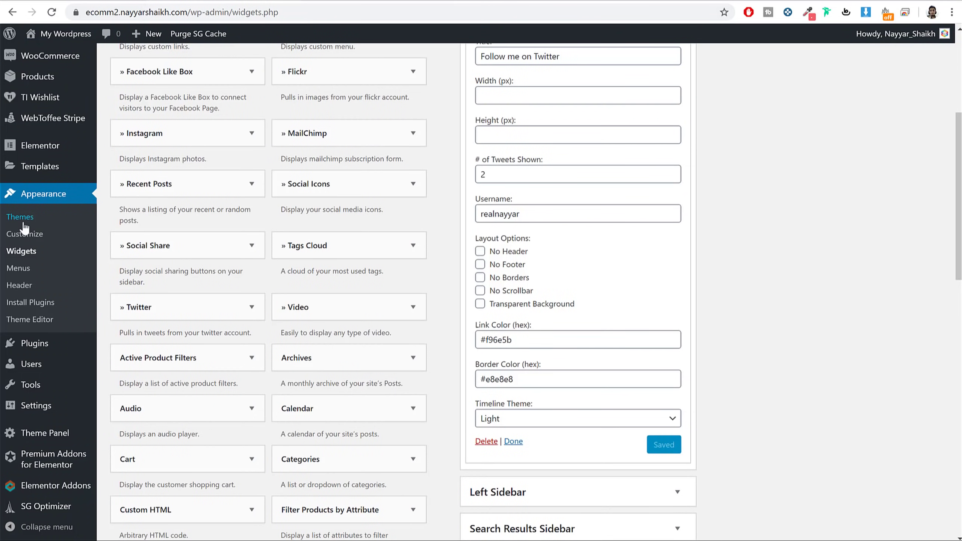
pyautogui.click(34, 240)
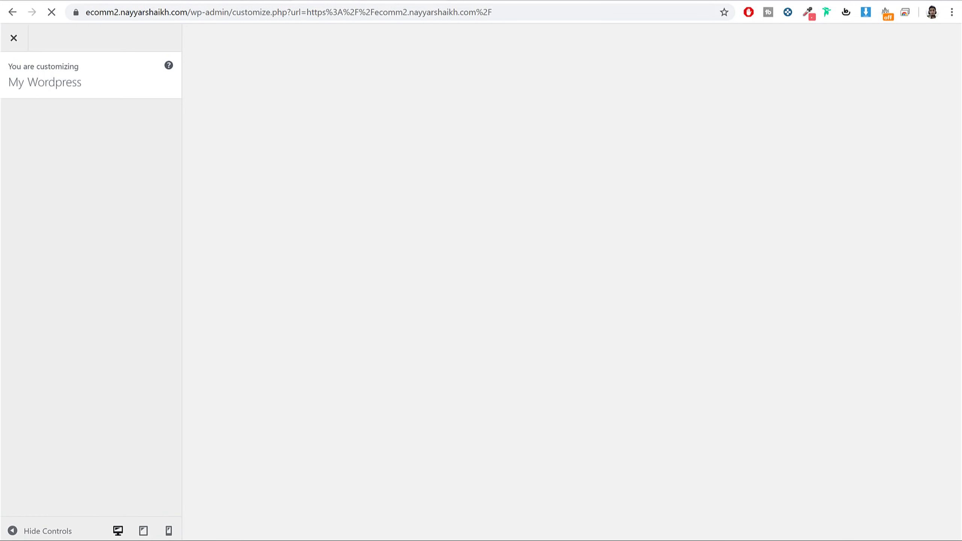
# Check the site's front page, then return to the Widgets admin page
pyautogui.click(264, 2)
pyautogui.click(376, 2)
pyautogui.click(215, 2)
pyautogui.click(331, 2)
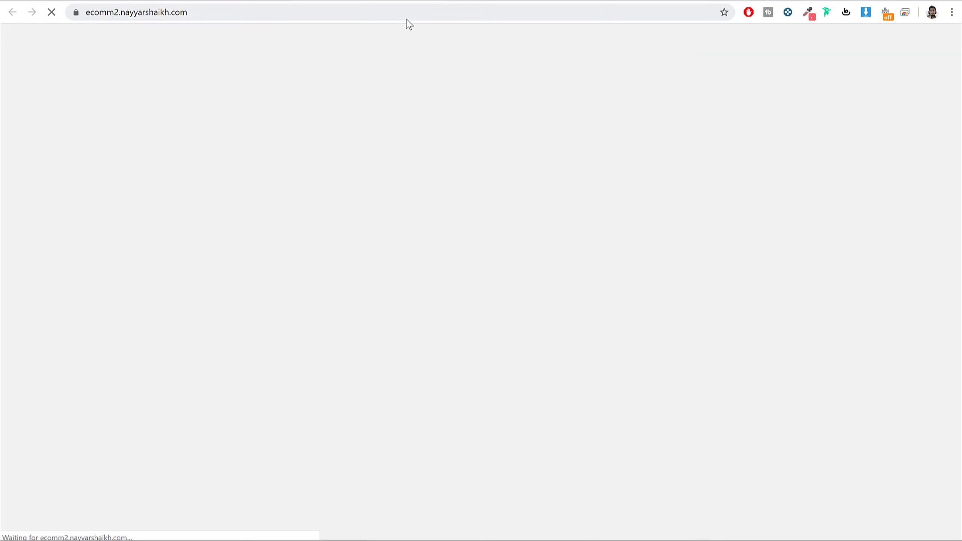
pyautogui.moveTo(561, 94)
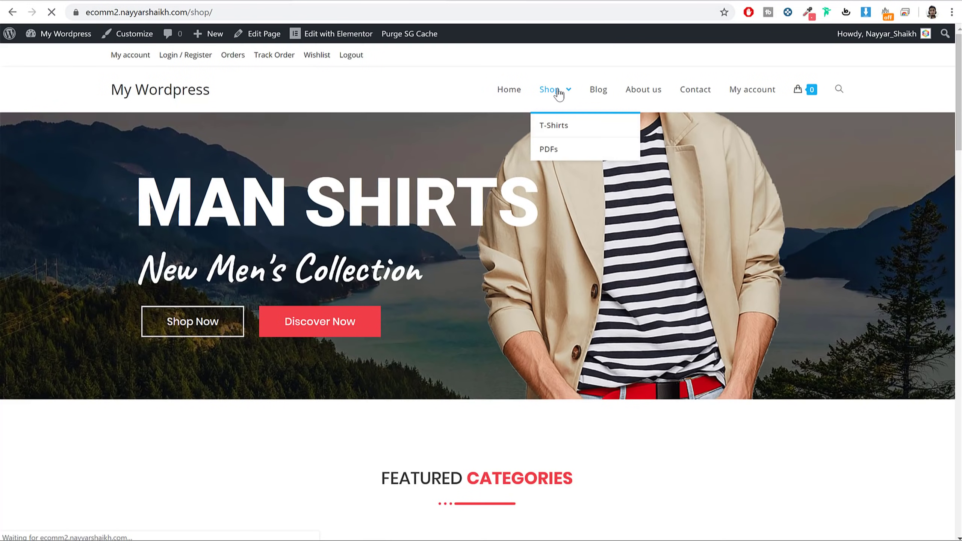
pyautogui.scroll(-6, 173, 261)
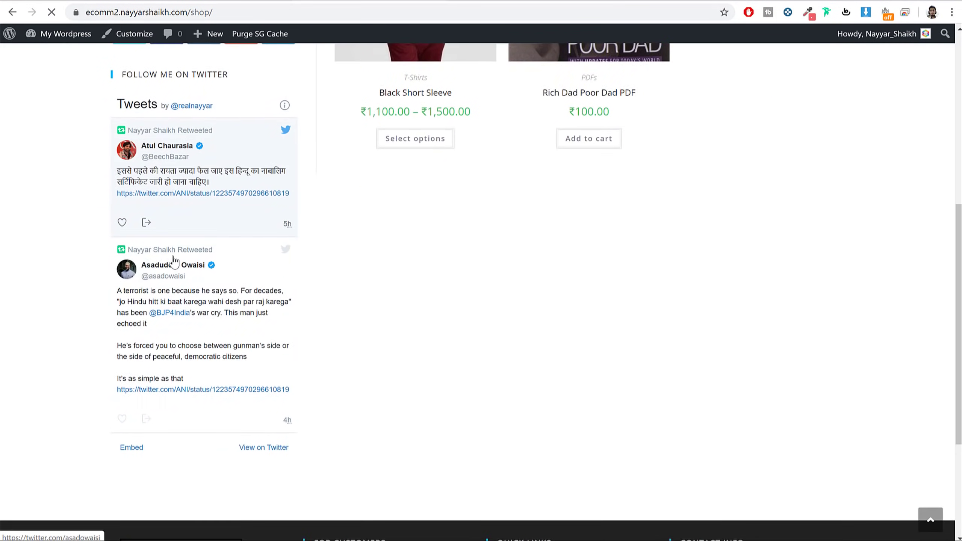
pyautogui.scroll(6, 173, 261)
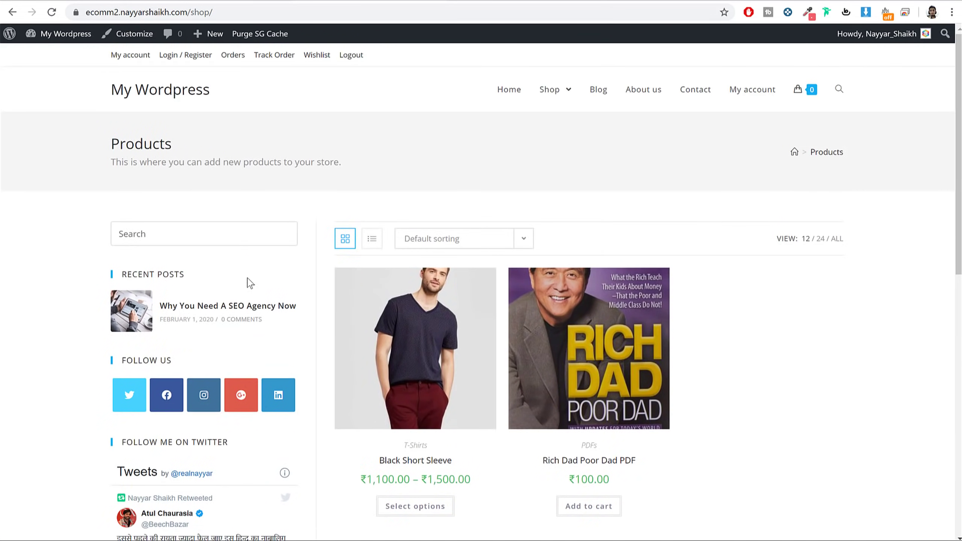
pyautogui.click(239, 1)
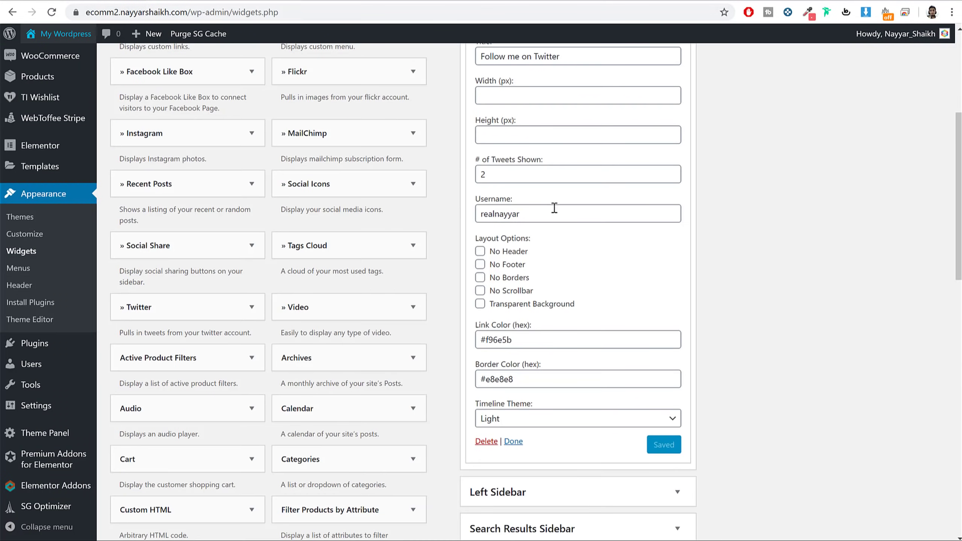
pyautogui.scroll(5, 554, 207)
# Open the WooCommerce Sidebar area and review the reference demo's shop page
pyautogui.click(685, 109)
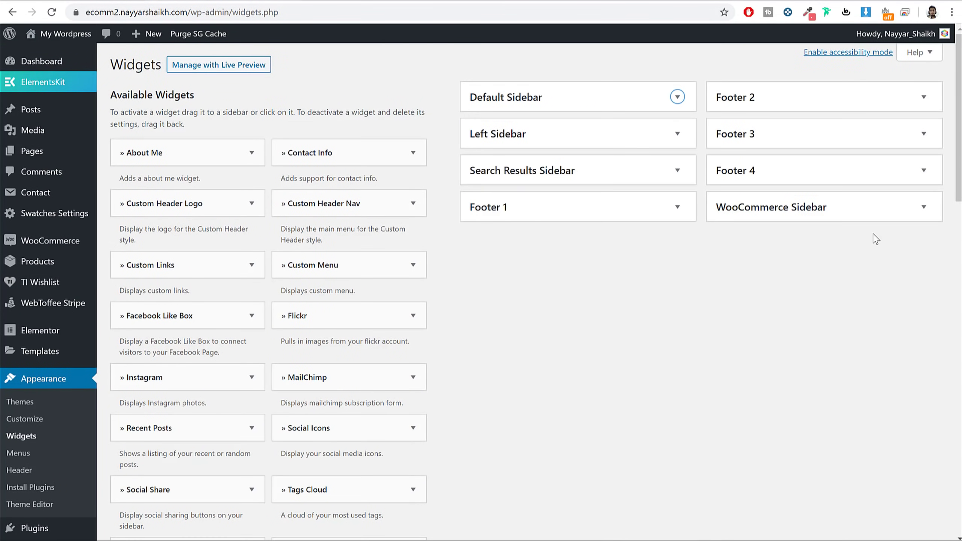
pyautogui.click(872, 219)
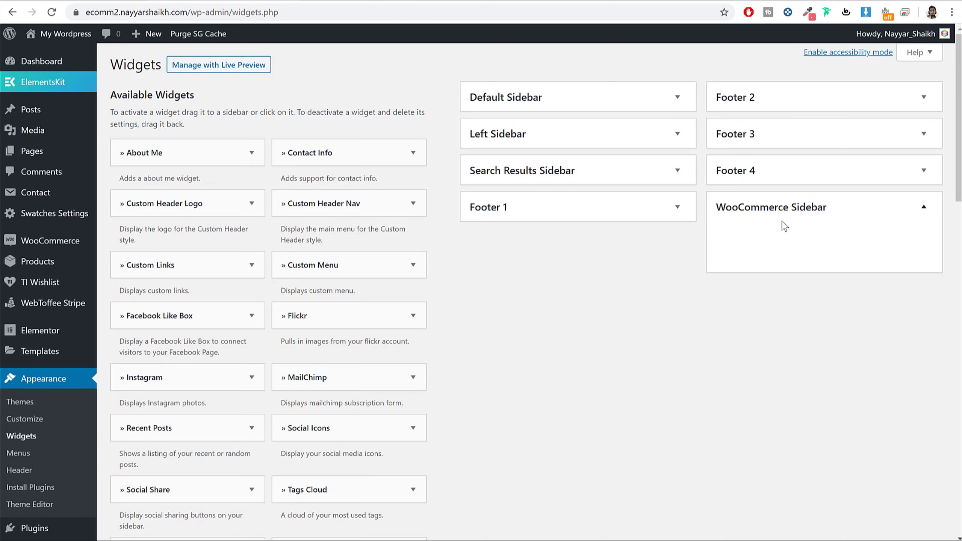
pyautogui.click(75, 1)
pyautogui.click(492, 69)
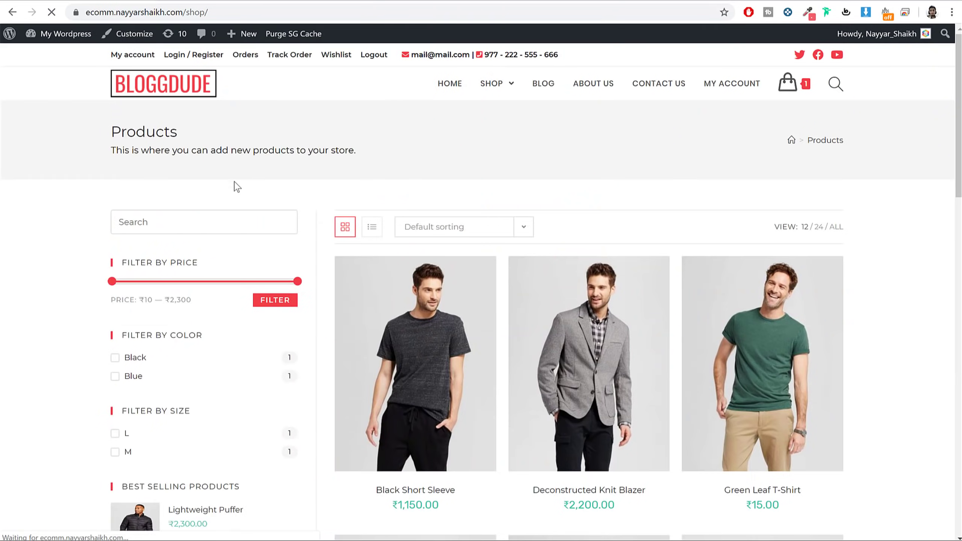
pyautogui.click(255, 2)
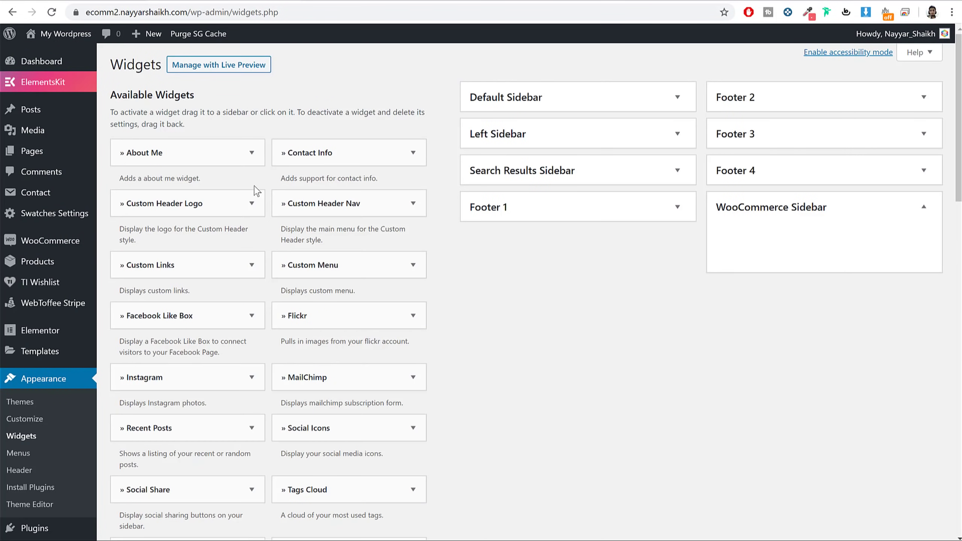
# Add a Search widget to the WooCommerce Sidebar
pyautogui.scroll(-15, 386, 232)
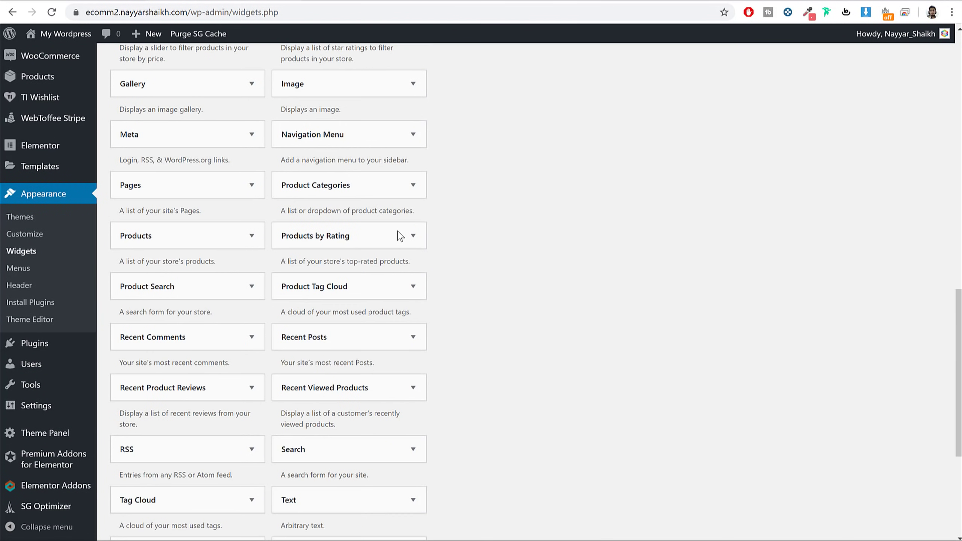
pyautogui.scroll(-5, 400, 236)
pyautogui.click(338, 215)
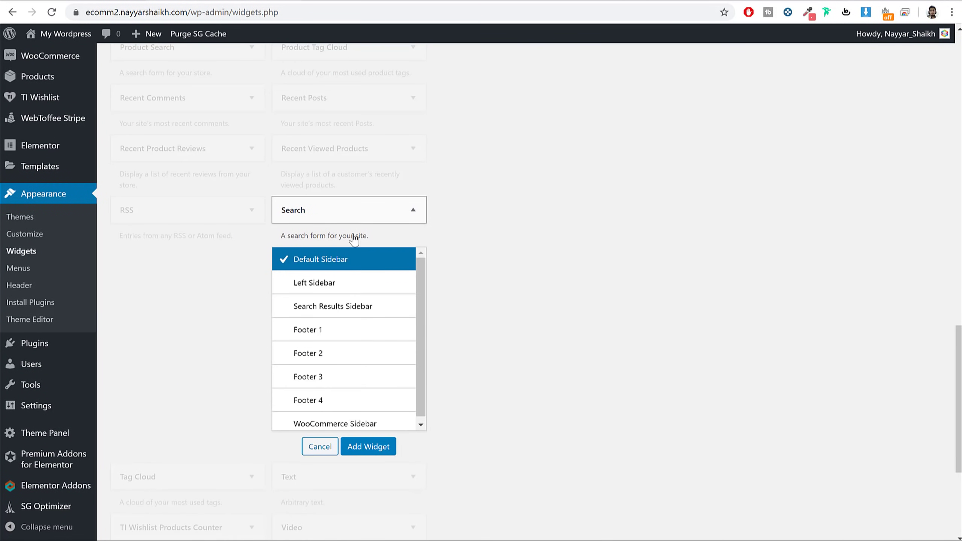
pyautogui.click(354, 423)
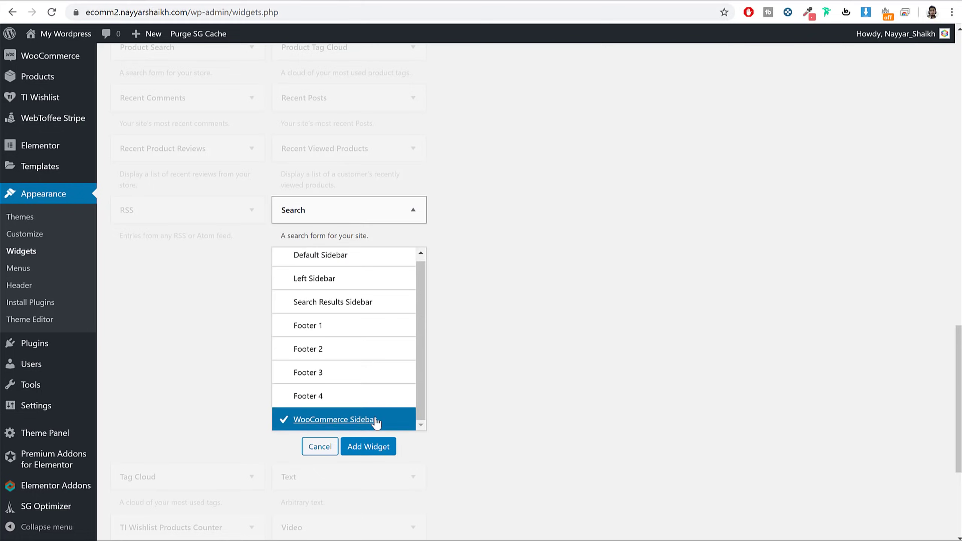
pyautogui.click(369, 447)
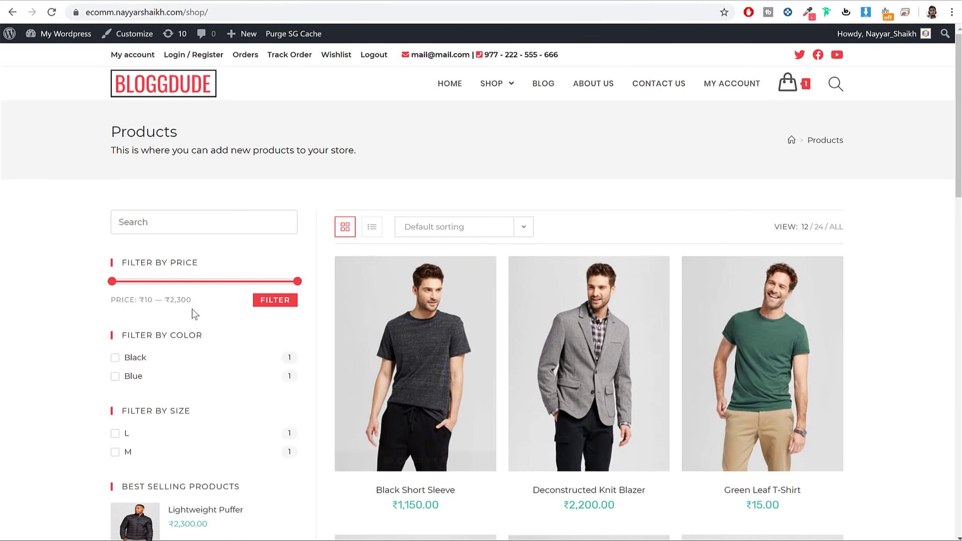
# Add Filter Products by Price below Search in the WooCommerce Sidebar
pyautogui.scroll(-3, 194, 314)
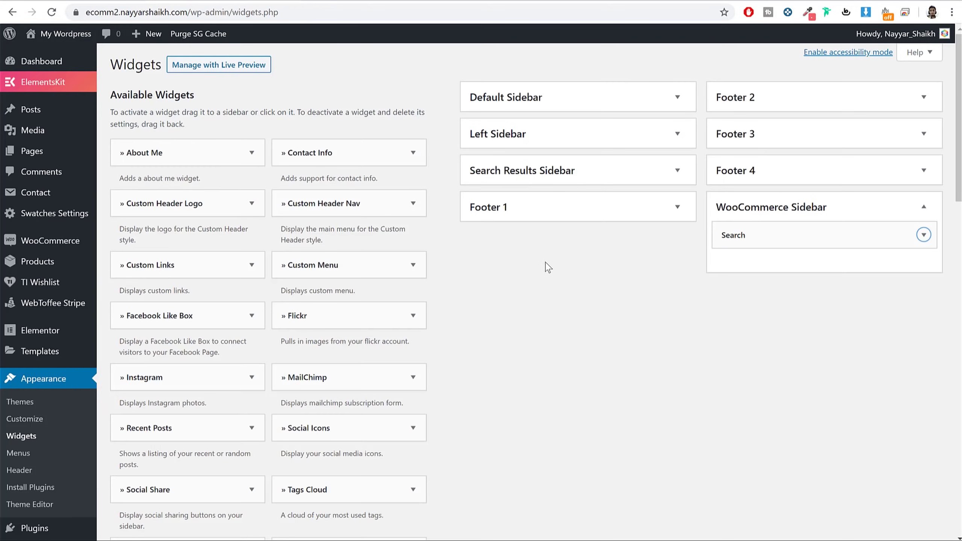
pyautogui.scroll(-8, 564, 307)
pyautogui.scroll(-6, 419, 333)
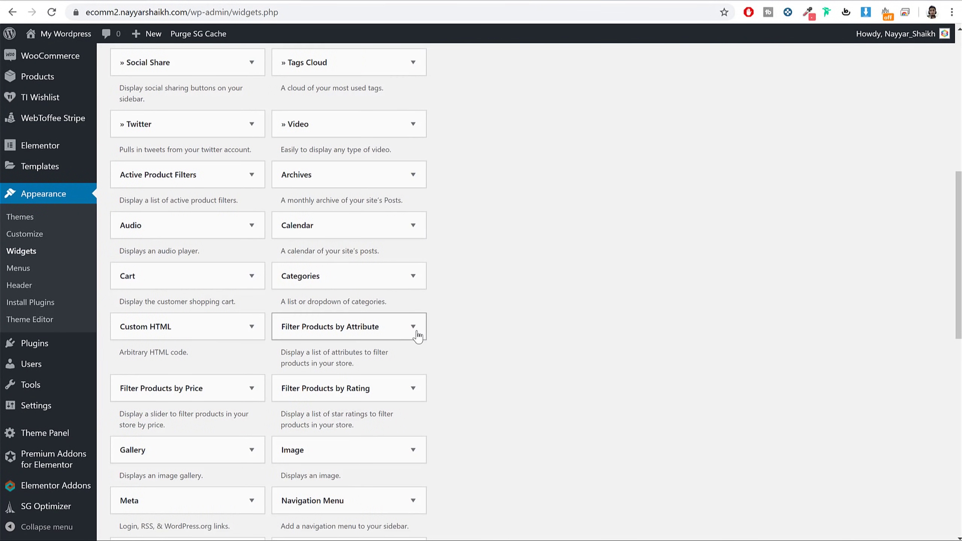
pyautogui.click(203, 268)
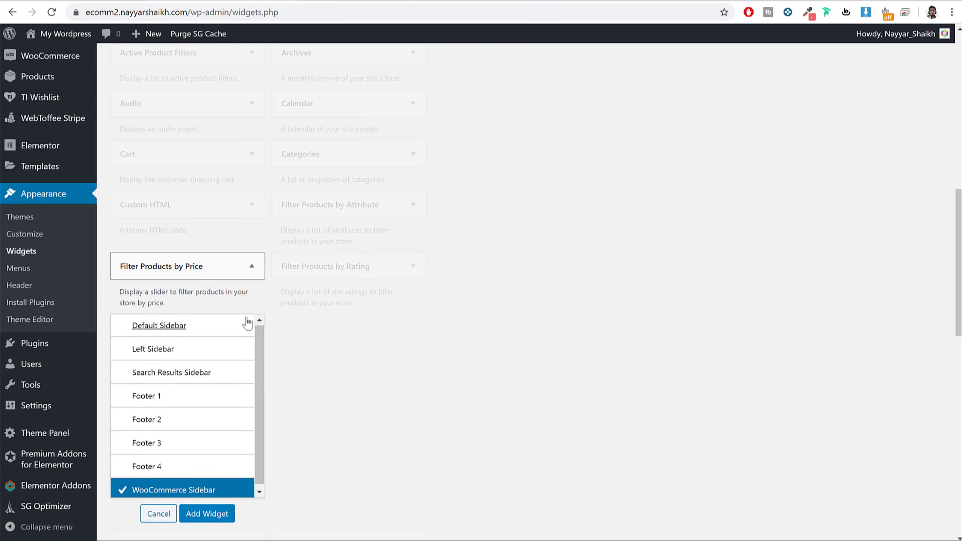
pyautogui.click(211, 514)
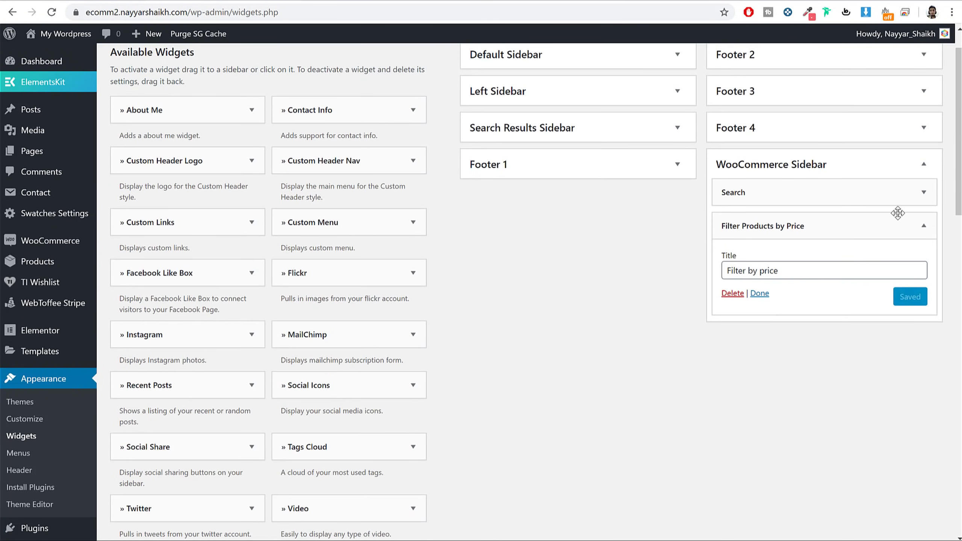
pyautogui.click(923, 225)
# Add a Filter Products by Attribute widget titled COLOR, filtering by color, to the WooCommerce Sidebar
pyautogui.hotkey('ctrl', 'Tab')
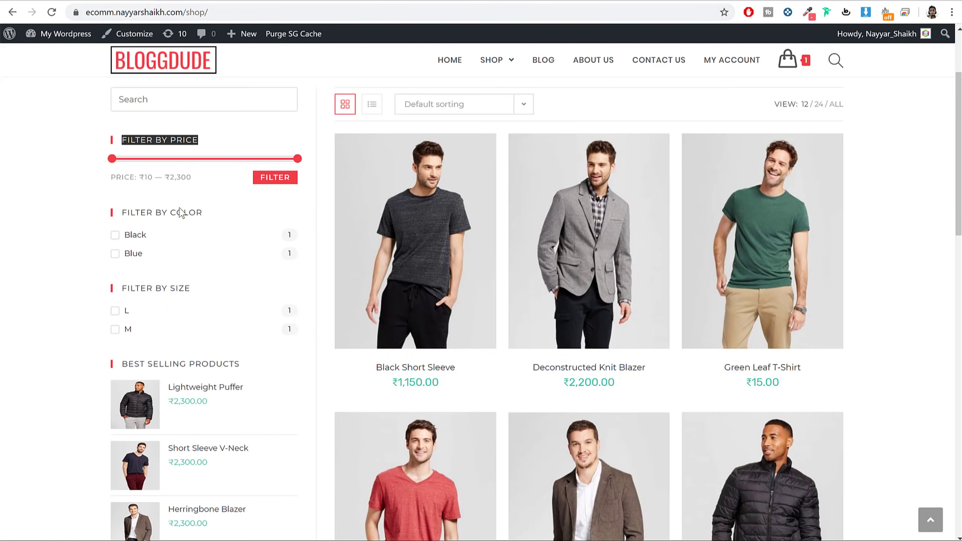
pyautogui.scroll(-3, 161, 144)
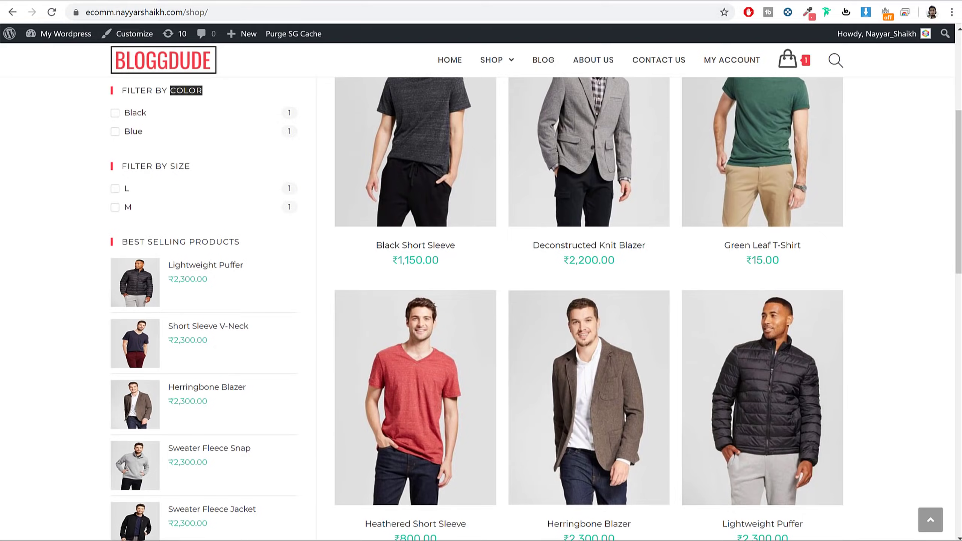
pyautogui.hotkey('ctrl', 'Tab')
pyautogui.scroll(-6, 466, 277)
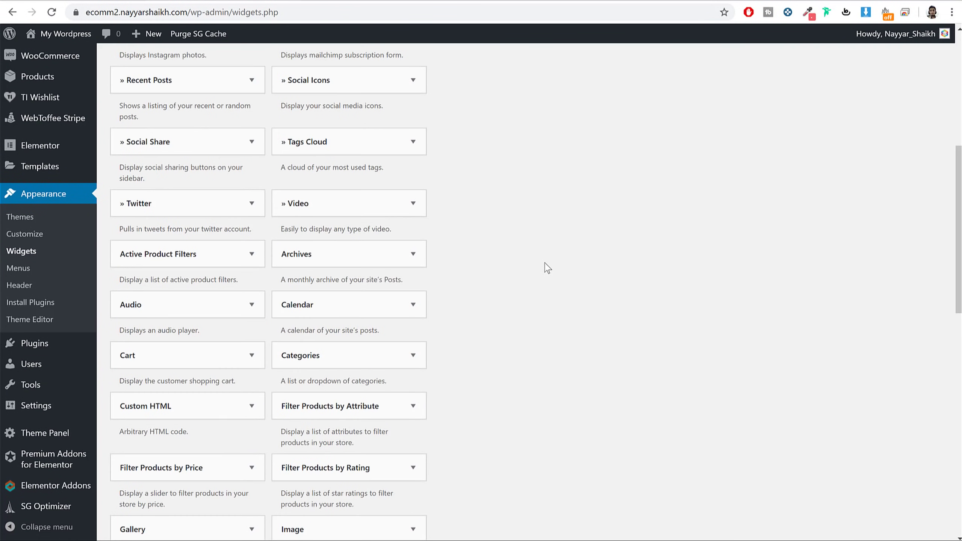
pyautogui.scroll(-3, 544, 263)
pyautogui.click(398, 282)
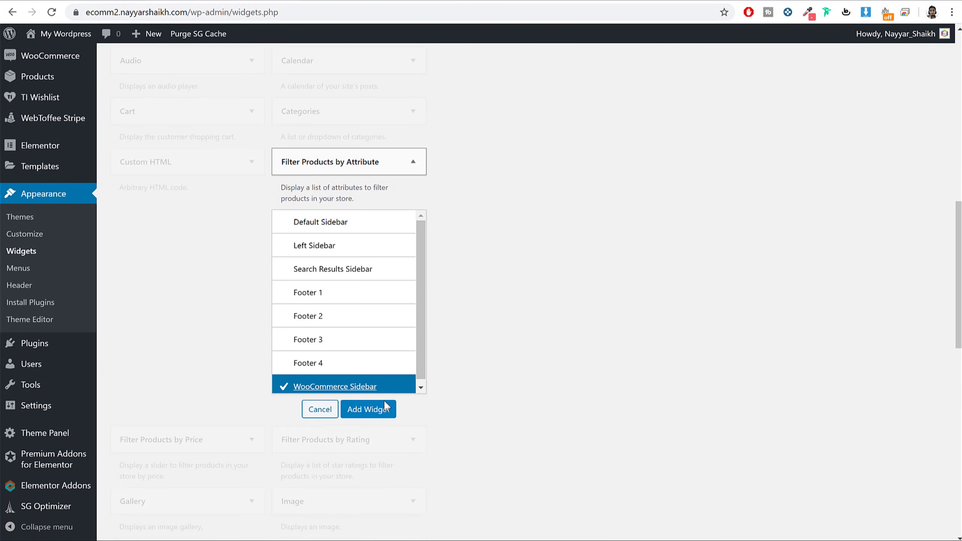
pyautogui.click(371, 409)
pyautogui.click(809, 249)
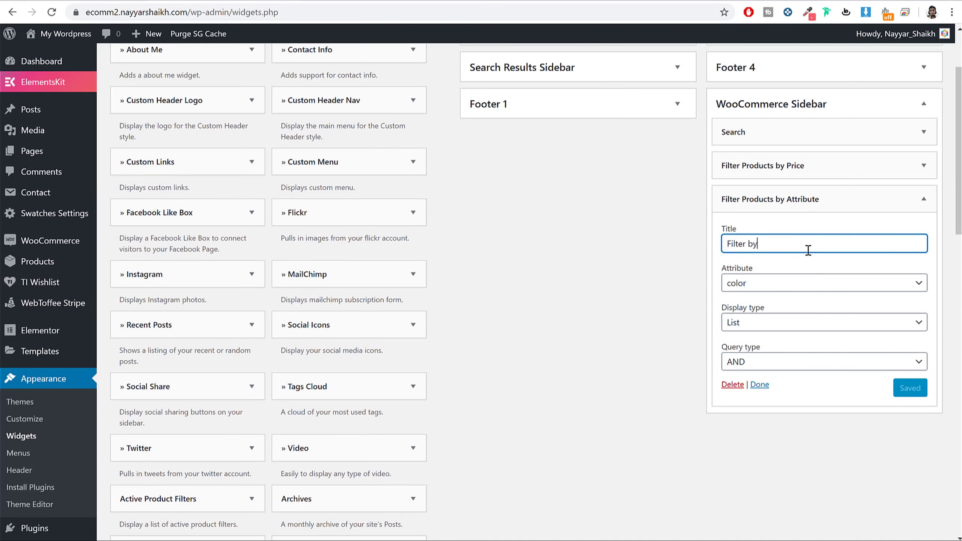
pyautogui.write('COLOR')
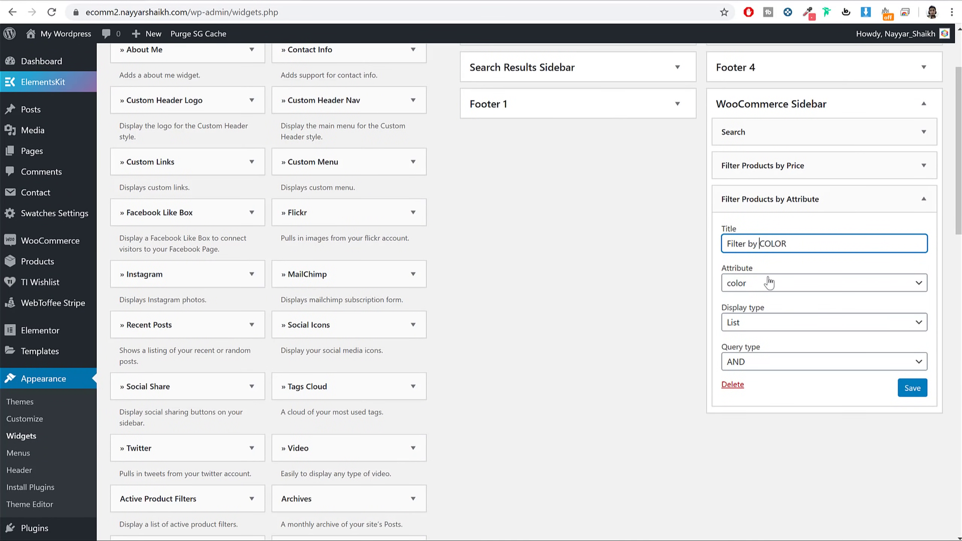
pyautogui.click(769, 282)
pyautogui.click(760, 287)
pyautogui.click(913, 388)
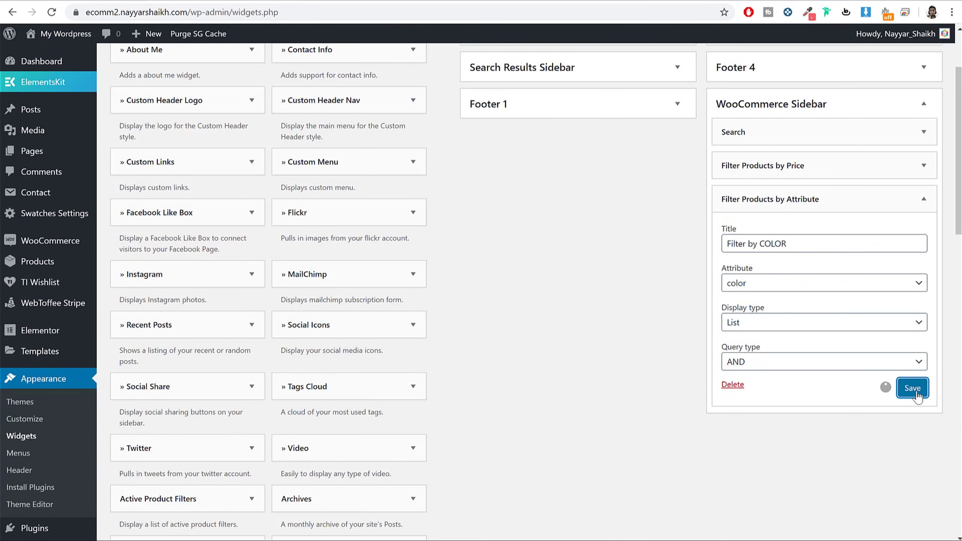
pyautogui.click(924, 199)
# Add a second attribute filter widget, filtering by size, to the WooCommerce Sidebar
pyautogui.scroll(-5, 455, 352)
pyautogui.scroll(-5, 455, 352)
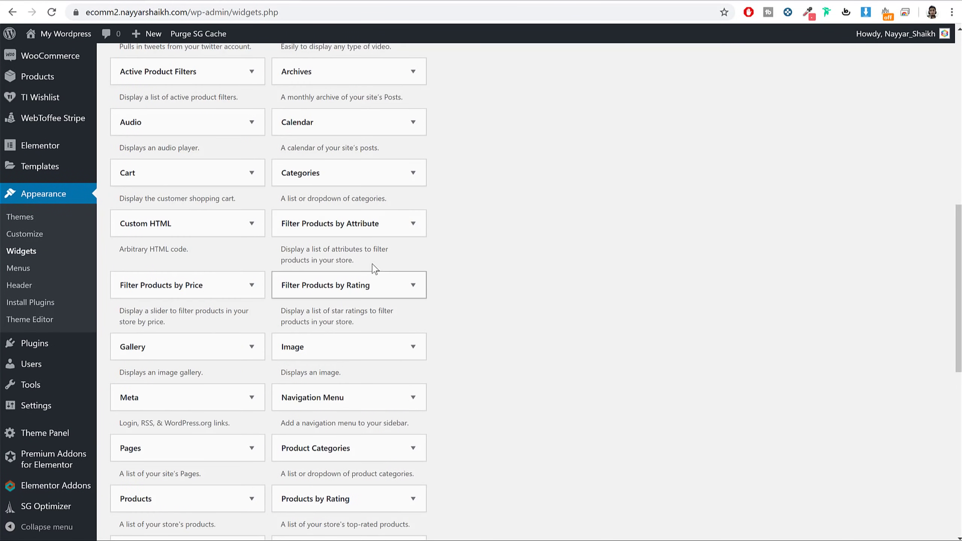
pyautogui.click(365, 227)
pyautogui.click(375, 471)
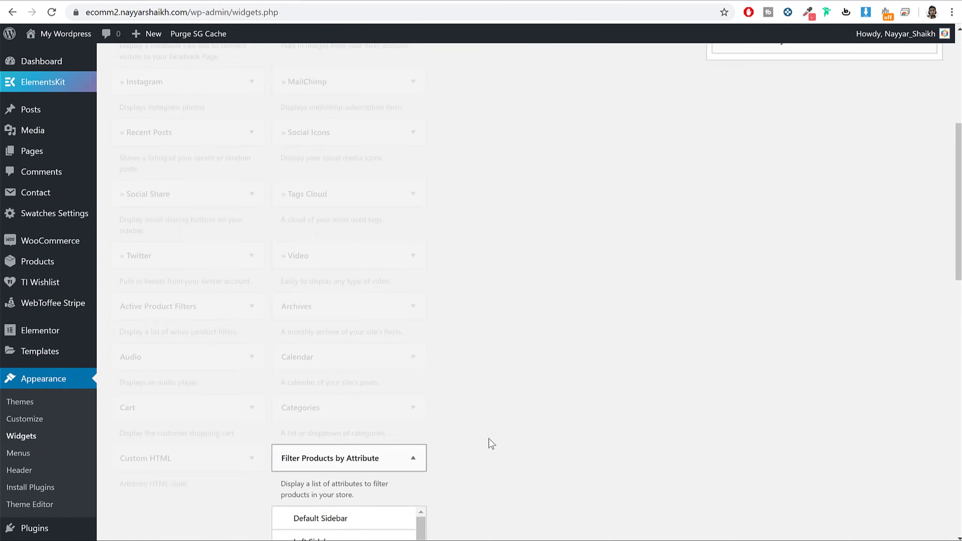
pyautogui.click(802, 277)
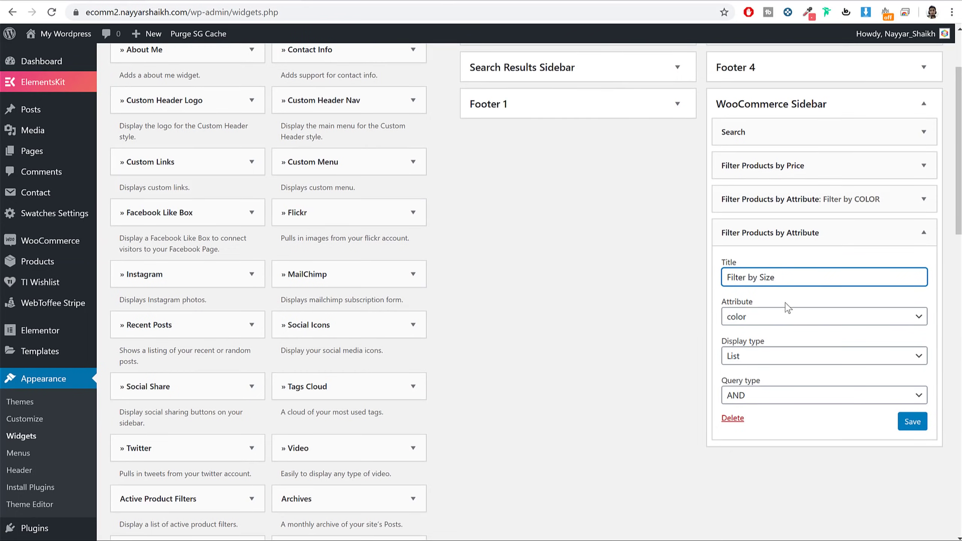
pyautogui.click(787, 316)
pyautogui.click(815, 340)
pyautogui.click(911, 426)
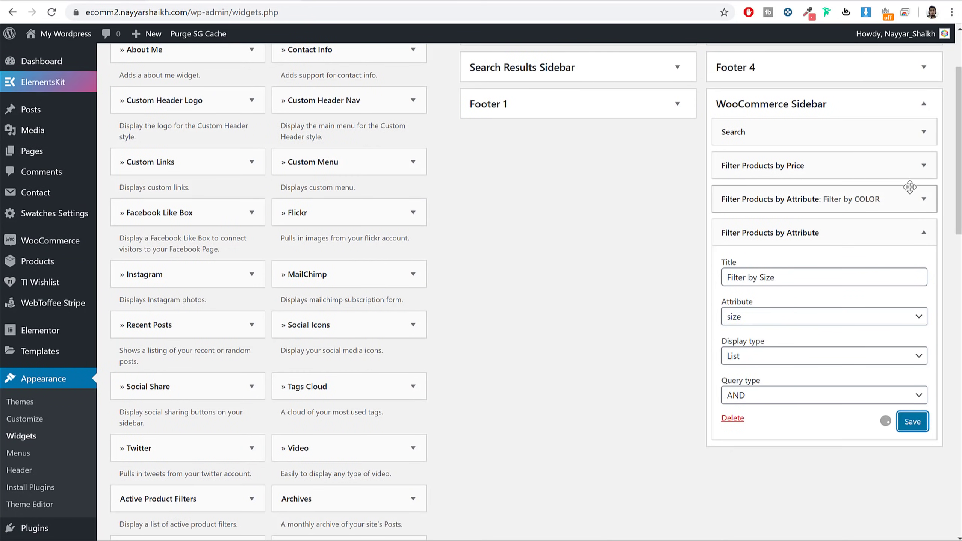
pyautogui.click(924, 232)
# Select the BEST SELLING PRODUCTS heading text on the live shop page
pyautogui.click(106, 3)
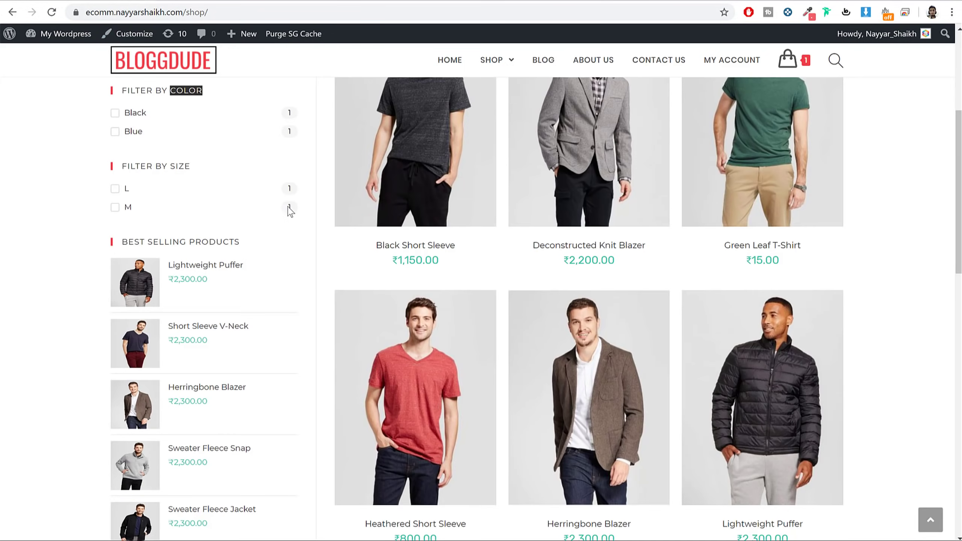
pyautogui.scroll(-3, 171, 114)
pyautogui.tripleClick(167, 119)
pyautogui.hotkey('ctrl', 'c')
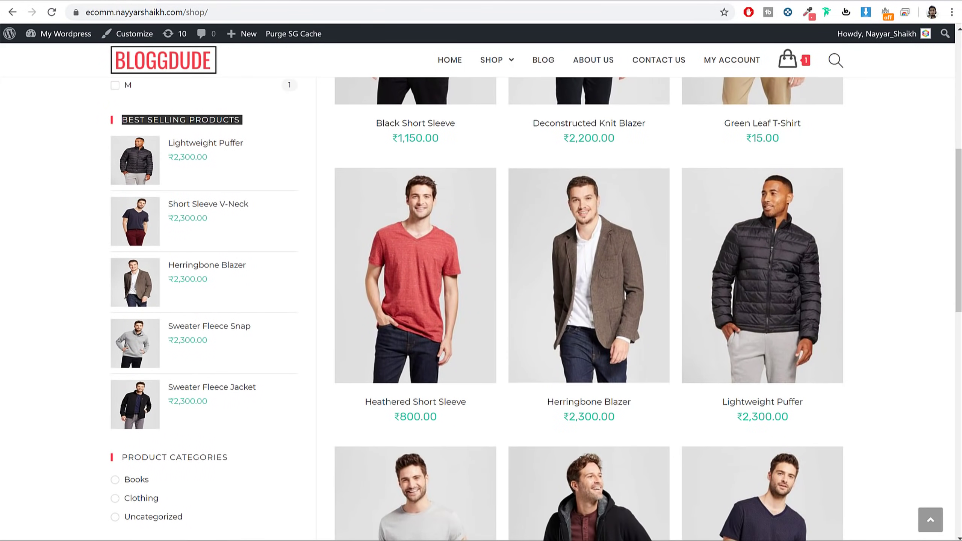
pyautogui.hotkey('ctrl', 'Tab')
# Add an Active Product Filters widget to the WooCommerce Sidebar, then remove it again
pyautogui.scroll(-5, 550, 312)
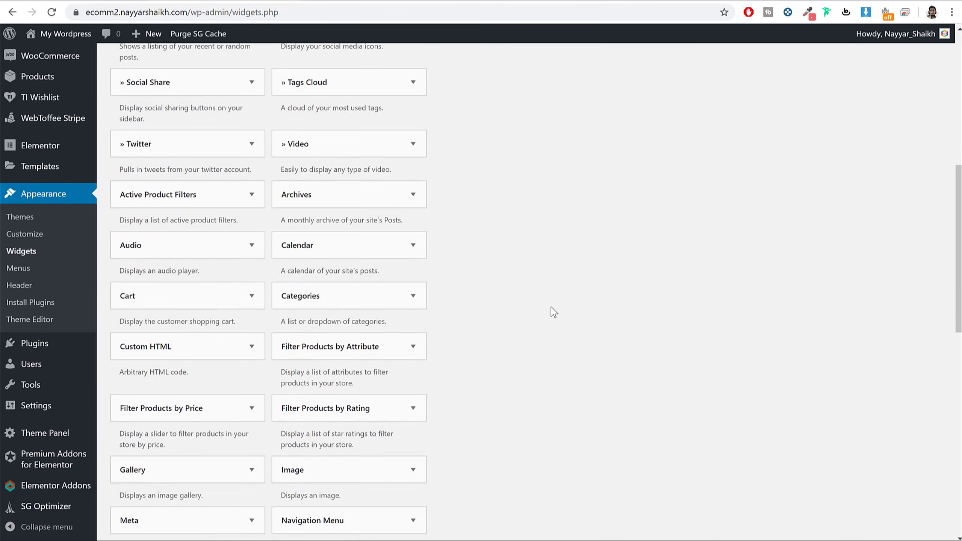
pyautogui.scroll(-6, 551, 313)
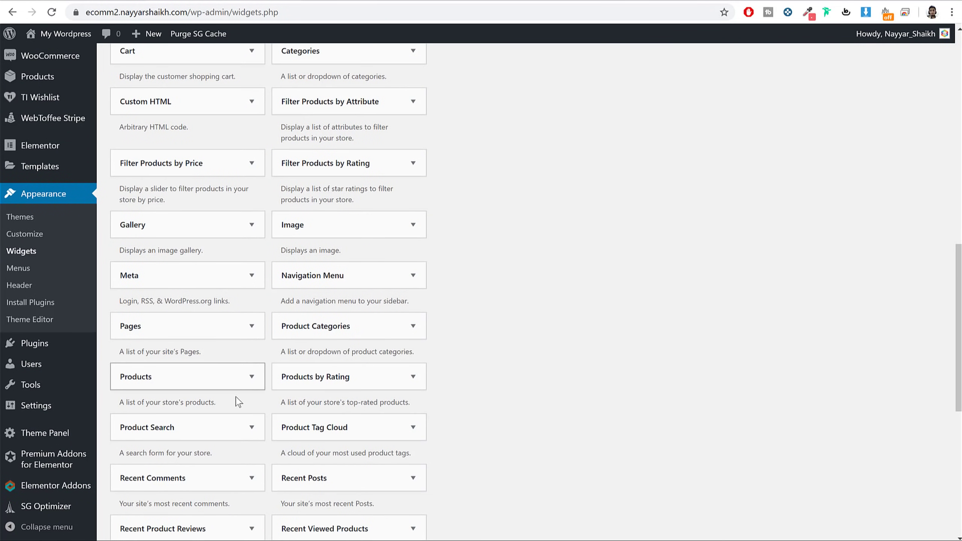
pyautogui.scroll(2, 361, 165)
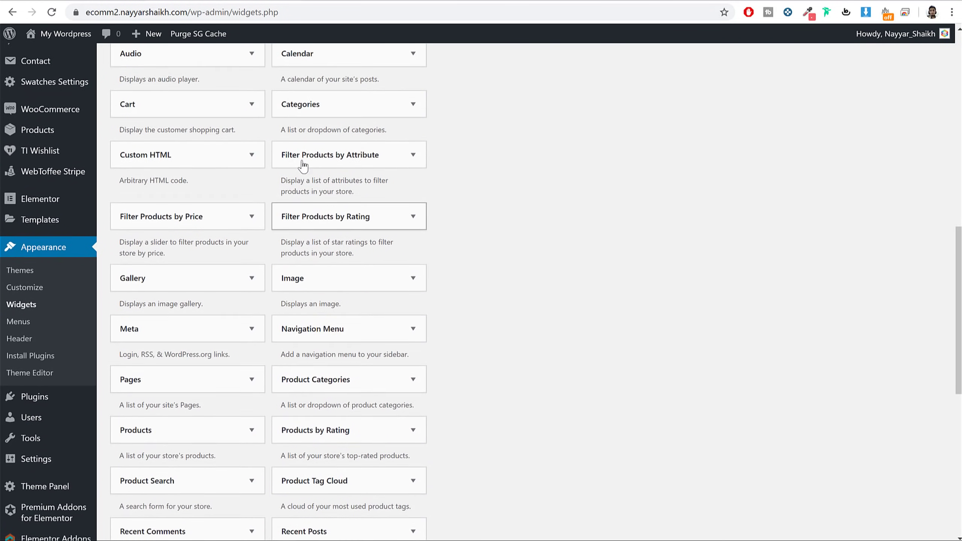
pyautogui.scroll(4, 414, 257)
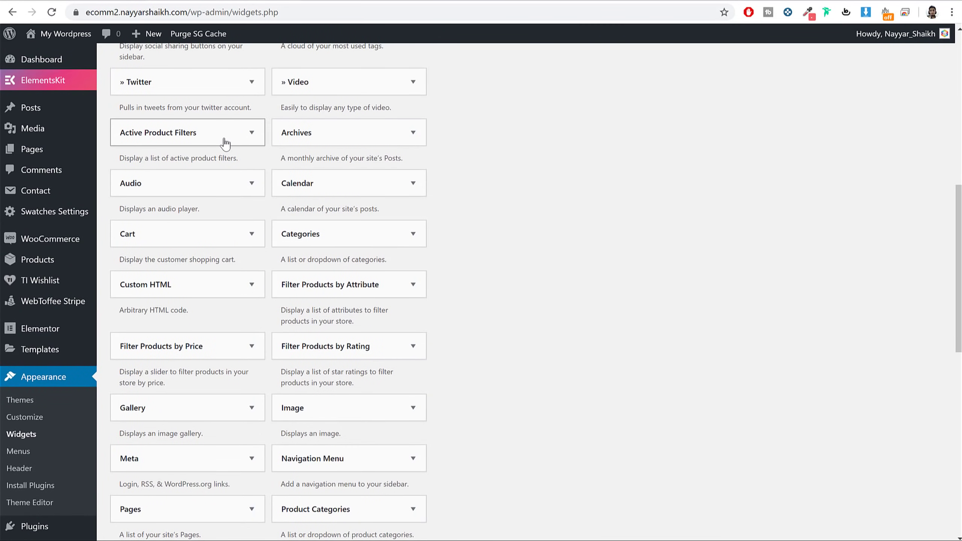
pyautogui.click(250, 136)
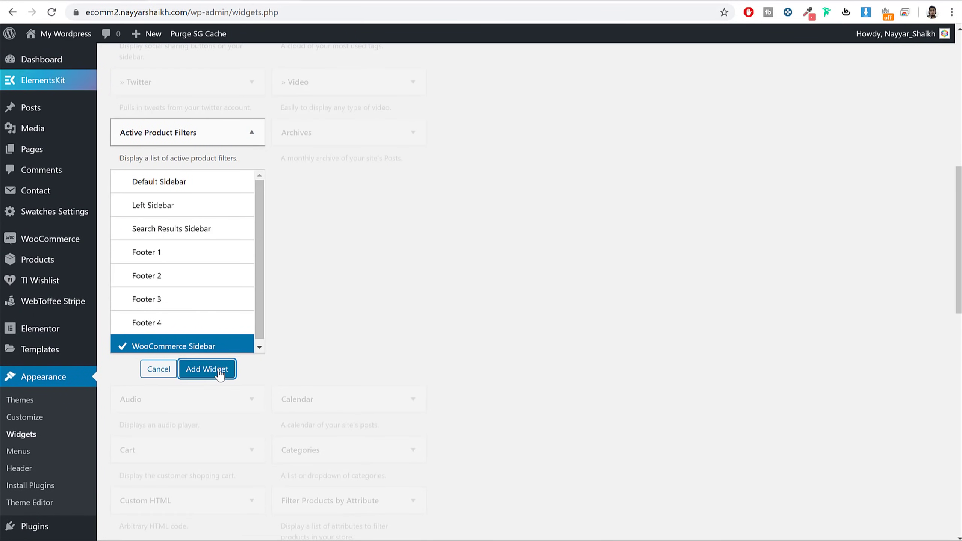
pyautogui.click(207, 369)
pyautogui.click(865, 329)
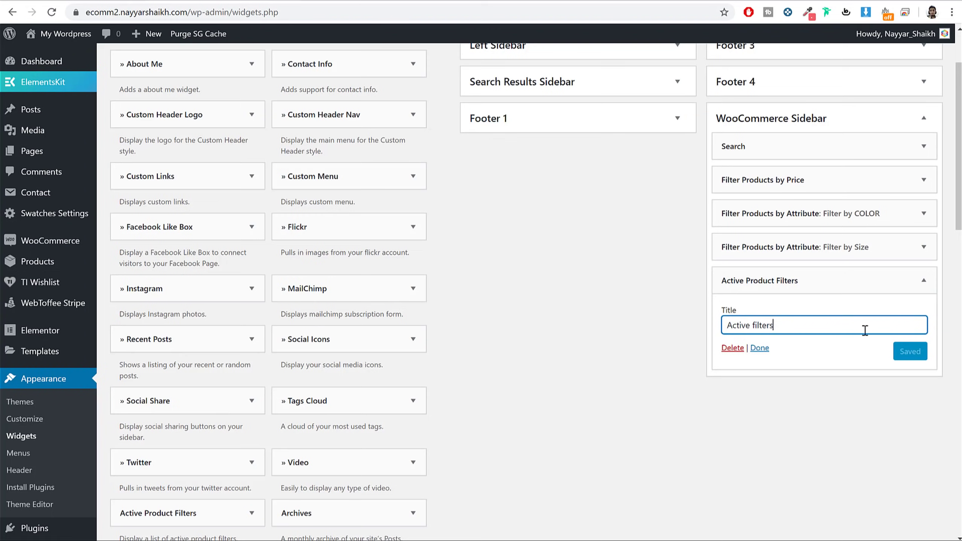
pyautogui.click(732, 353)
# Add a Products widget titled BEST SELLING PRODUCTS, showing all products, to the WooCommerce Sidebar
pyautogui.scroll(-8, 418, 230)
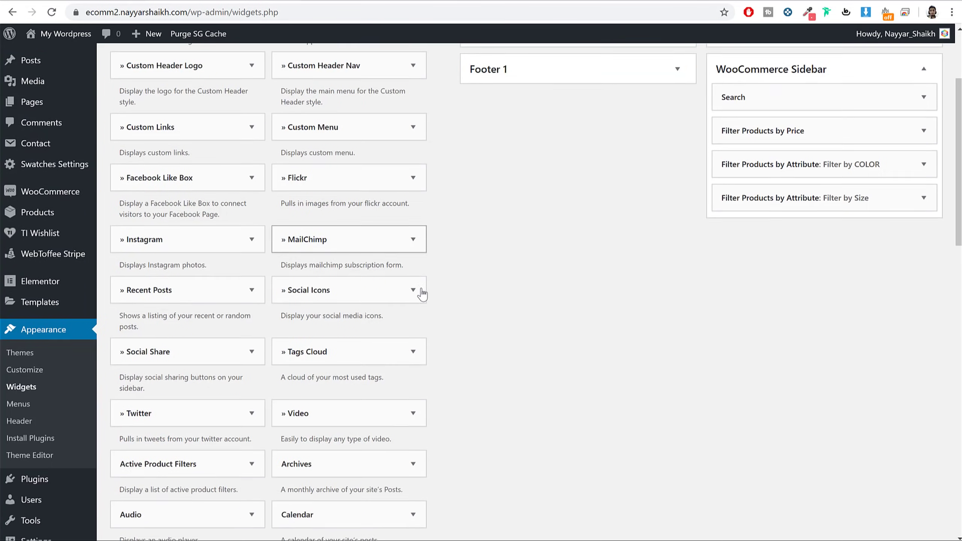
pyautogui.scroll(-2, 451, 334)
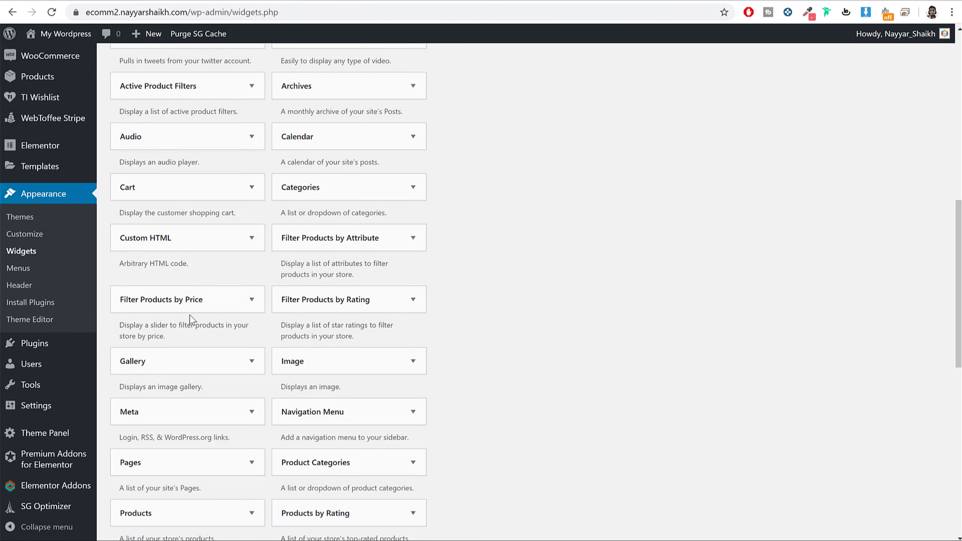
pyautogui.scroll(-5, 341, 311)
pyautogui.scroll(-3, 267, 430)
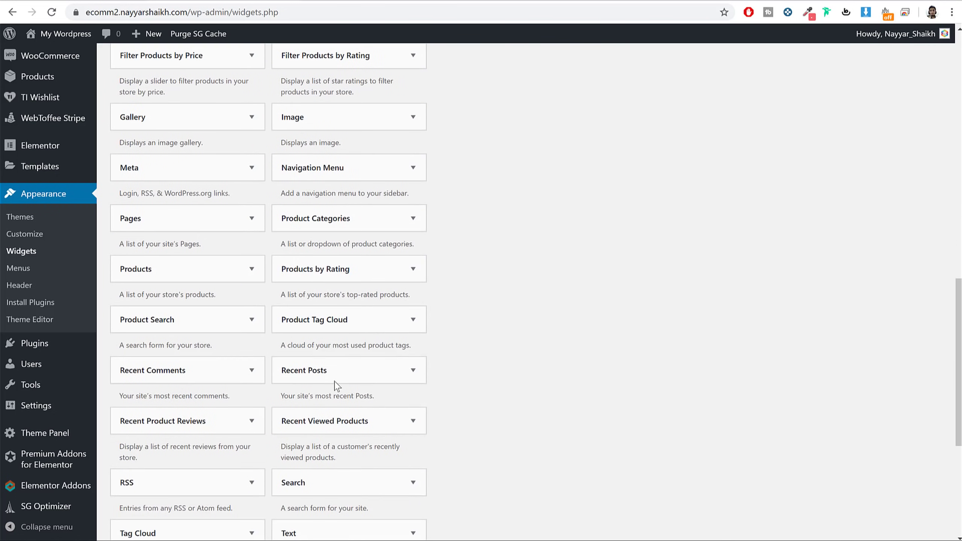
pyautogui.click(225, 269)
pyautogui.click(207, 512)
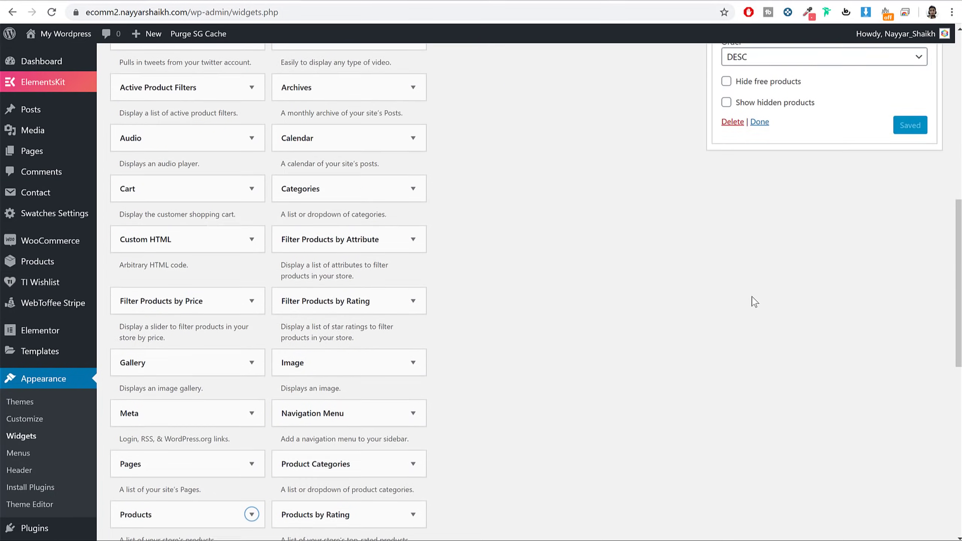
pyautogui.click(793, 95)
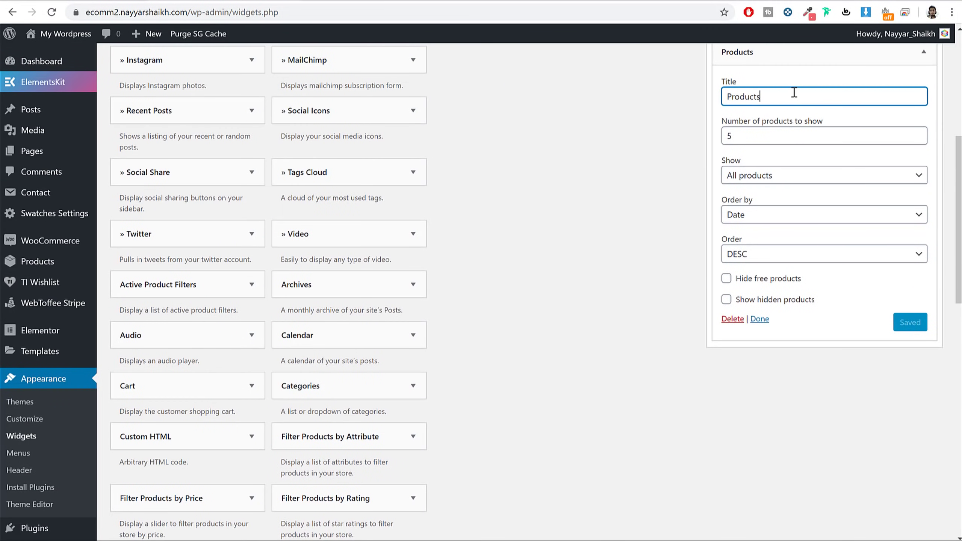
pyautogui.hotkey('ctrl', 'a')
pyautogui.hotkey('ctrl', 'v')
pyautogui.click(801, 175)
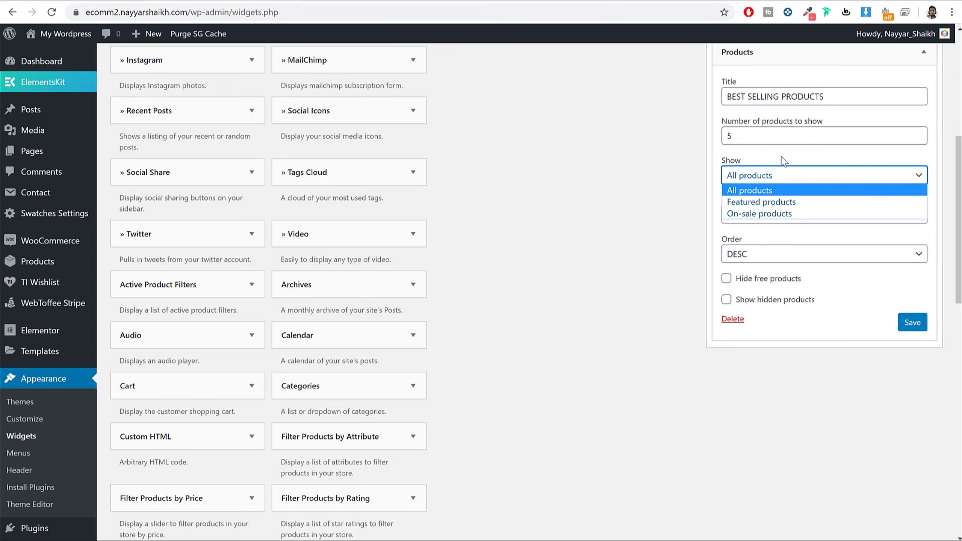
pyautogui.click(913, 322)
pyautogui.scroll(5, 801, 252)
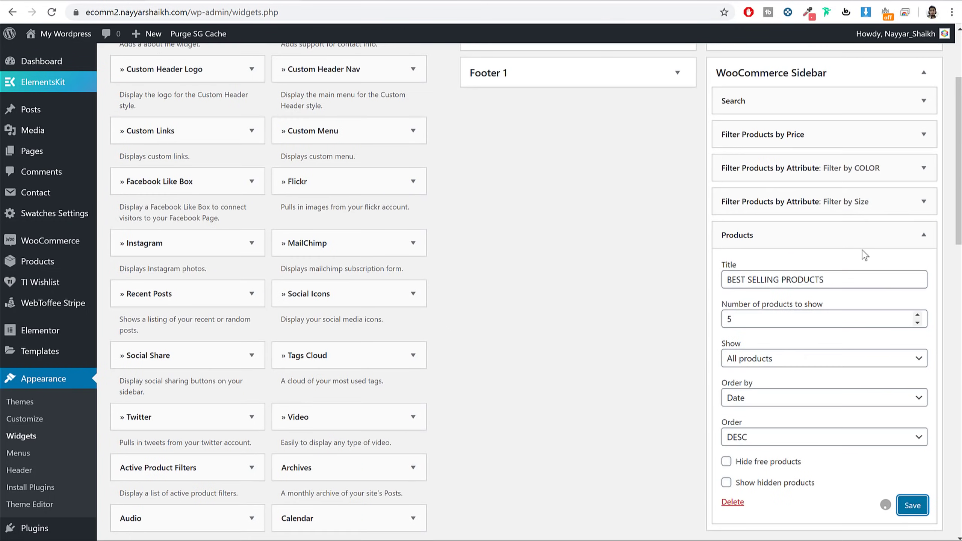
pyautogui.click(872, 230)
# Add the Product Categories widget to the sidebar with Show hierarchy unchecked and save it
pyautogui.scroll(-12, 507, 195)
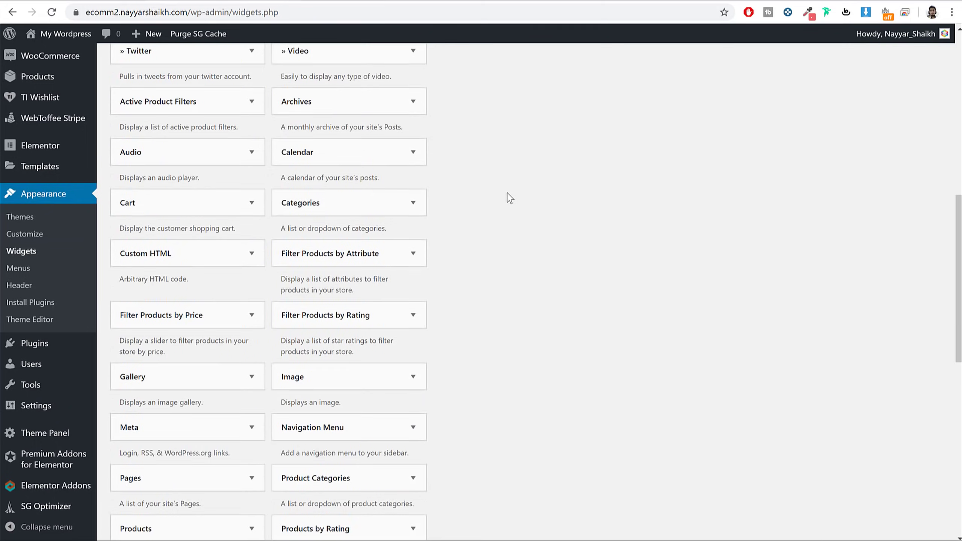
pyautogui.scroll(-1, 447, 212)
pyautogui.click(376, 231)
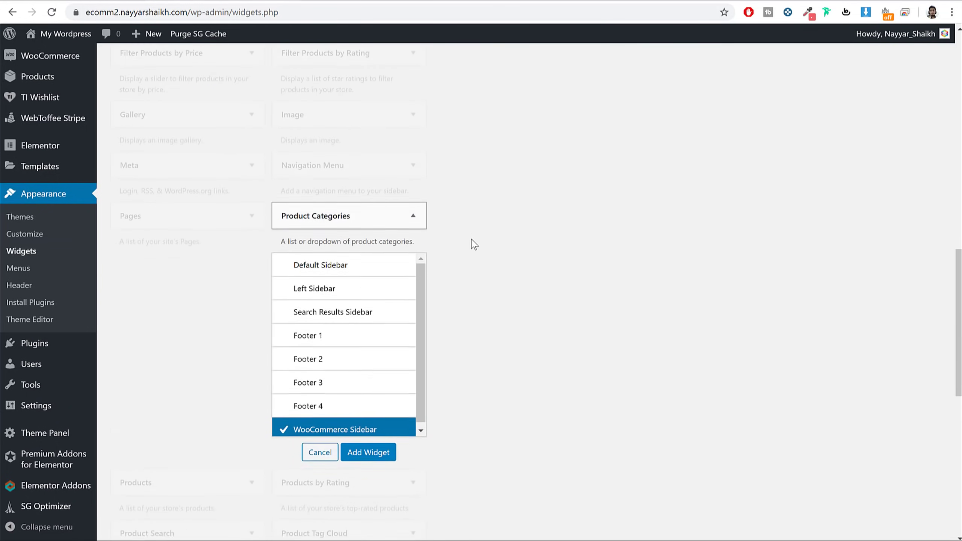
pyautogui.scroll(-2, 428, 304)
pyautogui.press('Return')
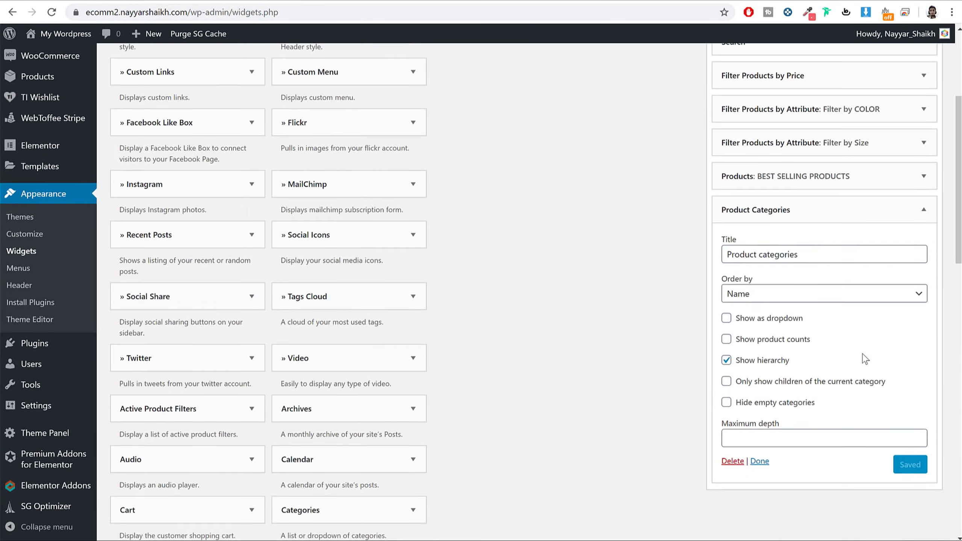
pyautogui.scroll(-1, 866, 359)
pyautogui.click(745, 311)
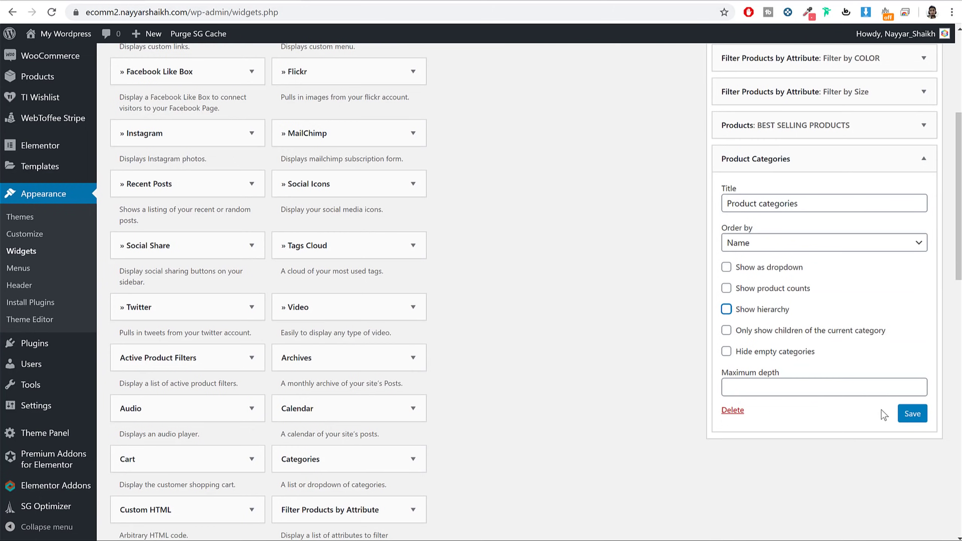
pyautogui.press('Return')
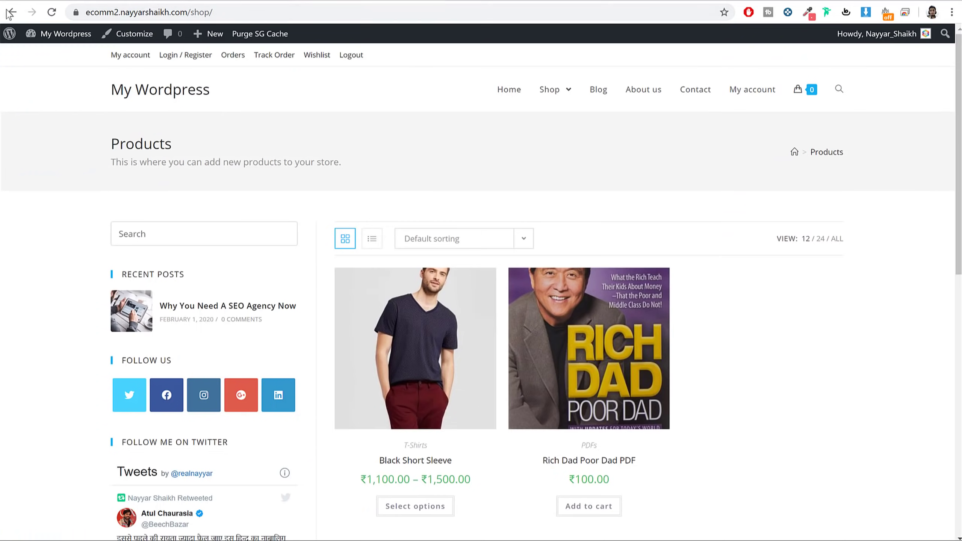
# Reload the shop page and review the new sidebar filters and the top bar links
pyautogui.click(50, 13)
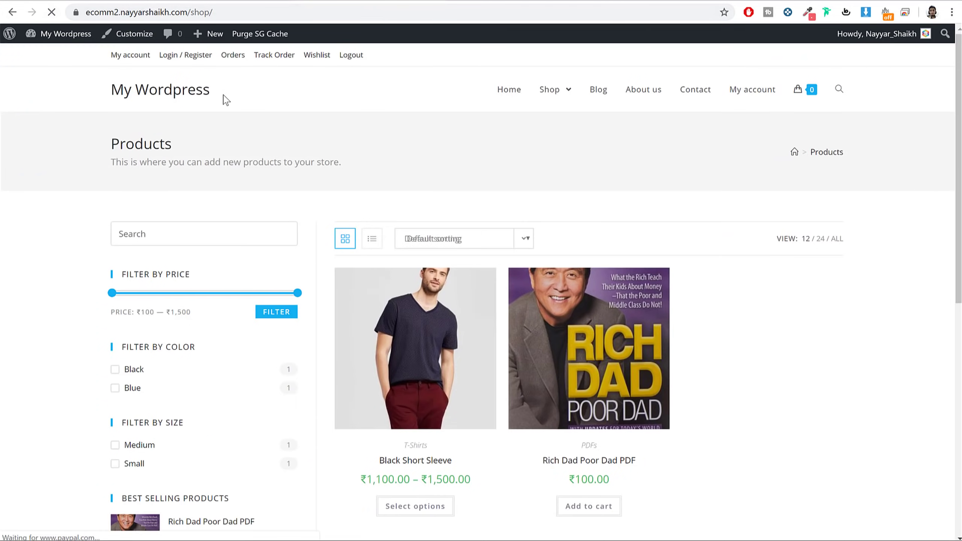
pyautogui.scroll(-5, 199, 242)
pyautogui.scroll(5, 199, 243)
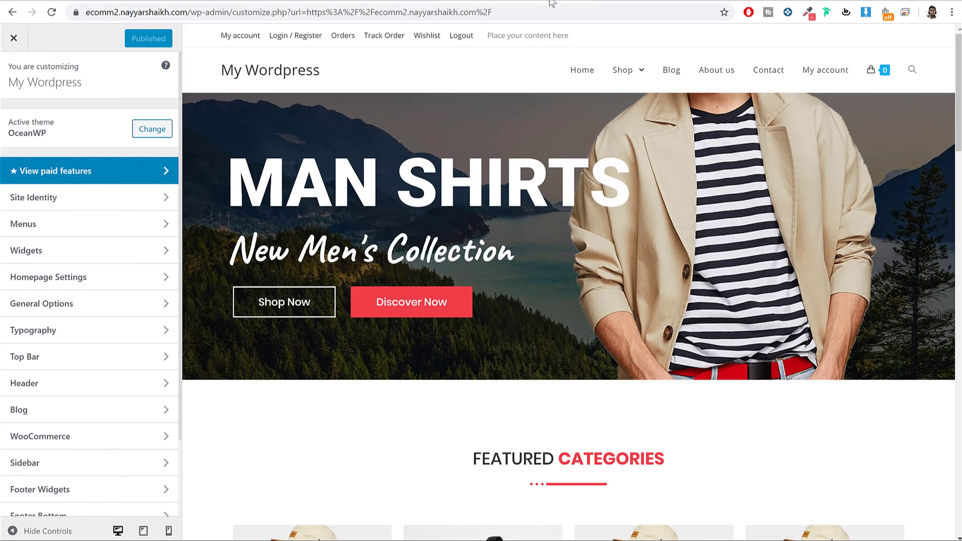
pyautogui.moveTo(219, 35); pyautogui.dragTo(625, 36)
pyautogui.click(625, 36)
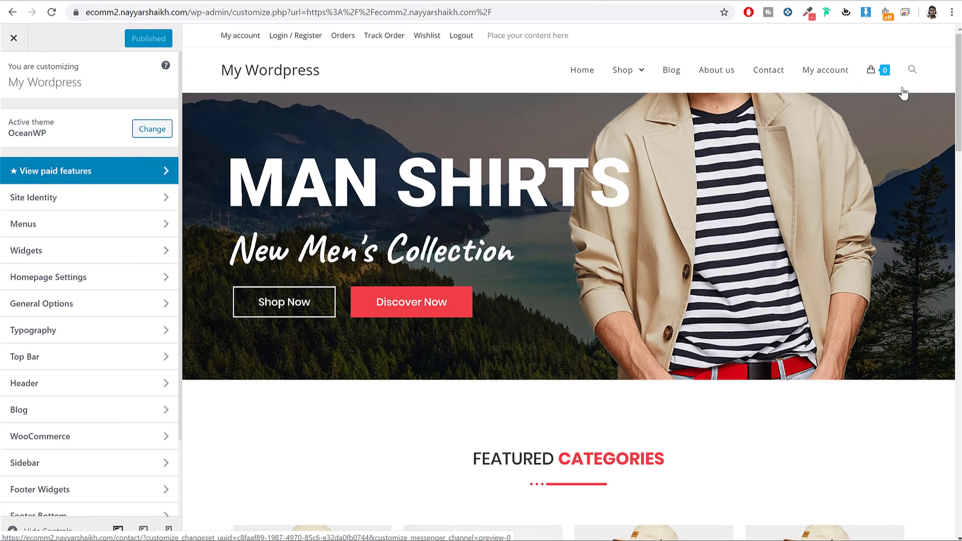
pyautogui.scroll(-5, 739, 253)
pyautogui.scroll(5, 739, 253)
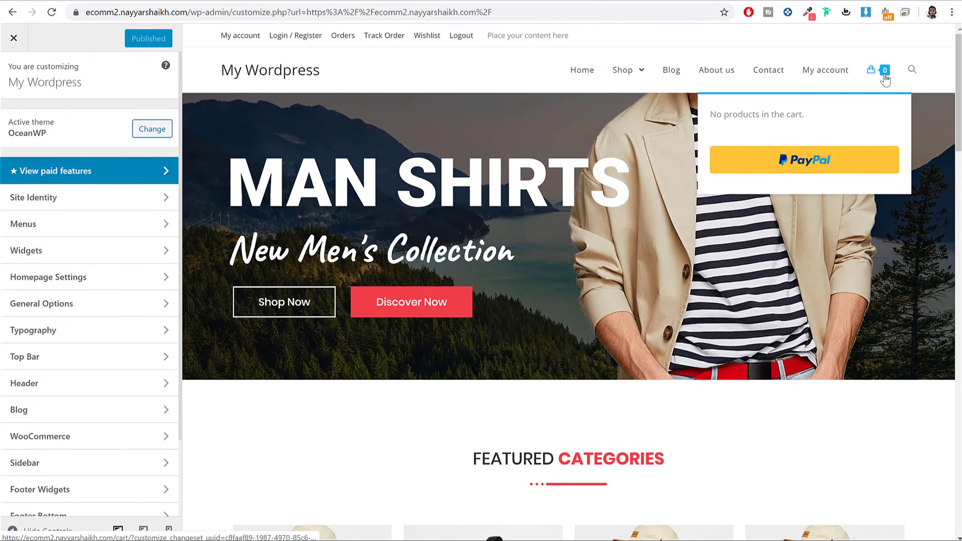
# Set Primary and Hover Primary colours to #ef3f49 under General Styling and publish
pyautogui.click(84, 306)
pyautogui.click(83, 126)
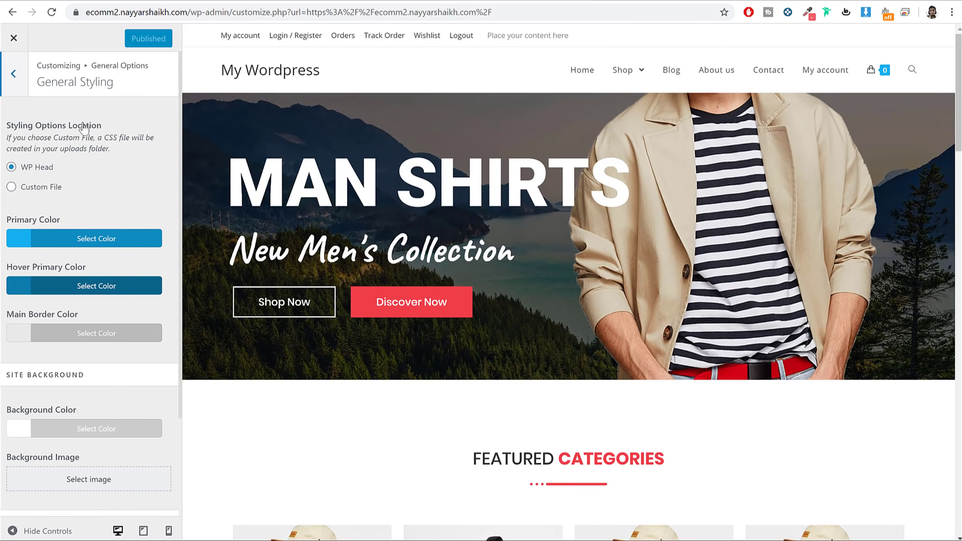
pyautogui.click(113, 239)
pyautogui.write('e')
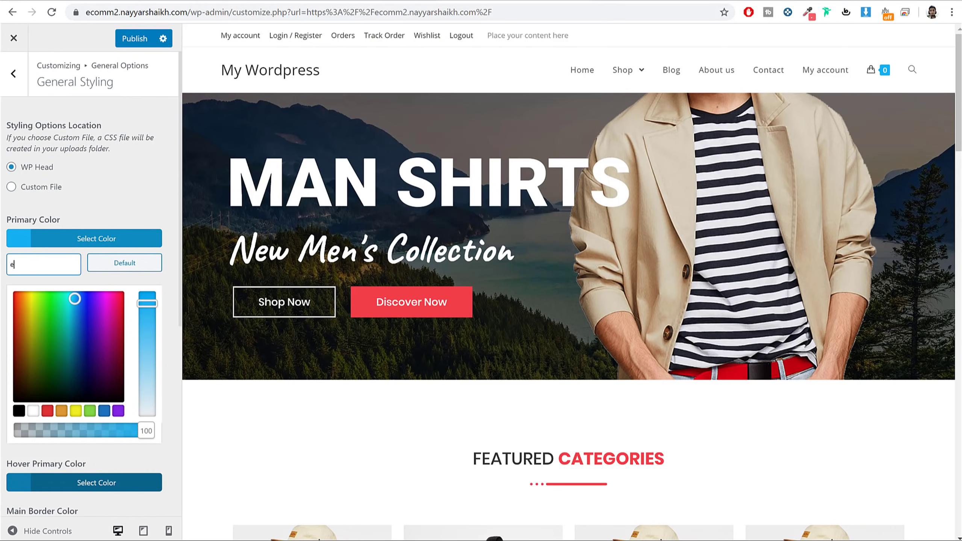
pyautogui.write('f3f49')
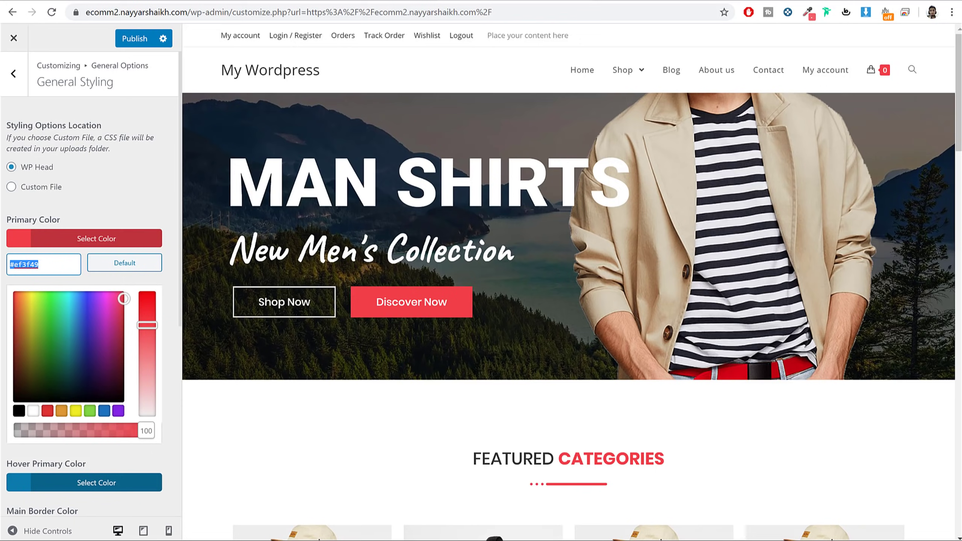
pyautogui.click(55, 238)
pyautogui.click(81, 285)
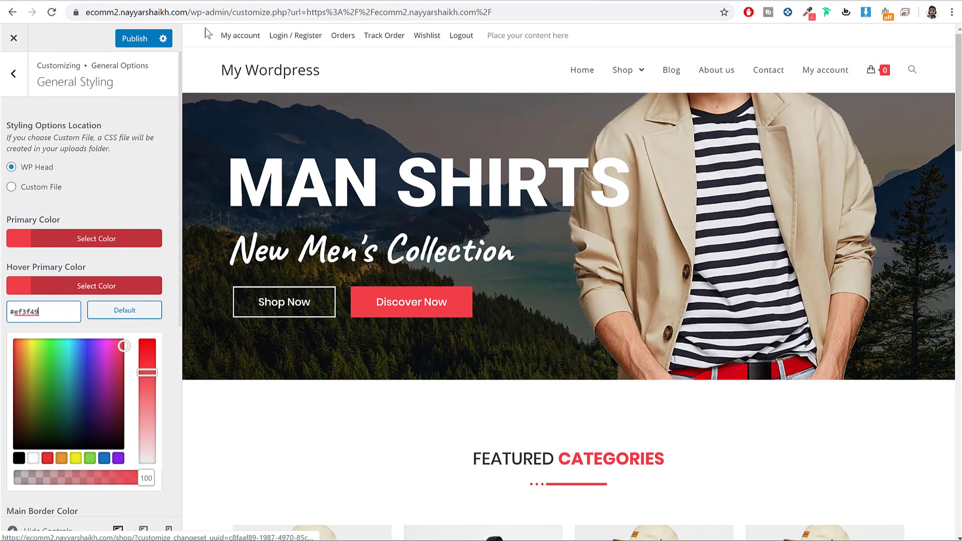
pyautogui.click(135, 39)
pyautogui.click(11, 74)
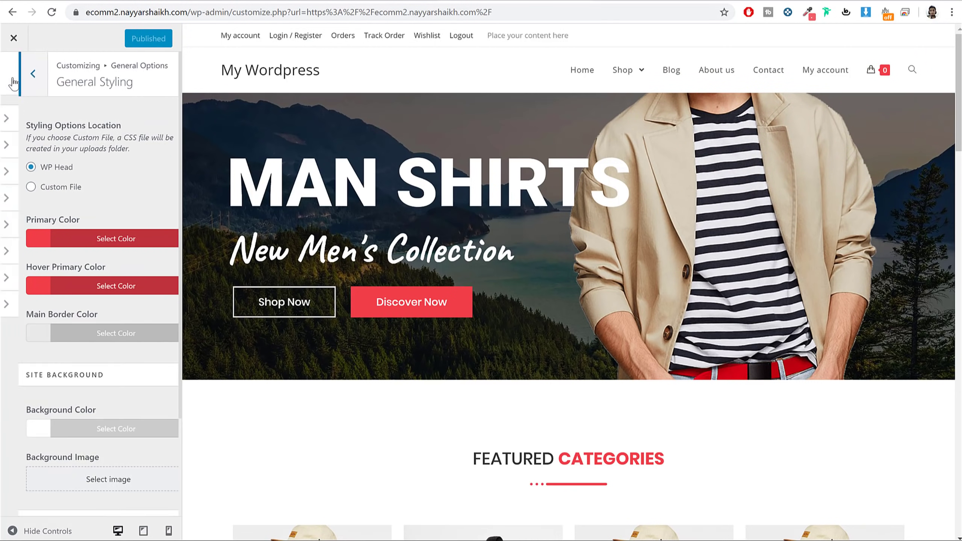
pyautogui.click(11, 74)
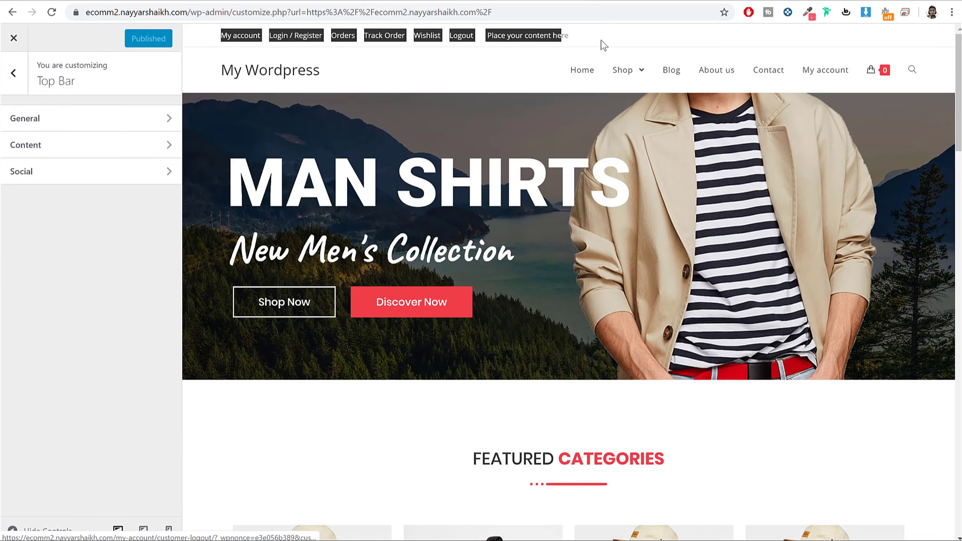
# Replace the Top Bar Content placeholder with the copied e-mail and phone contact text
pyautogui.click(139, 146)
pyautogui.tripleClick(71, 238)
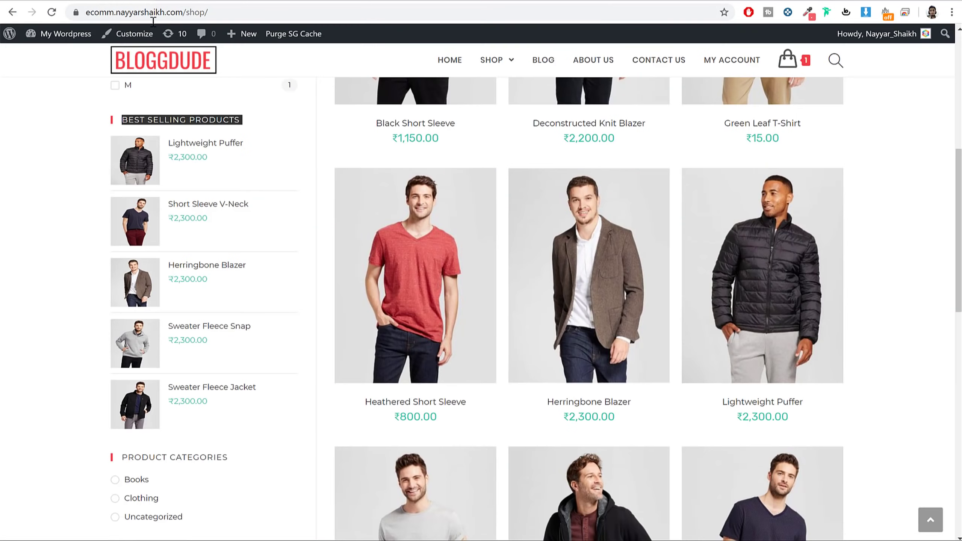
pyautogui.scroll(10, 380, 118)
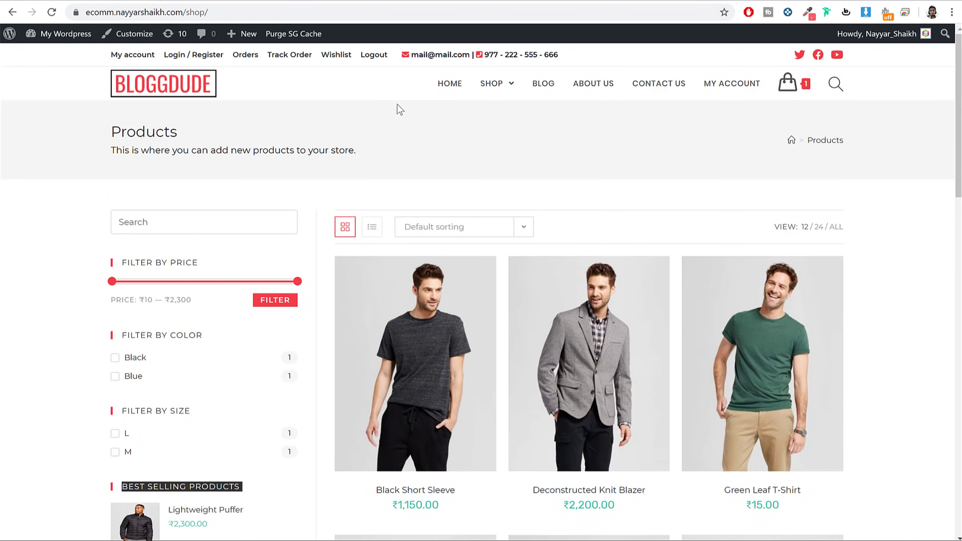
pyautogui.moveTo(561, 55); pyautogui.dragTo(411, 56)
pyautogui.hotkey('ctrl', 'c')
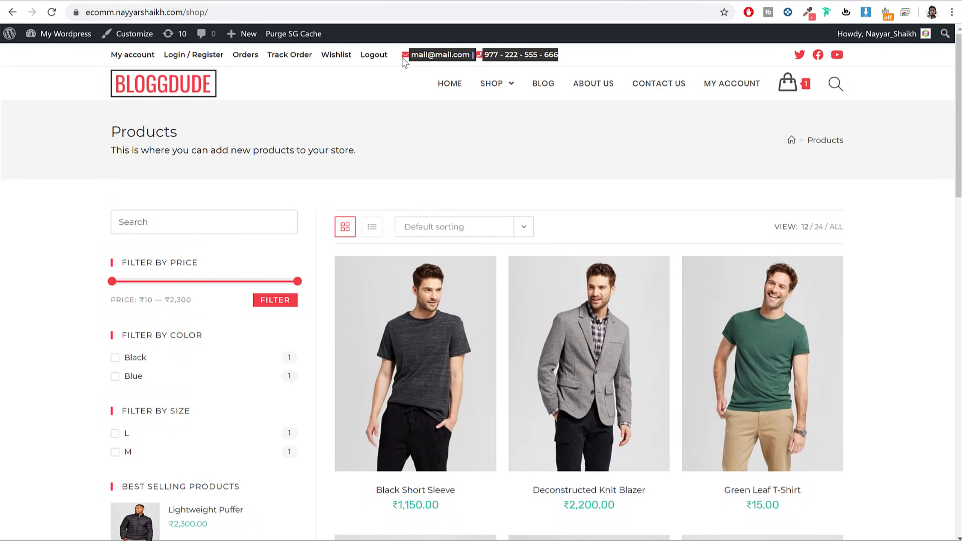
pyautogui.click(212, 1)
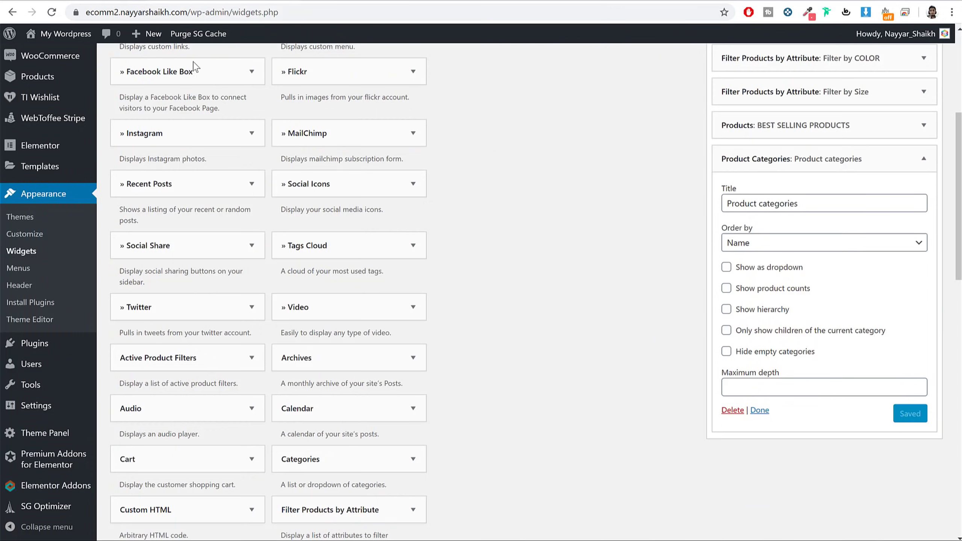
pyautogui.click(569, 1)
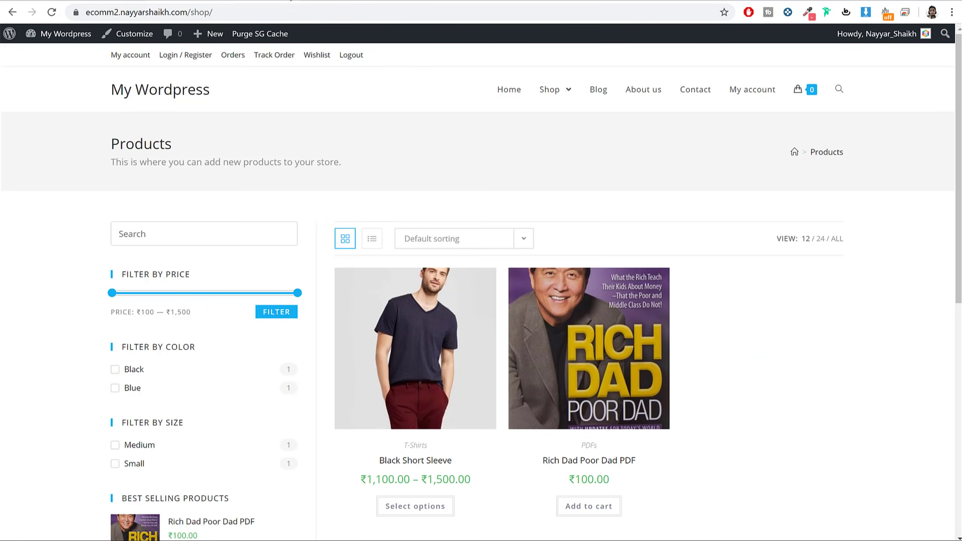
pyautogui.click(268, 2)
pyautogui.hotkey('ctrl', 'v')
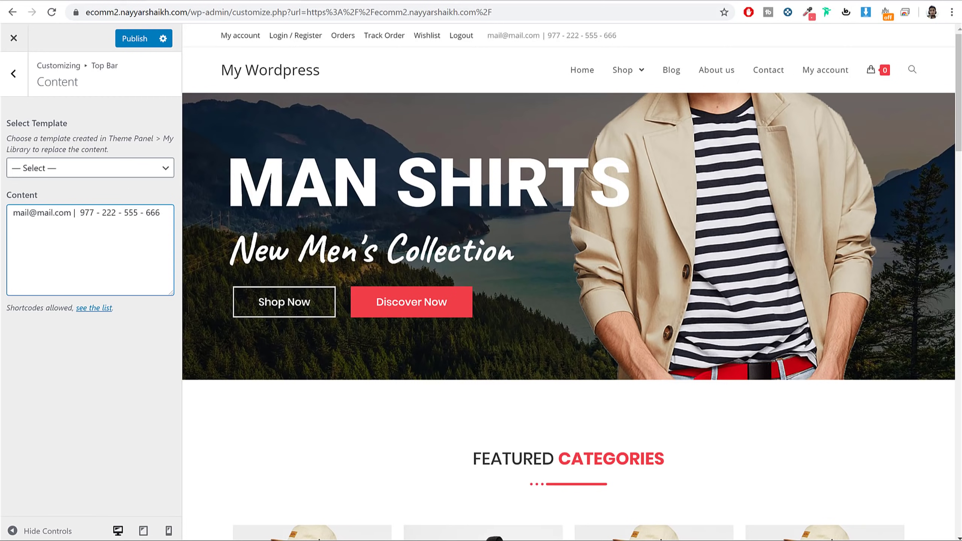
pyautogui.hotkey('ctrl', 't')
# Search Font Awesome for 'envelope' and copy the solid envelope icon's HTML (fas fa-envelope)
pyautogui.write('font')
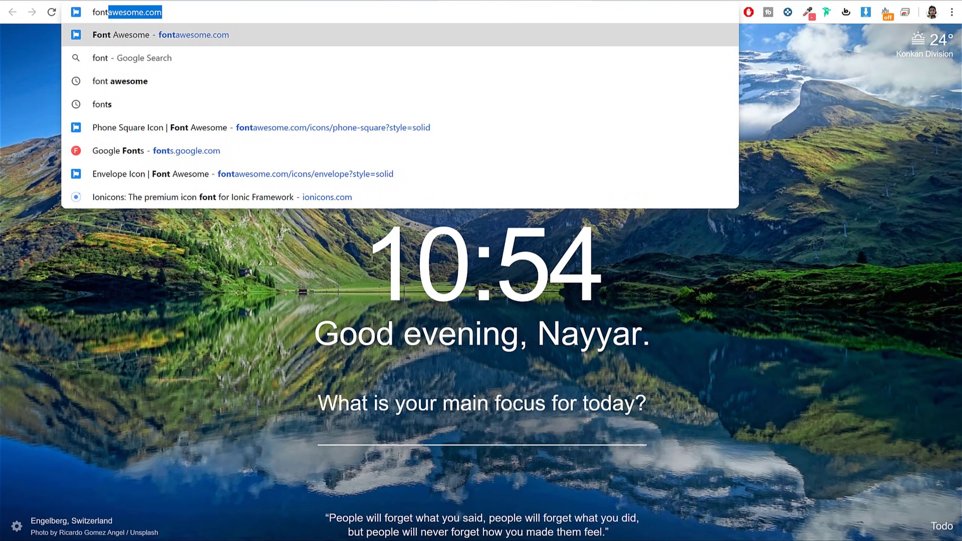
pyautogui.press('Return')
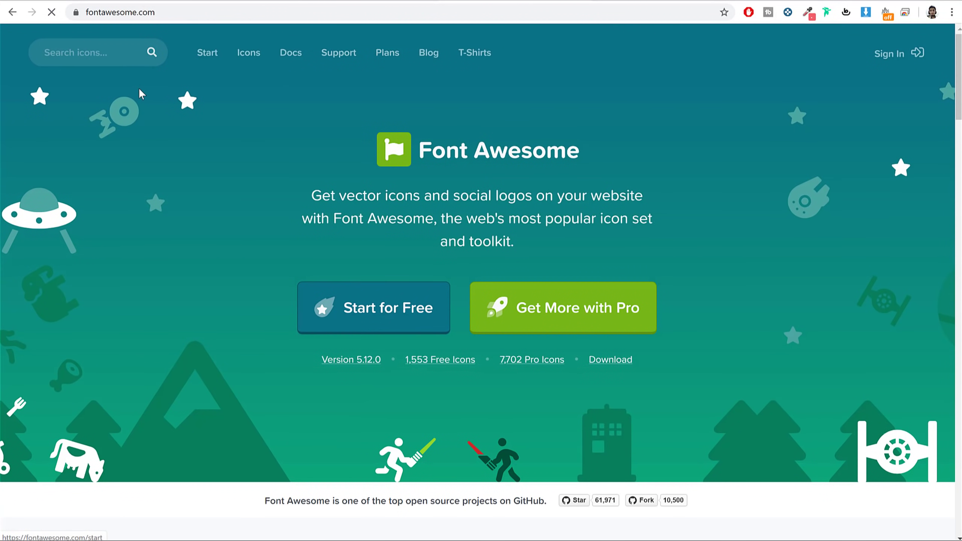
pyautogui.click(108, 54)
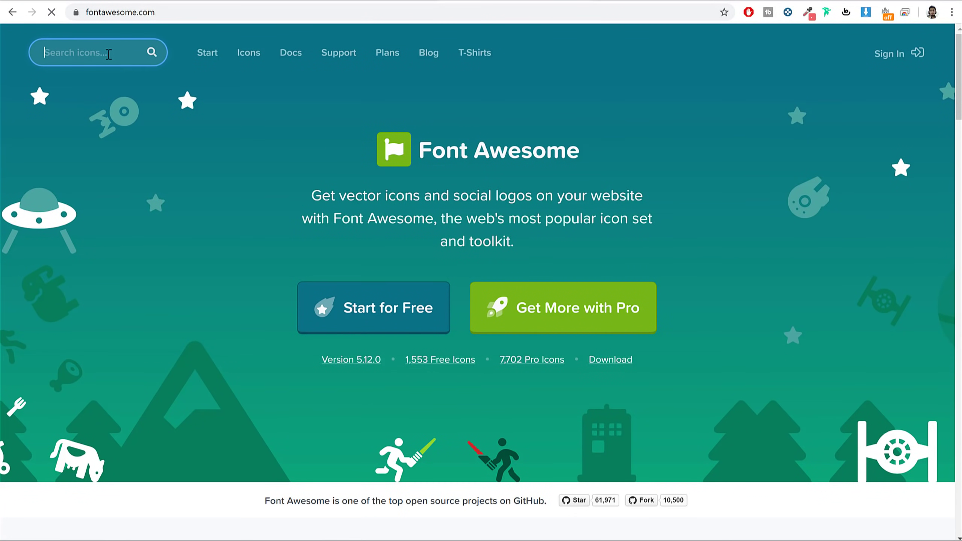
pyautogui.write('envelope')
pyautogui.press('Return')
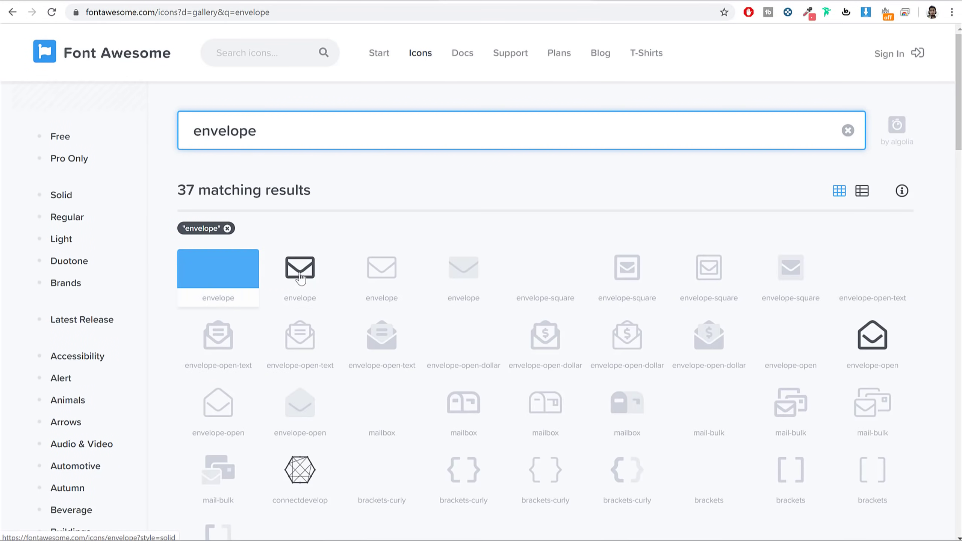
pyautogui.click(209, 273)
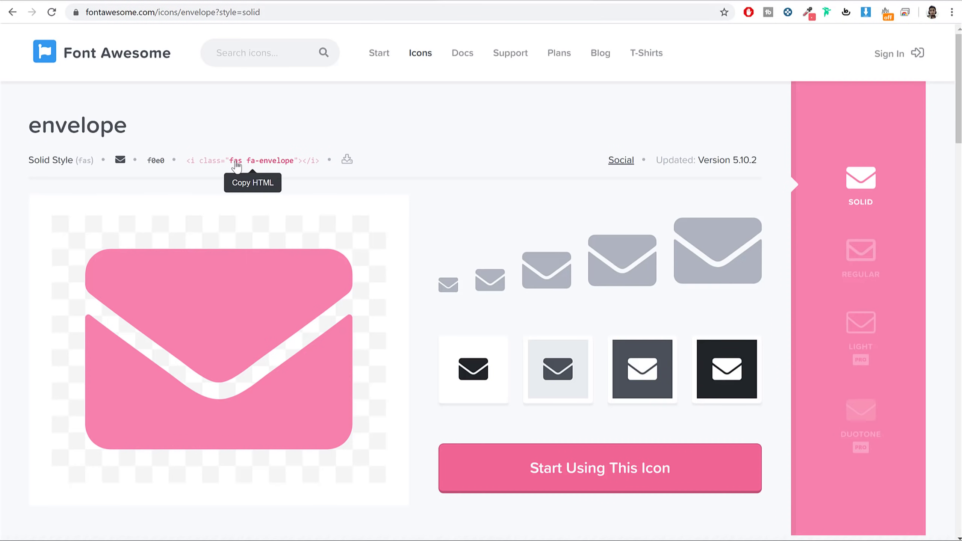
pyautogui.click(237, 165)
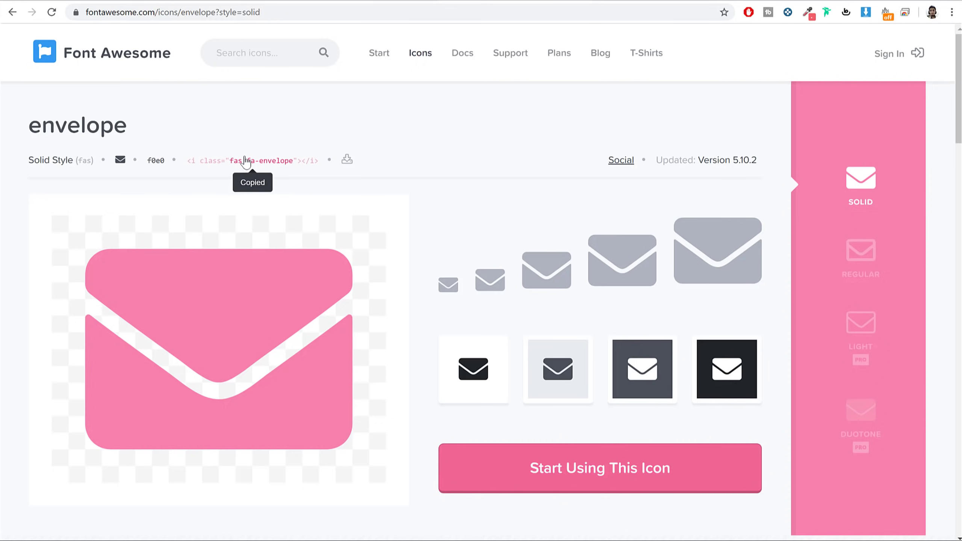
pyautogui.hotkey('ctrl', 'Tab')
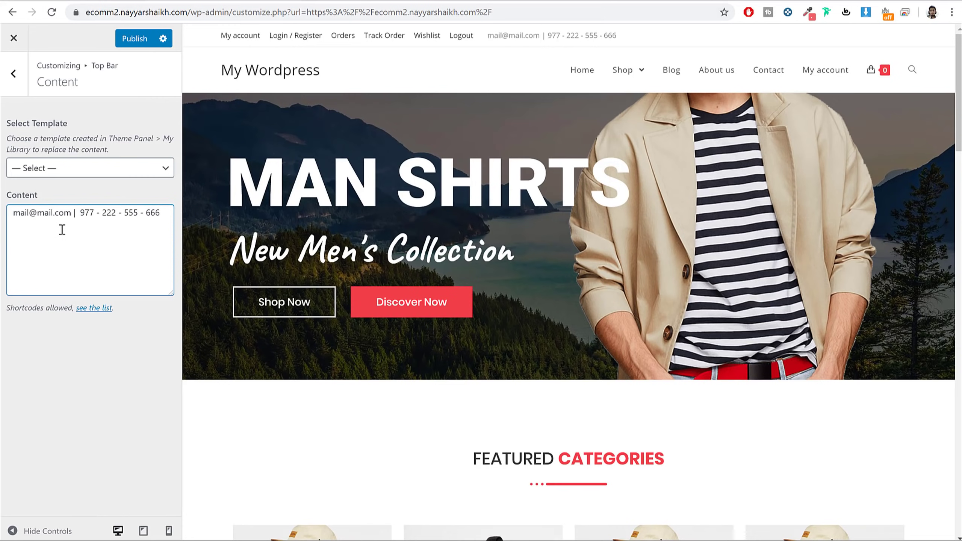
# Insert the fas fa-envelope and fas fa-phone-square icon snippets before the e-mail and phone number
pyautogui.hotkey('ctrl', 'v')
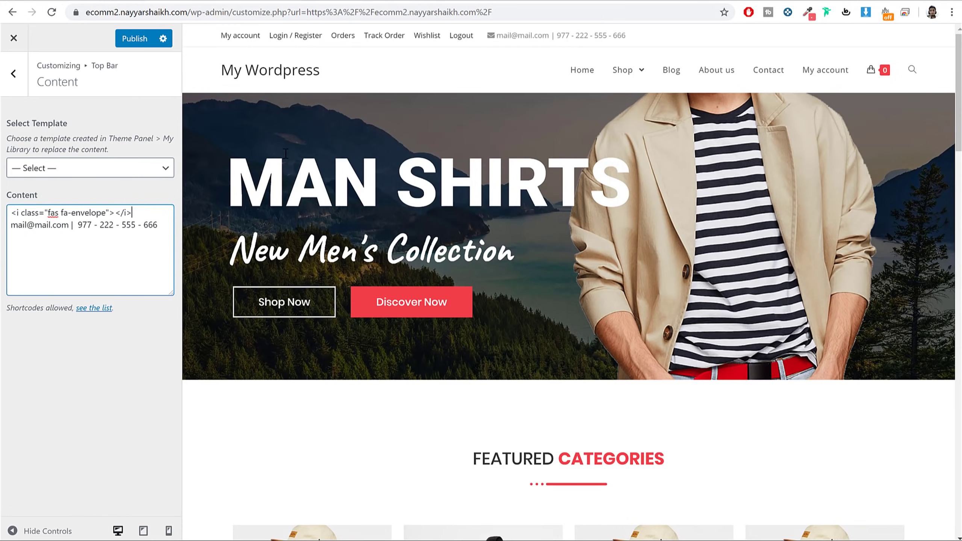
pyautogui.hotkey('ctrl', 'Tab')
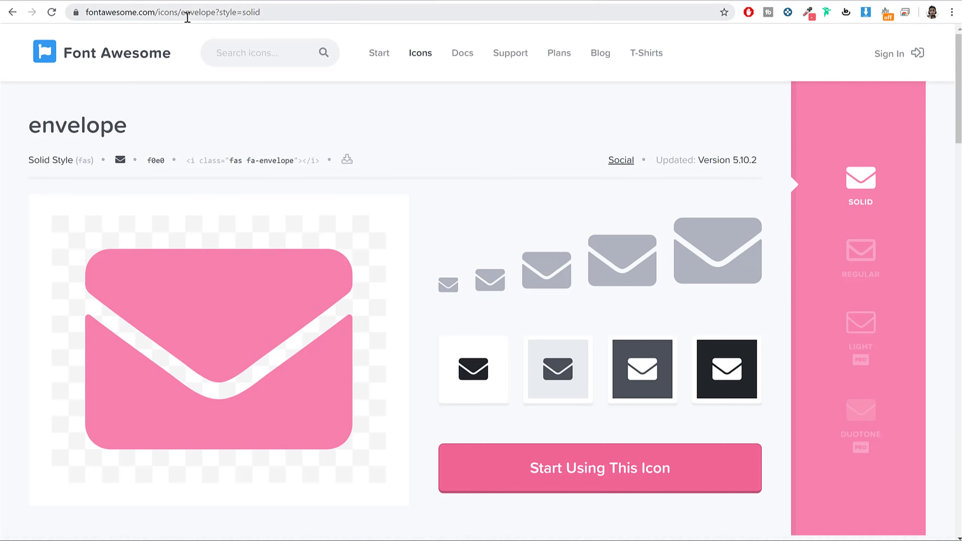
pyautogui.moveTo(213, 12); pyautogui.dragTo(385, 9)
pyautogui.press('BackSpace')
pyautogui.press('BackSpace')
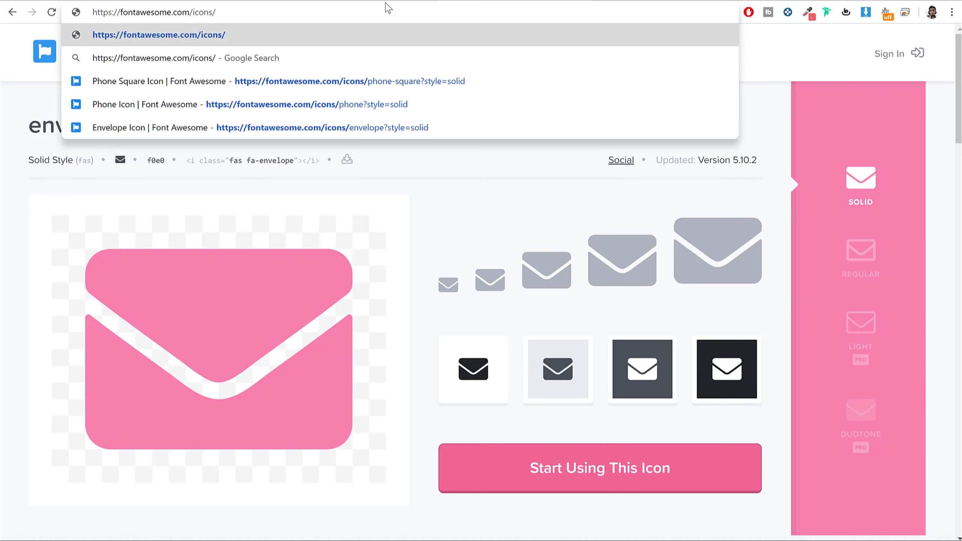
pyautogui.press('Down')
pyautogui.press('Down')
pyautogui.press('Down')
pyautogui.press('Up')
pyautogui.press('Return')
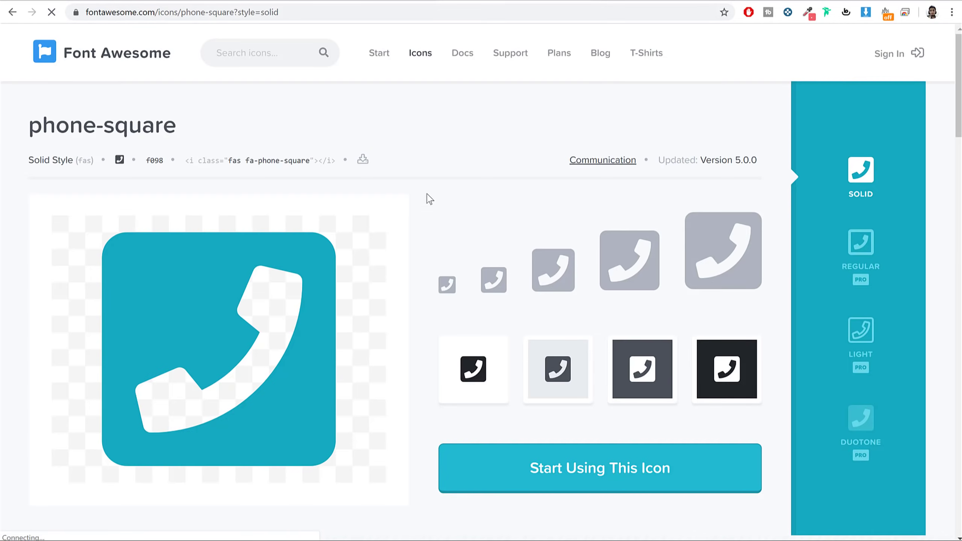
pyautogui.click(271, 163)
pyautogui.click(234, 0)
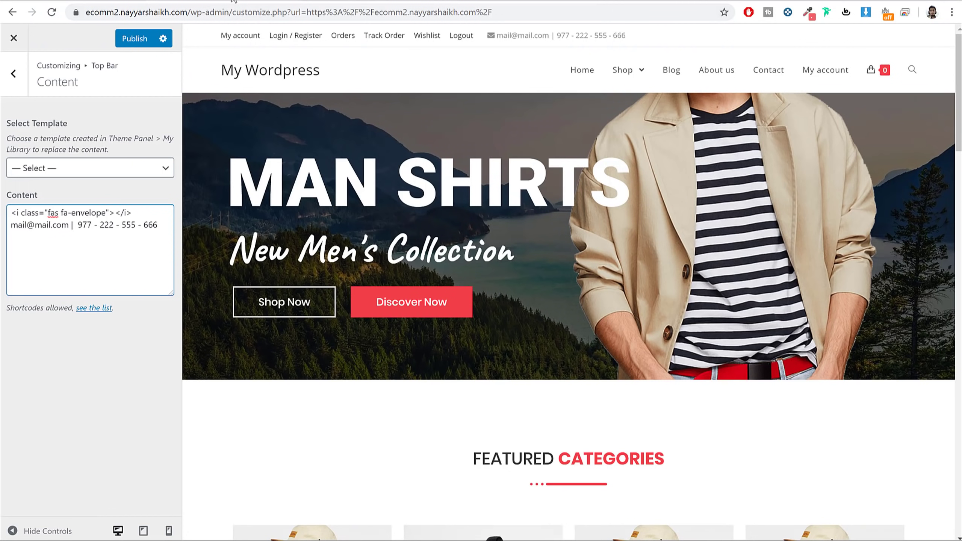
pyautogui.hotkey('ctrl', 'v')
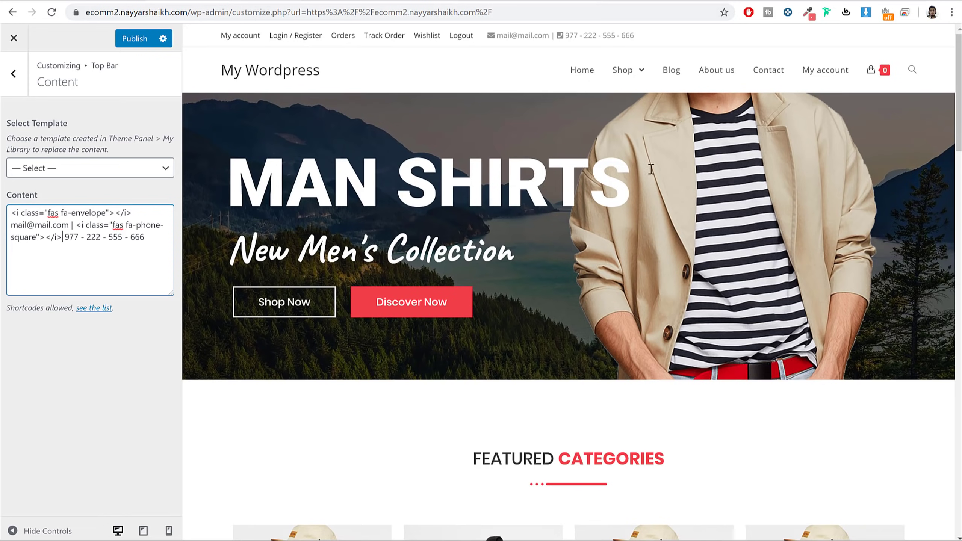
# Publish the top bar content, then set the Top Bar text colour to black
pyautogui.click(131, 37)
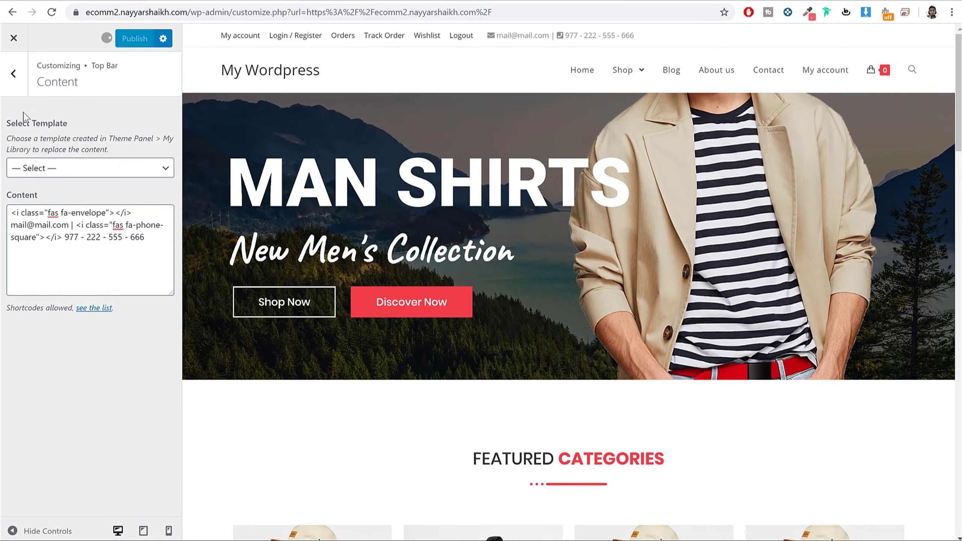
pyautogui.click(14, 73)
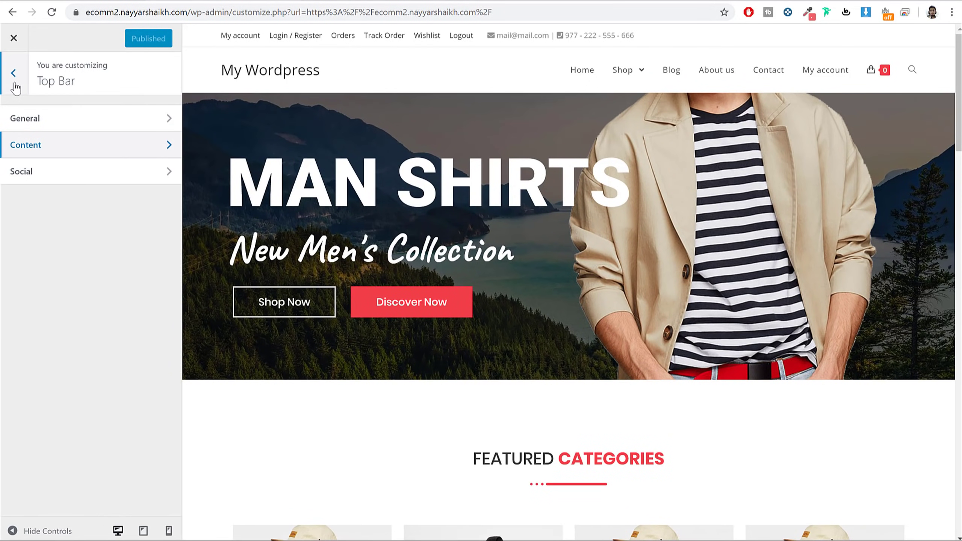
pyautogui.click(38, 121)
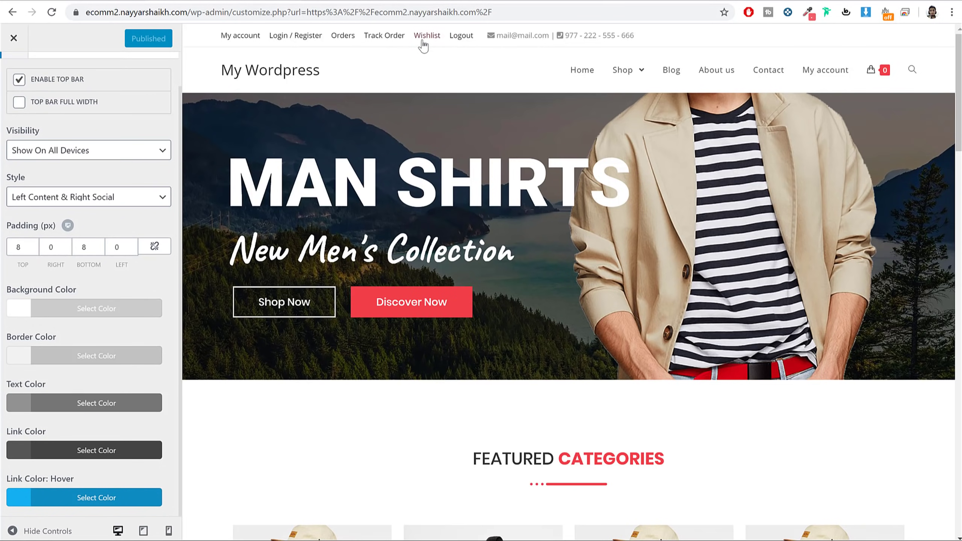
pyautogui.click(65, 405)
pyautogui.scroll(-5, 119, 373)
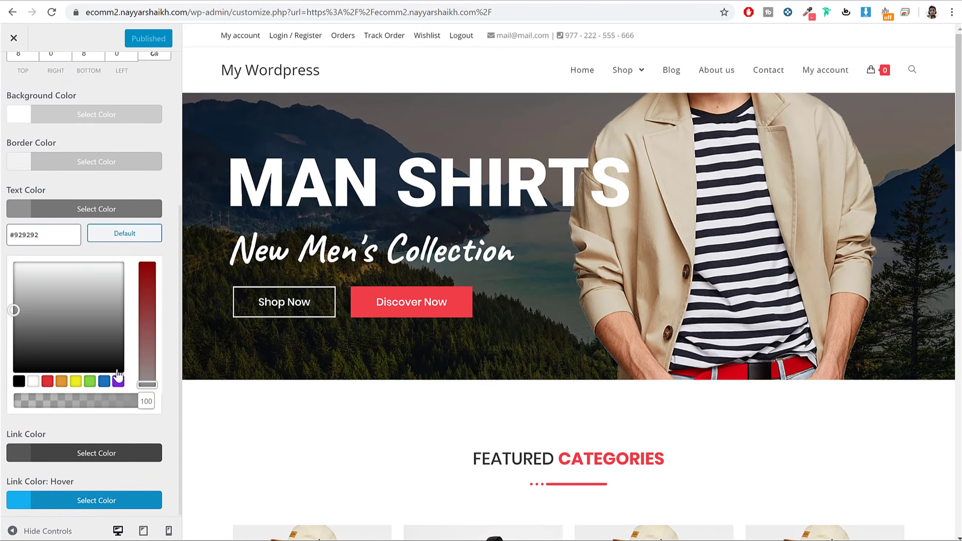
pyautogui.click(19, 379)
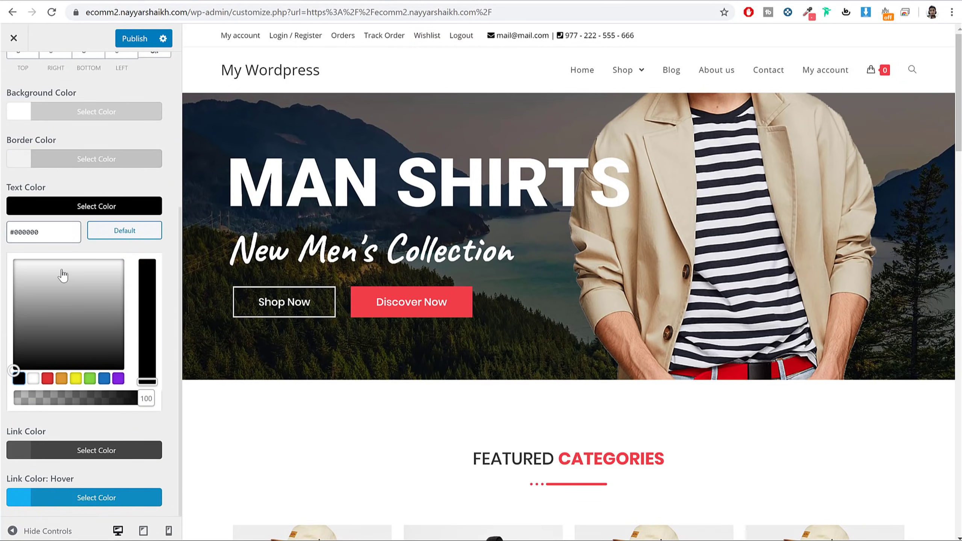
pyautogui.click(92, 207)
# Set the top bar link colour to black #000000 and publish the changes
pyautogui.click(88, 452)
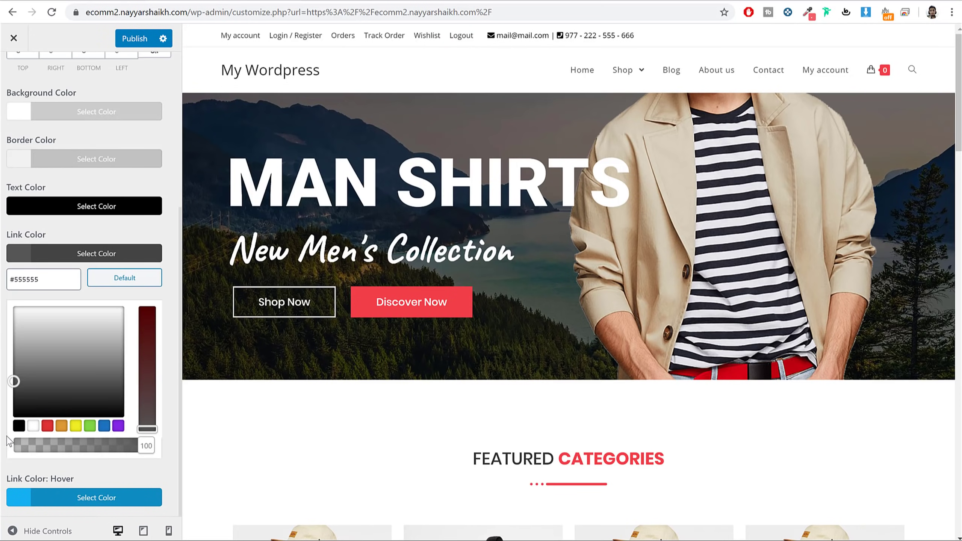
pyautogui.click(18, 426)
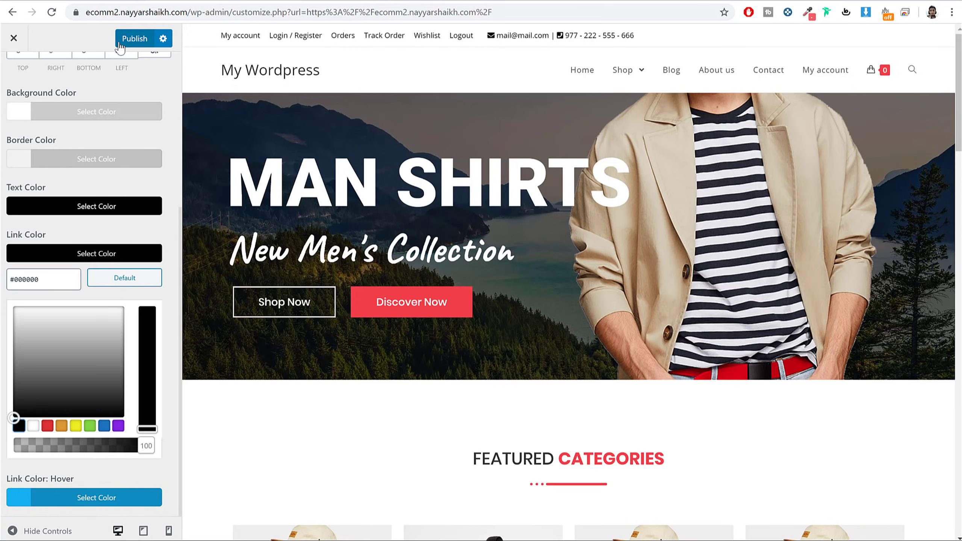
pyautogui.click(134, 38)
pyautogui.scroll(2, 16, 76)
pyautogui.click(12, 76)
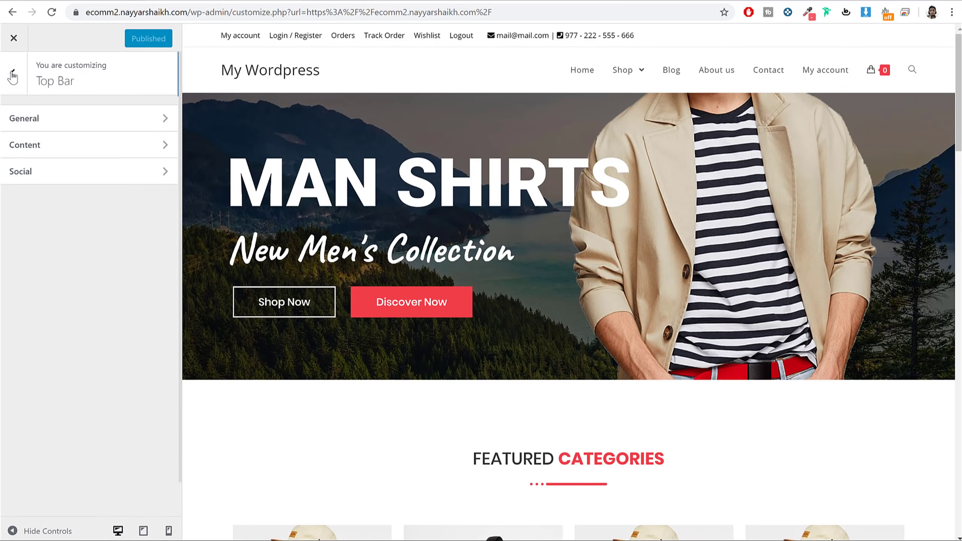
pyautogui.click(13, 76)
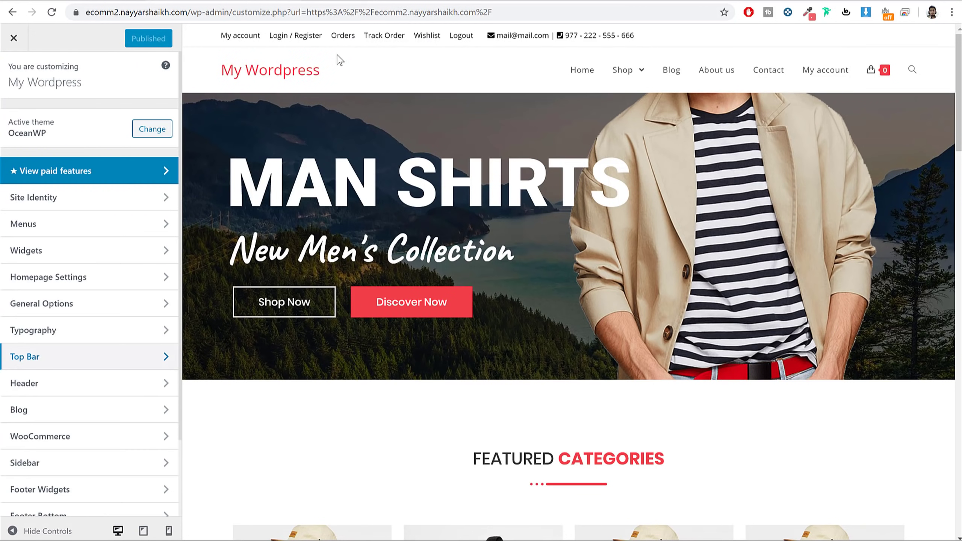
# Choose the BLOGGDUDE image as the header logo, set its max height to 45, and publish
pyautogui.click(64, 383)
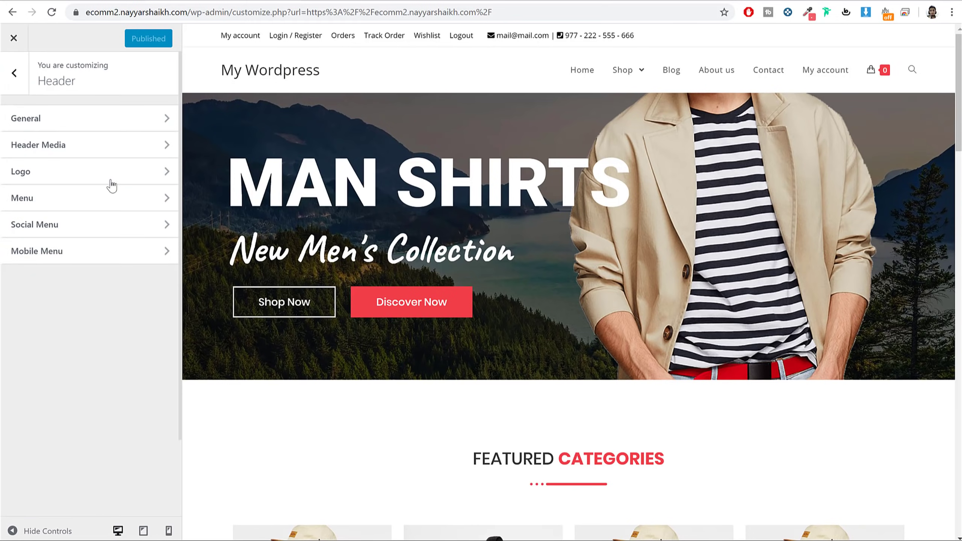
pyautogui.click(76, 175)
pyautogui.click(81, 147)
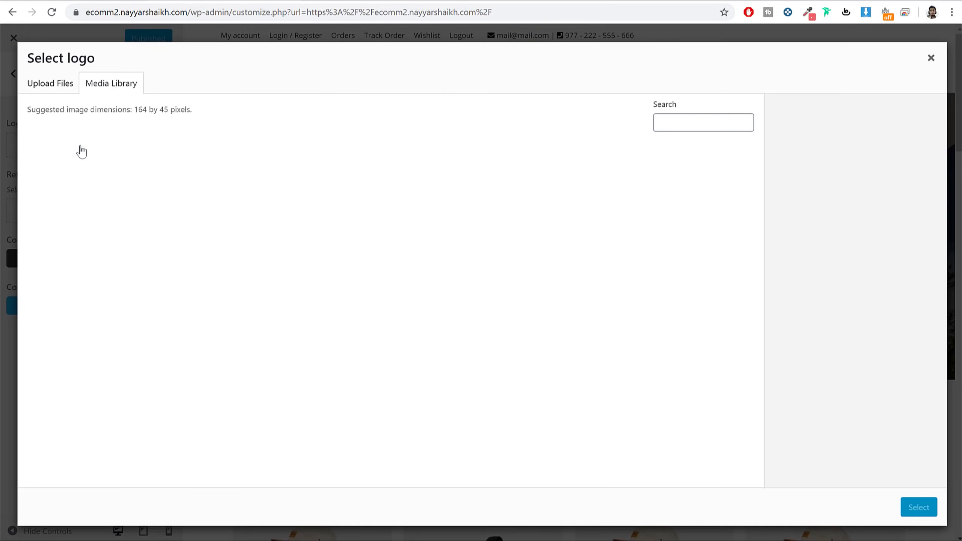
pyautogui.click(92, 146)
pyautogui.click(920, 507)
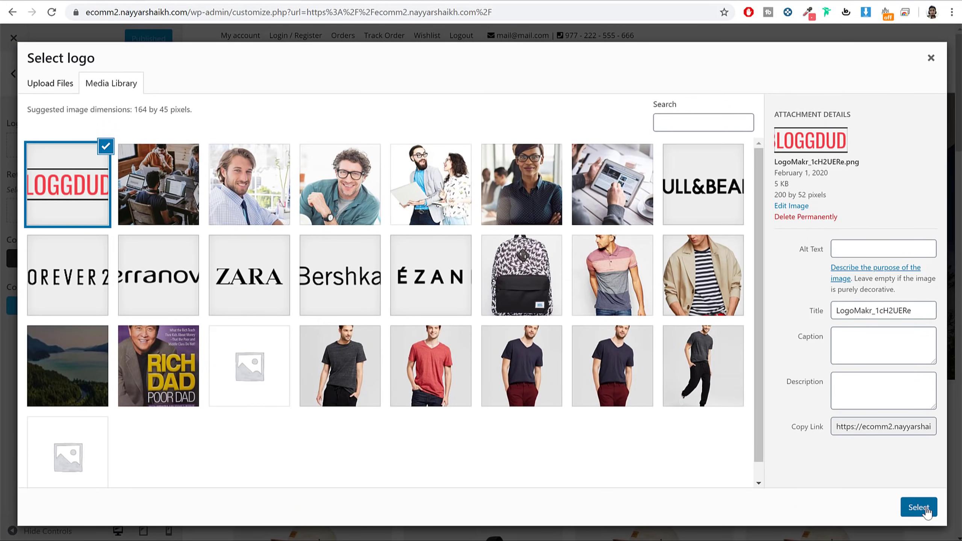
pyautogui.click(843, 508)
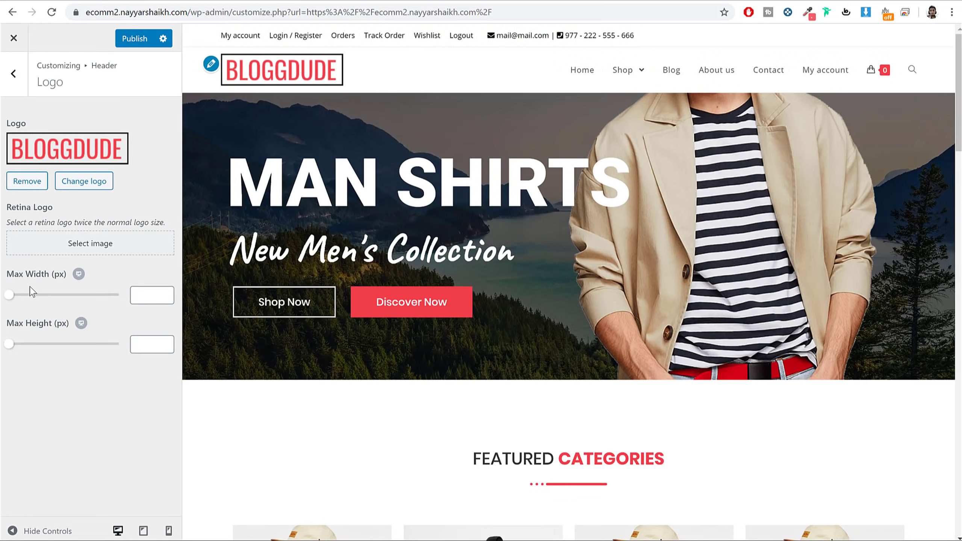
pyautogui.write('50')
pyautogui.hotkey('ctrl', 'a')
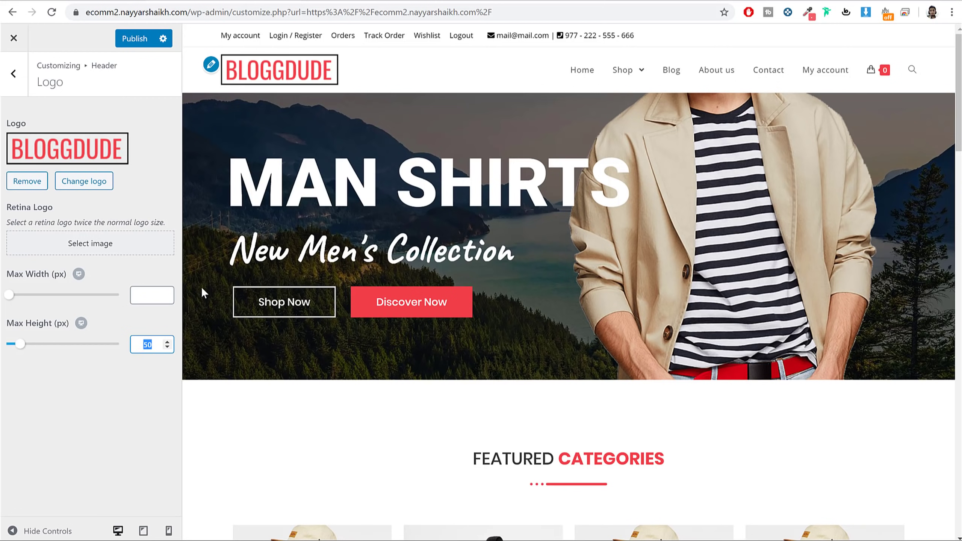
pyautogui.write('45')
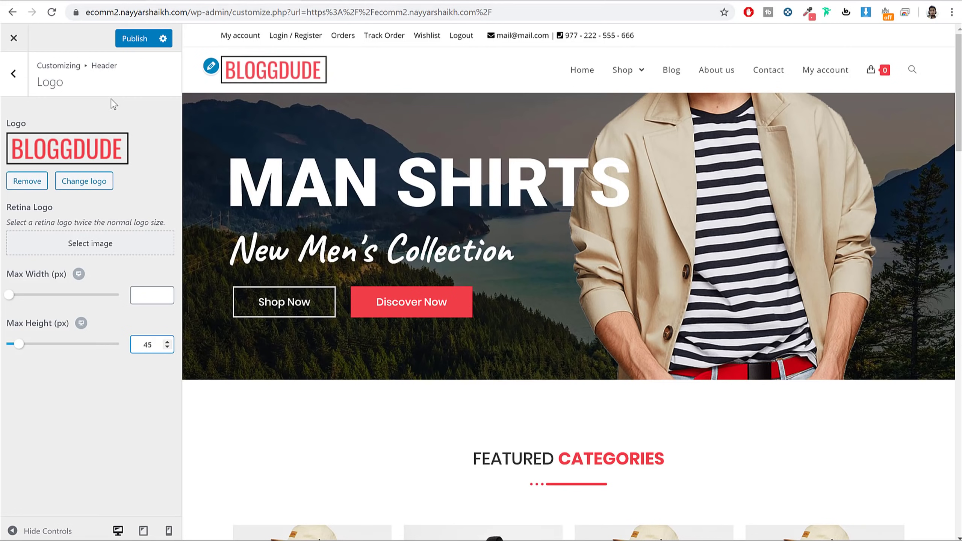
pyautogui.click(135, 38)
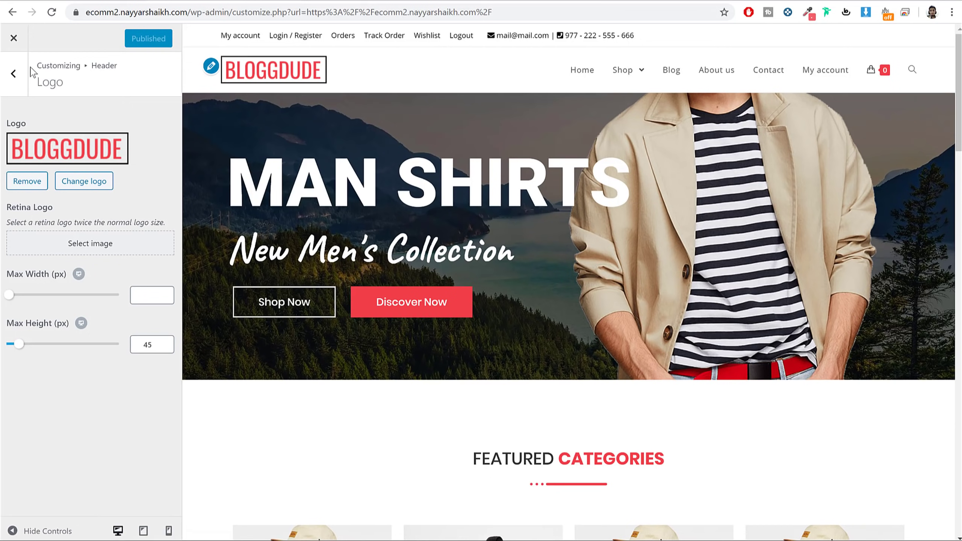
# Change the header height in Header General settings from 74 to 50 px
pyautogui.click(13, 73)
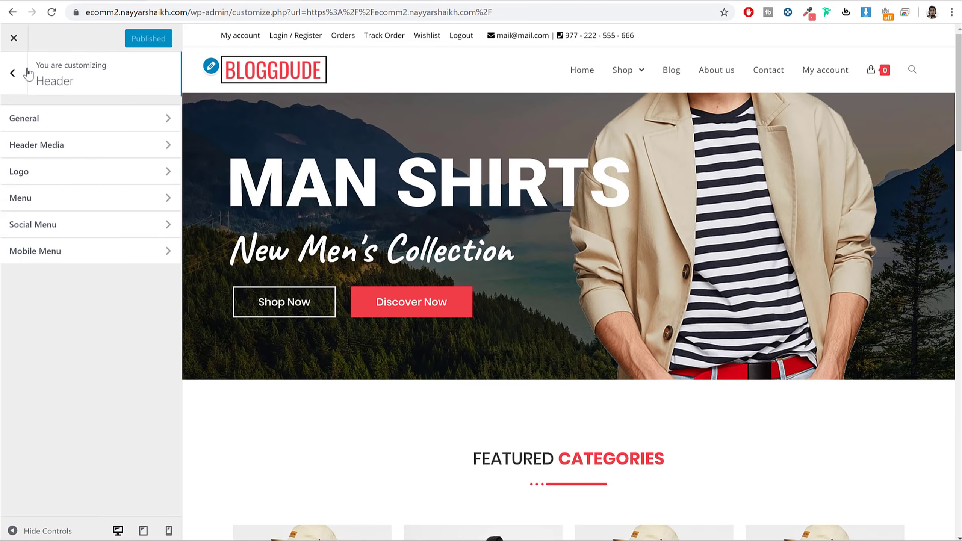
pyautogui.click(54, 122)
pyautogui.click(7, 72)
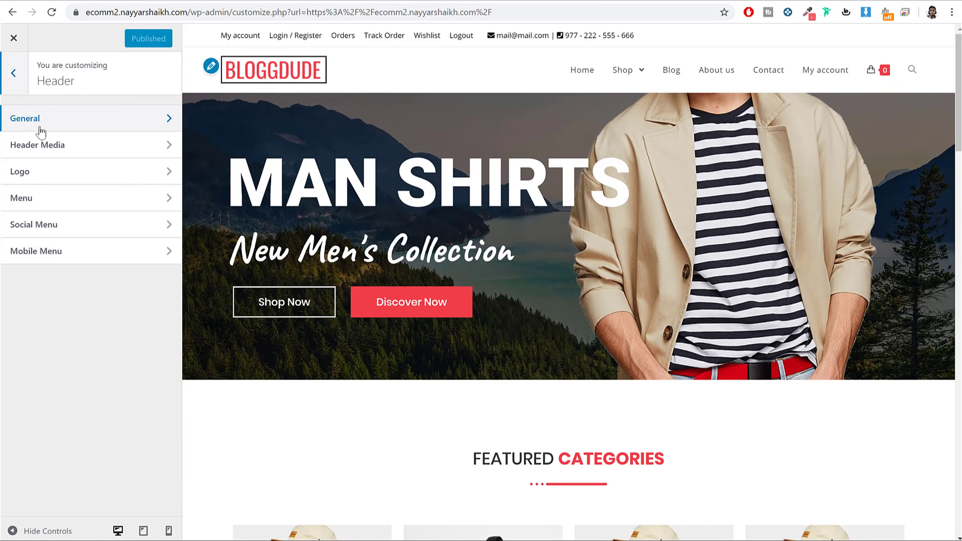
pyautogui.click(47, 121)
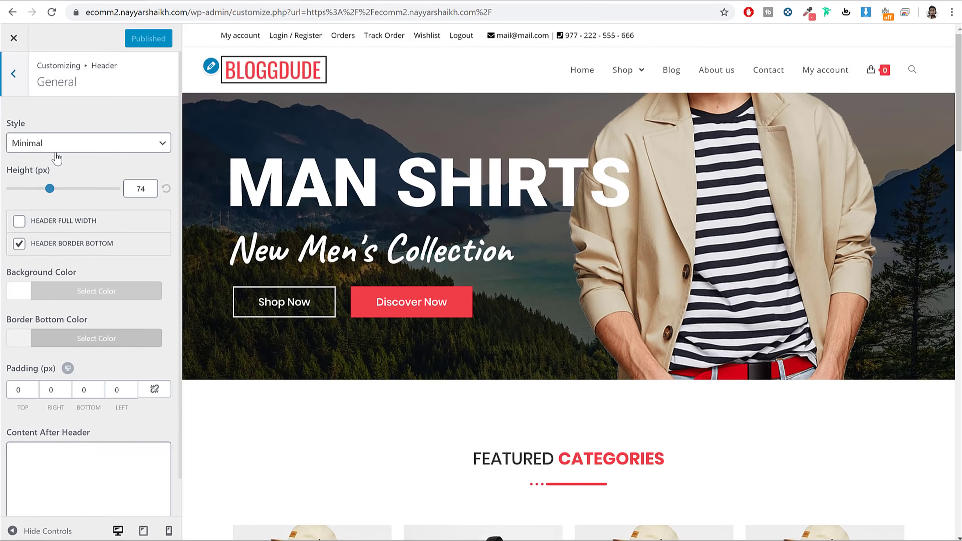
pyautogui.doubleClick(141, 189)
pyautogui.moveTo(606, 92)
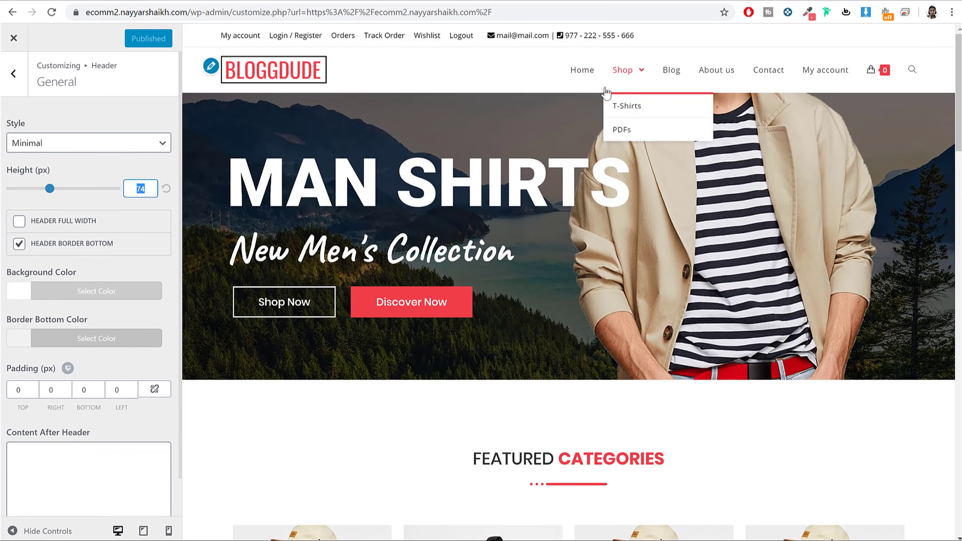
pyautogui.write('50')
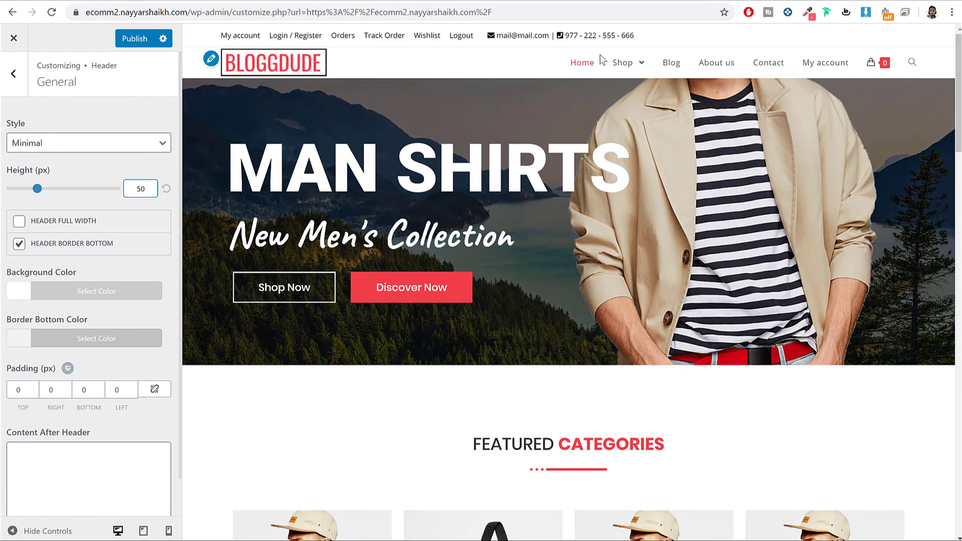
pyautogui.moveTo(646, 87)
pyautogui.scroll(-1, 150, 243)
pyautogui.scroll(1, 94, 171)
# Make the main menu link colour black (#000000) and publish both header changes
pyautogui.click(14, 74)
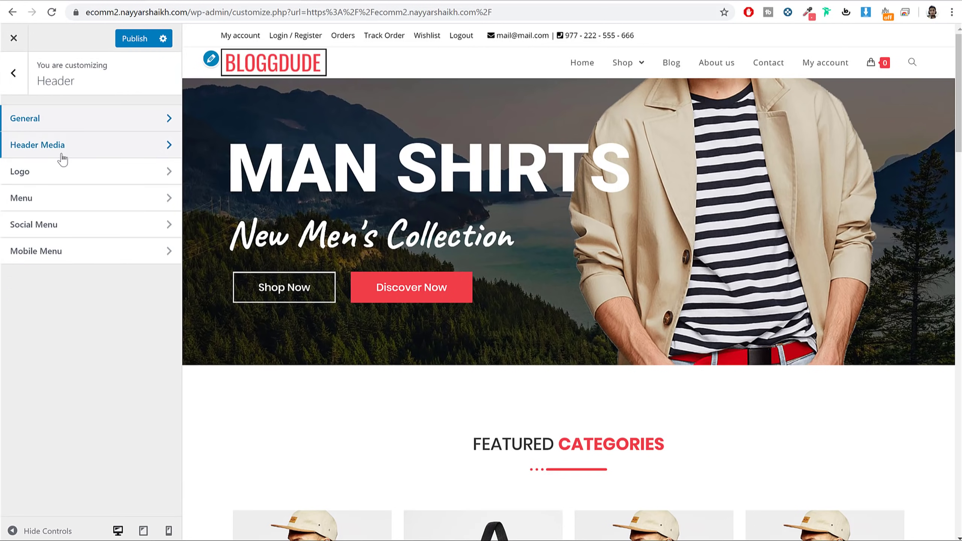
pyautogui.click(77, 208)
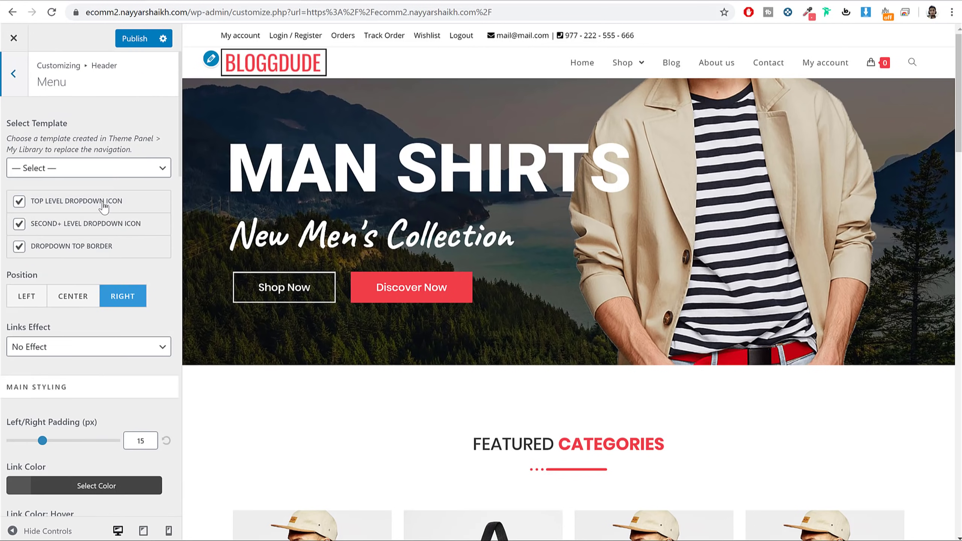
pyautogui.scroll(-4, 79, 266)
pyautogui.click(83, 304)
pyautogui.scroll(-3, 26, 353)
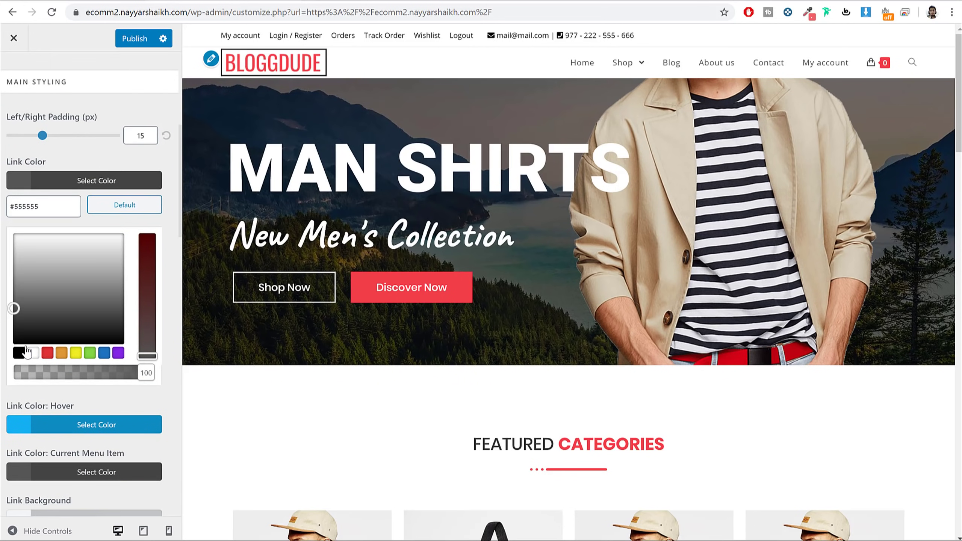
pyautogui.click(23, 355)
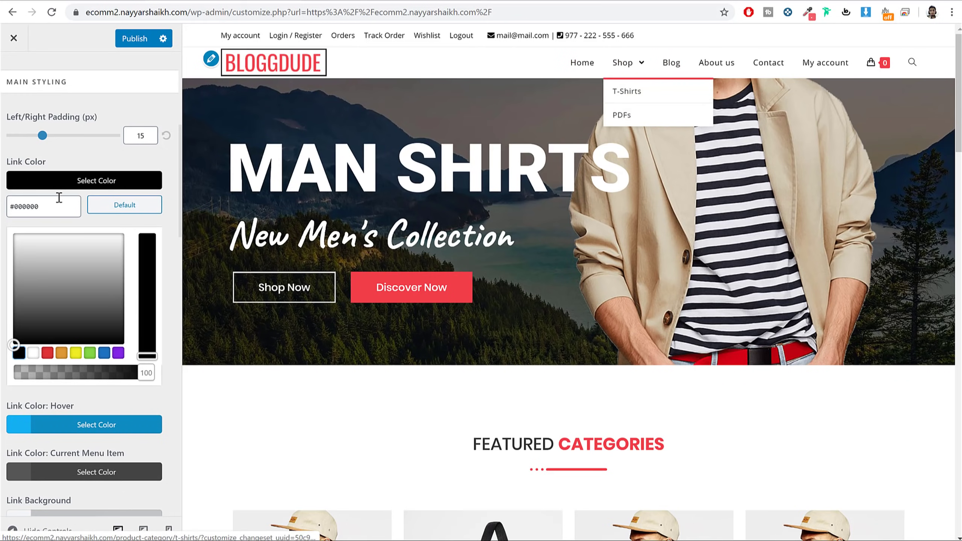
pyautogui.click(92, 180)
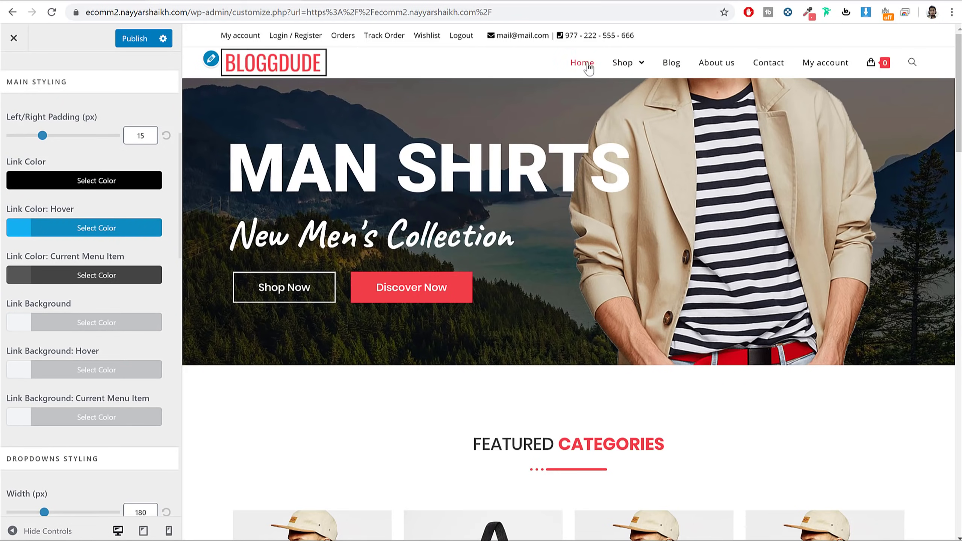
pyautogui.scroll(3, 103, 94)
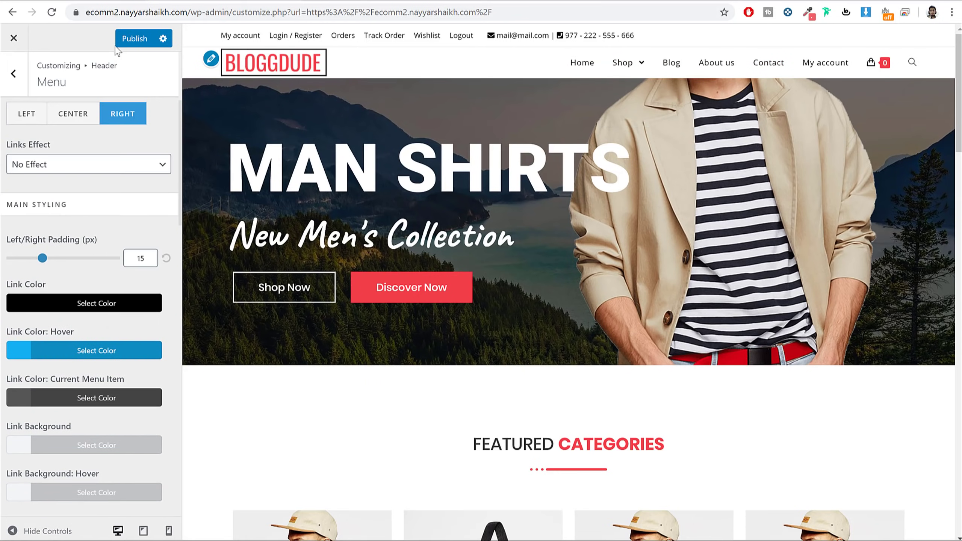
pyautogui.click(120, 41)
pyautogui.click(13, 74)
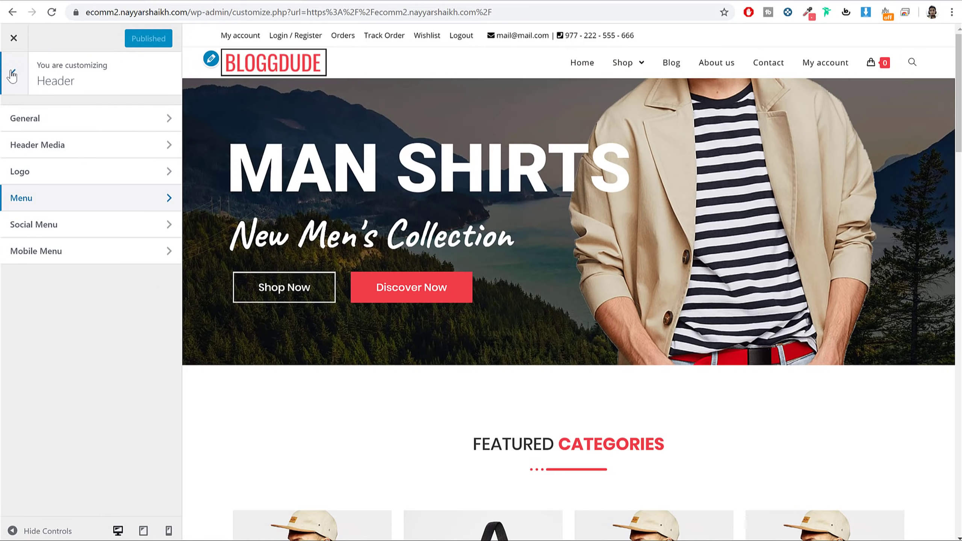
pyautogui.click(12, 76)
# Give the WooCommerce menu cart a shopping-bag icon, size 33, vertical centring 7, and publish
pyautogui.moveTo(874, 74)
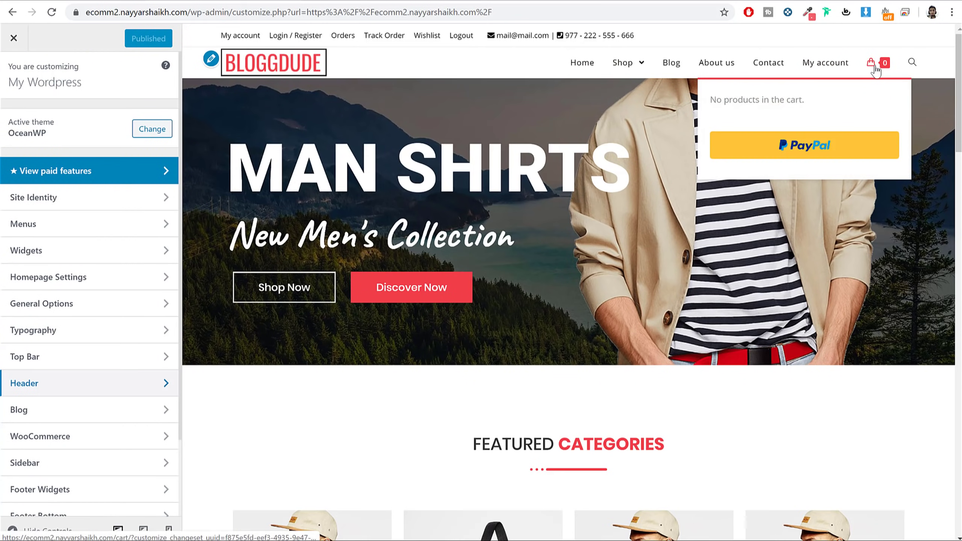
pyautogui.scroll(-2, 66, 421)
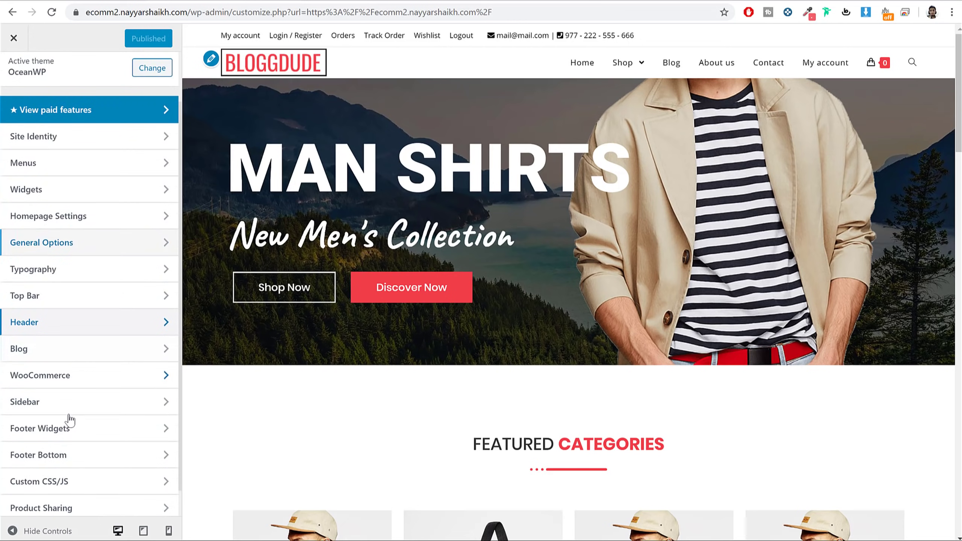
pyautogui.click(81, 375)
pyautogui.click(85, 171)
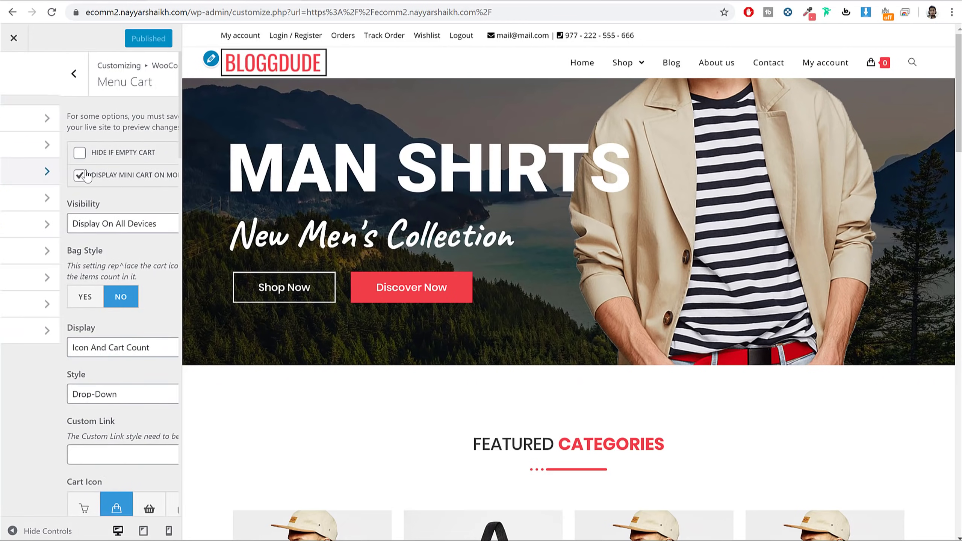
pyautogui.scroll(-5, 120, 317)
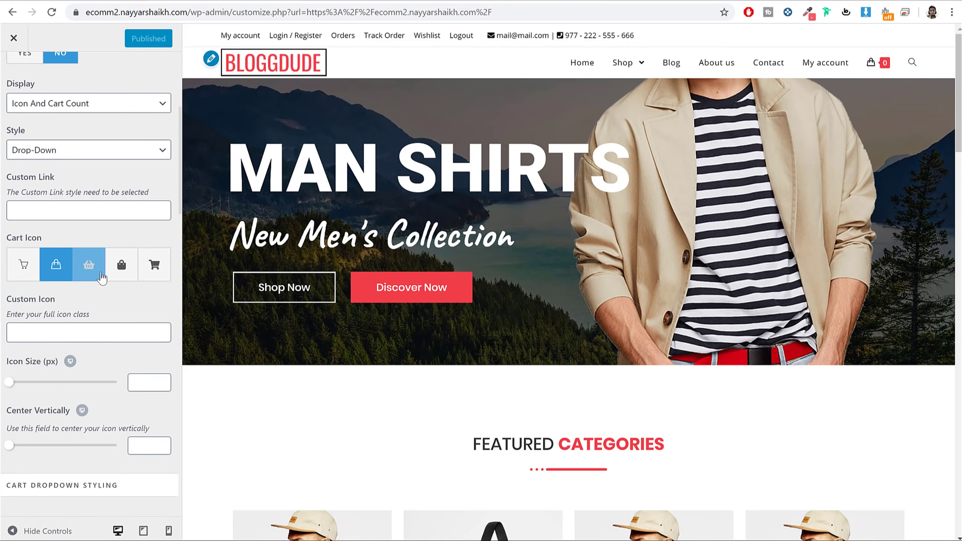
pyautogui.click(120, 274)
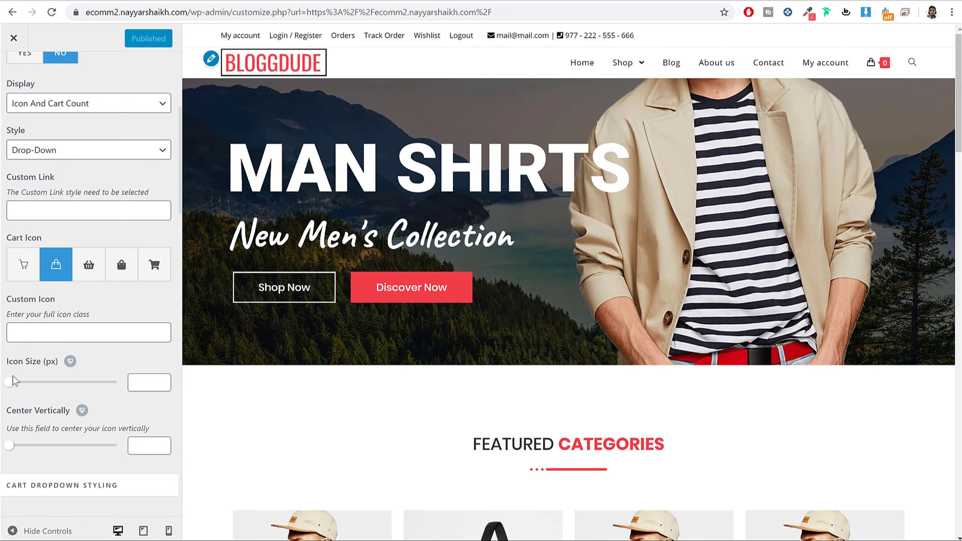
pyautogui.moveTo(9, 382); pyautogui.dragTo(31, 383)
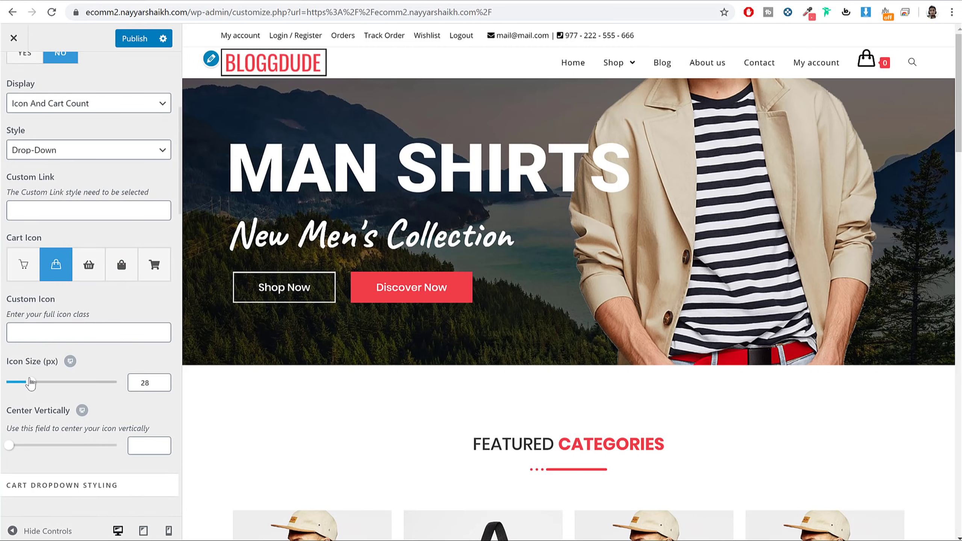
pyautogui.moveTo(16, 444); pyautogui.dragTo(15, 445)
pyautogui.moveTo(31, 383); pyautogui.dragTo(37, 383)
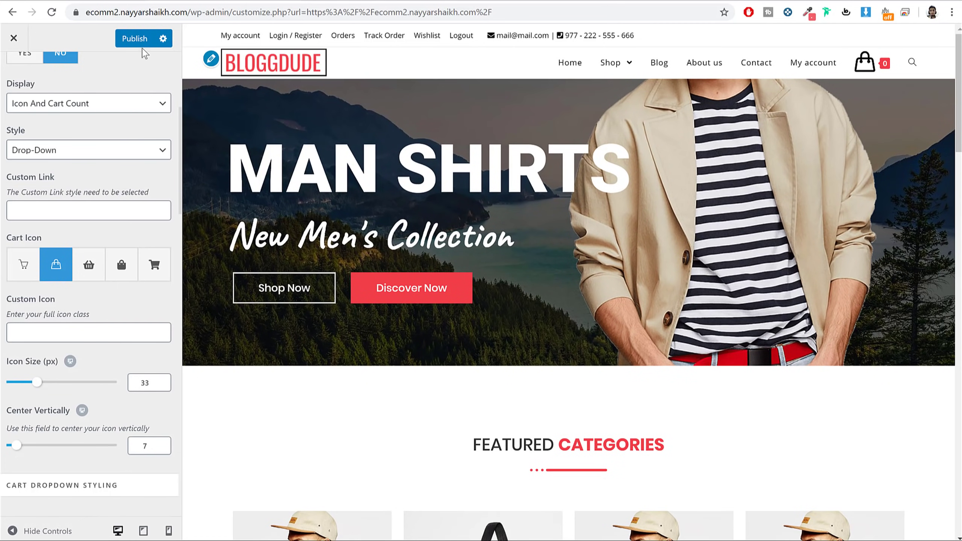
pyautogui.click(137, 40)
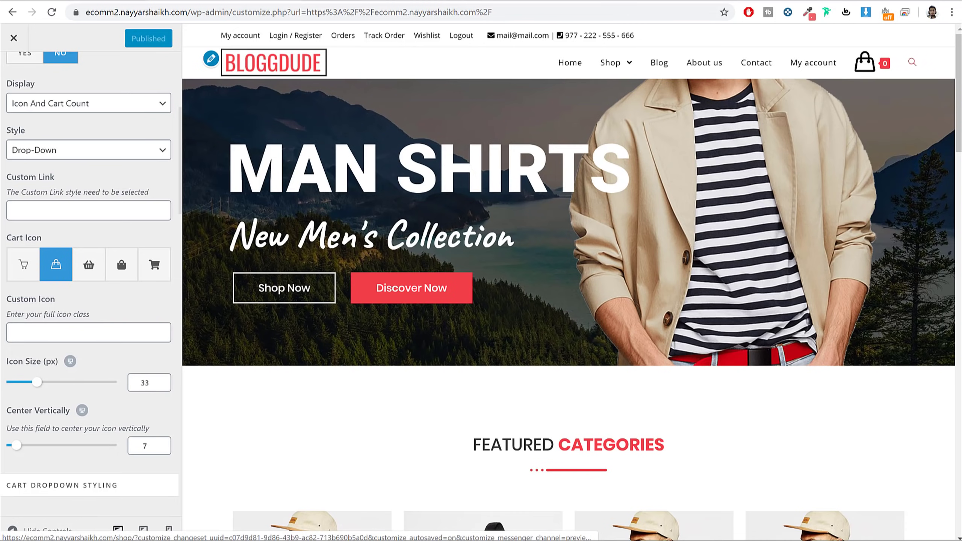
# Copy the CSS rules from line 8 to the end of CSS.txt in Notepad
pyautogui.hotkey('alt', 'Tab')
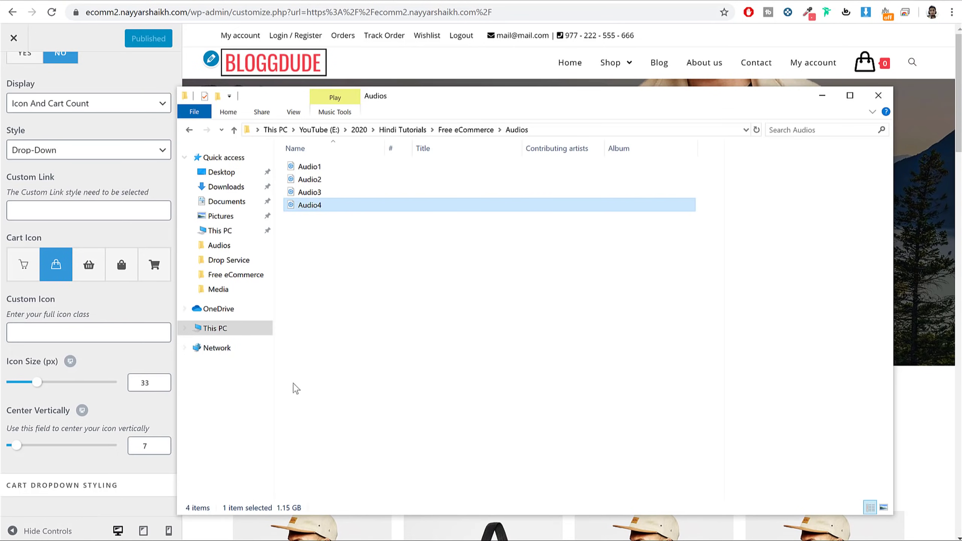
pyautogui.press('BackSpace')
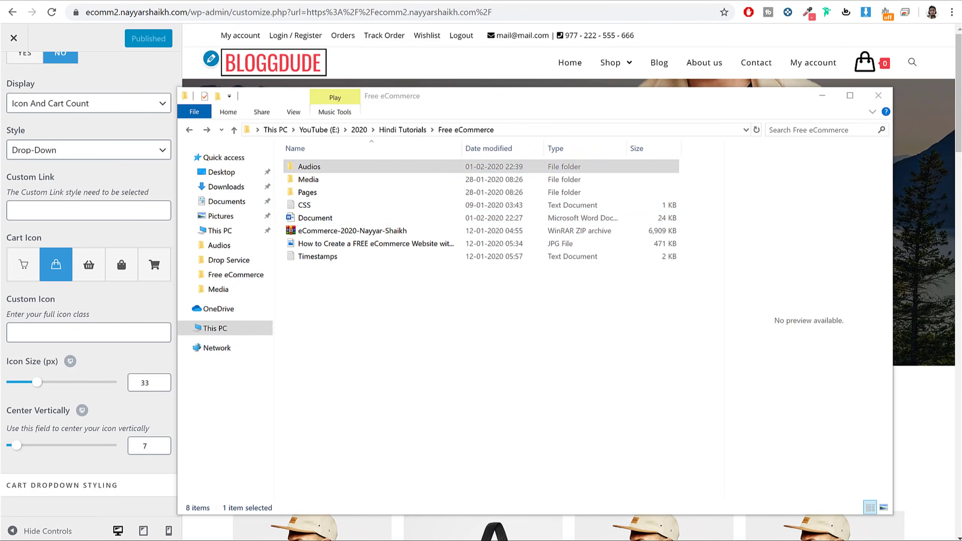
pyautogui.hotkey('alt', 'Tab')
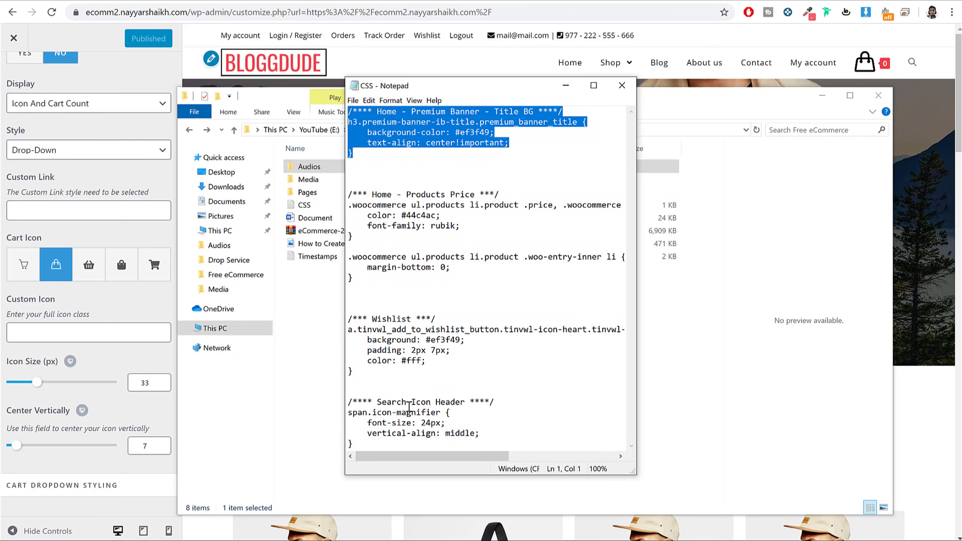
pyautogui.moveTo(379, 403); pyautogui.dragTo(450, 426)
pyautogui.click(367, 441)
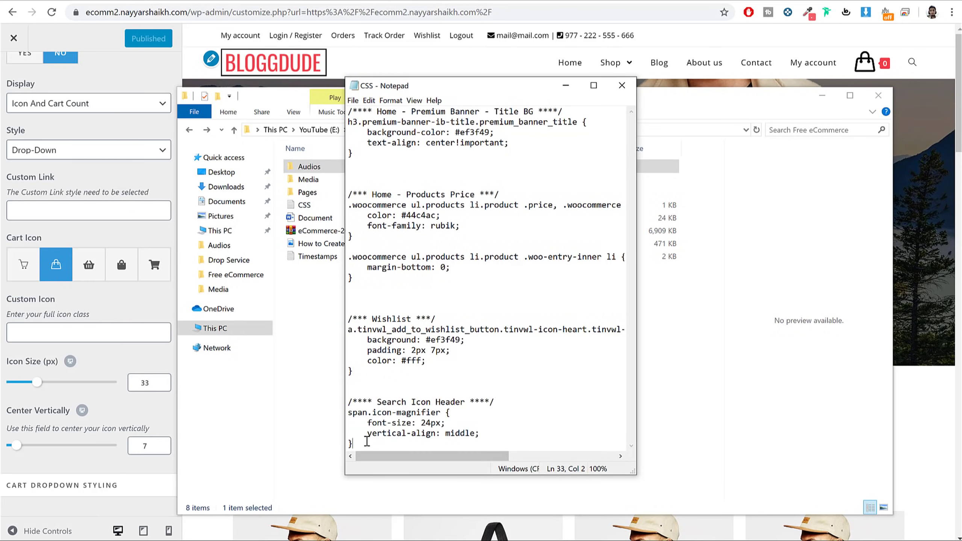
pyautogui.moveTo(367, 441); pyautogui.dragTo(350, 185)
pyautogui.rightClick(362, 192)
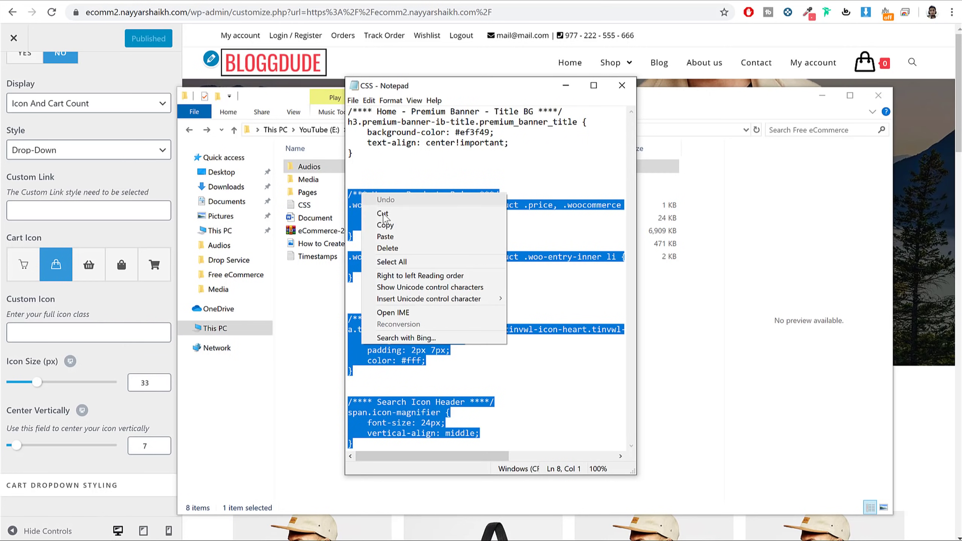
pyautogui.click(385, 225)
# Close the Customizer to the live site and reopen the site Customizer
pyautogui.click(84, 69)
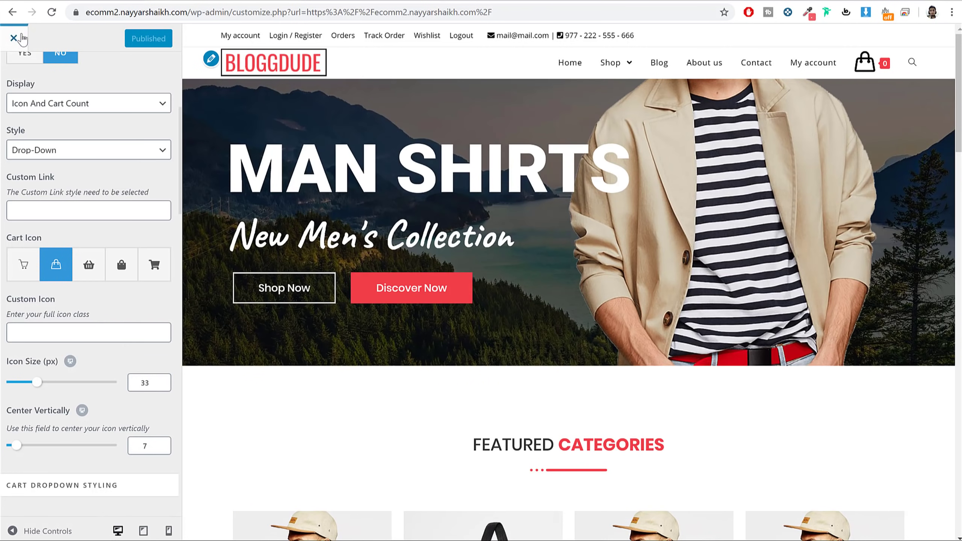
pyautogui.click(22, 38)
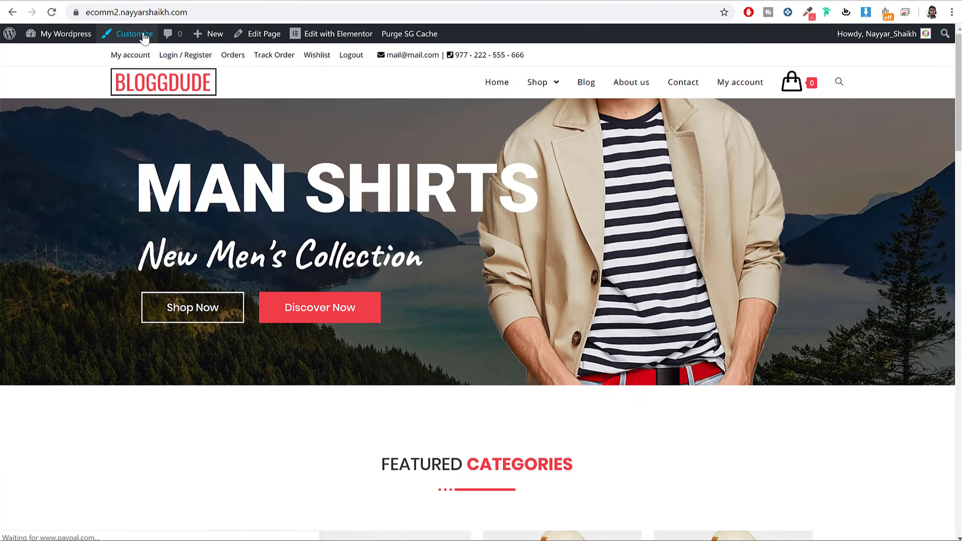
pyautogui.click(144, 38)
pyautogui.scroll(-1, 127, 362)
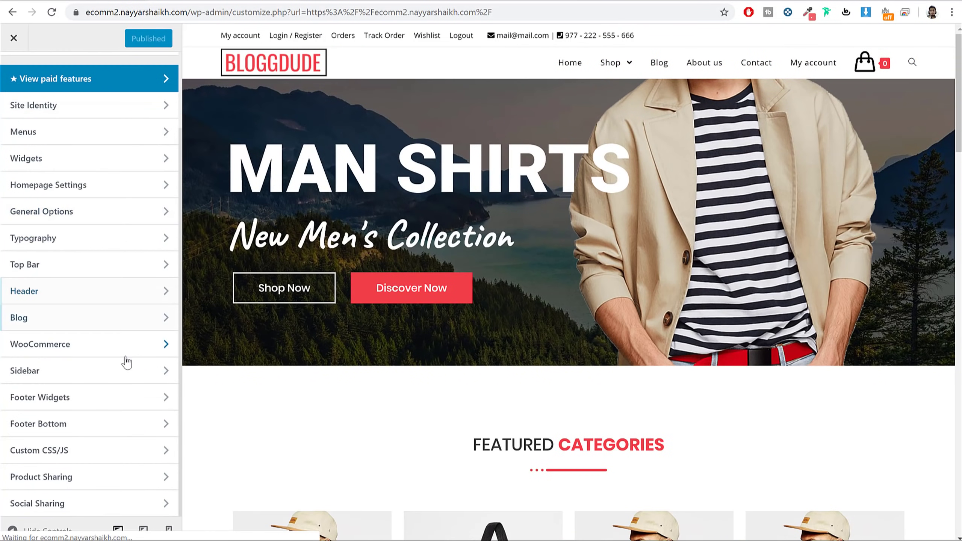
# Paste the copied CSS on a new line in Custom CSS/JS and check the header search box
pyautogui.click(87, 450)
pyautogui.click(84, 232)
pyautogui.press('Return')
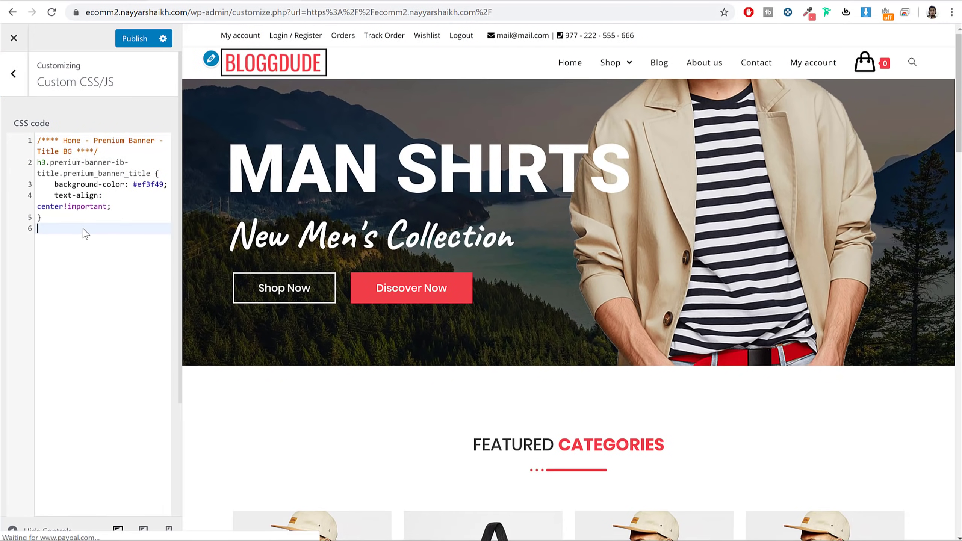
pyautogui.hotkey('ctrl', 'v')
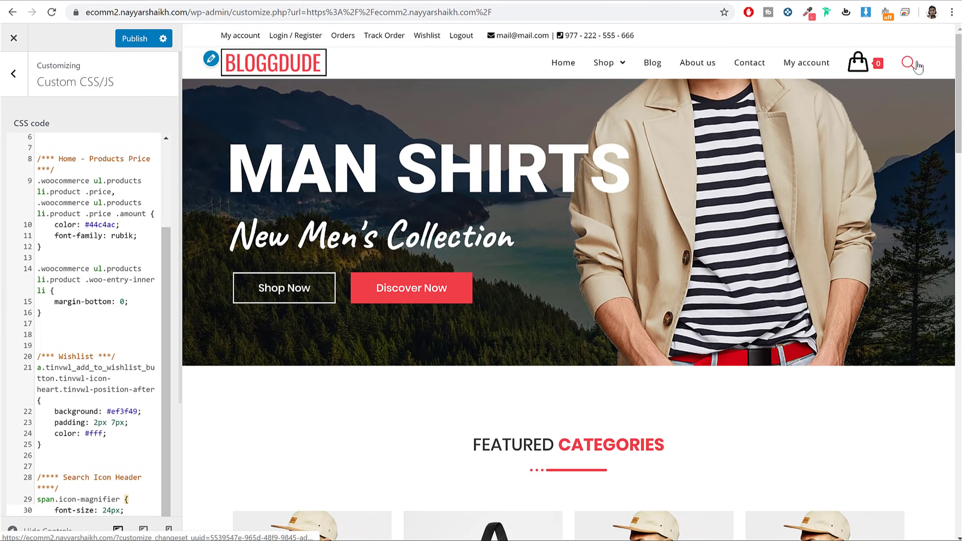
pyautogui.click(911, 60)
pyautogui.click(814, 187)
pyautogui.scroll(-10, 814, 187)
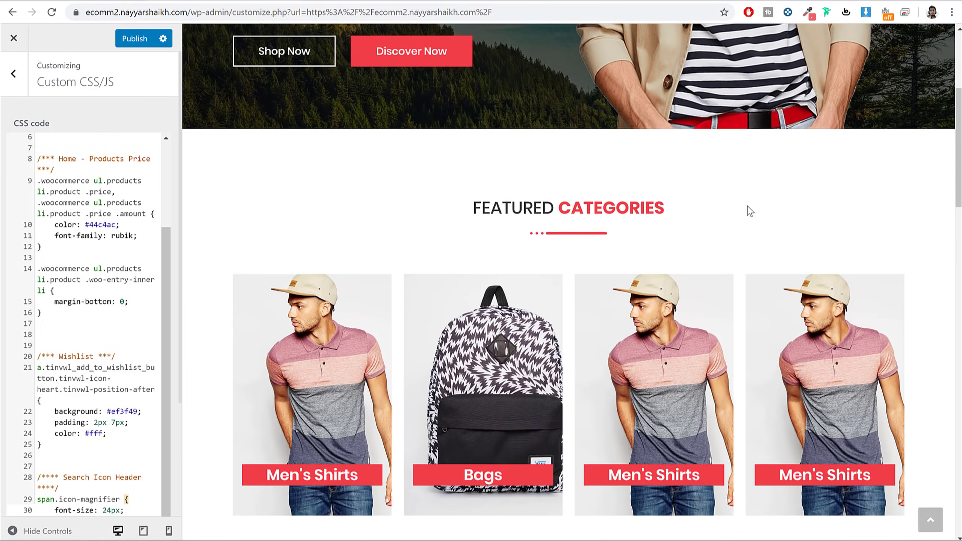
pyautogui.scroll(2, 95, 280)
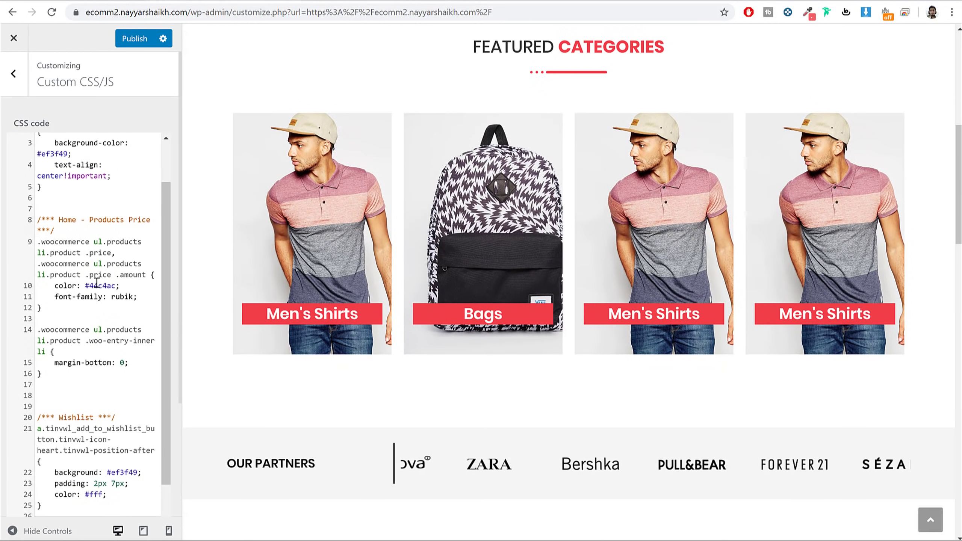
# Review the pasted price, wishlist and search-icon rules, trying Add to Wishlist on Black Short Sleeve
pyautogui.moveTo(56, 221); pyautogui.dragTo(100, 374)
pyautogui.scroll(-15, 426, 301)
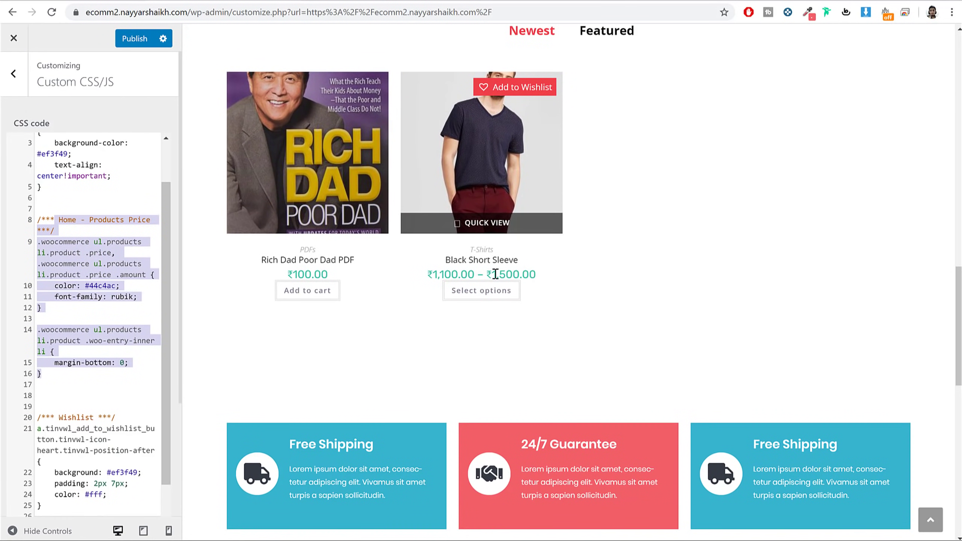
pyautogui.scroll(-2, 99, 323)
pyautogui.moveTo(50, 368); pyautogui.dragTo(106, 411)
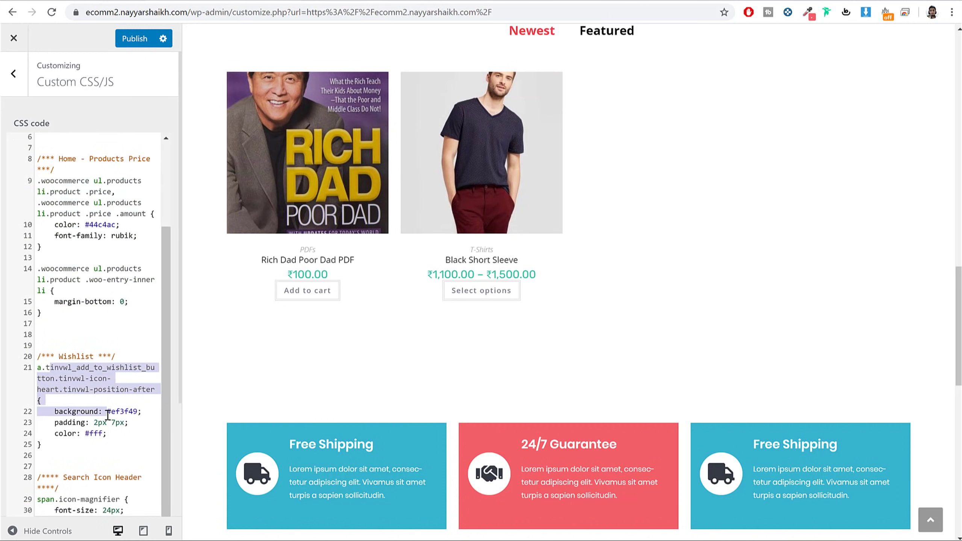
pyautogui.moveTo(530, 95)
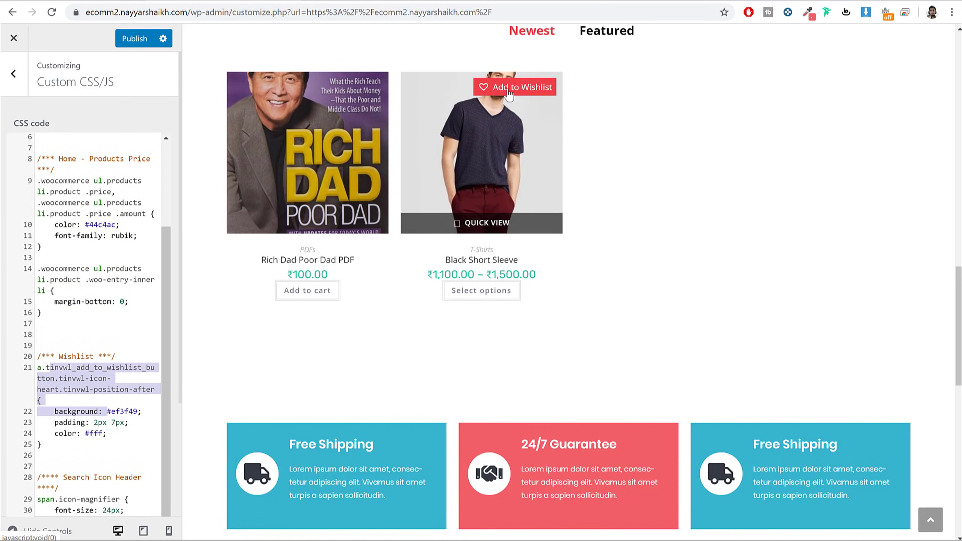
pyautogui.click(518, 92)
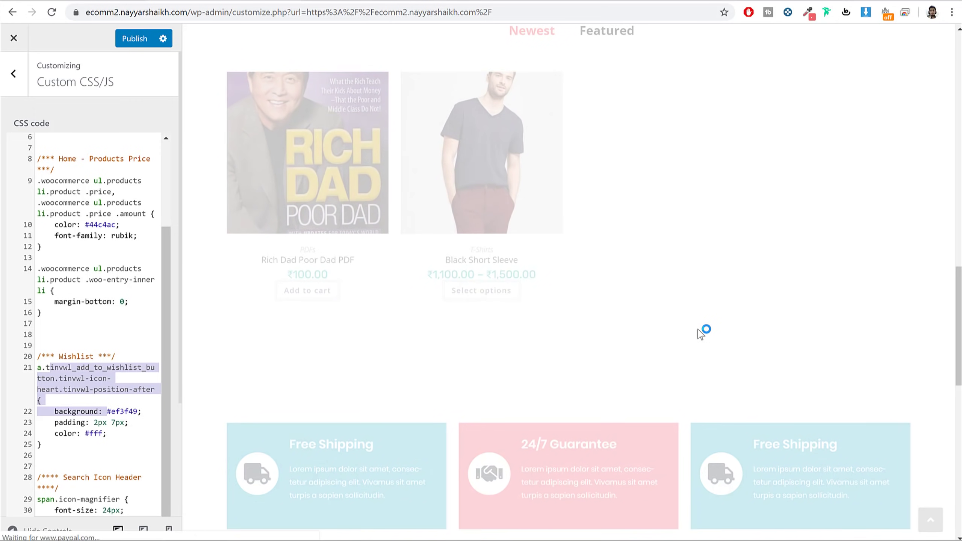
pyautogui.scroll(-5, 701, 326)
pyautogui.scroll(8, 699, 320)
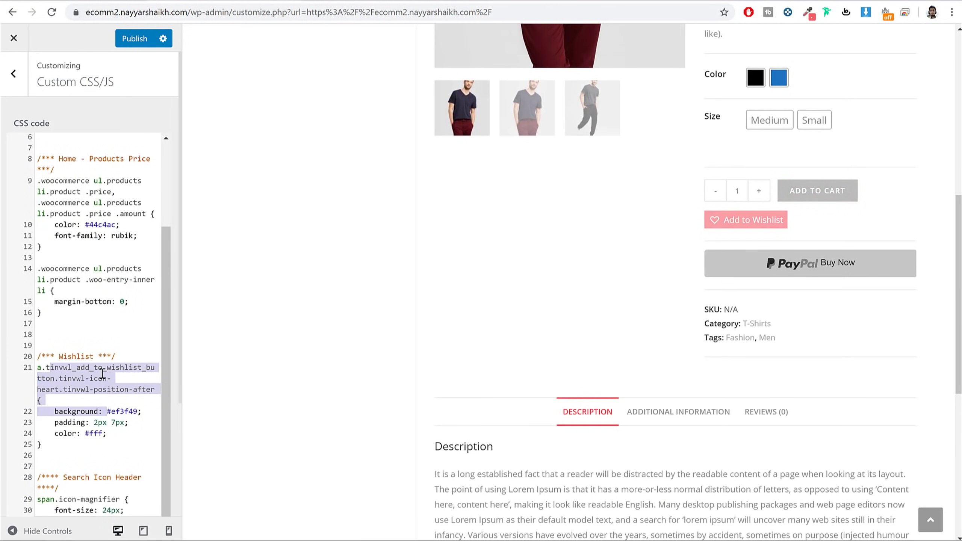
pyautogui.scroll(-4, 109, 365)
pyautogui.moveTo(38, 327); pyautogui.dragTo(112, 373)
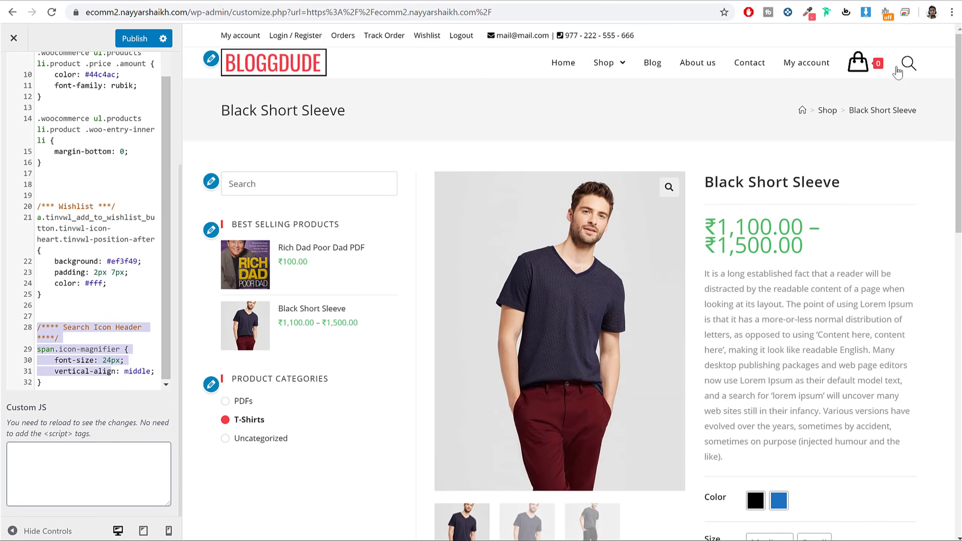
pyautogui.scroll(1, 33, 157)
pyautogui.scroll(3, 34, 156)
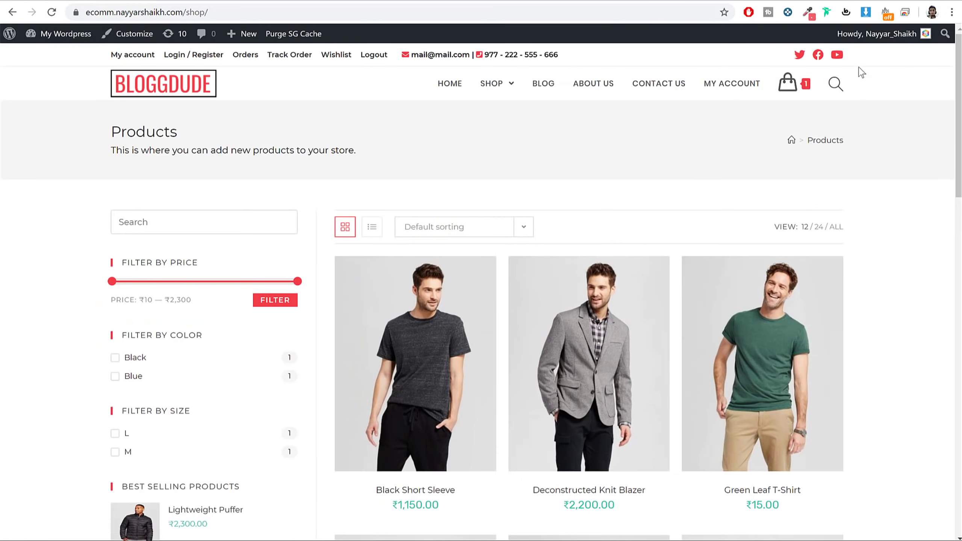
# Search for 'prto' (product) through the full-width header search overlay
pyautogui.click(835, 84)
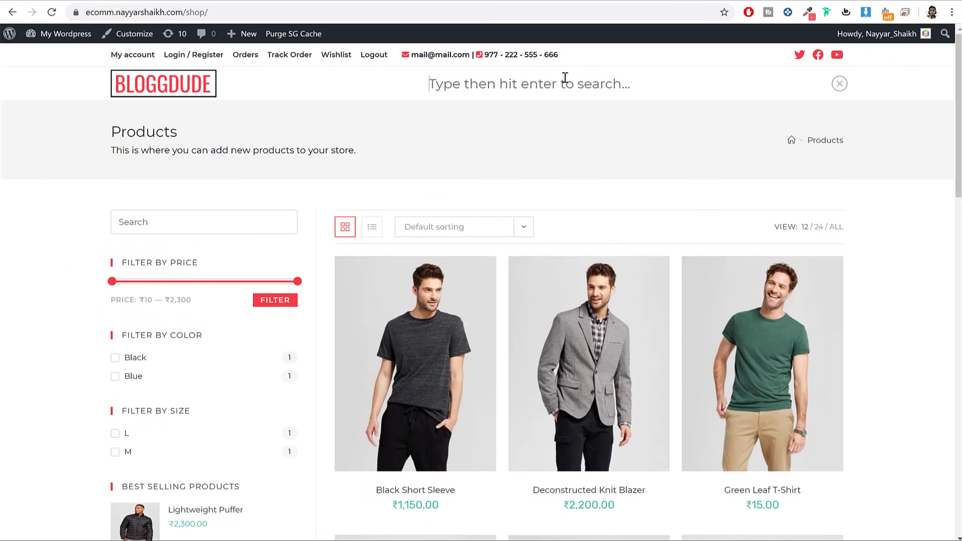
pyautogui.click(837, 86)
pyautogui.click(837, 87)
pyautogui.write('prto')
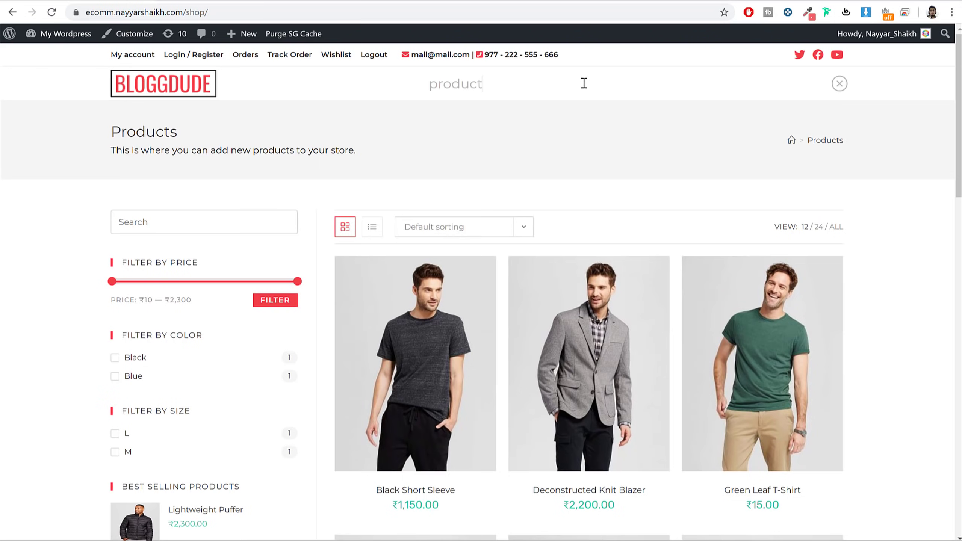
pyautogui.press('Return')
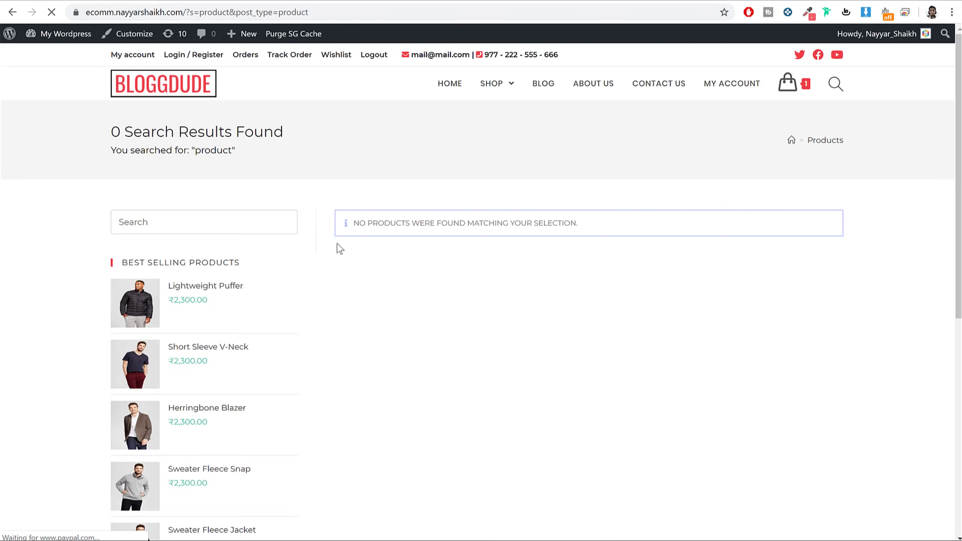
pyautogui.scroll(-5, 301, 285)
pyautogui.scroll(5, 302, 282)
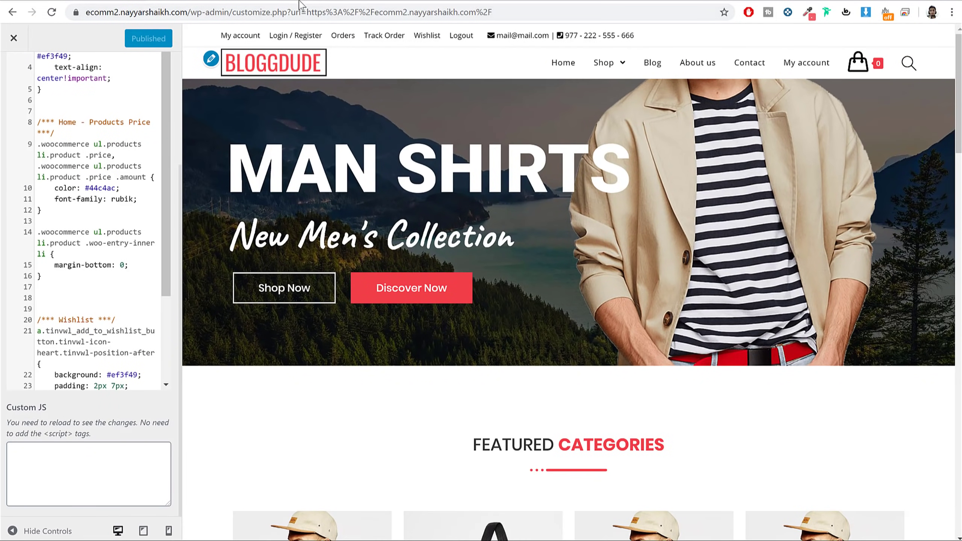
# On the live homepage, search the header for 'shirt', which finds 1 result
pyautogui.moveTo(191, 12); pyautogui.dragTo(85, 11)
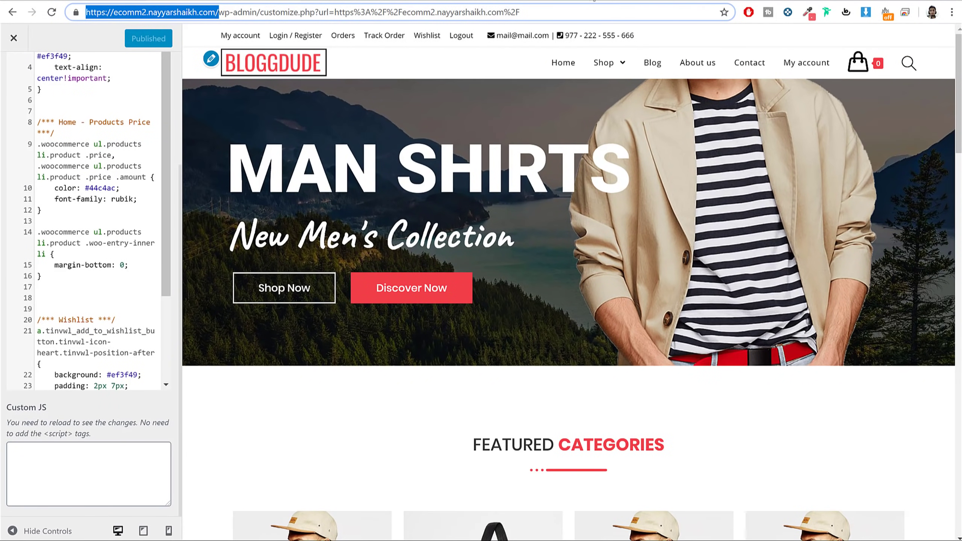
pyautogui.moveTo(151, 12); pyautogui.dragTo(764, 138)
pyautogui.click(842, 85)
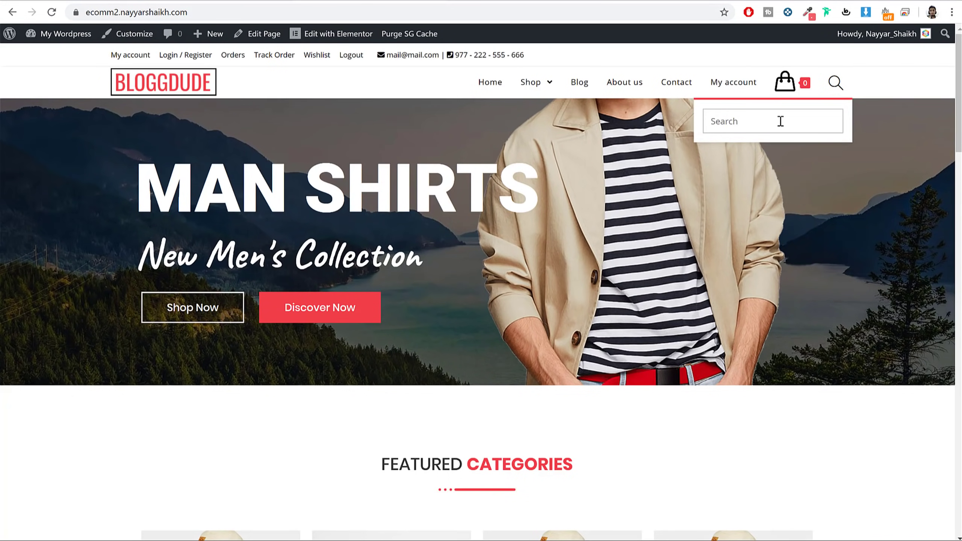
pyautogui.write('shirt')
pyautogui.press('Return')
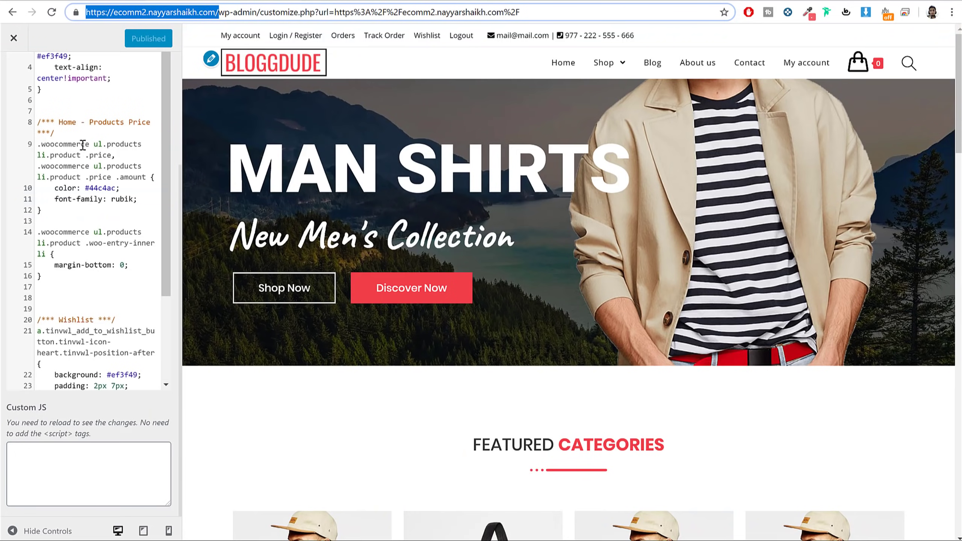
pyautogui.scroll(5, 83, 145)
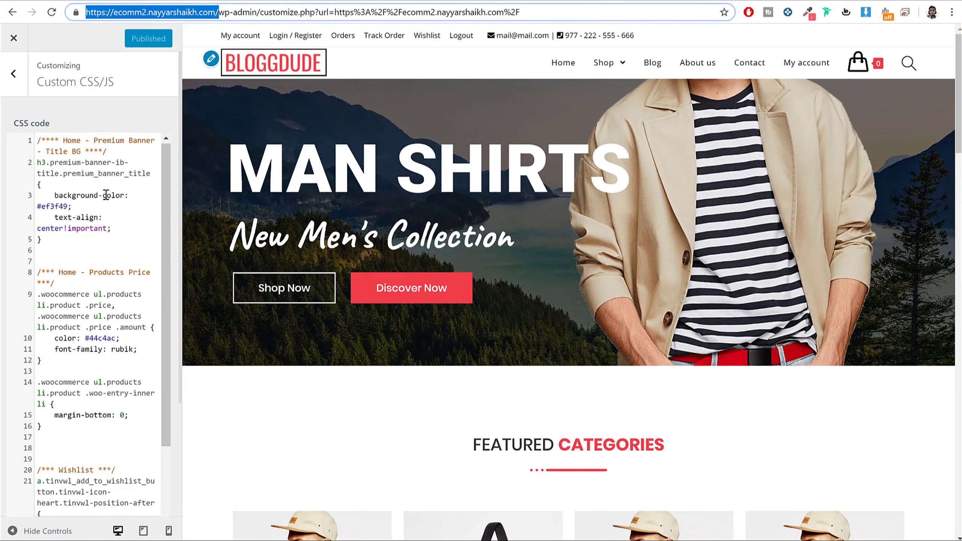
# Set General Settings' Search Result Page Source to Products and publish
pyautogui.click(17, 77)
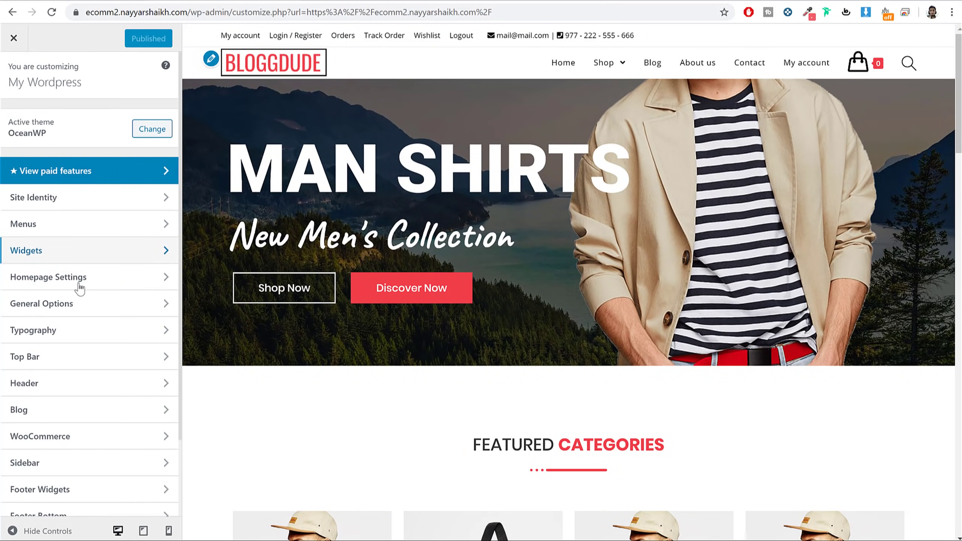
pyautogui.scroll(-1, 87, 271)
pyautogui.click(94, 243)
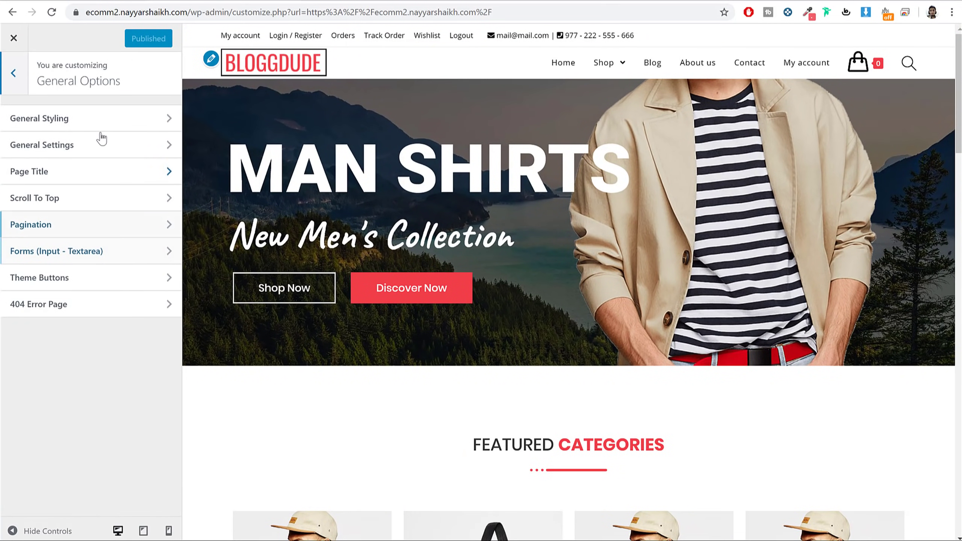
pyautogui.click(90, 152)
pyautogui.scroll(-3, 118, 260)
pyautogui.scroll(-7, 117, 259)
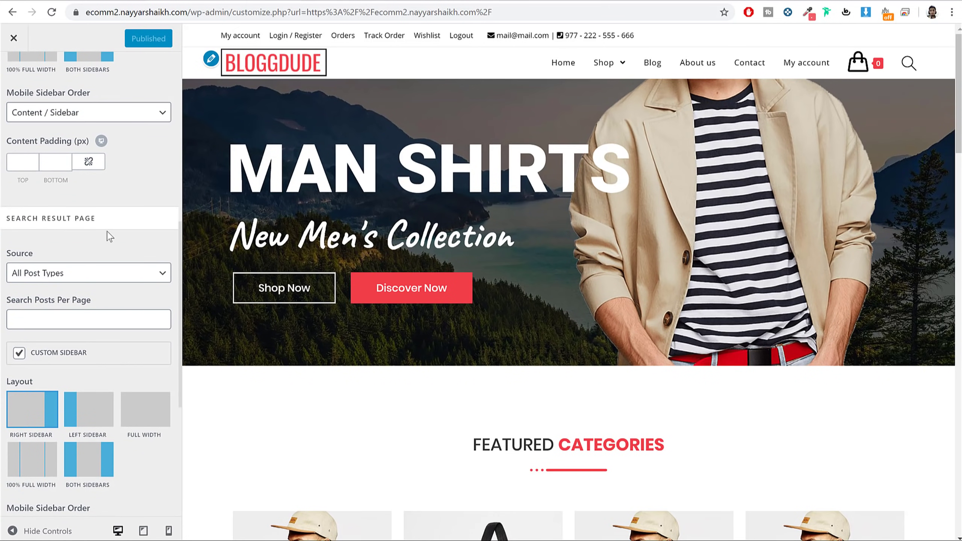
pyautogui.scroll(-2, 109, 237)
pyautogui.moveTo(12, 159); pyautogui.dragTo(103, 156)
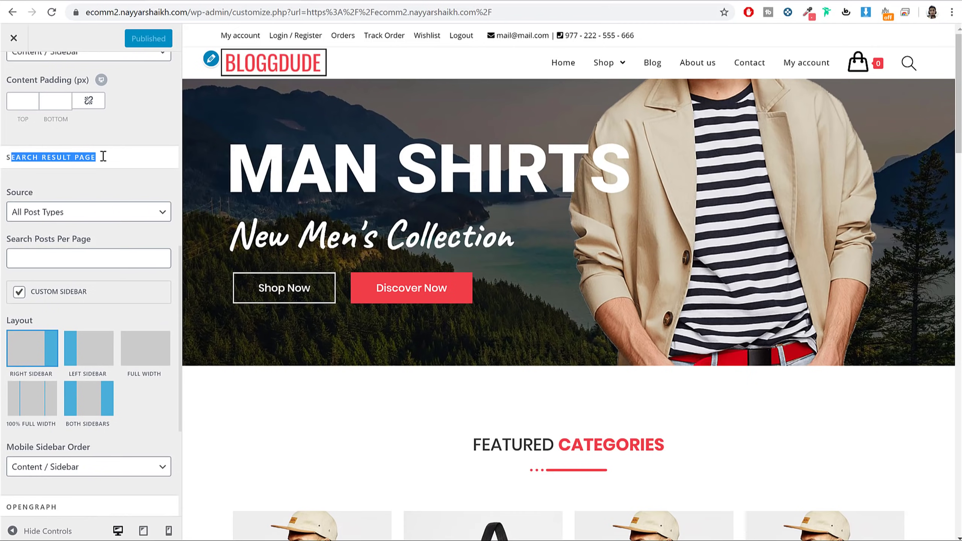
pyautogui.click(36, 208)
pyautogui.click(86, 259)
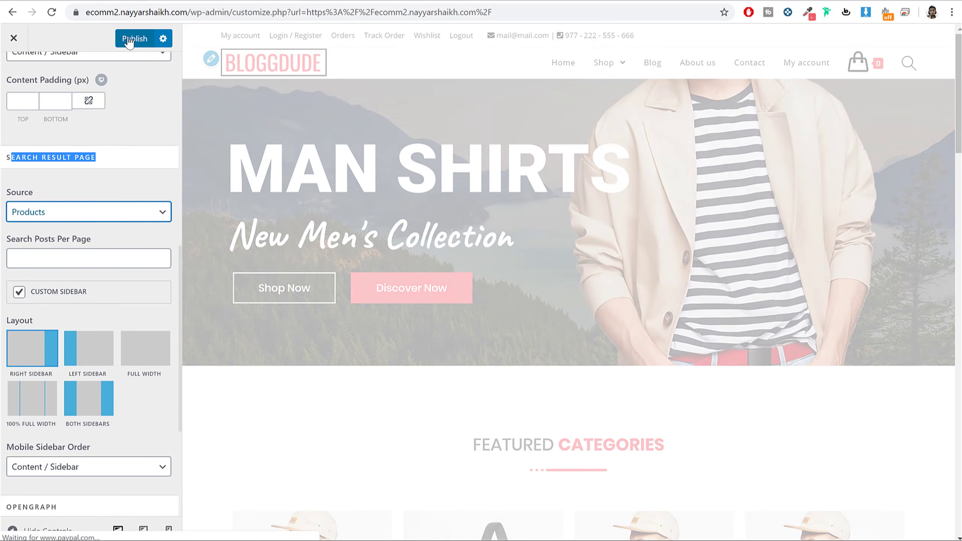
pyautogui.click(133, 39)
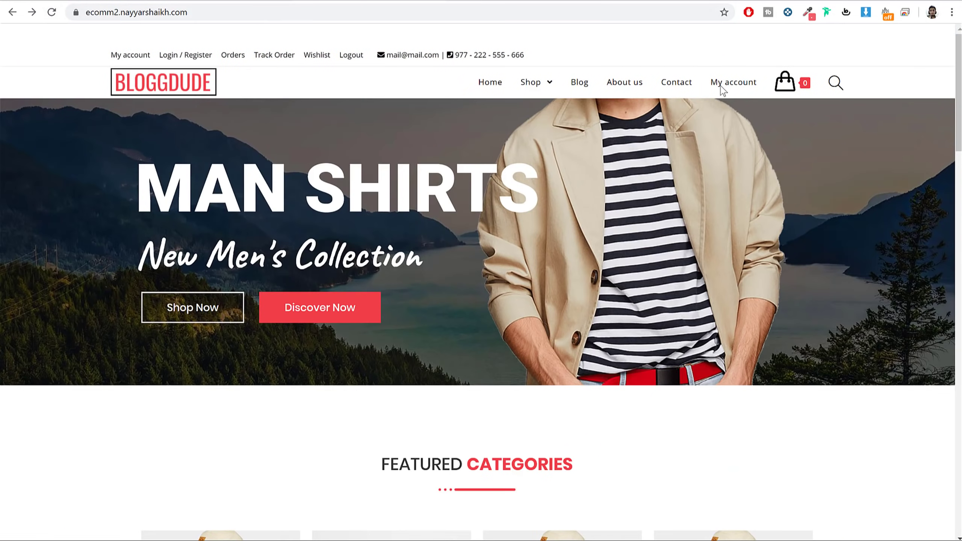
# Search the live store for 'shirt' and check the no-products result notice
pyautogui.click(835, 83)
pyautogui.write('s')
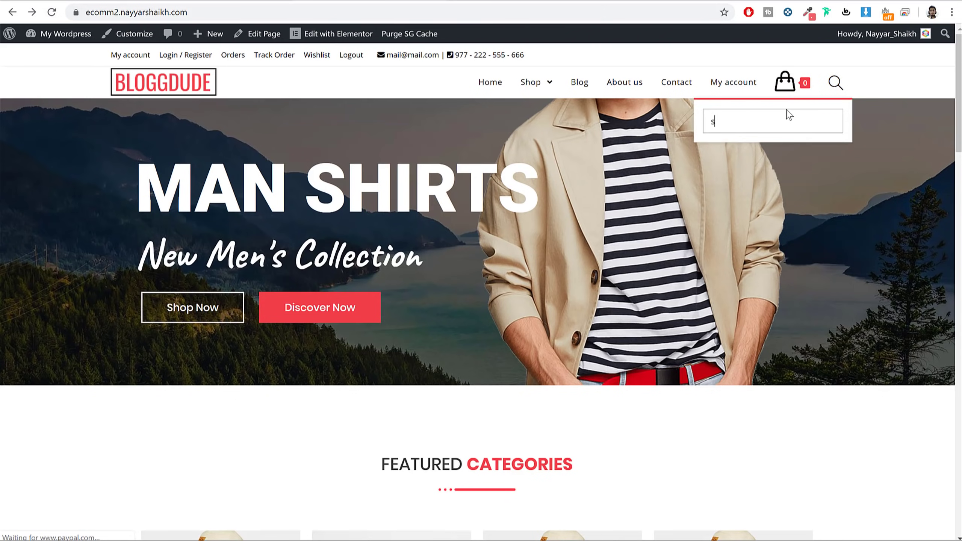
pyautogui.write('hirt')
pyautogui.press('Return')
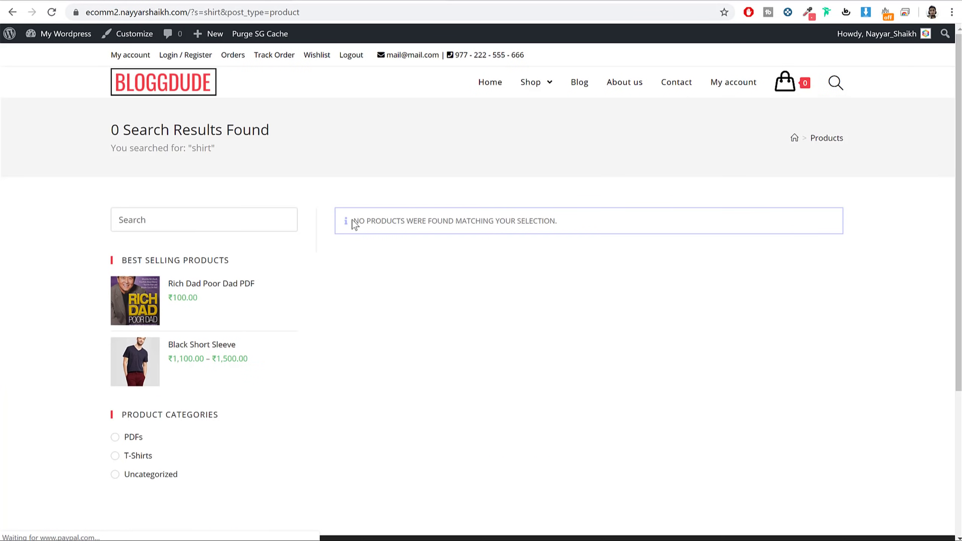
pyautogui.moveTo(352, 224); pyautogui.dragTo(507, 220)
pyautogui.click(445, 242)
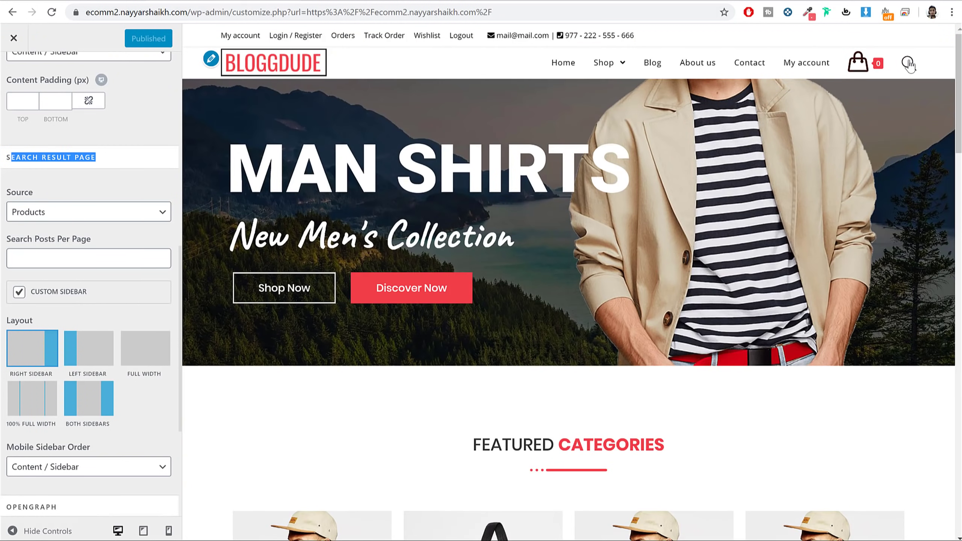
# Try the preview header's search dropdown, then return to the main customizer sections
pyautogui.click(909, 65)
pyautogui.click(909, 65)
pyautogui.click(911, 69)
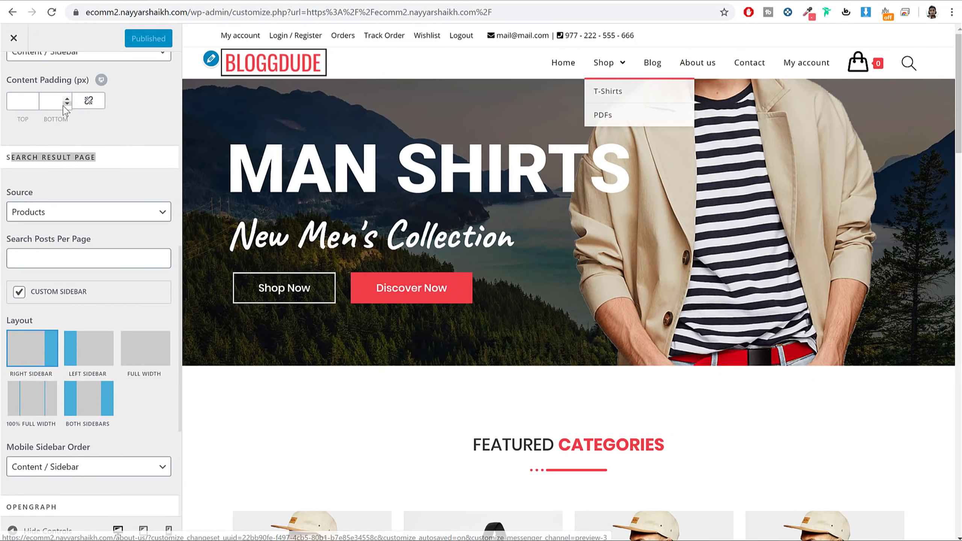
pyautogui.scroll(5, 65, 110)
pyautogui.click(13, 74)
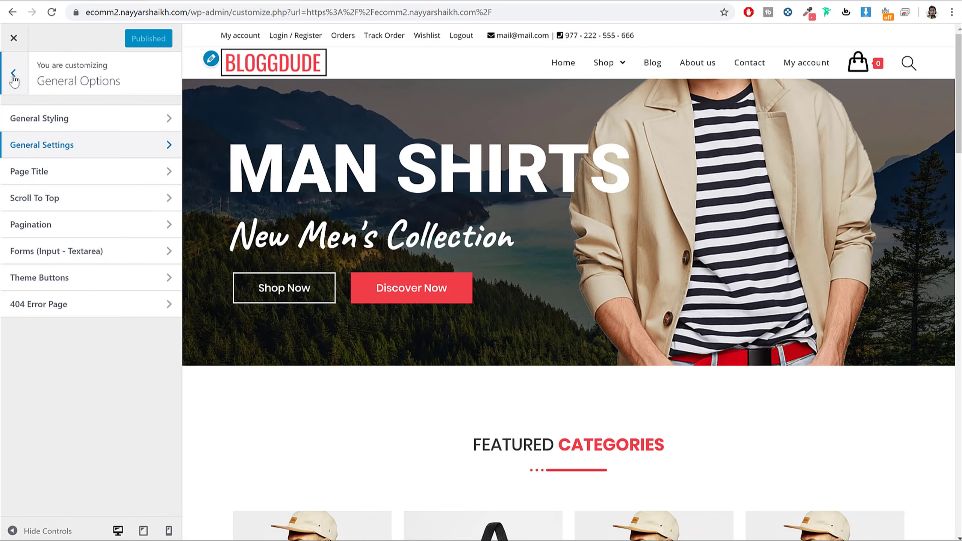
pyautogui.click(14, 76)
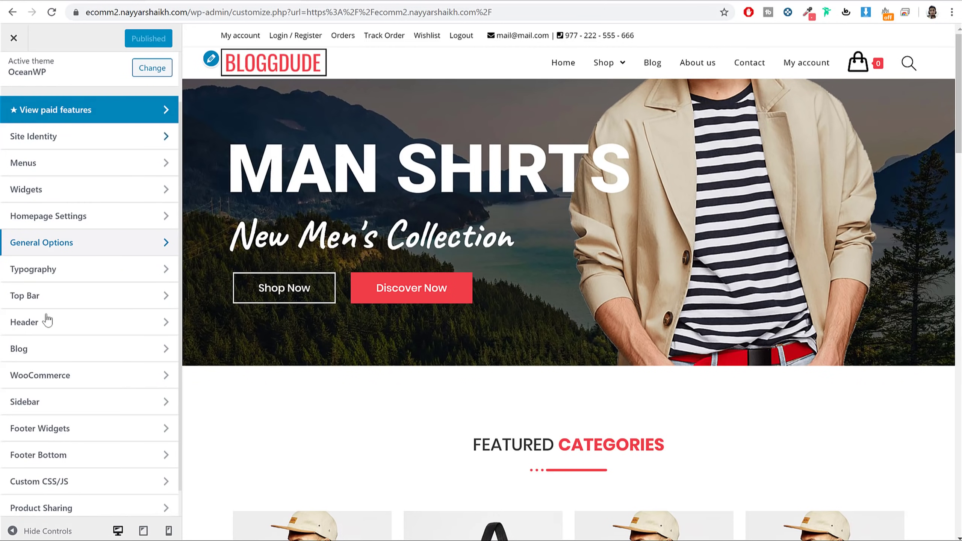
# Set the Header Menu Search Icon Style to Header Replace and test it in the preview
pyautogui.click(59, 331)
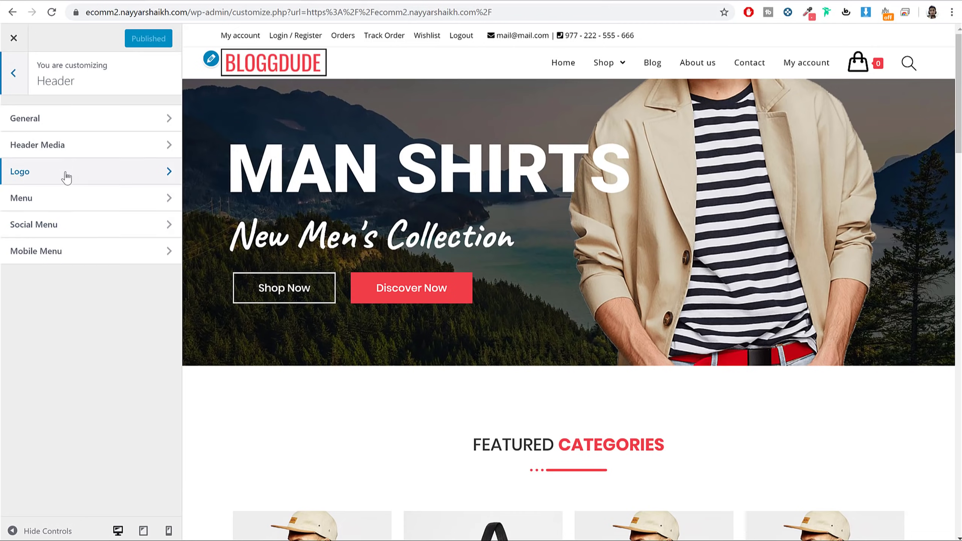
pyautogui.click(65, 199)
pyautogui.scroll(-15, 108, 244)
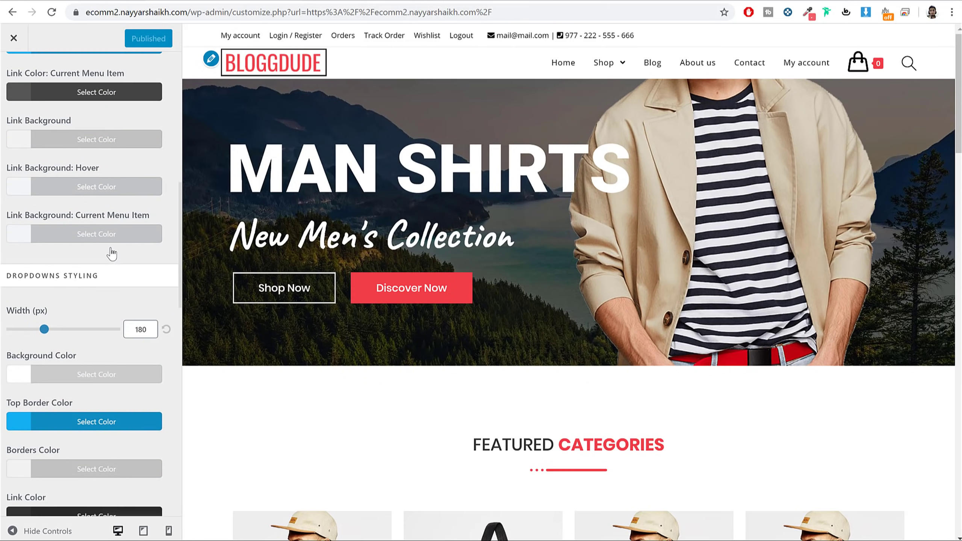
pyautogui.scroll(-5, 133, 267)
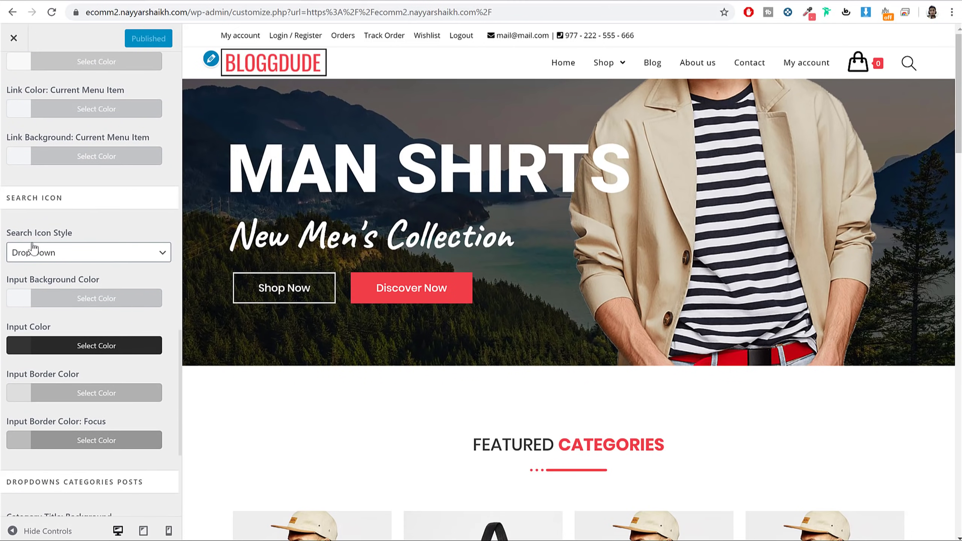
pyautogui.click(80, 254)
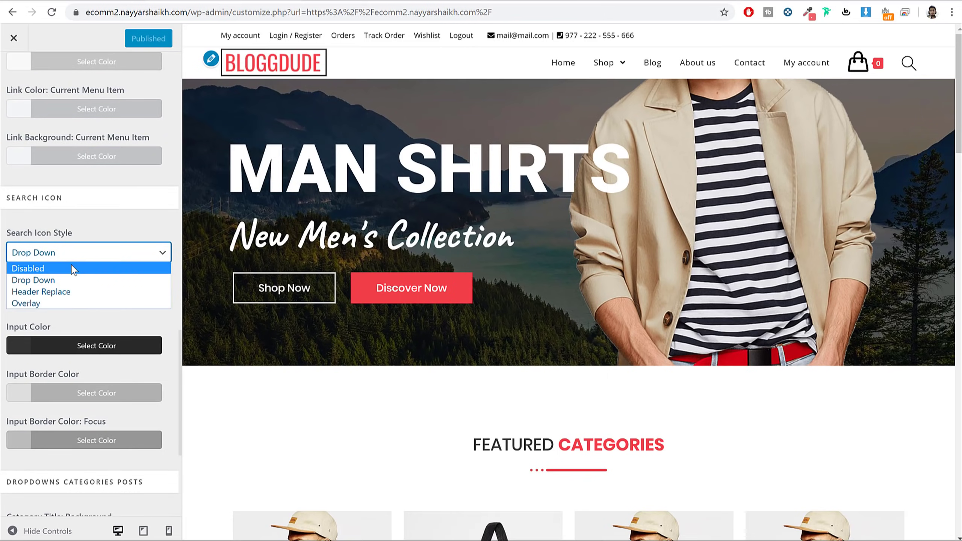
pyautogui.click(65, 292)
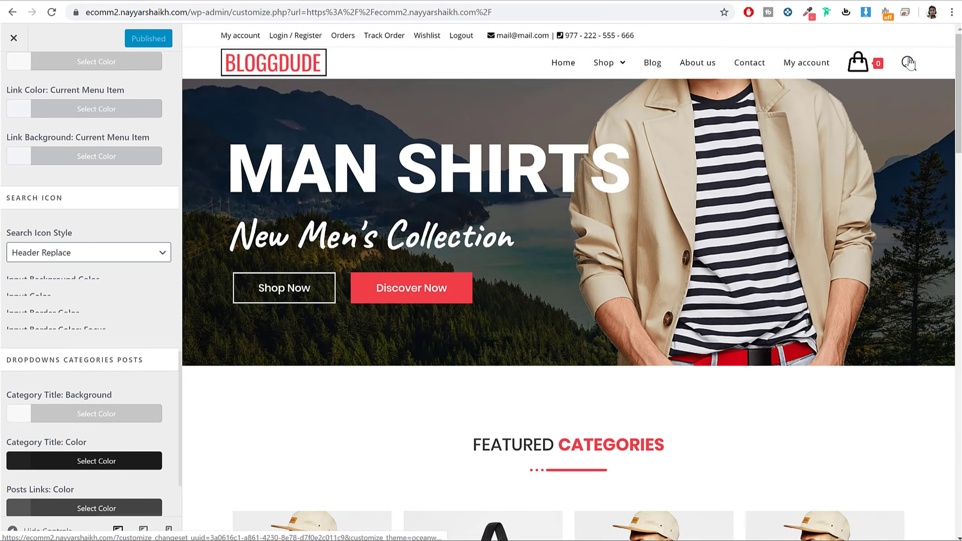
pyautogui.click(909, 62)
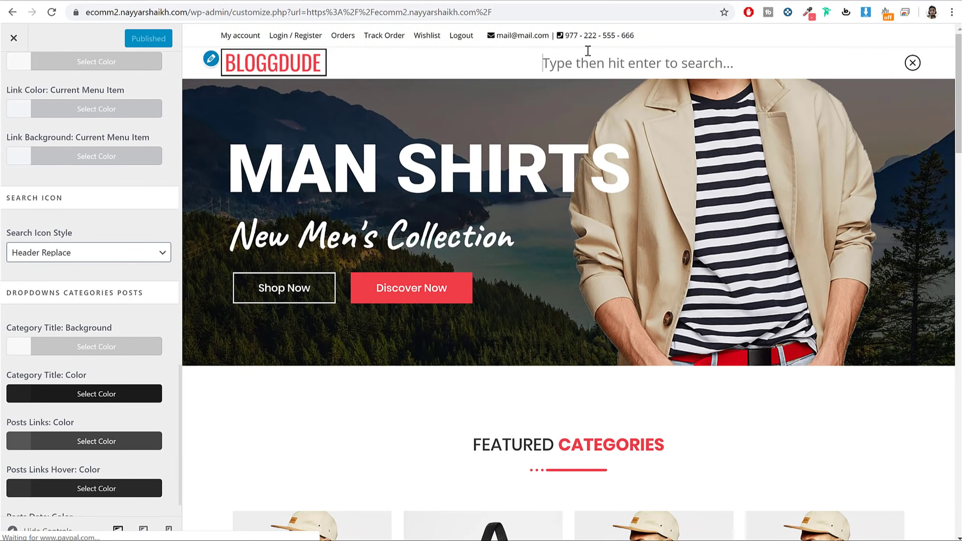
pyautogui.click(512, 72)
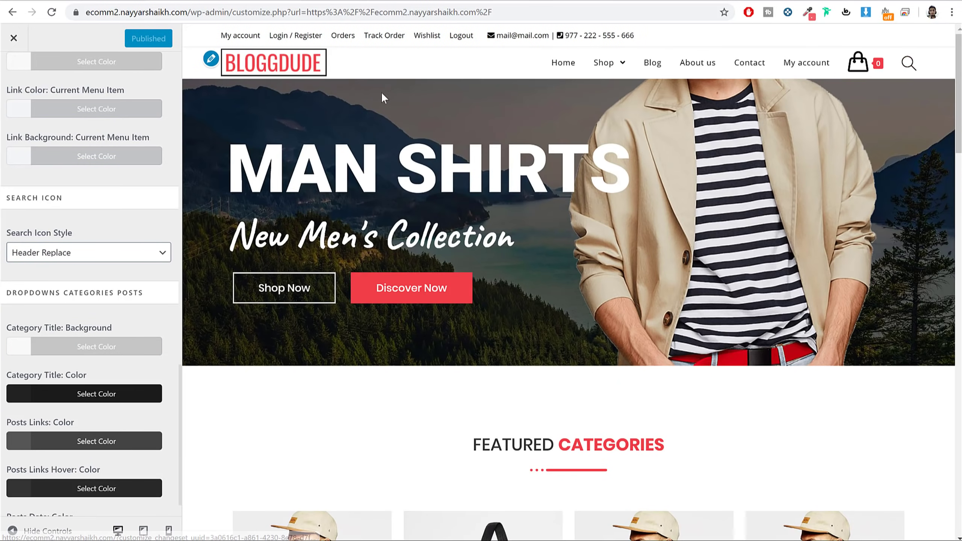
# Return to the top-level sections and open the 'Why You Need A SEO Agency Now' post
pyautogui.scroll(5, 50, 100)
pyautogui.click(19, 76)
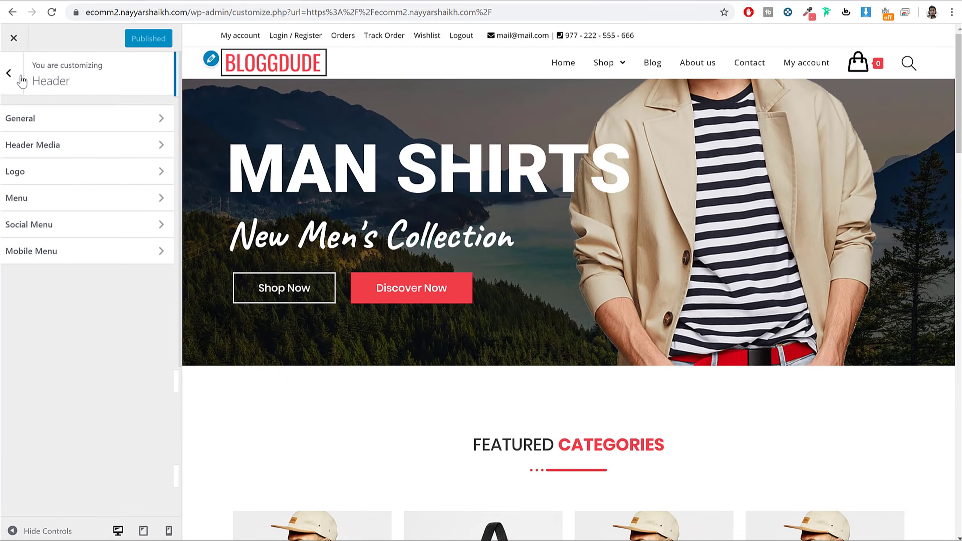
pyautogui.click(21, 78)
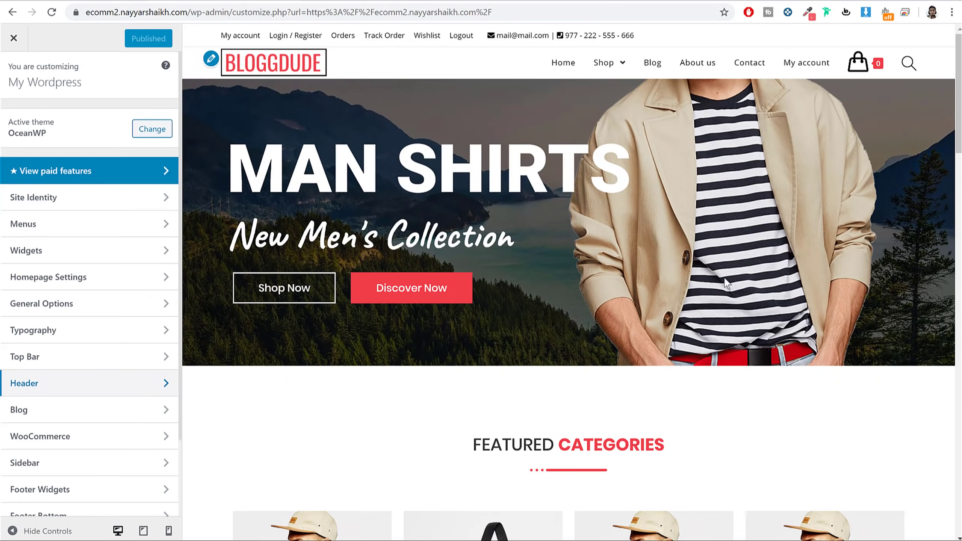
pyautogui.scroll(-20, 738, 283)
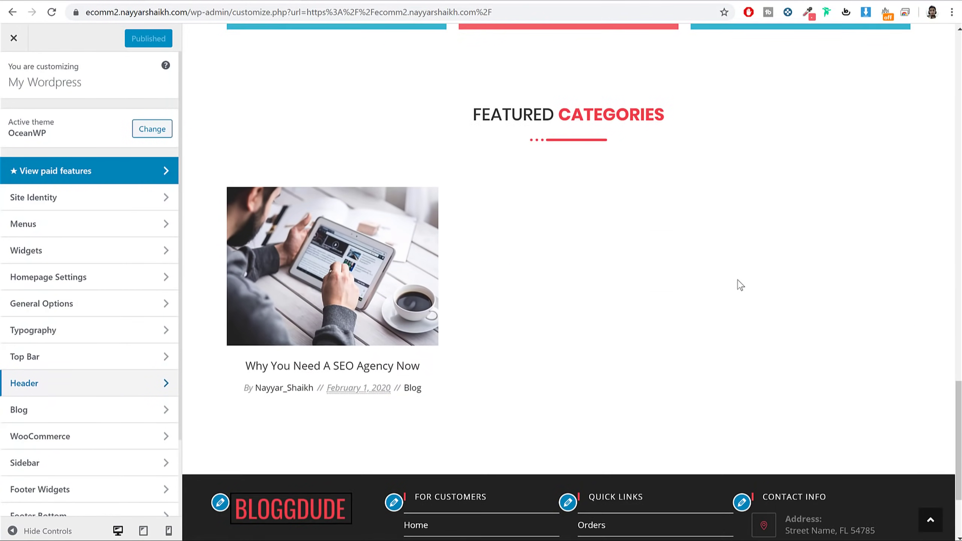
pyautogui.scroll(-3, 737, 280)
pyautogui.click(311, 154)
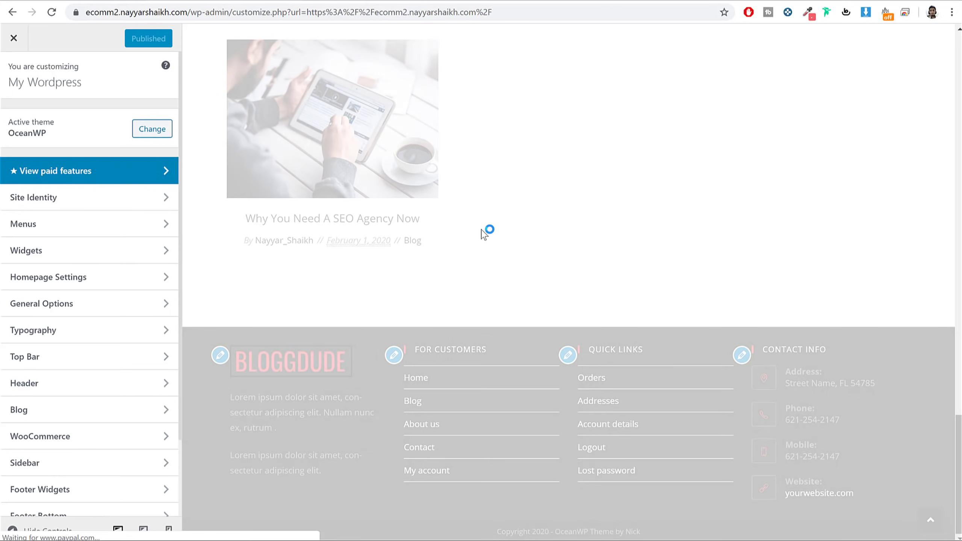
# Set the body typography font family to Montserrat
pyautogui.scroll(-10, 485, 227)
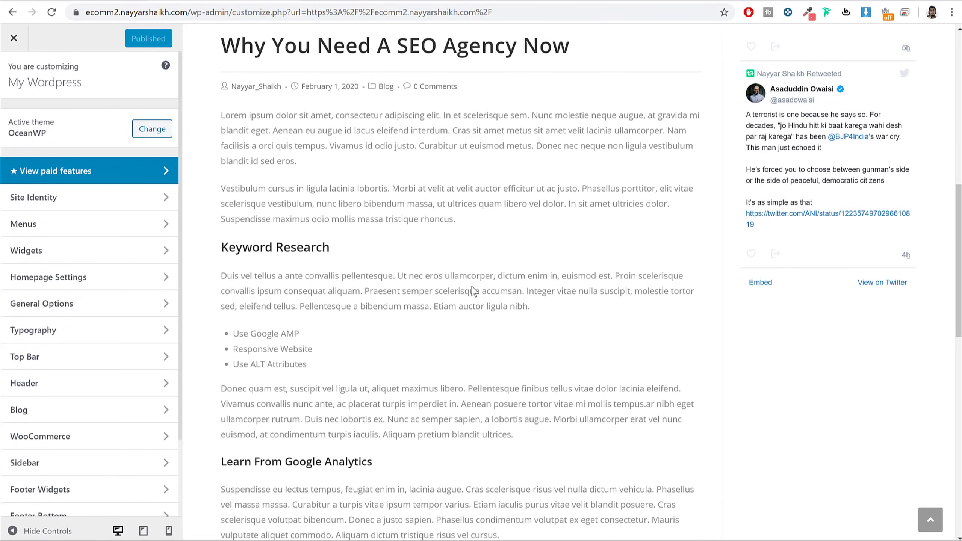
pyautogui.scroll(3, 440, 220)
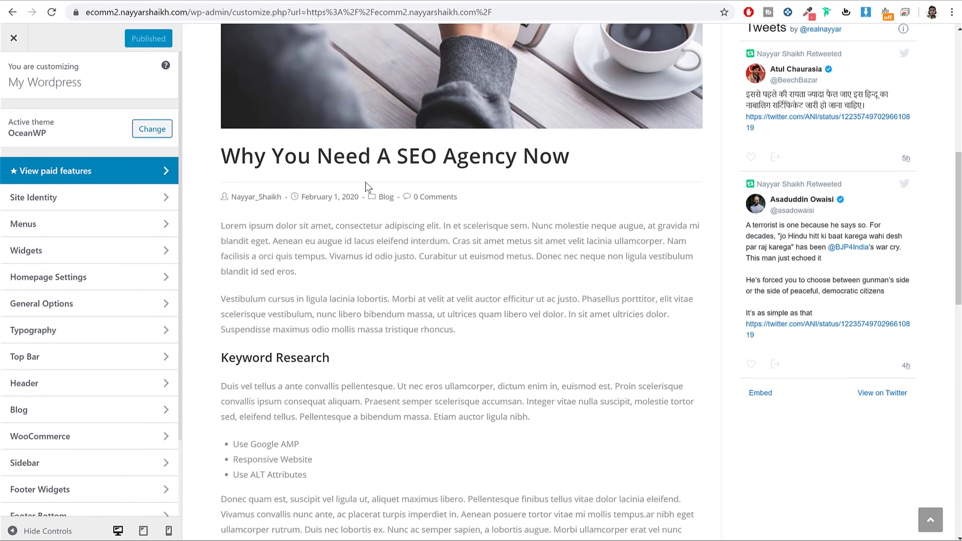
pyautogui.click(104, 330)
pyautogui.click(82, 144)
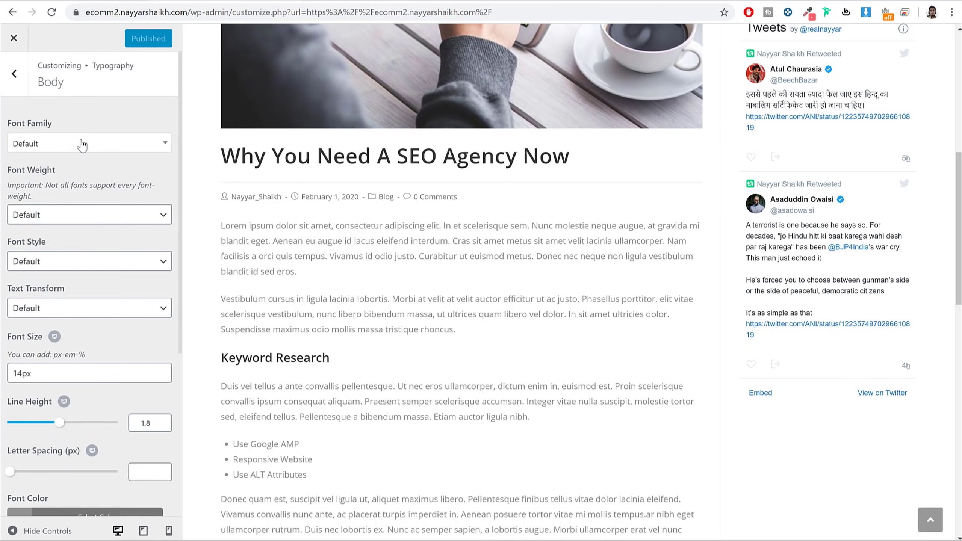
pyautogui.click(70, 145)
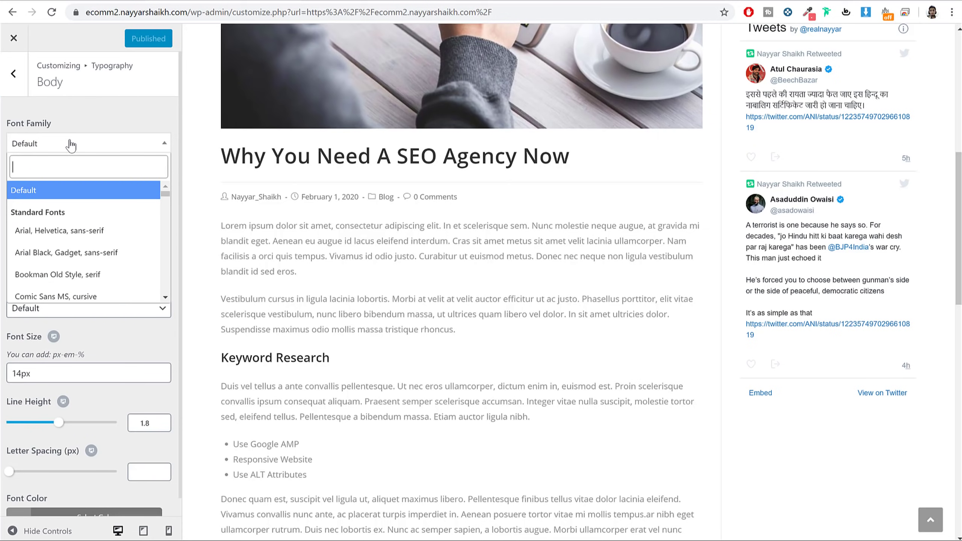
pyautogui.write('mio')
pyautogui.press('BackSpace')
pyautogui.press('BackSpace')
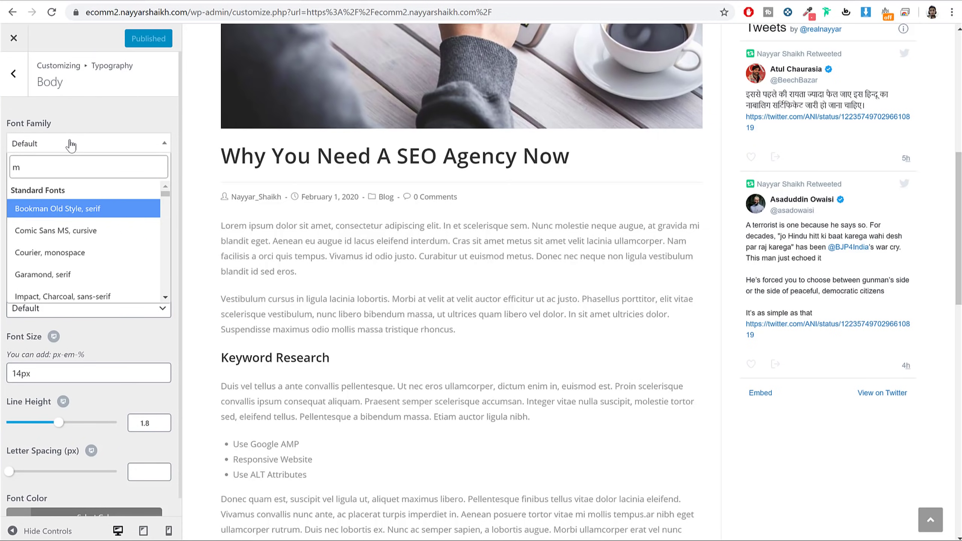
pyautogui.write('ontsse')
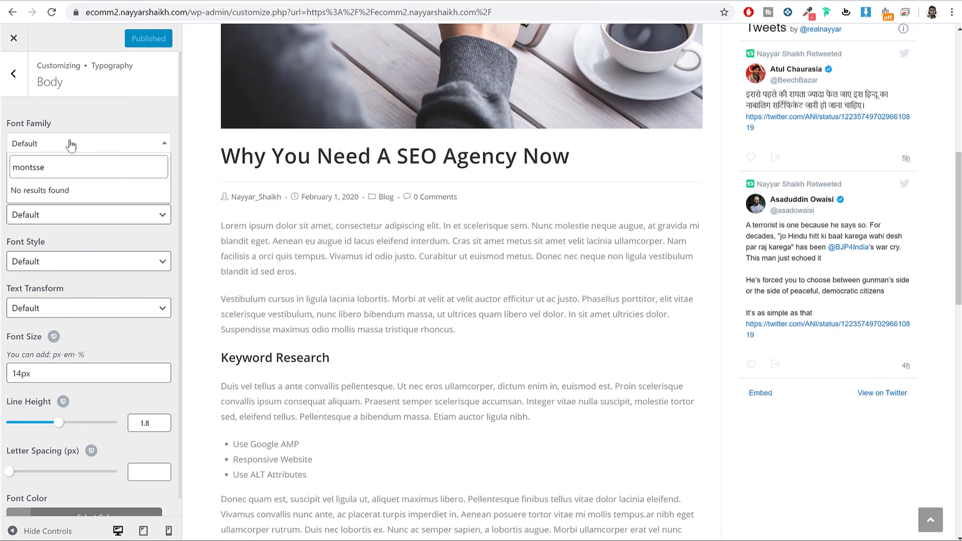
pyautogui.press('BackSpace')
pyautogui.press('BackSpace')
pyautogui.press('BackSpace')
pyautogui.write('se')
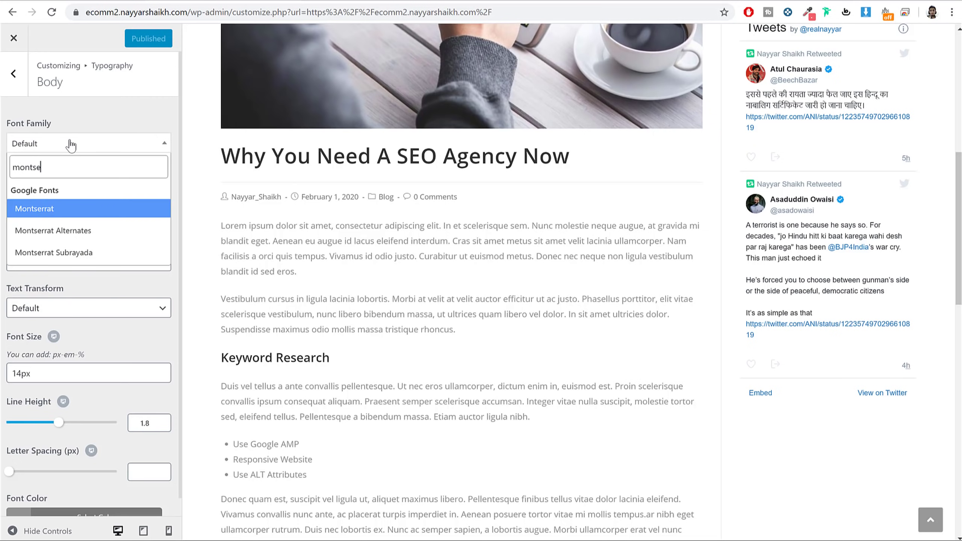
pyautogui.press('Return')
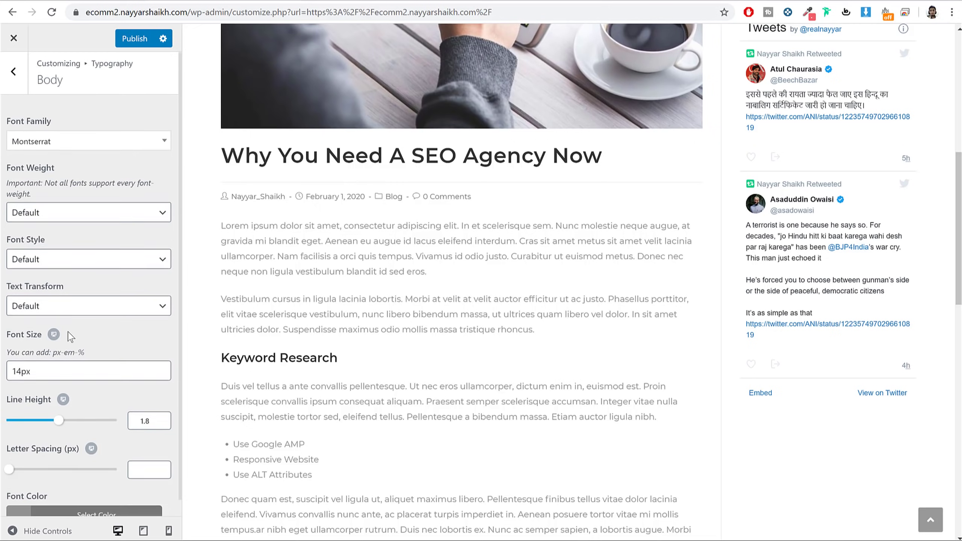
# Make the body text colour black, publish, and return to the top-level customizer list
pyautogui.scroll(-1, 71, 338)
pyautogui.click(72, 506)
pyautogui.scroll(-5, 159, 444)
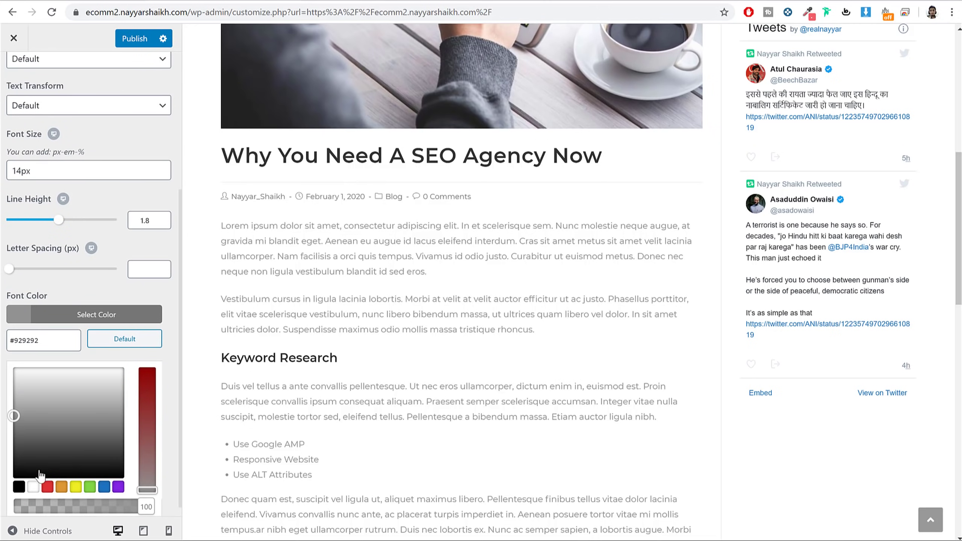
pyautogui.click(18, 488)
pyautogui.click(130, 38)
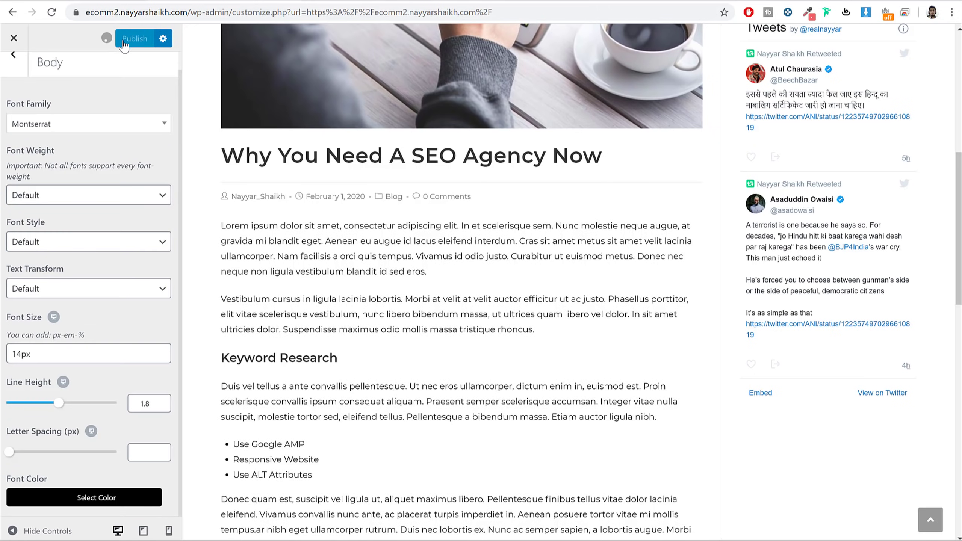
pyautogui.click(11, 86)
pyautogui.click(11, 89)
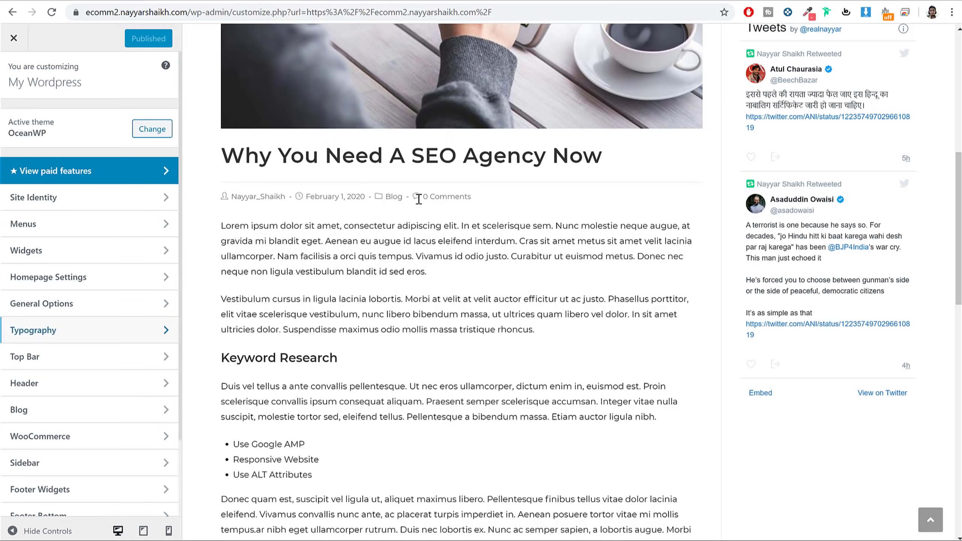
pyautogui.scroll(-15, 639, 217)
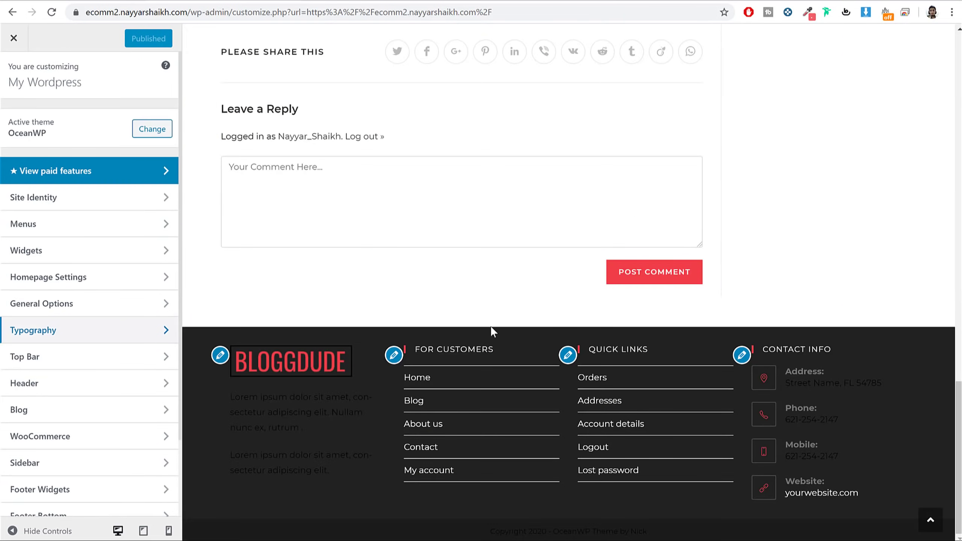
# Change the Footer Widgets background colour from #222222 to #f9f9f9
pyautogui.scroll(10, 493, 331)
pyautogui.scroll(-10, 499, 315)
pyautogui.scroll(-3, 46, 214)
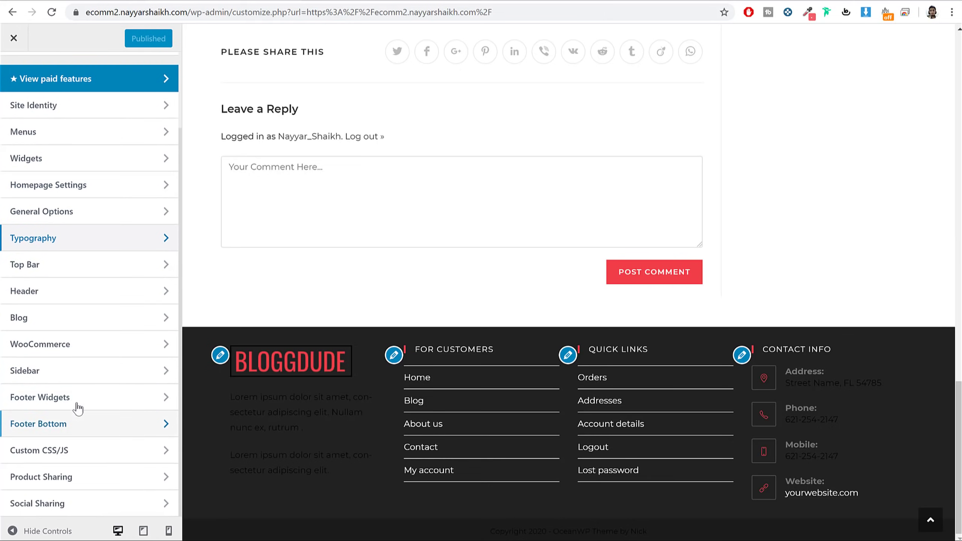
pyautogui.click(76, 399)
pyautogui.scroll(-6, 105, 267)
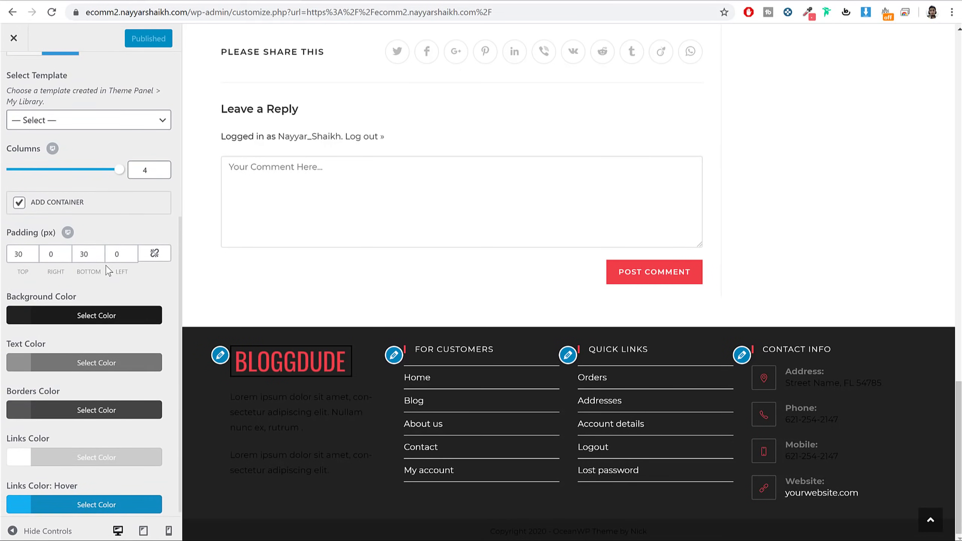
pyautogui.click(88, 309)
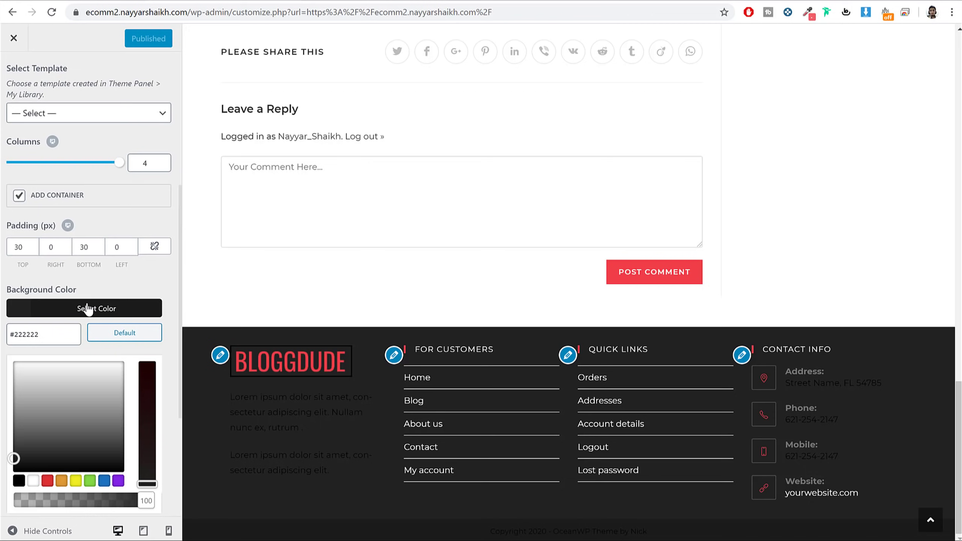
pyautogui.moveTo(55, 332); pyautogui.dragTo(2, 332)
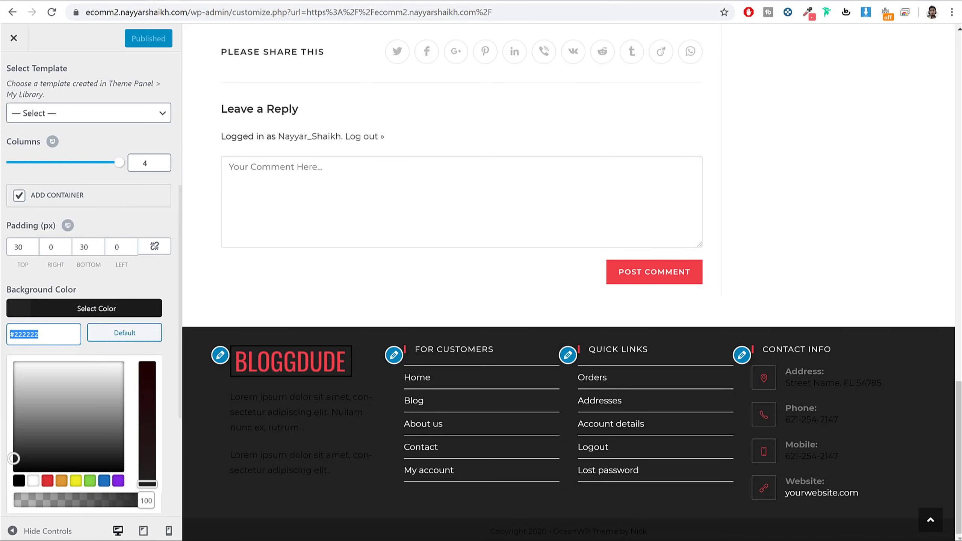
pyautogui.write('#f9f9f9')
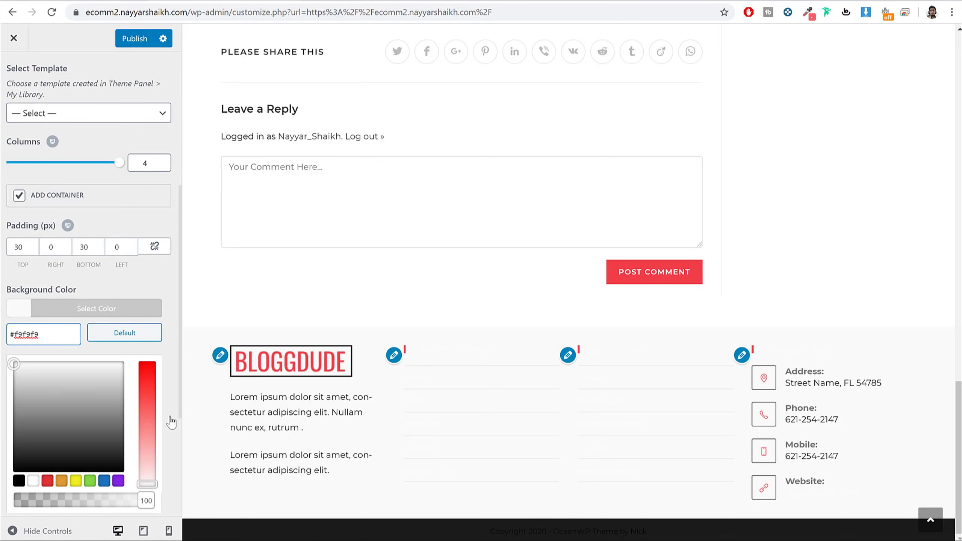
pyautogui.click(128, 310)
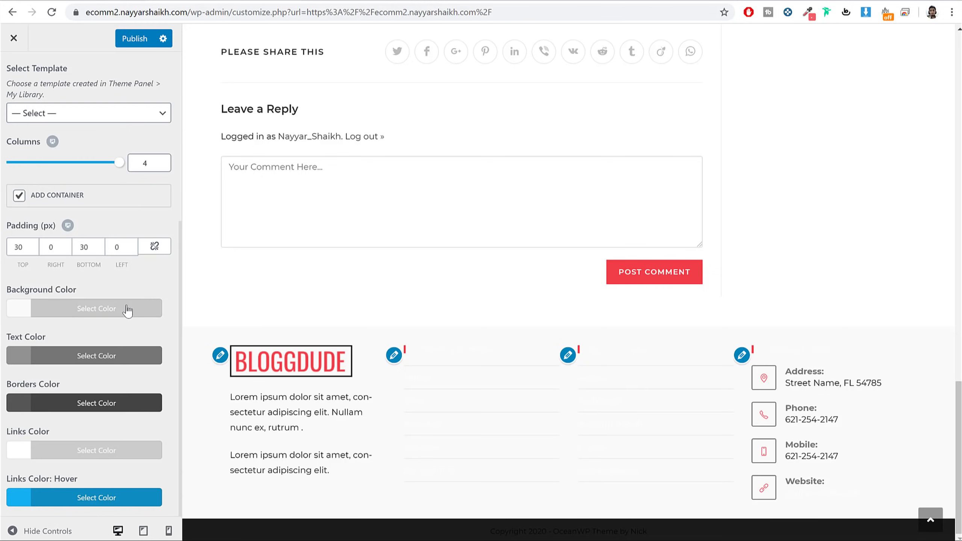
# Set the footer text and link colours to black and publish
pyautogui.click(119, 358)
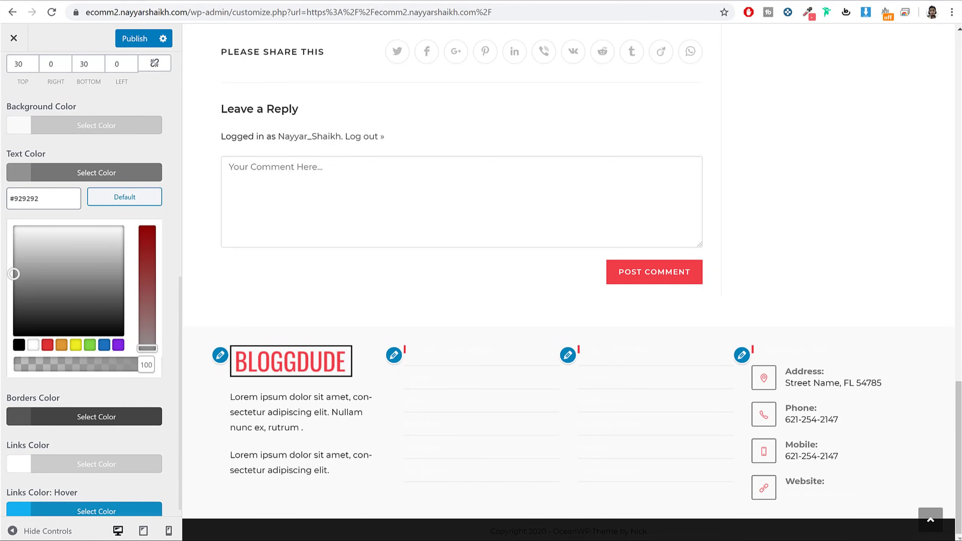
pyautogui.click(18, 345)
pyautogui.click(124, 172)
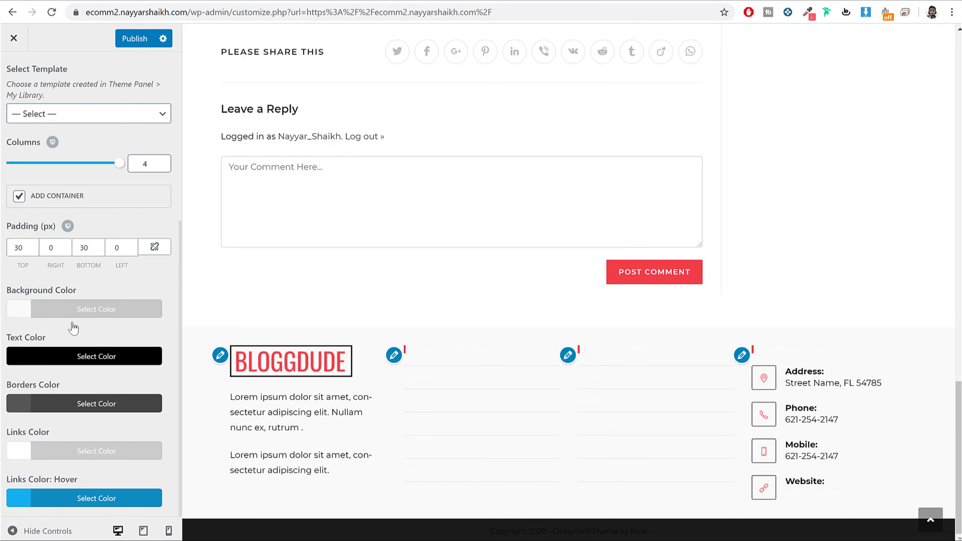
pyautogui.click(91, 451)
pyautogui.click(19, 426)
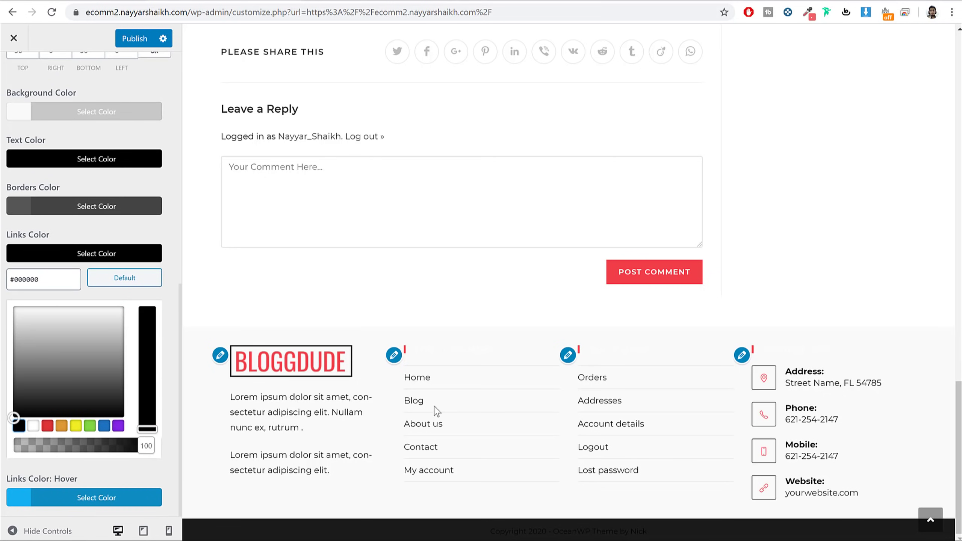
pyautogui.click(137, 45)
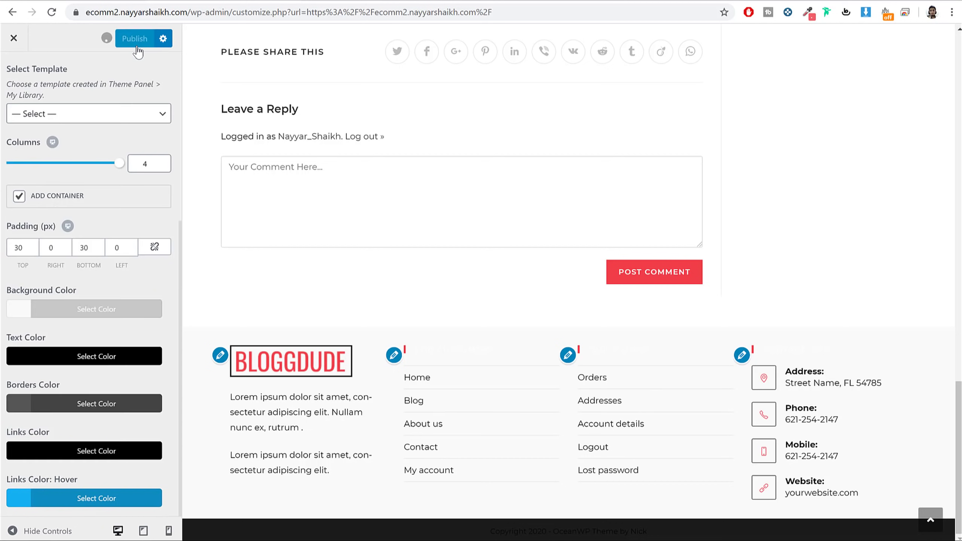
# Check the now-invisible FOR CUSTOMERS and QUICK LINKS headings, then return to the main Customizer list
pyautogui.doubleClick(465, 350)
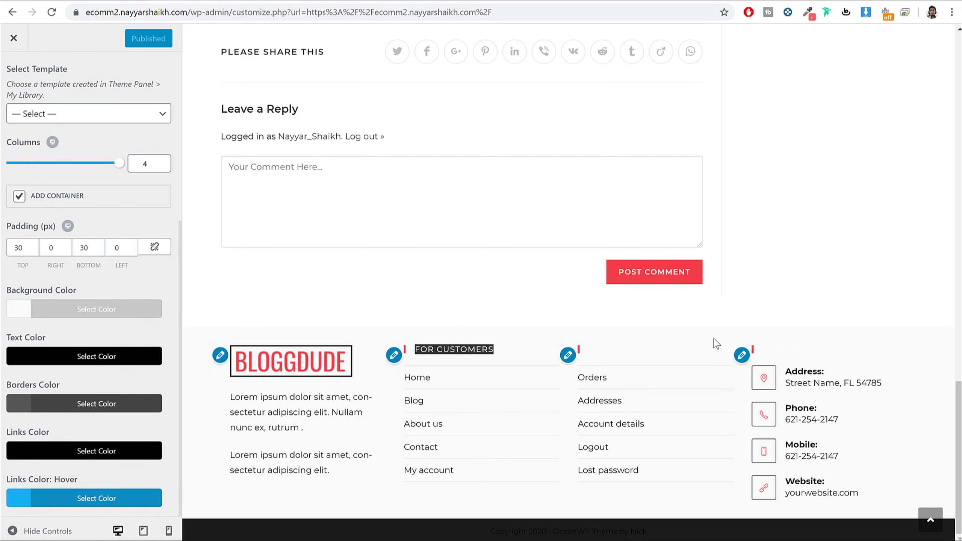
pyautogui.doubleClick(640, 349)
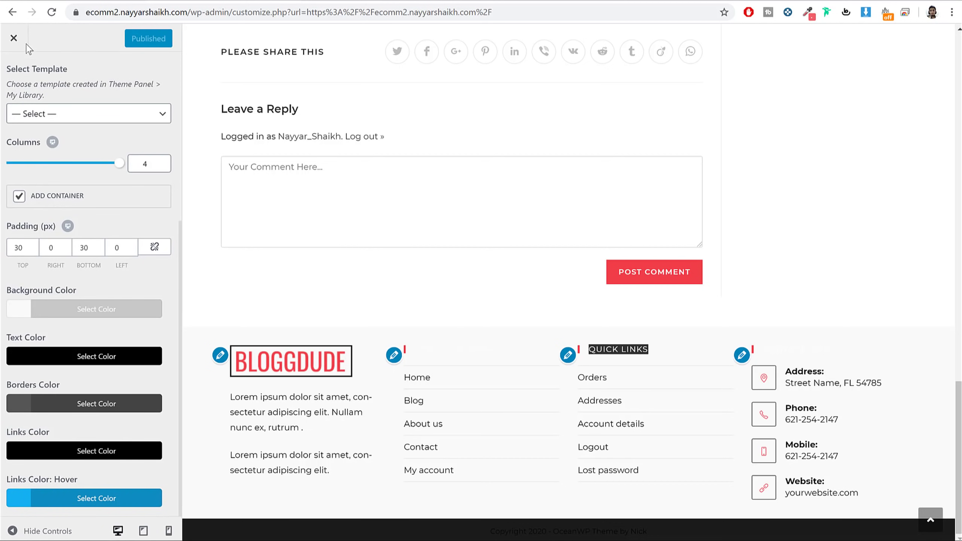
pyautogui.scroll(5, 23, 61)
pyautogui.click(19, 70)
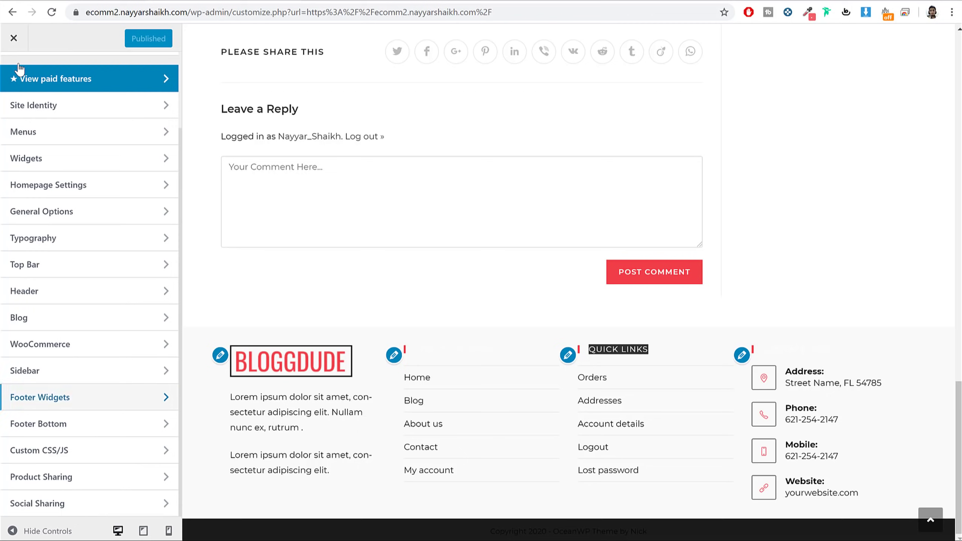
# Give the Footer Widget Heading typography a black font colour and Bold: 700 weight
pyautogui.click(69, 238)
pyautogui.scroll(-5, 89, 453)
pyautogui.click(88, 451)
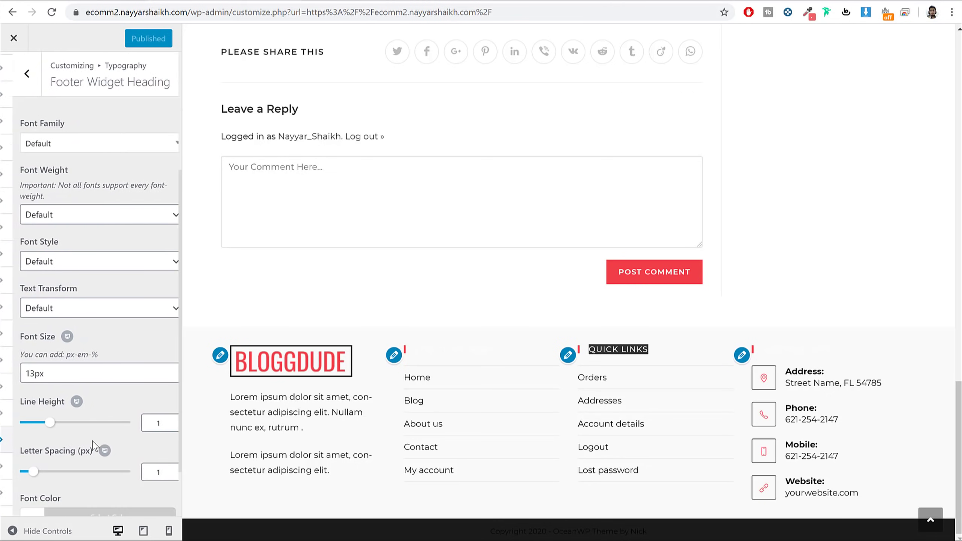
pyautogui.scroll(-1, 56, 493)
pyautogui.click(76, 499)
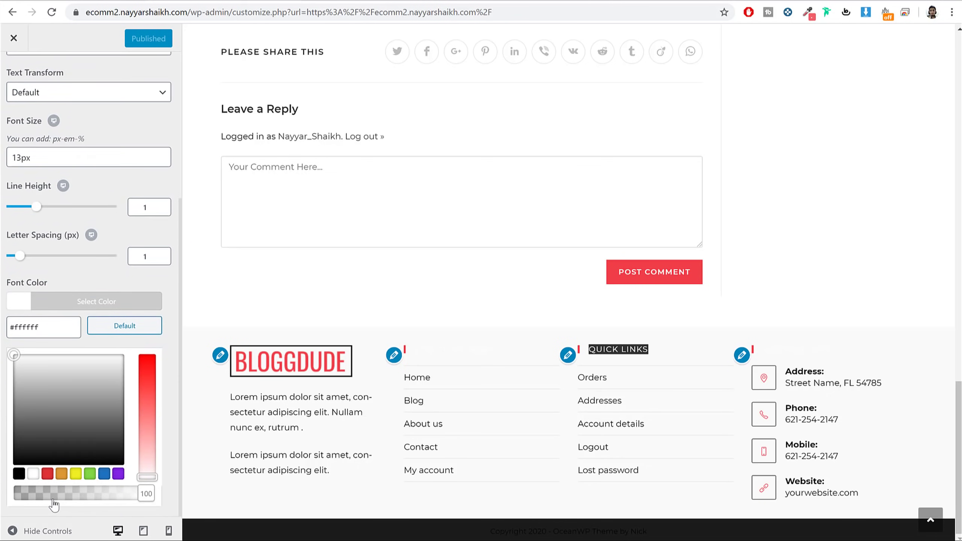
pyautogui.click(18, 474)
pyautogui.click(106, 343)
pyautogui.scroll(2, 74, 162)
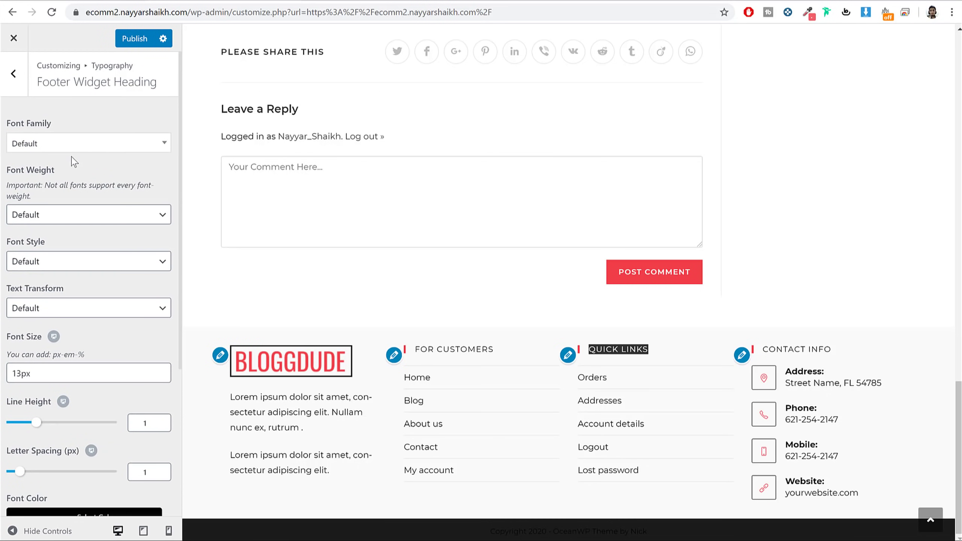
pyautogui.click(61, 213)
pyautogui.click(65, 312)
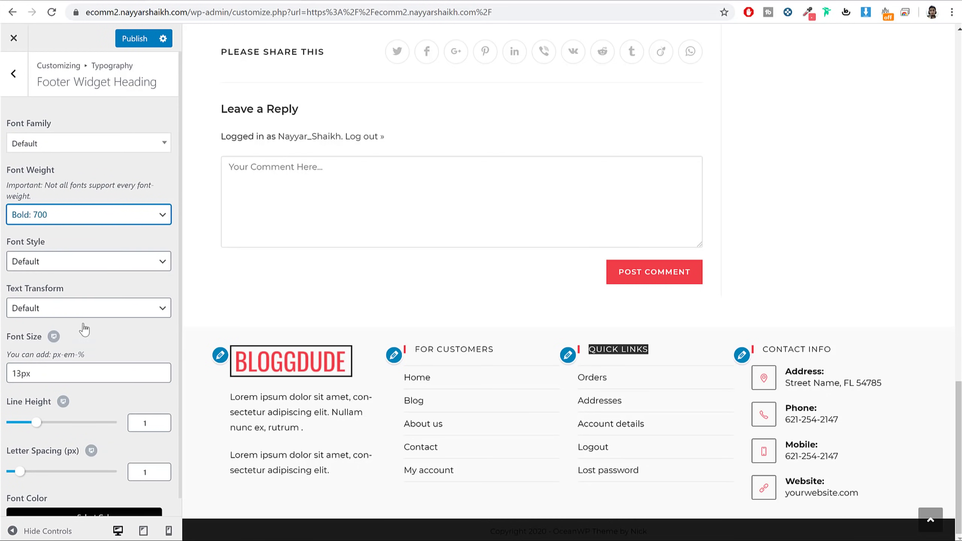
# Verify the FOR CUSTOMERS heading, publish, and show the Shop page in the preview
pyautogui.tripleClick(469, 350)
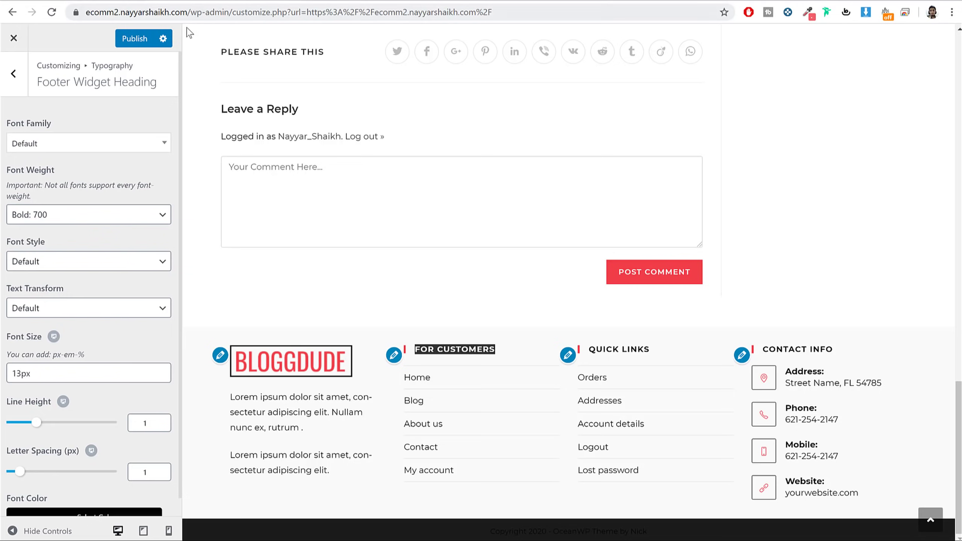
pyautogui.click(131, 43)
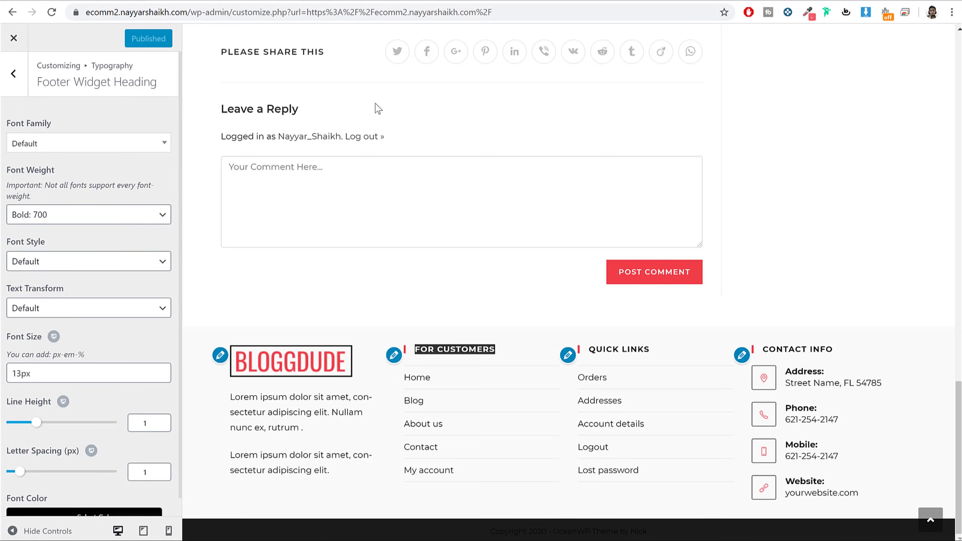
pyautogui.scroll(15, 376, 107)
pyautogui.click(597, 68)
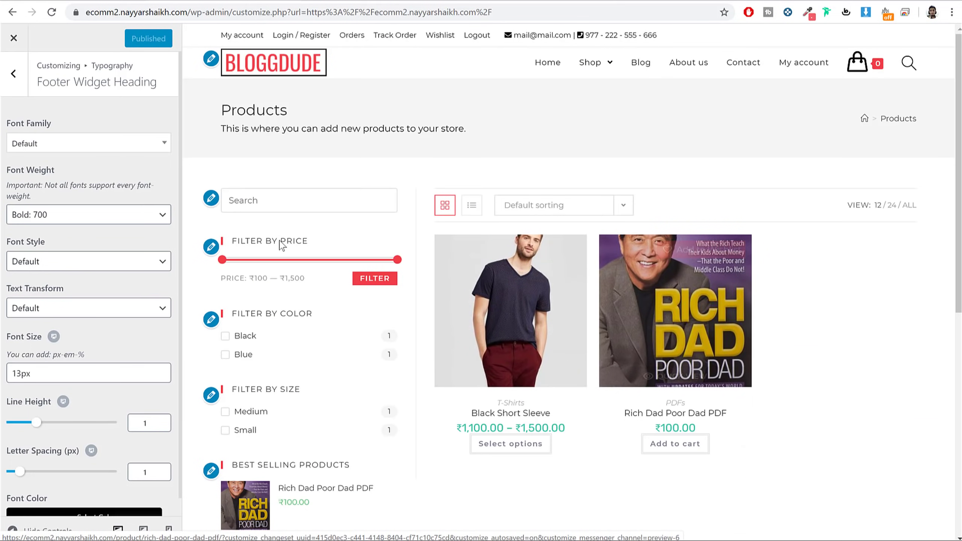
# In WooCommerce > Archives, hide the Add To Cart button and Category on product cards, then publish
pyautogui.click(13, 86)
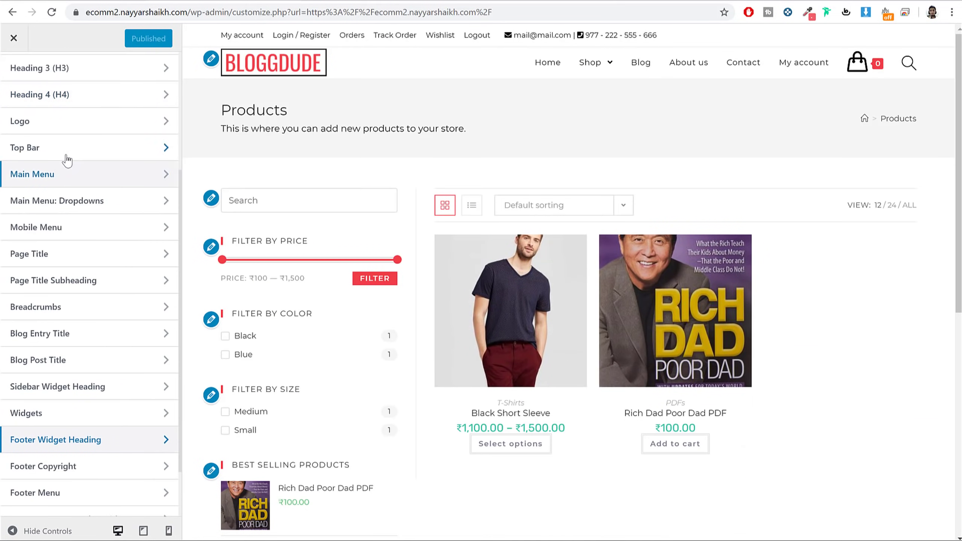
pyautogui.click(21, 93)
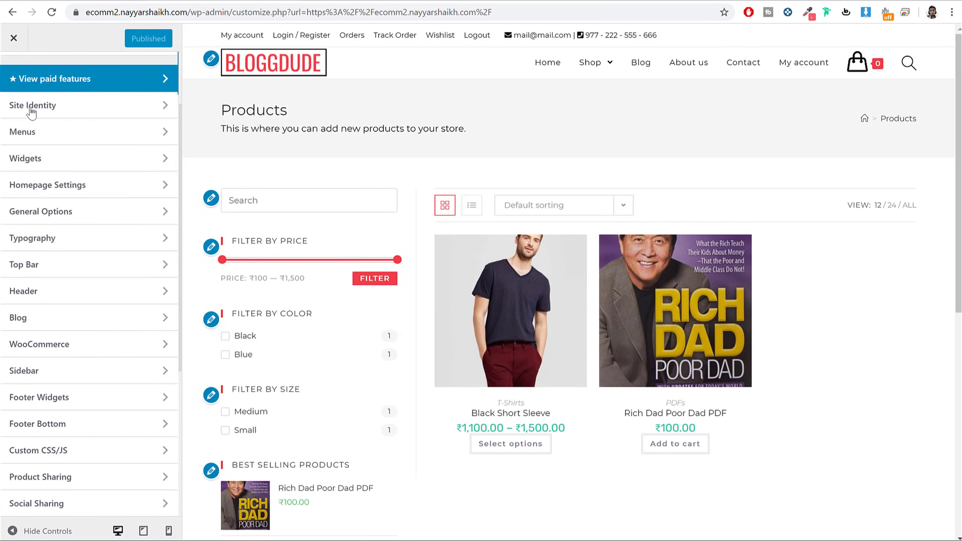
pyautogui.click(96, 348)
pyautogui.click(79, 199)
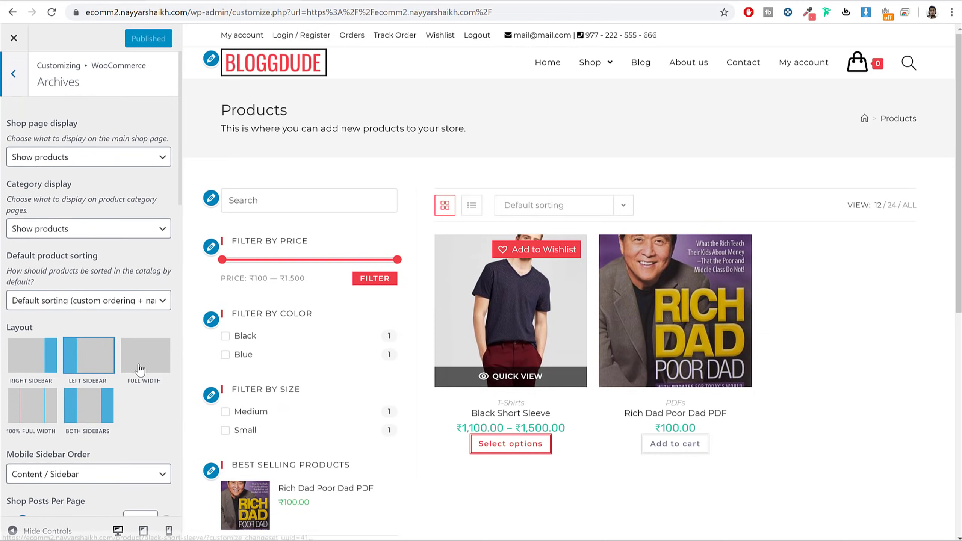
pyautogui.scroll(-5, 138, 362)
pyautogui.scroll(-10, 138, 362)
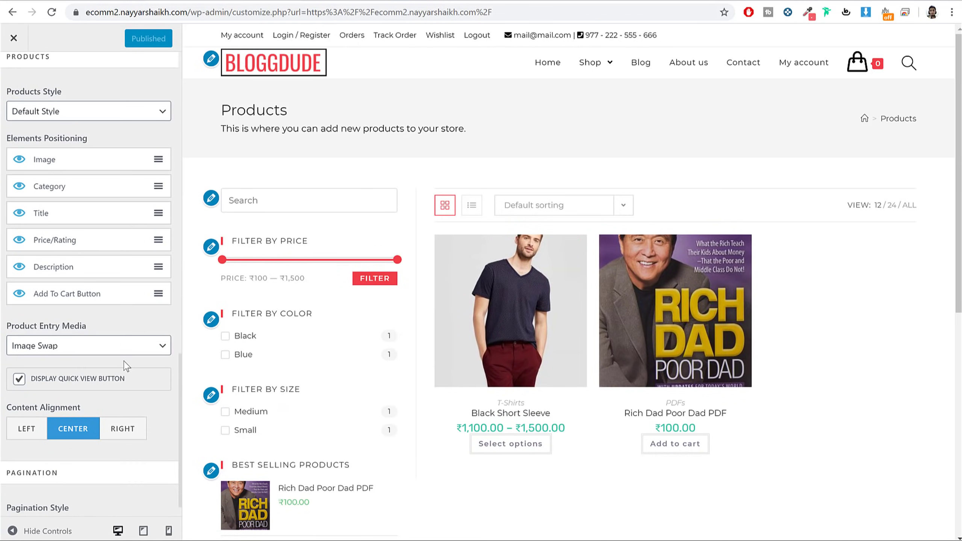
pyautogui.click(20, 297)
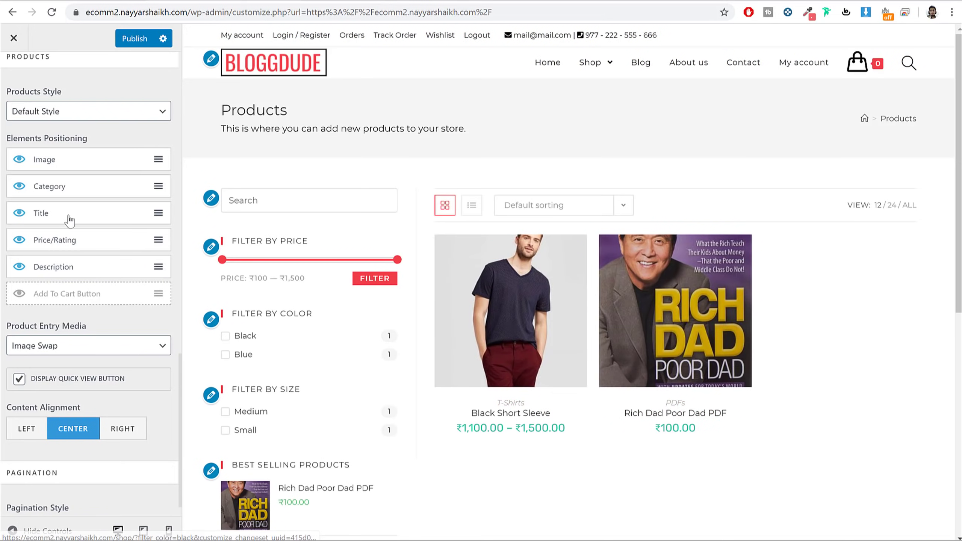
pyautogui.click(21, 188)
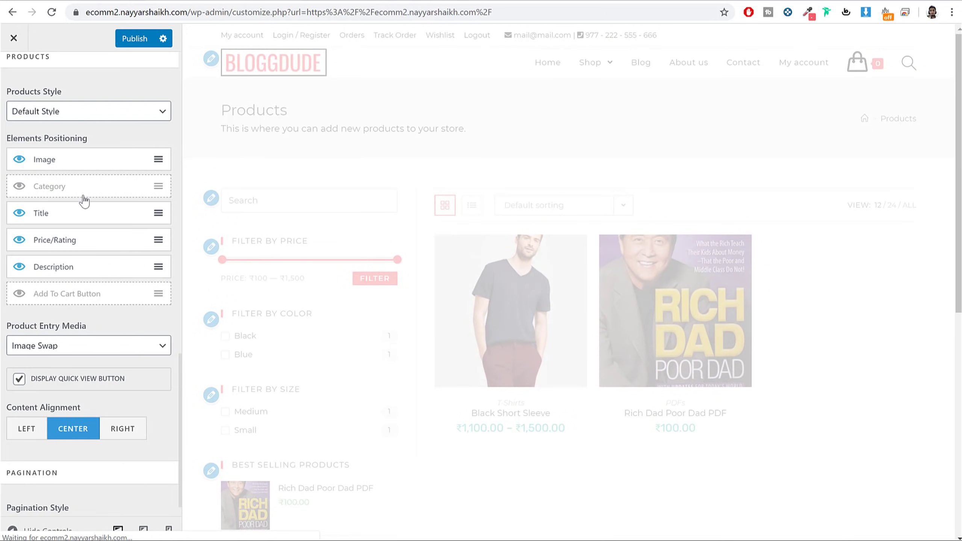
pyautogui.click(133, 39)
# Go back to the WooCommerce settings and open the Black Short Sleeve product page
pyautogui.scroll(10, 91, 152)
pyautogui.click(15, 74)
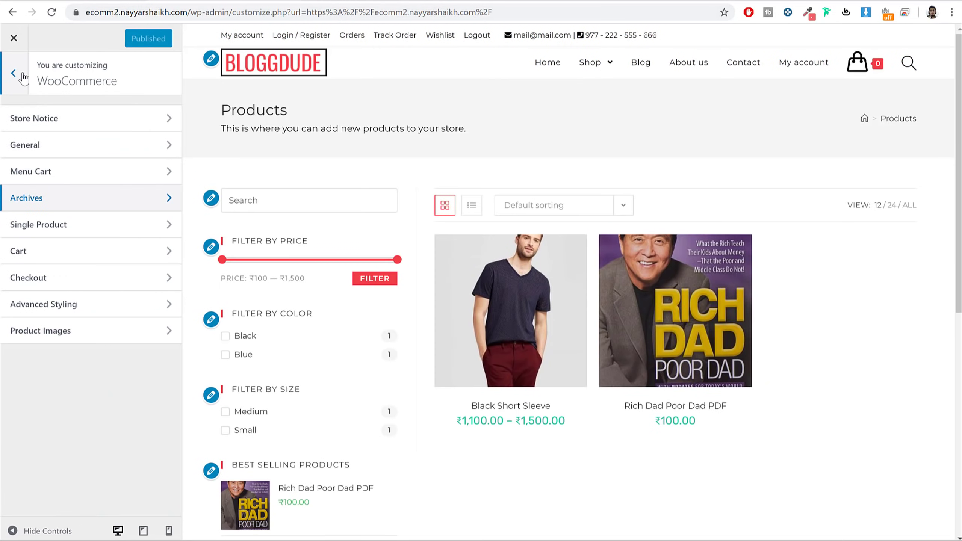
pyautogui.click(533, 303)
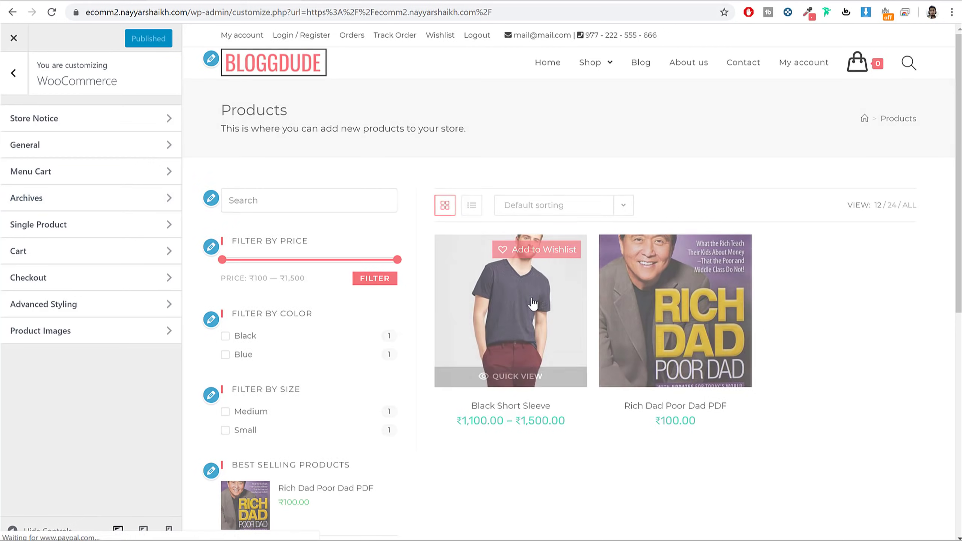
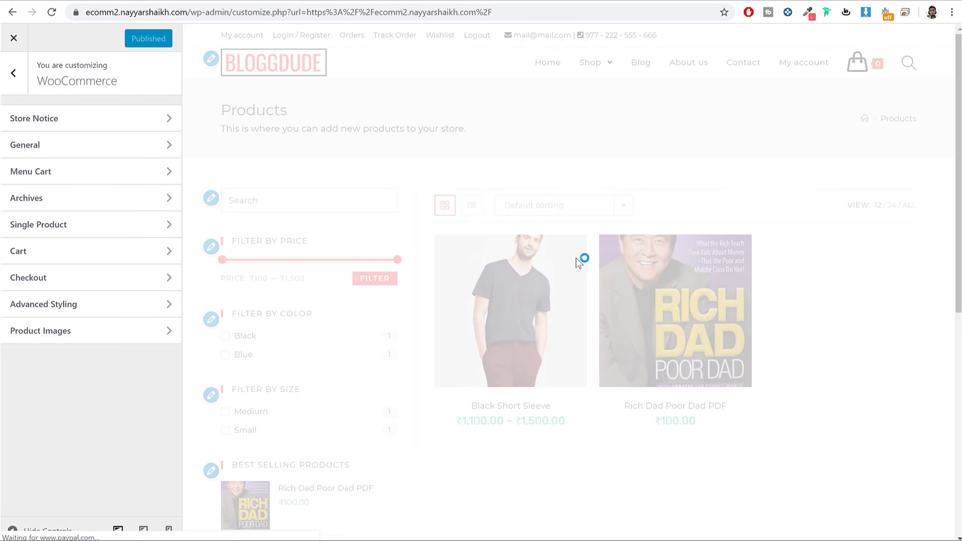
# Set the single product page layout to Full Width with no sidebar
pyautogui.click(95, 228)
pyautogui.click(159, 159)
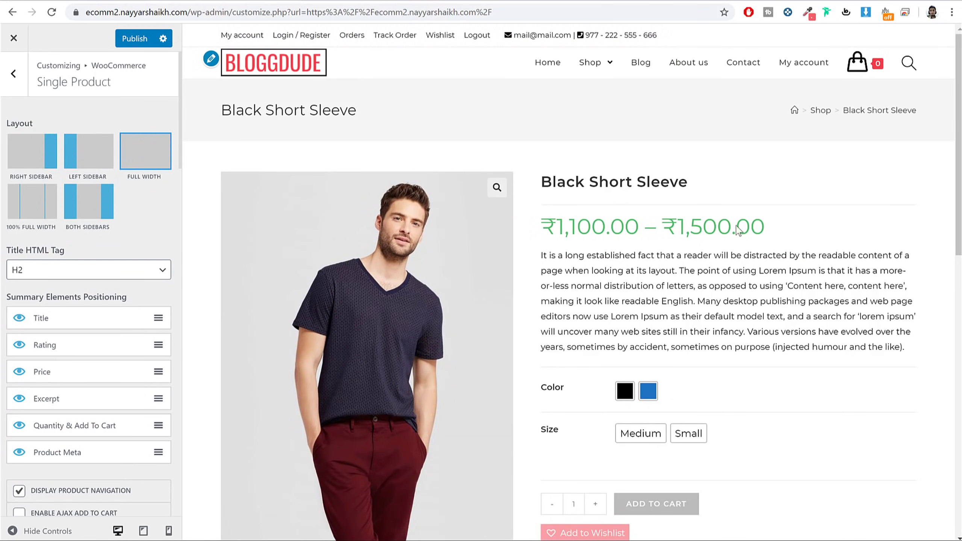
pyautogui.moveTo(738, 229); pyautogui.dragTo(542, 228)
pyautogui.click(467, 216)
# Return to the main Customizer menu and browse the Typography settings list
pyautogui.click(13, 74)
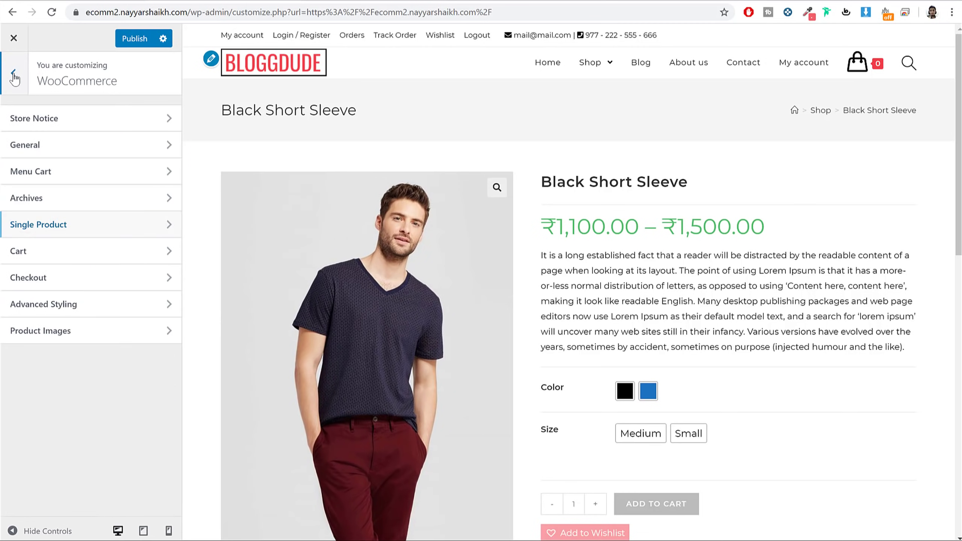
pyautogui.click(13, 72)
pyautogui.click(78, 238)
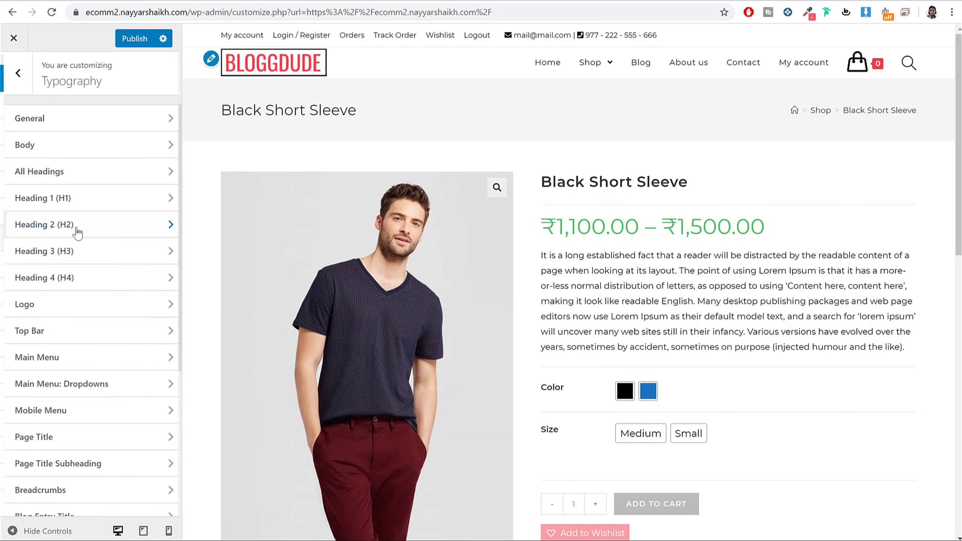
pyautogui.scroll(-3, 113, 266)
pyautogui.scroll(5, 116, 282)
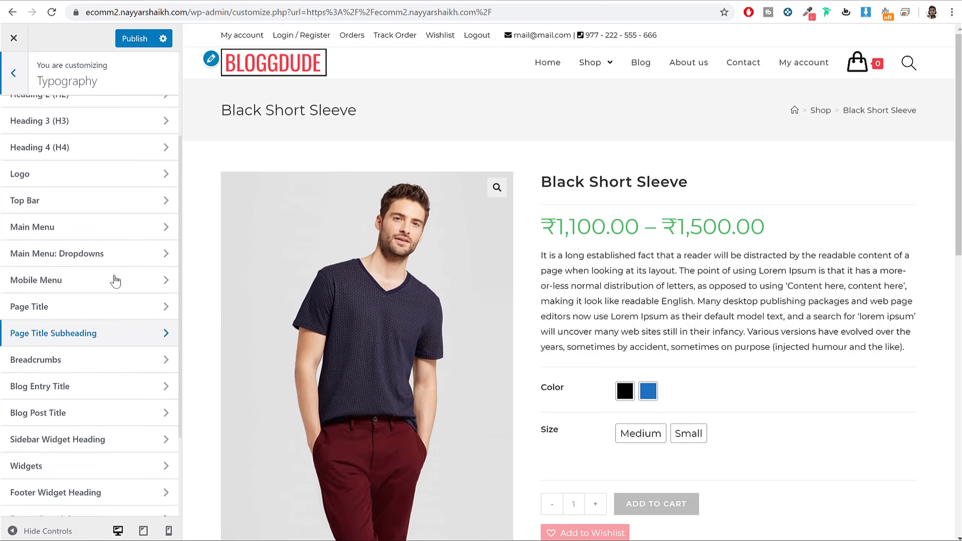
pyautogui.scroll(-3, 117, 280)
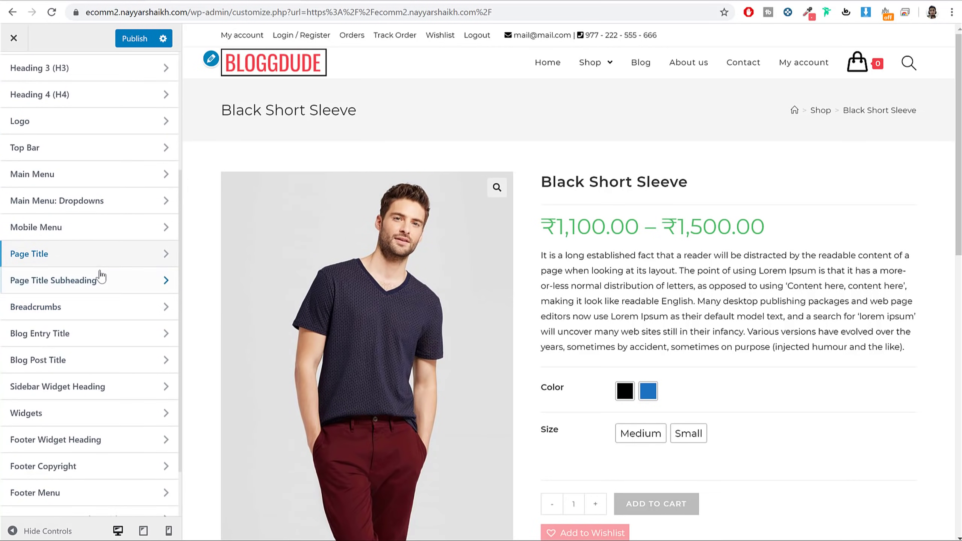
pyautogui.scroll(-2, 101, 280)
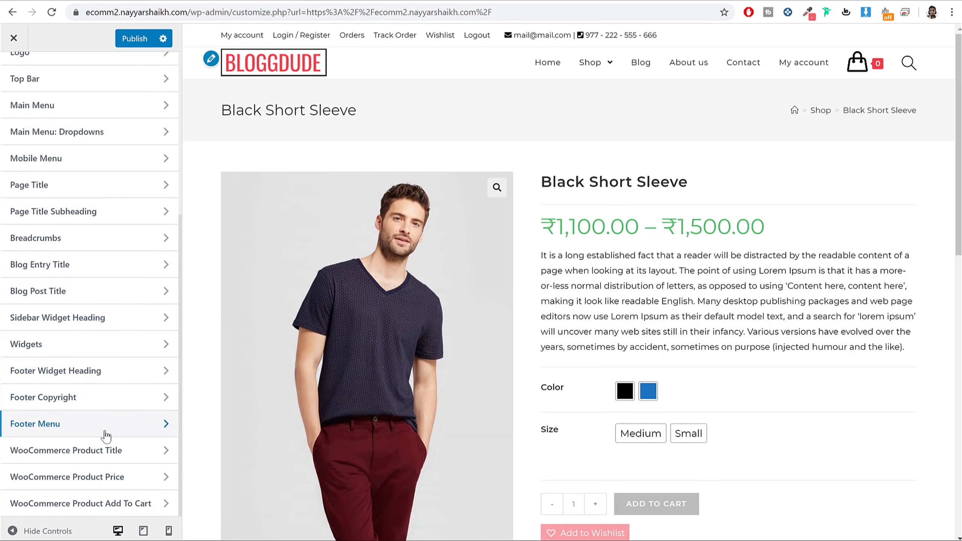
# Set the WooCommerce Product Price typography to Lato, Bold 700
pyautogui.click(122, 480)
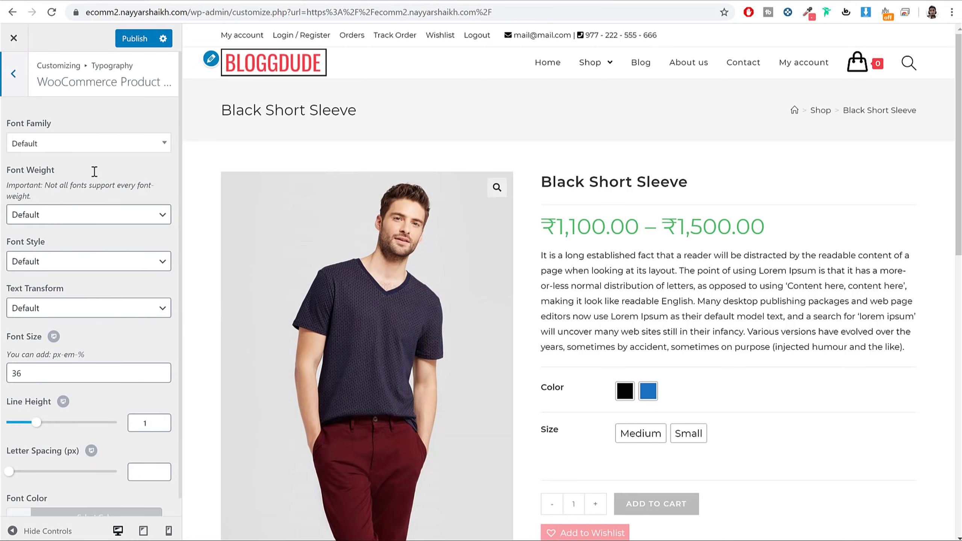
pyautogui.click(89, 143)
pyautogui.write('lato')
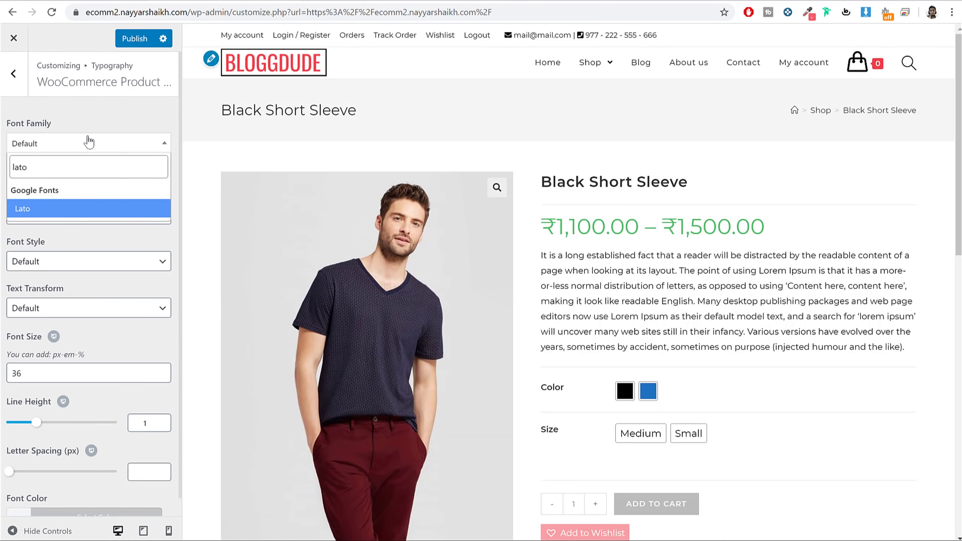
pyautogui.press('Return')
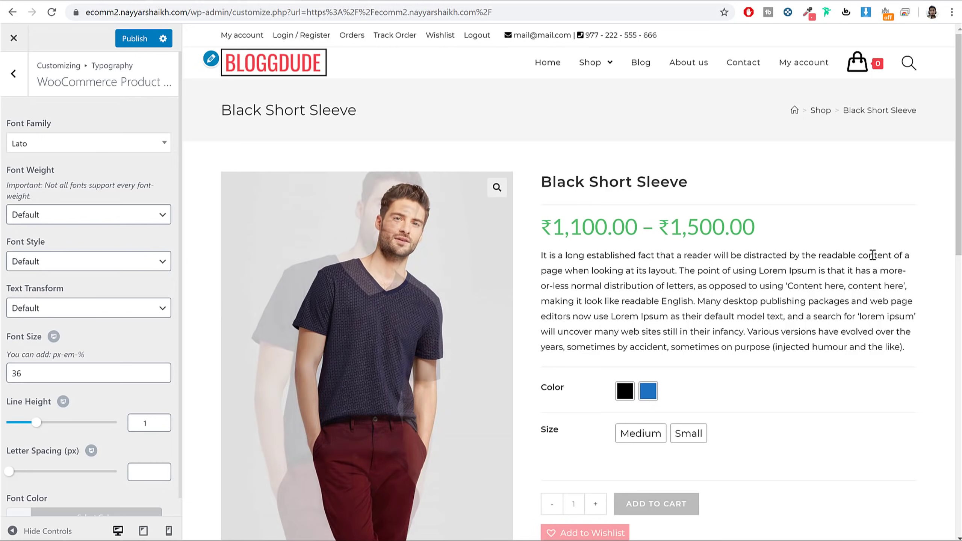
pyautogui.click(98, 214)
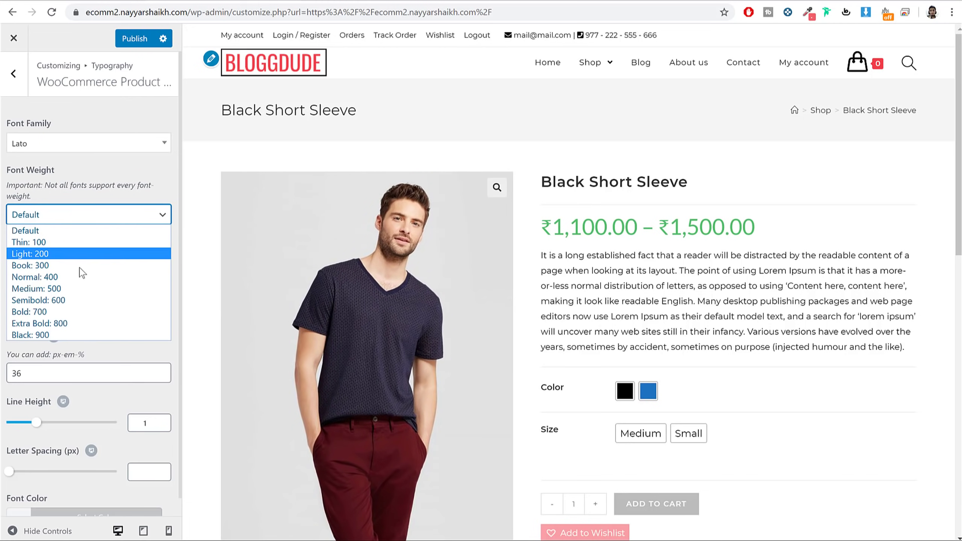
pyautogui.click(71, 317)
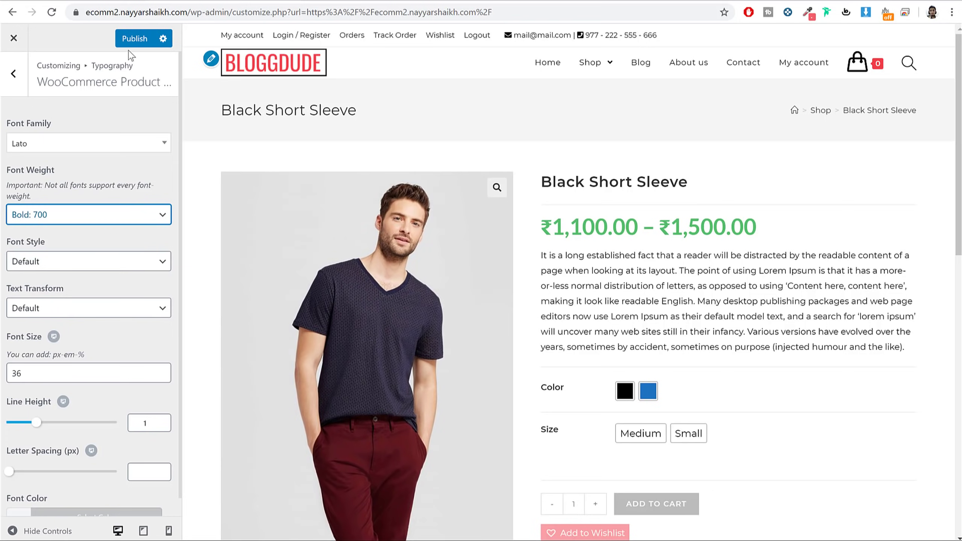
# Publish the Lato Bold 700 price font and go back to the Typography list
pyautogui.click(133, 40)
pyautogui.scroll(-5, 713, 280)
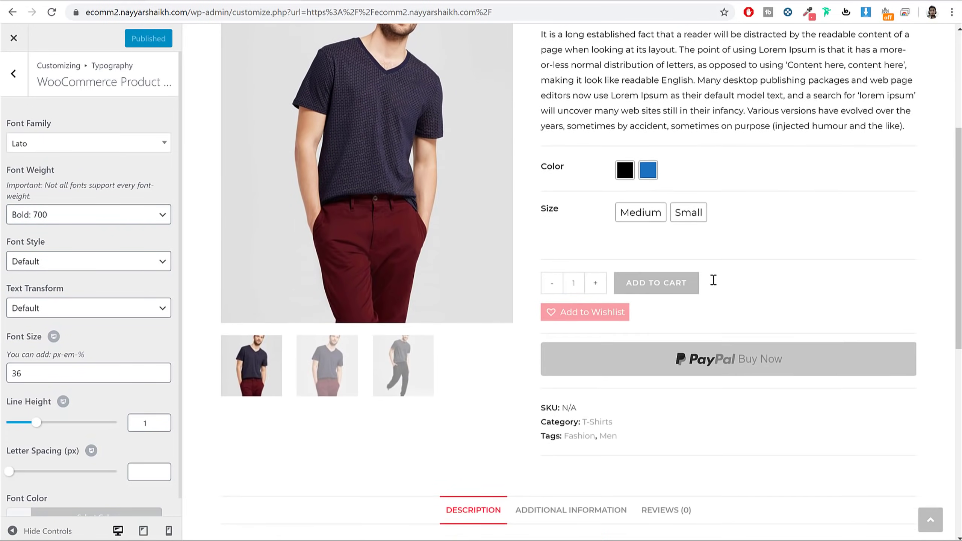
pyautogui.scroll(3, 712, 279)
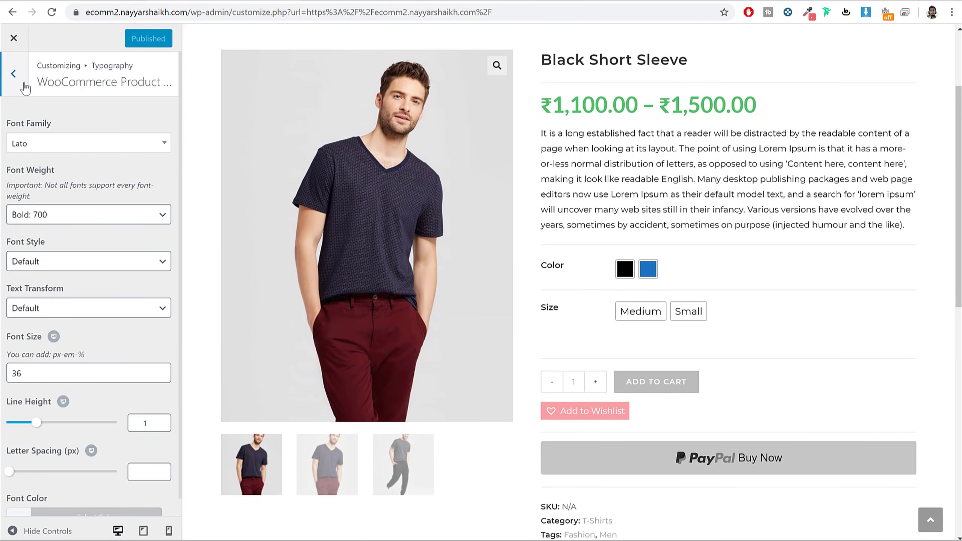
pyautogui.click(14, 74)
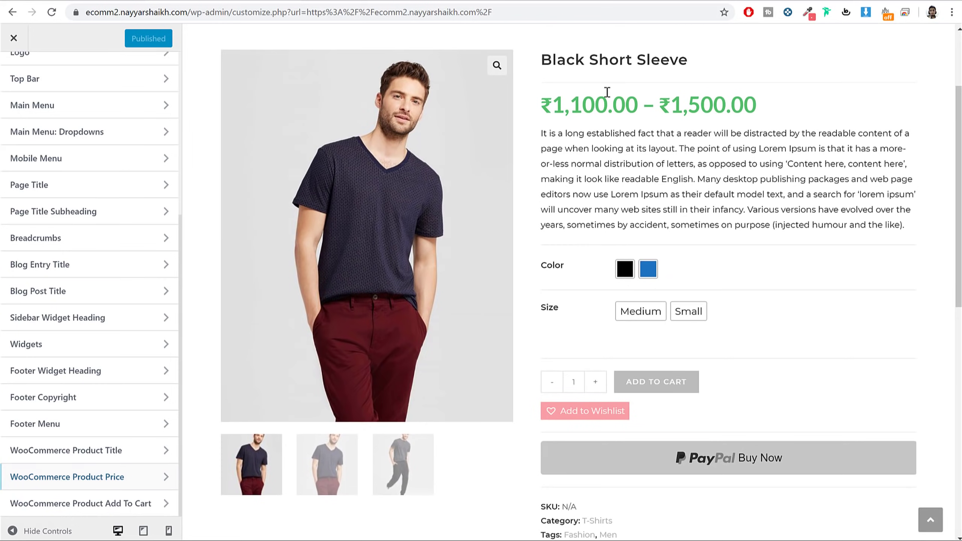
# Highlight the 1,100.00 price in the preview, then return to the main Customizer menu
pyautogui.tripleClick(607, 92)
pyautogui.click(745, 100)
pyautogui.moveTo(769, 103); pyautogui.dragTo(640, 105)
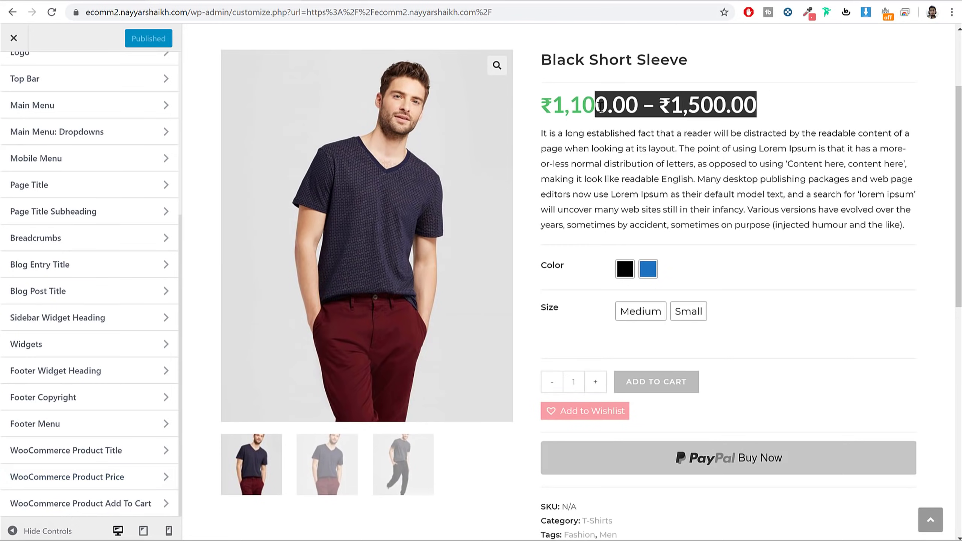
pyautogui.doubleClick(594, 105)
pyautogui.click(720, 94)
pyautogui.scroll(2, 156, 90)
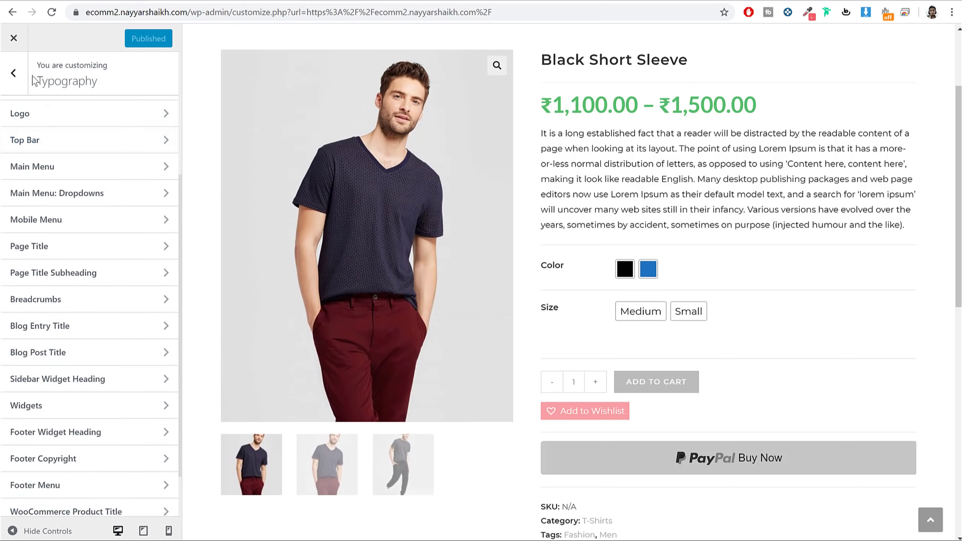
pyautogui.click(11, 74)
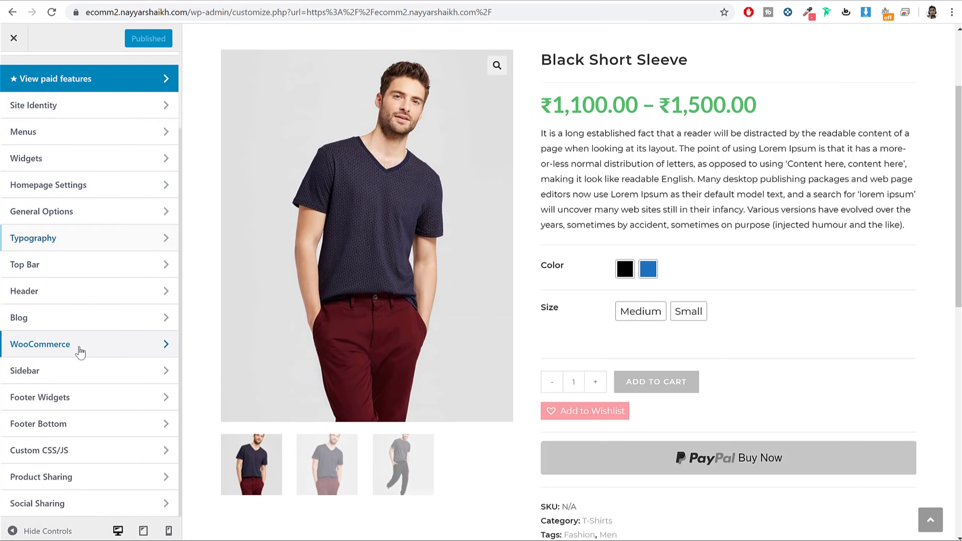
# Set the WooCommerce single product price colour to blue #1e73be and publish it
pyautogui.click(81, 353)
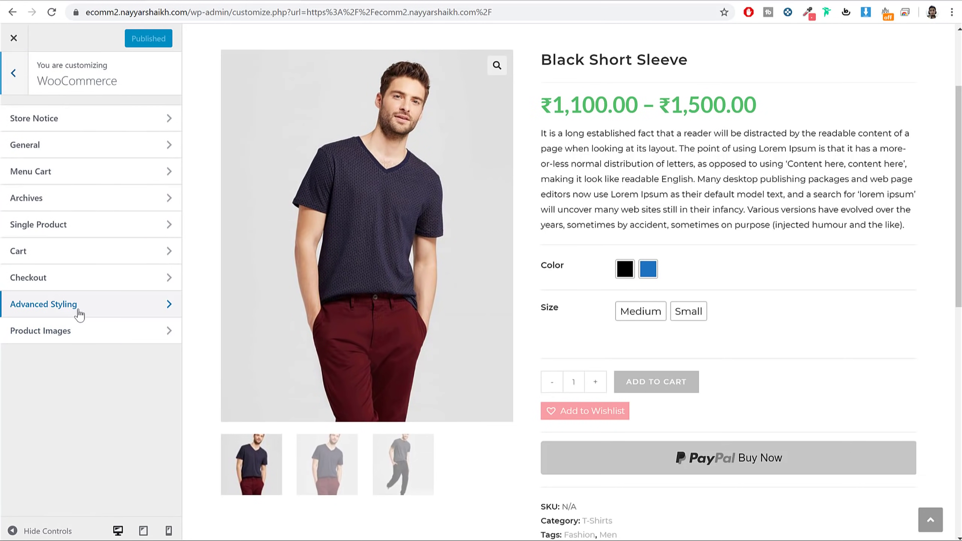
pyautogui.click(79, 314)
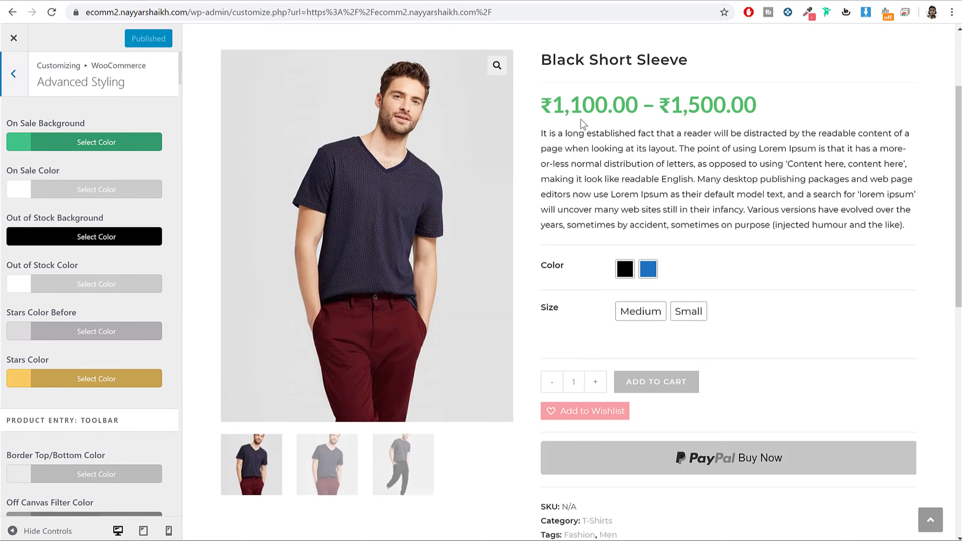
pyautogui.scroll(-5, 192, 219)
pyautogui.scroll(-10, 134, 264)
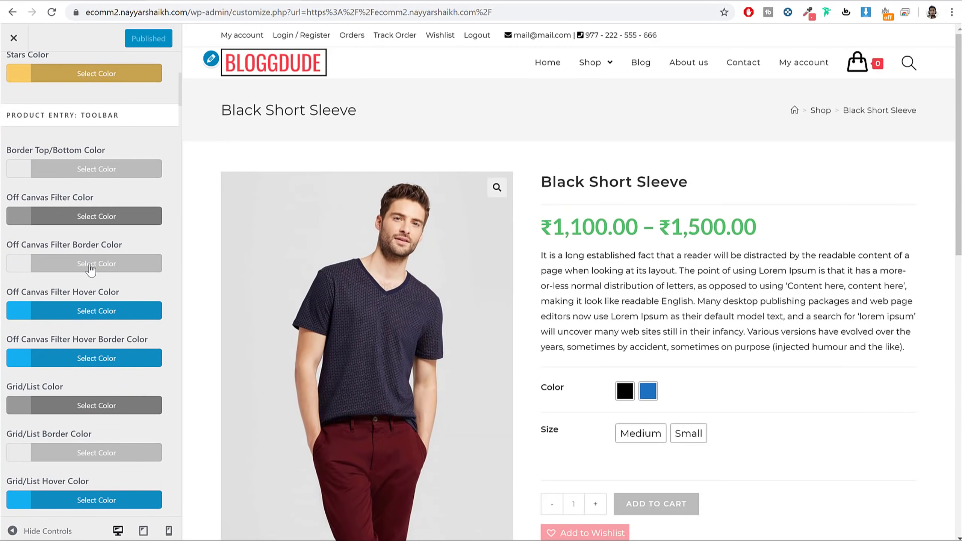
pyautogui.scroll(-15, 90, 270)
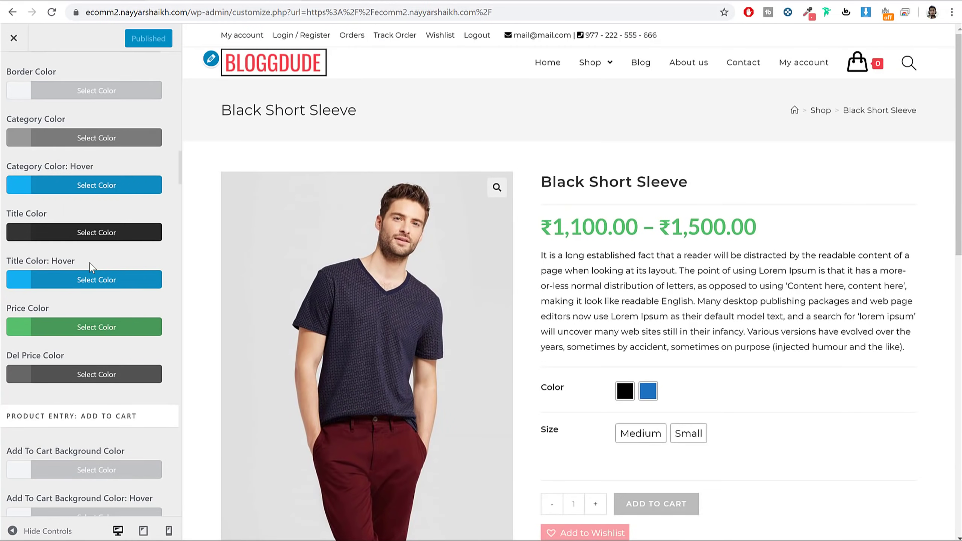
pyautogui.scroll(3, 89, 271)
pyautogui.scroll(3, 91, 267)
pyautogui.scroll(-20, 92, 266)
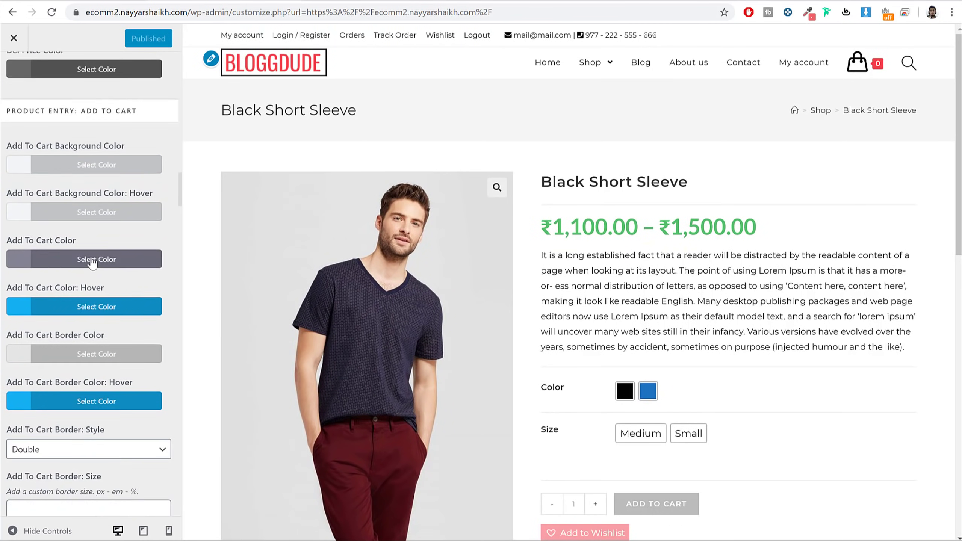
pyautogui.scroll(-15, 92, 261)
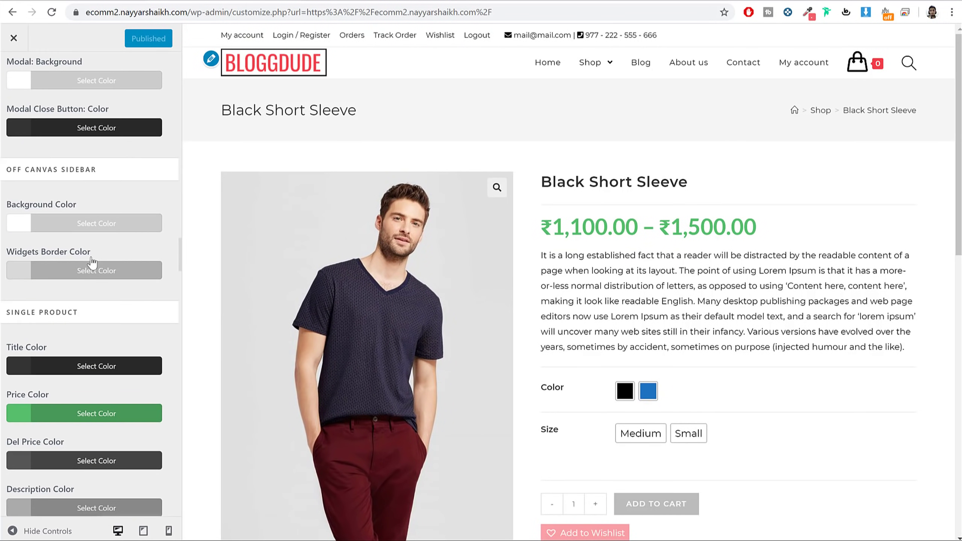
pyautogui.scroll(-3, 101, 291)
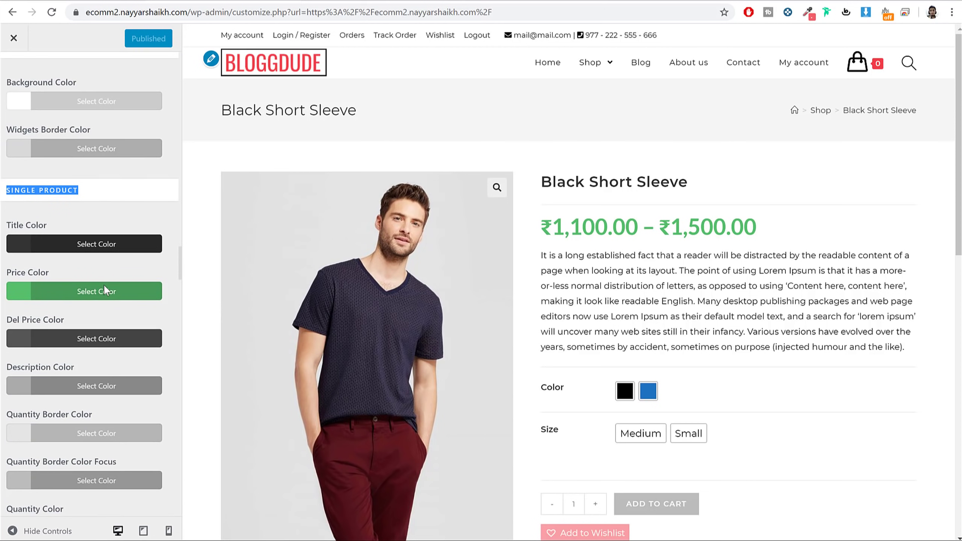
pyautogui.click(84, 292)
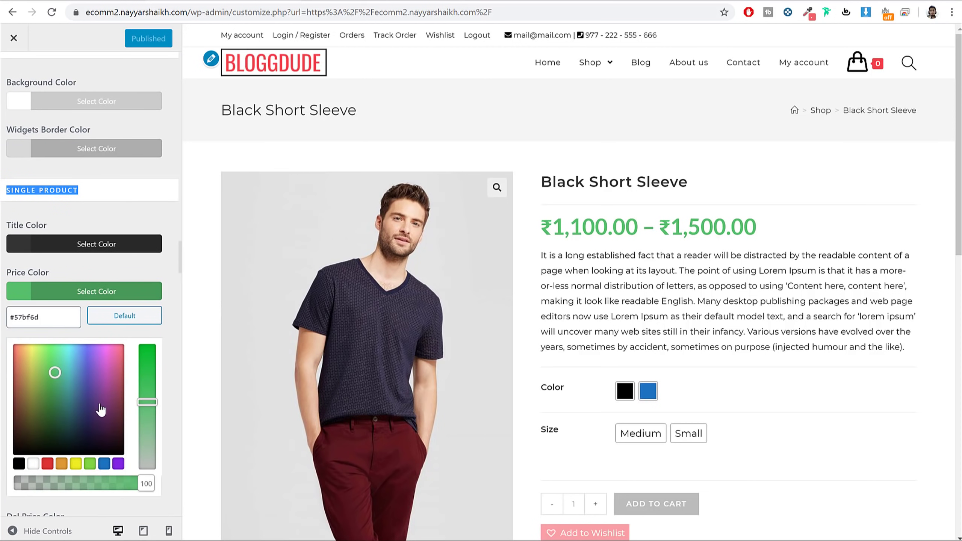
pyautogui.click(104, 463)
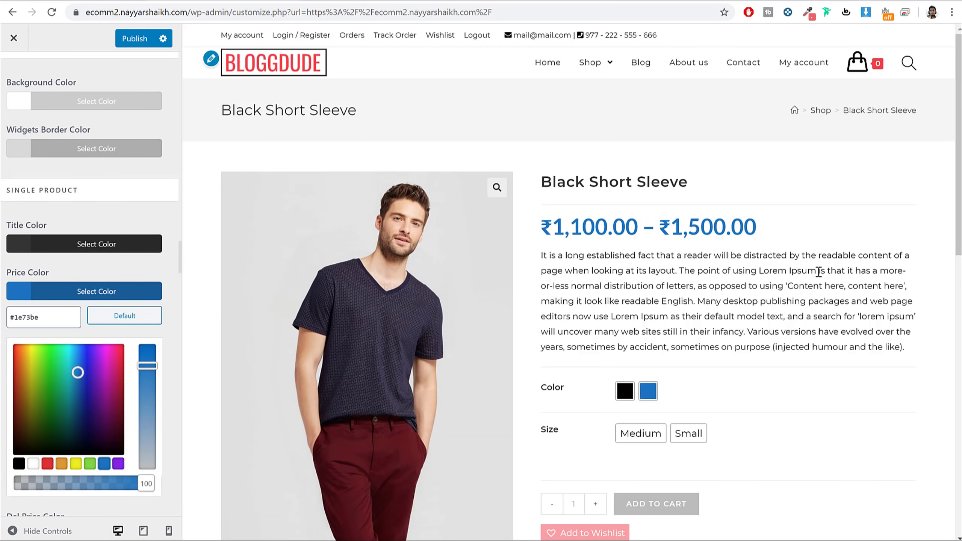
pyautogui.click(149, 38)
# Preview the black, Medium variation of the T-shirt
pyautogui.scroll(-5, 803, 126)
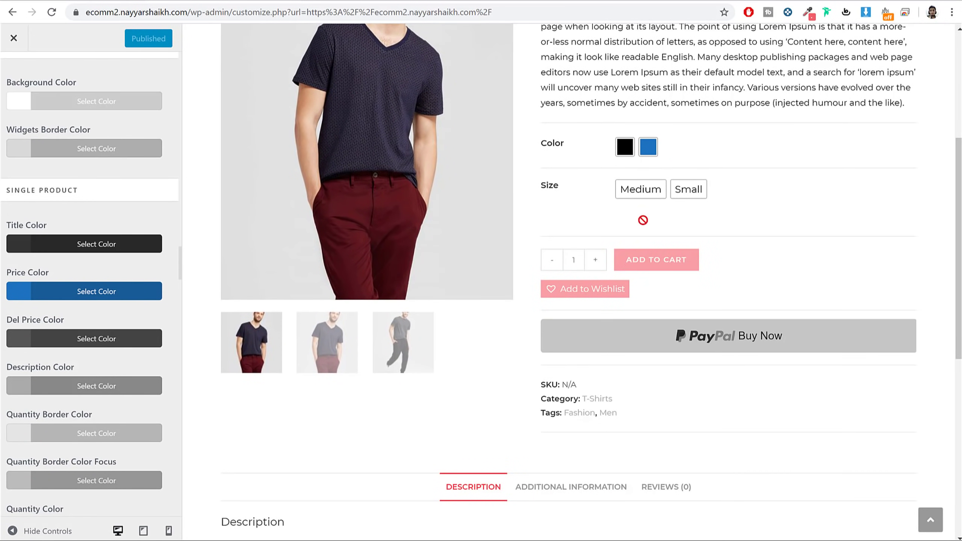
pyautogui.click(626, 150)
pyautogui.click(644, 188)
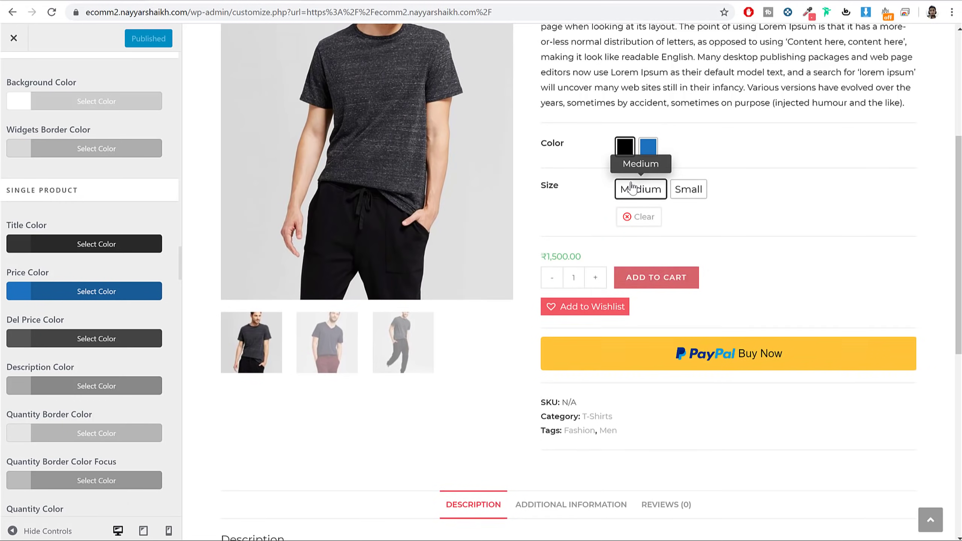
# View the Lightweight Puffer page on the other store, then return to WooCommerce settings sections
pyautogui.click(57, 1)
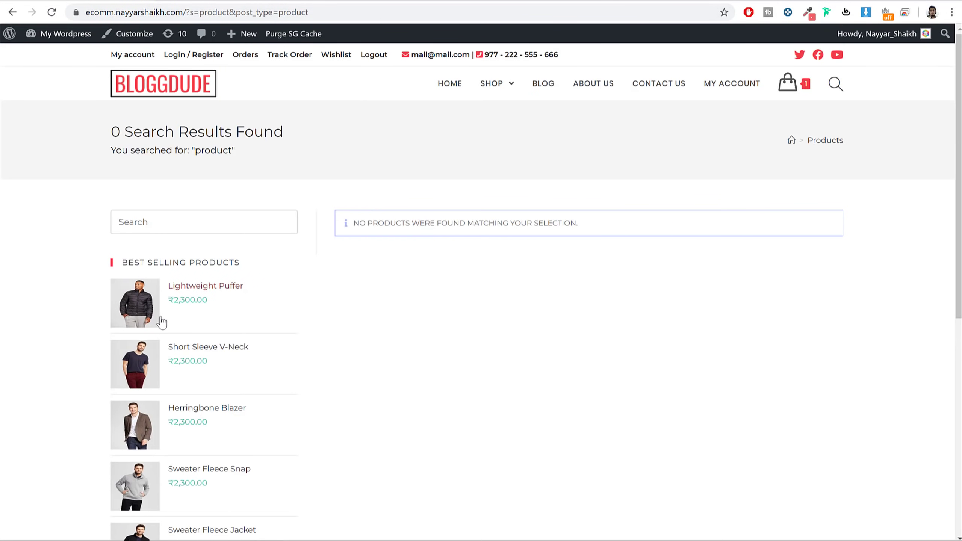
pyautogui.click(232, 285)
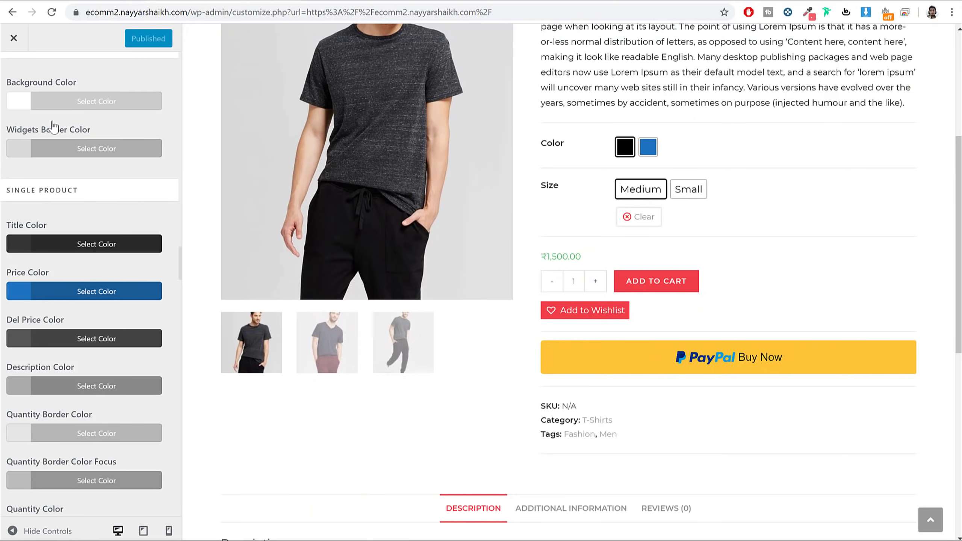
pyautogui.scroll(2, 38, 114)
pyautogui.click(25, 77)
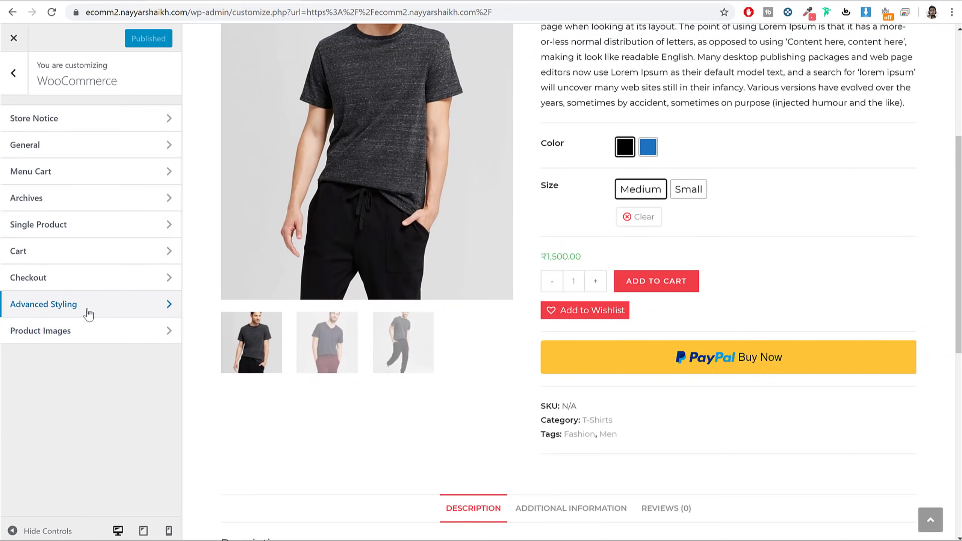
# Set the Add To Cart background colour to teal #44c4ac in Advanced Styling
pyautogui.click(44, 304)
pyautogui.scroll(-20, 88, 314)
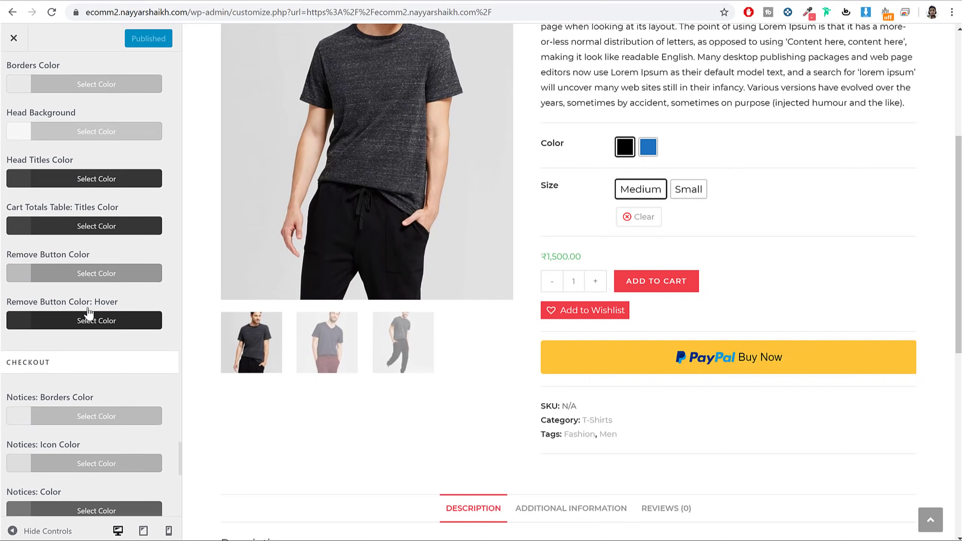
pyautogui.scroll(-15, 88, 314)
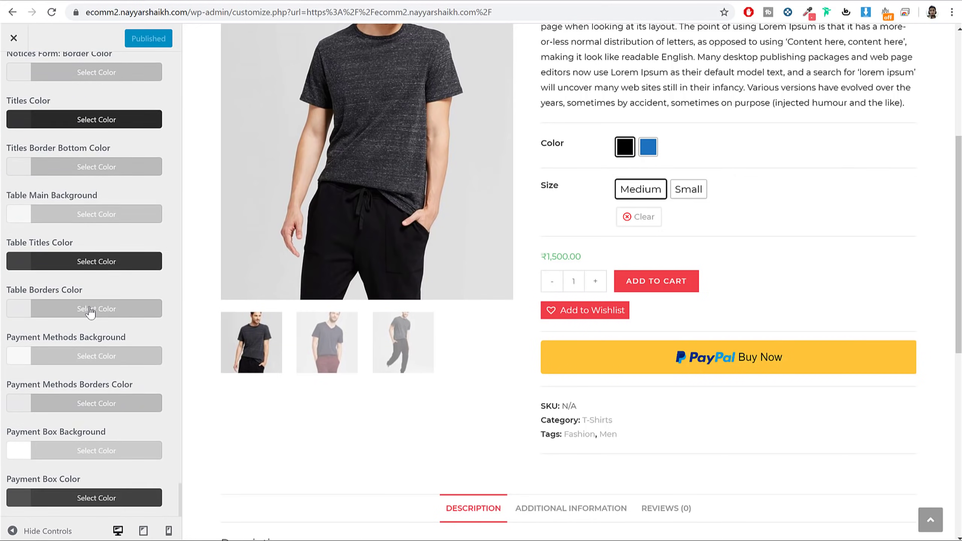
pyautogui.scroll(20, 90, 312)
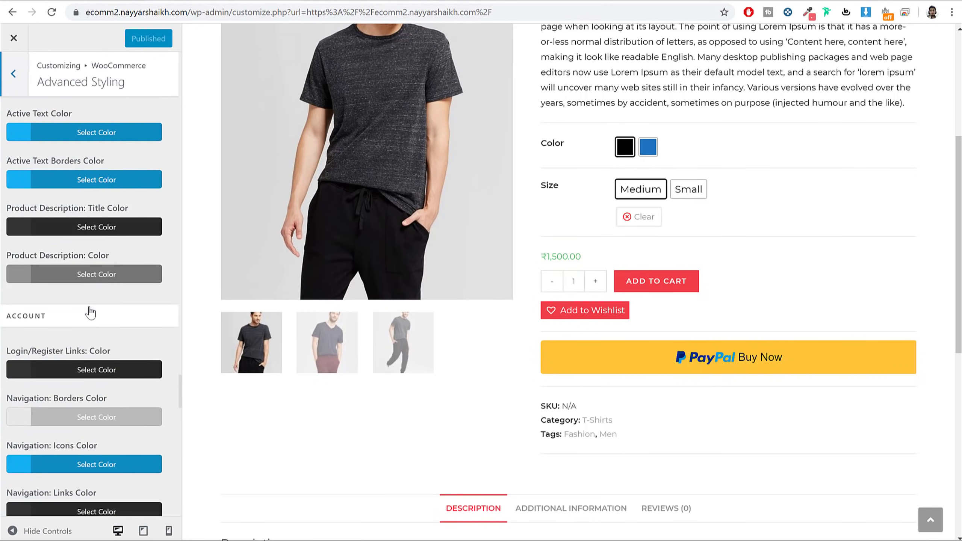
pyautogui.scroll(12, 90, 312)
pyautogui.scroll(12, 125, 280)
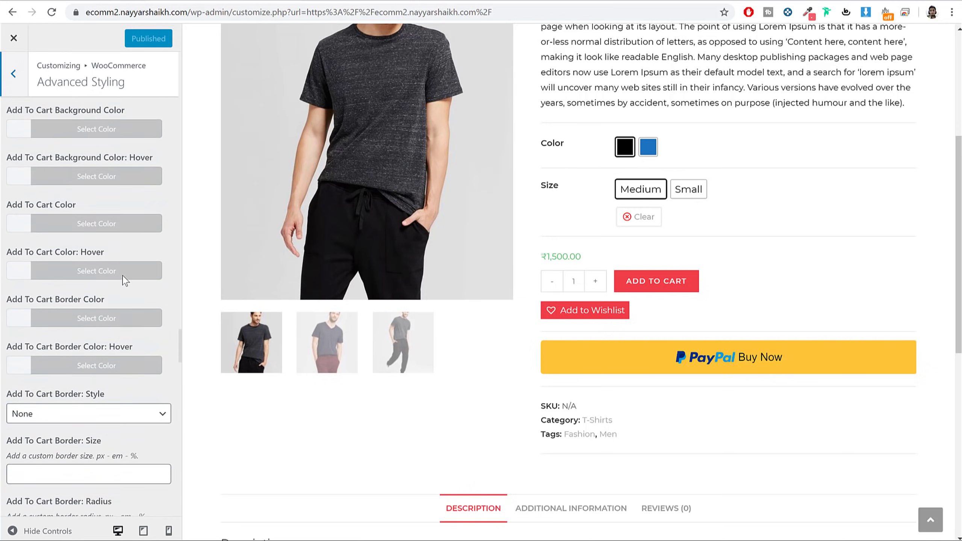
pyautogui.scroll(-9, 125, 282)
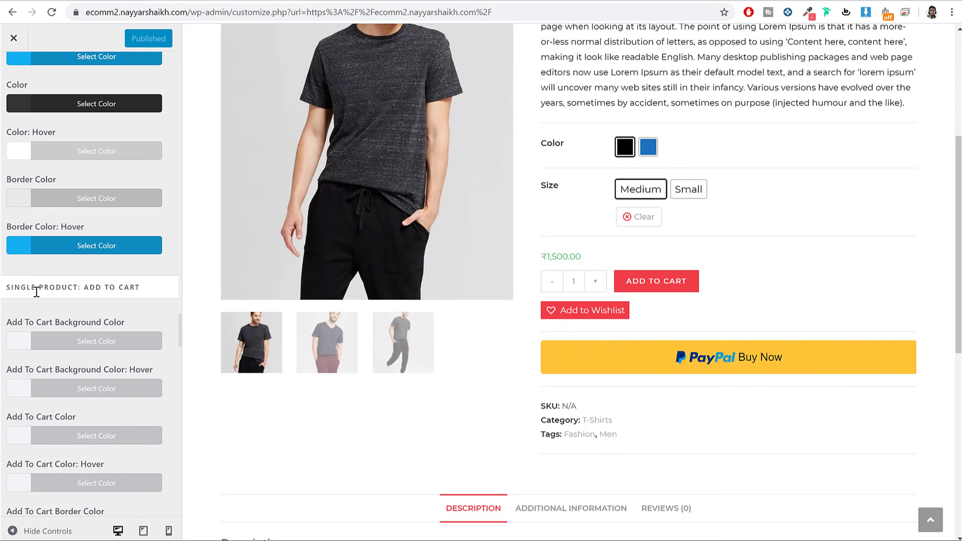
pyautogui.moveTo(15, 287); pyautogui.dragTo(125, 288)
pyautogui.scroll(-8, 139, 287)
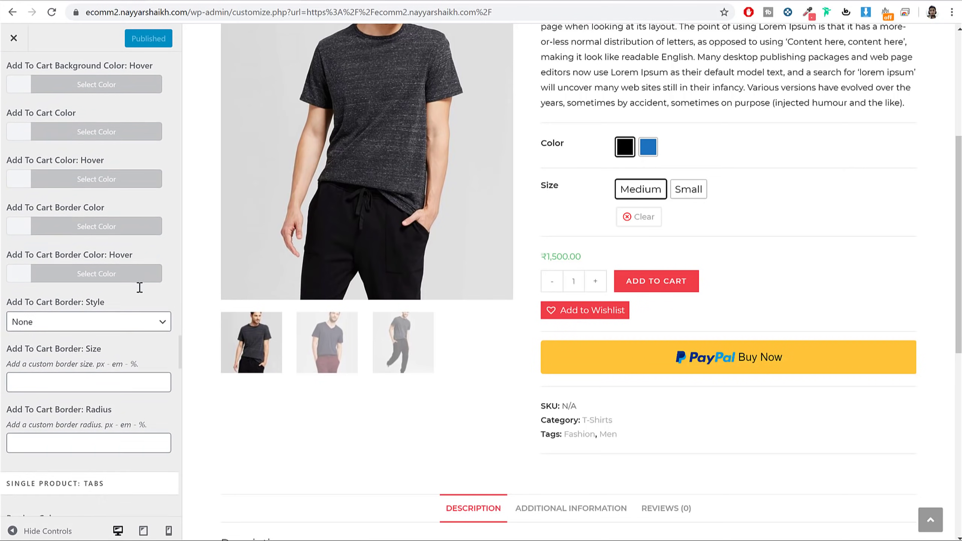
pyautogui.scroll(5, 140, 290)
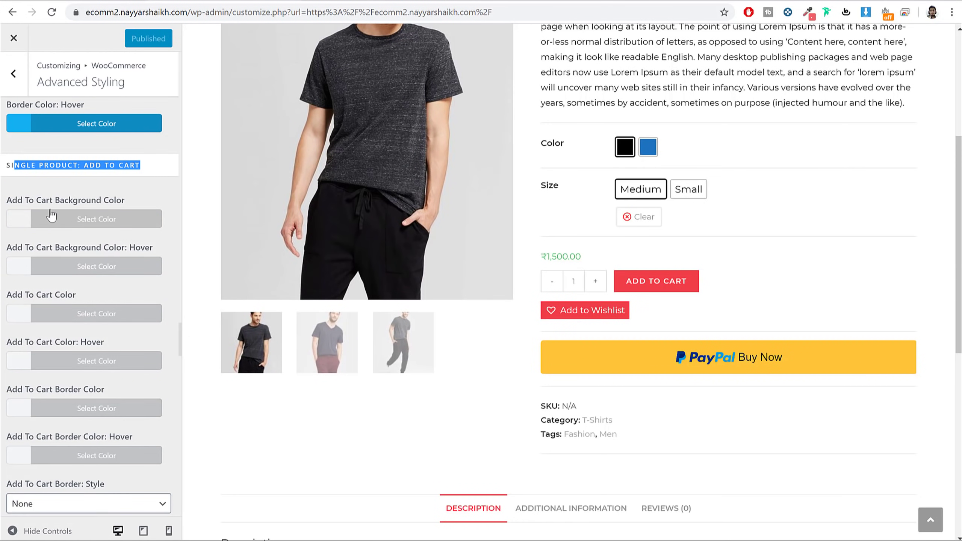
pyautogui.click(97, 223)
pyautogui.click(50, 250)
pyautogui.write('#44c4ac')
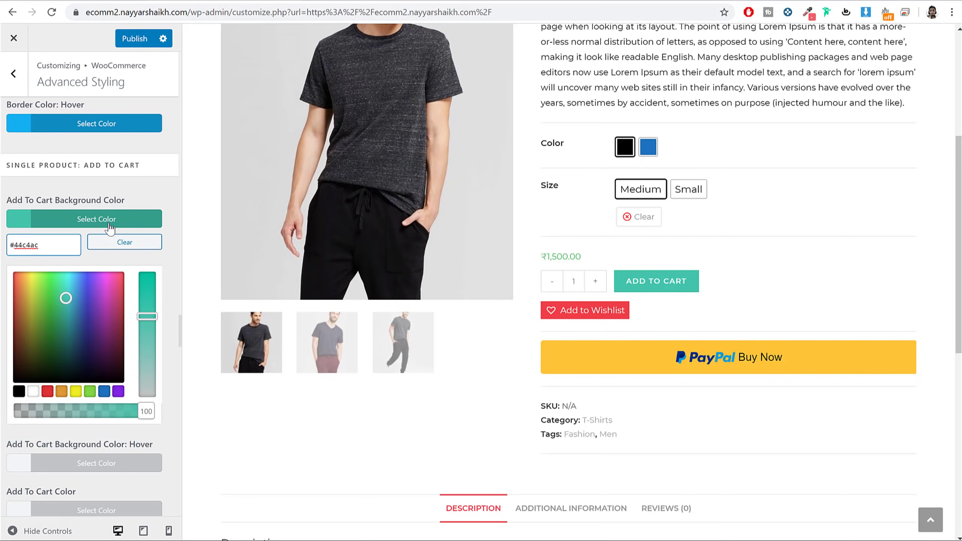
pyautogui.click(567, 290)
# Set the Add To Cart border radius to 50px and publish the styling
pyautogui.scroll(-4, 155, 328)
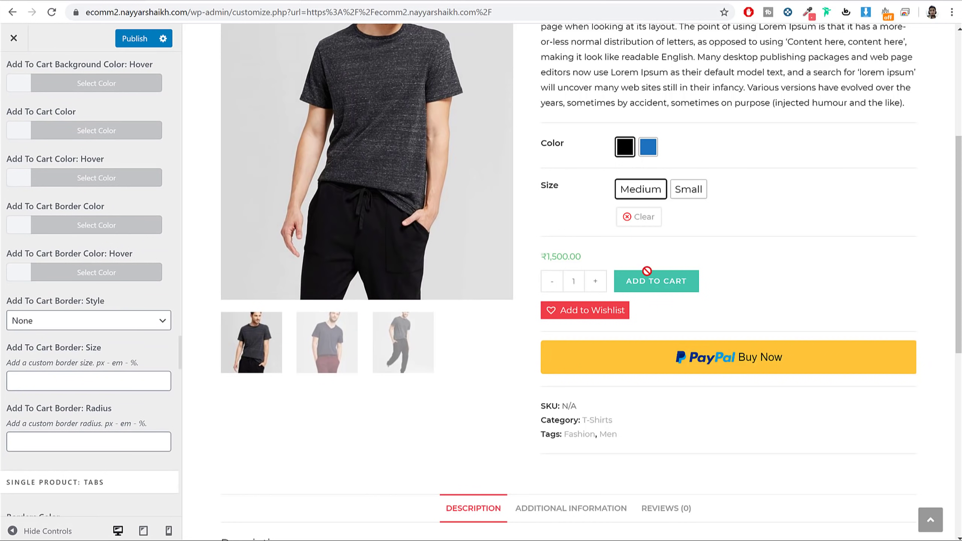
pyautogui.scroll(-1, 92, 327)
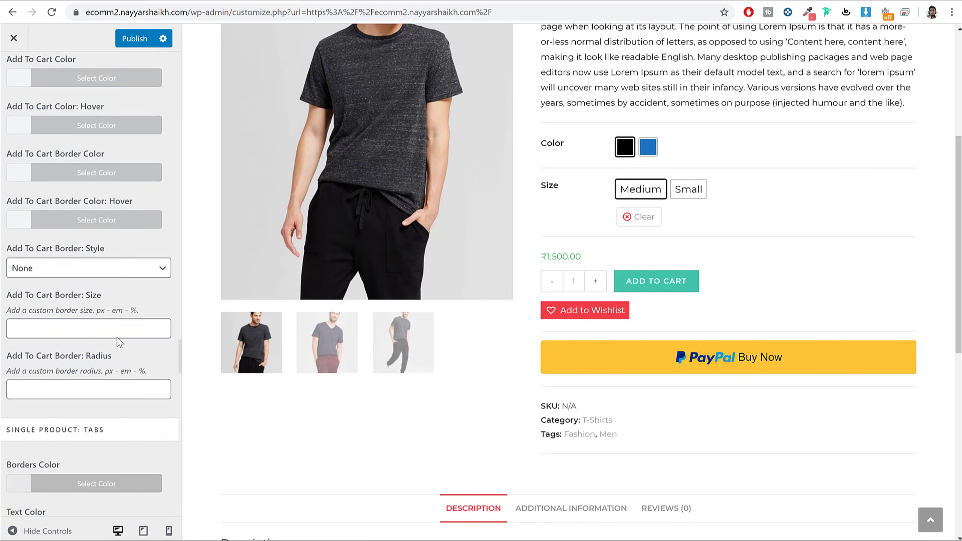
pyautogui.moveTo(50, 349); pyautogui.dragTo(153, 354)
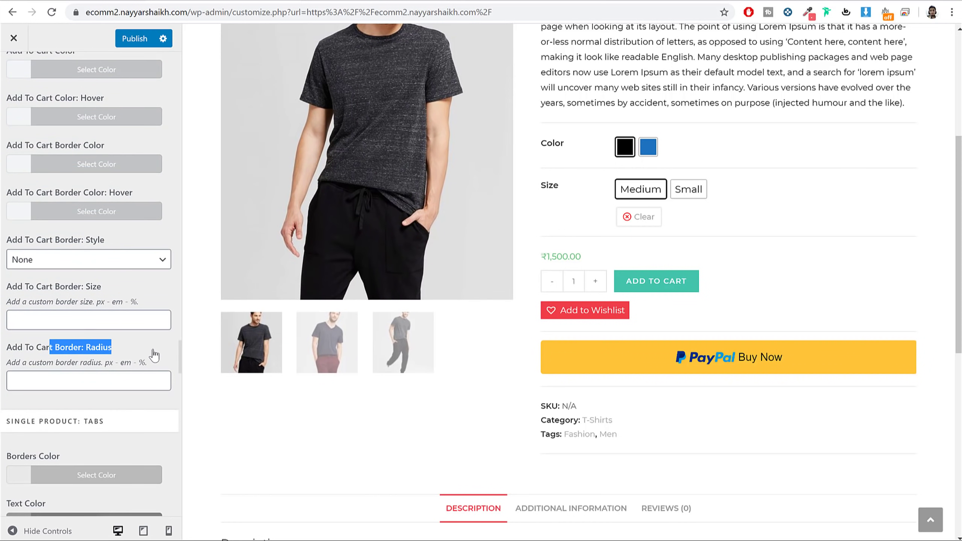
pyautogui.click(101, 382)
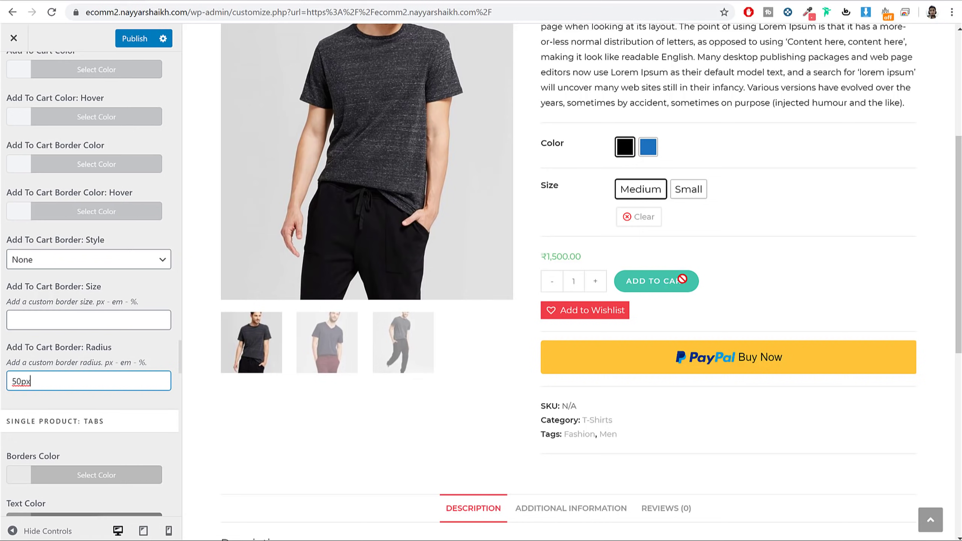
pyautogui.write('50px')
pyautogui.click(135, 38)
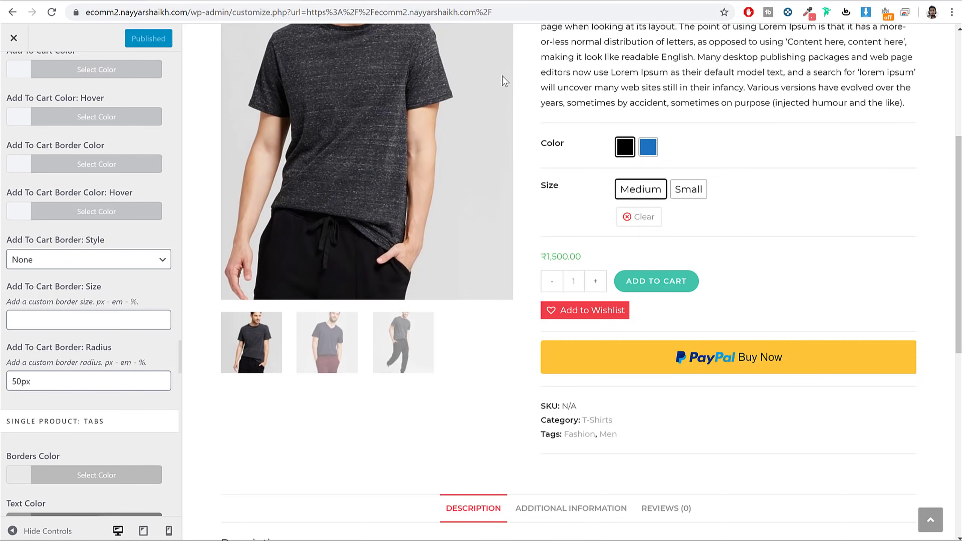
# Show the Blog page in the Customizer preview
pyautogui.scroll(6, 682, 258)
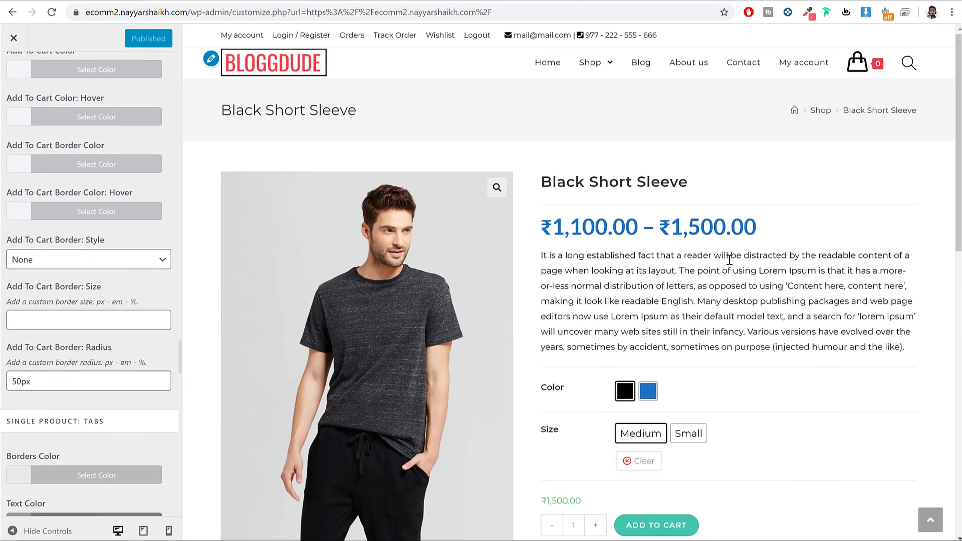
pyautogui.scroll(-2, 668, 114)
pyautogui.scroll(2, 715, 144)
pyautogui.click(640, 64)
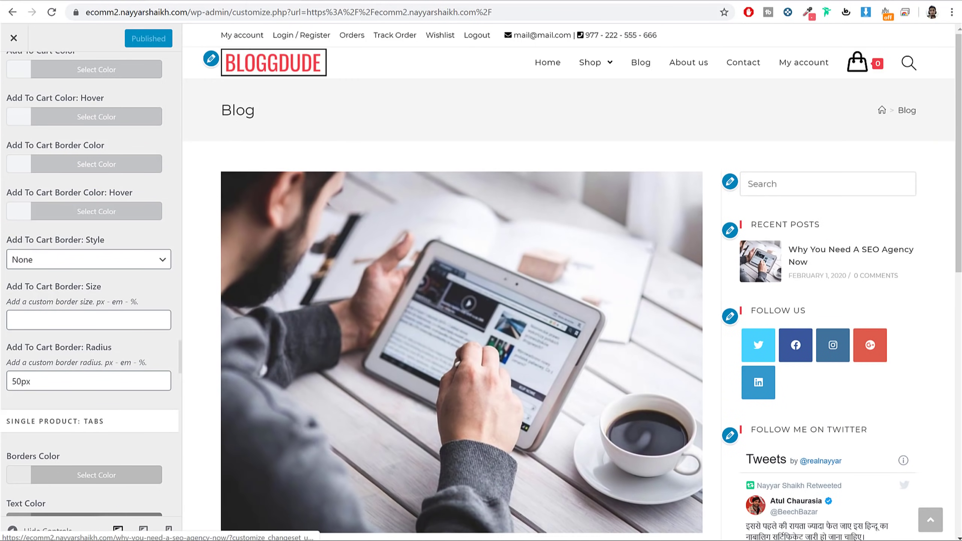
pyautogui.scroll(10, 91, 265)
# Set Blog Entries style to Thumbnail, publish, and close the Customizer to the live homepage
pyautogui.click(15, 74)
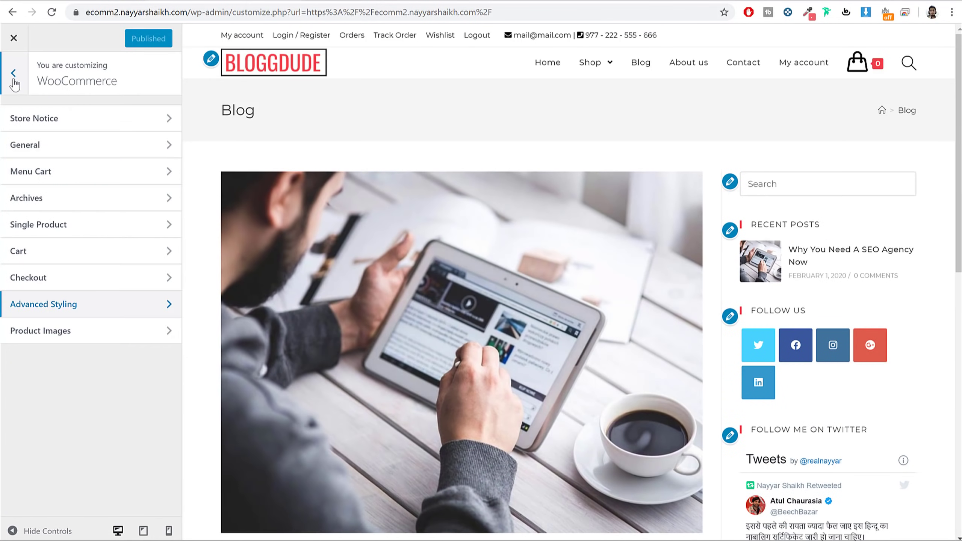
pyautogui.click(14, 73)
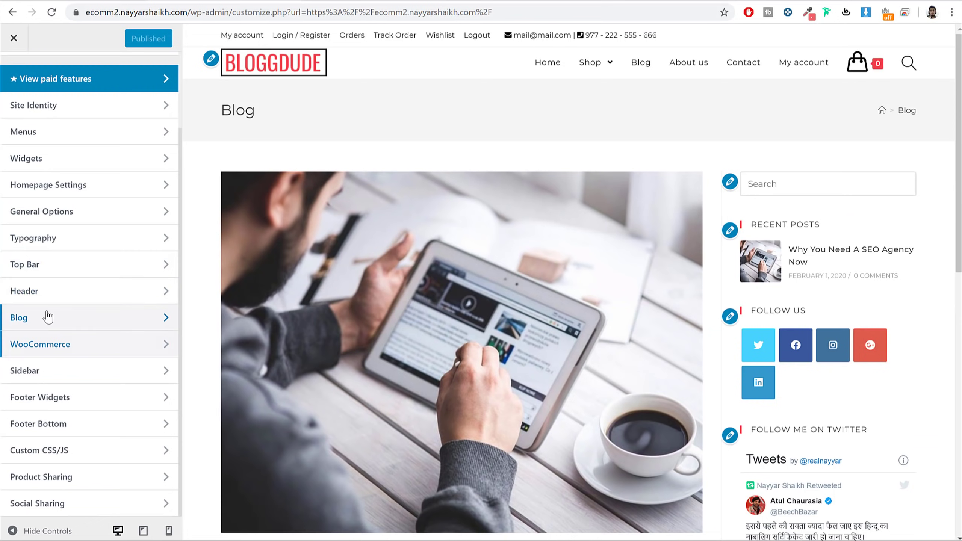
pyautogui.click(50, 318)
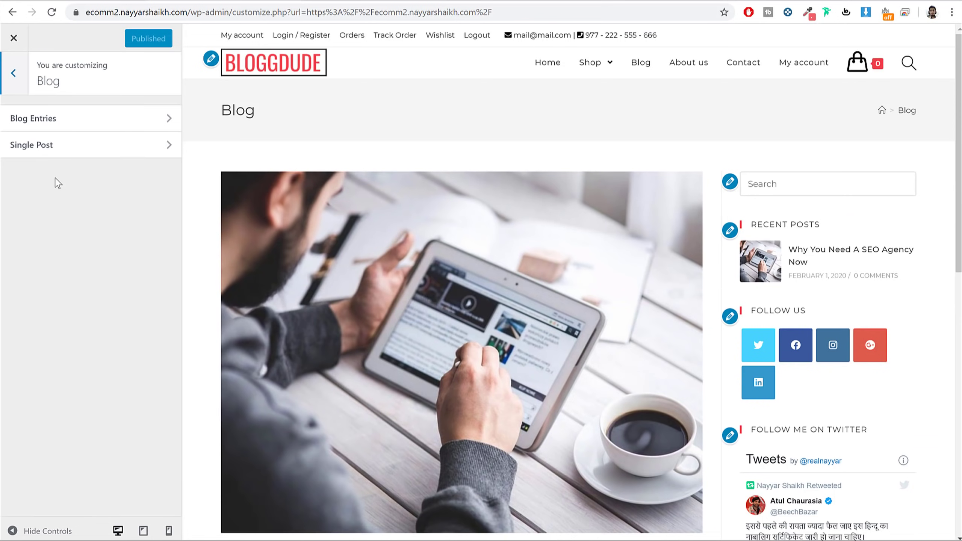
pyautogui.click(54, 122)
pyautogui.scroll(-5, 91, 296)
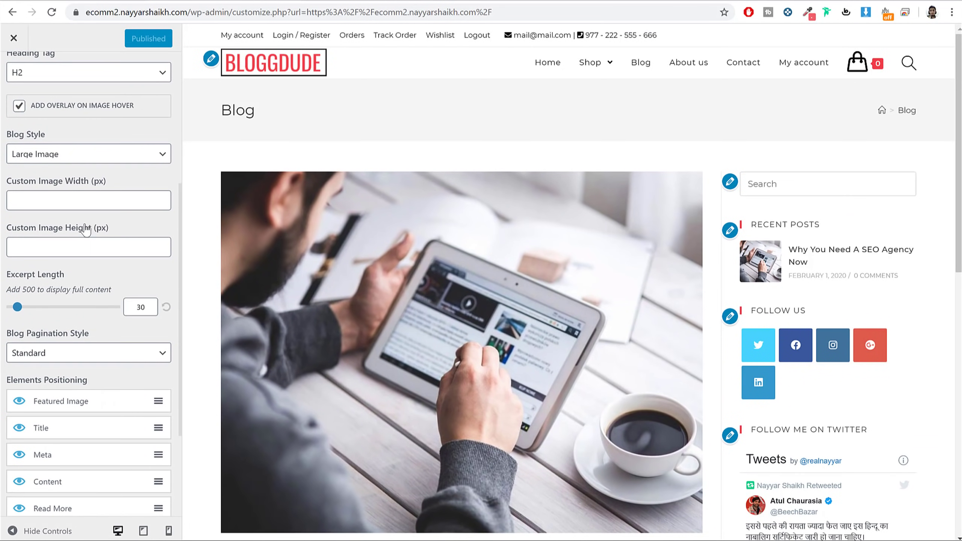
pyautogui.moveTo(15, 136); pyautogui.dragTo(57, 134)
pyautogui.click(57, 153)
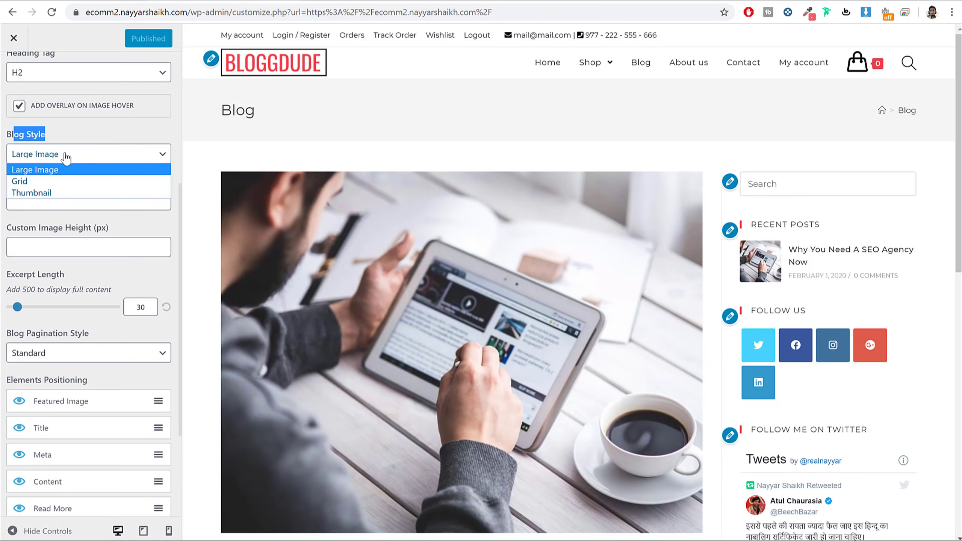
pyautogui.click(59, 192)
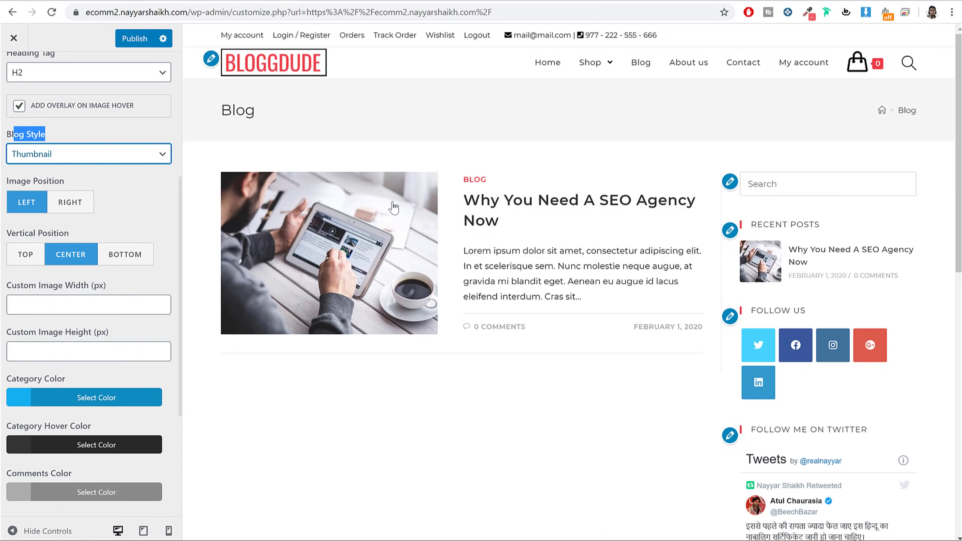
pyautogui.click(120, 43)
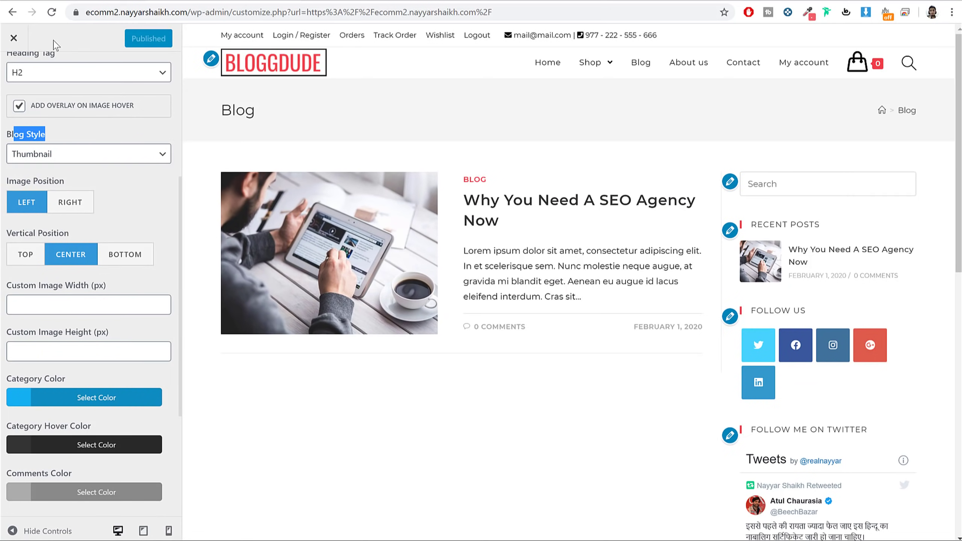
pyautogui.click(14, 38)
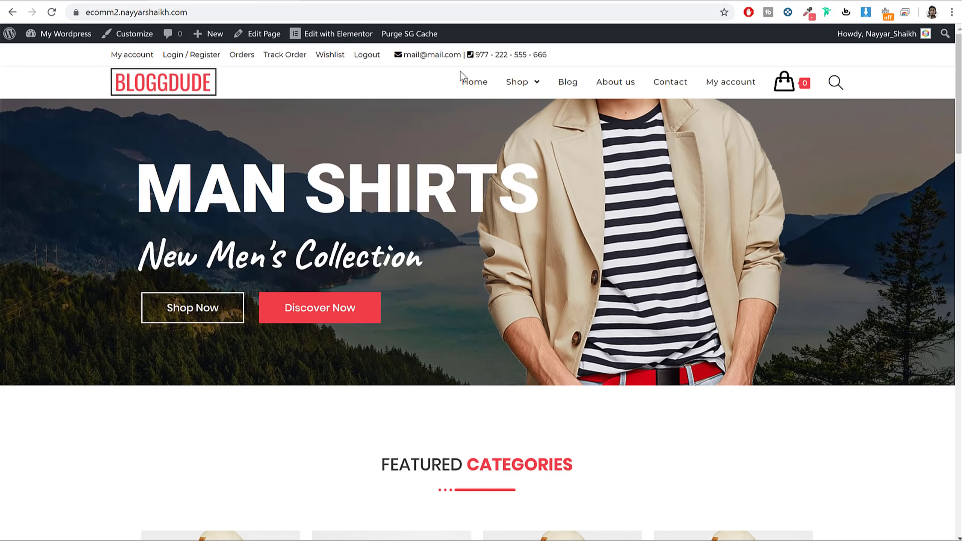
# Open the Black Short Sleeve product for editing from All Products in the admin
pyautogui.scroll(-15, 757, 210)
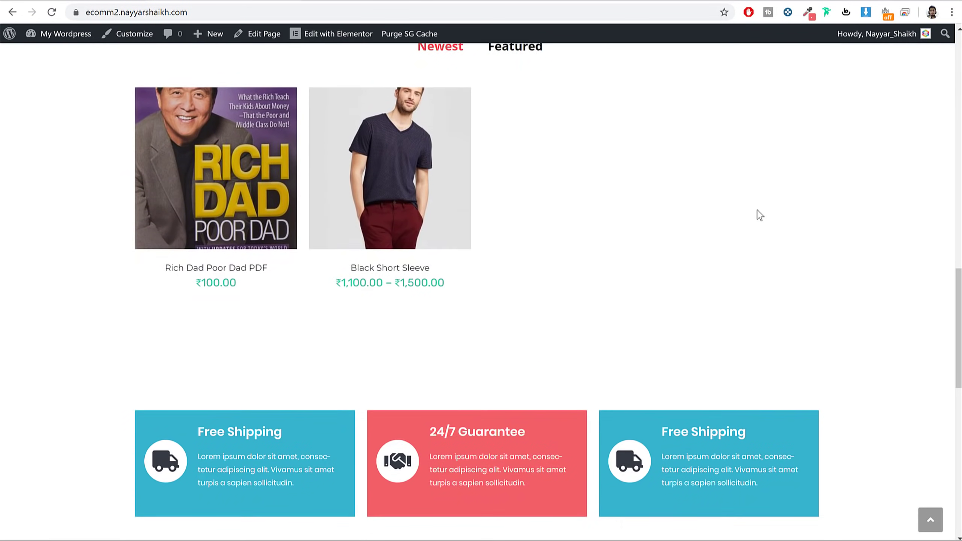
pyautogui.scroll(-2, 758, 211)
pyautogui.click(401, 115)
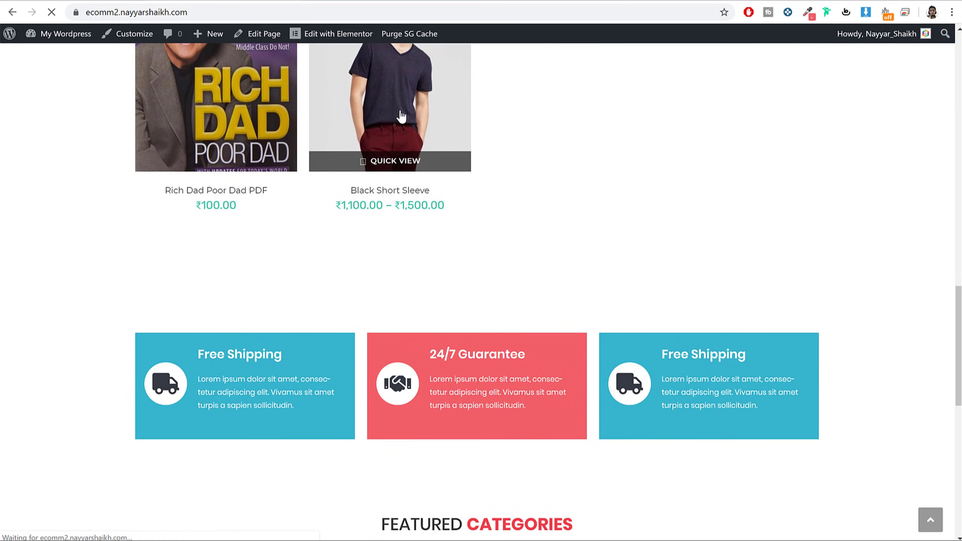
pyautogui.scroll(-3, 632, 246)
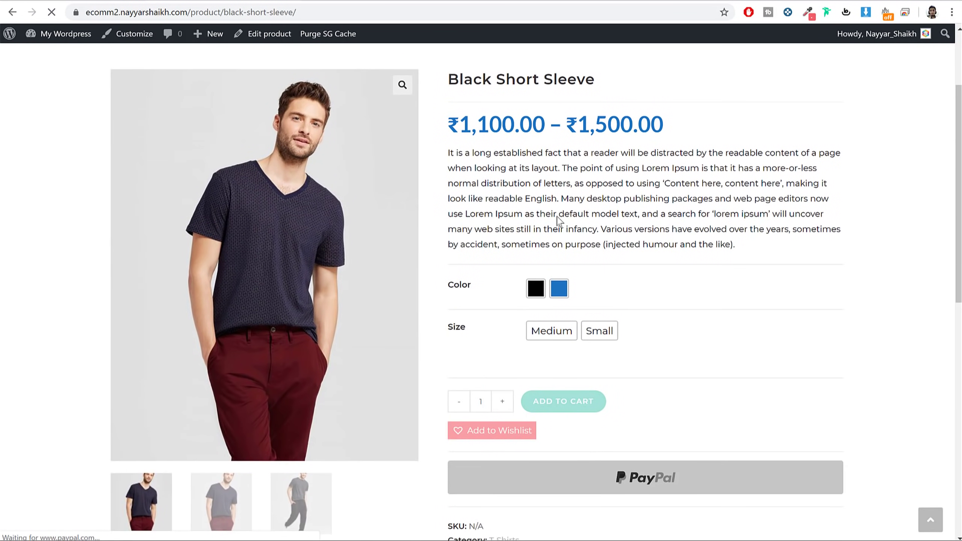
pyautogui.click(65, 34)
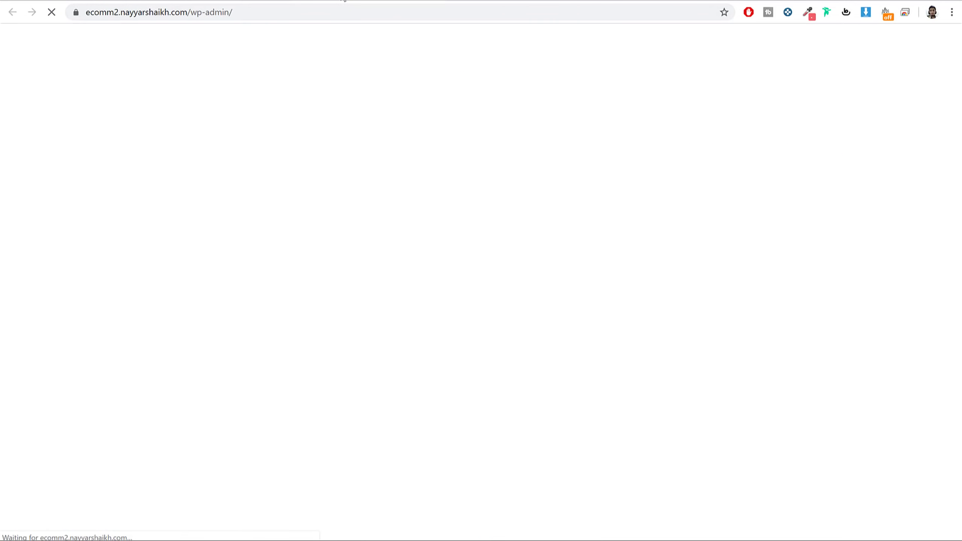
pyautogui.click(38, 309)
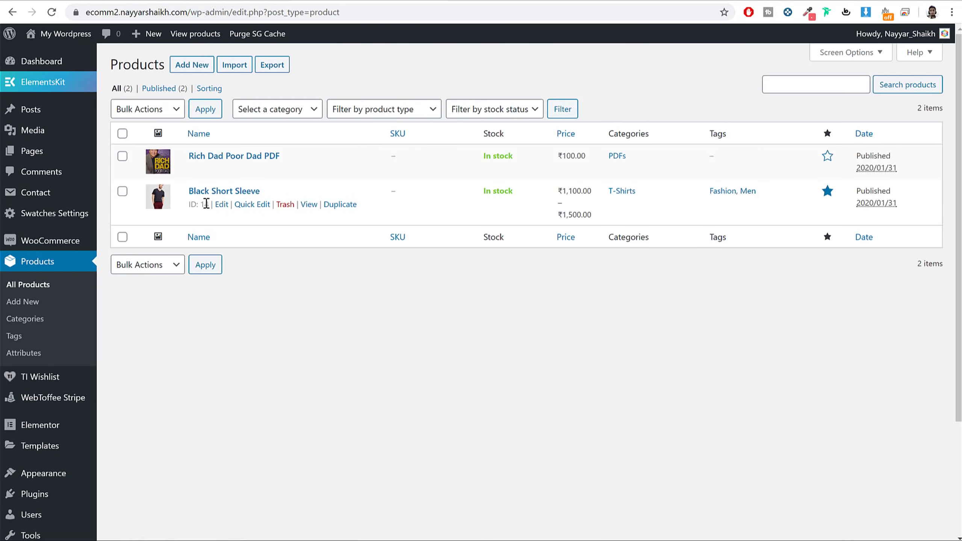
pyautogui.click(220, 208)
# Reprice variations #18 and #20, setting Black Medium to 100 and the other to 1250
pyautogui.scroll(-10, 462, 271)
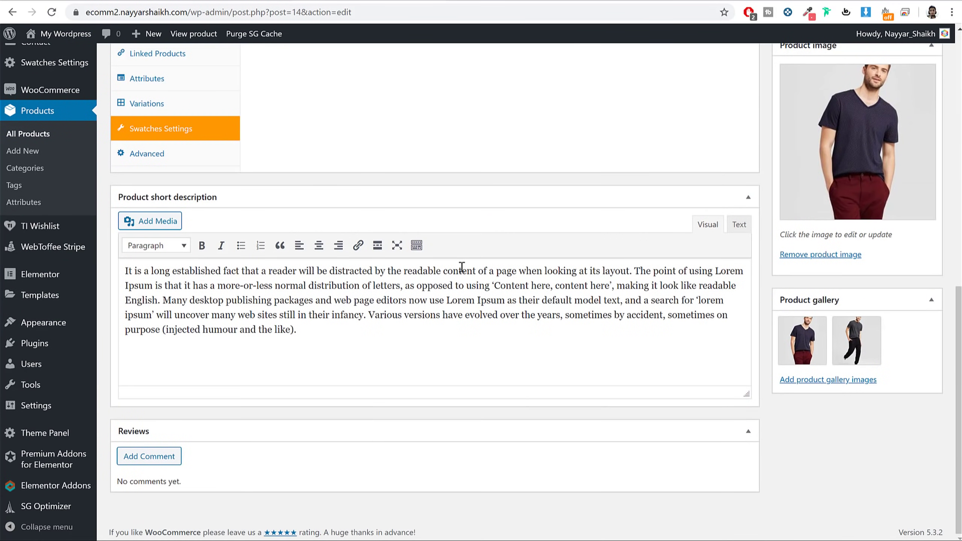
pyautogui.scroll(5, 462, 269)
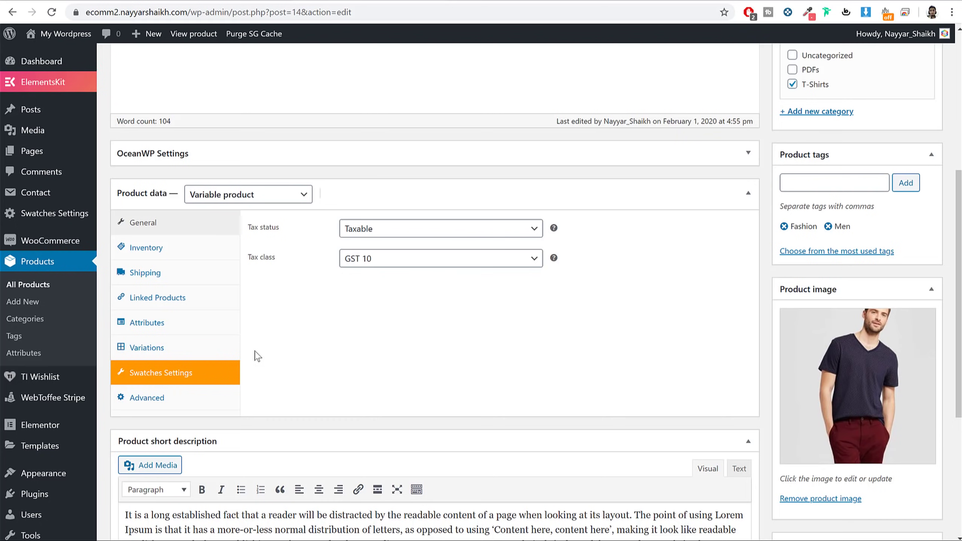
pyautogui.click(190, 326)
pyautogui.click(171, 350)
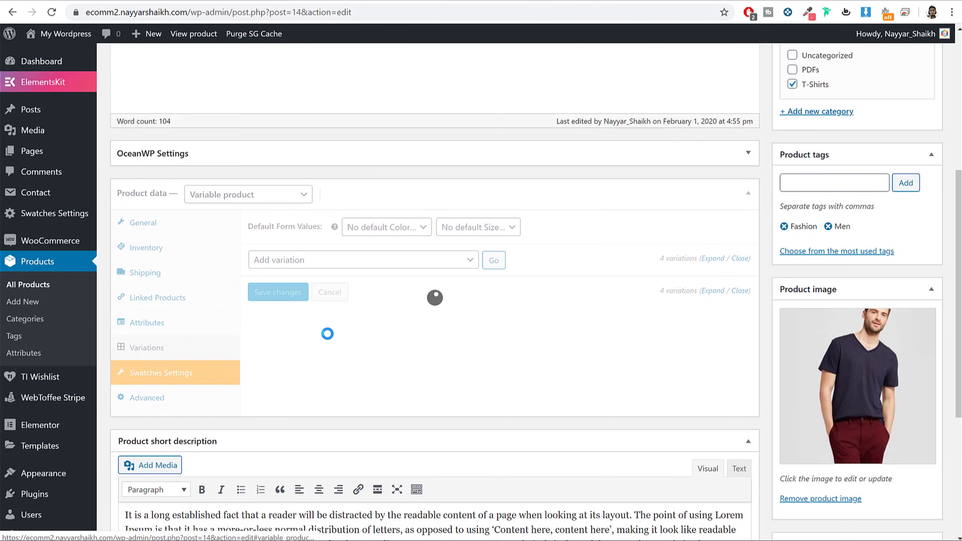
pyautogui.click(554, 290)
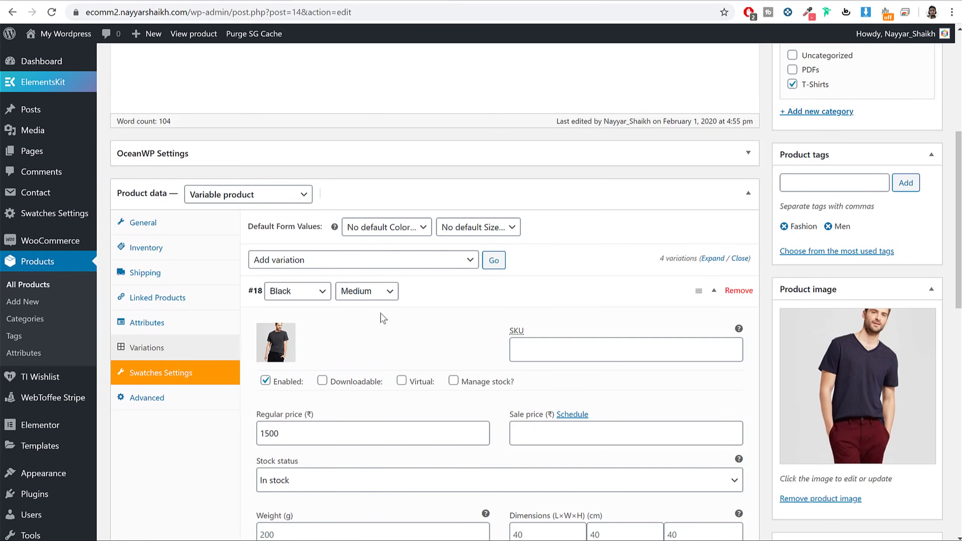
pyautogui.scroll(-2, 438, 300)
pyautogui.moveTo(306, 374); pyautogui.dragTo(233, 373)
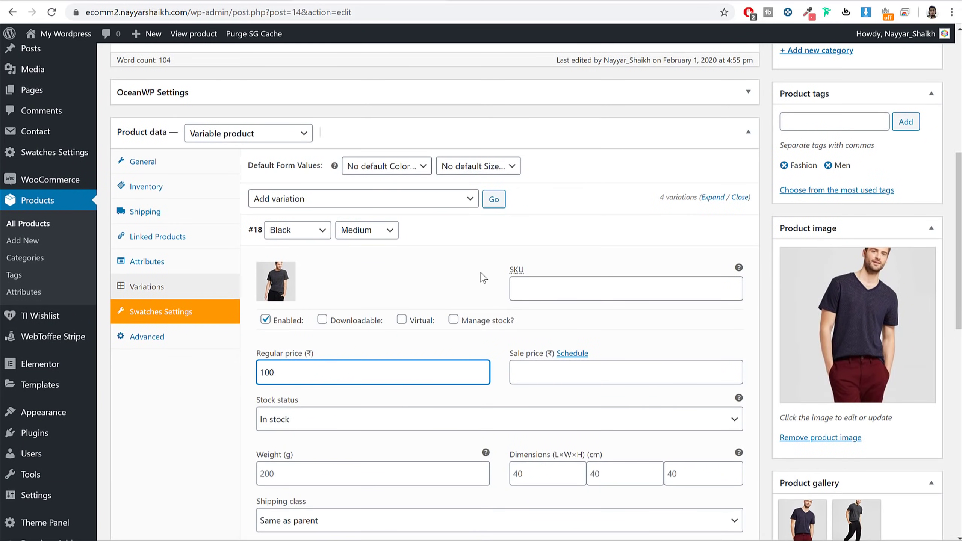
pyautogui.scroll(-6, 383, 414)
pyautogui.click(514, 455)
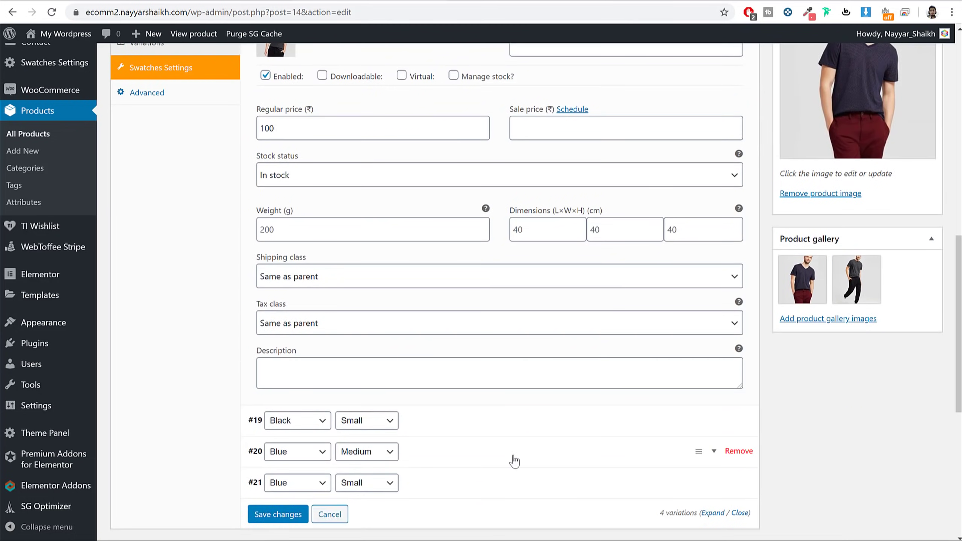
pyautogui.scroll(-12, 327, 458)
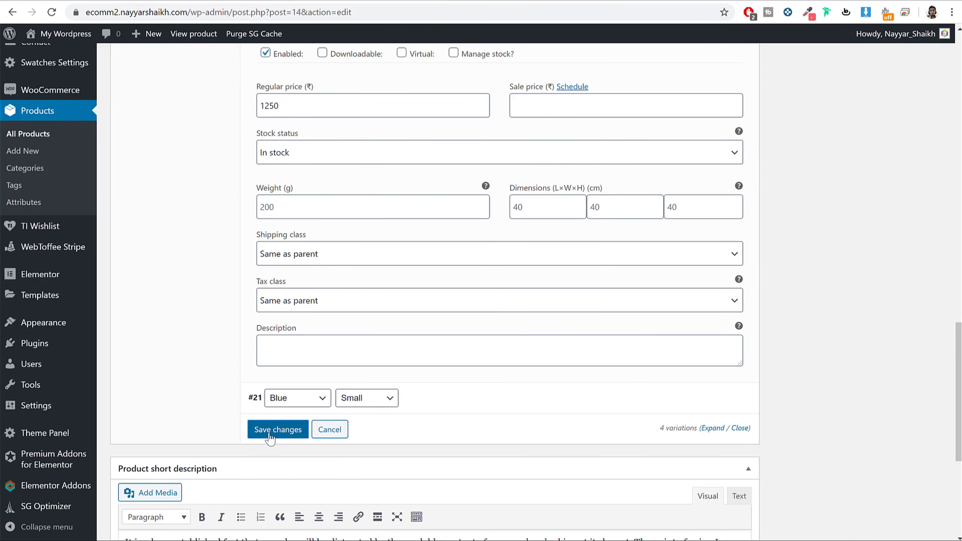
# Save the variation prices and update the Black Short Sleeve product
pyautogui.click(278, 430)
pyautogui.scroll(7, 796, 280)
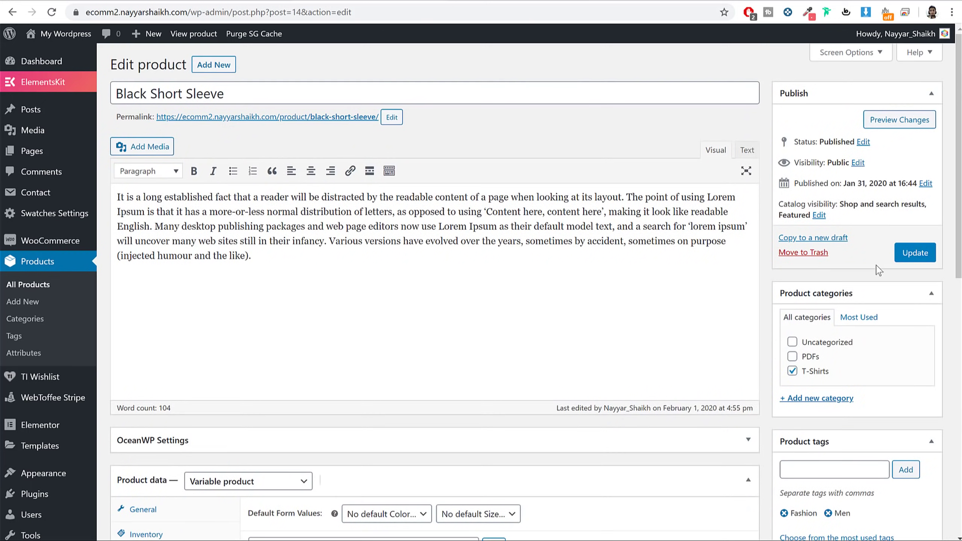
pyautogui.click(902, 259)
pyautogui.click(81, 4)
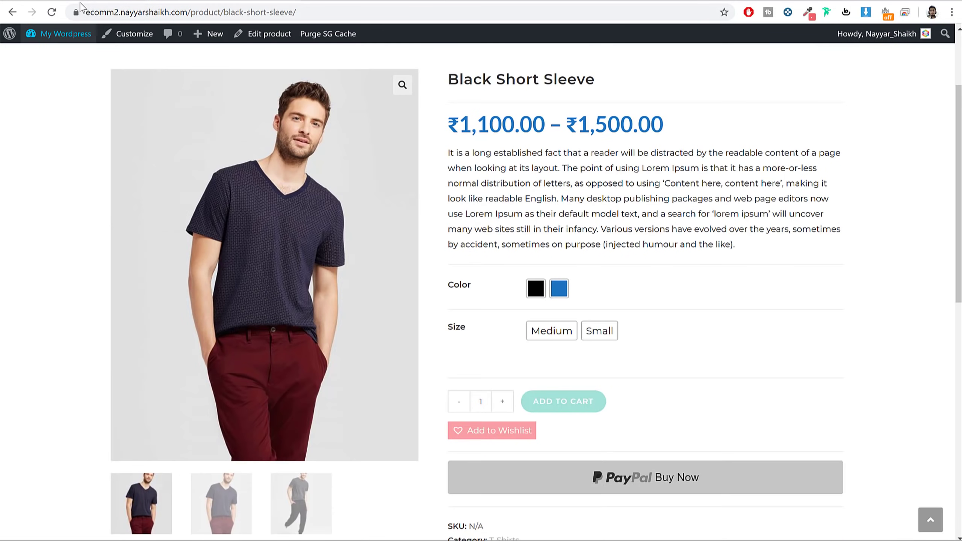
# Add a Black, Medium Black Short Sleeve at ₹100.00 to the cart and view the cart
pyautogui.click(52, 12)
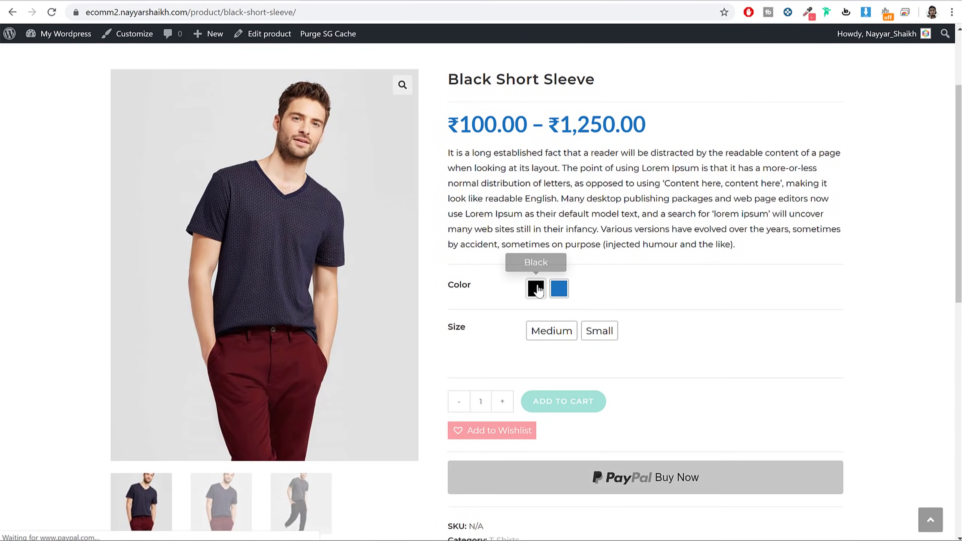
pyautogui.click(536, 289)
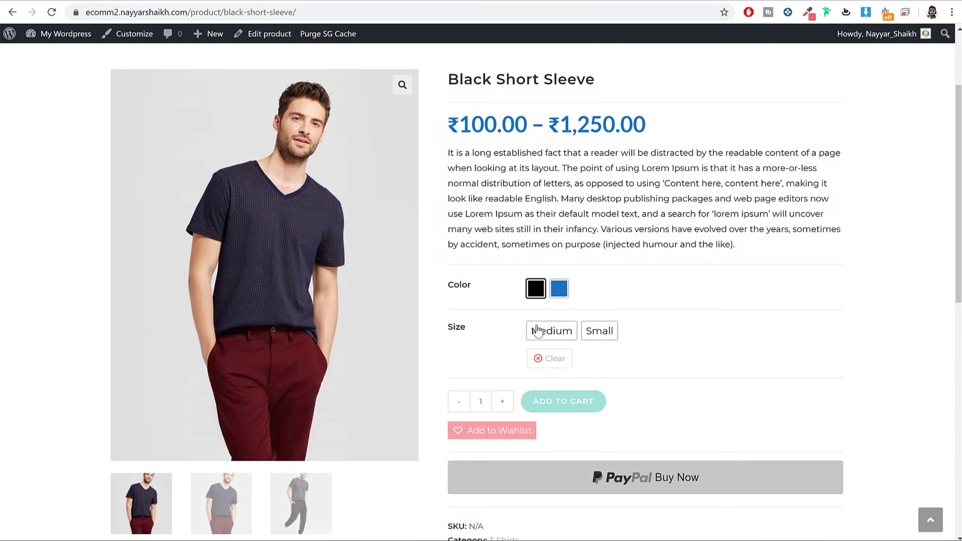
pyautogui.click(538, 331)
pyautogui.scroll(-3, 614, 380)
pyautogui.moveTo(481, 273); pyautogui.dragTo(448, 278)
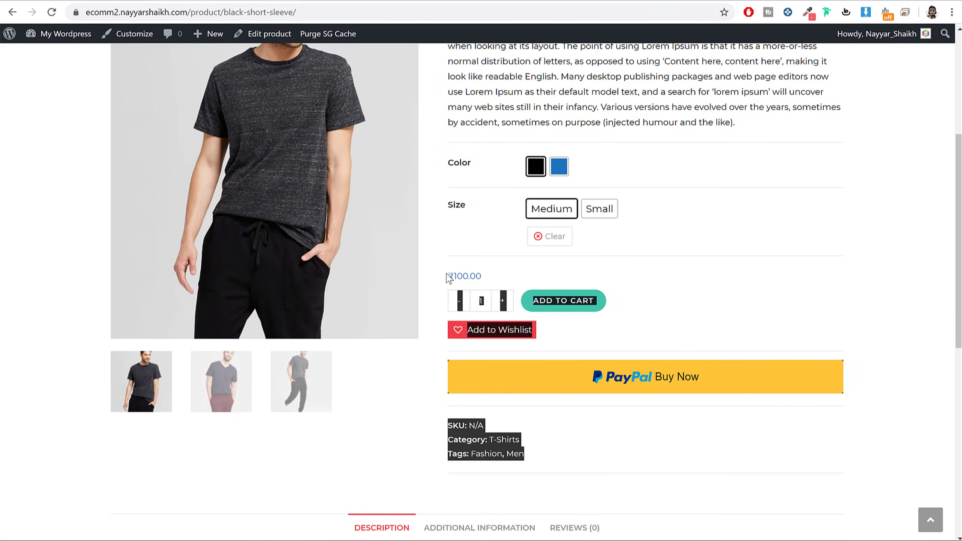
pyautogui.click(646, 298)
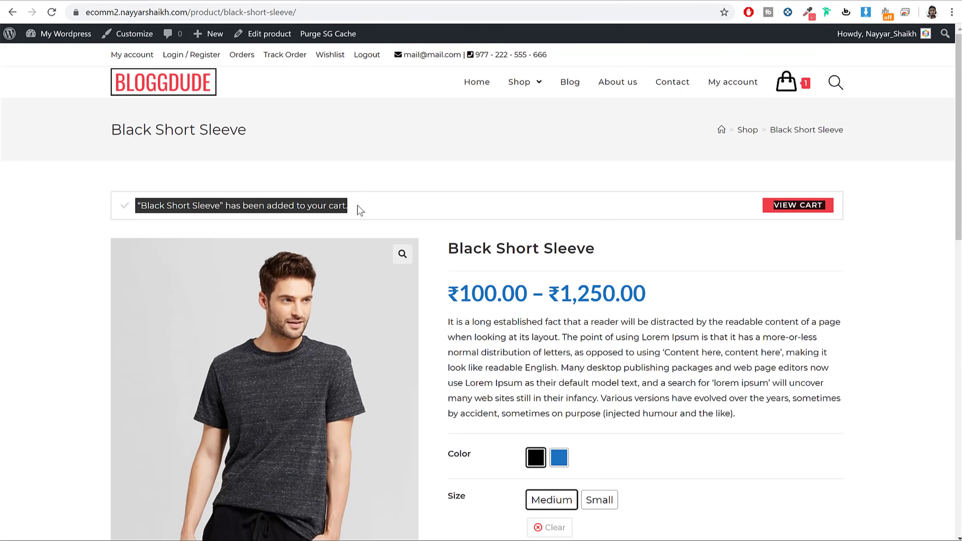
pyautogui.click(799, 213)
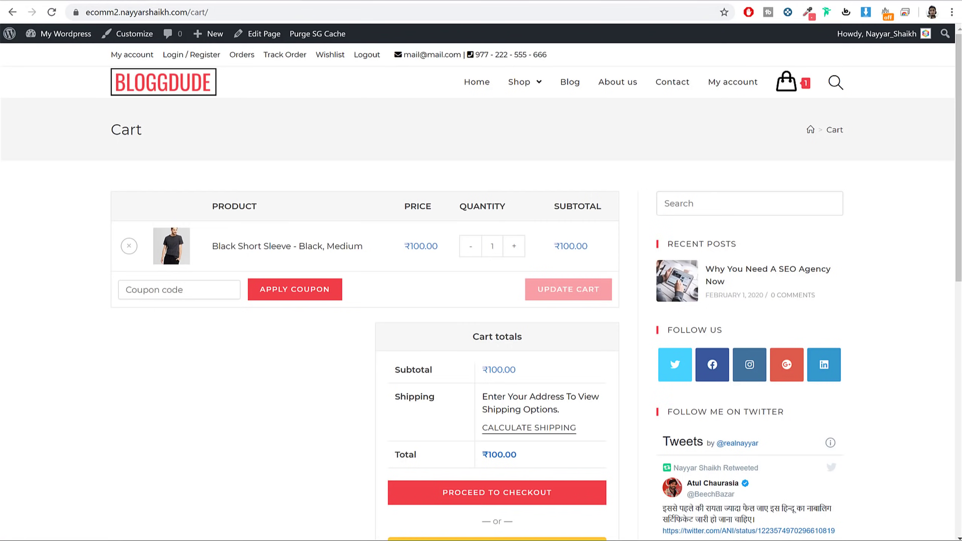
# Switch across browser tabs to the admin pages list
pyautogui.hotkey('ctrl', 'Tab')
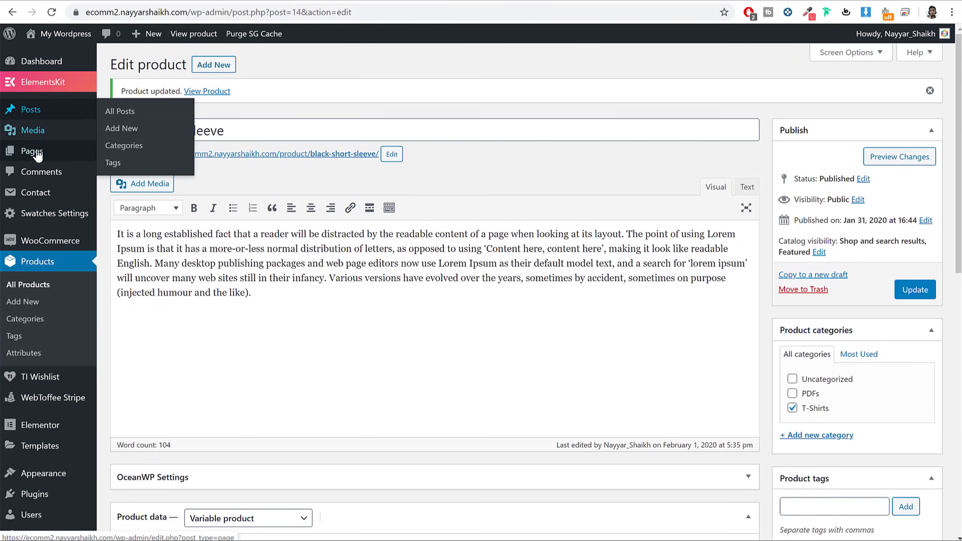
pyautogui.hotkey('ctrl', 'shift', 'Tab')
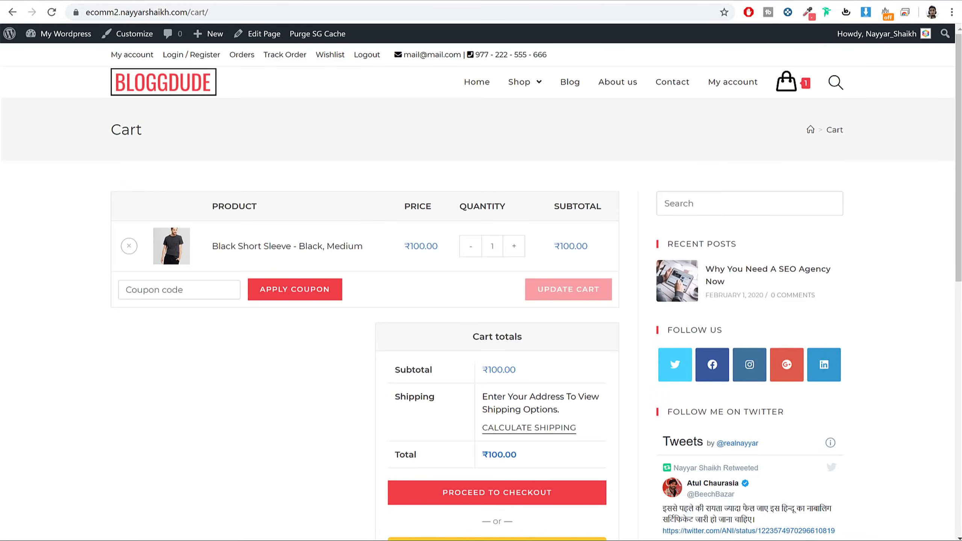
pyautogui.hotkey('ctrl', 'shift', 'Tab')
# Set the Cart page content layout to Full Width and update it
pyautogui.click(144, 244)
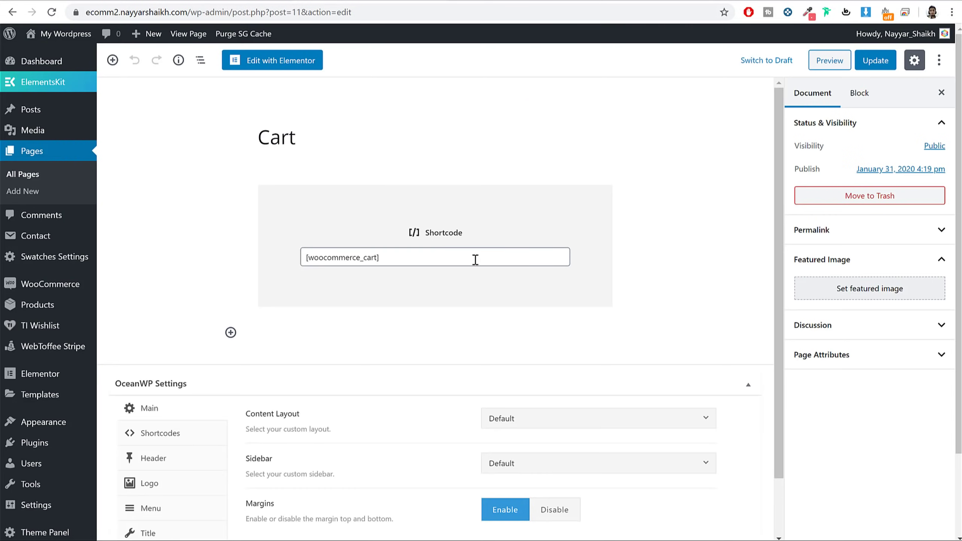
pyautogui.scroll(-2, 492, 273)
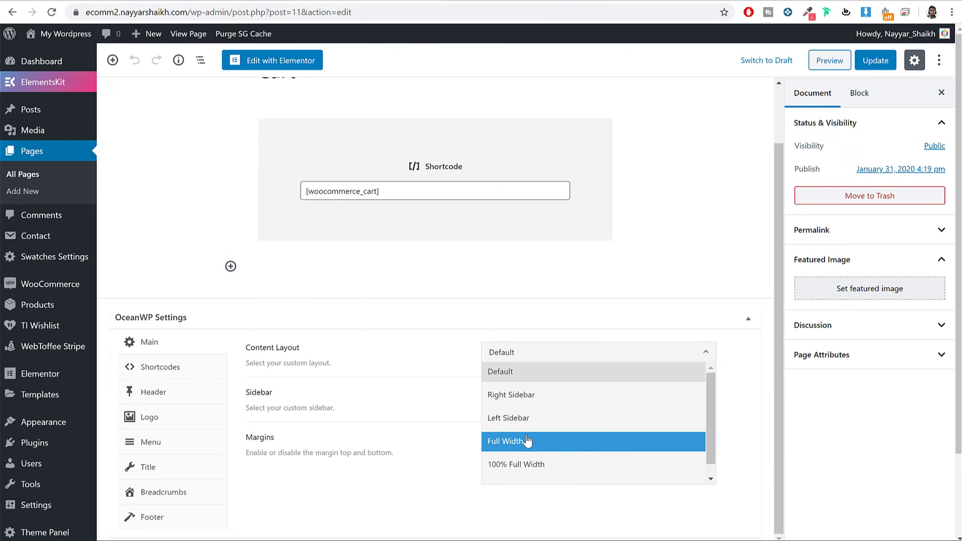
pyautogui.click(526, 442)
pyautogui.click(878, 62)
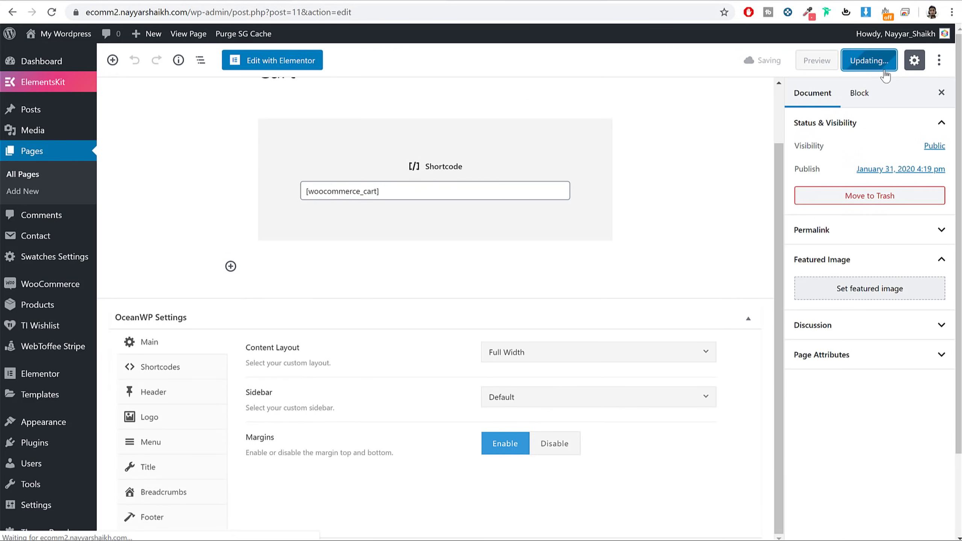
# Set the Checkout page content layout to Full Width and update it
pyautogui.click(22, 175)
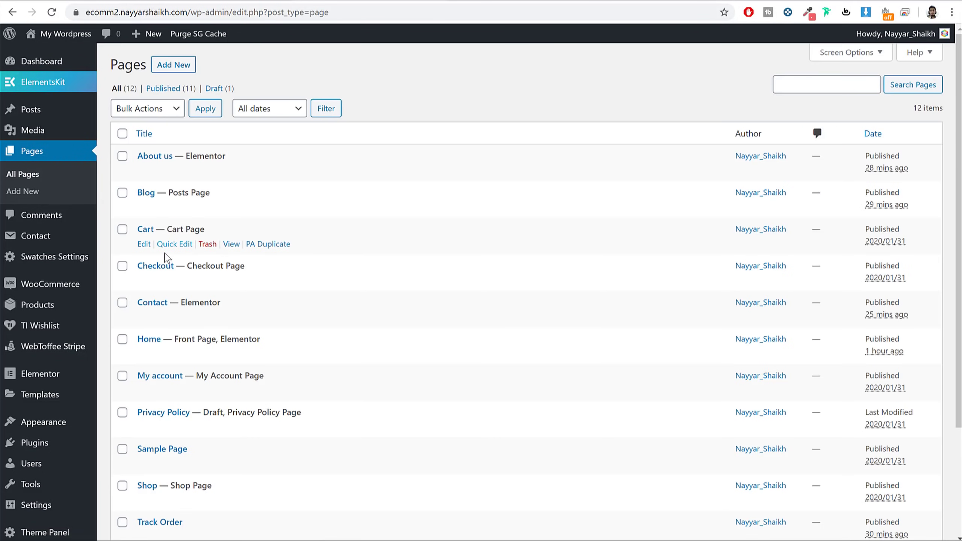
pyautogui.scroll(-2, 161, 205)
pyautogui.click(143, 220)
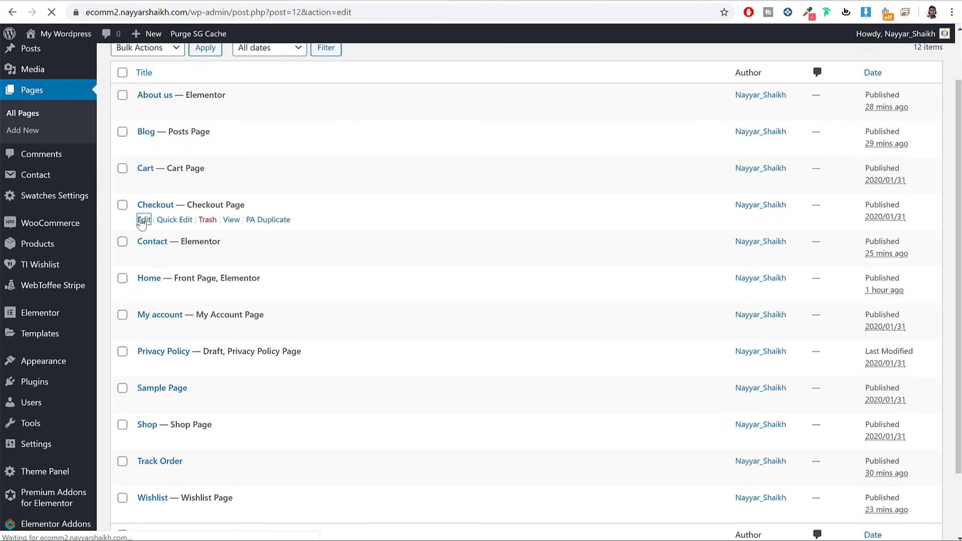
pyautogui.scroll(-2, 621, 286)
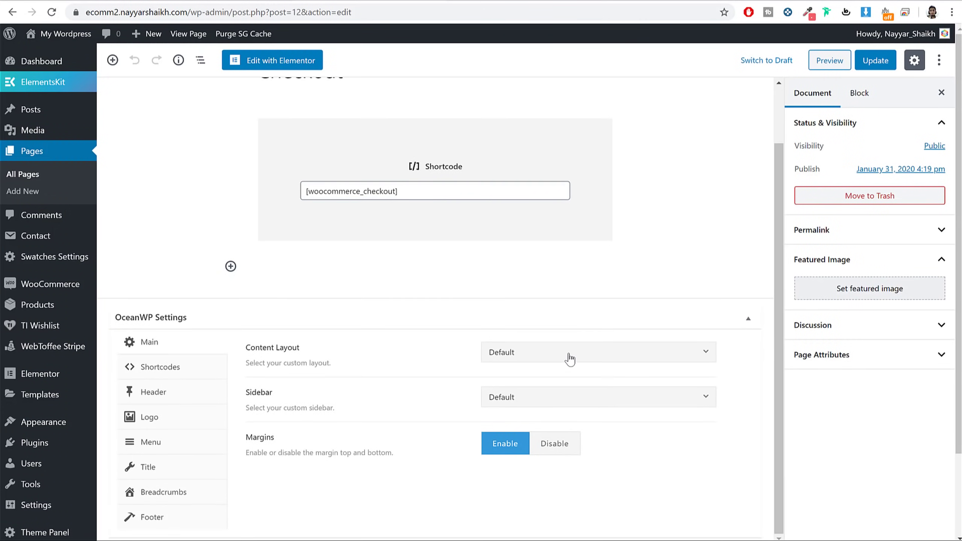
pyautogui.click(569, 356)
pyautogui.click(521, 440)
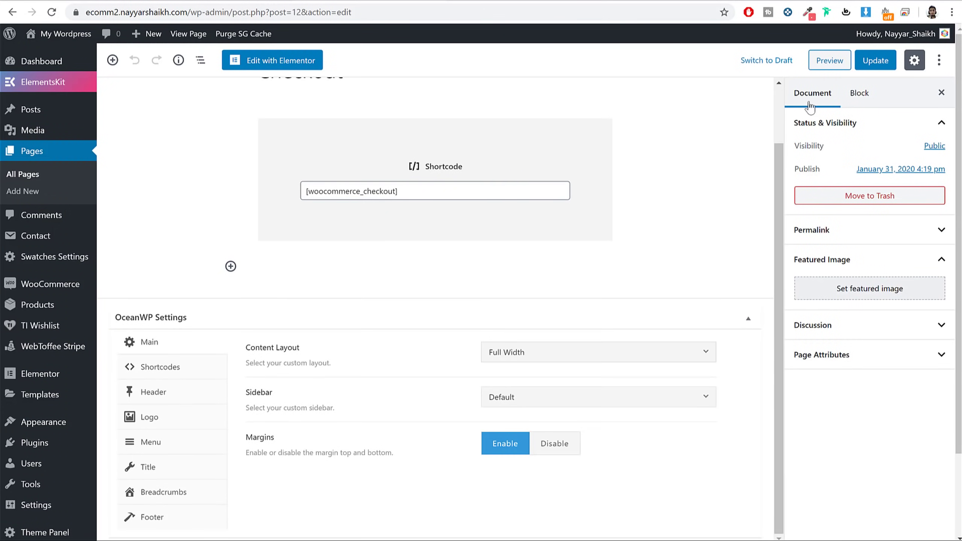
pyautogui.click(875, 60)
# Set the My account page content layout to Full Width and update it
pyautogui.click(23, 174)
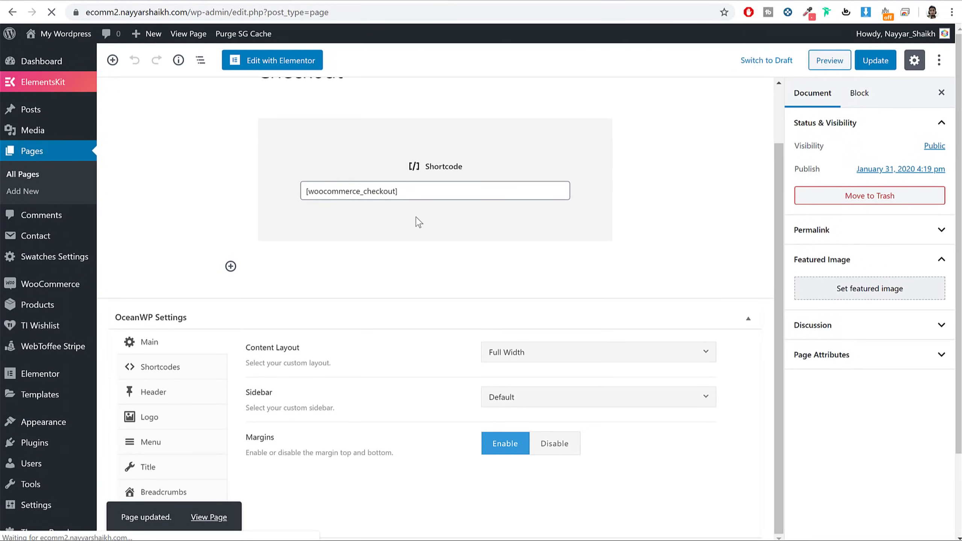
pyautogui.scroll(-1, 419, 224)
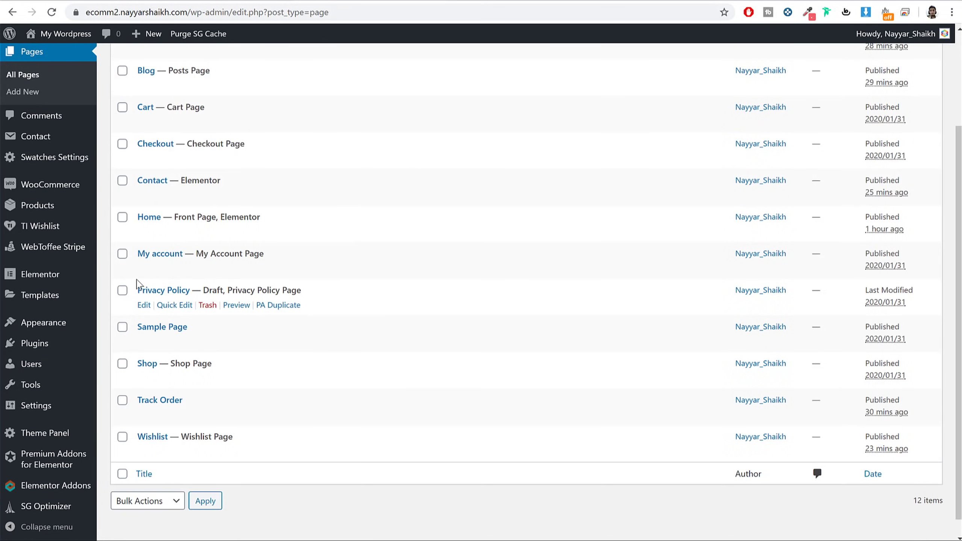
pyautogui.click(144, 270)
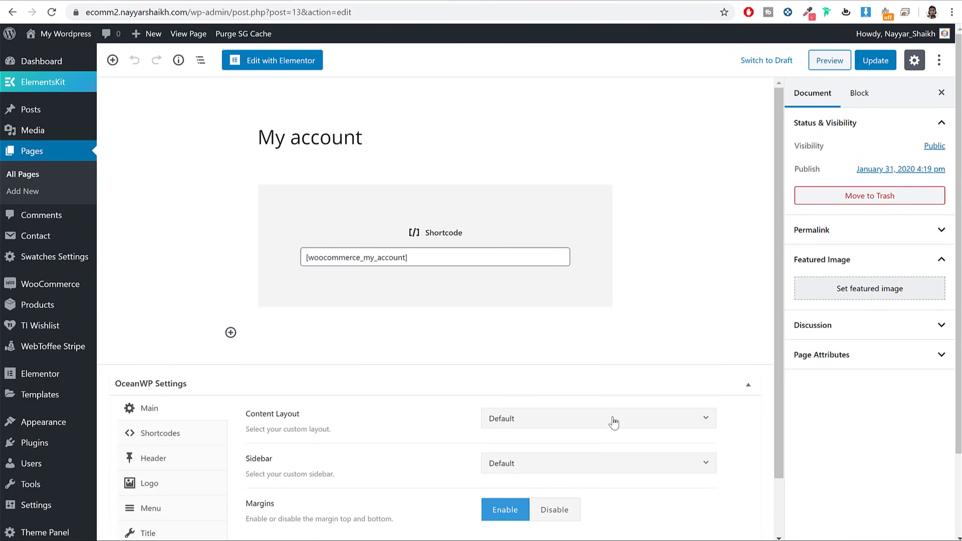
pyautogui.click(552, 417)
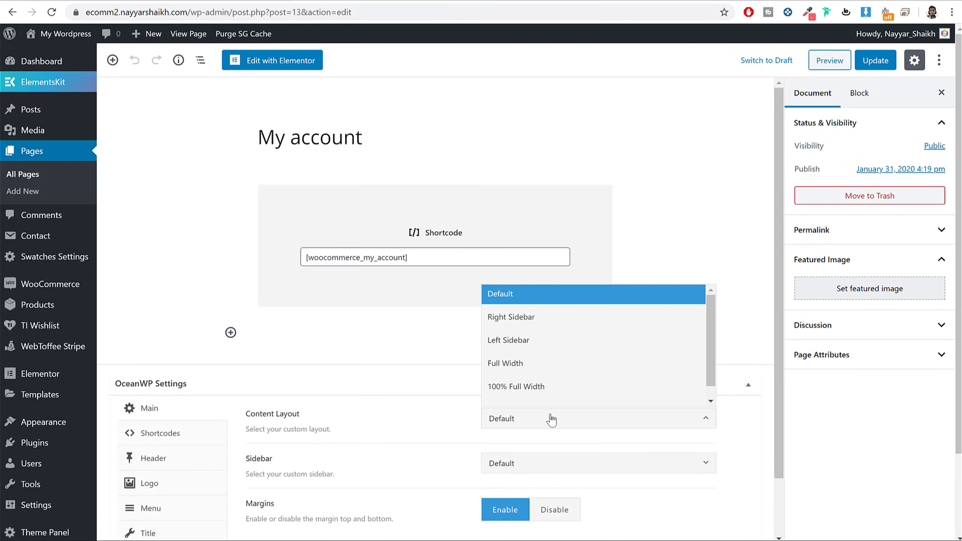
pyautogui.click(551, 364)
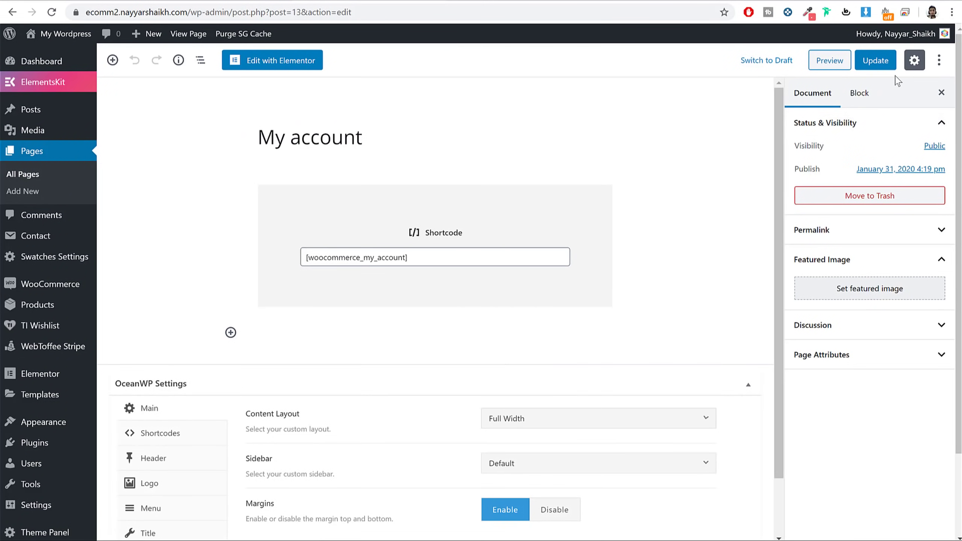
pyautogui.click(874, 64)
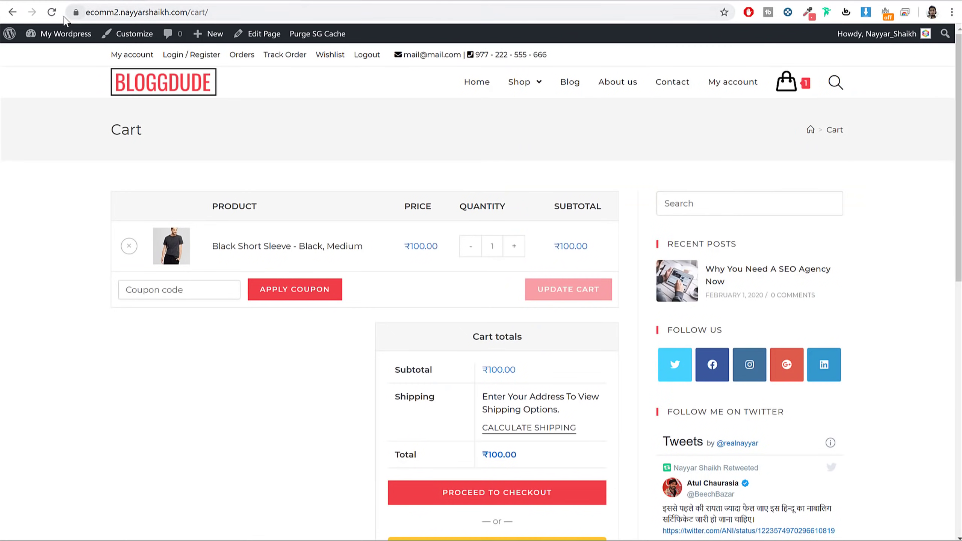
# Reload the cart and calculate shipping to India, Mumbai 400017 from a saved address
pyautogui.click(52, 12)
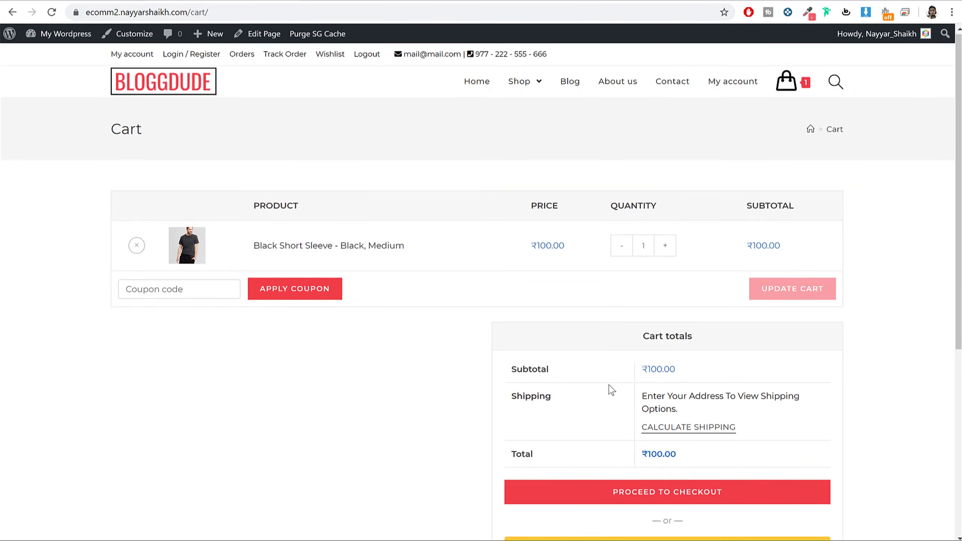
pyautogui.scroll(-3, 719, 308)
pyautogui.scroll(3, 692, 272)
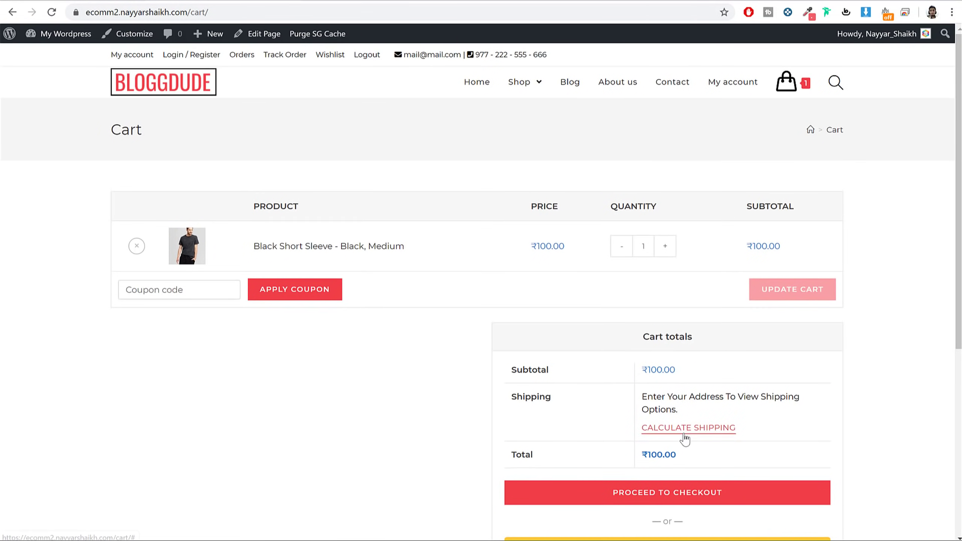
pyautogui.click(683, 428)
pyautogui.scroll(-1, 870, 374)
pyautogui.scroll(-3, 869, 374)
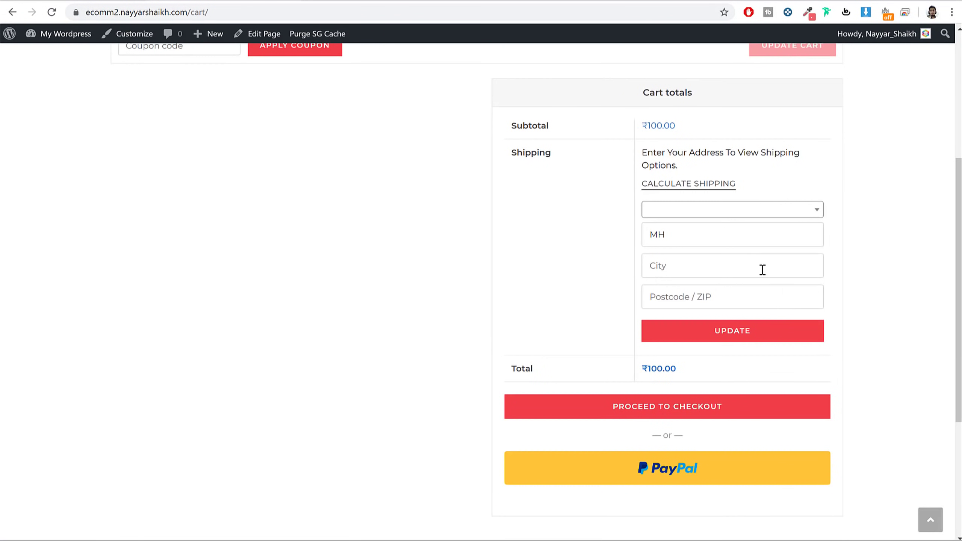
pyautogui.click(701, 213)
pyautogui.click(686, 250)
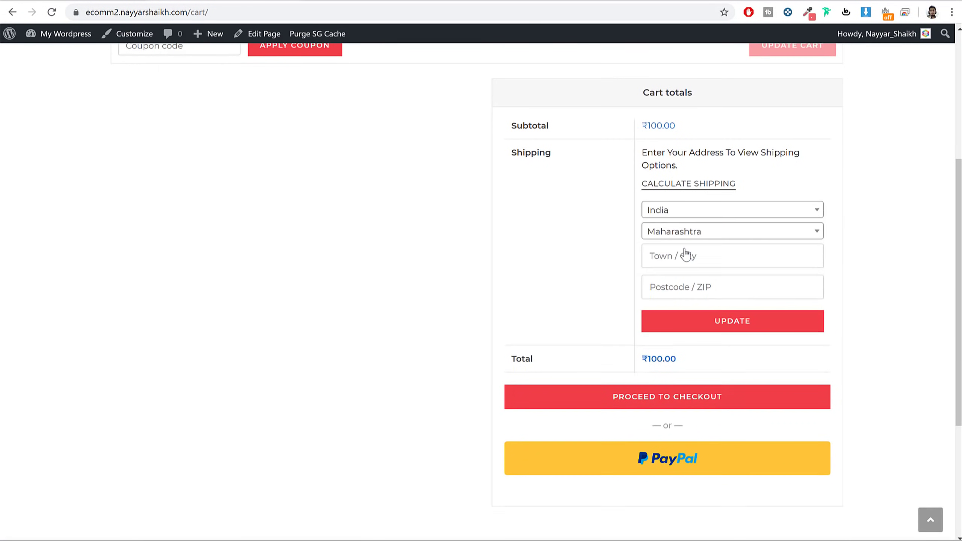
pyautogui.click(688, 256)
pyautogui.click(687, 288)
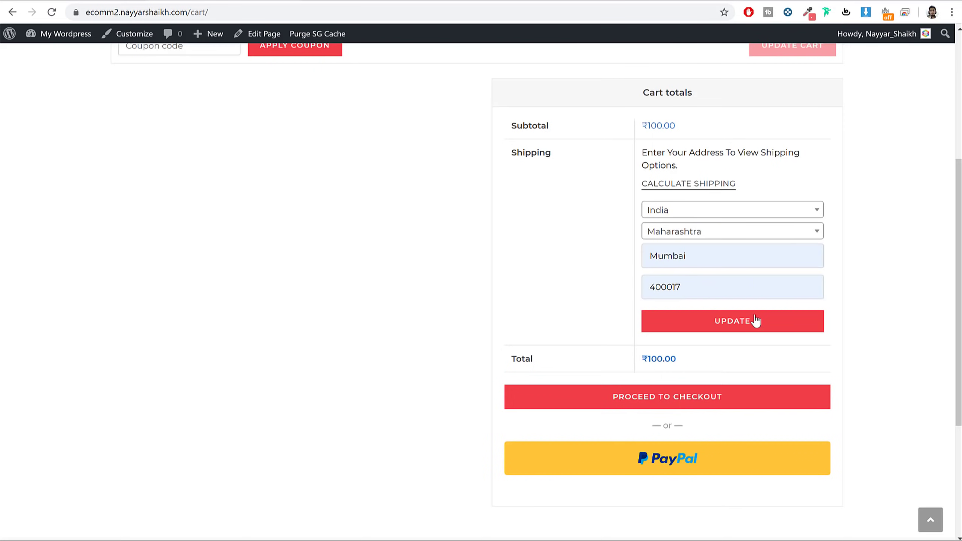
pyautogui.click(755, 326)
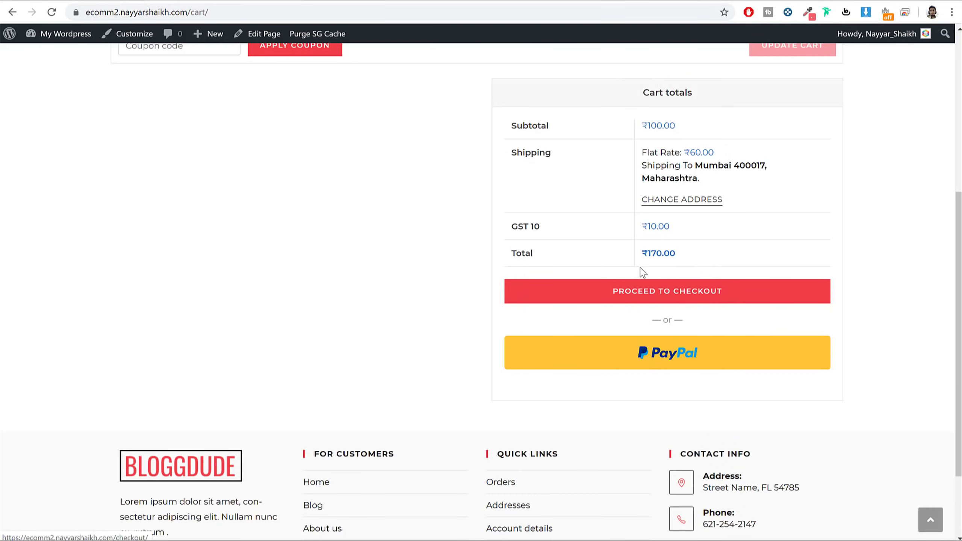
# Review the cart totals: ₹100 subtotal, ₹60.00 flat rate and ₹10.00 GST
pyautogui.moveTo(673, 228); pyautogui.dragTo(639, 229)
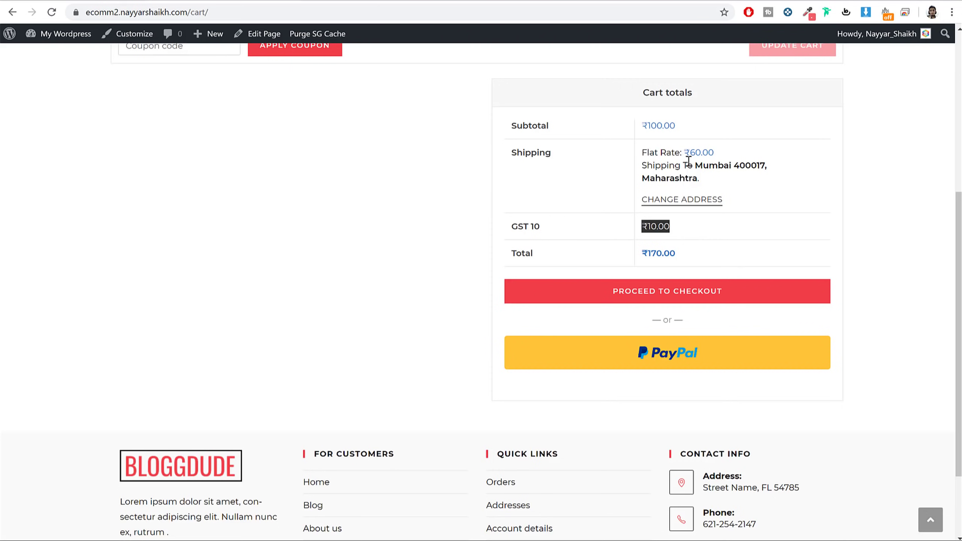
pyautogui.moveTo(715, 153); pyautogui.dragTo(695, 155)
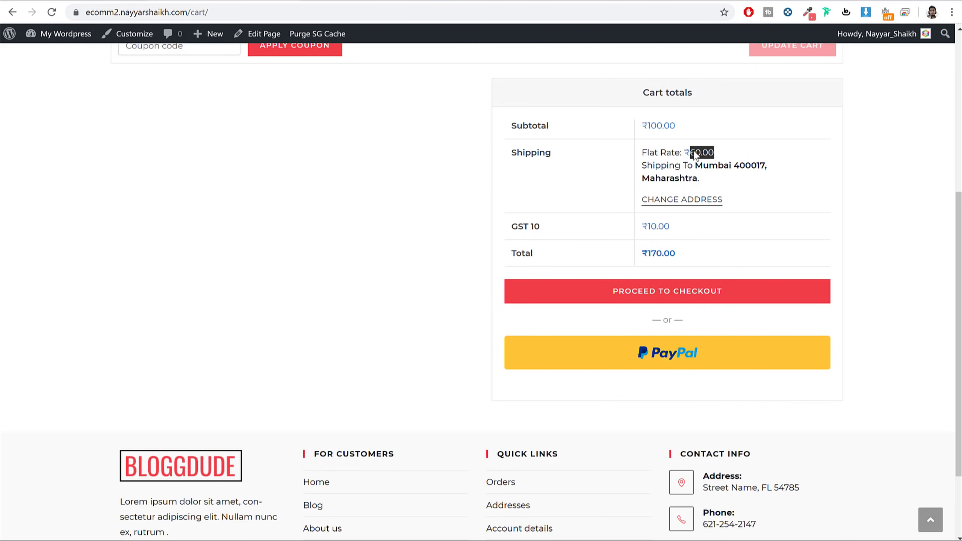
pyautogui.moveTo(518, 226); pyautogui.dragTo(551, 226)
pyautogui.doubleClick(655, 227)
pyautogui.click(667, 225)
pyautogui.moveTo(668, 120); pyautogui.dragTo(637, 131)
pyautogui.tripleClick(648, 226)
pyautogui.doubleClick(696, 155)
pyautogui.click(701, 155)
# Change the shipping state to Gujarat and recalculate, showing a ₹100 flat rate
pyautogui.click(682, 199)
pyautogui.click(712, 250)
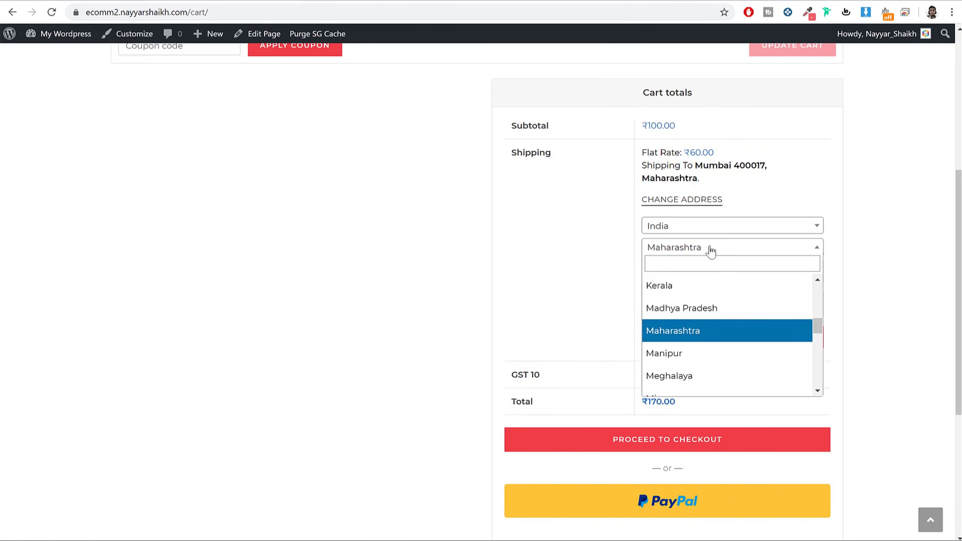
pyautogui.write('gu')
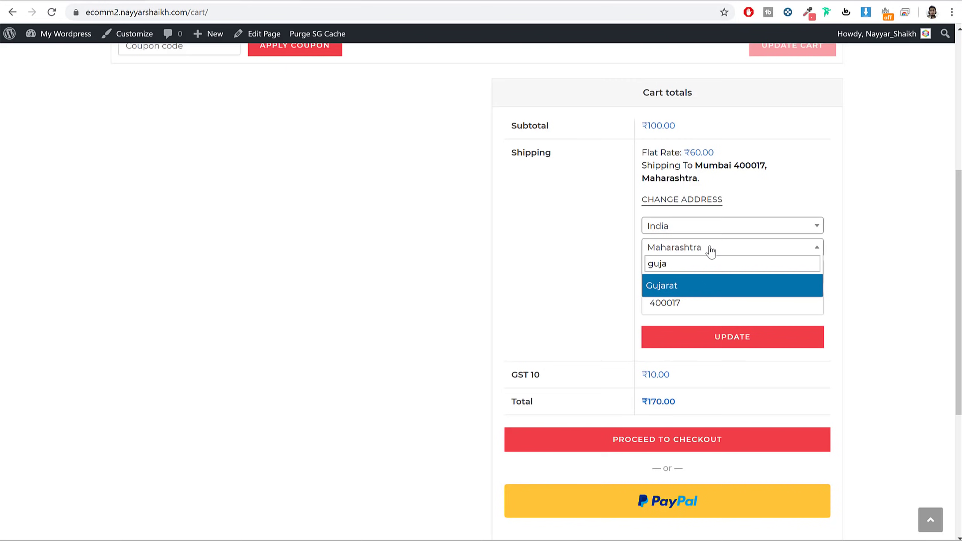
pyautogui.write('ja')
pyautogui.click(708, 289)
pyautogui.click(731, 338)
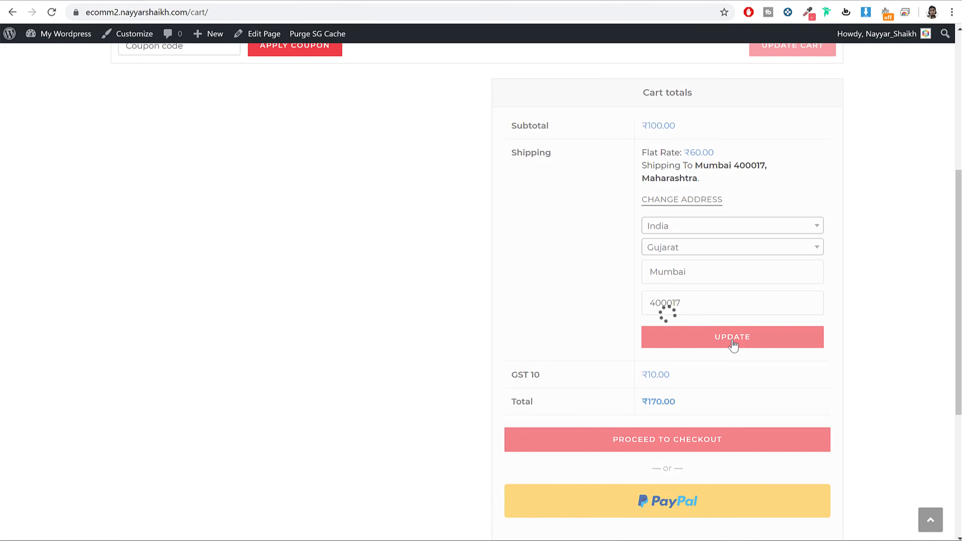
pyautogui.moveTo(706, 152); pyautogui.dragTo(695, 153)
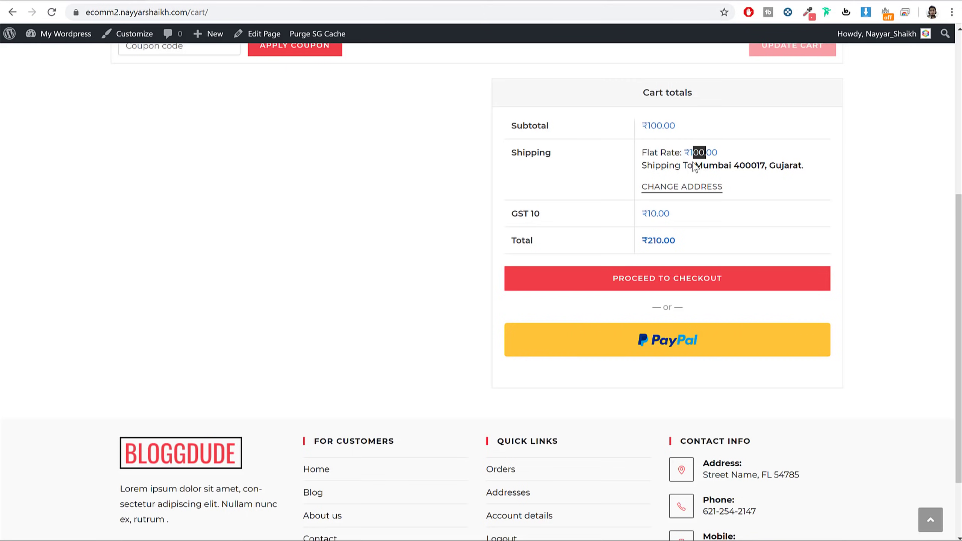
# Switch the shipping state back to Maharashtra and recalculate shipping
pyautogui.click(690, 188)
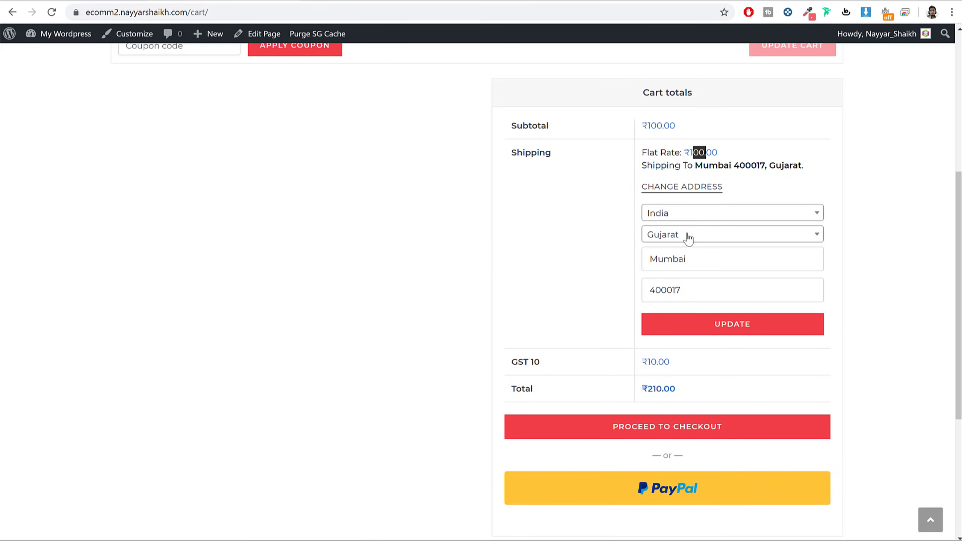
pyautogui.click(689, 237)
pyautogui.write('maha')
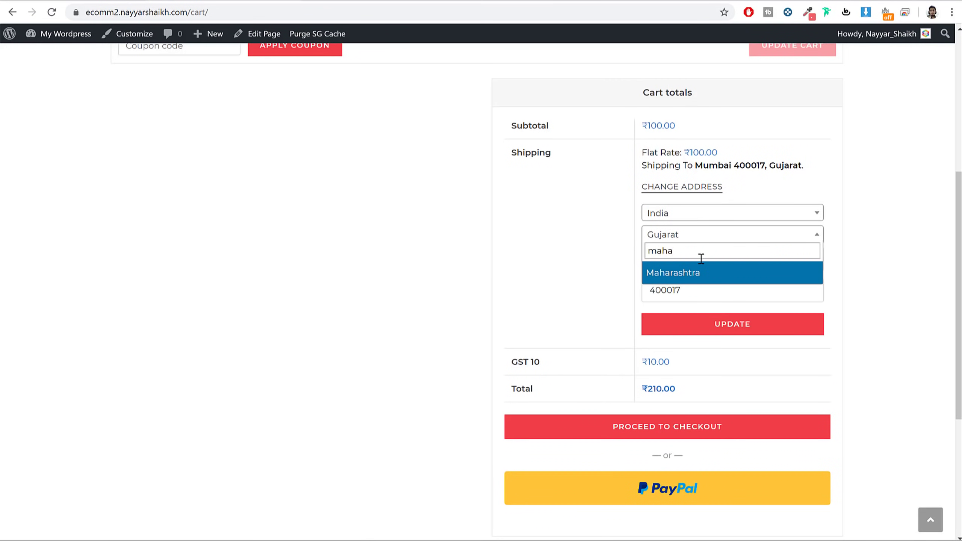
pyautogui.click(700, 274)
pyautogui.click(721, 329)
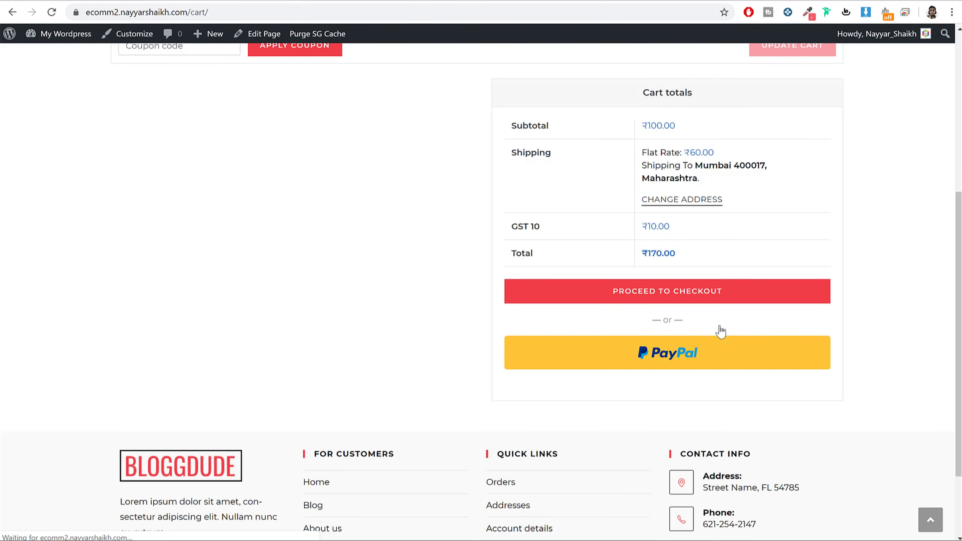
# Go to checkout, autofill billing name and address from a saved entry, then return to the admin tab
pyautogui.click(709, 299)
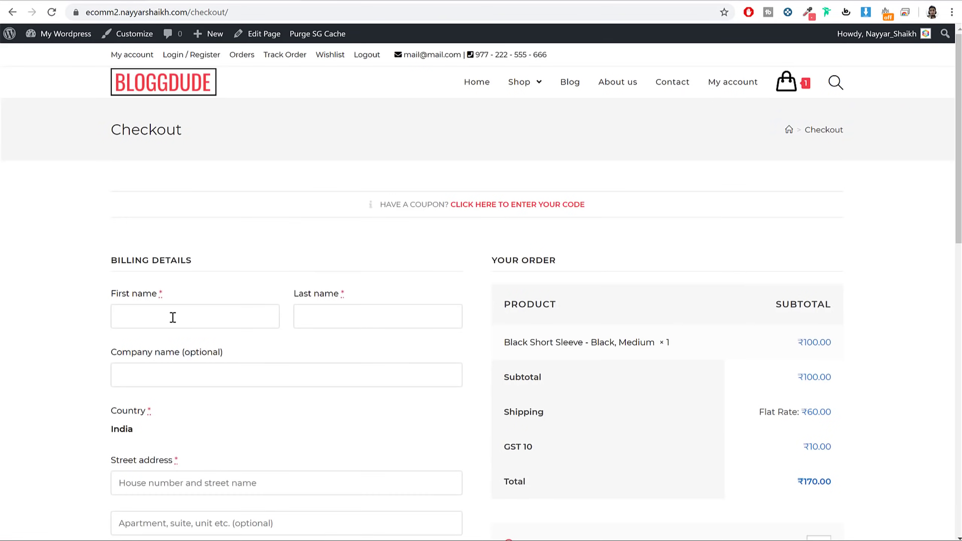
pyautogui.click(173, 318)
pyautogui.click(176, 116)
pyautogui.scroll(-1, 464, 242)
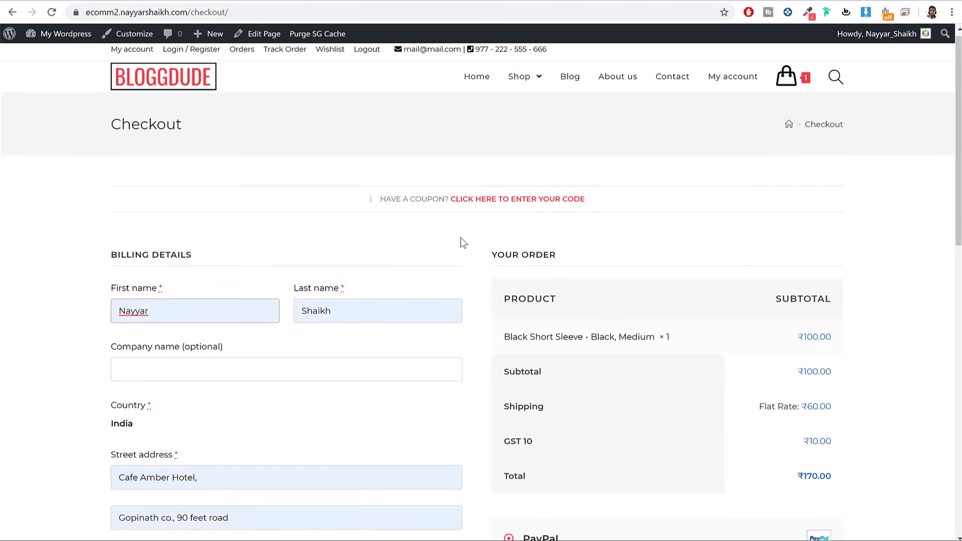
pyautogui.scroll(-10, 460, 239)
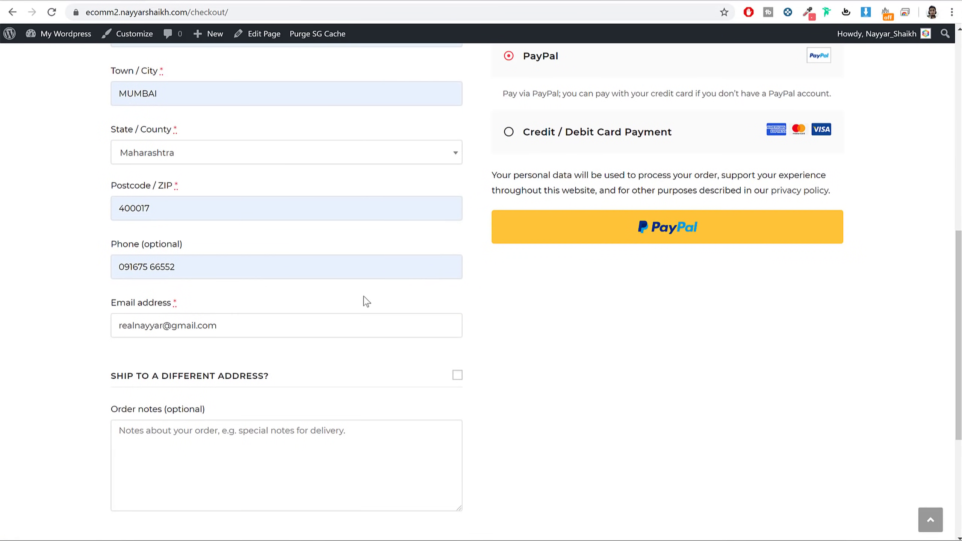
pyautogui.moveTo(136, 251); pyautogui.dragTo(188, 255)
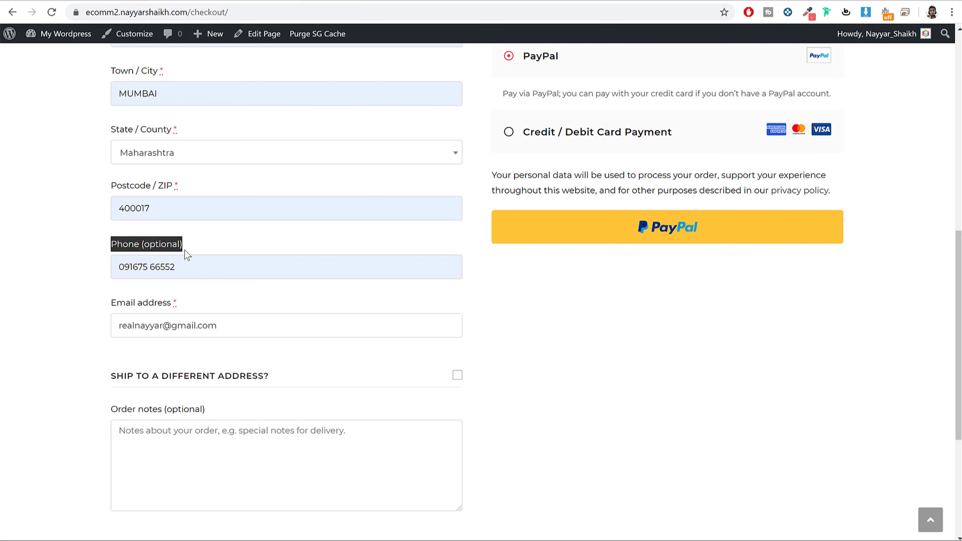
pyautogui.click(299, 5)
# Open the PayPal Checkout settings under WooCommerce payment methods
pyautogui.moveTo(49, 284)
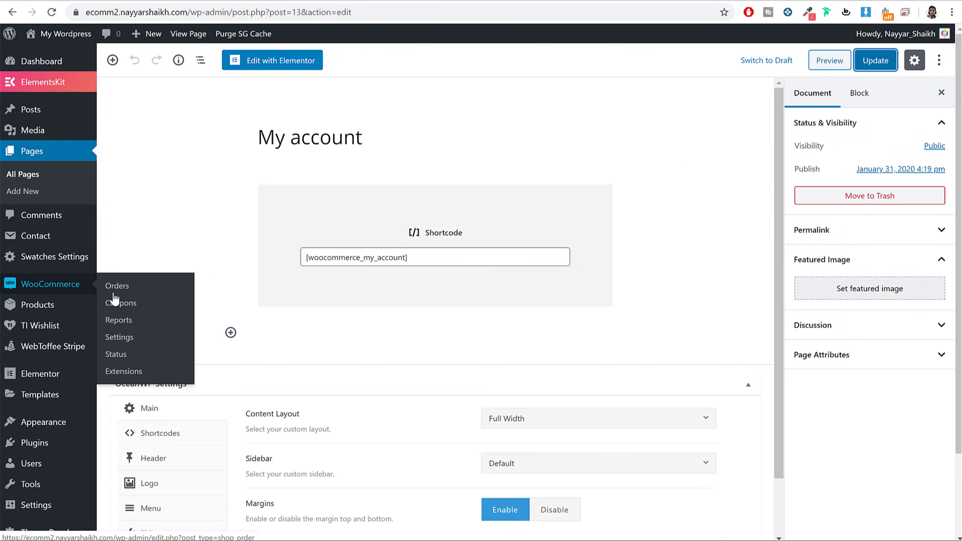
pyautogui.click(128, 337)
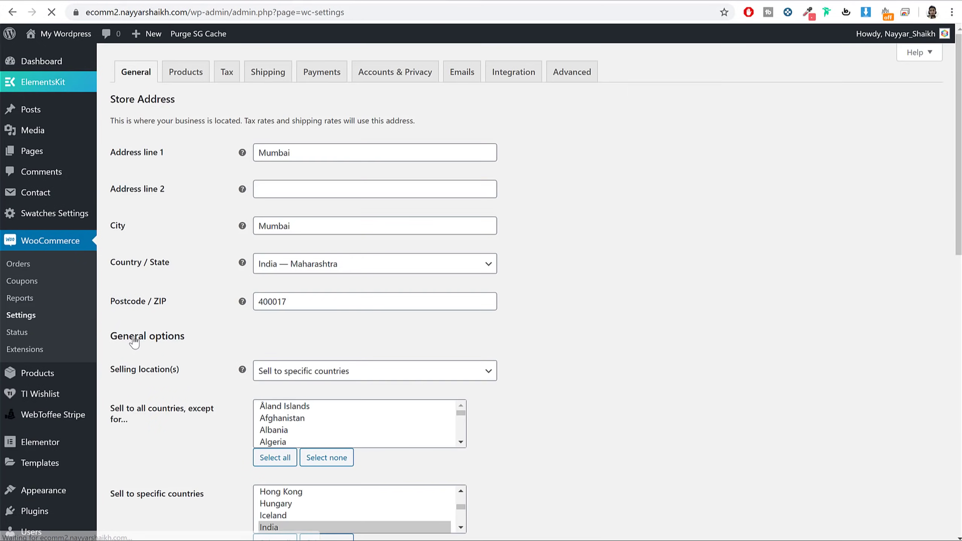
pyautogui.click(333, 75)
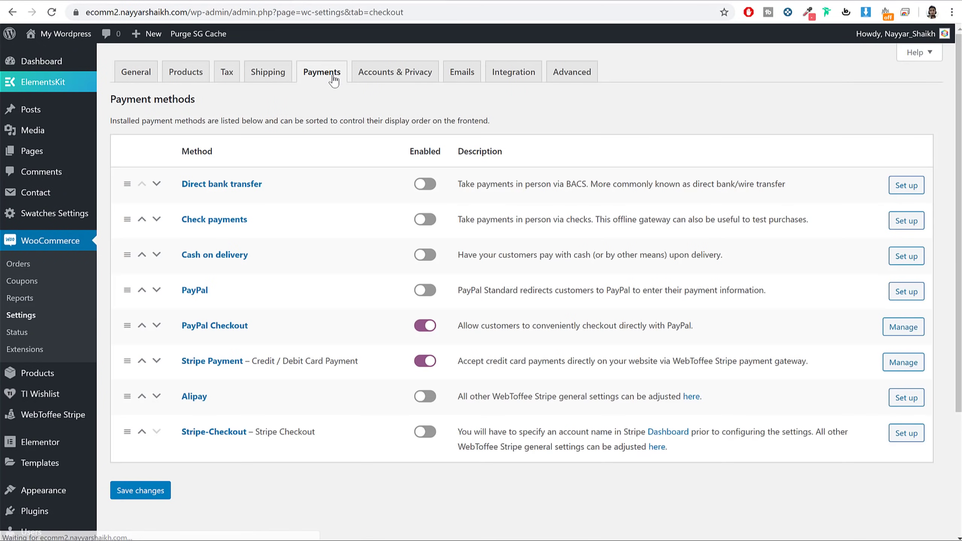
pyautogui.click(211, 332)
pyautogui.scroll(-5, 451, 314)
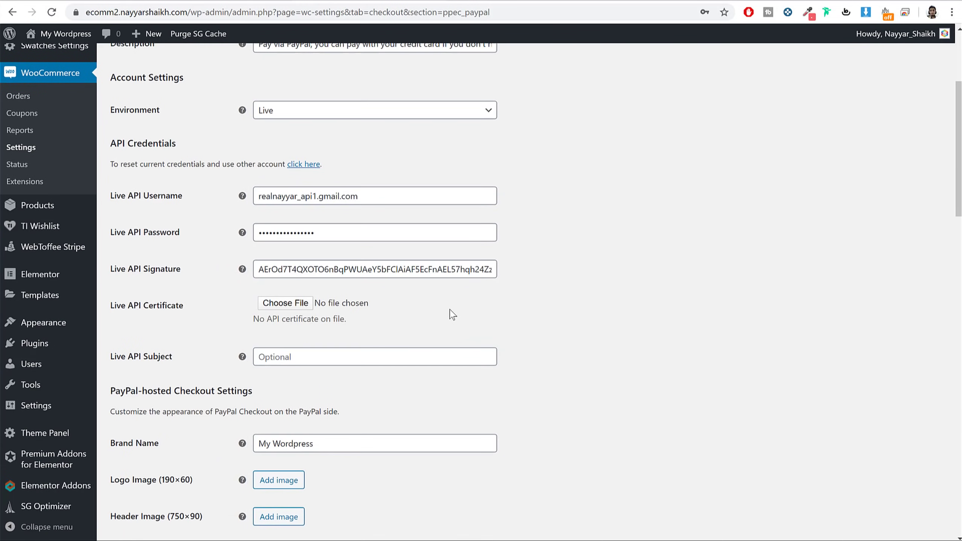
pyautogui.scroll(-8, 451, 315)
pyautogui.scroll(-2, 396, 249)
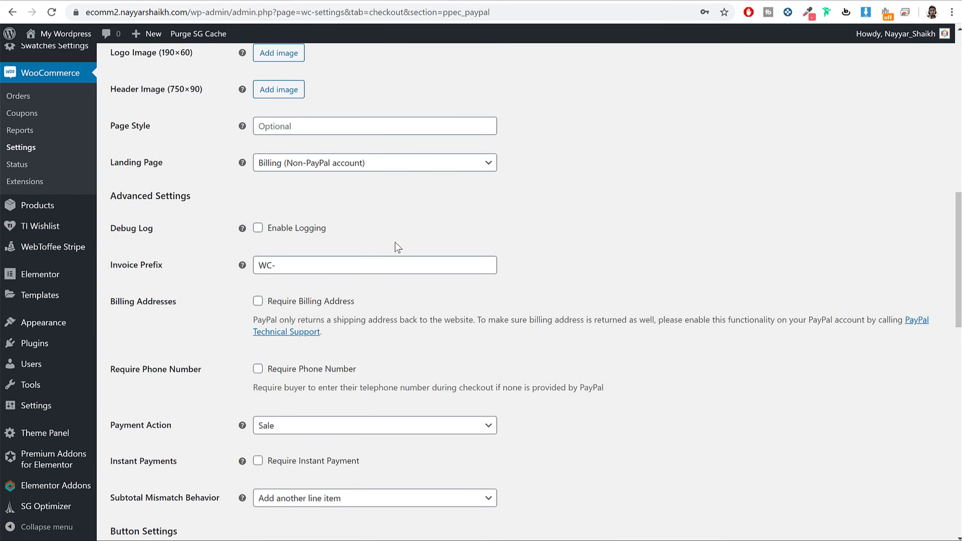
pyautogui.scroll(-5, 397, 247)
pyautogui.scroll(2, 282, 249)
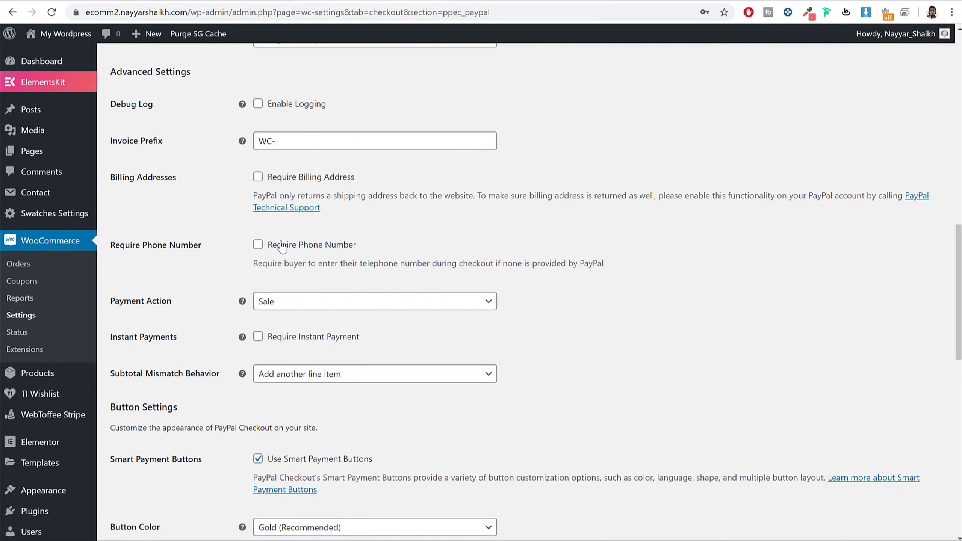
# Enable Require Phone Number, save the settings, and reload the storefront checkout page
pyautogui.click(282, 247)
pyautogui.scroll(-10, 290, 251)
pyautogui.click(150, 484)
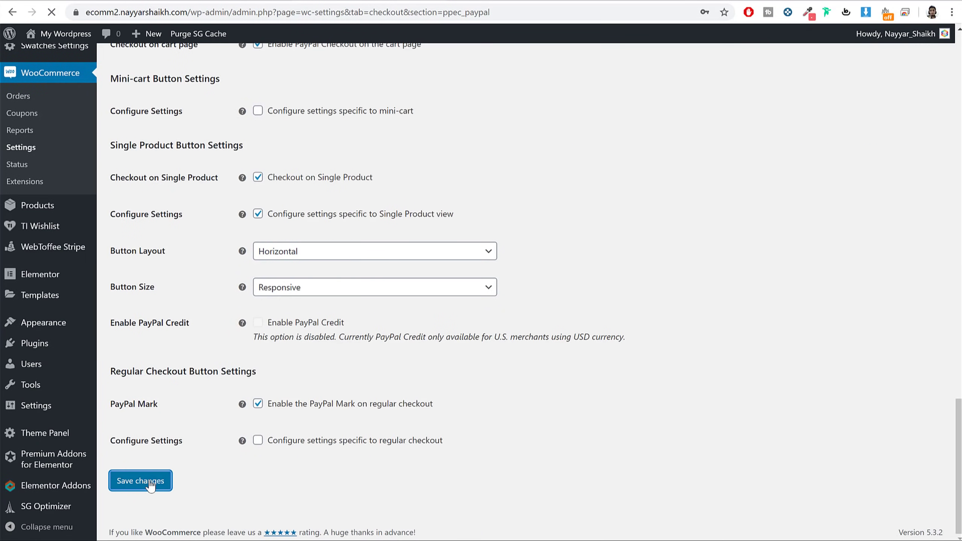
pyautogui.hotkey('ctrl', 'Tab')
pyautogui.click(53, 12)
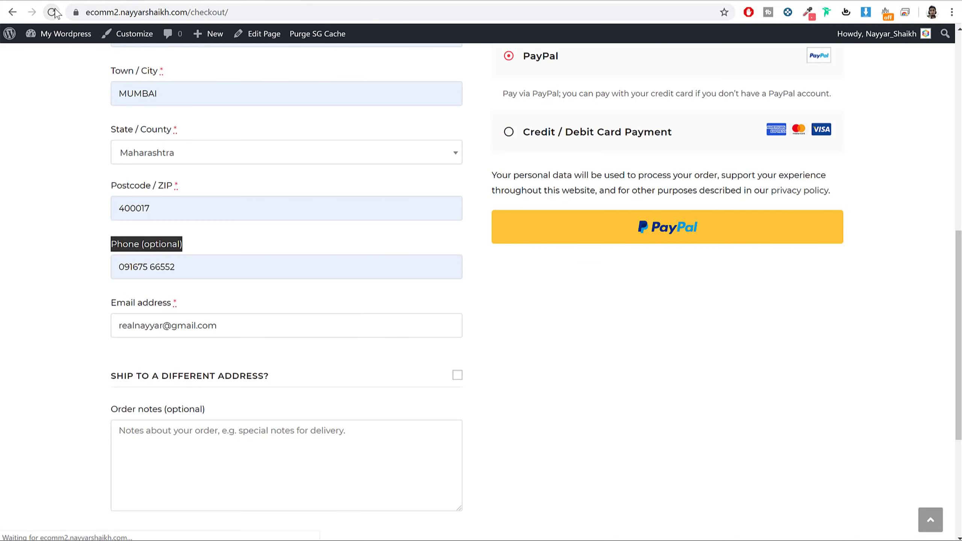
# Fill the checkout phone number from the saved autofill entry
pyautogui.scroll(-15, 295, 279)
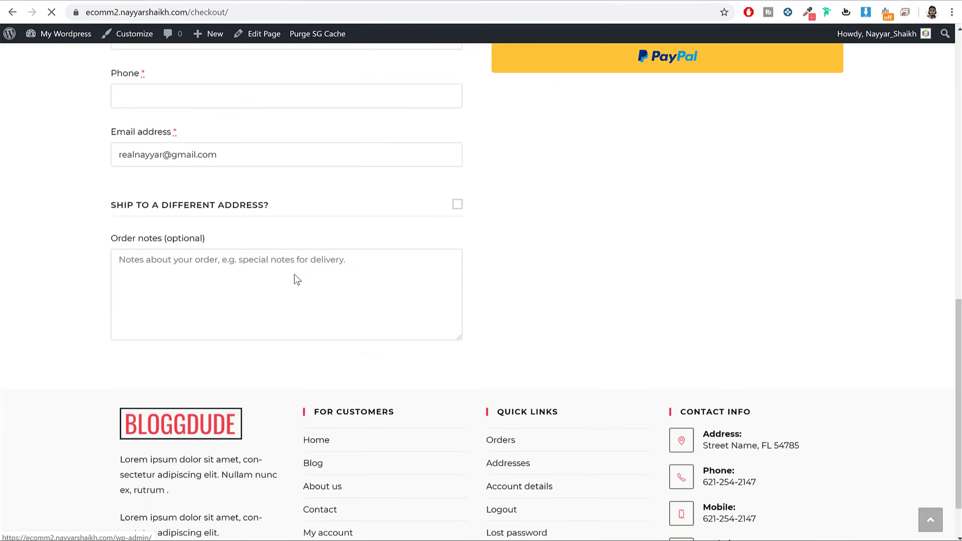
pyautogui.scroll(-12, 294, 274)
pyautogui.scroll(3, 204, 236)
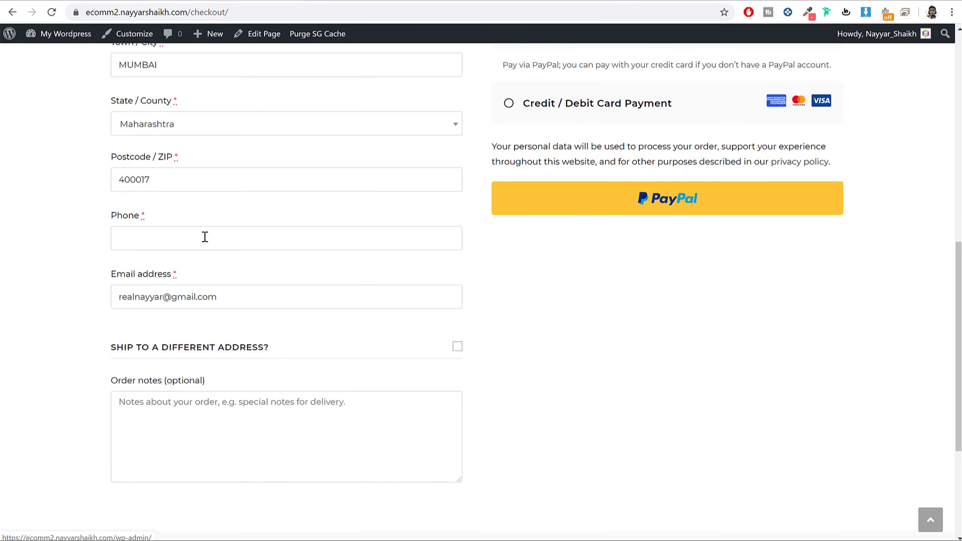
pyautogui.click(205, 236)
pyautogui.click(175, 290)
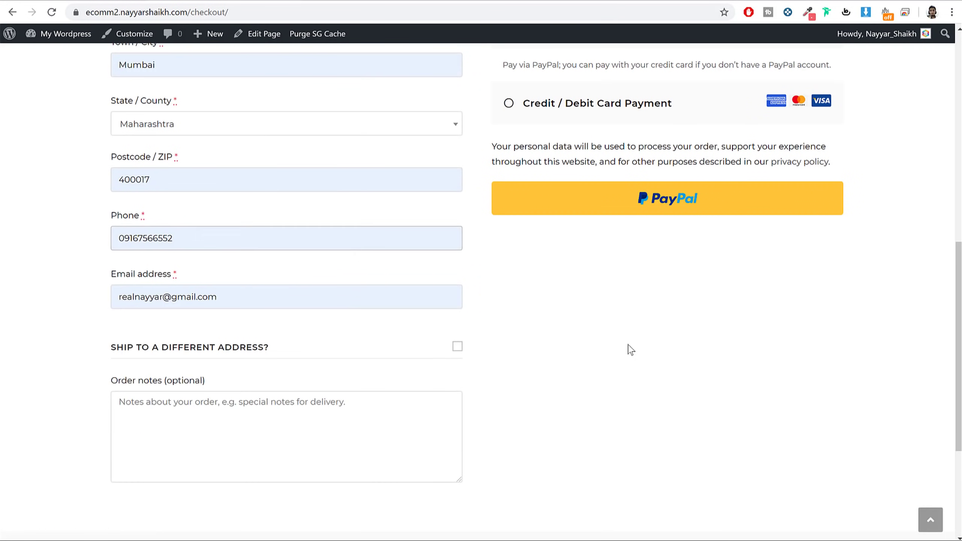
# Select Credit / Debit Card Payment and place the order with Make Payment
pyautogui.scroll(15, 630, 344)
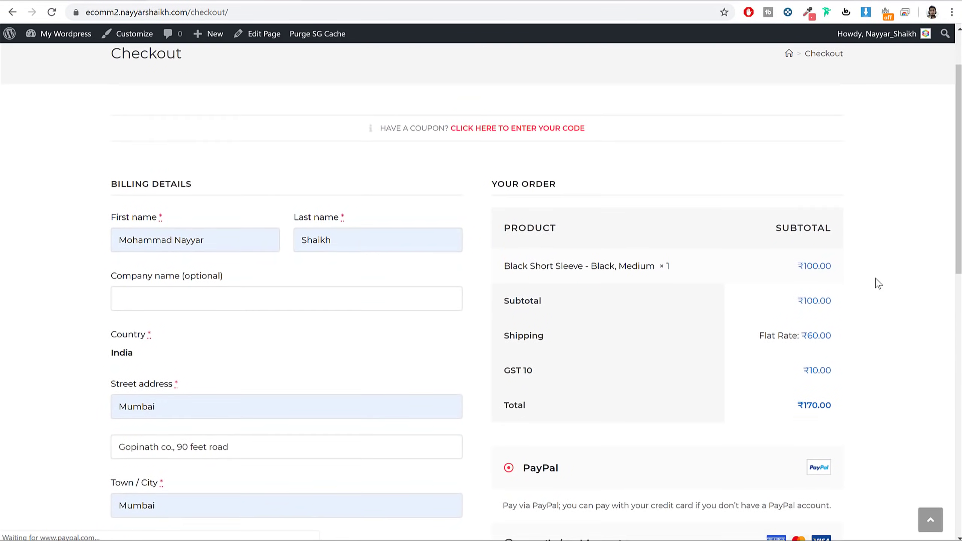
pyautogui.scroll(-2, 878, 284)
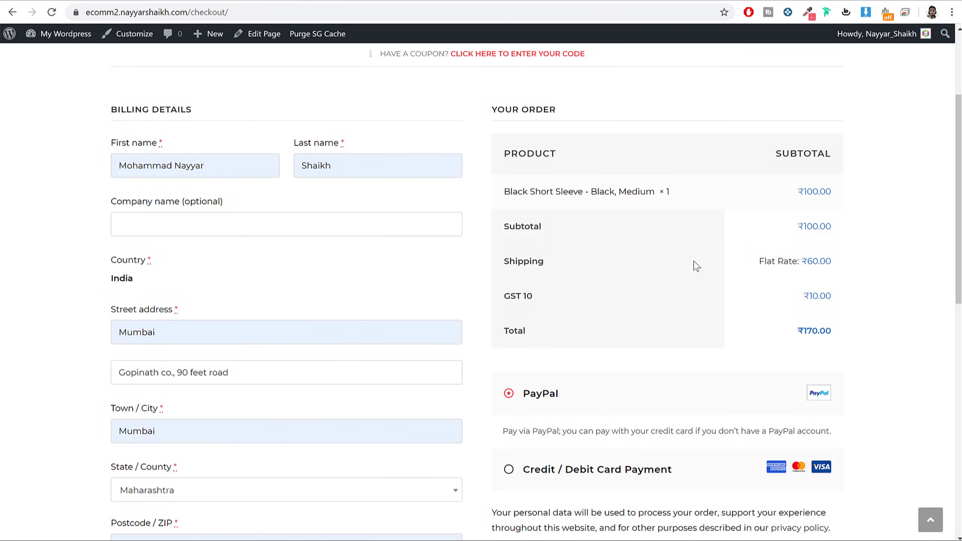
pyautogui.scroll(-3, 871, 256)
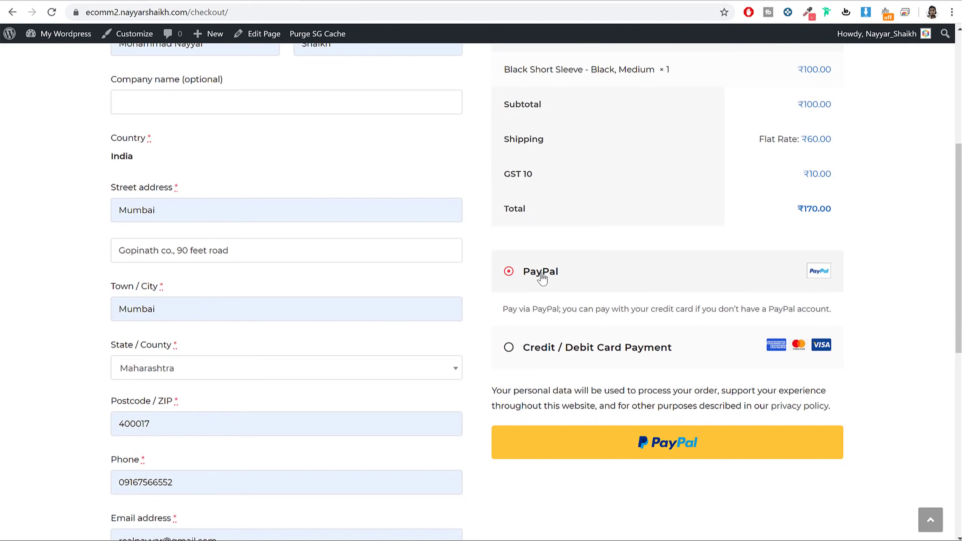
pyautogui.click(572, 350)
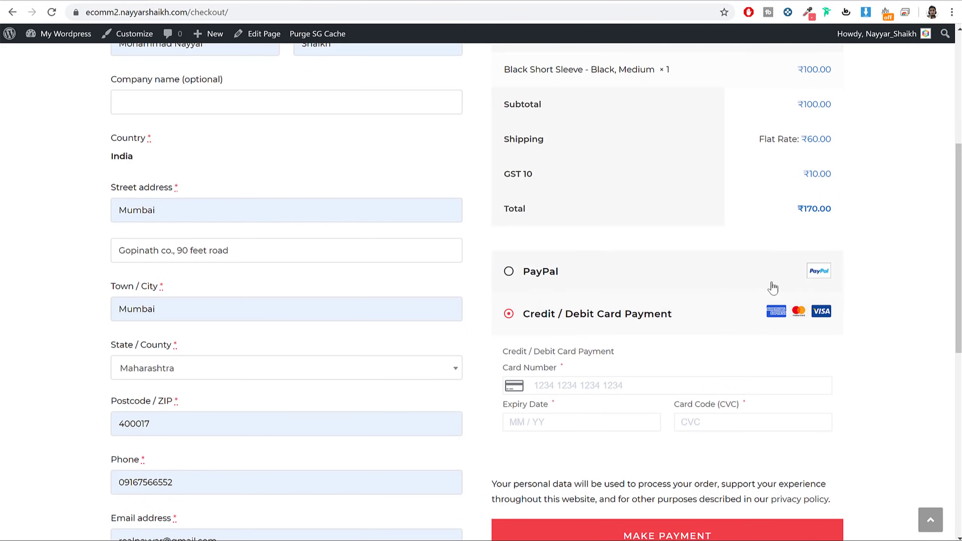
pyautogui.scroll(-3, 773, 288)
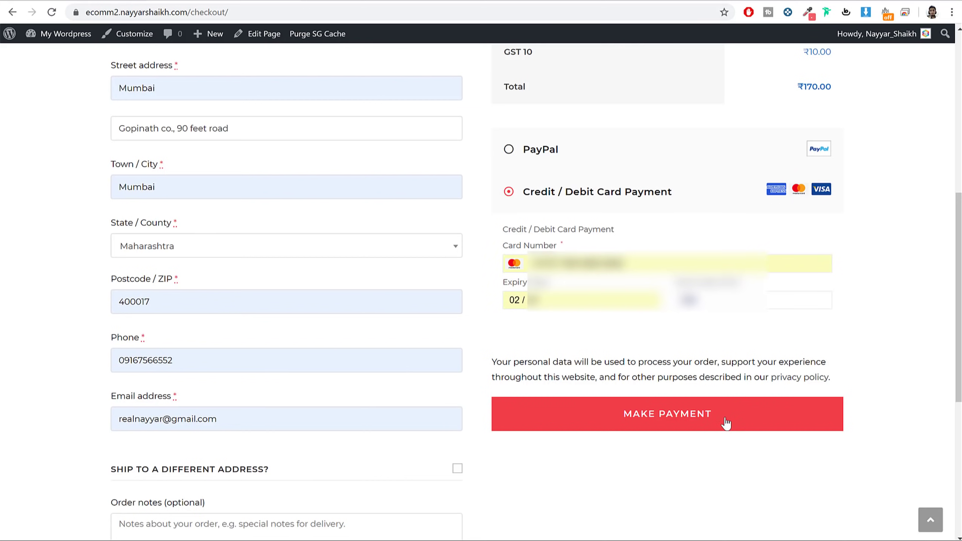
pyautogui.click(726, 422)
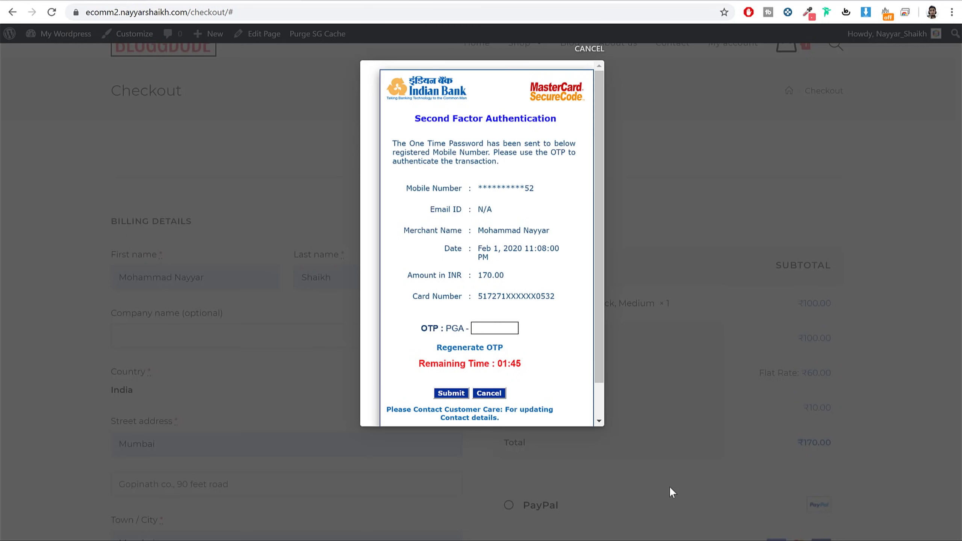
# Enter the one-time password on the bank's verification page and submit it
pyautogui.click(512, 325)
pyautogui.write('••••')
pyautogui.click(451, 393)
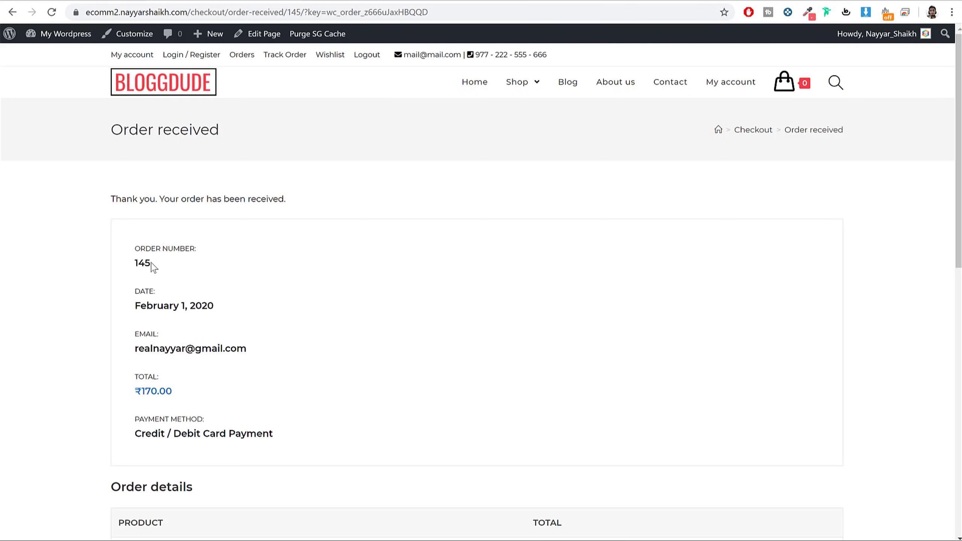
# Review the order date and payment method on Order received, then return to the admin dashboard
pyautogui.tripleClick(162, 299)
pyautogui.scroll(-3, 213, 314)
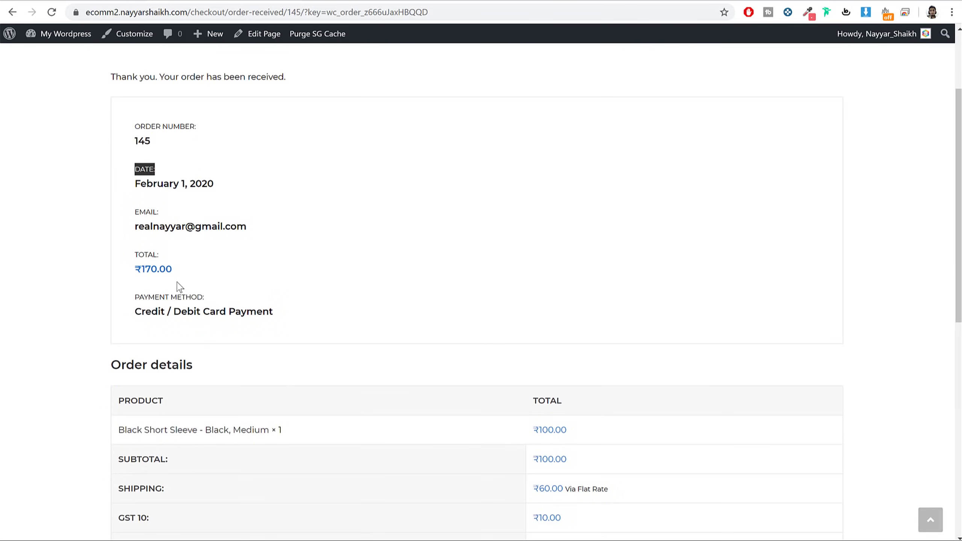
pyautogui.moveTo(166, 269); pyautogui.dragTo(141, 268)
pyautogui.tripleClick(215, 312)
pyautogui.scroll(-9, 518, 337)
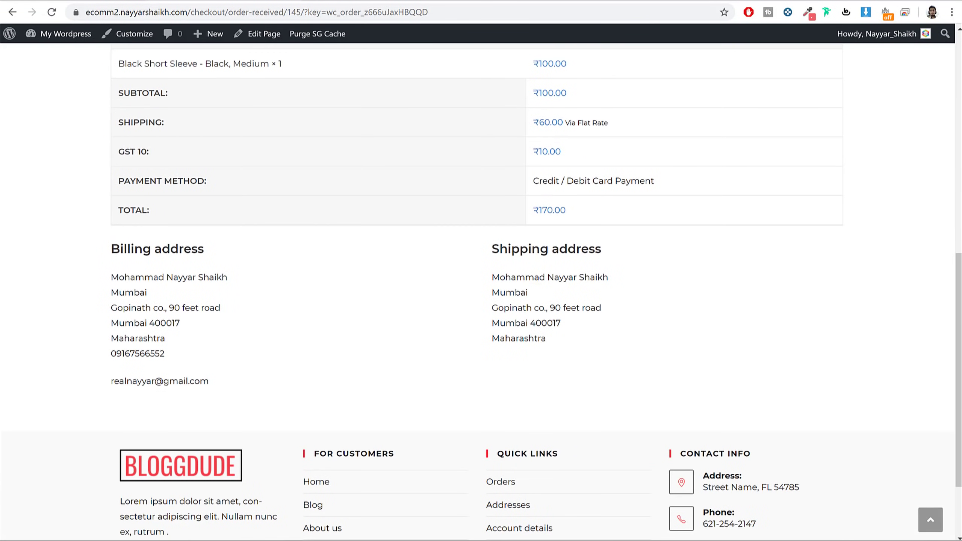
pyautogui.click(454, 1)
pyautogui.moveTo(56, 60)
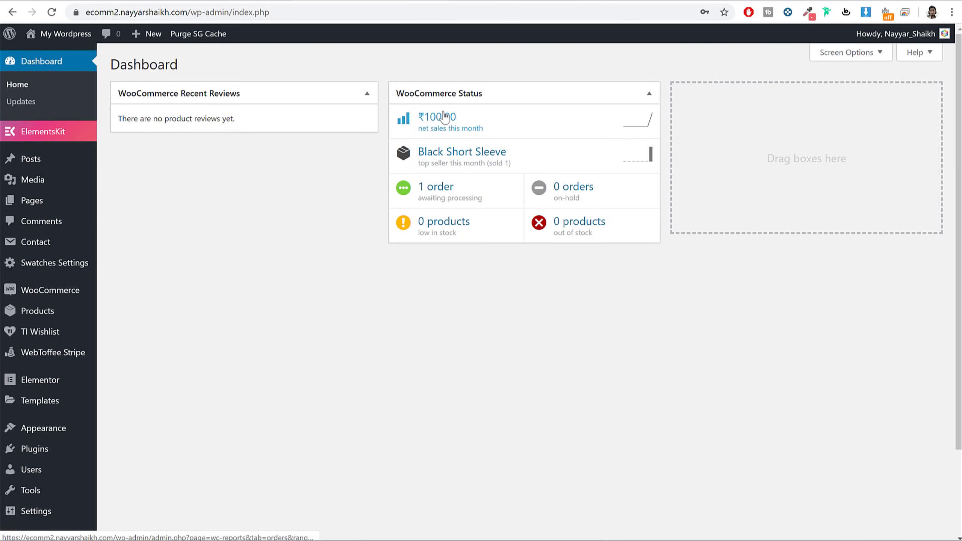
# Open the processing order #145 and review its payment note and addresses
pyautogui.click(447, 186)
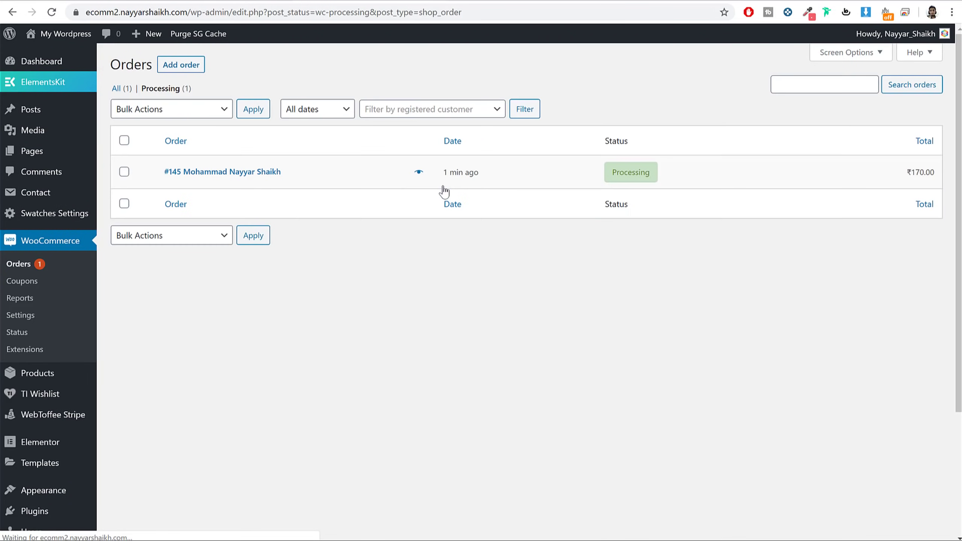
pyautogui.click(252, 172)
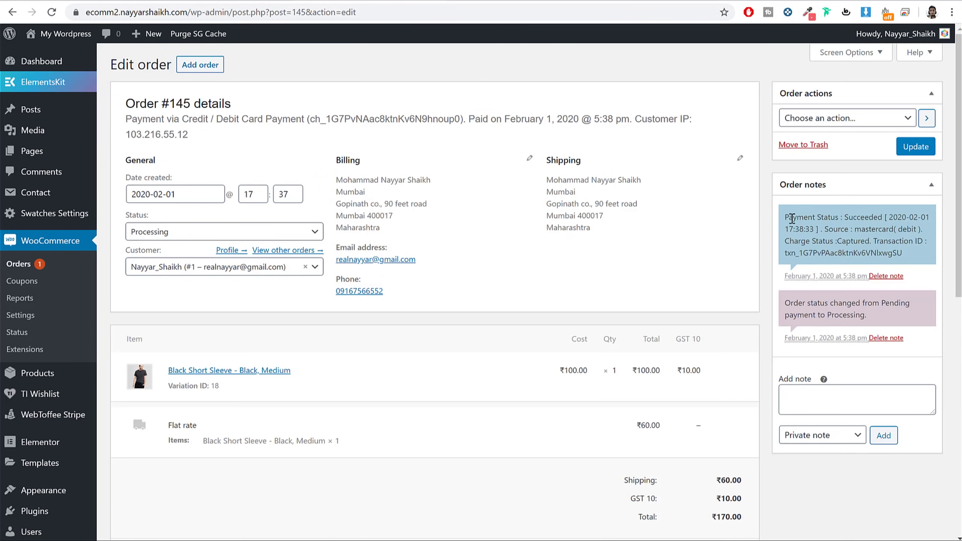
pyautogui.moveTo(792, 219); pyautogui.dragTo(903, 244)
pyautogui.click(886, 231)
pyautogui.tripleClick(903, 244)
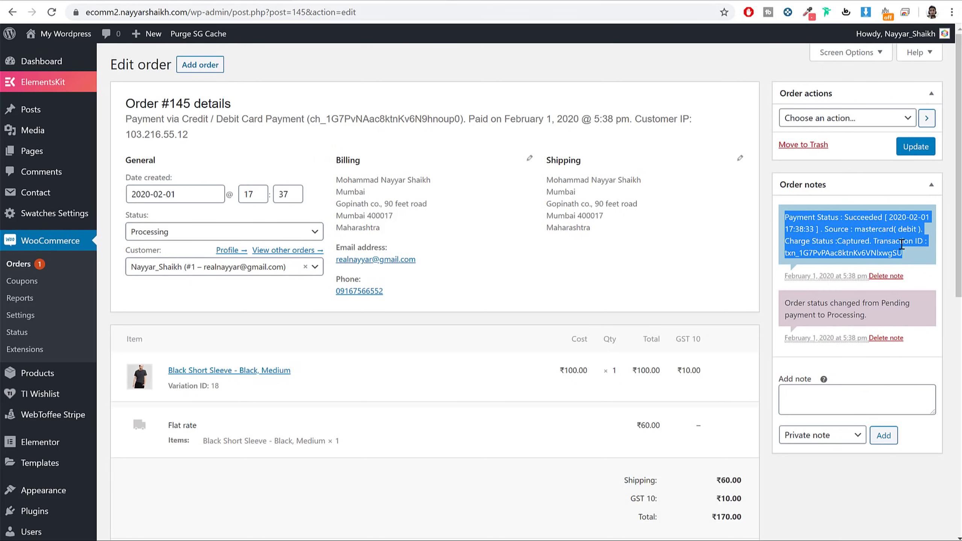
pyautogui.click(902, 243)
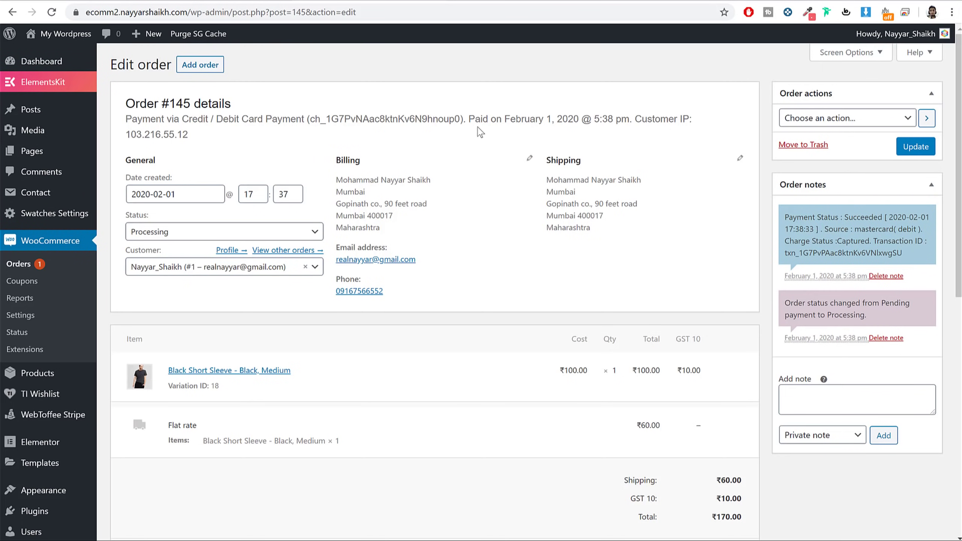
pyautogui.moveTo(502, 195); pyautogui.dragTo(555, 214)
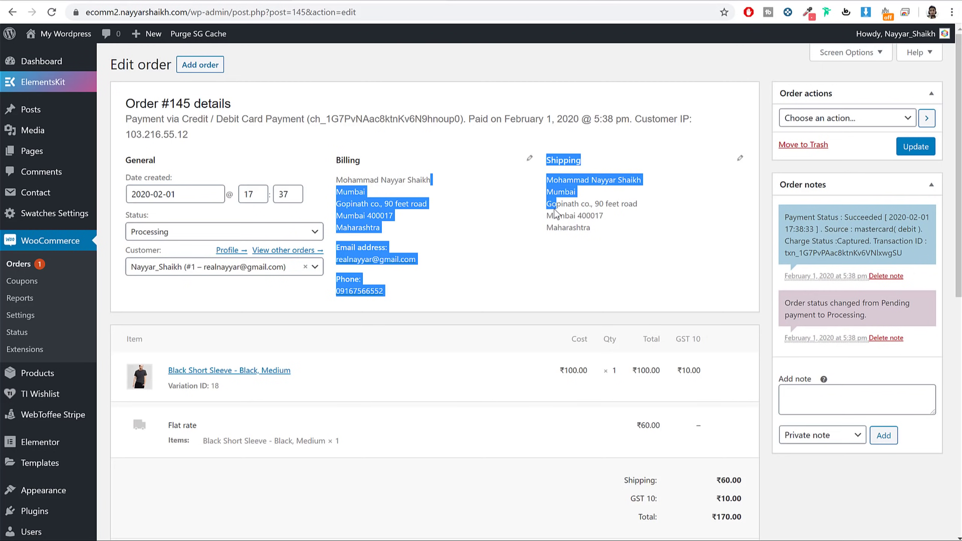
pyautogui.click(433, 211)
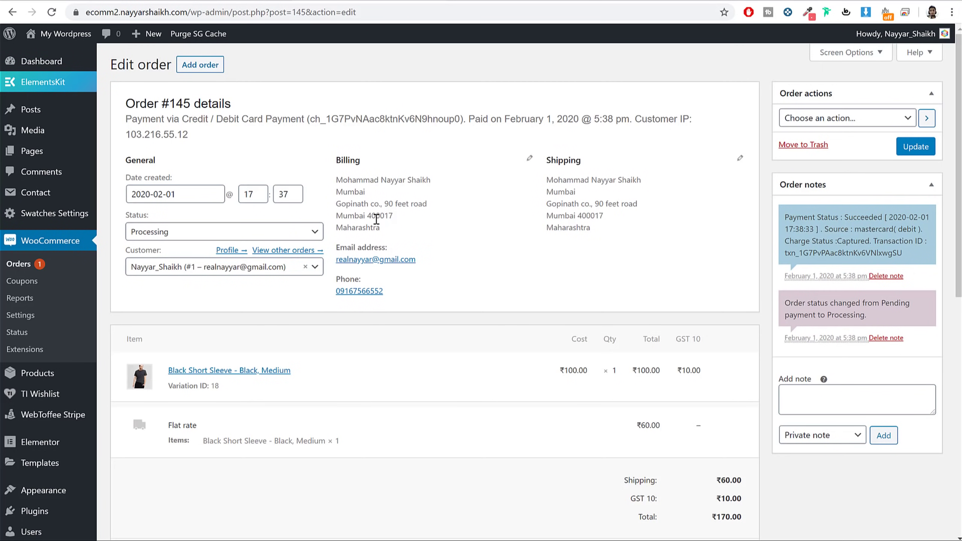
# Set the order status to Completed, update the order, then visit the store home page
pyautogui.click(224, 236)
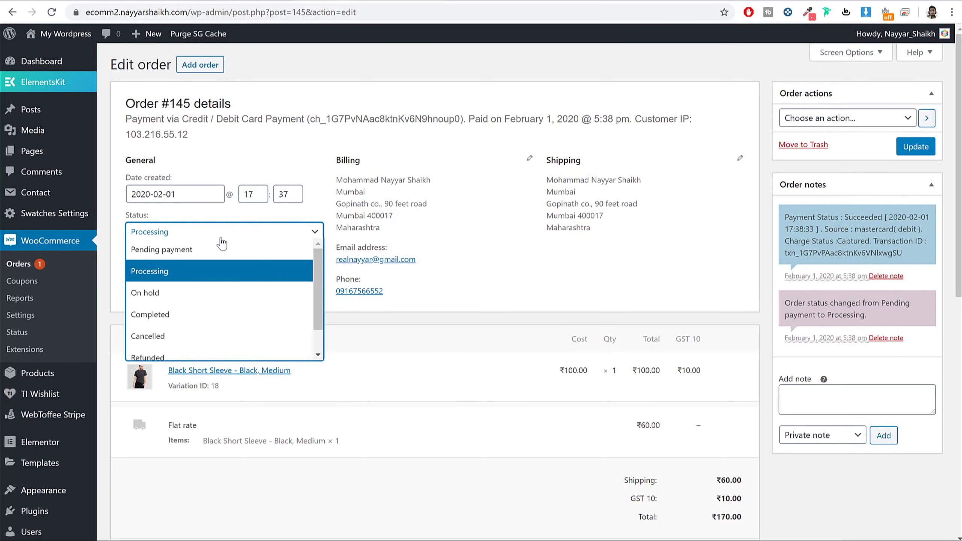
pyautogui.click(198, 318)
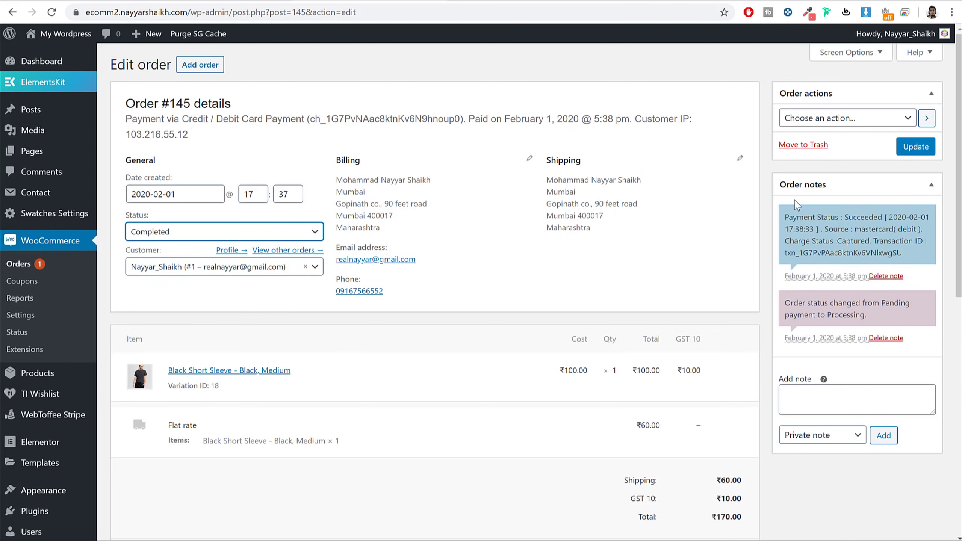
pyautogui.click(913, 155)
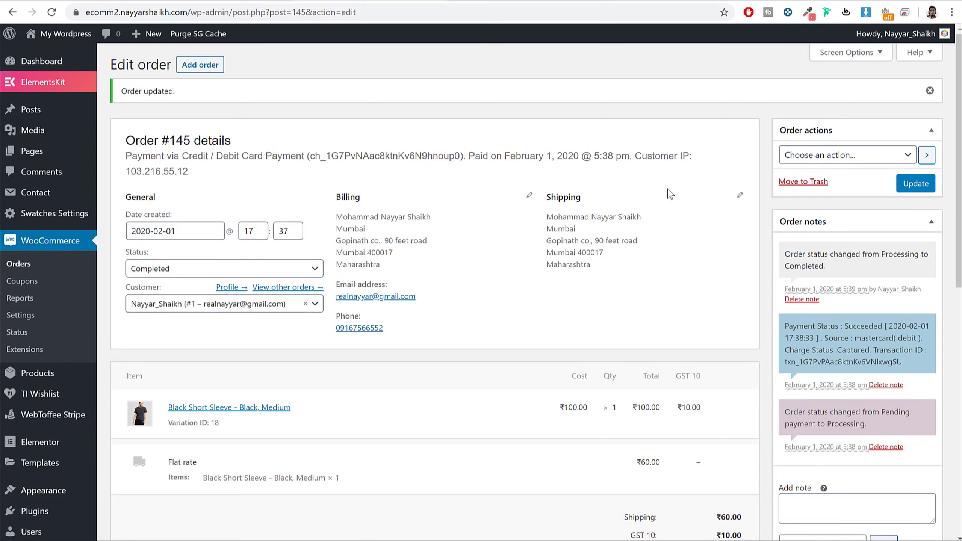
pyautogui.click(57, 35)
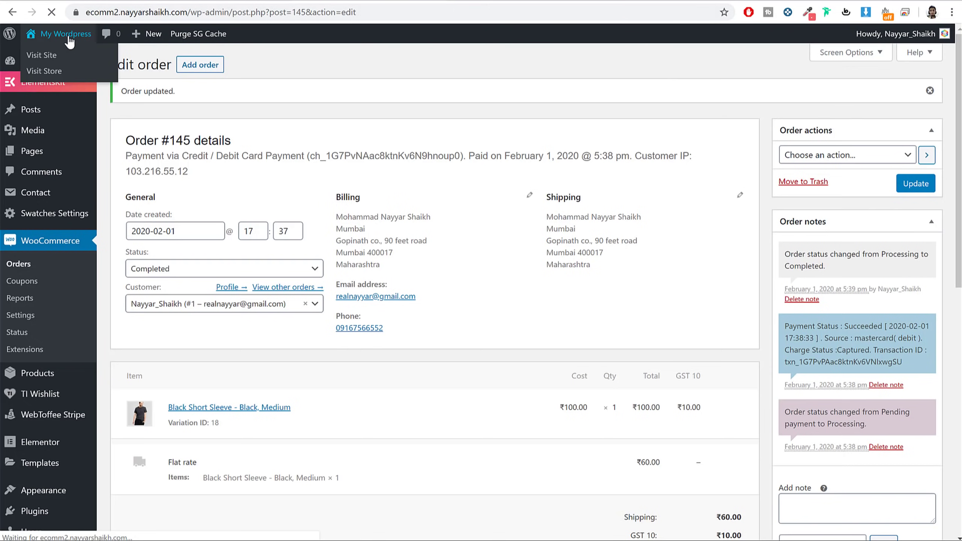